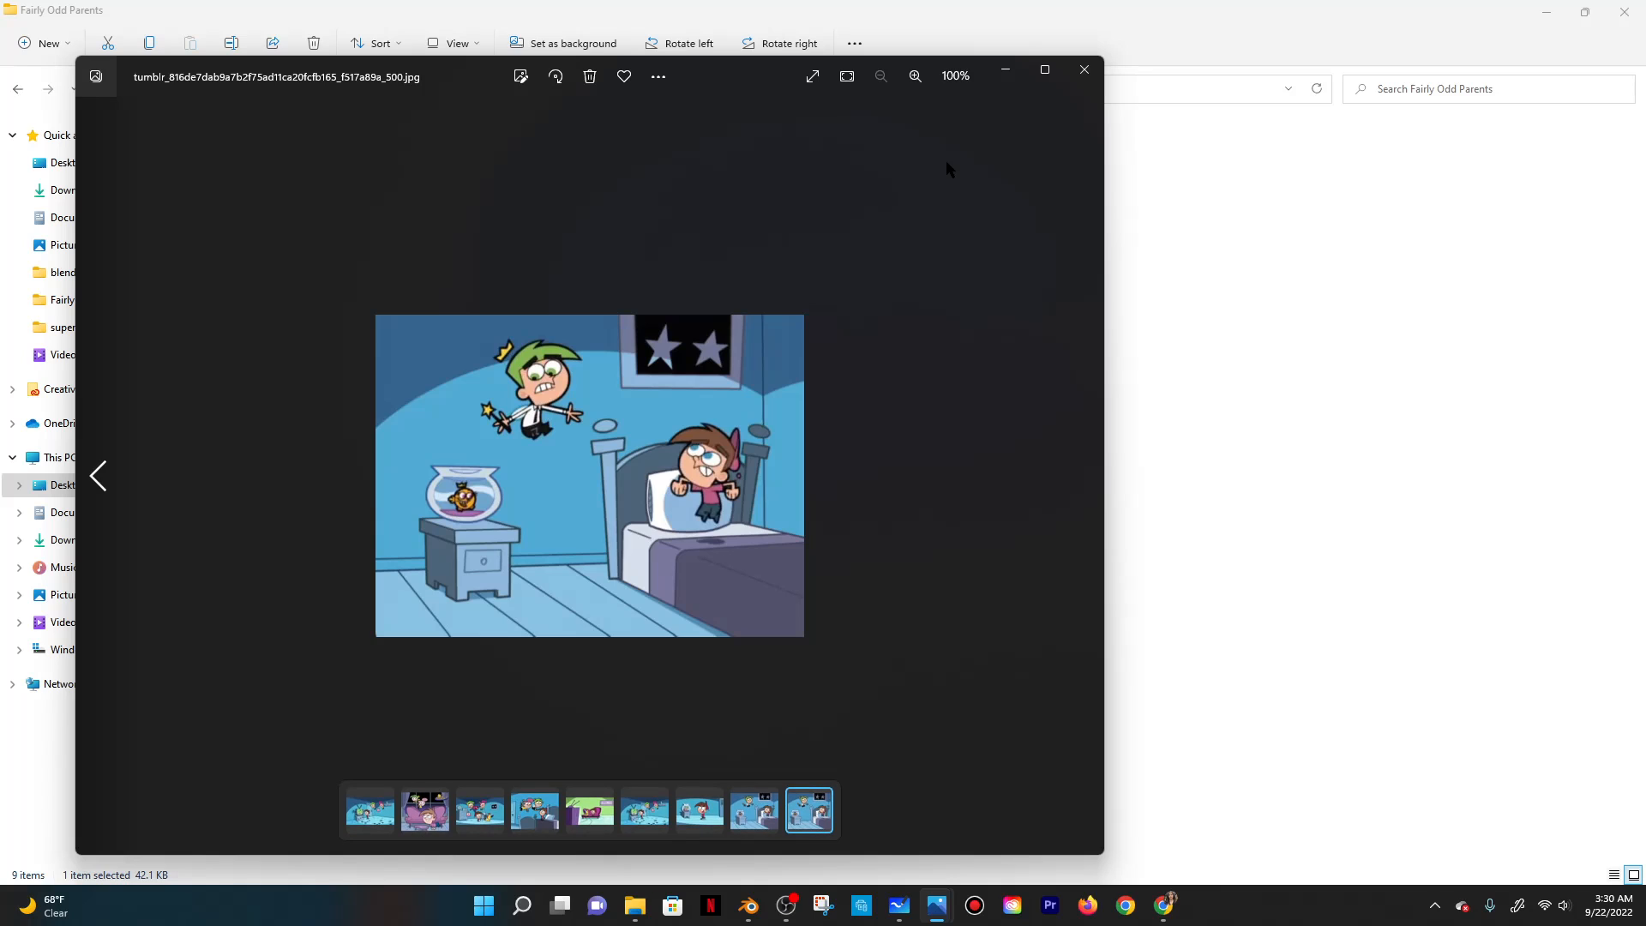
Clear the bedroom reference picture and the windows behind it away and switch to Blender.
scroll(524, 368, "up", 2)
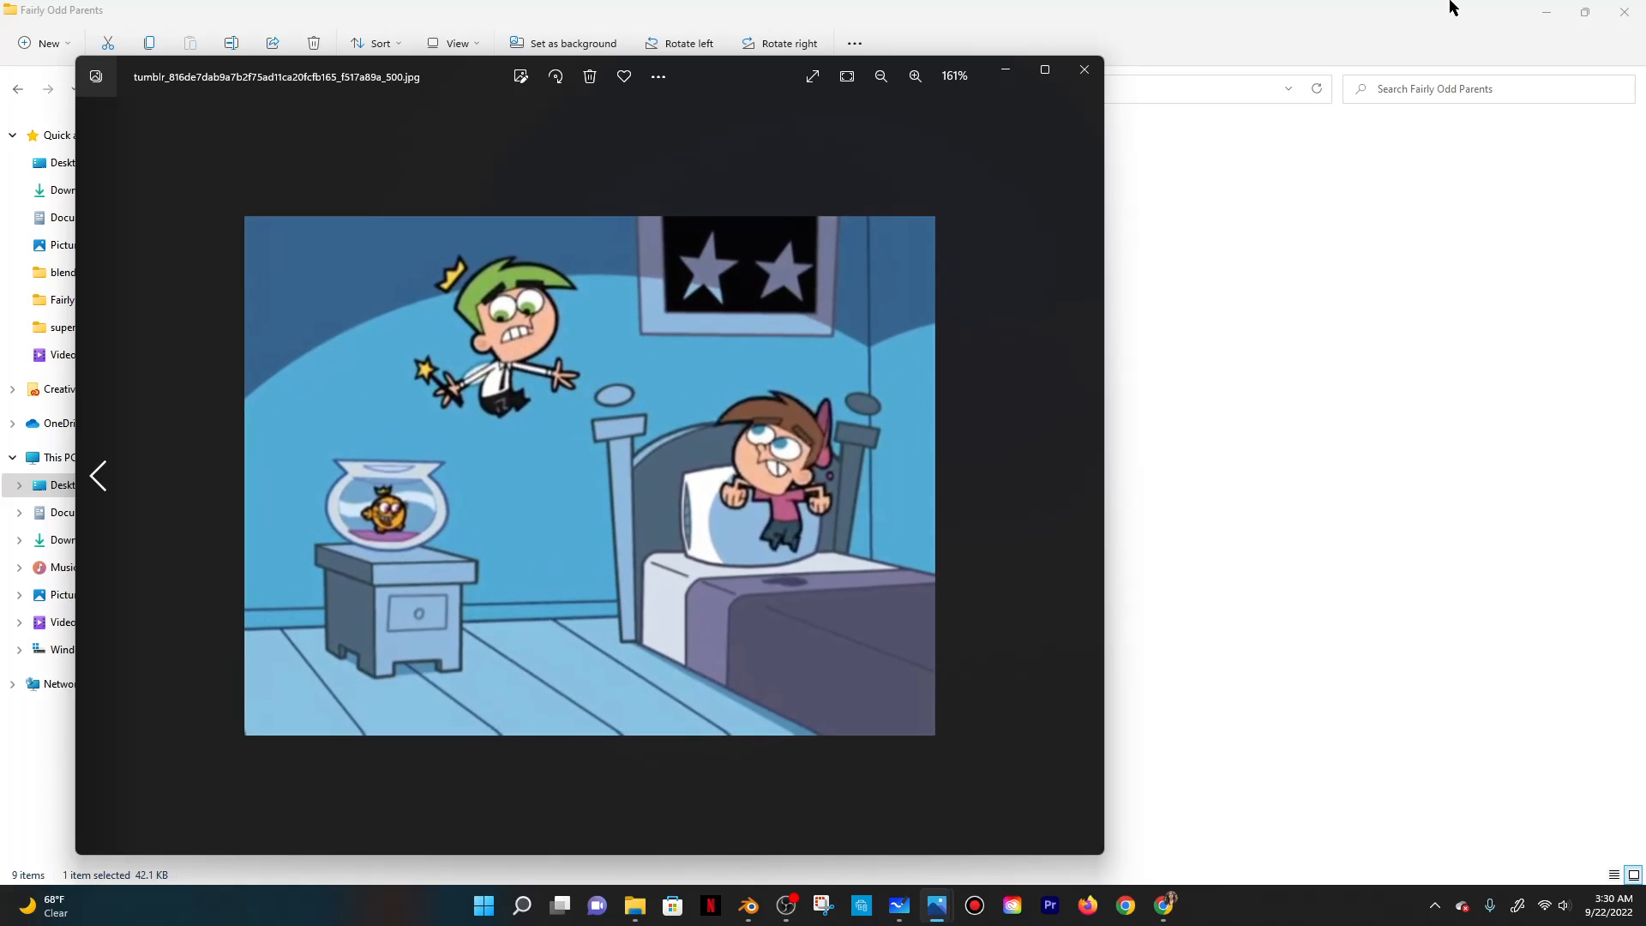
left_click(1545, 10)
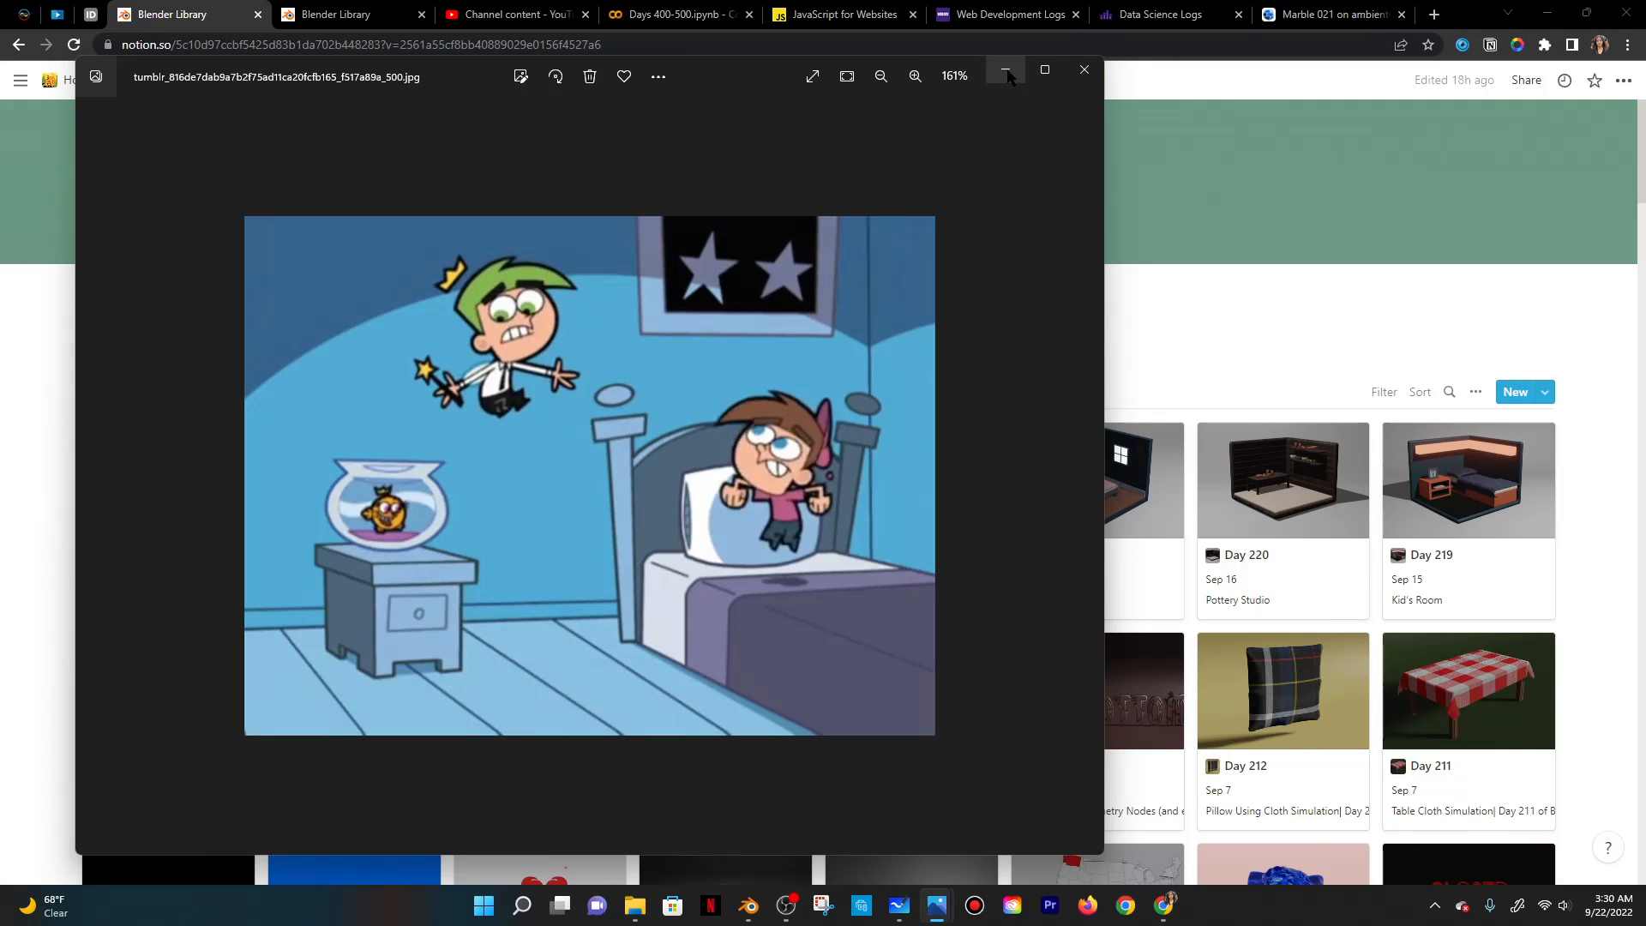
left_click(1084, 70)
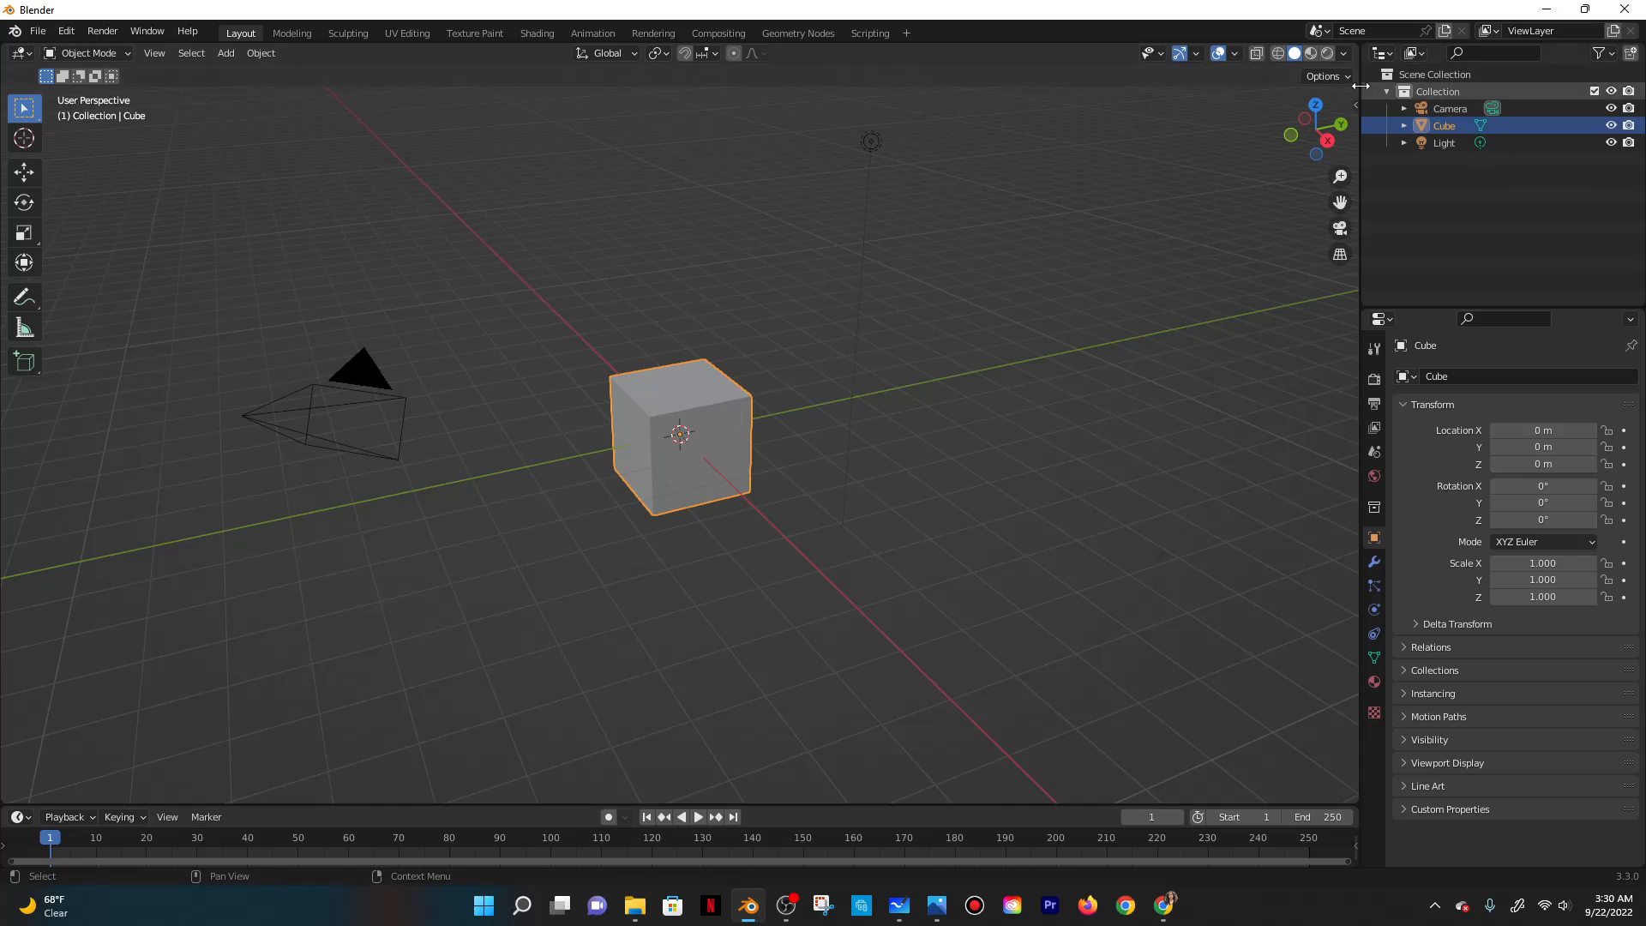
Split the 3D viewport vertically and change the narrower new area to the BlendRef editor.
right_click(1359, 53)
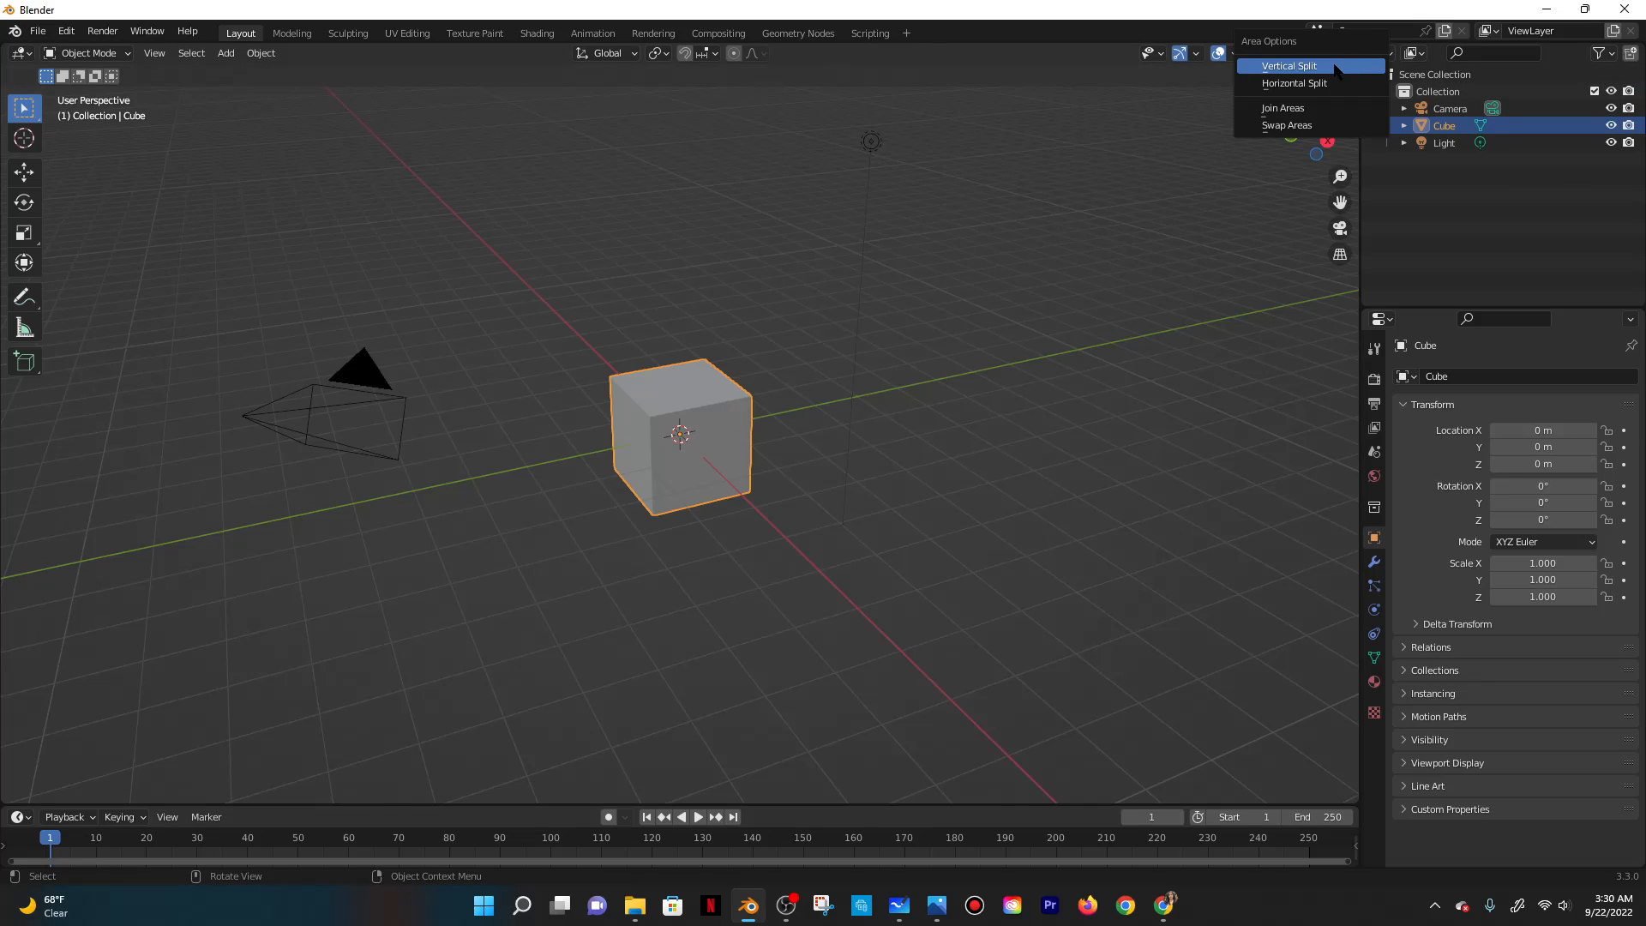
left_click(1335, 70)
left_click(968, 119)
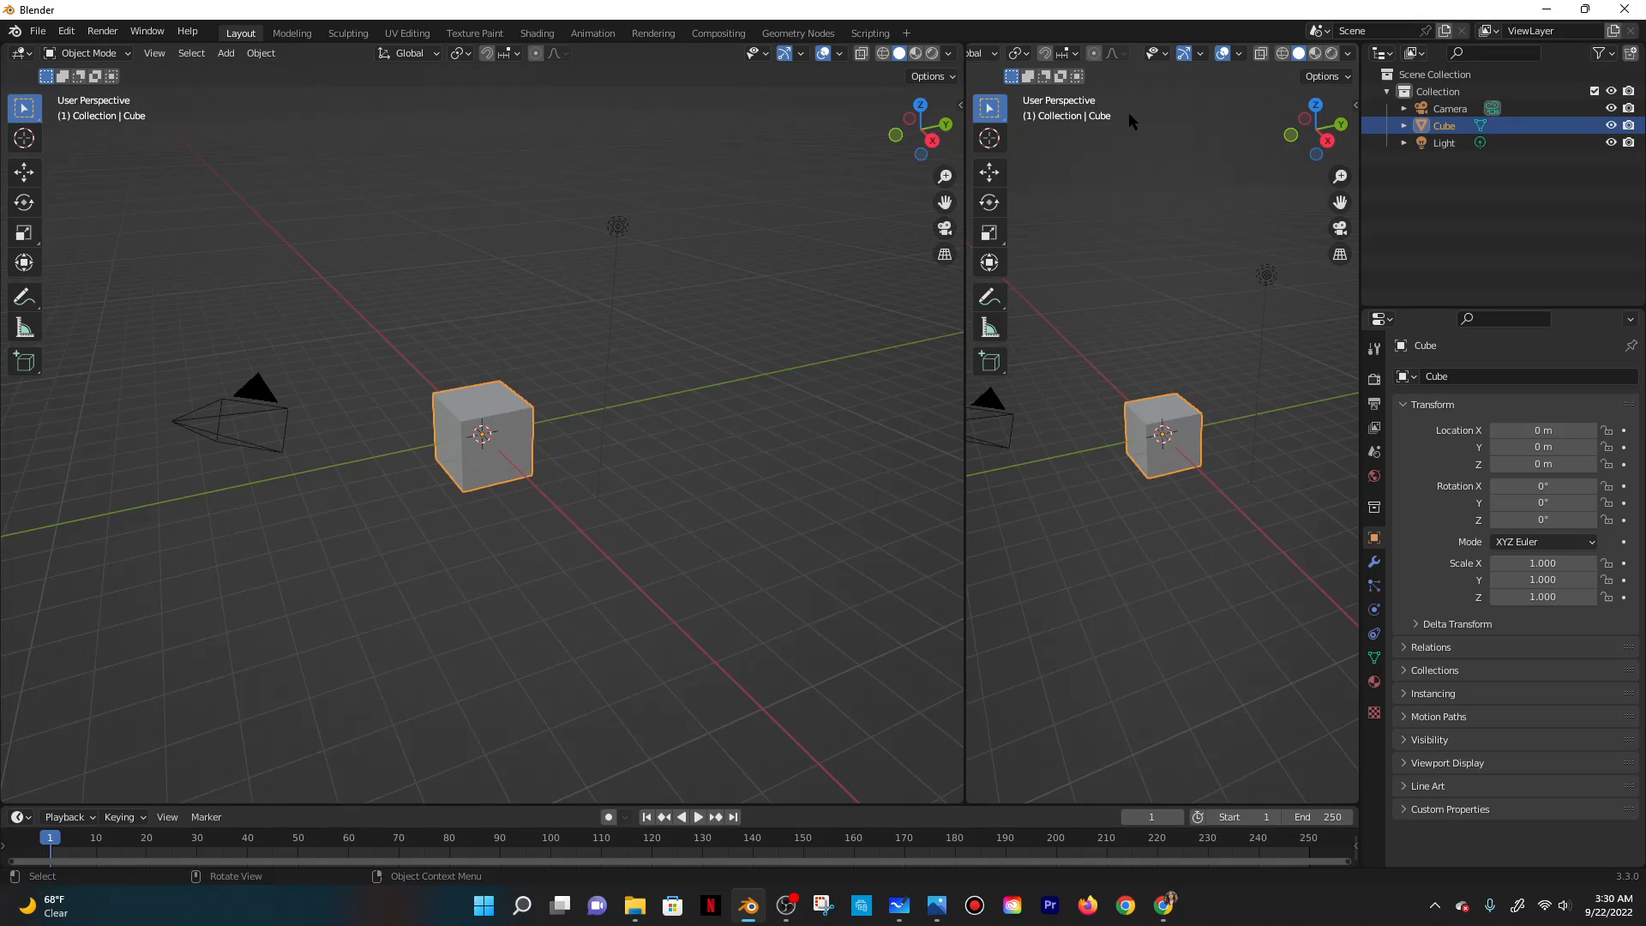
scroll(994, 53, "left", 5)
left_click(986, 53)
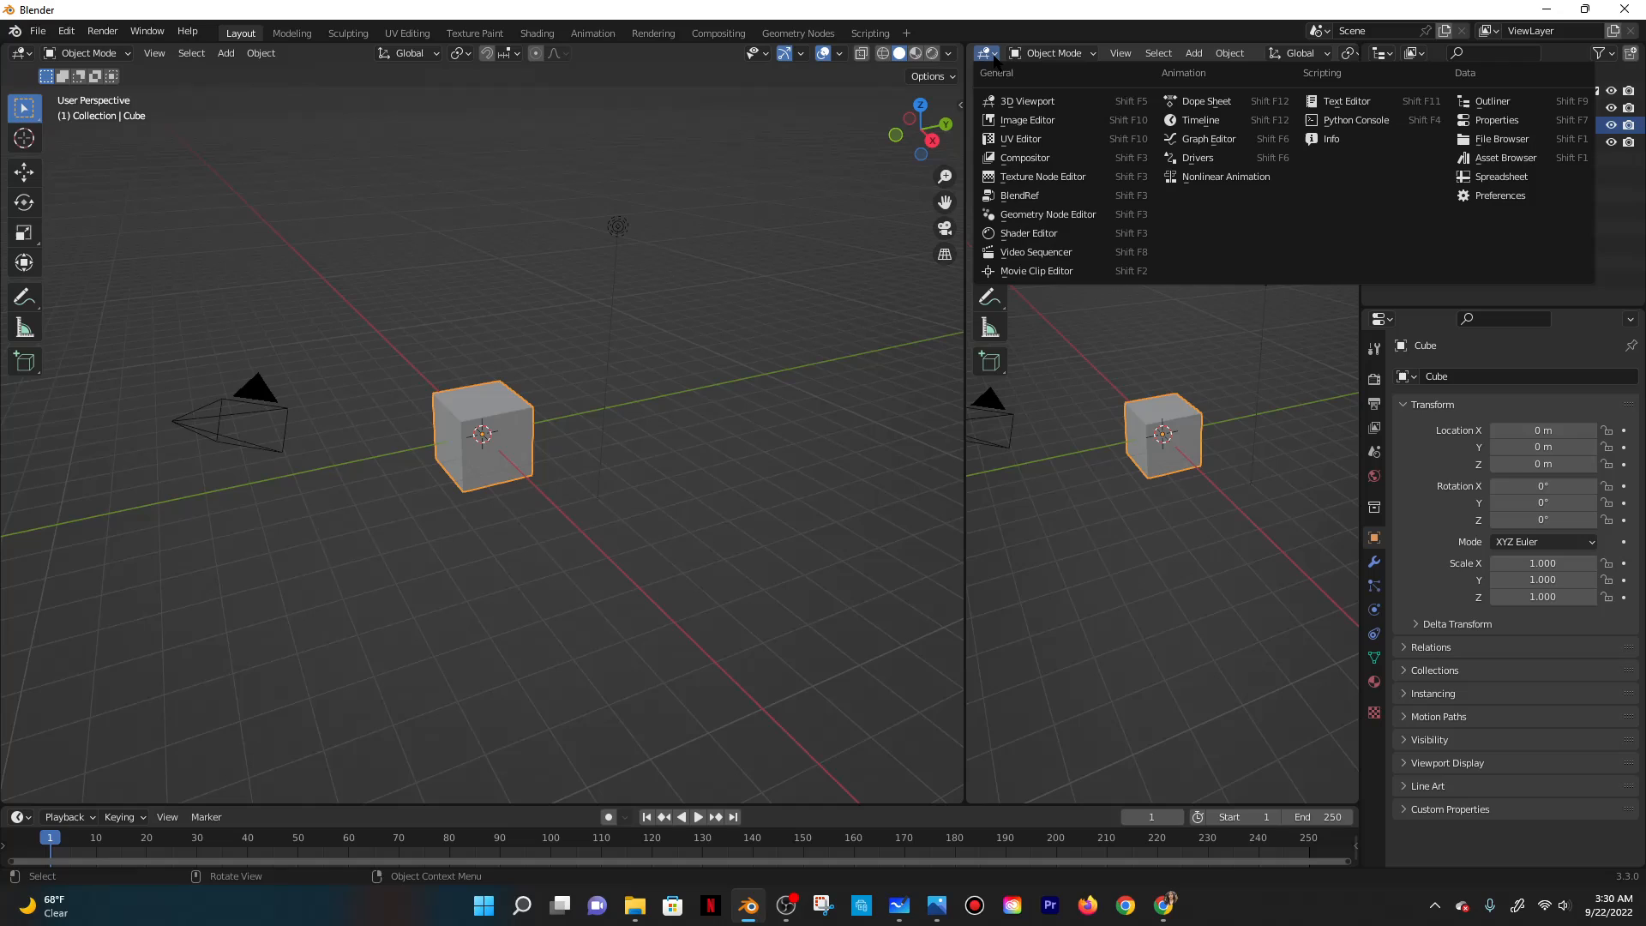
left_click(1026, 214)
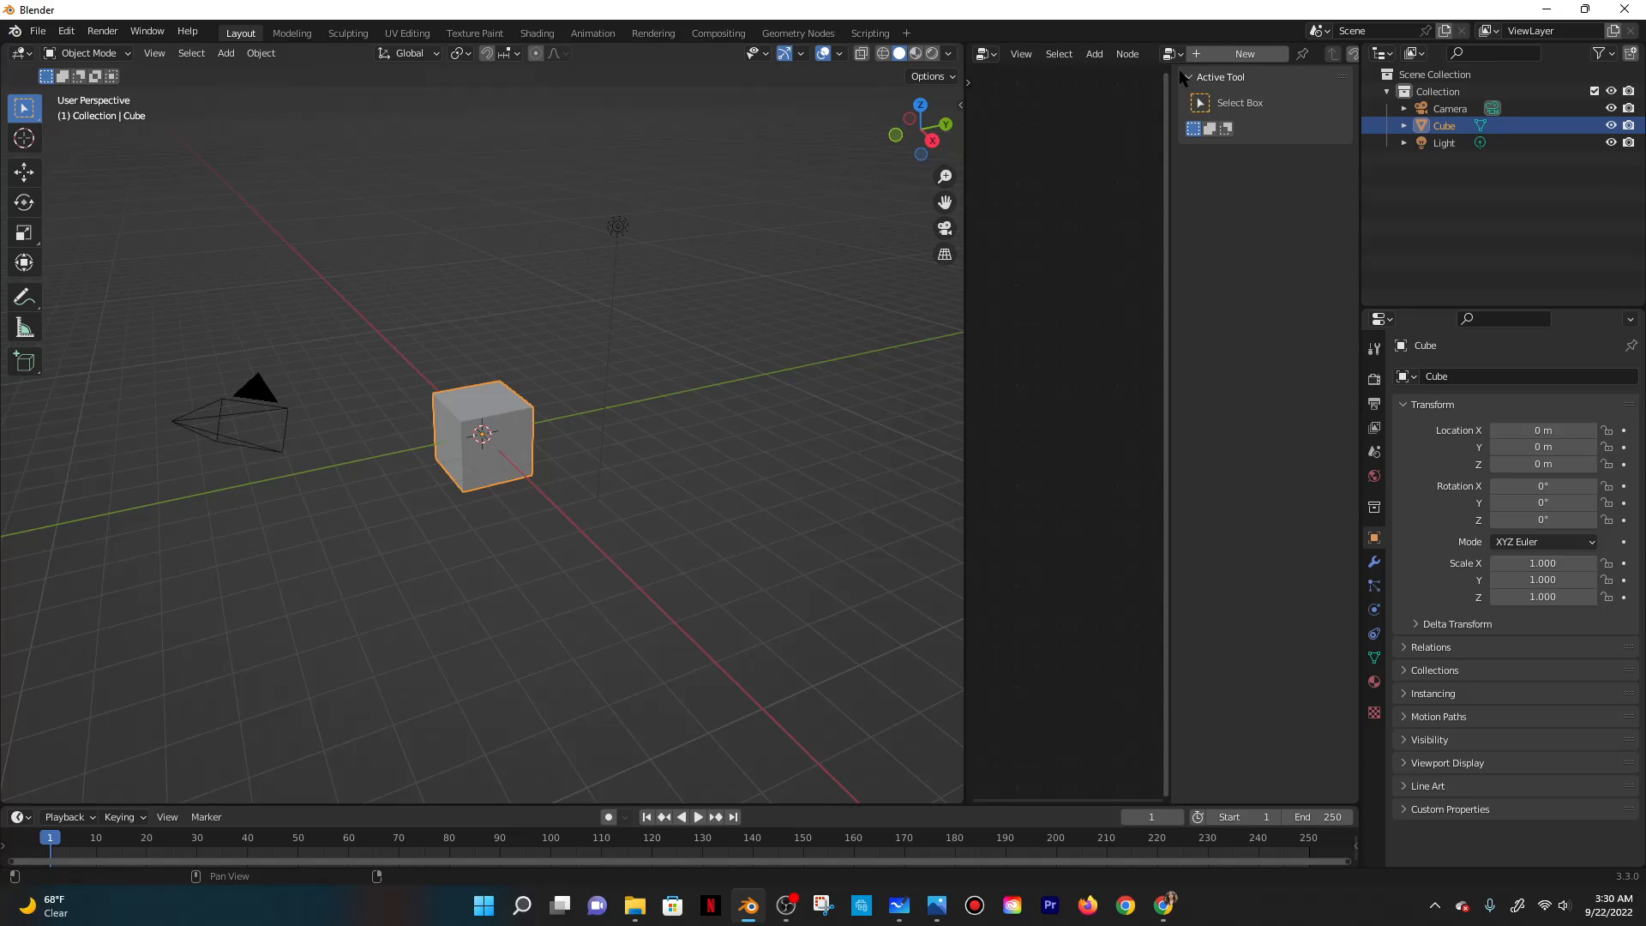
Create a new node tree in the BlendRef editor and hide its sidebar.
left_click(1244, 53)
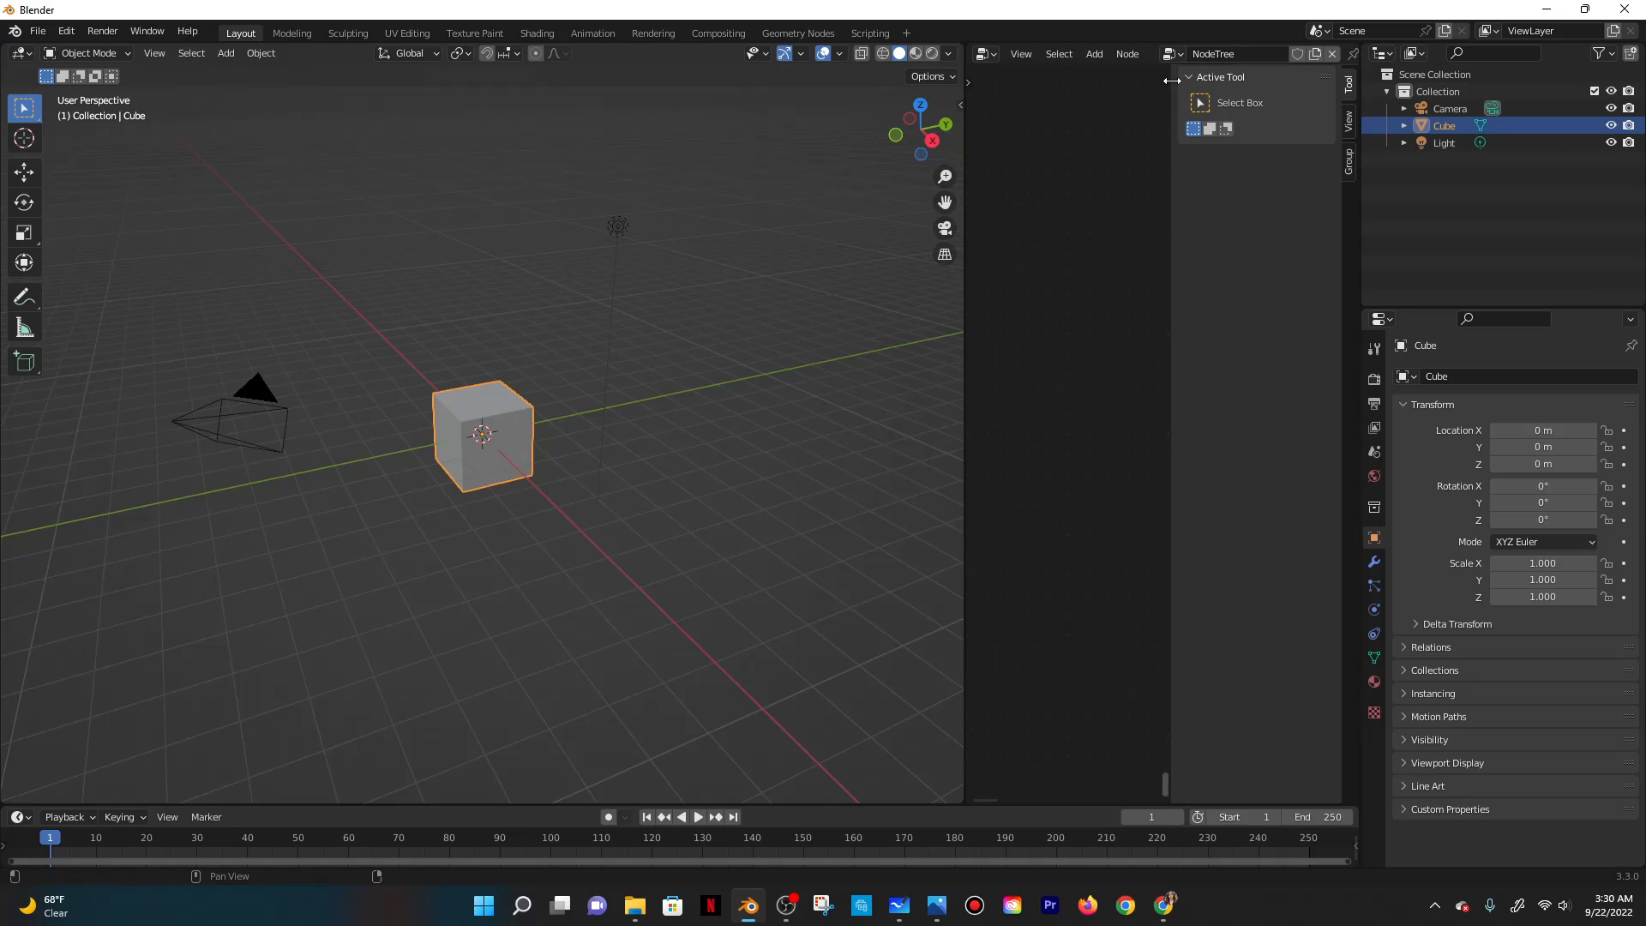
key("n")
scroll(1286, 53, "right", 5)
Import the bedroom picture tumblr_816d...a_500 (1).jpg from the Fairly Odd Parents folder on the Desktop.
left_click(1307, 53)
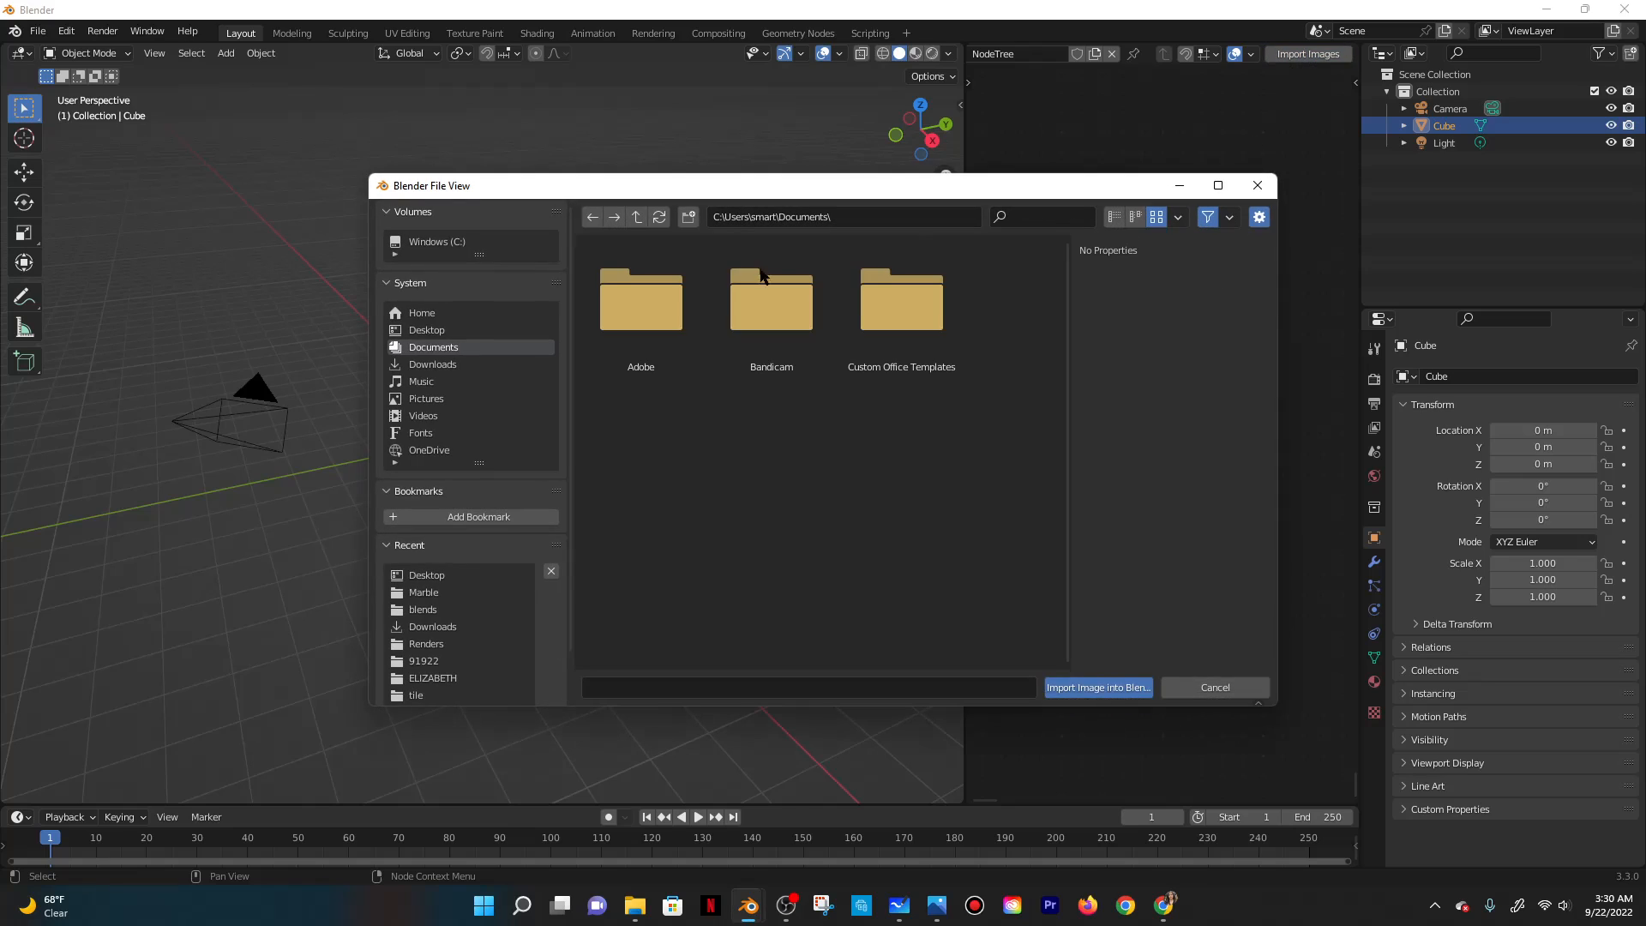
left_click(470, 329)
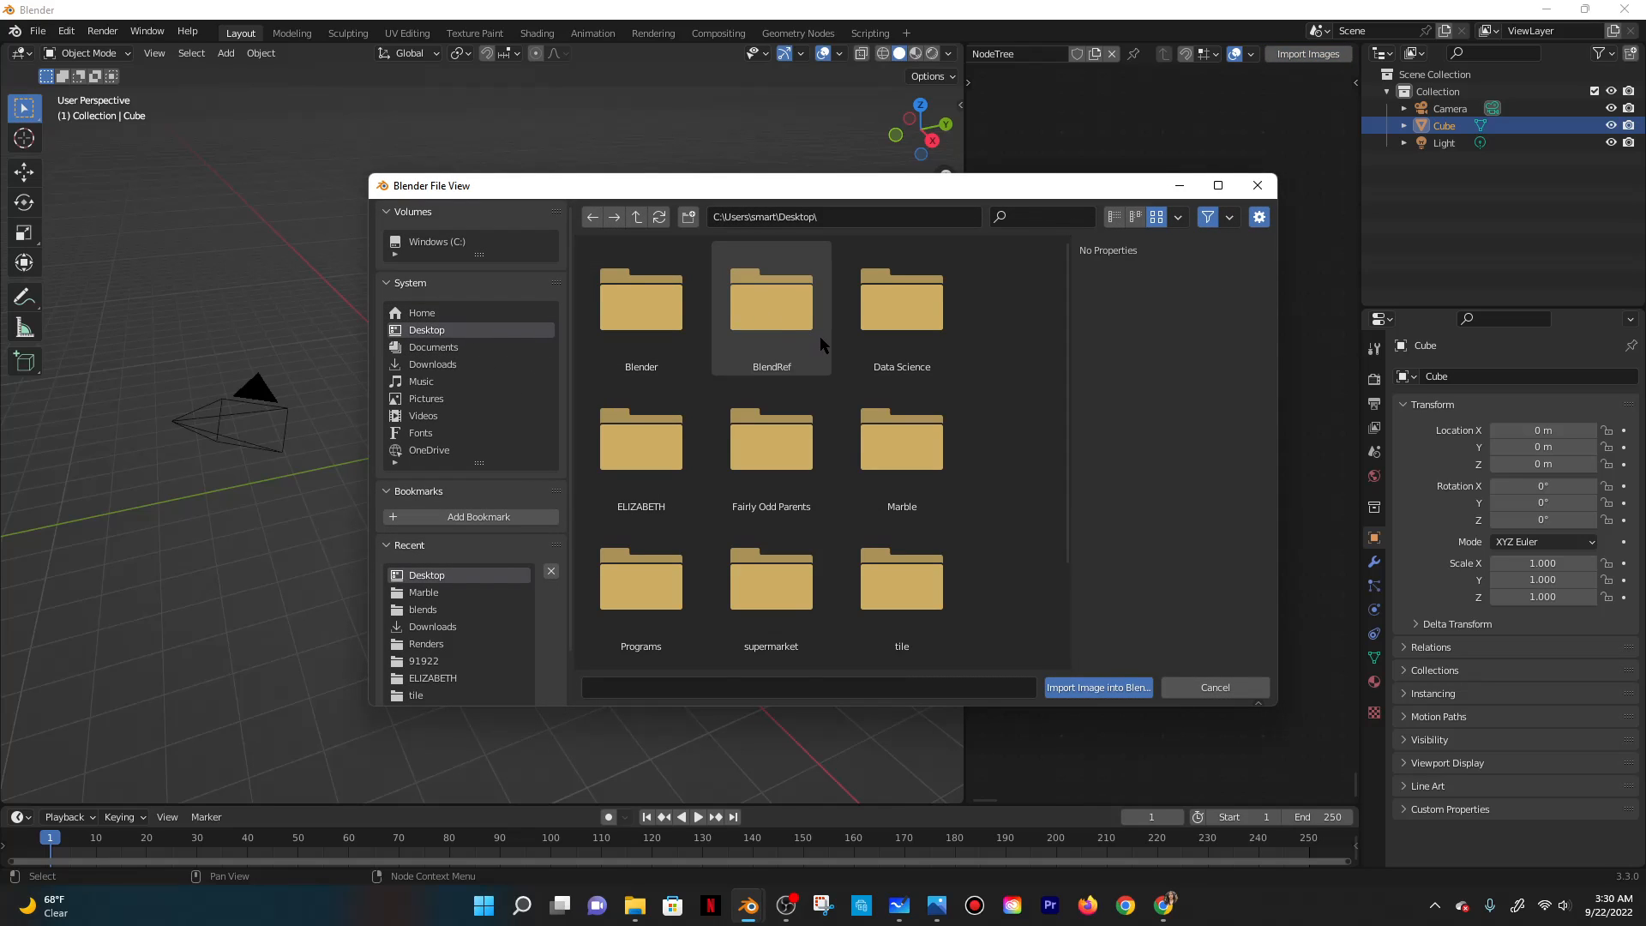
double_click(771, 441)
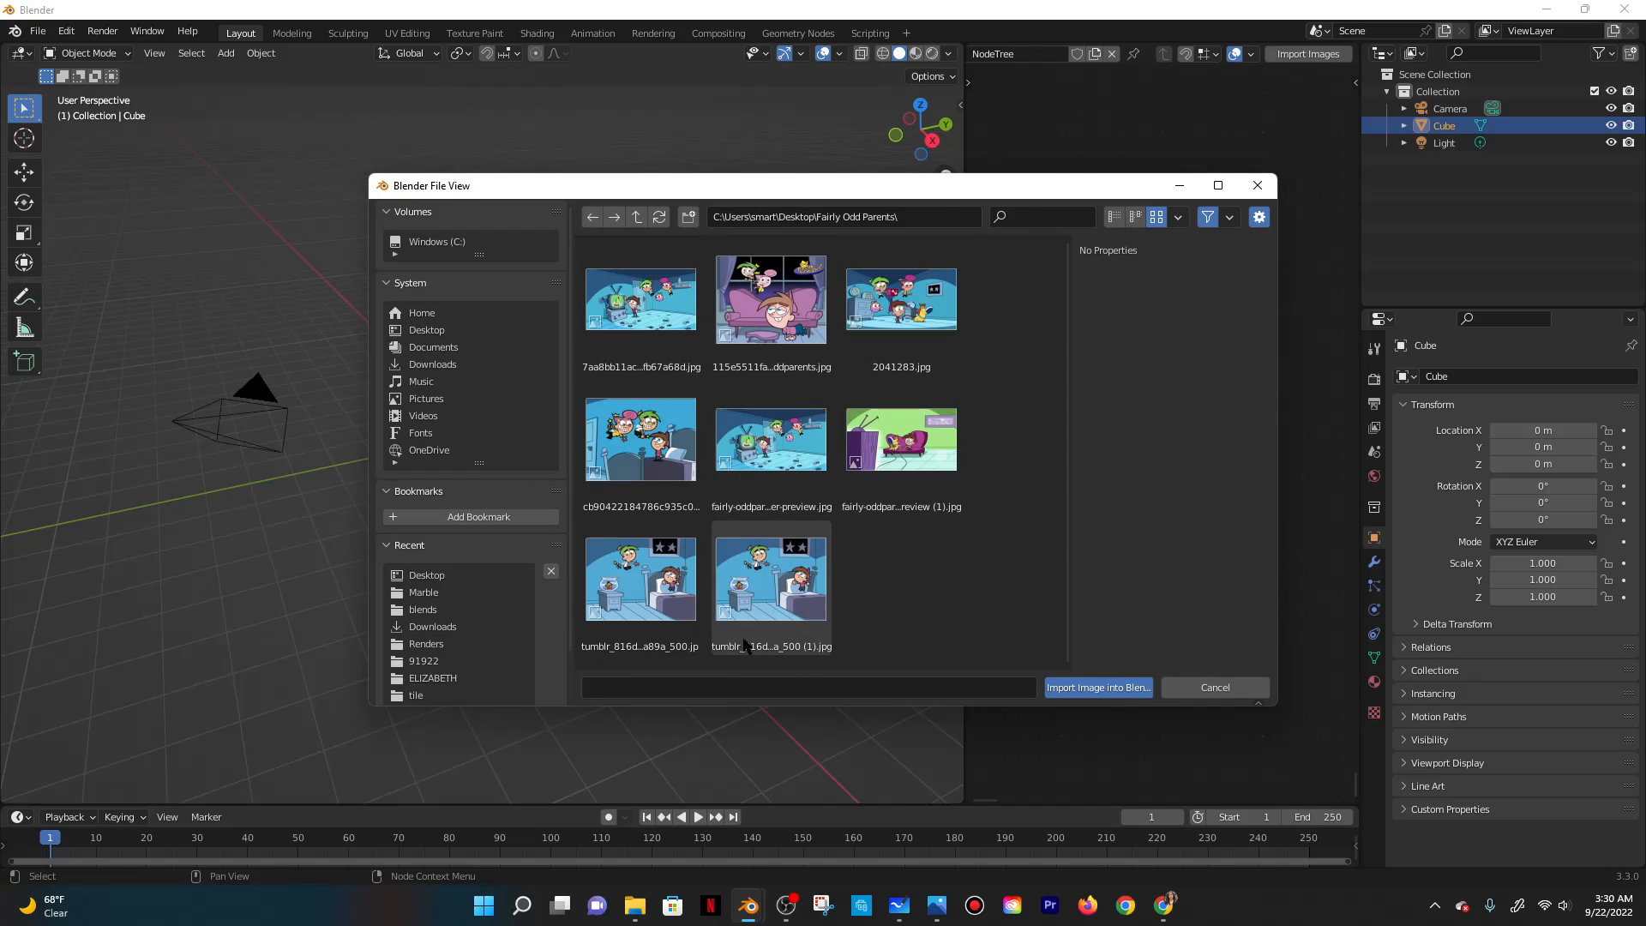
double_click(750, 585)
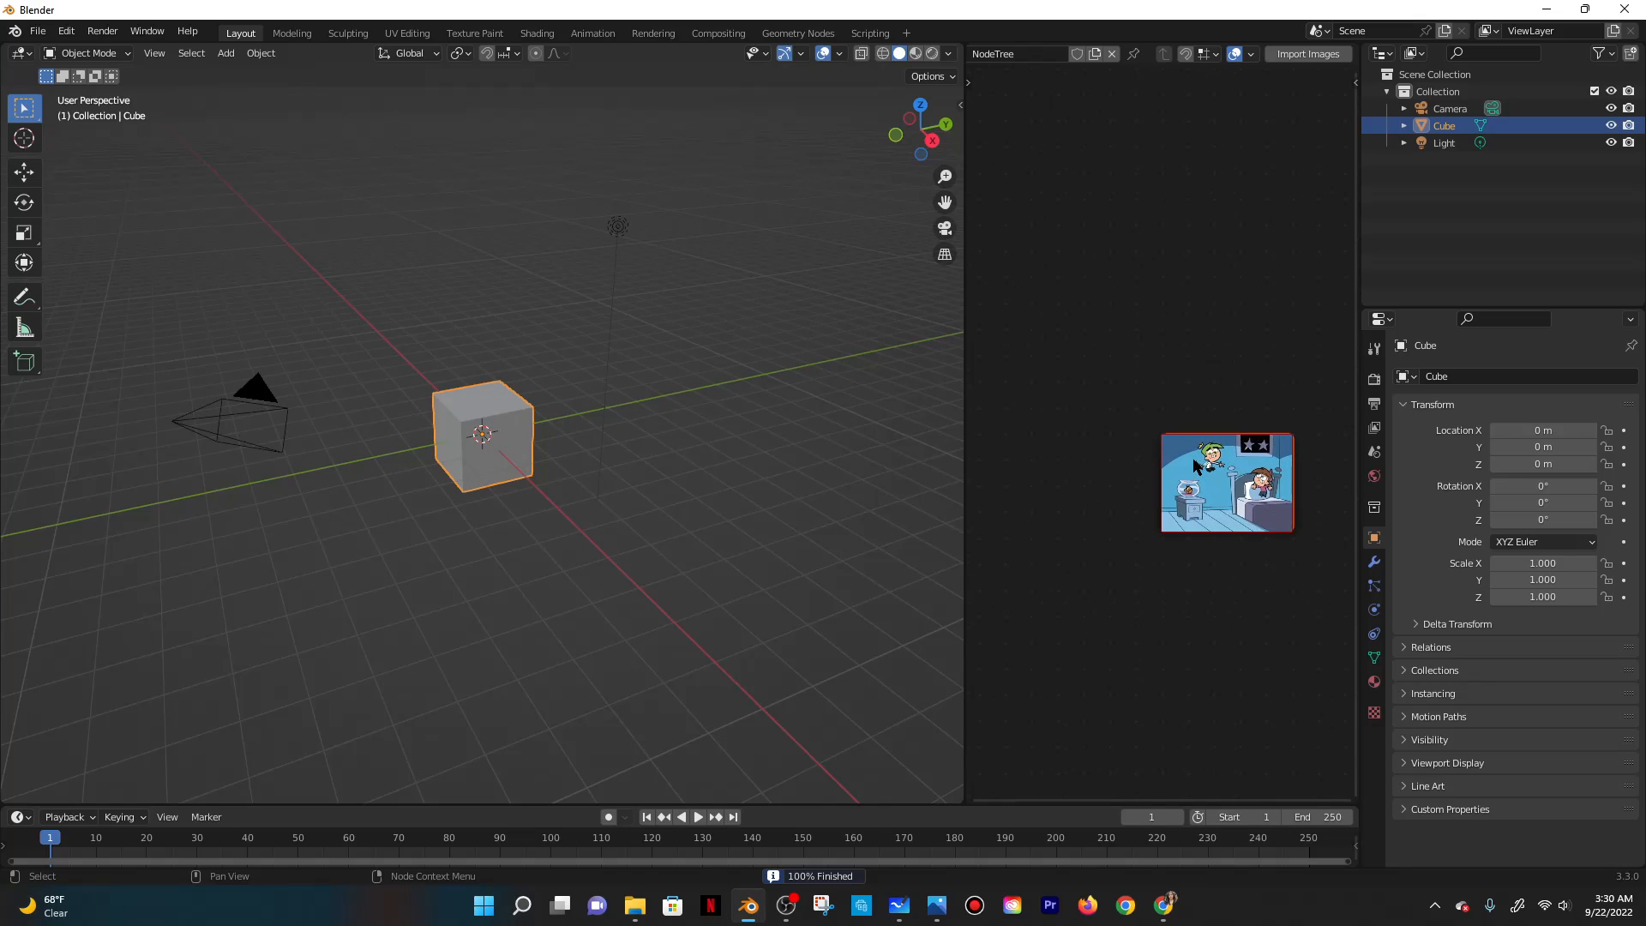
Reposition the bedroom reference image so it is fully in view in the upper half of the BlendRef editor.
left_click_drag(1217, 383, 1130, 221)
middle_click_drag(1177, 291, 1037, 116)
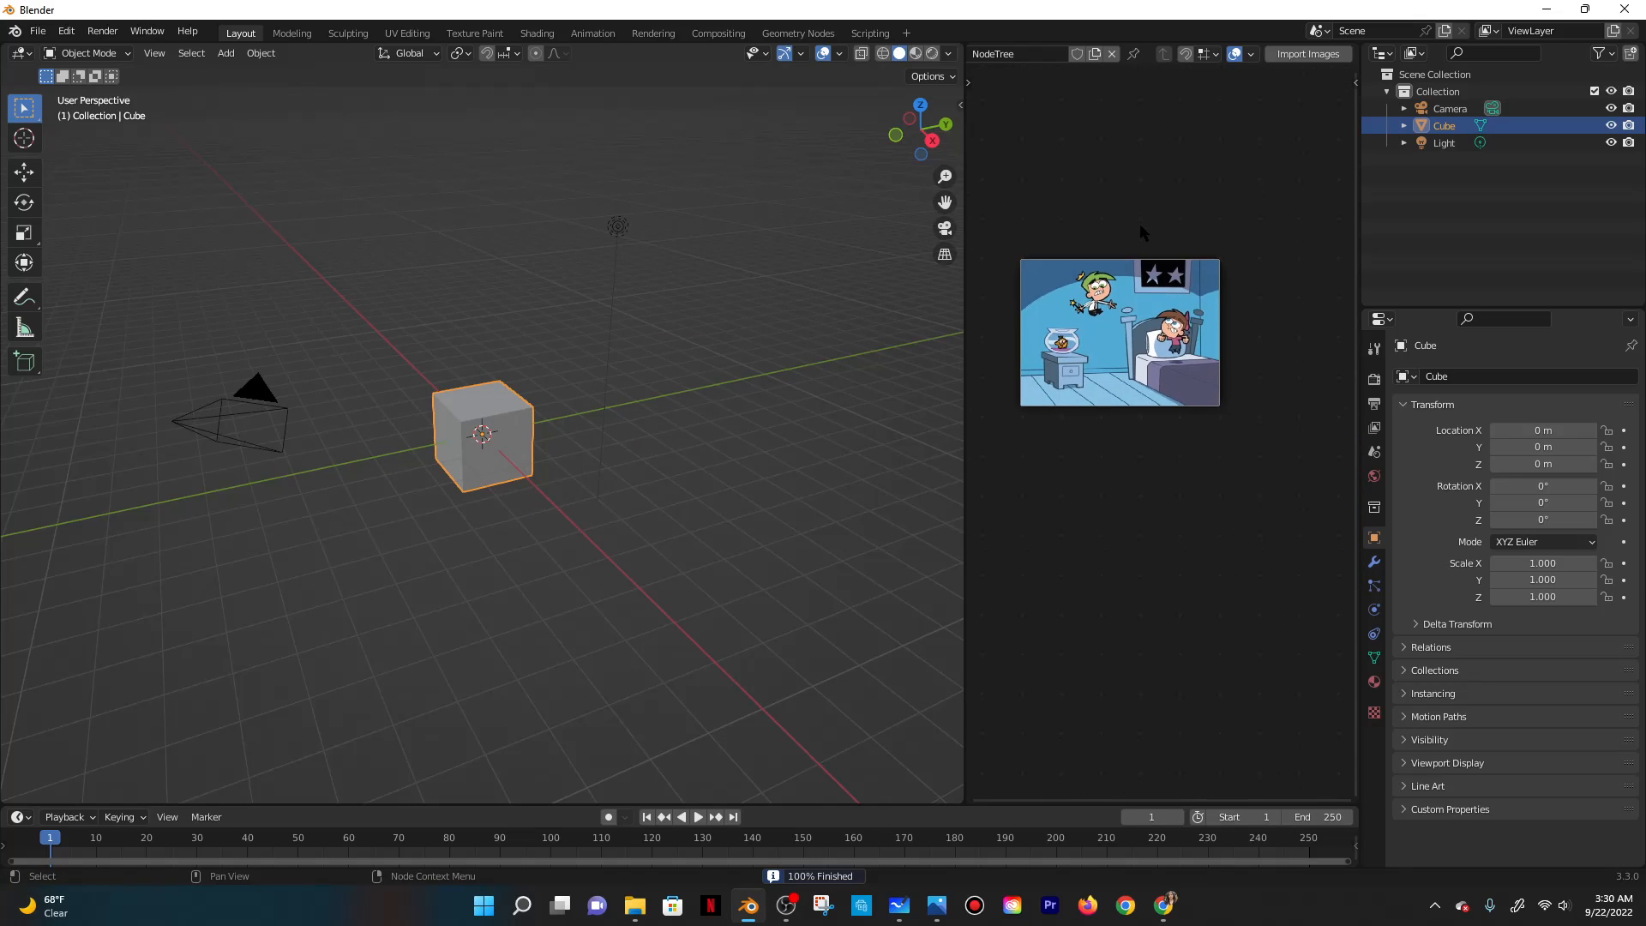
middle_click_drag(1112, 215, 1155, 211)
left_click(1161, 300)
left_click_drag(1094, 391, 1116, 385)
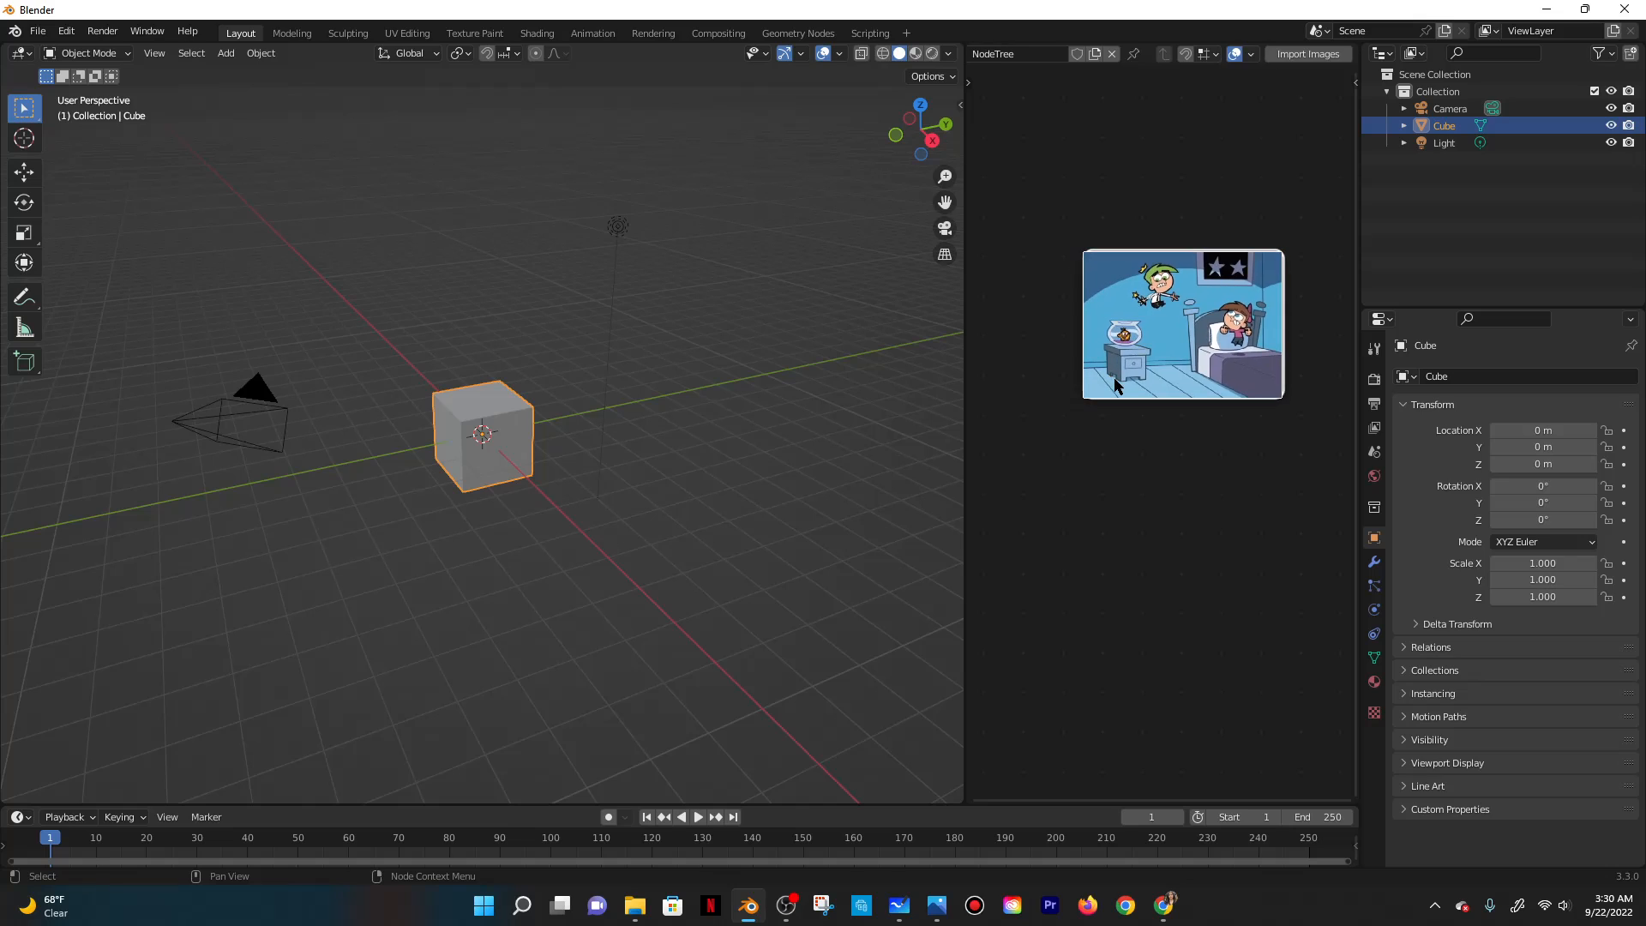
key("s")
left_click(1160, 421)
key("g")
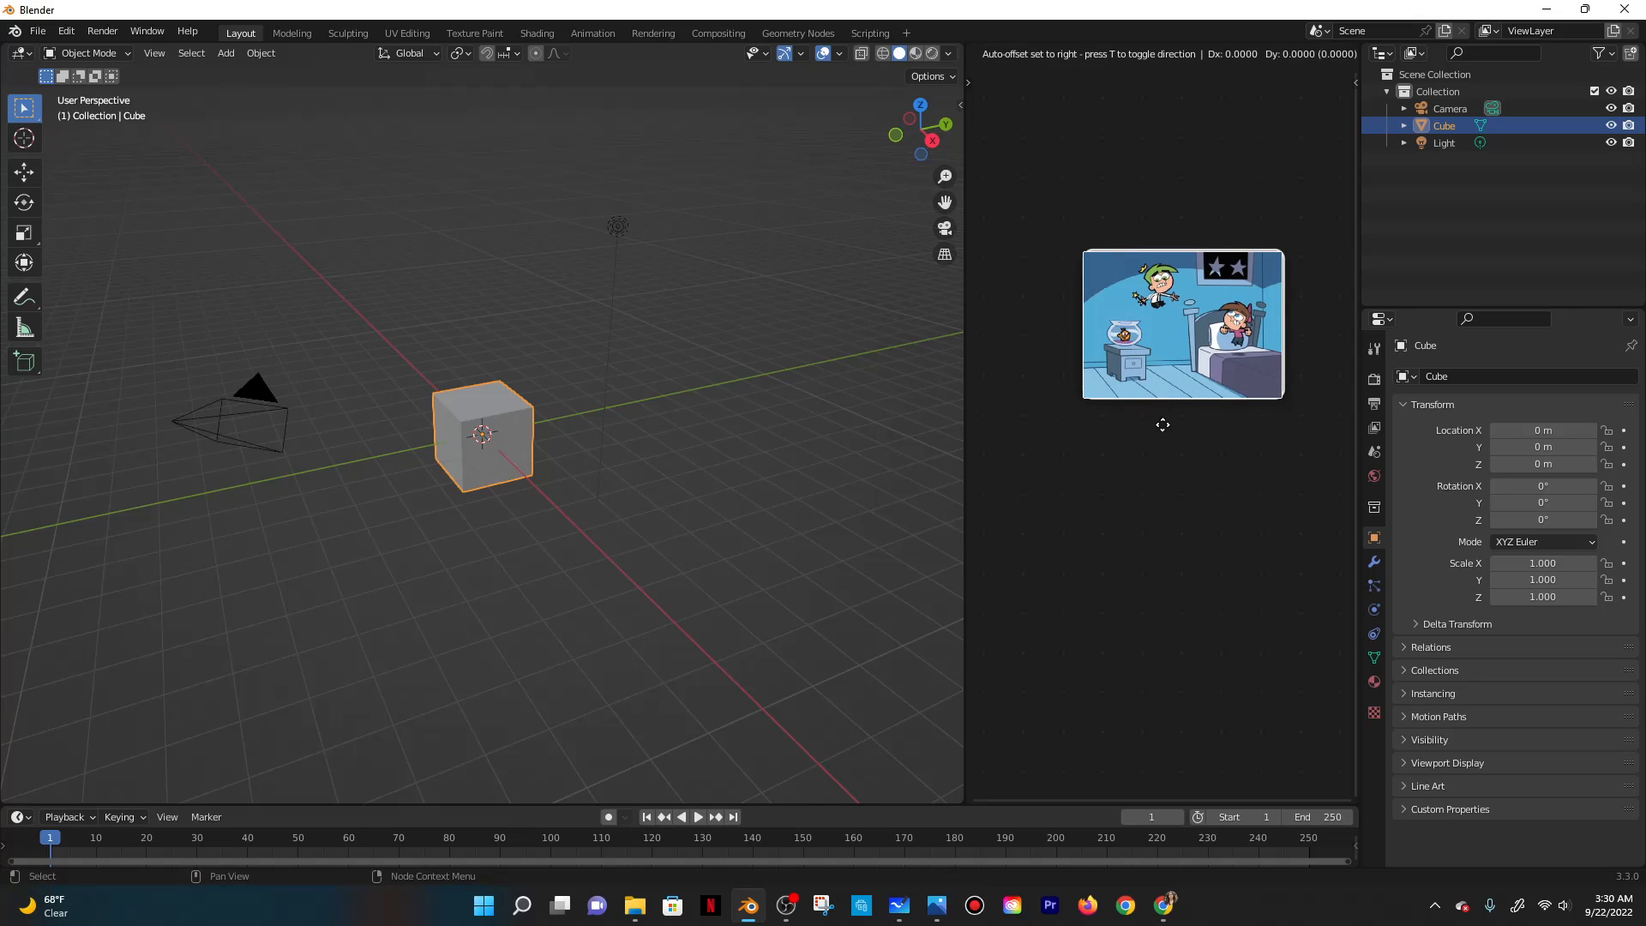
left_click(1126, 418)
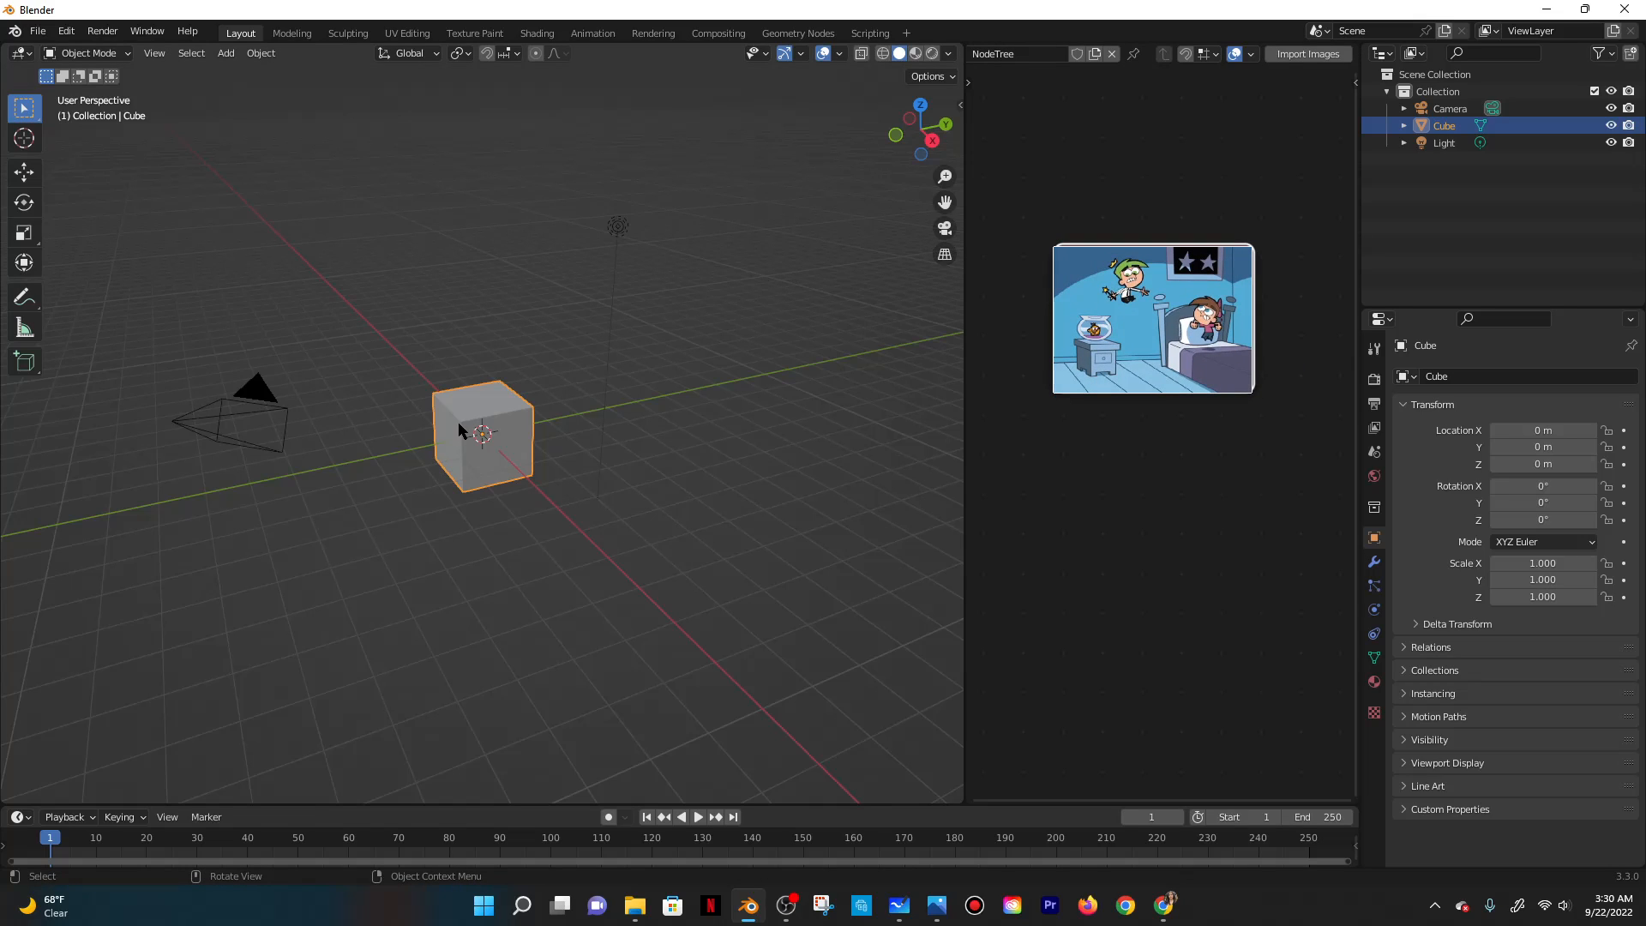
Delete the default cube and add a plane mesh in its place.
scroll(458, 429, "up", 8)
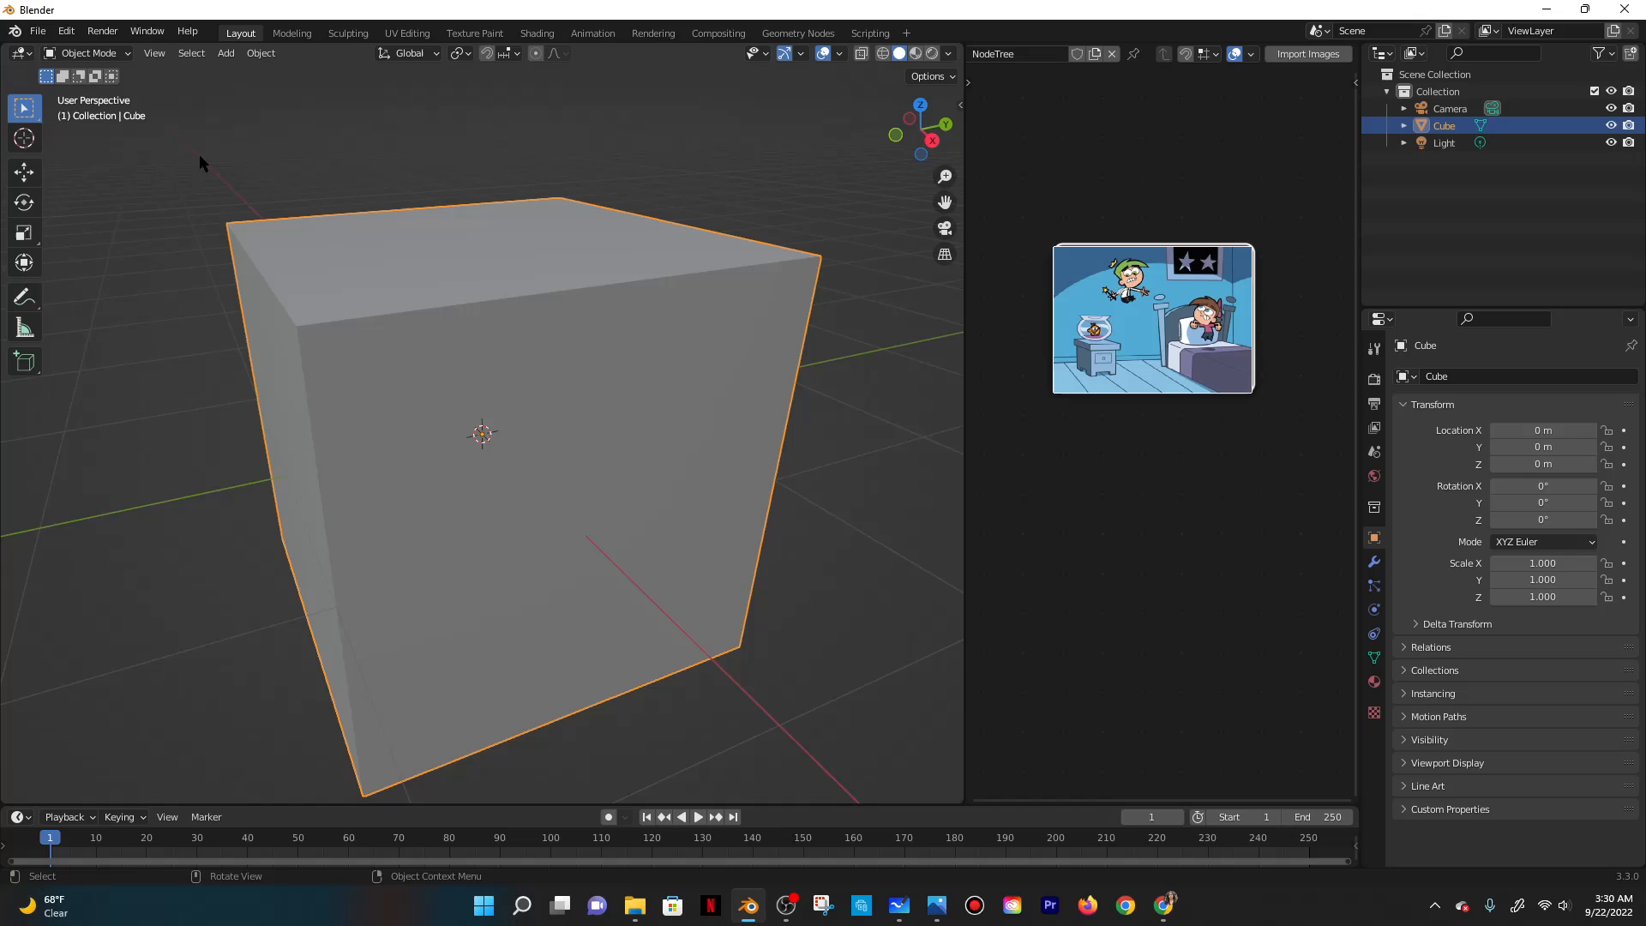
key("x")
left_click(386, 410)
key("shift+a")
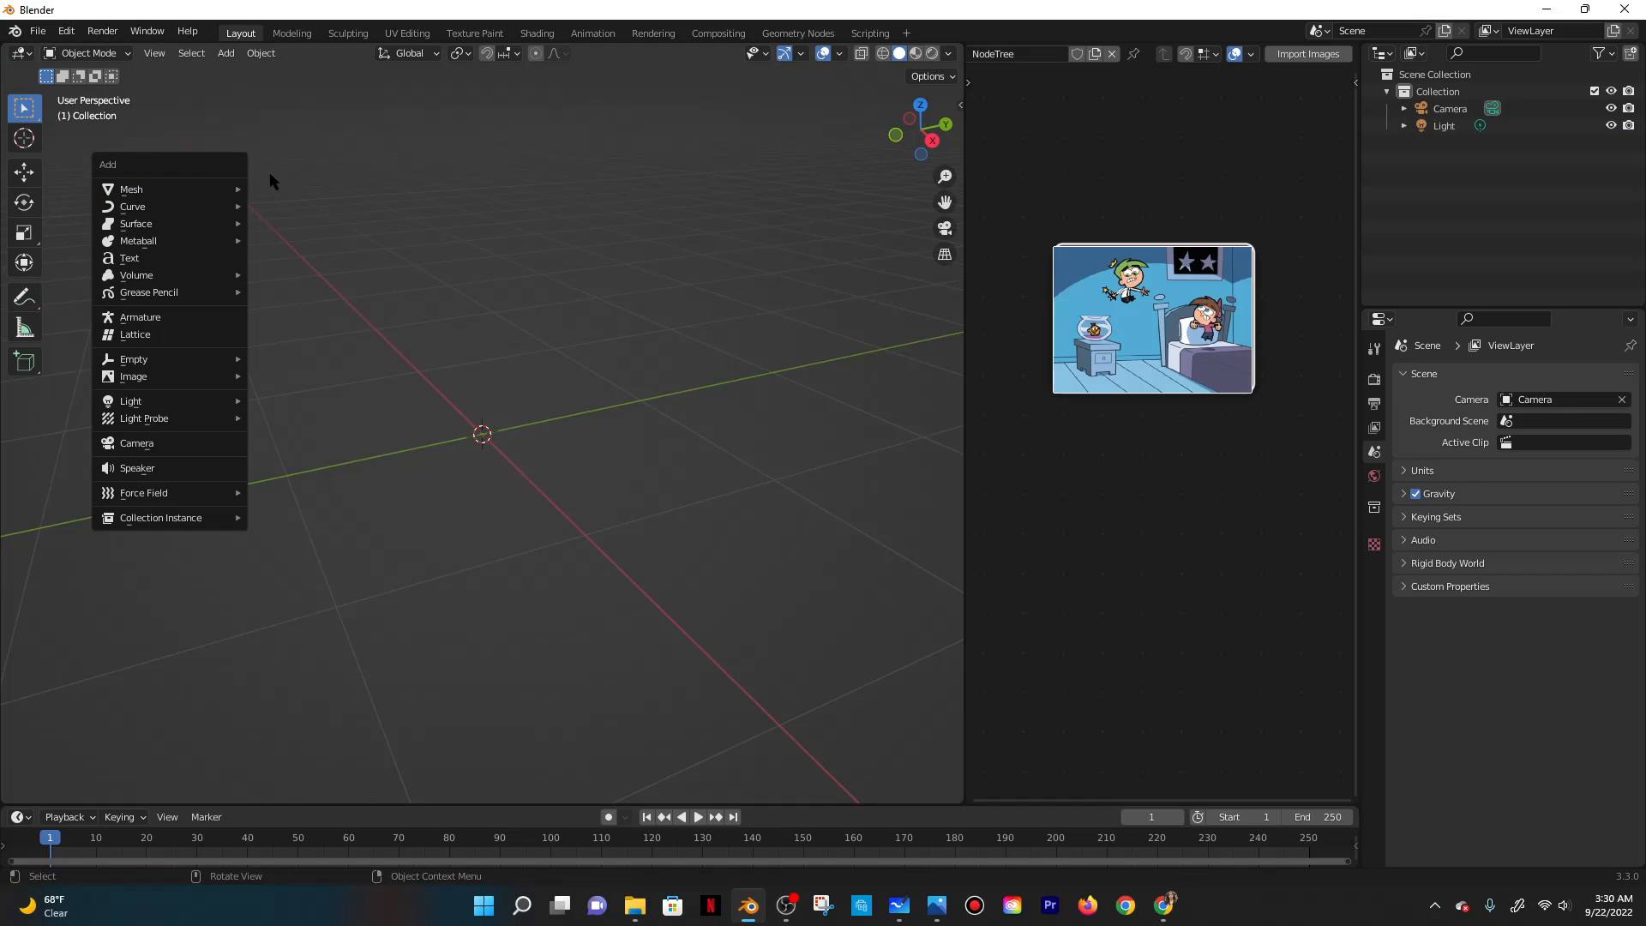
left_click(288, 190)
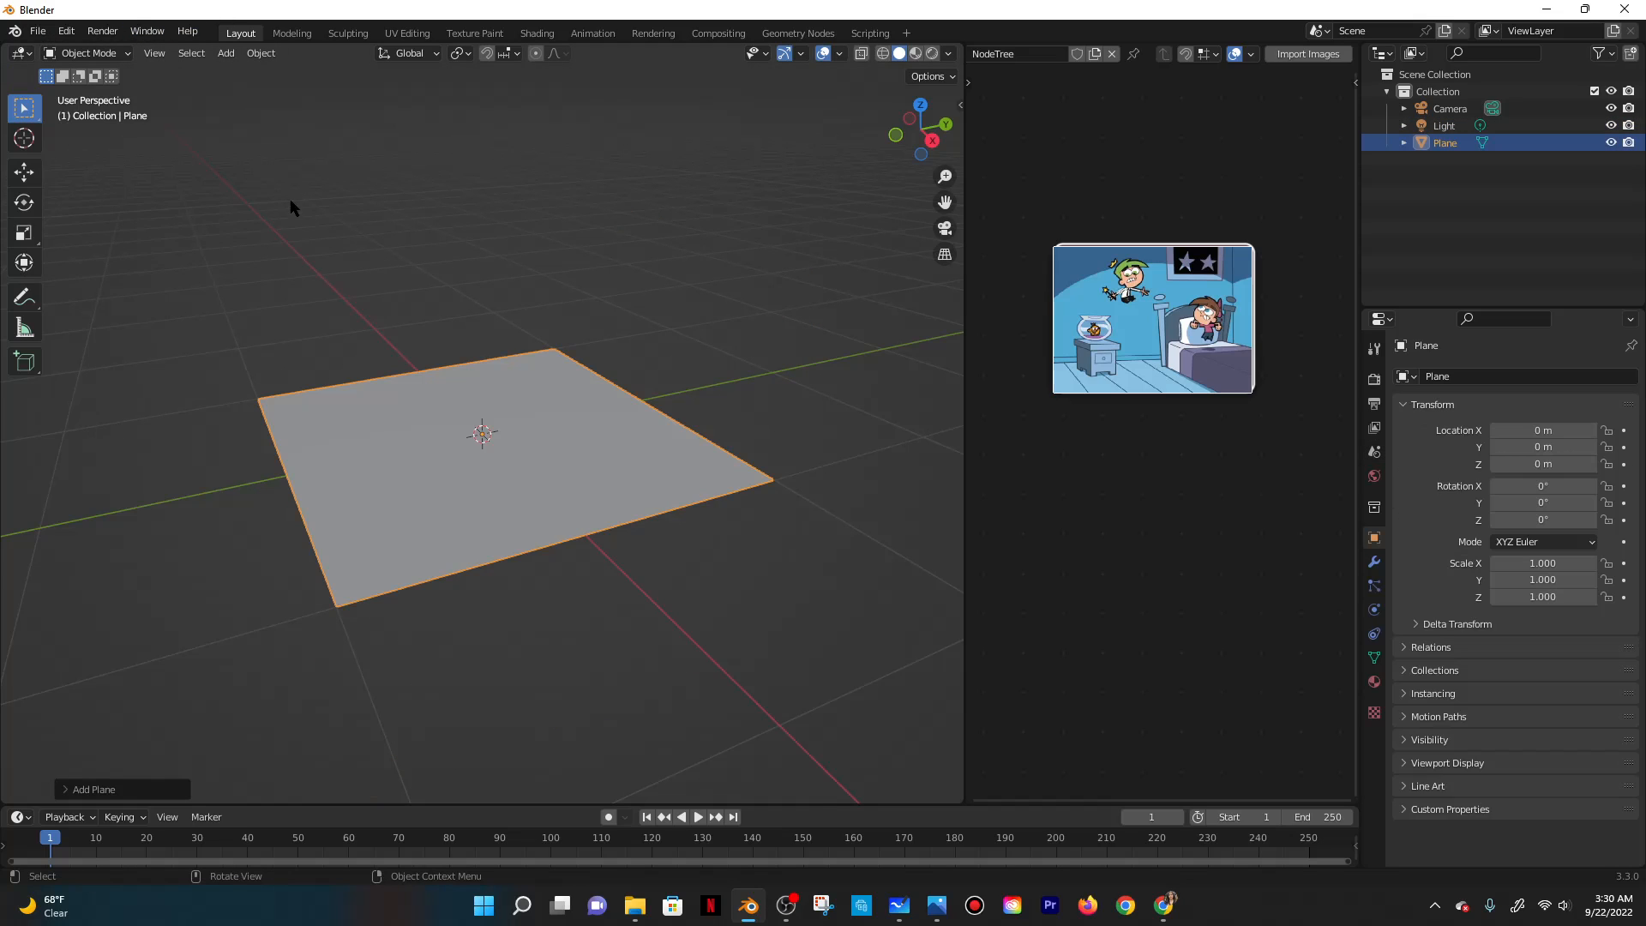
Put the plane into Edit Mode and turn on the Shortcut VUr on-screen key display.
left_click(85, 53)
left_click(93, 91)
key("n")
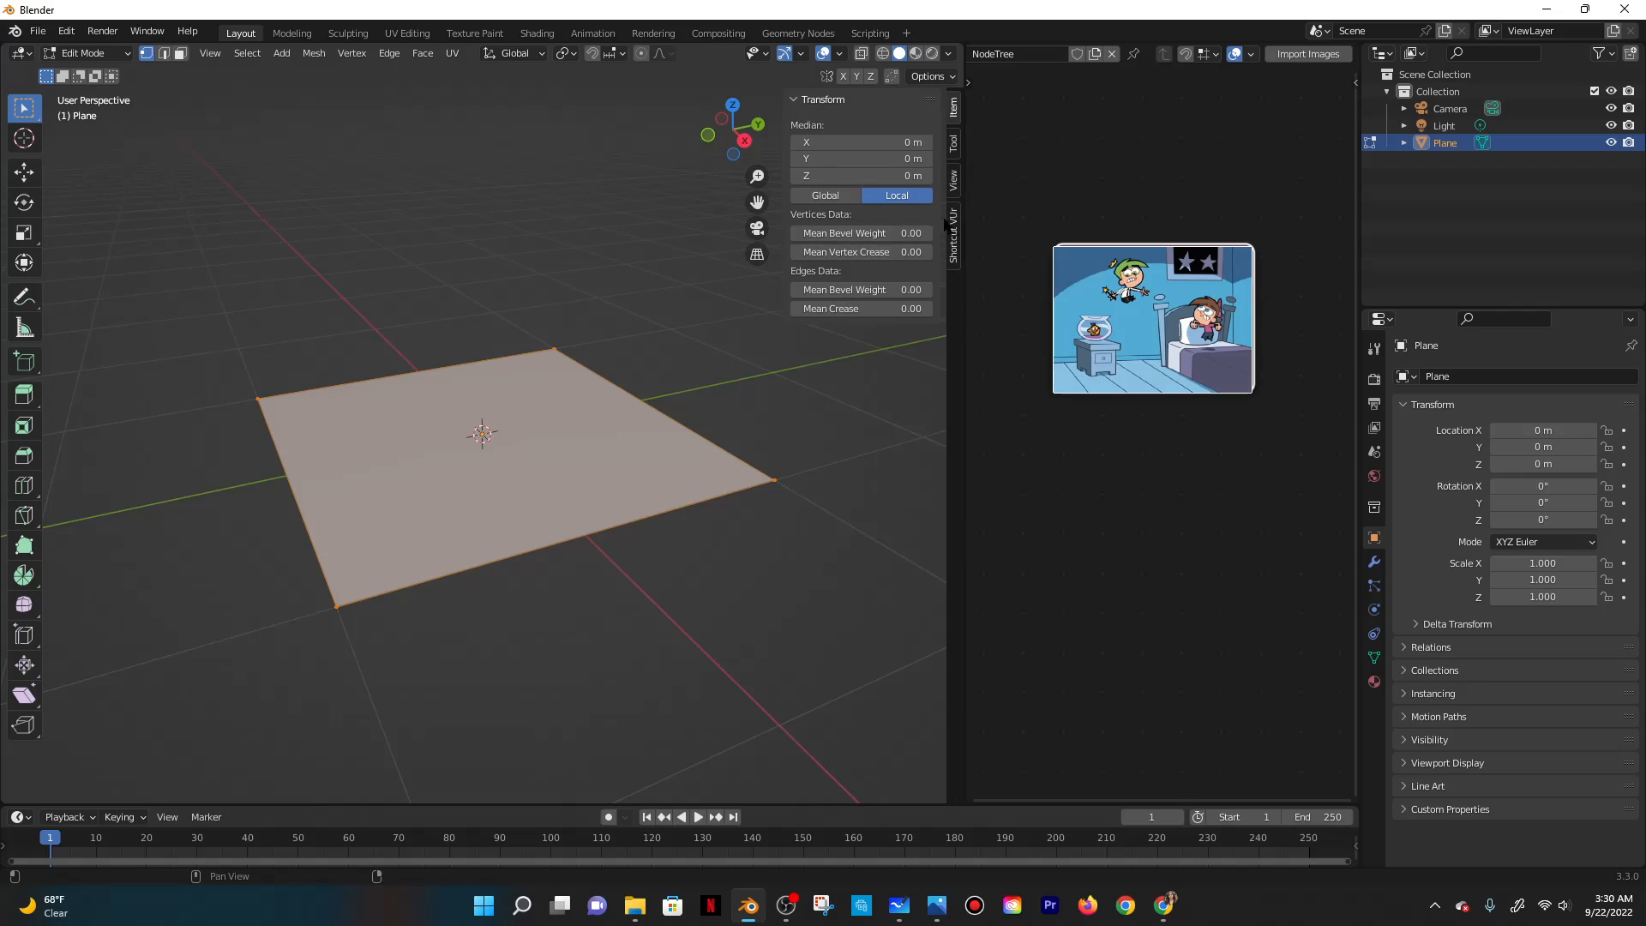
left_click(954, 144)
key("n")
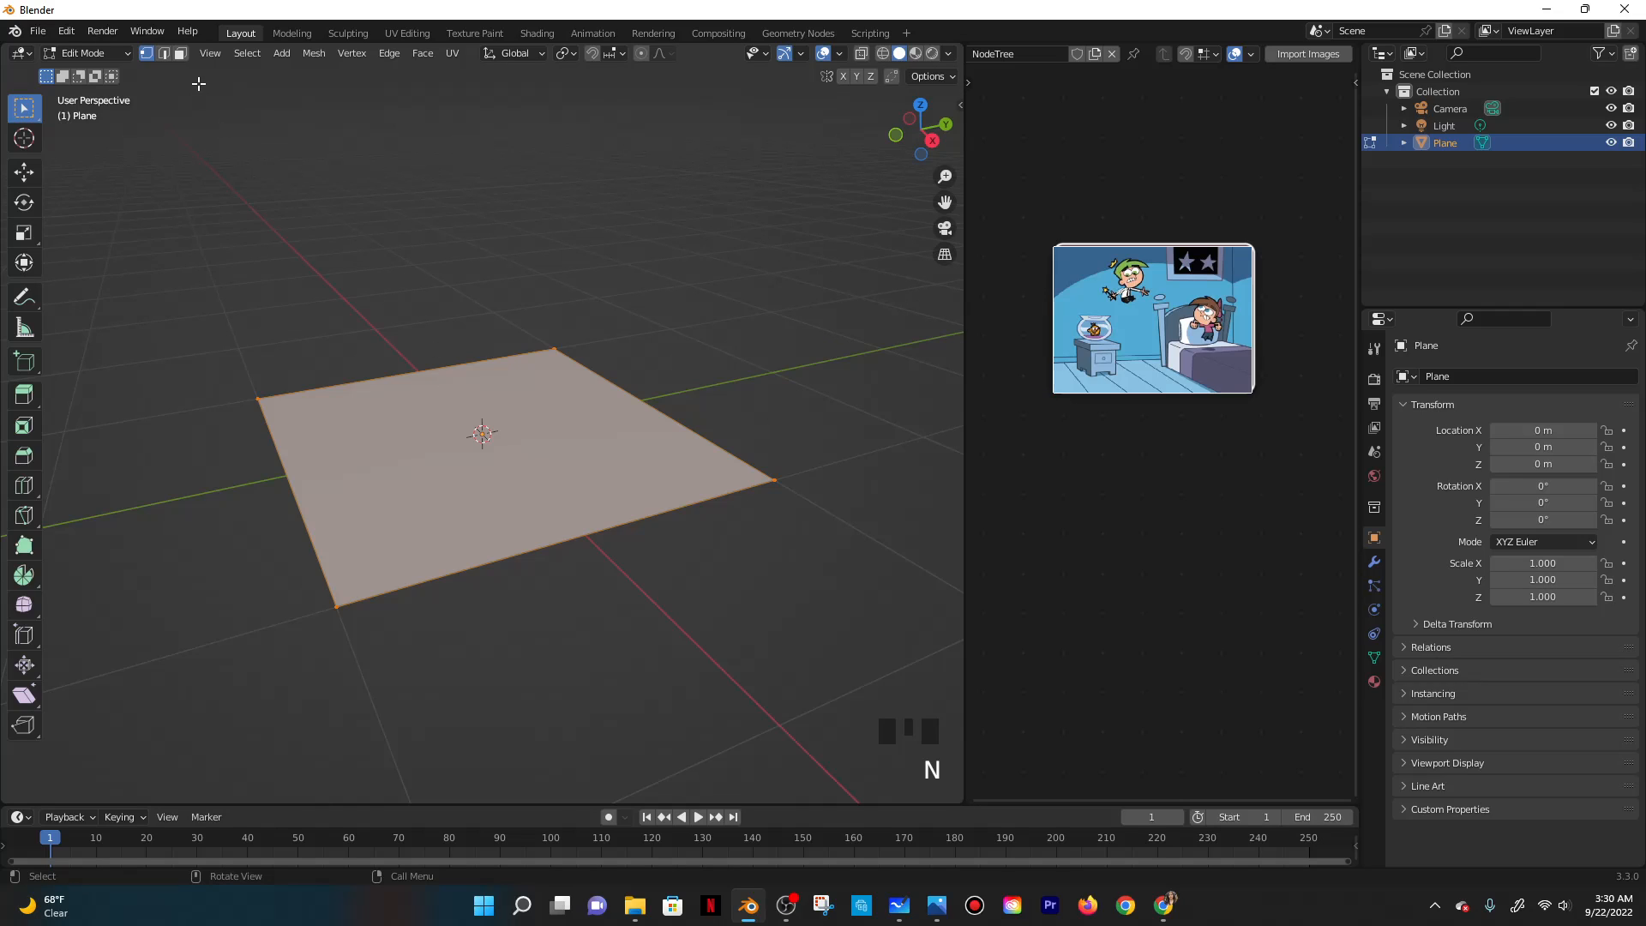
Extrude the plane's two adjacent rear edges straight up along Z to form two room walls.
left_click(163, 53)
left_click(410, 373, "shift")
left_click(599, 377, "shift")
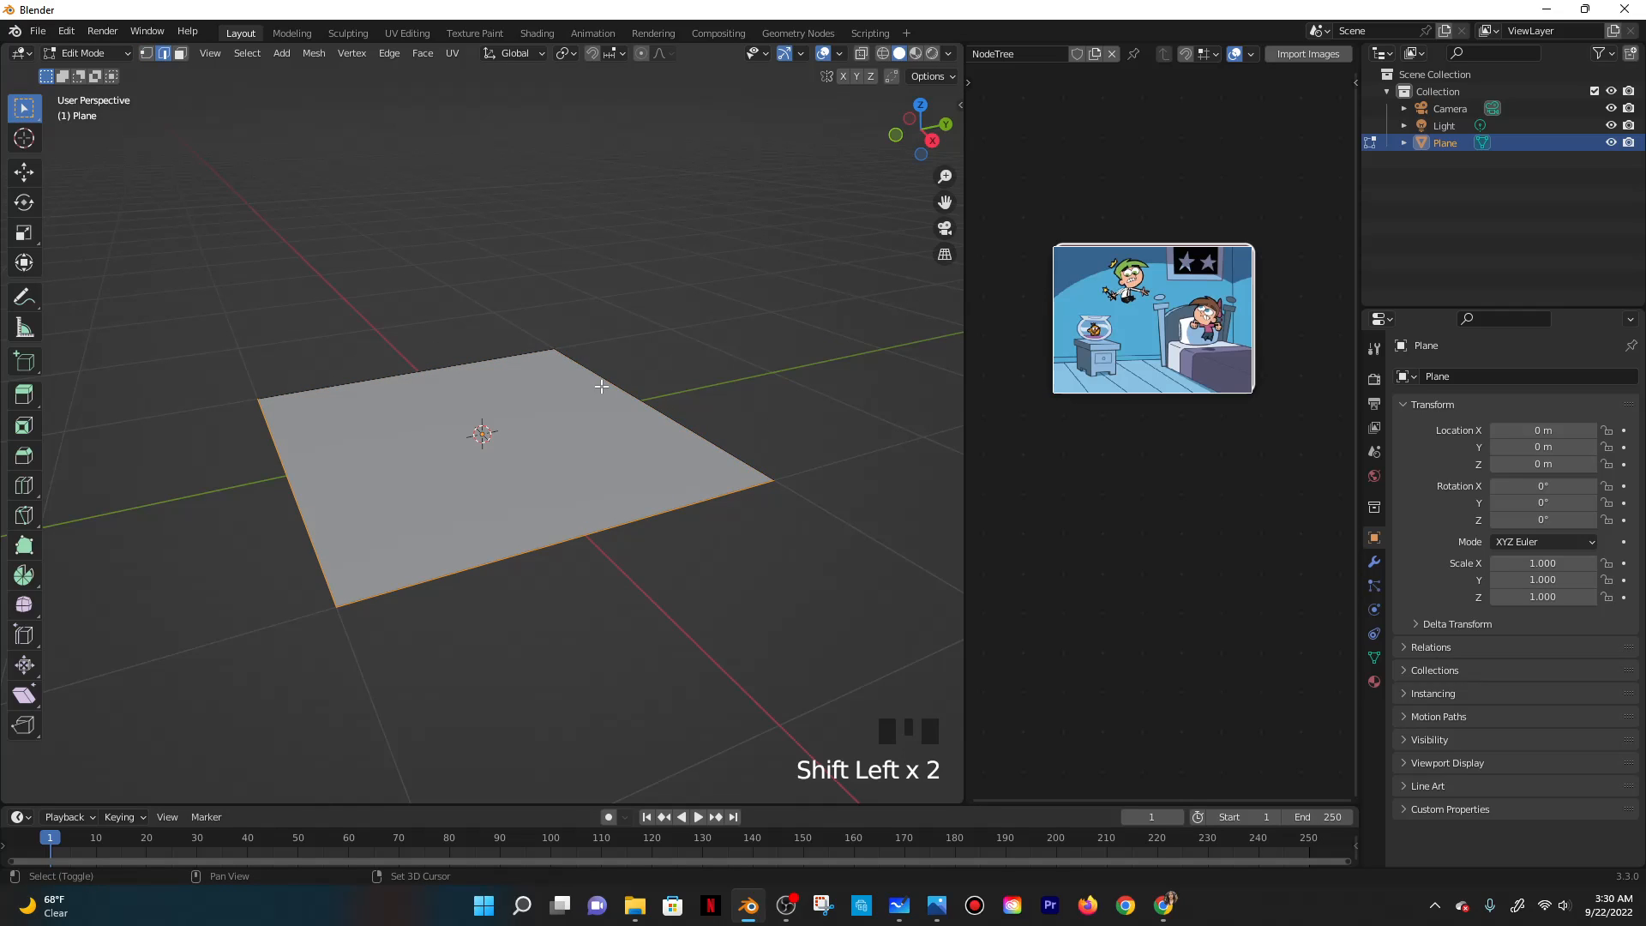
left_click(447, 358)
left_click(592, 370, "shift")
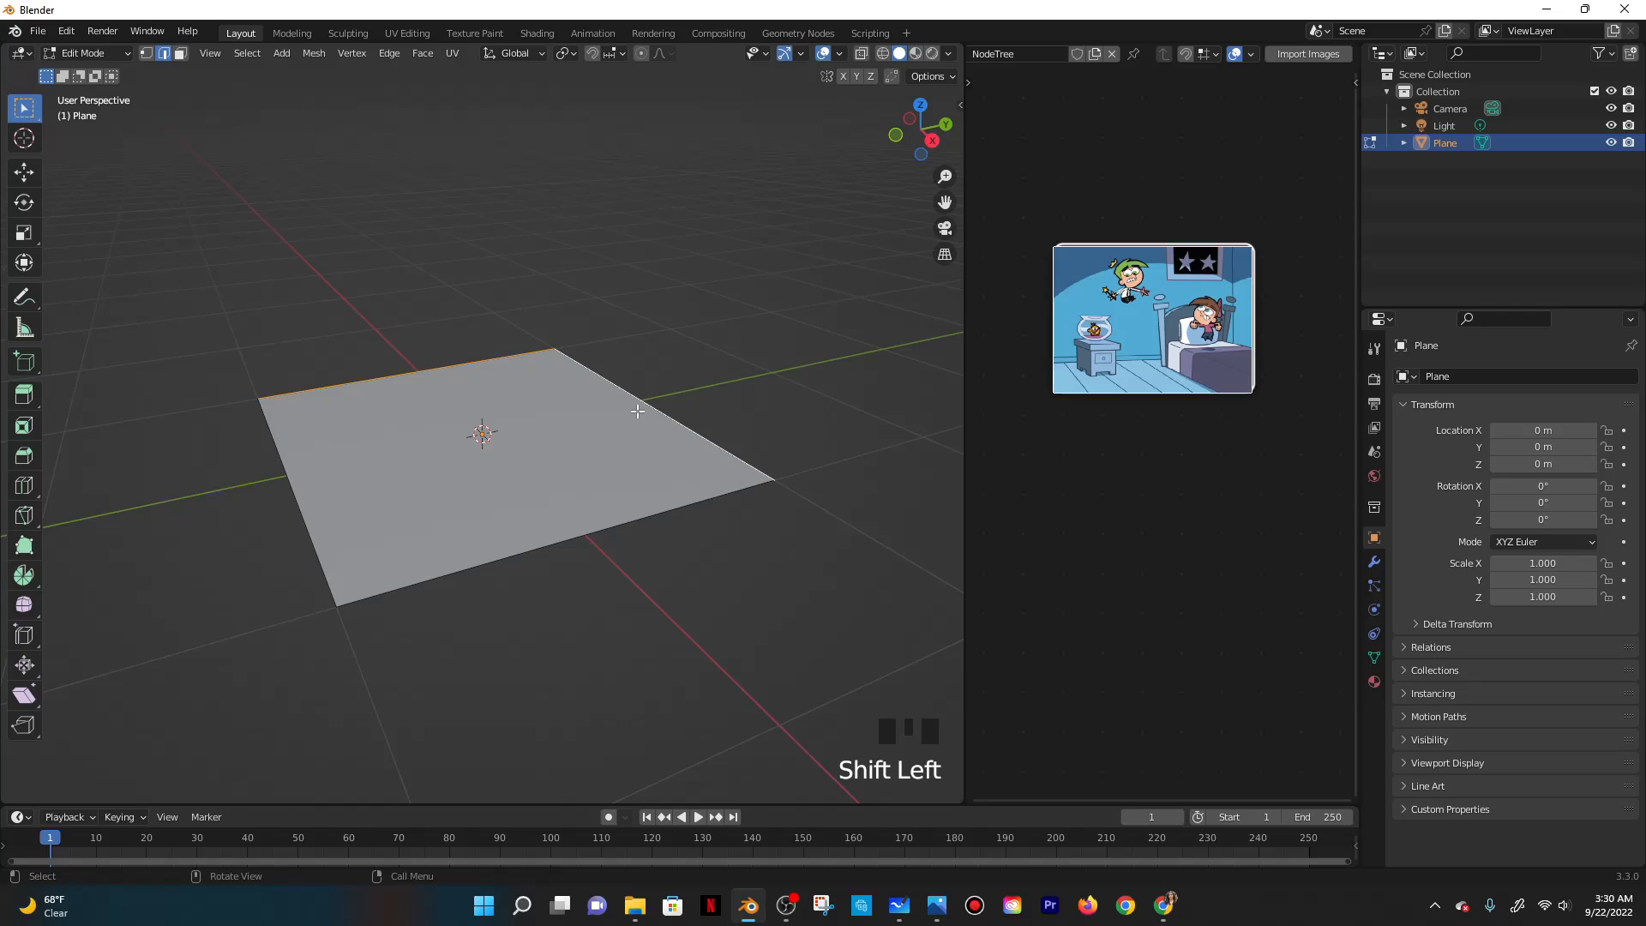
scroll(637, 411, "down", 3)
key("e")
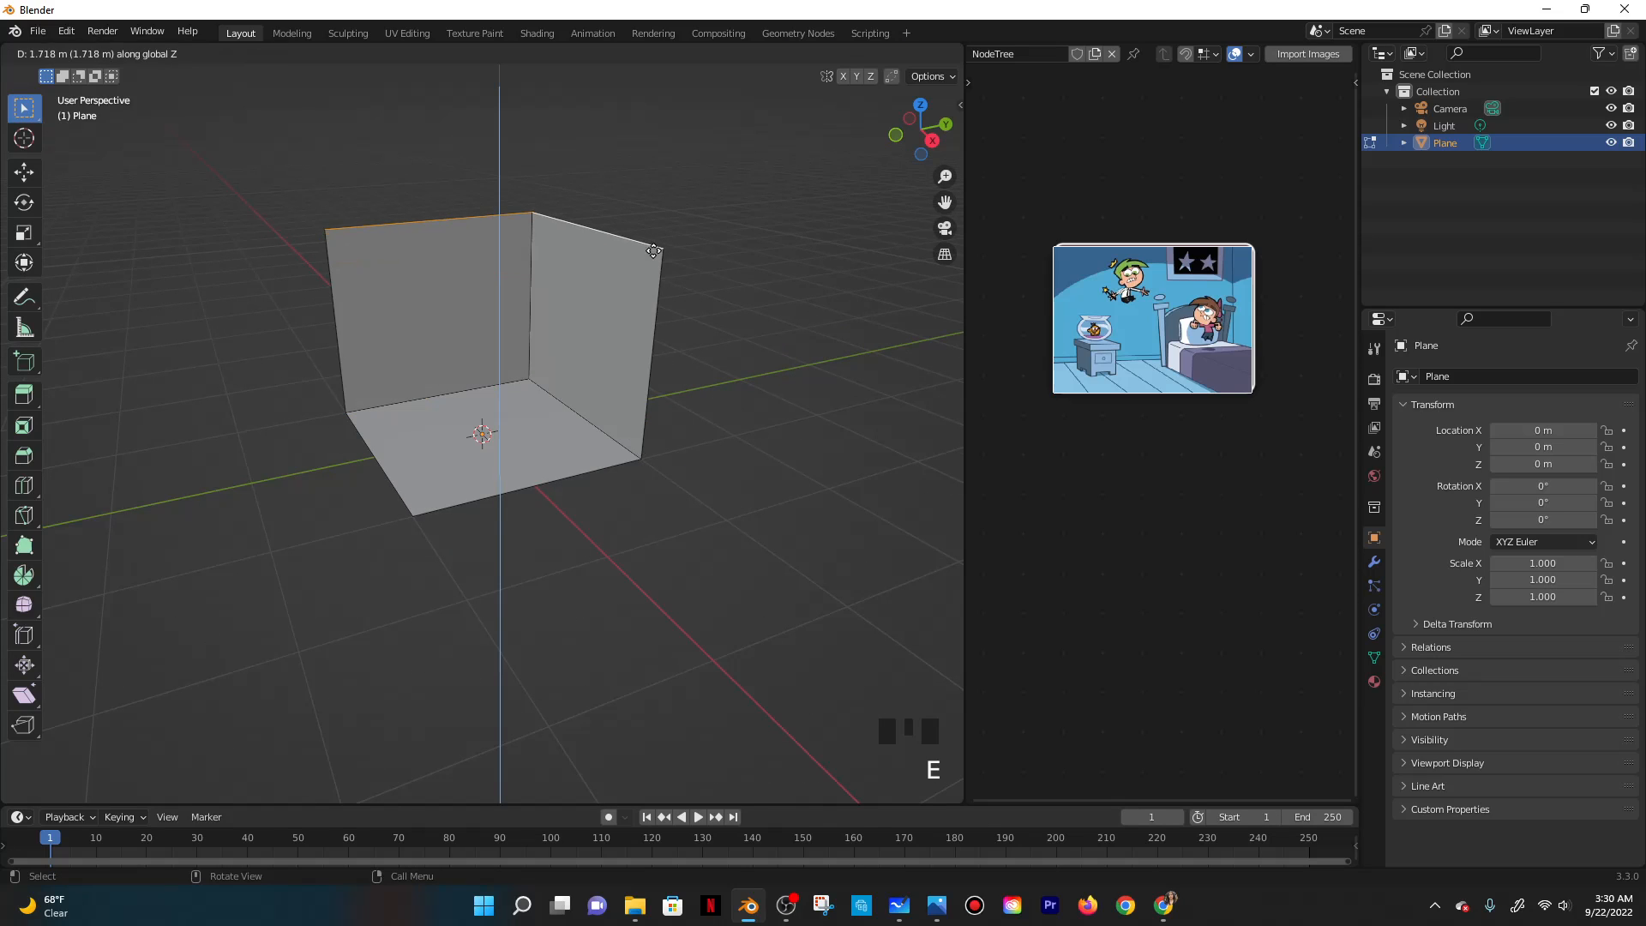
left_click(633, 280)
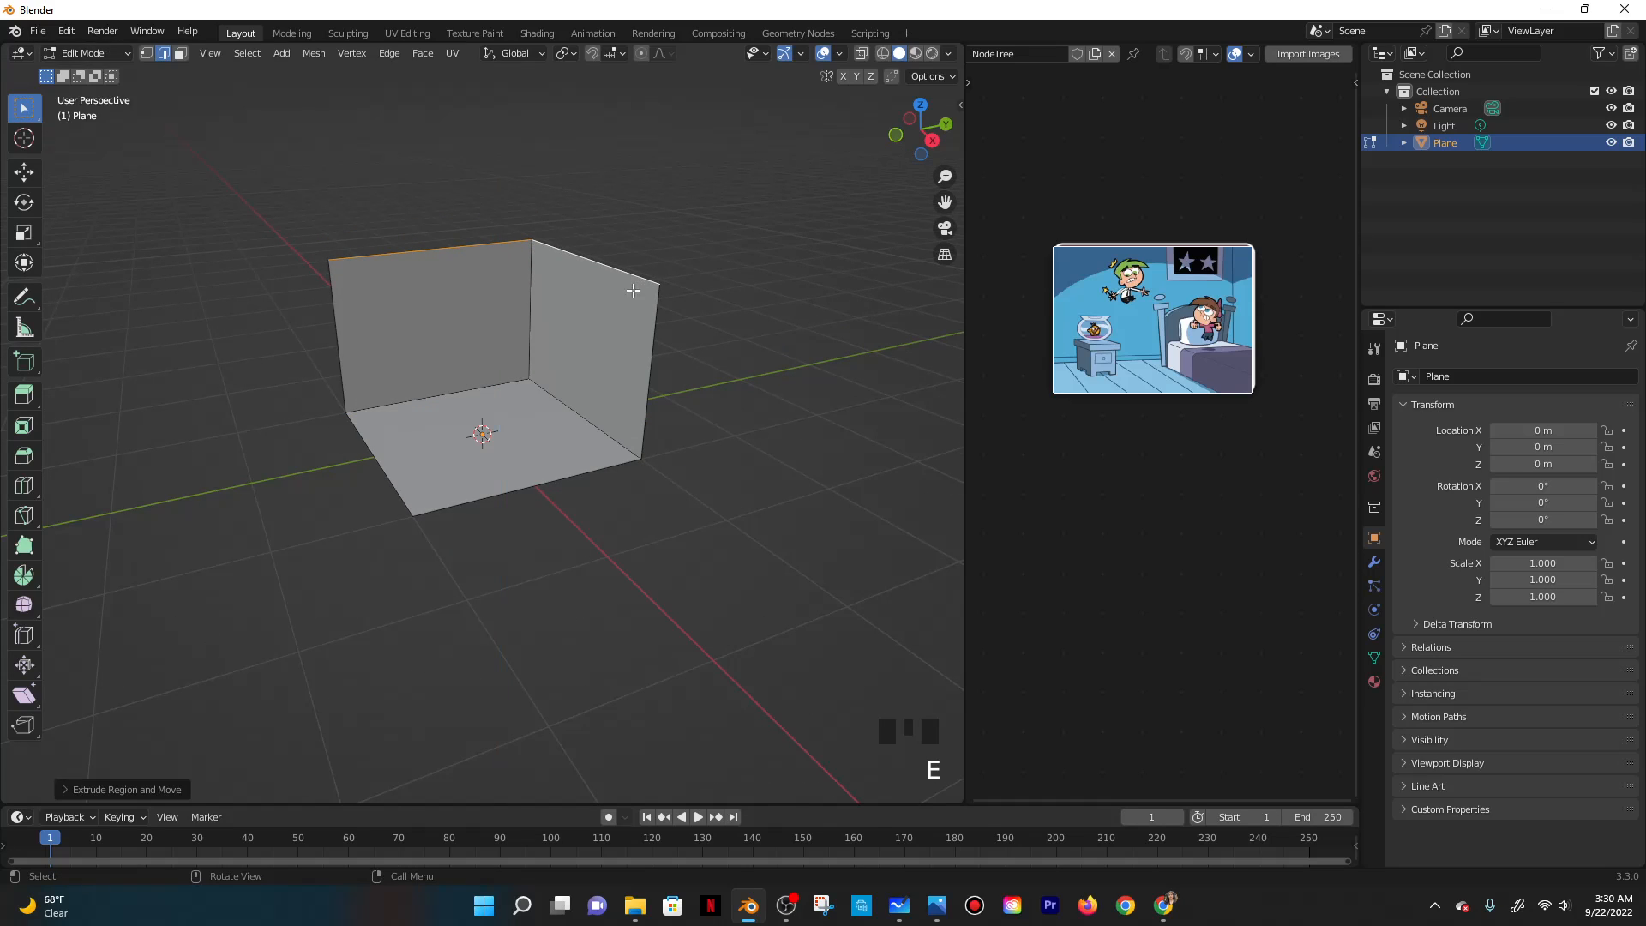
Return to Object Mode and add a Solidify modifier to the room mesh.
middle_click_drag(618, 440, 699, 471, "shift")
scroll(698, 470, "up", 2)
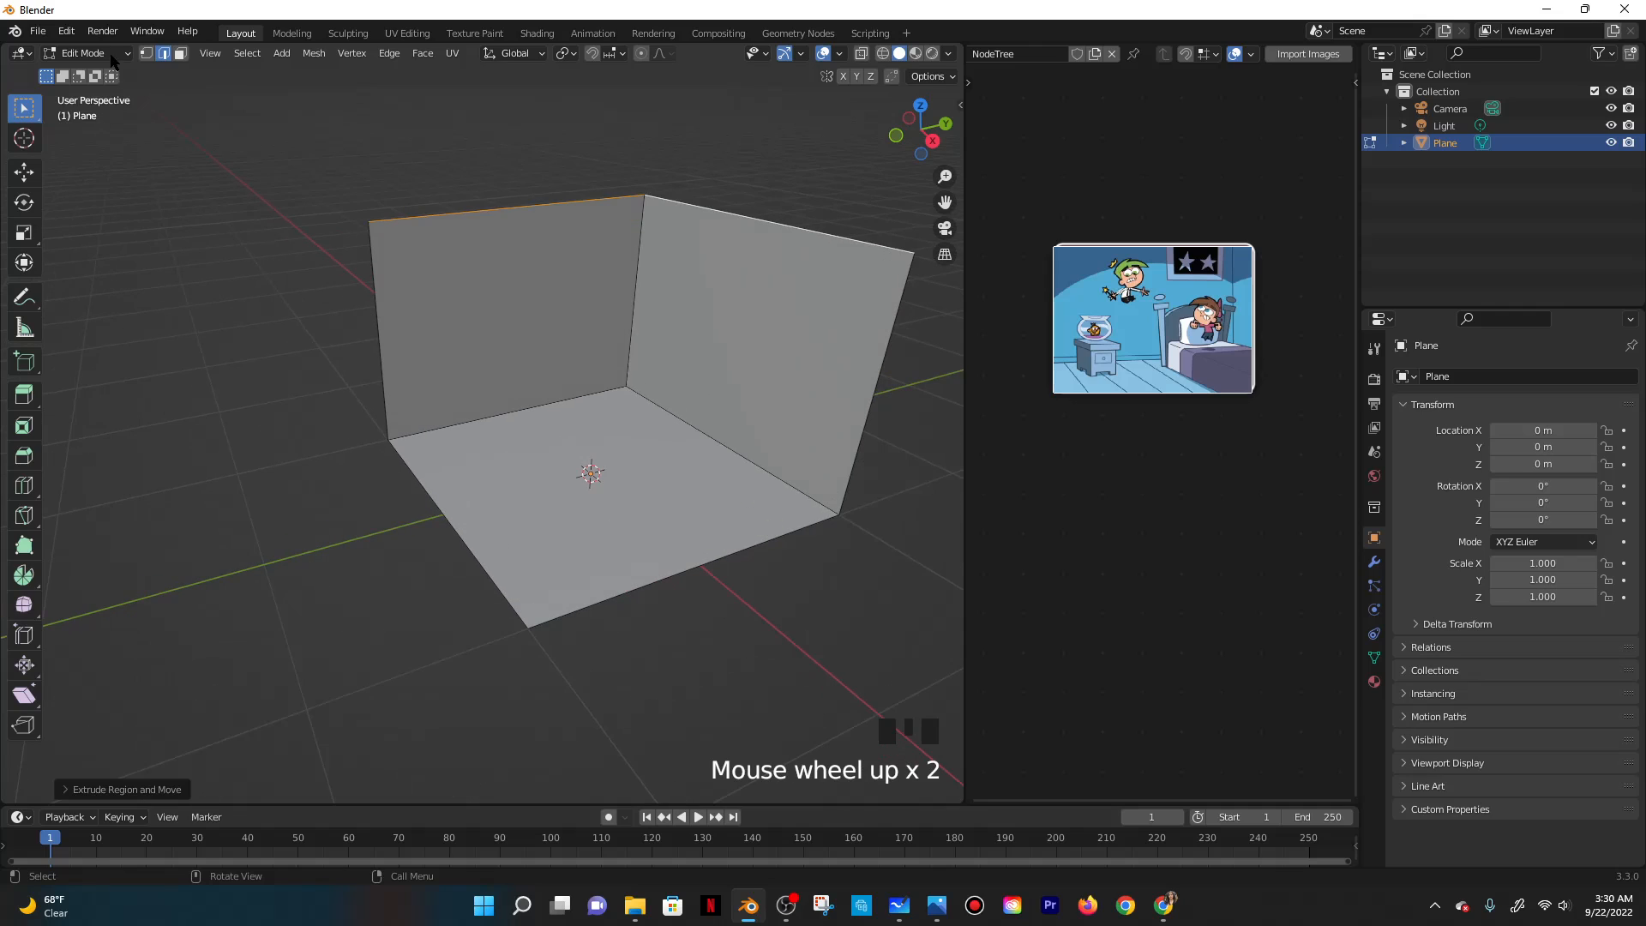
left_click(85, 53)
left_click(82, 69)
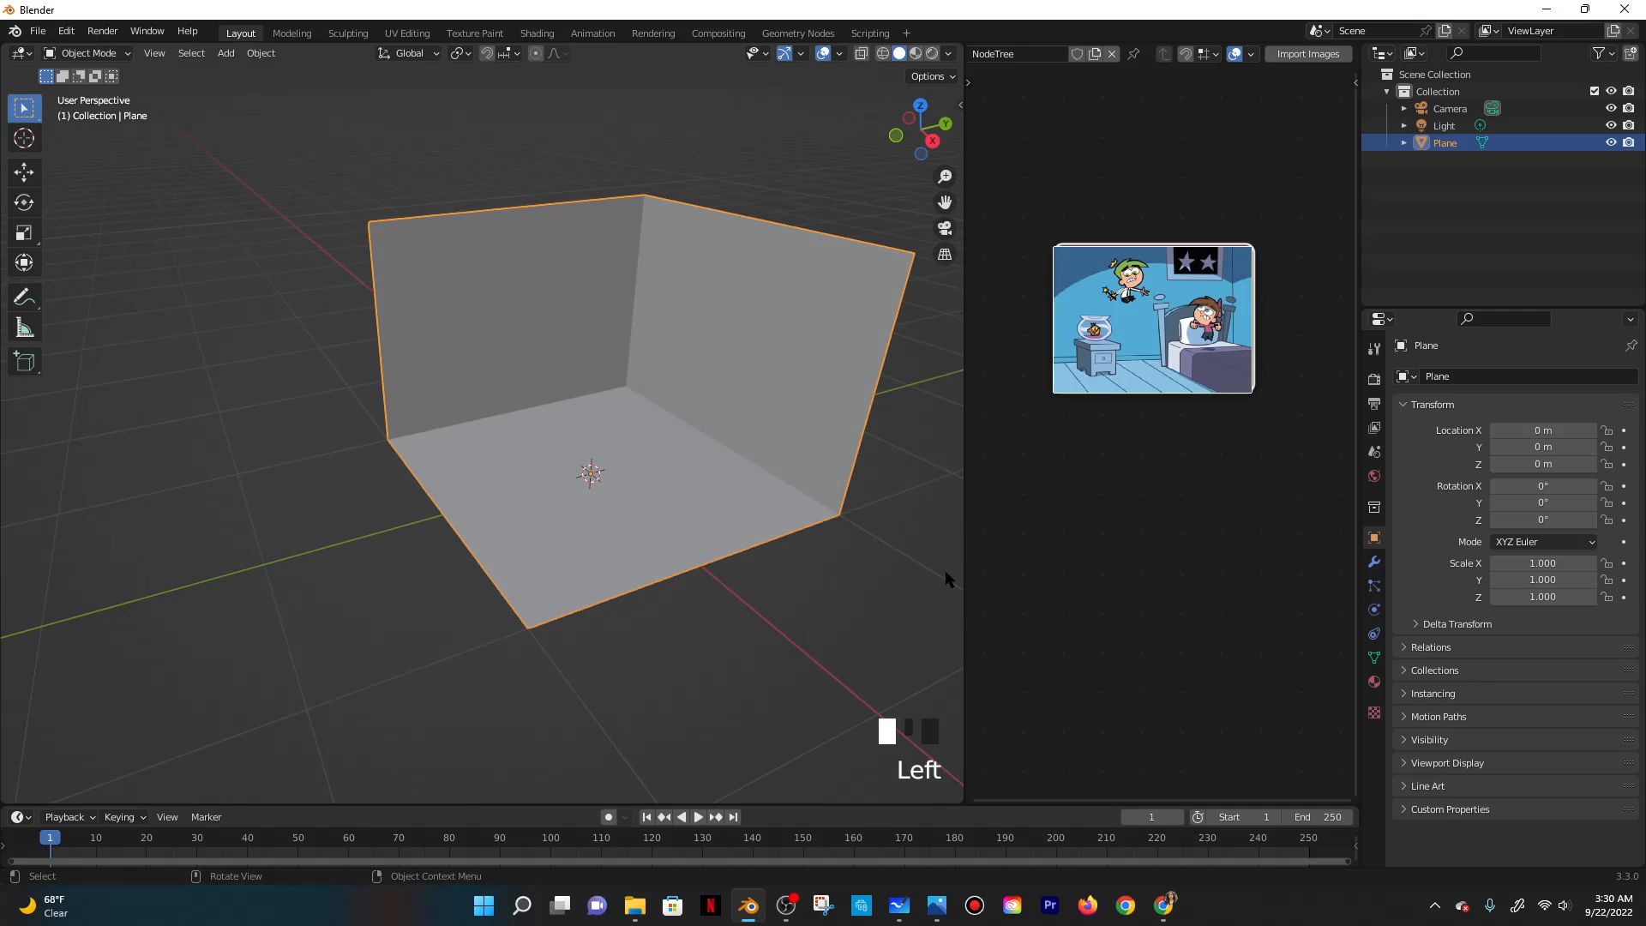
left_click(1374, 562)
left_click(1439, 379)
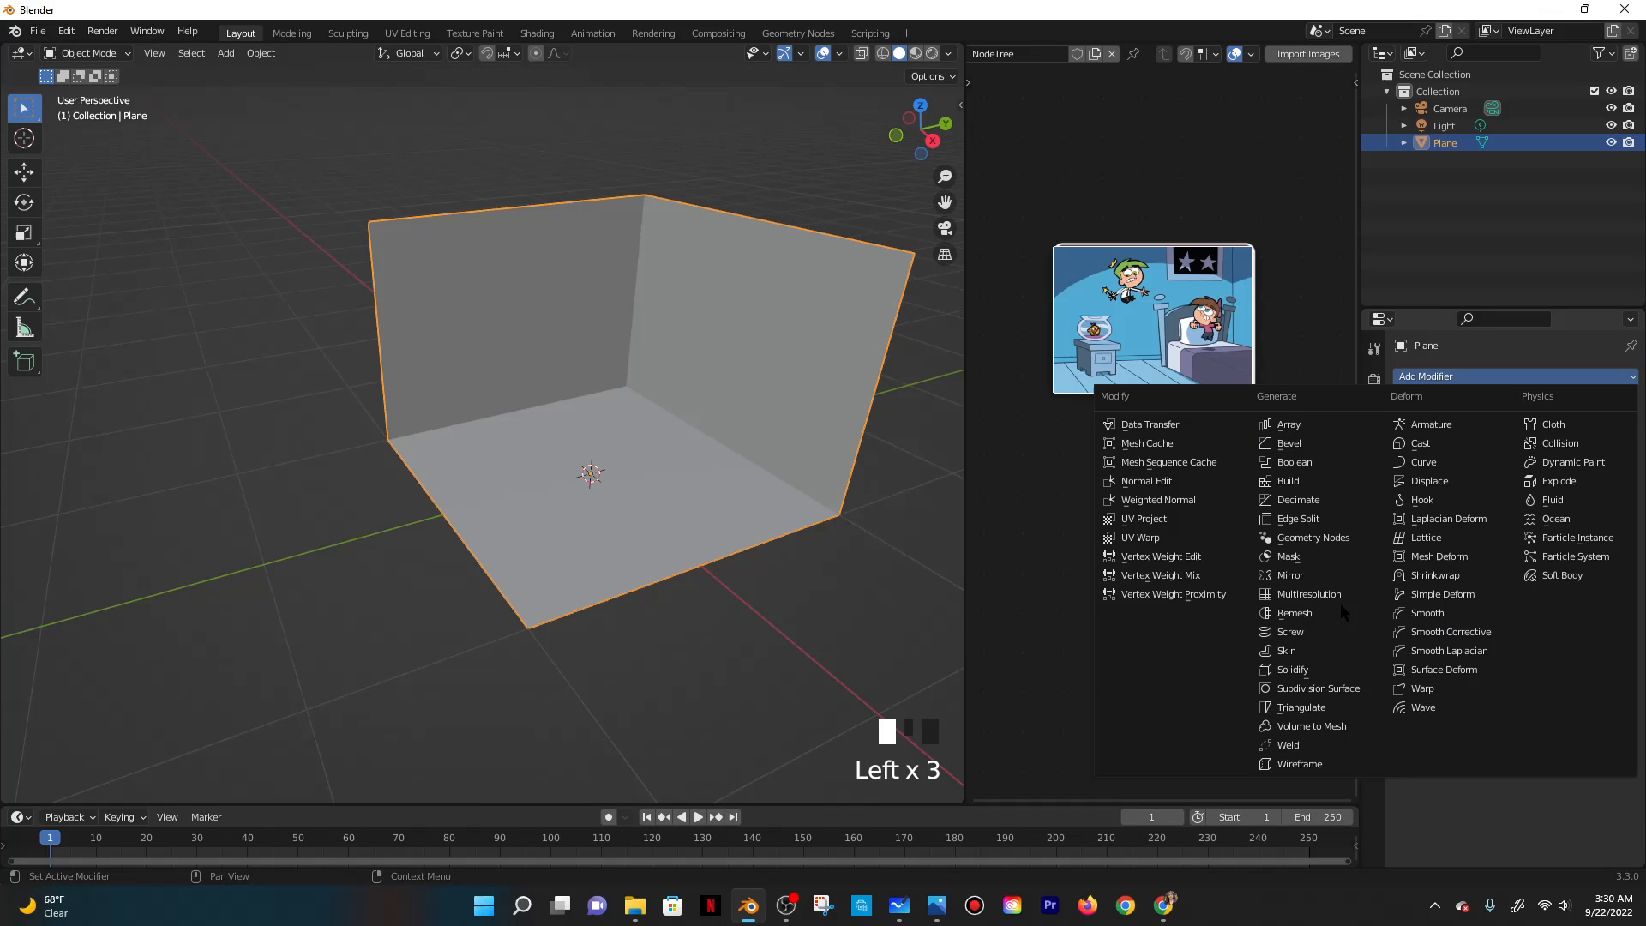
left_click(1311, 686)
Set the Solidify thickness to 0.08 m with Even Thickness enabled, and apply the modifier.
left_click(1551, 452)
type("0")
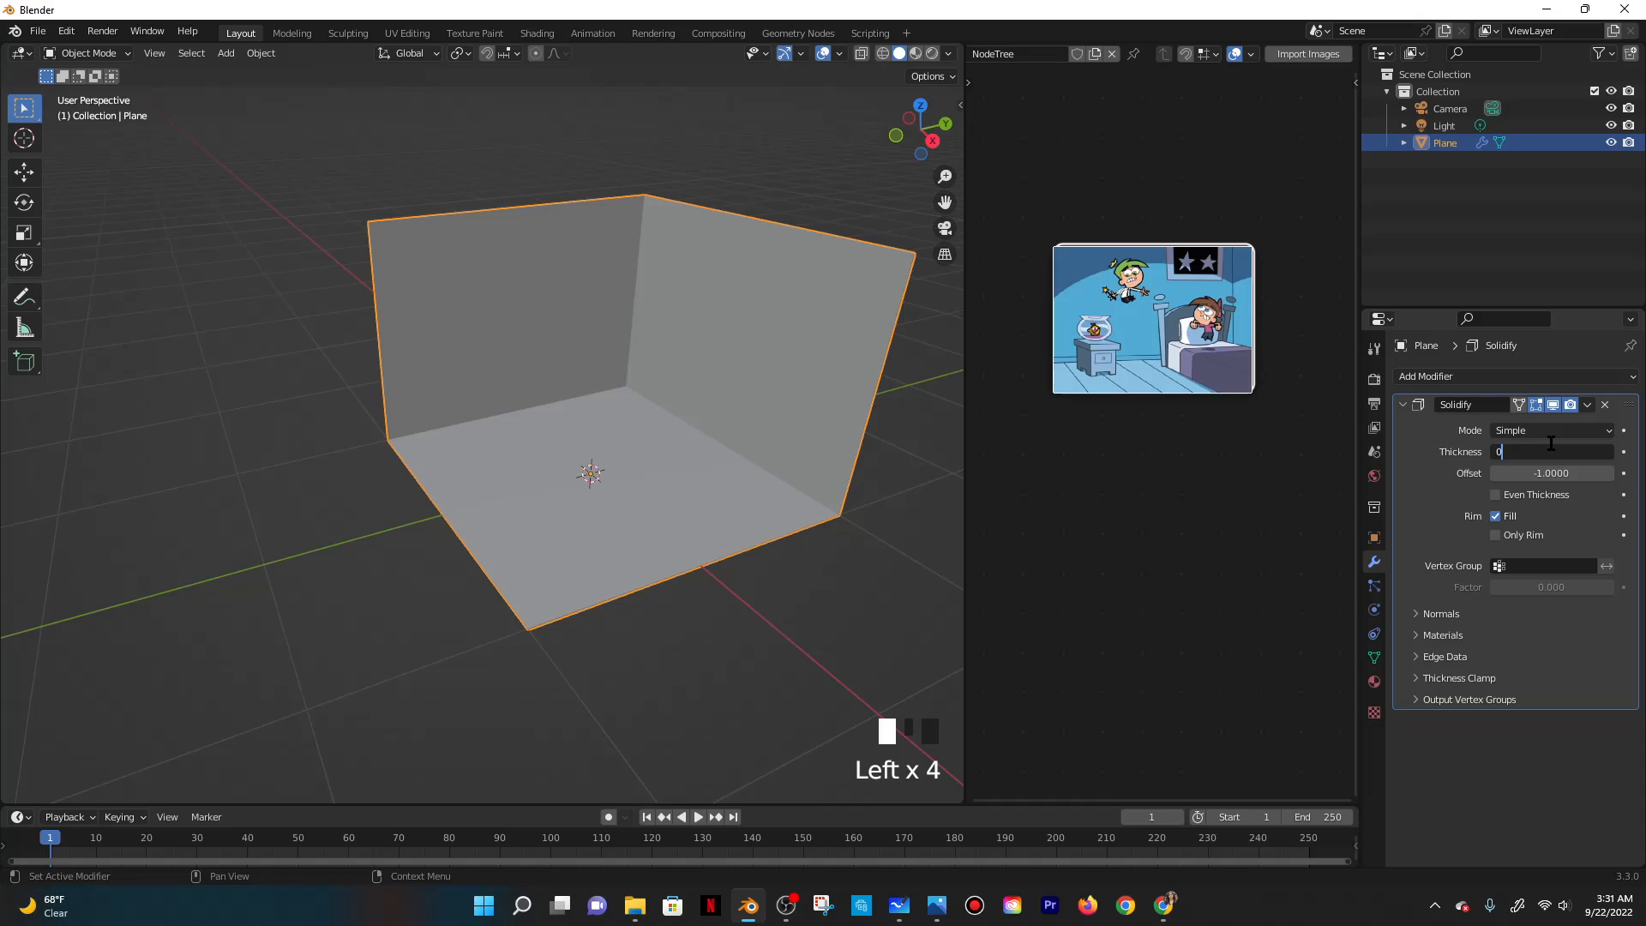
key("BackSpace")
key("BackSpace")
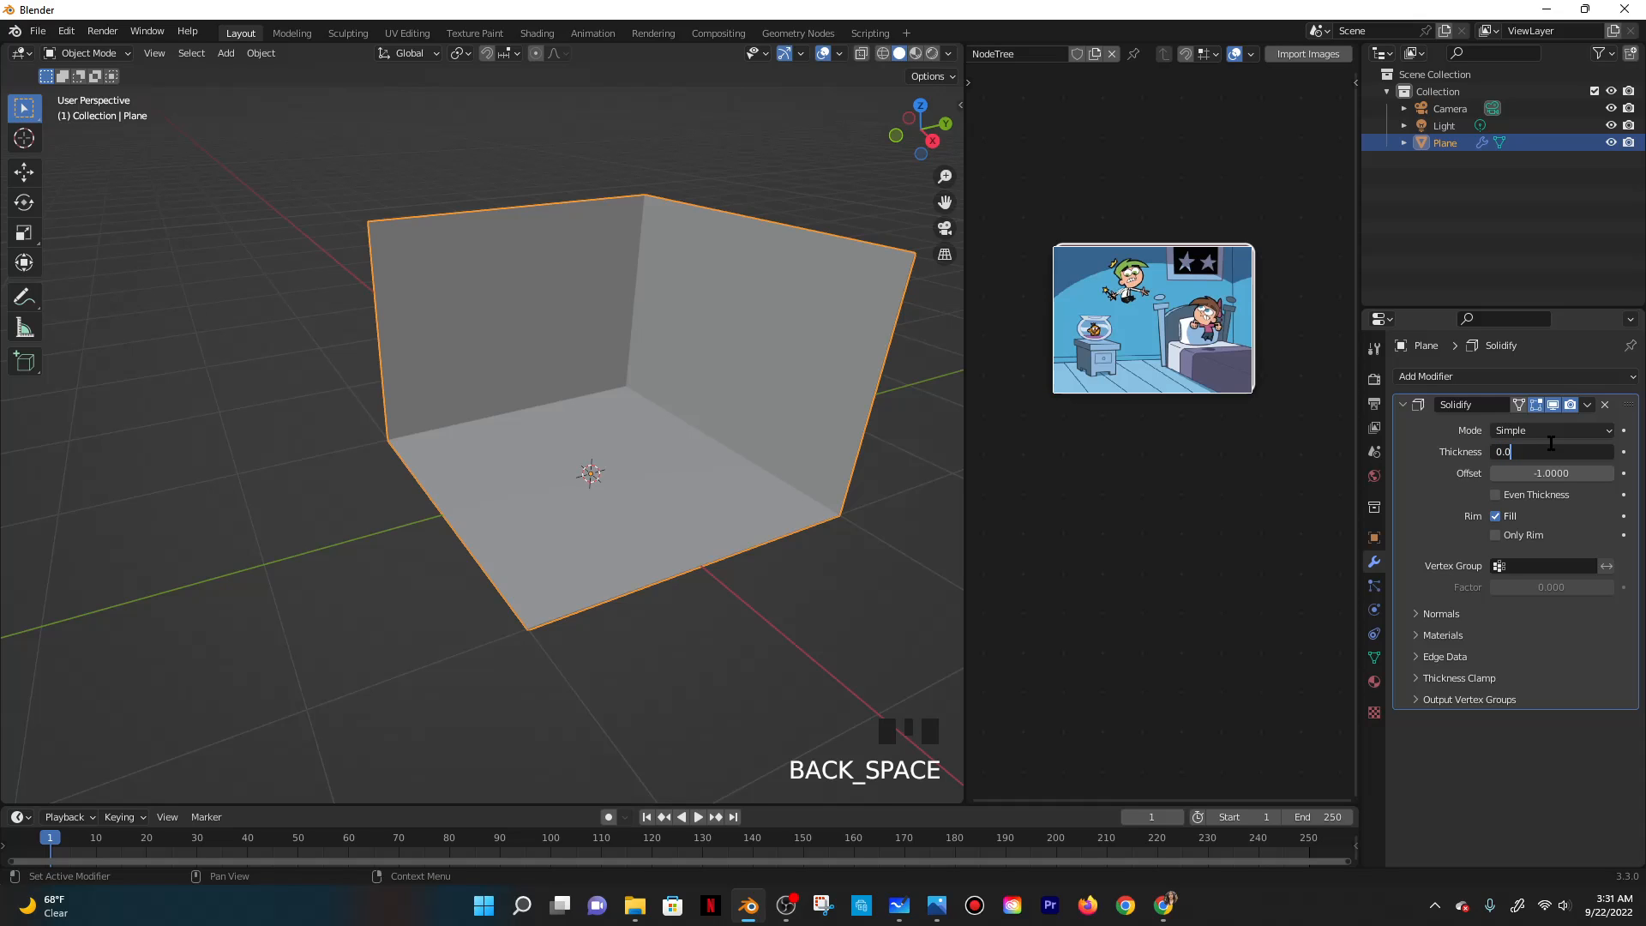
type("8")
key("Return")
left_click(1543, 496)
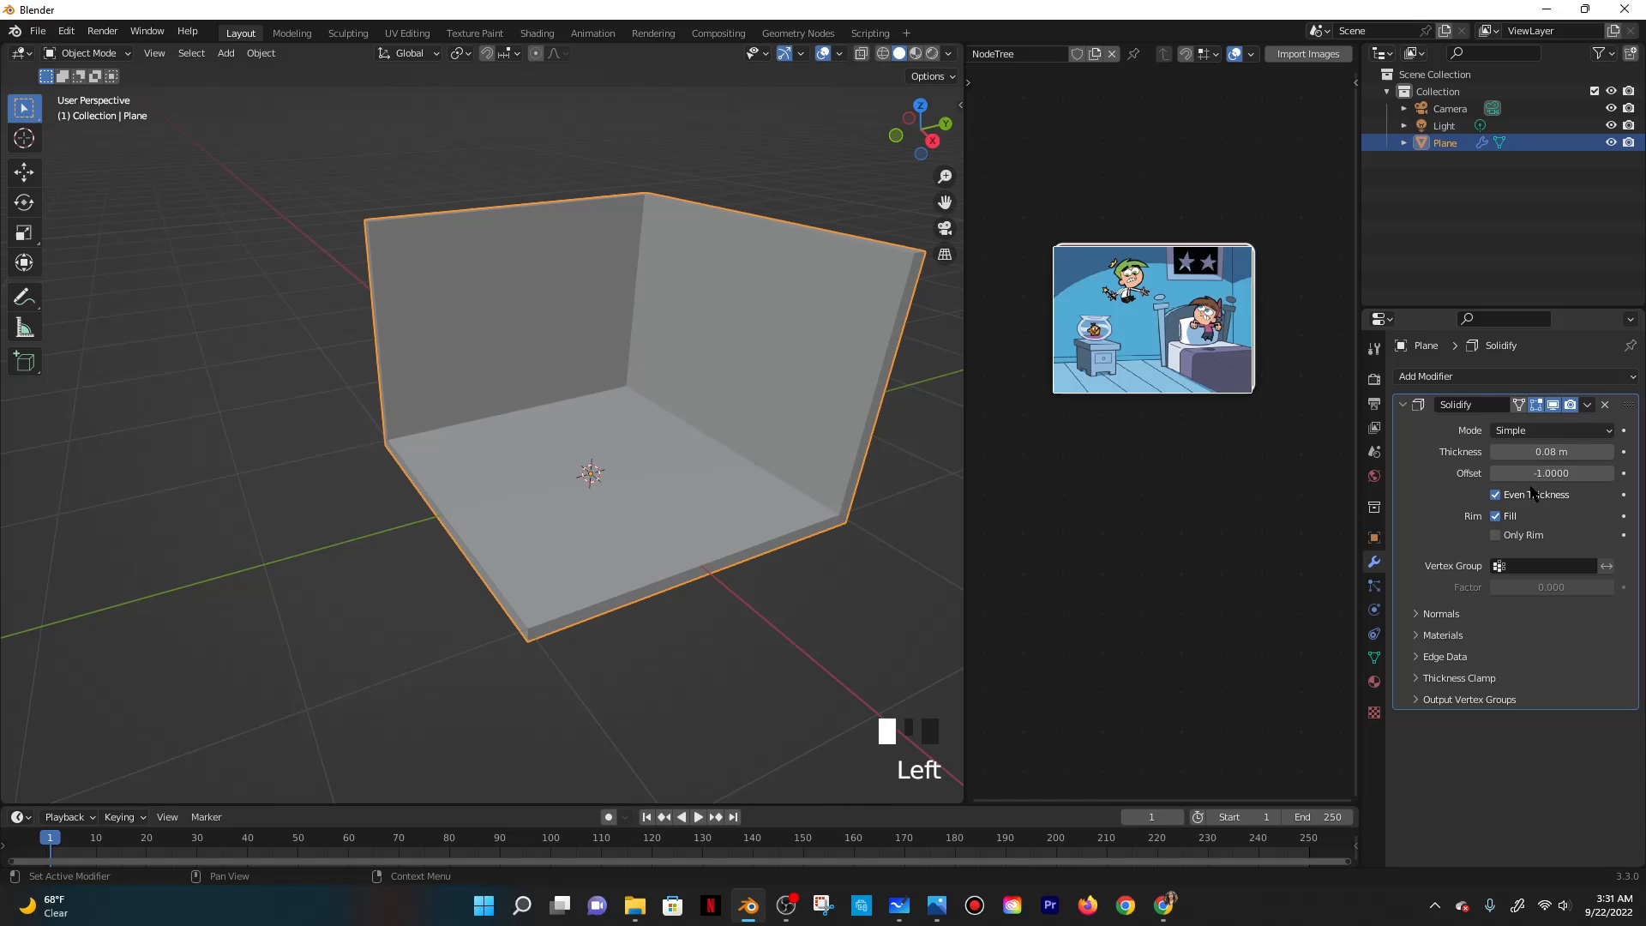
left_click(1584, 406)
left_click(1534, 426)
Put the room mesh into Edit Mode and select the floor's top face in face selection mode.
middle_click_drag(754, 493, 771, 489)
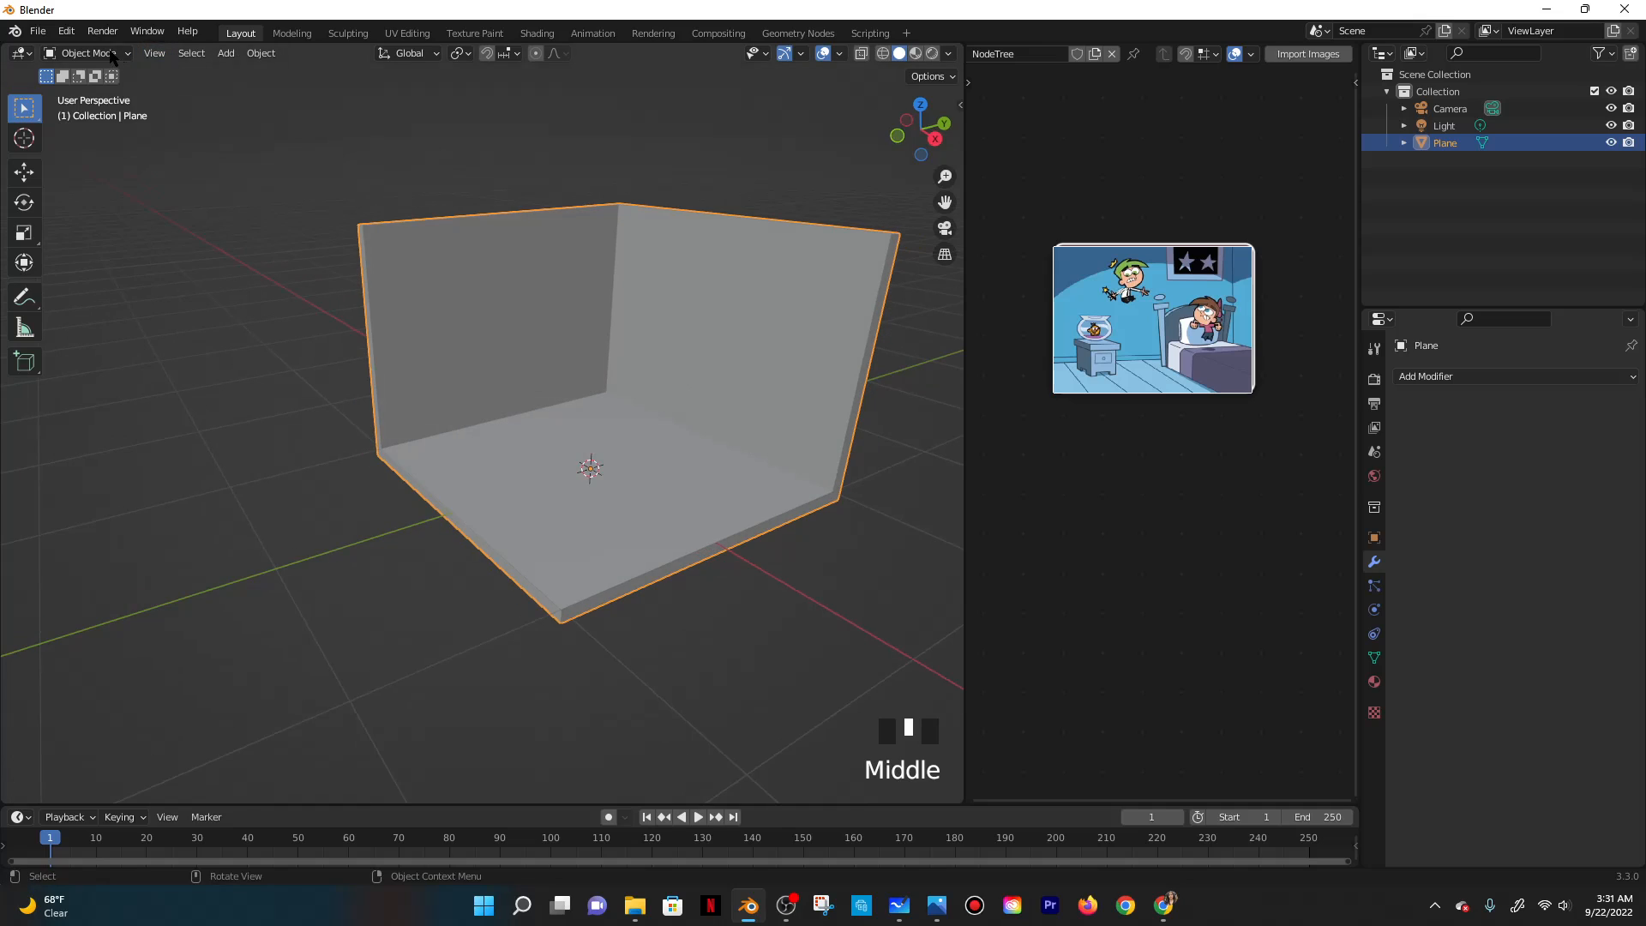
left_click(111, 57)
left_click(86, 84)
left_click(164, 53)
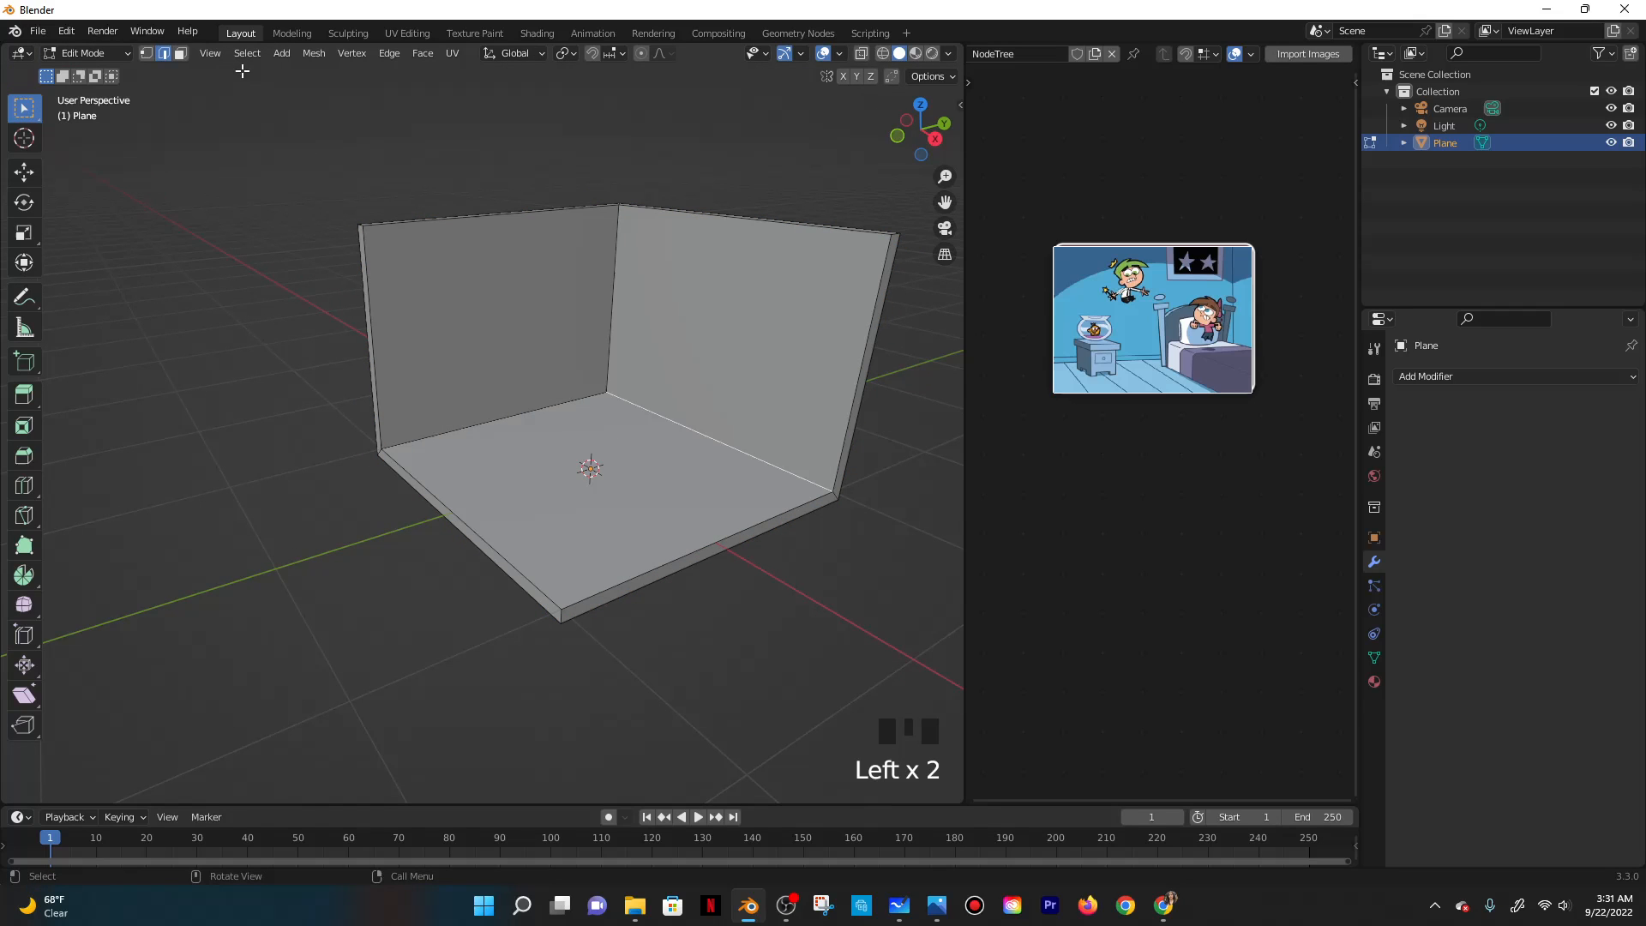
left_click(181, 53)
left_click(637, 475)
scroll(592, 463, "down", 1)
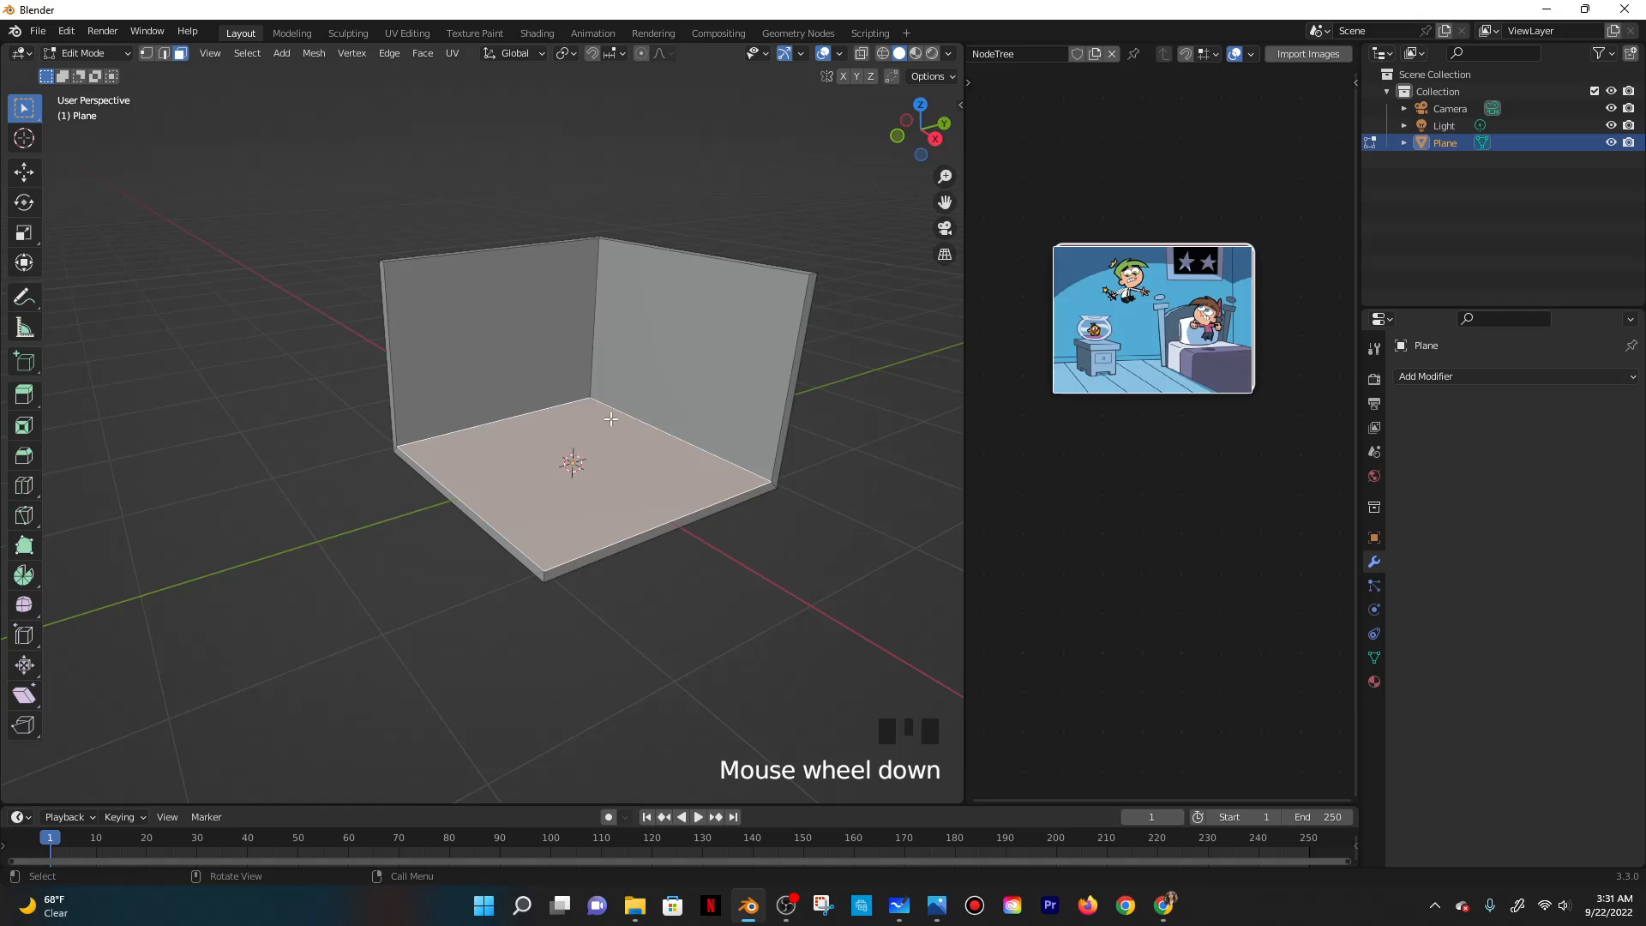
middle_click_drag(697, 403, 685, 434)
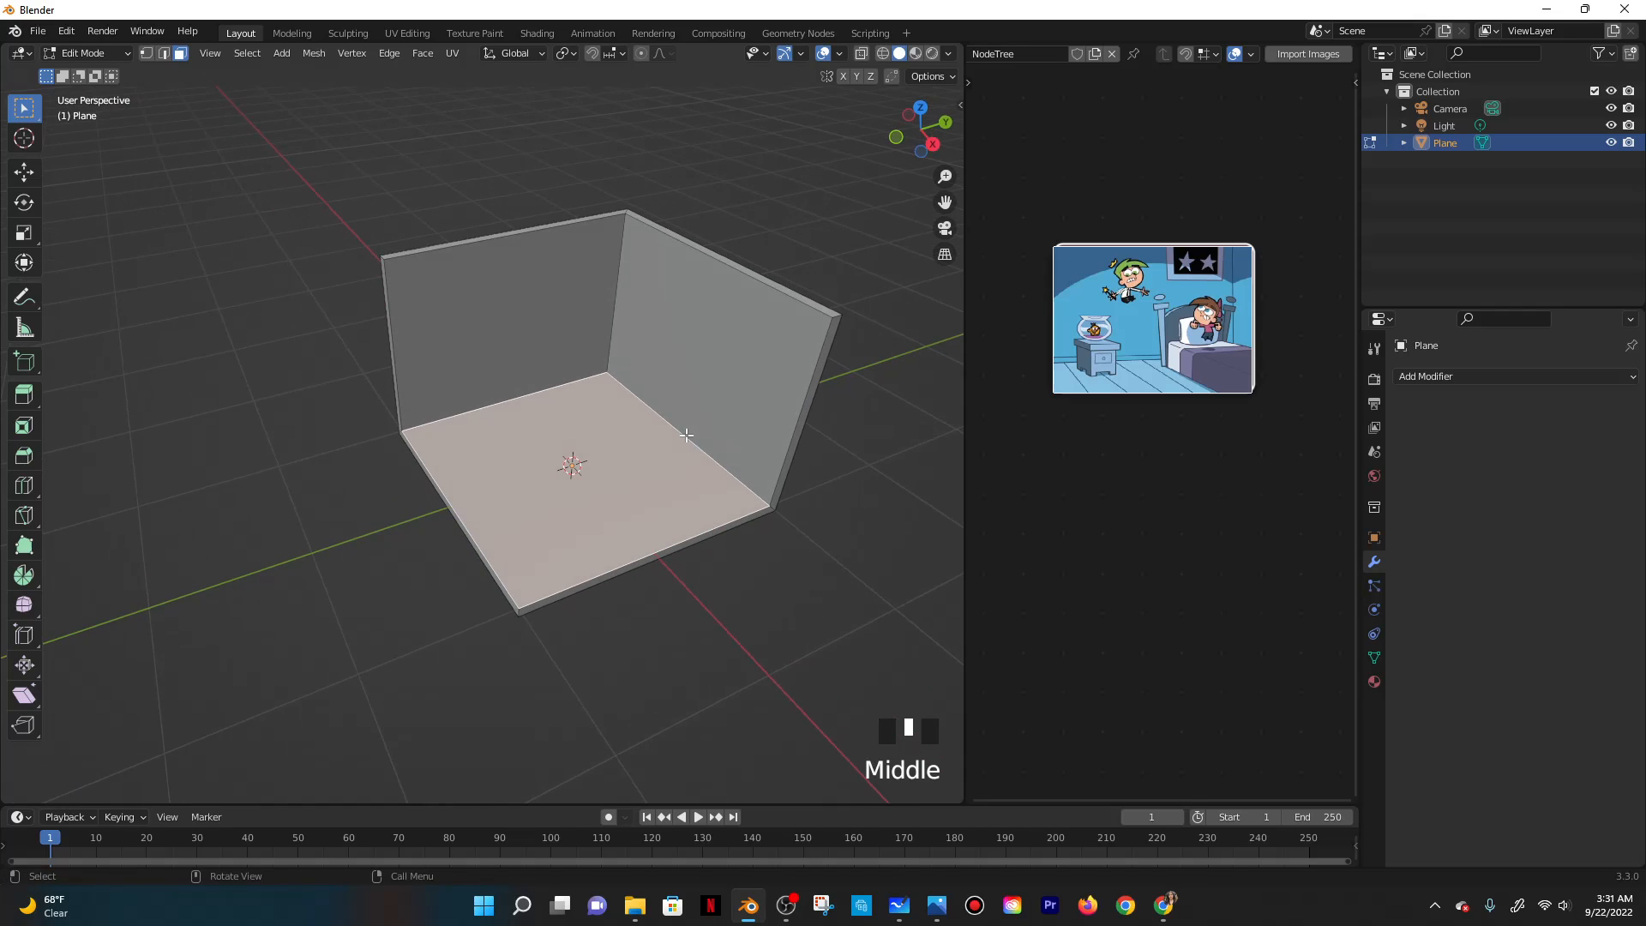
key("ctrl+r")
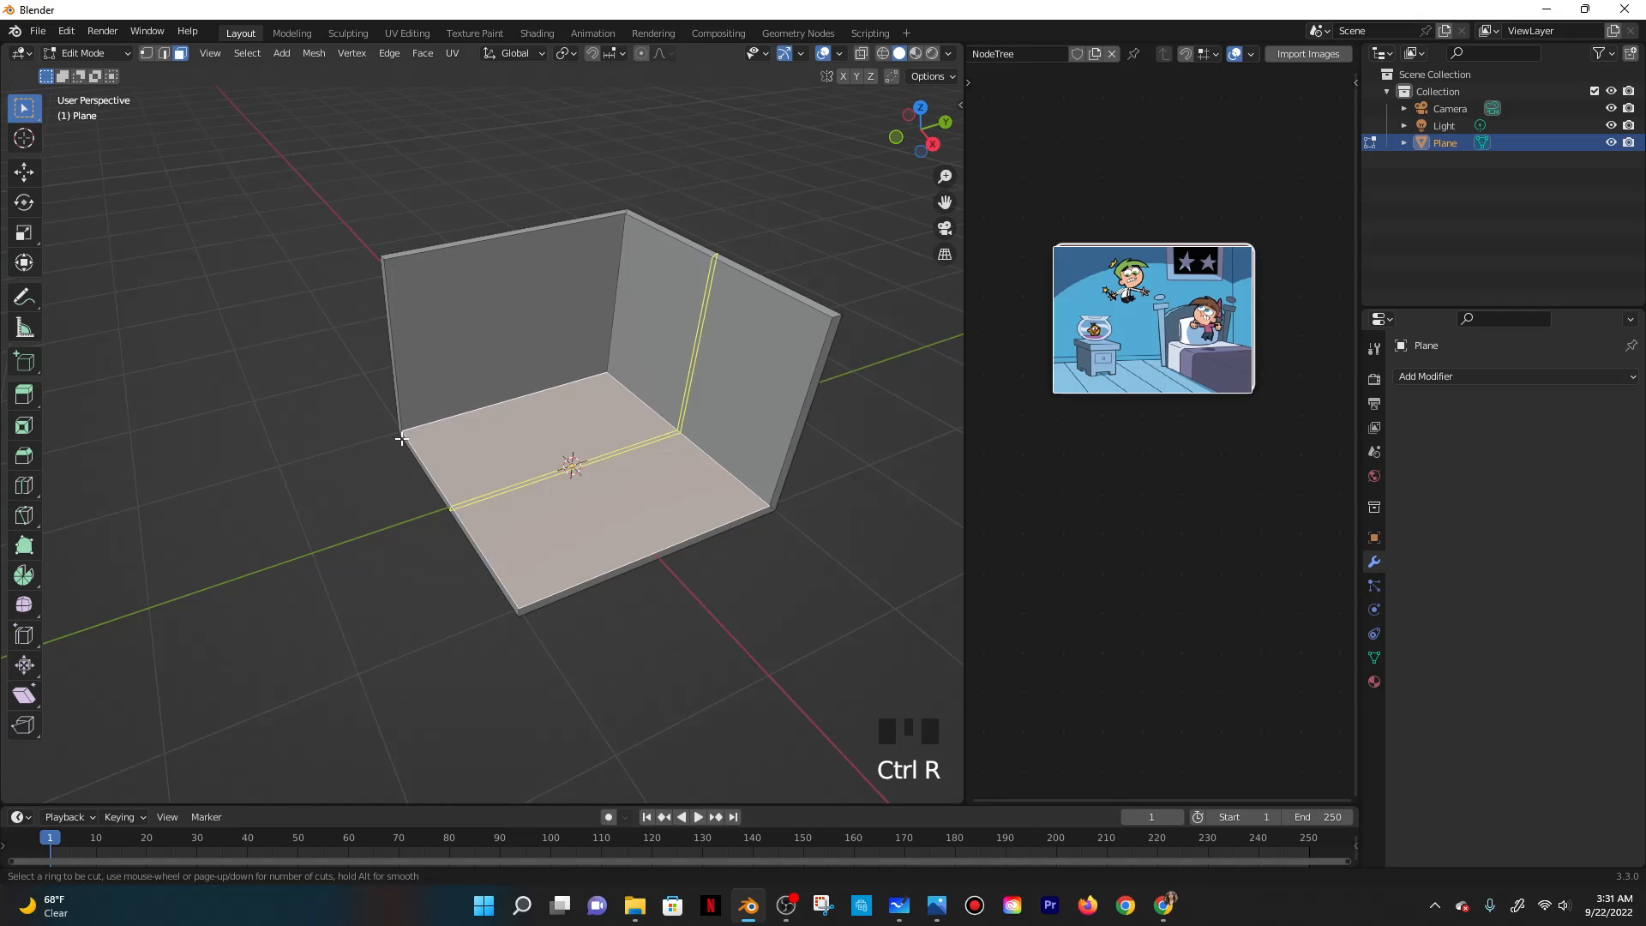
key("Escape")
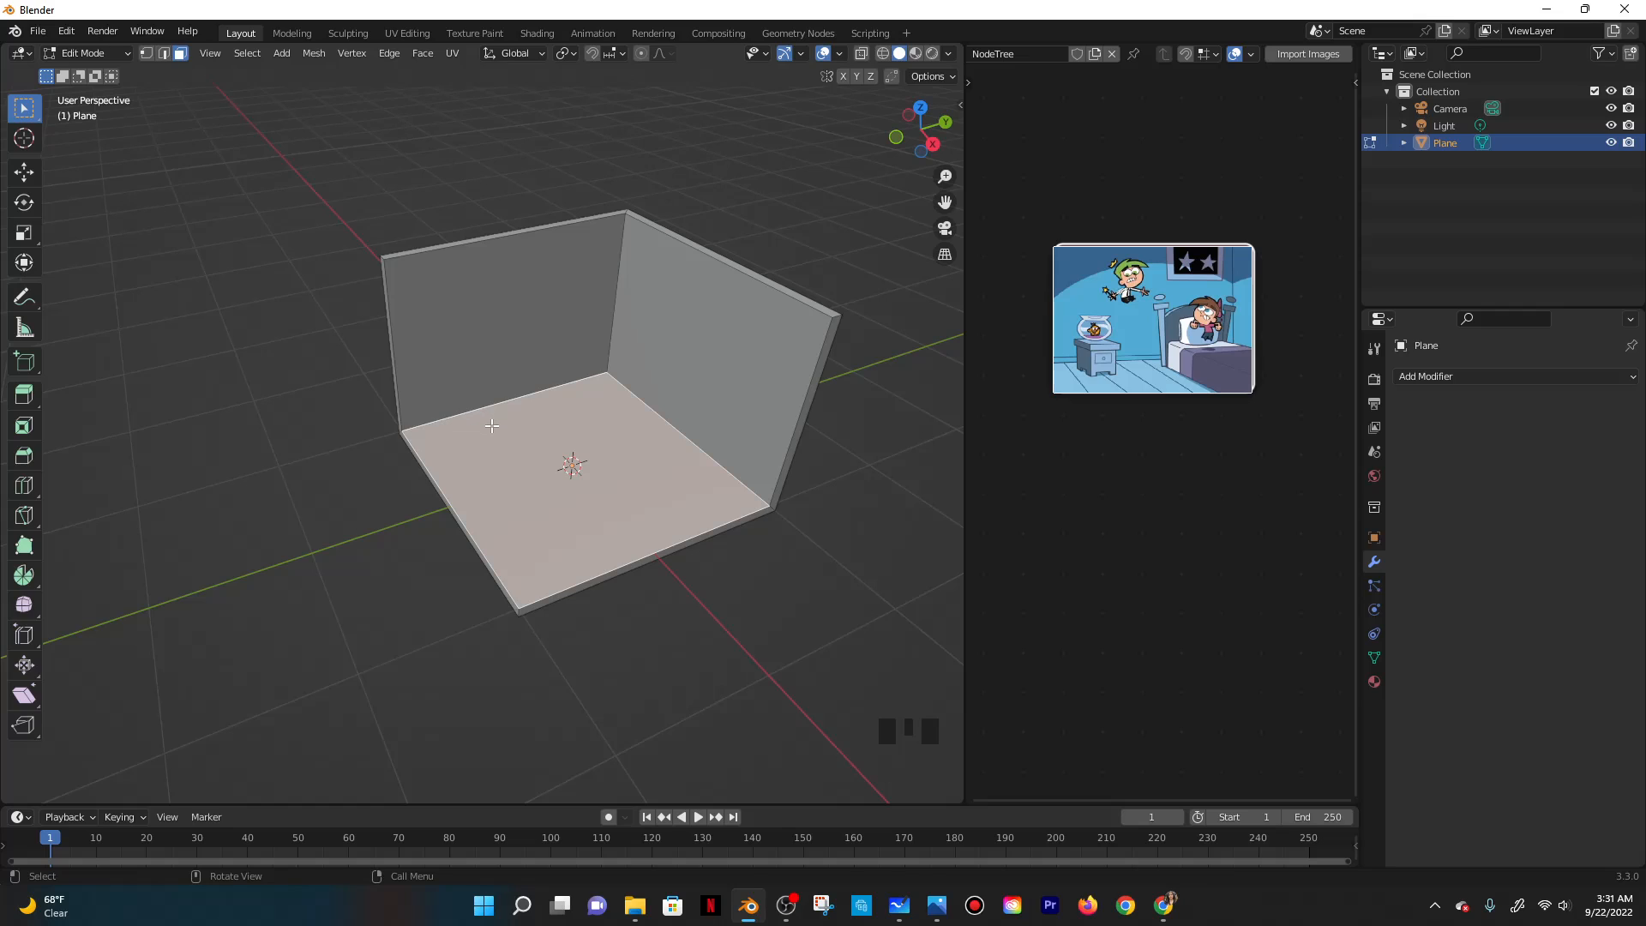
Duplicate the floor's top face in place and separate the duplicate into its own object.
scroll(491, 426, "up", 2)
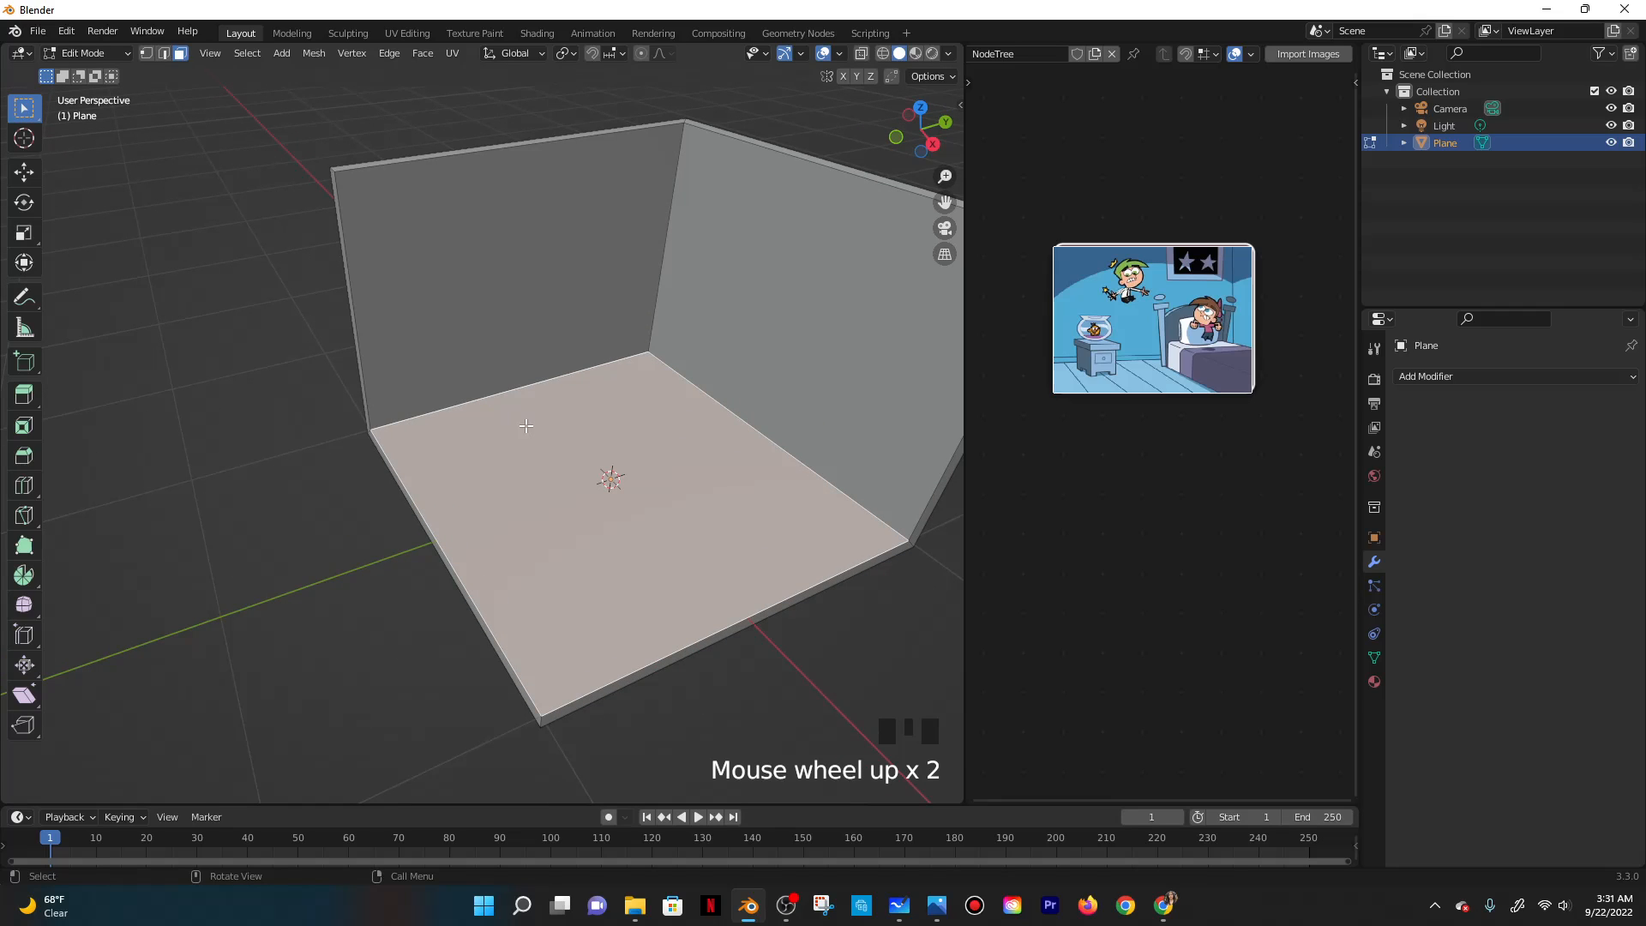
key("shift+d")
right_click(625, 372)
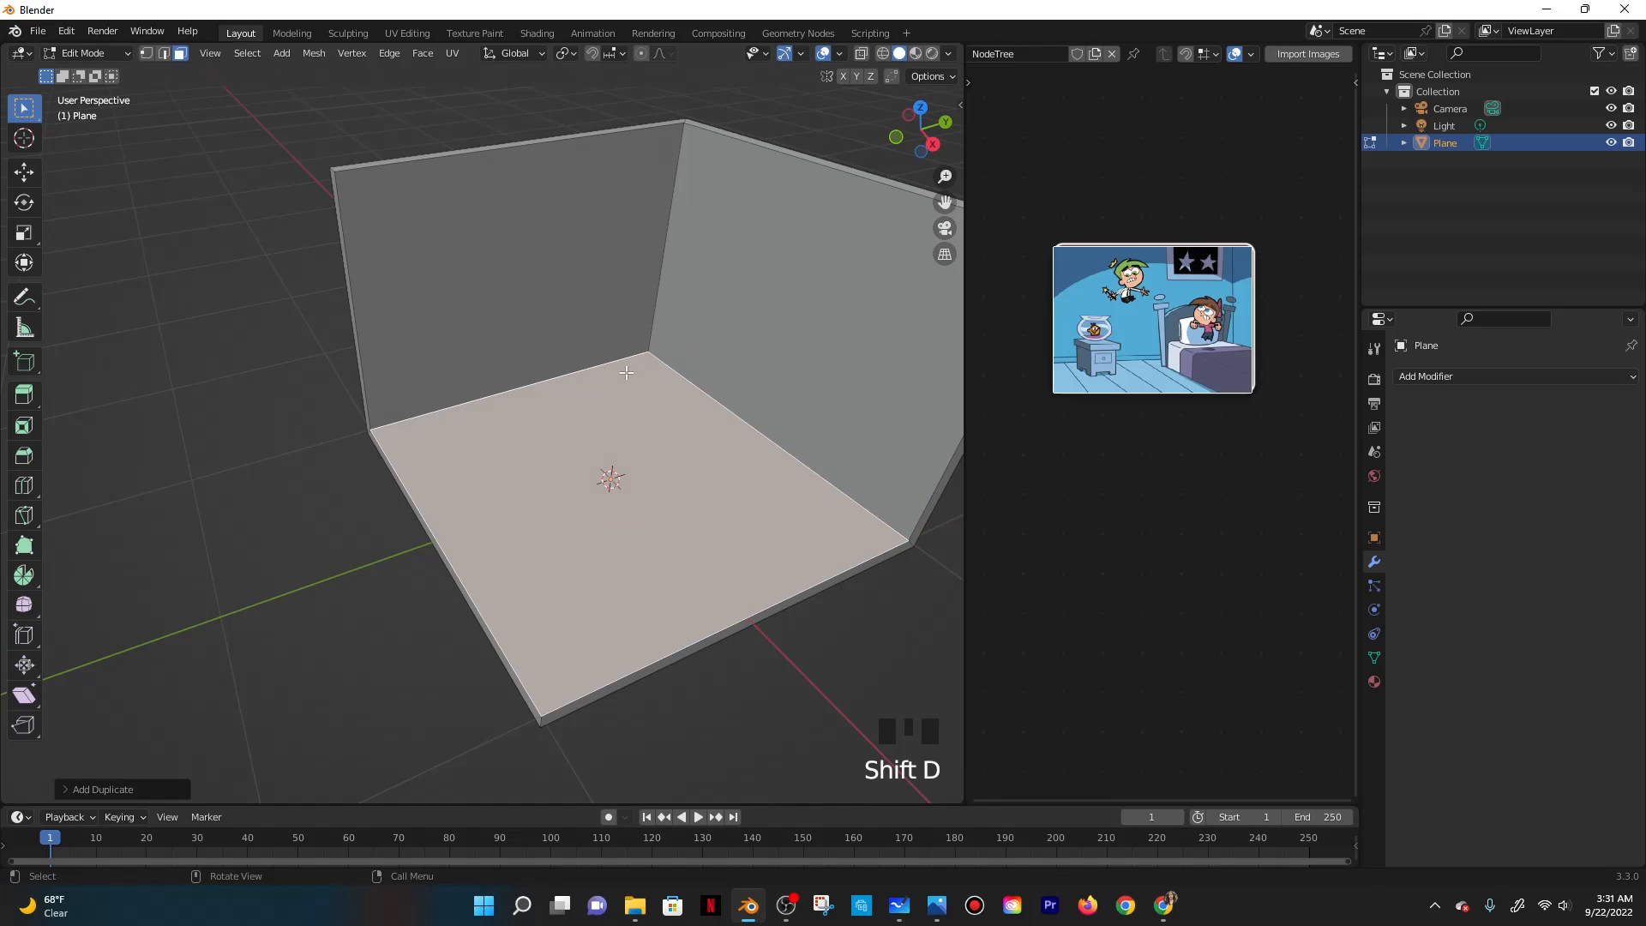
key("p")
left_click(625, 372)
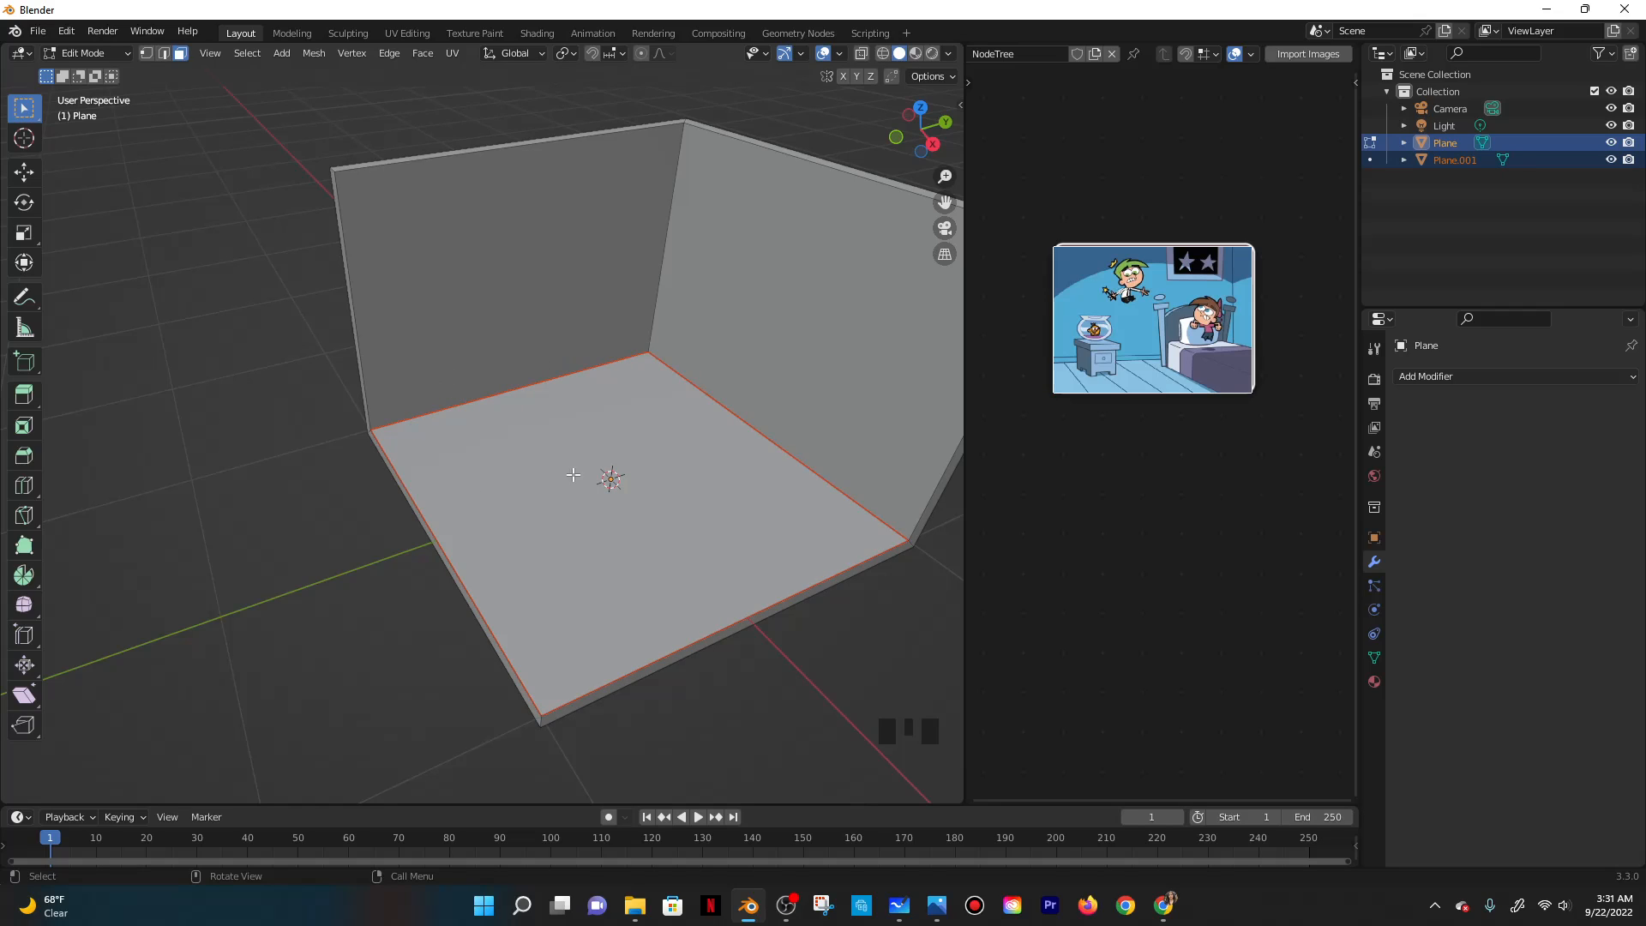
Rename the separated floor face object as floor and put it into Edit Mode.
key("Tab")
left_click(671, 420)
key("Tab")
key("Tab")
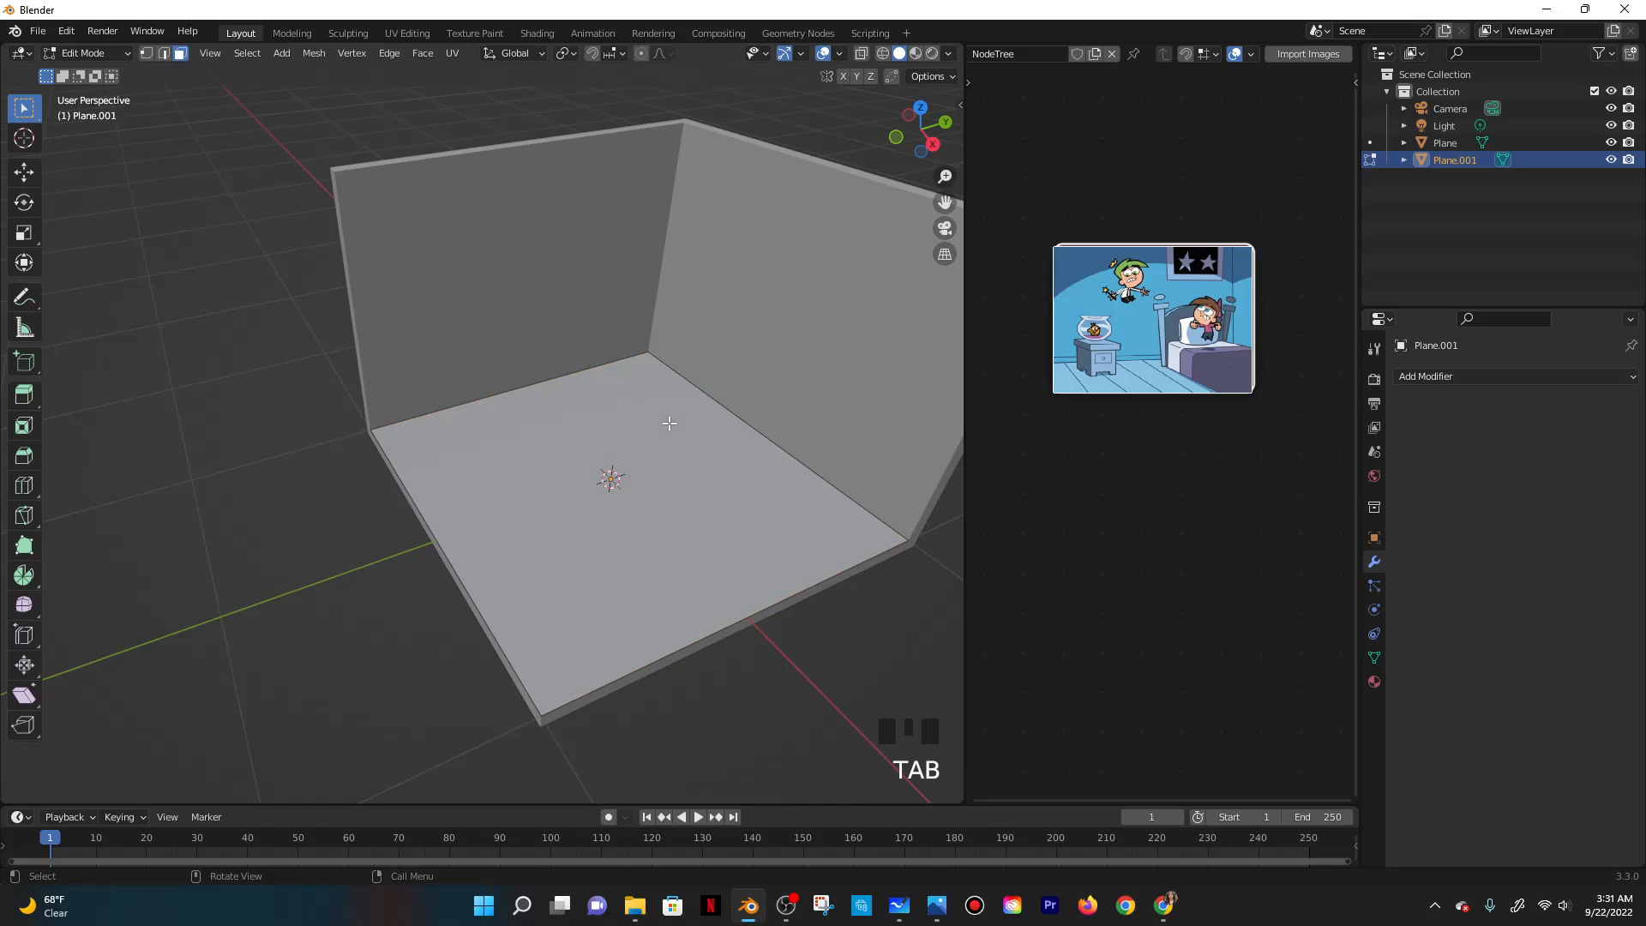
double_click(1457, 160)
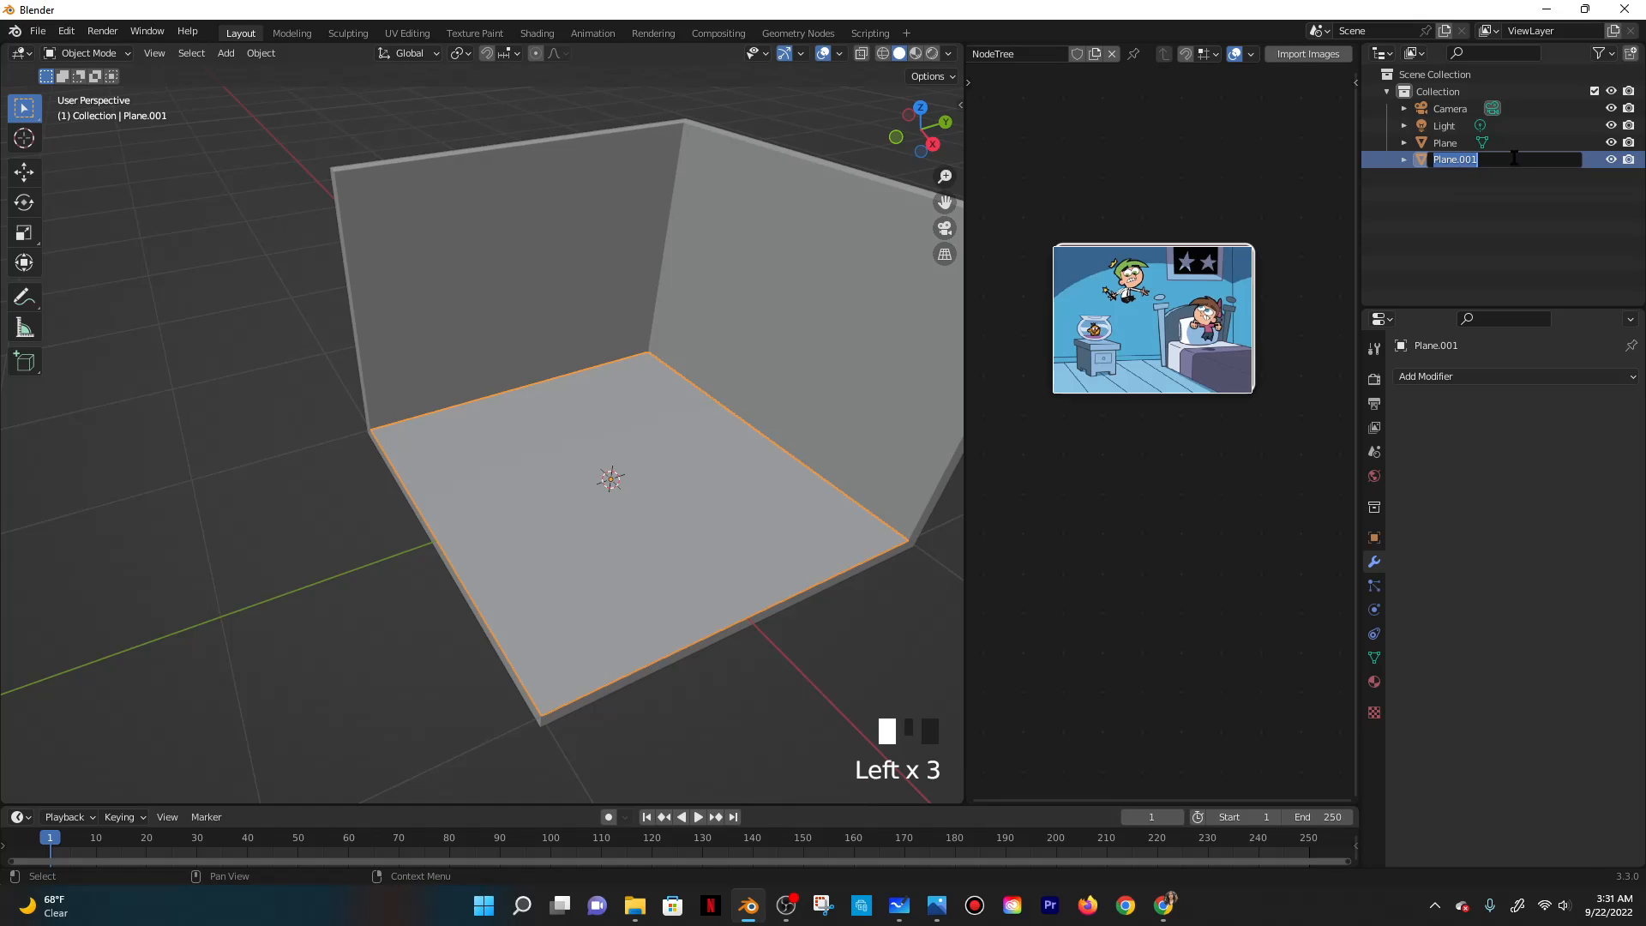
type("floor")
key("Return")
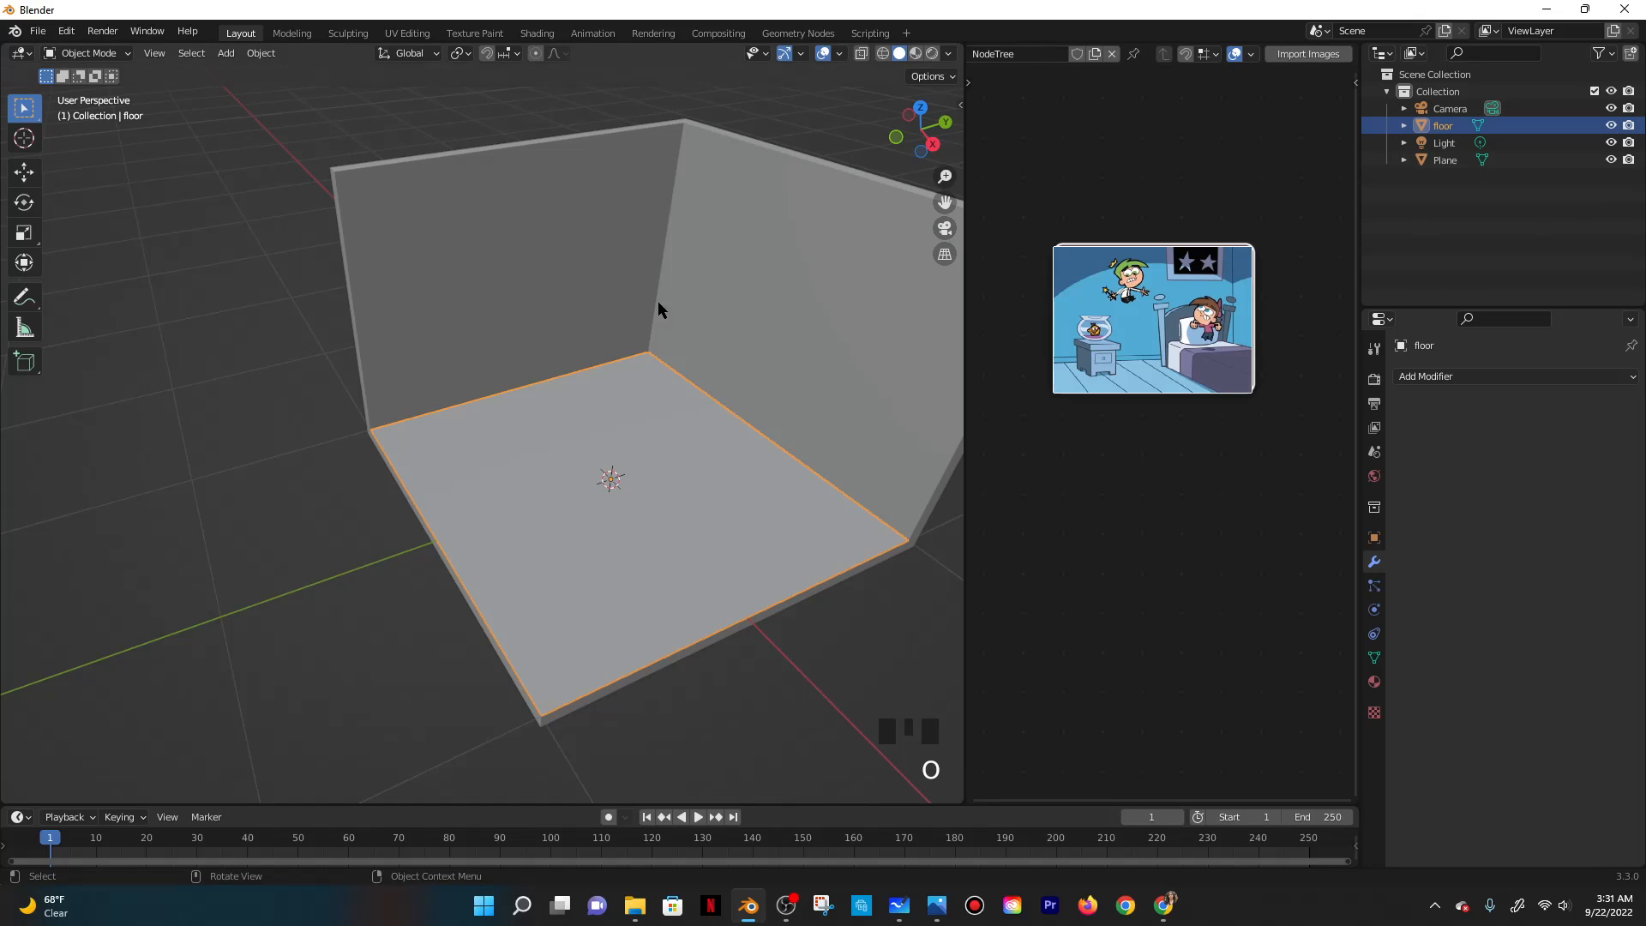
left_click(627, 487)
left_click(83, 53)
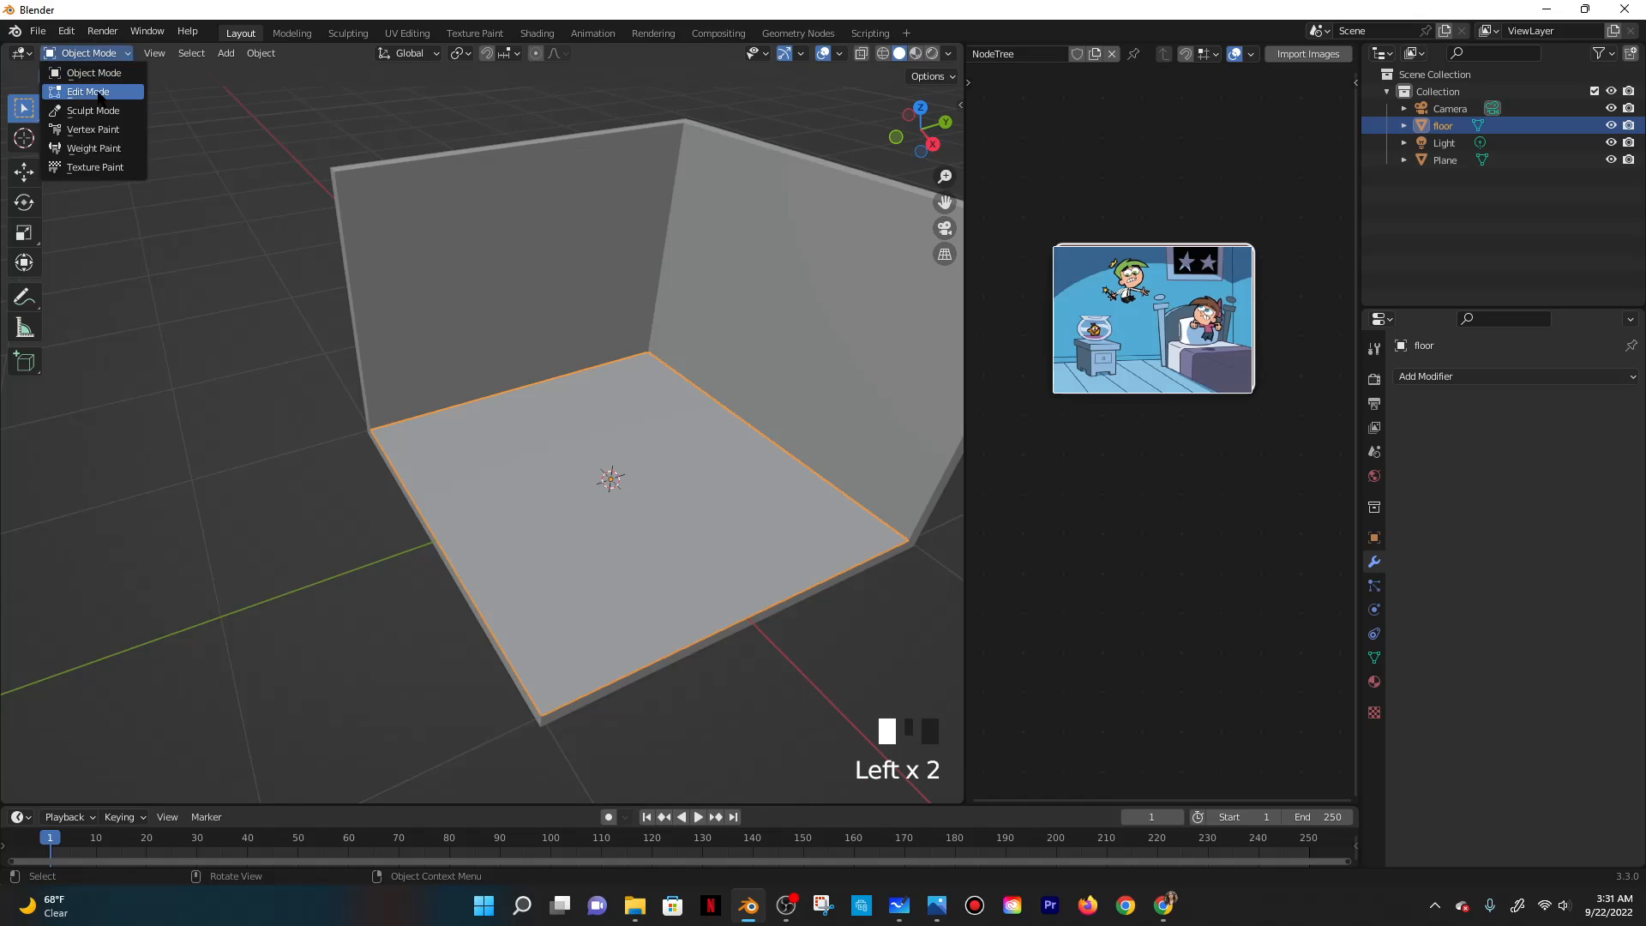
left_click(81, 82)
Try dividing the floor face into planks with 7 evenly spaced loop cuts running along its length.
key("ctrl+r")
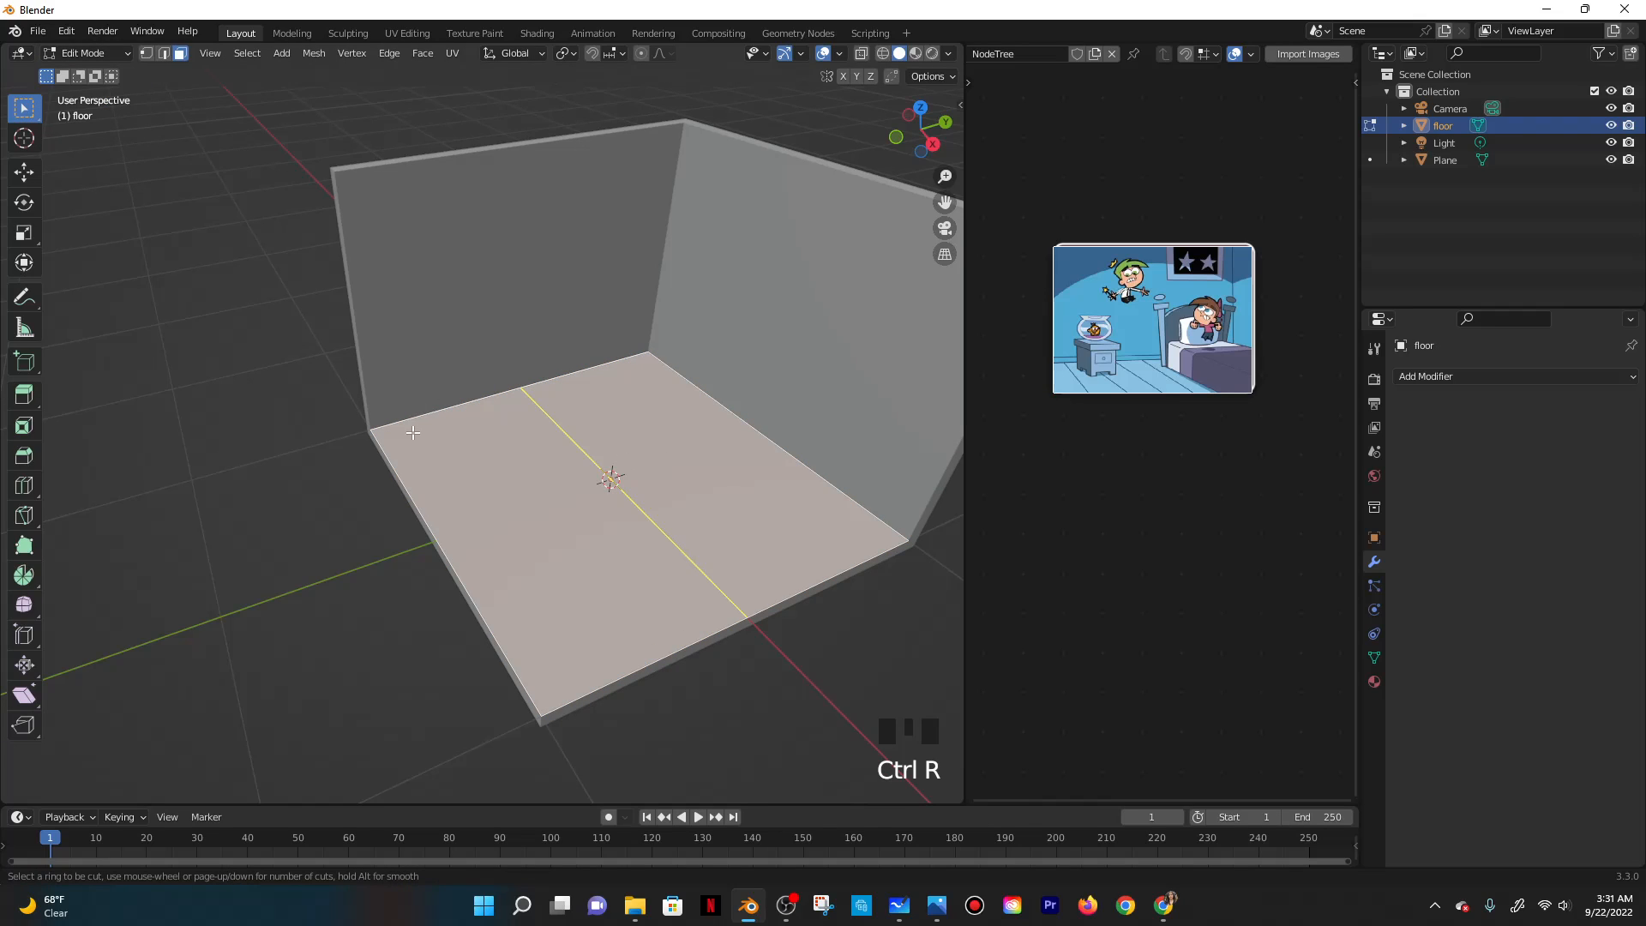
key("7")
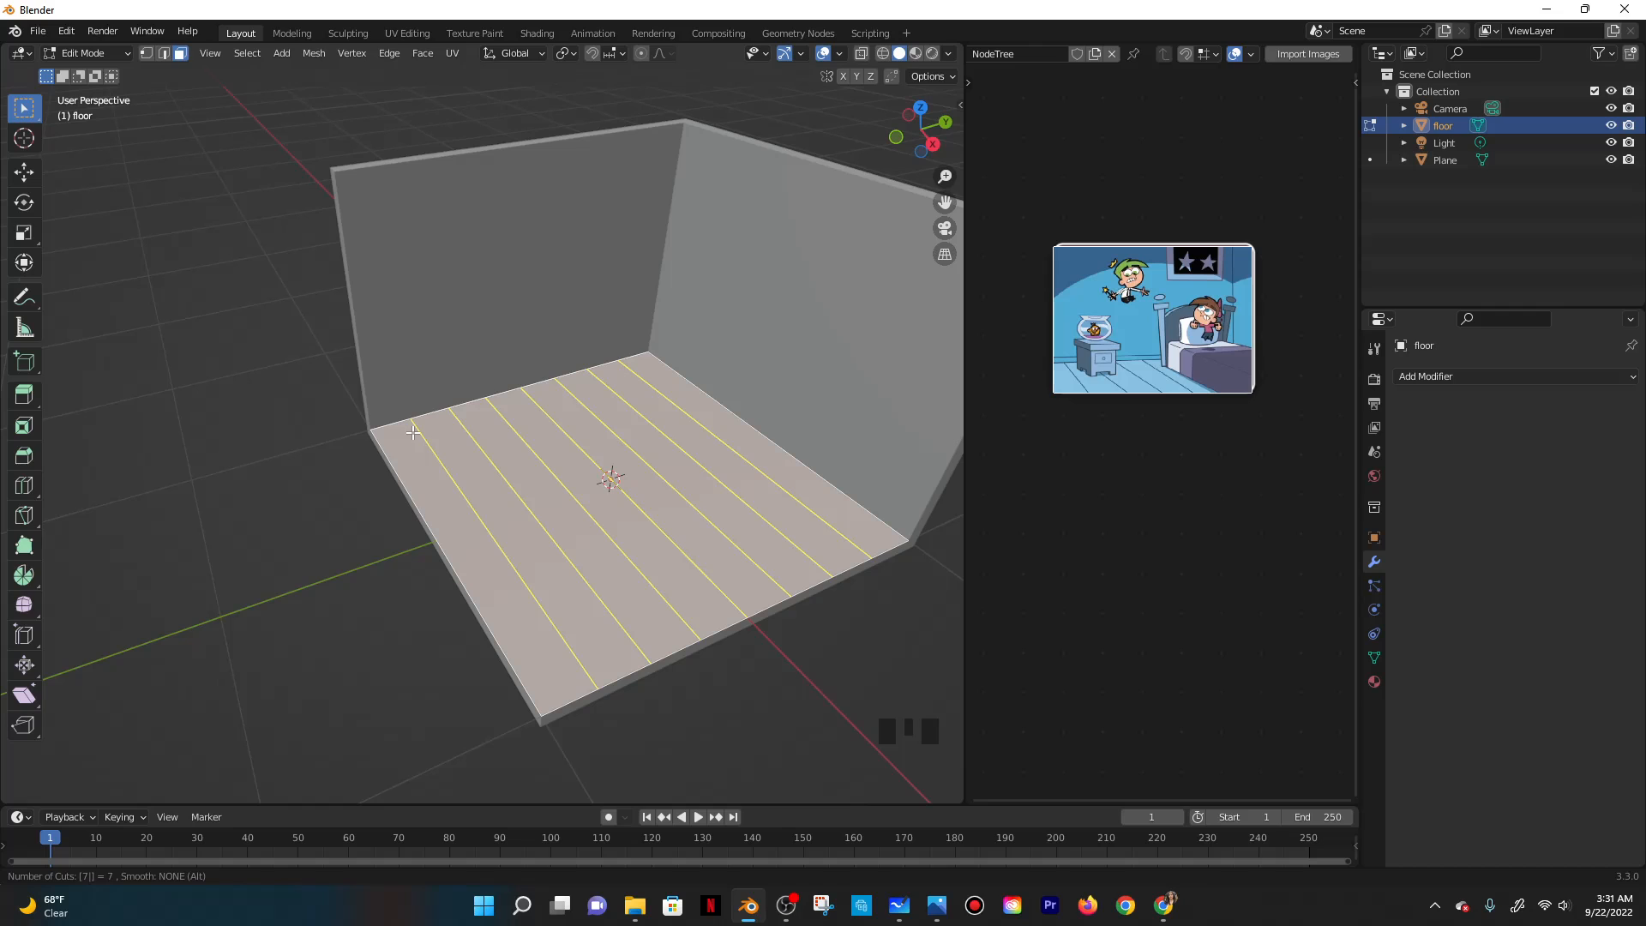
left_click(412, 431)
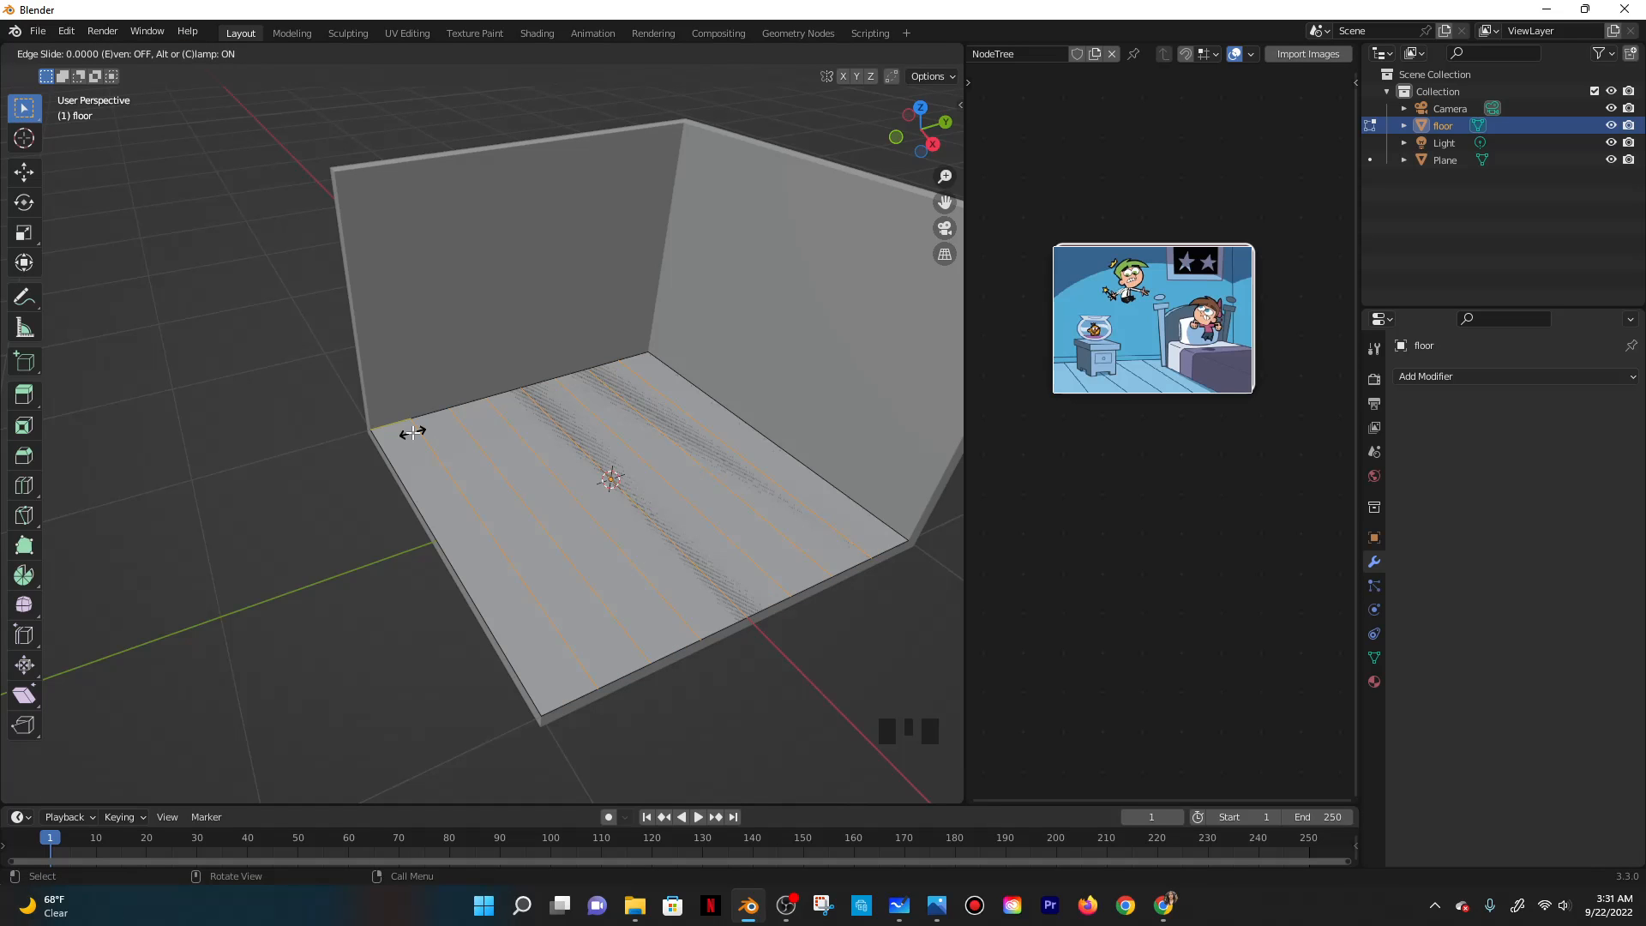
right_click(412, 433)
middle_click_drag(646, 440, 628, 445)
left_click(497, 471)
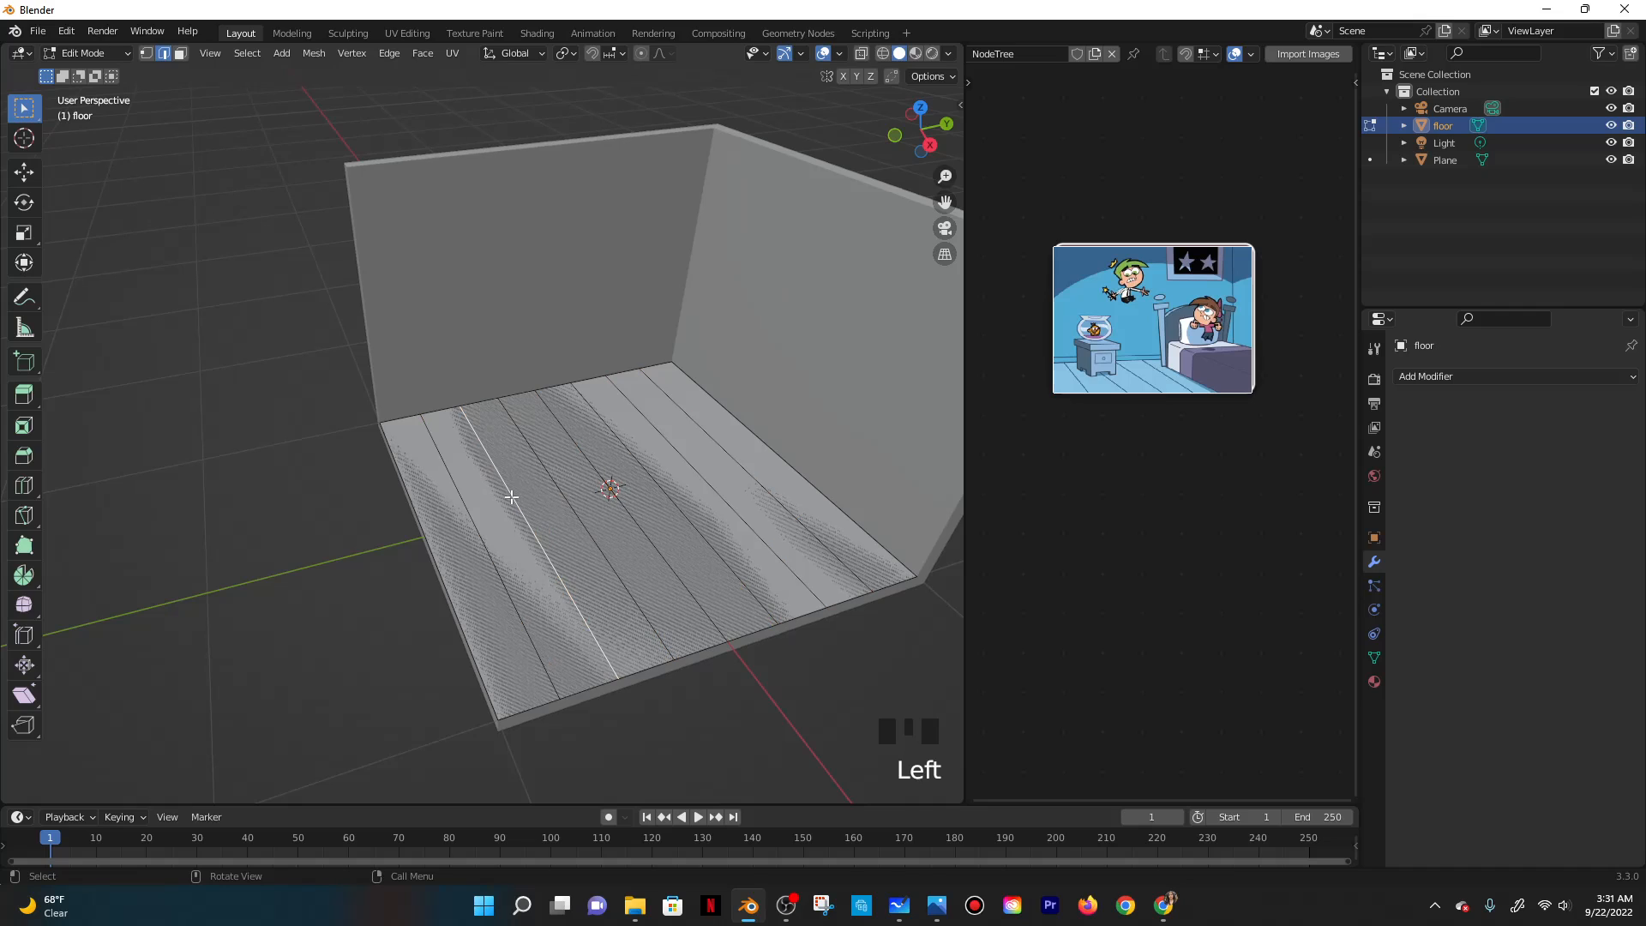
key("ctrl+z")
key("ctrl+z")
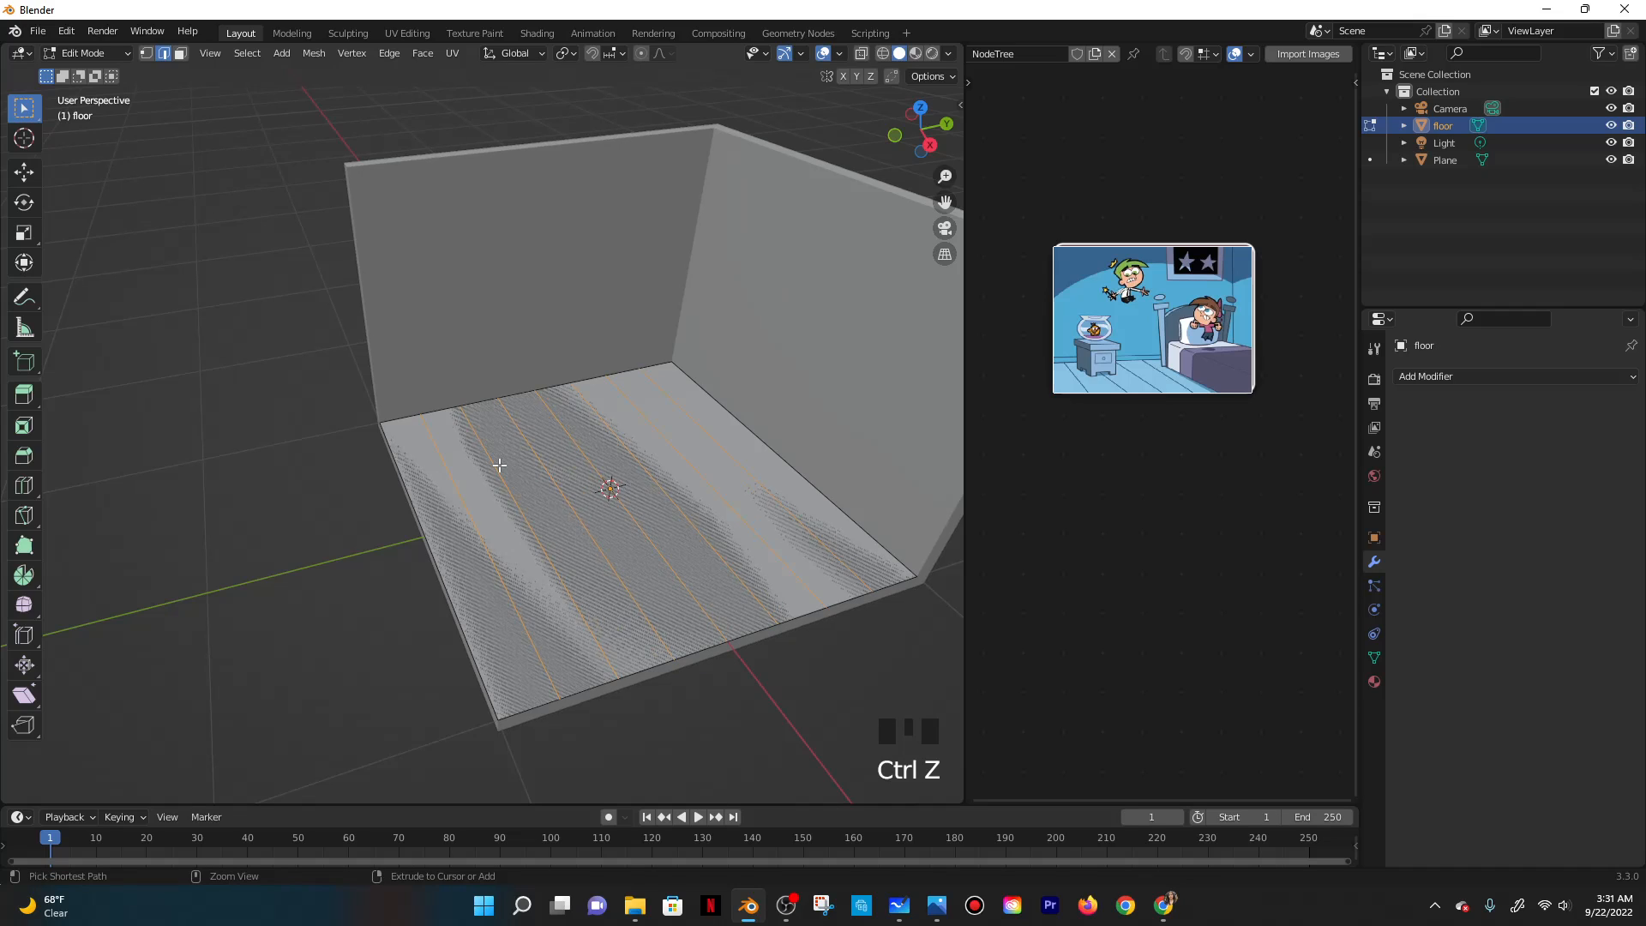
Divide the floor face lengthwise with 14 evenly spaced loop cuts, without sliding them.
key("ctrl+r")
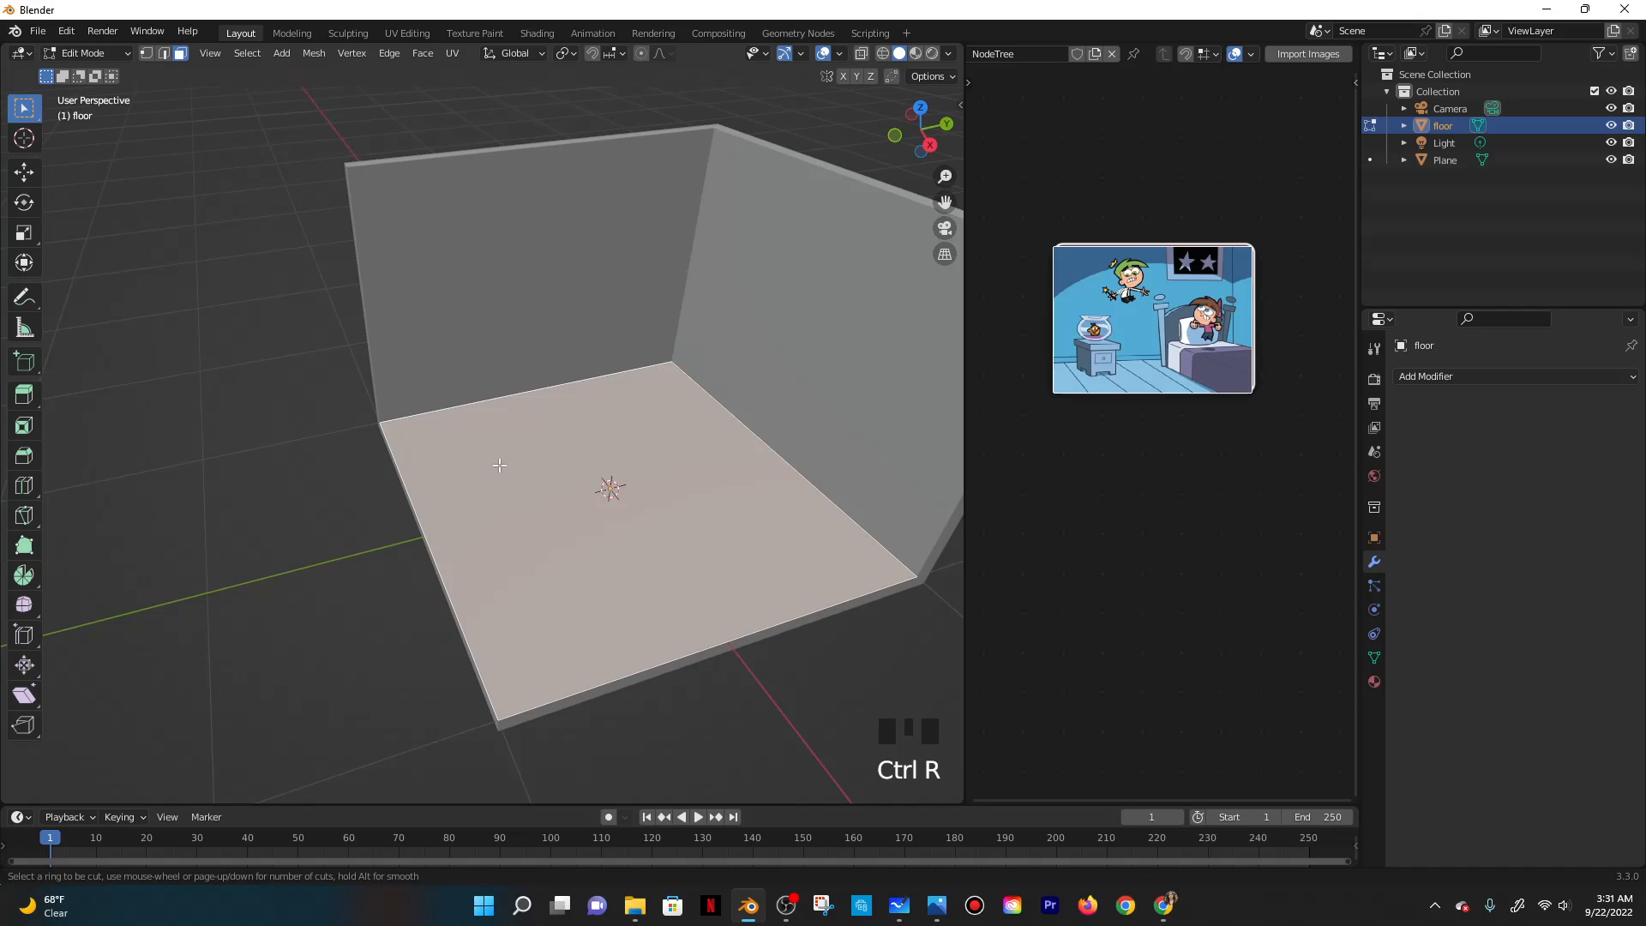
type("14")
left_click(584, 380)
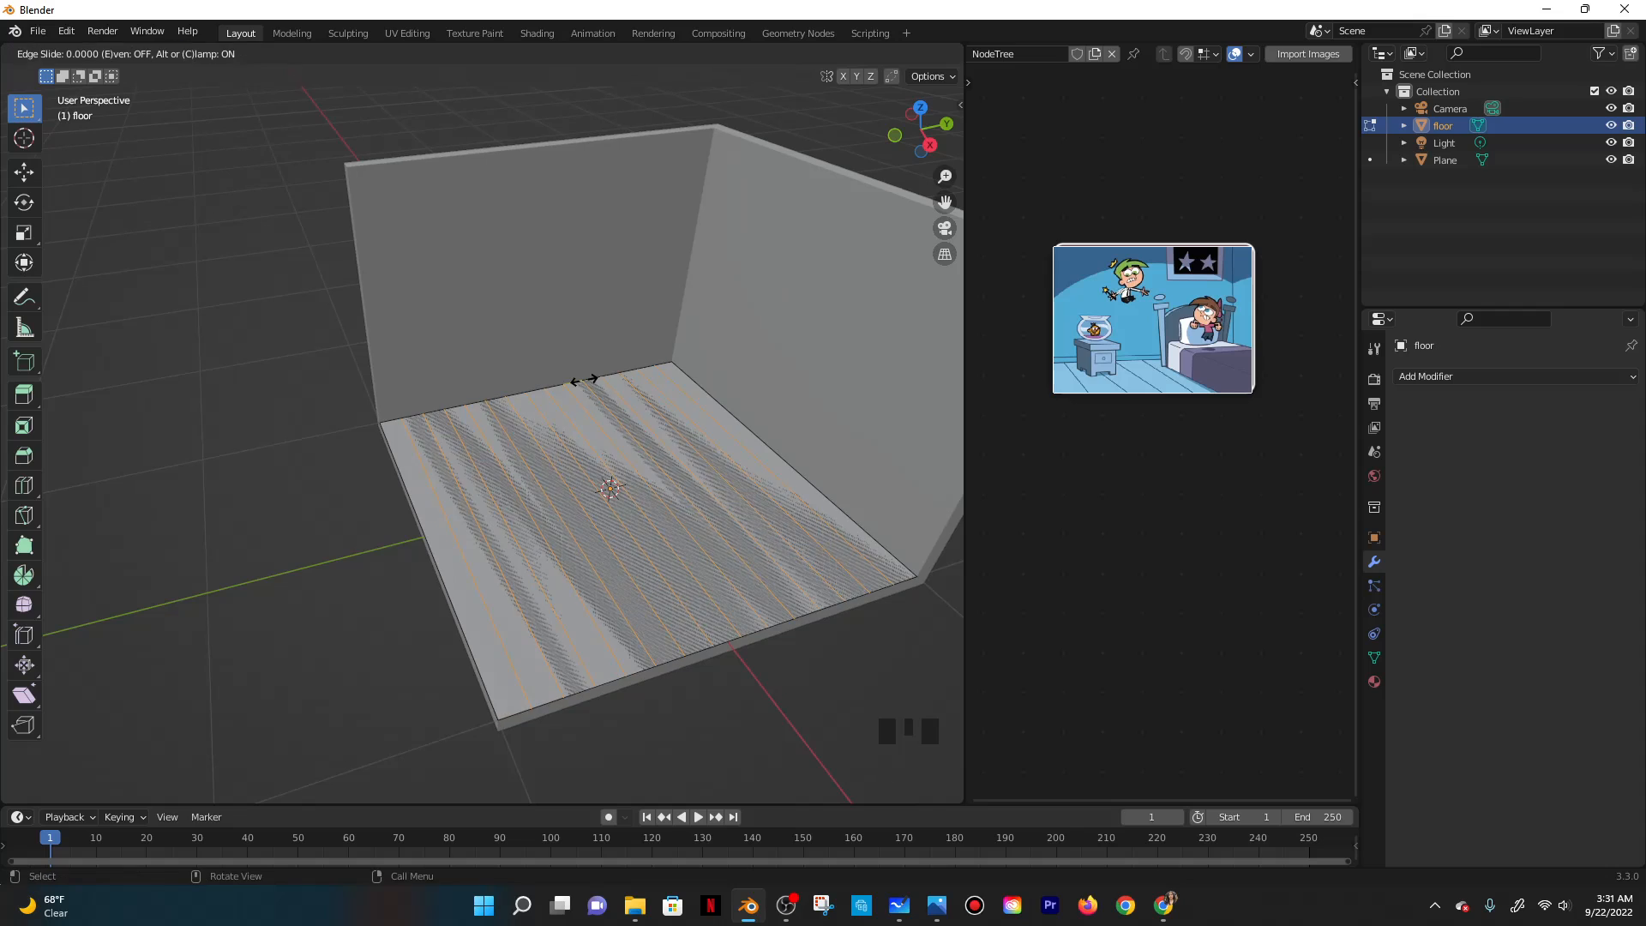
left_click(582, 378)
right_click(586, 378)
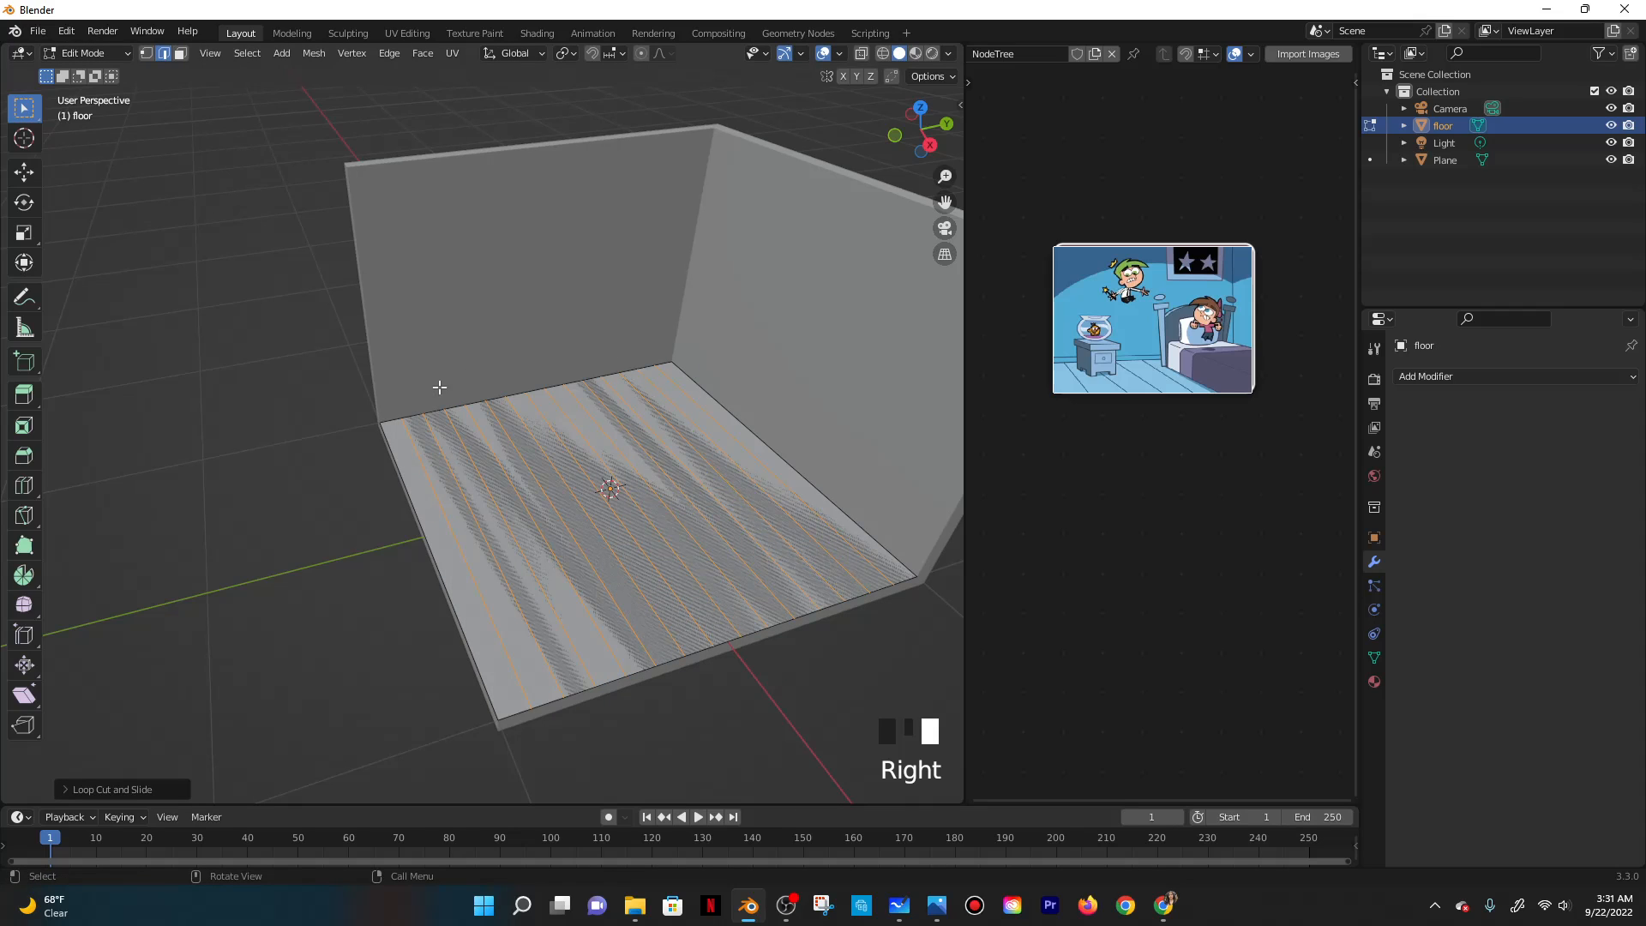
Dissolve every second loop cut edge across the floor, starting with the second one from the narrow outer strip.
left_click(444, 450)
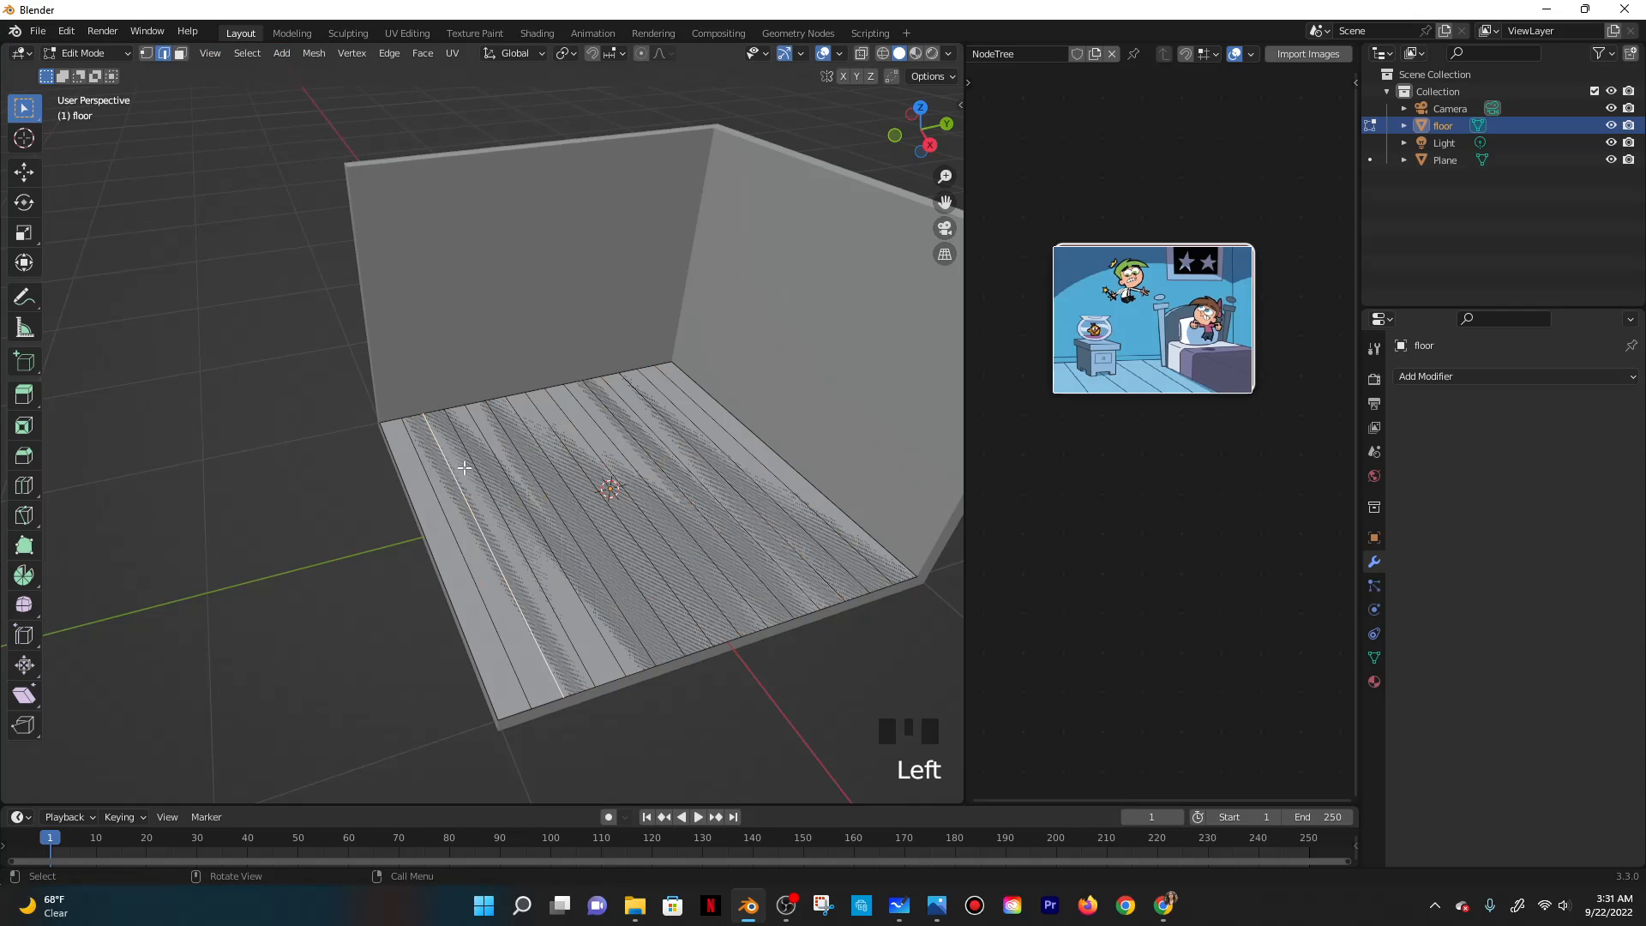
left_click(484, 447, "shift")
left_click(565, 430, "shift")
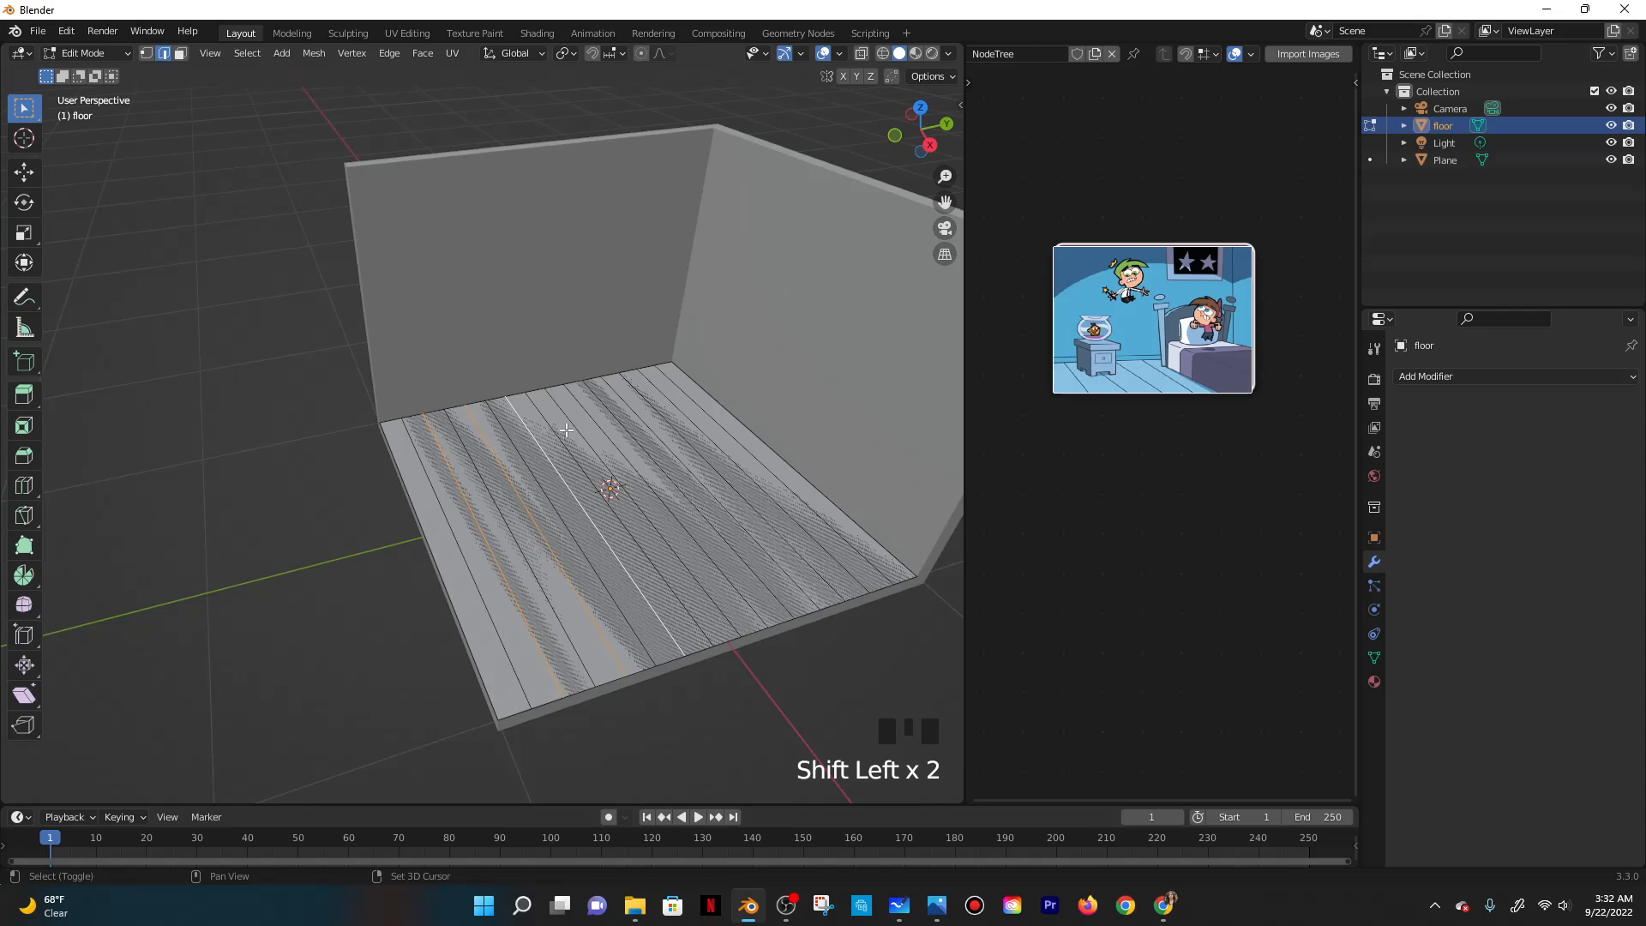
left_click(616, 422, "shift")
left_click(621, 420, "shift")
left_click(665, 417, "shift")
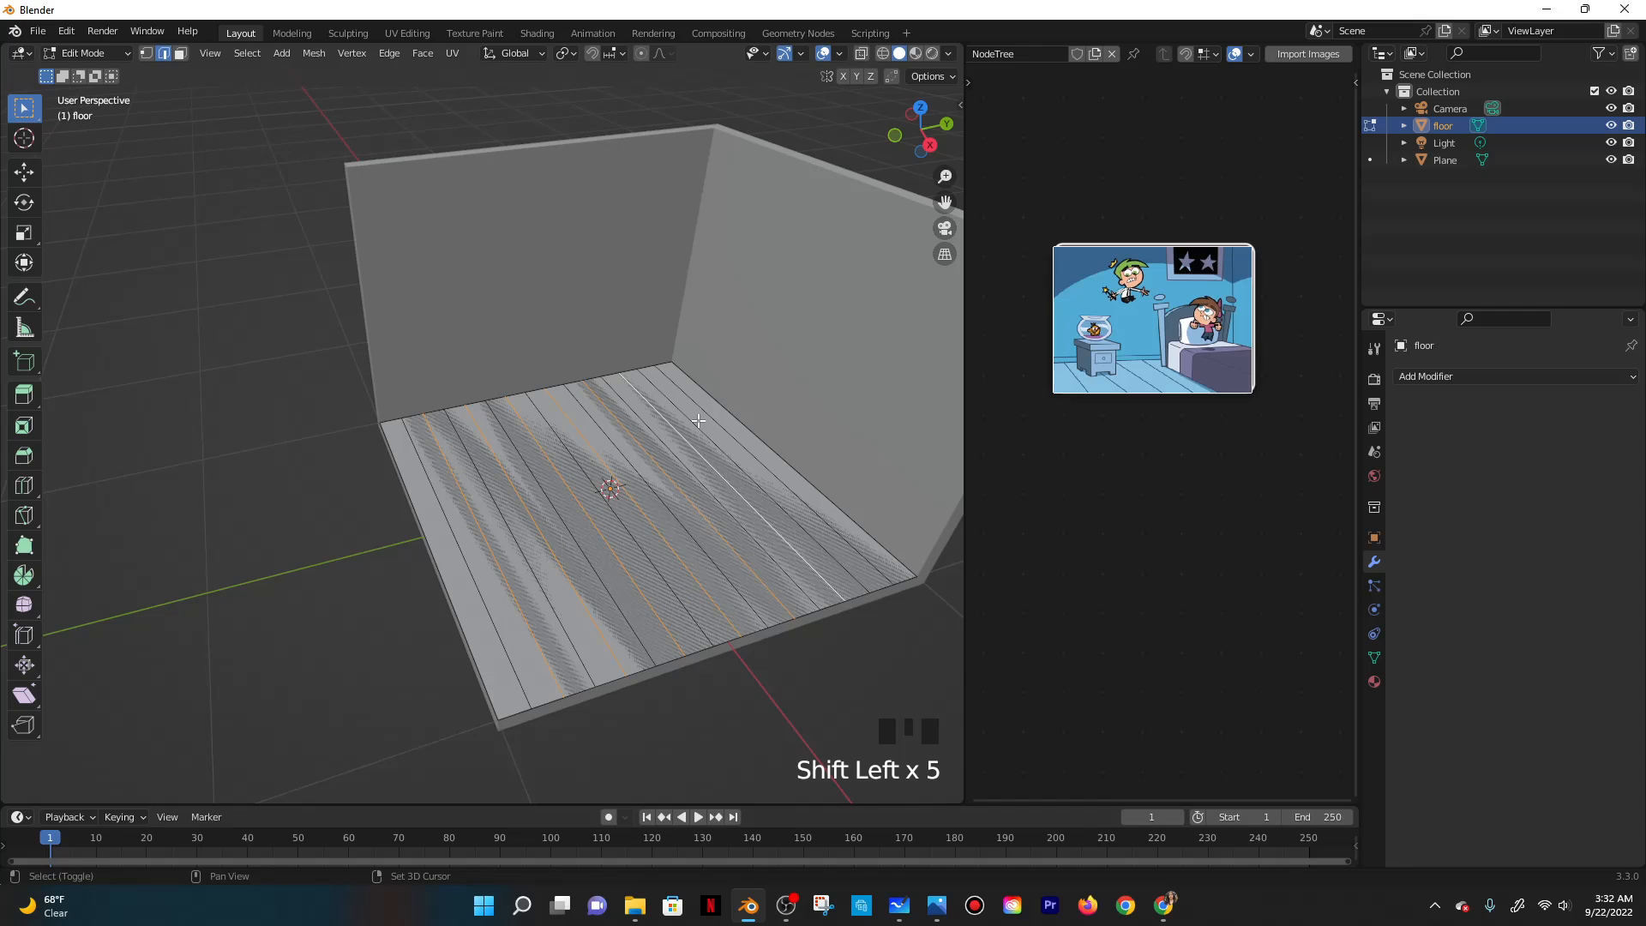
left_click(696, 421, "shift")
left_click(701, 433, "shift")
left_click(715, 429, "shift")
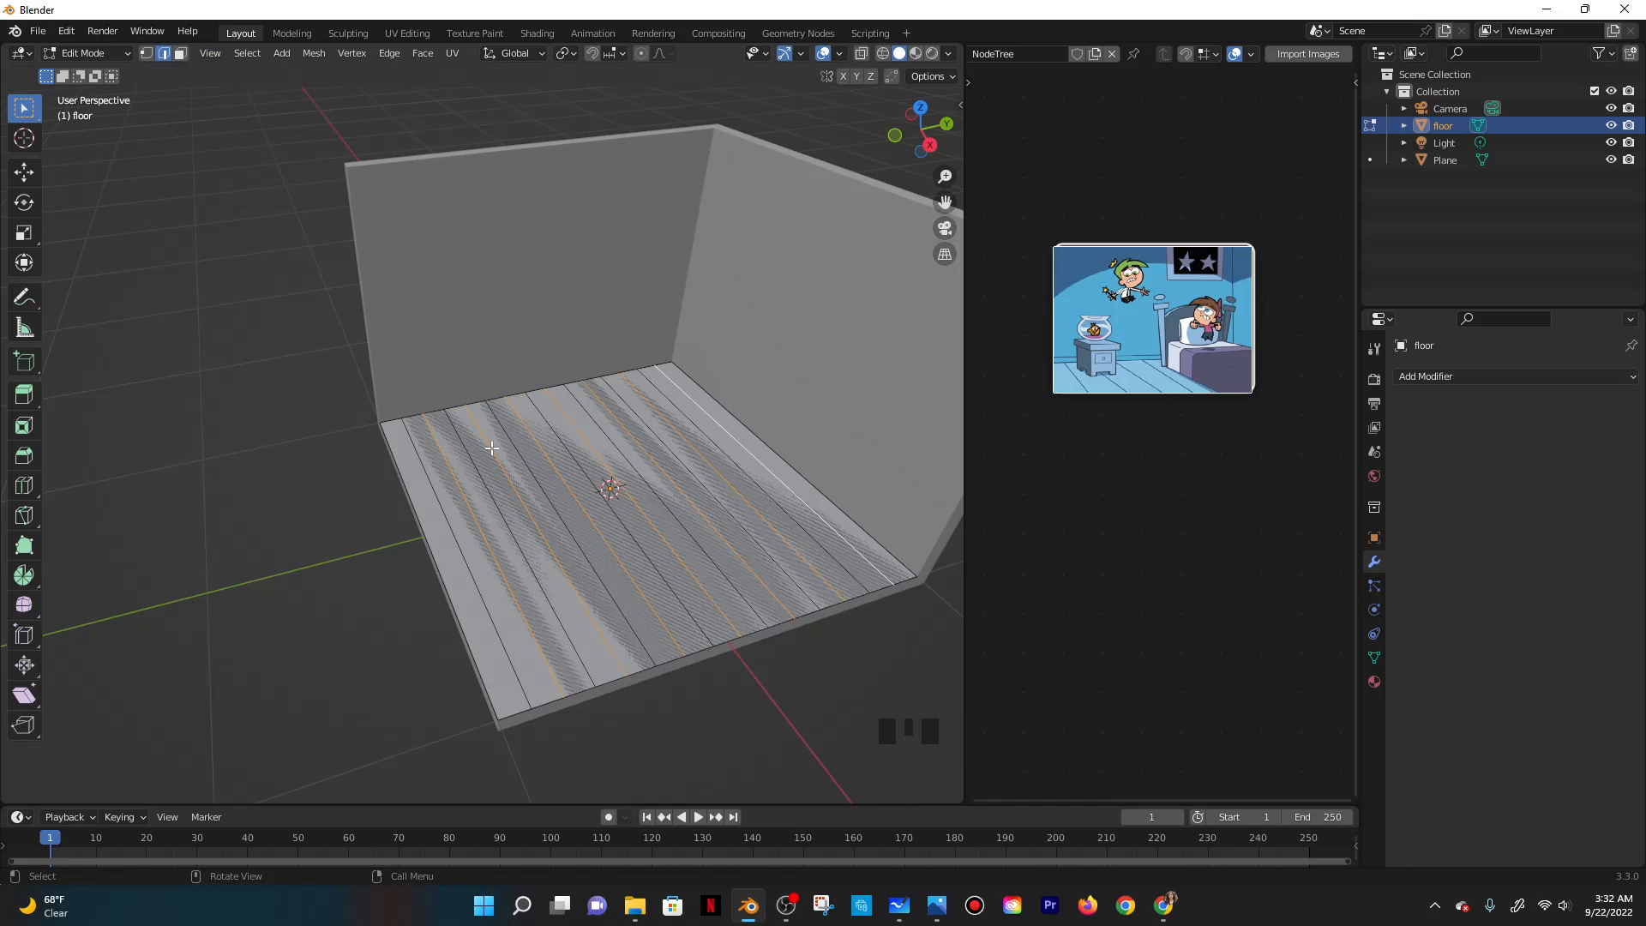
key("x")
left_click(454, 572)
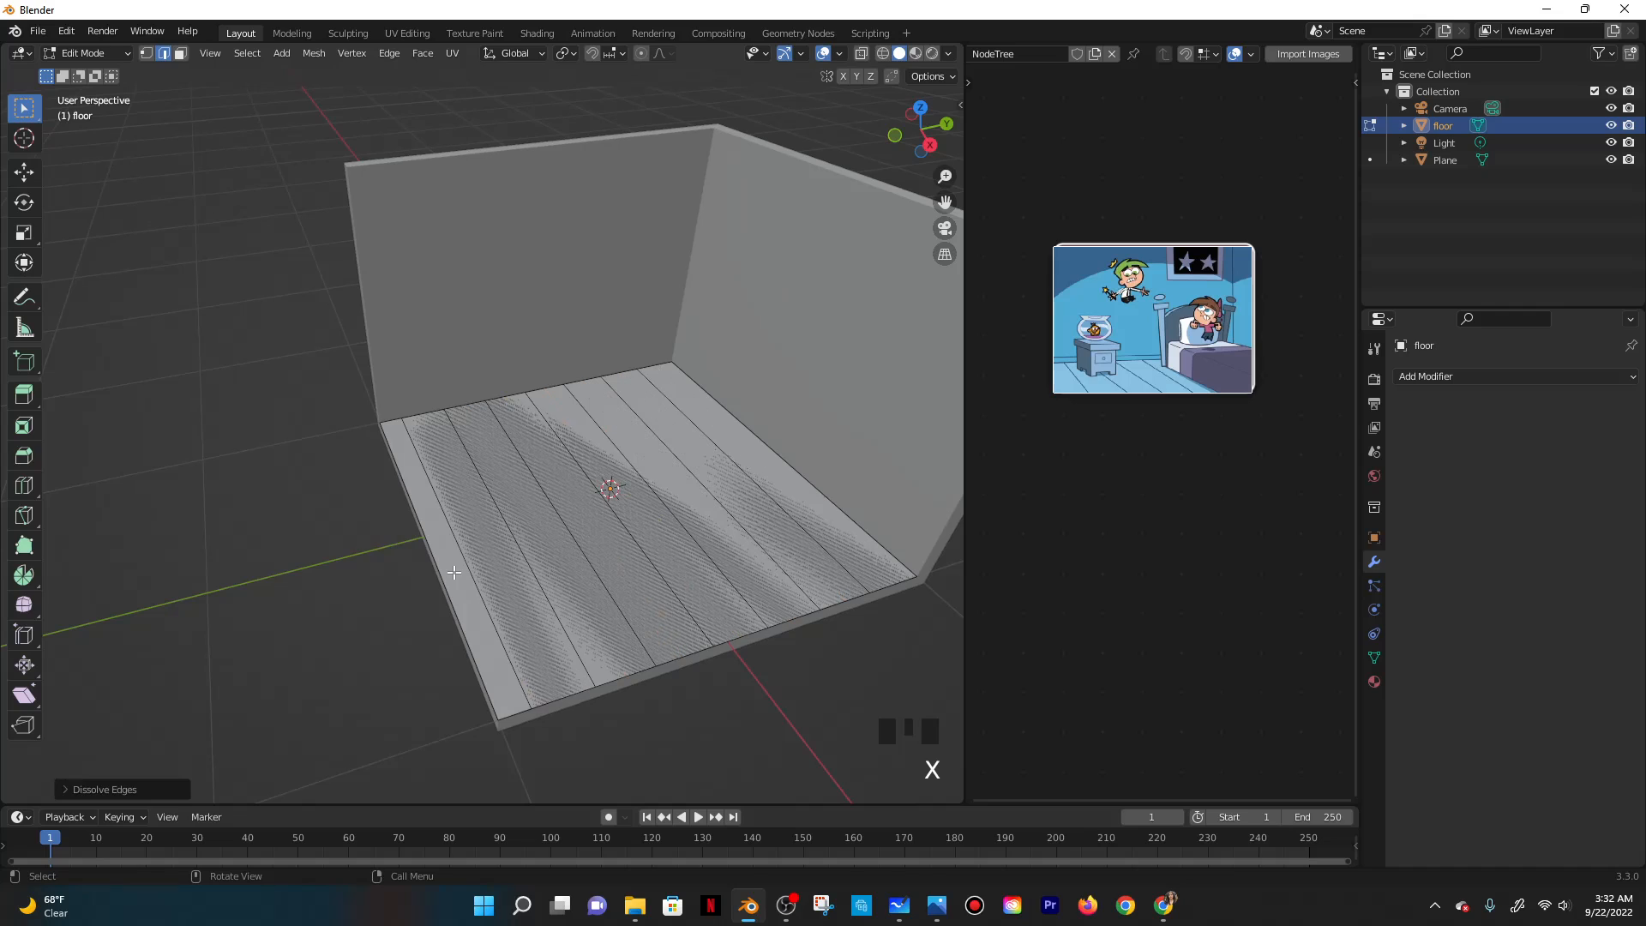
Split all the floor's faces by edges, separate them by loose parts into individual planks, and return to Object Mode.
key("a")
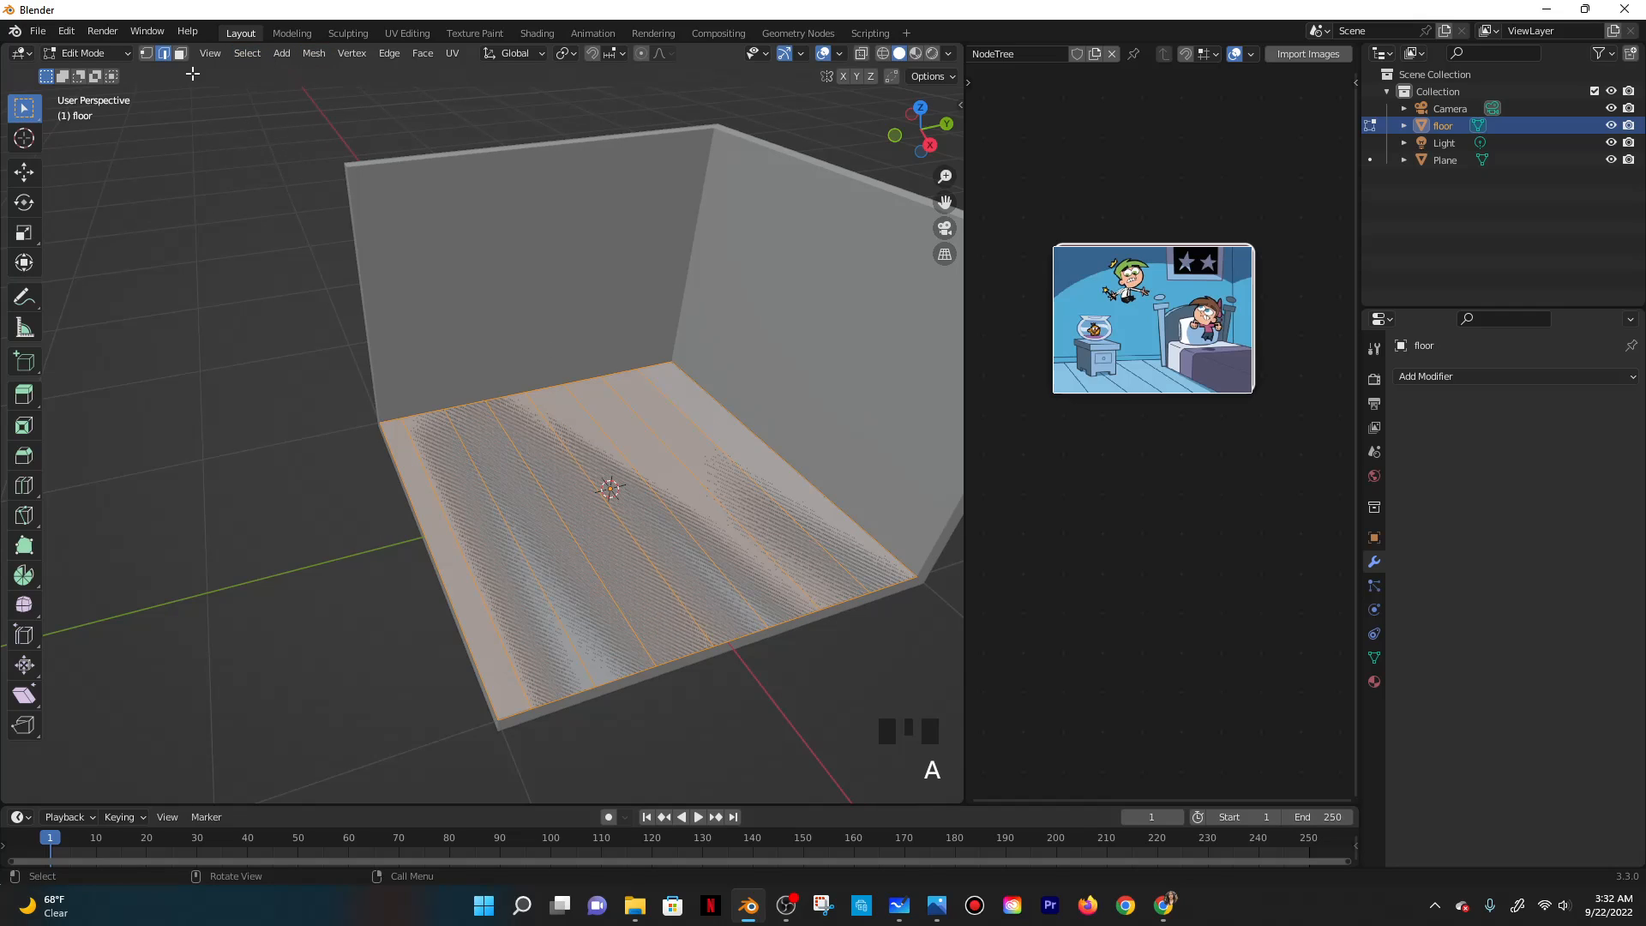
left_click(313, 53)
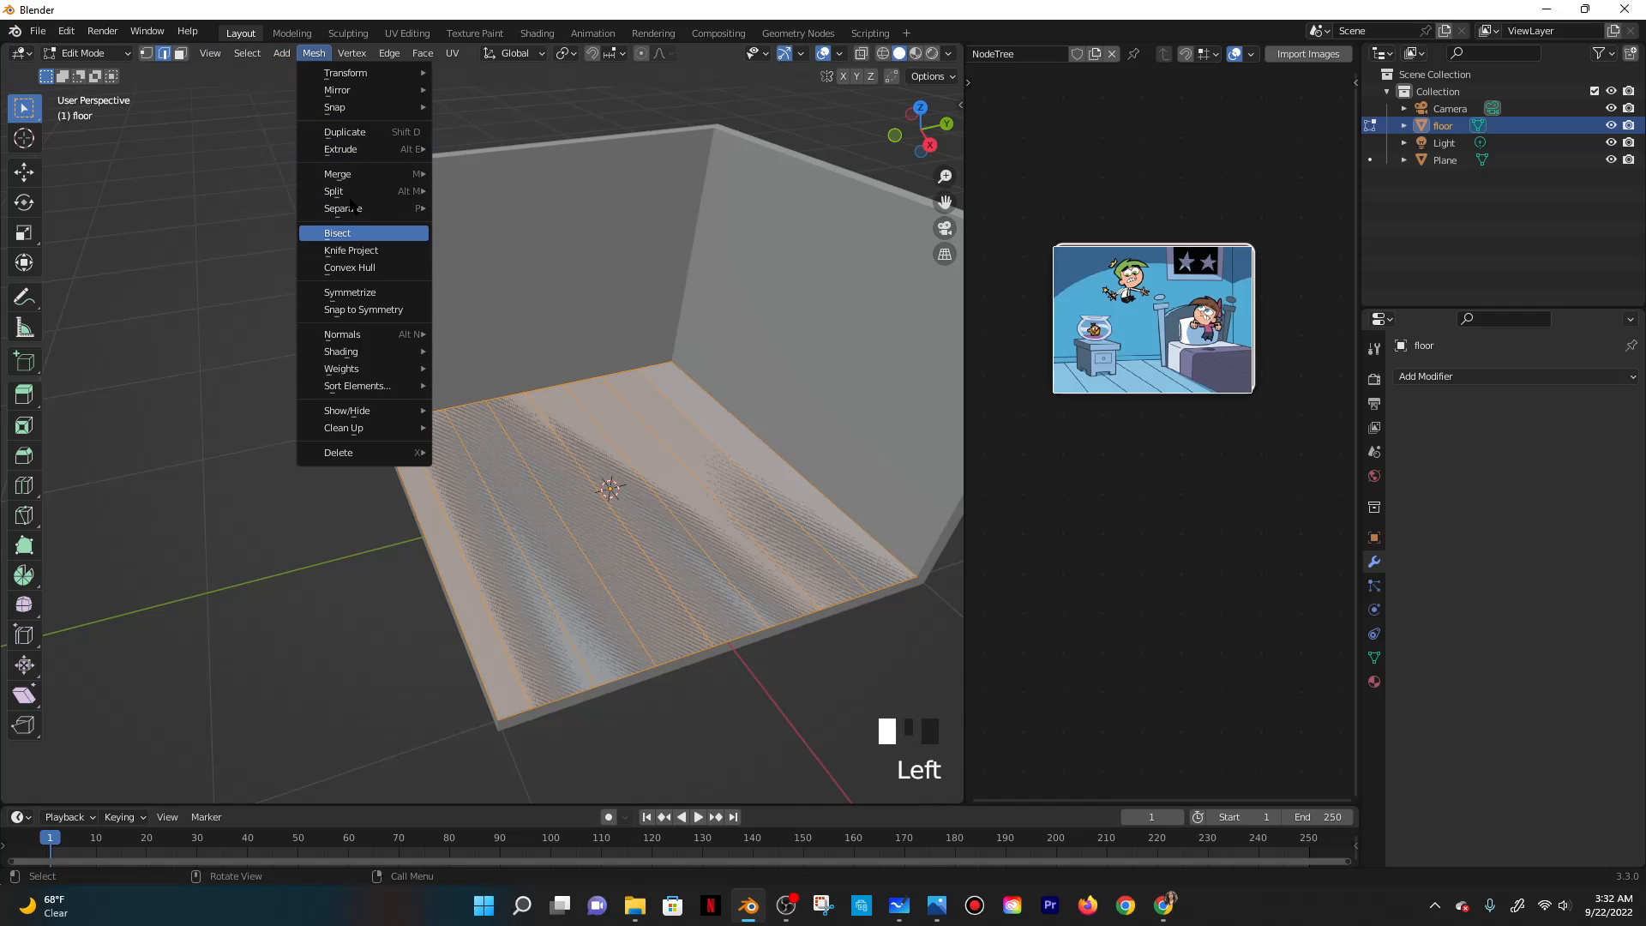
mouse_move(351, 208)
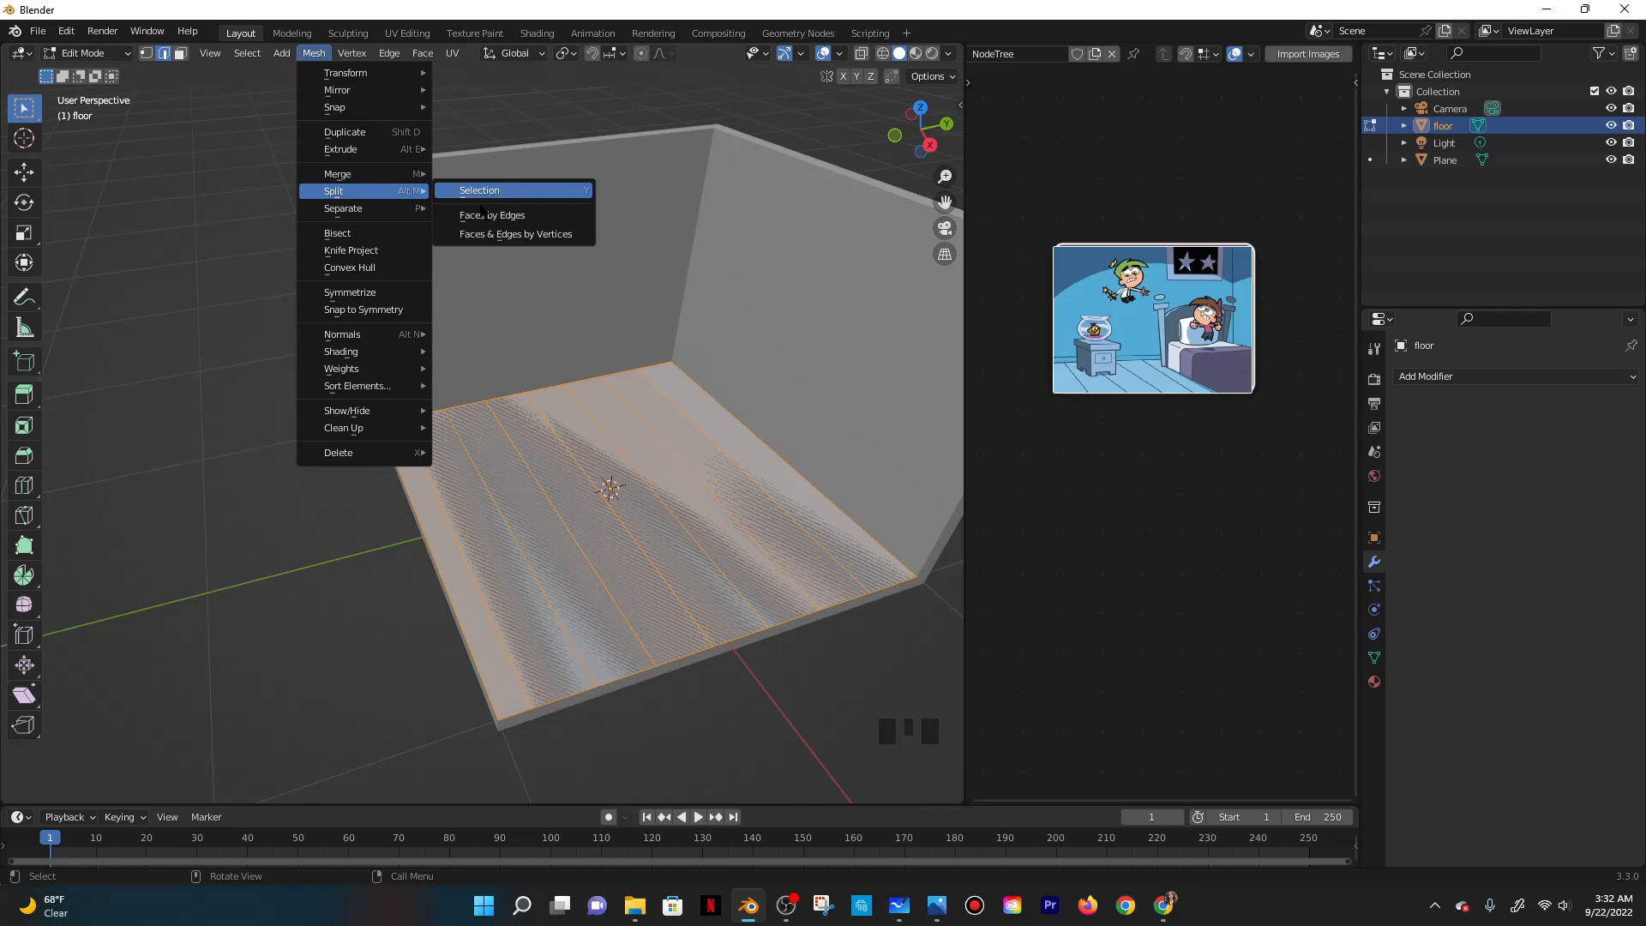
left_click(483, 218)
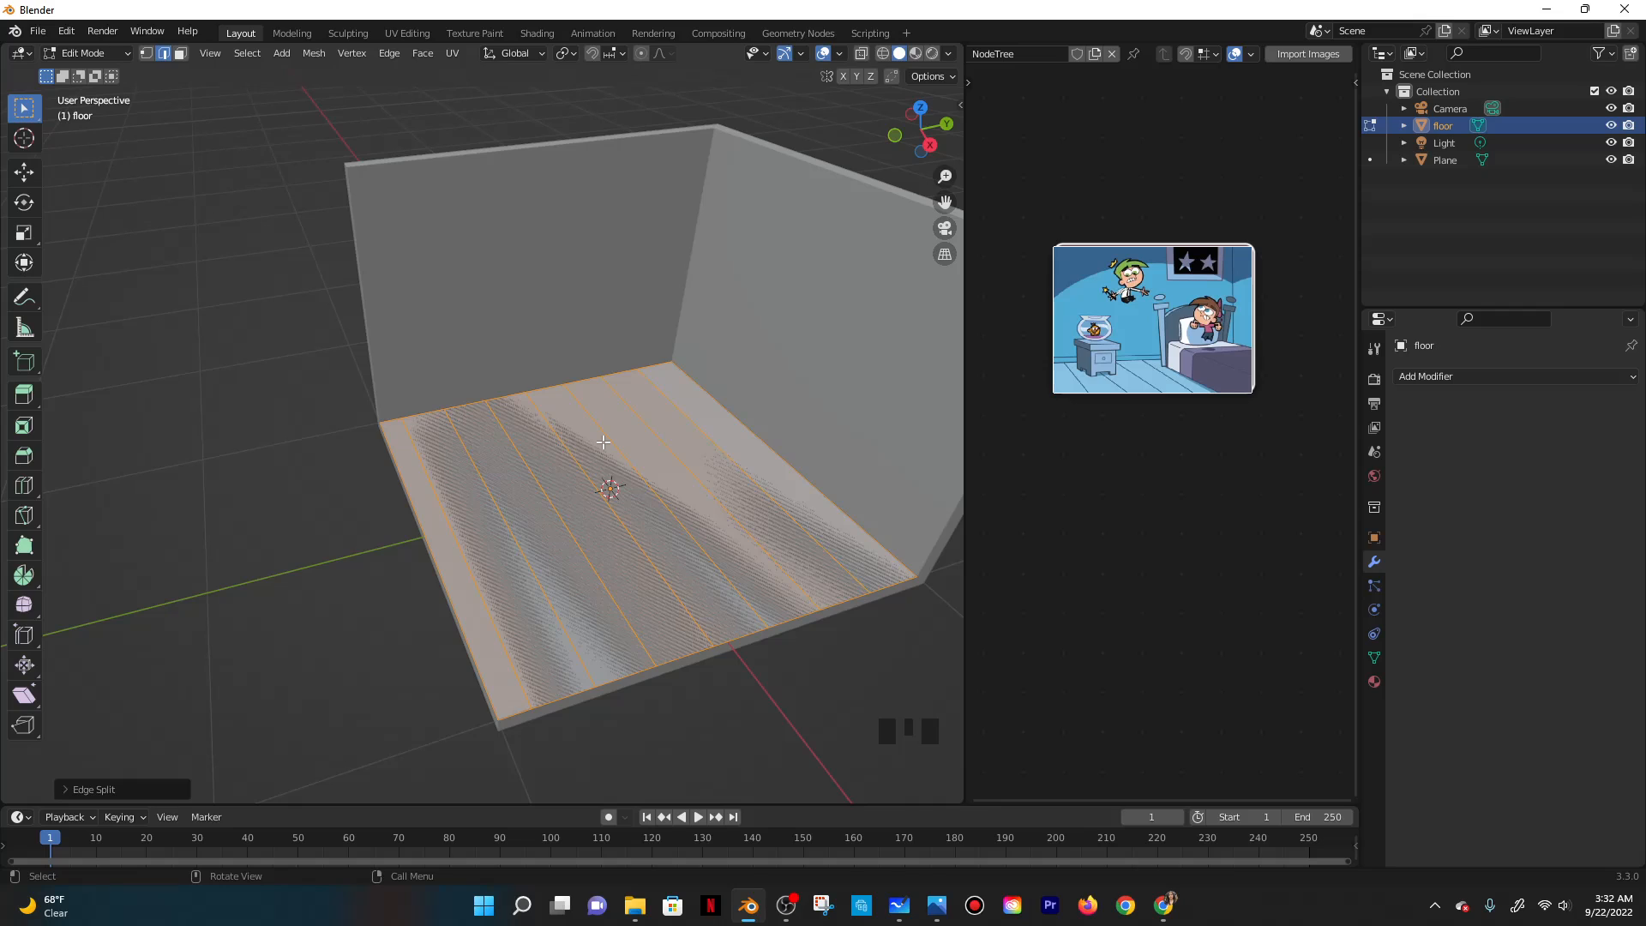
key("p")
left_click(600, 487)
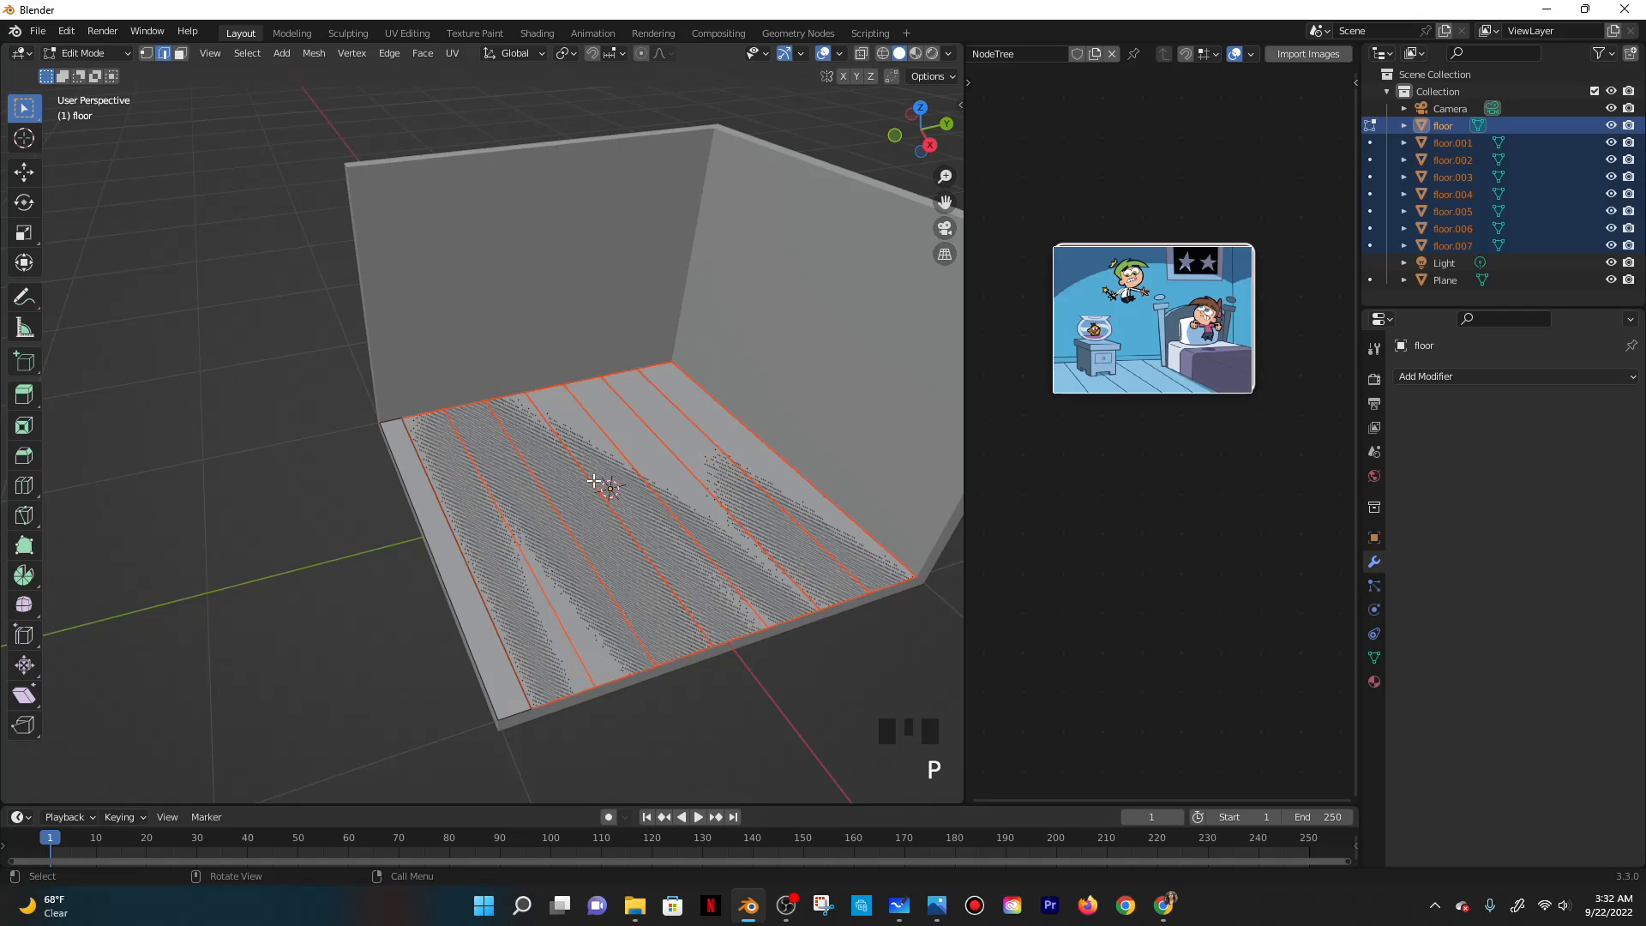
left_click(128, 53)
left_click(86, 67)
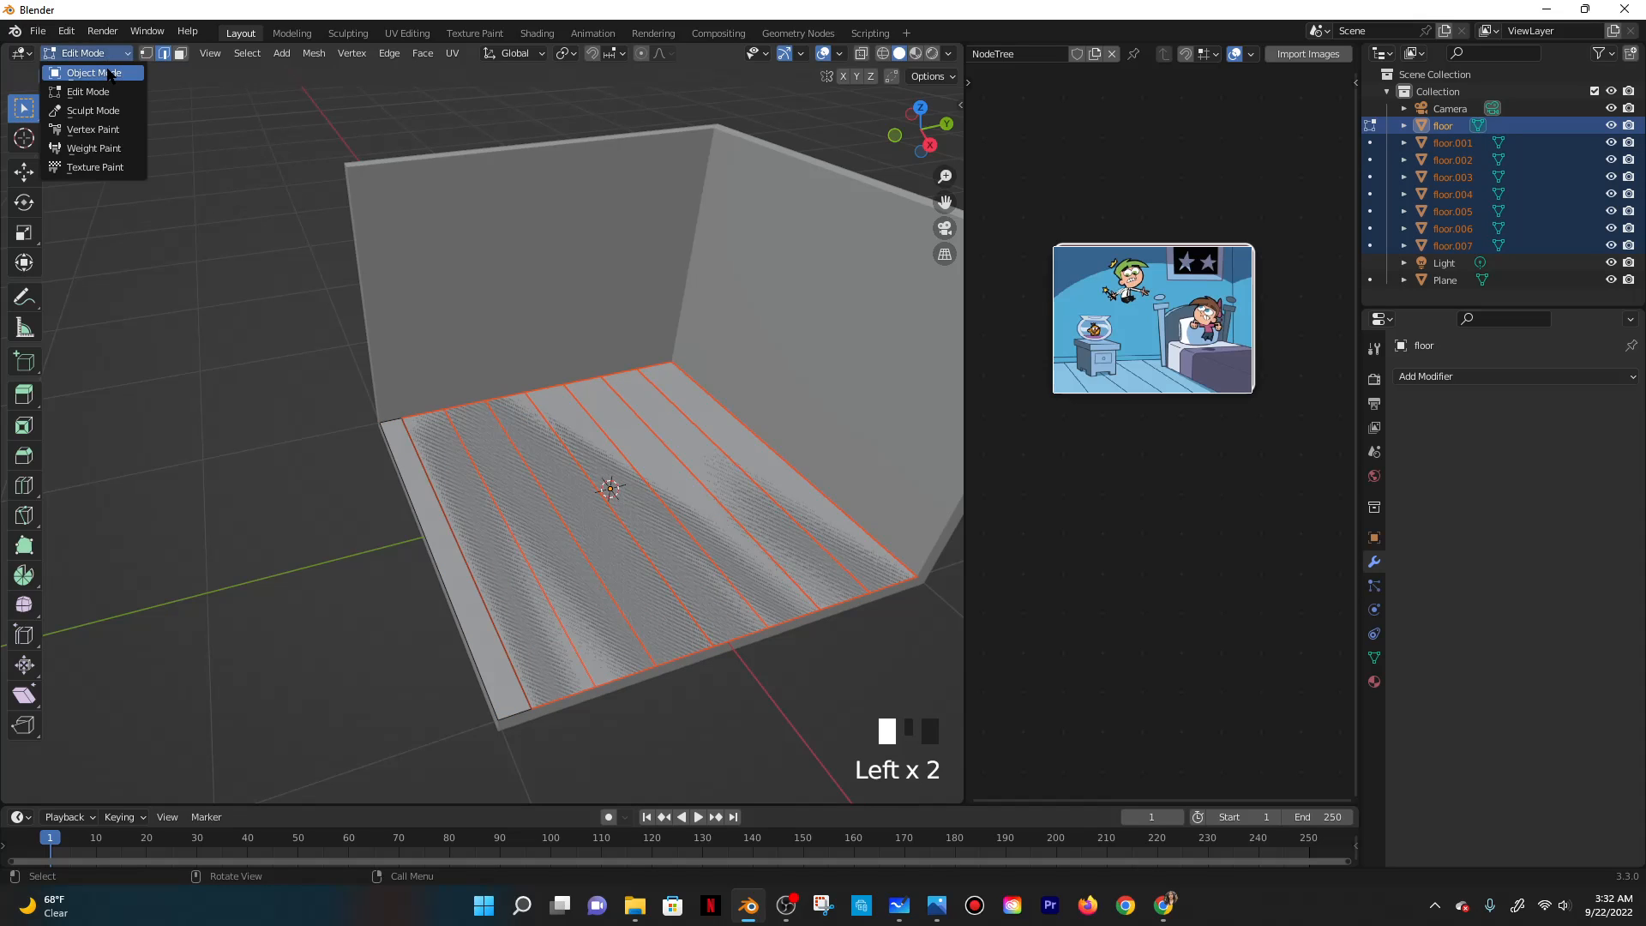
Try hiding one of the middle floor planks to check that it is a separate object.
left_click(540, 473)
left_click(535, 451)
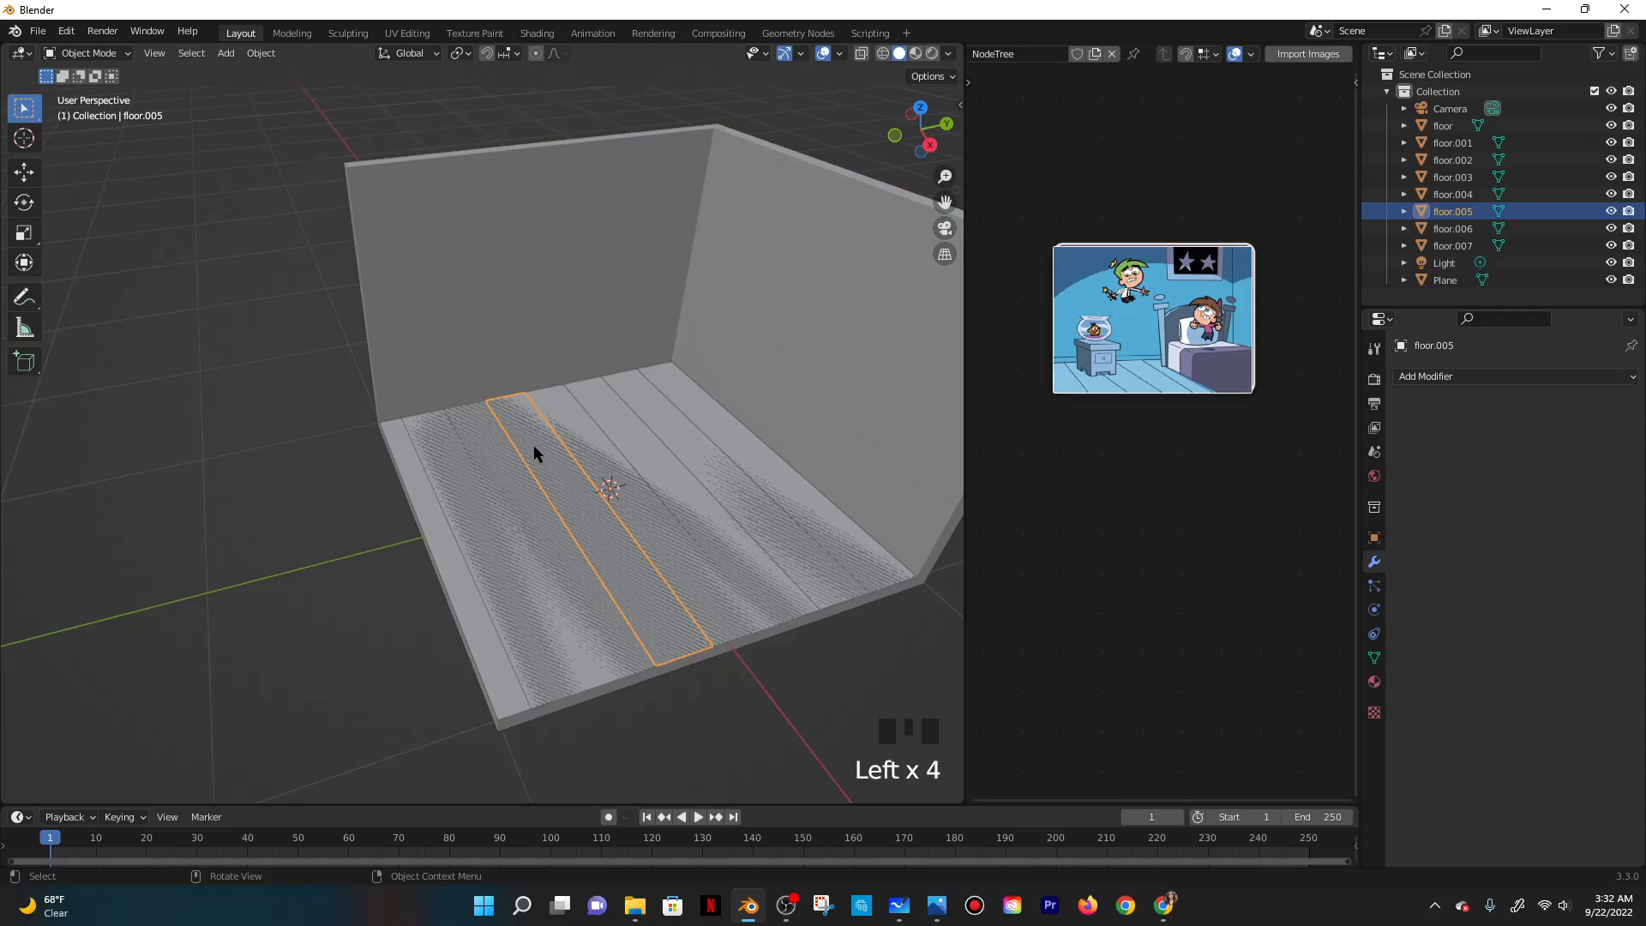
key("h")
key("Escape")
scroll(433, 330, "down", 3)
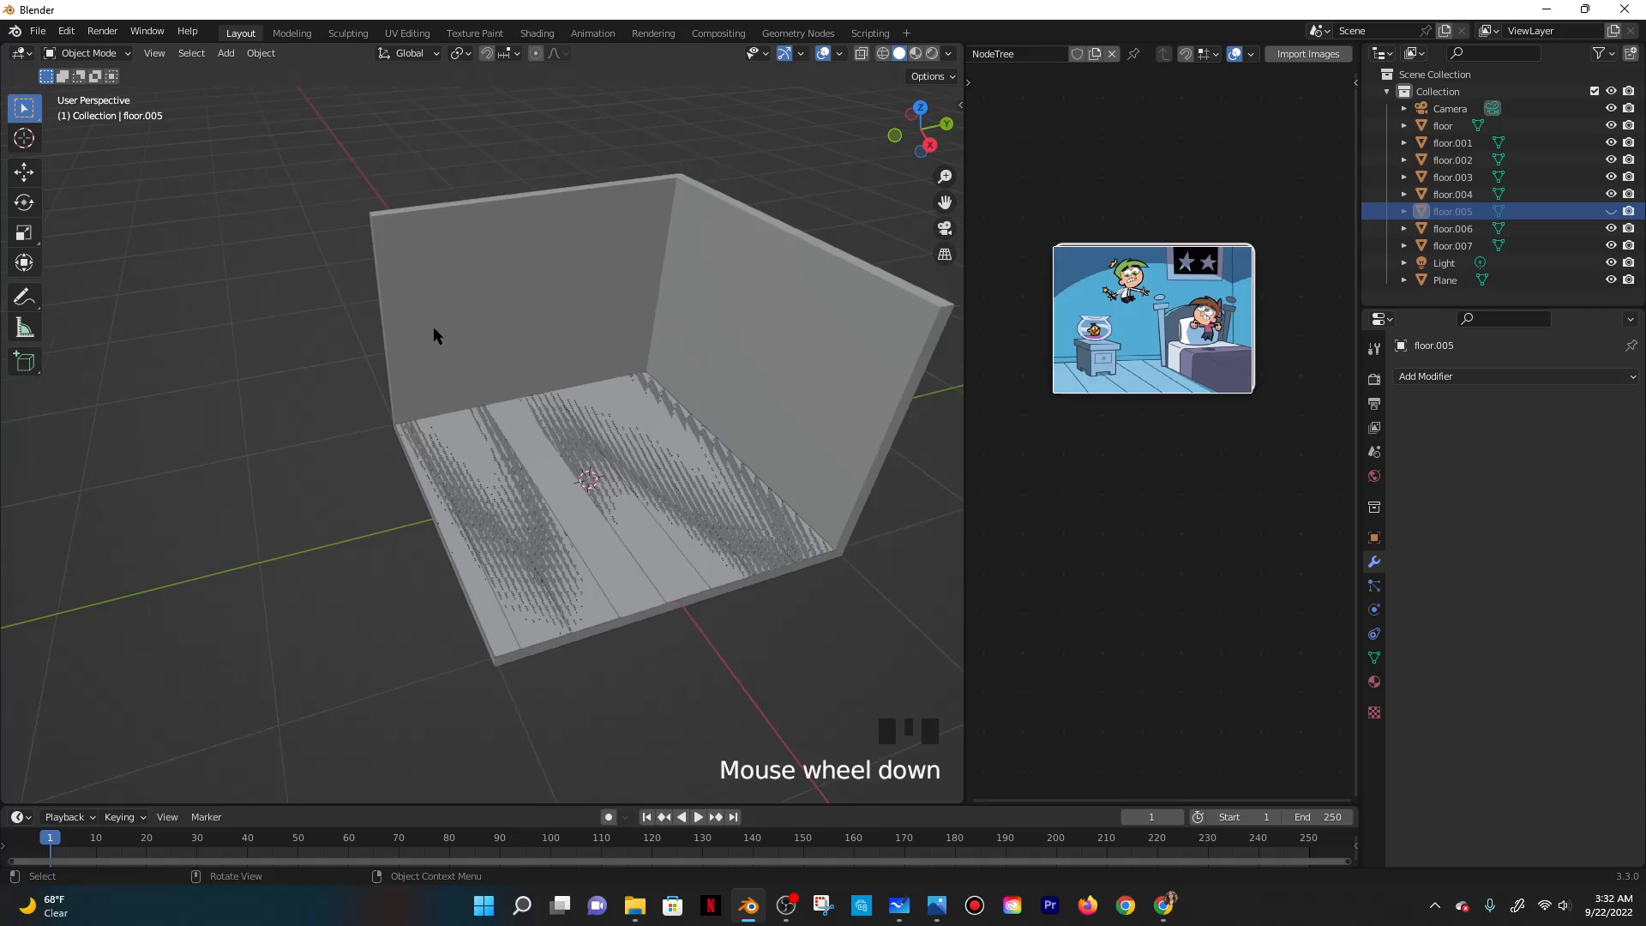
key("ctrl+z")
scroll(358, 367, "up", 4)
mouse_move(524, 394)
middle_mouse_down()
mouse_move(591, 397)
mouse_move(525, 392)
middle_mouse_up()
scroll(520, 399, "down", 2)
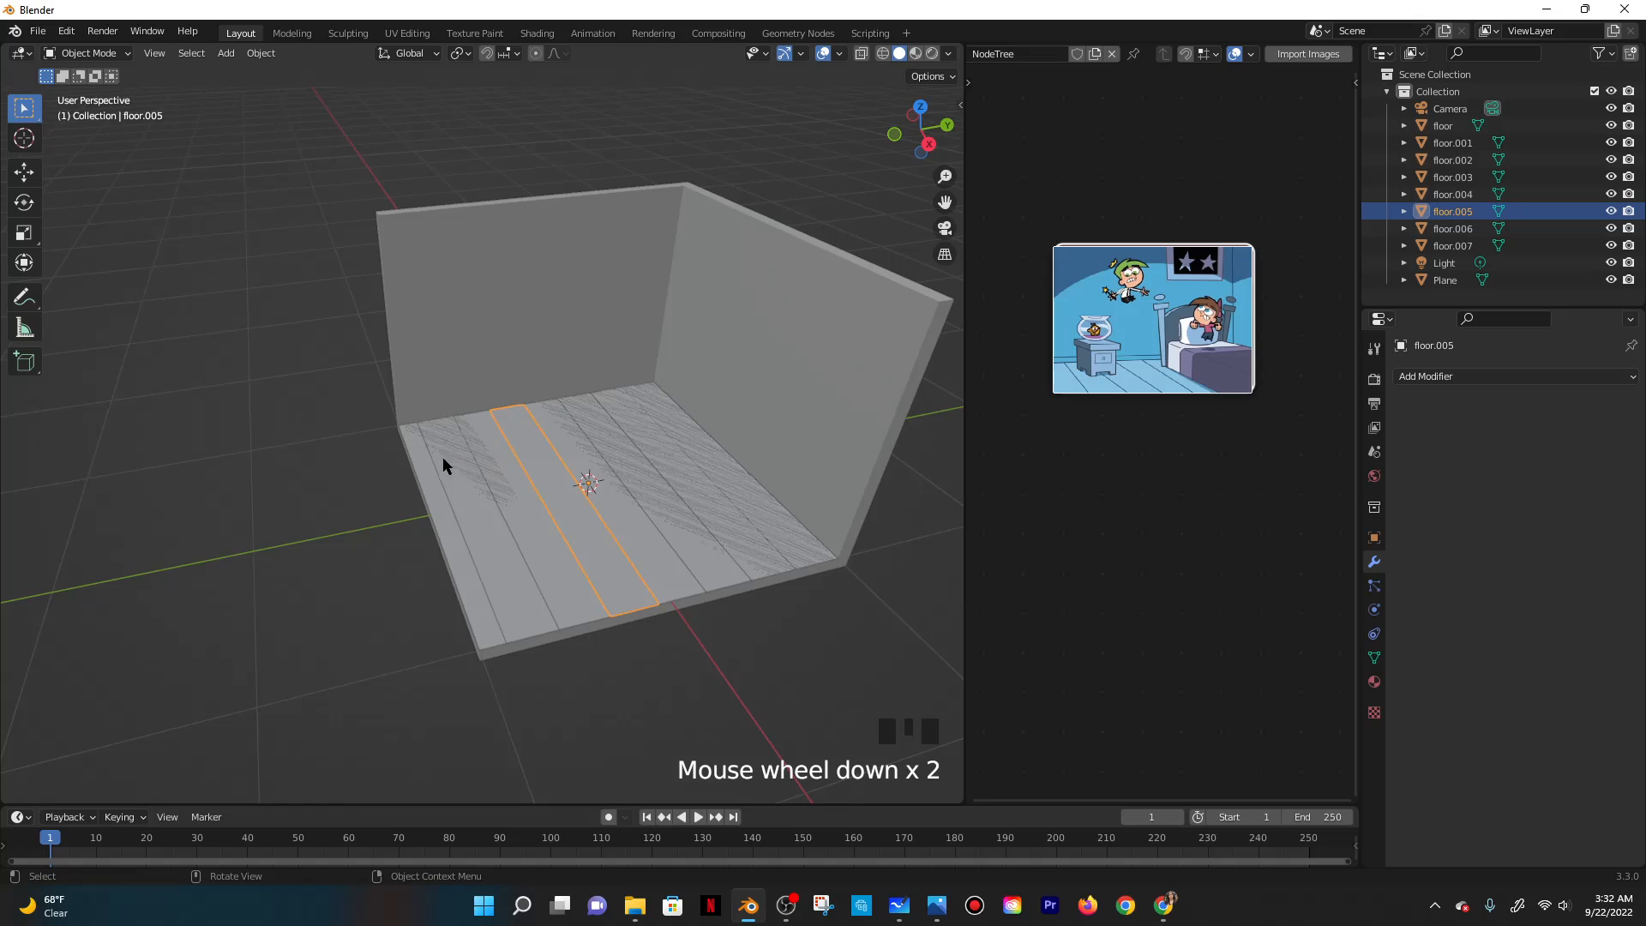
Try to join the floor planks into one object by selecting them individually and leaving the walls out of the selection.
left_click(422, 447, "shift")
left_click(448, 443, "shift")
left_click(493, 436, "shift")
left_click(588, 425, "shift")
left_click(619, 425, "shift")
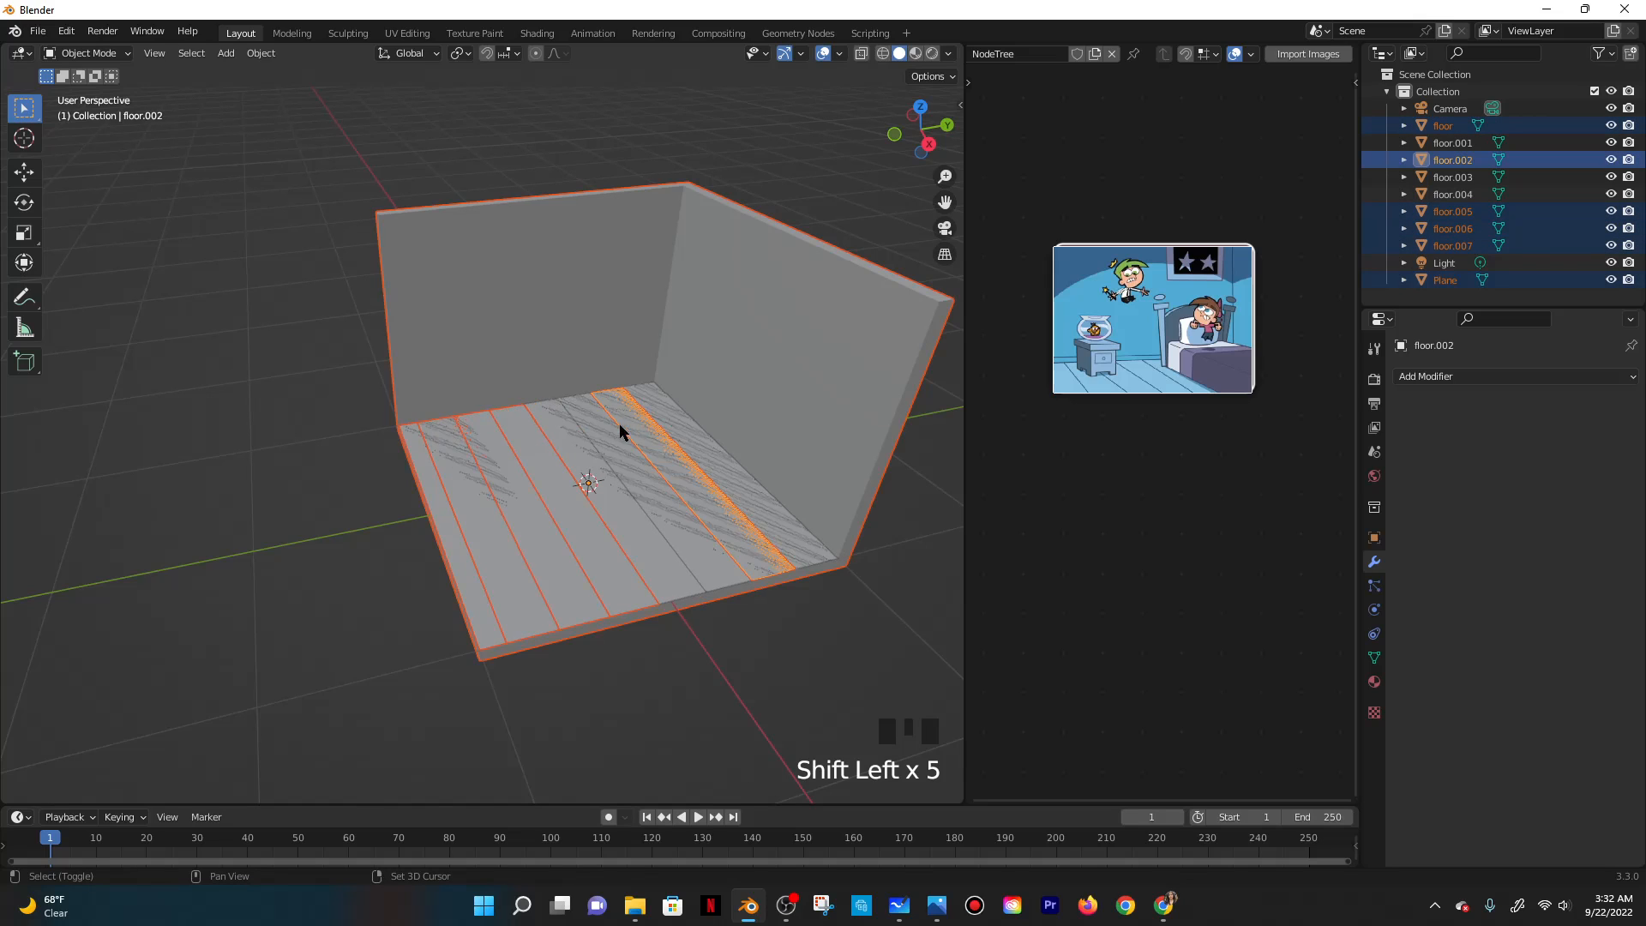
left_click(577, 446, "shift")
left_click(661, 426, "shift")
left_click(507, 295, "shift")
left_click(510, 295, "shift")
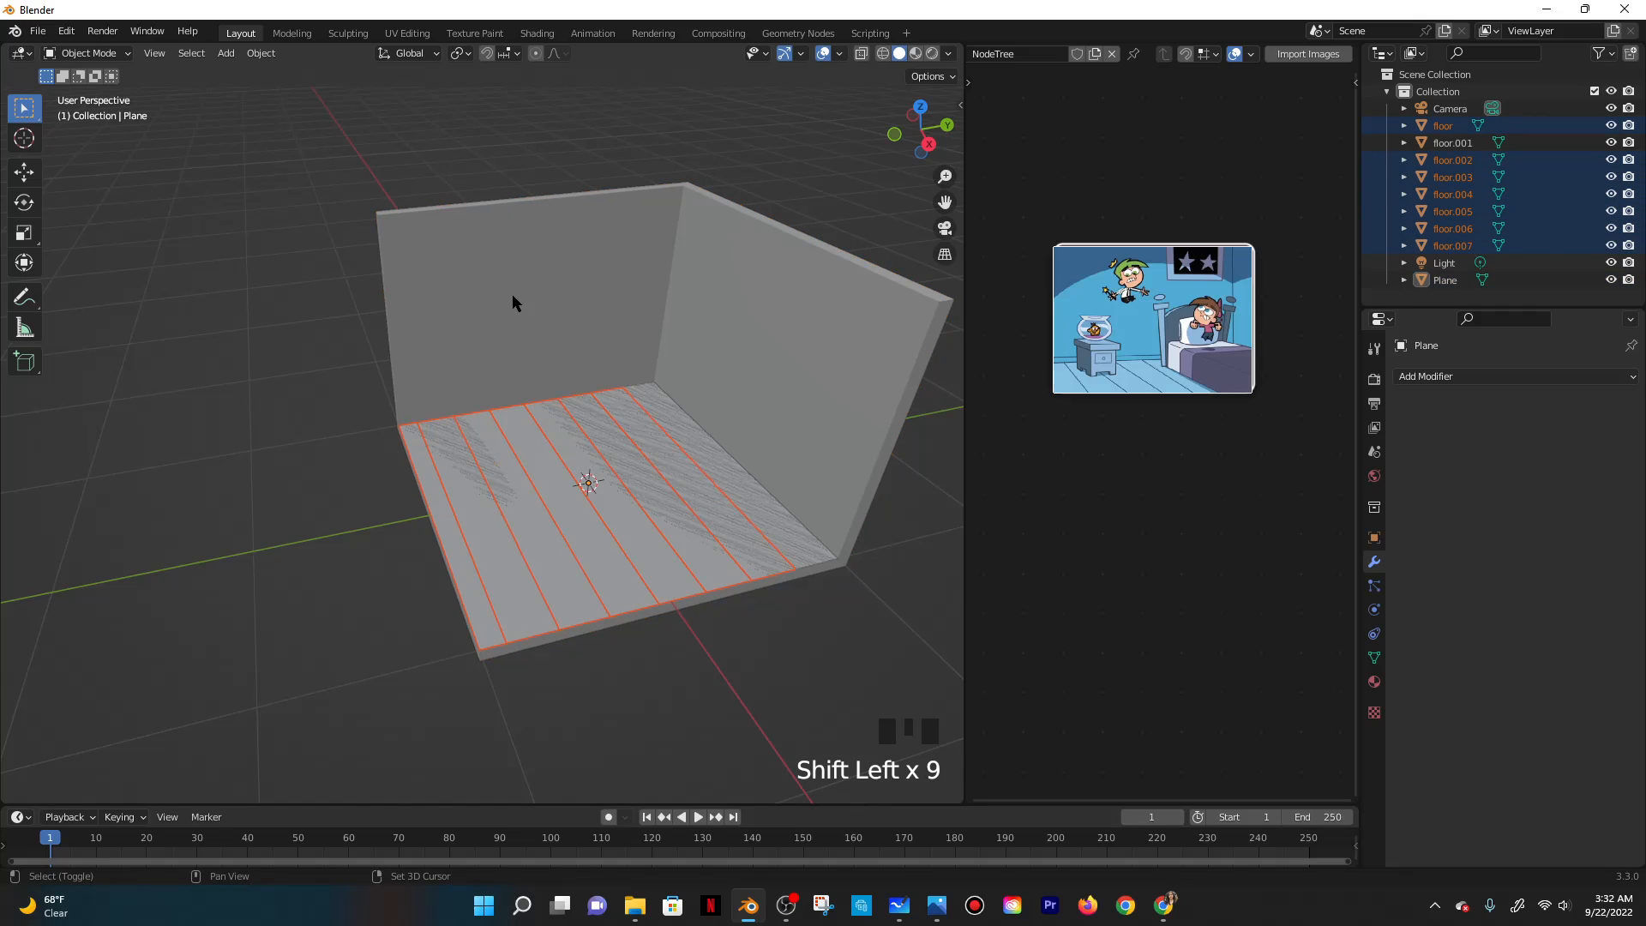
left_click(652, 412, "shift")
left_click(653, 409, "shift")
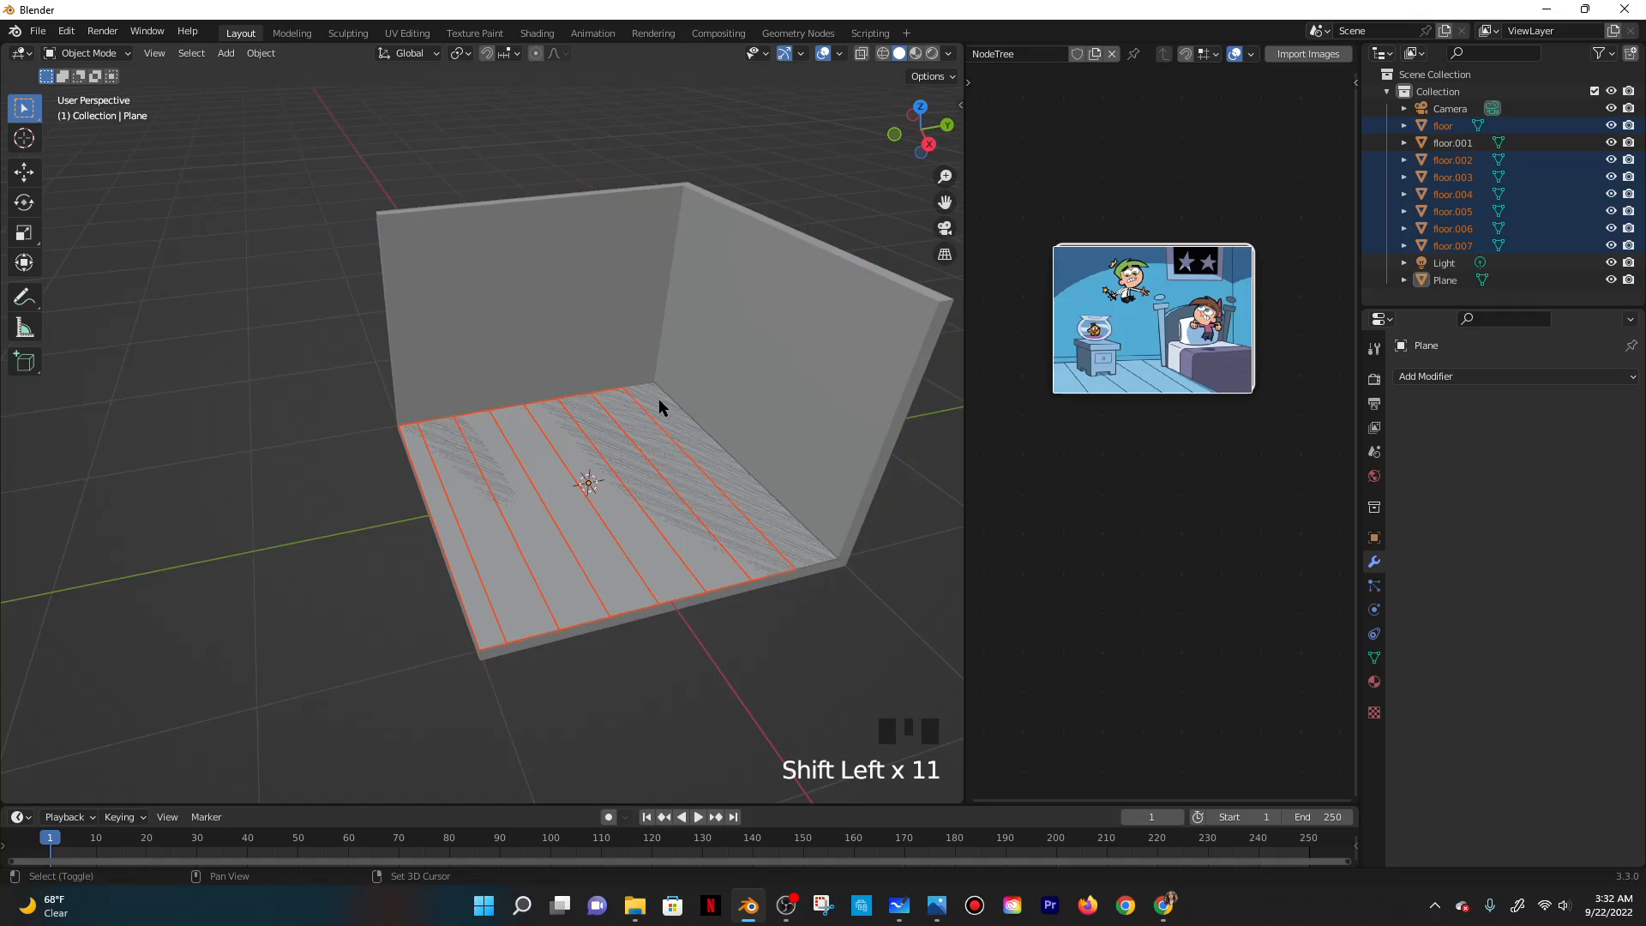
left_click(660, 400, "shift")
left_click(701, 323, "shift")
left_click(701, 323, "shift")
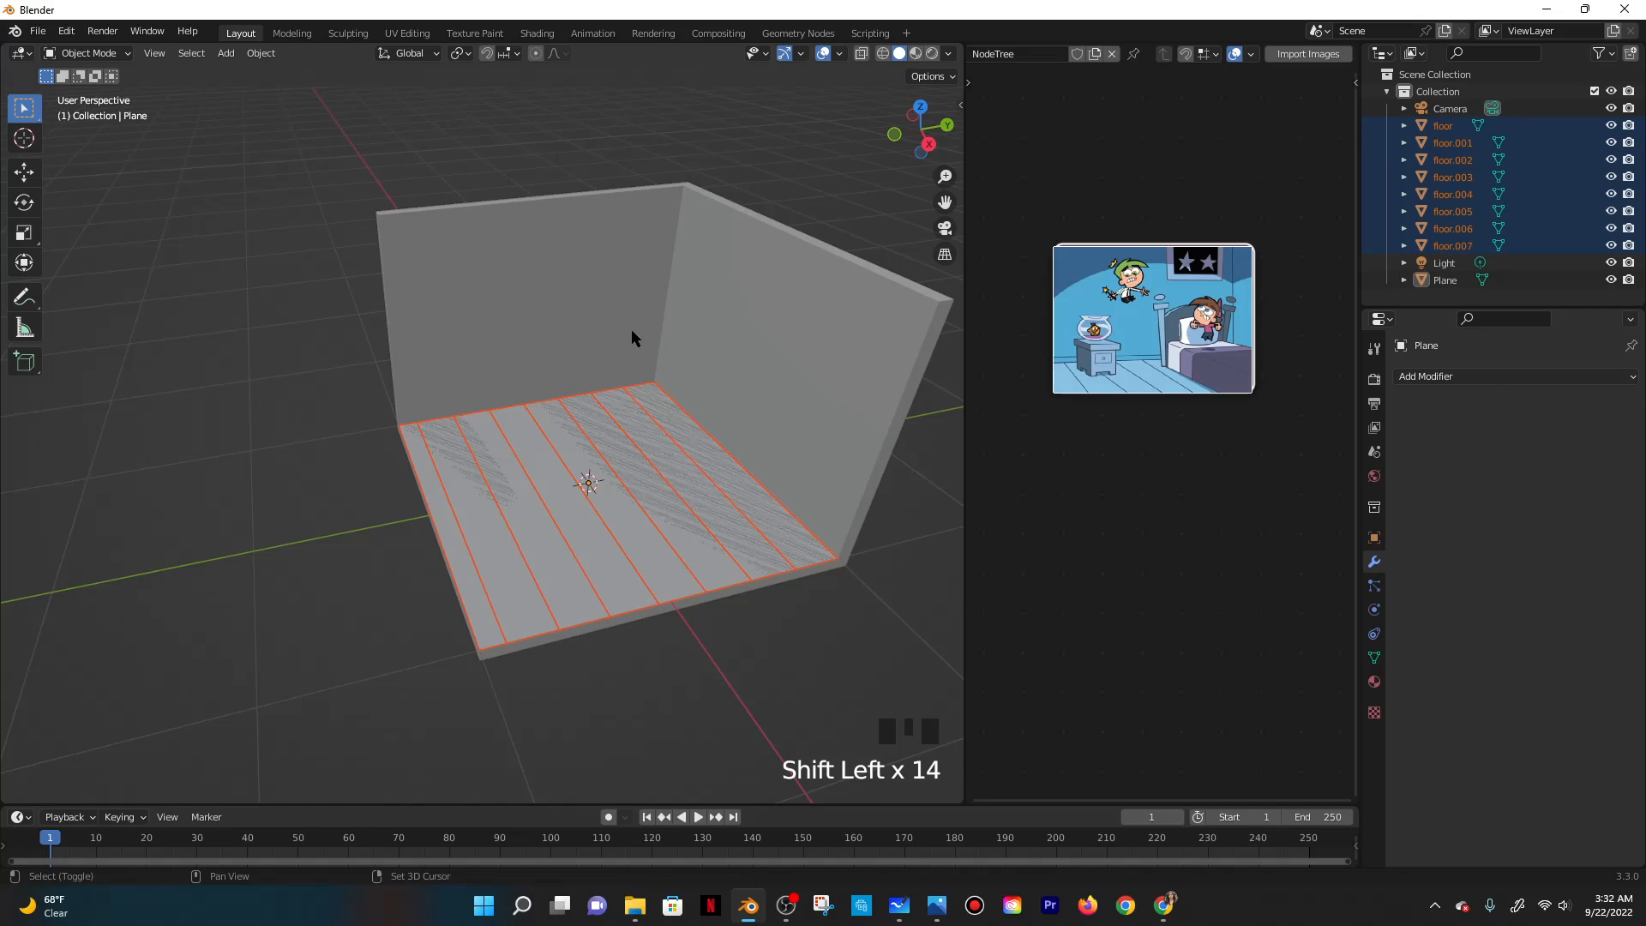
key("ctrl+j")
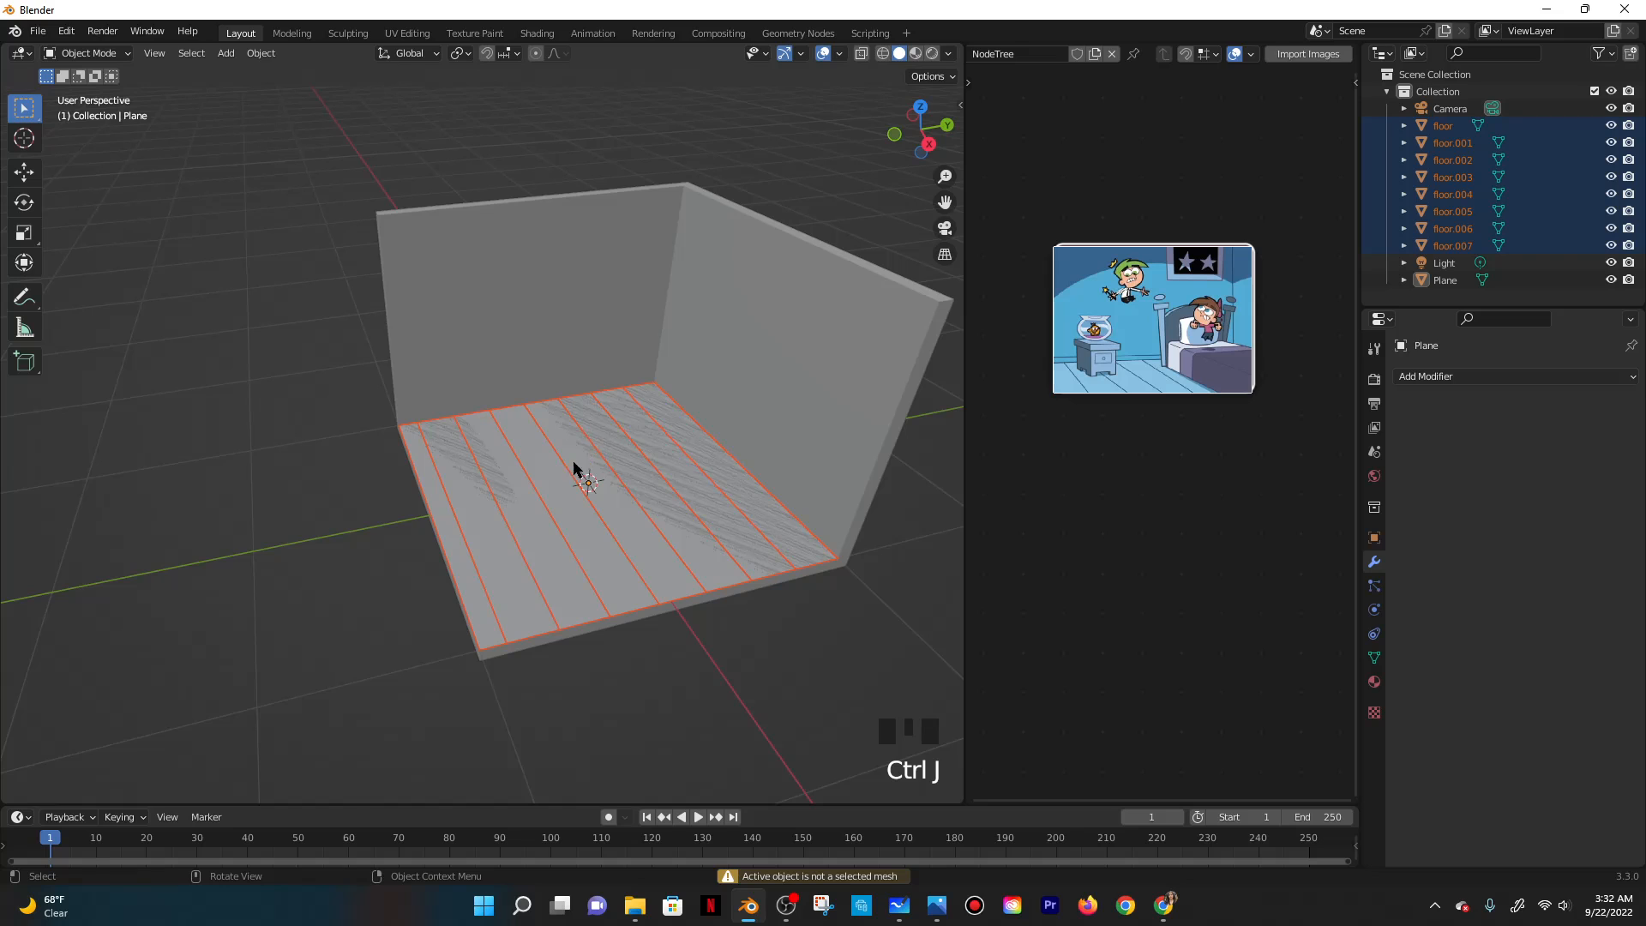
Grab the selected floor planks, drop them in place, and try joining them again.
middle_click_drag(577, 466, 626, 399)
scroll(626, 399, "up", 2)
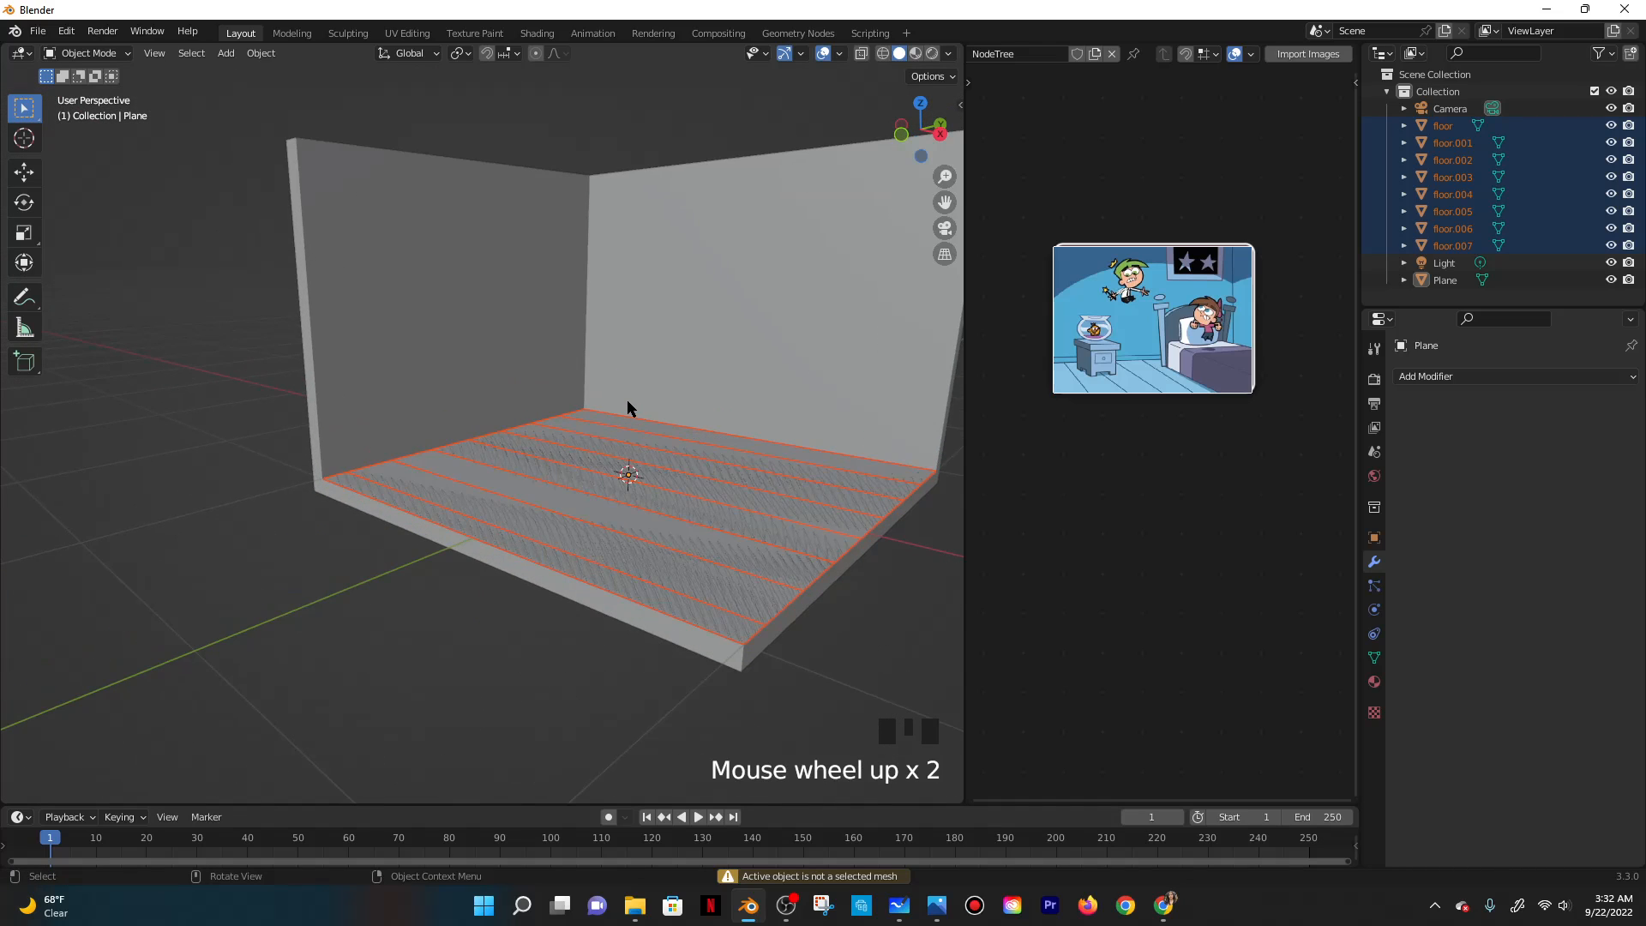
key("g")
left_click(627, 408)
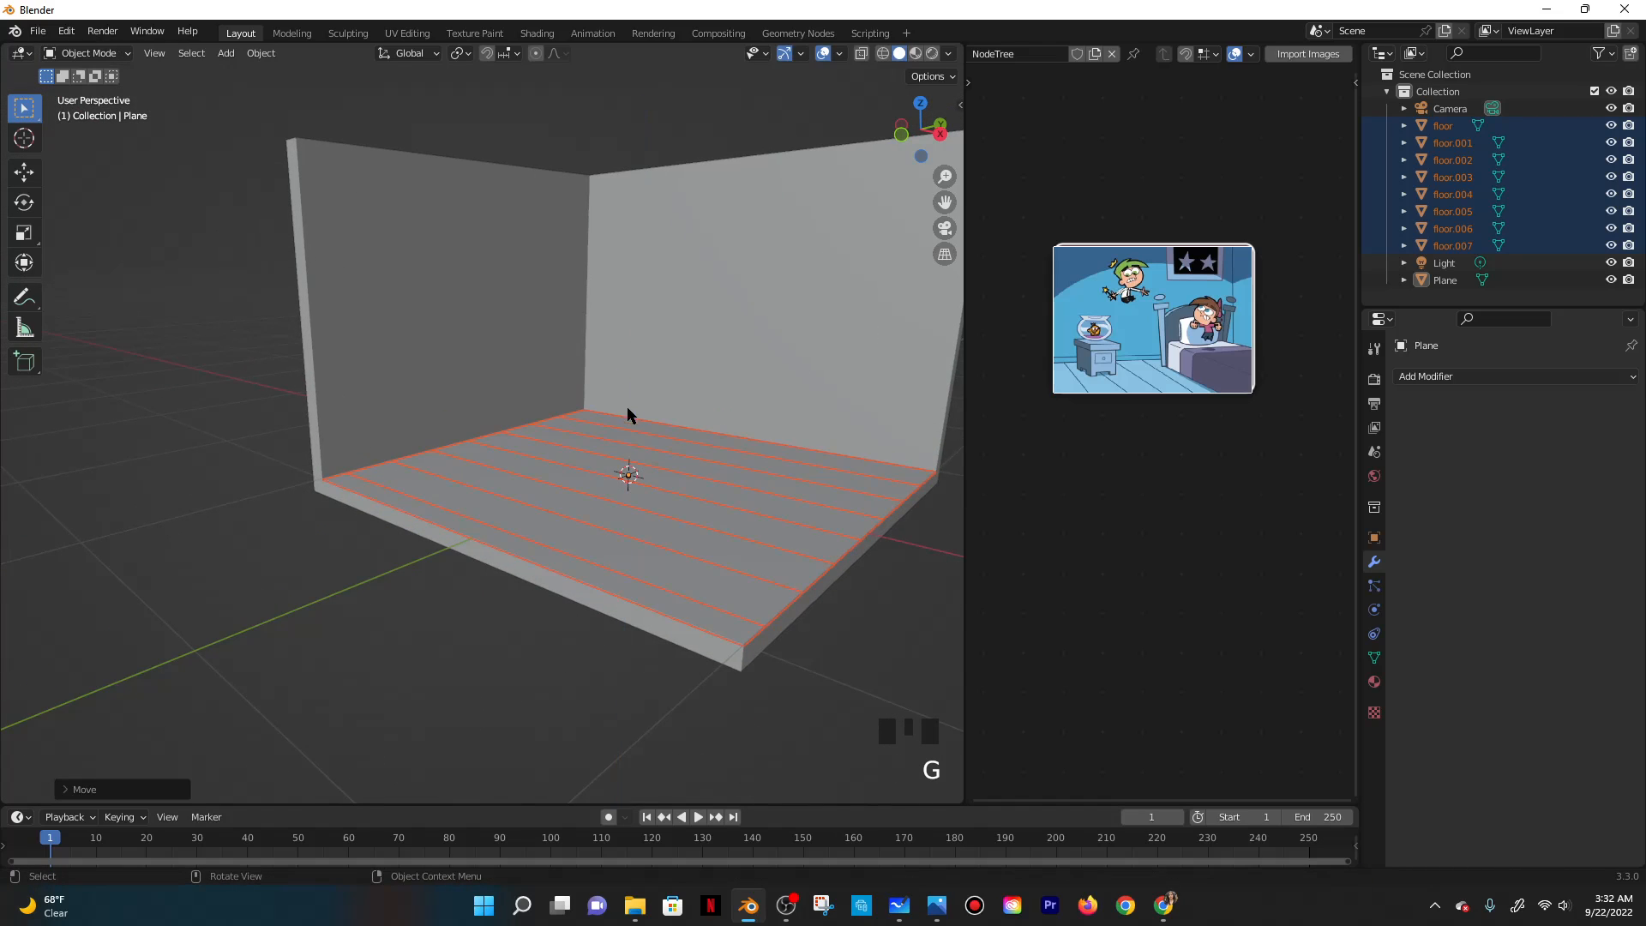
key("ctrl+j")
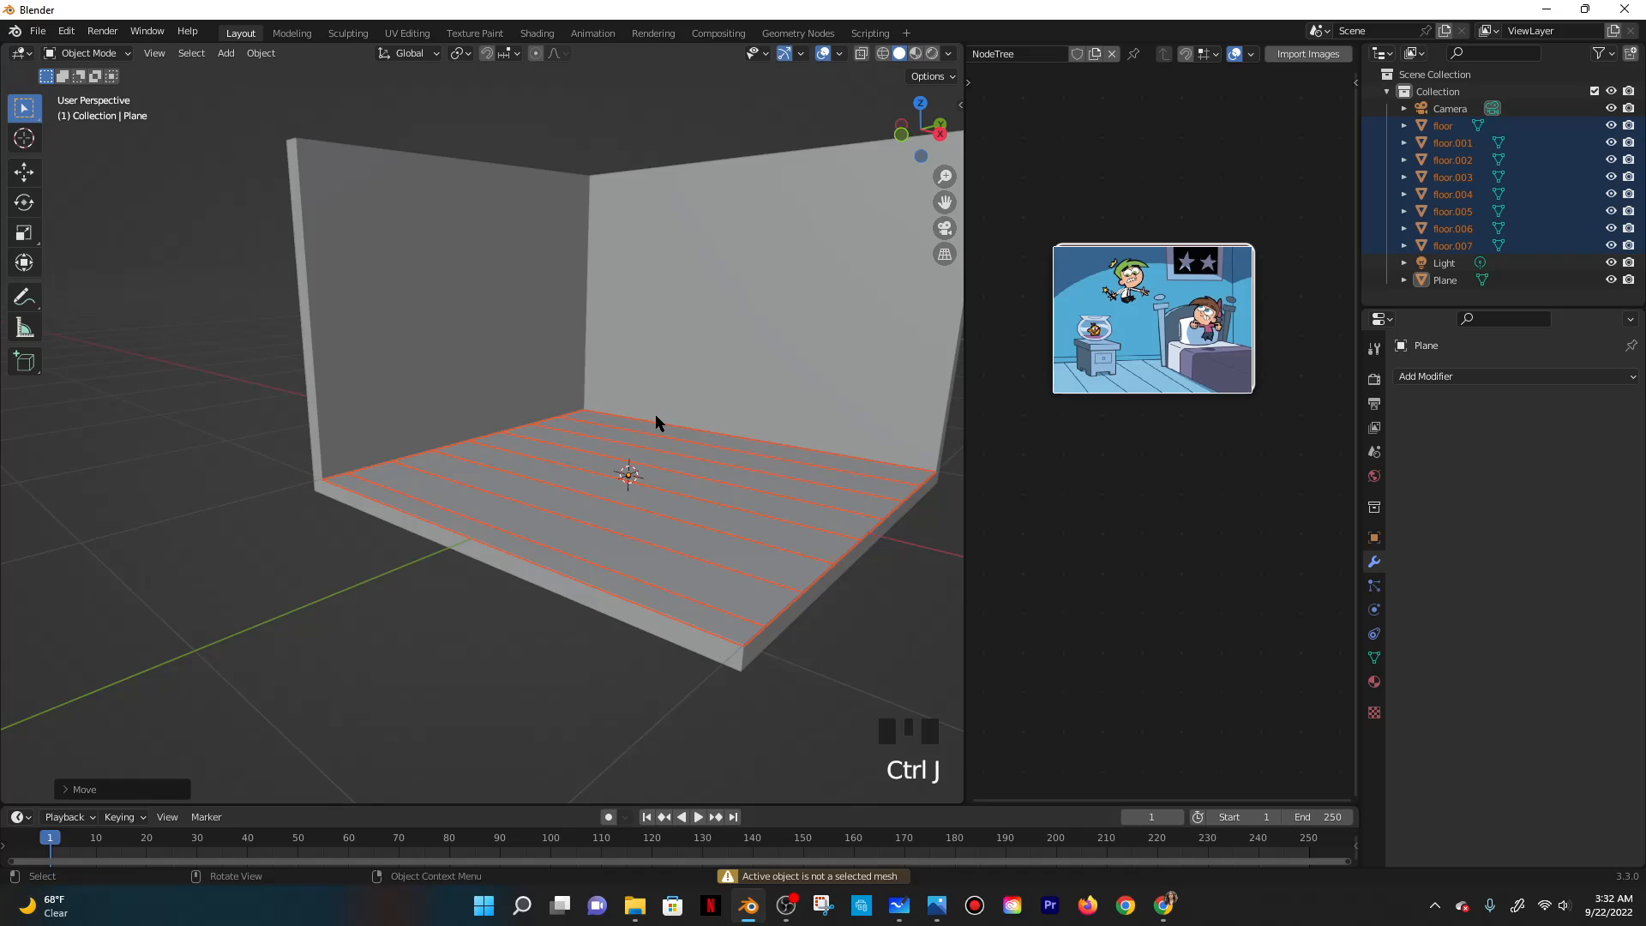
Box-select the whole room, hide it, and undo the hiding.
left_click(574, 446)
left_click(563, 441)
left_click(562, 441)
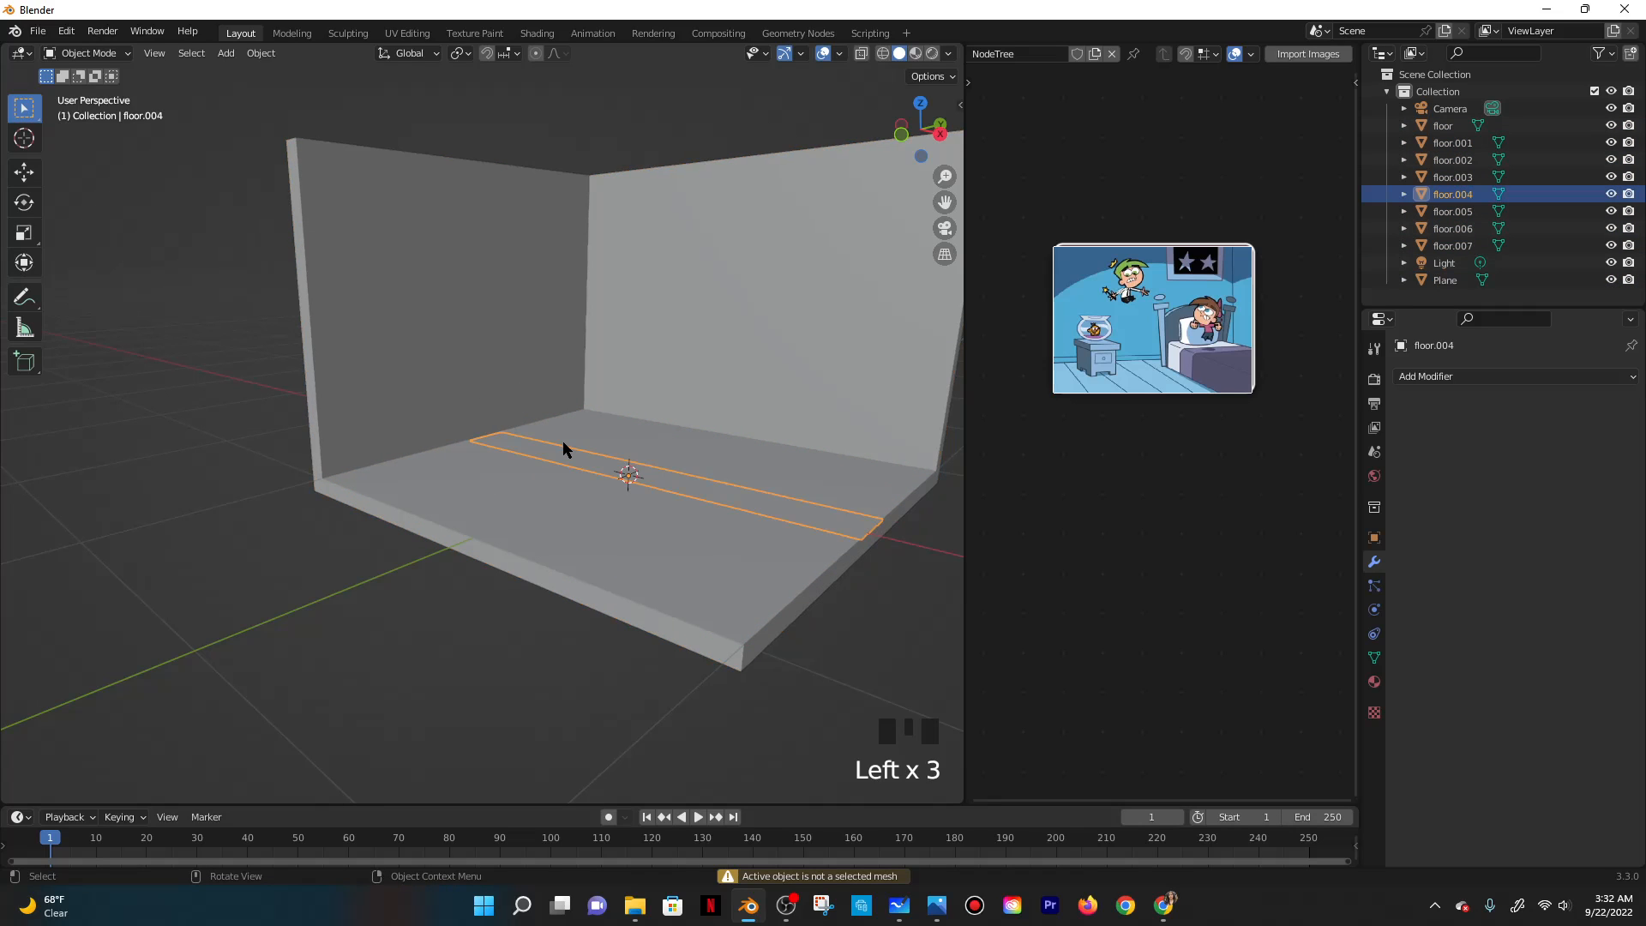
left_click(563, 440)
middle_click_drag(473, 340, 400, 378)
left_click_drag(400, 379, 867, 685)
scroll(868, 686, "down", 4)
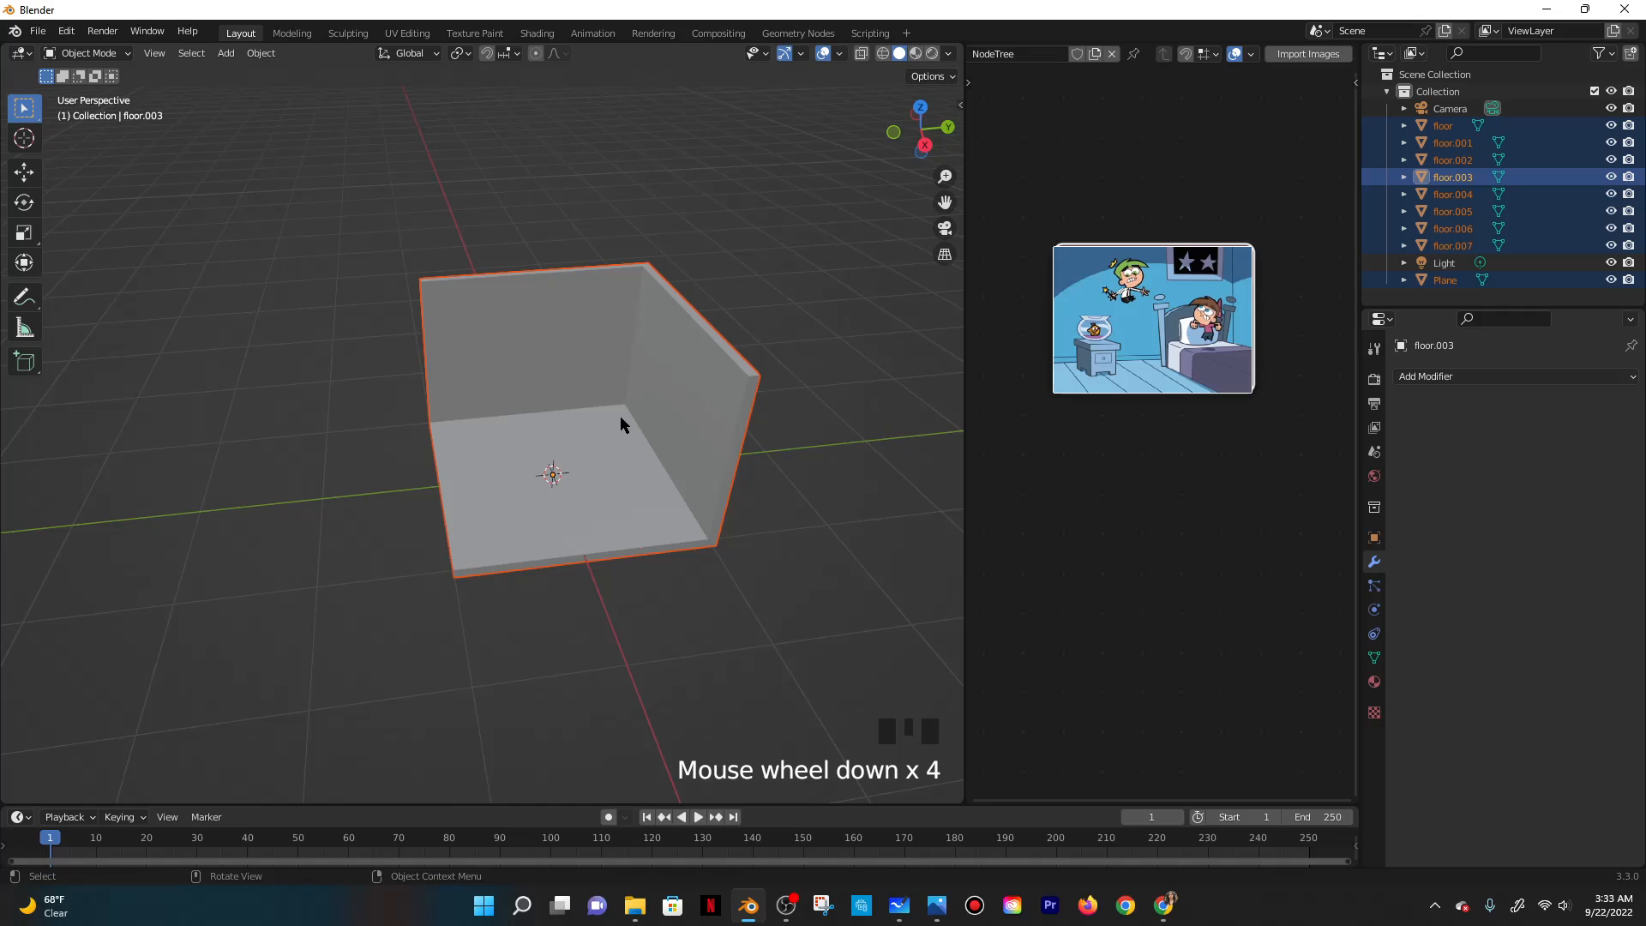
key("h")
key("ctrl+z")
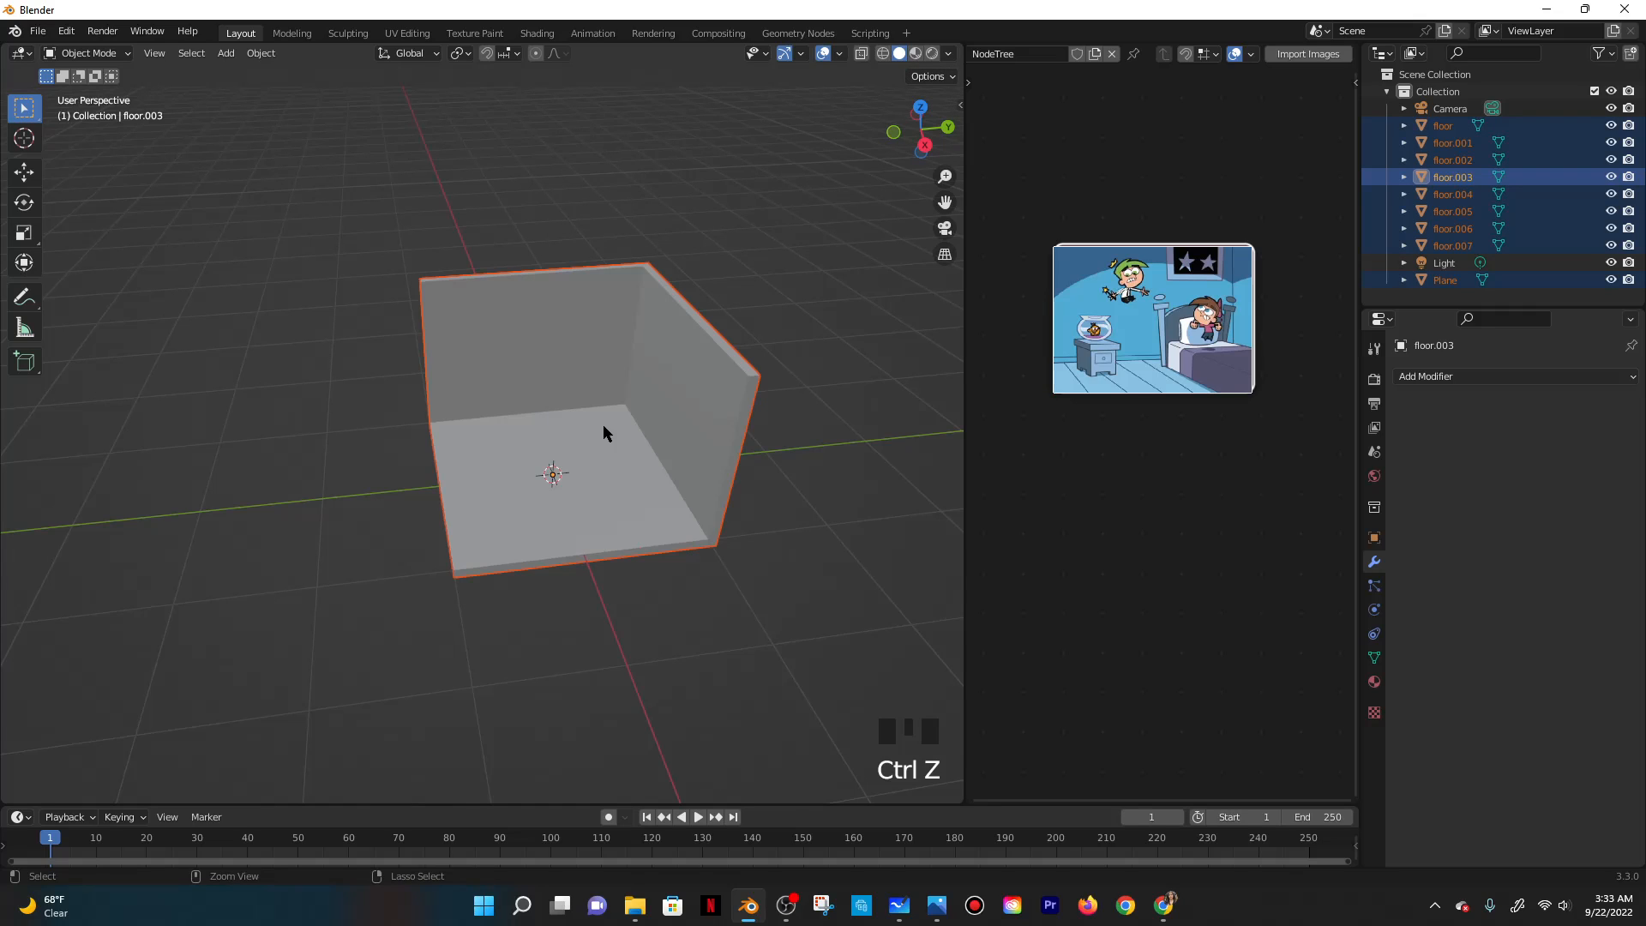
Hide the walls object, then box-select all the floor planks and try to join them.
left_click(631, 335)
key("h")
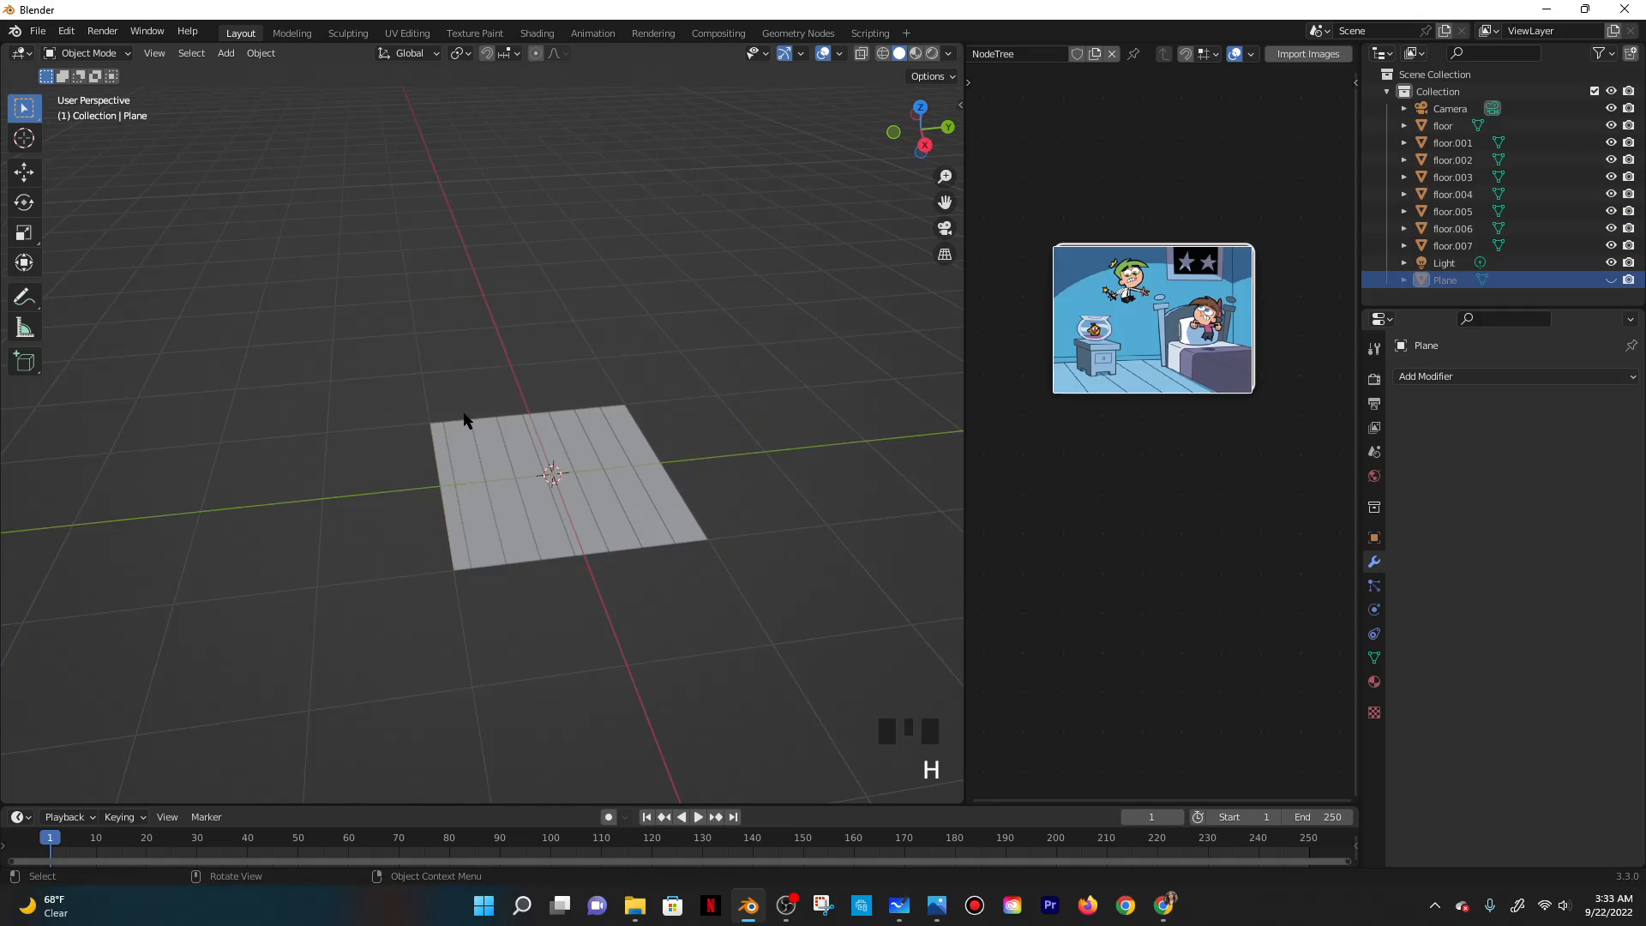
left_click_drag(360, 385, 702, 614)
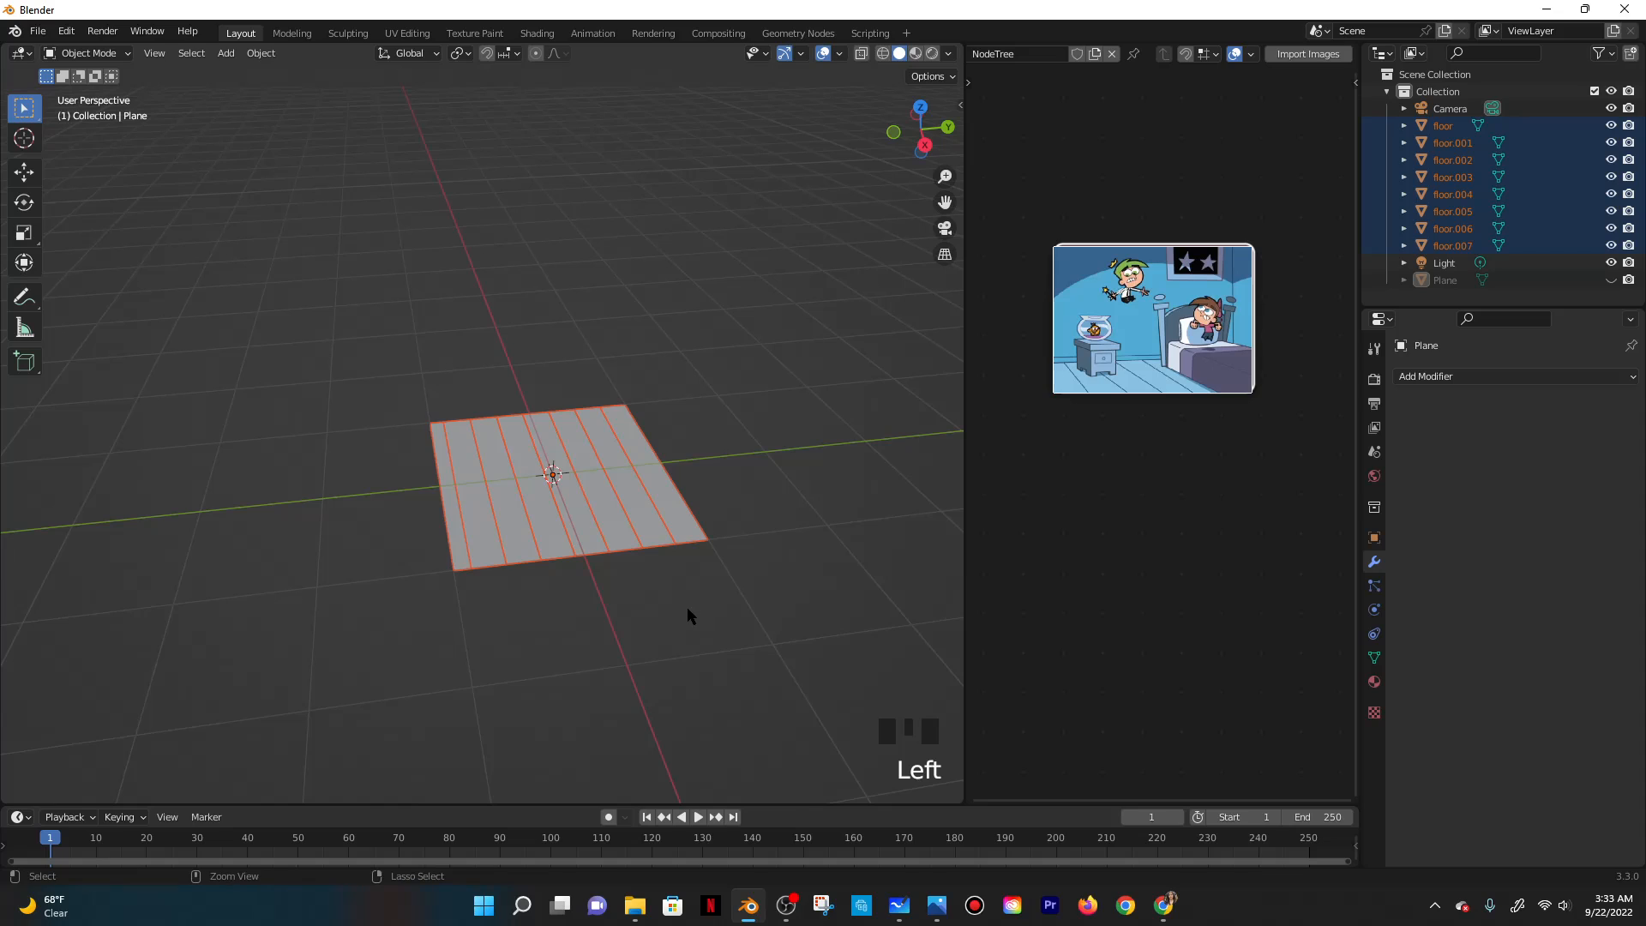
key("ctrl+j")
Make a floor plank active, add all the other planks to the selection, join them into one object, and unhide the walls.
left_click(522, 464, "ctrl")
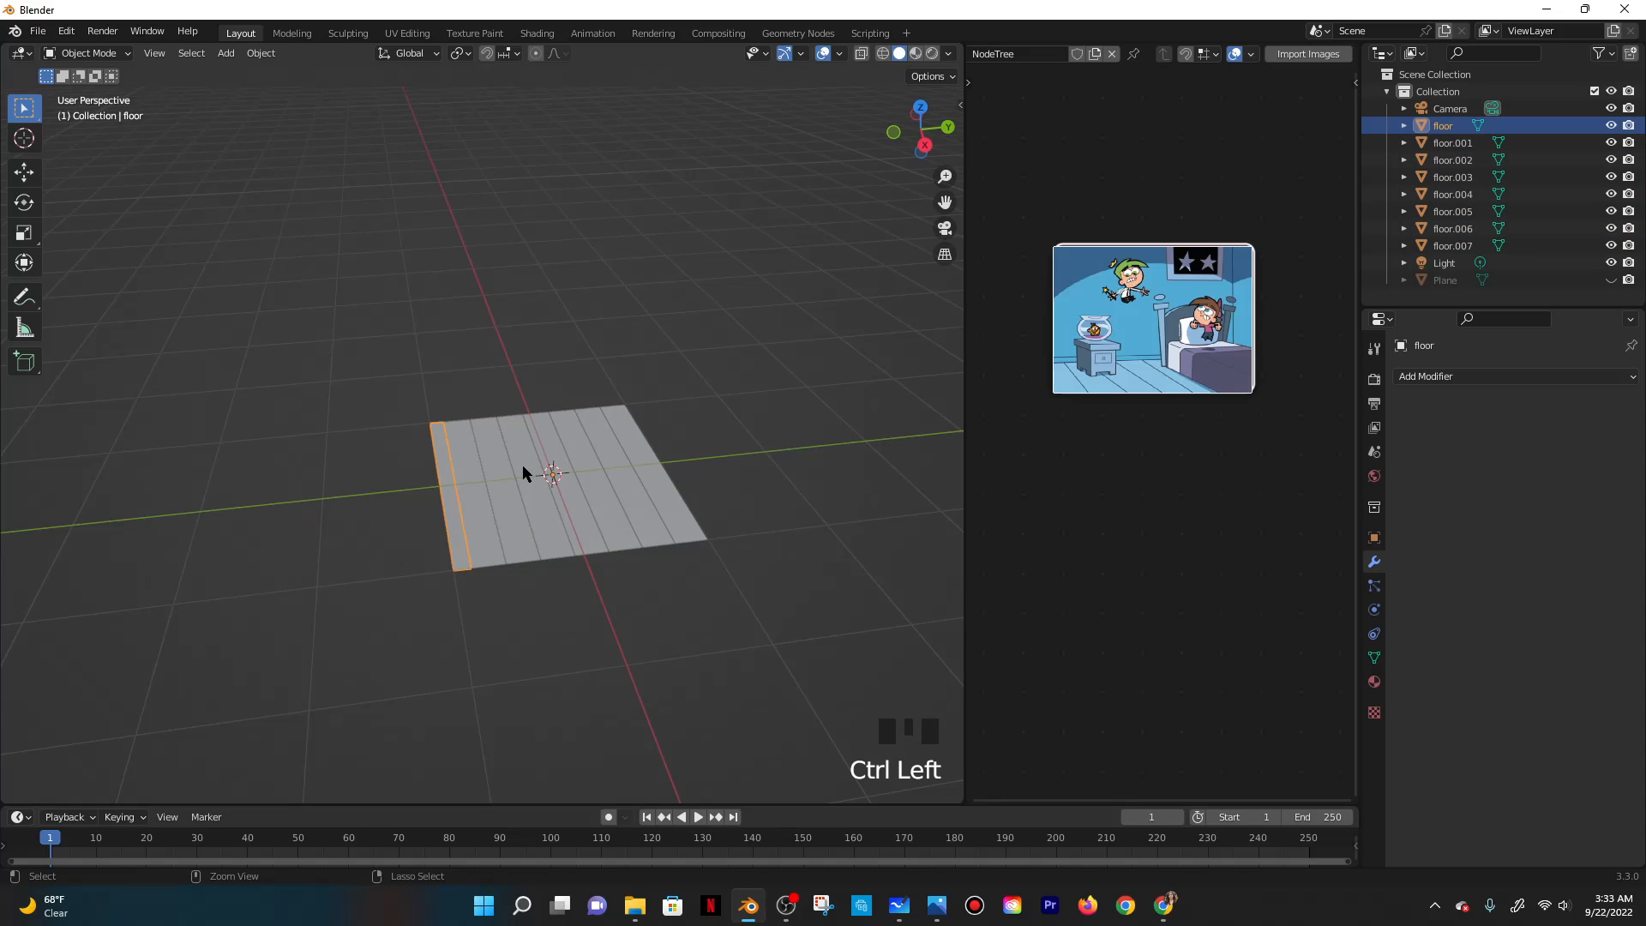
key("ctrl+j")
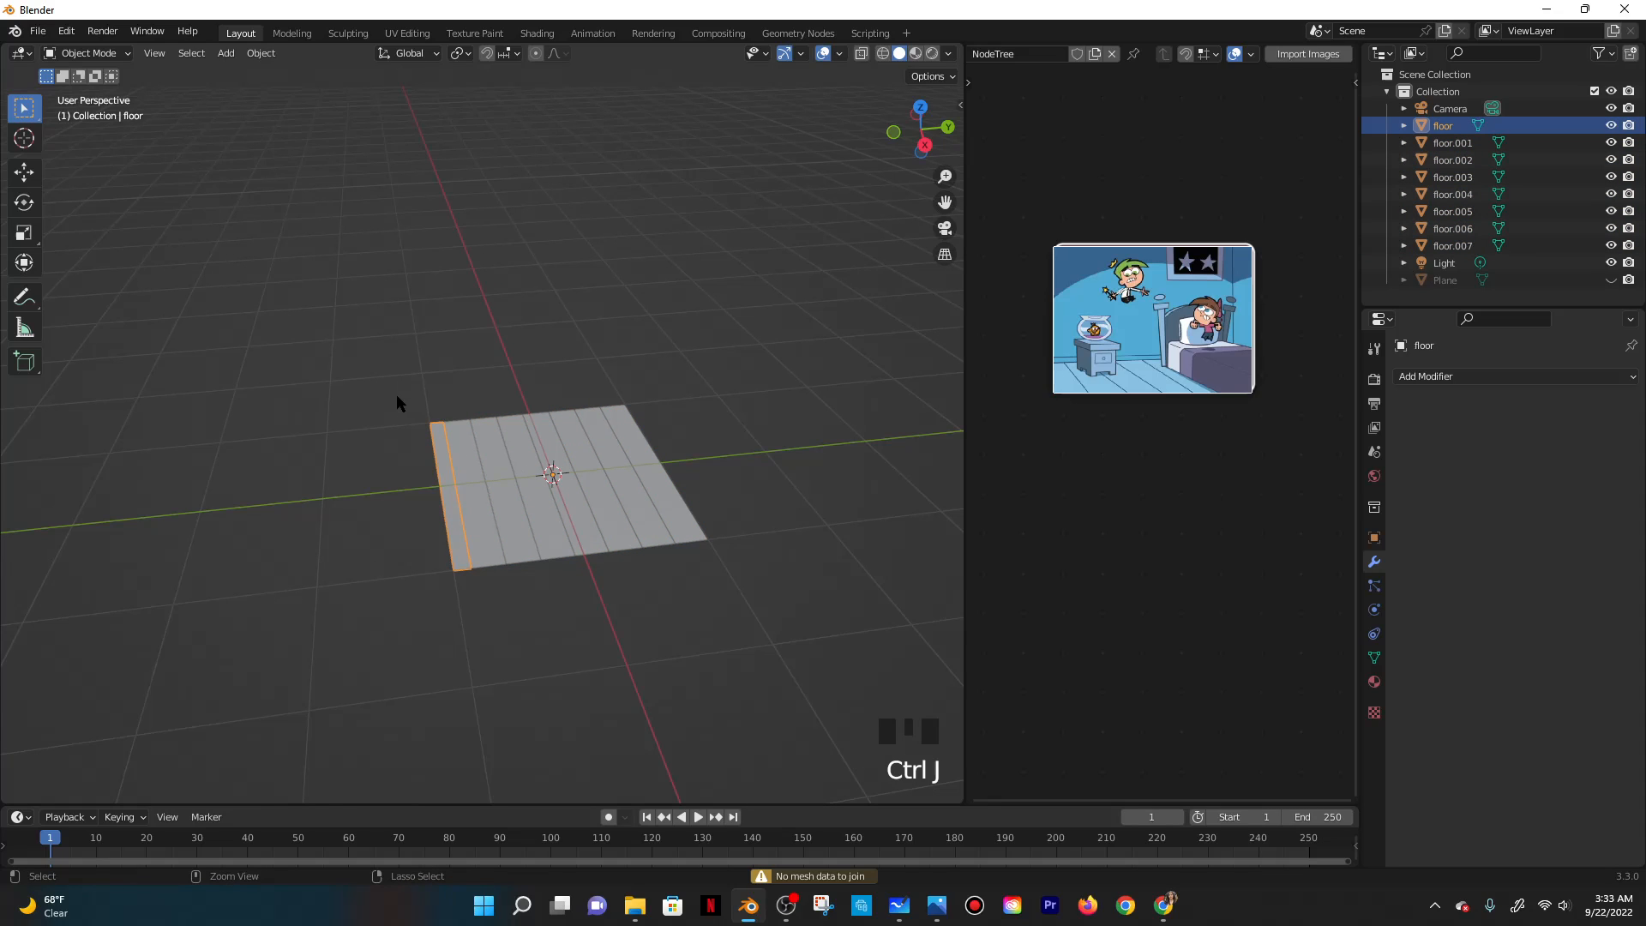
left_click(472, 464, "shift")
left_click(591, 463, "shift")
left_click(613, 462, "shift")
left_click(632, 466, "shift")
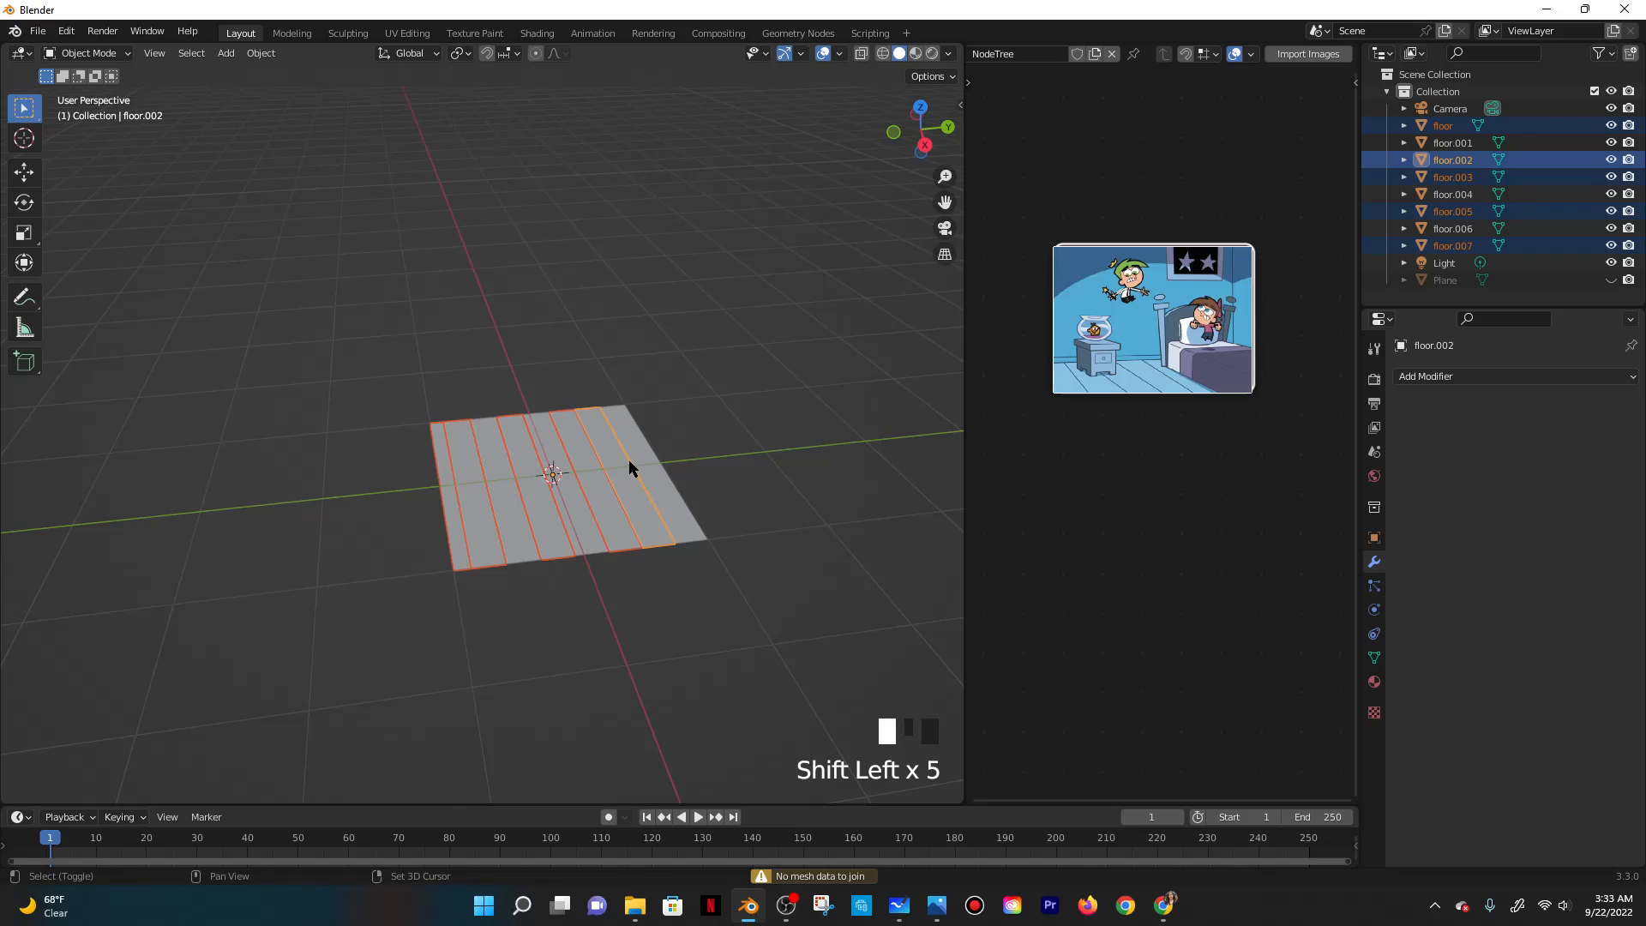
left_click(549, 466, "shift")
left_click(519, 471, "shift")
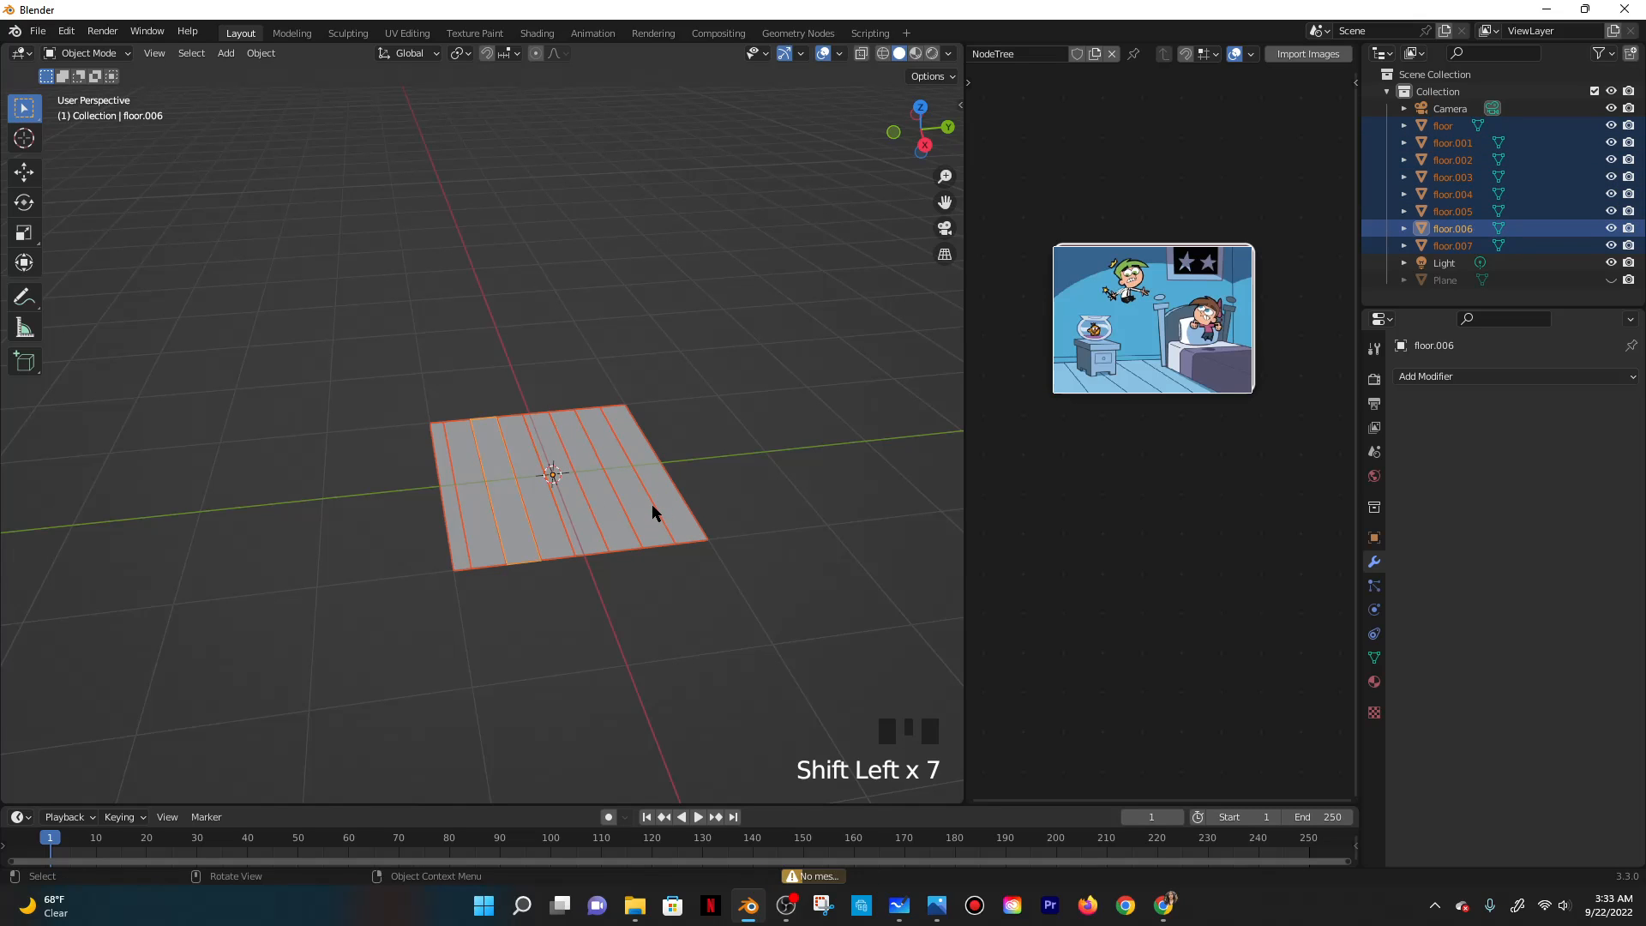
key("ctrl+j")
scroll(450, 456, "up", 2)
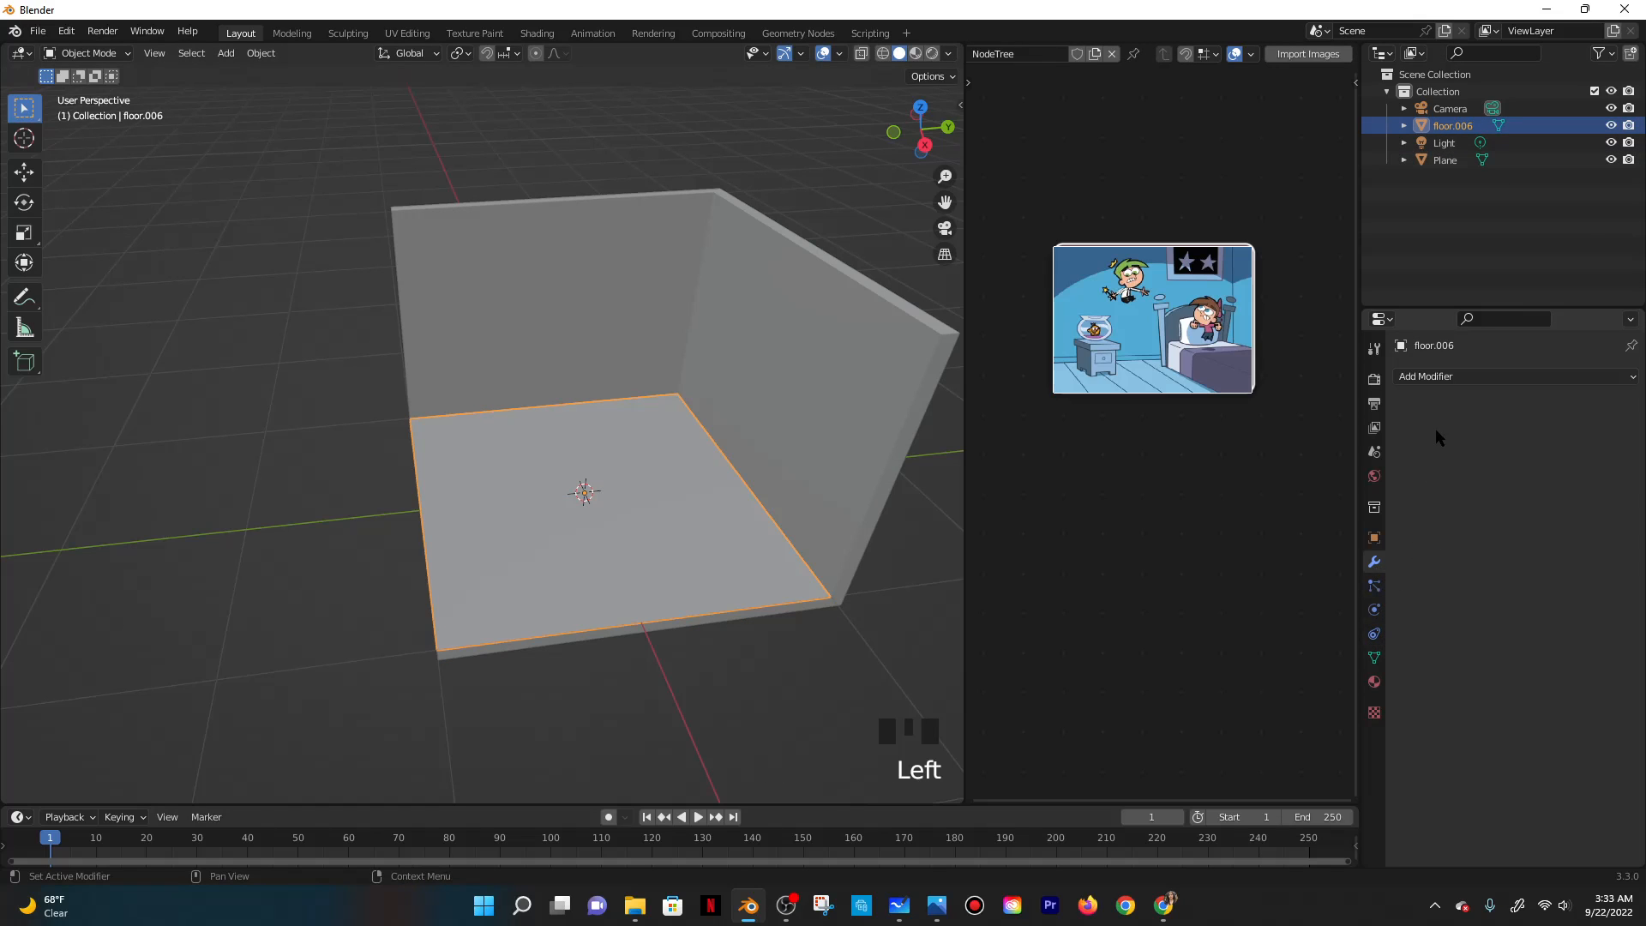
Add a Solidify modifier and a Bevel modifier to the joined floor.
left_click(1418, 376)
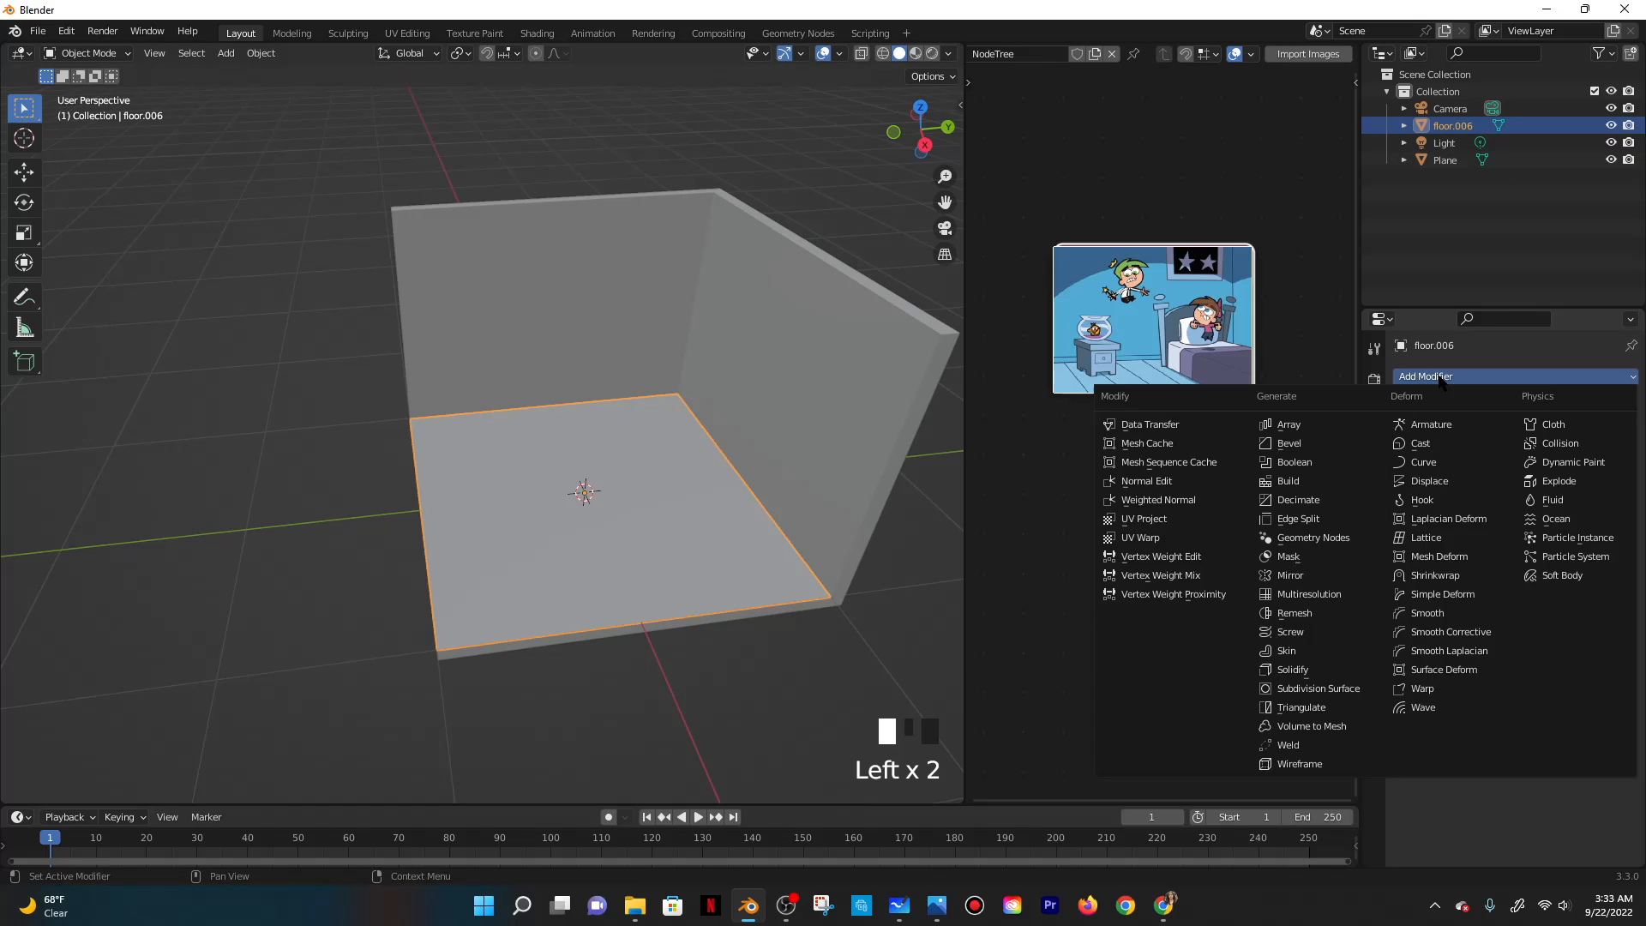
left_click(1313, 668)
left_click(1422, 376)
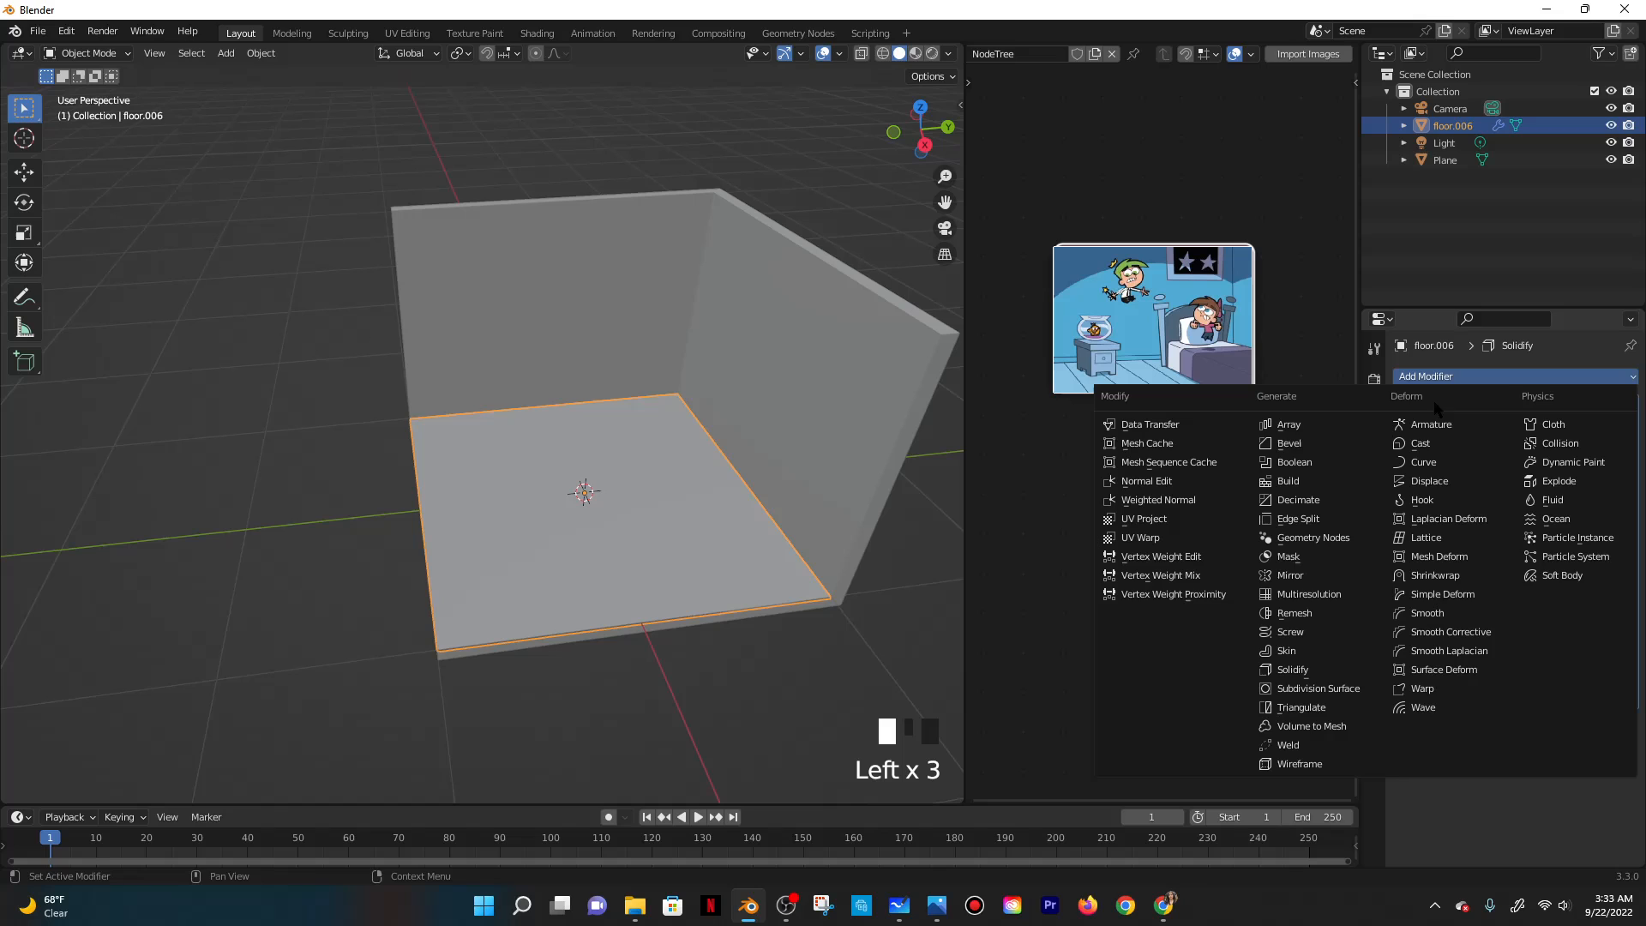
left_click(1309, 442)
middle_click_drag(851, 510, 866, 519)
scroll(1540, 658, "down", 6)
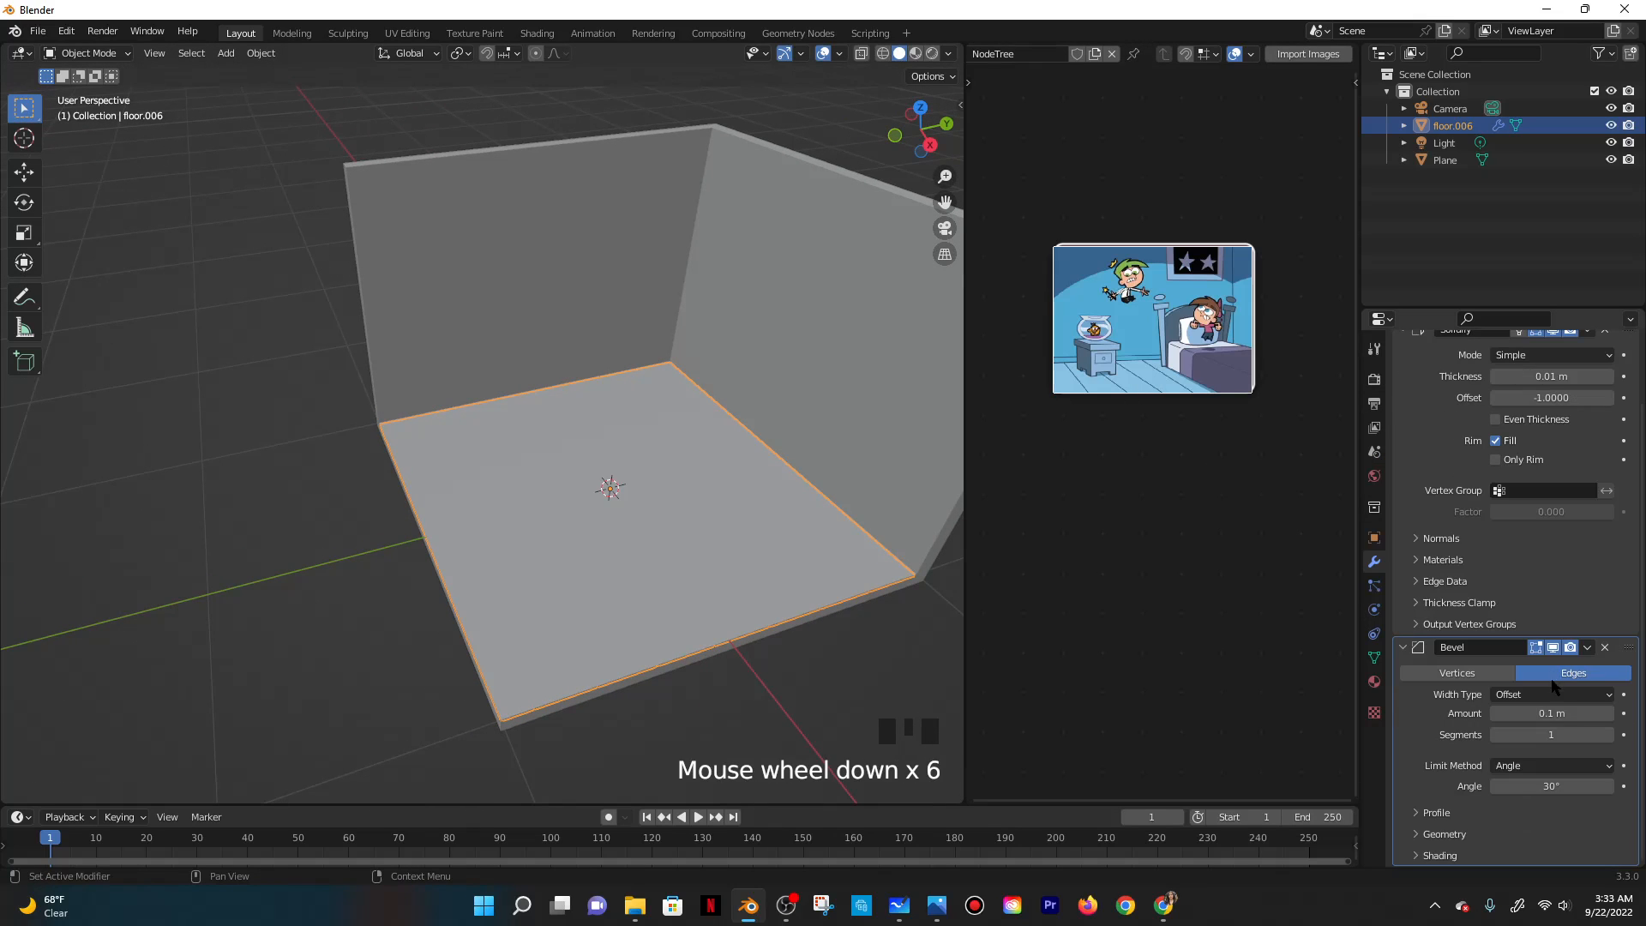
Set the floor's Solidify thickness to 0.15 m.
left_click(1542, 713)
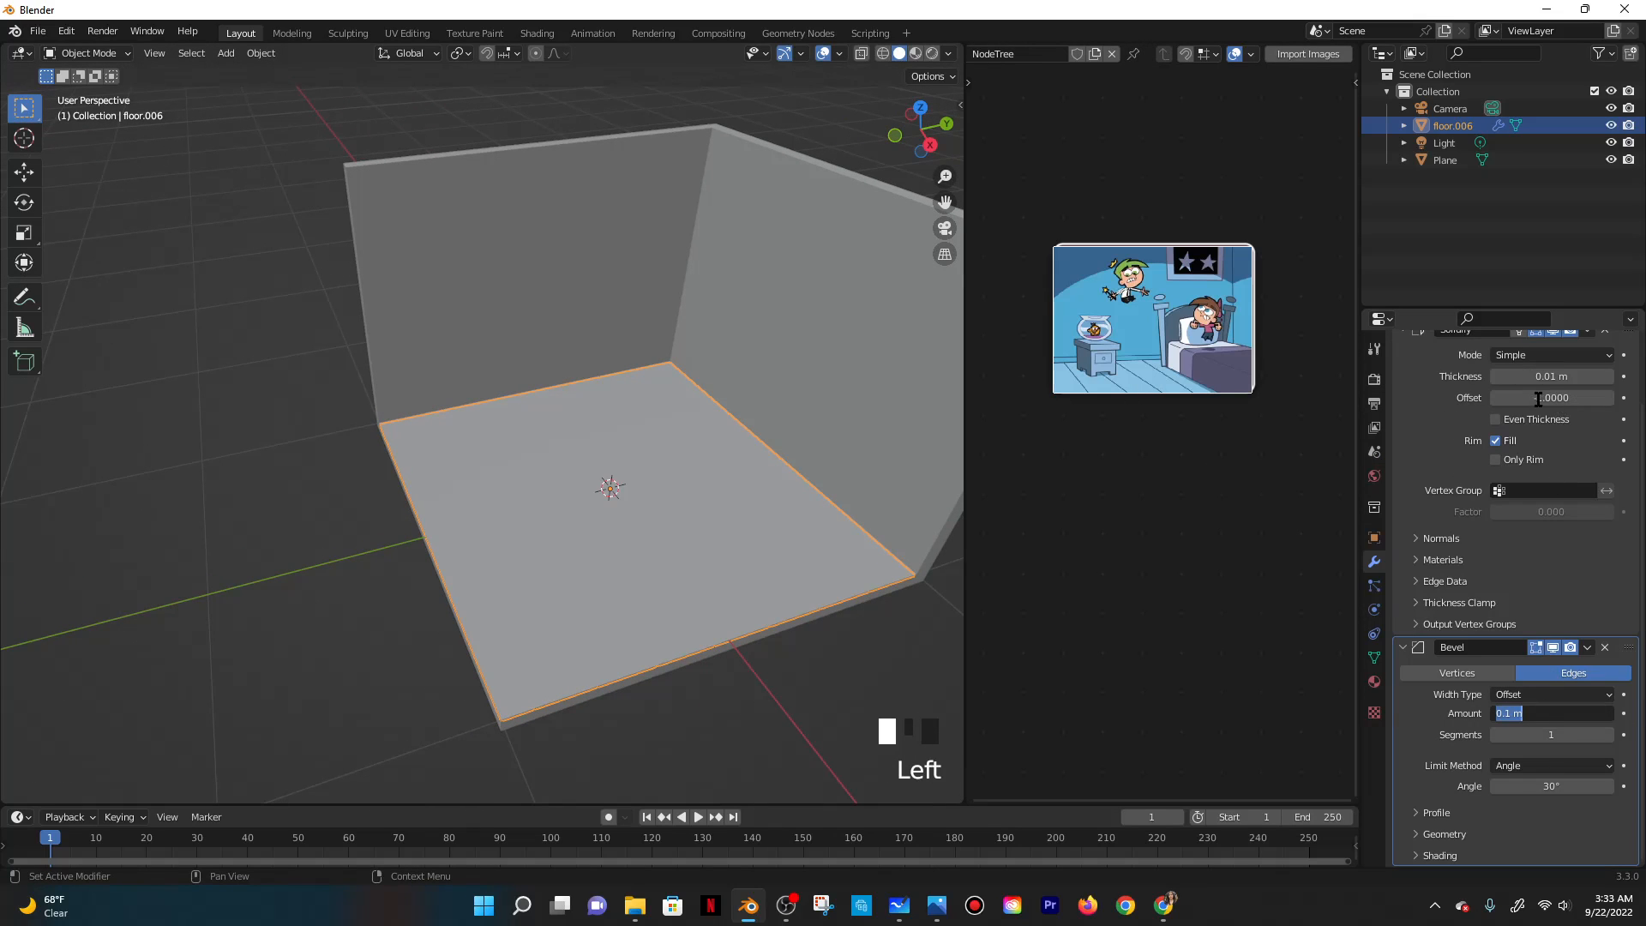
left_click_drag(1543, 376, 1594, 376)
scroll(1591, 348, "up", 3)
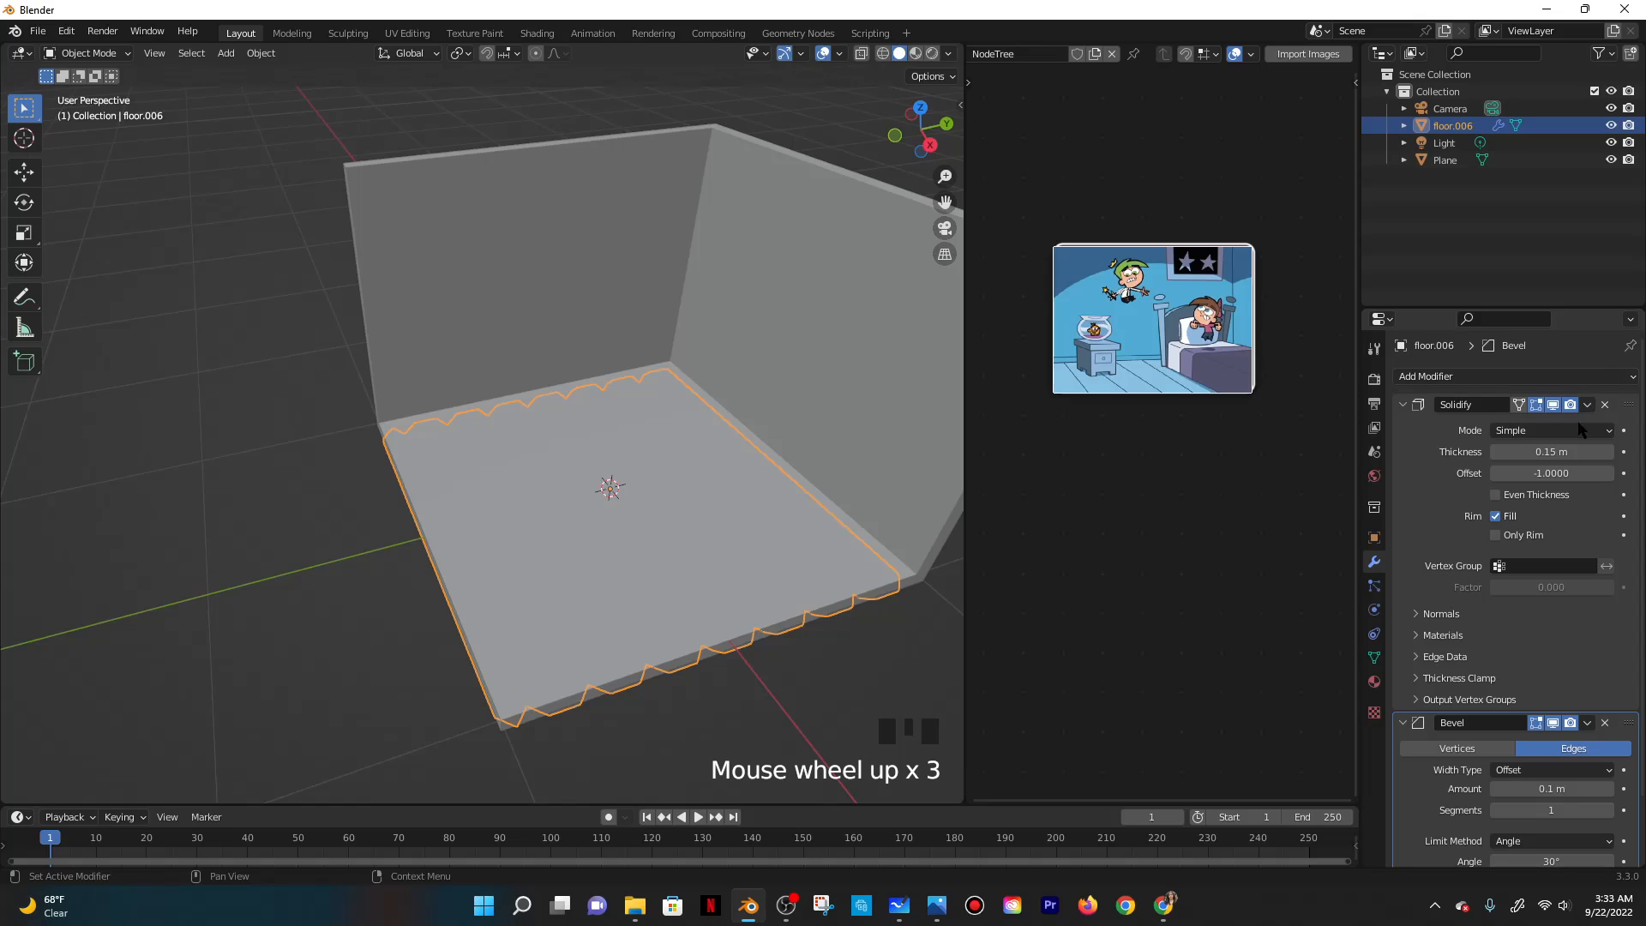
middle_click_drag(815, 488, 830, 426)
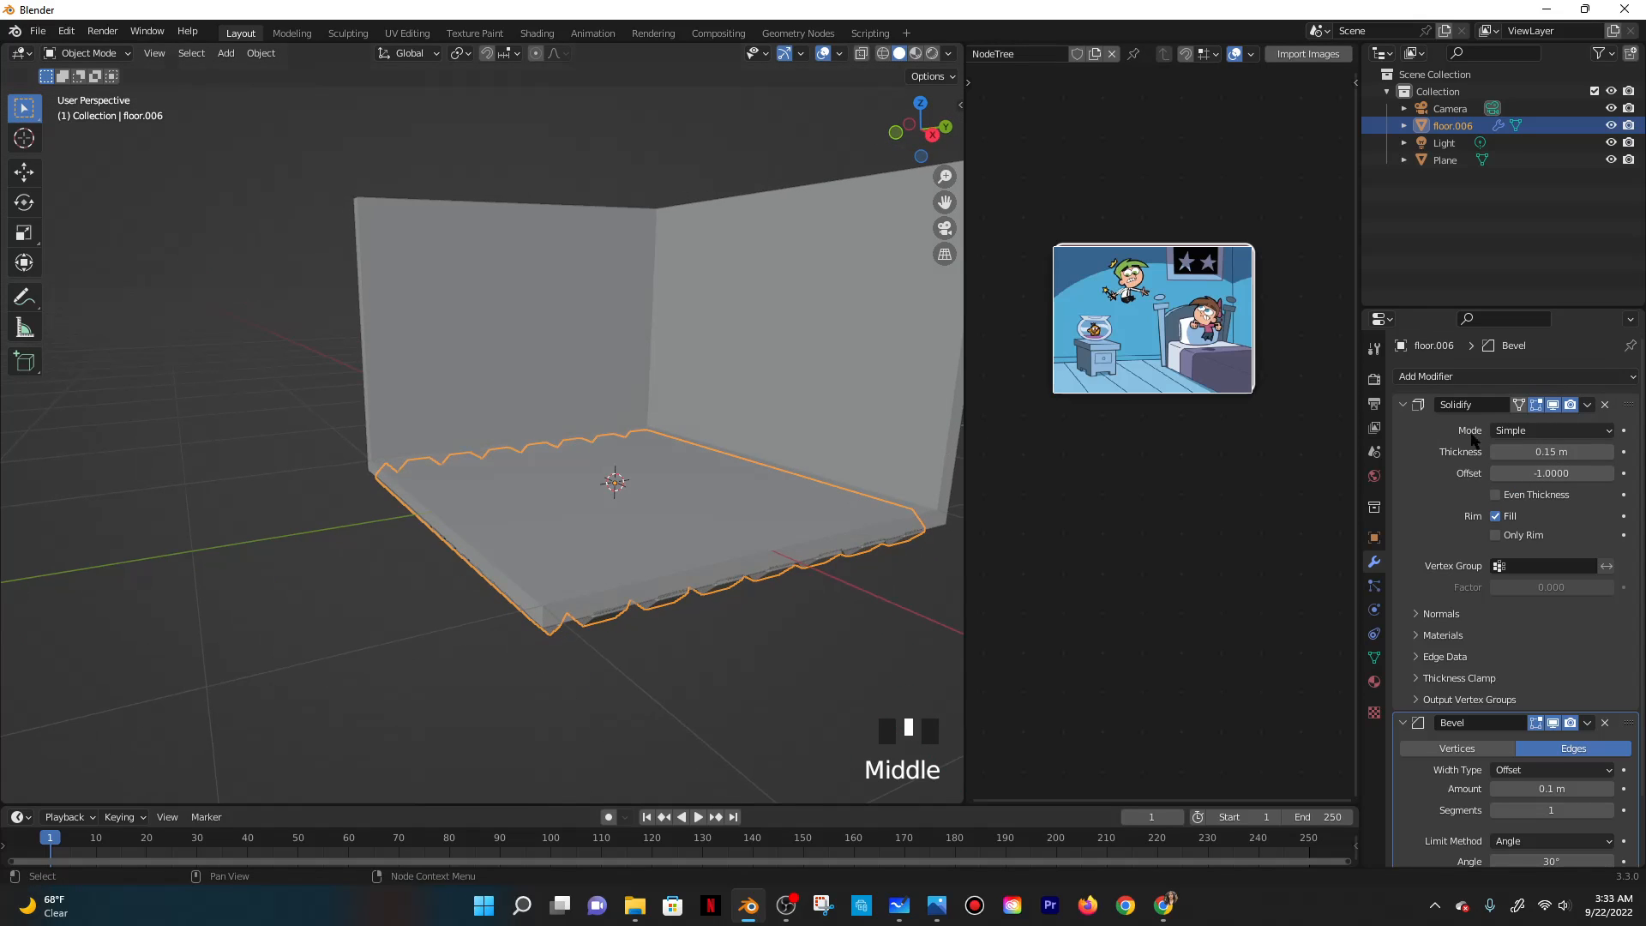
Set the floor's Solidify offset to 1 and its thickness to 0.05 m.
left_click(1544, 470)
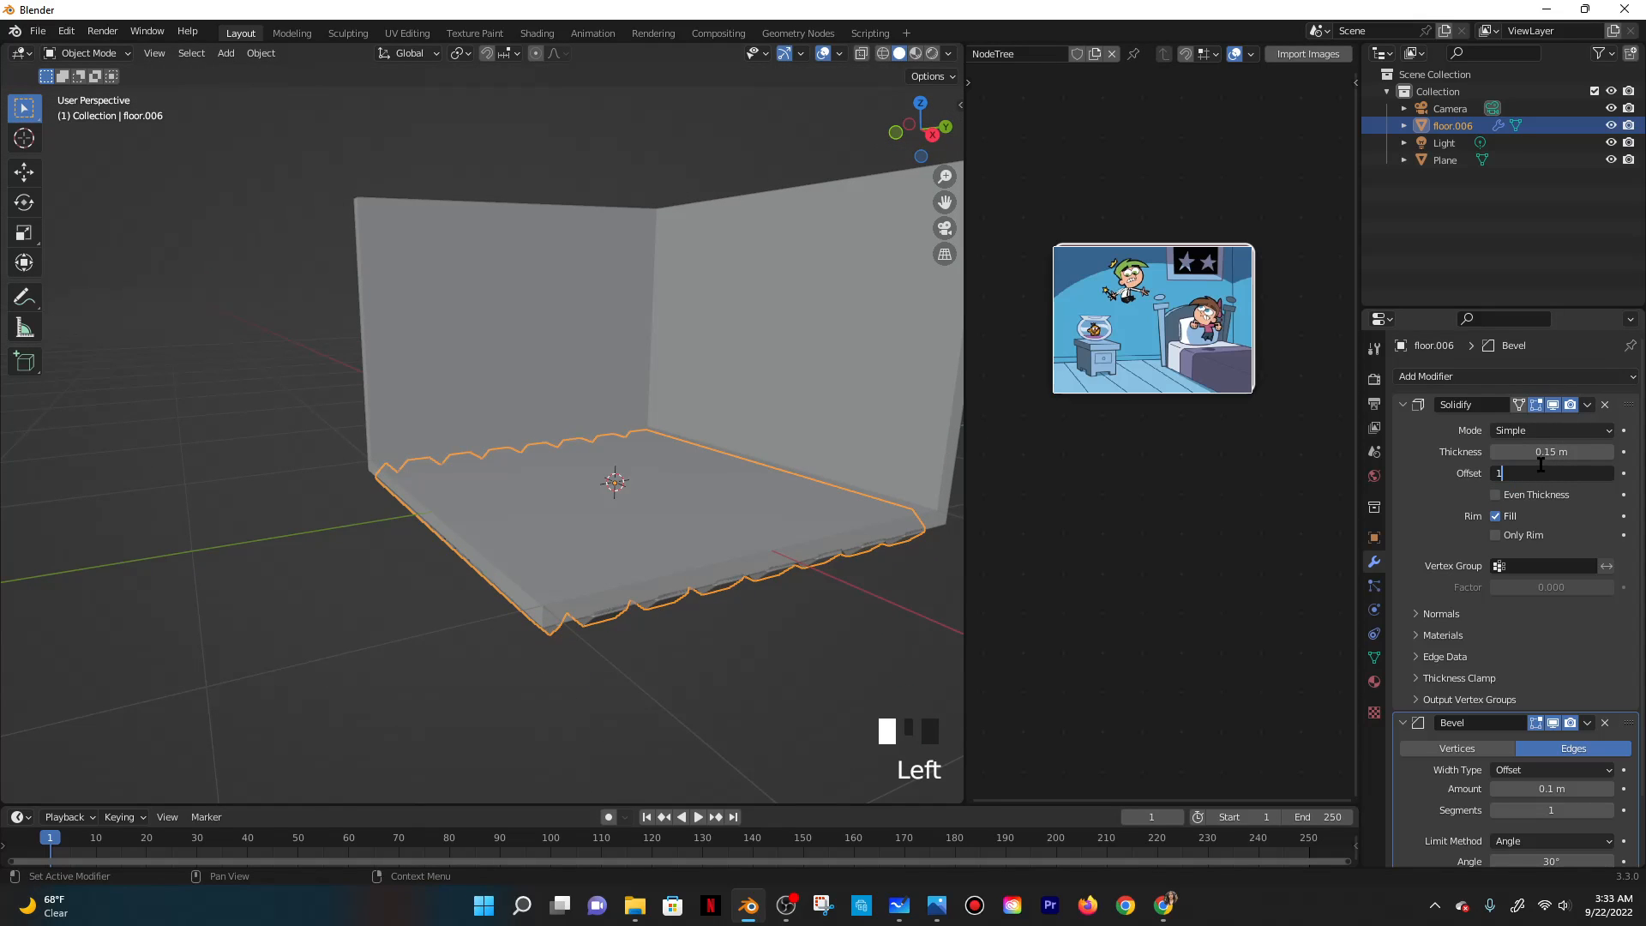
type("1")
key("Return")
left_click(1539, 452)
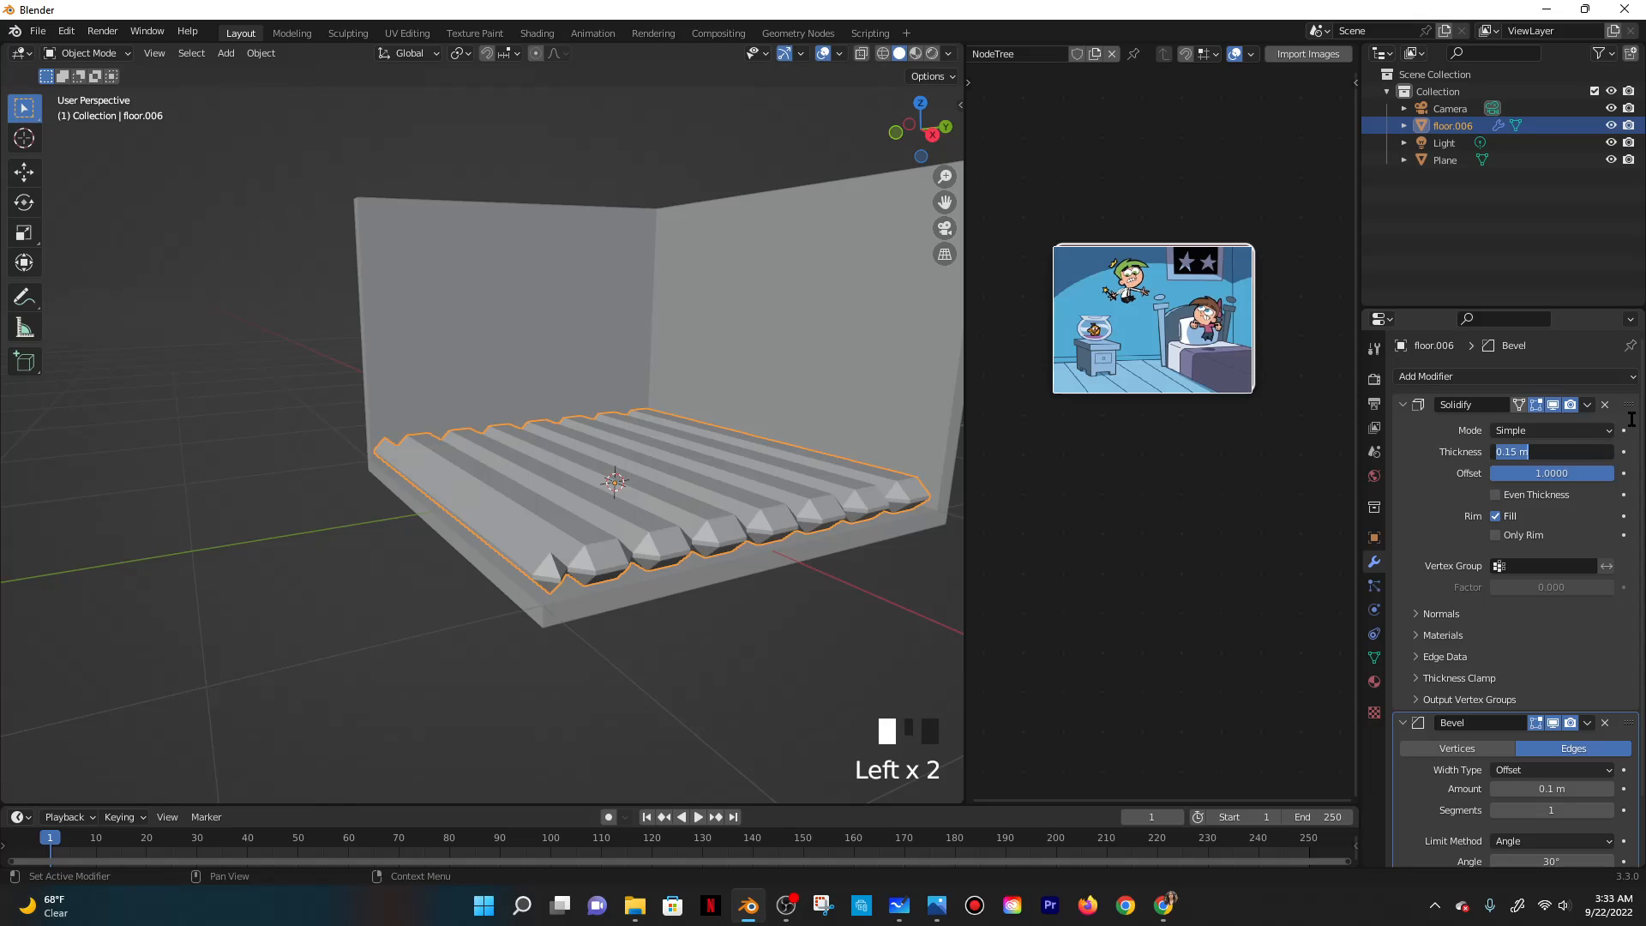
type("0.05")
key("Return")
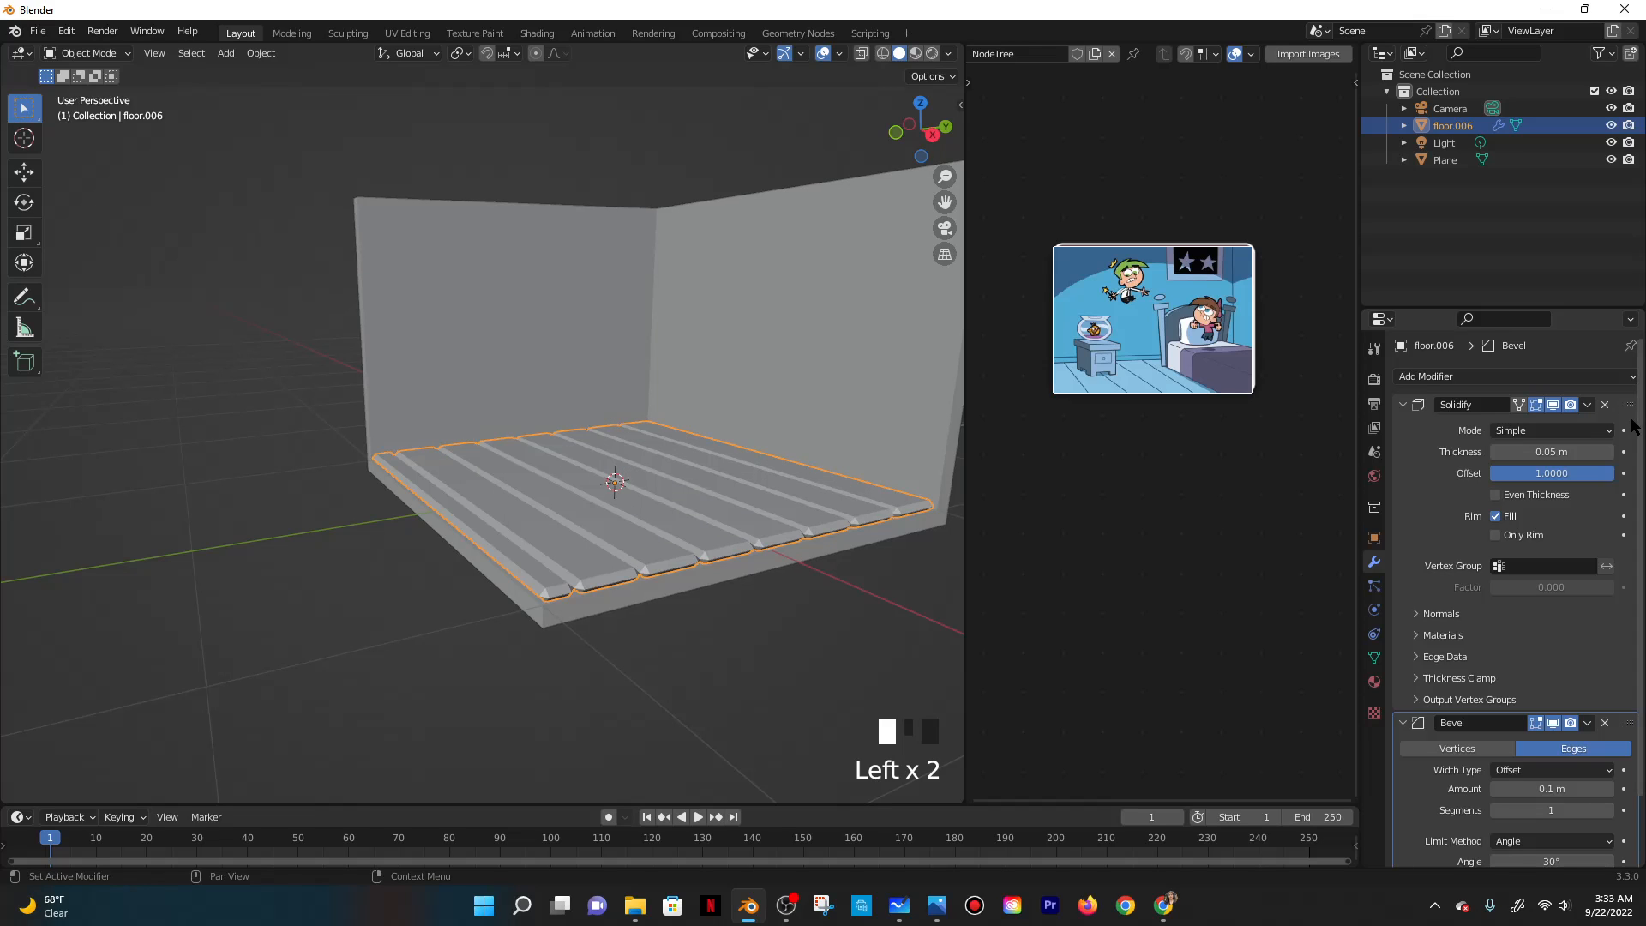
Set the floor's Bevel amount to 0.02 m and its segments to 10.
middle_click_drag(754, 574, 1130, 677)
scroll(1534, 711, "down", 6)
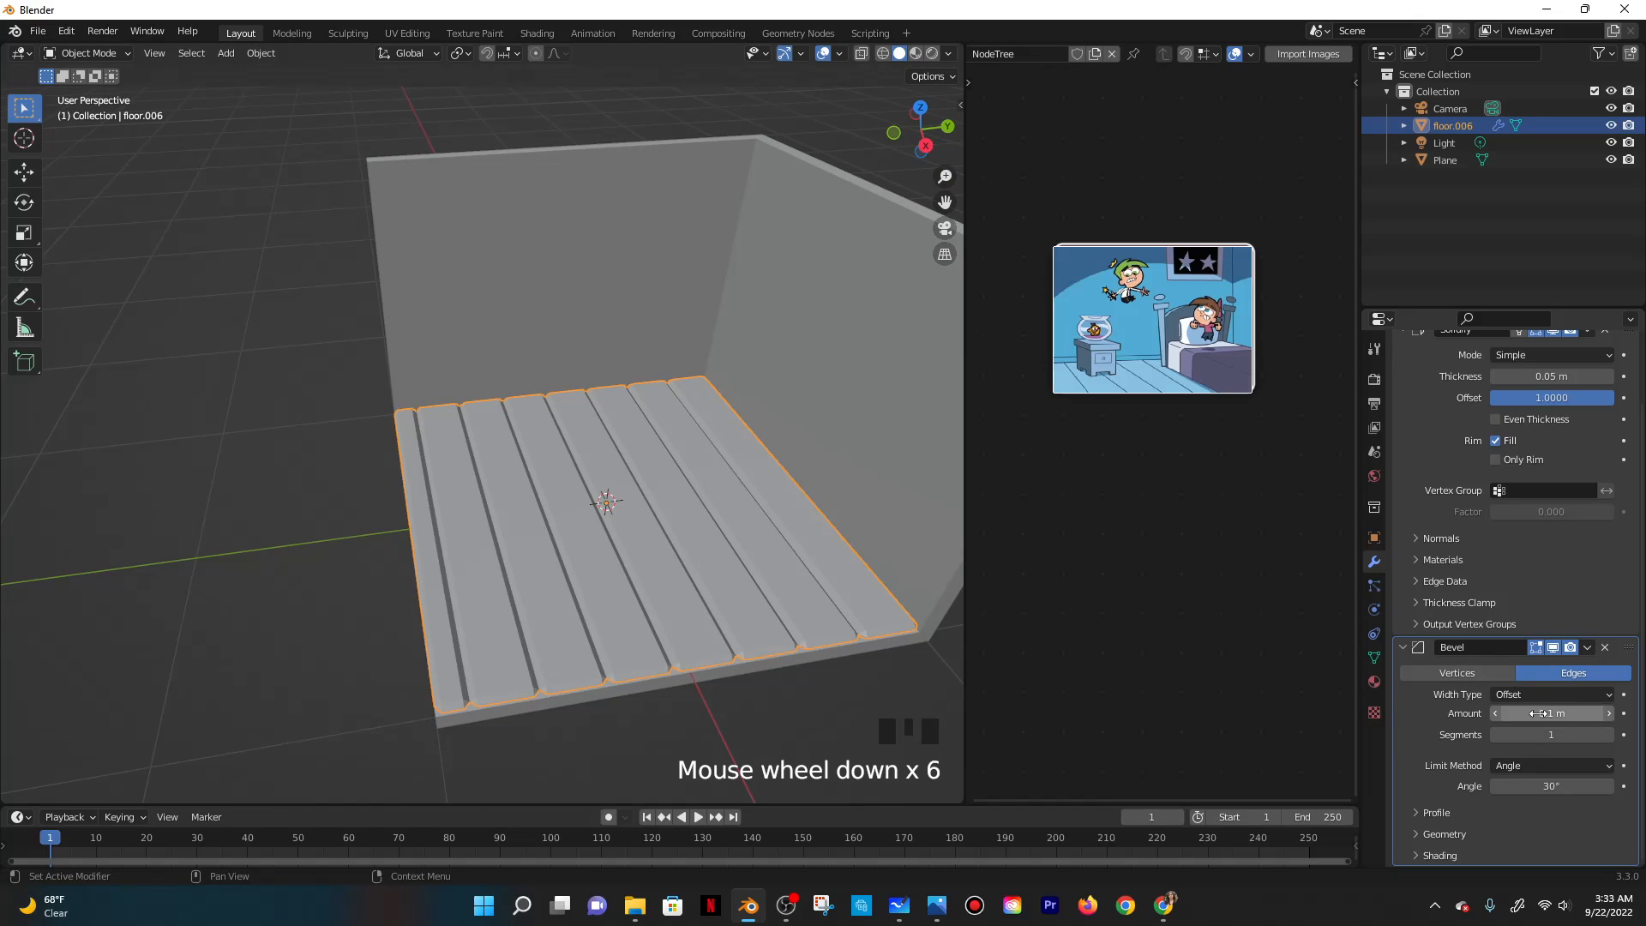
left_click(1543, 712)
key("Return")
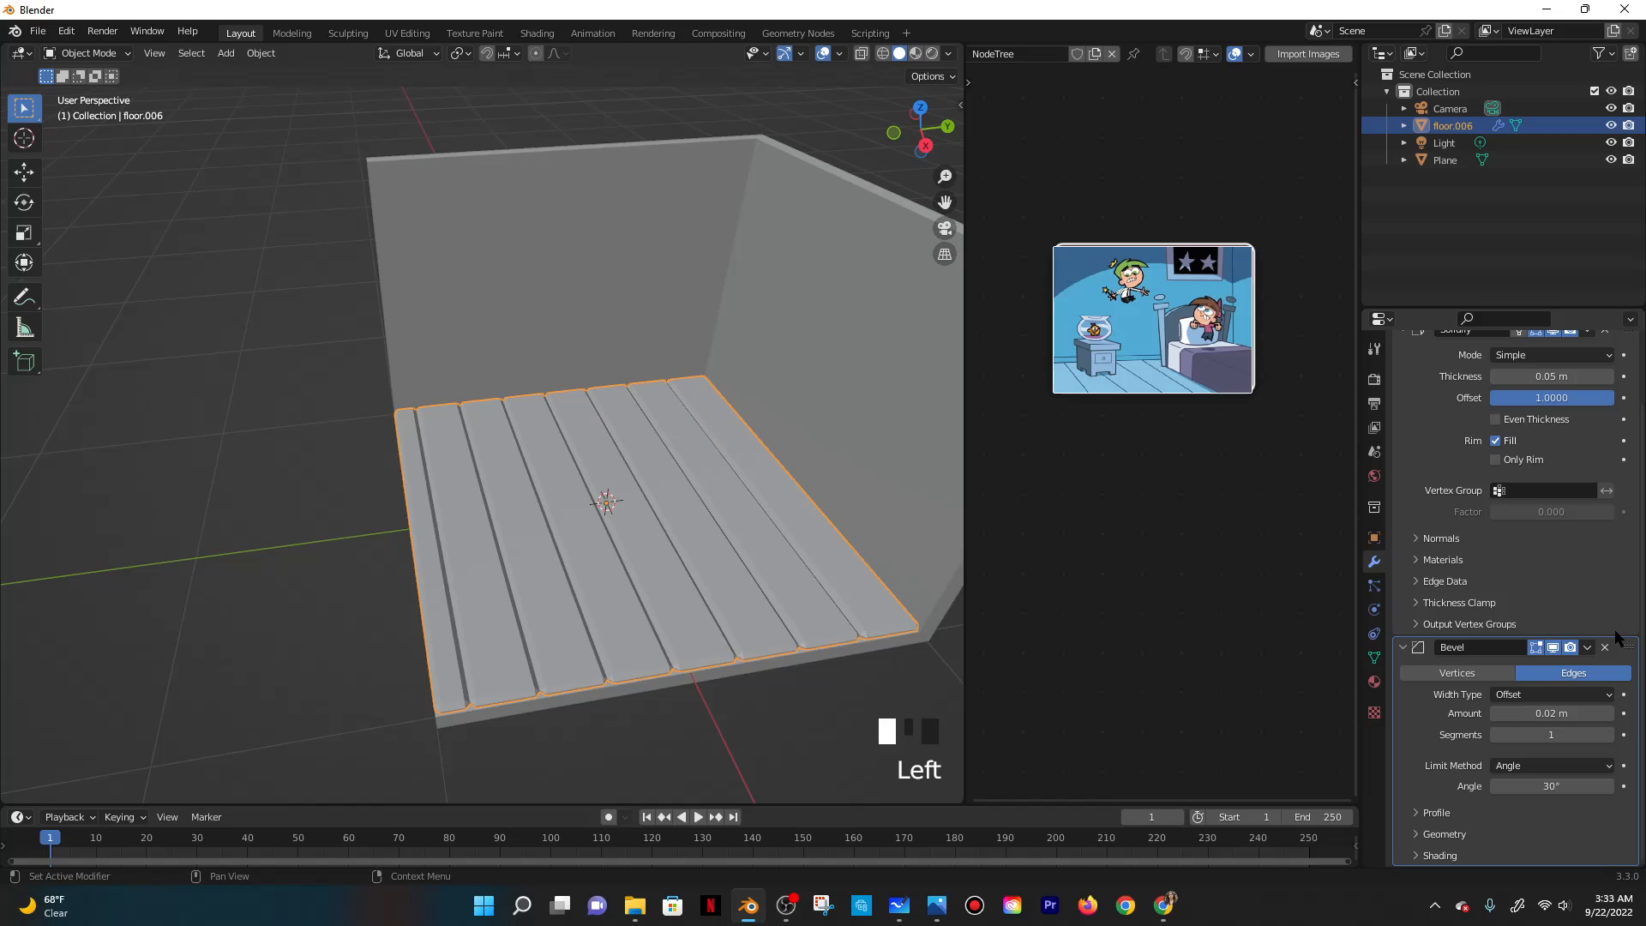
left_click(1540, 734)
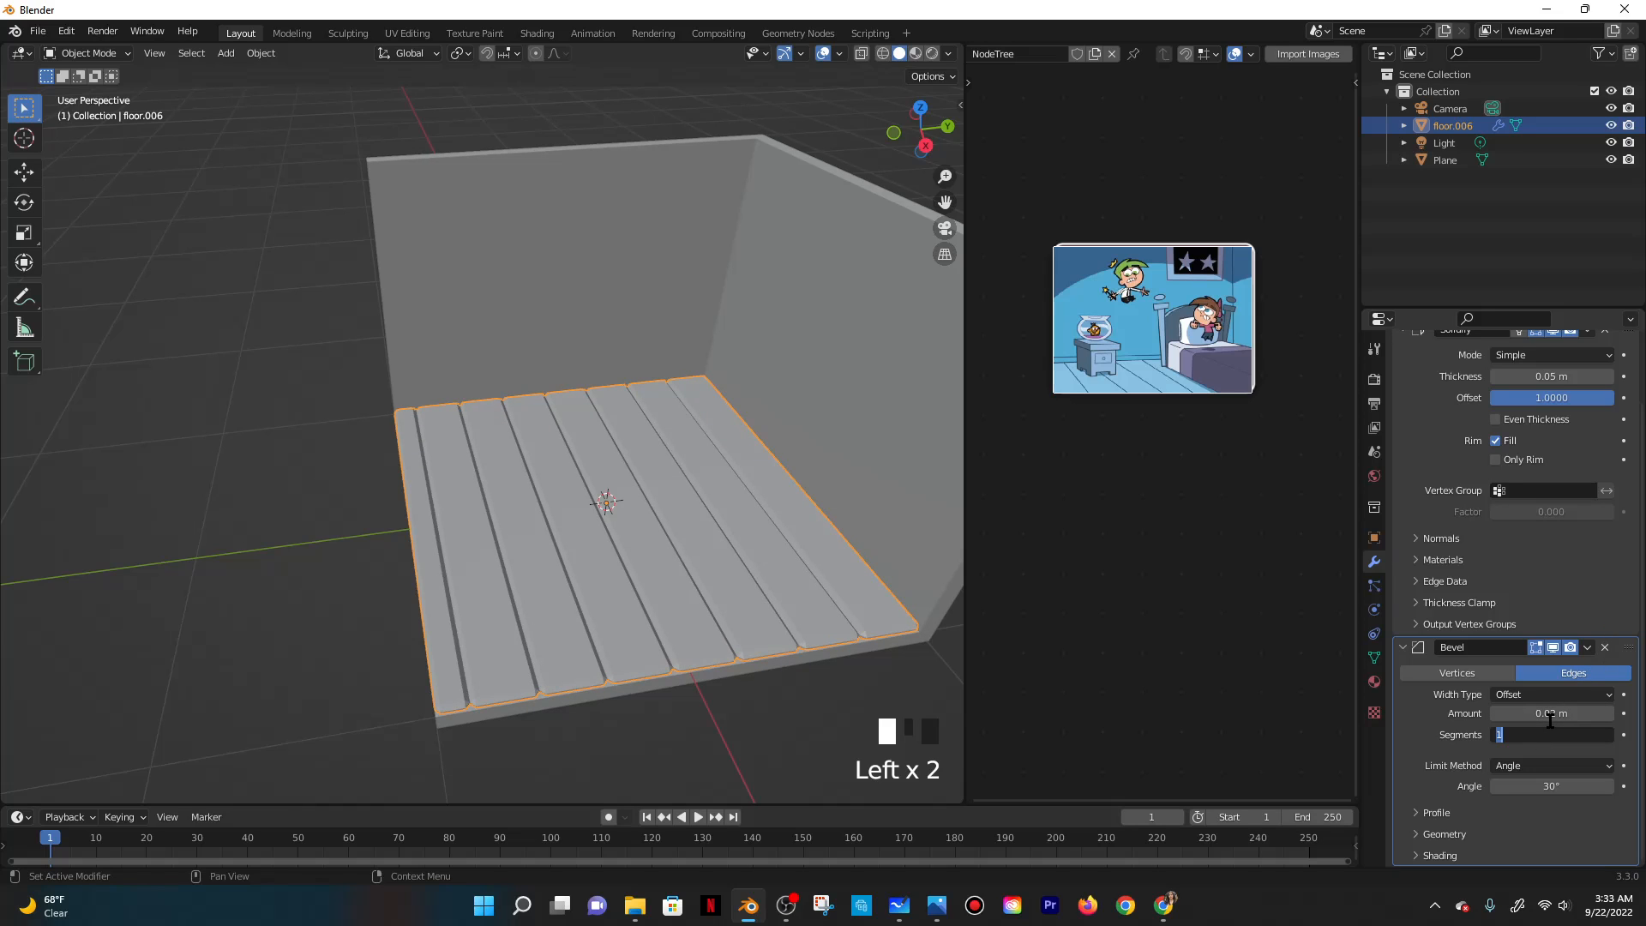
type("10")
key("Return")
Inspect the beveled planks up close and reduce the Solidify thickness to 0.02 m.
middle_click_drag(545, 456, 501, 362, "shift")
mouse_move(520, 374)
middle_mouse_down()
mouse_move(523, 415)
mouse_move(540, 380)
middle_mouse_up()
scroll(541, 379, "up", 2)
mouse_move(644, 409)
middle_mouse_down()
mouse_move(673, 413)
mouse_move(610, 403)
mouse_move(647, 411)
middle_mouse_up()
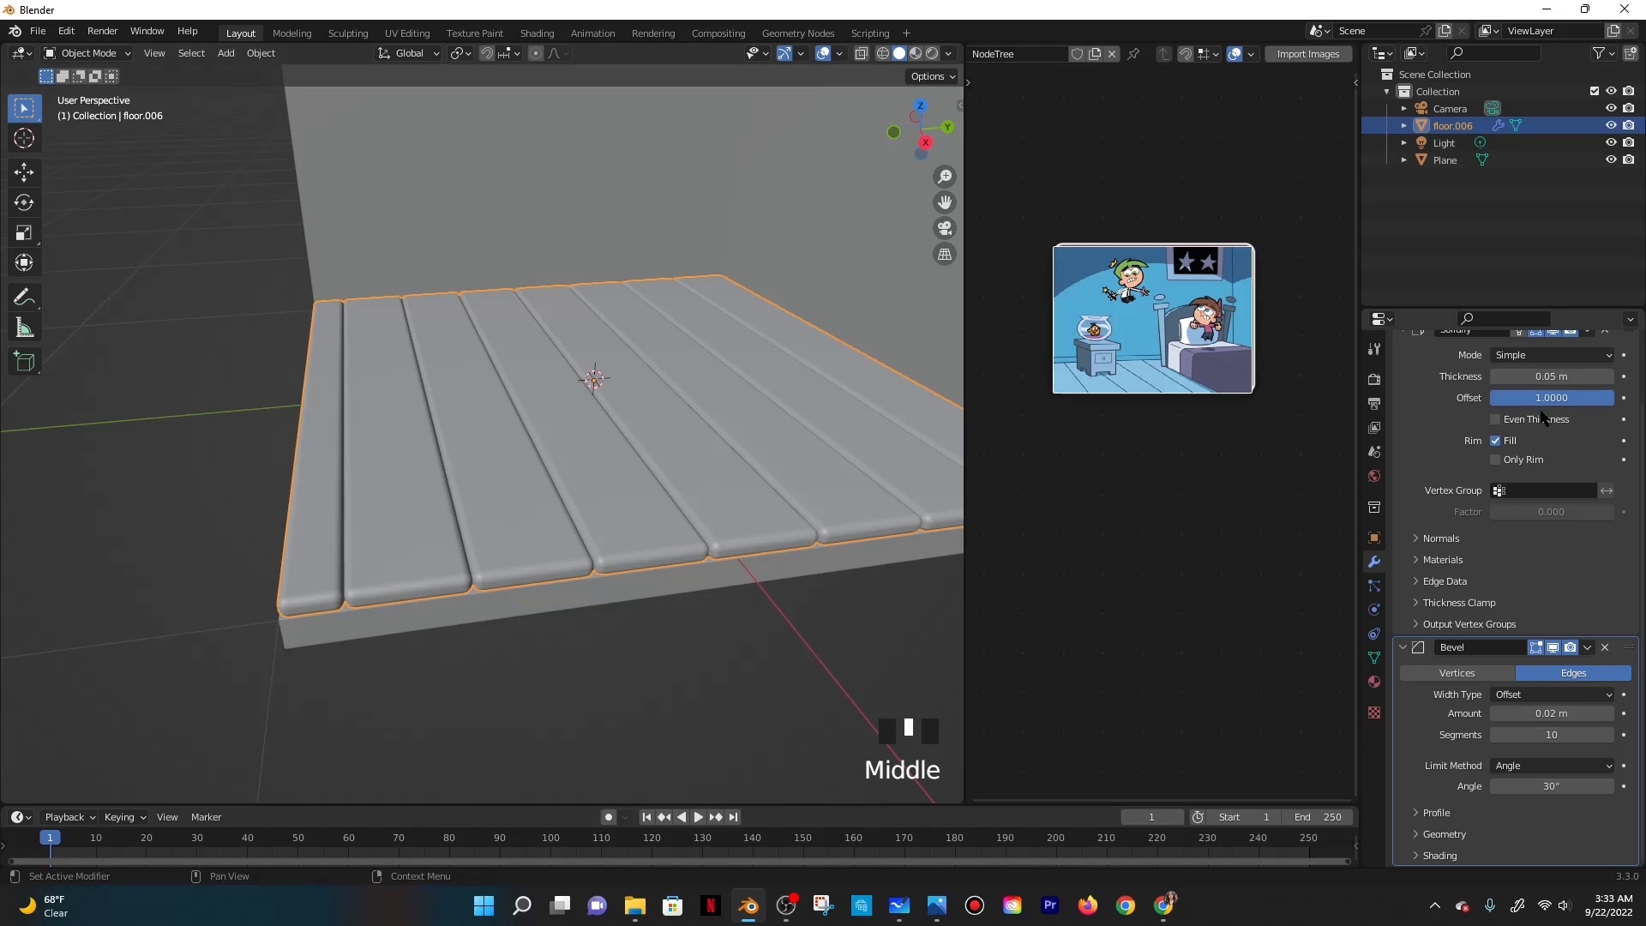
left_click(1573, 380)
type("0.02")
key("Return")
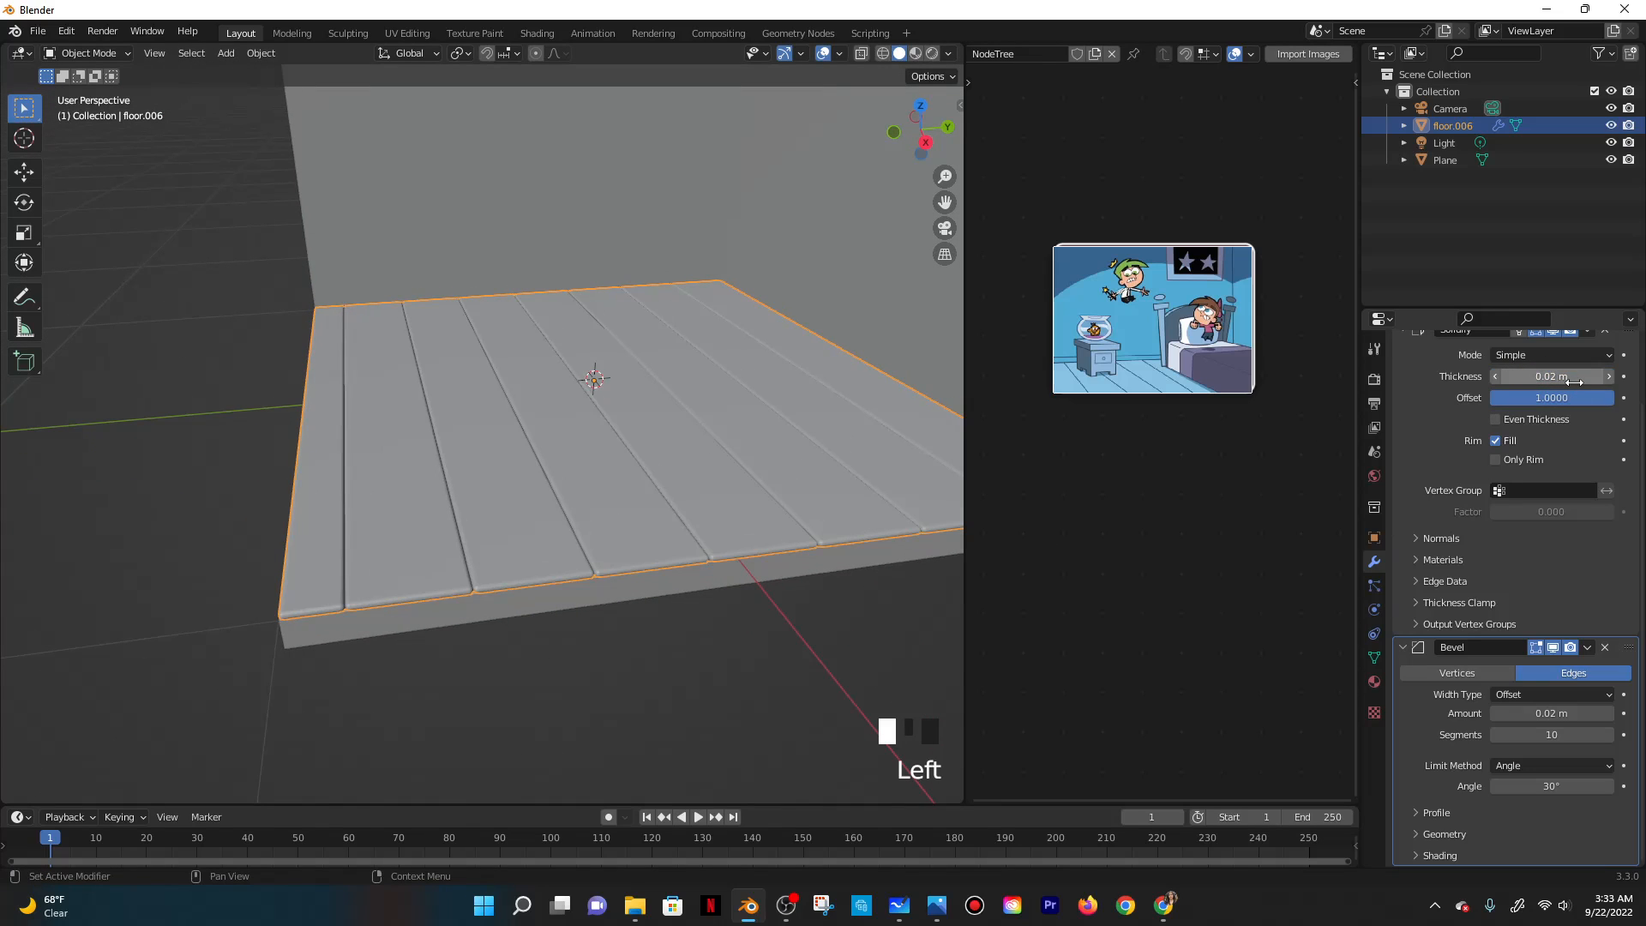
mouse_move(518, 287)
middle_mouse_down()
mouse_move(548, 420)
mouse_move(533, 312)
mouse_move(516, 312)
middle_mouse_up()
scroll(838, 462, "down", 2)
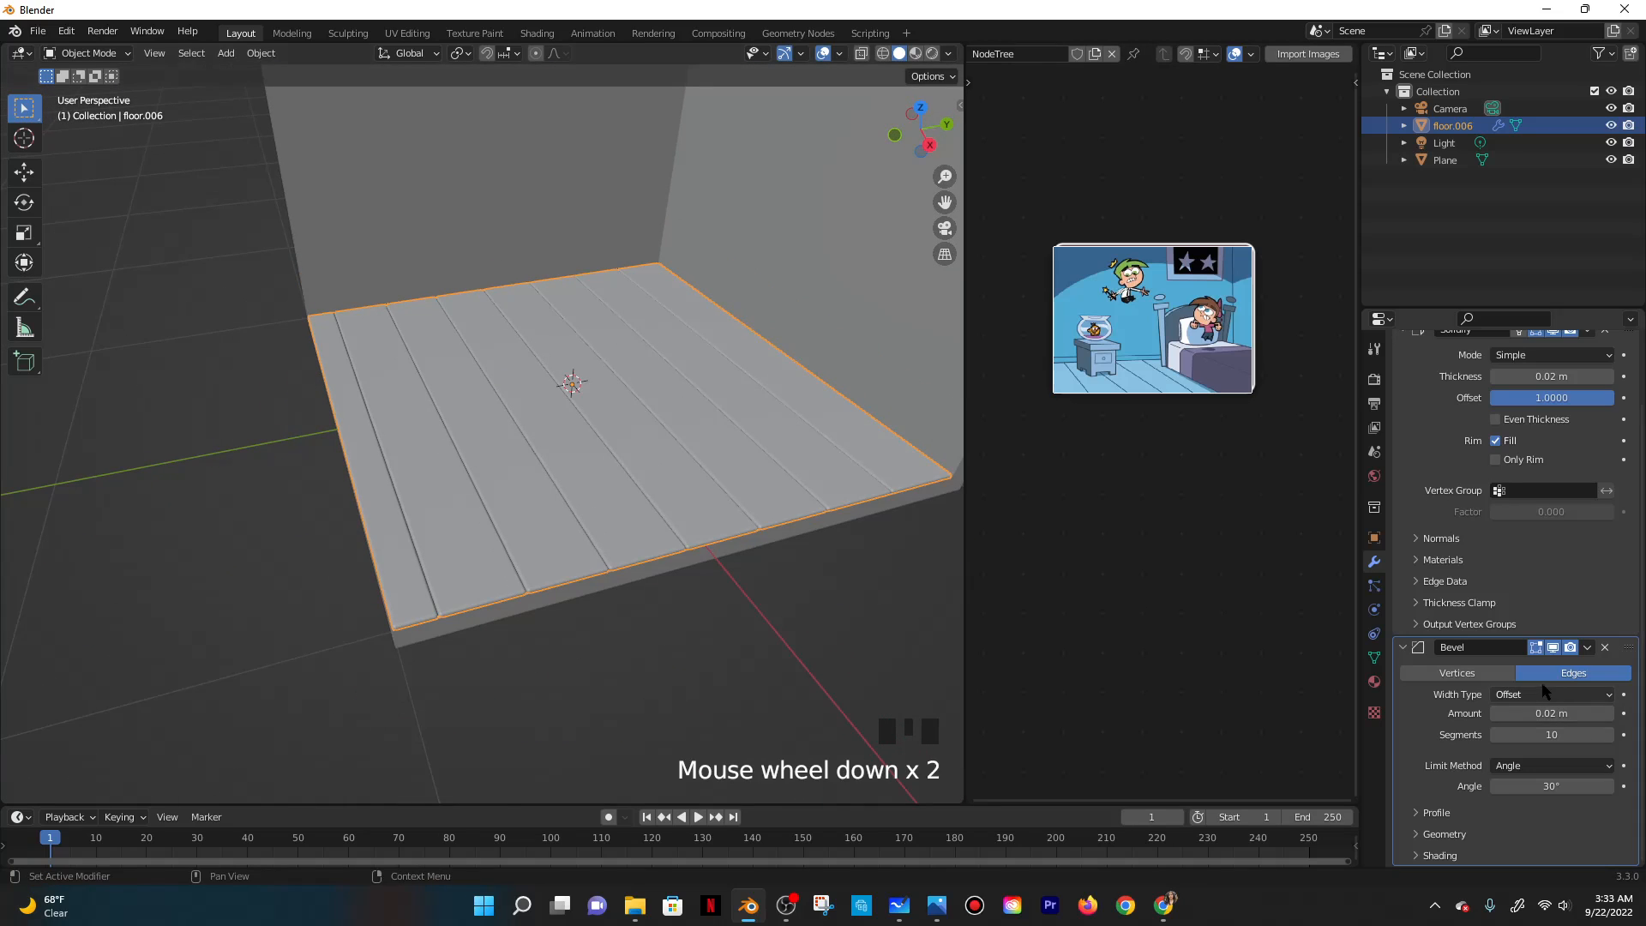
Enable Harden Normals in the shading settings of the floor's Bevel modifier.
left_click(1444, 834)
scroll(1457, 806, "down", 5)
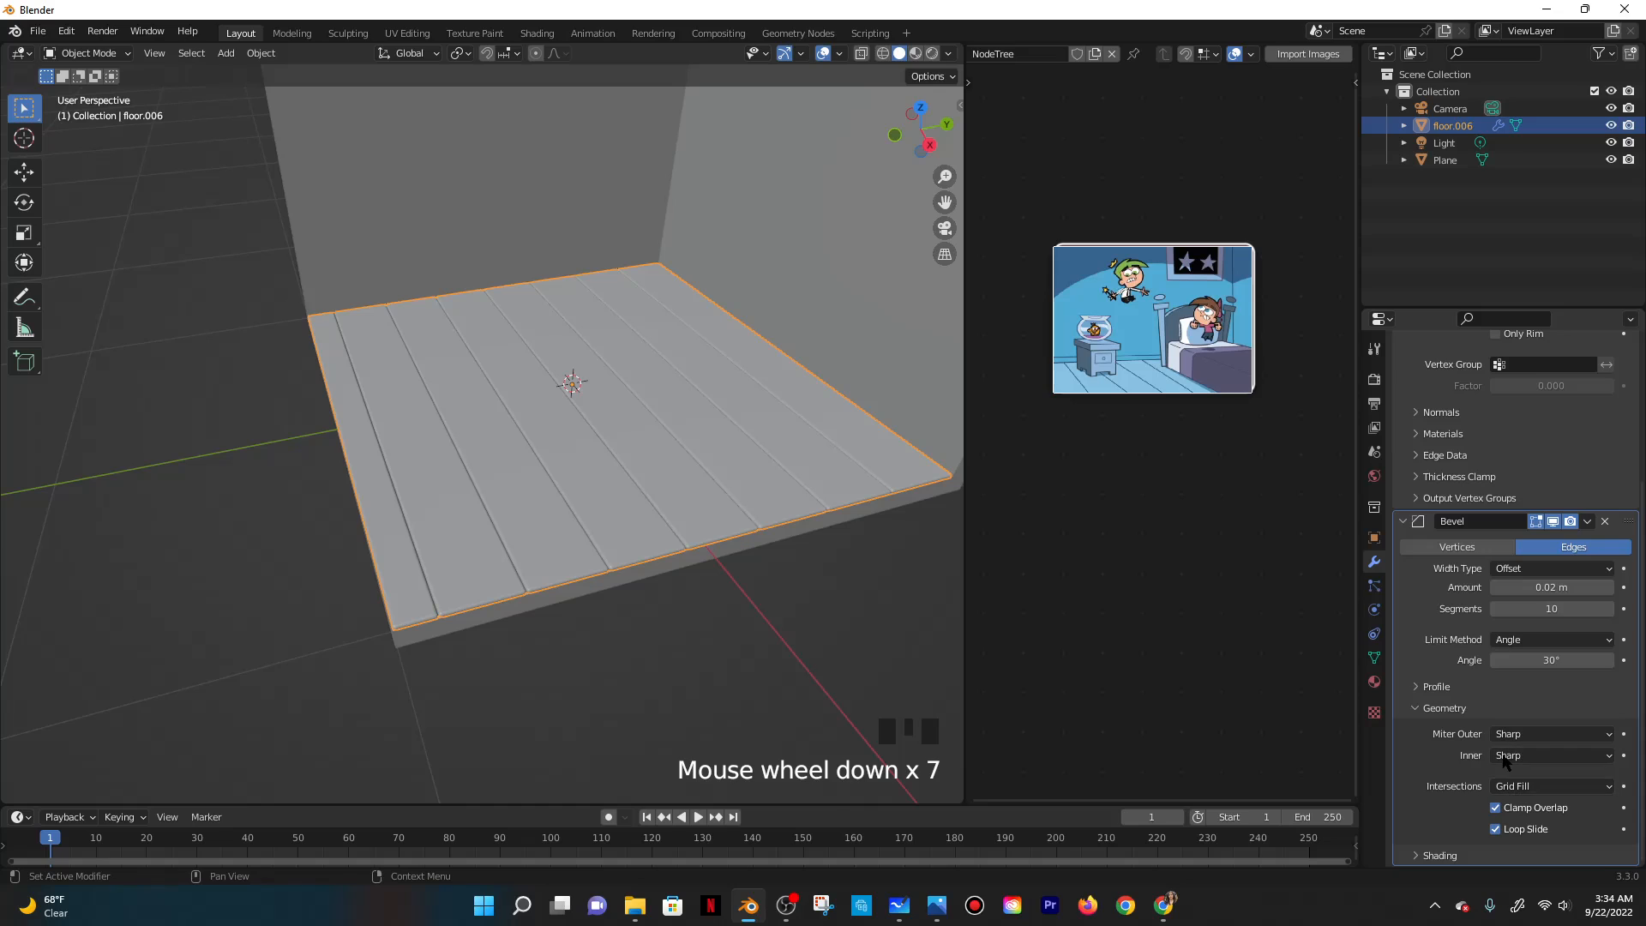
left_click(1457, 855)
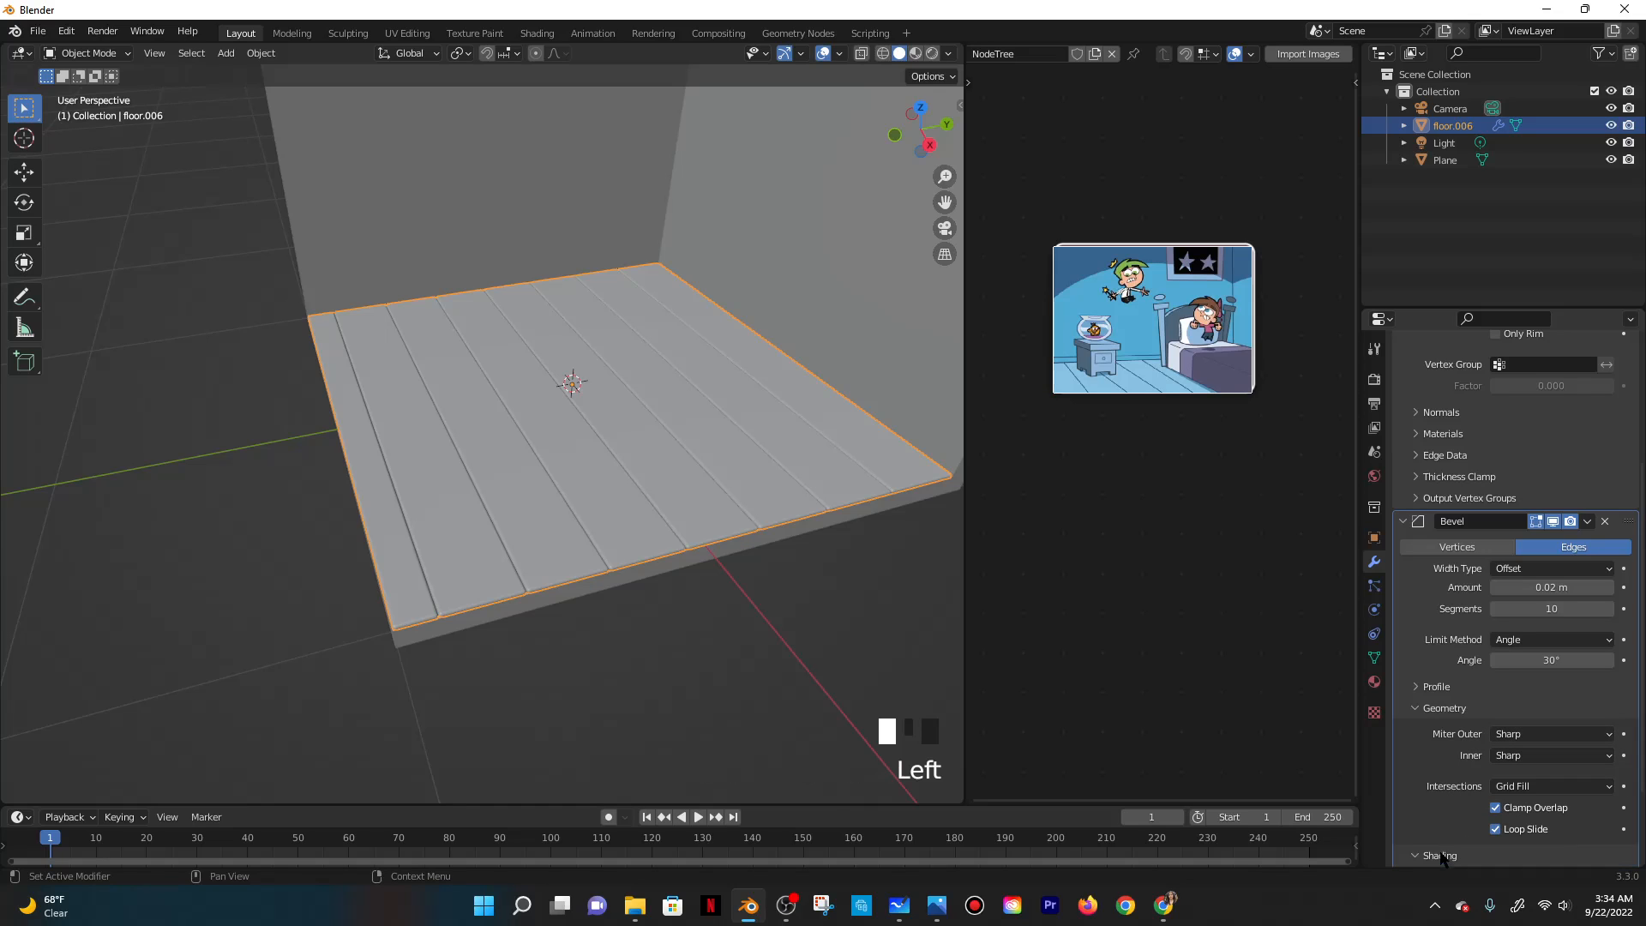
scroll(1483, 814, "down", 7)
left_click(1501, 769)
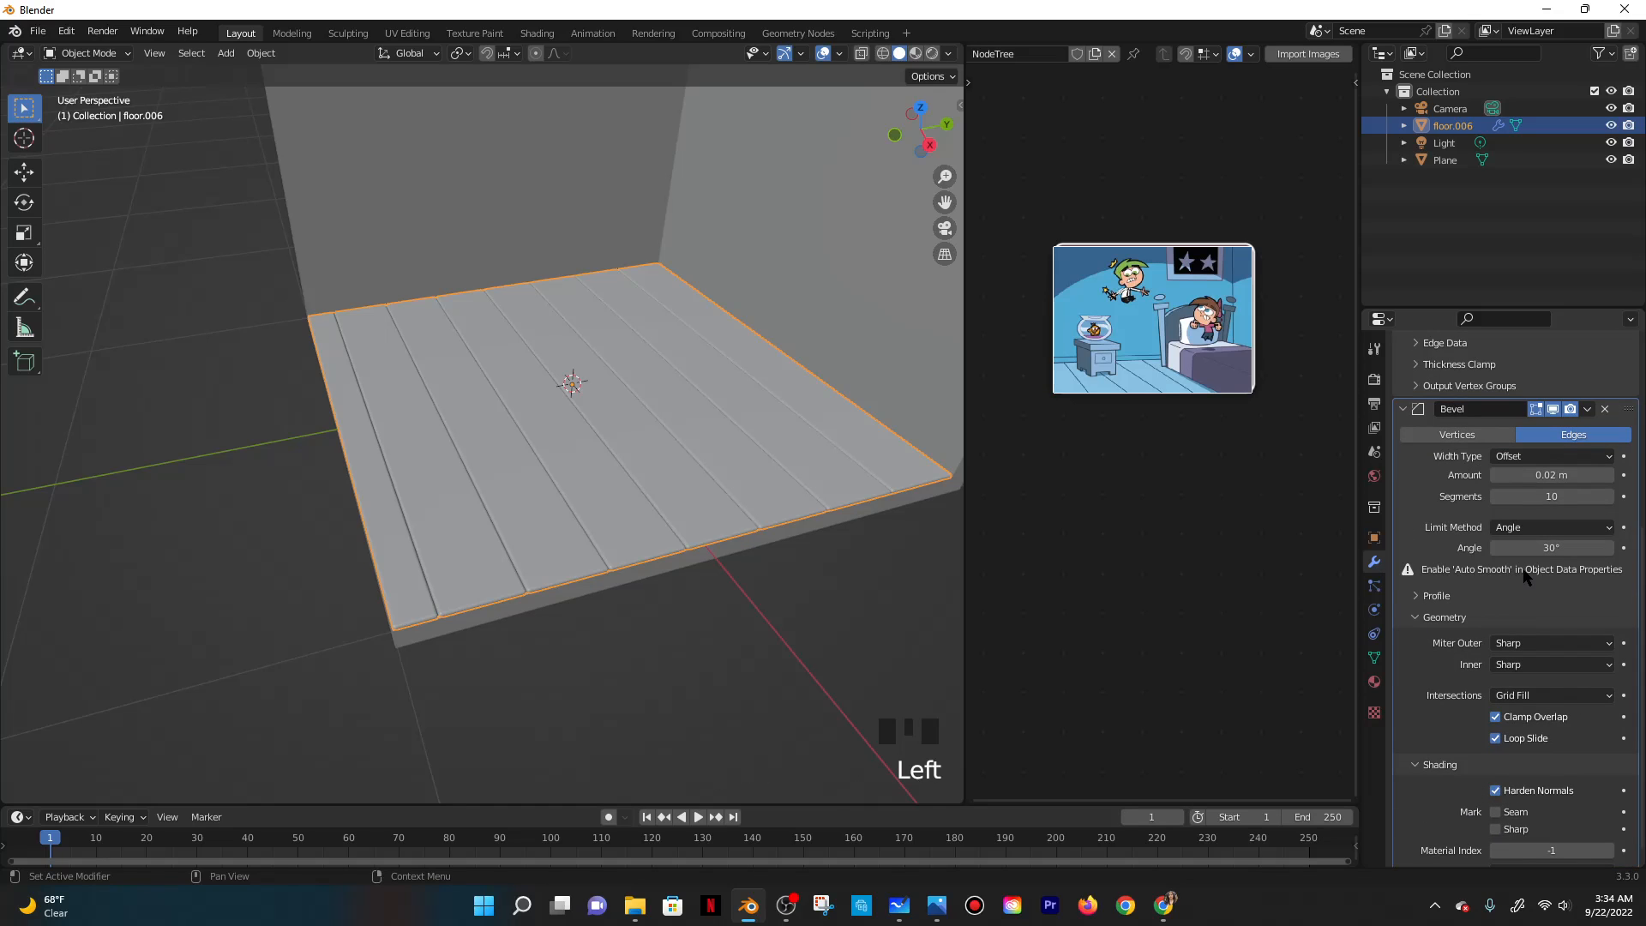
Enable Auto Smooth for the floor mesh's normals.
left_click(1375, 657)
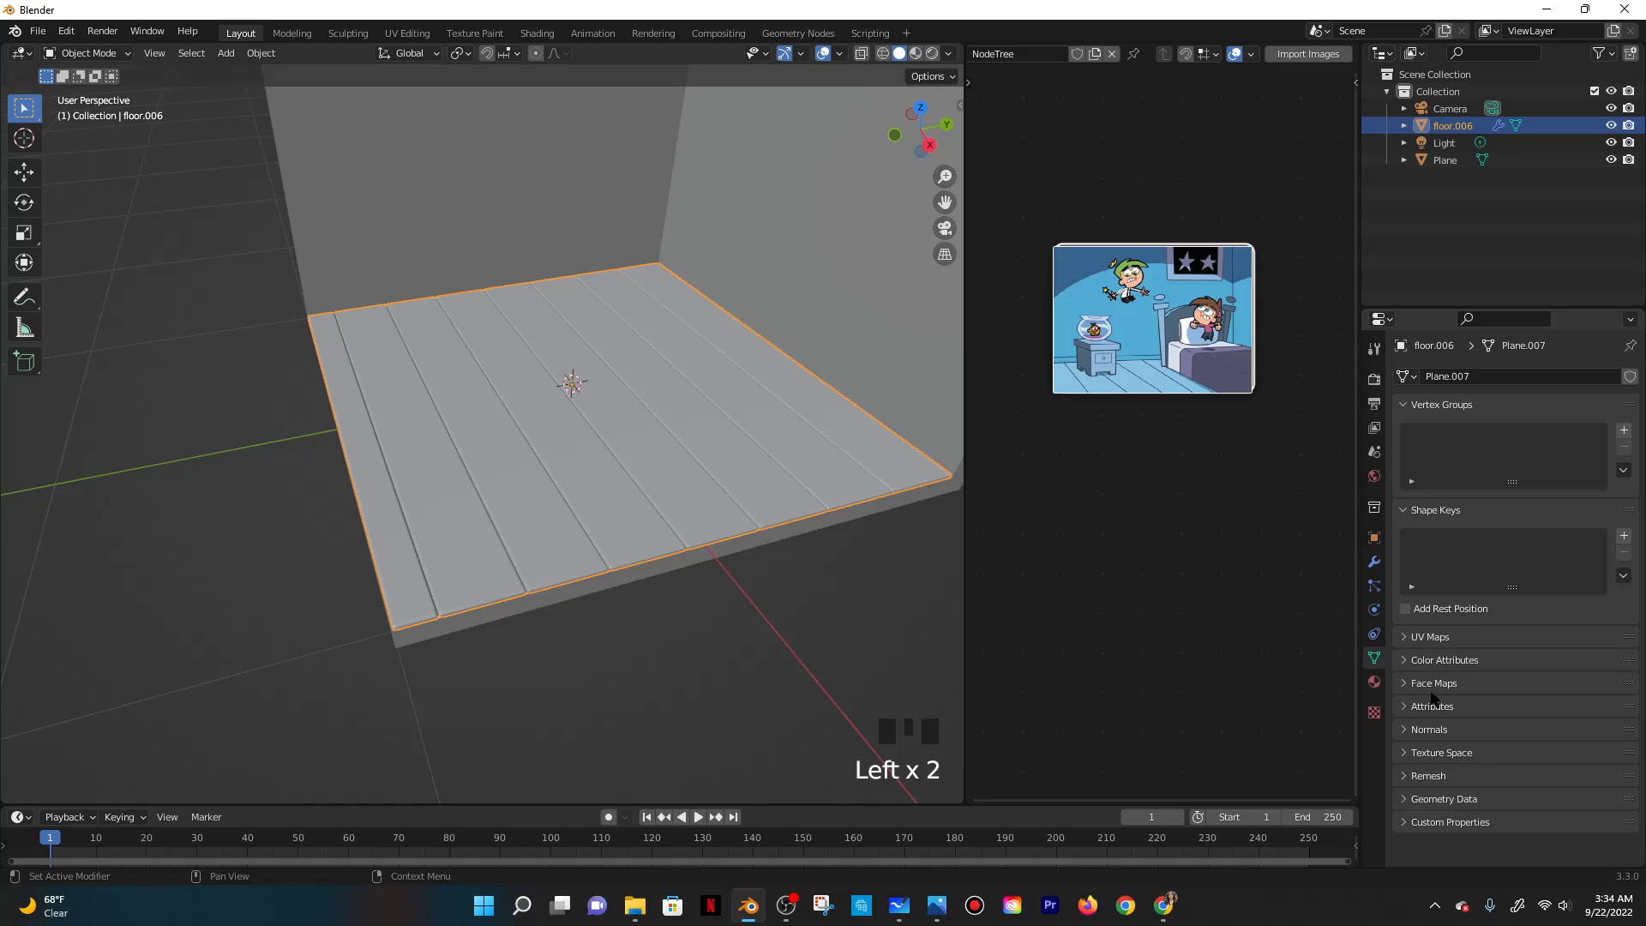
left_click(1428, 730)
left_click(1493, 756)
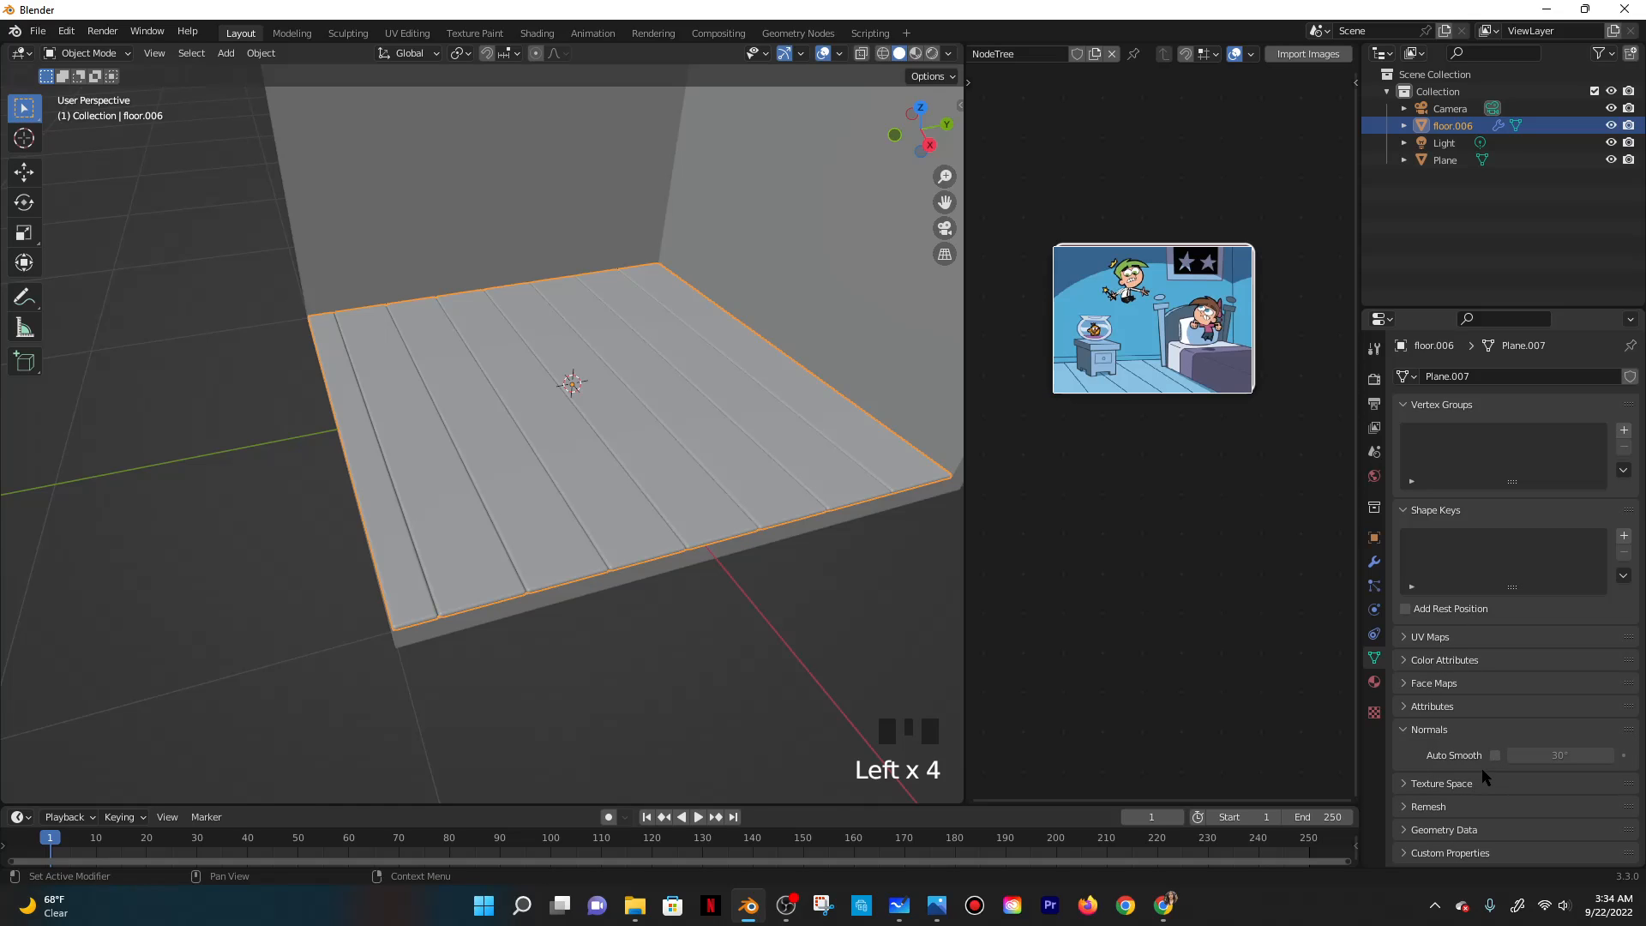
left_click(1495, 757)
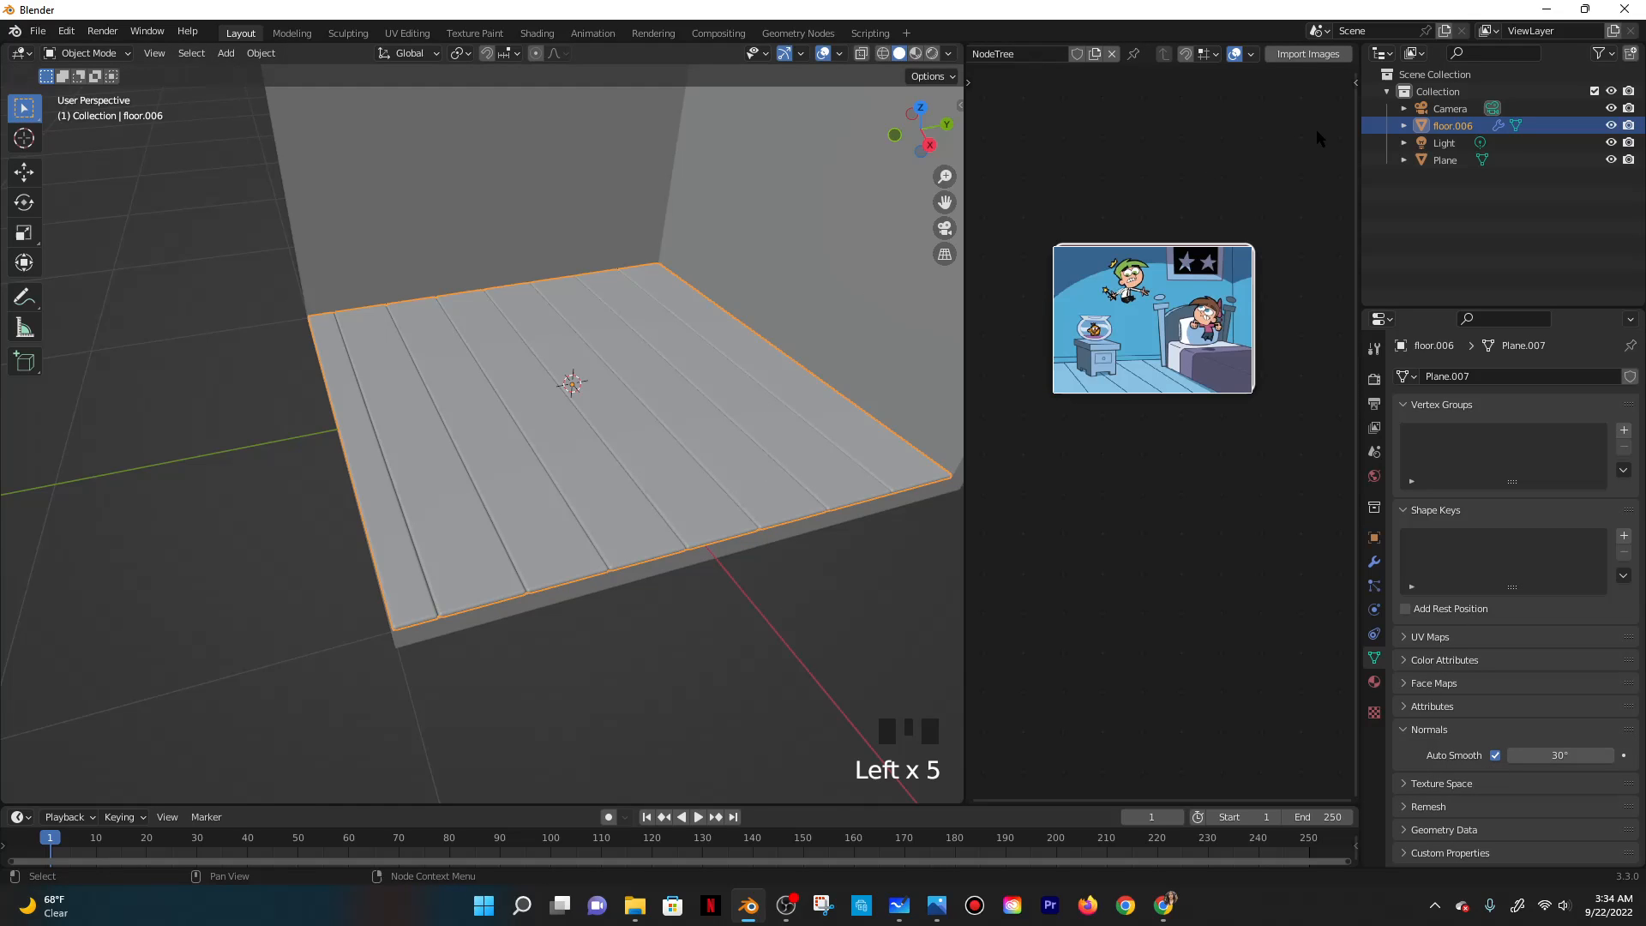
left_click(1364, 123)
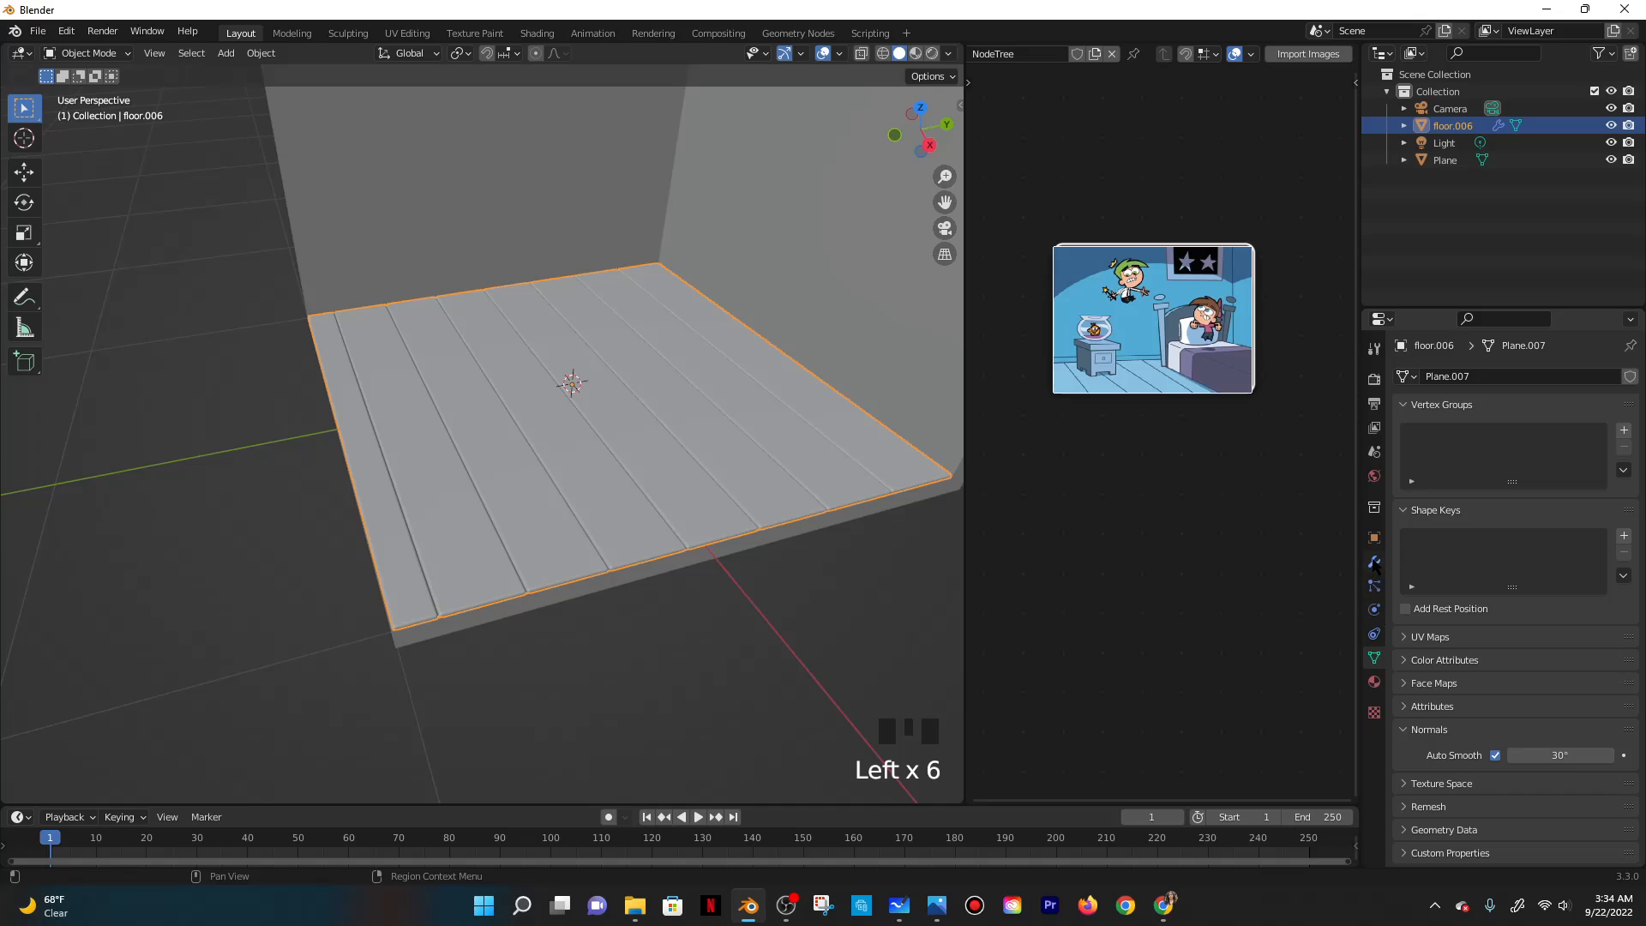
Create a new material for the floor, then save the file and switch to the Chrome browser.
left_click(1374, 682)
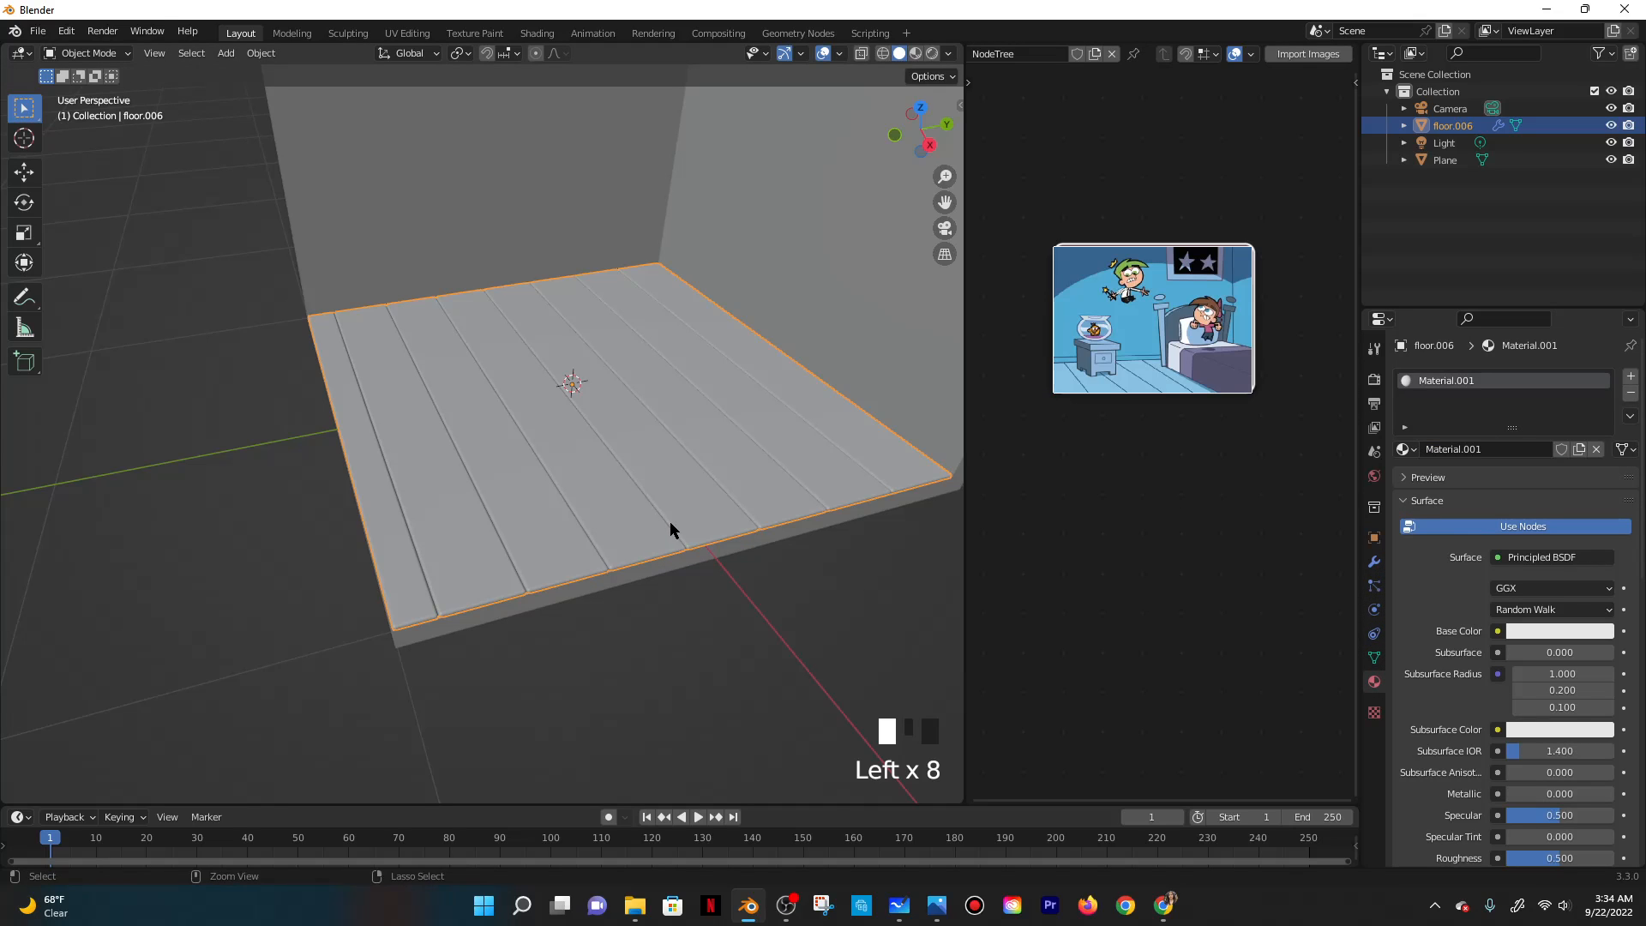
key("ctrl+s")
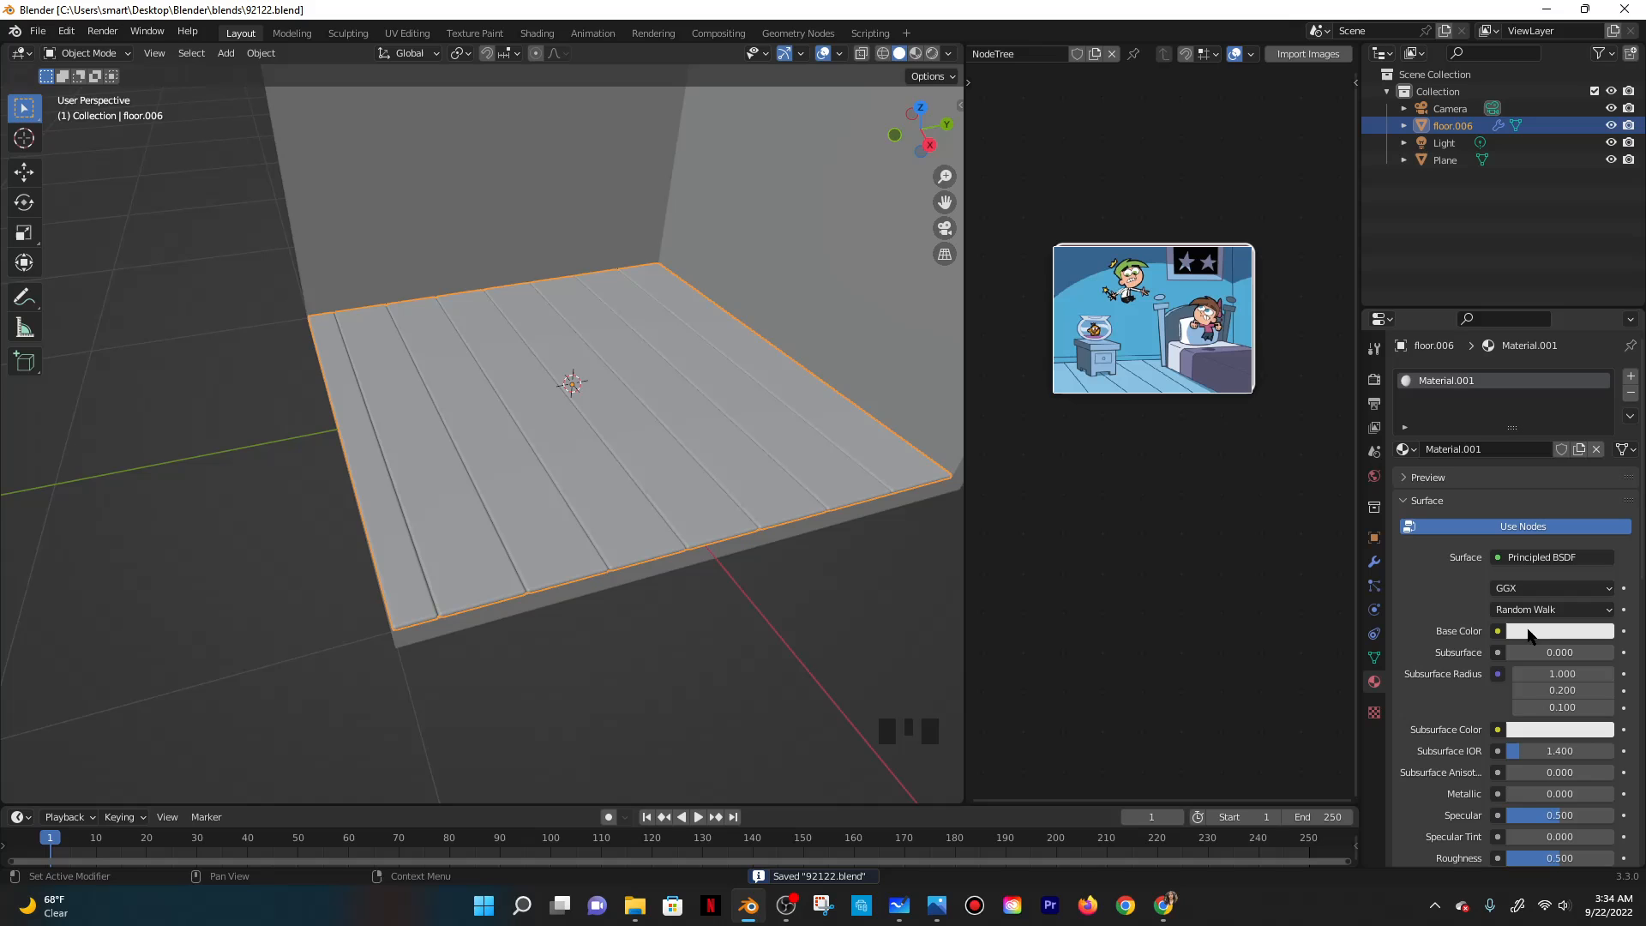
left_click(1163, 905)
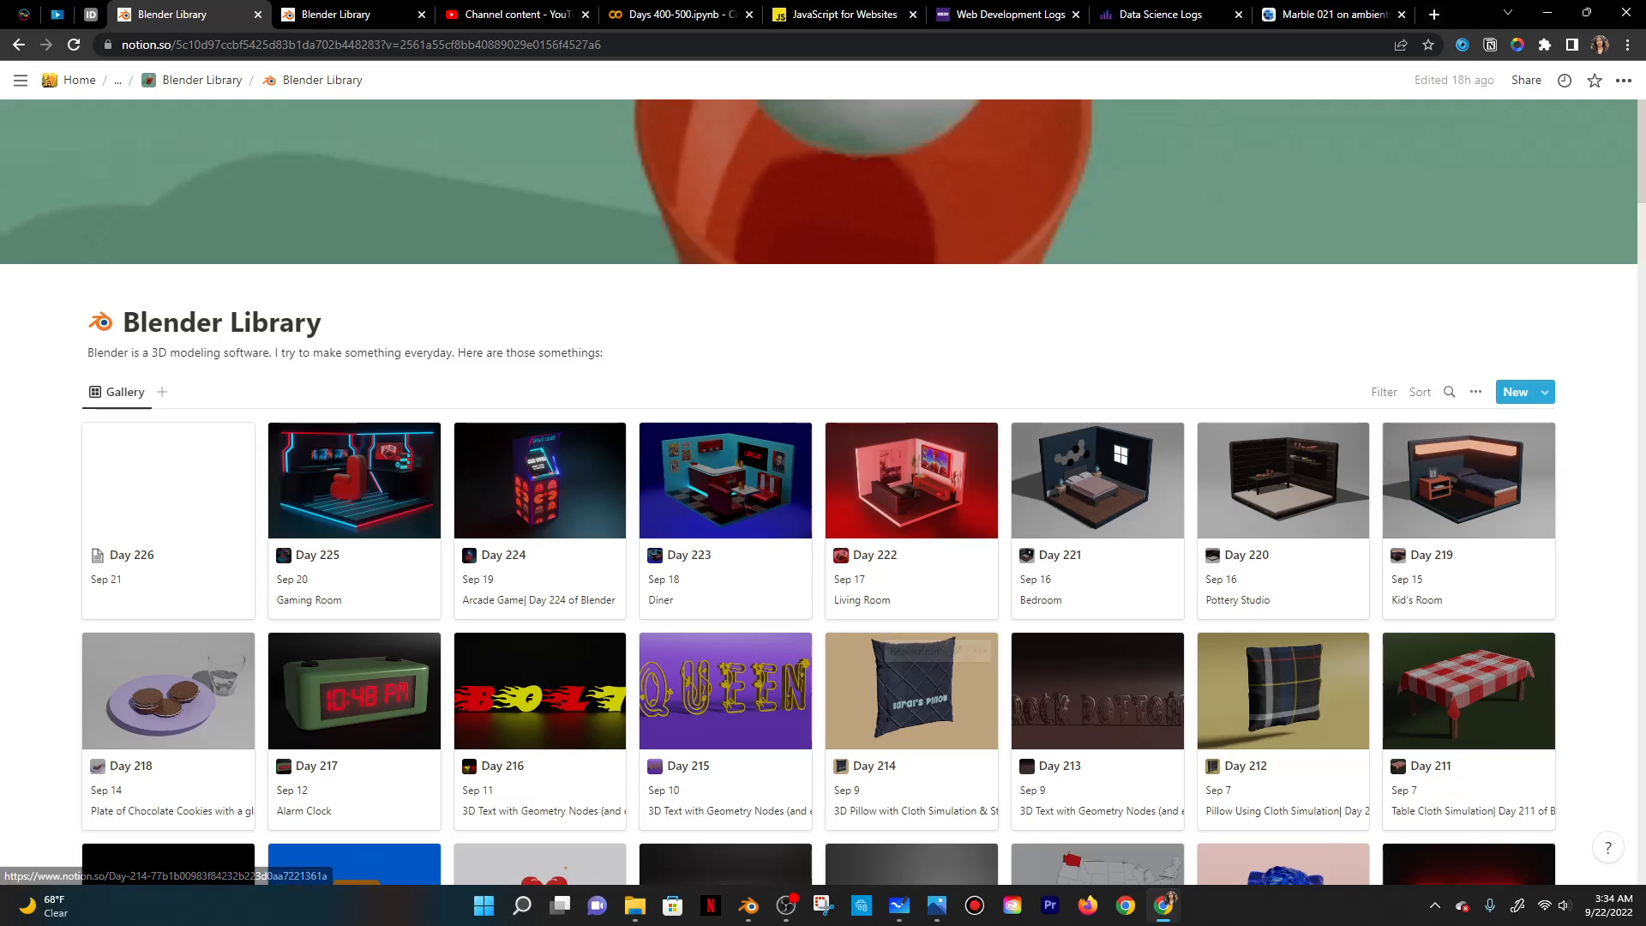
key("ctrl+t")
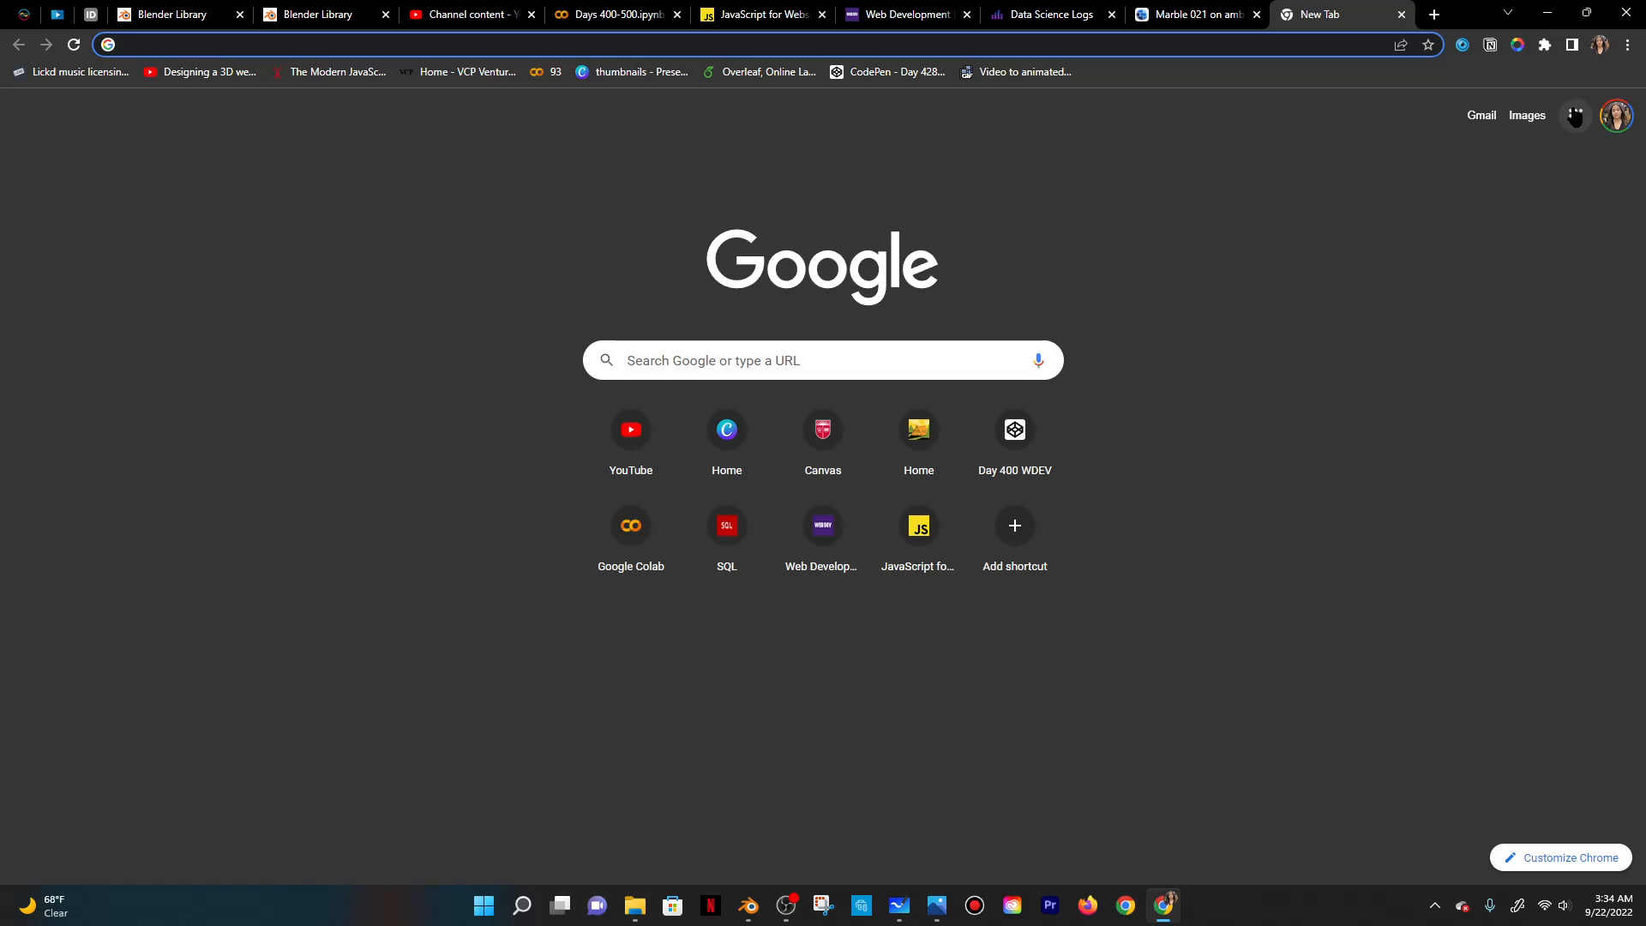
left_click(1319, 52)
type("canva.com")
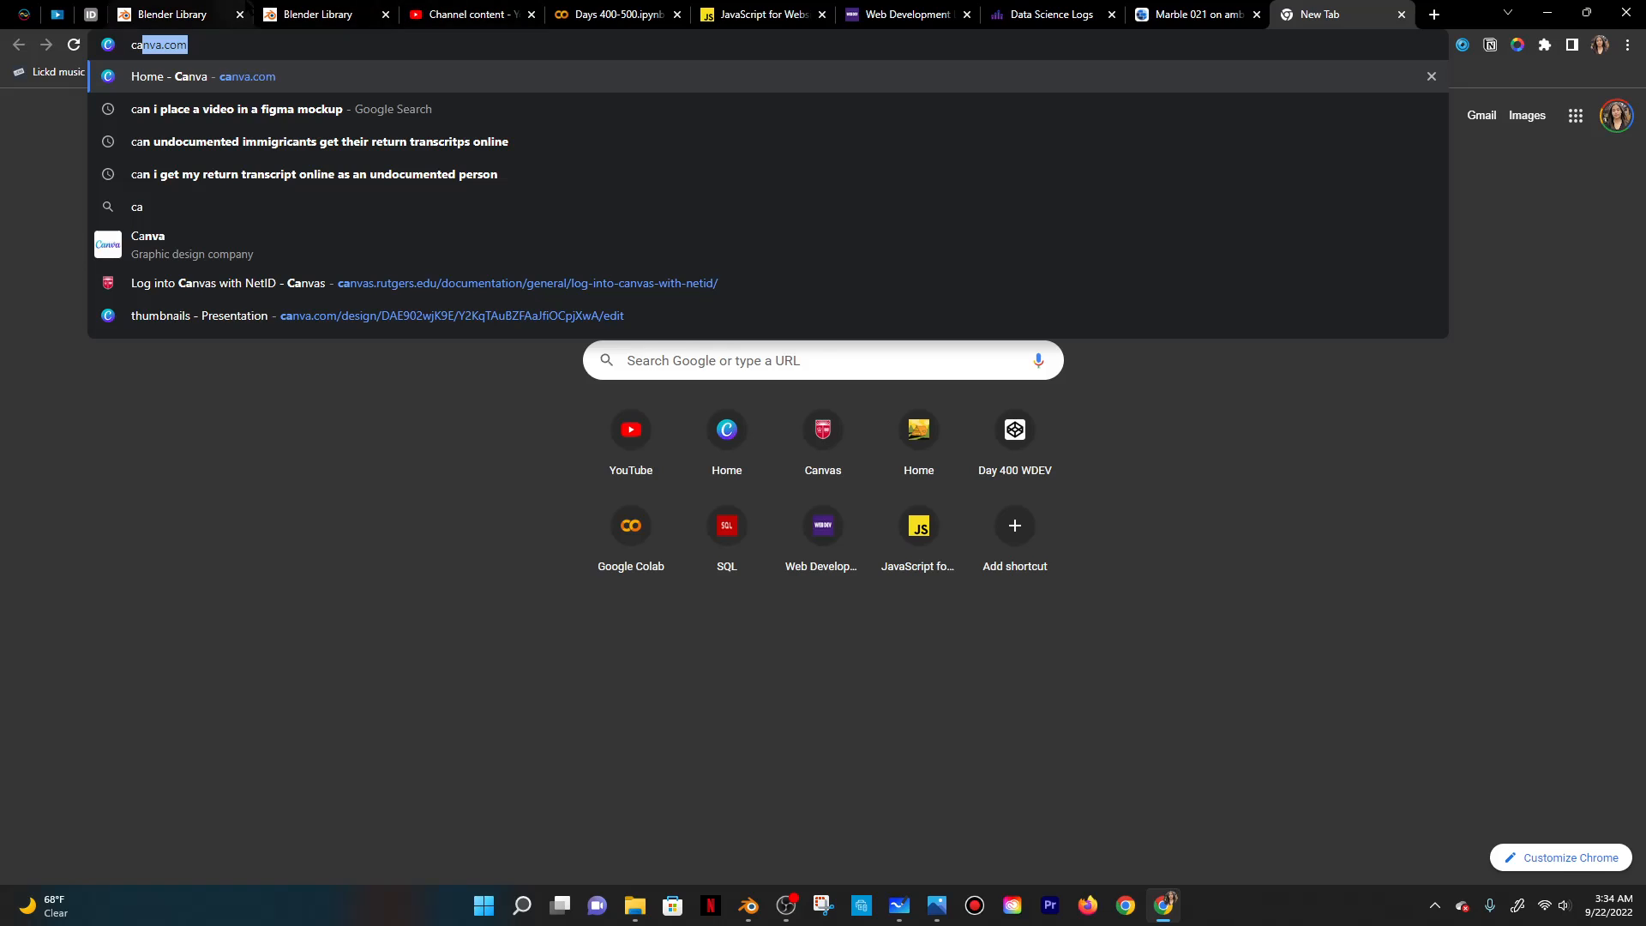
left_click(205, 14)
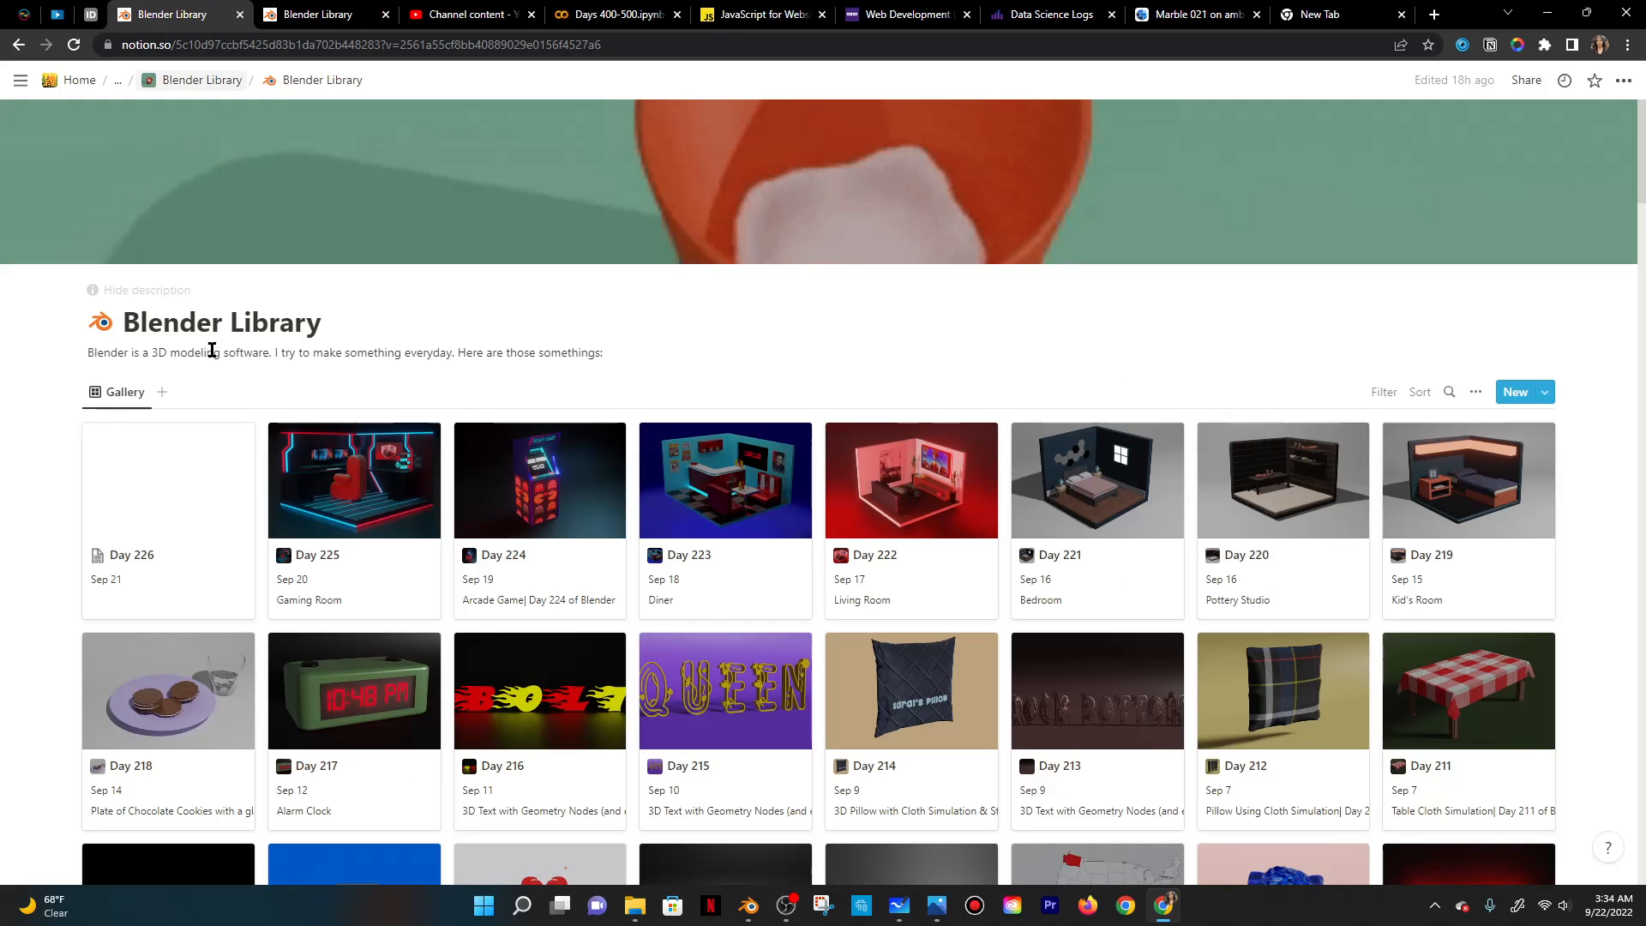
Open the Day 226 entry of the Blender Library and insert an image block below the embedded video.
left_click(165, 467)
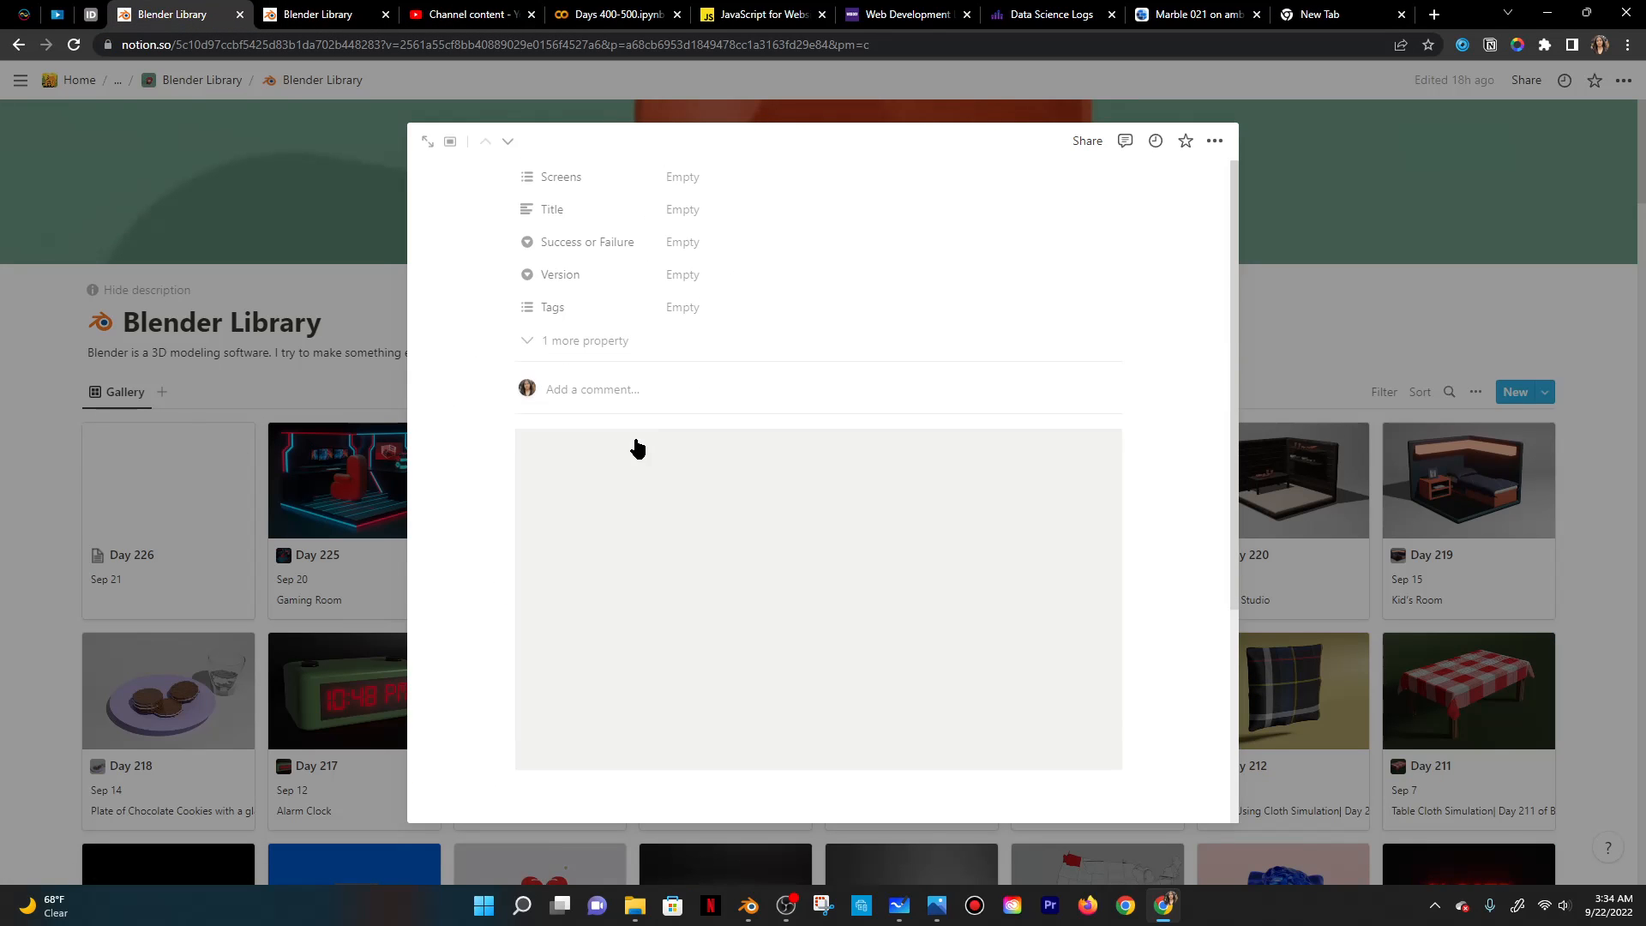
left_click(639, 793)
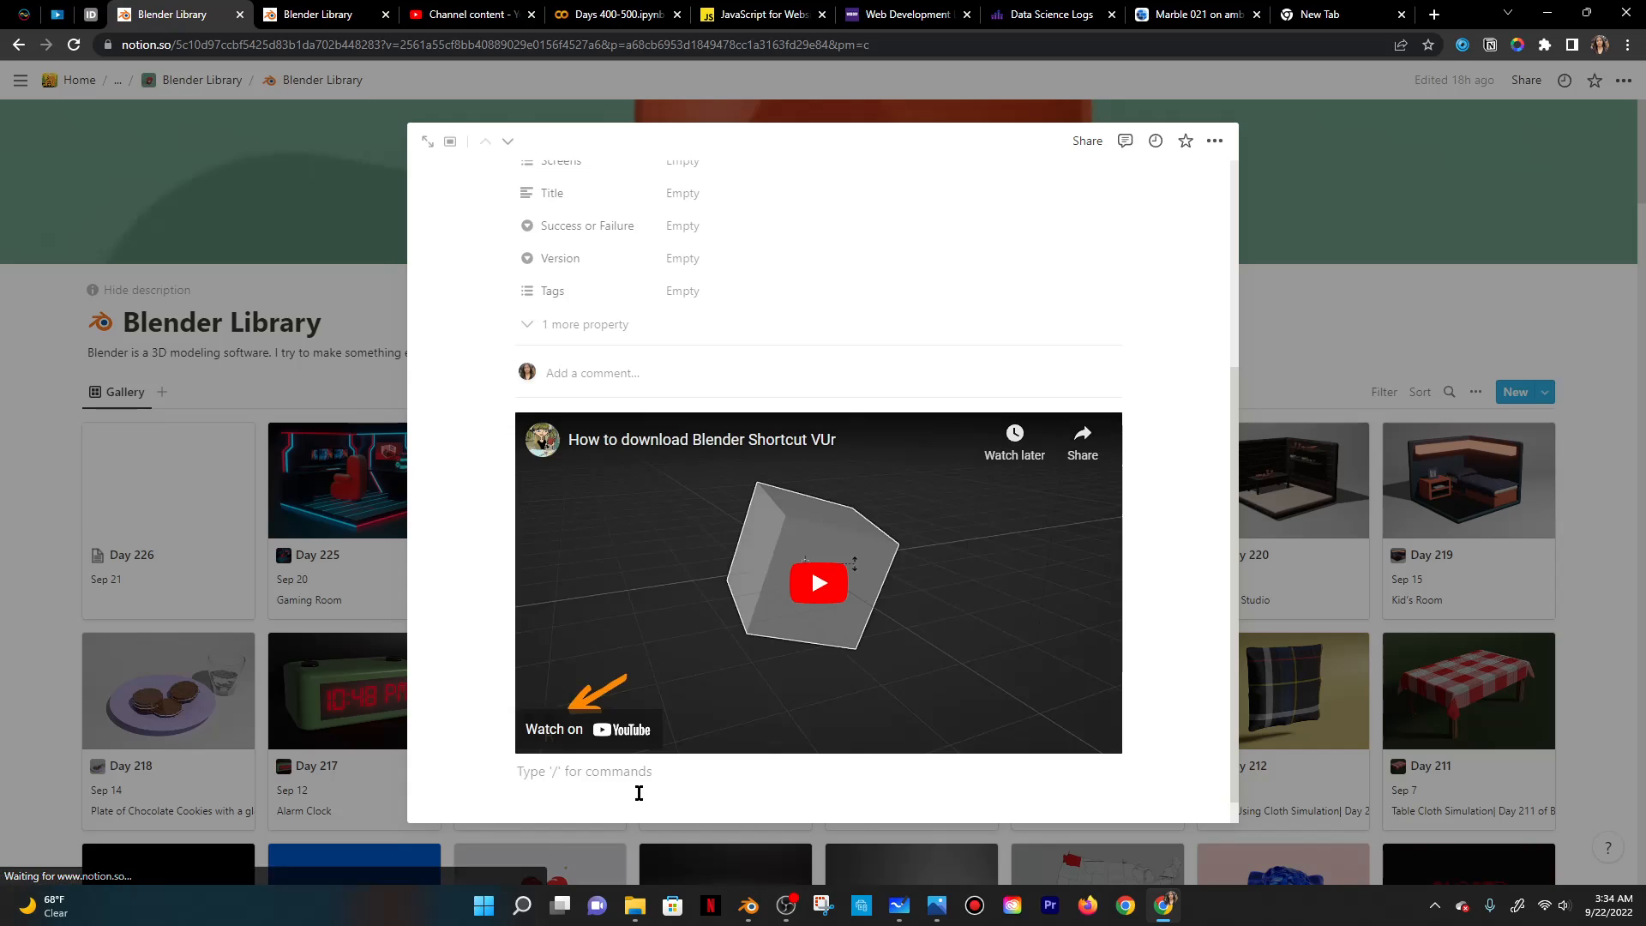
type("/im")
key("Return")
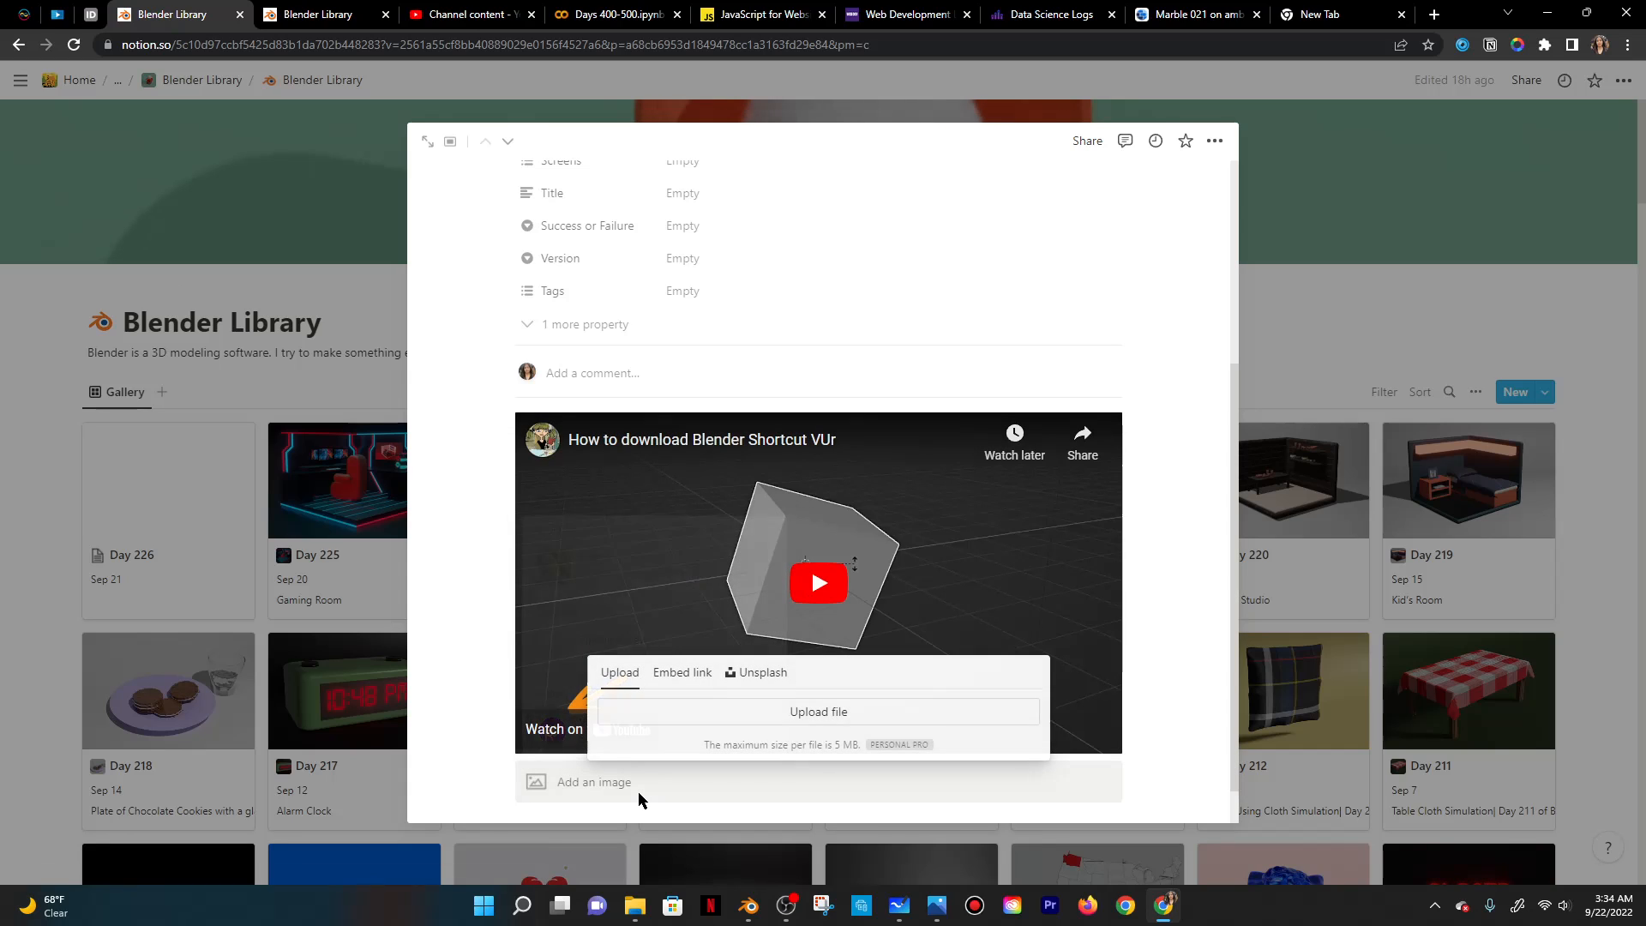
Upload the last tumblr bedroom image from the Fairly Odd Parents folder on the Desktop into the image block.
left_click(776, 711)
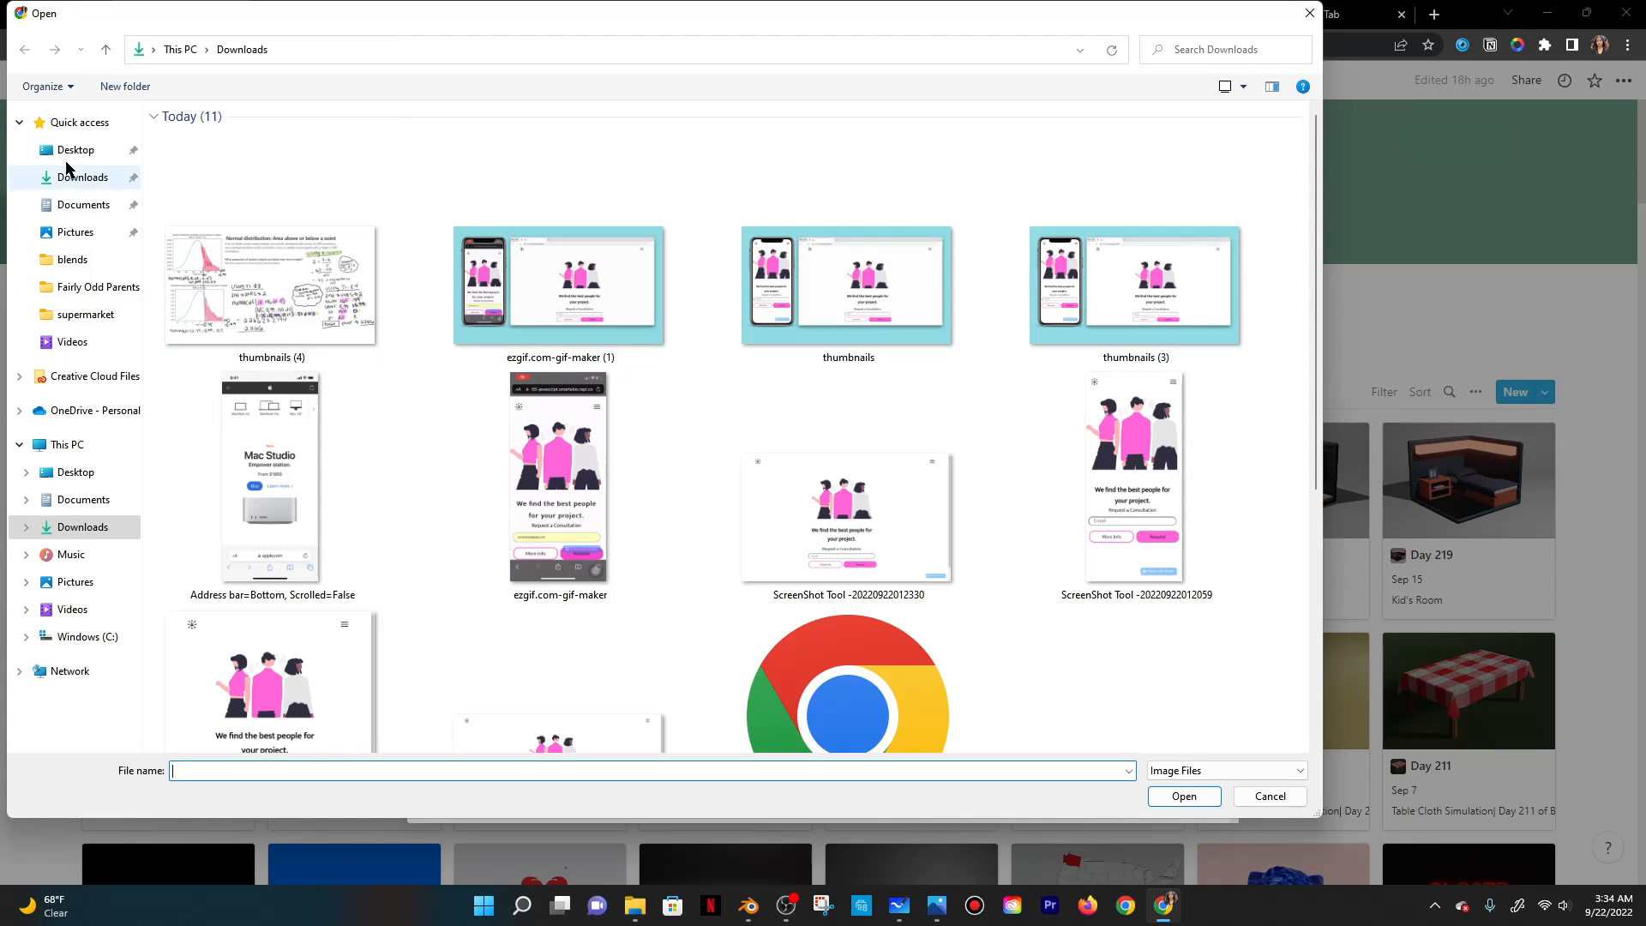
left_click(68, 152)
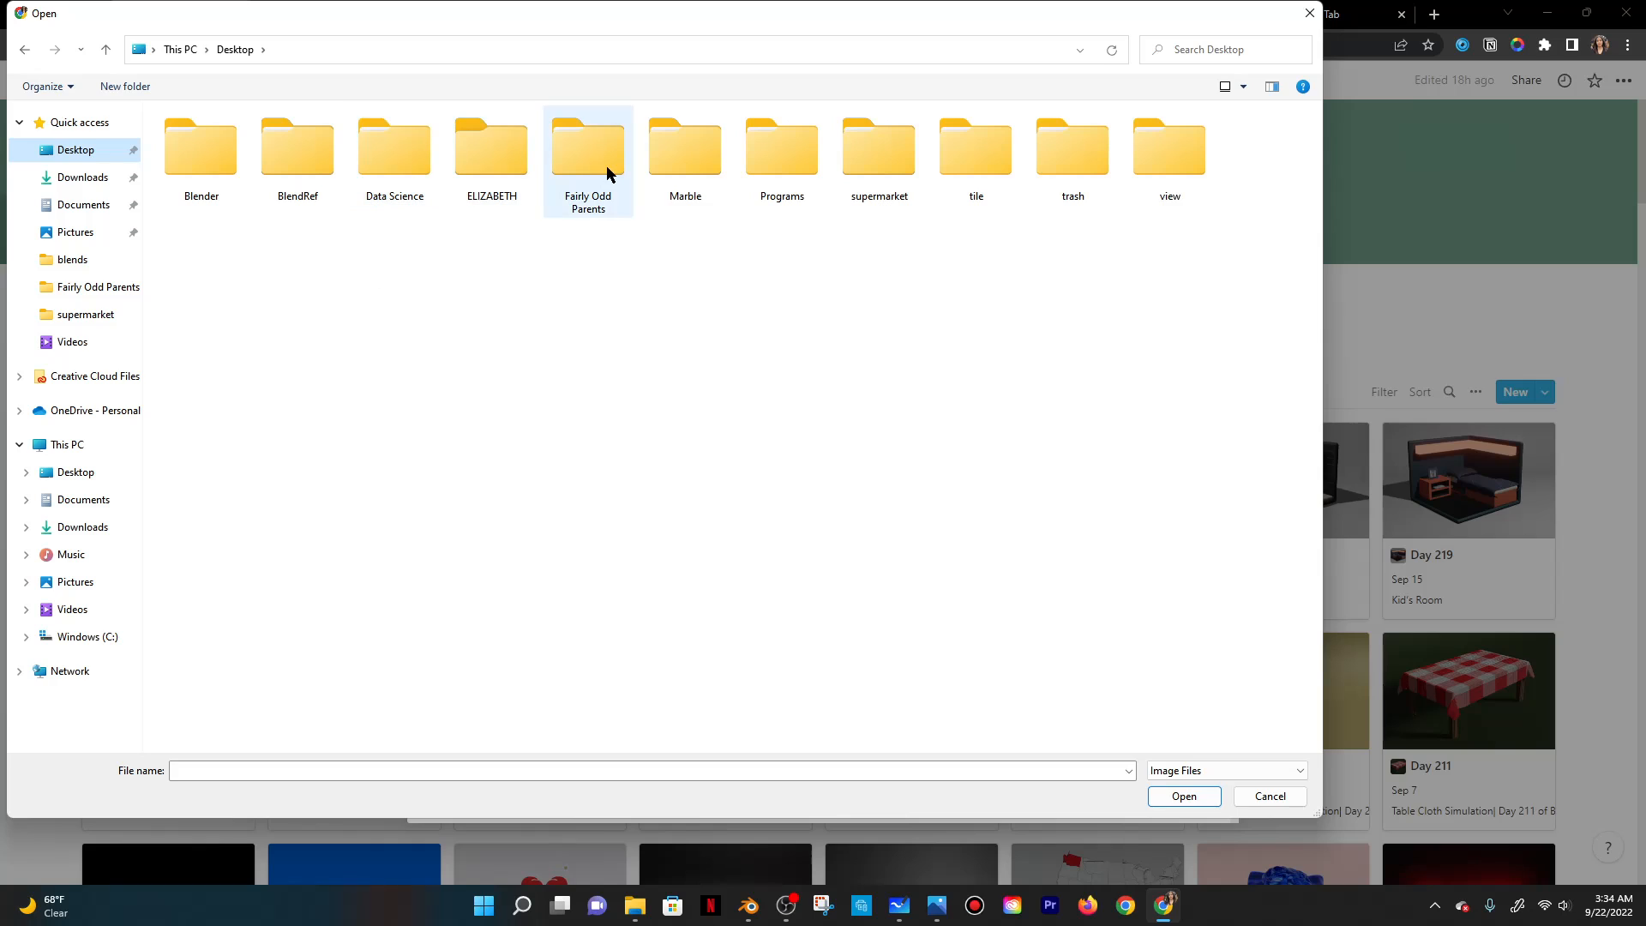
left_click(606, 170)
double_click(607, 169)
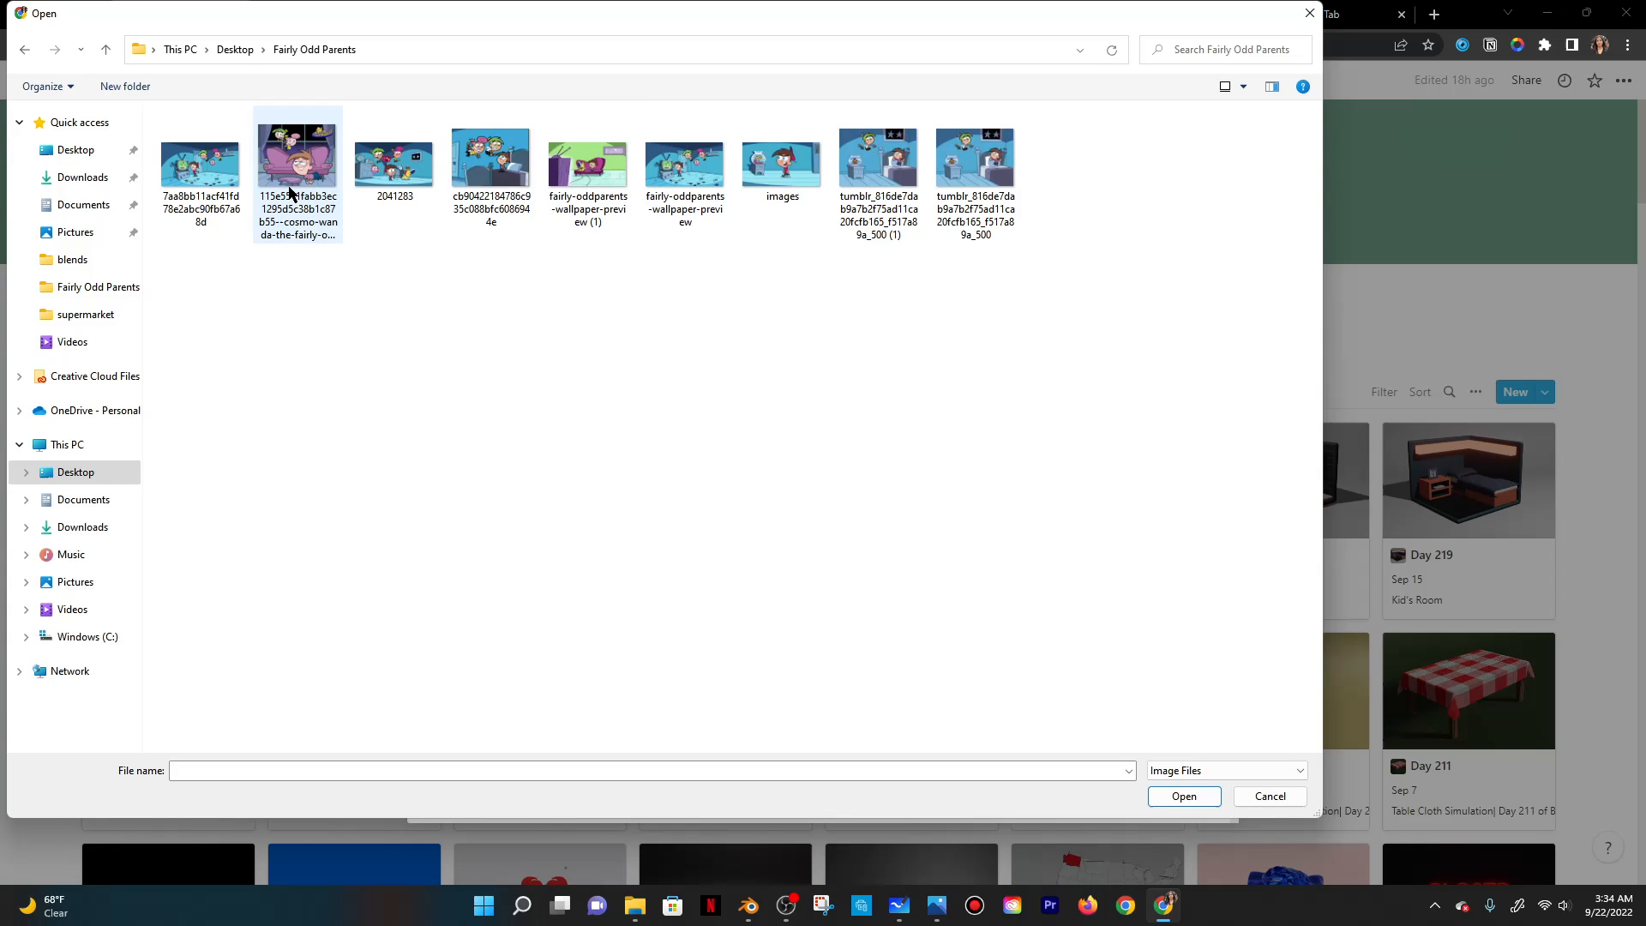
double_click(982, 163)
Sample the light blue floor colour #89c2e3 from the uploaded bedroom image with the colour picker extension.
left_click(1516, 45)
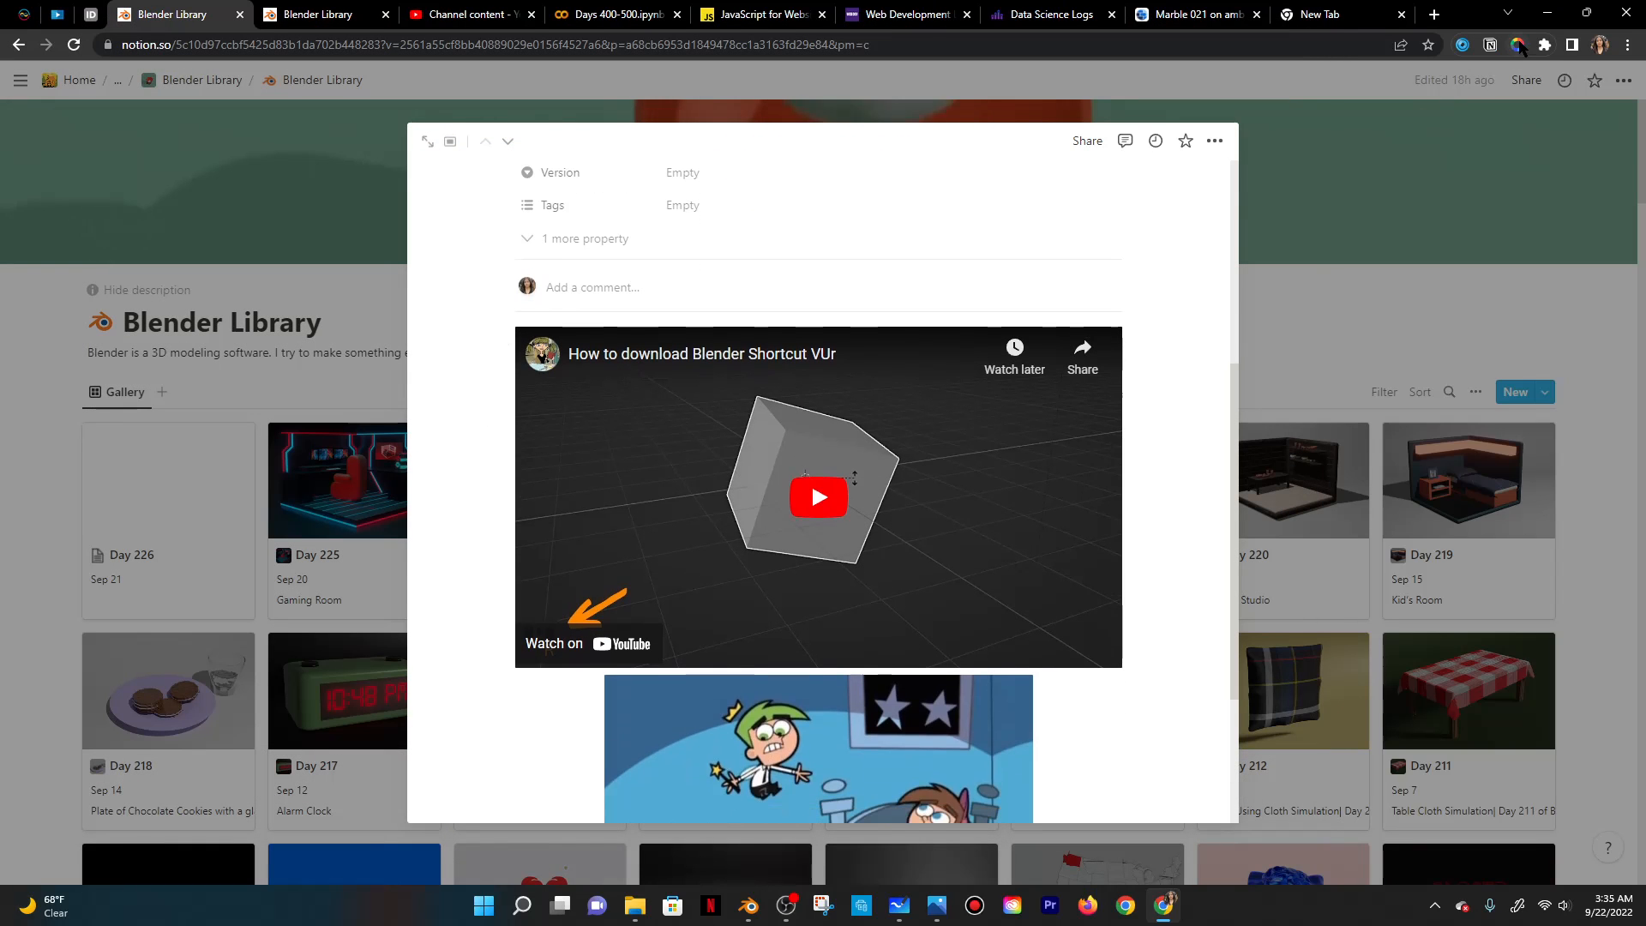
scroll(963, 415, "down", 3)
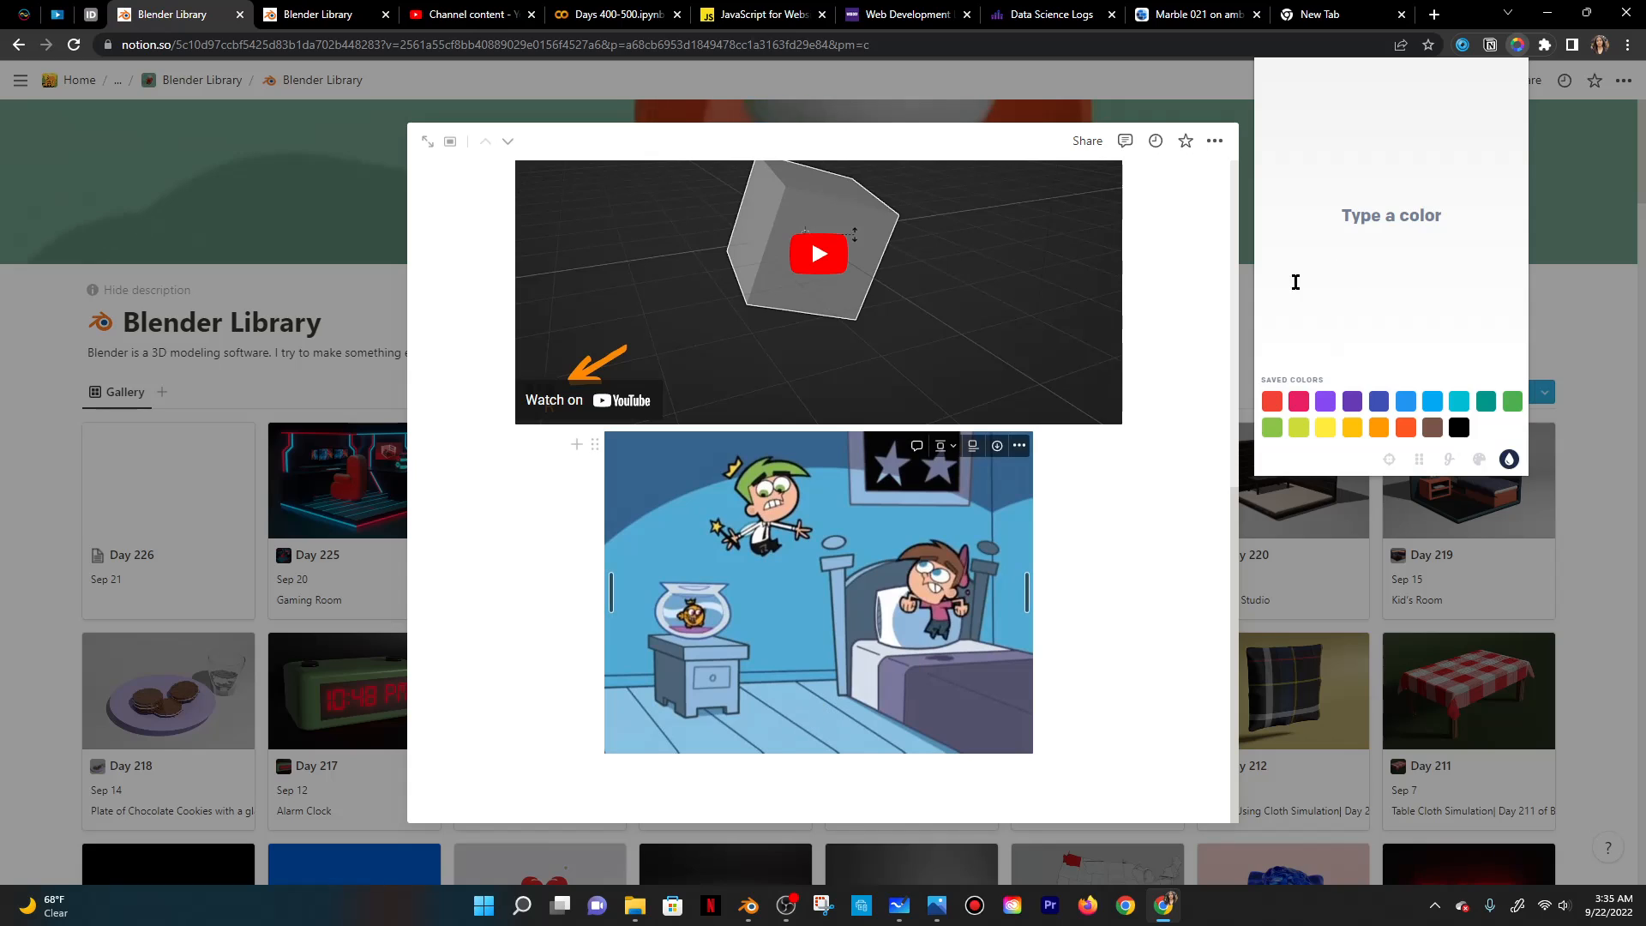
left_click(1389, 460)
left_click(871, 750)
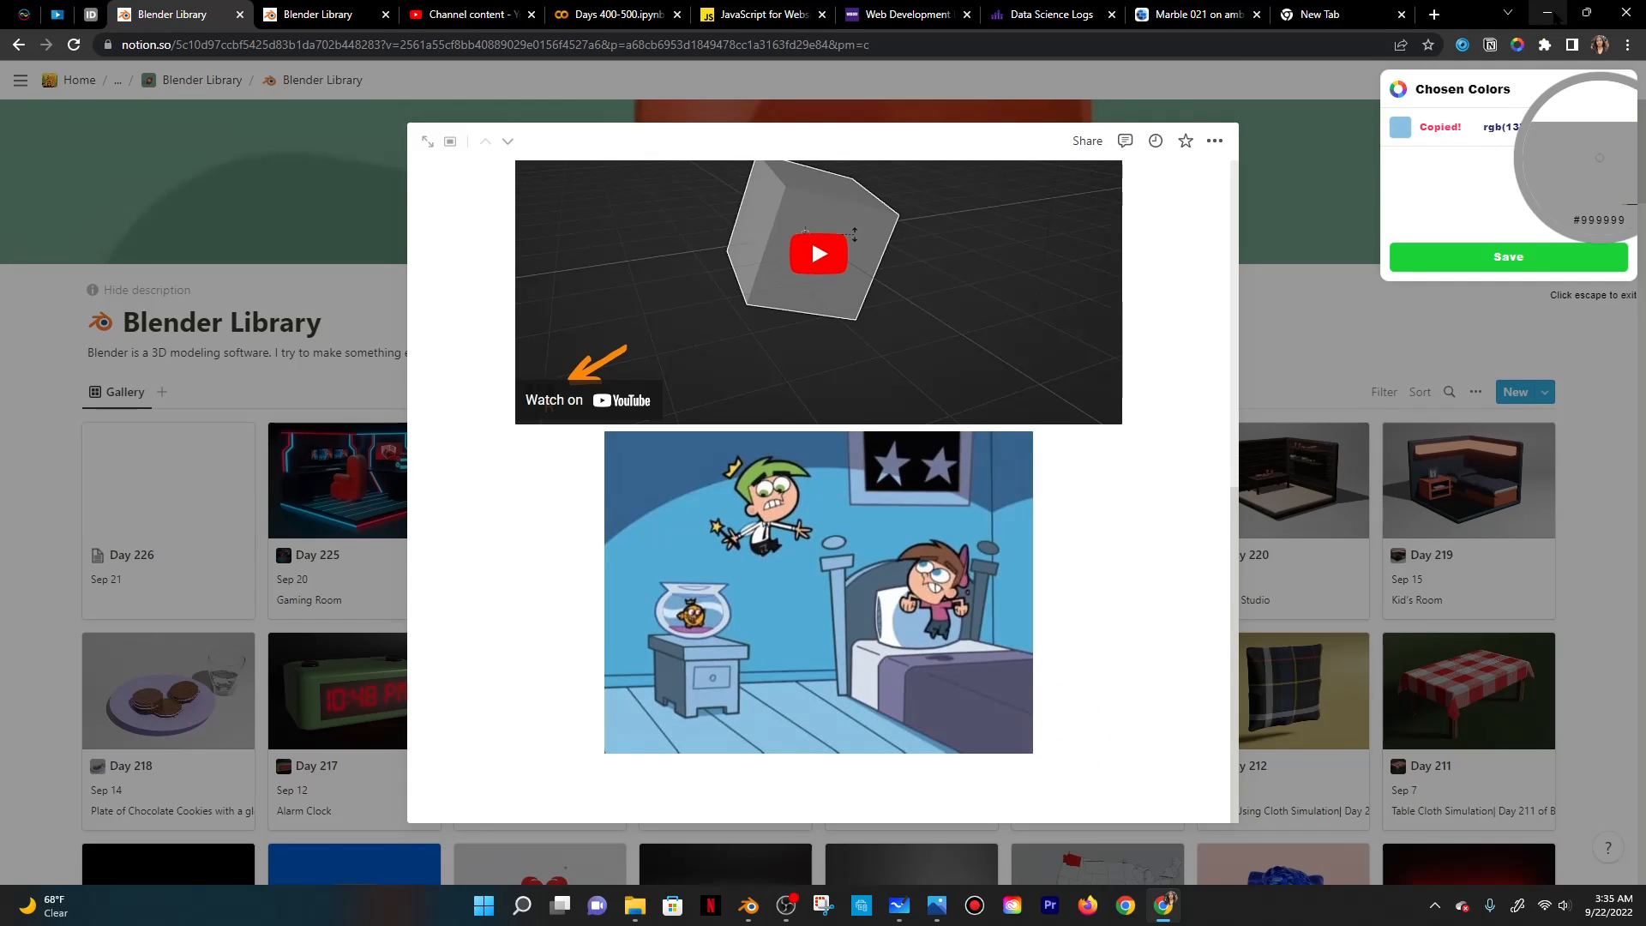
Switch to Blender and set the floor material's base colour to hex 89C2E3.
key("alt+Tab")
left_click(1537, 631)
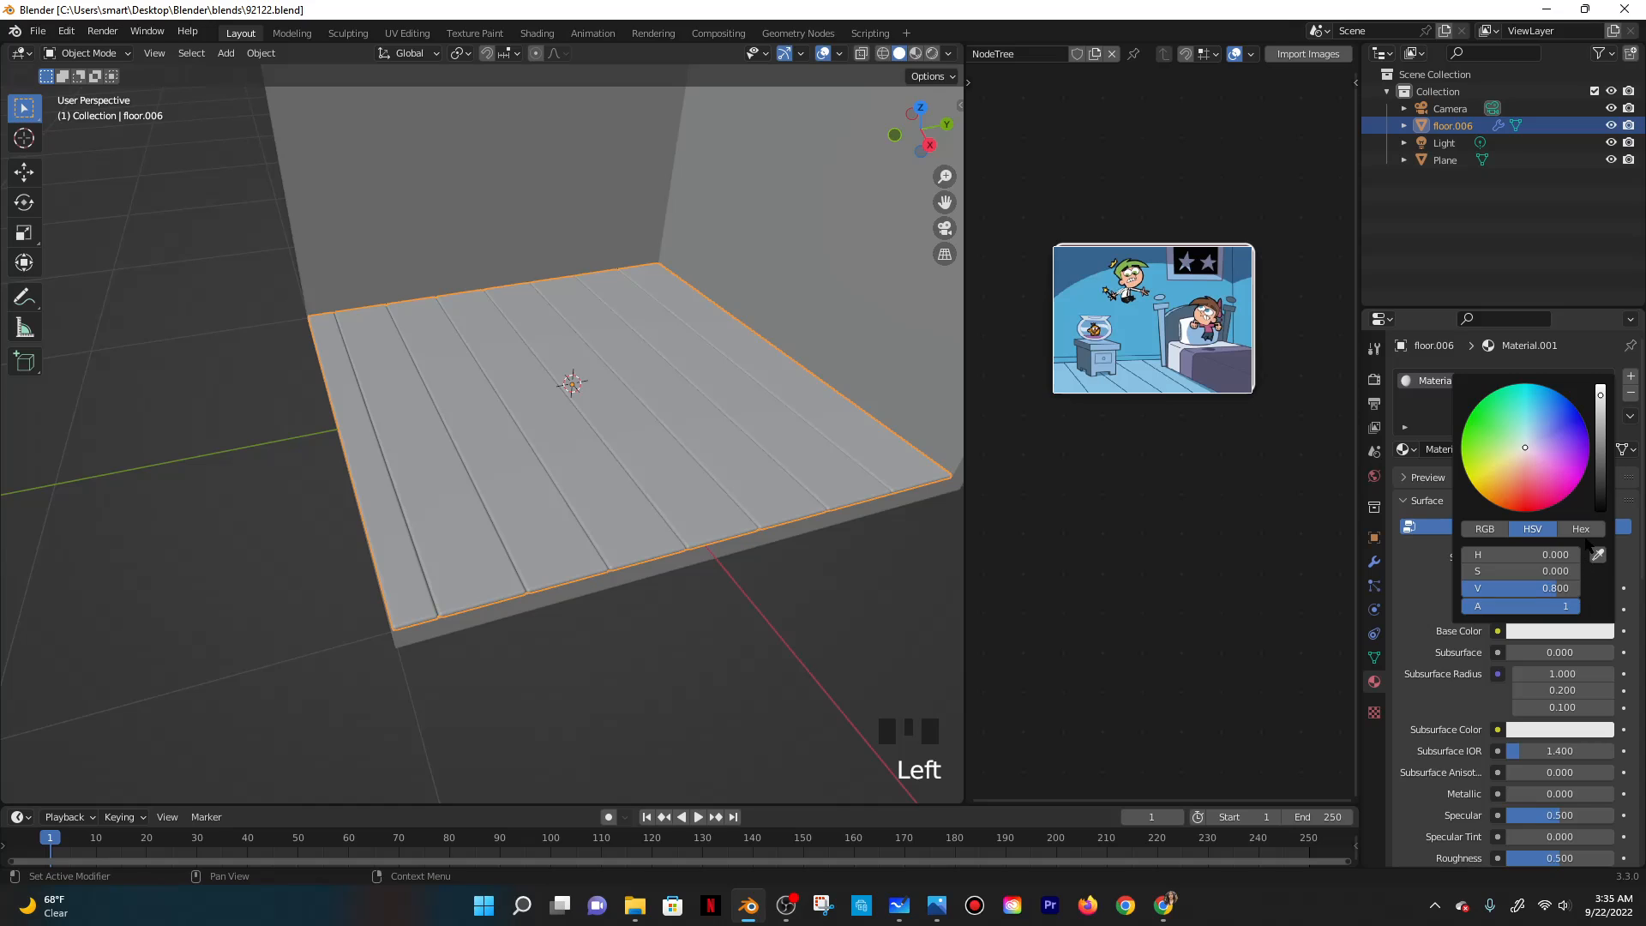
left_click(1581, 530)
left_click(1541, 555)
type("89C2E3")
key("Return")
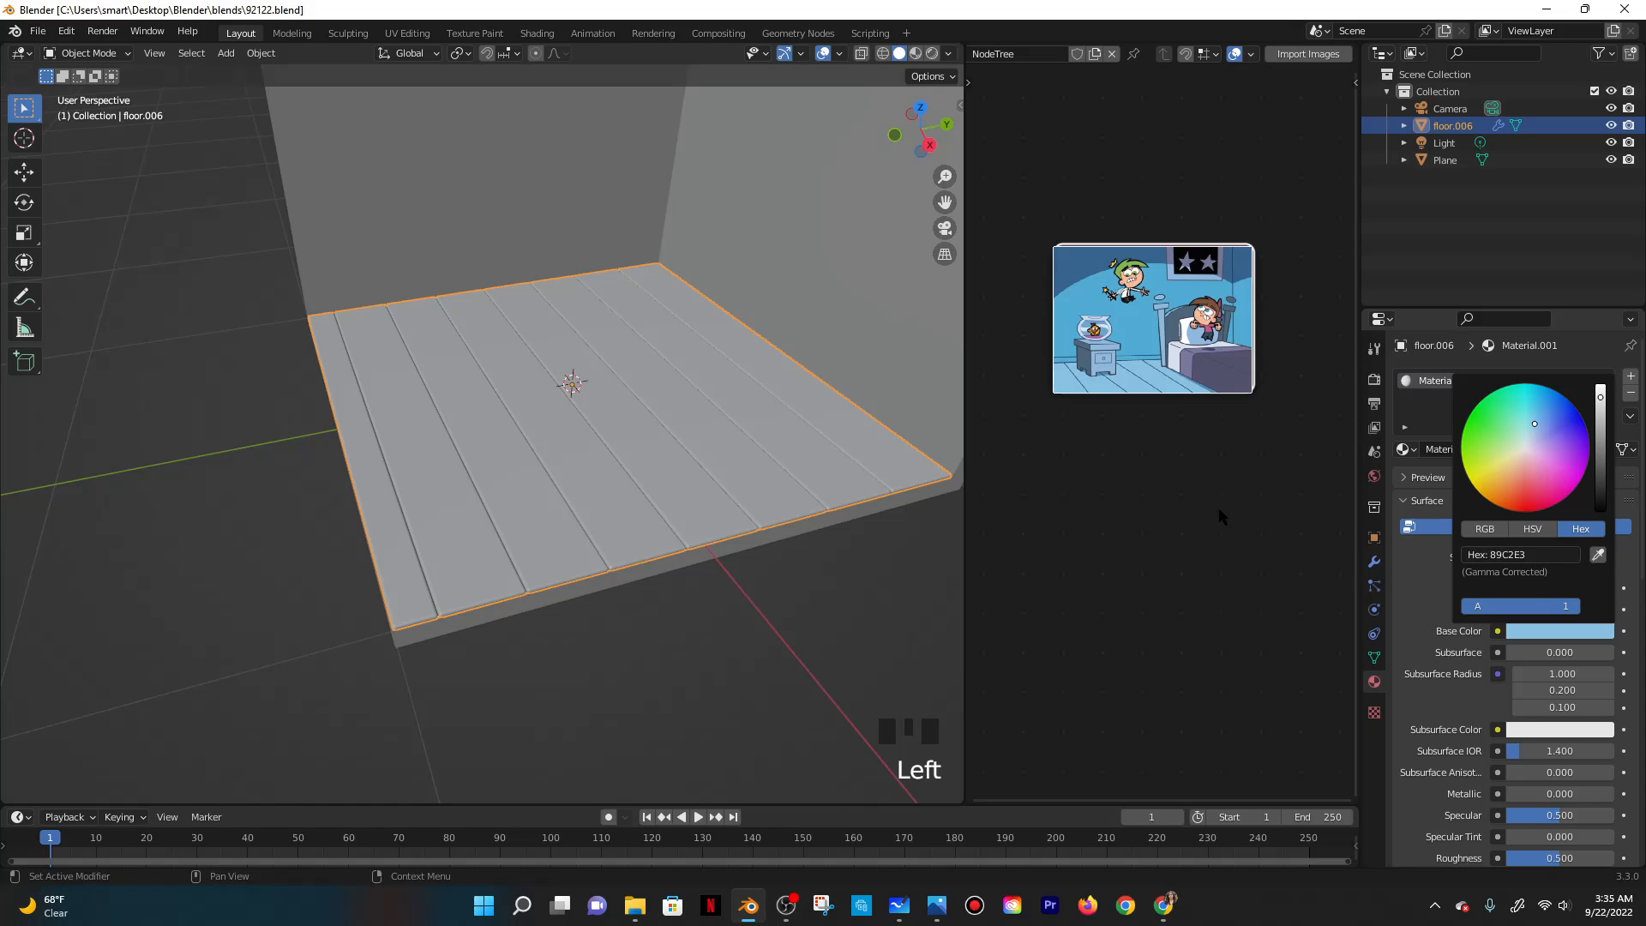
Save the file and display the room in Material Preview shading.
key("ctrl+s")
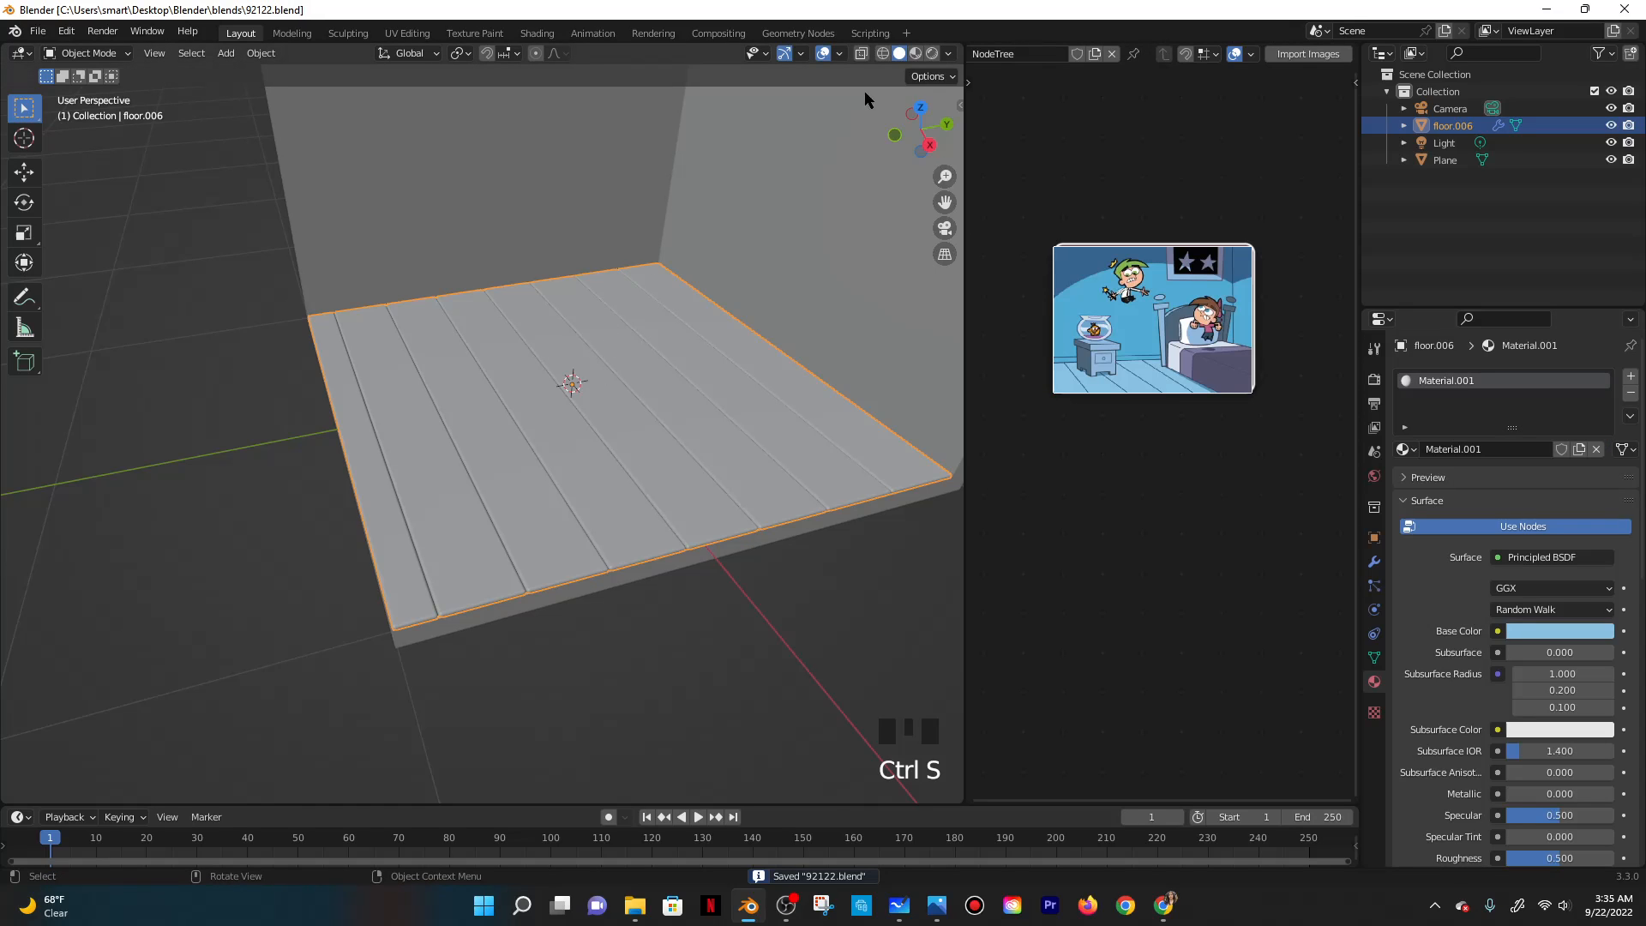
left_click(915, 53)
mouse_move(661, 279)
middle_mouse_down()
mouse_move(614, 411)
mouse_move(657, 378)
middle_mouse_up()
scroll(593, 274, "down", 2)
scroll(649, 382, "down", 1)
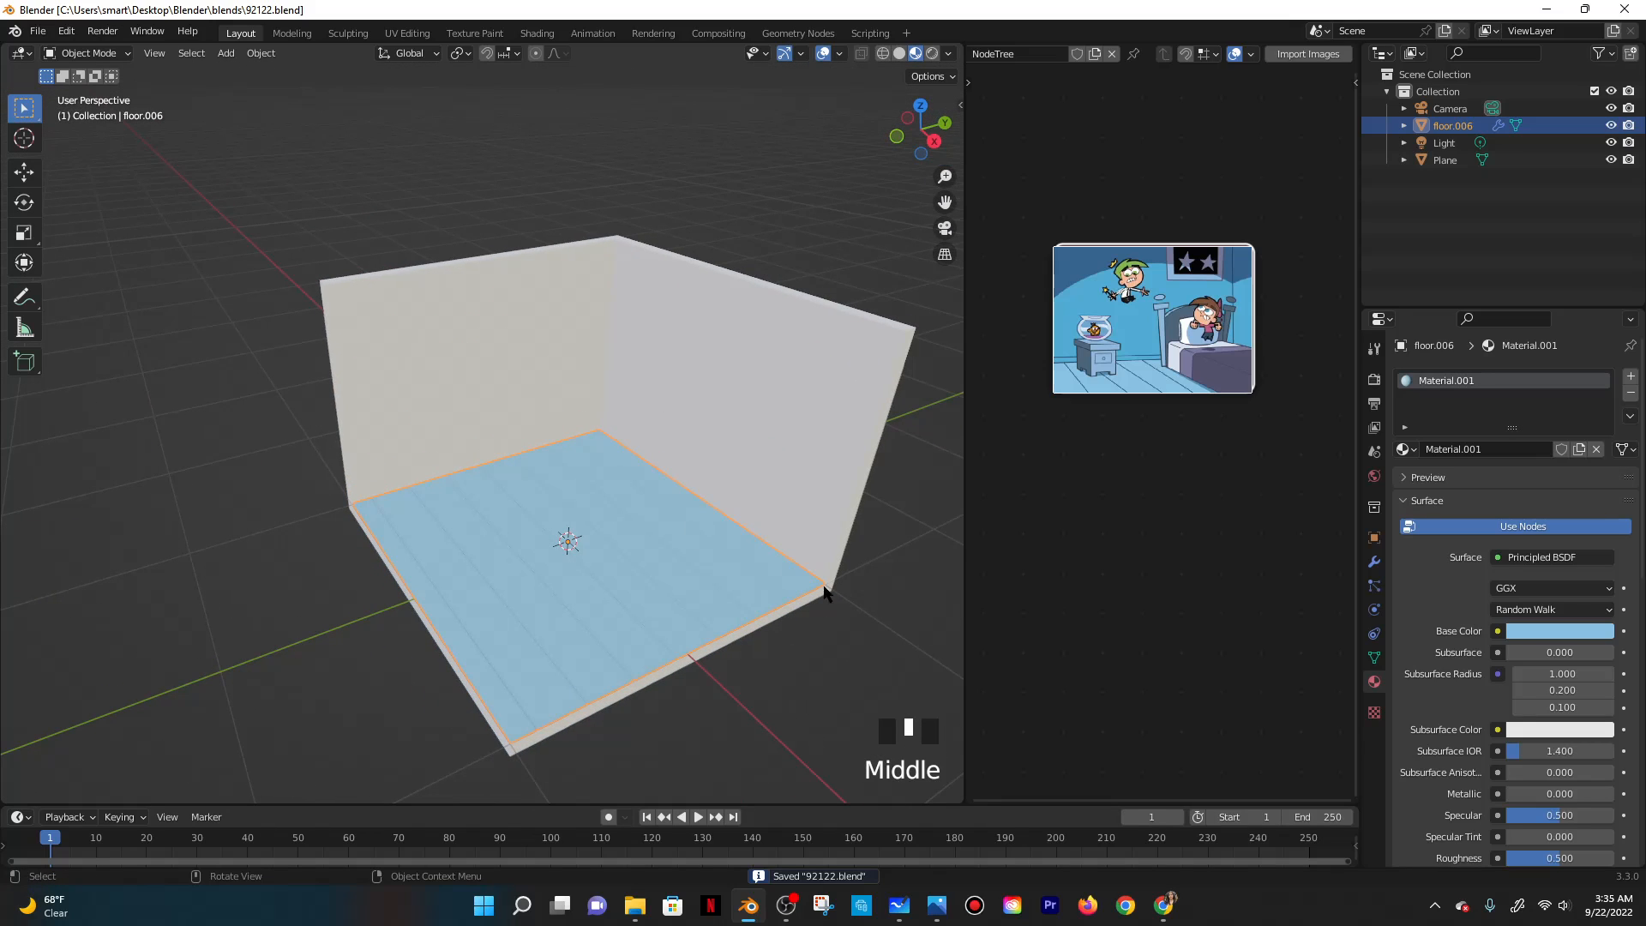
Select the room's walls and create a new material for them.
left_click(86, 53)
left_click(708, 285)
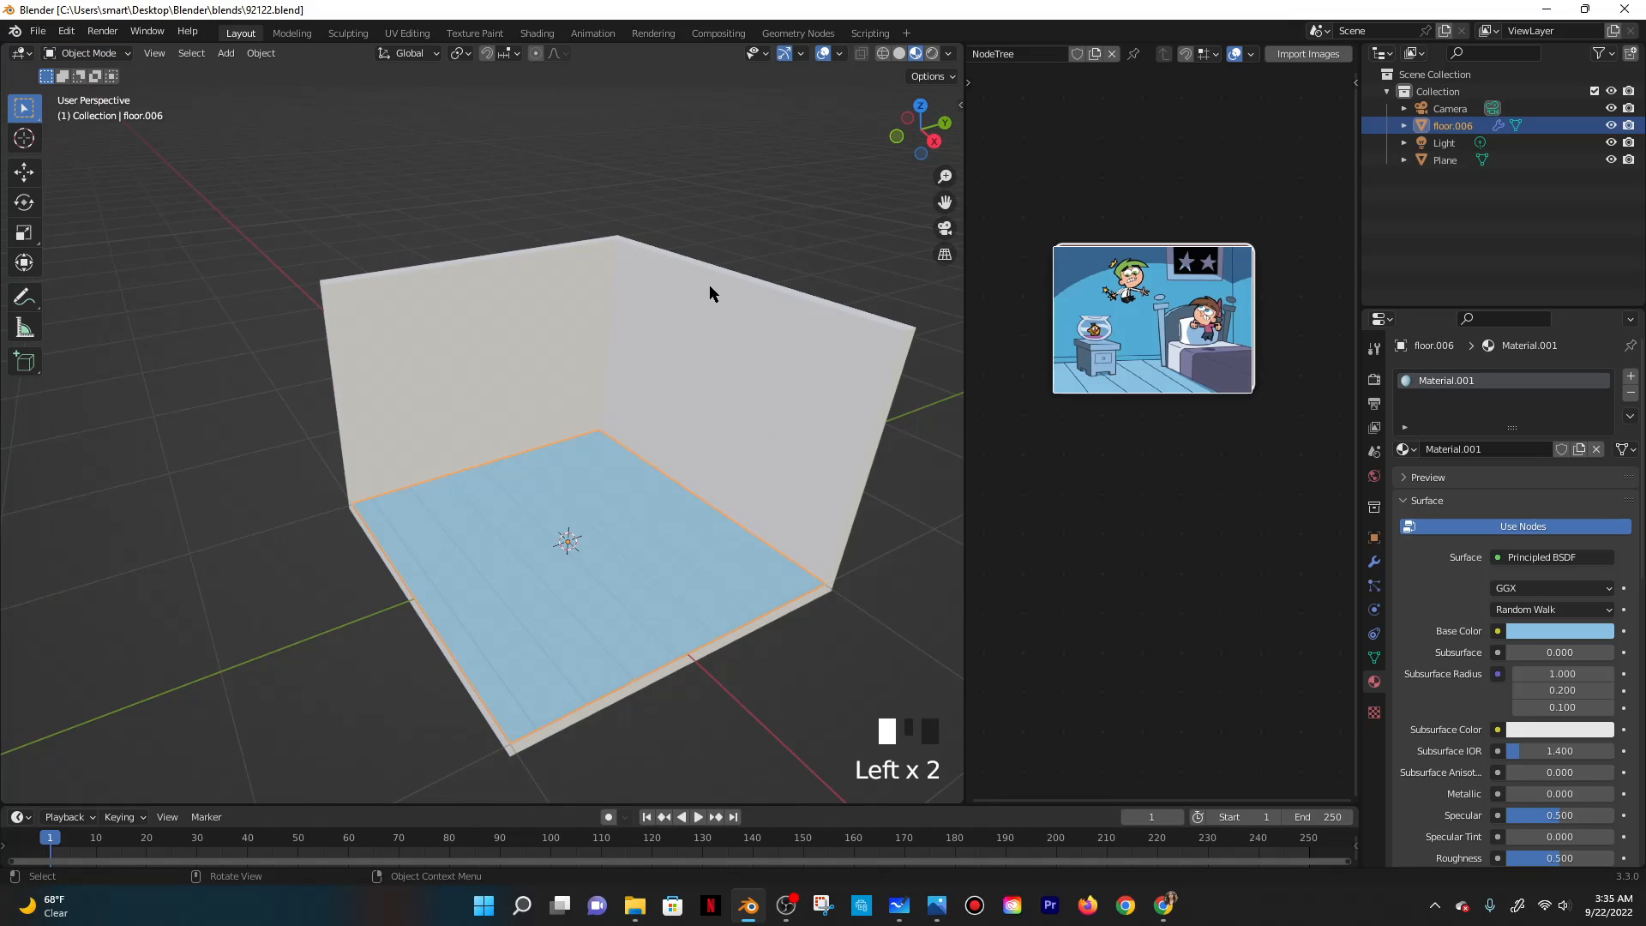
left_click(1468, 449)
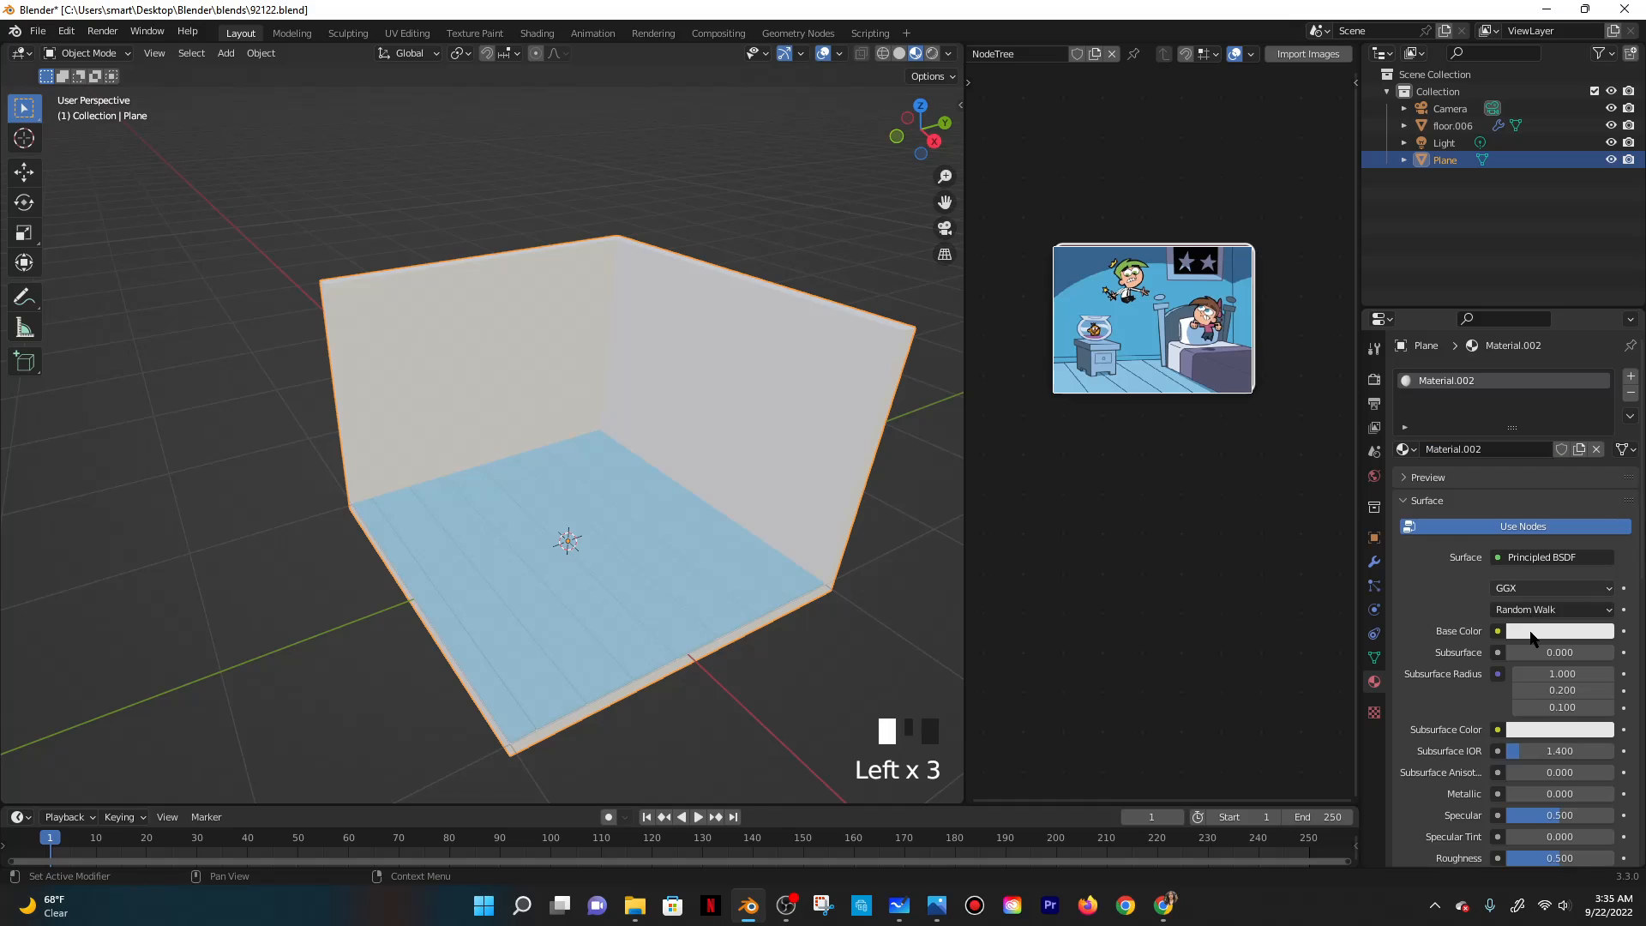
Switch to Chrome, sample the wall blue #52abd5 from the bedroom image, and return to Blender.
left_click(1163, 905)
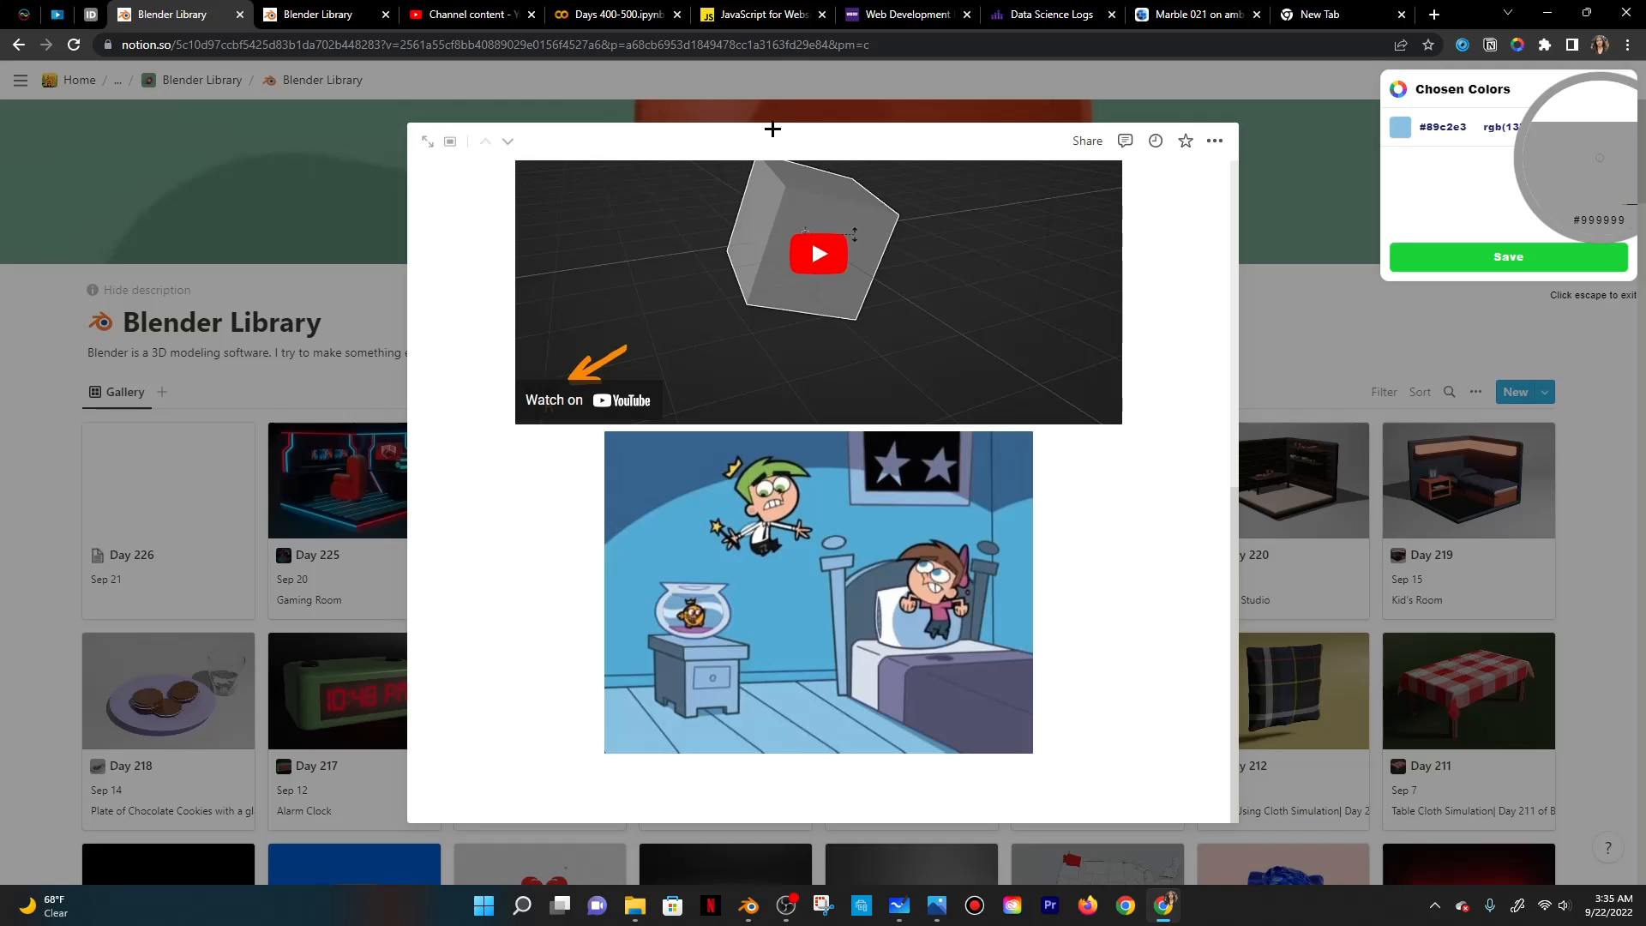
left_click(753, 549)
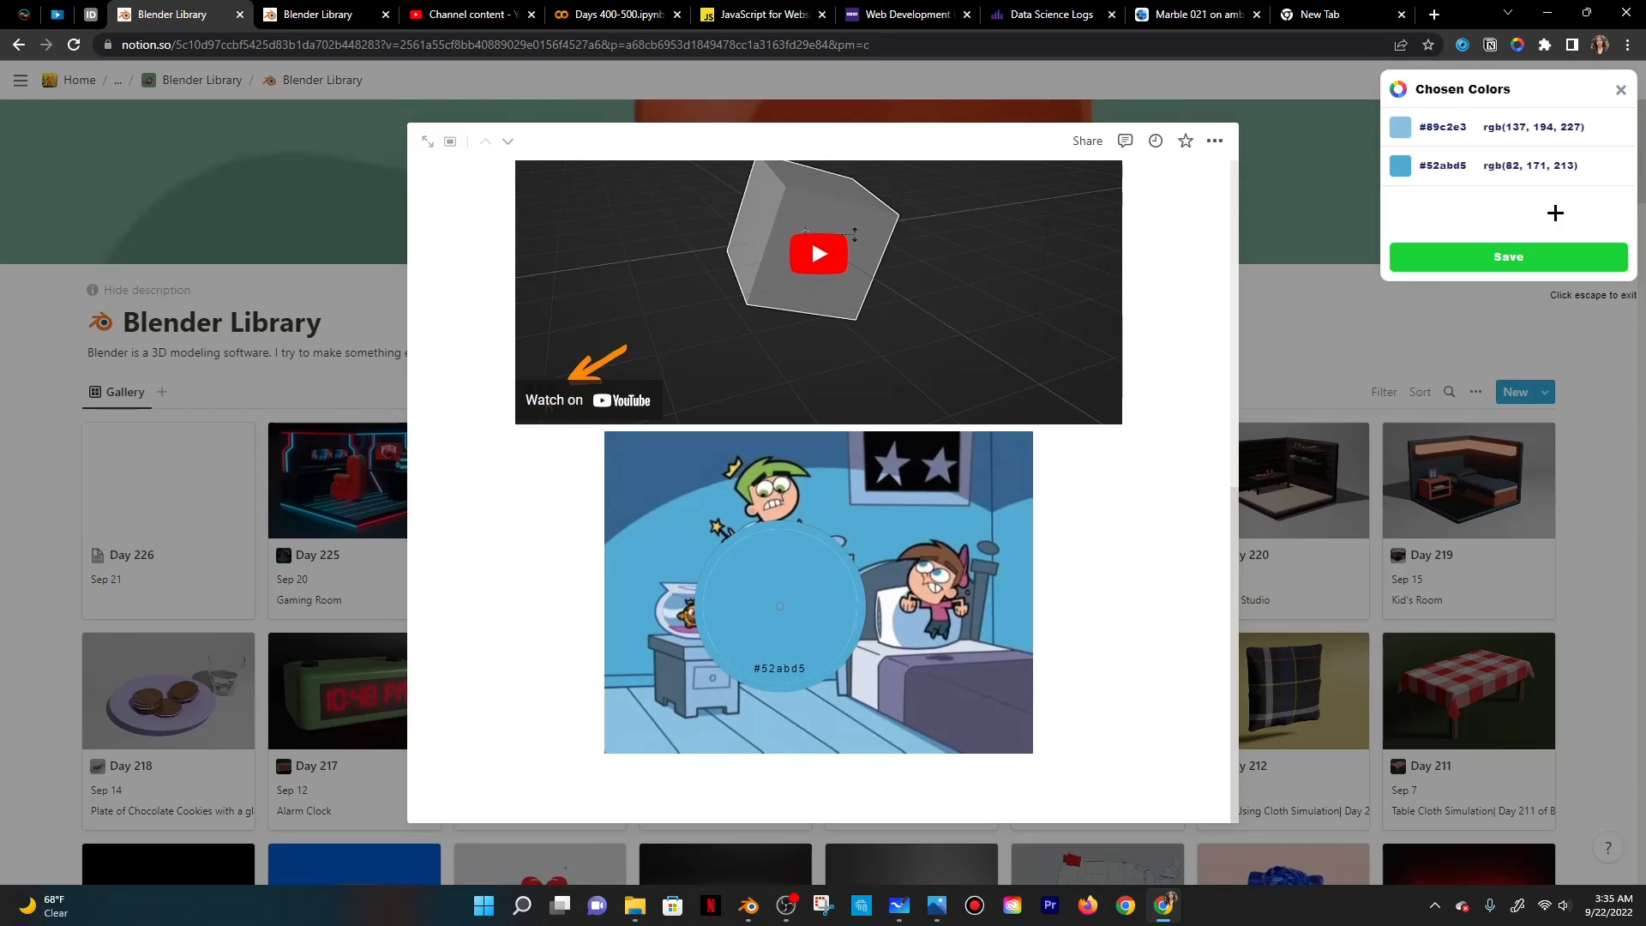
left_click(1547, 12)
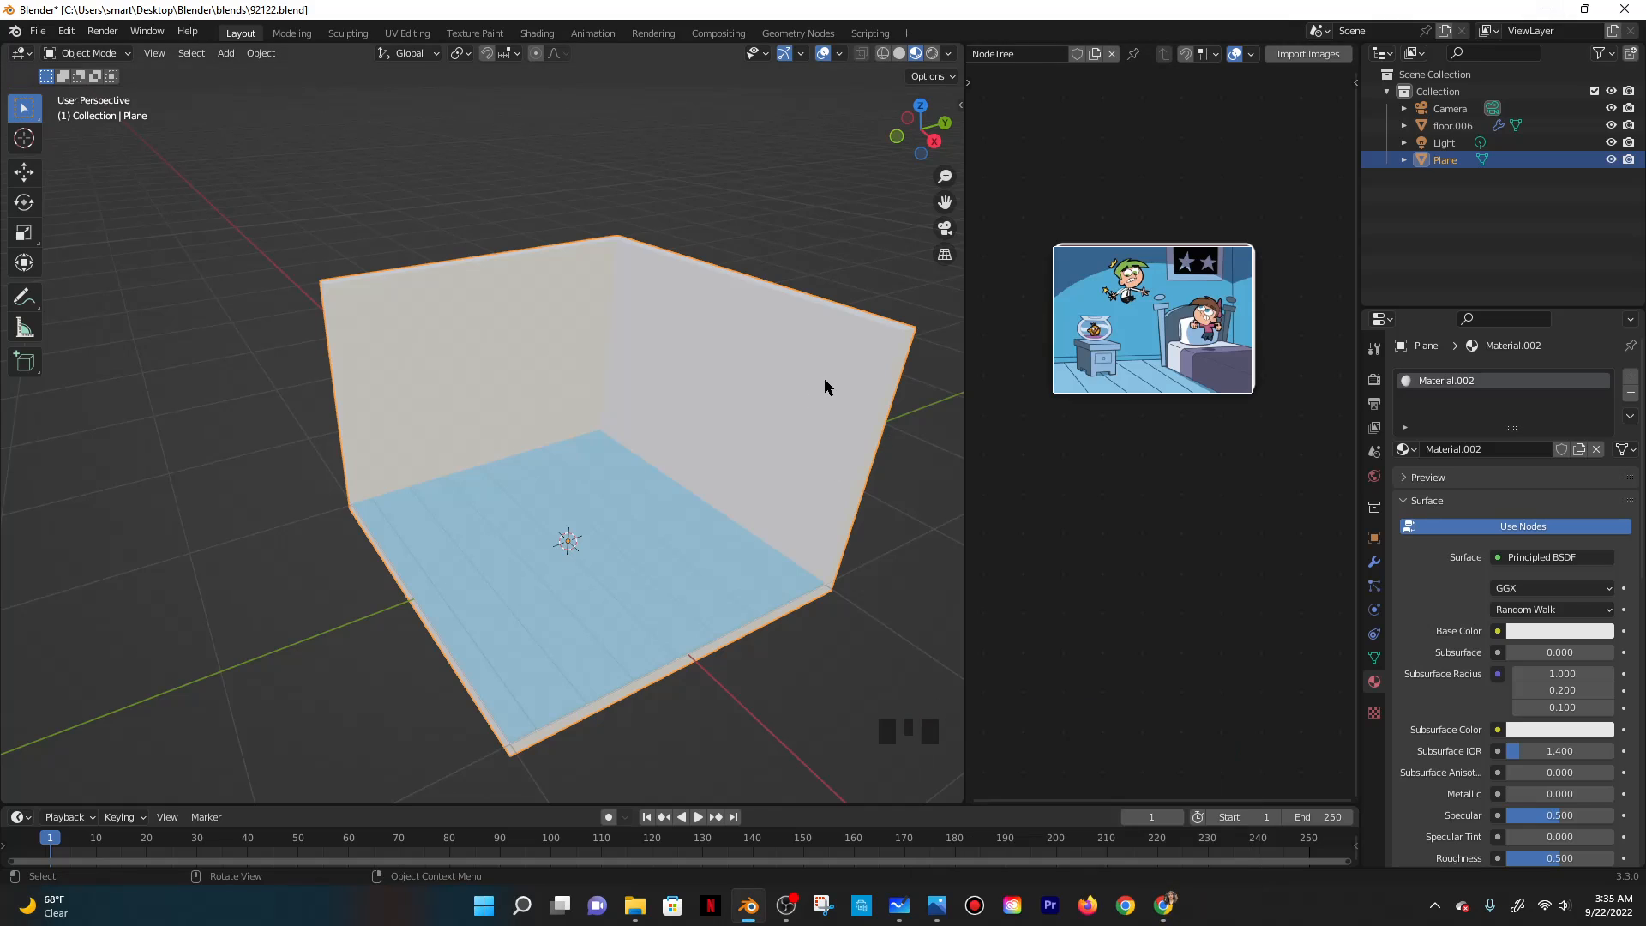
Set the wall material's base colour to hex 52abd5.
left_click(1534, 634)
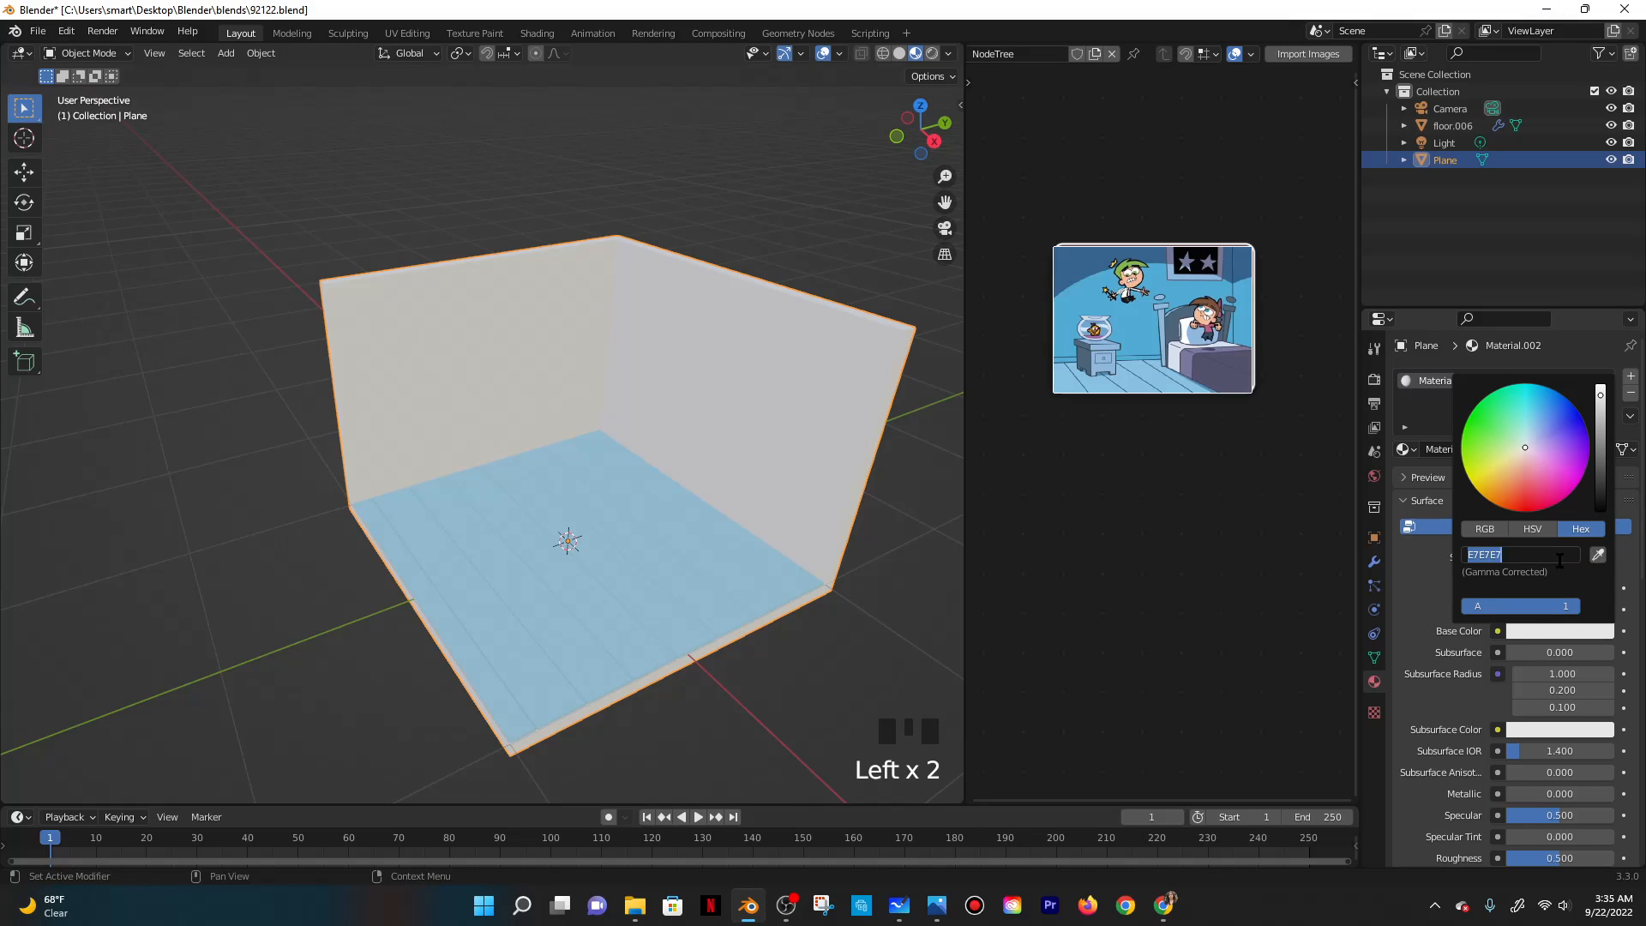
type("#52abd5")
key("Return")
Examine the coloured walls and floor planks from several distances and compare them with the reference image.
middle_click_drag(848, 398, 898, 544)
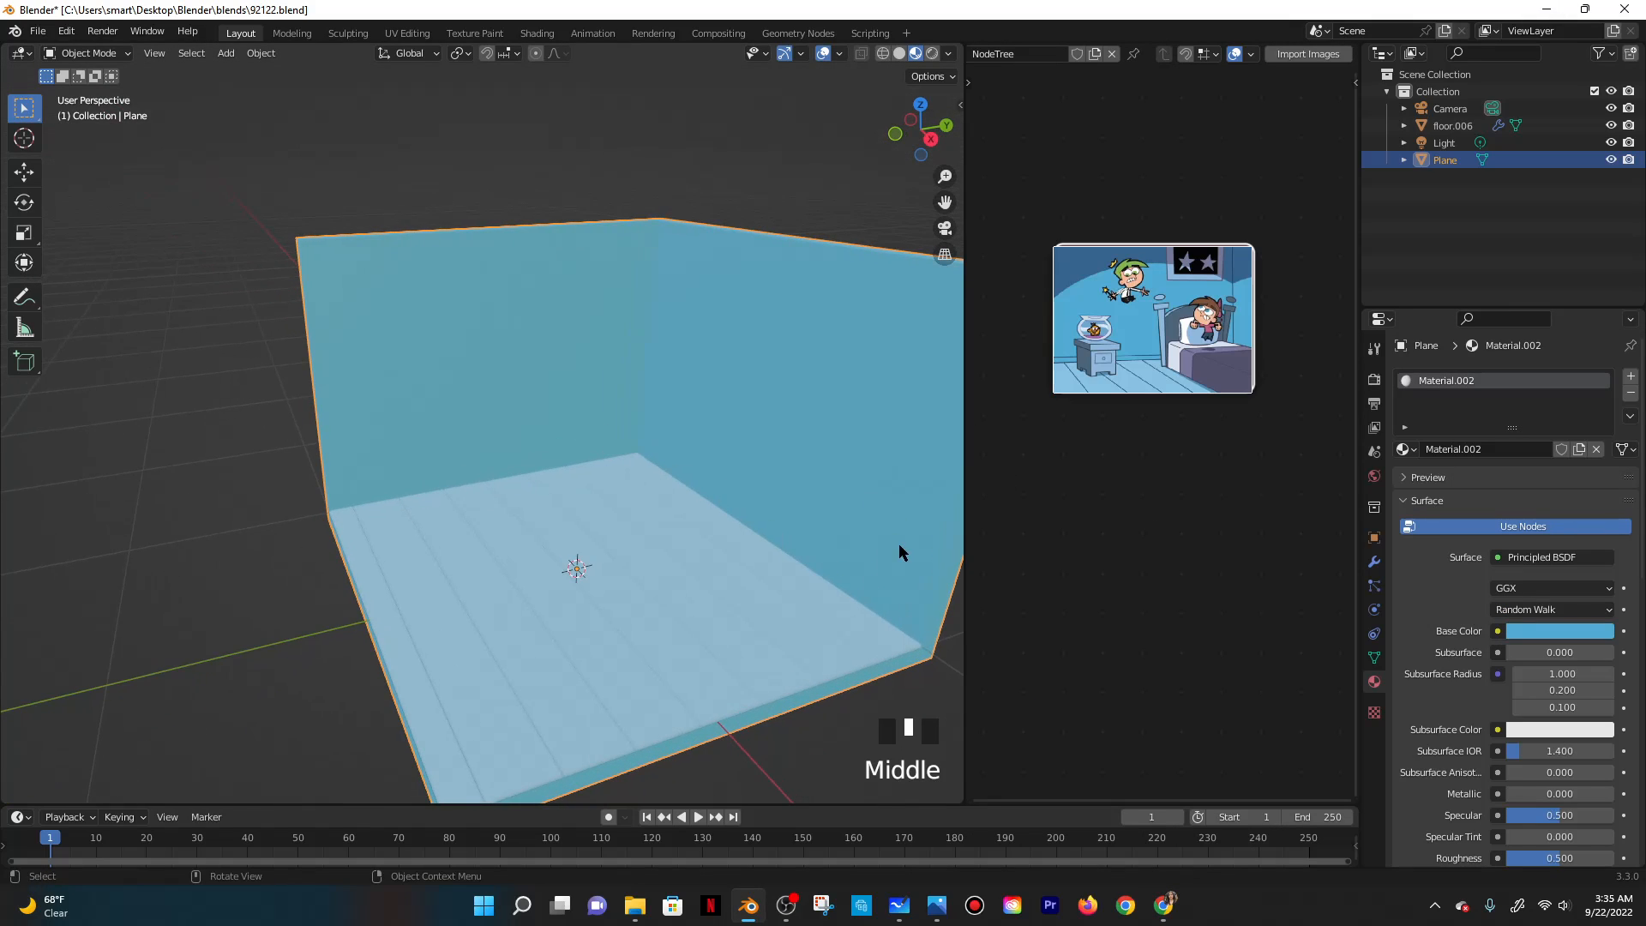
scroll(827, 472, "down", 2)
middle_click_drag(769, 497, 748, 469)
scroll(635, 466, "up", 4)
scroll(648, 477, "down", 1)
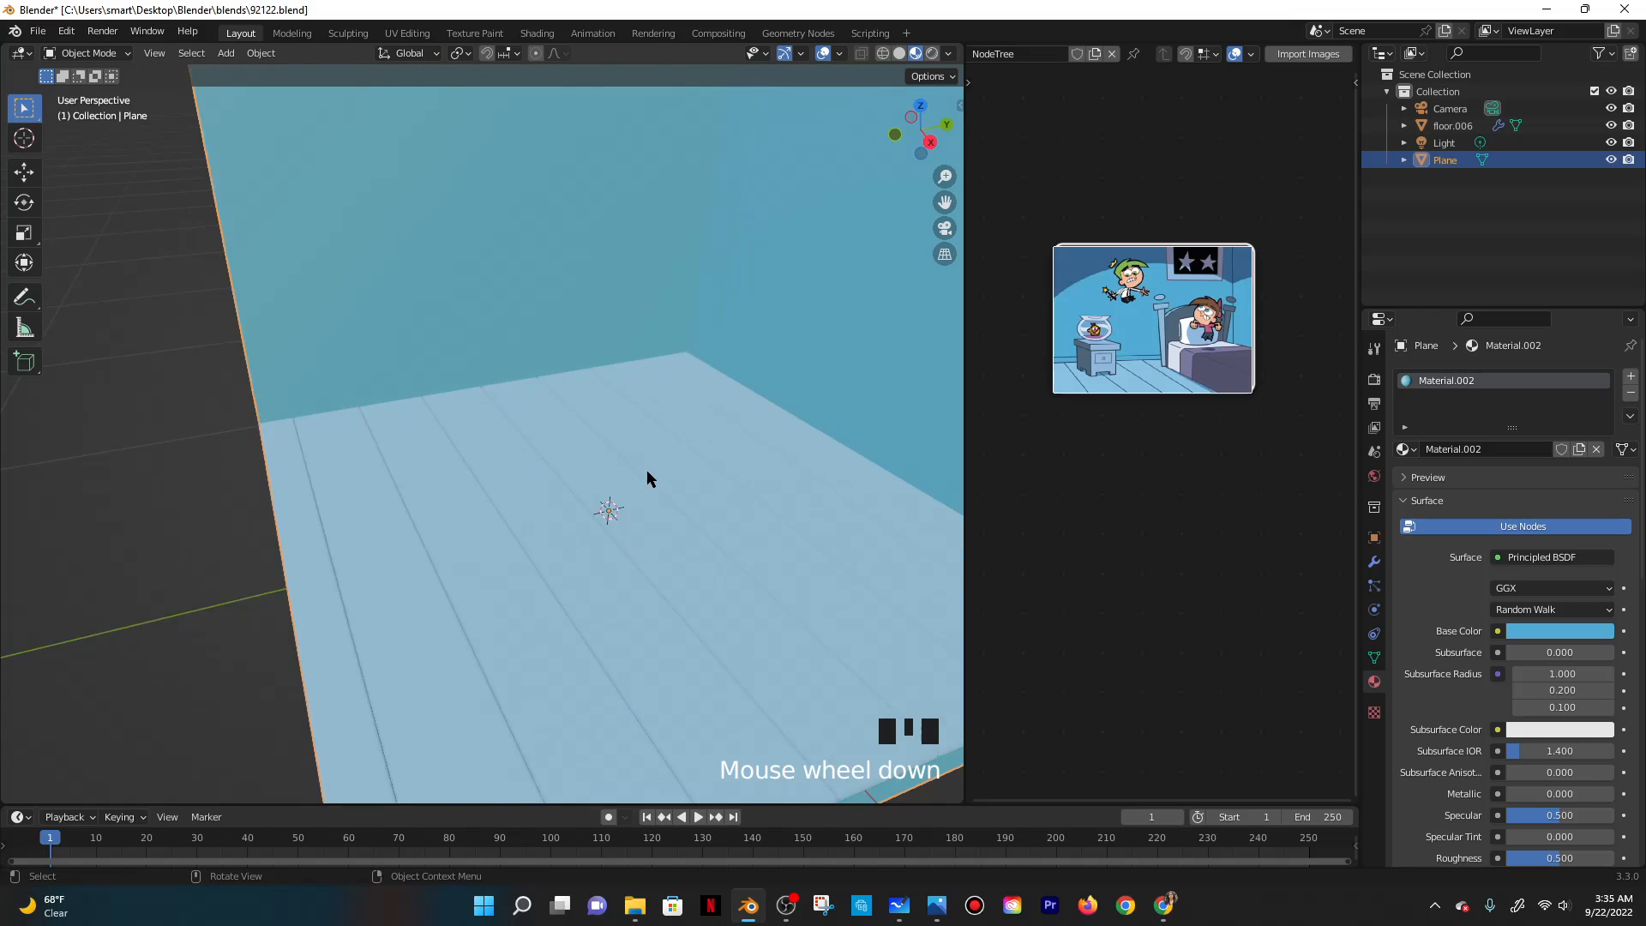
scroll(647, 471, "down", 1)
scroll(1111, 329, "up", 7)
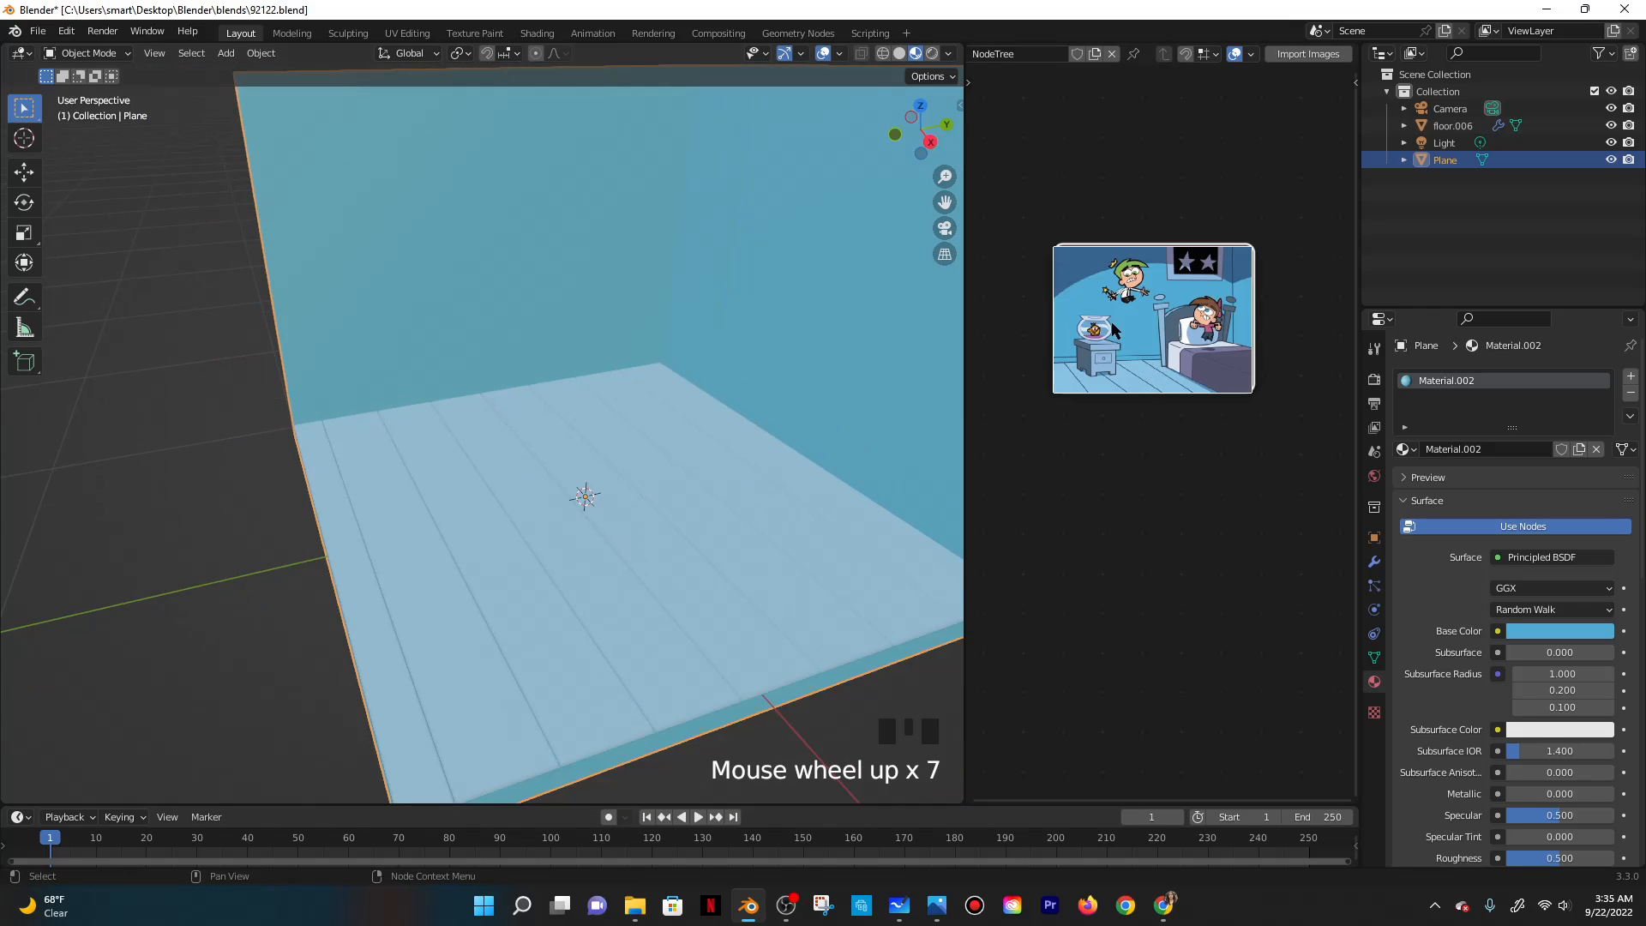
Try to extrude the edge where the room's side wall meets the floor.
left_click(97, 52)
left_click(82, 69)
middle_click_drag(463, 367, 350, 346)
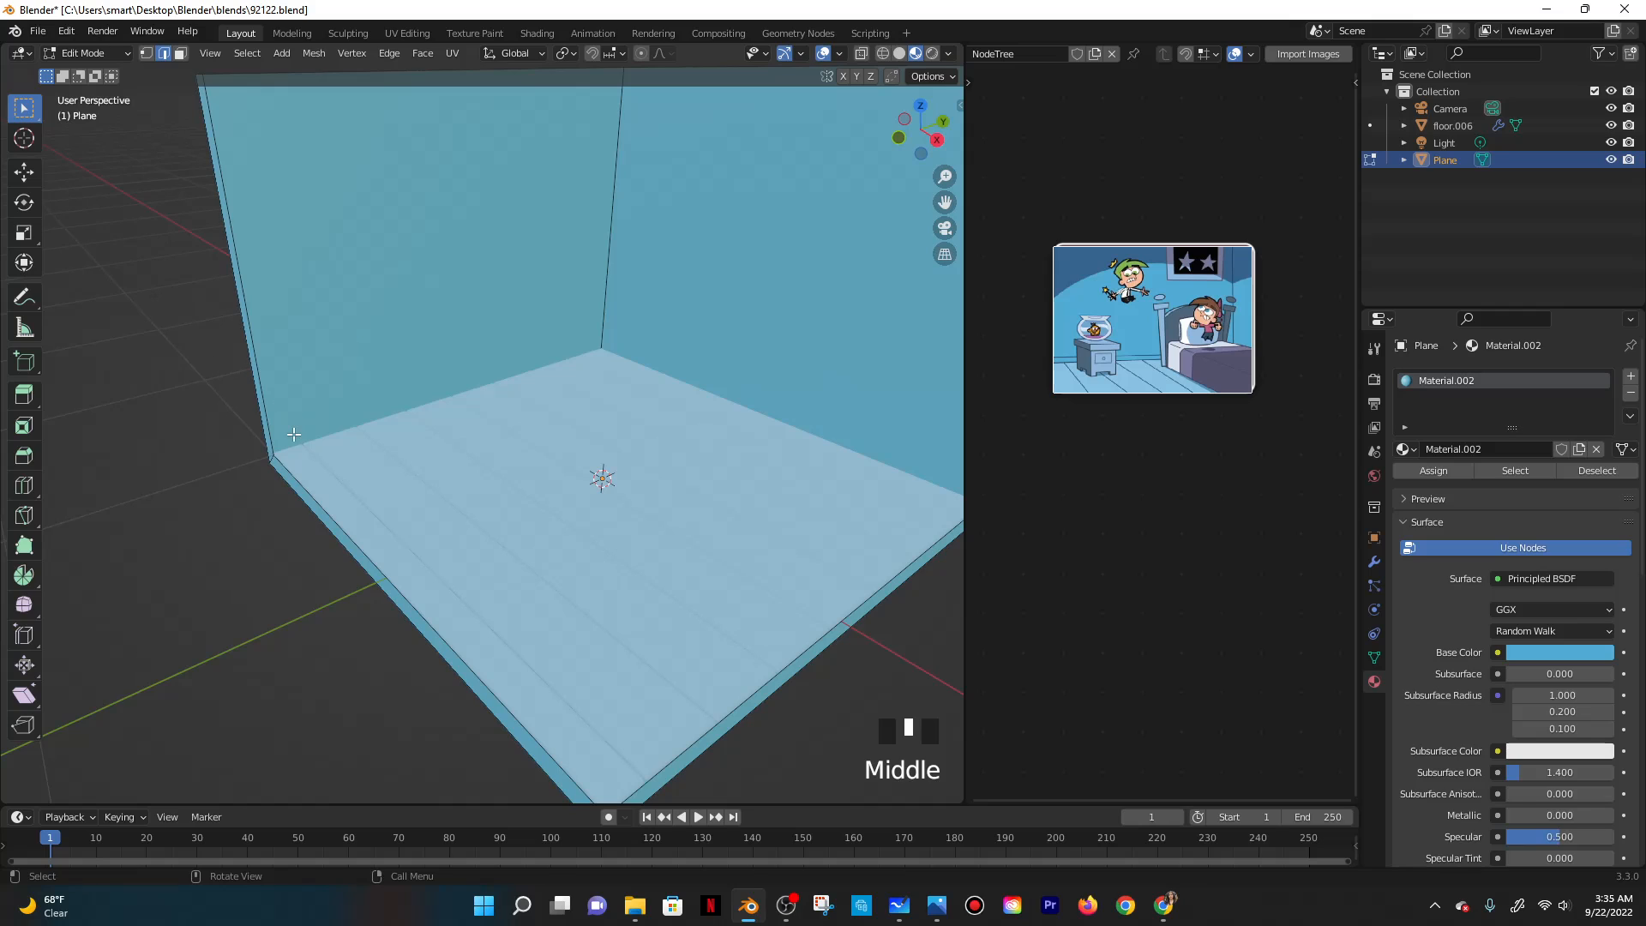
left_click(295, 456)
left_click(318, 440)
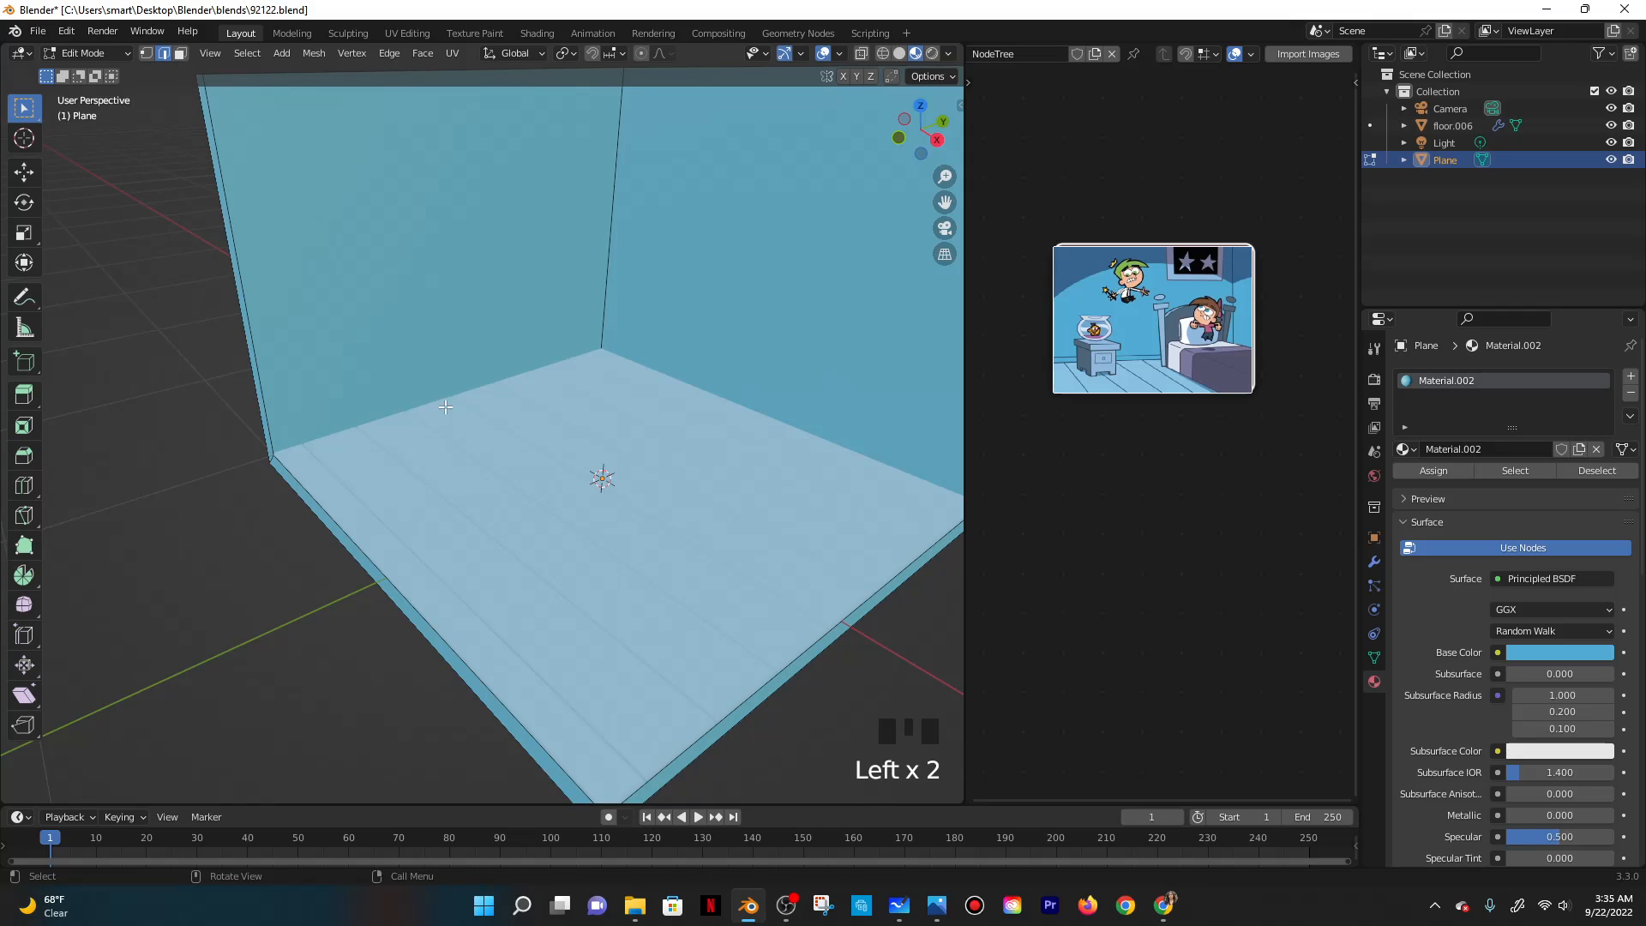
middle_click_drag(446, 407, 551, 364)
middle_click_drag(439, 459, 430, 468)
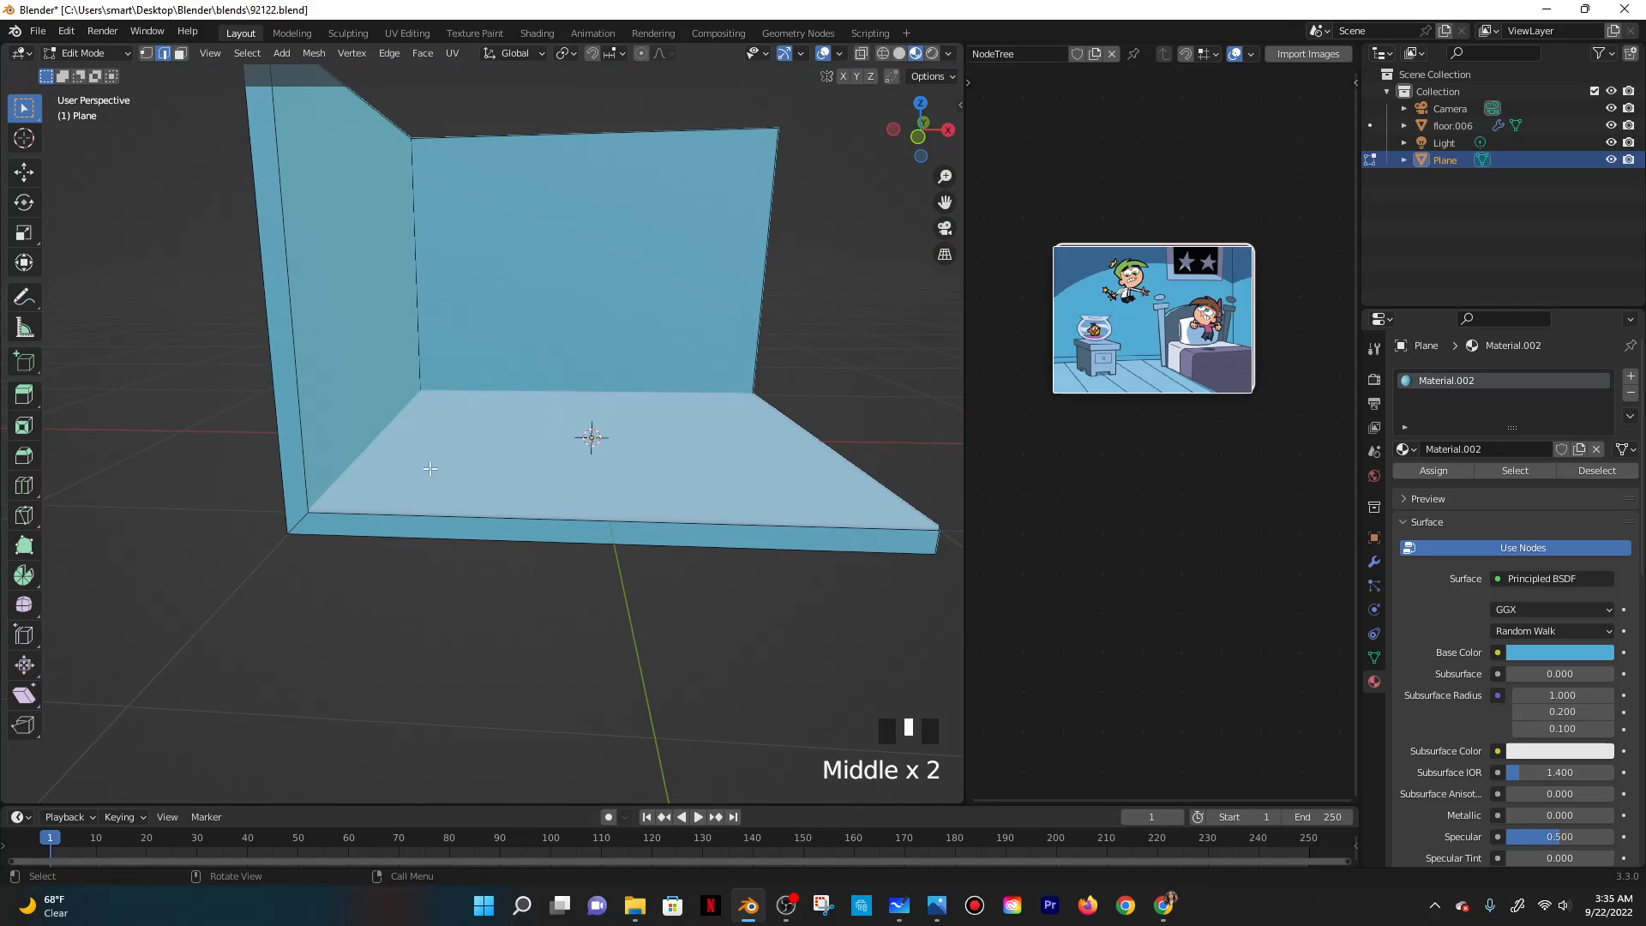
left_click(377, 438)
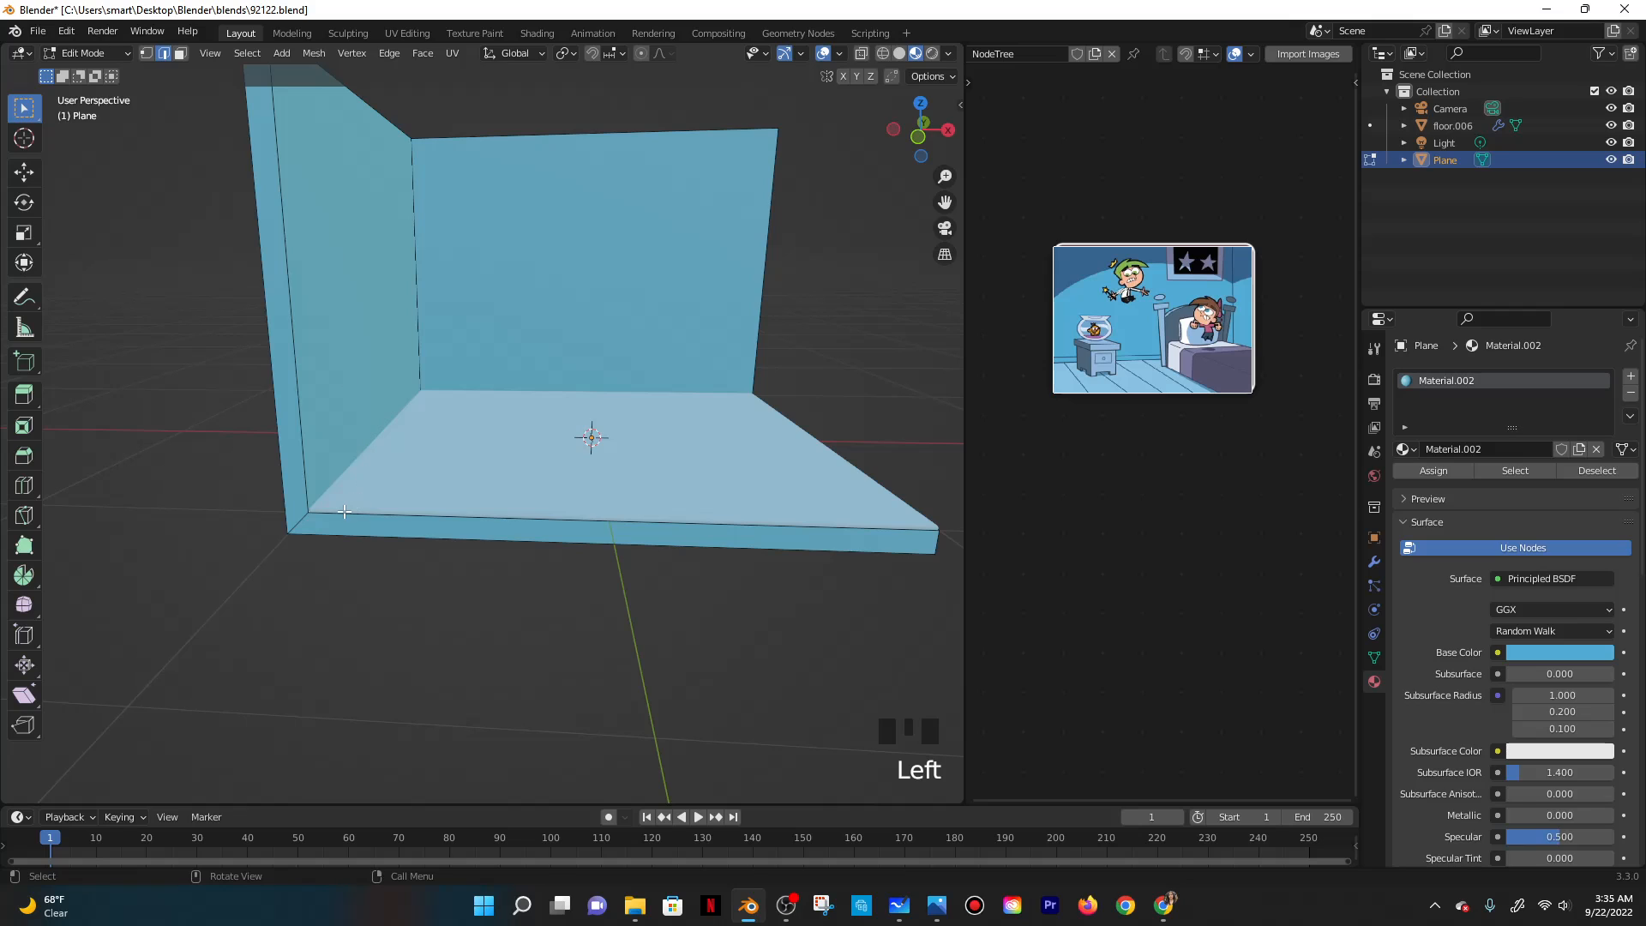
key("e")
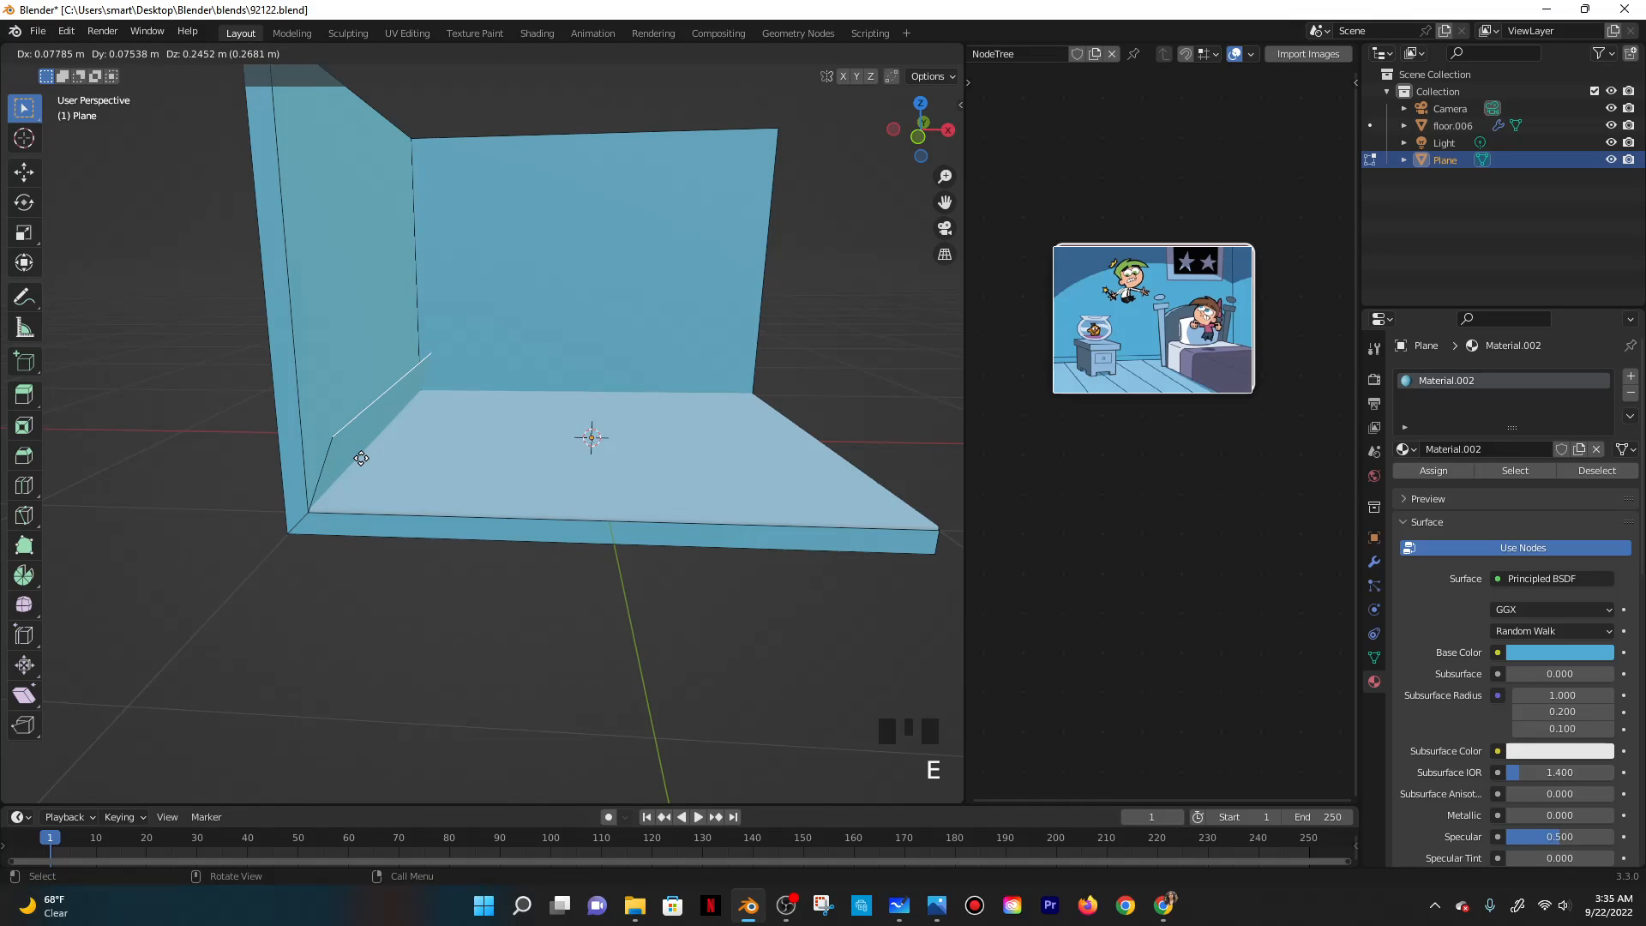
right_click(377, 457)
Finish editing the walls, select the plank floor and open its modifier settings.
middle_click_drag(398, 484, 344, 528)
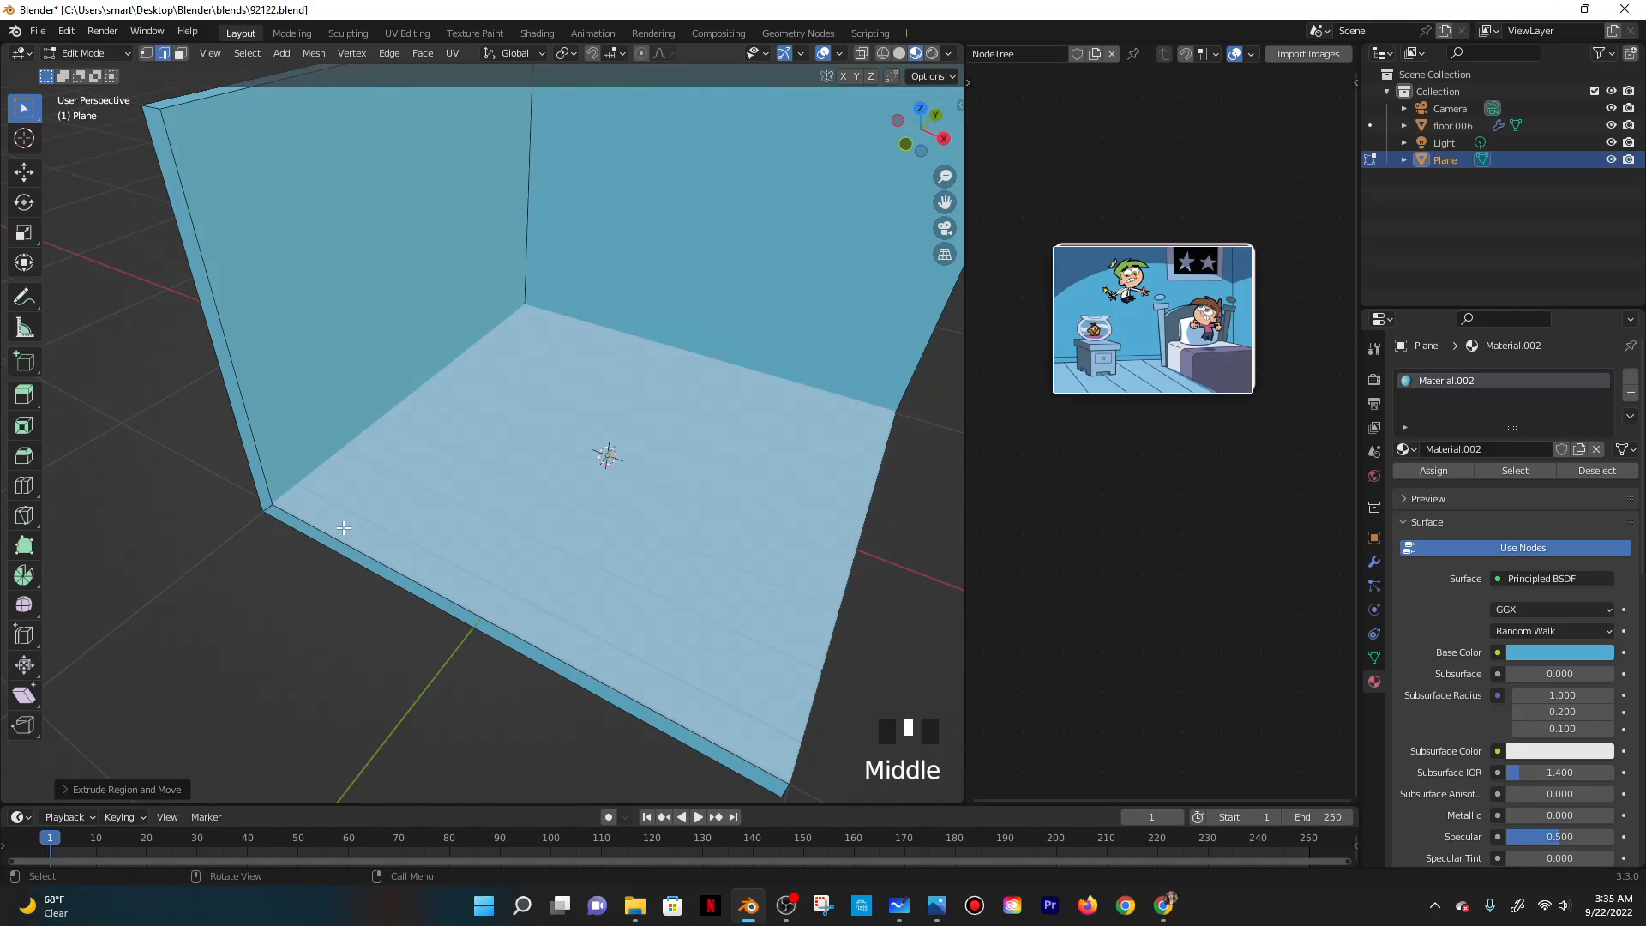
left_click(399, 423)
key("Tab")
left_click(399, 423)
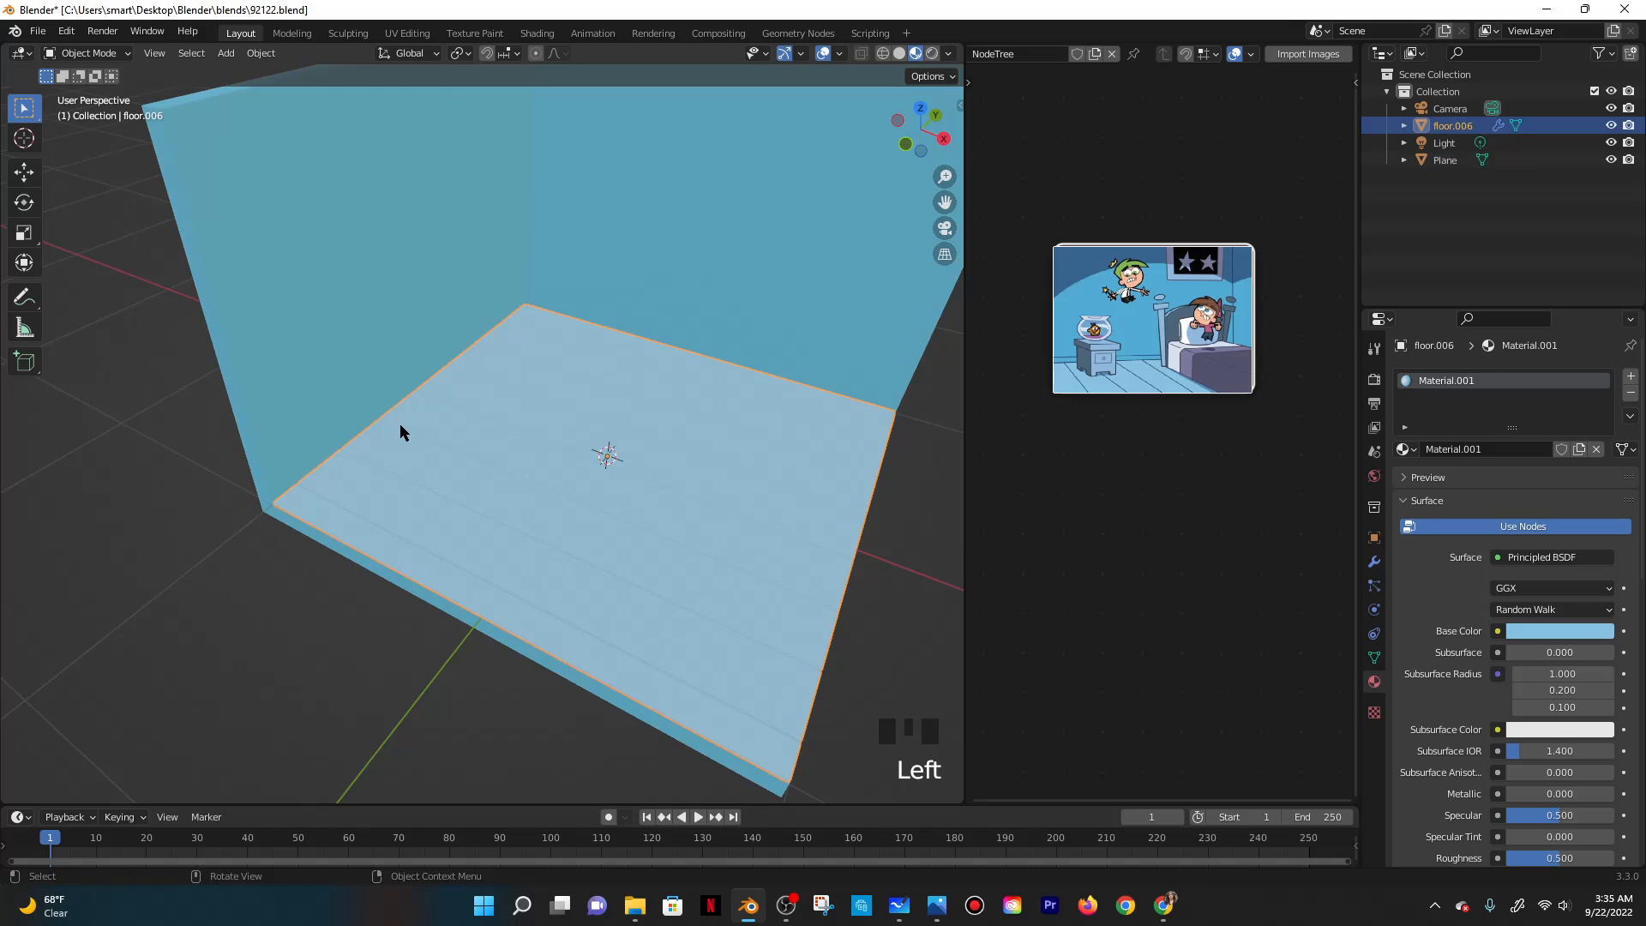
key("Tab")
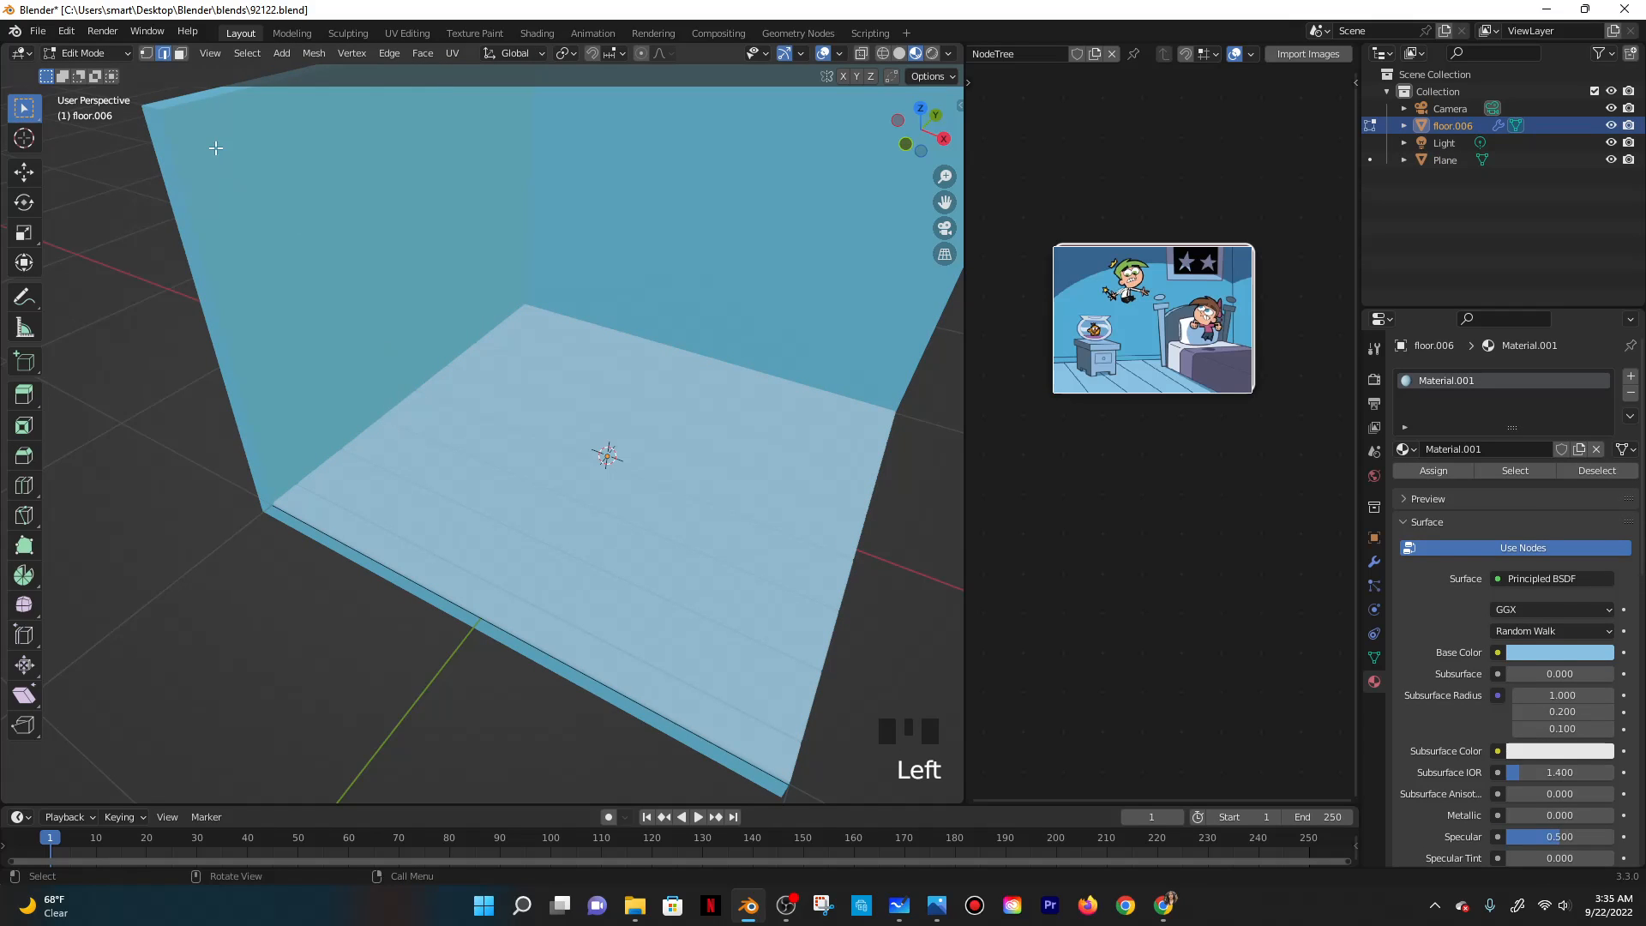
left_click(433, 413)
key("Tab")
key("Tab")
left_click(418, 388)
left_click(1374, 561)
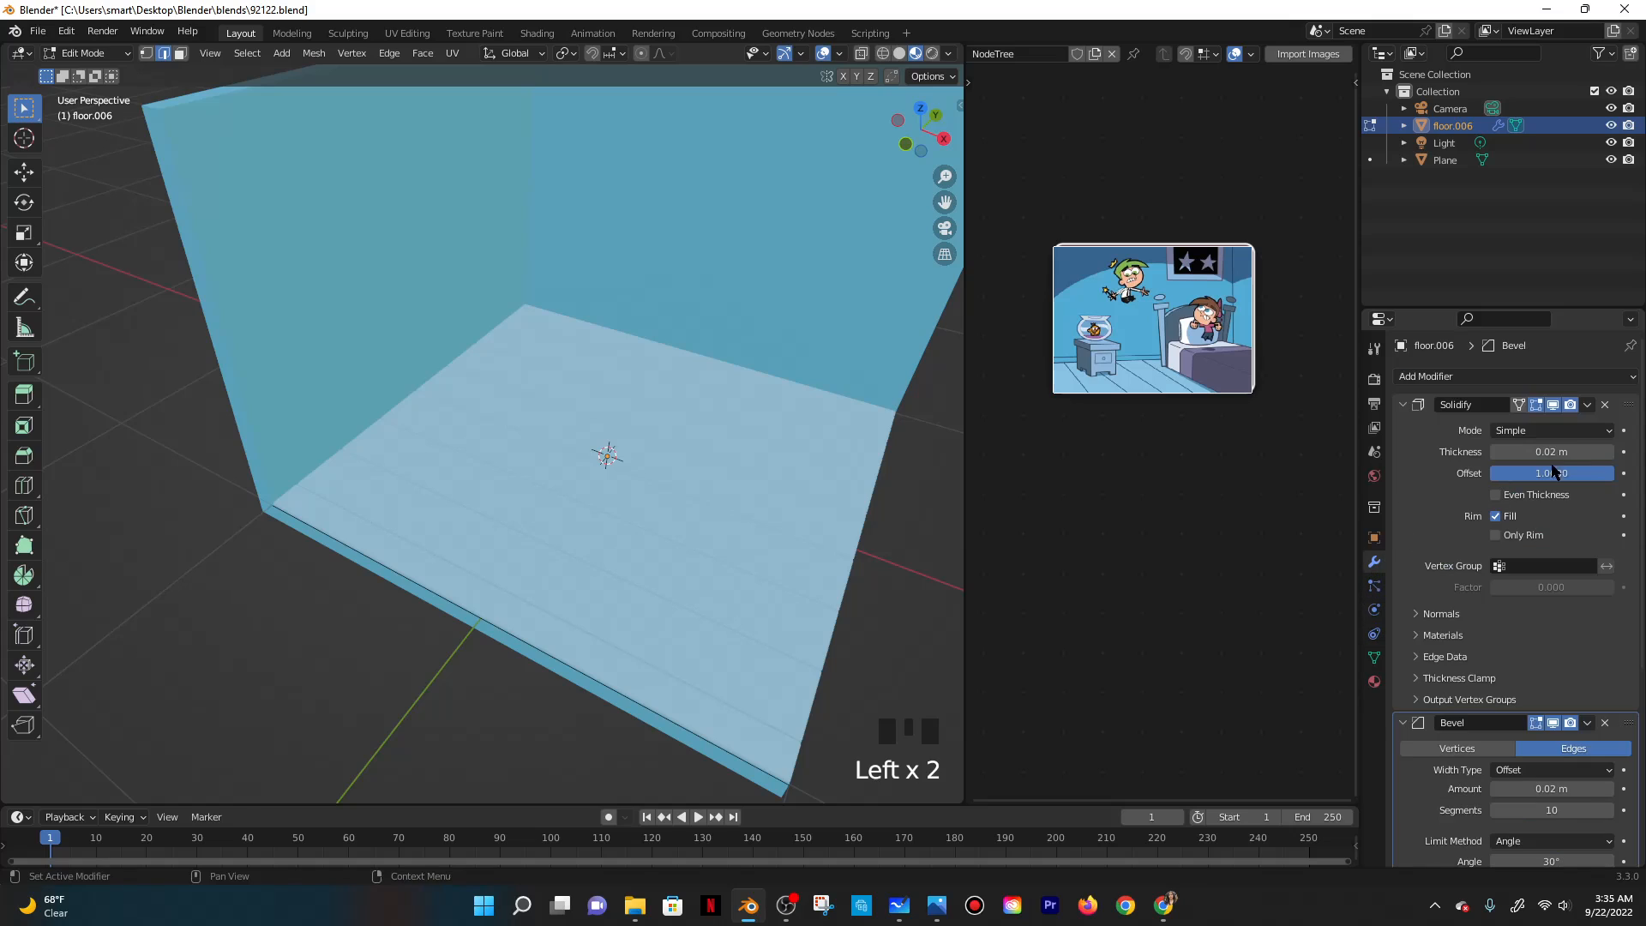
Apply the plank floor's Solidify and Bevel modifiers and return to editing its mesh.
left_click(1587, 405)
key("Tab")
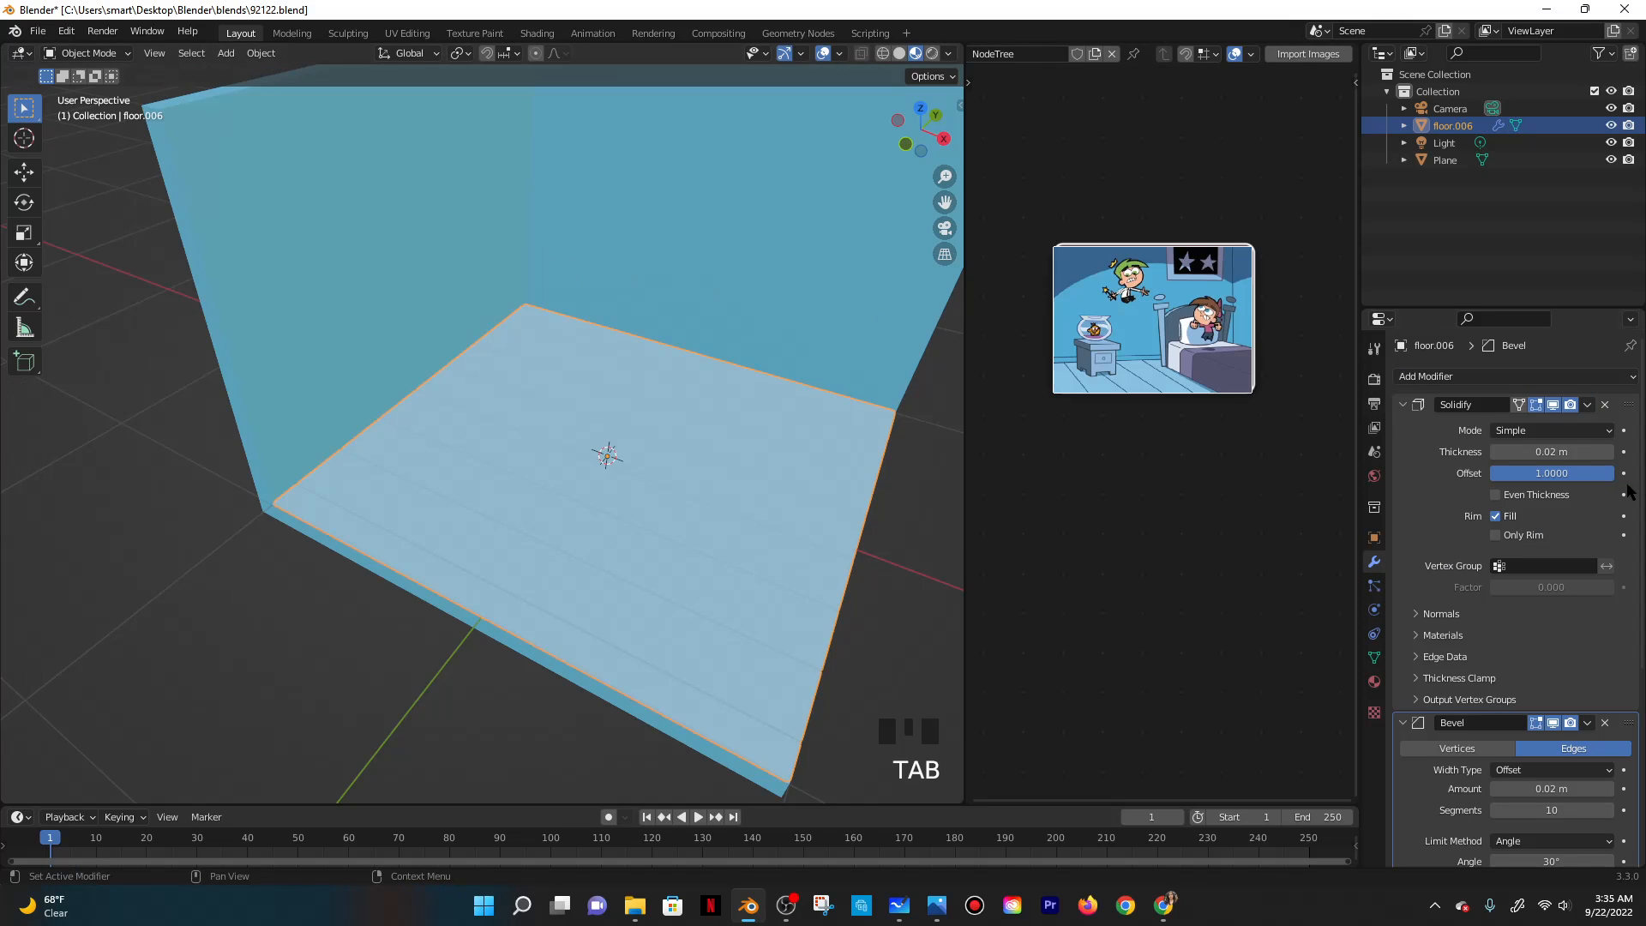
left_click_drag(1587, 405, 1543, 424)
key("Tab")
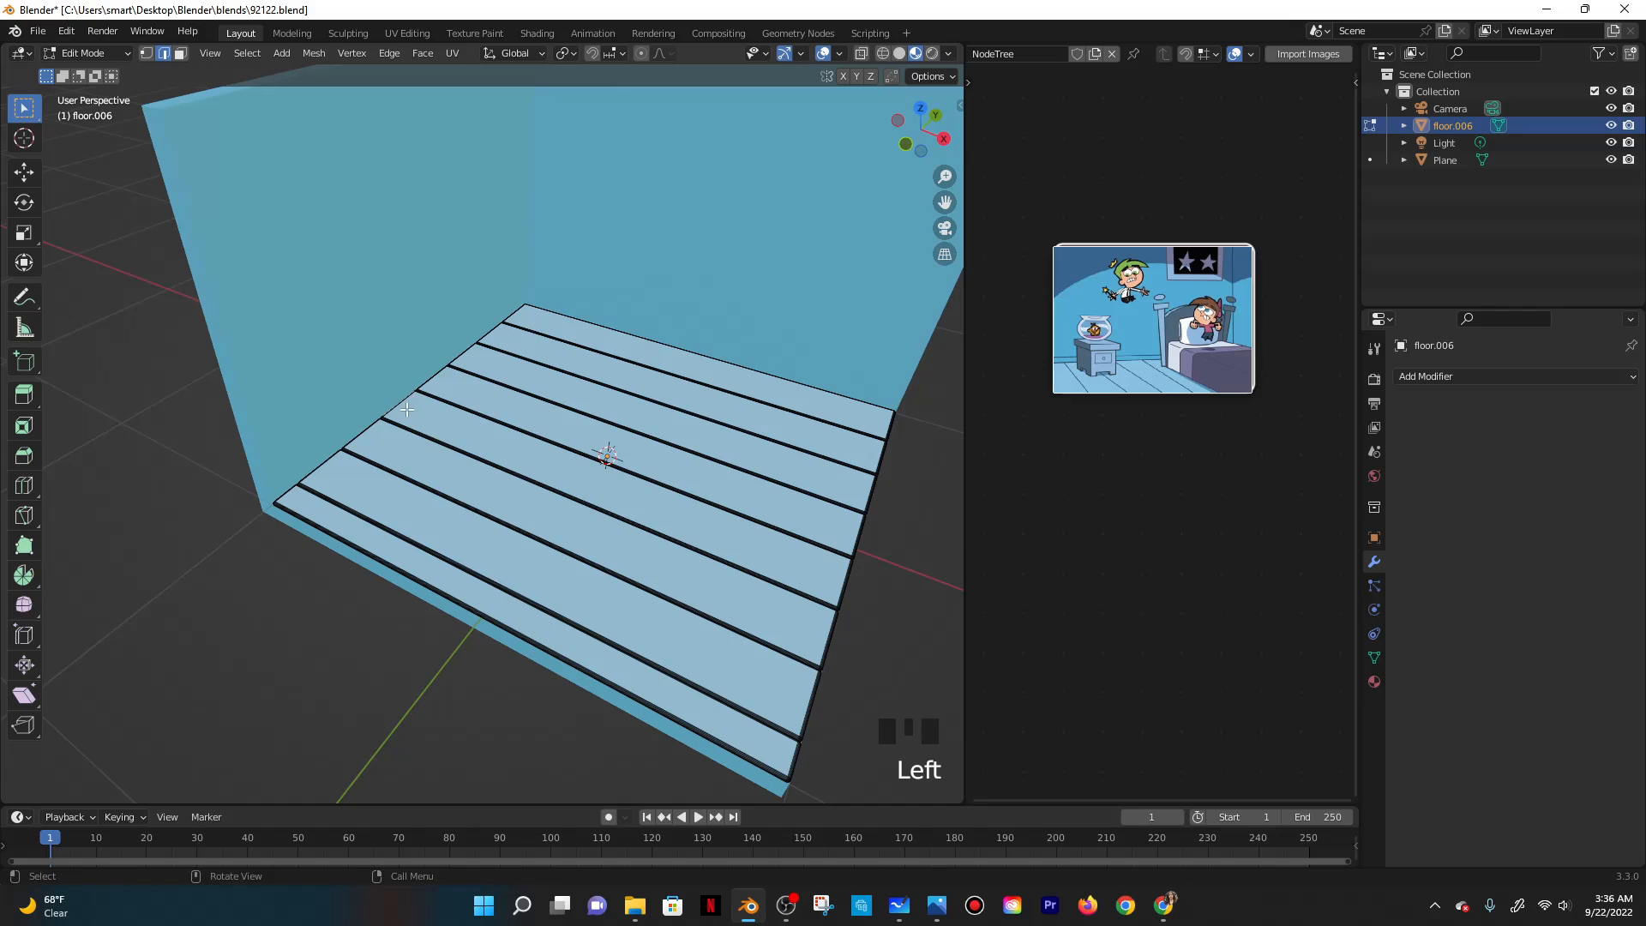
Undo applying the Bevel modifier so that it stays editable on the plank floor.
middle_click_drag(450, 401, 523, 418)
key("ctrl+z")
key("ctrl+z")
key("ctrl+z")
key("ctrl+z")
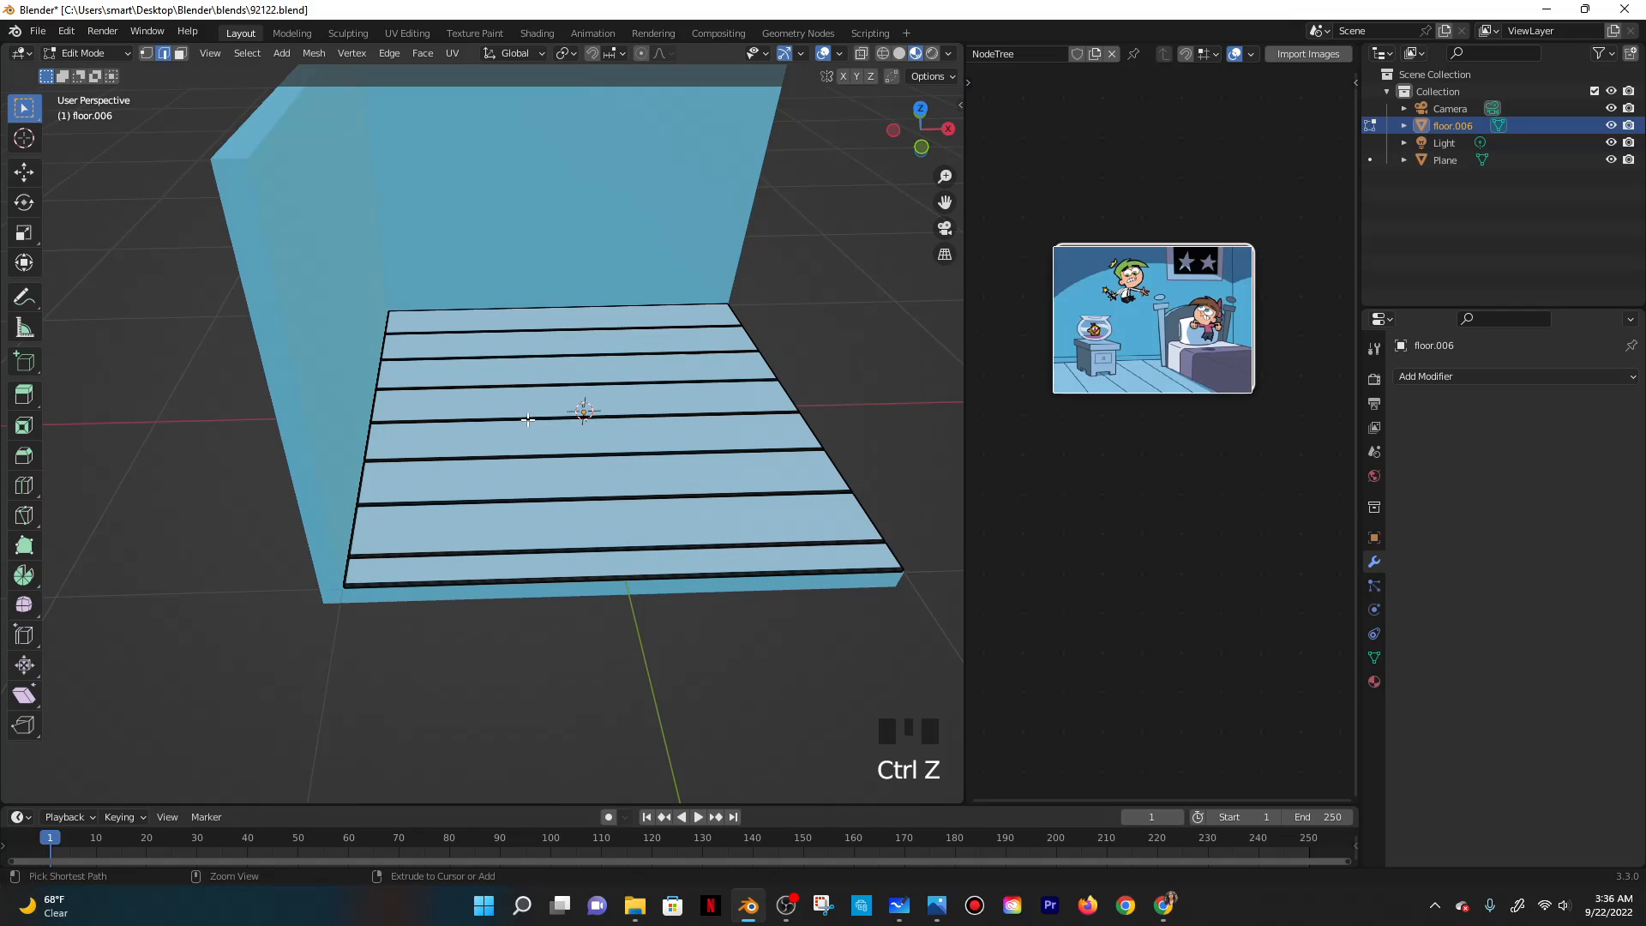
Try to select the floor's plank edges that run along the side wall.
middle_click_drag(673, 424, 521, 380)
key("Tab")
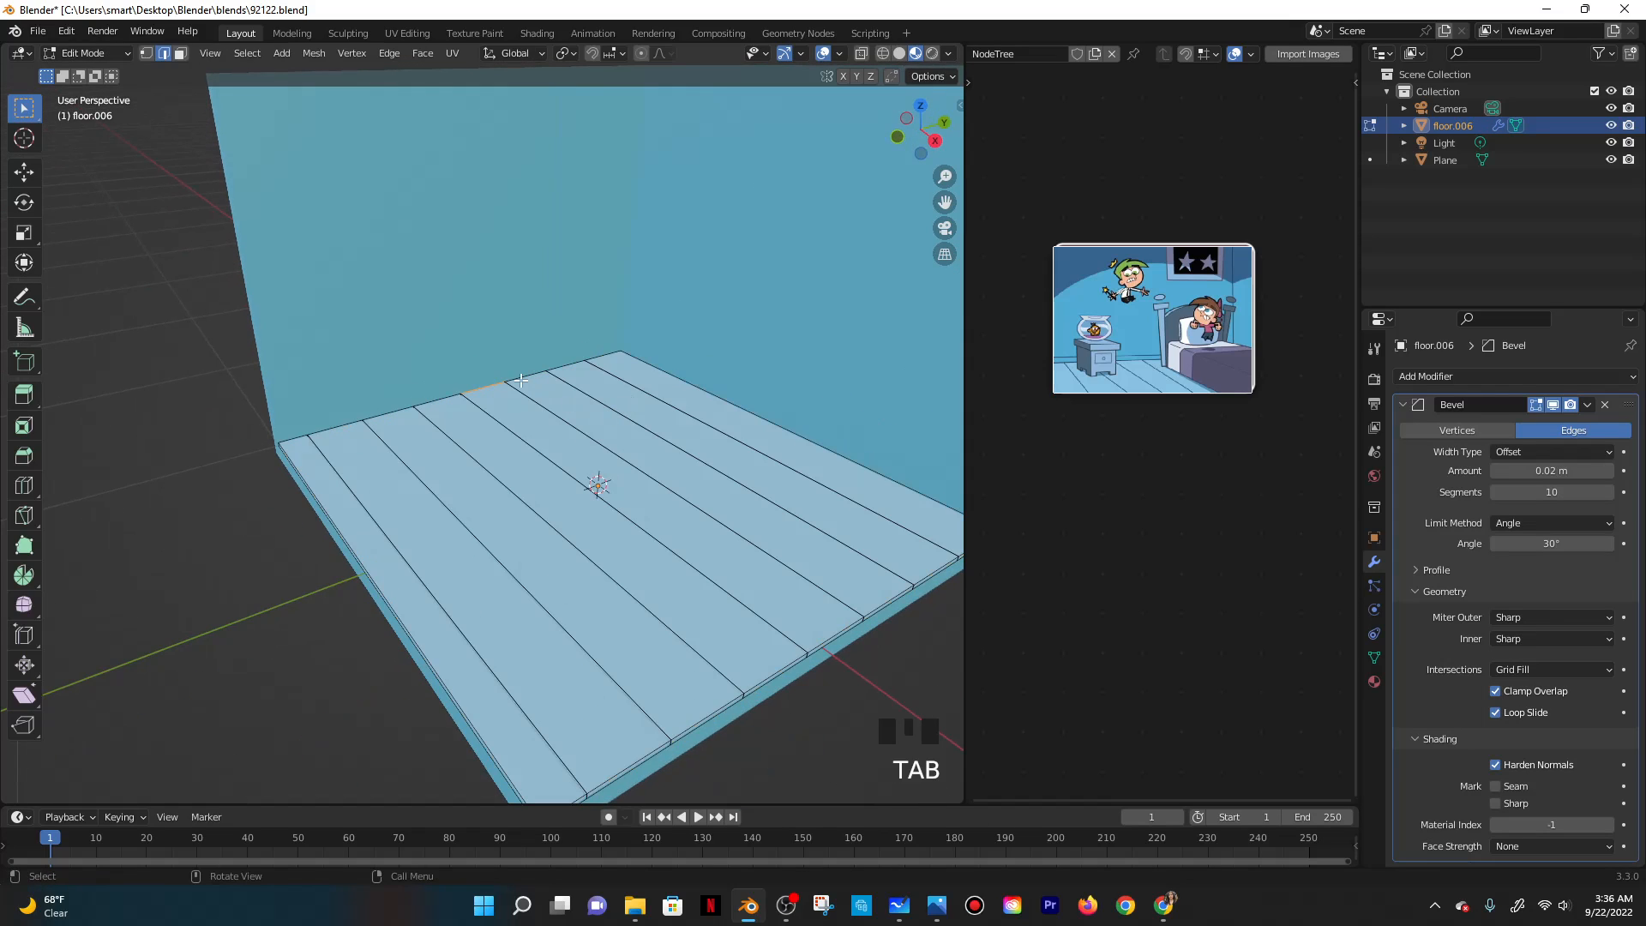
key("Tab")
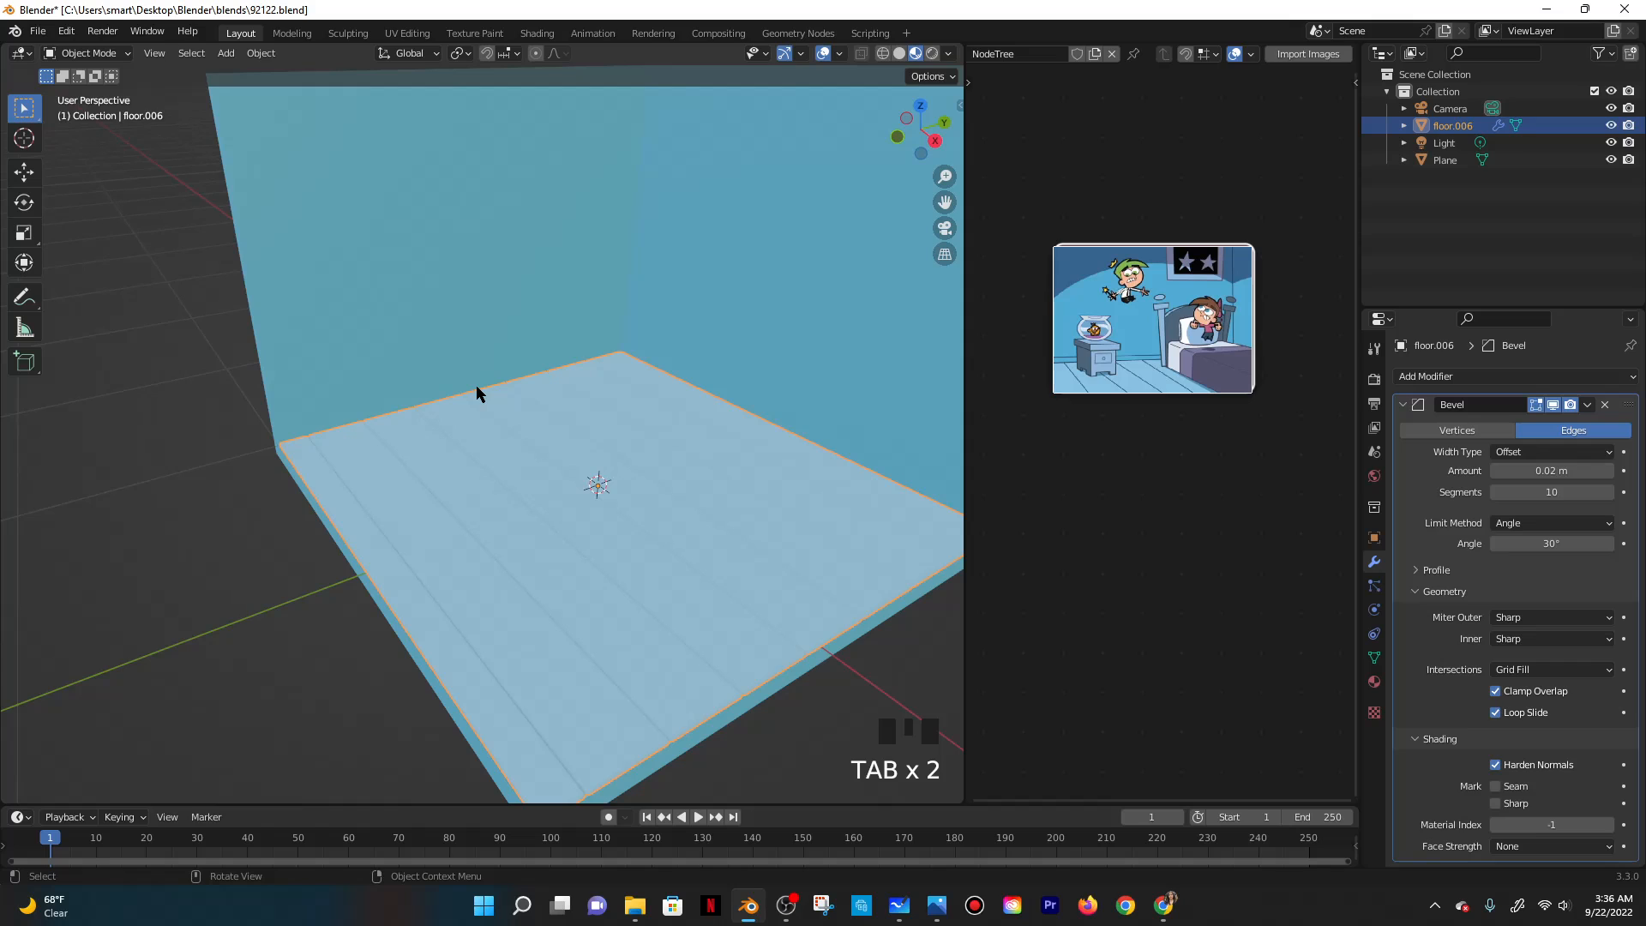
key("Tab")
left_click(455, 397, "alt")
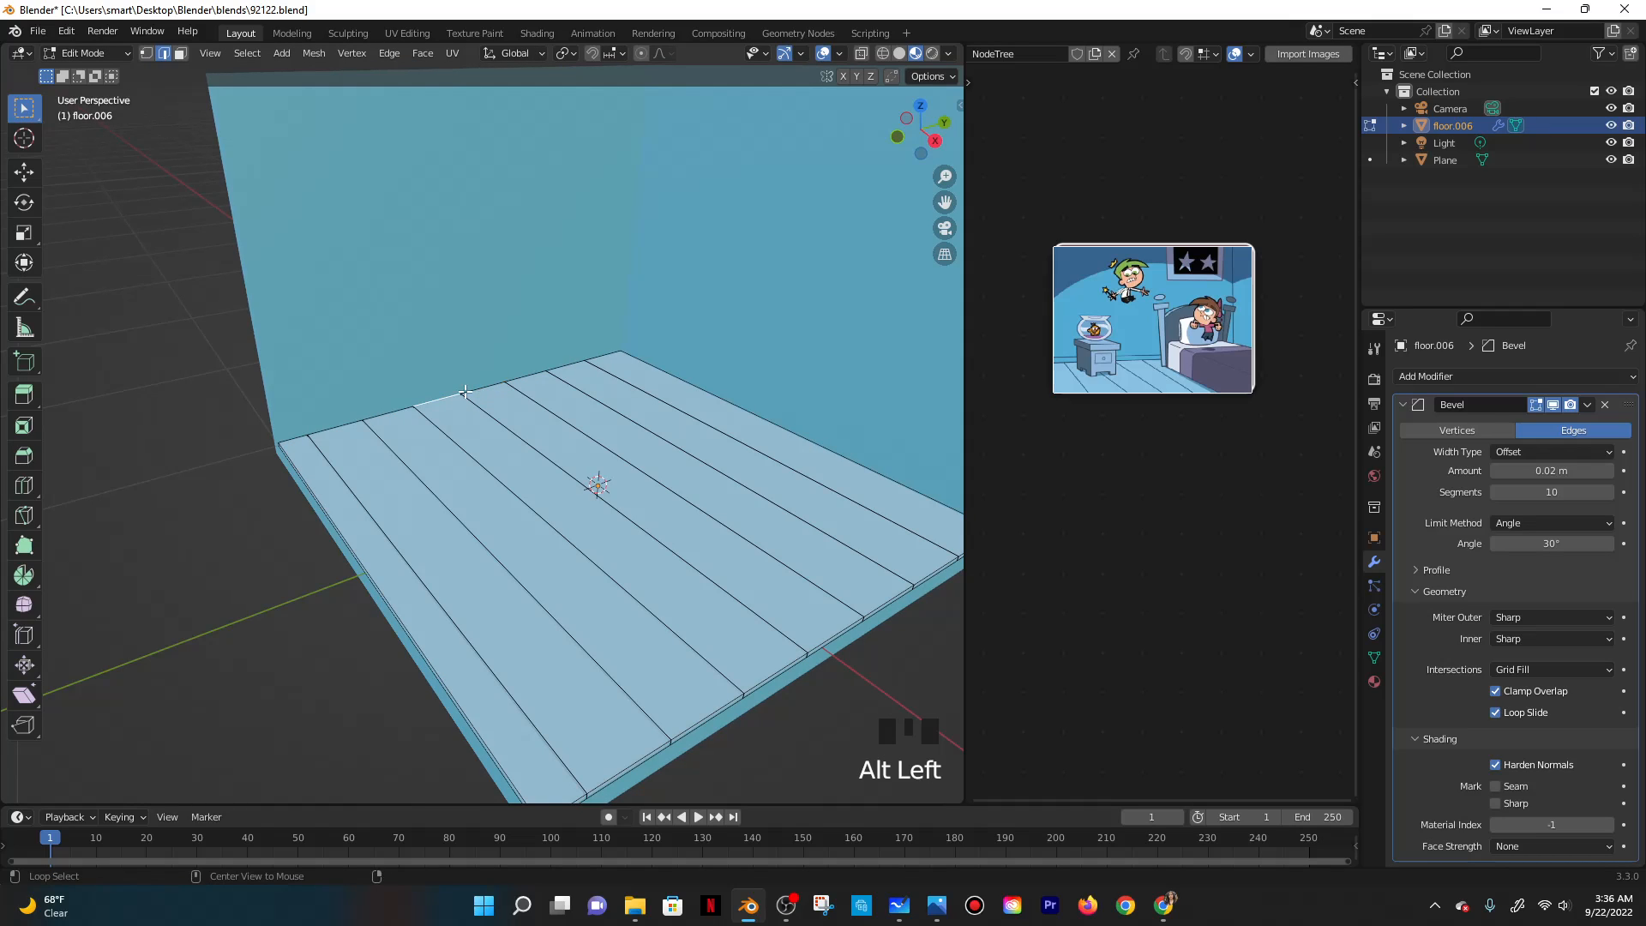
left_click(477, 391, "alt")
left_click(509, 412, "alt")
key("Tab")
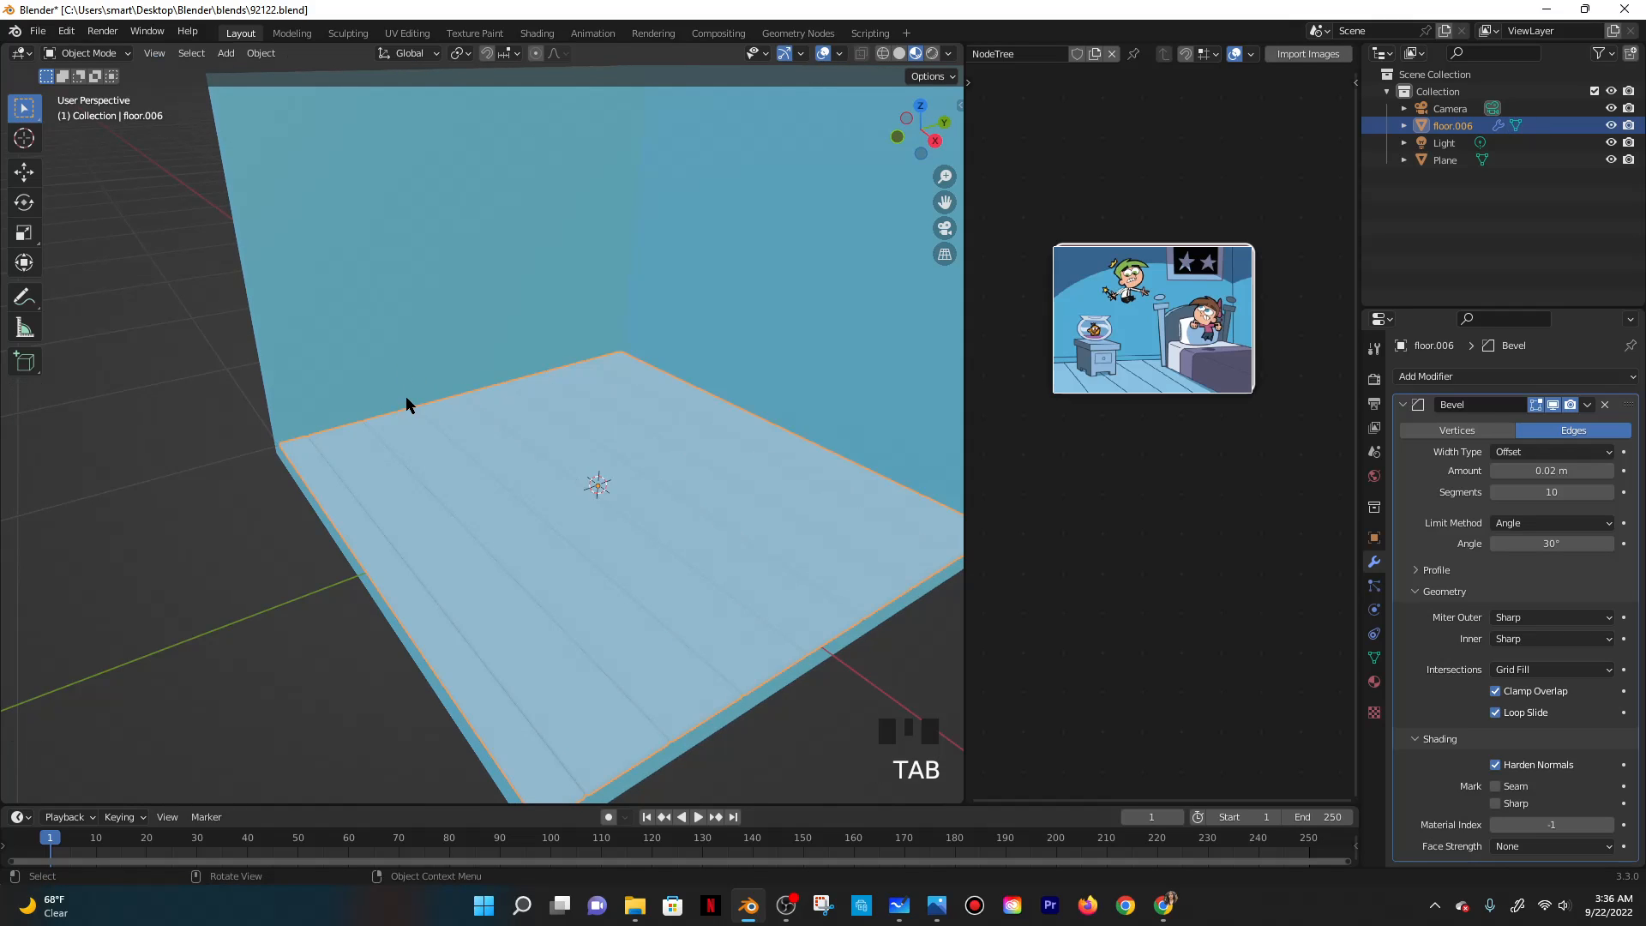
Select the plank floor and hide it to expose the base of the walls.
middle_click_drag(408, 404, 424, 418)
left_click(424, 418)
left_click(398, 342)
left_click(549, 413)
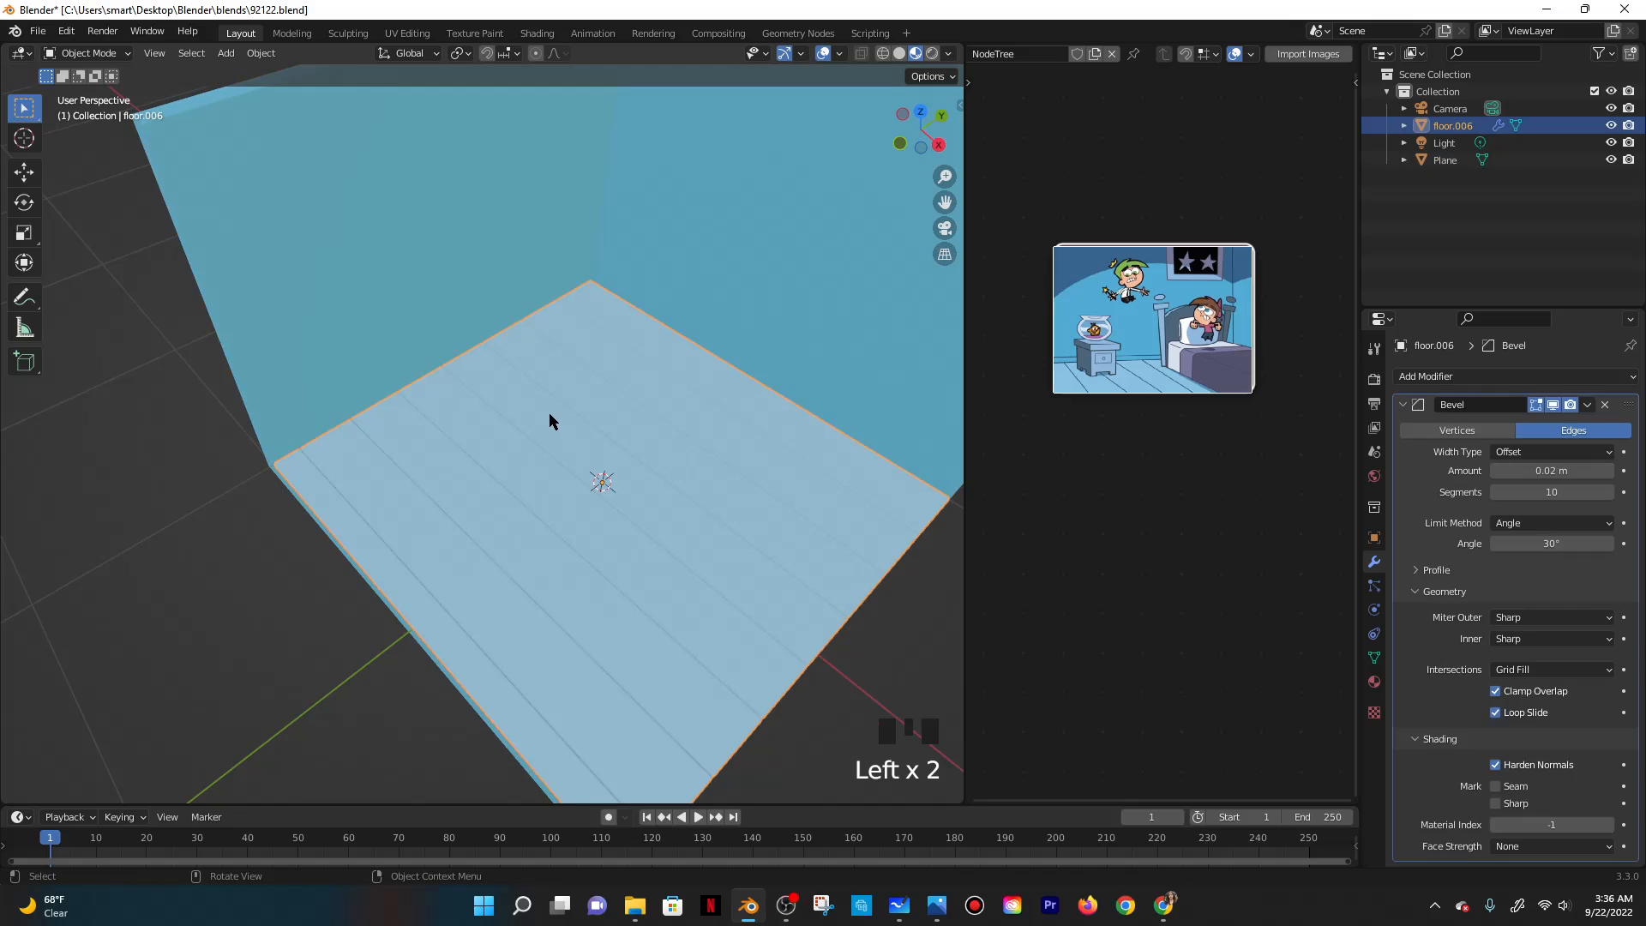
key("h")
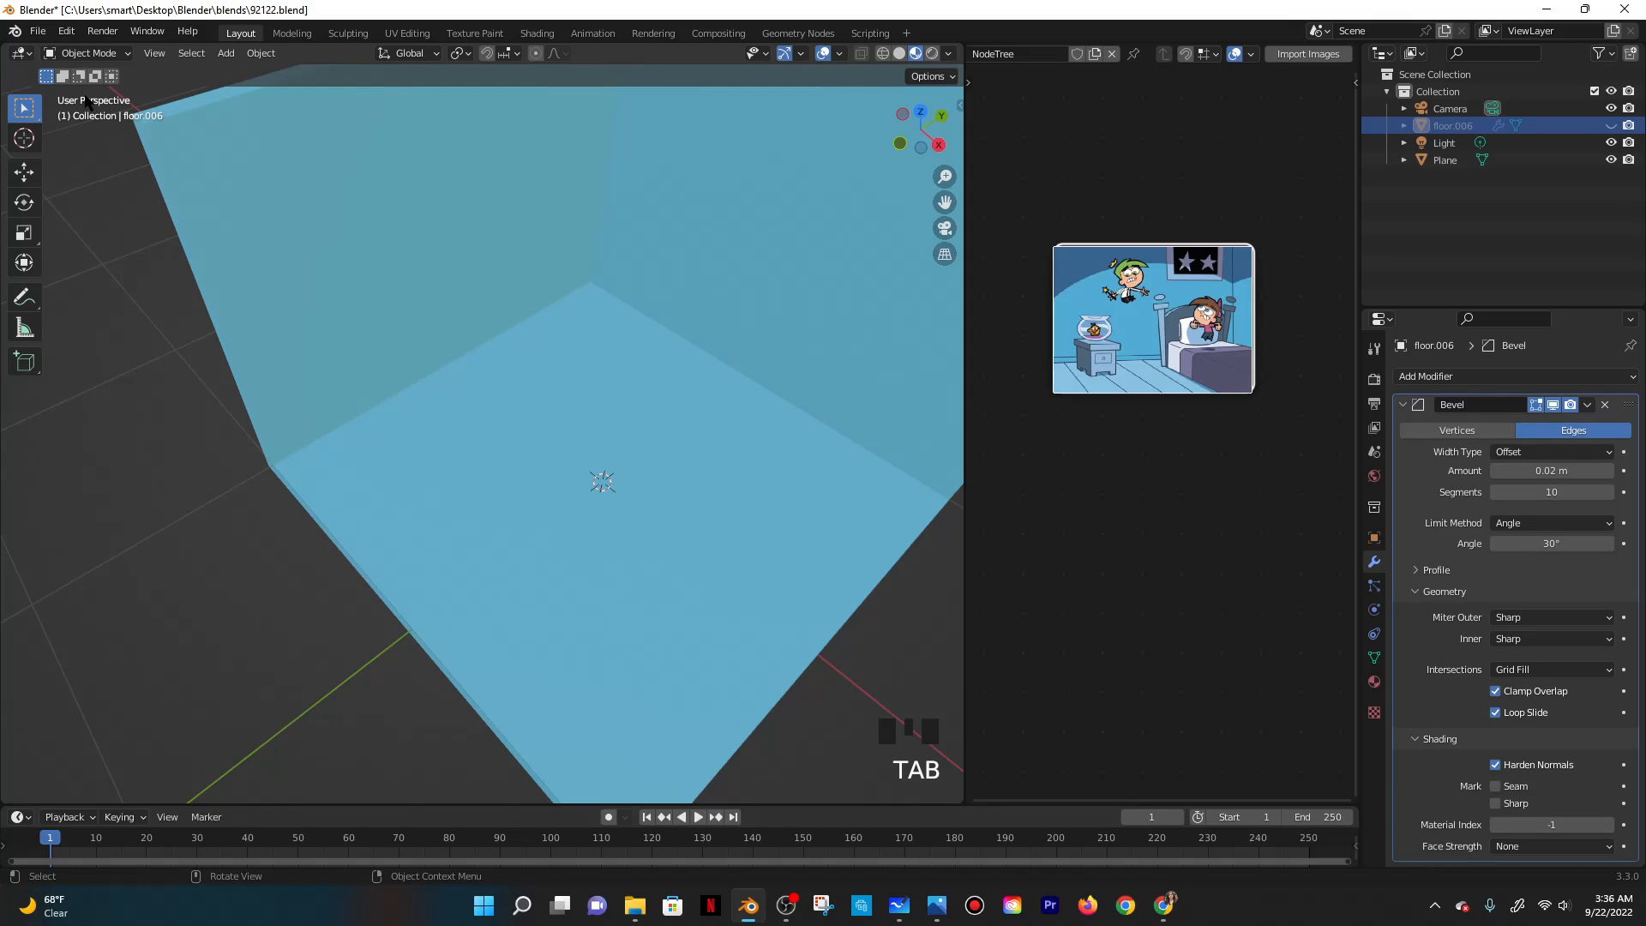
In the wall mesh, extrude the edge between the side wall and the base upward along Z by about 0.1 m.
left_click(245, 127)
left_click(86, 53)
left_click(78, 86)
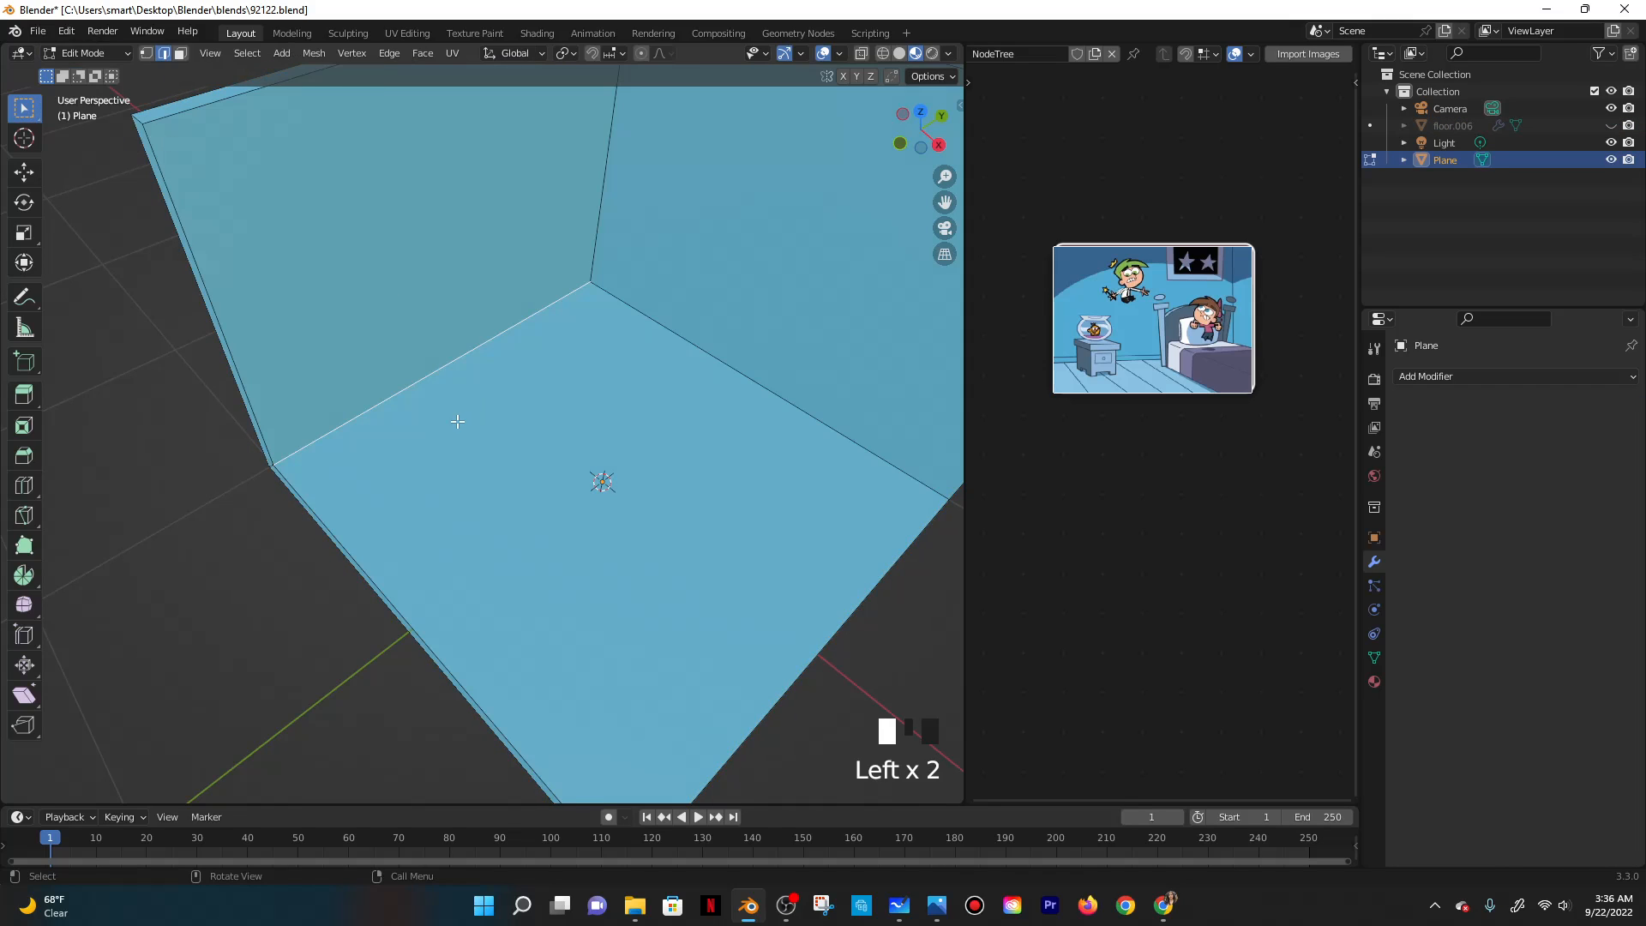
middle_click_drag(536, 522, 484, 462)
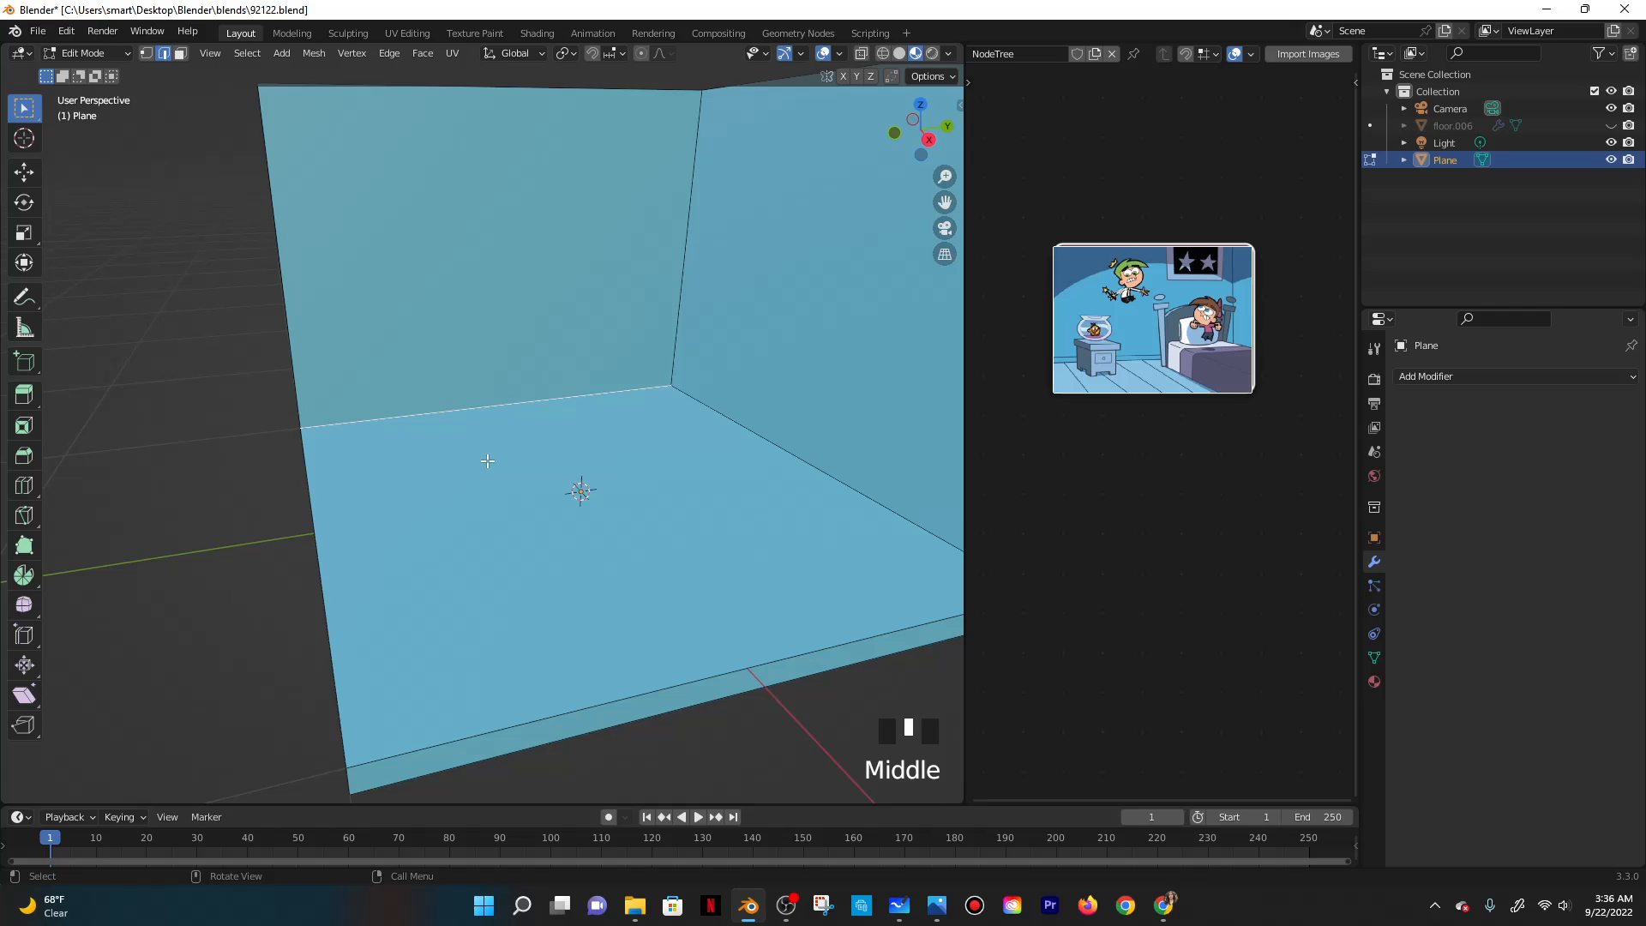
key("e")
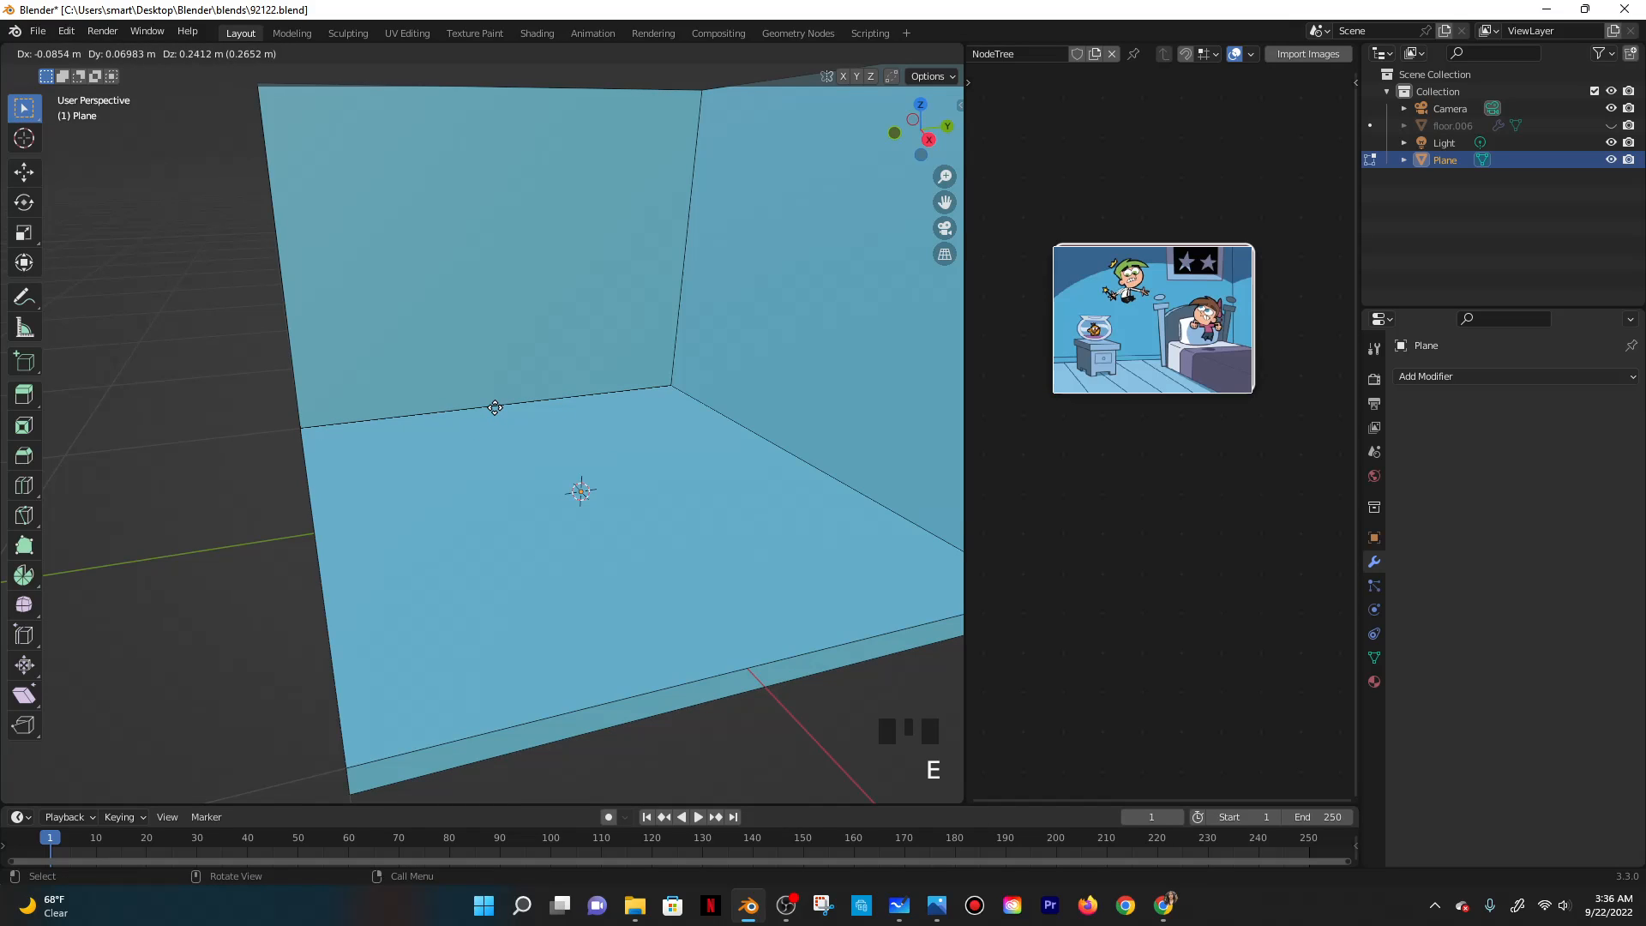
key("z")
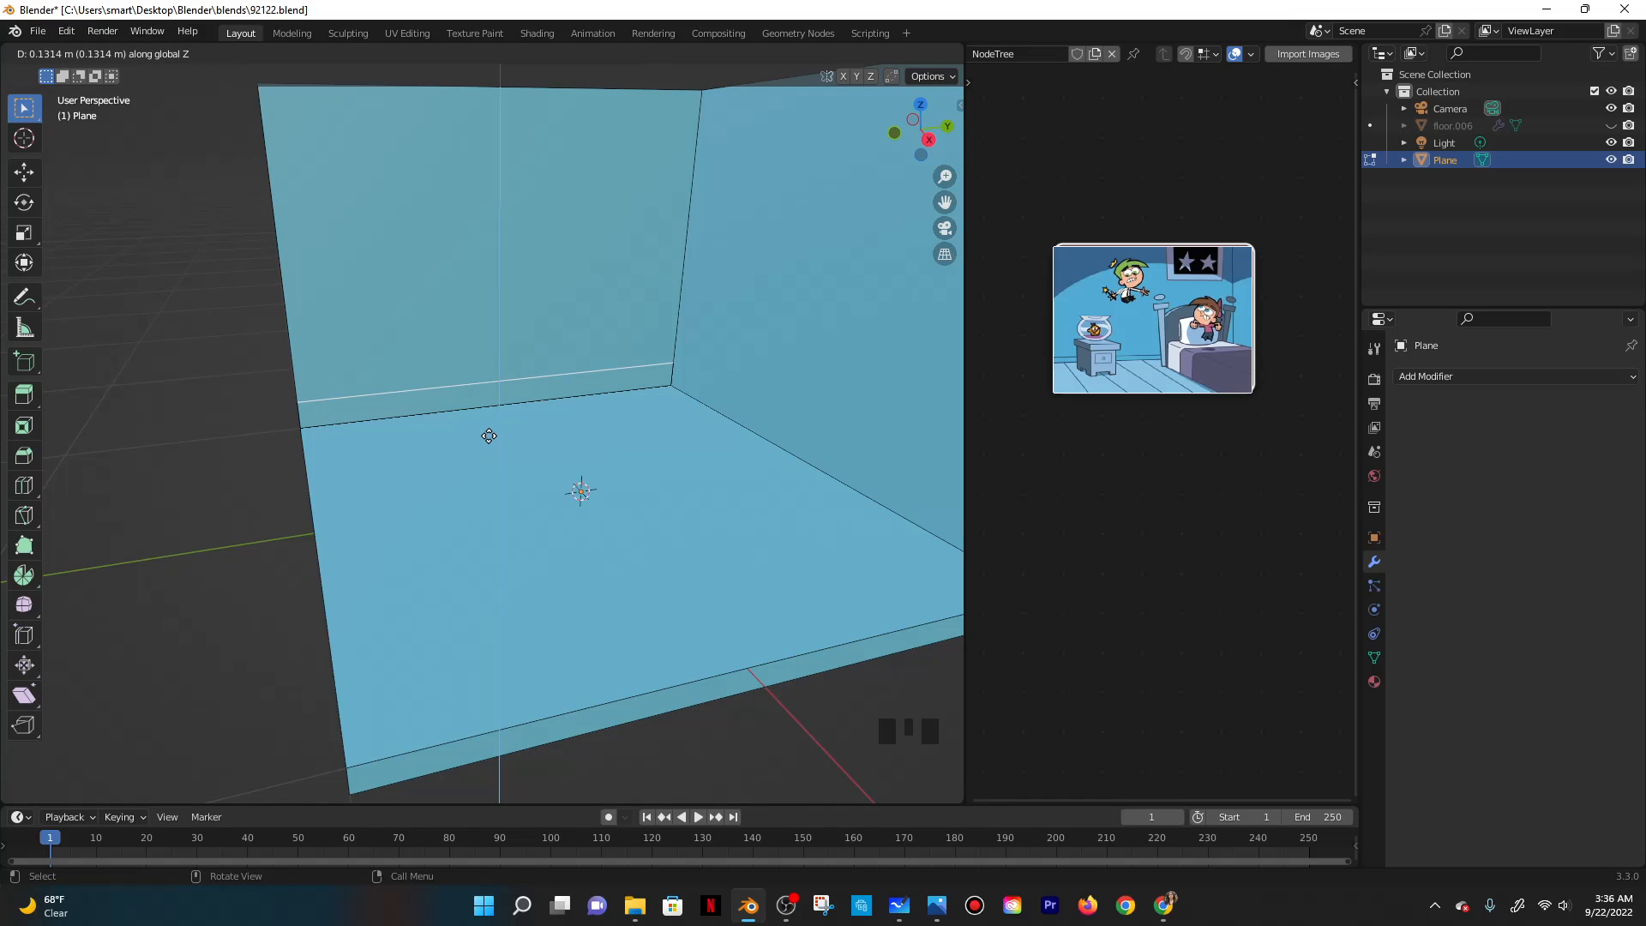
left_click(488, 442)
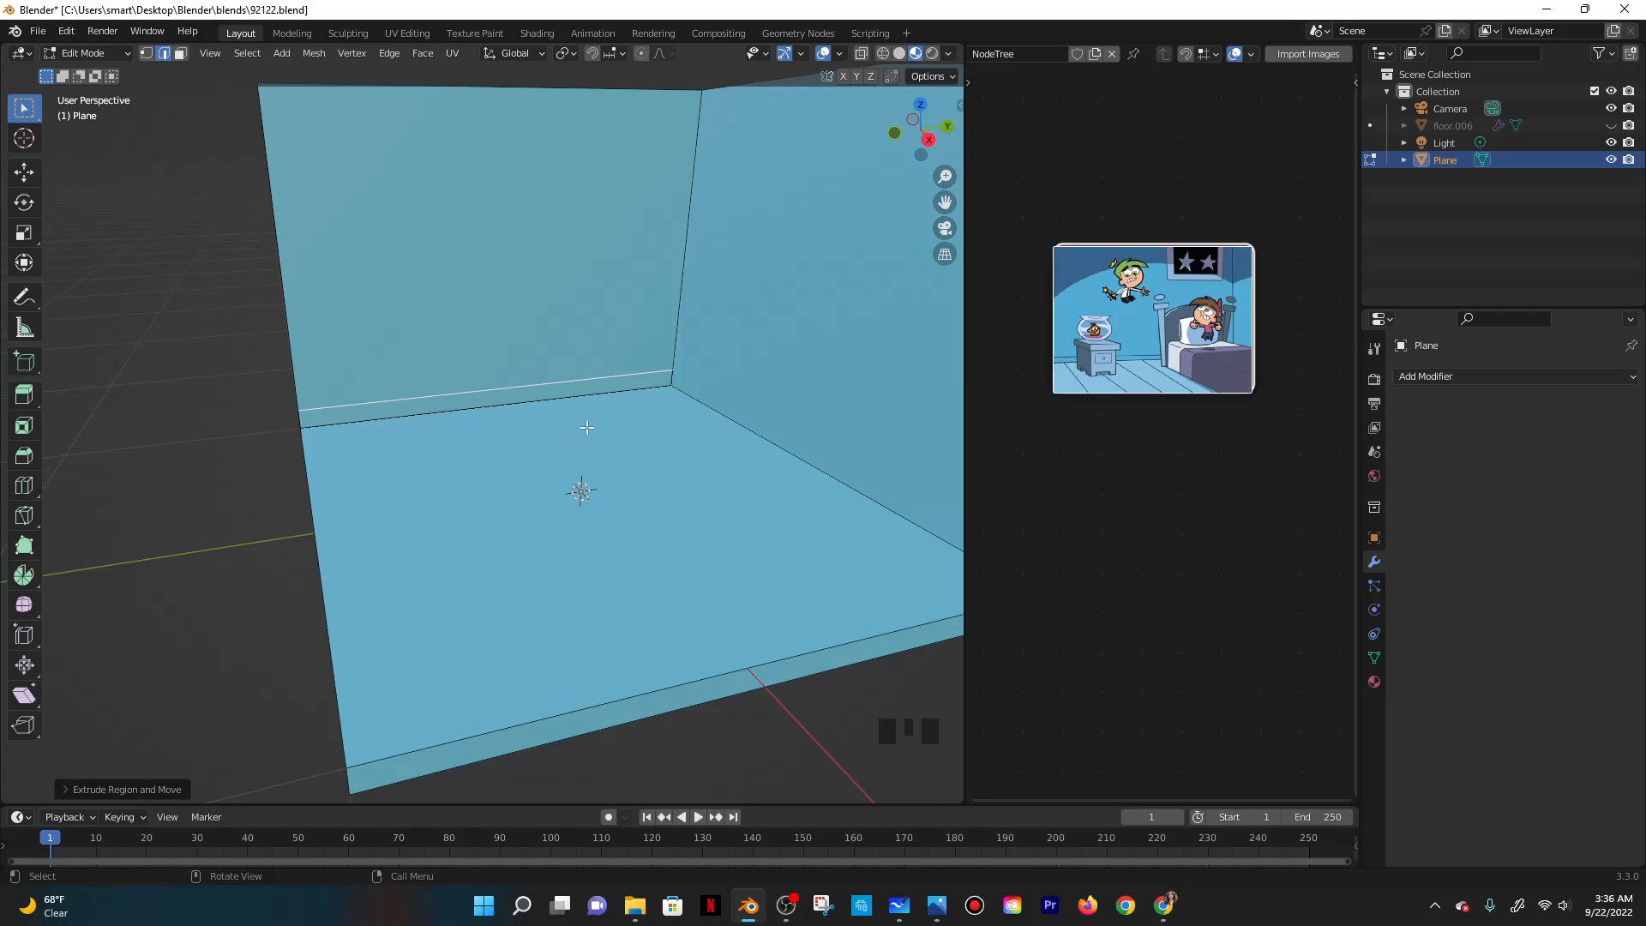
Select the narrow strip face at the foot of the side wall and extrude it about 0.008 m along X.
middle_click_drag(548, 451, 499, 488)
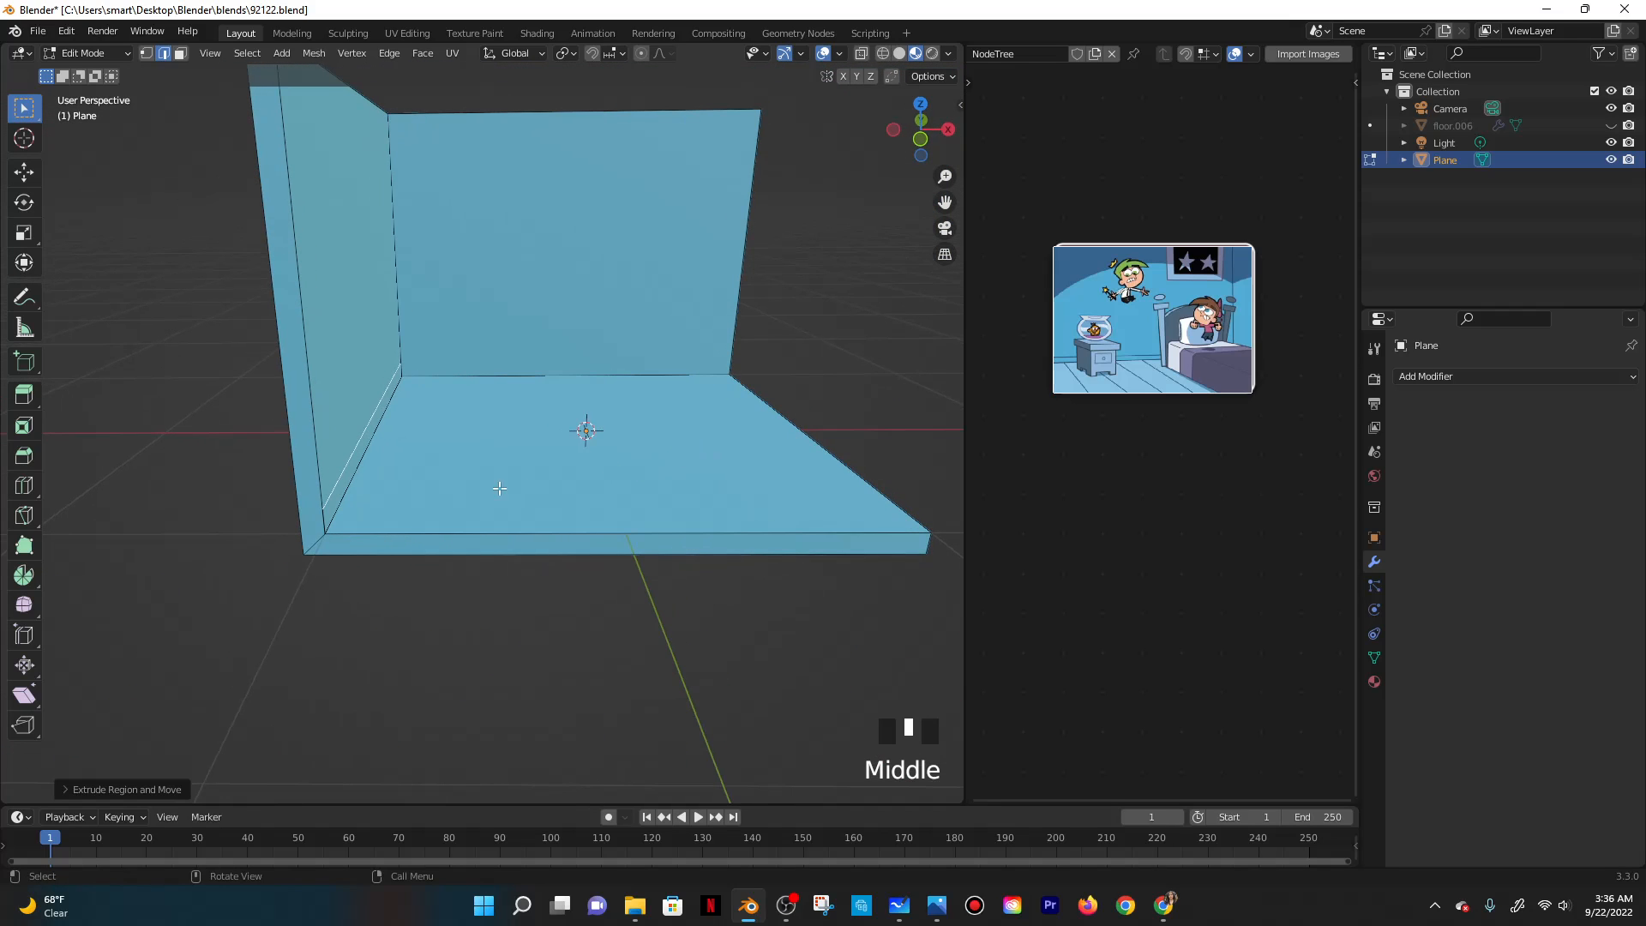
left_click(180, 54)
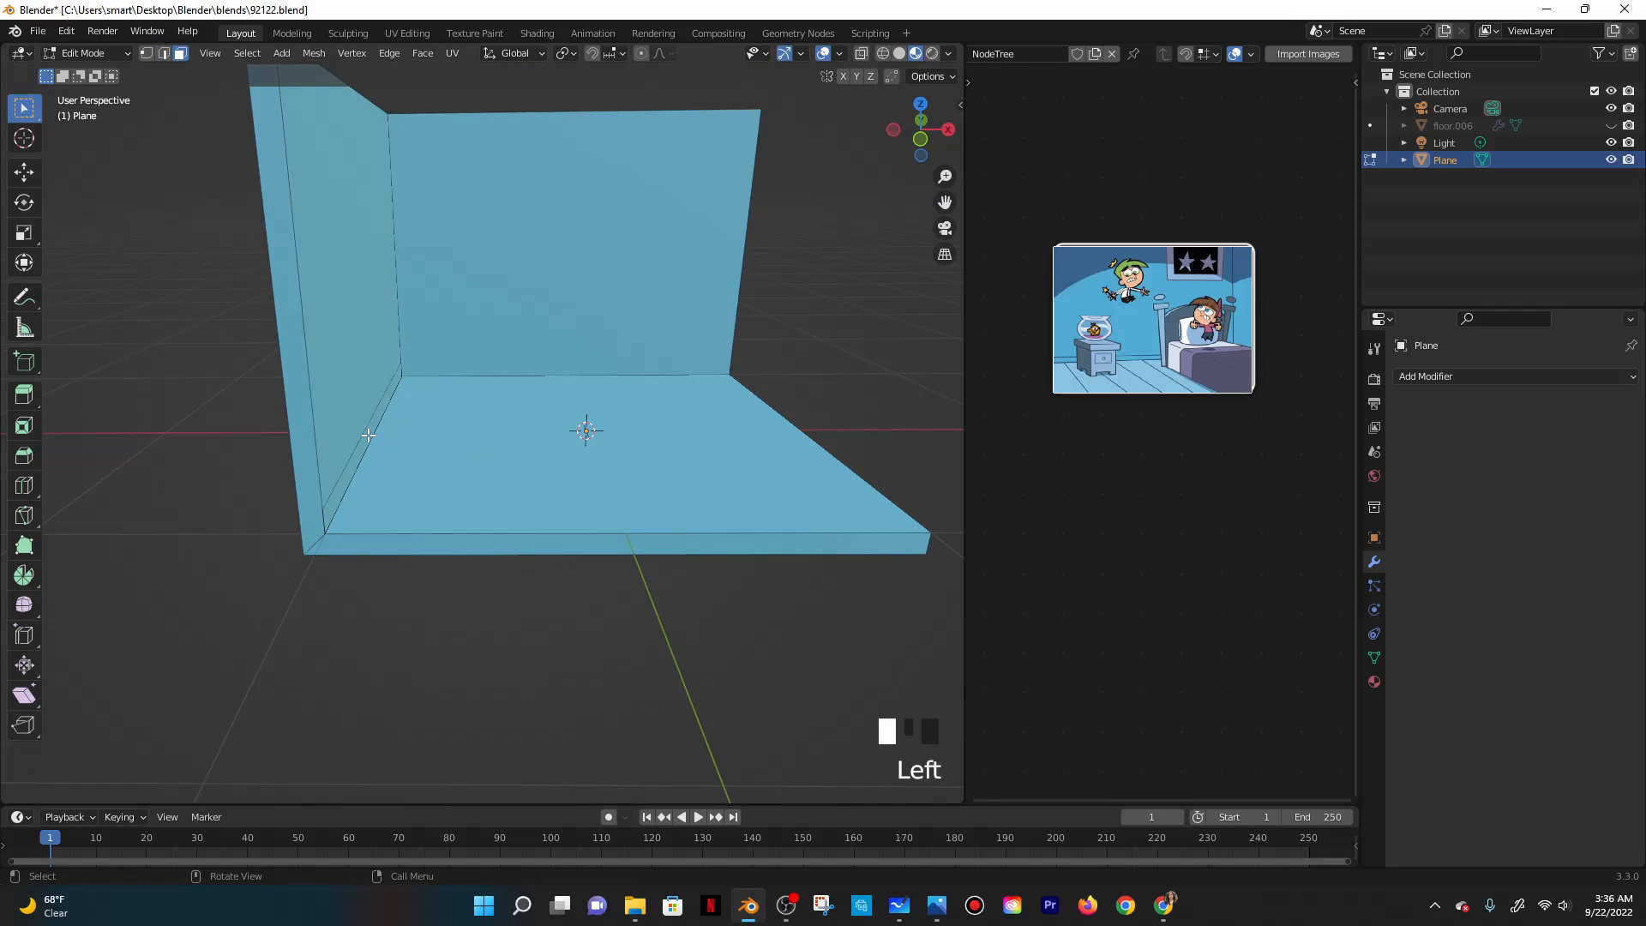
left_click(378, 443)
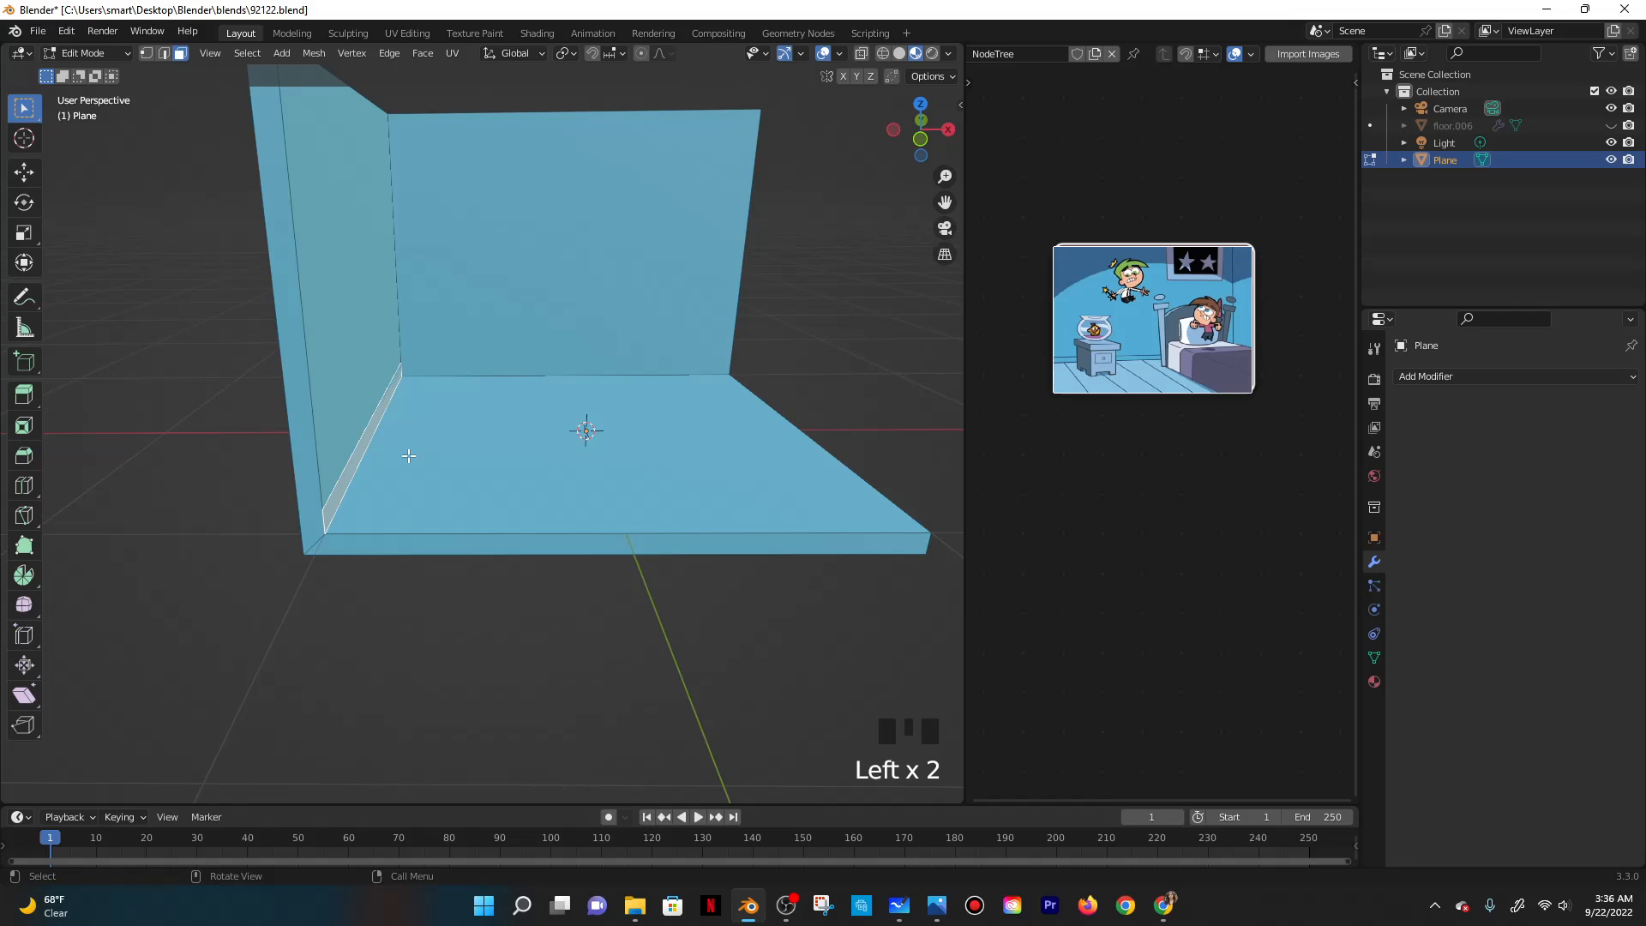
key("e")
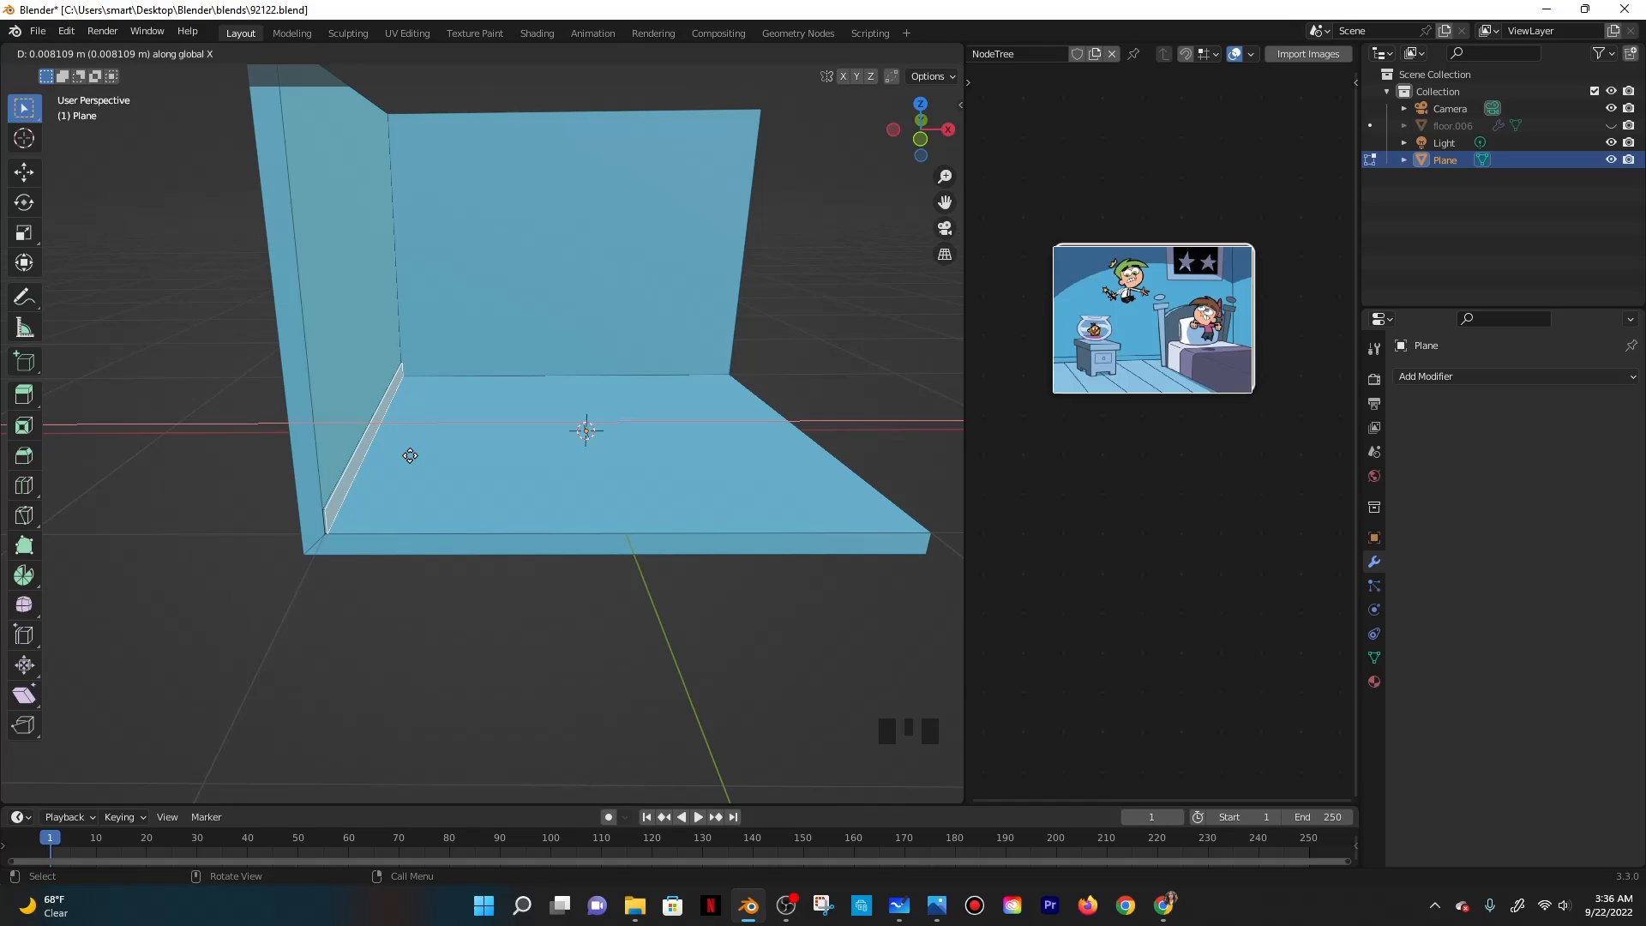
left_click(409, 455)
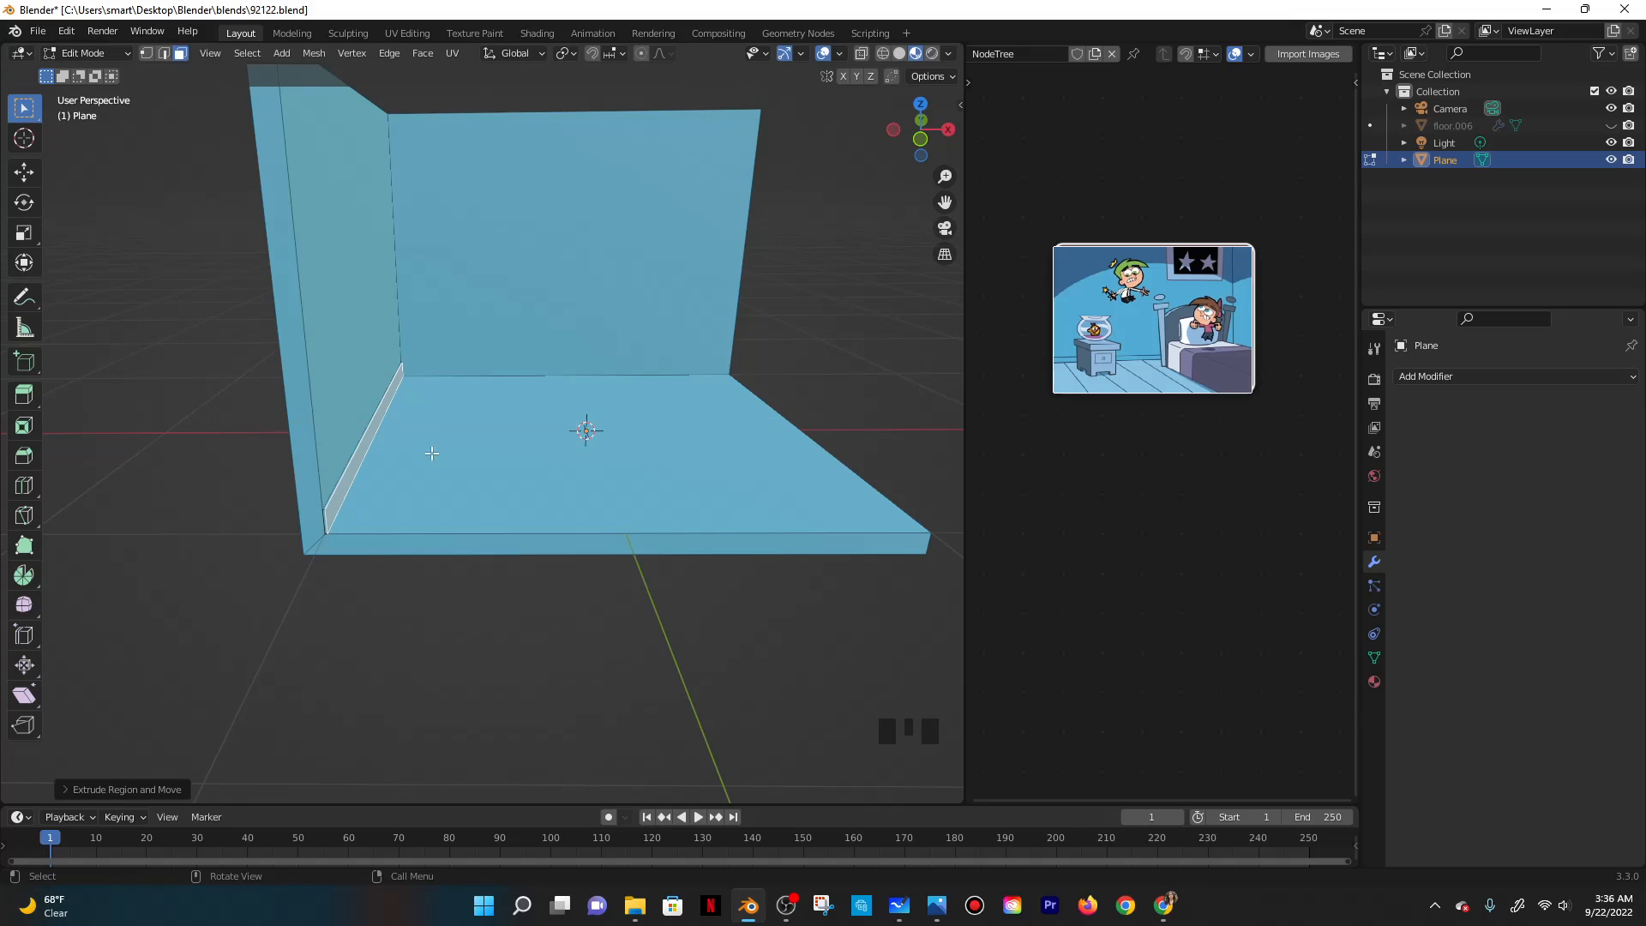
Examine the extruded baseboard strip along the side wall up close, both in and out of mesh editing.
middle_click_drag(433, 451, 684, 465)
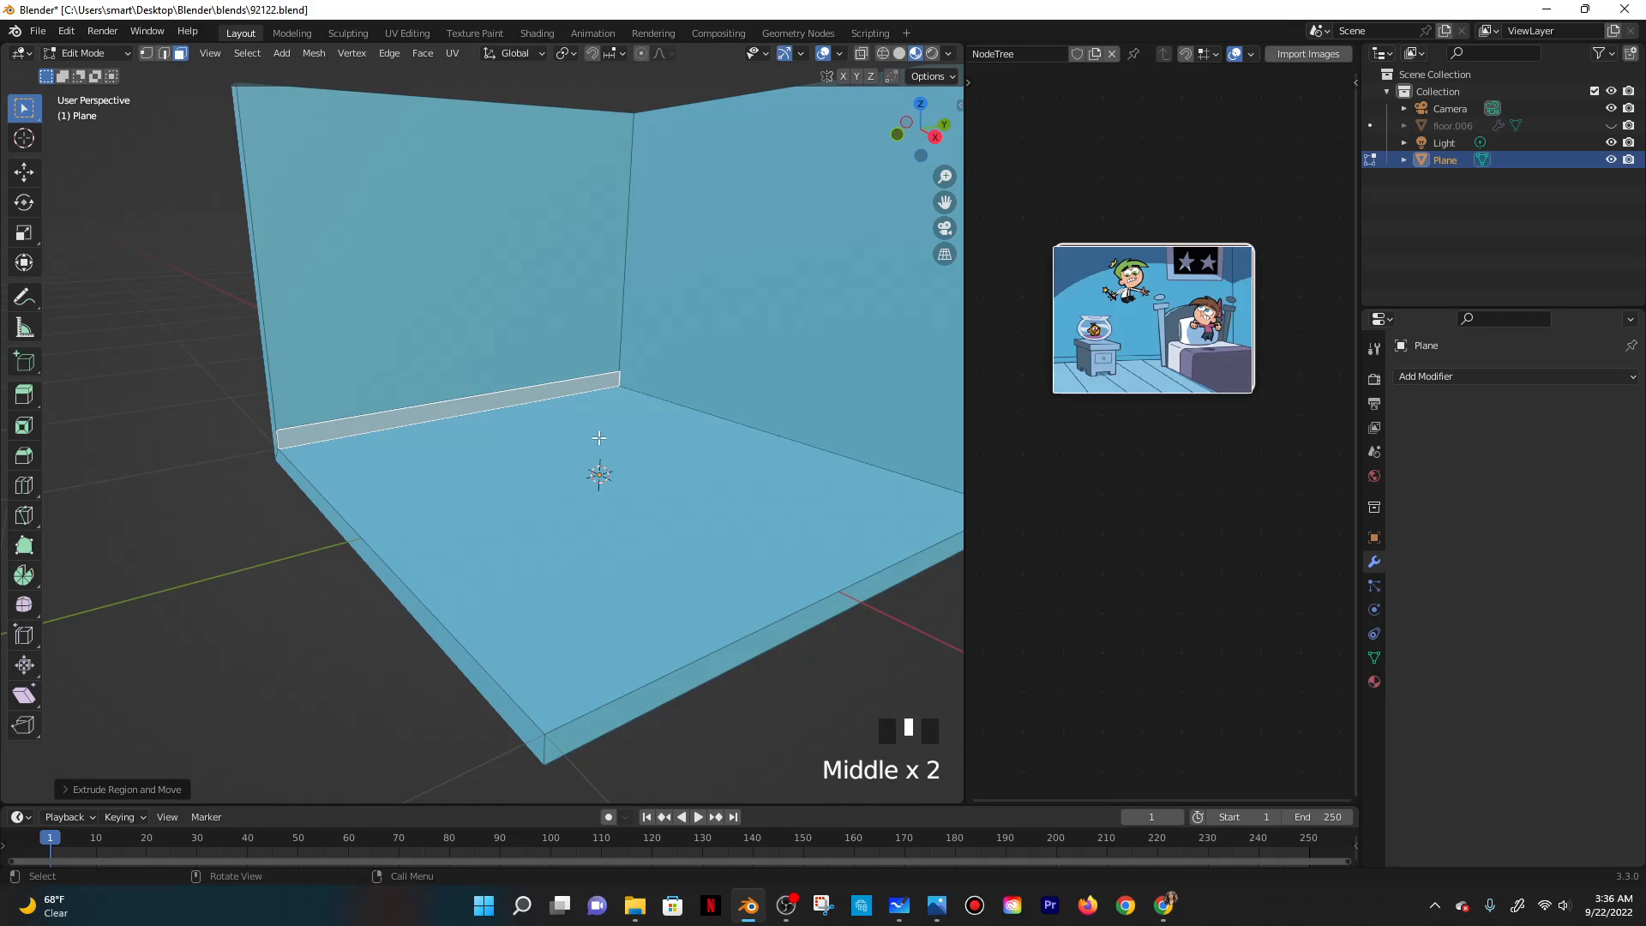
key("Tab")
key("Tab")
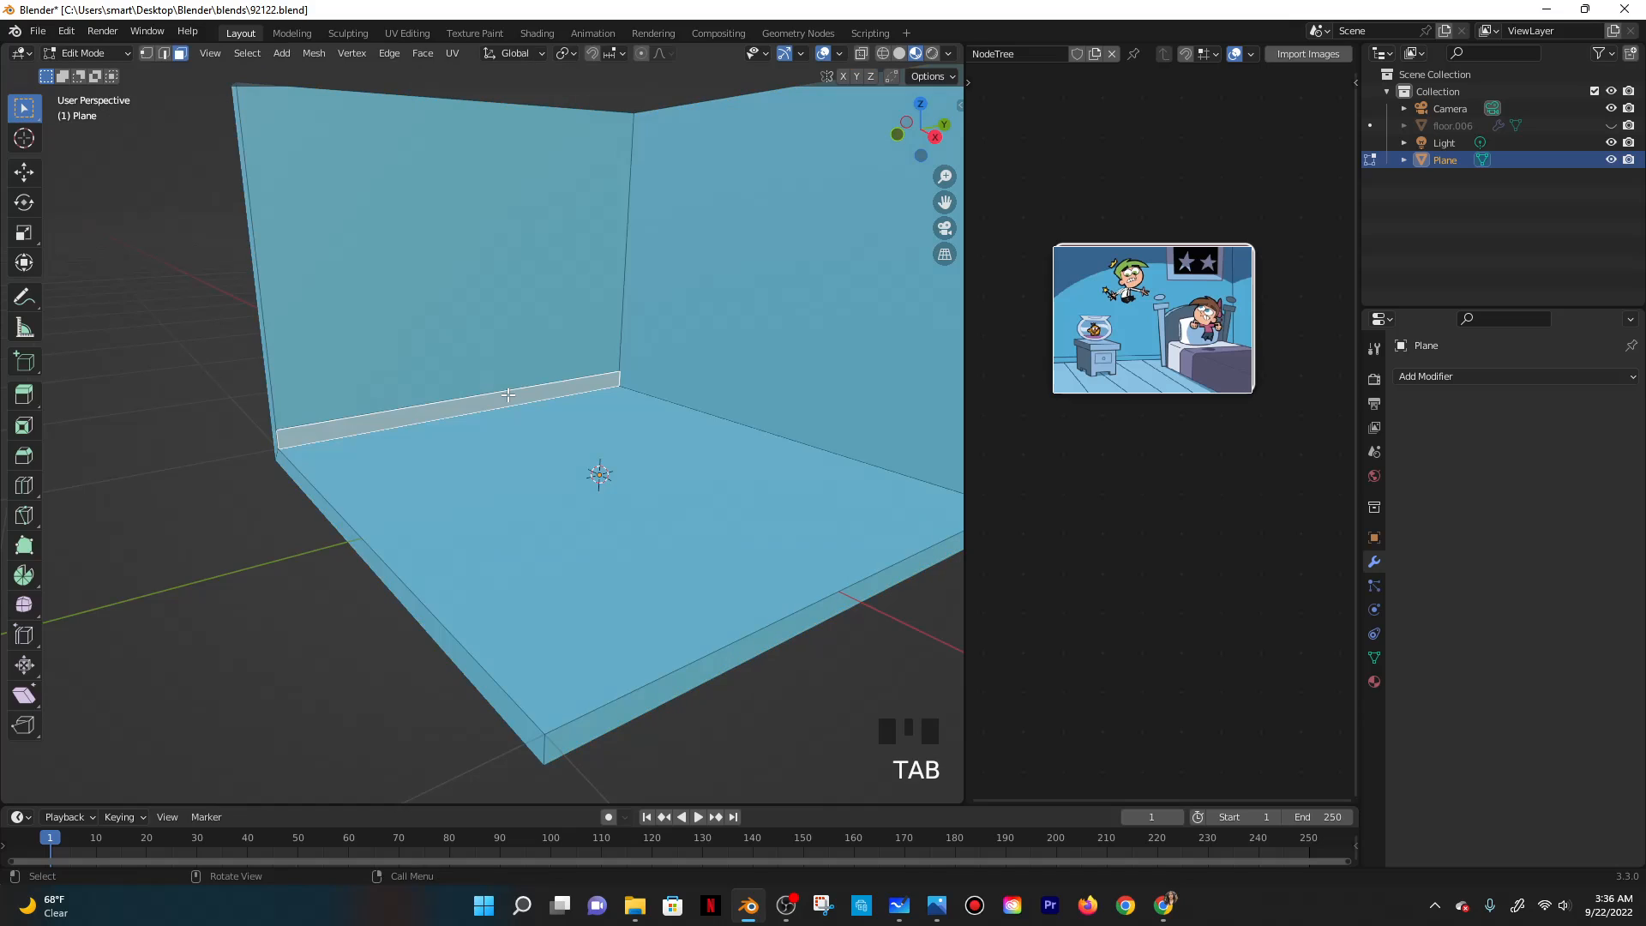
scroll(545, 422, "up", 3)
middle_click_drag(496, 408, 690, 531, "shift")
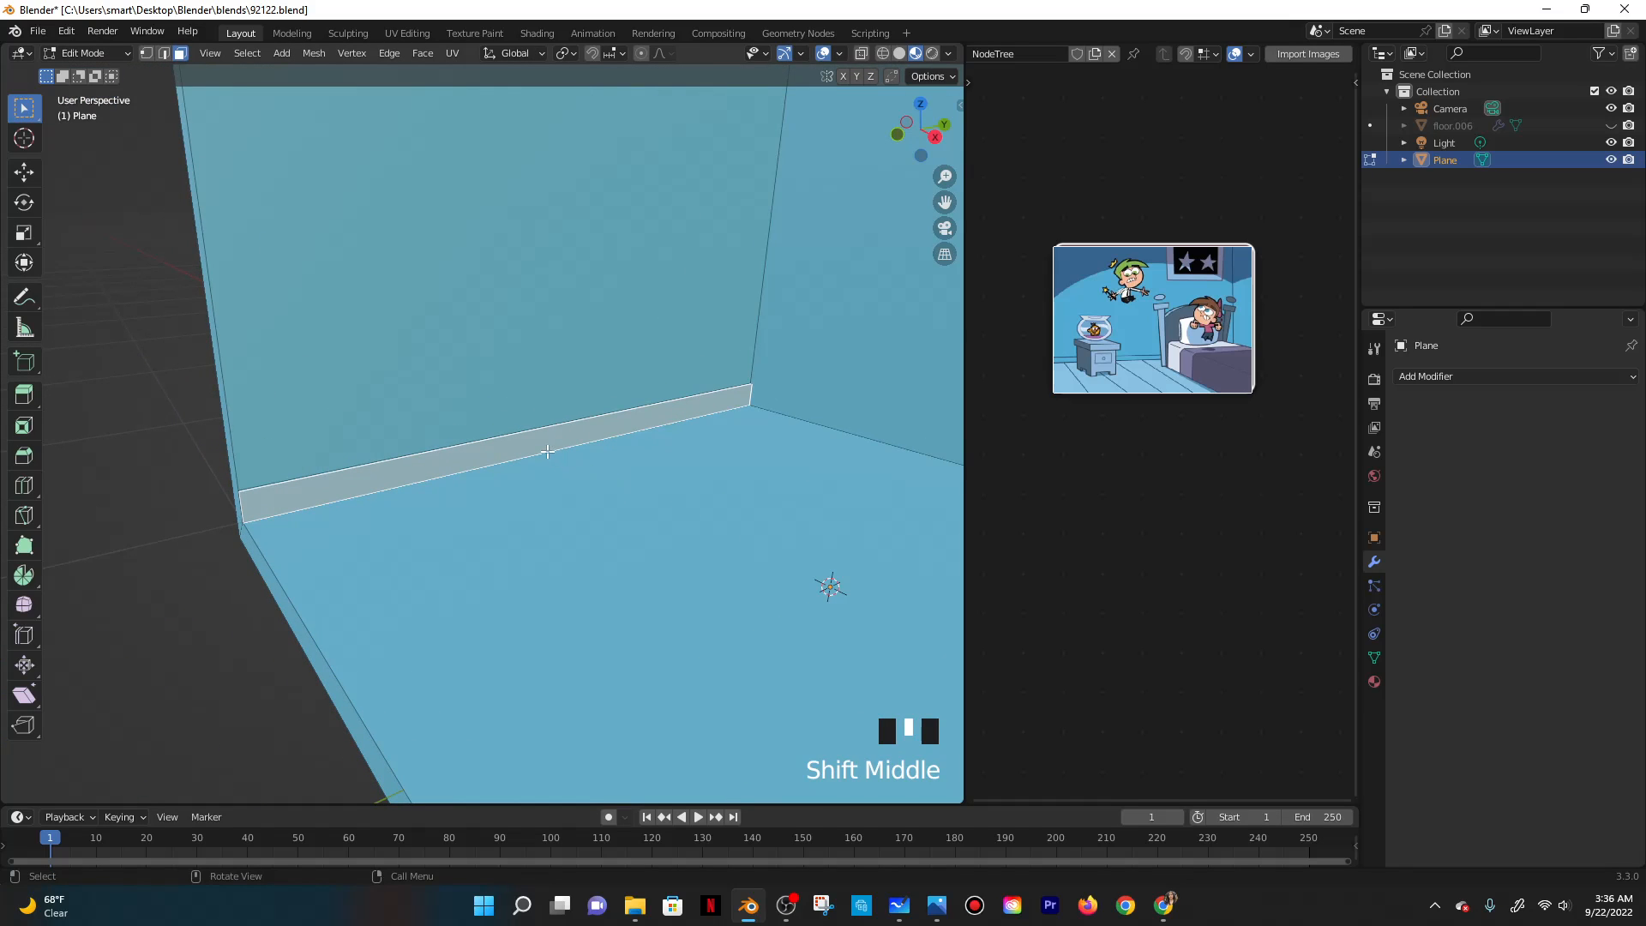
middle_click_drag(460, 522, 445, 511)
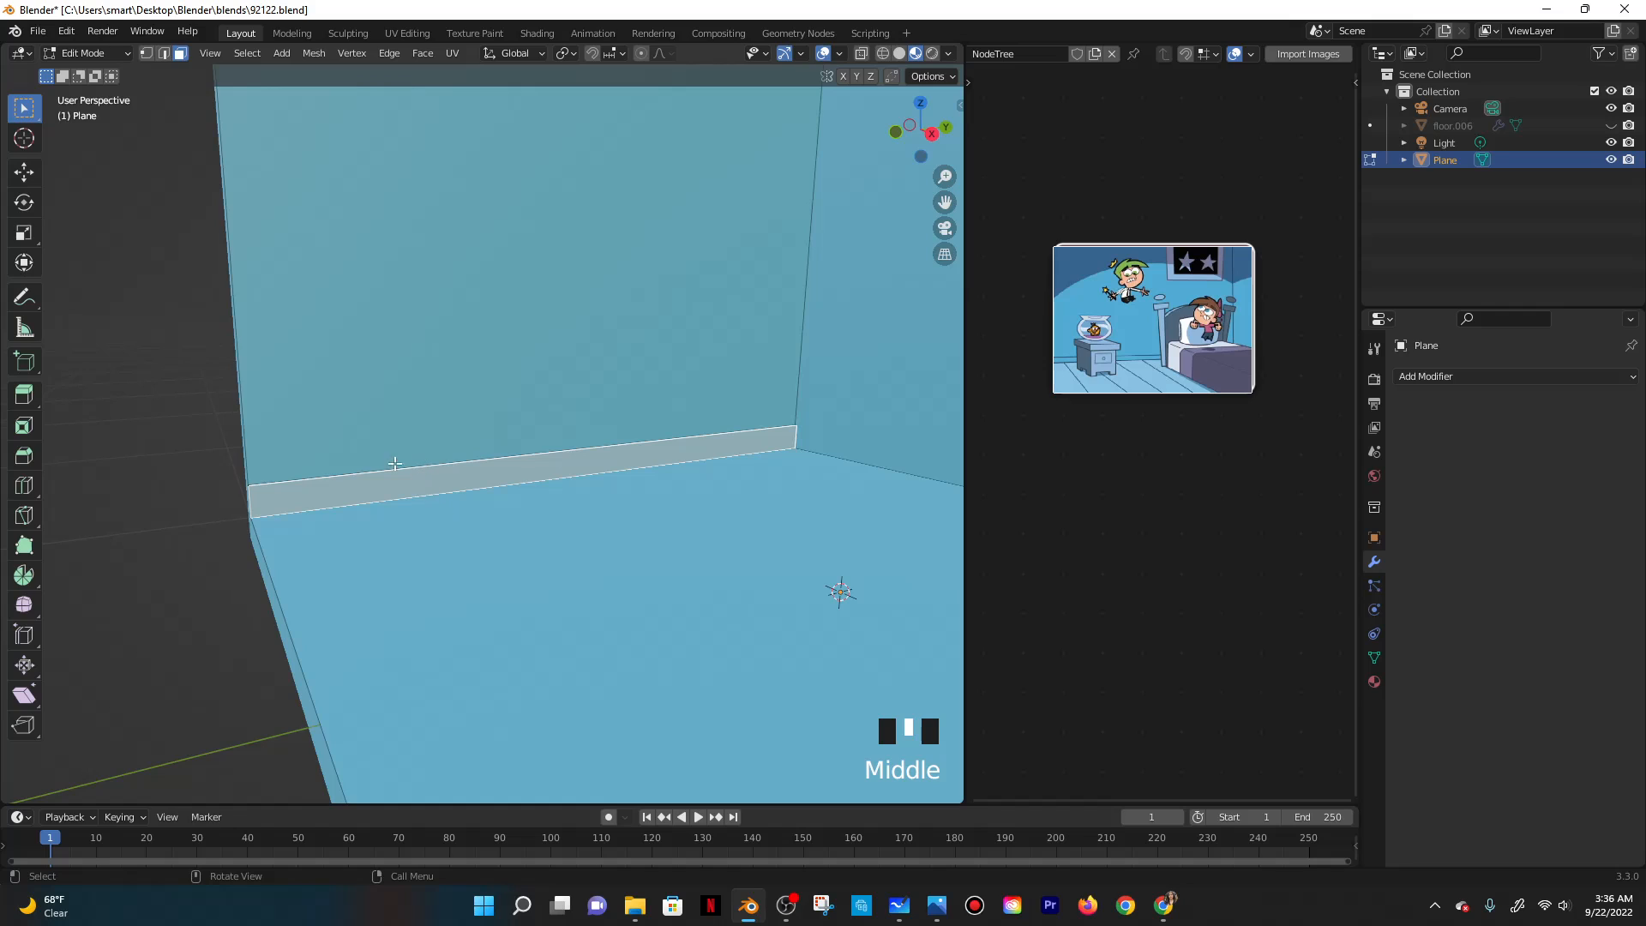
key("Tab")
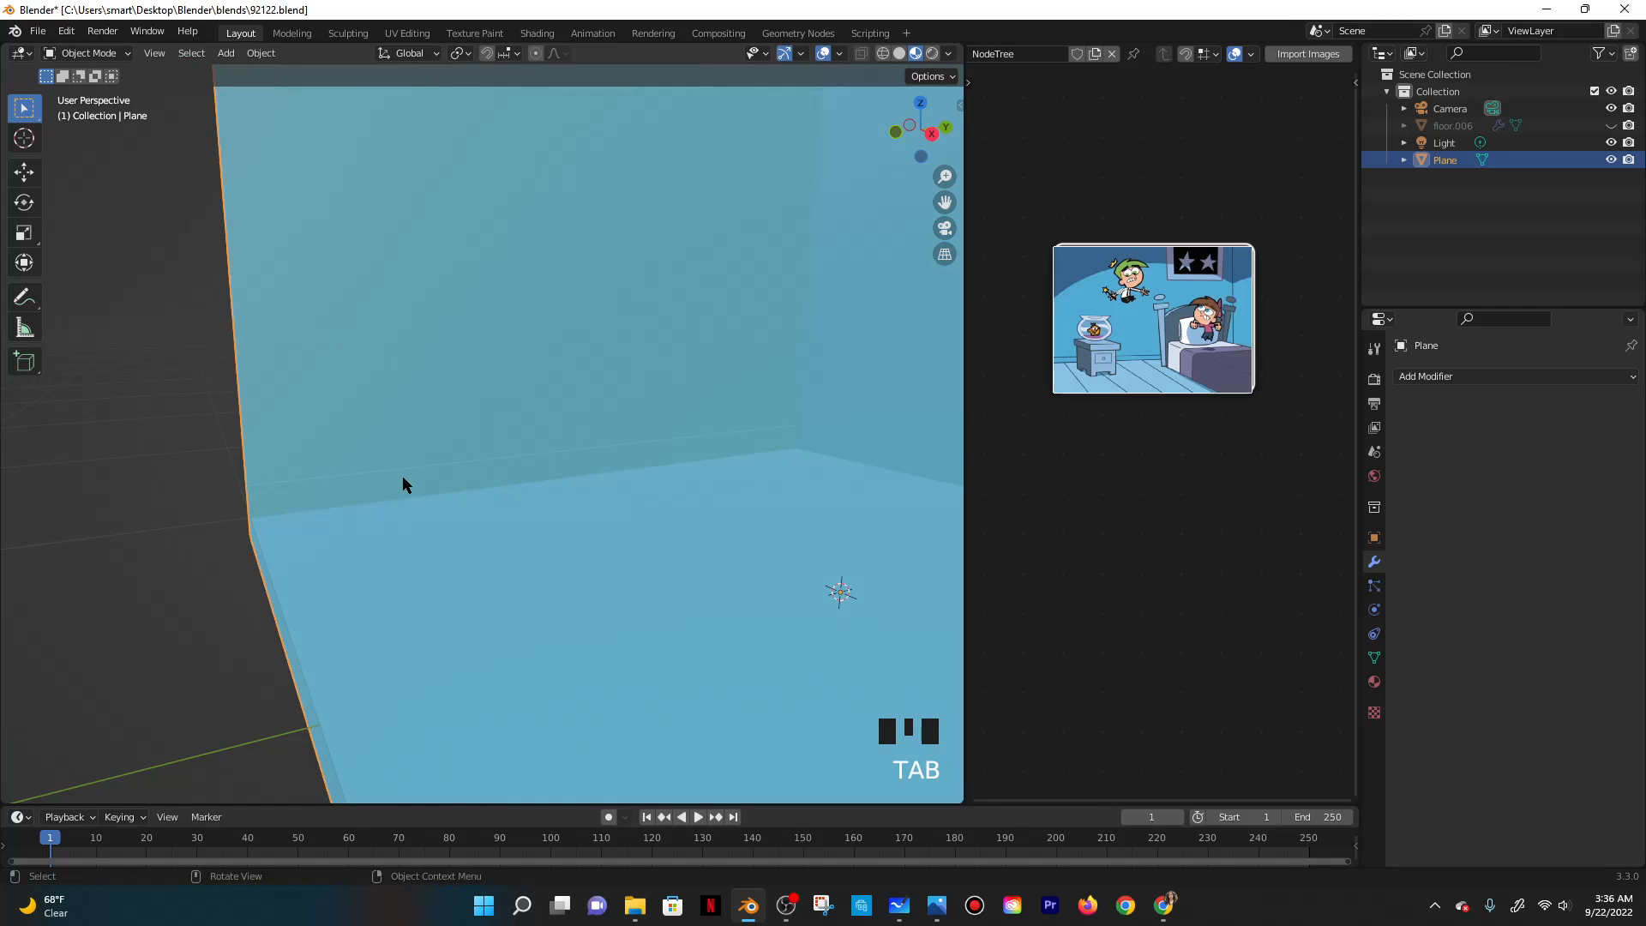
left_click(393, 481)
key("Tab")
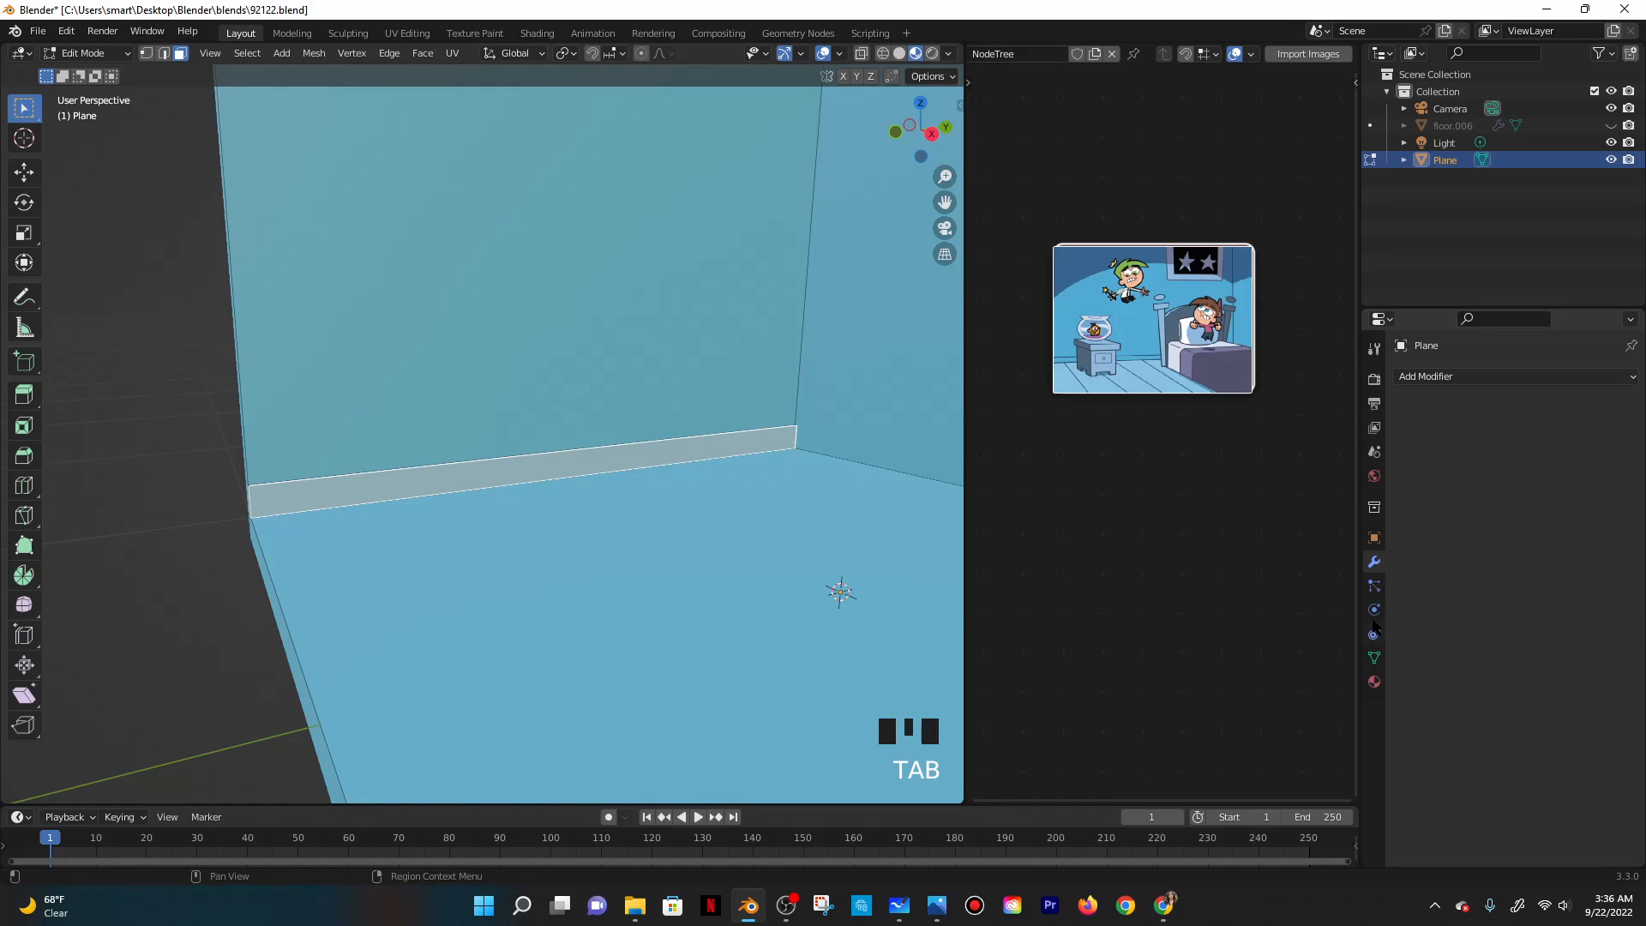
Add a Bevel modifier to the wall mesh with an amount of 0.97 m and 27 segments.
left_click(1437, 377)
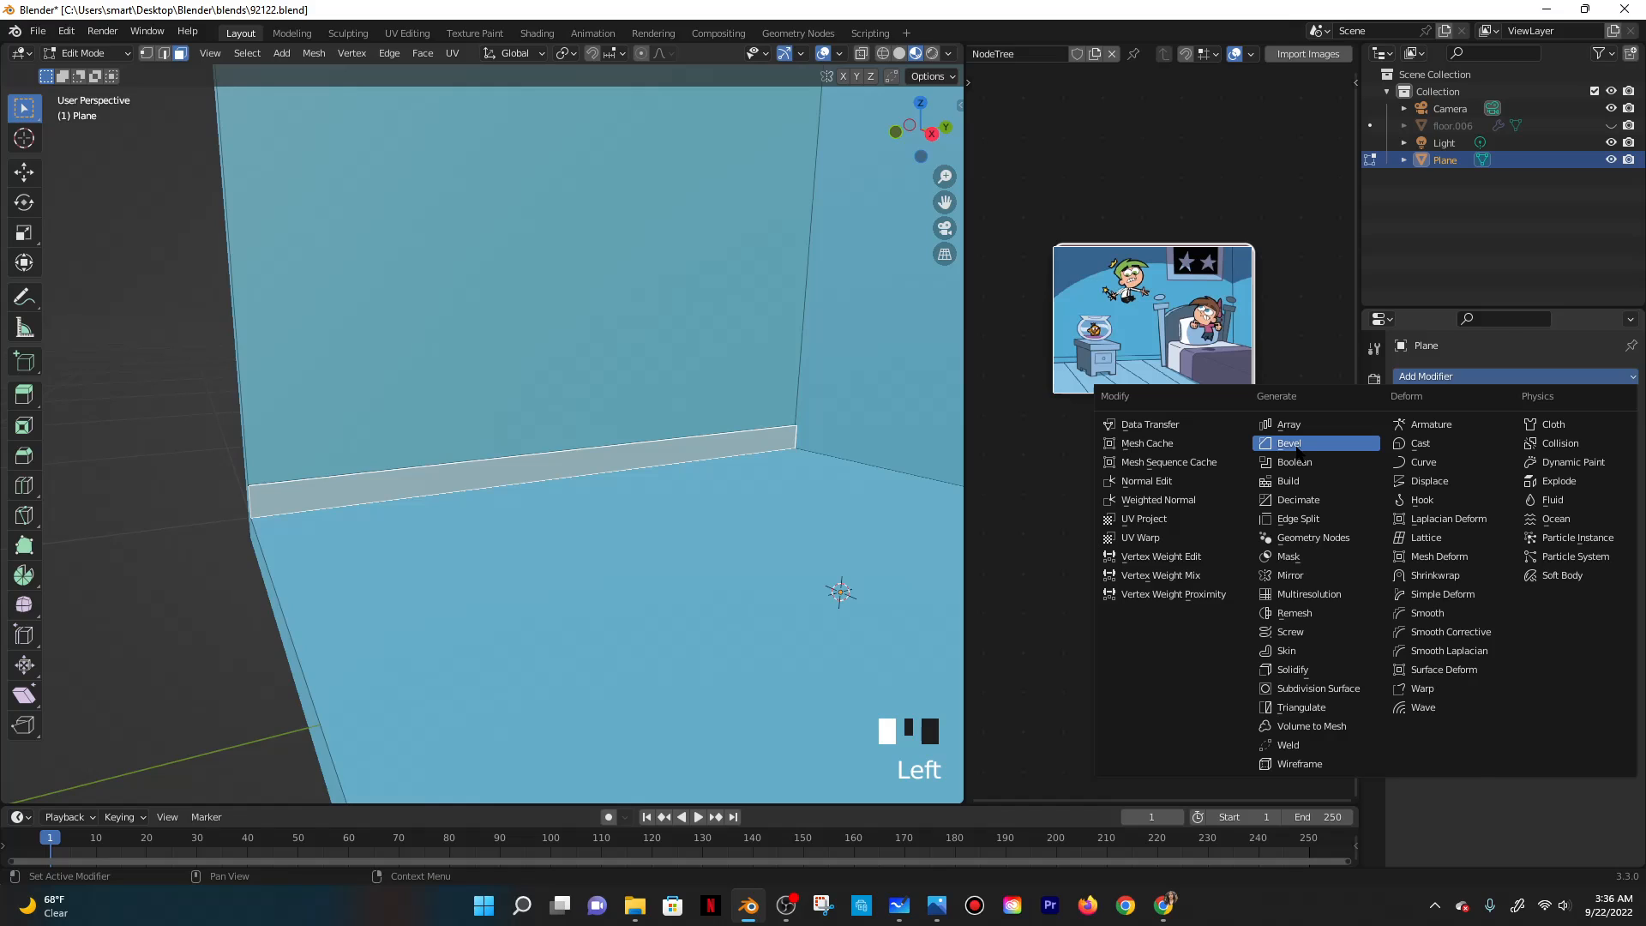
left_click(1296, 447)
left_click_drag(1517, 471, 1591, 472)
left_click_drag(1526, 491, 1586, 491)
left_click(702, 511)
Examine the bevel's effect on the wall mesh in and out of mesh editing, and collapse the modifier settings.
key("Tab")
key("Tab")
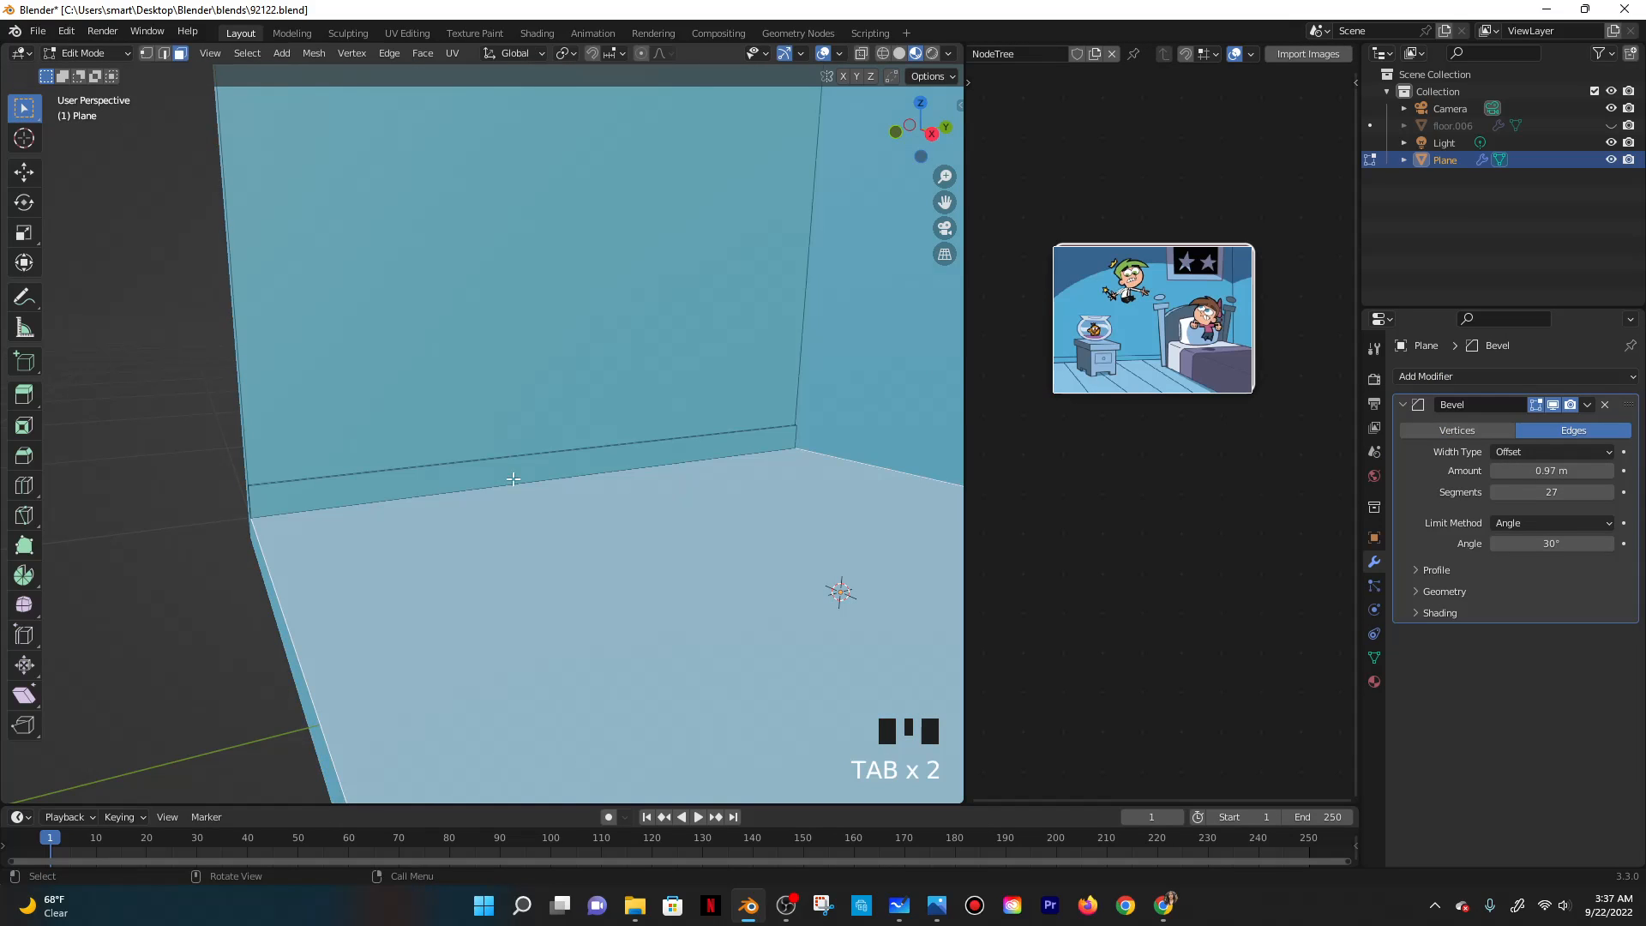
key("Tab")
key("Tab")
key("Tab")
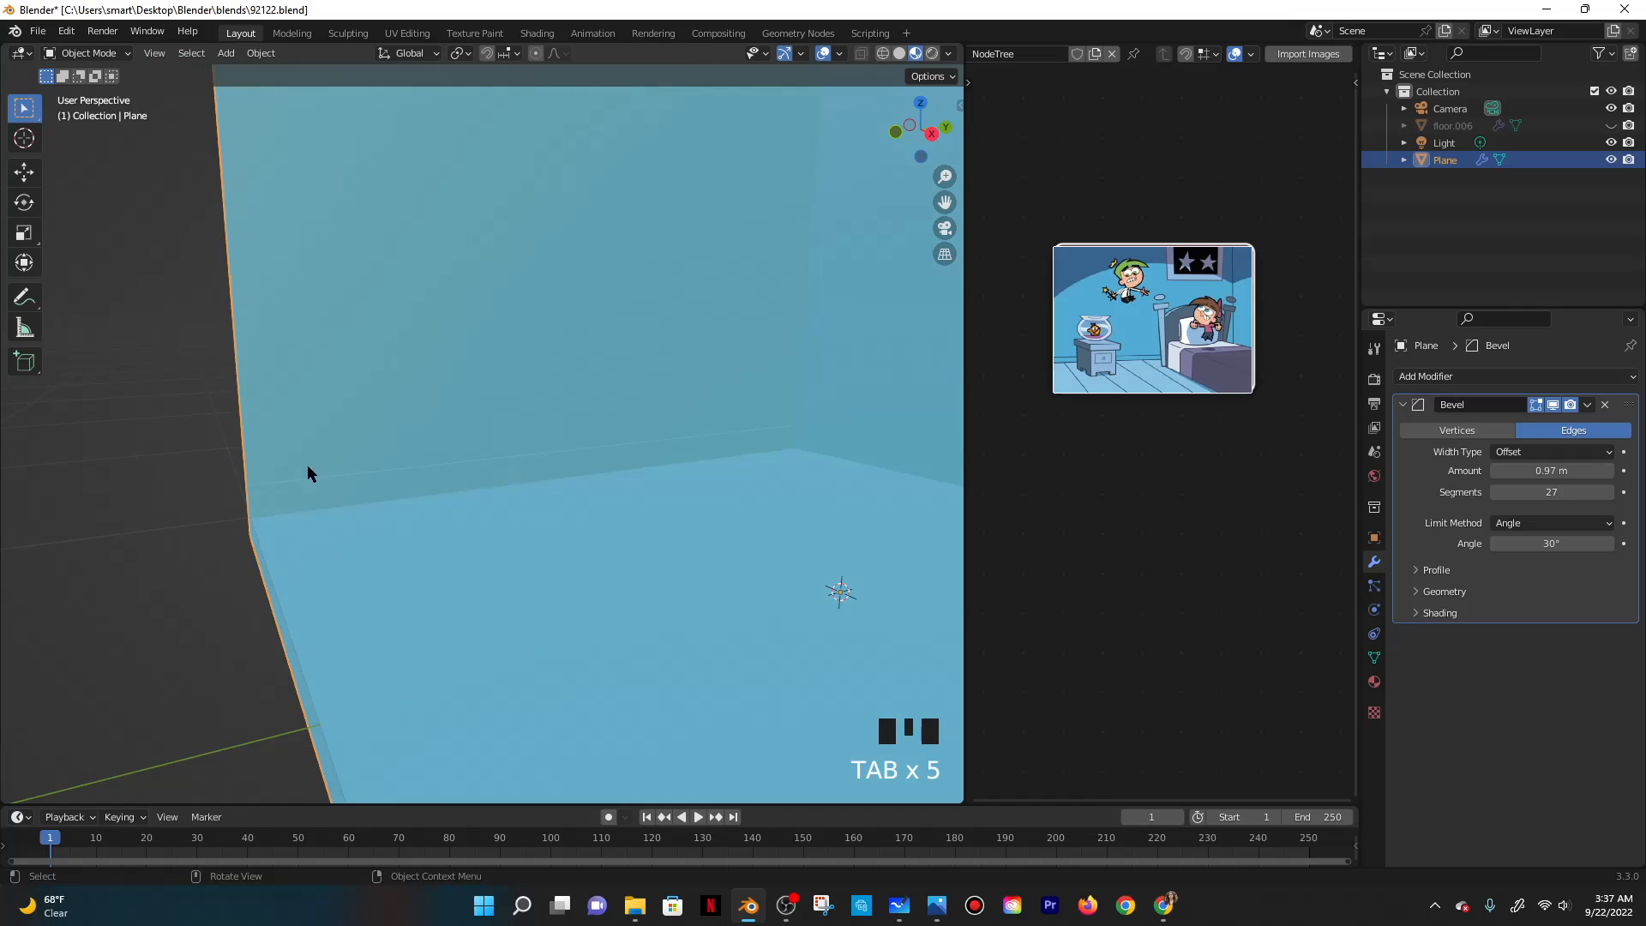
middle_click_drag(309, 470, 360, 489)
key("Tab")
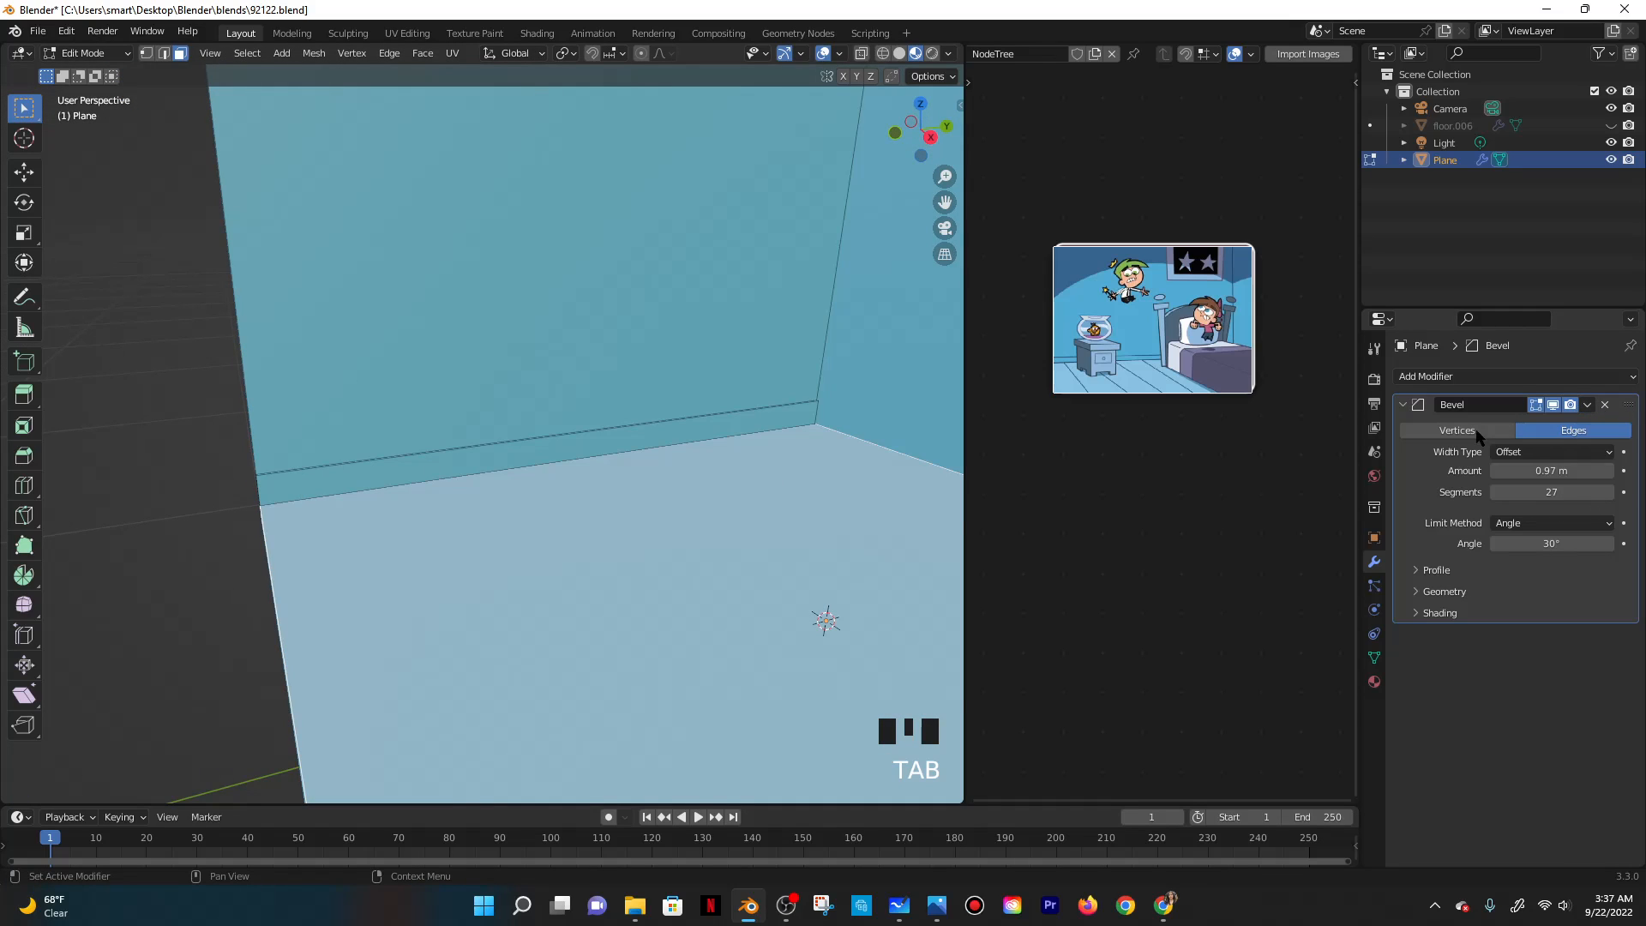
left_click(1402, 404)
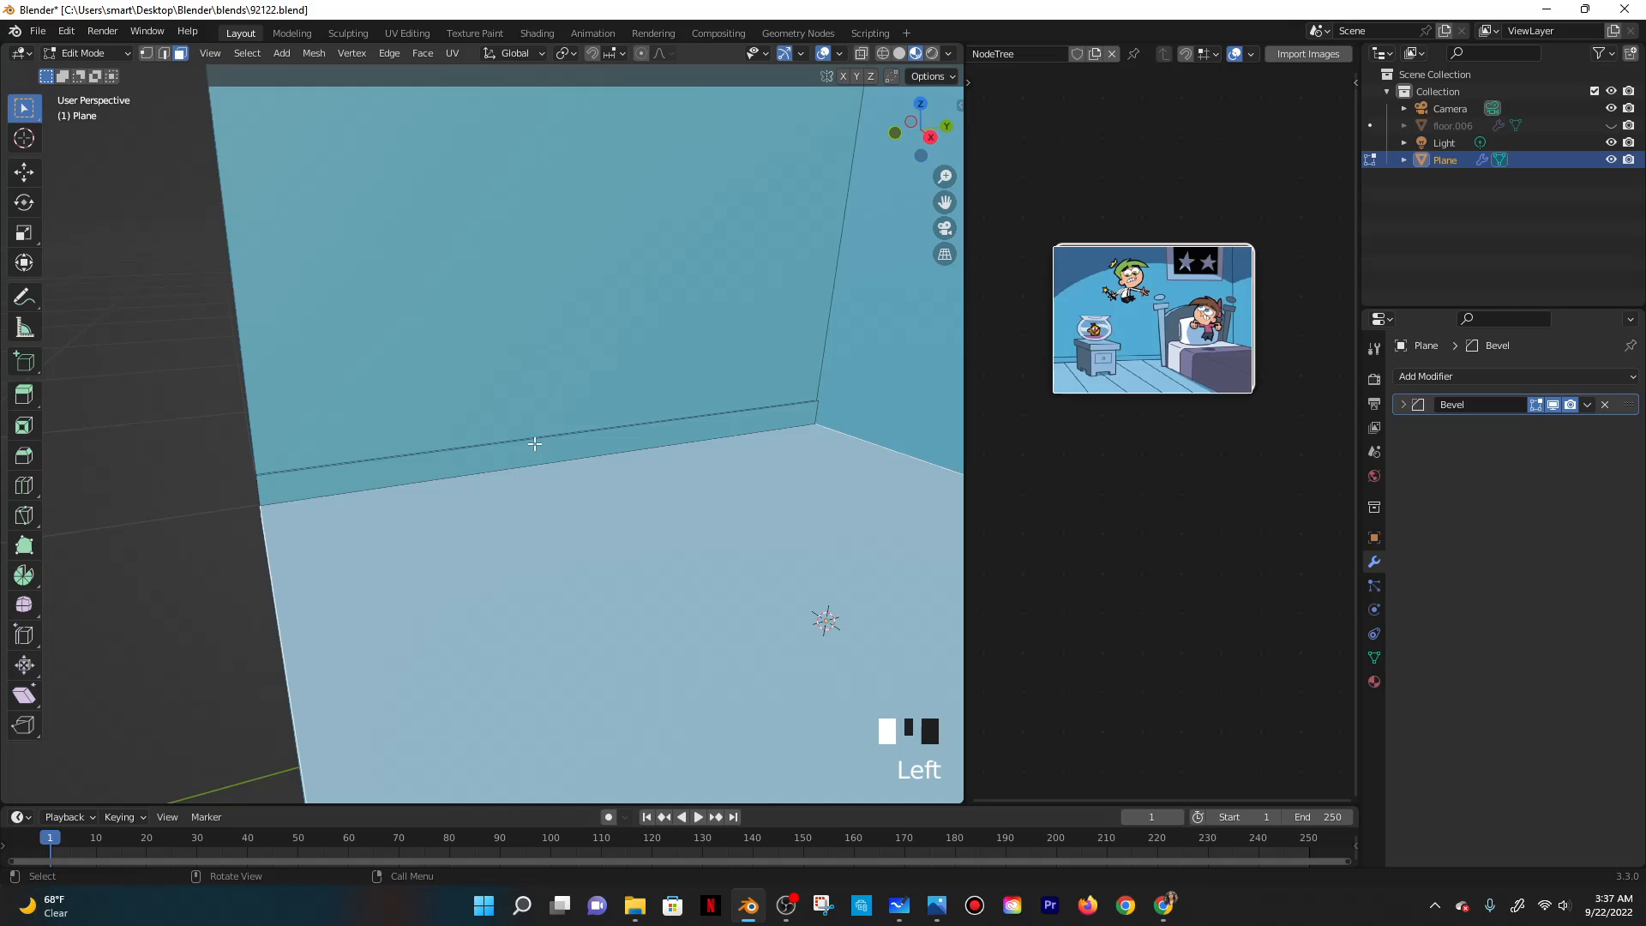
left_click(419, 453)
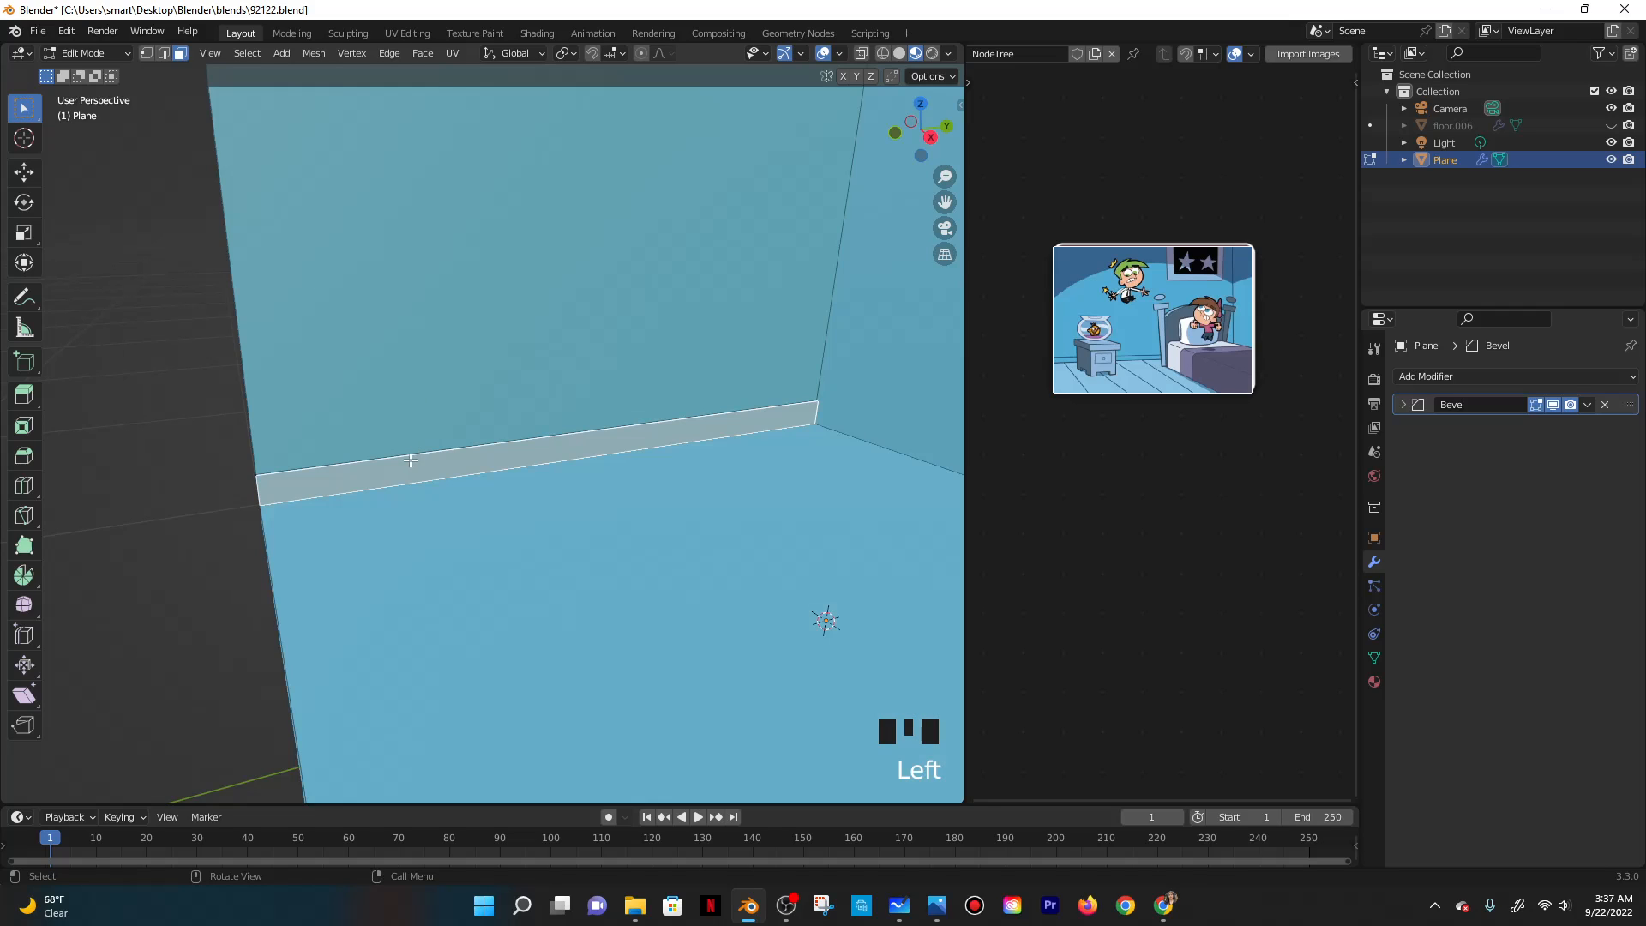
middle_click_drag(419, 453, 585, 625)
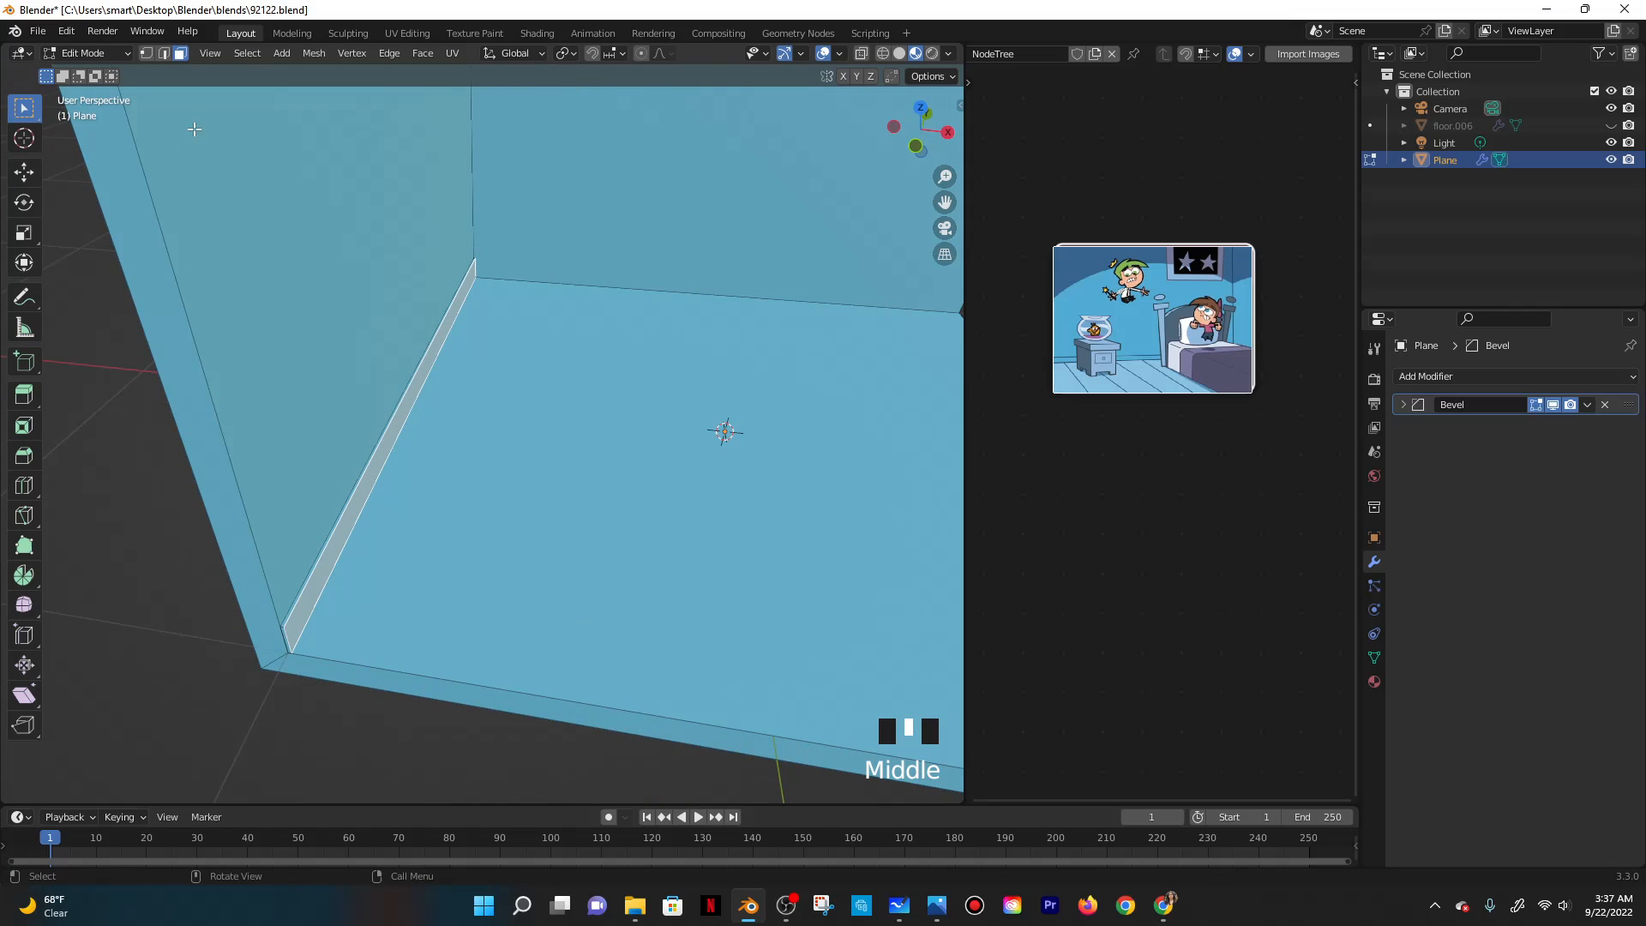
key("Tab")
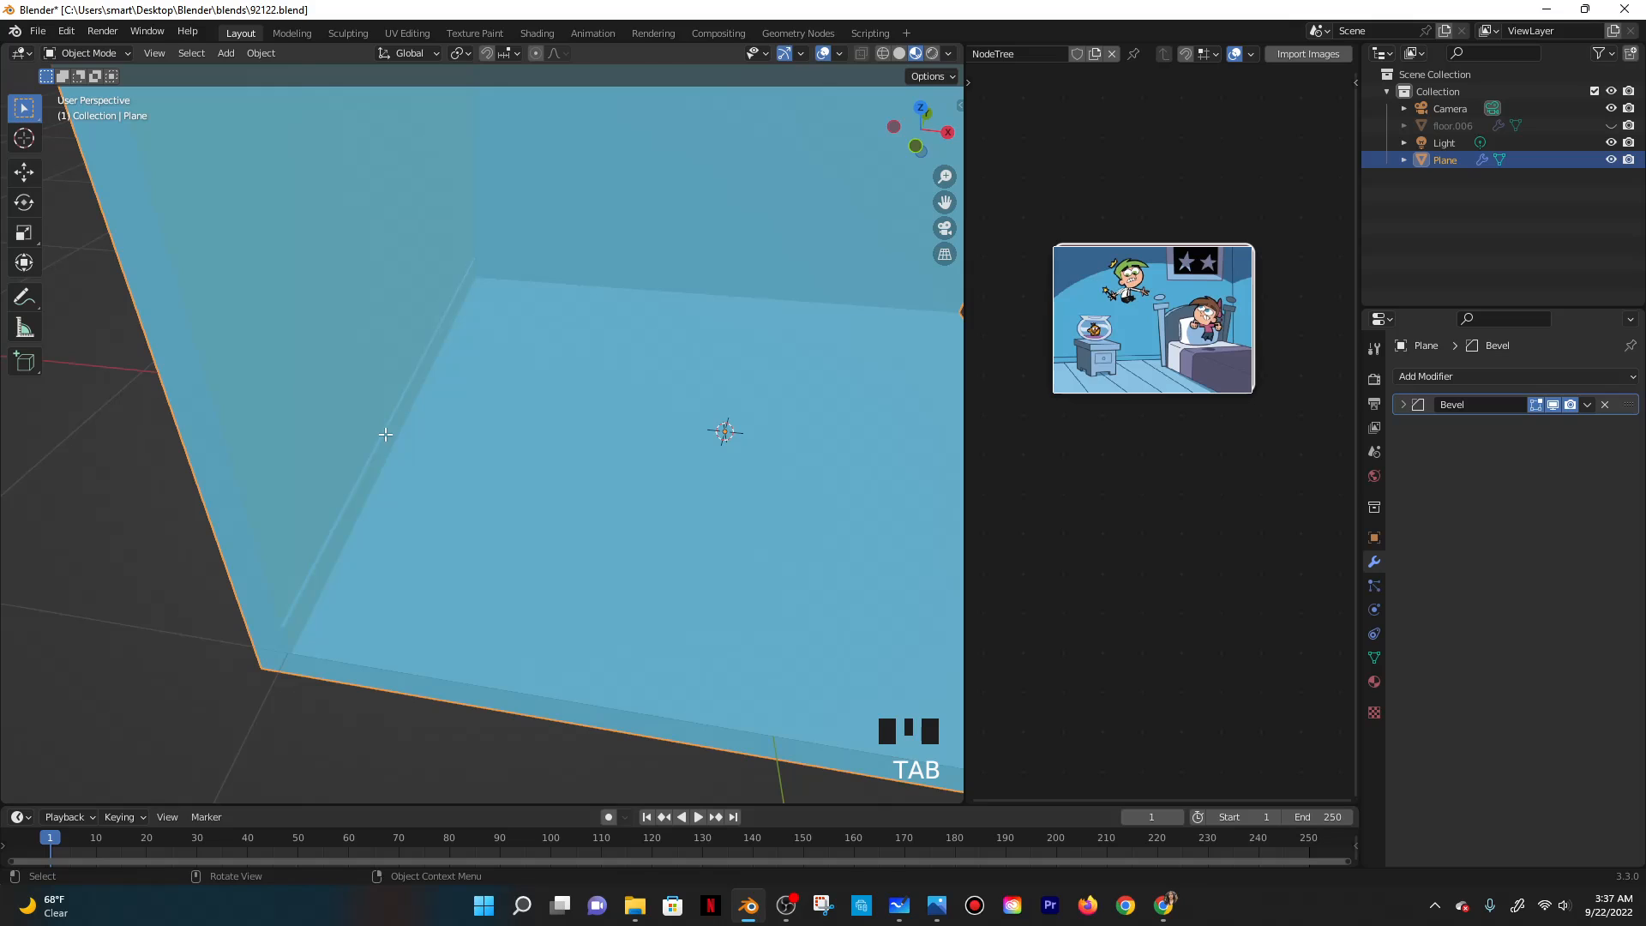
key("Tab")
left_click(381, 428, "shift")
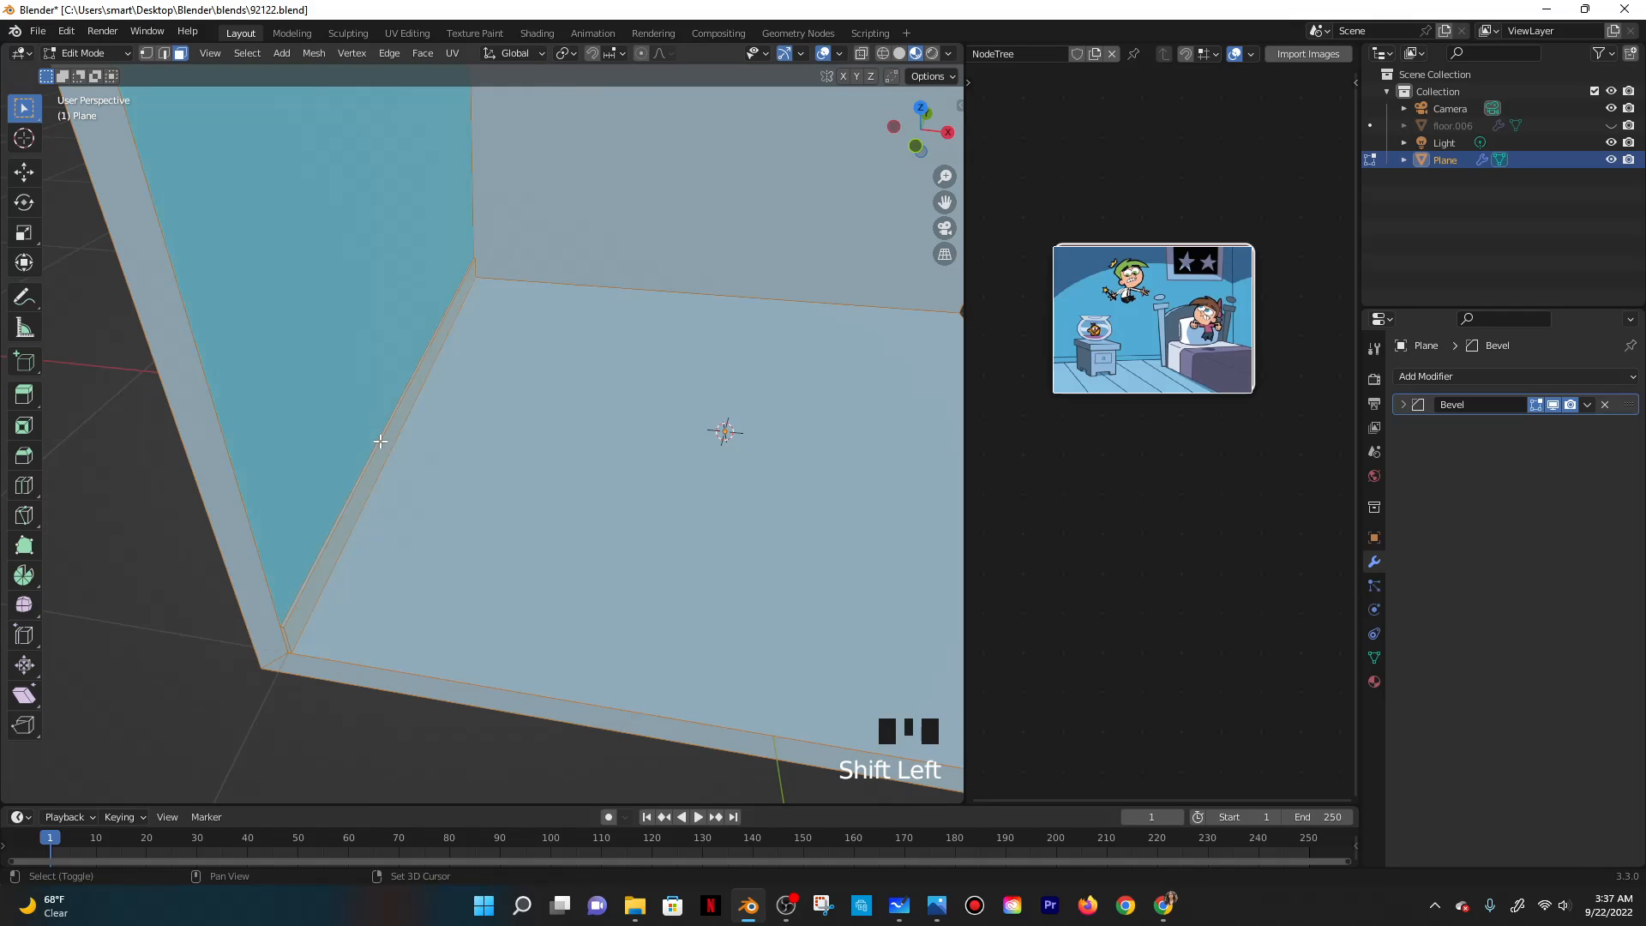
left_click(361, 356, "shift")
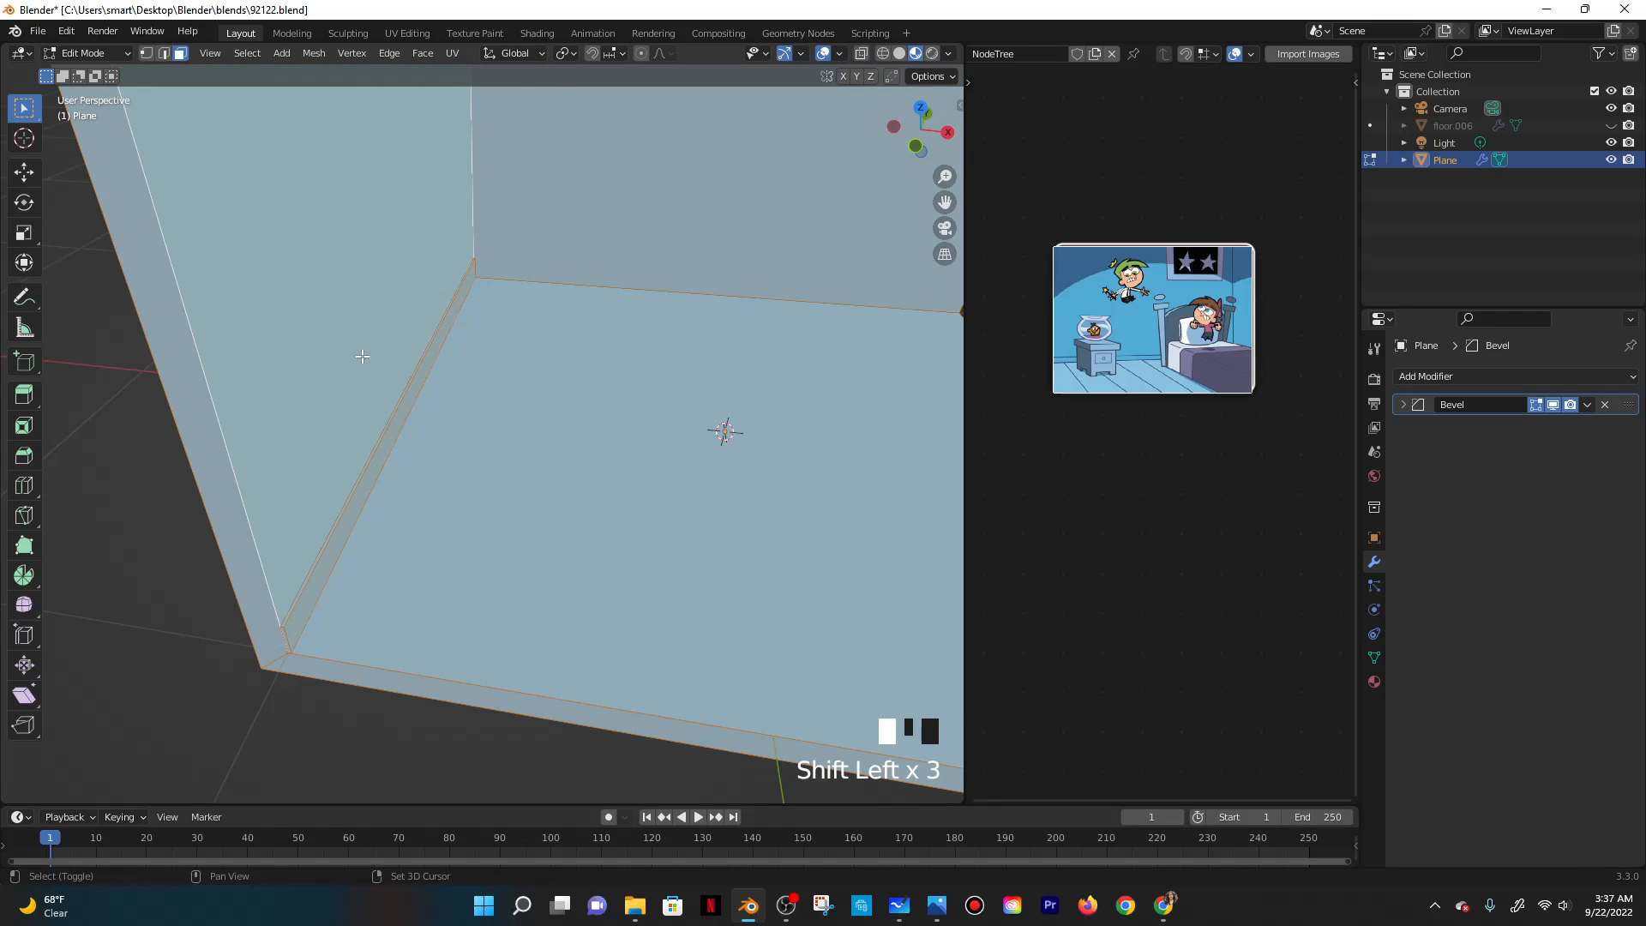
left_click(362, 355, "shift")
left_click(245, 578, "shift")
left_click(245, 578, "shift")
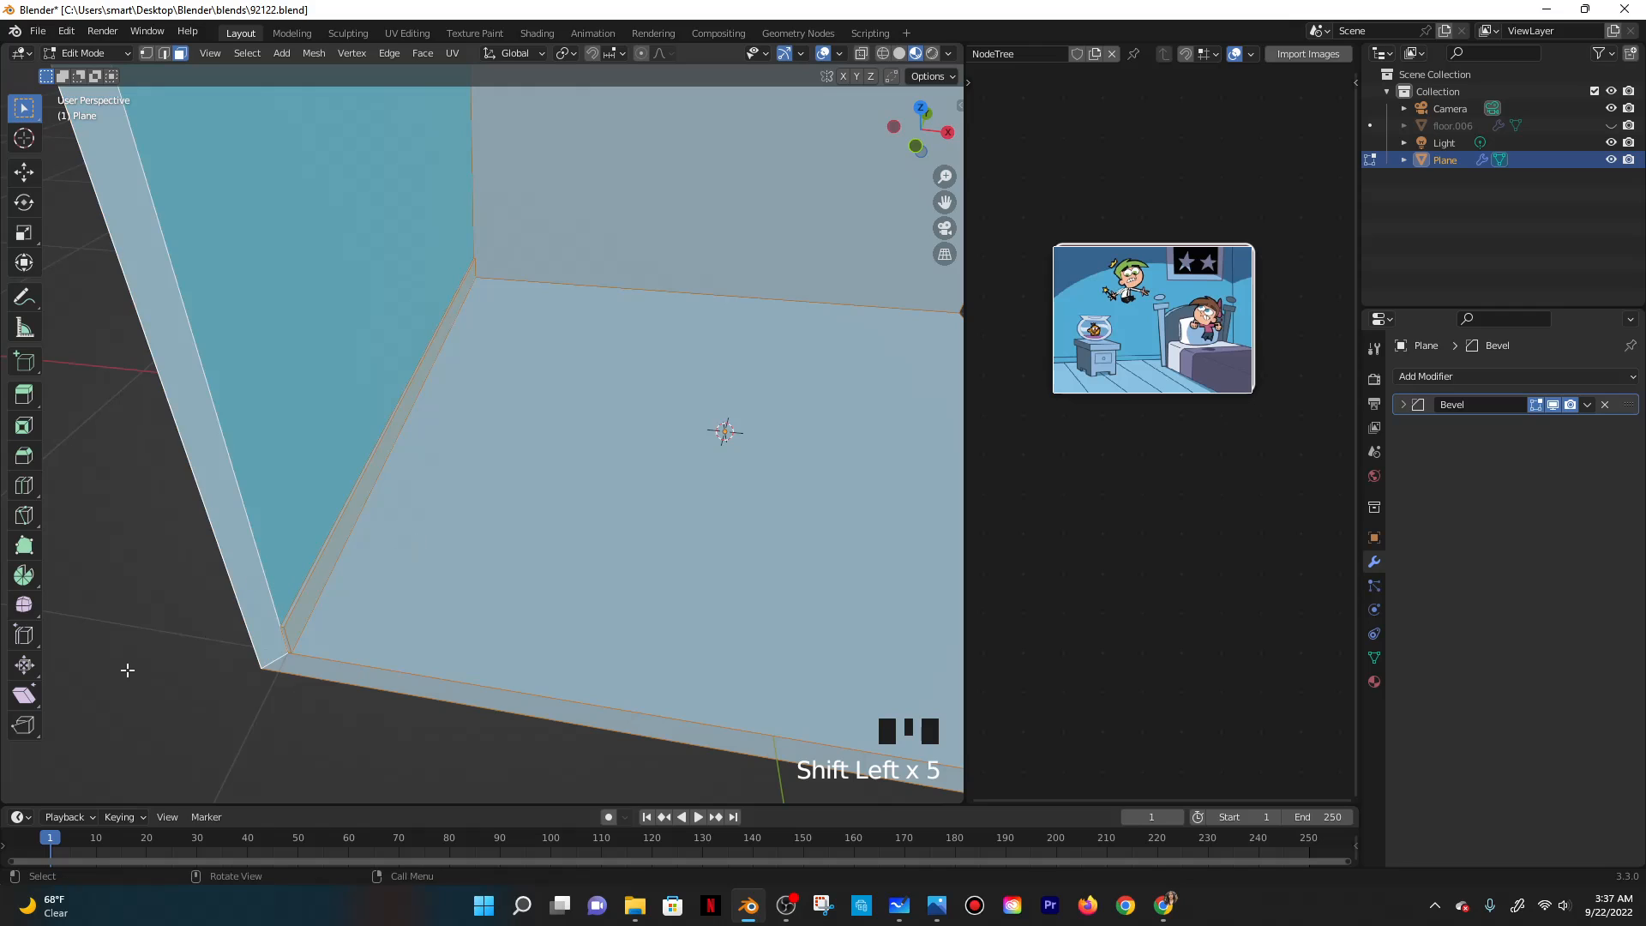
left_click(125, 668)
Select the front, top and end faces of the side wall's baseboard strip and try to duplicate them.
scroll(285, 625, "up", 4)
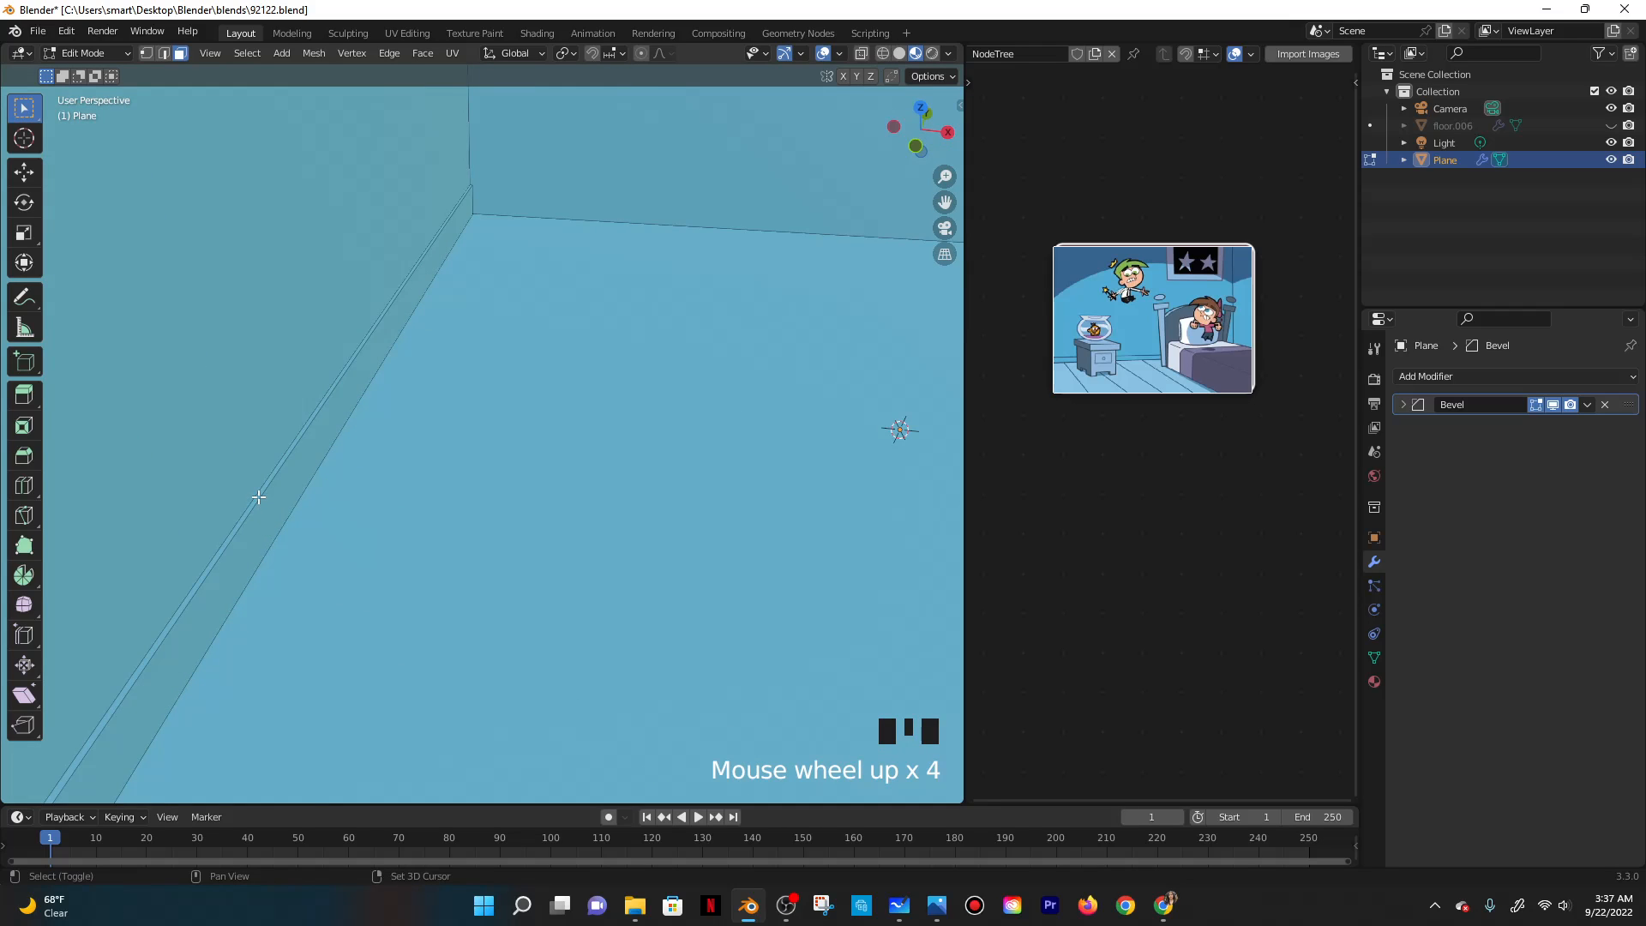
left_click(268, 501, "shift")
left_click(272, 503, "shift")
scroll(312, 498, "down", 2)
scroll(311, 498, "down", 3)
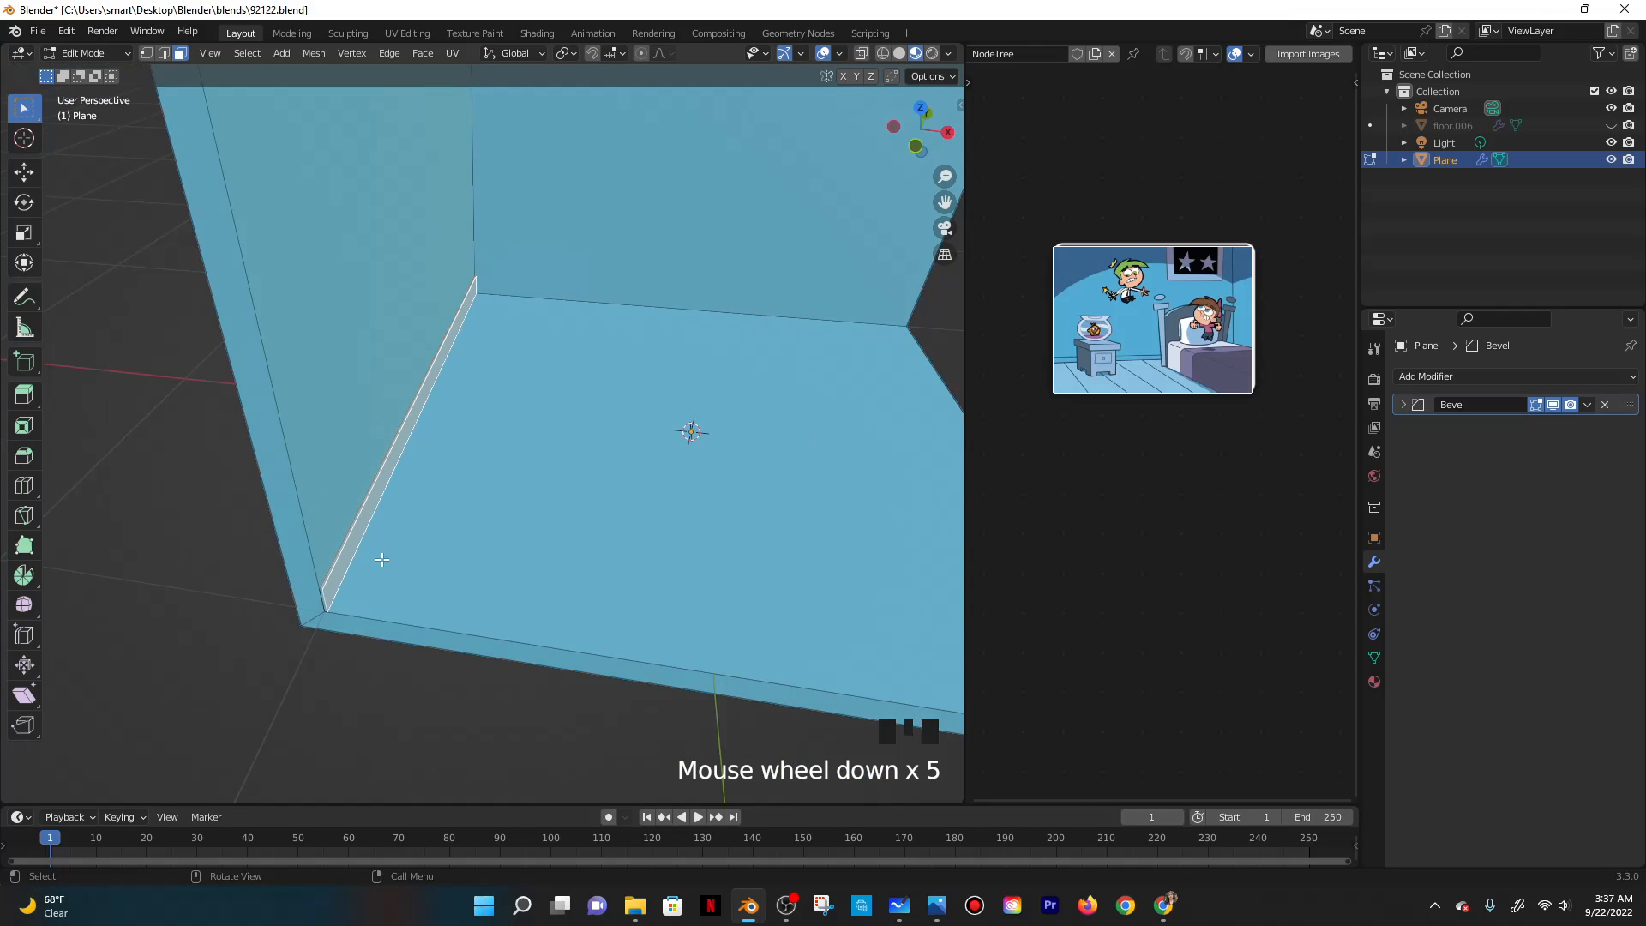
middle_click_drag(311, 498, 437, 485)
scroll(437, 485, "up", 1)
scroll(437, 485, "up", 3)
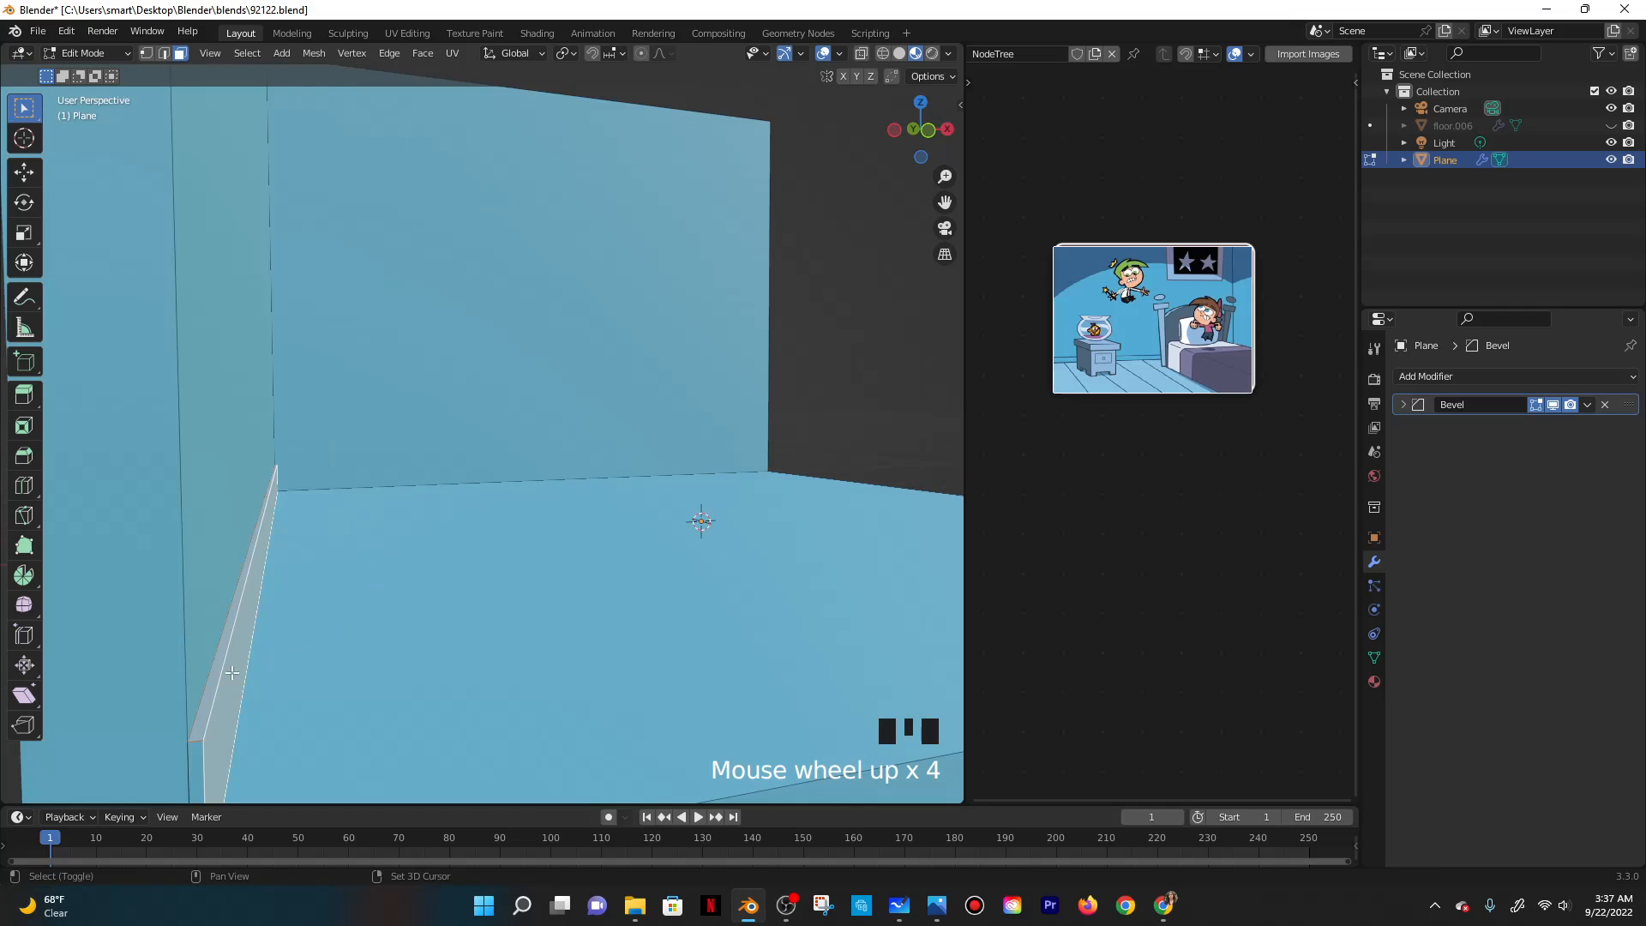
left_click(305, 665, "shift")
middle_click_drag(305, 665, 305, 573)
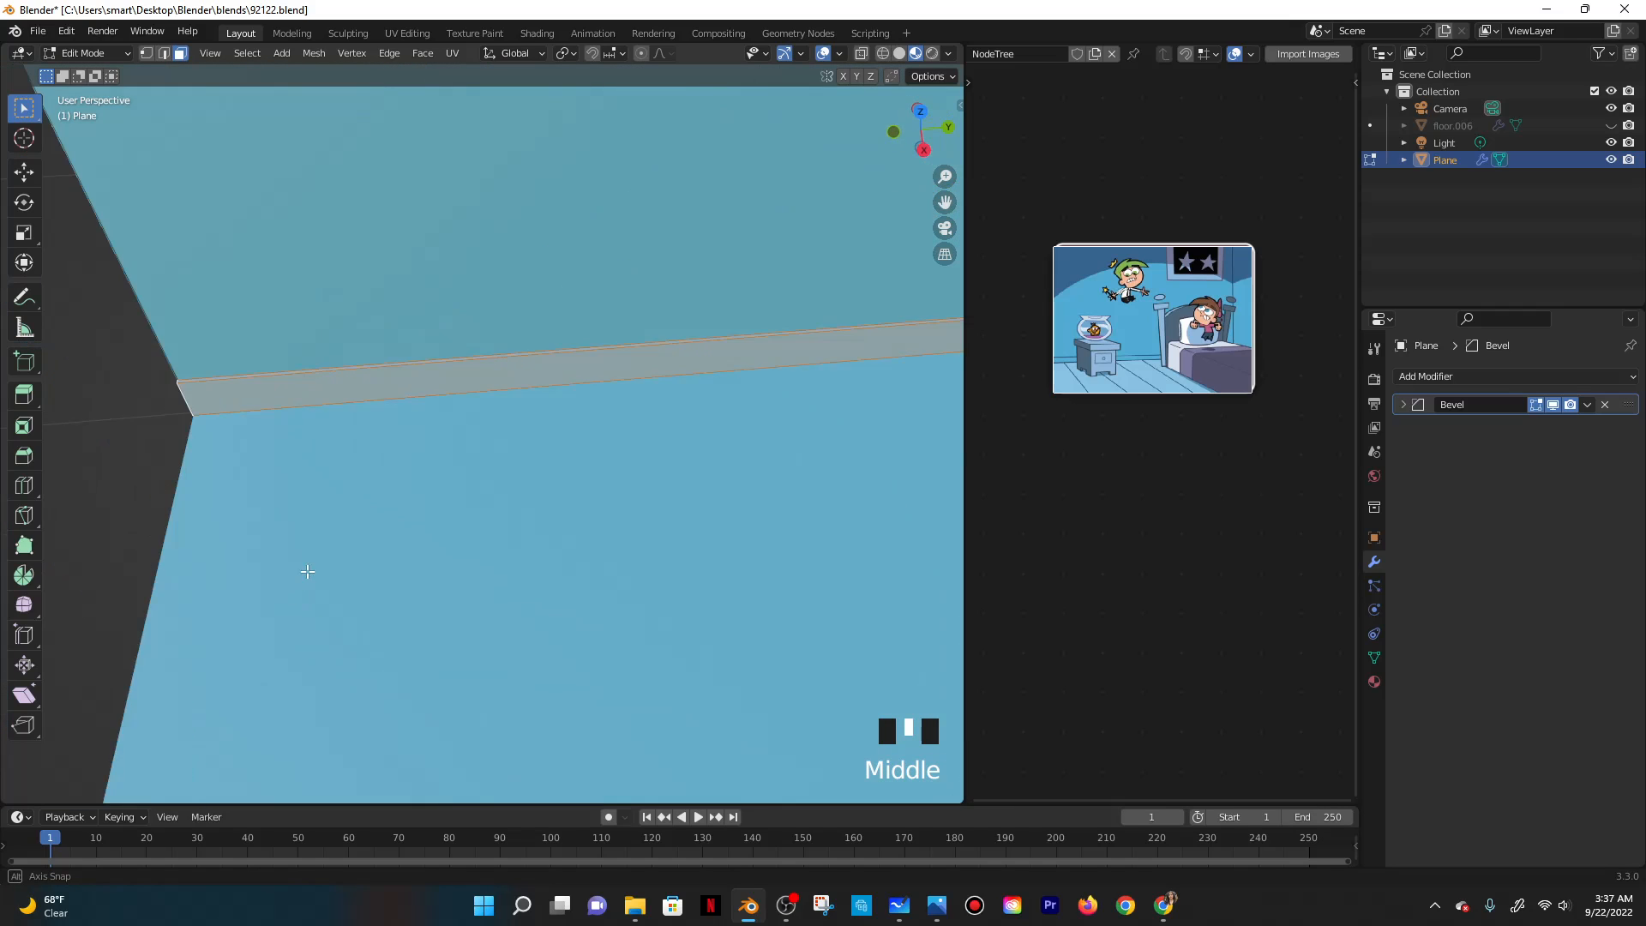
scroll(380, 529, "down", 5)
middle_click_drag(484, 525, 546, 494)
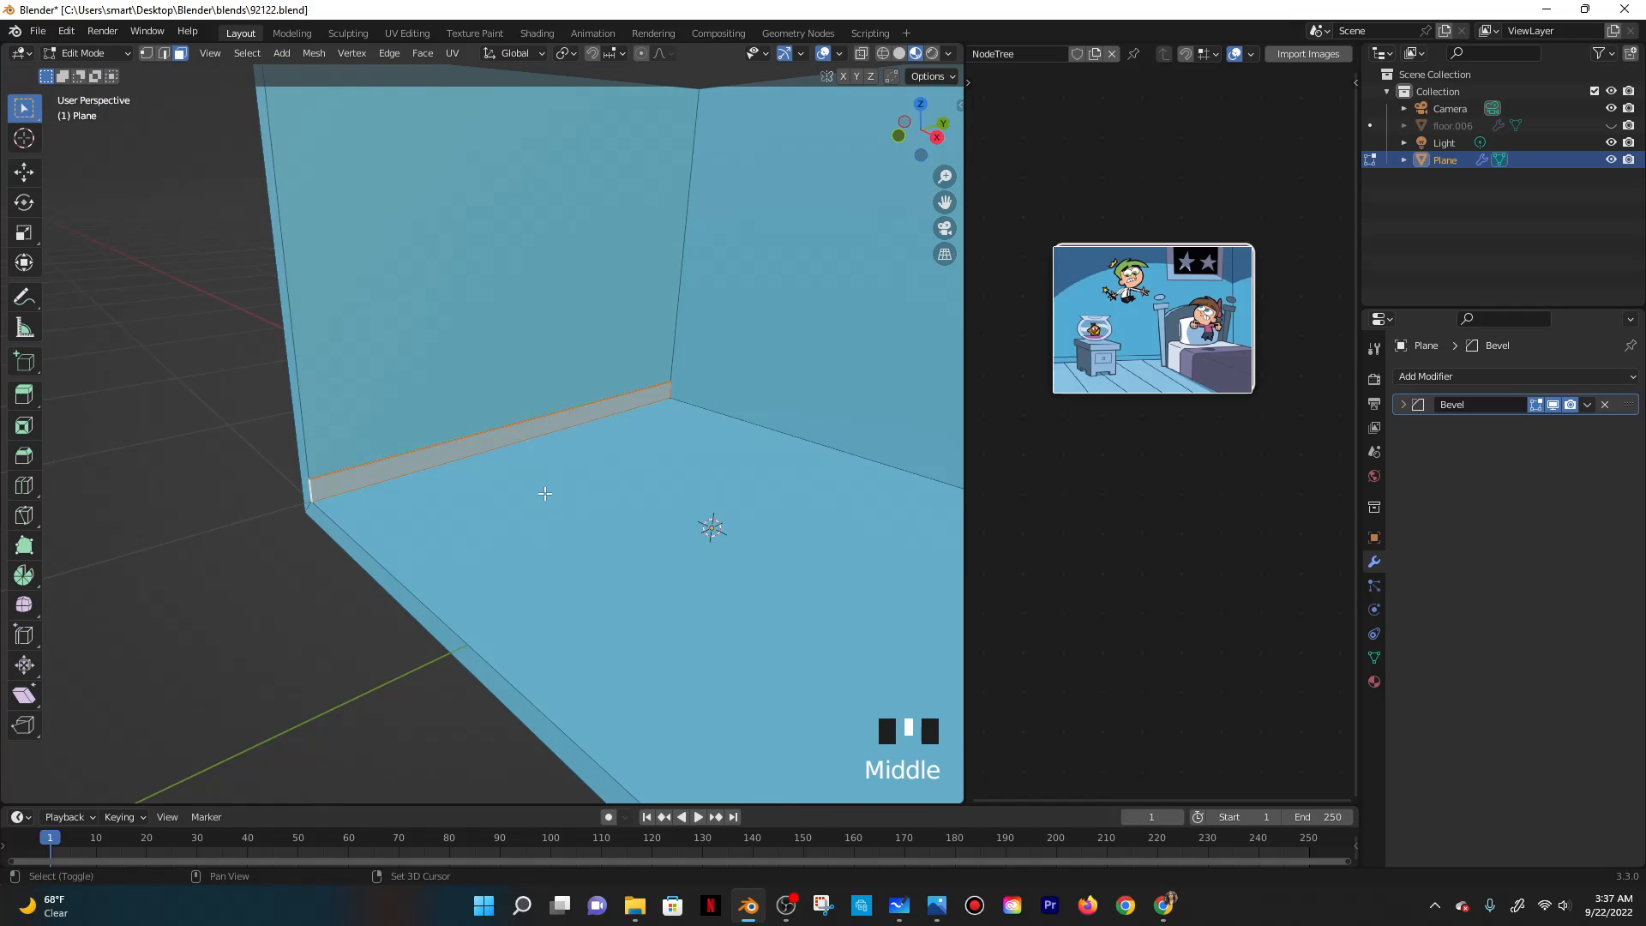
key("shift+d")
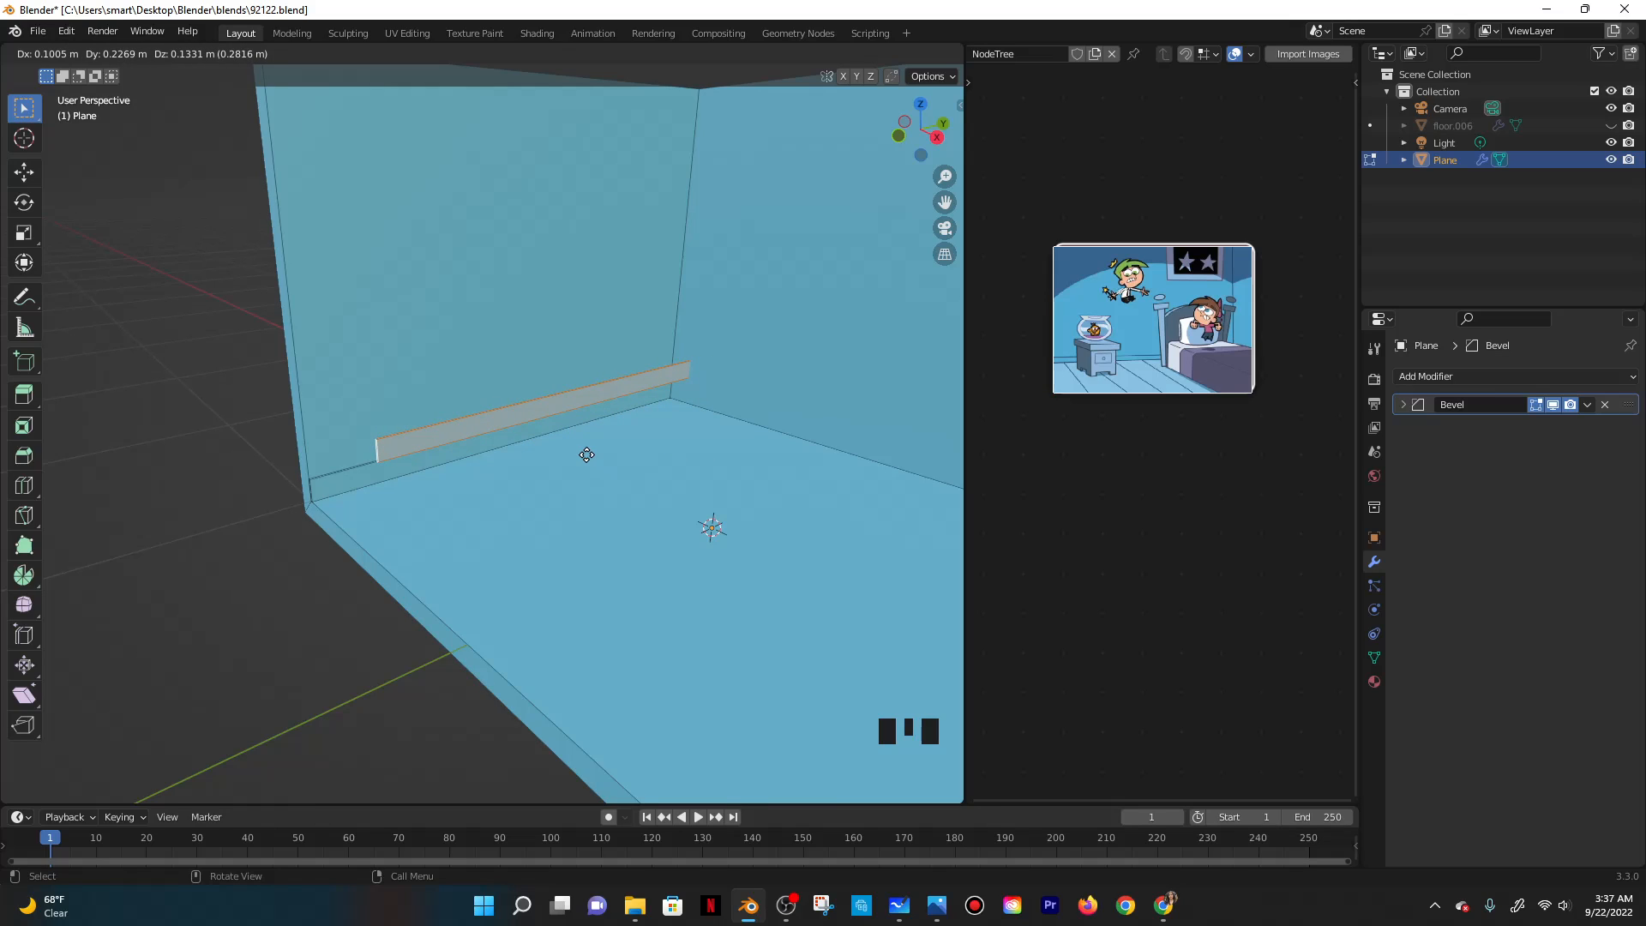
right_click(586, 454)
Undo the baseboard face selections and the Bevel modifier on the wall mesh.
key("ctrl+z")
key("ctrl+z")
key("ctrl+z")
key("ctrl+z")
key("ctrl+z")
key("ctrl+z")
key("ctrl+z")
key("ctrl+z")
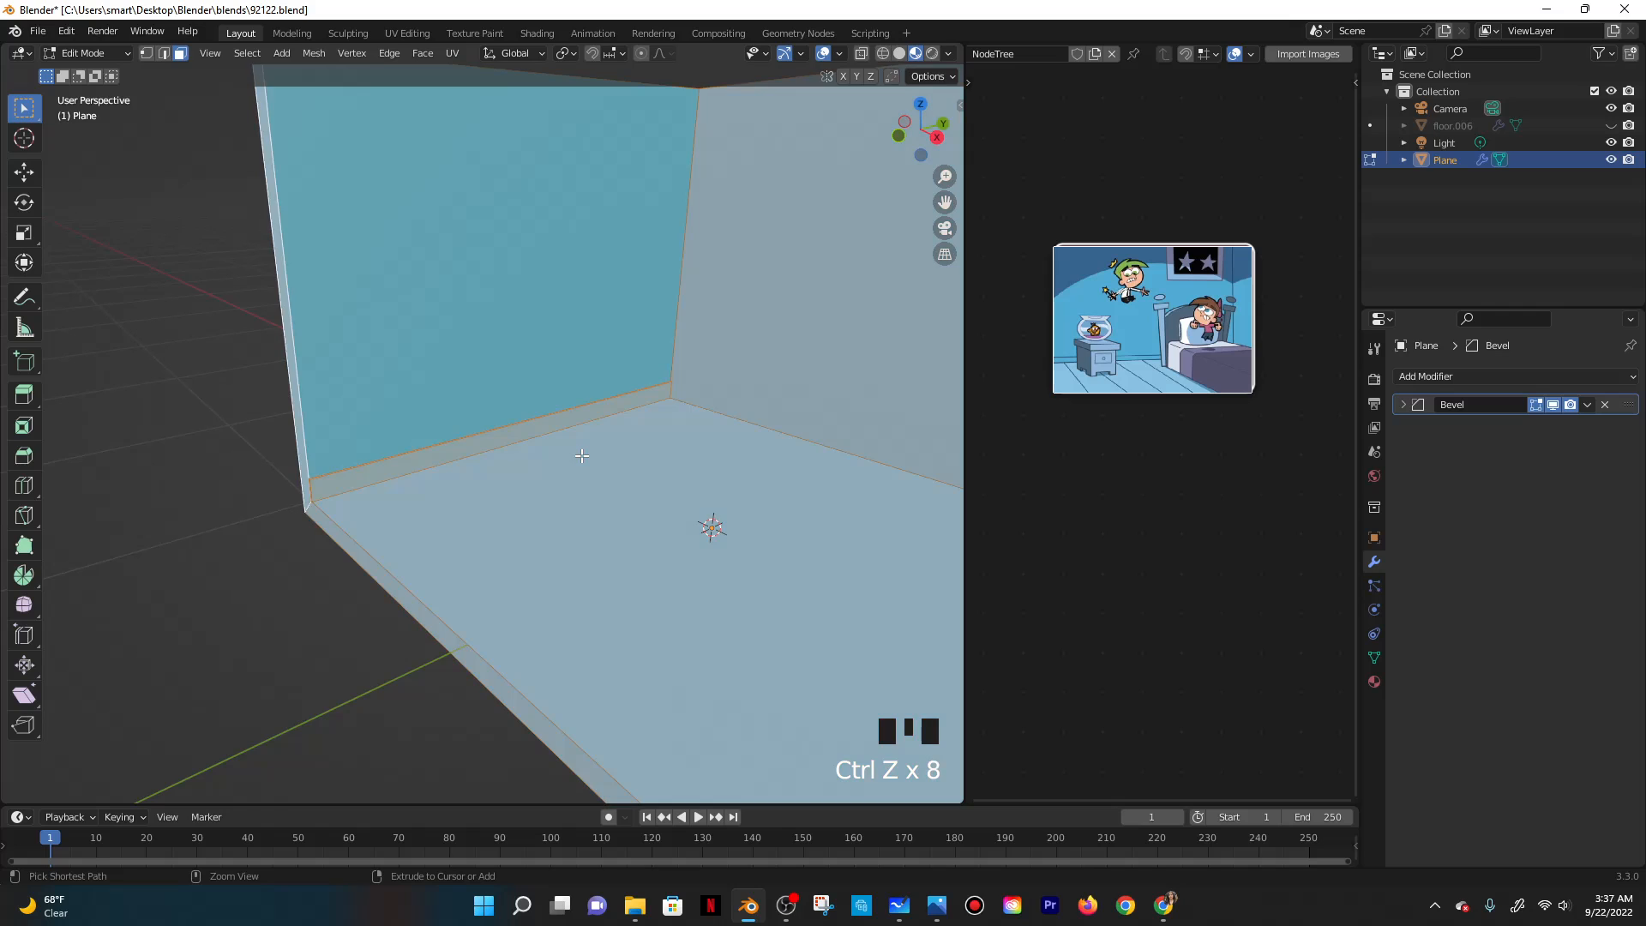
key("ctrl+z")
key("ctrl+z")
key("ctrl+z")
key("ctrl+z")
key("ctrl+z")
key("ctrl+z")
key("ctrl+z")
key("ctrl+z")
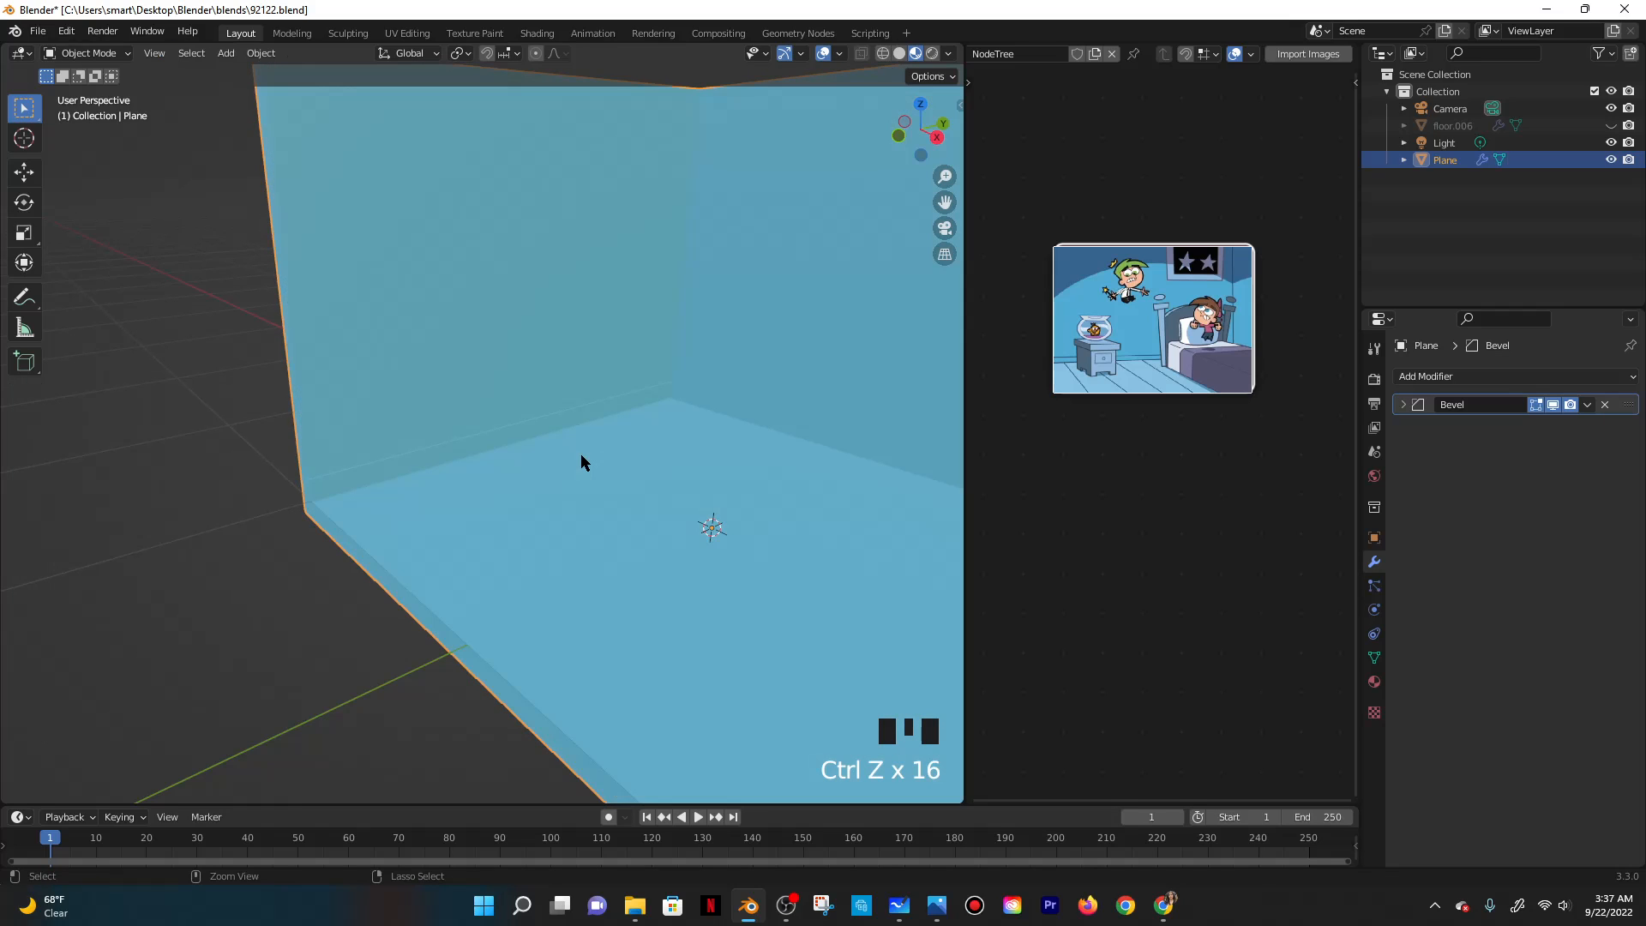
key("ctrl+z")
key("ctrl+z")
key("ctrl+z")
key("ctrl+z")
key("ctrl+z")
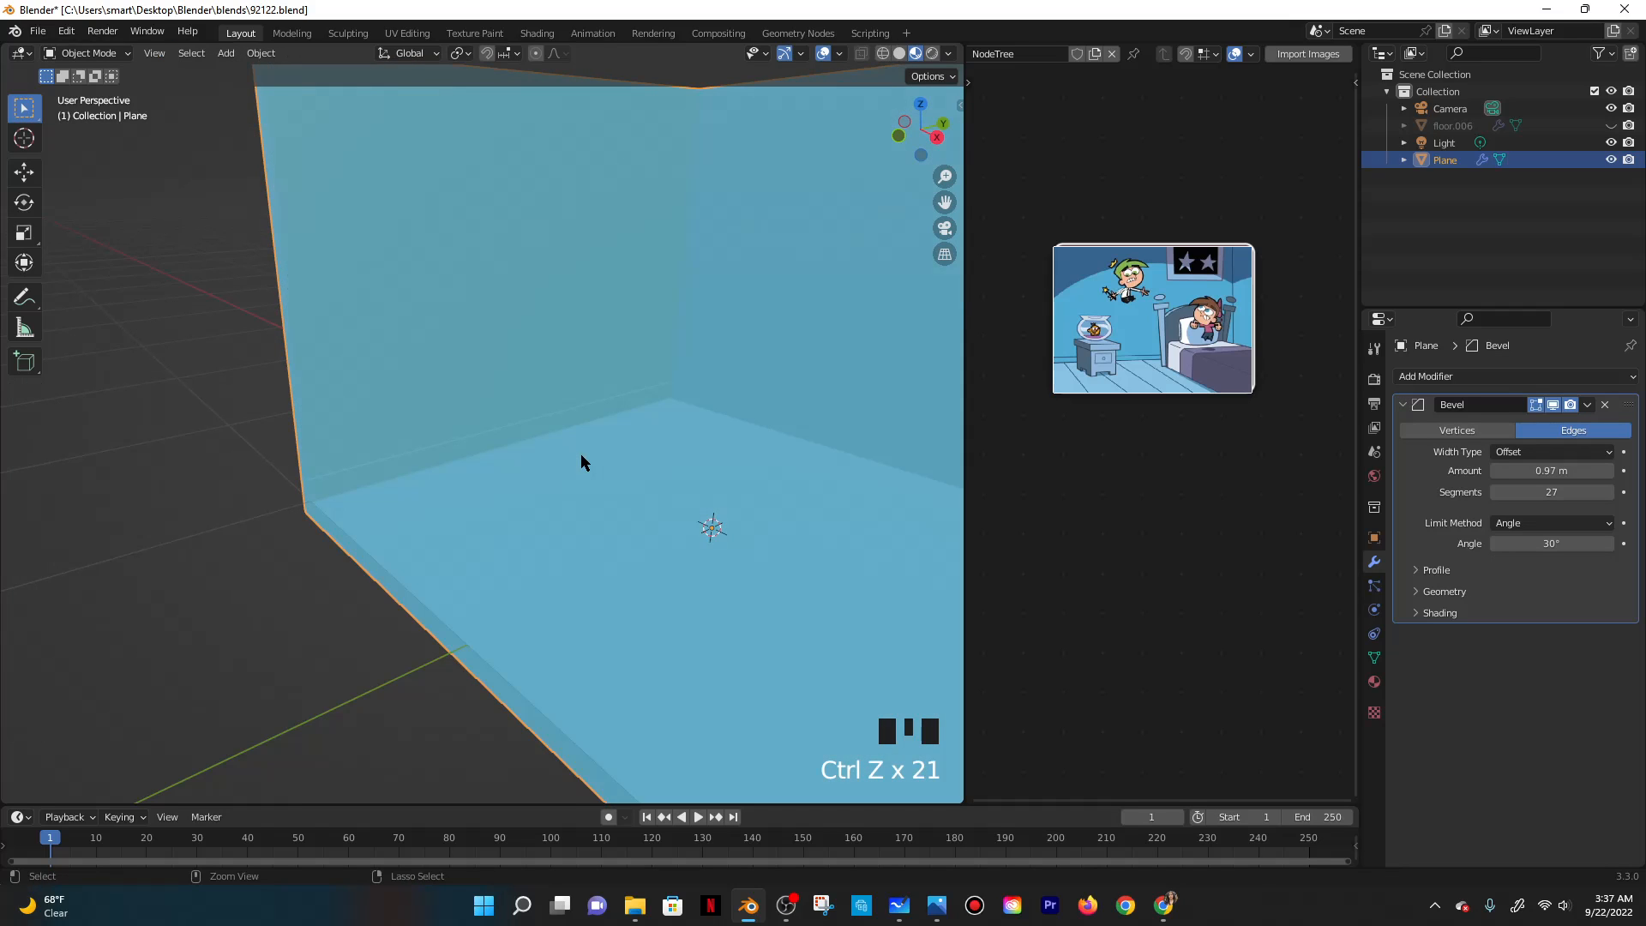
key("ctrl+z")
key("ctrl+z")
key("ctrl+z")
key("ctrl+z")
key("ctrl+z")
key("ctrl+z")
key("ctrl+z")
key("ctrl+z")
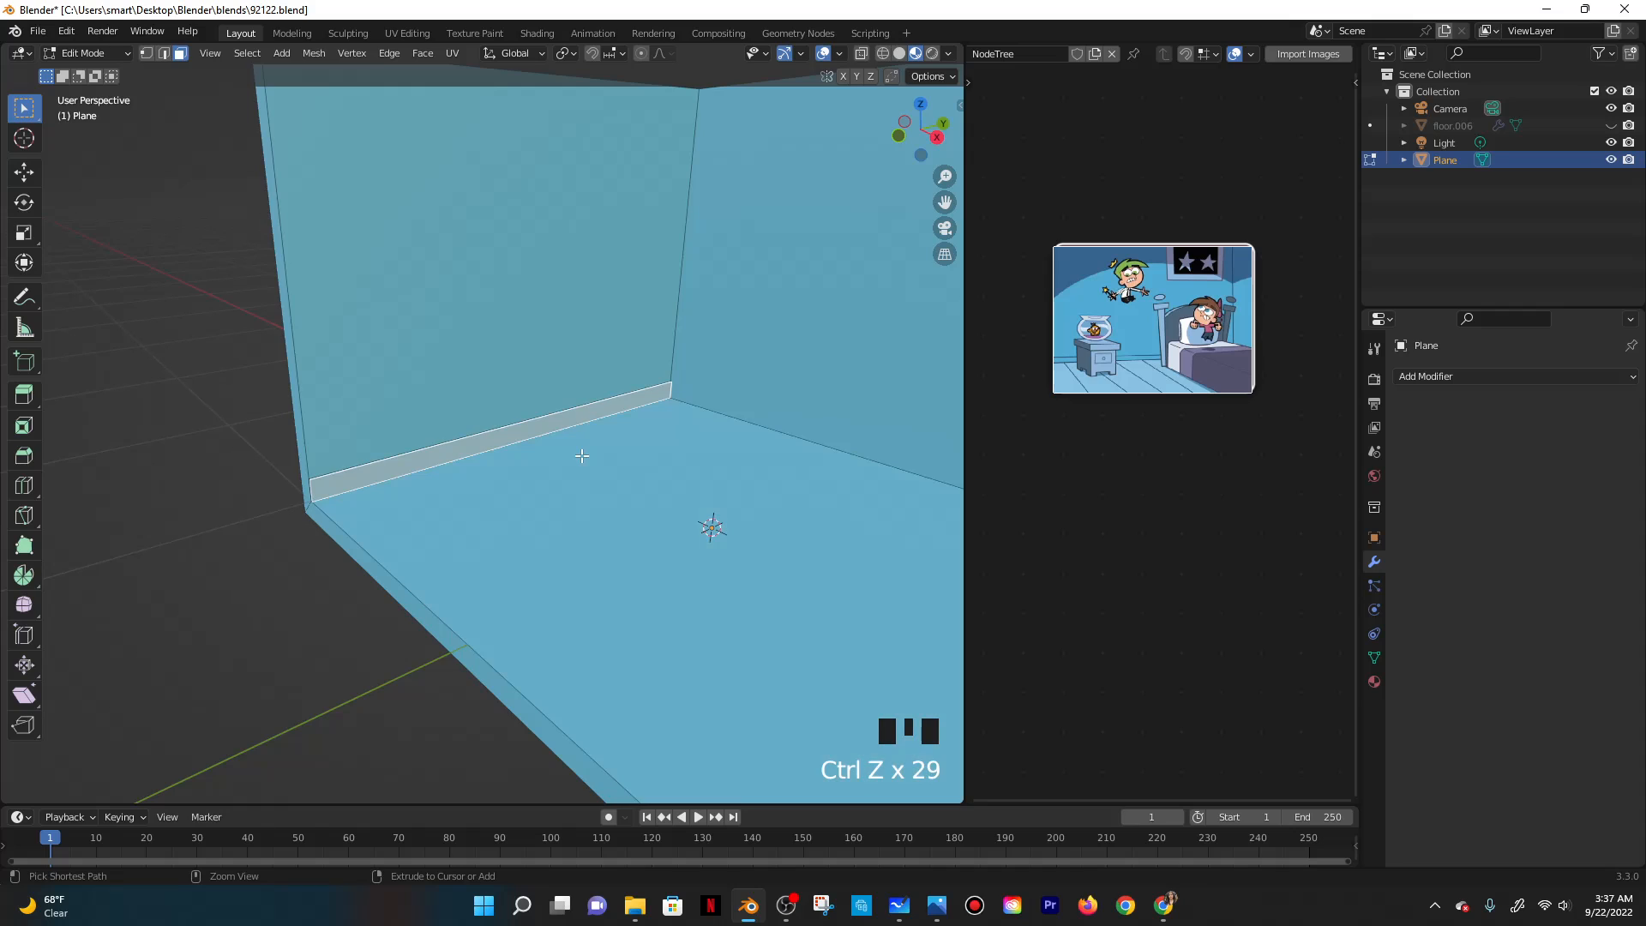
Undo the baseboard extrusions on the side wall, back to the plain selected edge between wall and base.
key("ctrl+z")
key("ctrl+z")
key("ctrl+z")
key("ctrl+z")
key("ctrl+z")
key("ctrl+z")
key("ctrl+z")
key("ctrl+z")
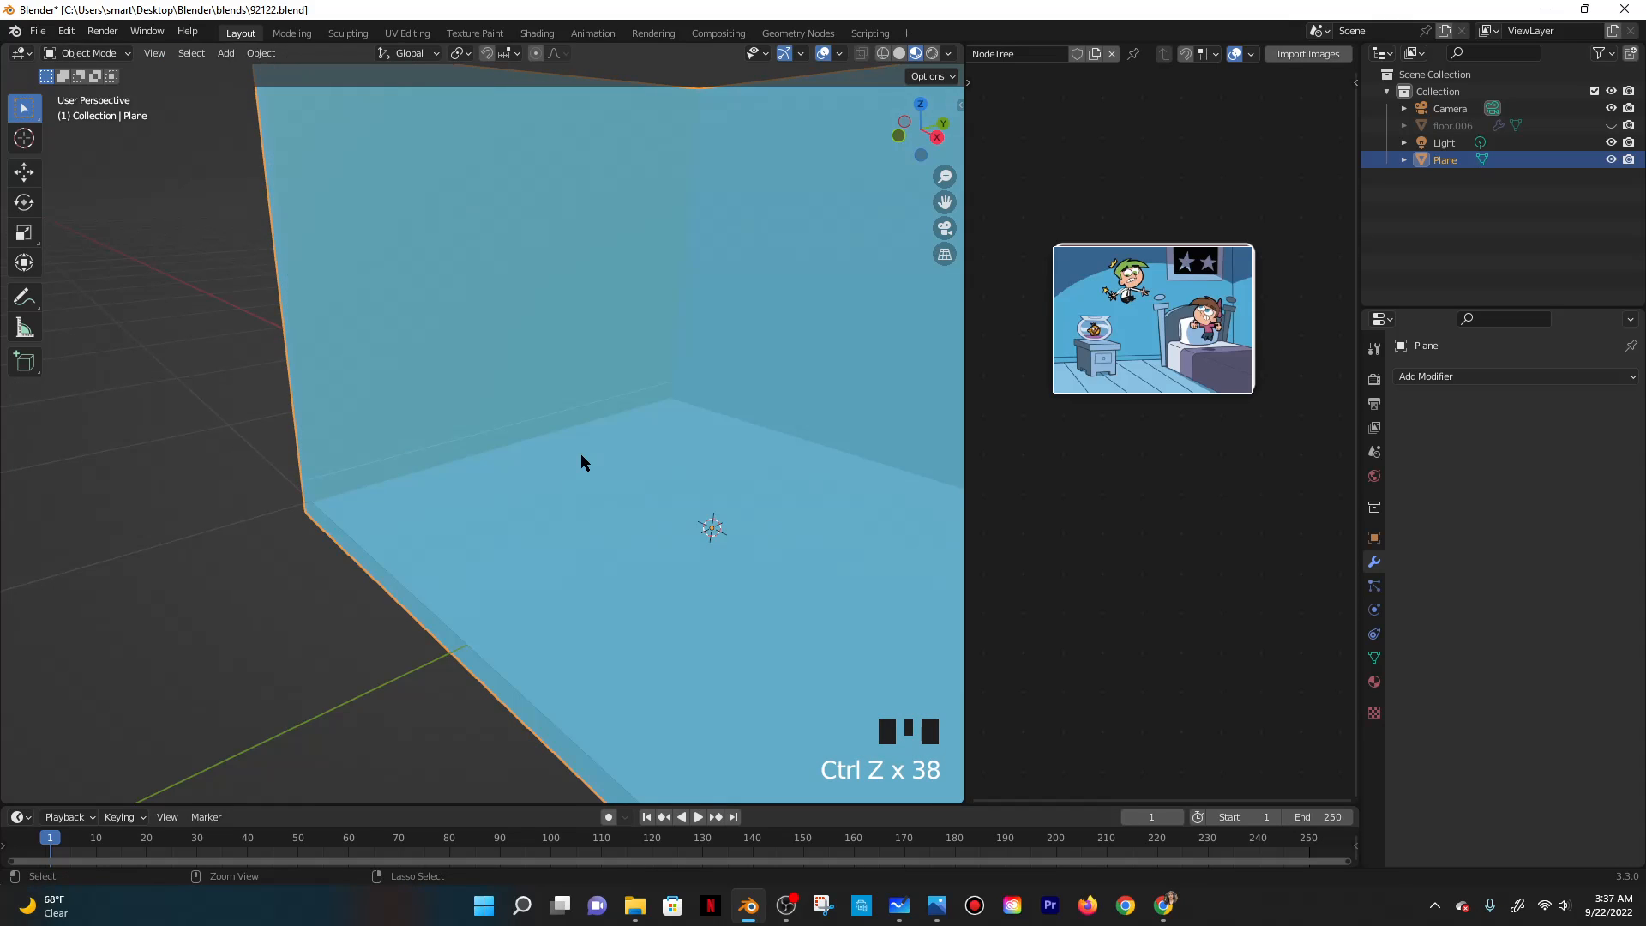
key("ctrl+z")
key("ctrl+z")
key("ctrl+z")
key("ctrl+z")
key("ctrl+z")
key("ctrl+z")
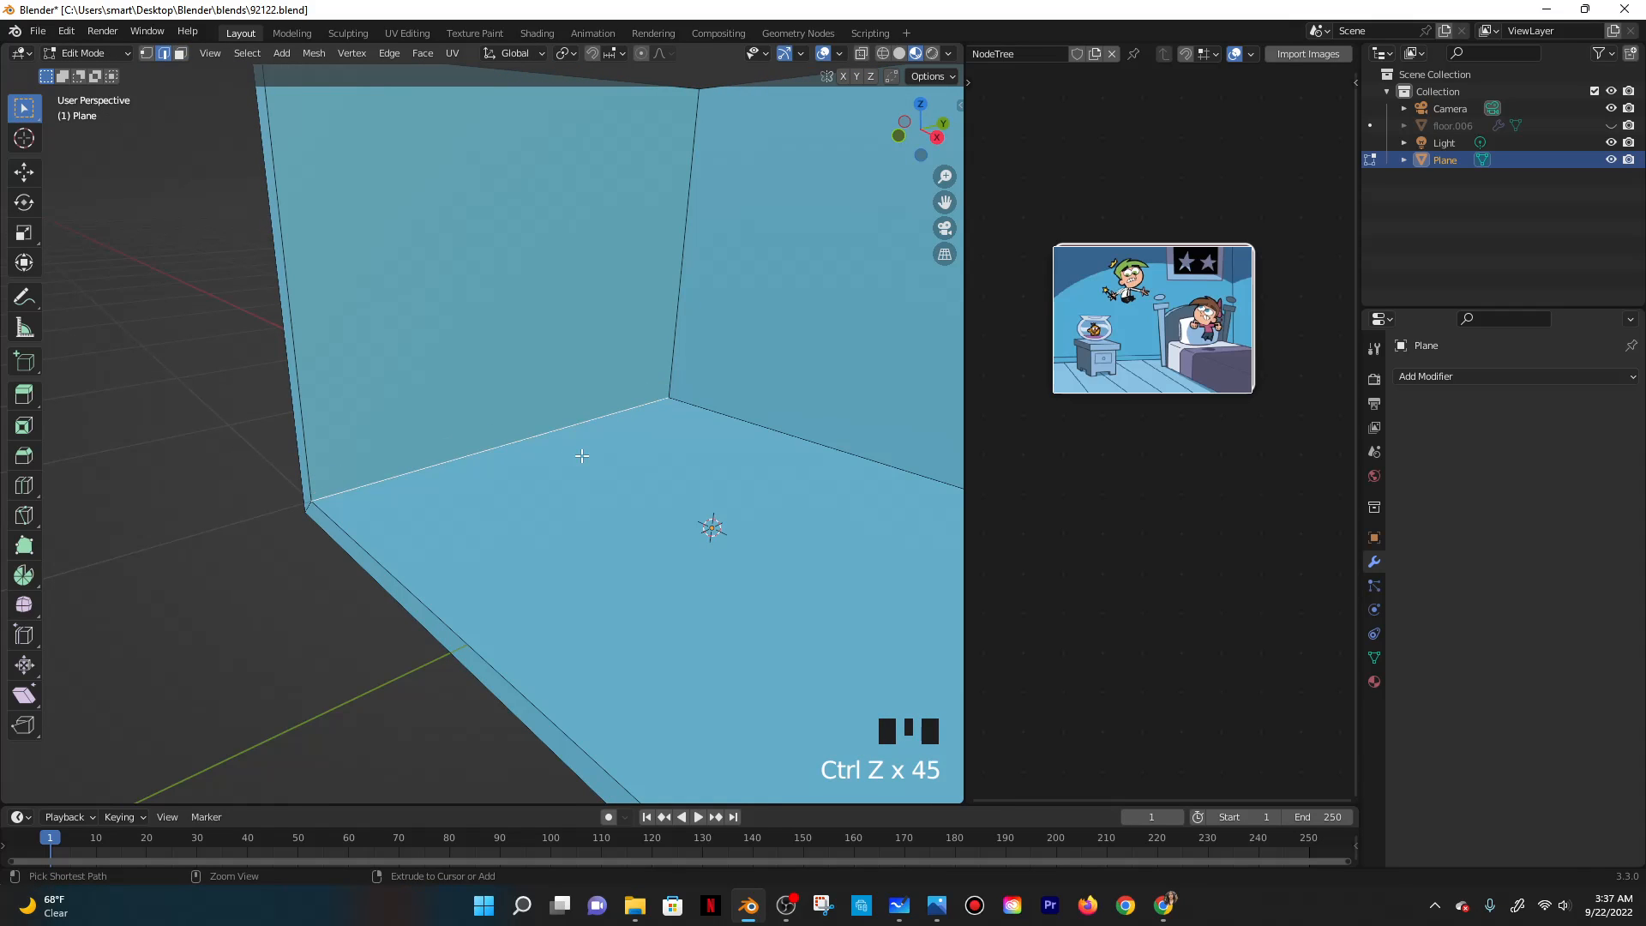
Return to Object Mode and add a new plane mesh to the room.
key("ctrl+Tab")
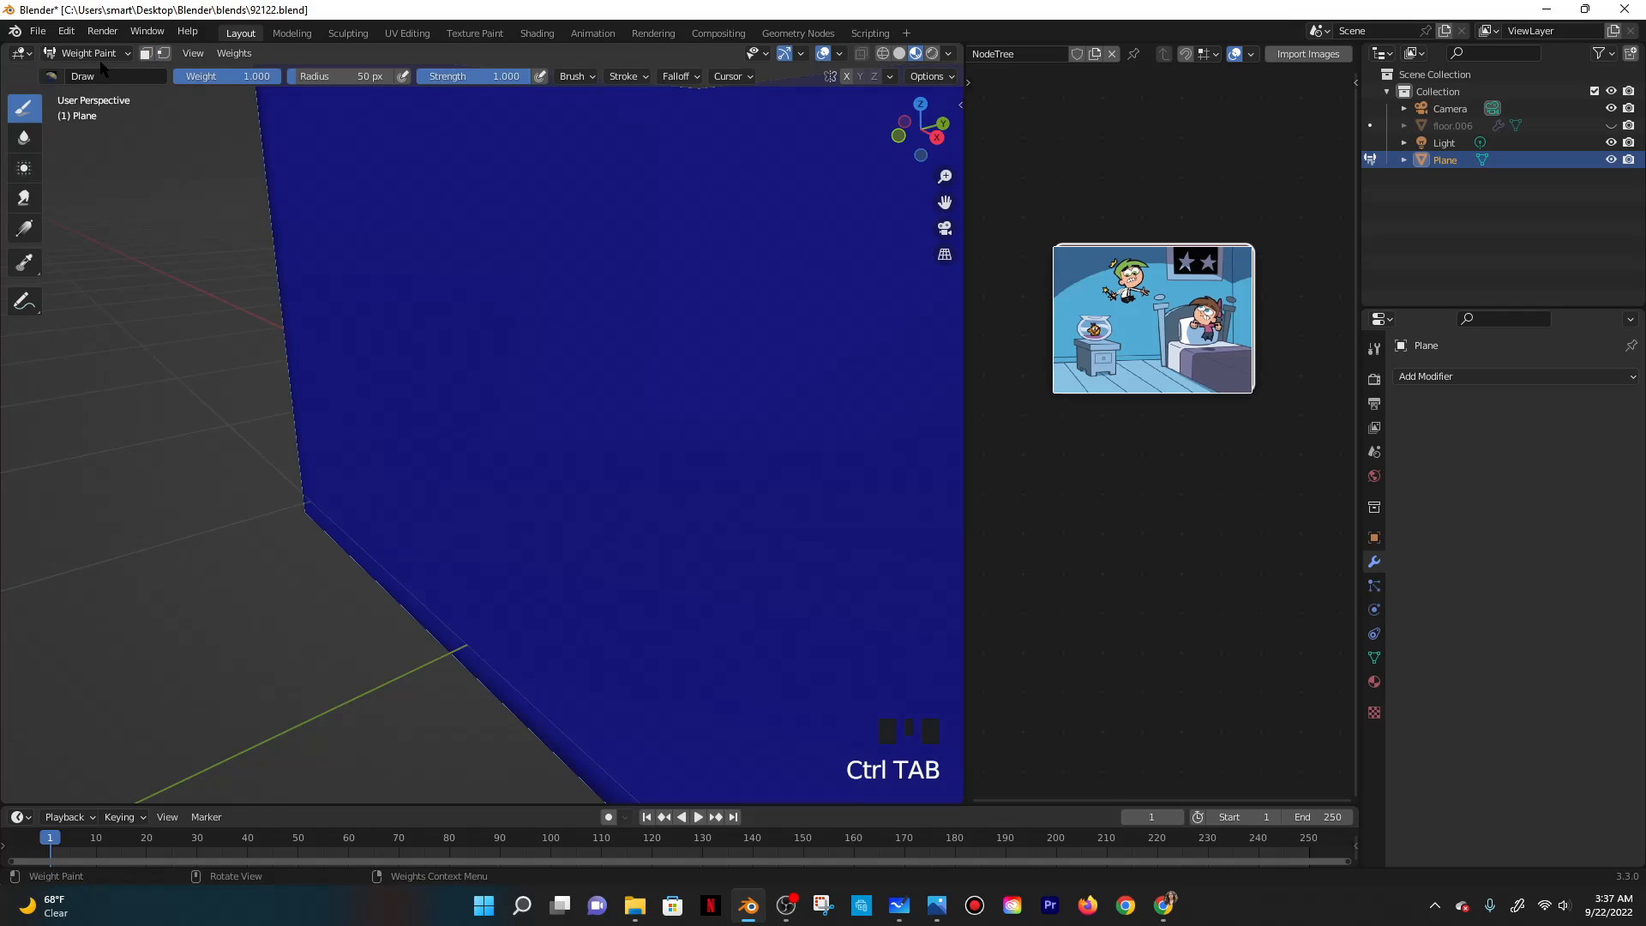
left_click(86, 53)
left_click(82, 106)
scroll(374, 398, "down", 6)
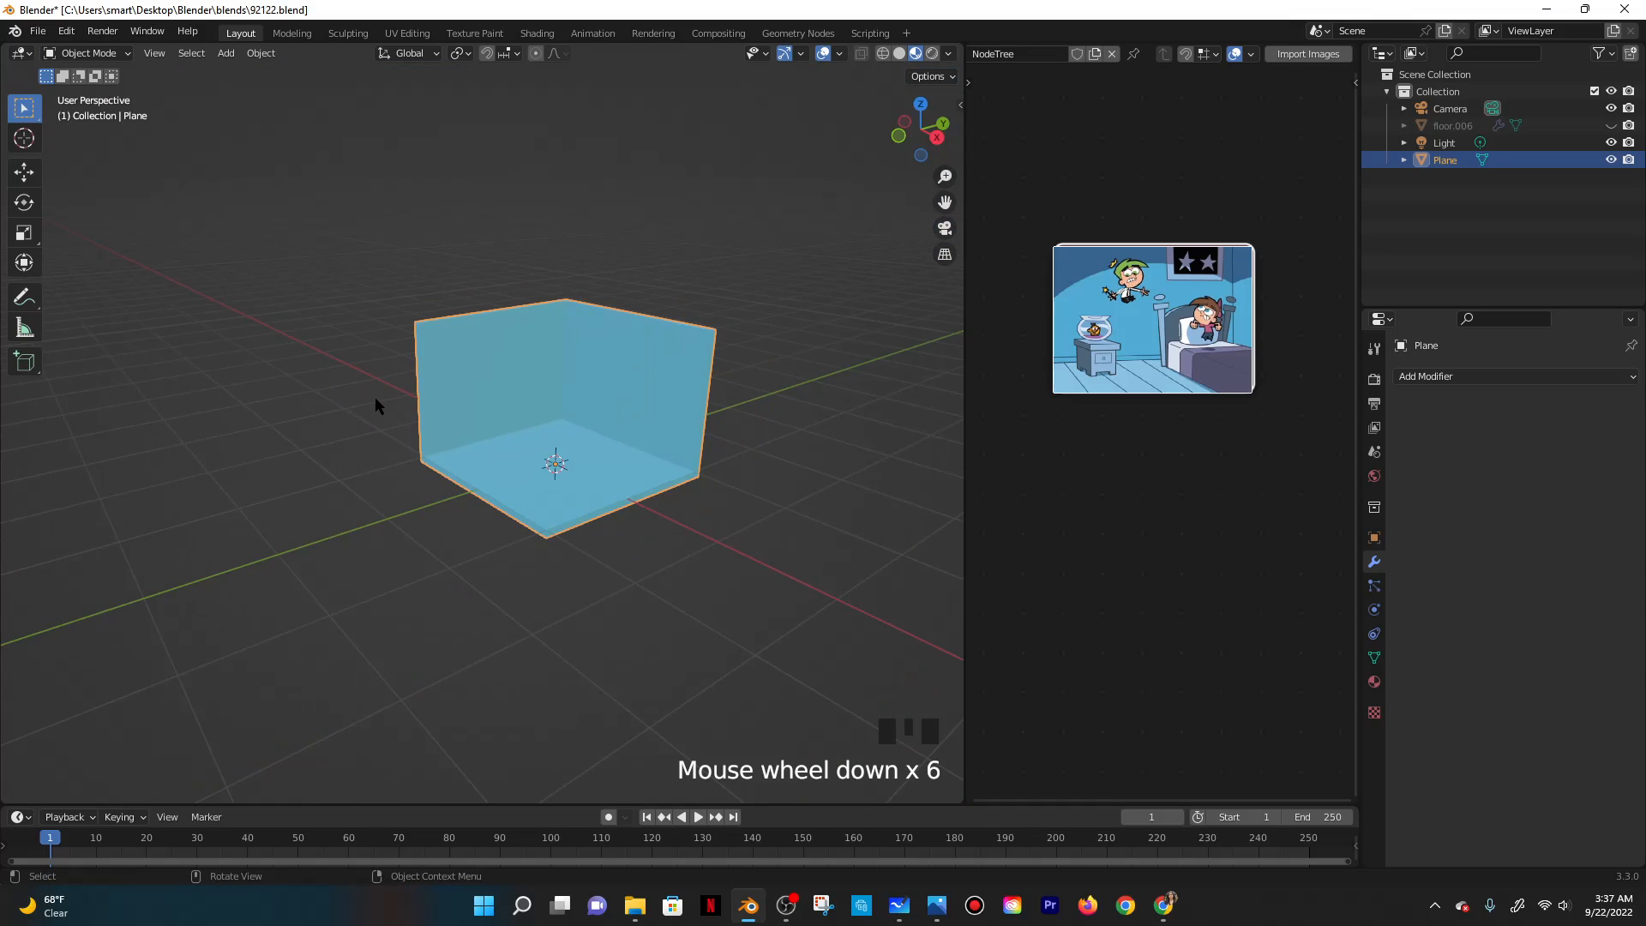
key("shift+a")
mouse_move(377, 398)
left_click(471, 405)
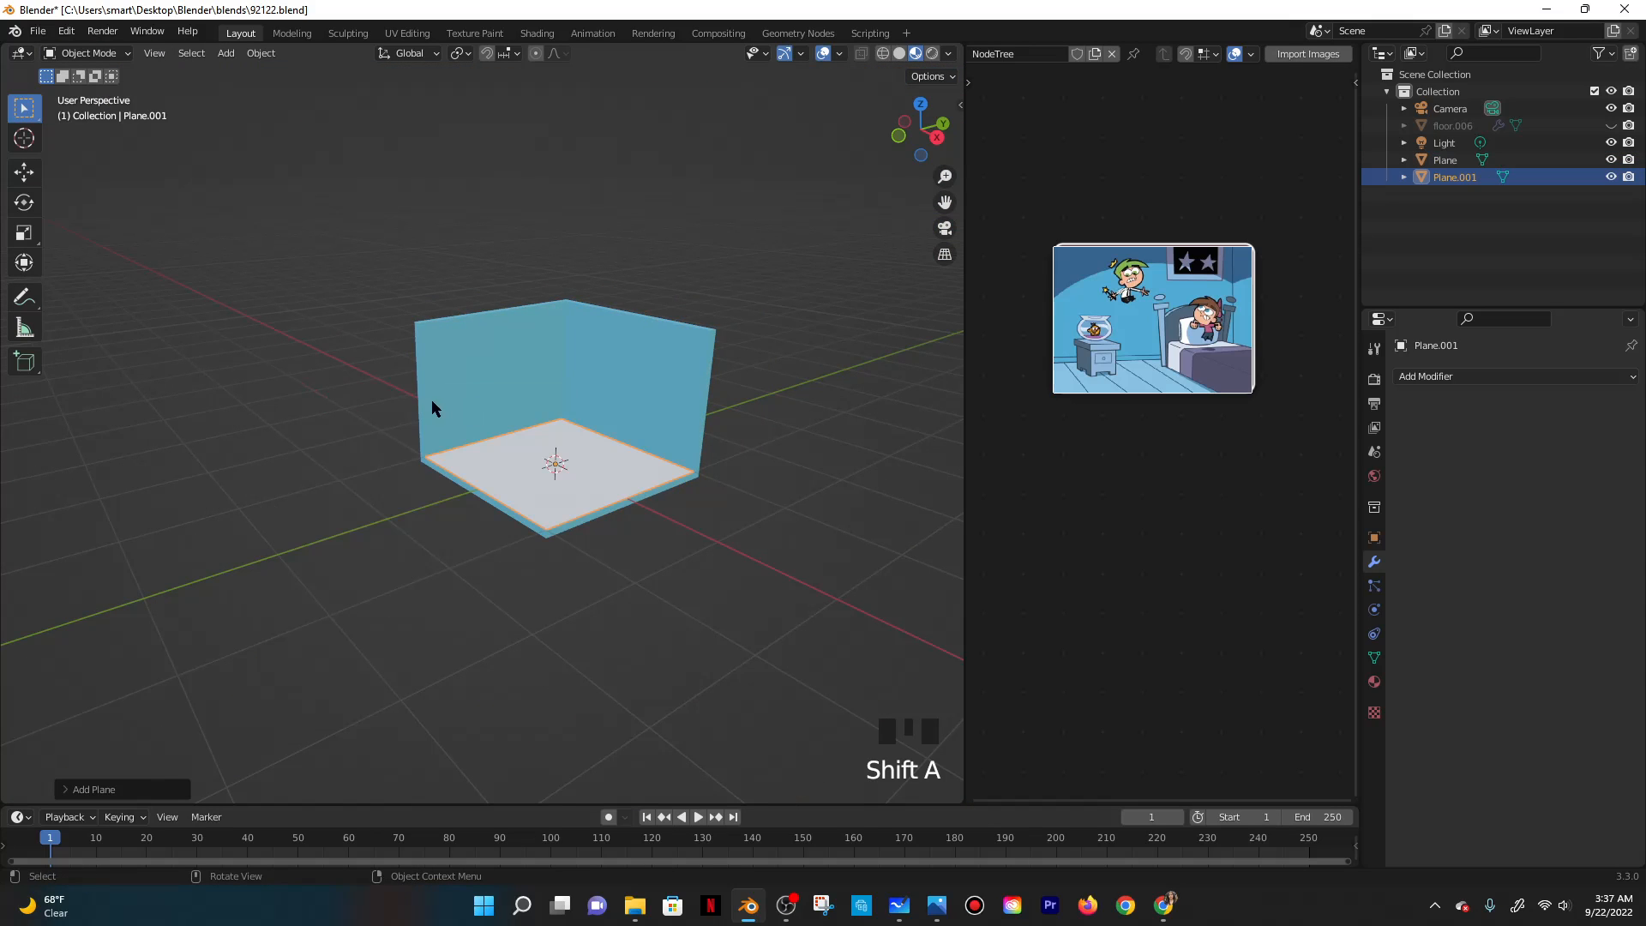
Scale the new plane along Y into a narrow strip running across the room's base.
key("s")
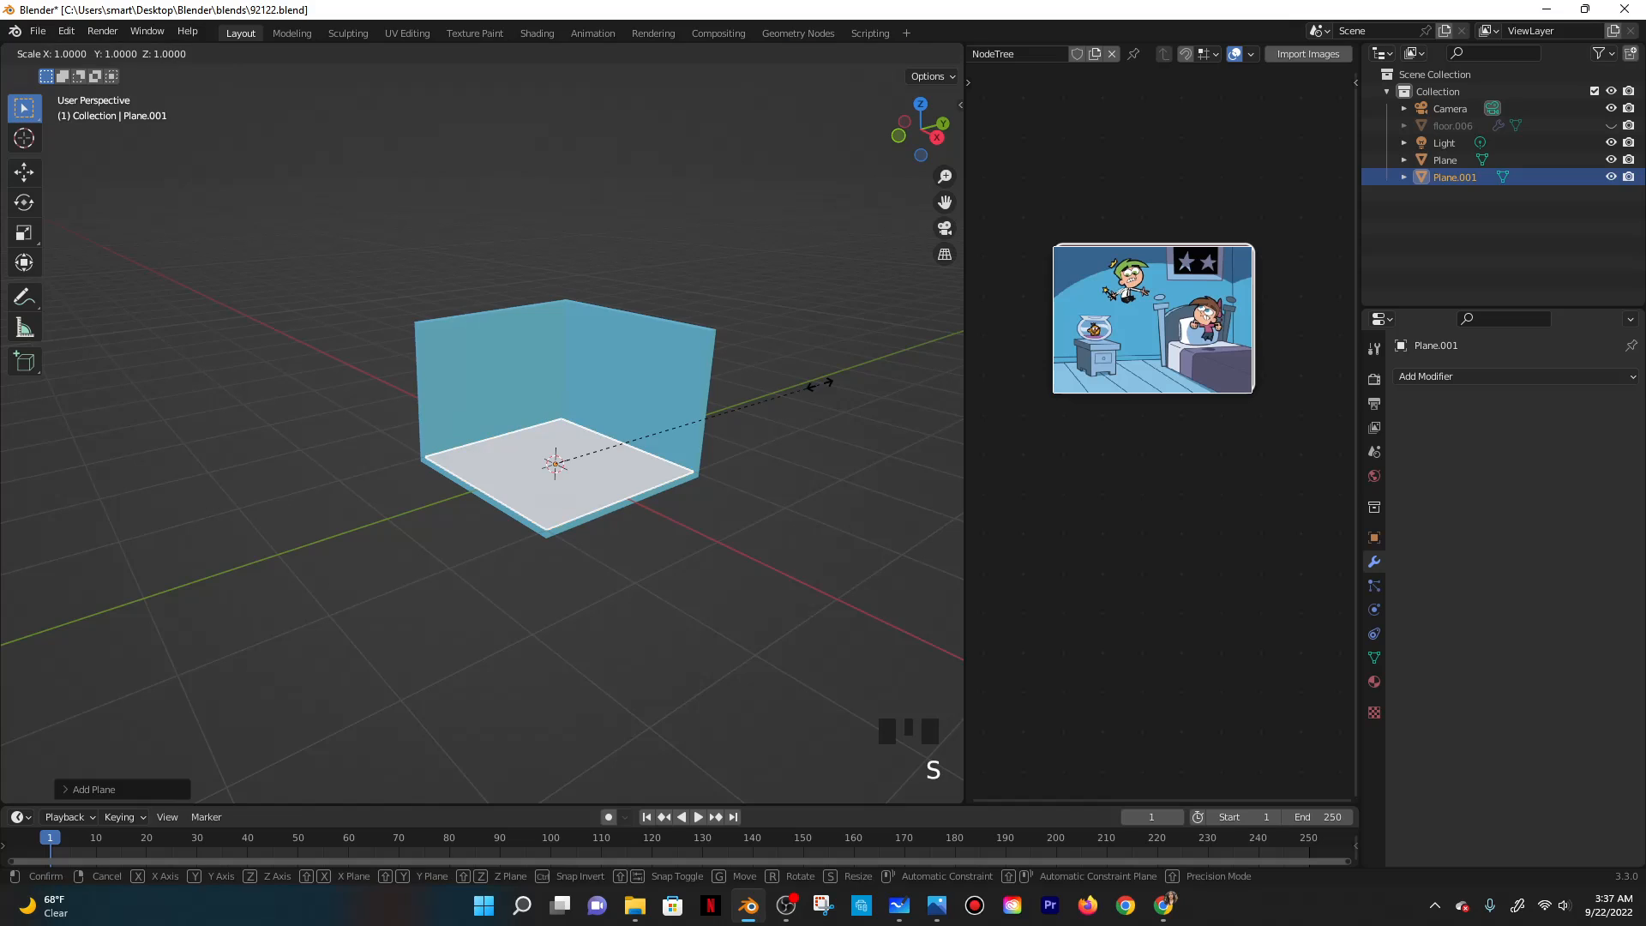
key("y")
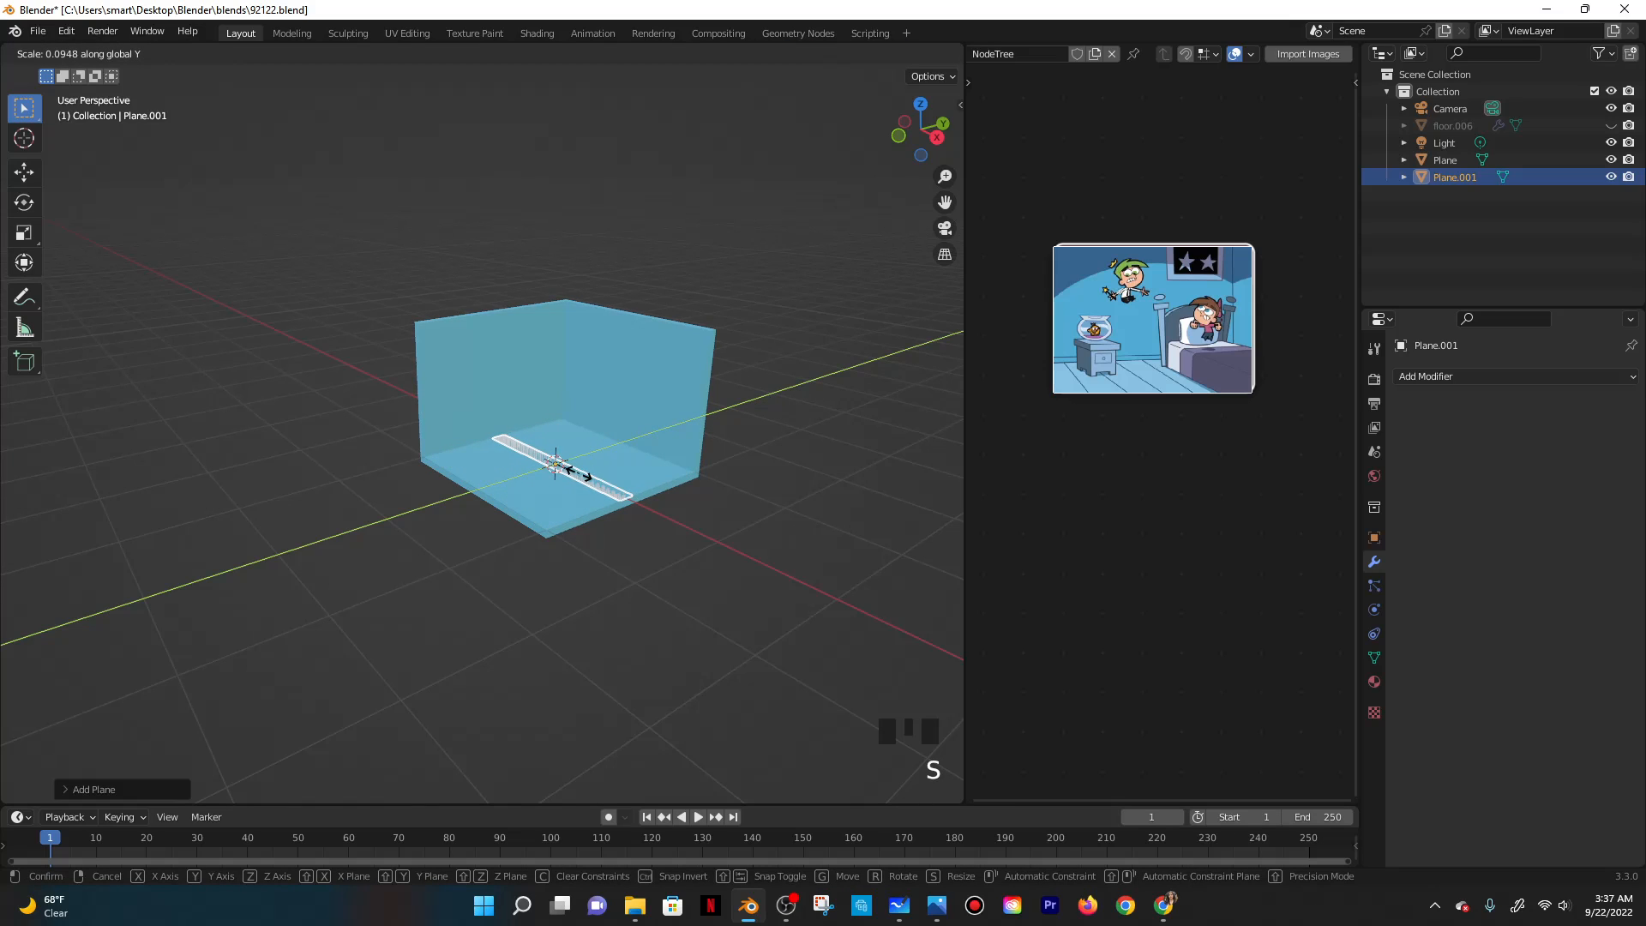
left_click(565, 470)
scroll(657, 544, "up", 4)
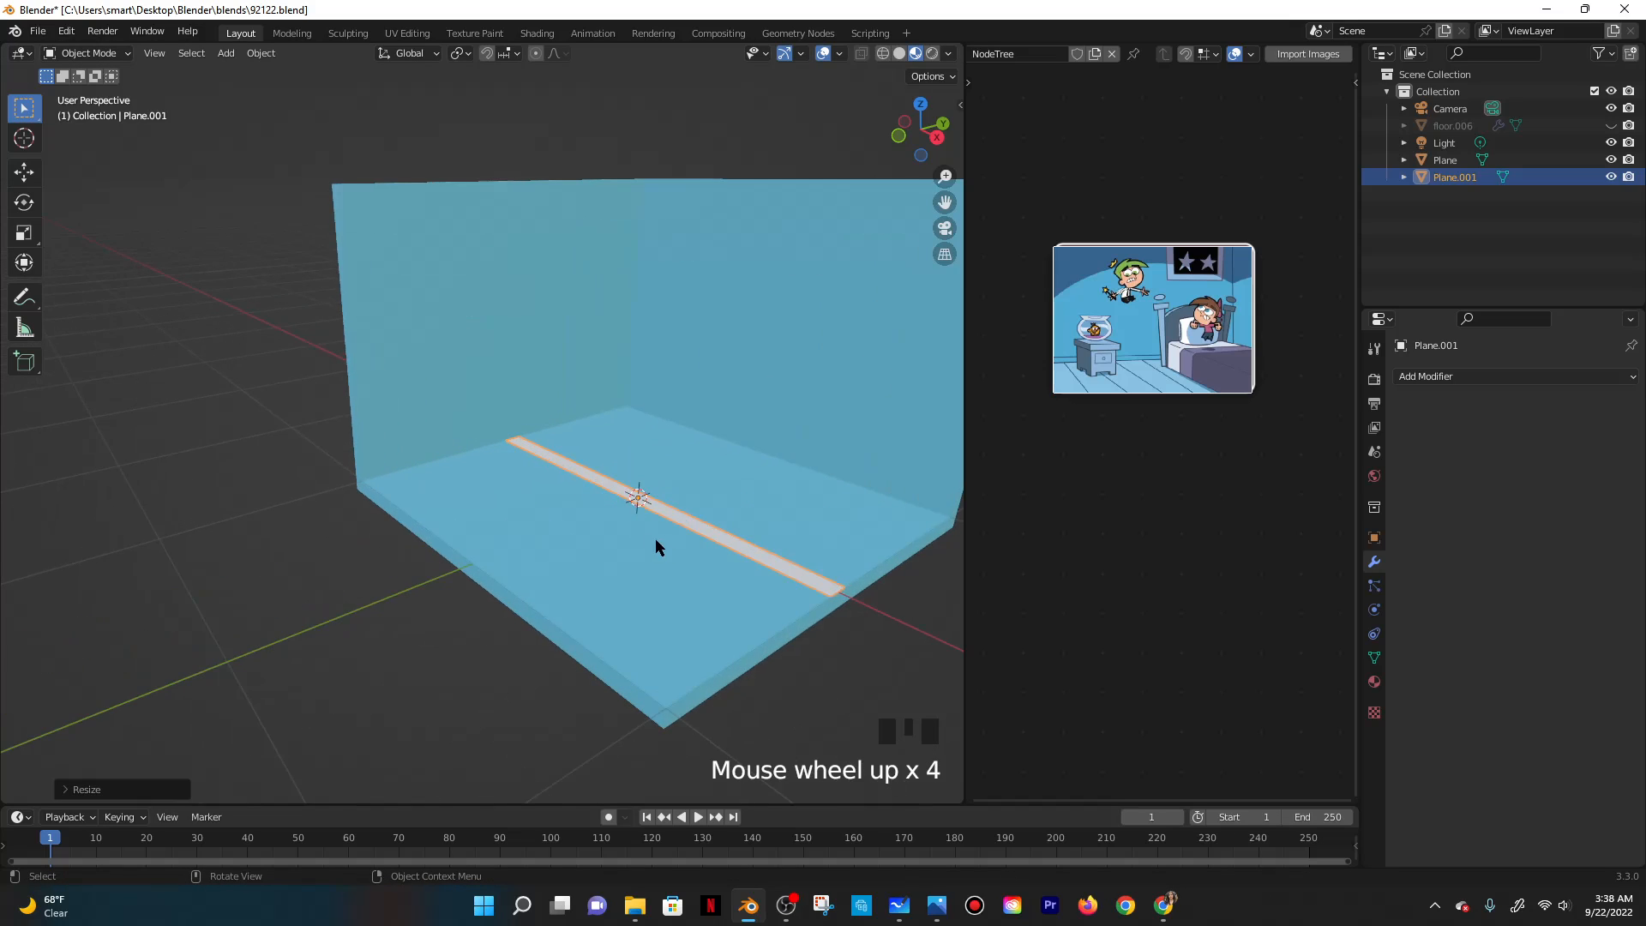
middle_click_drag(657, 544, 707, 555)
Rotate the narrow strip 90° about the global Z axis.
key("r")
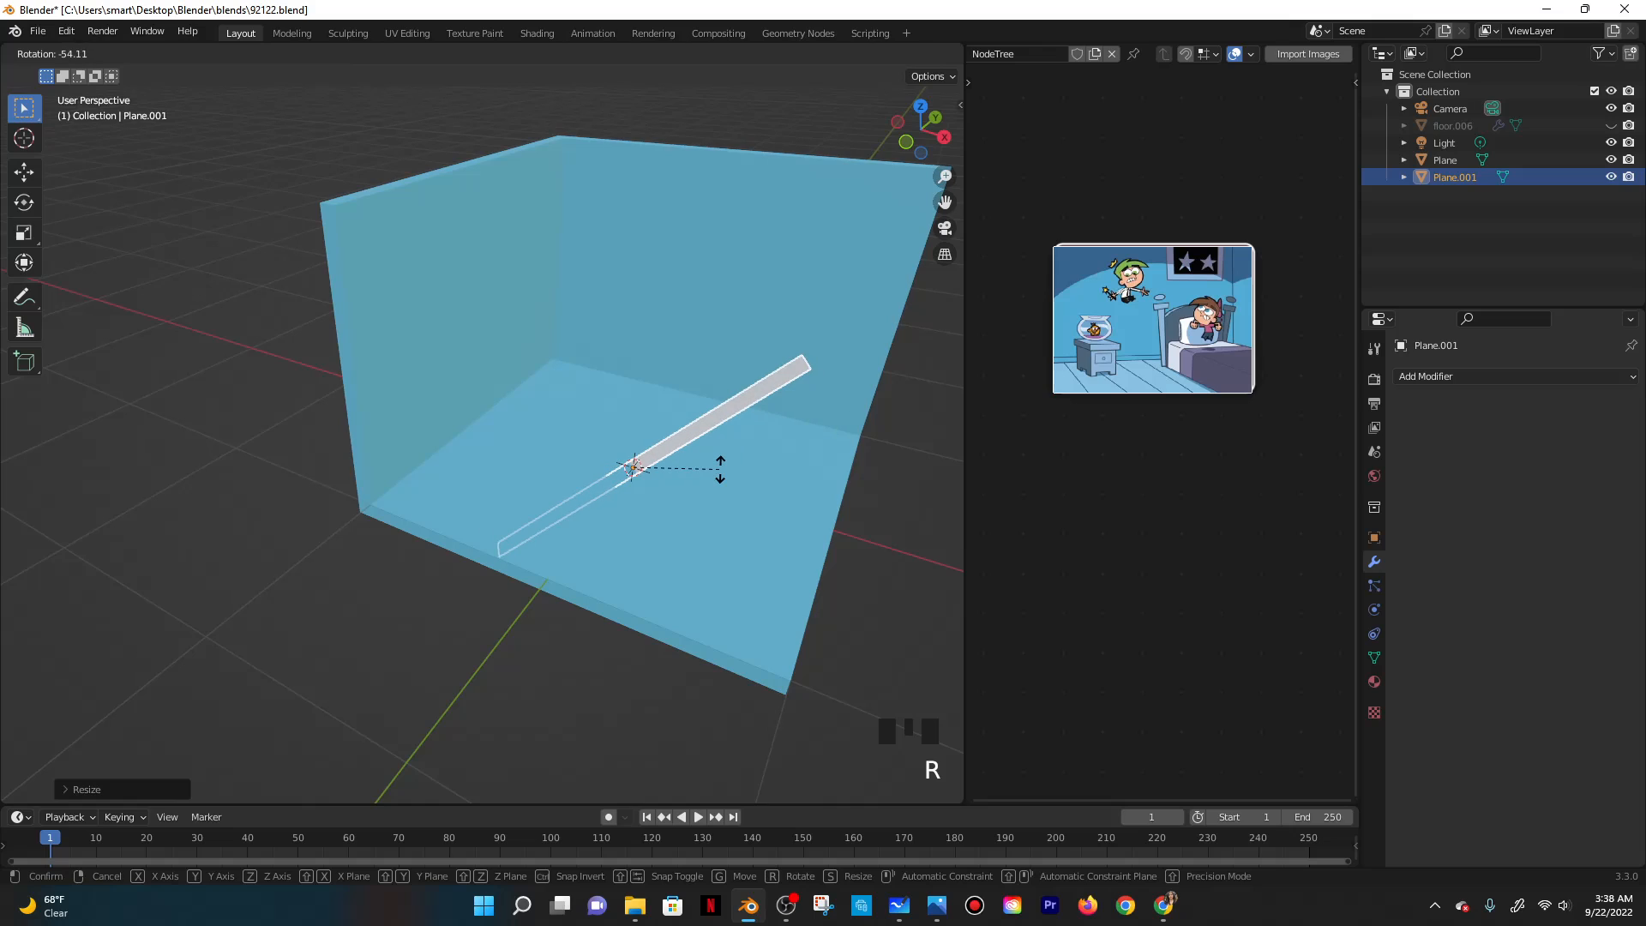
type("x")
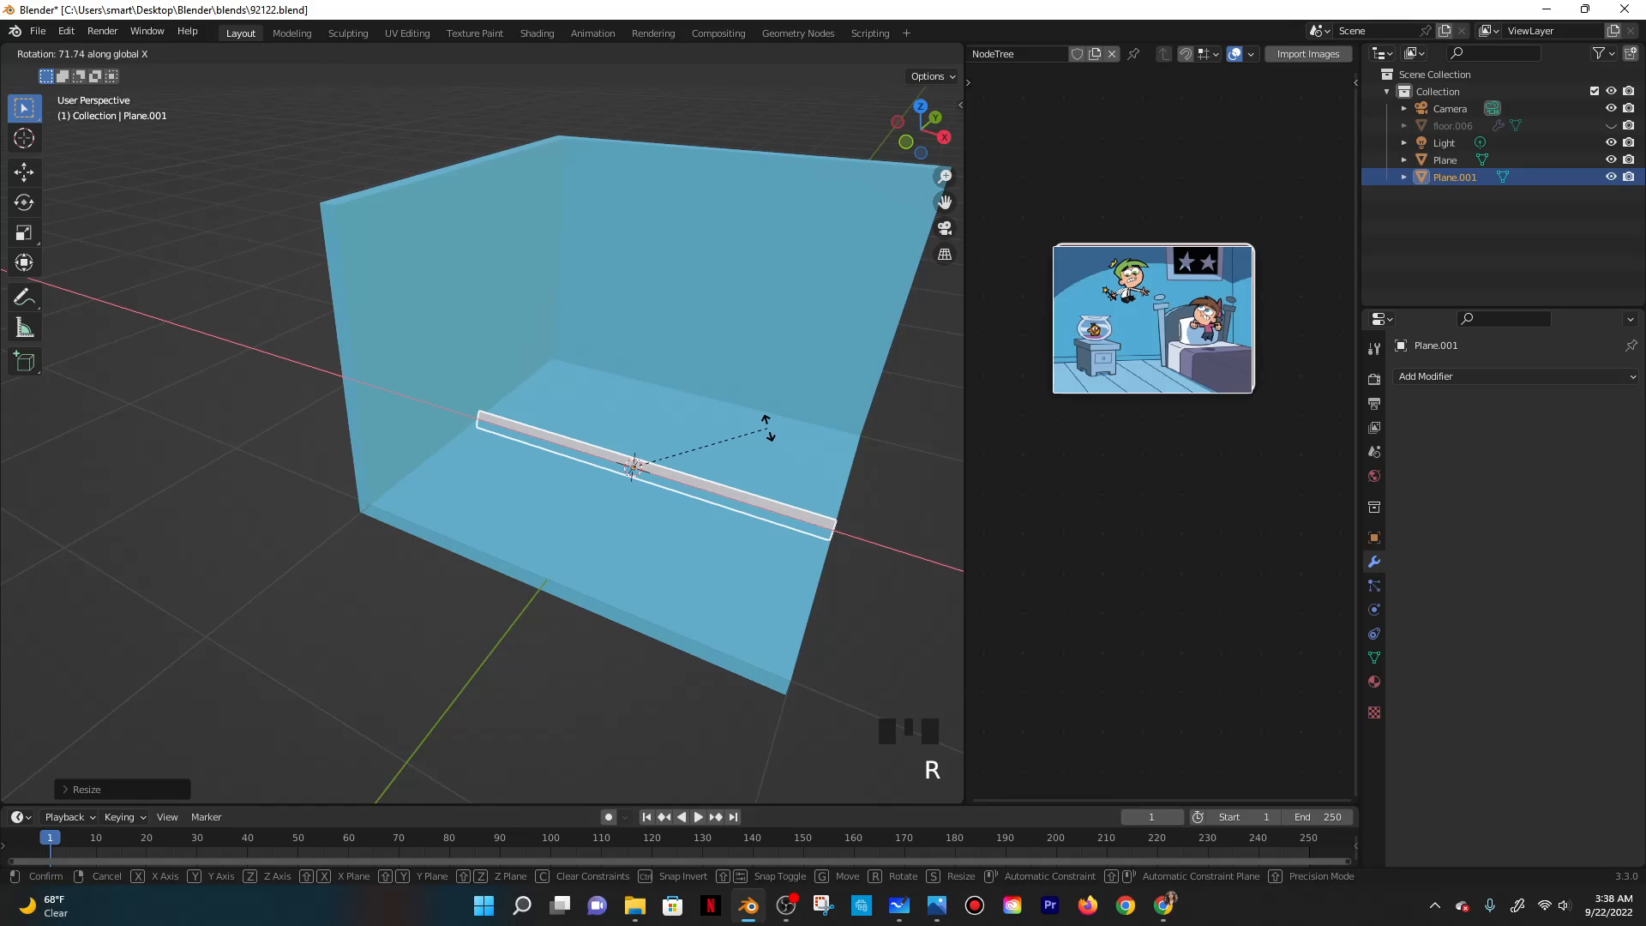
type("90")
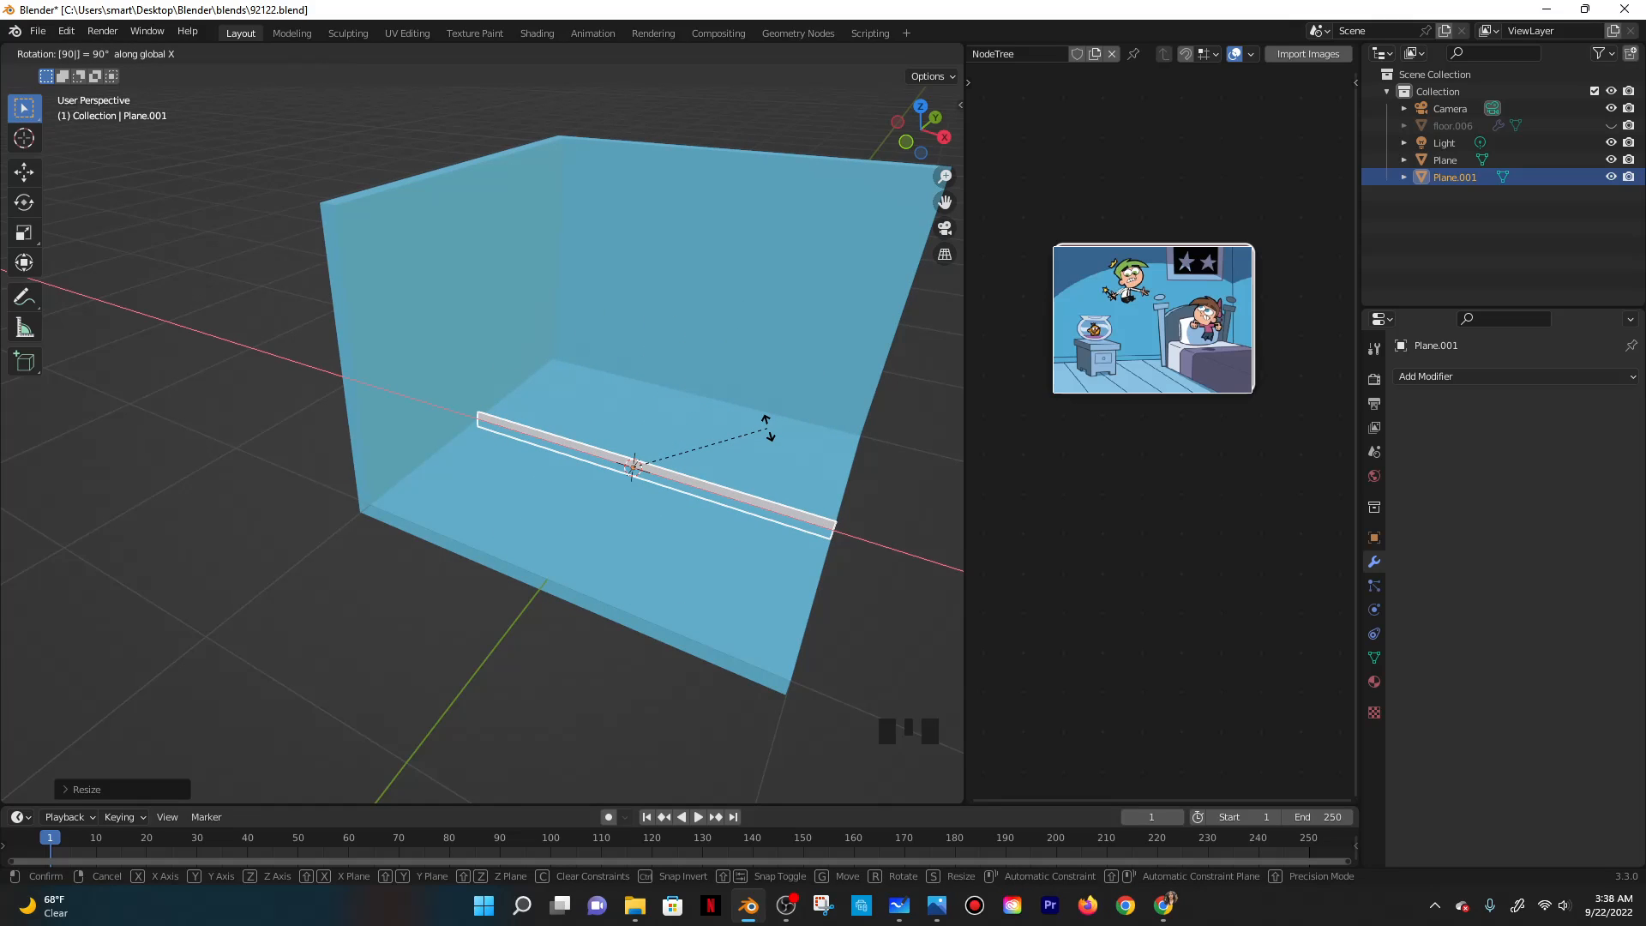
type("180")
key("BackSpace")
key("BackSpace")
key("BackSpace")
key("BackSpace")
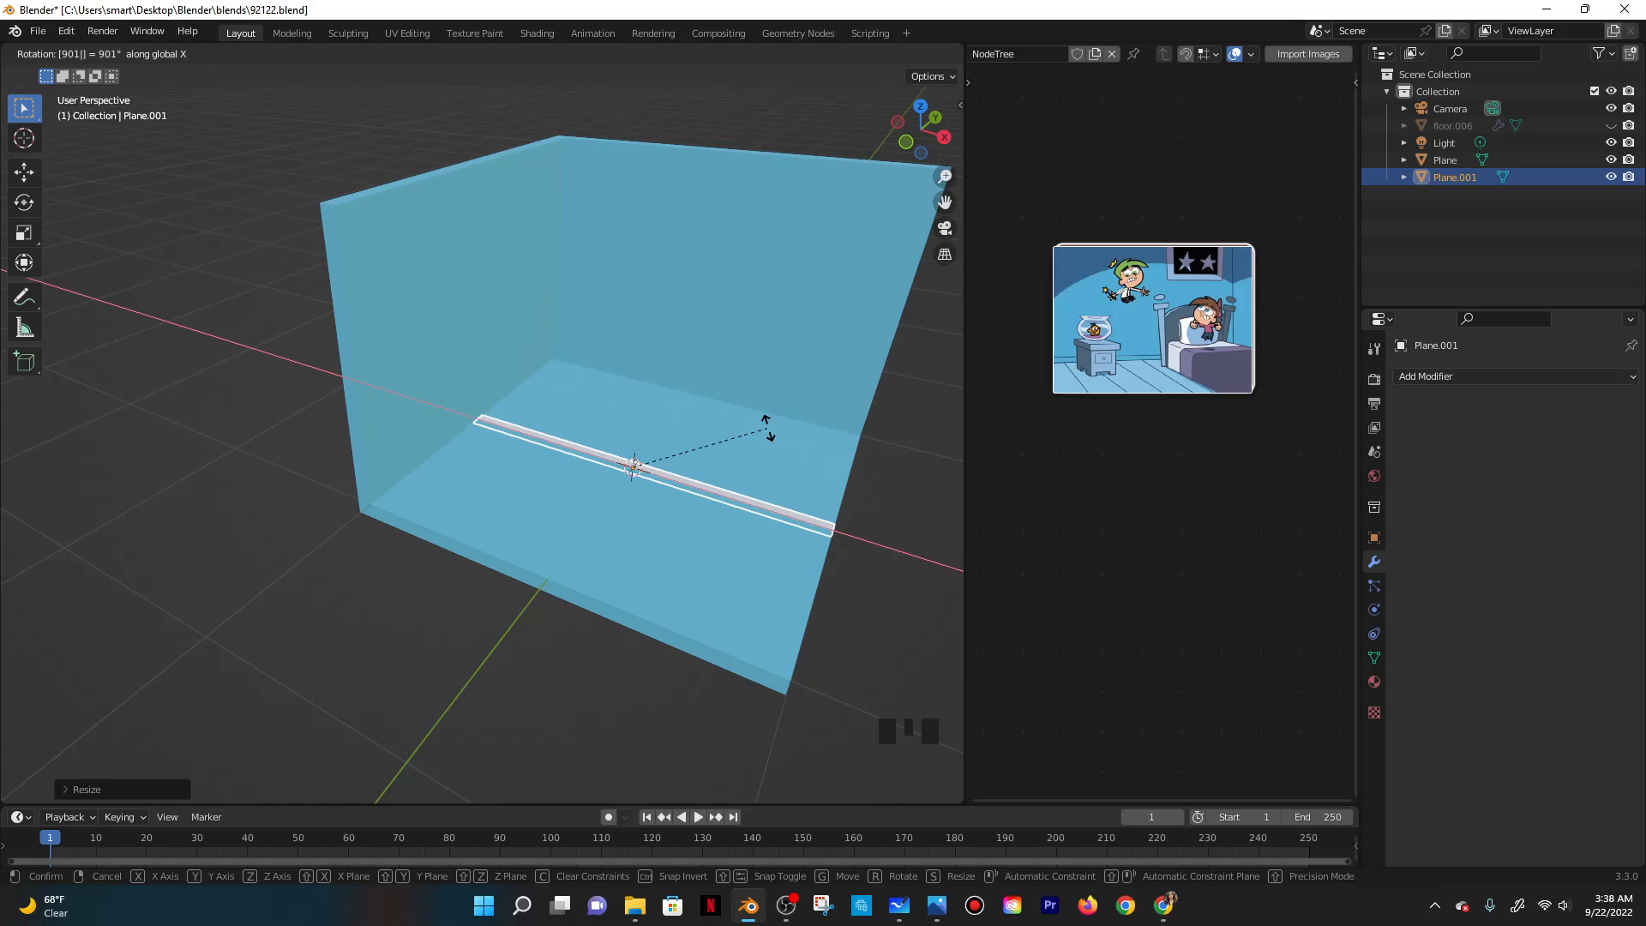
type("z")
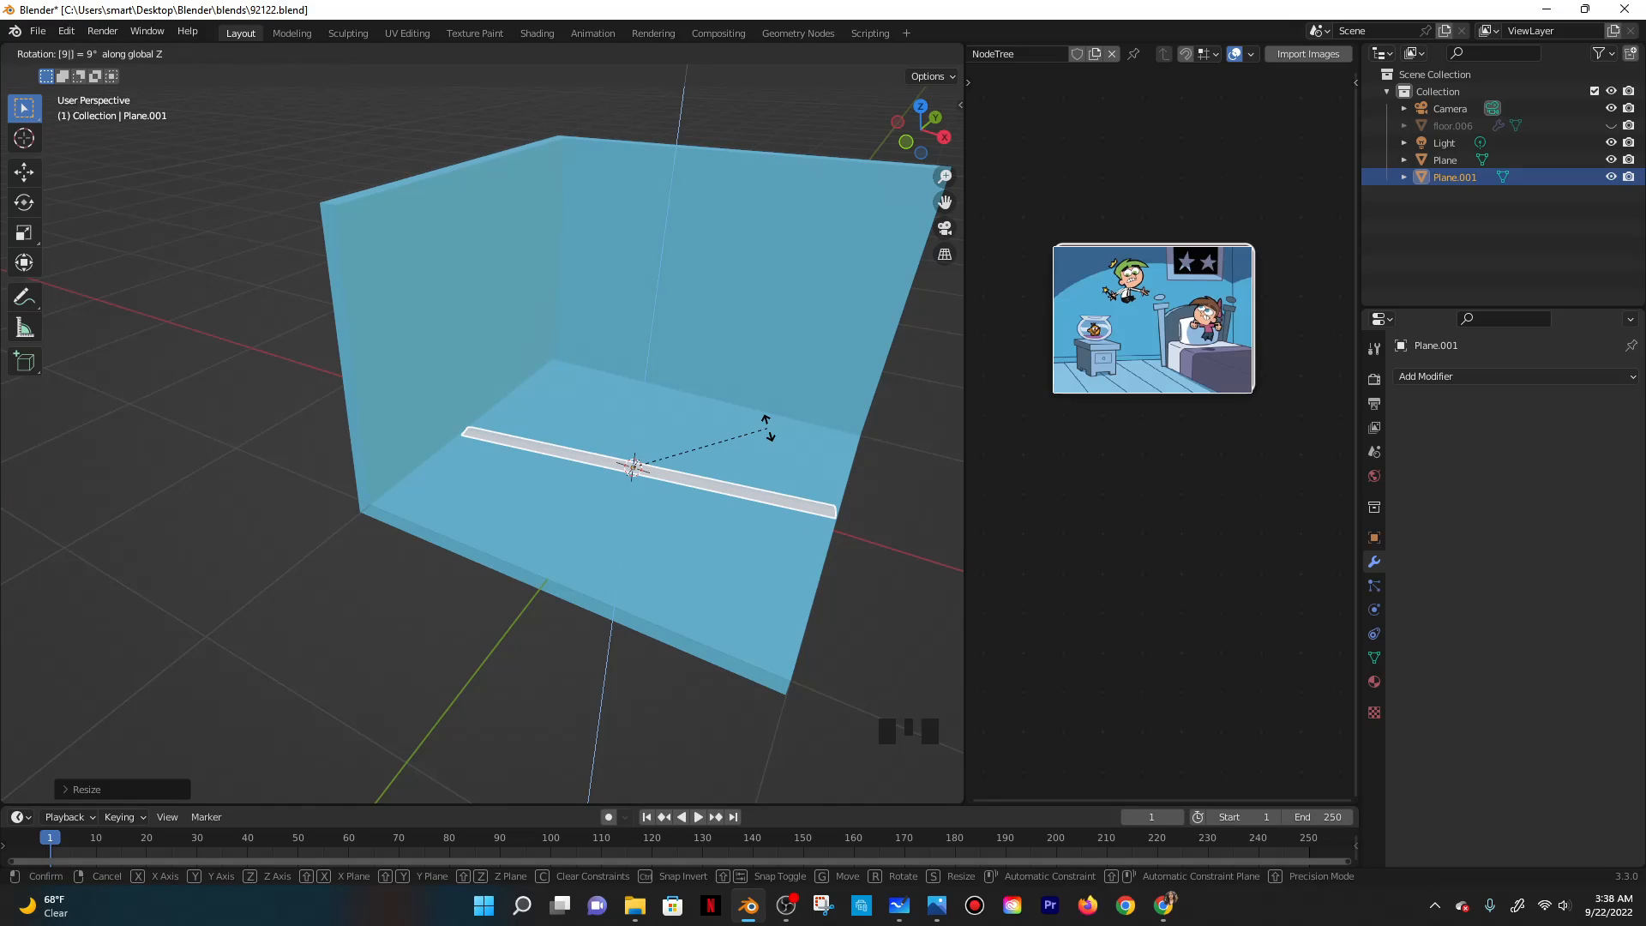
type("190")
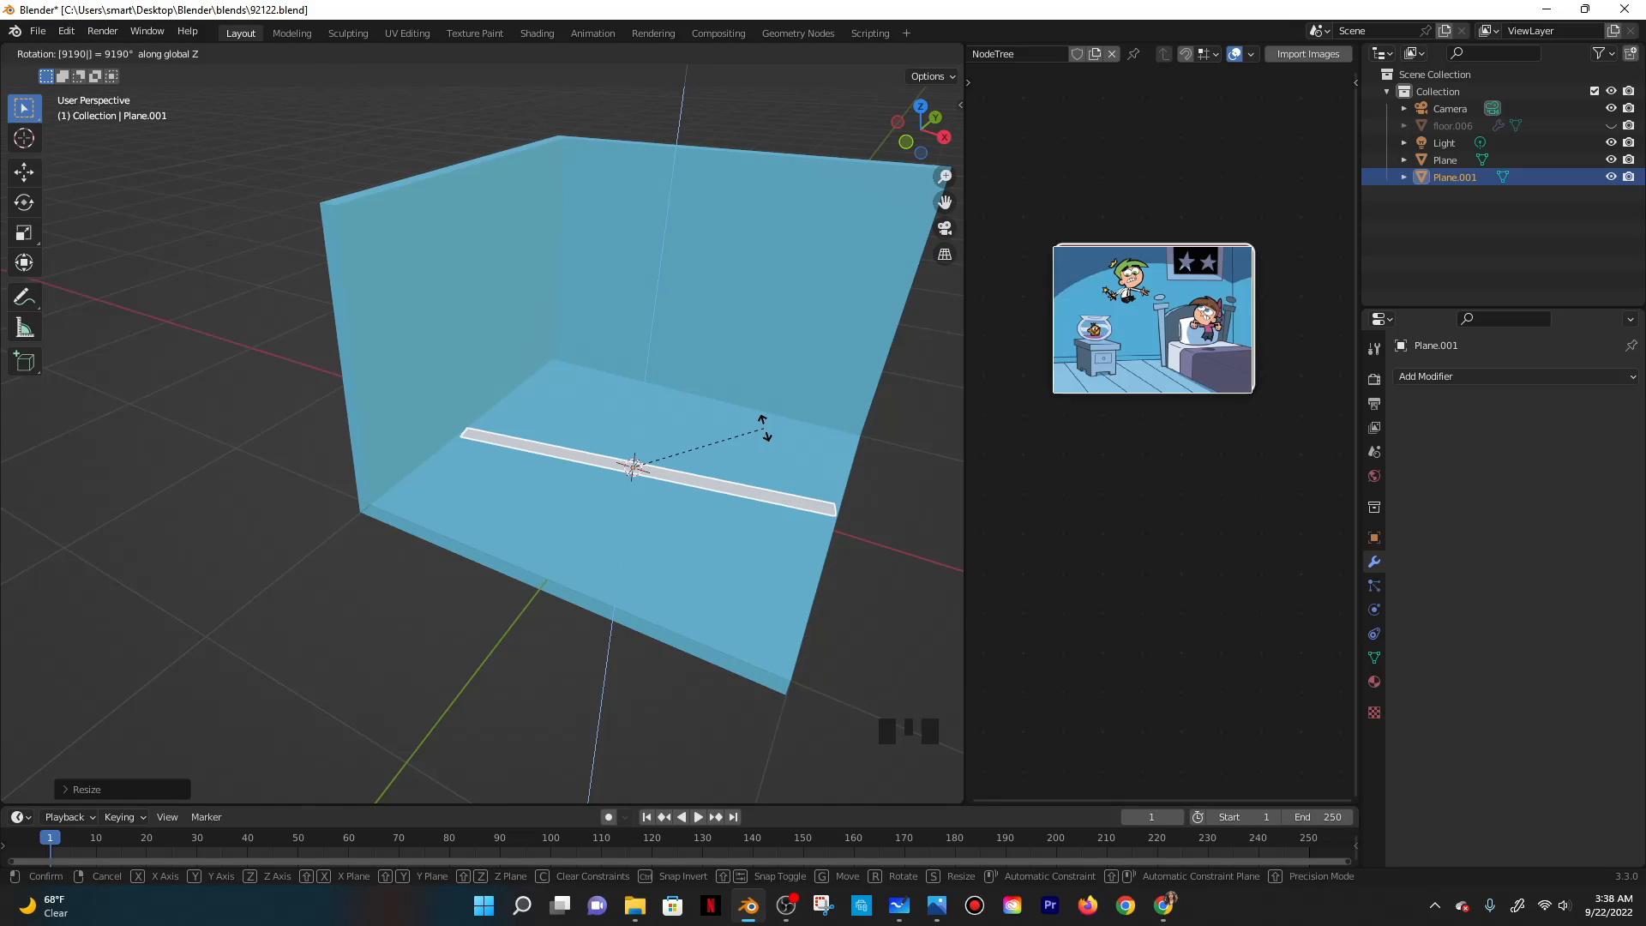
key("BackSpace")
key("BackSpace")
key("BackSpace")
type("90")
key("Return")
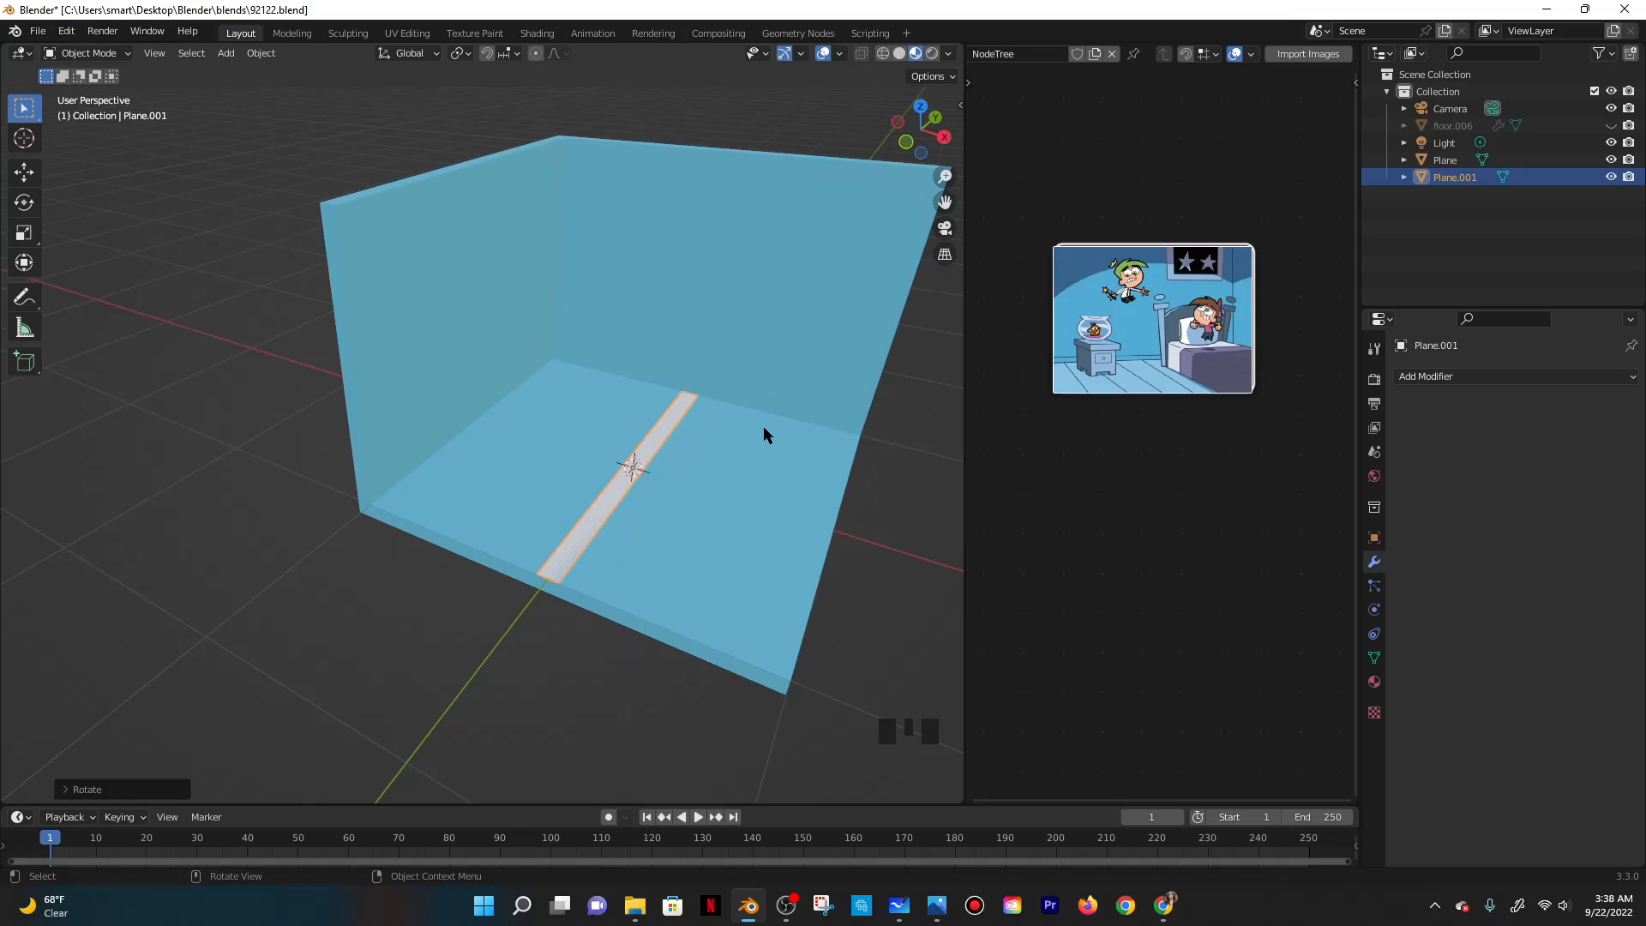
Stand the strip upright by rotating it 90° about its local X axis.
key("r")
key("x")
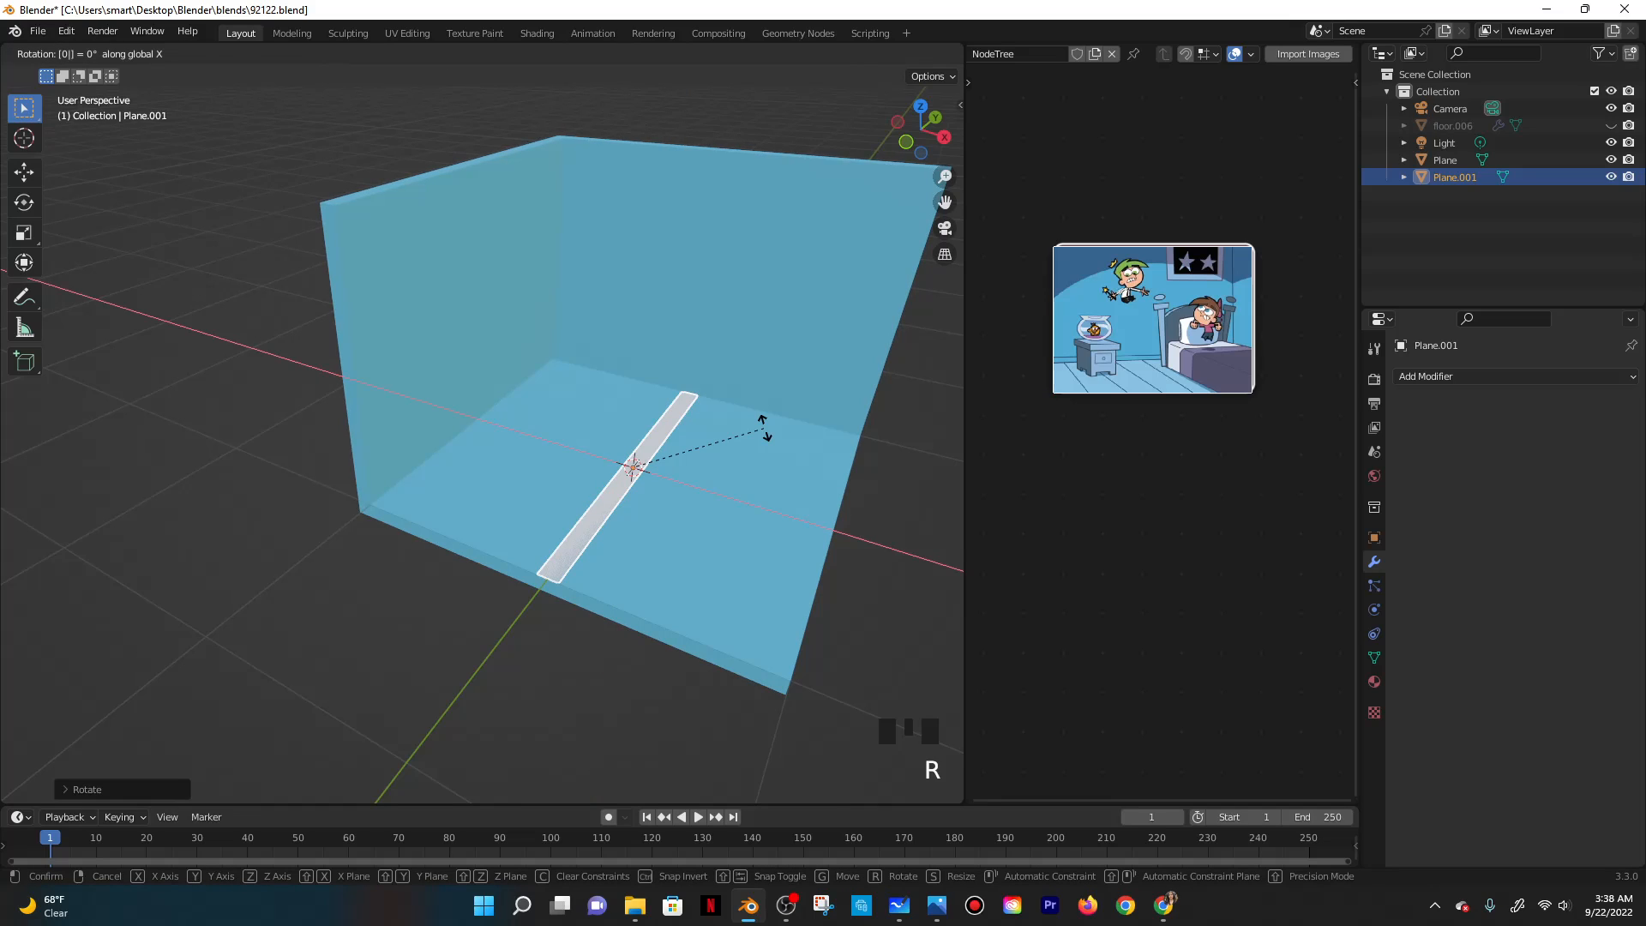
type("90")
key("BackSpace")
key("BackSpace")
key("r")
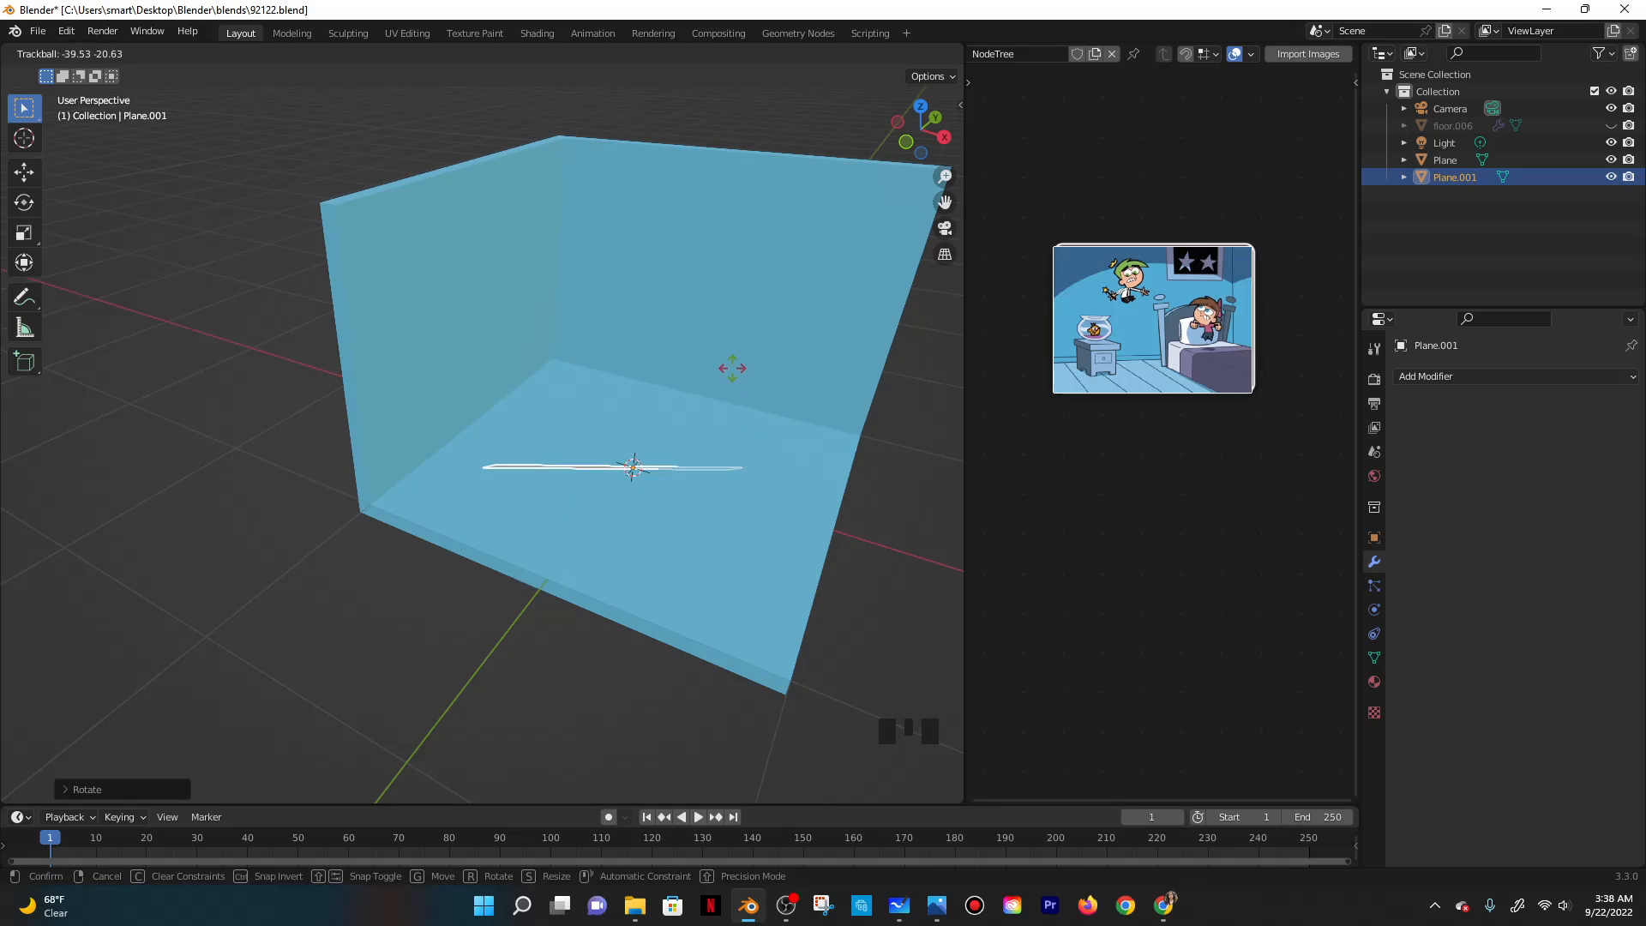
key("x")
key("x")
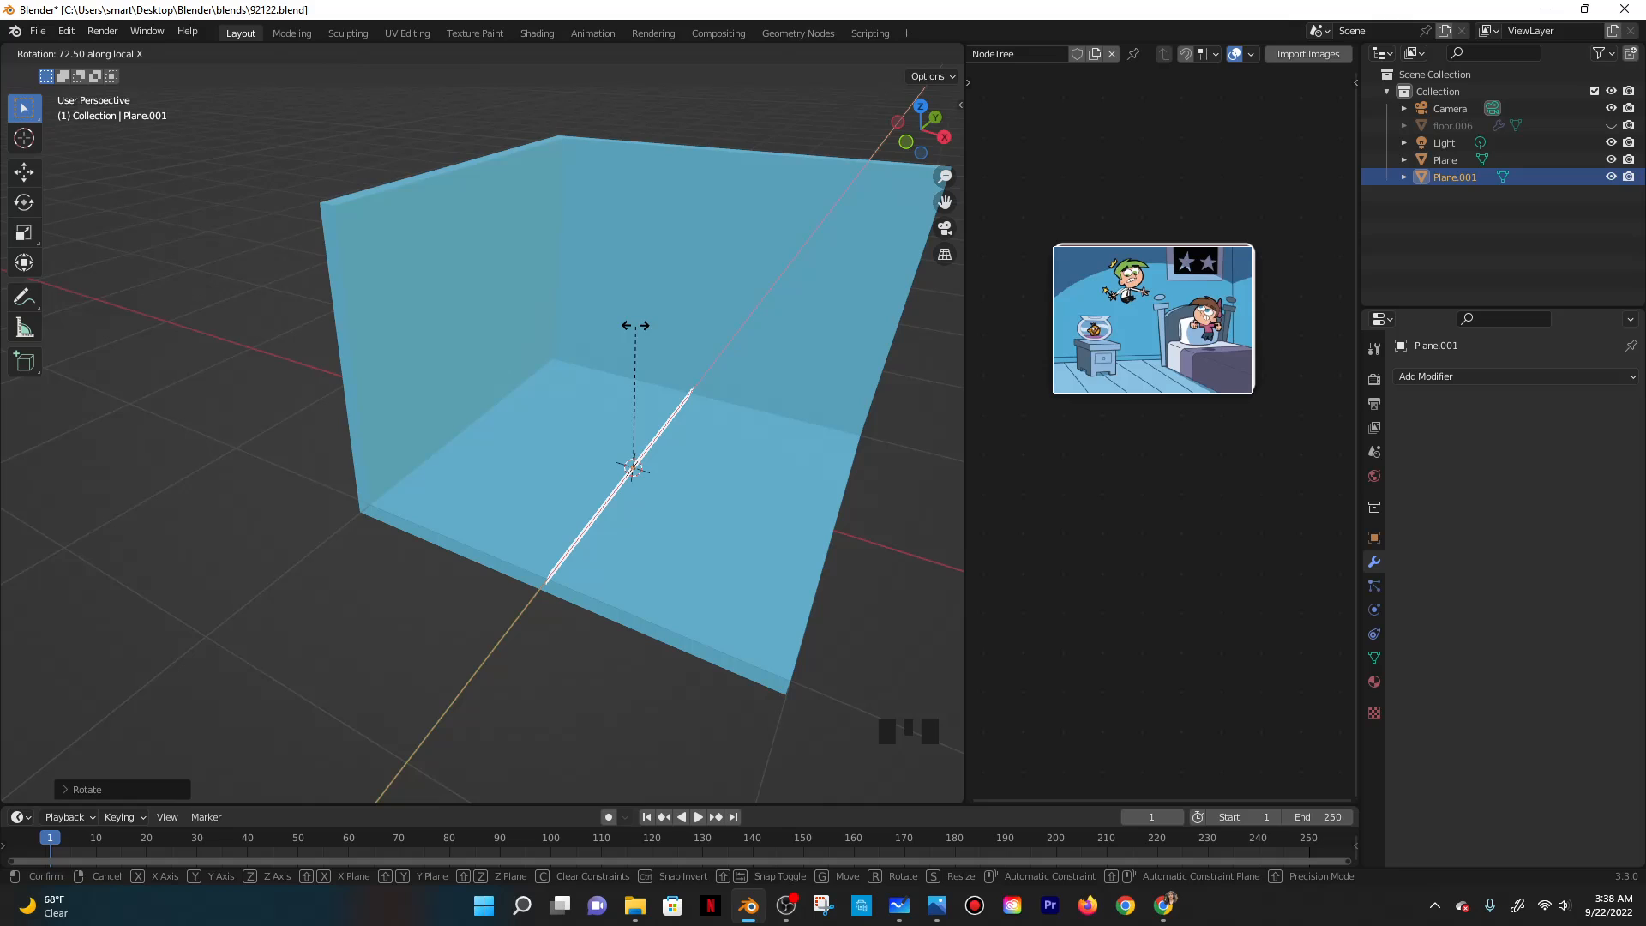
type("90")
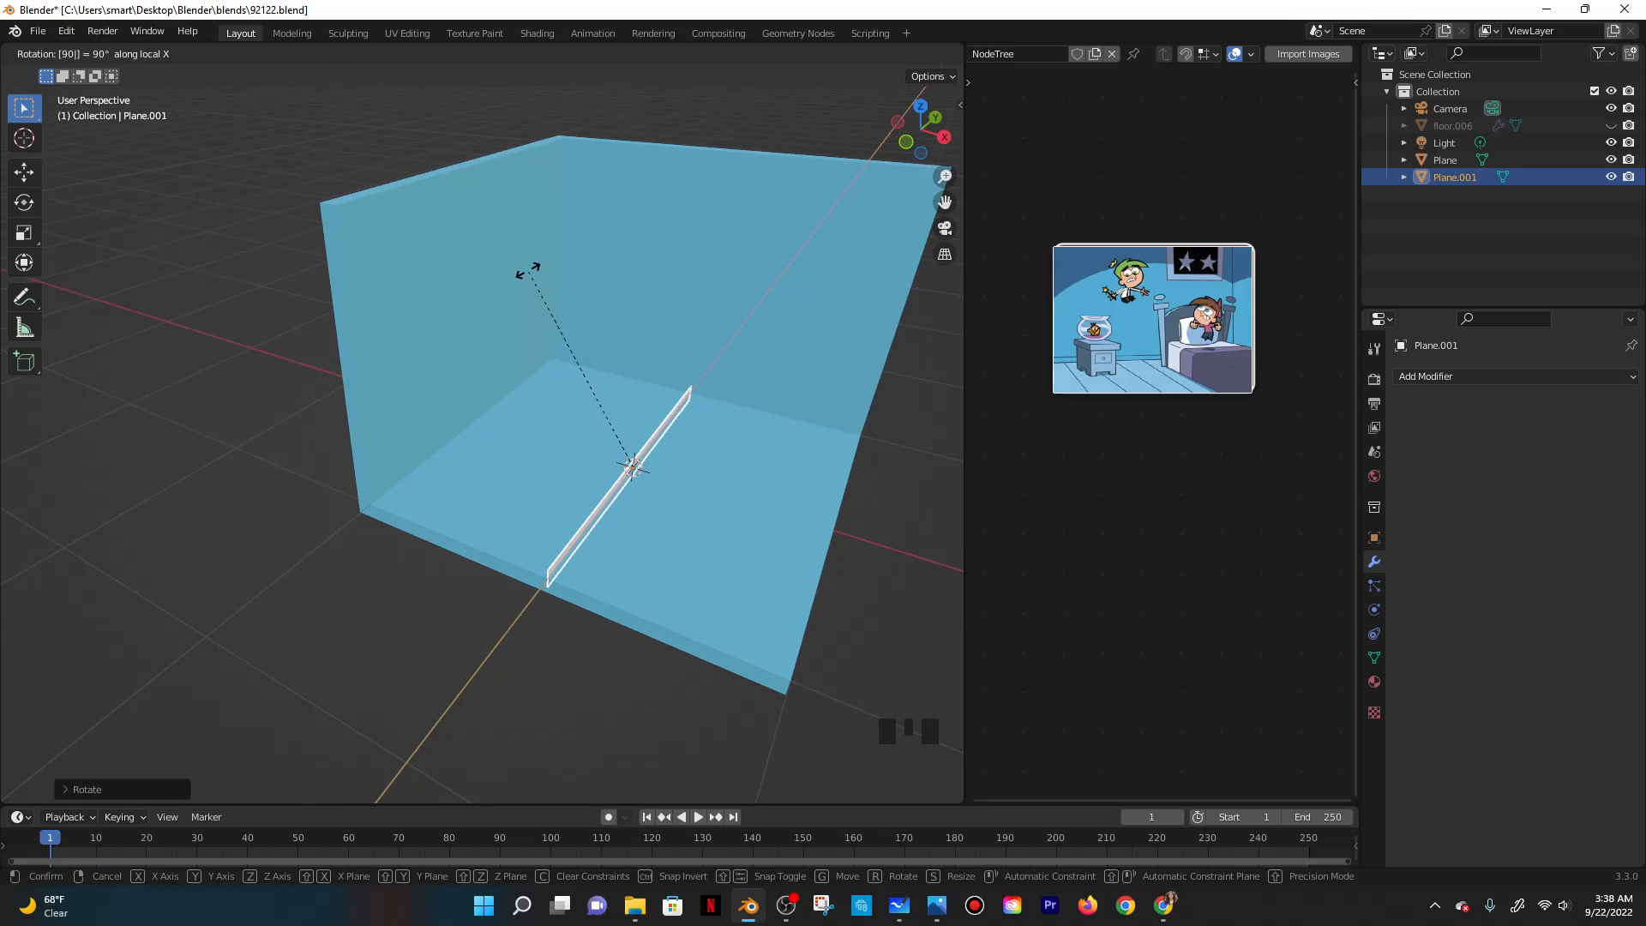
key("Return")
Unhide the plank floor so it shows together with the upright strip.
middle_click_drag(537, 280, 646, 394)
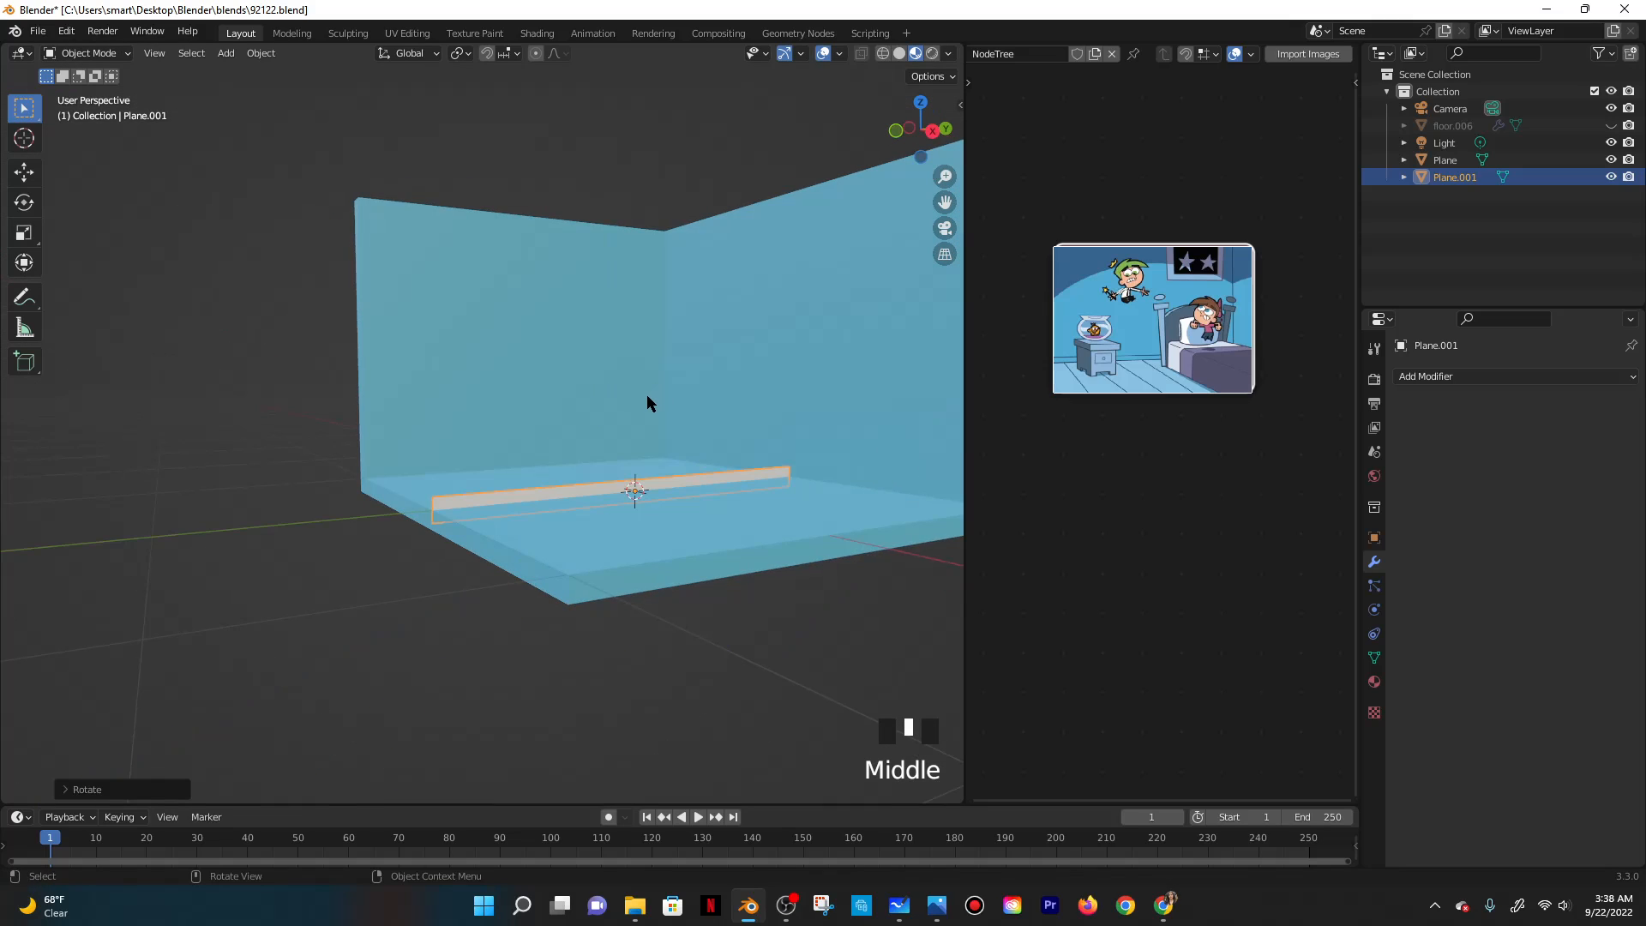
key("h")
key("alt+h")
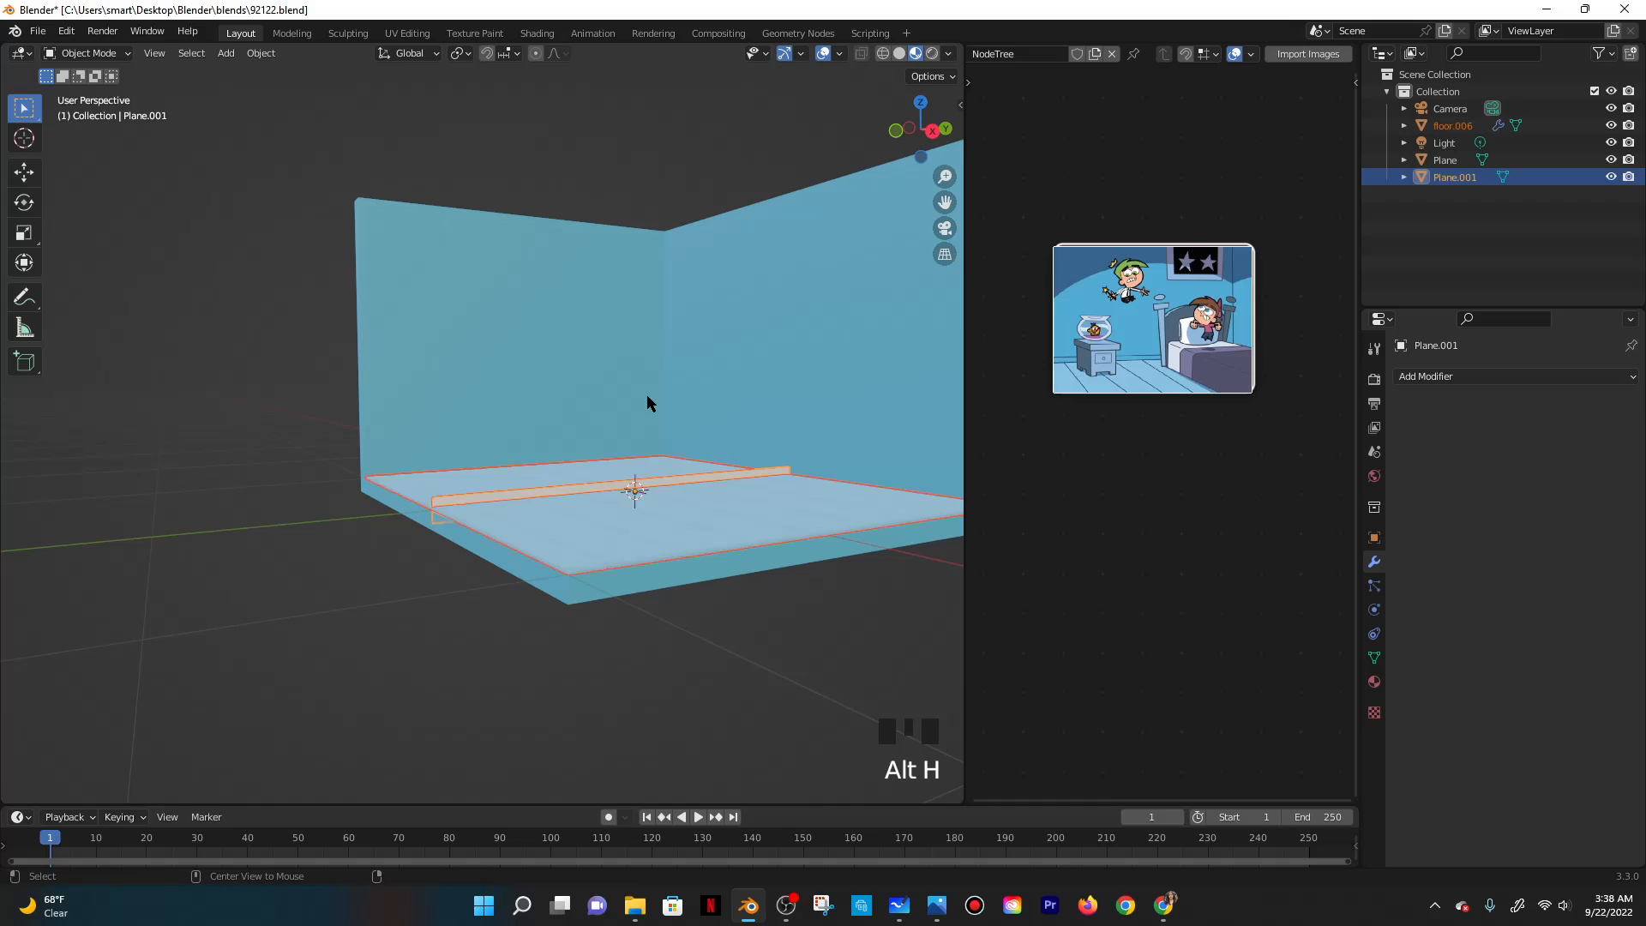
Select only the upright strip and move it up along Z, clear of the floor.
left_click(649, 482)
left_click(647, 487)
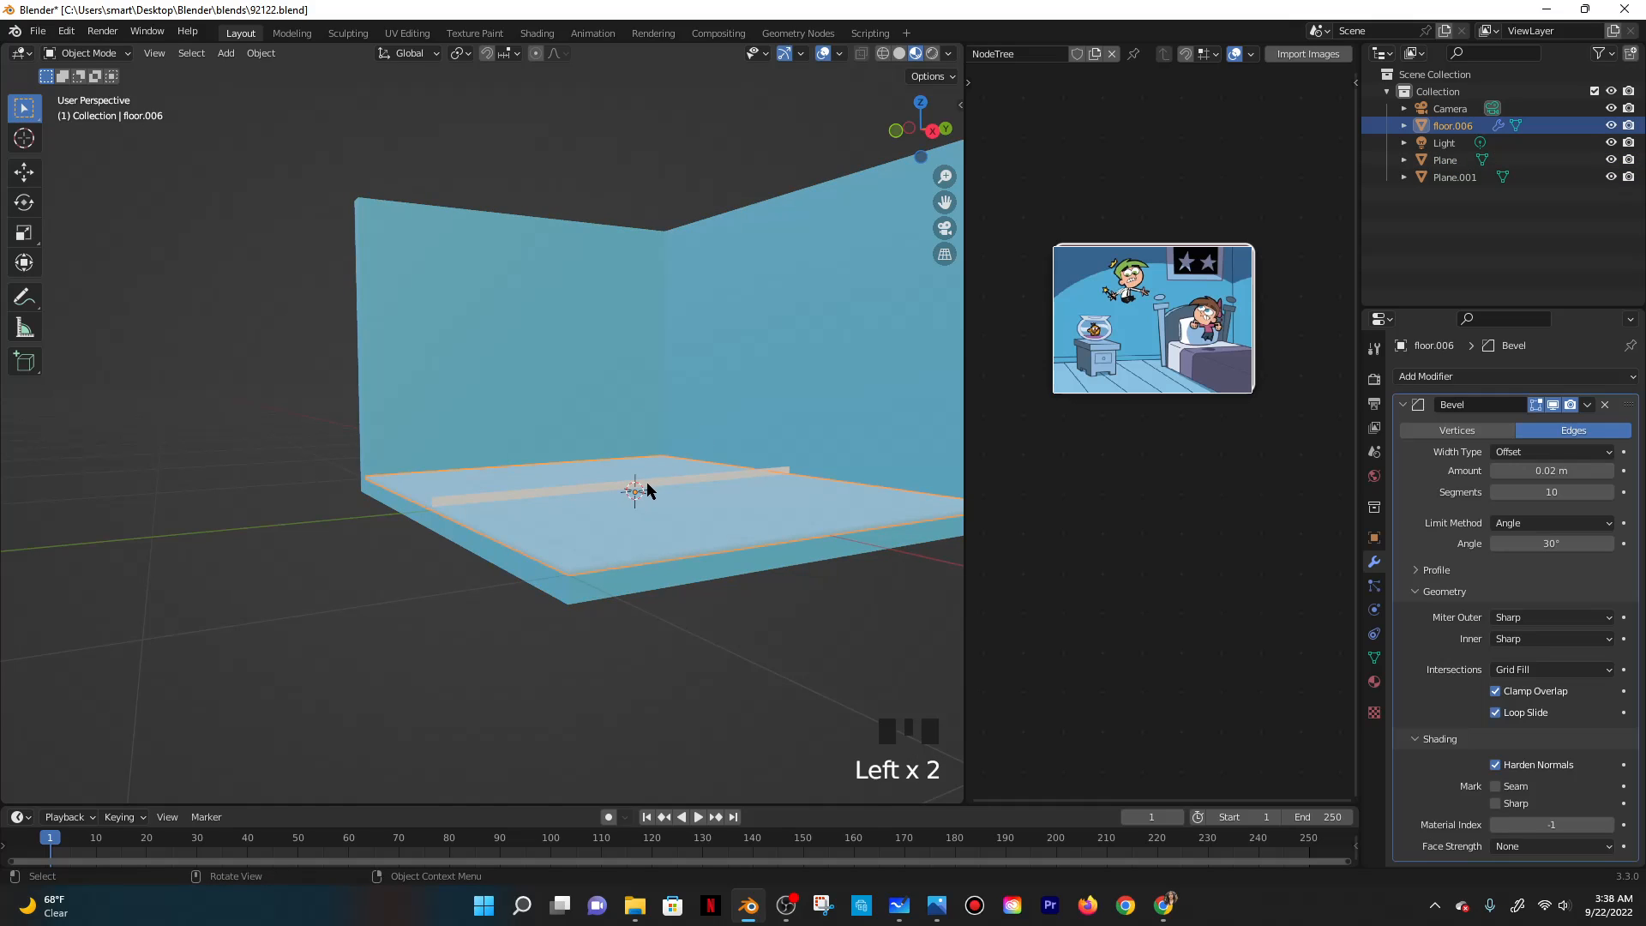
left_click(649, 487)
key("g")
key("z")
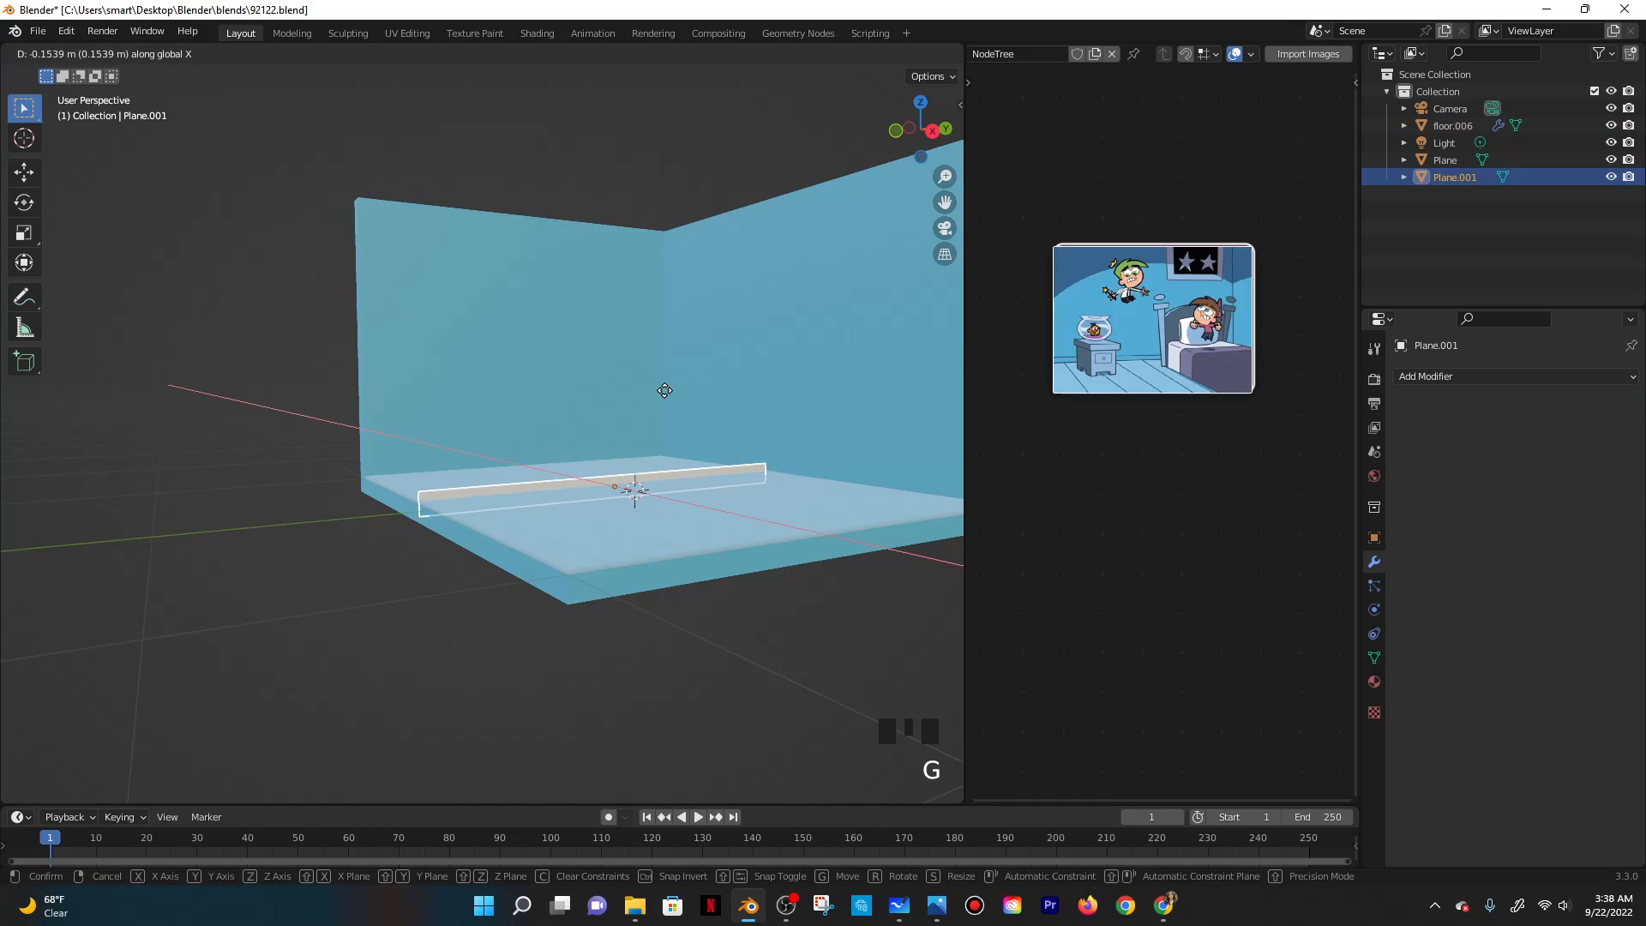
left_click(665, 359)
Fine-tune the strip's height by scaling it slightly along the Z axis.
key("s")
key("z")
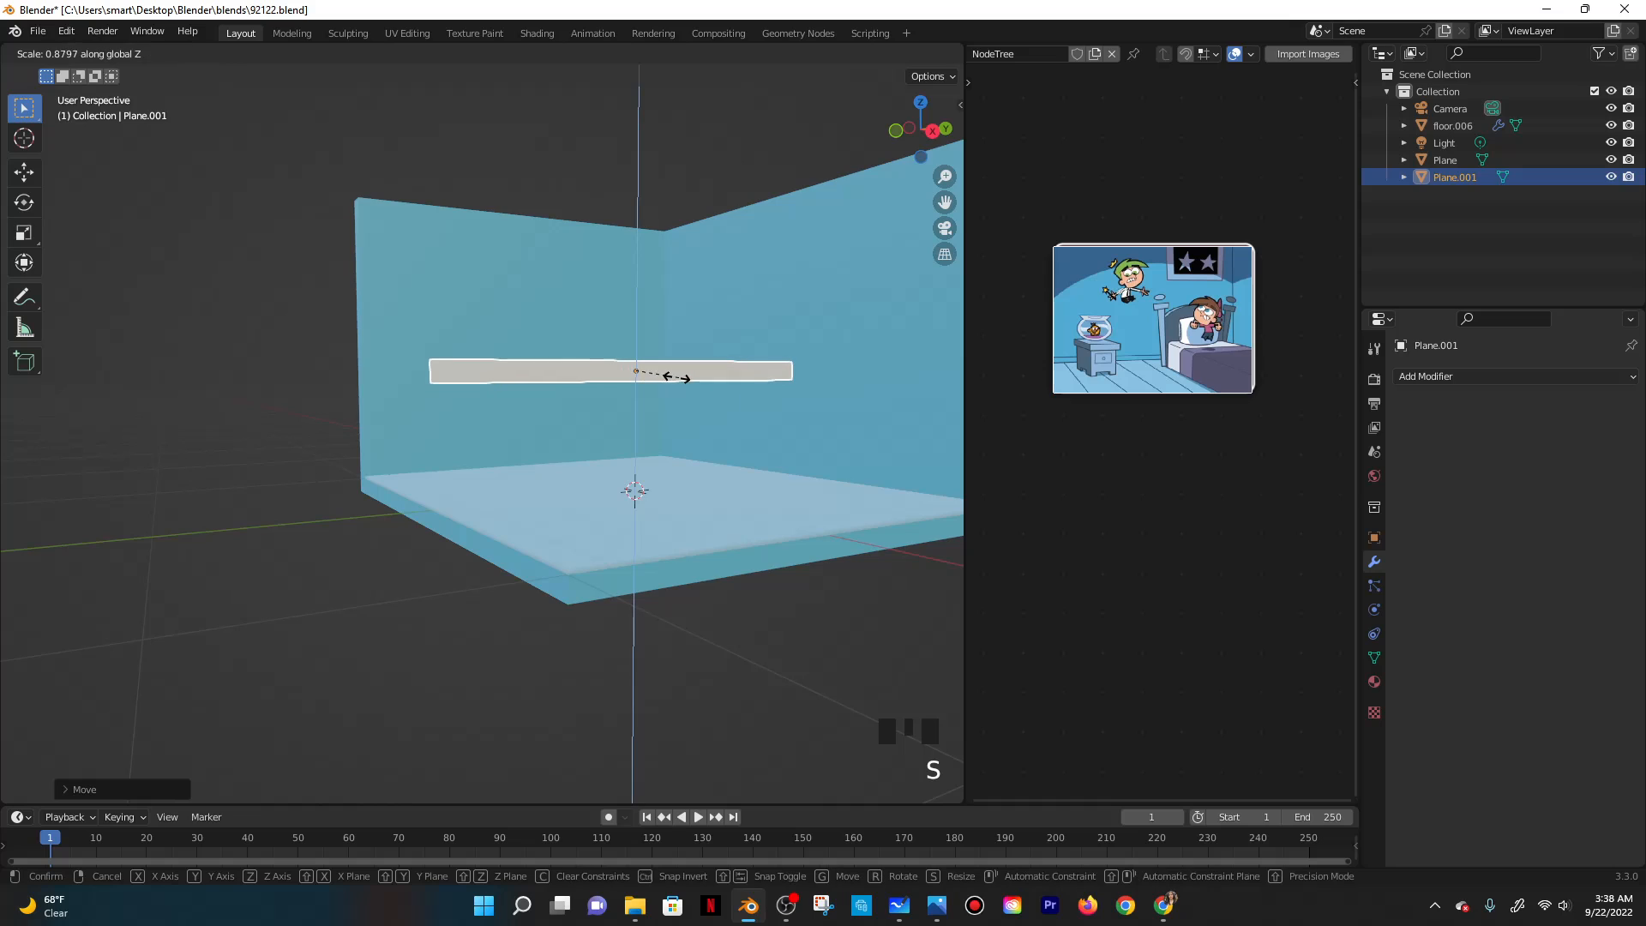
left_click(665, 376)
middle_click_drag(660, 375, 676, 490)
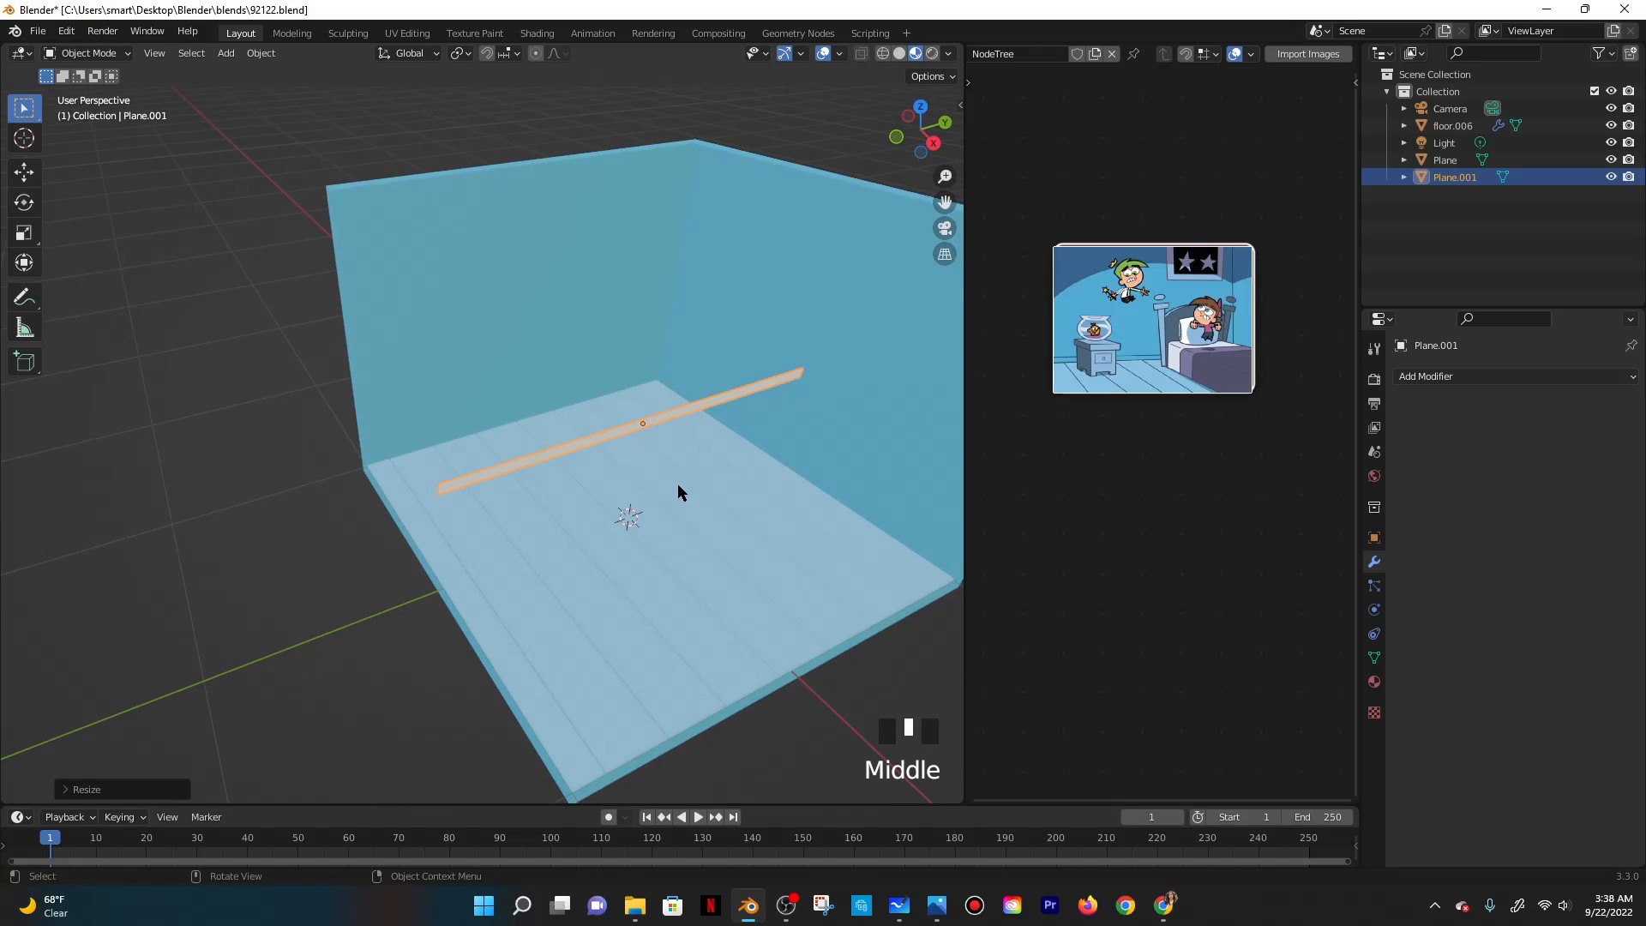
key("s")
key("z")
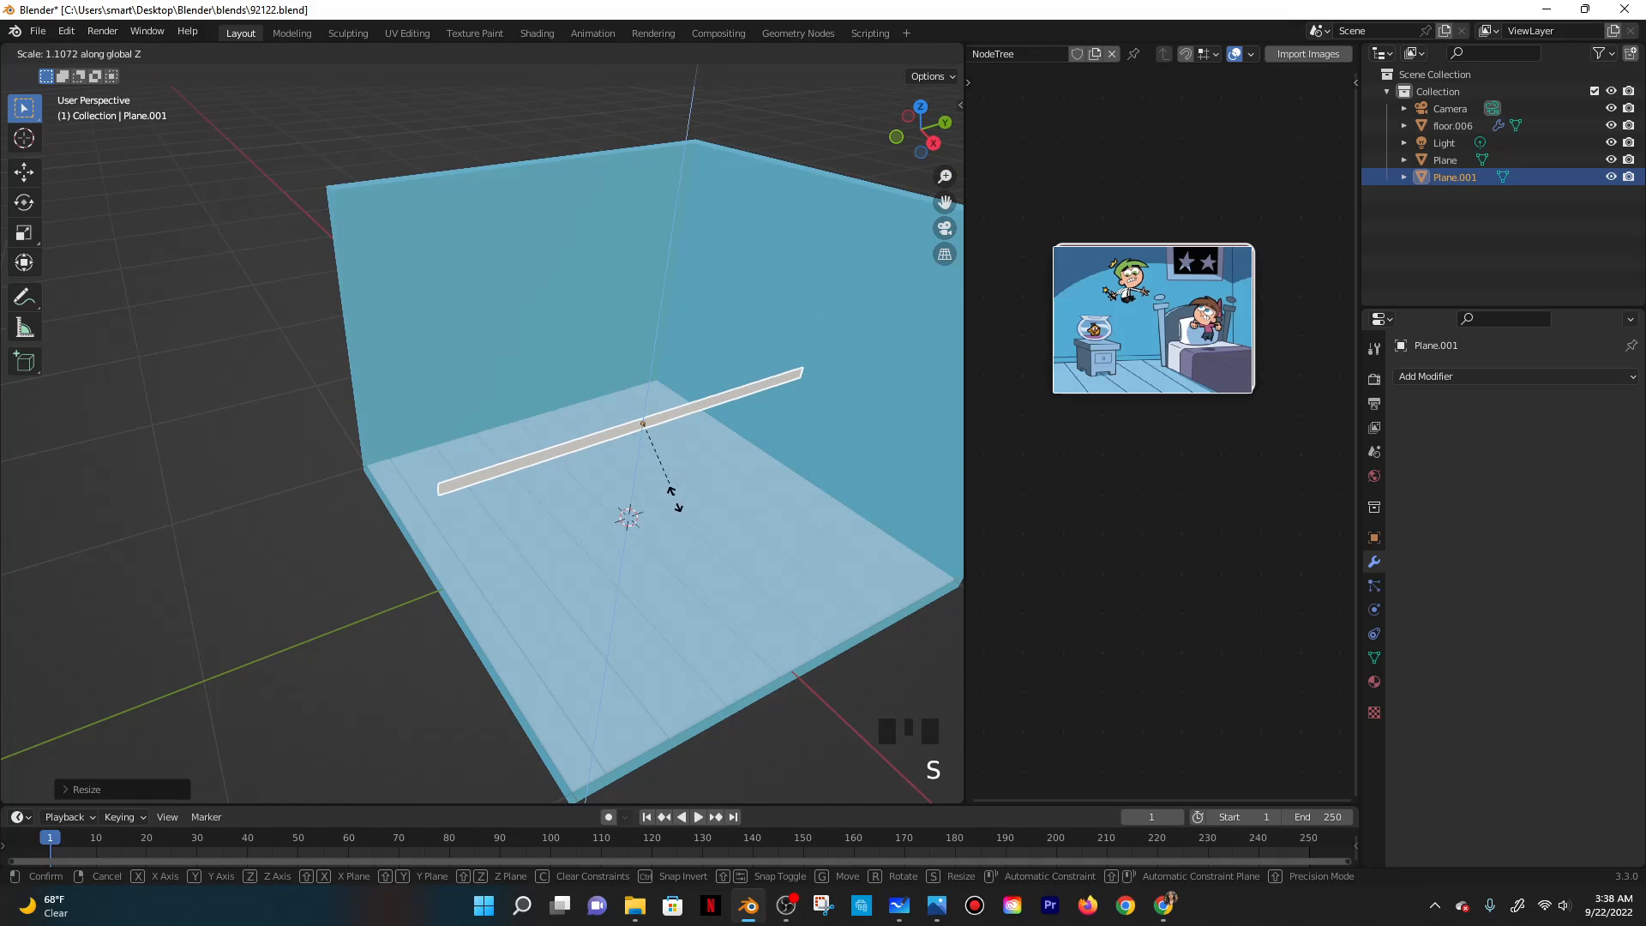
left_click(673, 512)
middle_click_drag(717, 520, 773, 507)
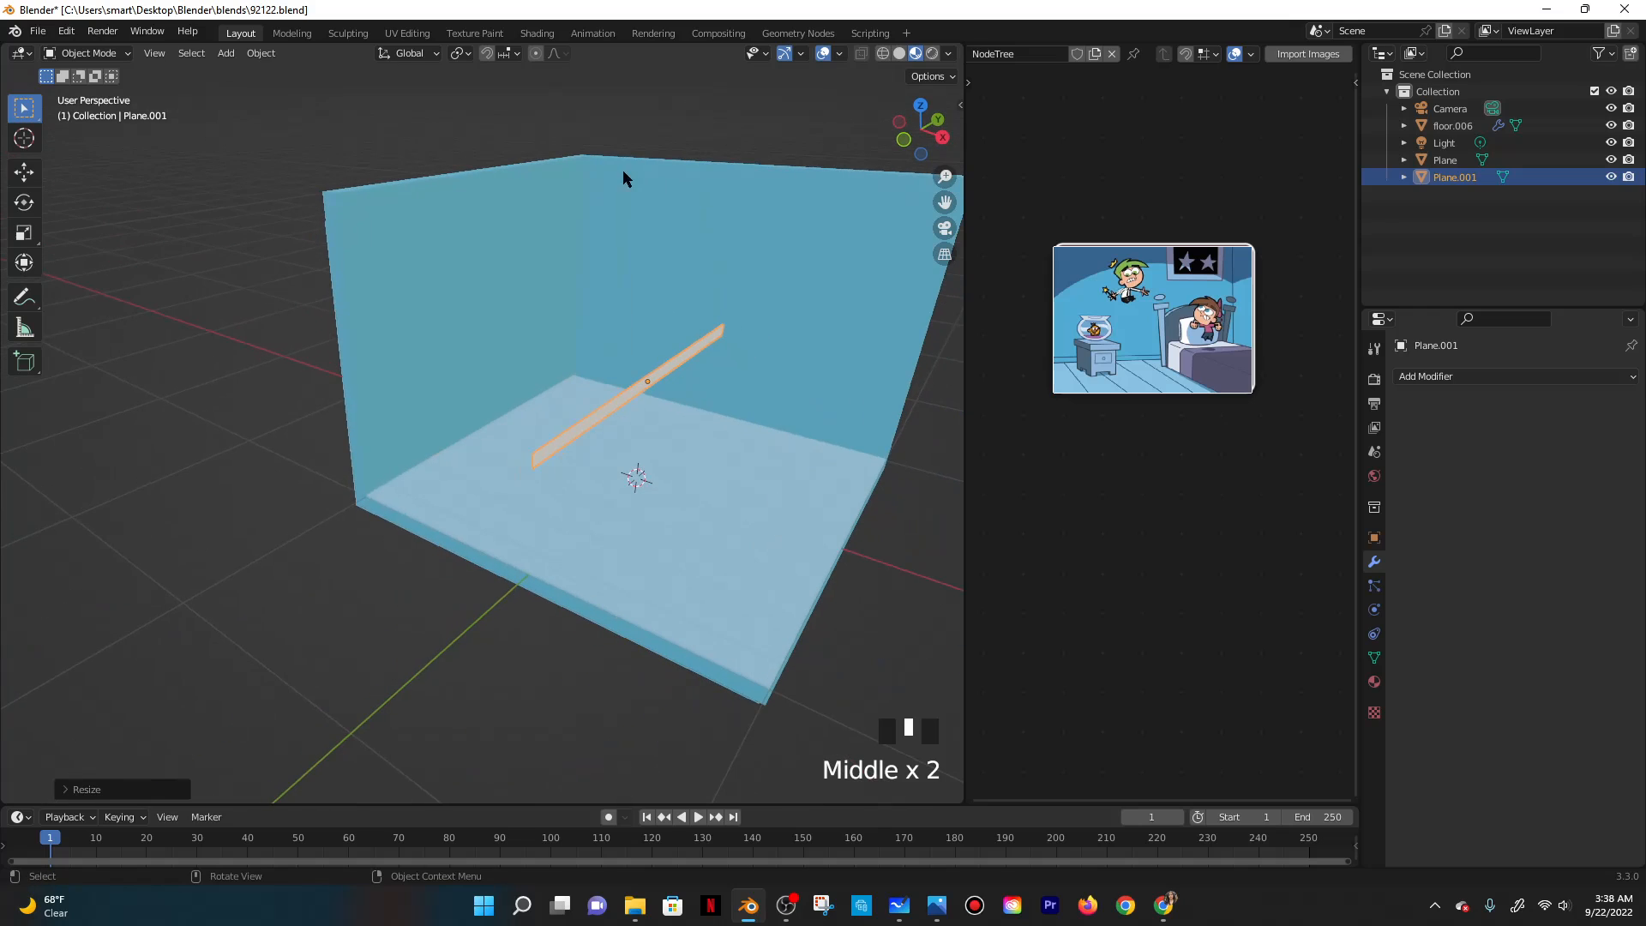
Enable snapping with Face Project as the target, keeping the Layout workspace active and proportional editing off.
left_click(495, 34)
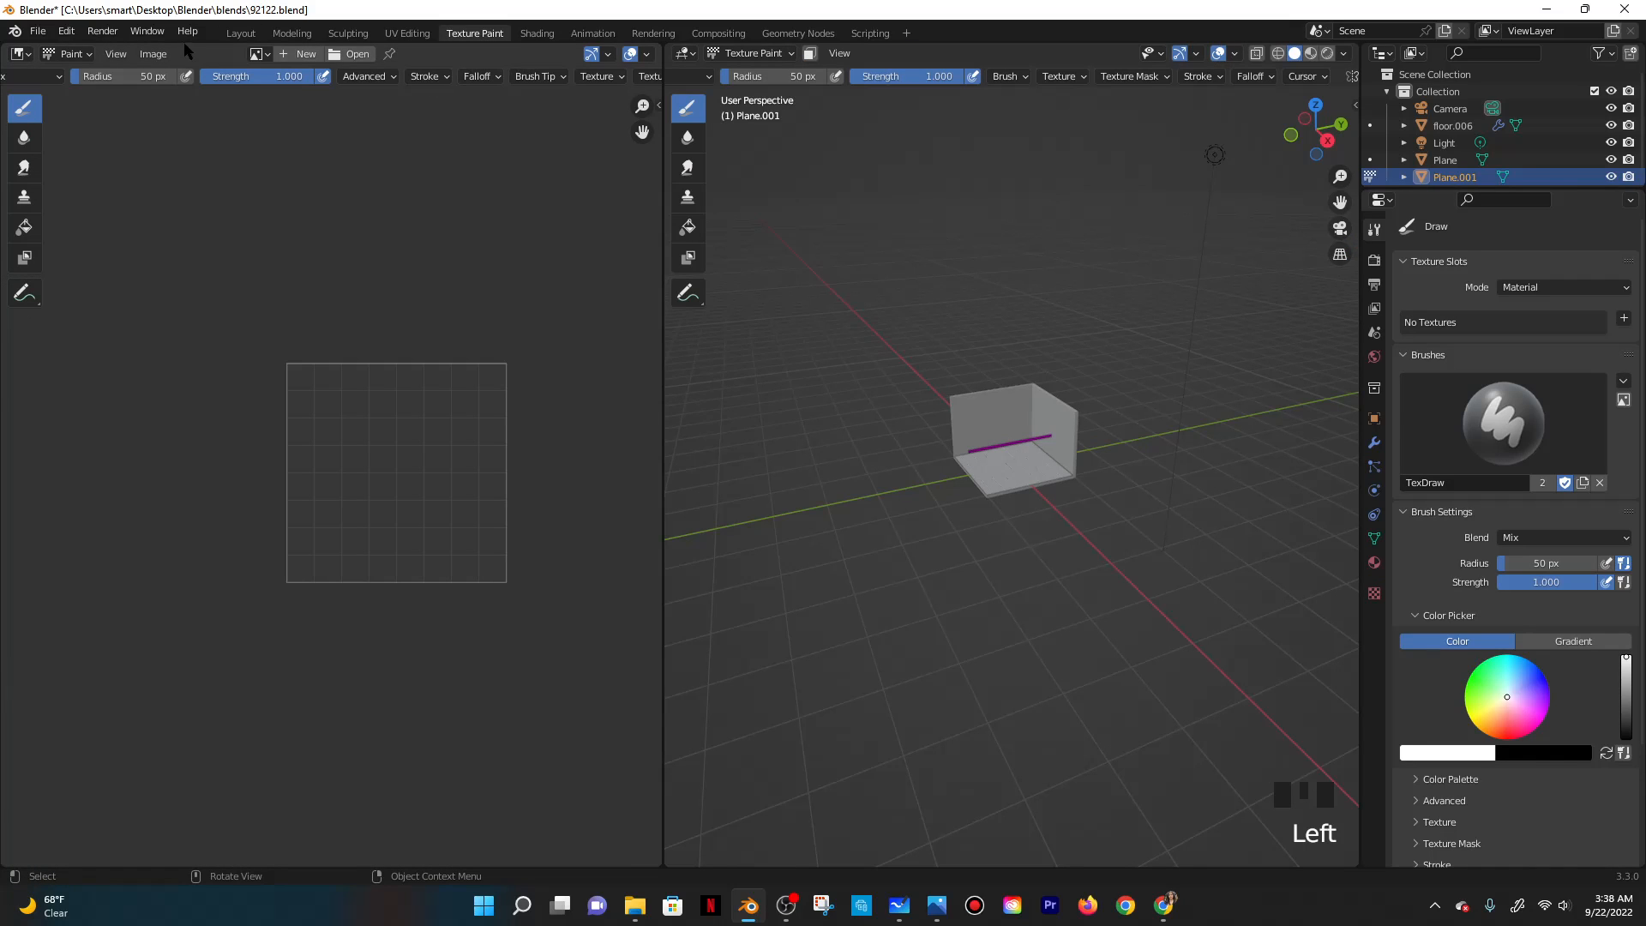
left_click(245, 34)
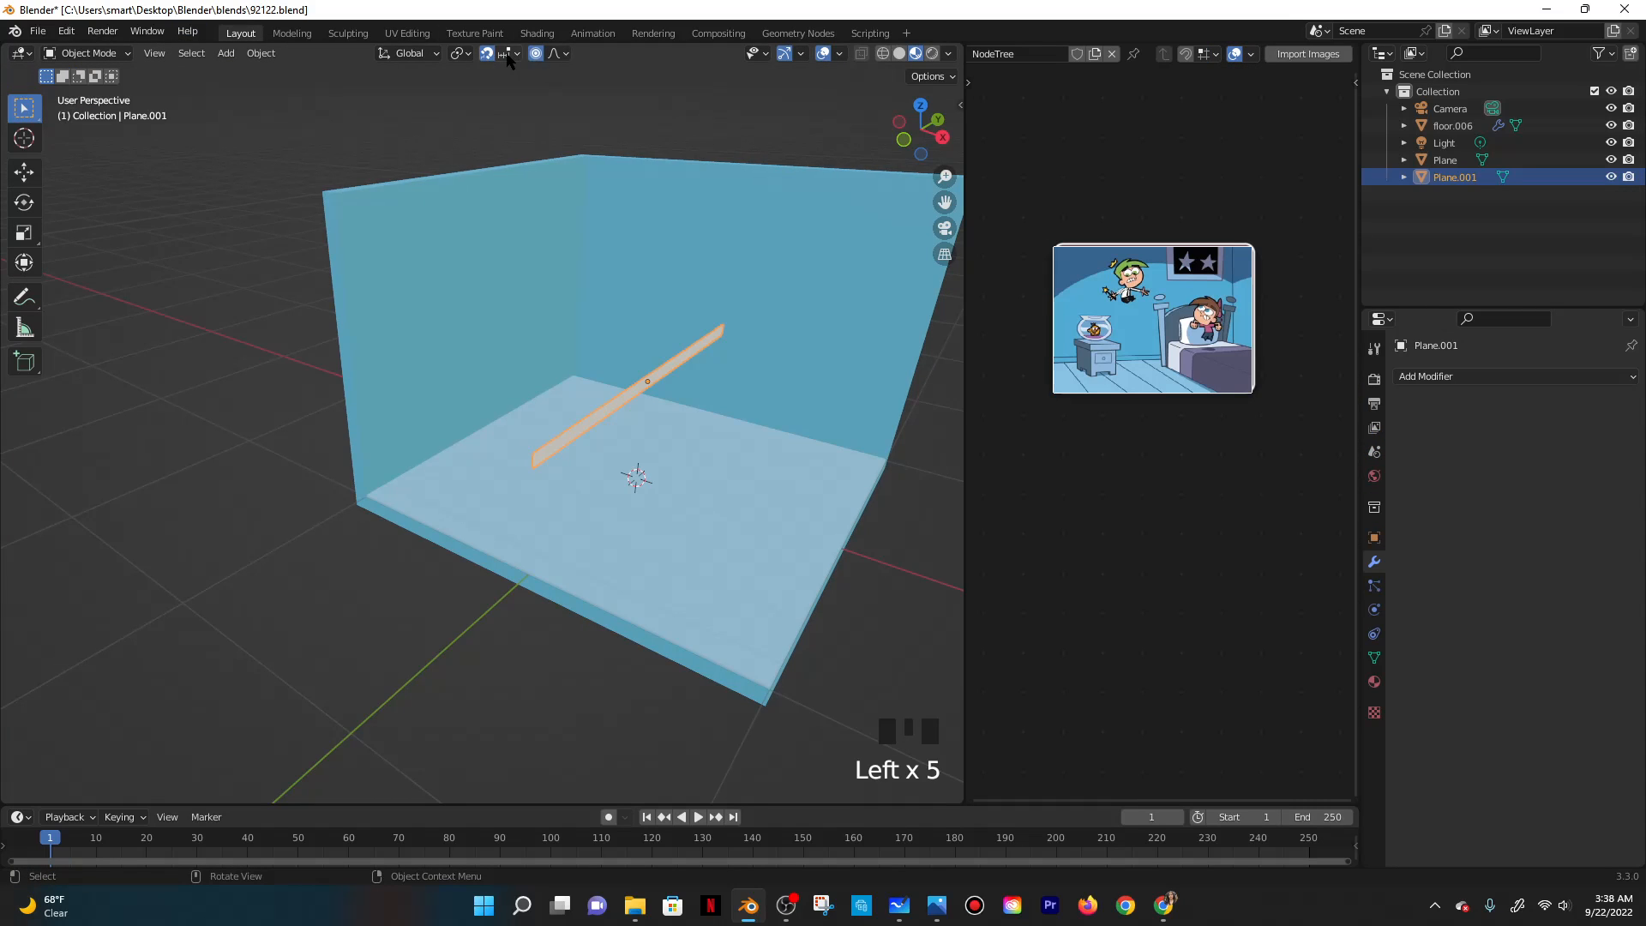
left_click(507, 55)
left_click(536, 53)
left_click(513, 53)
left_click(461, 139)
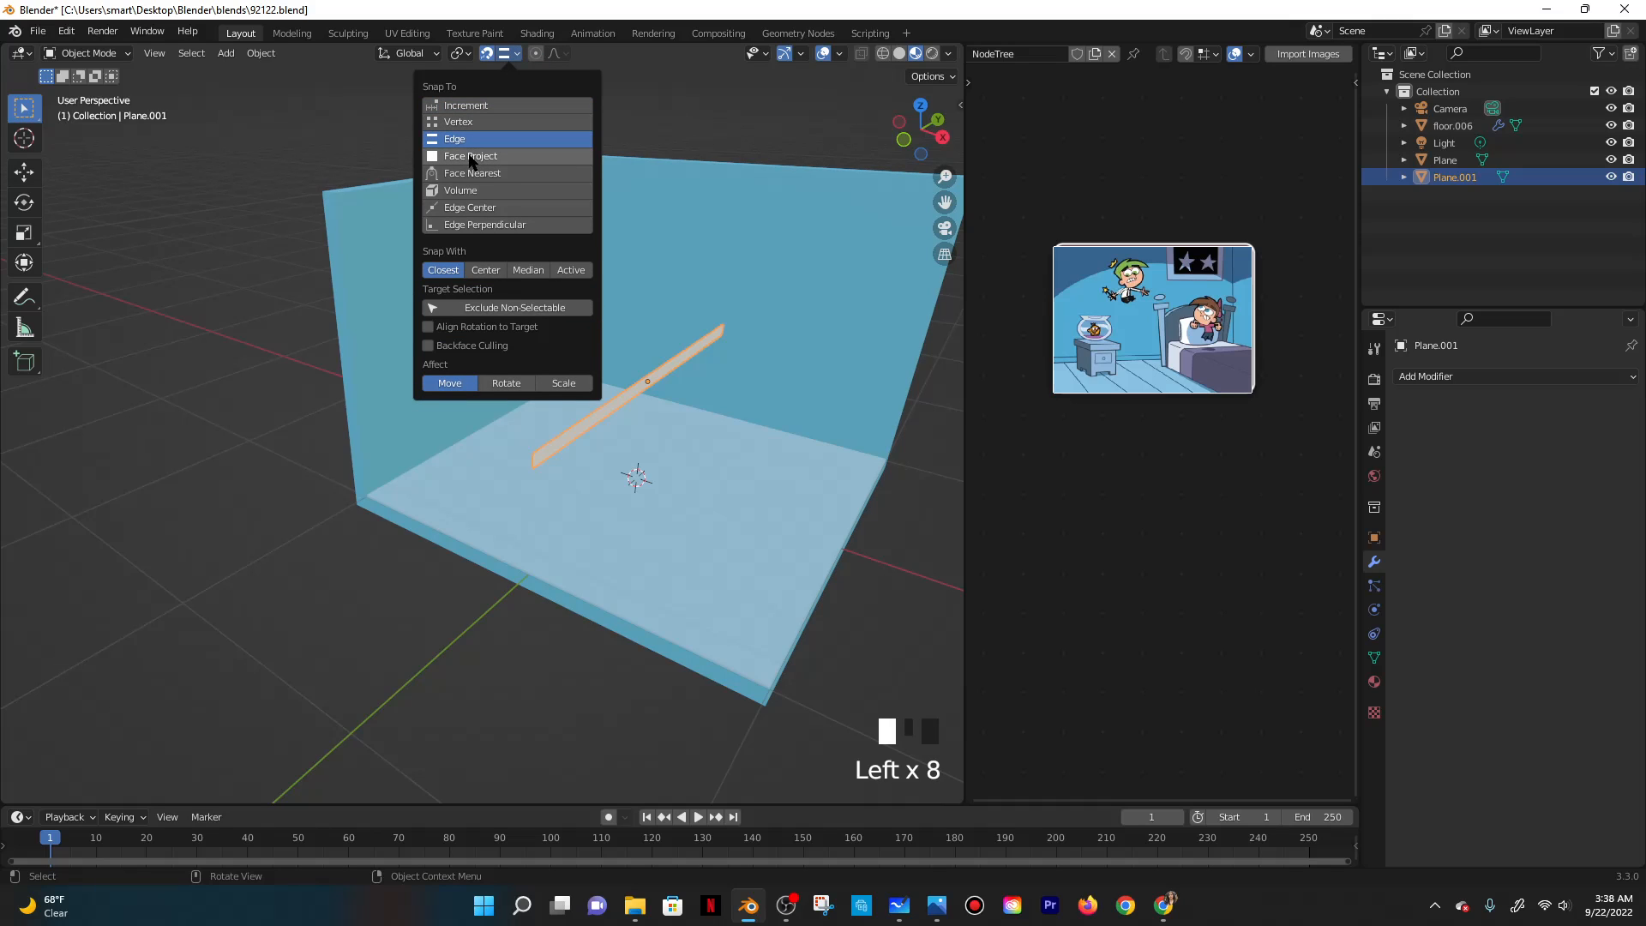
Snap the strip against the side wall and lower it along Z onto the floor as a baseboard.
key("g")
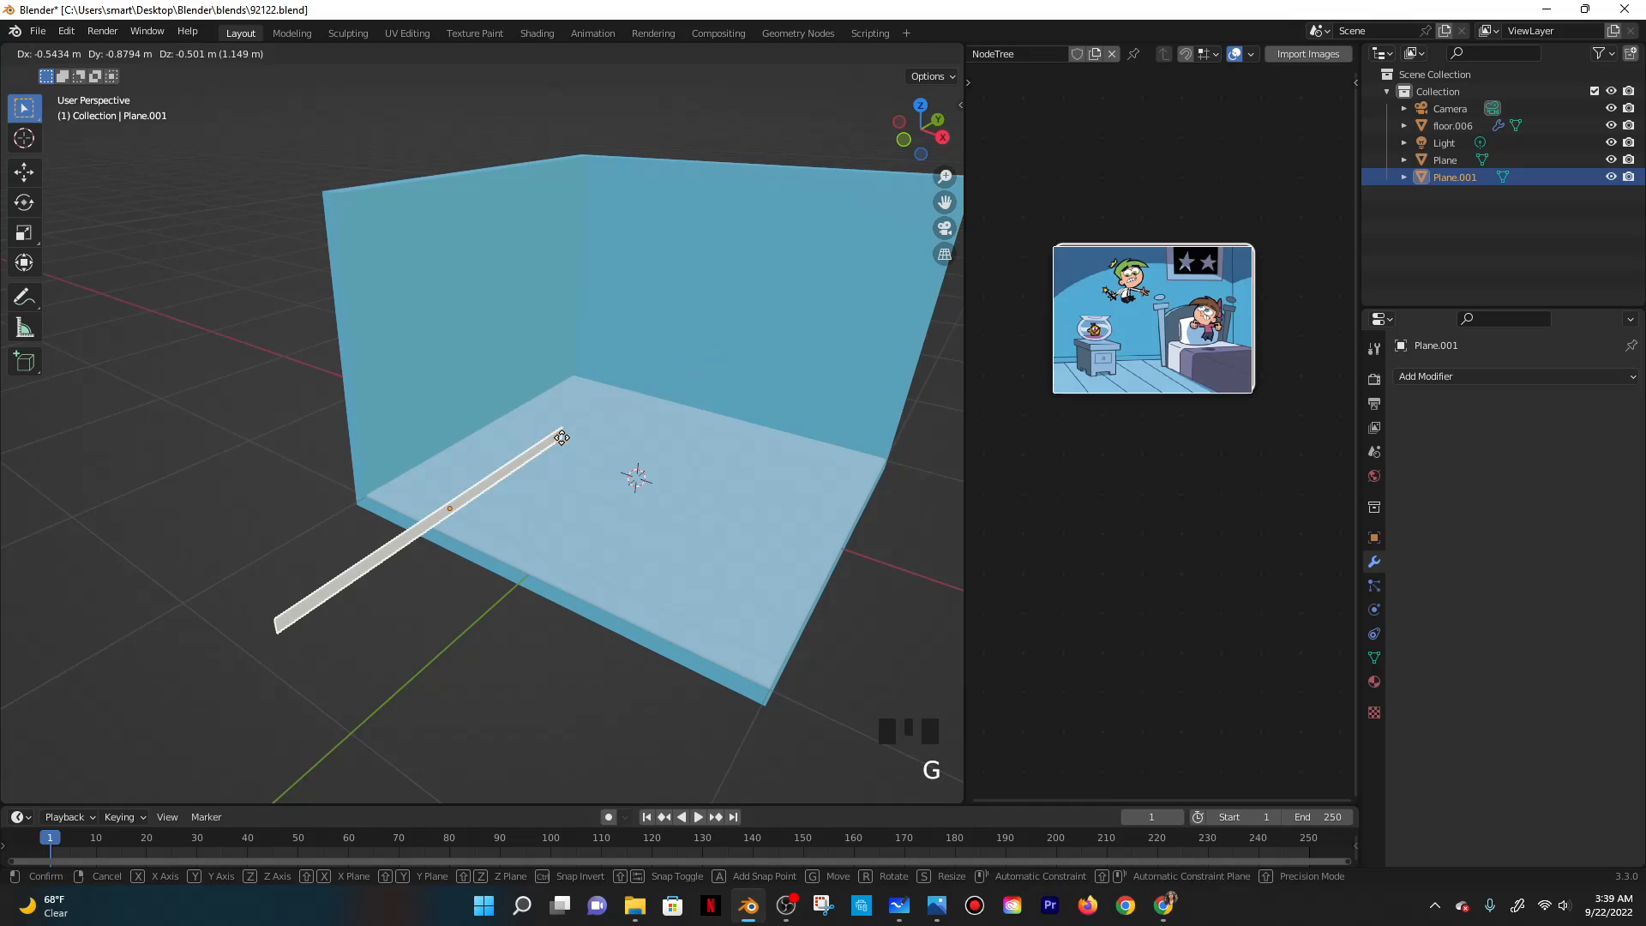
key("x")
key("g")
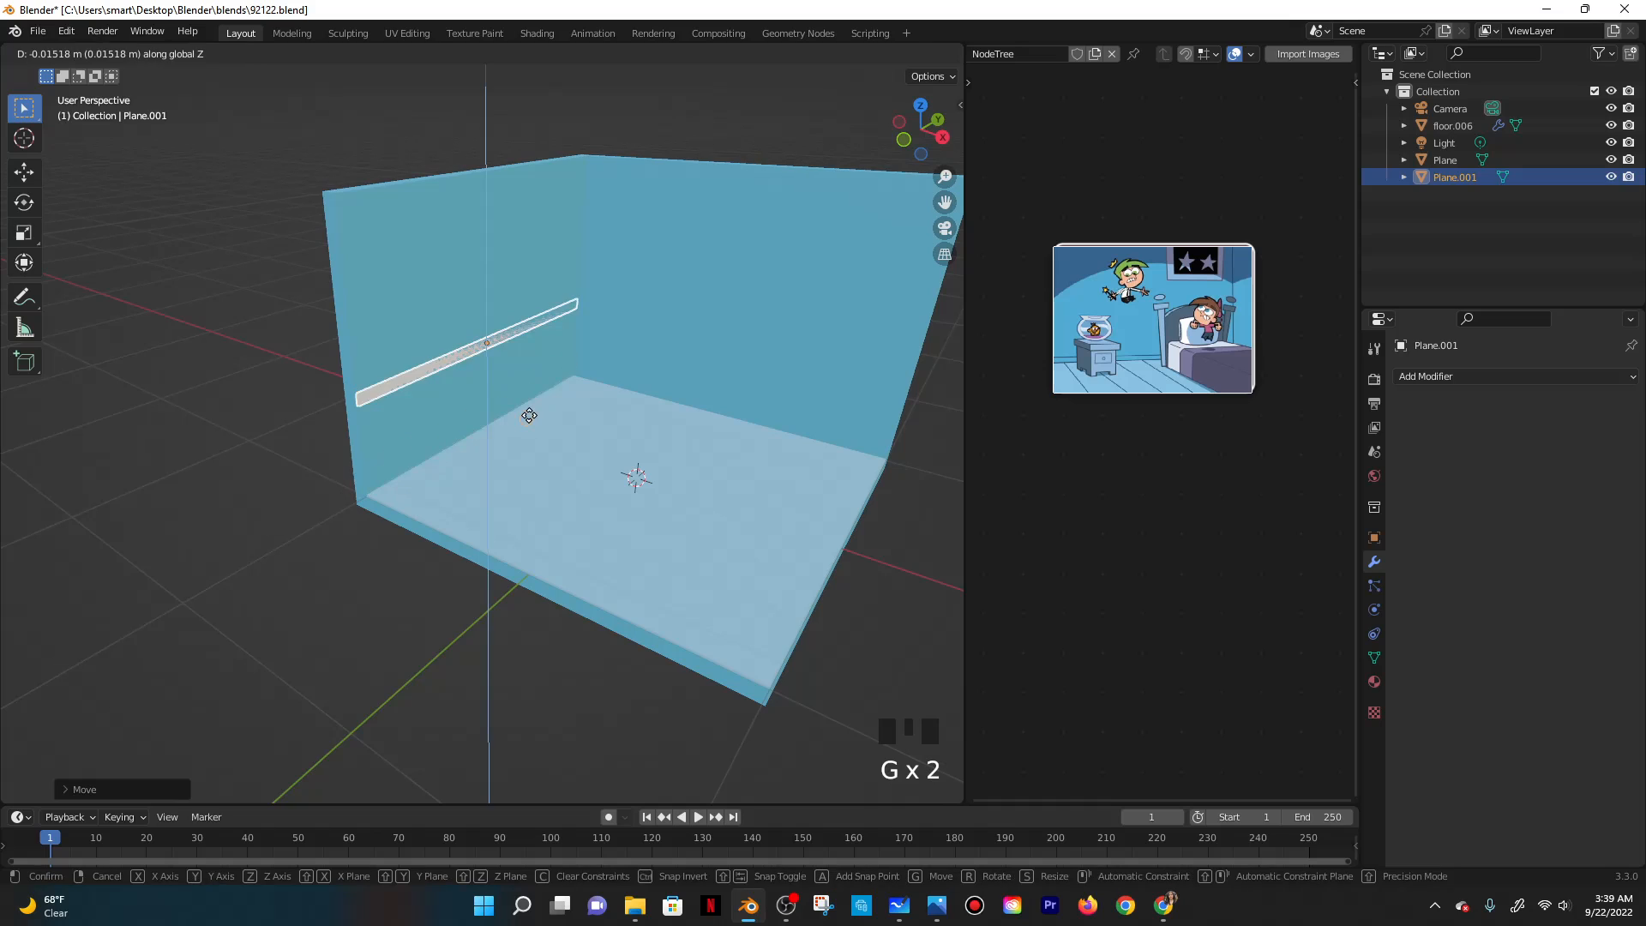
left_click(530, 401)
scroll(501, 436, "up", 5)
scroll(501, 436, "up", 1)
middle_click_drag(517, 393, 498, 322)
scroll(492, 426, "down", 2)
Add a Solidify modifier to the side-wall baseboard with a thickness of 0.01 m.
left_click(1464, 379)
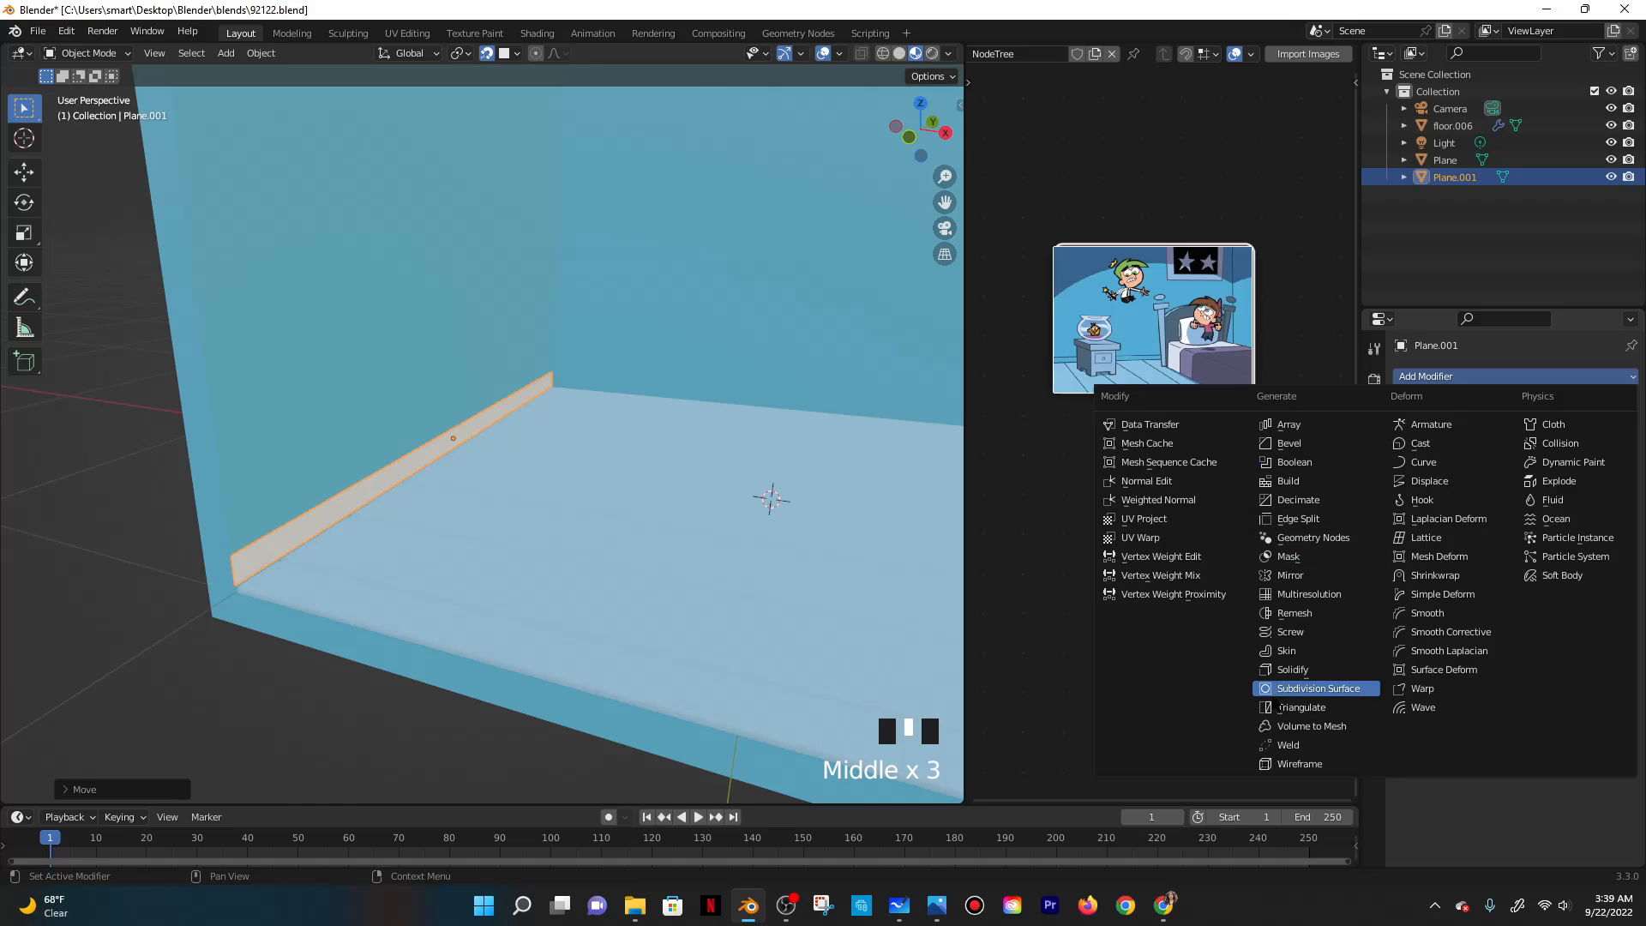
left_click(1303, 687)
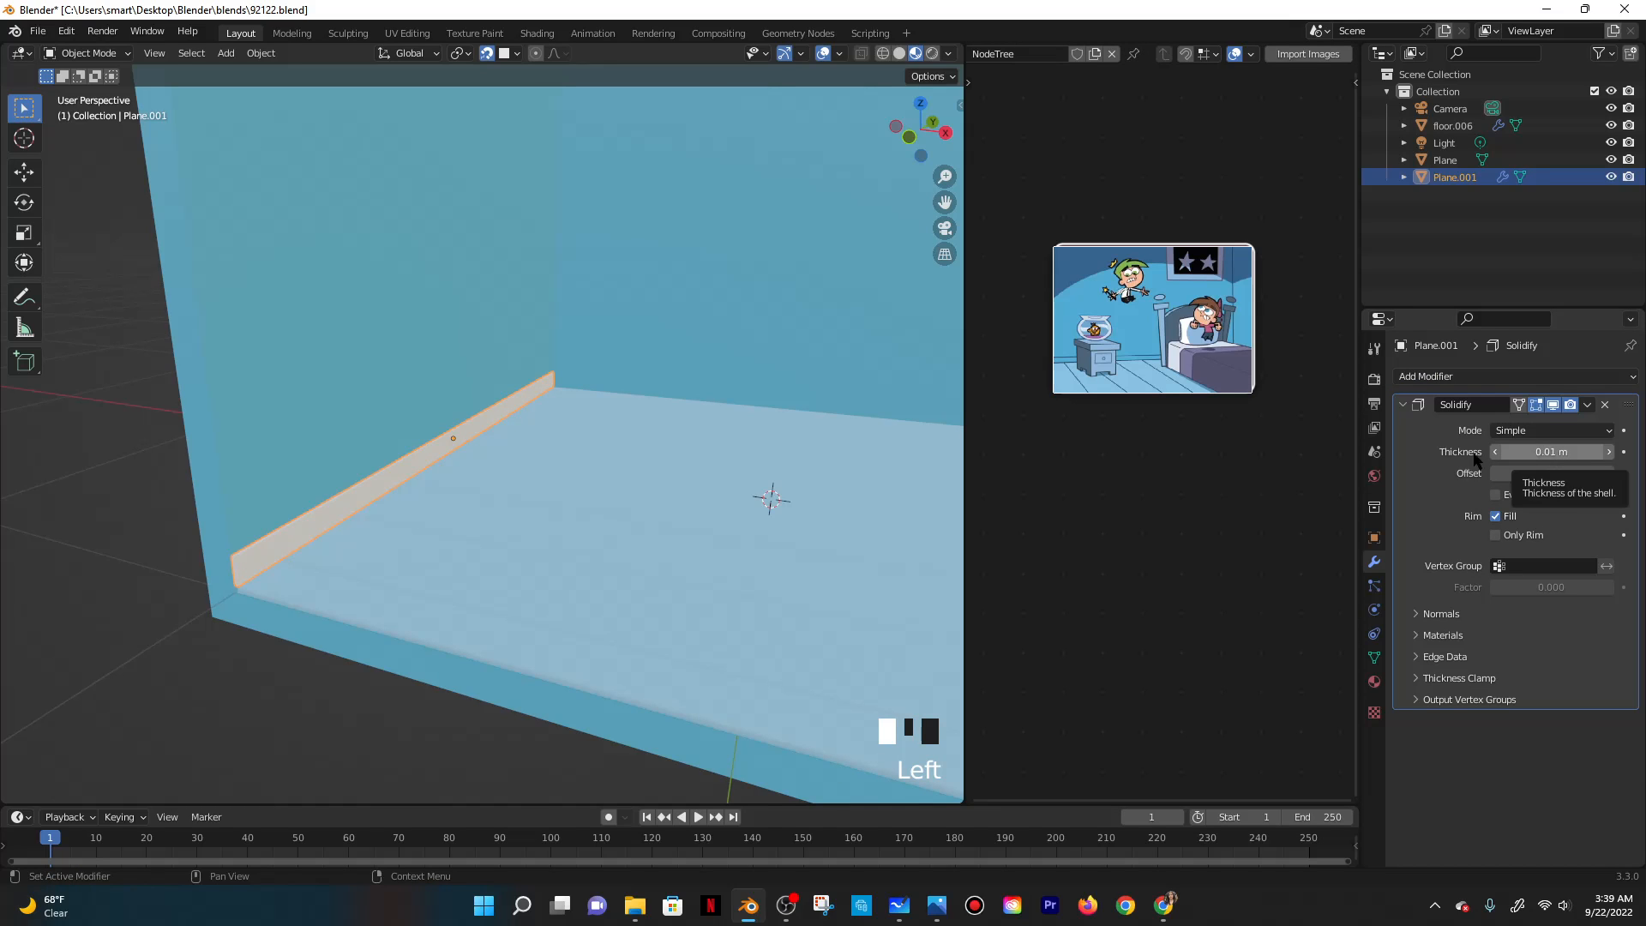
middle_click_drag(711, 527, 537, 506)
left_click(445, 402)
middle_click_drag(445, 402, 569, 537)
scroll(612, 478, "down", 6)
middle_click_drag(612, 478, 661, 363)
scroll(555, 455, "up", 2)
Duplicate the side-wall baseboard and rotate the copy 90° about the Z axis.
left_click(502, 405)
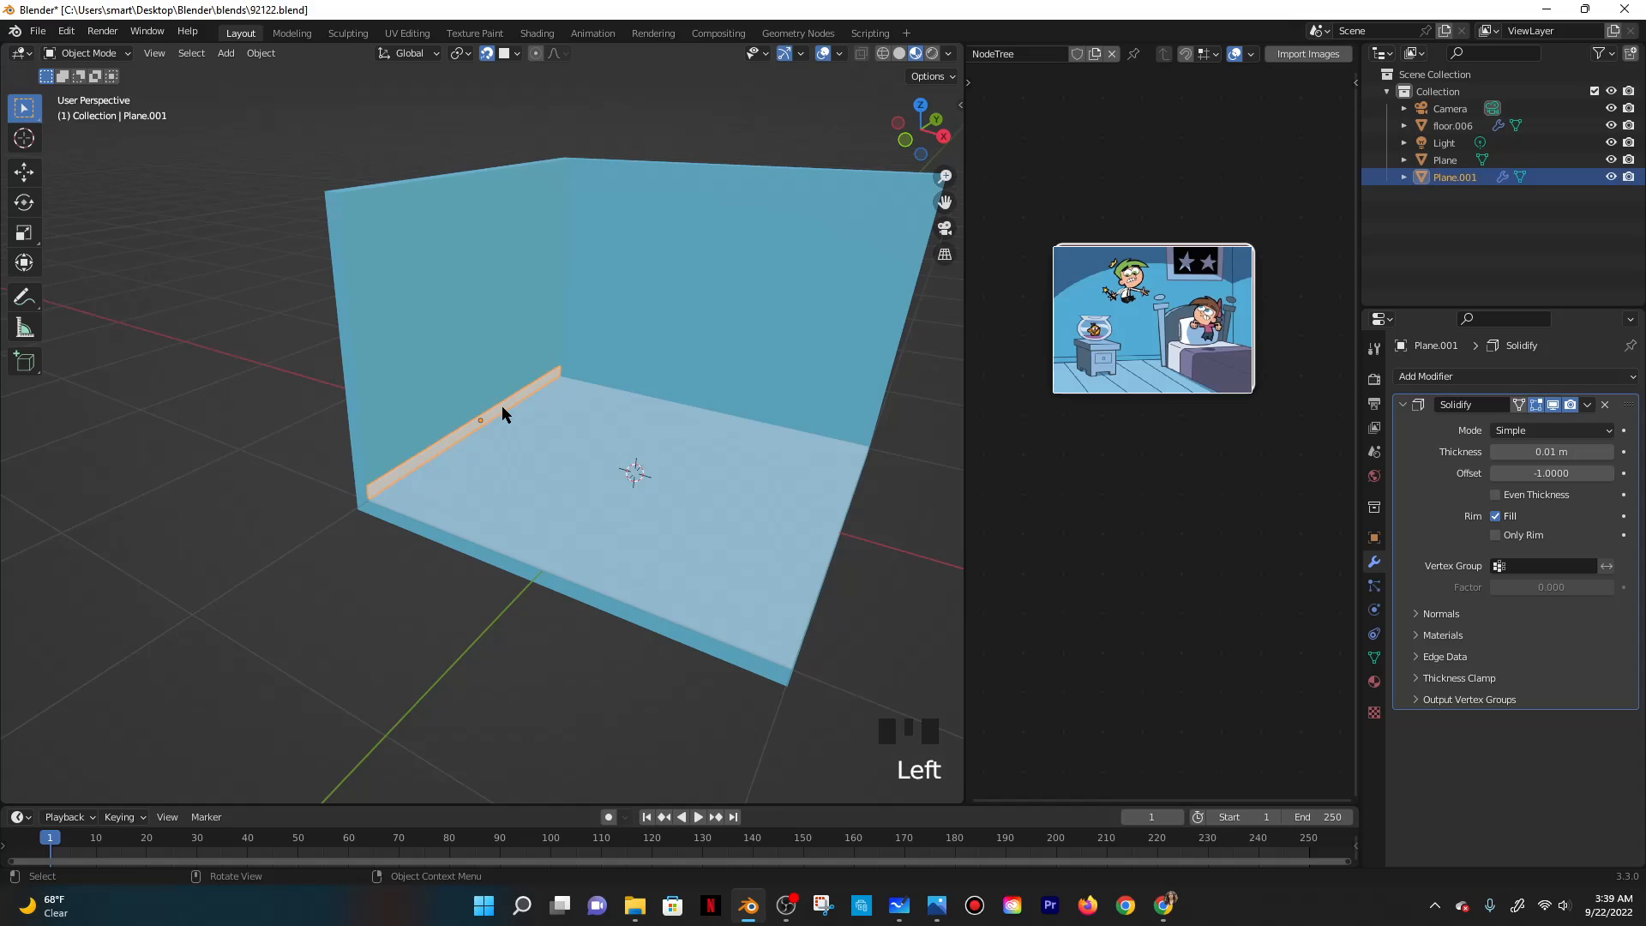
key("shift+d")
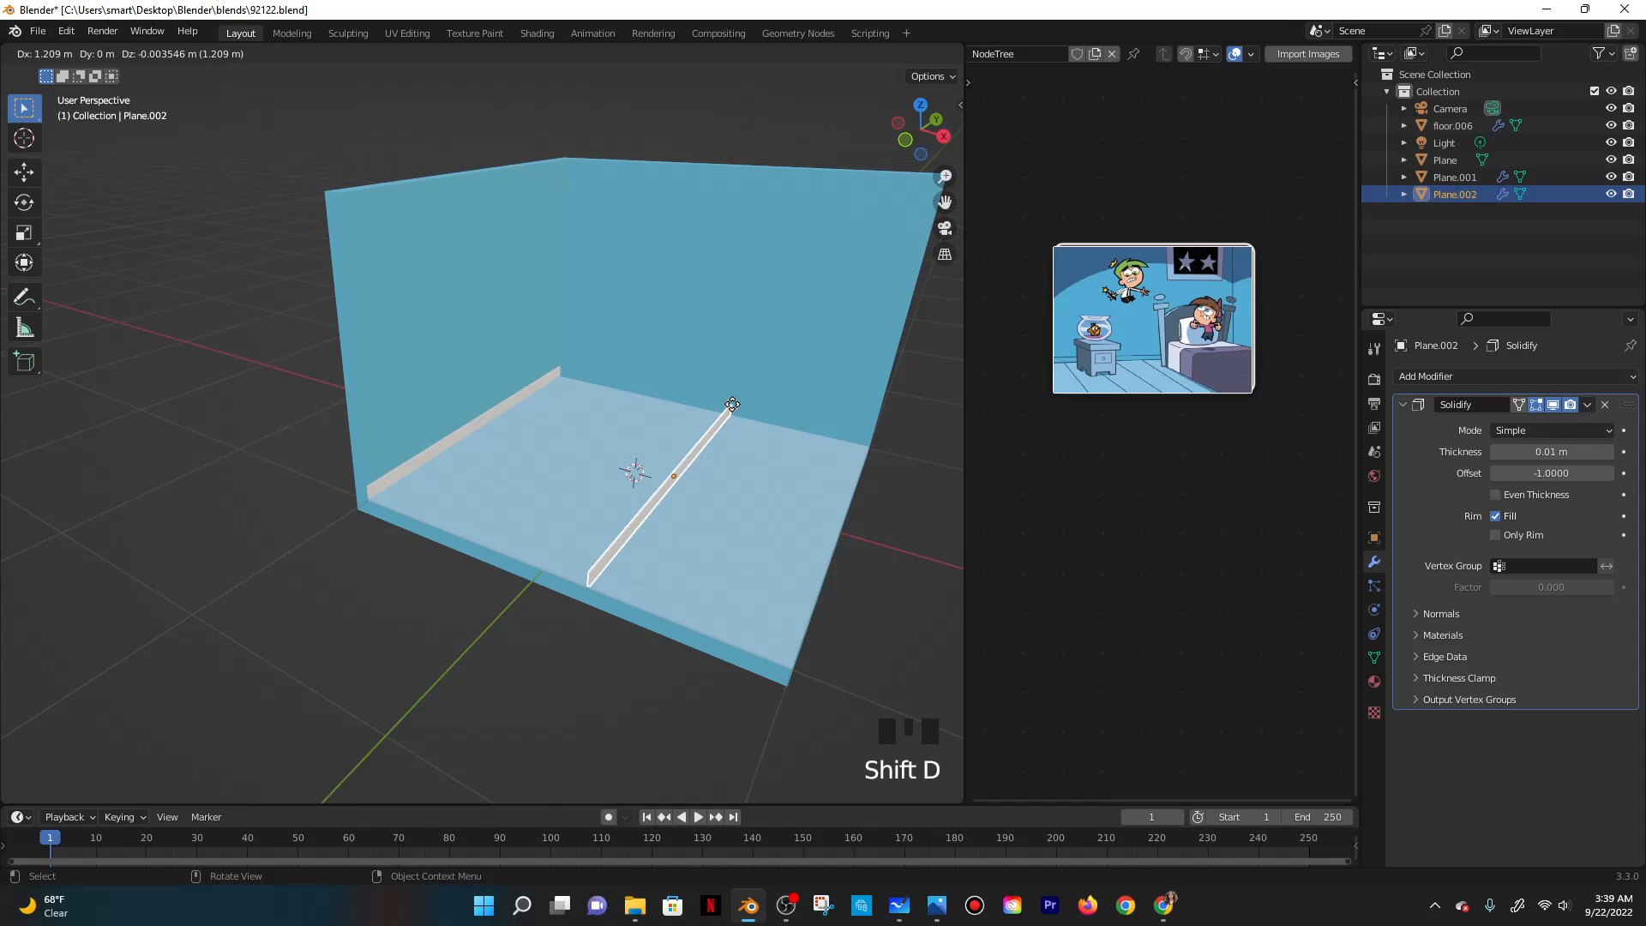
key("r")
key("z")
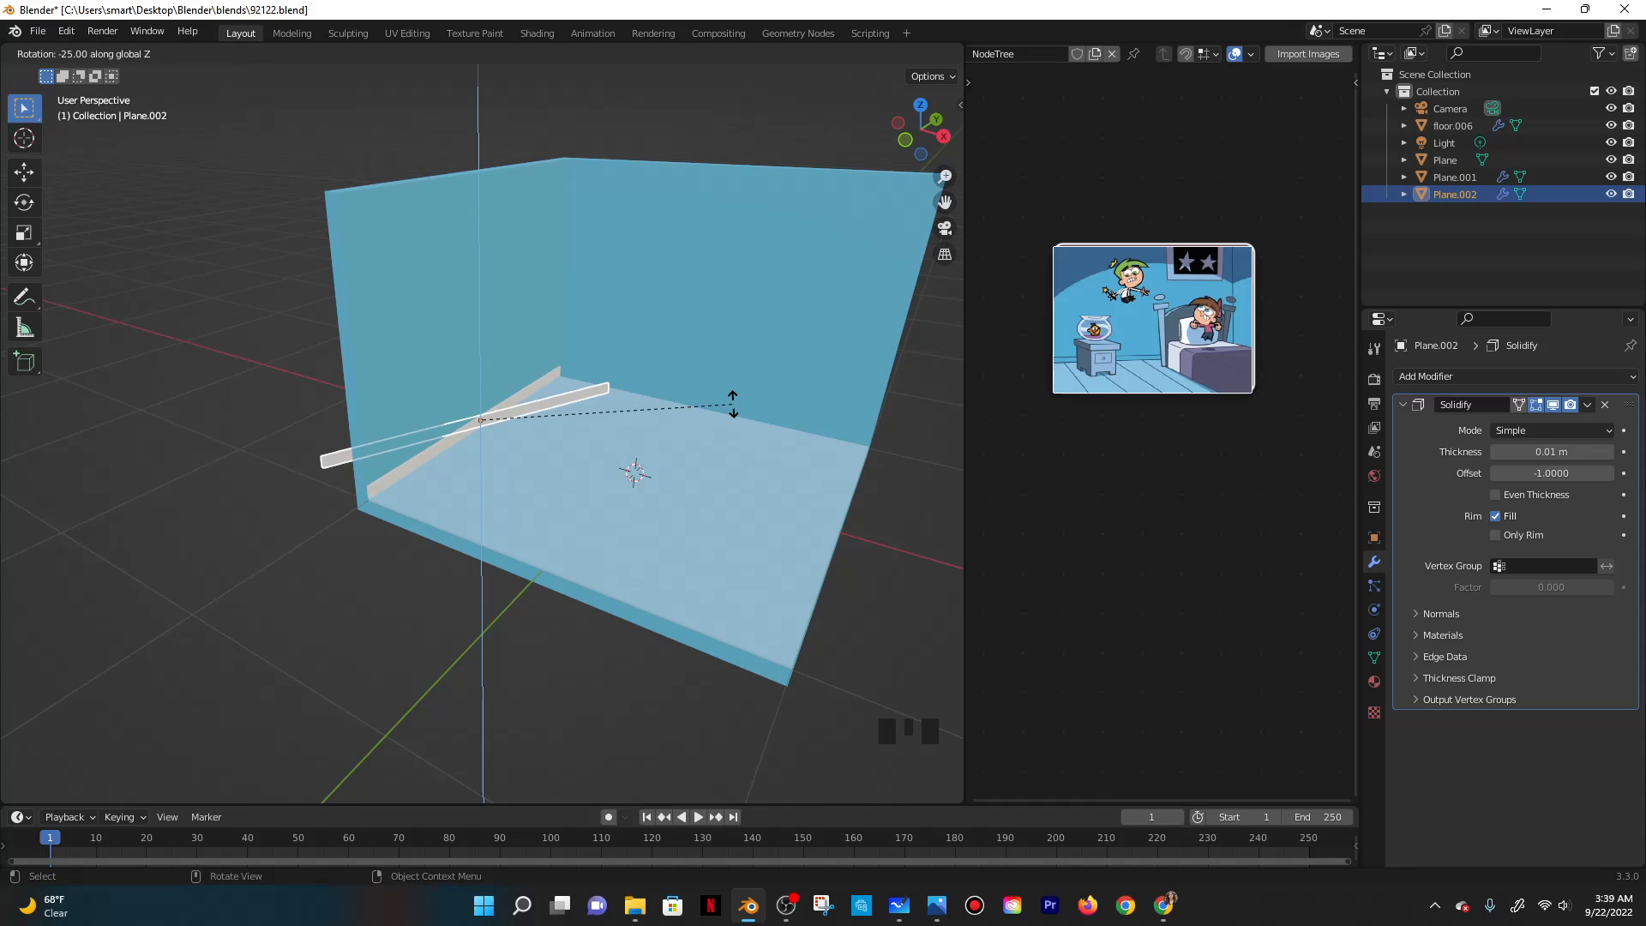
type("90")
key("Return")
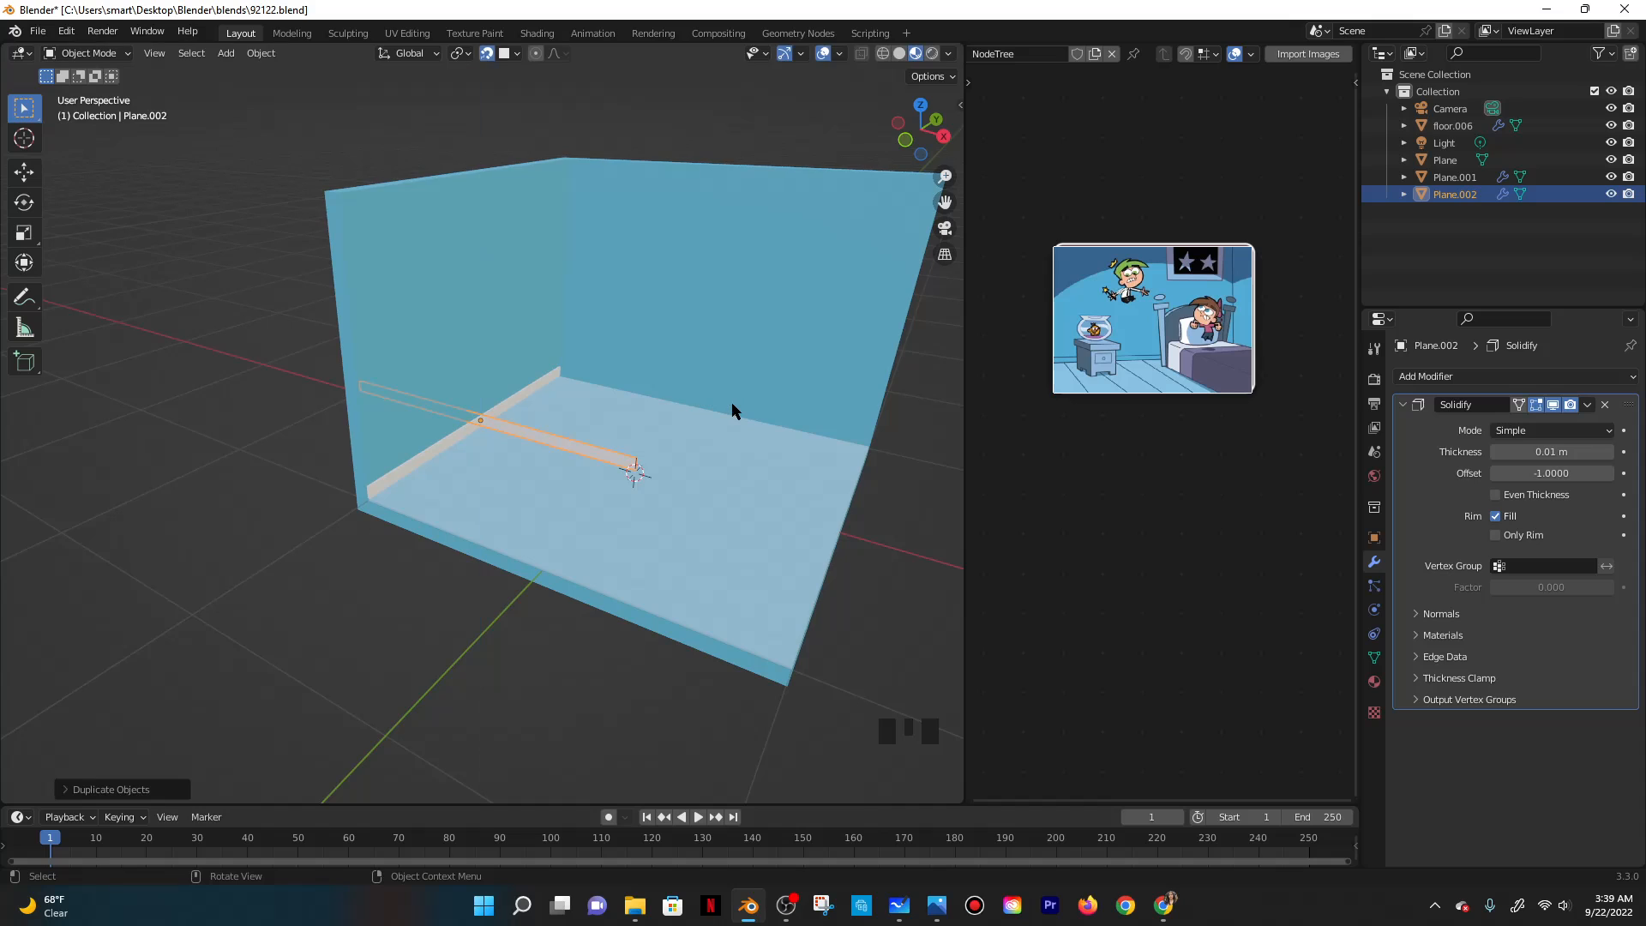
Move the duplicated baseboard into place along the bottom of the back wall.
key("g")
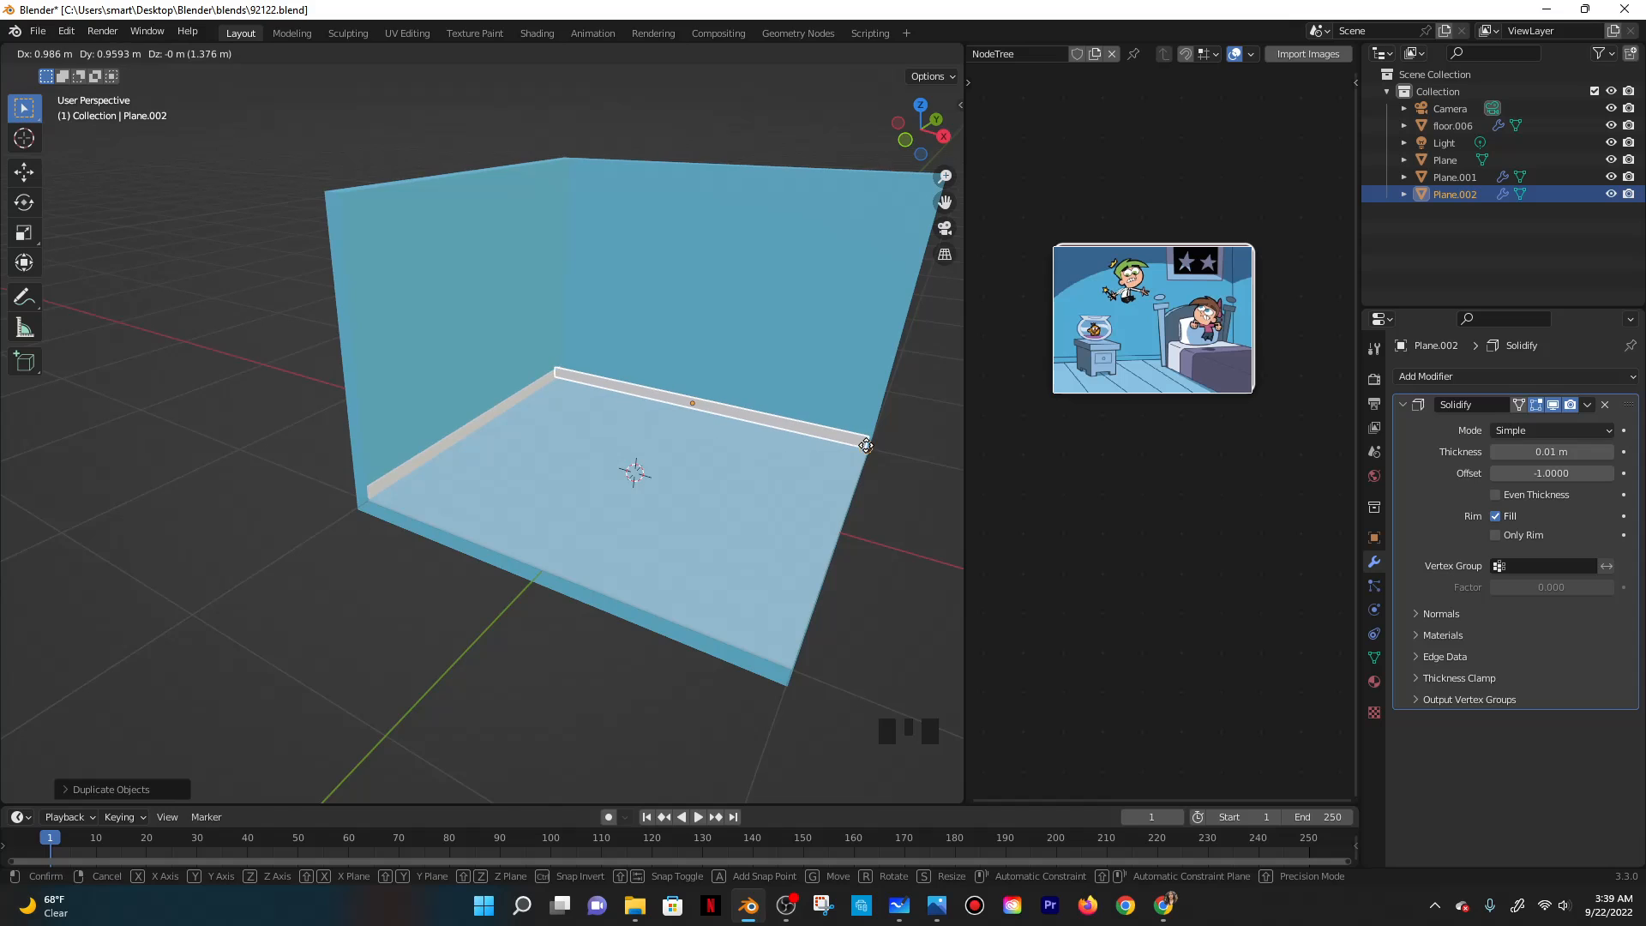
left_click(867, 446)
middle_click_drag(867, 446, 679, 489)
Enter Edit Mode on the back-wall baseboard and shift its geometry slightly along the Z axis.
key("Tab")
scroll(317, 415, "up", 5)
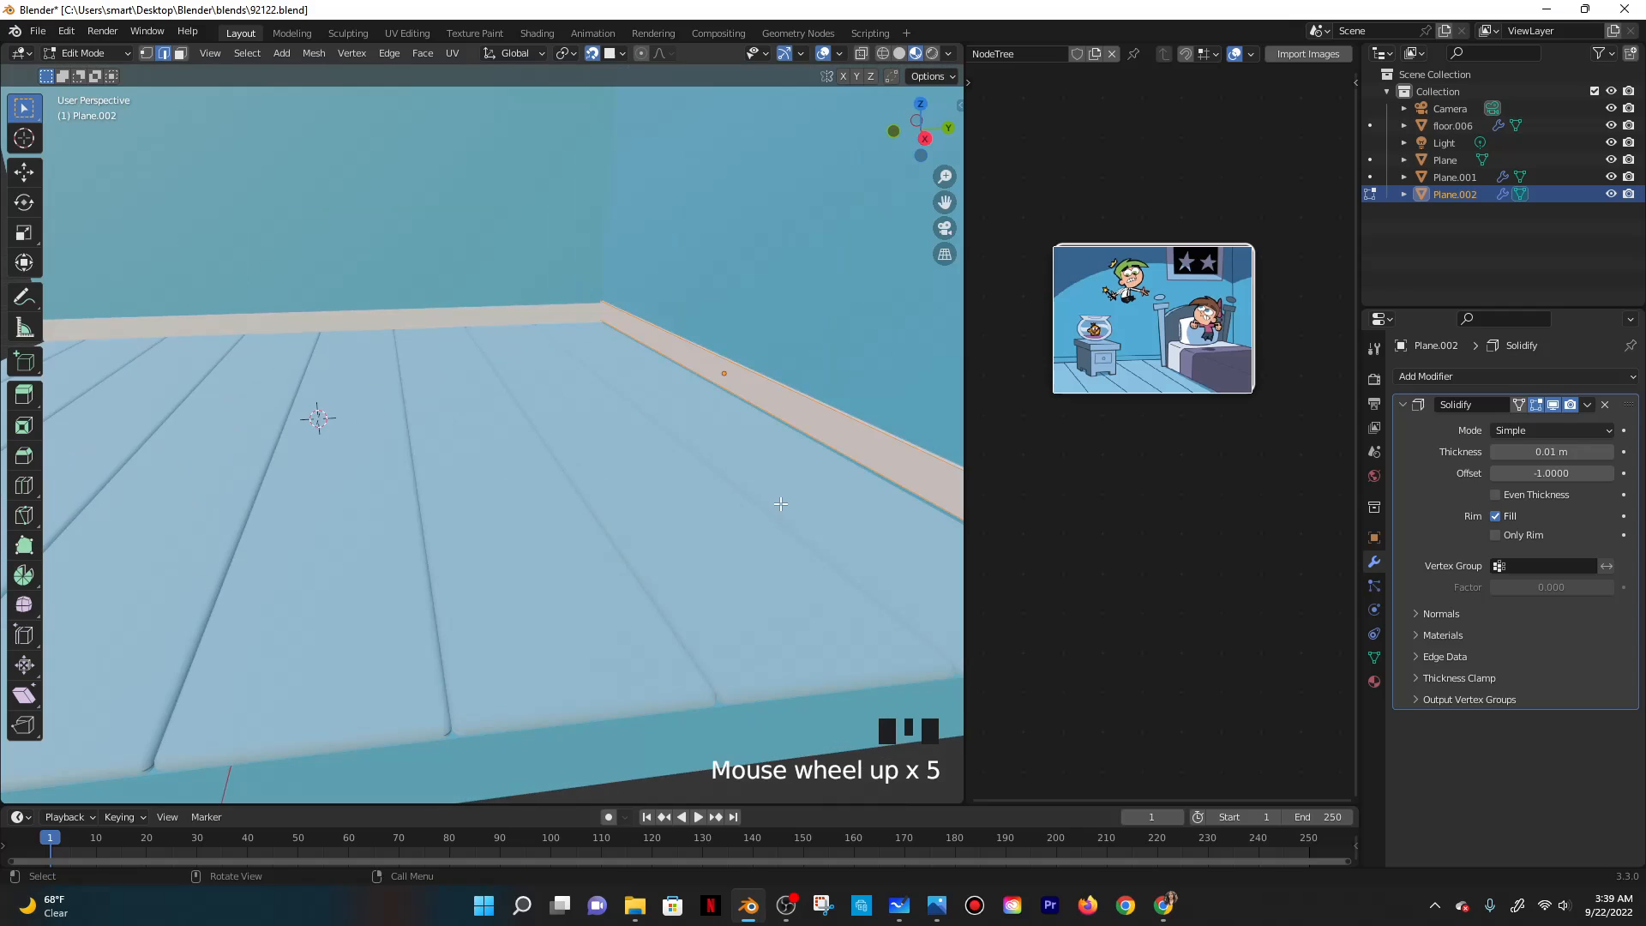
middle_click_drag(316, 415, 553, 440, "shift")
middle_click_drag(364, 335, 519, 371)
scroll(454, 386, "down", 3)
key("g")
key("z")
left_click(549, 399)
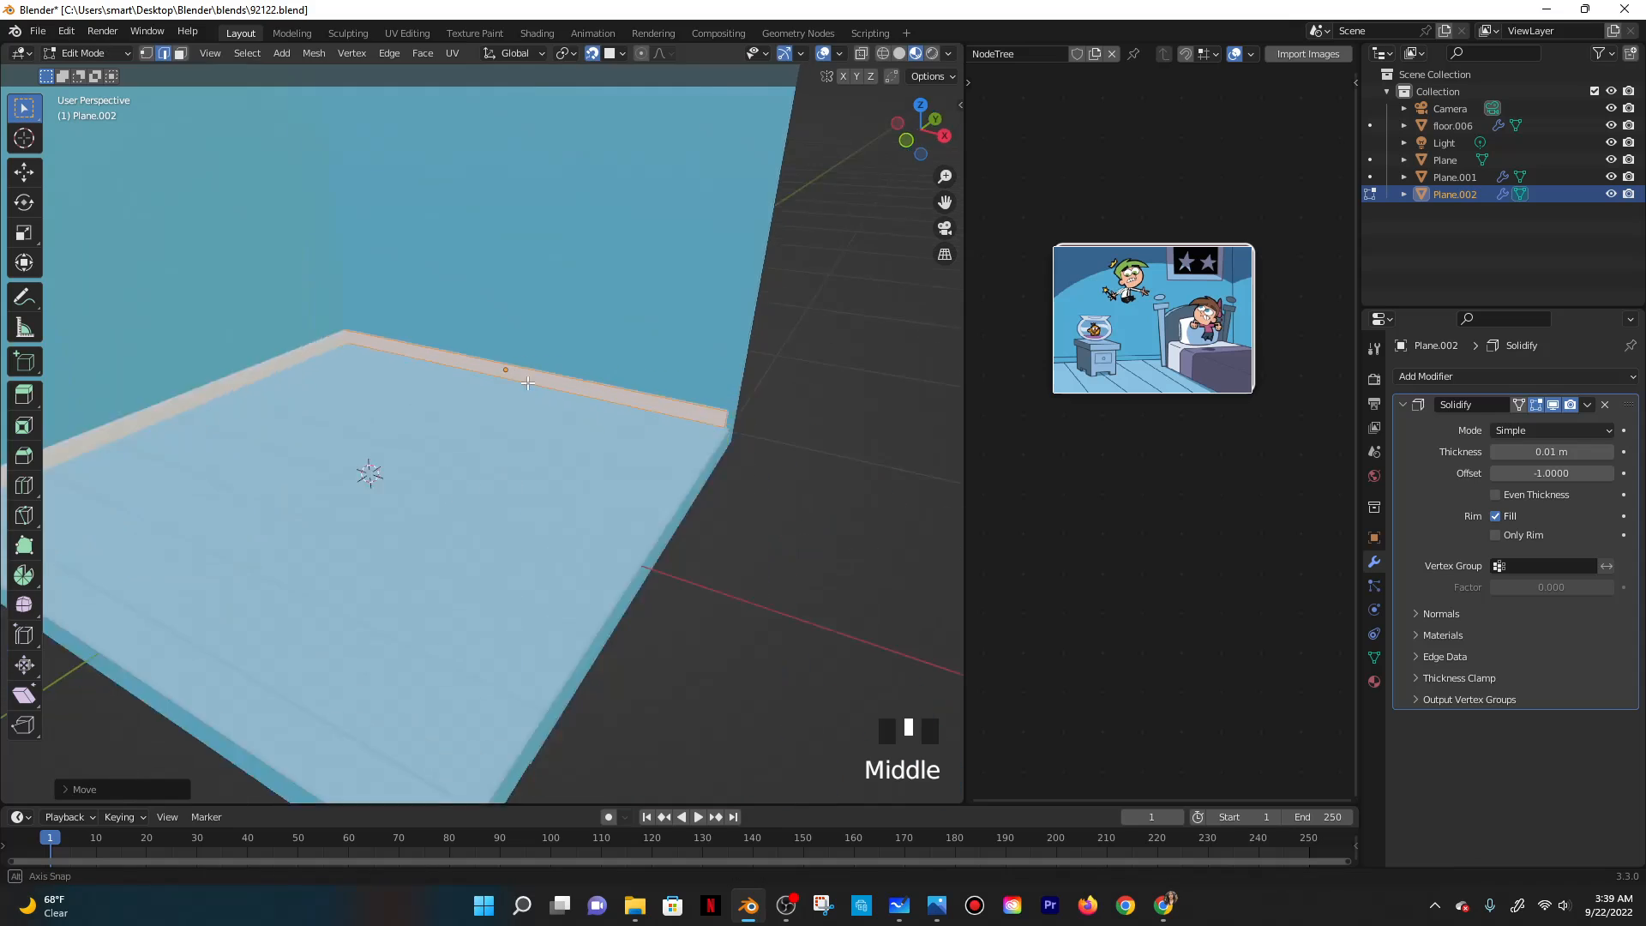
Try to select the thin end face of the back-wall baseboard in Edit Mode.
scroll(518, 372, "up", 5)
middle_click_drag(511, 313, 541, 448, "shift")
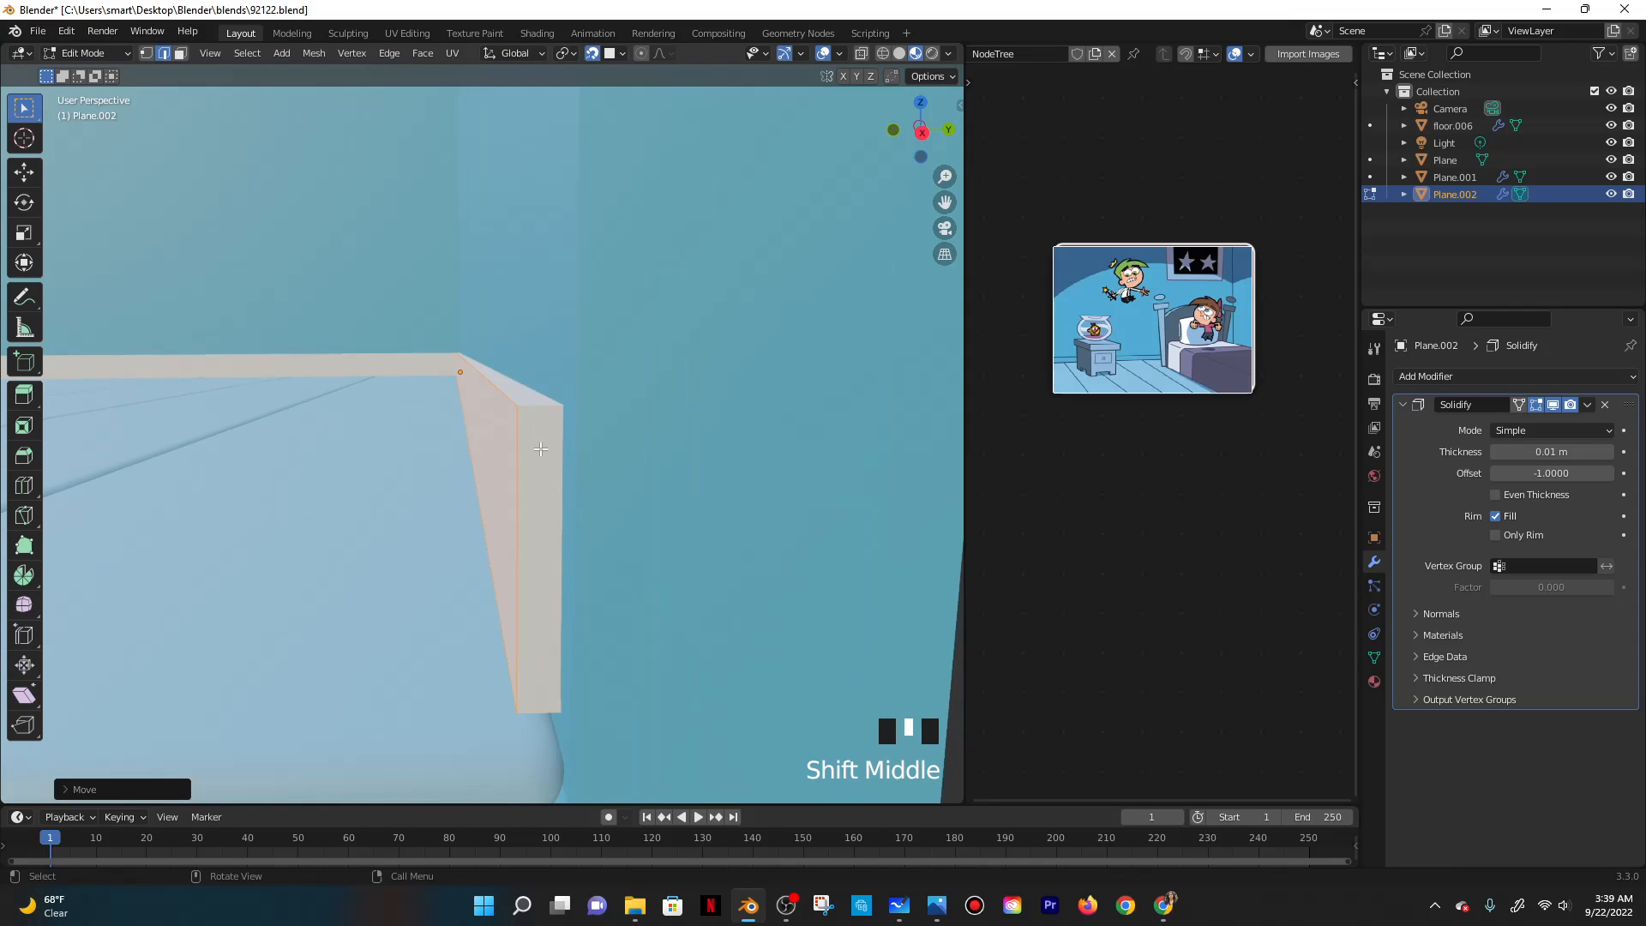
left_click(451, 440)
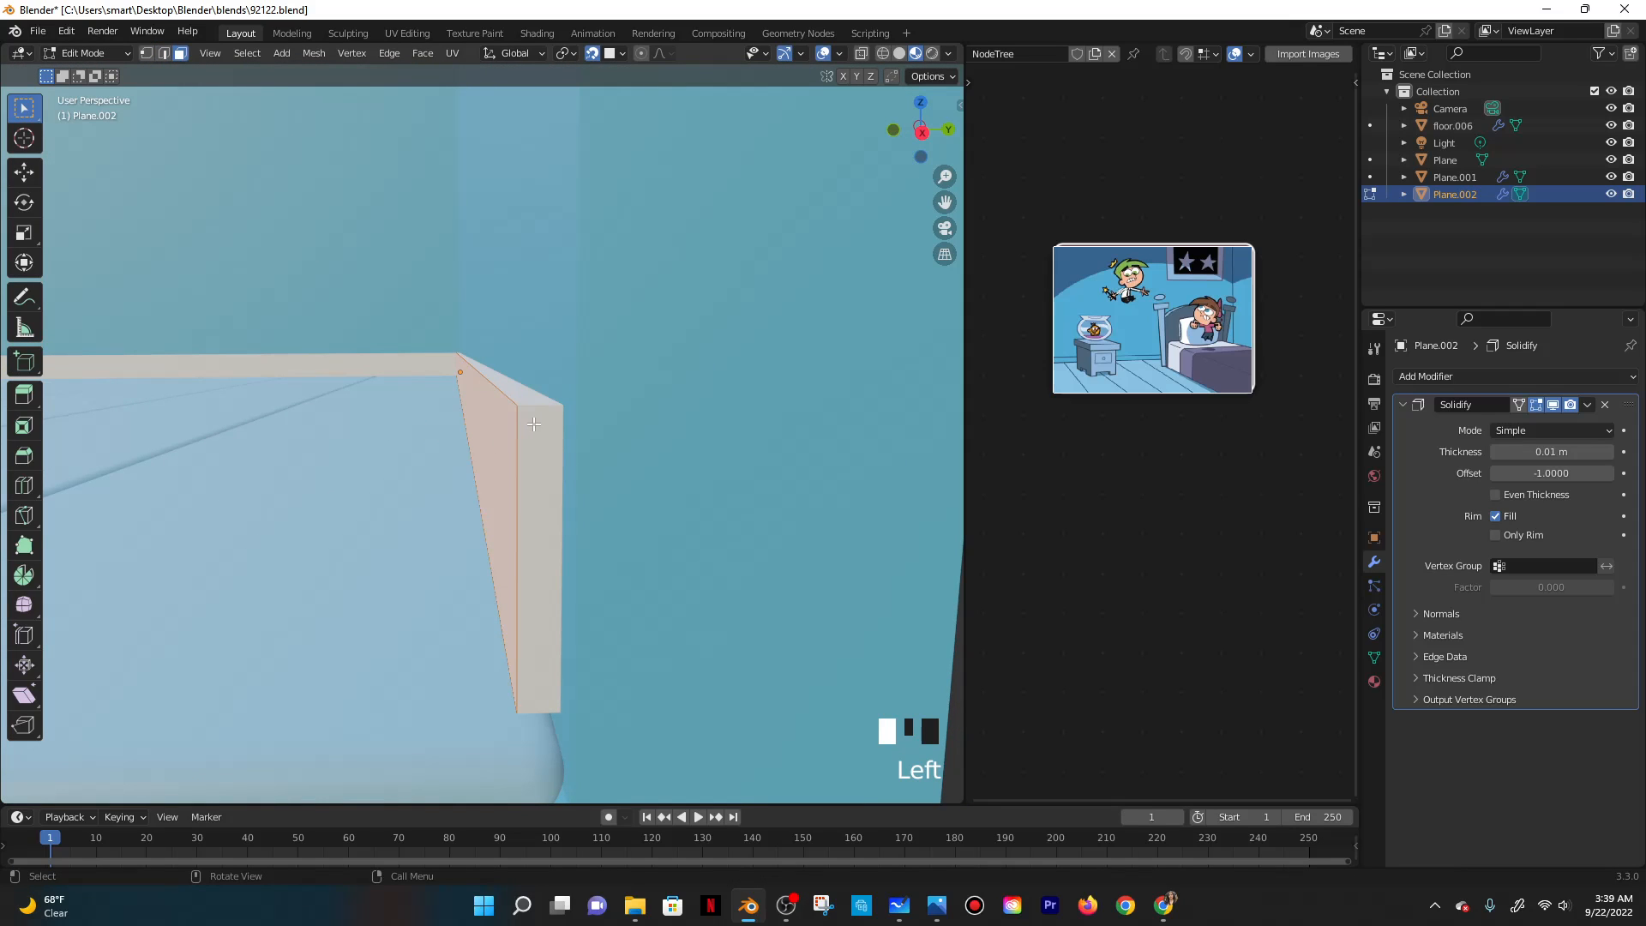
scroll(525, 454, "down", 5)
middle_click_drag(522, 456, 684, 481)
scroll(578, 471, "up", 1)
left_click(666, 475)
scroll(683, 481, "up", 3)
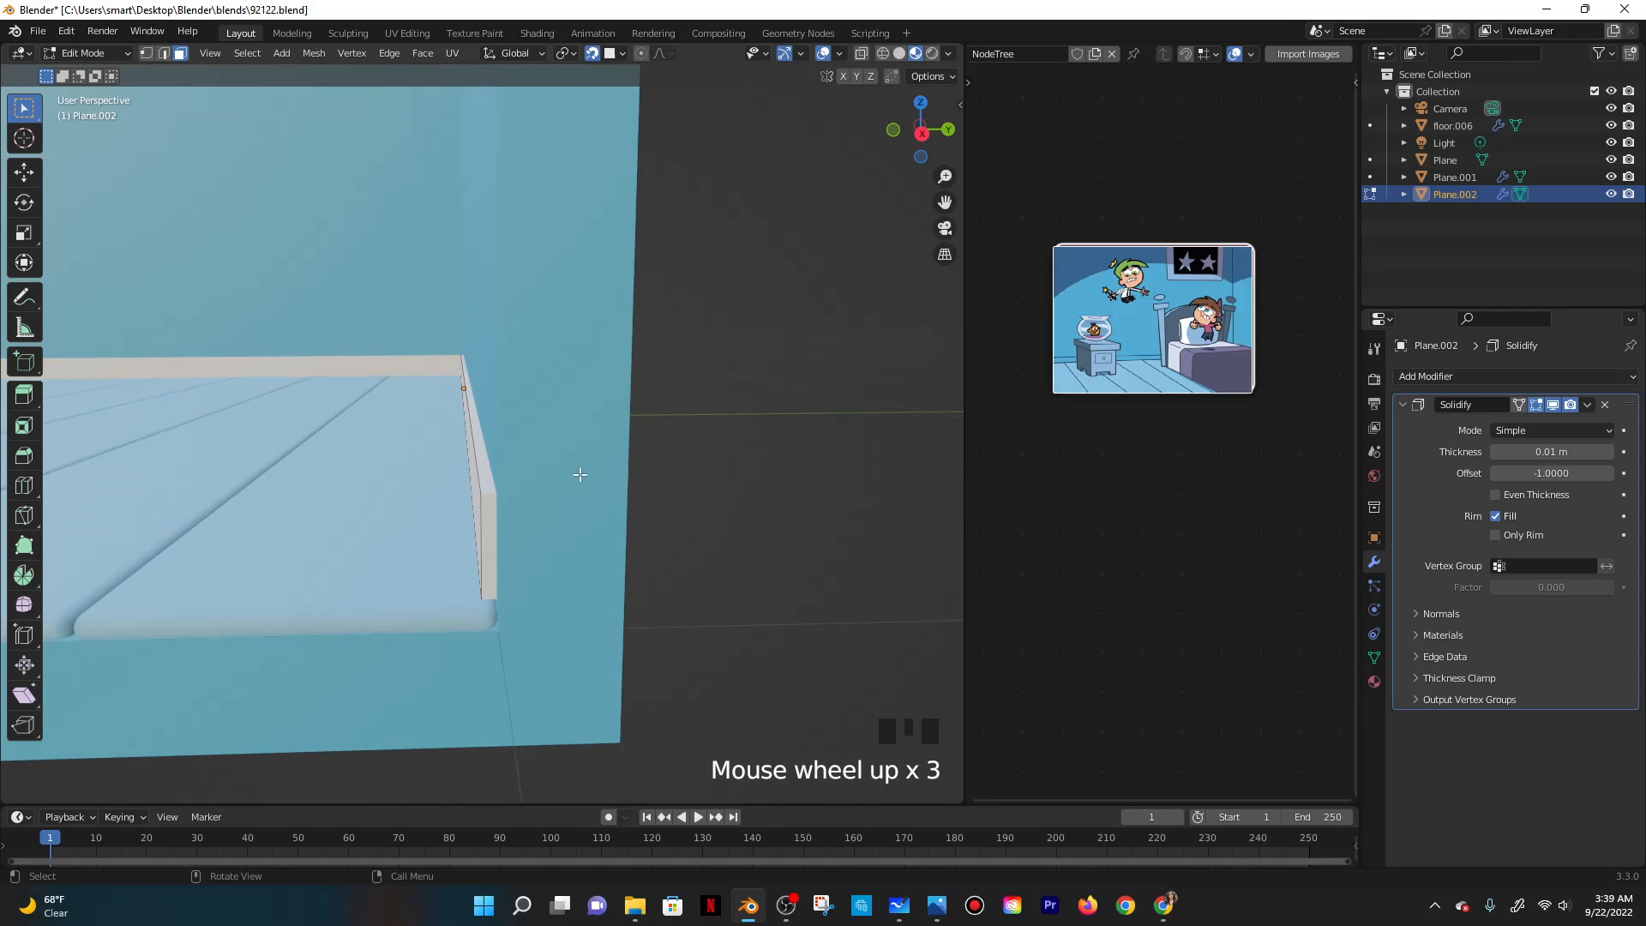
key("Tab")
key("Tab")
left_click(491, 523)
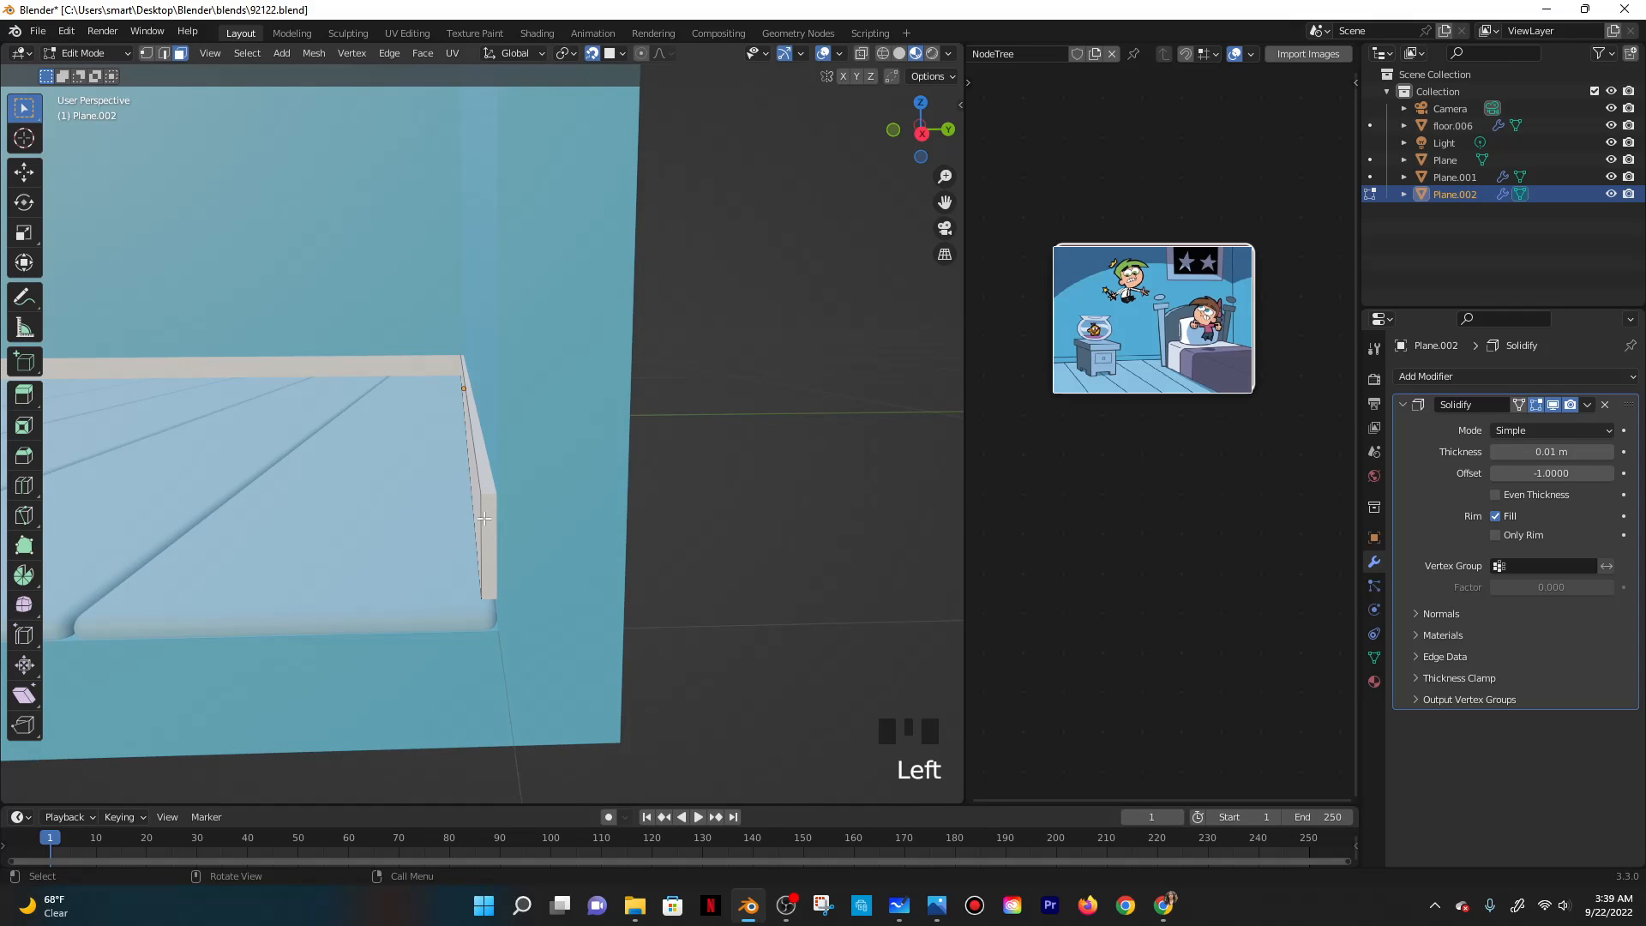
triple_click(487, 518)
middle_click_drag(503, 516, 516, 511)
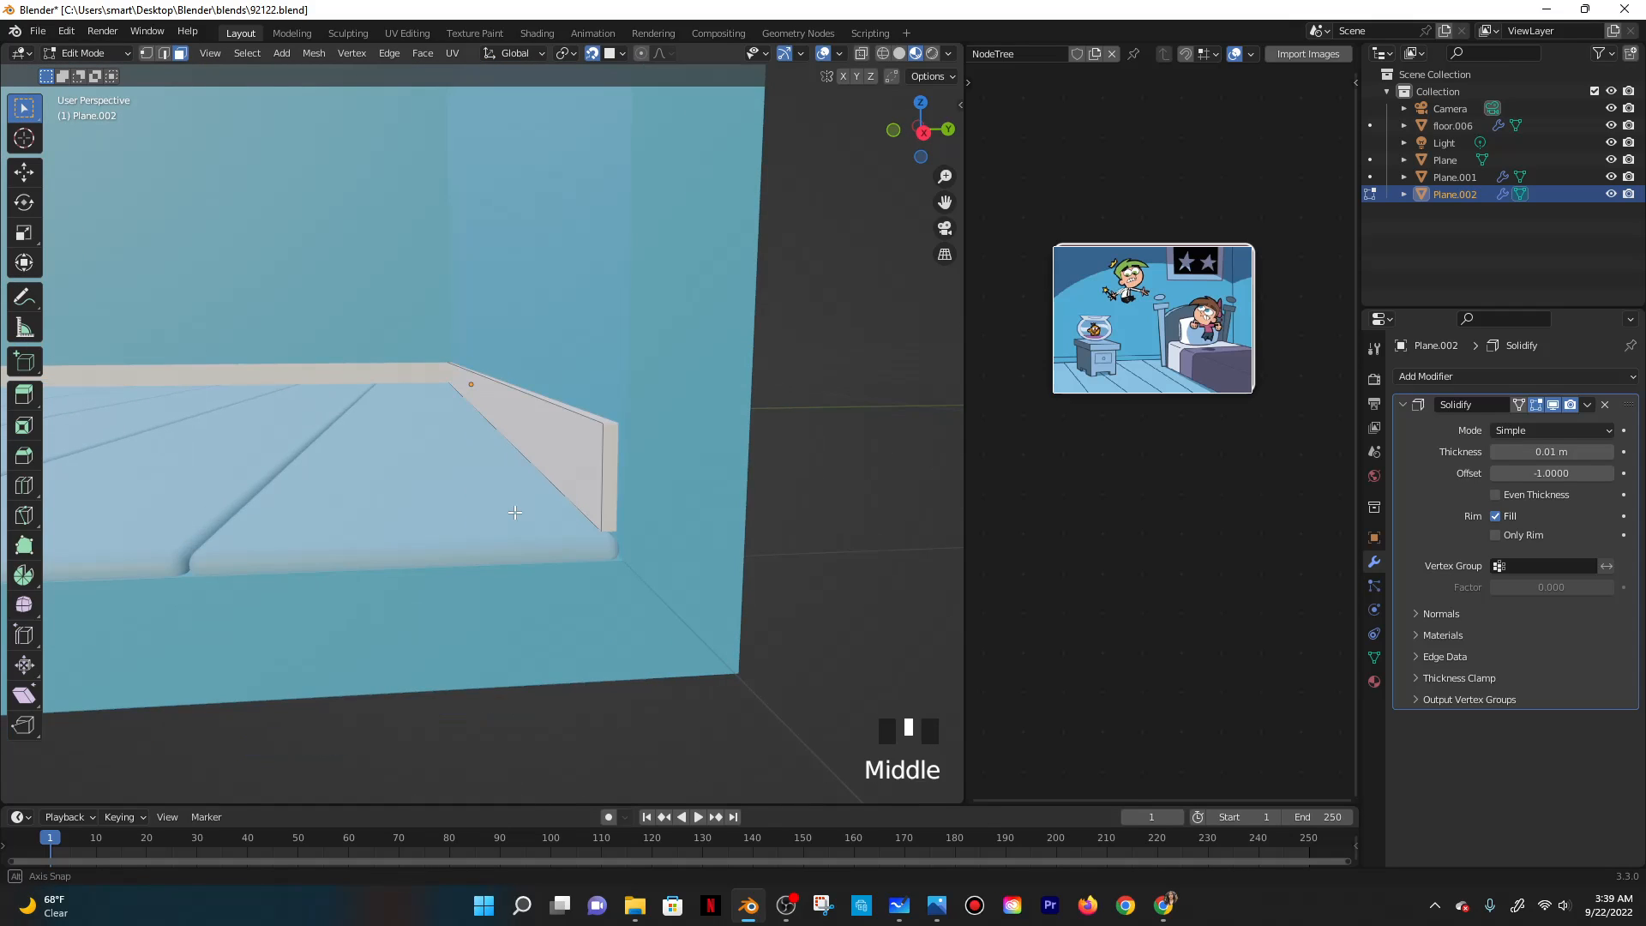
Return to Object Mode and apply the Solidify modifier on the back-wall baseboard.
left_click(1586, 406)
left_click(101, 56)
left_click(86, 71)
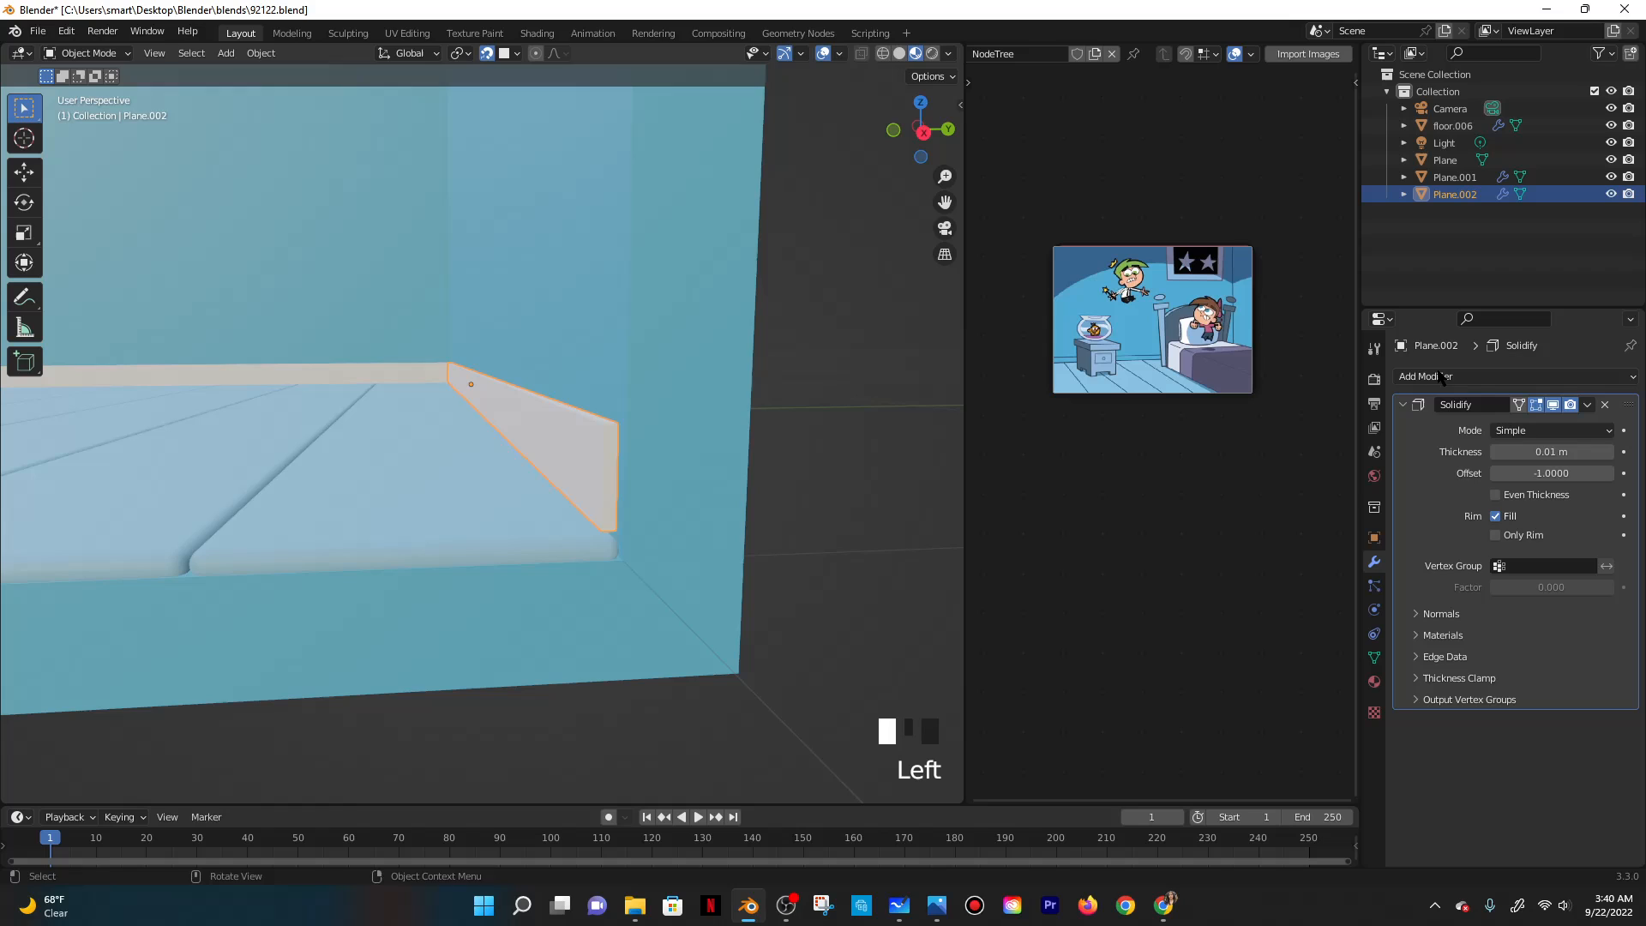
left_click(1586, 405)
left_click(1563, 422)
Select the back-wall baseboard's end face in Edit Mode and change the snapping target to Increment.
key("Tab")
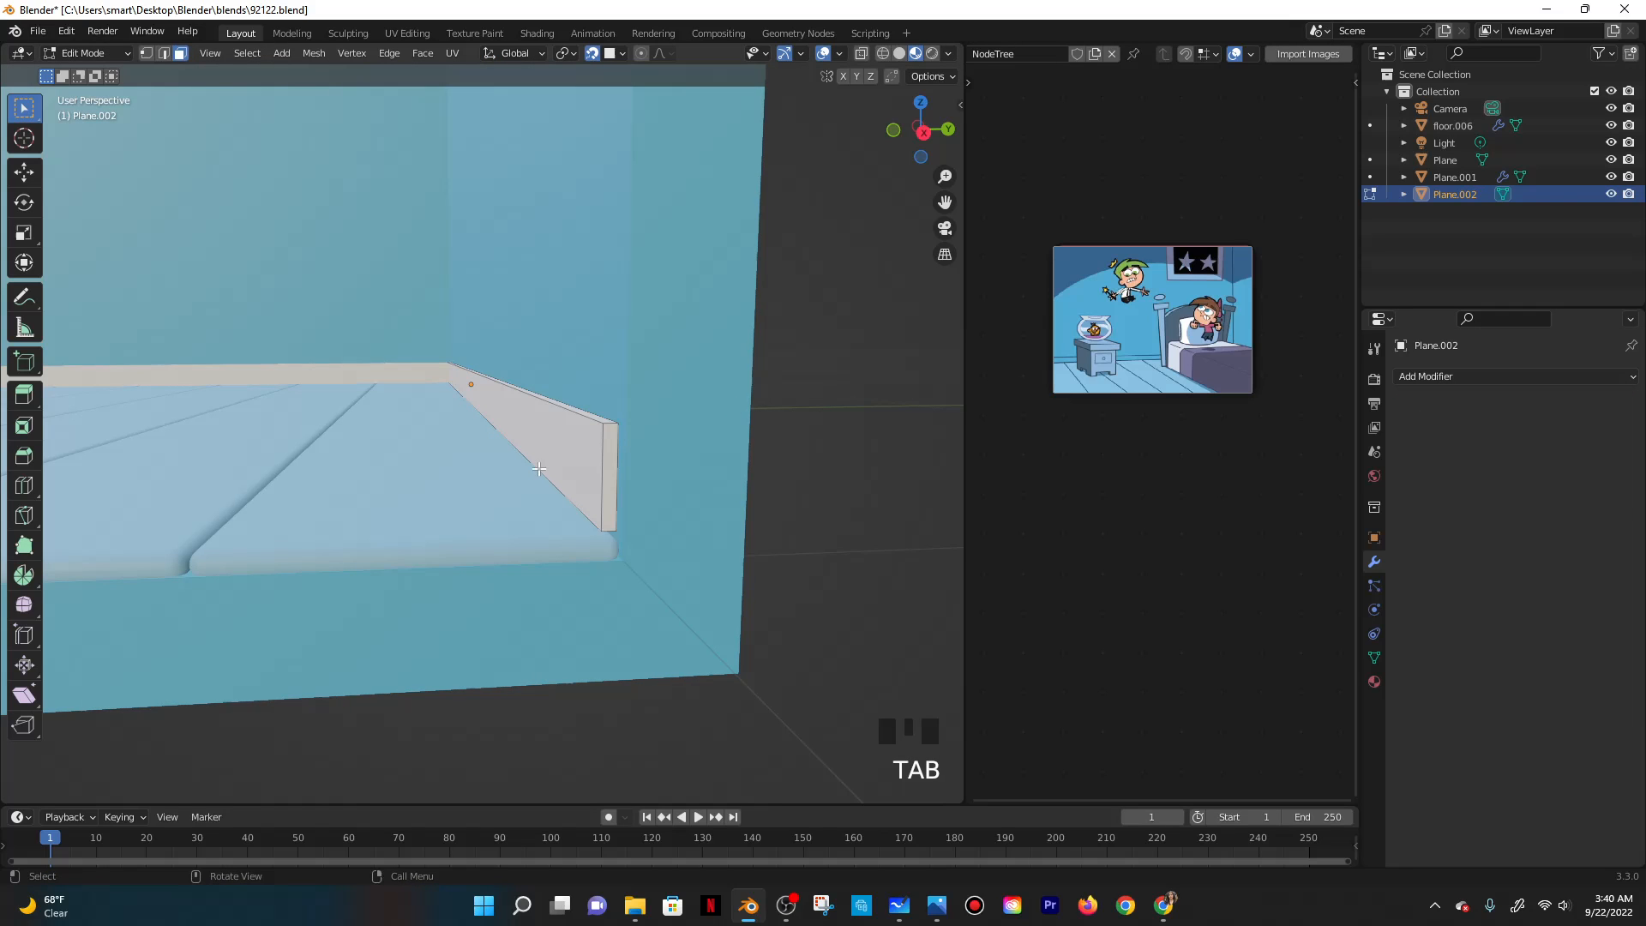
left_click(614, 445)
middle_click_drag(629, 477, 624, 209)
scroll(625, 209, "down", 2)
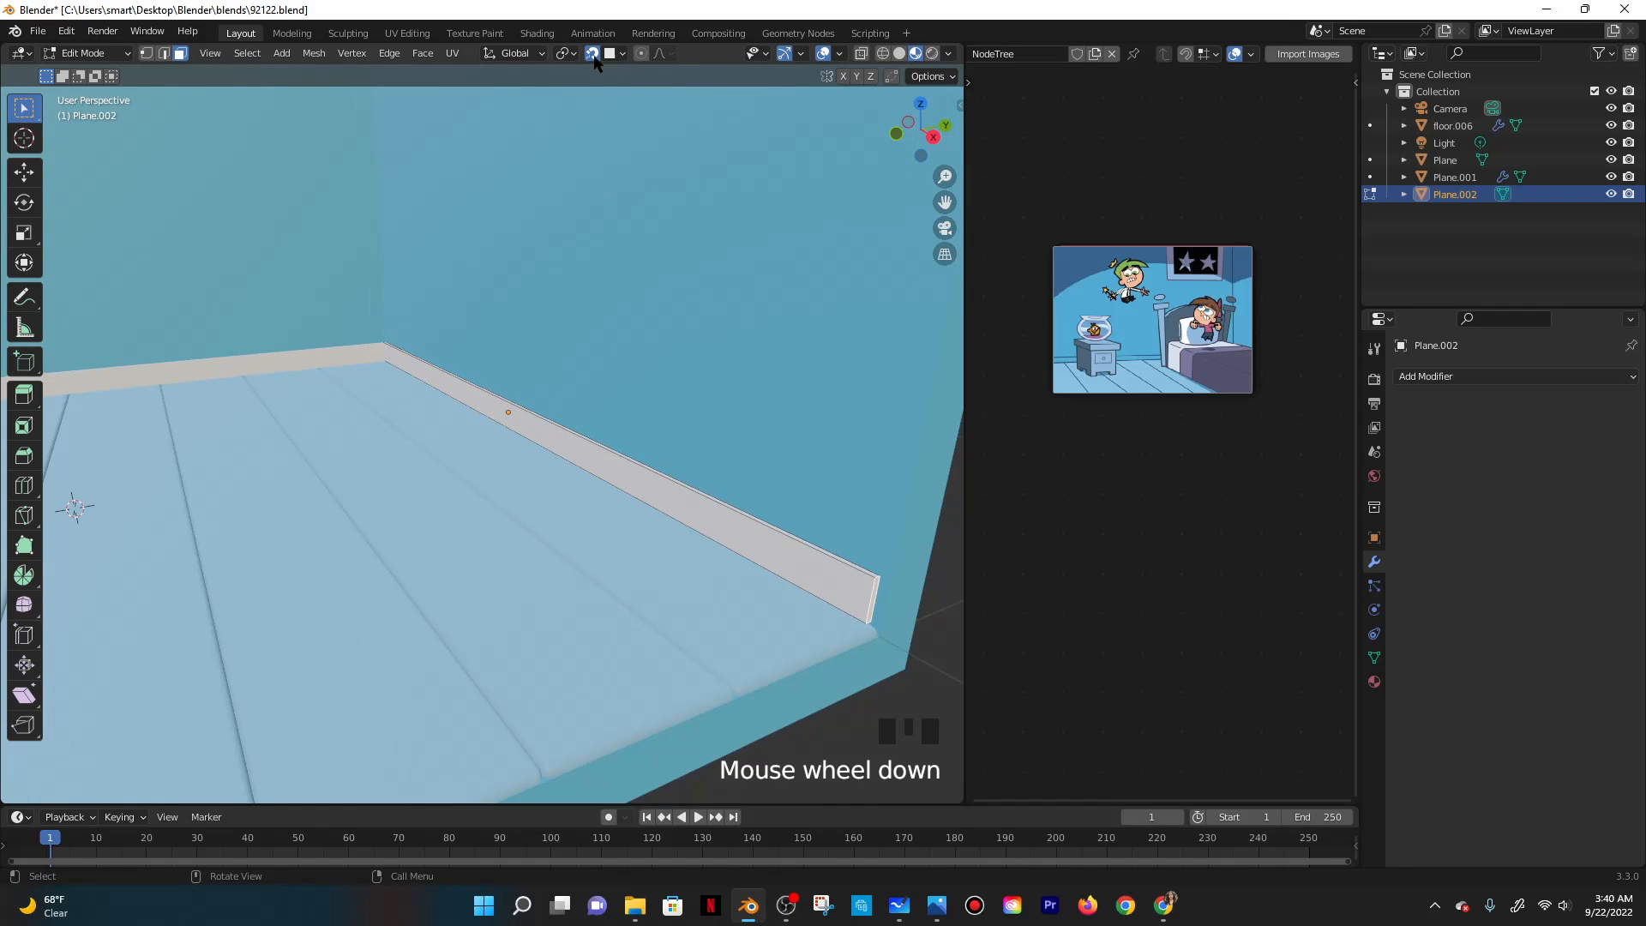
left_click(593, 54)
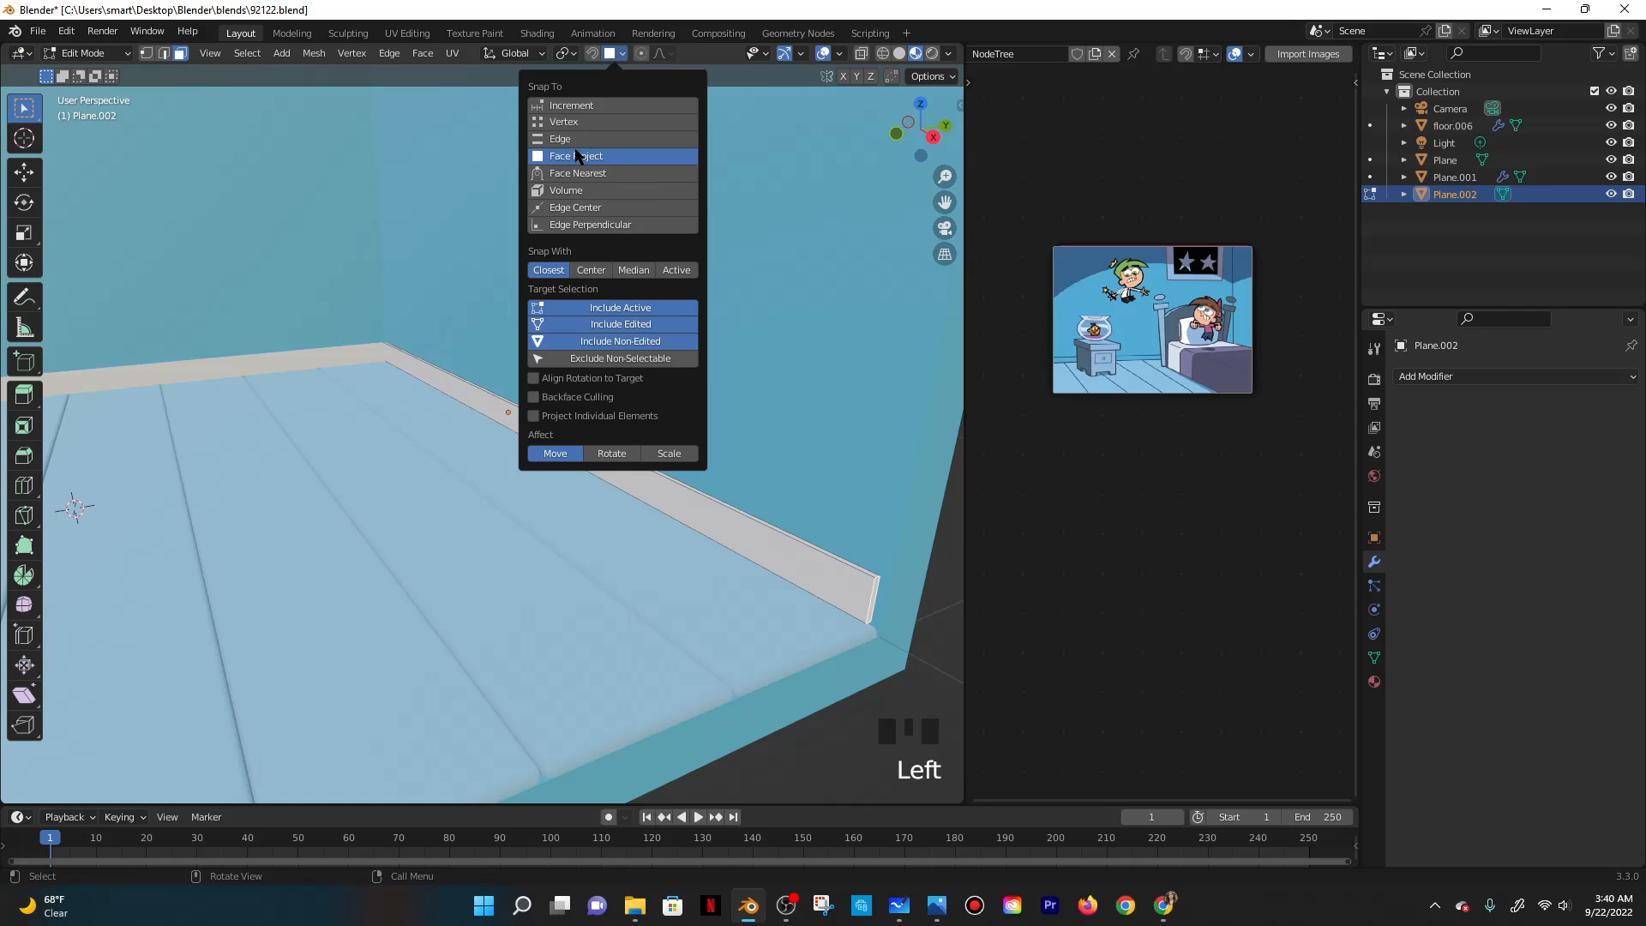
left_click(576, 106)
left_click(591, 57)
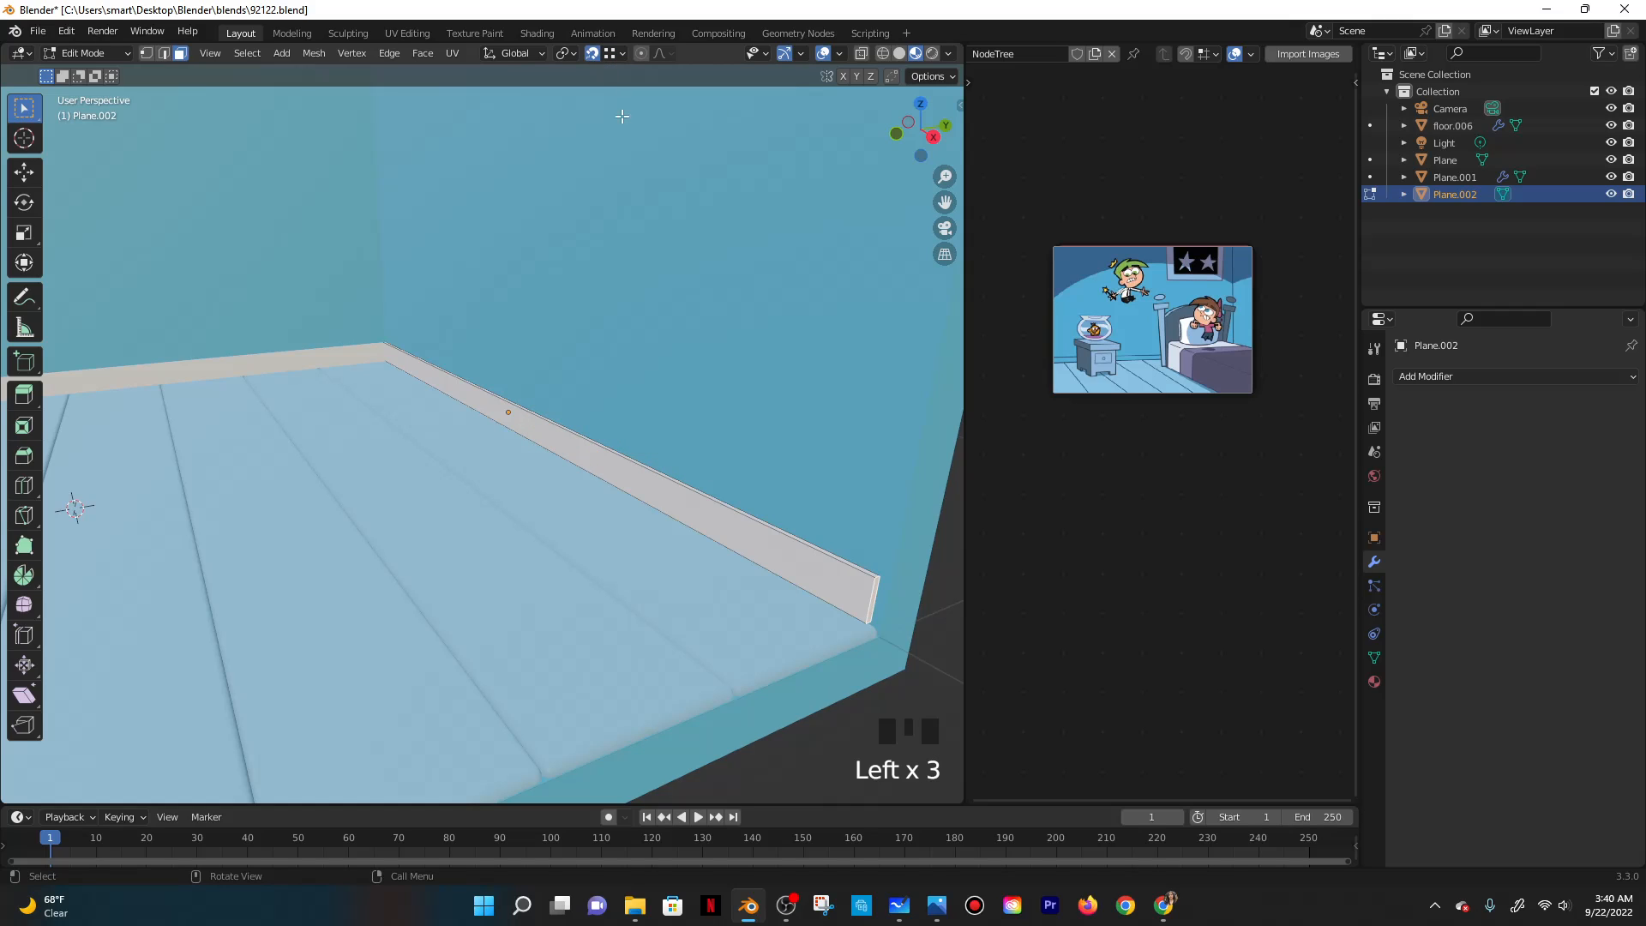
Move the selected baseboard end about 0.015 m along the X axis and return to Object Mode.
scroll(803, 555, "down", 1)
key("g")
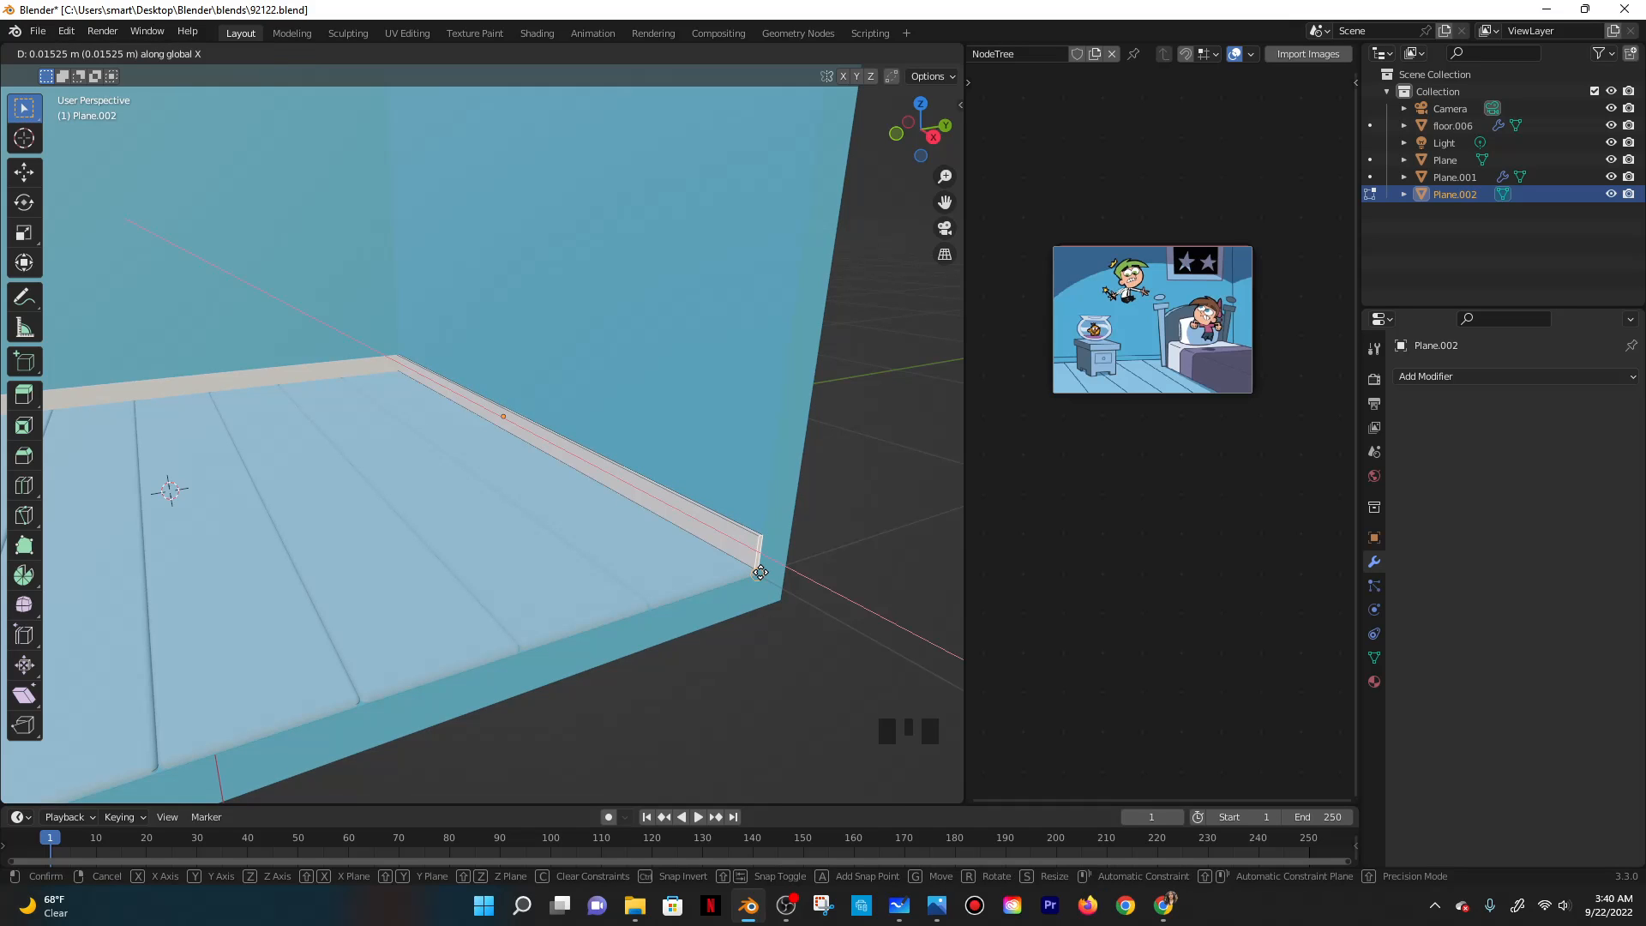
left_click(760, 573)
key("Tab")
middle_click_drag(789, 526, 583, 463)
scroll(537, 366, "down", 1)
scroll(554, 403, "up", 3)
scroll(723, 415, "down", 2)
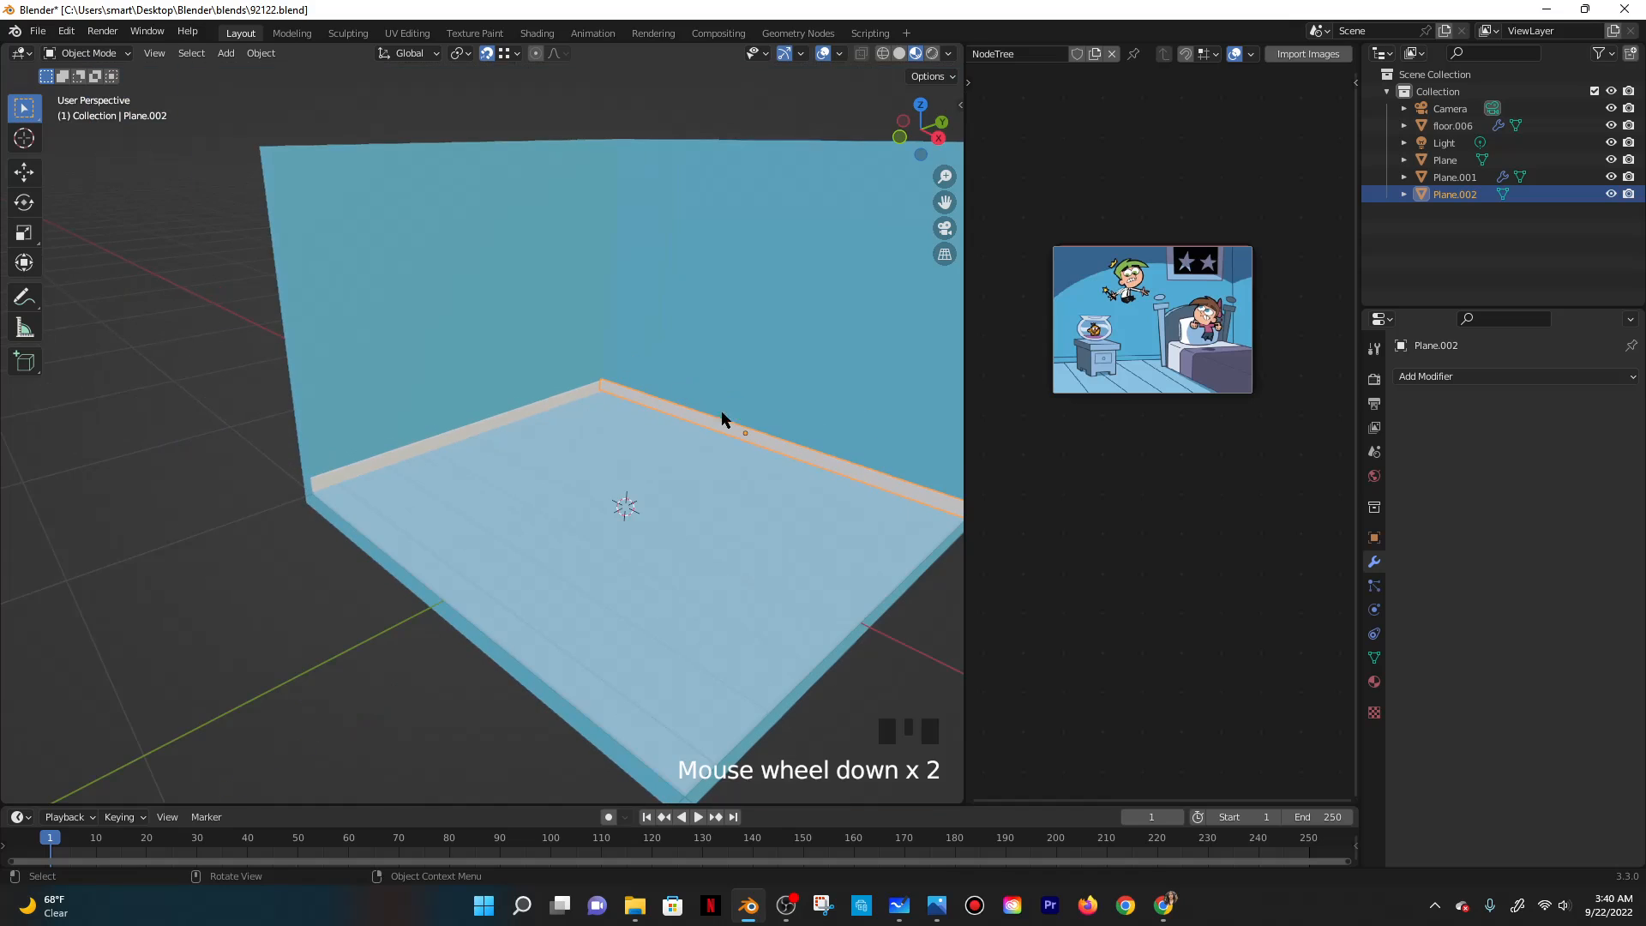
Select the walls and rename their material "wall blue".
middle_click_drag(852, 393, 749, 360, "shift")
left_click(749, 360)
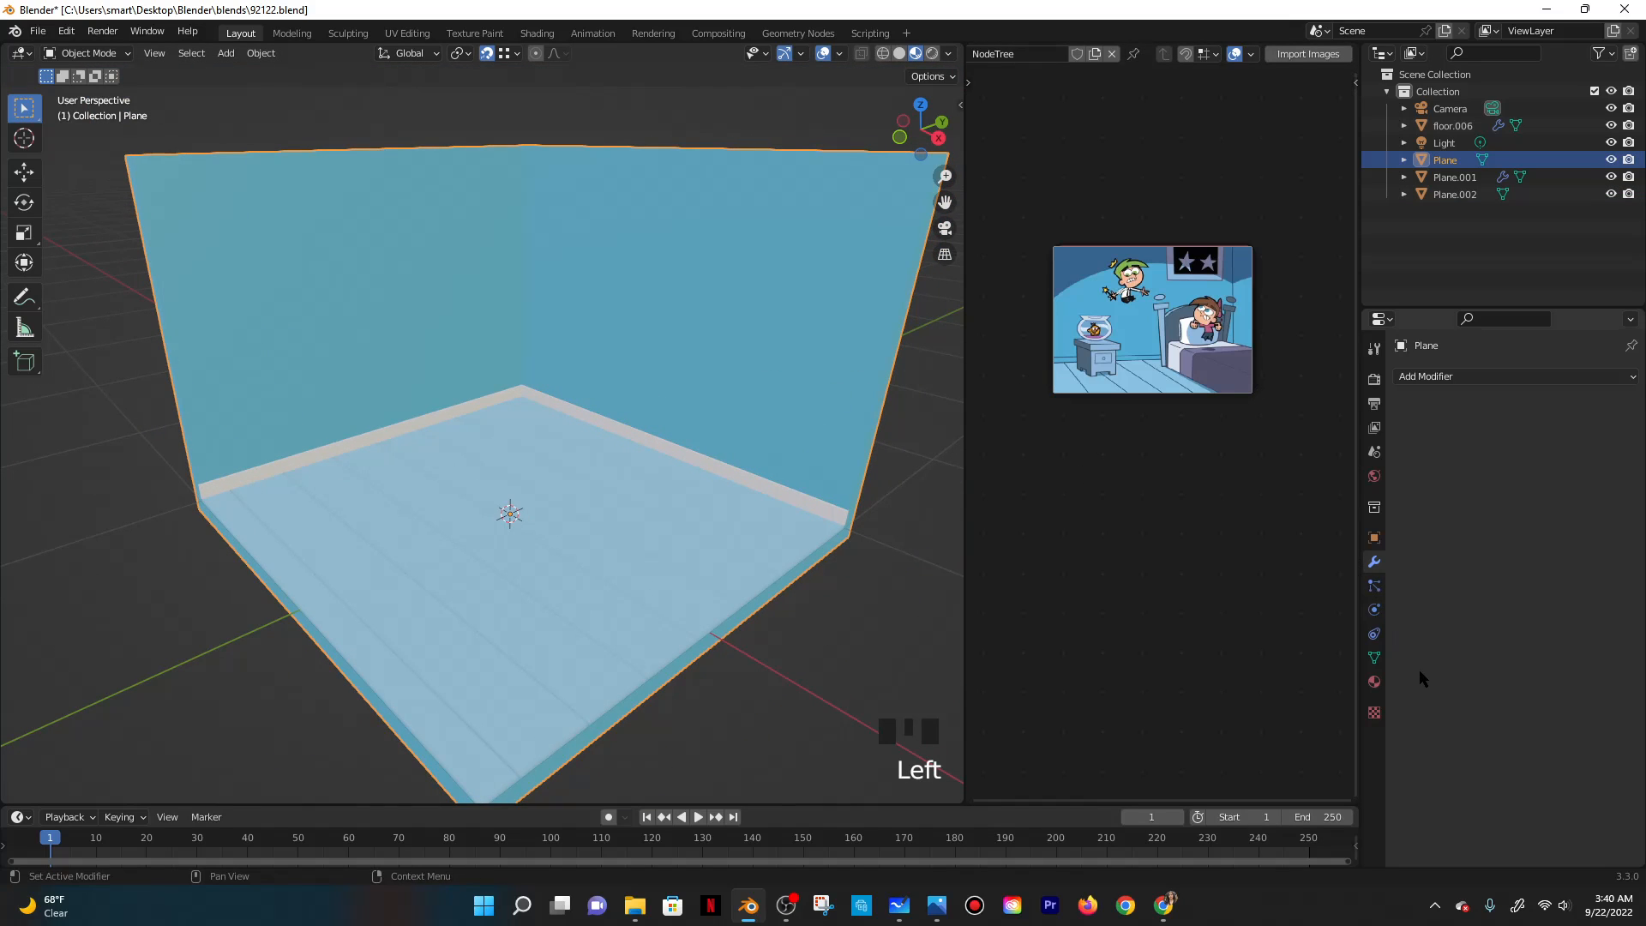
left_click(1374, 682)
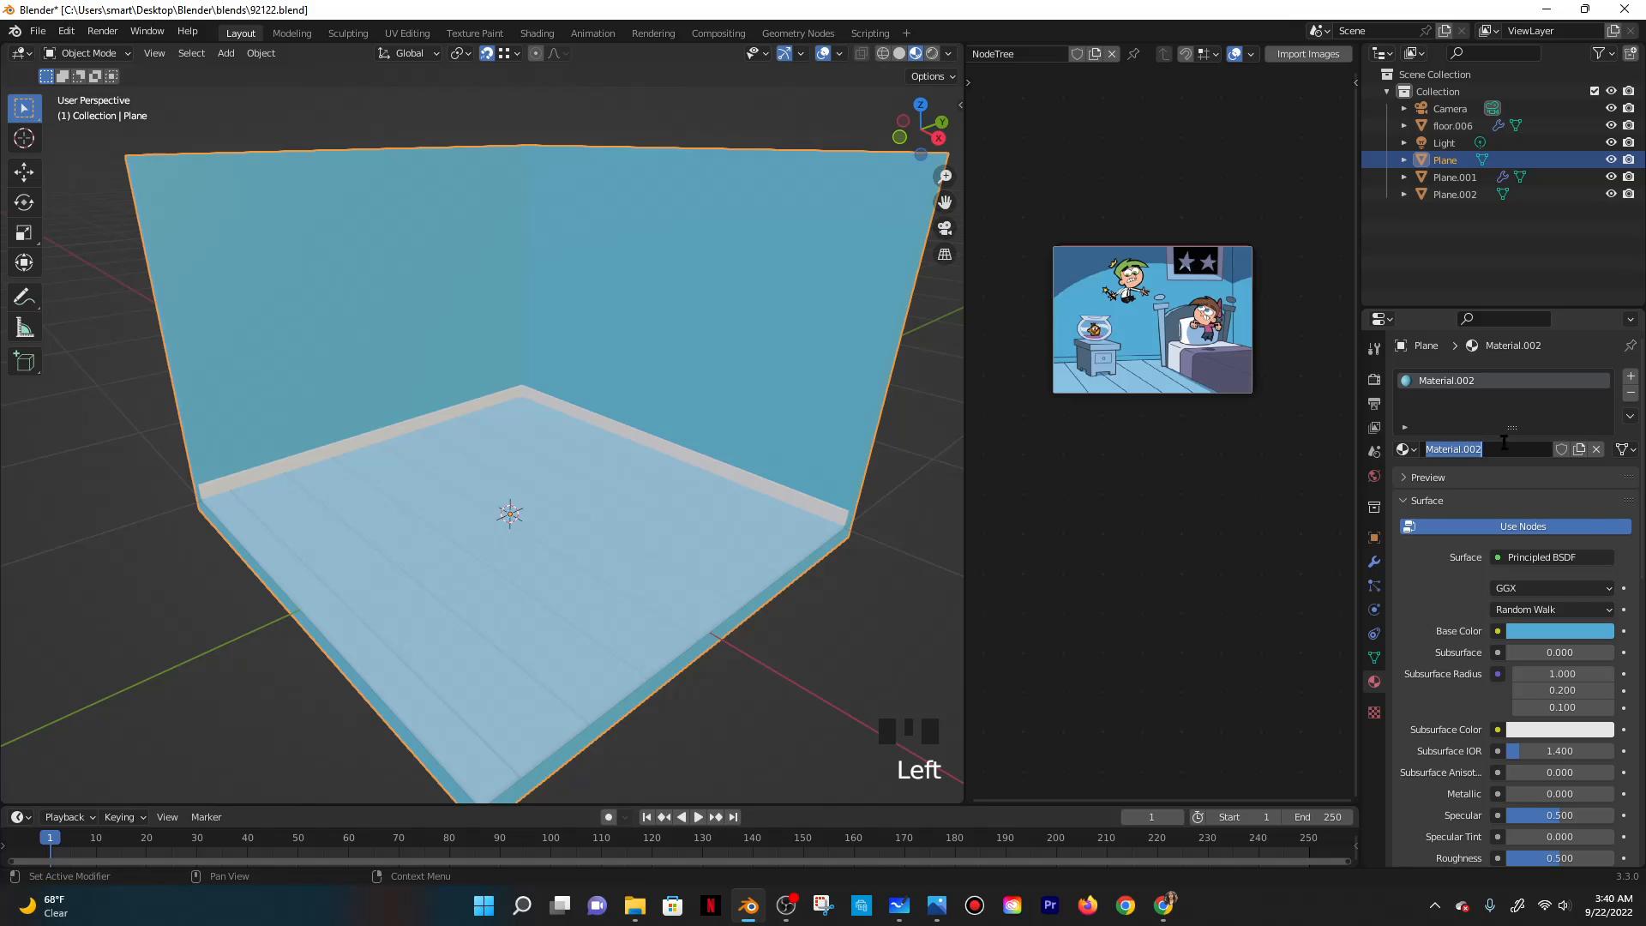
type("wall blue")
left_click(1588, 528)
Assign the "wall blue" material to the back-wall baseboard.
left_click(801, 497)
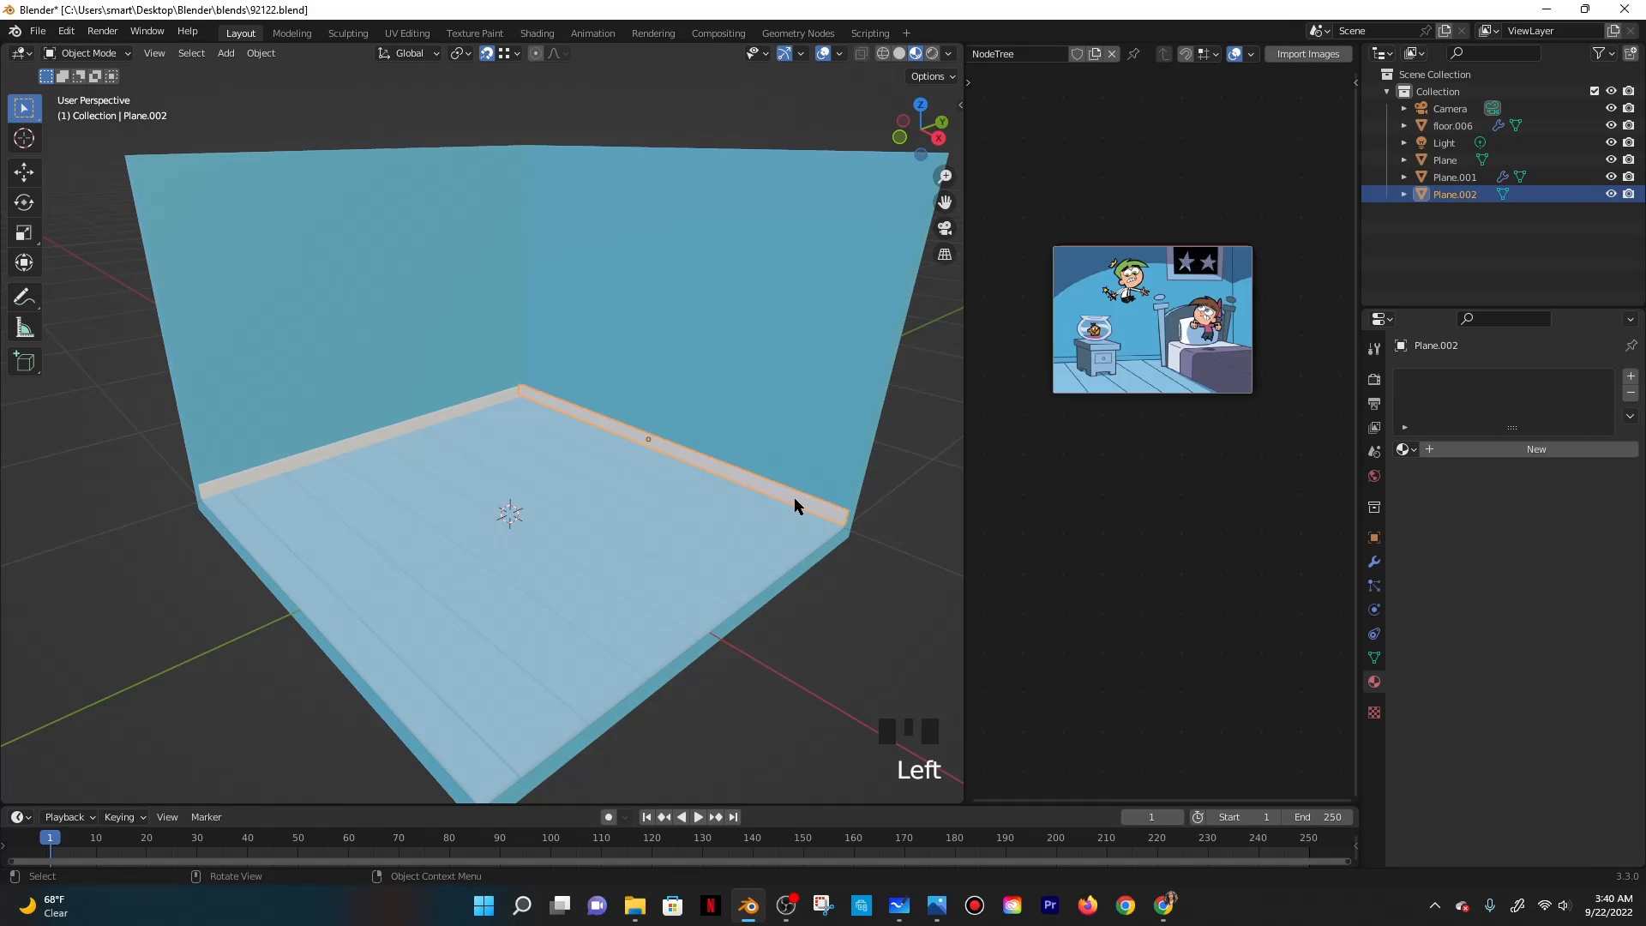
left_click(1404, 448)
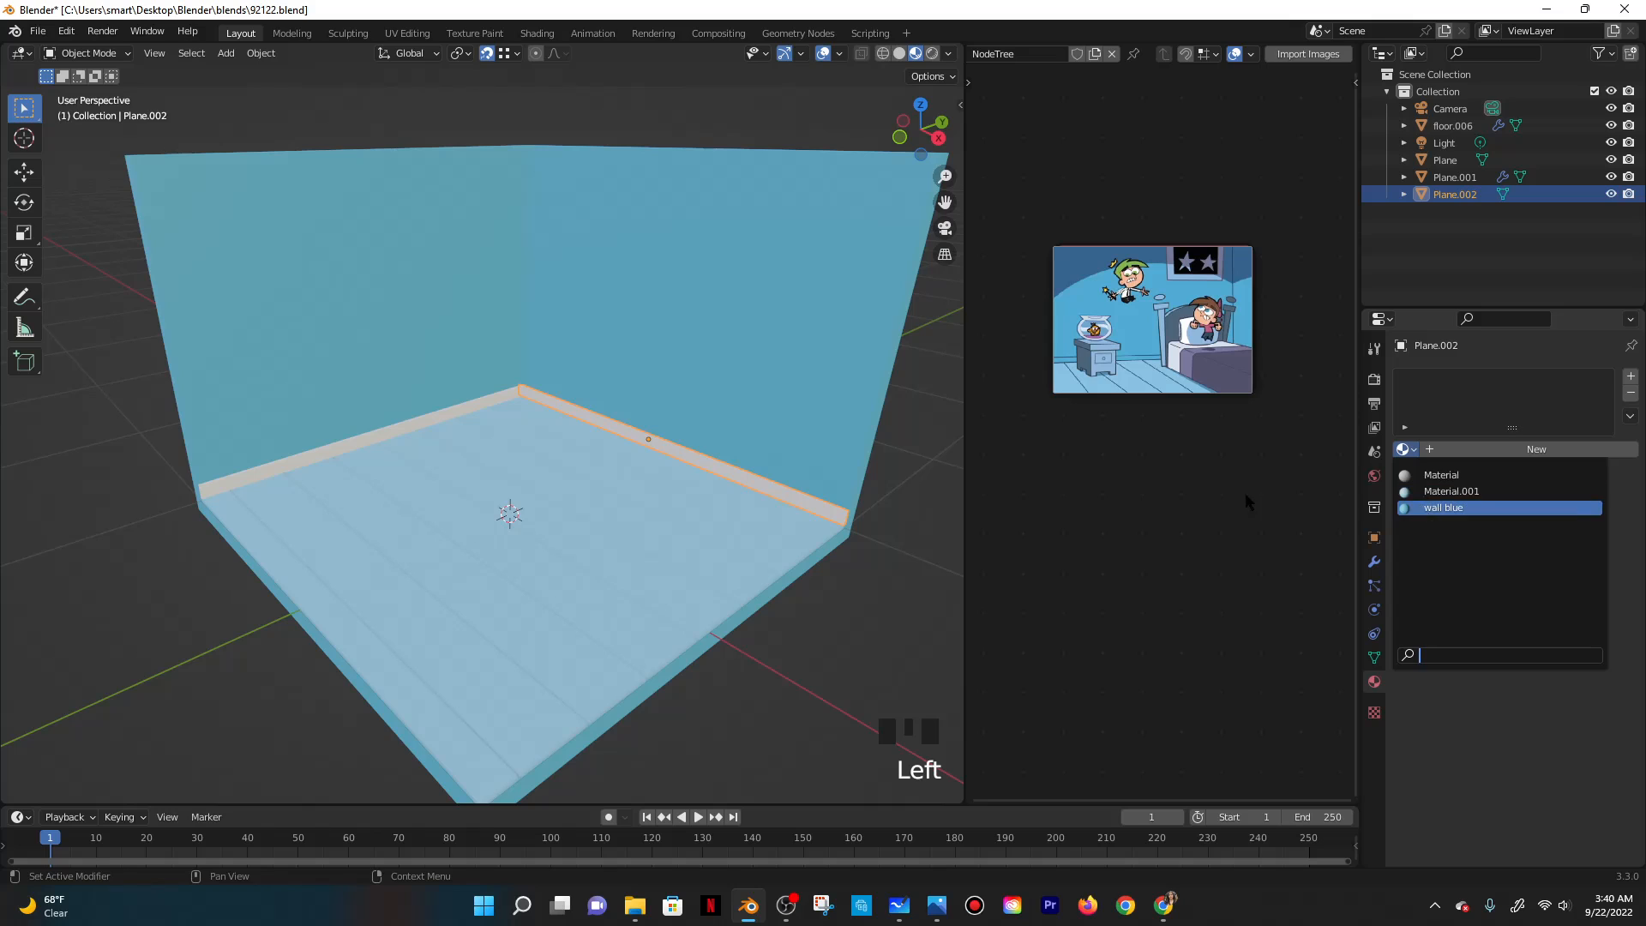
left_click(1427, 508)
left_click(482, 411)
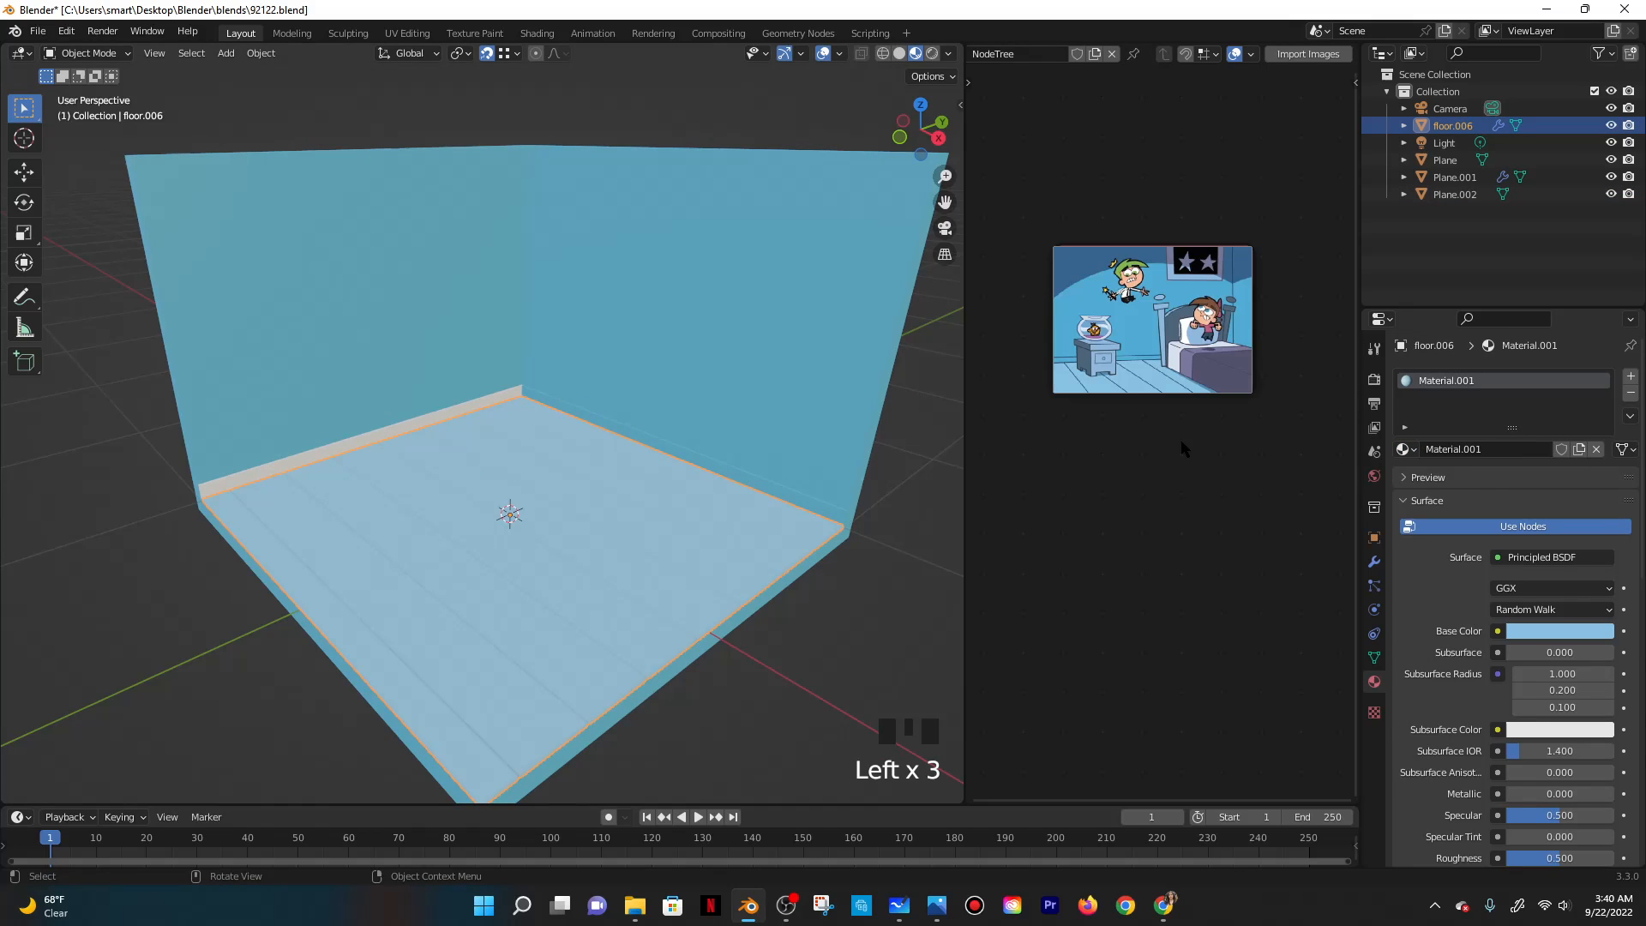
left_click(1403, 449)
left_click(1425, 506)
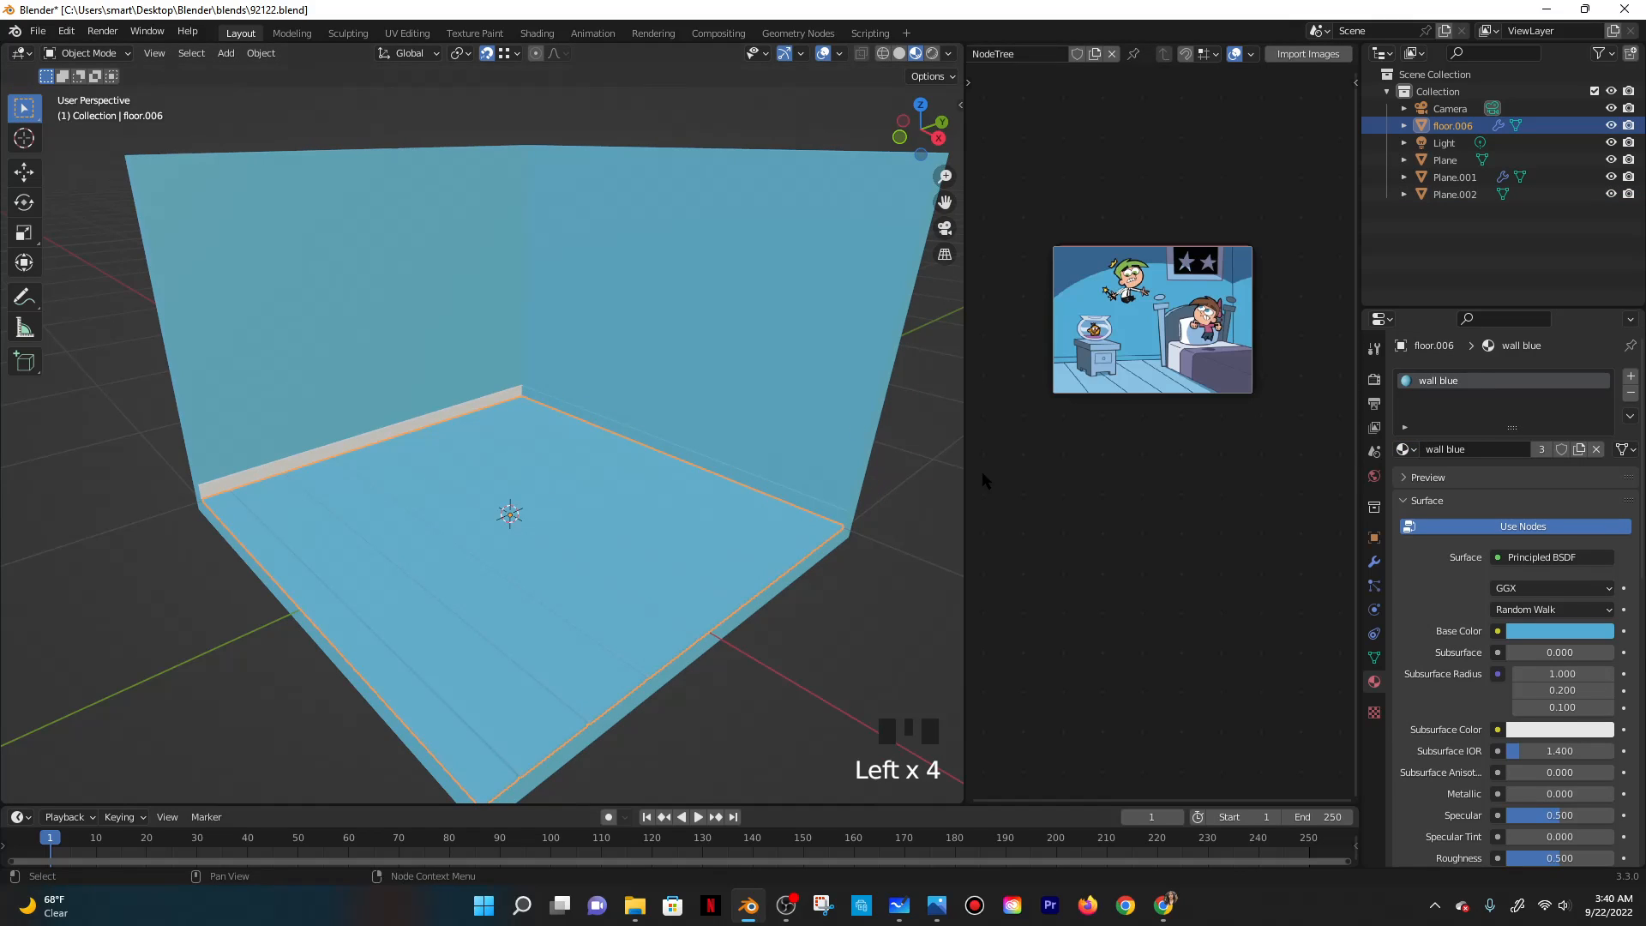
key("ctrl+z")
Assign the "wall blue" material to the side-wall baseboard.
left_click(443, 414)
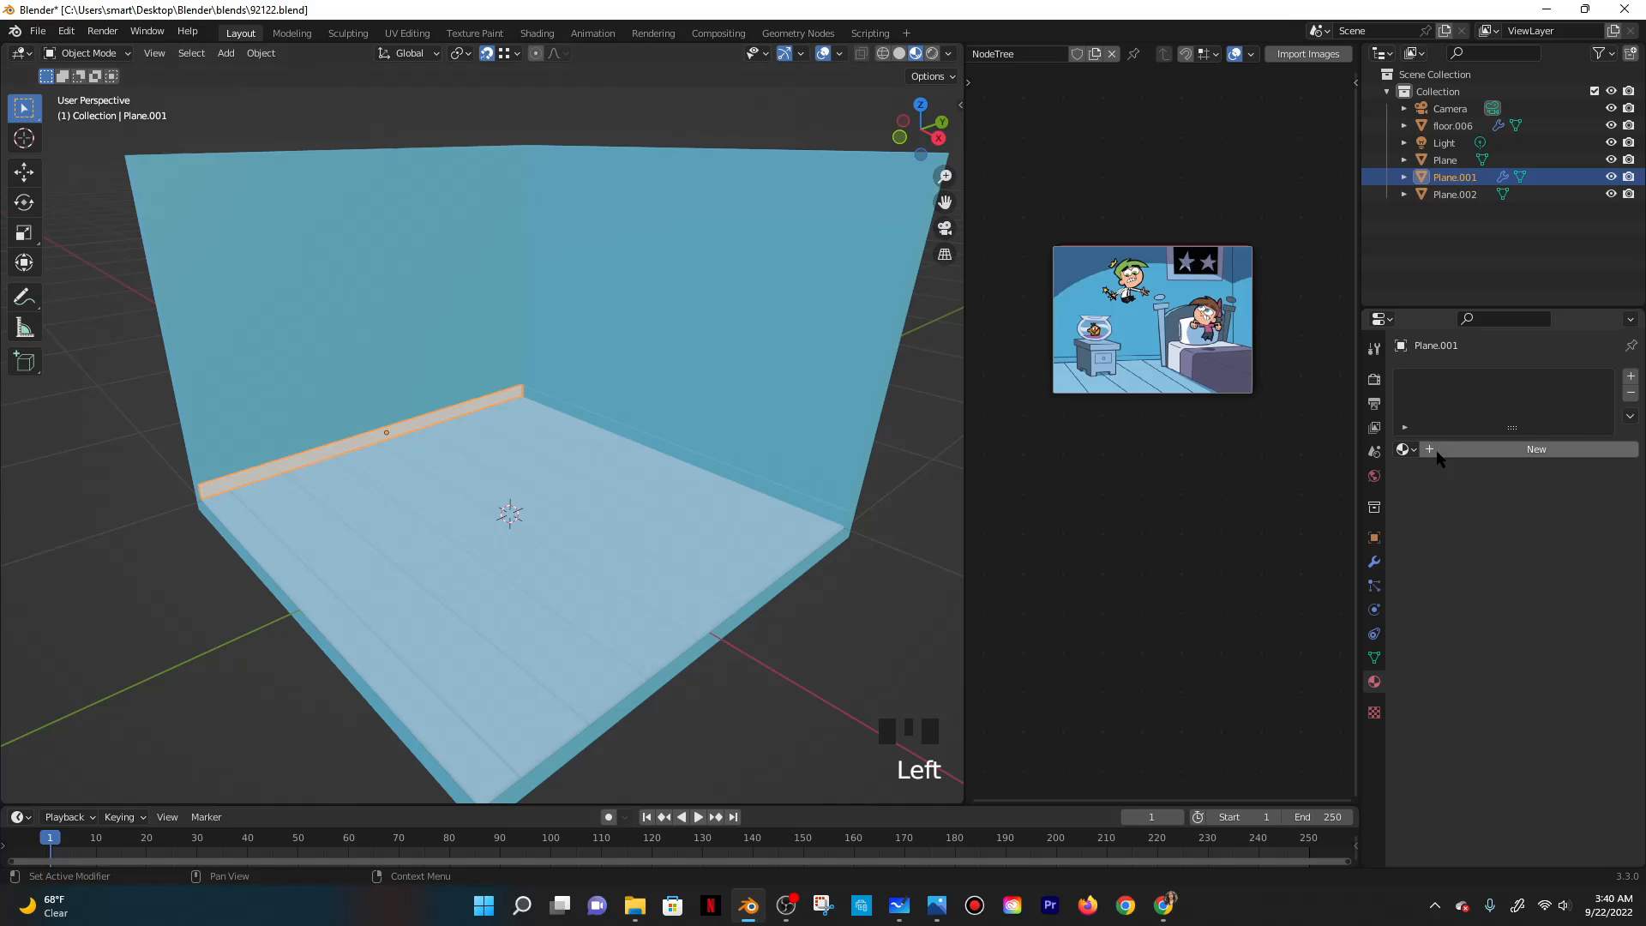
left_click(1401, 449)
left_click(1440, 490)
left_click(448, 442)
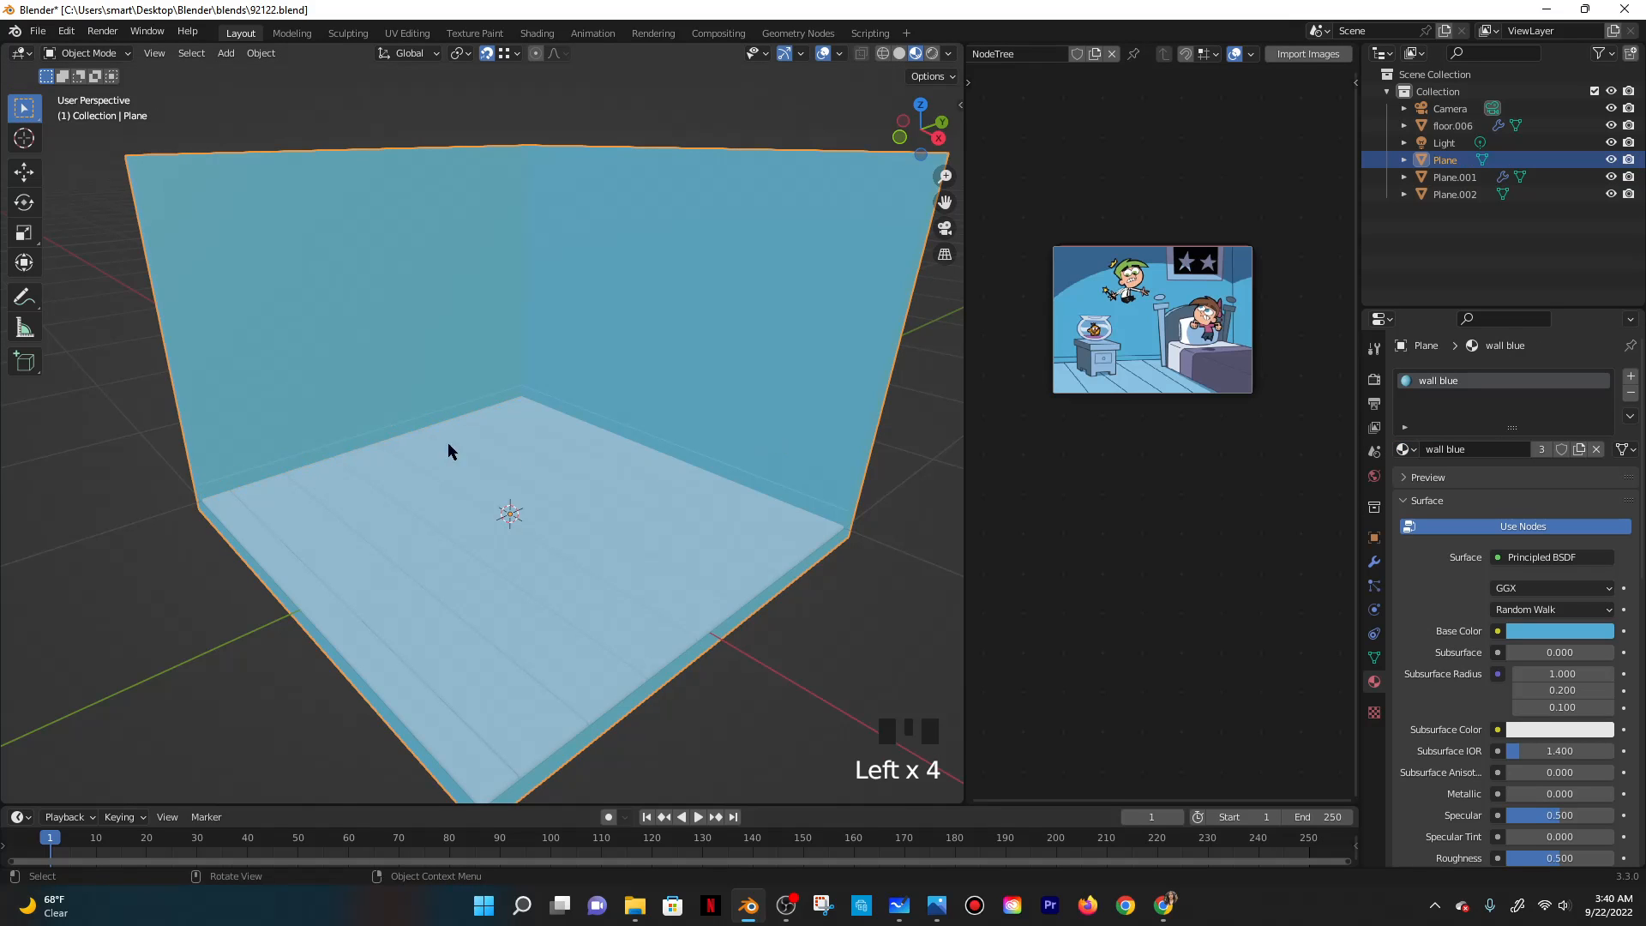
Examine the side-wall baseboard and the room corner up close with the blue material applied.
scroll(446, 404, "up", 2)
middle_click_drag(469, 396, 403, 393)
key("Tab")
key("Tab")
left_click(408, 393)
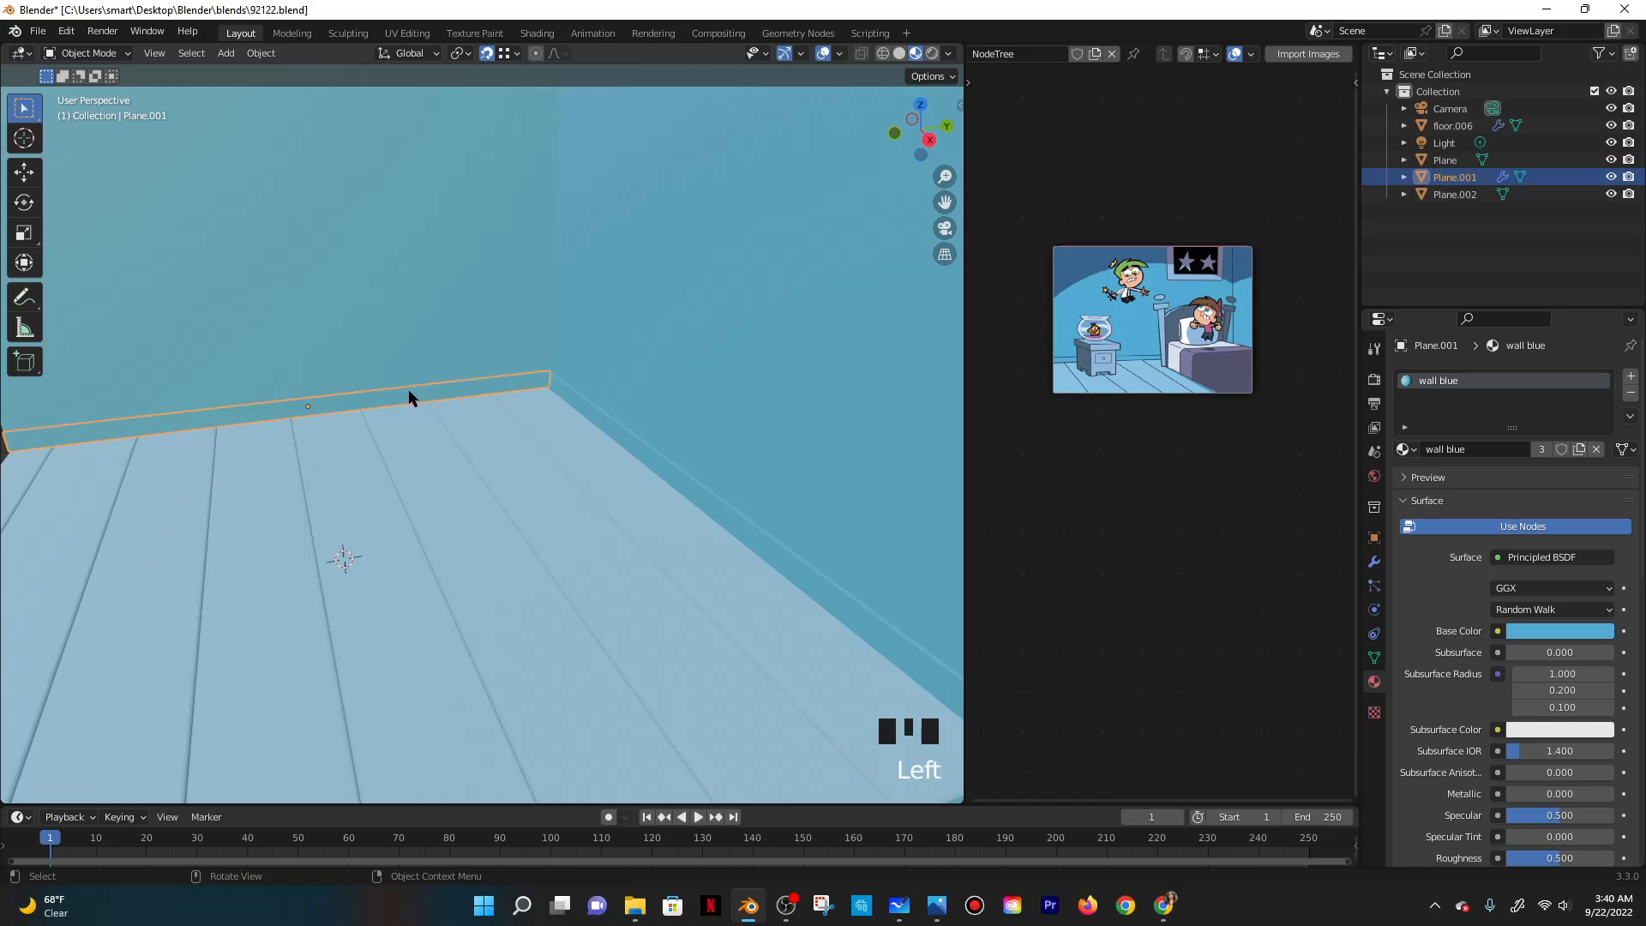
middle_click_drag(559, 436, 532, 432, "shift")
middle_click_drag(270, 445, 267, 447)
scroll(267, 447, "up", 2)
key("Tab")
key("Tab")
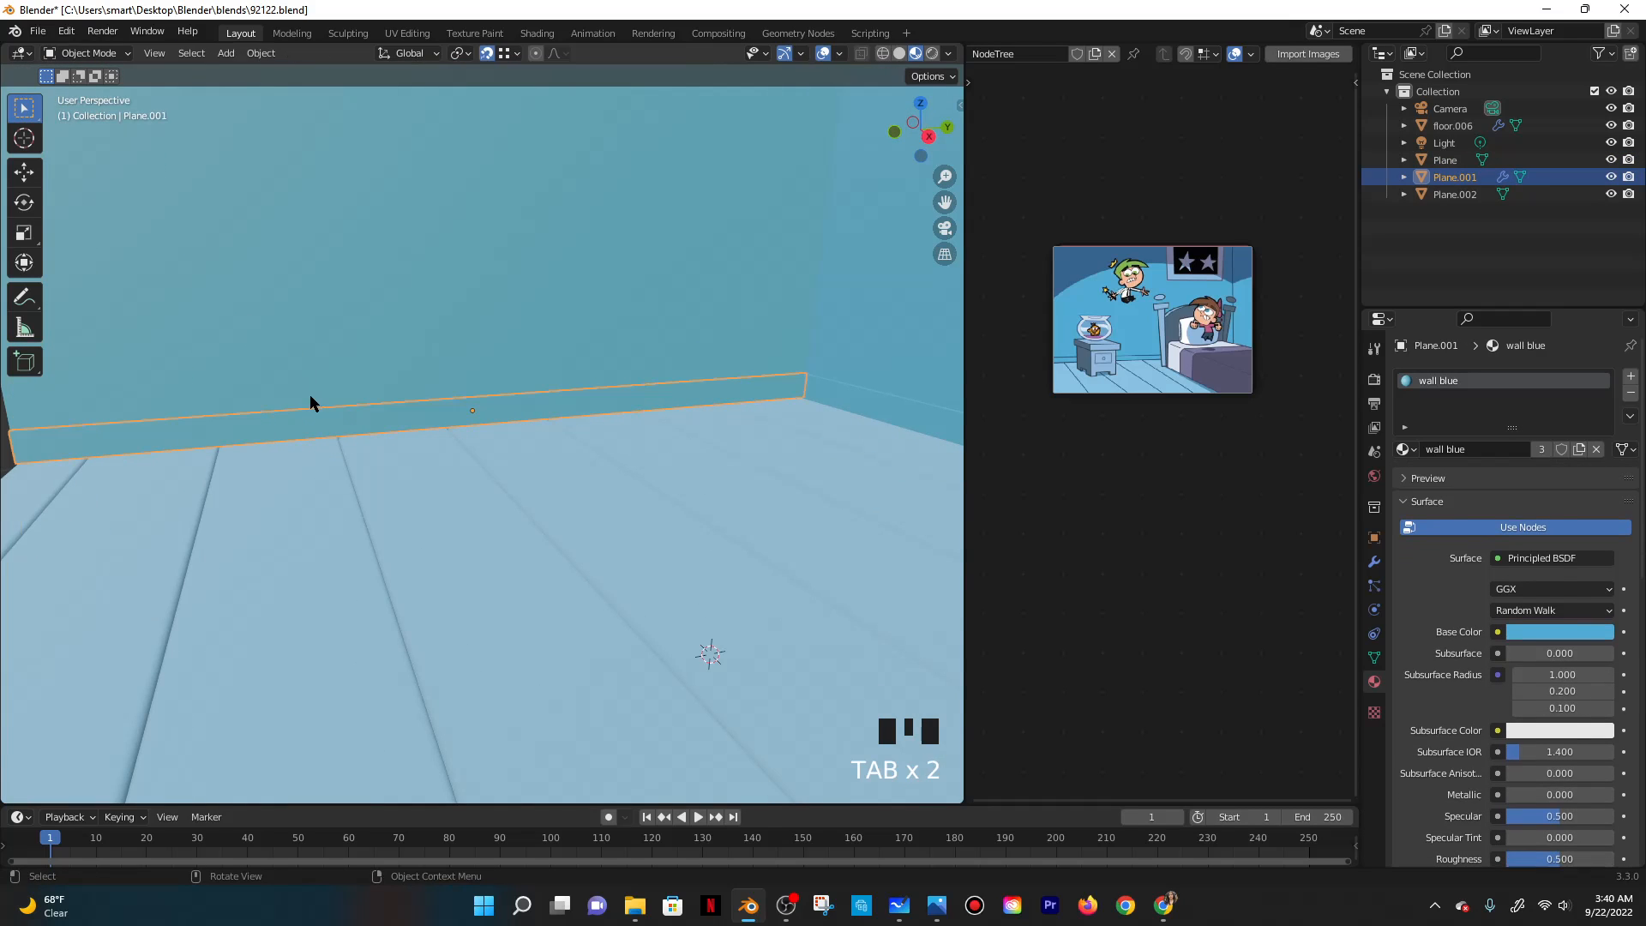
scroll(672, 394, "down", 3)
middle_click_drag(672, 393, 696, 424)
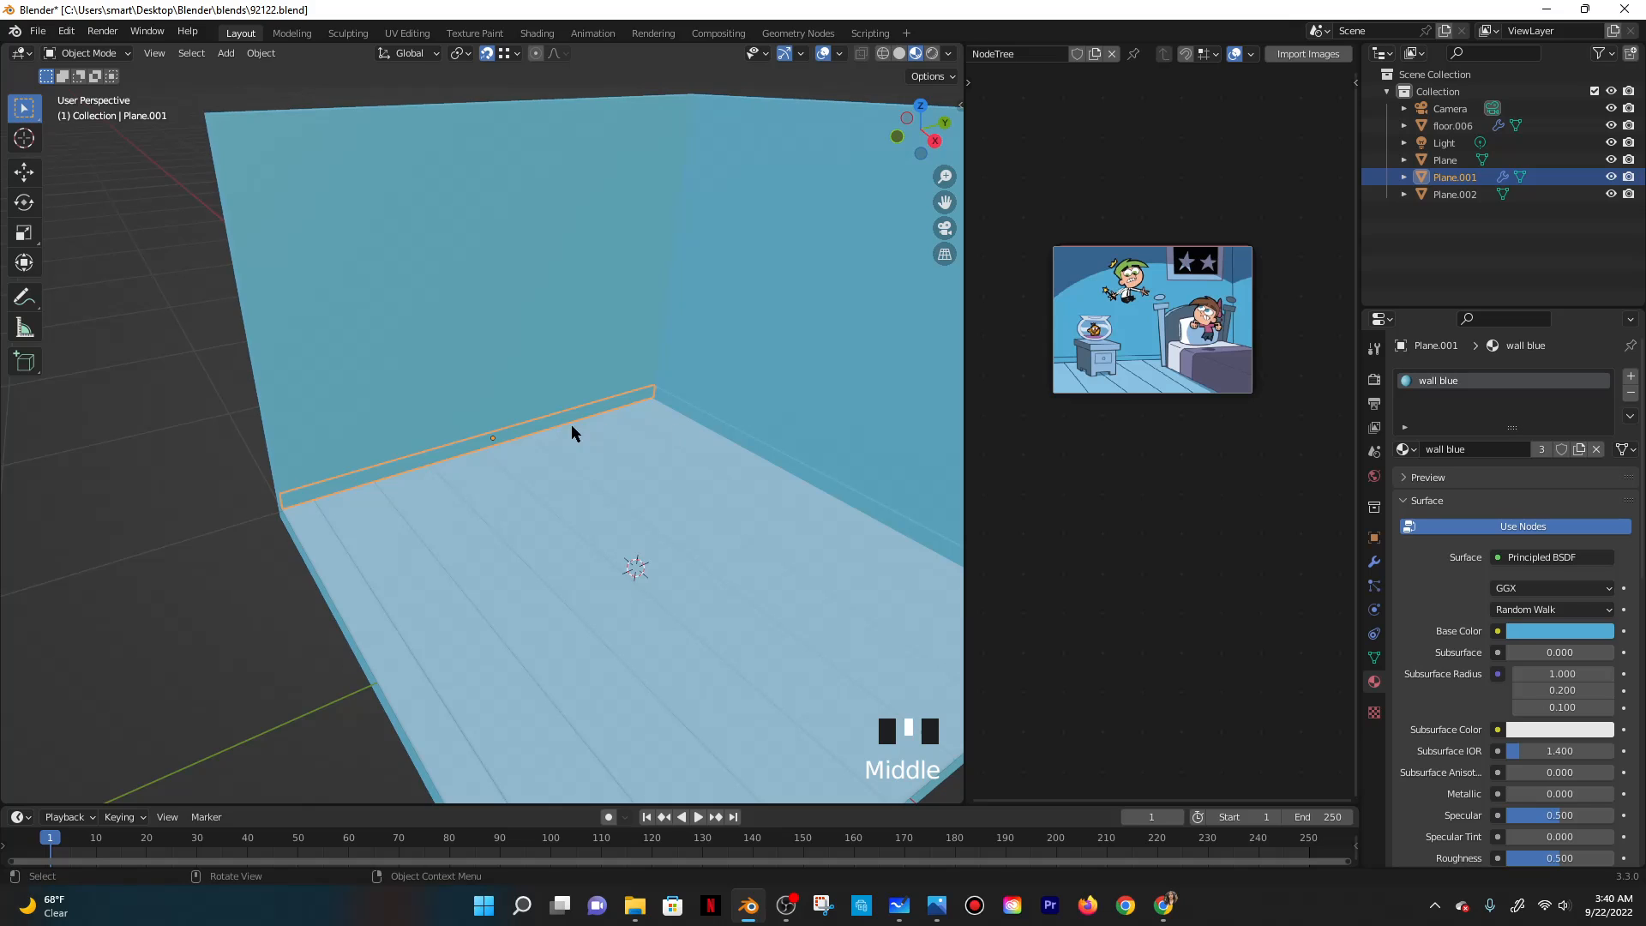
key("Tab")
key("Tab")
Preview the room in Rendered shading, and inspect the whole model in Solid shading.
left_click(939, 54)
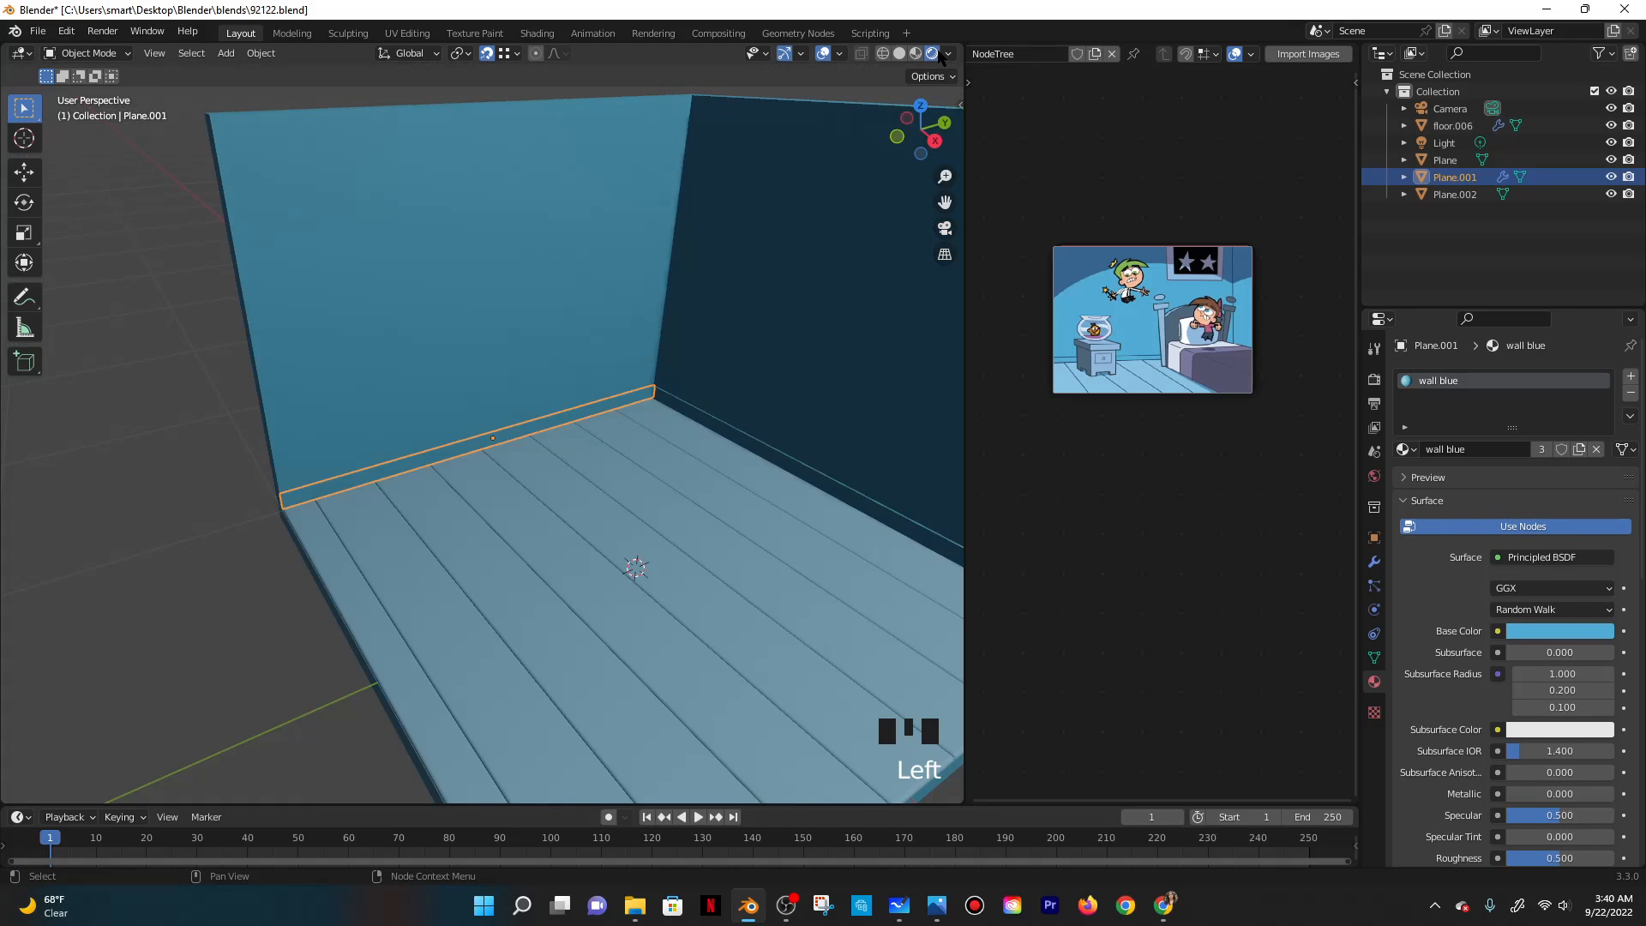
double_click(743, 278)
middle_click_drag(756, 268, 864, 95)
left_click(899, 54)
scroll(709, 286, "down", 5)
middle_click_drag(709, 287, 672, 375)
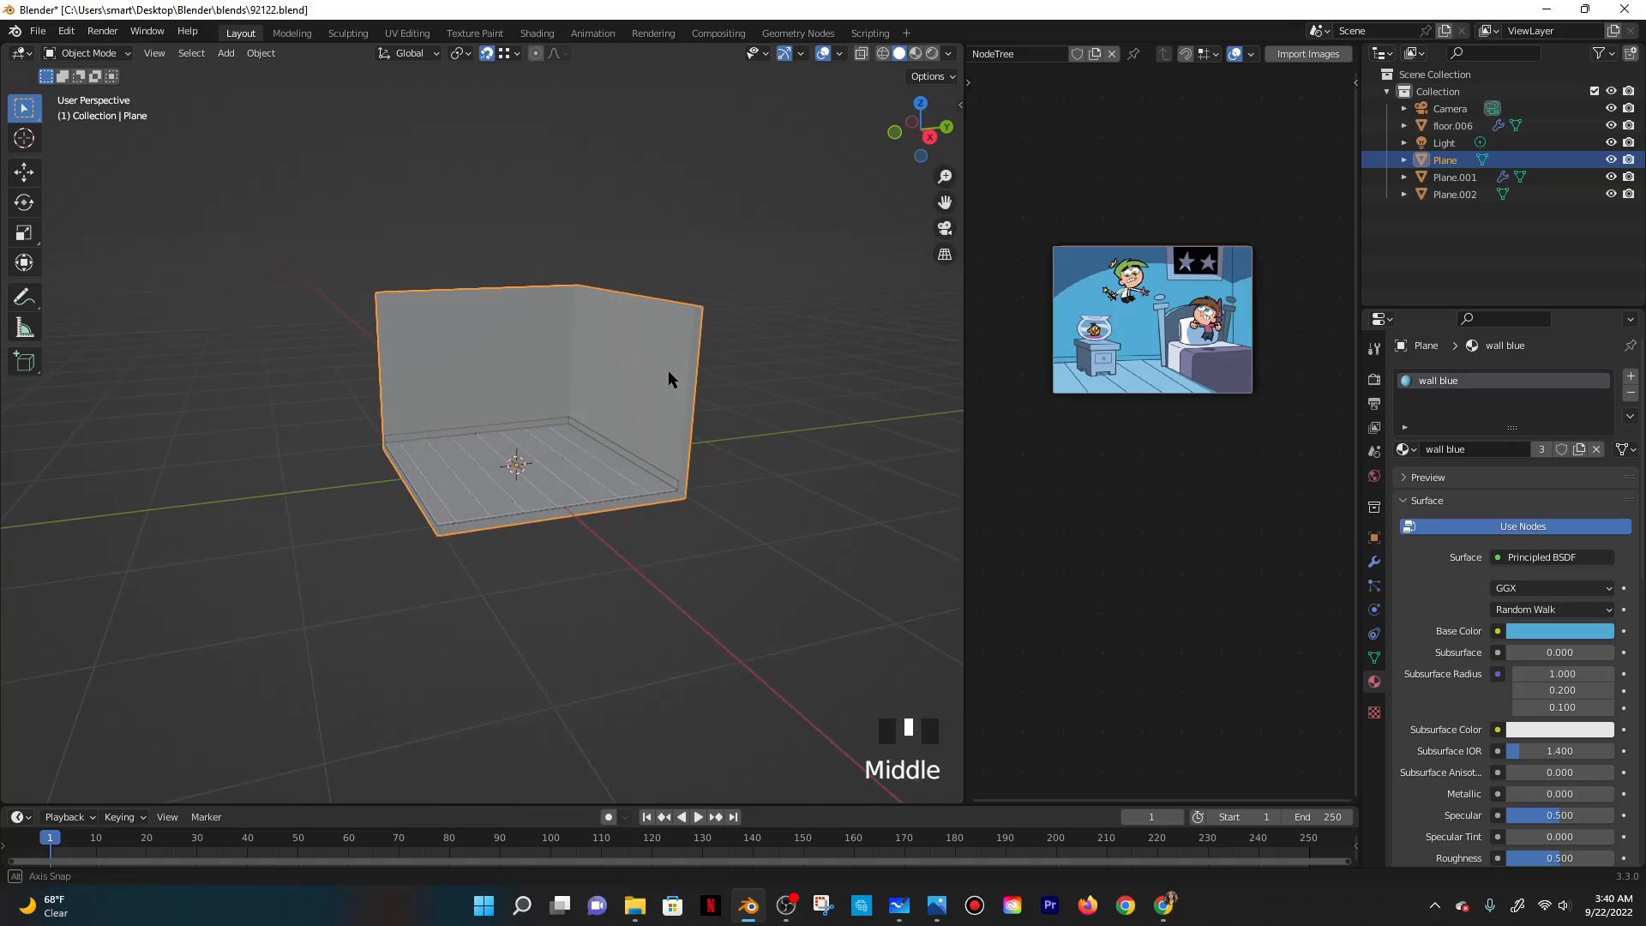
Save the Blender file and switch the viewport to Material Preview shading.
key("ctrl+s")
left_click(917, 54)
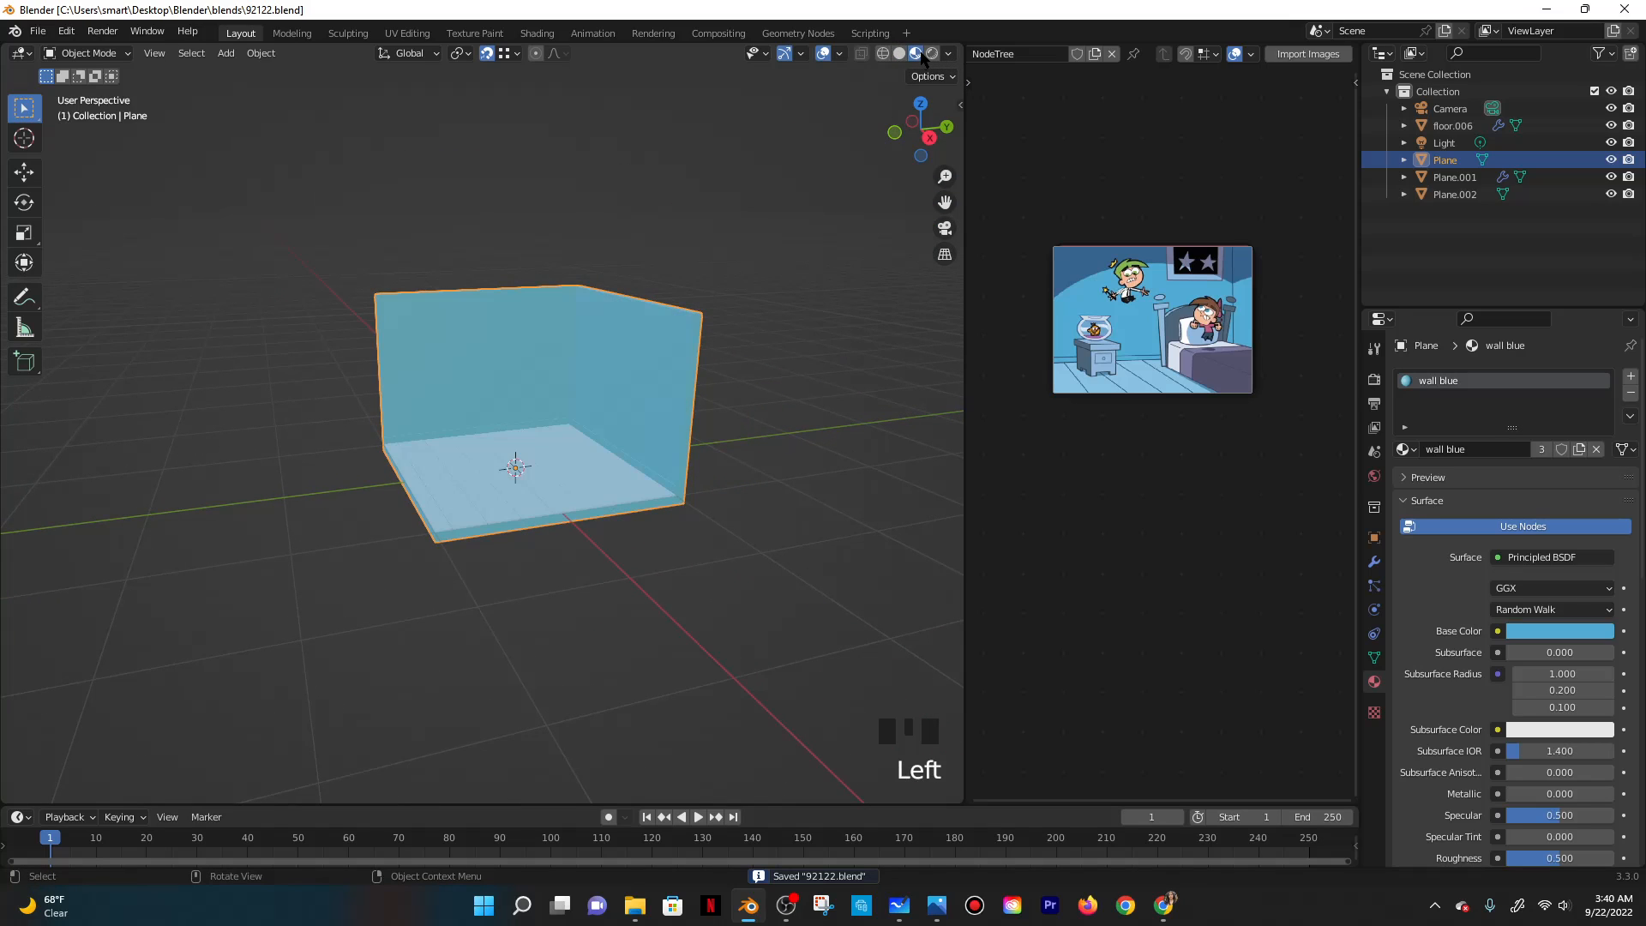
scroll(643, 394, "up", 4)
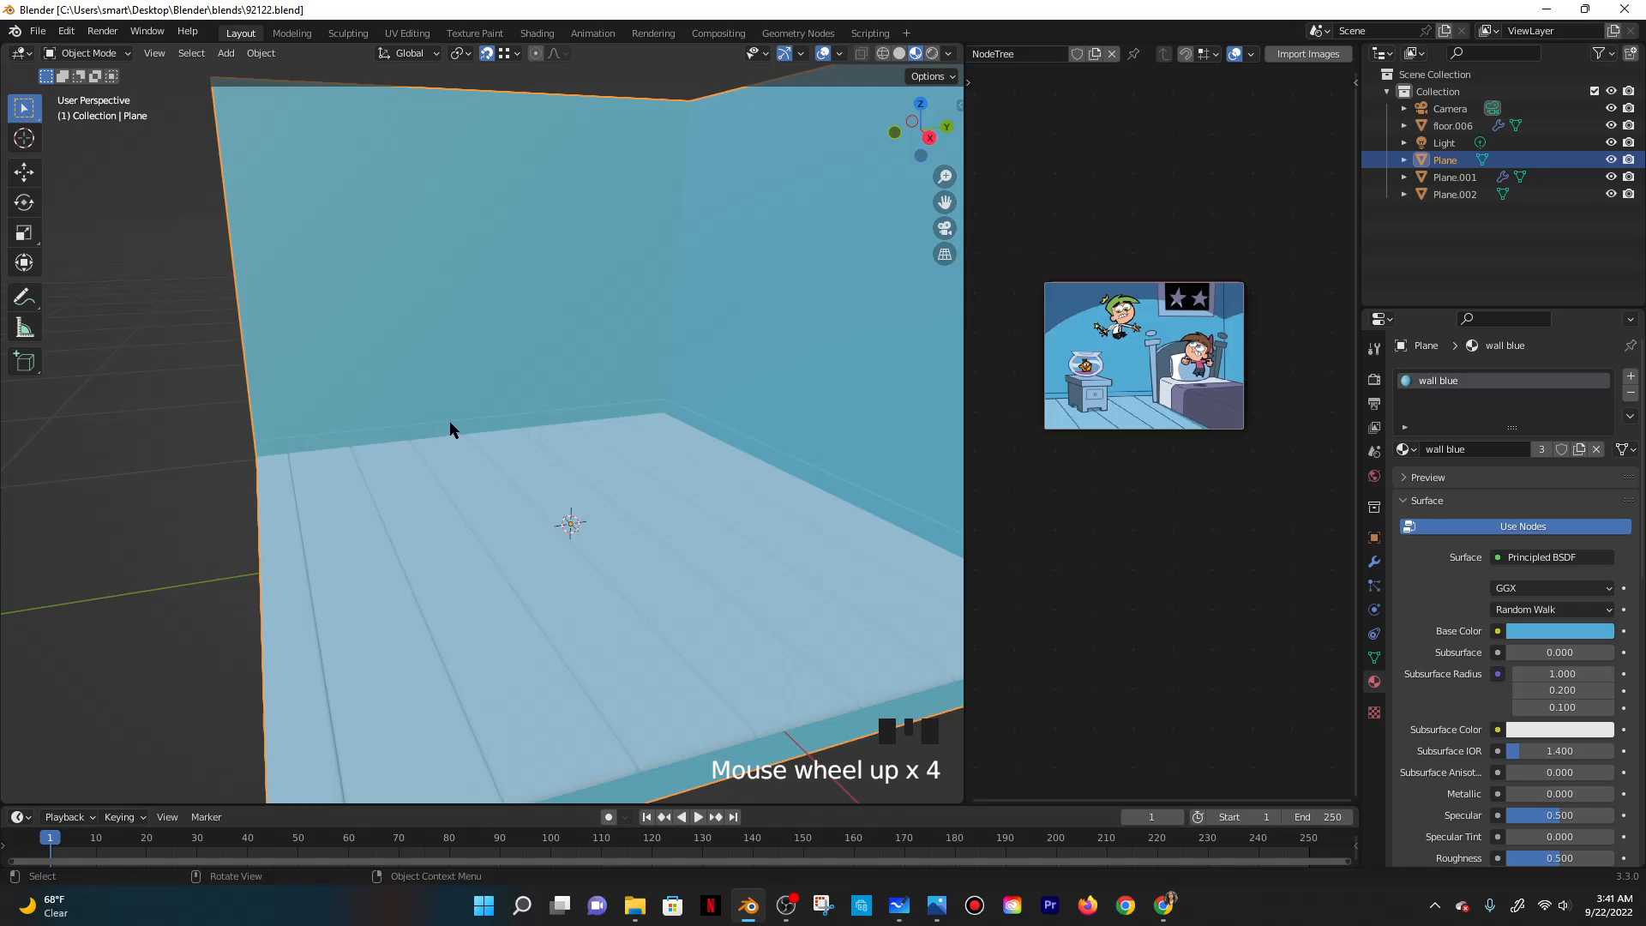
Add a cube mesh to the room and raise it along the Z axis.
key("shift+a")
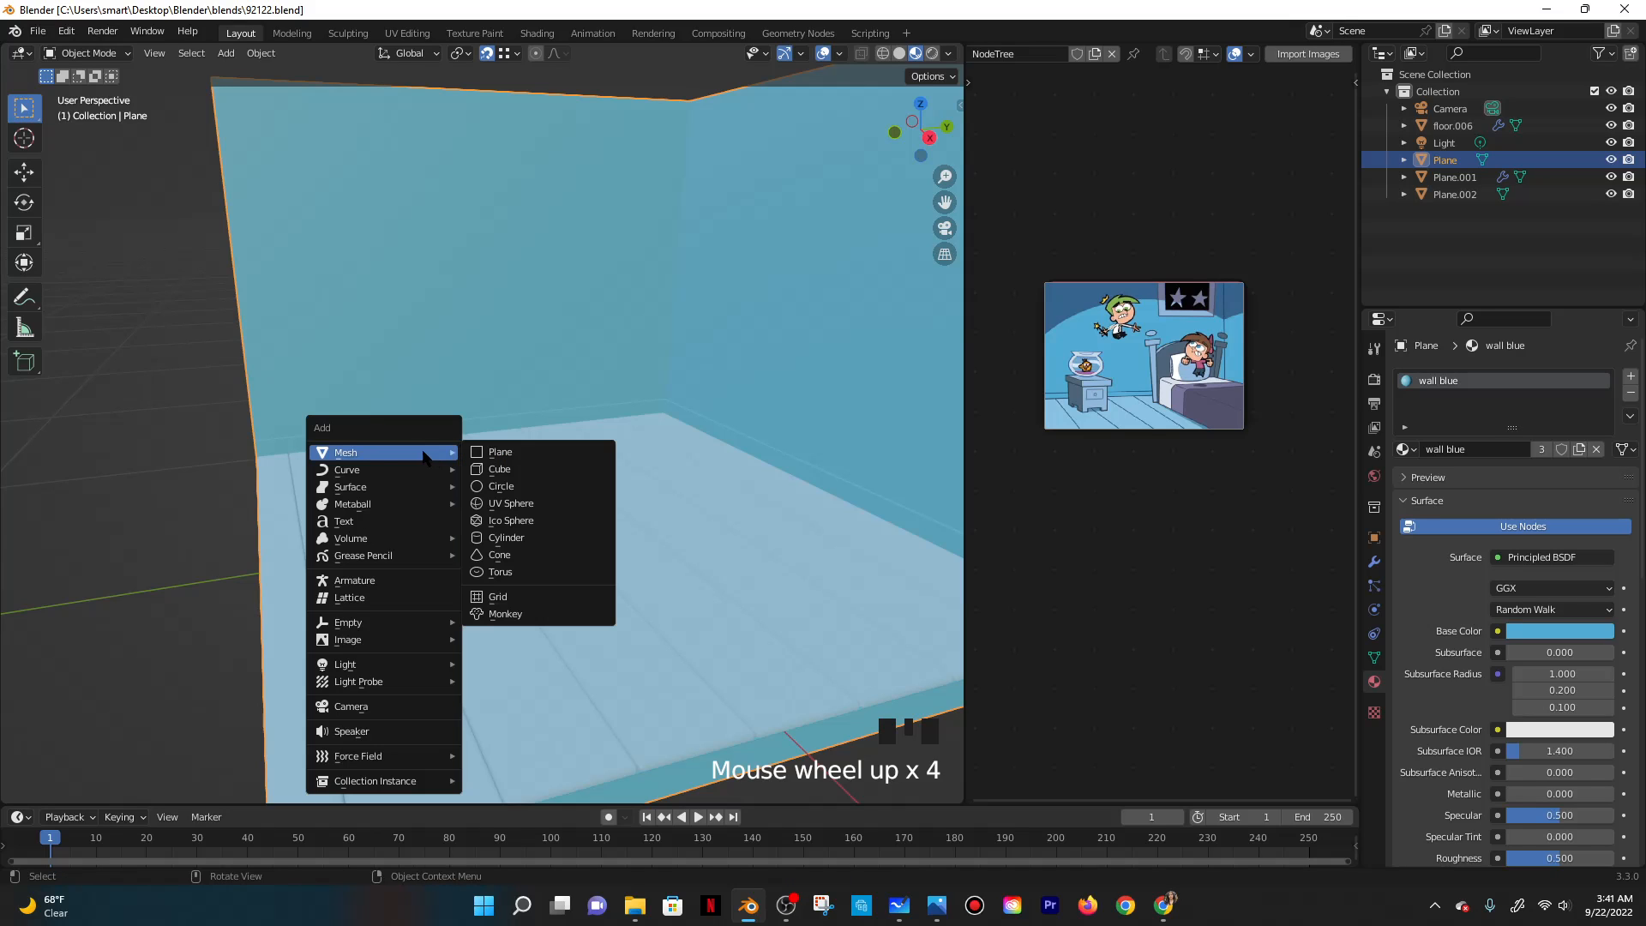
left_click(534, 470)
scroll(528, 441, "down", 2)
key("g")
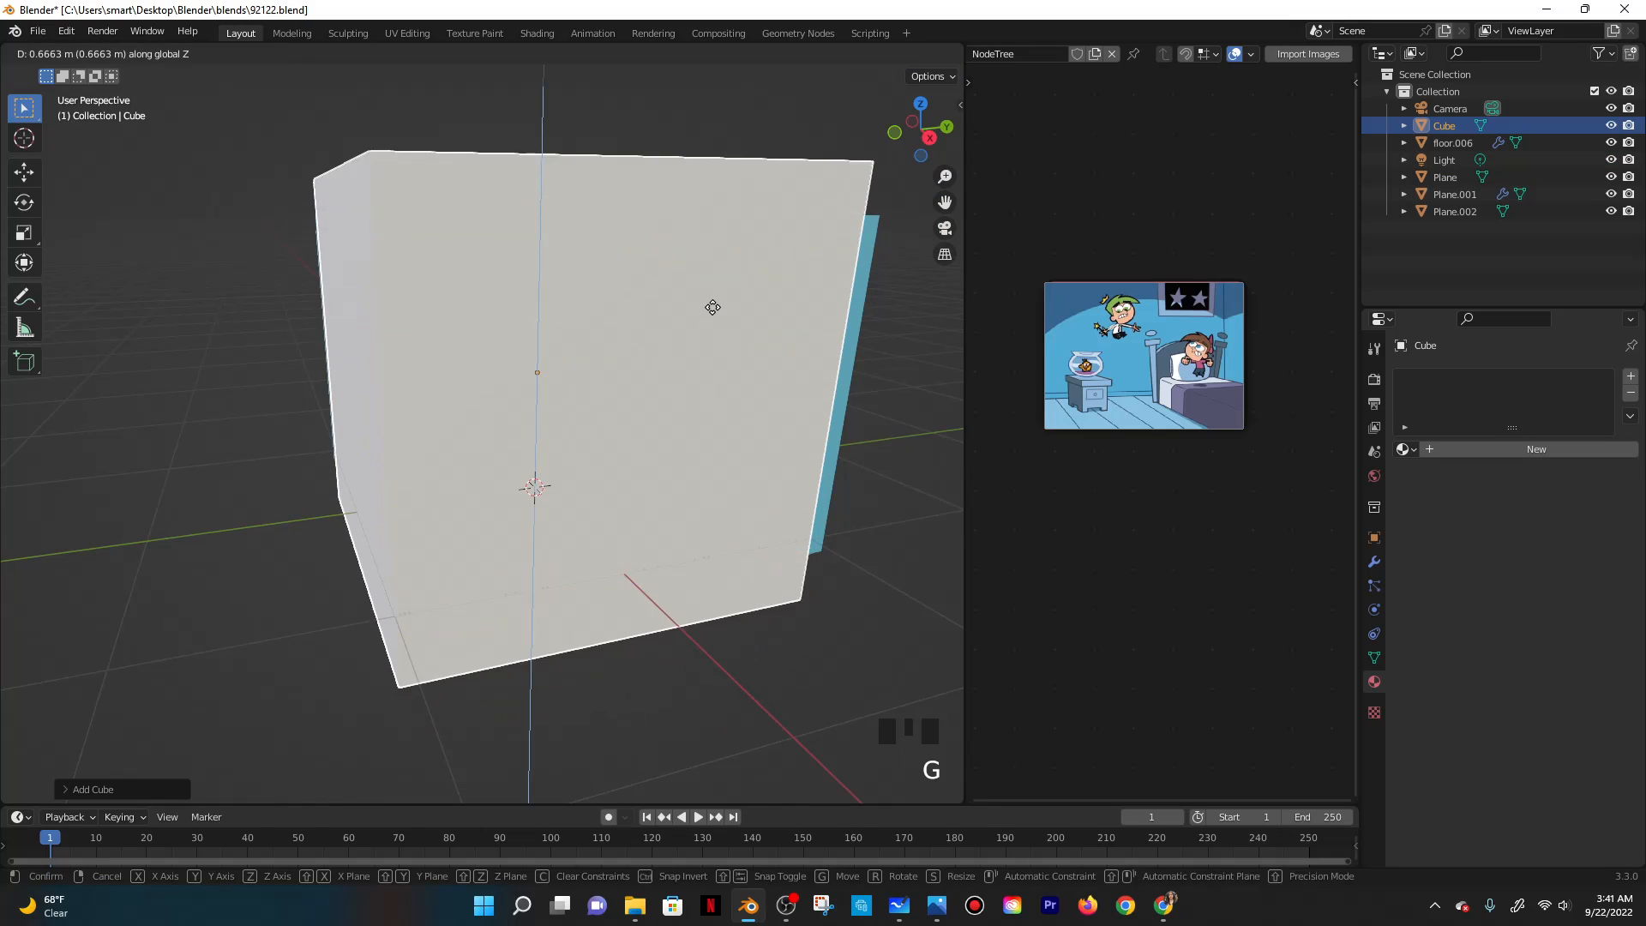
left_click(800, 382)
Scale the cube down to nightstand size and lower it along the Z axis to just above the floor.
key("s")
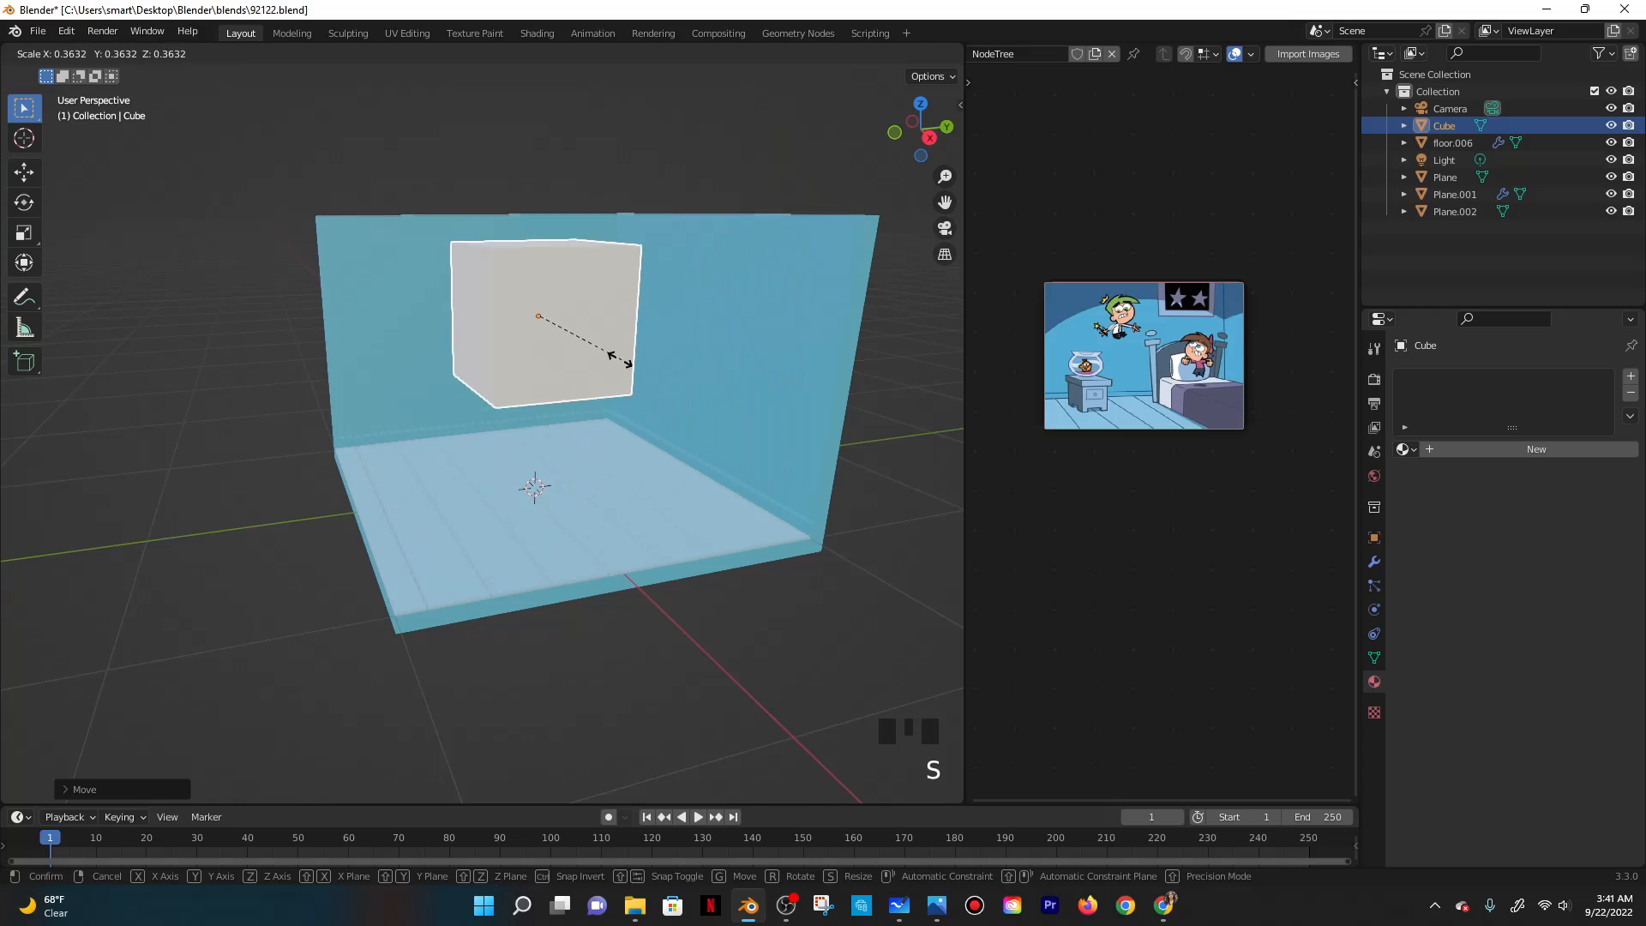
left_click(576, 333)
key("g")
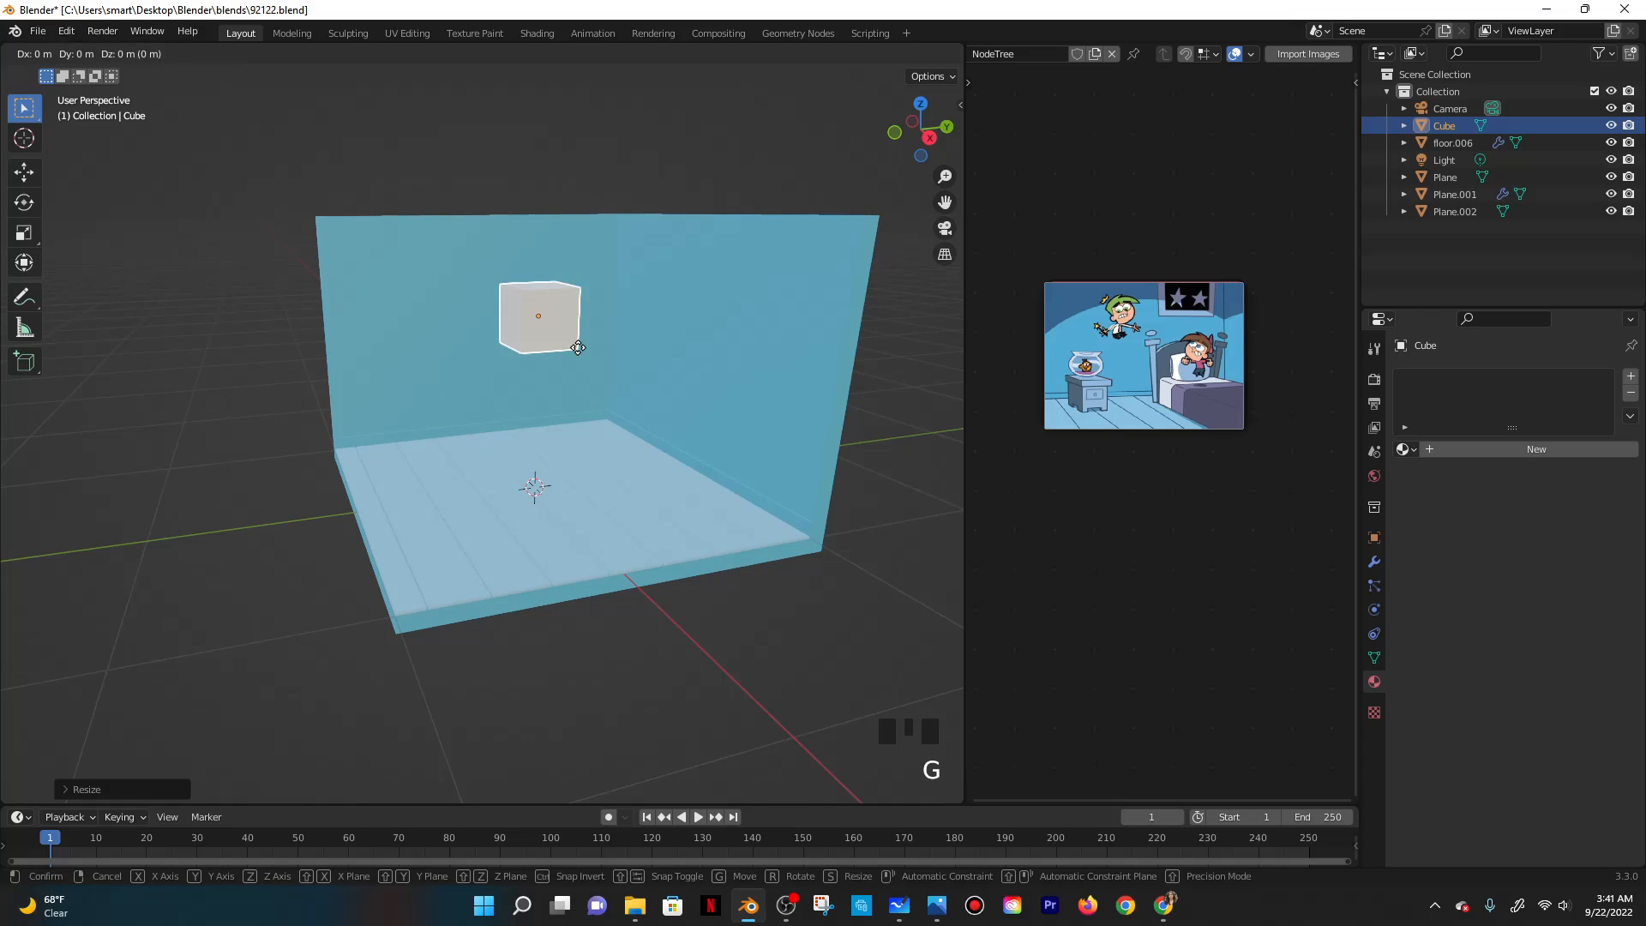
key("z")
left_click(566, 451)
Extrude the cube's top face in Edit Mode, turn snapping off, and raise the extruded face about 0.066 m along Z.
scroll(575, 451, "up", 4)
mouse_move(641, 430)
middle_mouse_down("shift")
mouse_move(579, 440)
mouse_move(588, 466)
mouse_move(651, 459)
middle_mouse_up("shift")
mouse_move(652, 459)
middle_mouse_down("shift")
mouse_move(684, 455)
mouse_move(653, 473)
middle_mouse_up("shift")
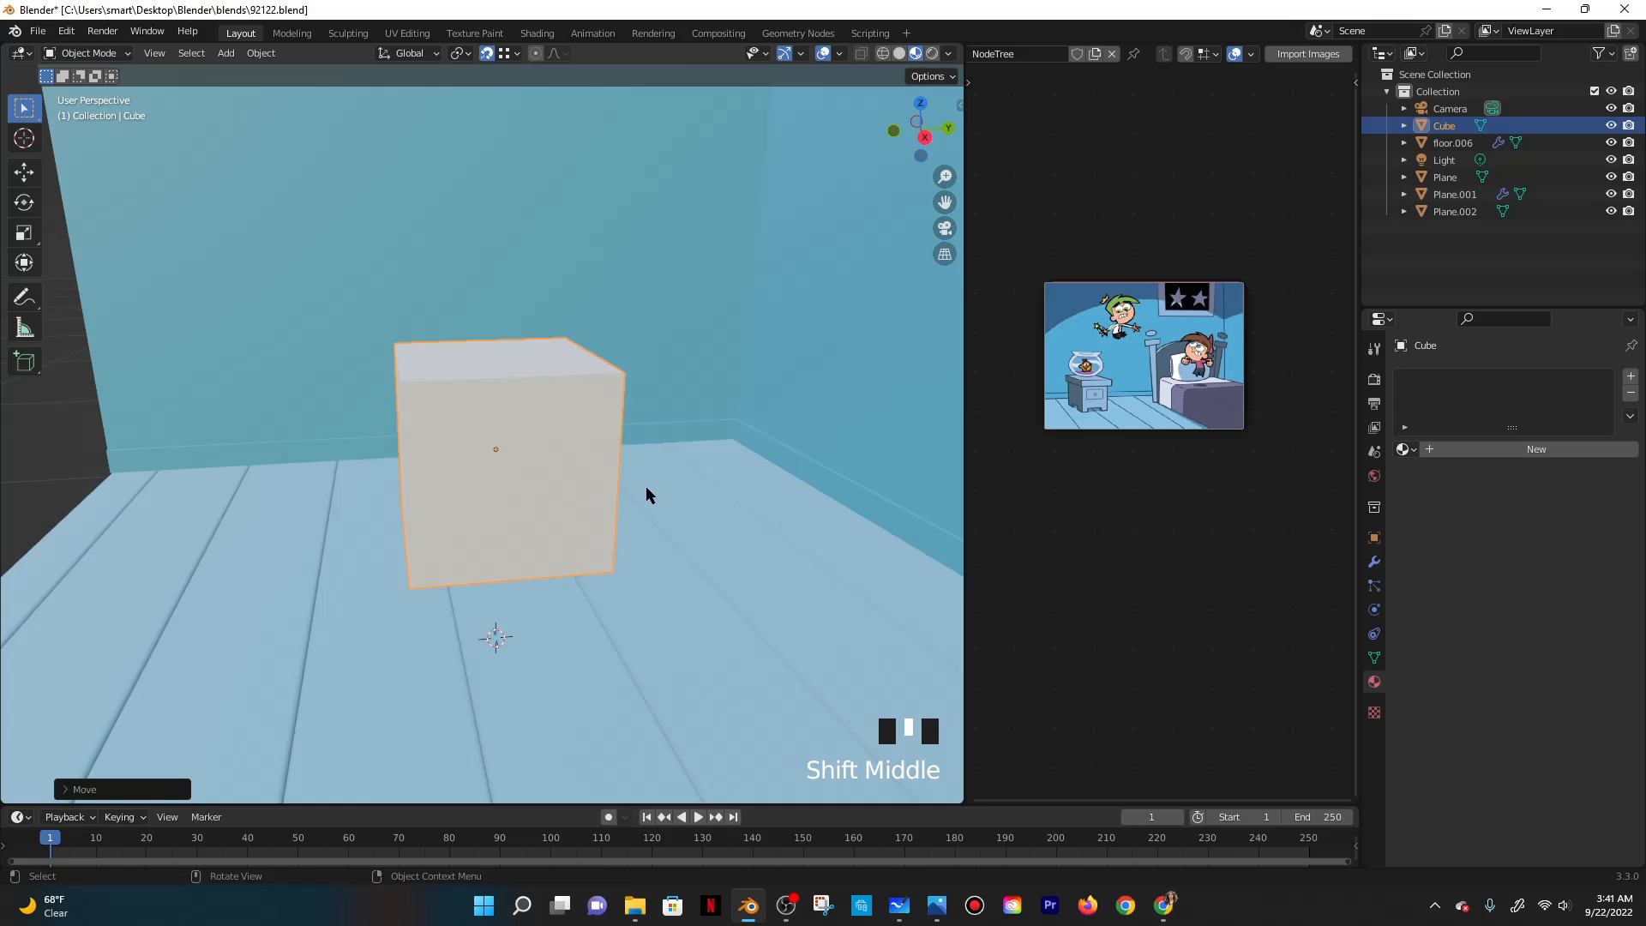
left_click(88, 53)
left_click(86, 85)
left_click(447, 370)
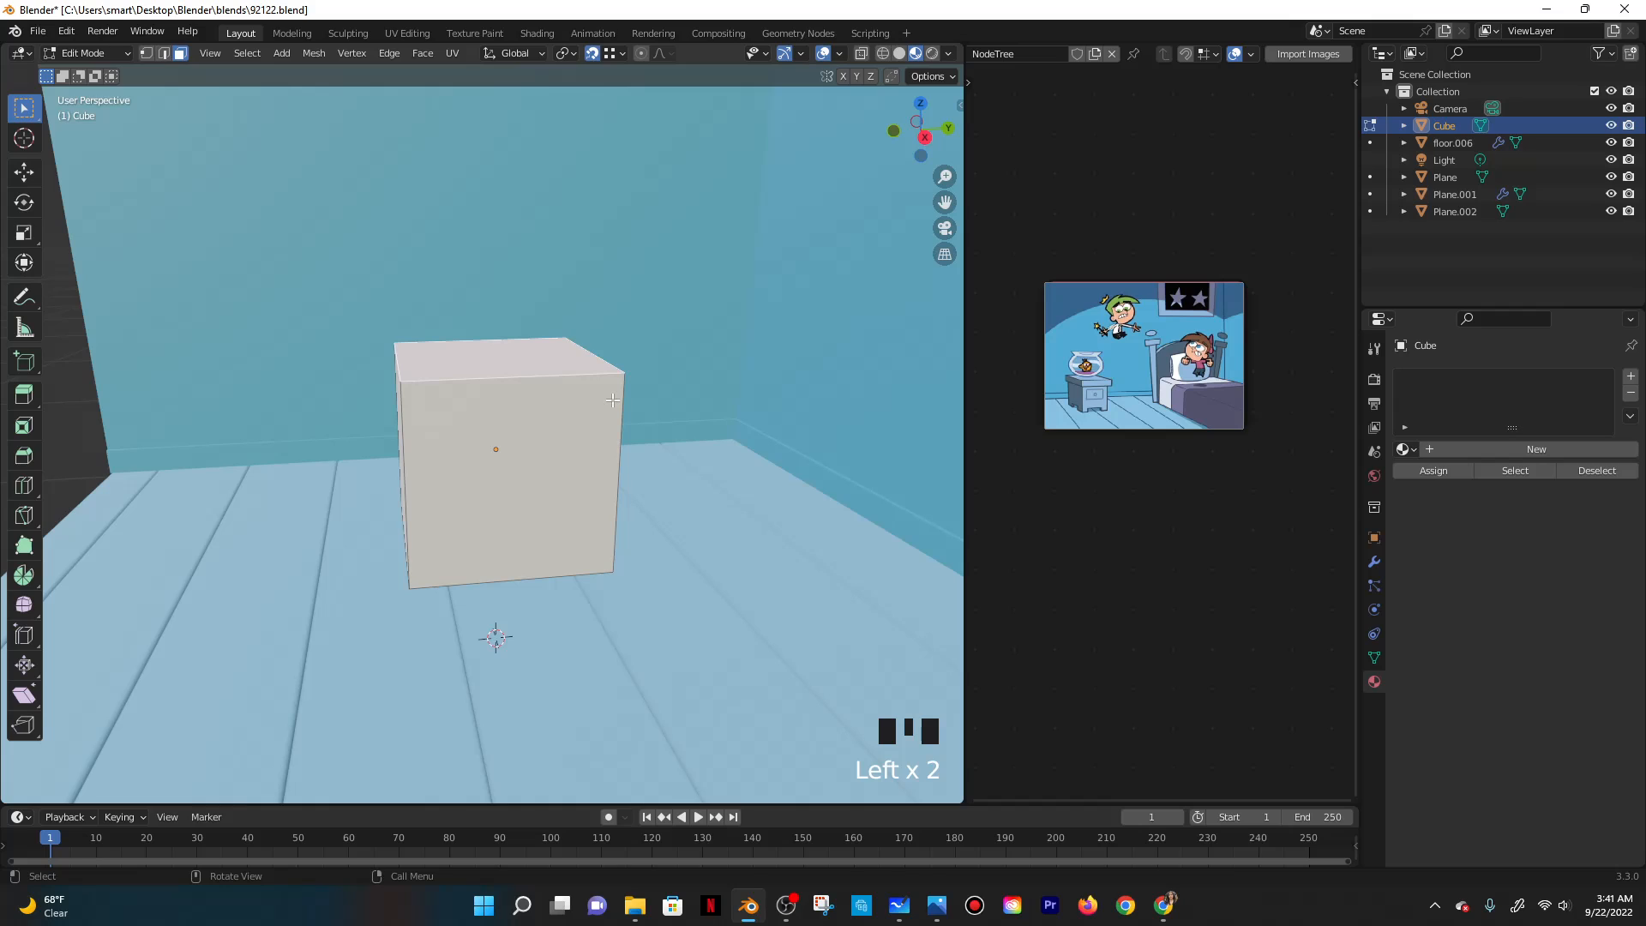
key("e")
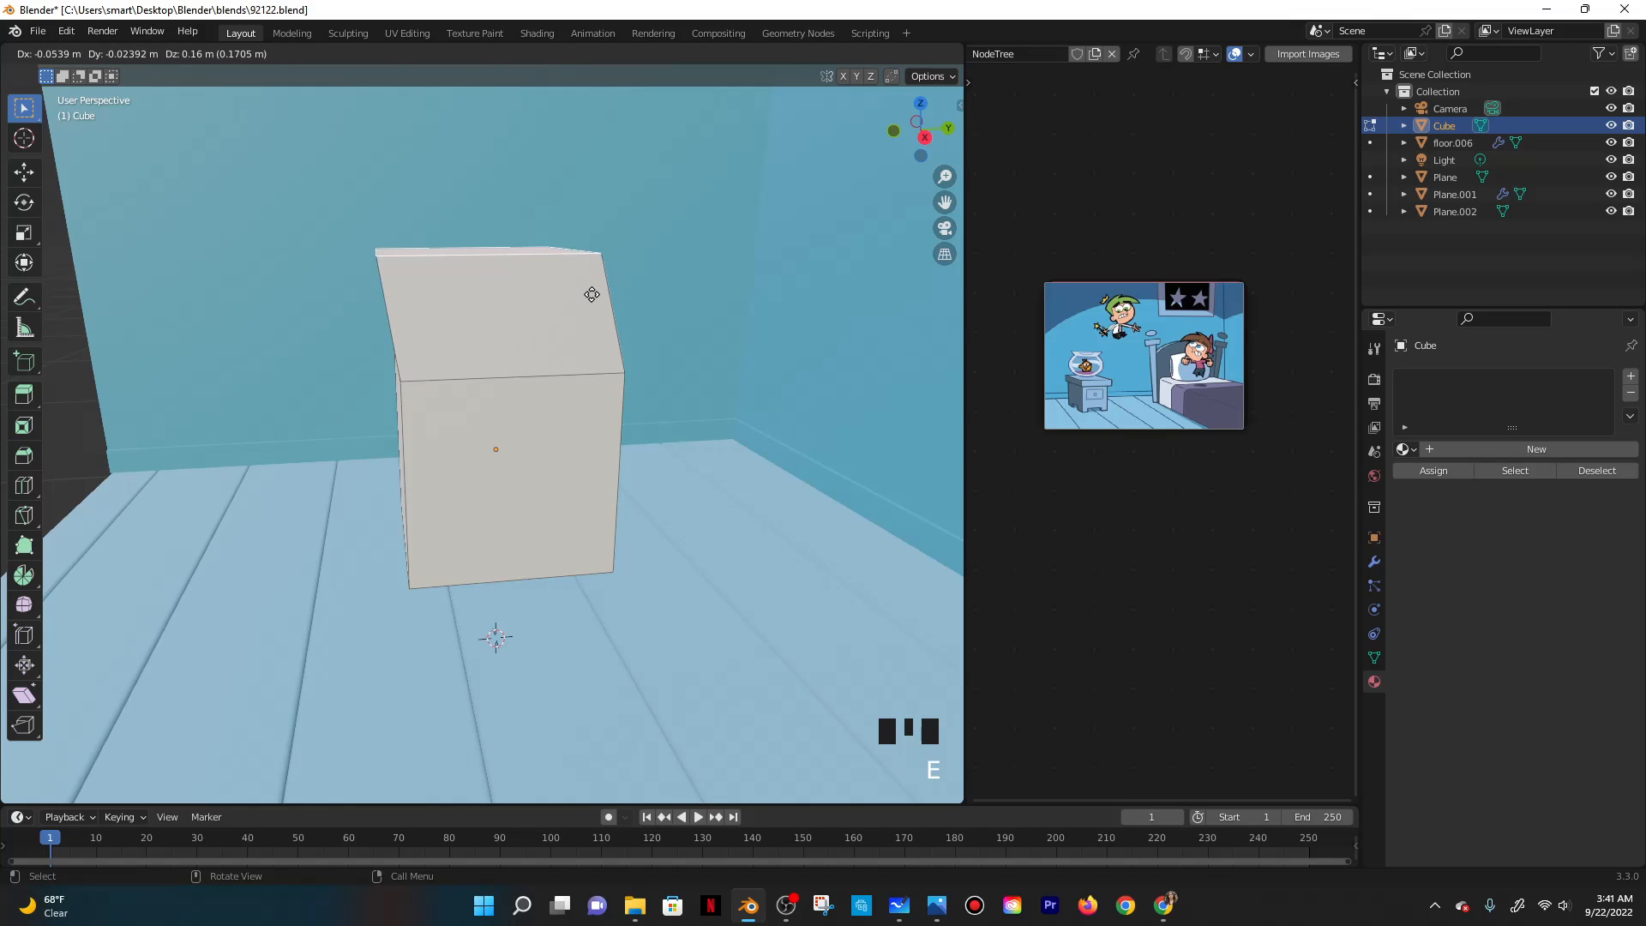
right_click(599, 299)
left_click(591, 57)
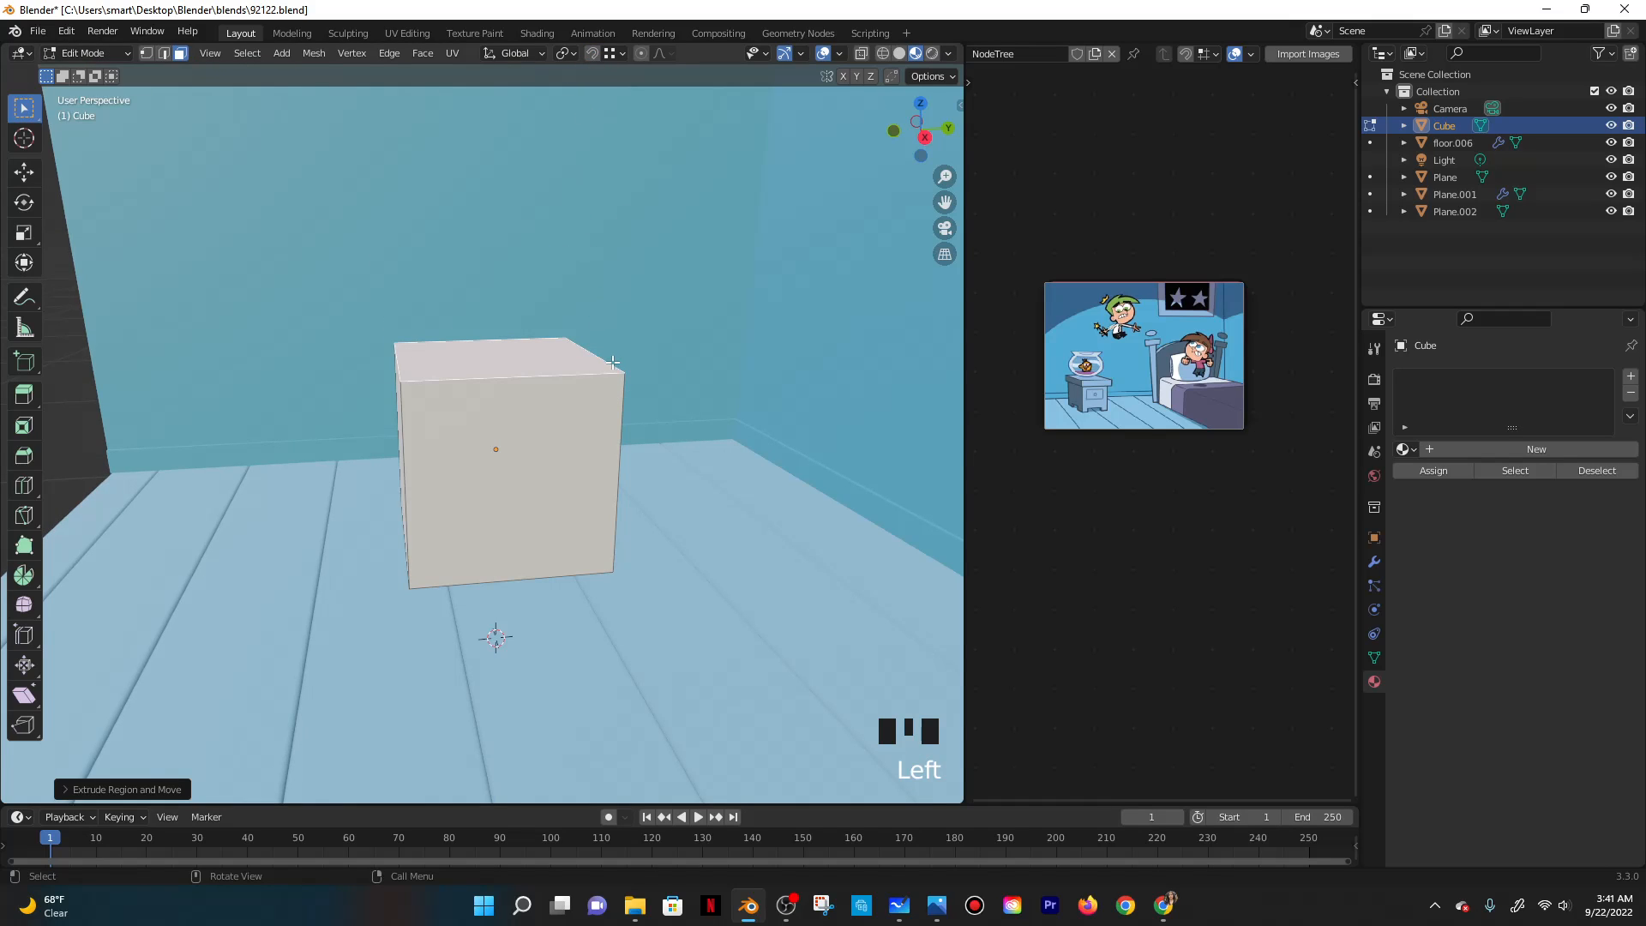
key("g")
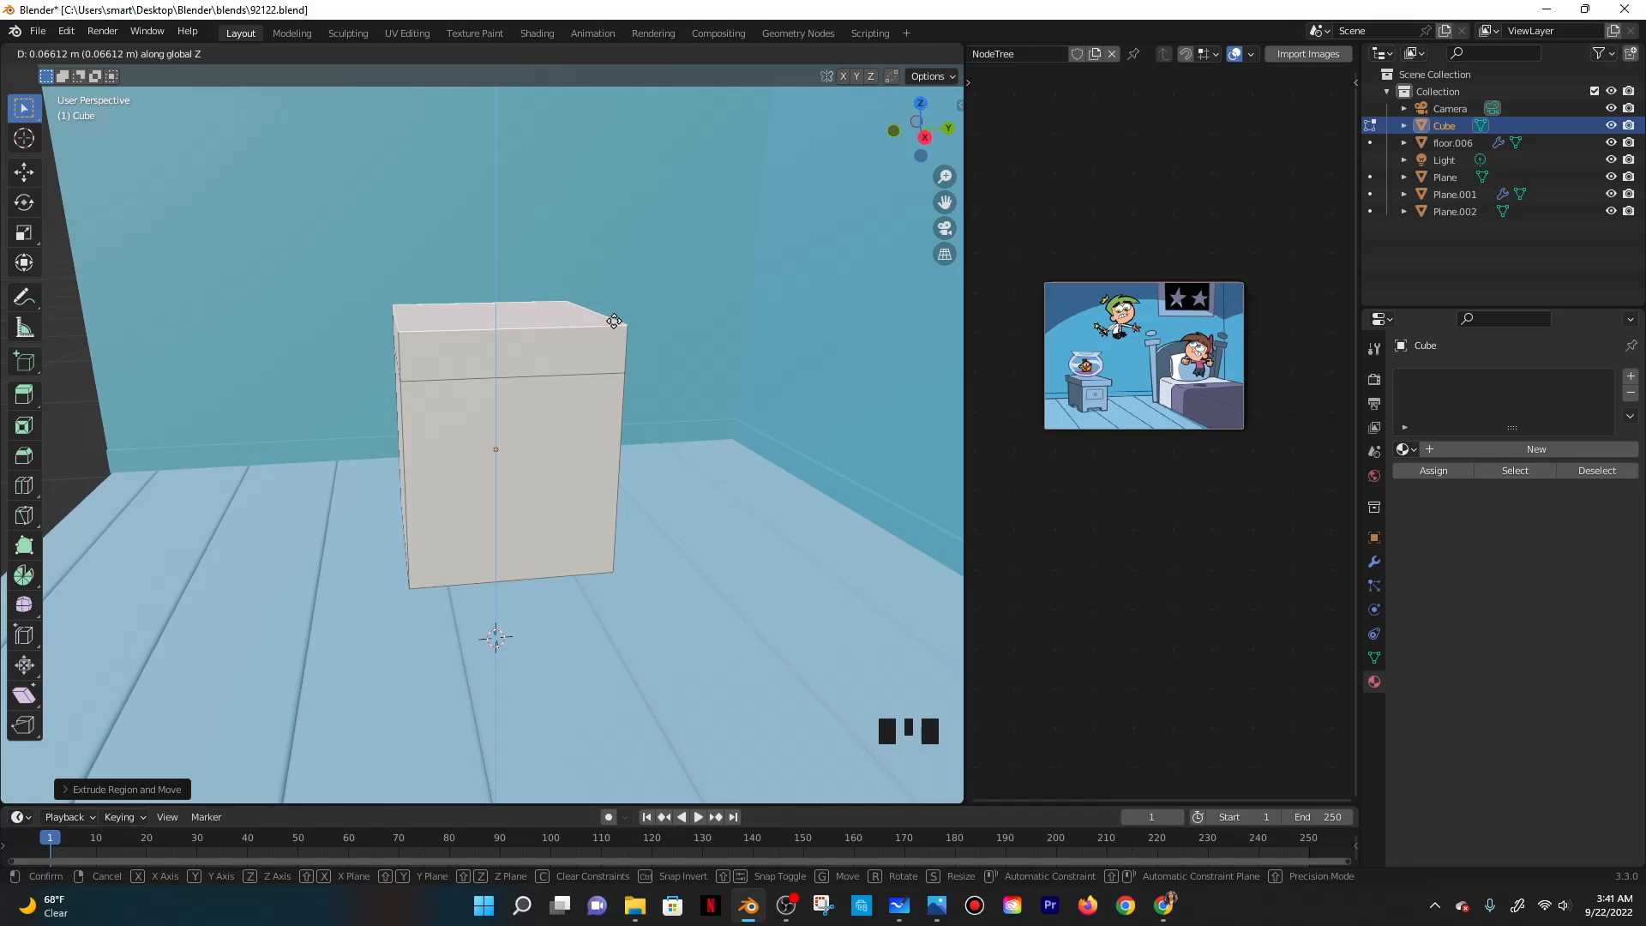
left_click(613, 320)
Extrude the side faces of the cube's upper band outward along their normals by about 0.32 m to form an overhanging tabletop.
middle_click_drag(599, 368, 624, 410)
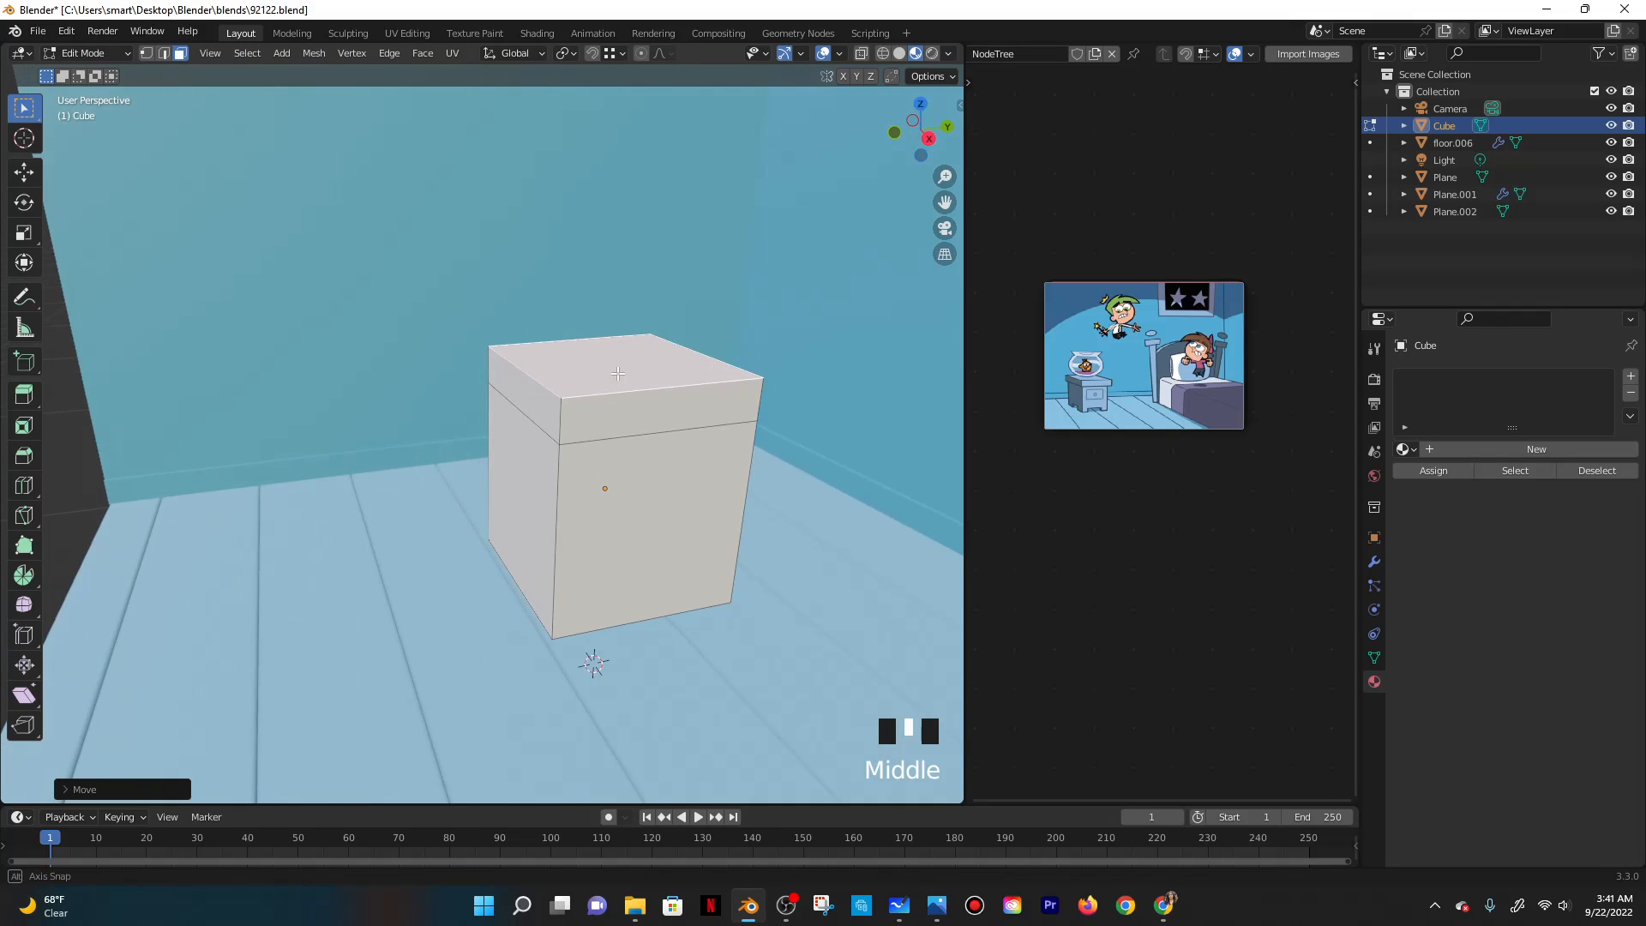
key("a")
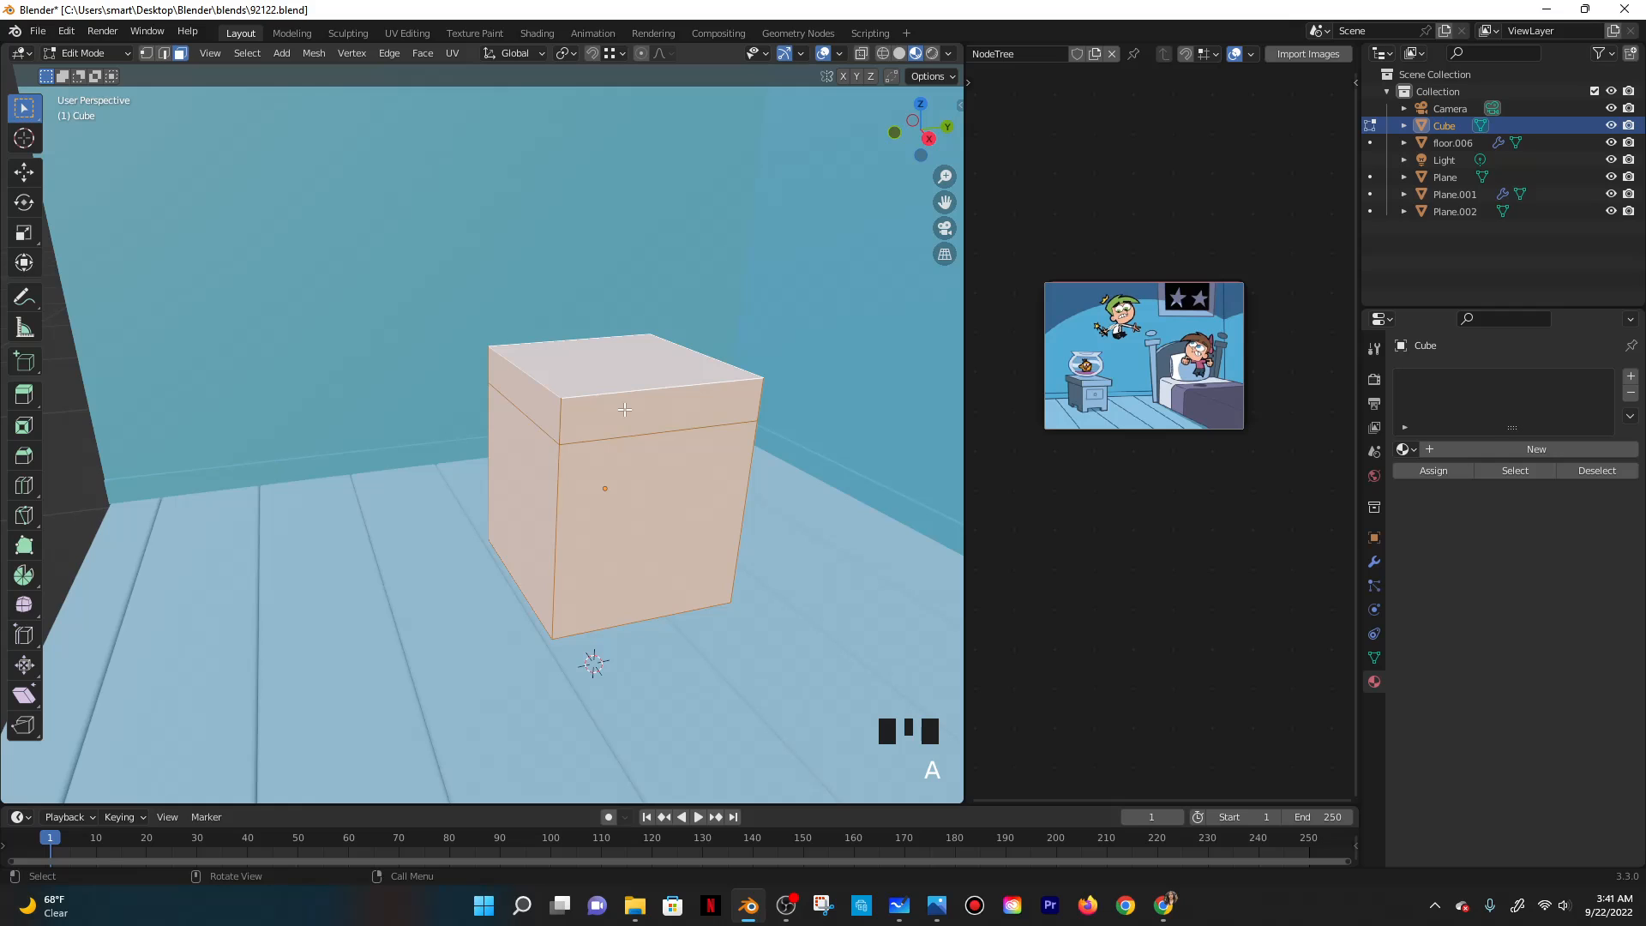
left_click(624, 410)
middle_click_drag(624, 410, 371, 531)
left_click(215, 500, "shift")
middle_click_drag(242, 517, 523, 553, "shift")
middle_click_drag(523, 552, 591, 371)
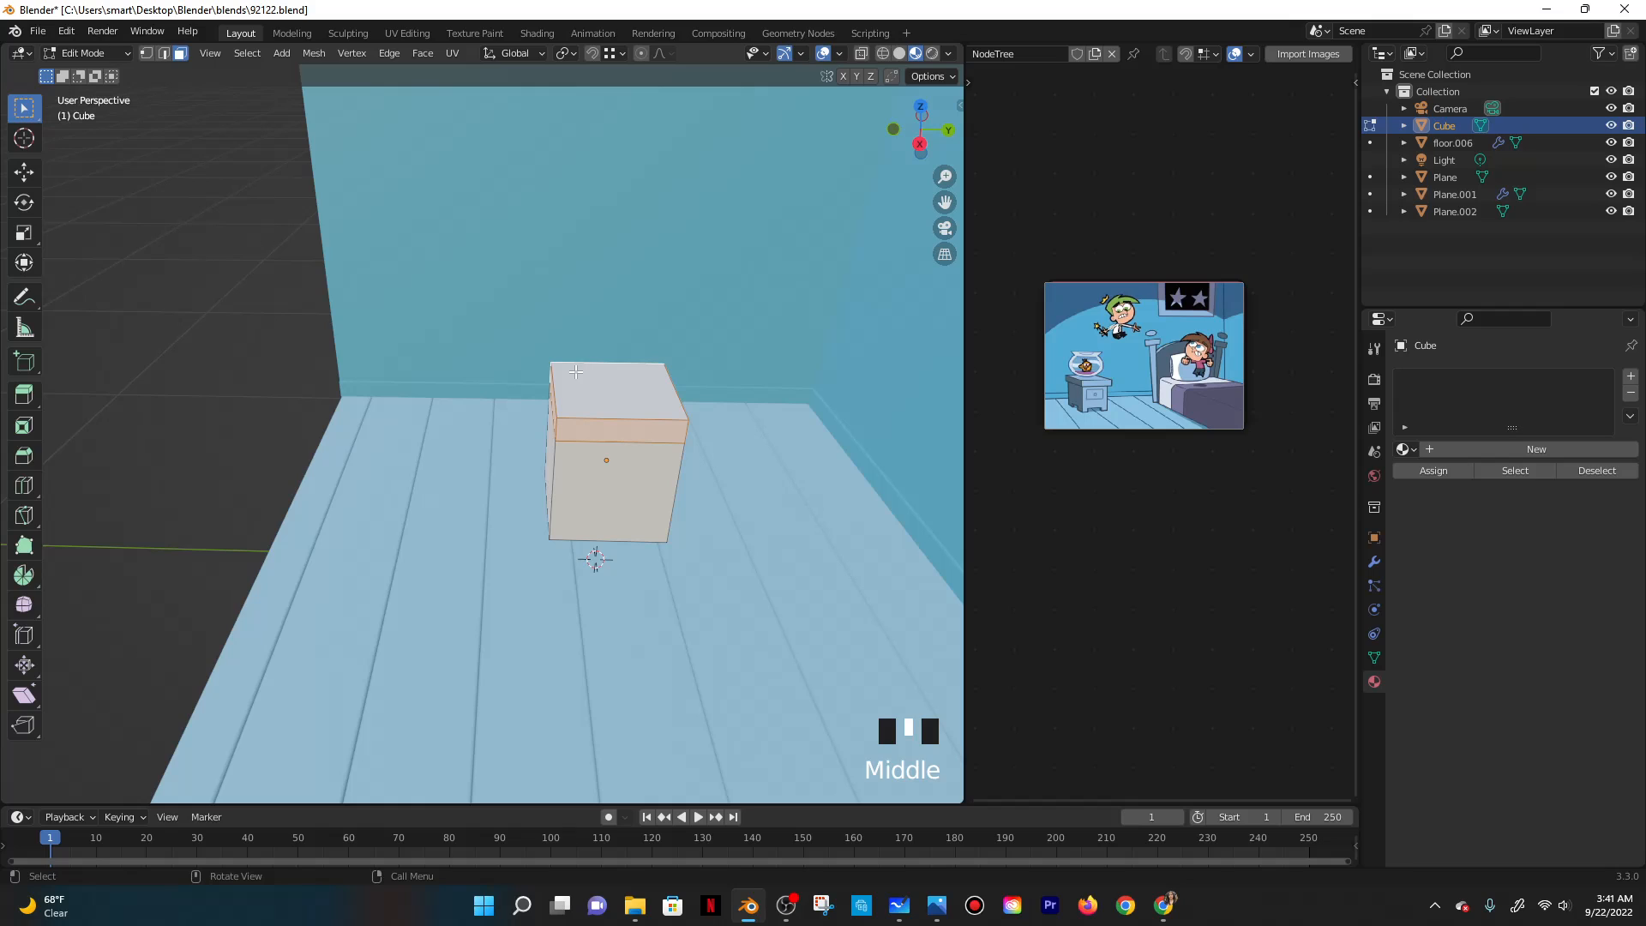
key("alt+e")
left_click(536, 374)
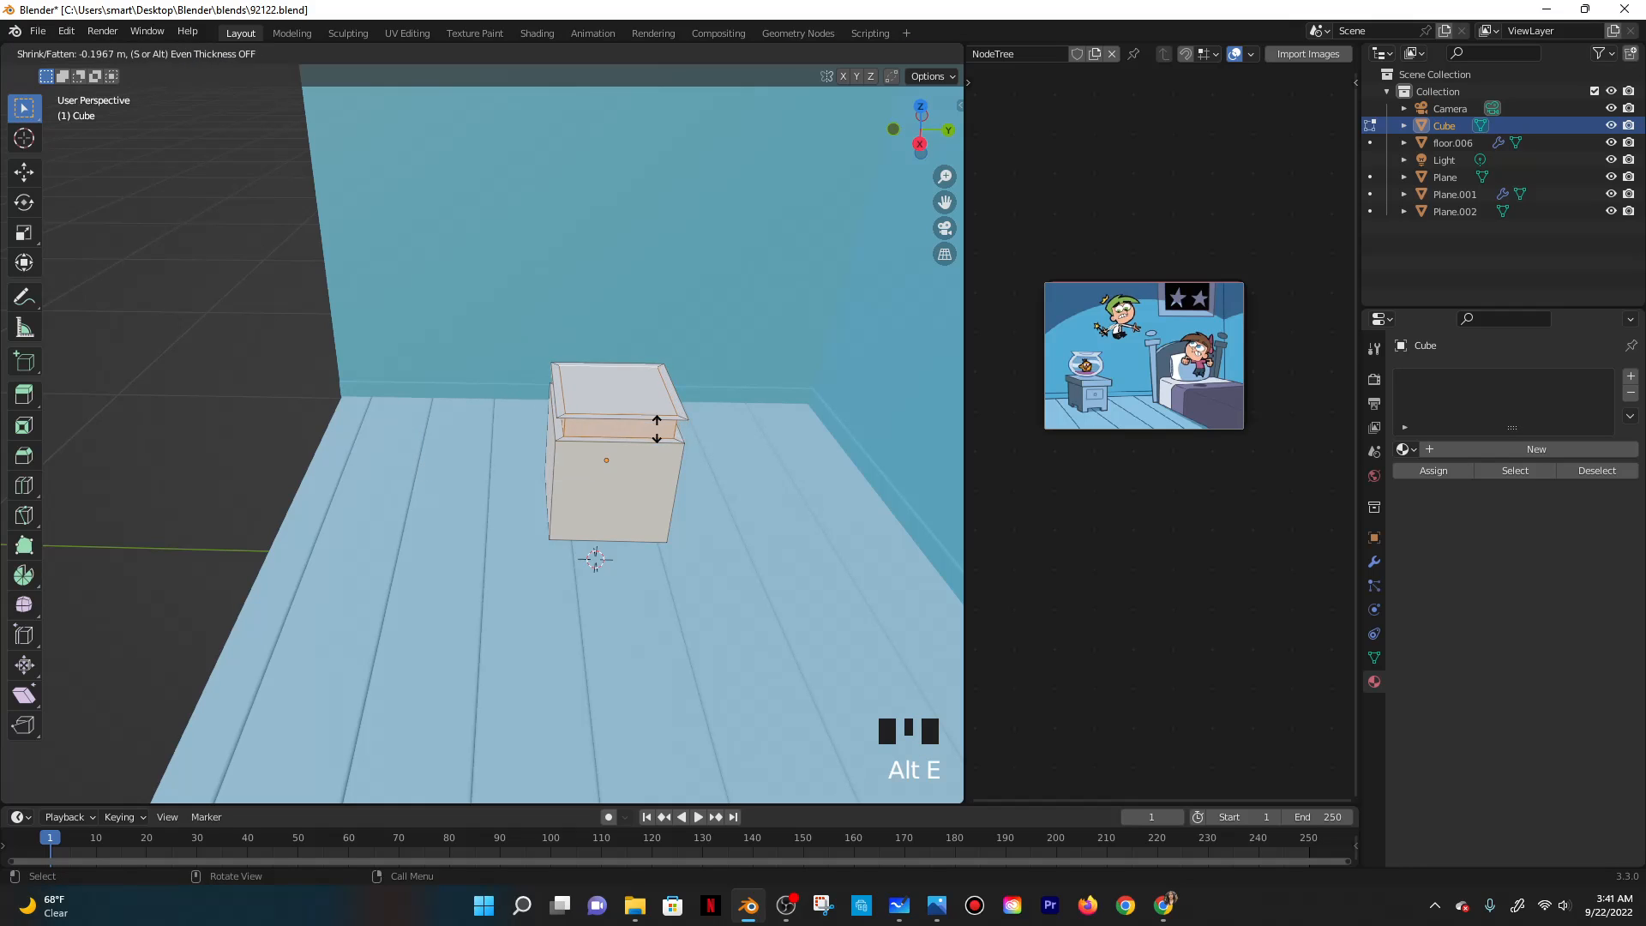
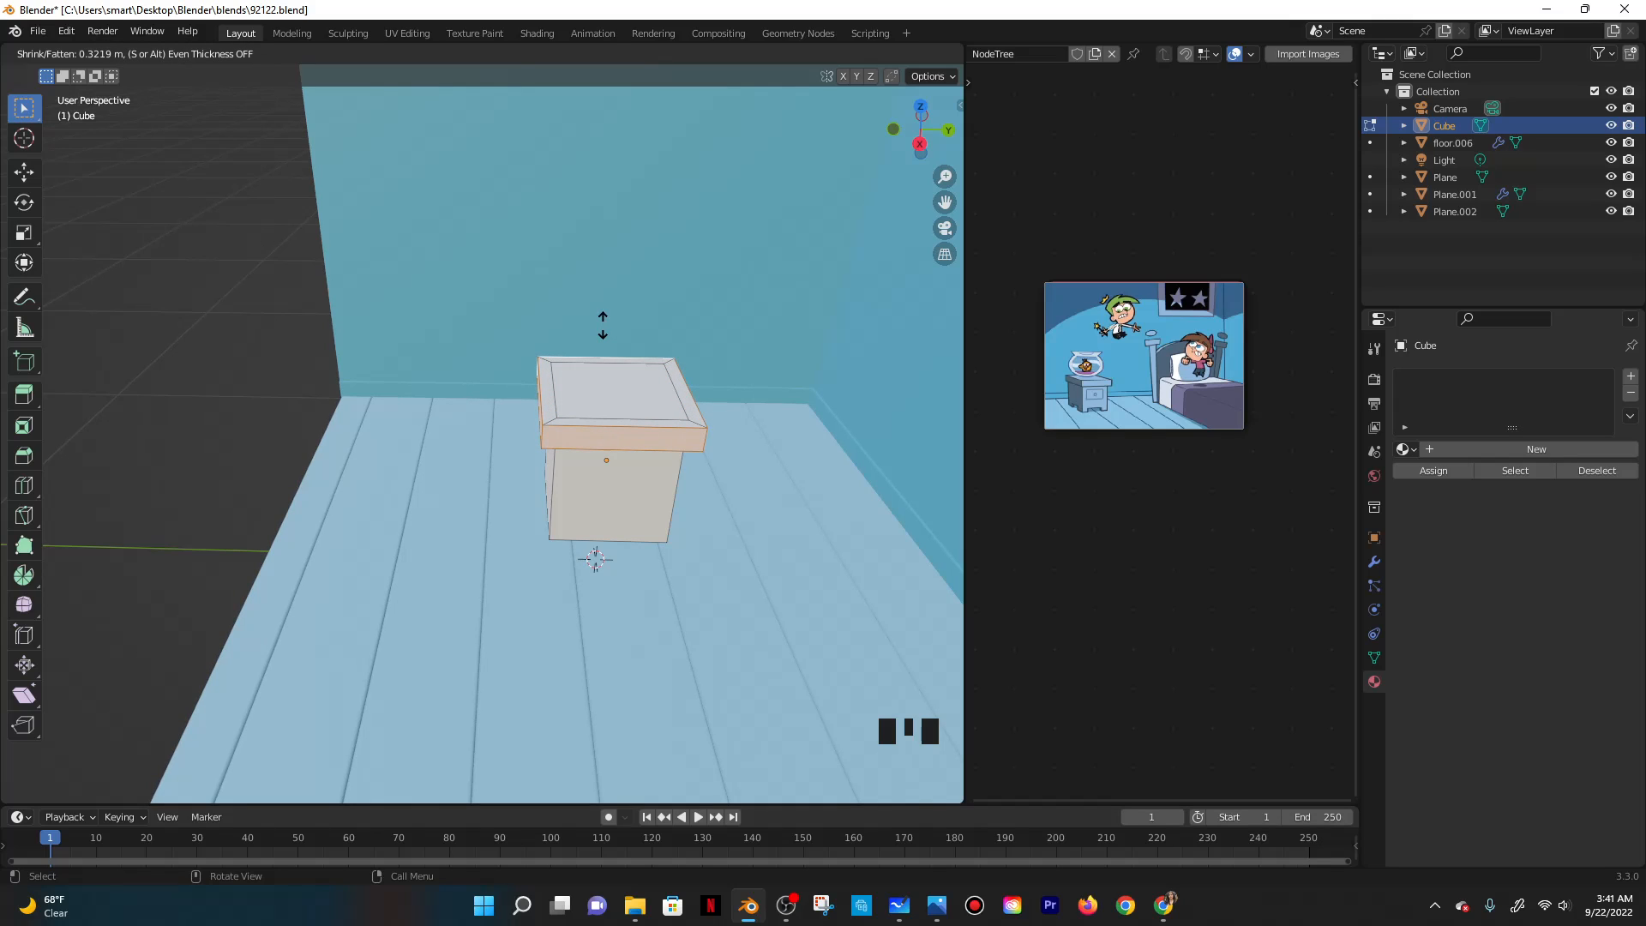
left_click(602, 328)
Try moving and shrinking the selected tabletop band, and undo the resize.
middle_click_drag(603, 328, 652, 448, "shift")
scroll(647, 446, "up", 2)
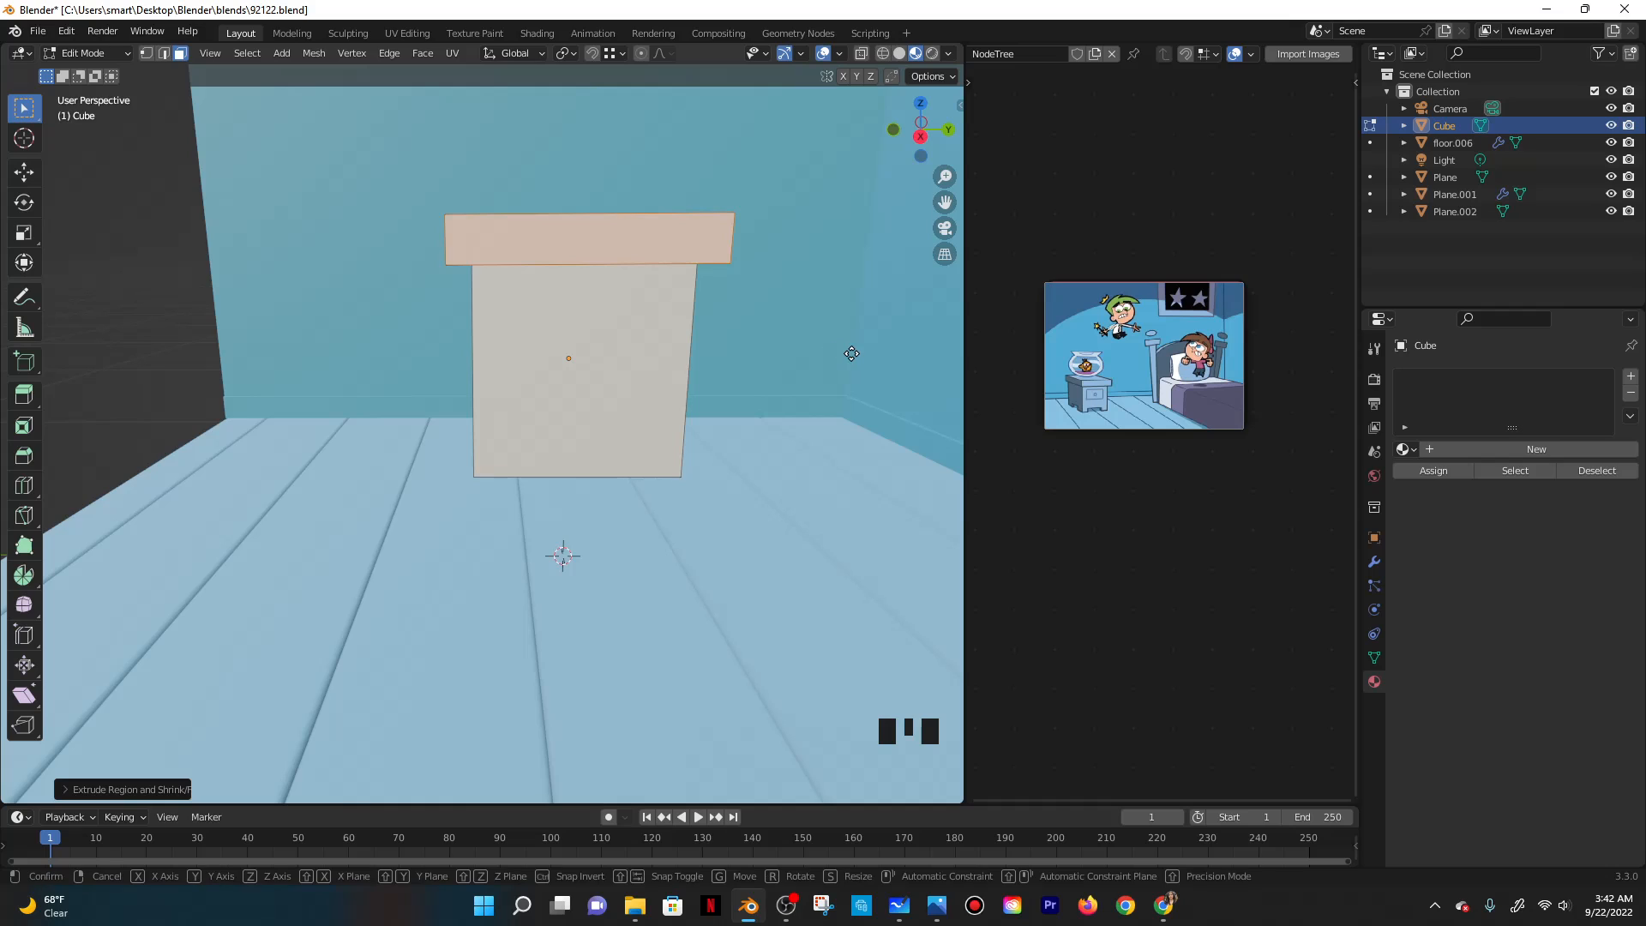
key("g")
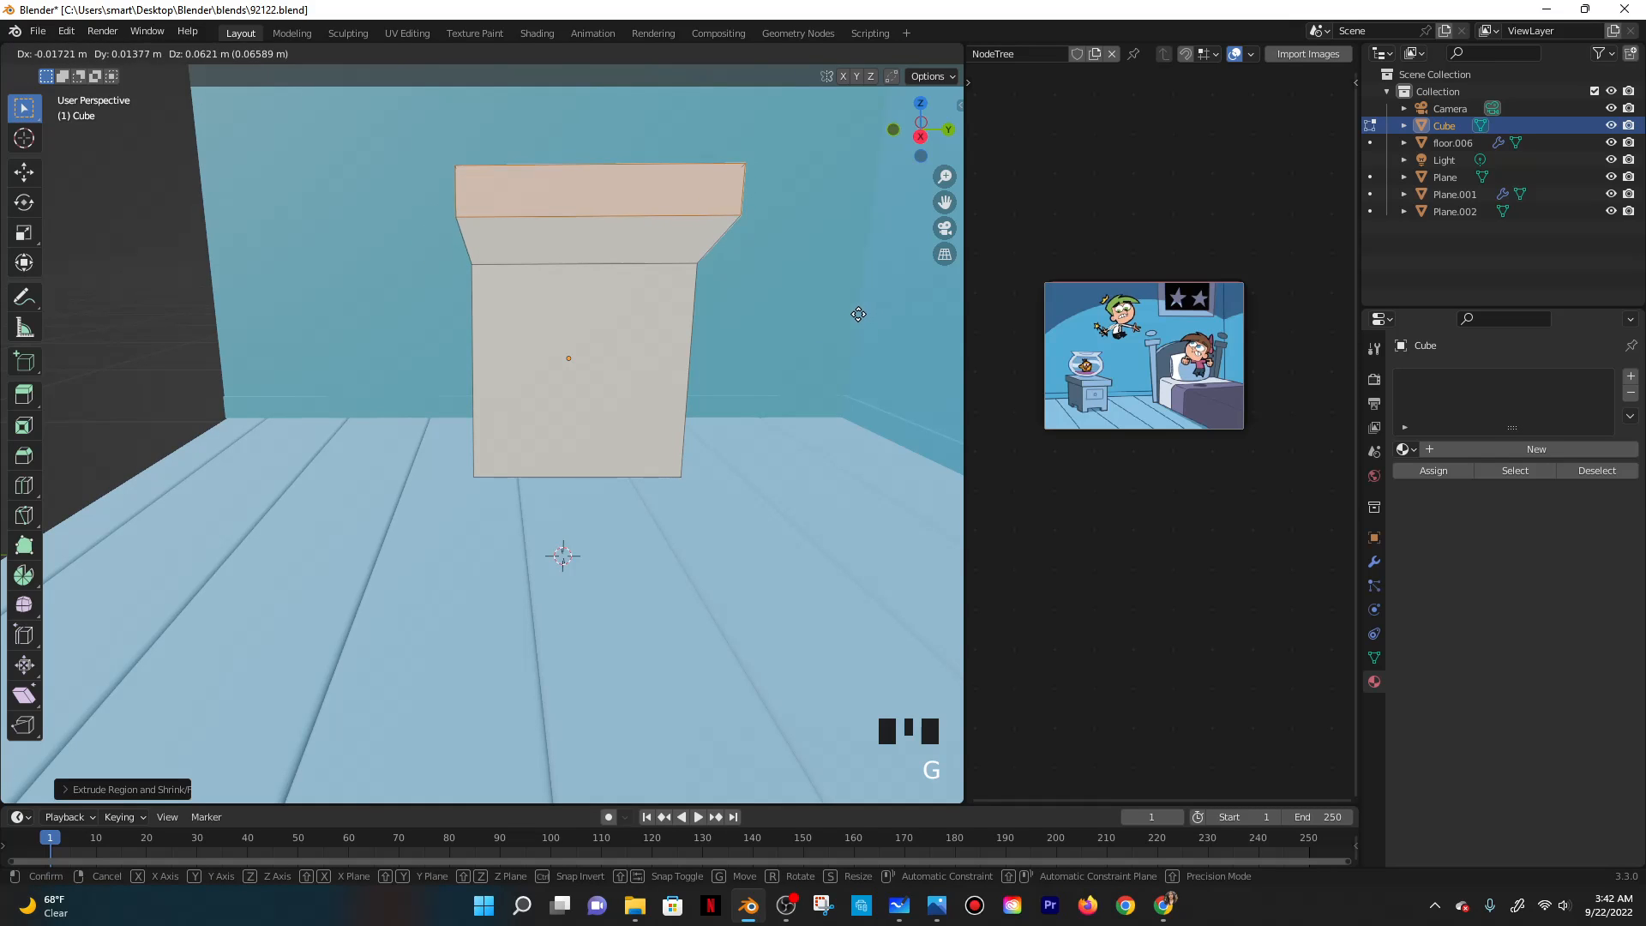
right_click(867, 312)
key("s")
right_click(810, 347)
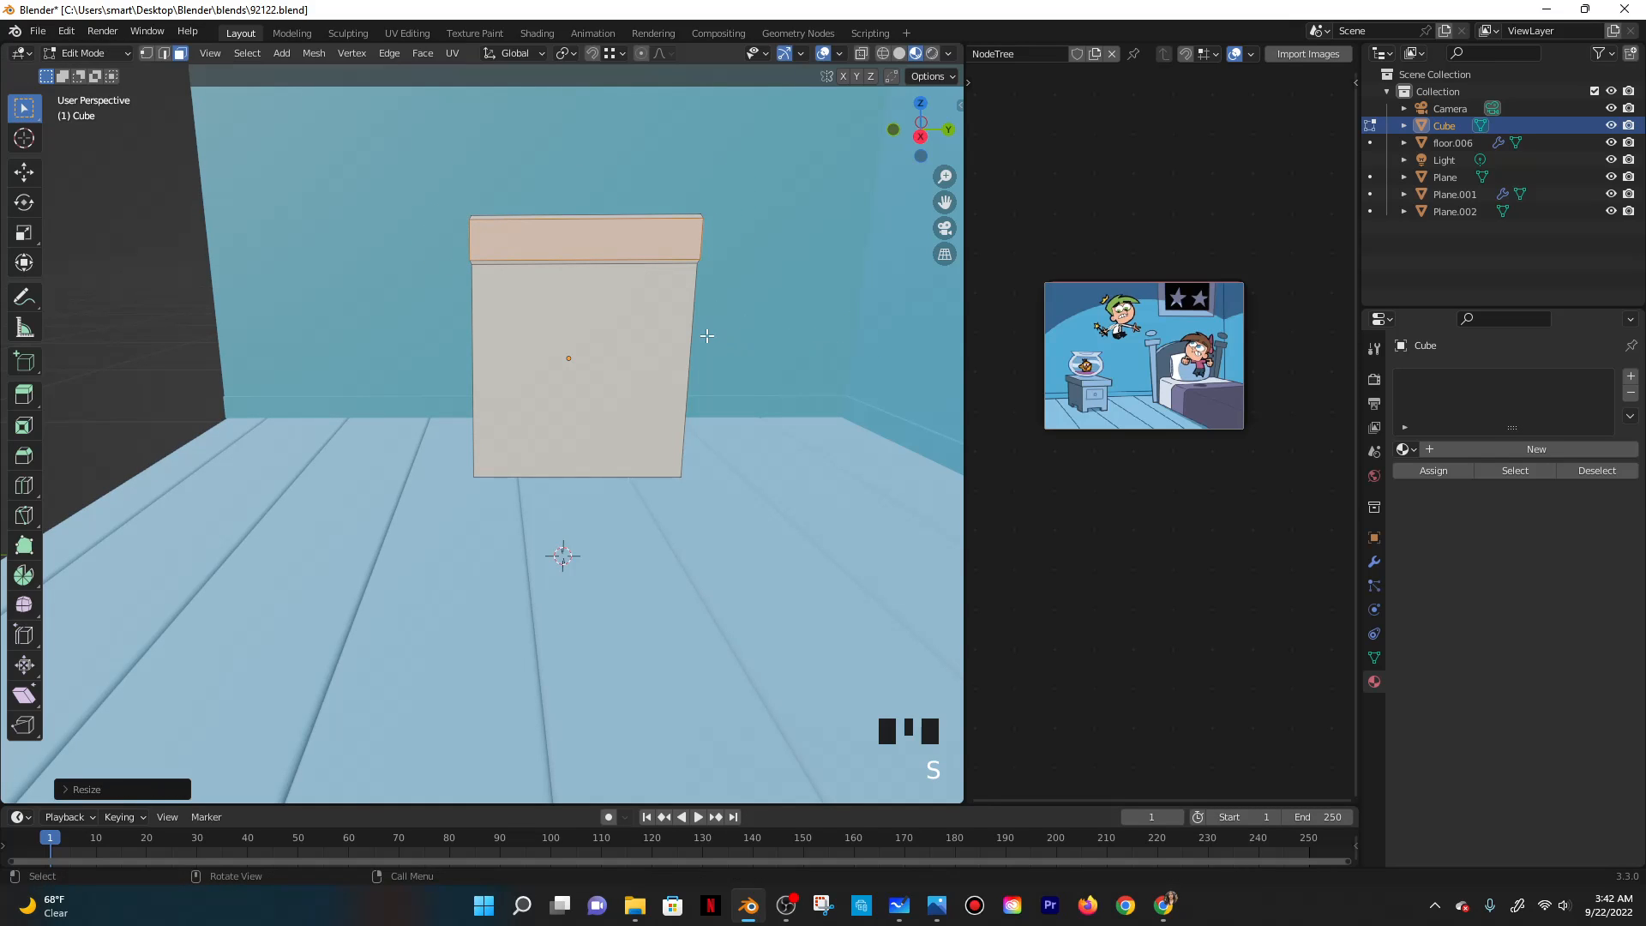
middle_click_drag(810, 347, 780, 441)
key("ctrl+z")
Scale the tabletop band down slightly in all directions, and narrow it to about 0.97 along Y.
key("s")
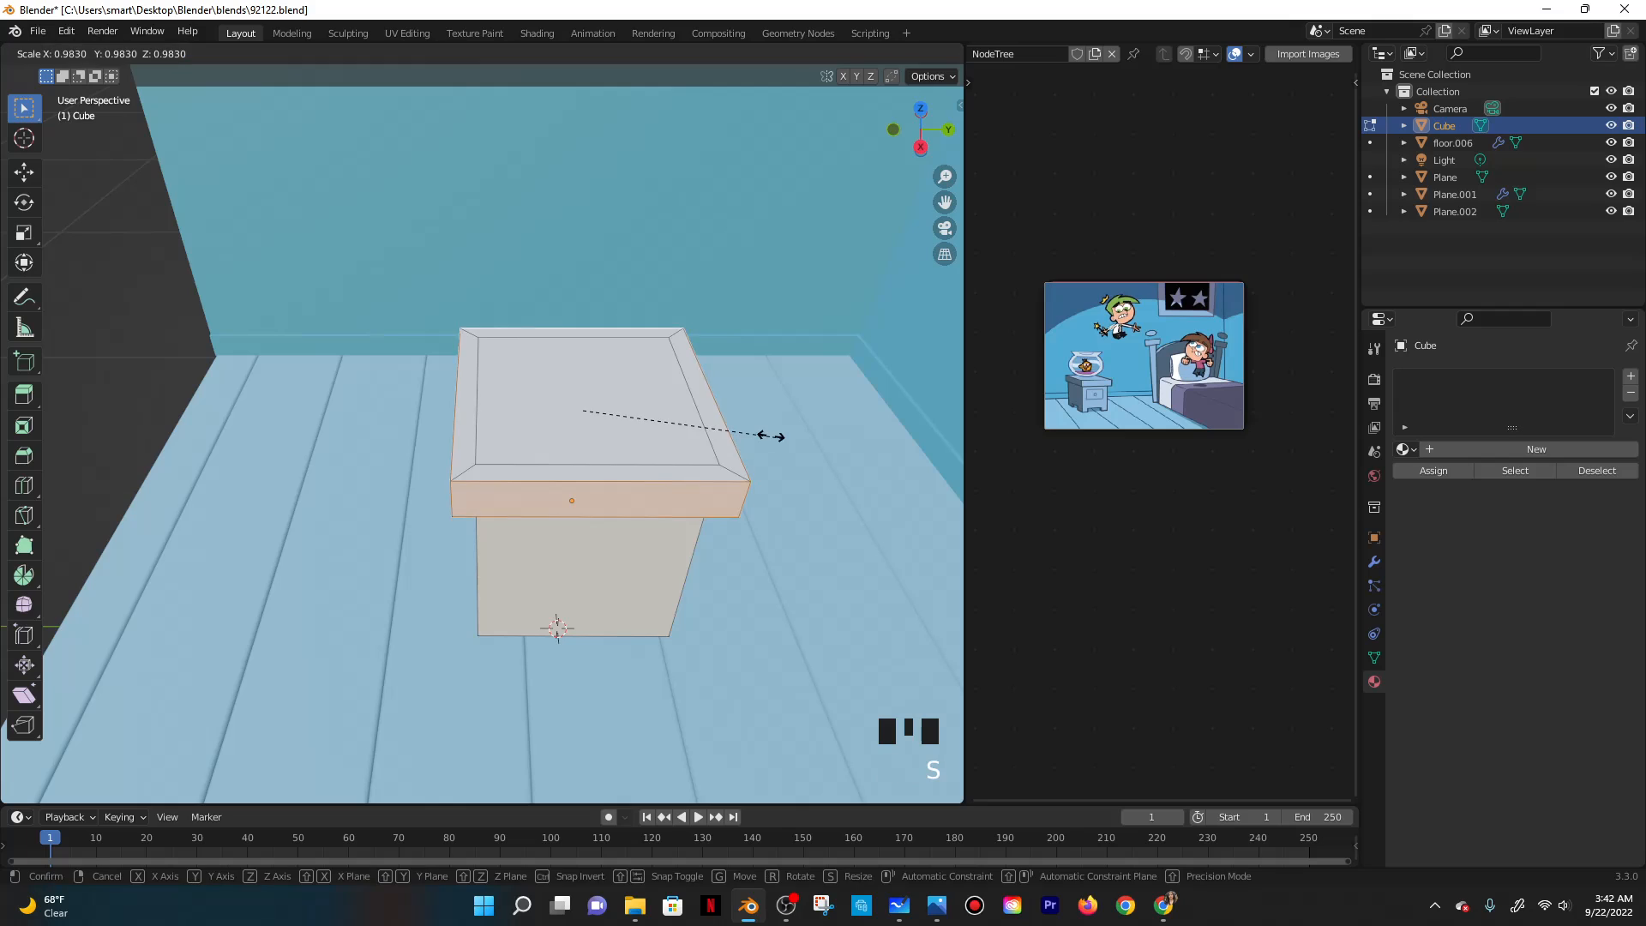
left_click(769, 435)
middle_click_drag(769, 436, 793, 445)
key("s")
key("y")
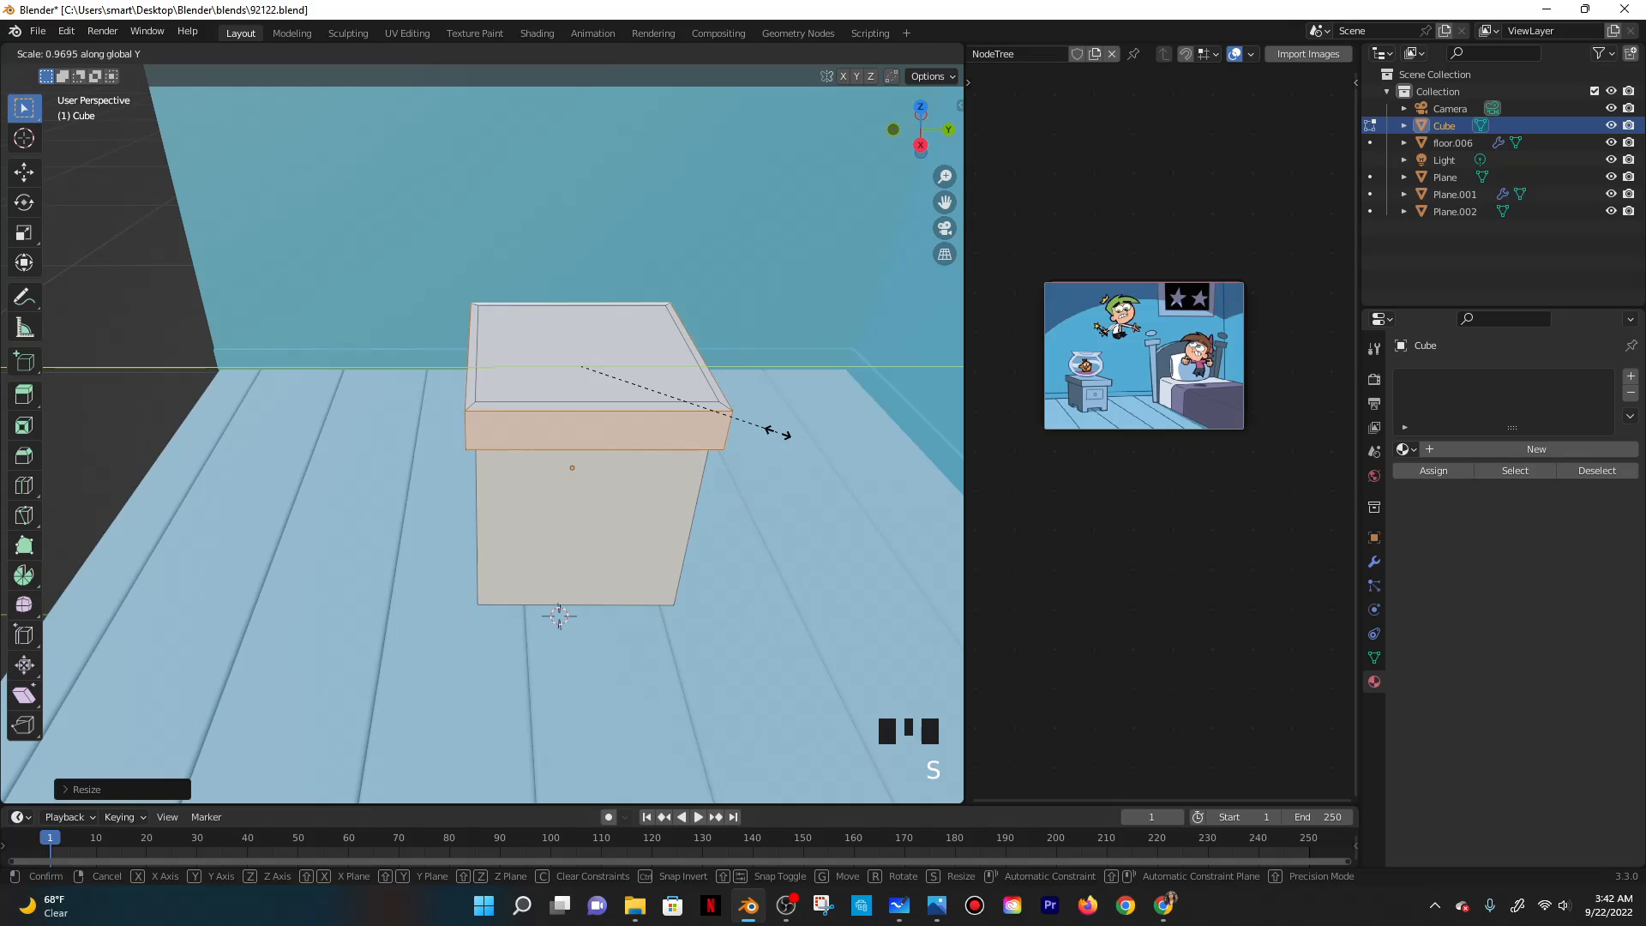
left_click(788, 434)
Inset the nightstand's front face below the tabletop by about 0.37 m, and scale the inset face down along Z.
middle_click_drag(789, 435, 739, 485)
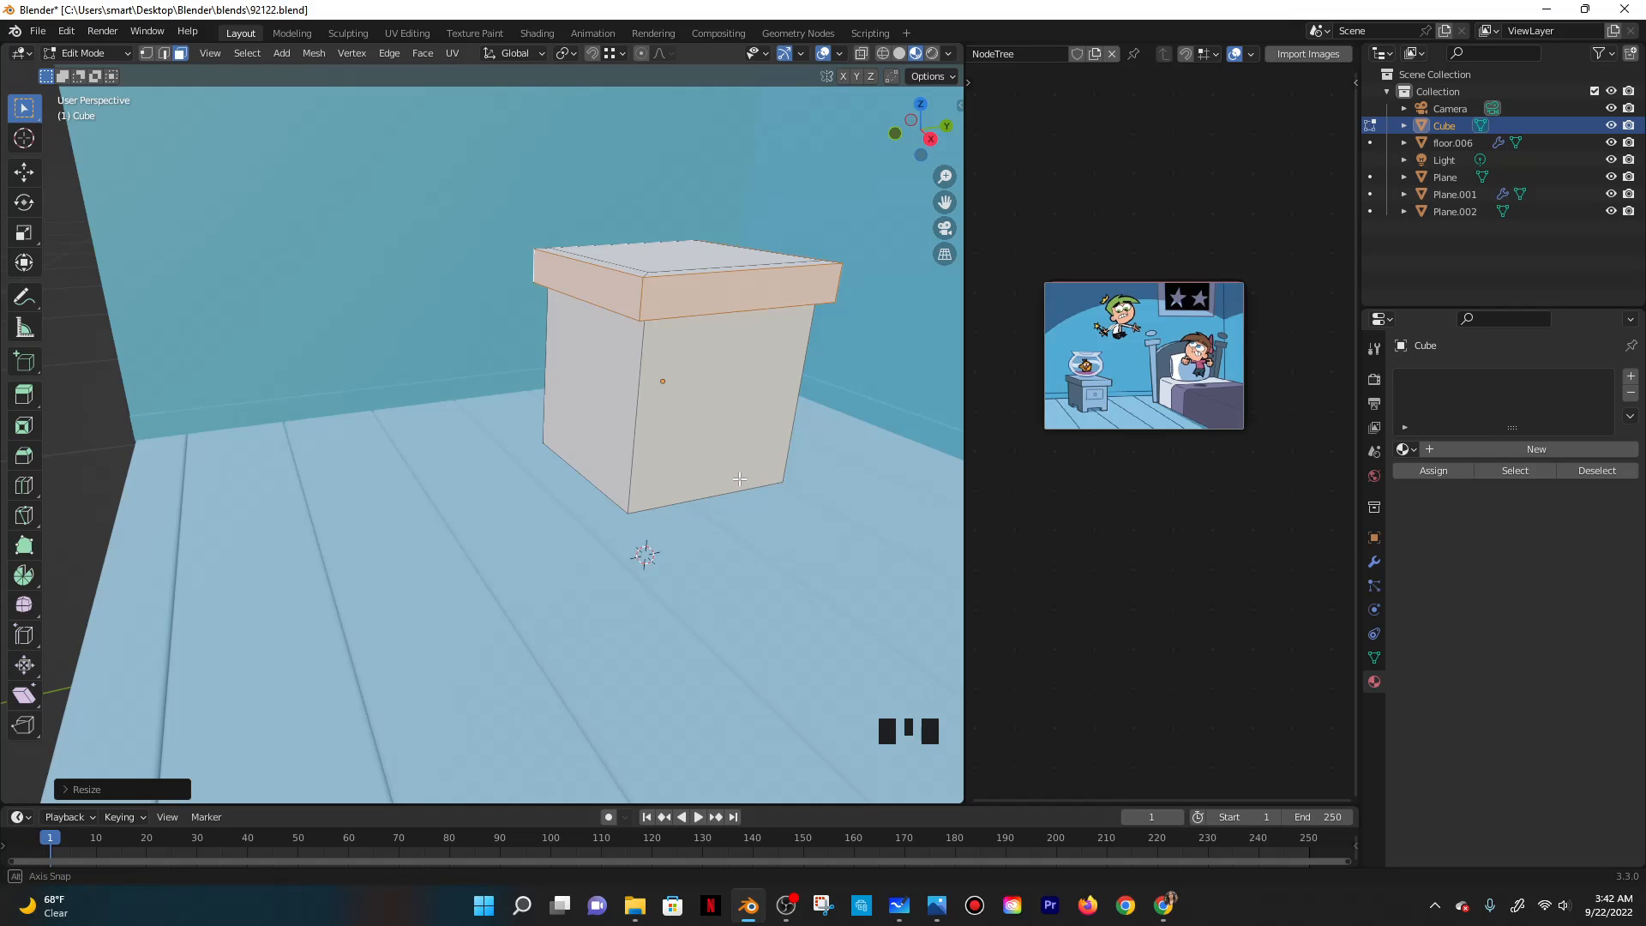
middle_click_drag(739, 483, 787, 495)
left_click(730, 327)
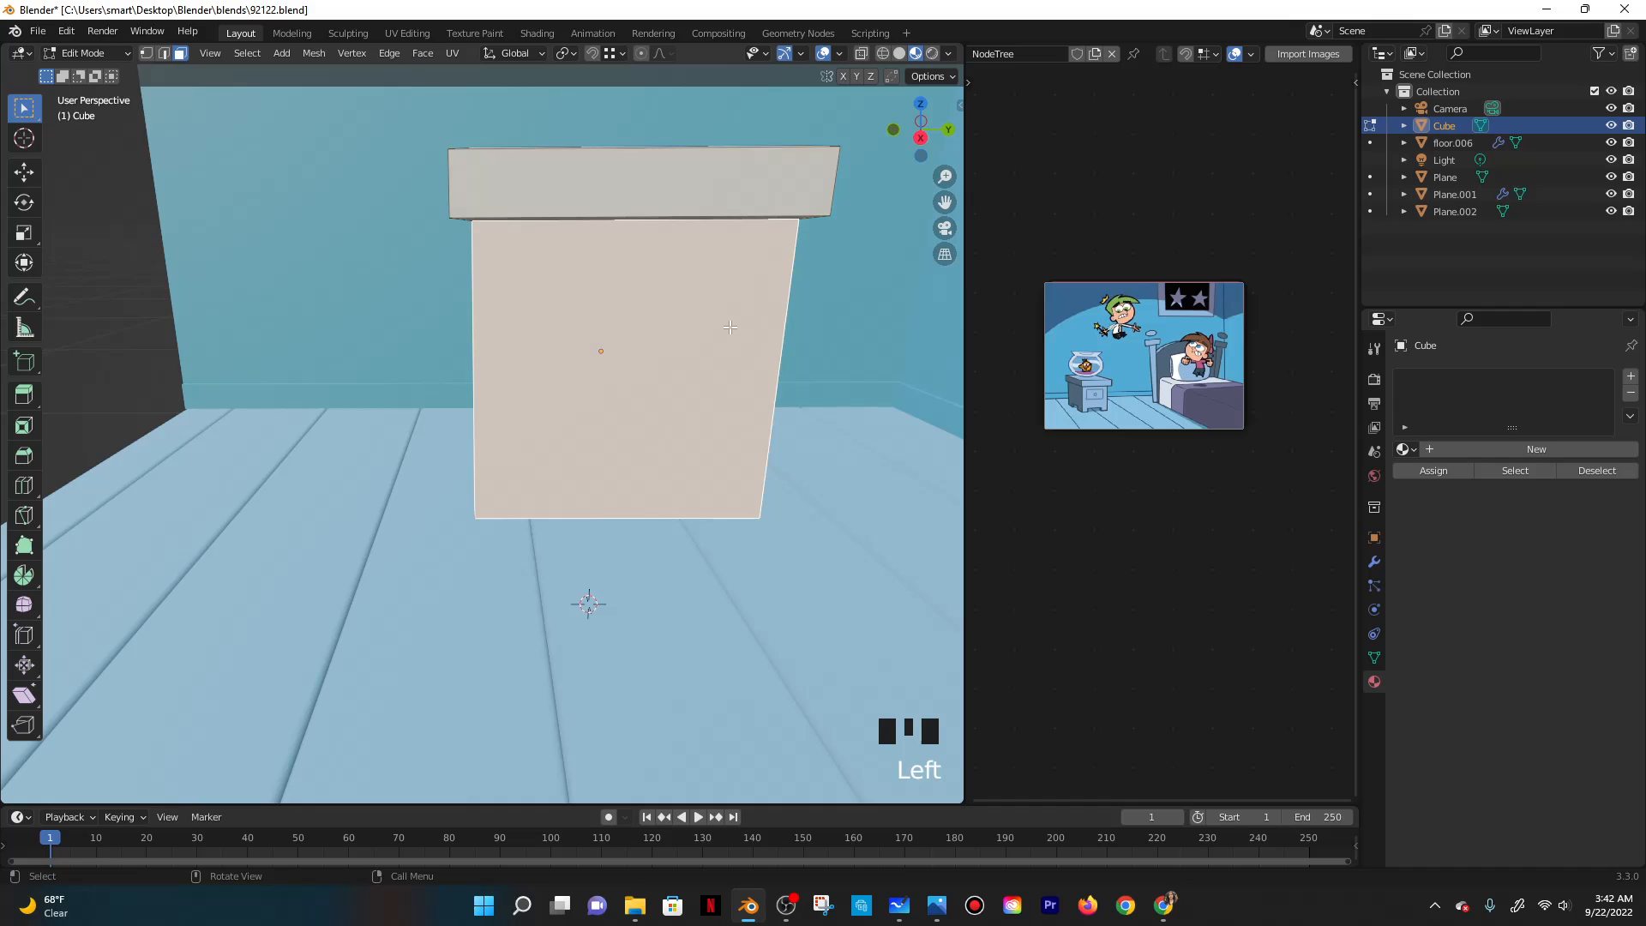
key("i")
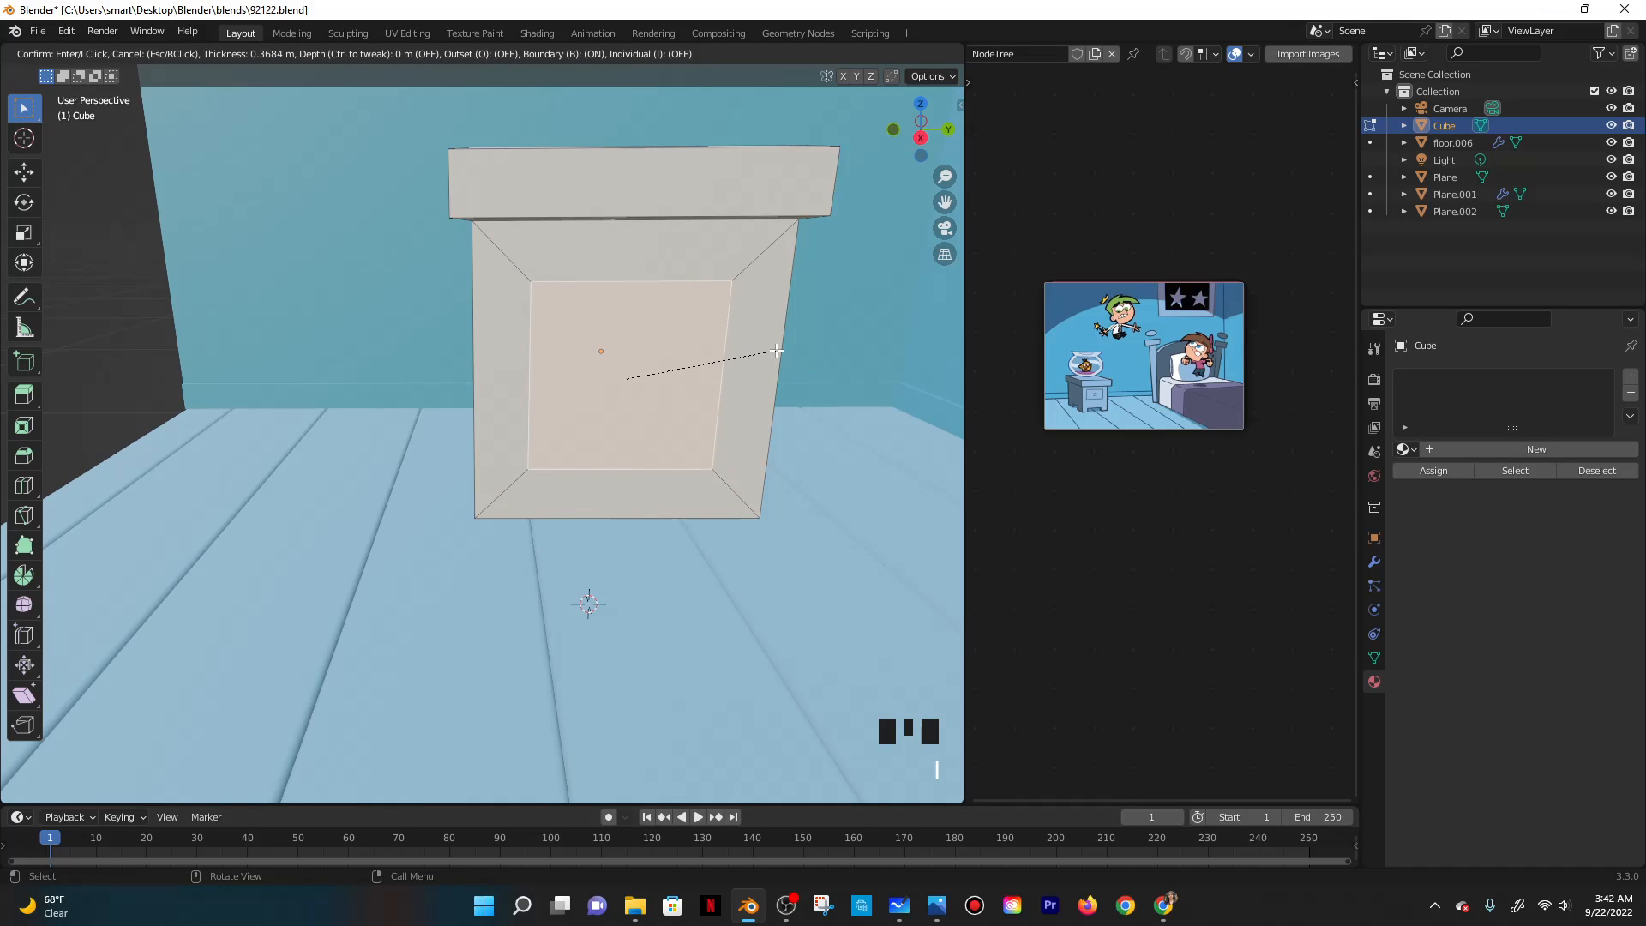
left_click(777, 350)
key("s")
key("z")
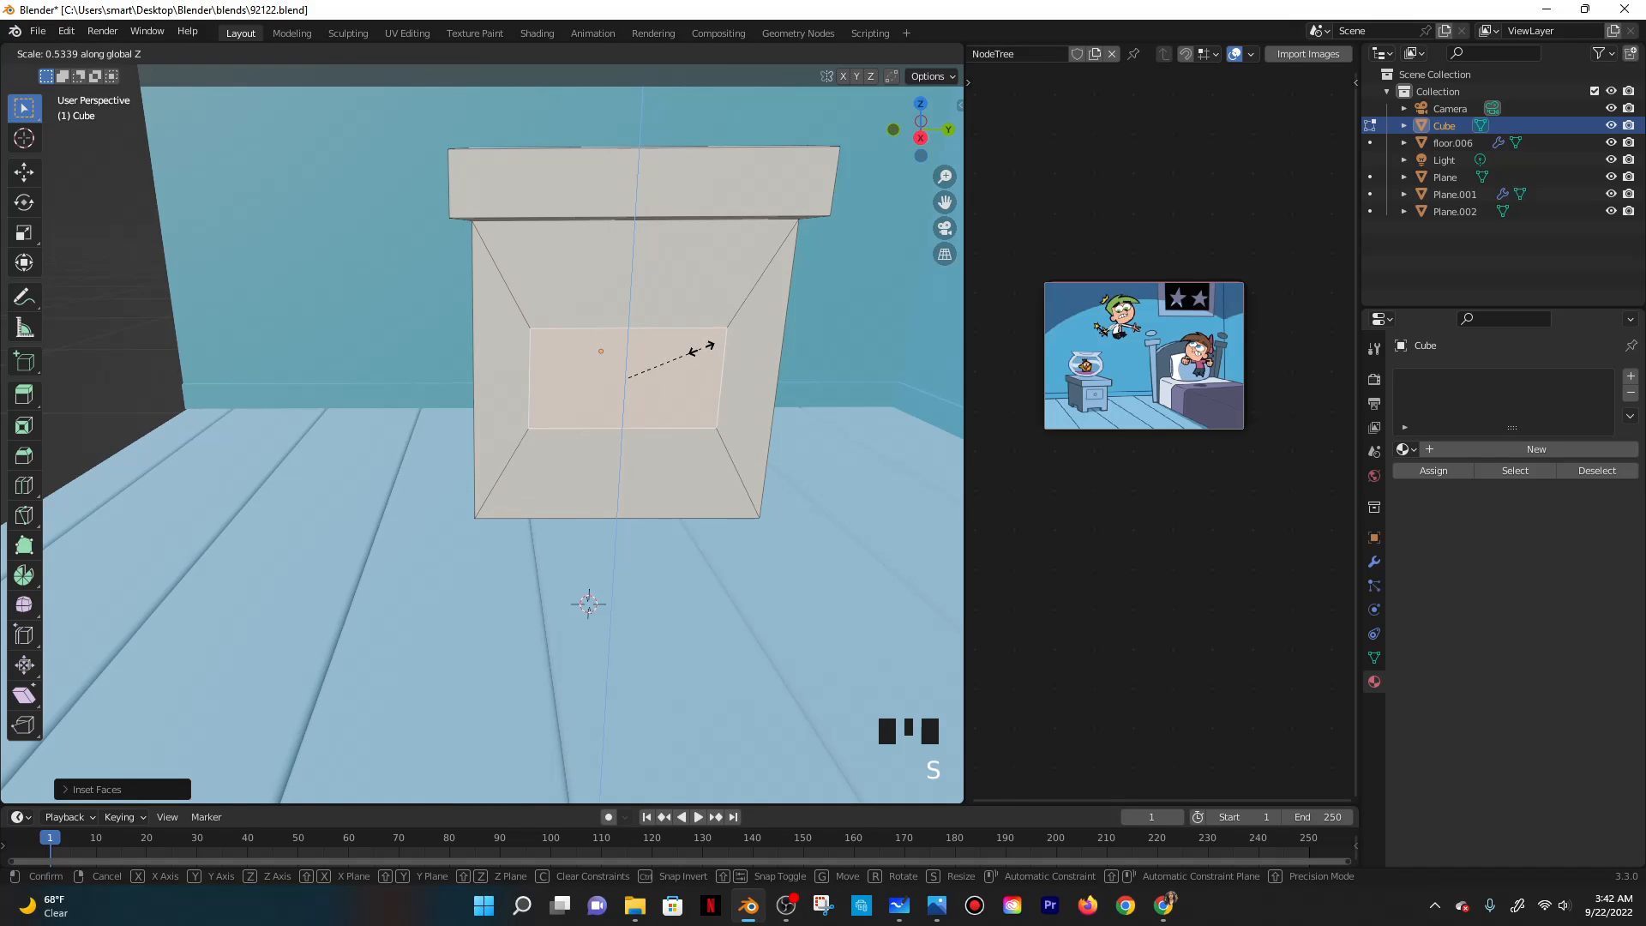
left_click(716, 347)
Raise the inset front face about 0.05 m along Z and extrude it about 0.018 m inward as a drawer recess.
key("g")
key("z")
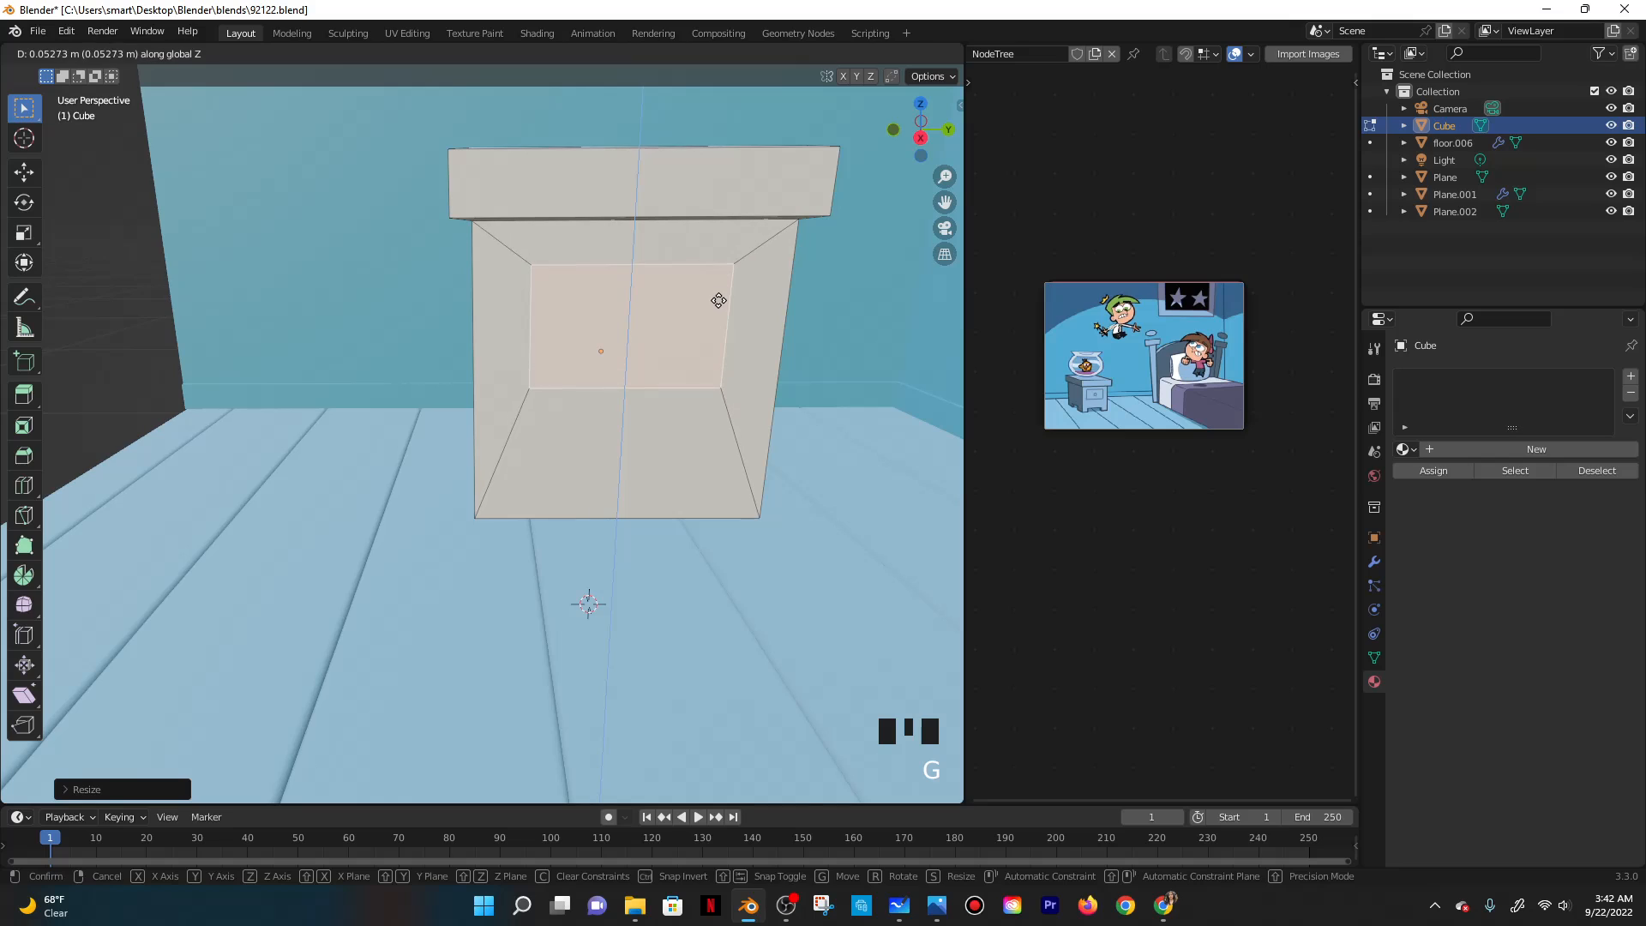
left_click(719, 306)
middle_click_drag(718, 307, 746, 387)
key("e")
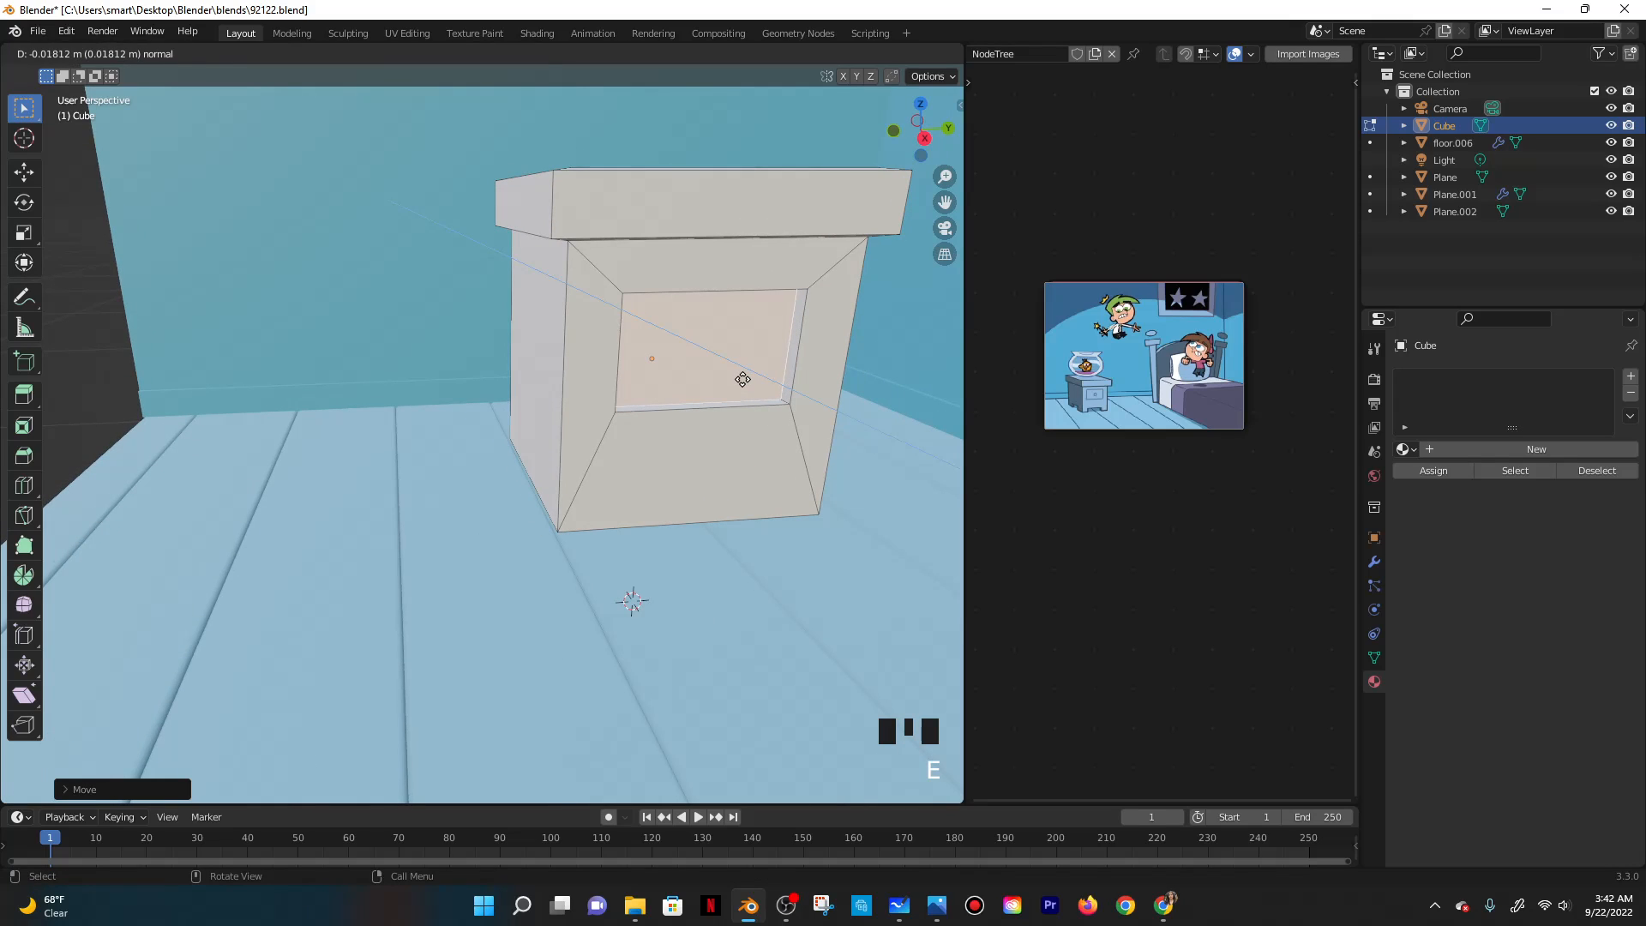
left_click(743, 378)
Duplicate the recessed drawer face in place and separate the copy into its own object.
key("shift+d")
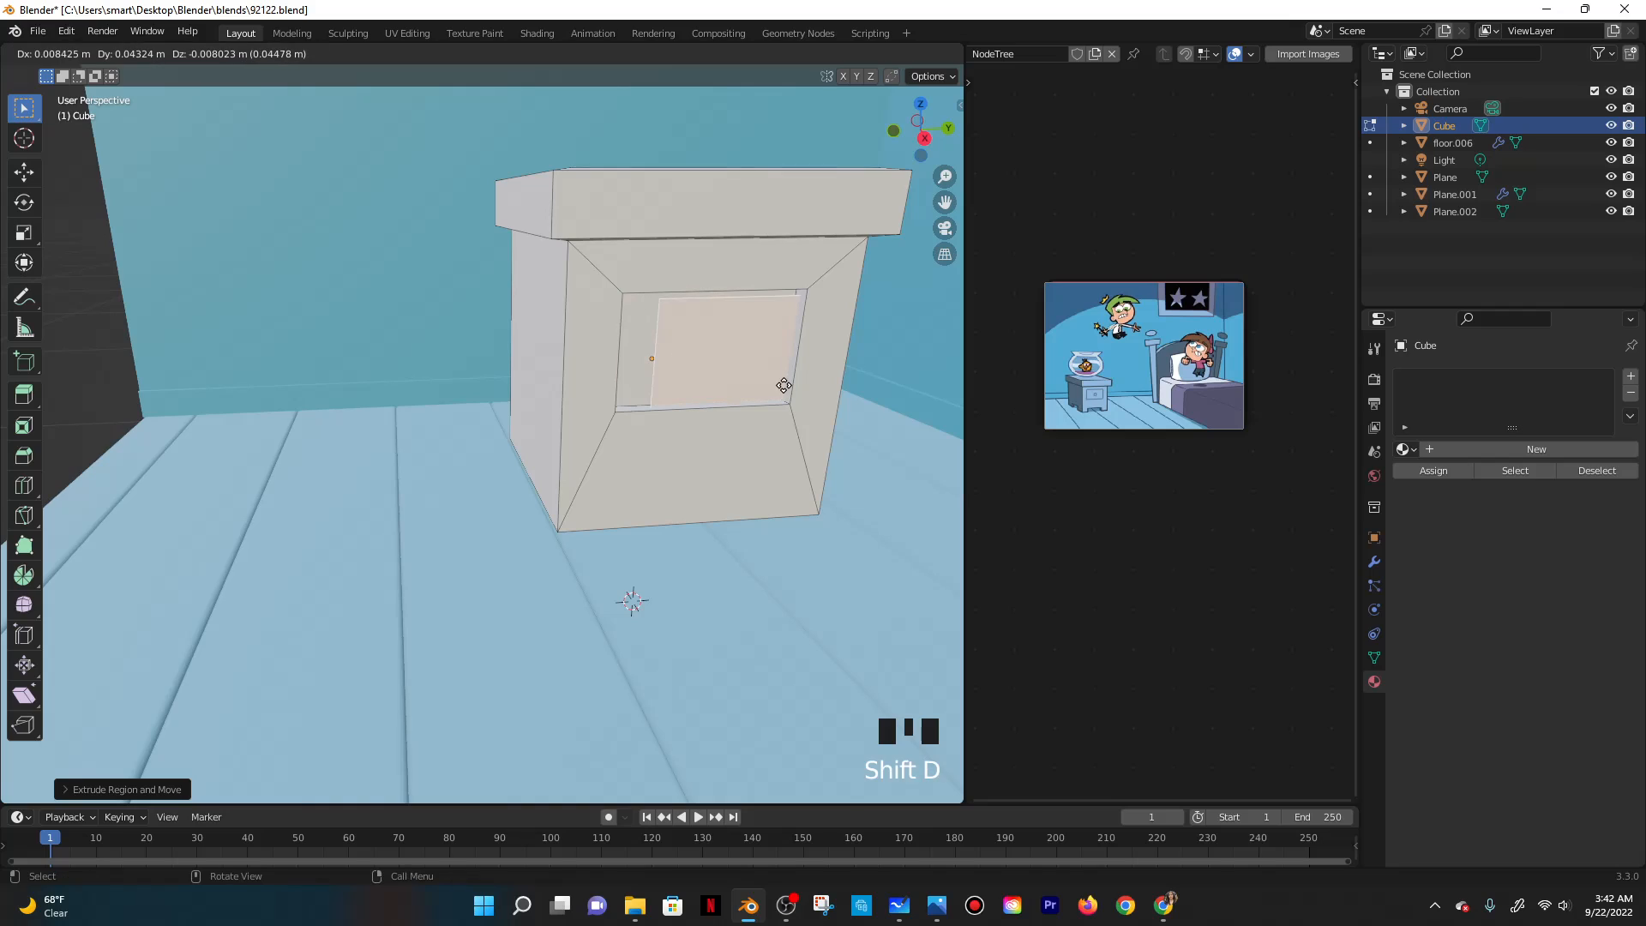
right_click(782, 385)
key("p")
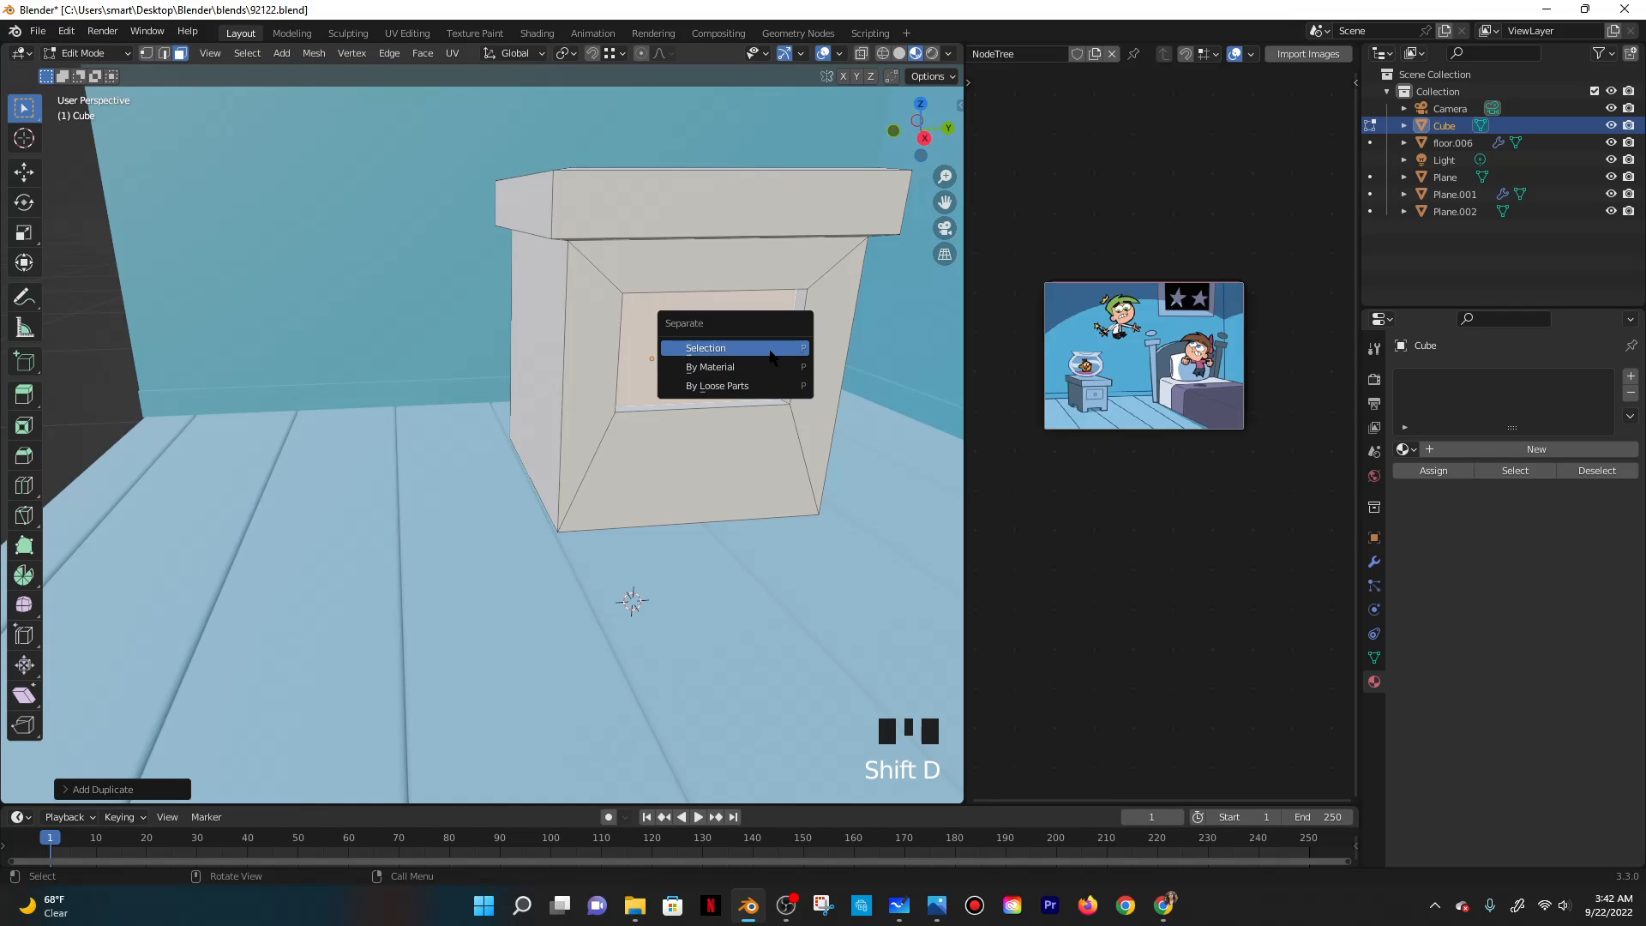
left_click(768, 348)
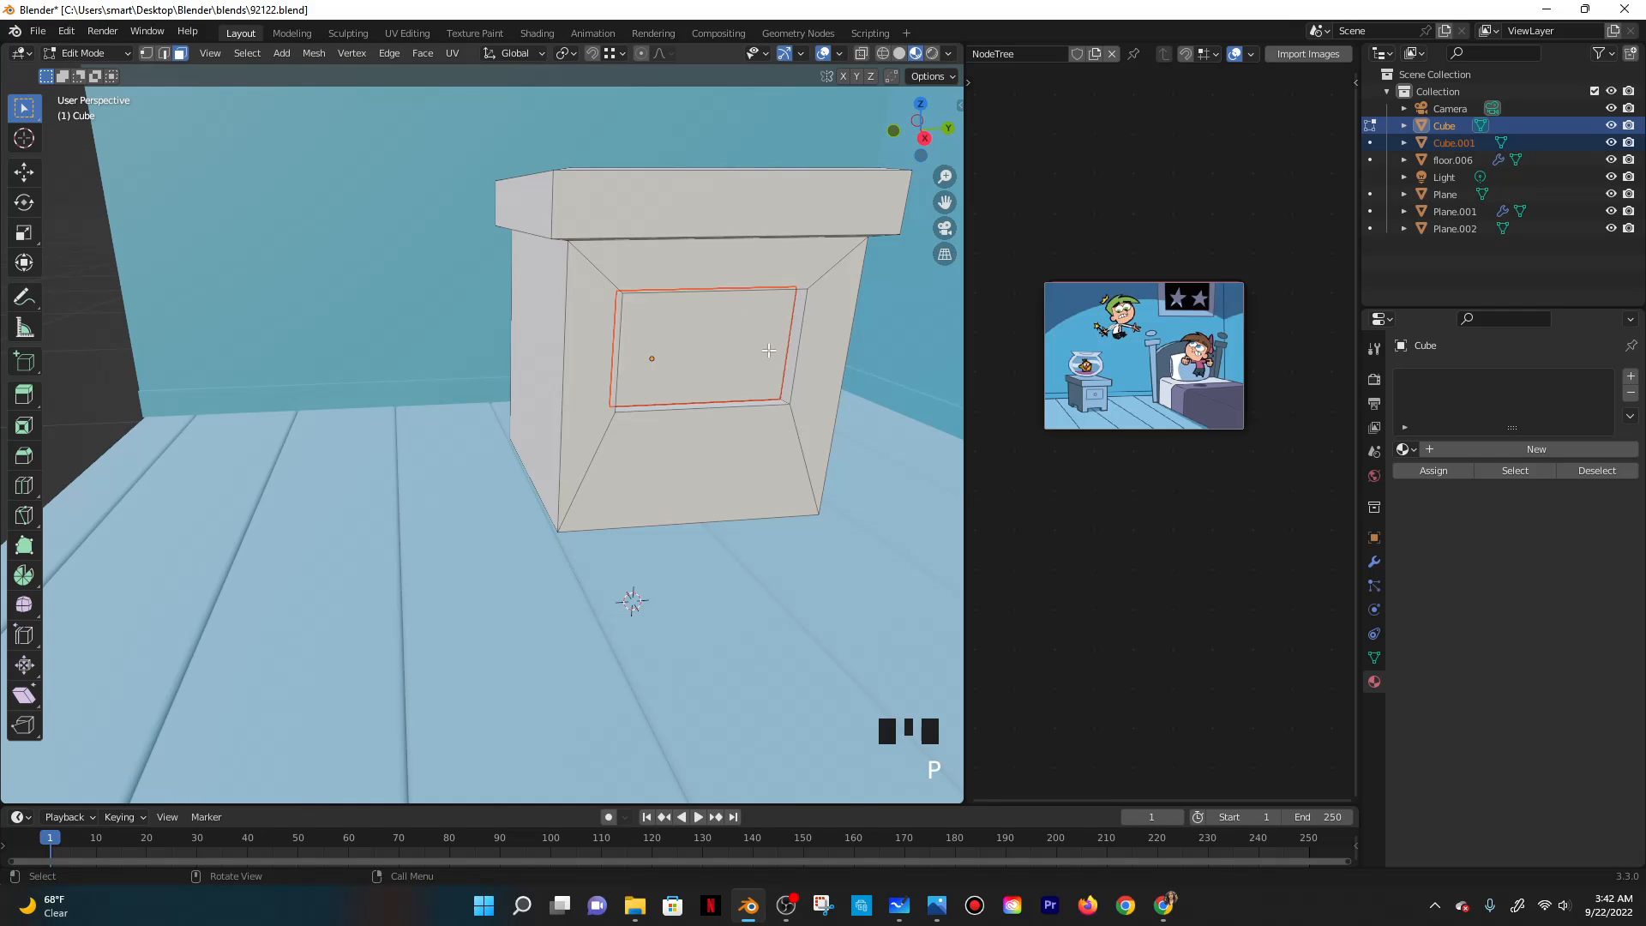
Turn snapping back on, return to Object Mode, and move the separated drawer panel forward along X to the nightstand's front.
left_click(592, 54)
key("Tab")
left_click(738, 354)
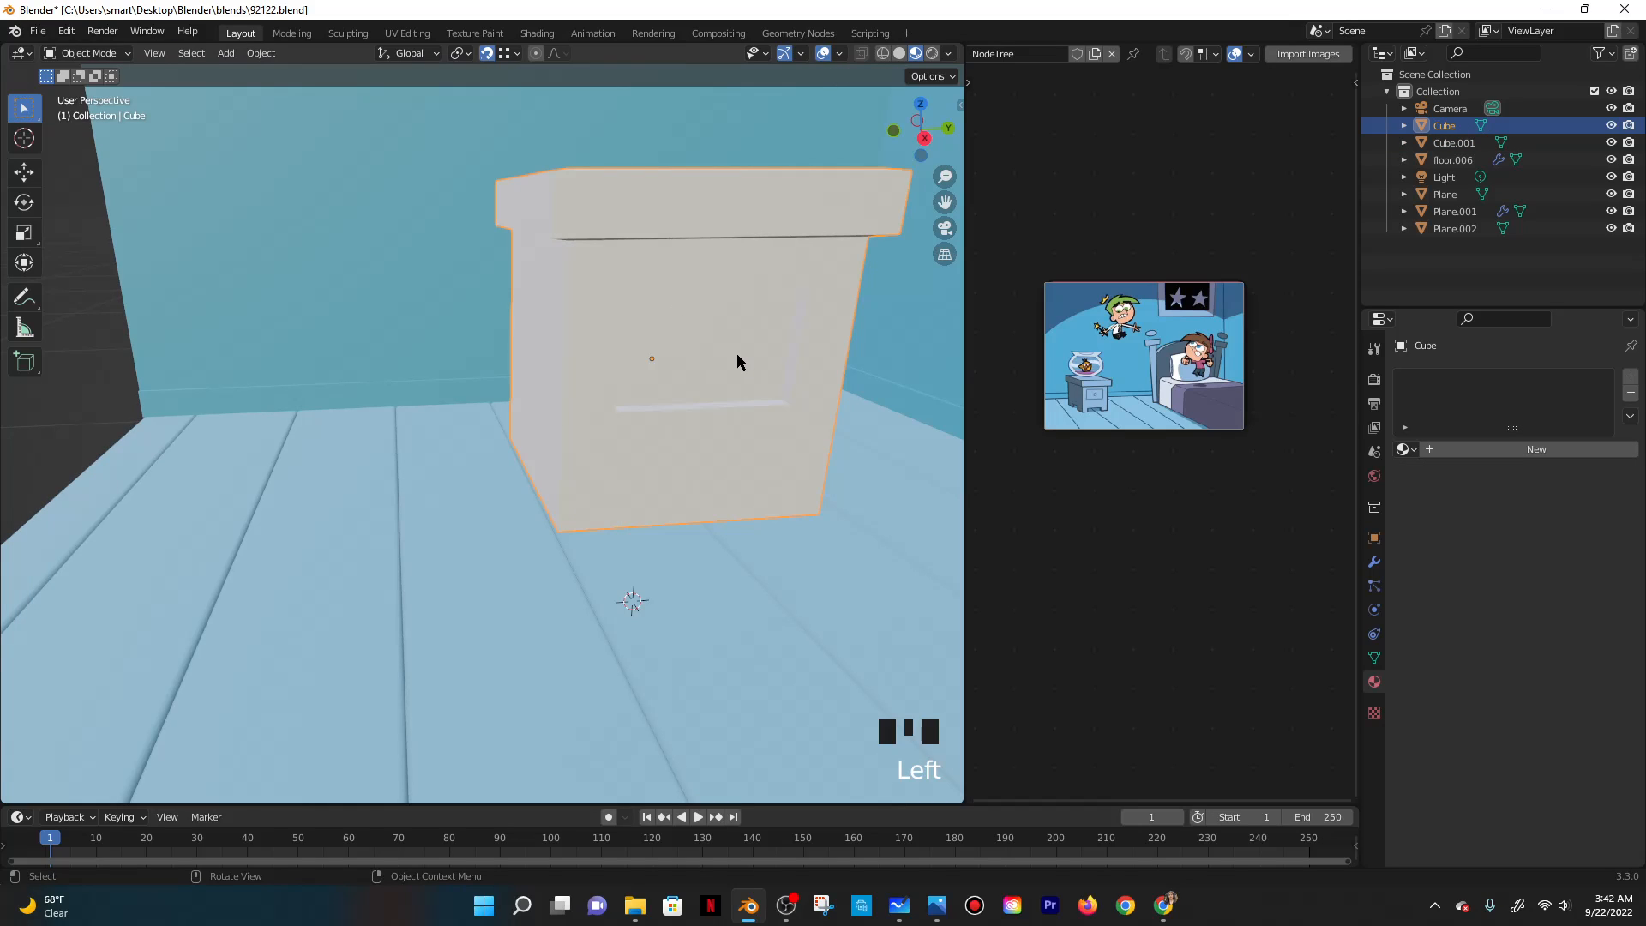
left_click(737, 353)
key("g")
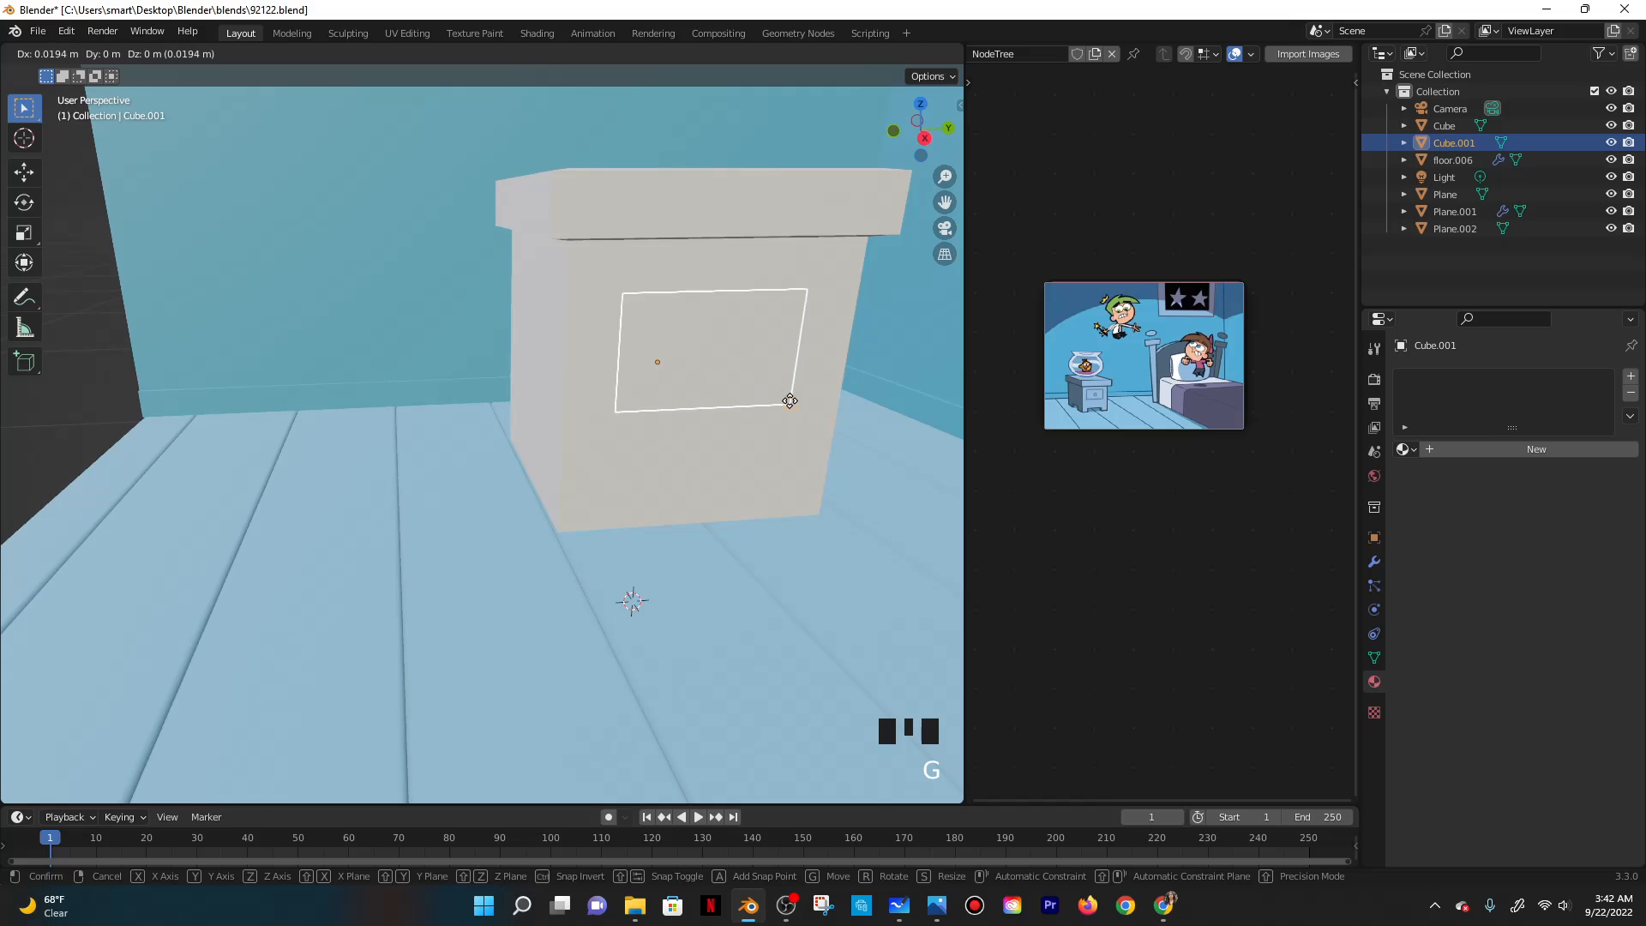
left_click(821, 412)
Add a mesh circle to the scene in Object Mode.
middle_click_drag(737, 348, 666, 317)
scroll(763, 348, "up", 3)
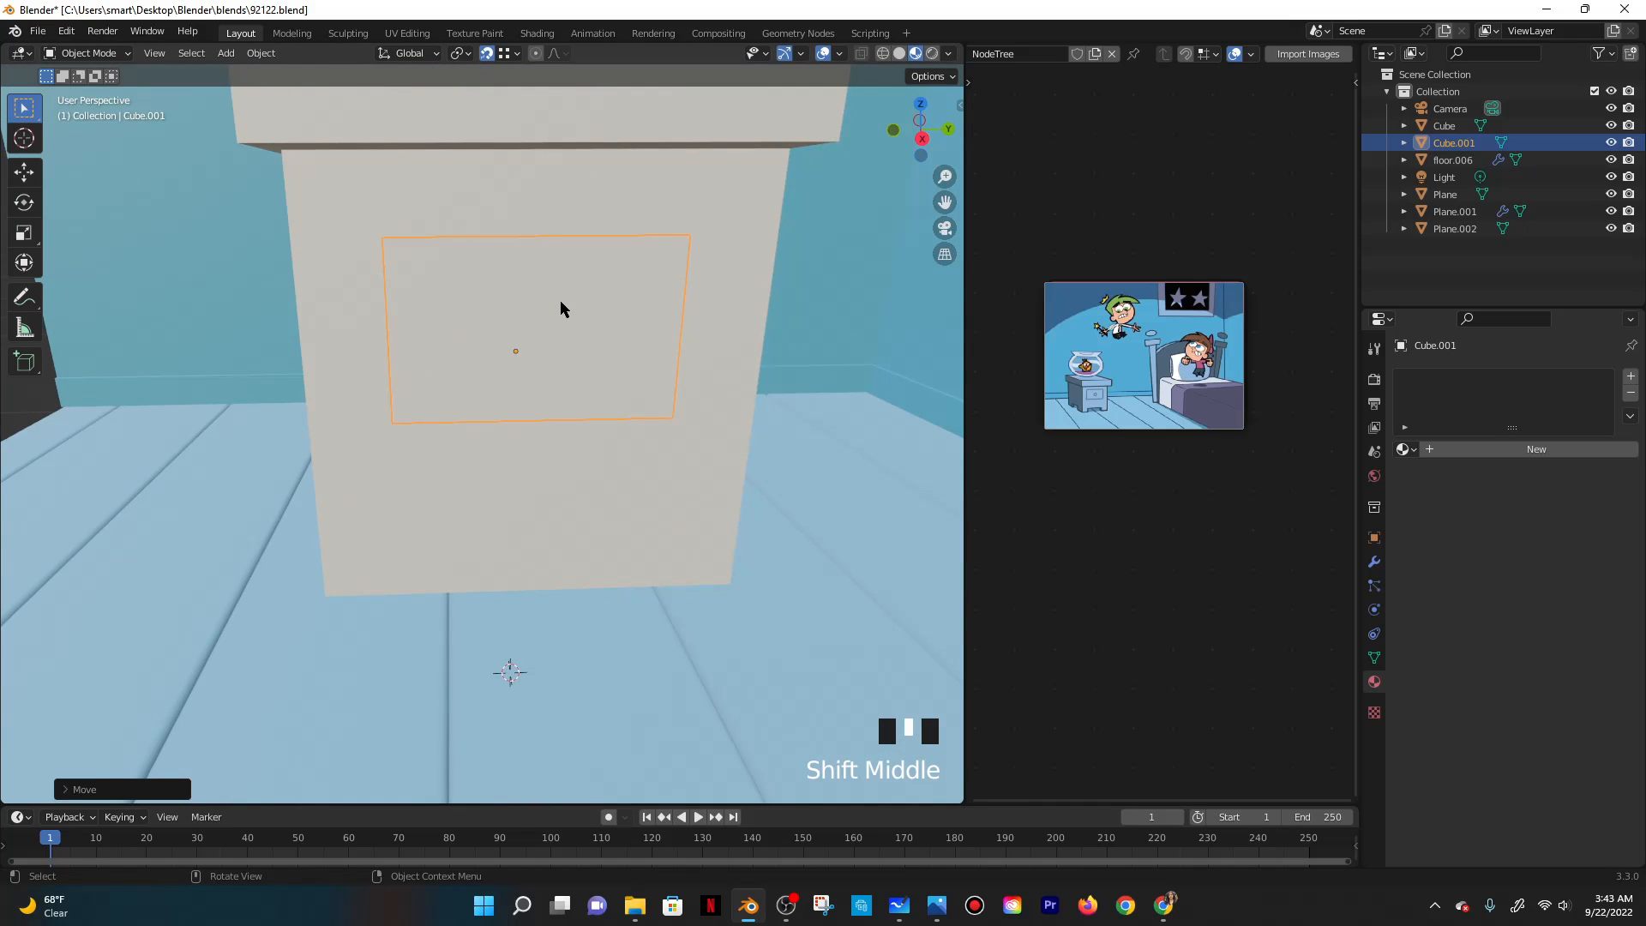
key("Tab")
key("Tab")
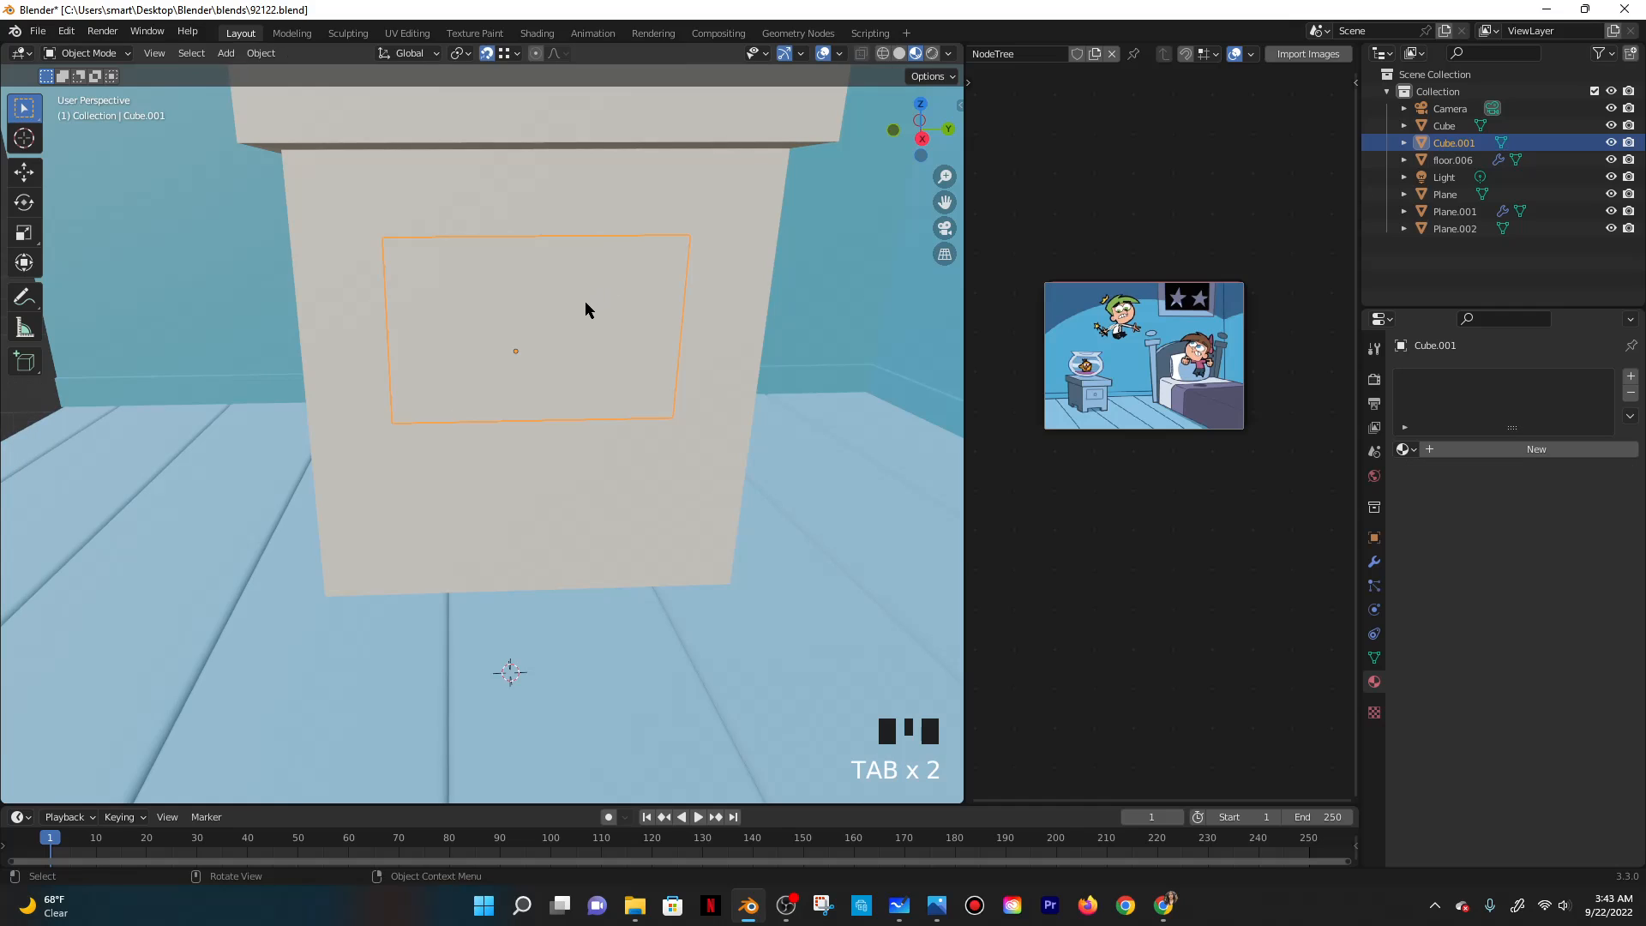
key("shift+a")
mouse_move(549, 304)
left_click(652, 337)
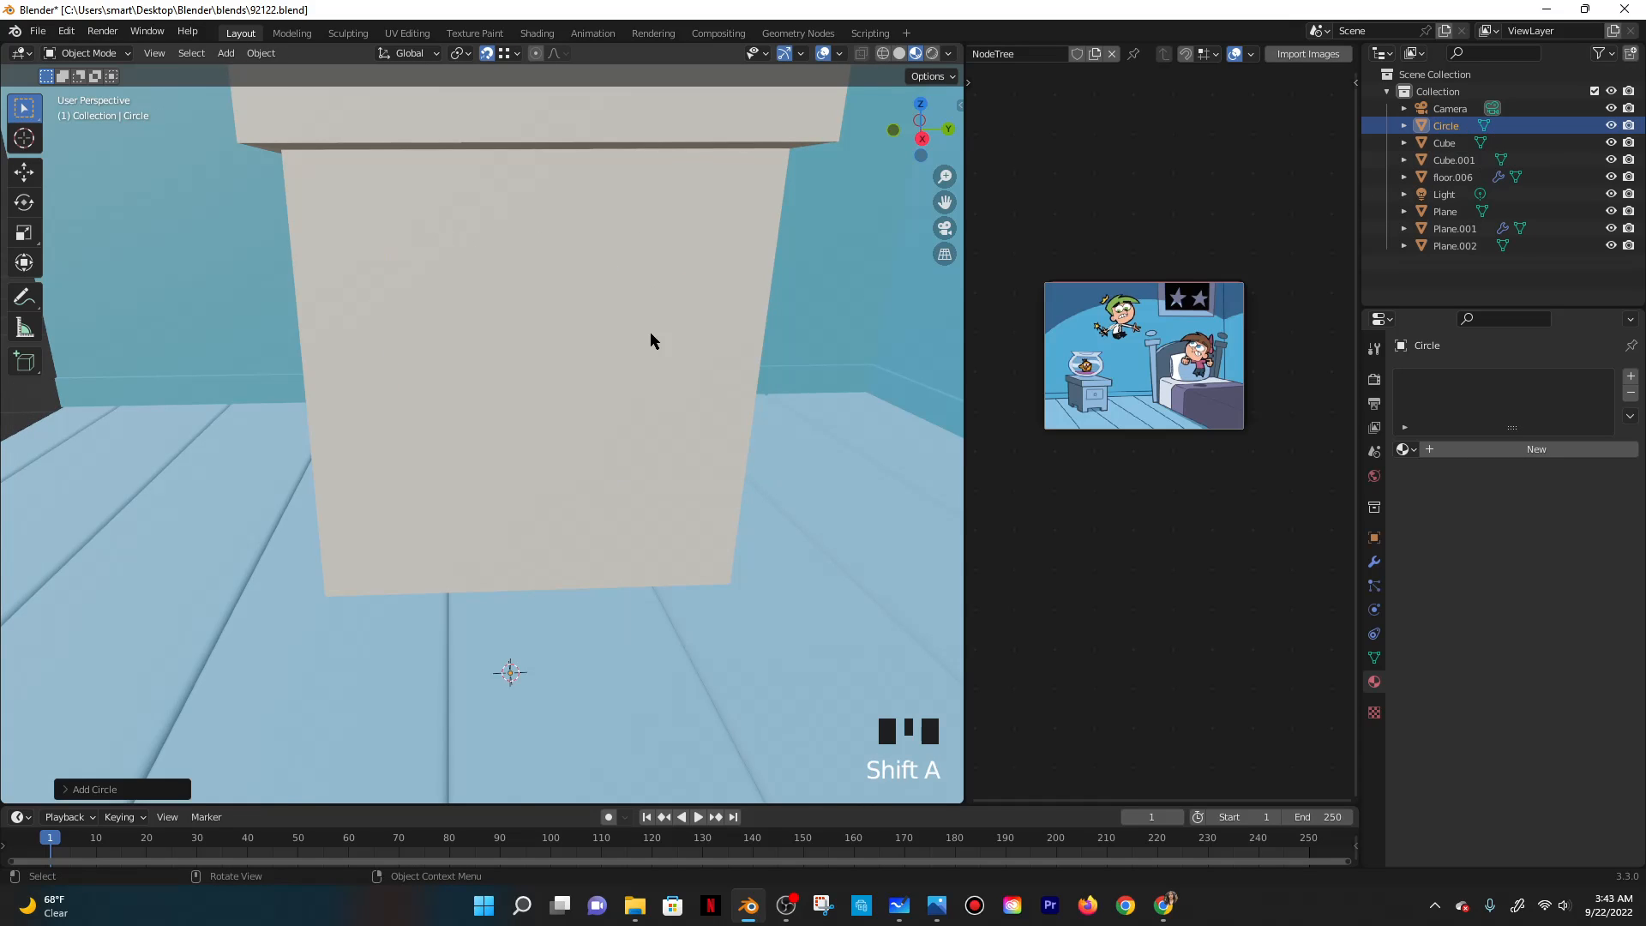
Resize the circle and raise it along Z above the nightstand.
scroll(649, 336, "down", 7)
key("s")
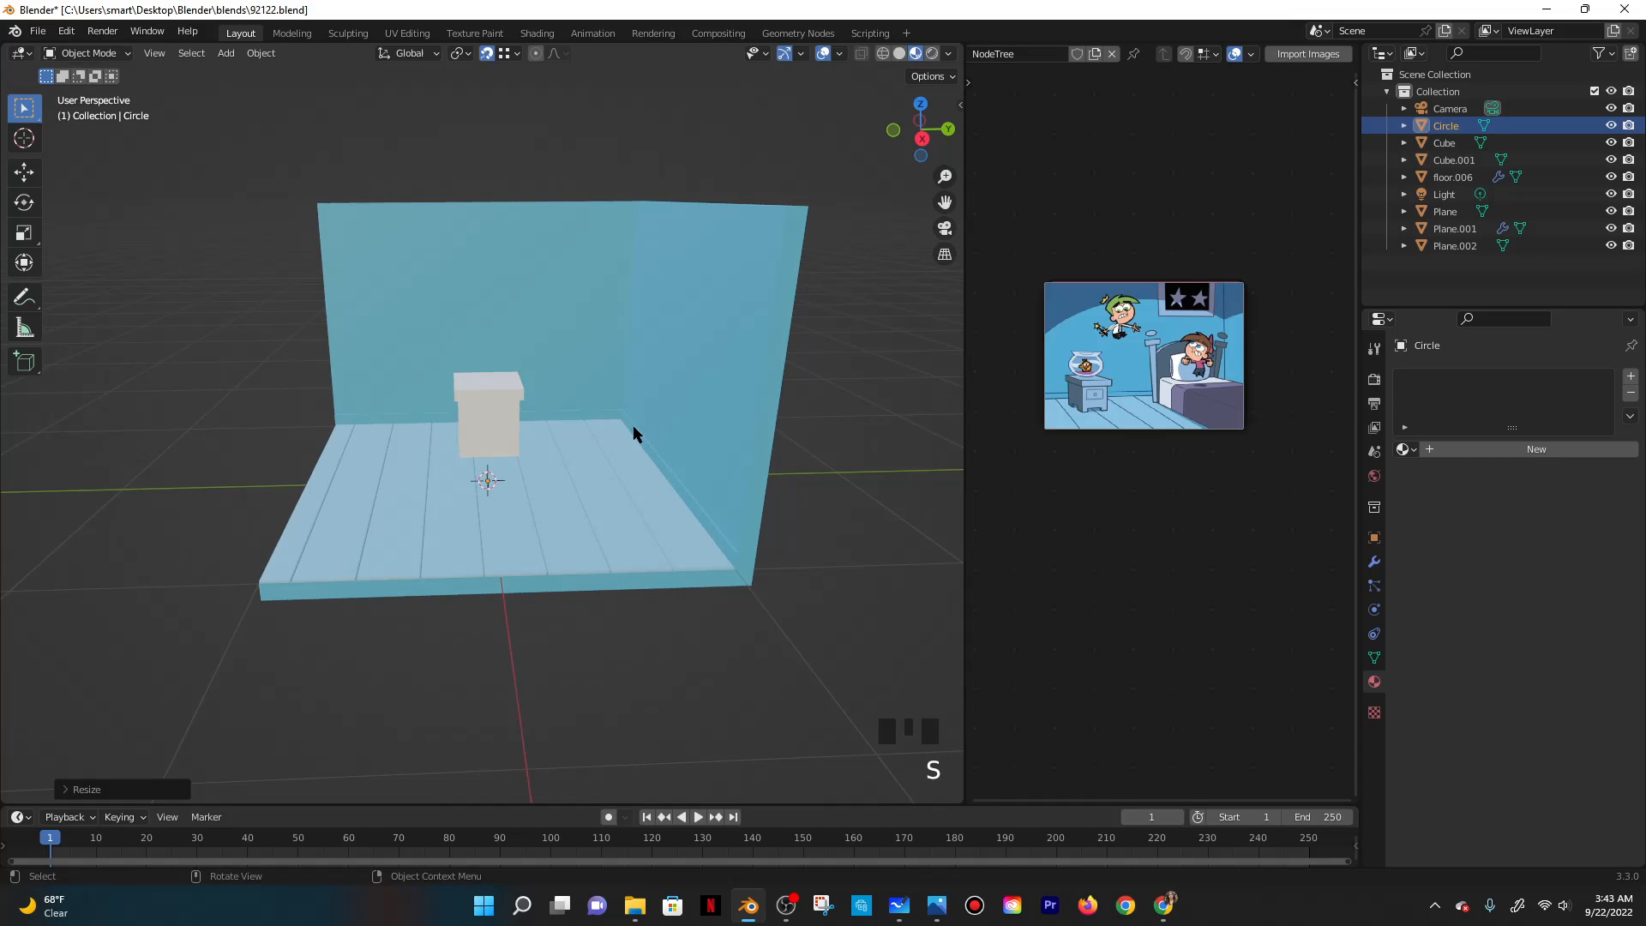
left_click(632, 425)
key("g")
left_click(604, 260)
scroll(588, 305, "up", 3)
scroll(588, 305, "down", 1)
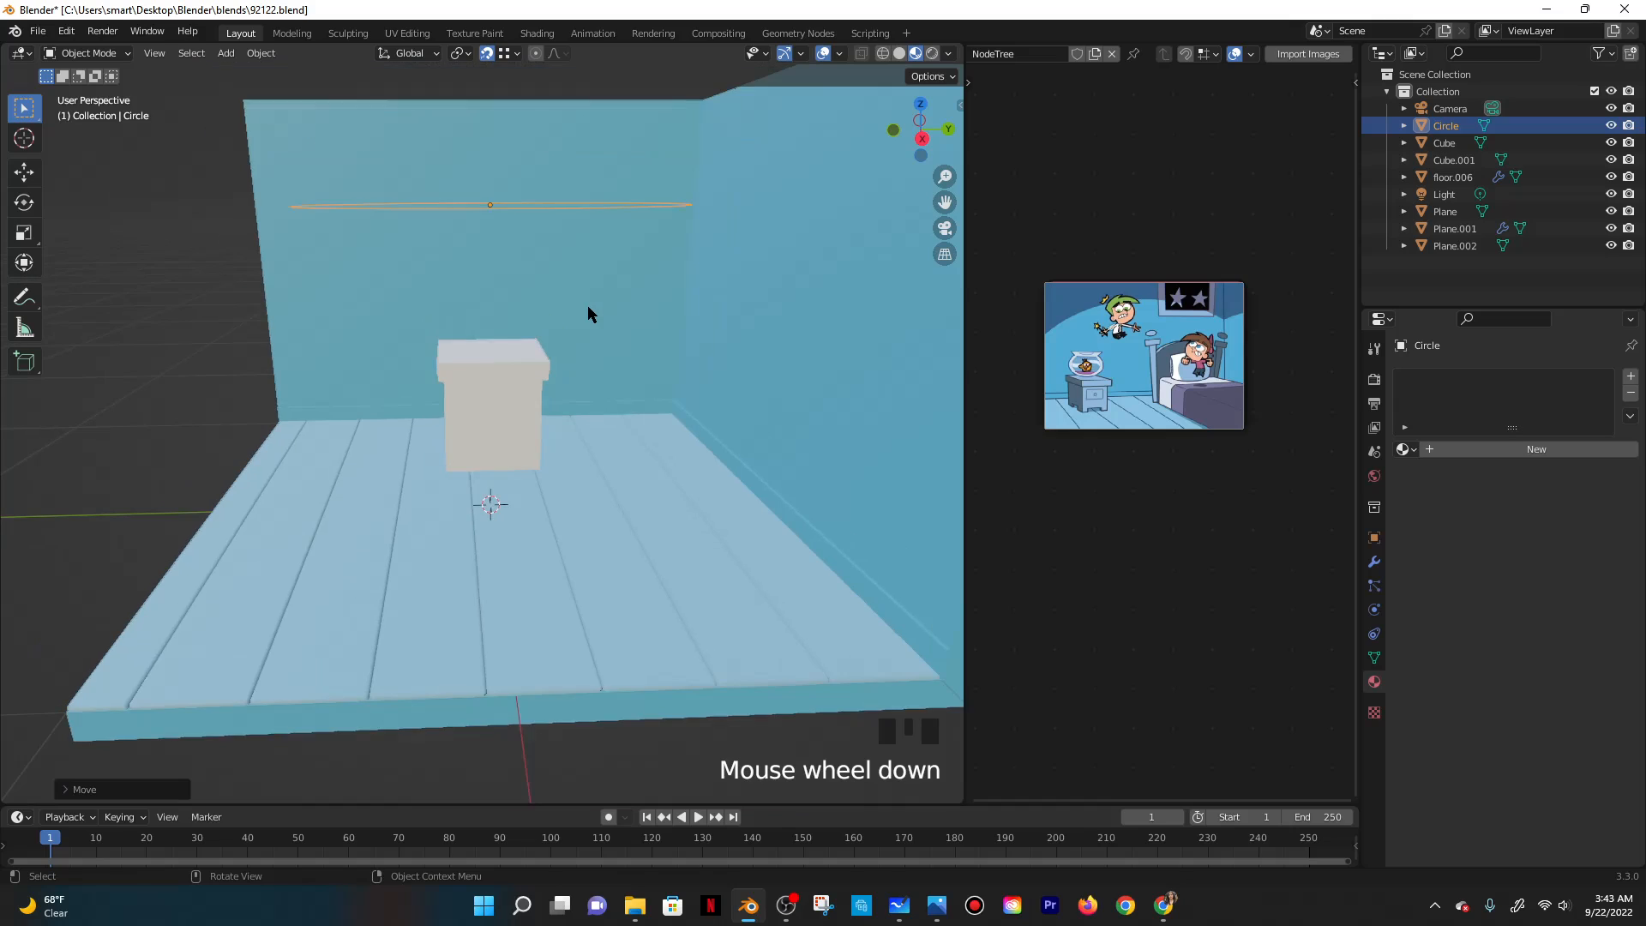
Try to rotate the circle above the nightstand by 90 degrees.
type("r90")
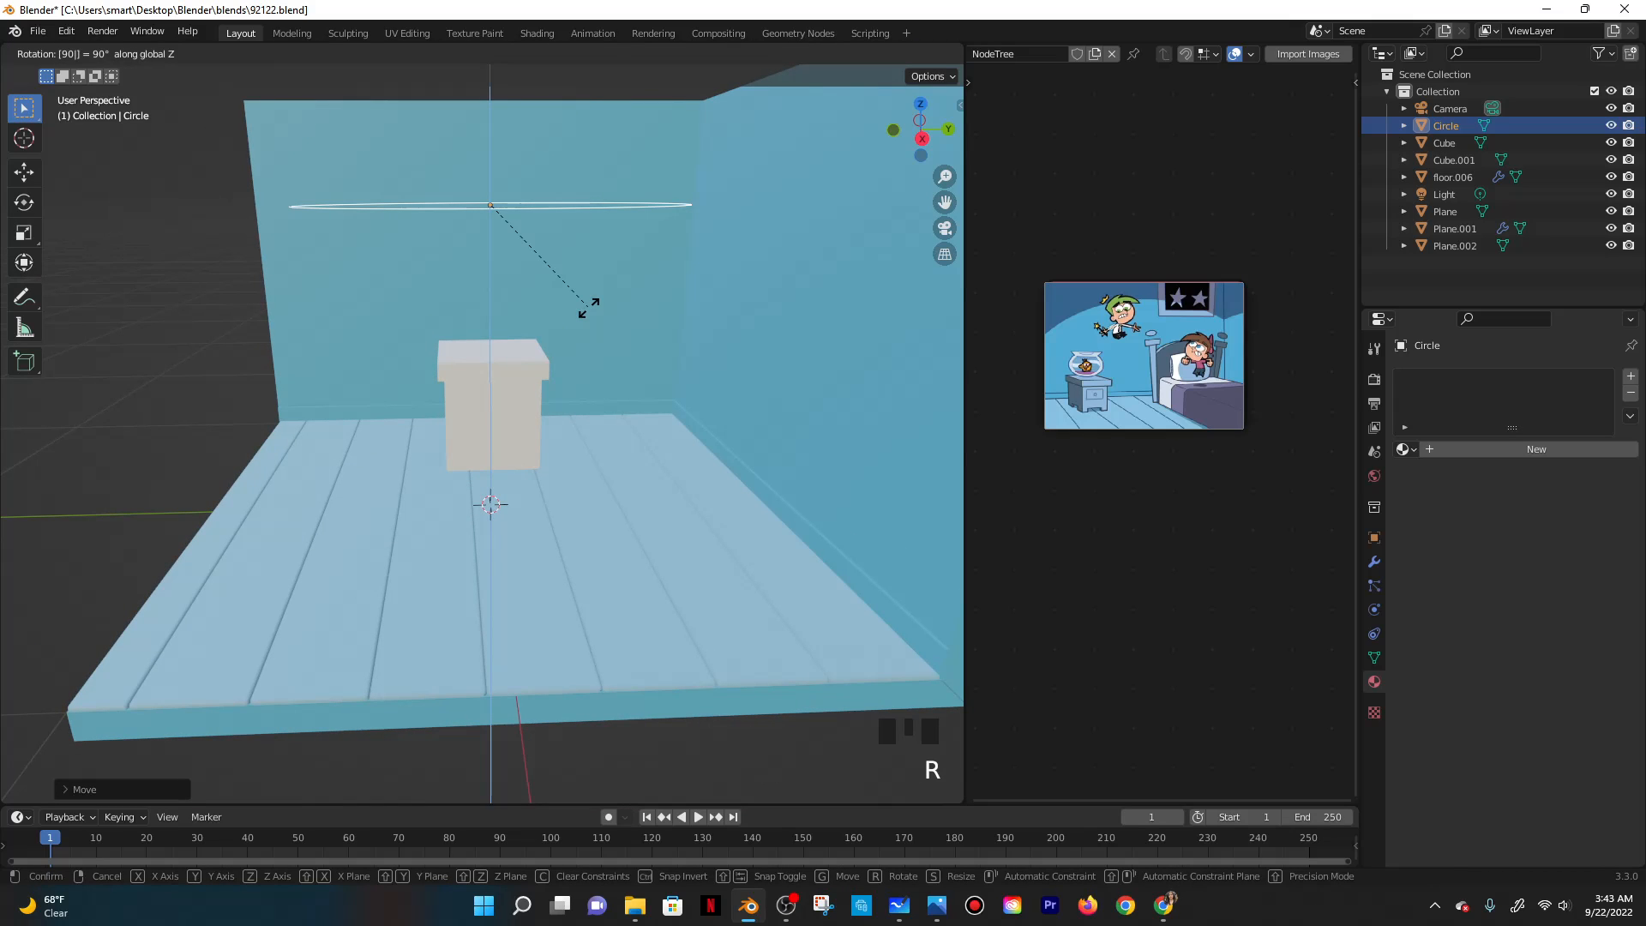
key("BackSpace")
key("BackSpace")
type("r")
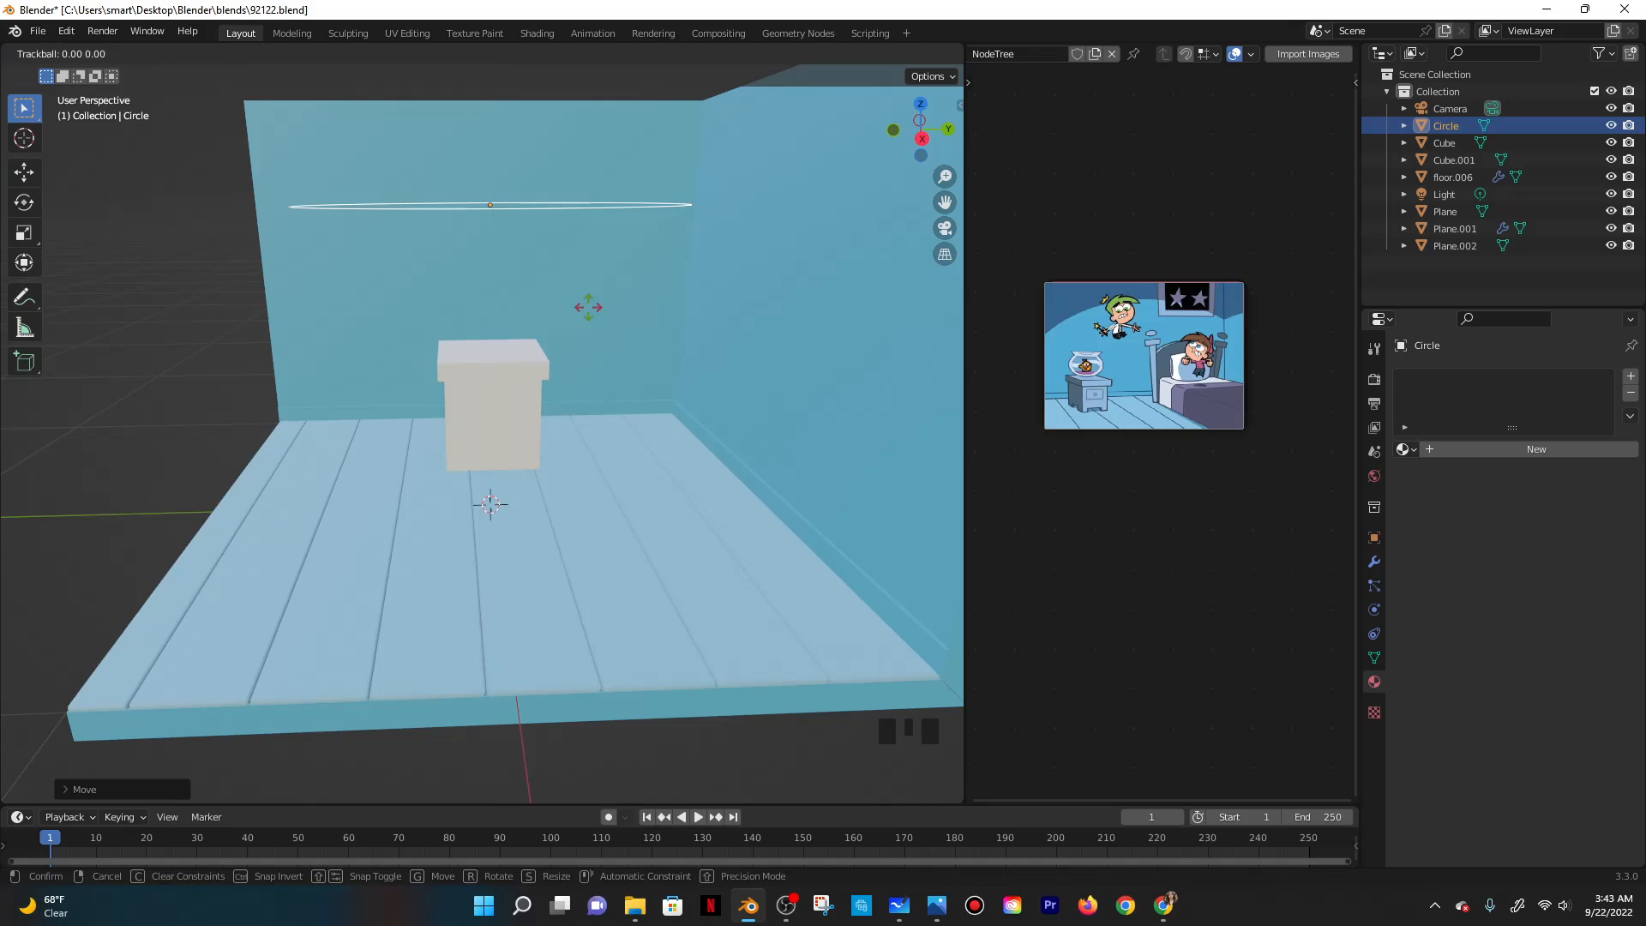
type("90")
key("BackSpace")
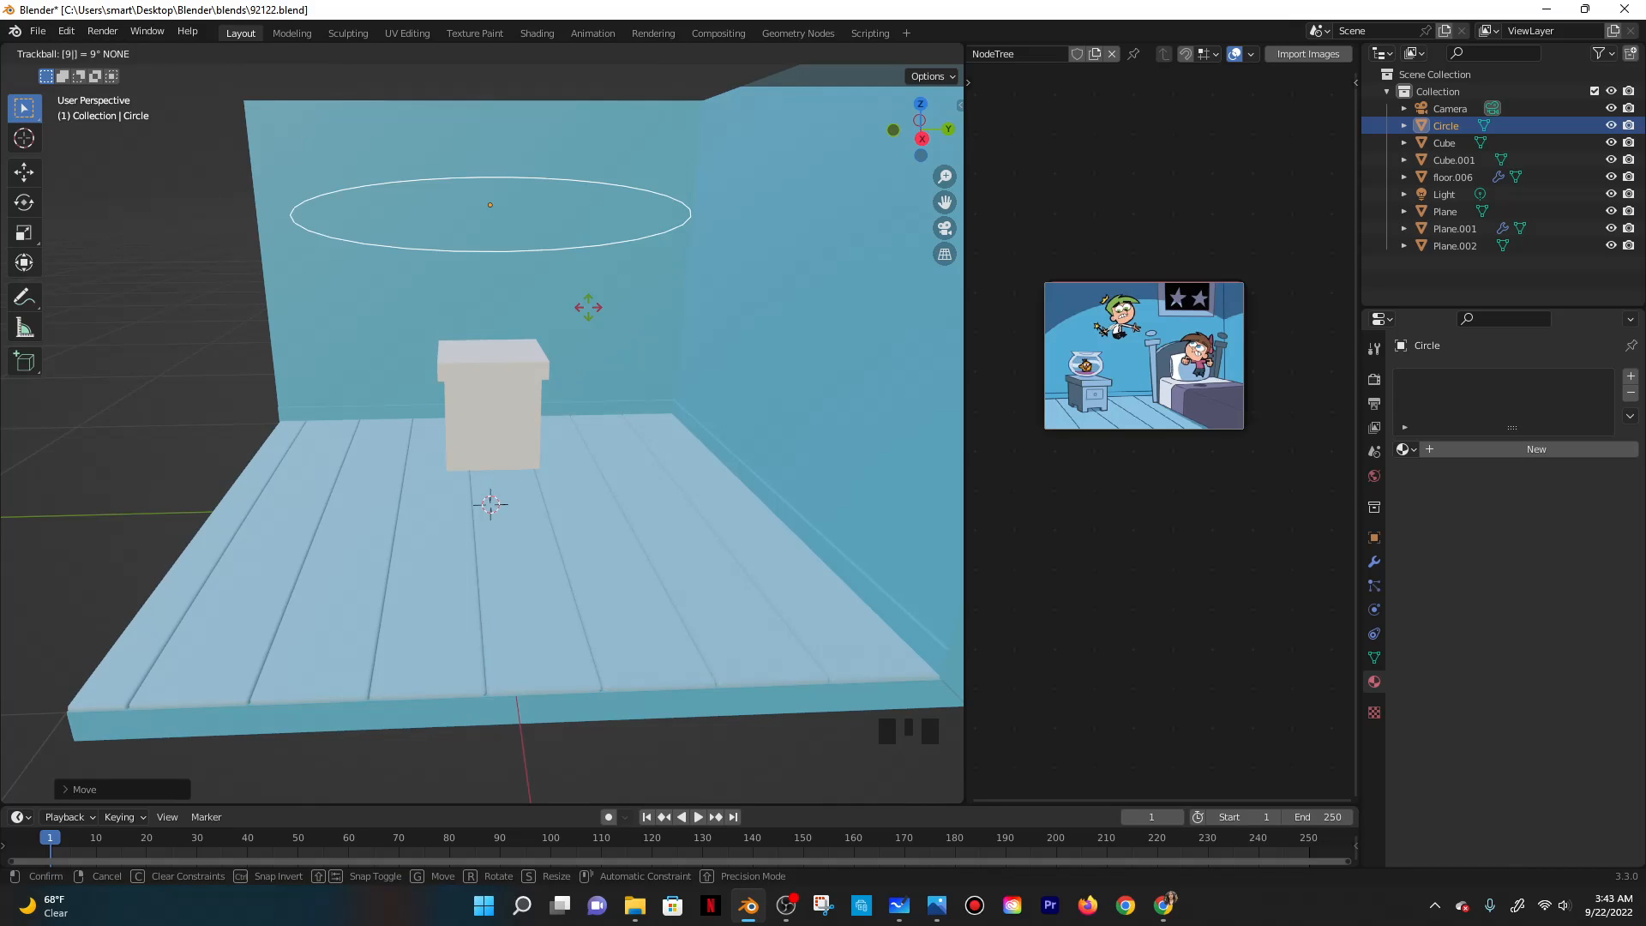
key("Return")
key("z")
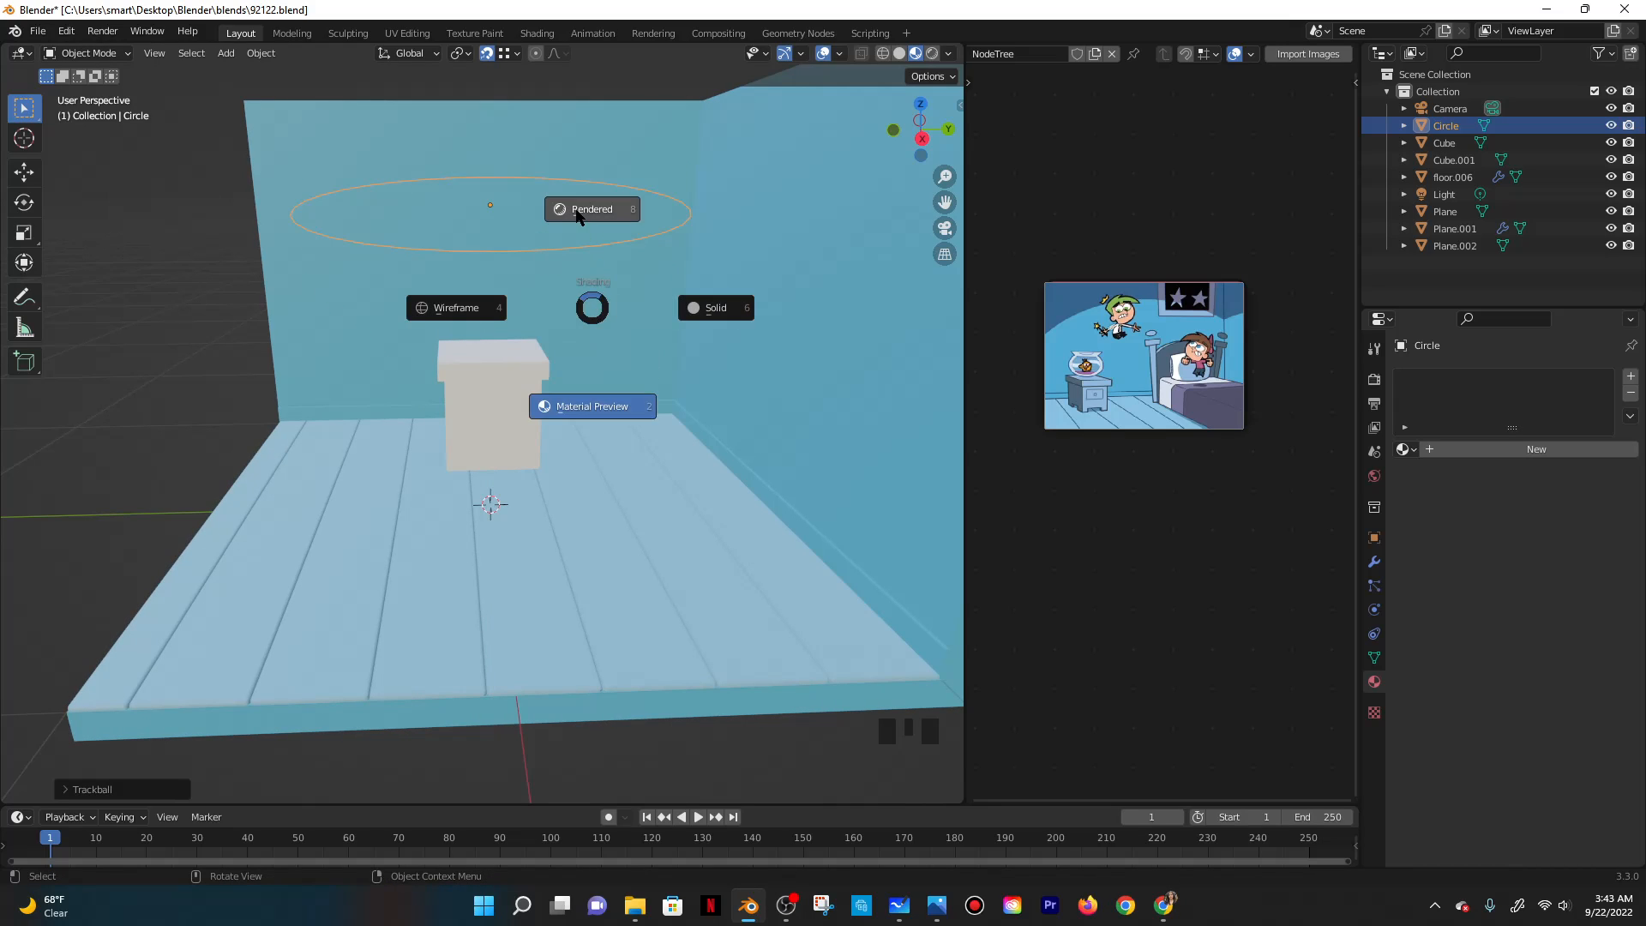
left_click(581, 406)
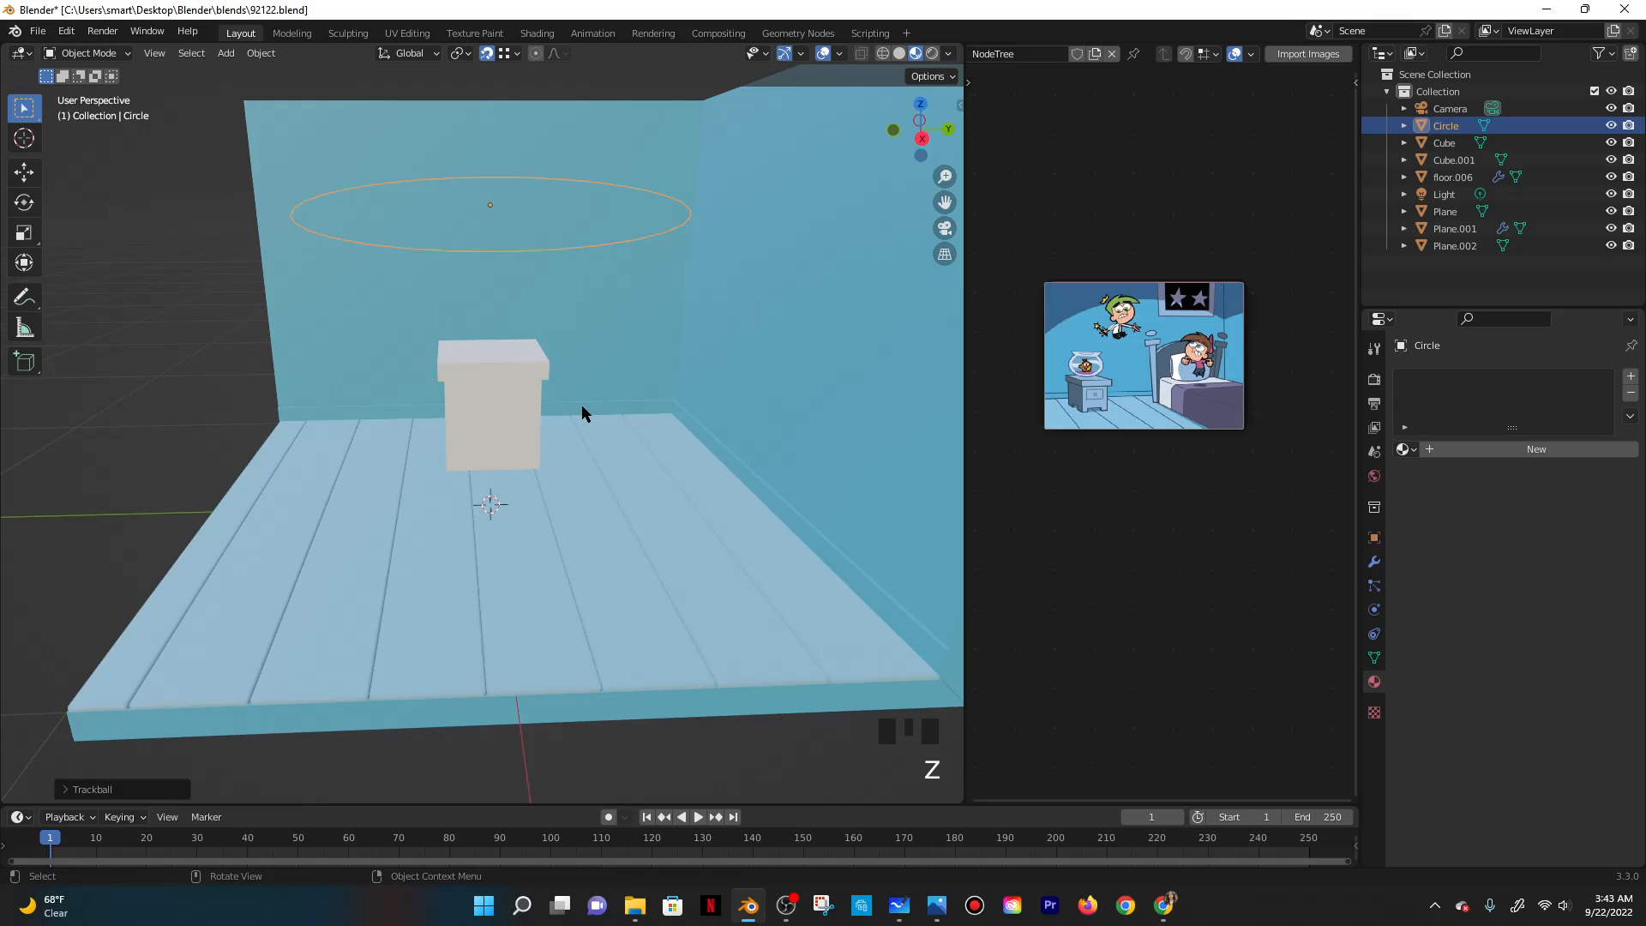
Replace the circle with a new mesh circle using the N-Gon fill type and raise it about 0.63 m along Z.
key("x")
left_click(591, 410)
key("shift+a")
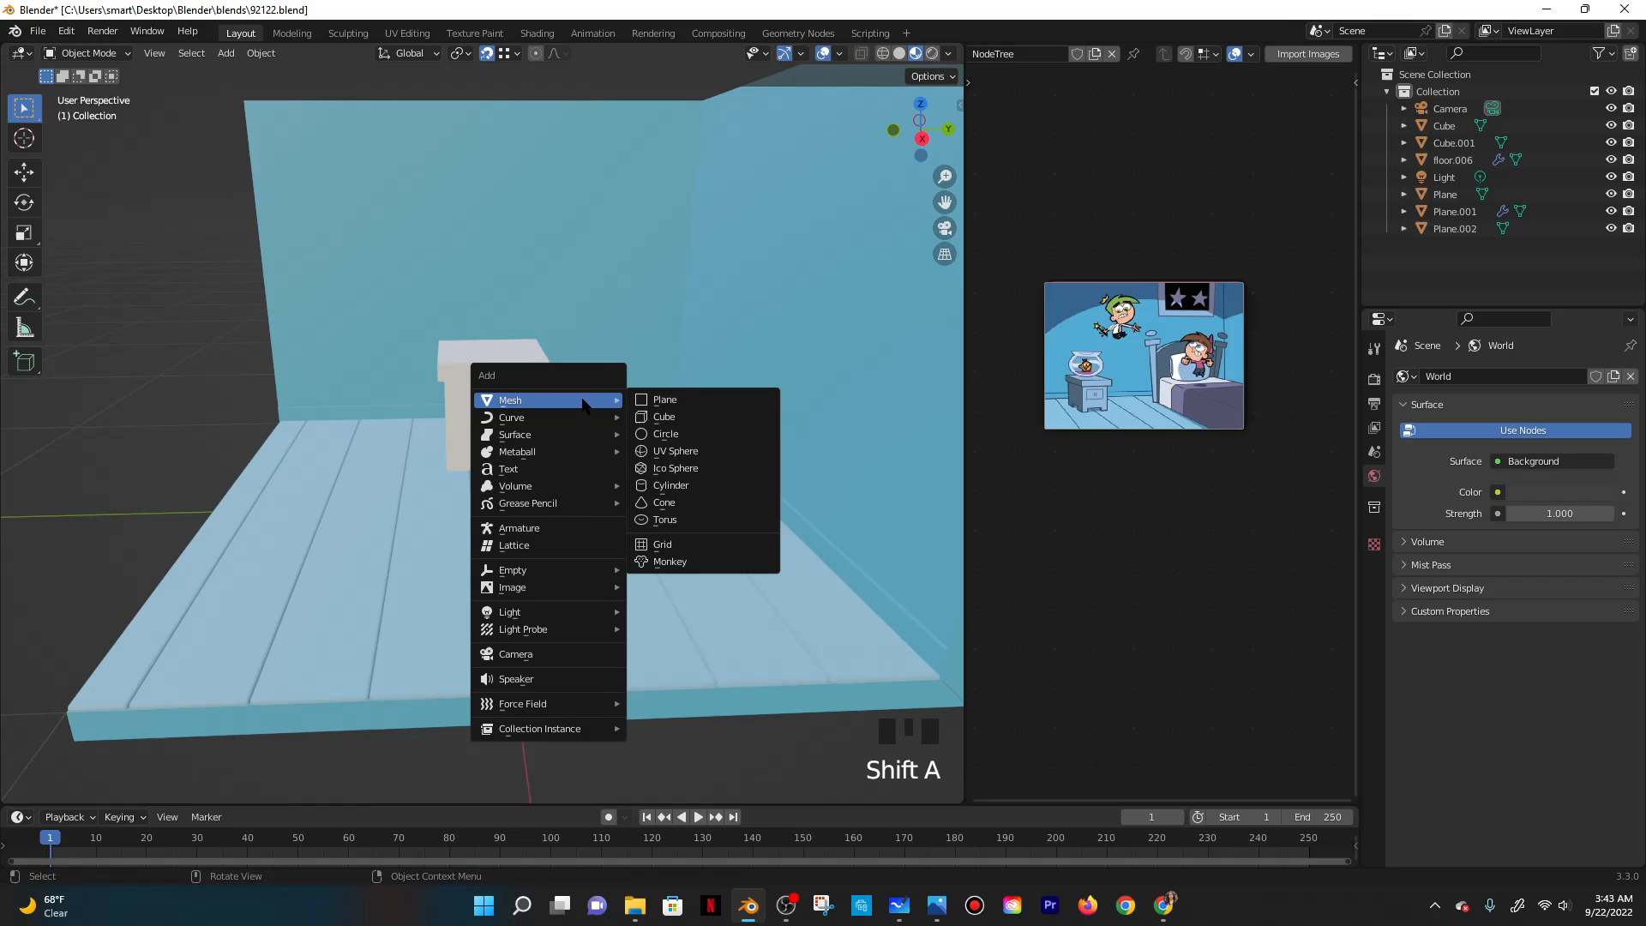
left_click(665, 434)
left_click(160, 790)
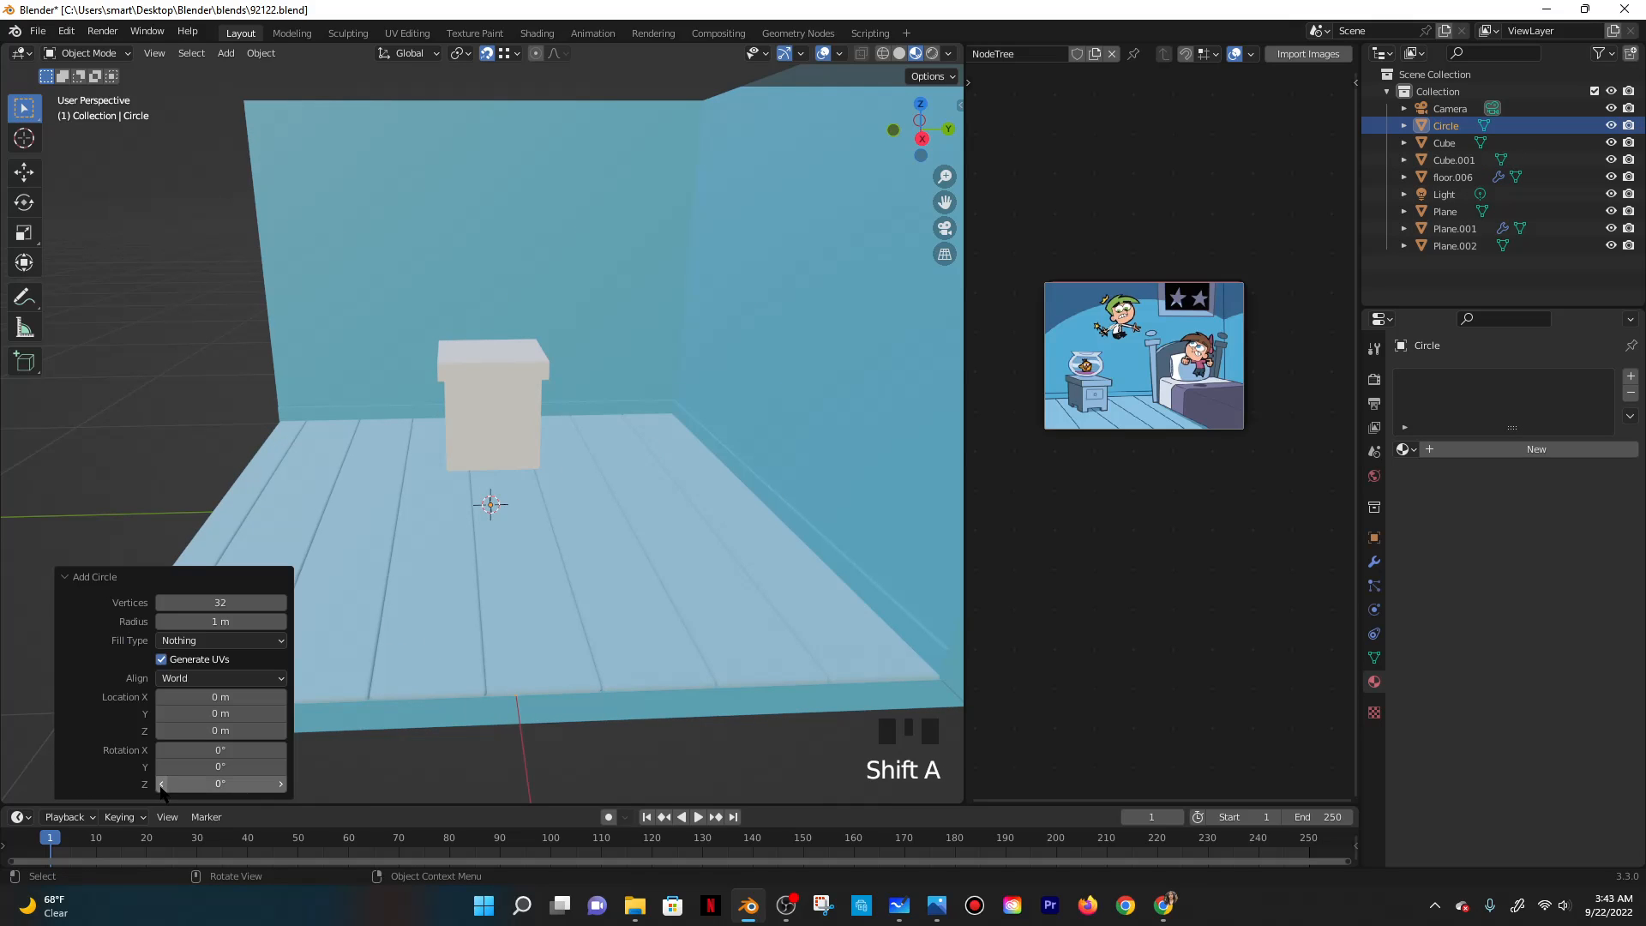
left_click(192, 678)
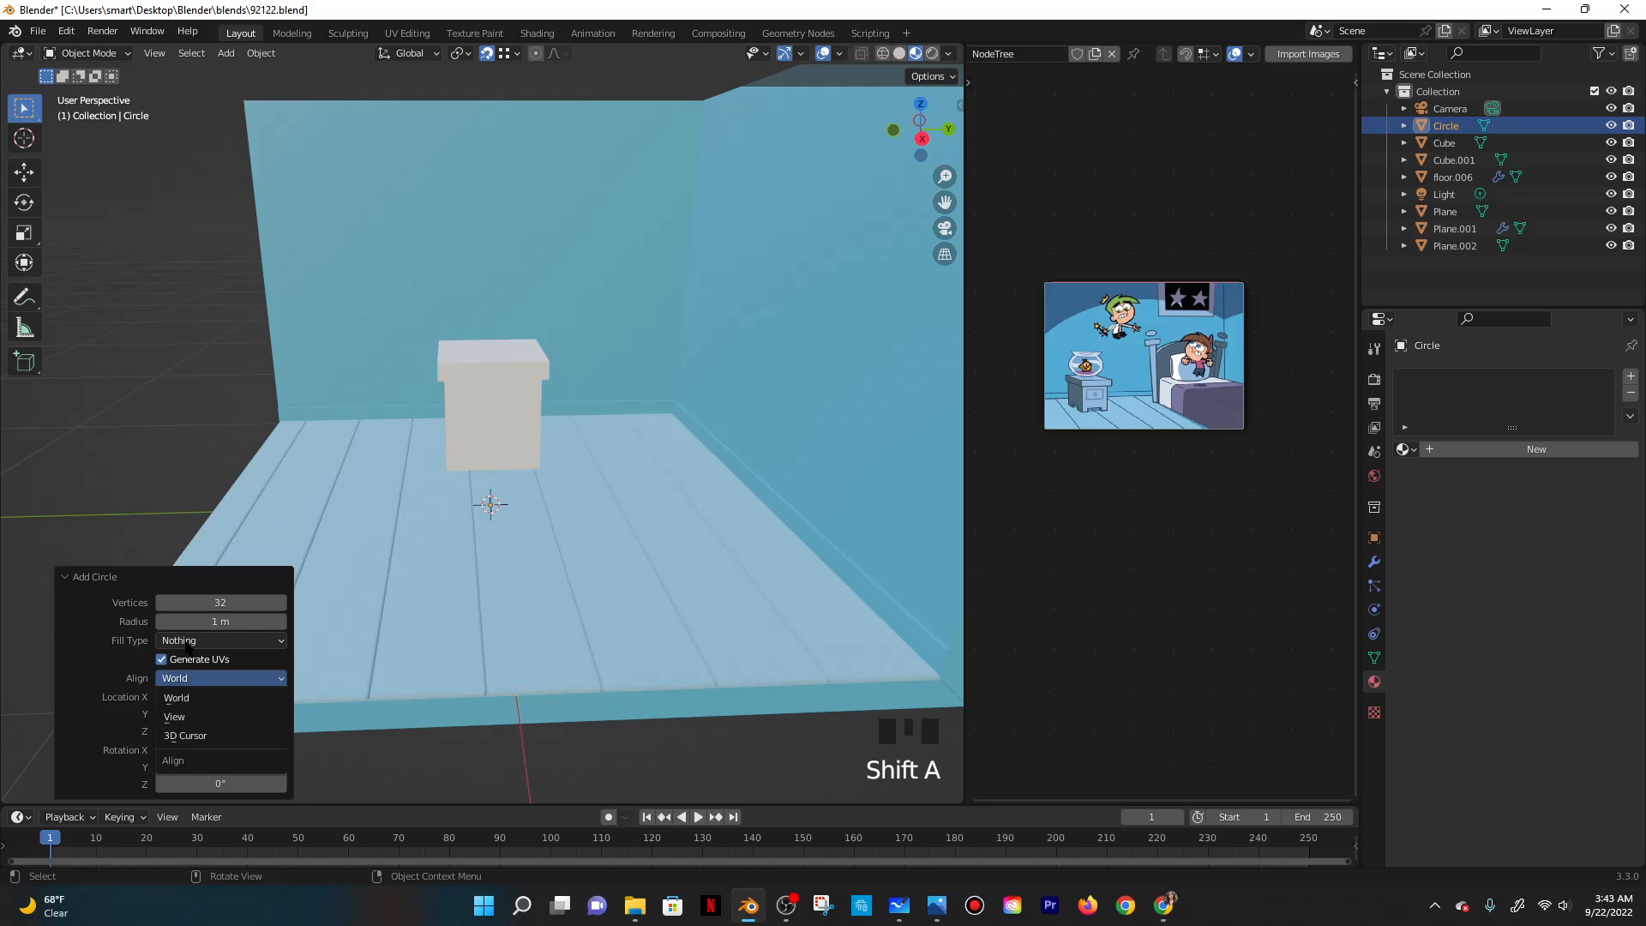
left_click(190, 640)
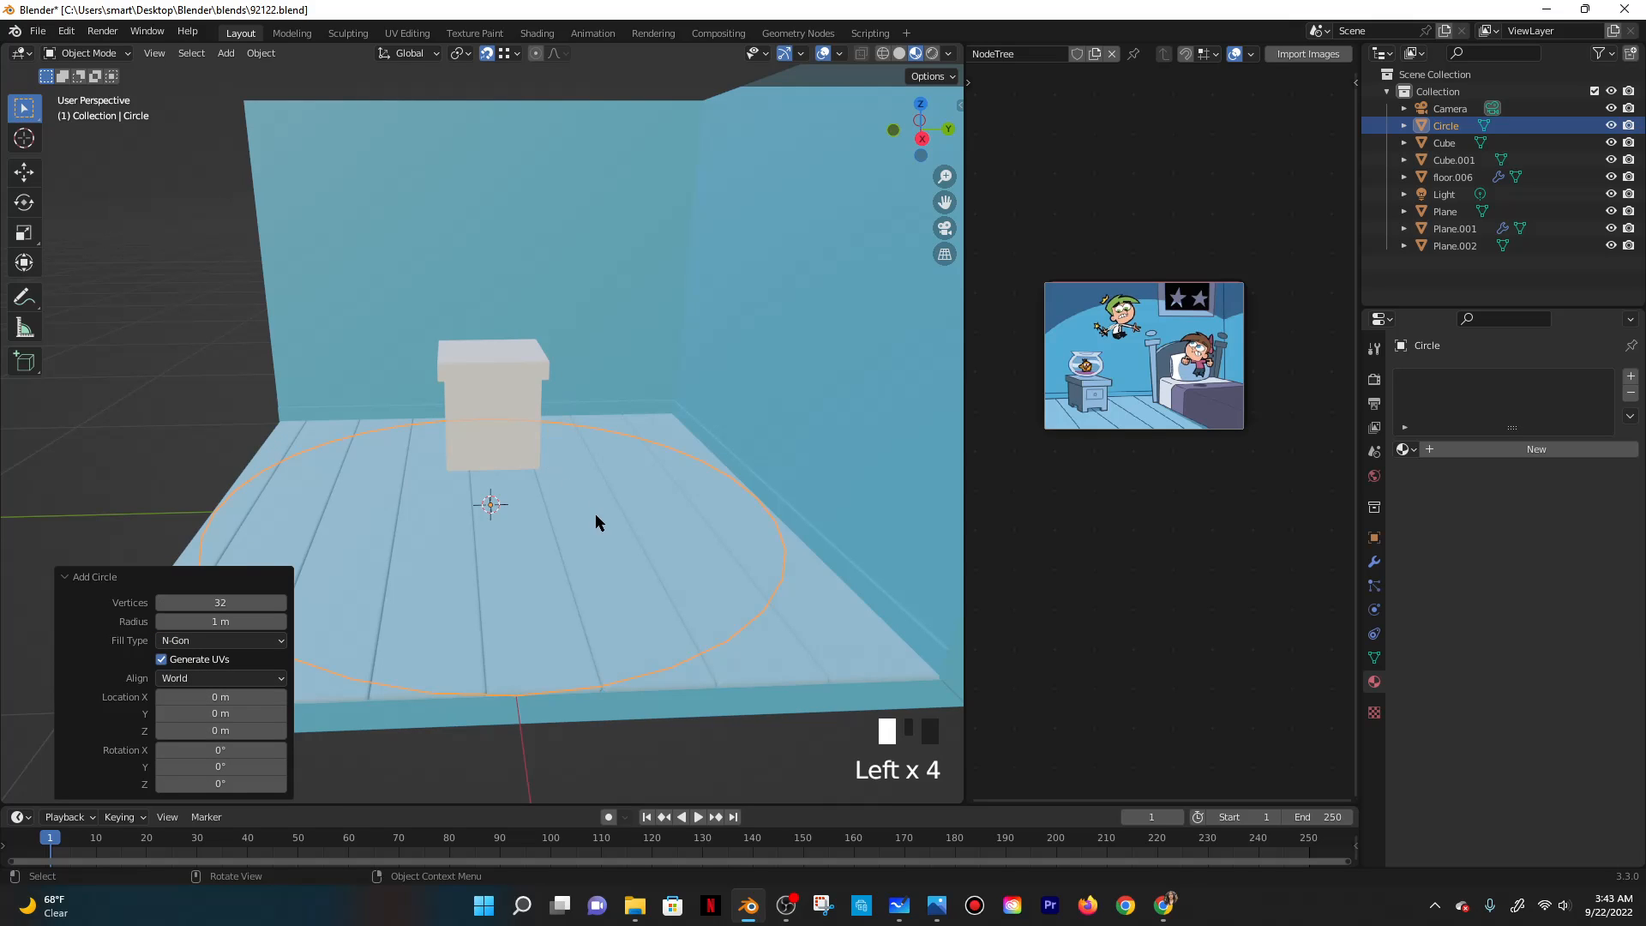
key("g")
left_click(610, 348)
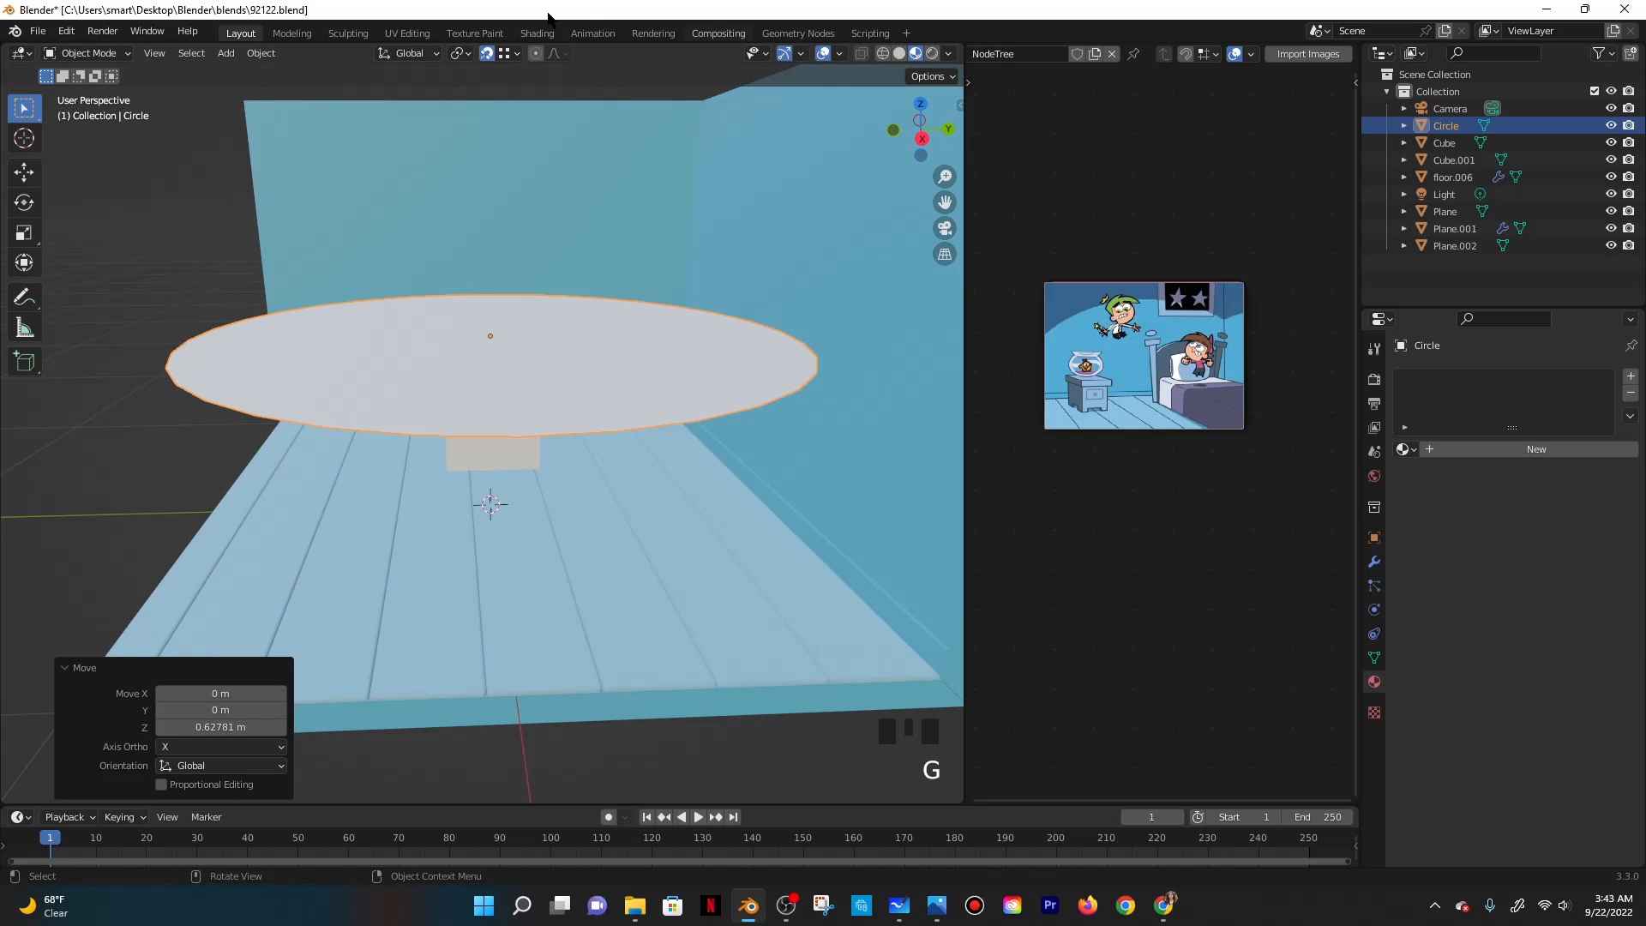
Try to stand the filled circle upright with a 90-degree trackball rotation and undo it.
type("r")
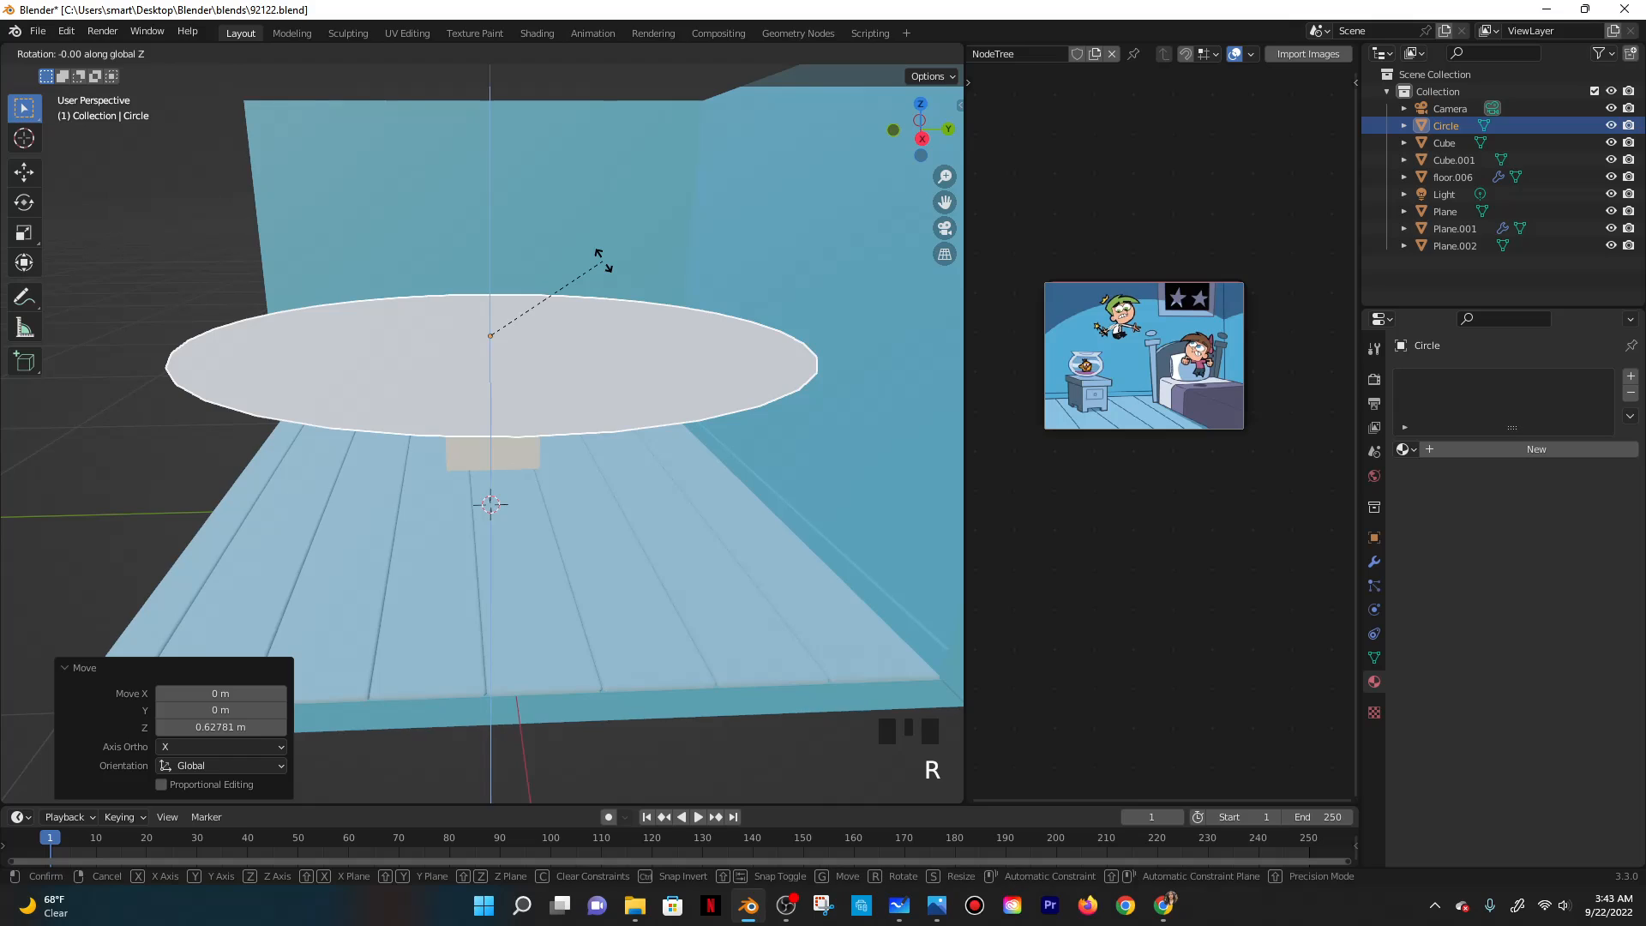
type("z90")
key("BackSpace")
key("BackSpace")
key("r")
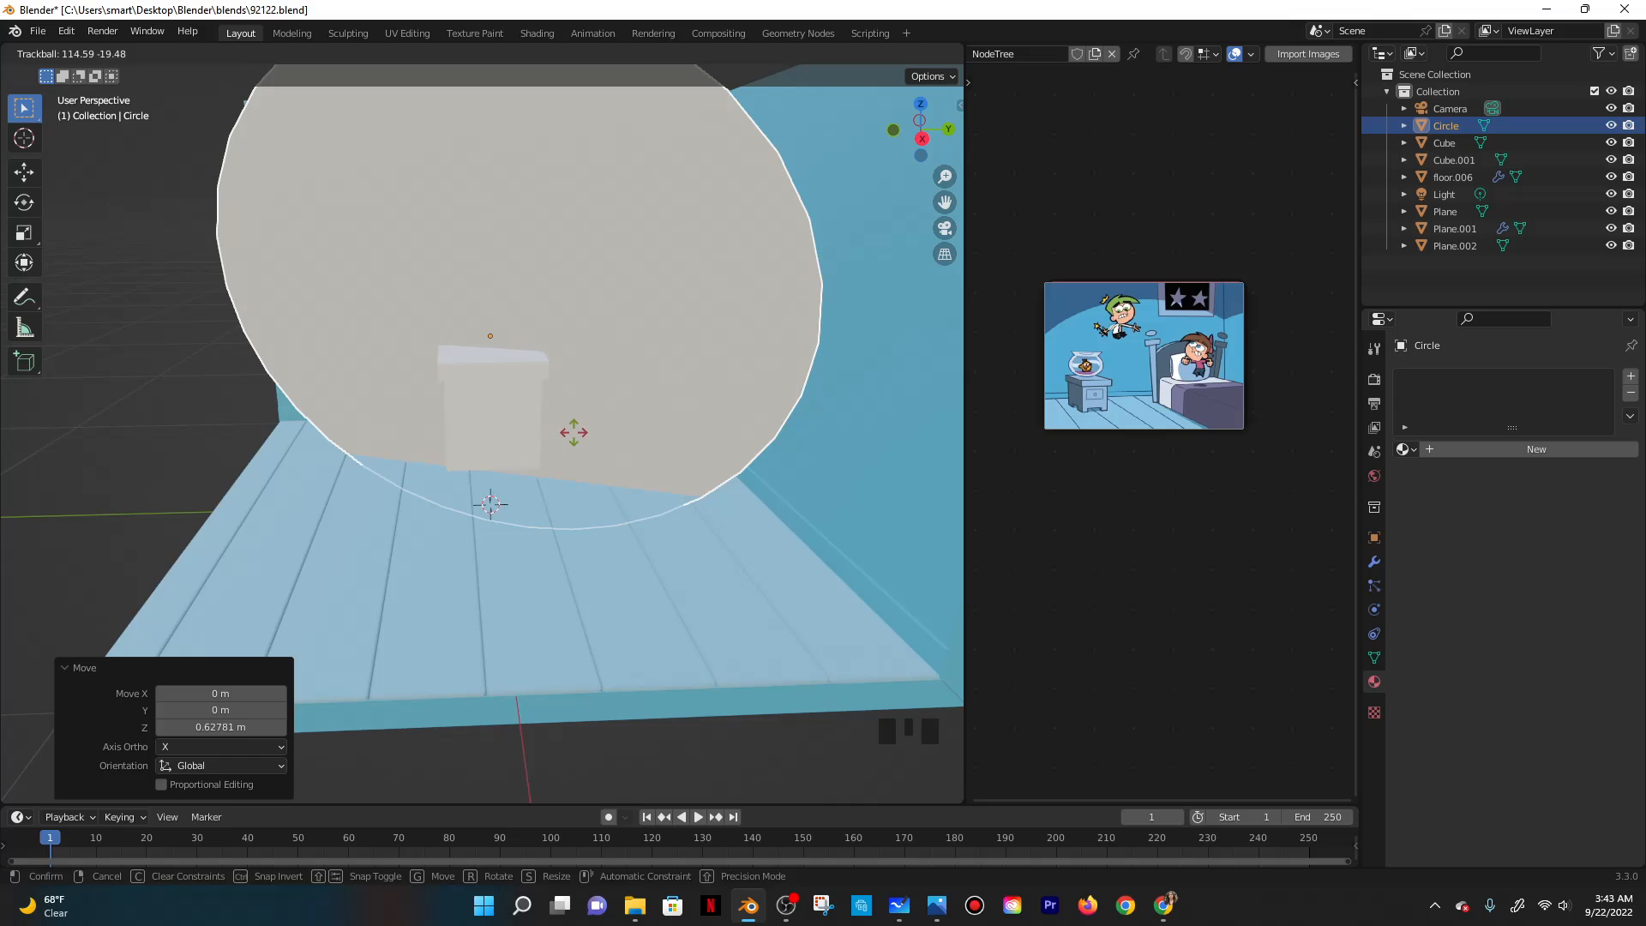
type("90")
key("Return")
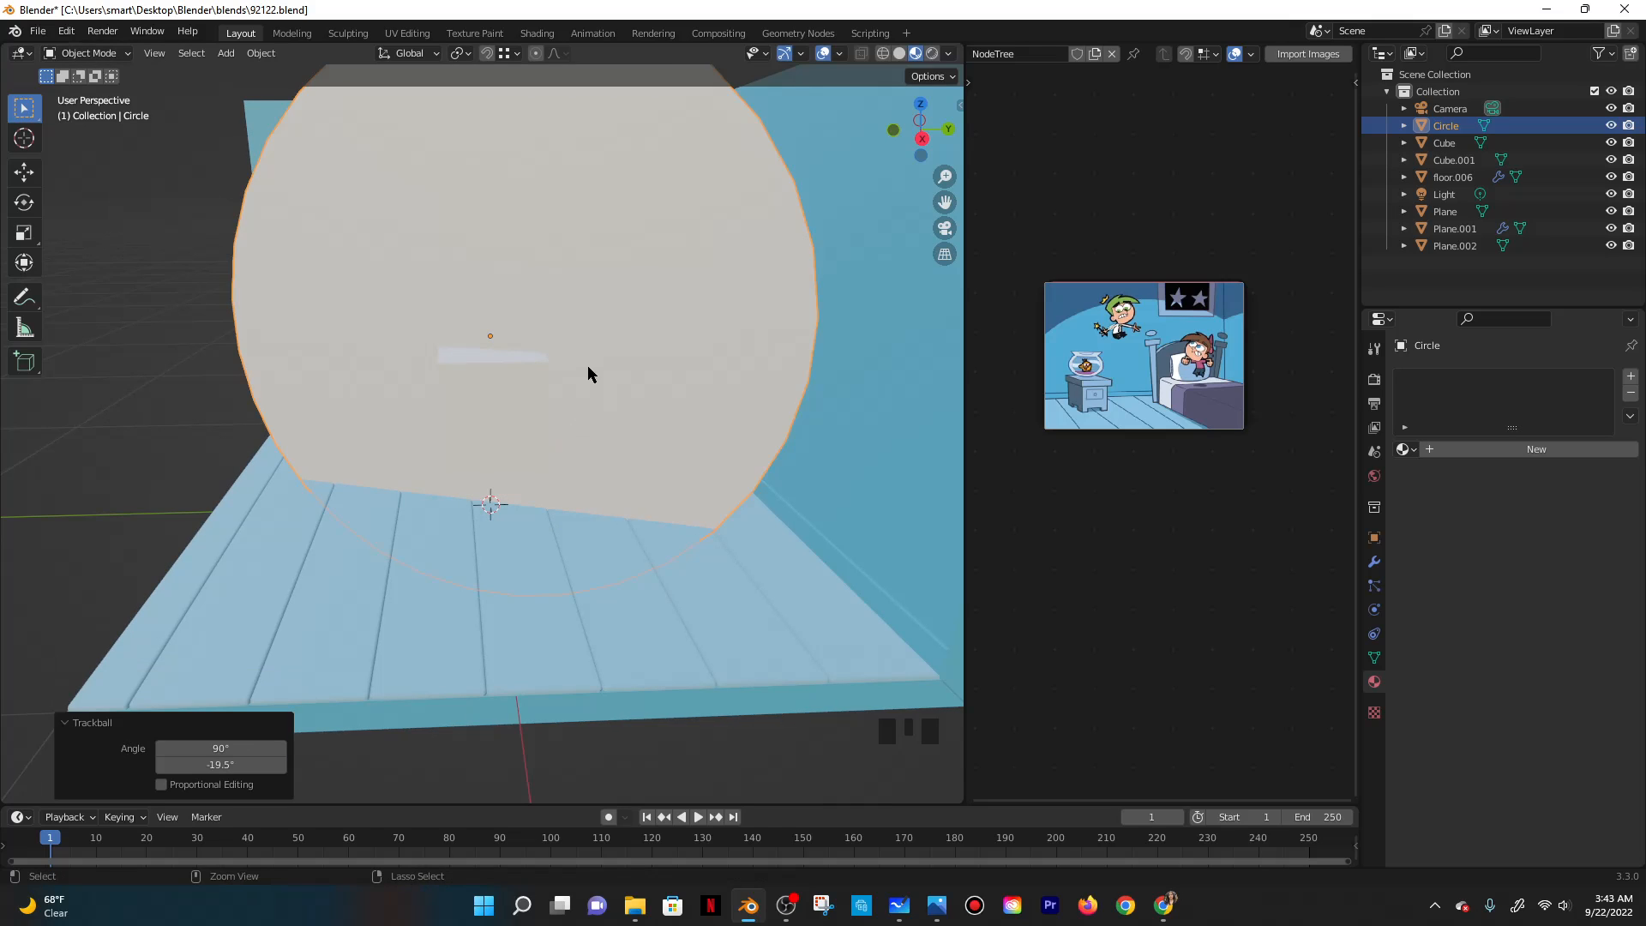
key("ctrl+z")
Rotate the filled circle 90 degrees about the X axis and 90 degrees about the Z axis.
type("rx90")
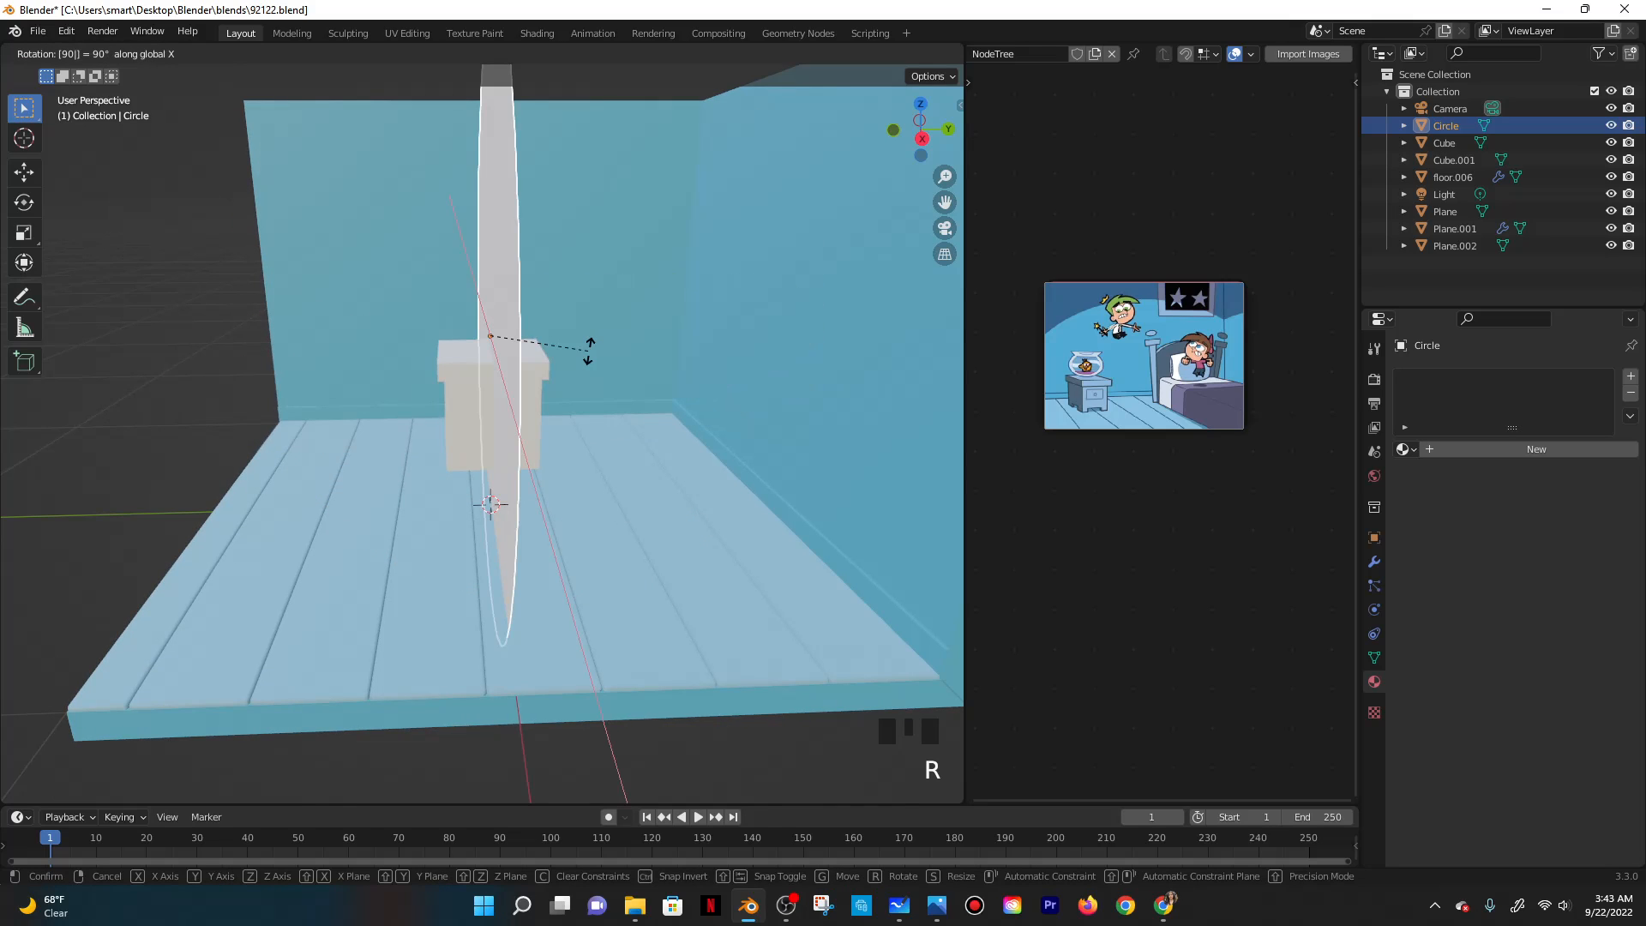
key("Return")
type("rz90")
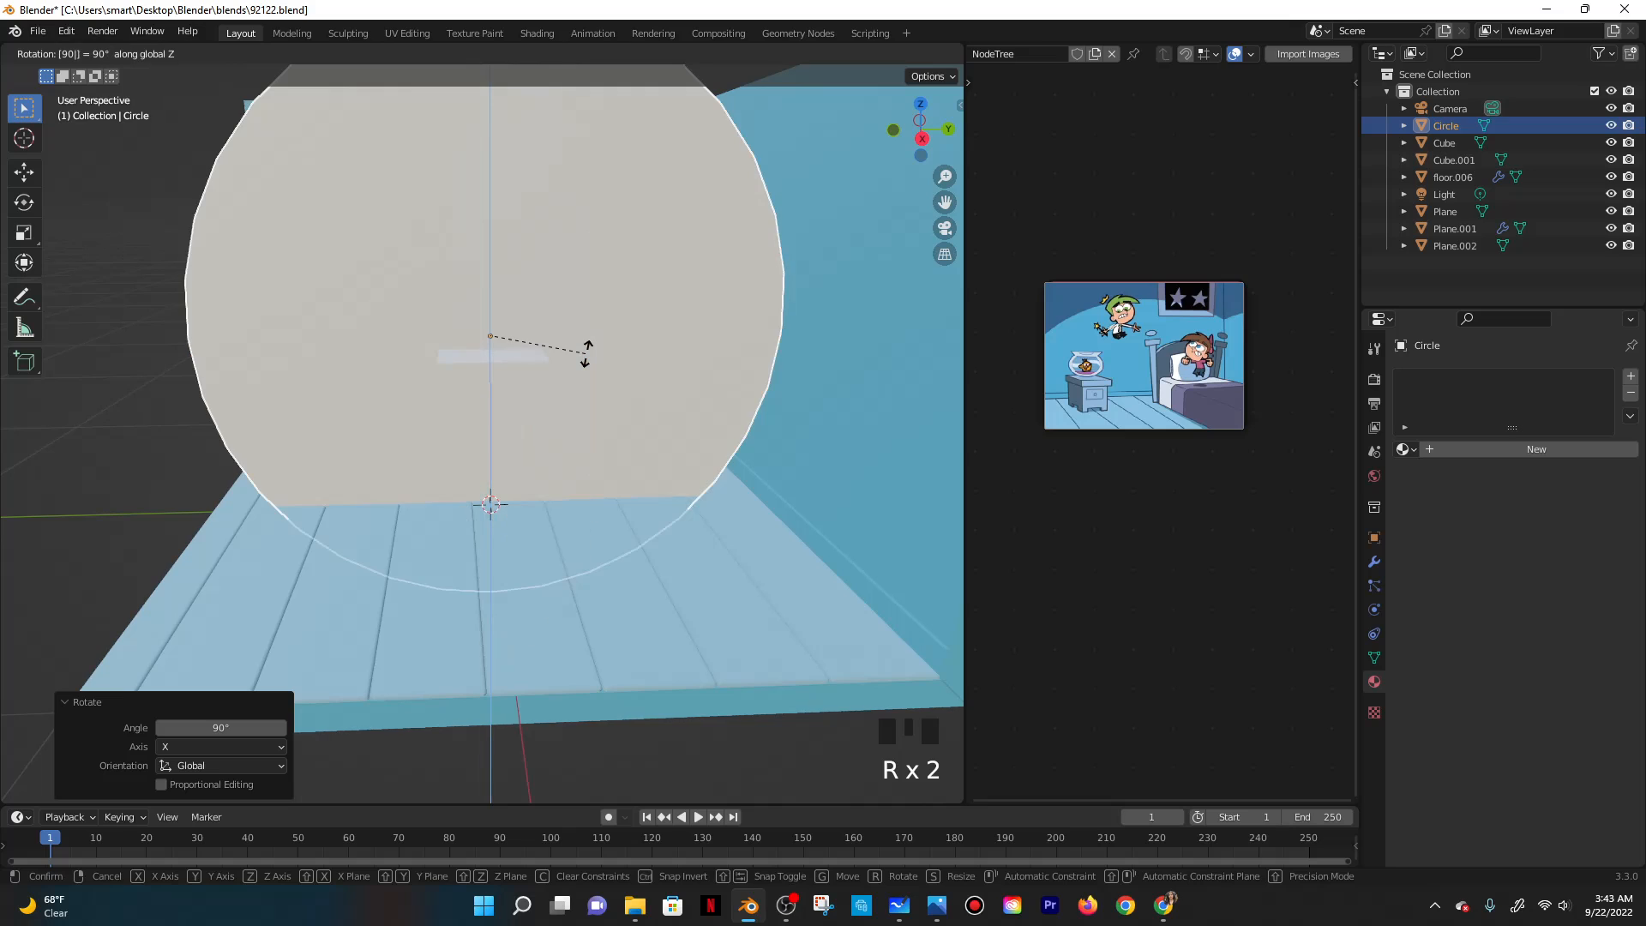
key("Return")
Scale the upright circle to about 0.147 and lower it about 0.22 m along Z to the nightstand's body.
scroll(625, 341, "down", 5)
key("s")
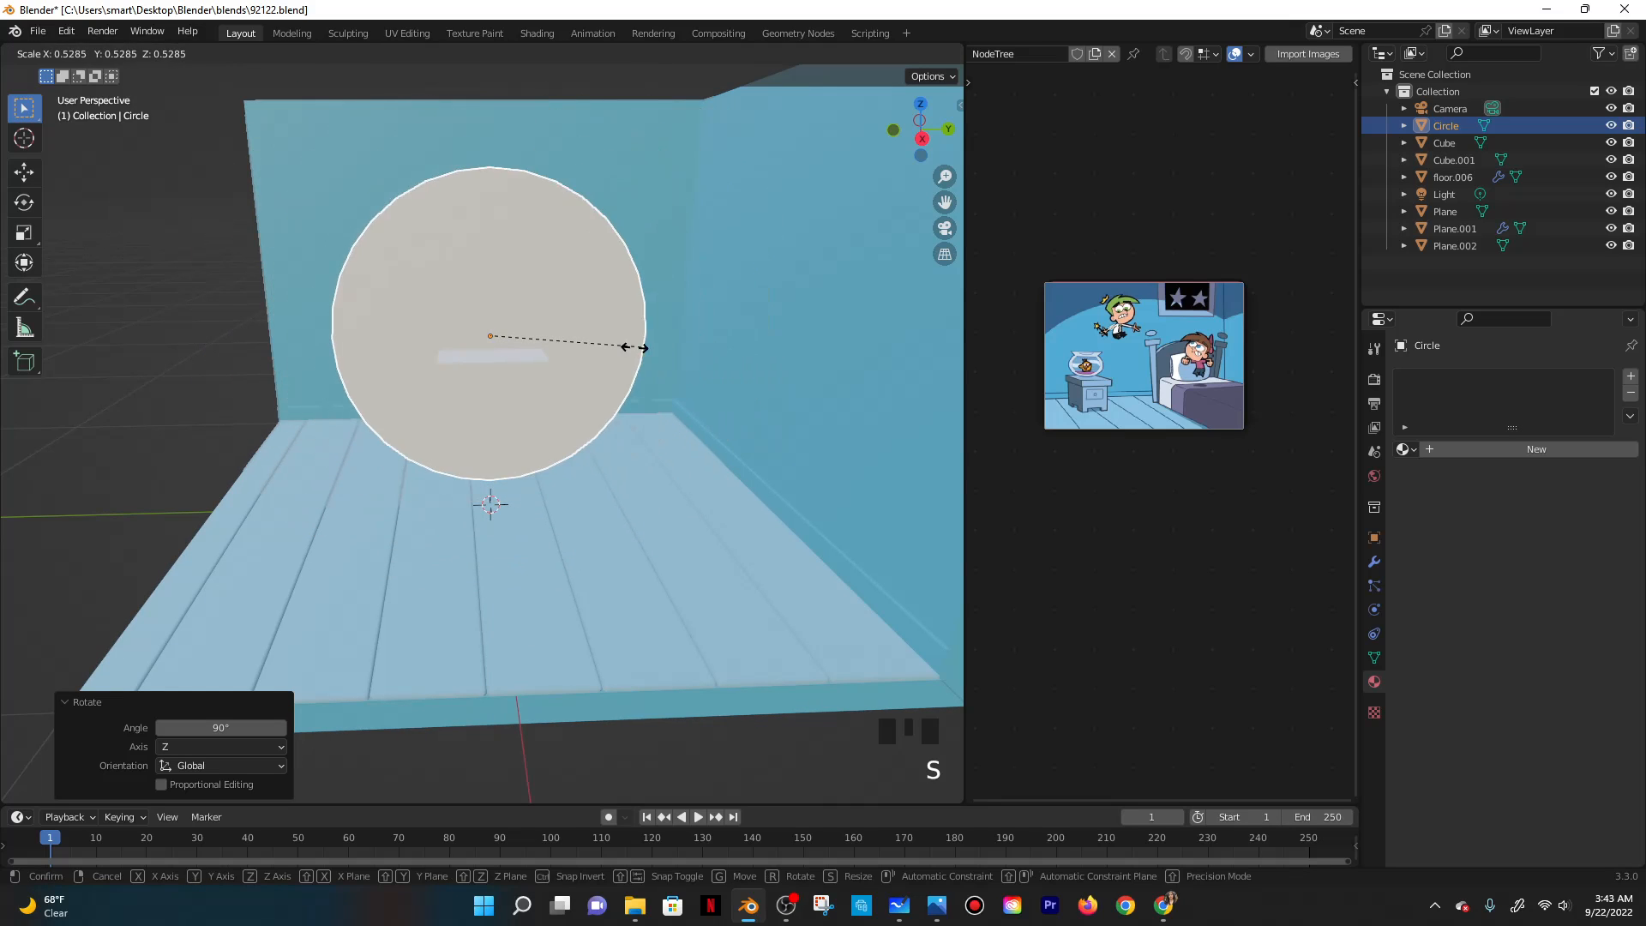
left_click(532, 330)
scroll(533, 329, "up", 3)
key("g")
key("z")
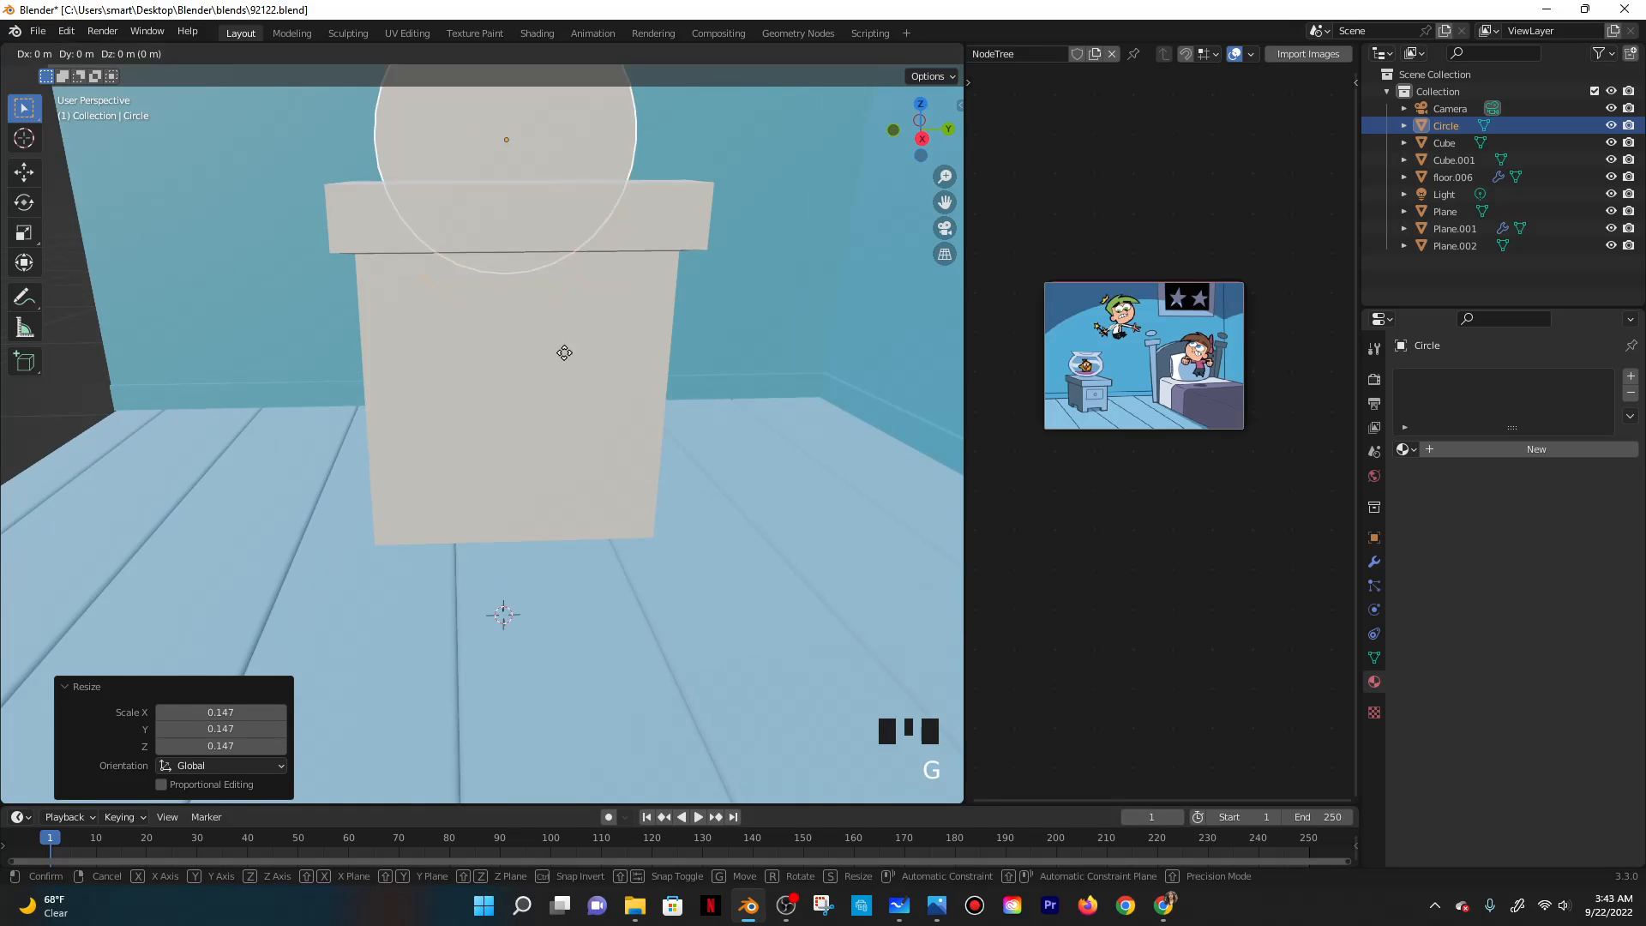
left_click(559, 518)
Enable snapping with Face Project as the target and move the circle onto the nightstand's front face.
scroll(593, 245, "up", 2)
scroll(815, 246, "up", 1)
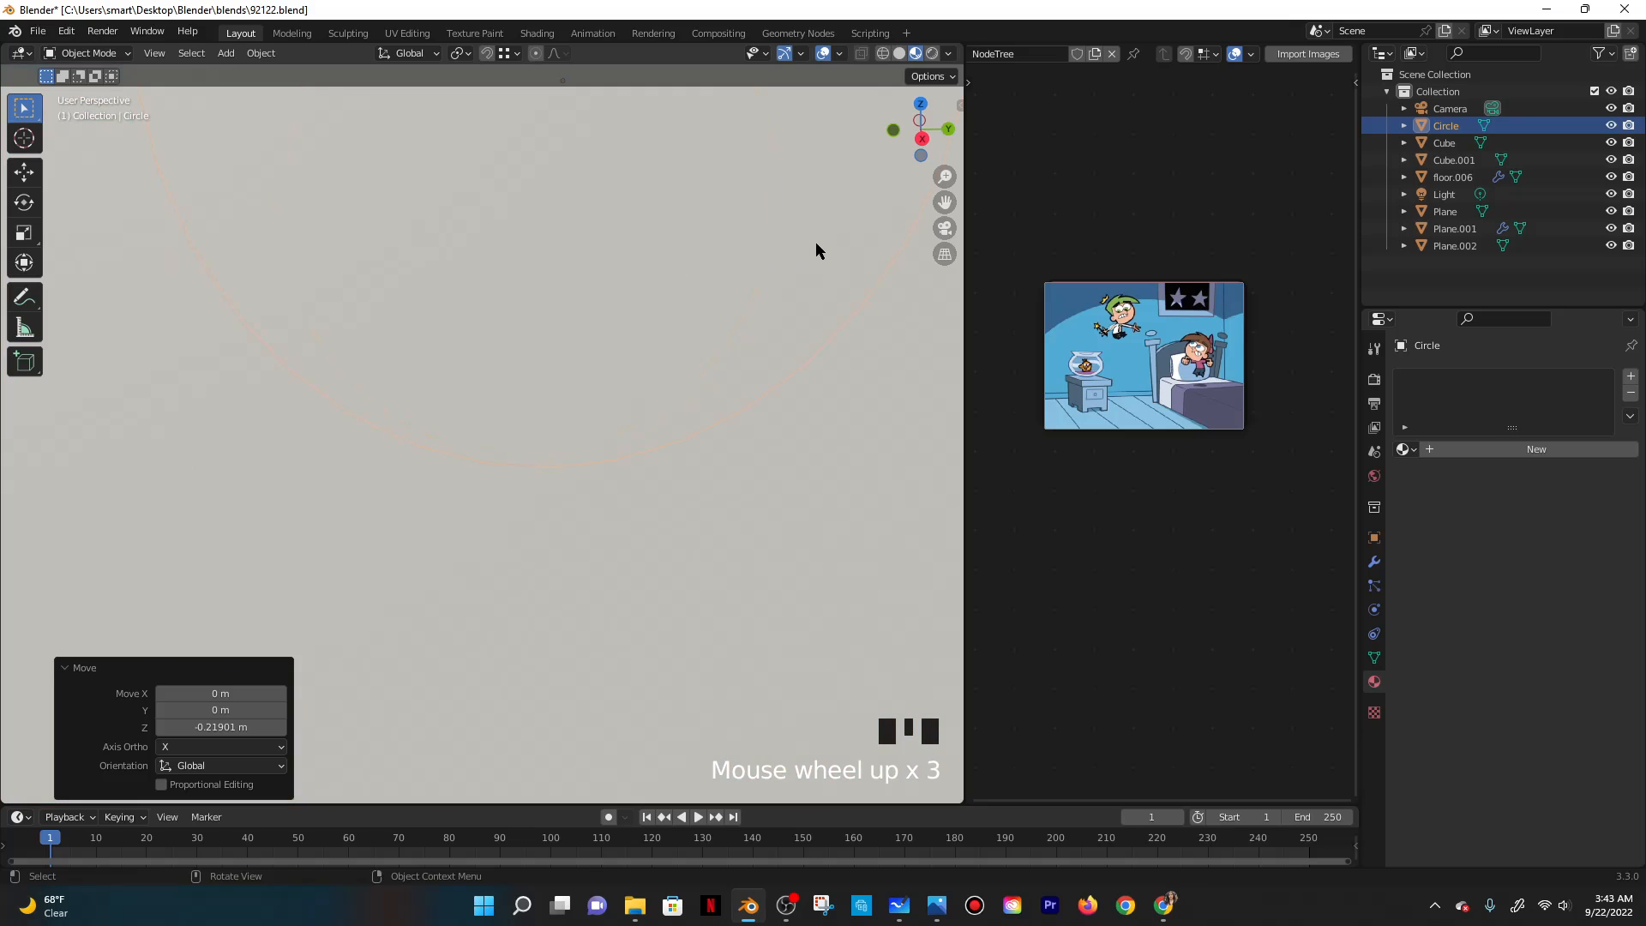
scroll(738, 128, "down", 2)
left_click(487, 54)
left_click(511, 54)
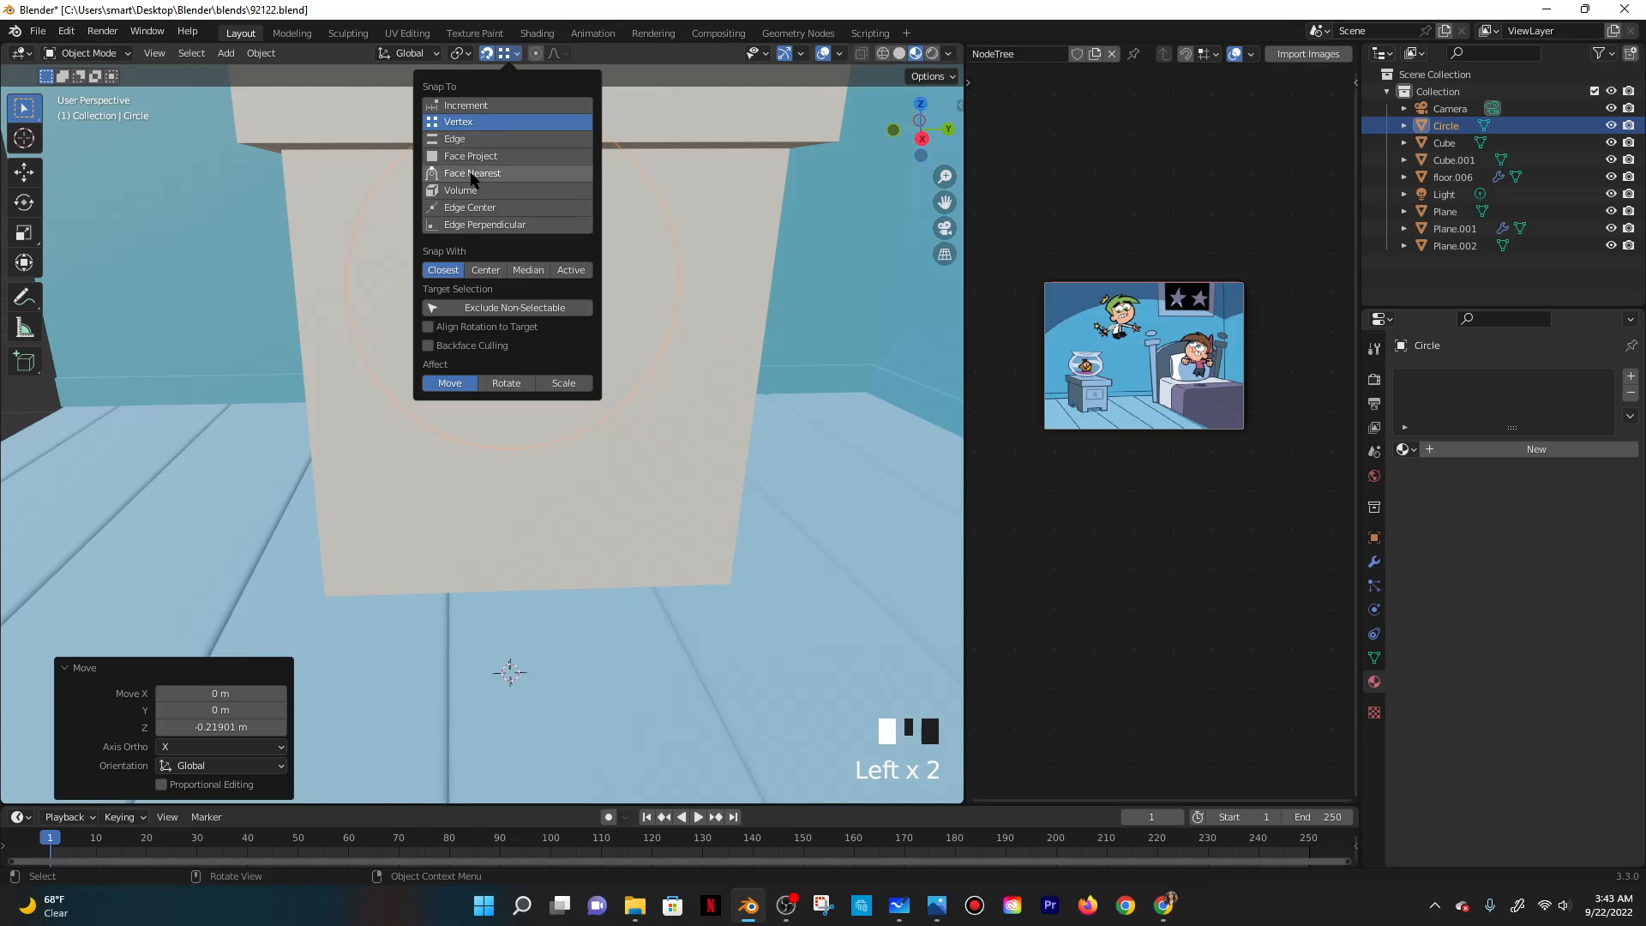
left_click(458, 156)
scroll(525, 171, "down", 2)
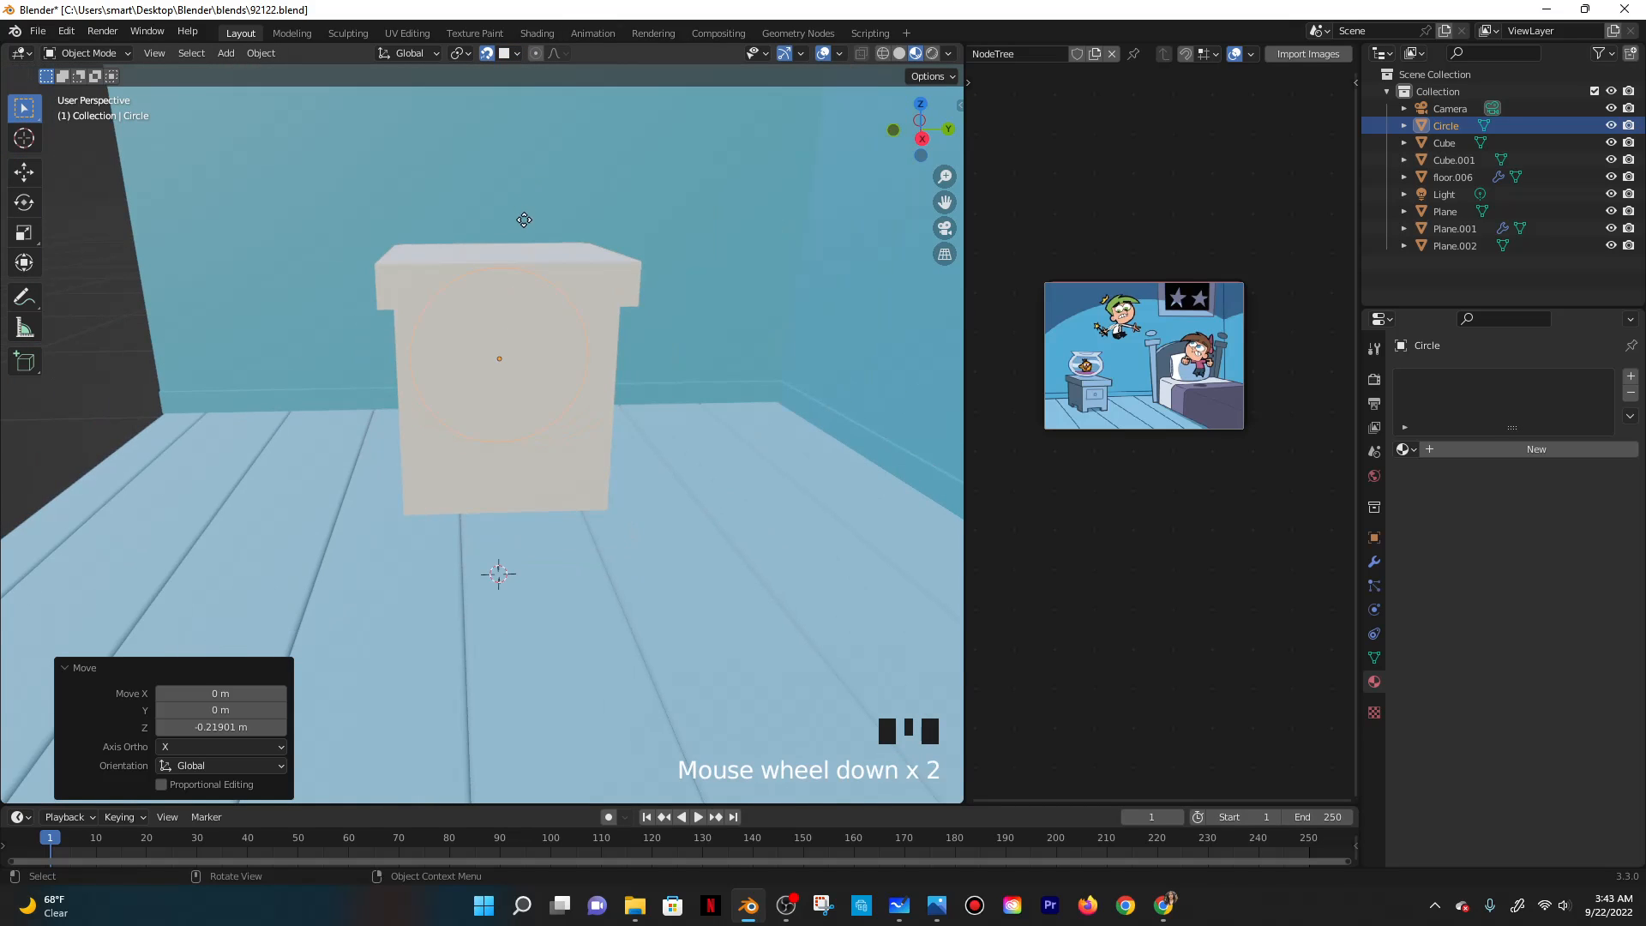
key("g")
left_click(574, 357)
middle_click_drag(574, 357, 746, 408)
Scale the circle down to about 0.112 and move it to the upper centre of the nightstand's drawer front.
key("s")
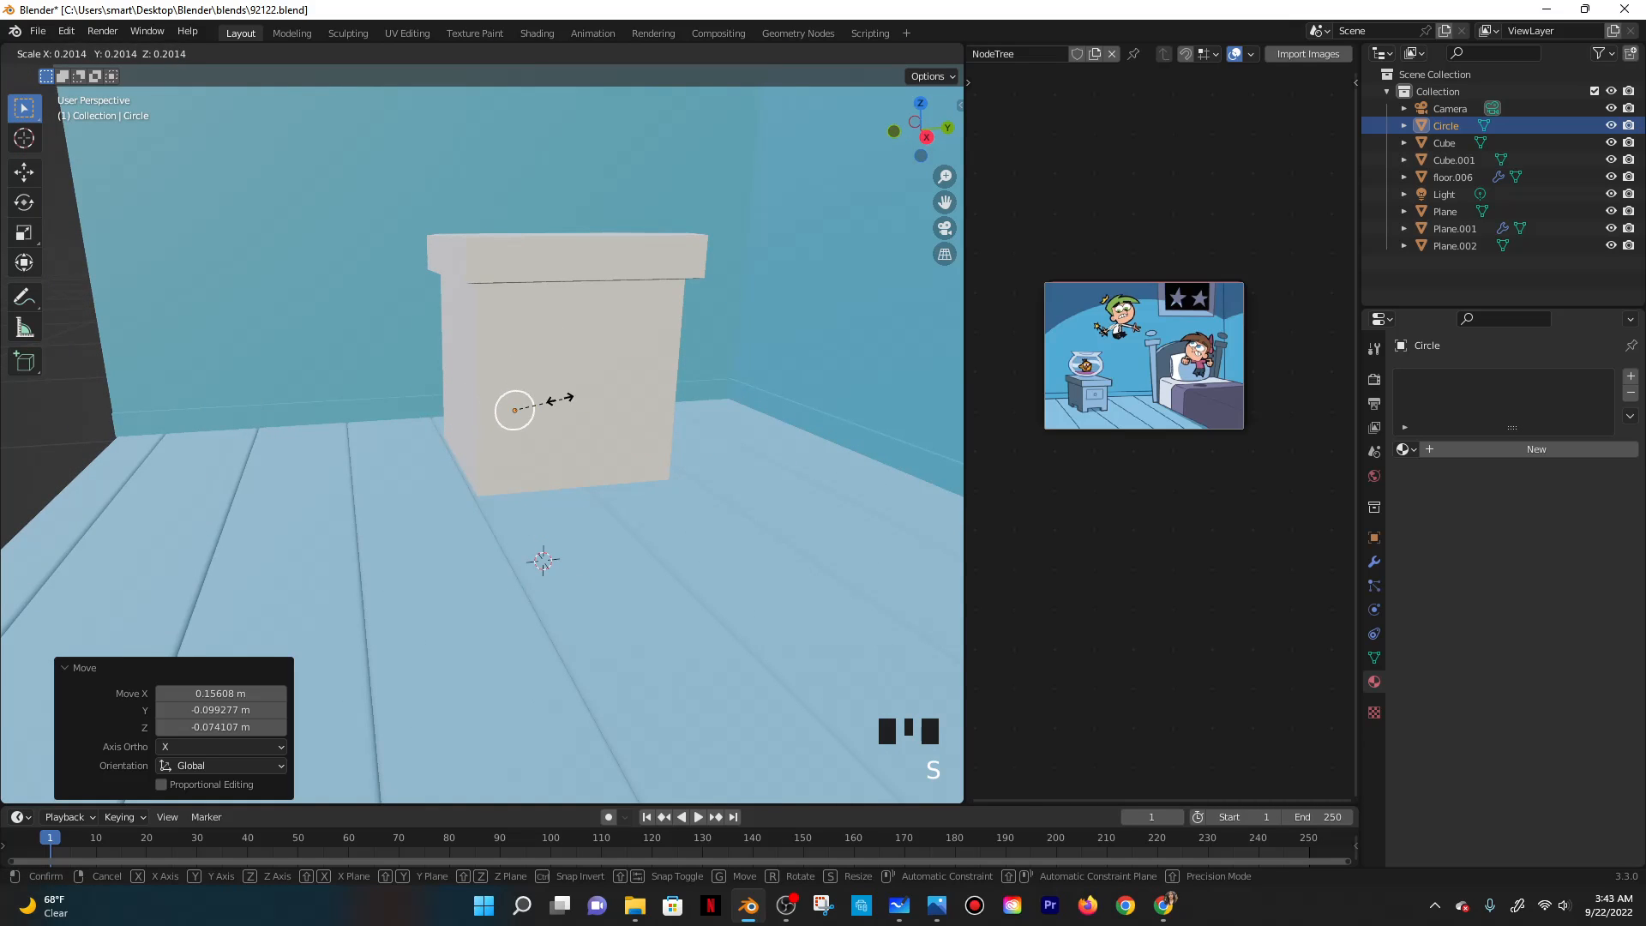
left_click(545, 409)
mouse_move(545, 410)
middle_mouse_down()
mouse_move(633, 372)
mouse_move(550, 392)
middle_mouse_up()
key("g")
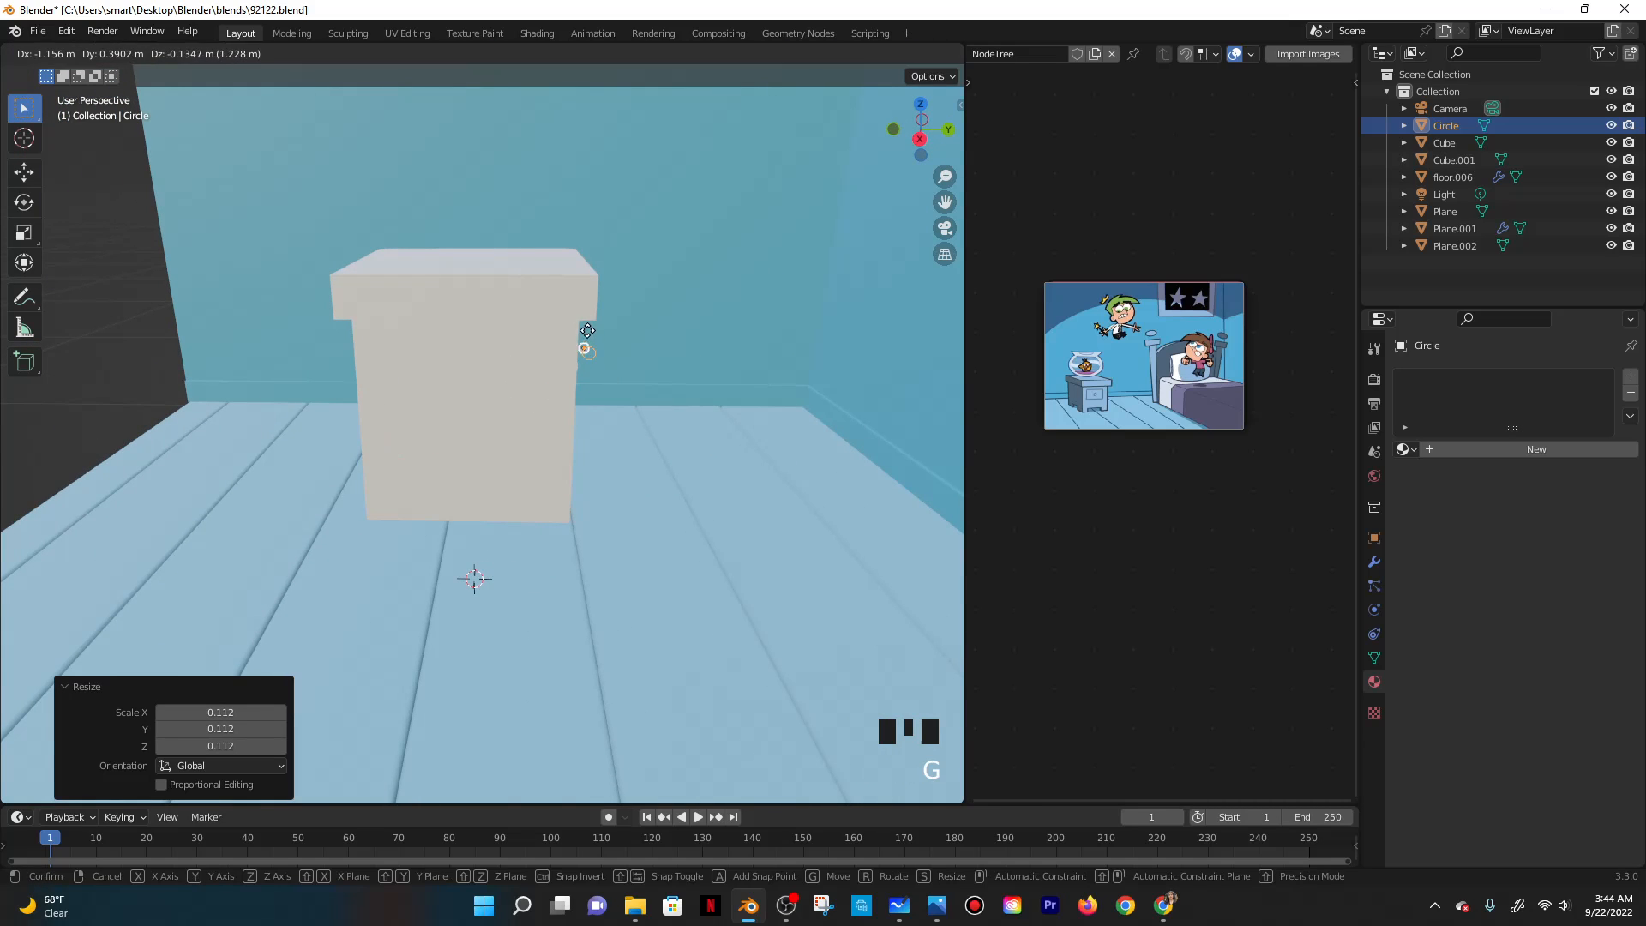
left_click(490, 359)
scroll(506, 369, "up", 2)
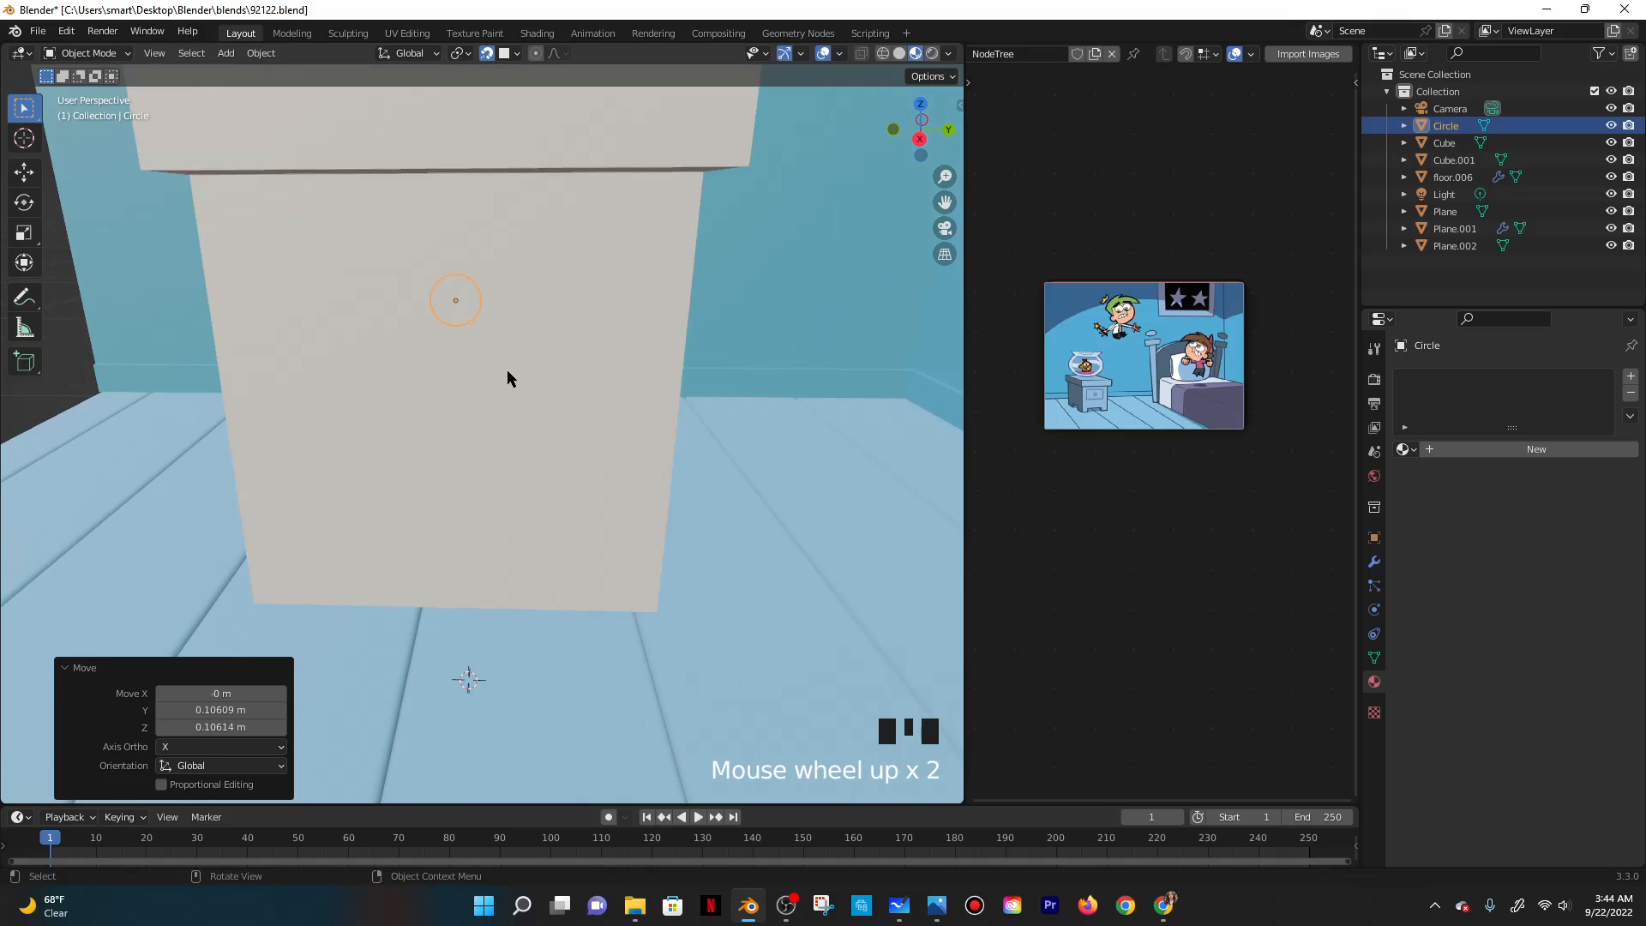
middle_click_drag(511, 375, 552, 347)
Try selecting the faces around the drawer on the nightstand body in Edit Mode, clear the selection and return to Object Mode.
left_click(86, 53)
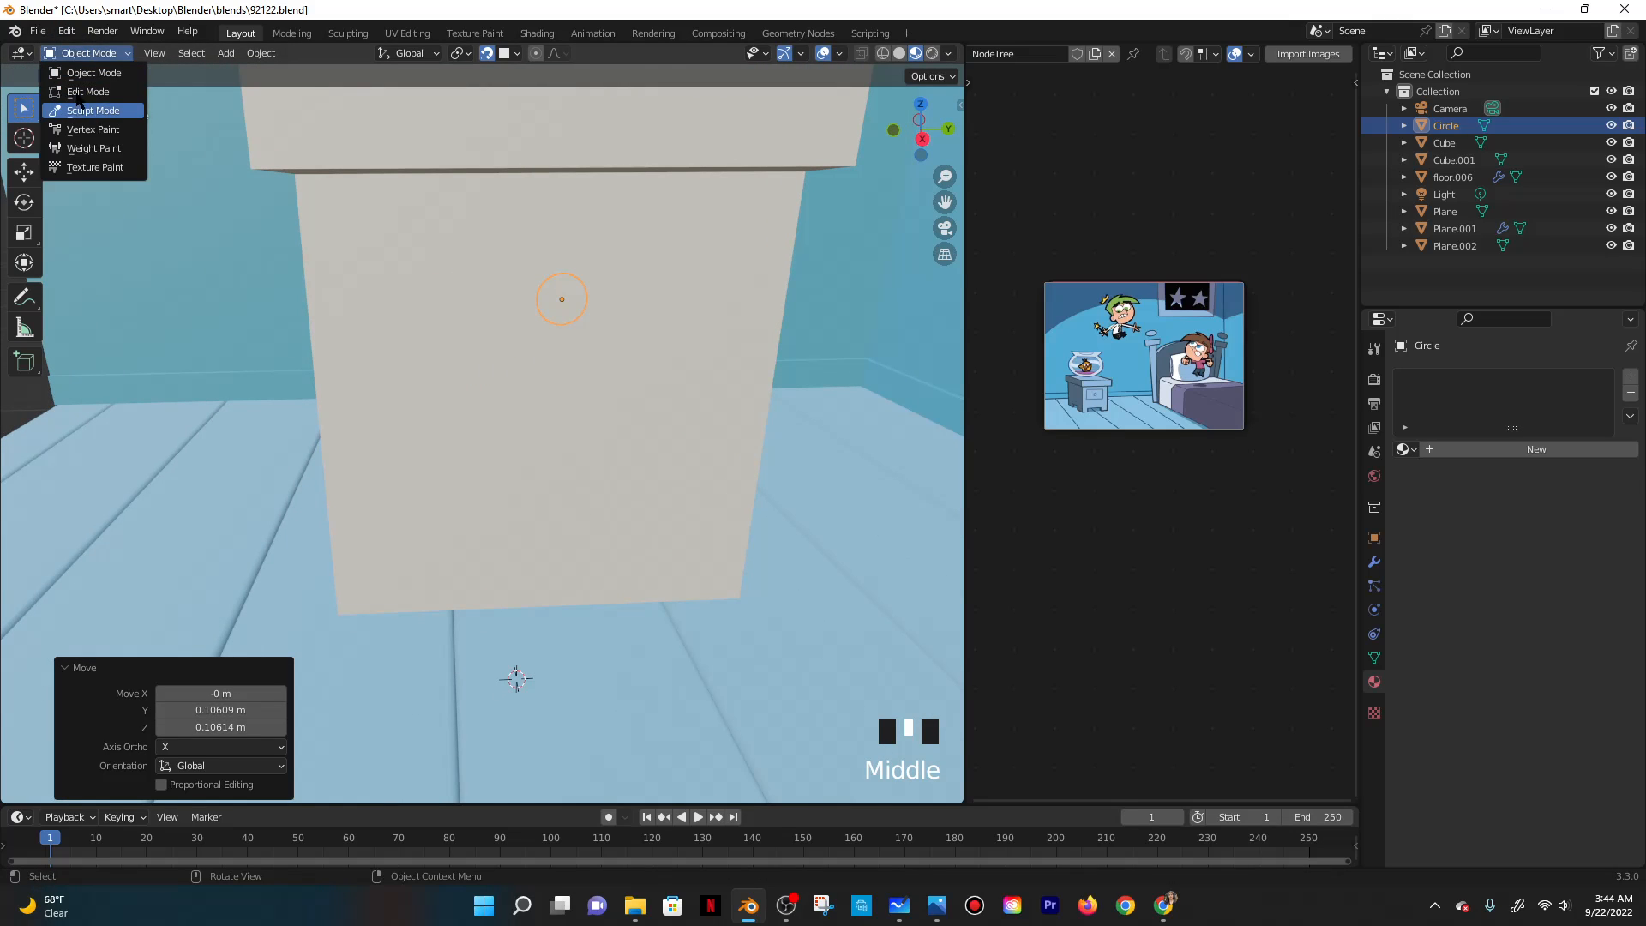
left_click(86, 90)
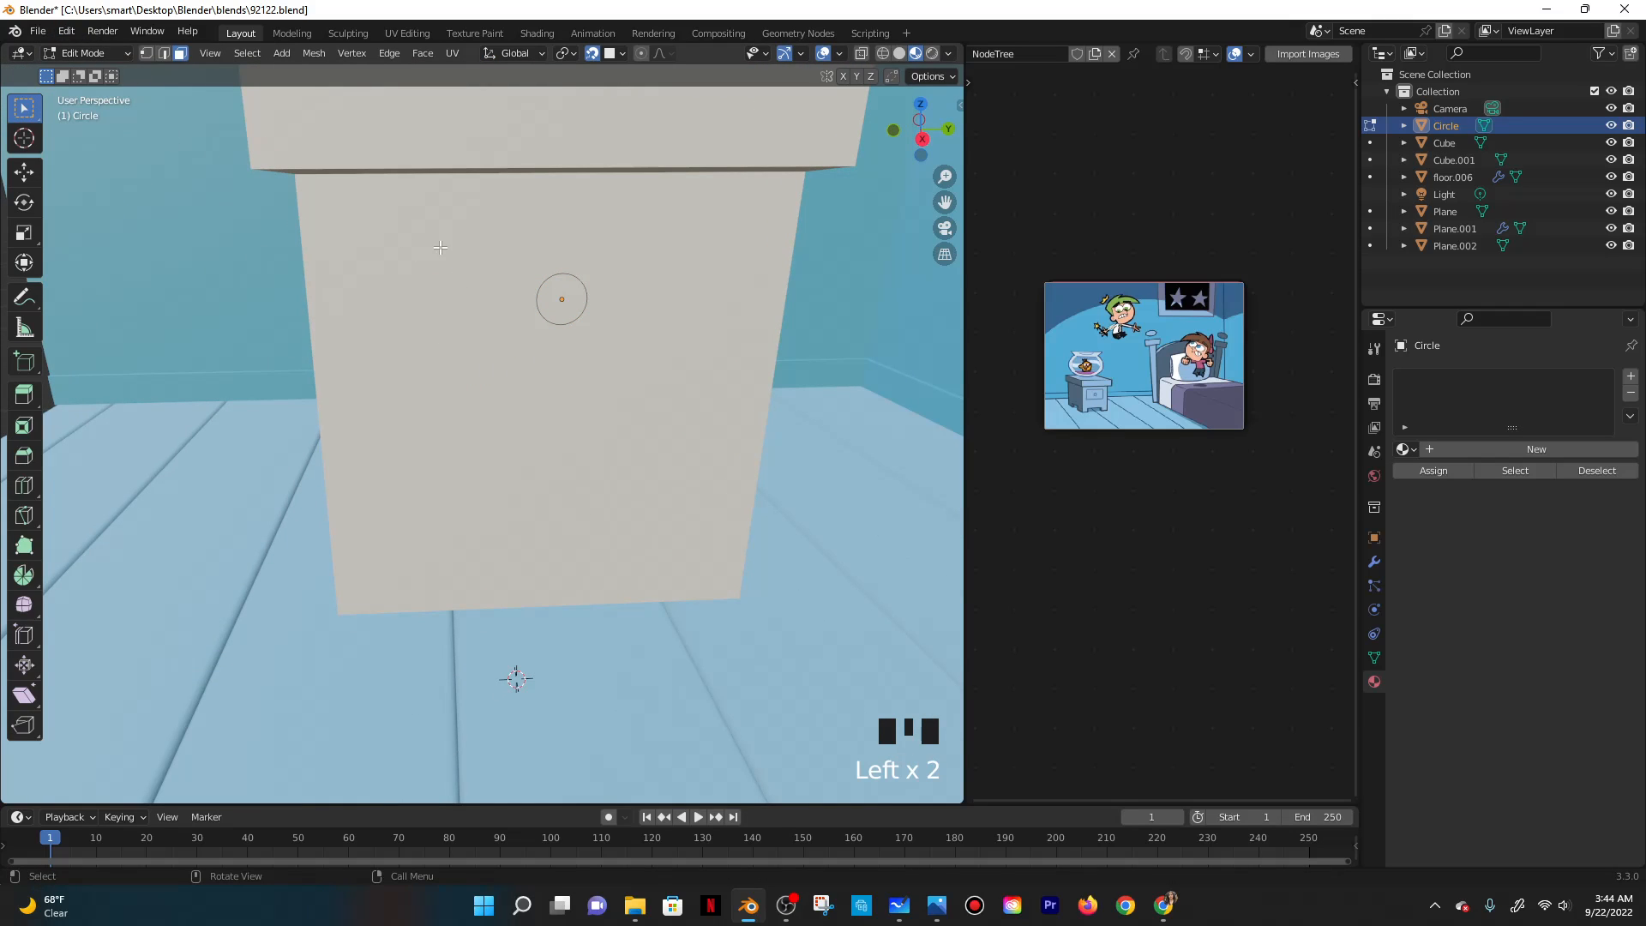
key("Tab")
left_click(466, 262)
key("Tab")
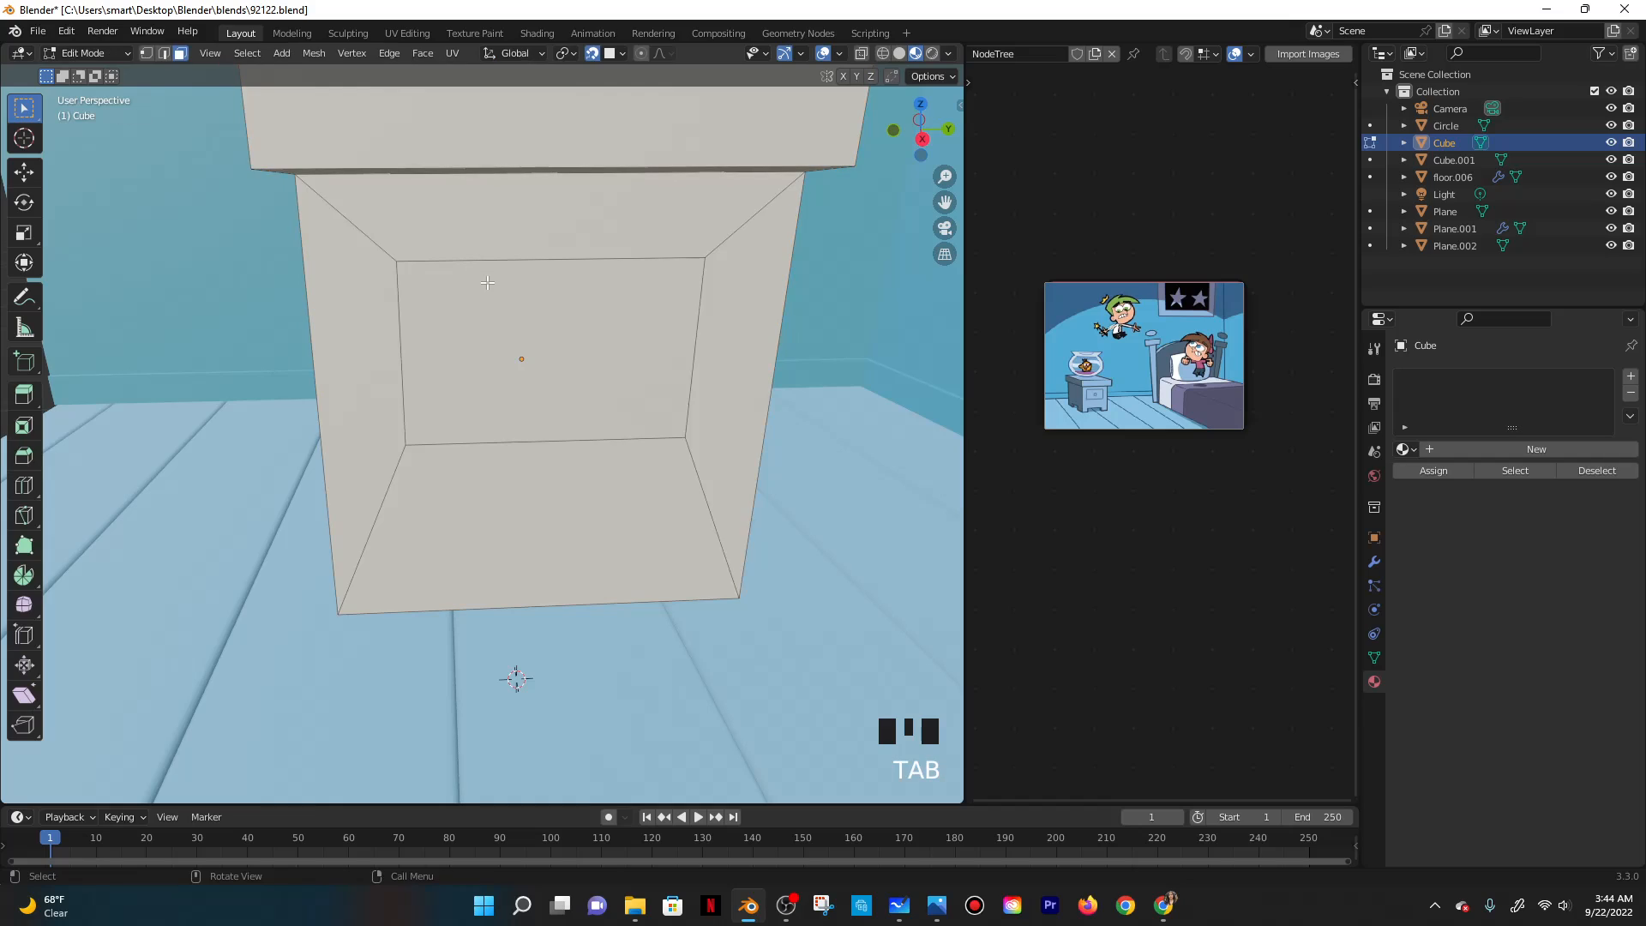
left_click(518, 303)
left_click(478, 305)
left_click_drag(455, 294, 553, 371)
left_click_drag(362, 241, 684, 480)
scroll(688, 346, "down", 4)
left_click(683, 372)
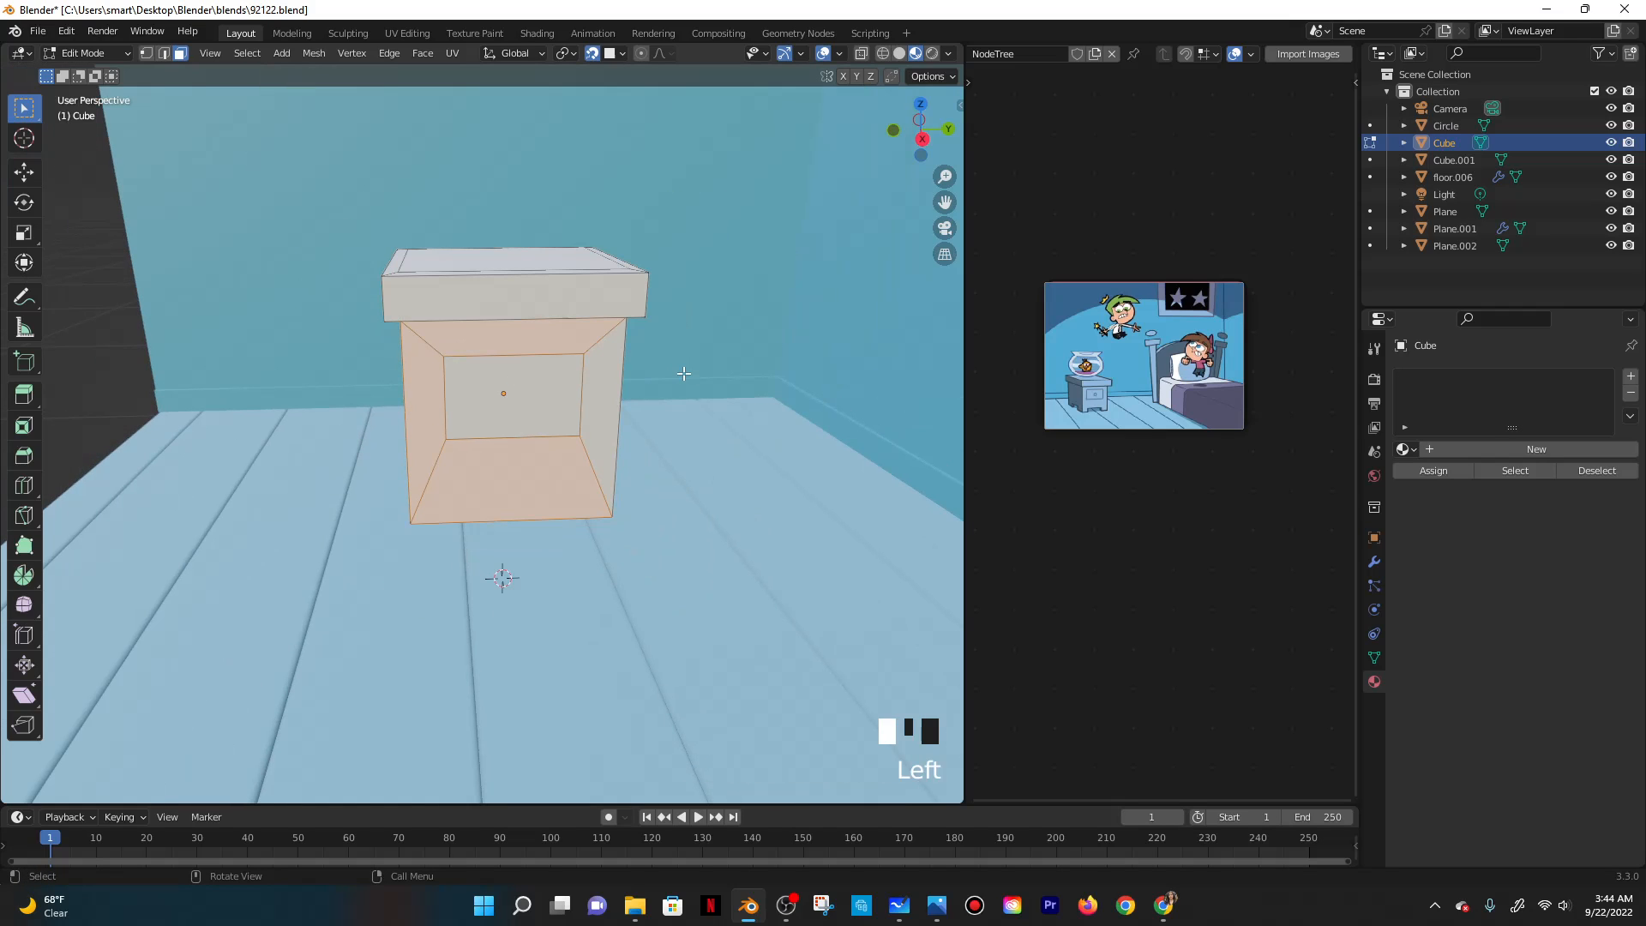
left_click(683, 372)
middle_click_drag(585, 432, 658, 394)
scroll(598, 442, "up", 2)
left_click(658, 394)
left_click(659, 394)
left_click(658, 395)
left_click(658, 394)
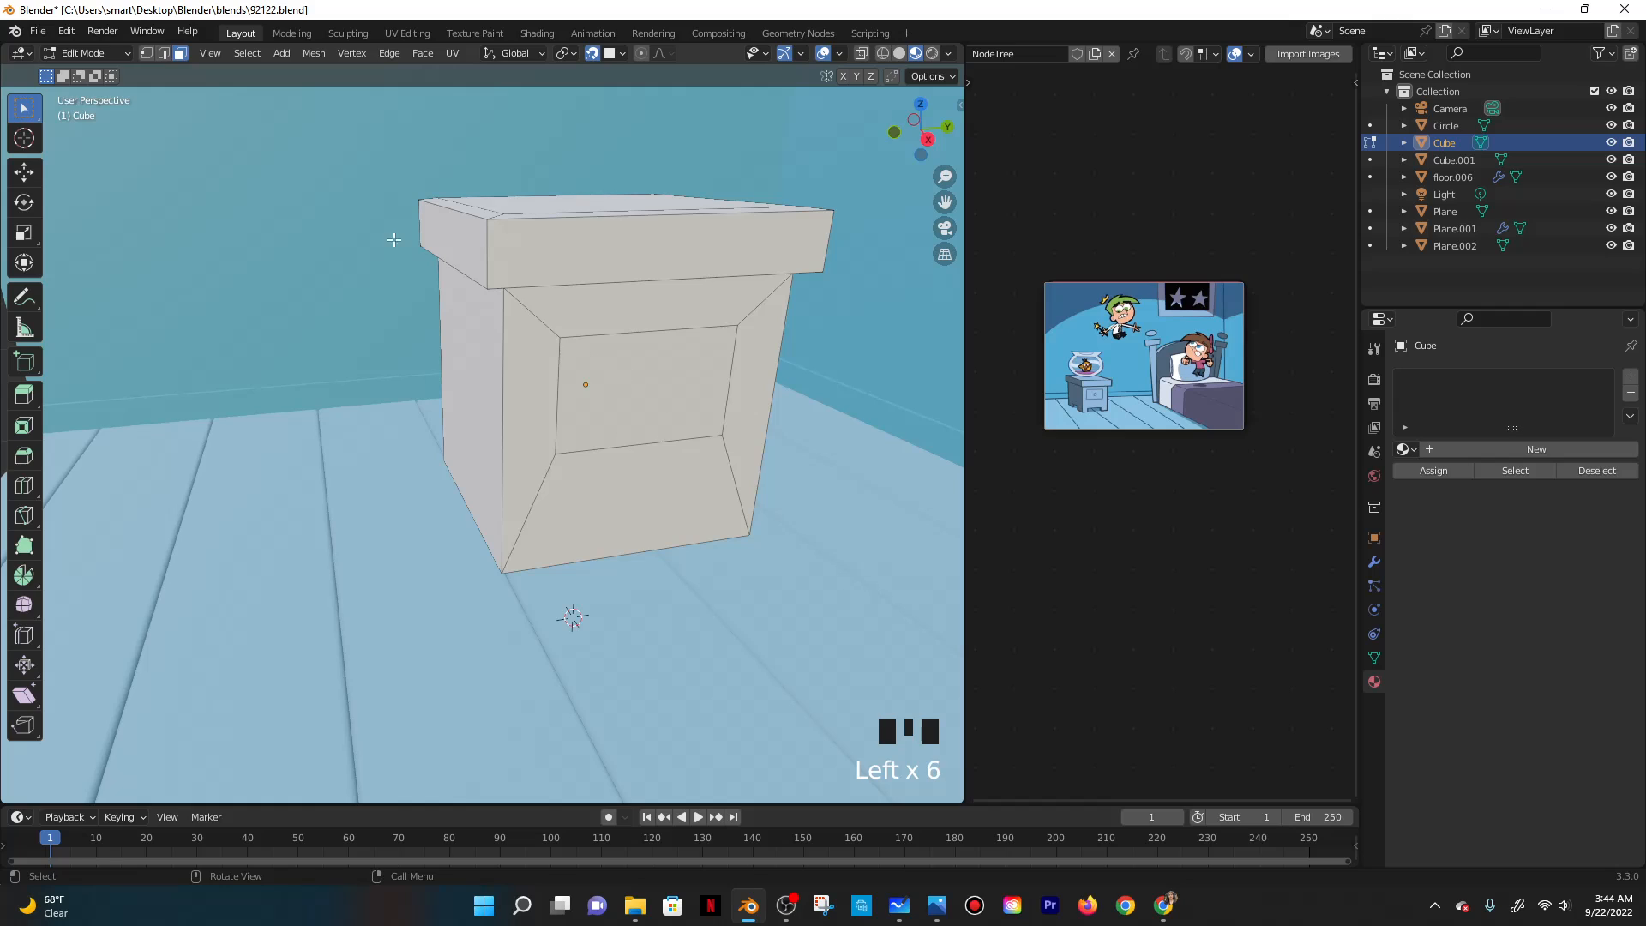
key("Tab")
Select the separate drawer panel and add a Bevel modifier with an amount of 0.33 m and 32 segments.
left_click(671, 353)
left_click(672, 353)
left_click(671, 352)
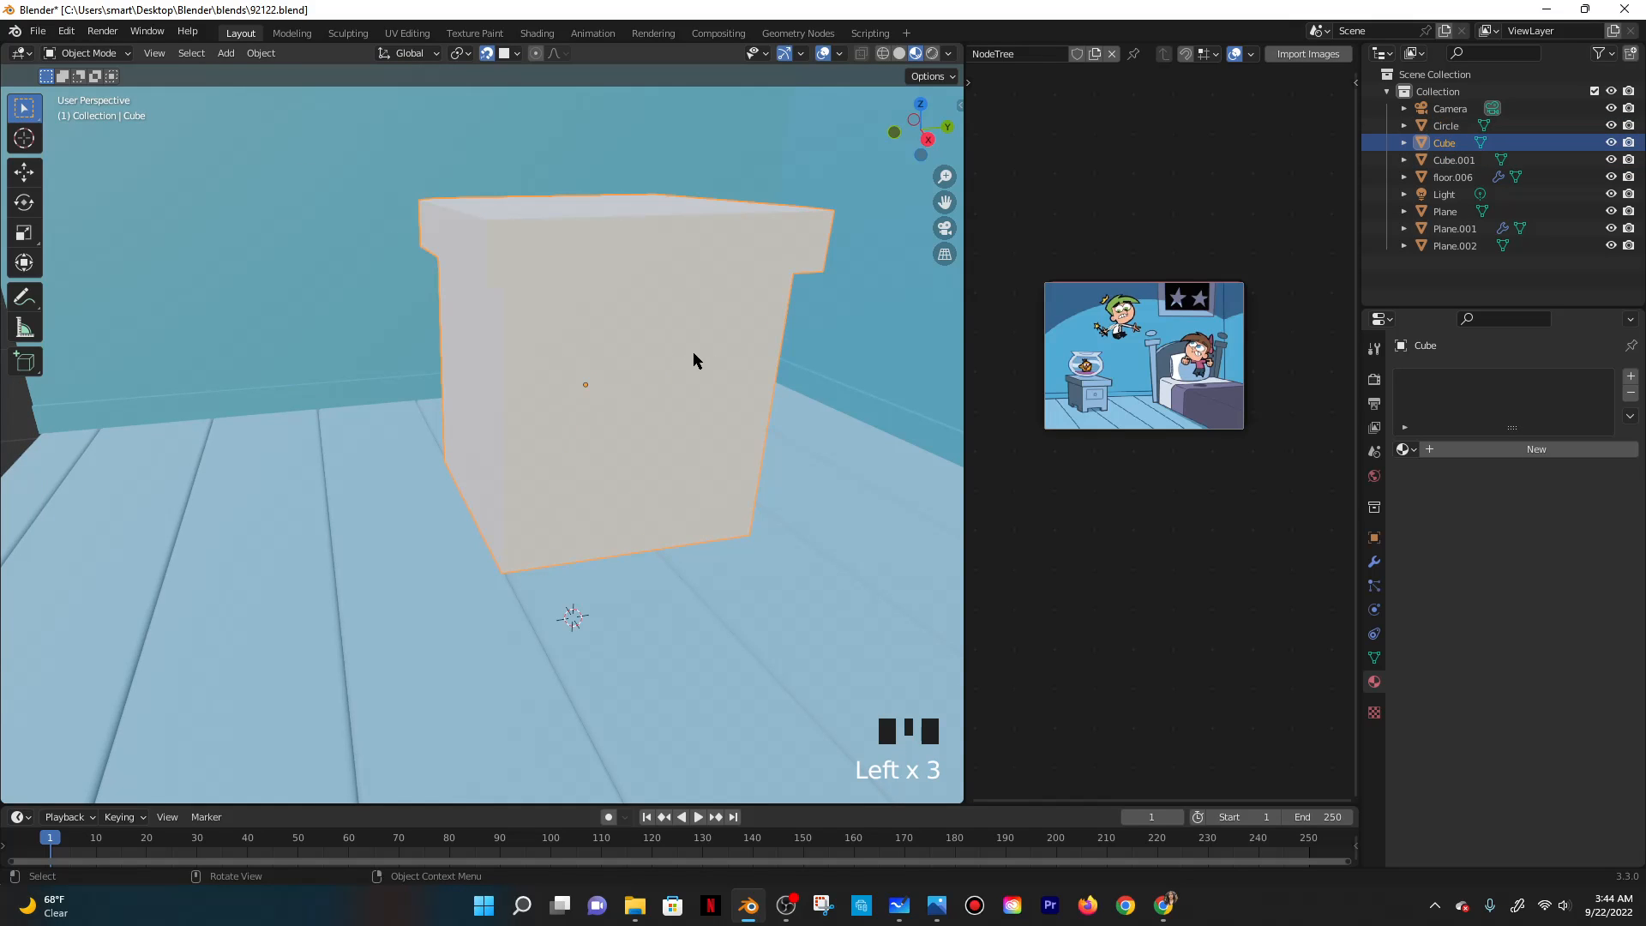
left_click(694, 352)
middle_click_drag(693, 352, 1300, 502)
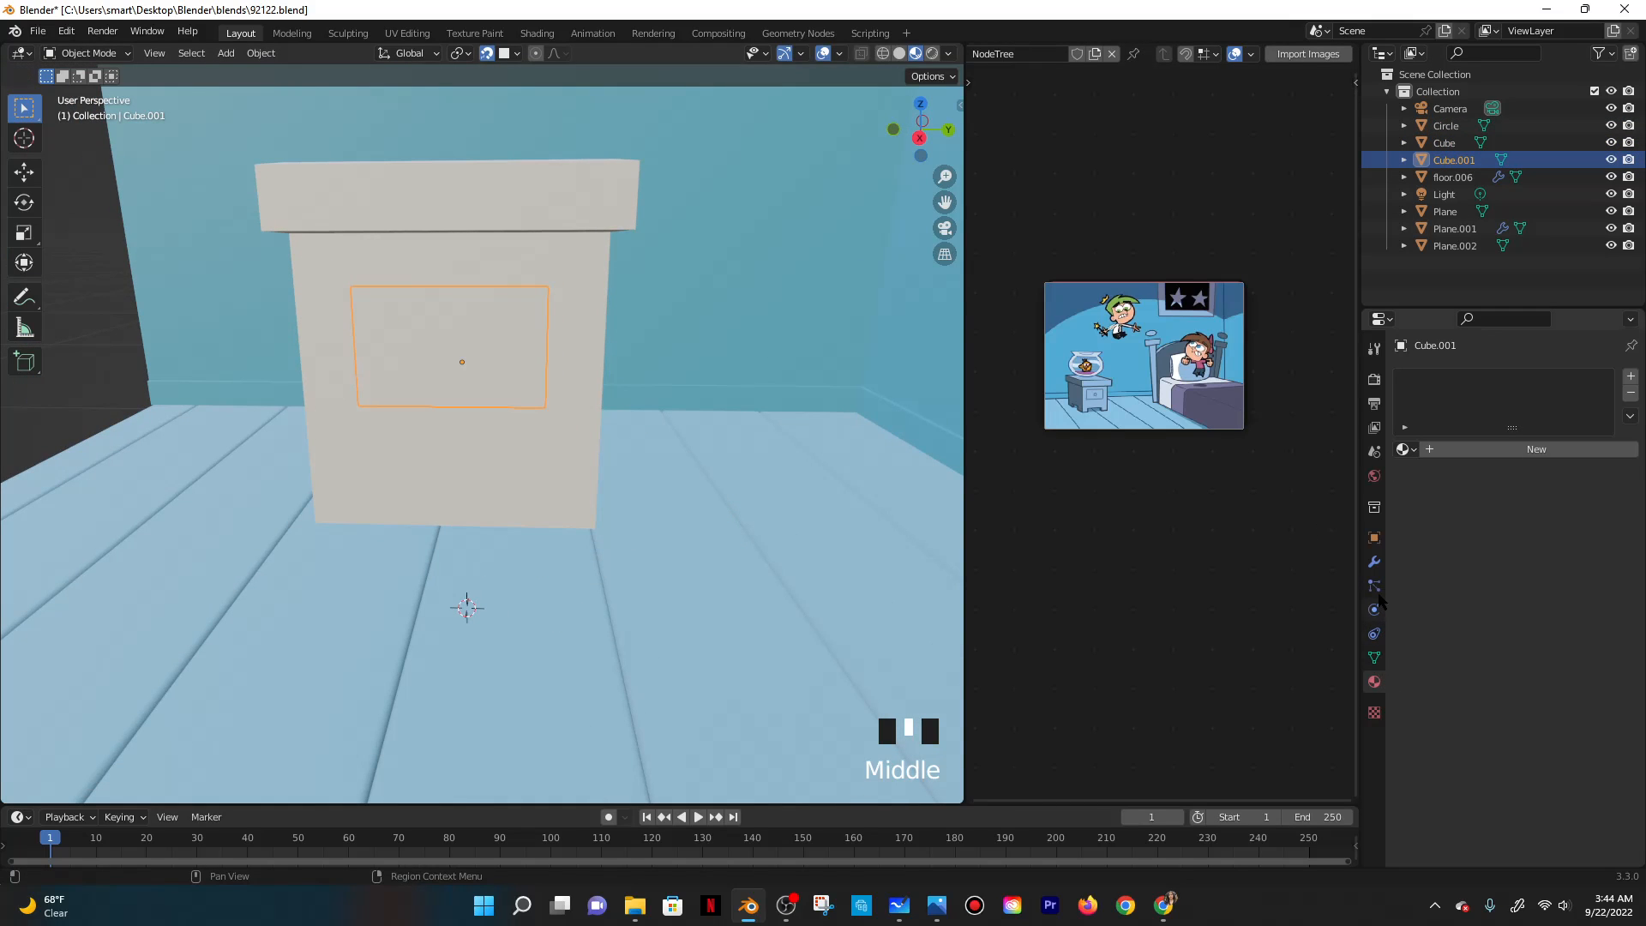
left_click(1374, 561)
left_click(1426, 375)
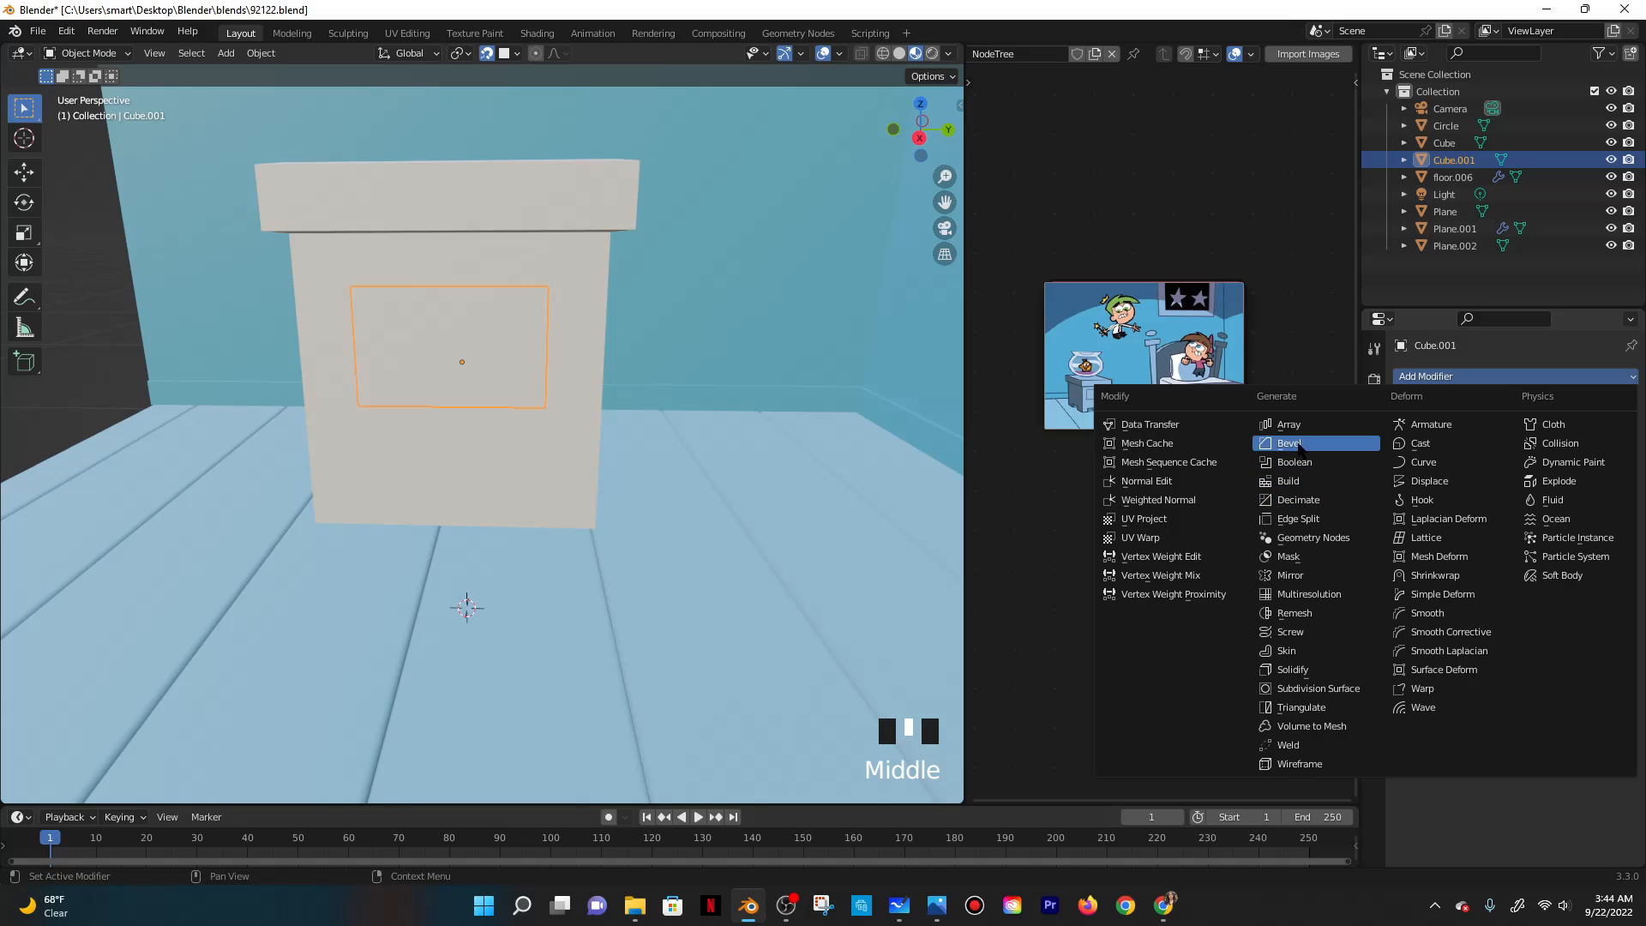
left_click(1298, 443)
left_click_drag(1537, 471, 1612, 492)
left_click(768, 443)
left_click(511, 341)
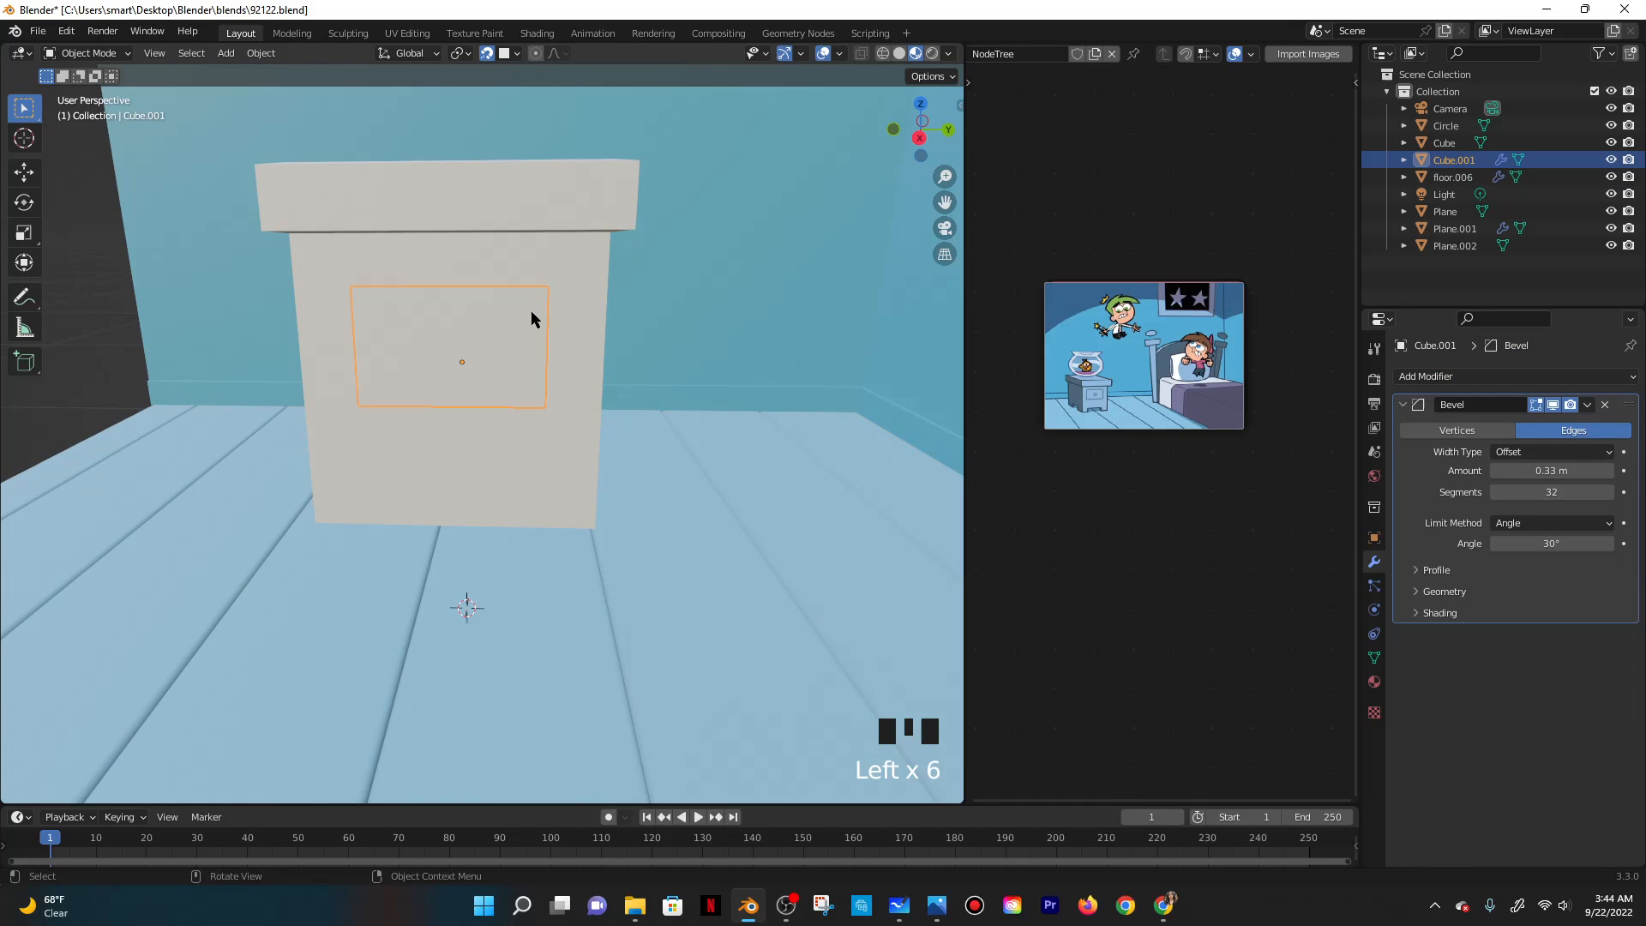
Add a Subdivision Surface modifier with 2 viewport levels to the drawer panel and enter Edit Mode on it.
left_click(1426, 377)
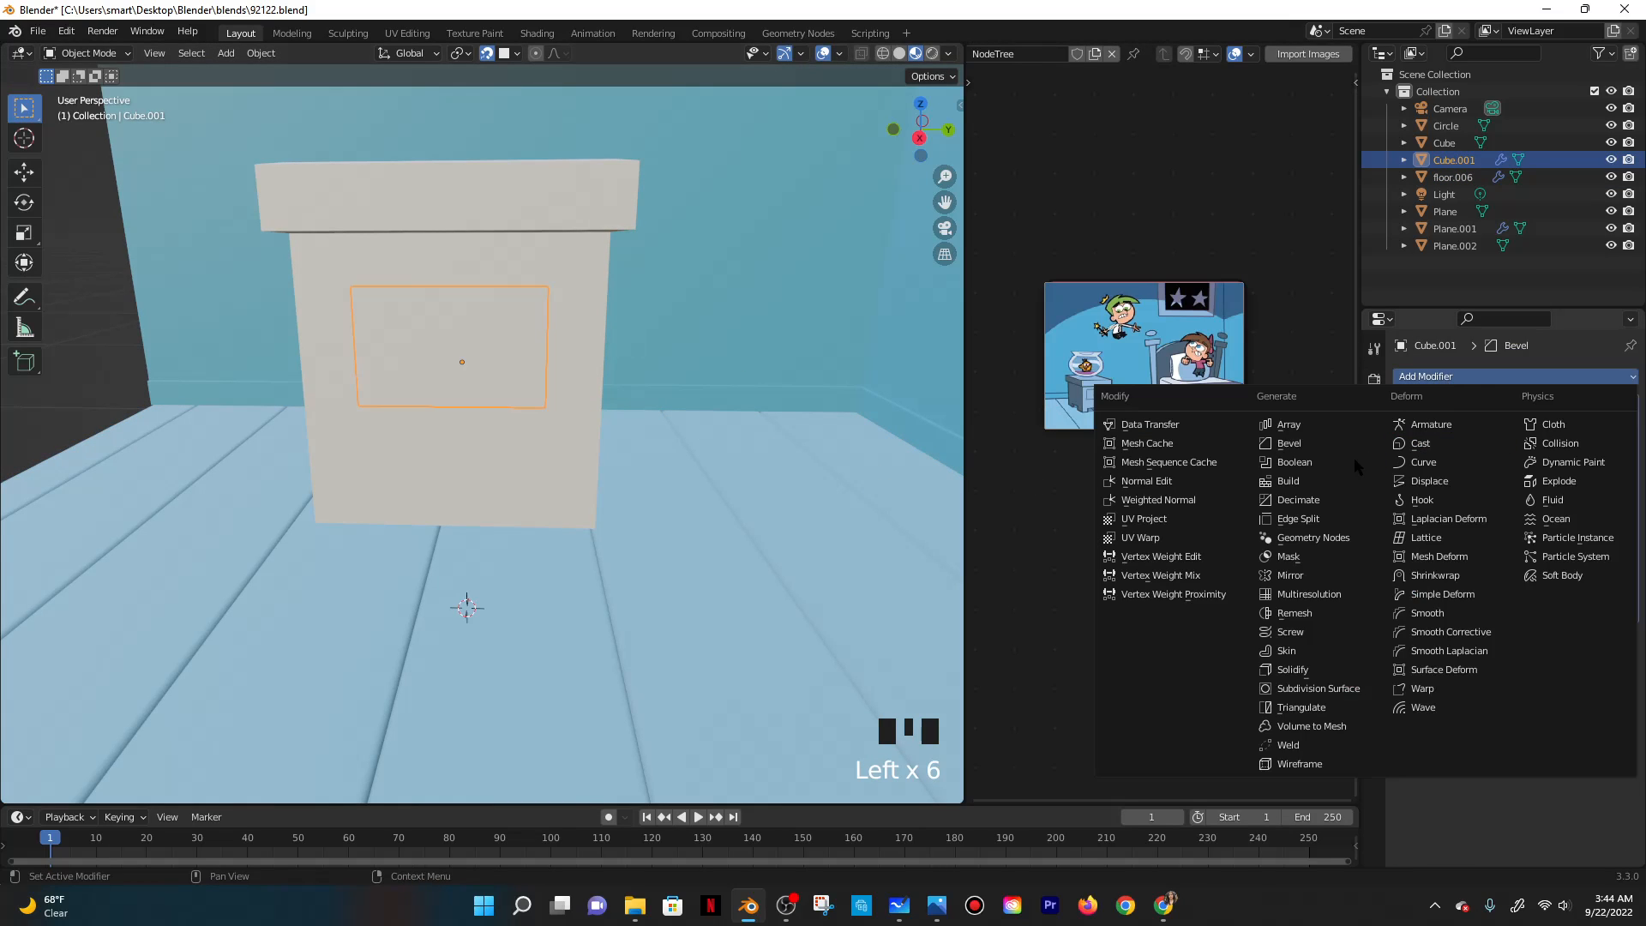
left_click(1303, 688)
left_click(387, 362)
left_click(427, 346)
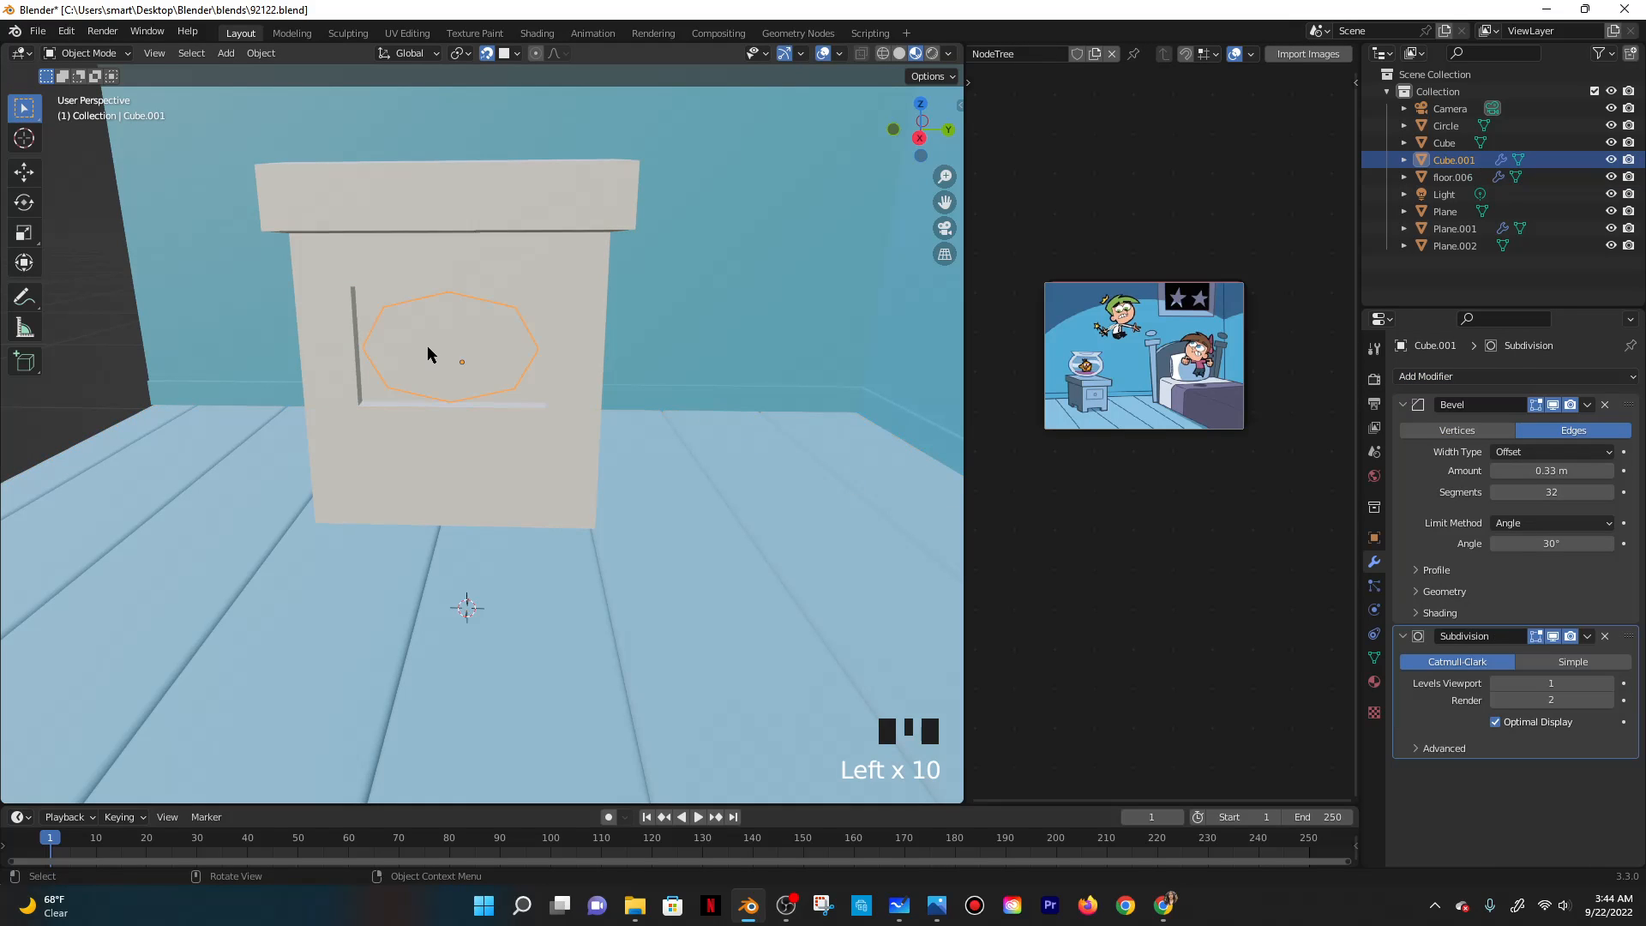
type("2")
left_click(1551, 683)
key("Tab")
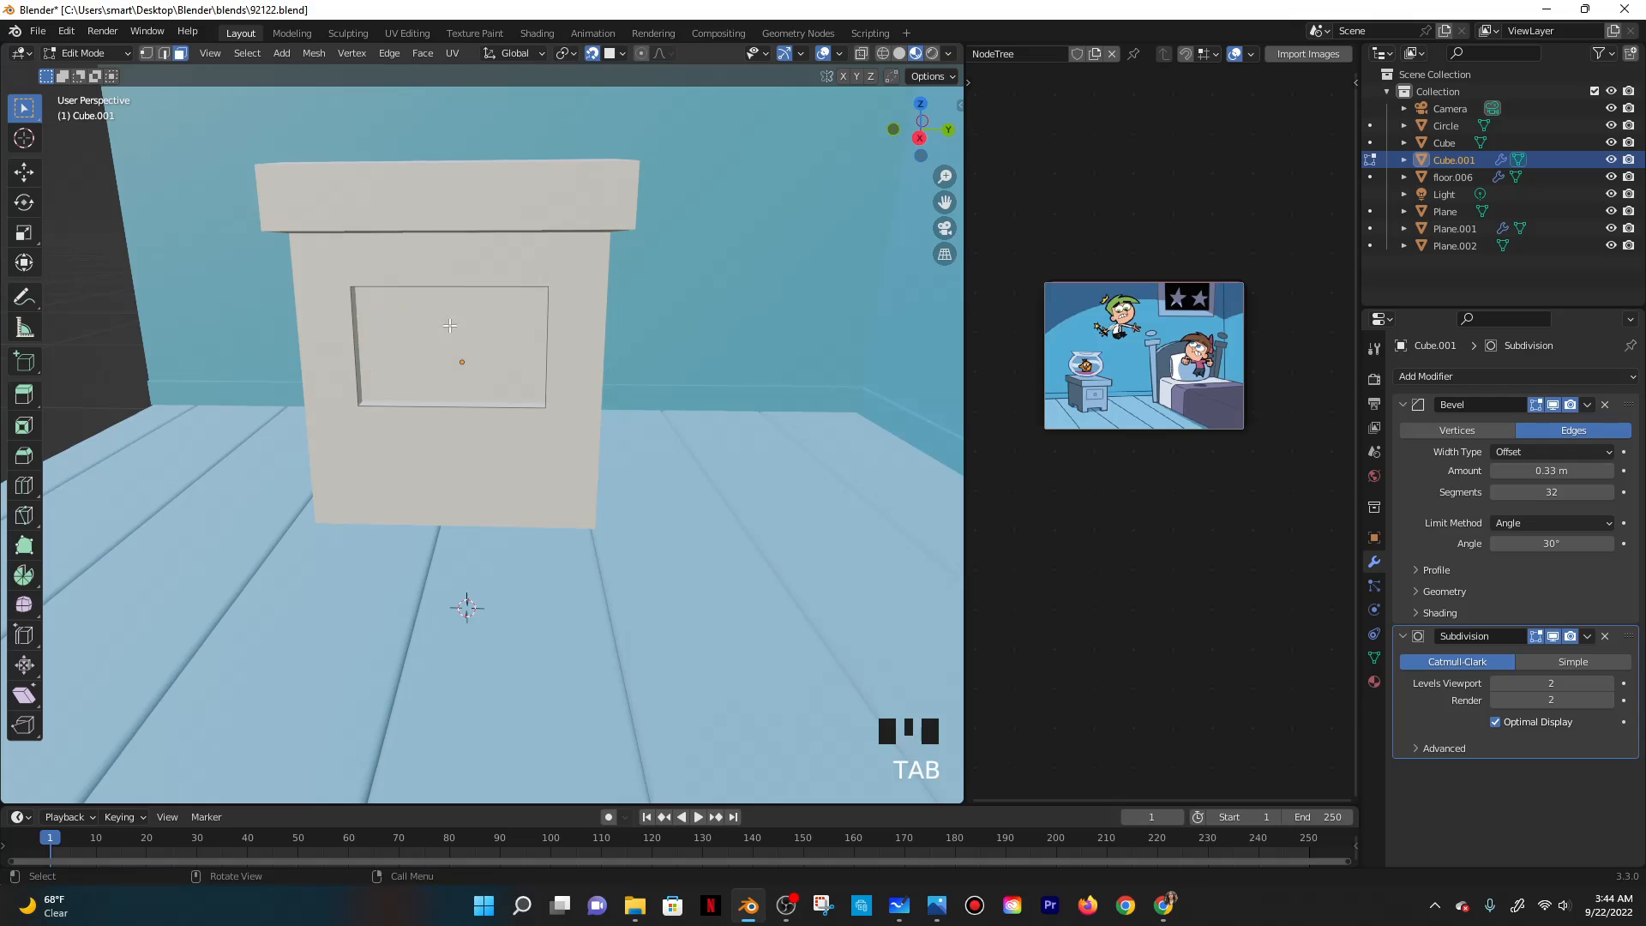
Add two vertical loop cuts to the drawer panel, sliding one against each side edge to tighten its rounded shape.
key("Tab")
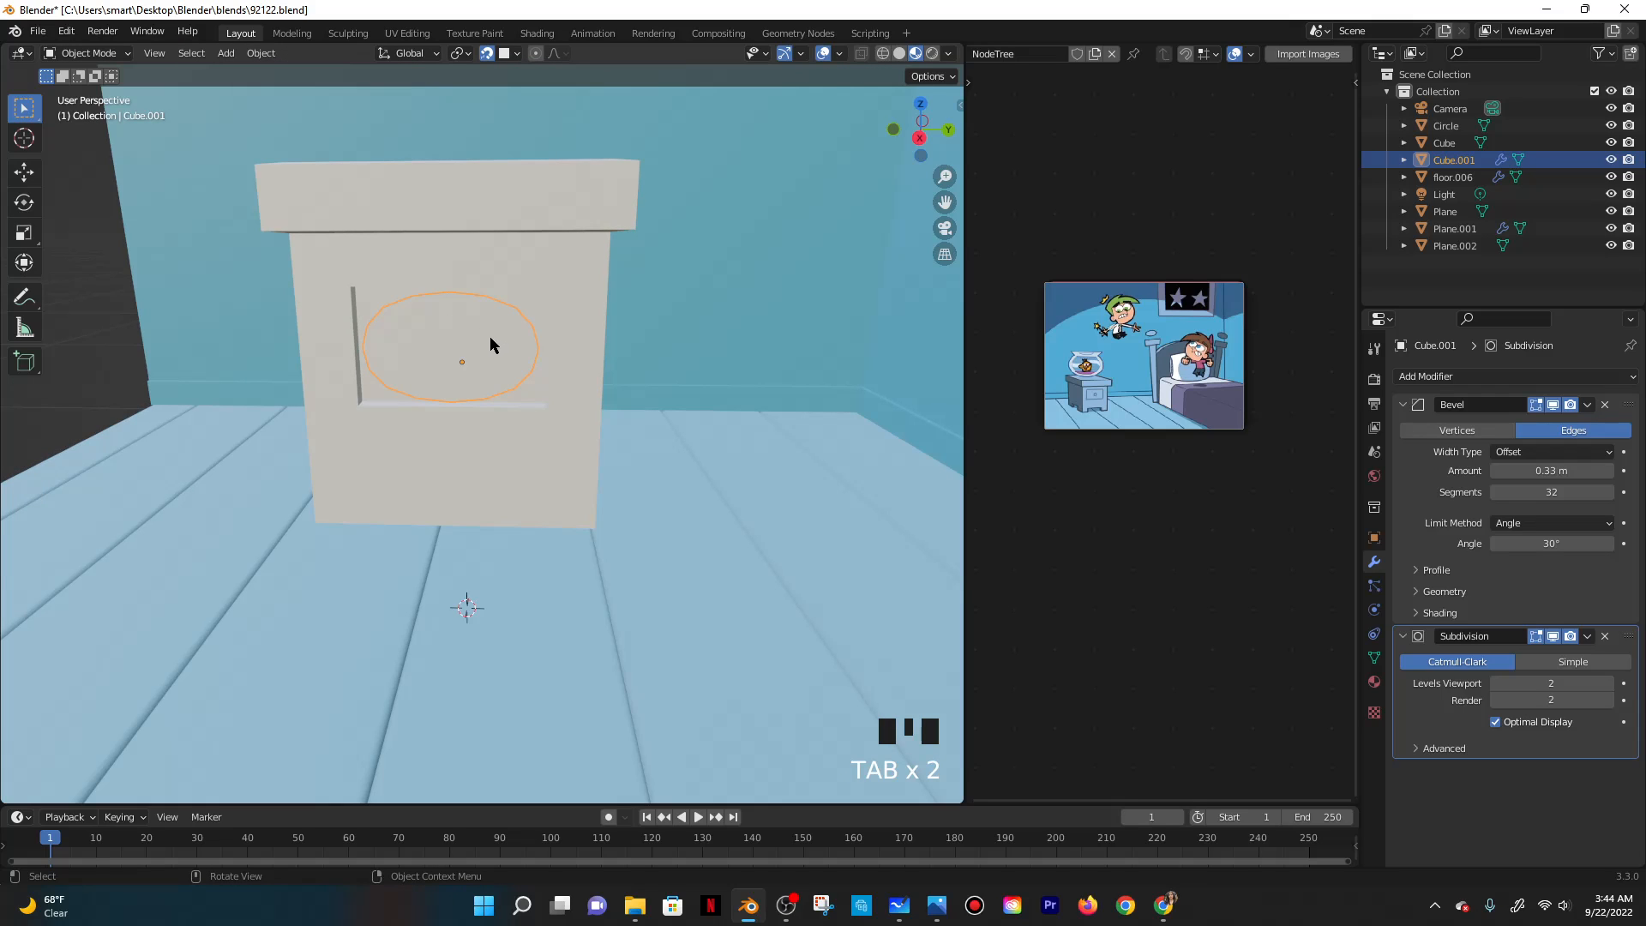
middle_click_drag(583, 367, 635, 383)
key("Tab")
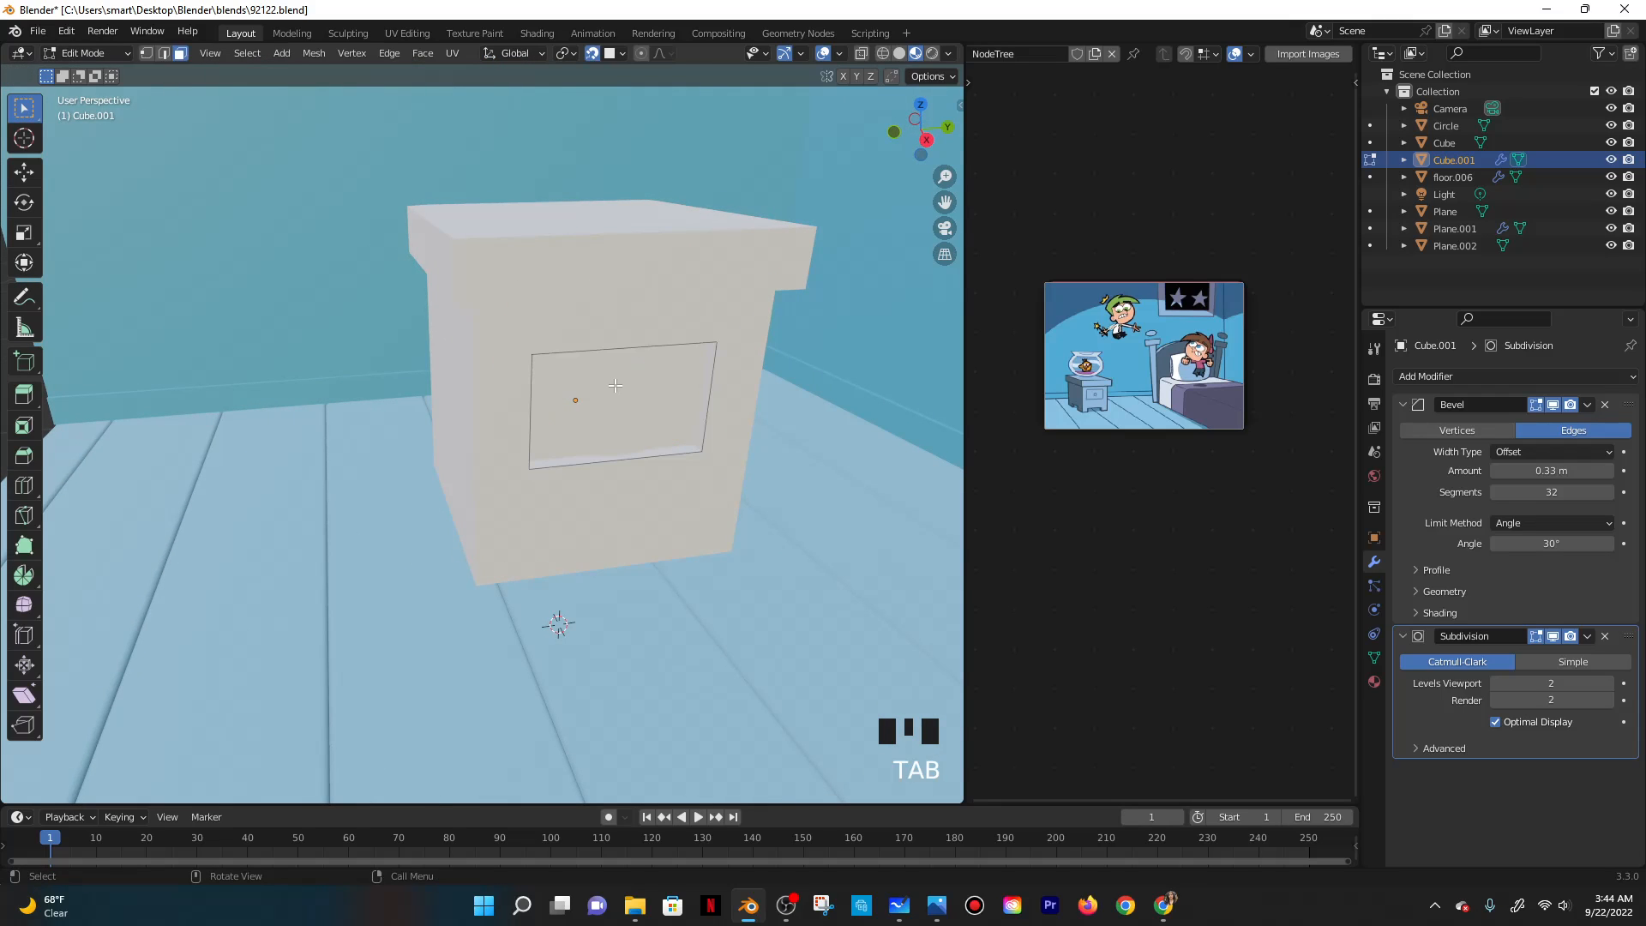
key("ctrl+r")
left_click(574, 377)
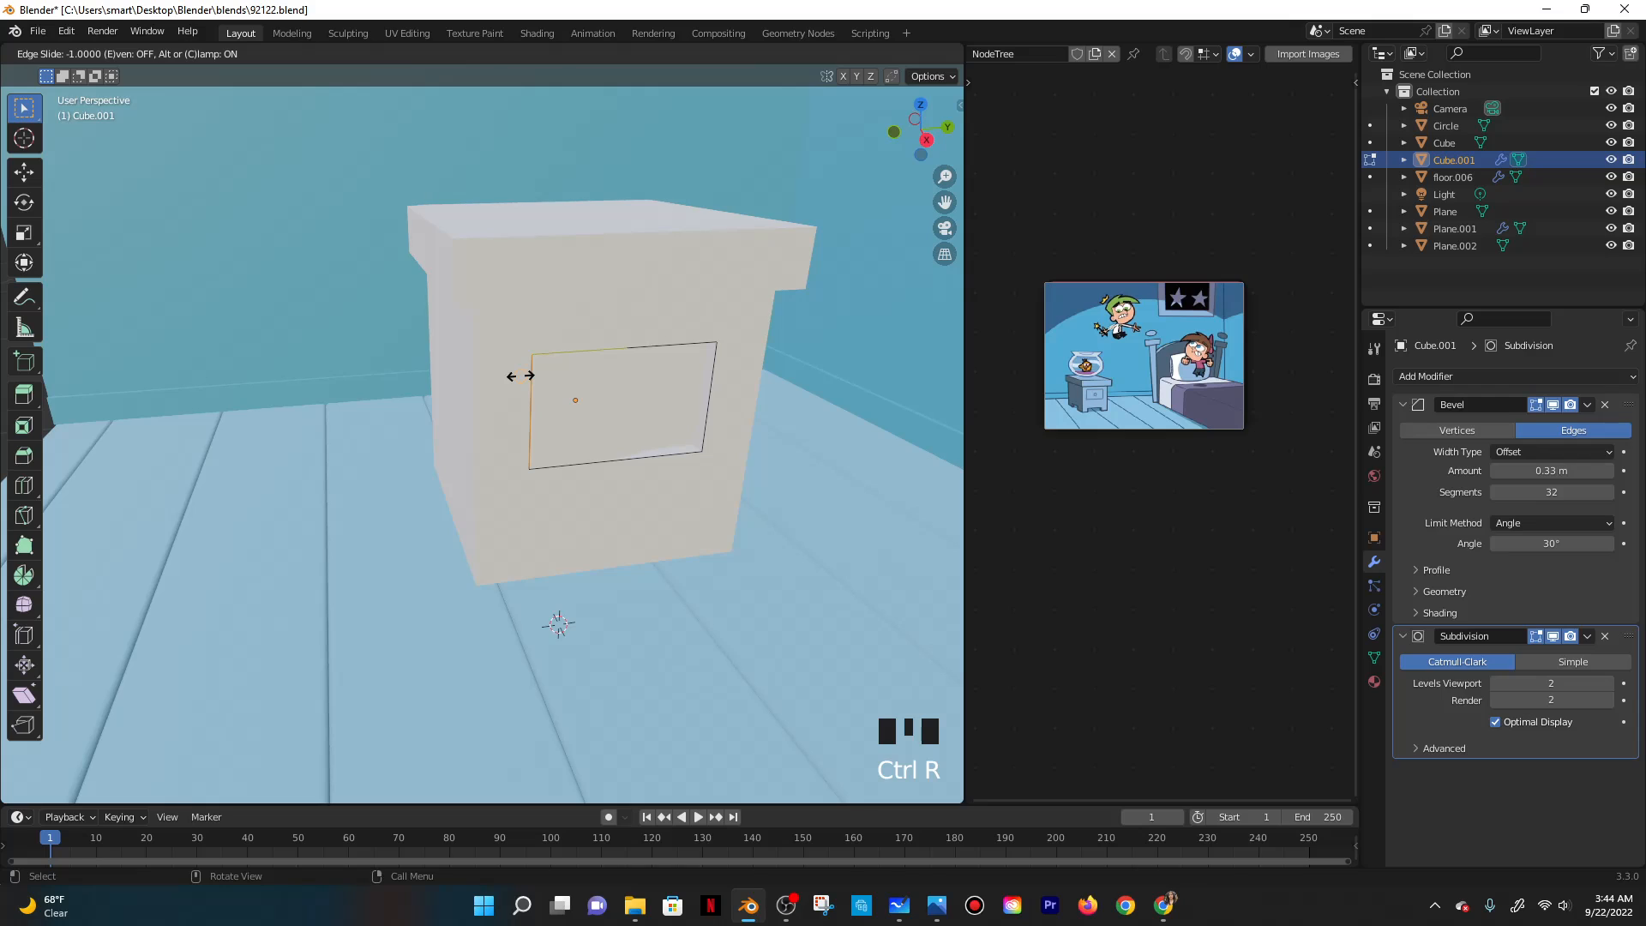
left_click(519, 376)
key("ctrl+r")
left_click(621, 383)
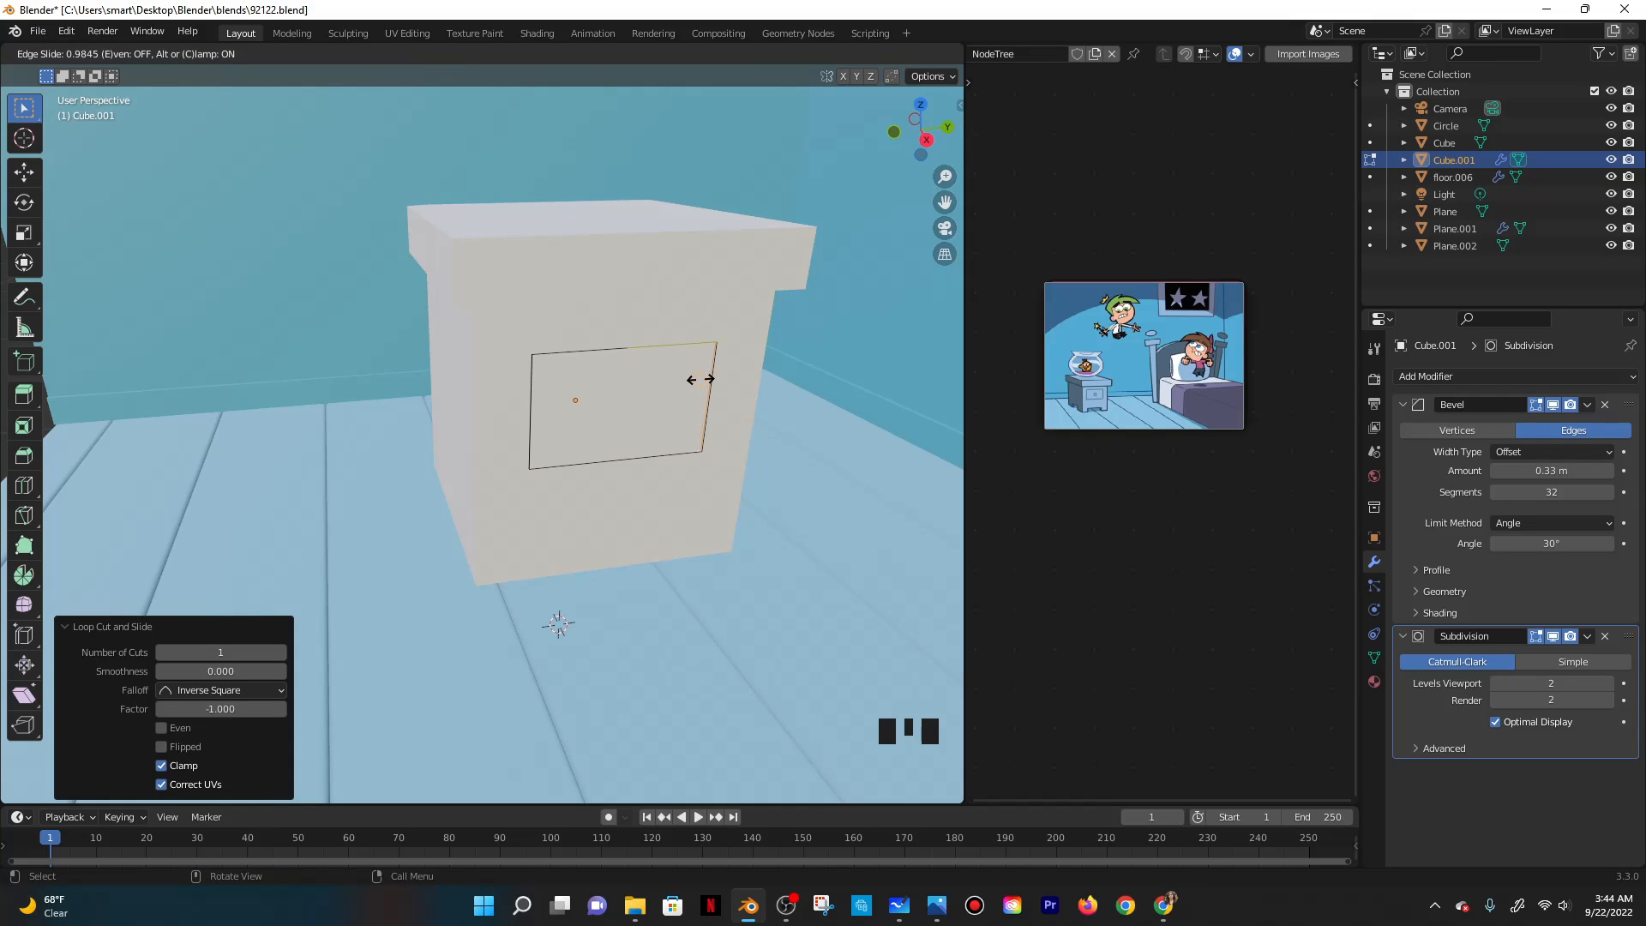
left_click(700, 379)
Examine the drawer panel's corner rounding from the front in Object Mode.
key("Tab")
middle_click_drag(698, 401, 689, 408)
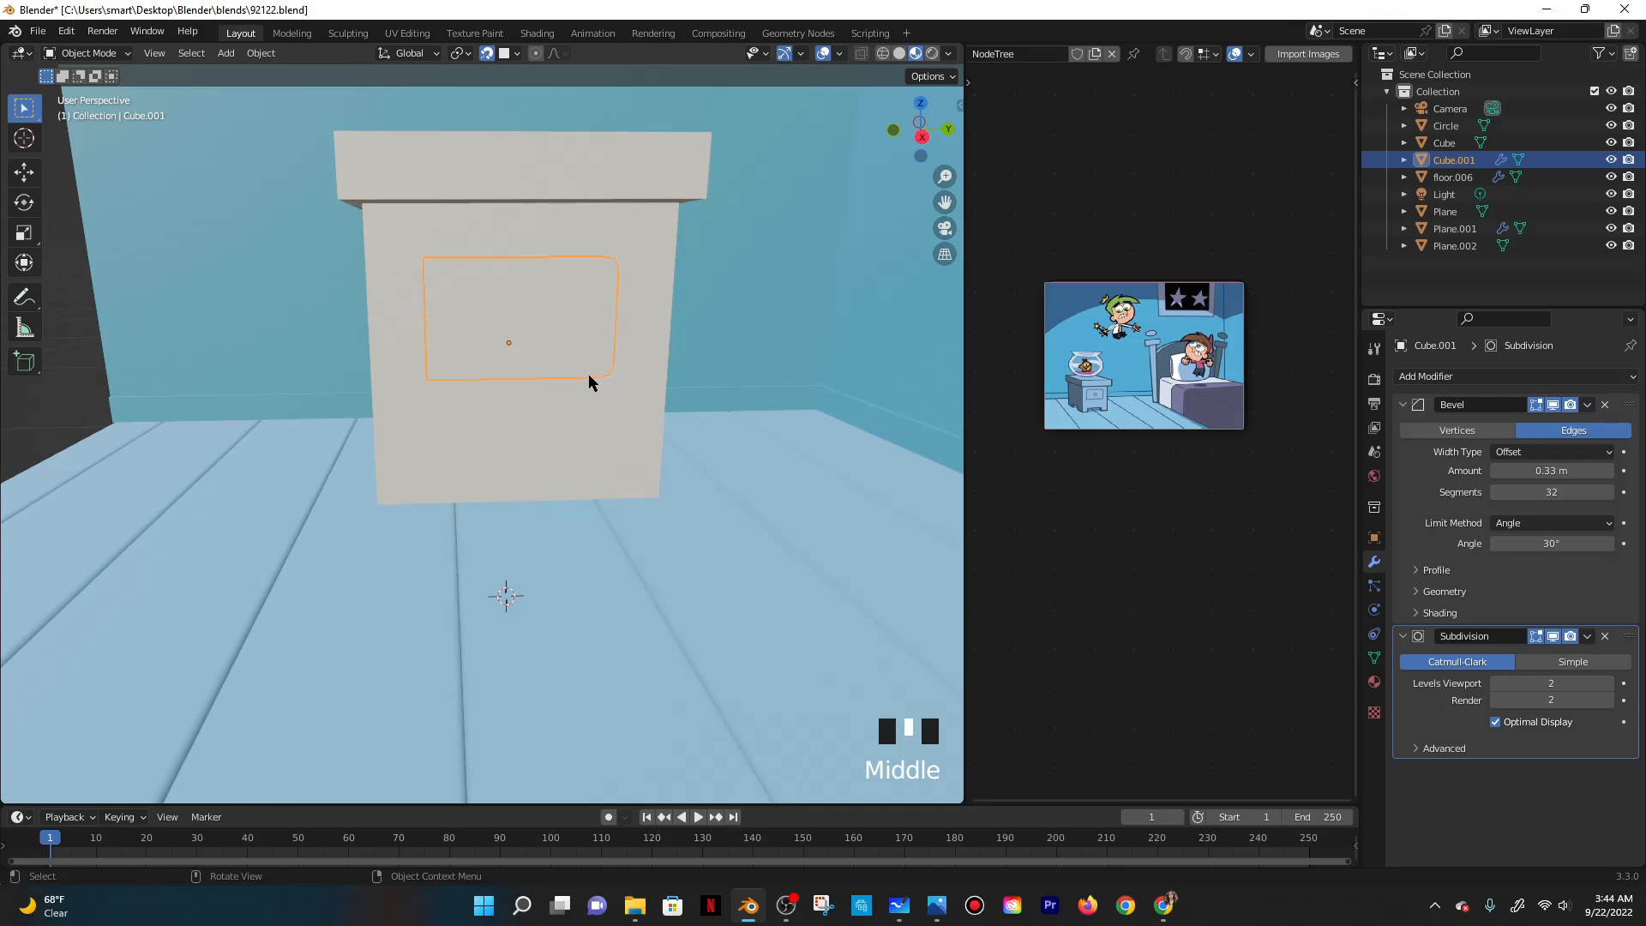
key("Tab")
key("Tab")
left_click(749, 310)
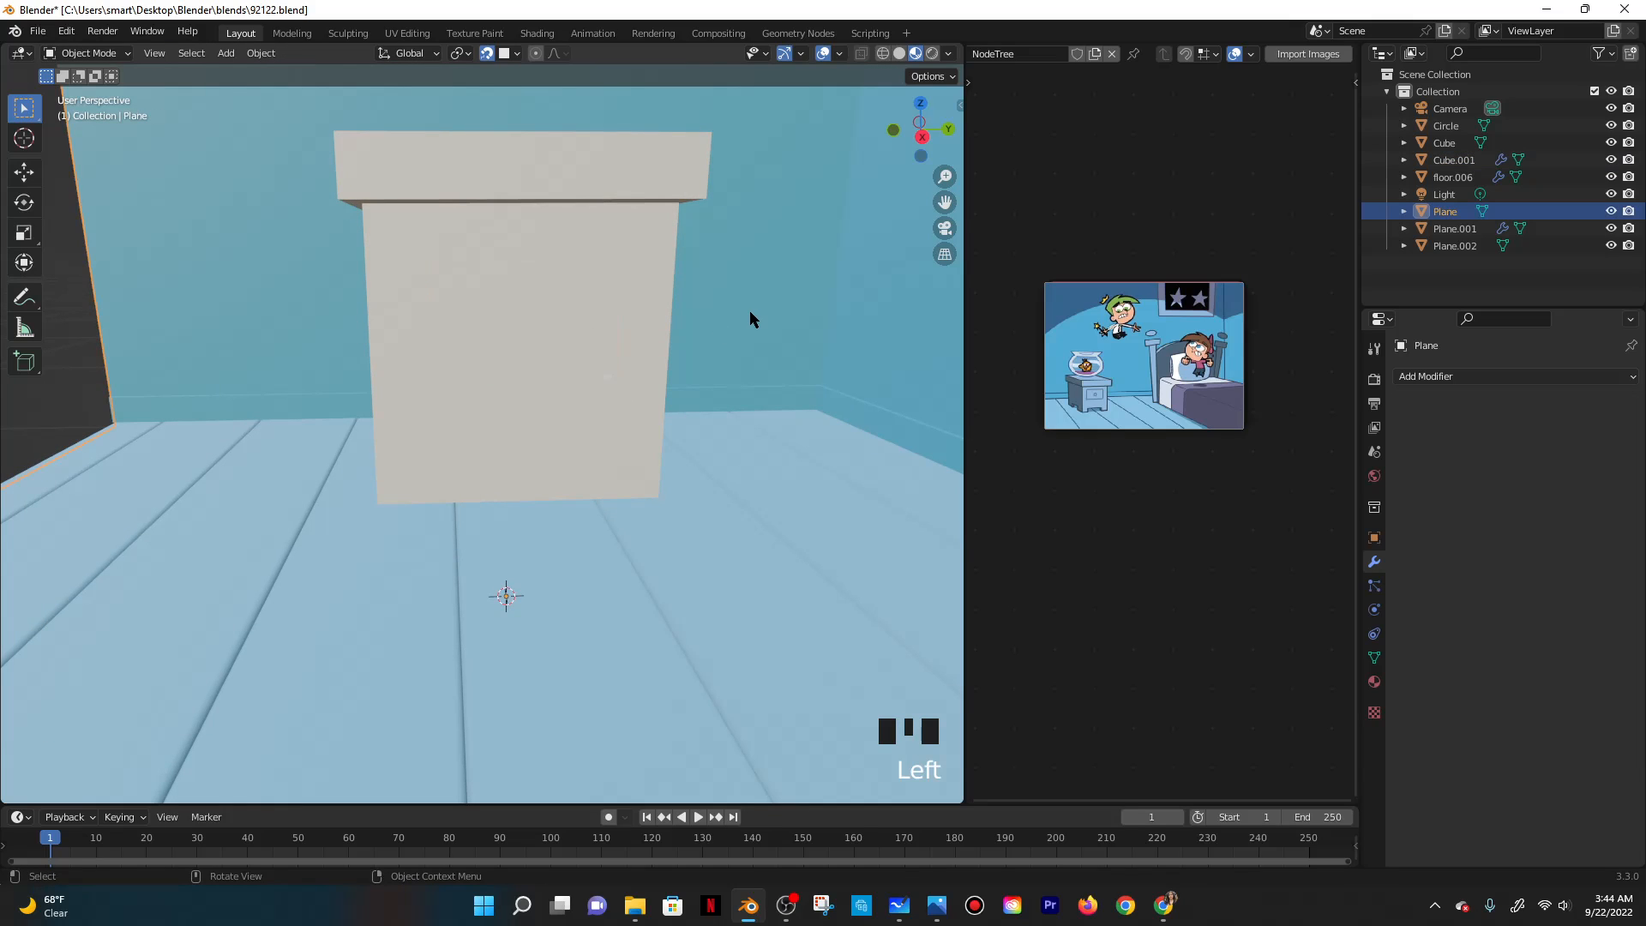
left_click(596, 295)
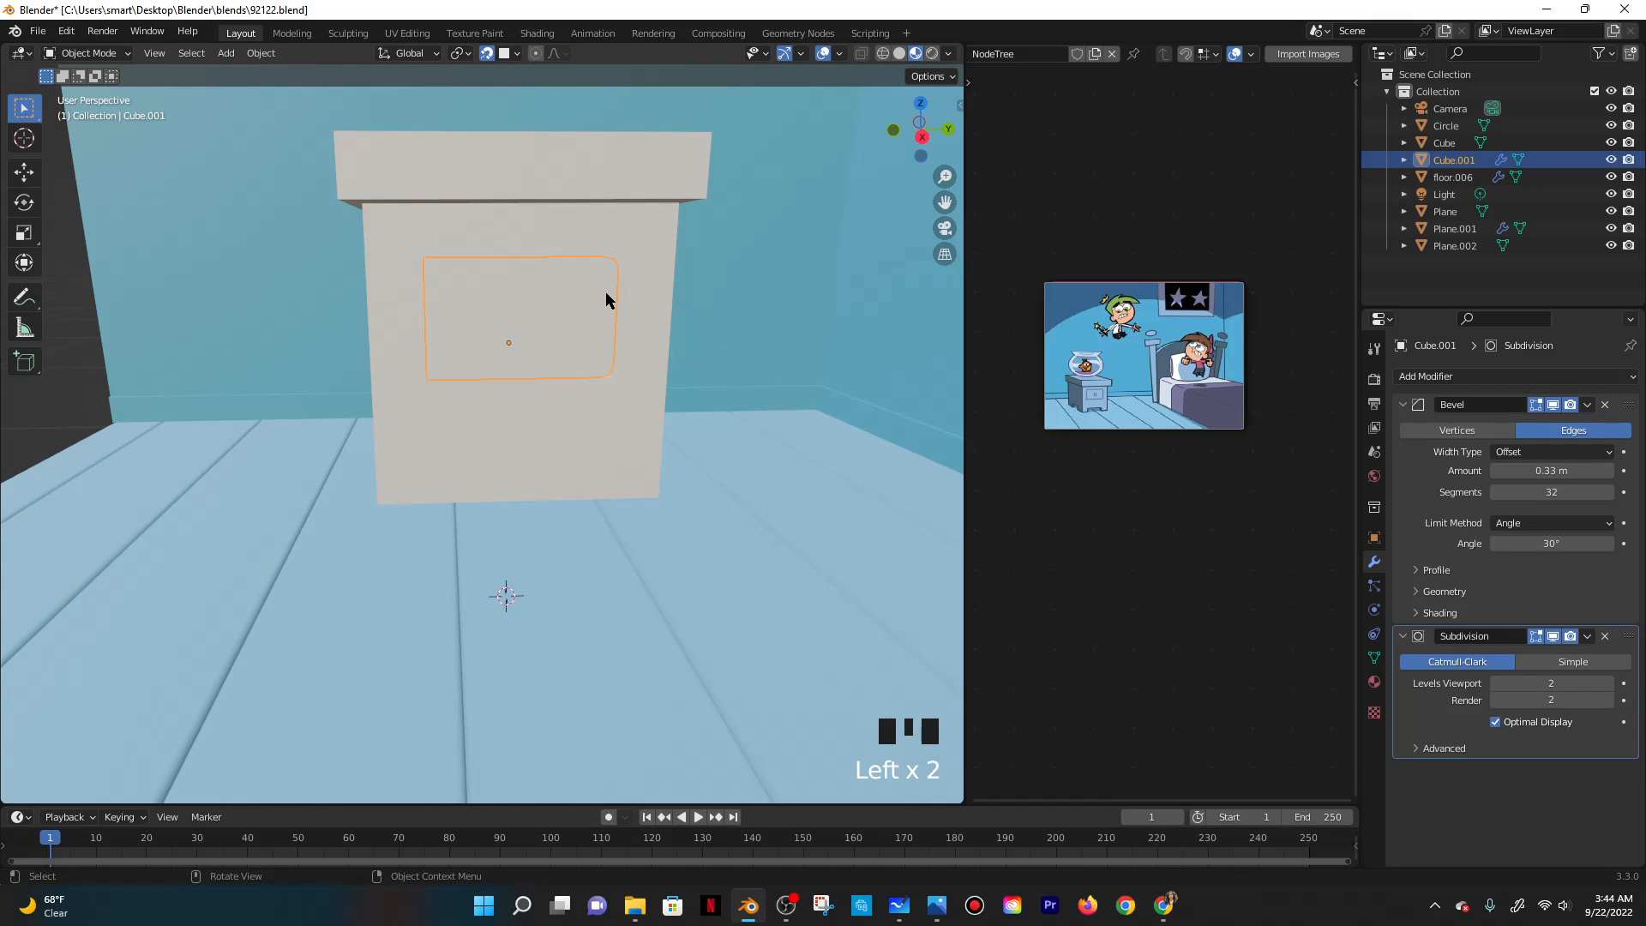
scroll(603, 296, "up", 2)
scroll(604, 295, "down", 2)
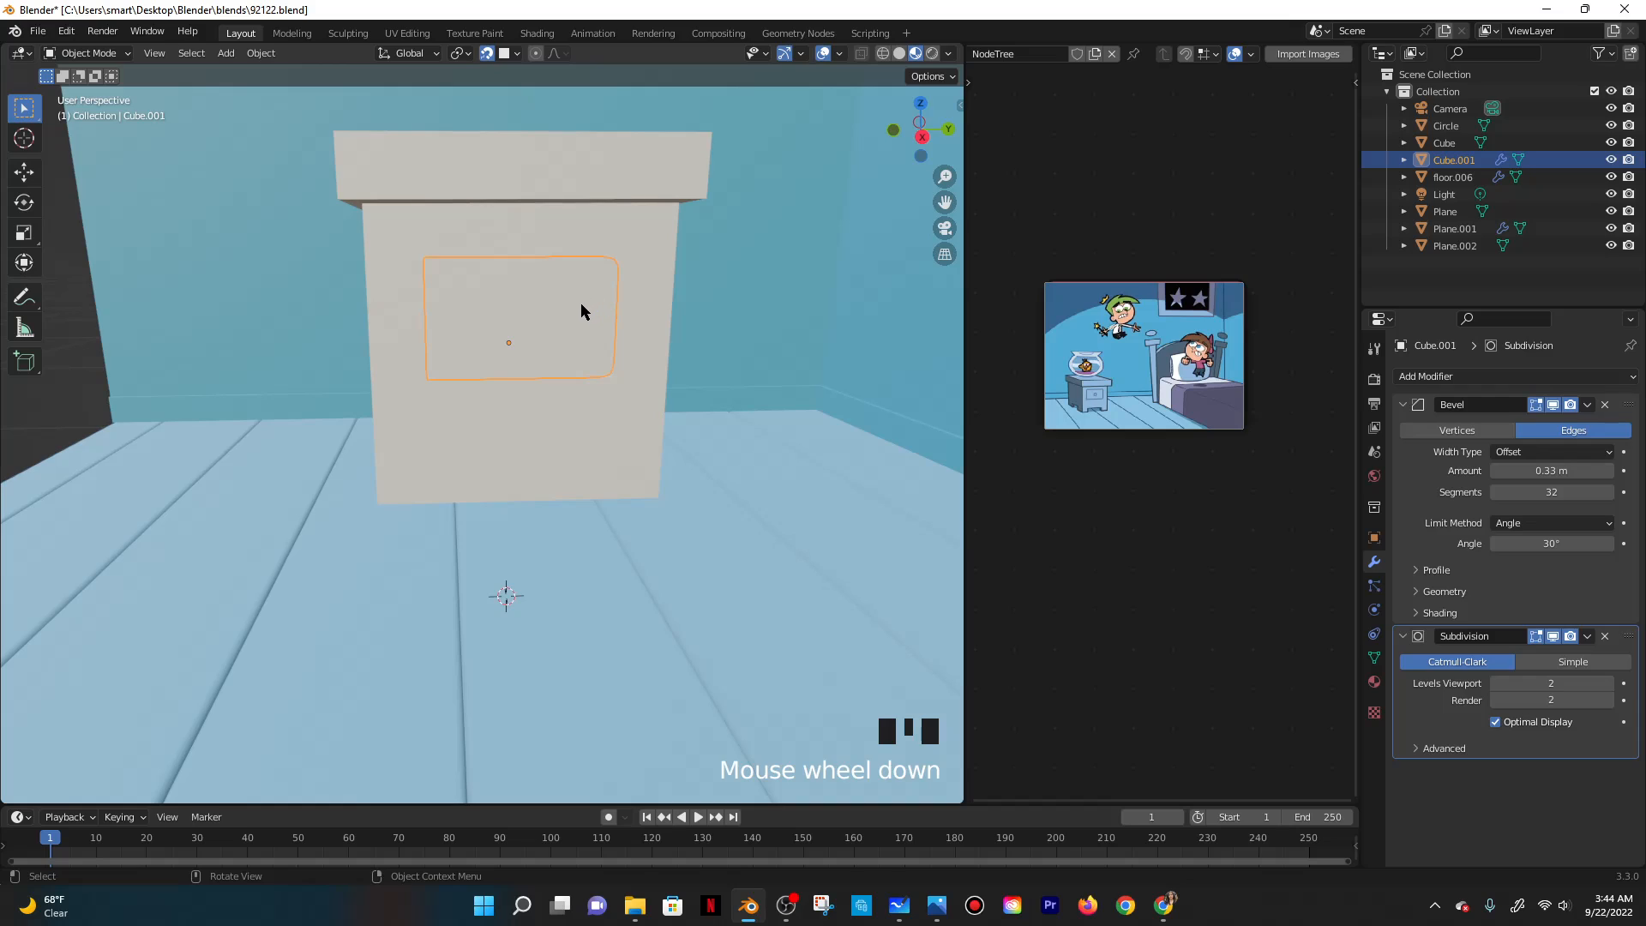
Undo the loop cuts on the drawer panel and remove its Subdivision Surface modifier.
key("ctrl+z")
key("ctrl+z")
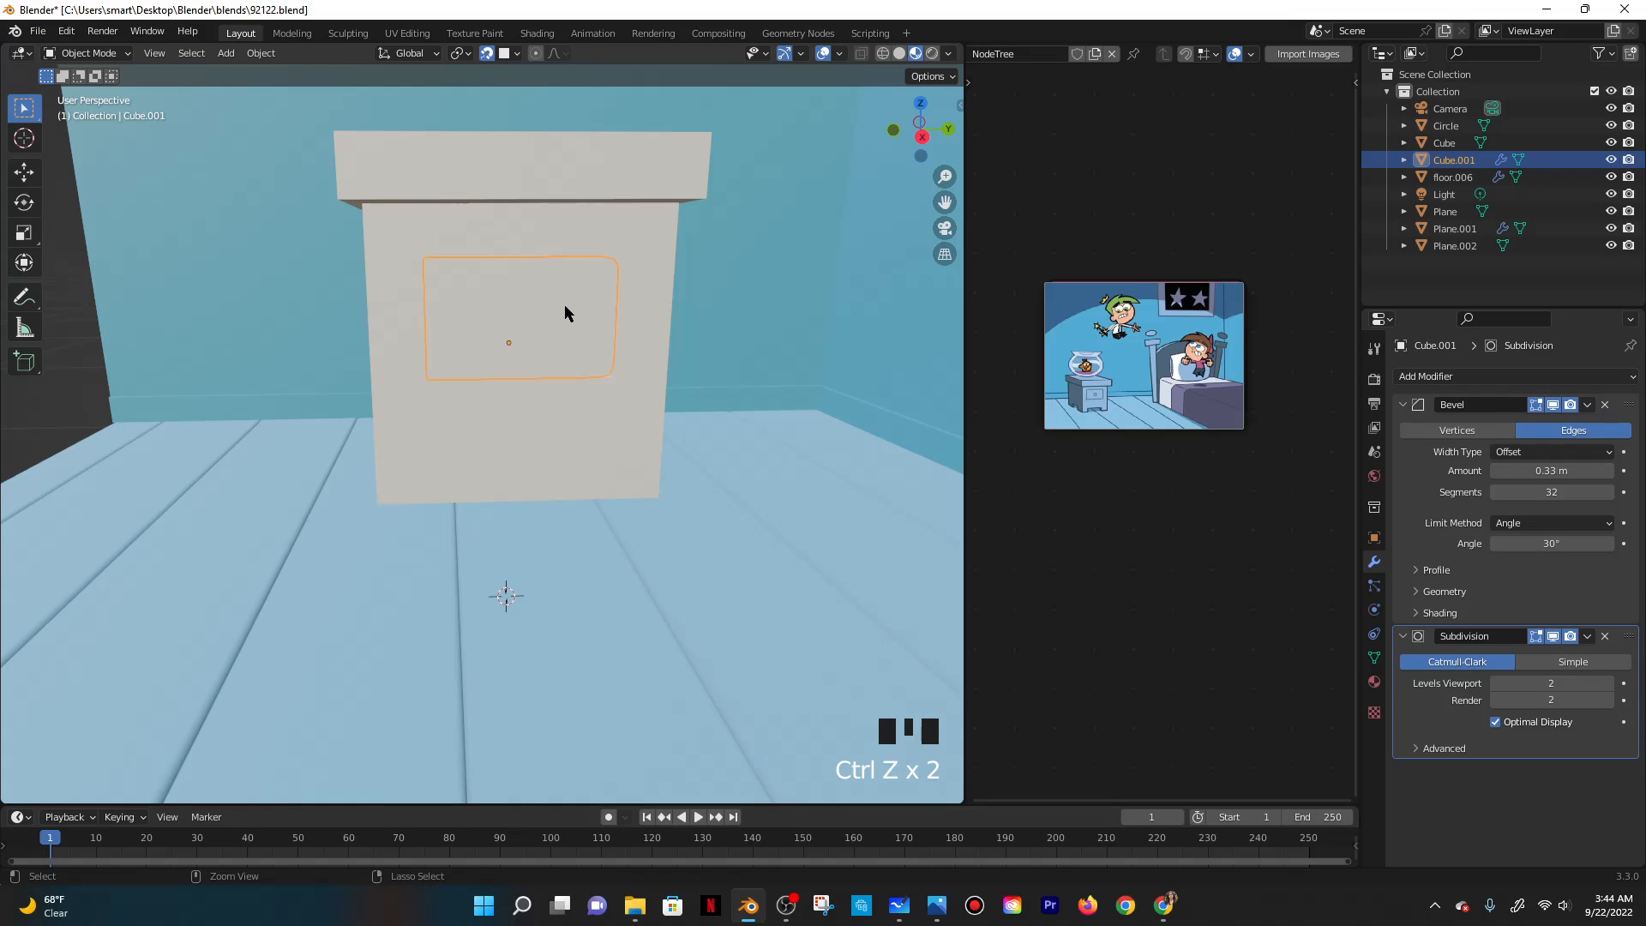
key("ctrl+z")
key("ctrl+z")
key("ctrl+z")
key("ctrl+z")
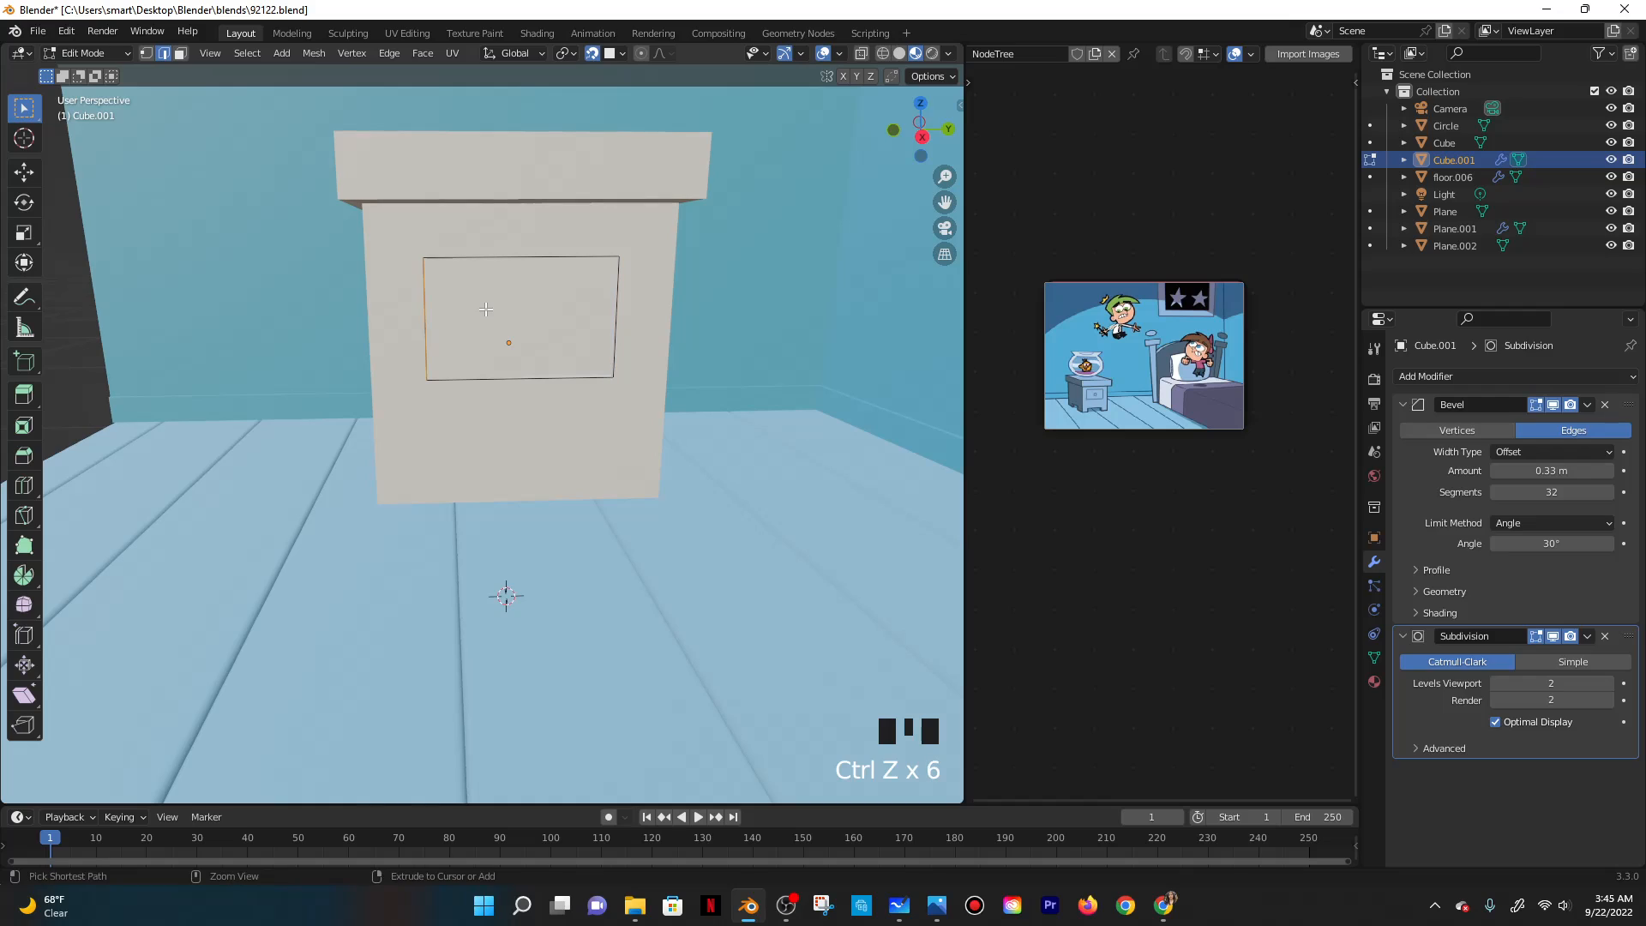
key("ctrl+z")
key("Tab")
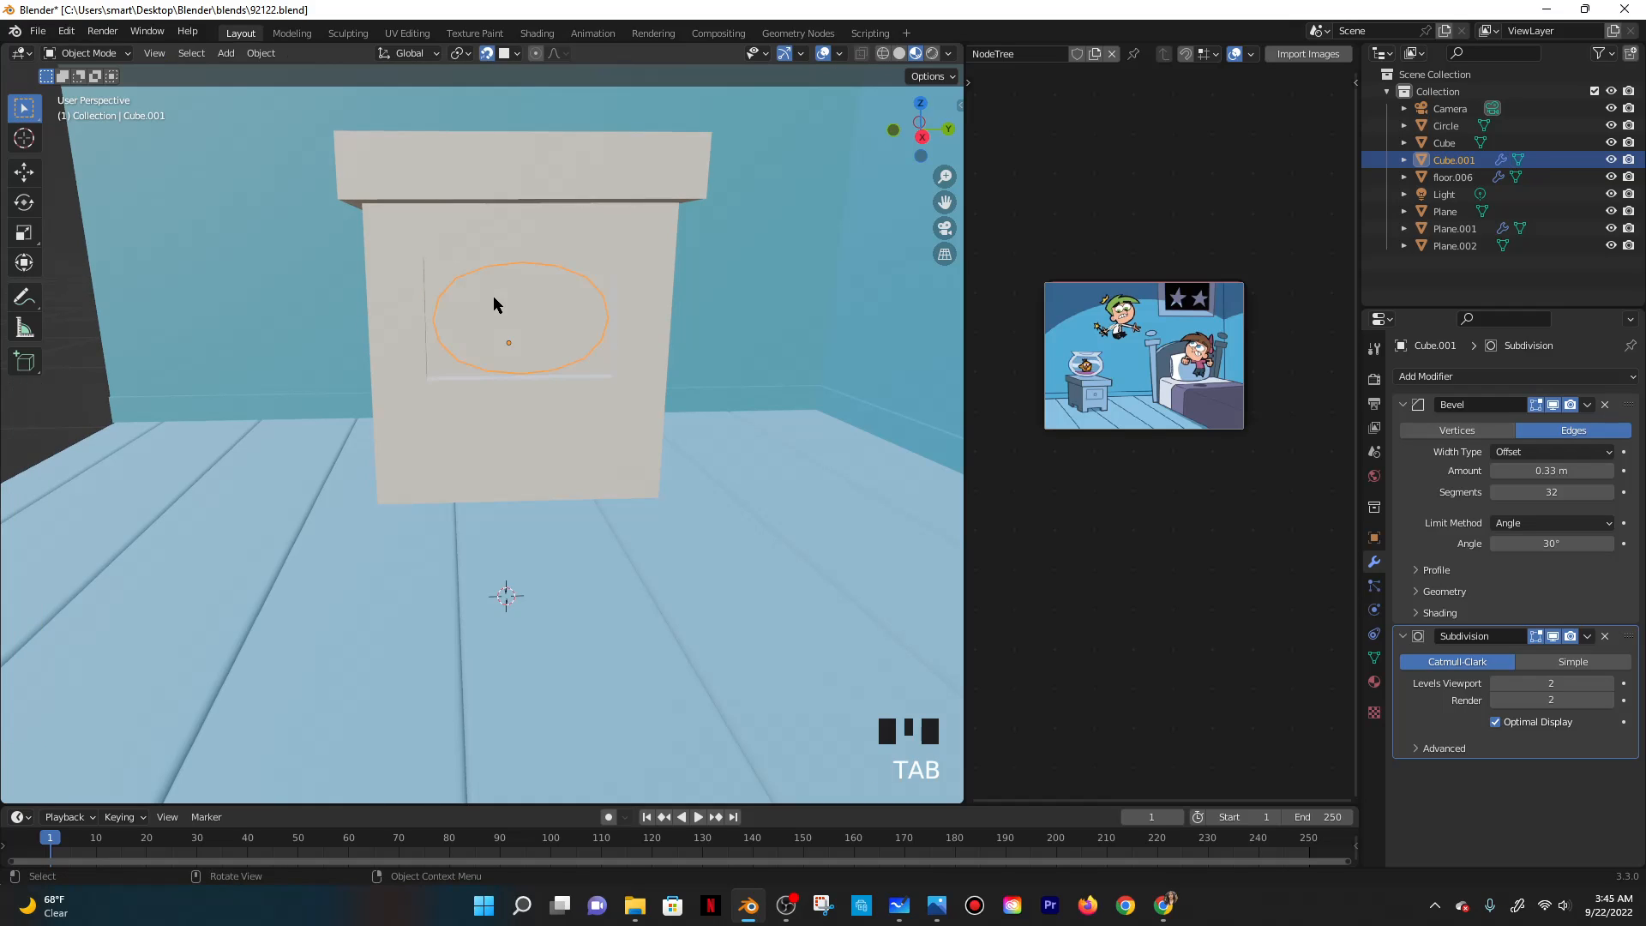
key("Tab")
key("ctrl+z")
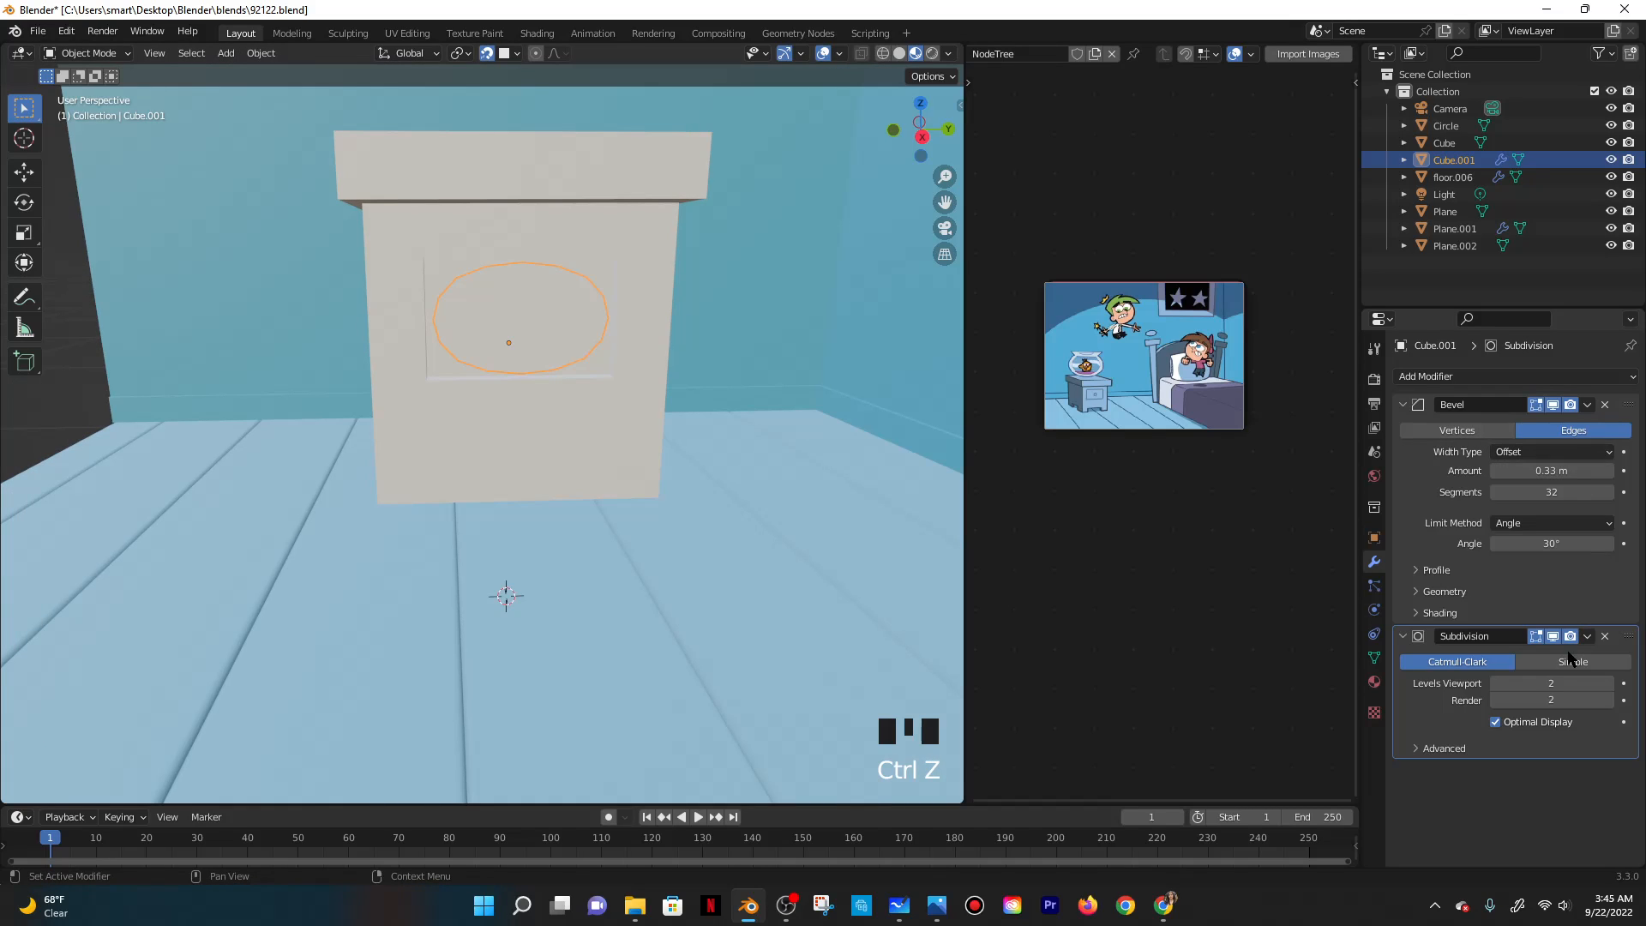
left_click(1604, 635)
middle_click_drag(670, 317, 677, 368)
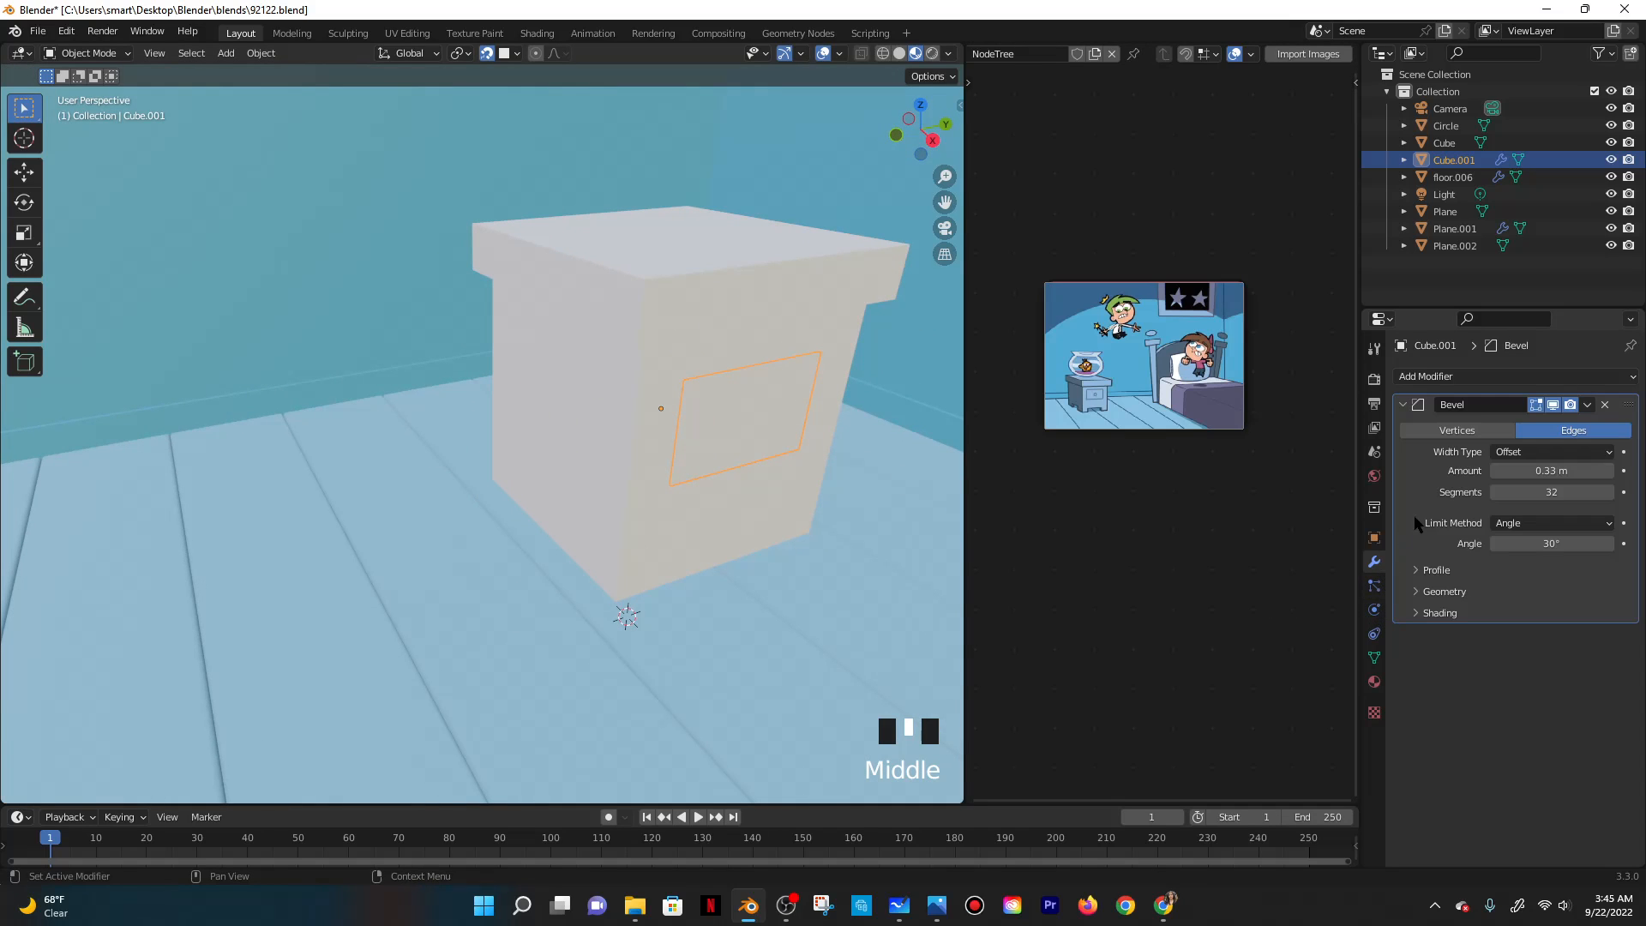
Add a Solidify modifier to the drawer panel with a thickness of 0.03 m and an offset of 1.
left_click(1457, 378)
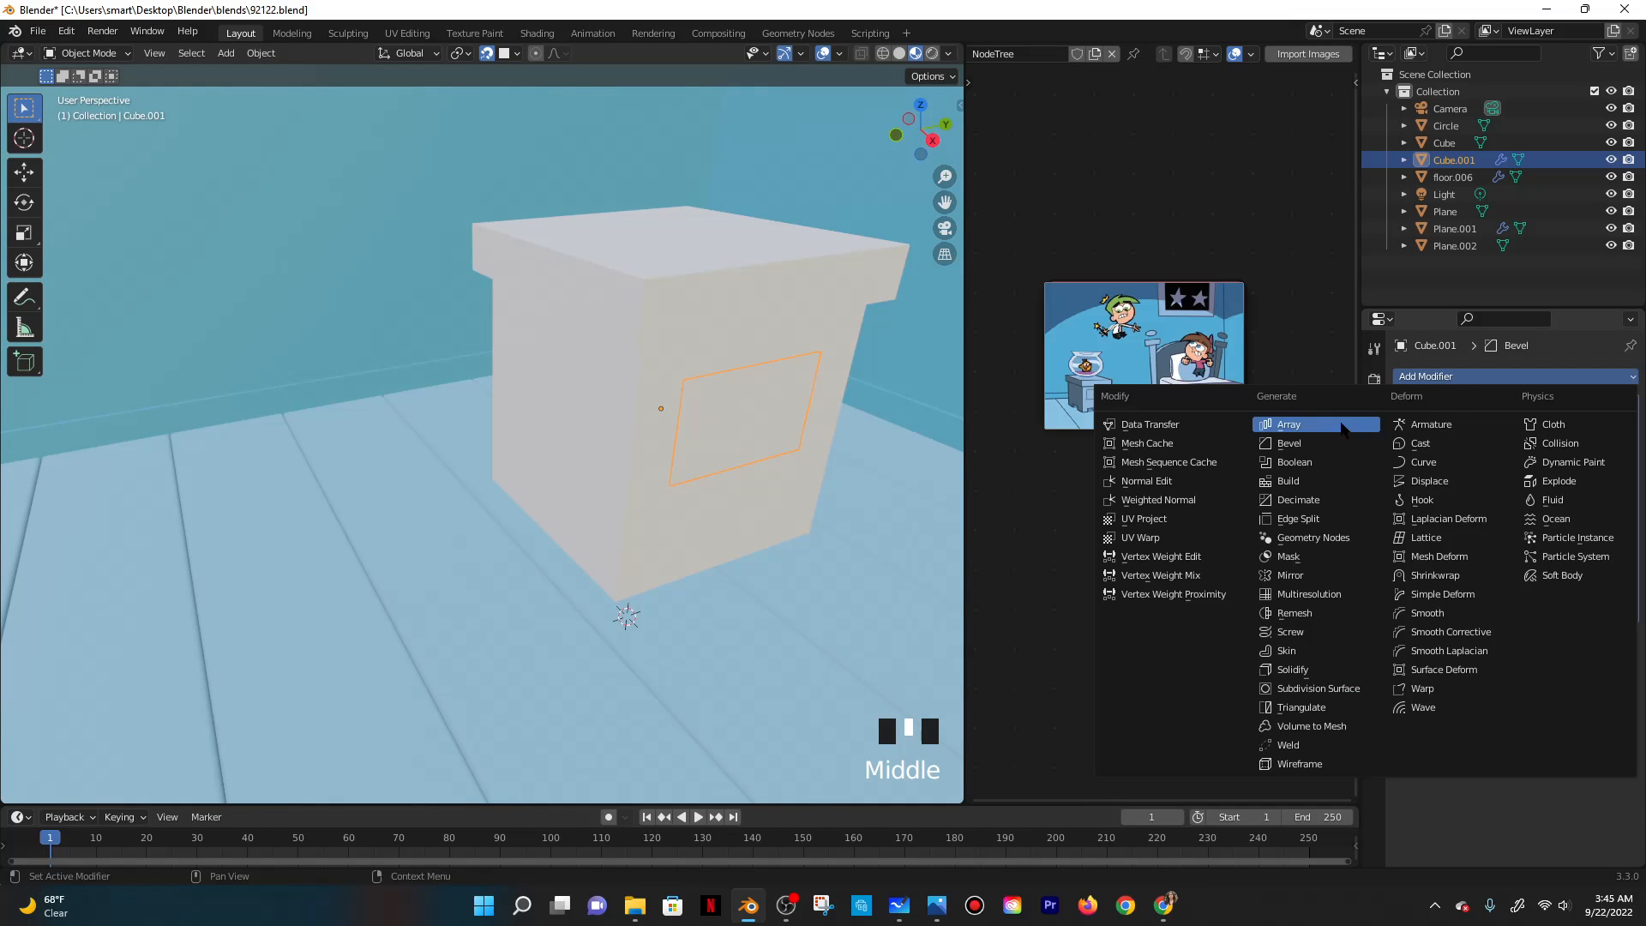
left_click(1308, 669)
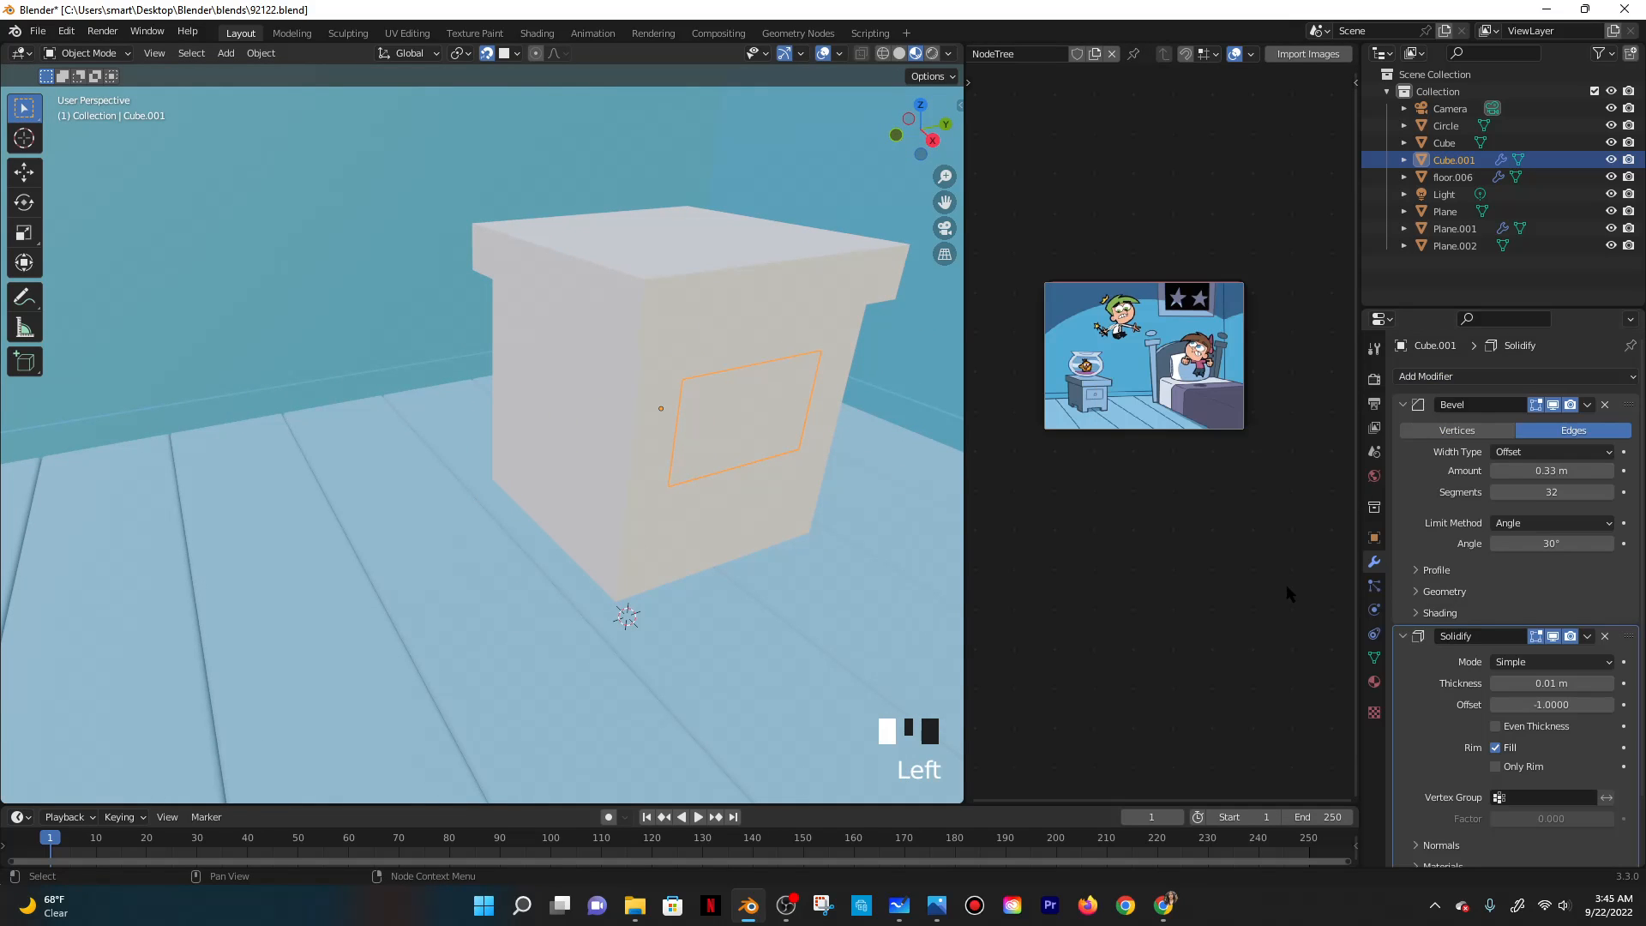
left_click(1551, 683)
double_click(1547, 704)
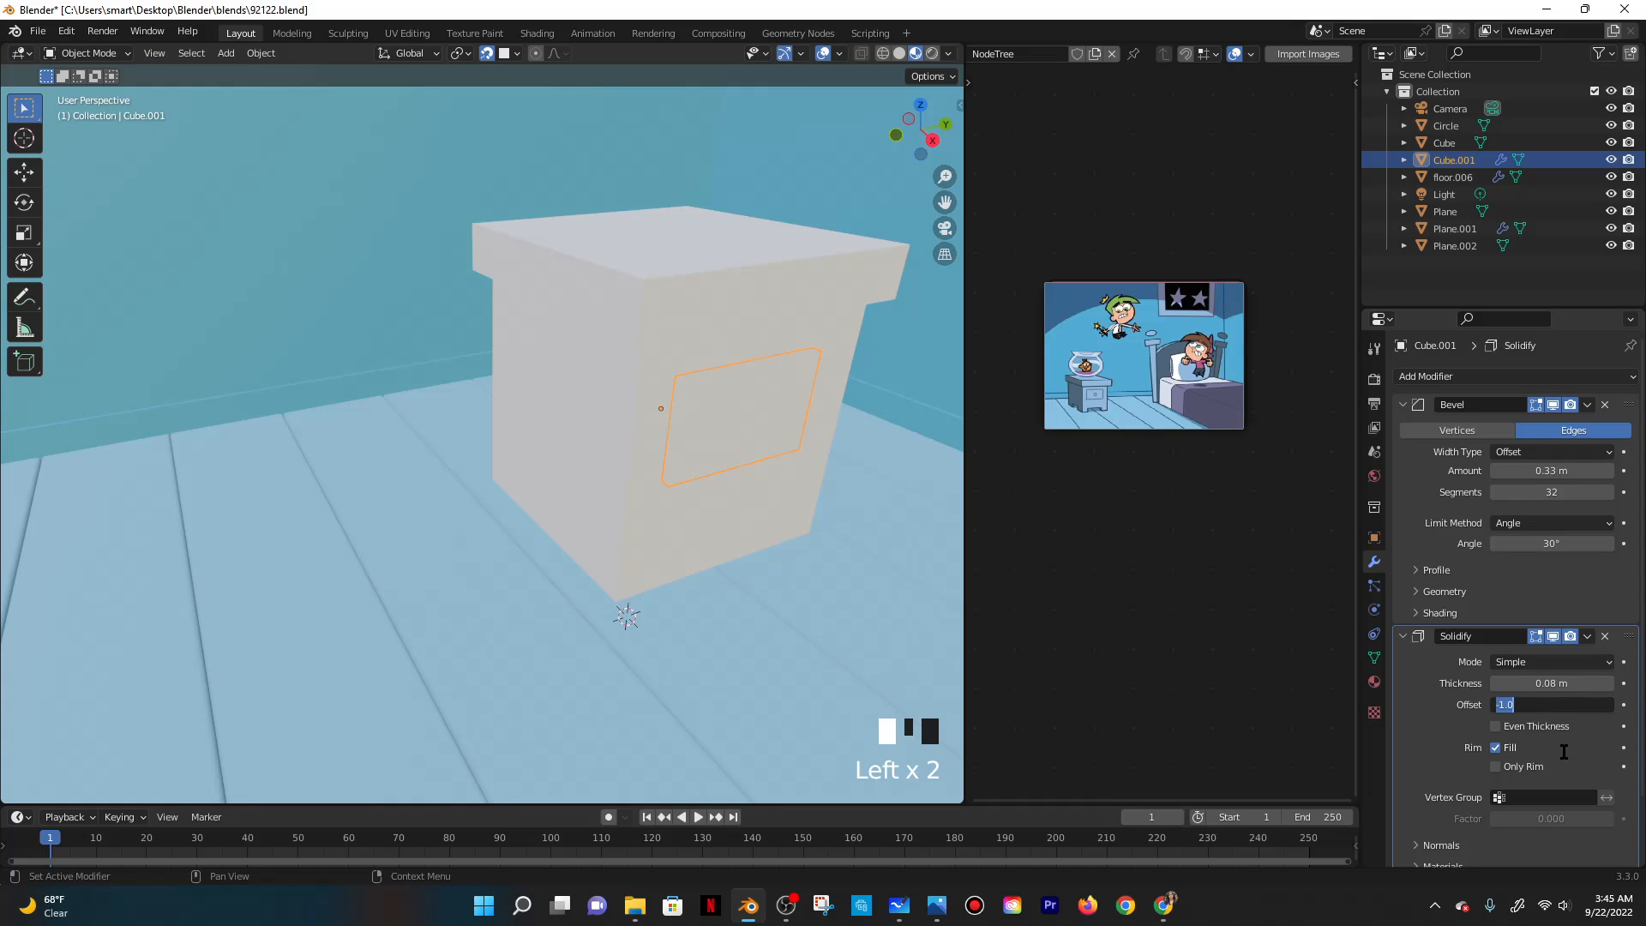
middle_click_drag(799, 525, 756, 514)
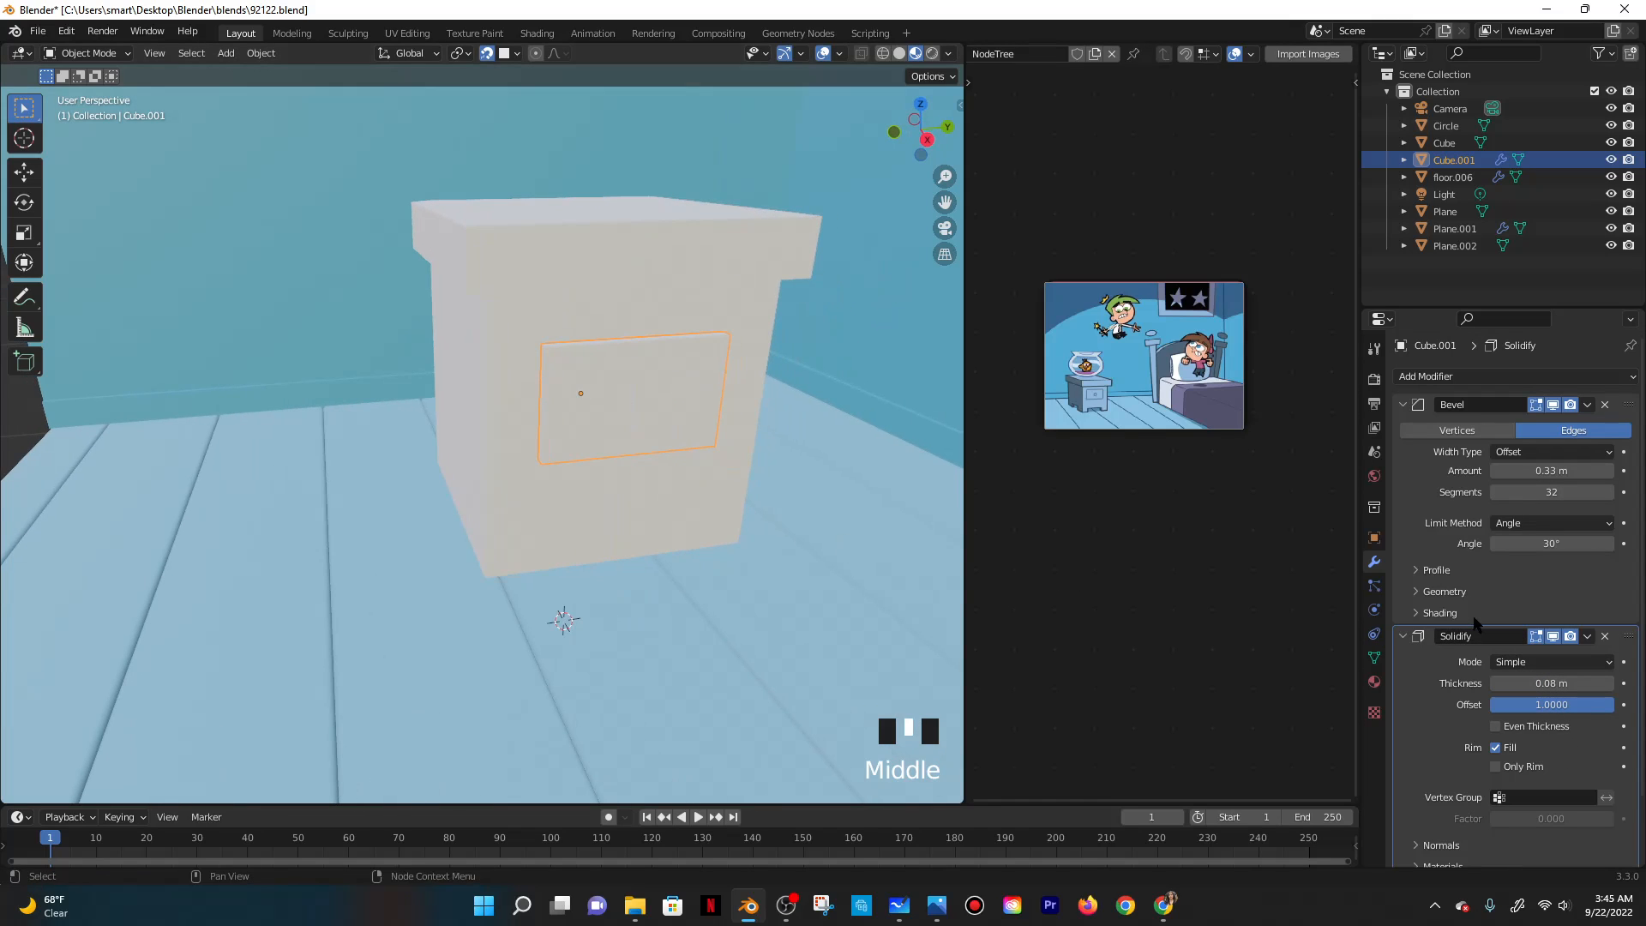
left_click(1570, 683)
type("0")
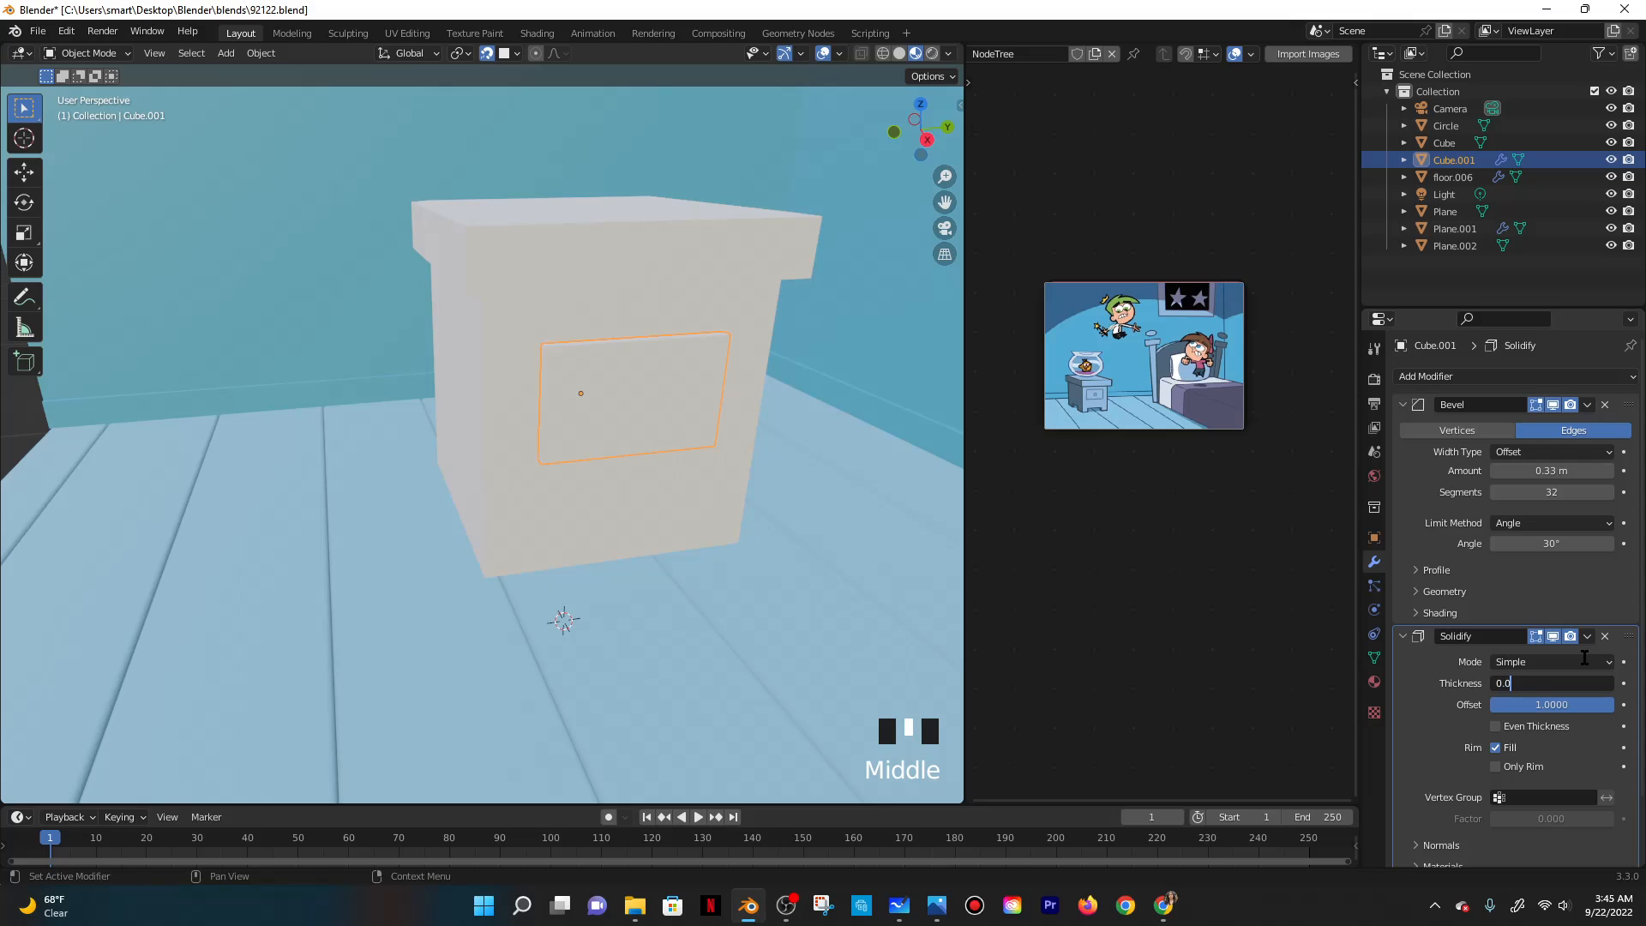
left_click(1585, 659)
left_click(635, 480)
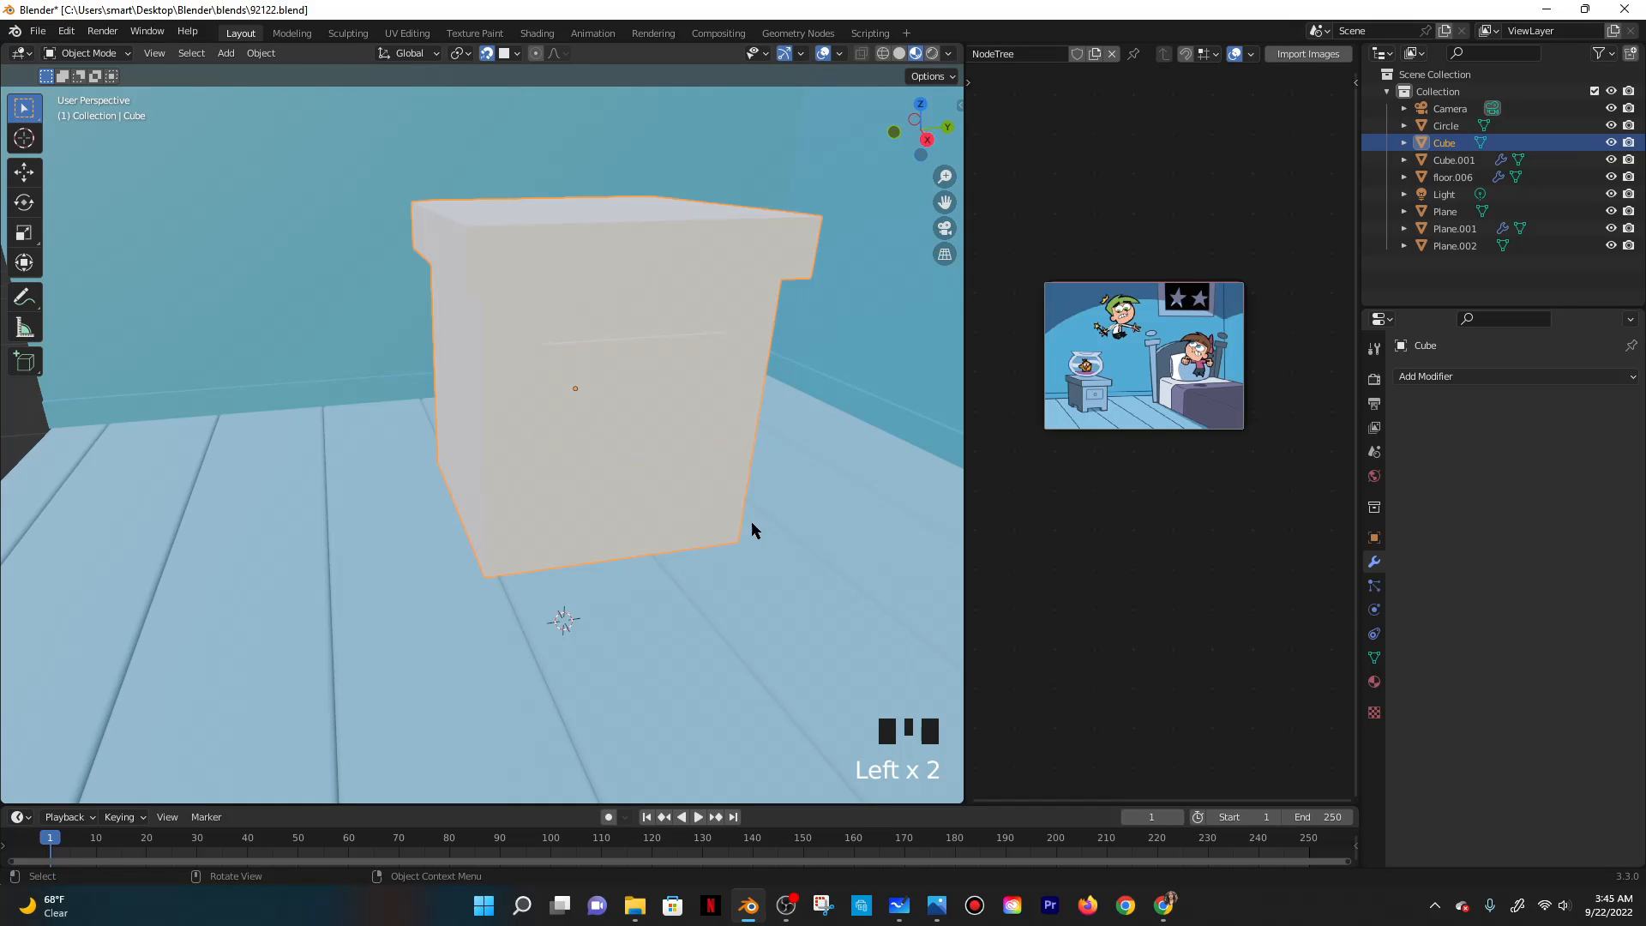
middle_click_drag(806, 492, 573, 279)
left_click(631, 243)
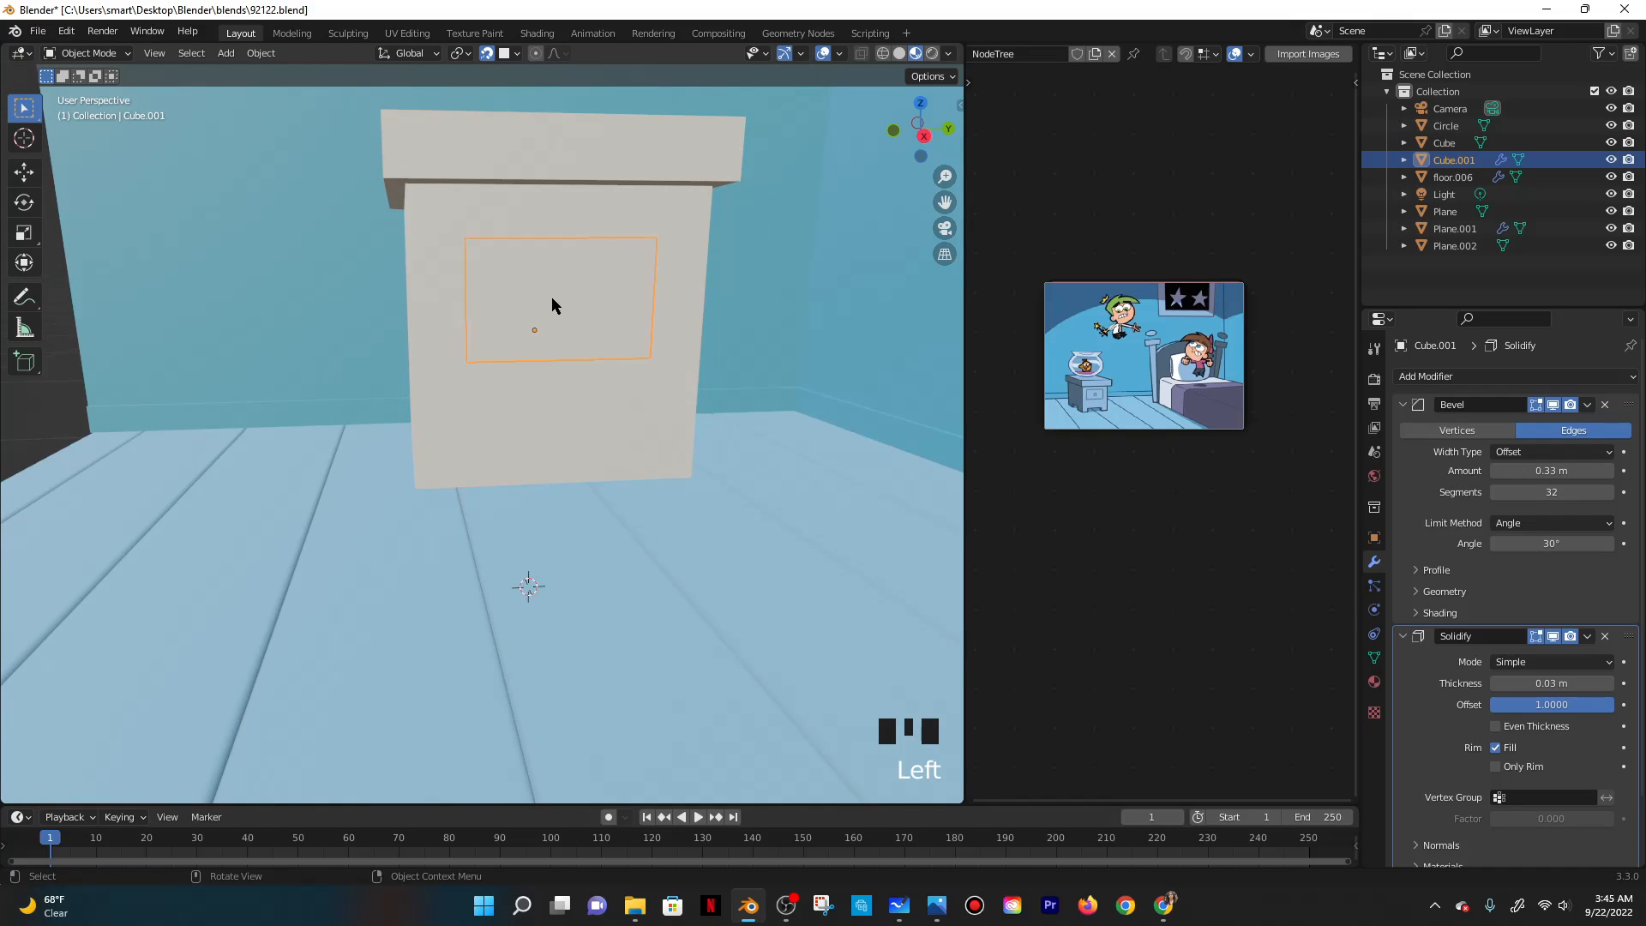
Select the knob circle and move it about -0.007 m along Y and -0.033 m along Z on the drawer front.
left_click(1454, 228)
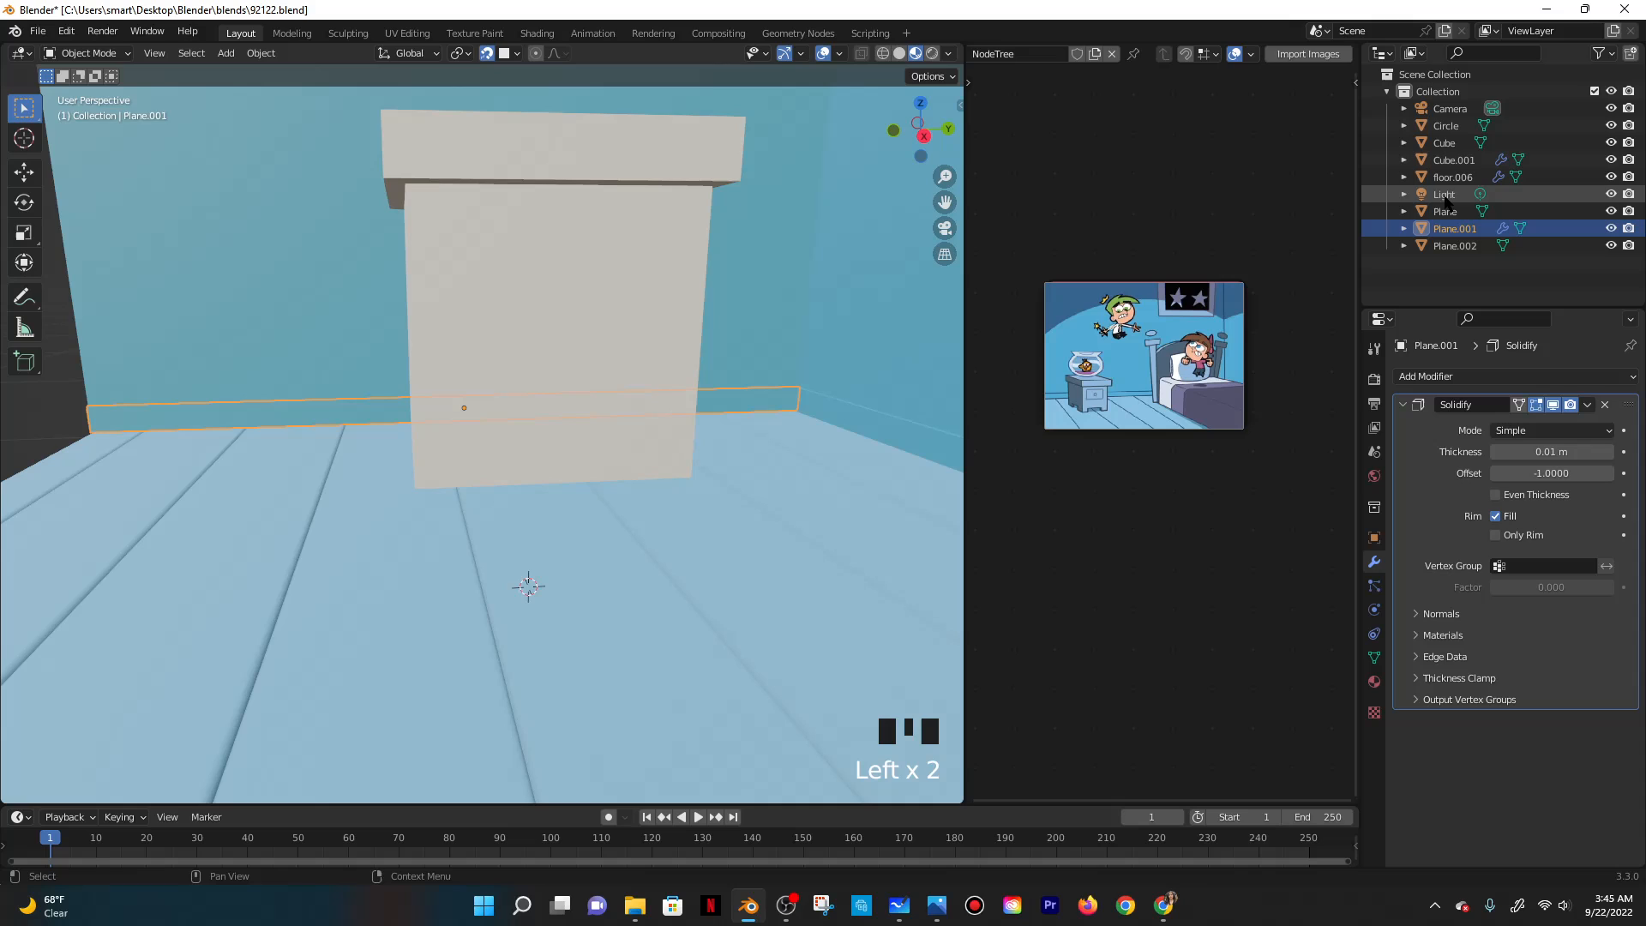
left_click(1446, 126)
middle_click_drag(676, 326, 704, 214)
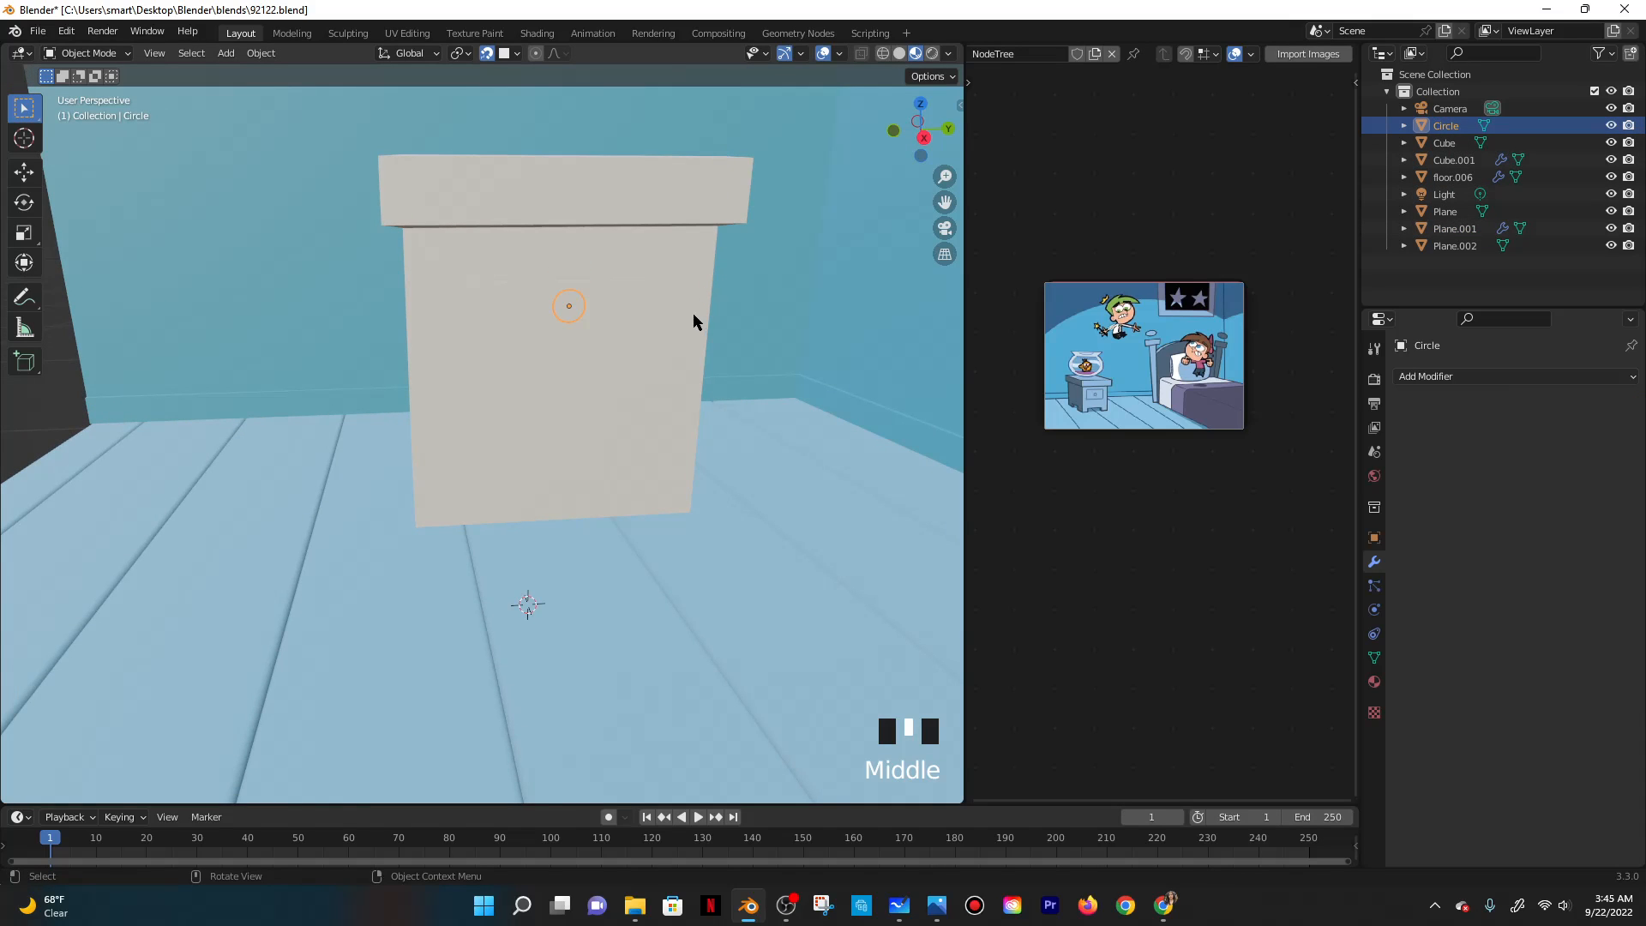
key("g")
key("y")
left_click(576, 364)
key("g")
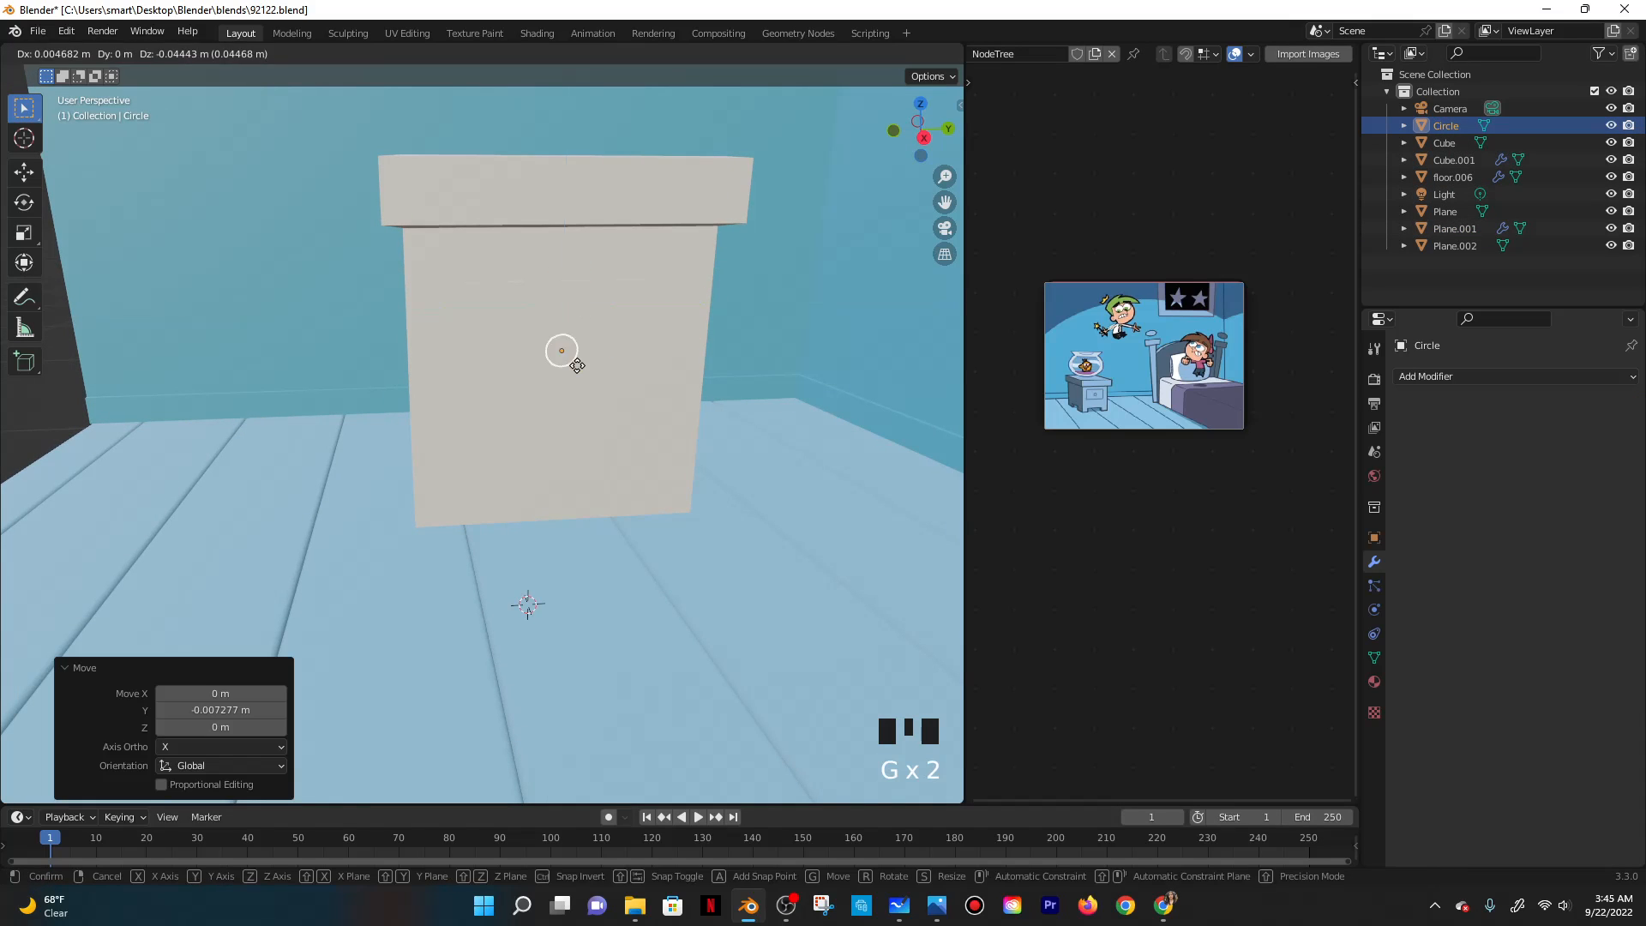
key("z")
left_click(572, 360)
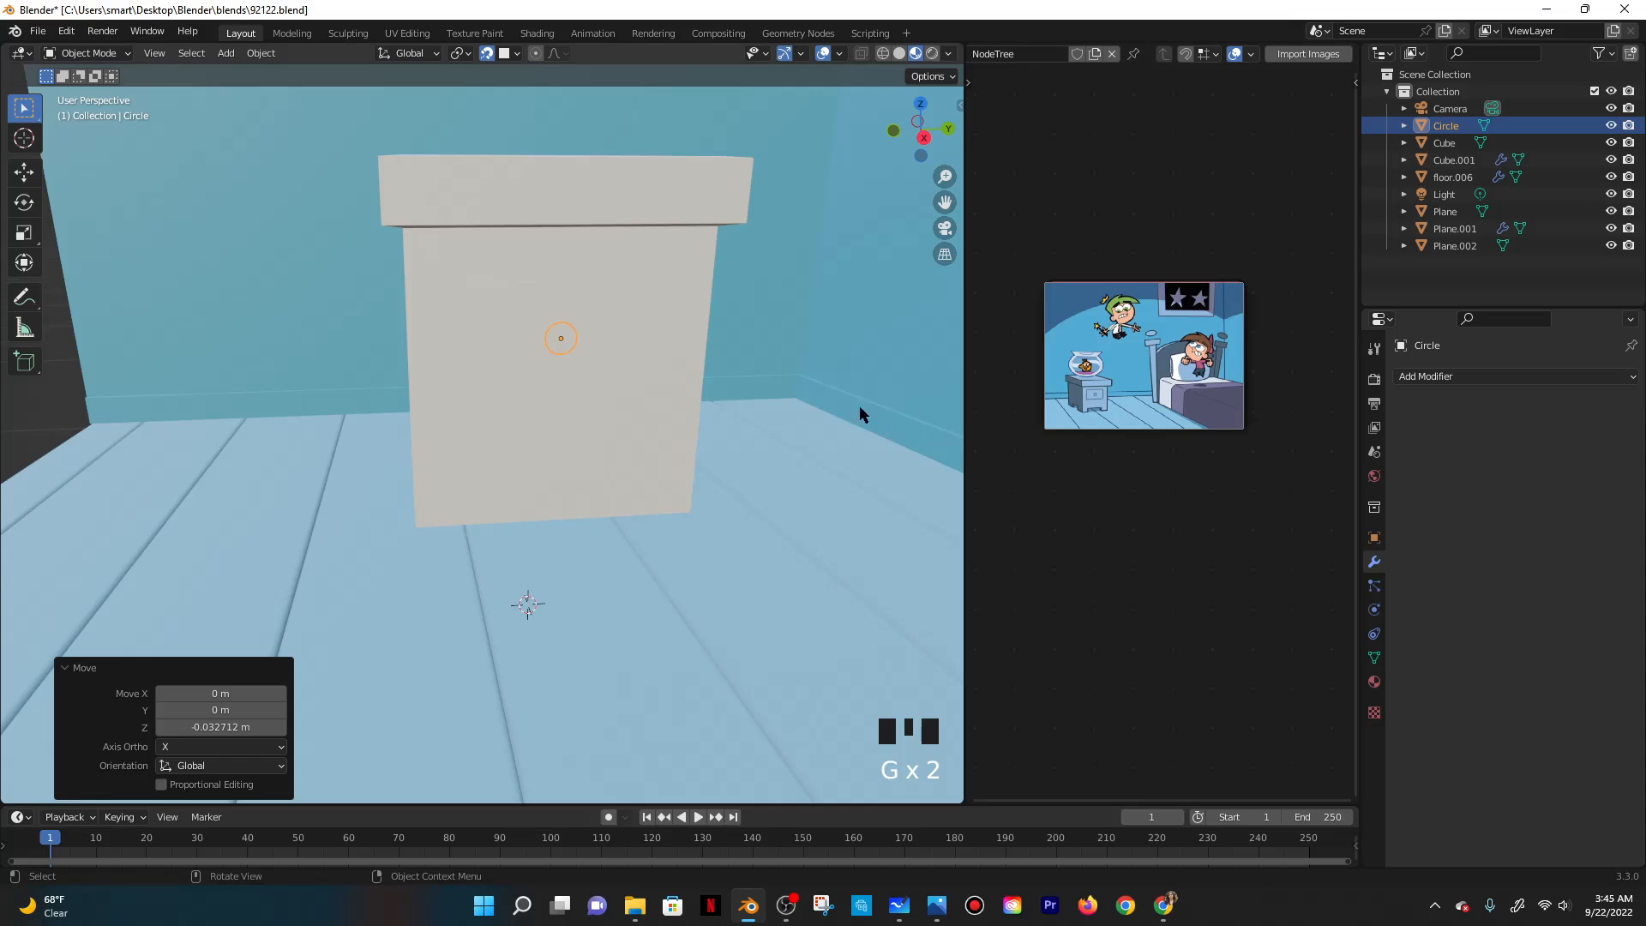
Give the knob circle a new material with a black base color.
scroll(684, 374, "up", 2)
scroll(727, 343, "down", 1)
middle_click_drag(727, 343, 620, 369, "shift")
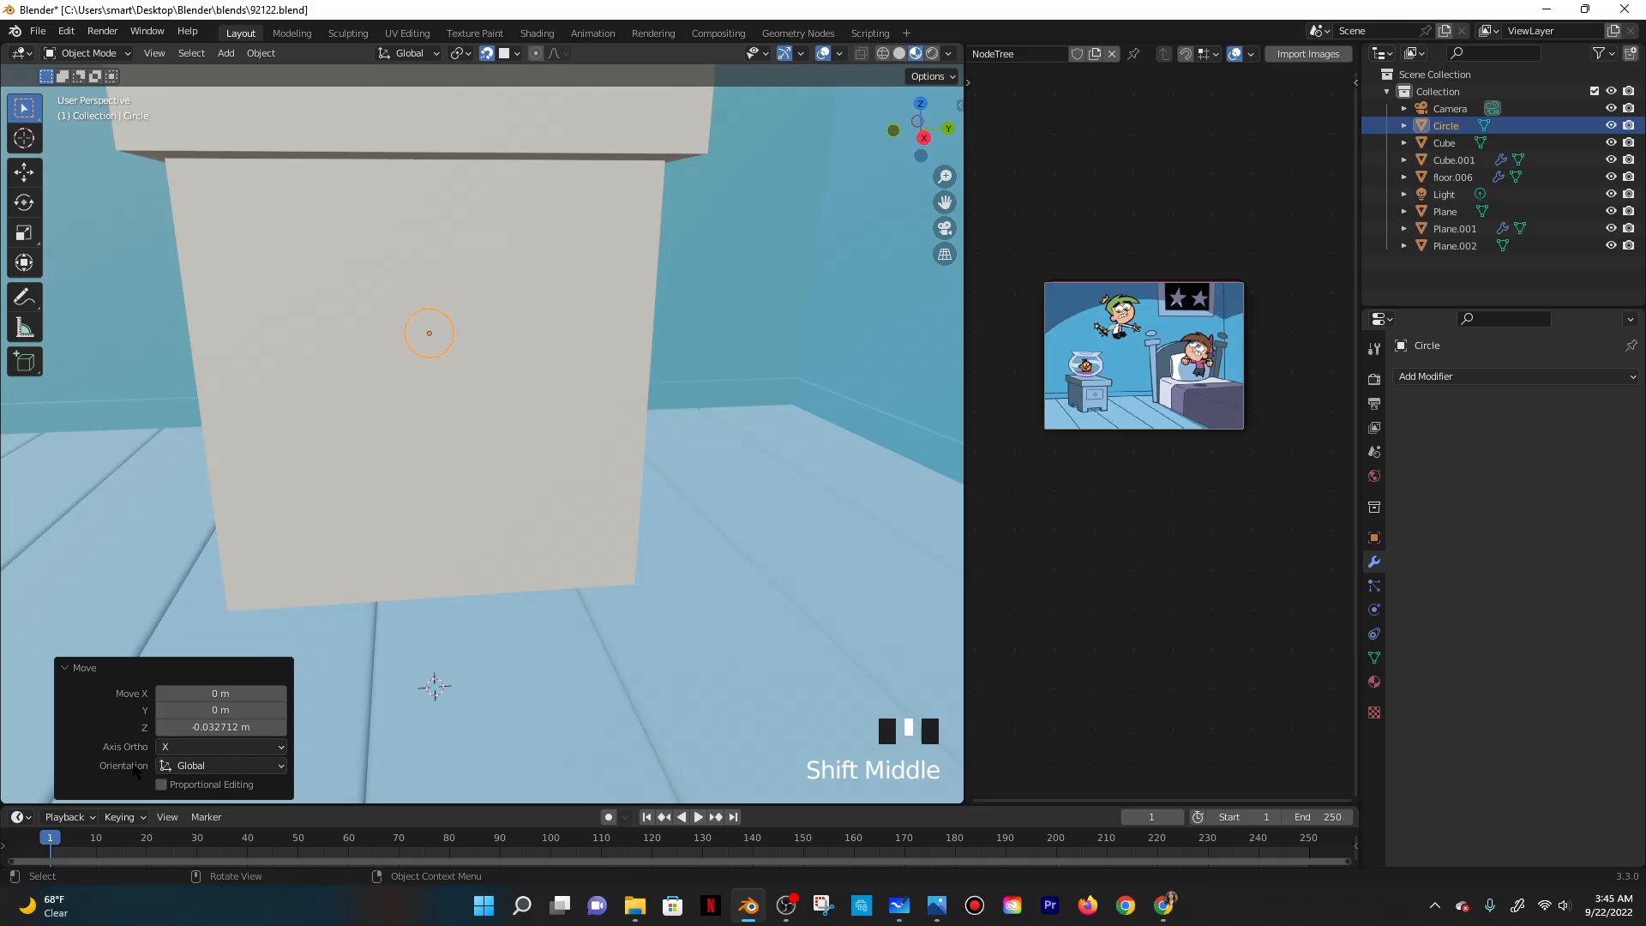
left_click(1374, 681)
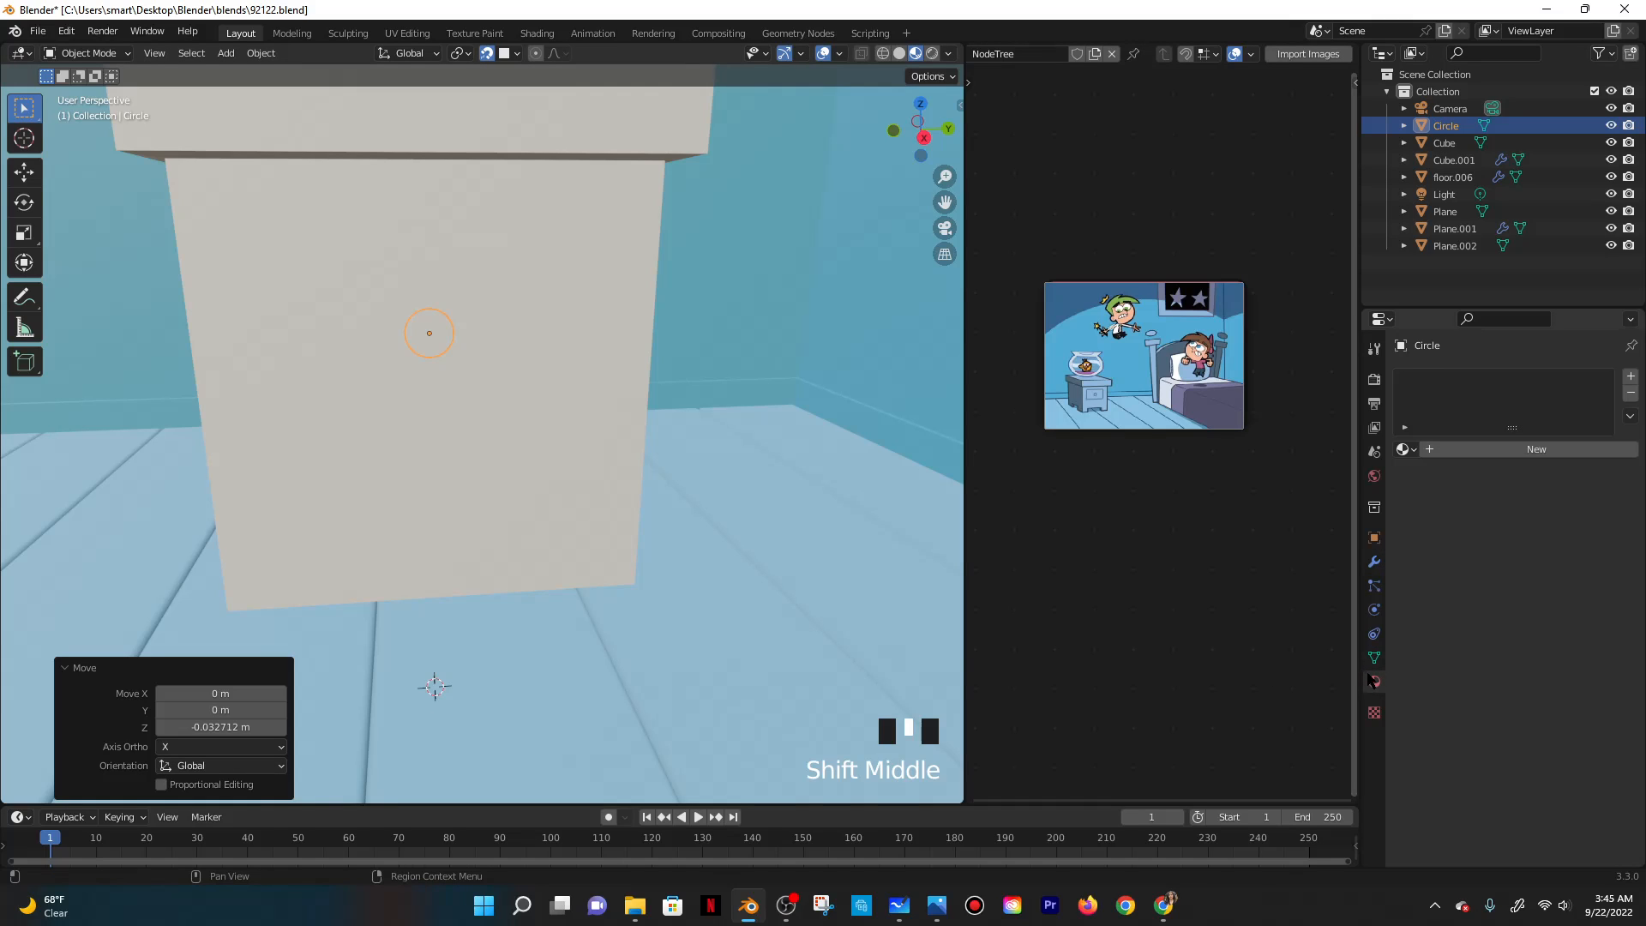
left_click(1482, 450)
left_click(1522, 631)
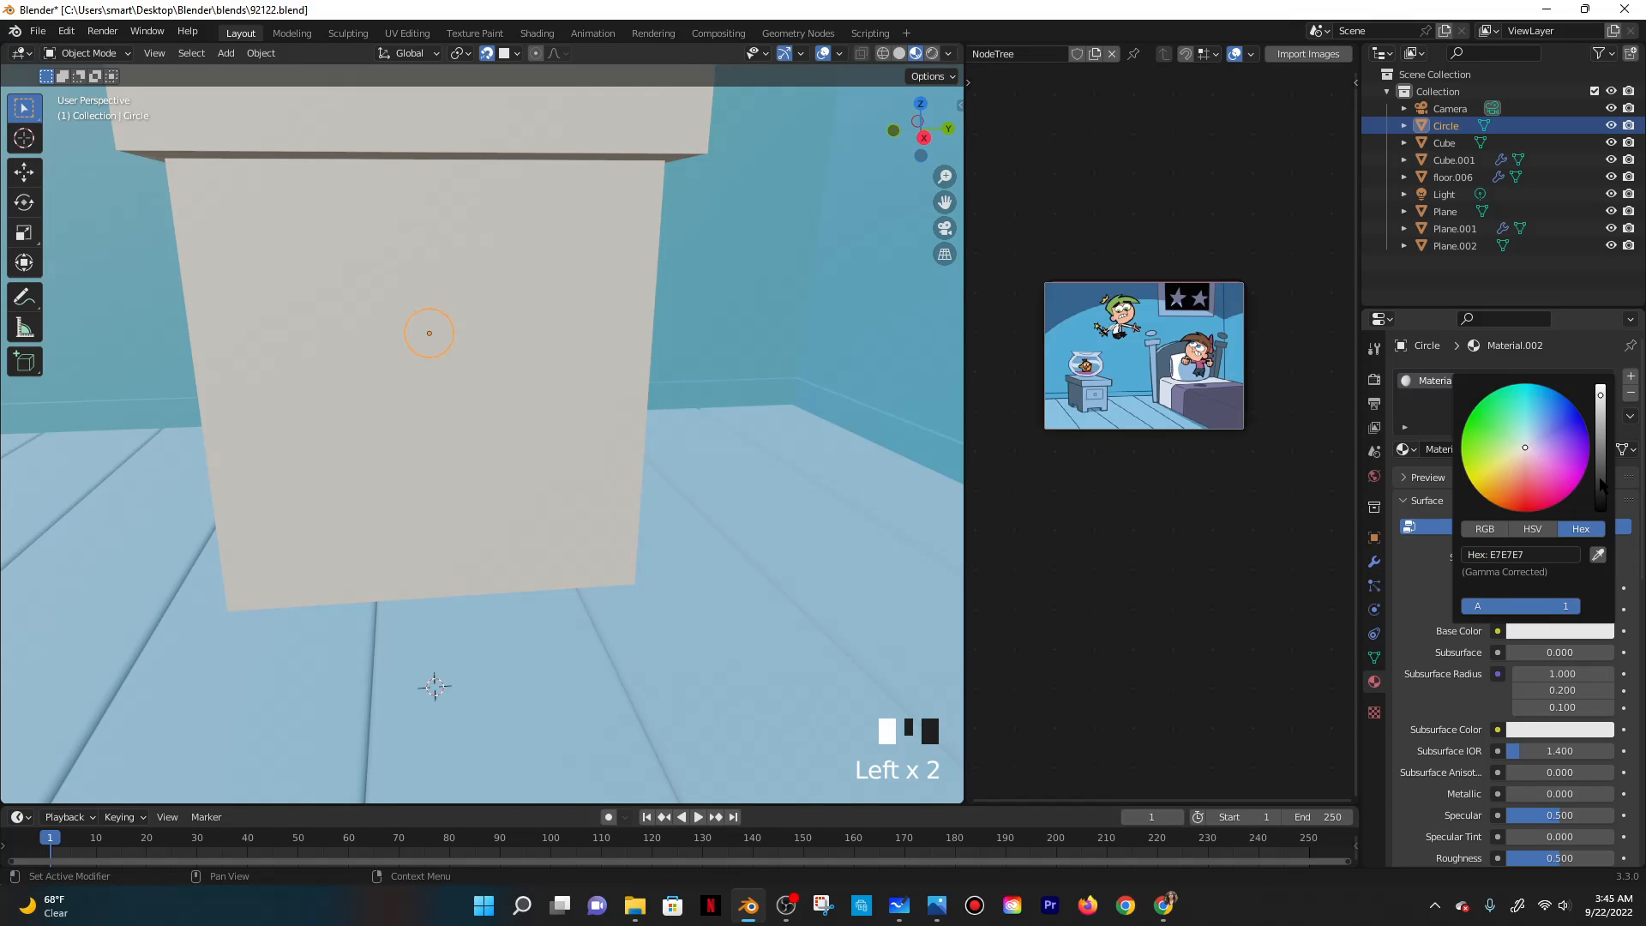
left_click_drag(1600, 480, 1599, 511)
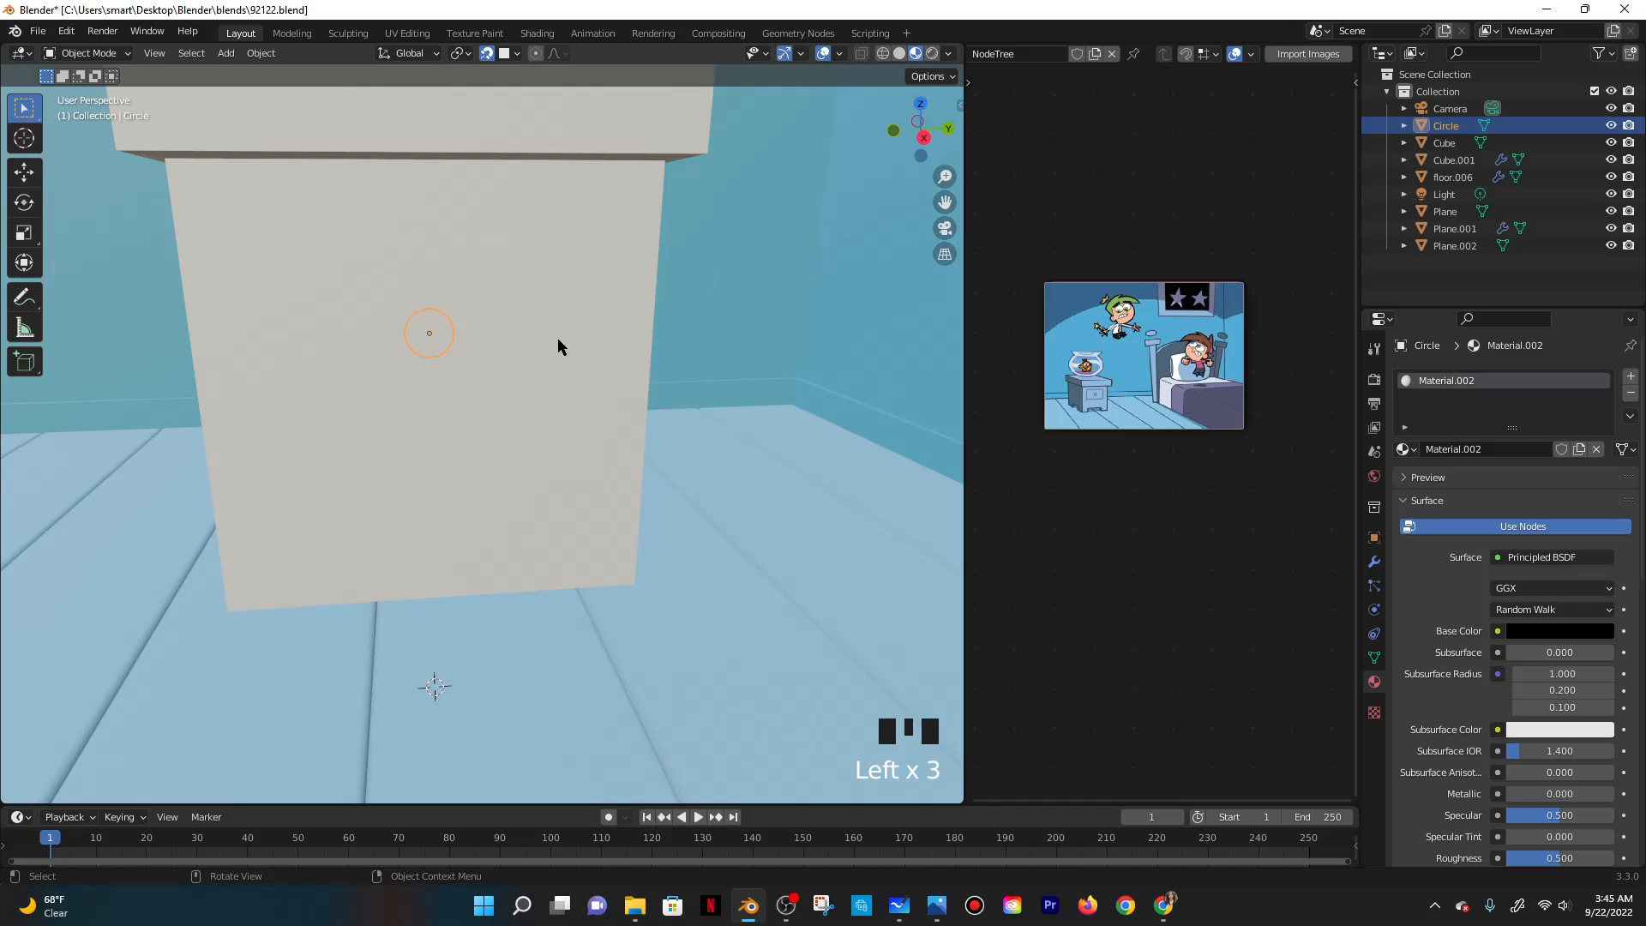
Turn off snapping and move the knob circle about 0.008 m along X, out in front of the drawer panel.
middle_click_drag(557, 337, 734, 331)
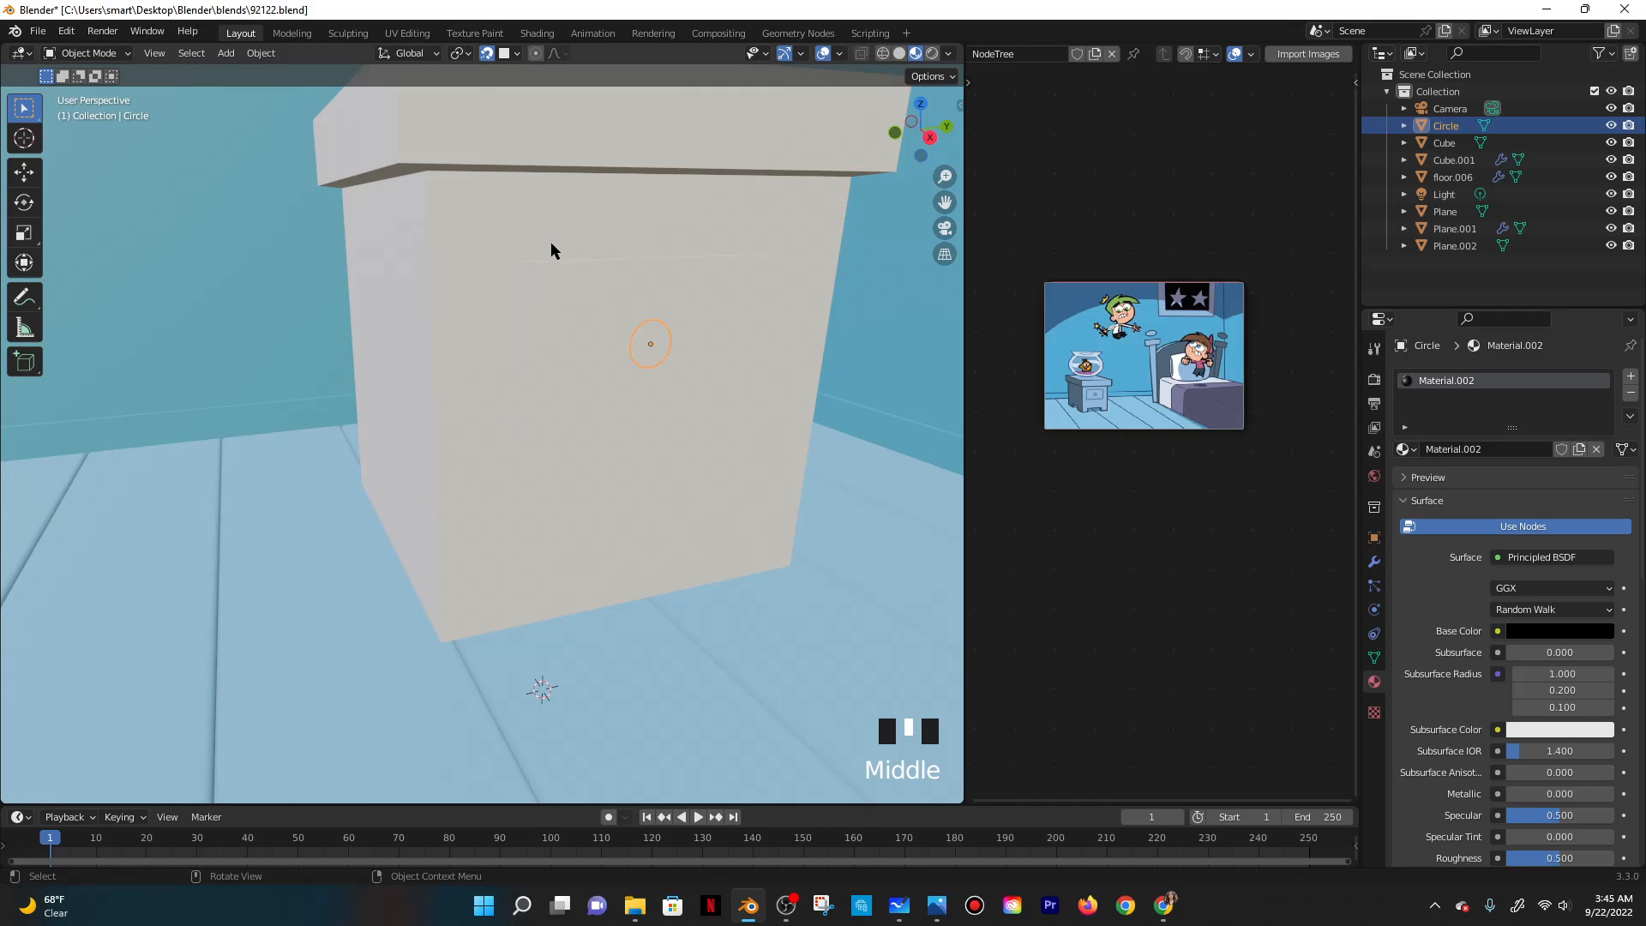
left_click(486, 53)
key("g")
key("x")
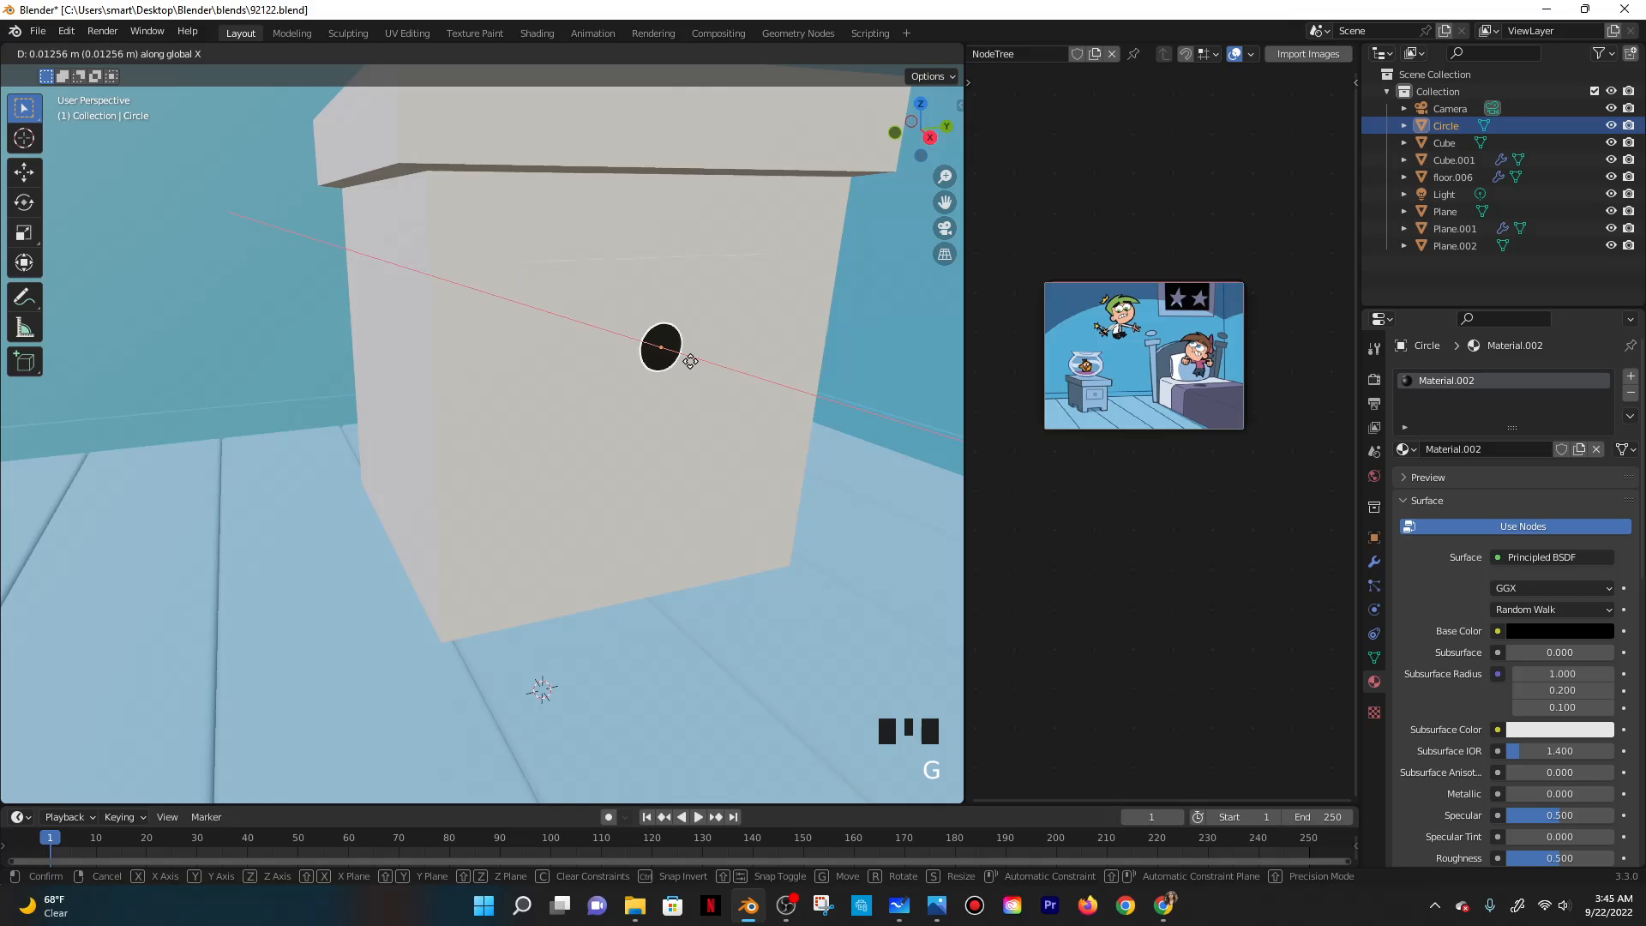
left_click(687, 357)
mouse_move(687, 357)
middle_mouse_down()
mouse_move(663, 438)
mouse_move(677, 358)
mouse_move(656, 370)
middle_mouse_up()
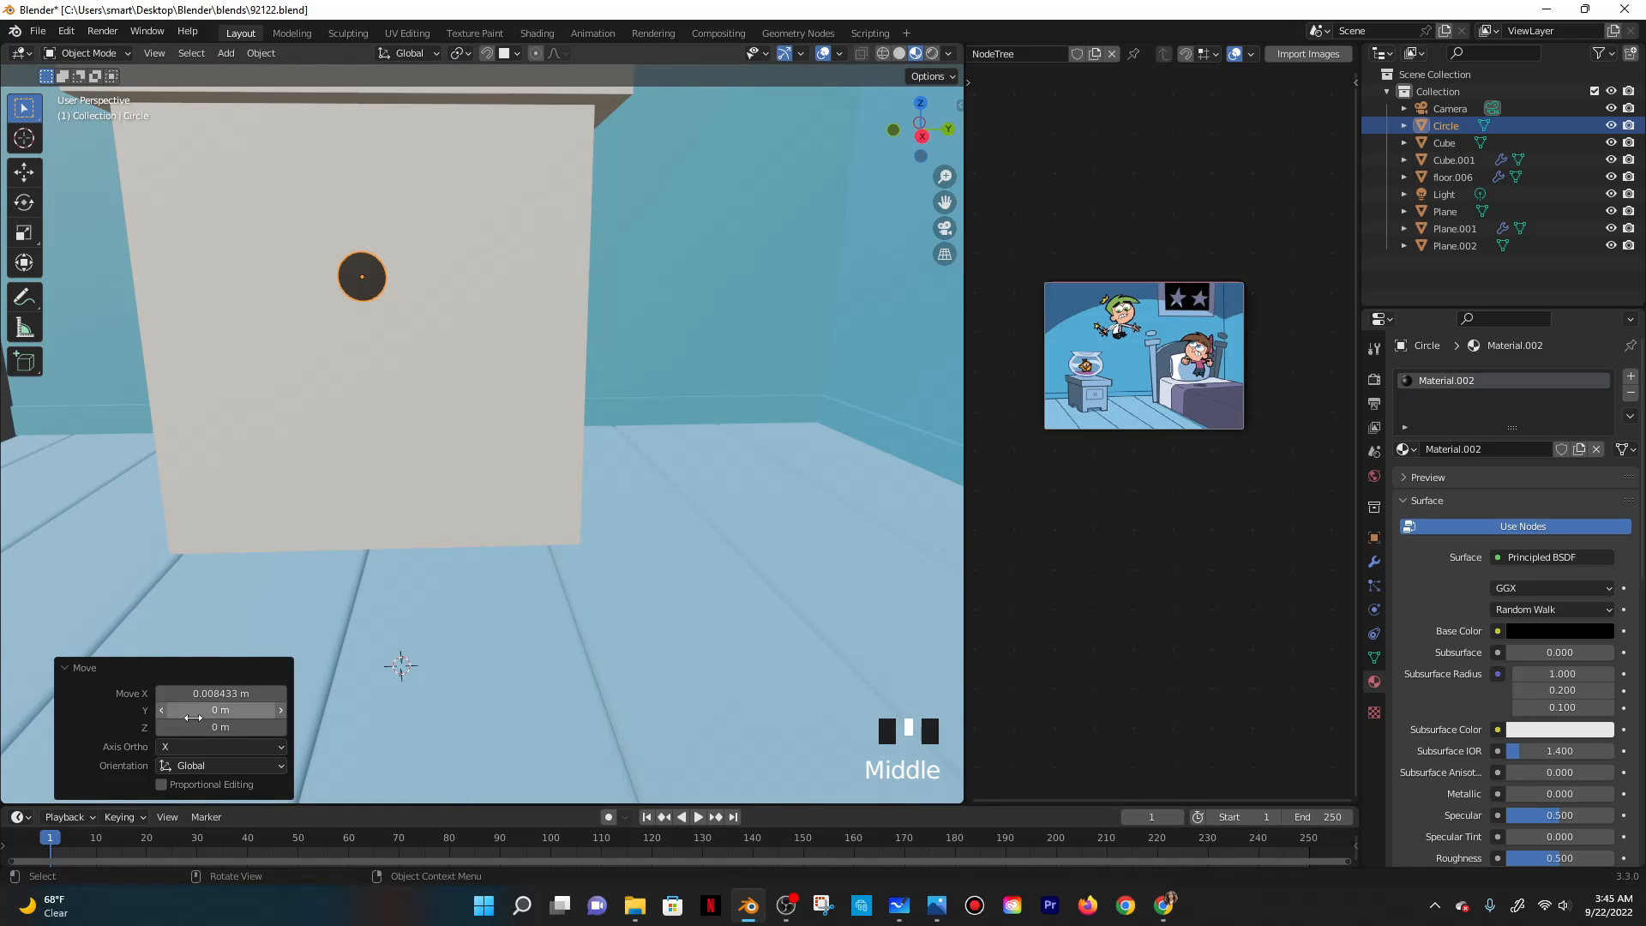
Try adding a second filled mesh circle and rotating it 90° about X and 90° about Z.
scroll(384, 377, "down", 3)
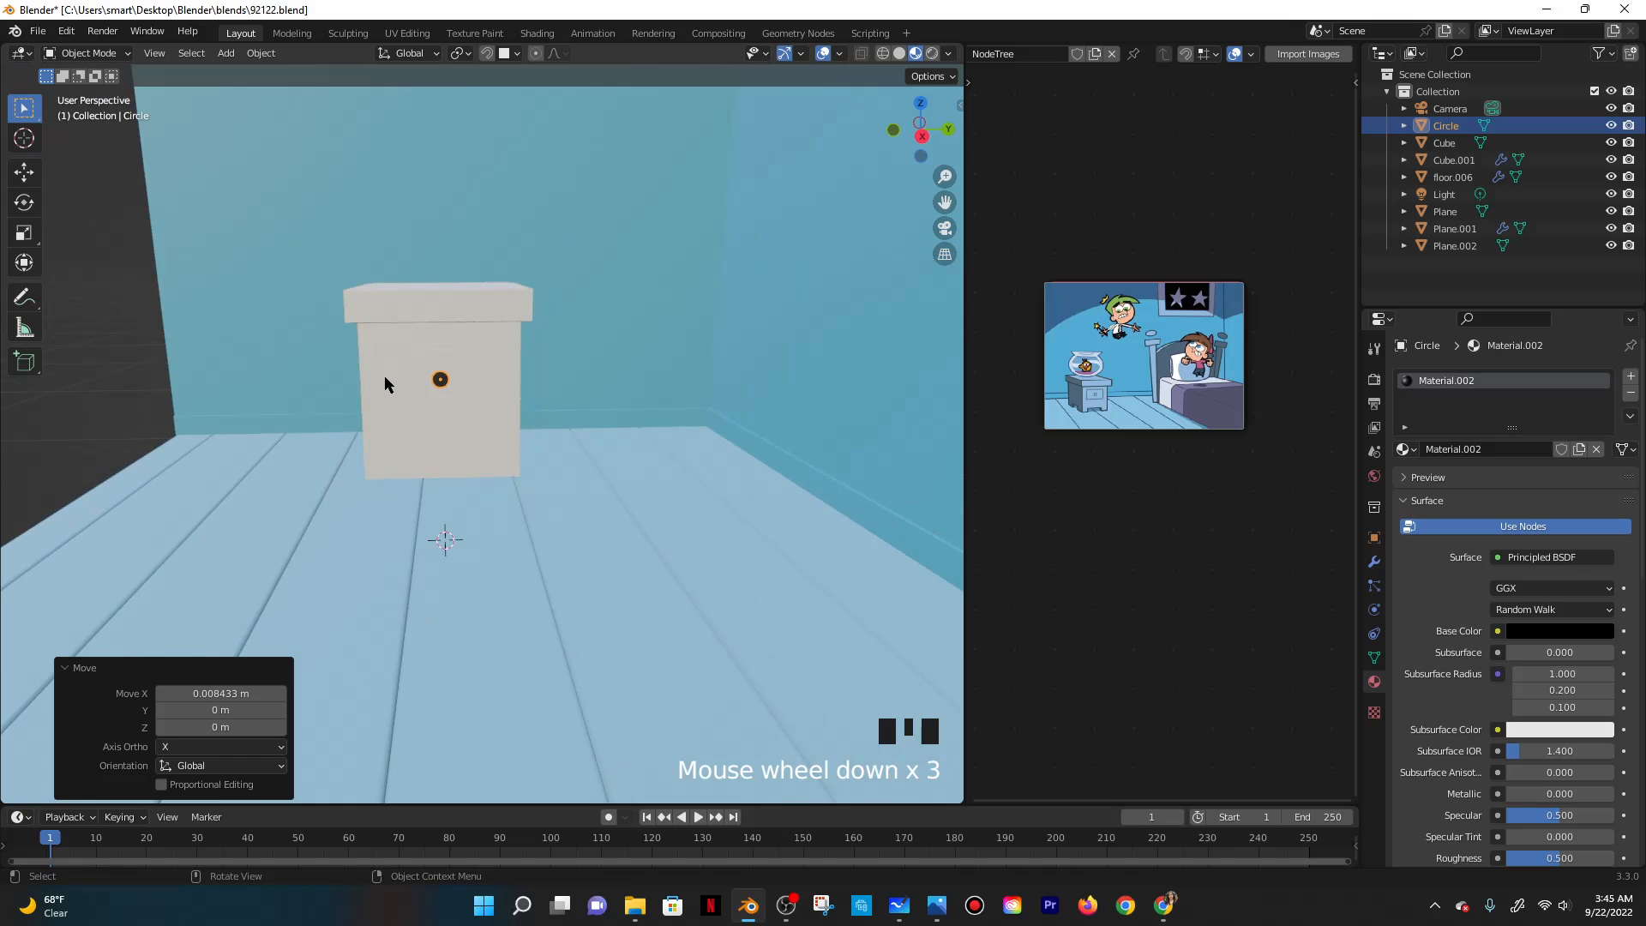
key("shift+a")
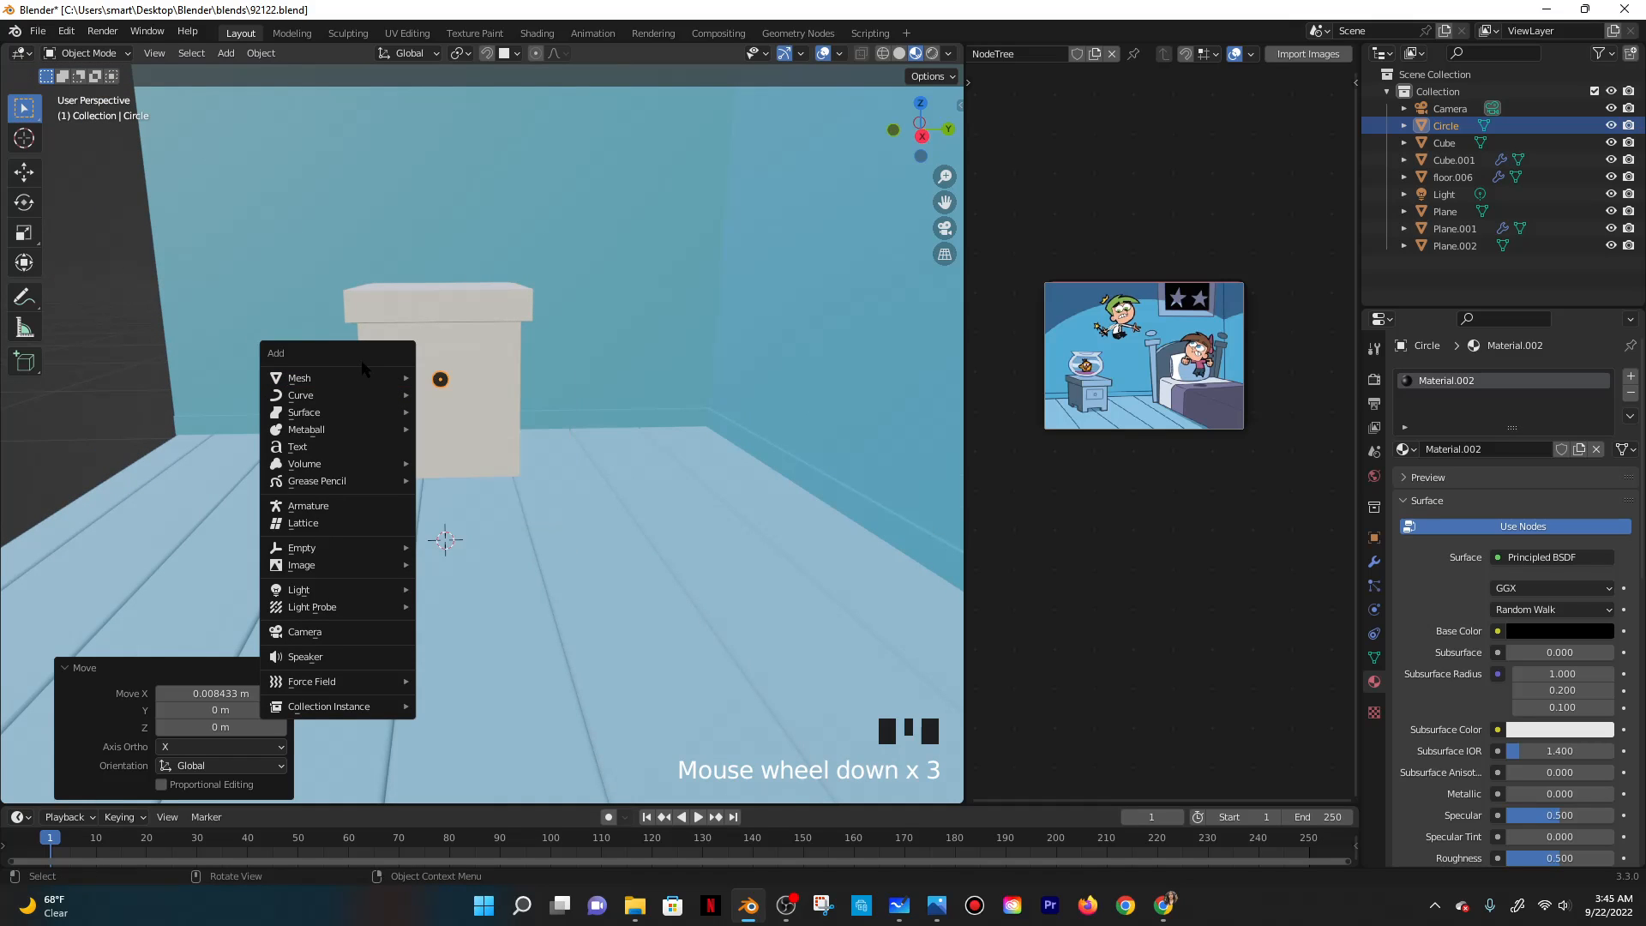
left_click(454, 411)
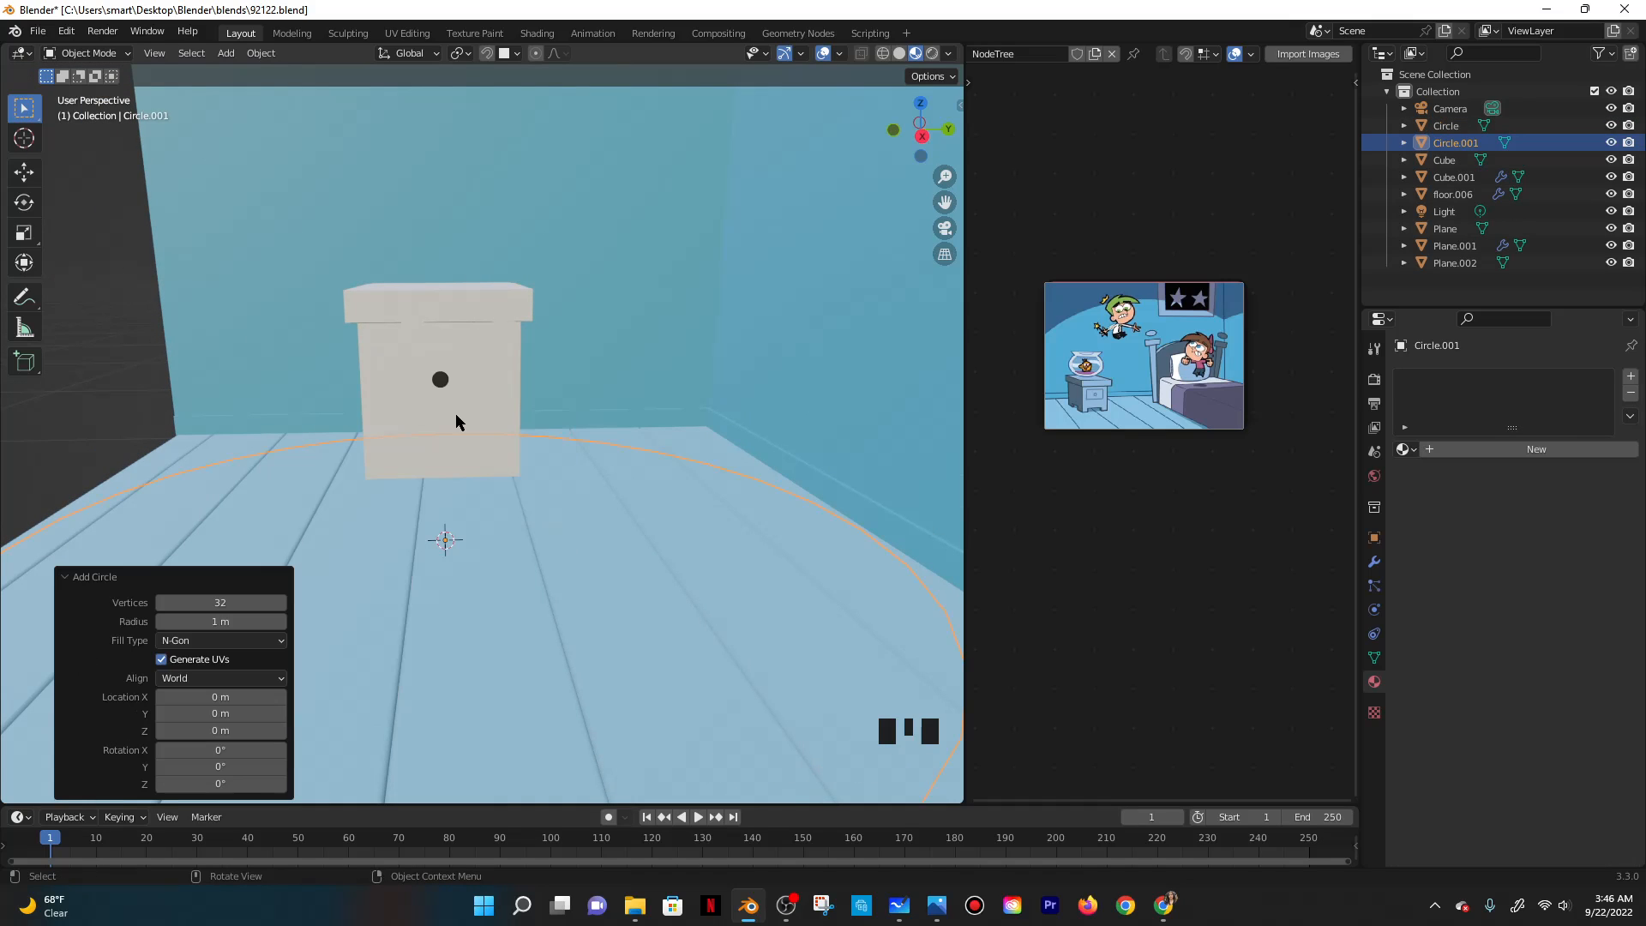
scroll(629, 501, "down", 2)
key("r")
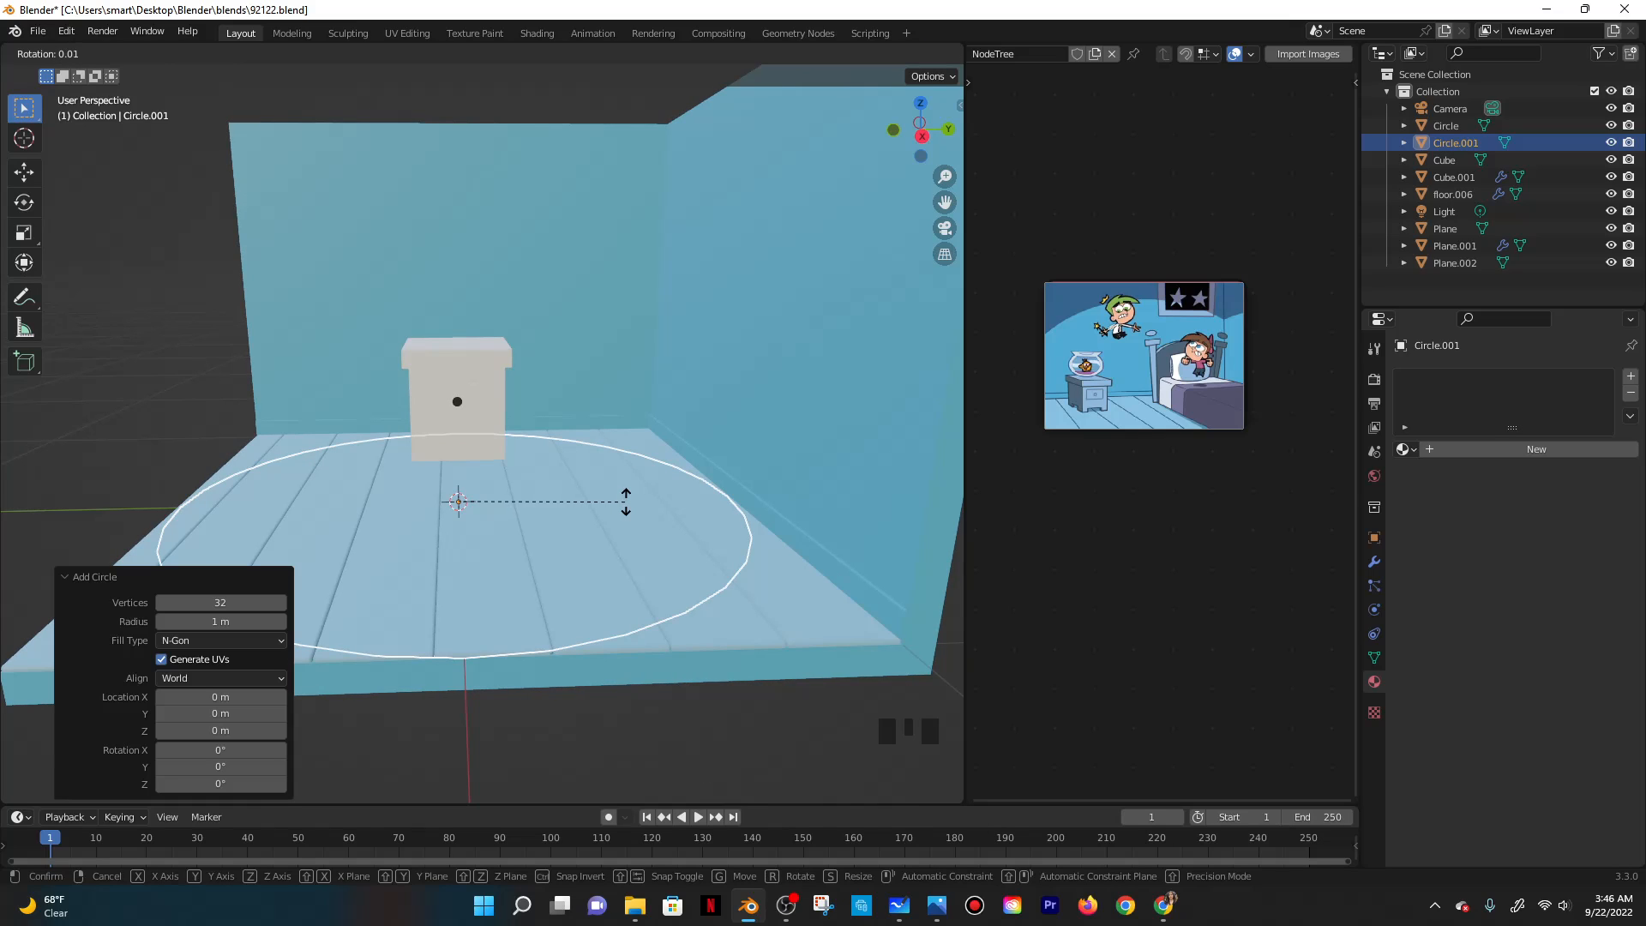
type("x90")
key("Return")
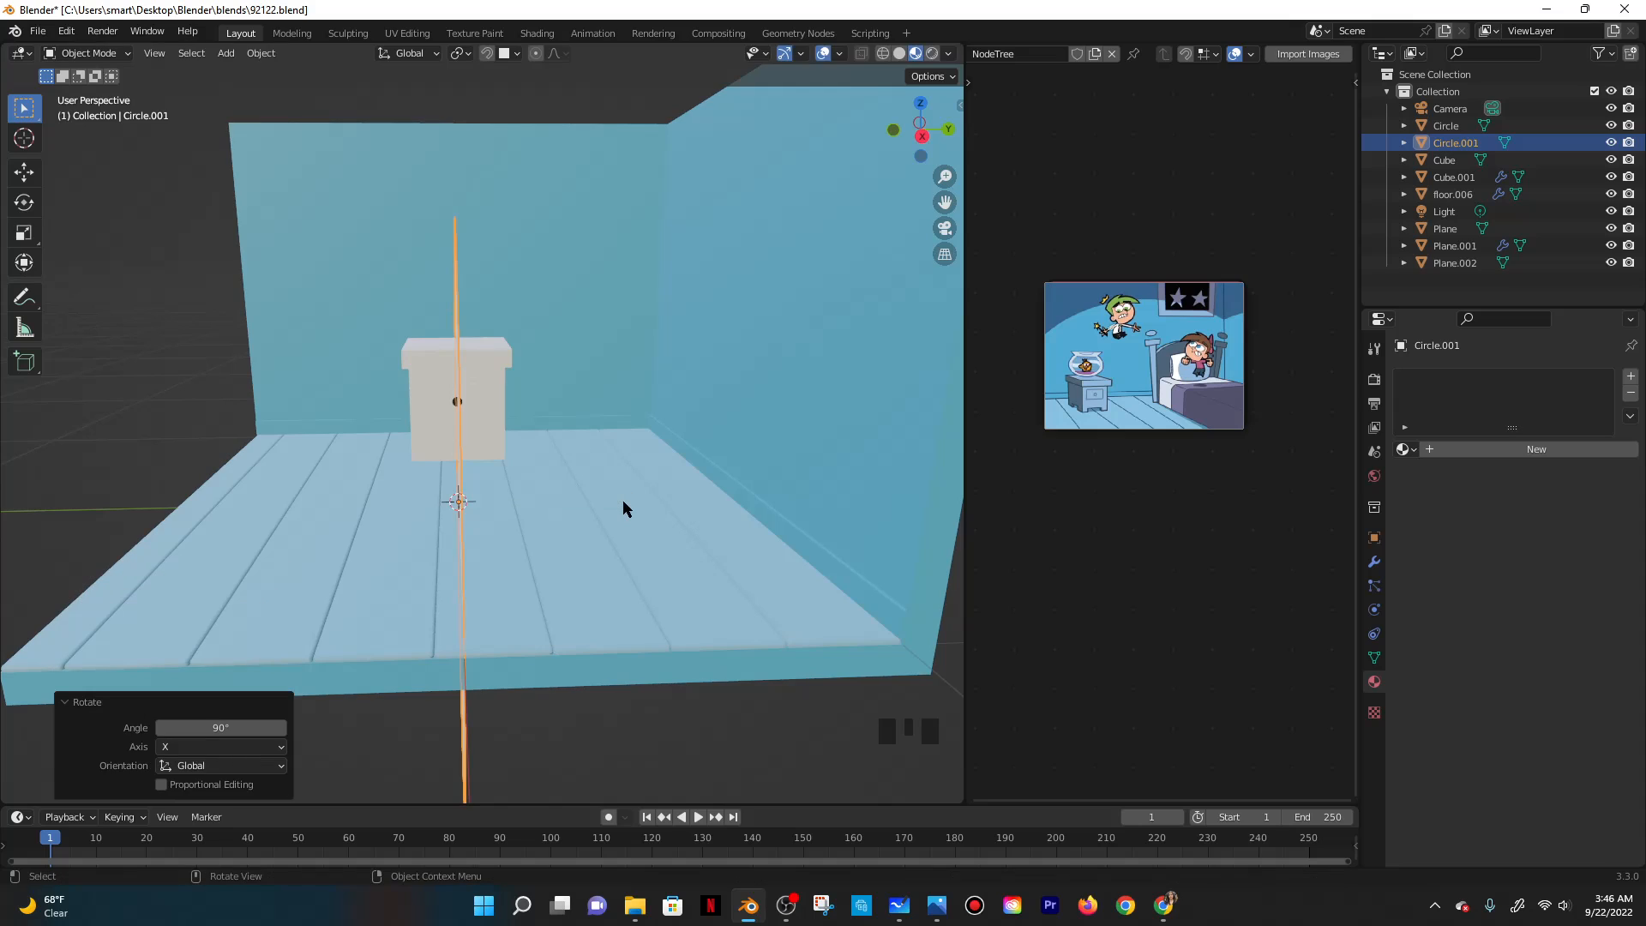
type("rz90")
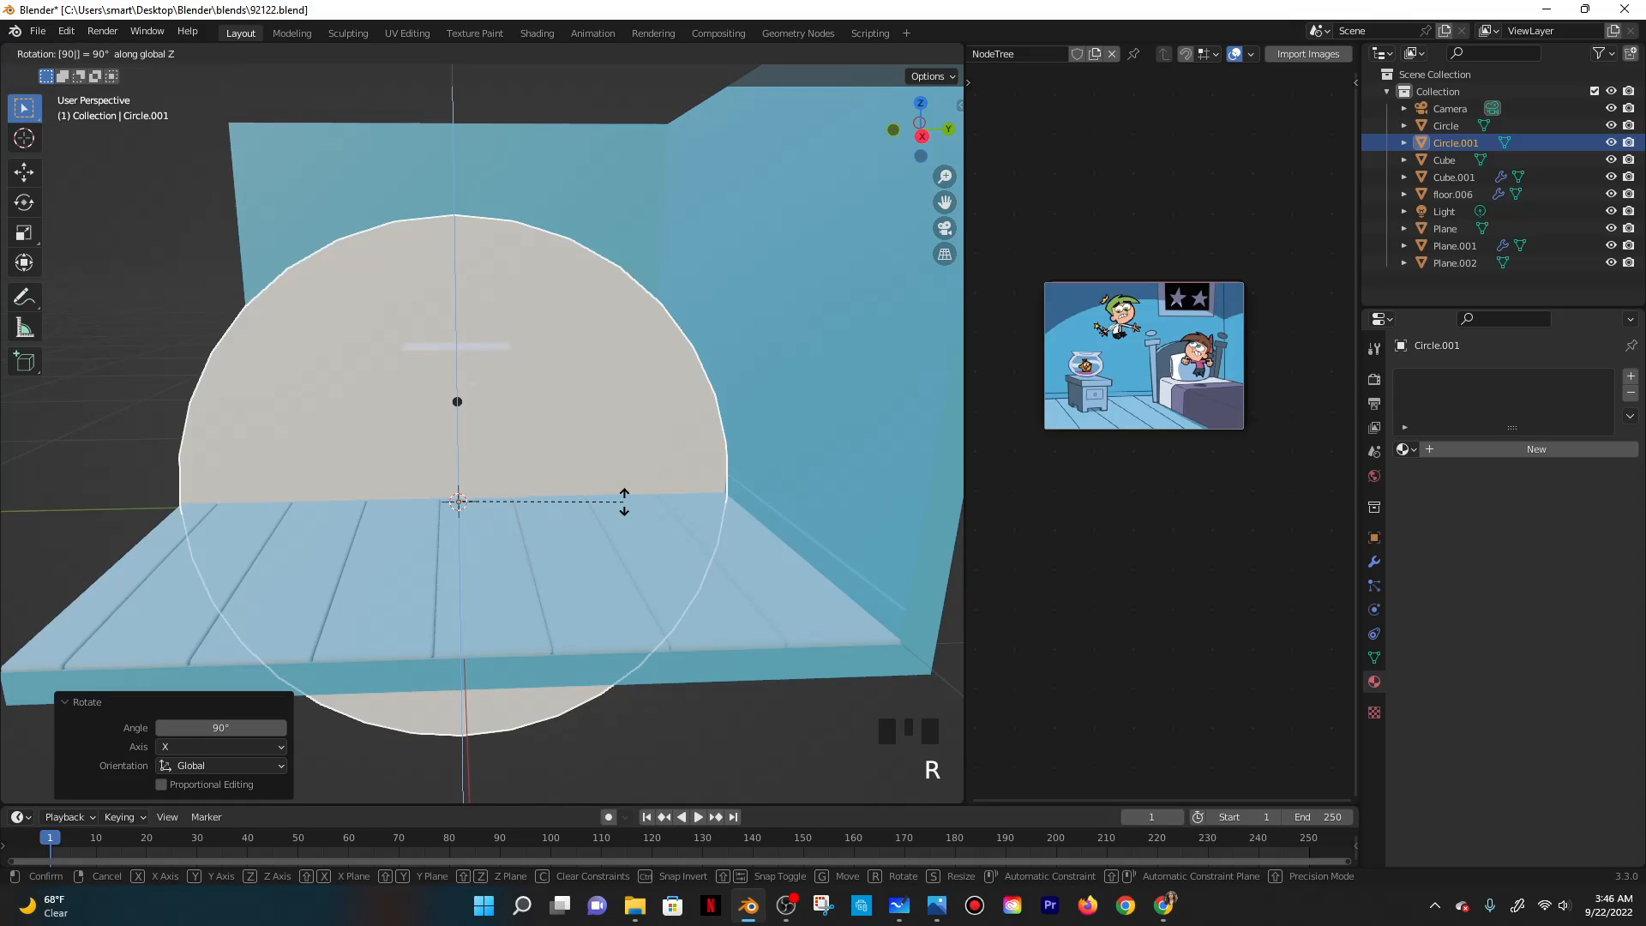
key("Return")
Undo the second circle's rotations and its creation.
key("ctrl+z")
key("ctrl+z")
key("ctrl+z")
key("ctrl+z")
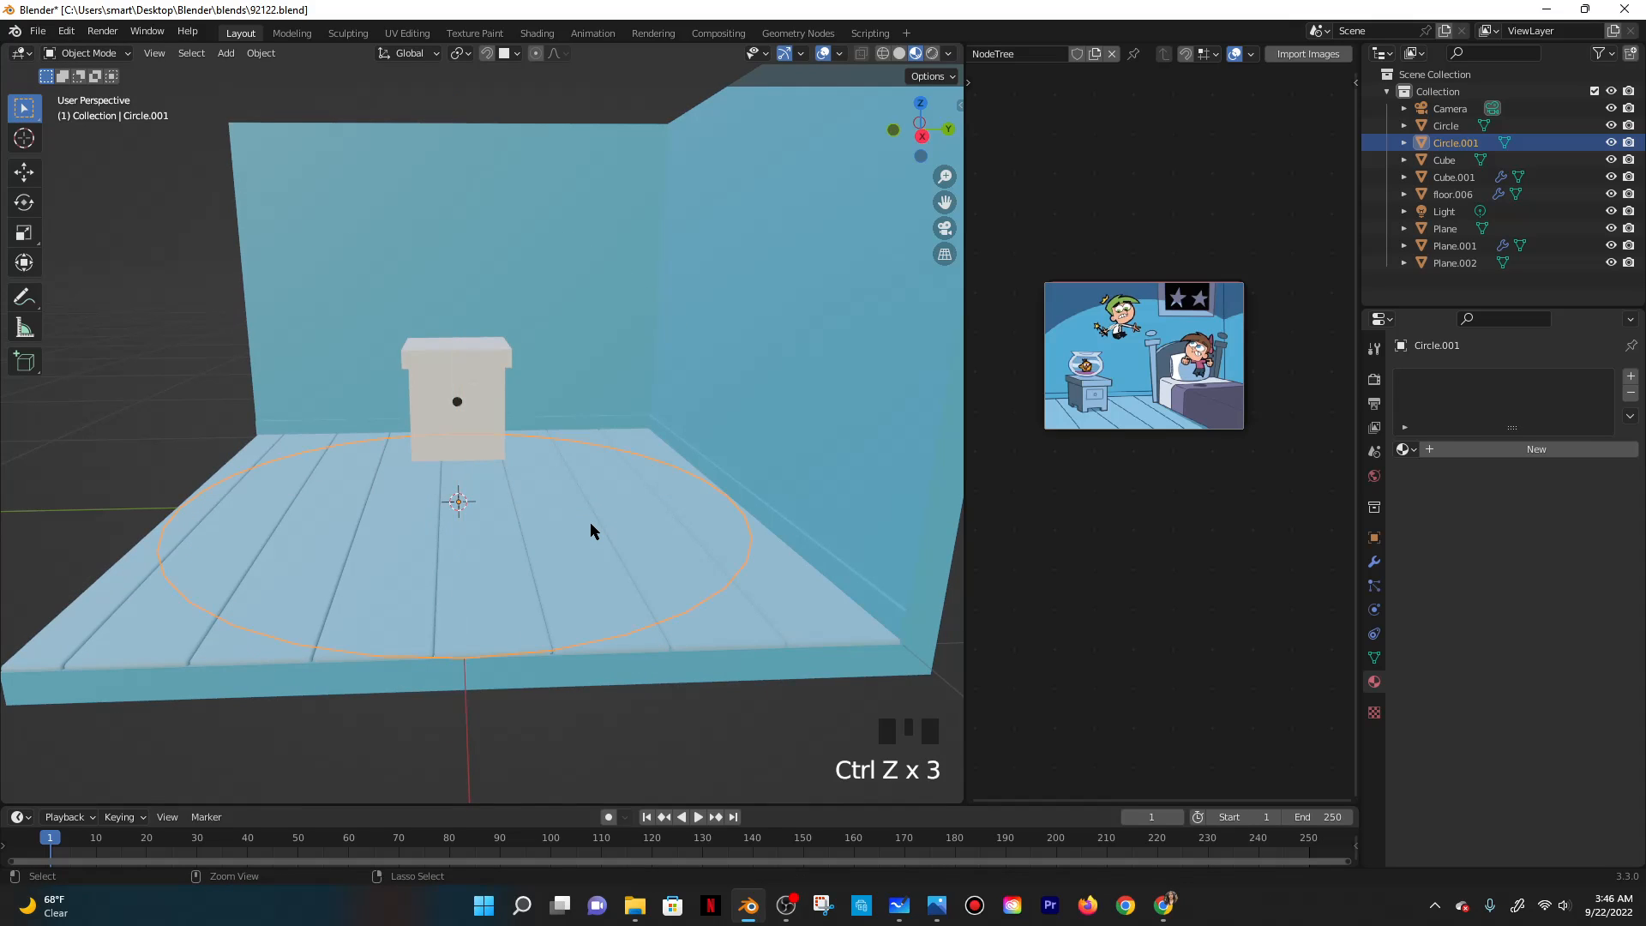
Add a new mesh circle with its fill type set to Nothing and raise it along Z to the nightstand's top.
key("shift+a")
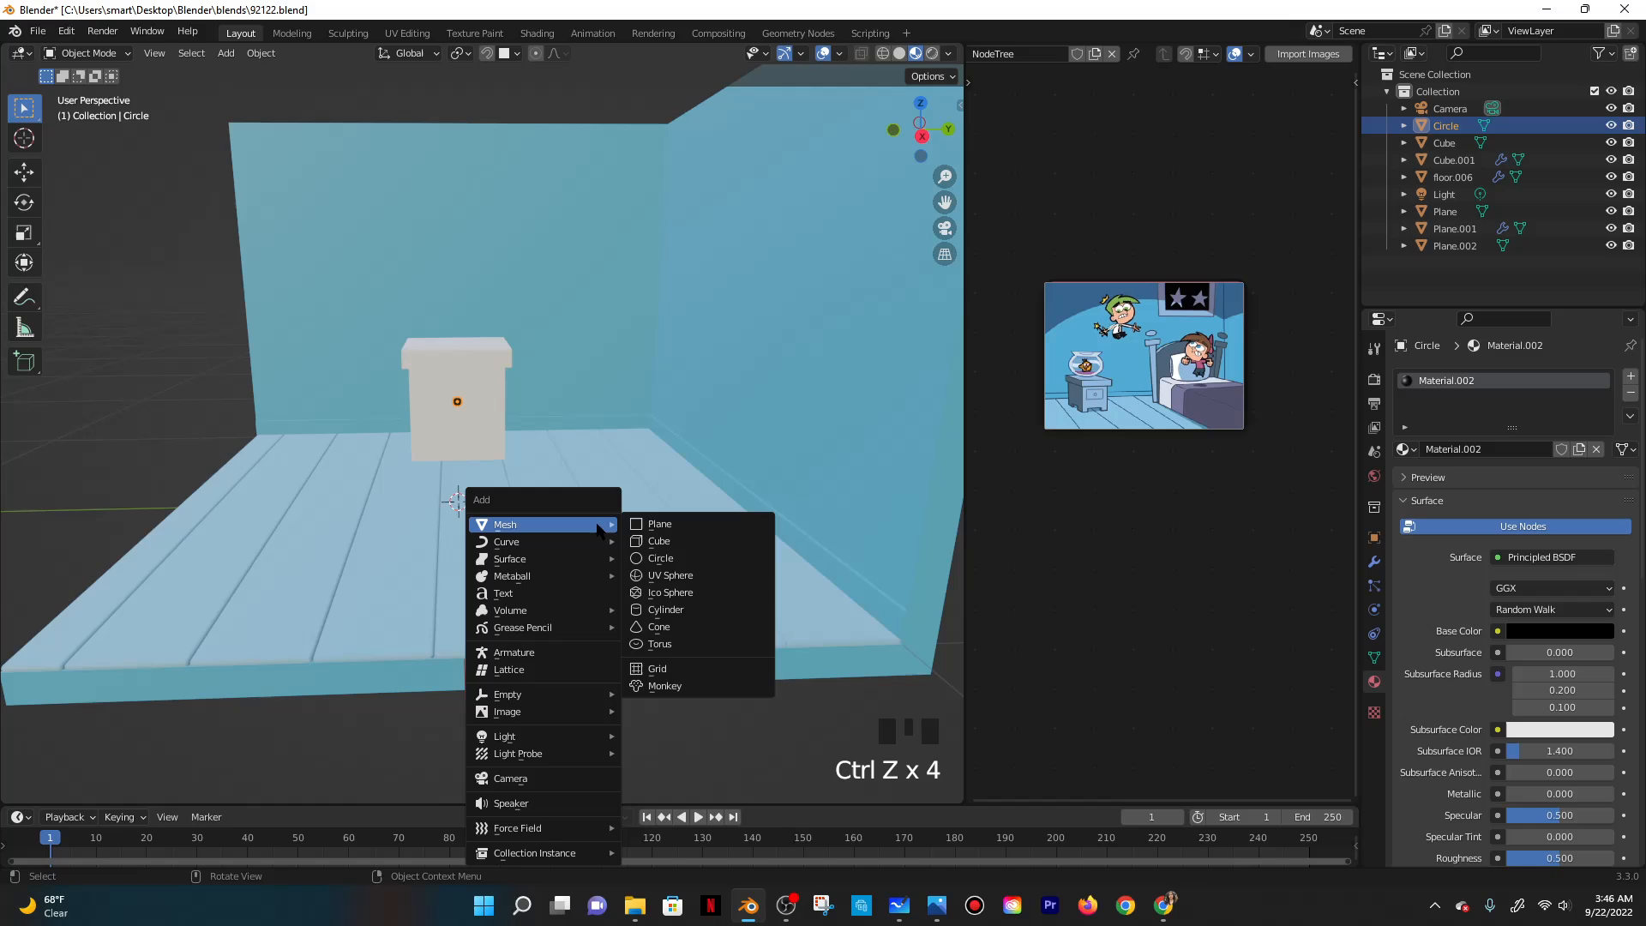
left_click(658, 558)
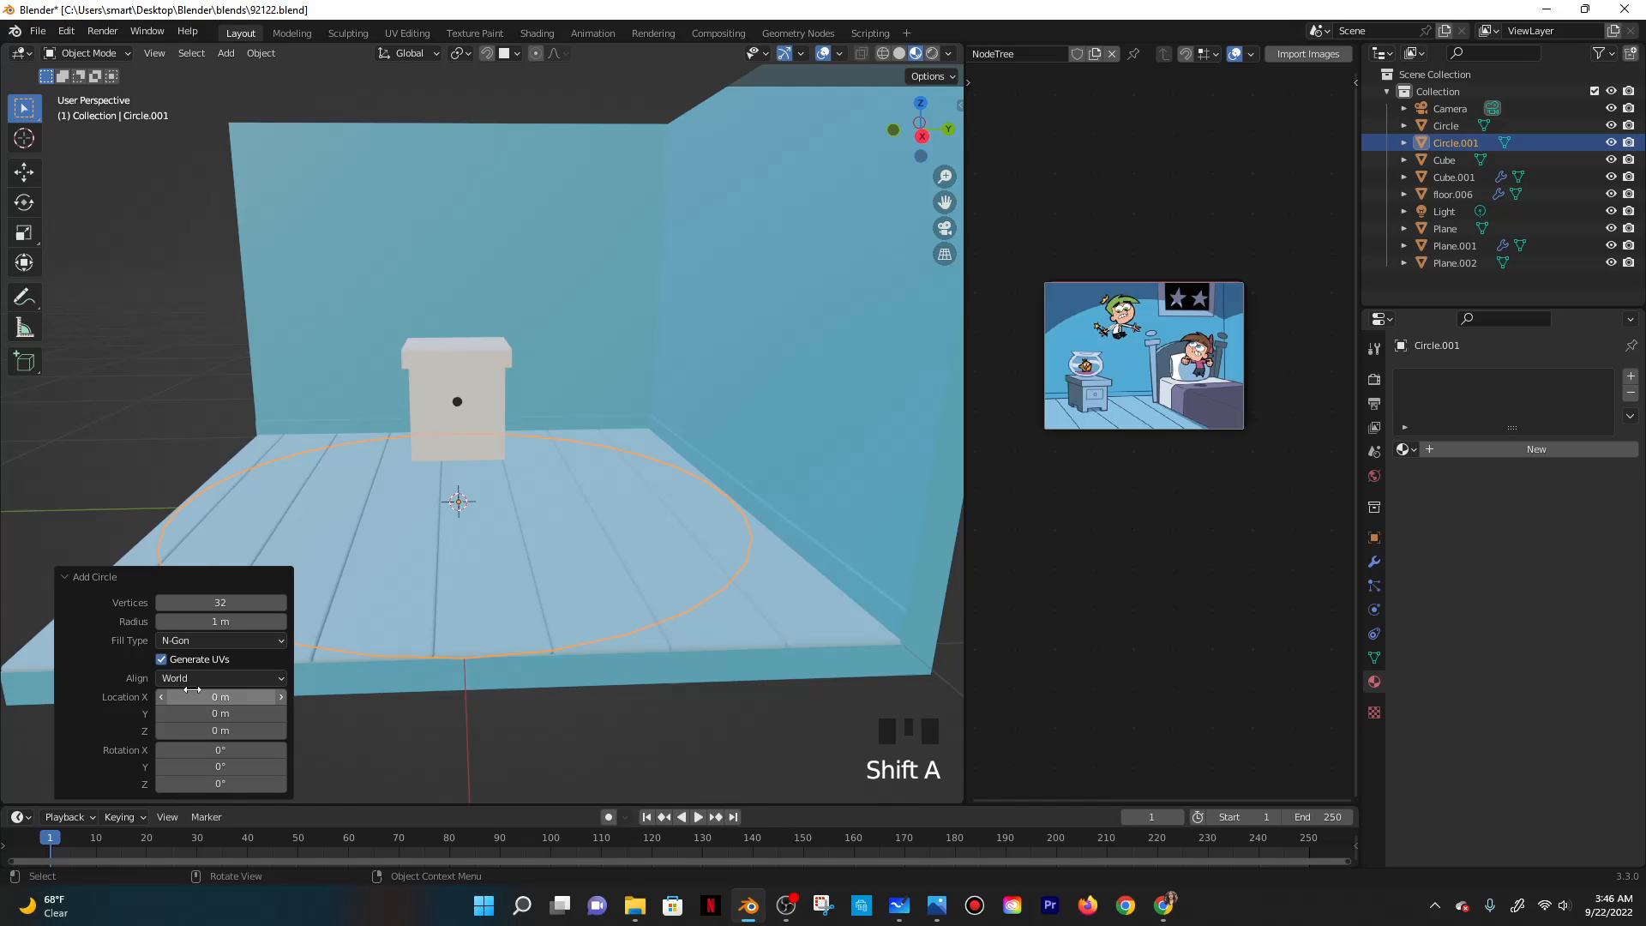
left_click(198, 641)
left_click(202, 667)
key("g")
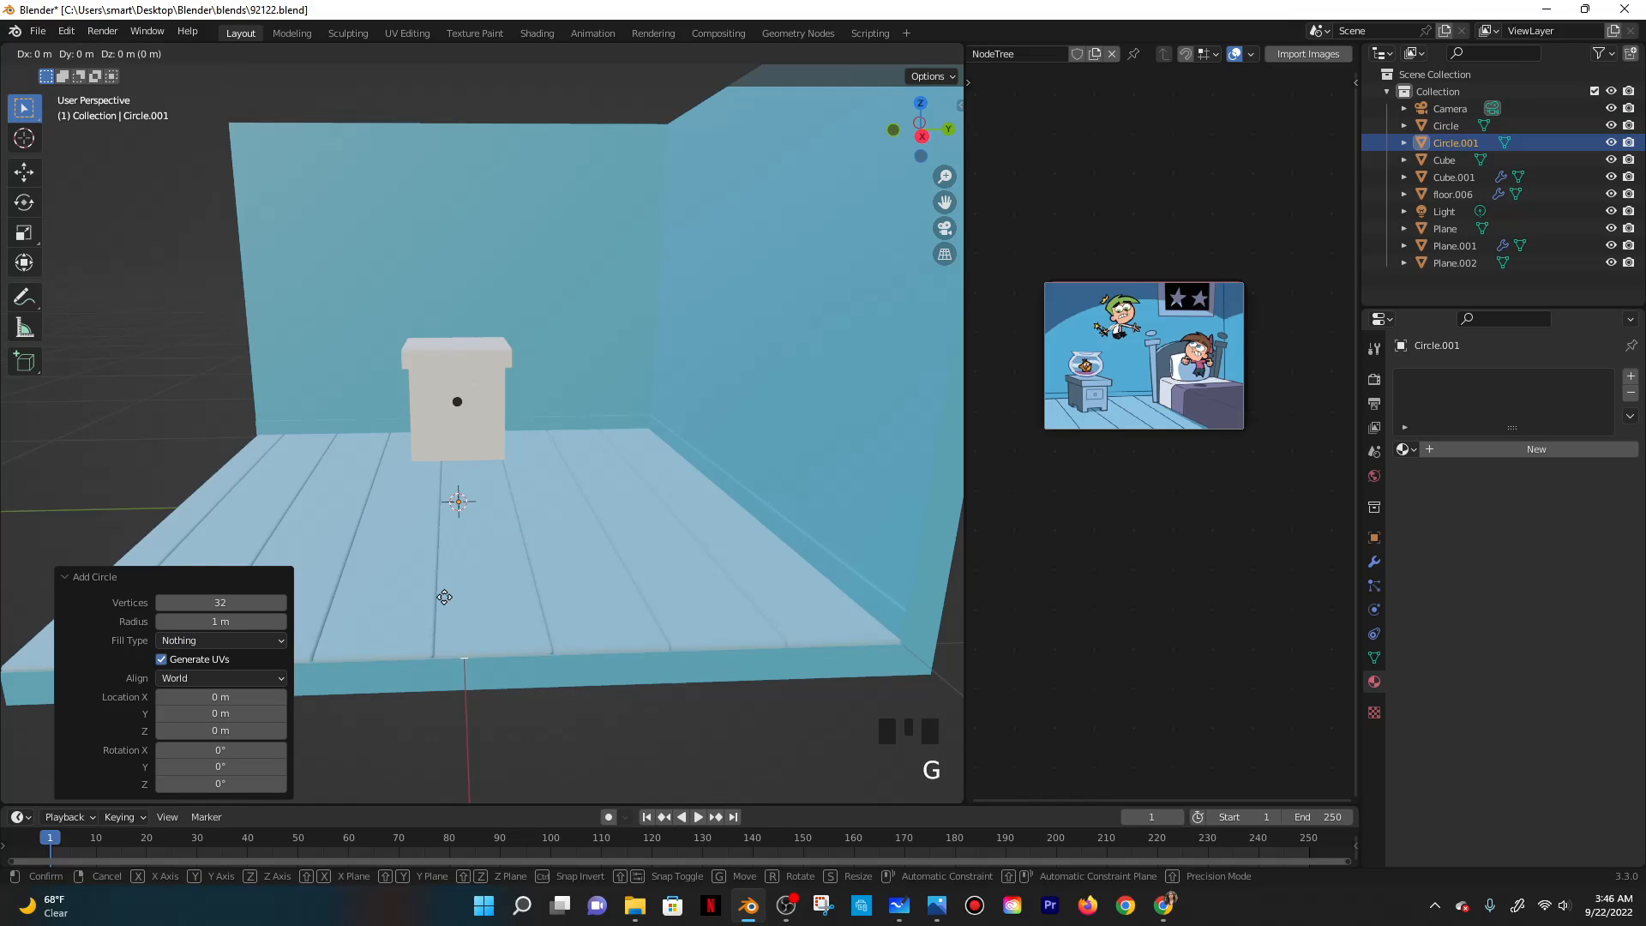
key("z")
left_click(454, 443)
Give the unfilled circle a new material with a black base color.
left_click(1438, 449)
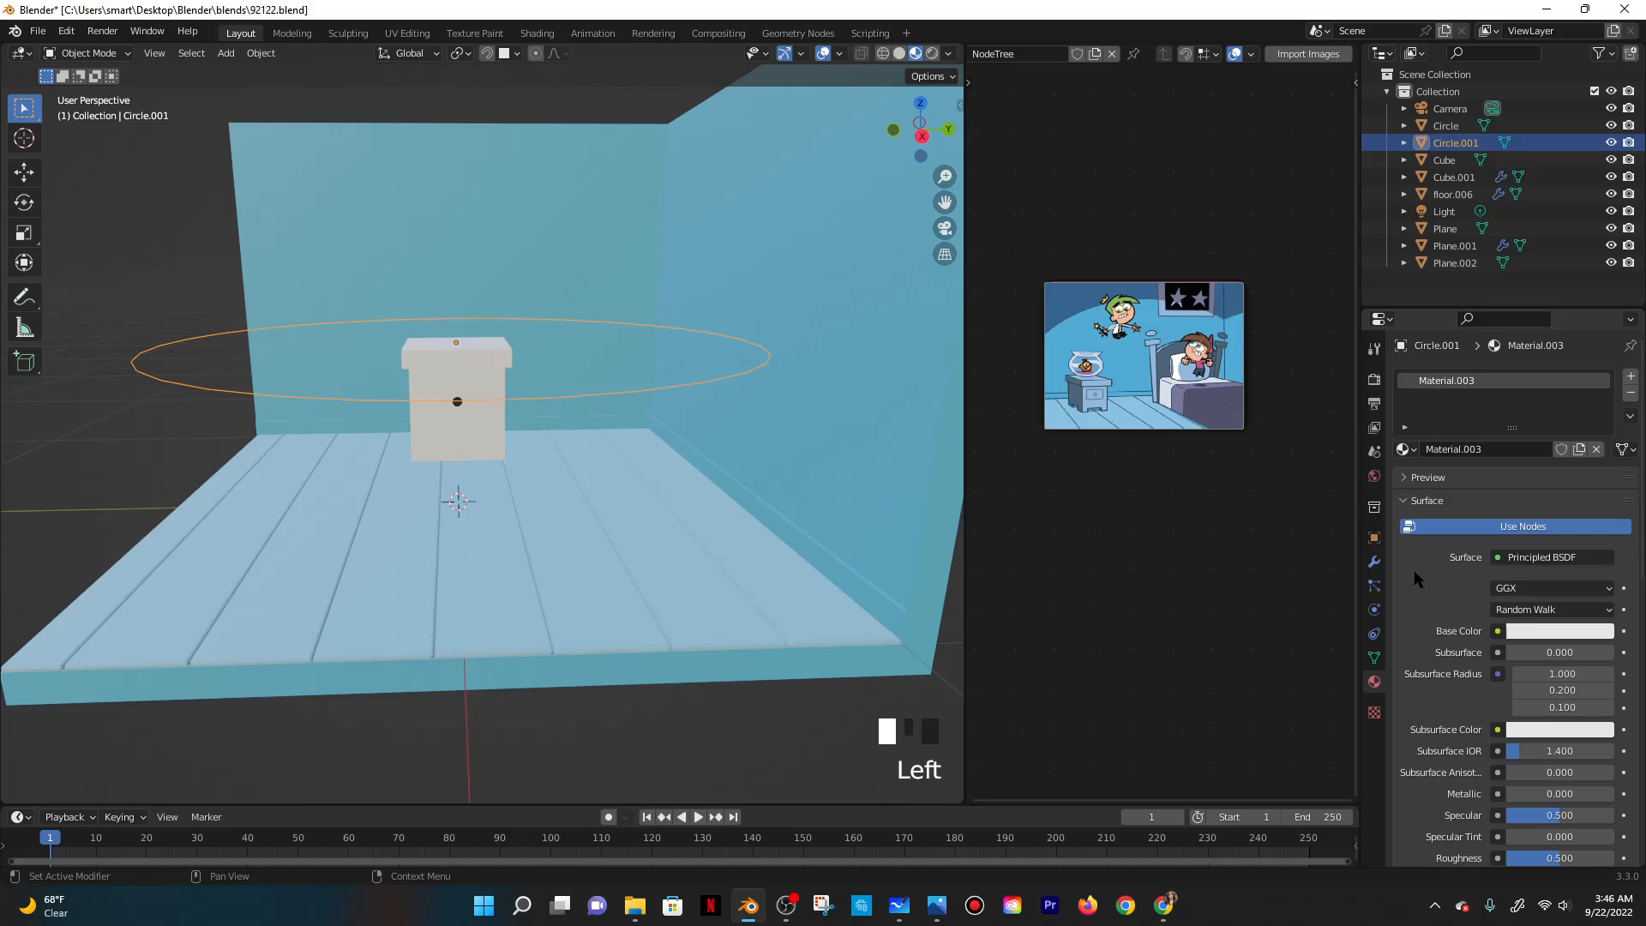
left_click(1554, 629)
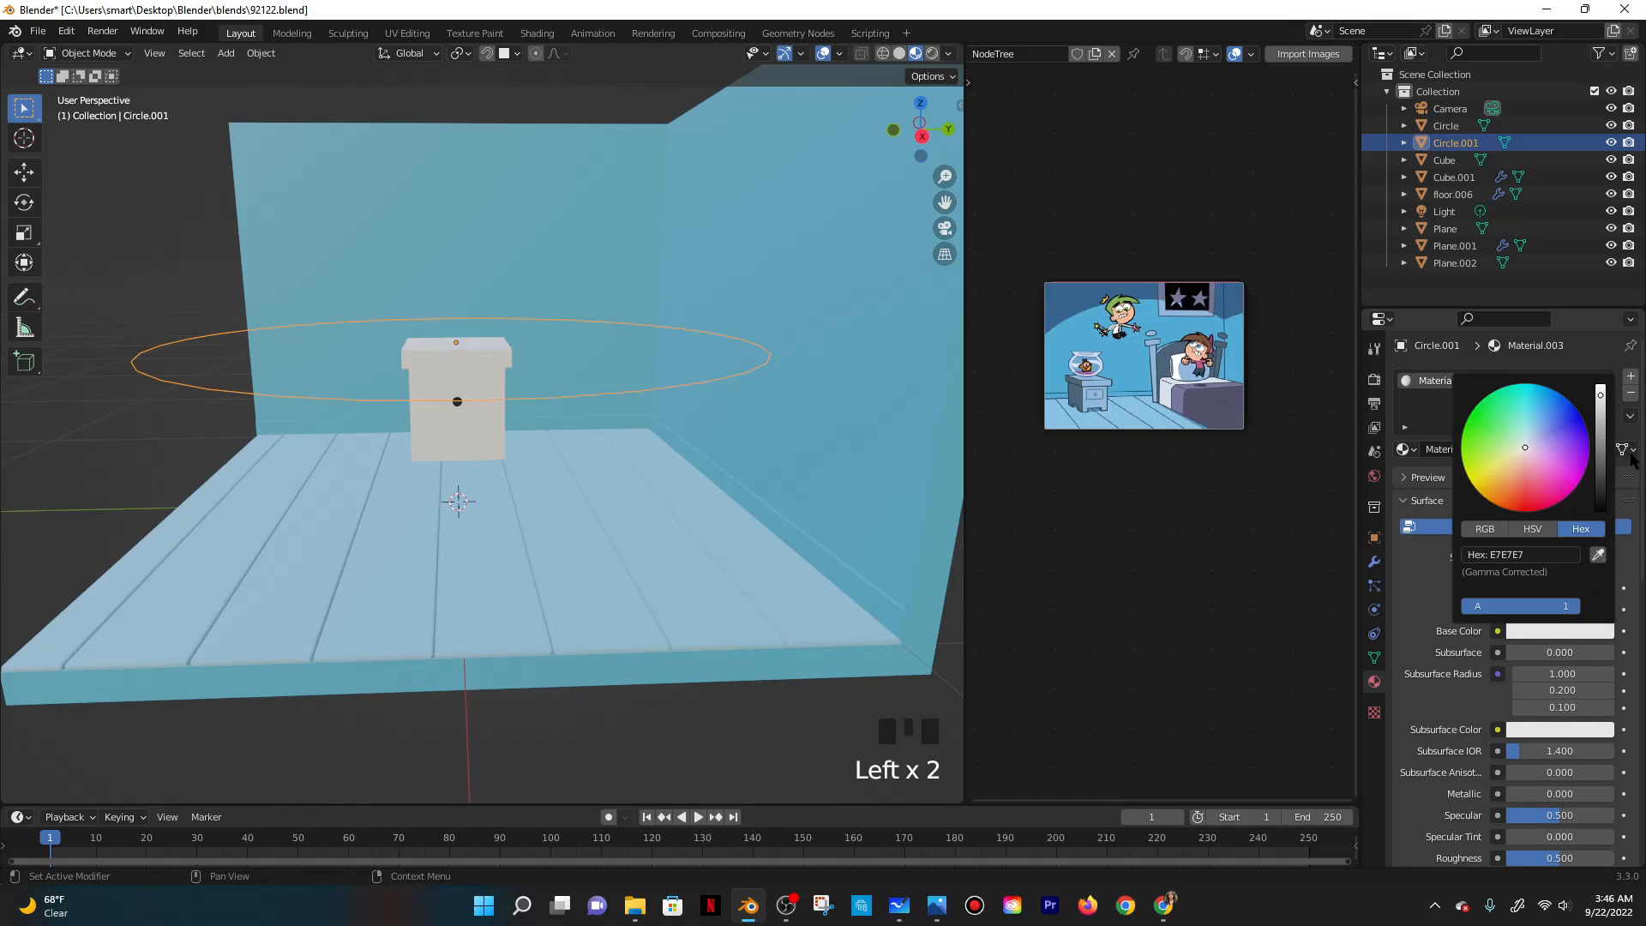
left_click(1600, 509)
left_click(772, 209)
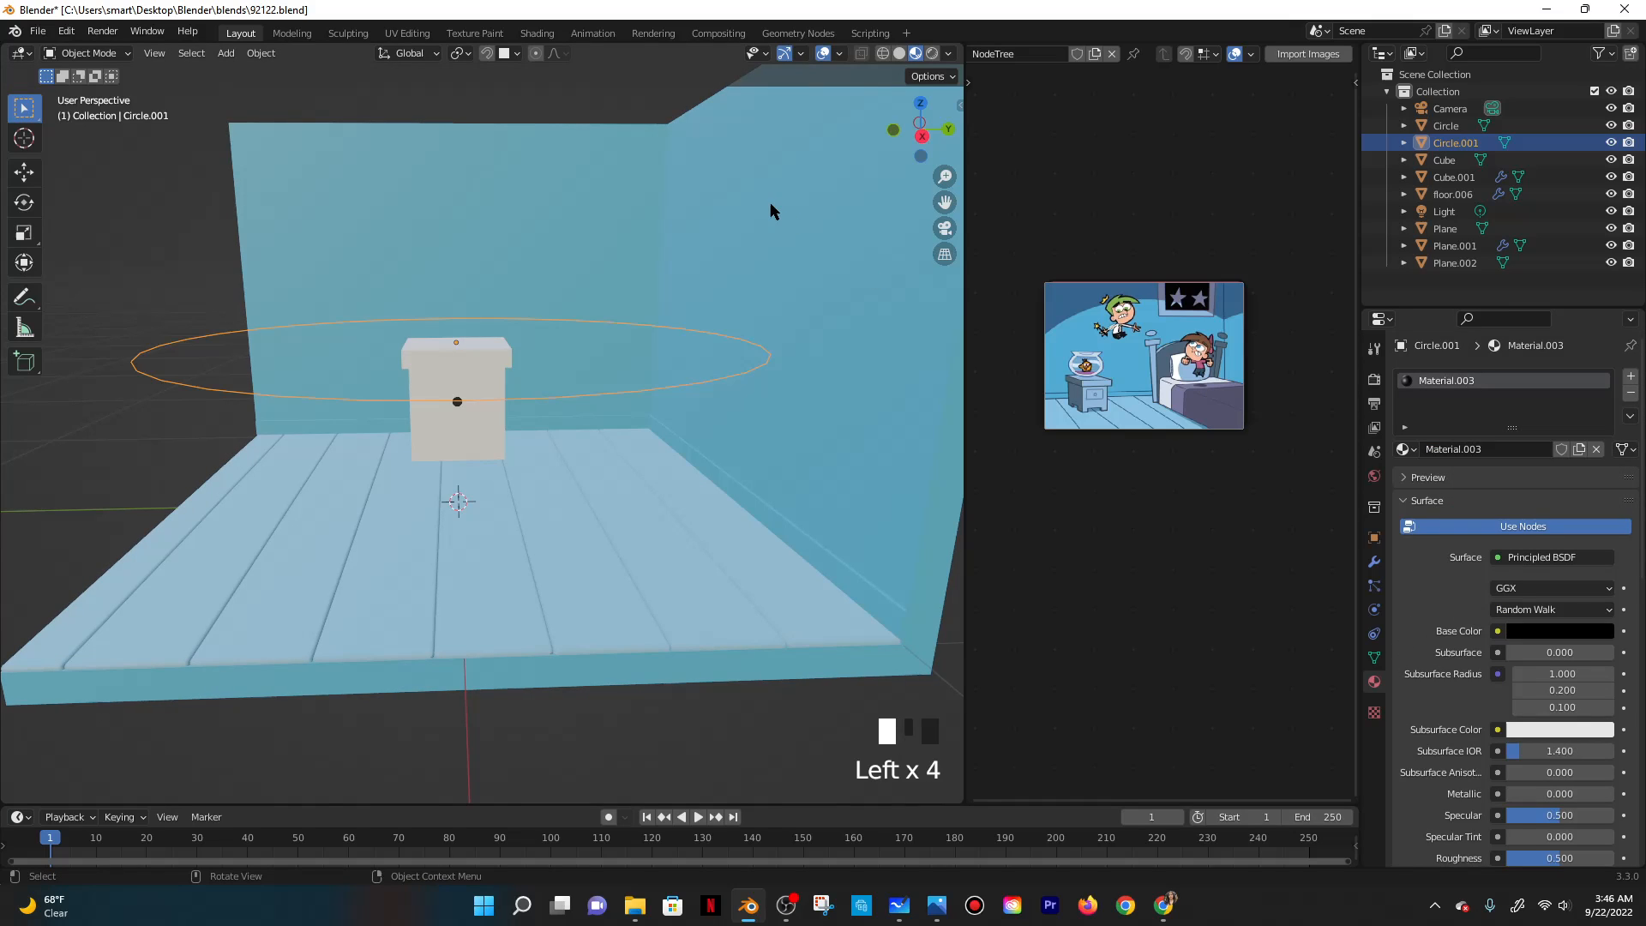
Delete the filled black knob circle from the drawer front.
left_click(754, 348)
left_click(457, 407)
key("x")
left_click(463, 410)
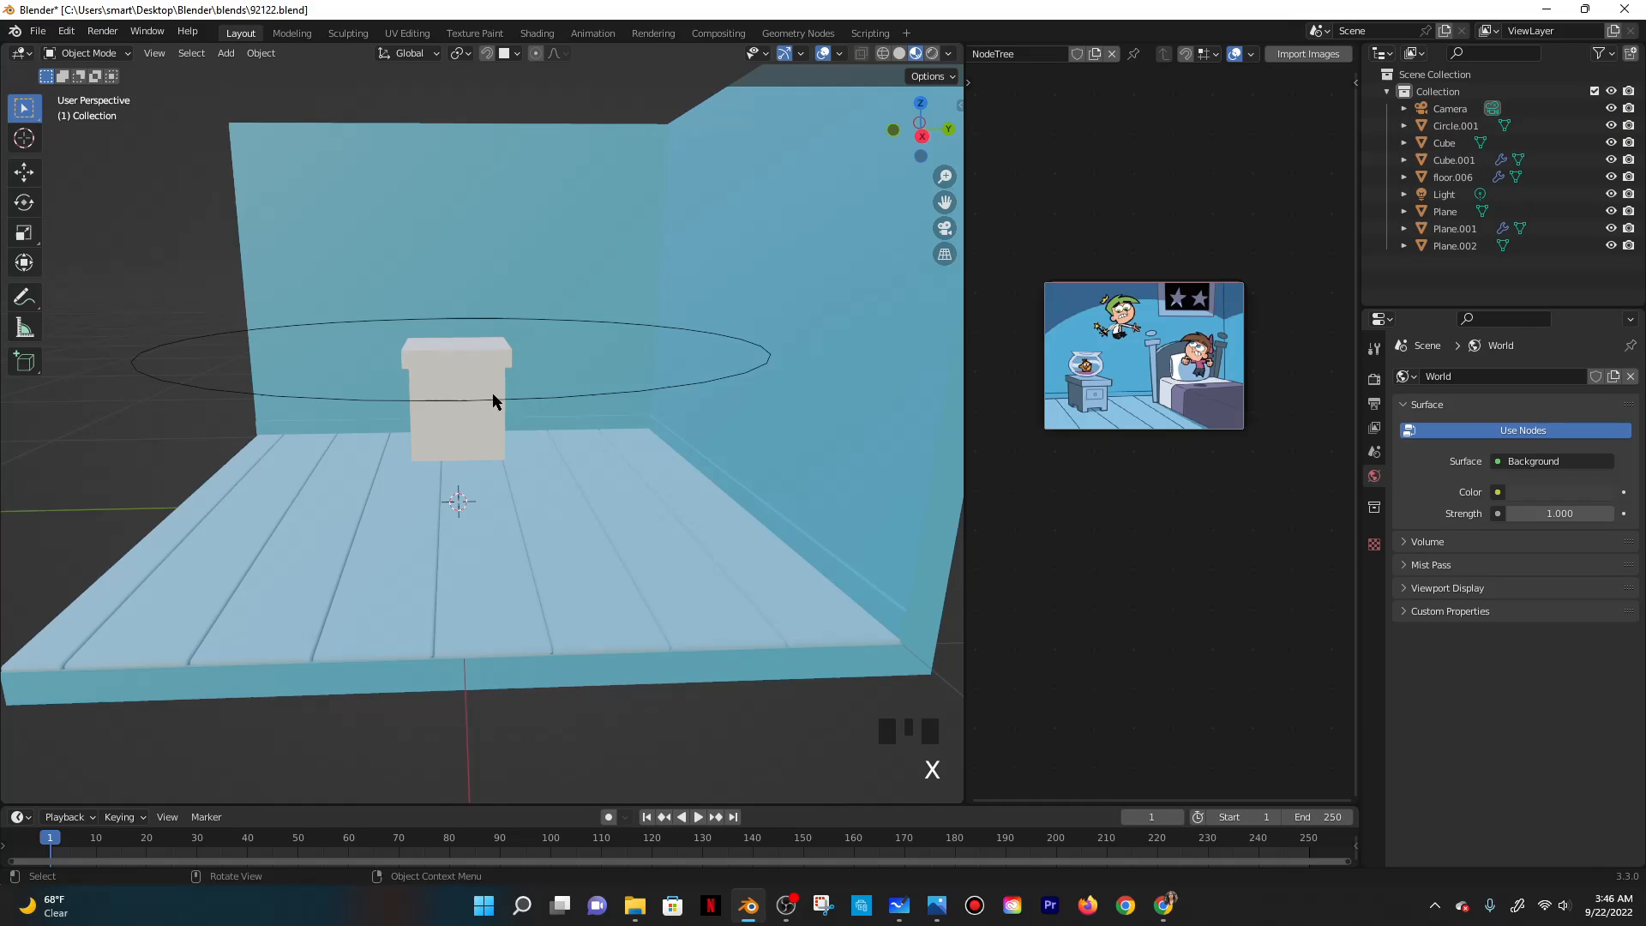
Select the unfilled circle and rotate it 90° about X and 90° about Z to face outward.
left_click(558, 395)
type("r")
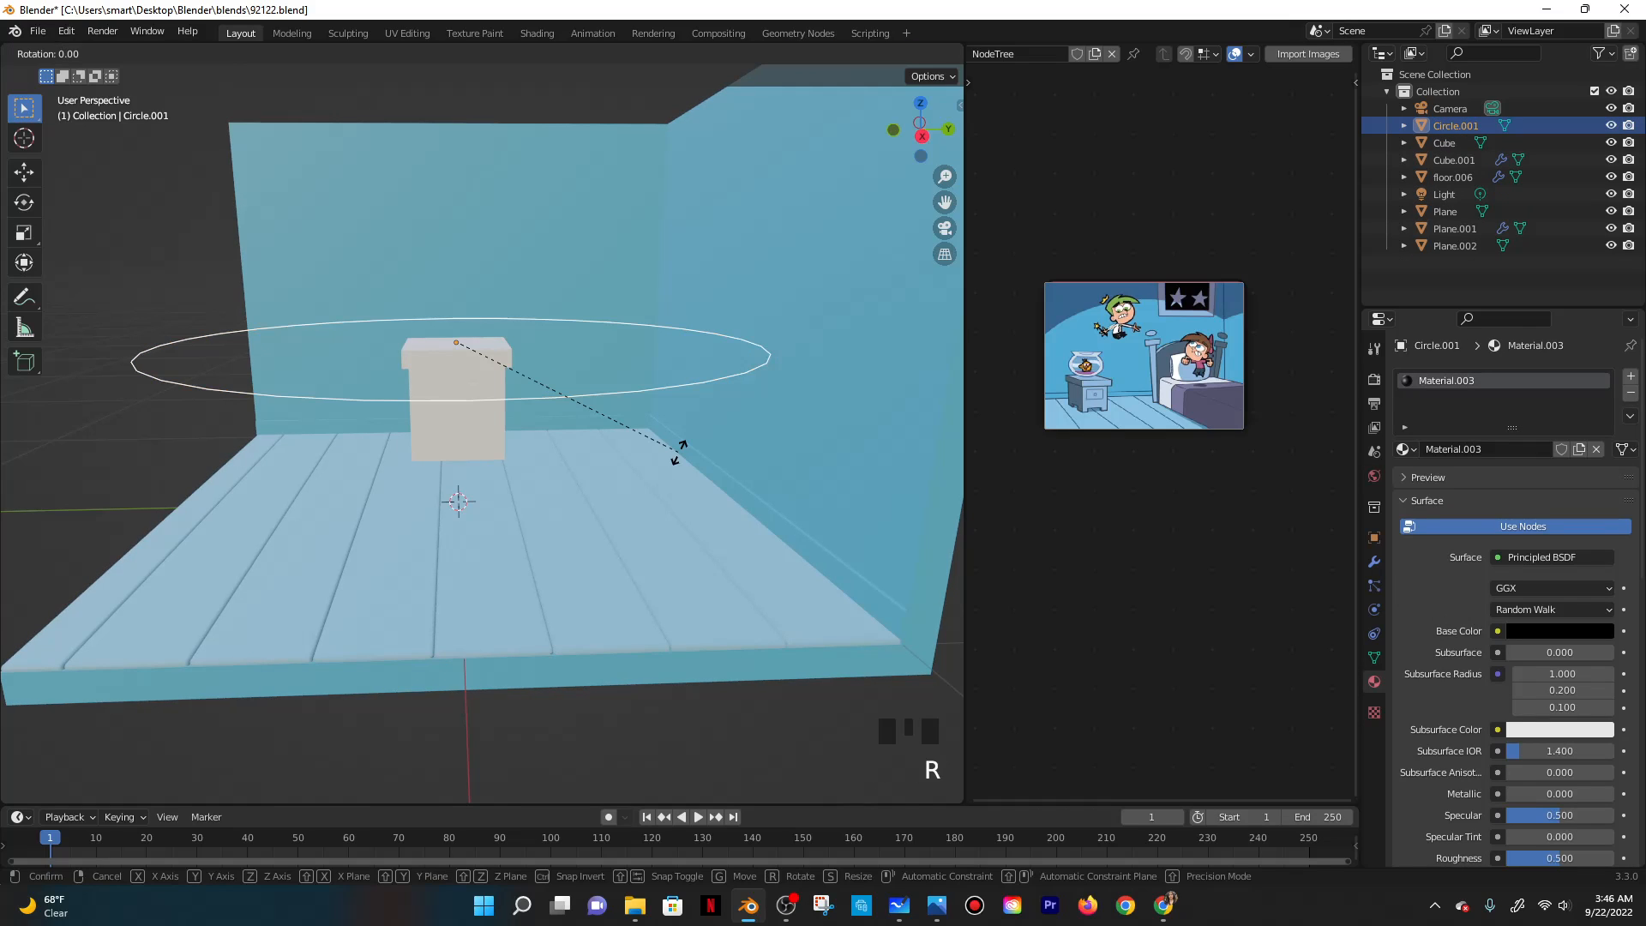
type("x90")
key("Return")
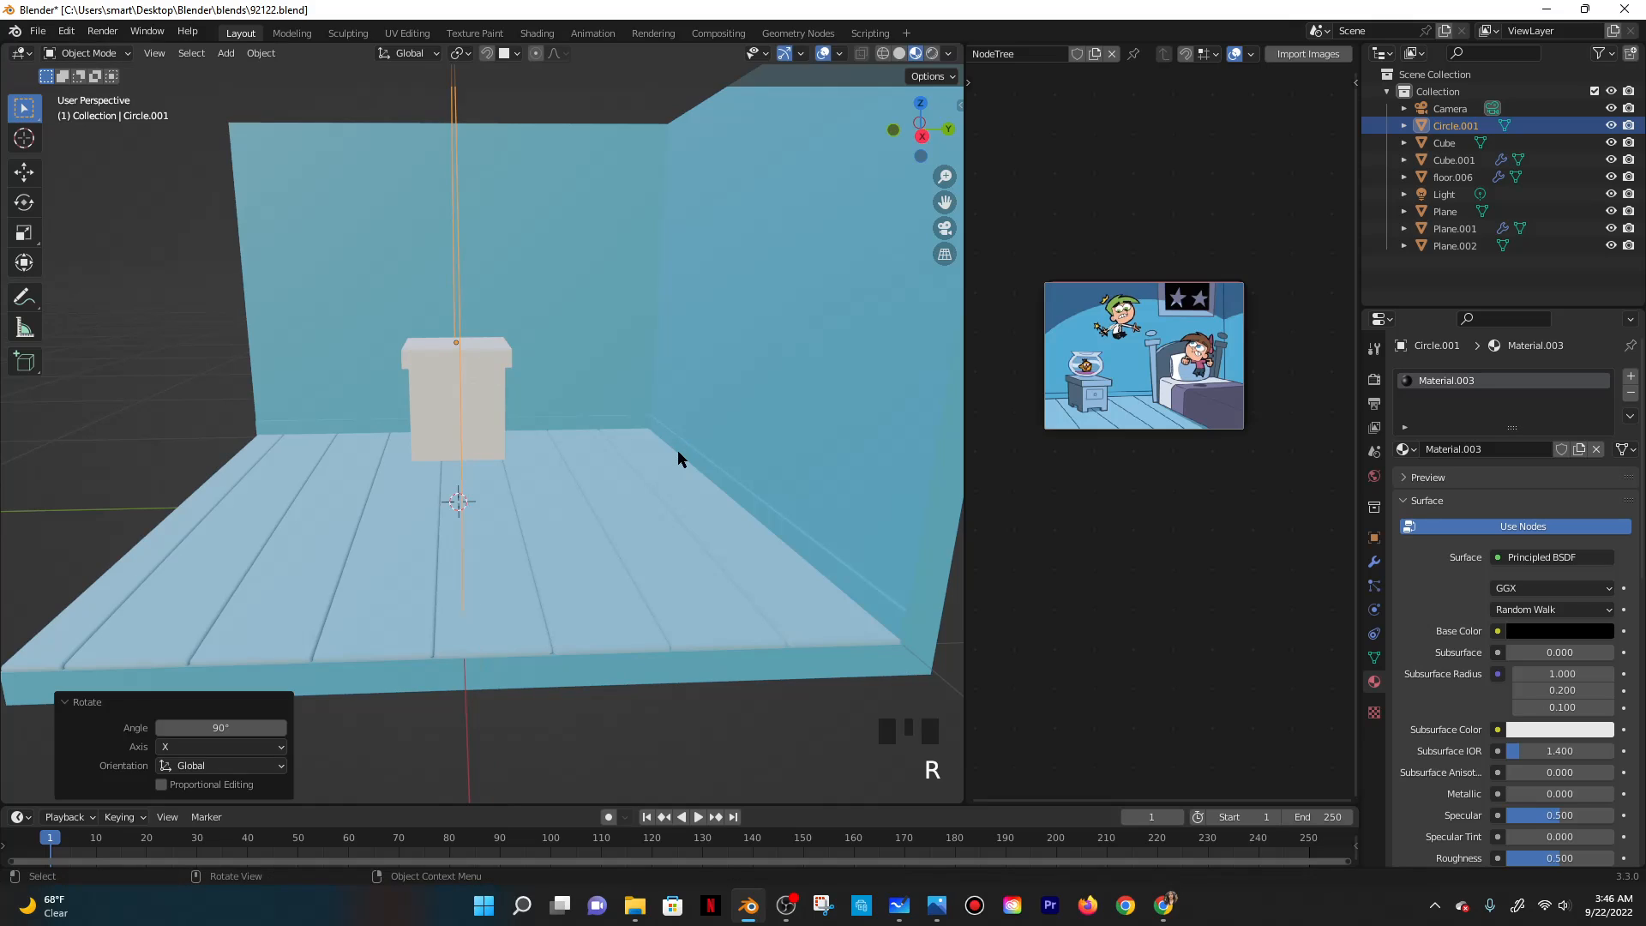
type("rz90")
key("Return")
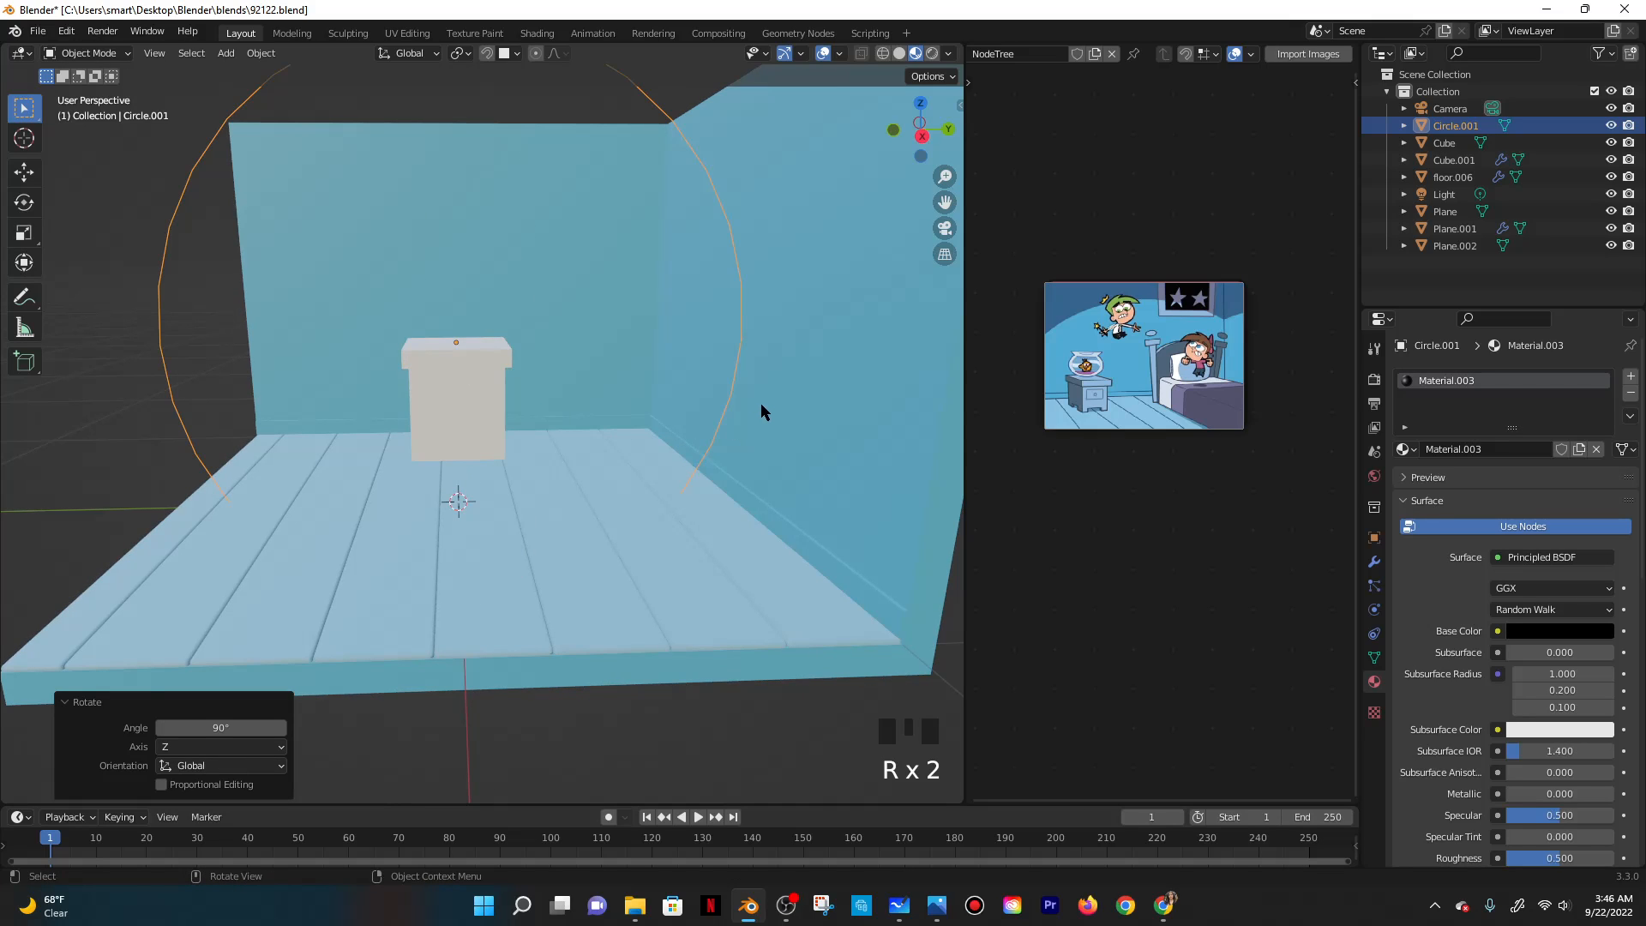
Scale the unfilled circle down by a factor of 0.093.
key("s")
left_click(487, 348)
scroll(490, 218, "up", 3)
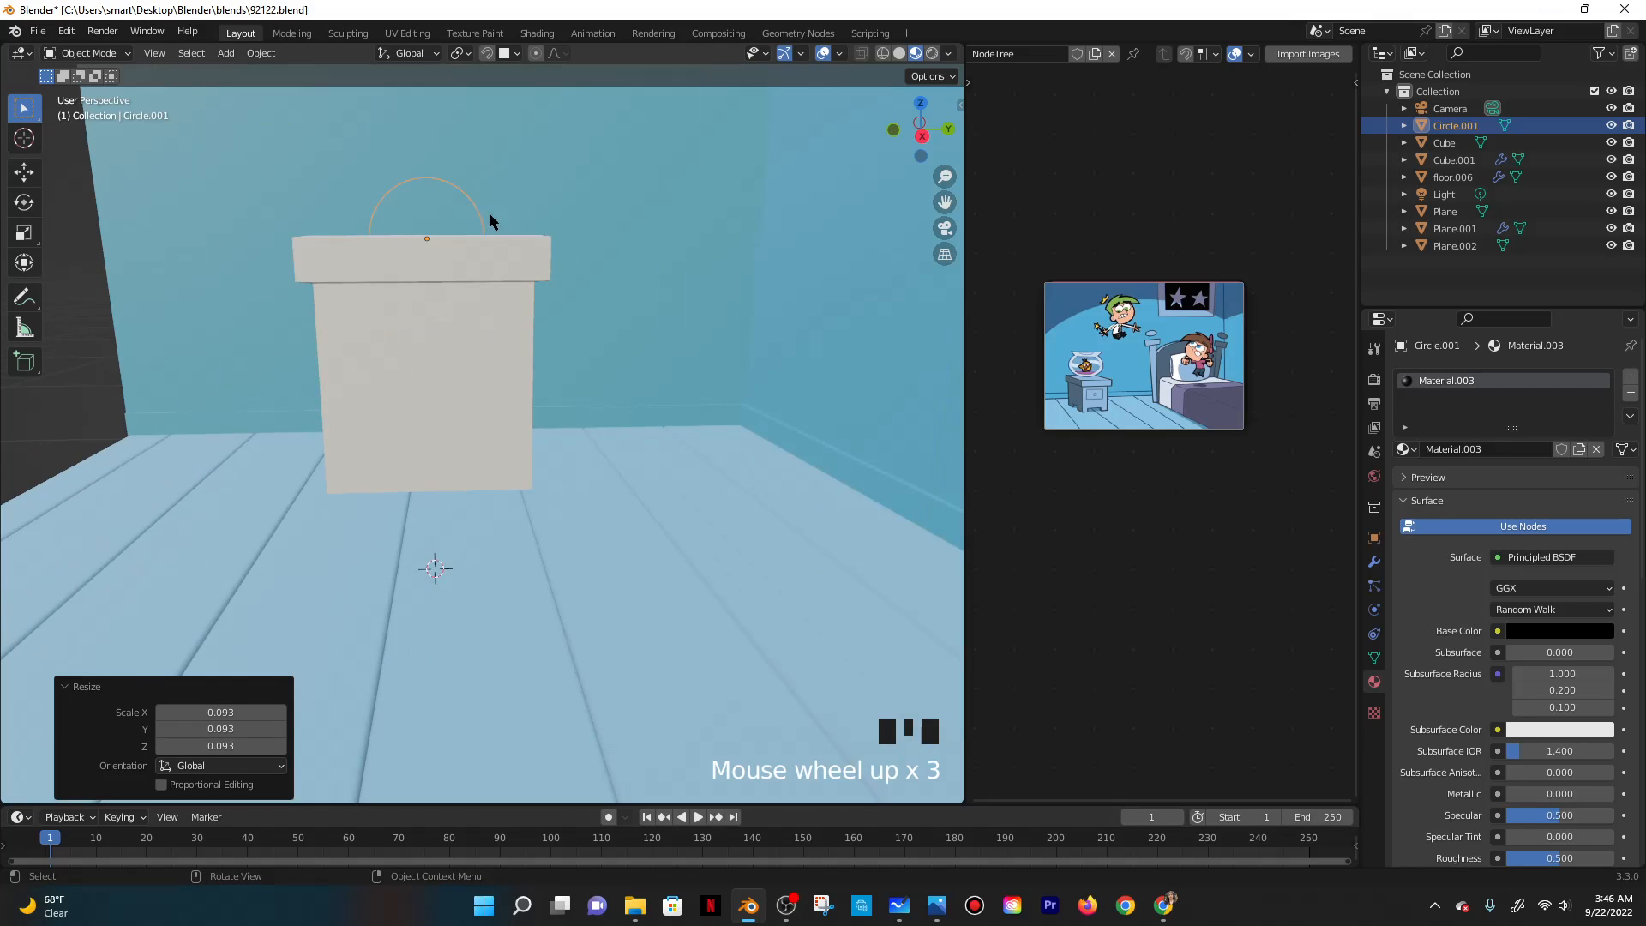
Turn on snapping, move the circle onto the drawer front, and scale it by a factor of 0.307.
left_click(487, 55)
key("g")
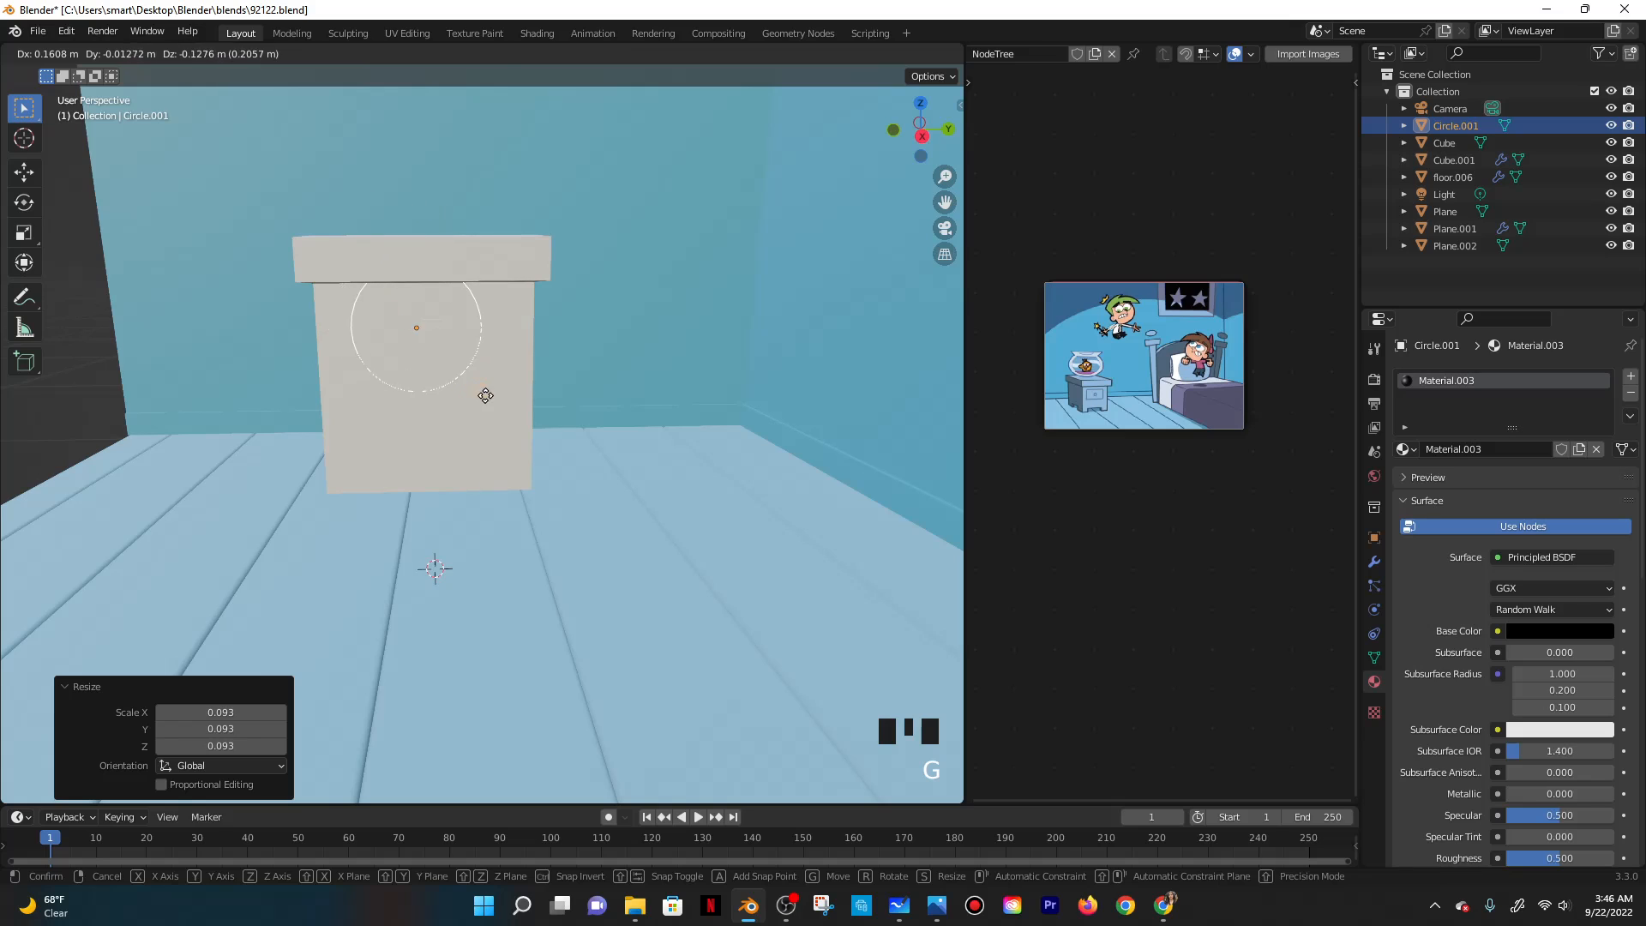
left_click(549, 380)
key("s")
left_click(485, 358)
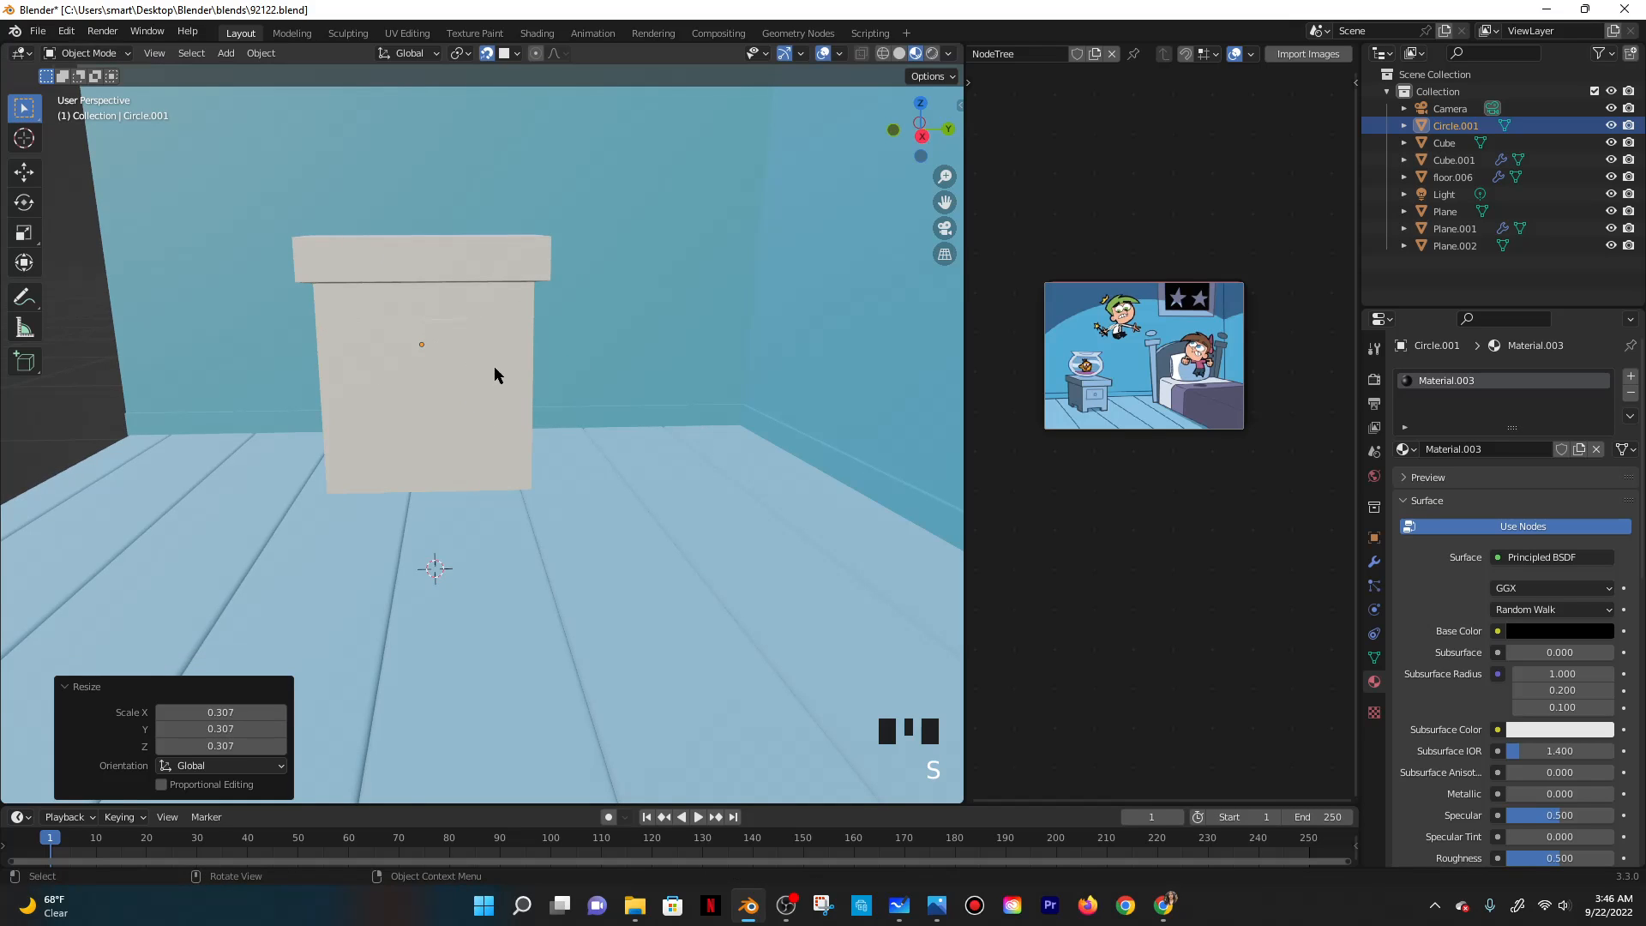
Move the circle about 0.005 m along X, out in front of the drawer panel.
middle_click_drag(493, 367, 434, 345)
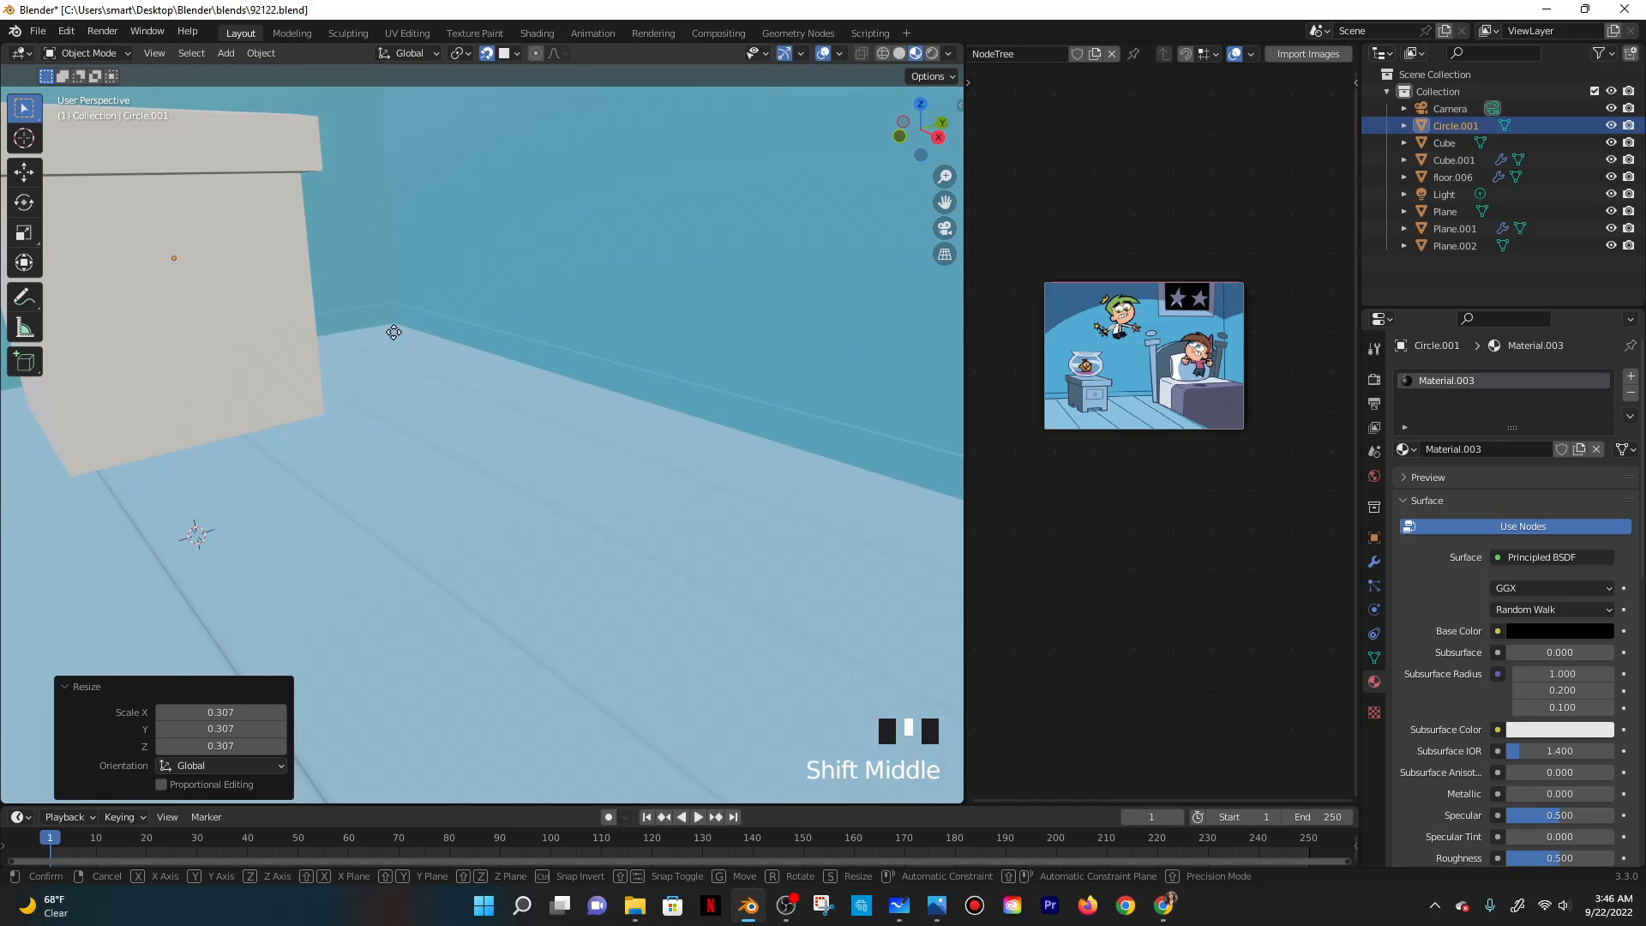
key("g")
key("x")
left_click(203, 270)
middle_click_drag(203, 269, 1106, 477, "shift")
left_click(1374, 657)
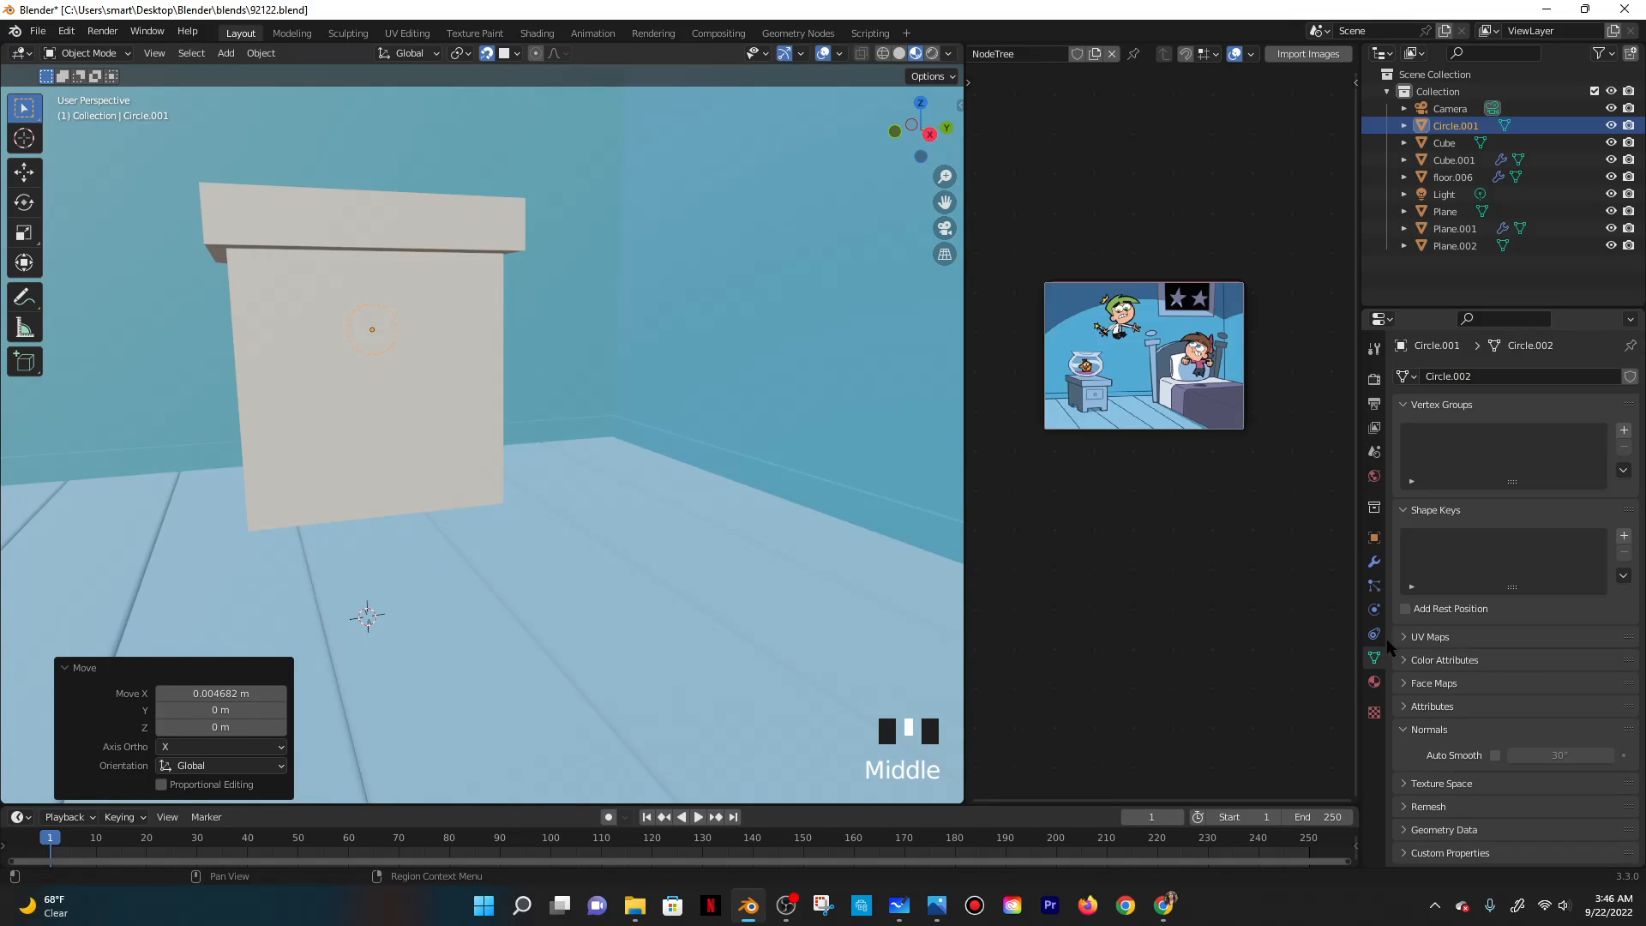
left_click(1449, 829)
scroll(1446, 704, "down", 4)
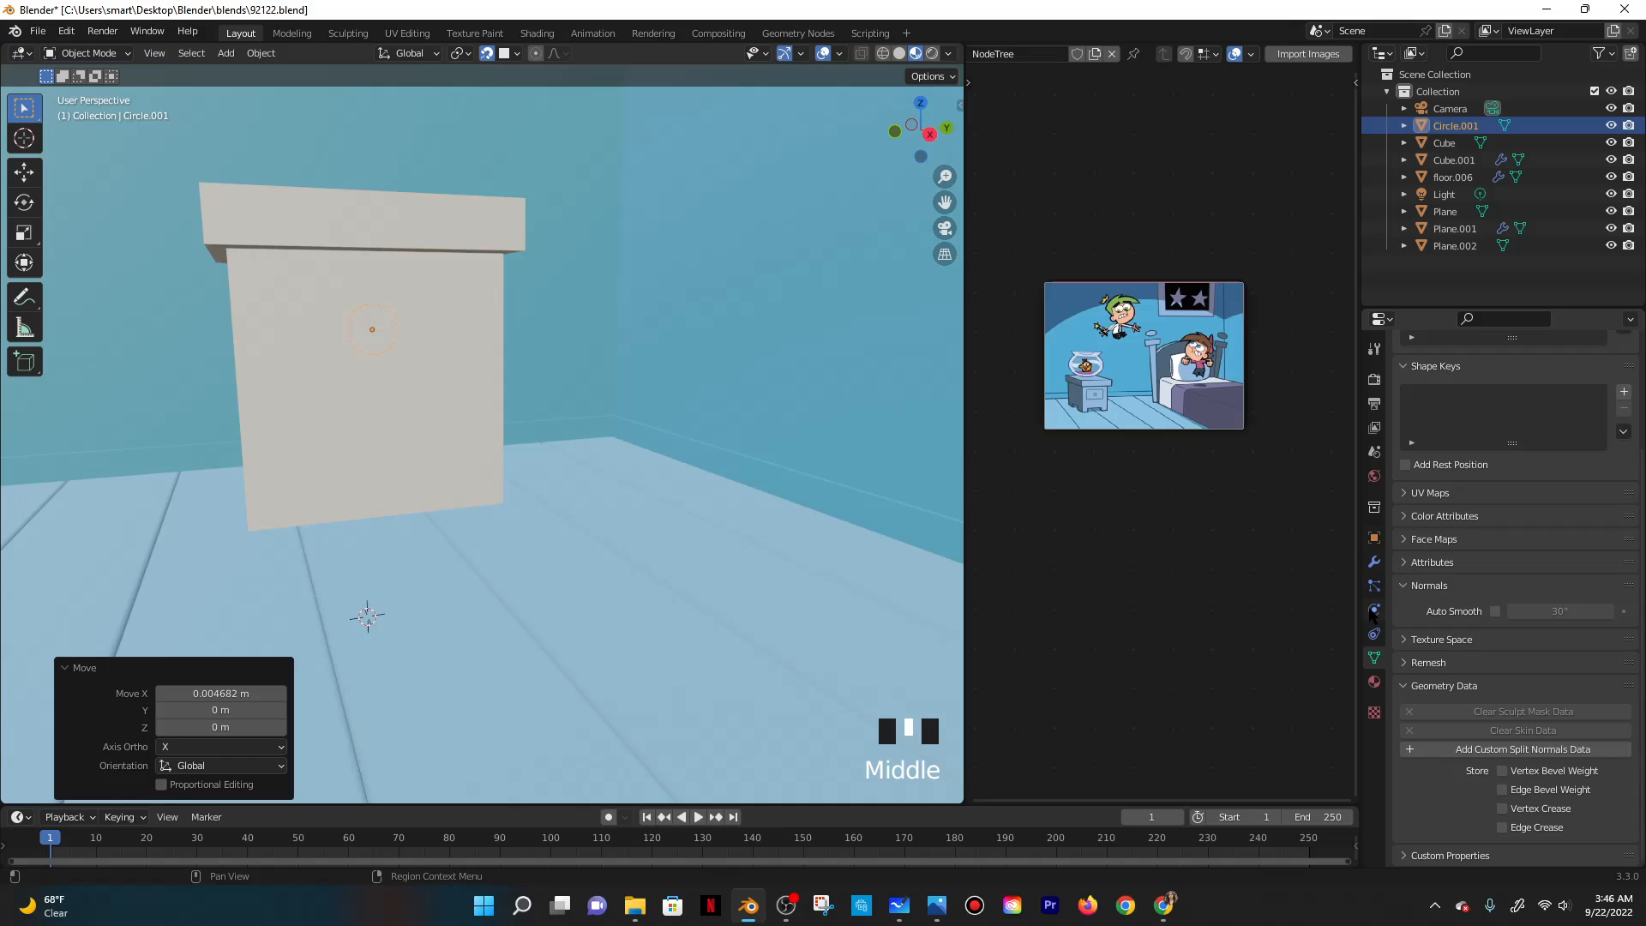
Add a Solidify modifier to the circle with a thickness of 0.15 m, an offset of 1, and Even Thickness enabled.
left_click(1373, 564)
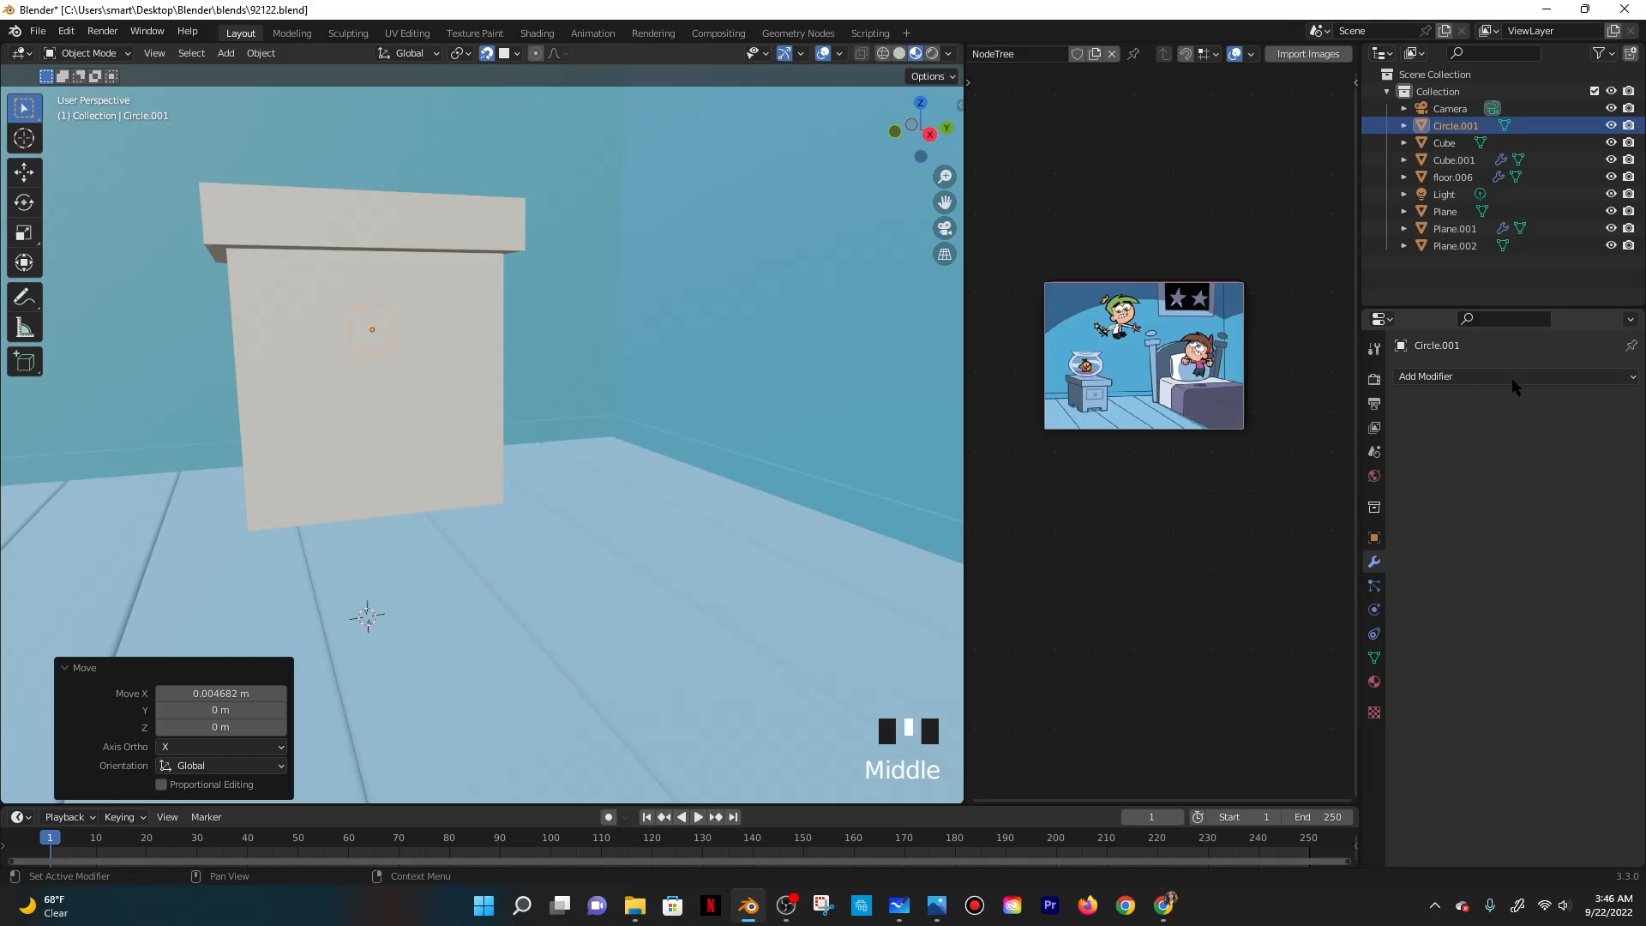
left_click(1457, 376)
left_click(1302, 668)
middle_click_drag(678, 480, 771, 506)
left_click(1513, 474)
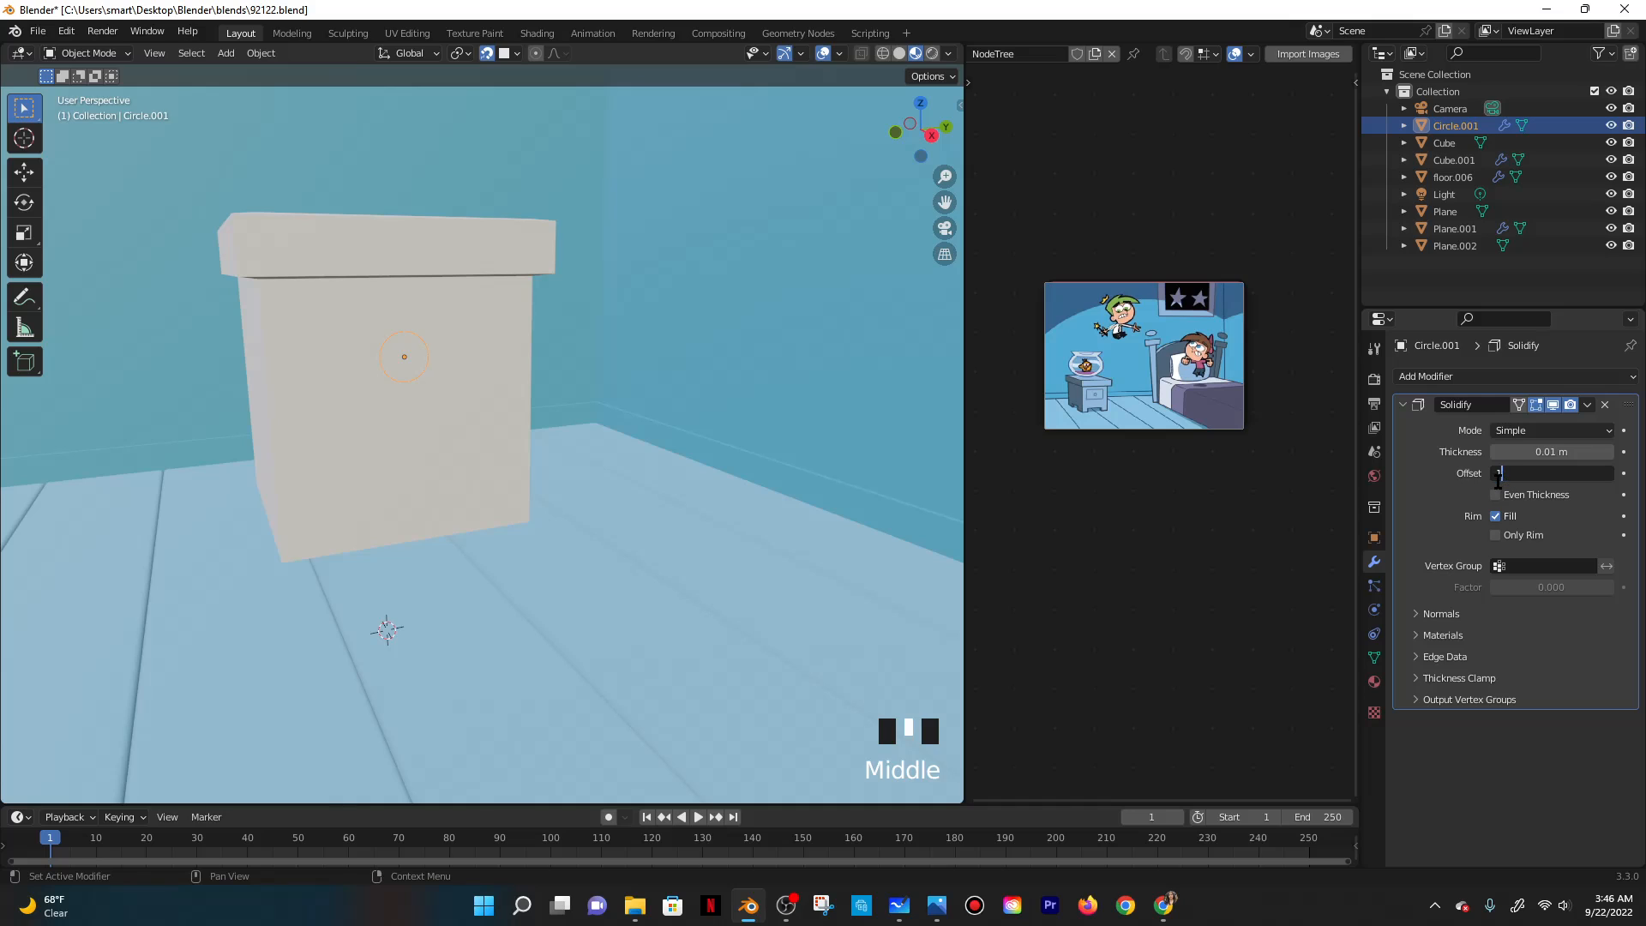
left_click(1428, 458)
mouse_move(1536, 449)
left_mouse_down()
mouse_move(1579, 450)
mouse_move(1539, 452)
left_mouse_up()
scroll(568, 375, "up", 2)
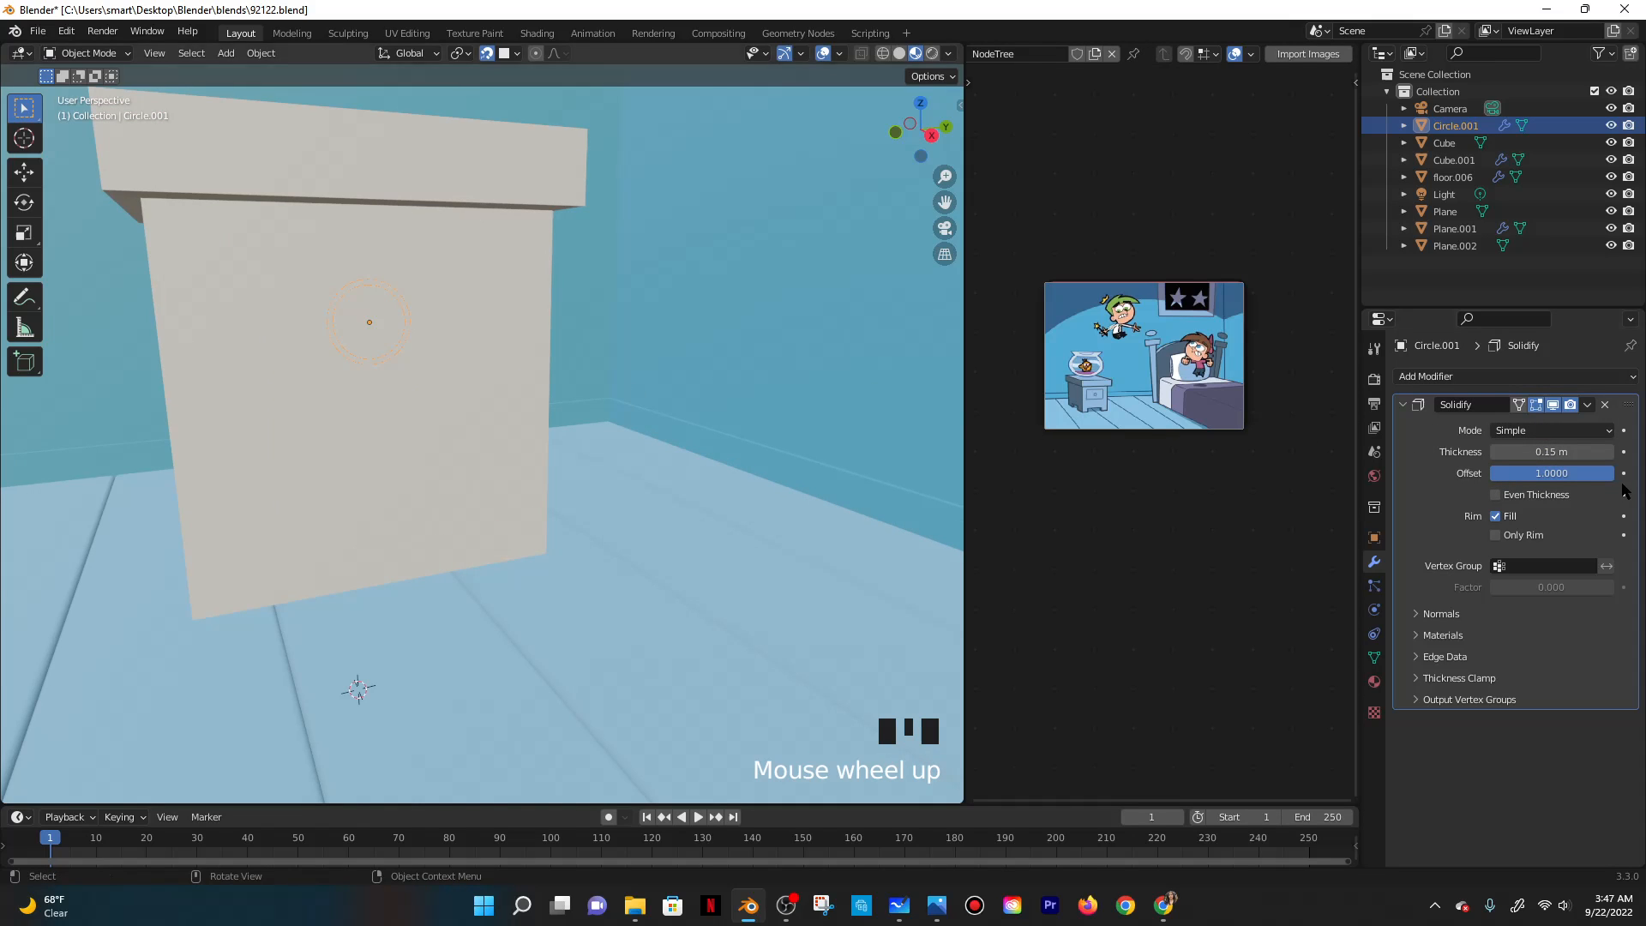
left_click(1543, 496)
middle_click_drag(448, 327, 586, 384)
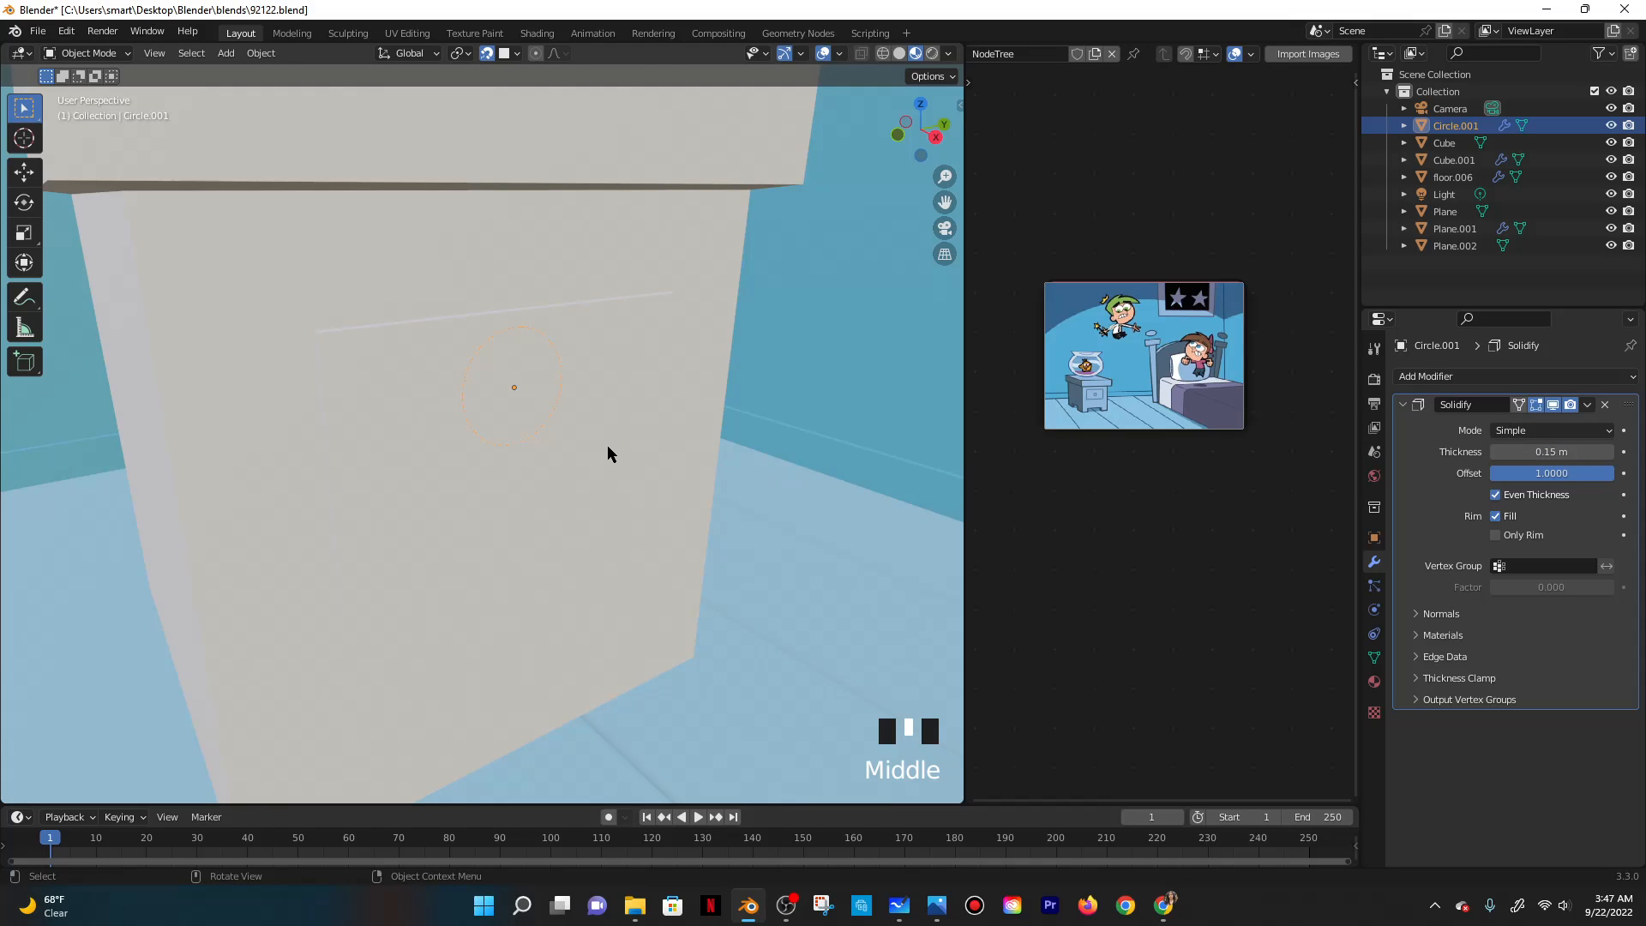
Extrude the circle in Edit Mode by about -0.007 m along Z and return to Object Mode.
key("Tab")
key("e")
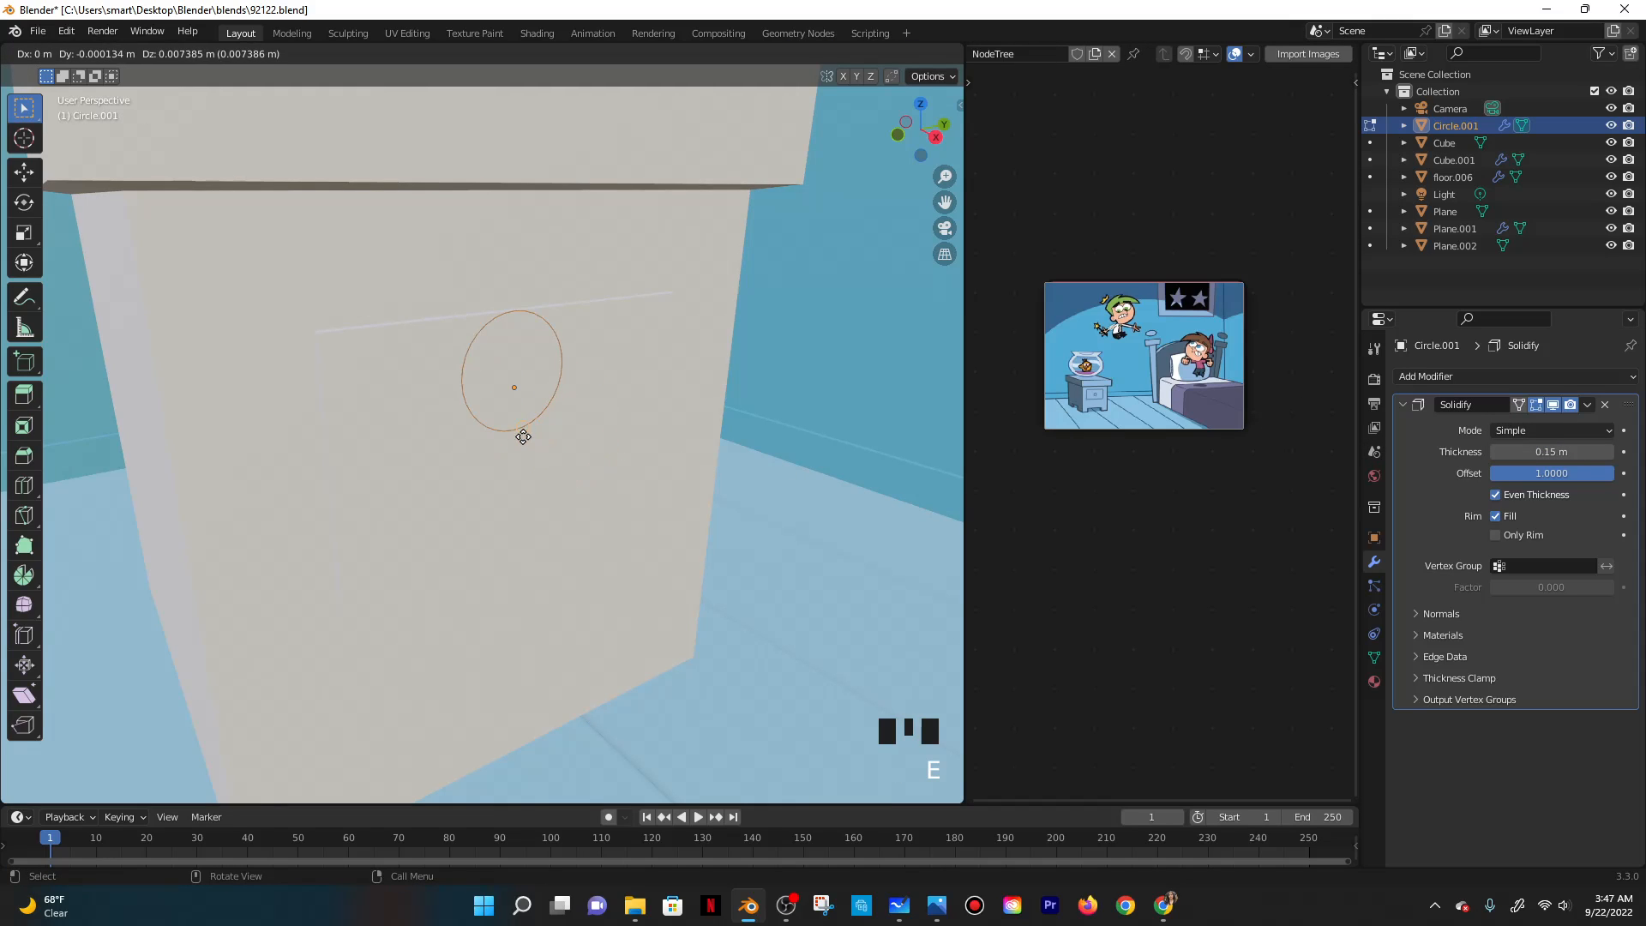
left_click(518, 432)
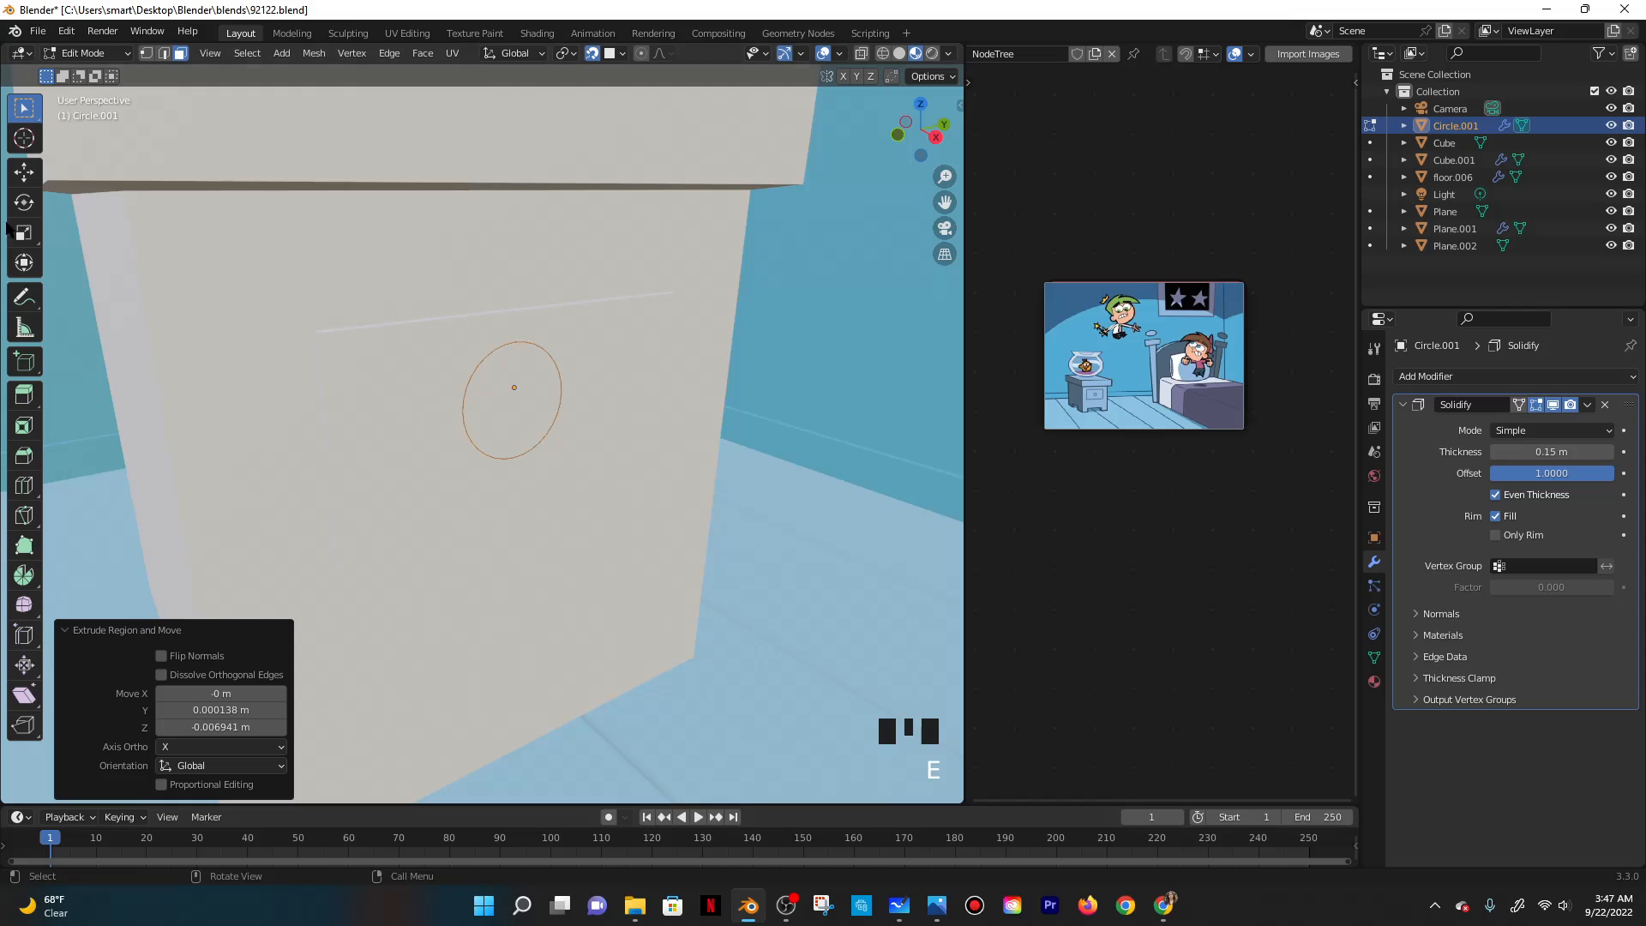
left_click(89, 53)
left_click(93, 72)
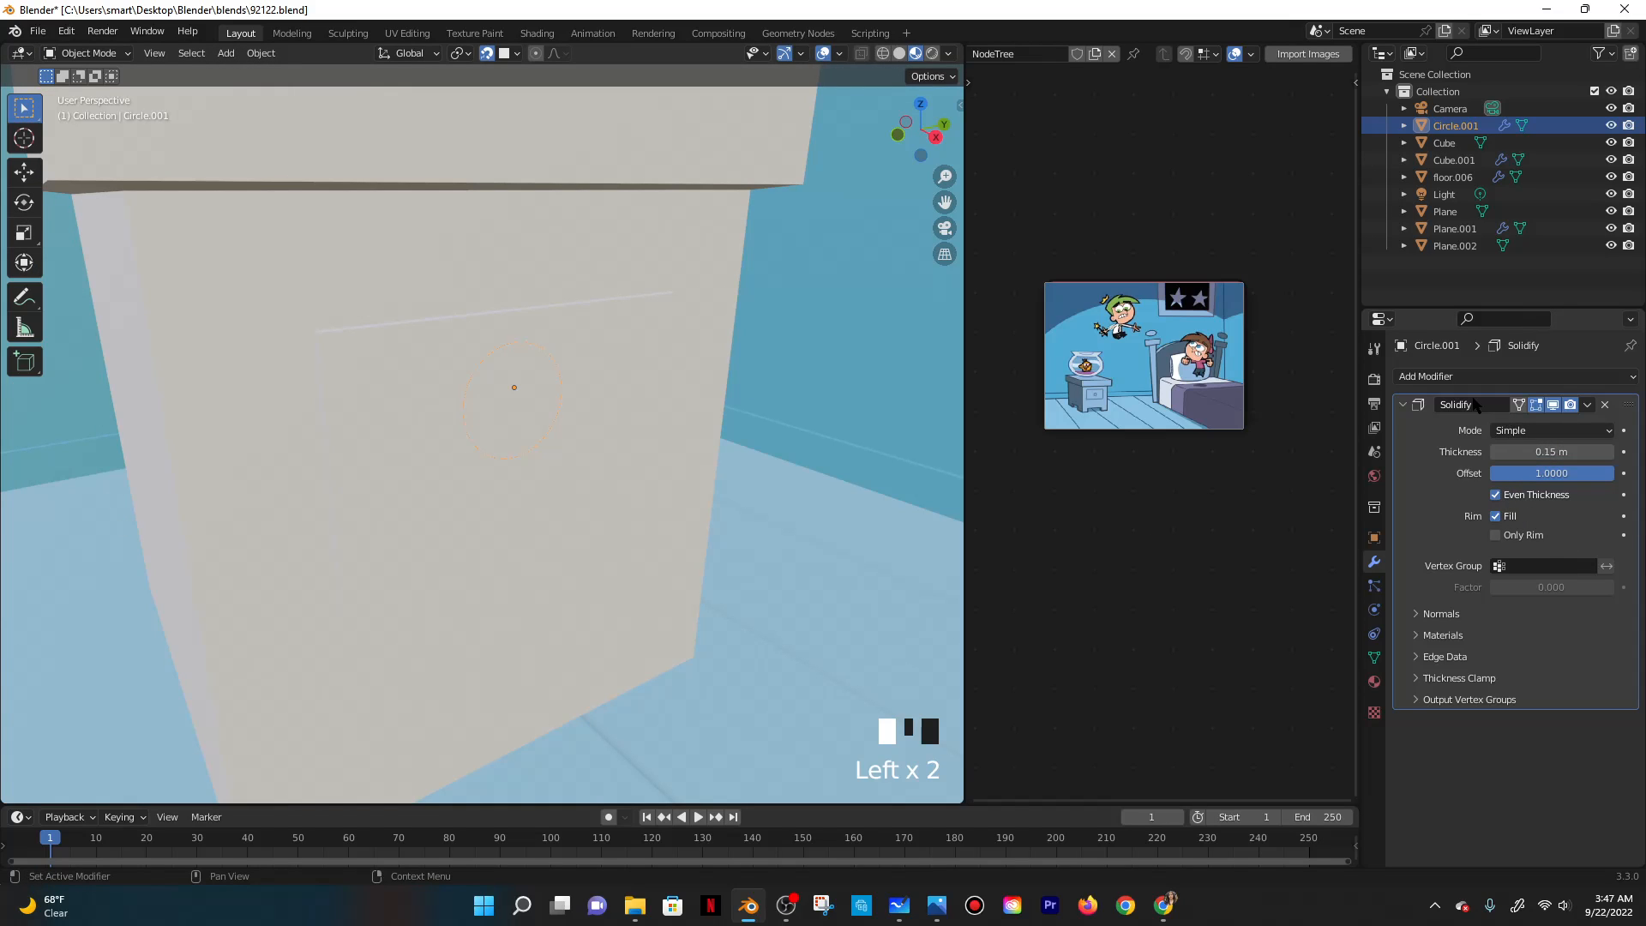
Collapse the circle's Solidify settings and open its mesh data properties.
left_click(1402, 405)
left_click(1374, 659)
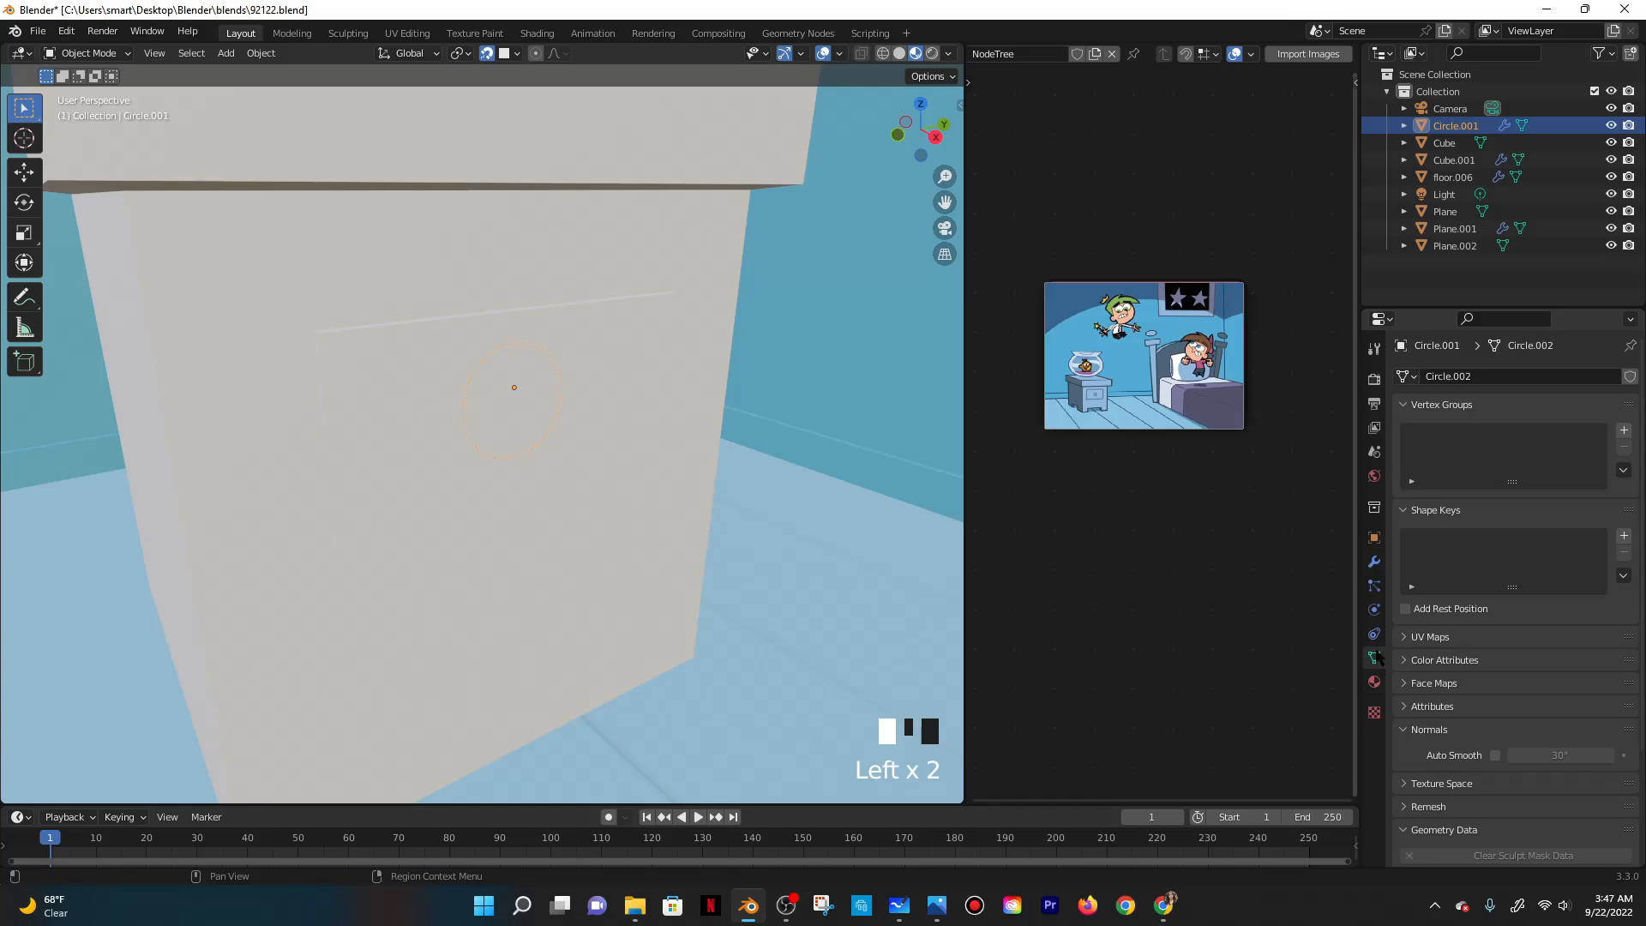
Try a rim-only Solidify on the circle on the drawer front, with a thickness of 2.94 m.
scroll(1472, 522, "down", 5)
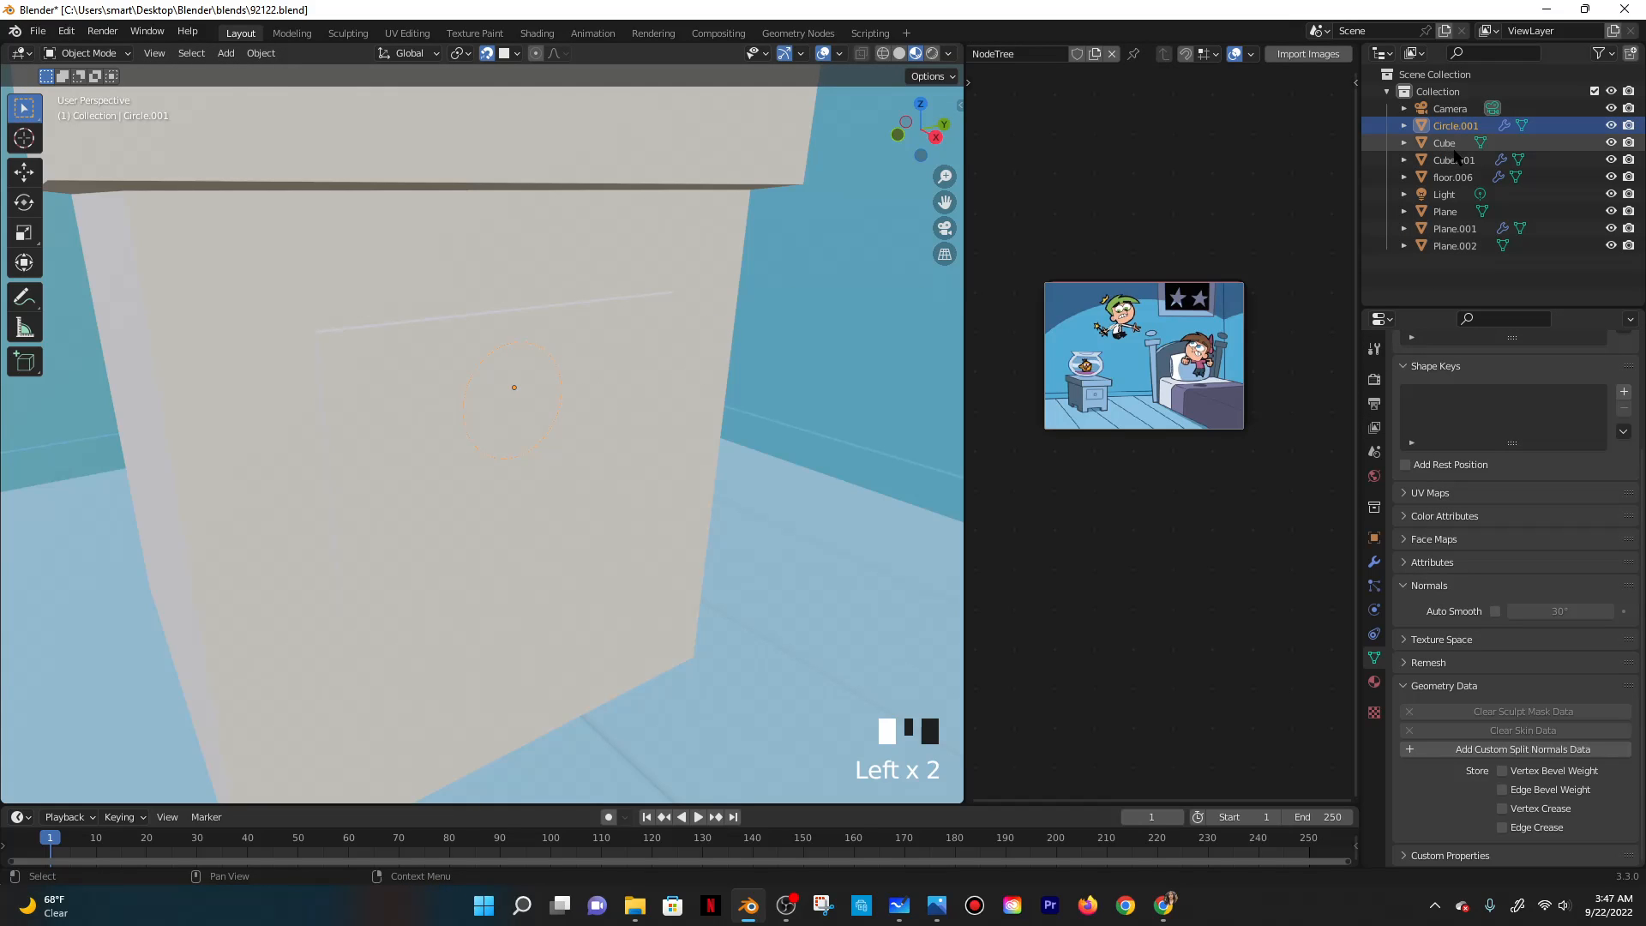
left_click(1374, 562)
left_click(1403, 405)
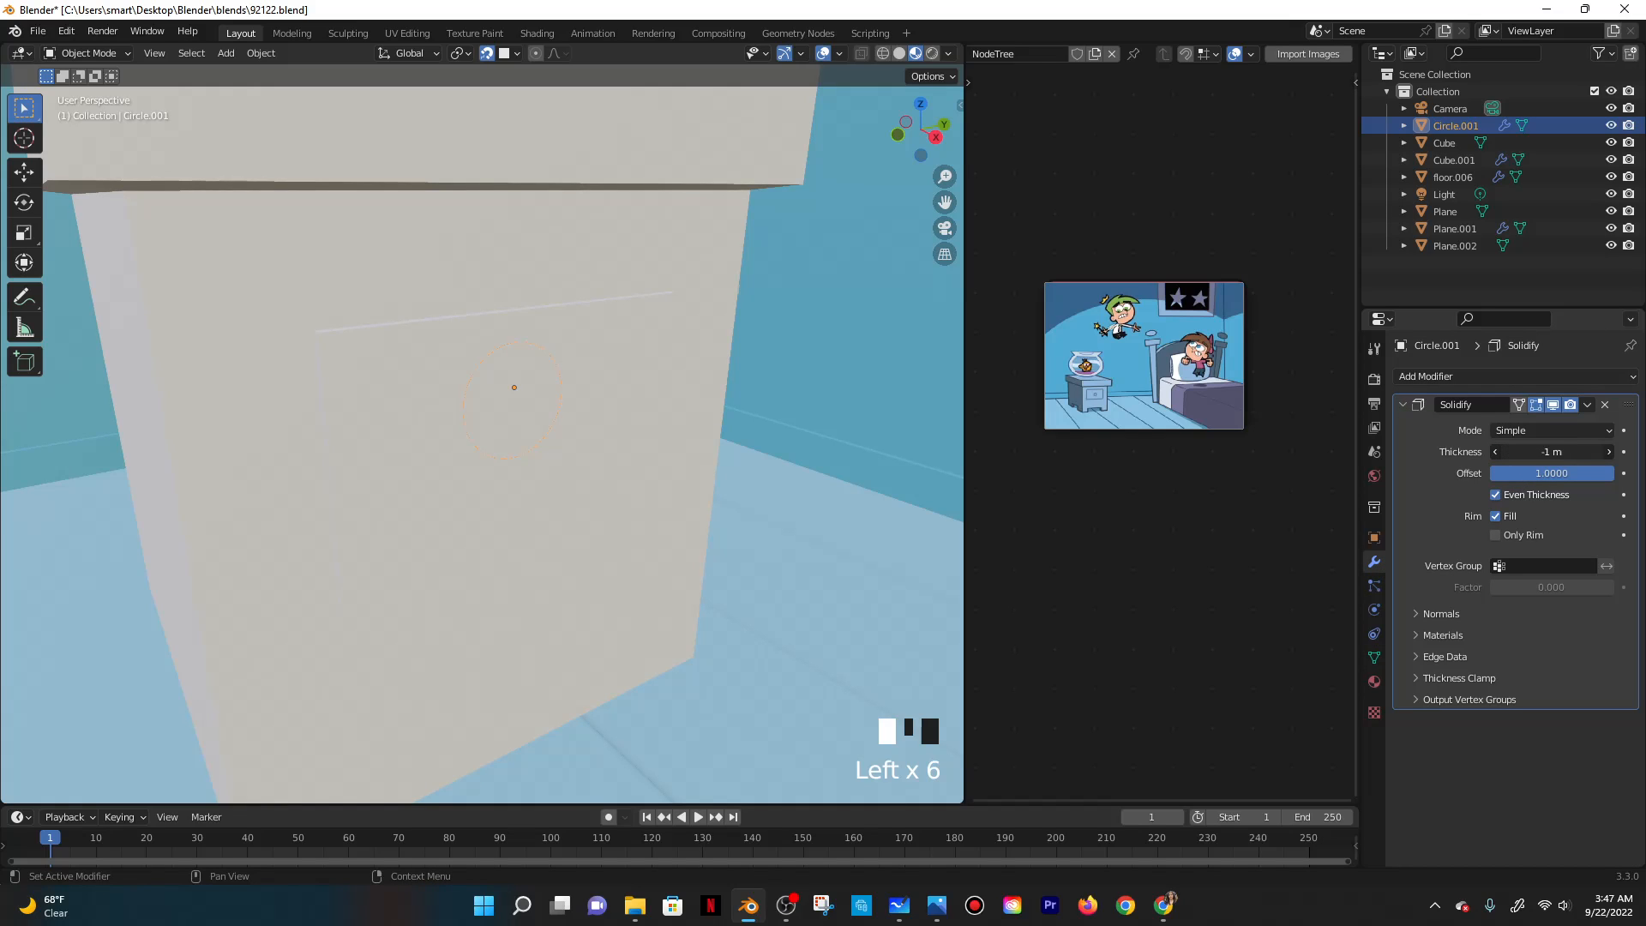
left_click(1495, 535)
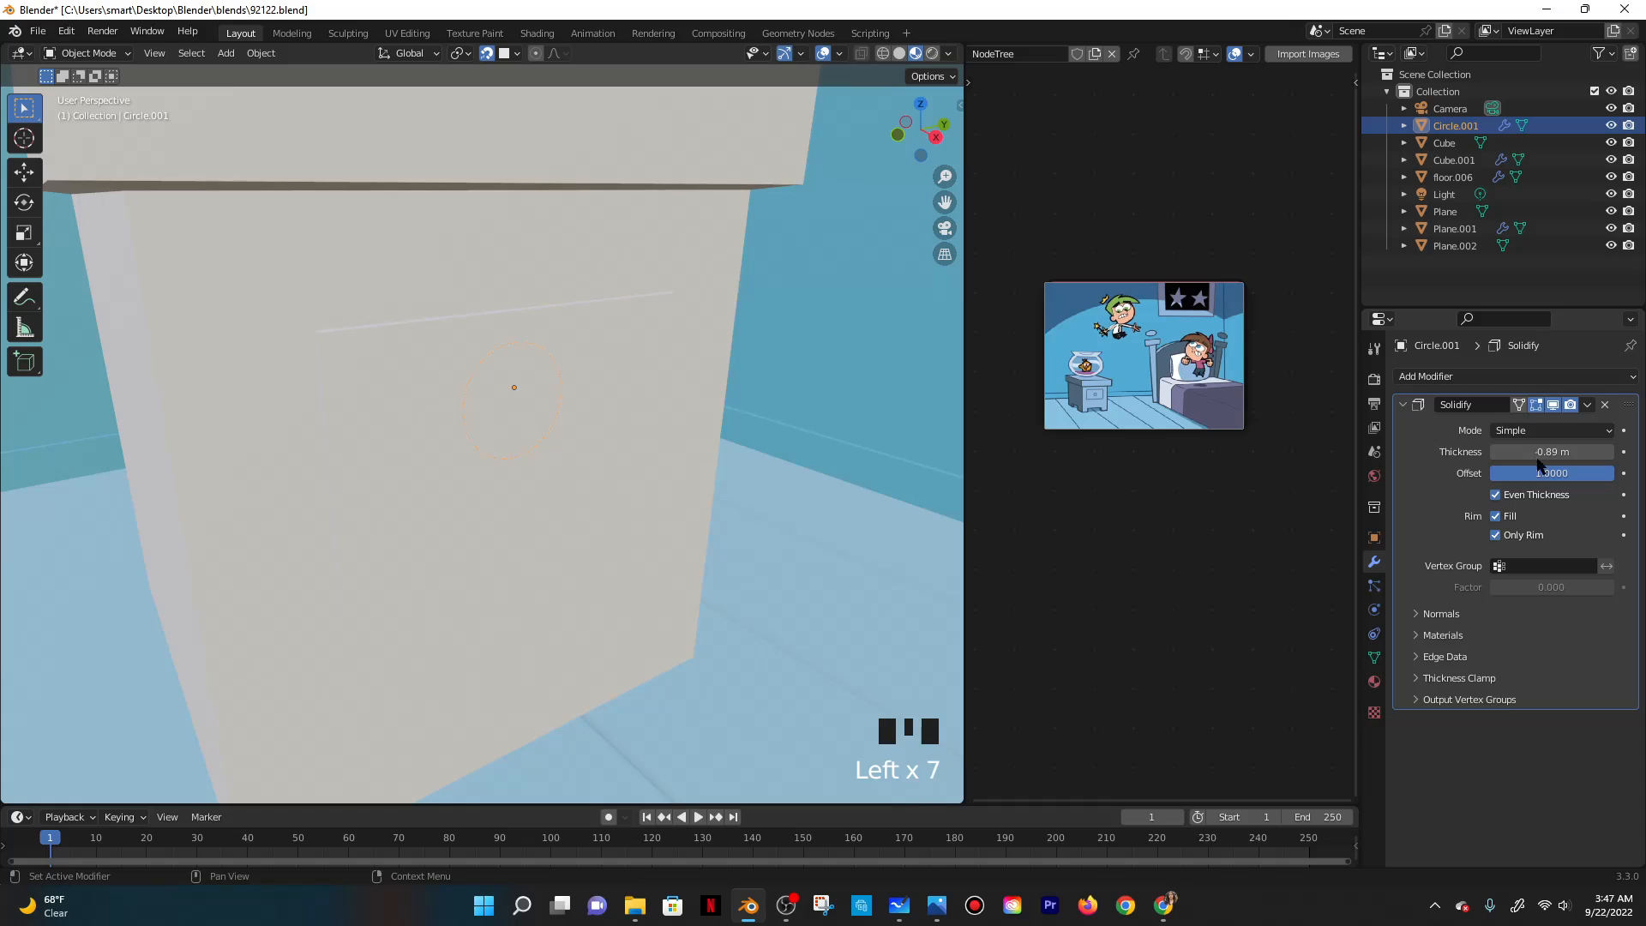
left_click_drag(1550, 452, 1608, 452)
left_click(1486, 677)
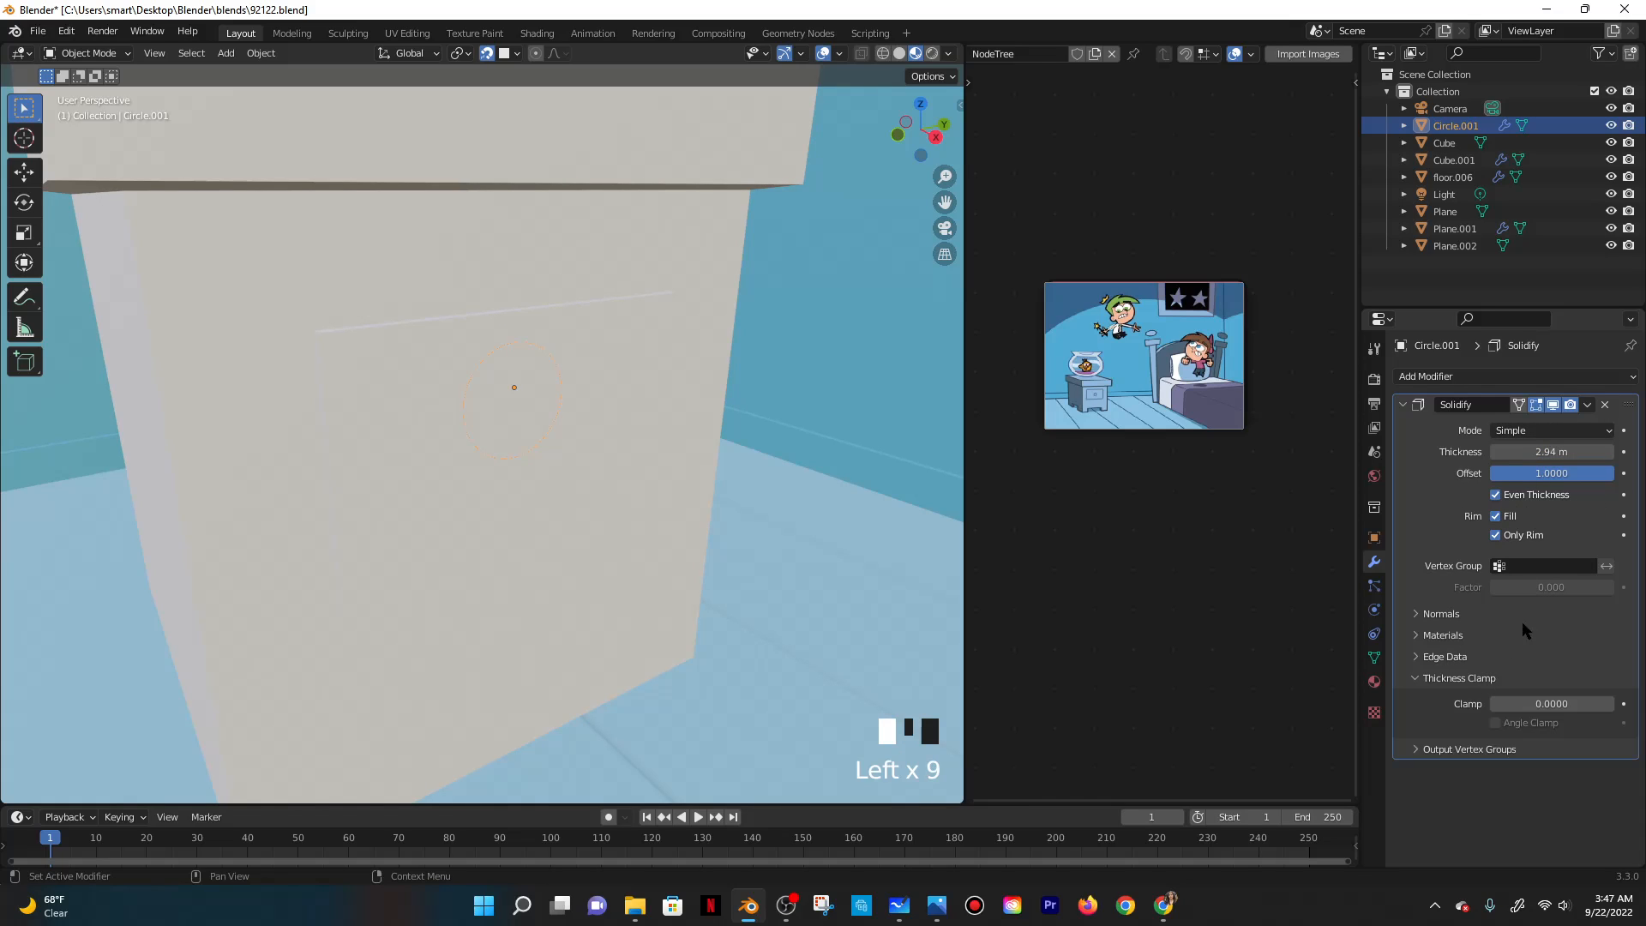
left_click(677, 413)
scroll(674, 413, "down", 4)
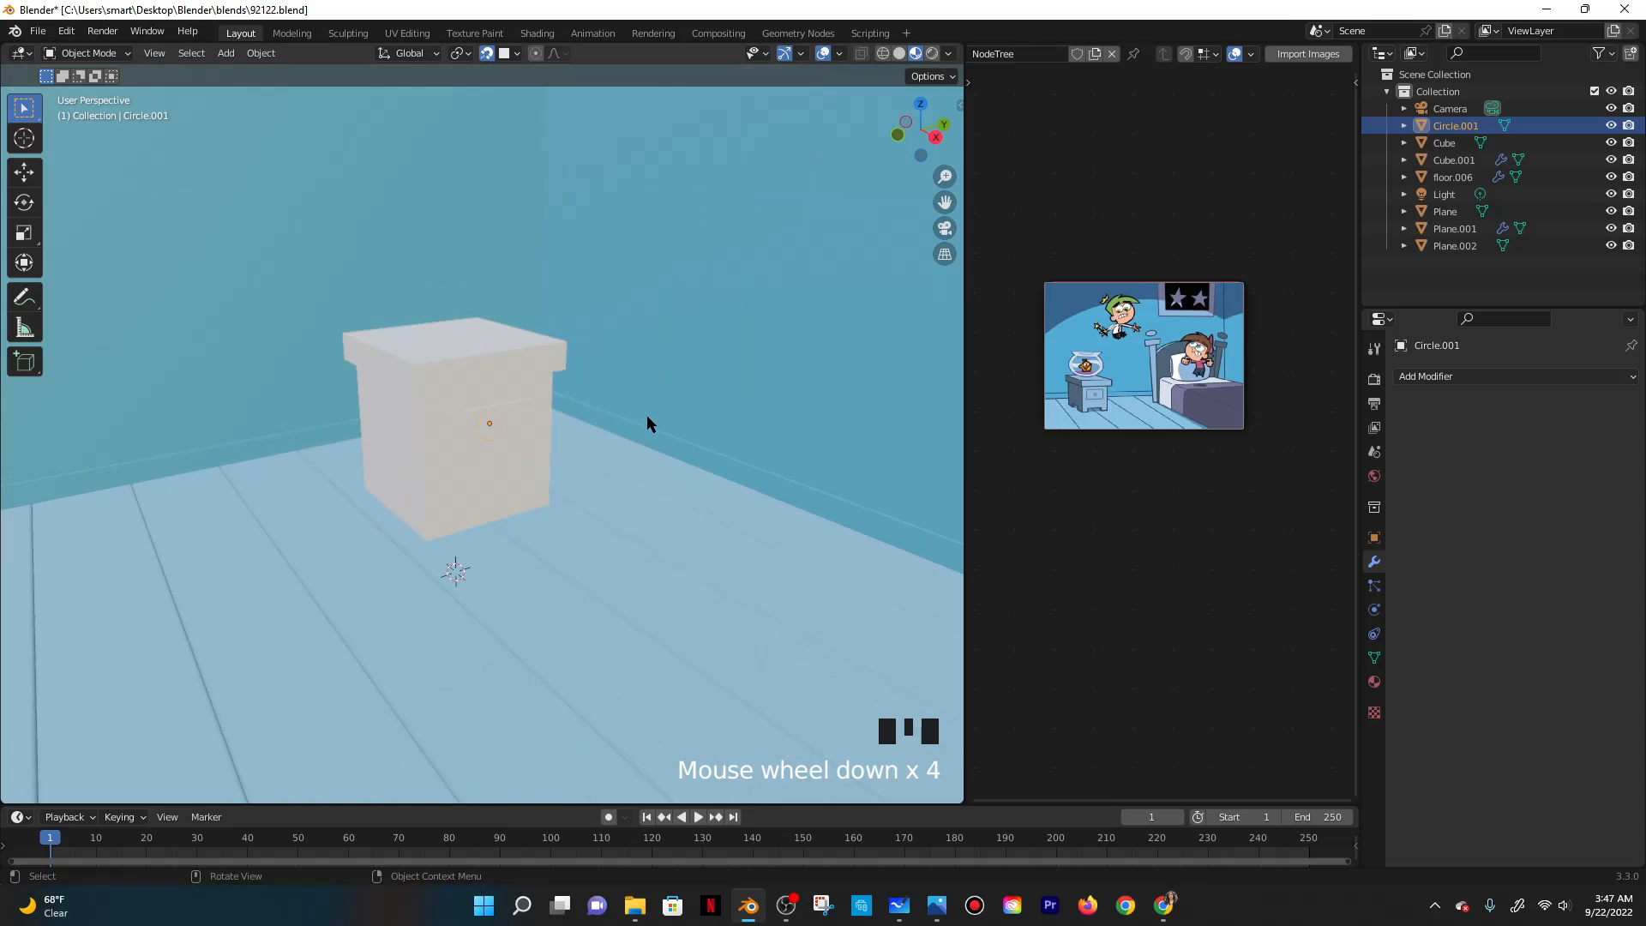
Undo the Solidify modifier and the earlier circle edits until the black knob on the drawer front is back.
key("ctrl+z")
key("ctrl+z")
key("ctrl+z")
key("ctrl+z")
key("ctrl+z")
key("ctrl+z")
key("ctrl+z")
key("ctrl+z")
key("ctrl+z")
key("ctrl+z")
key("ctrl+z")
key("ctrl+z")
key("ctrl+z")
key("ctrl+z")
key("ctrl+z")
key("ctrl+z")
key("ctrl+z")
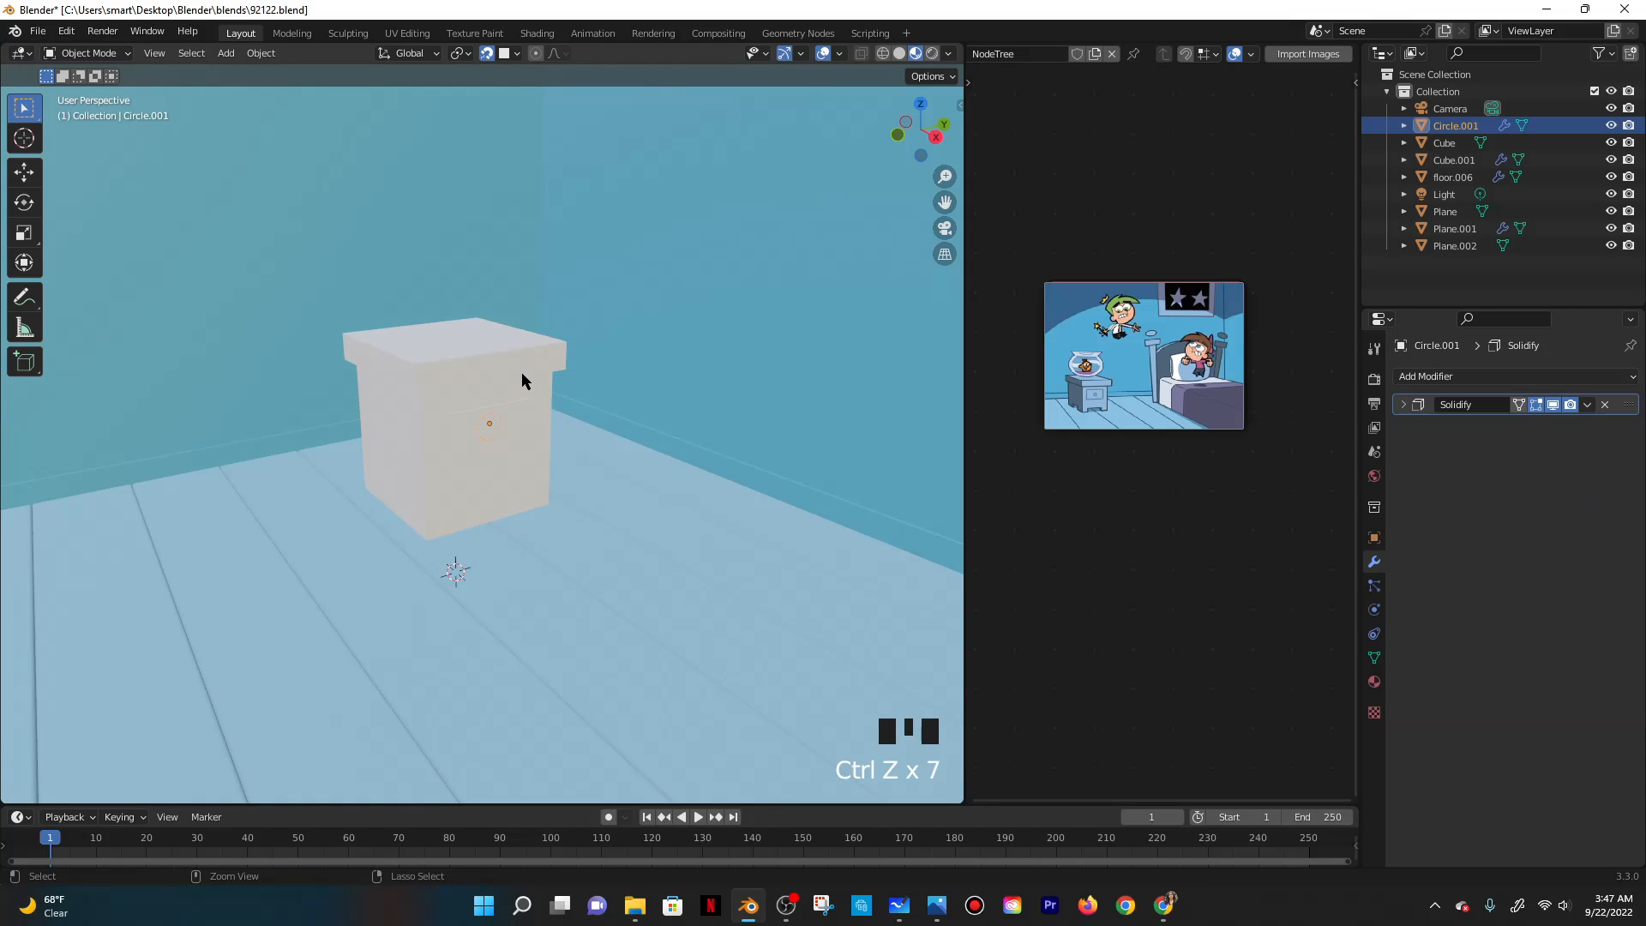
key("ctrl+z")
key("ctrl+z")
key("ctrl+z")
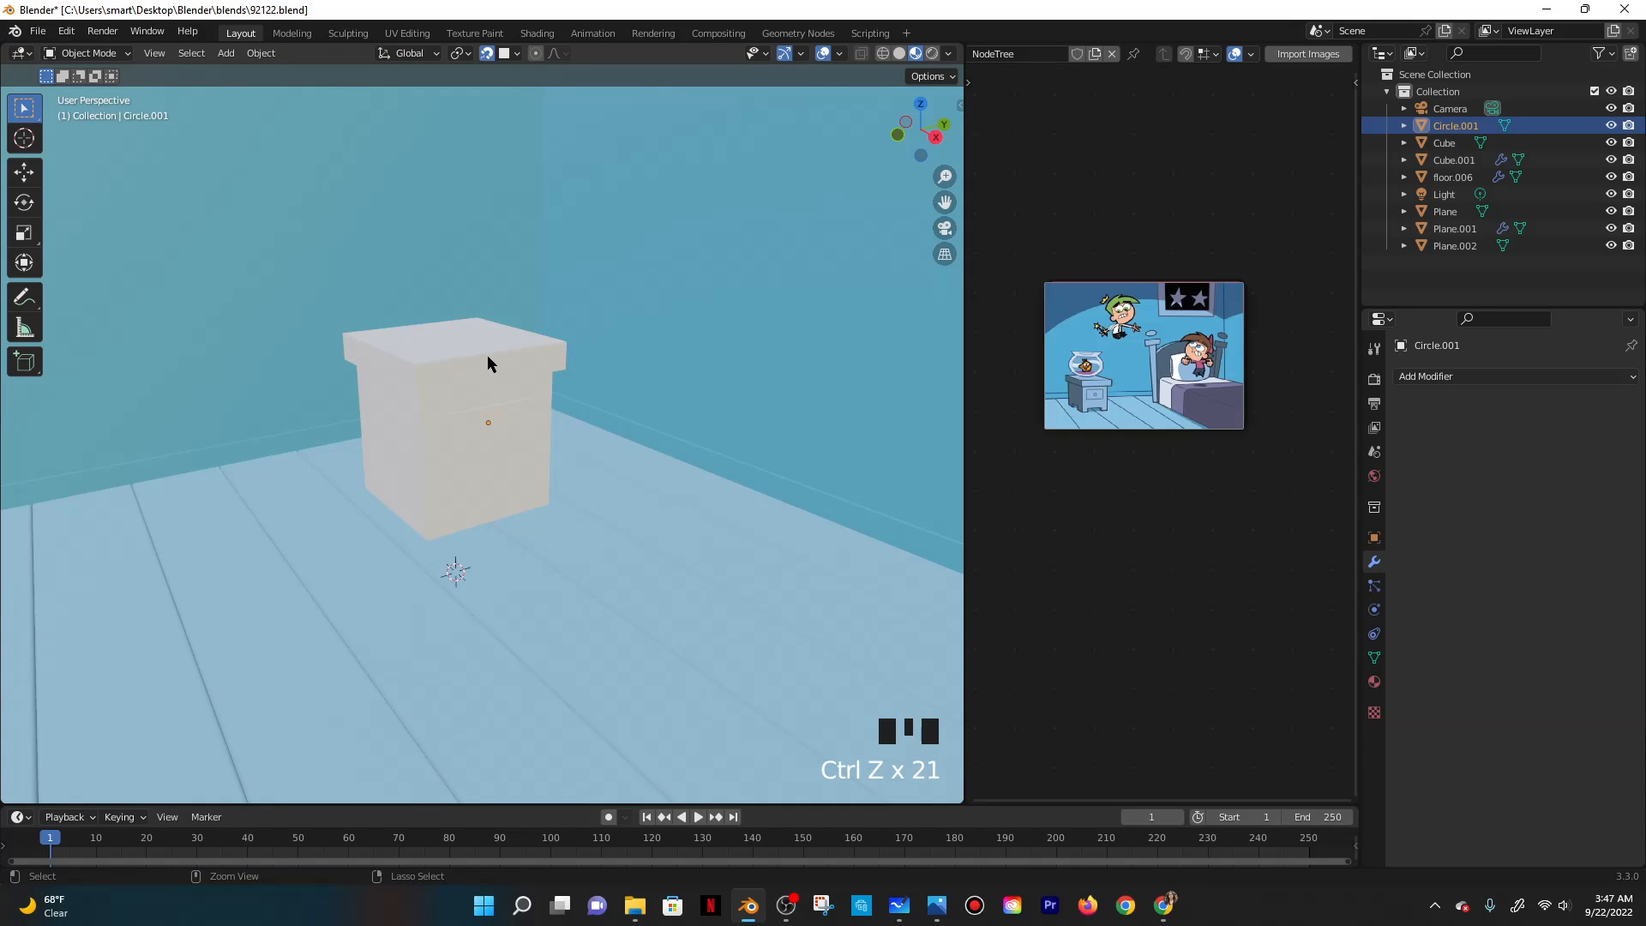
key("ctrl+z")
key("ctrl+z")
key("ctrl+z")
key("ctrl+z")
key("ctrl+z")
key("ctrl+z")
key("ctrl+z")
key("ctrl+z")
key("ctrl+z")
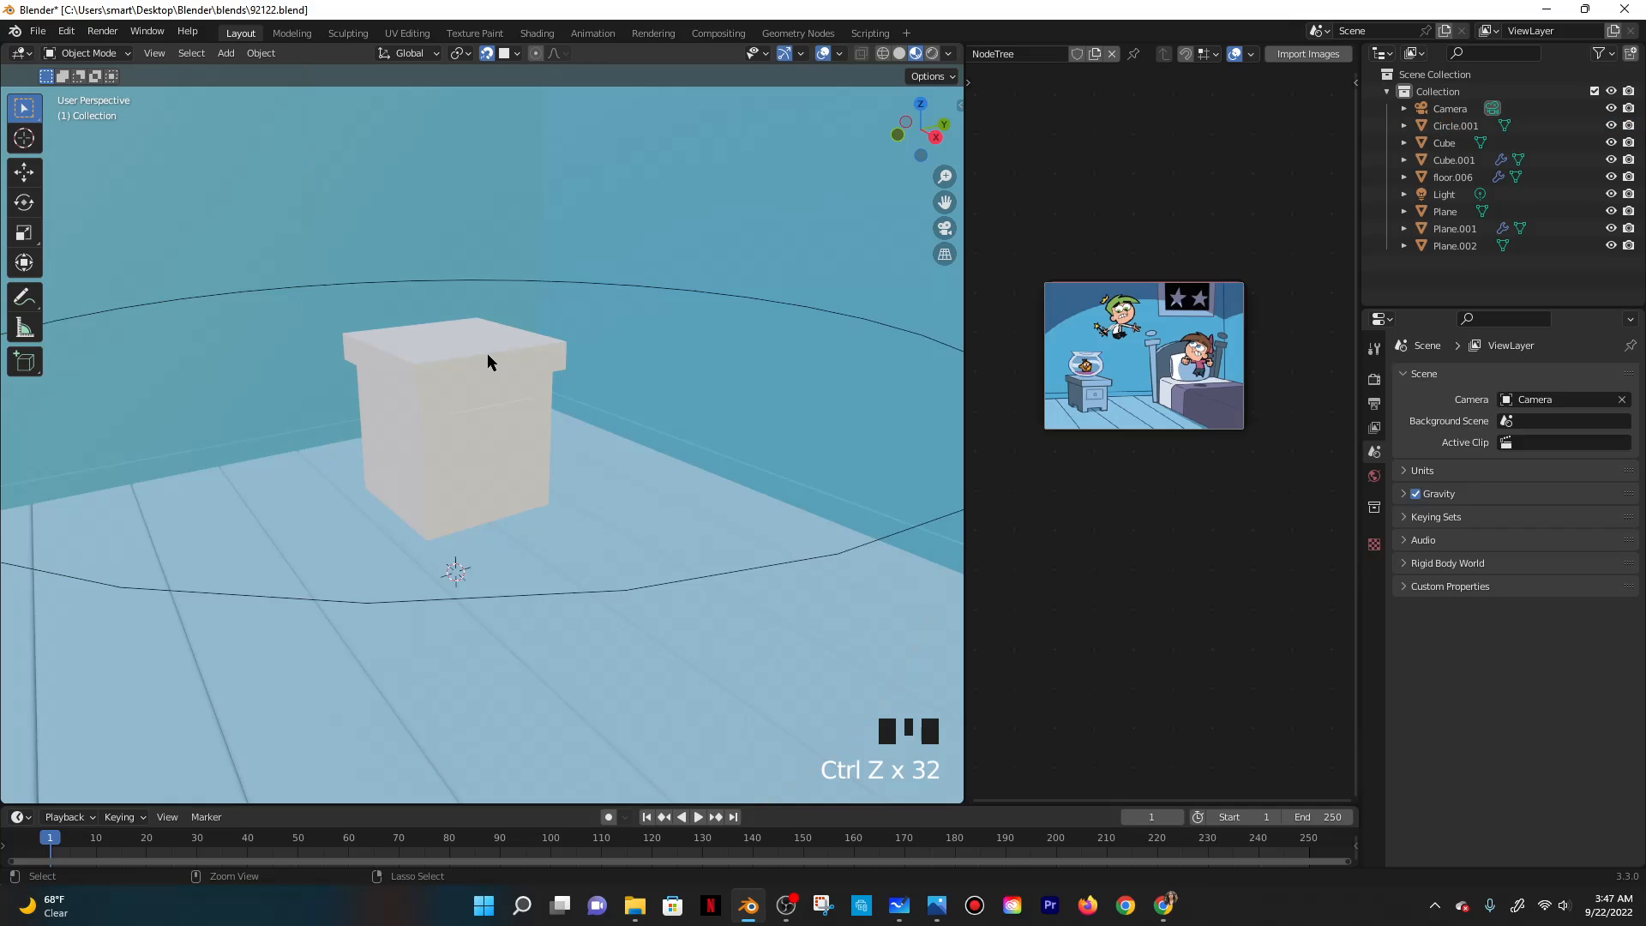
Delete the oversized circle outline surrounding the nightstand.
left_click(522, 279)
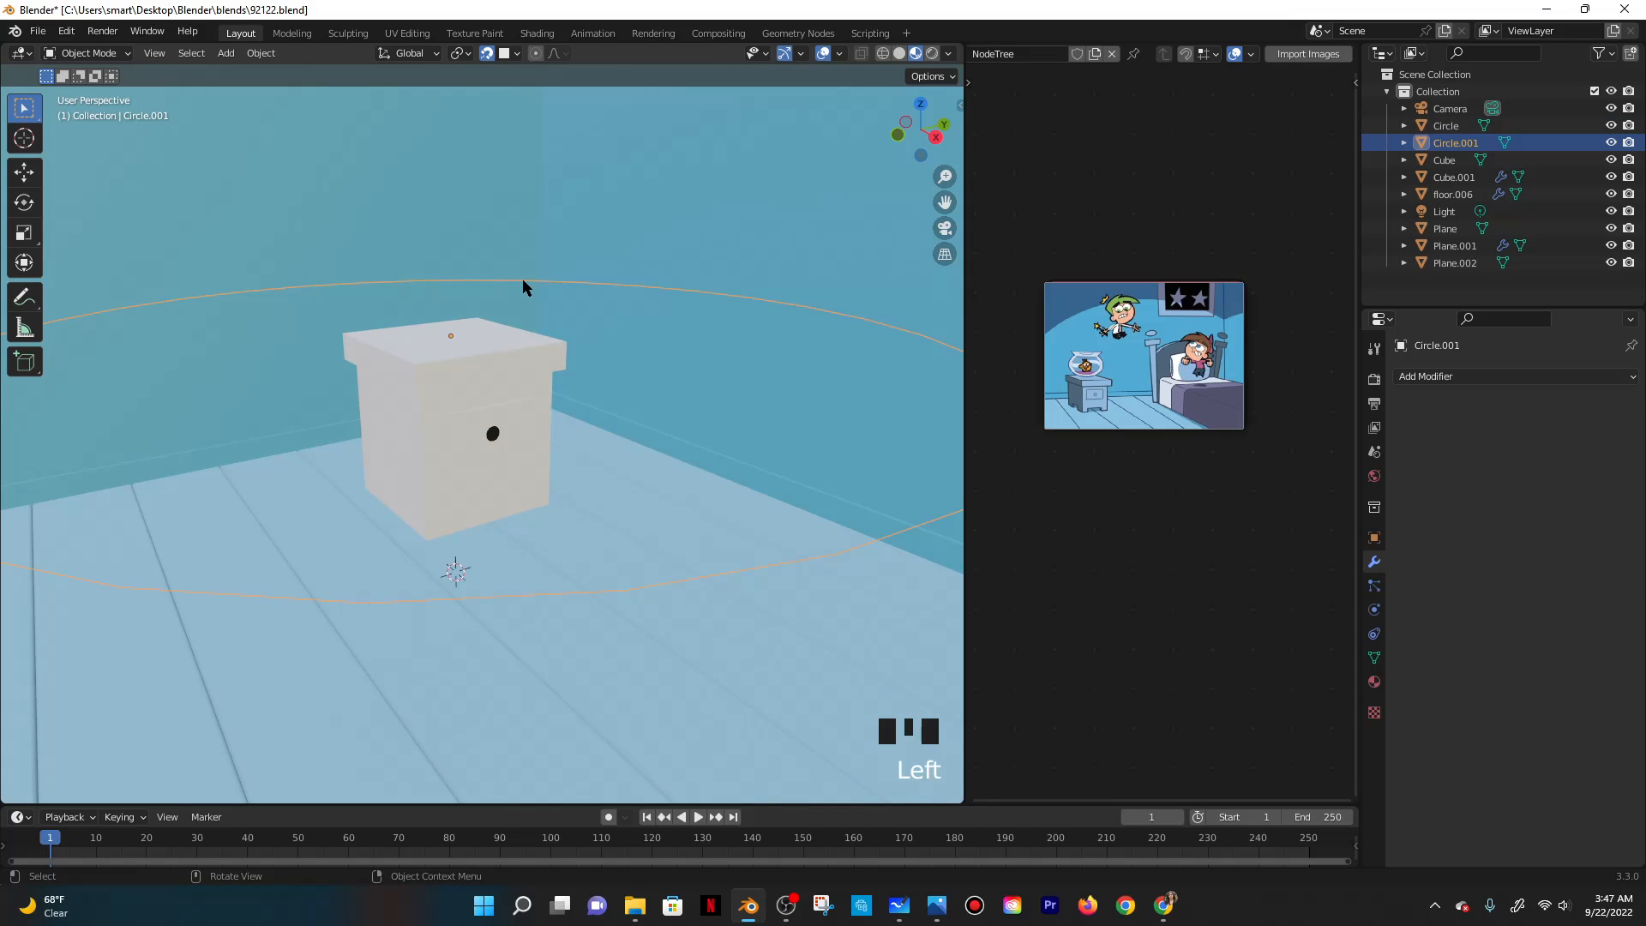
key("x")
left_click(522, 280)
Select the nightstand, switch to the browser to sample its colour #8db8db from the reference picture, and return to Blender.
middle_click_drag(525, 473, 782, 692)
left_click(392, 319)
scroll(426, 382, "up", 2)
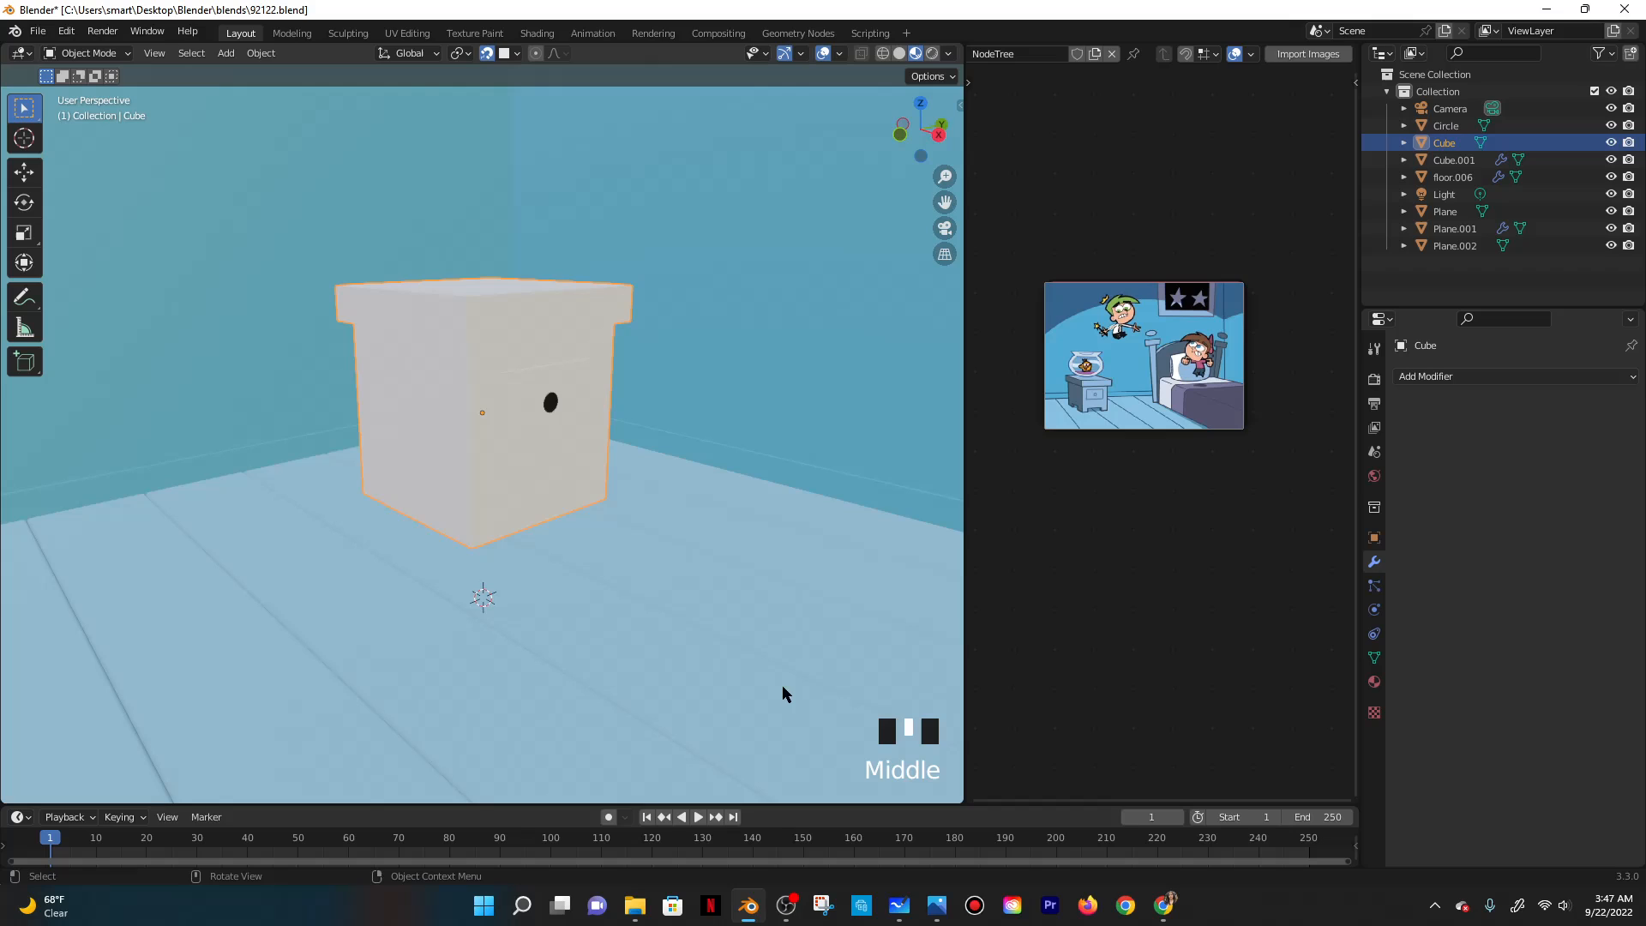
left_click(1163, 904)
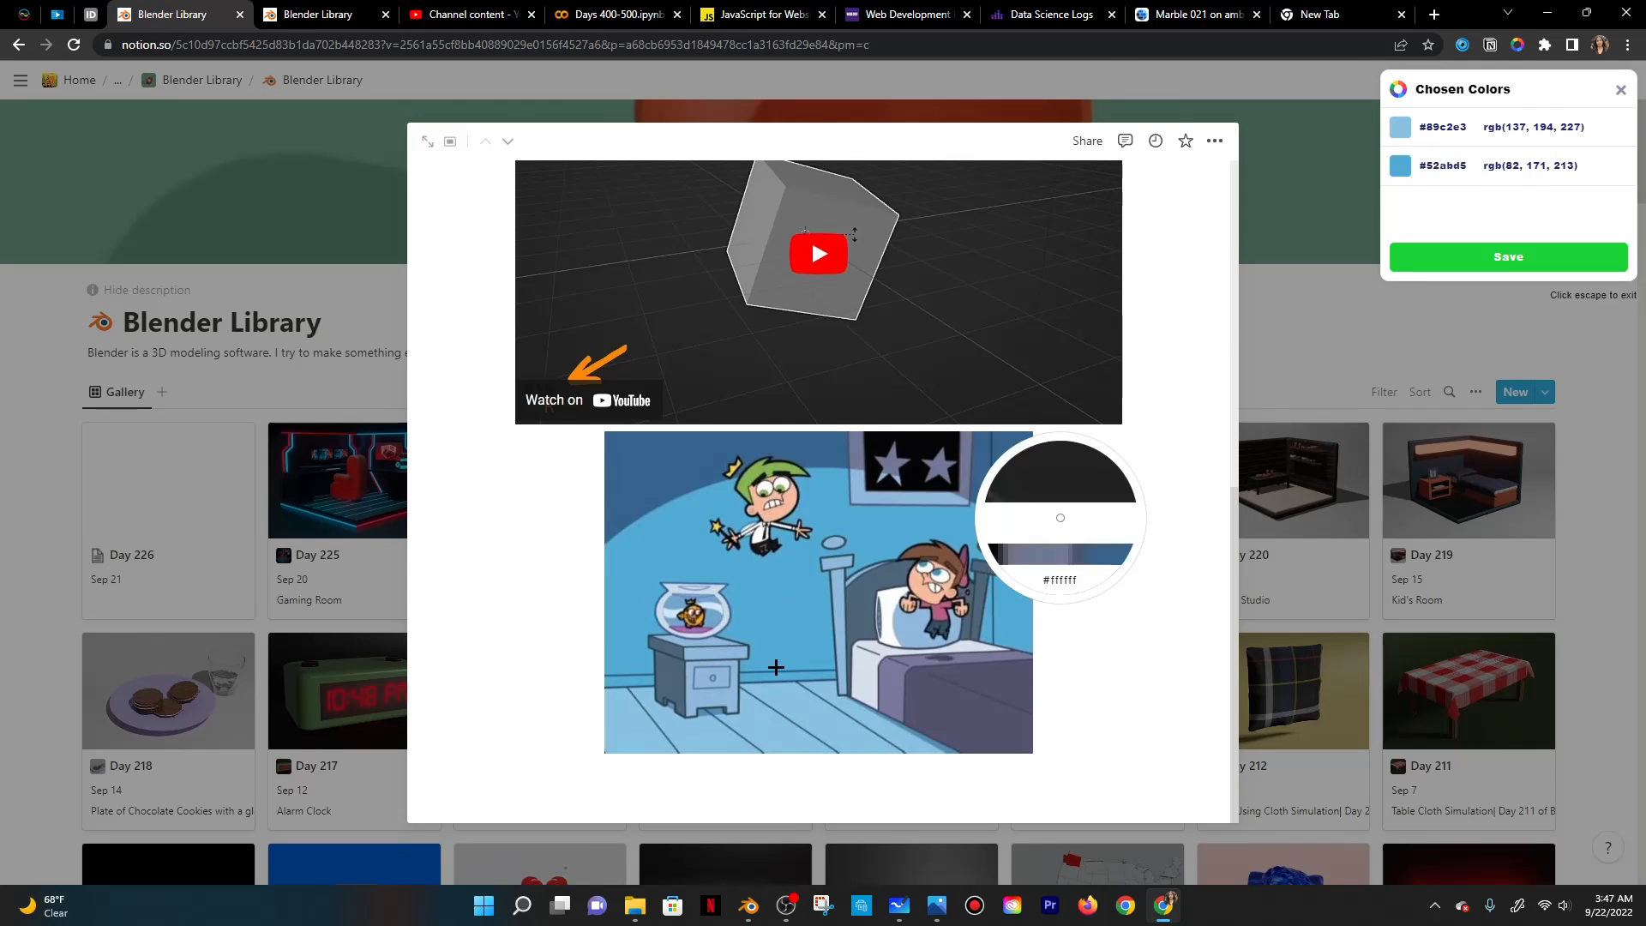
left_click(701, 651)
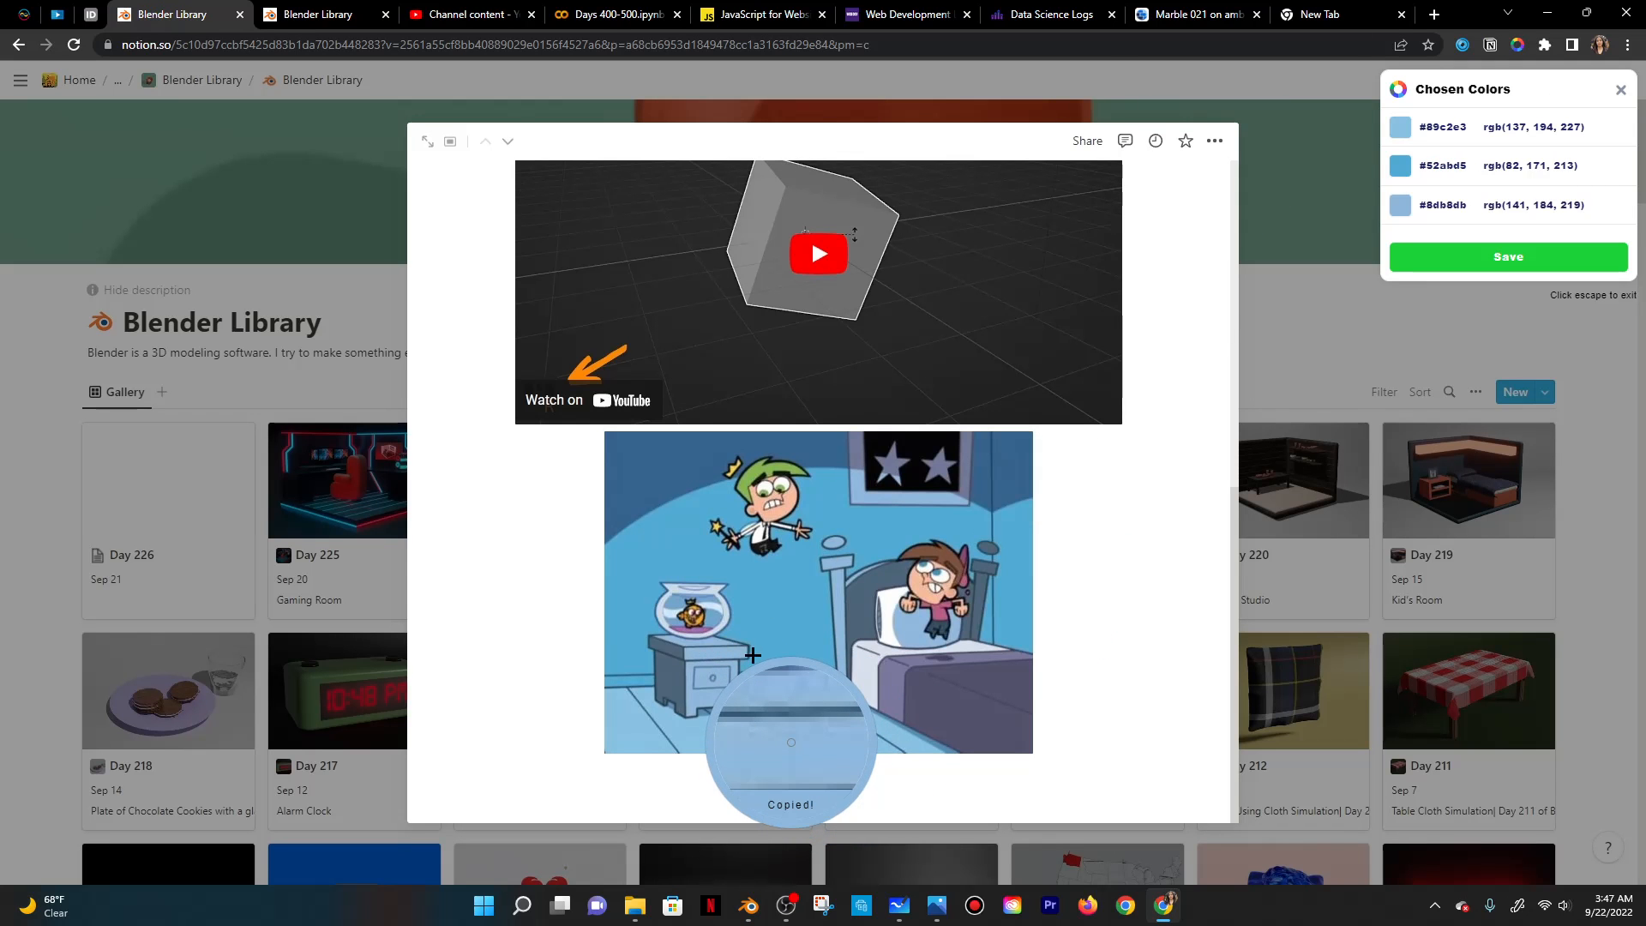
left_click(1547, 13)
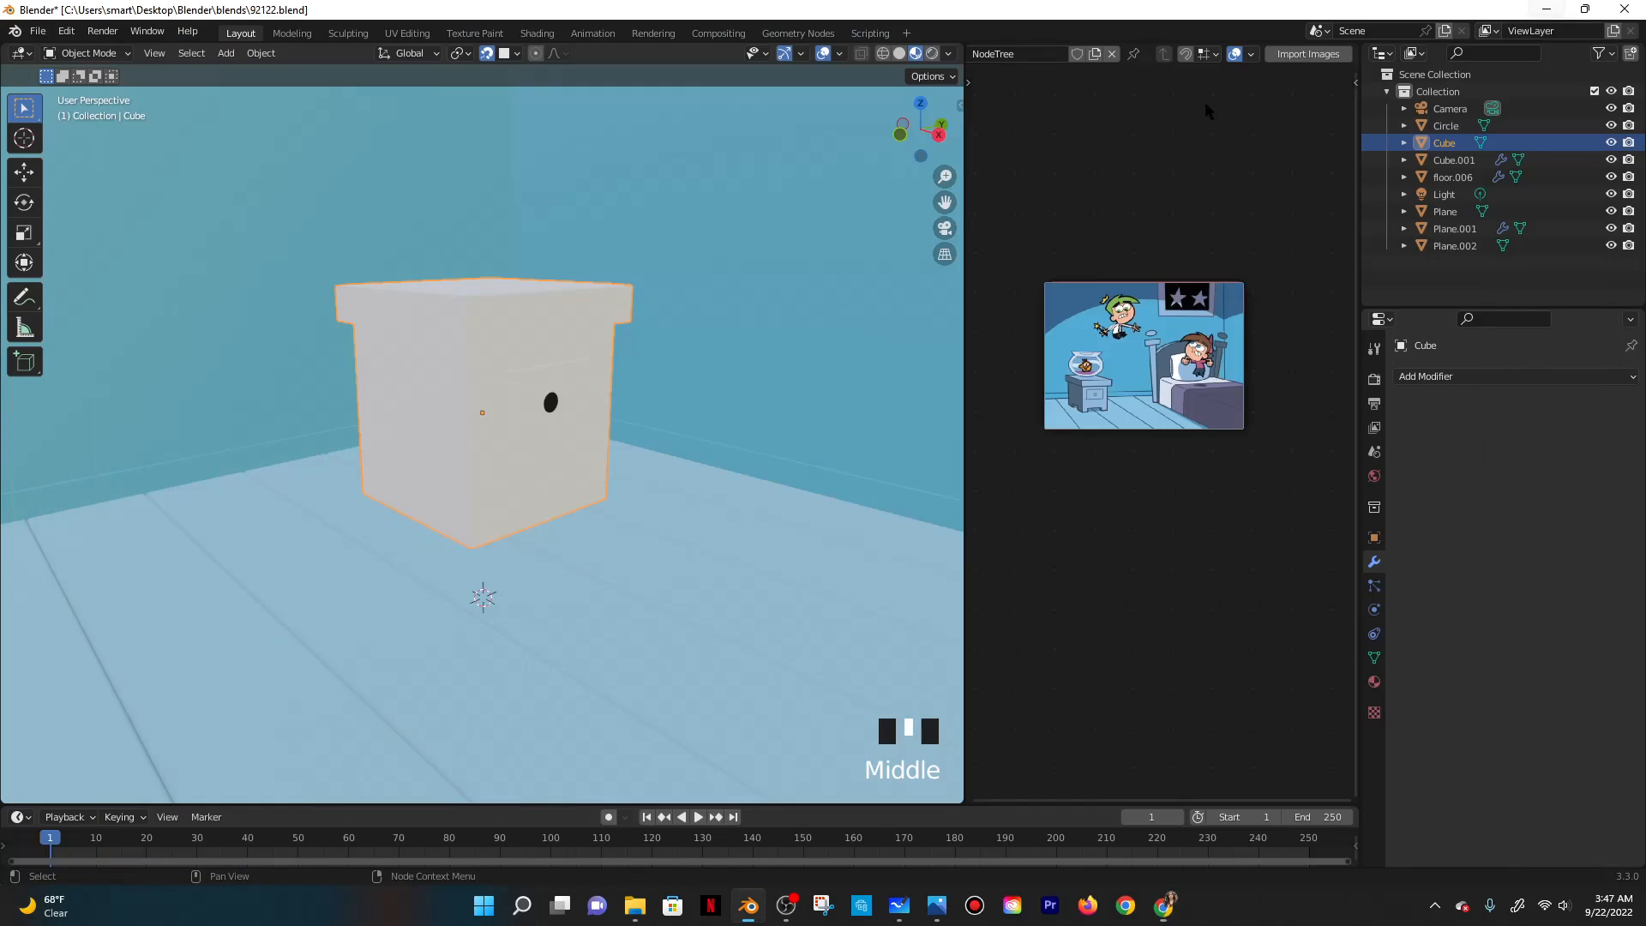
Give the nightstand a new material with base colour hex 8db8db.
left_click(1374, 681)
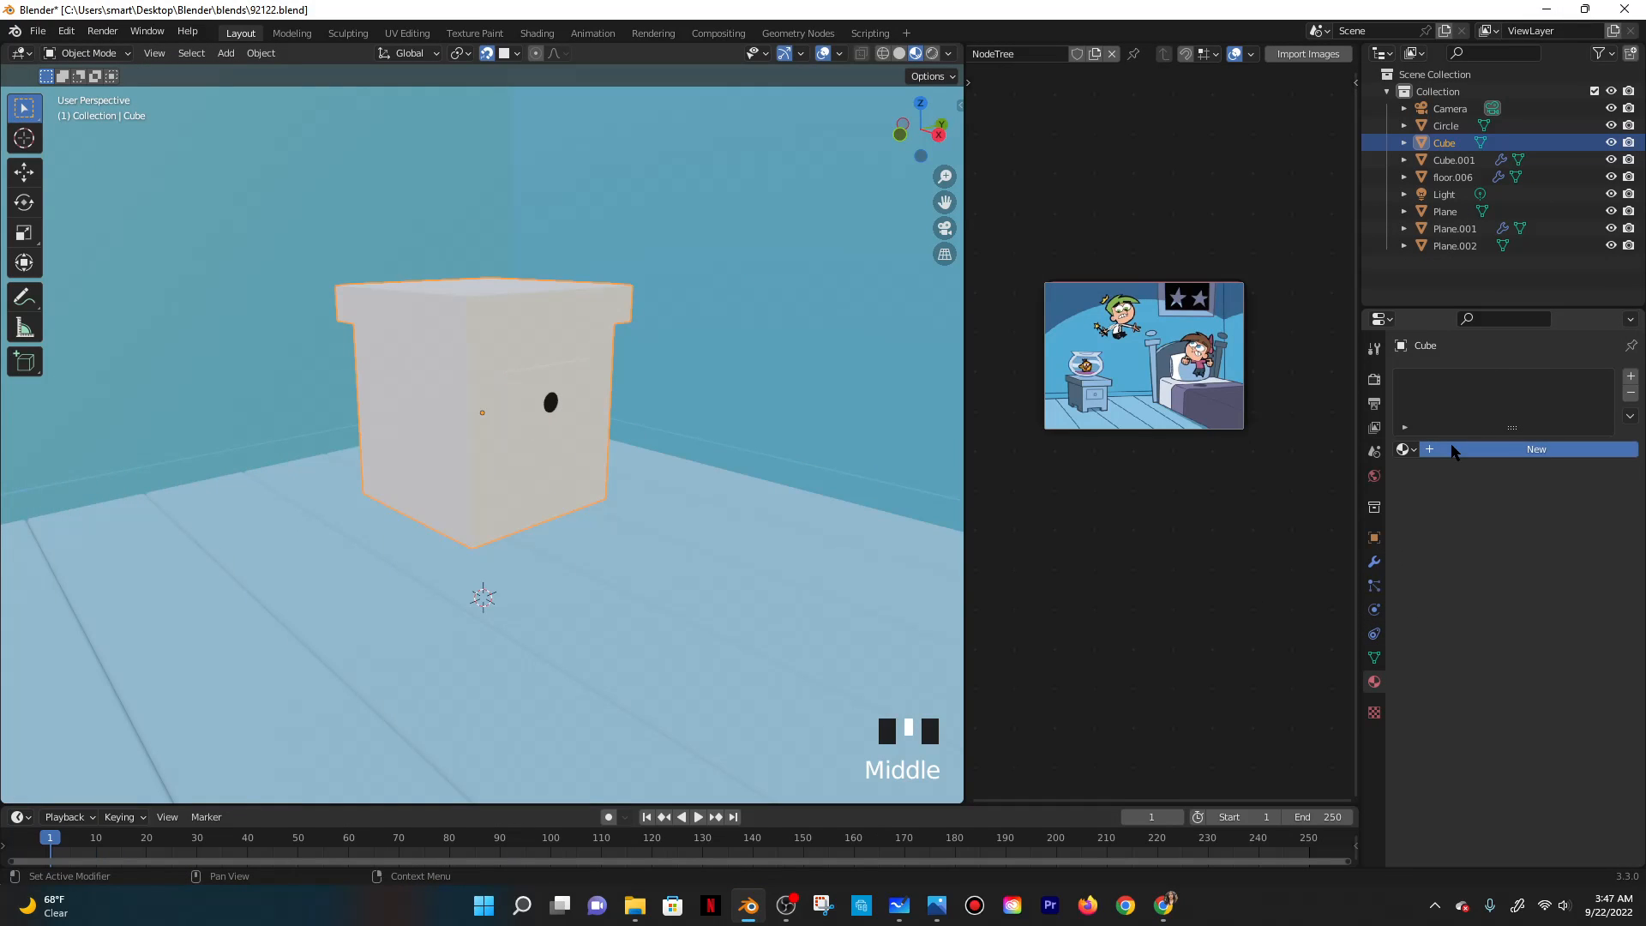
left_click(1455, 448)
left_click(1524, 632)
left_click(1500, 555)
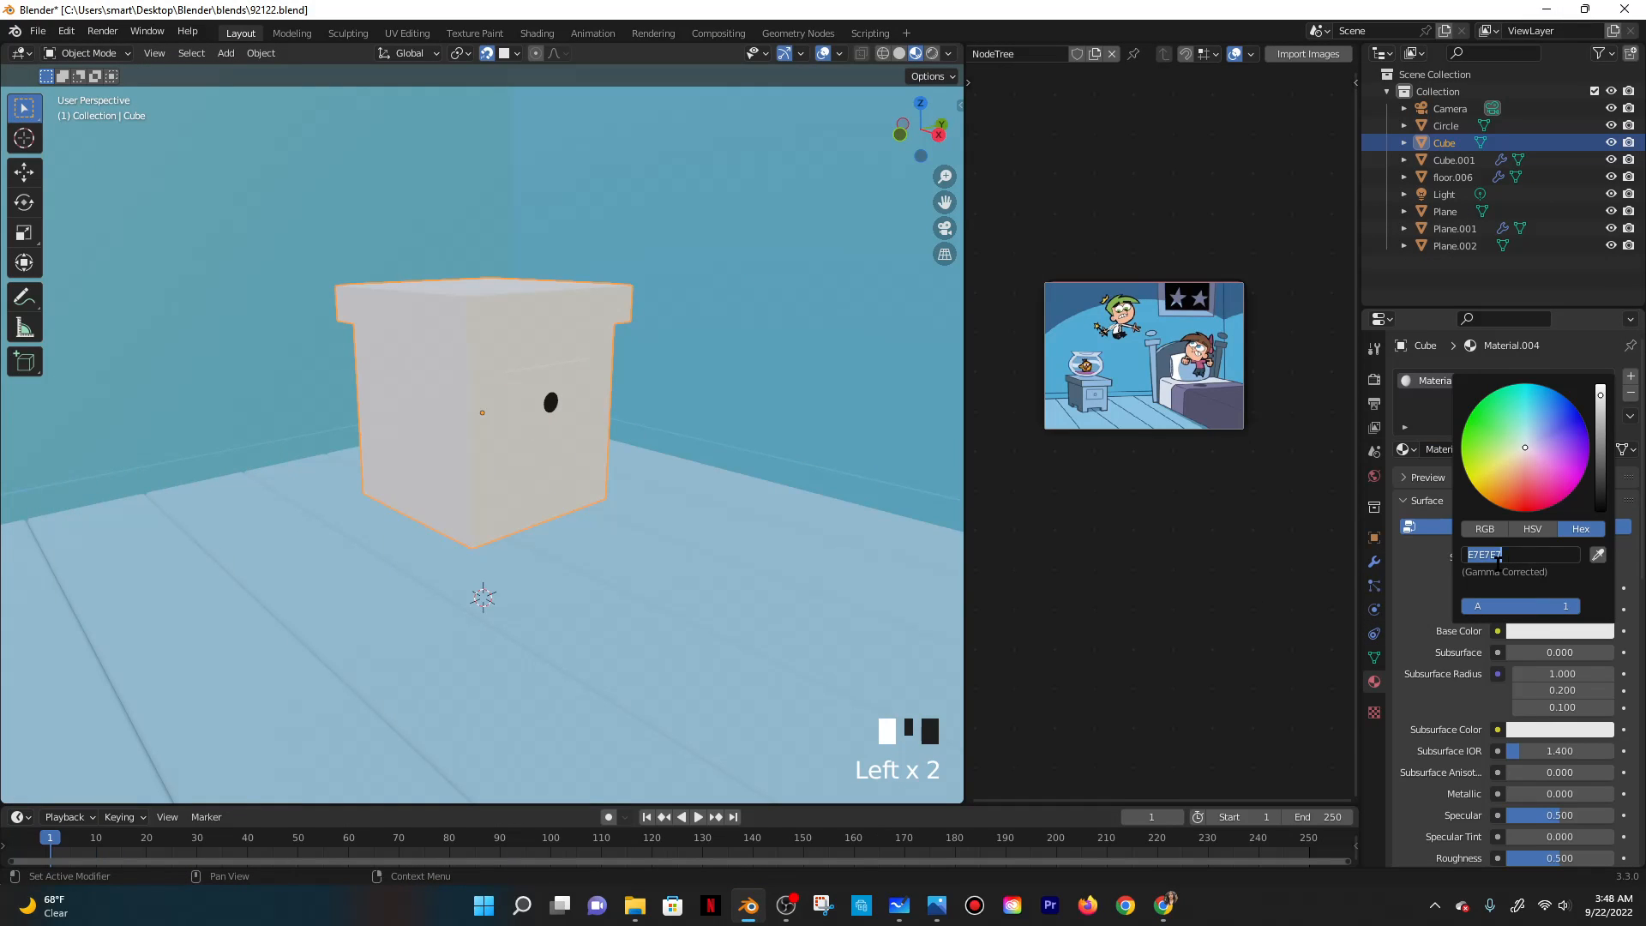
type("8db8db")
key("Return")
Try wall blue, Material and Material.001 on the drawer front, settling on Material.004.
middle_click_drag(650, 461, 521, 410)
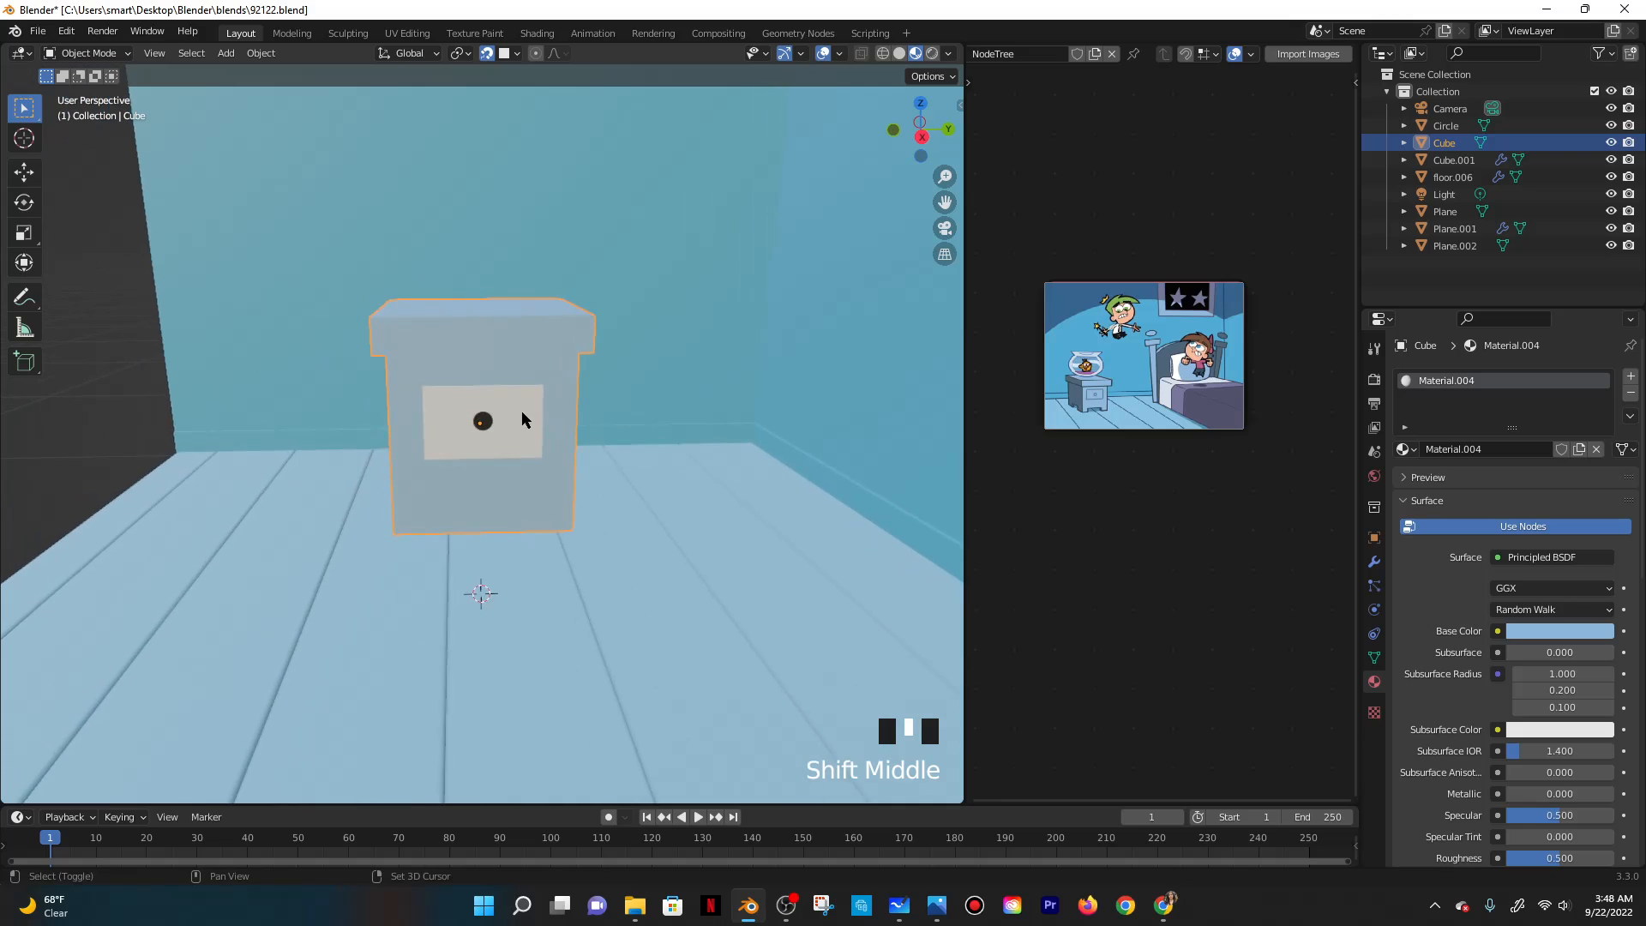
scroll(438, 402, "up", 3)
left_click(454, 411)
left_click(1408, 449)
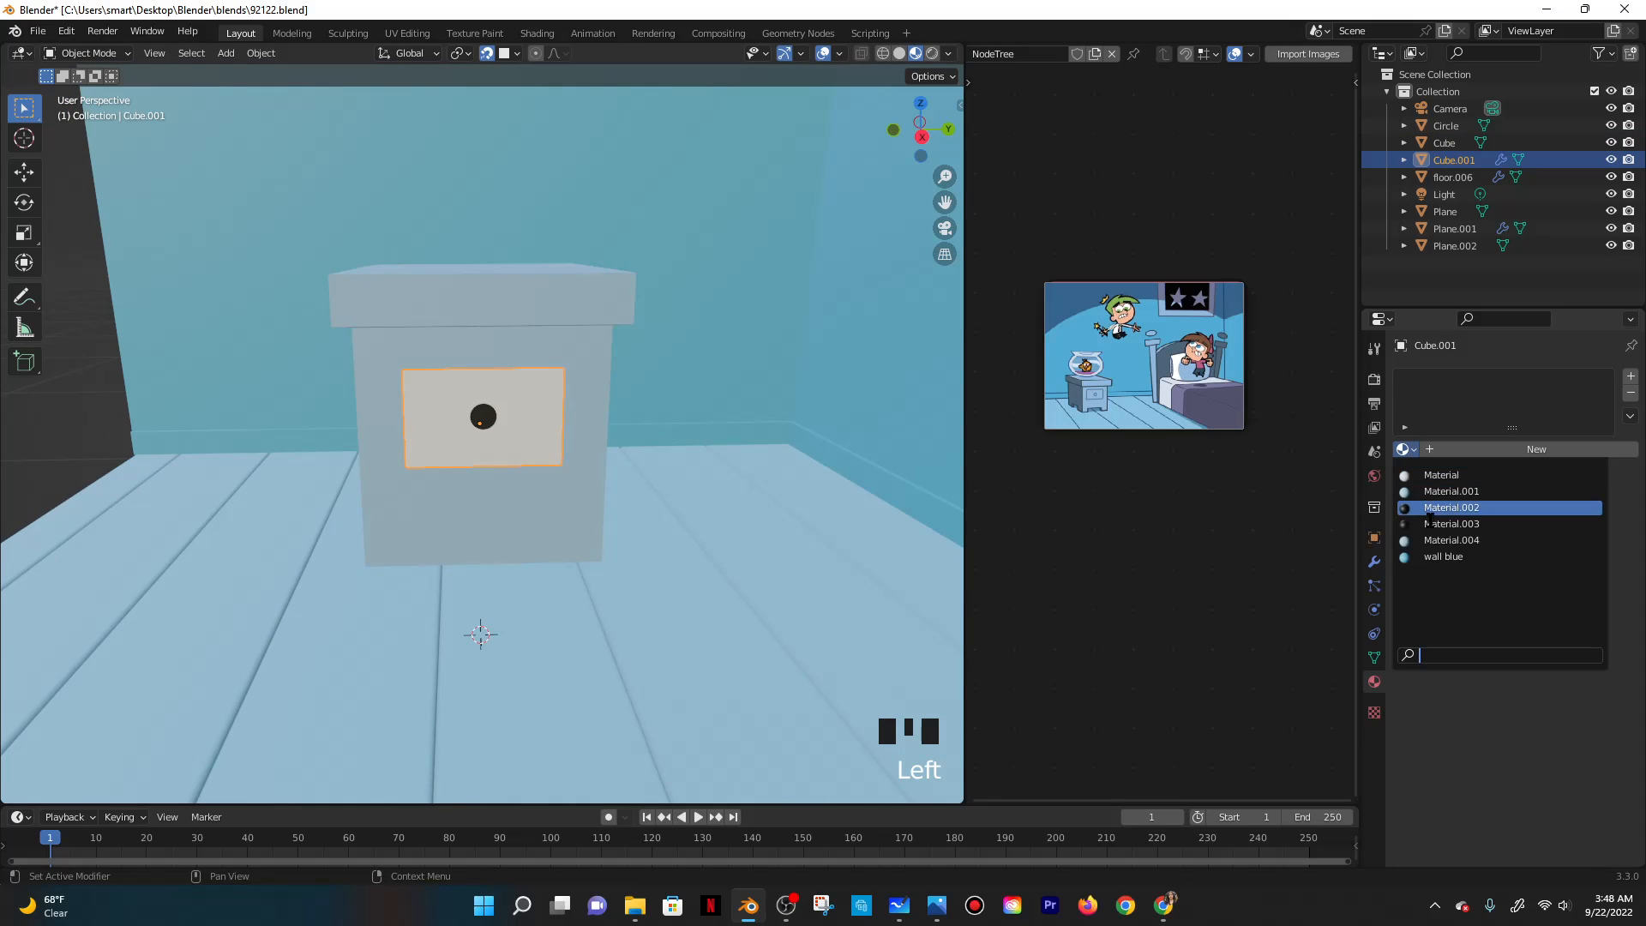
left_click(1448, 562)
left_click(1402, 449)
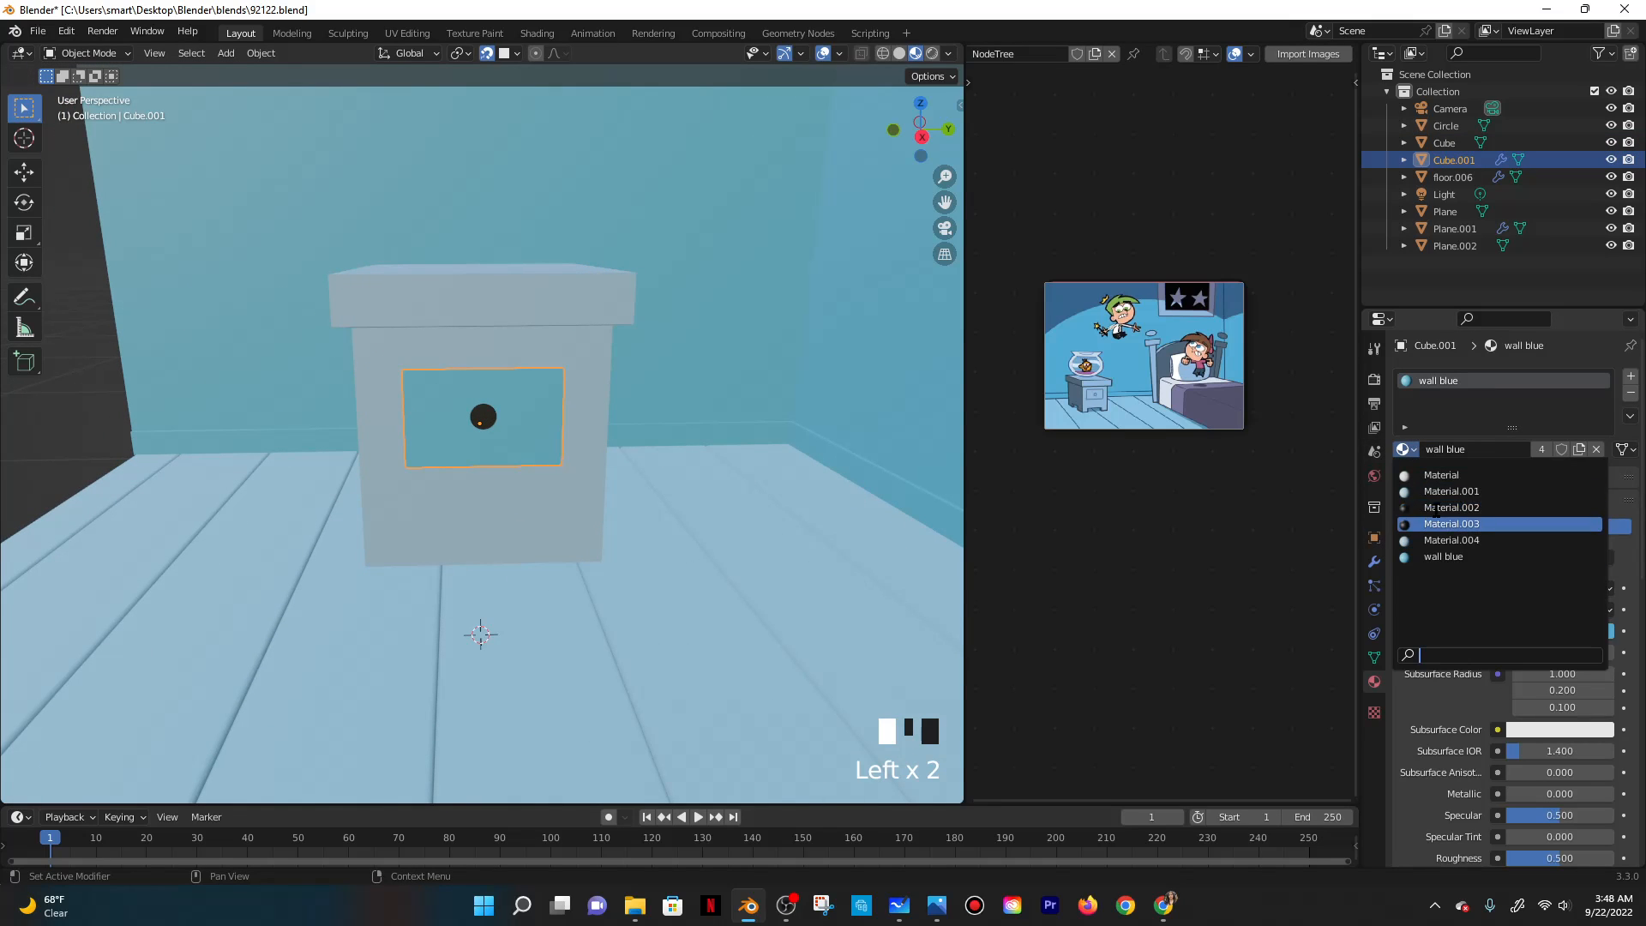
left_click(1448, 473)
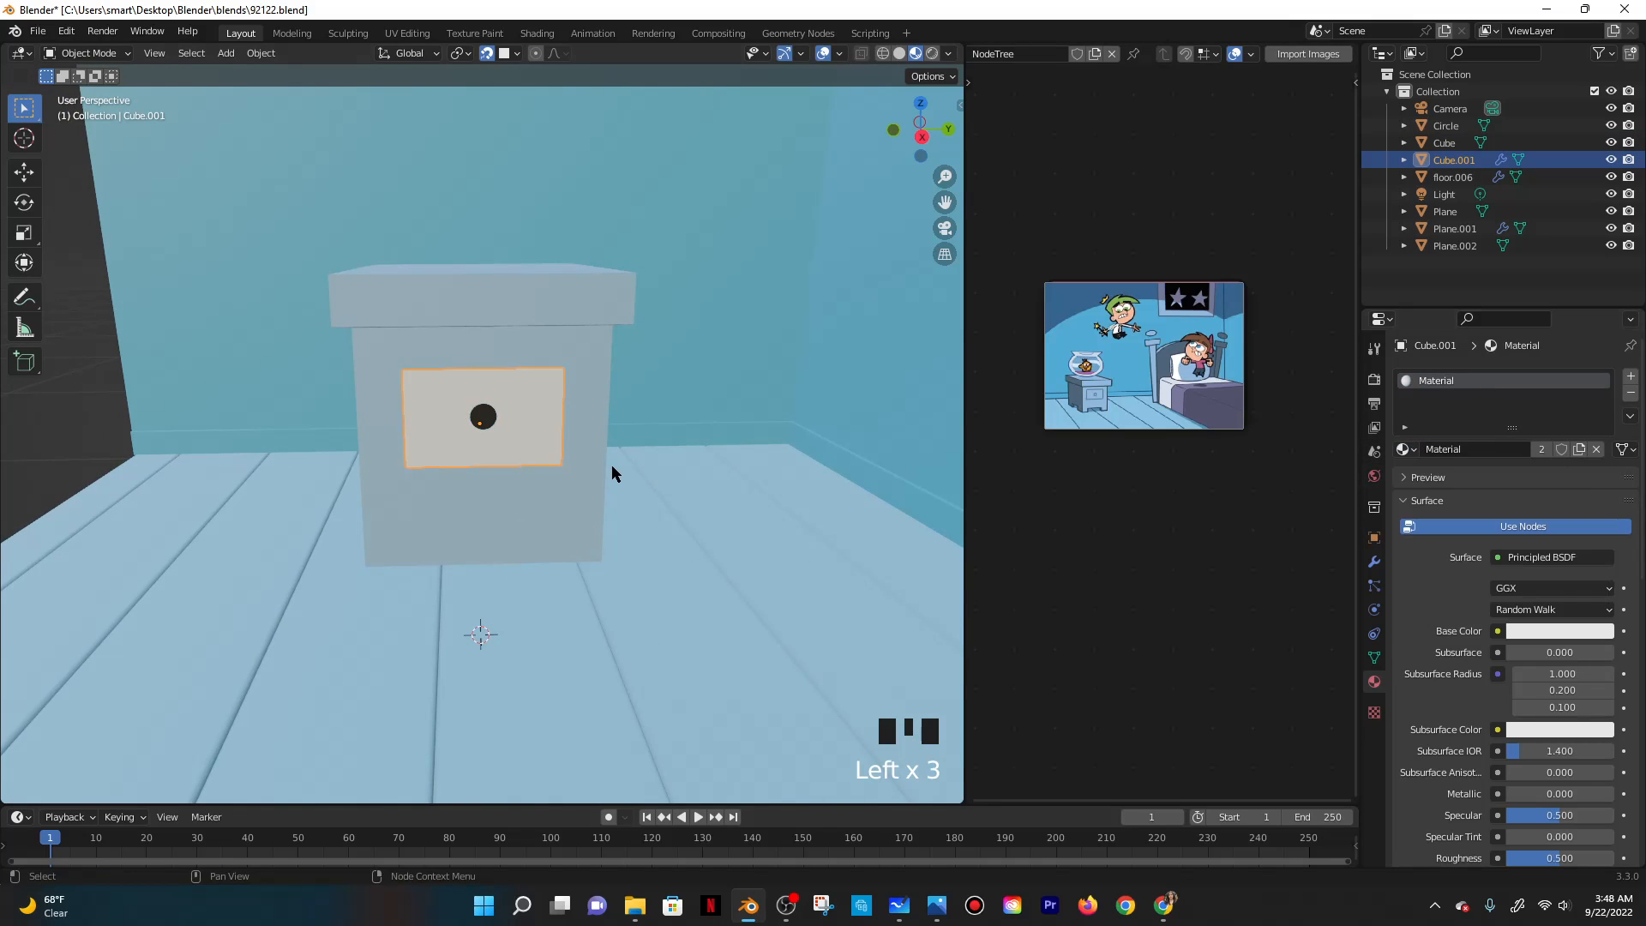
left_click(1402, 449)
left_click(1423, 499)
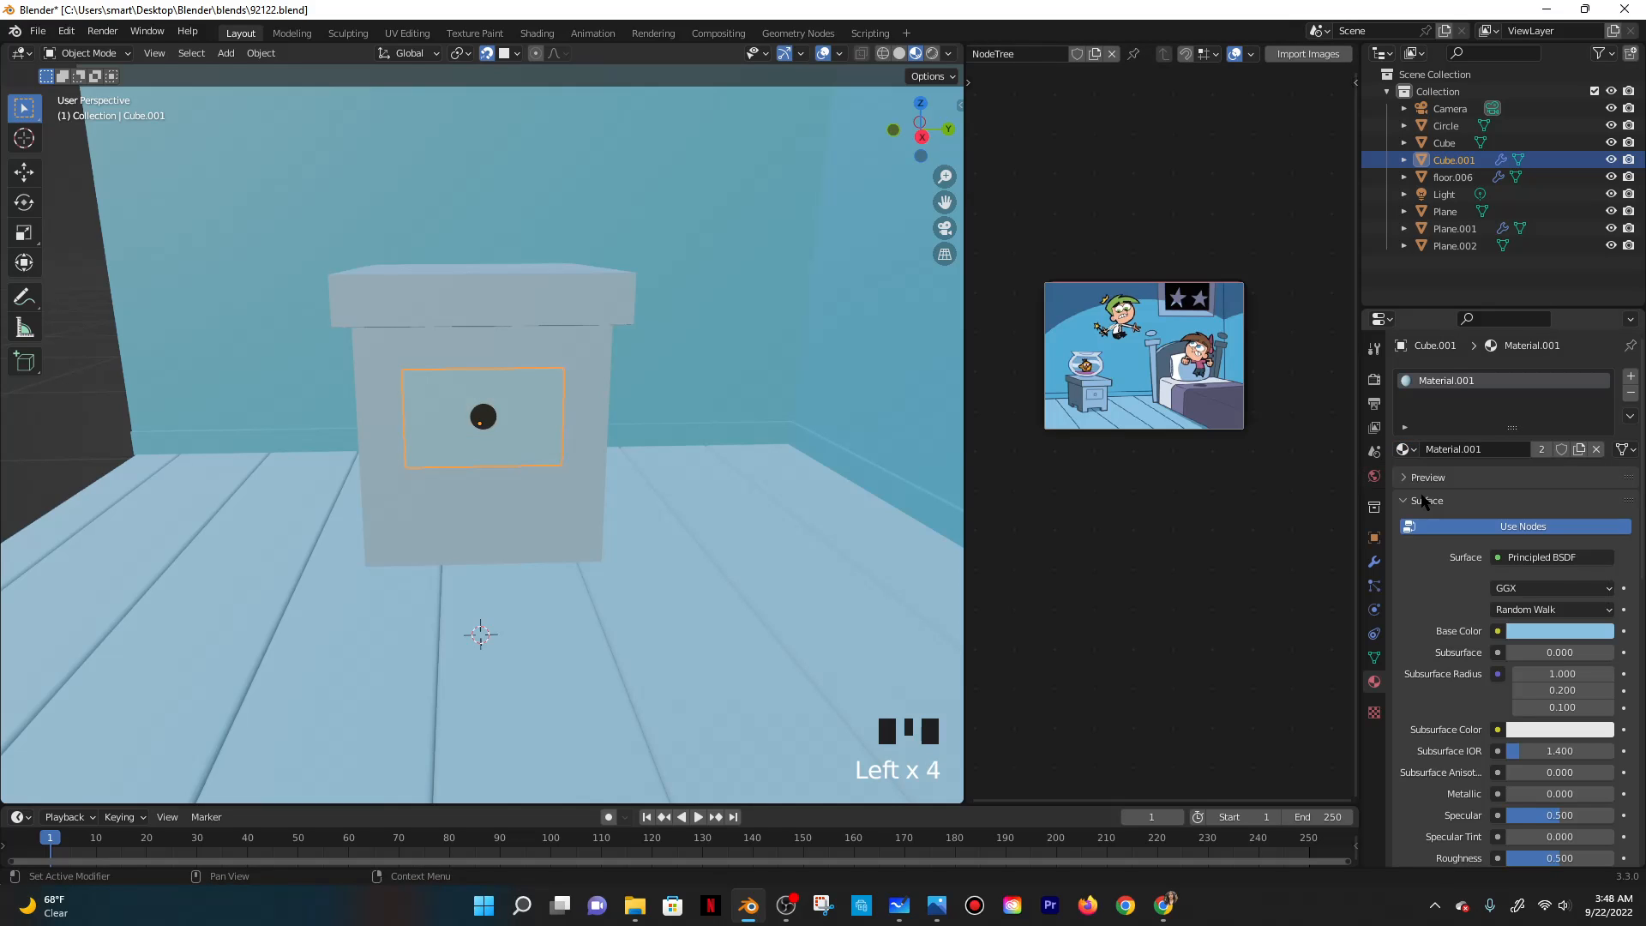
left_click(1408, 449)
left_click(1426, 538)
left_click(708, 420)
left_click(531, 420)
Put the nightstand in Edit Mode and add one centred vertical loop cut running across its front and underside.
middle_click_drag(527, 429, 548, 440)
left_click(523, 515)
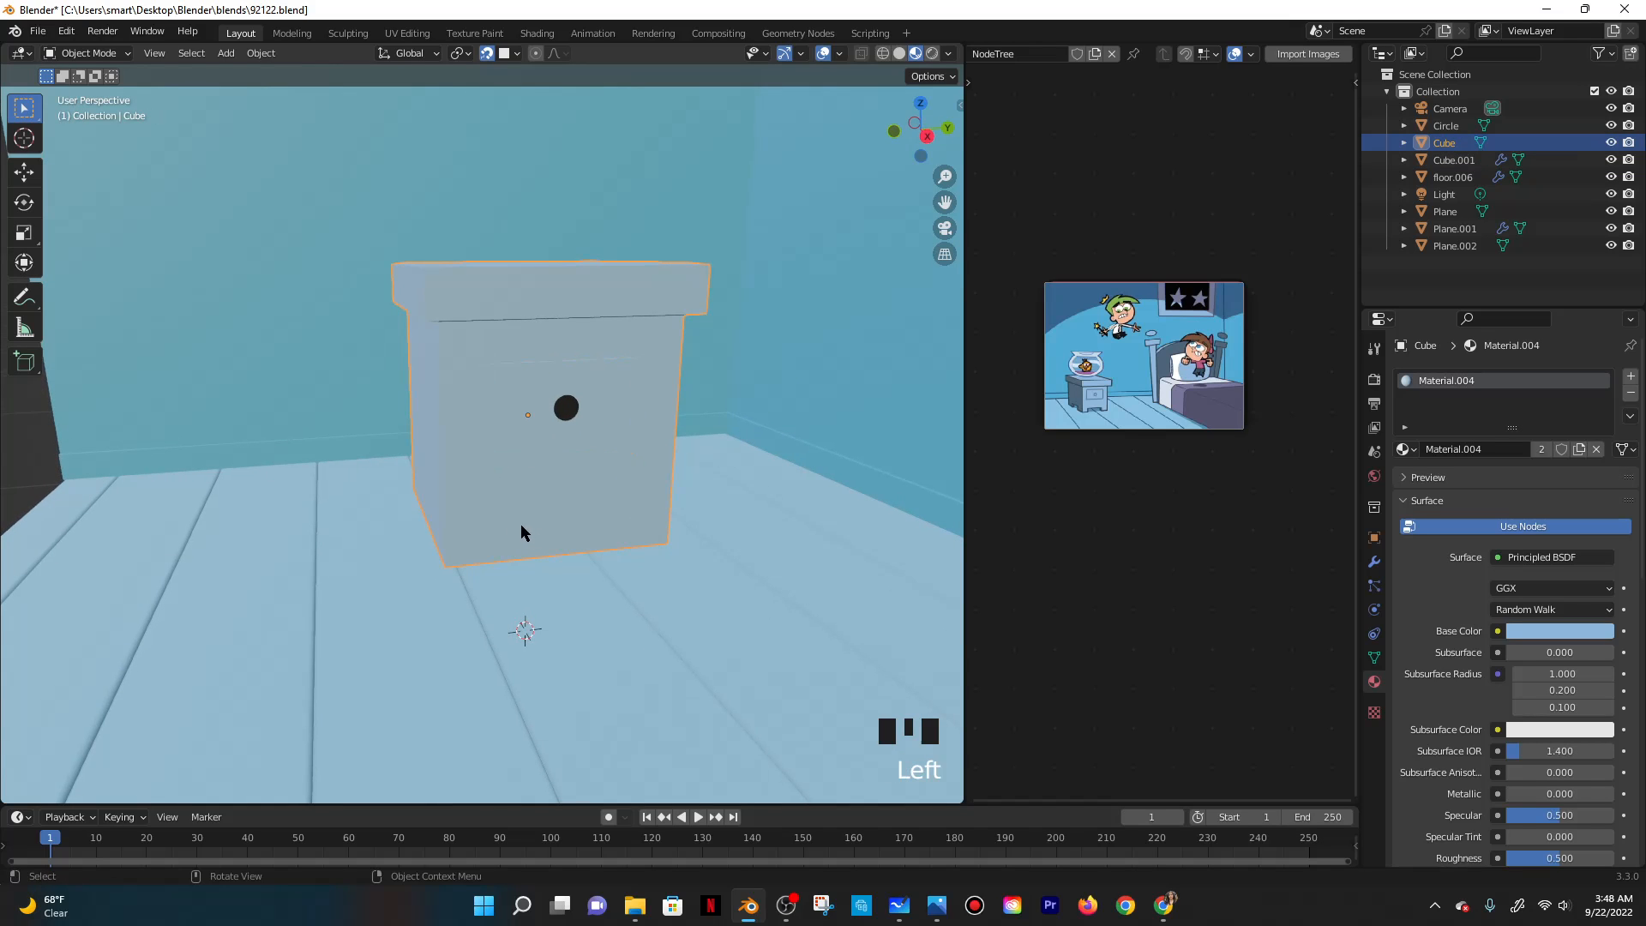
mouse_move(521, 523)
middle_mouse_down()
mouse_move(546, 532)
mouse_move(547, 569)
mouse_move(504, 482)
mouse_move(536, 525)
middle_mouse_up()
key("Tab")
scroll(547, 569, "up", 3)
scroll(511, 445, "down", 2)
middle_click_drag(511, 445, 543, 293)
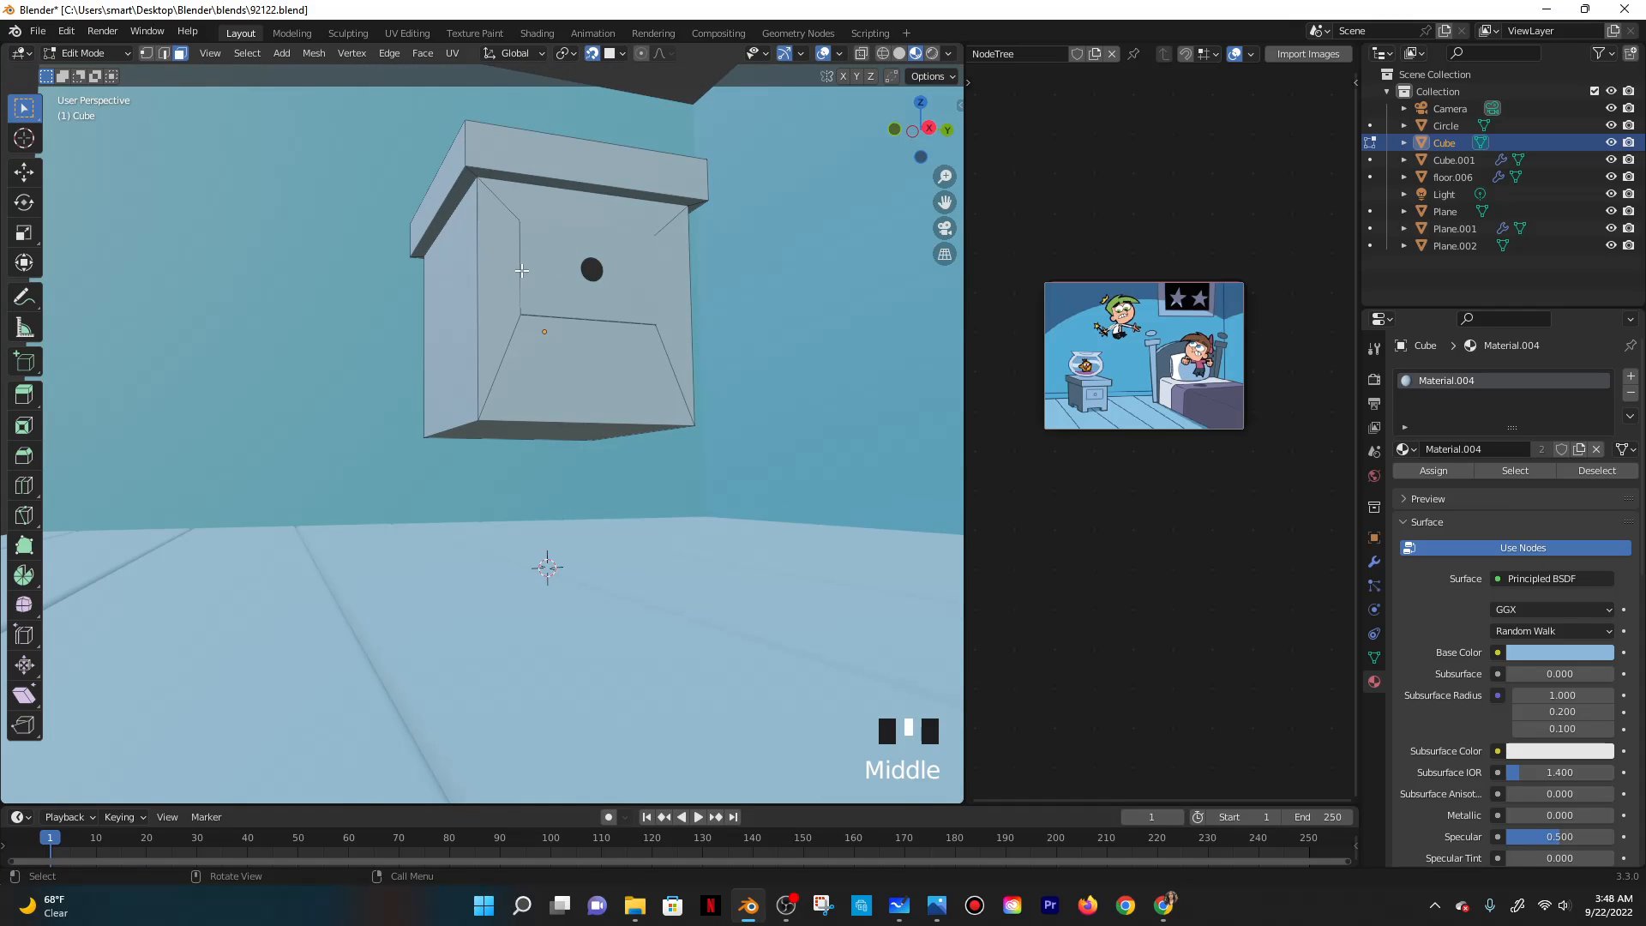
key("ctrl+r")
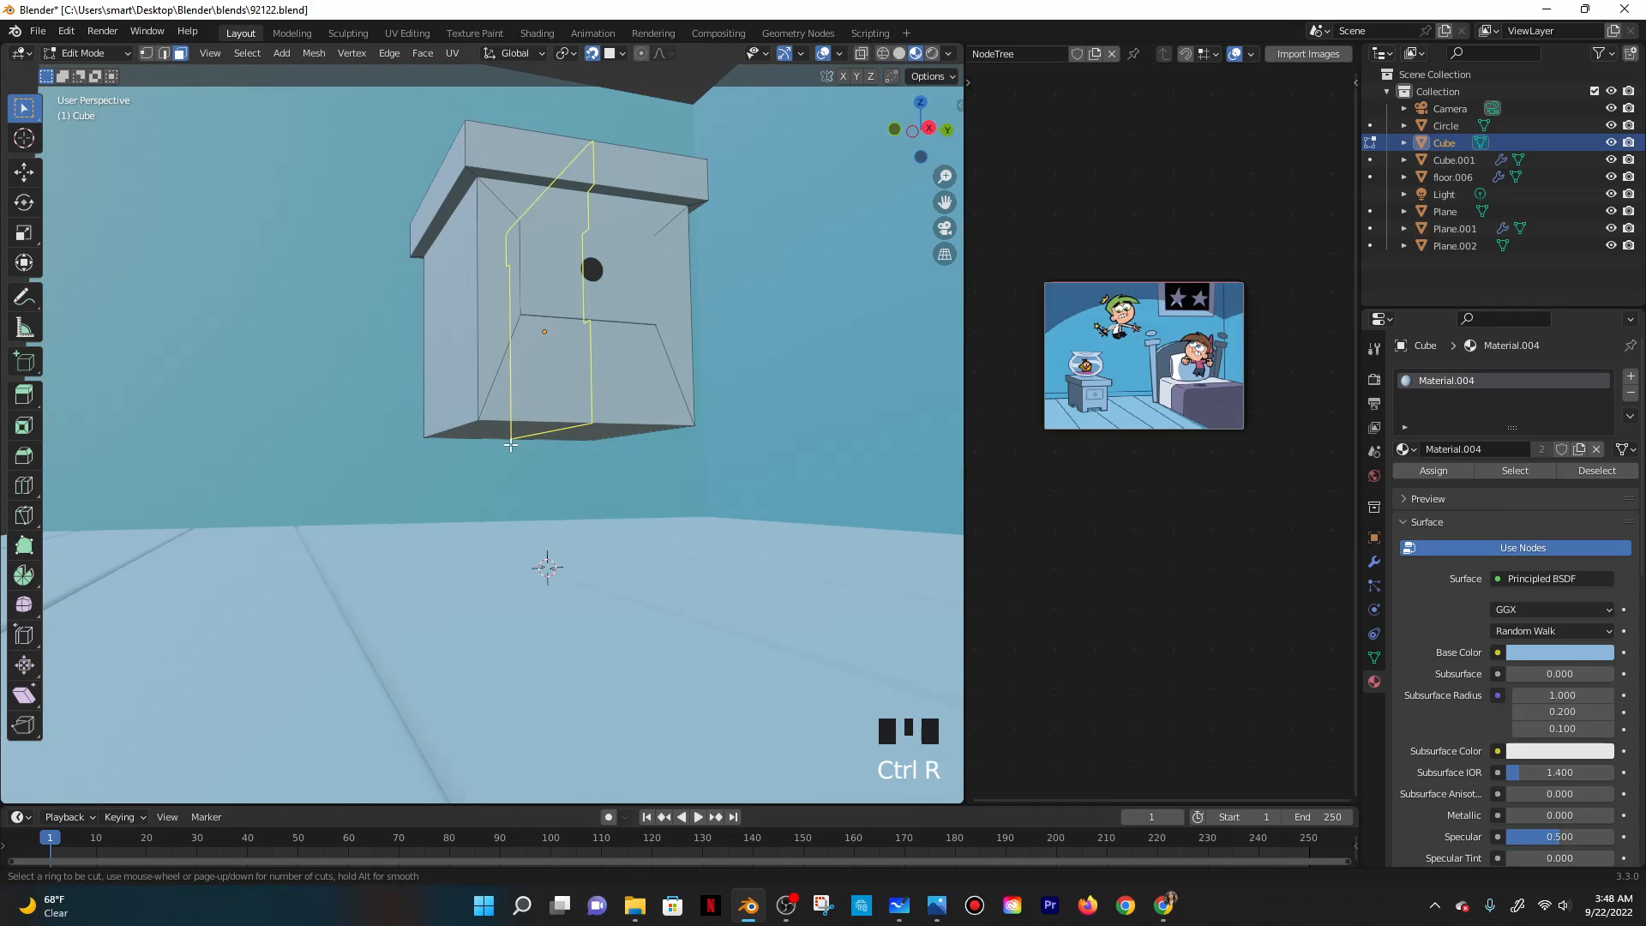
left_click(512, 444)
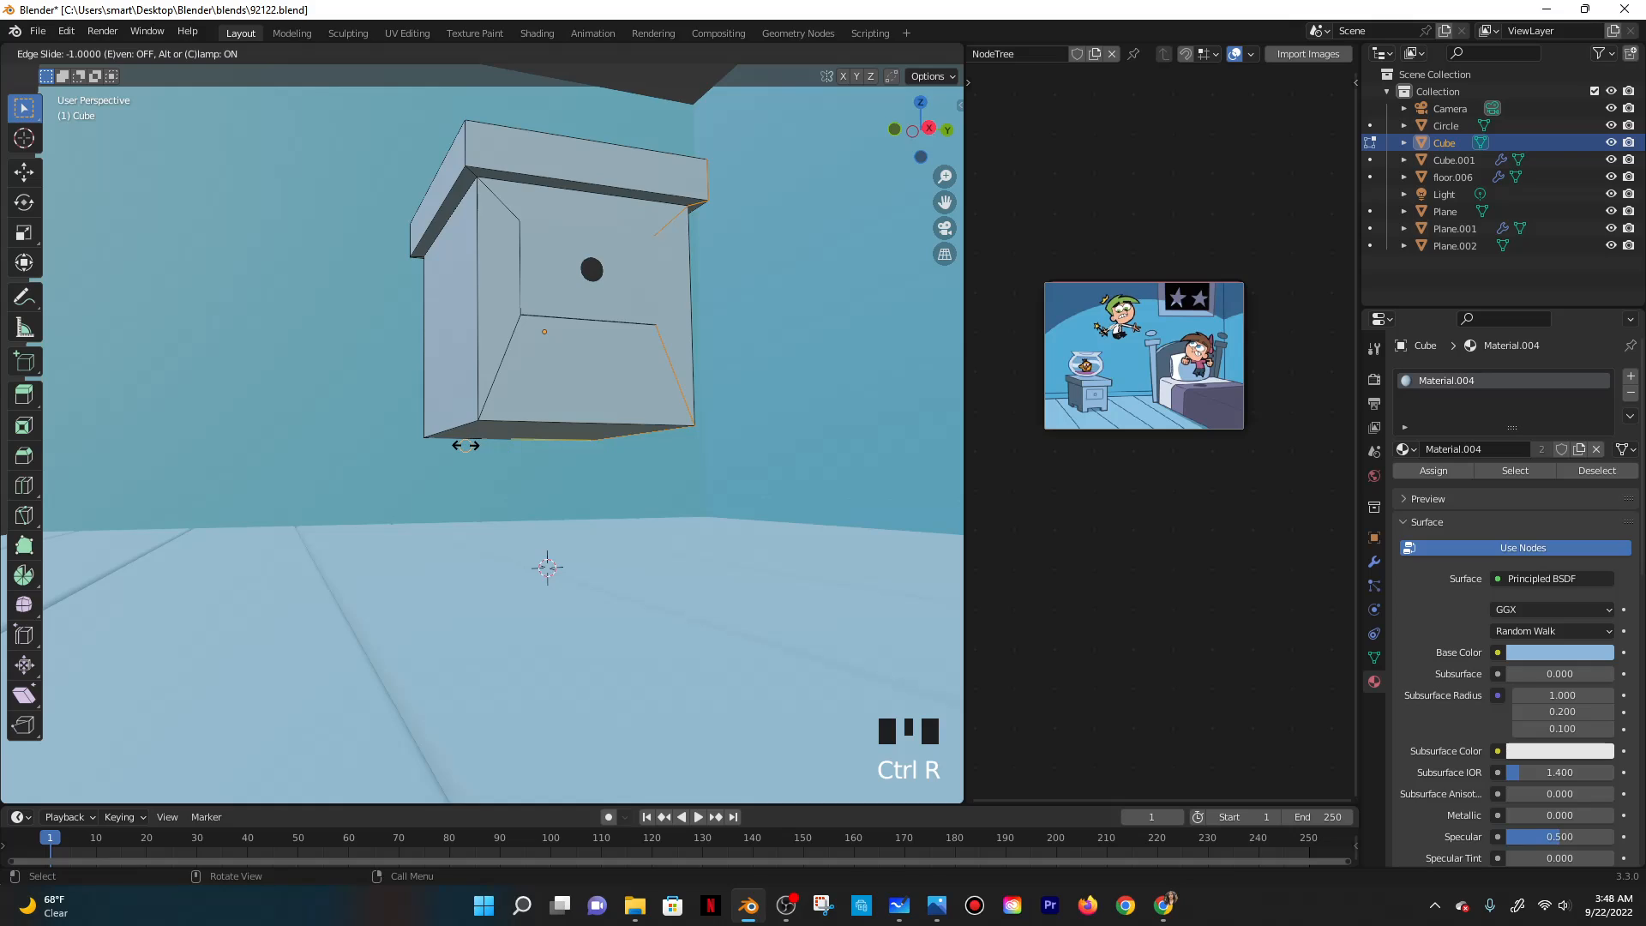
right_click(466, 445)
Turn off snapping and move the new edge loop about -0.1 m along Y toward the nightstand's side.
left_click(592, 54)
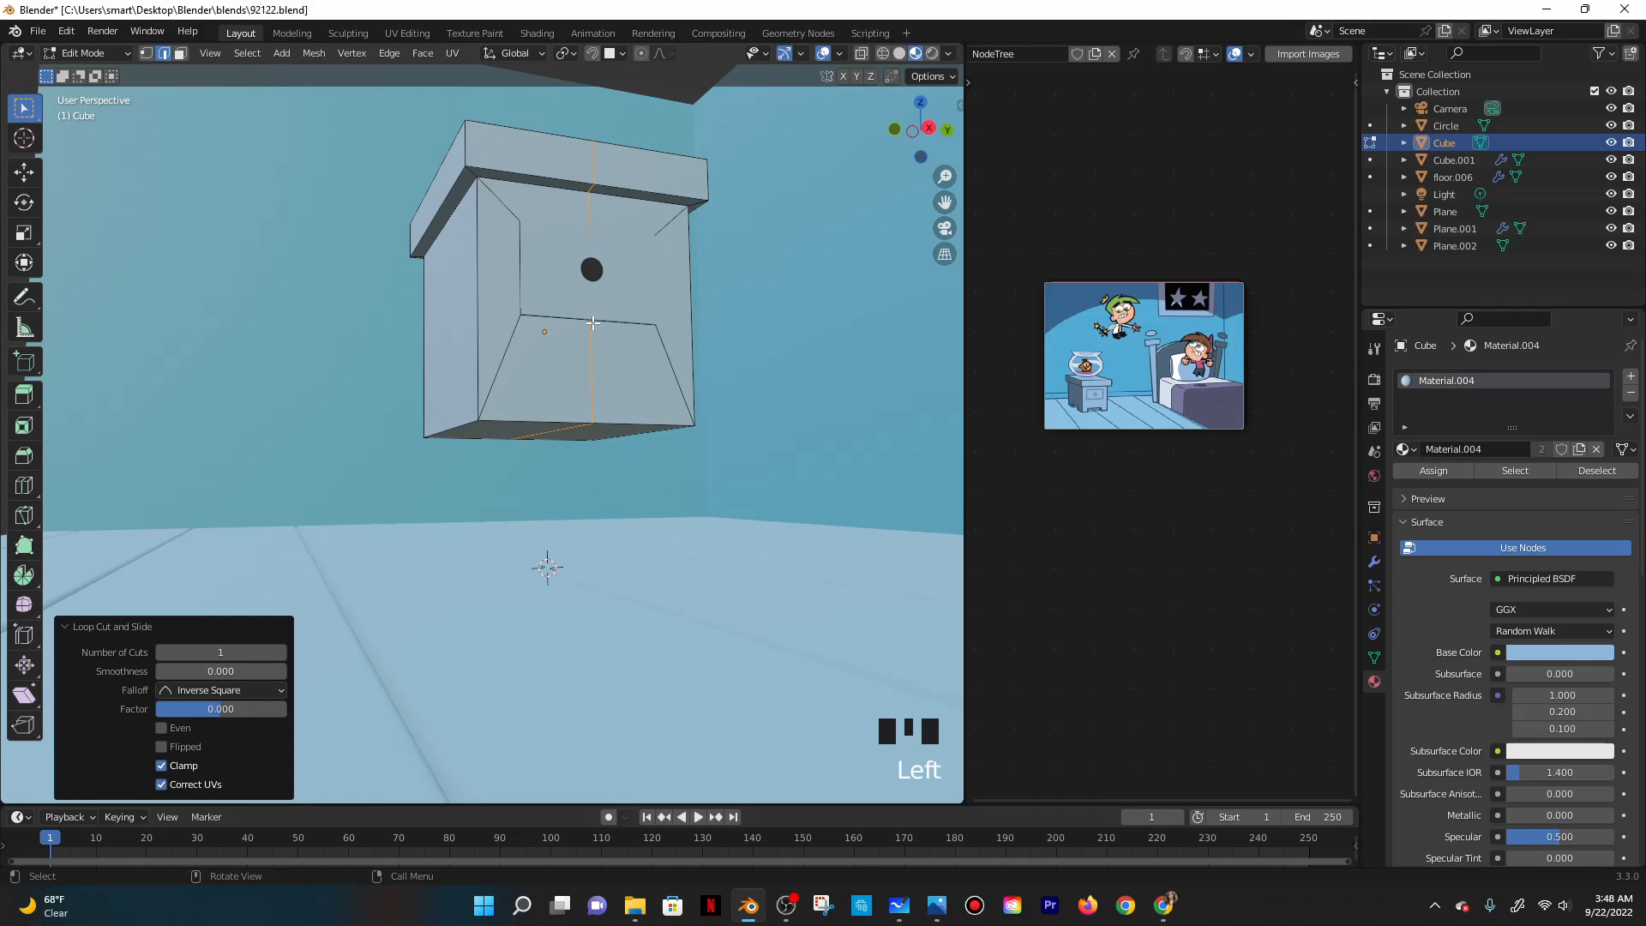
key("g")
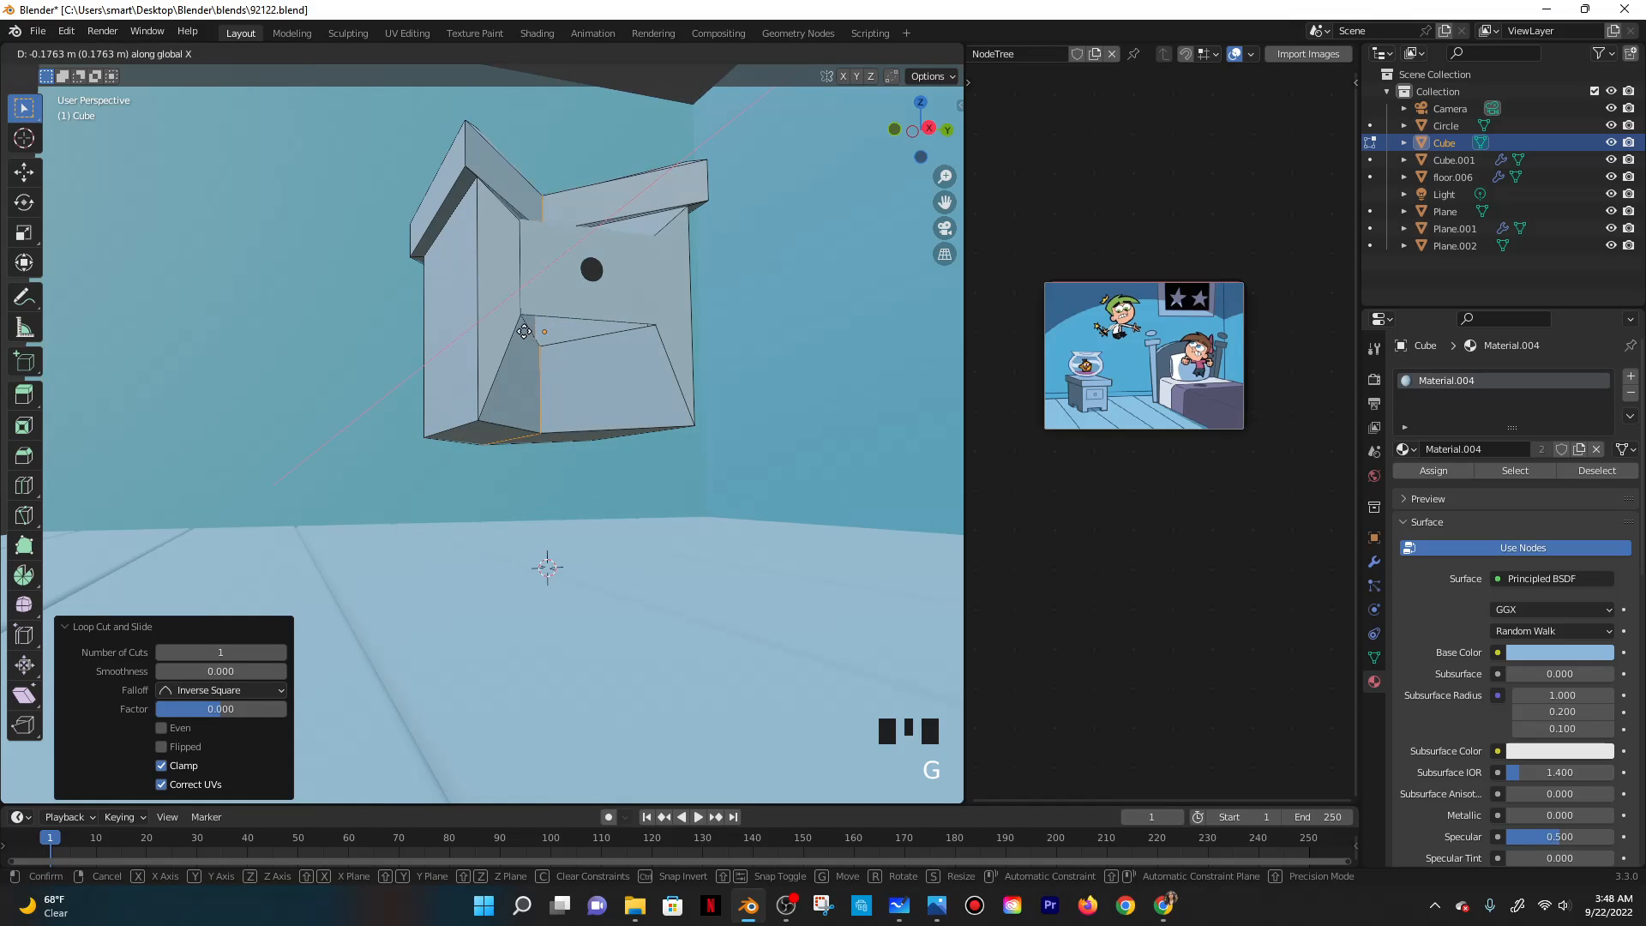
key("y")
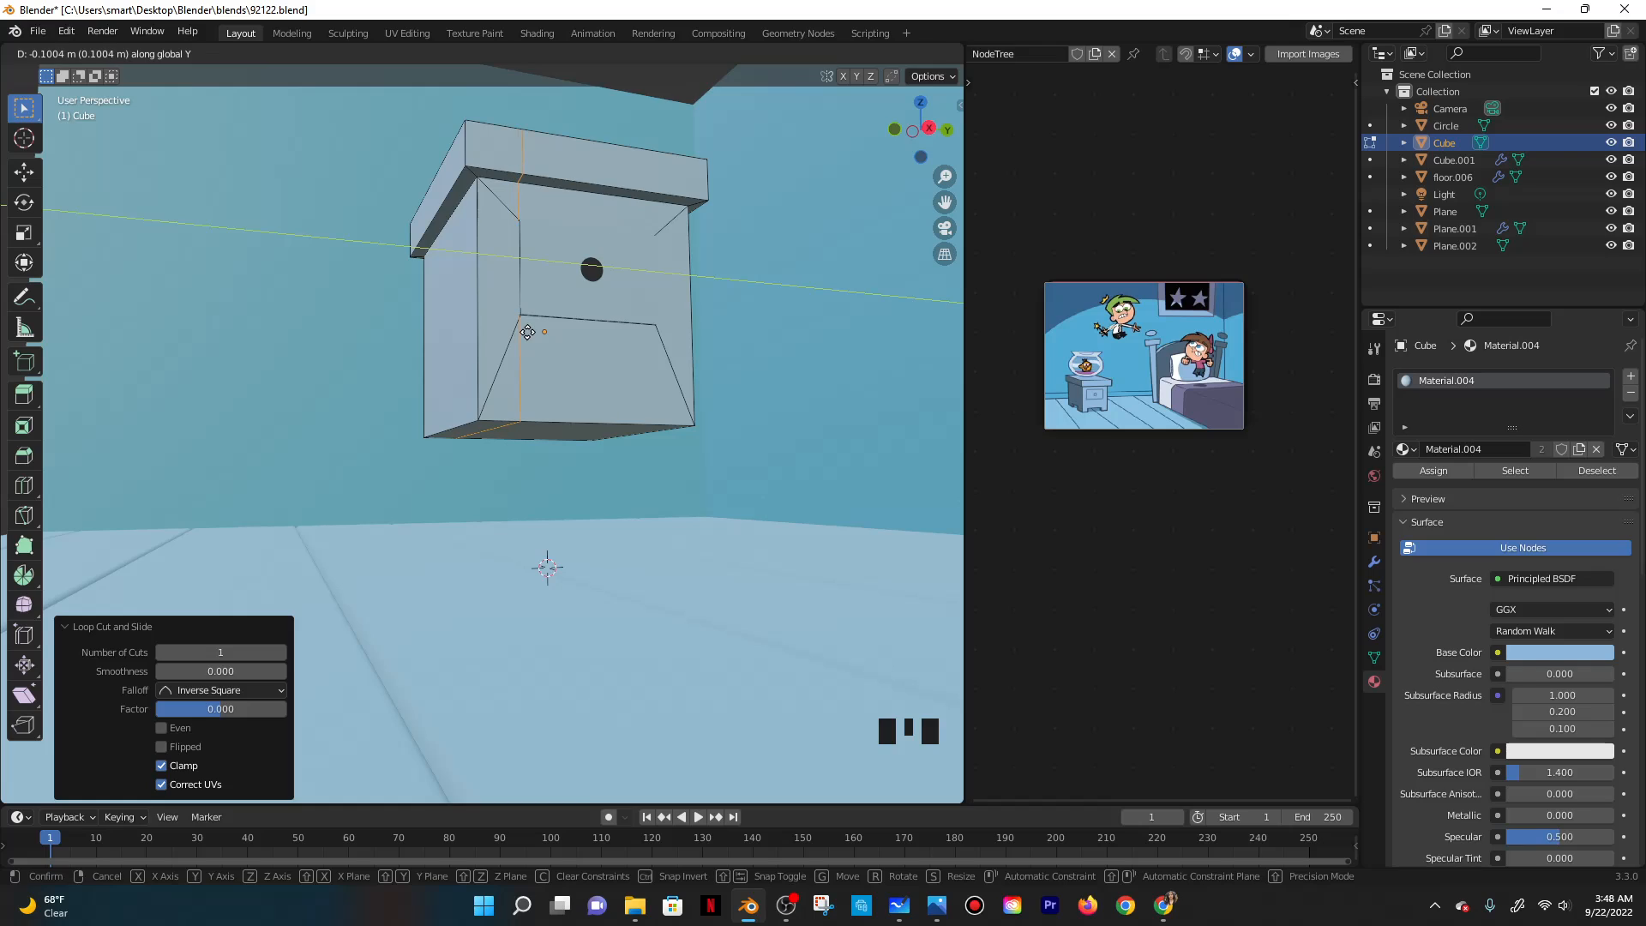
left_click(527, 332)
Add a second vertical loop cut near the nightstand's opposite side, with a slide factor of about -0.67.
key("ctrl+r")
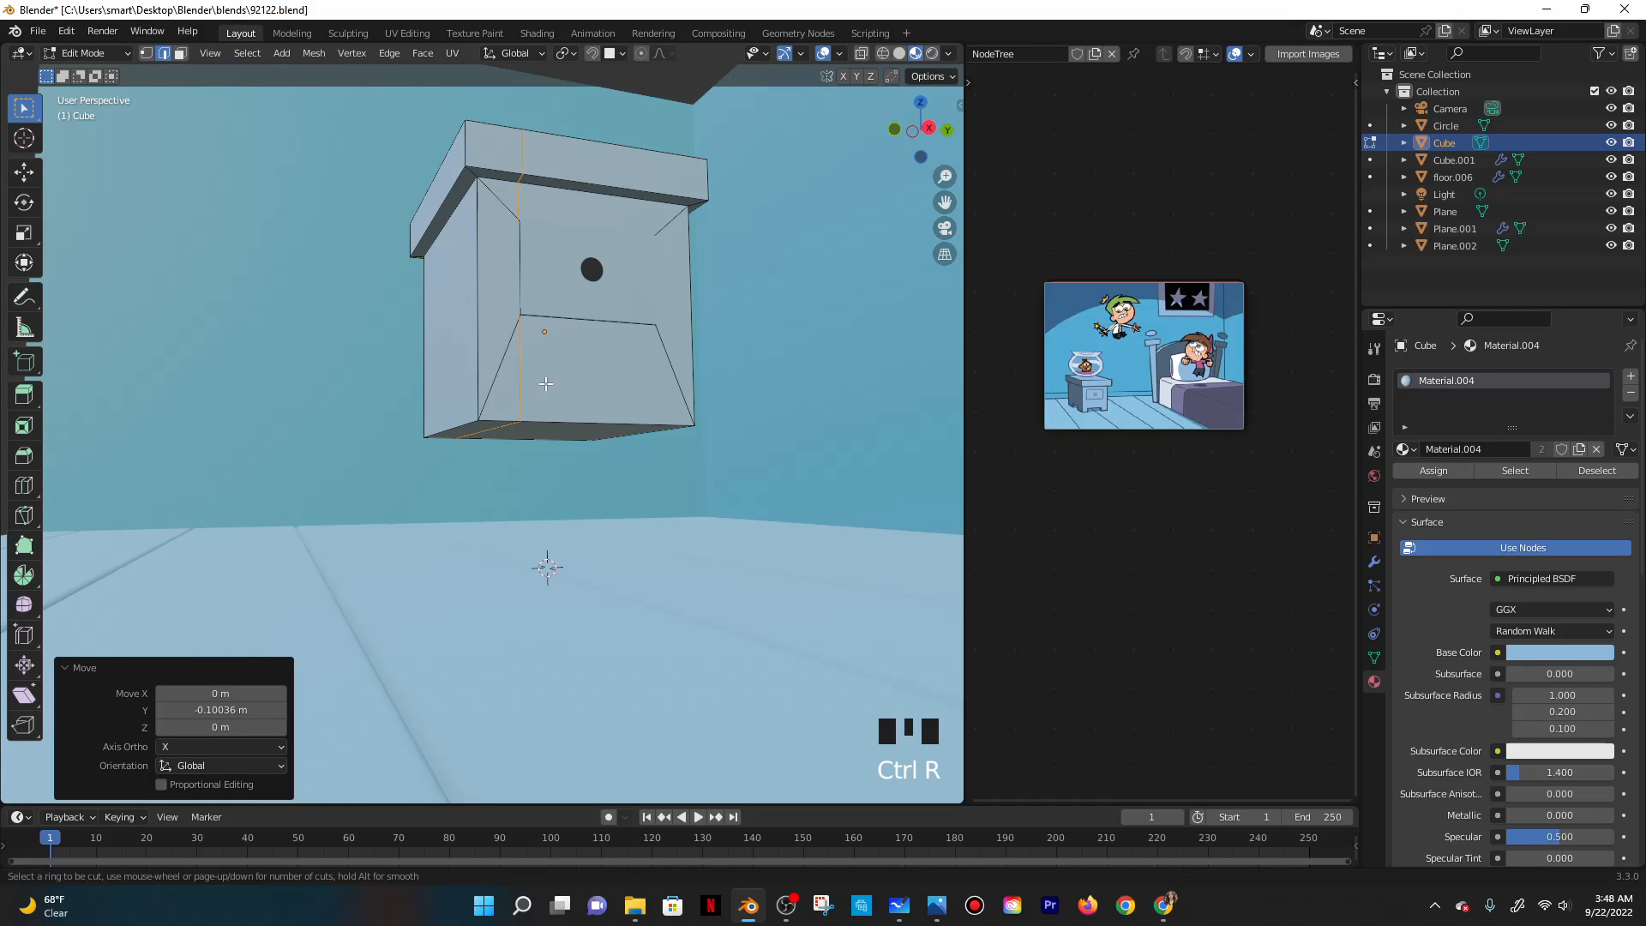
left_click(518, 432)
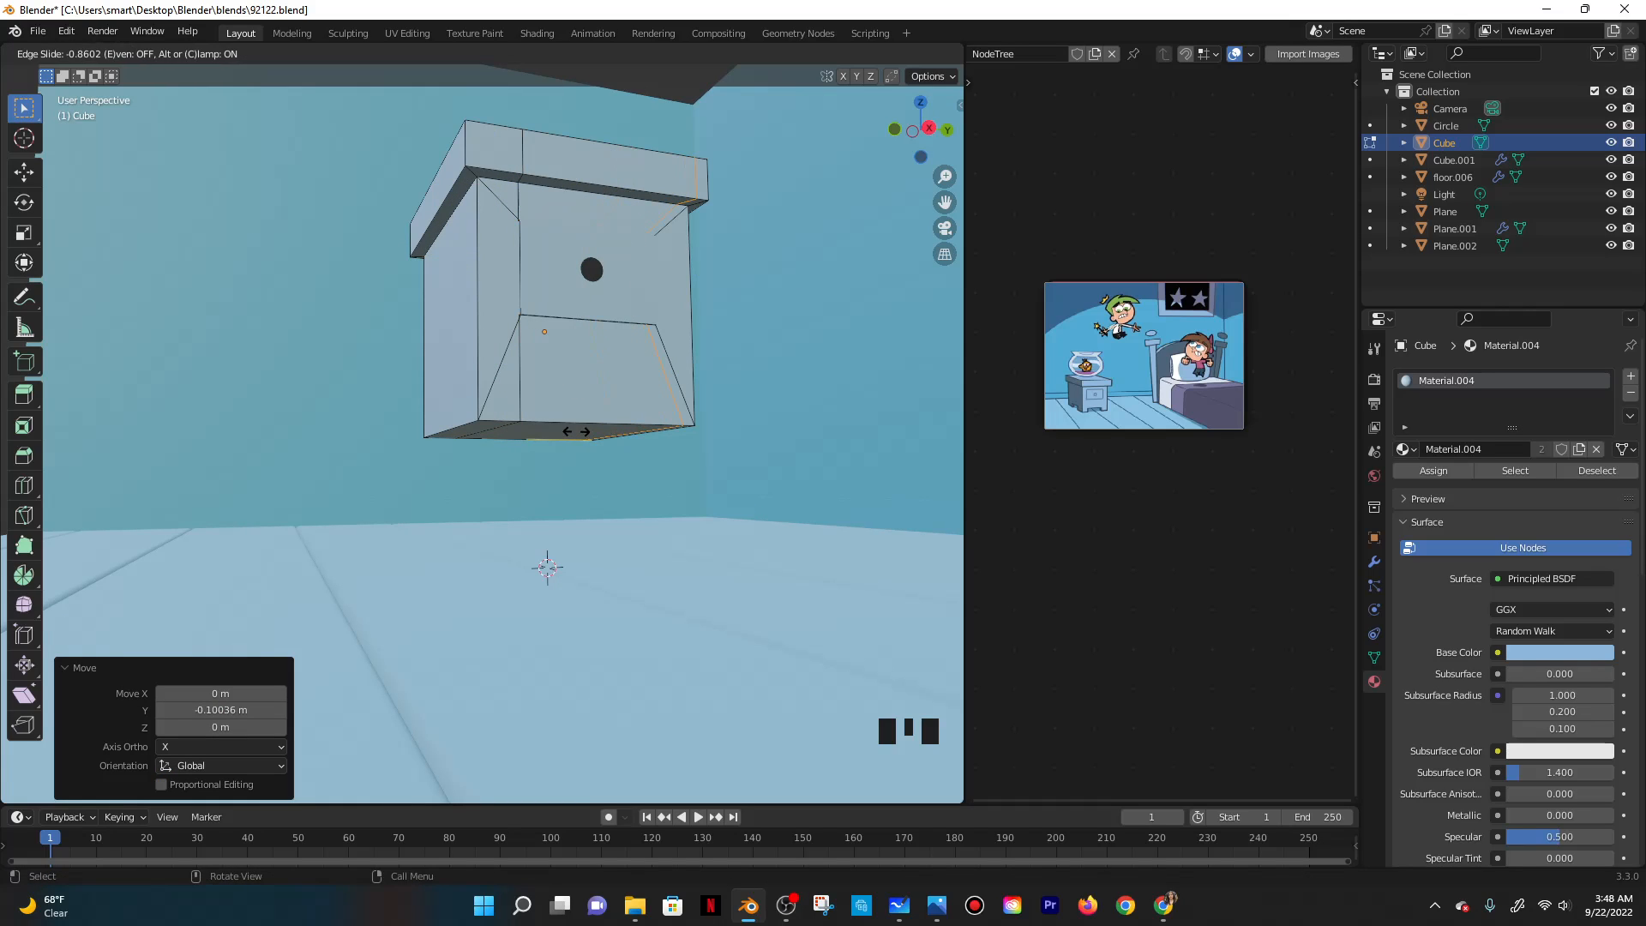
left_click(576, 431)
Add a loop cut across the underside near the nightstand's front, with a slide factor of about -0.58.
middle_click_drag(576, 432, 556, 400)
key("ctrl+r")
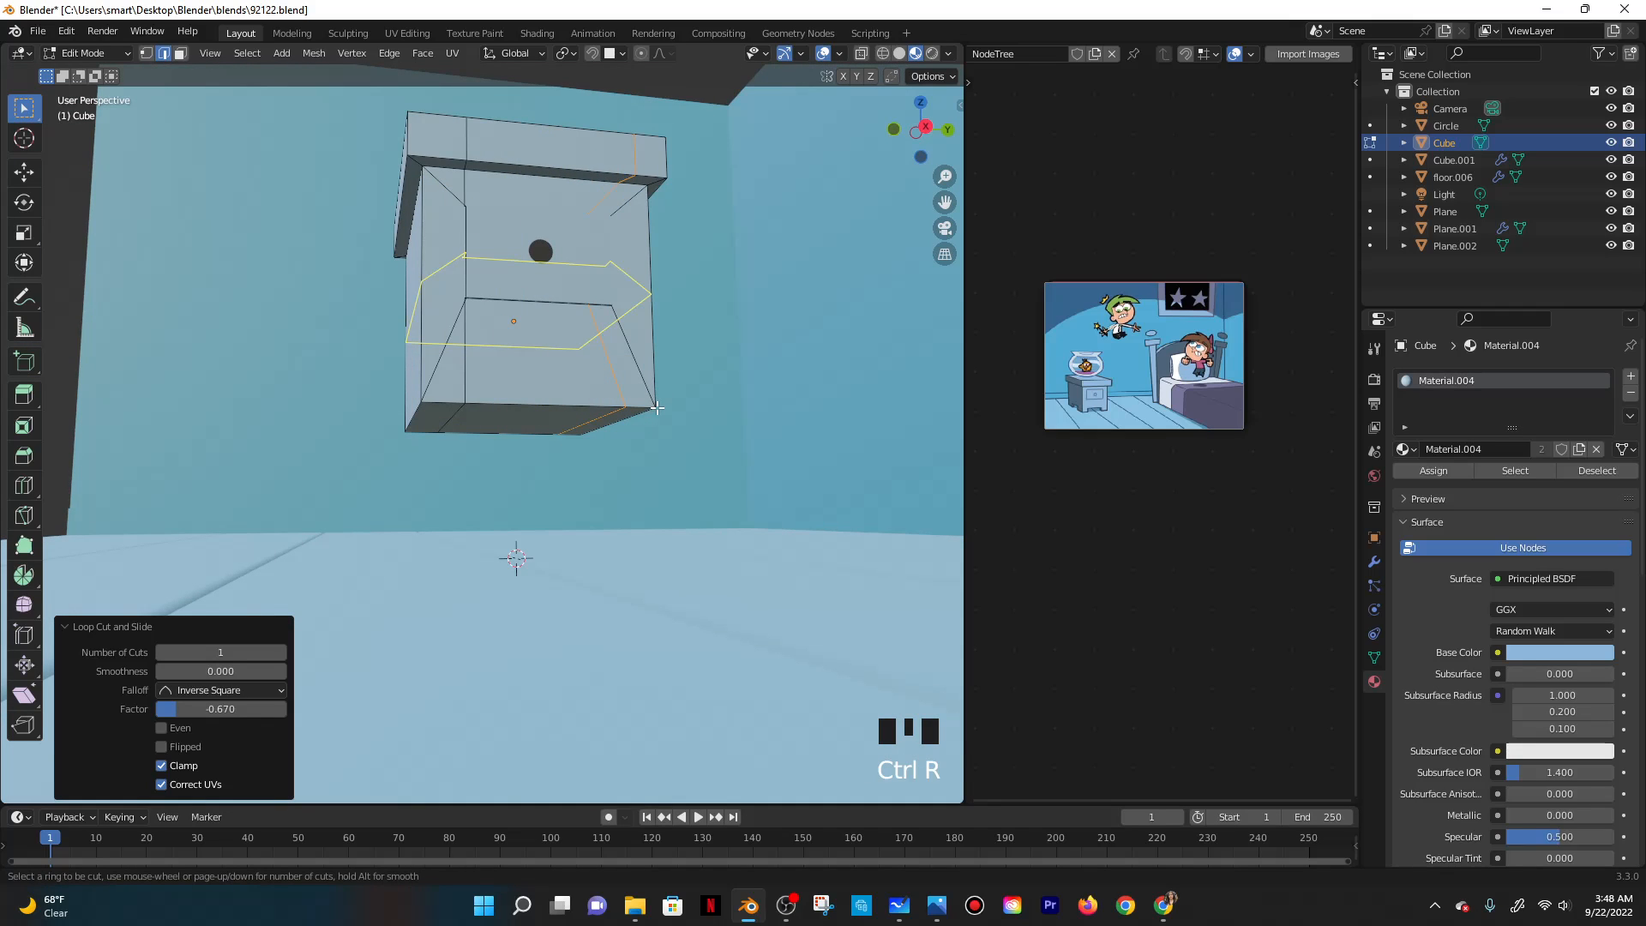
left_click(597, 414)
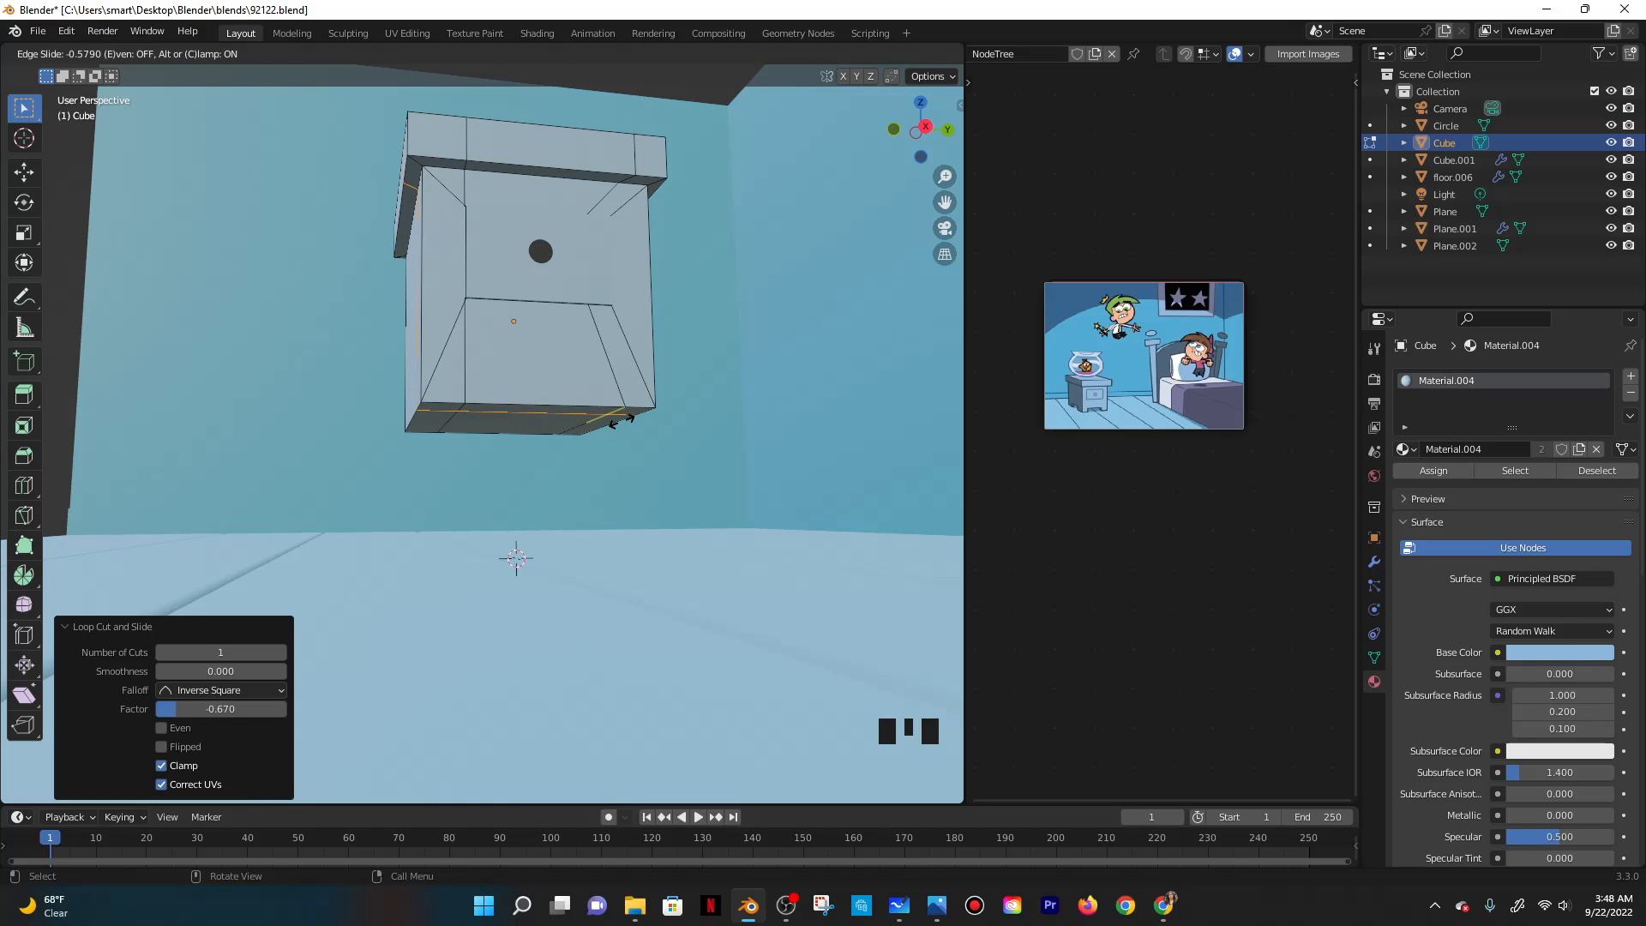
left_click(622, 419)
Add a loop cut near the nightstand's back with a slide factor of about 0.3, and return to Object Mode.
key("ctrl+r")
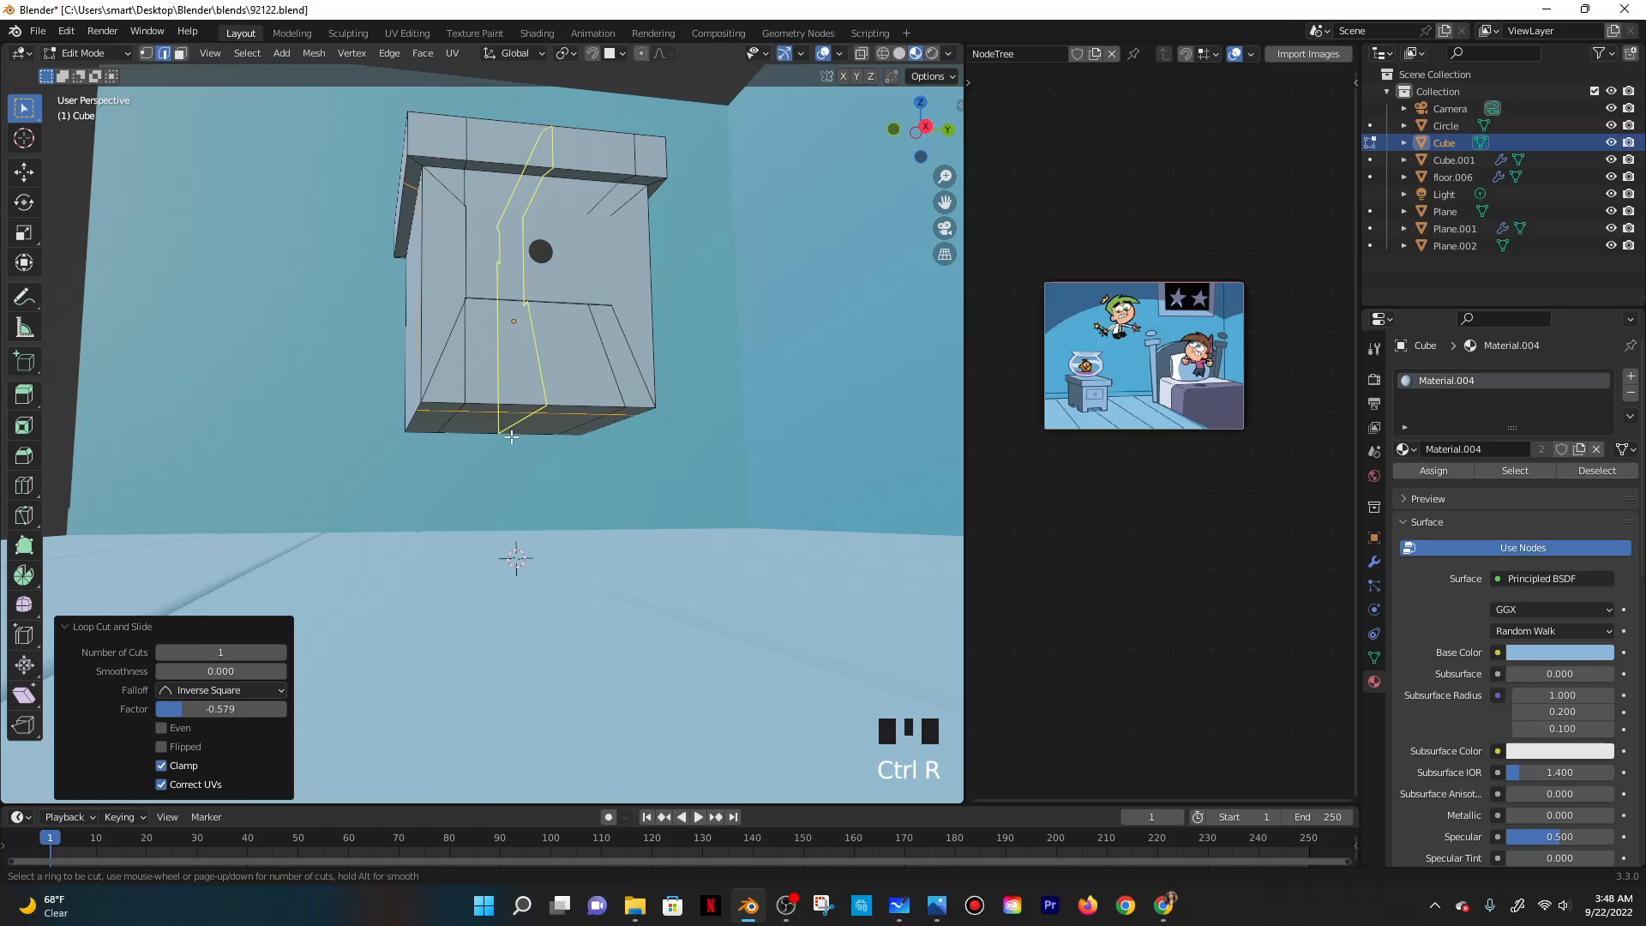
left_click(411, 429)
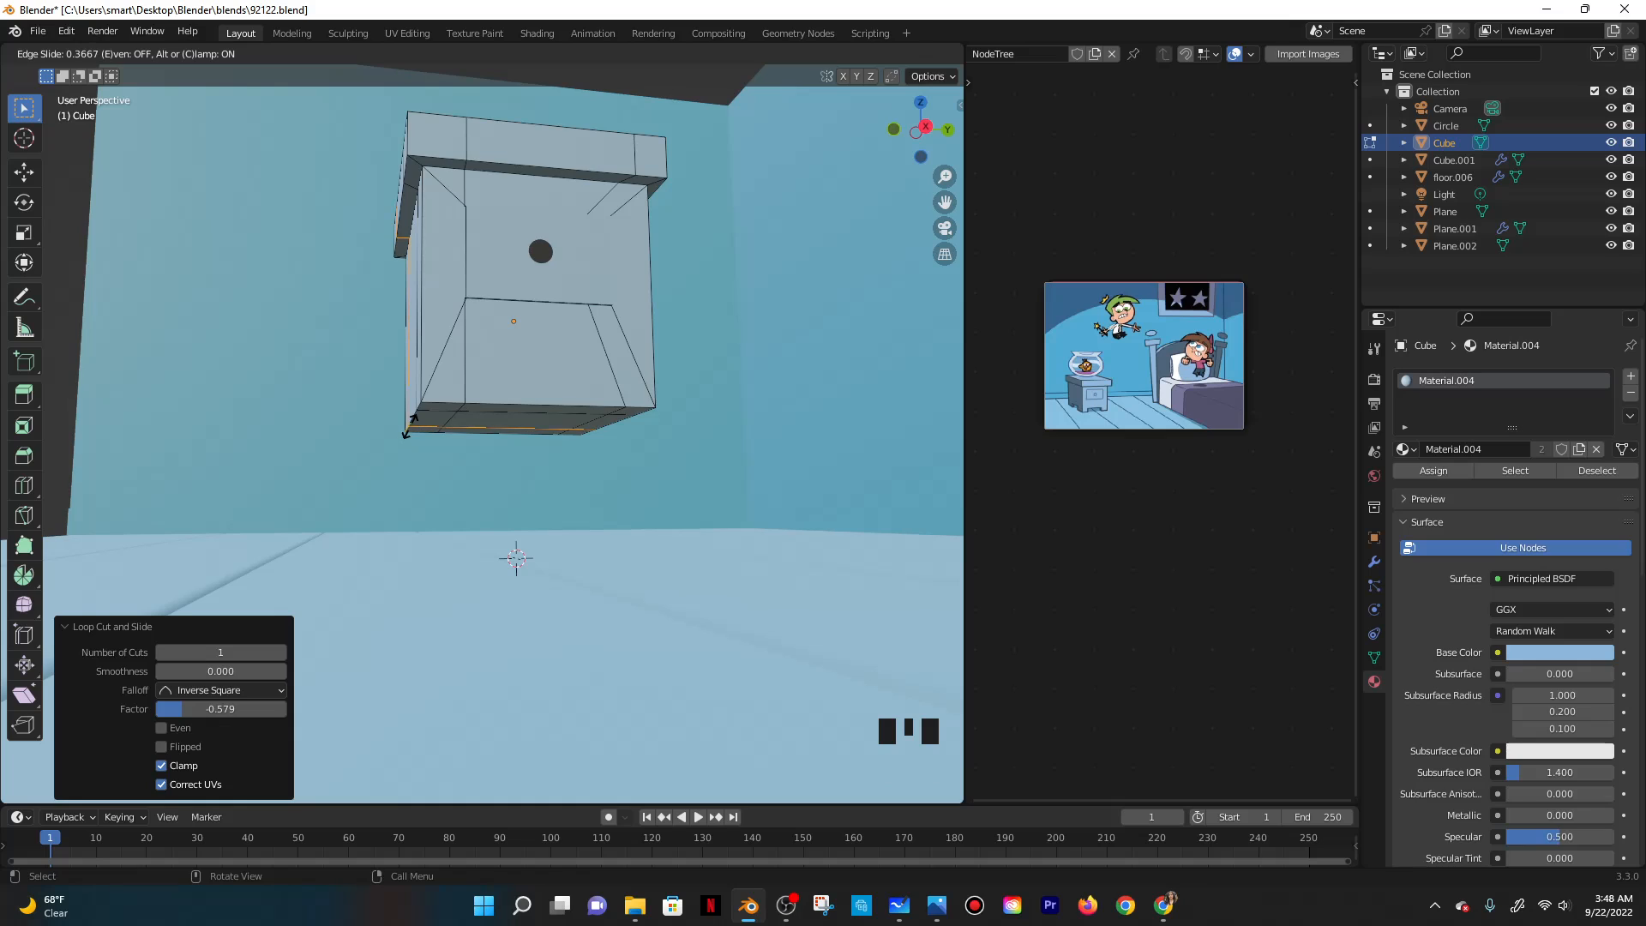
left_click(420, 433)
middle_click_drag(424, 433, 372, 284)
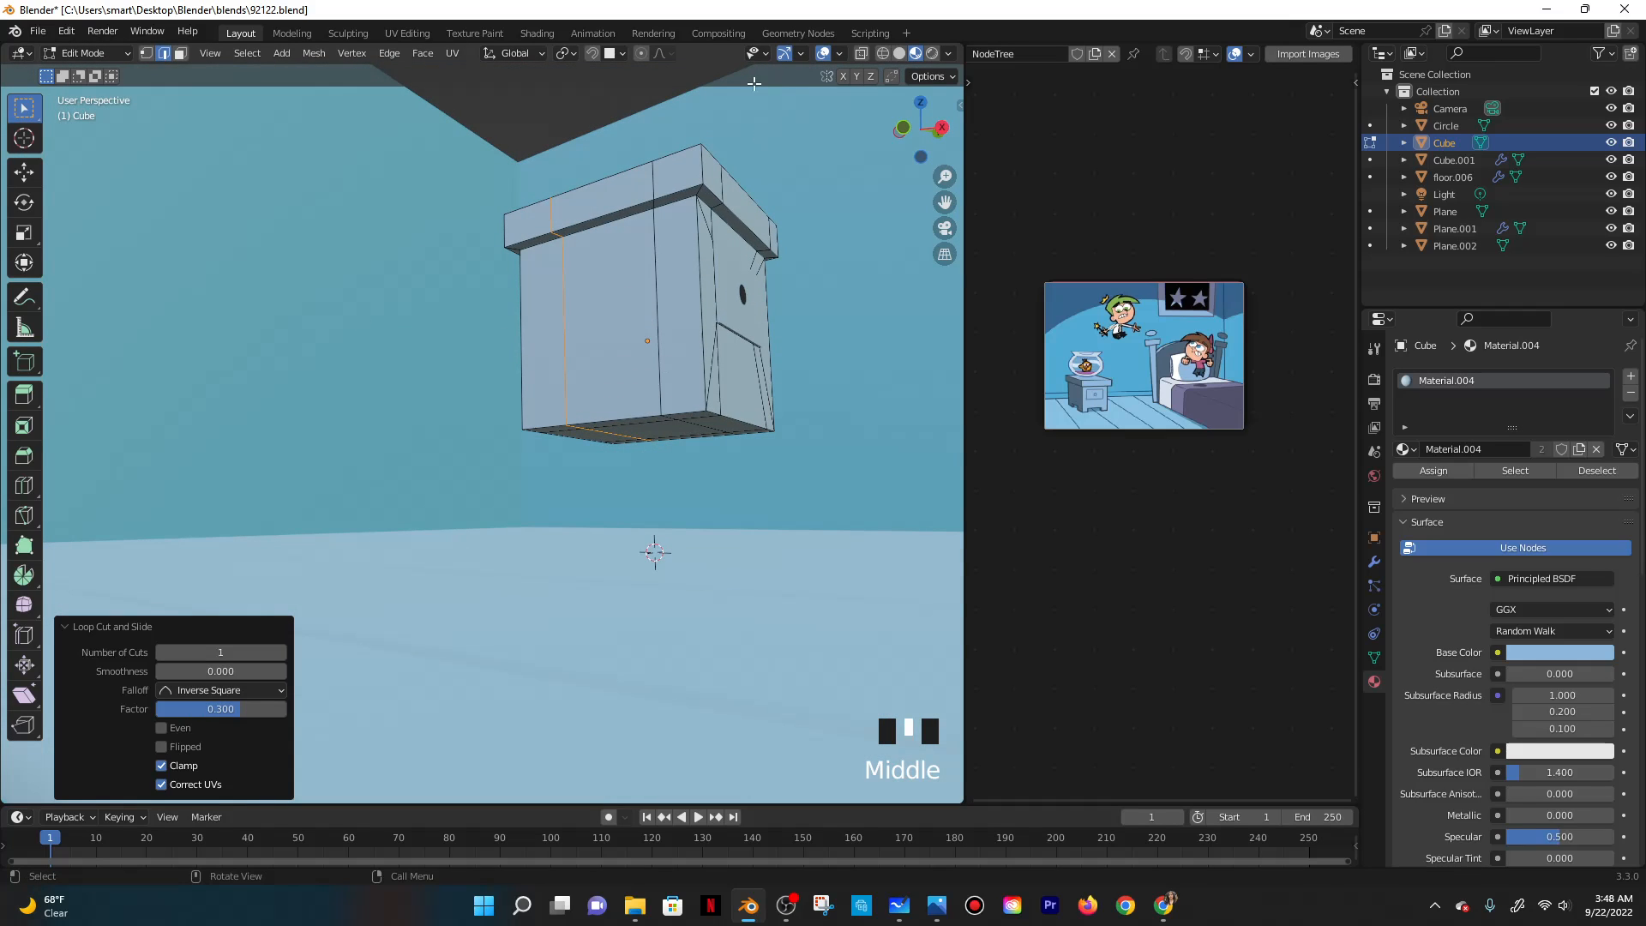
scroll(753, 83, "down", 4)
left_click(86, 53)
left_click(81, 68)
middle_click_drag(373, 292, 517, 368)
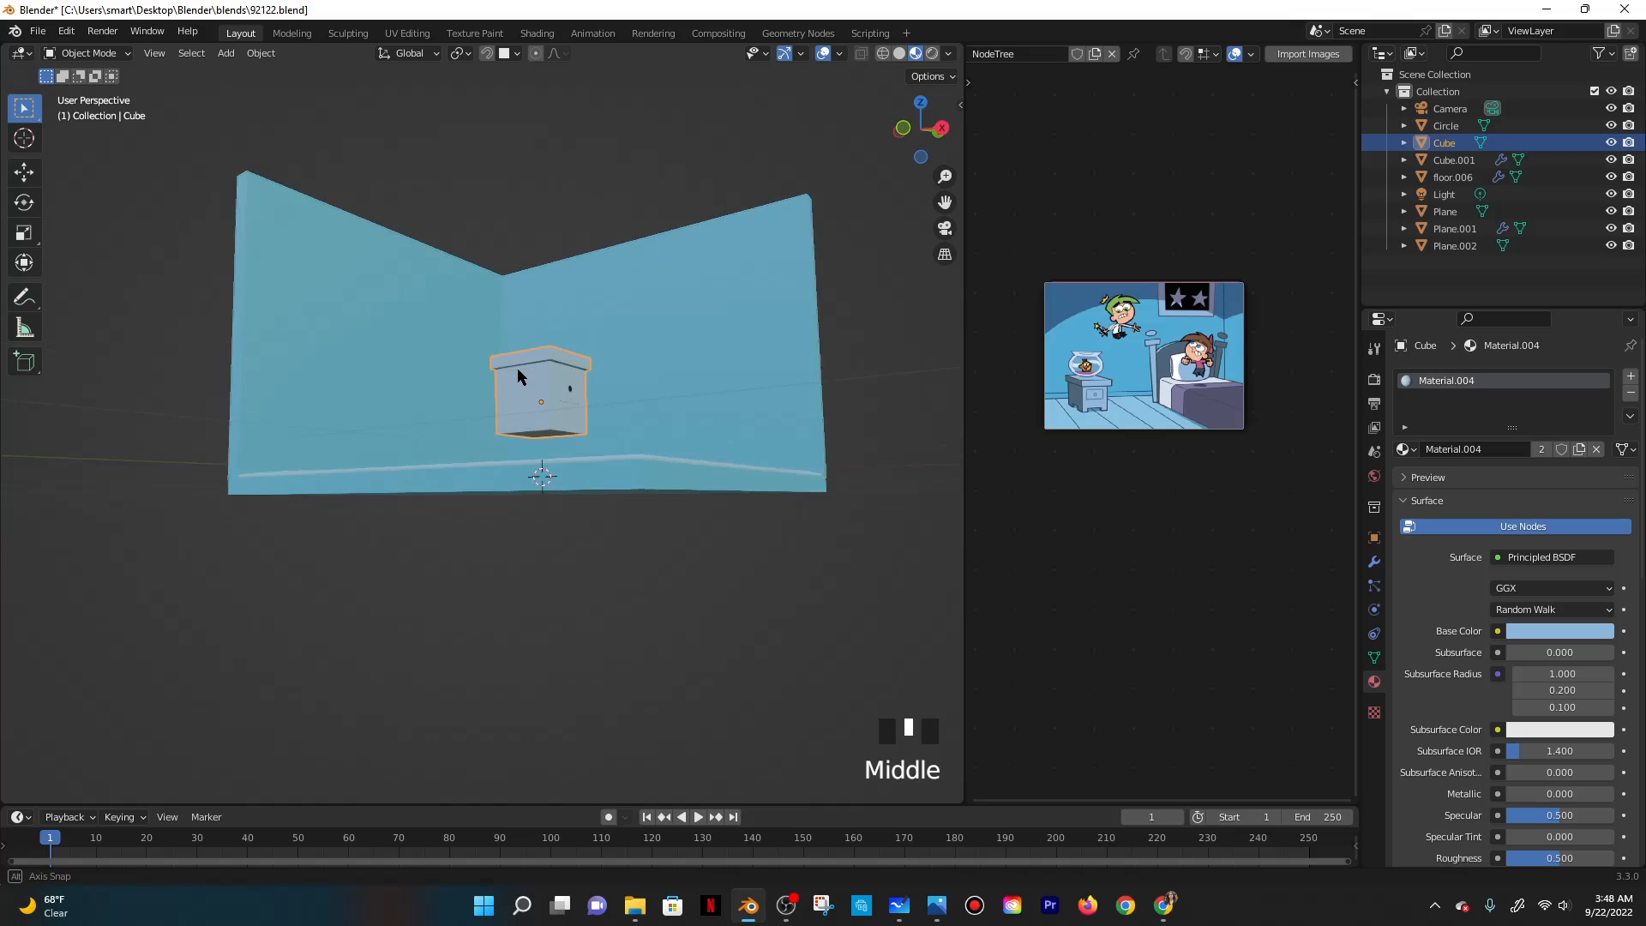
key("g")
key("z")
key("Escape")
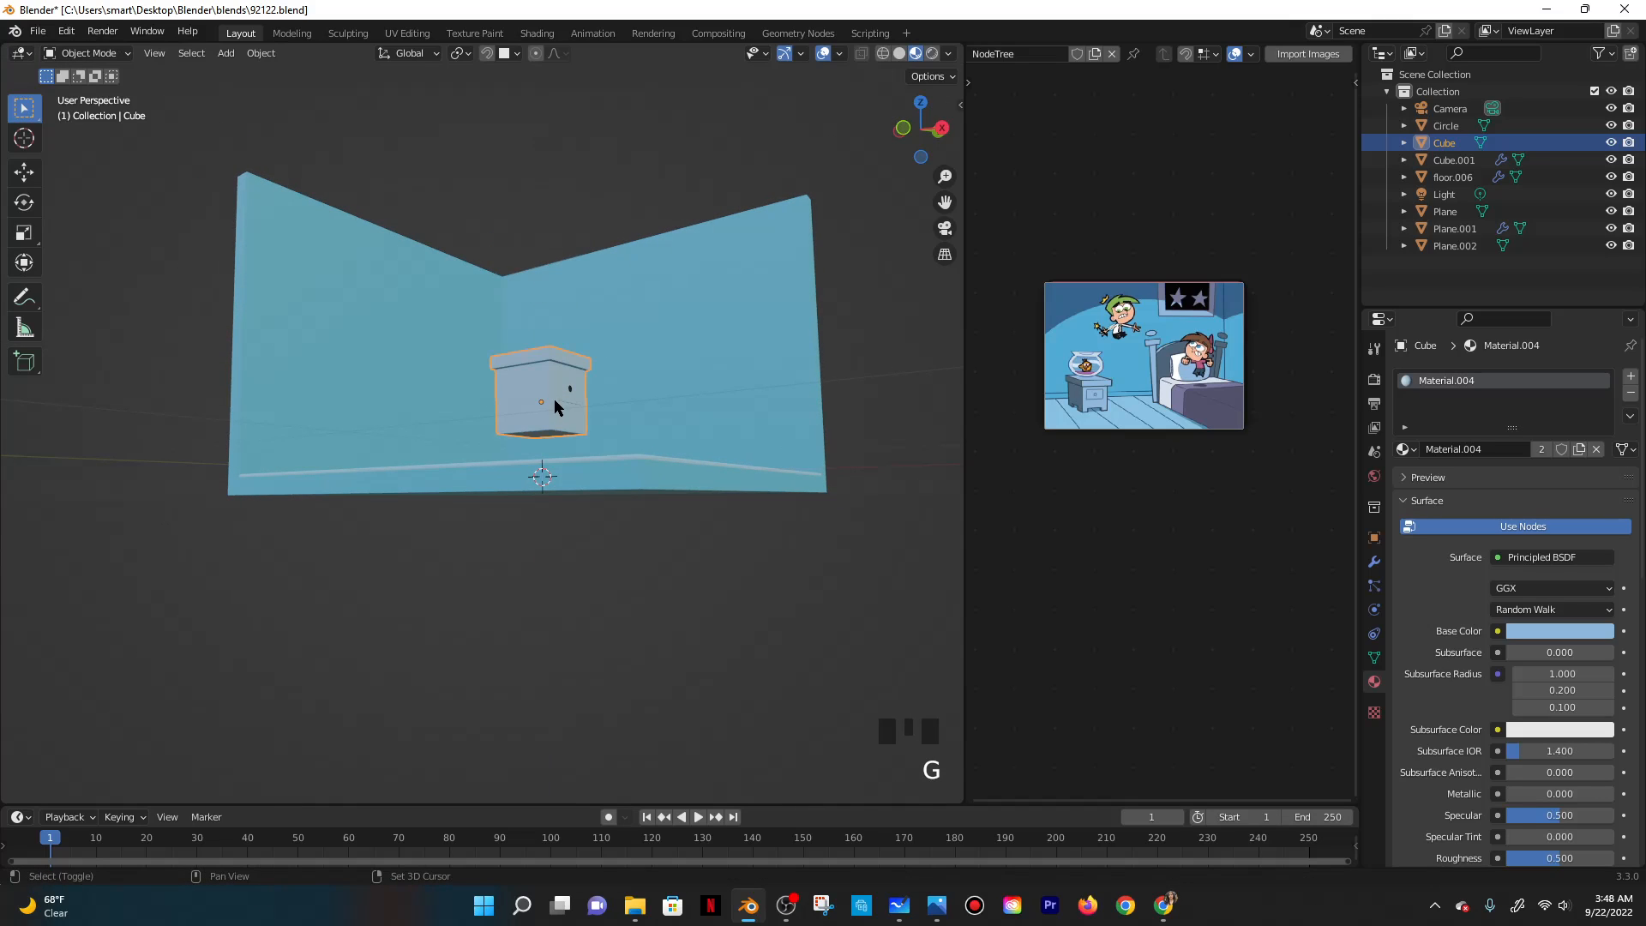
Add the drawer and knob to the selection and raise the whole nightstand about 0.22 m along Z.
left_click(570, 390, "shift")
left_click(575, 394, "shift")
key("g")
key("z")
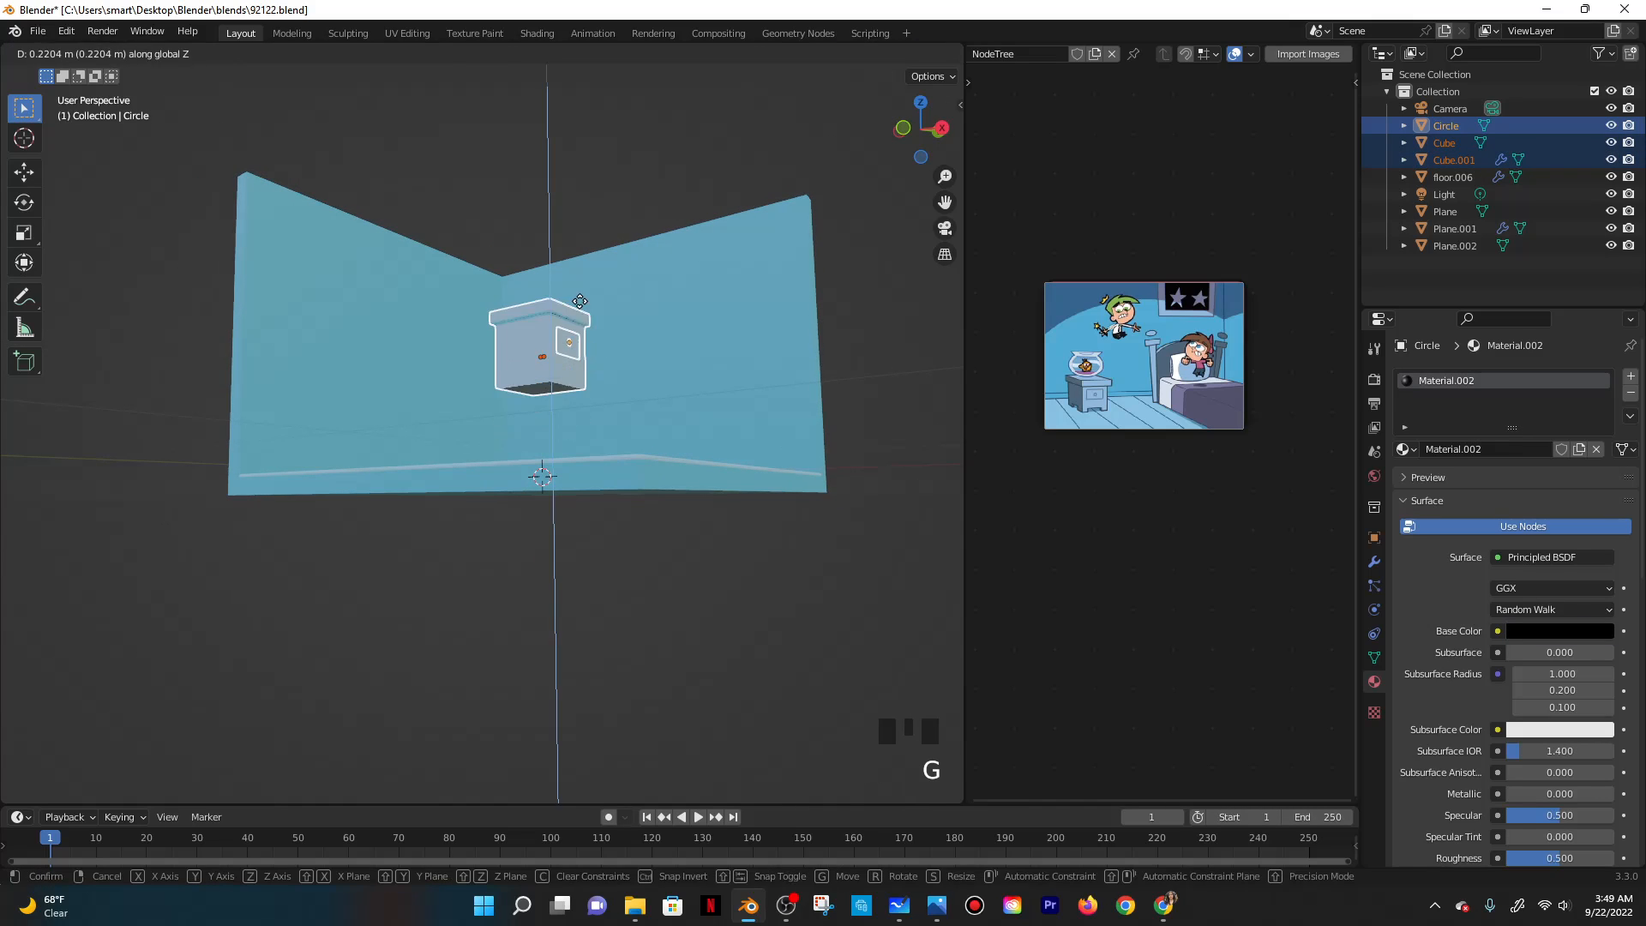
left_click(579, 301)
Enter Edit Mode and move the selected edge loop near the nightstand's back about -0.02 m along X.
left_click(86, 53)
left_click(82, 73)
scroll(648, 309, "up", 3)
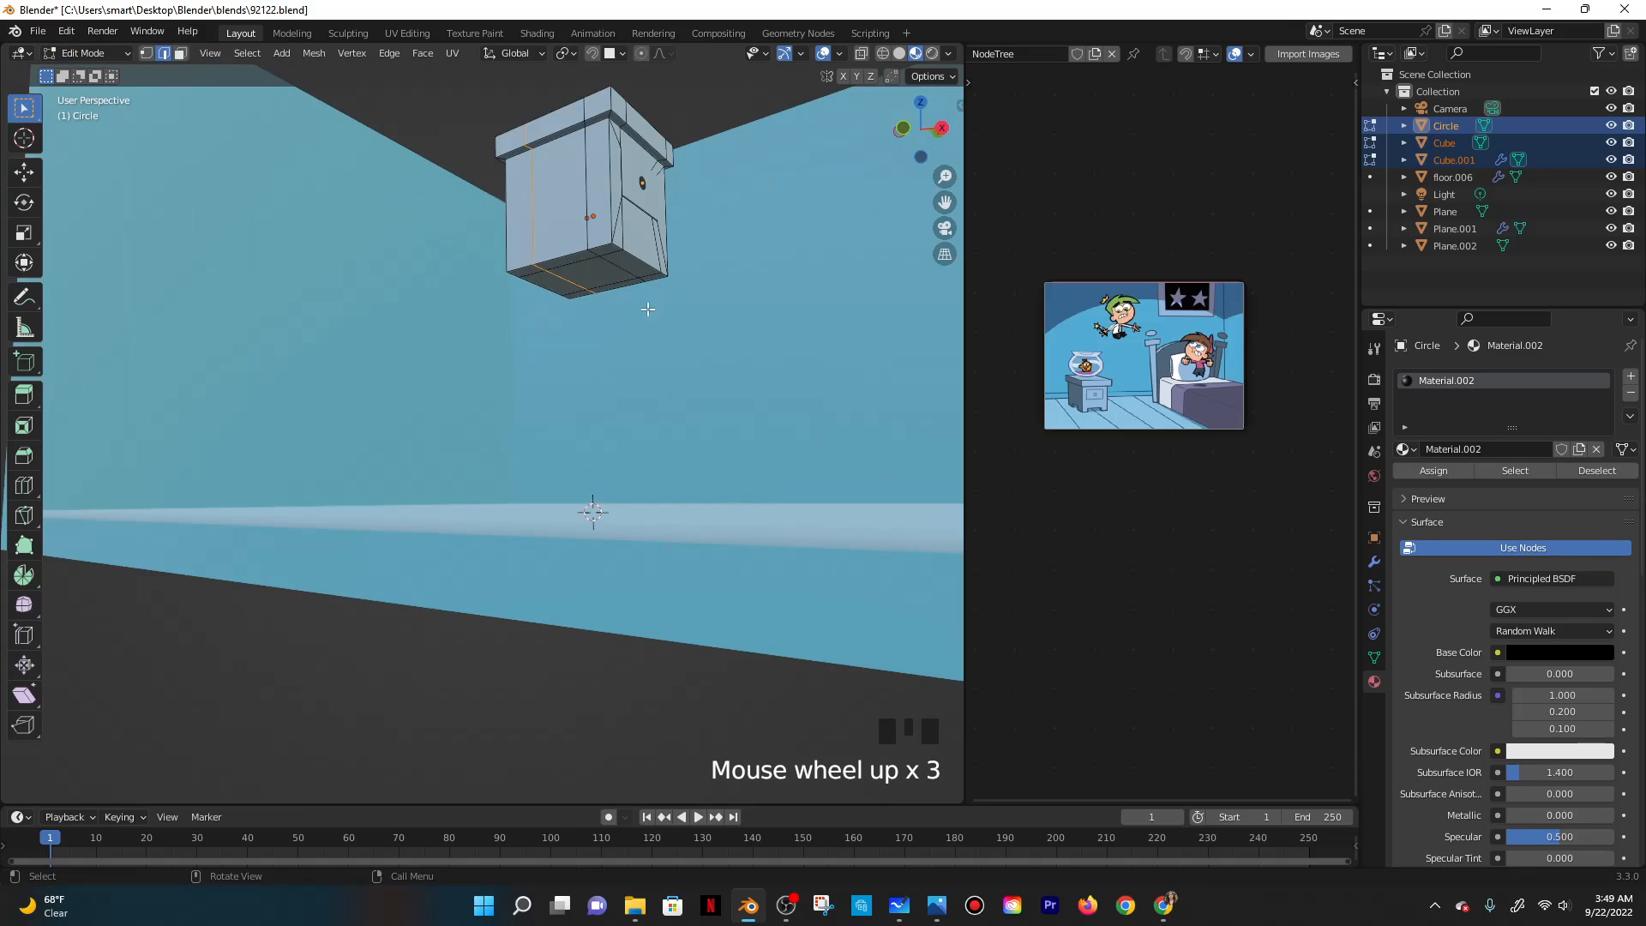
scroll(471, 249, "up", 1)
middle_click_drag(632, 258, 632, 323, "shift")
key("g")
key("x")
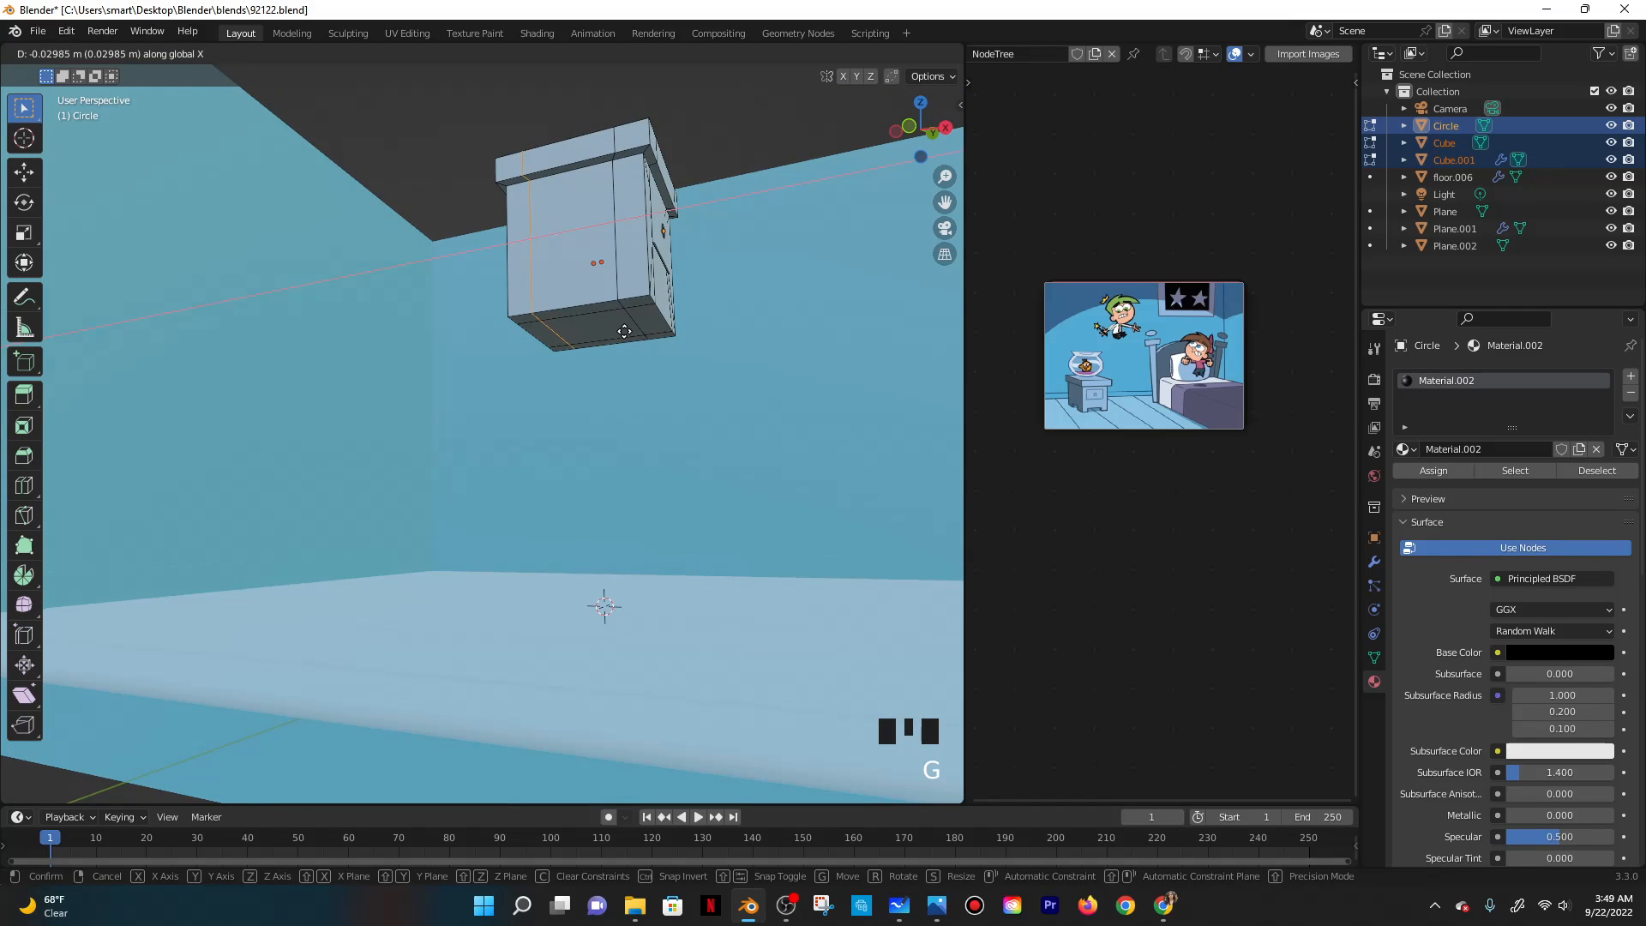
left_click(631, 331)
Extrude the underside's back corner face on the near side along Z as the first leg, using face selection.
middle_click_drag(632, 331, 592, 394, "shift")
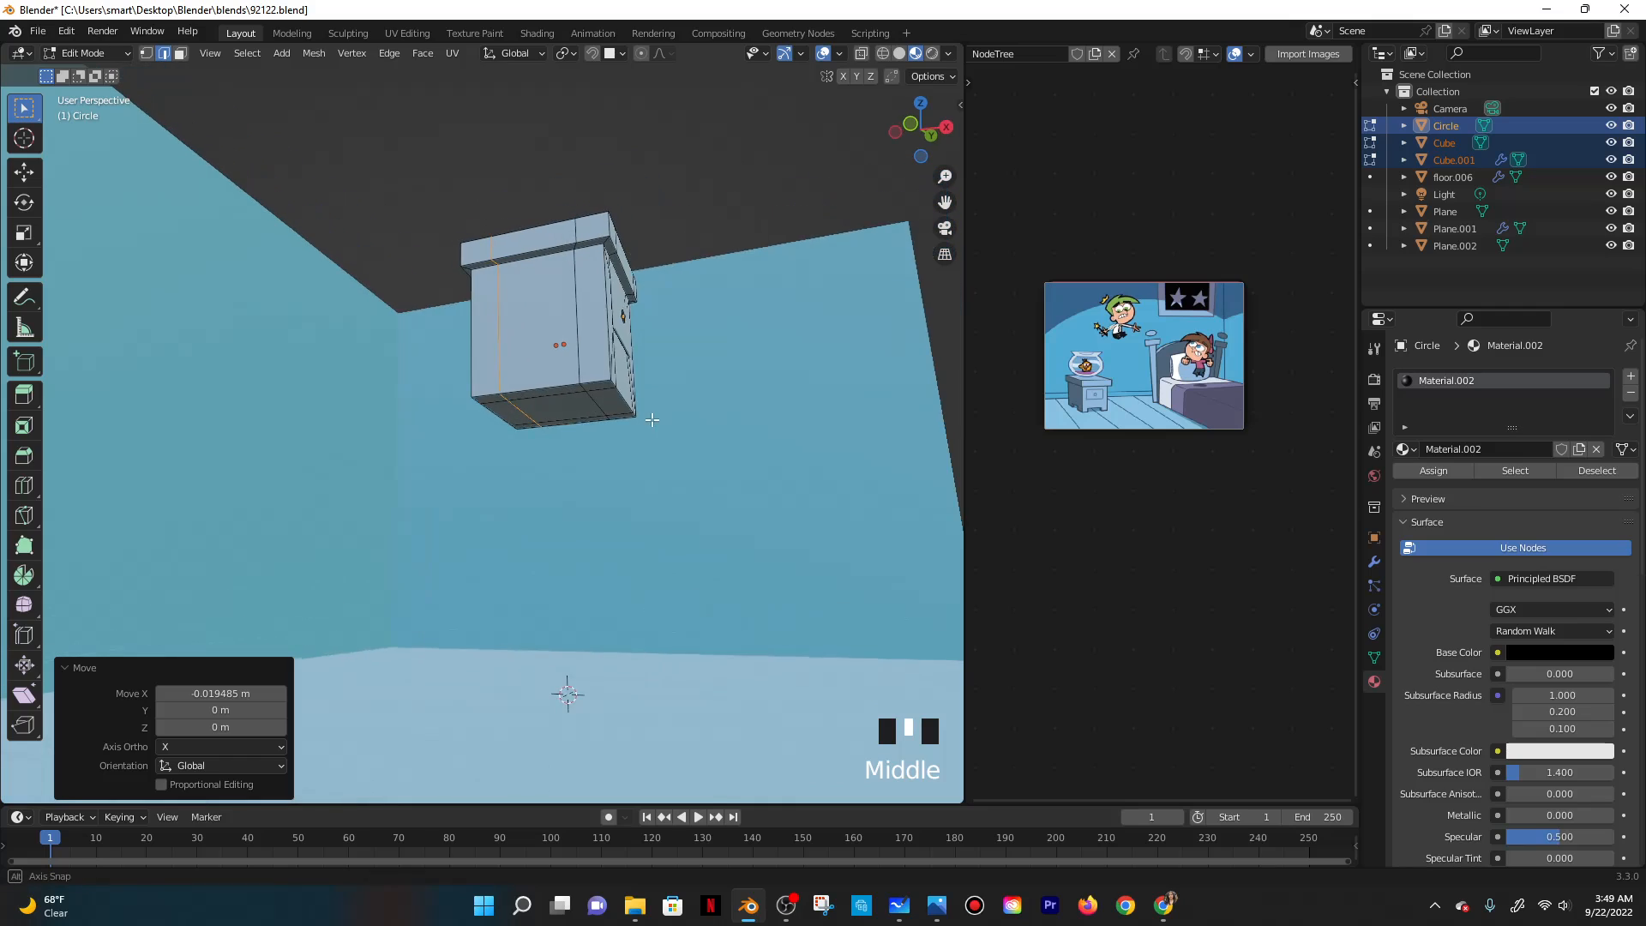
scroll(557, 390, "up", 3)
left_click(553, 389)
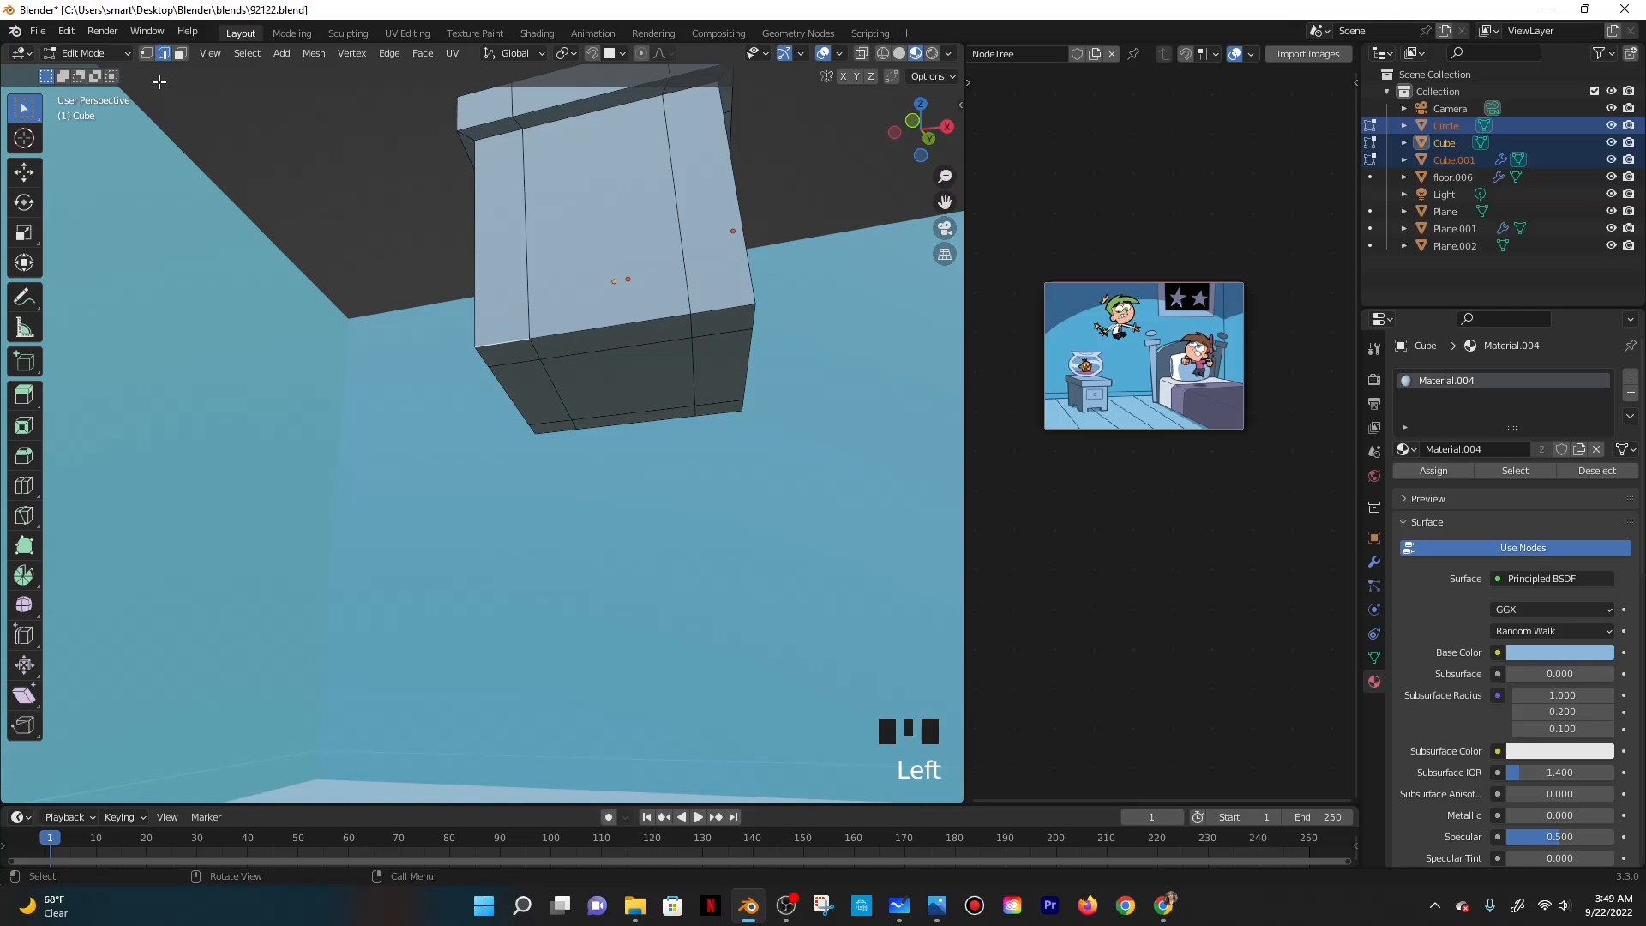
left_click(180, 54)
left_click(513, 353)
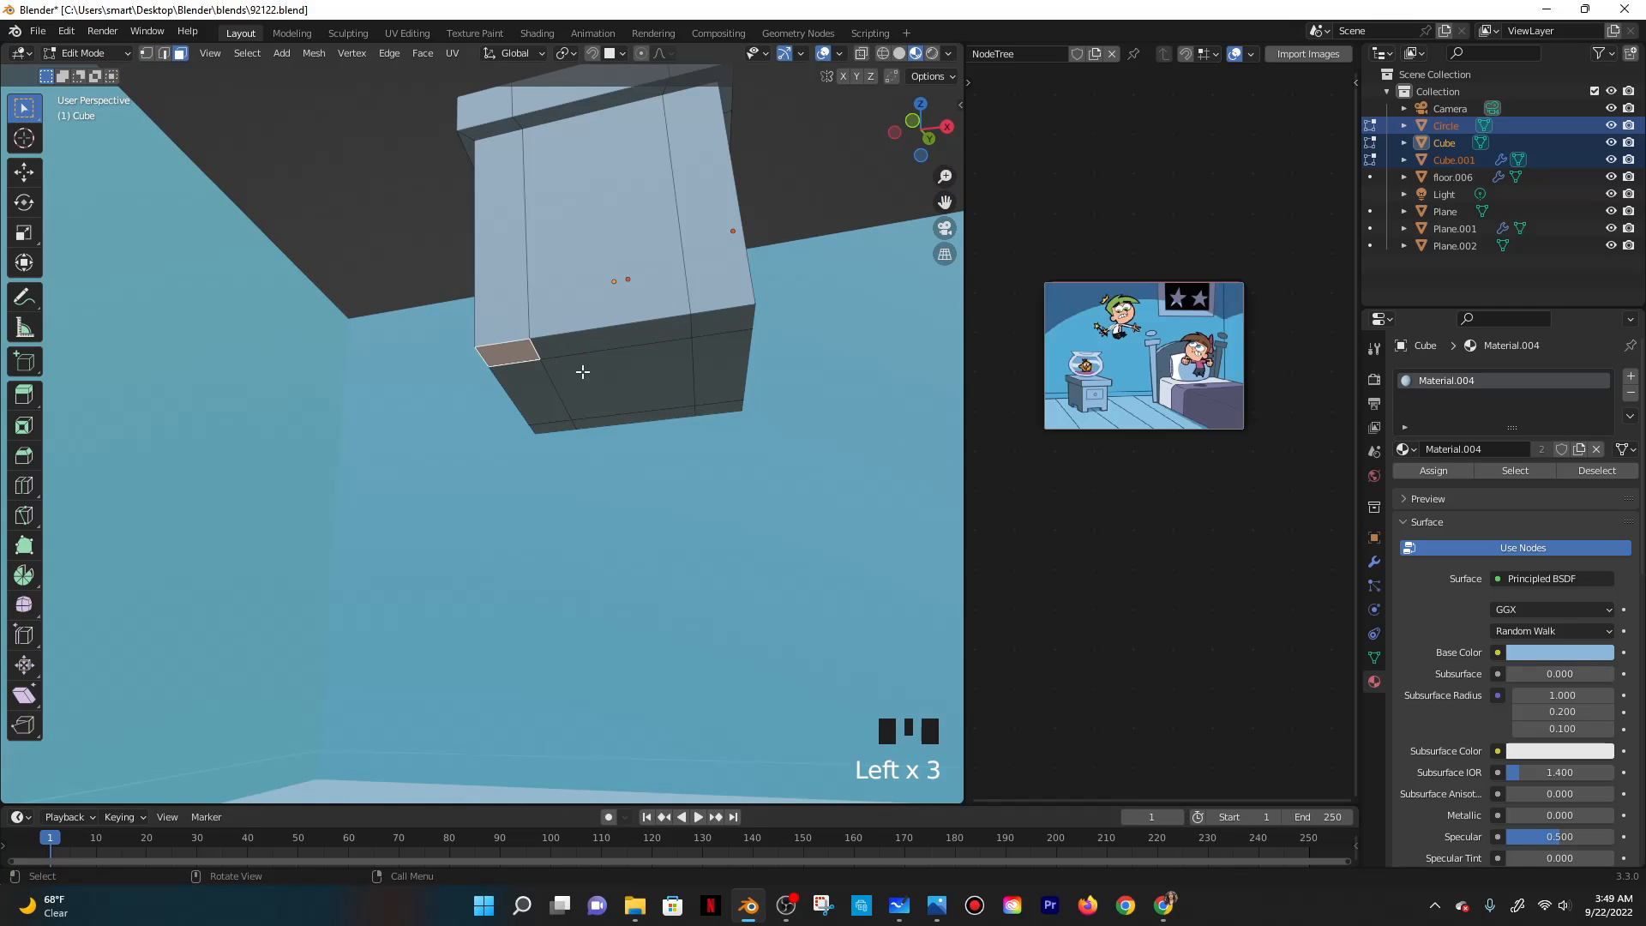
key("e")
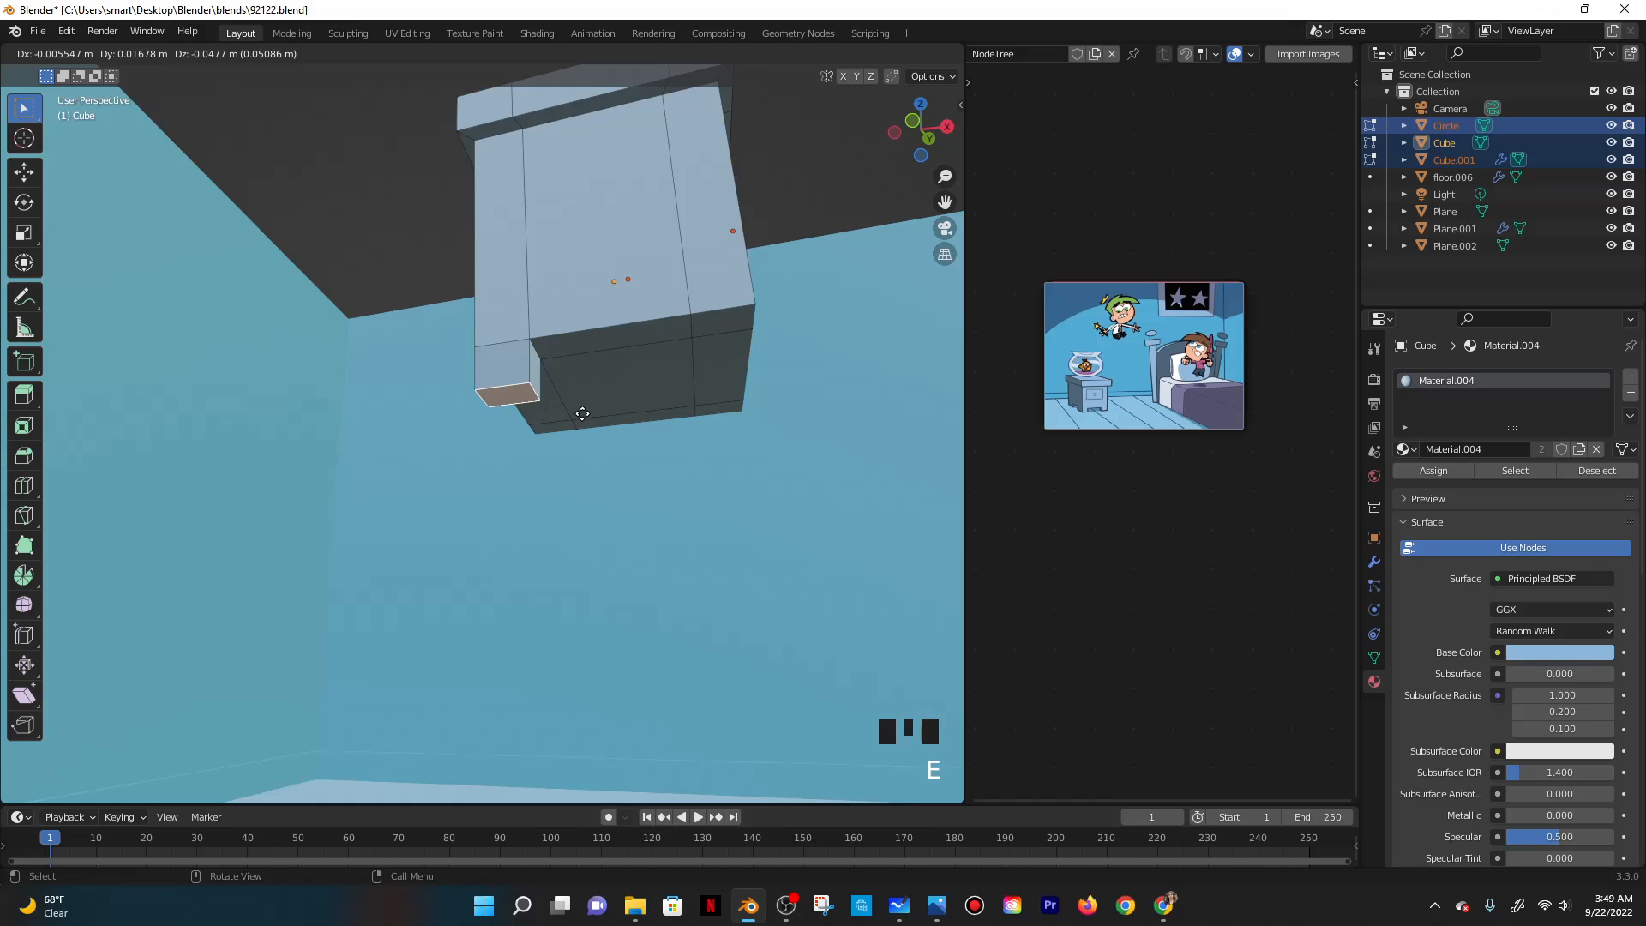
key("z")
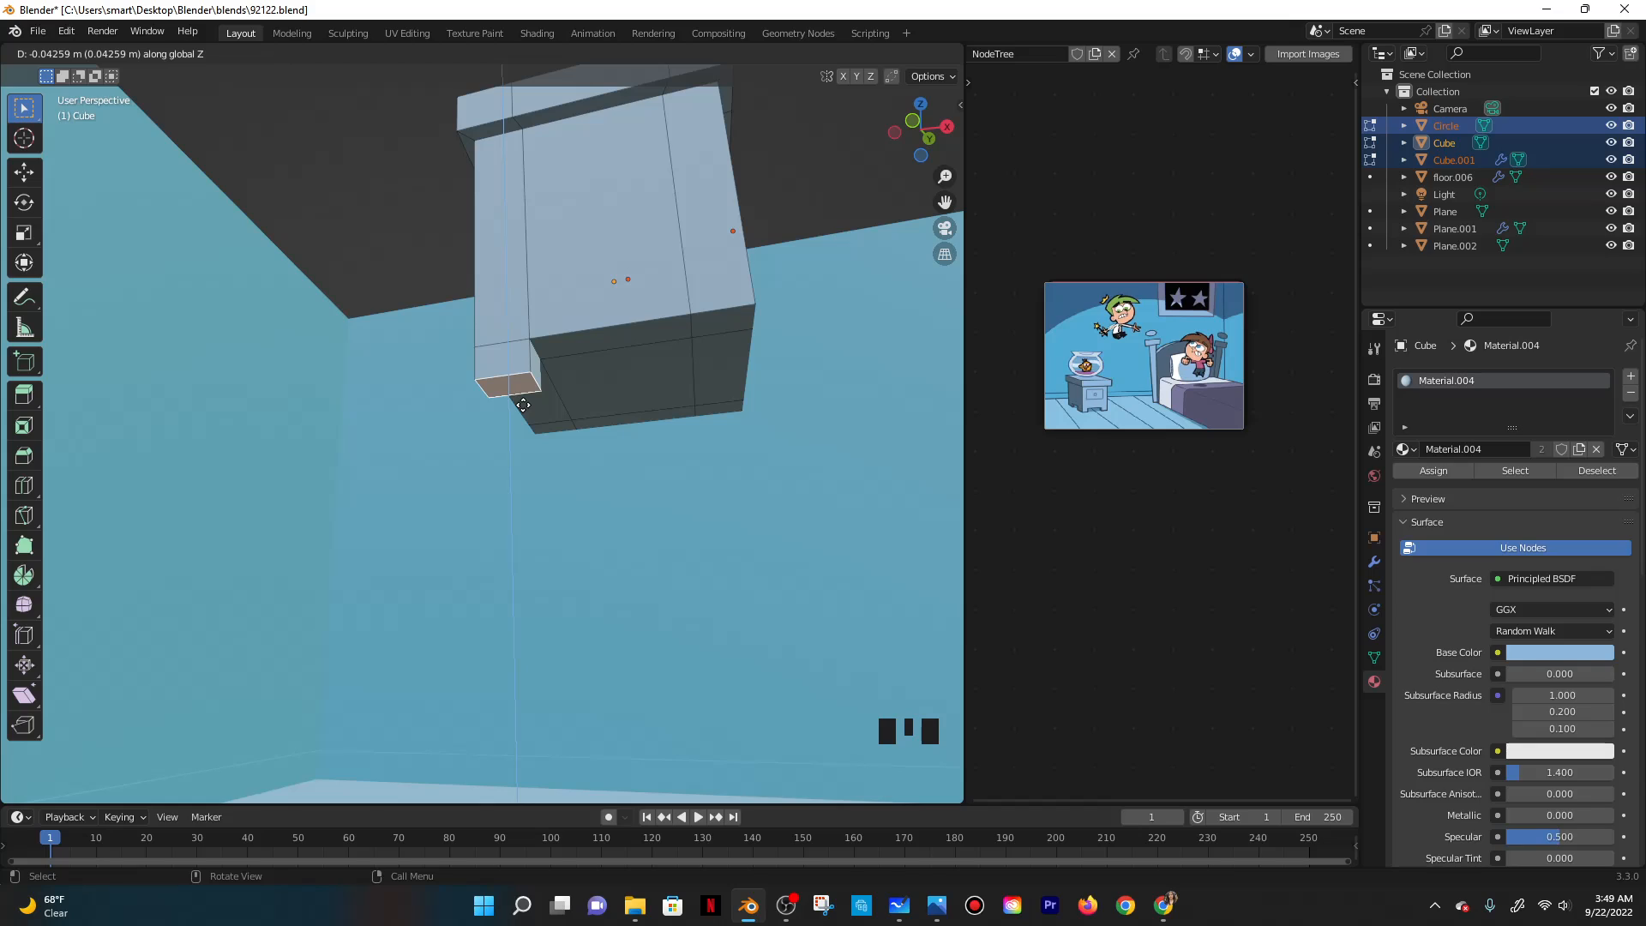
Try extrusion distances of -0.5 m, -0.3 m and 0.5 m along Z for the first leg.
type("-(0.")
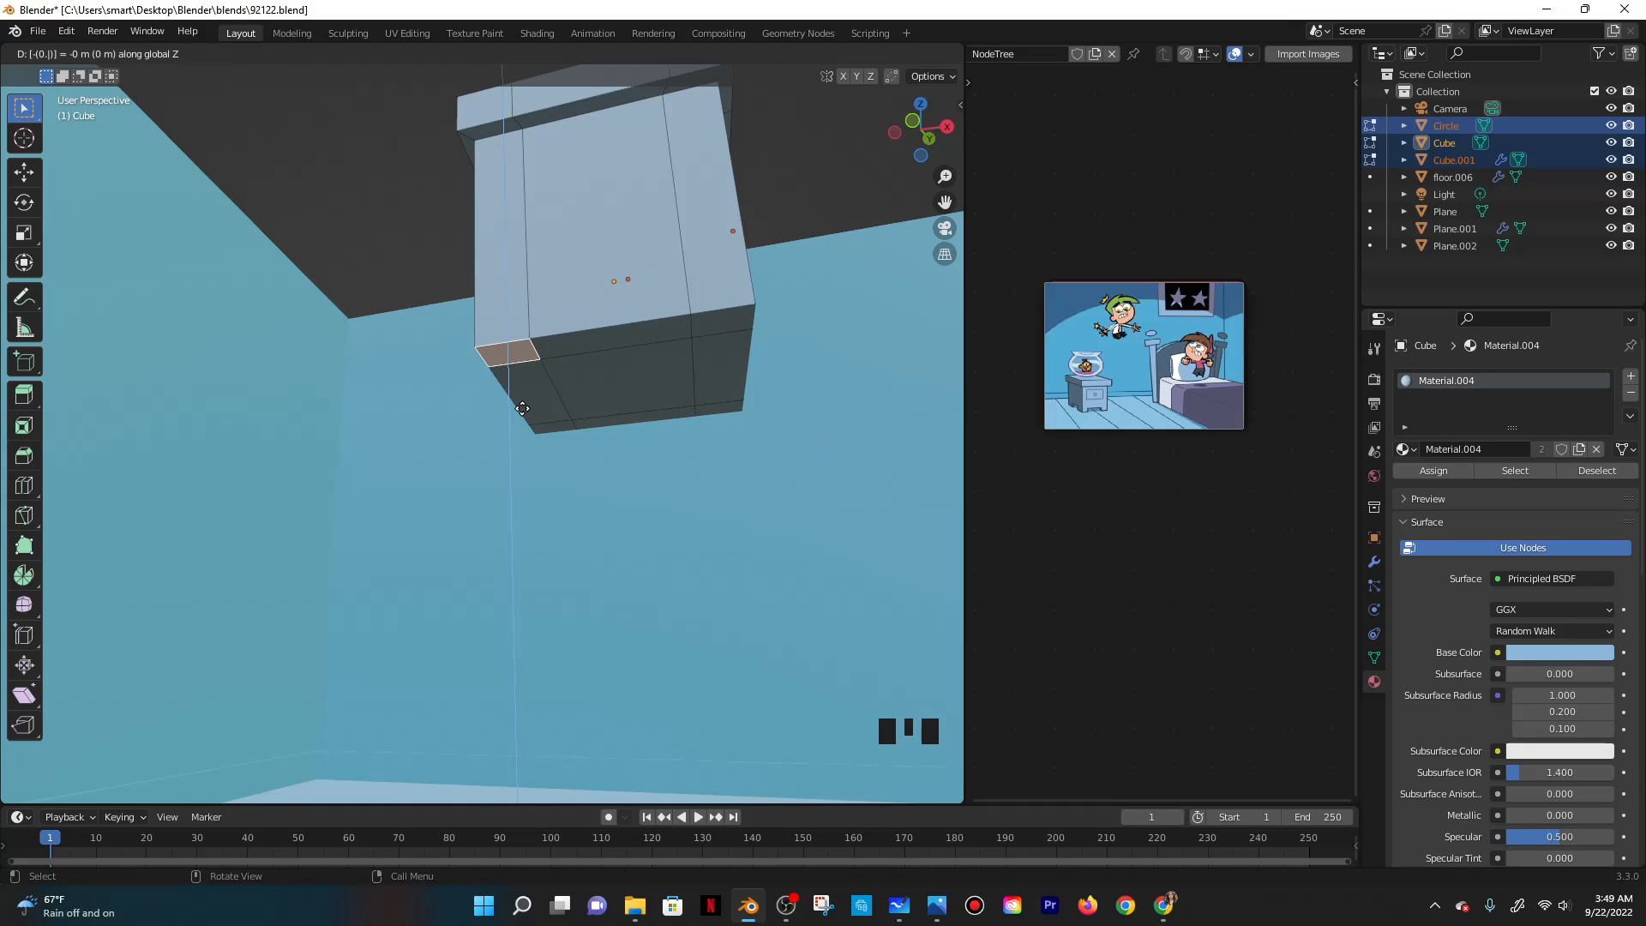
type("5")
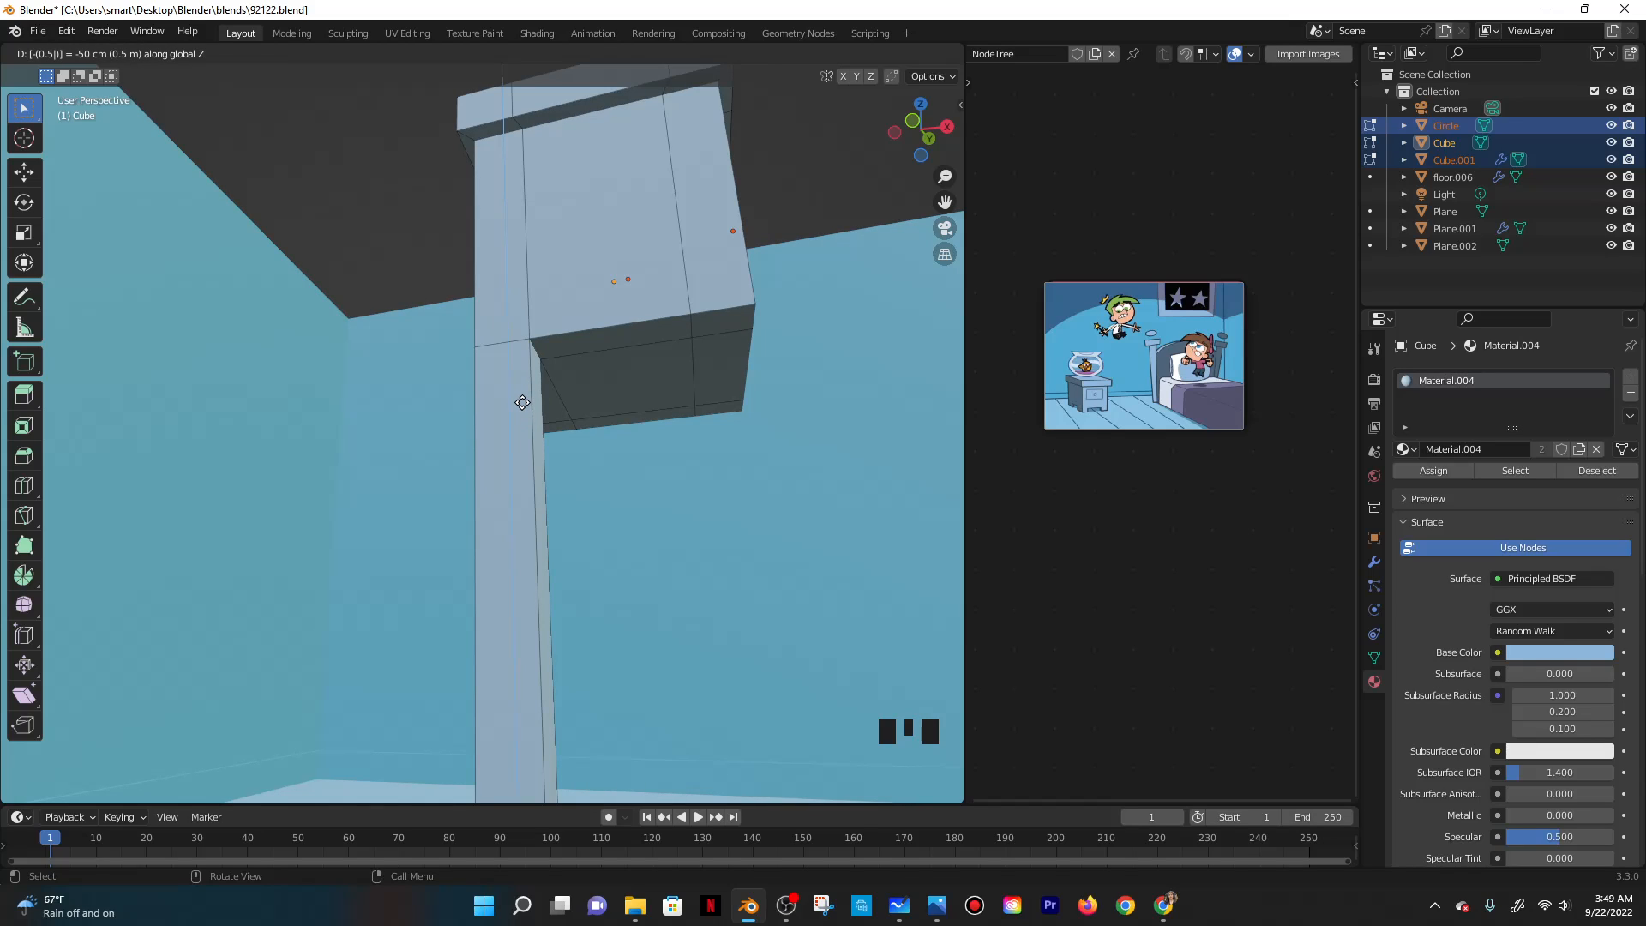
key("BackSpace")
key("BackSpace")
key("BackSpace")
key("BackSpace")
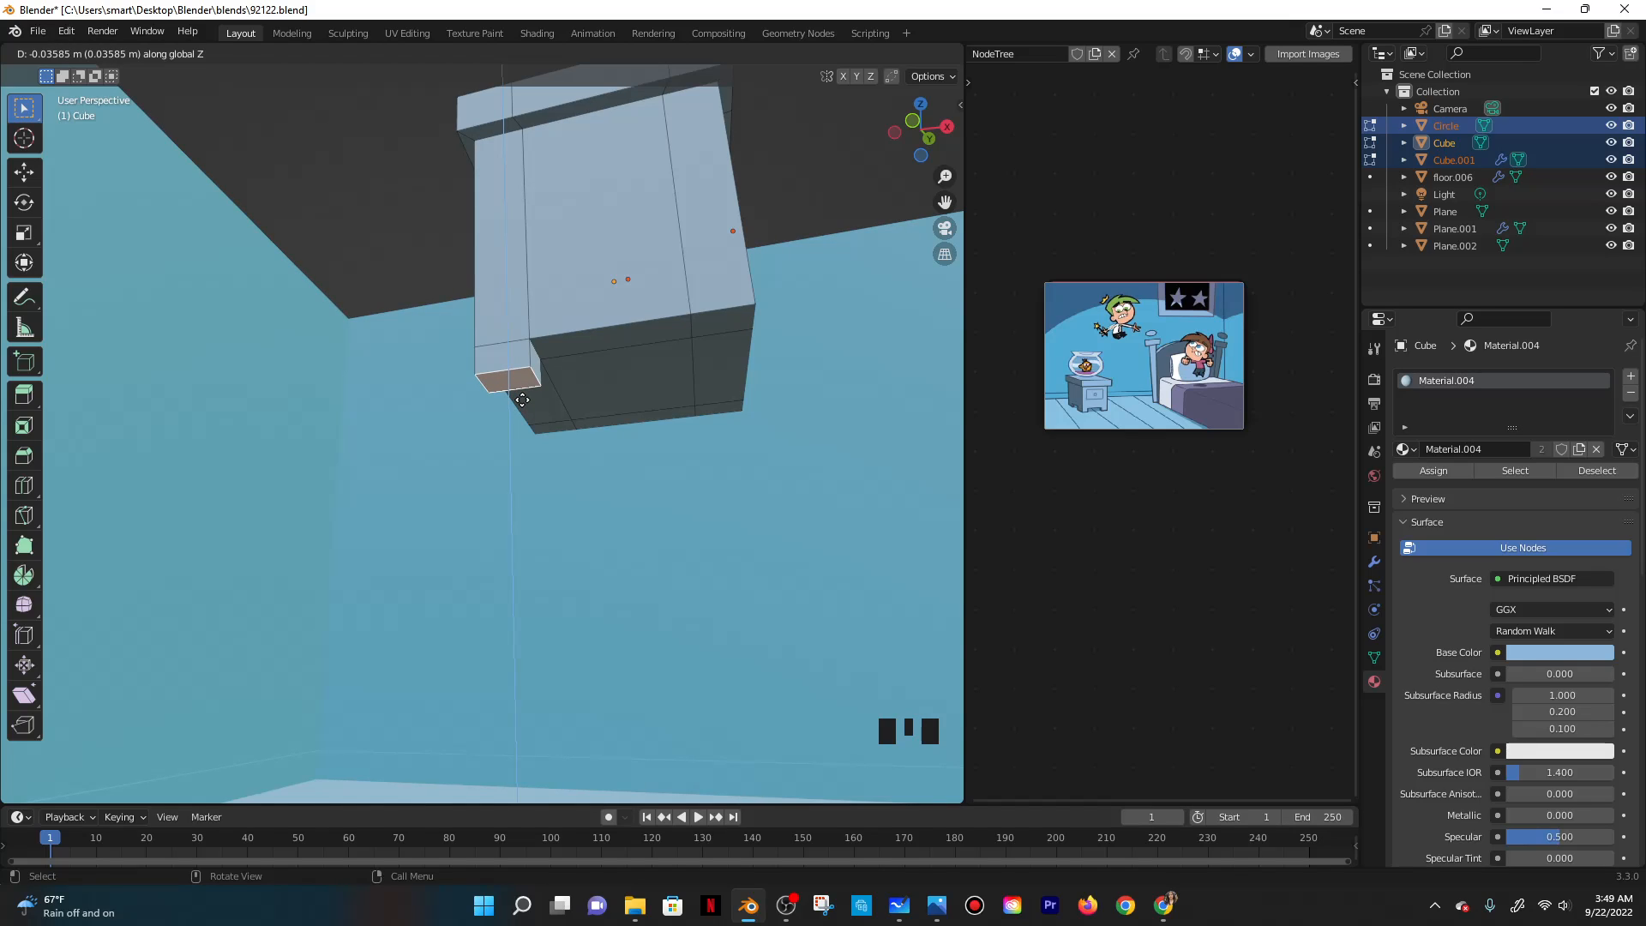
key("ctrl")
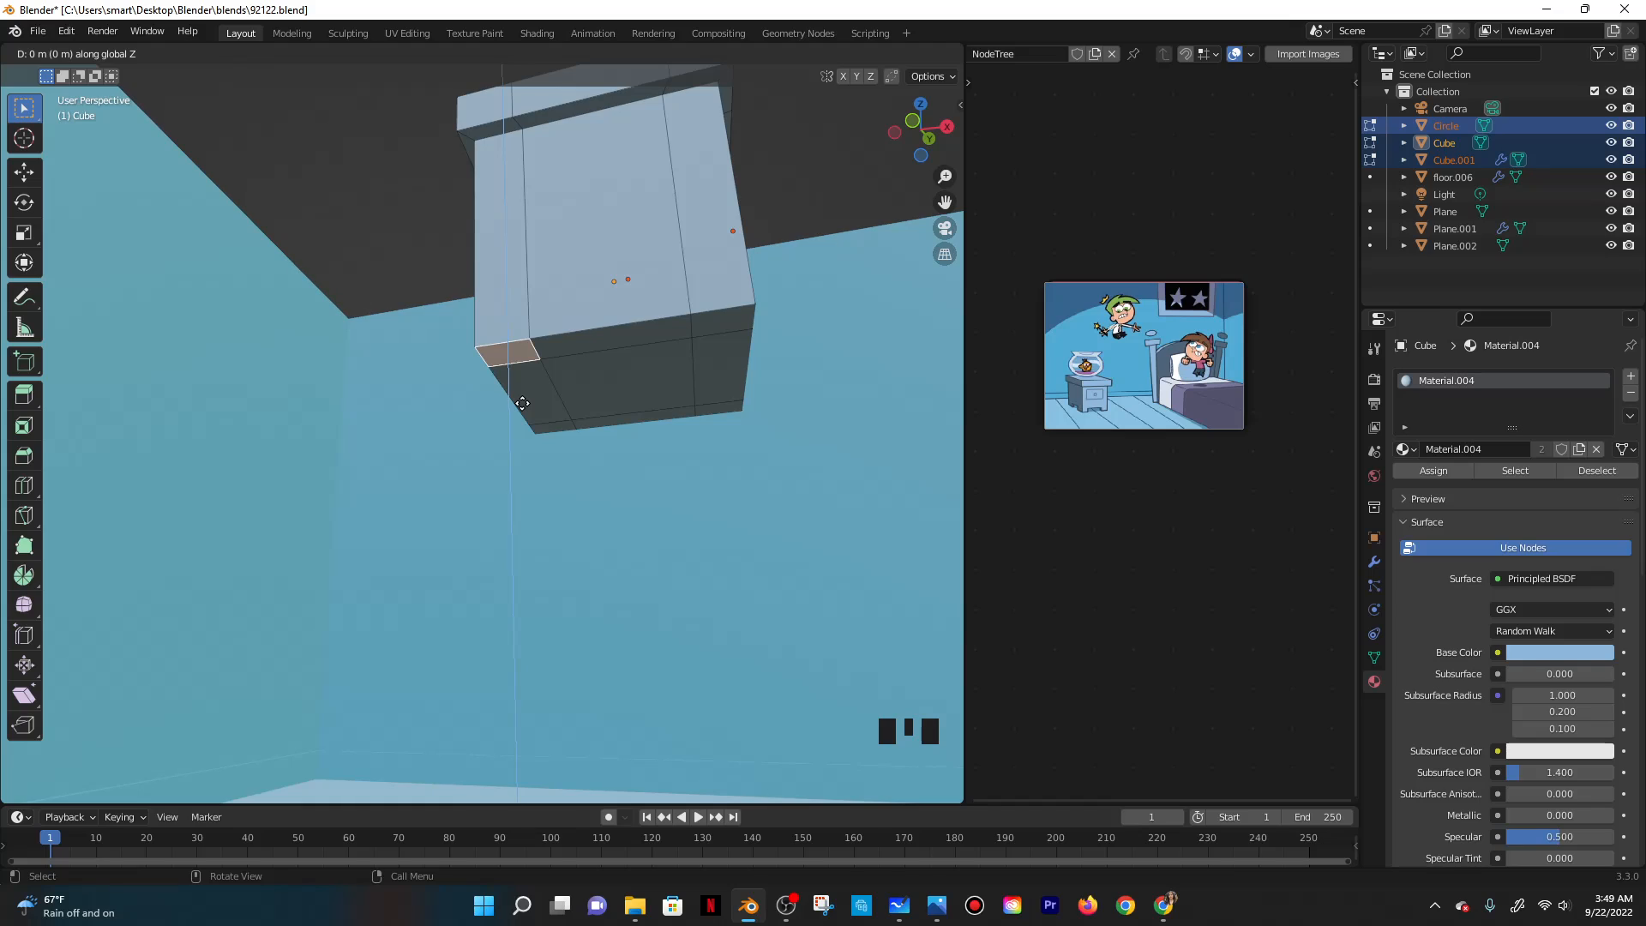
type("-(0.3")
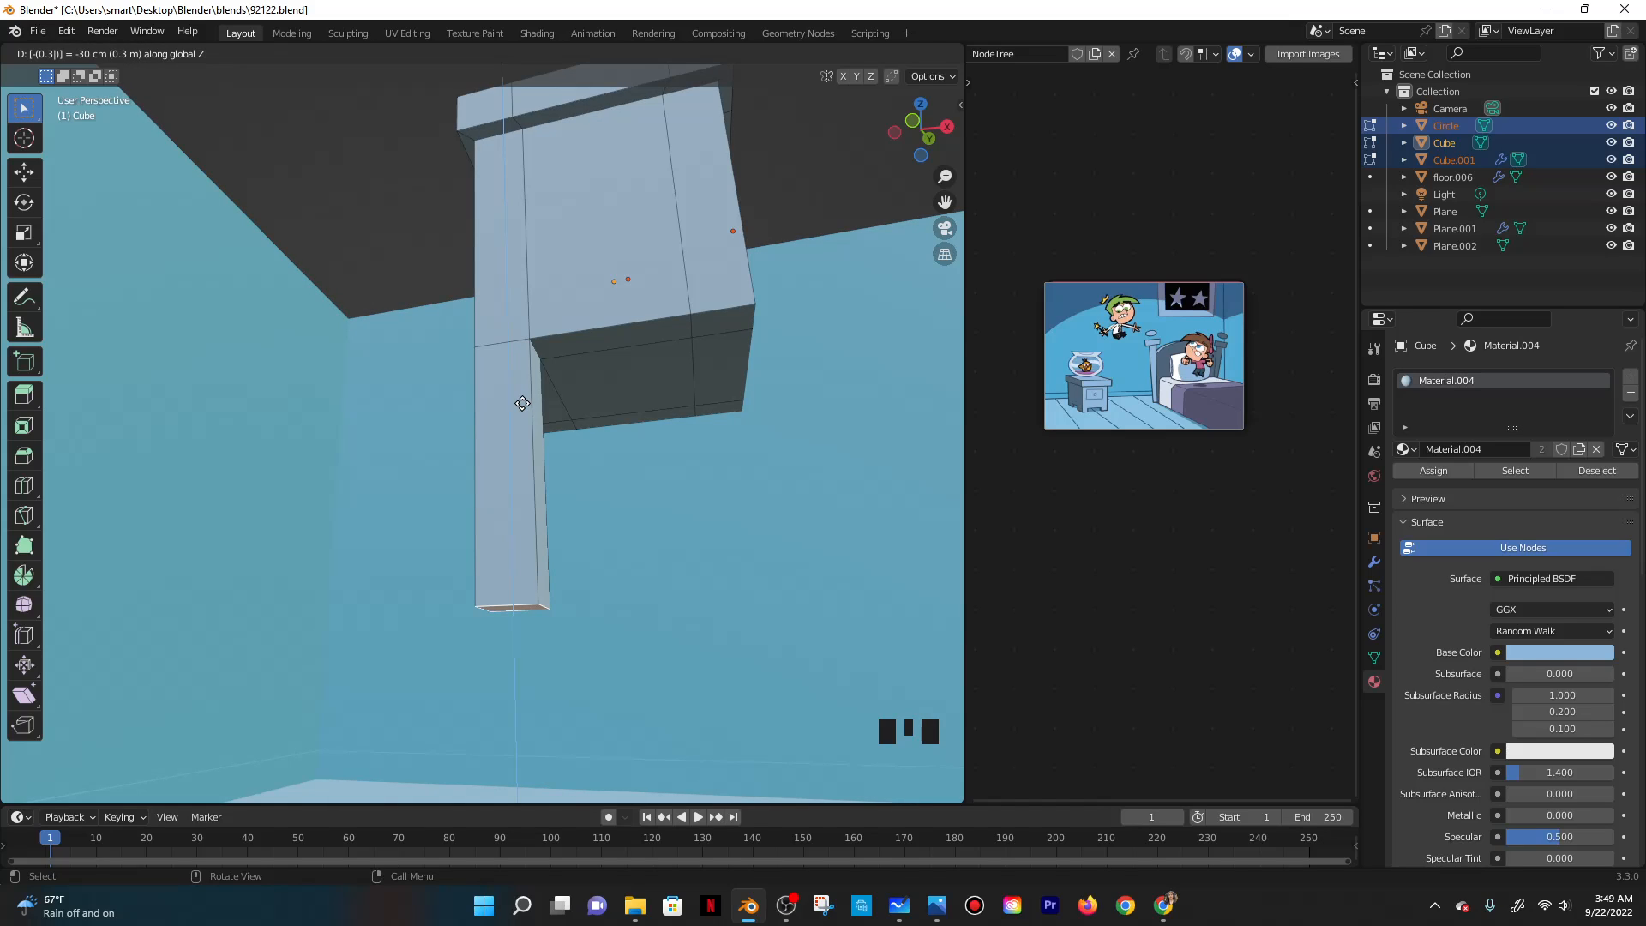
key("BackSpace")
key("BackSpace")
key("BackSpace")
key("BackSpace")
type("0.05")
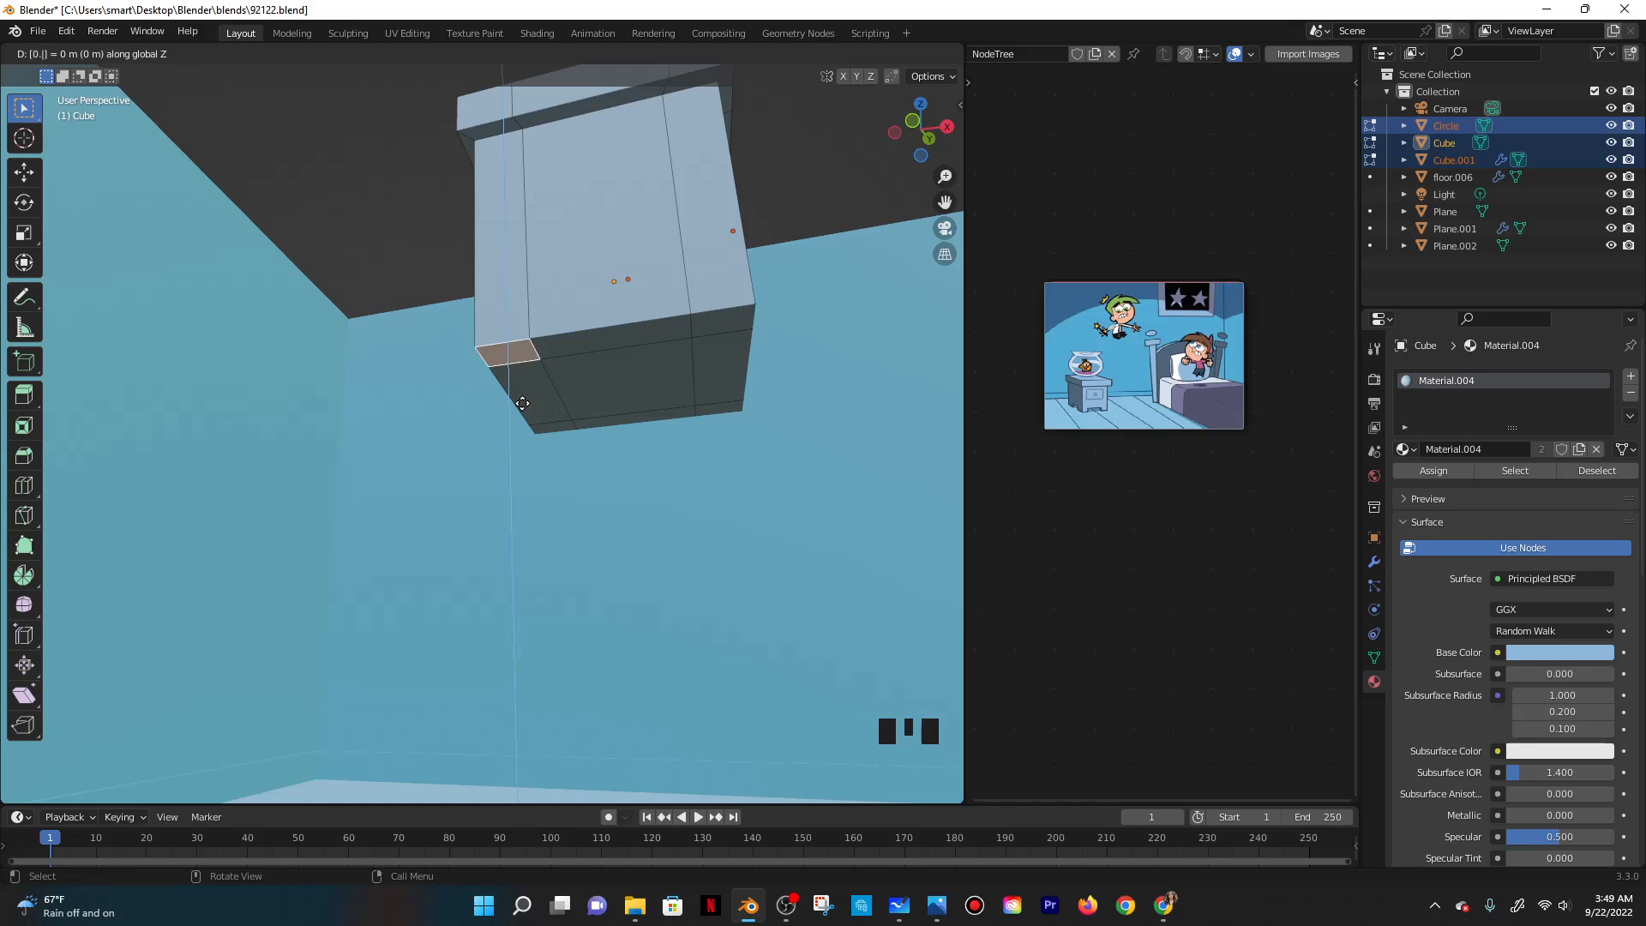
key("BackSpace")
key("BackSpace")
type("5")
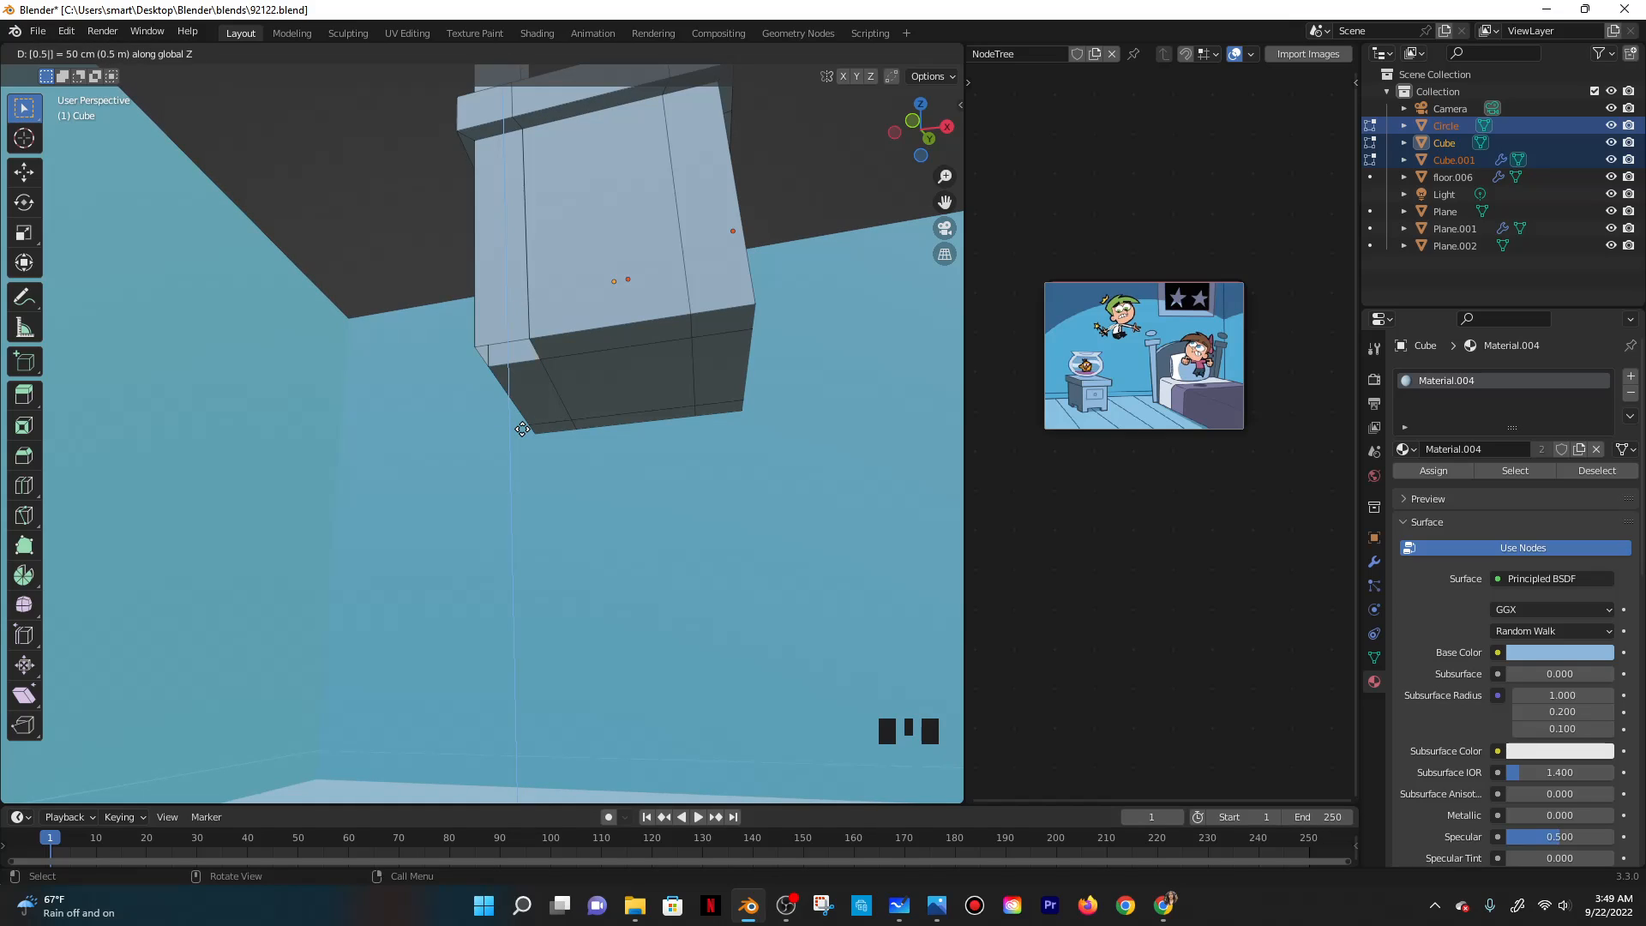
key("BackSpace")
key("BackSpace")
key("BackSpace")
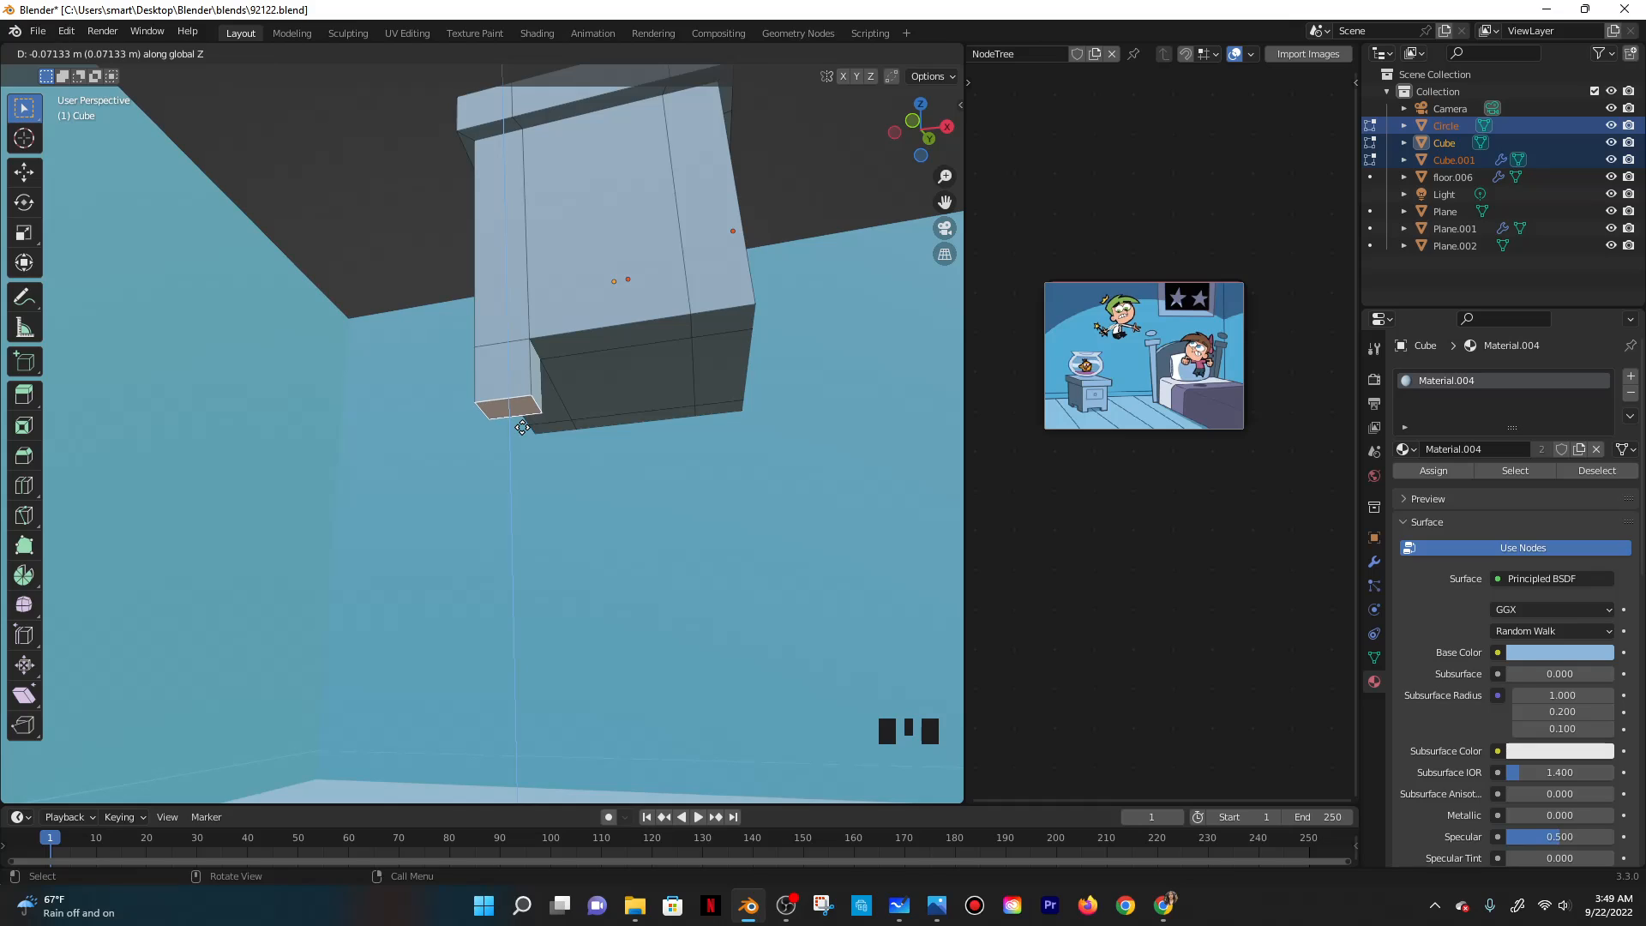
Set the first leg's extrusion distance to -0.05 m along Z.
type("-0.05")
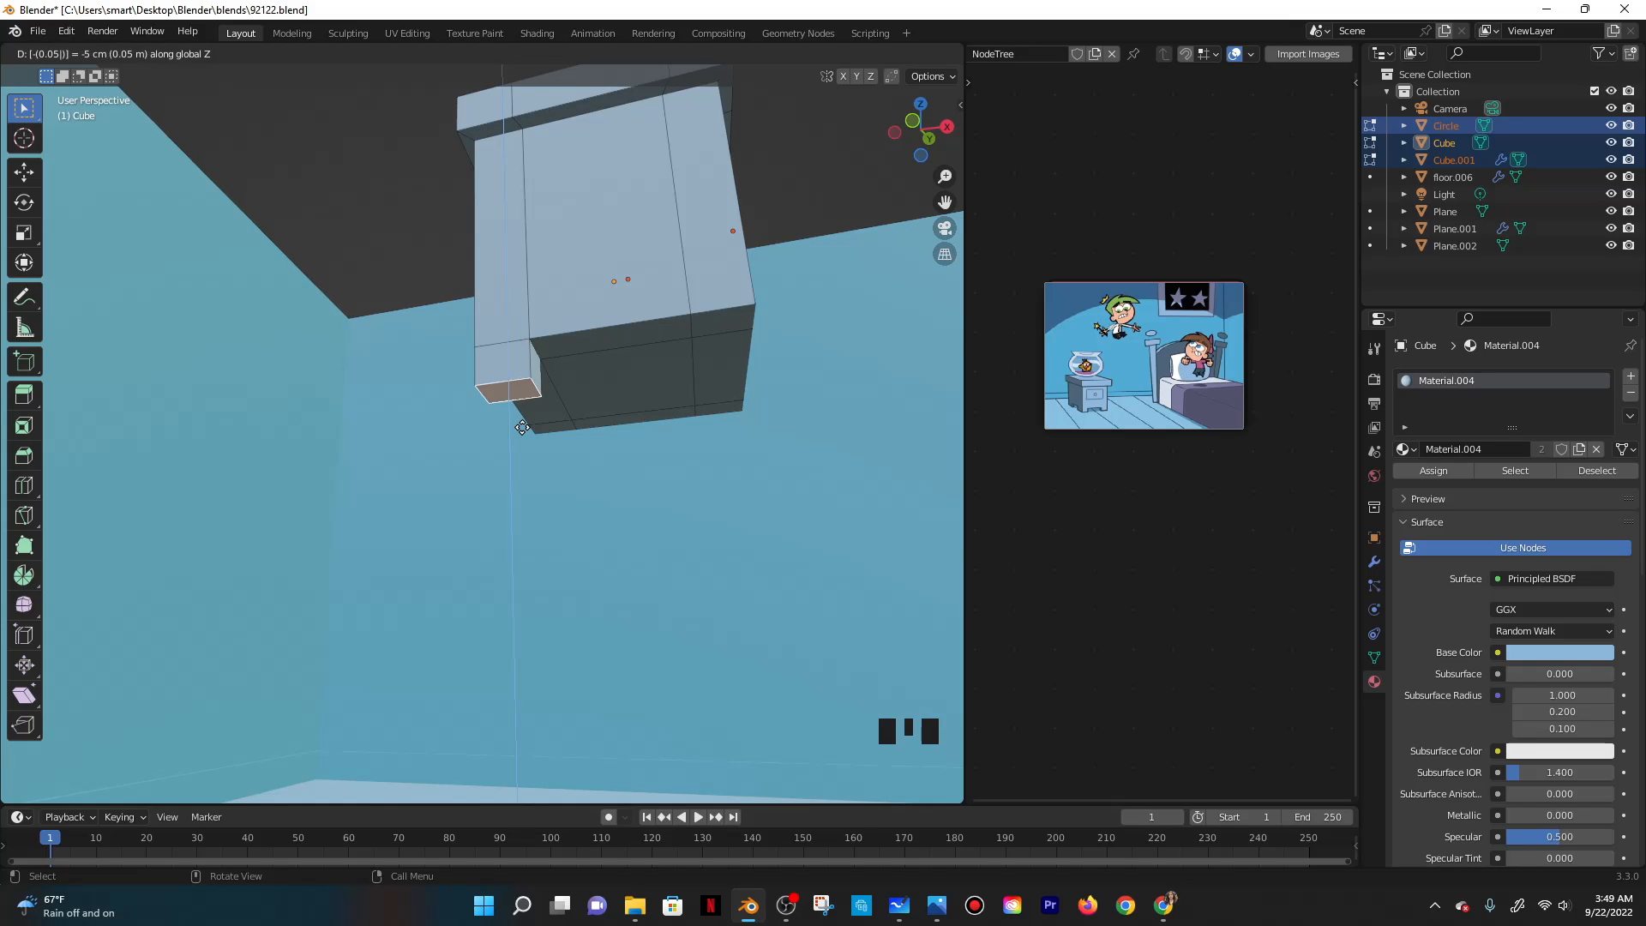
key("Return")
Extrude the underside's front corner face on the near side by 0.05 m to form the second leg.
left_click(725, 324)
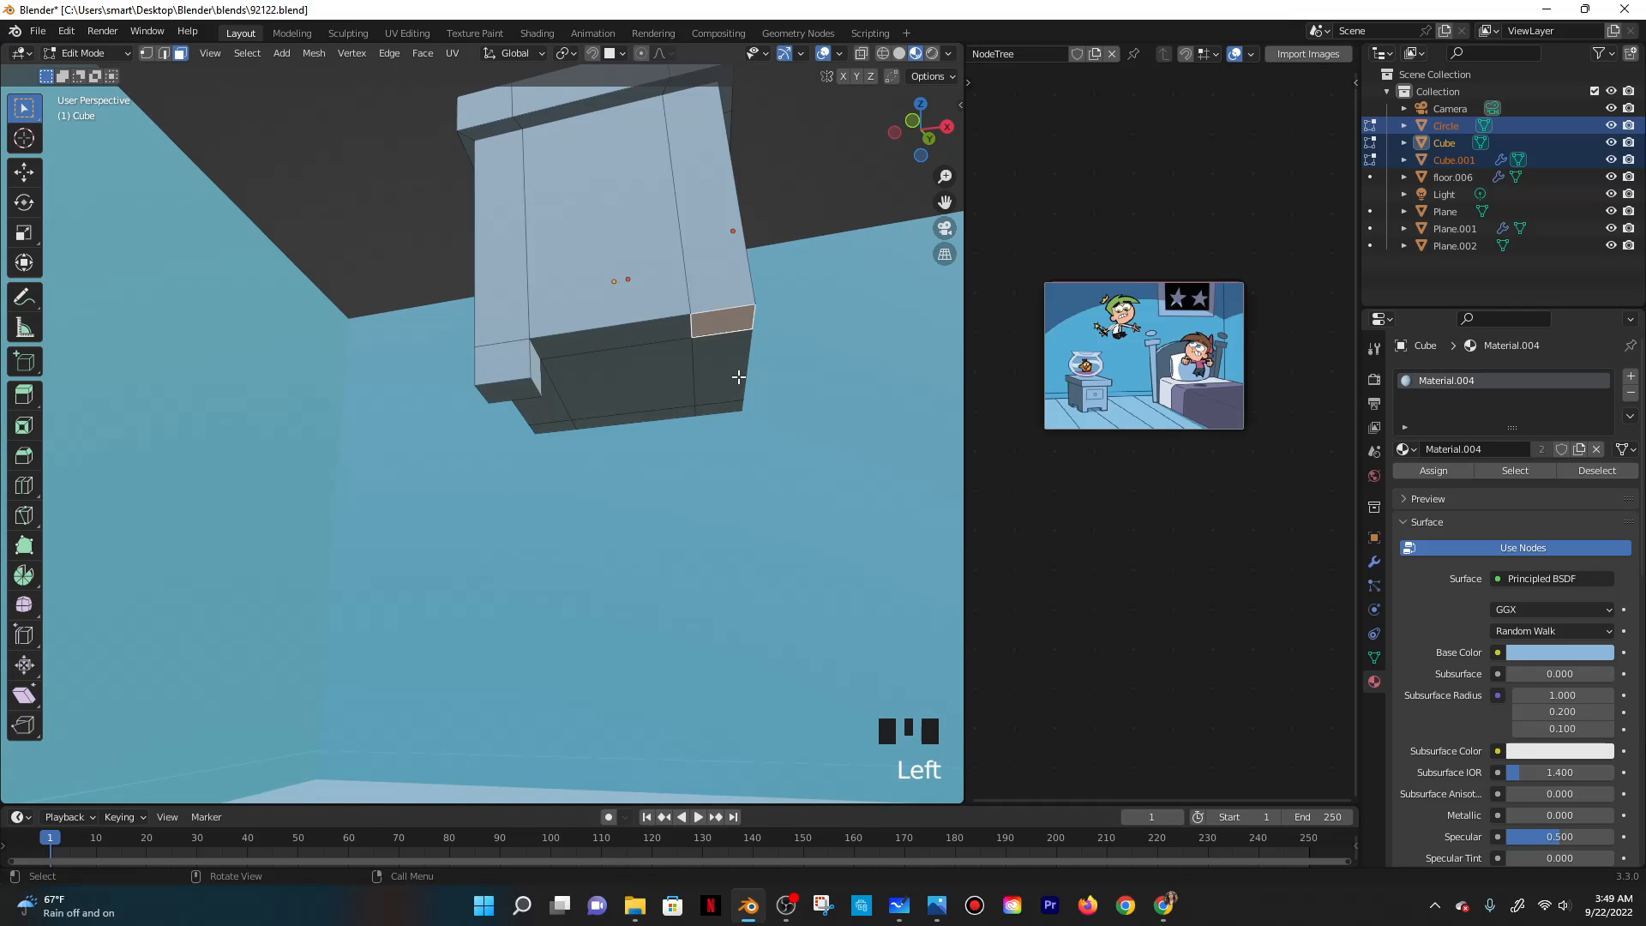
type("e")
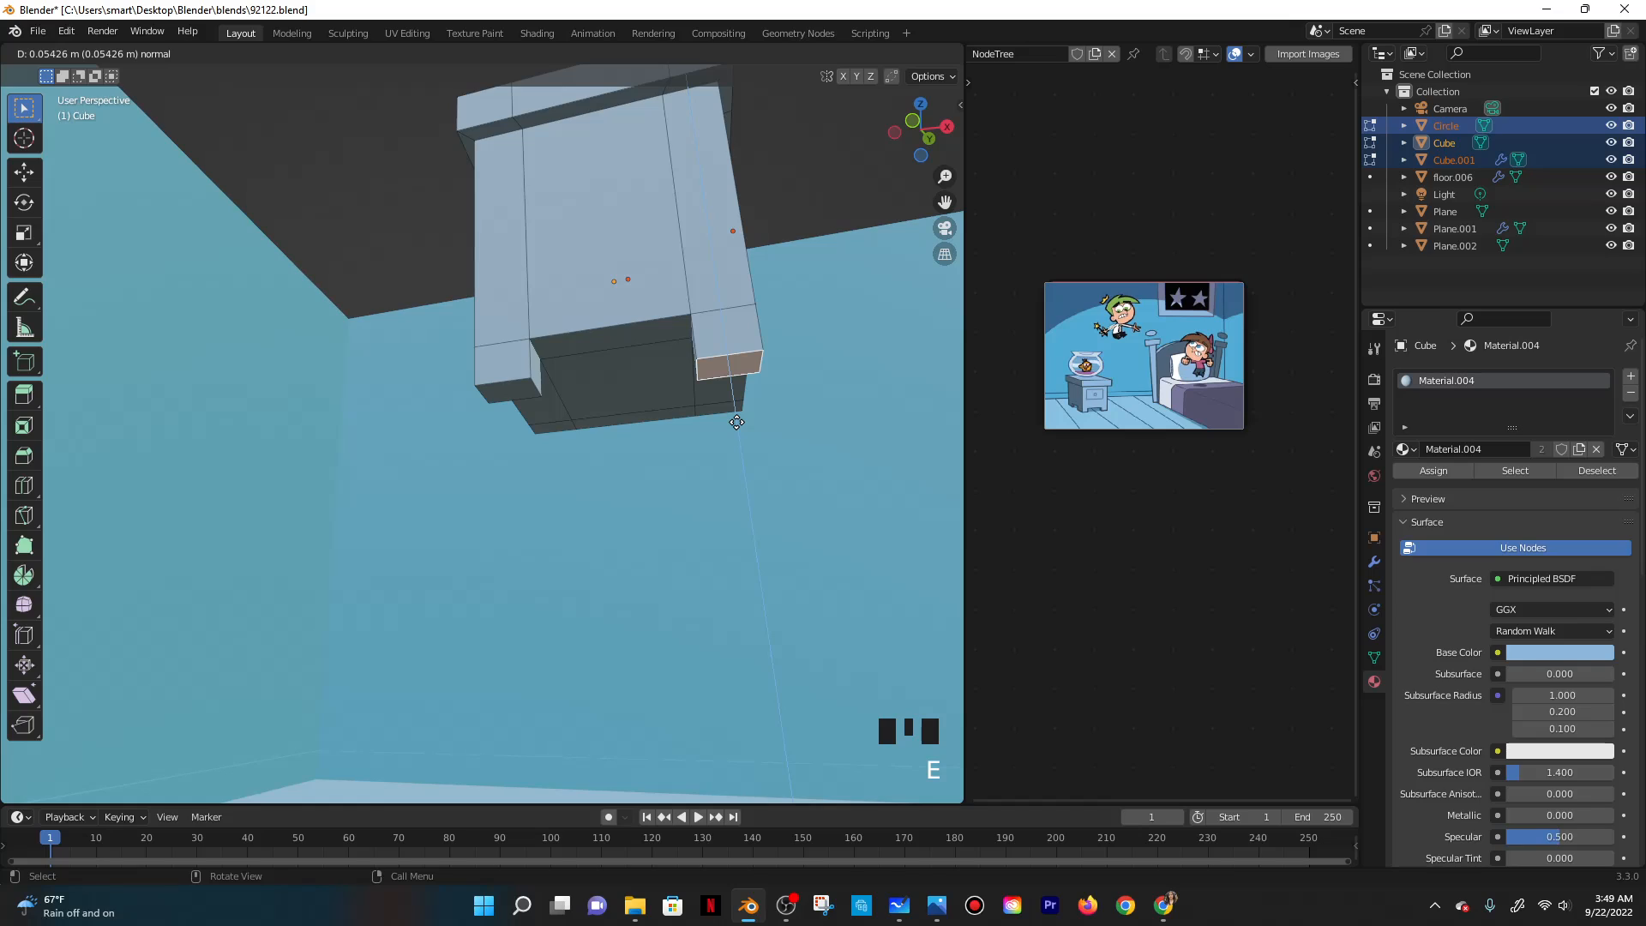
type("-0.05")
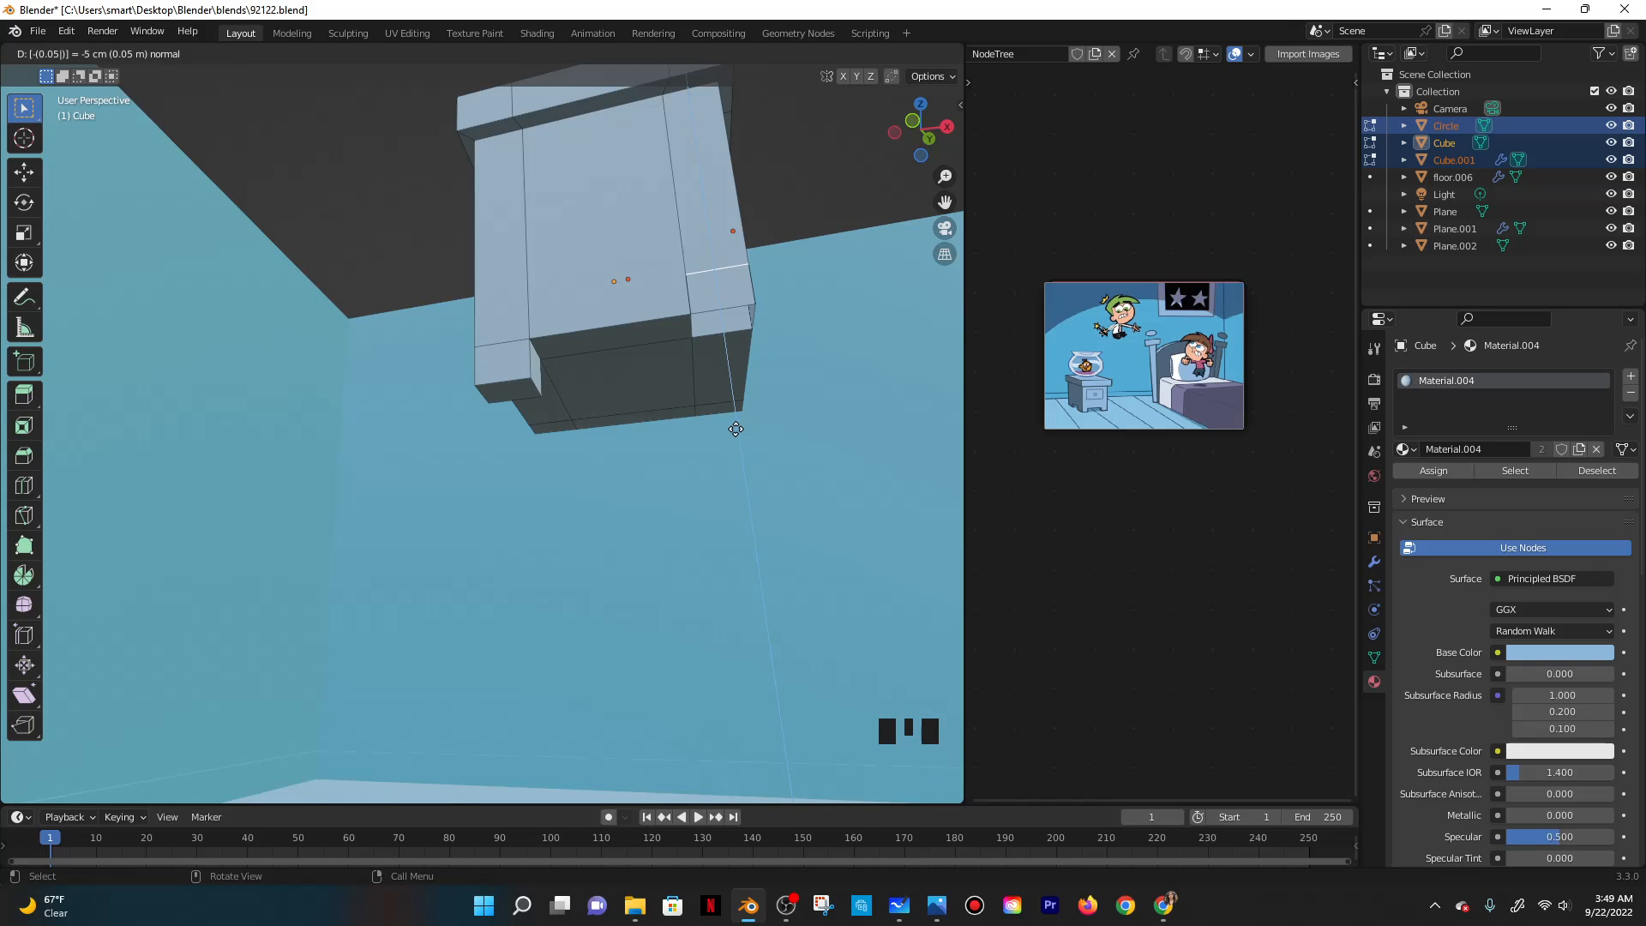
key("BackSpace")
key("BackSpace")
key("BackSpace")
key("BackSpace")
key("BackSpace")
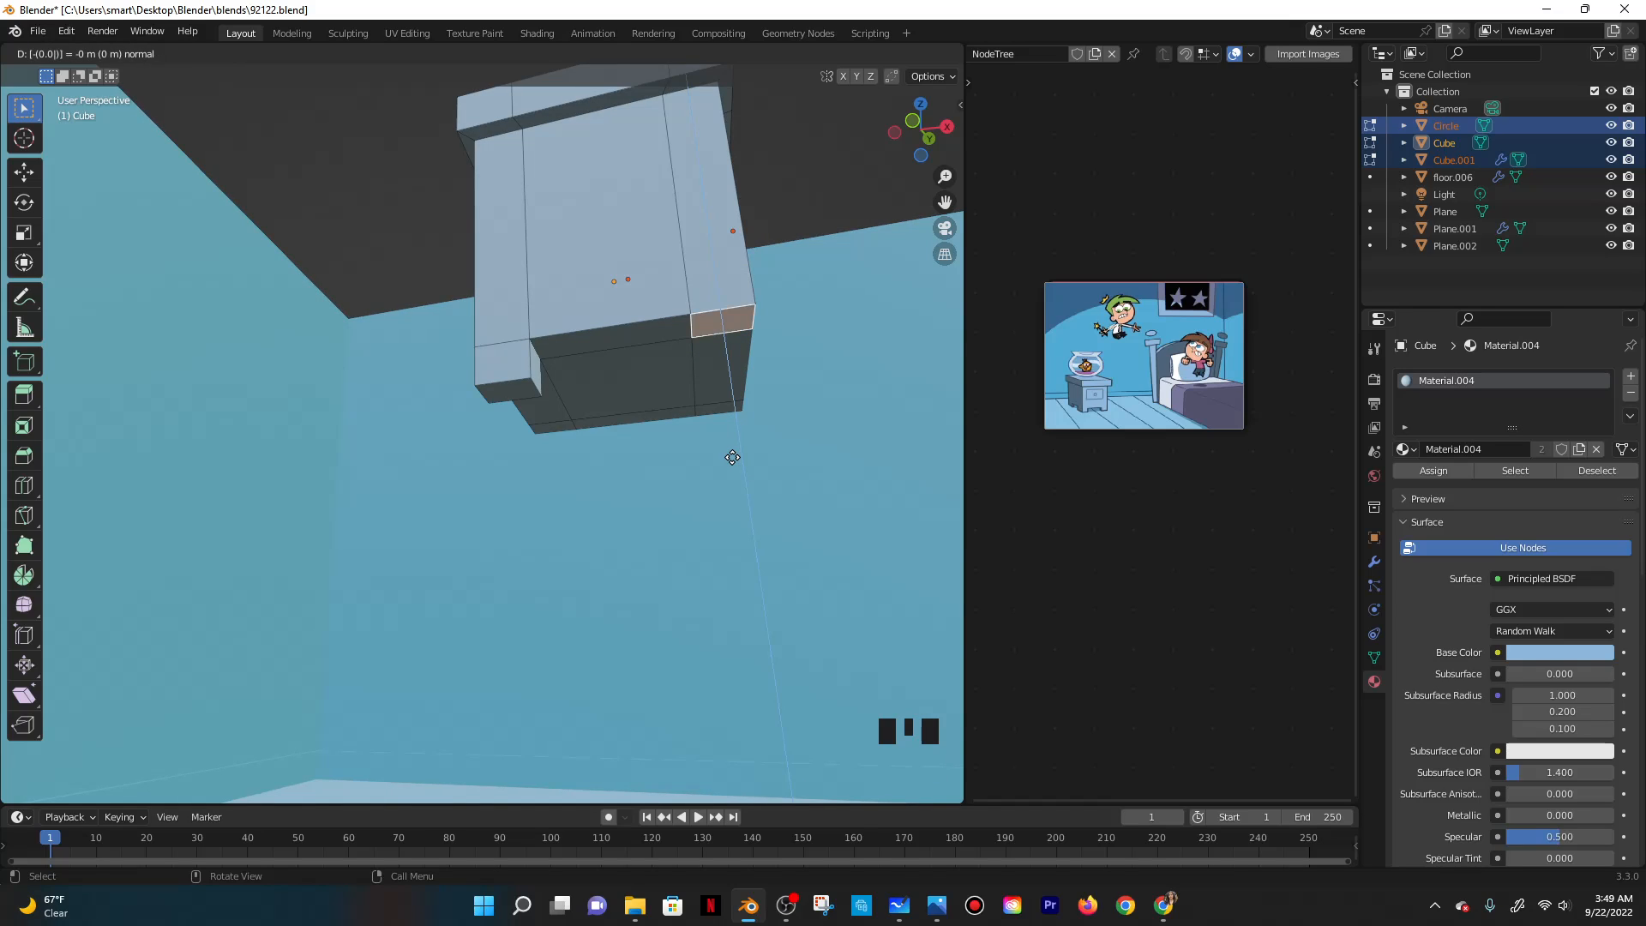
type("0946")
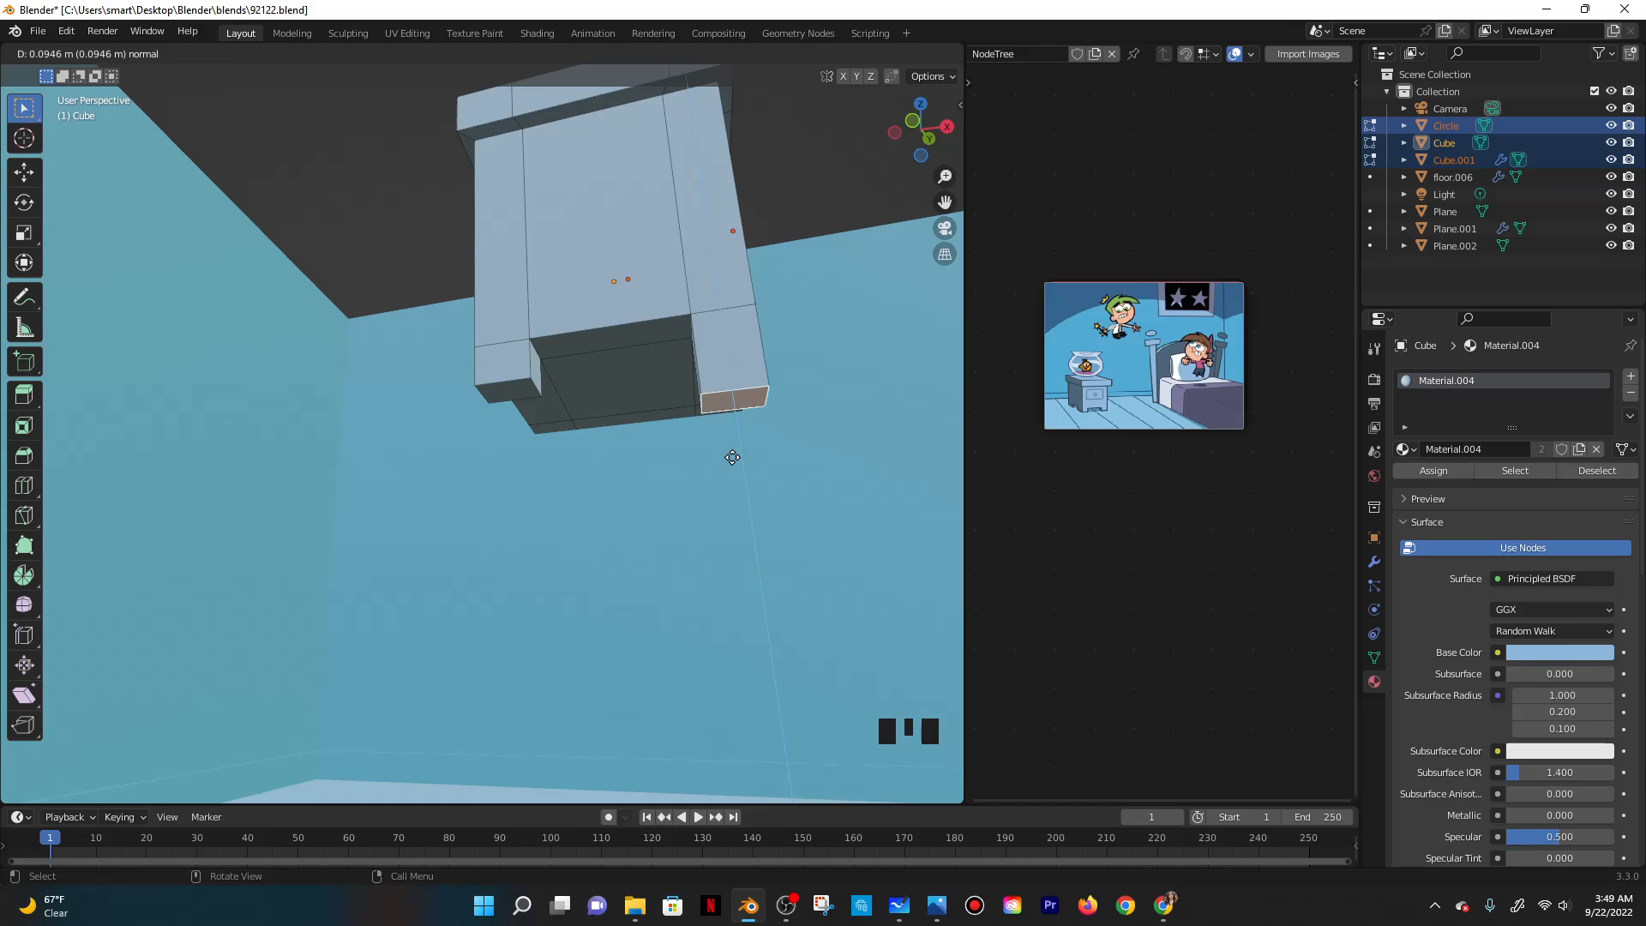
type(".05")
key("Return")
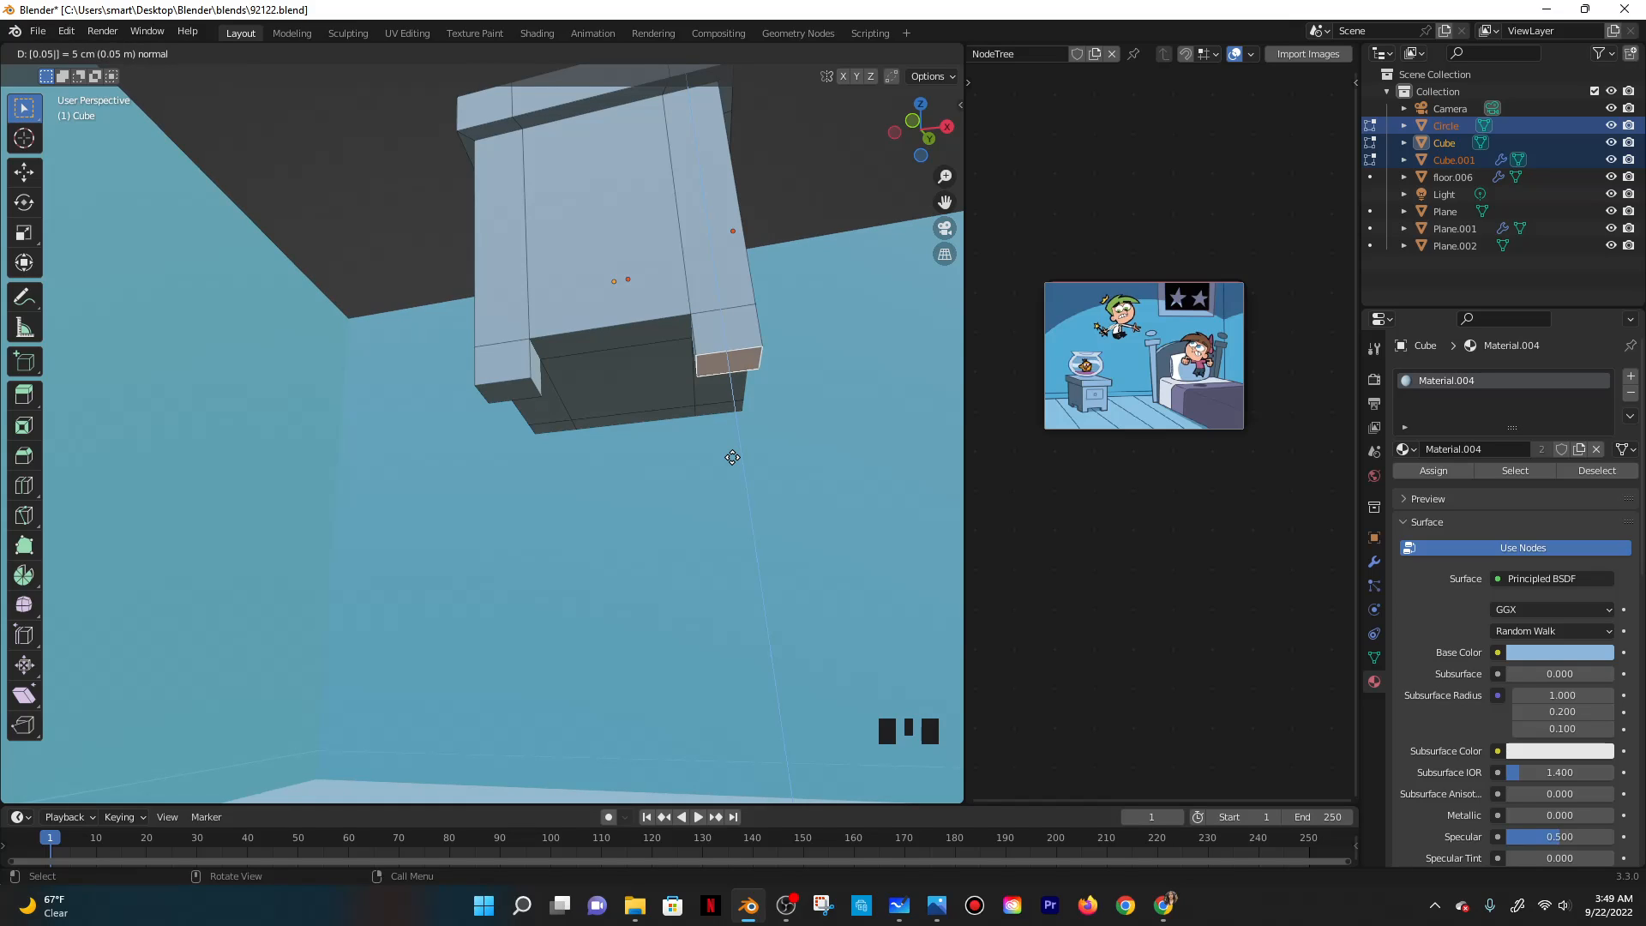
Extrude the underside's back corner face on the far side by 0.05 m to form the third leg.
left_click(566, 431)
left_click(570, 432)
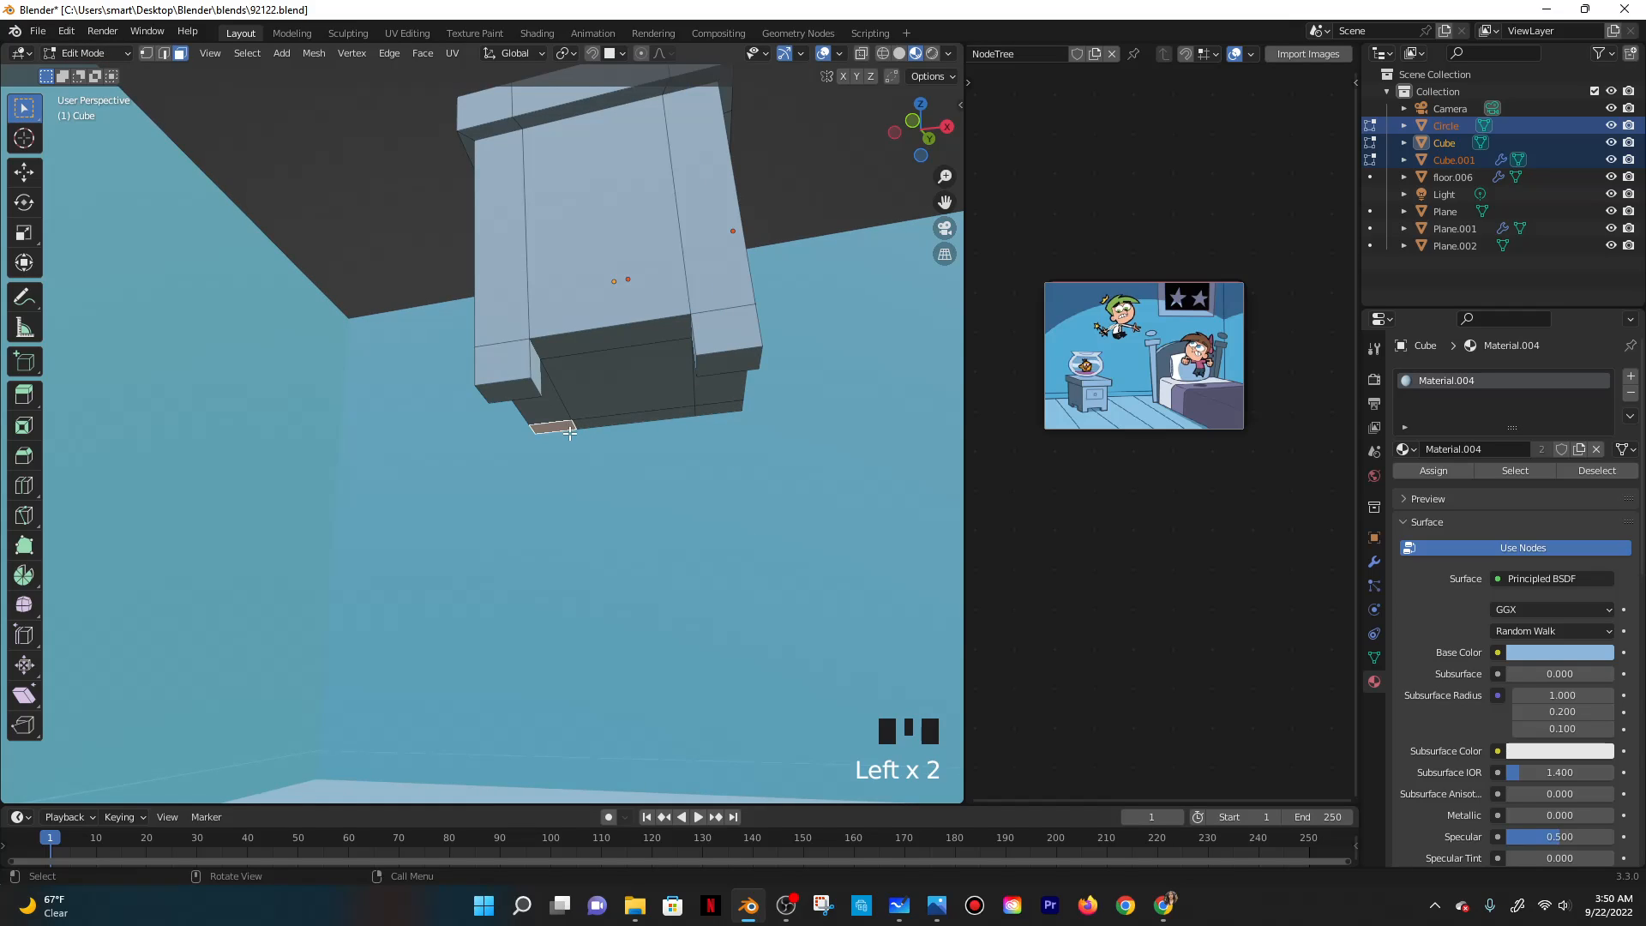
key("e")
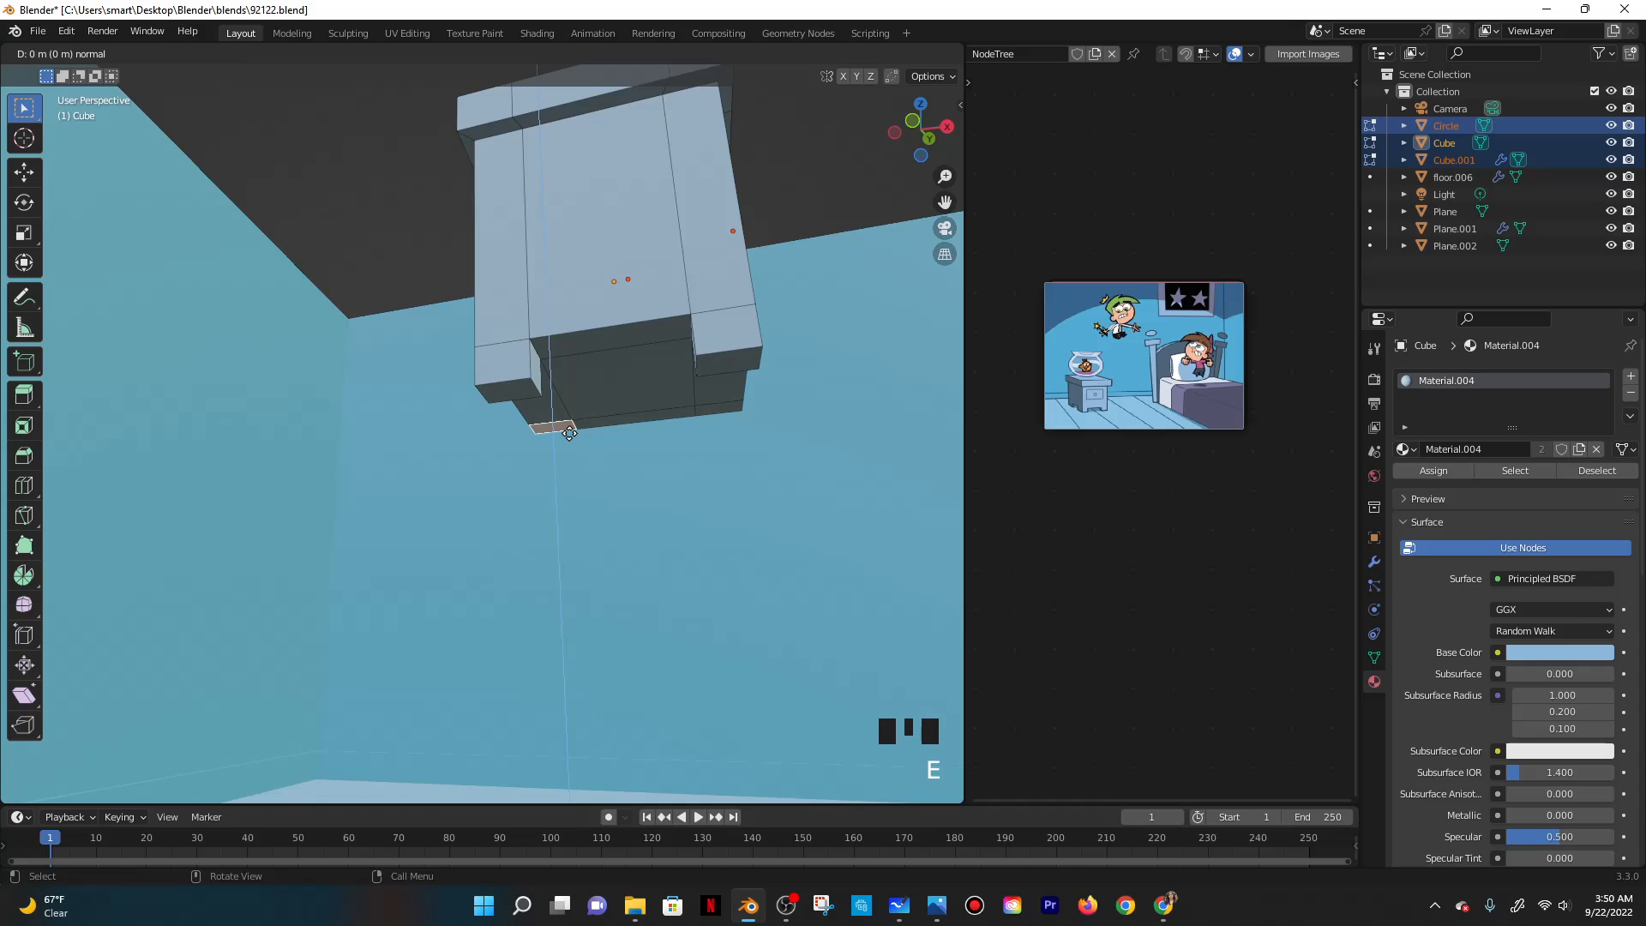
type("-0.05")
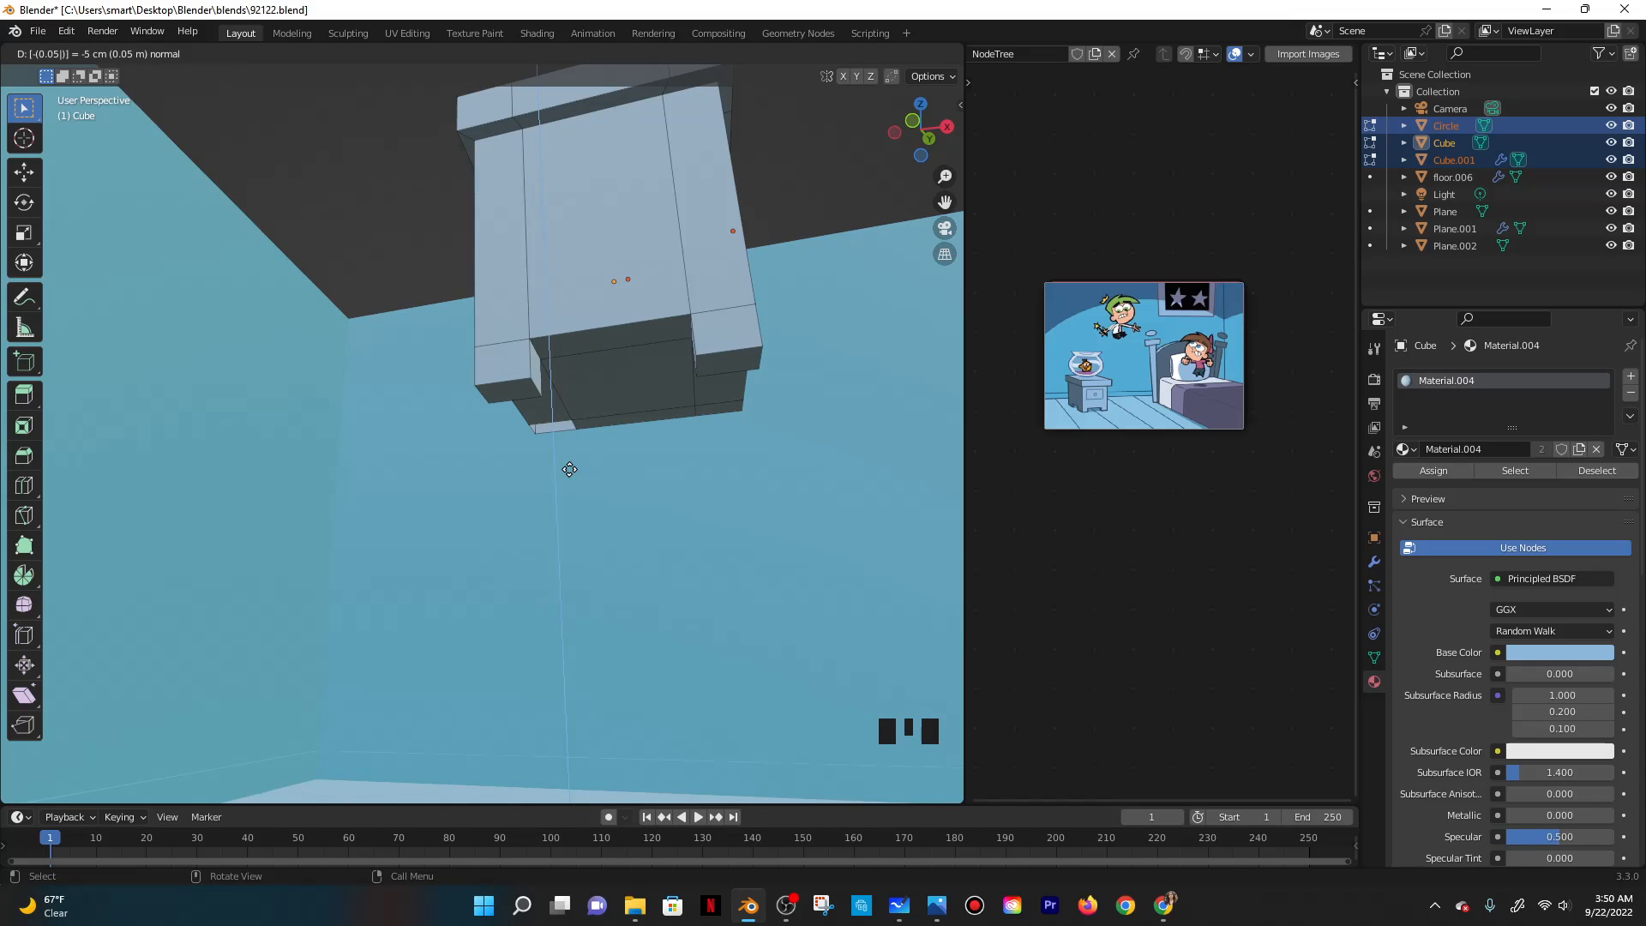
key("BackSpace")
key("BackSpace")
key("ctrl")
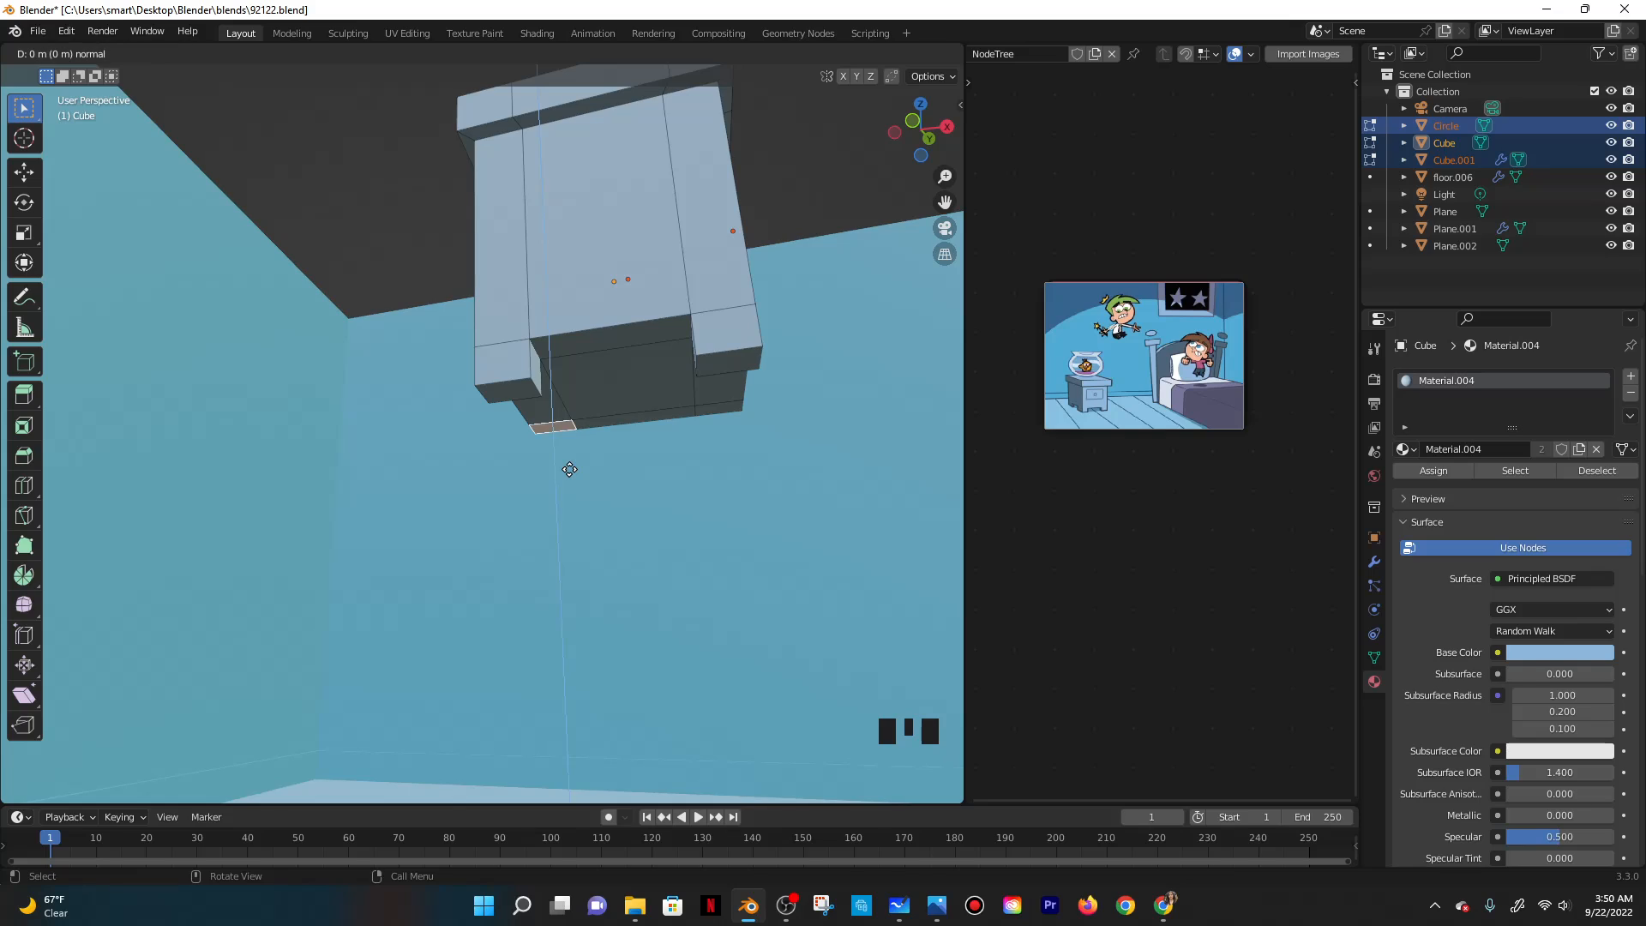
type("0.05")
key("Return")
Extrude the remaining front corner face on the far side by 0.05 m as the fourth leg, and return to Object Mode.
left_click(704, 415)
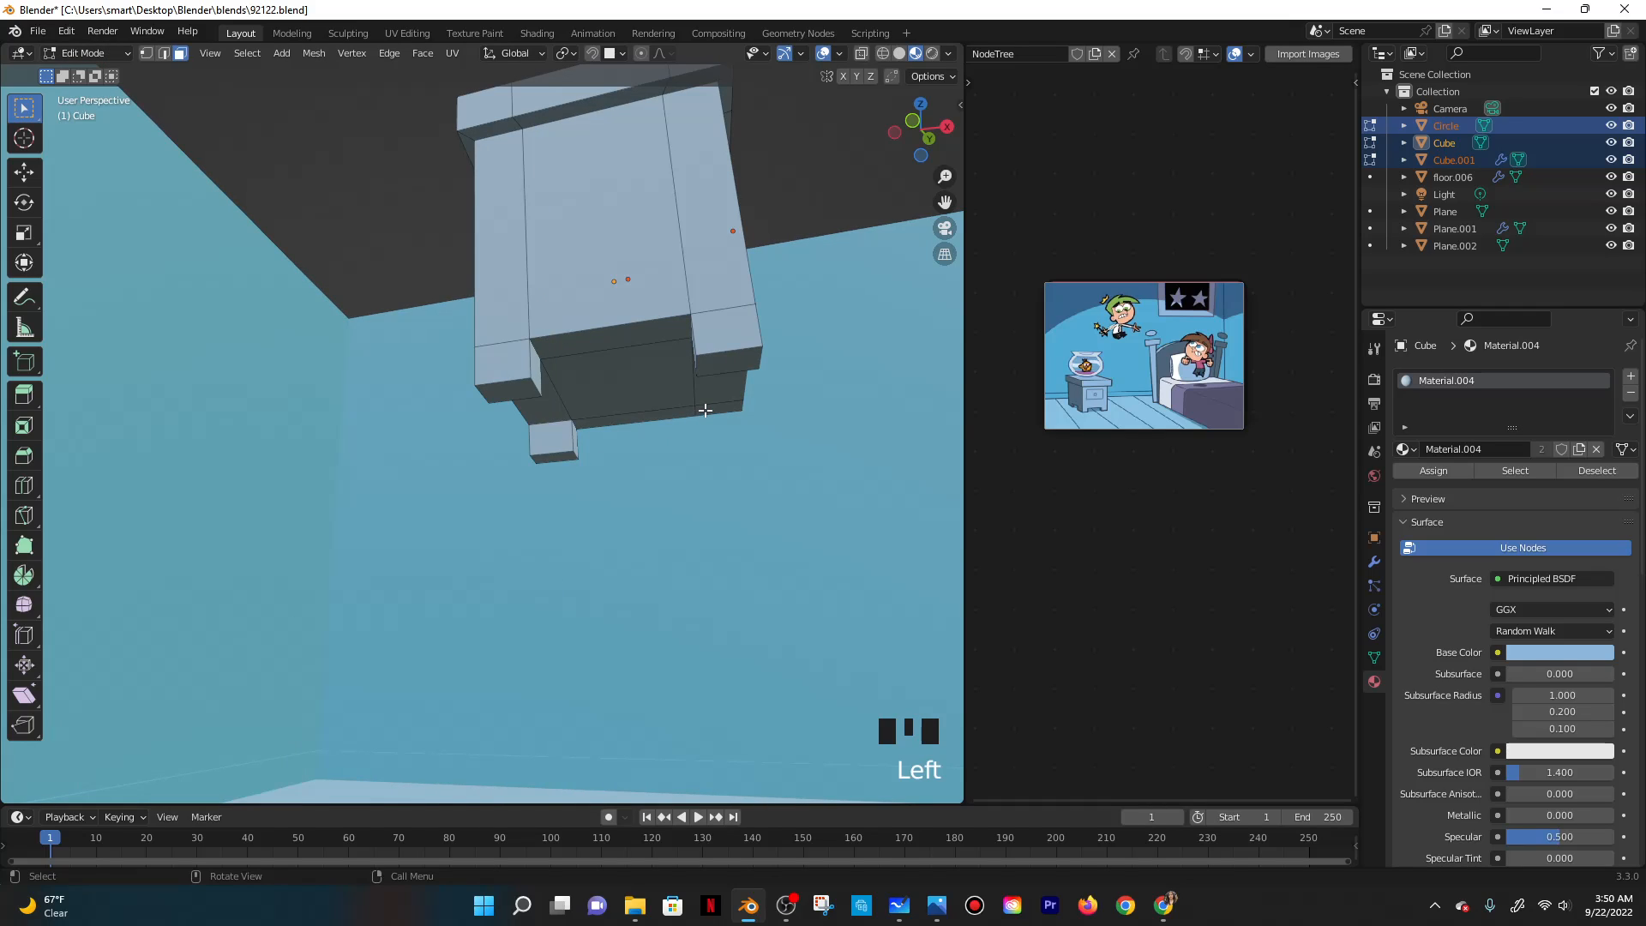
left_click(704, 415)
key("e")
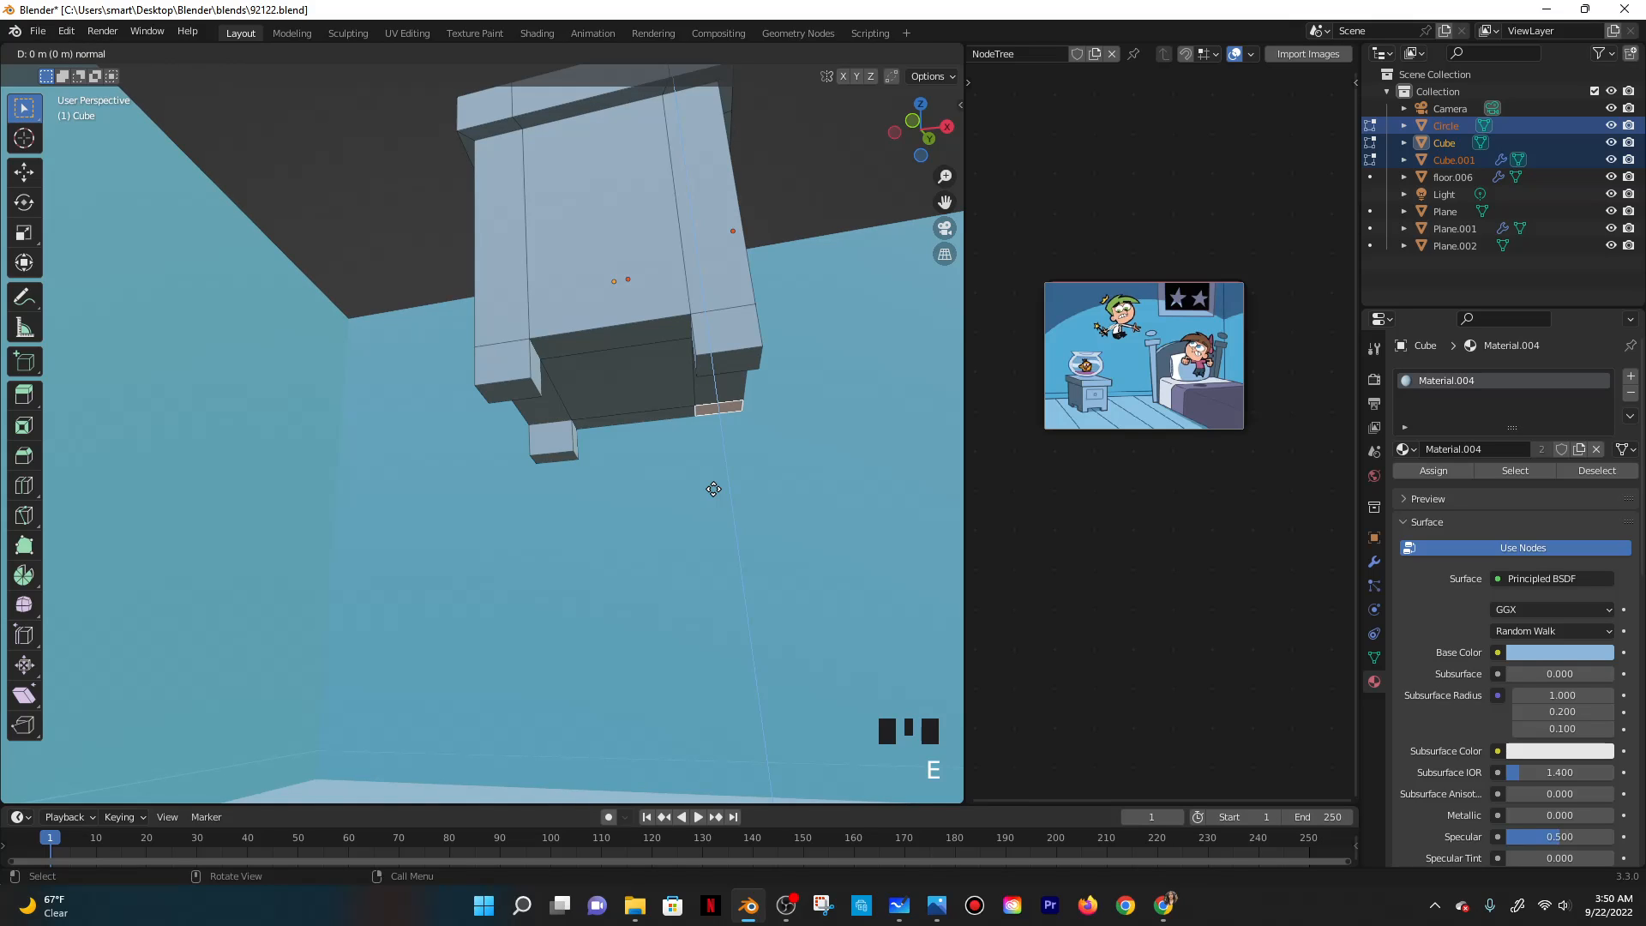
type("0.05")
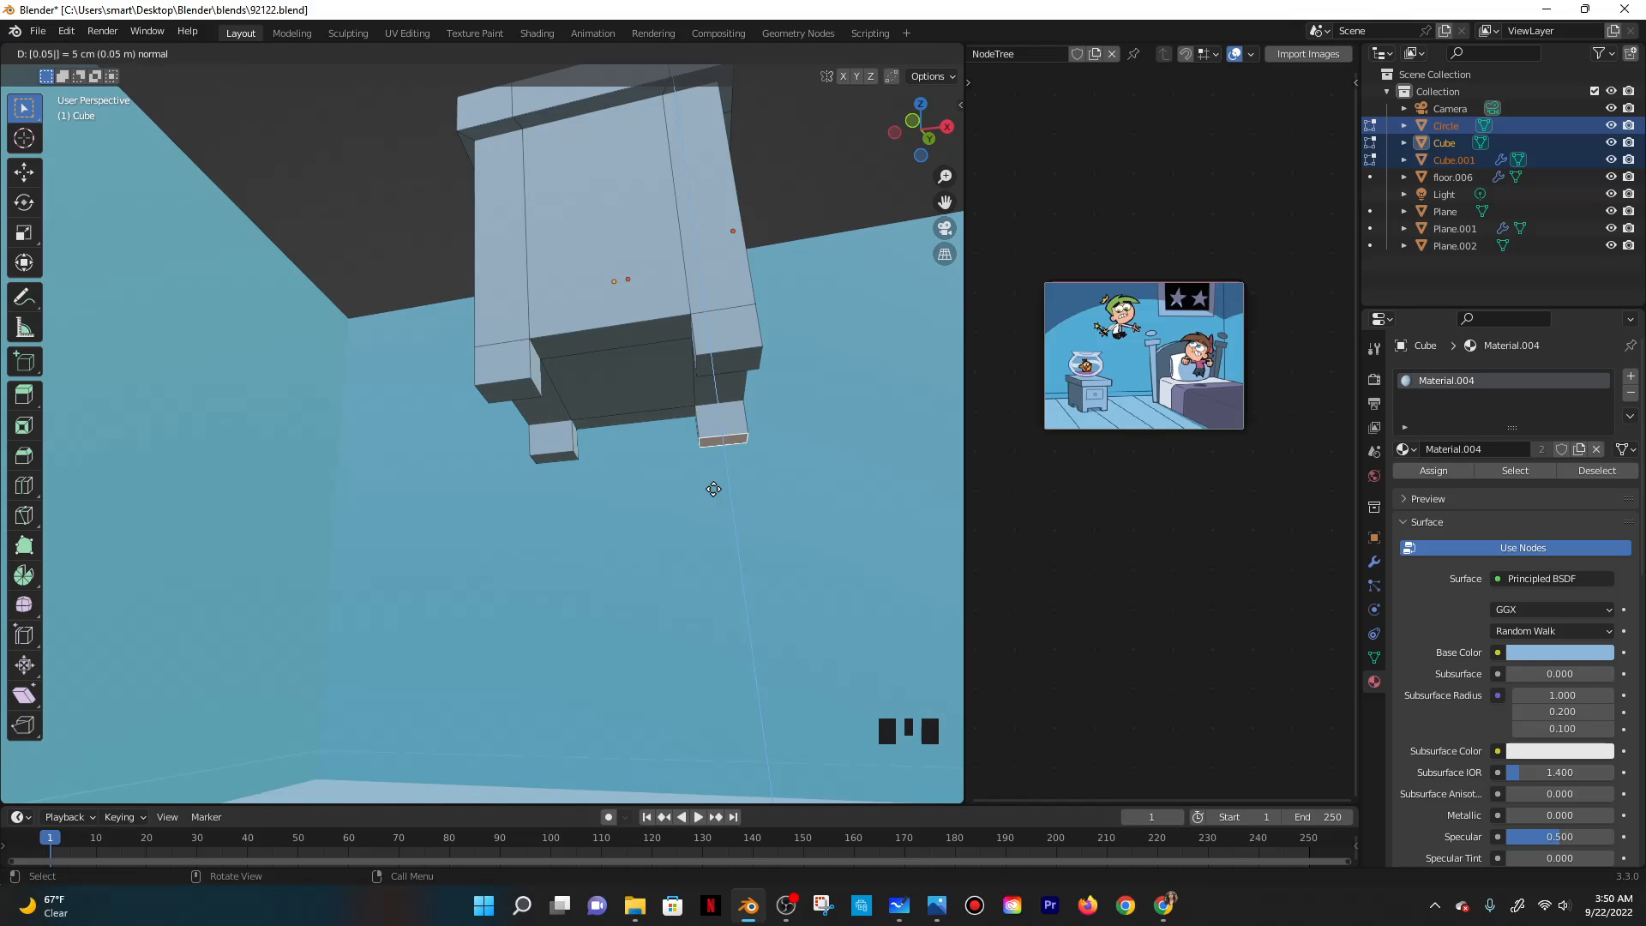
key("Return")
middle_click_drag(713, 489, 591, 452)
key("Tab")
Lower the nightstand with its drawer and knob about 0.47 m along Z toward the floor.
scroll(555, 367, "down", 3)
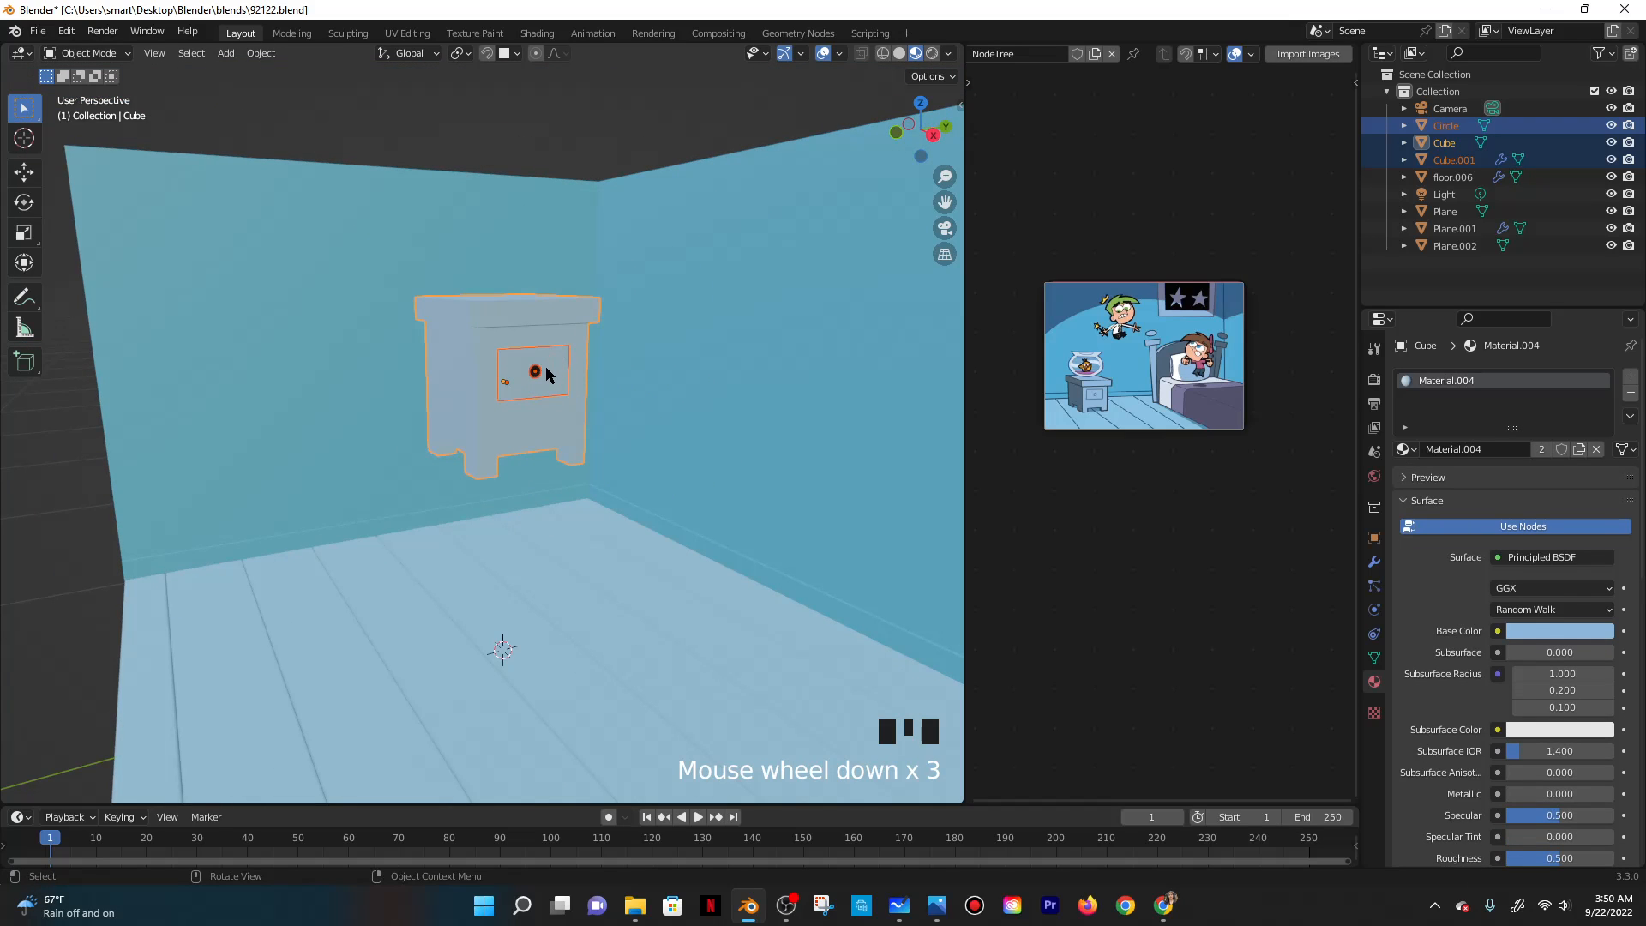
key("g")
key("z")
left_click(524, 505)
Turn on snapping and lower the nightstand about another 0.1 m along Z.
middle_click_drag(525, 505, 472, 539)
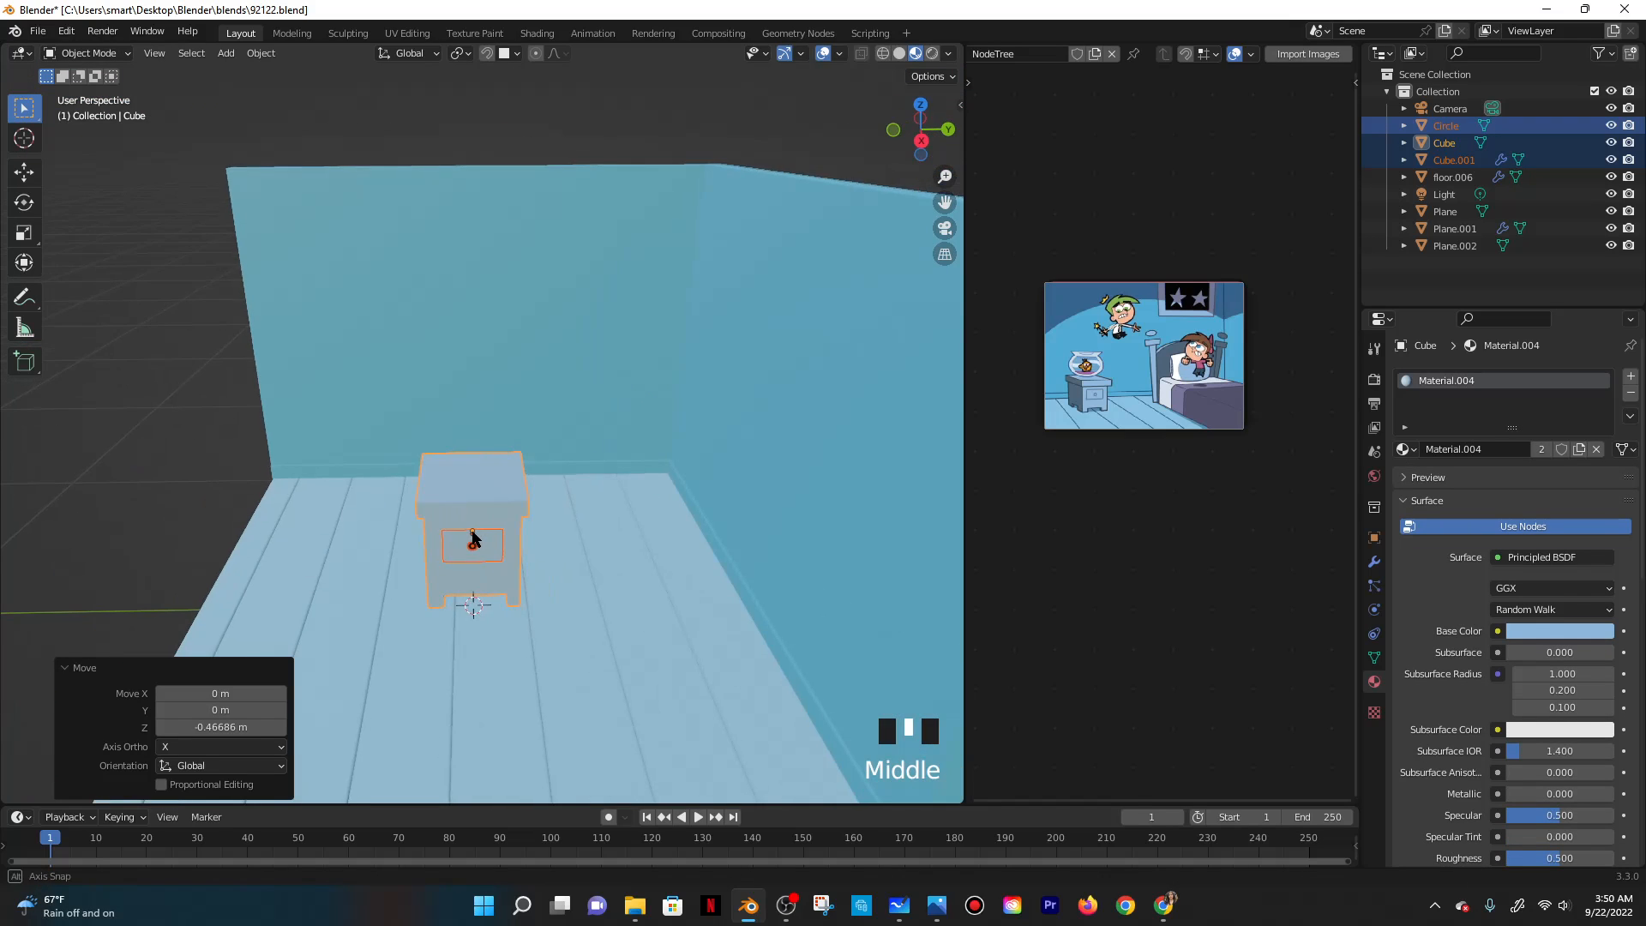
scroll(472, 538, "down", 1)
middle_click_drag(487, 449, 531, 70)
left_click(486, 54)
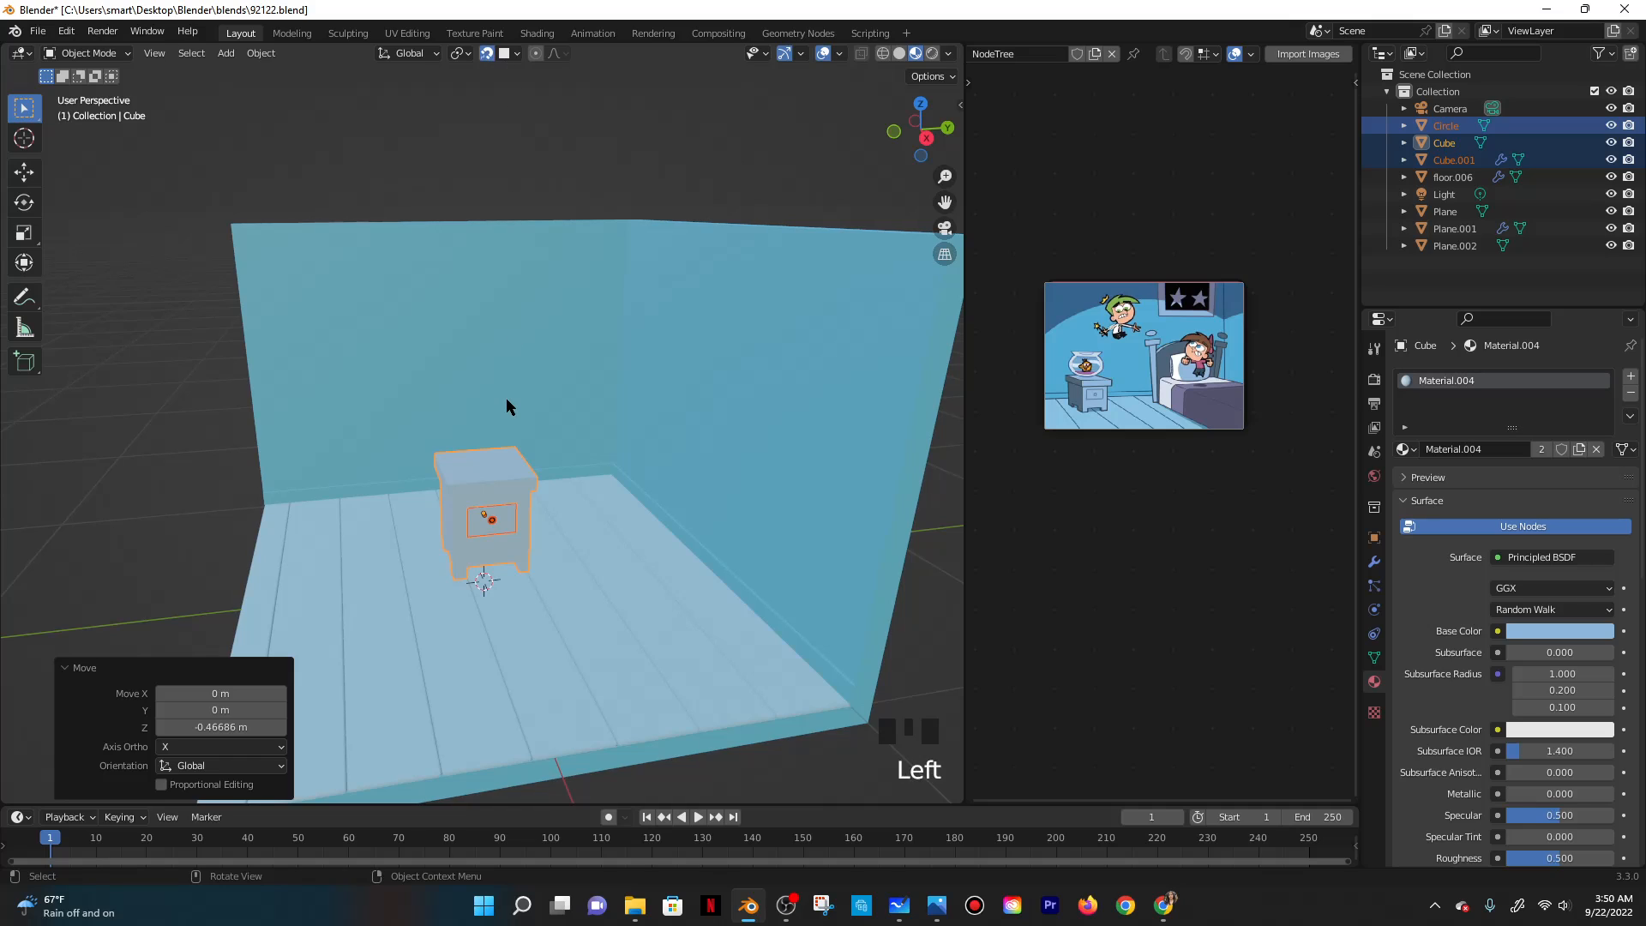
key("g")
left_click(483, 487)
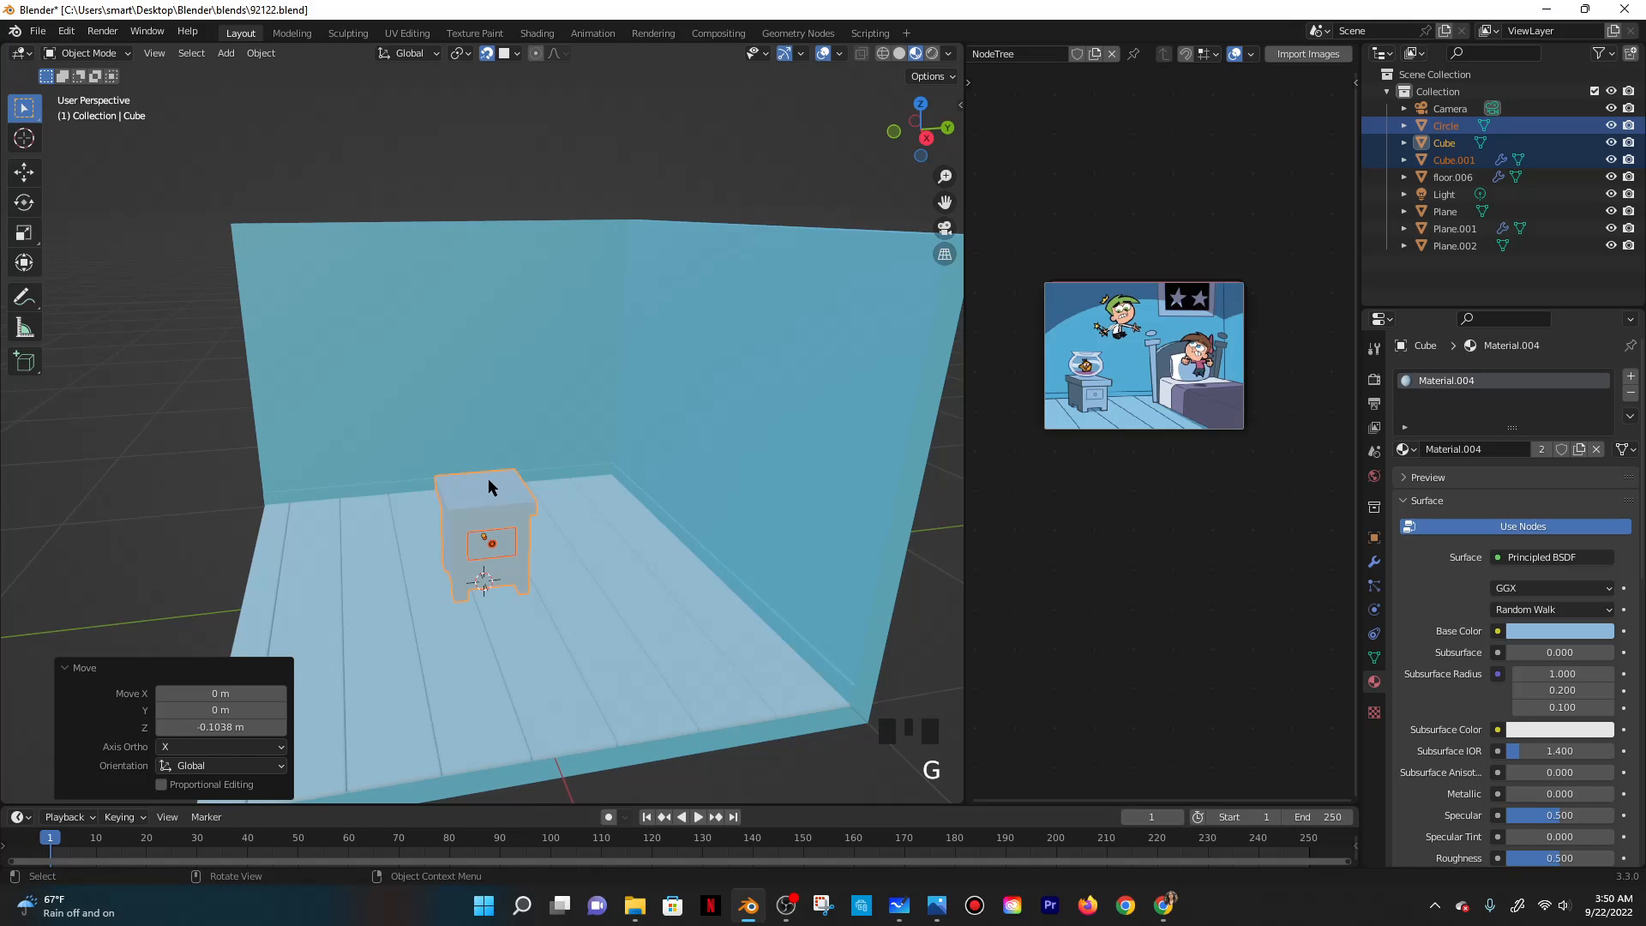
Move the nightstand with its drawer and knob about -0.83 m along X and -0.27 m along Y, toward the back wall.
key("g")
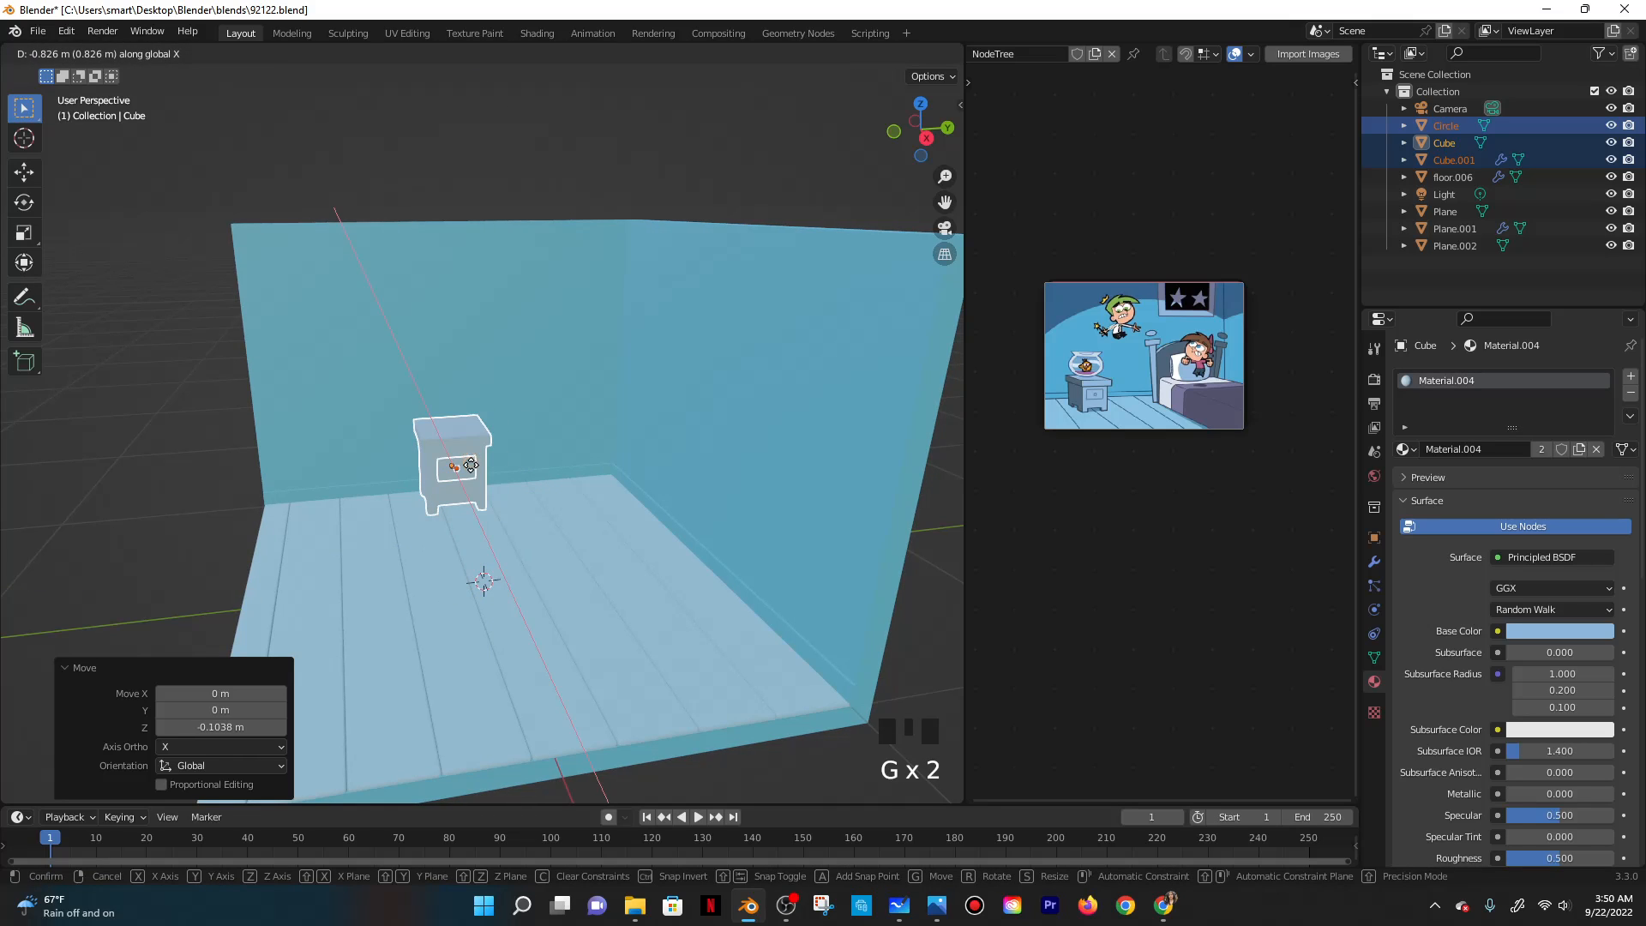
left_click(475, 467)
key("g")
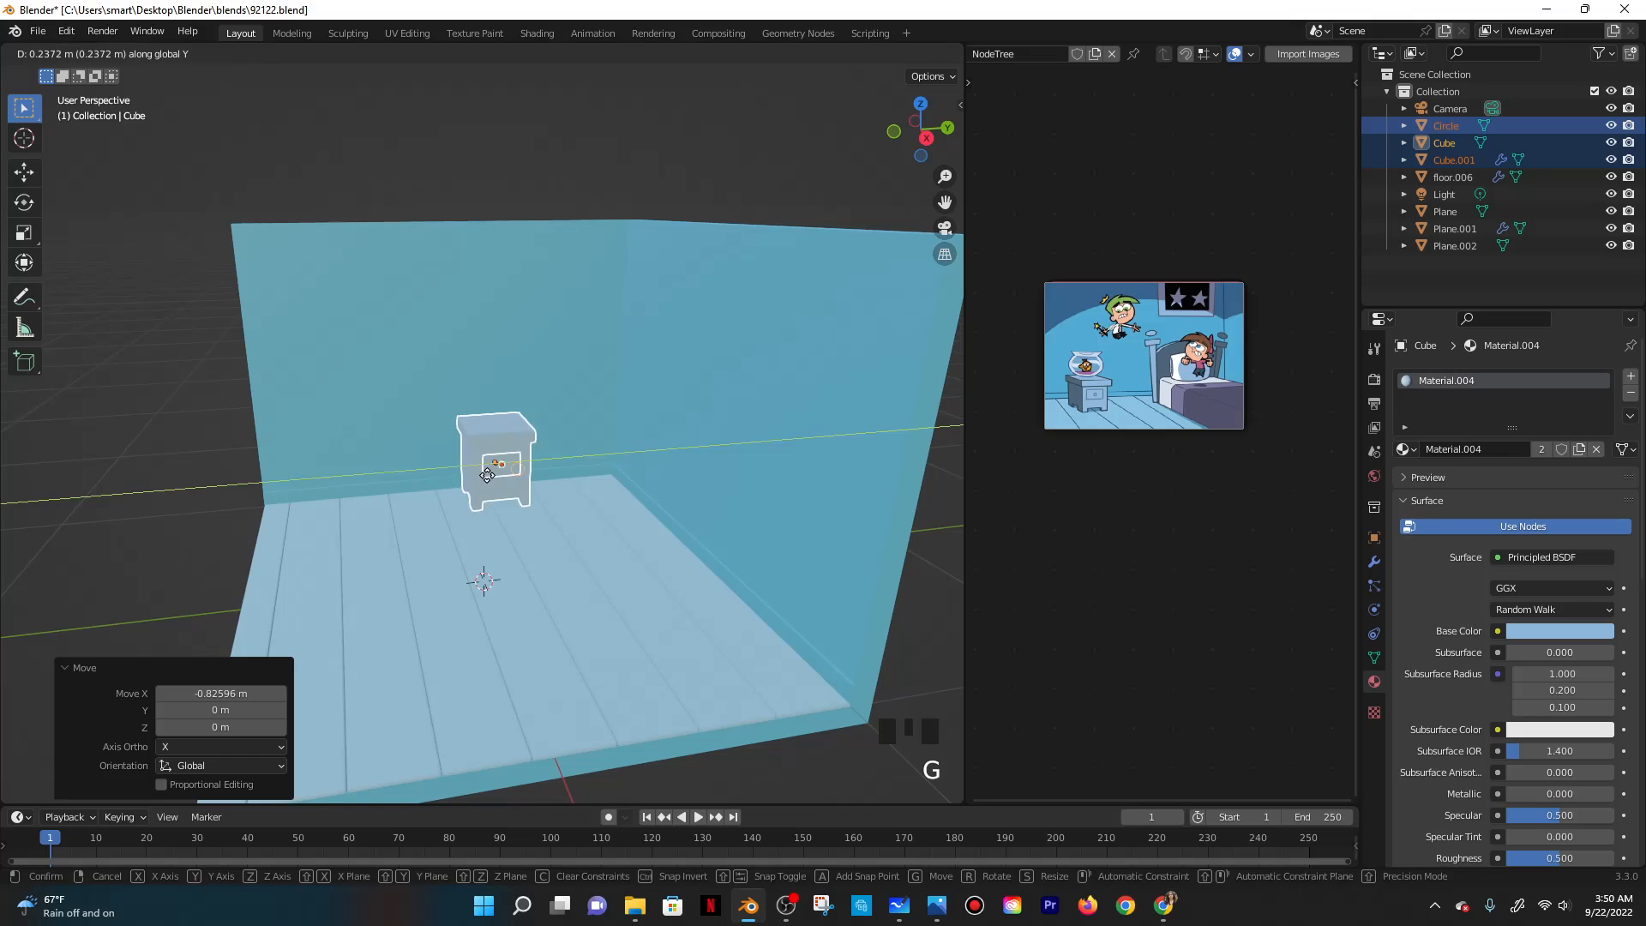
key("y")
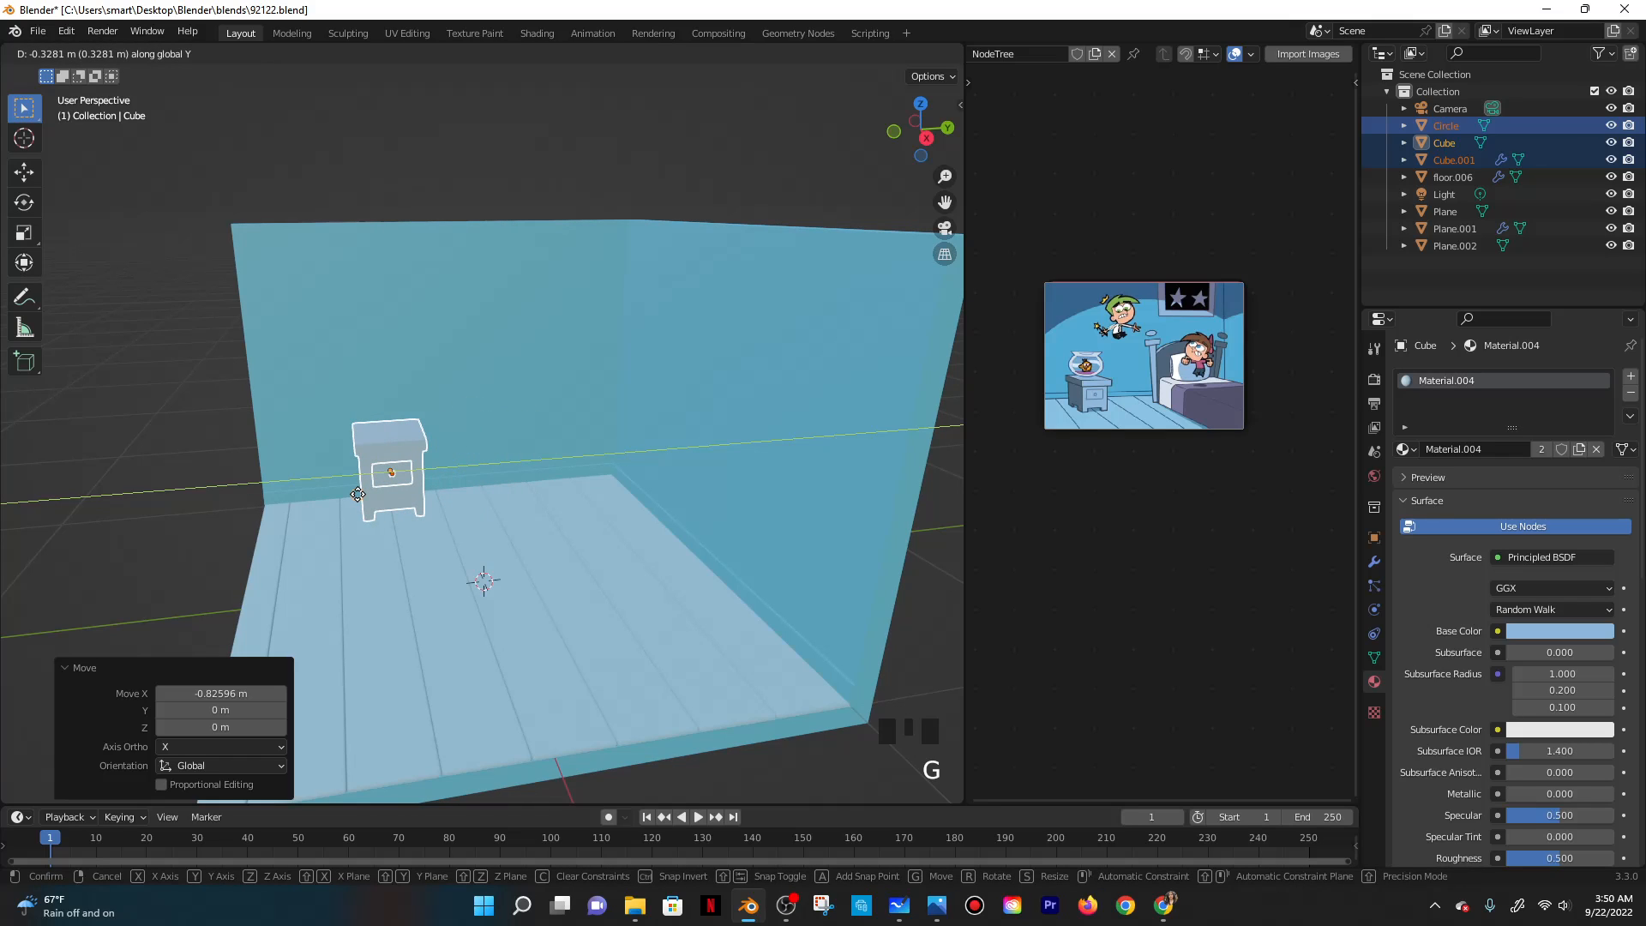
left_click(368, 493)
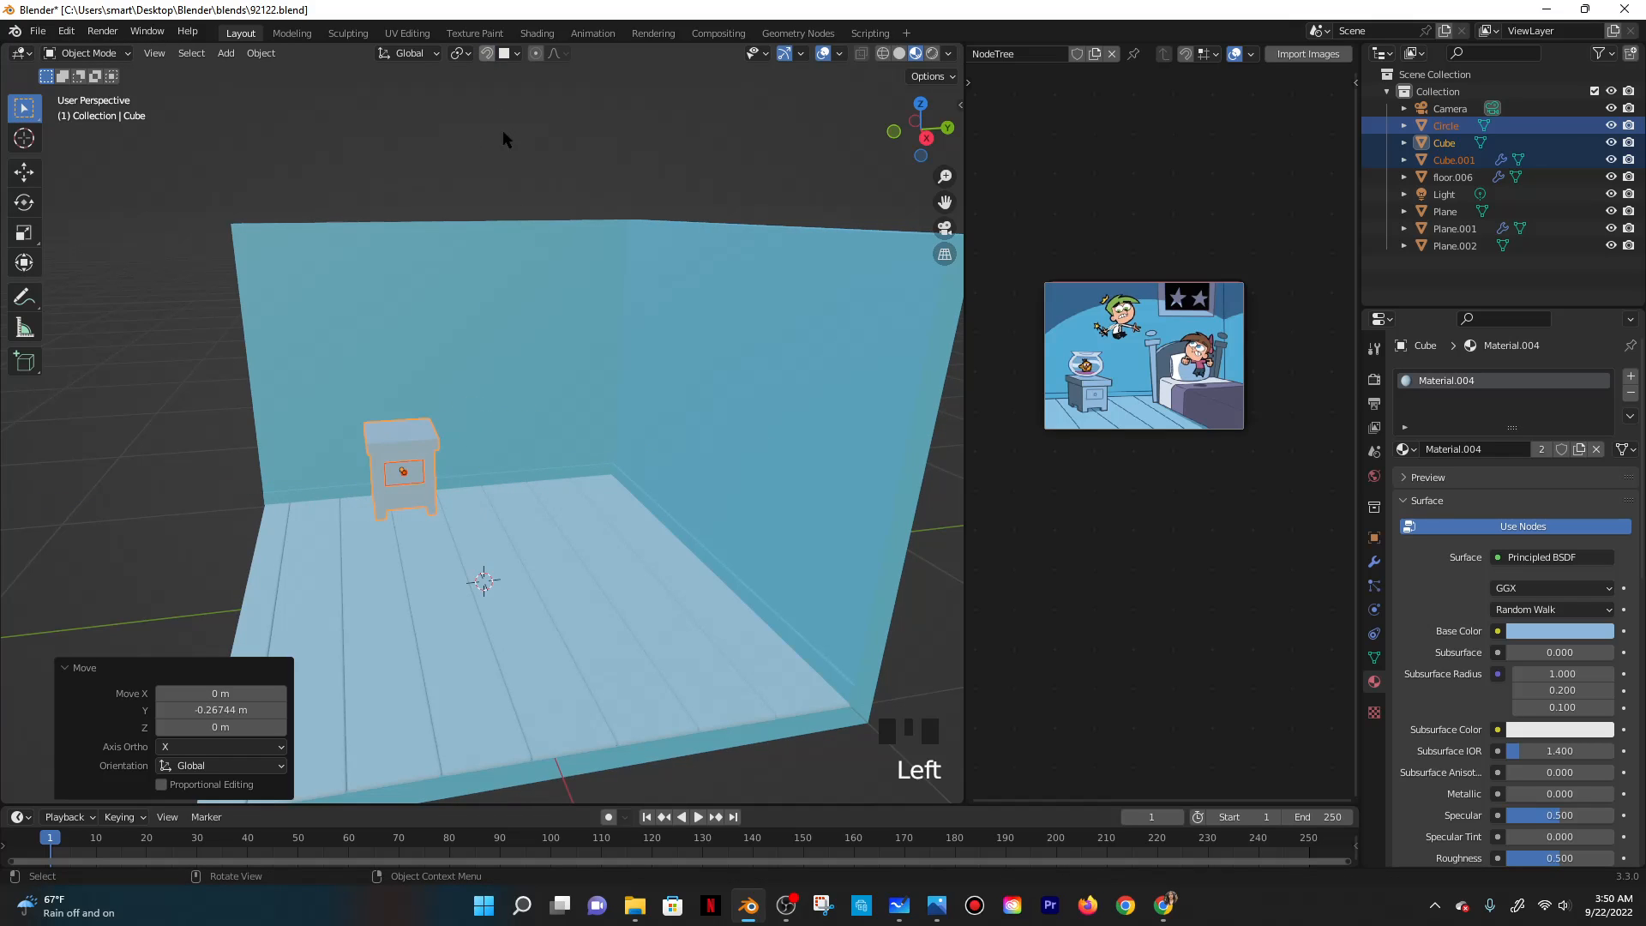
middle_click_drag(506, 139, 755, 497)
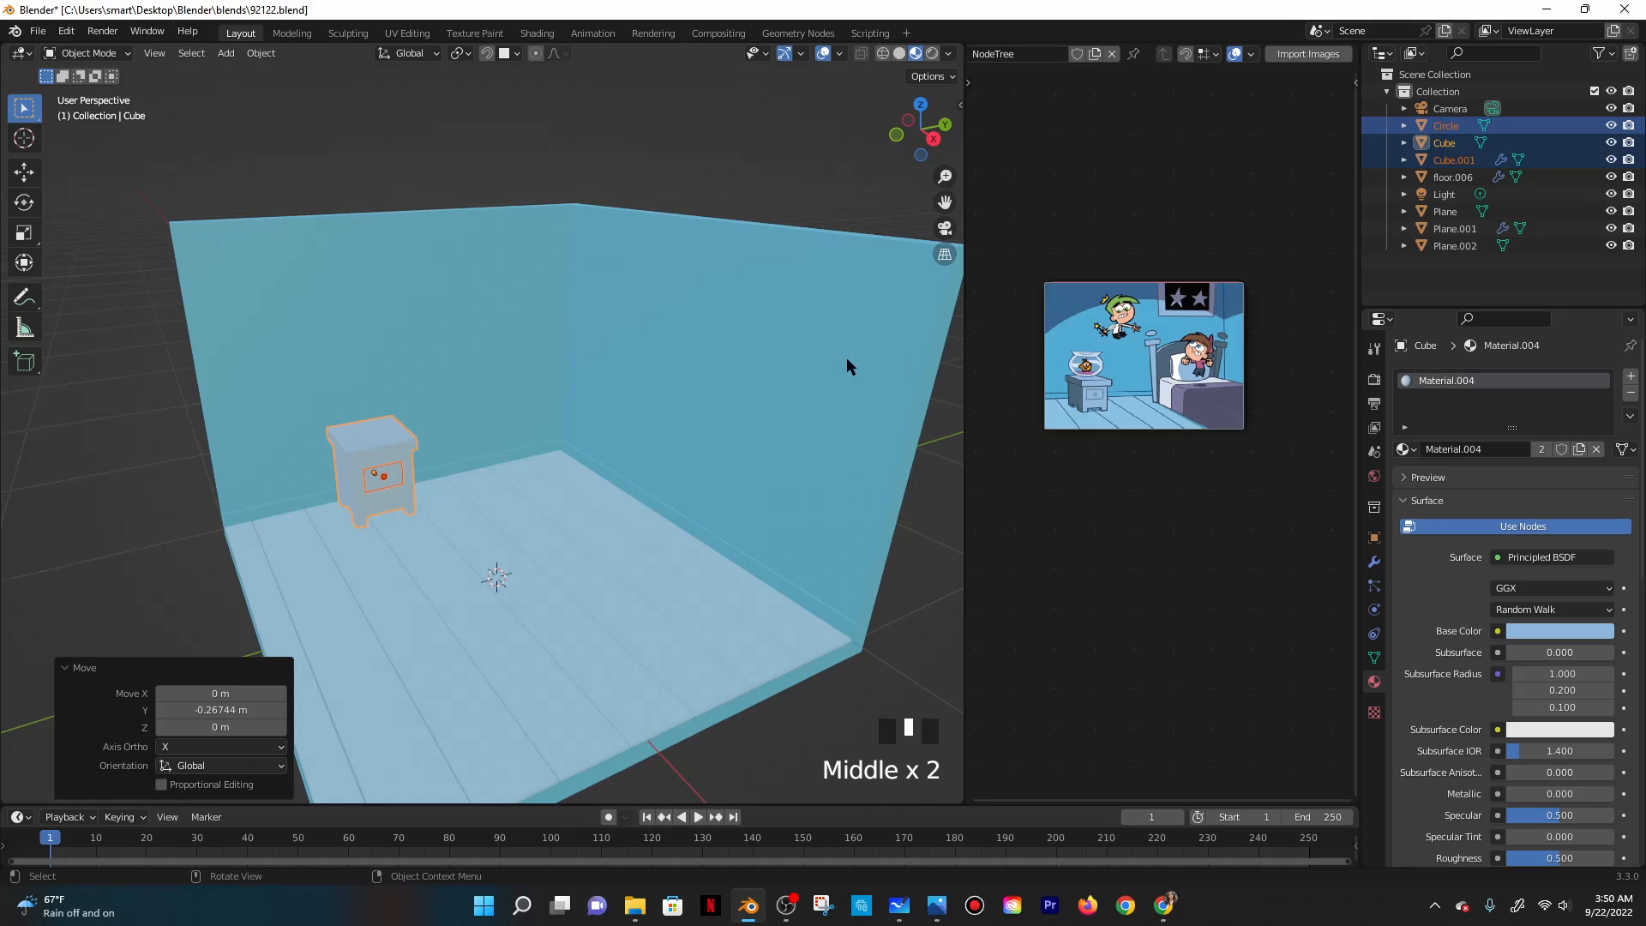
Add a cube for the bed and scale it uniformly to 0.19.
key("shift+a")
mouse_move(515, 430)
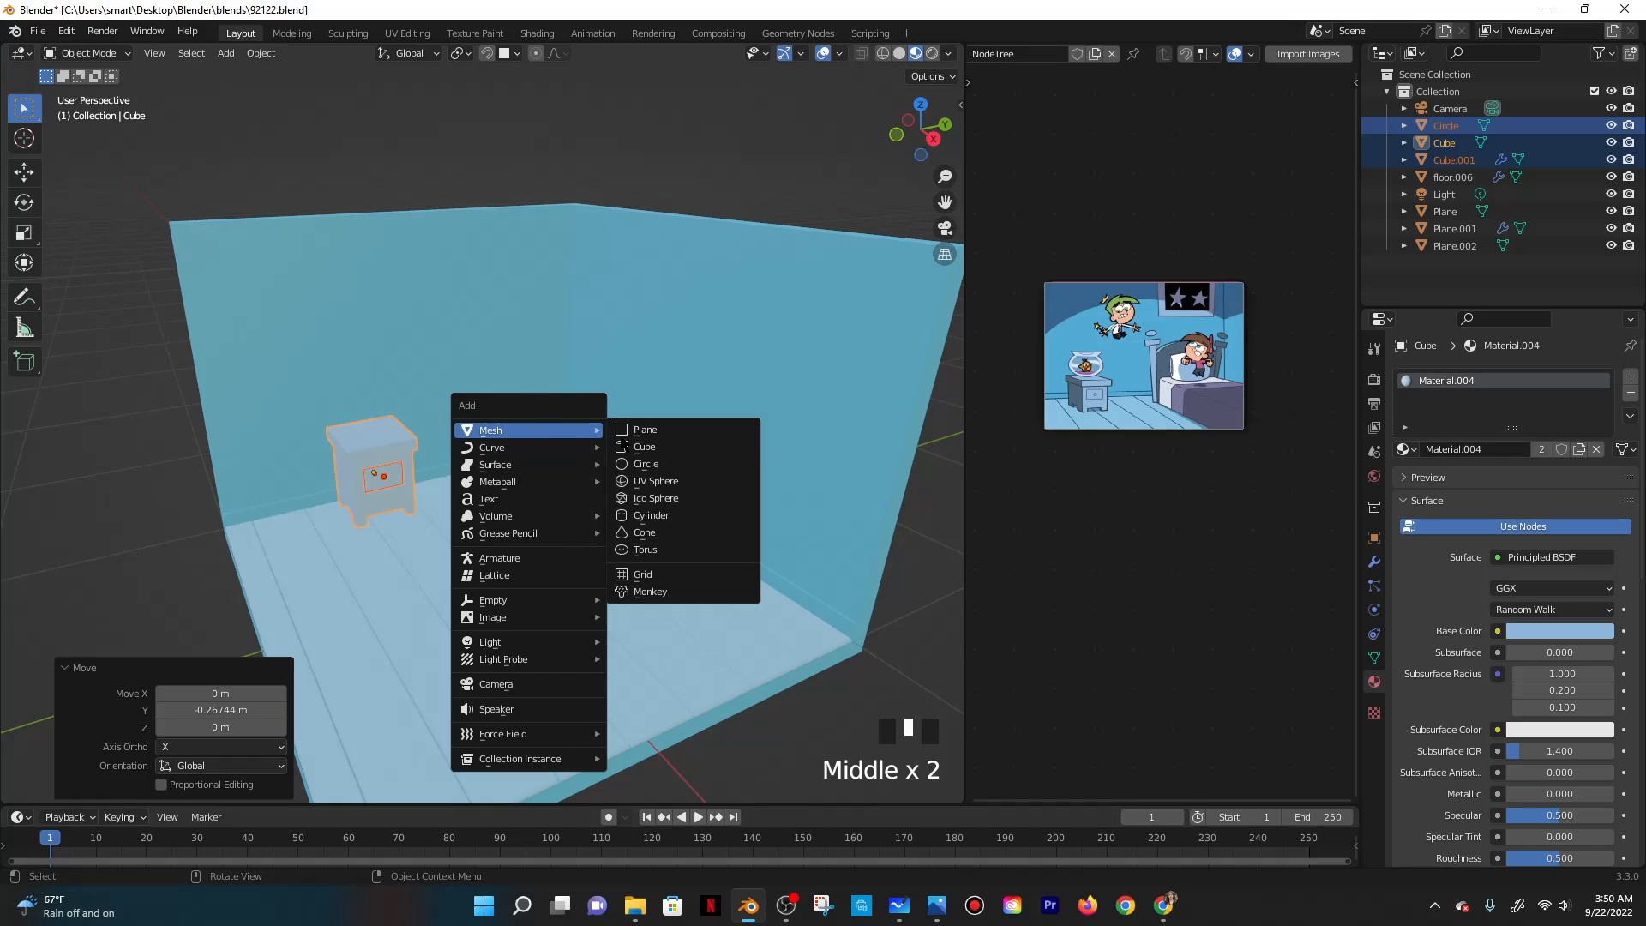
left_click(632, 446)
scroll(631, 449, "down", 3)
key("s")
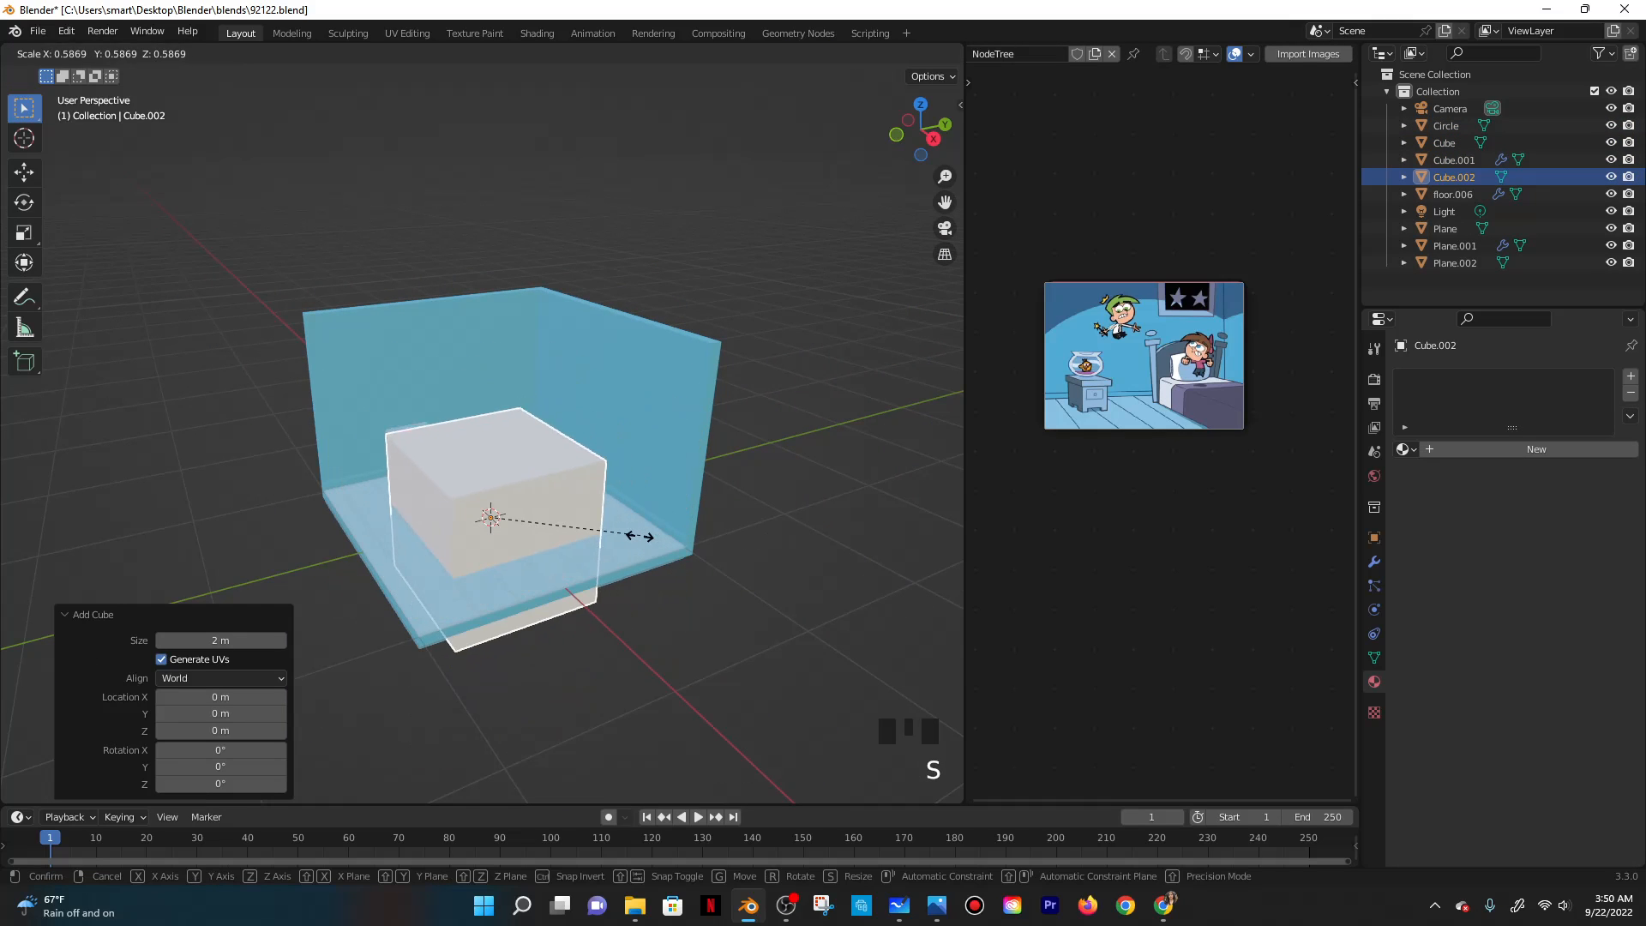
left_click(527, 551)
Stretch the bed cube by a factor of about 2.82 along X and widen it slightly along Y.
key("s")
key("x")
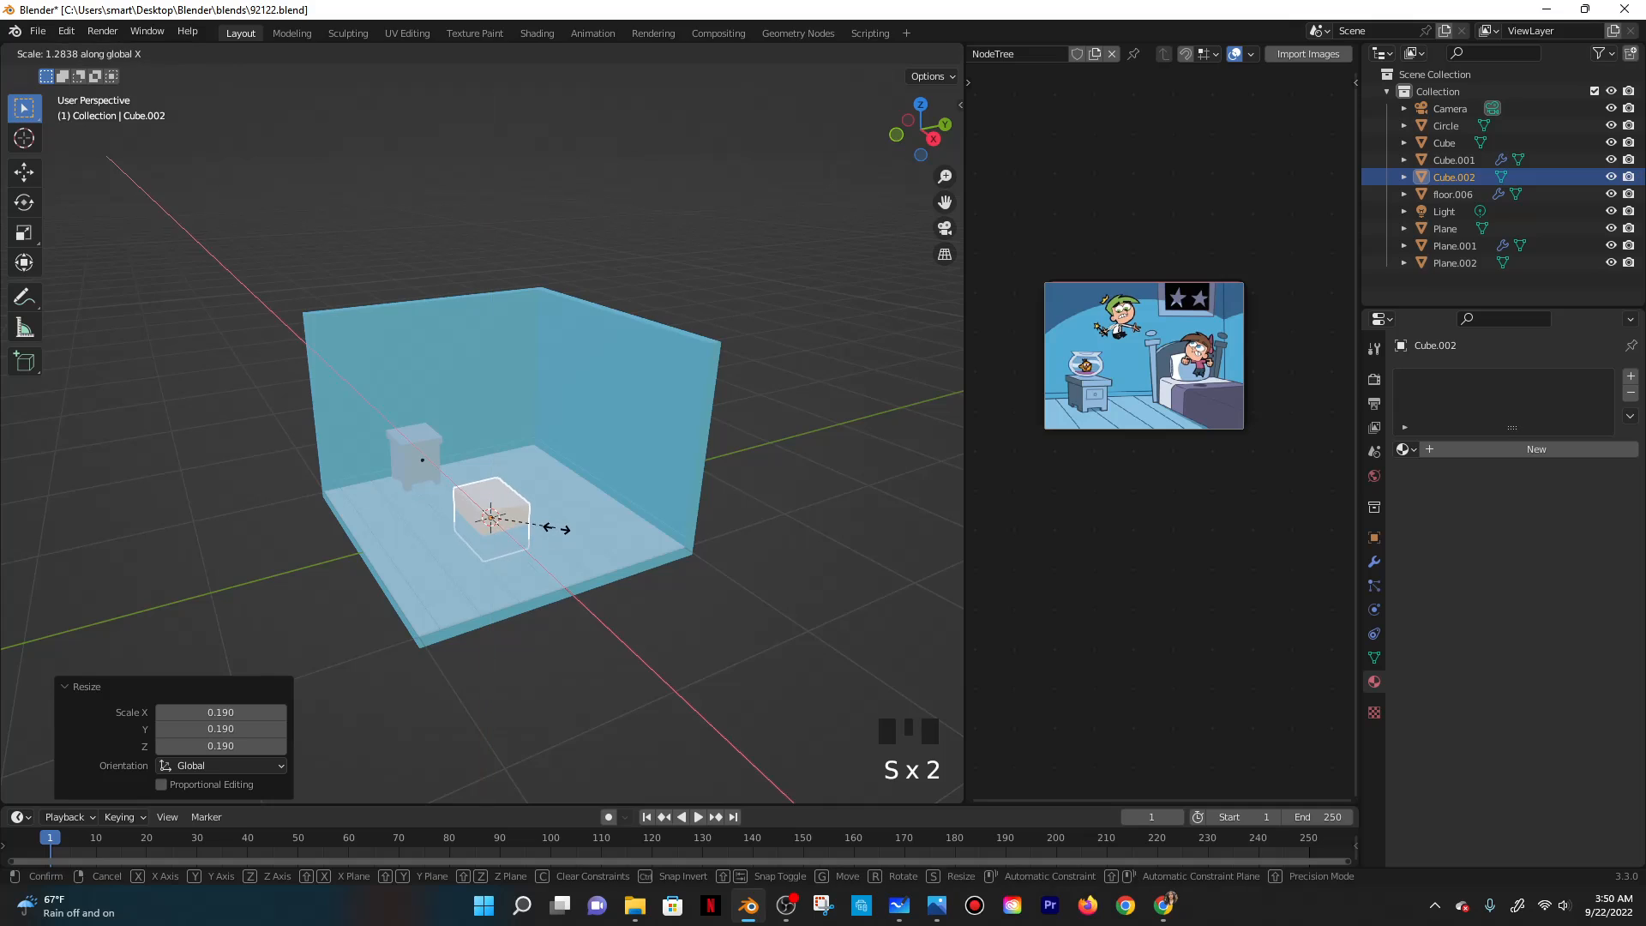
left_click(632, 567)
key("s")
key("y")
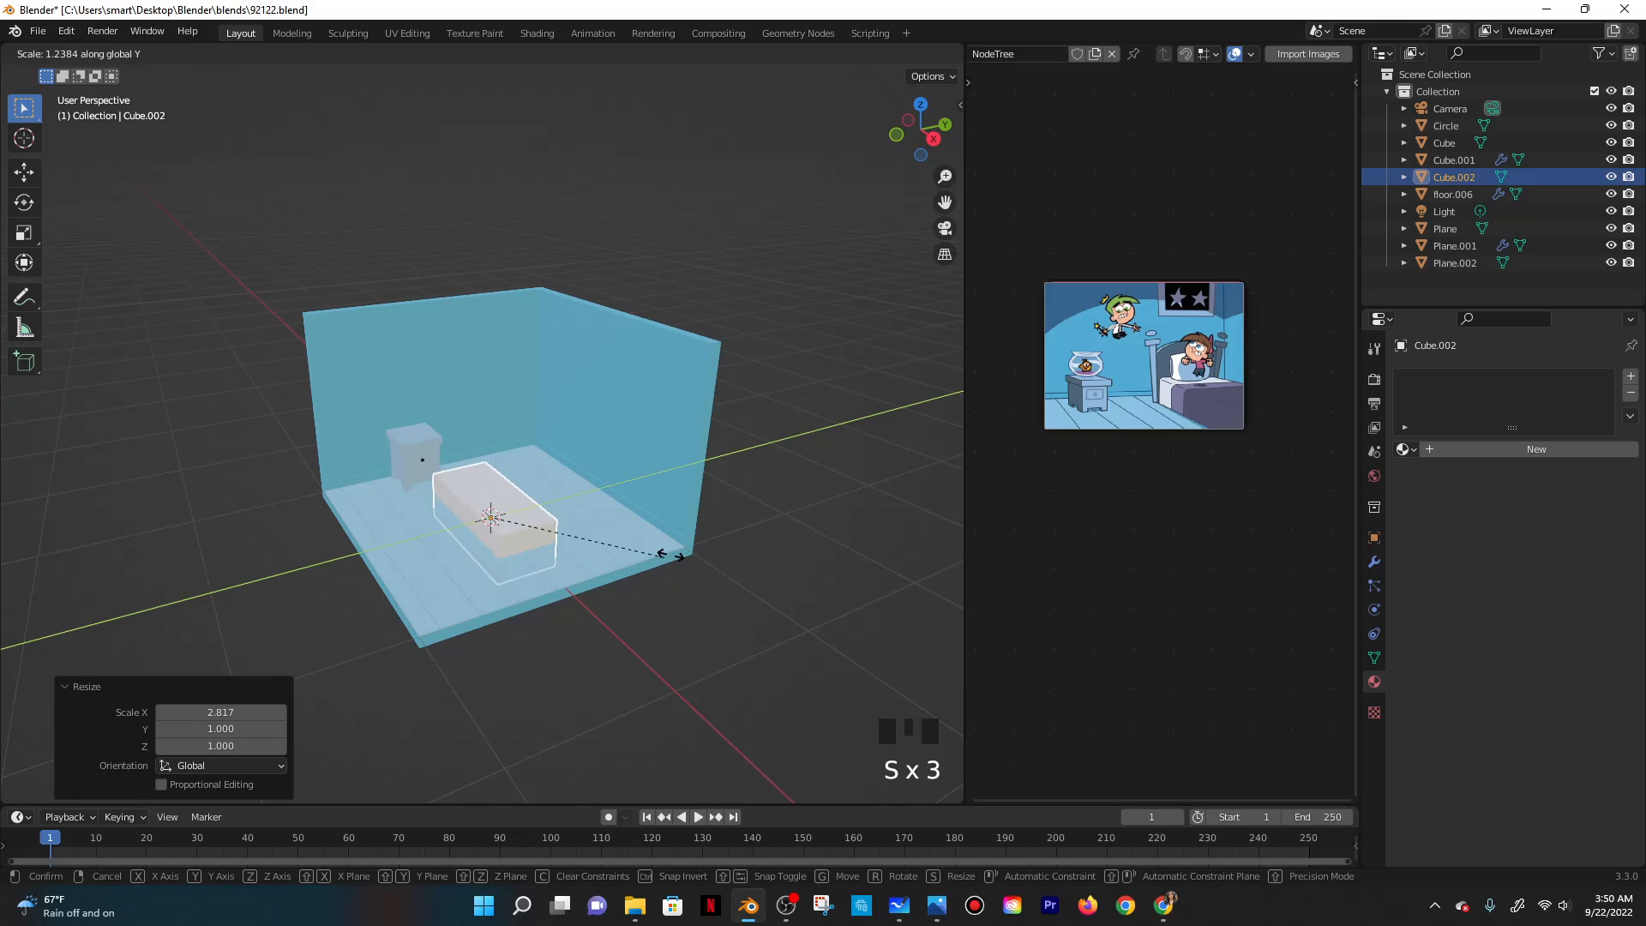
left_click(692, 551)
Move the bed block about 0.07 m on X, 0.38 m on Y and 0.27 m up, and lower it about 0.045 m along Z.
key("g")
left_click(601, 174)
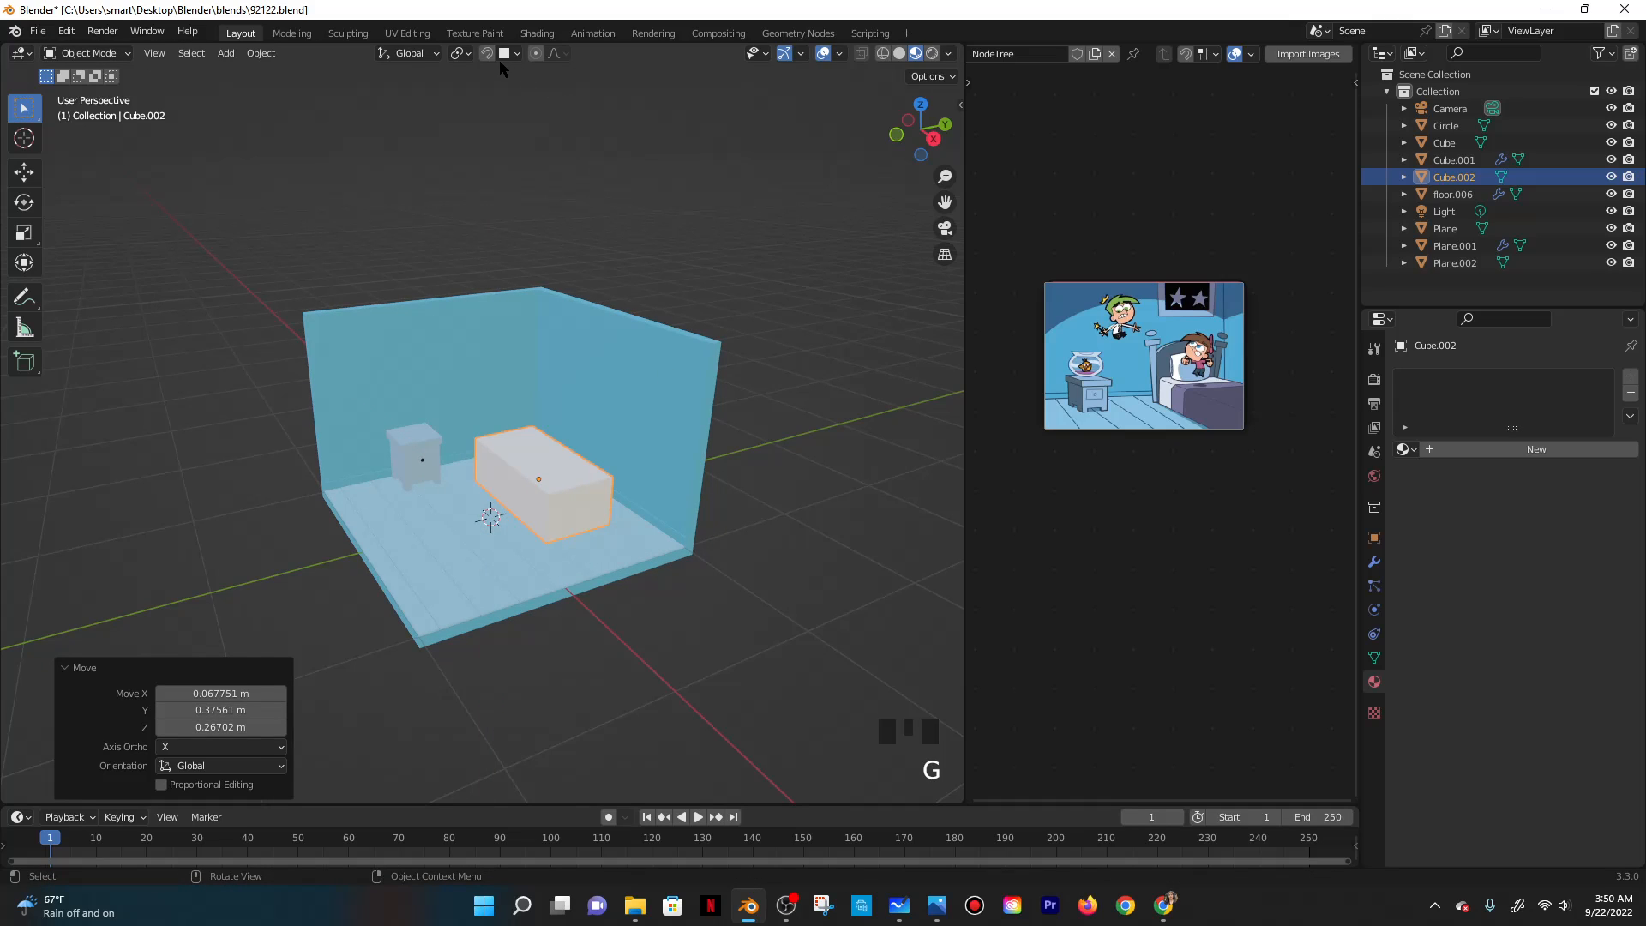
key("g")
key("z")
left_click(528, 442)
Scale the bed block to about 0.73 along Z, 1.28 along X and 1.10 along Y.
mouse_move(580, 457)
middle_mouse_down()
mouse_move(581, 475)
mouse_move(595, 443)
middle_mouse_up()
scroll(626, 472, "up", 3)
key("s")
key("z")
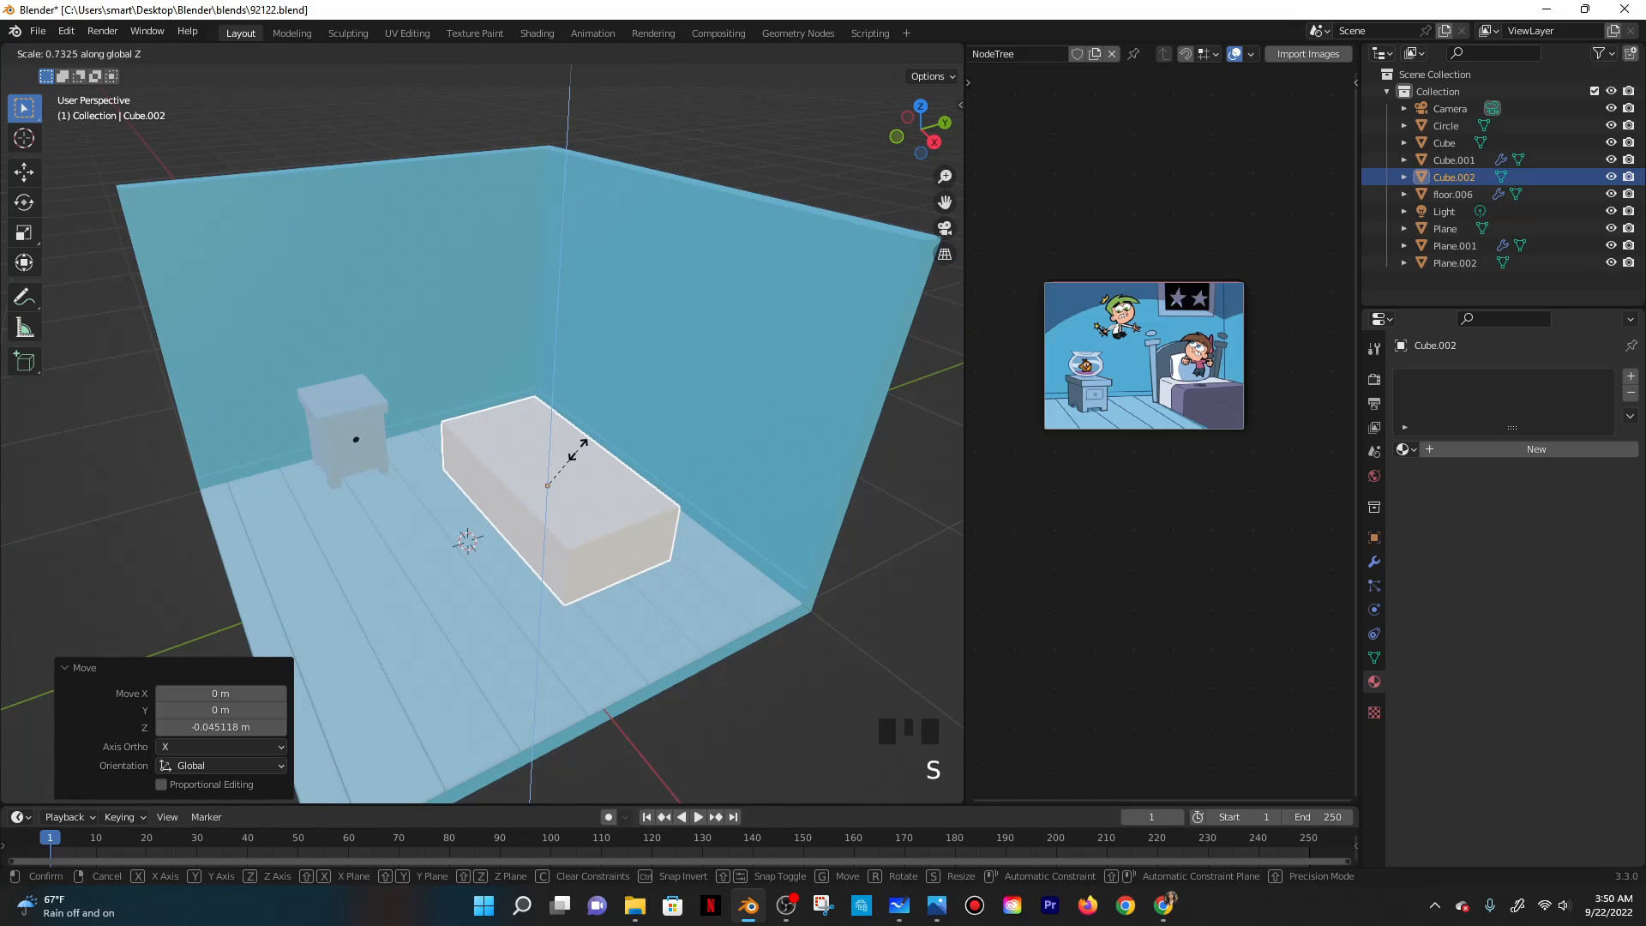
left_click(577, 454)
key("s")
key("x")
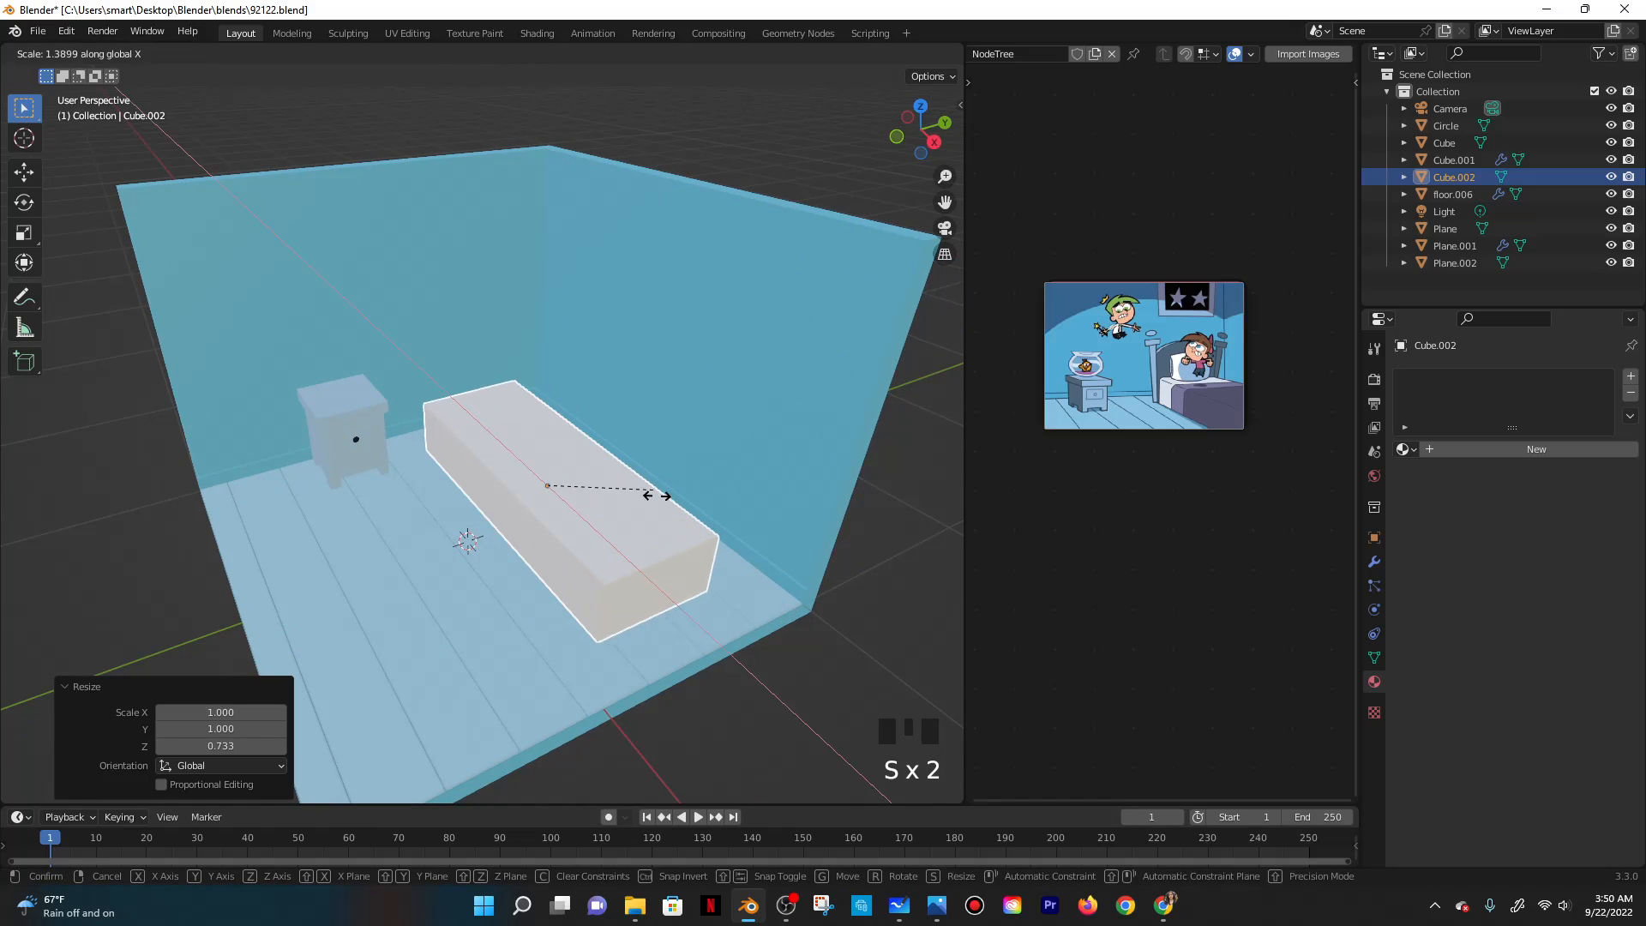
left_click(631, 533)
key("s")
key("y")
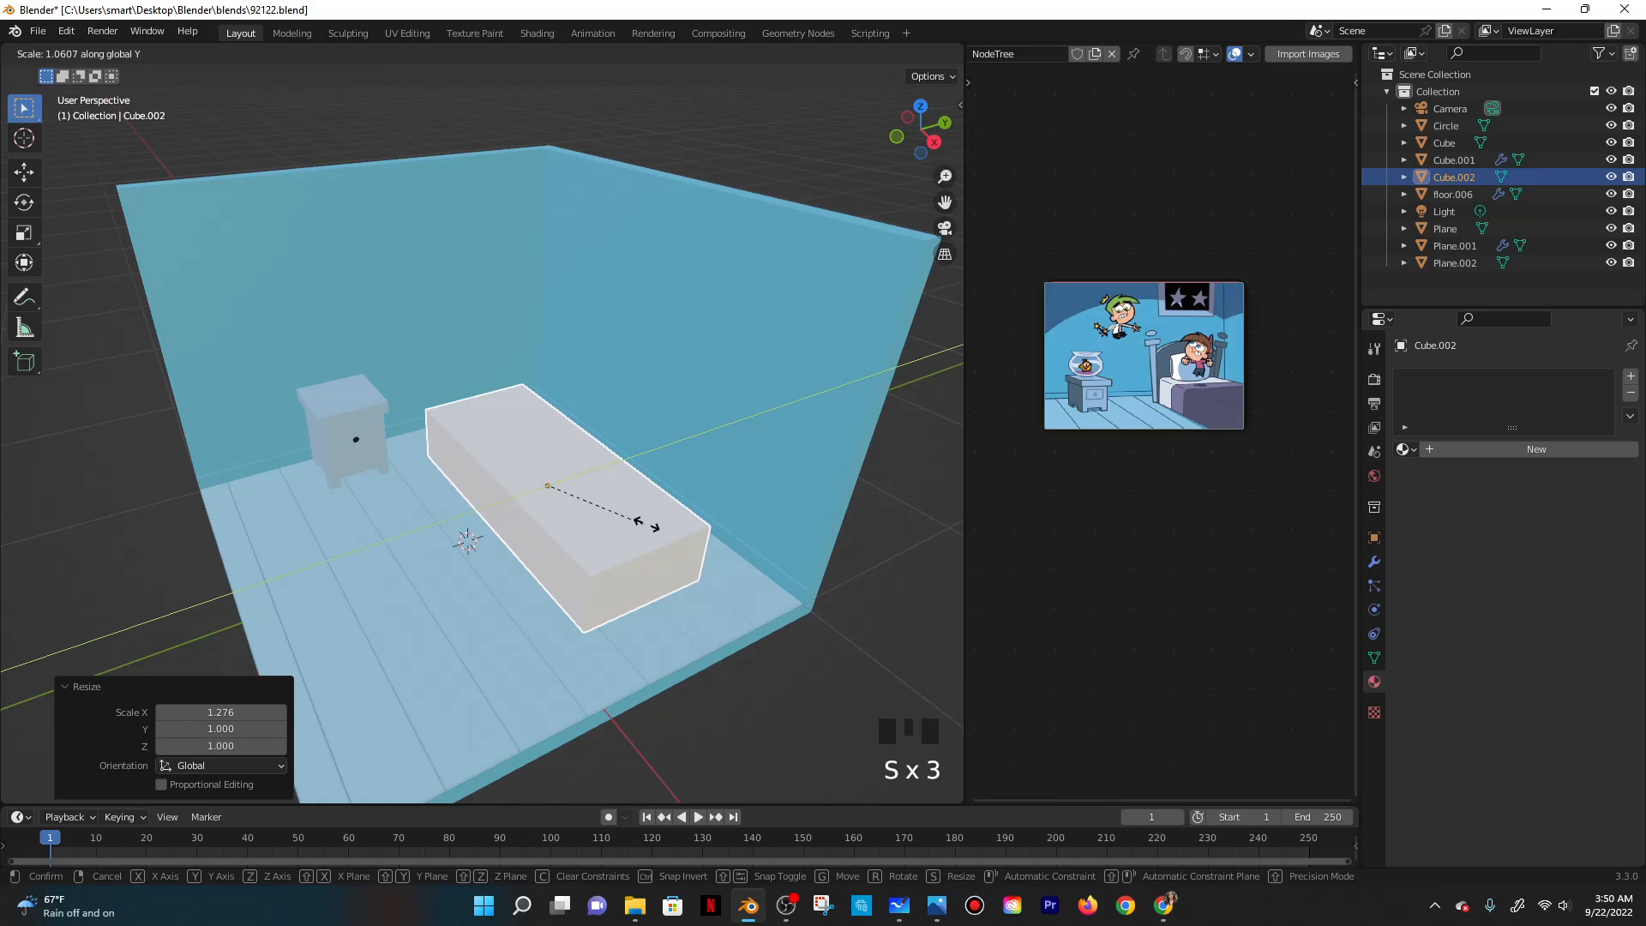
left_click(646, 506)
middle_click_drag(649, 513, 611, 559, "shift")
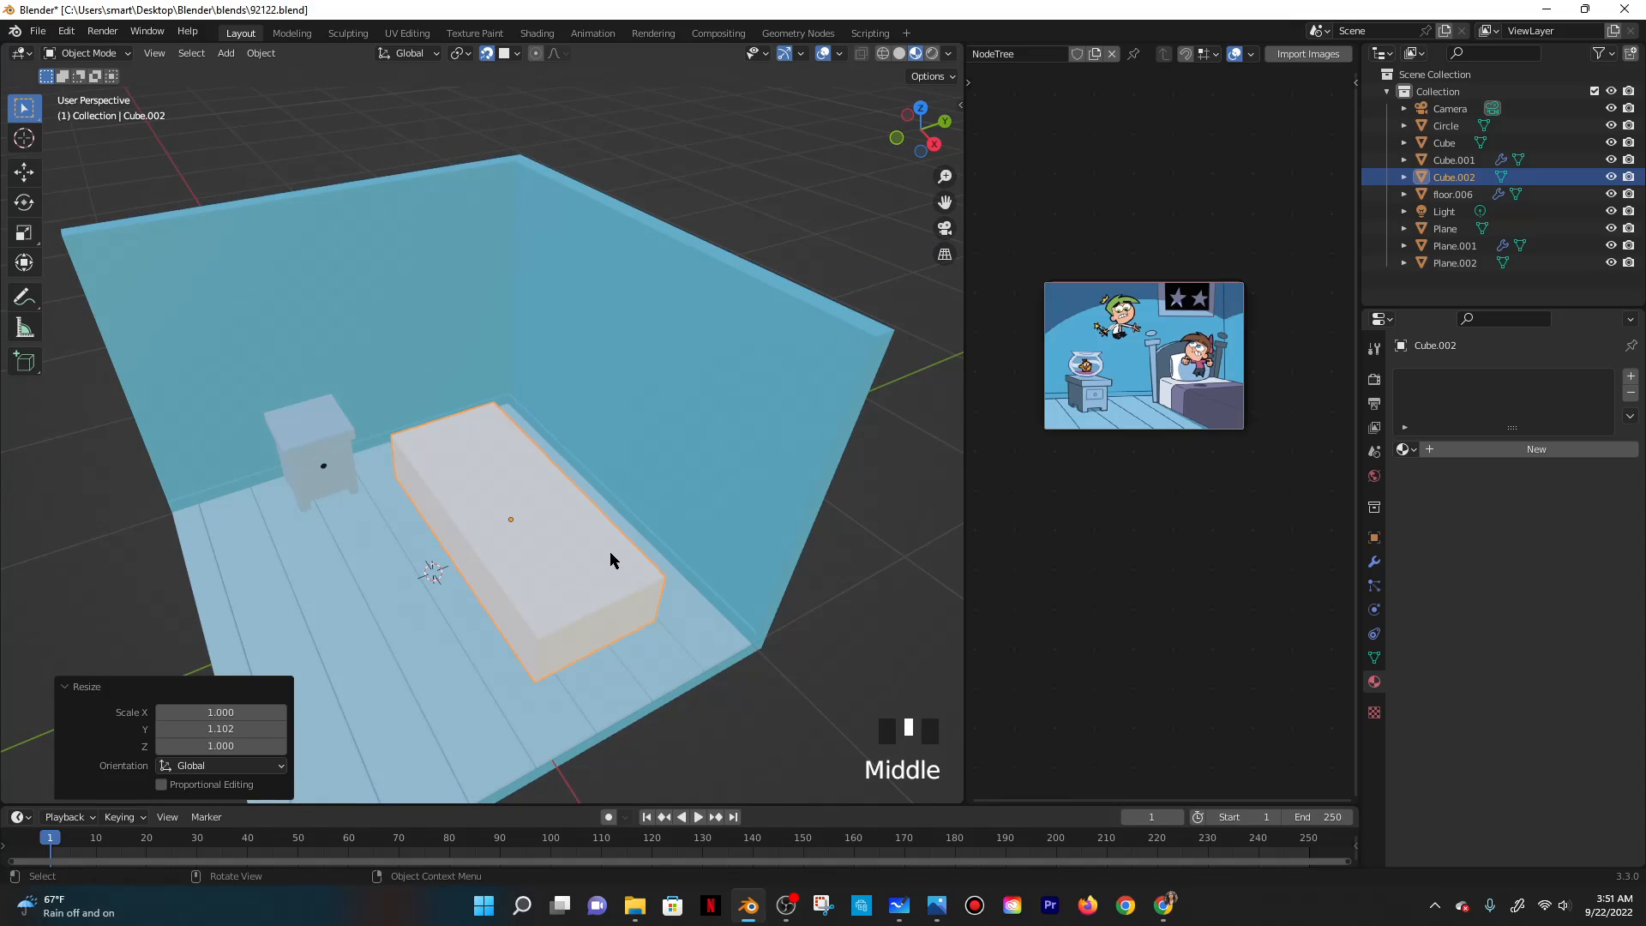
key("Tab")
mouse_move(569, 447)
middle_mouse_down("shift")
mouse_move(625, 483)
mouse_move(643, 464)
mouse_move(565, 470)
middle_mouse_up("shift")
key("Tab")
key("Tab")
key("Tab")
Add a plane for the headboard and rotate it 90° about X and 90° about Z.
key("shift+a")
mouse_move(539, 475)
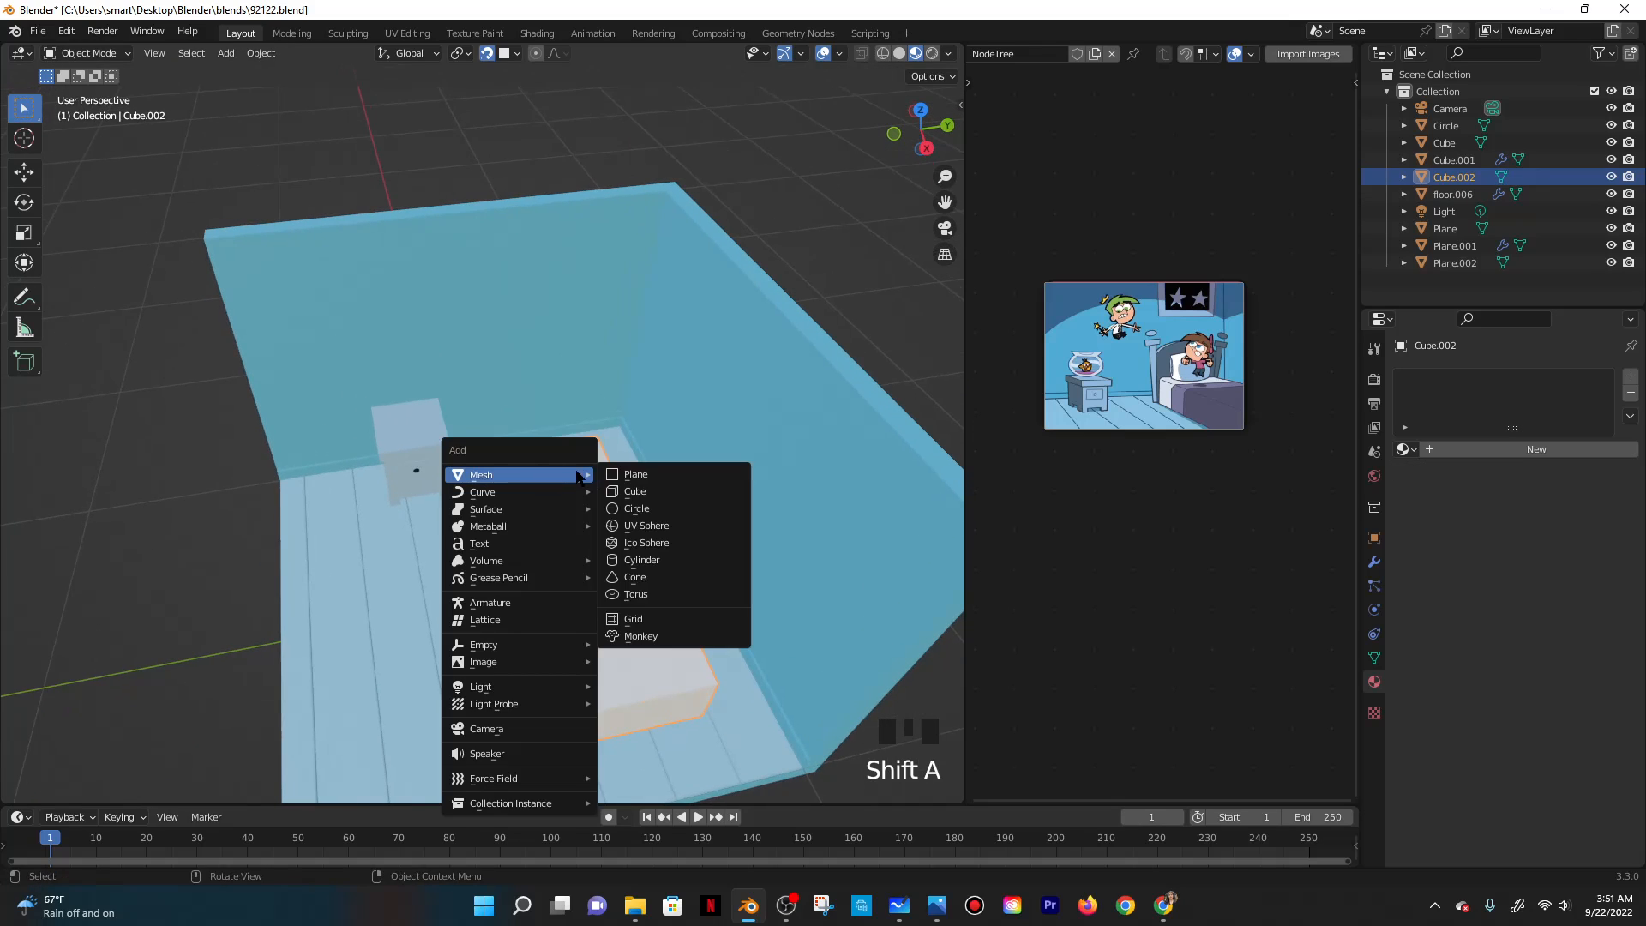
left_click(638, 475)
scroll(640, 476, "down", 2)
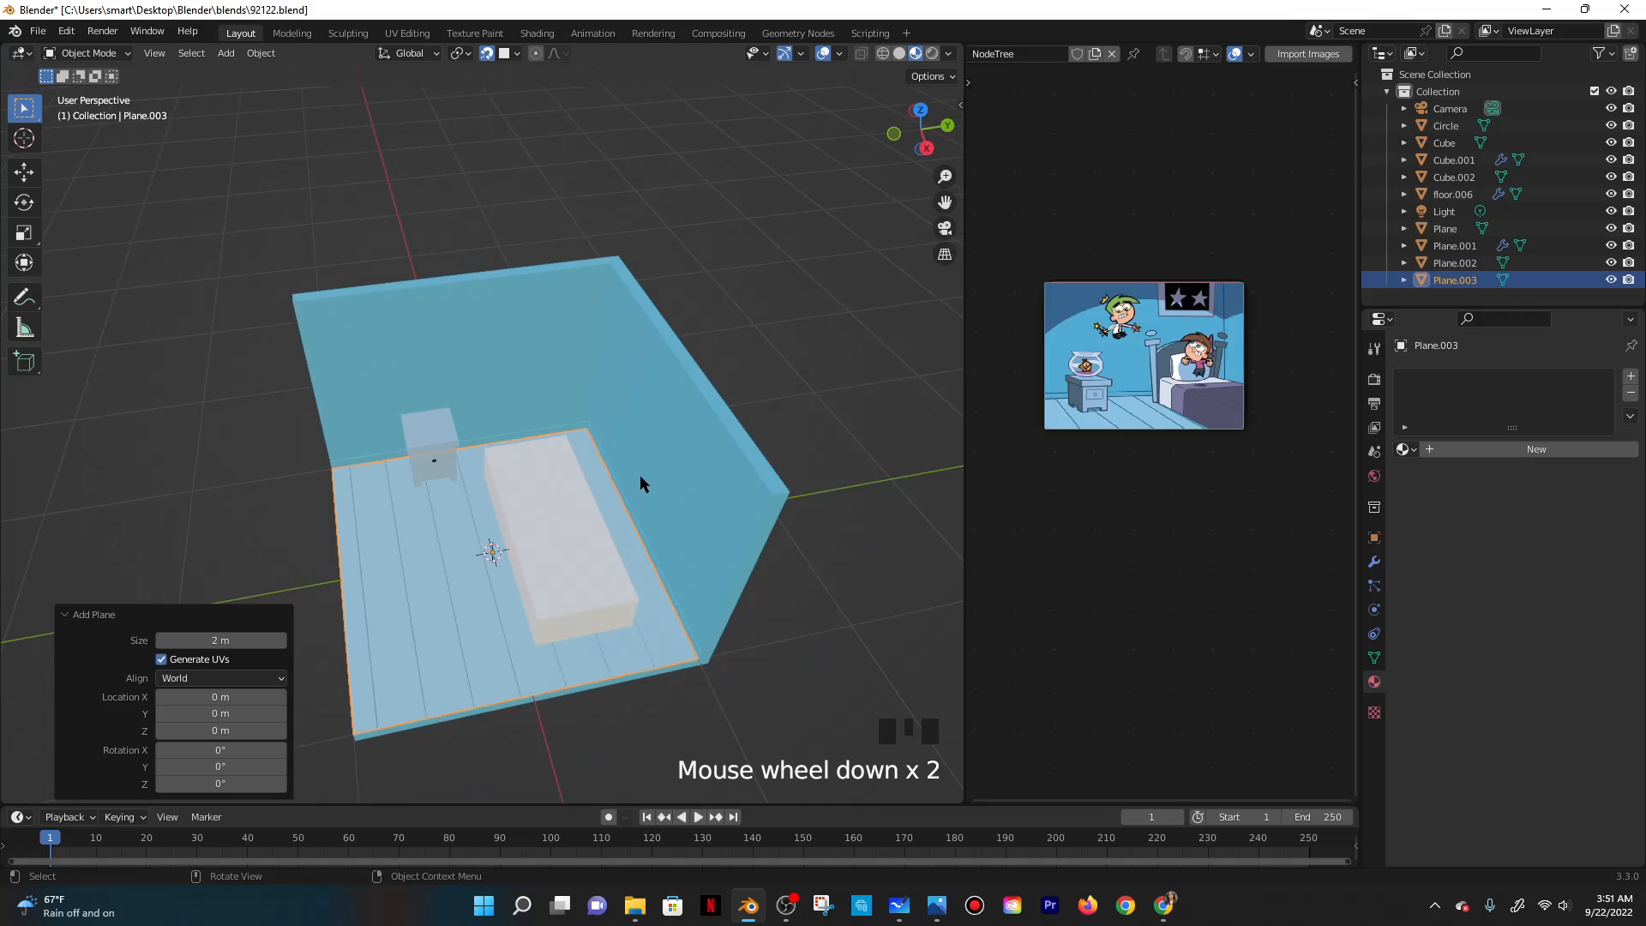
key("r")
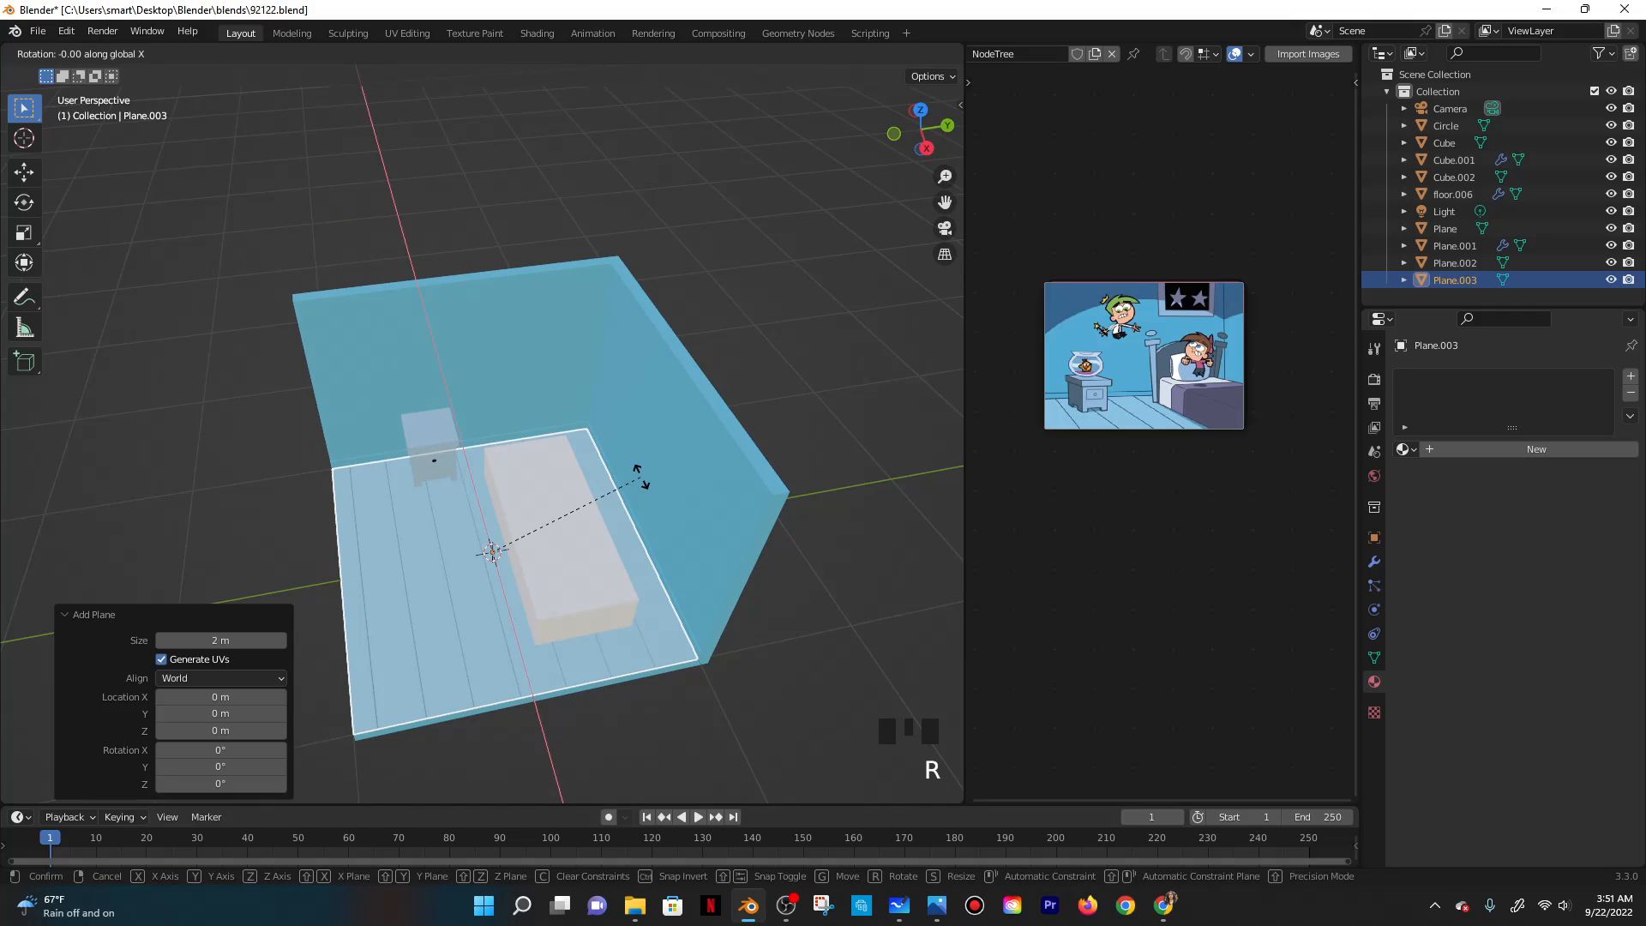
type("x90")
key("Return")
type("r")
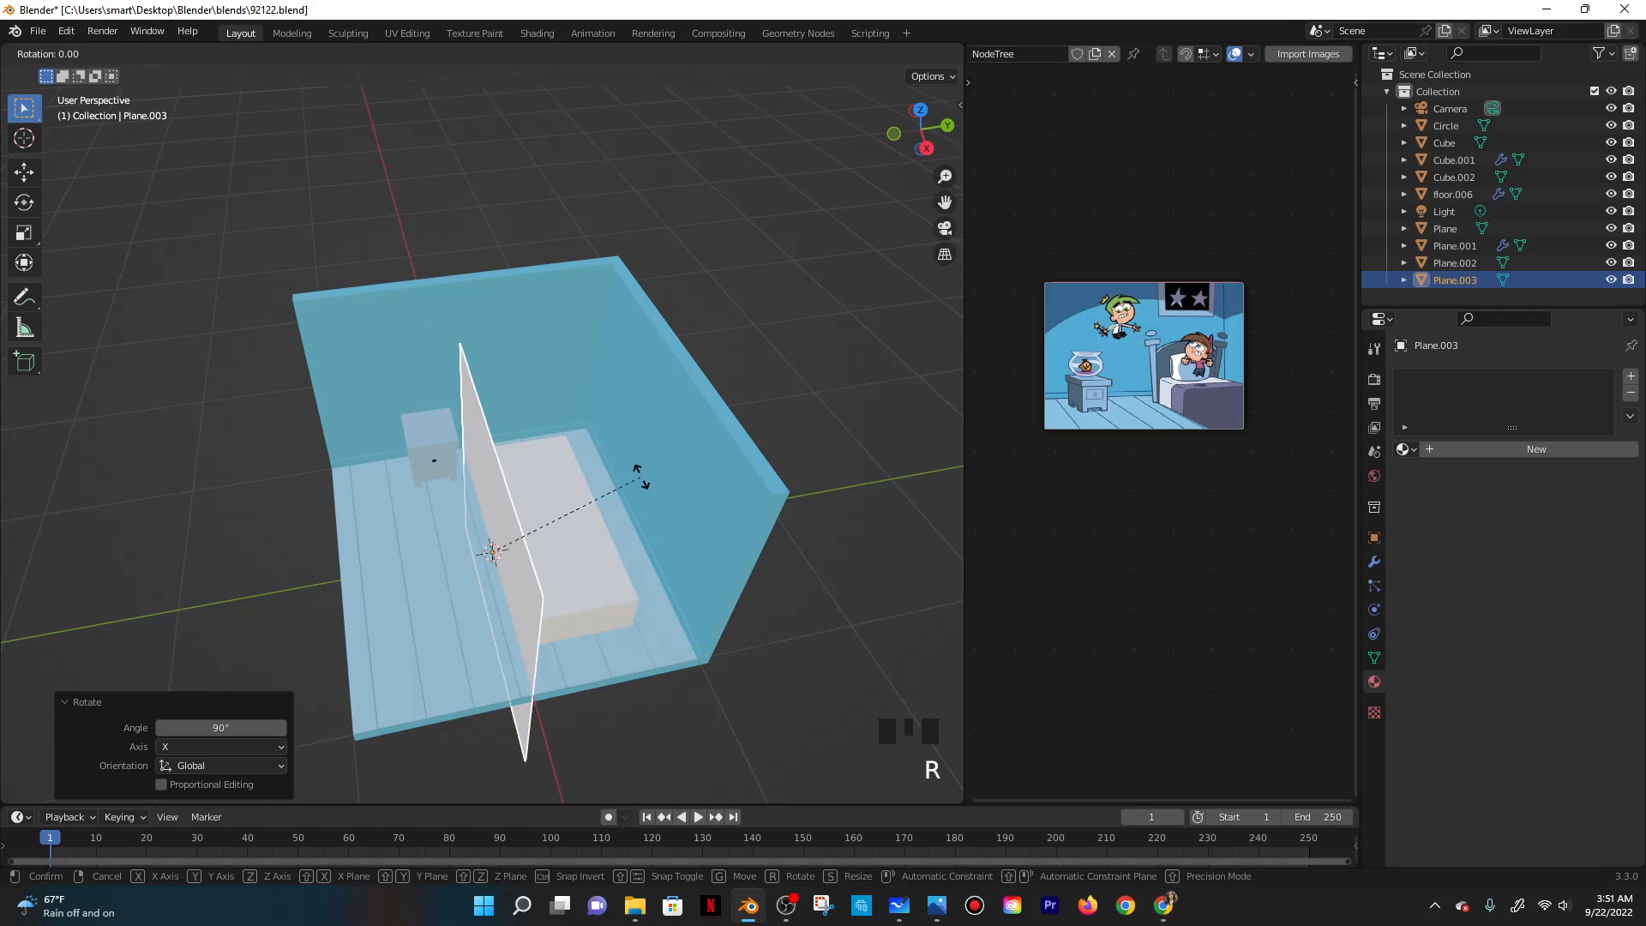
type("z90")
key("Return")
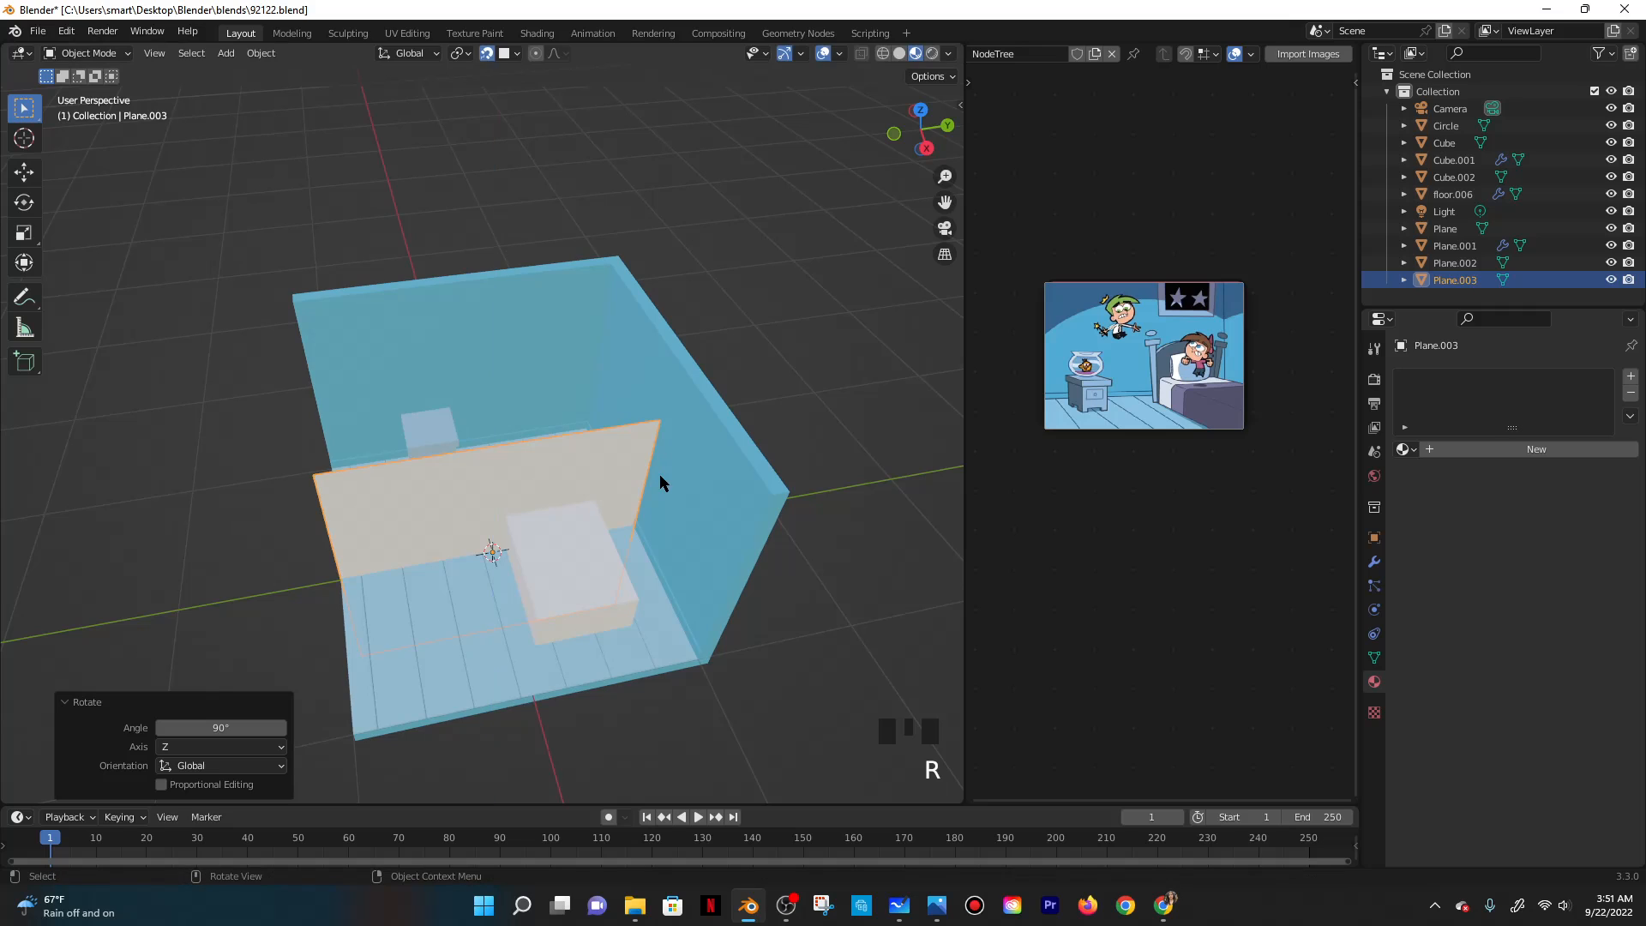
Scale the headboard plane to about 0.43 and move it -1 m on X and about 0.55 m on Y to the bed's head end.
key("s")
left_click(559, 505)
key("g")
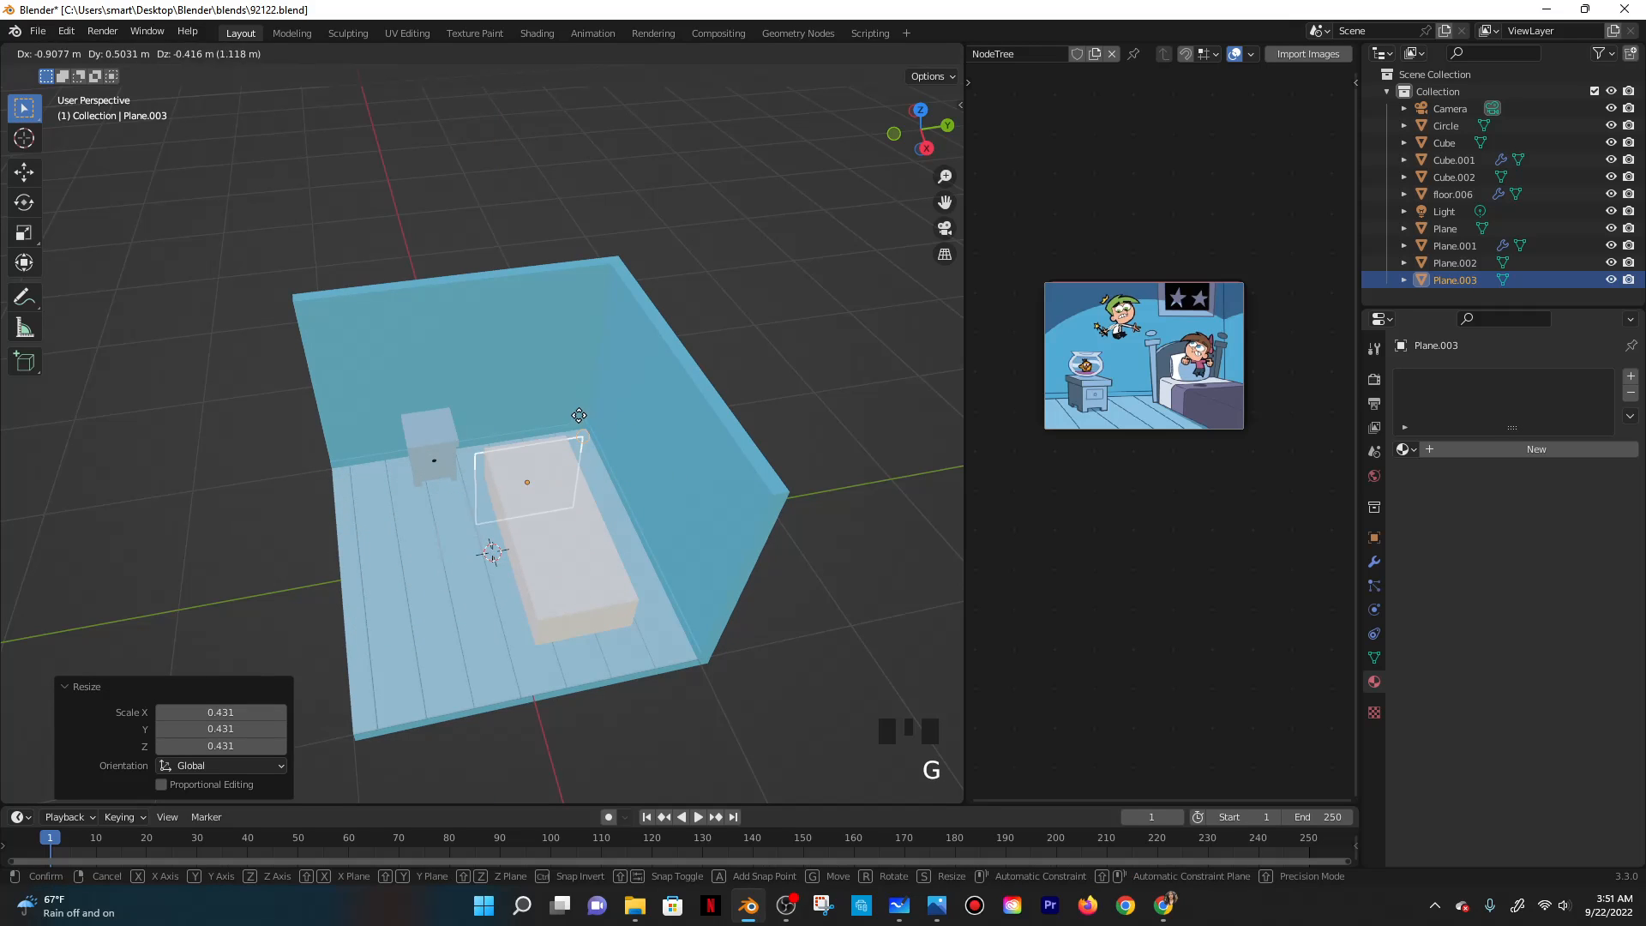
left_click(589, 391)
Raise the headboard plane about 0.75 m along Z, above the bed block.
middle_click_drag(588, 390, 598, 410)
scroll(588, 406, "up", 4)
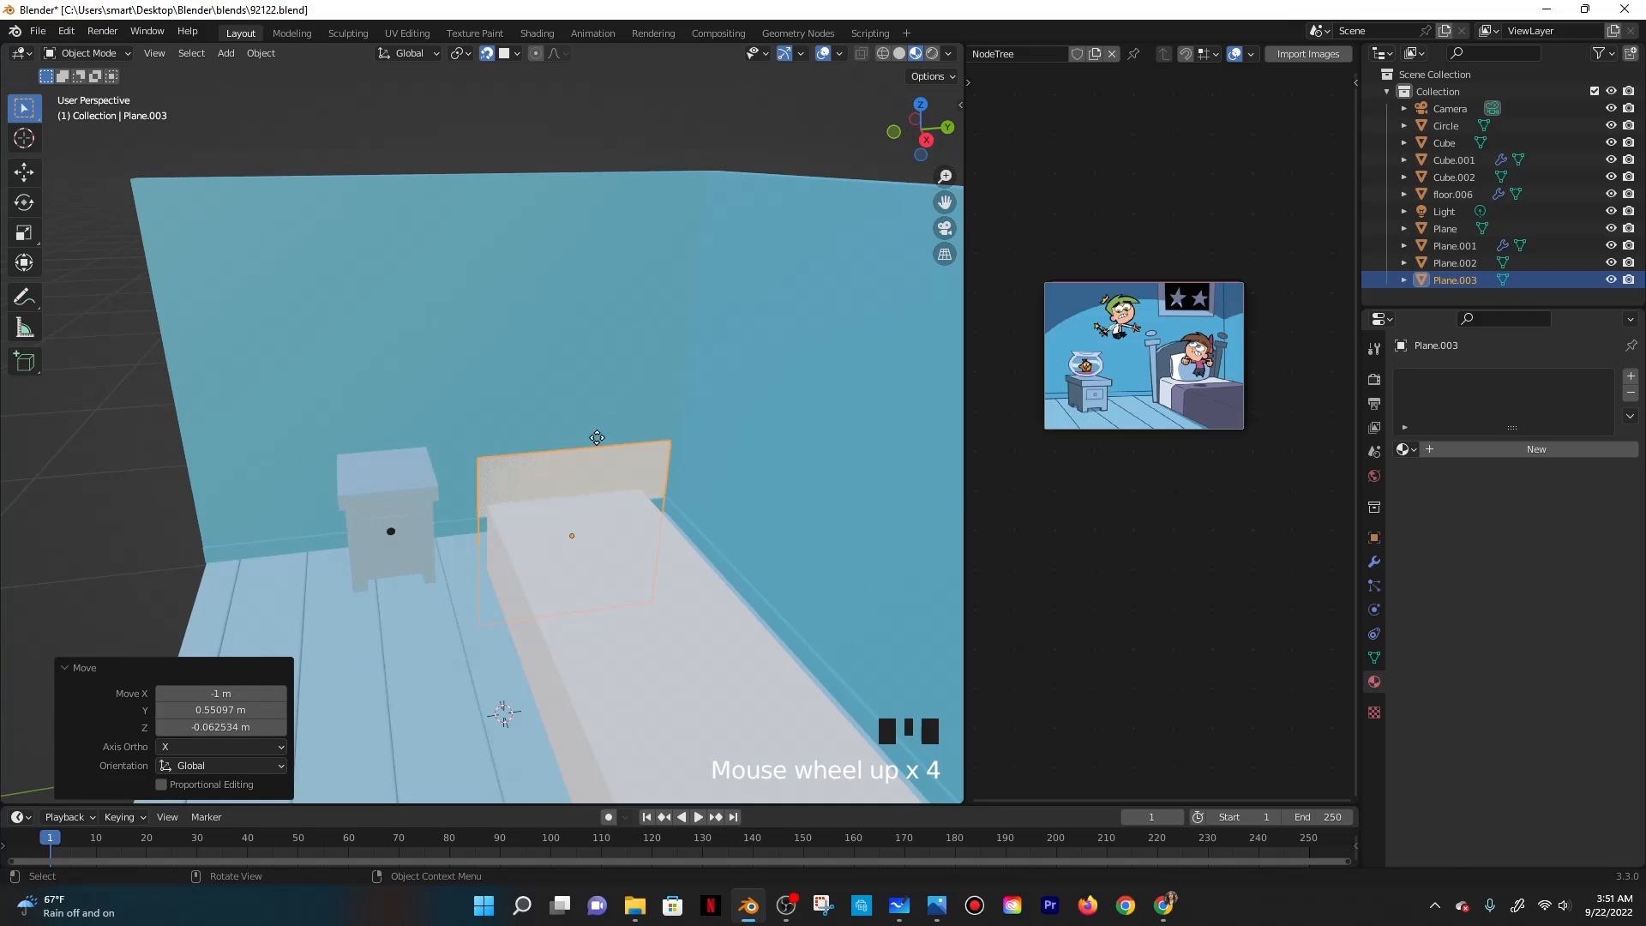
key("g")
key("z")
left_click(581, 276)
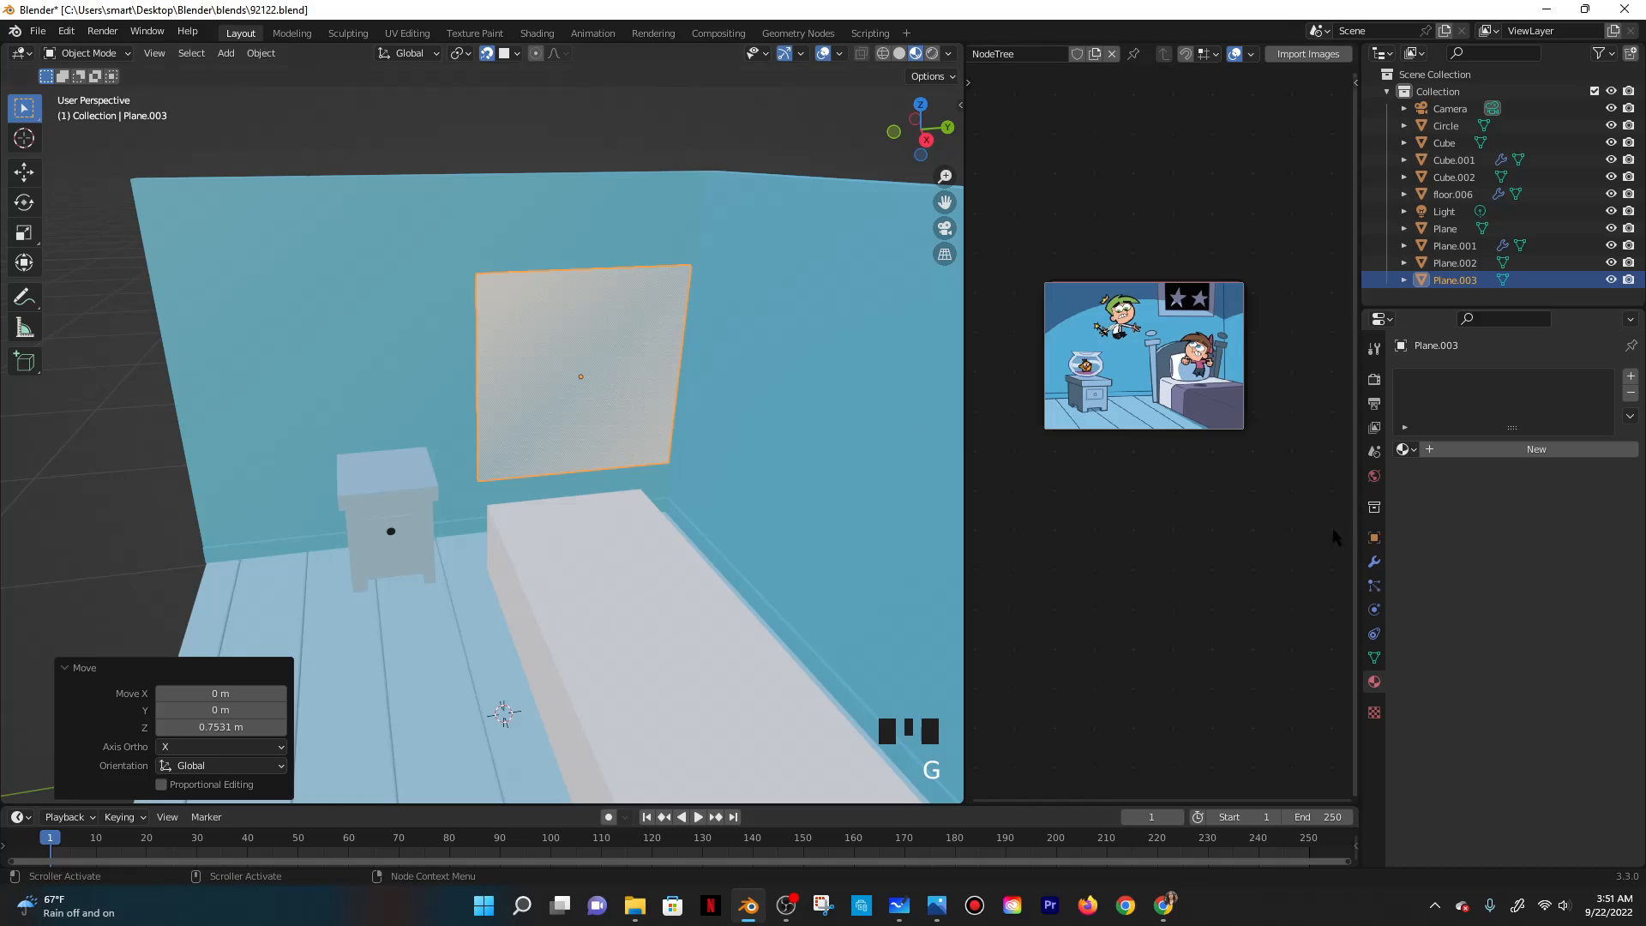
Add a Solidify modifier to the headboard plane with thickness 0.21 m, offset 1 and Even Thickness enabled.
left_click(1373, 561)
left_click(1427, 376)
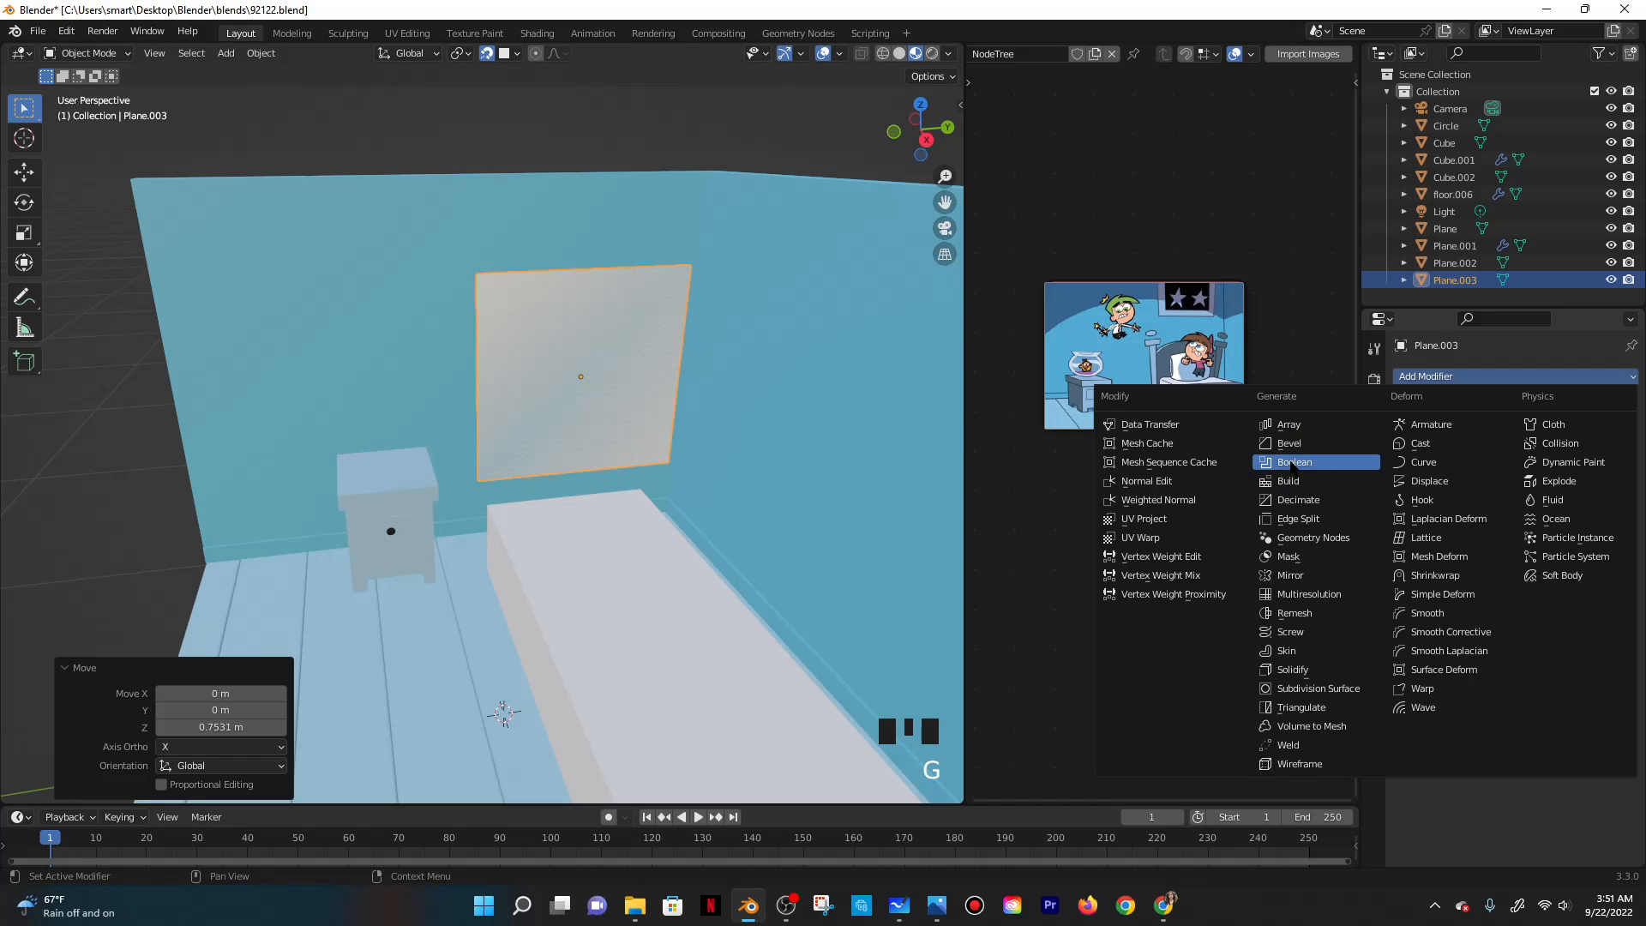
left_click(1293, 670)
left_click_drag(1550, 452, 1561, 452)
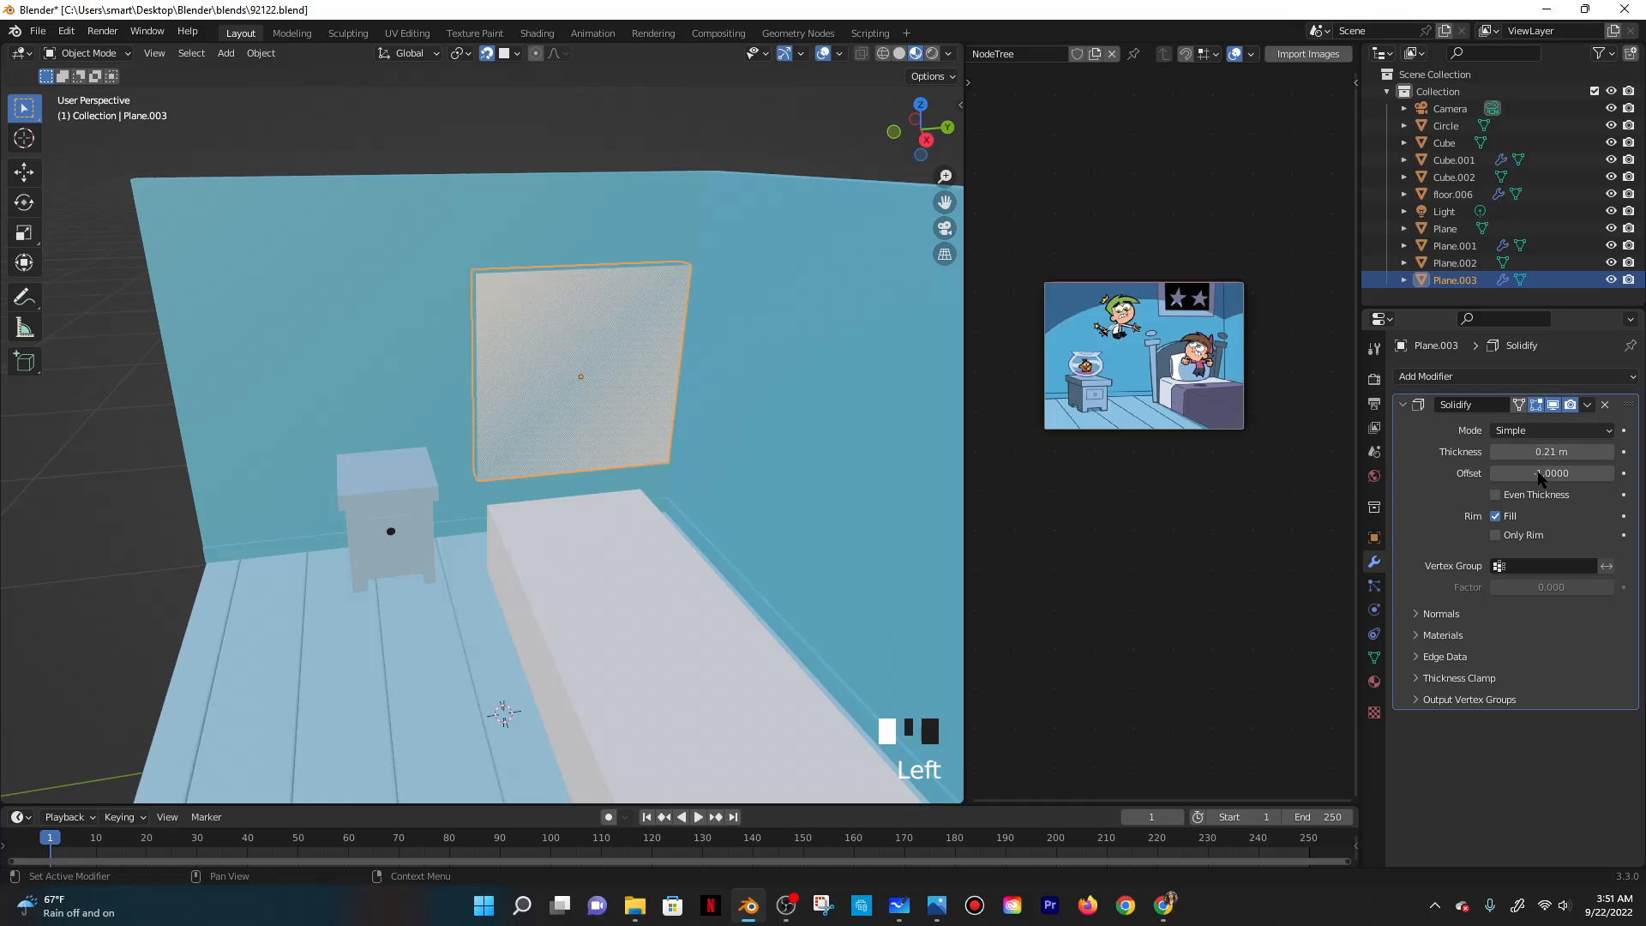
left_click(1540, 477)
type("1")
left_click(1536, 487)
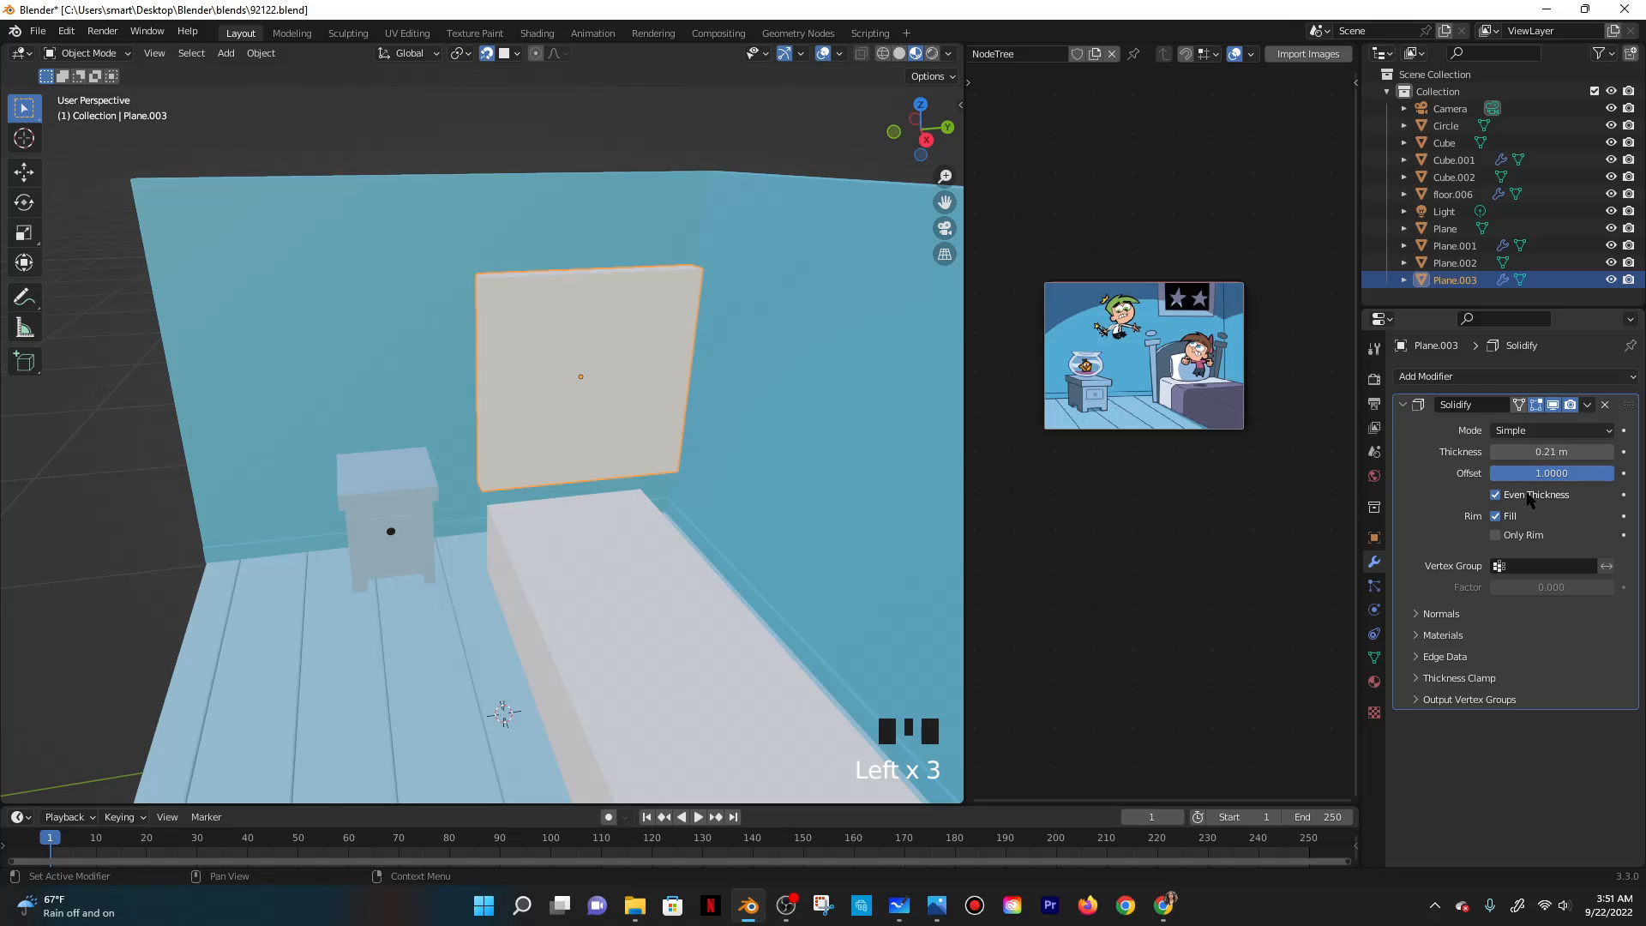
Apply the Solidify modifier on the headboard panel.
middle_click_drag(828, 463, 814, 501)
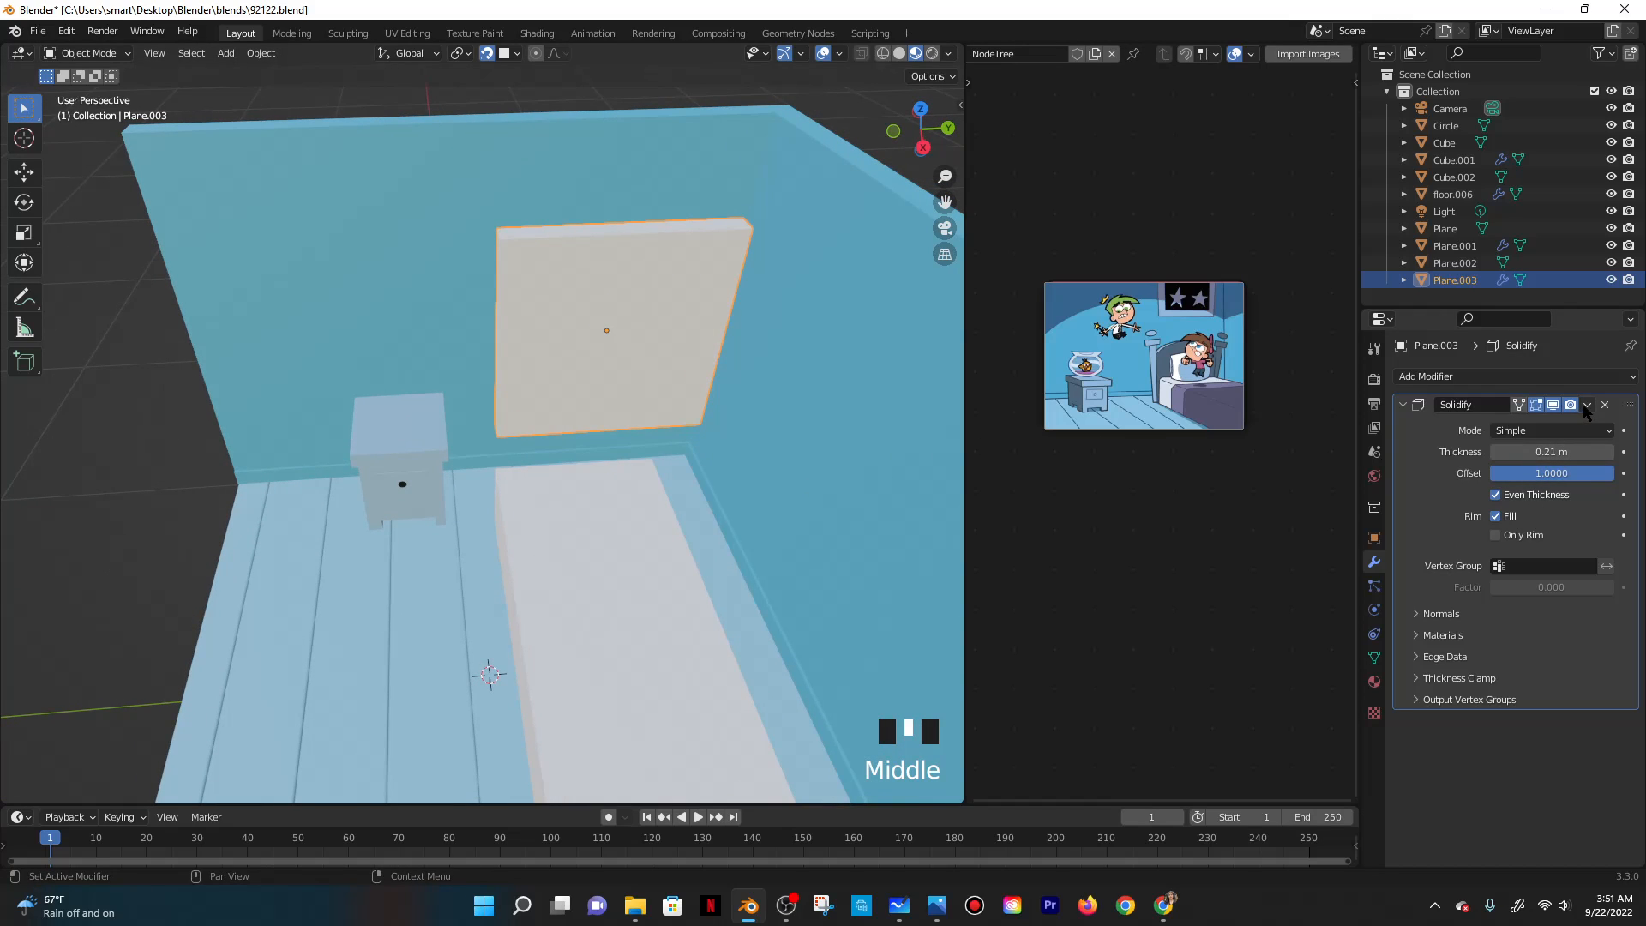
left_click(1587, 404)
left_click(1517, 425)
Try a centred vertical loop cut on the headboard panel in Edit Mode, and return to Object Mode.
middle_click_drag(718, 342, 638, 411)
left_click(86, 53)
left_click(98, 91)
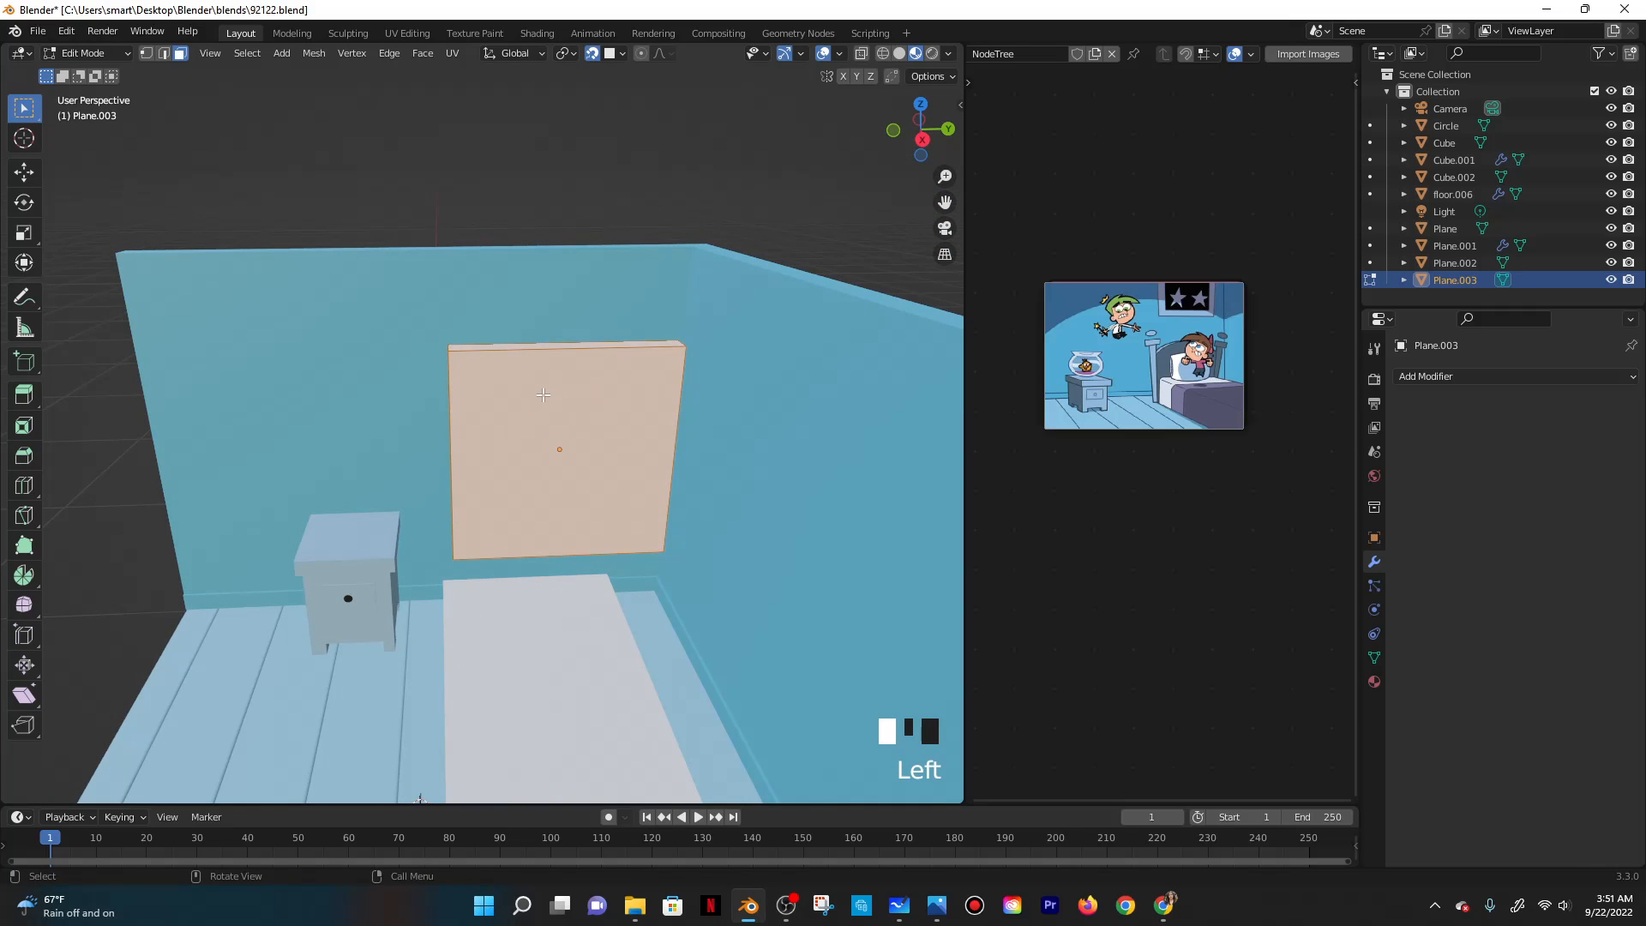
key("ctrl+r")
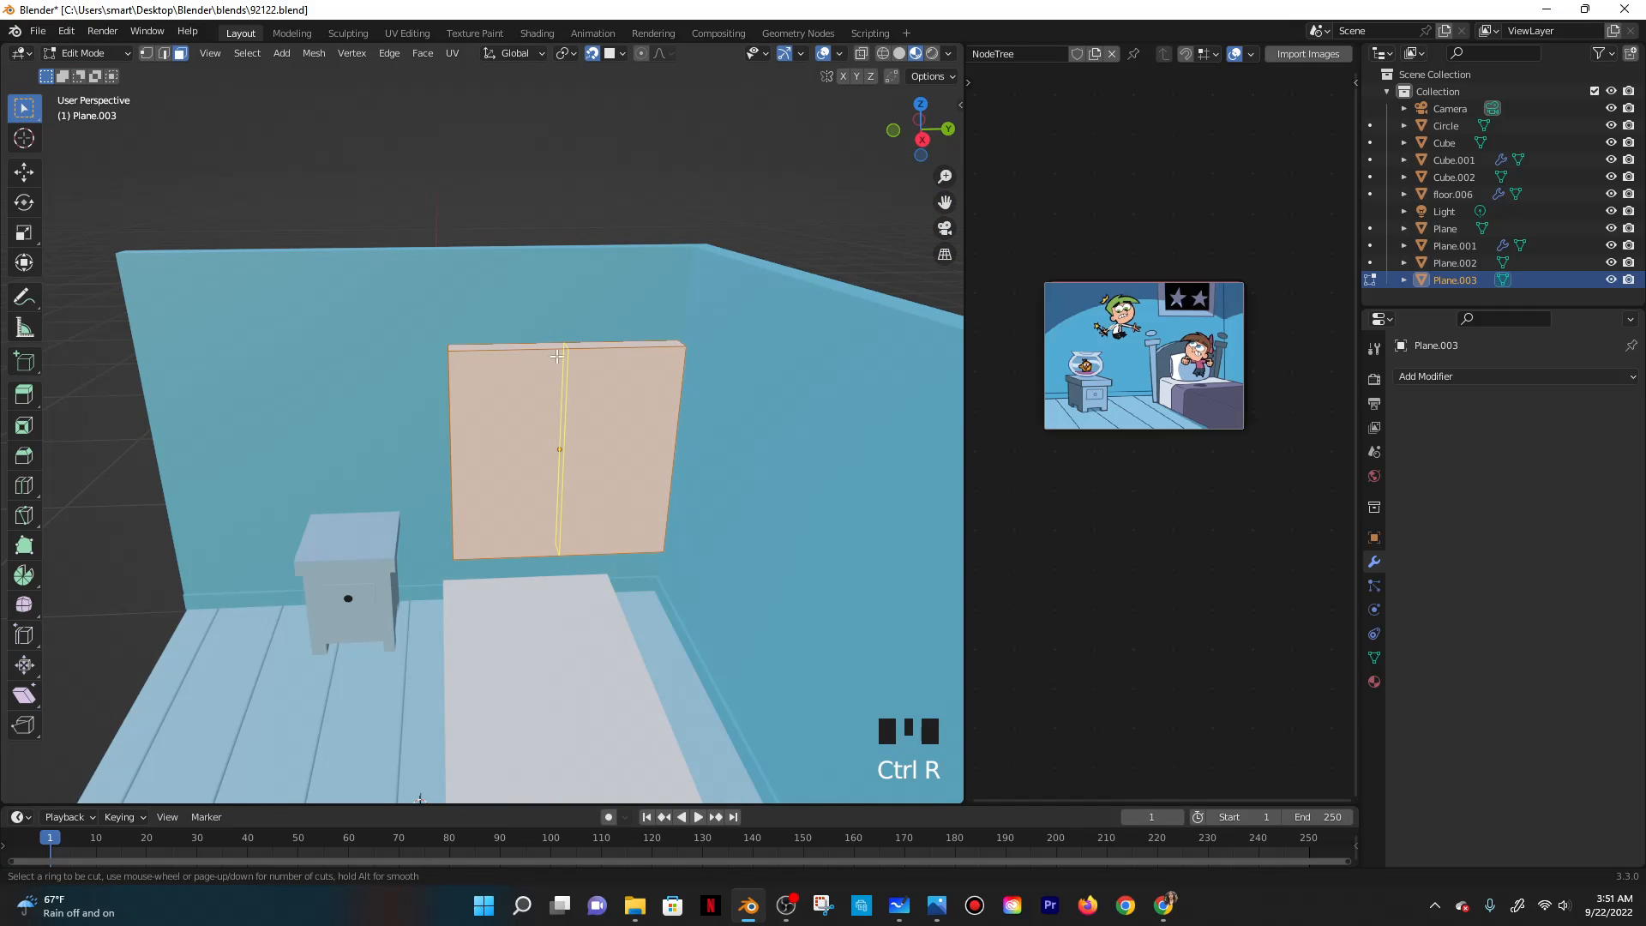
left_click(557, 356)
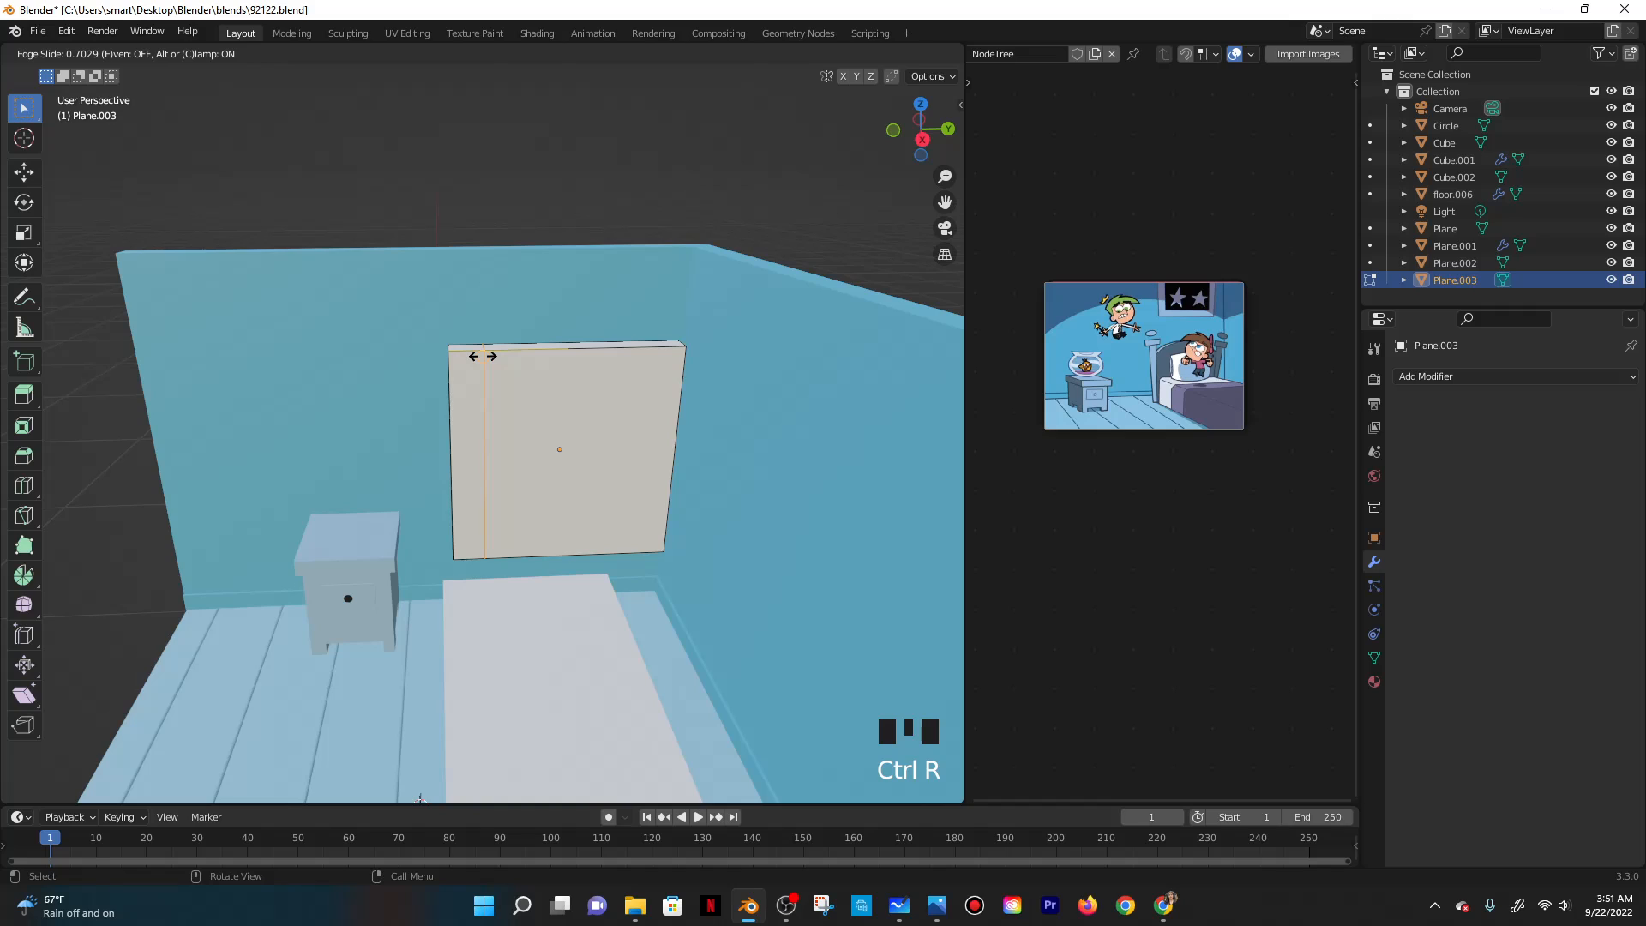
right_click(483, 356)
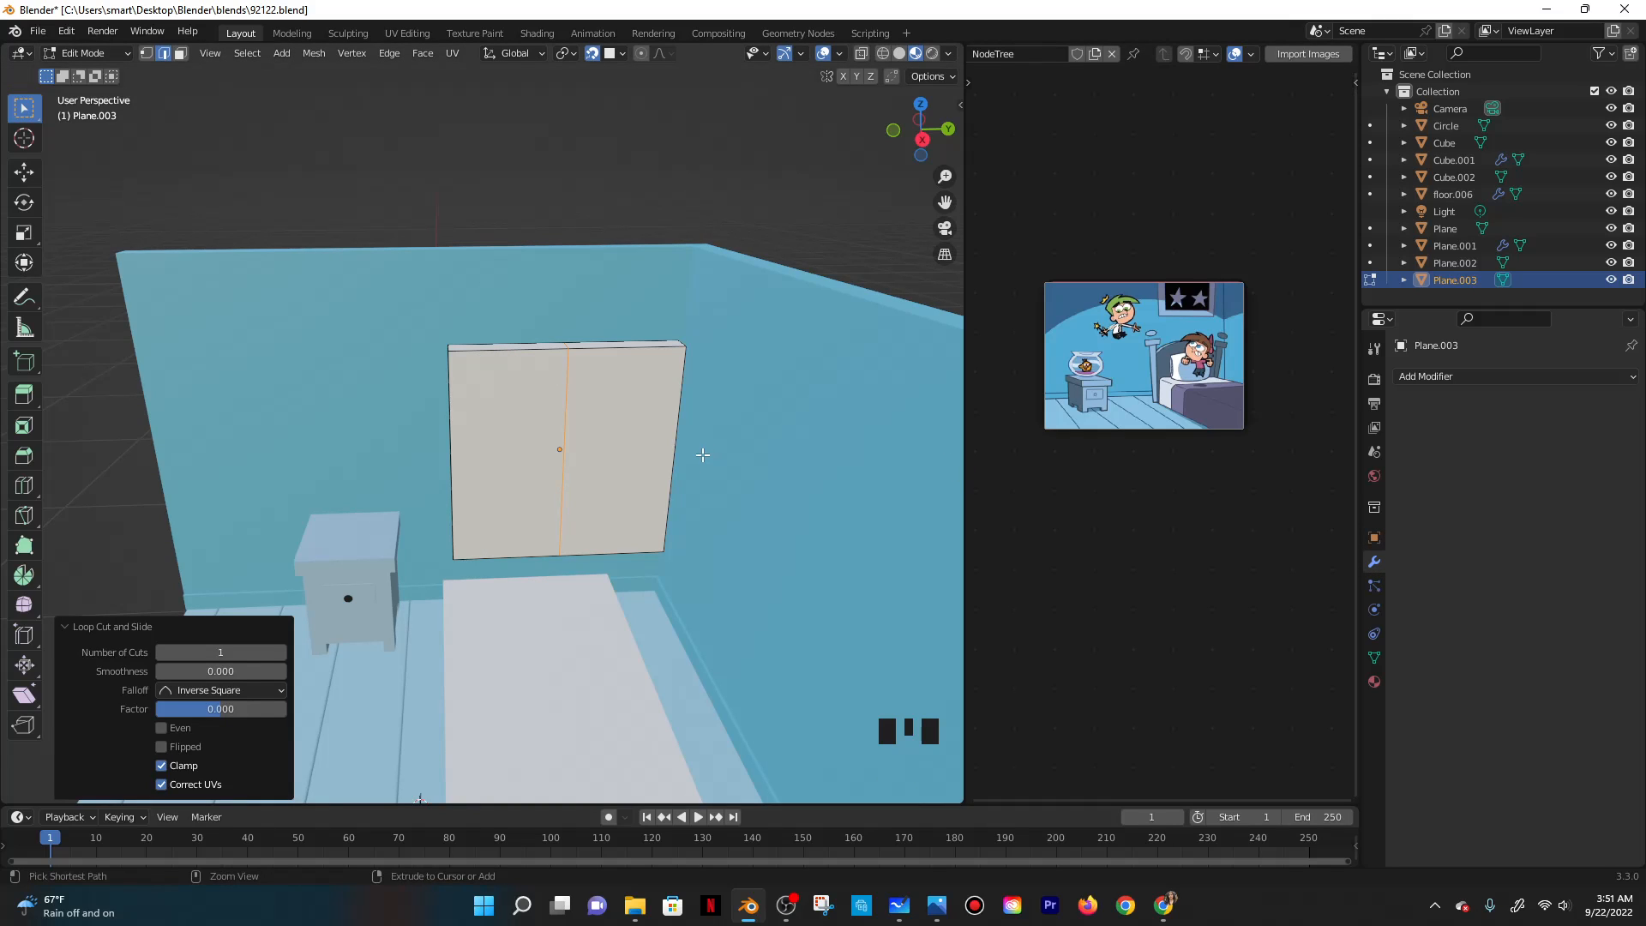
key("Tab")
Add a Subdivision Surface modifier to the headboard panel with viewport levels set to 2.
left_click(1440, 377)
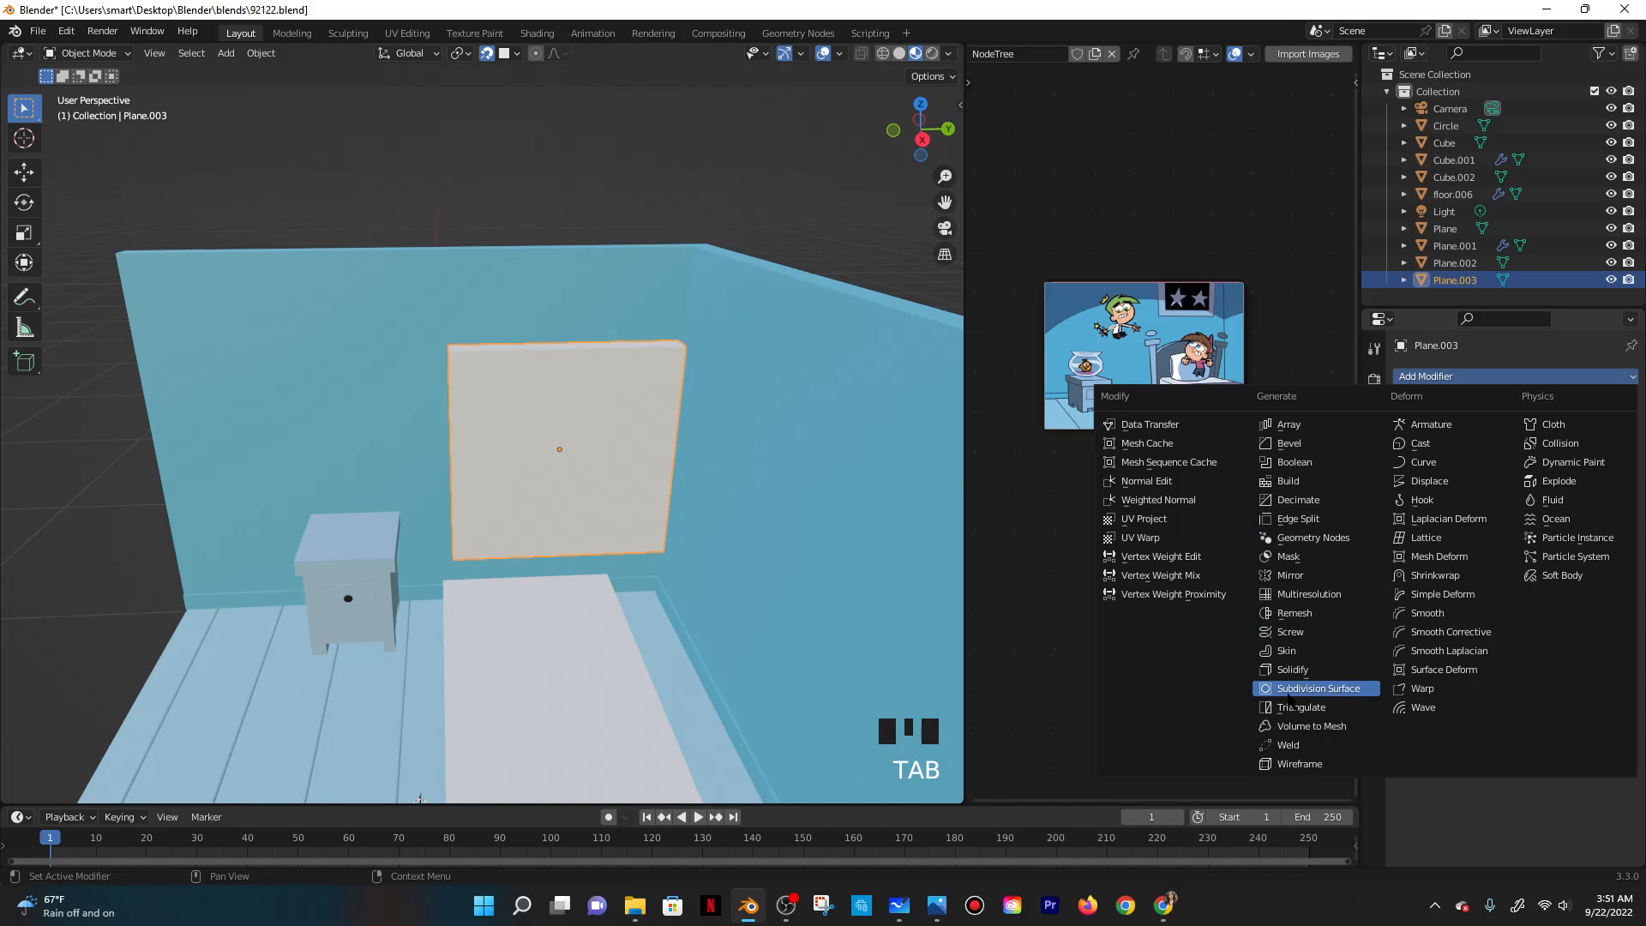
left_click(1318, 689)
left_click(1553, 455)
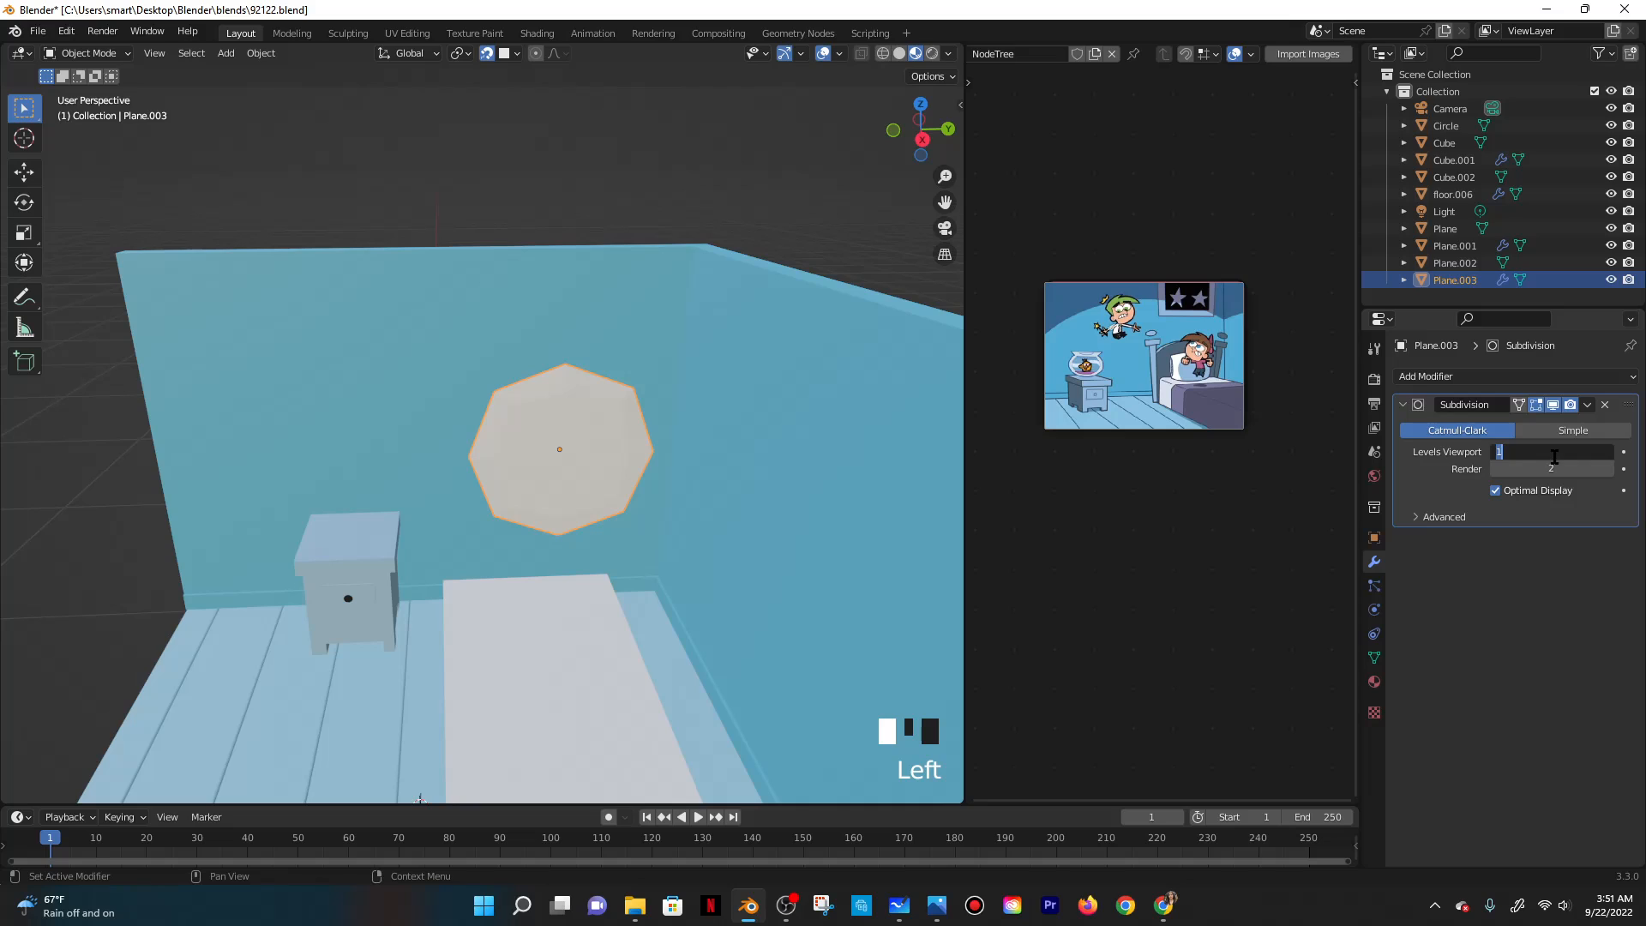
type("2")
left_click(1554, 457)
Cut a centred vertical edge loop through the headboard panel in Edit Mode.
key("Tab")
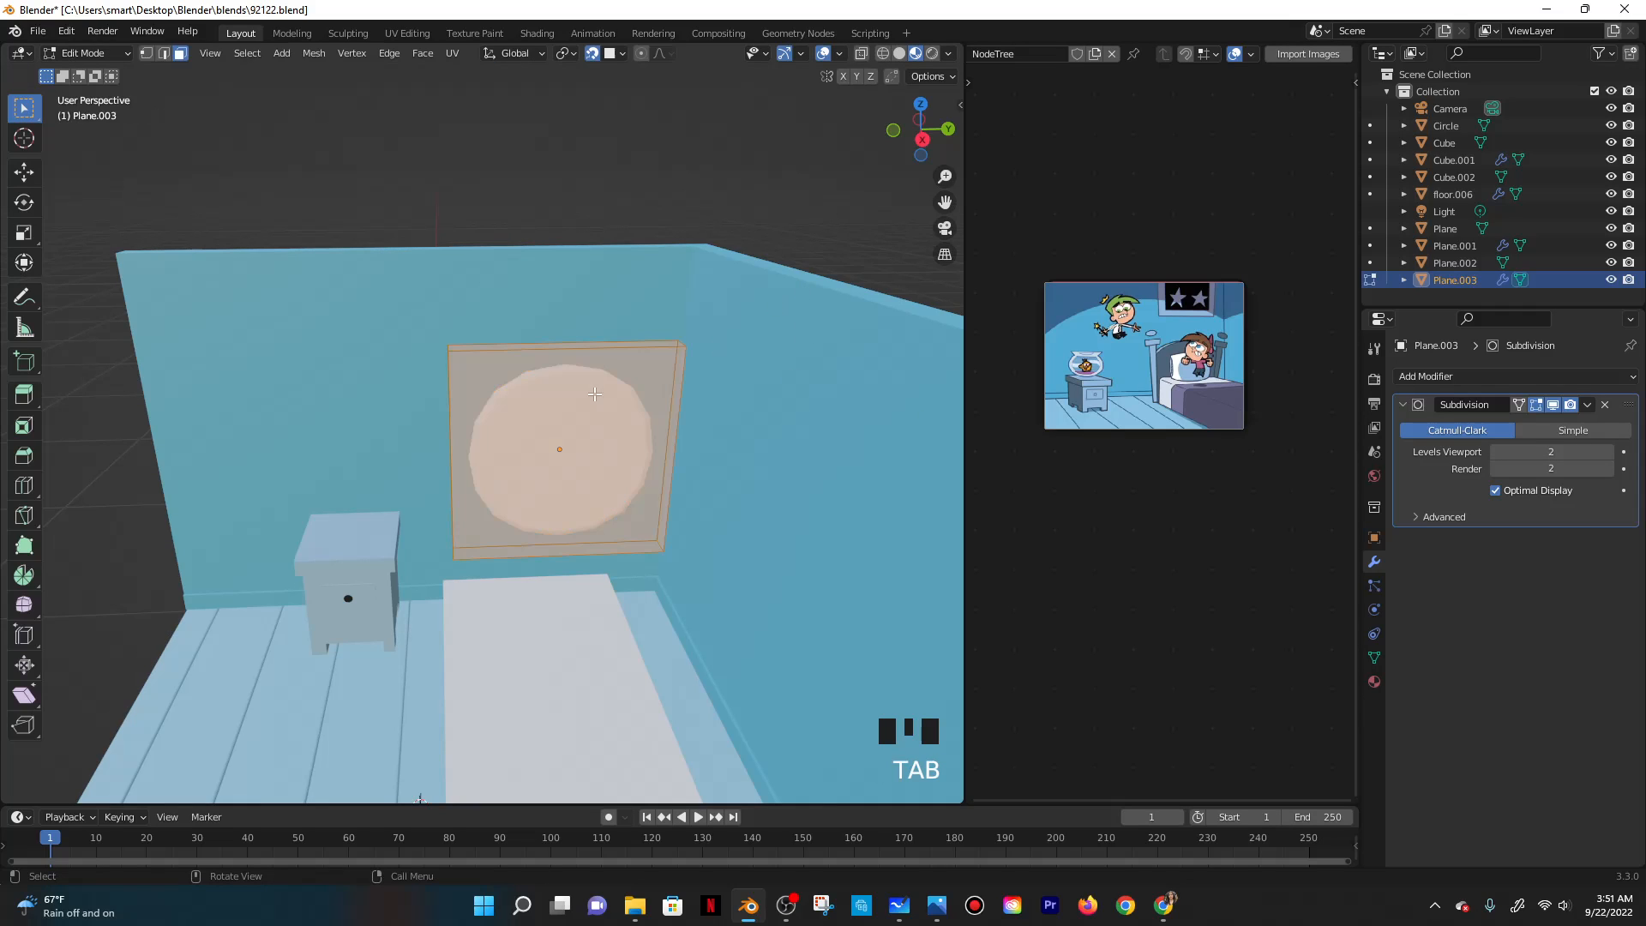
key("ctrl+r")
left_click(567, 365)
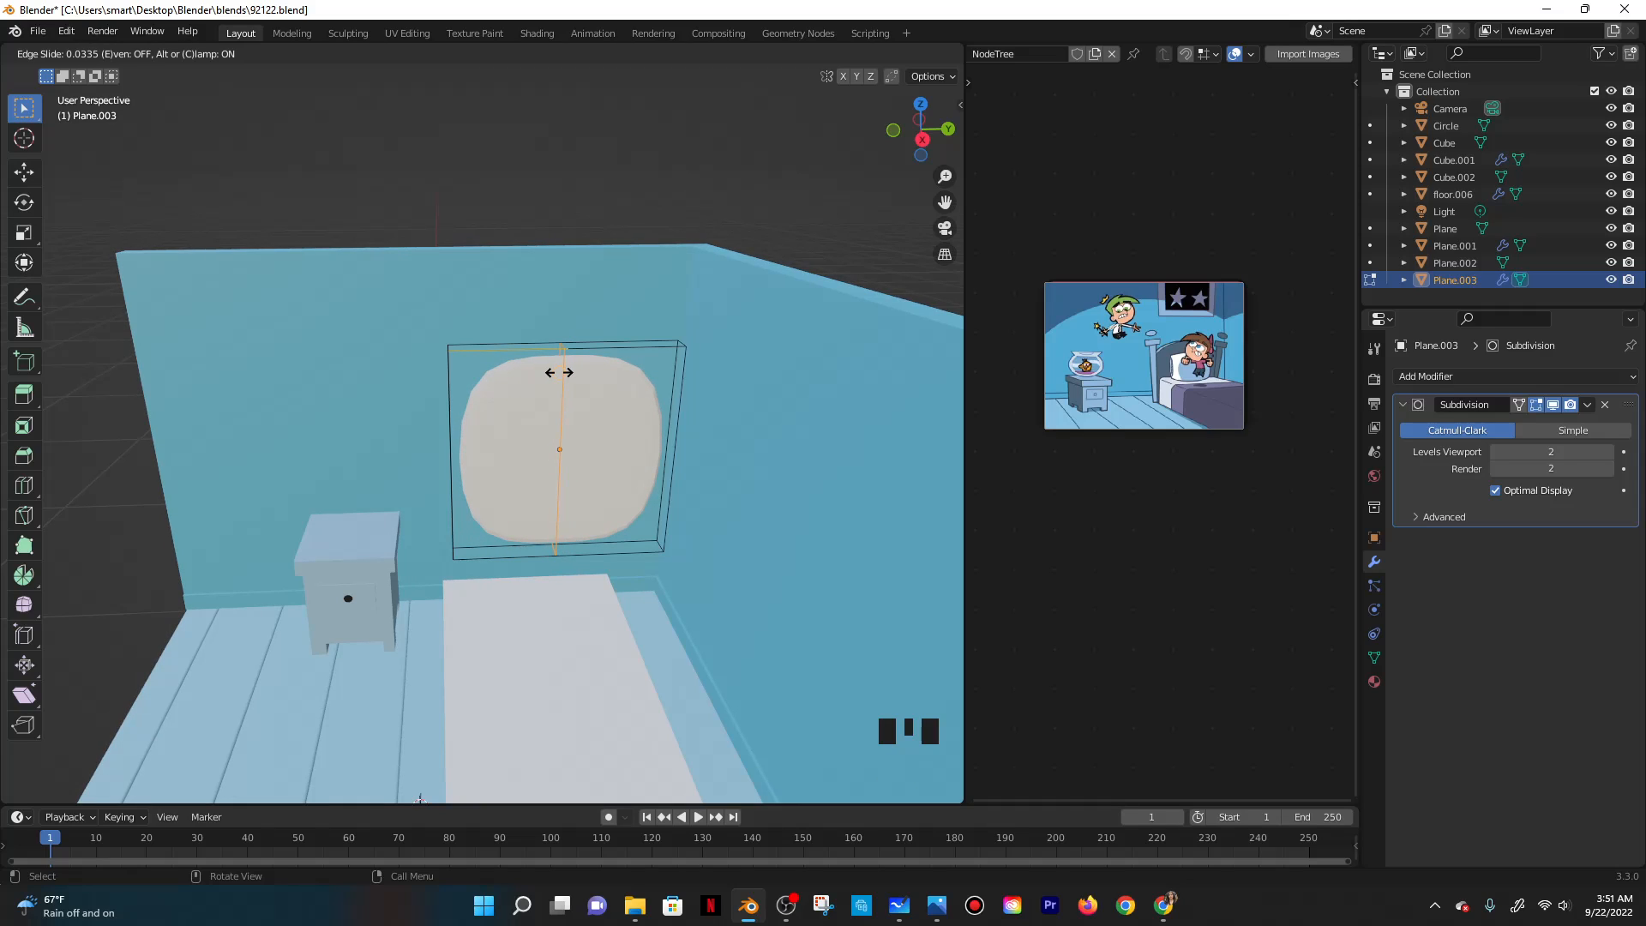
right_click(586, 421)
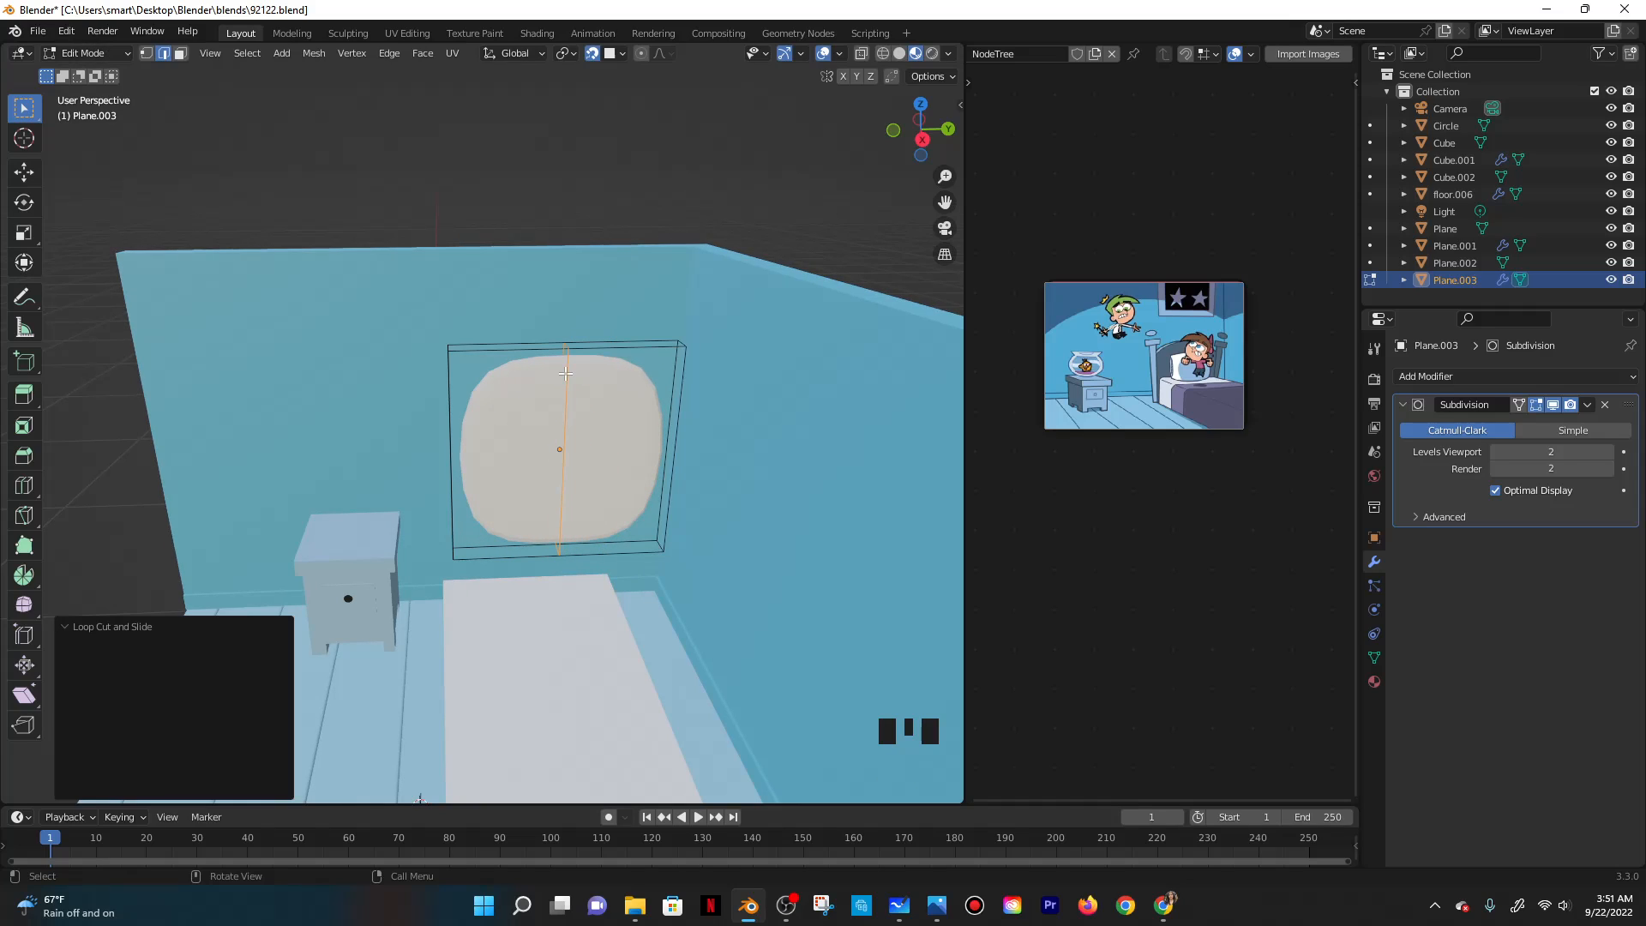
Undo the vertical loop cut and add a horizontal one near the headboard panel's lower edge with factor 0.764.
key("ctrl+z")
key("ctrl+r")
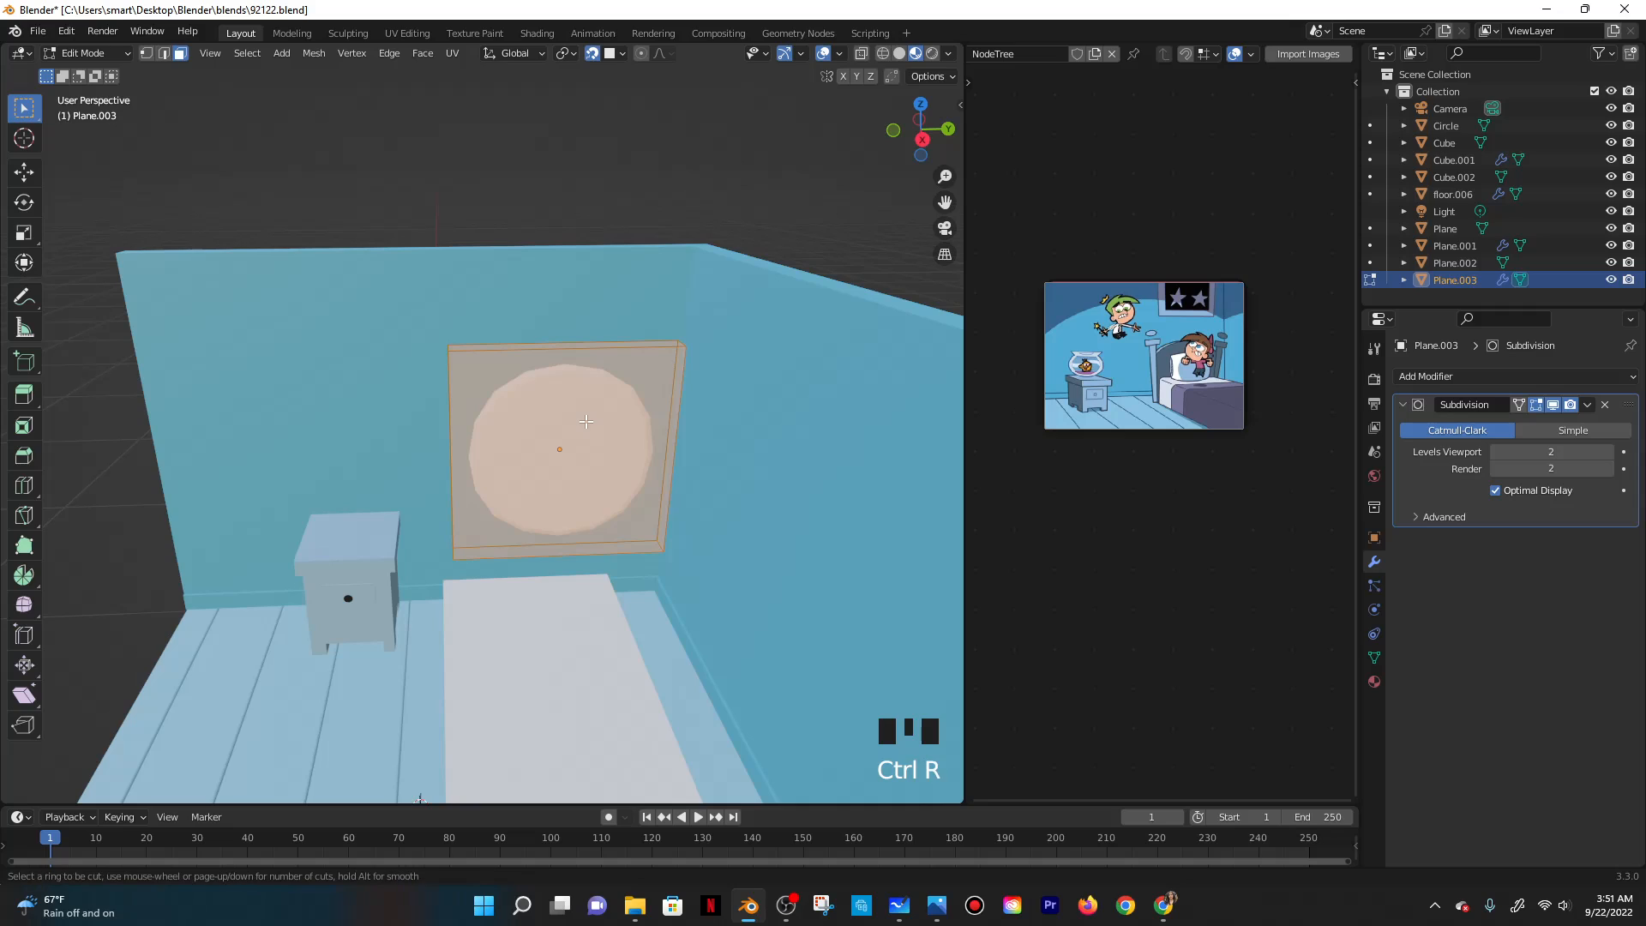
left_click(459, 472)
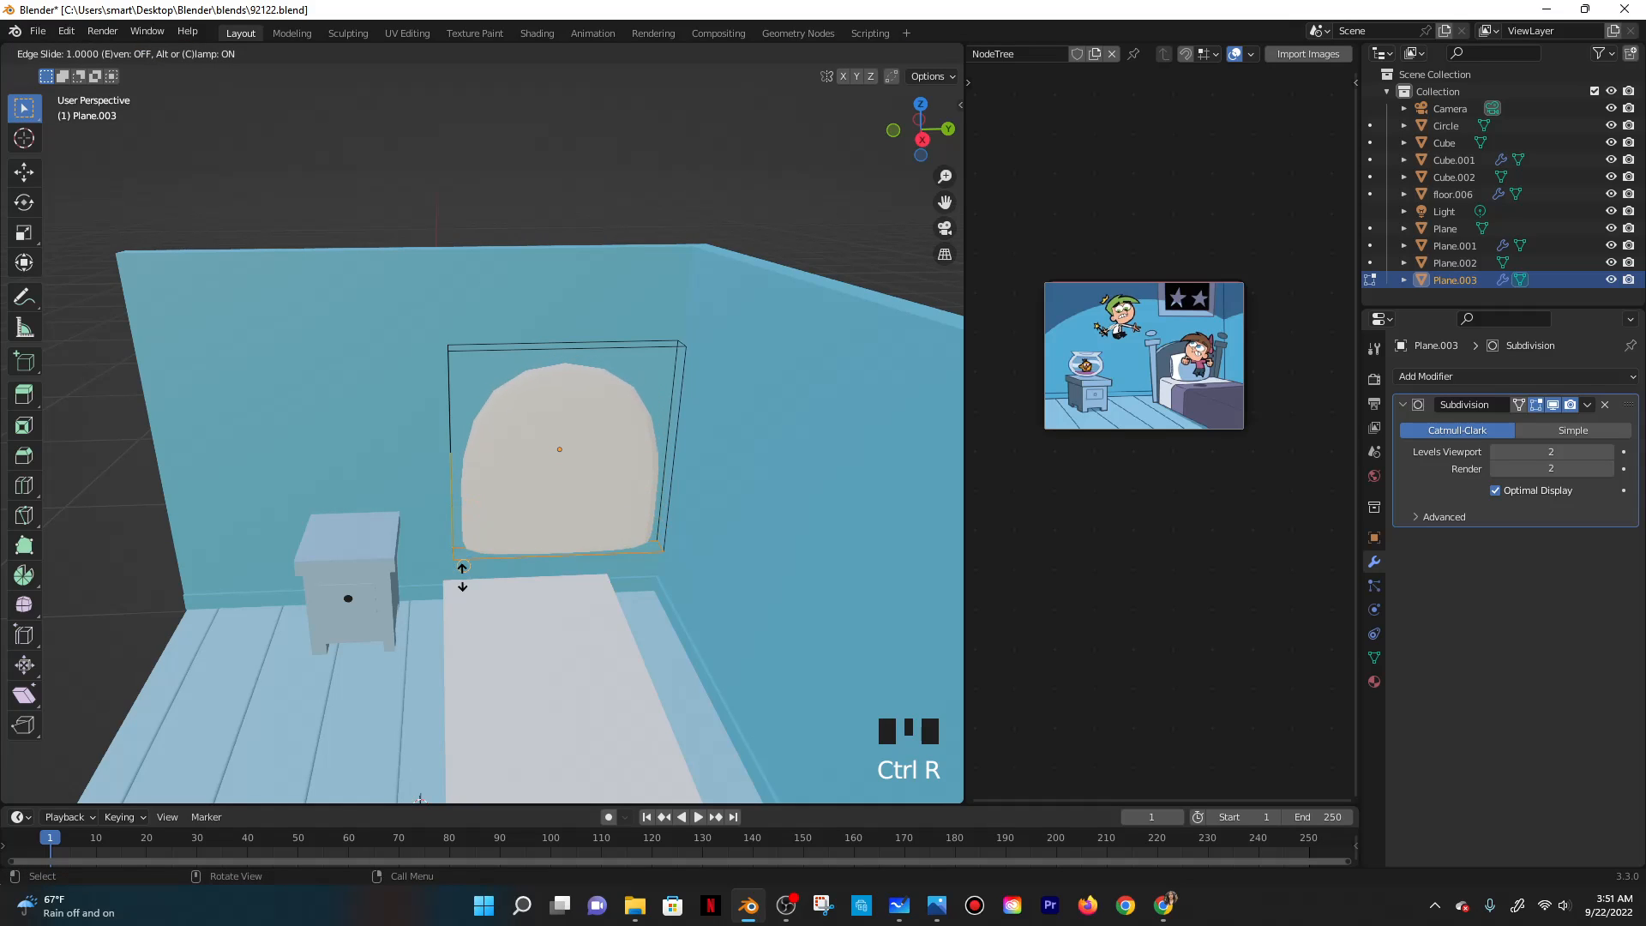
left_click(461, 581)
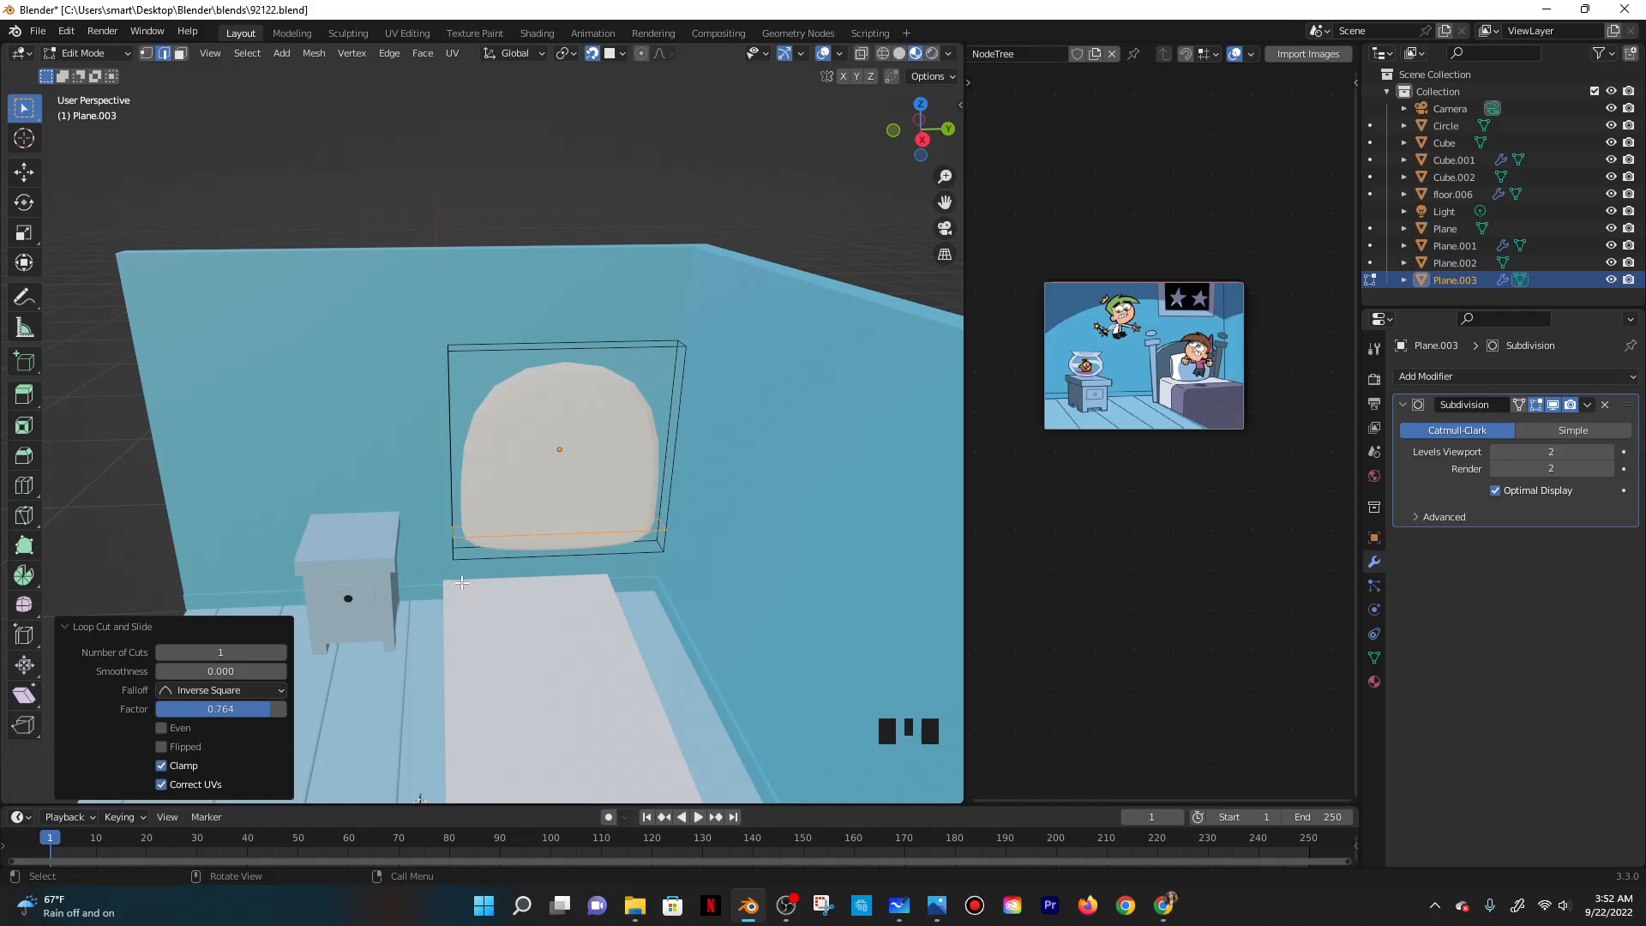
Cut a horizontal edge loop across the middle of the headboard panel with factor 0.084 and try scaling it inward.
key("ctrl+r")
left_click(470, 448)
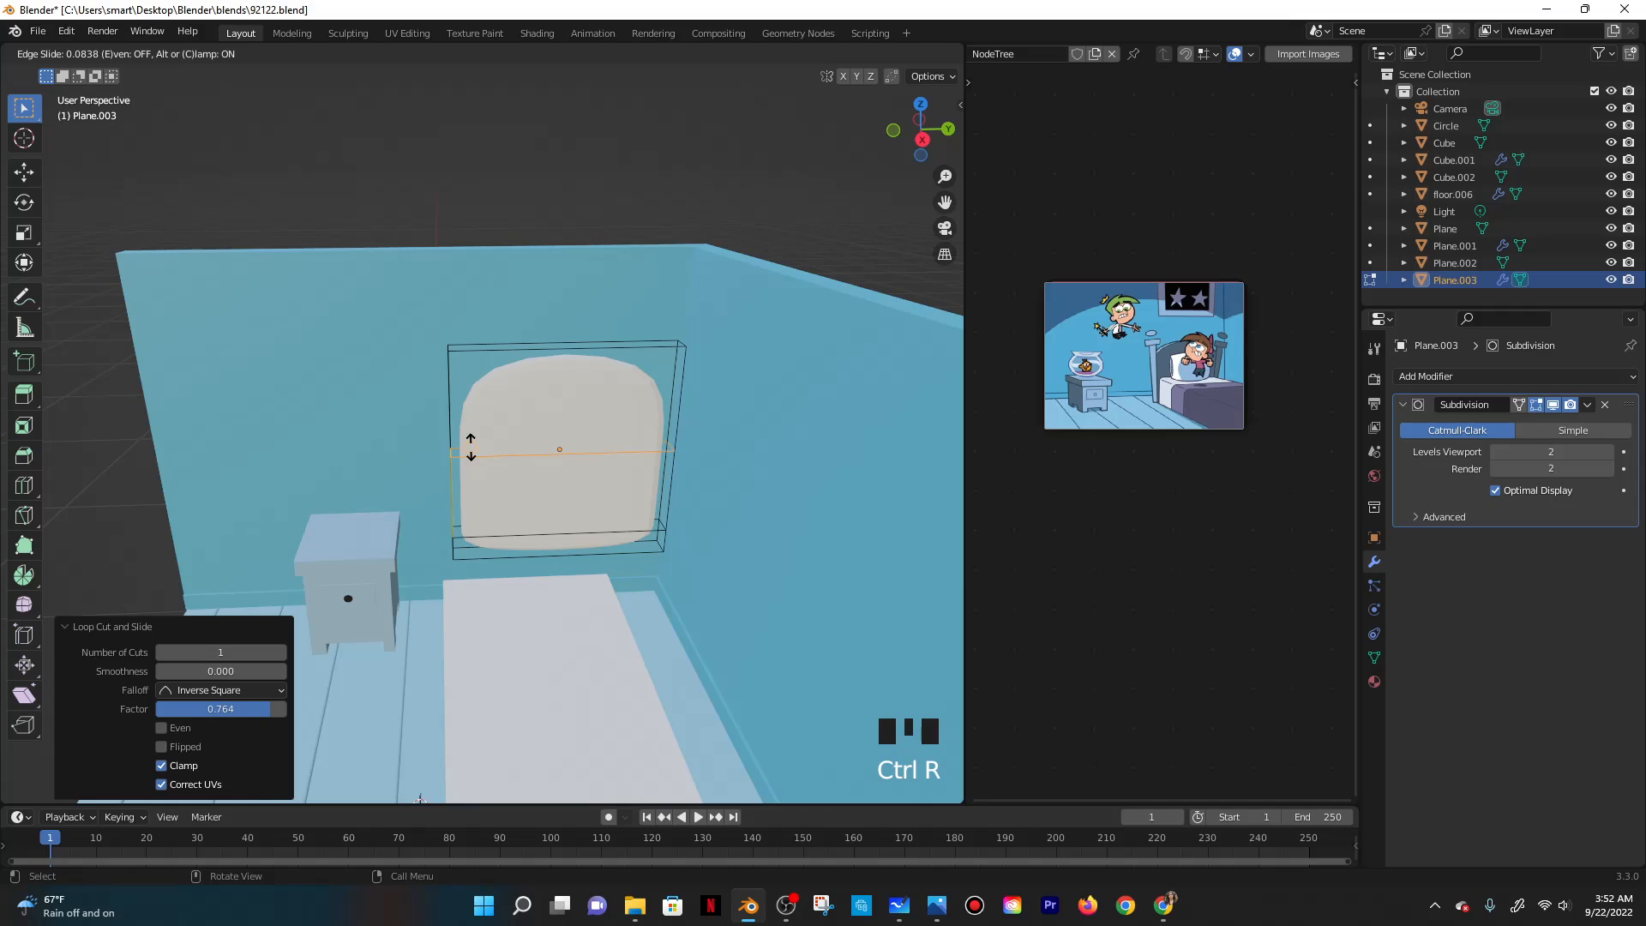
left_click(470, 447)
key("s")
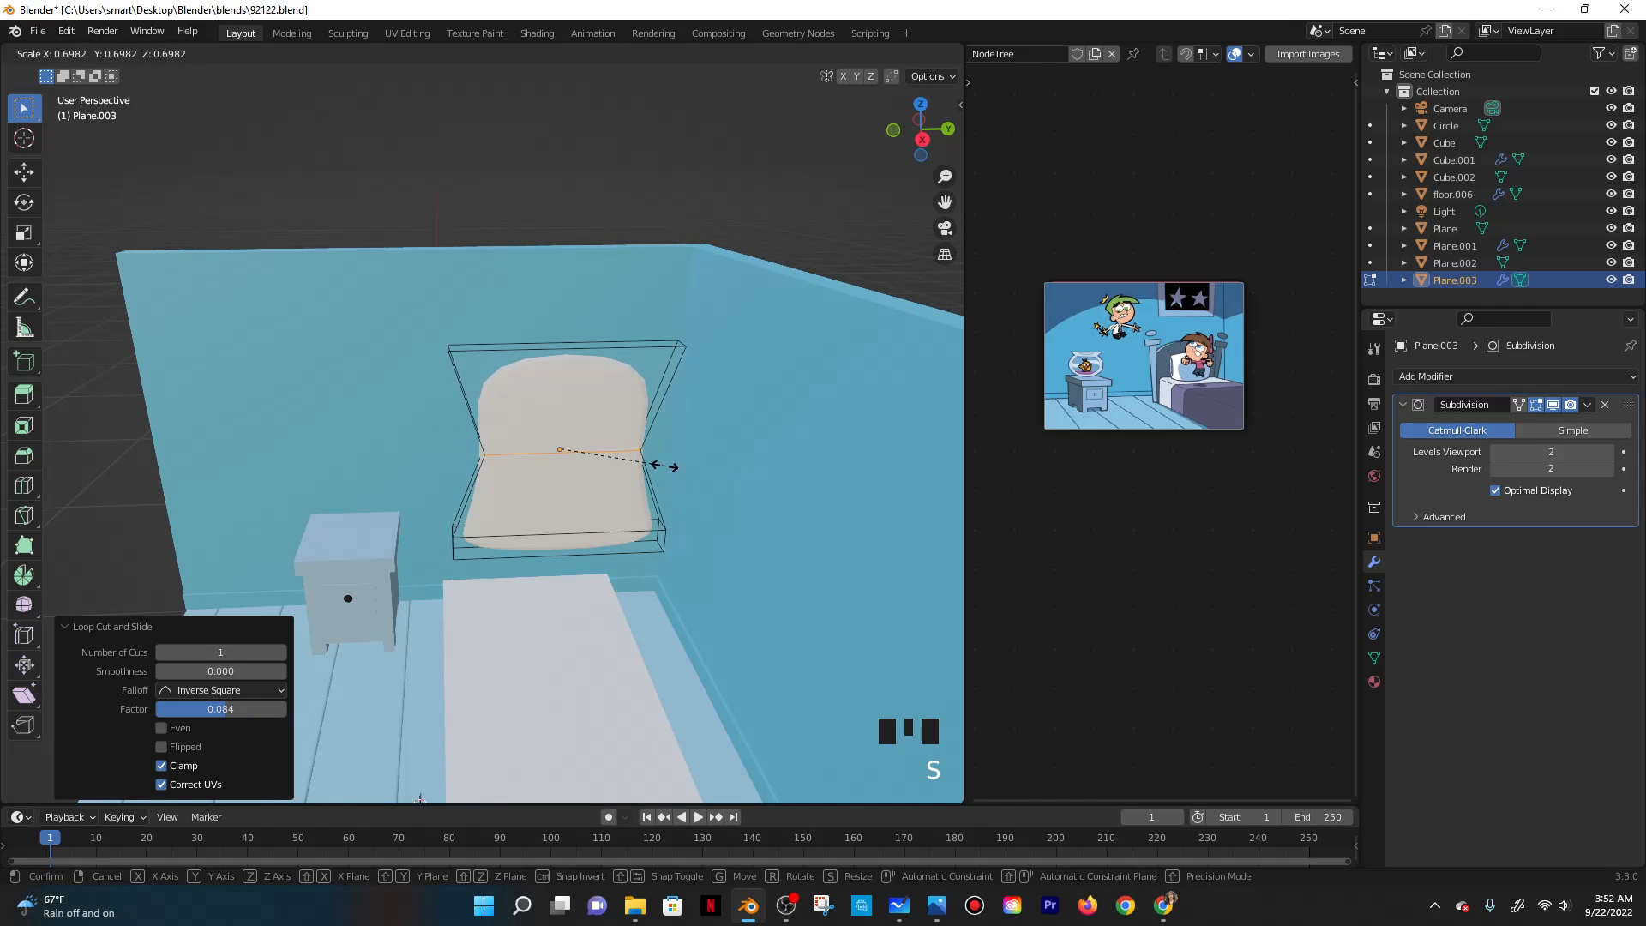
key("Escape")
Scale the top face of the headboard panel to 0.741 to taper its upper part.
left_click(469, 349)
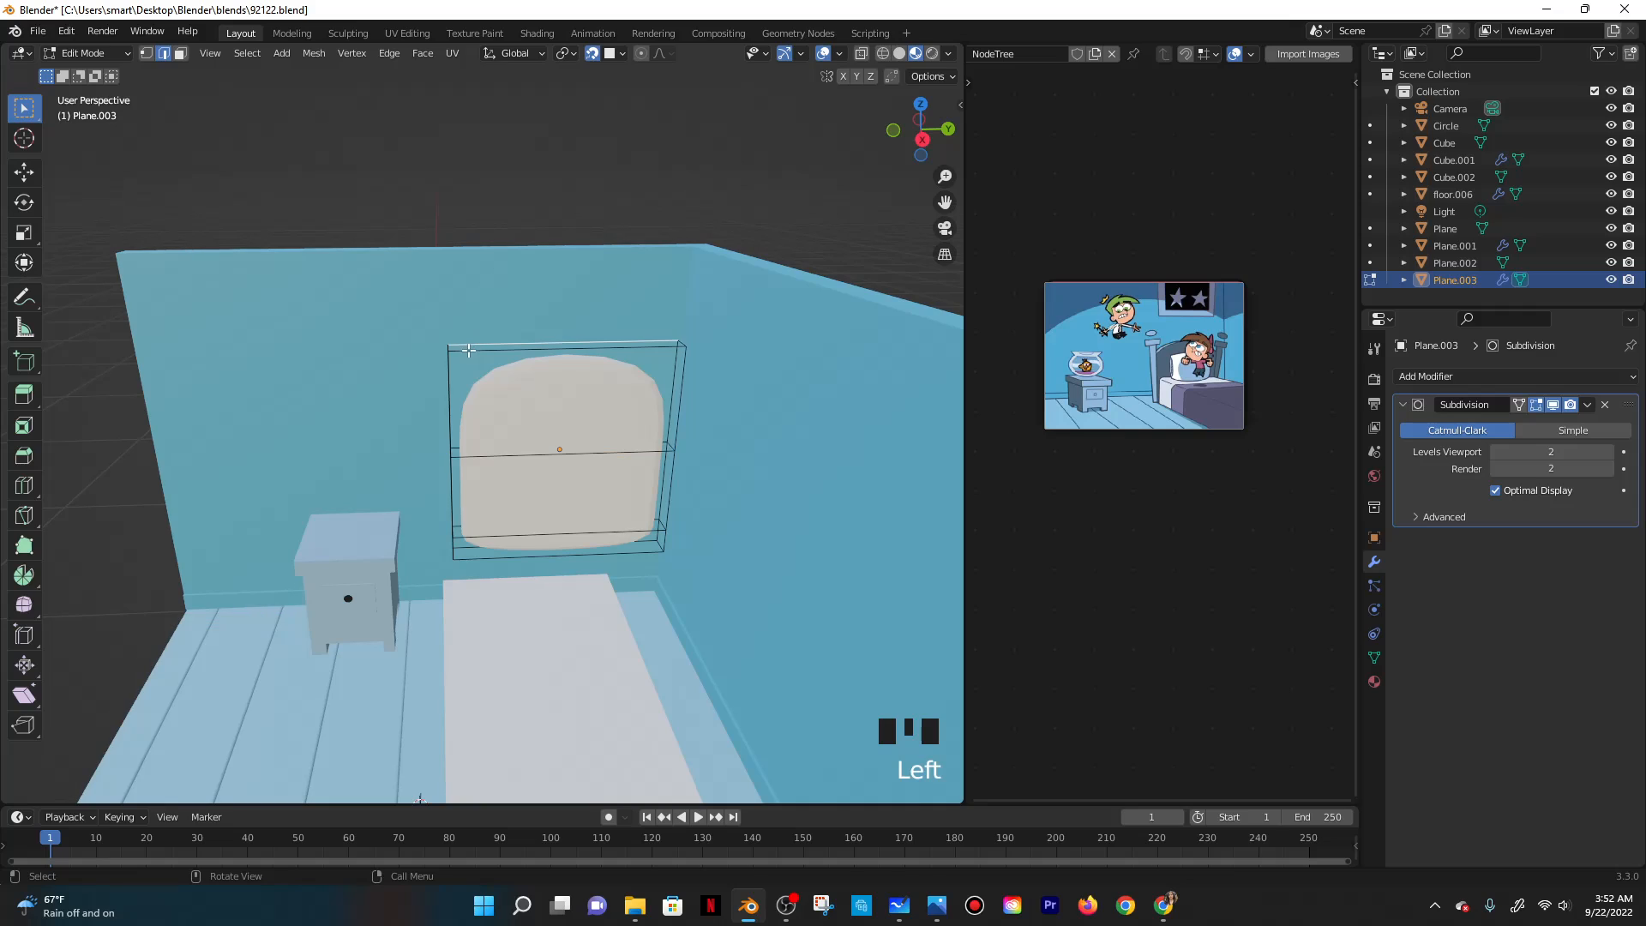
left_click(180, 54)
left_click(505, 367)
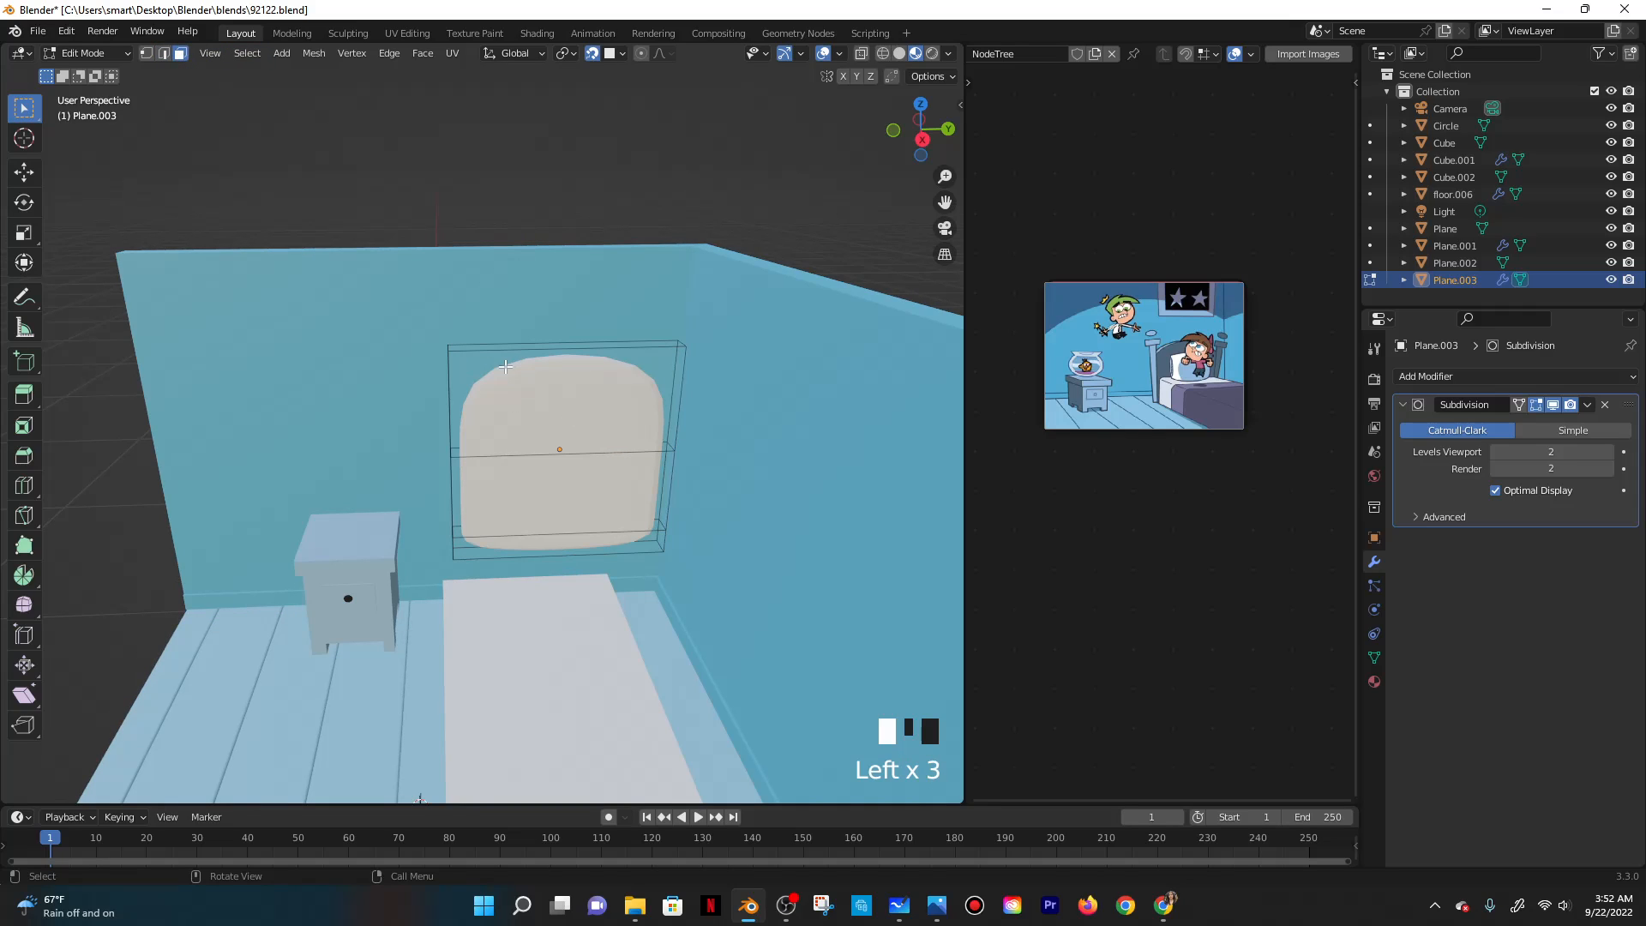
left_click(484, 347)
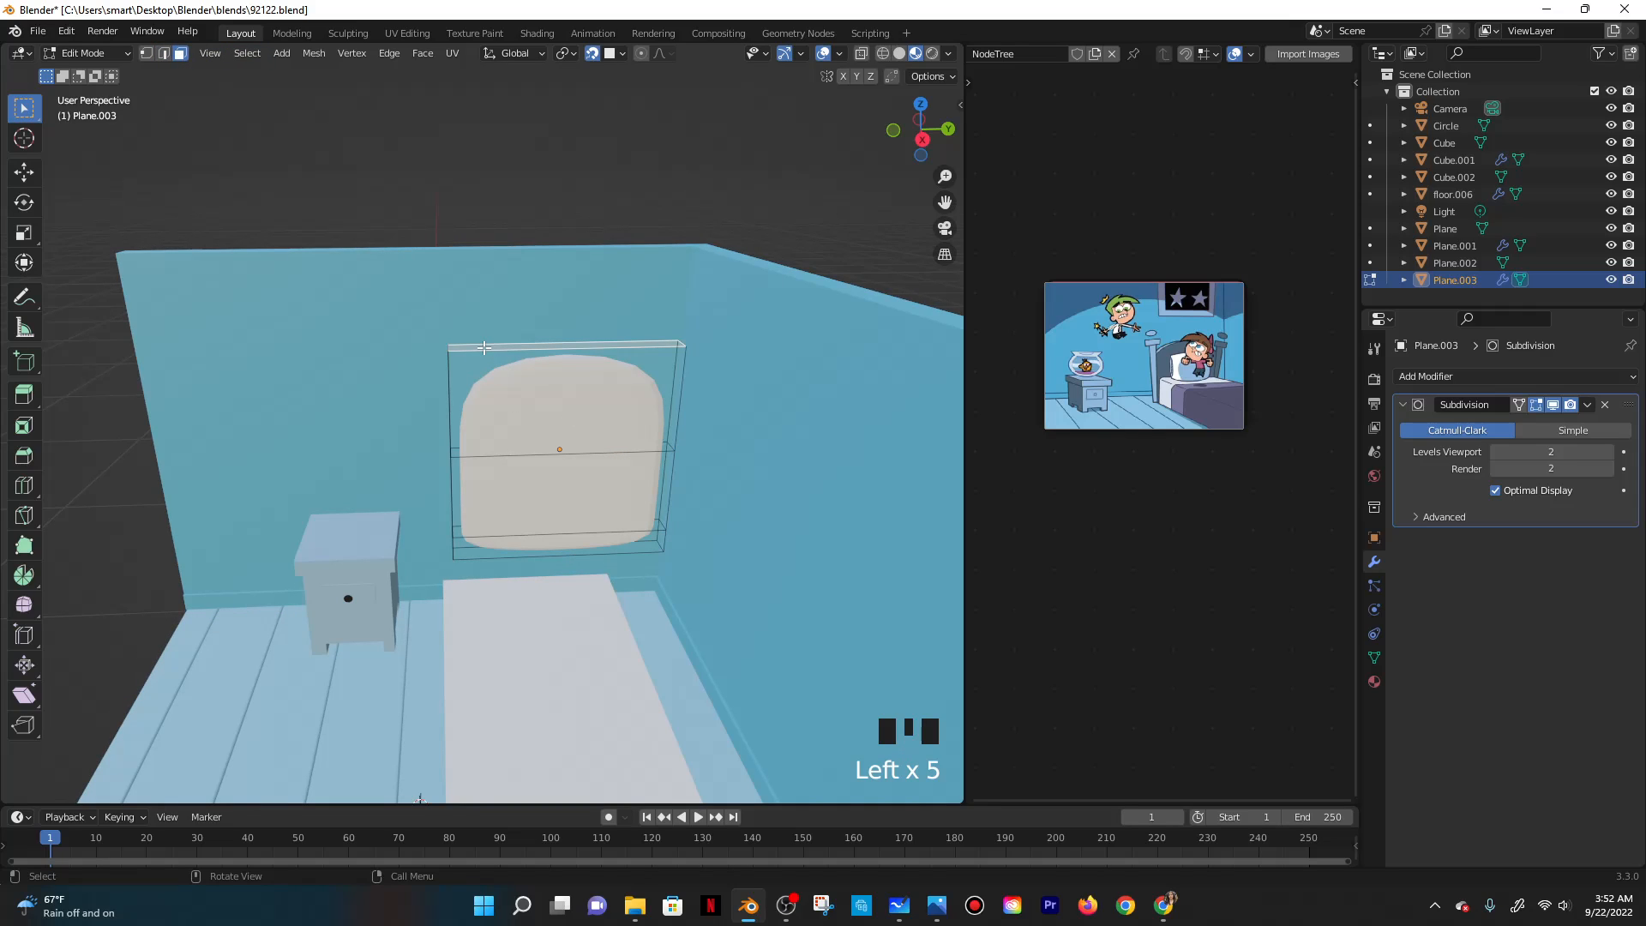
key("s")
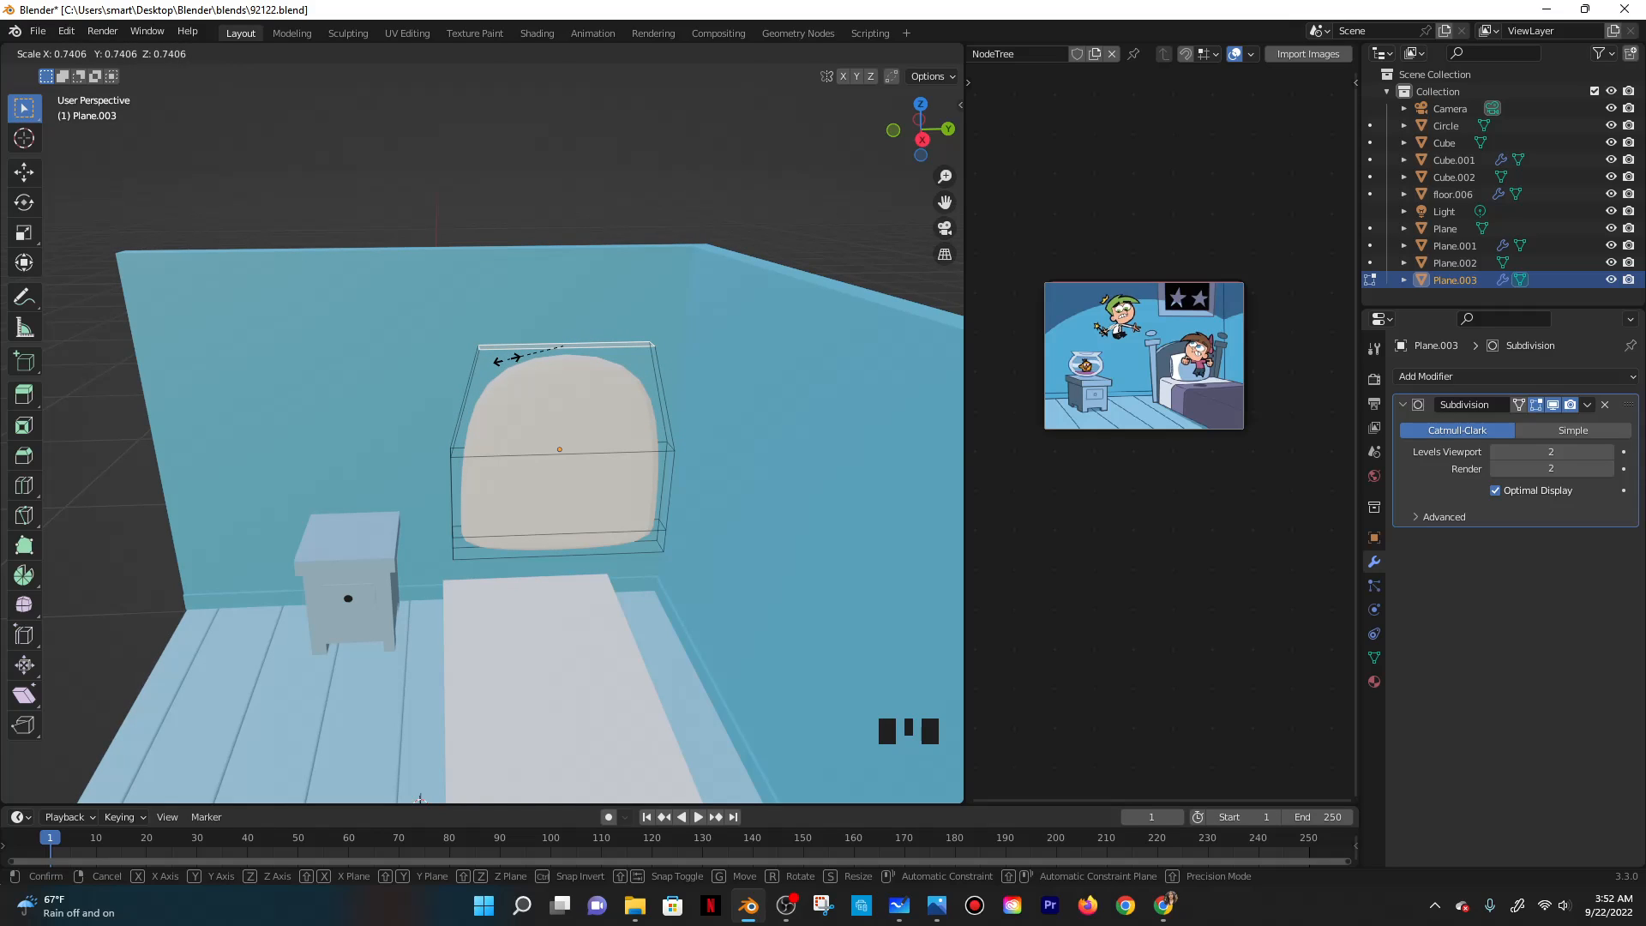
left_click(507, 359)
Cut a centred horizontal edge loop between the headboard panel's middle loop and its top.
key("ctrl+r")
left_click(471, 386)
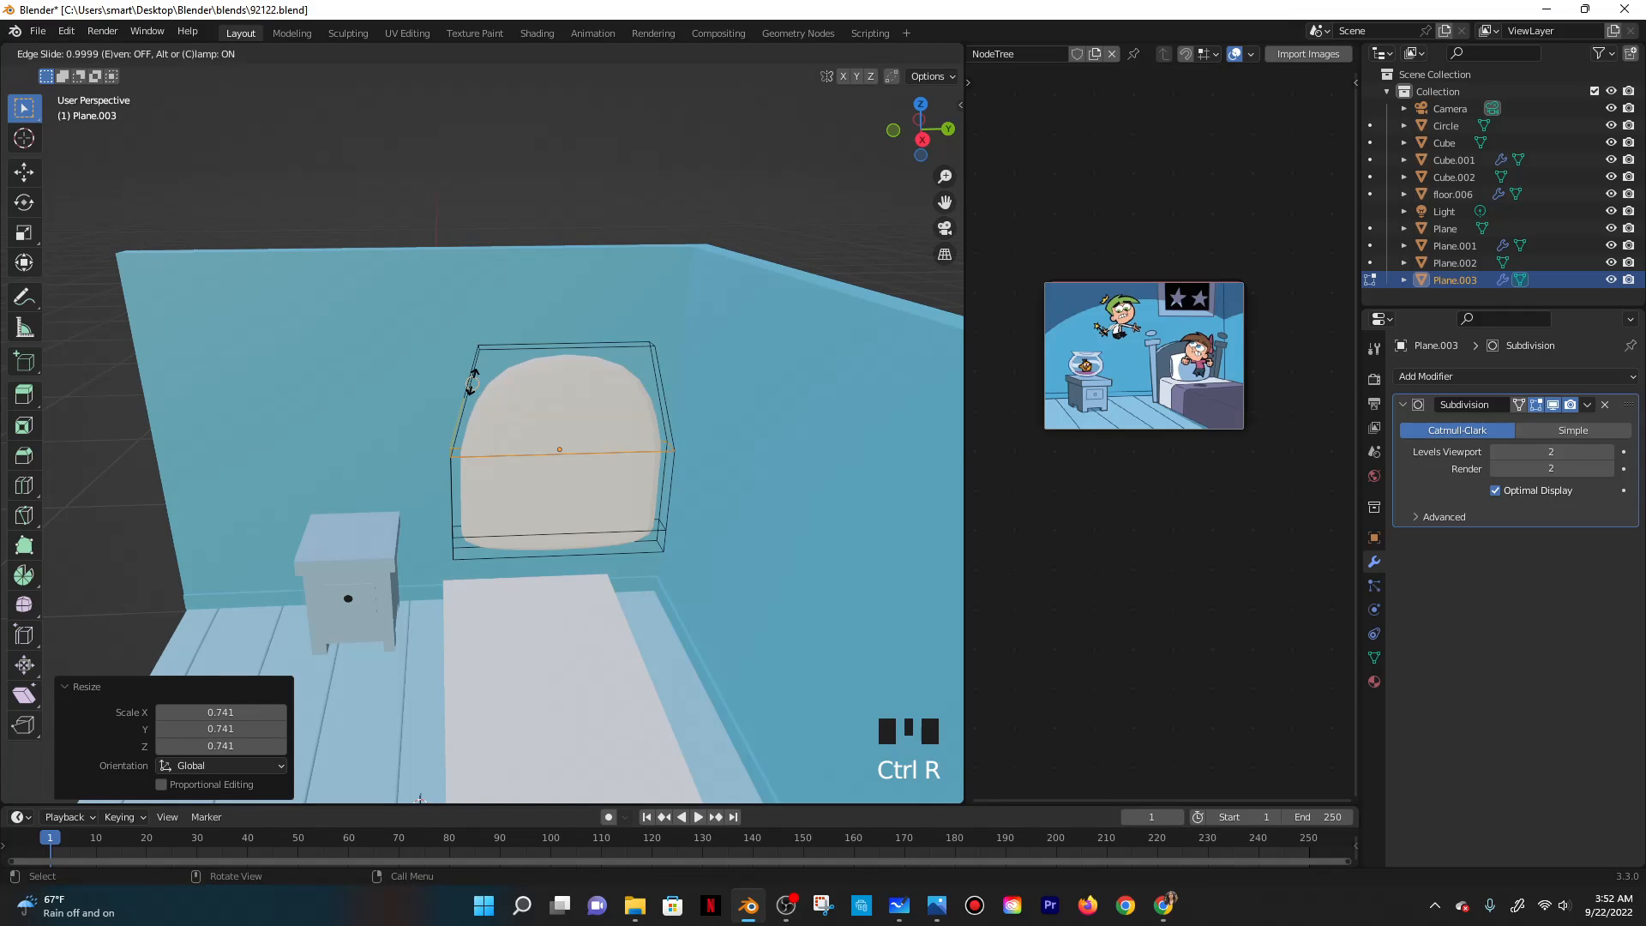
right_click(472, 380)
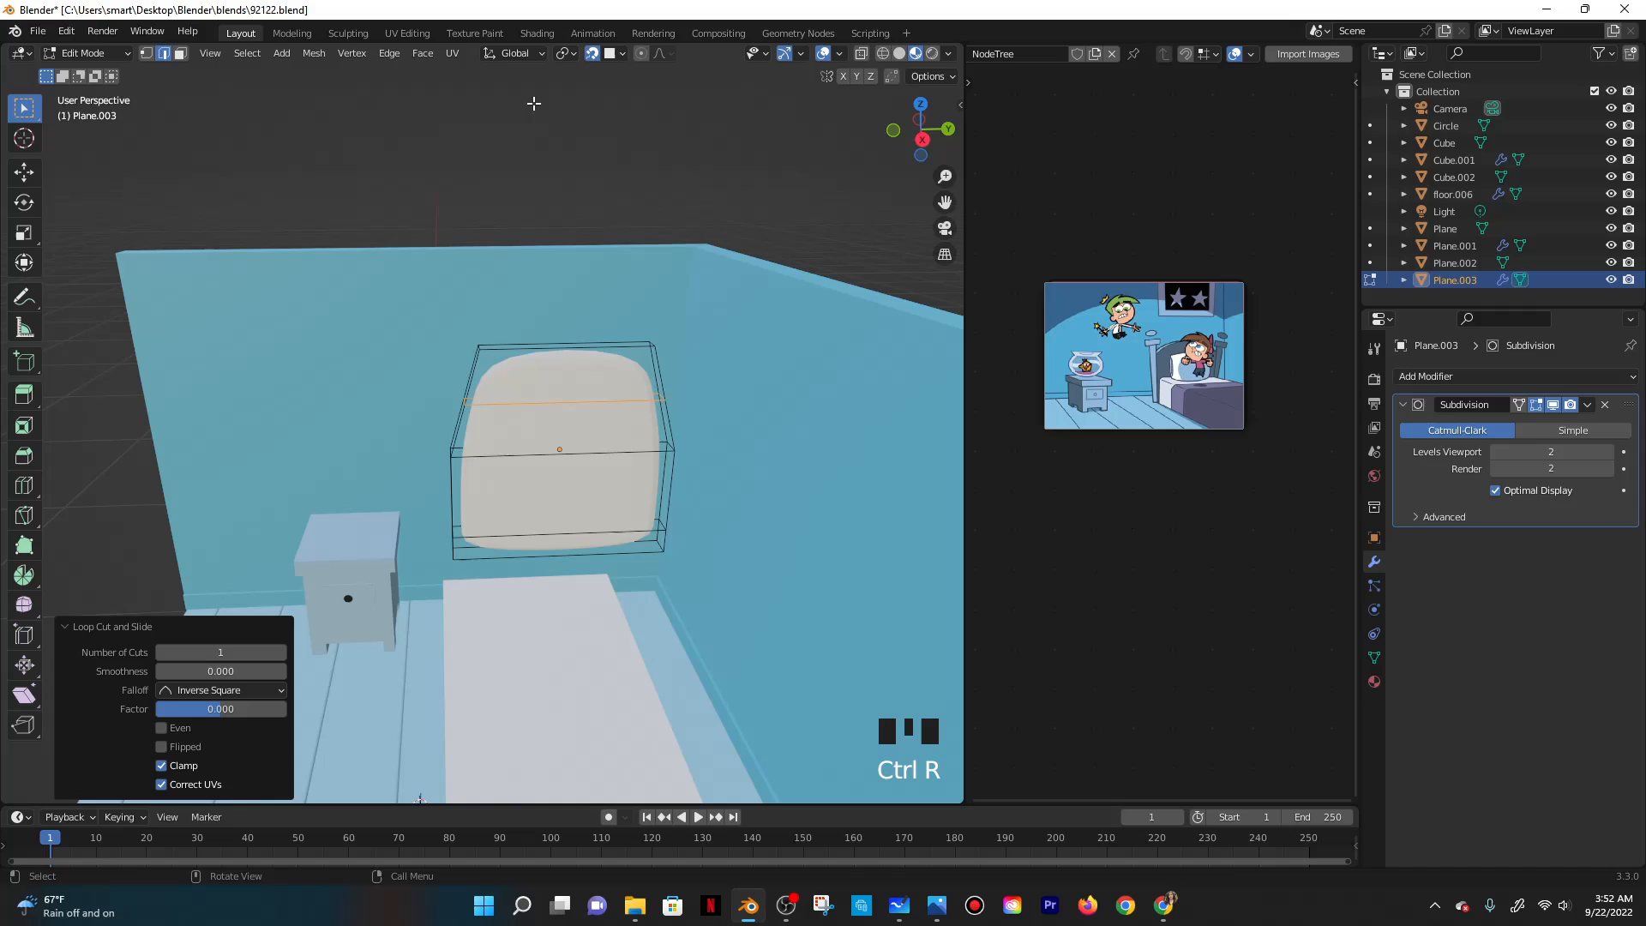
Turn off snapping and try scaling the upper edge loop of the headboard panel.
left_click(612, 54)
left_click(593, 54)
left_click(593, 55)
key("s")
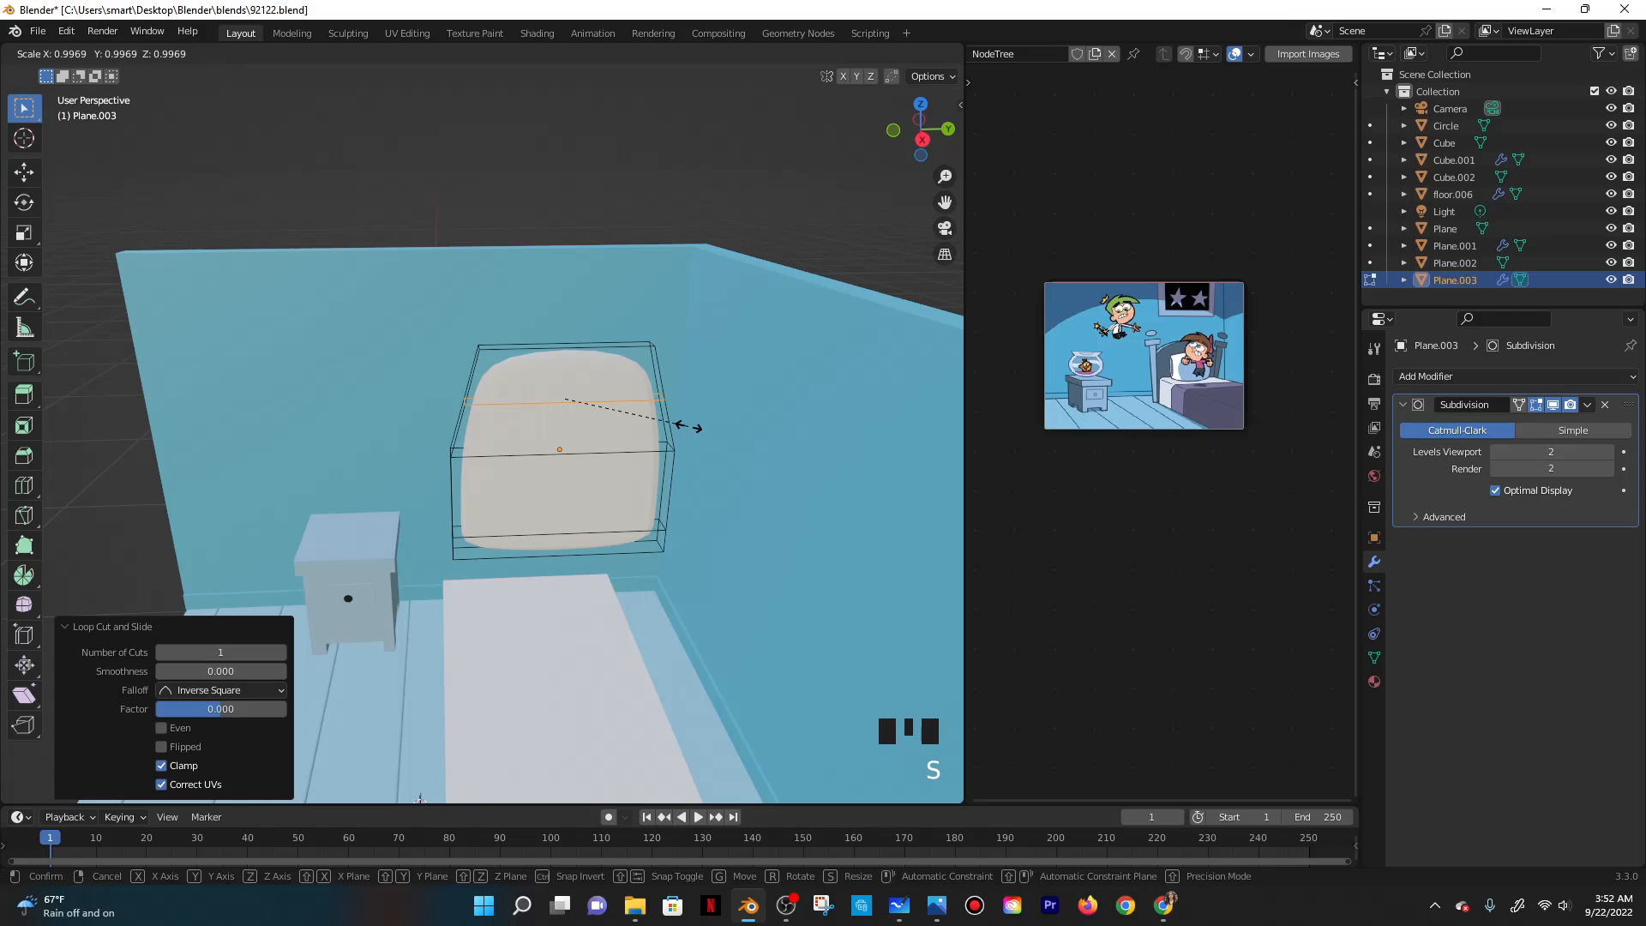
left_click(680, 426)
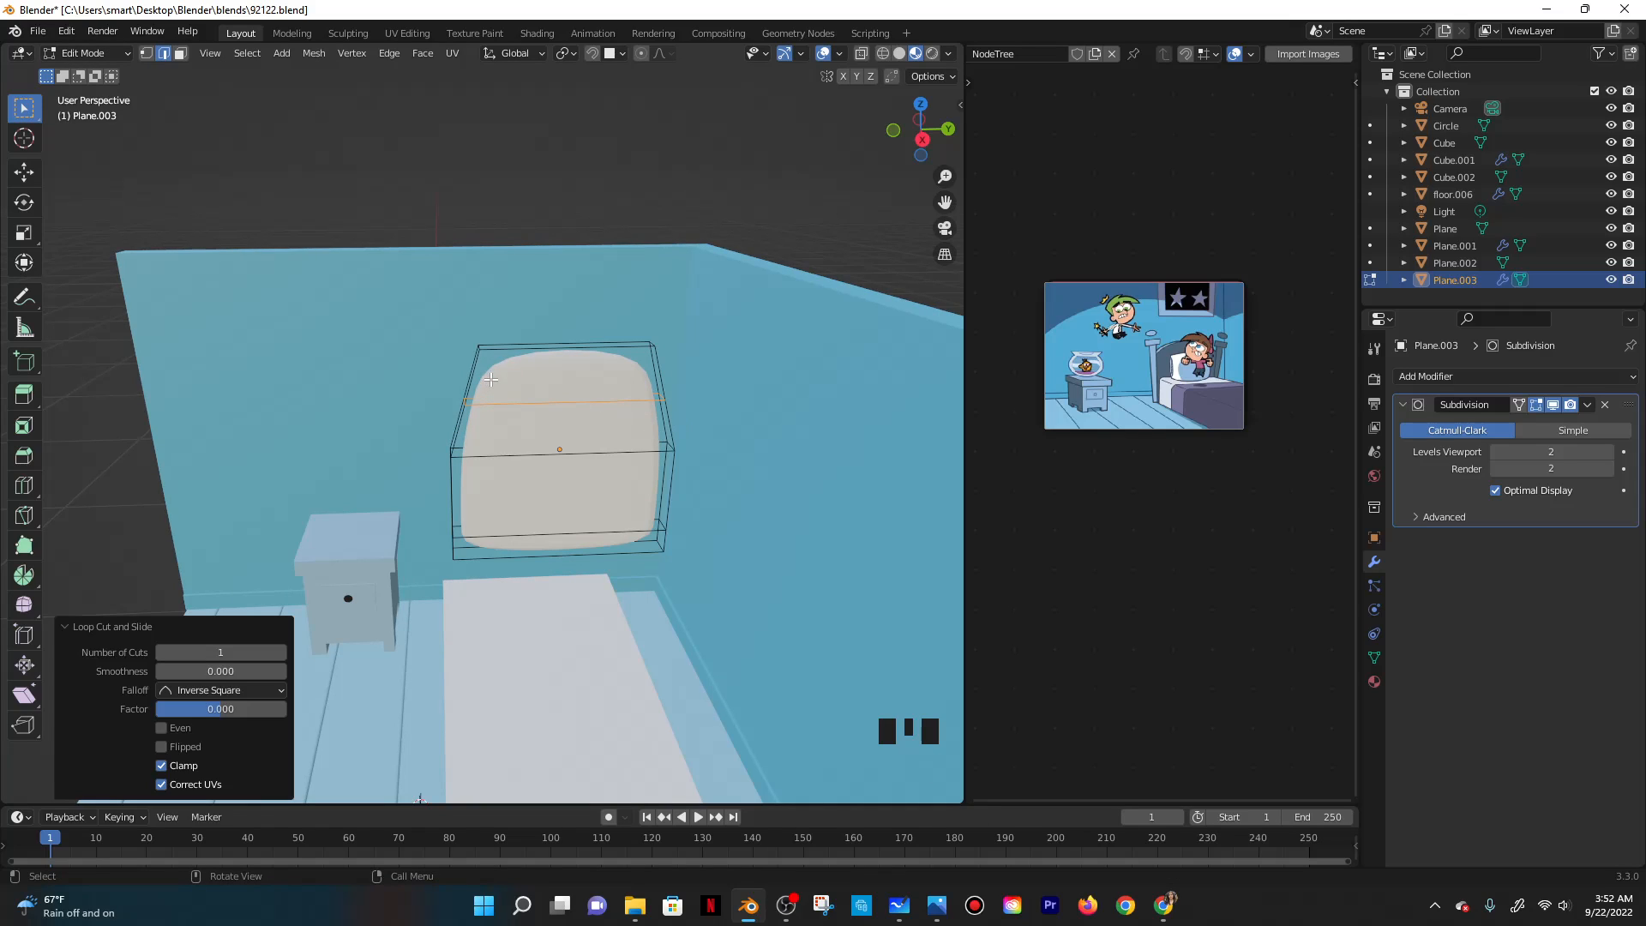
Cut centred horizontal edge loops just above and below the headboard's middle loop, and try scaling the lower one.
scroll(518, 419, "up", 1)
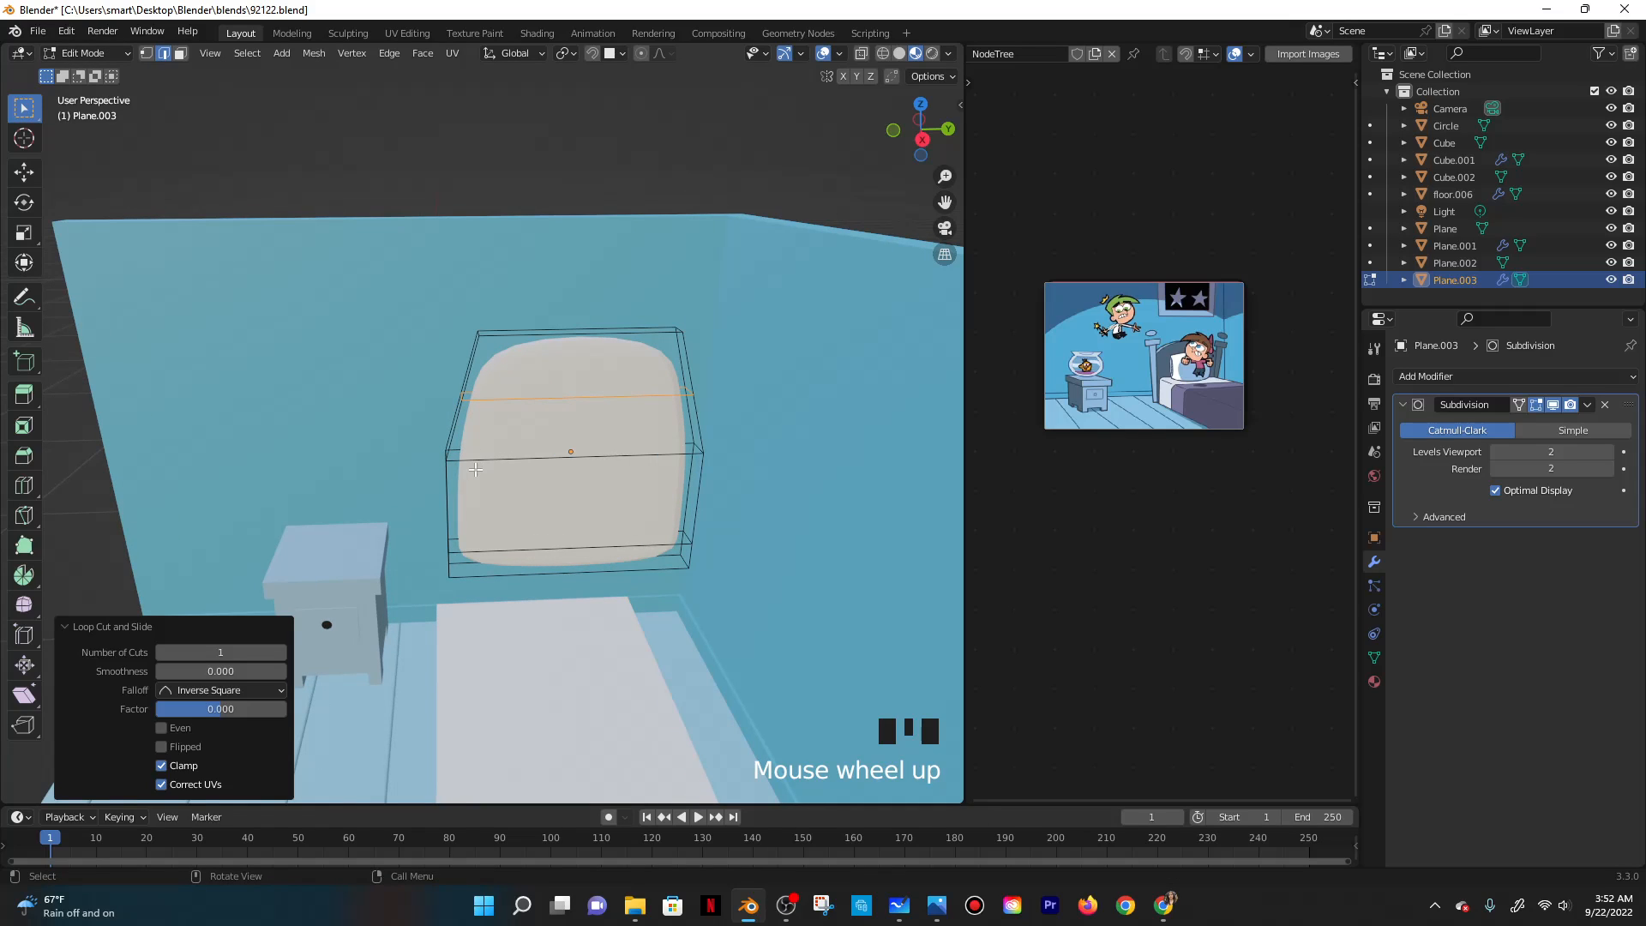
key("ctrl+r")
left_click(443, 442)
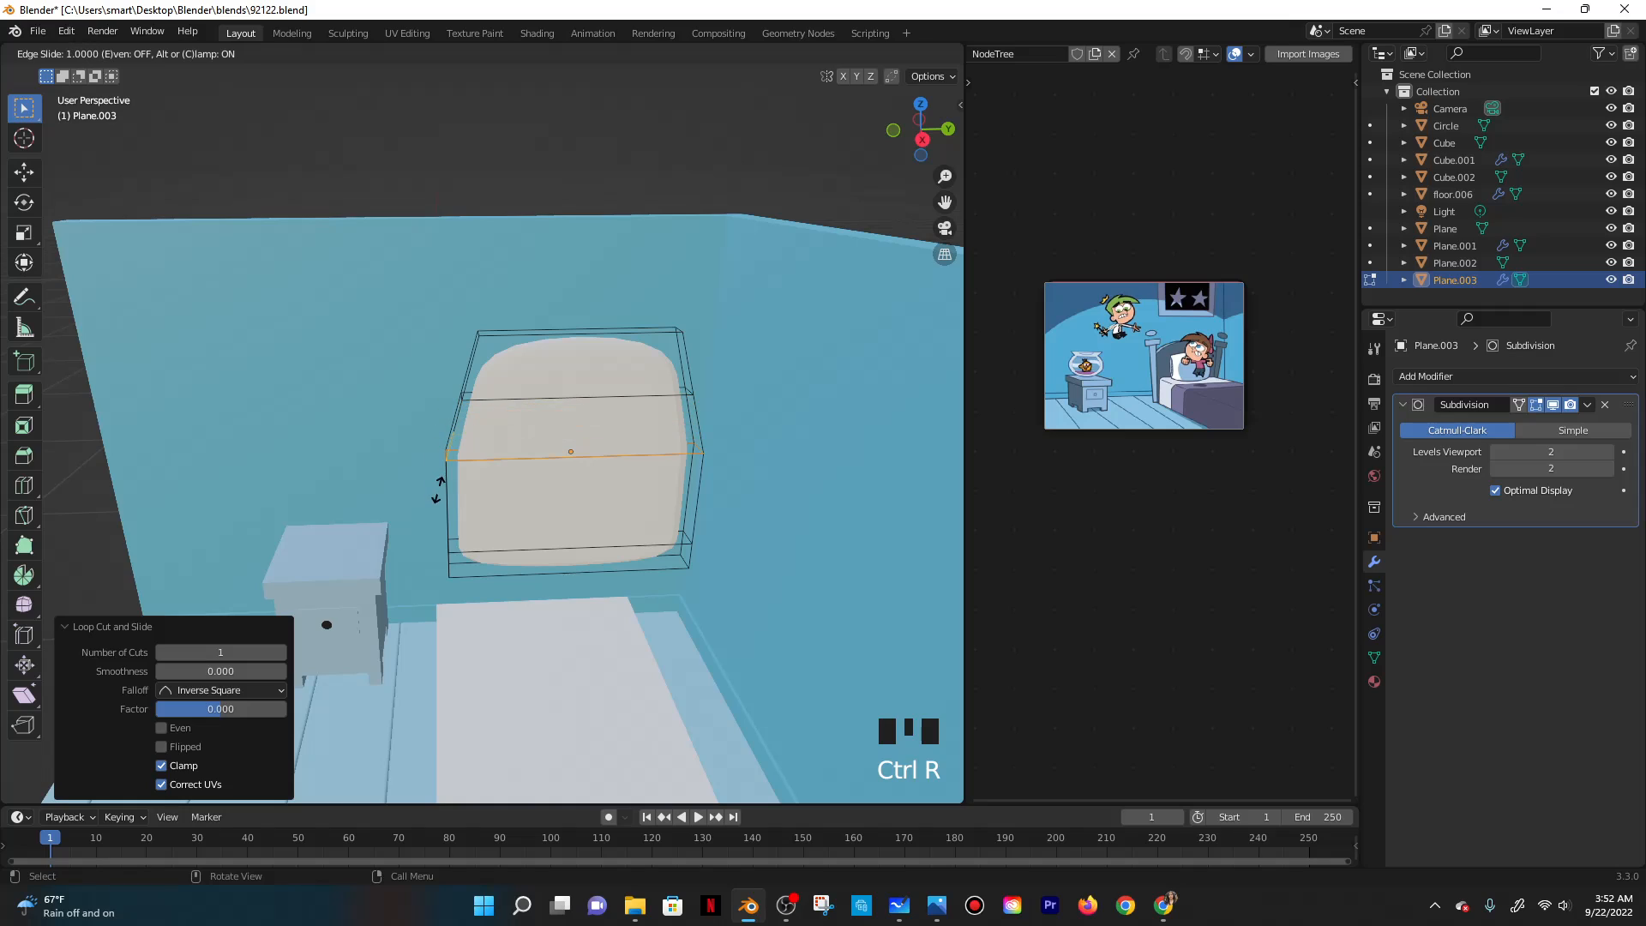
left_click(438, 469)
key("ctrl+r")
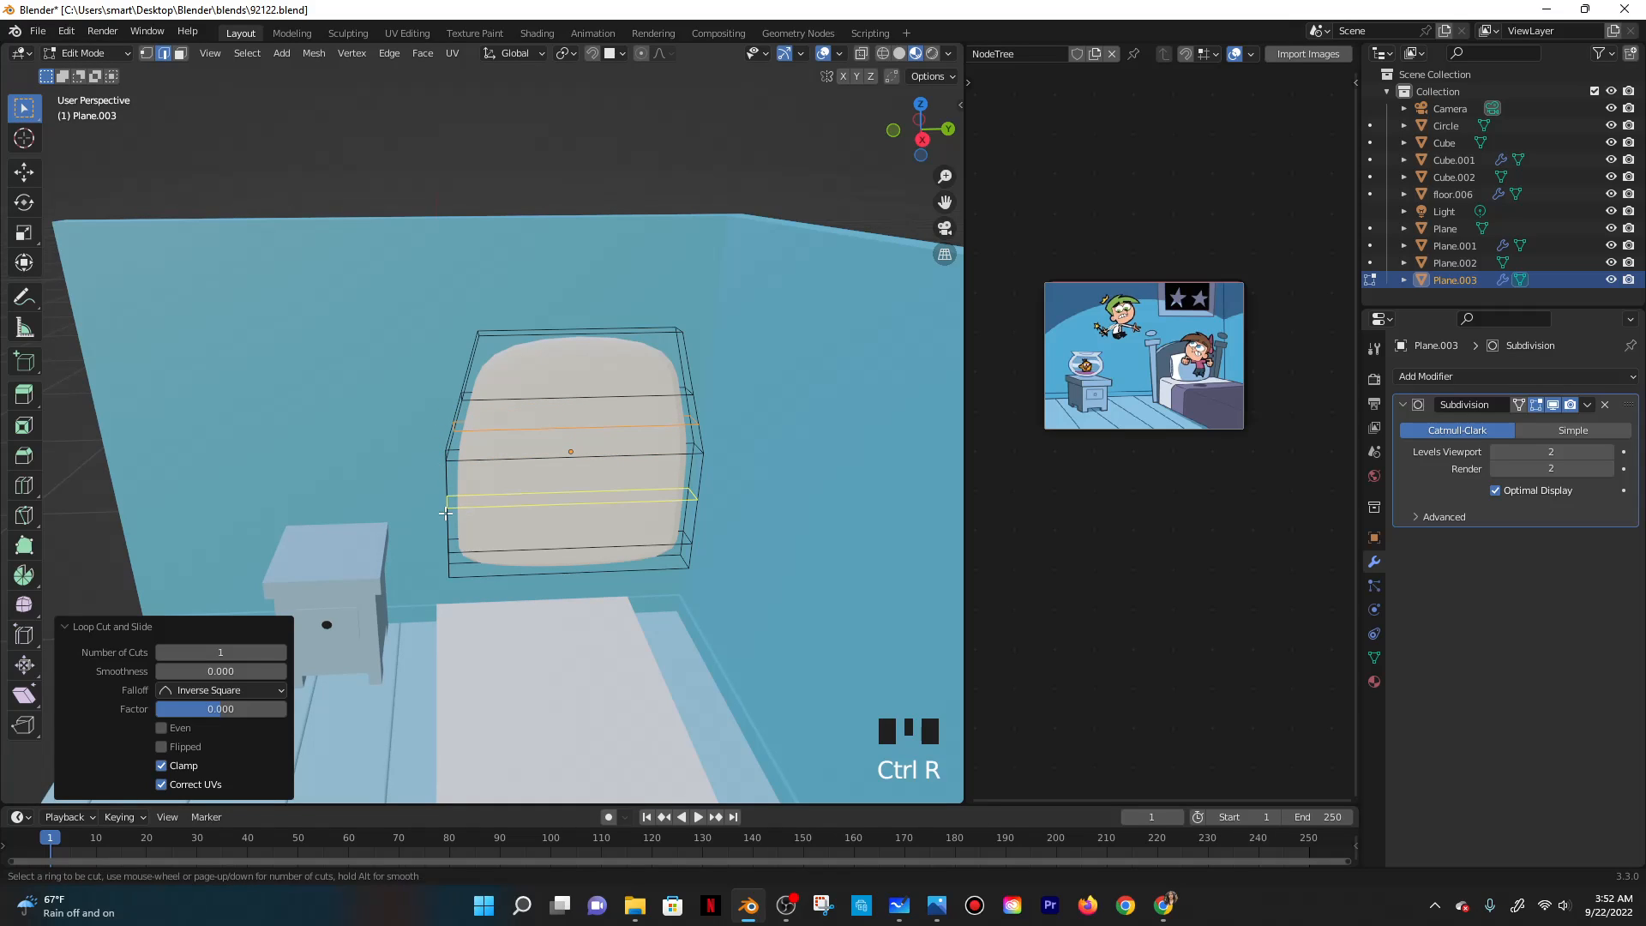
left_click(443, 478)
left_click(445, 506)
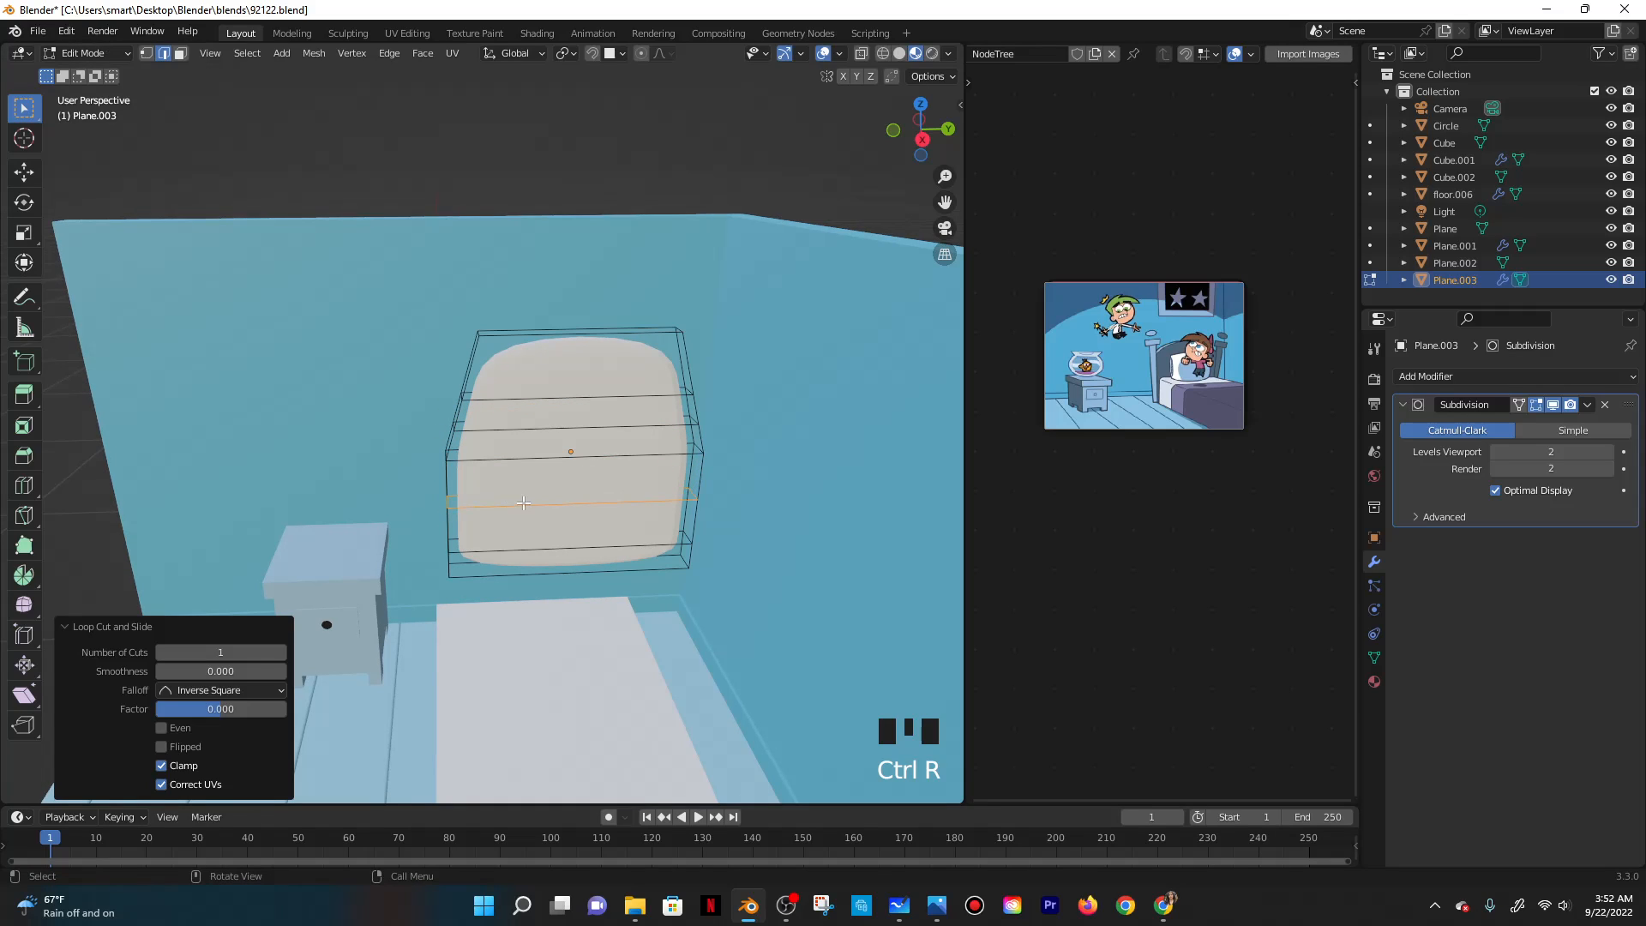
key("s")
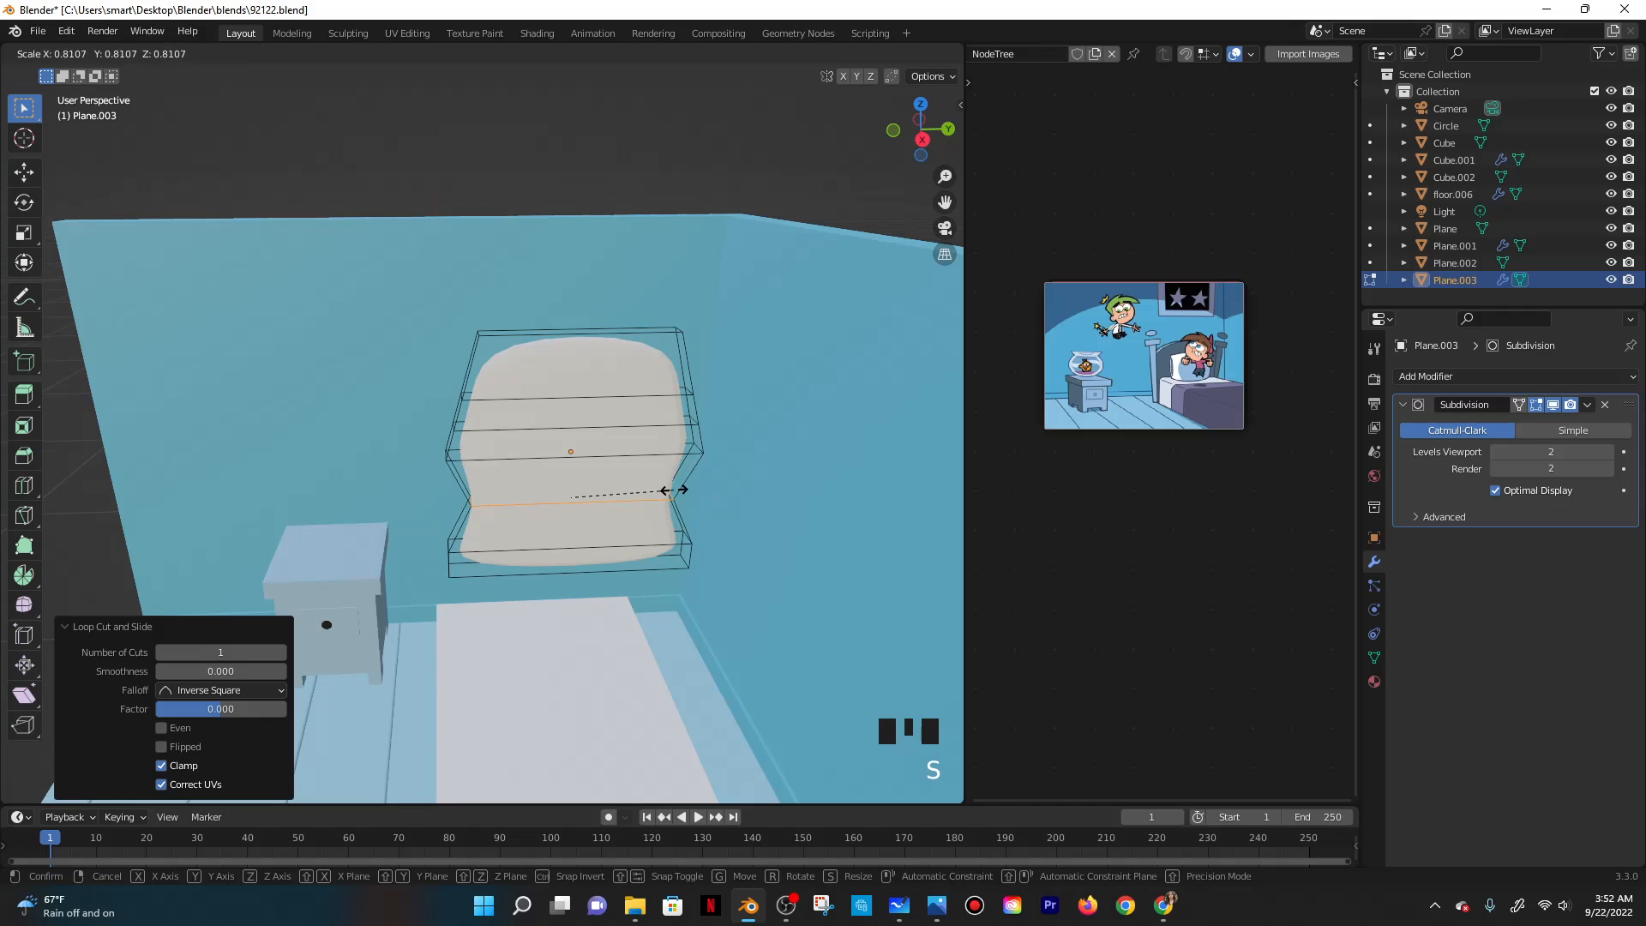
left_click(693, 489)
Turn on X-ray and select the lower section of the headboard panel, up to its middle loop, in Right Orthographic view.
left_click(753, 577)
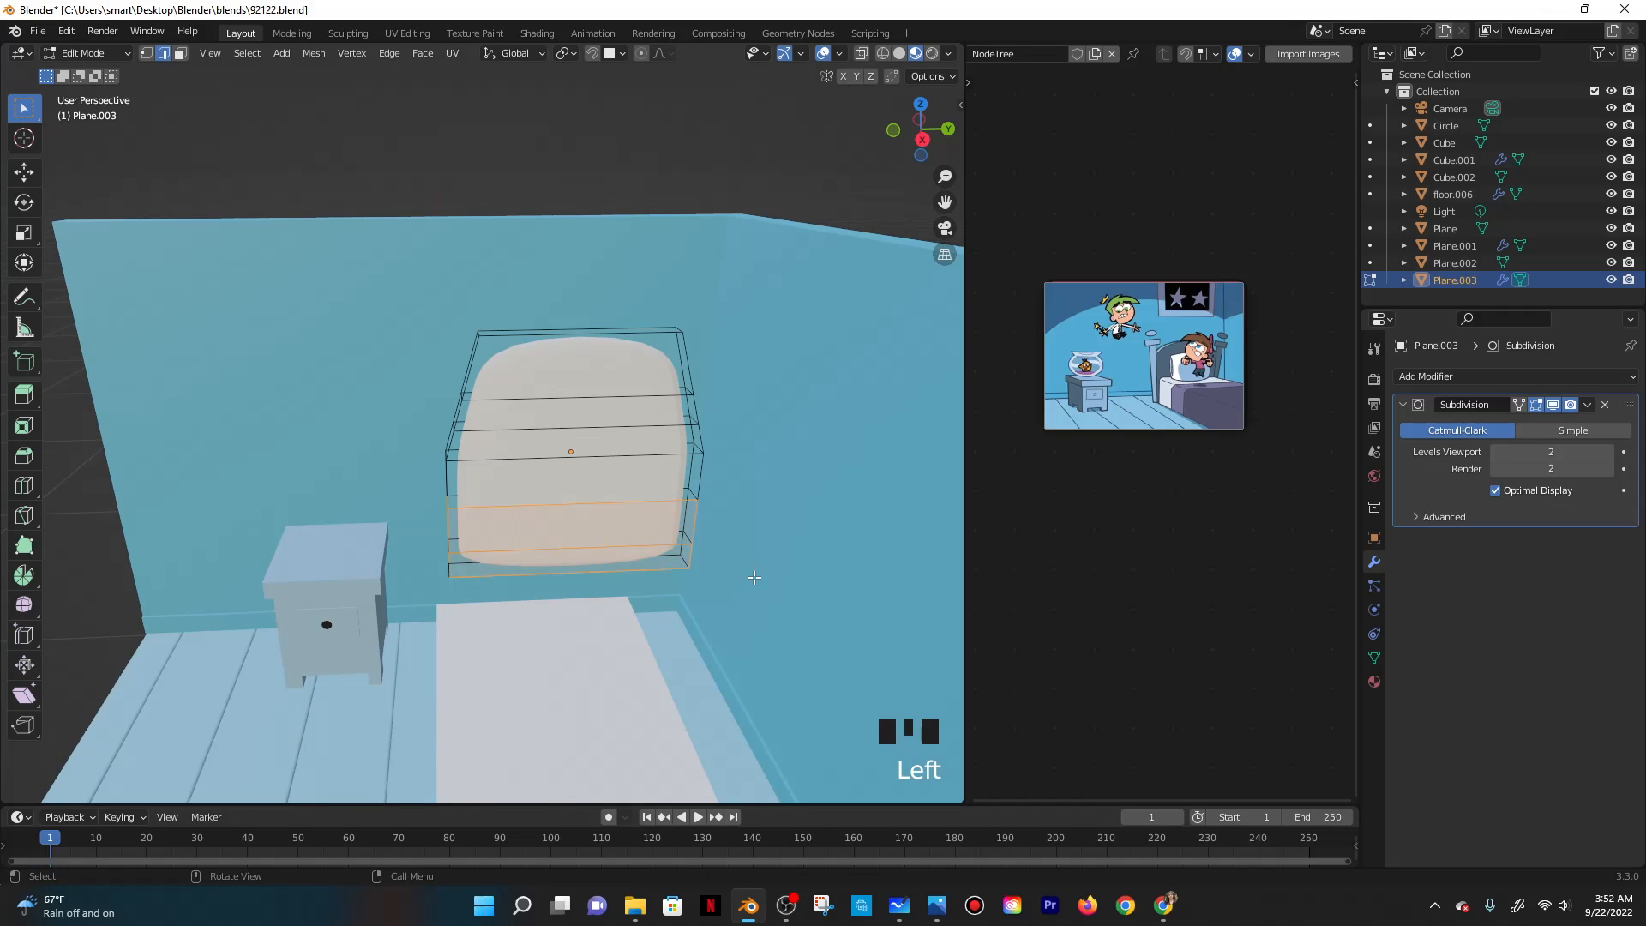
left_click(861, 54)
key("grave")
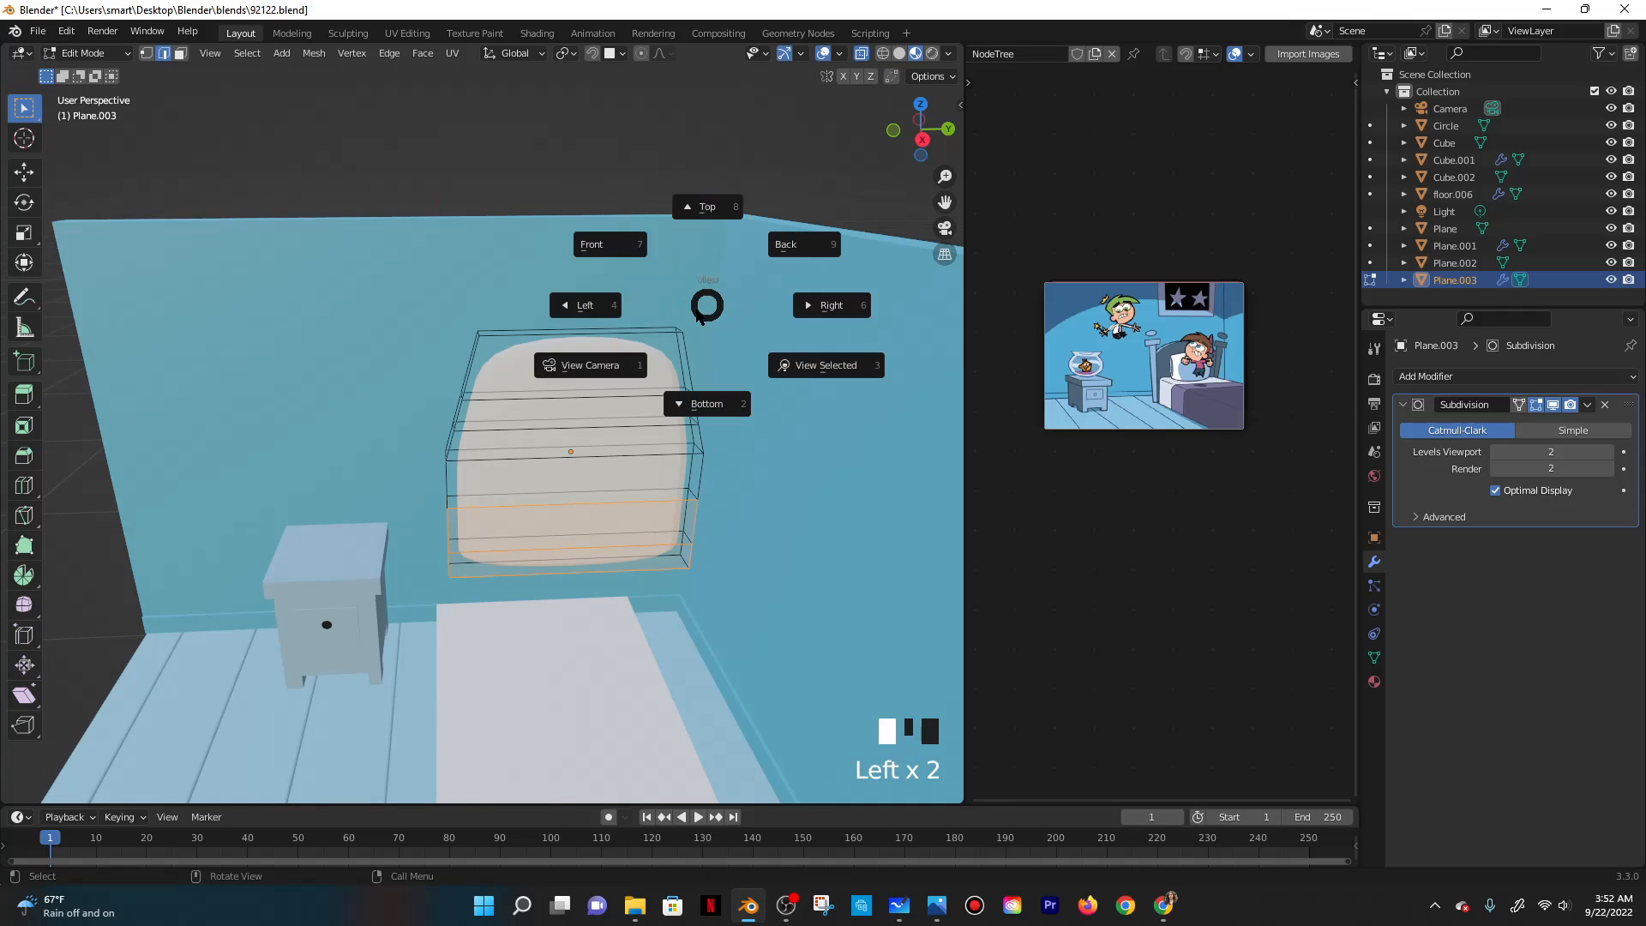
key("grave")
left_click(628, 478)
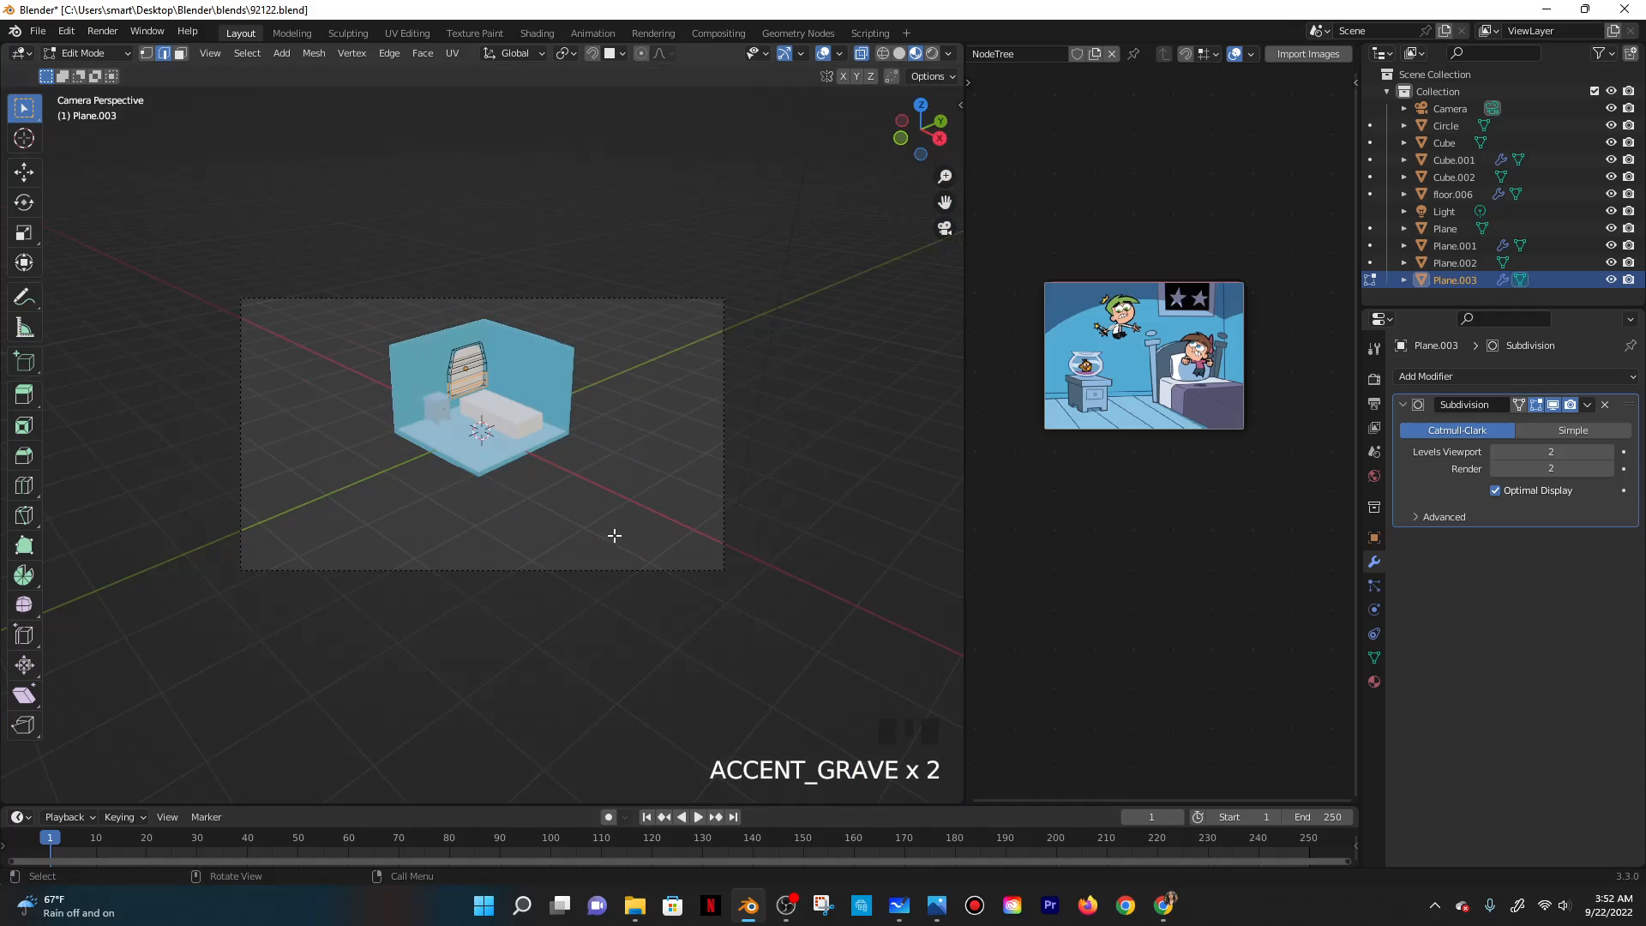
key("grave")
left_click(698, 414)
scroll(599, 480, "up", 2)
scroll(600, 480, "down", 2)
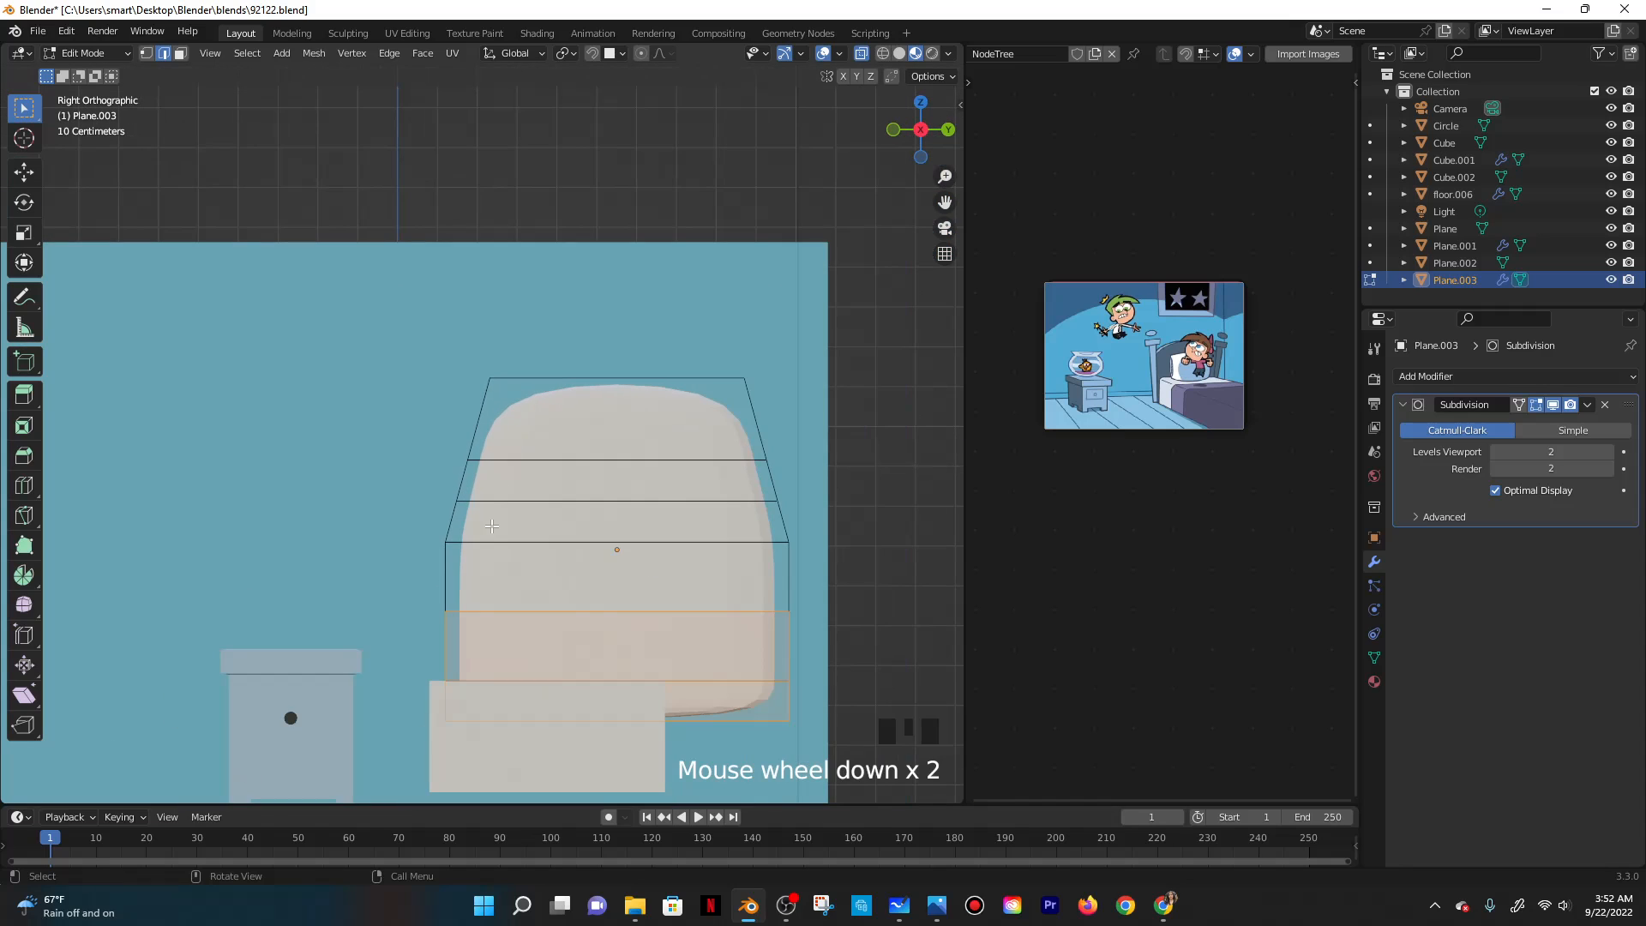
left_click_drag(425, 532, 842, 746)
Try widening the headboard panel's selected lower section along Y, and undo the scaling.
key("s")
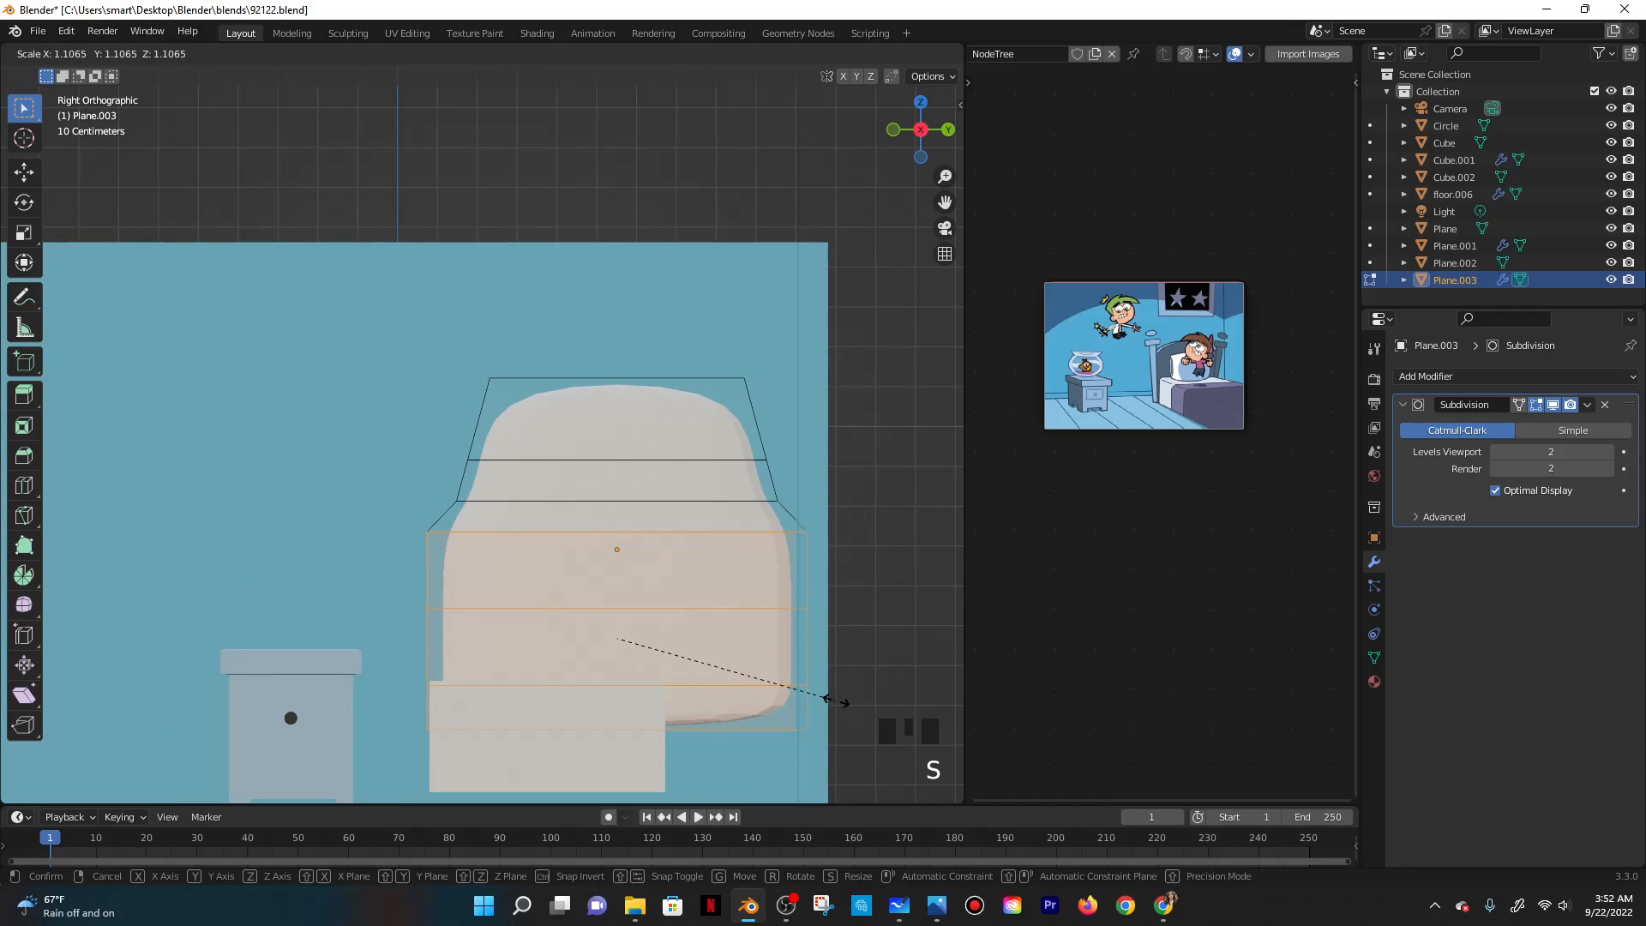
key("y")
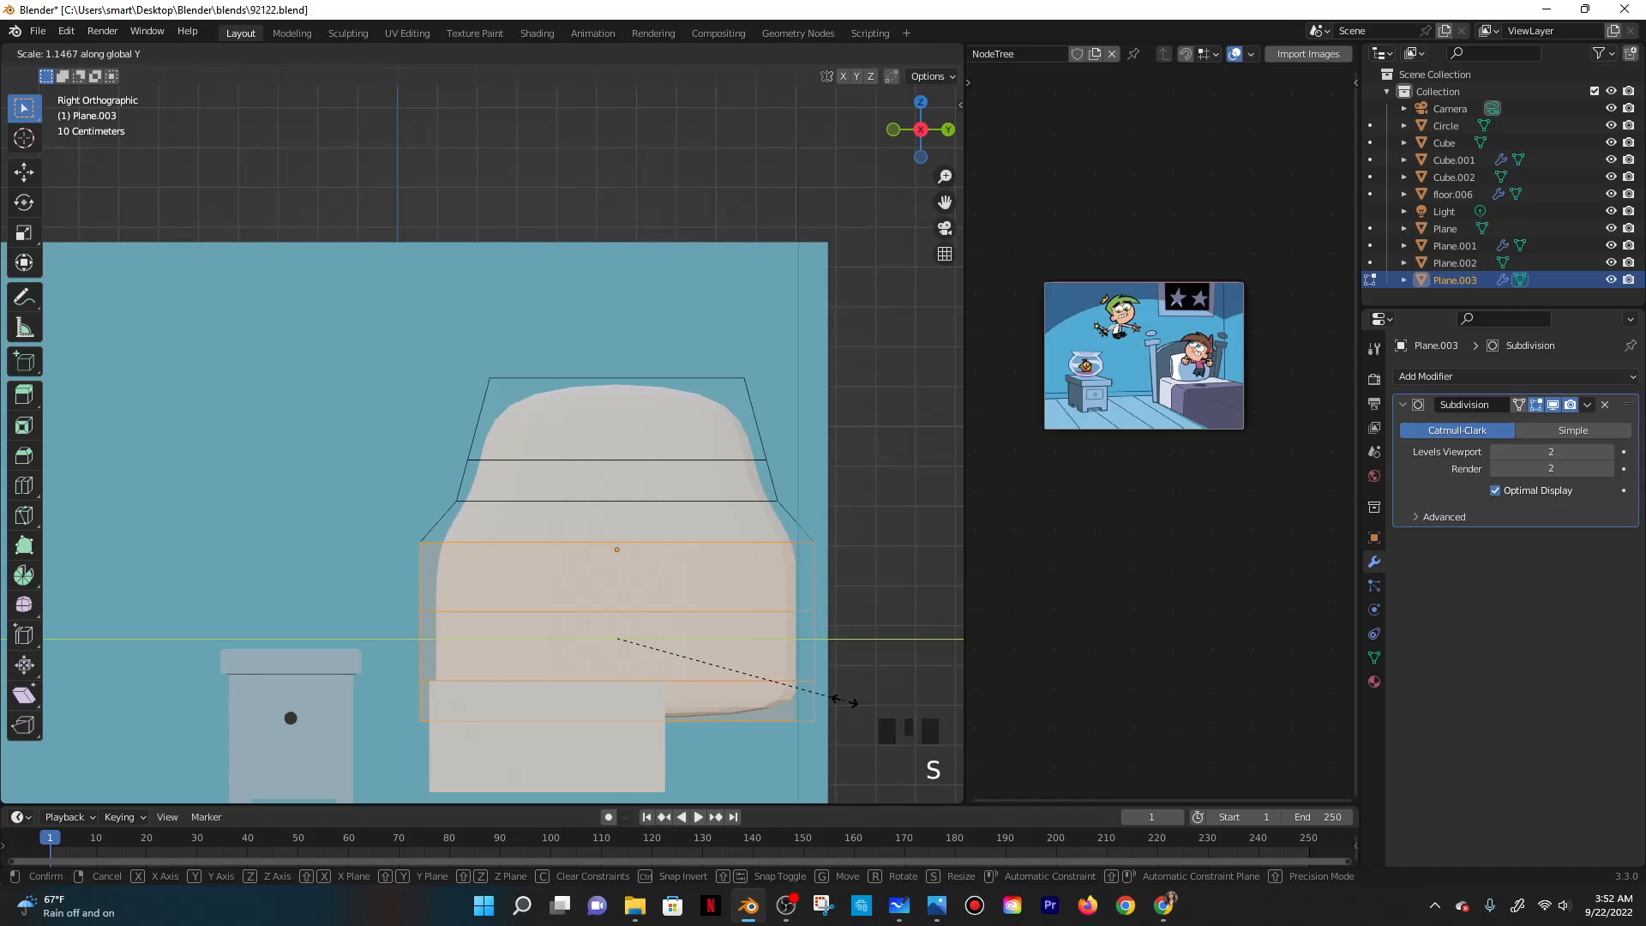
left_click(815, 698)
key("ctrl+z")
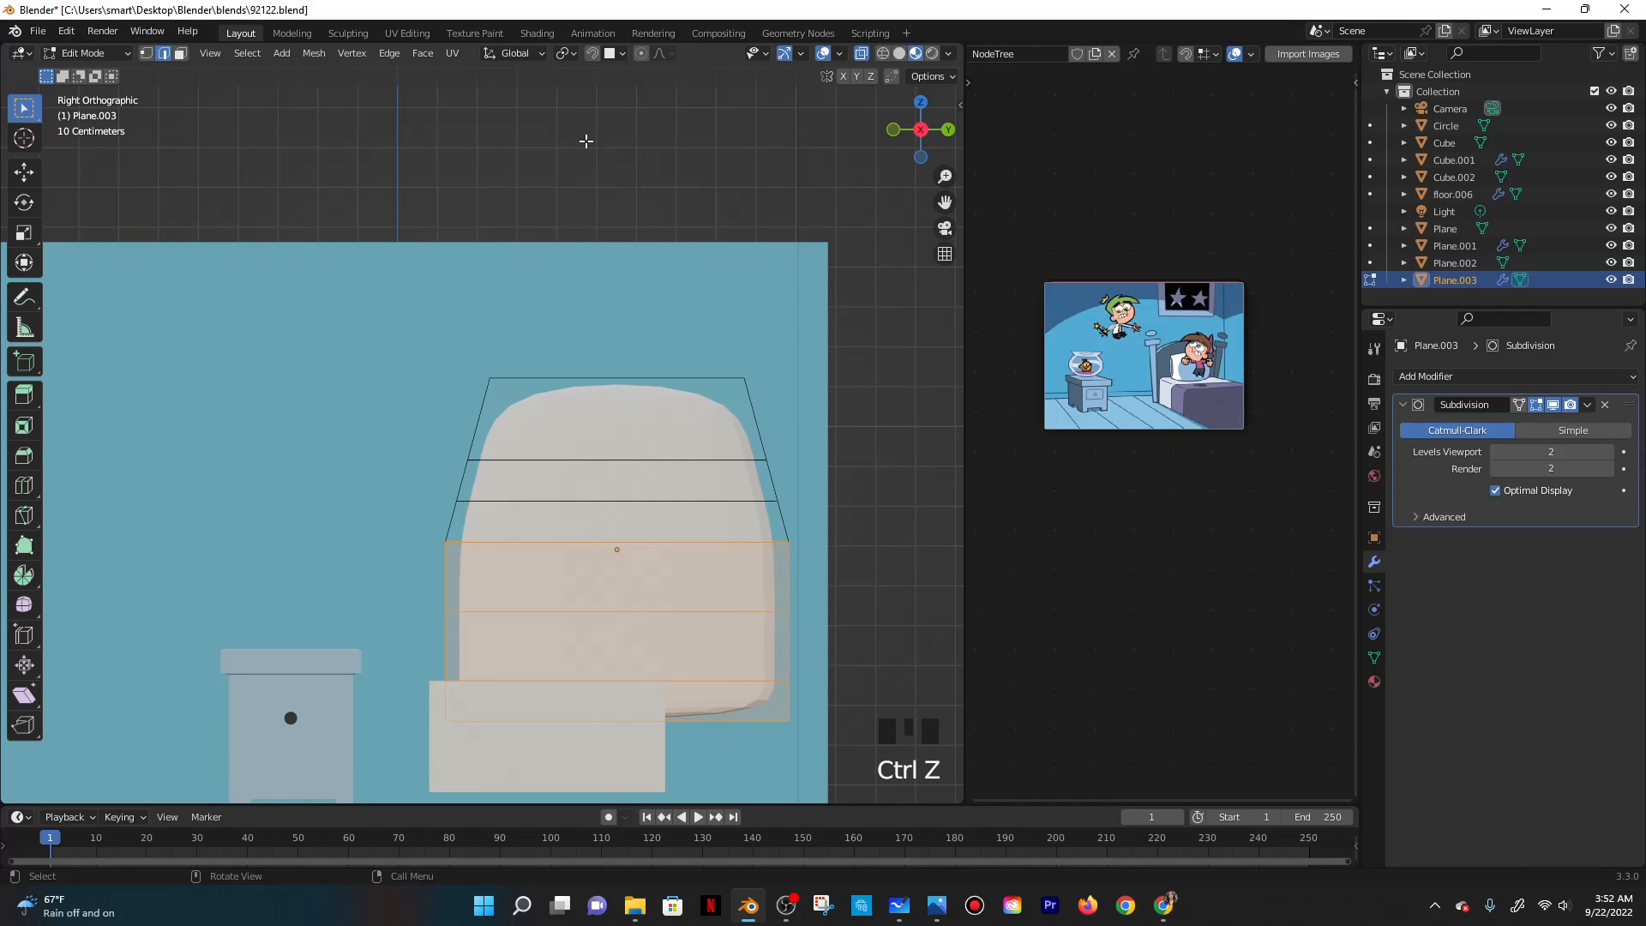
Enable proportional editing and widen the headboard panel's lower section along Y with smooth falloff and size 1.00.
left_click(640, 53)
key("s")
key("y")
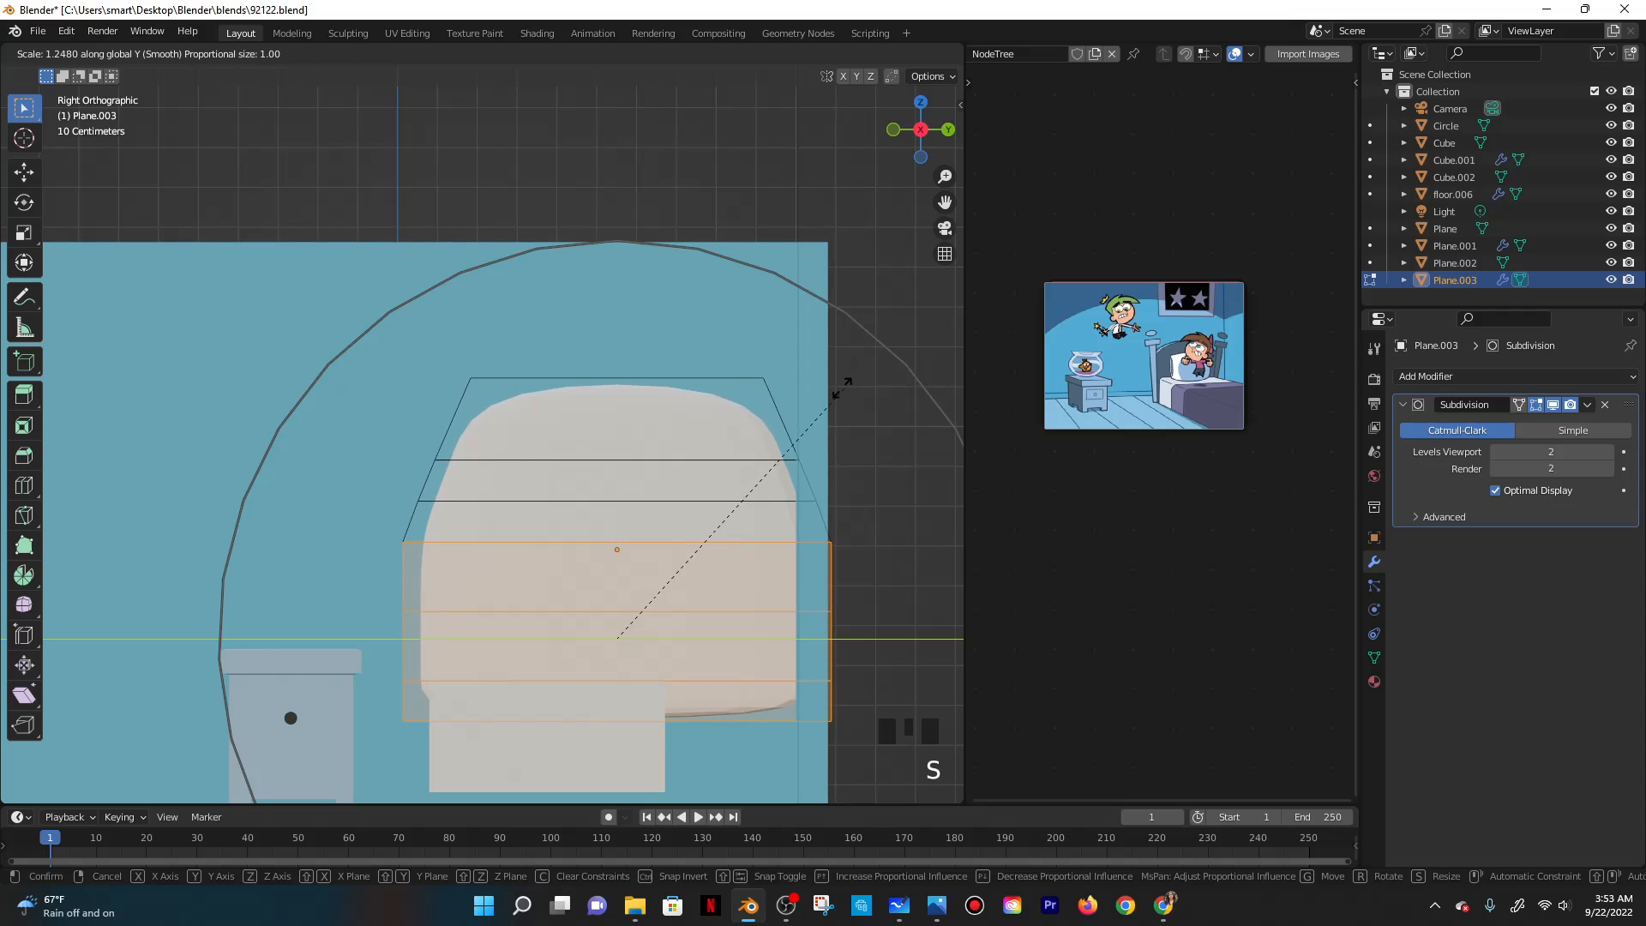
left_click(812, 389)
Examine the reshaped headboard panel in perspective, comparing its Edit Mode cage with its Object Mode appearance.
scroll(811, 388, "down", 1)
middle_click_drag(812, 388, 637, 485)
key("Tab")
key("Tab")
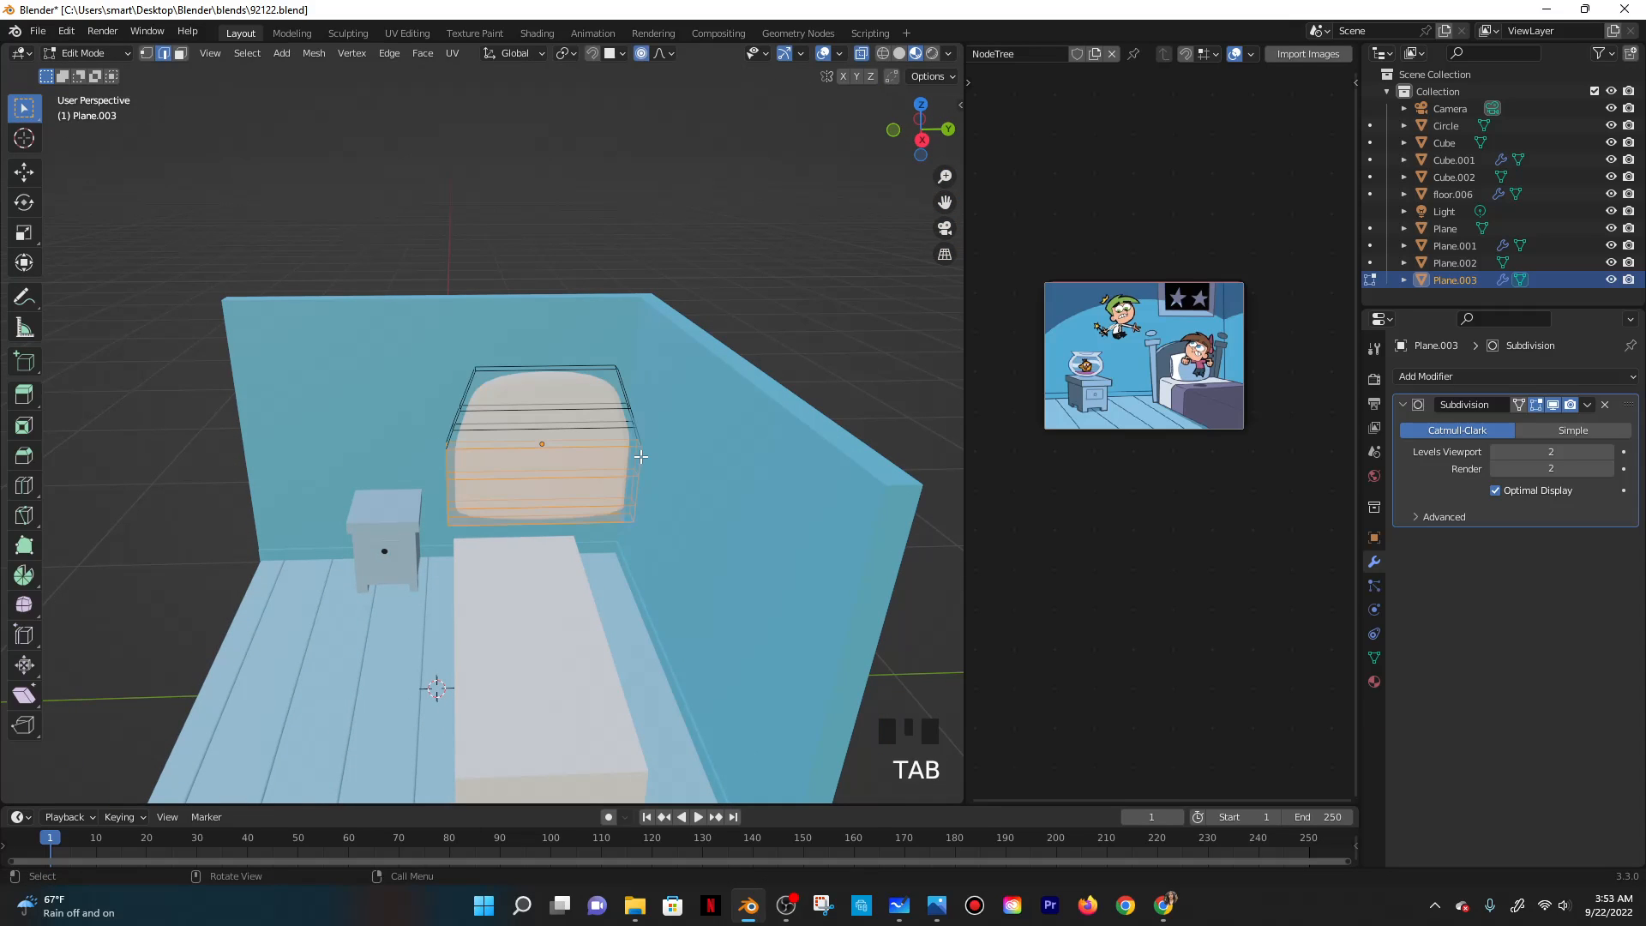
scroll(704, 447, "up", 2)
left_click(692, 445)
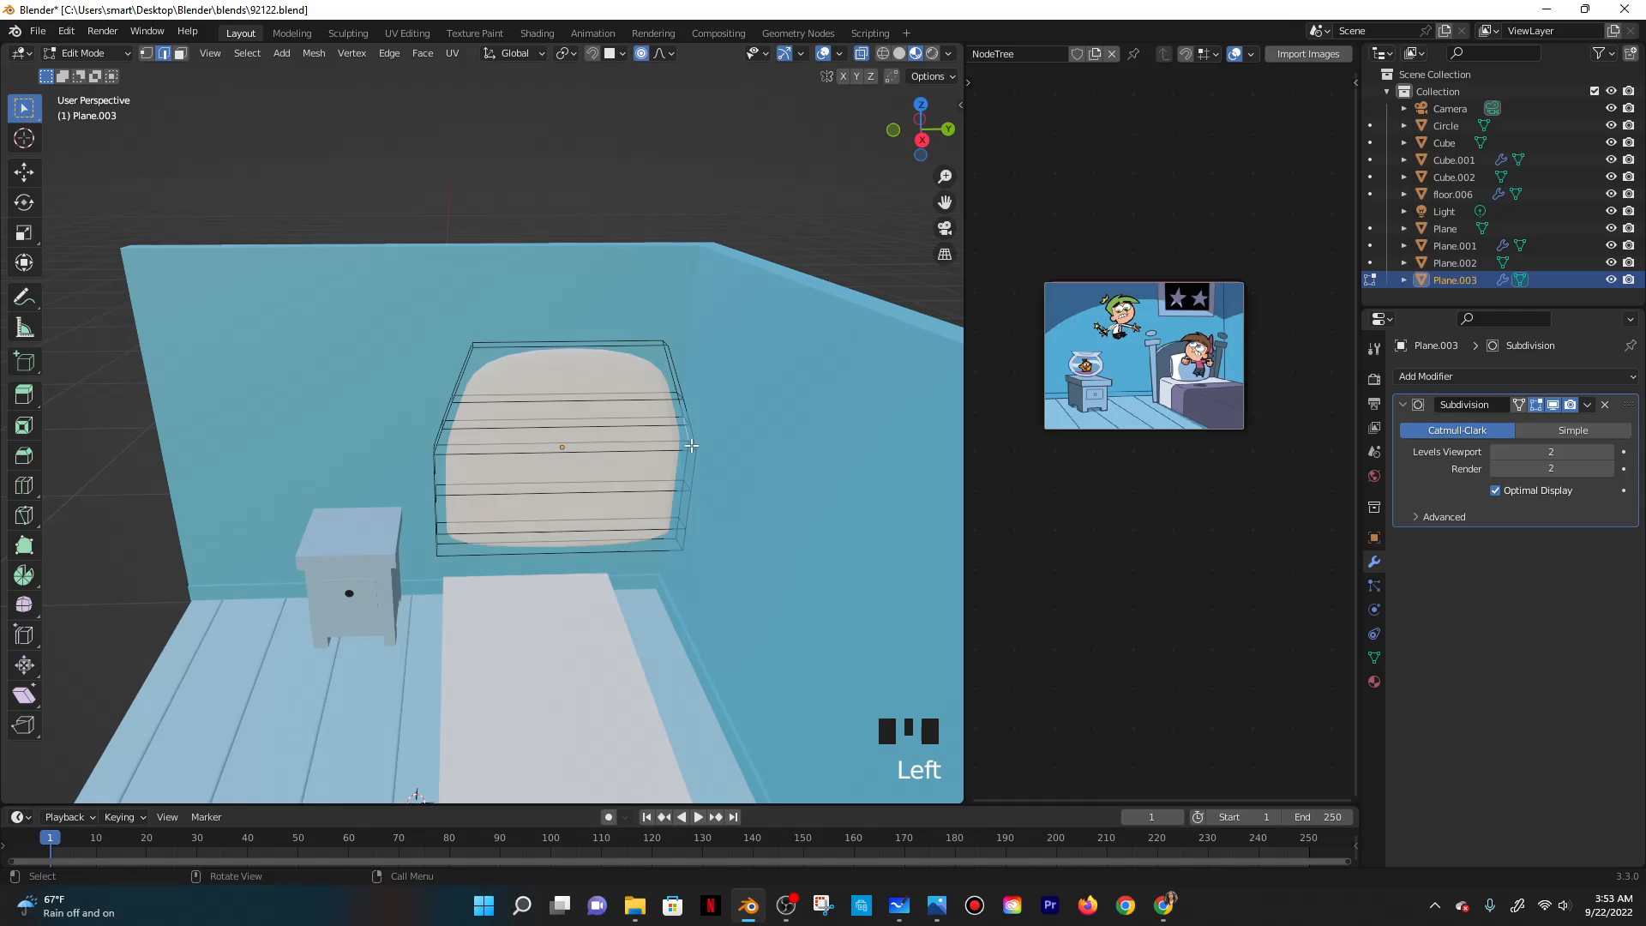
key("Tab")
scroll(652, 436, "down", 1)
key("Tab")
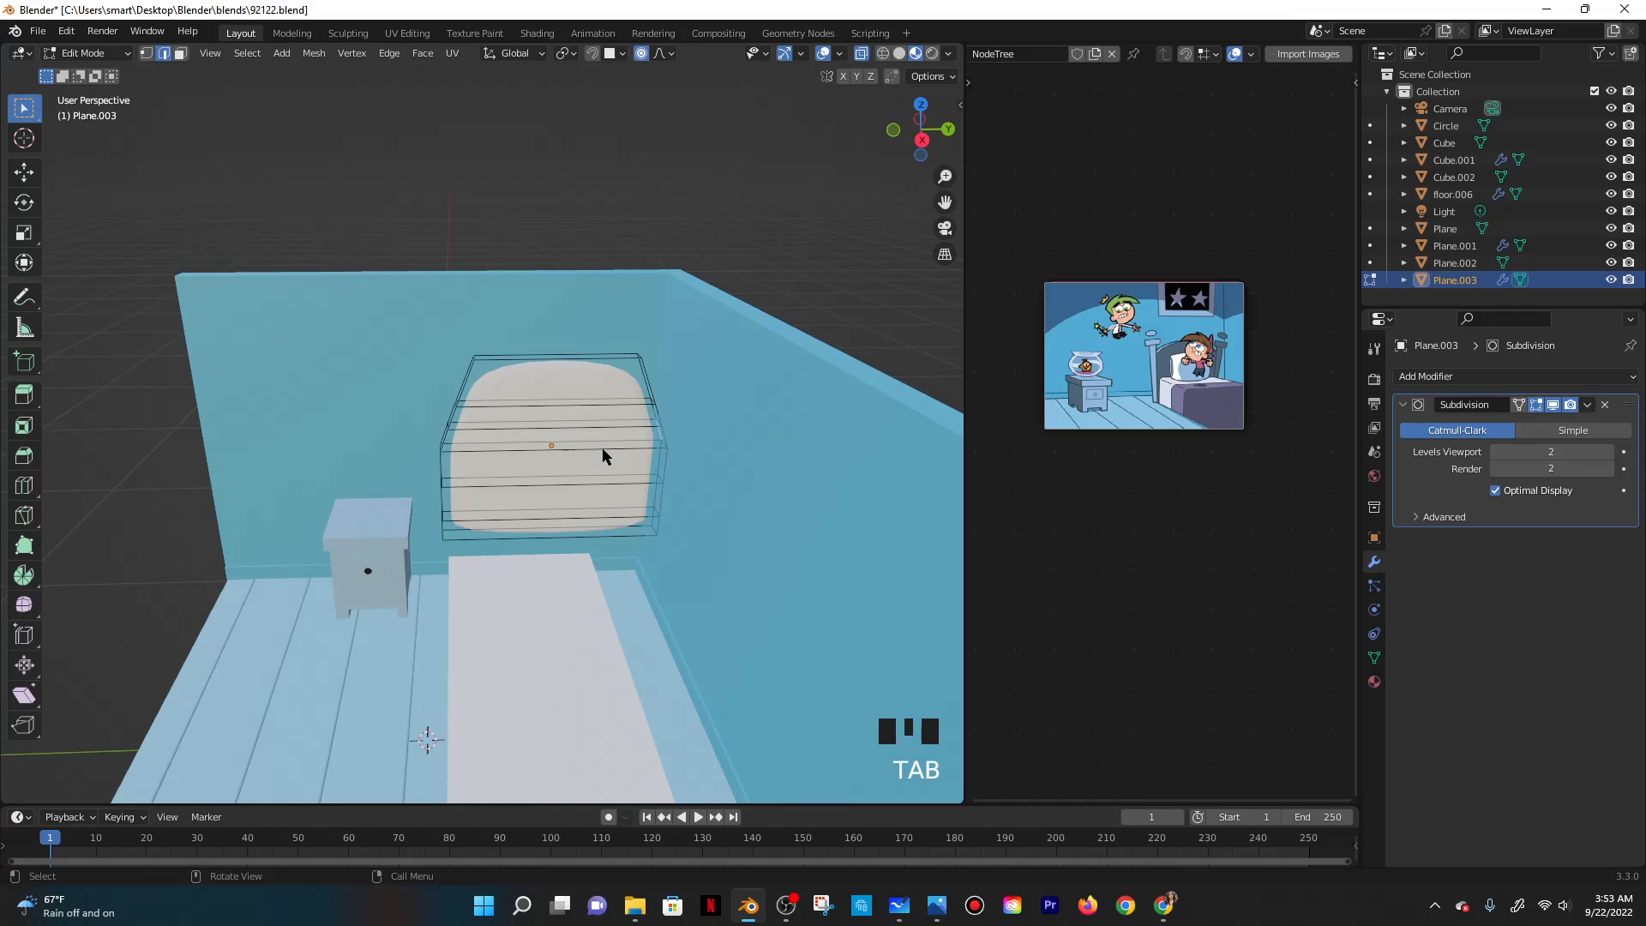
key("Tab")
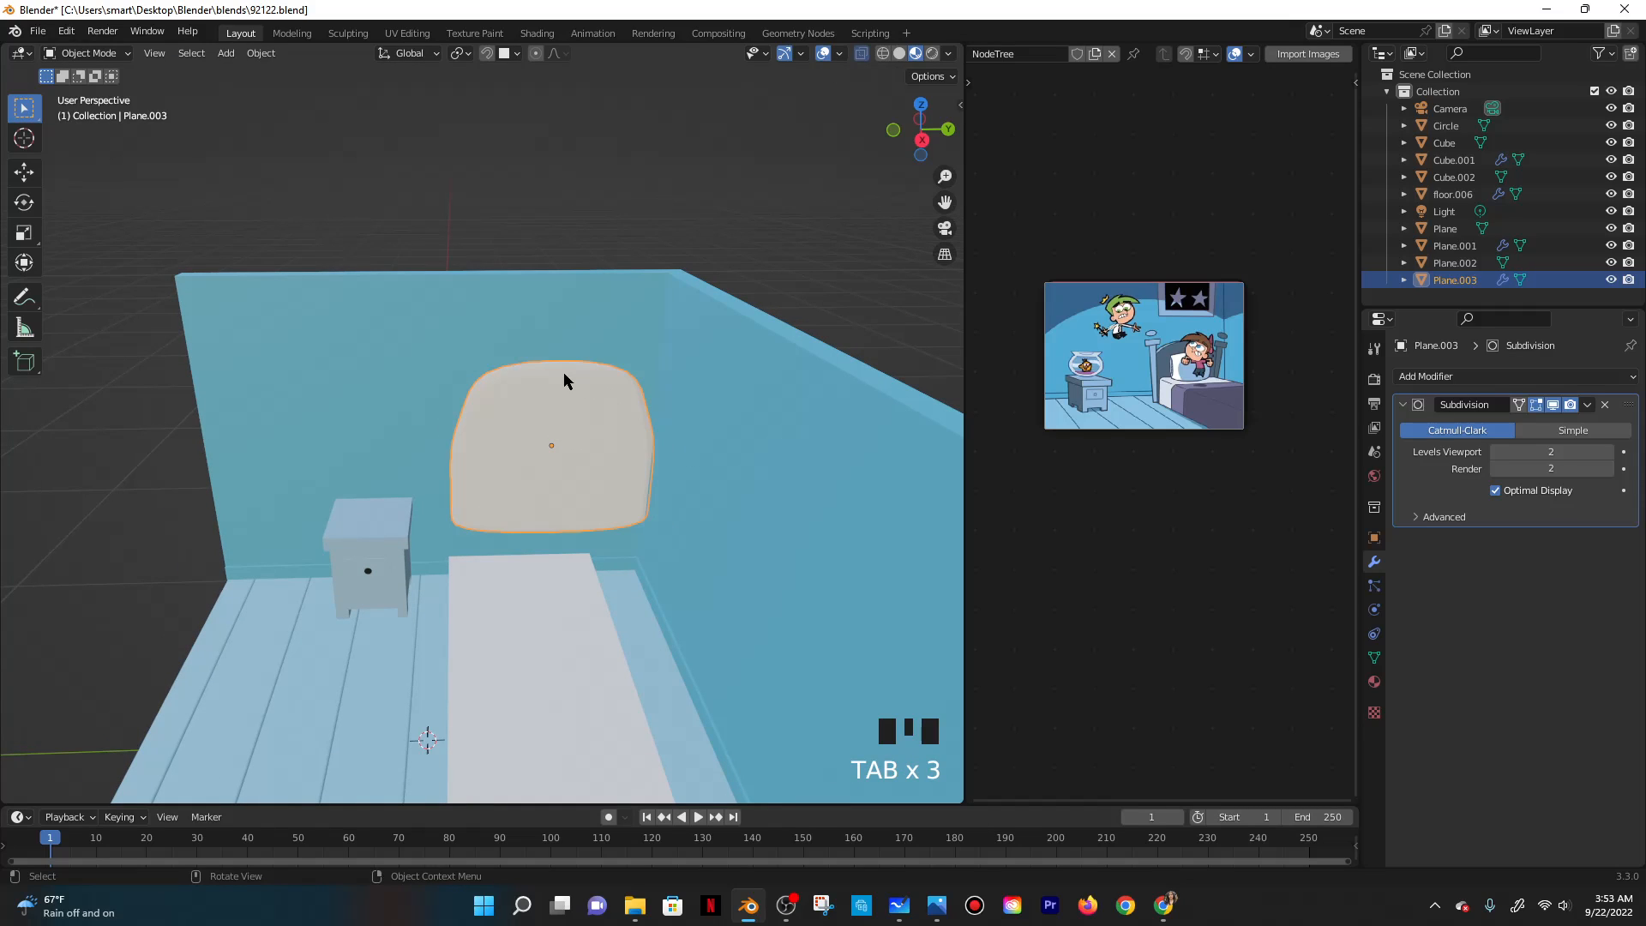
Add an upper horizontal edge loop to the headboard panel in Edit Mode and scale it proportionally by 1.178.
key("Tab")
key("ctrl+r")
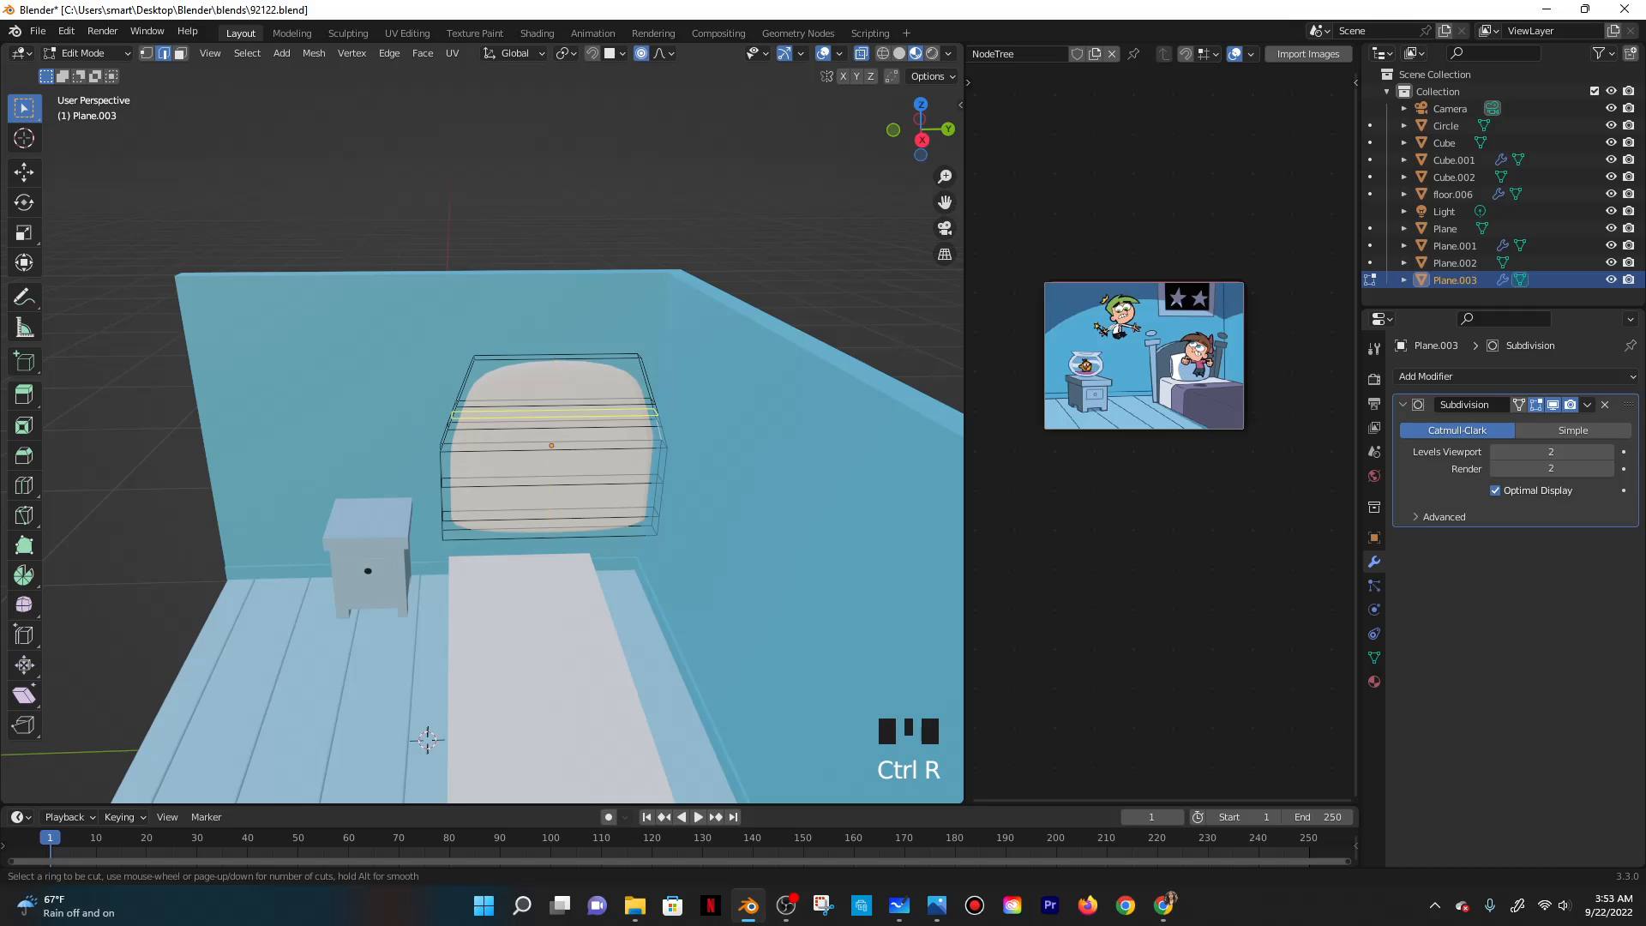
left_click(422, 418)
left_click(629, 417)
key("s")
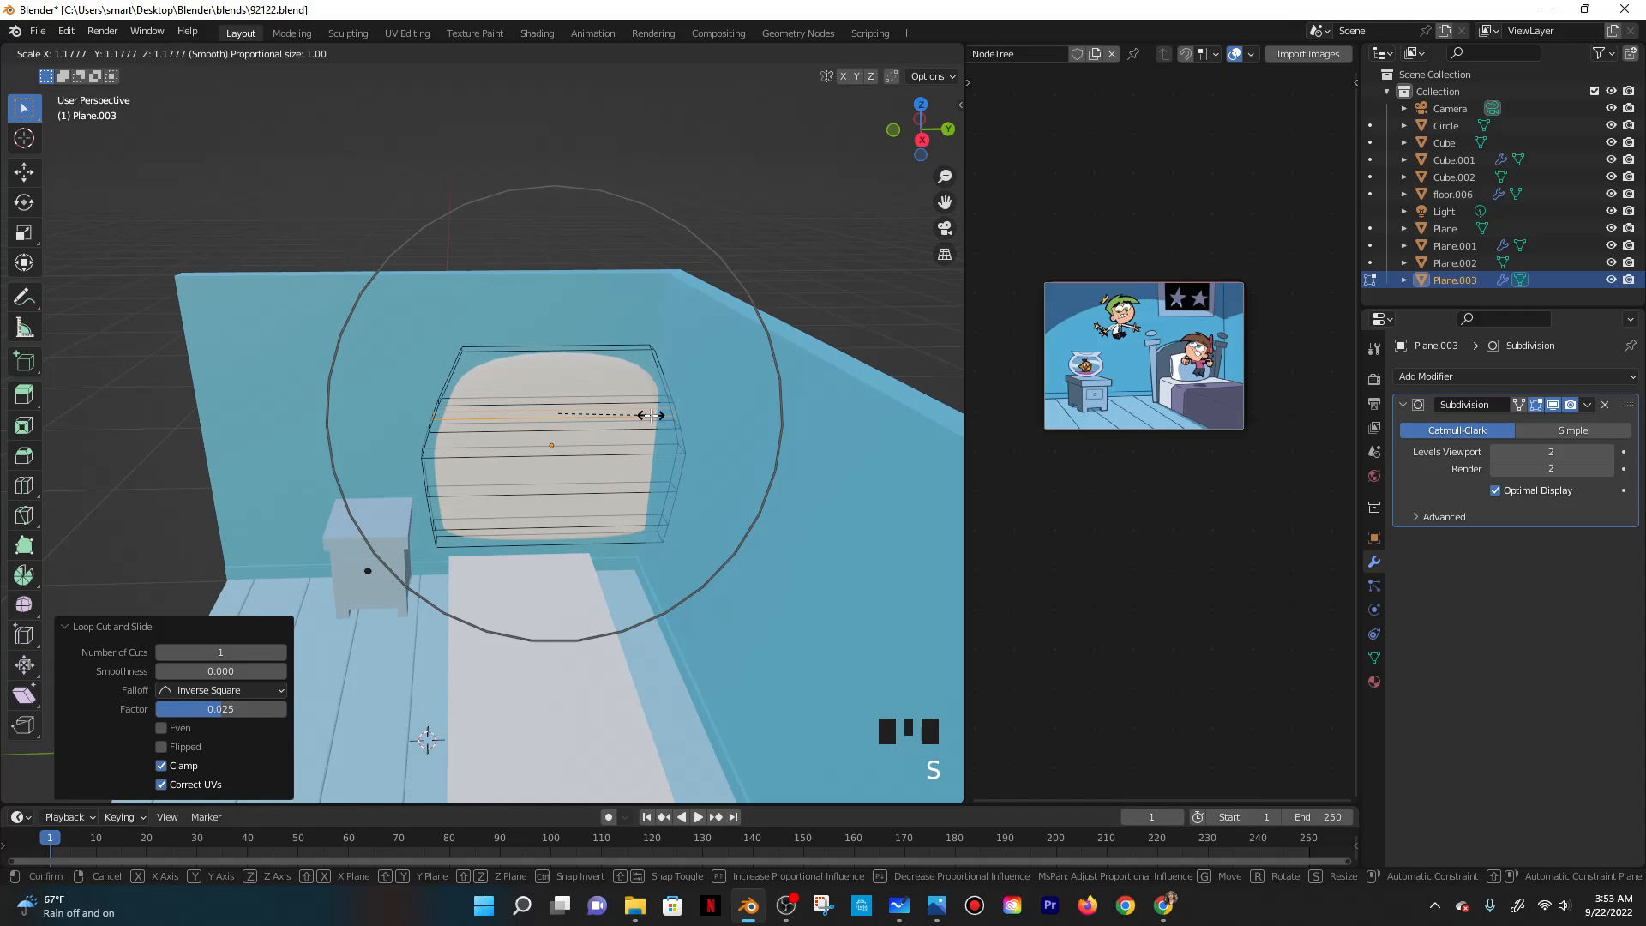
left_click(651, 416)
key("g")
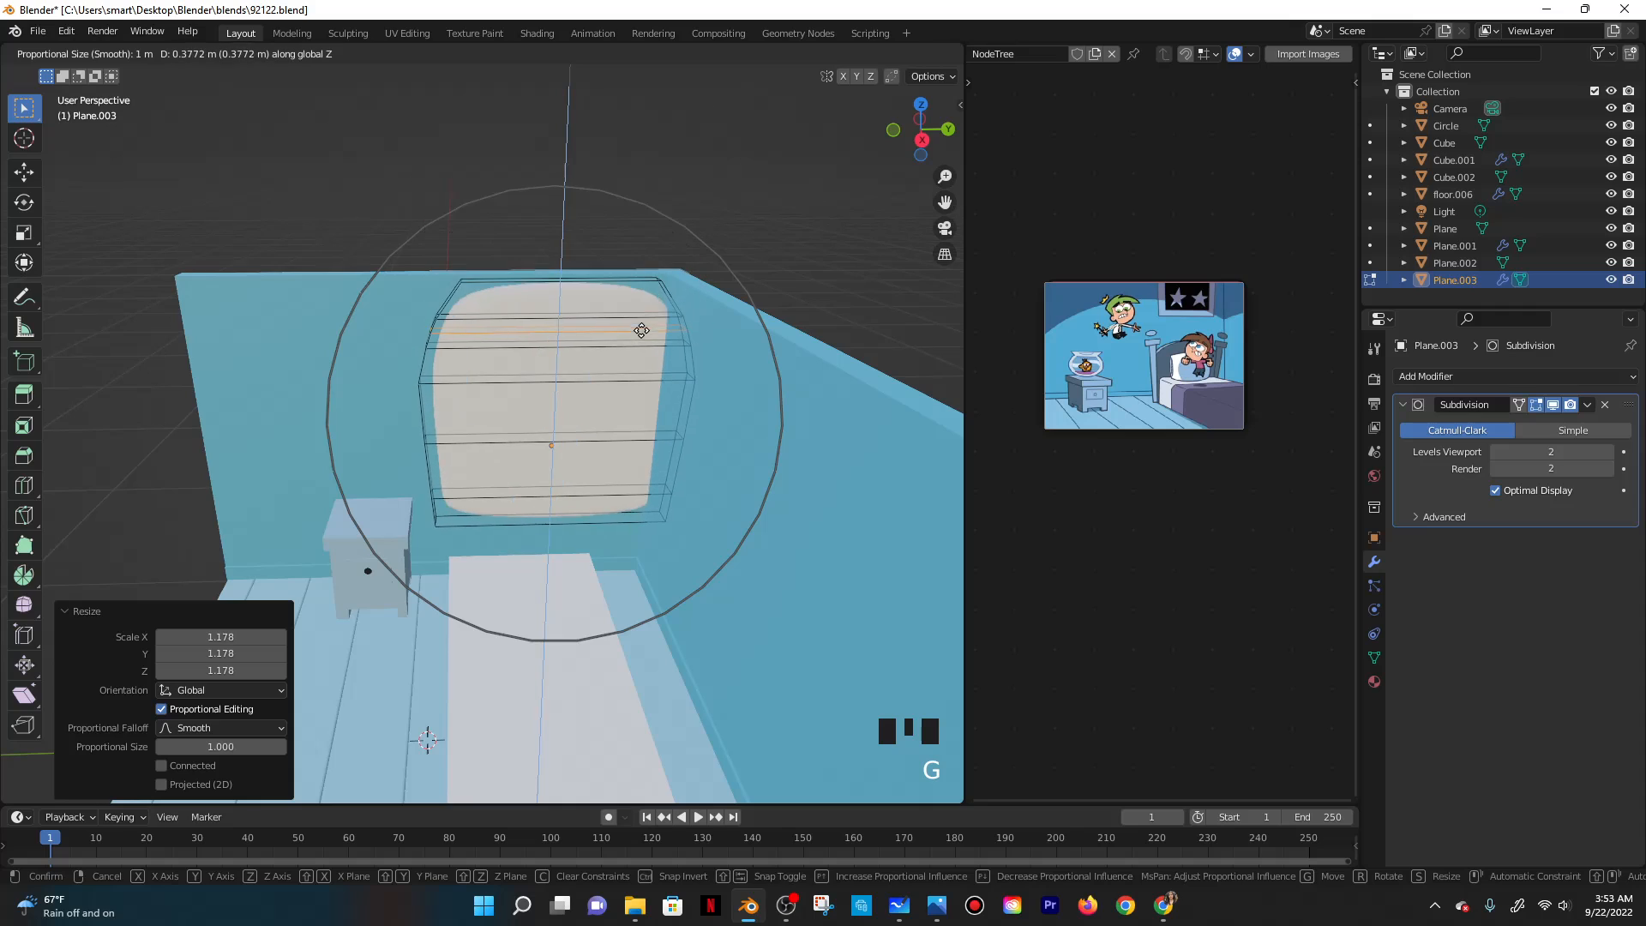
right_click(640, 332)
Return to Object Mode and move the headboard panel 1.161 m up along Z, above the wall.
scroll(639, 310, "down", 1)
key("Tab")
key("g")
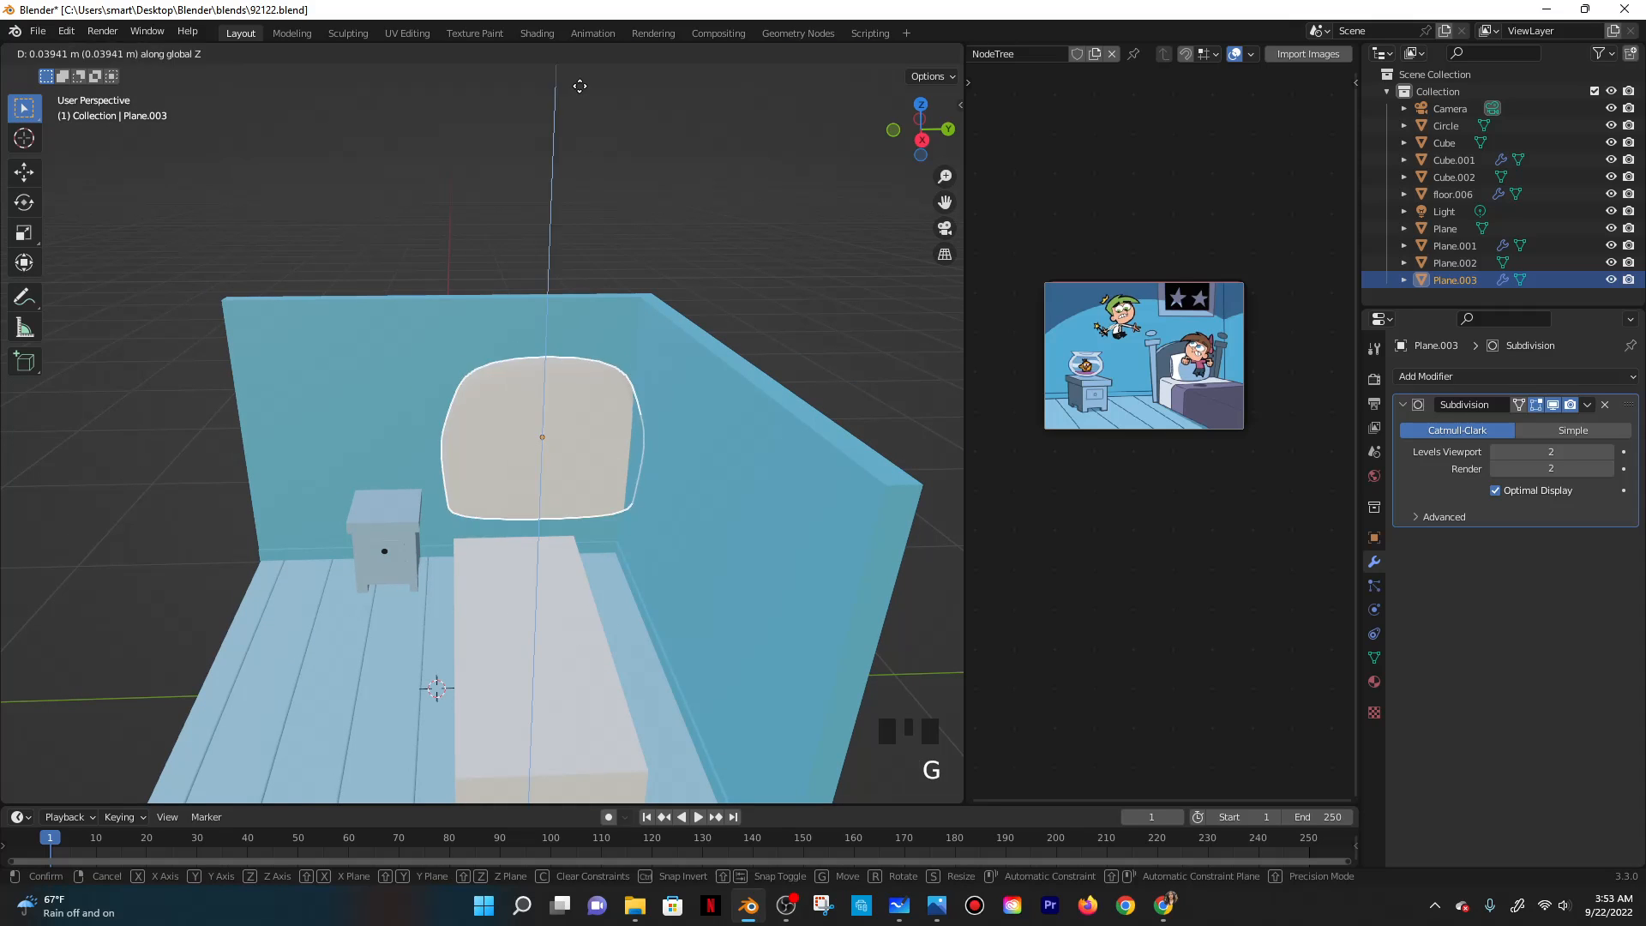
left_click(579, 133)
scroll(581, 137, "down", 1)
middle_click_drag(624, 188, 654, 229, "shift")
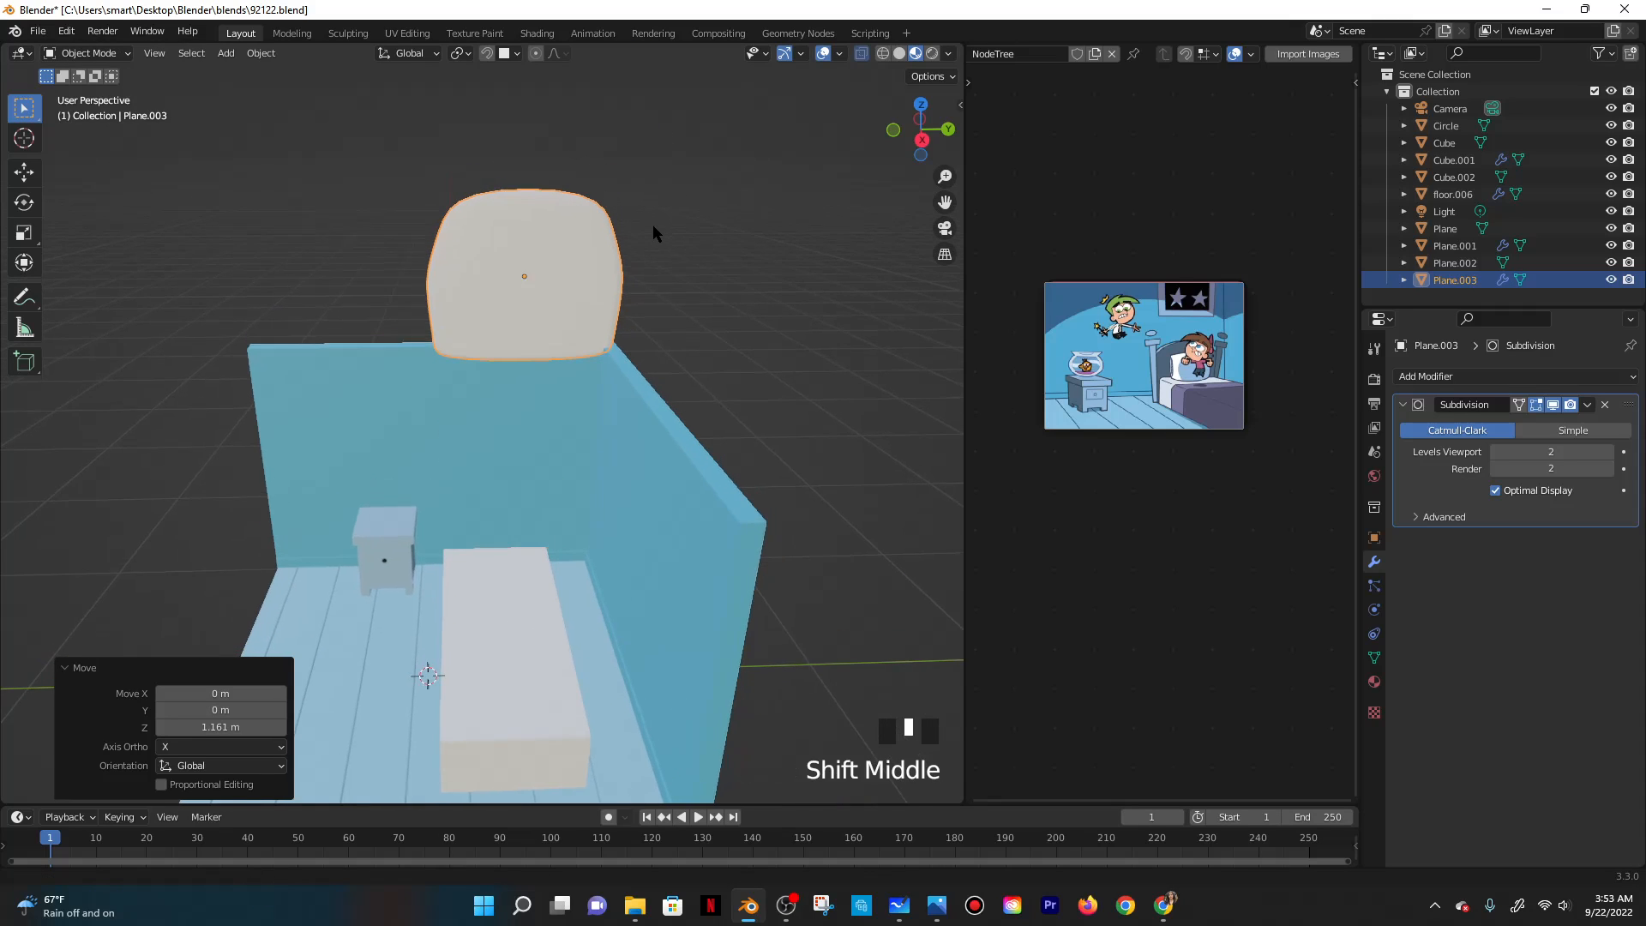
Set the headboard panel's Subdivision modifier to viewport level 3 and collapse the modifier's settings.
scroll(632, 228, "up", 1)
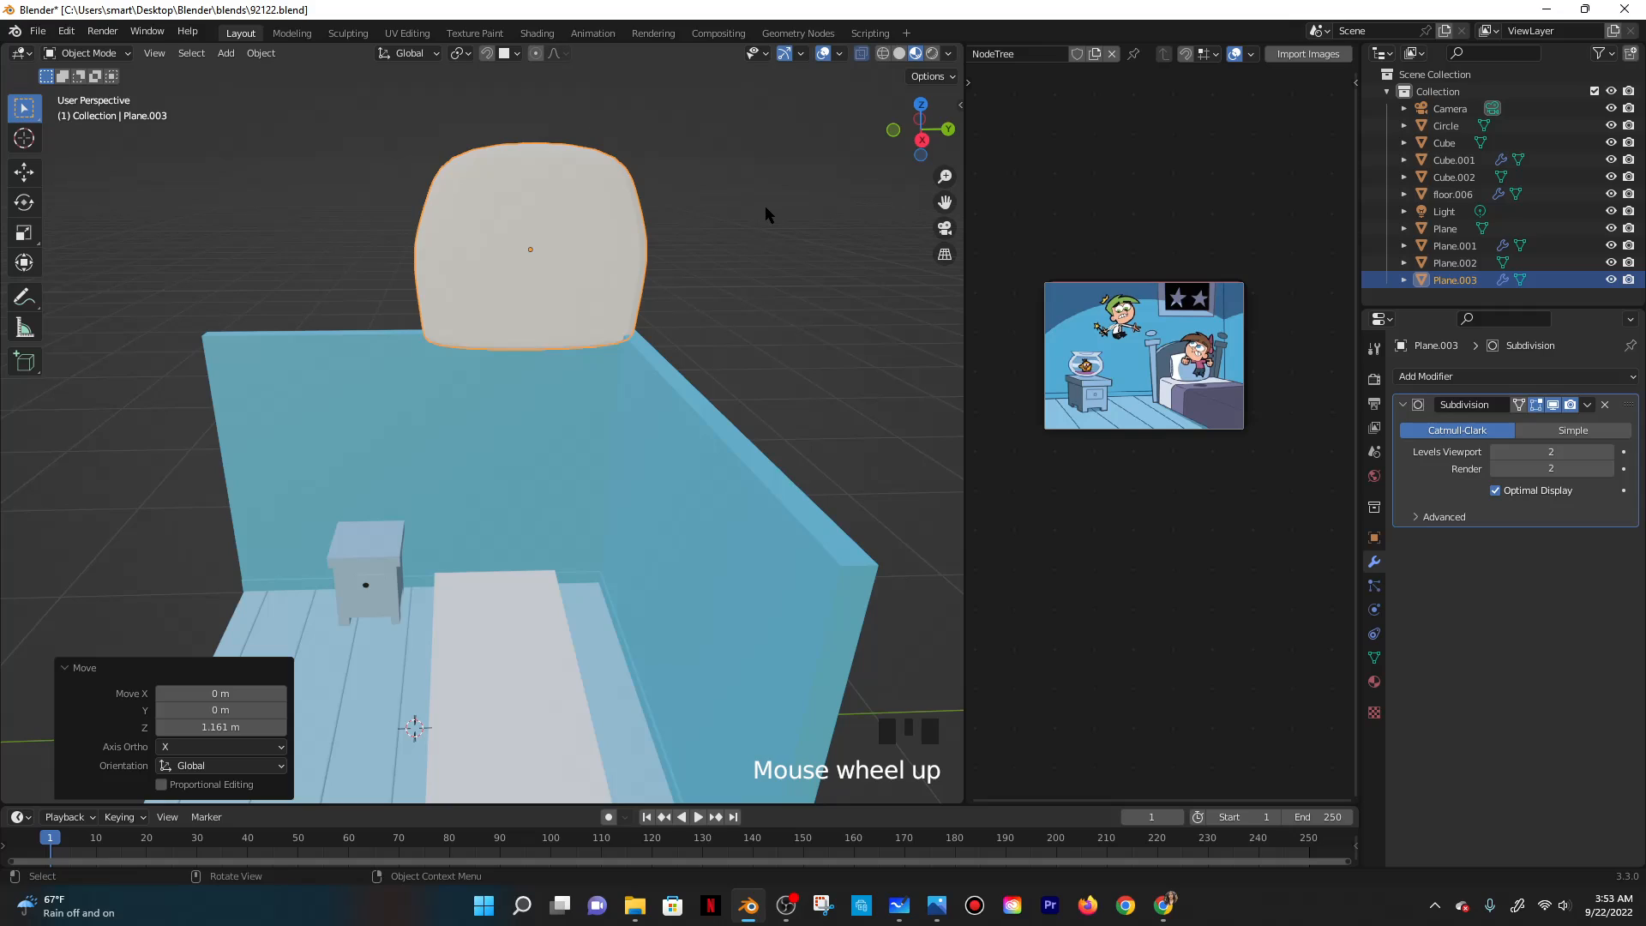
key("Tab")
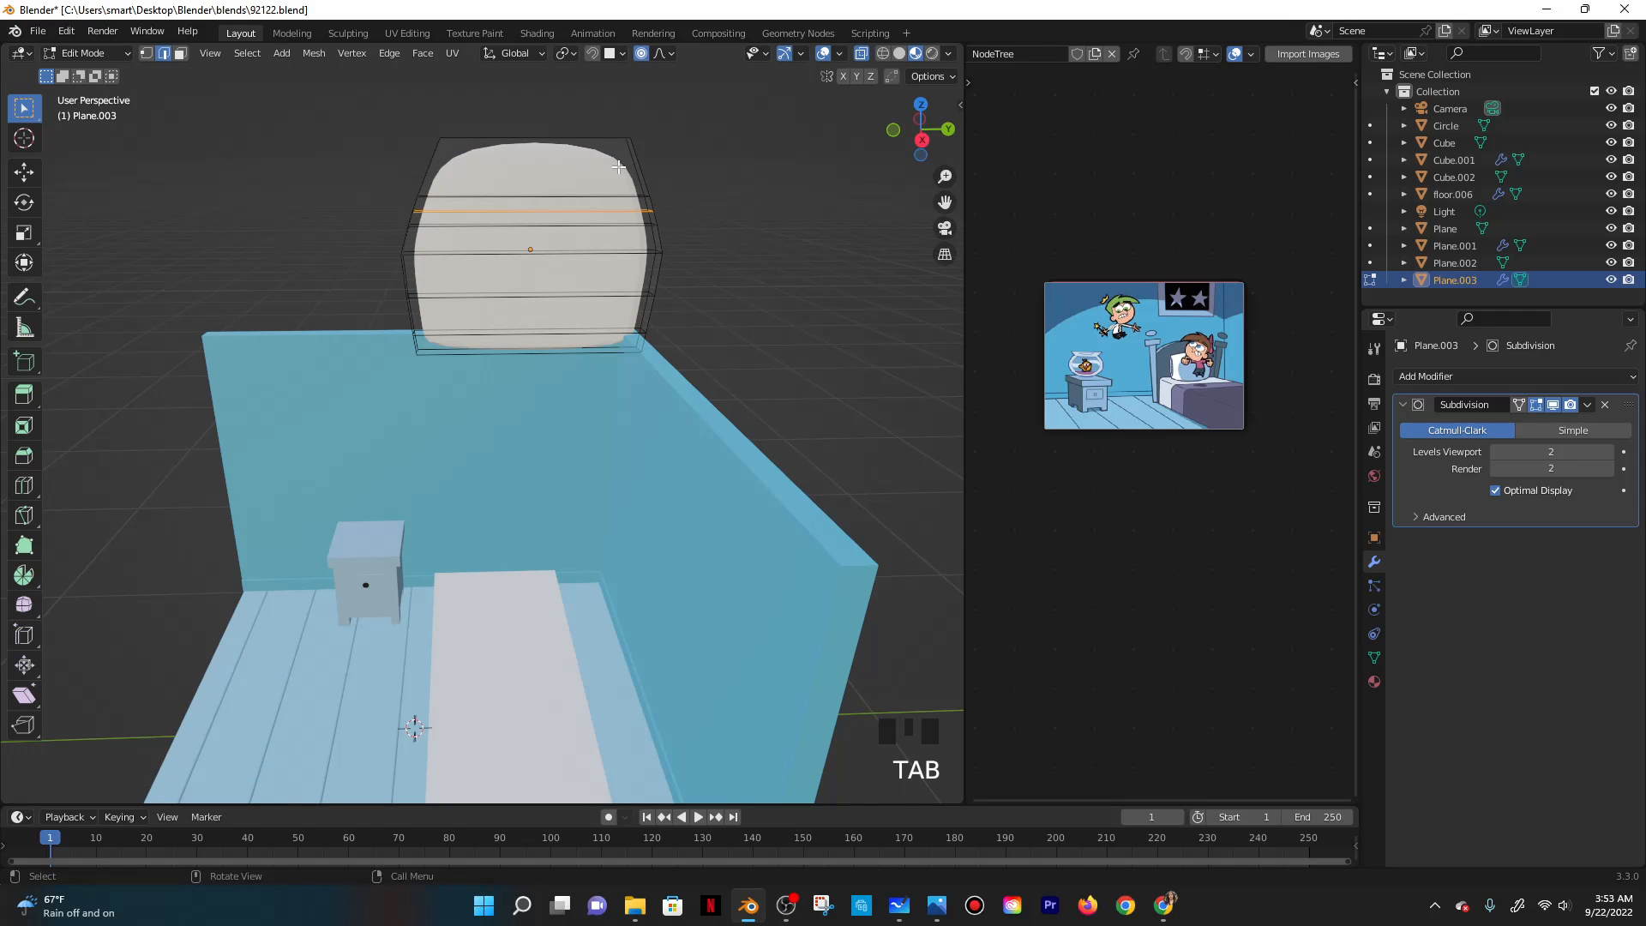
key("Tab")
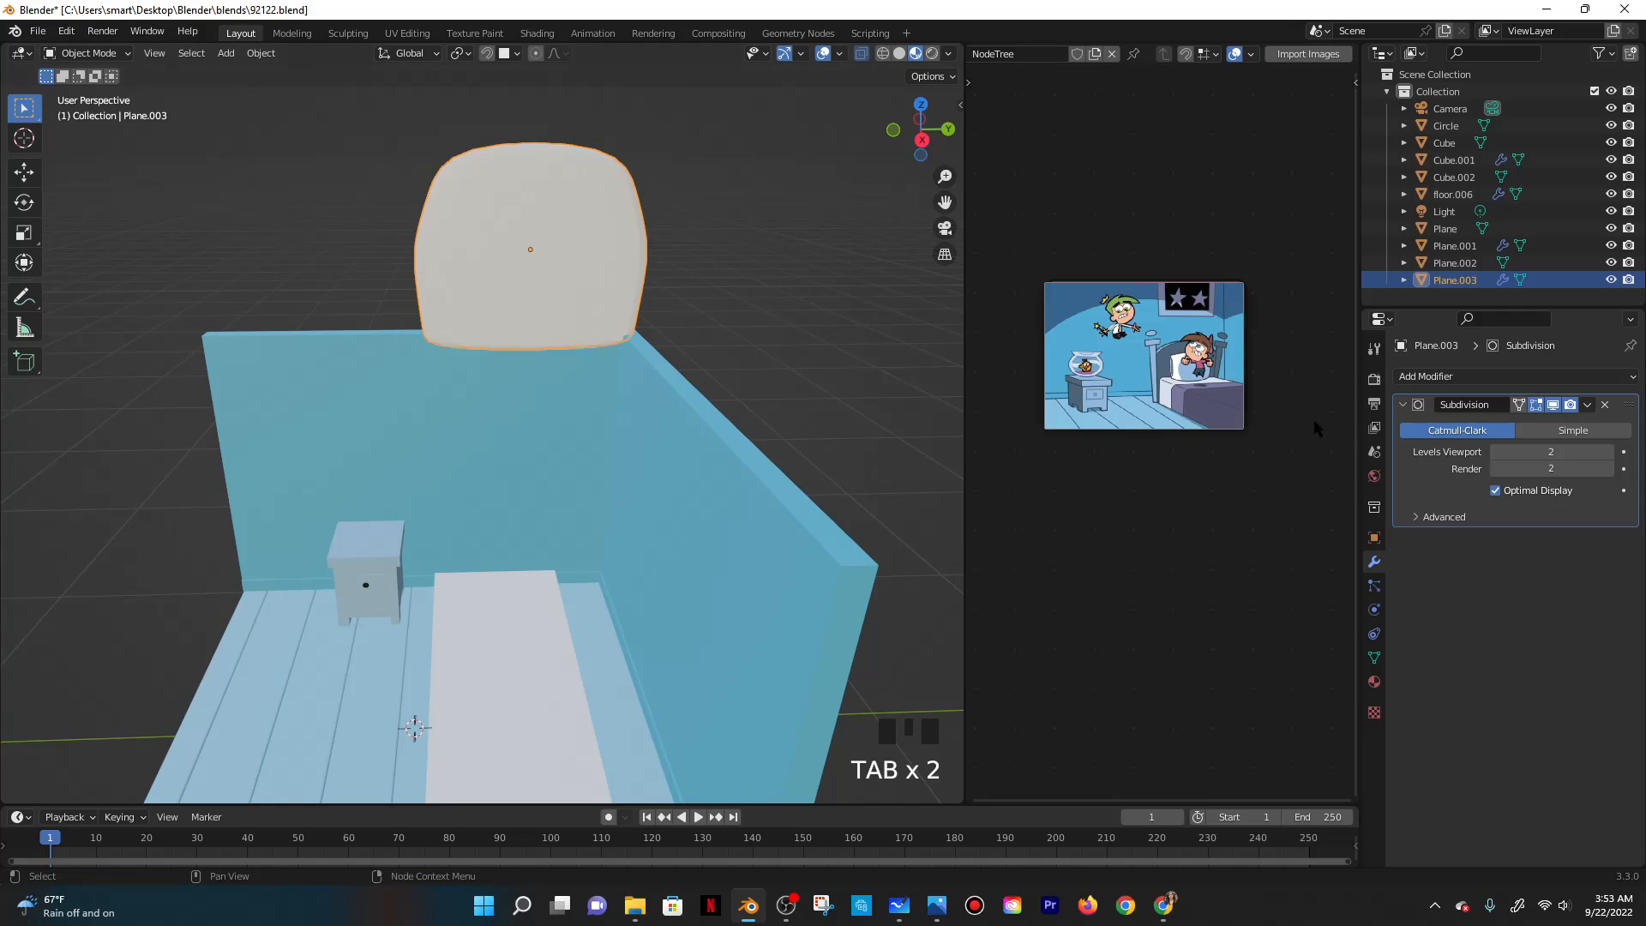
left_click(1557, 451)
key("Left")
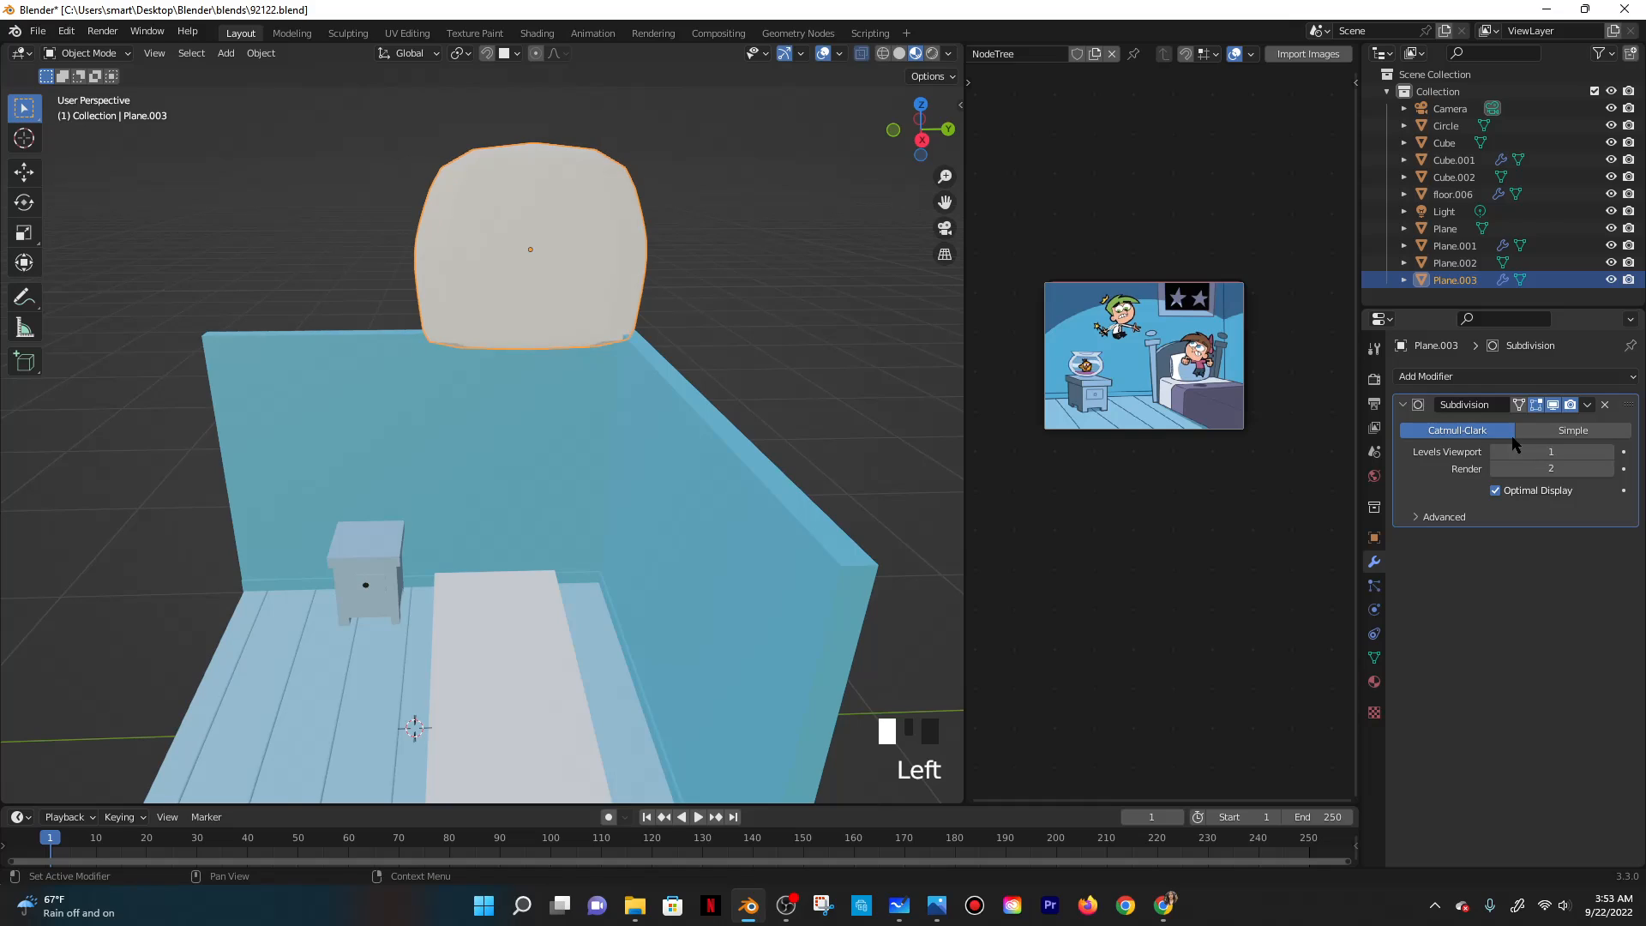
left_click(1532, 463)
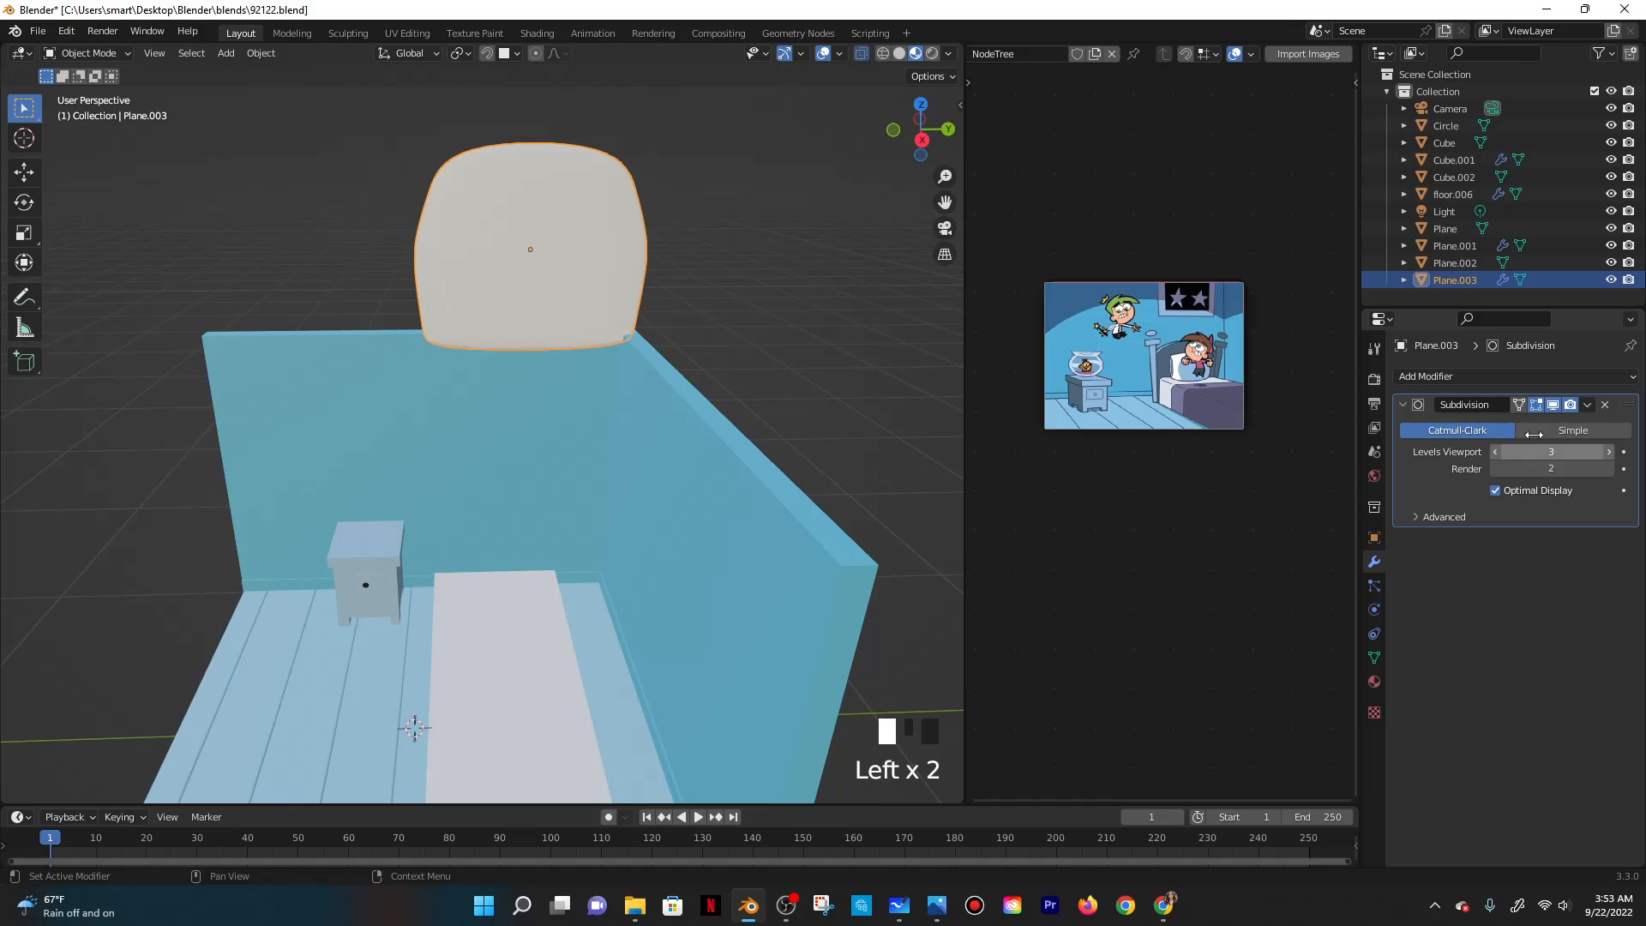
left_click(1403, 404)
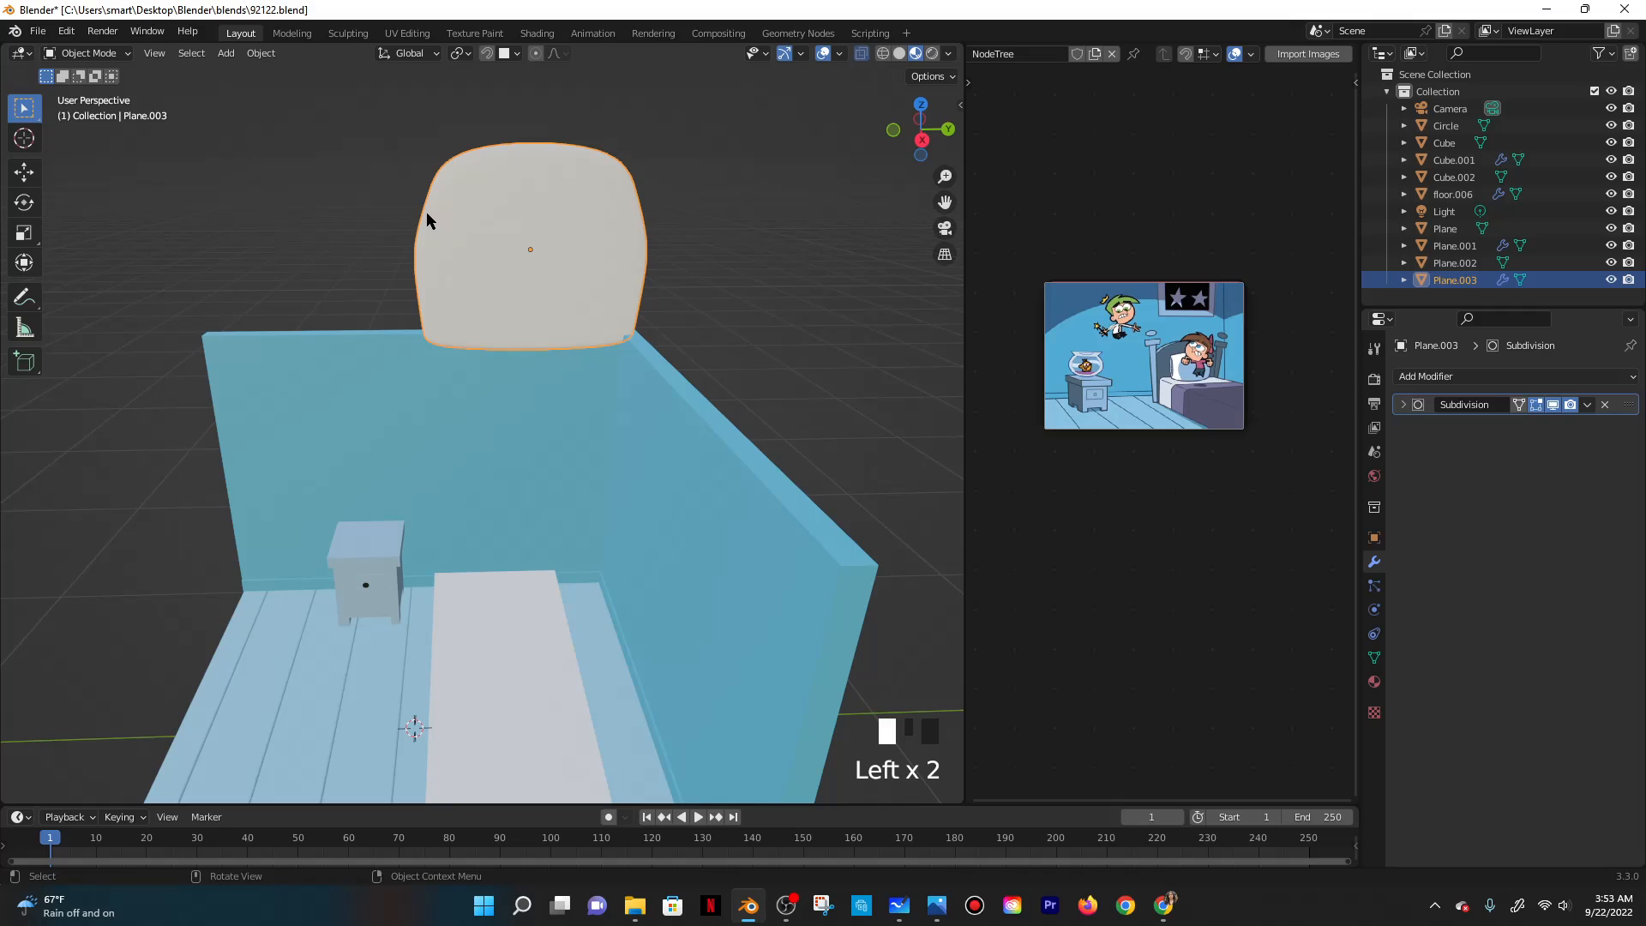
Move the headboard panel another 0.30031 m up along Z, farther above the wall.
key("Tab")
key("Tab")
scroll(511, 213, "down", 1)
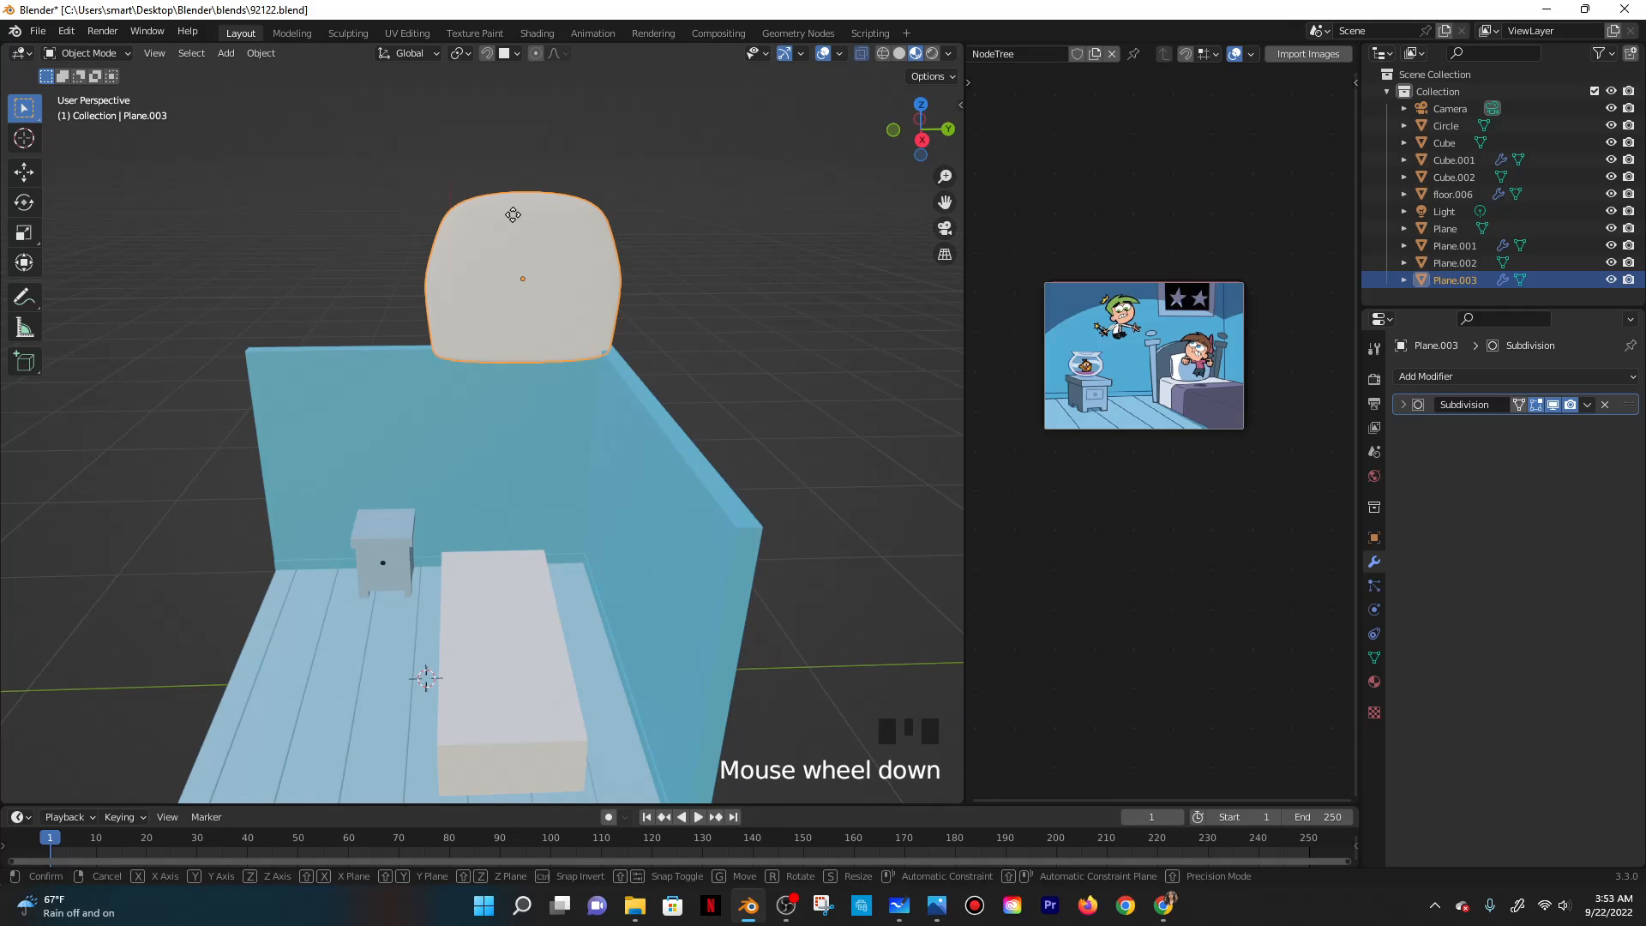
key("g")
left_click(508, 156)
Add a 2 m mesh plane and move it 3.0088 m up along Z, above the headboard panel.
key("shift+a")
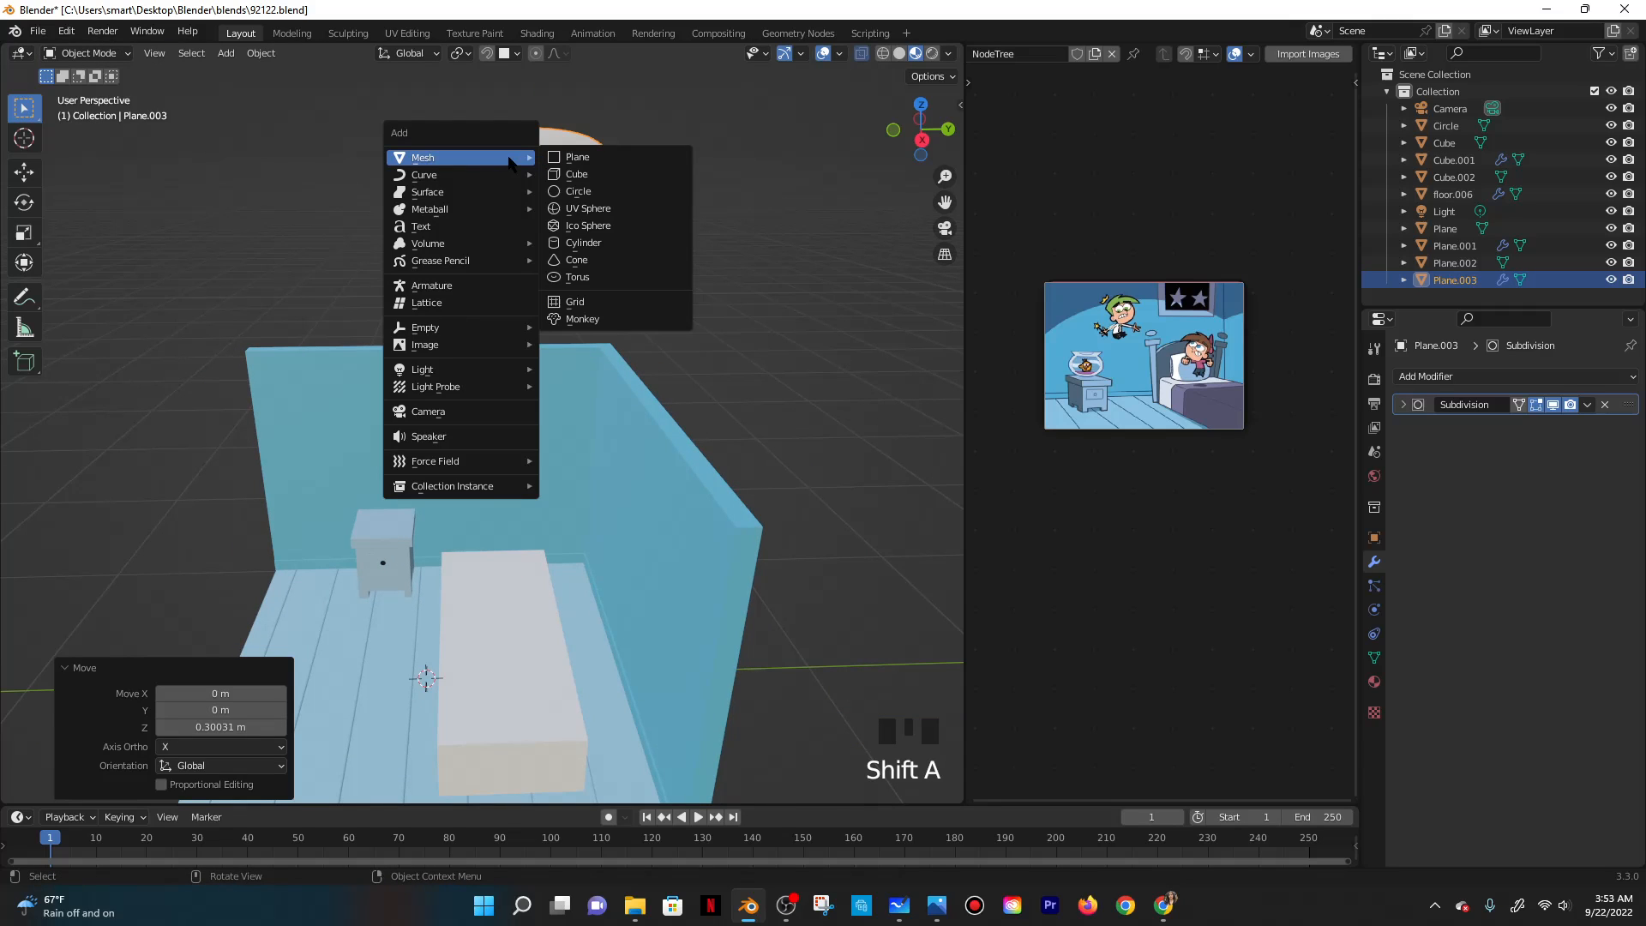
left_click(594, 160)
scroll(549, 314, "down", 3)
key("g")
key("z")
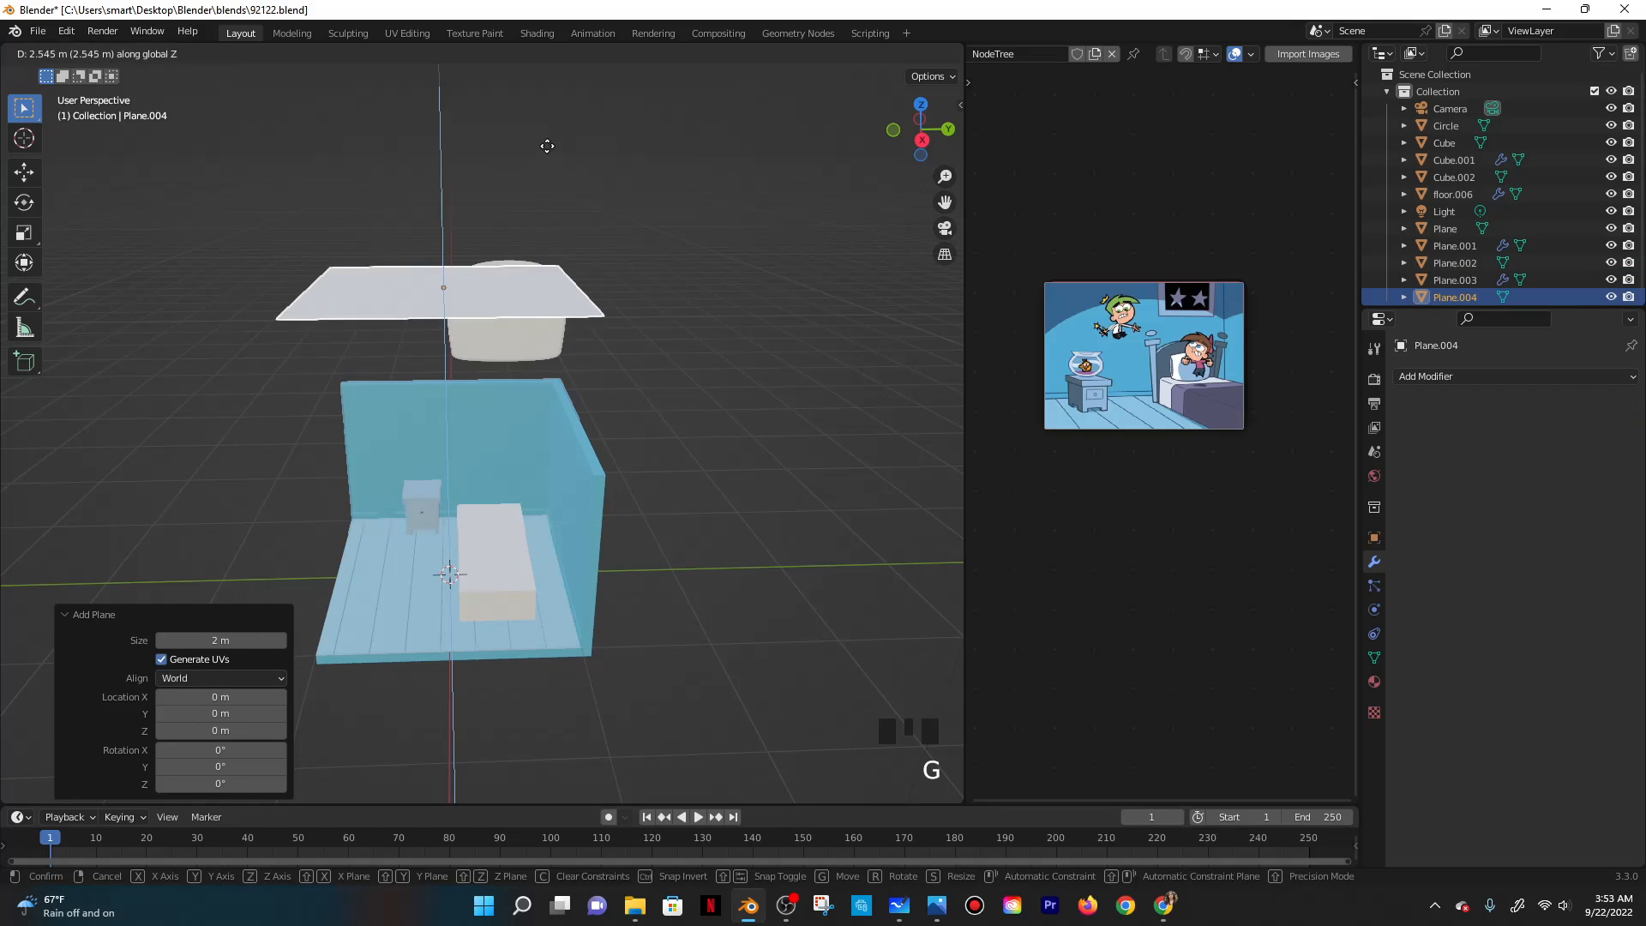
left_click(544, 111)
Rotate the new plane 90° about X and 90° about Z, and scale it uniformly to 0.479.
type("rx90")
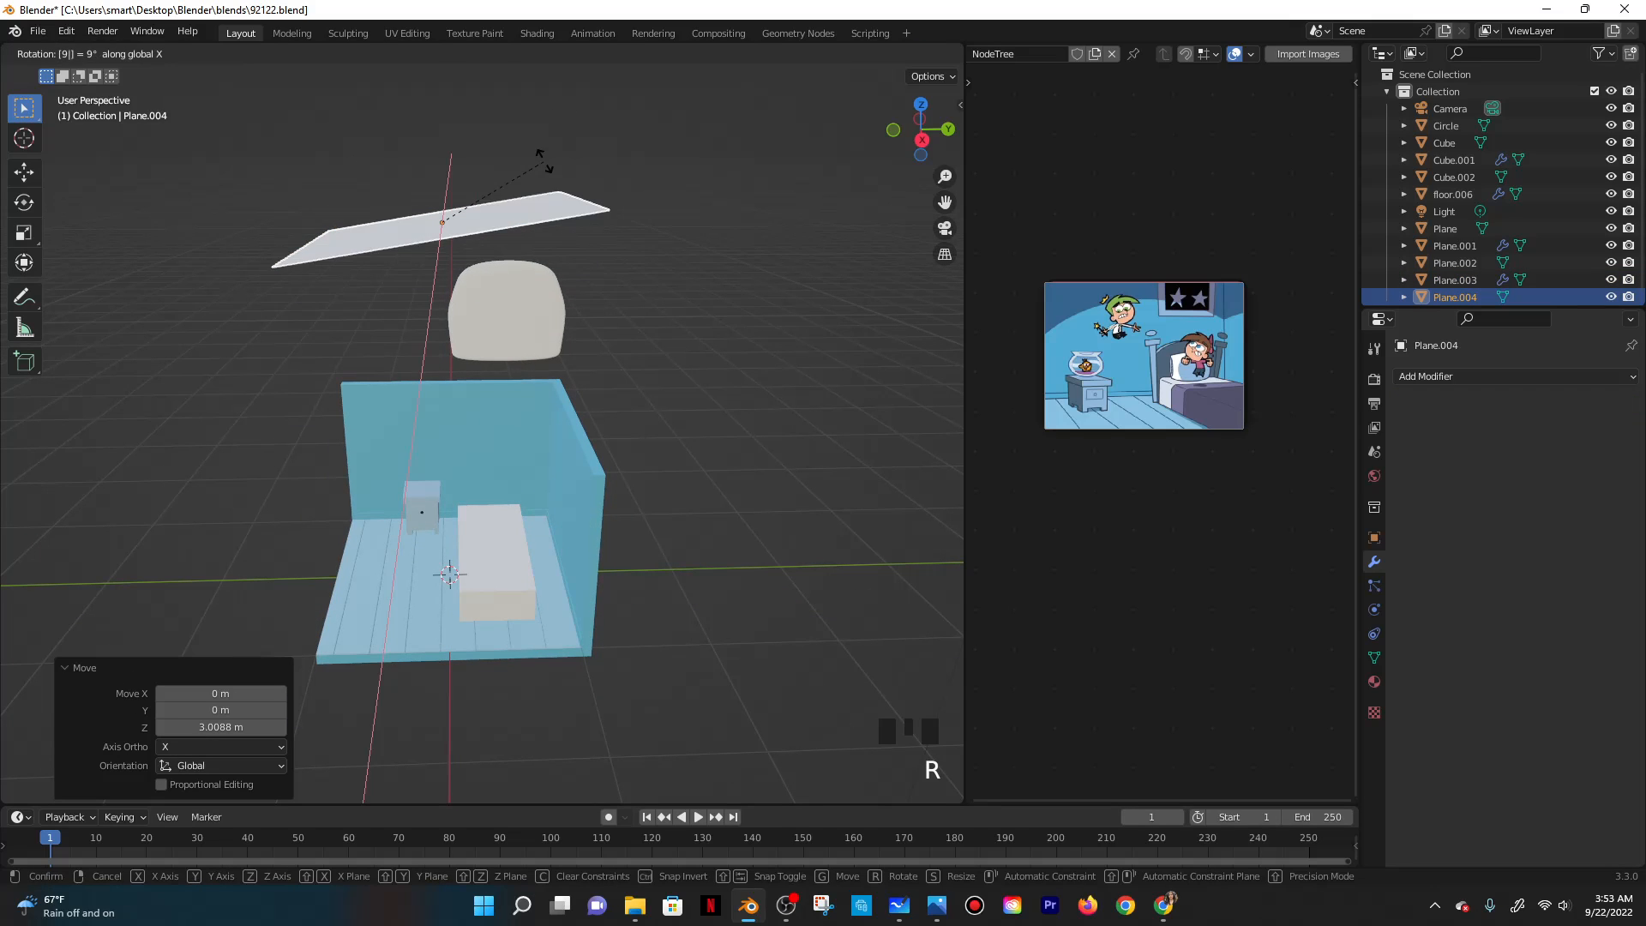
key("Return")
type("rz90")
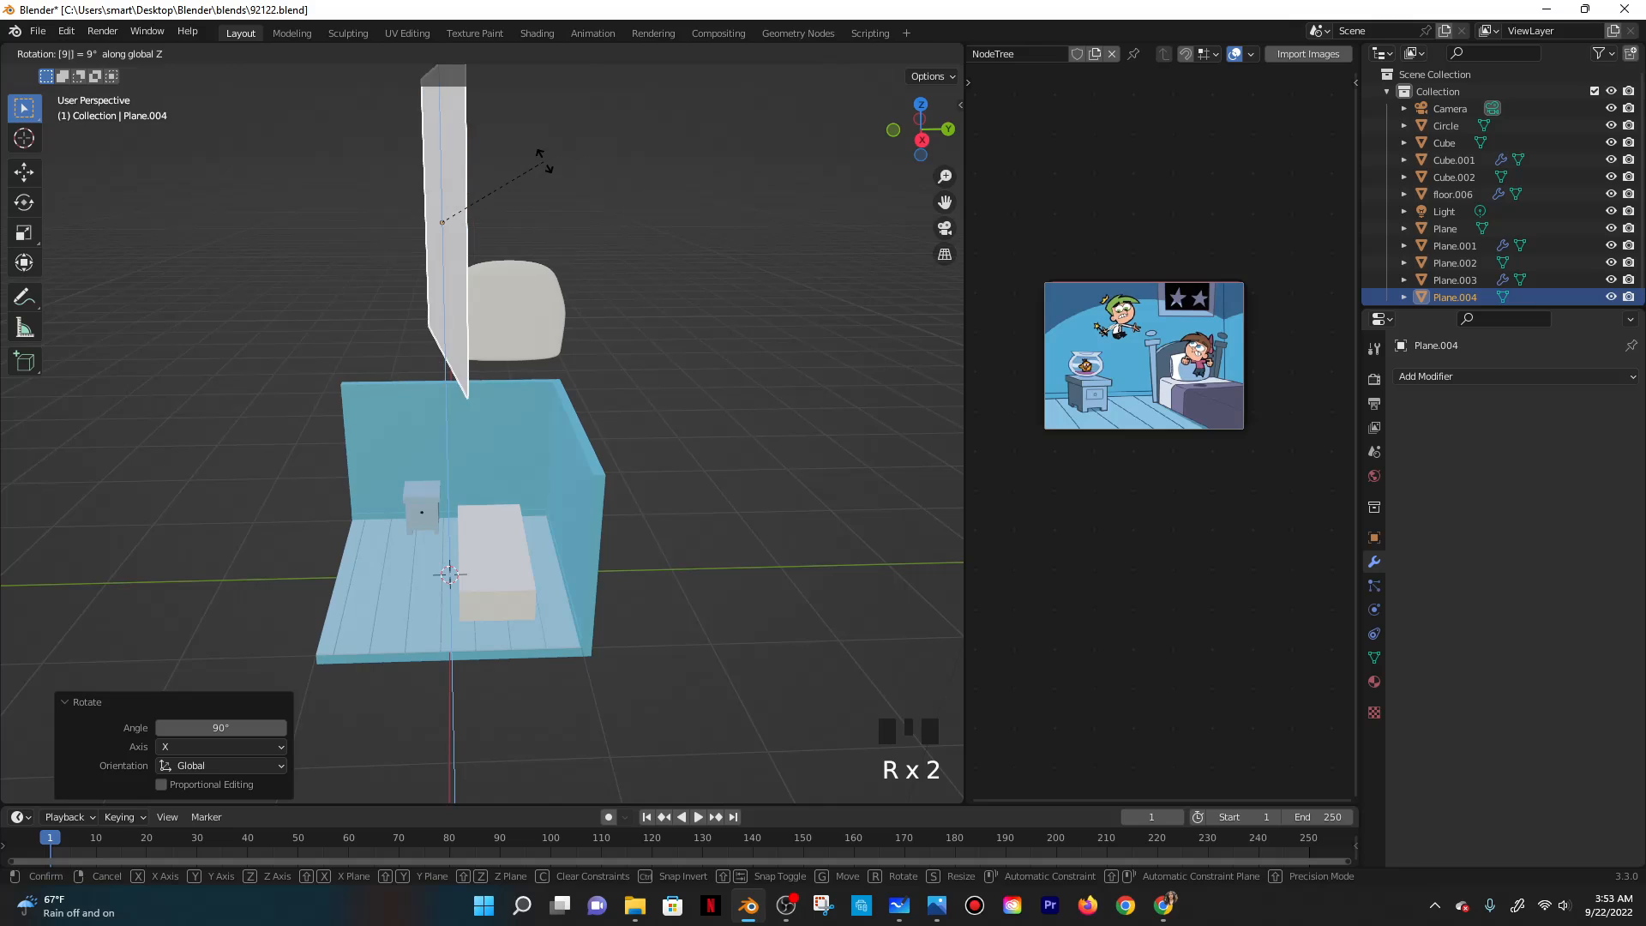
key("Return")
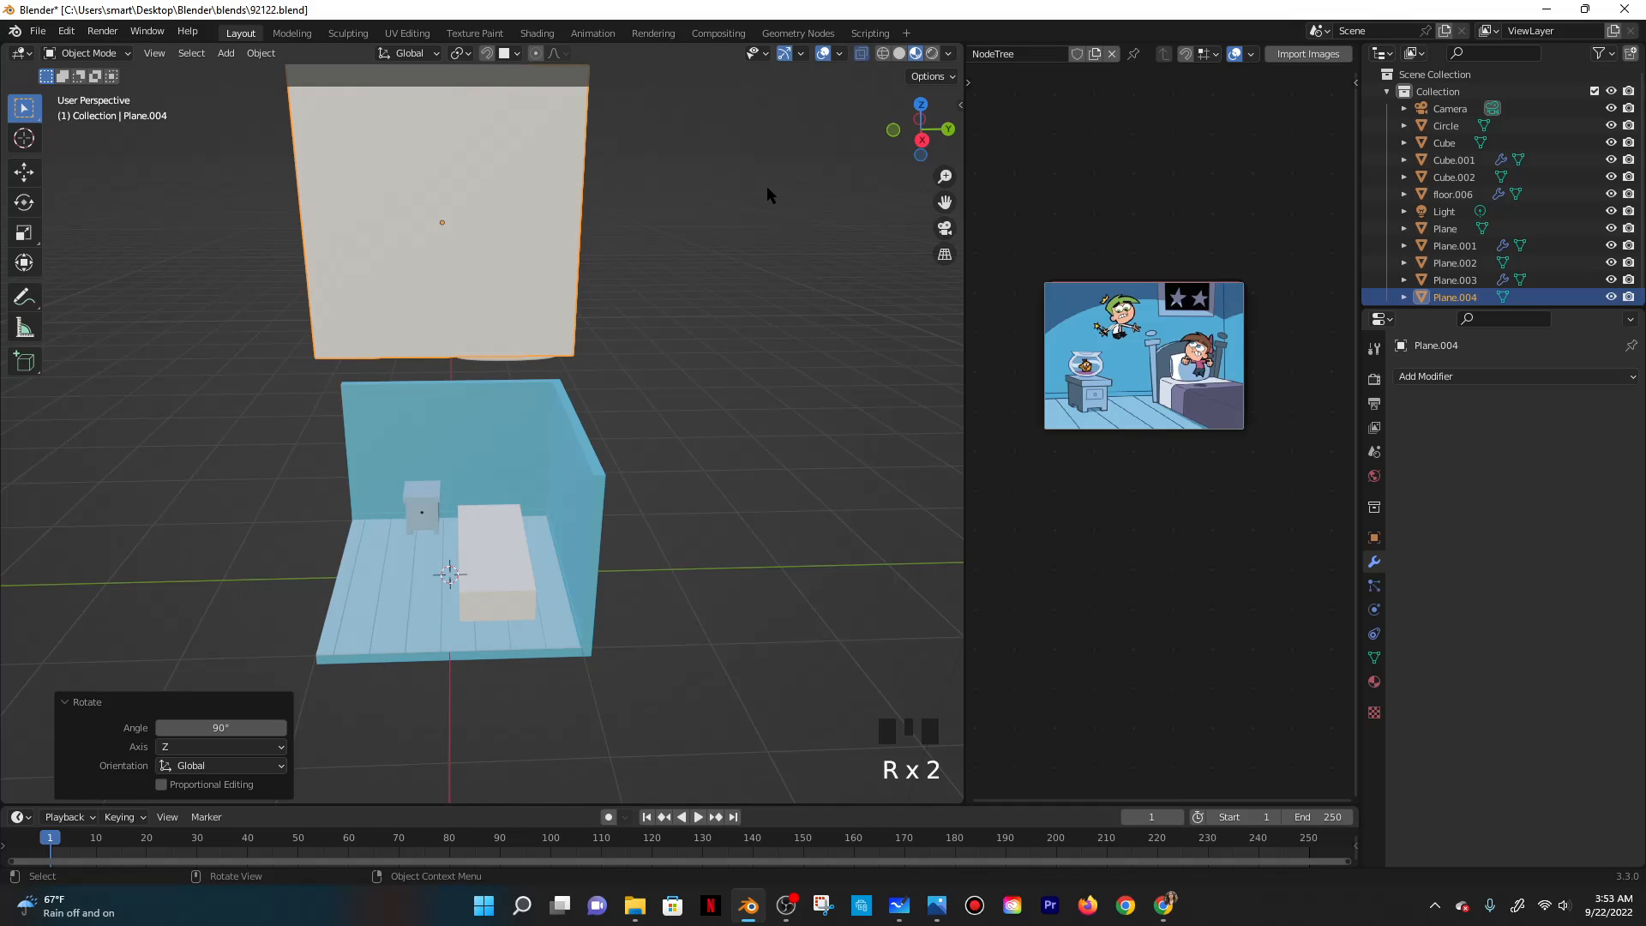
key("s")
left_click(629, 224)
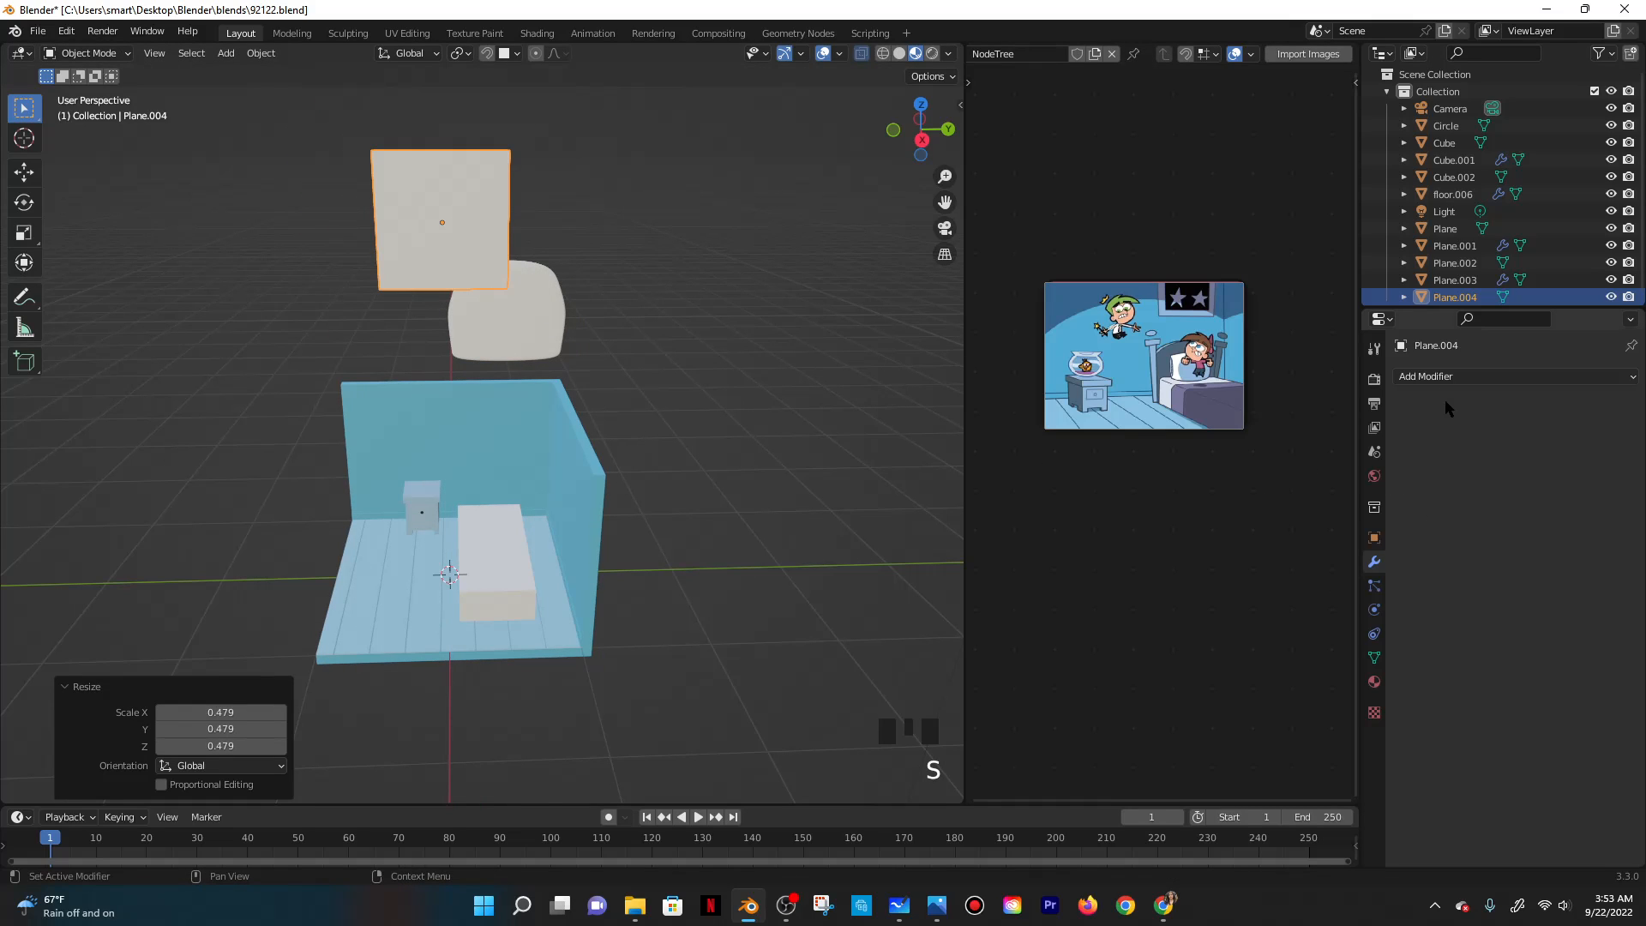
Add a Solidify modifier with 0.32 m thickness to the new plane and apply it.
left_click(1440, 376)
left_click(1307, 677)
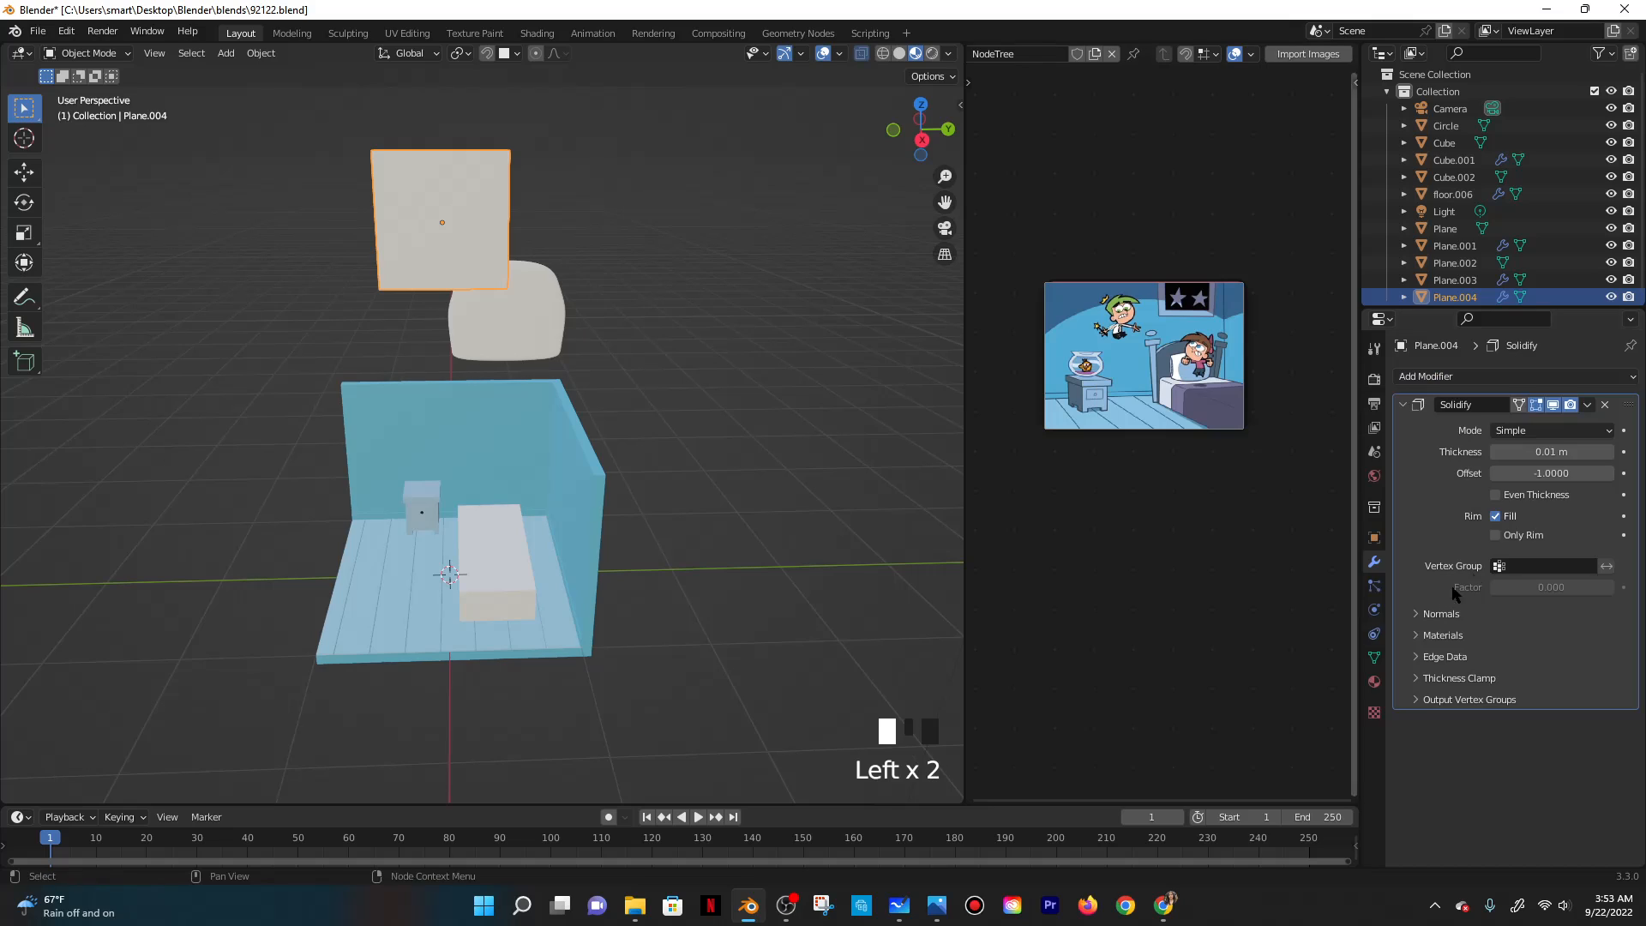
left_click(1540, 452)
left_click(1494, 474)
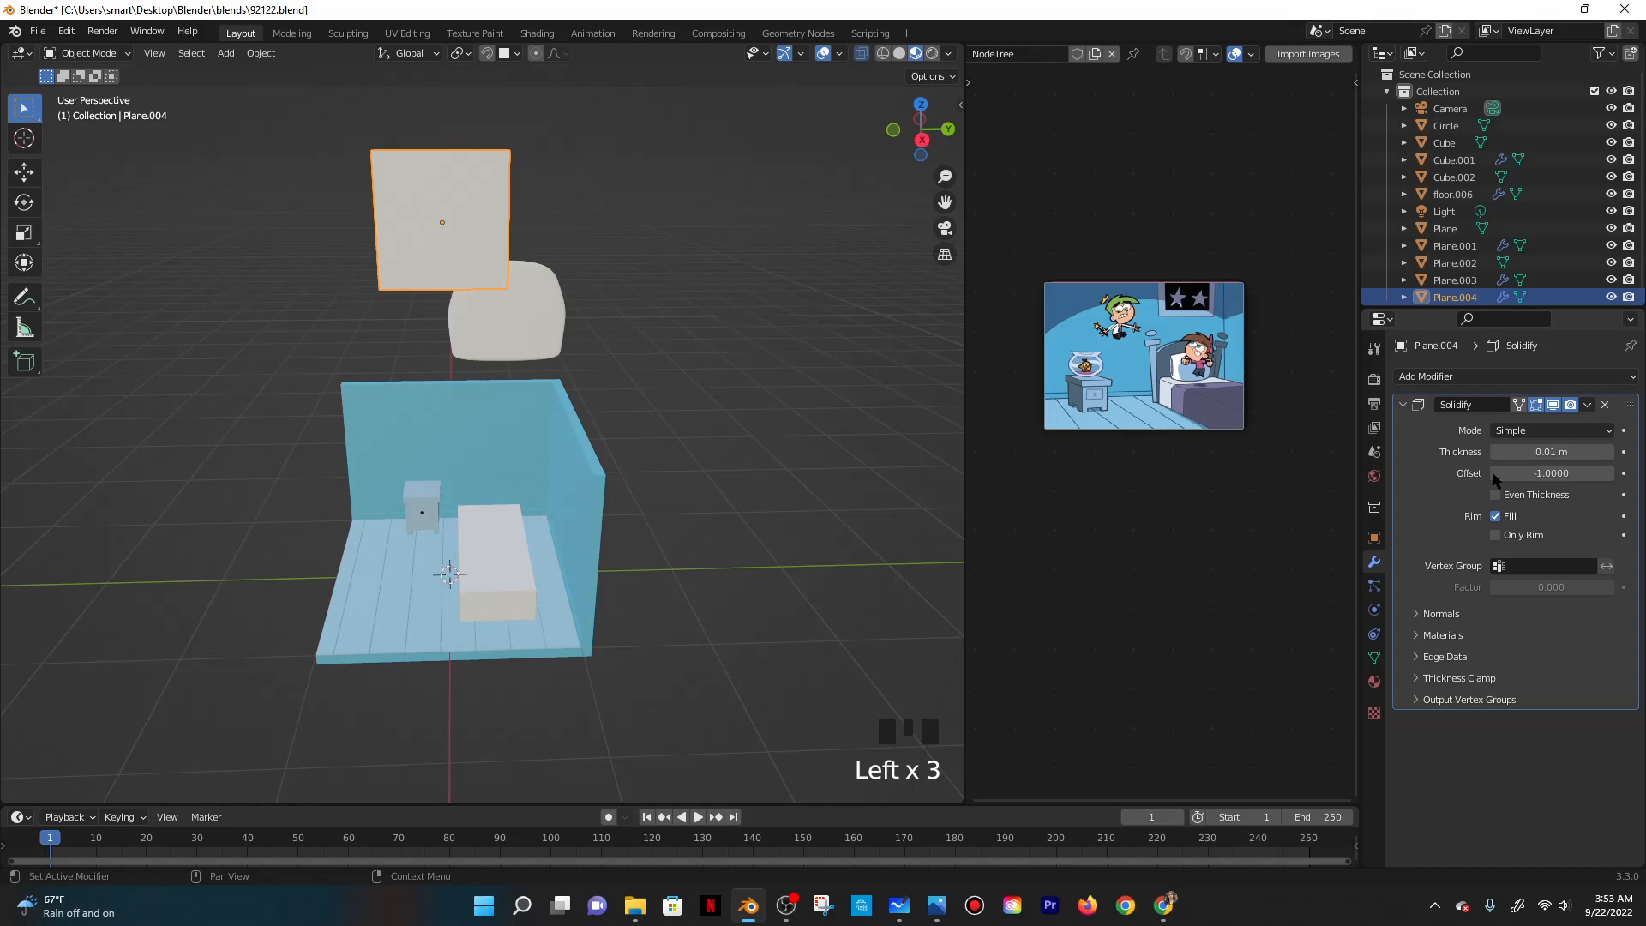
left_click(1540, 452)
left_click_drag(1541, 452, 1552, 452)
middle_click_drag(815, 435, 722, 429)
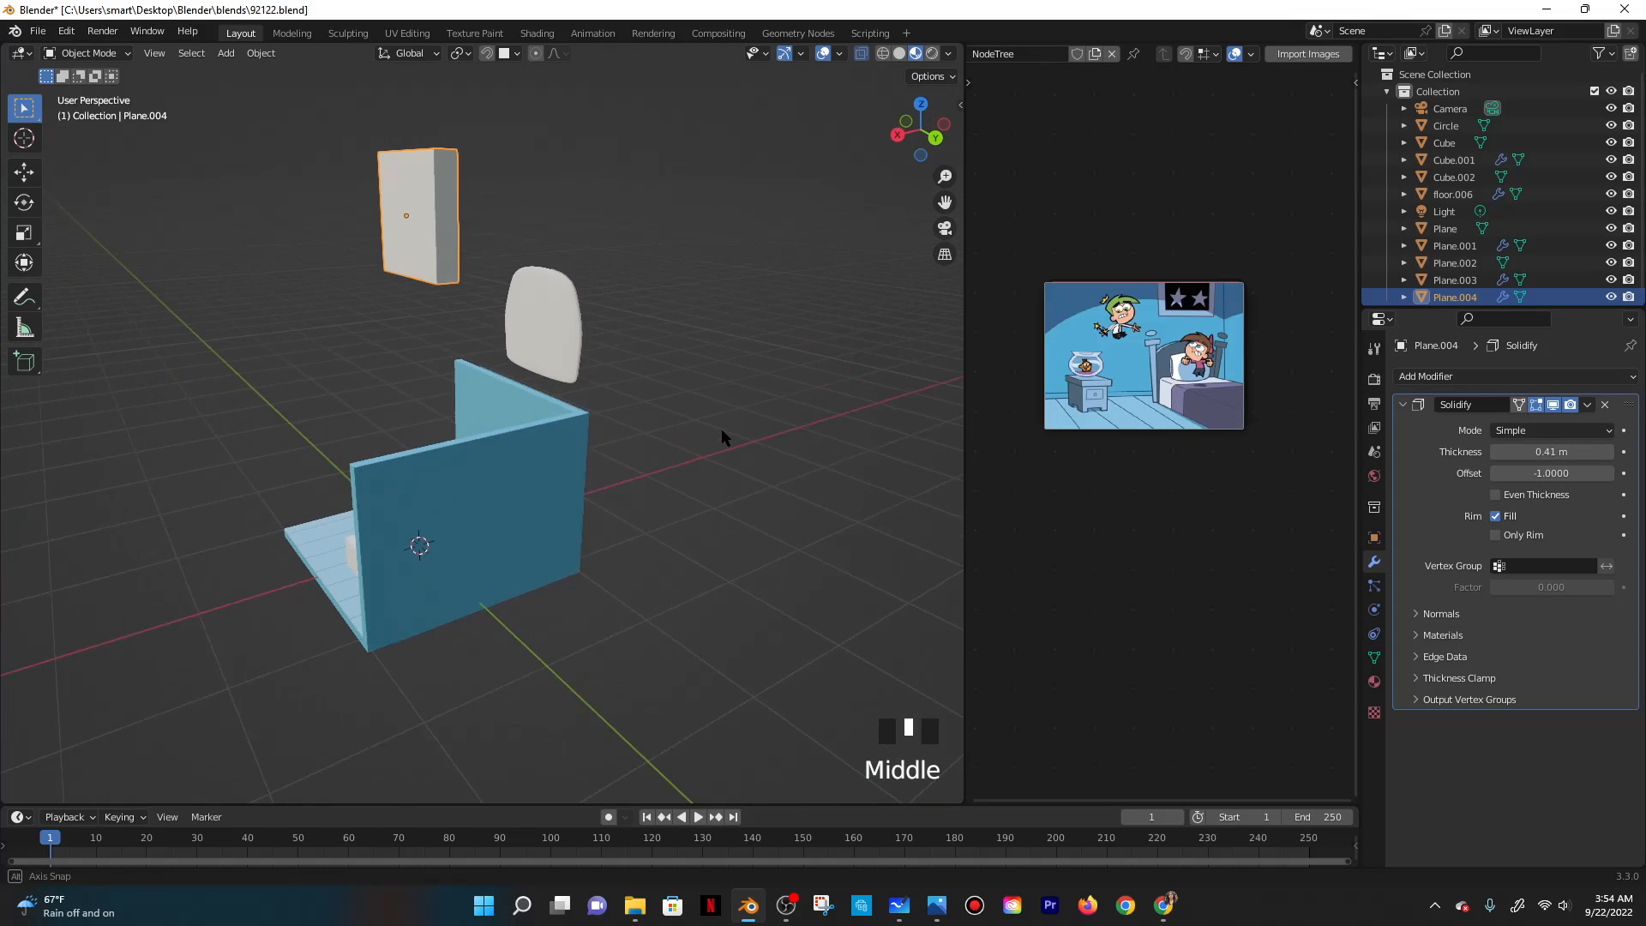
left_click_drag(1556, 452, 1543, 451)
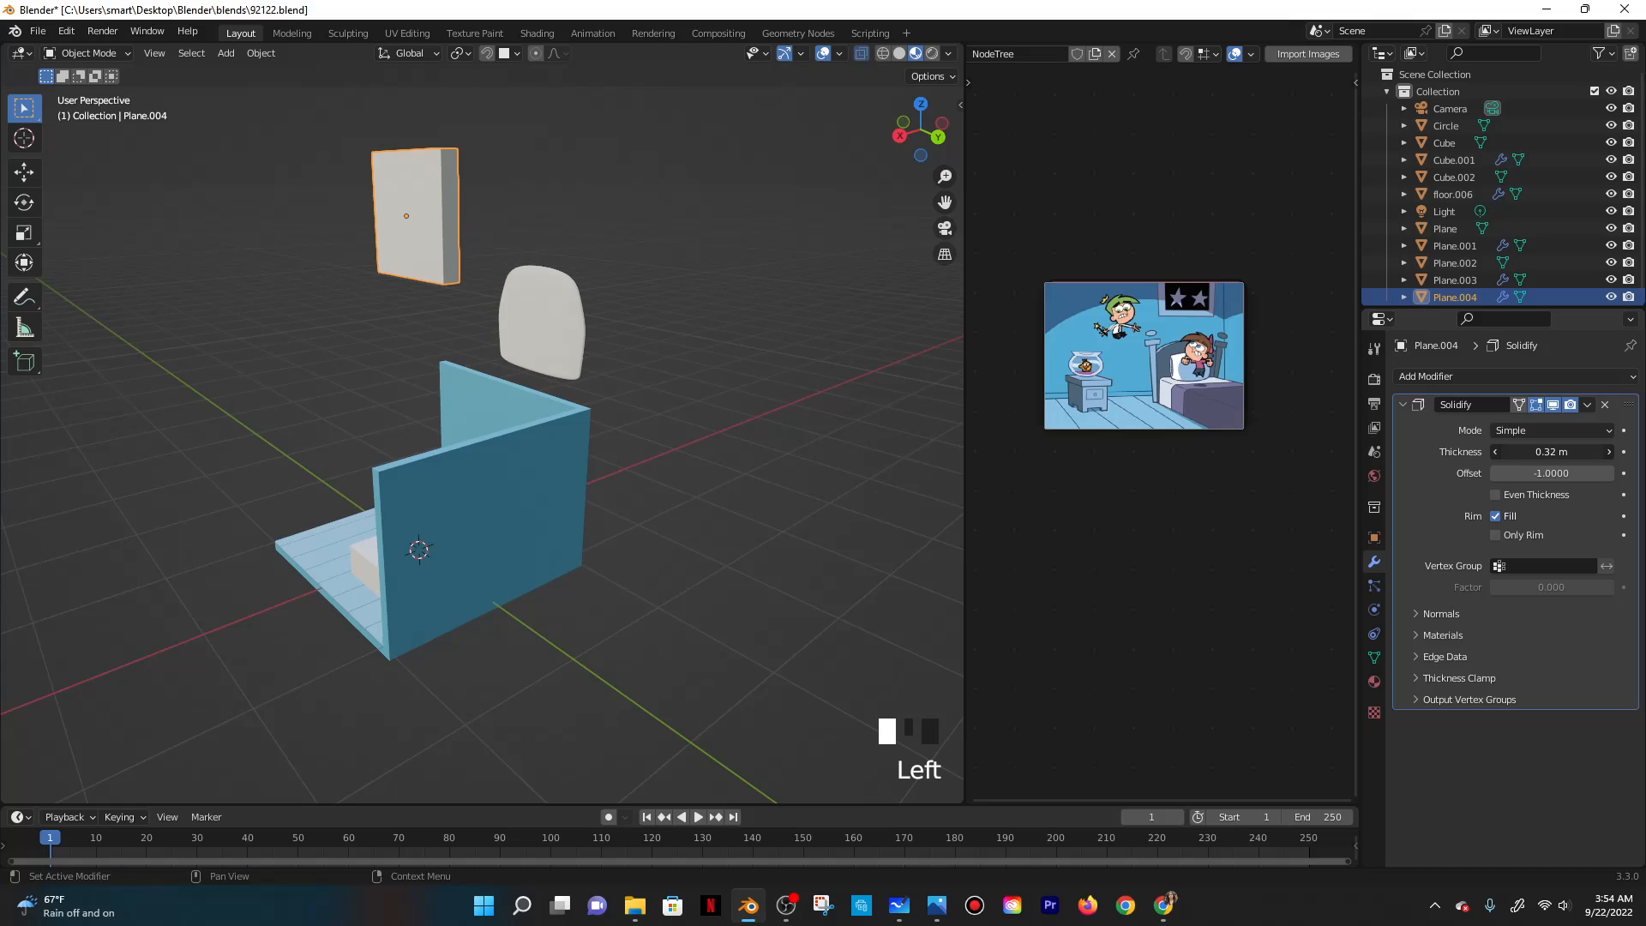
left_click(1586, 403)
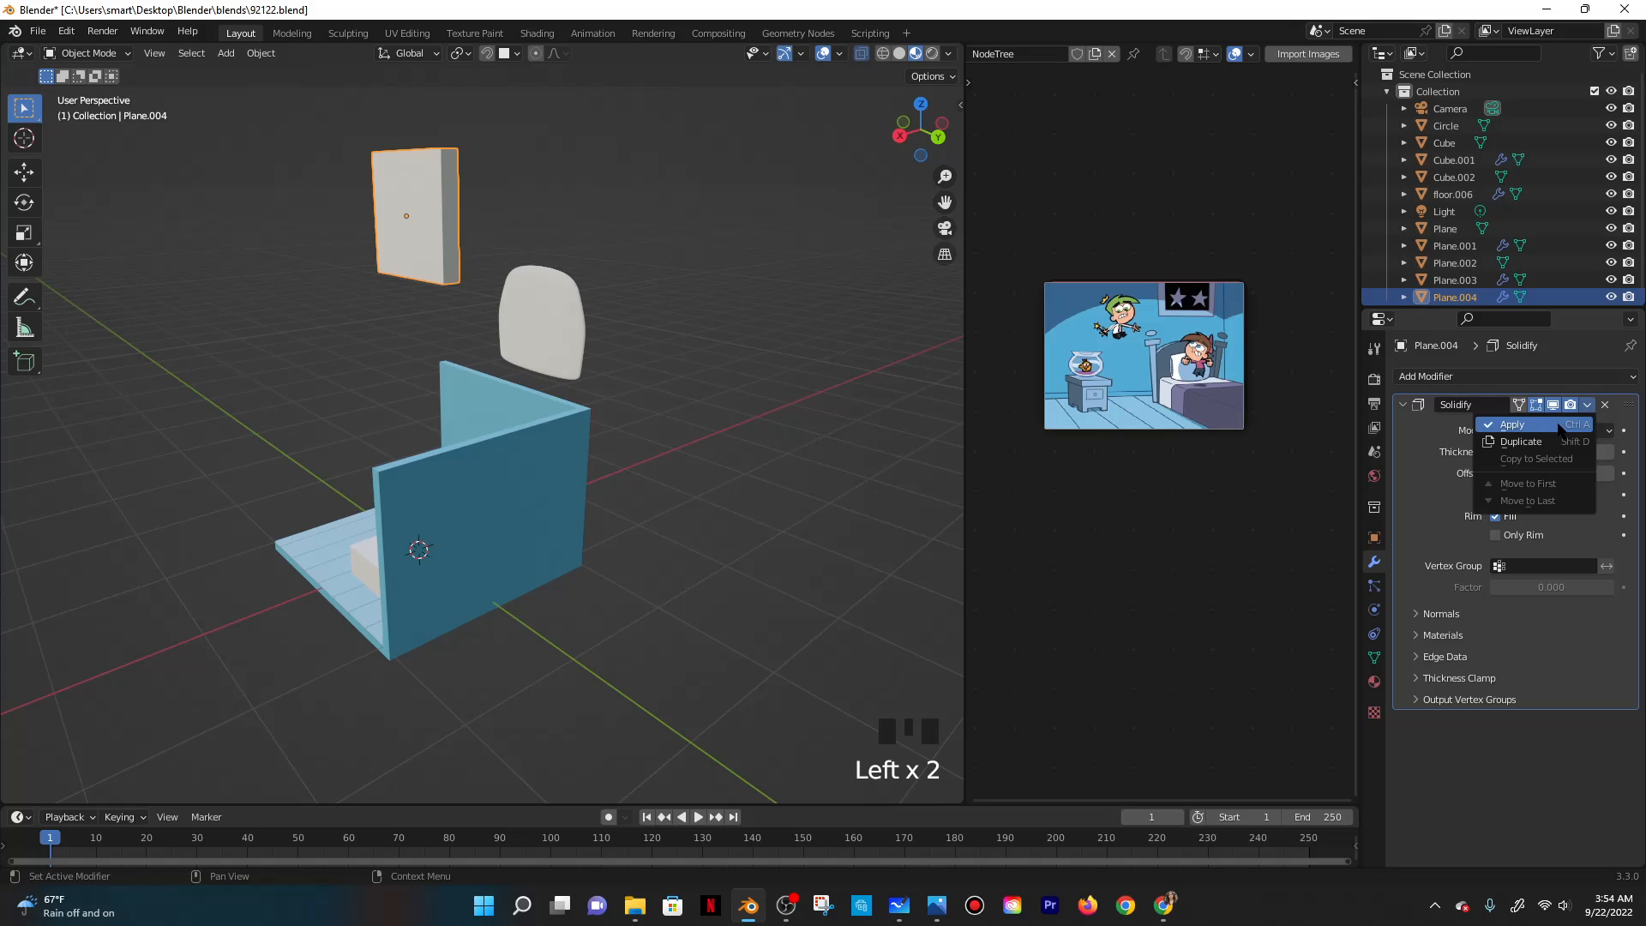
left_click(1558, 426)
Add a Subdivision Surface modifier to the thickened plane and set its viewport level to 2.
middle_click_drag(525, 348, 1020, 351)
left_click(1457, 376)
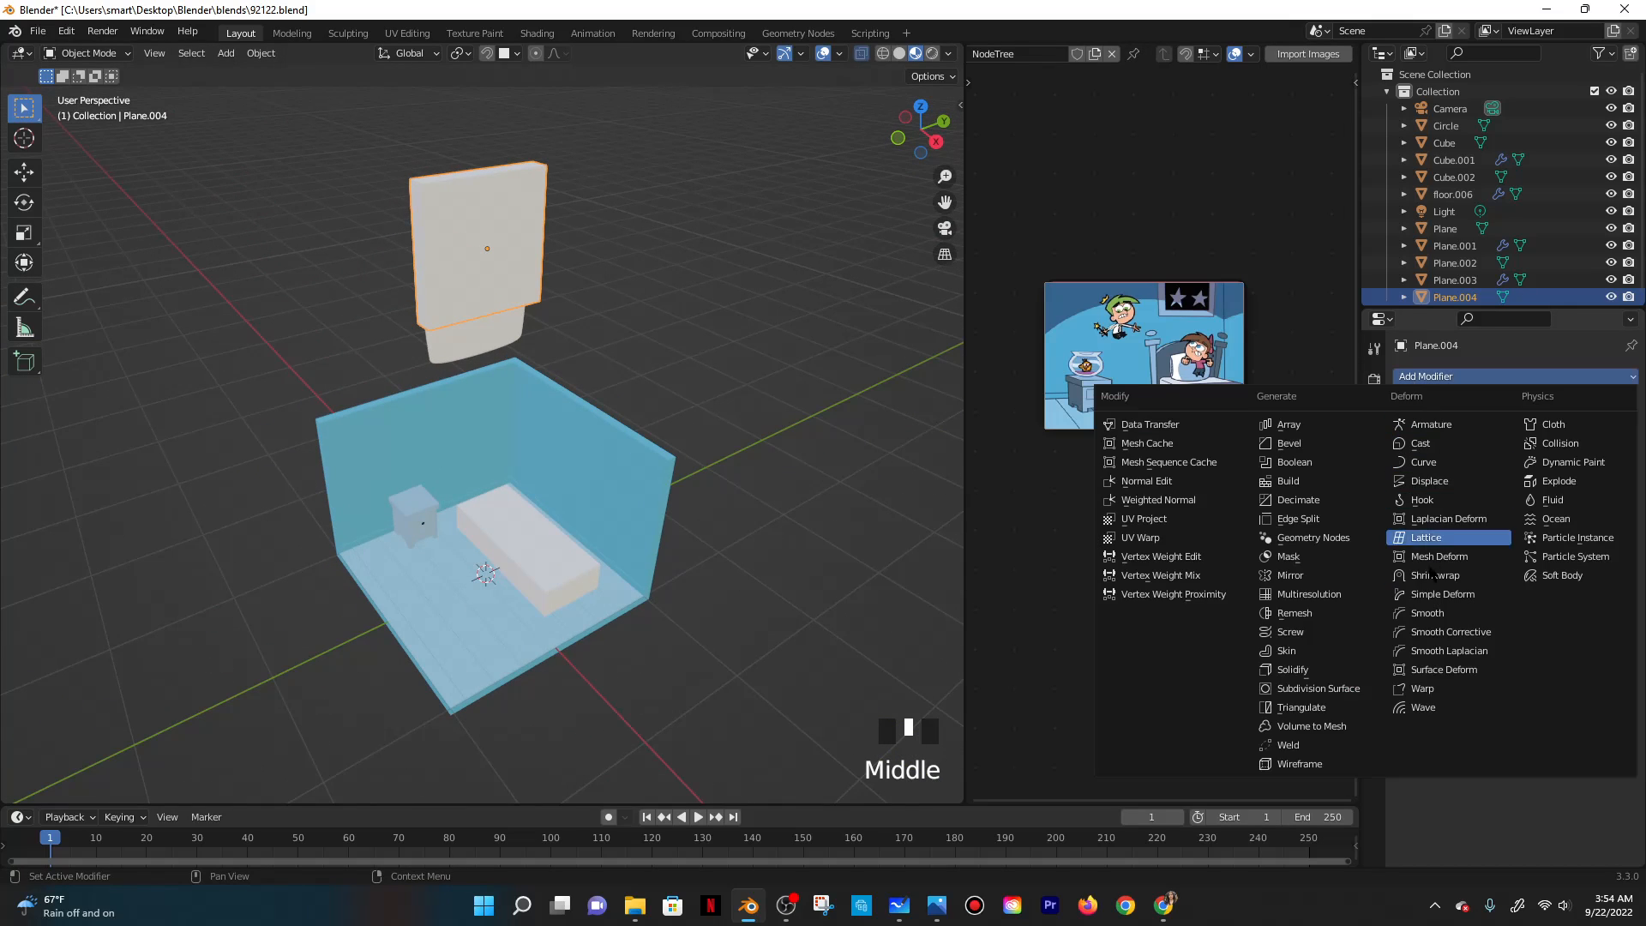
left_click(1318, 689)
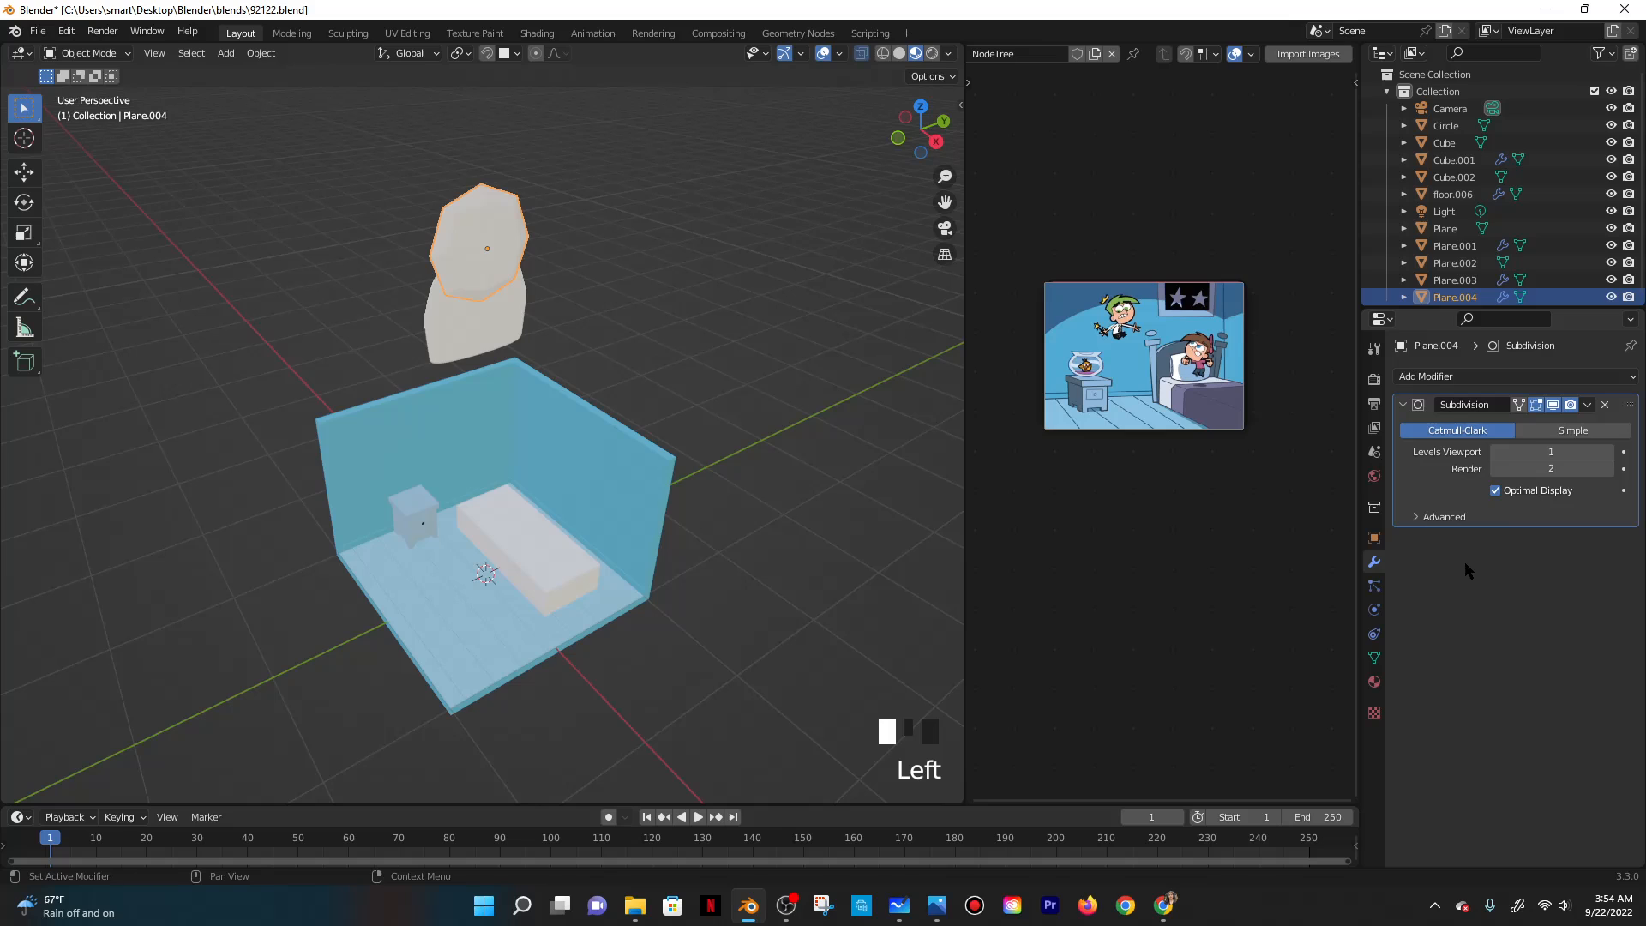
left_click(1550, 454)
type("2")
left_click(563, 229)
middle_click_drag(563, 230, 544, 246)
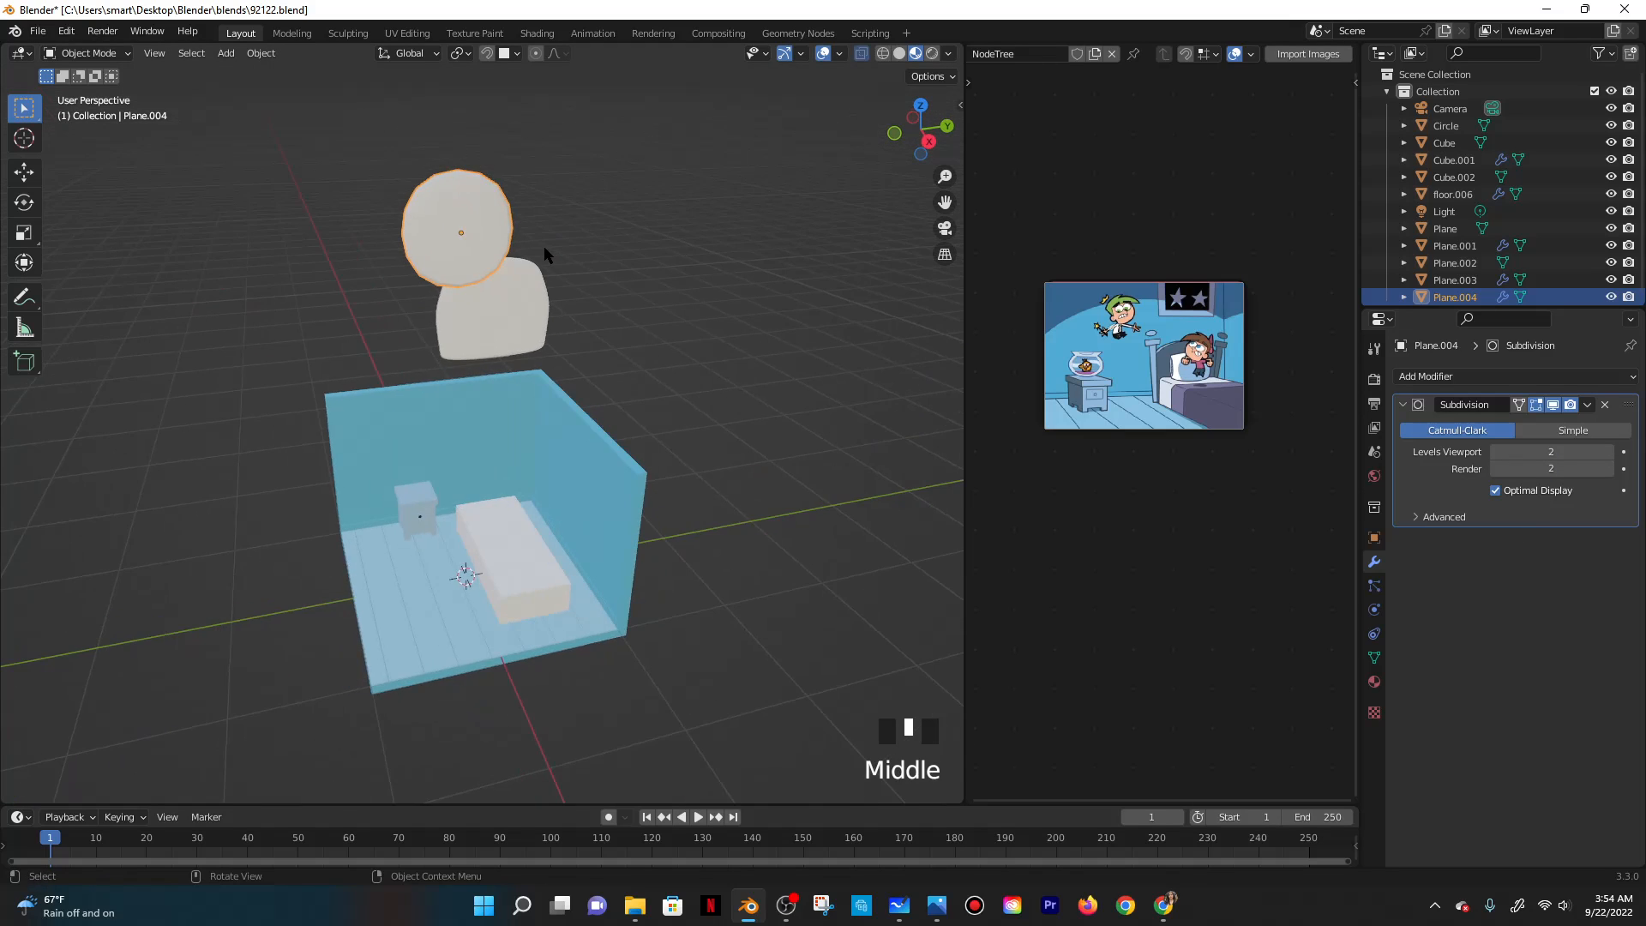
Add a horizontal loop cut to the new panel in Edit Mode and slide it fully down to the lower edge, factor 1.000.
scroll(678, 193, "up", 2)
middle_click_drag(677, 193, 750, 423, "shift")
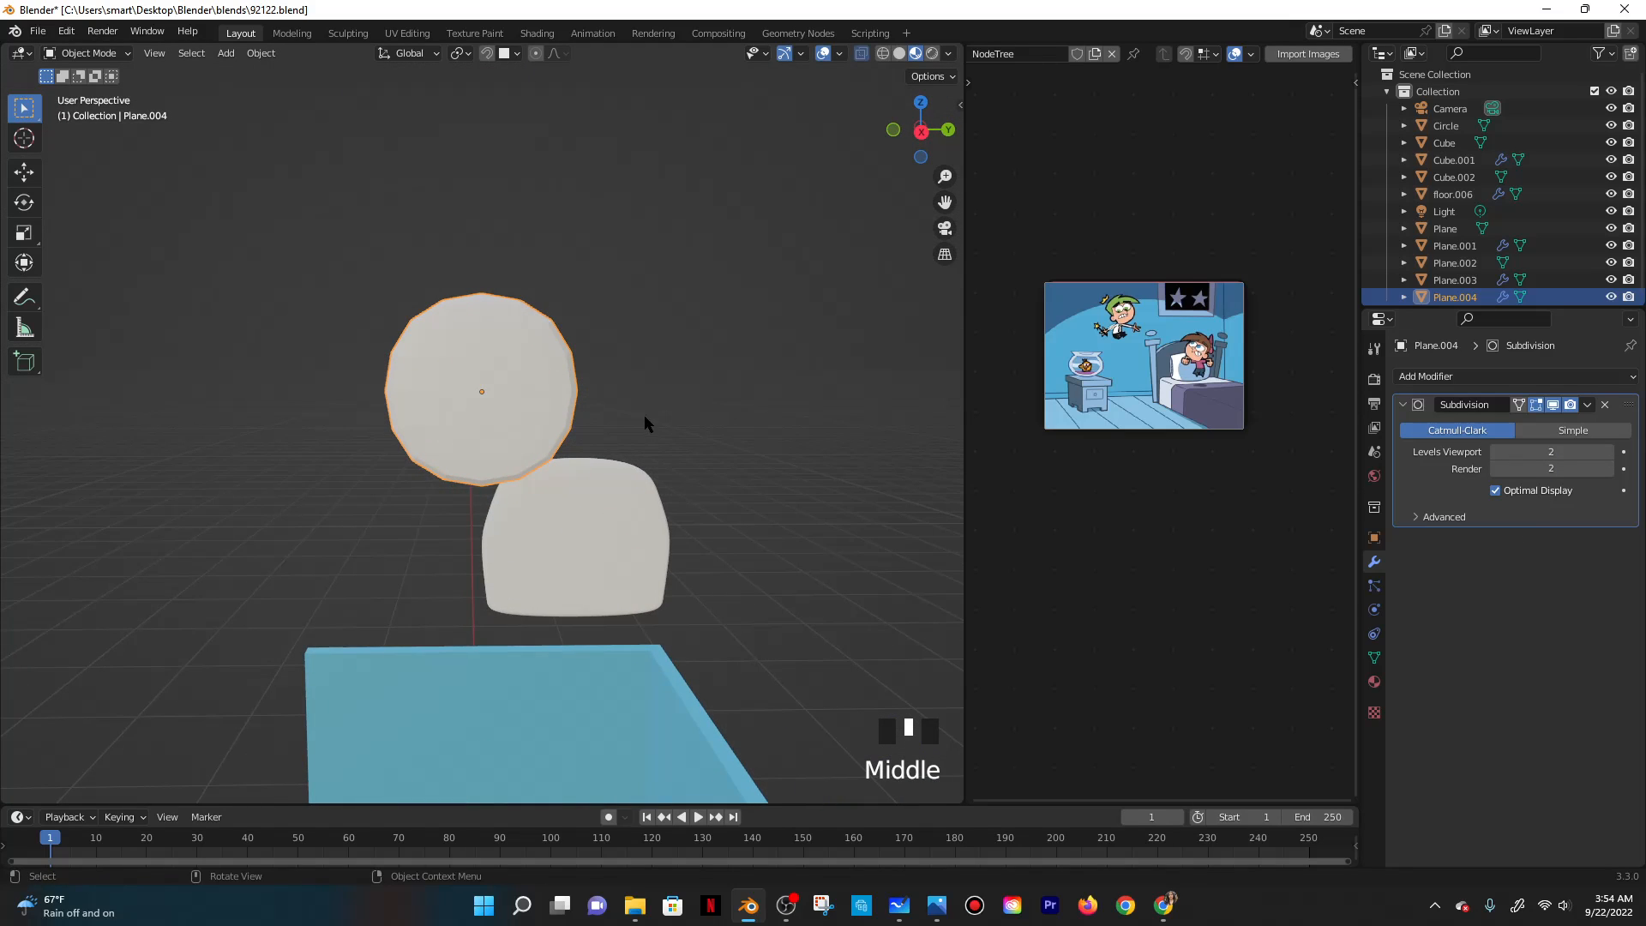
key("Tab")
key("ctrl+r")
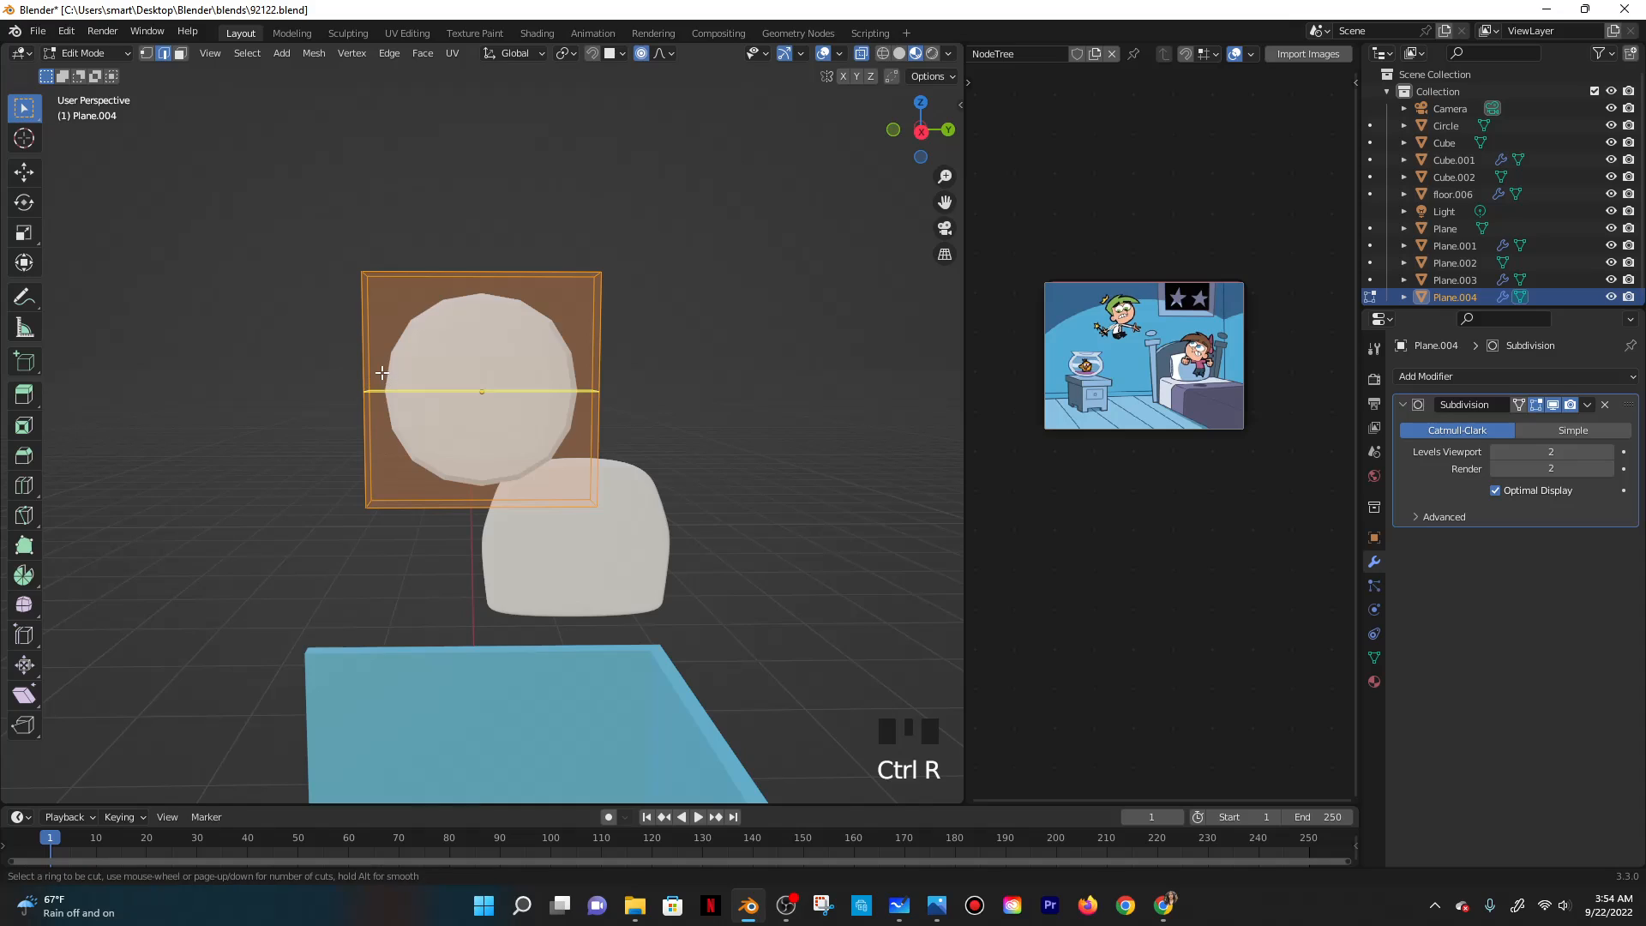
left_click(375, 377)
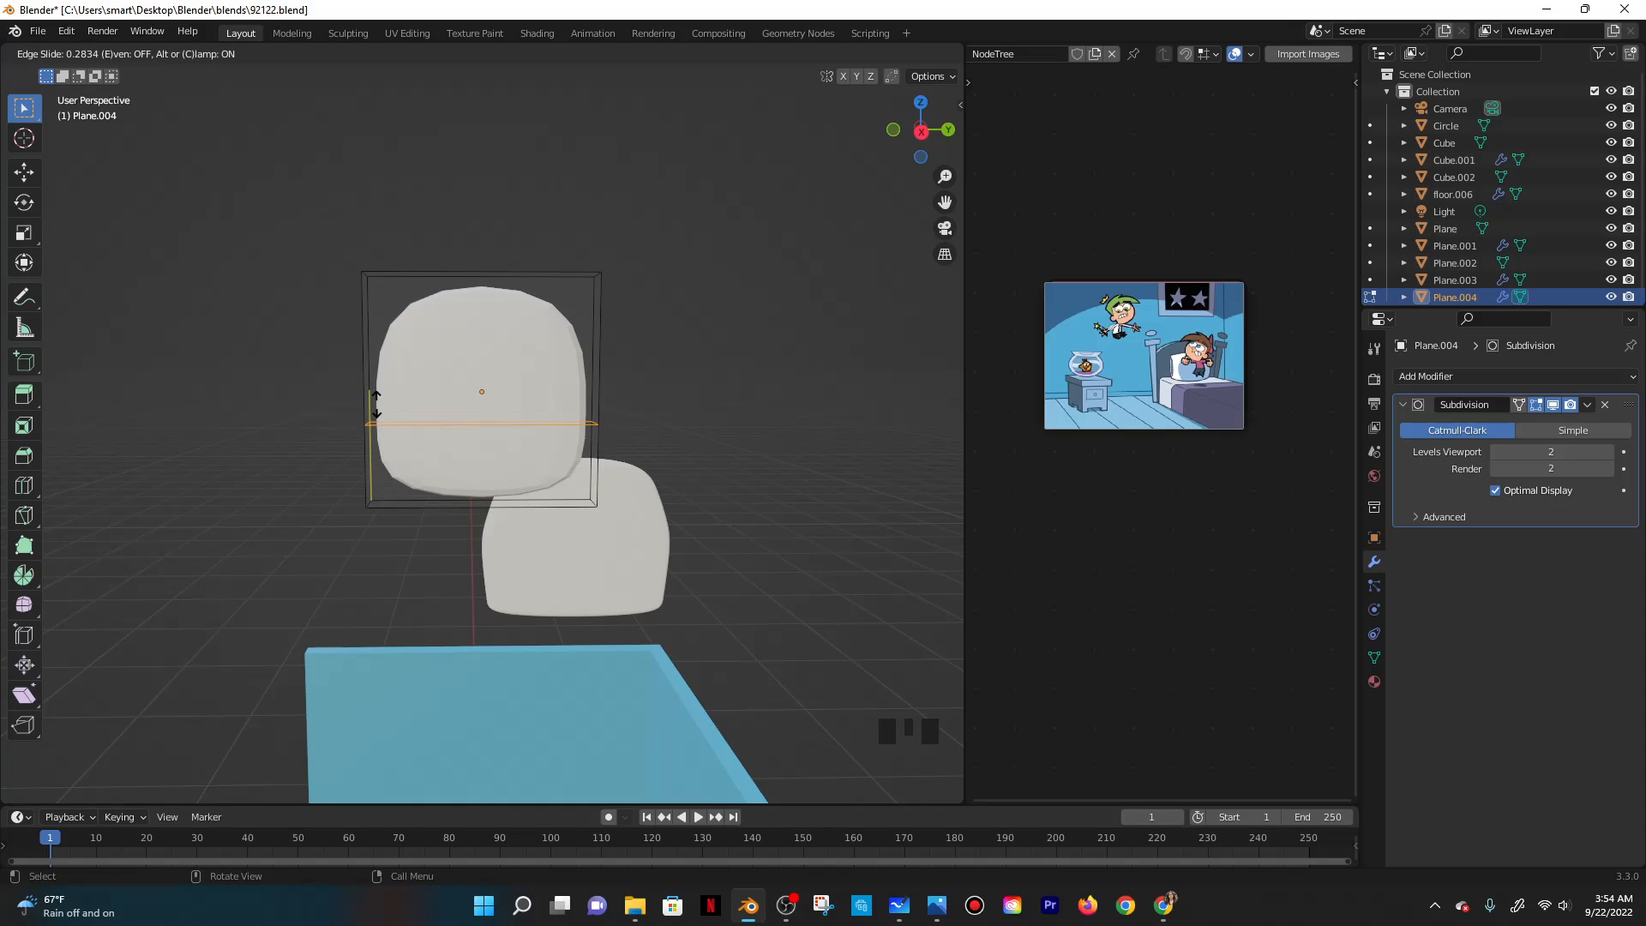
left_click(368, 551)
Add a second horizontal loop cut across the panel's upper part with a slide factor of -0.459.
key("ctrl+r")
left_click(396, 391)
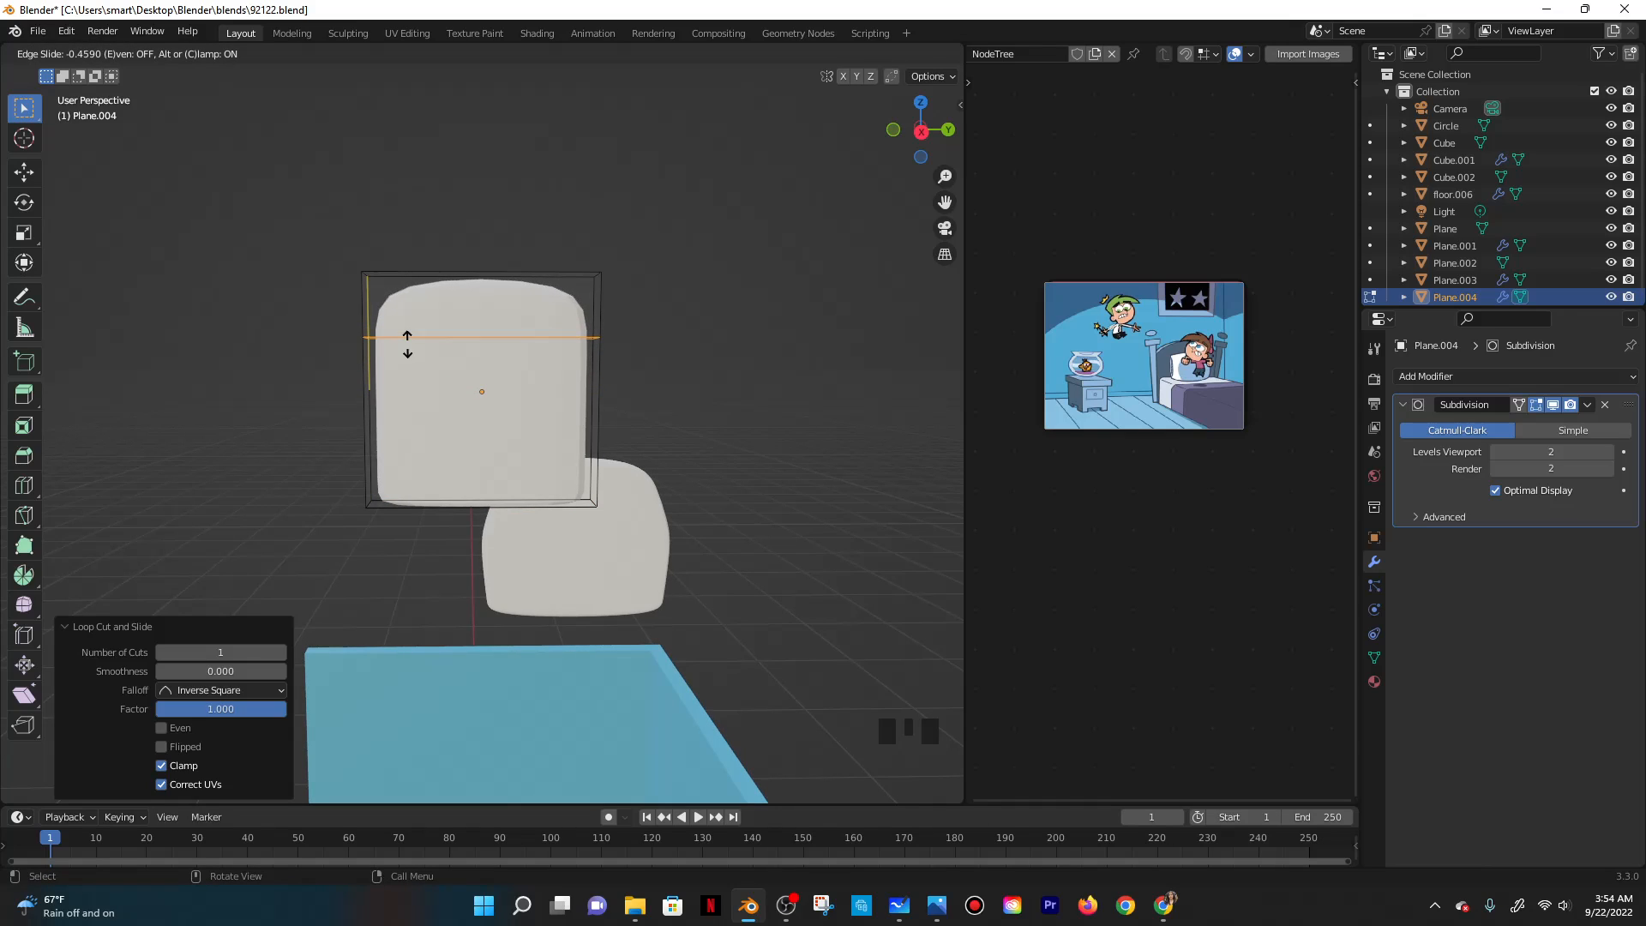
left_click(448, 339)
key("r")
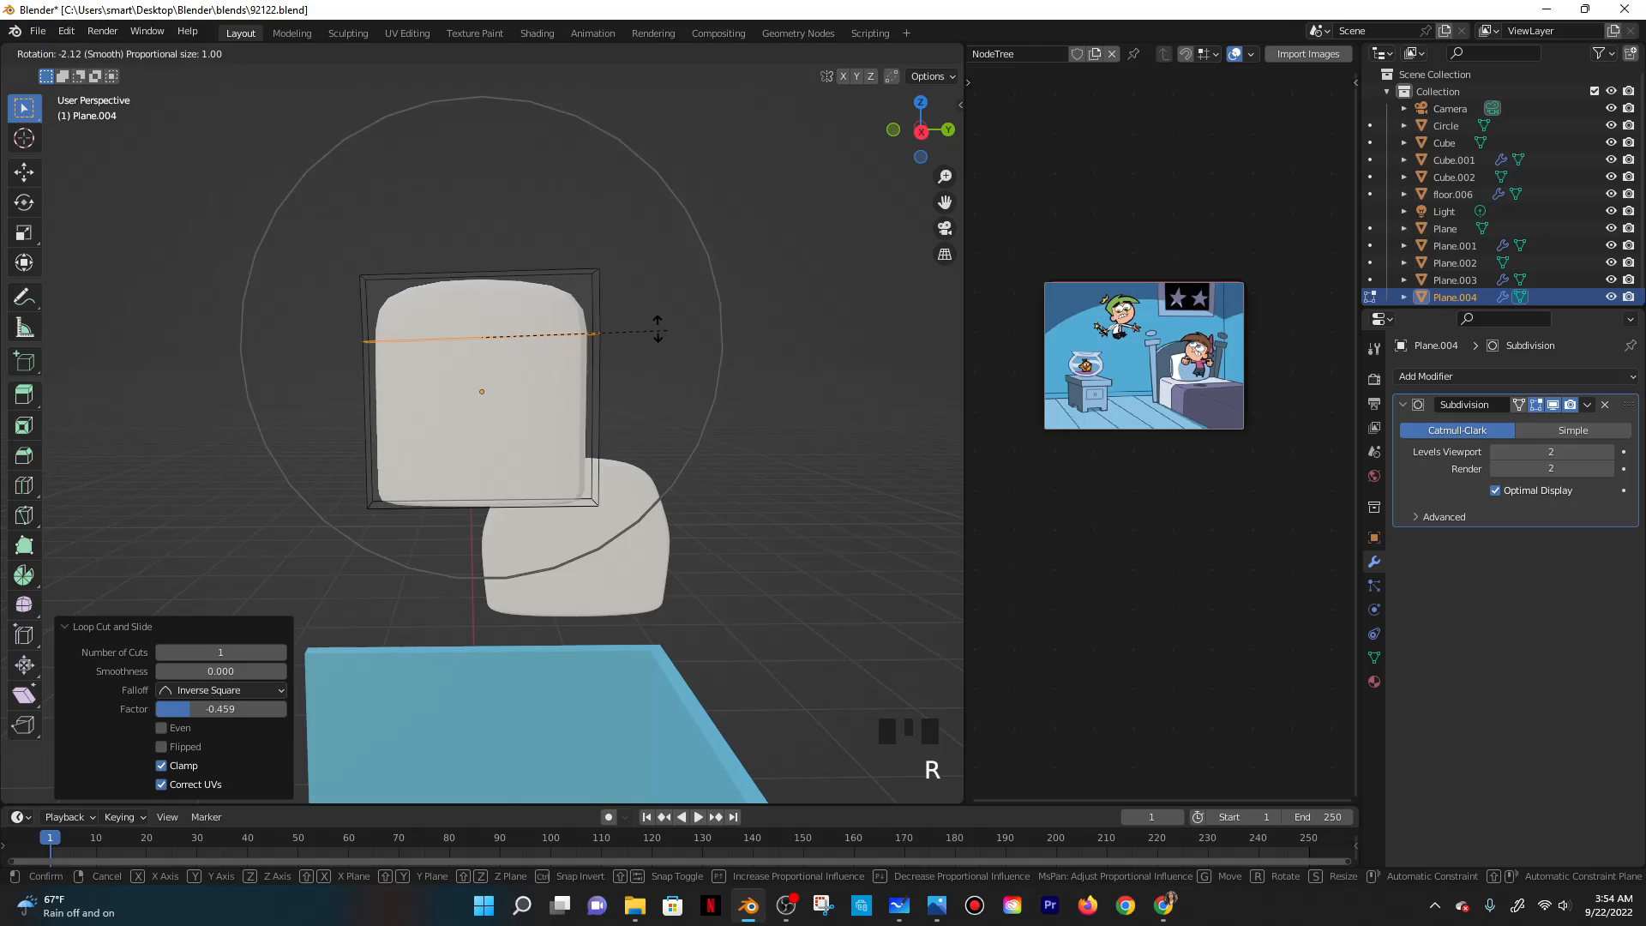
right_click(672, 368)
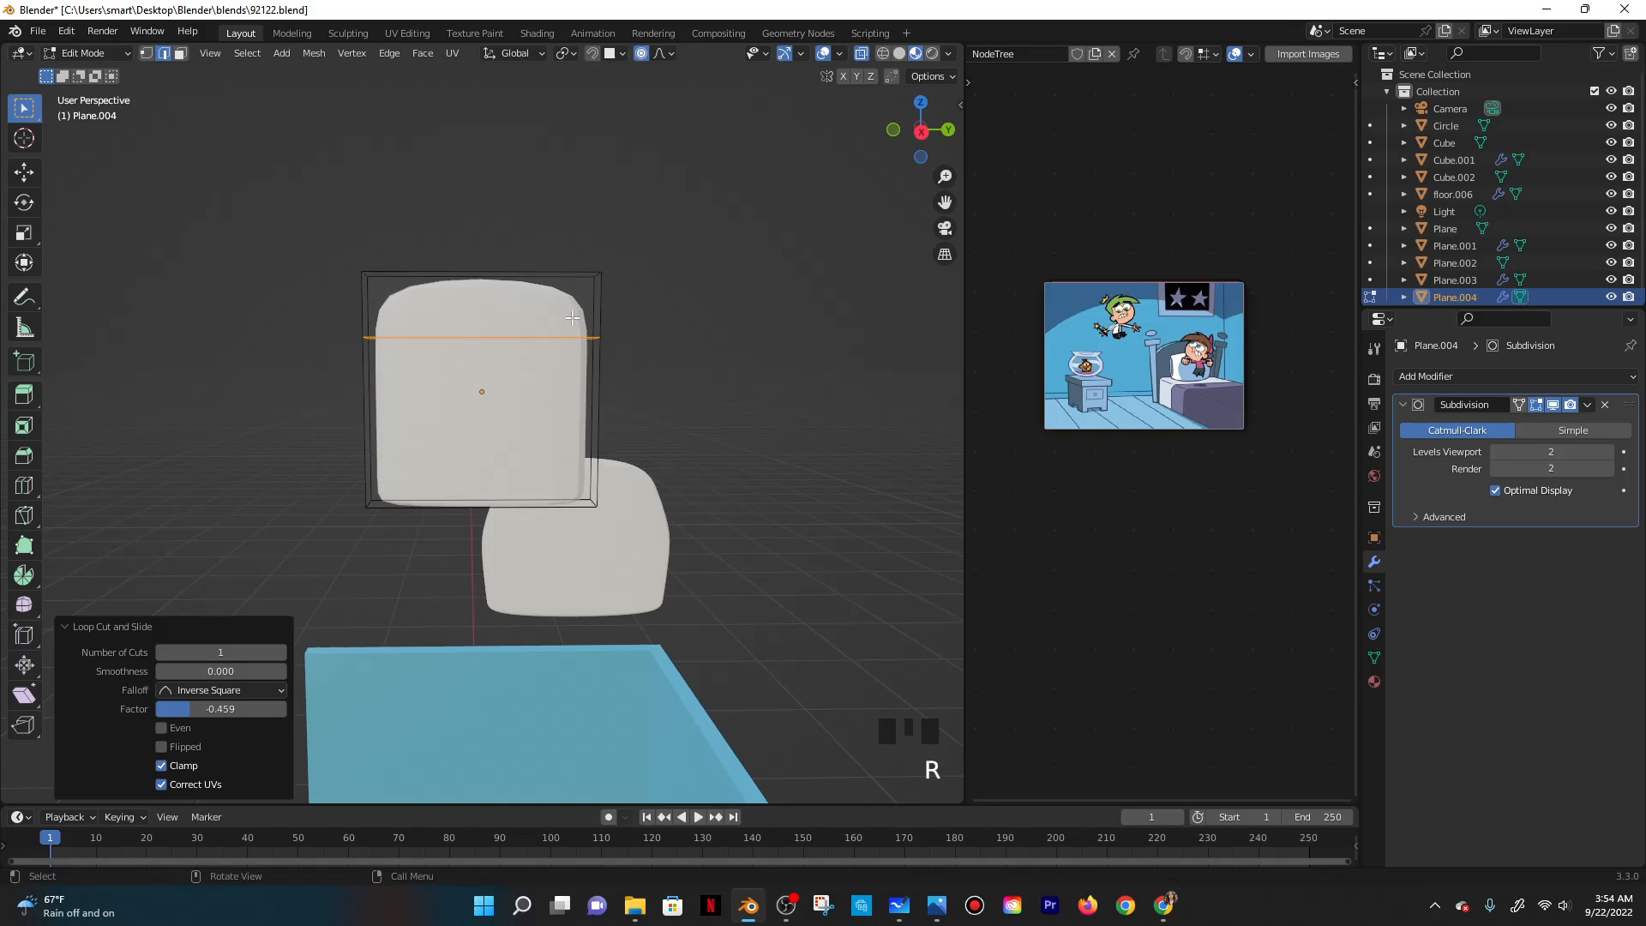
Add a vertical loop cut to the panel, slid toward its -Y side with a factor of -0.364.
scroll(574, 323, "up", 1)
key("ctrl+r")
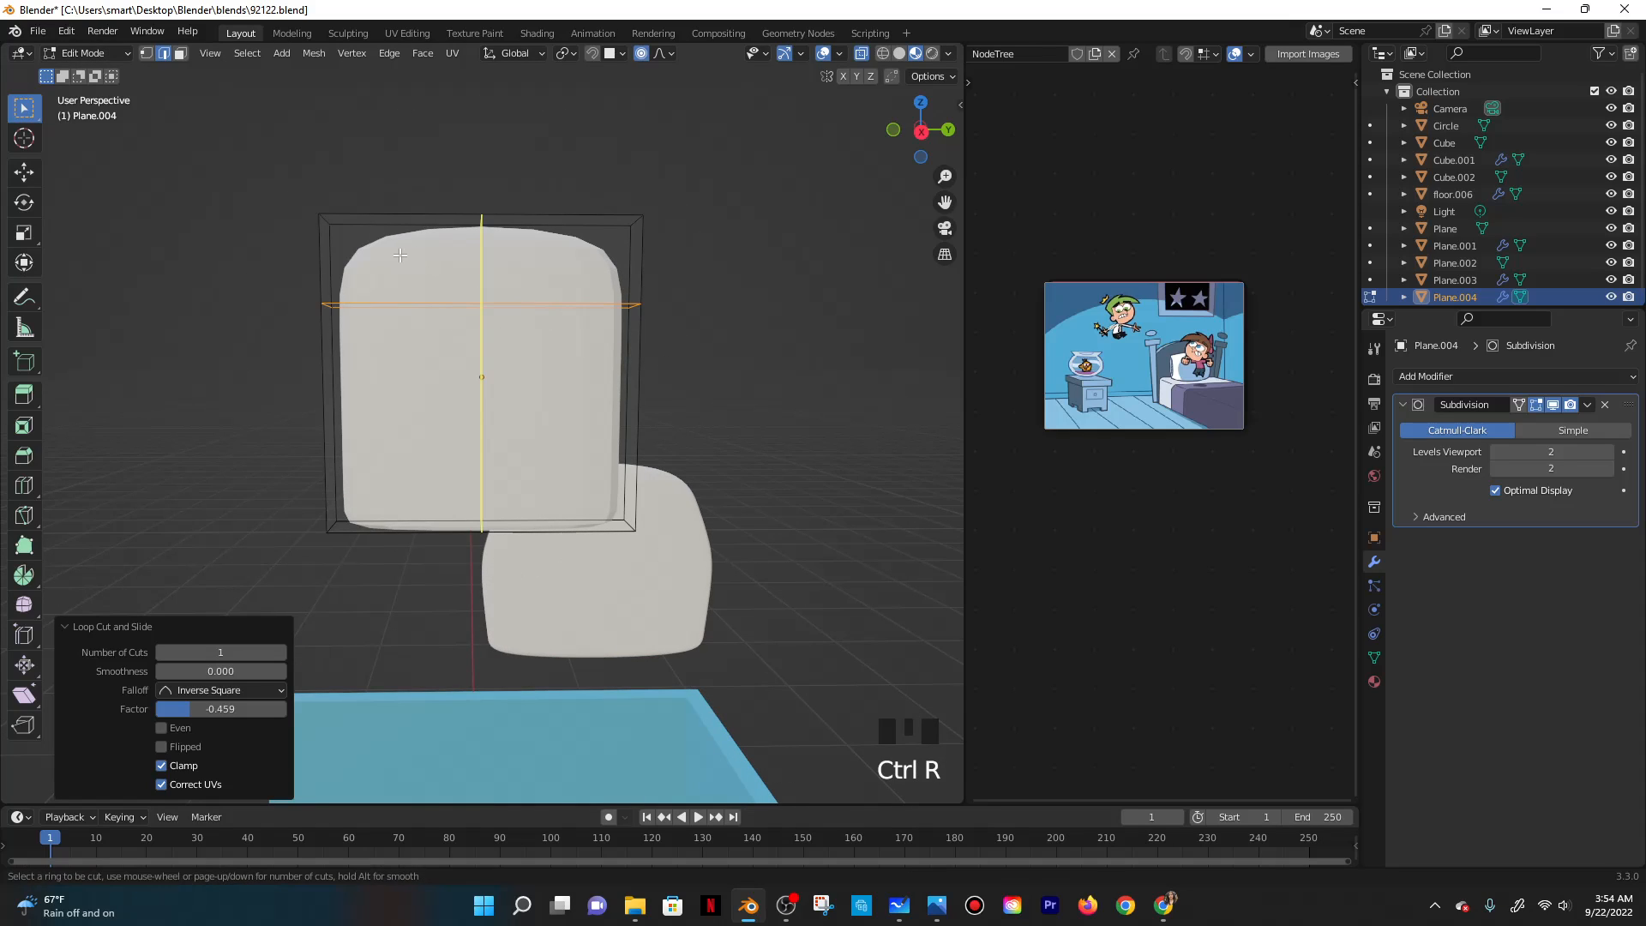
left_click_drag(382, 254, 342, 252)
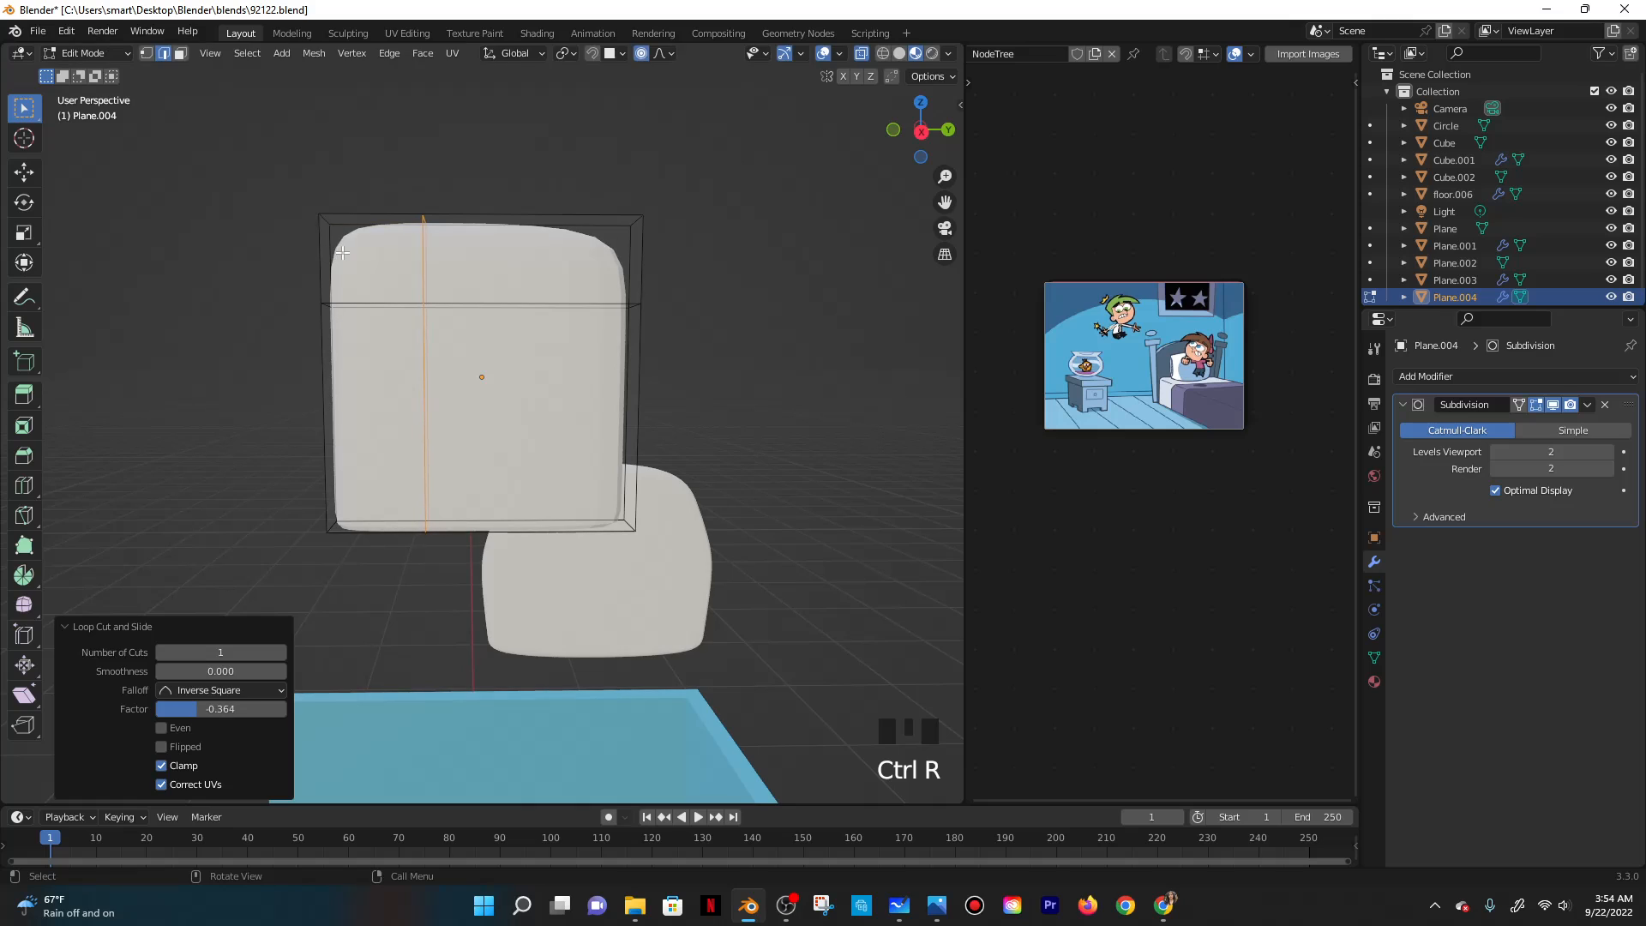
Rotate the panel's upper corner edge on the -Y side by 52.6° with smooth proportional editing reduced to size 0.263.
middle_click_drag(317, 217, 333, 248)
left_click(347, 283)
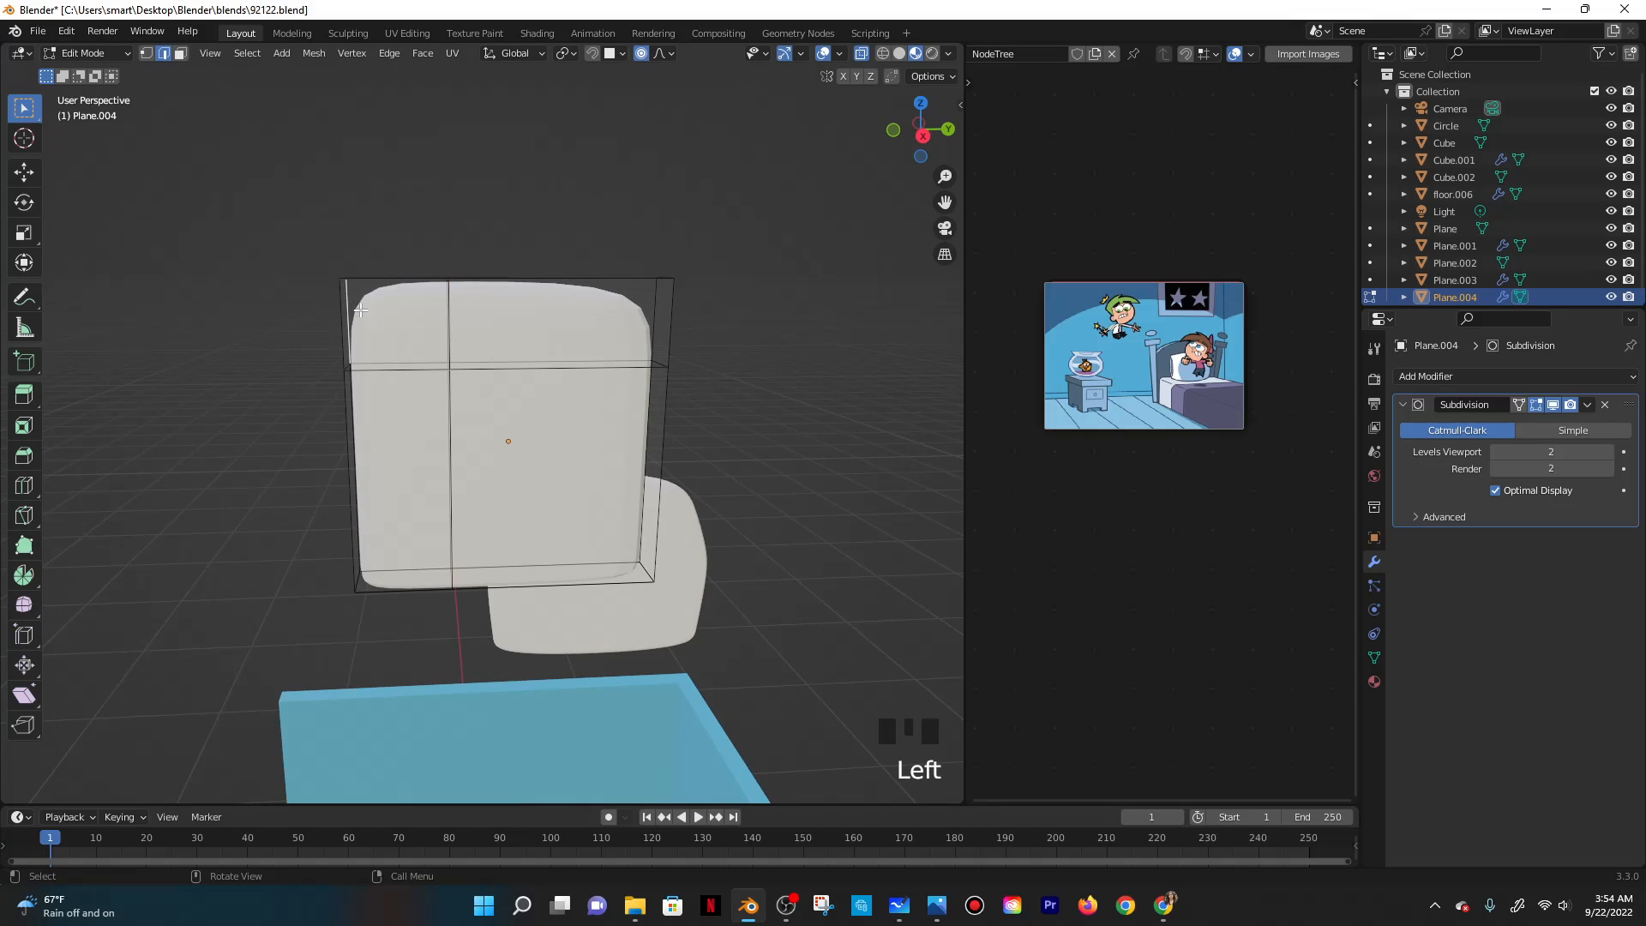
key("r")
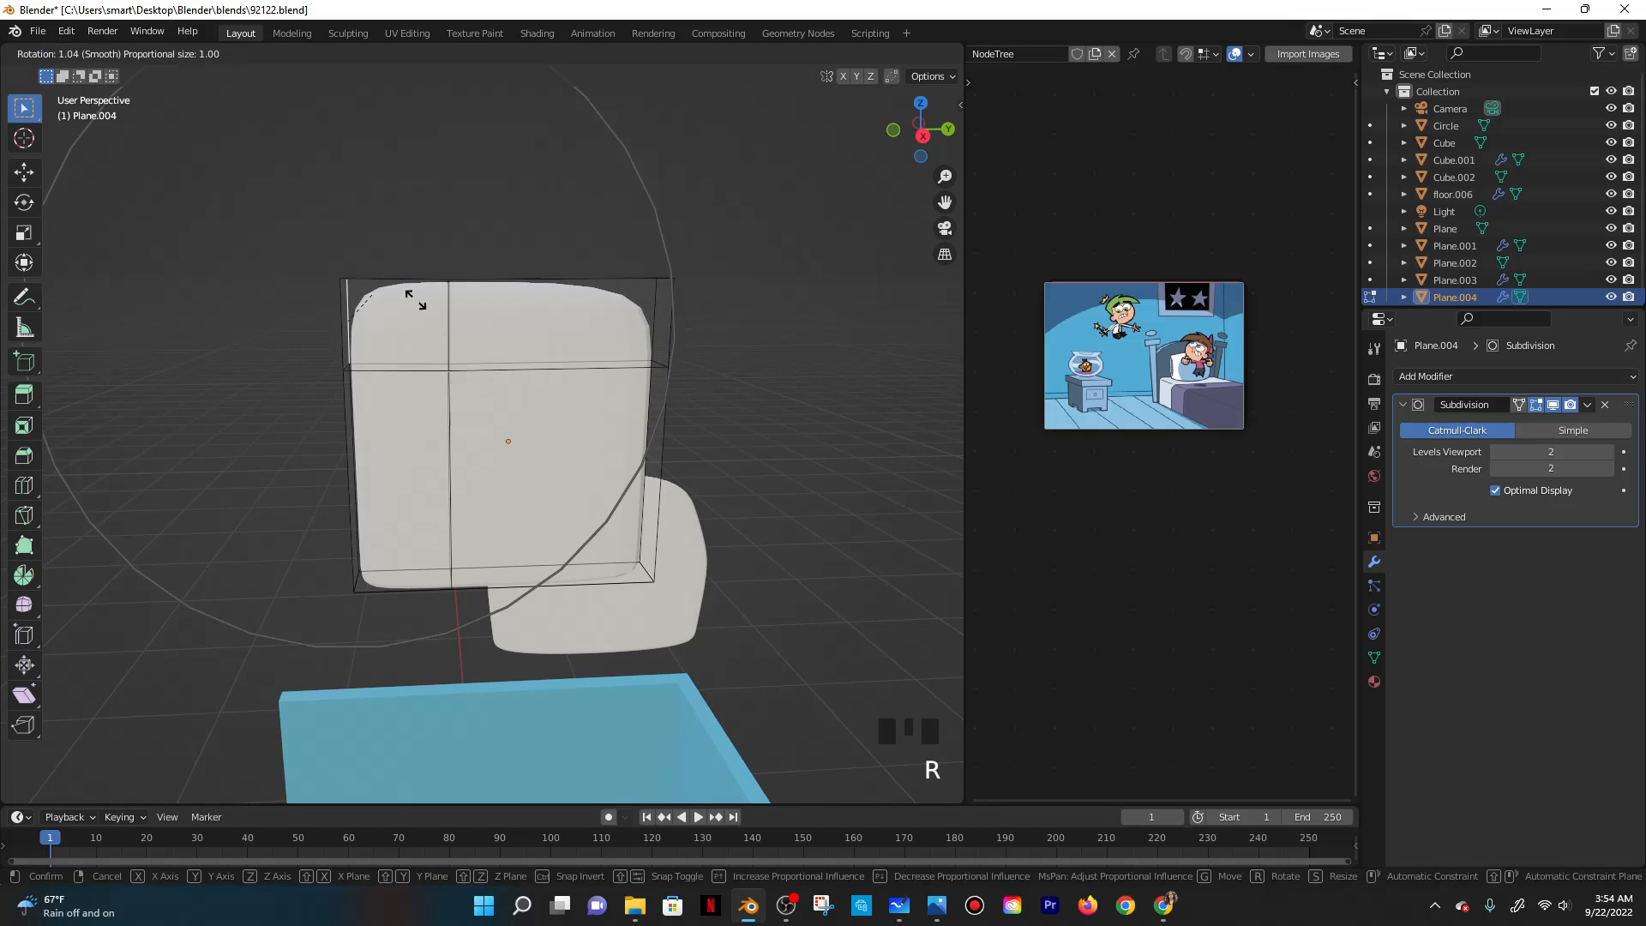
right_click(410, 290)
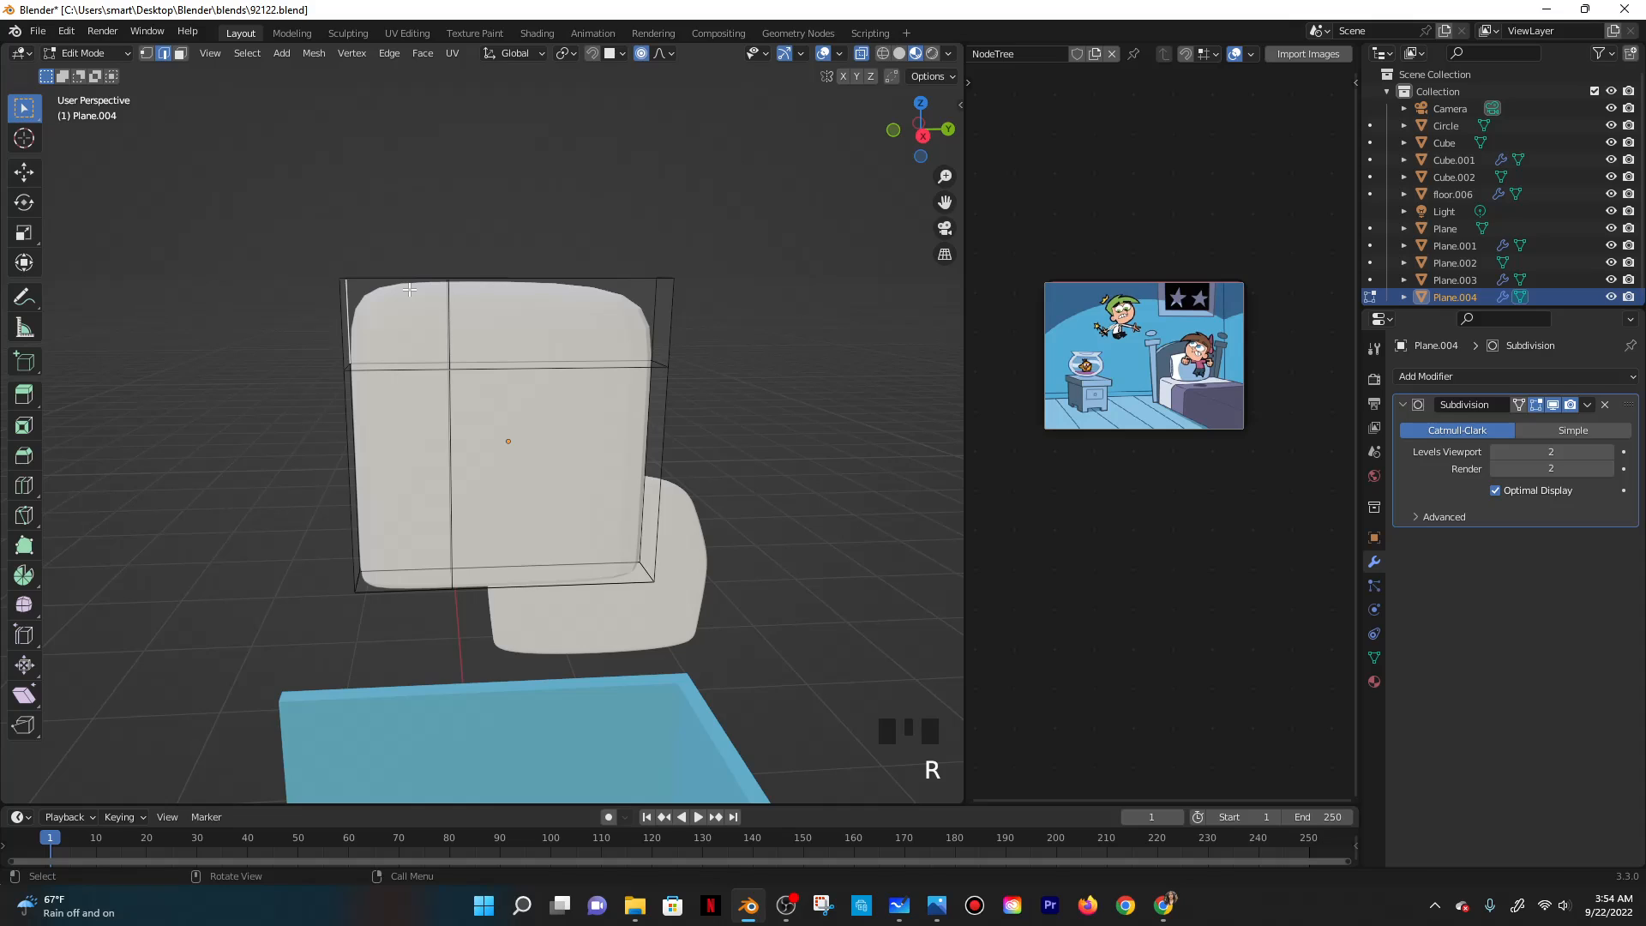
key("r")
scroll(411, 290, "up", 5)
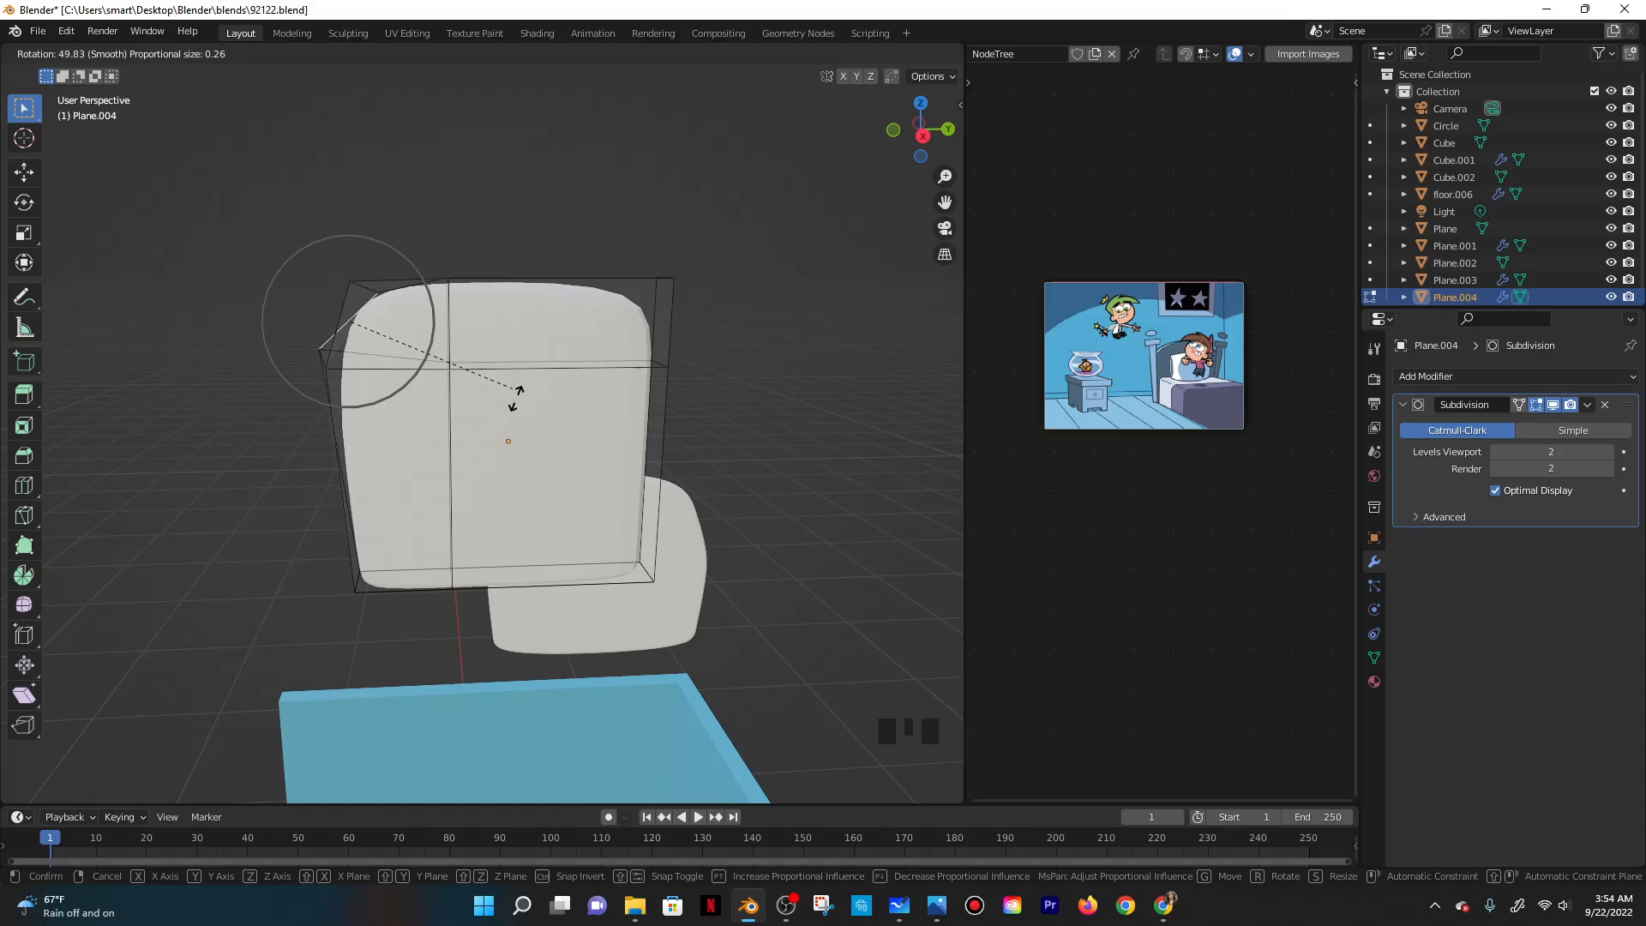
left_click(496, 390)
Undo the 52.6° corner rotation and rotate the panel's upper corner edges on the -Y side by 31.3° with smooth proportional editing.
middle_click_drag(495, 390, 578, 379)
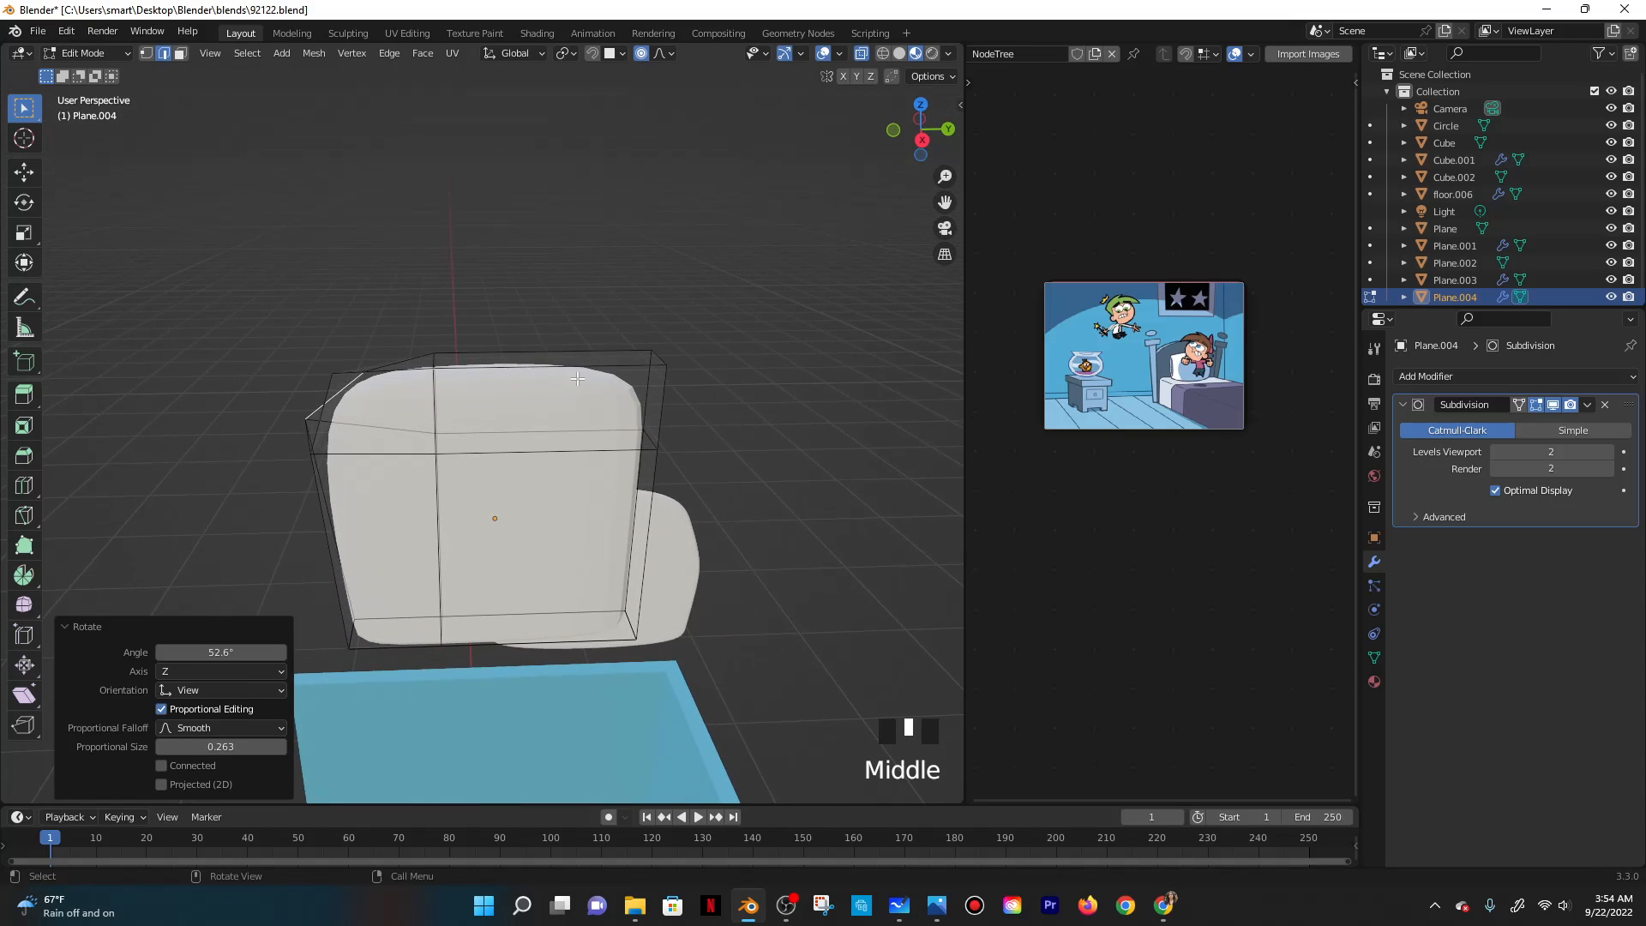
left_click(665, 380)
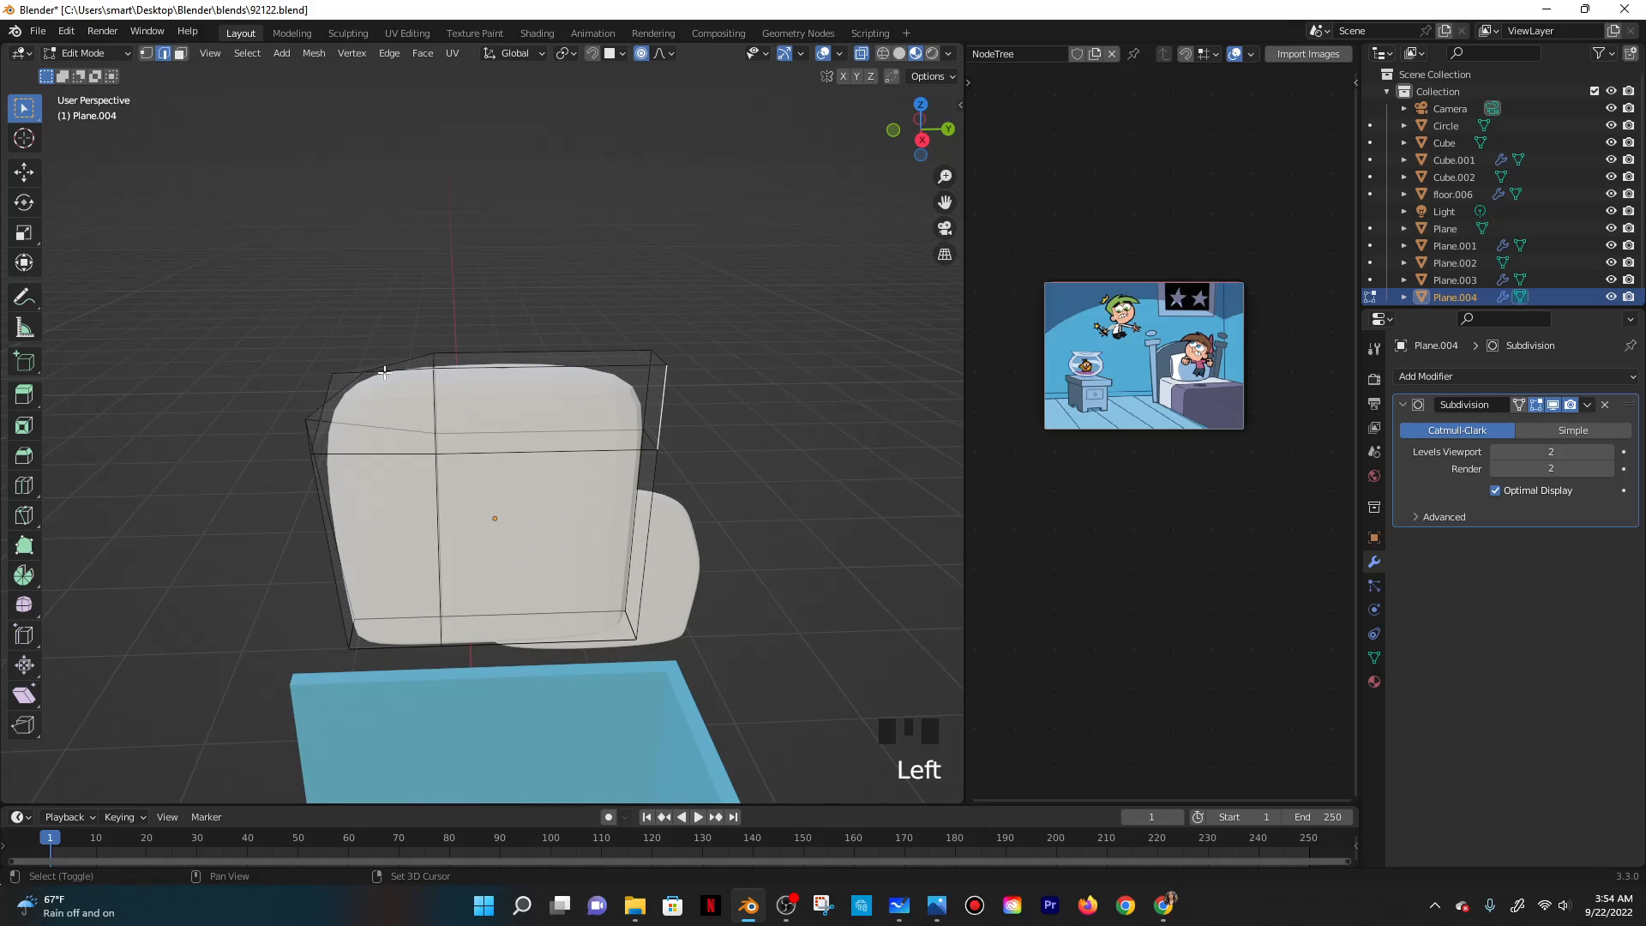
key("ctrl+z")
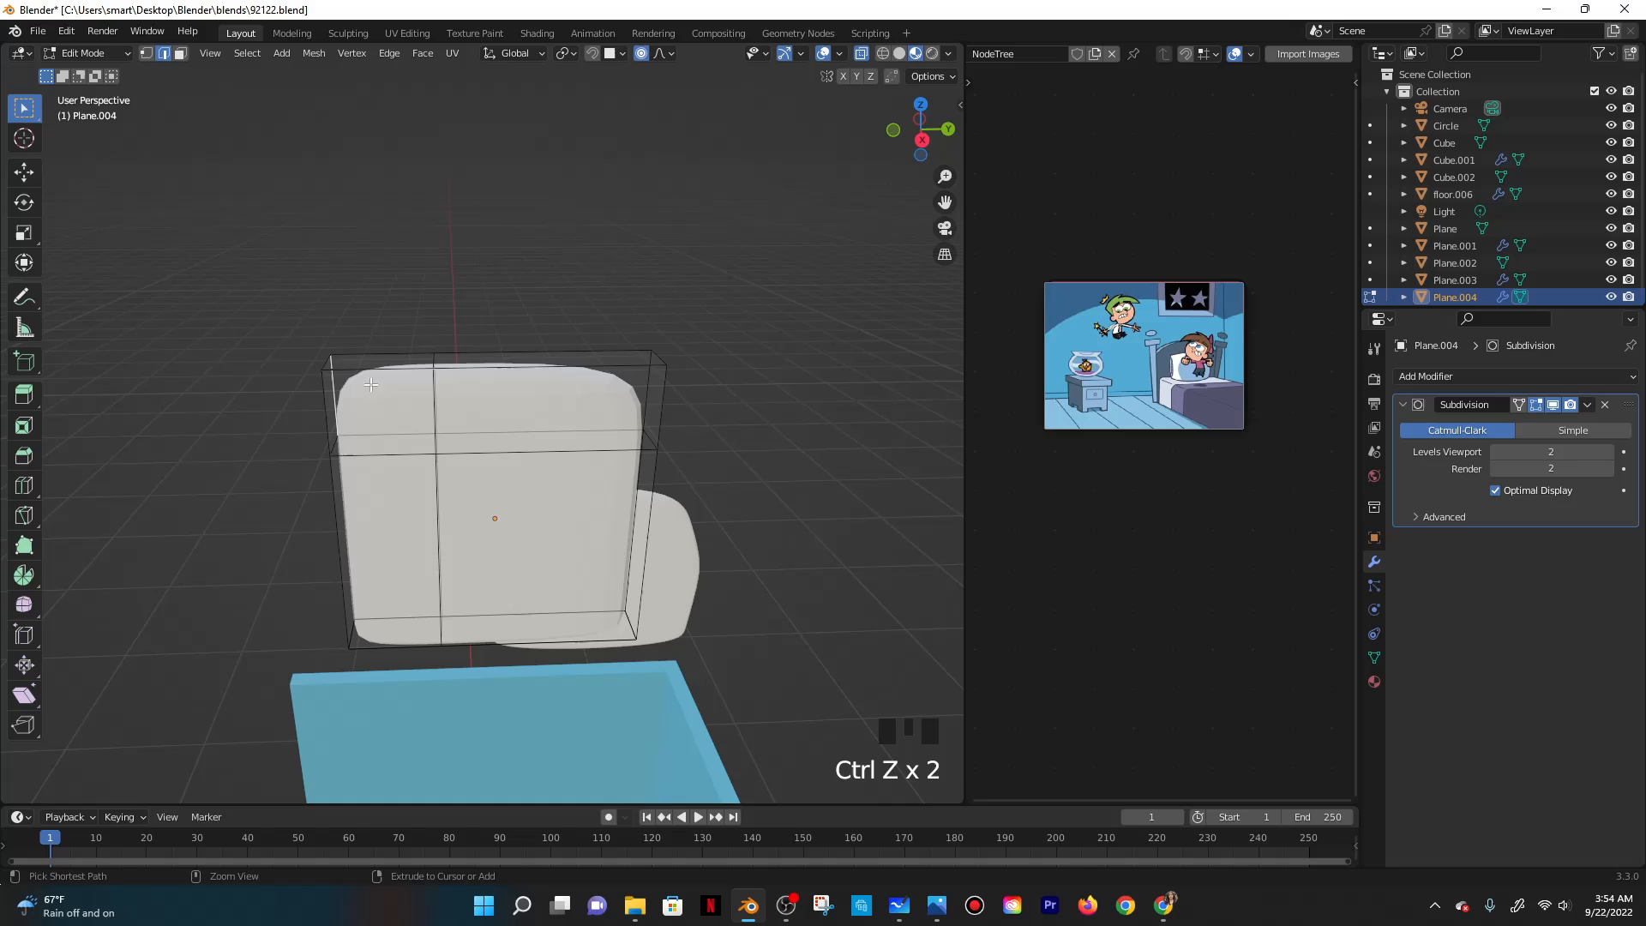
left_click(325, 387, "shift")
key("r")
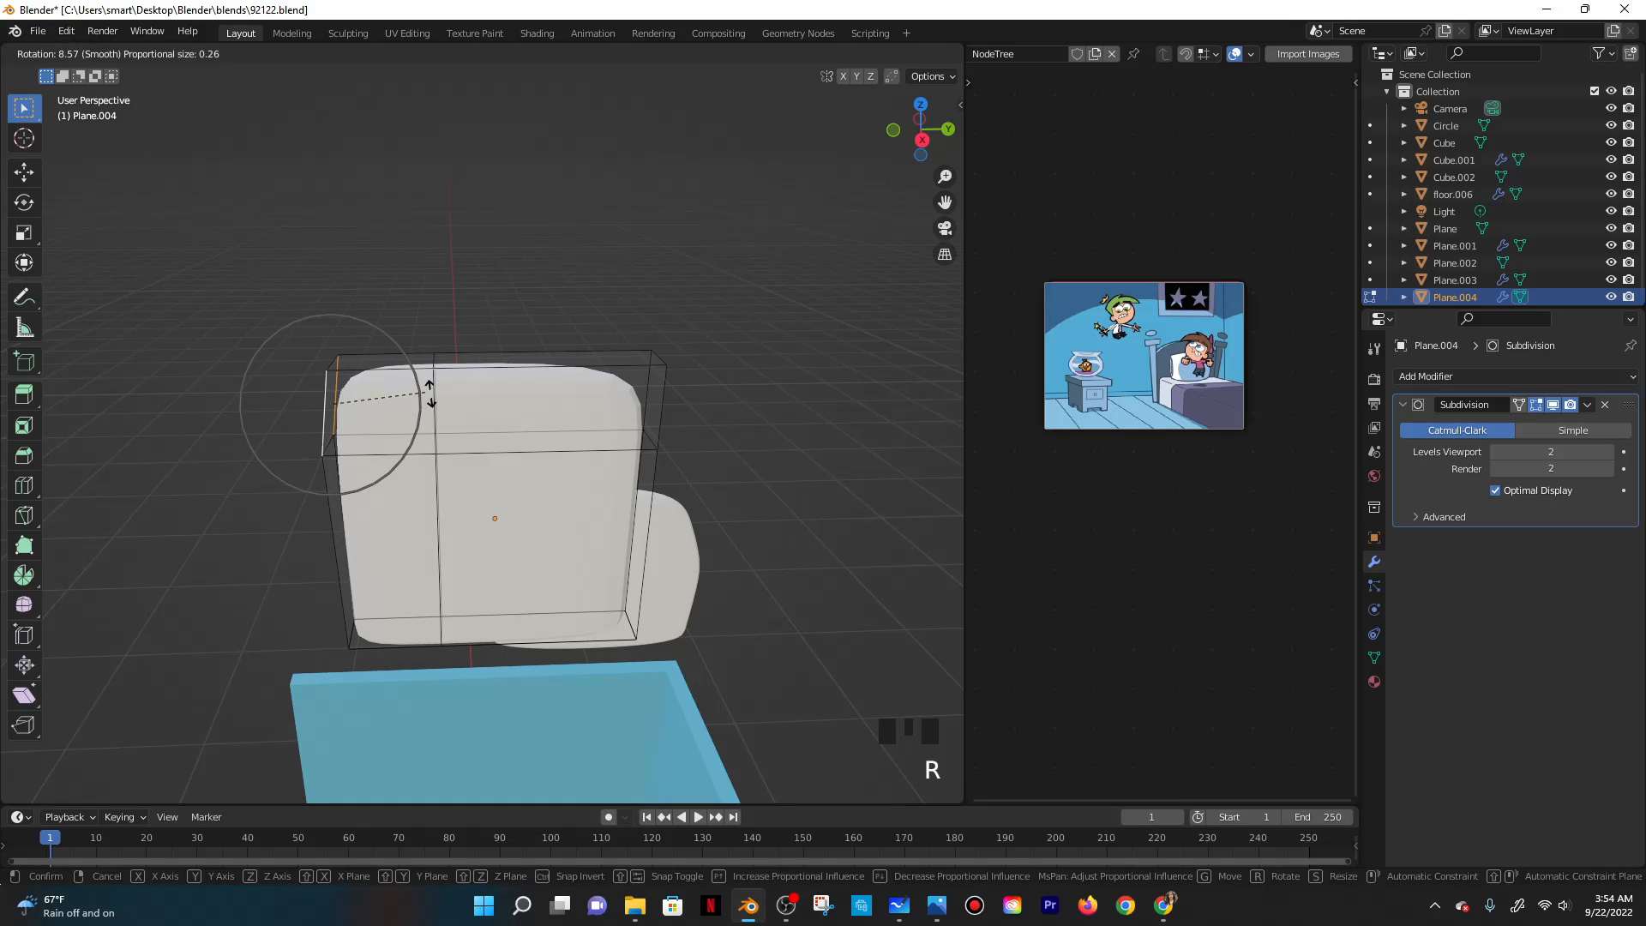
left_click(506, 452)
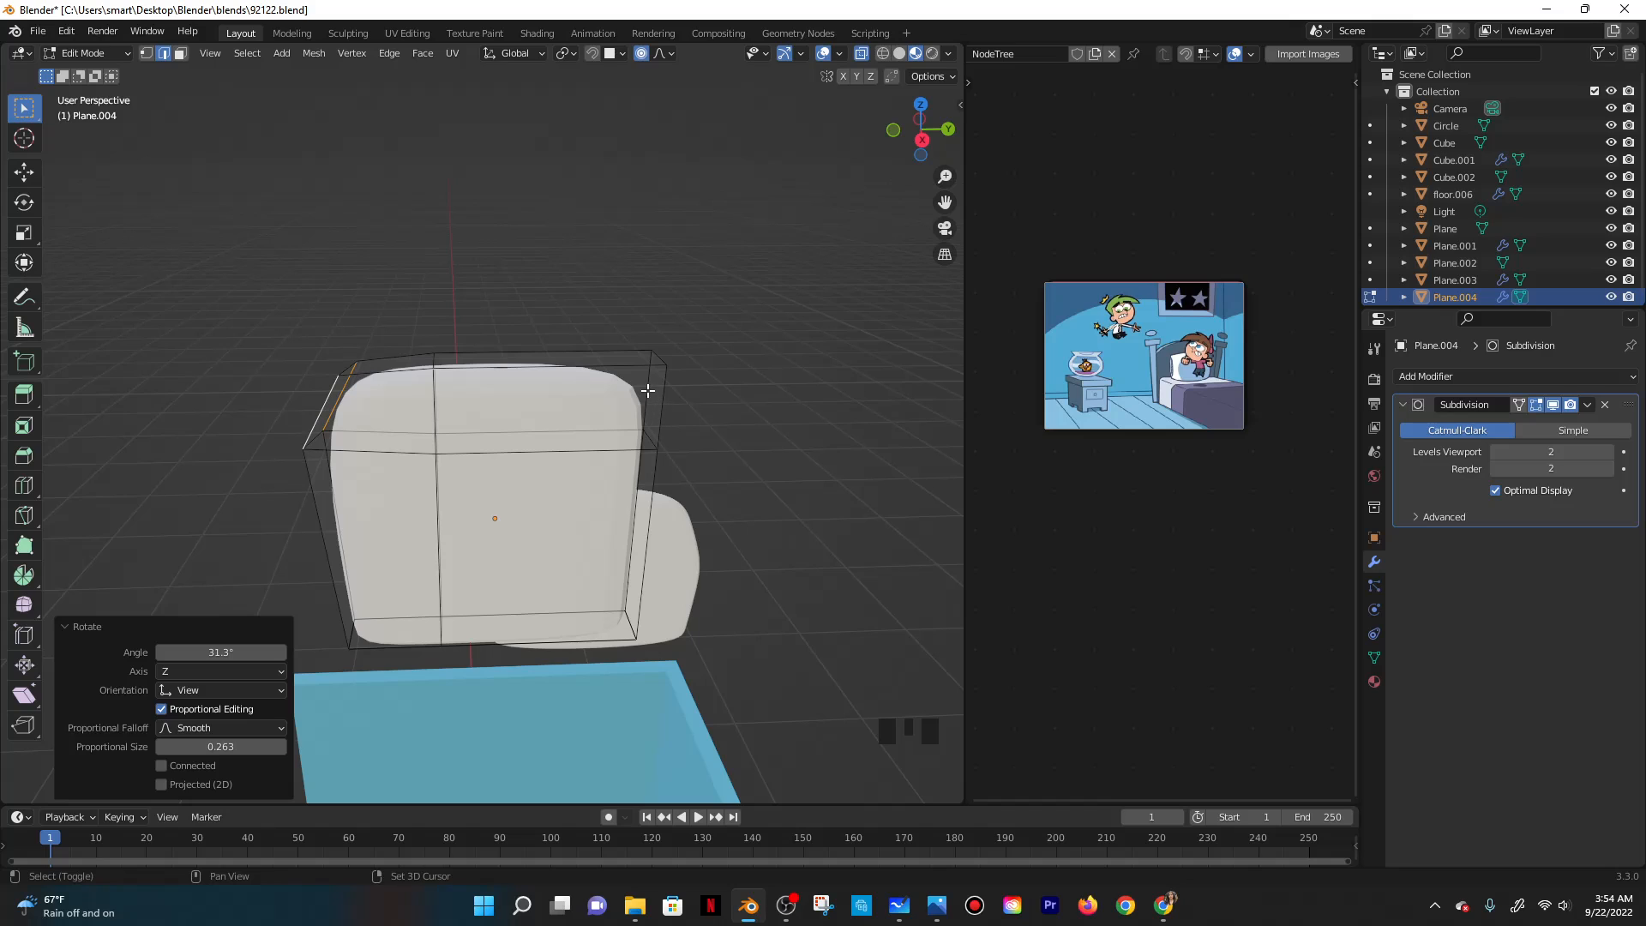
left_click(665, 392, "shift")
left_click(661, 395, "shift")
key("r")
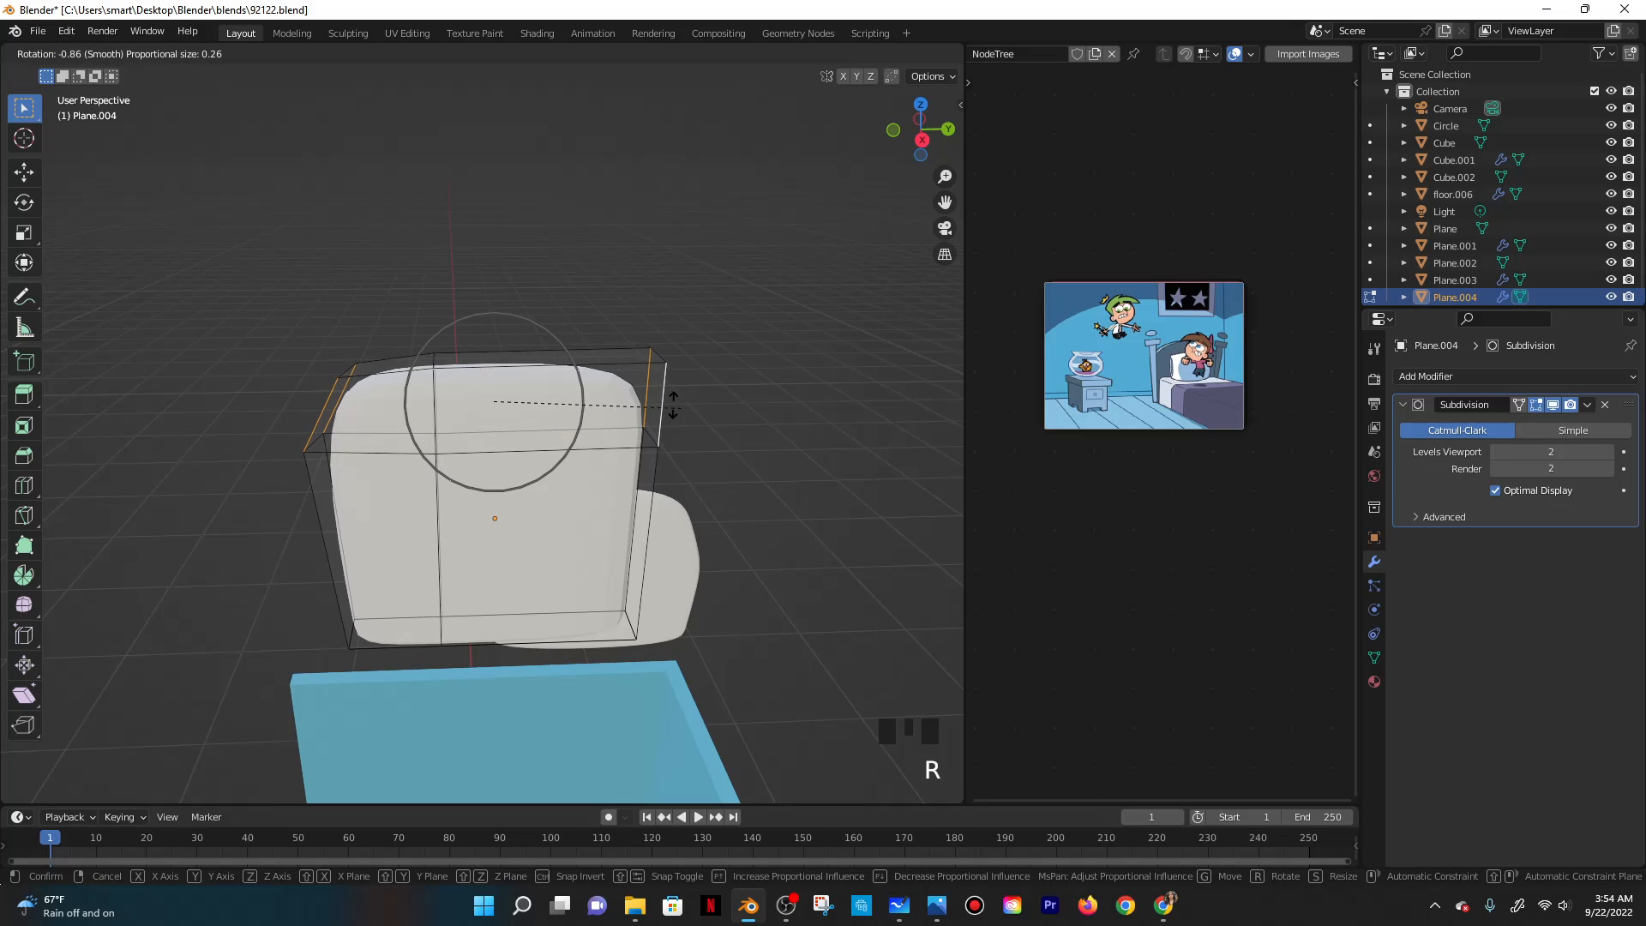
scroll(625, 394, "down", 4)
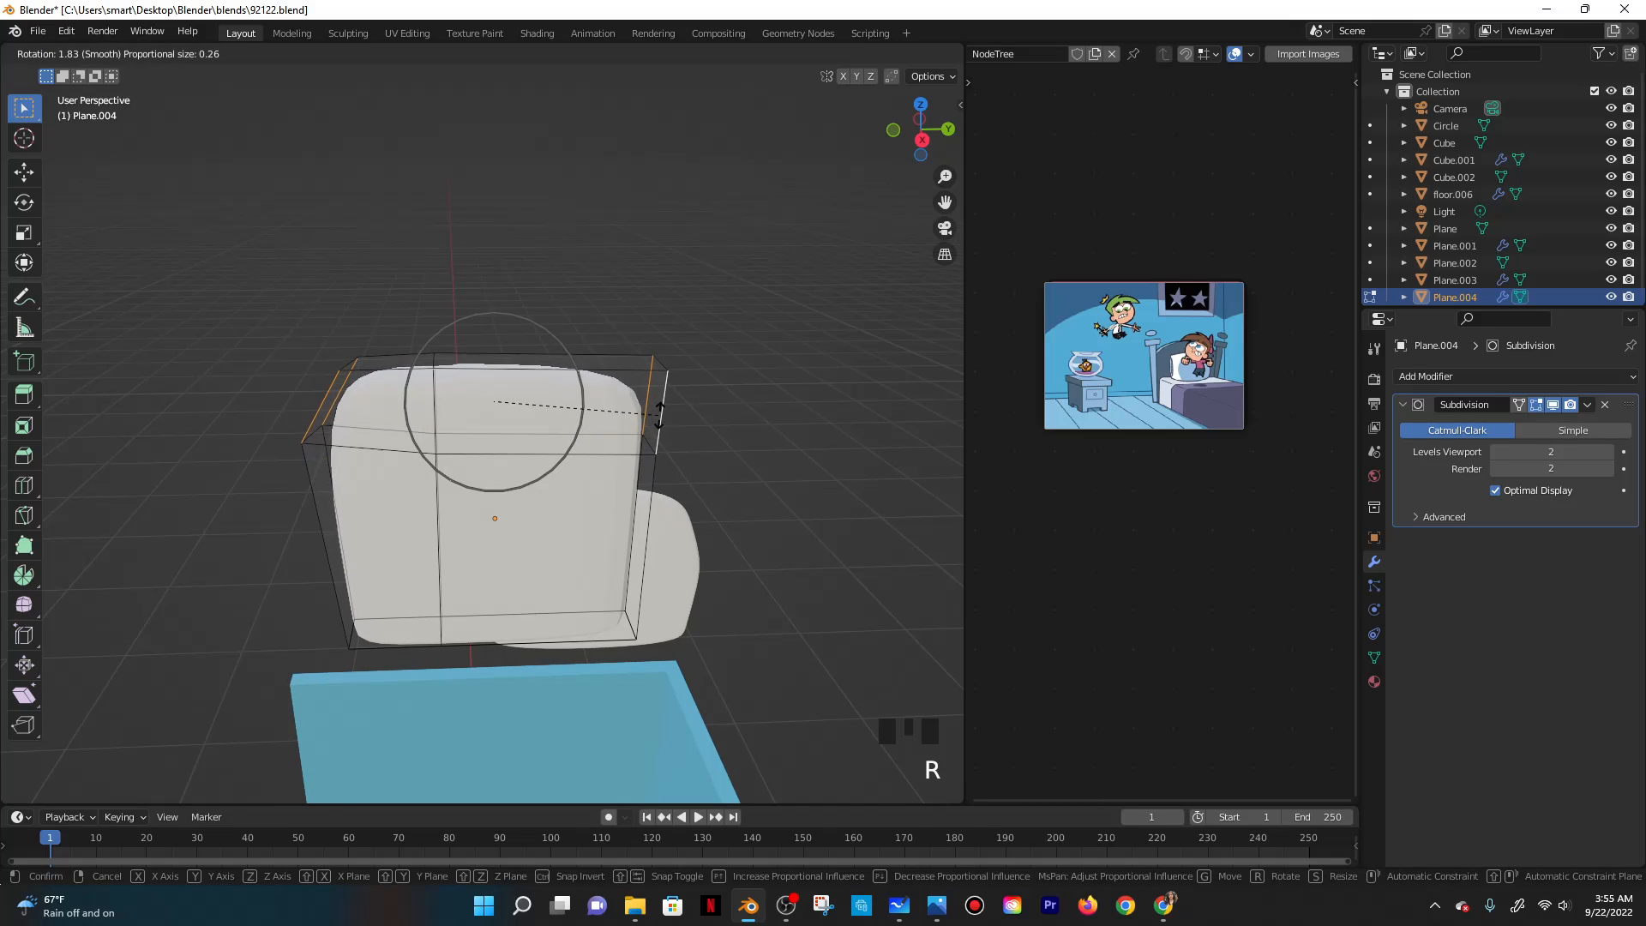
left_click(660, 414)
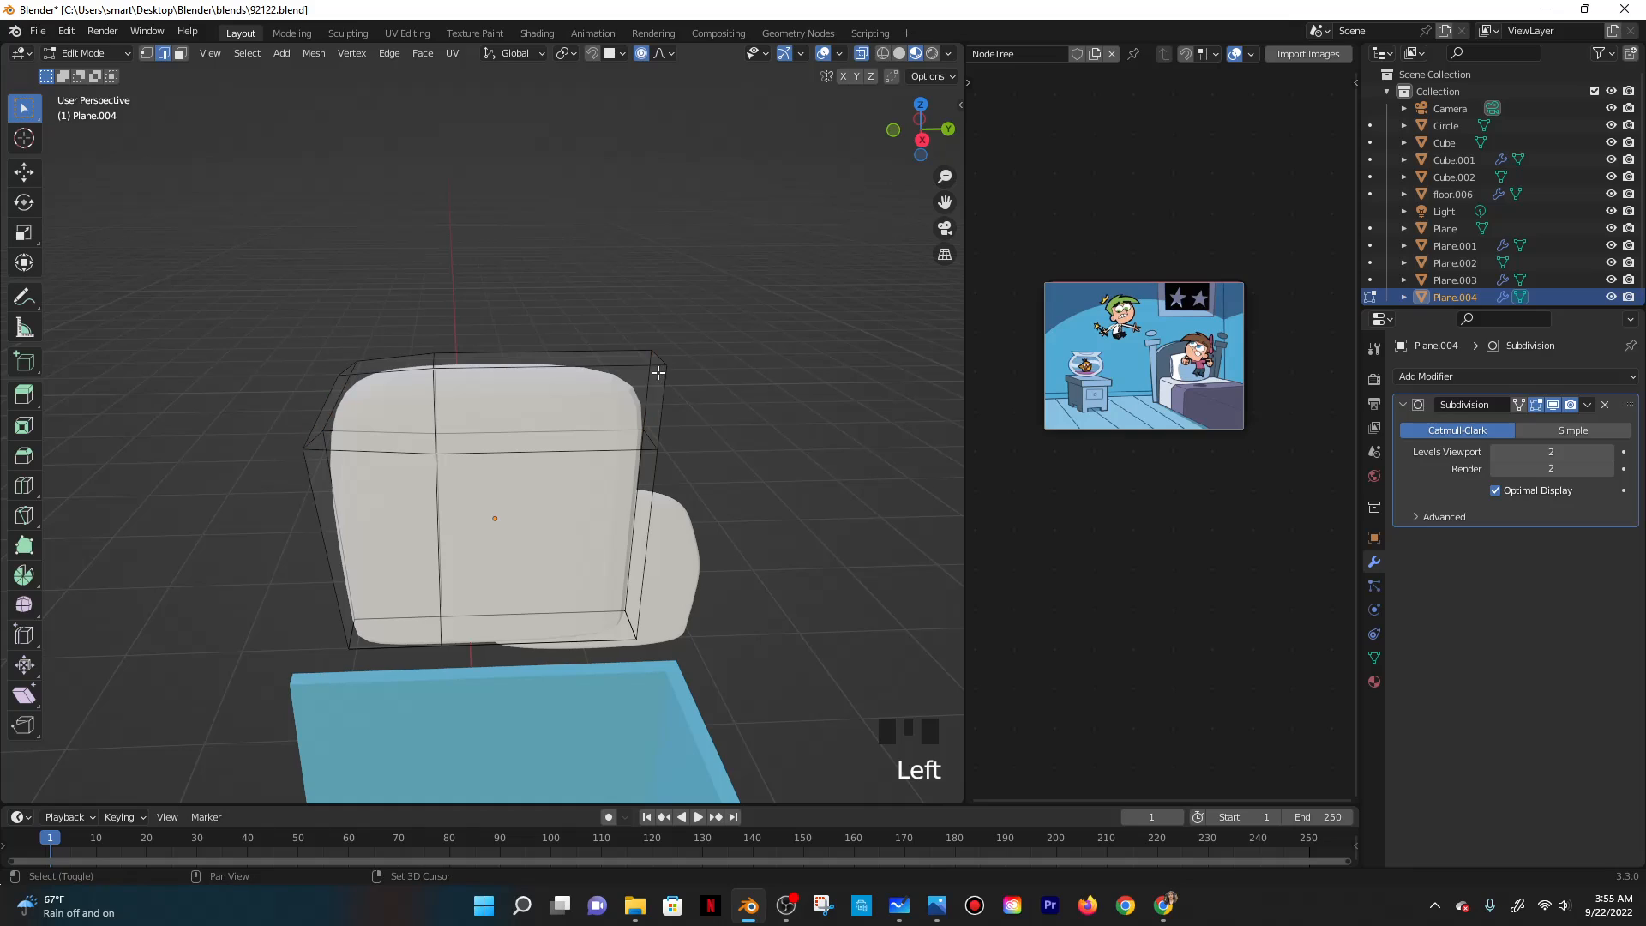
key("ctrl+z")
key("ctrl+z")
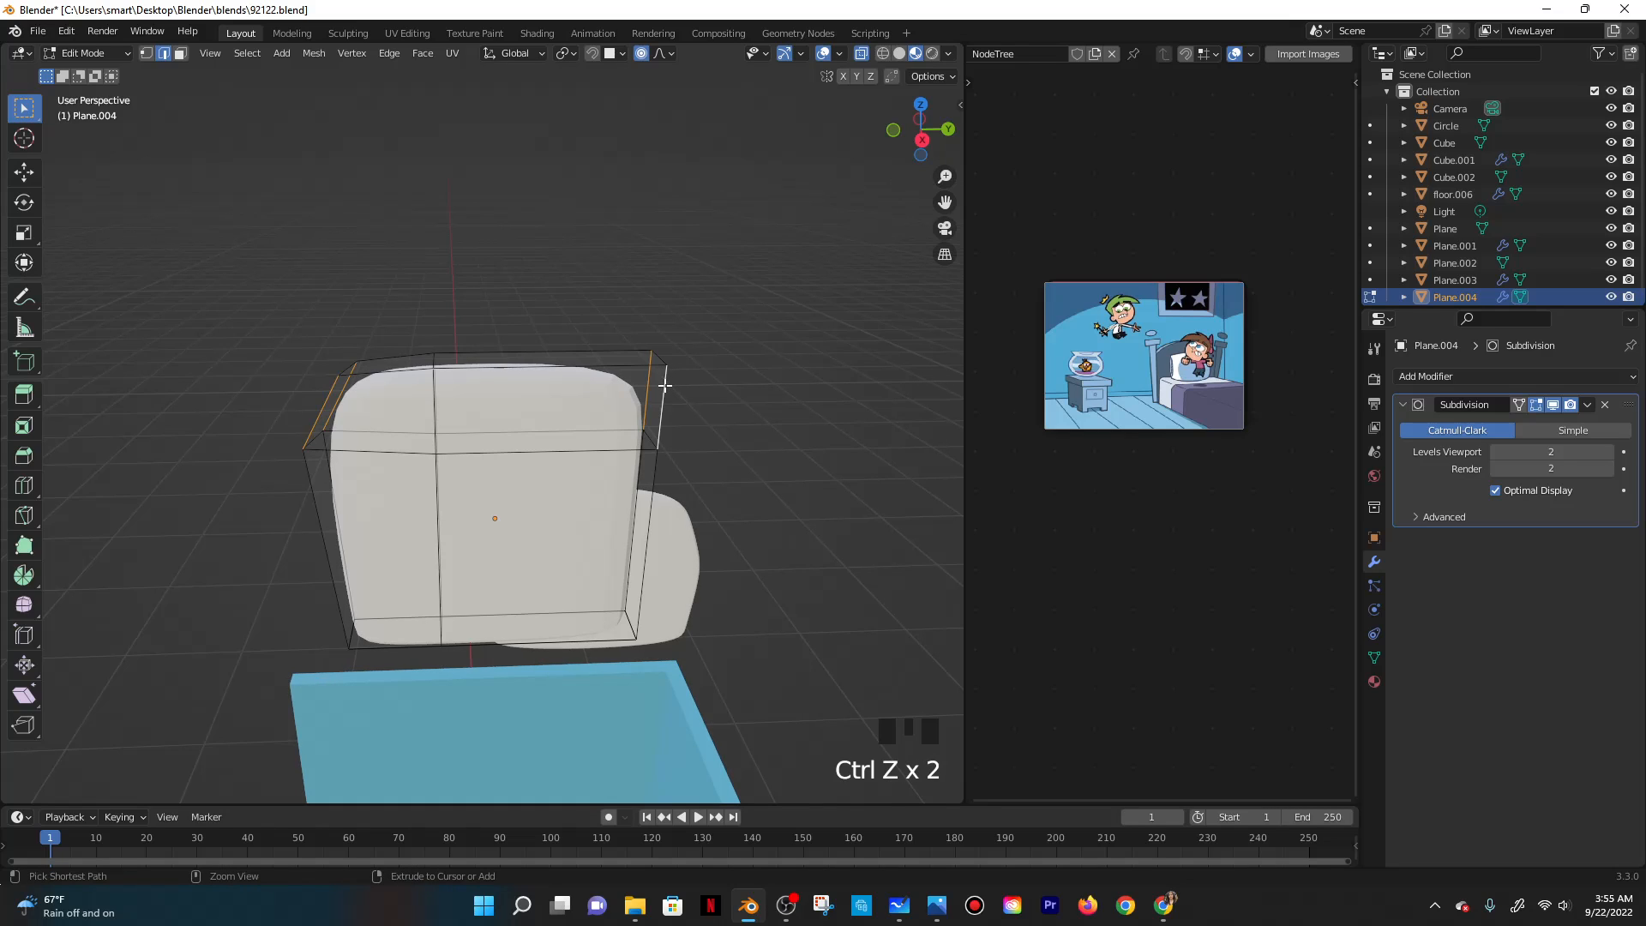
Rotate the panel's upper corner edges on the +Y side by -31.1° with smooth proportional editing at size 0.263.
left_click(666, 388)
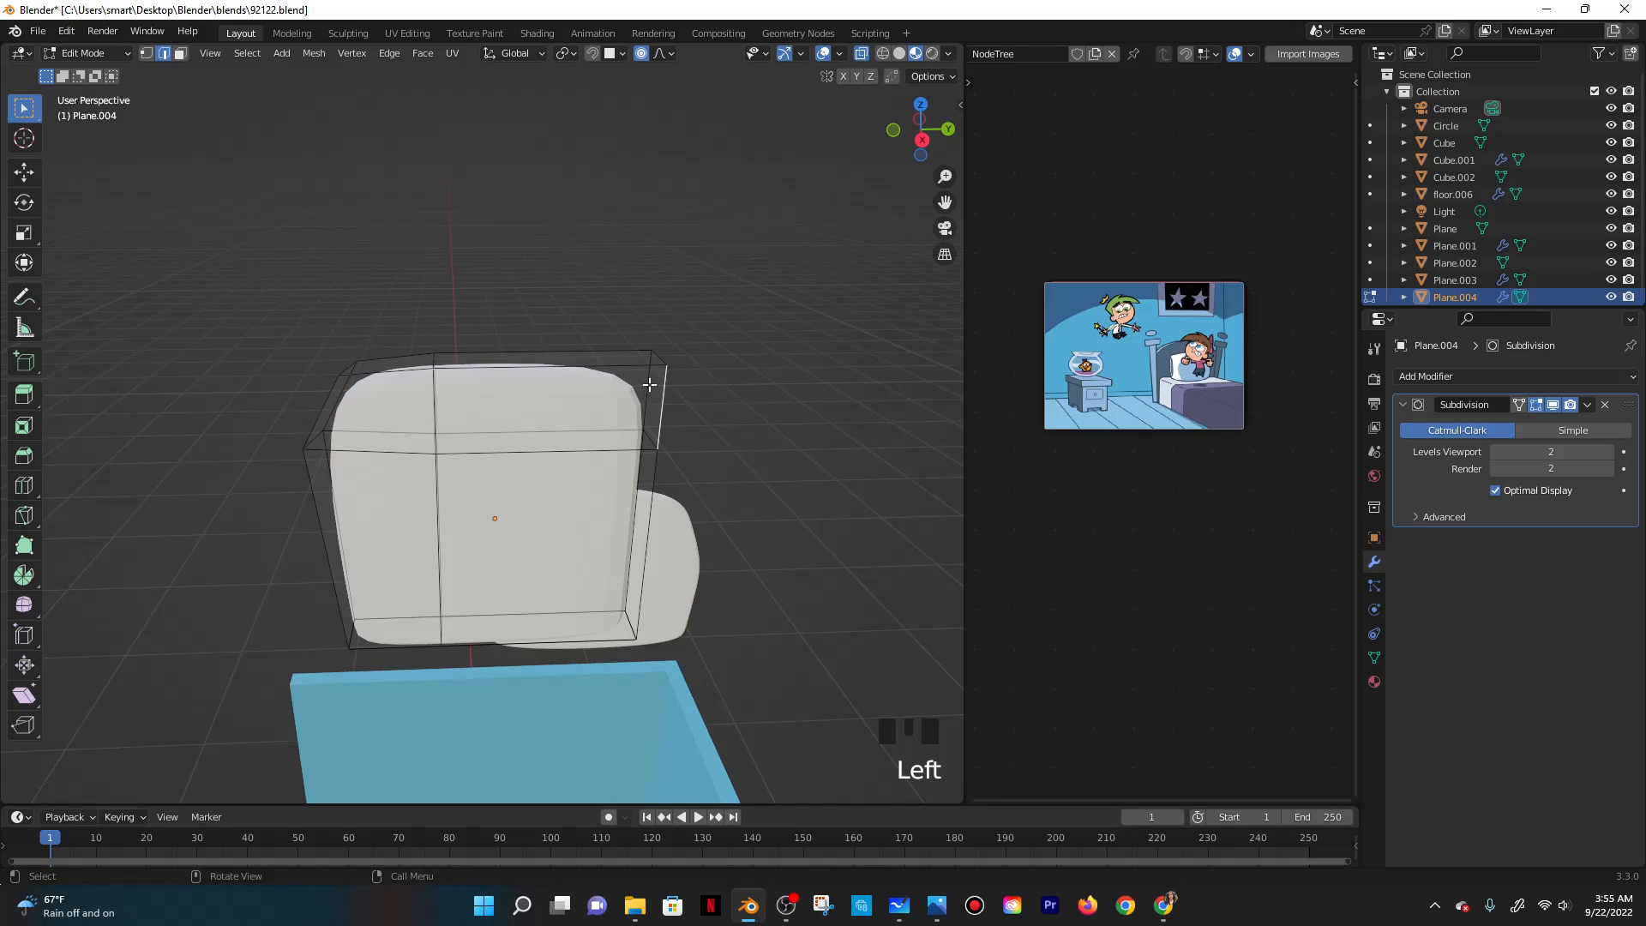
left_click(666, 388, "shift")
key("r")
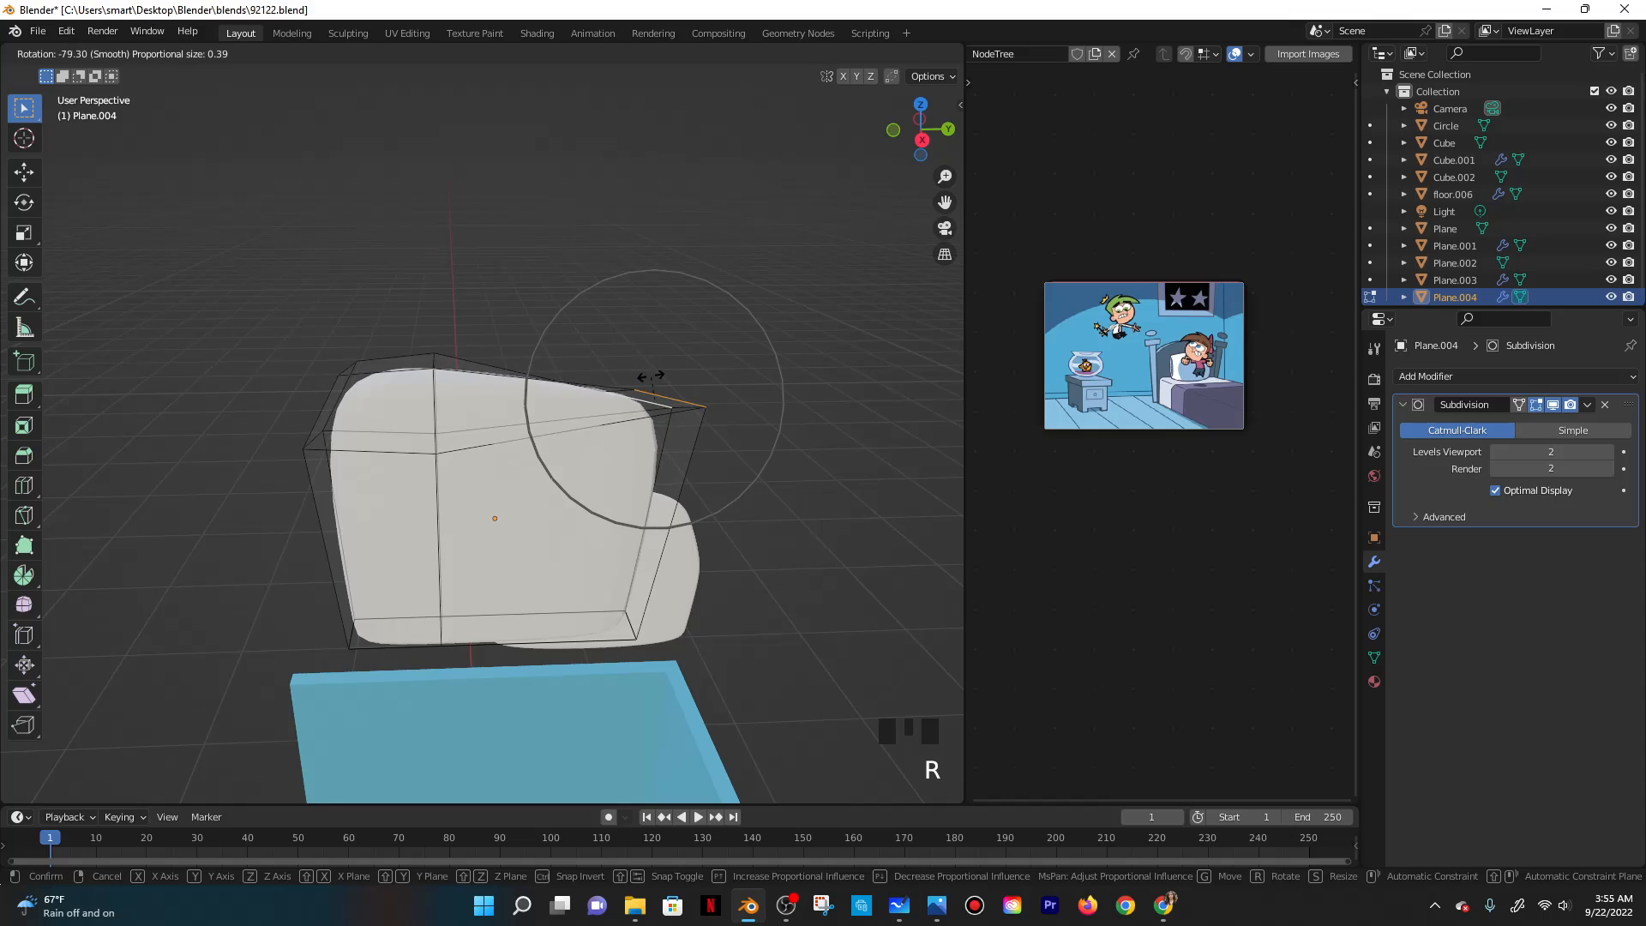
scroll(666, 387, "up", 1)
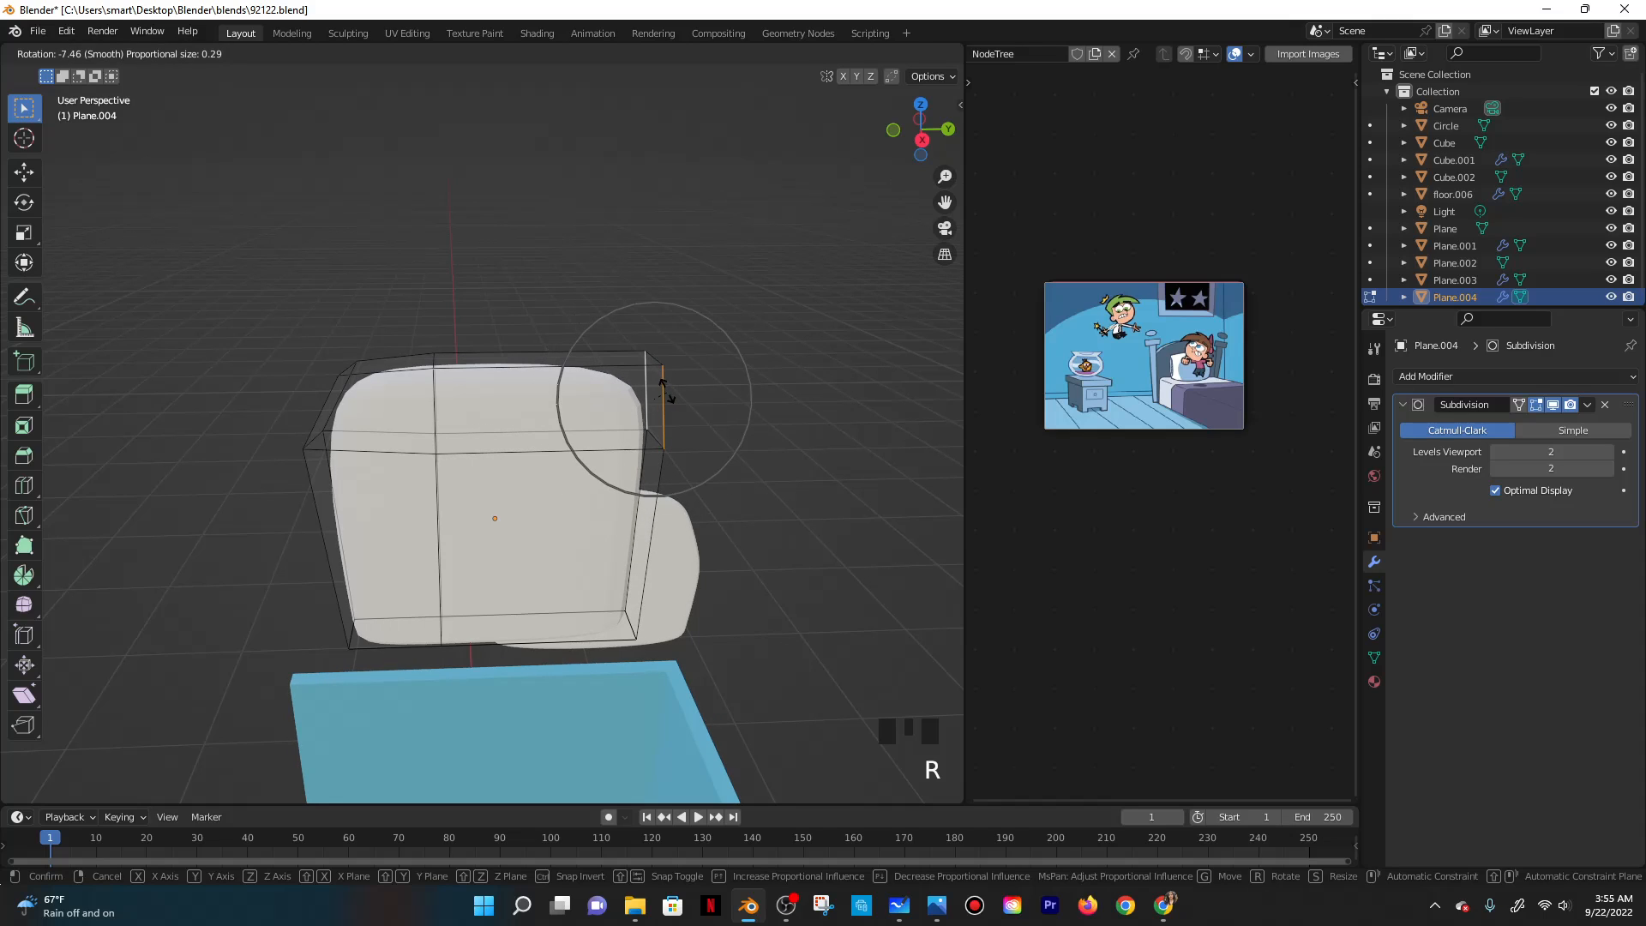
scroll(656, 383, "up", 3)
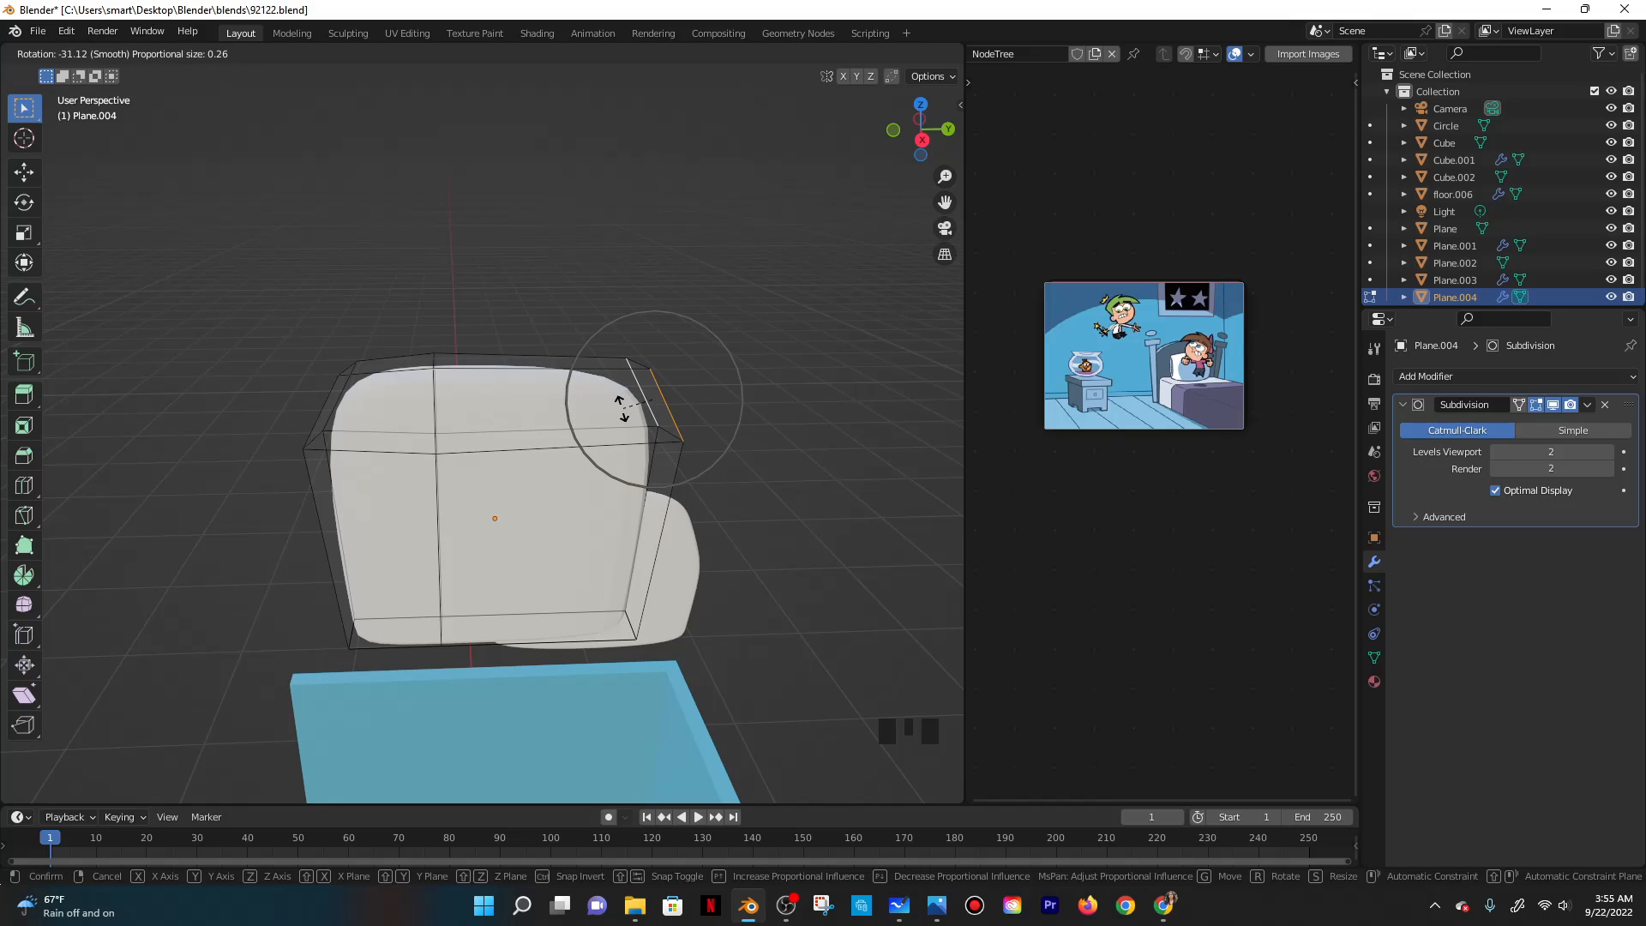
left_click(621, 409)
middle_click_drag(621, 411, 666, 394)
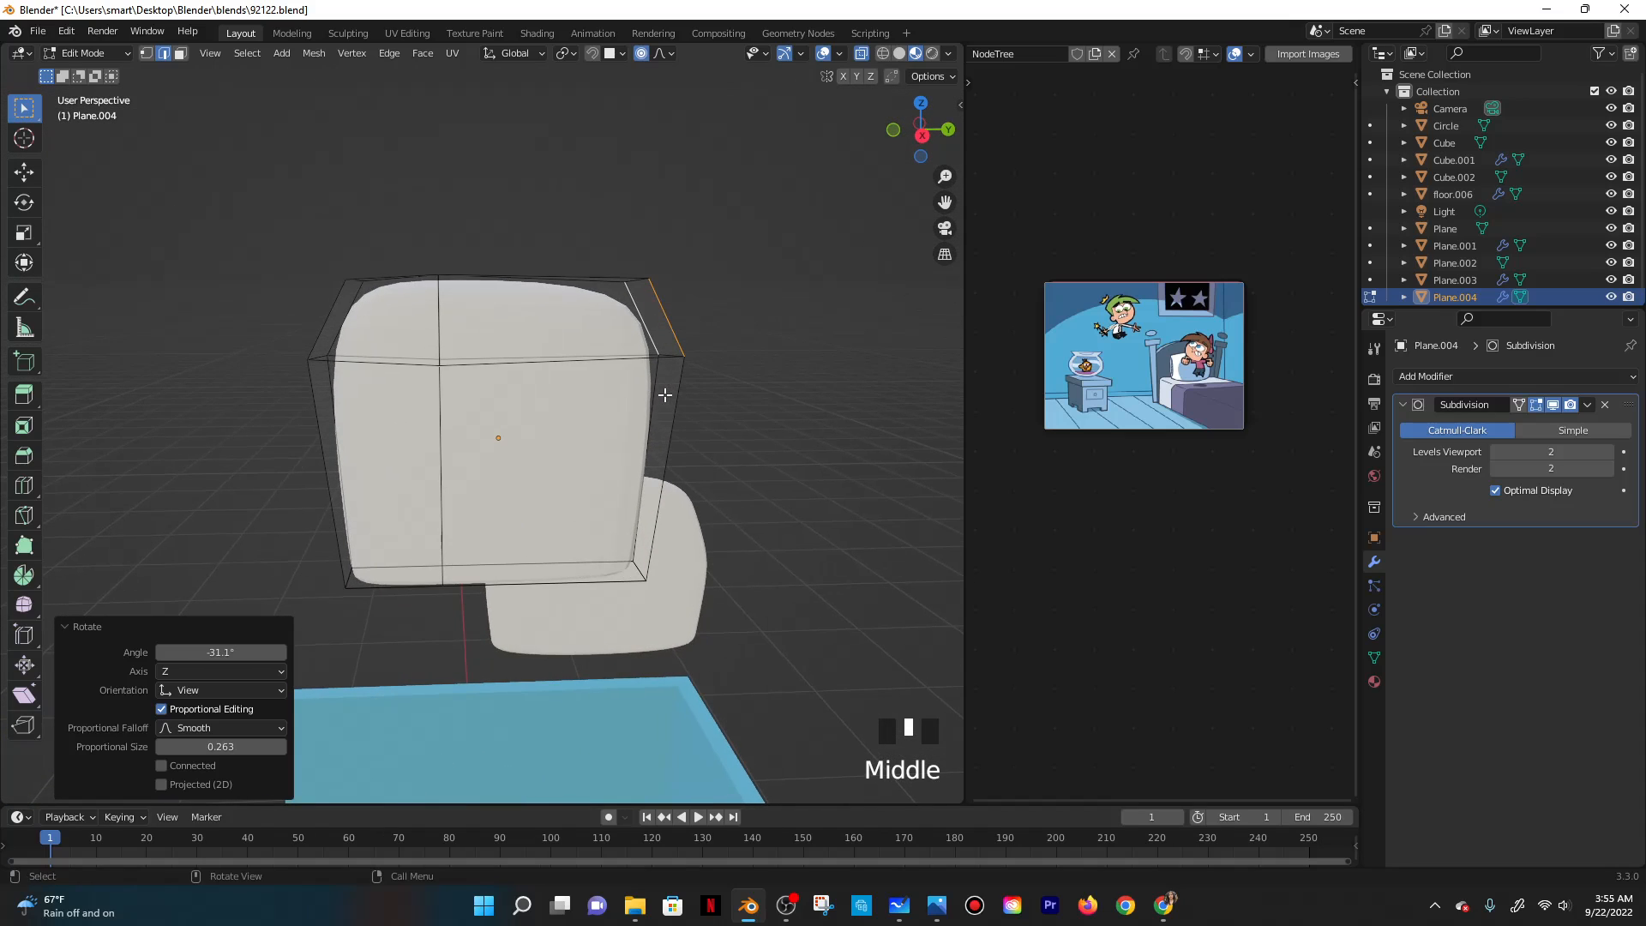
key("ctrl+r")
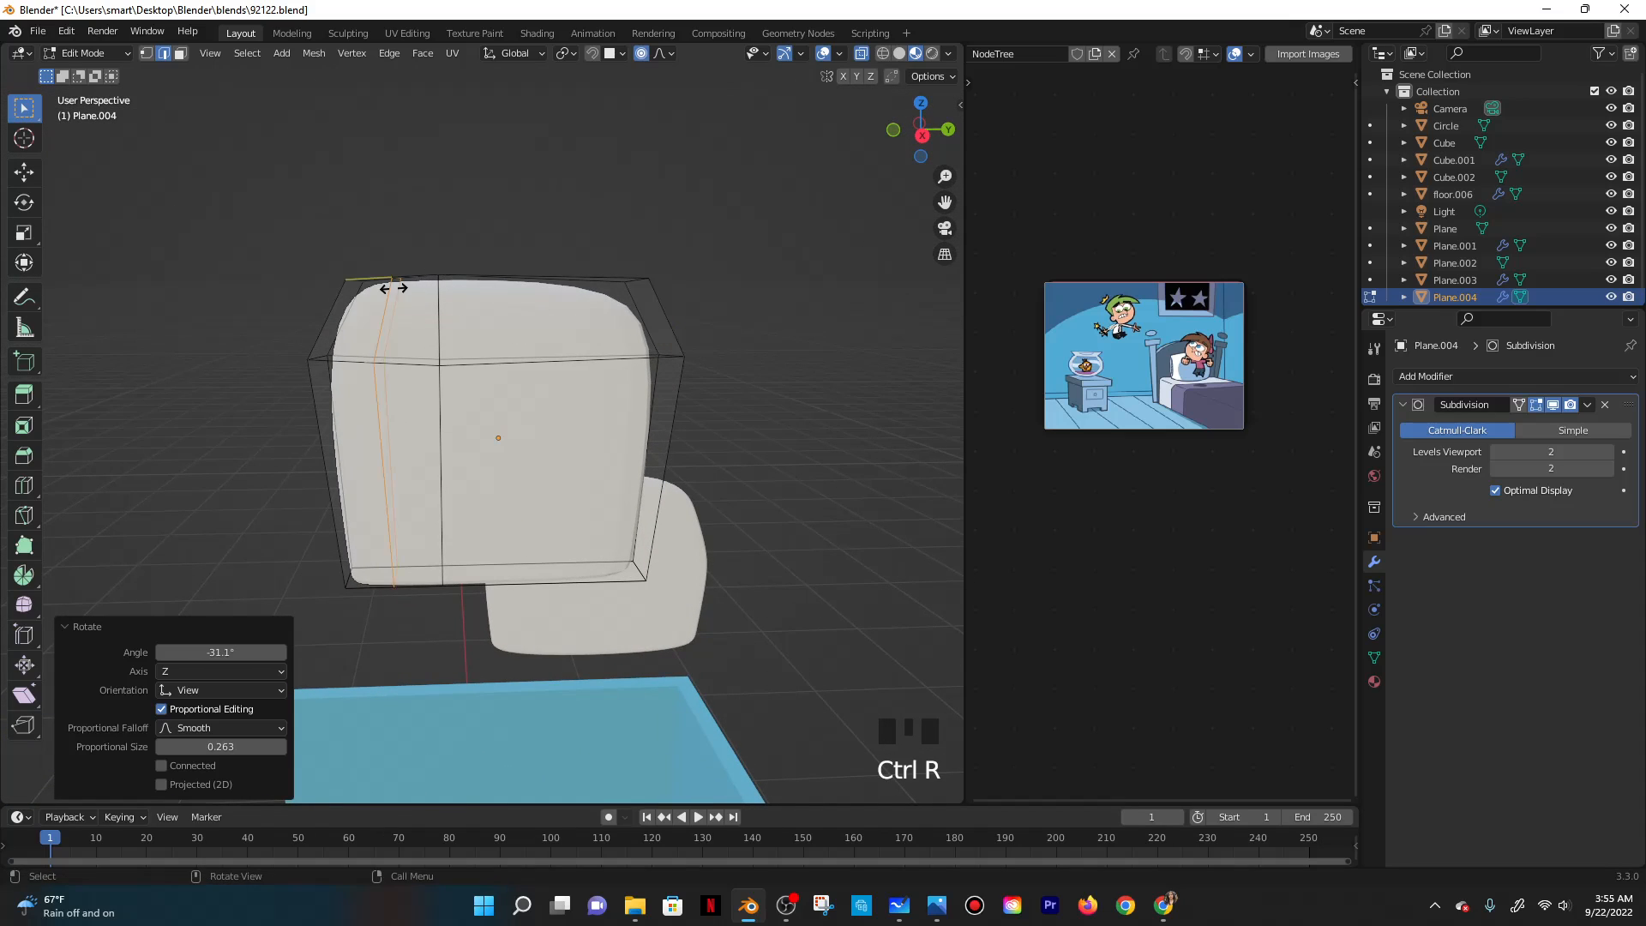
left_click(377, 283)
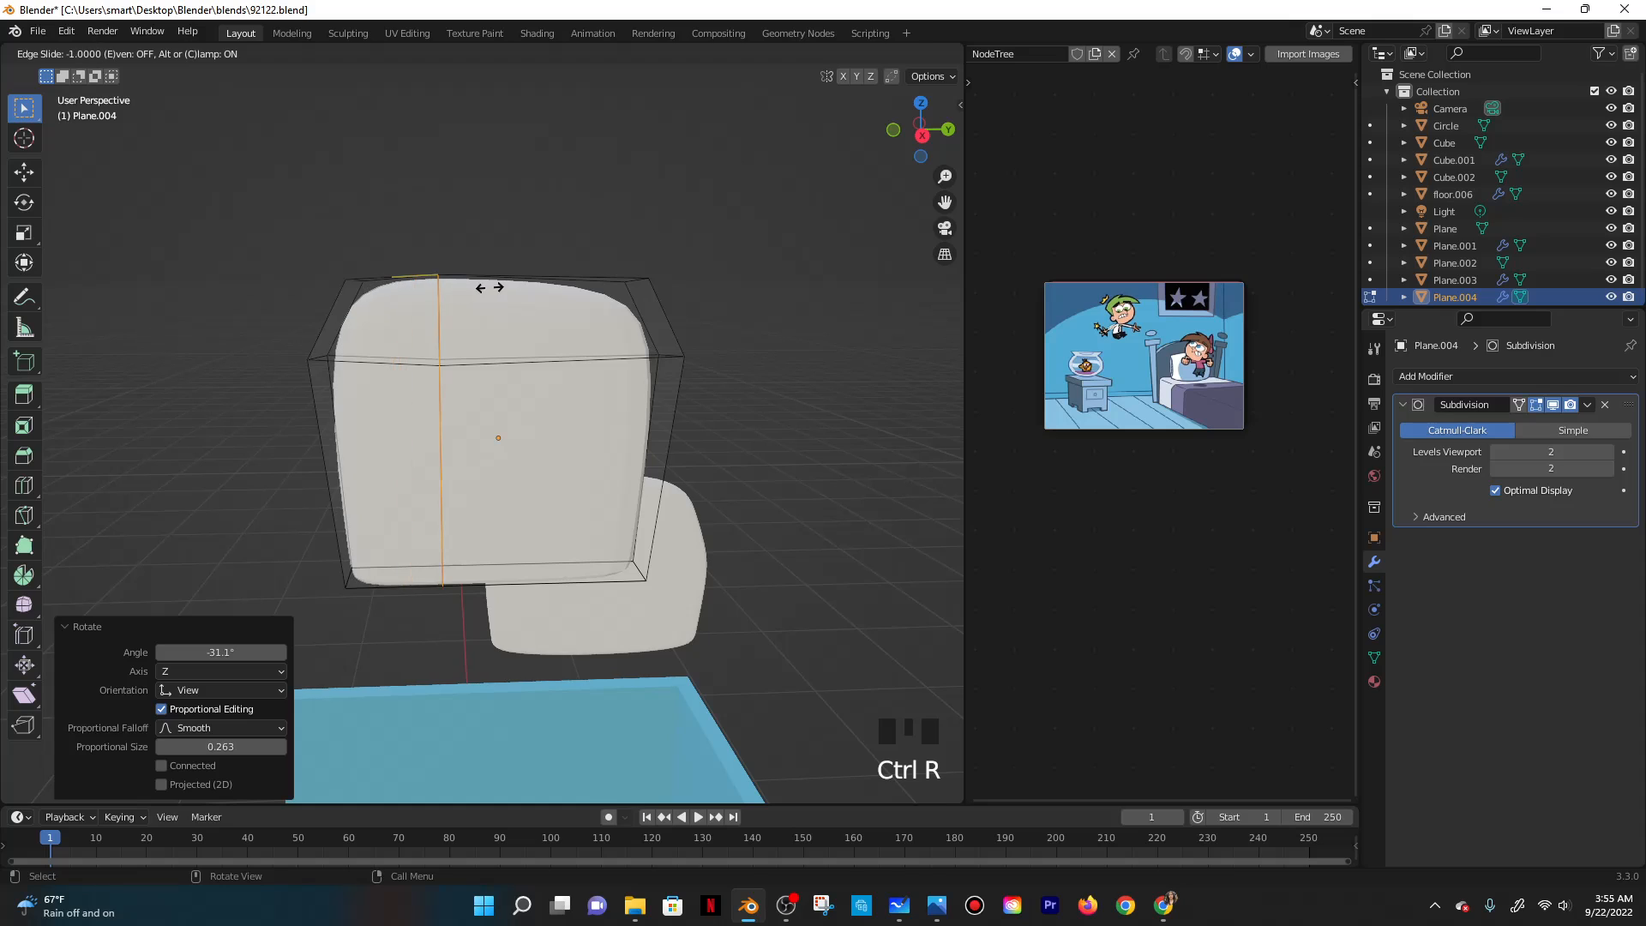
right_click(444, 289)
middle_click_drag(476, 276, 479, 287)
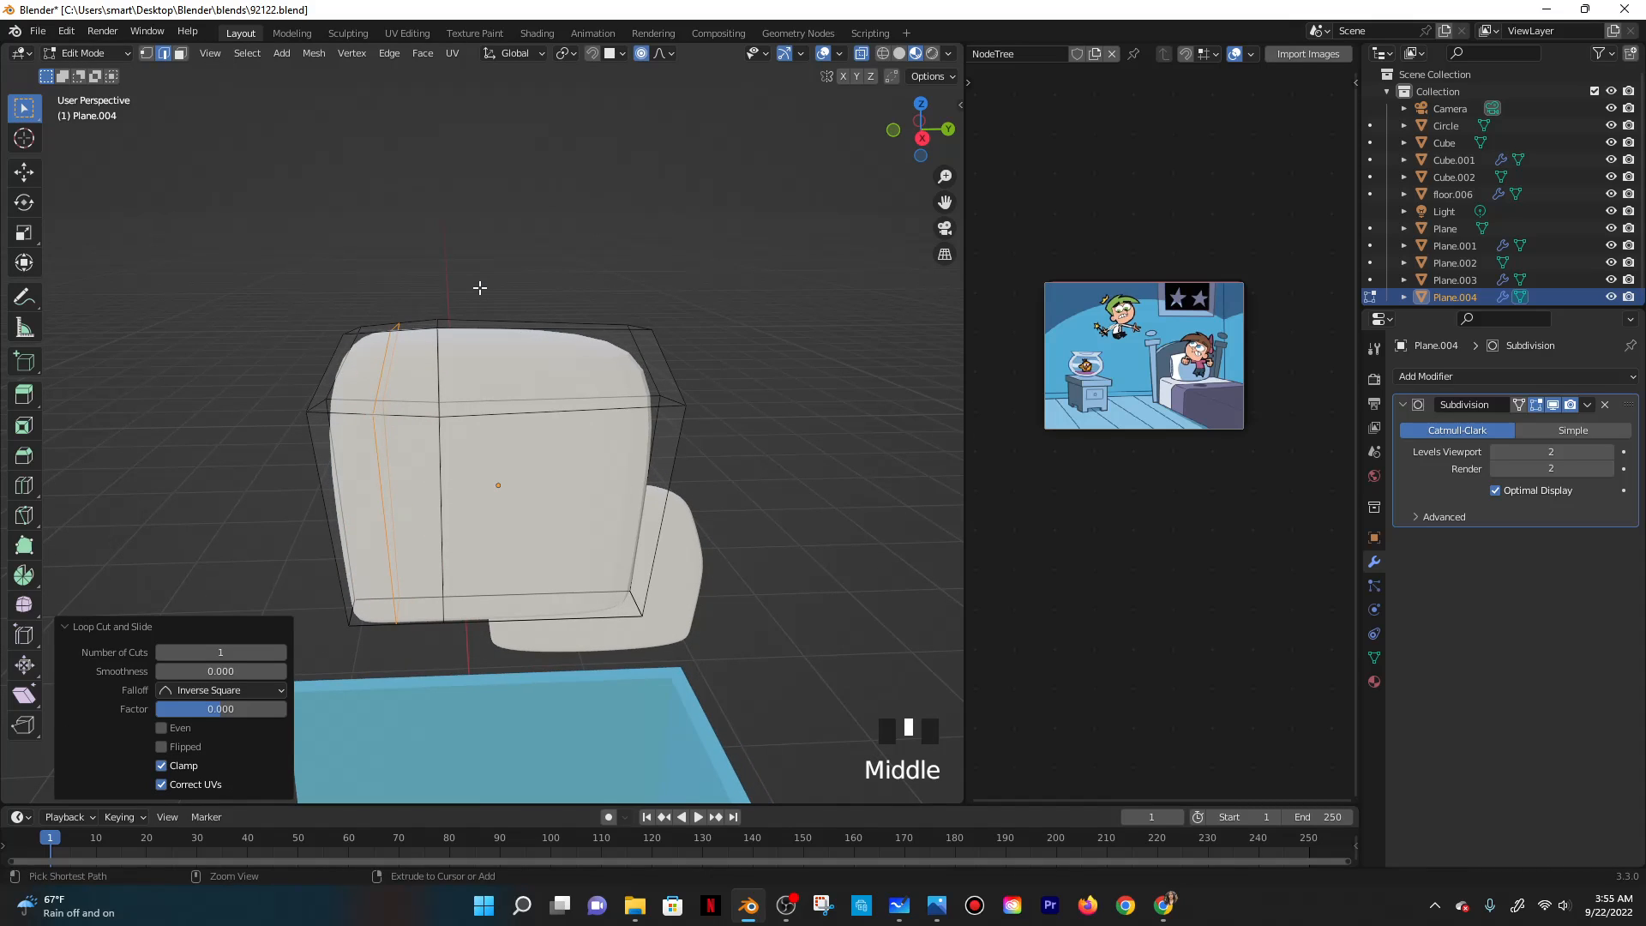
key("ctrl+z")
key("ctrl+r")
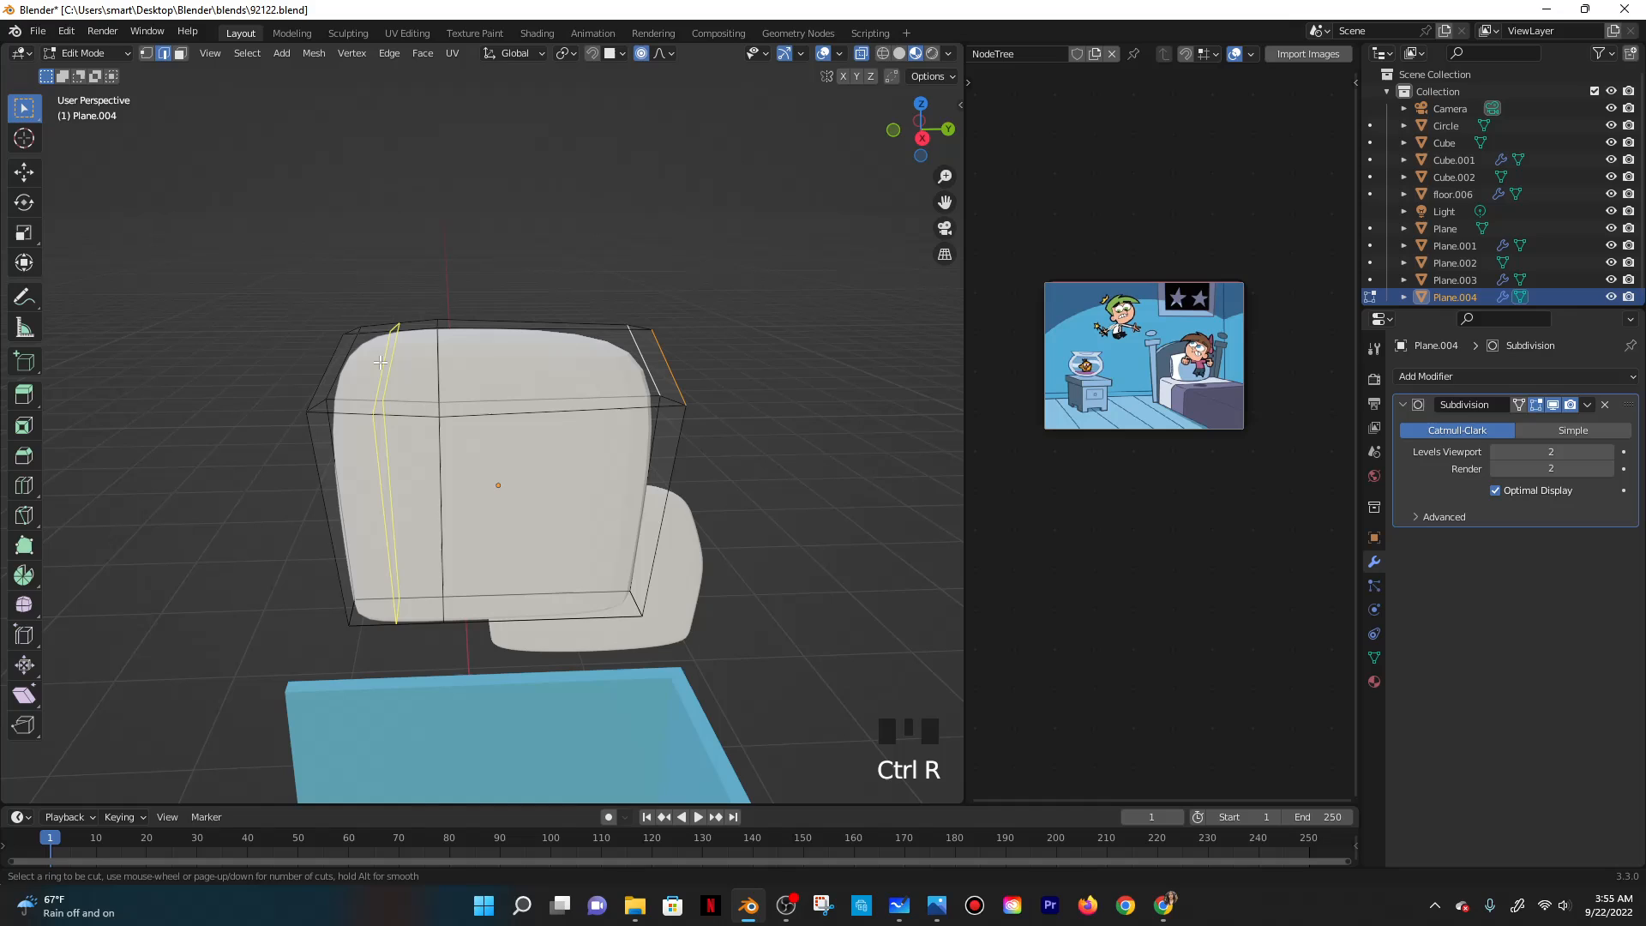
left_click(306, 357)
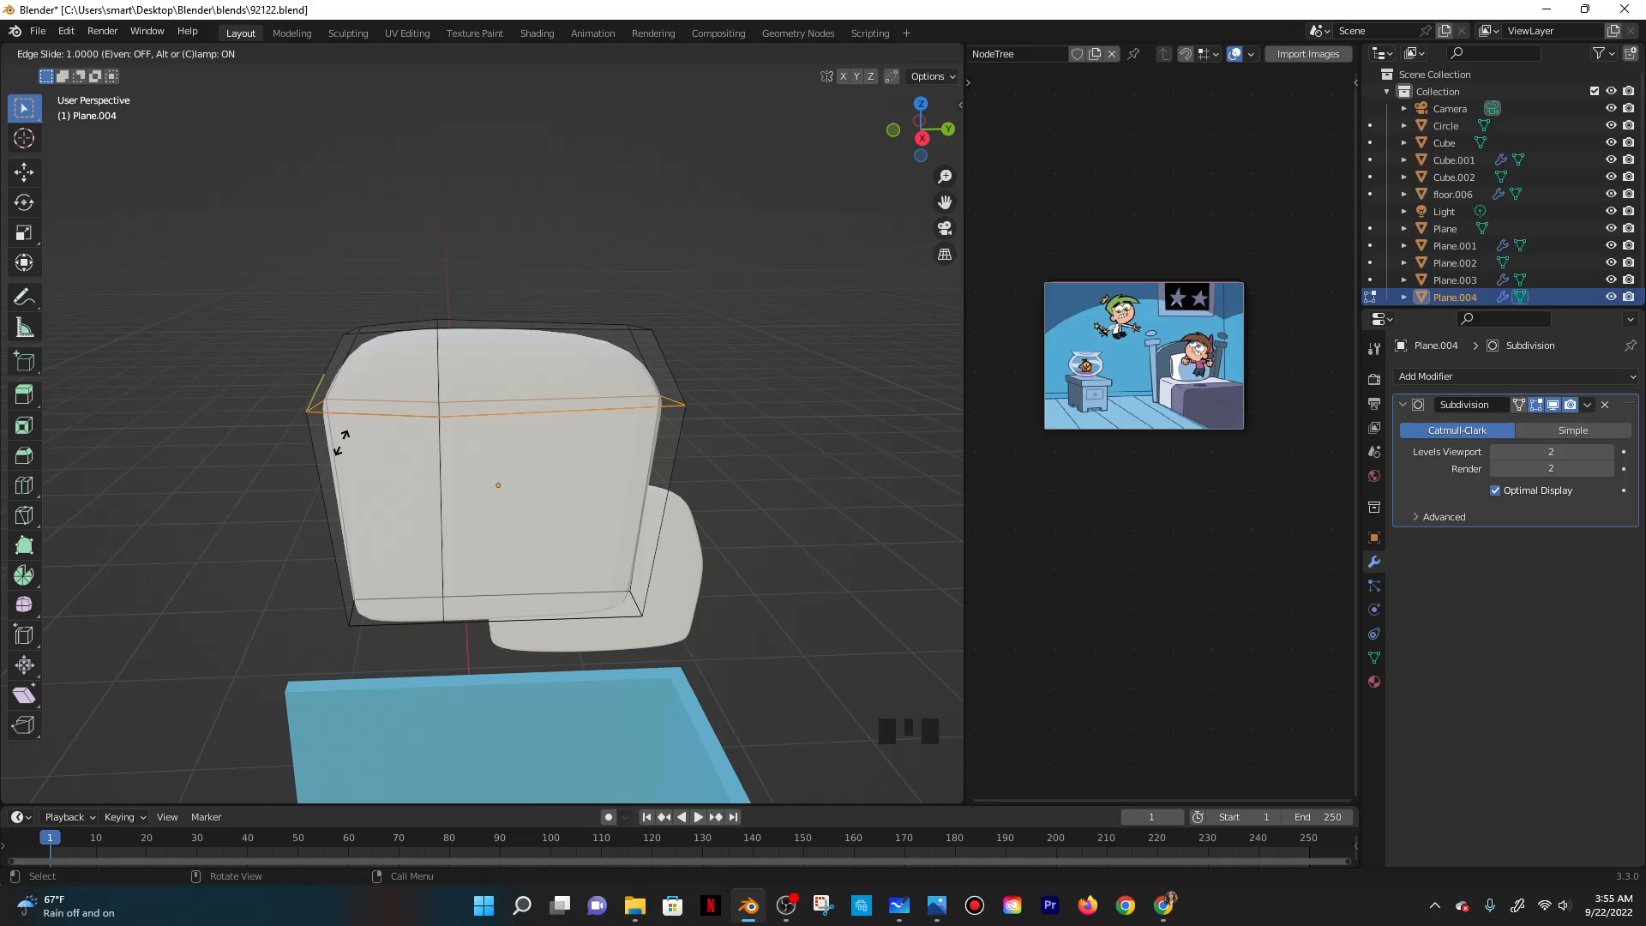
right_click(350, 378)
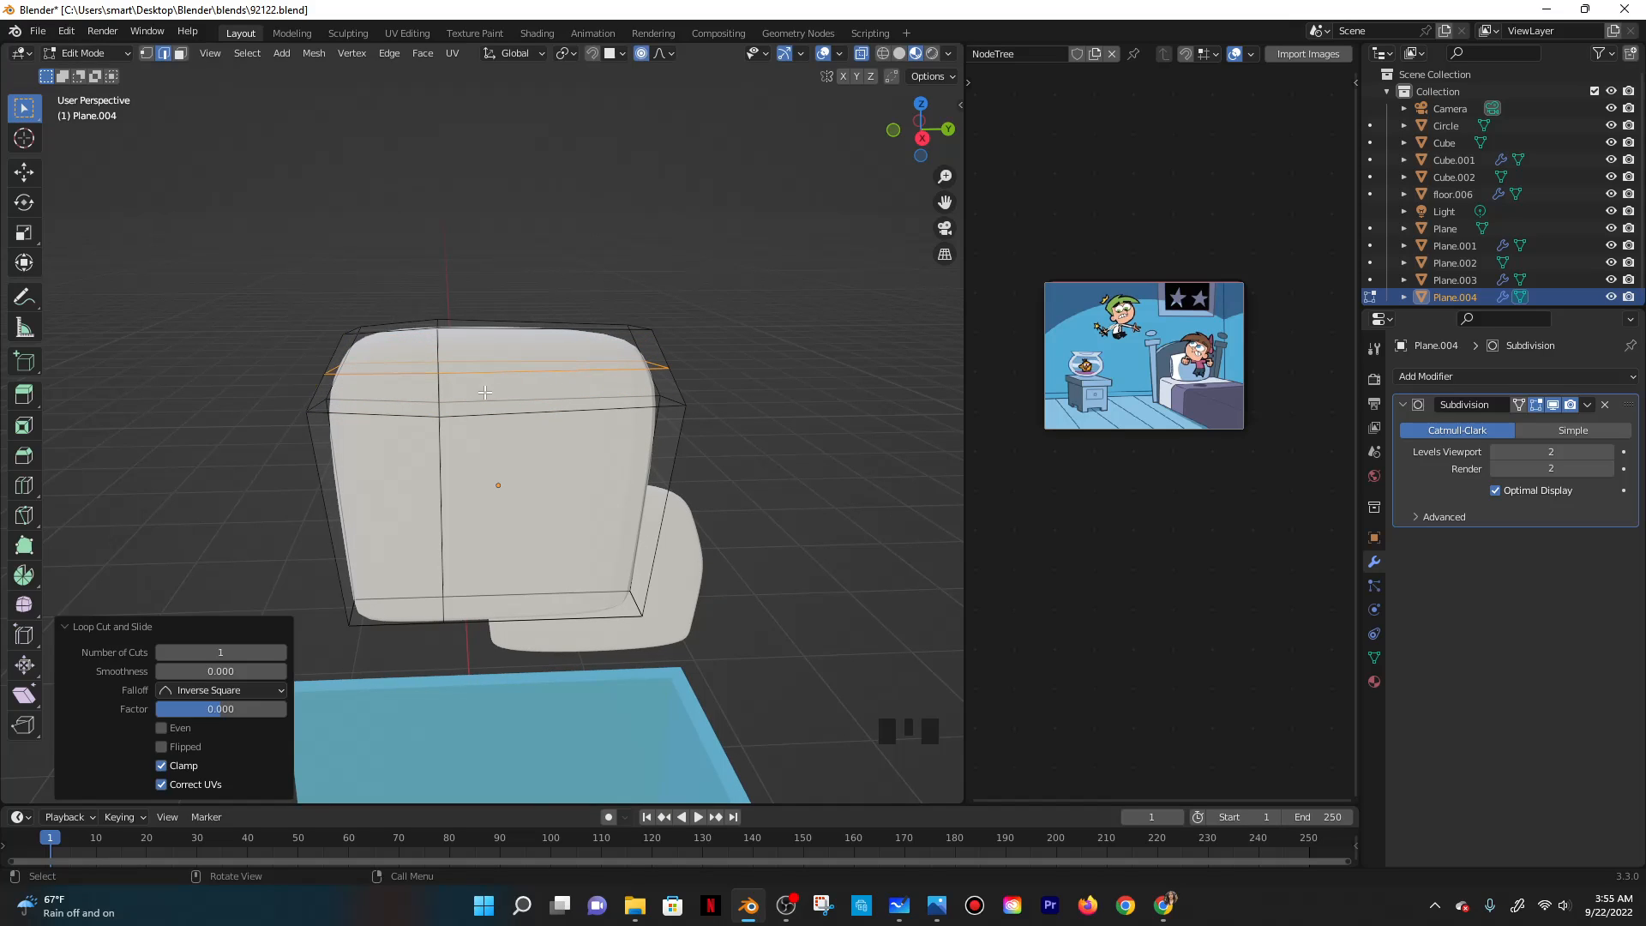
key("ctrl+z")
Add a vertical loop cut to the panel, slid toward its +Y side with a factor of -0.461.
key("ctrl+r")
left_click(590, 378)
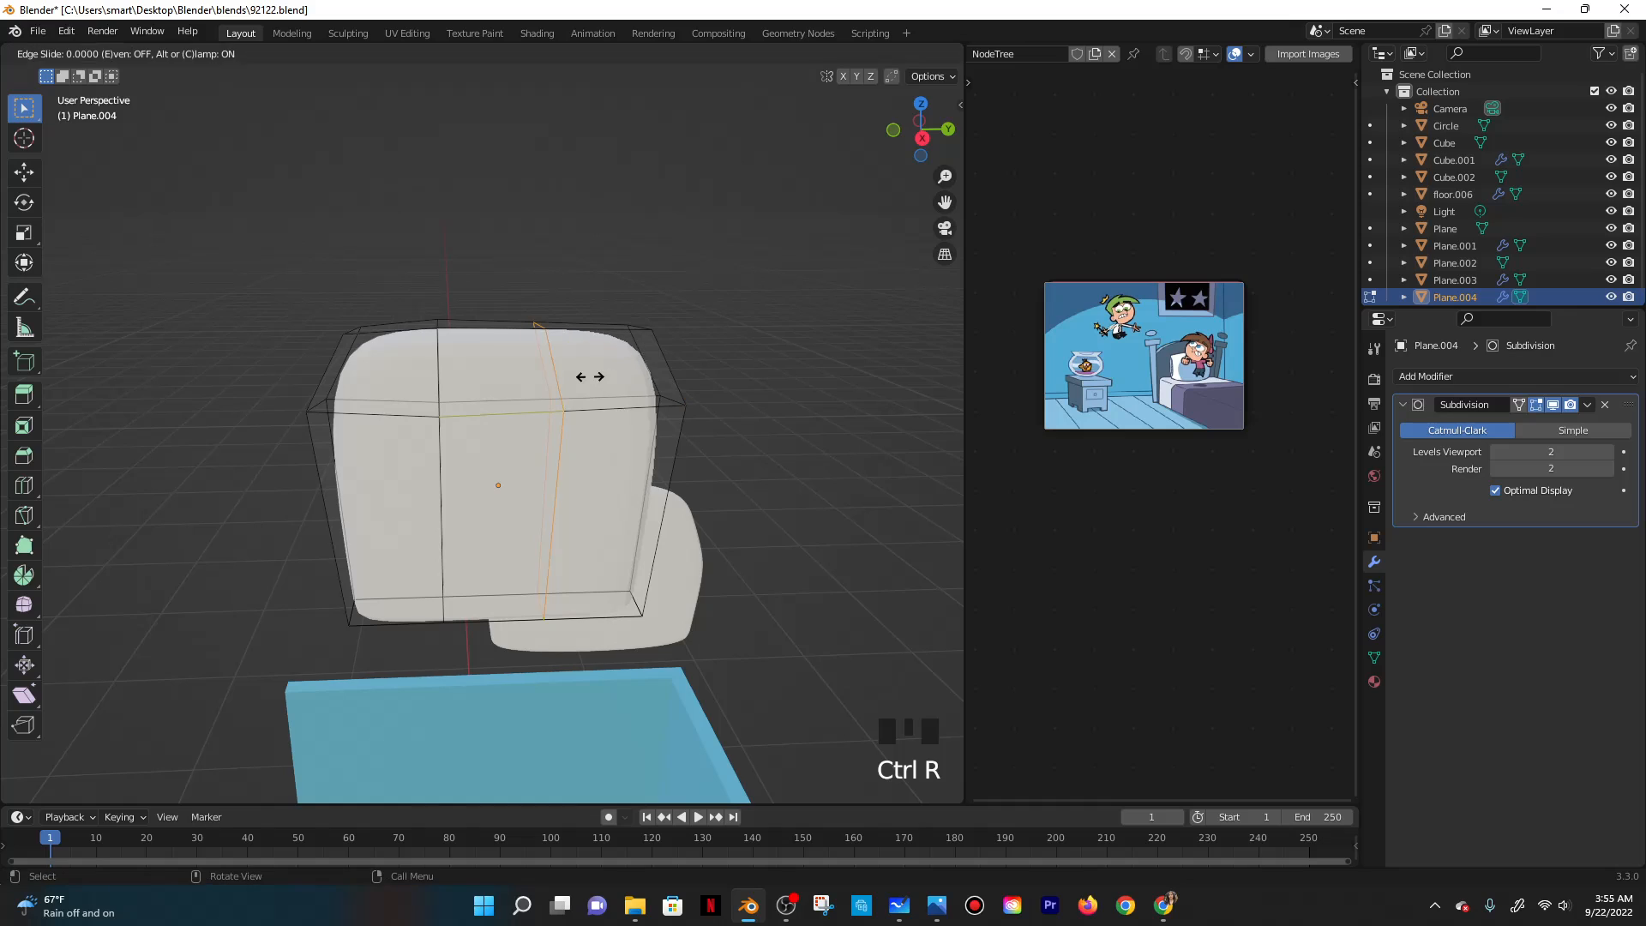
left_click(639, 374)
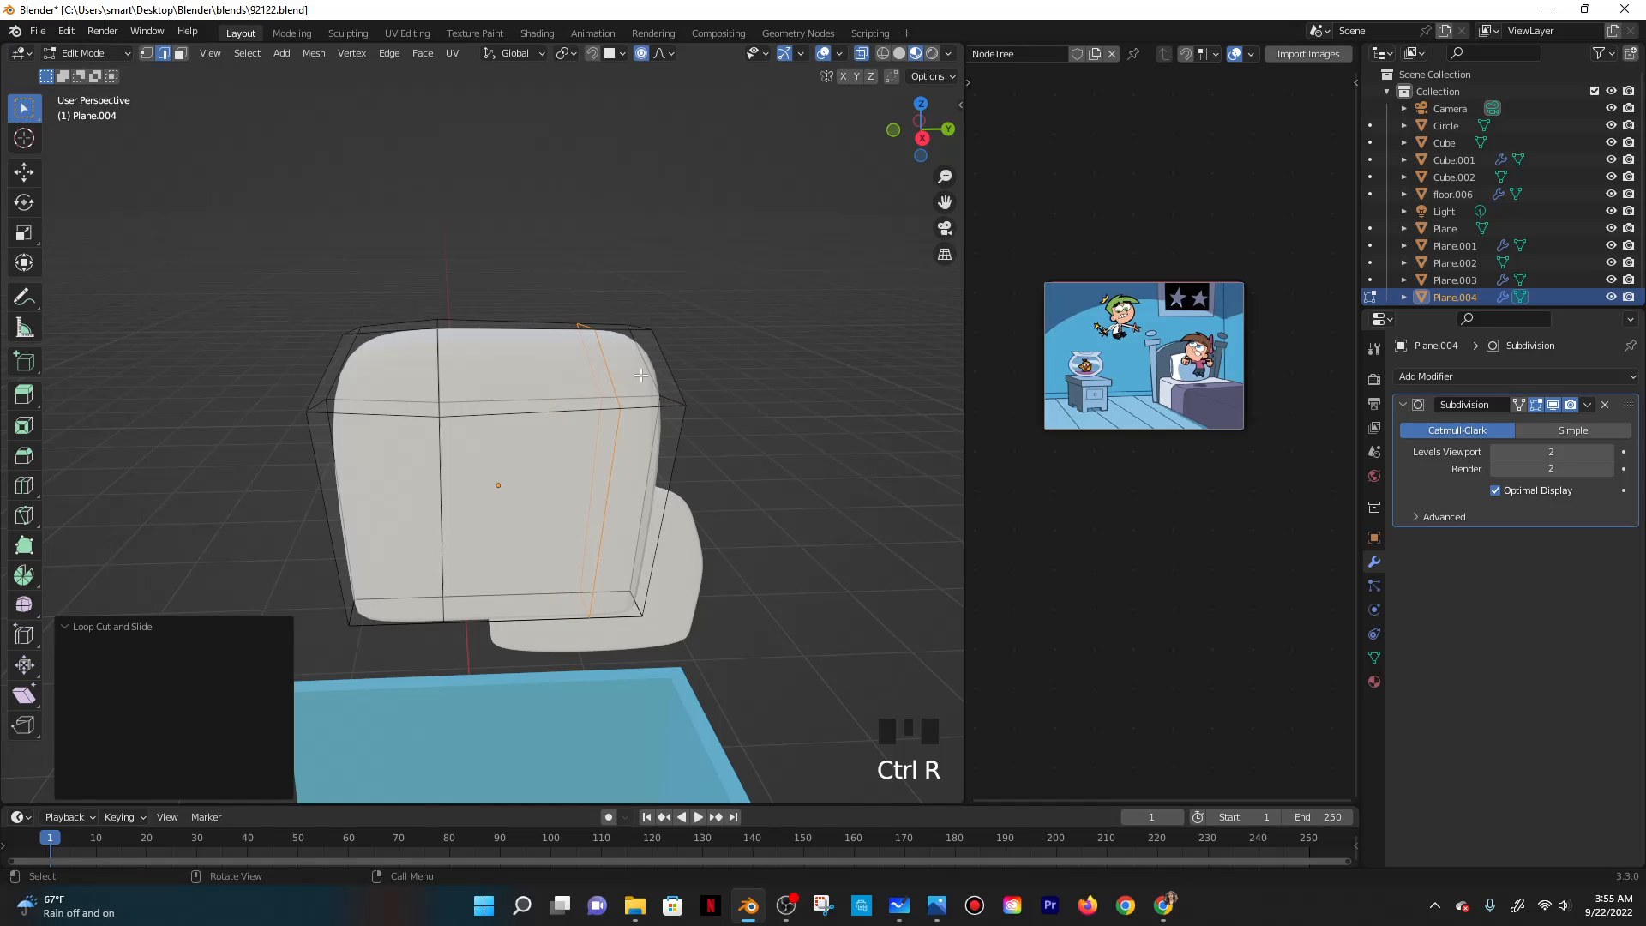
Add a horizontal loop cut within the panel's upper band, slid downward by about 0.65, and return to Object Mode.
key("ctrl+r")
left_click(353, 347)
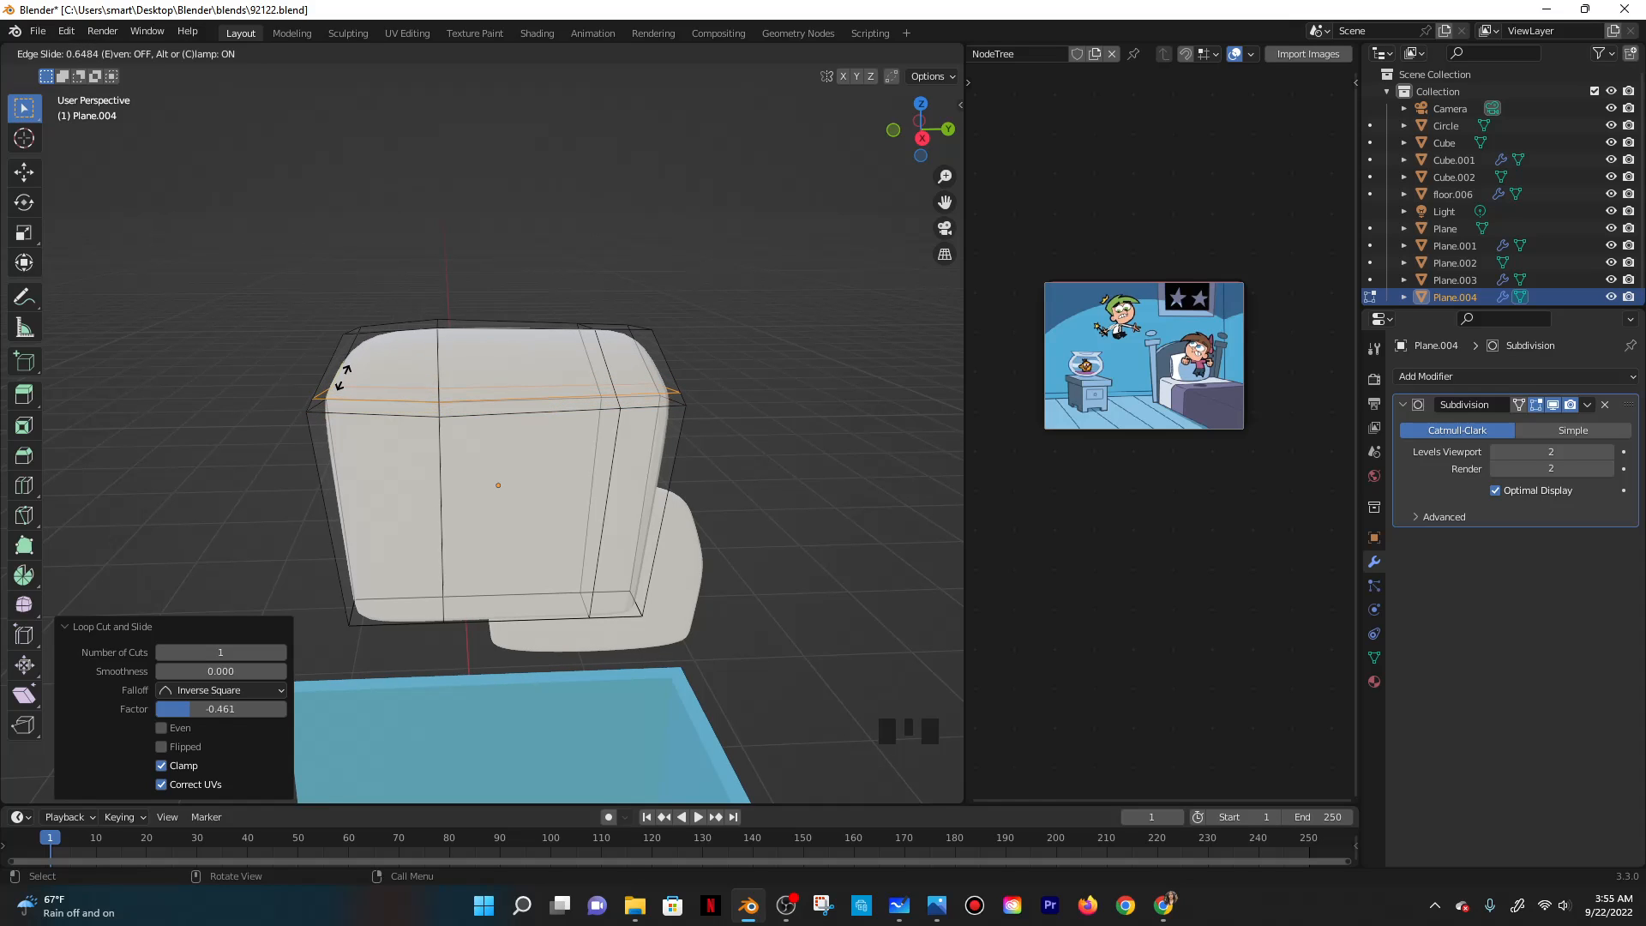
left_click(343, 380)
key("Tab")
scroll(557, 348, "down", 2)
middle_click_drag(569, 350, 600, 384)
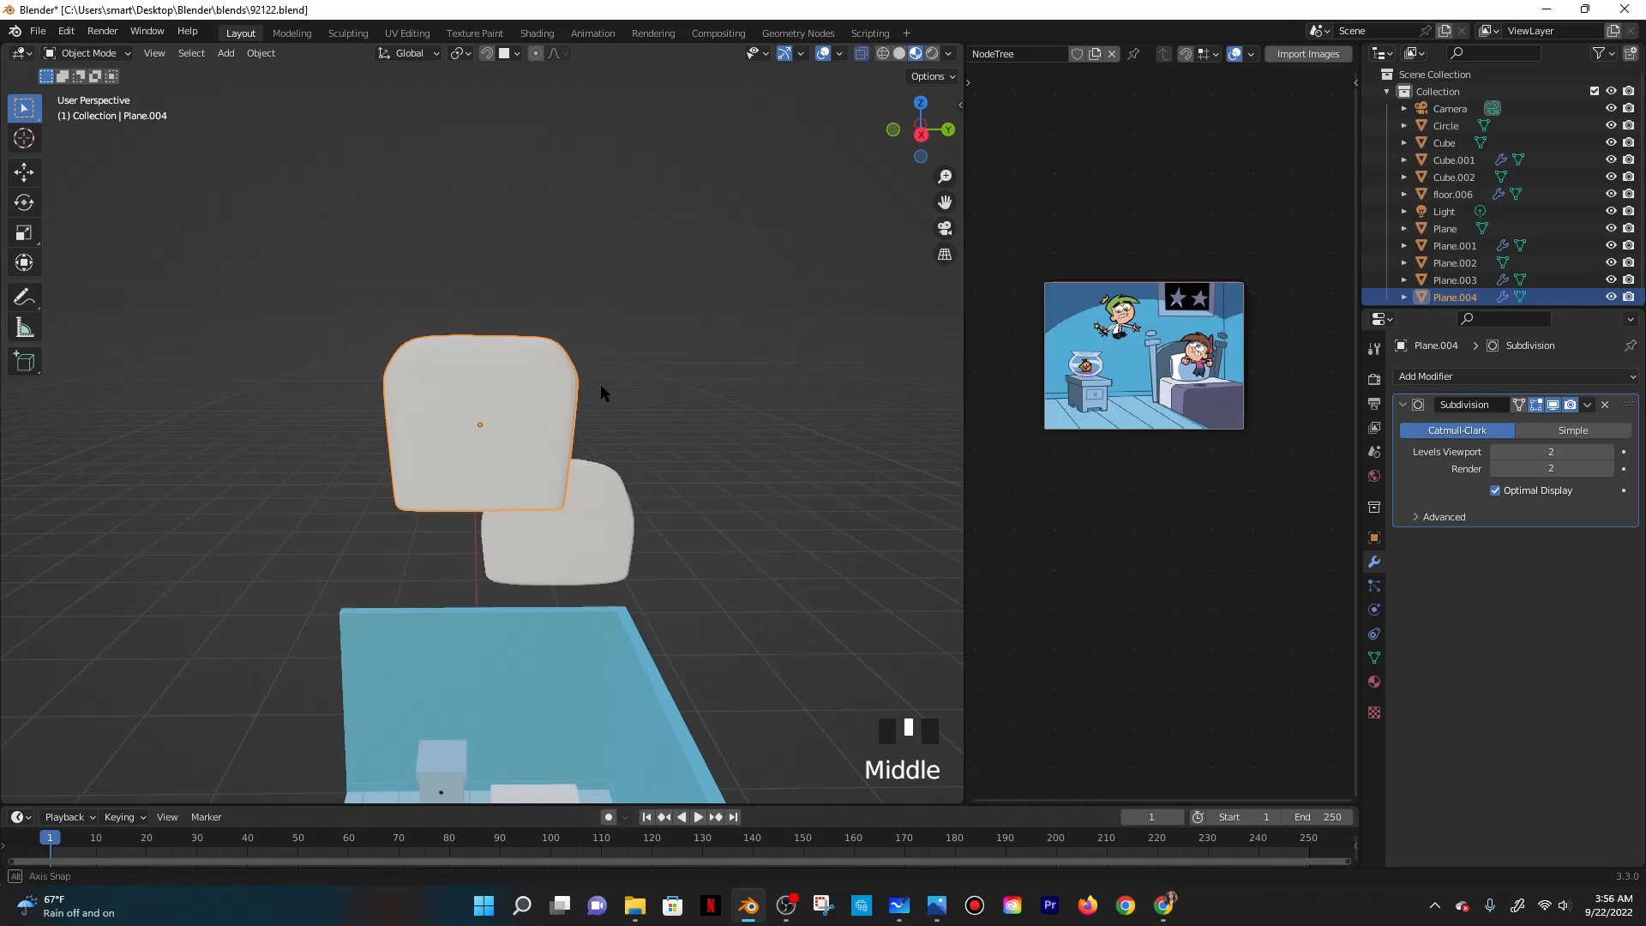
left_click(624, 478)
middle_click_drag(624, 477, 607, 413)
left_click(563, 390)
scroll(563, 388, "down", 2)
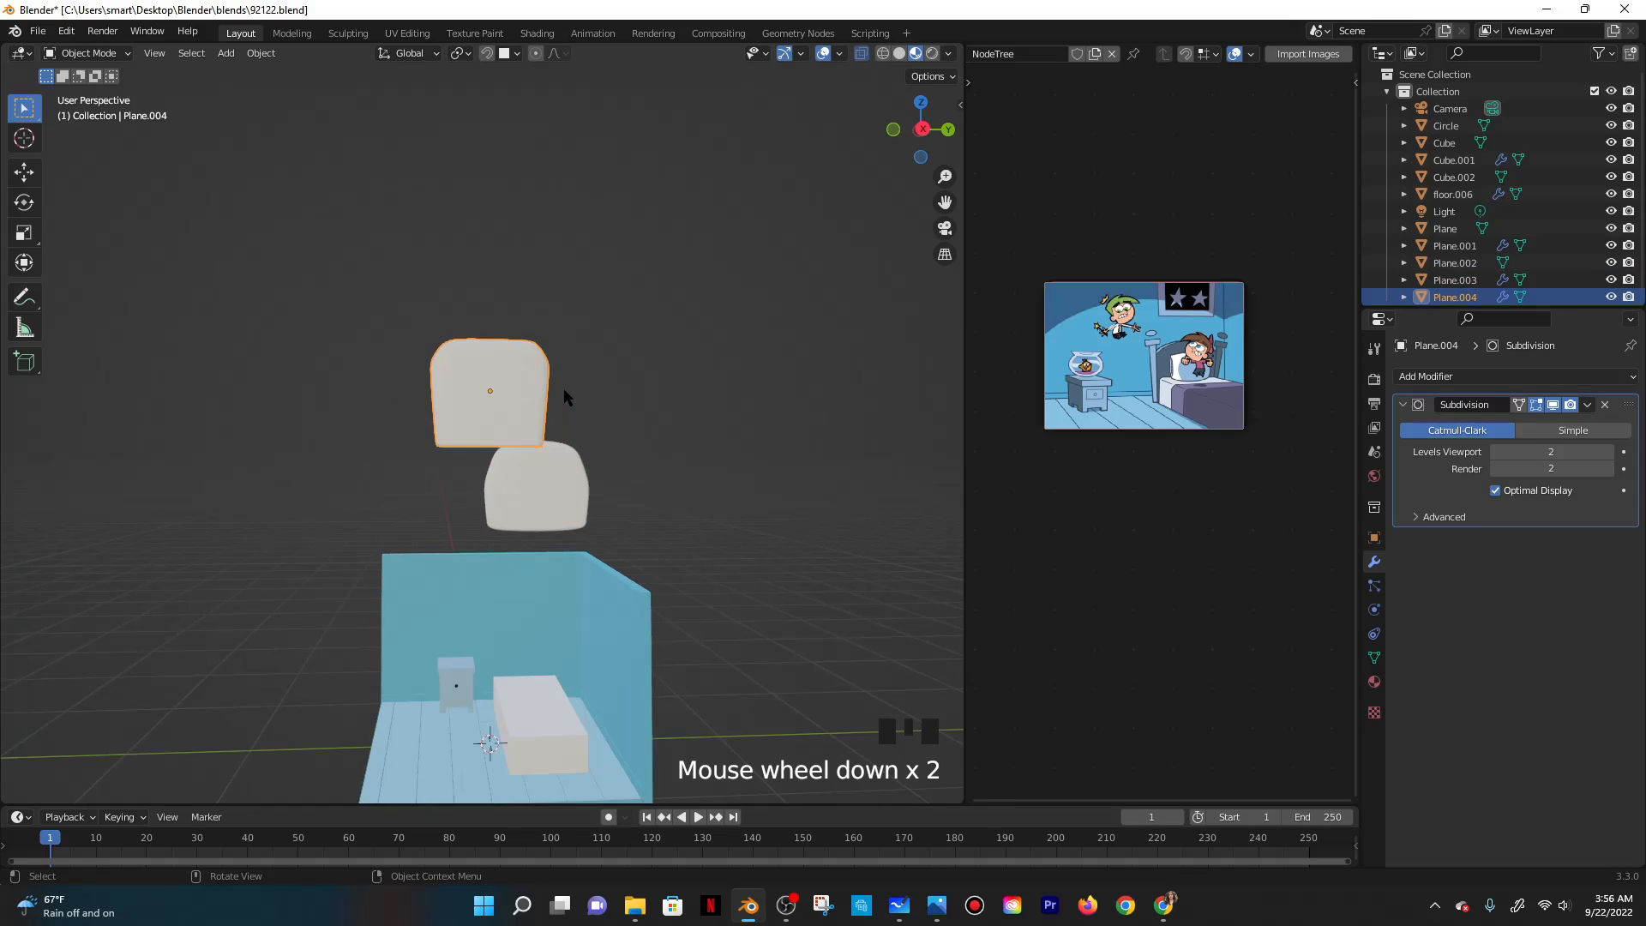
key("Tab")
key("Tab")
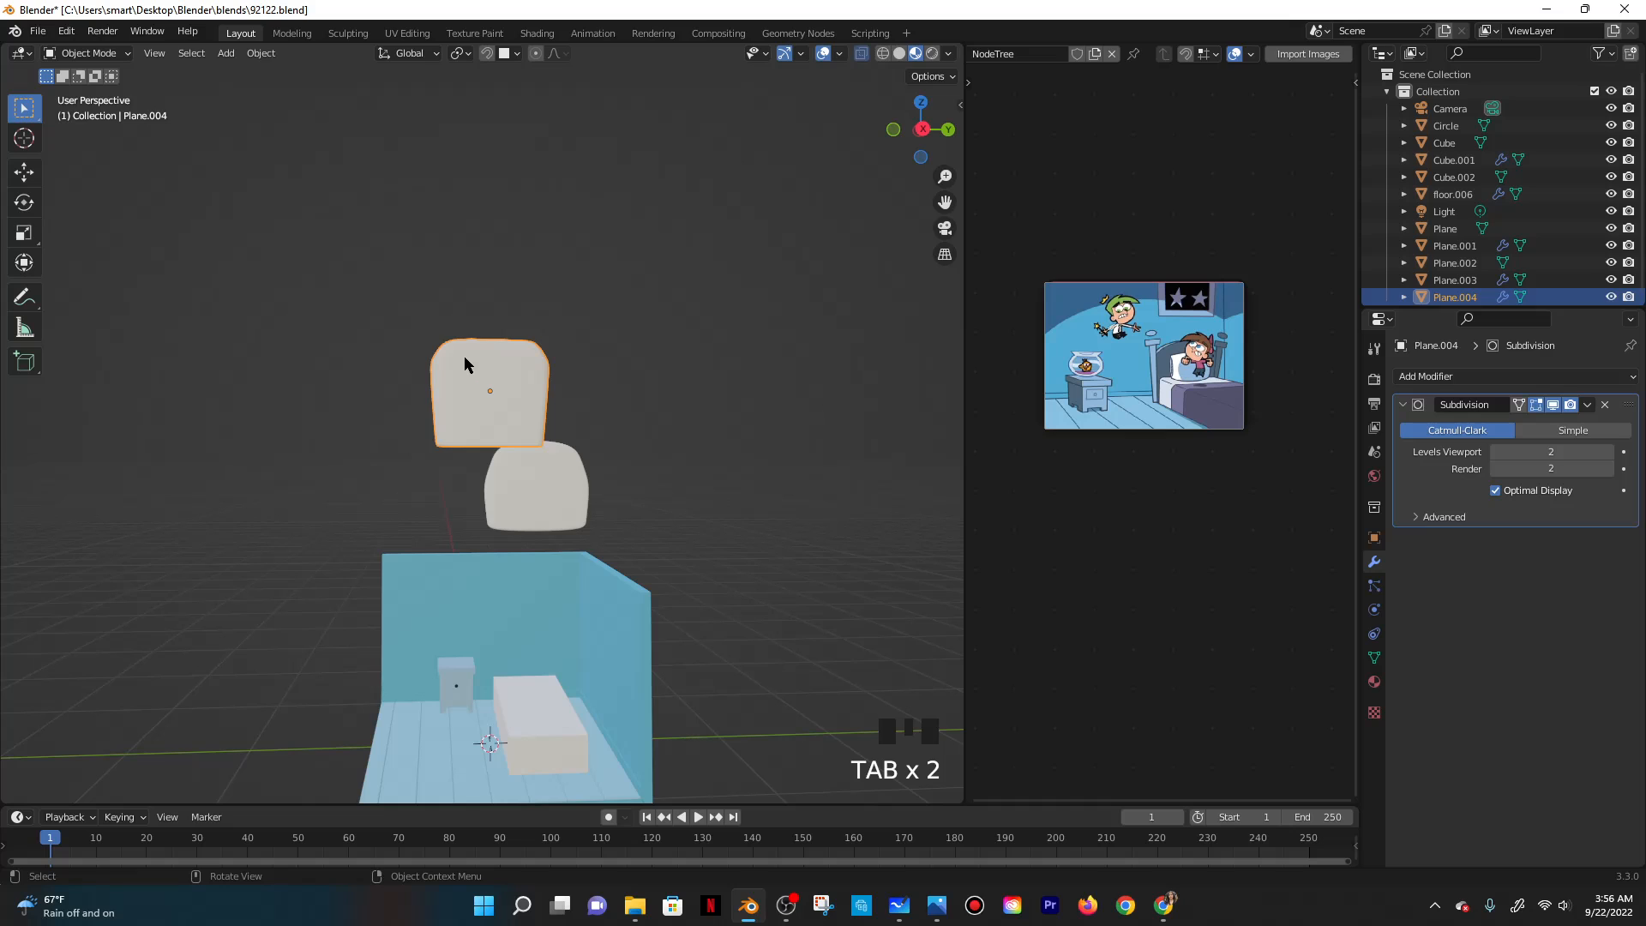
In face selection, adjust the panel's upper corner face on the -Y side by moving and rotating it with smooth proportional editing.
key("Tab")
middle_click_drag(465, 357, 607, 453)
scroll(451, 351, "up", 4)
left_click(180, 53)
left_click(569, 437)
key("g")
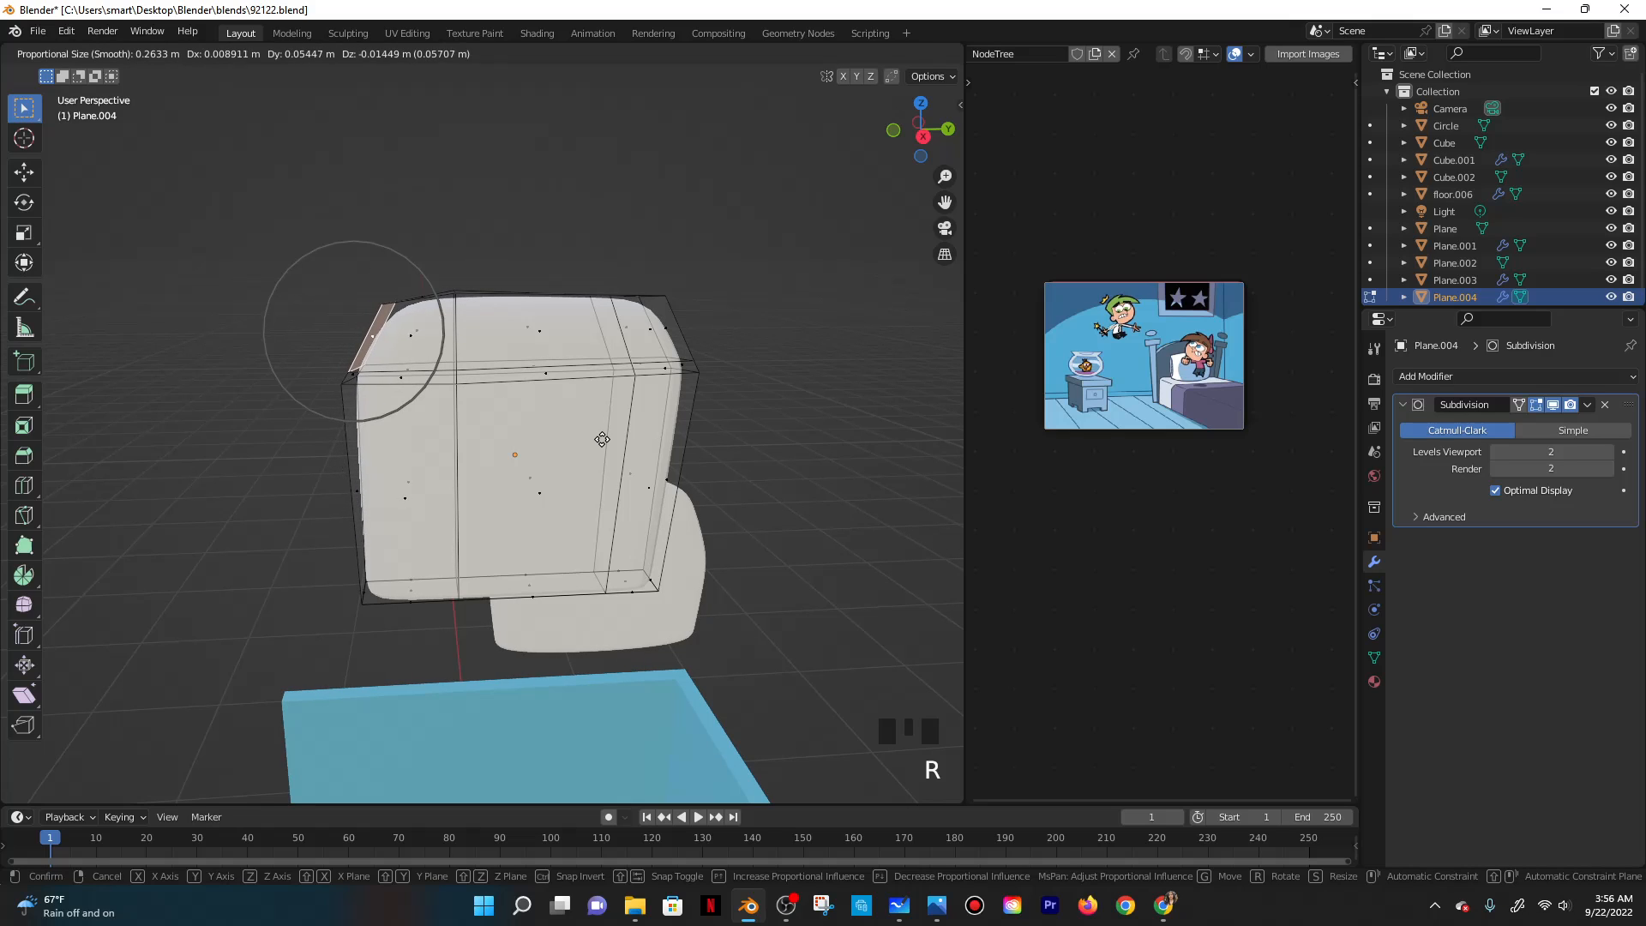
left_click(430, 301)
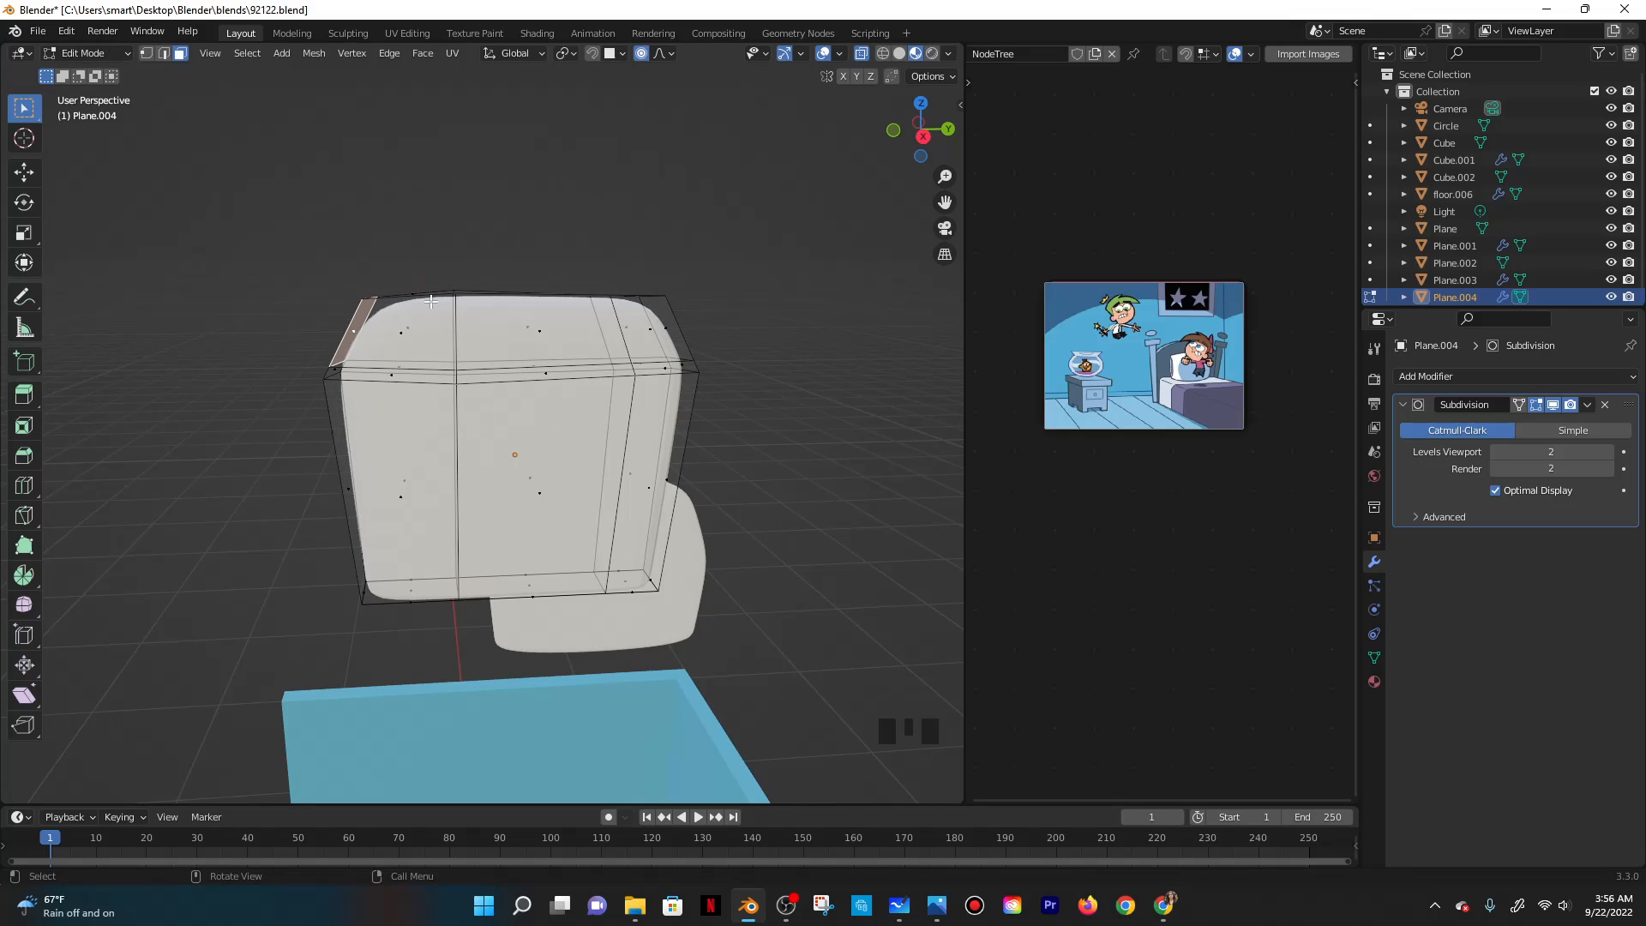
middle_click_drag(405, 350, 461, 362)
middle_click_drag(594, 393, 632, 386)
key("r")
left_click(657, 403)
Return to Object Mode, toggle snapping on, and lower the panel along Z into the room.
key("Tab")
scroll(646, 455, "down", 4)
middle_click_drag(646, 455, 569, 392)
left_click(485, 53)
key("g")
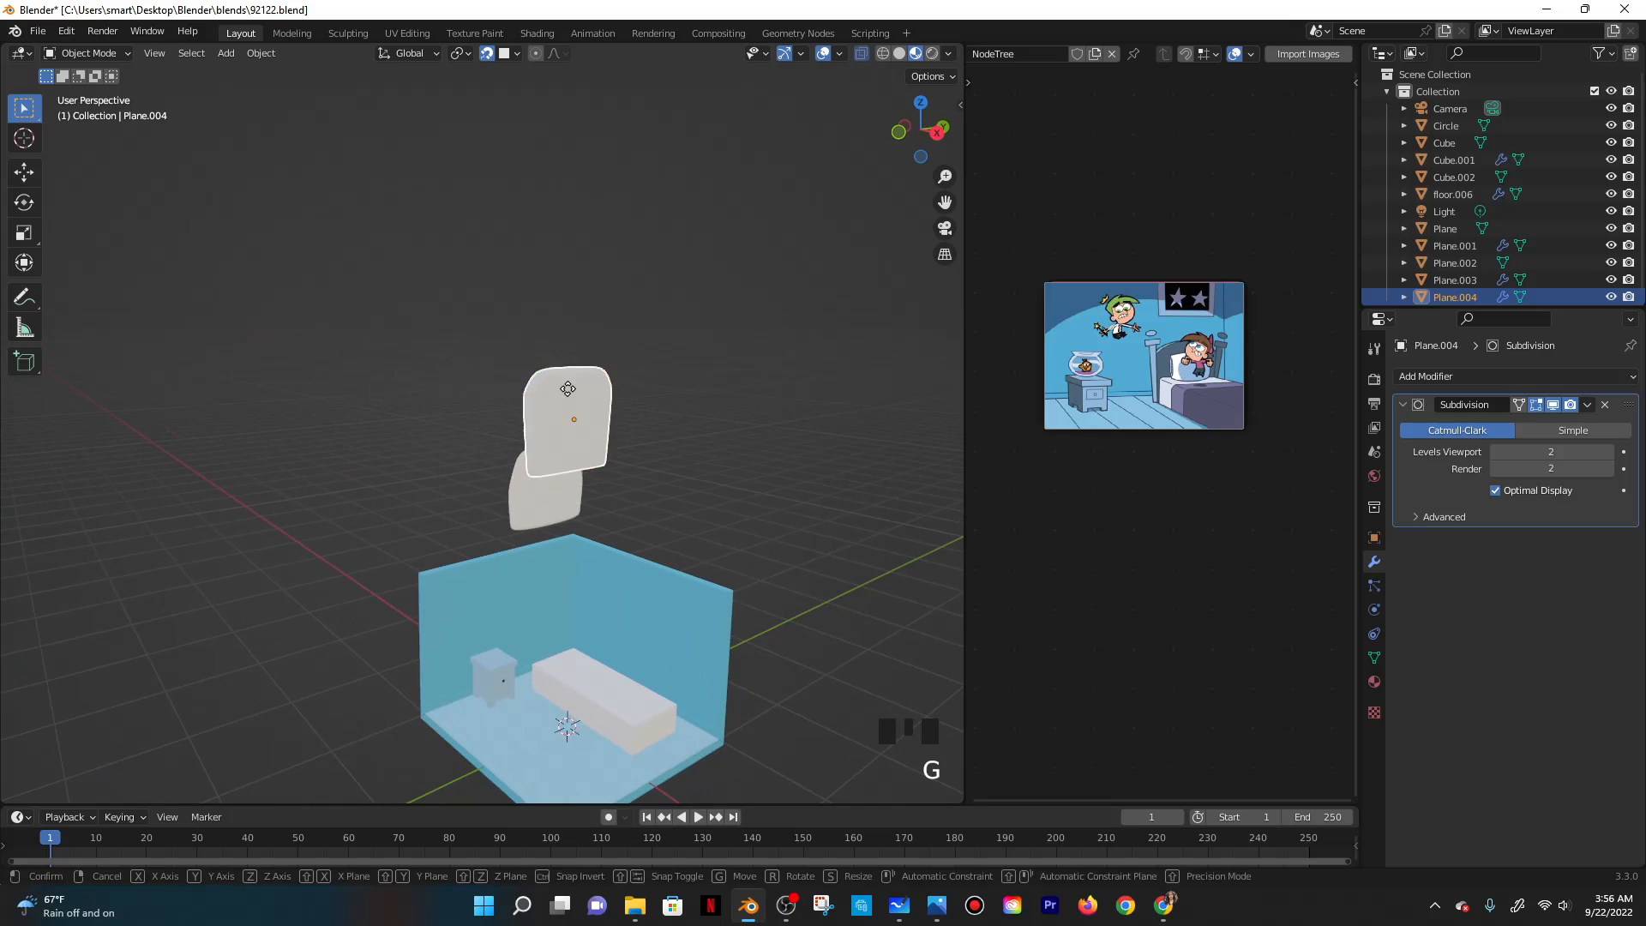
key("z")
left_click(627, 655)
Scale the panel uniformly in two passes to suit the bed, using a factor of 1.676 for the second.
middle_click_drag(627, 662, 610, 325)
scroll(624, 549, "up", 4)
key("s")
left_click(744, 542)
key("s")
left_click(786, 544)
Move the panel to the head of the bed by -0.71758 m in X, 0.4449 m in Y and -0.35085 m in Z.
middle_click_drag(504, 114, 724, 574)
key("g")
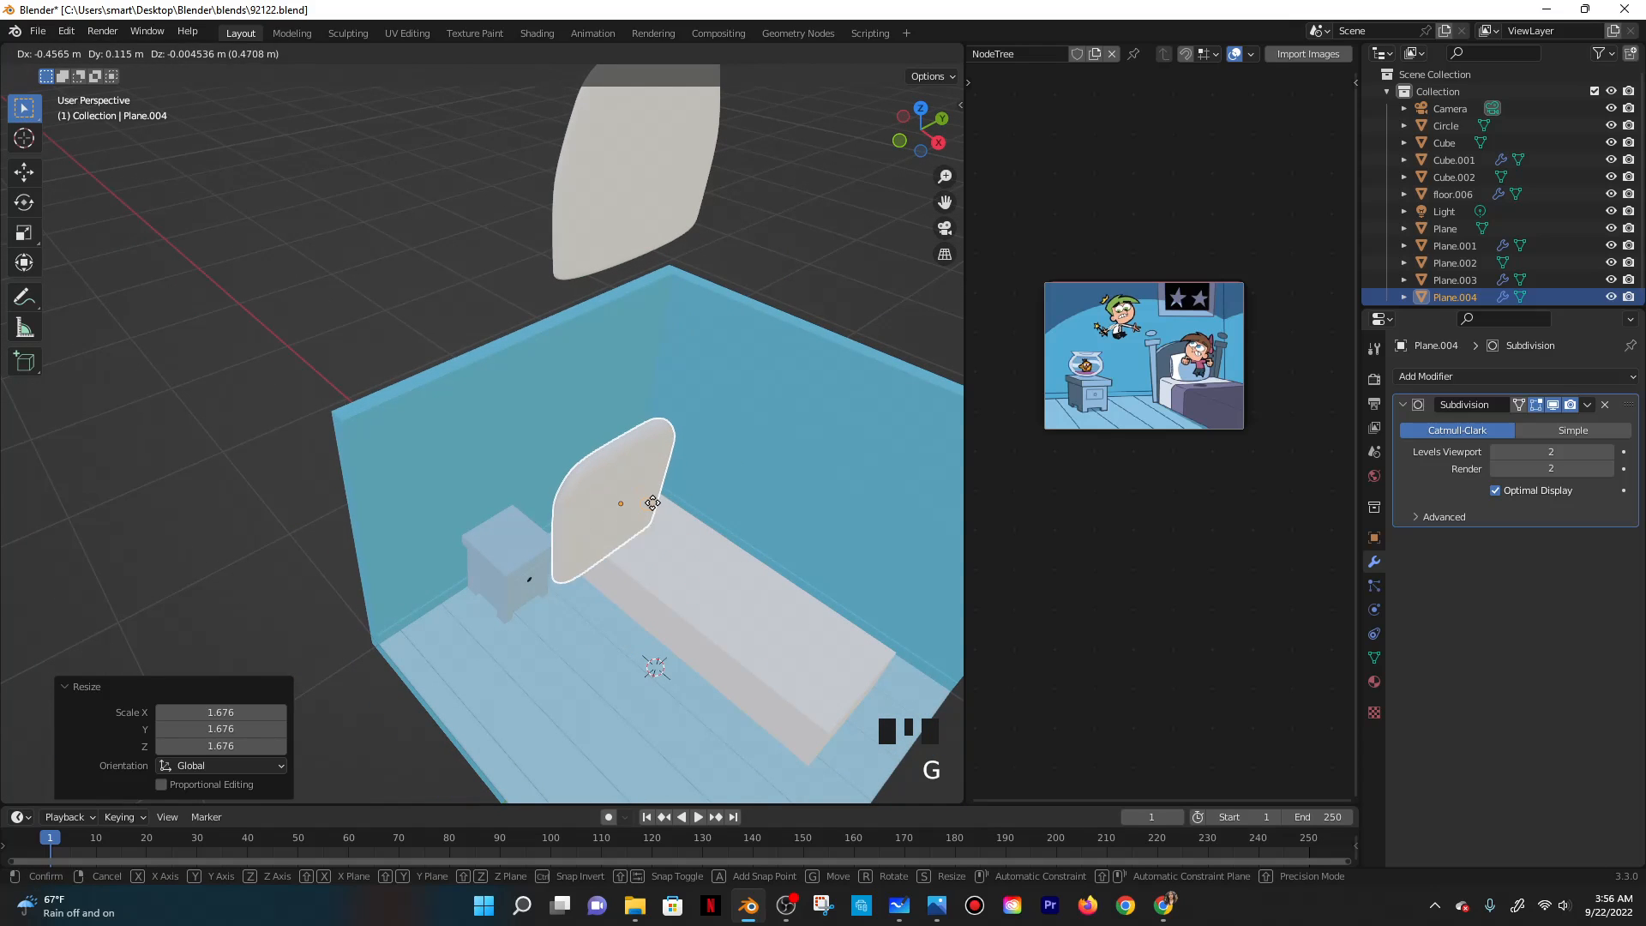
left_click(705, 528)
mouse_move(706, 528)
middle_mouse_down()
mouse_move(595, 480)
mouse_move(635, 518)
mouse_move(718, 521)
middle_mouse_up()
Scale the headboard panel to 0.924 along Y and raise it 0.18273 m along Z.
key("s")
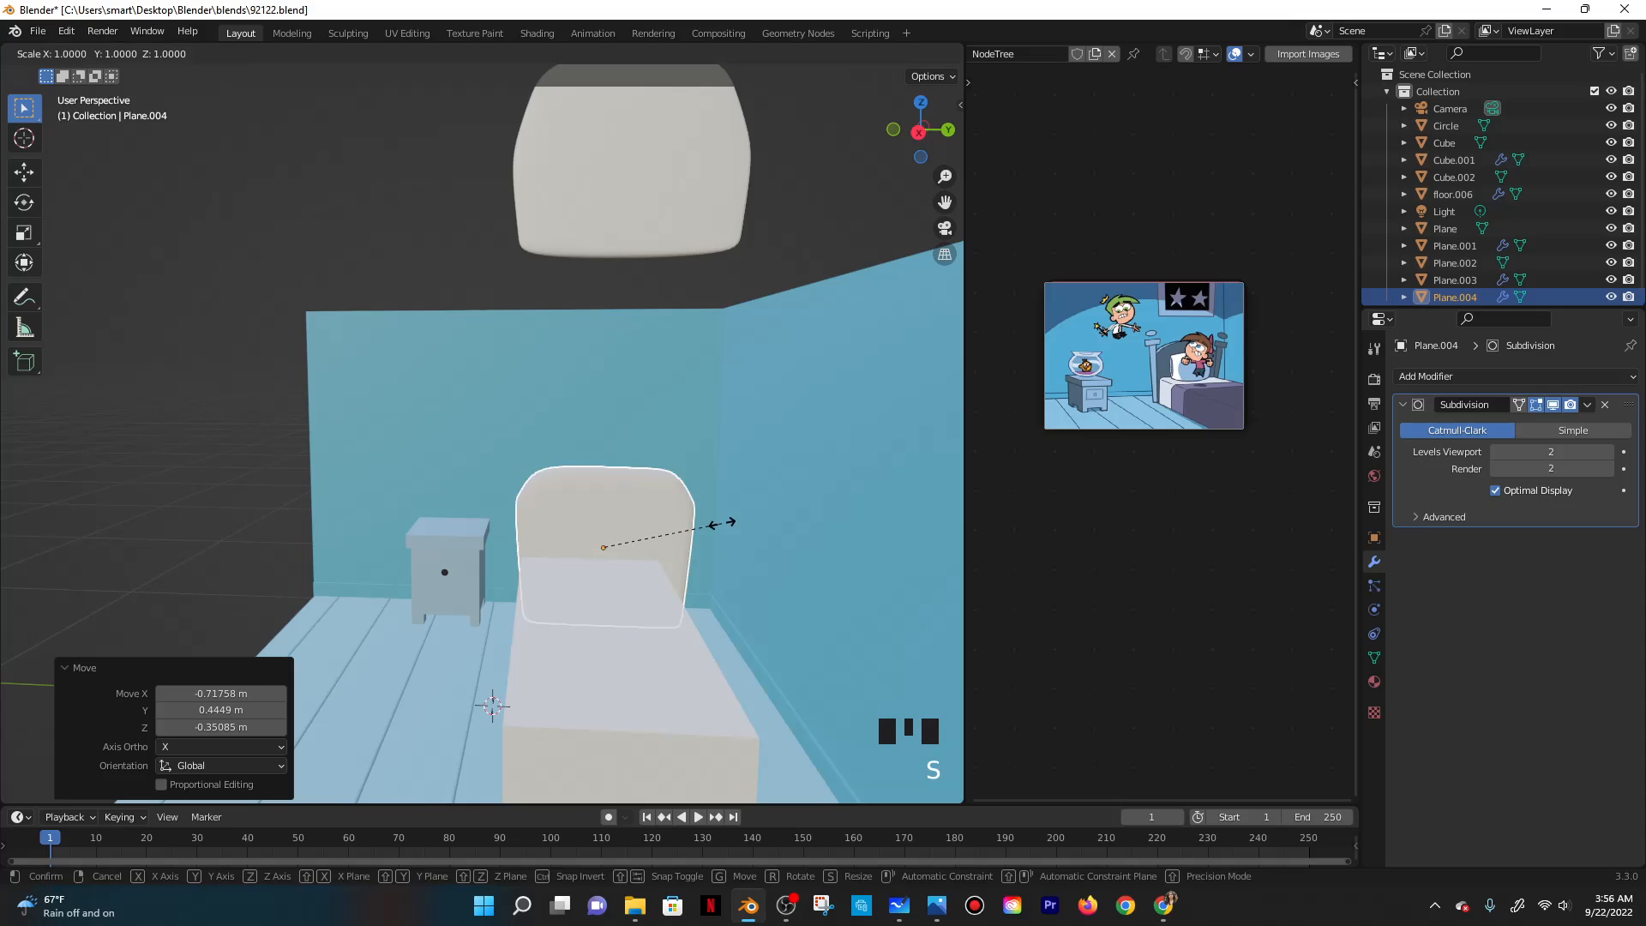
key("y")
left_click(713, 524)
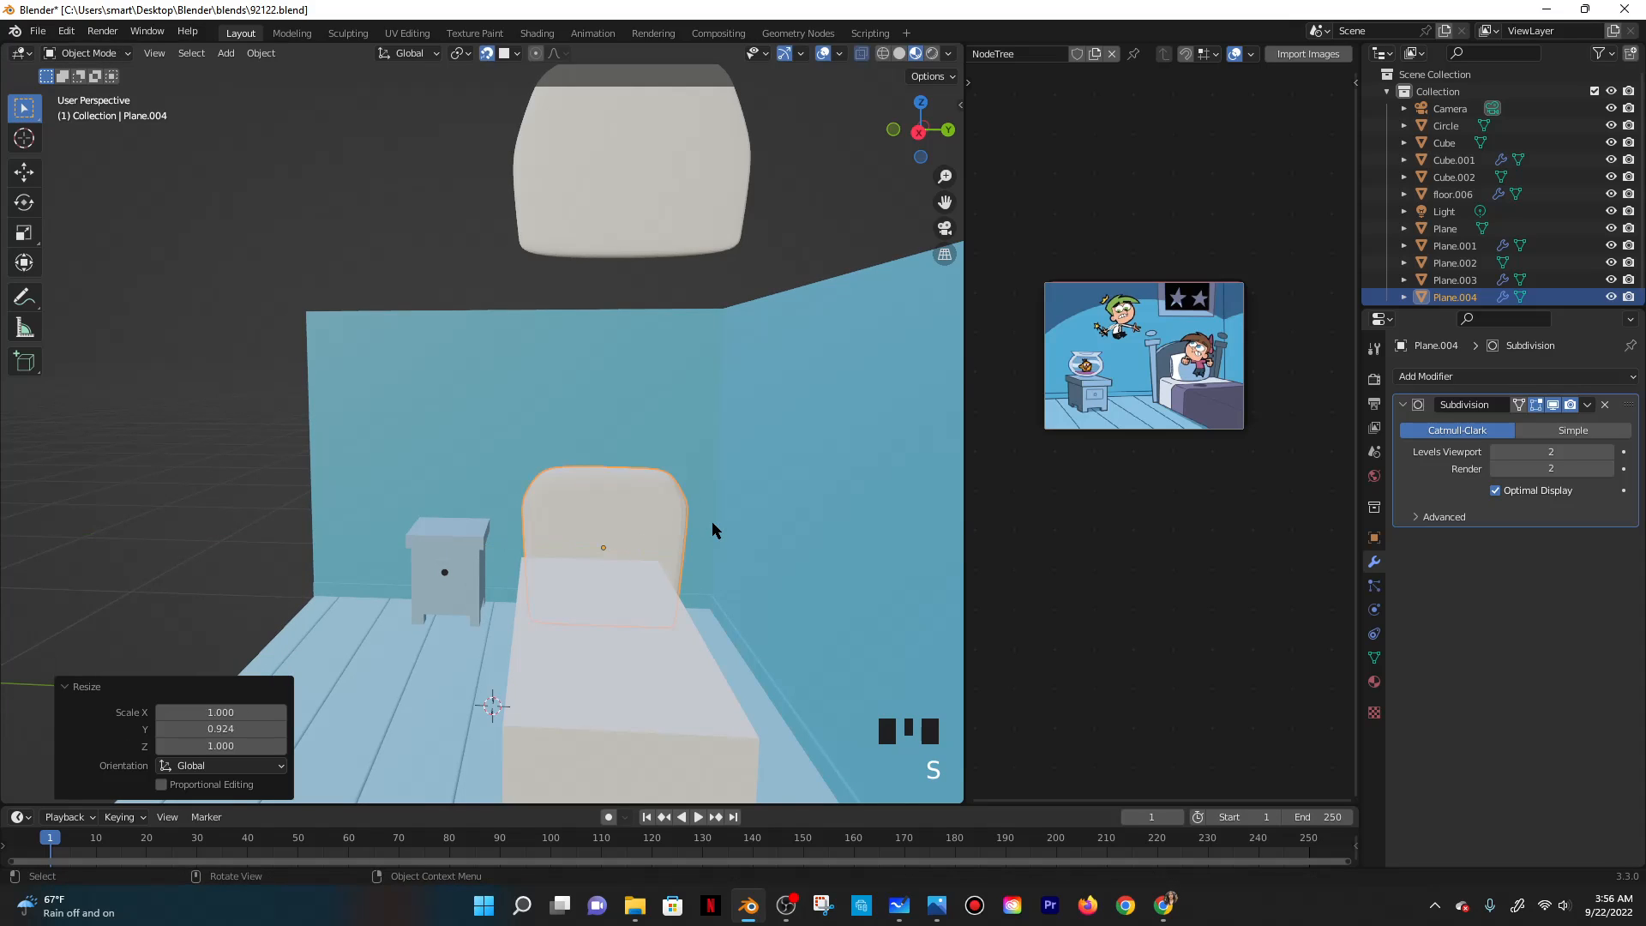
key("g")
key("z")
left_click(650, 422)
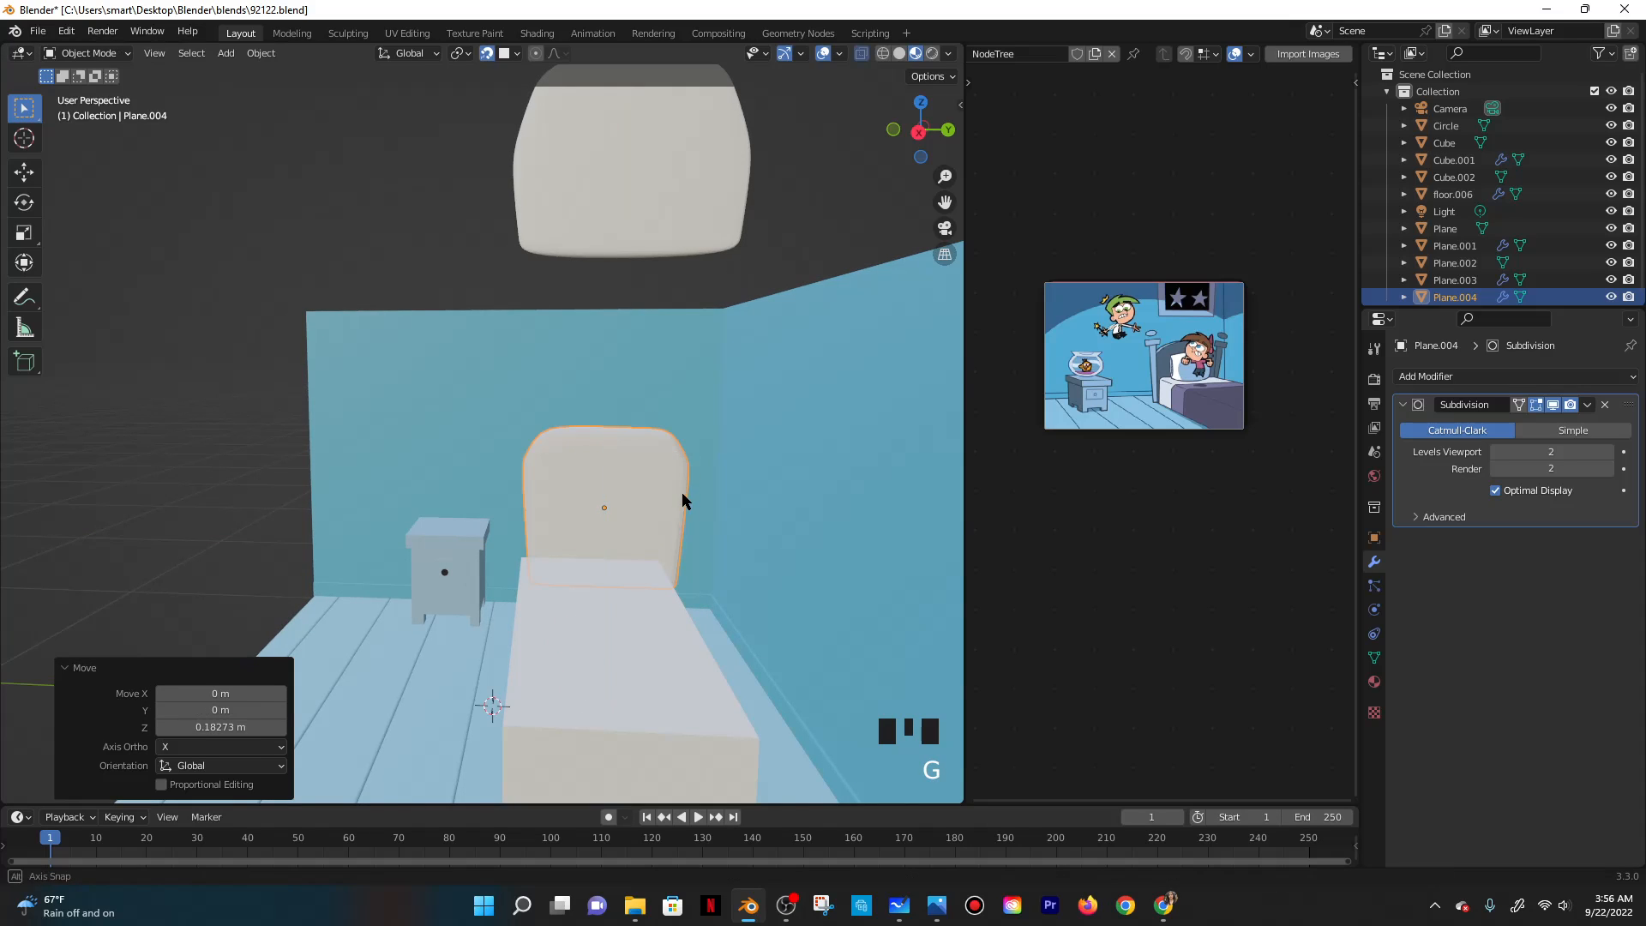
In Edit Mode, extrude the headboard's lower side face nearest the nightstand 0.077151 m outward along its normal.
middle_click_drag(681, 492, 676, 485, "shift")
scroll(677, 487, "up", 3)
key("Tab")
middle_click_drag(573, 469, 660, 492)
left_click(607, 468)
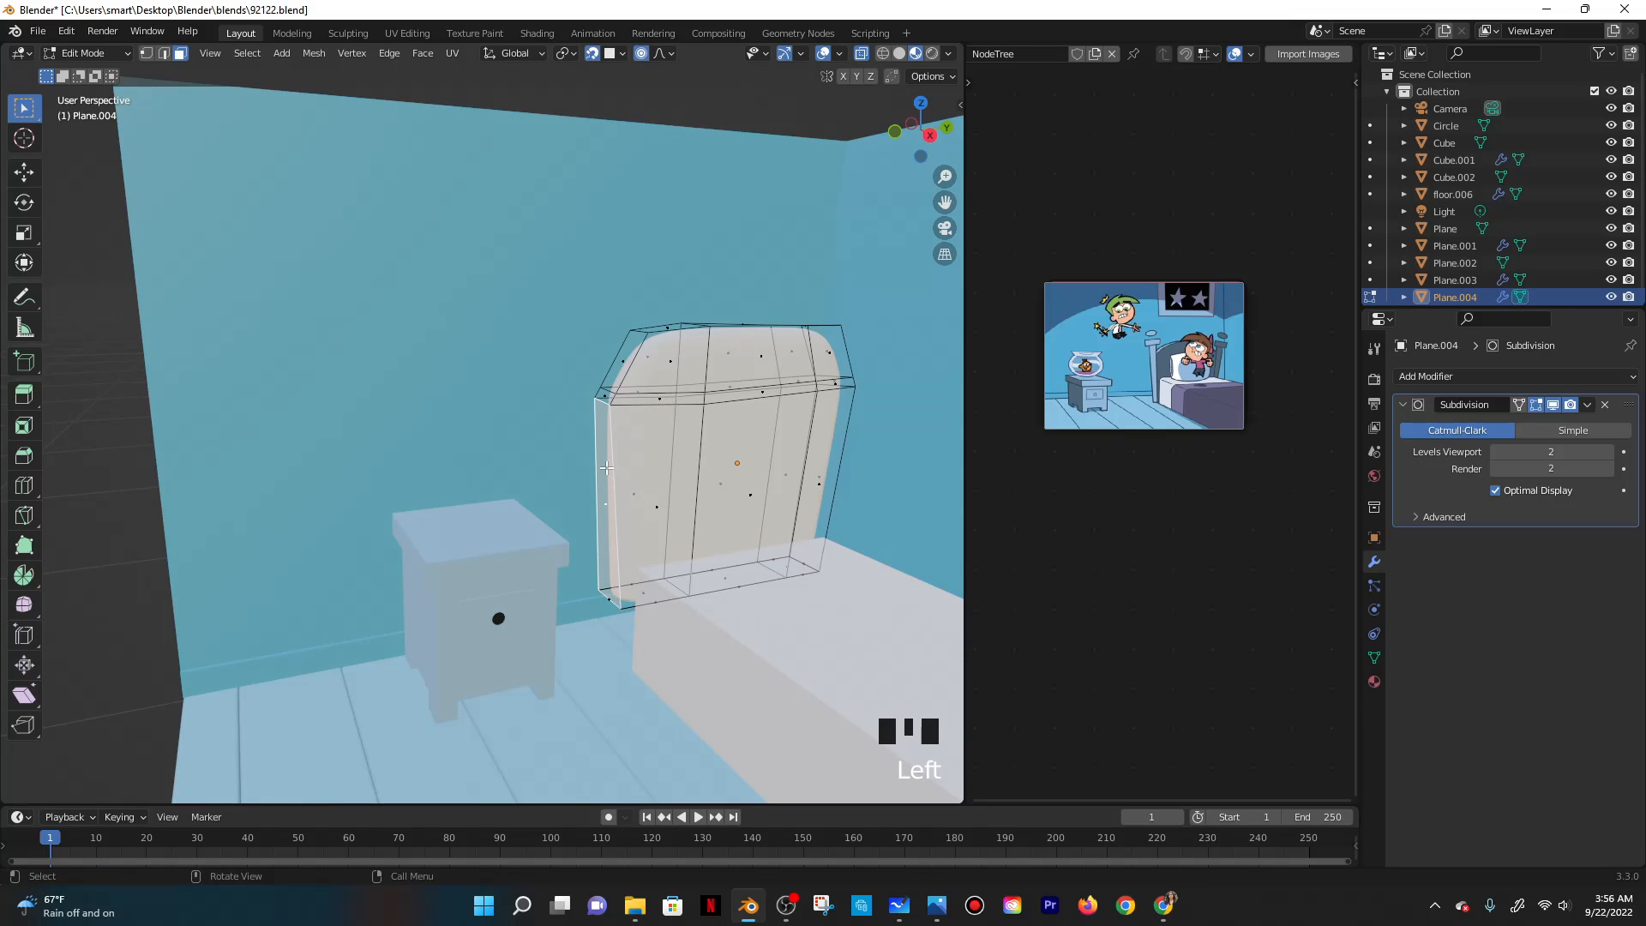
key("e")
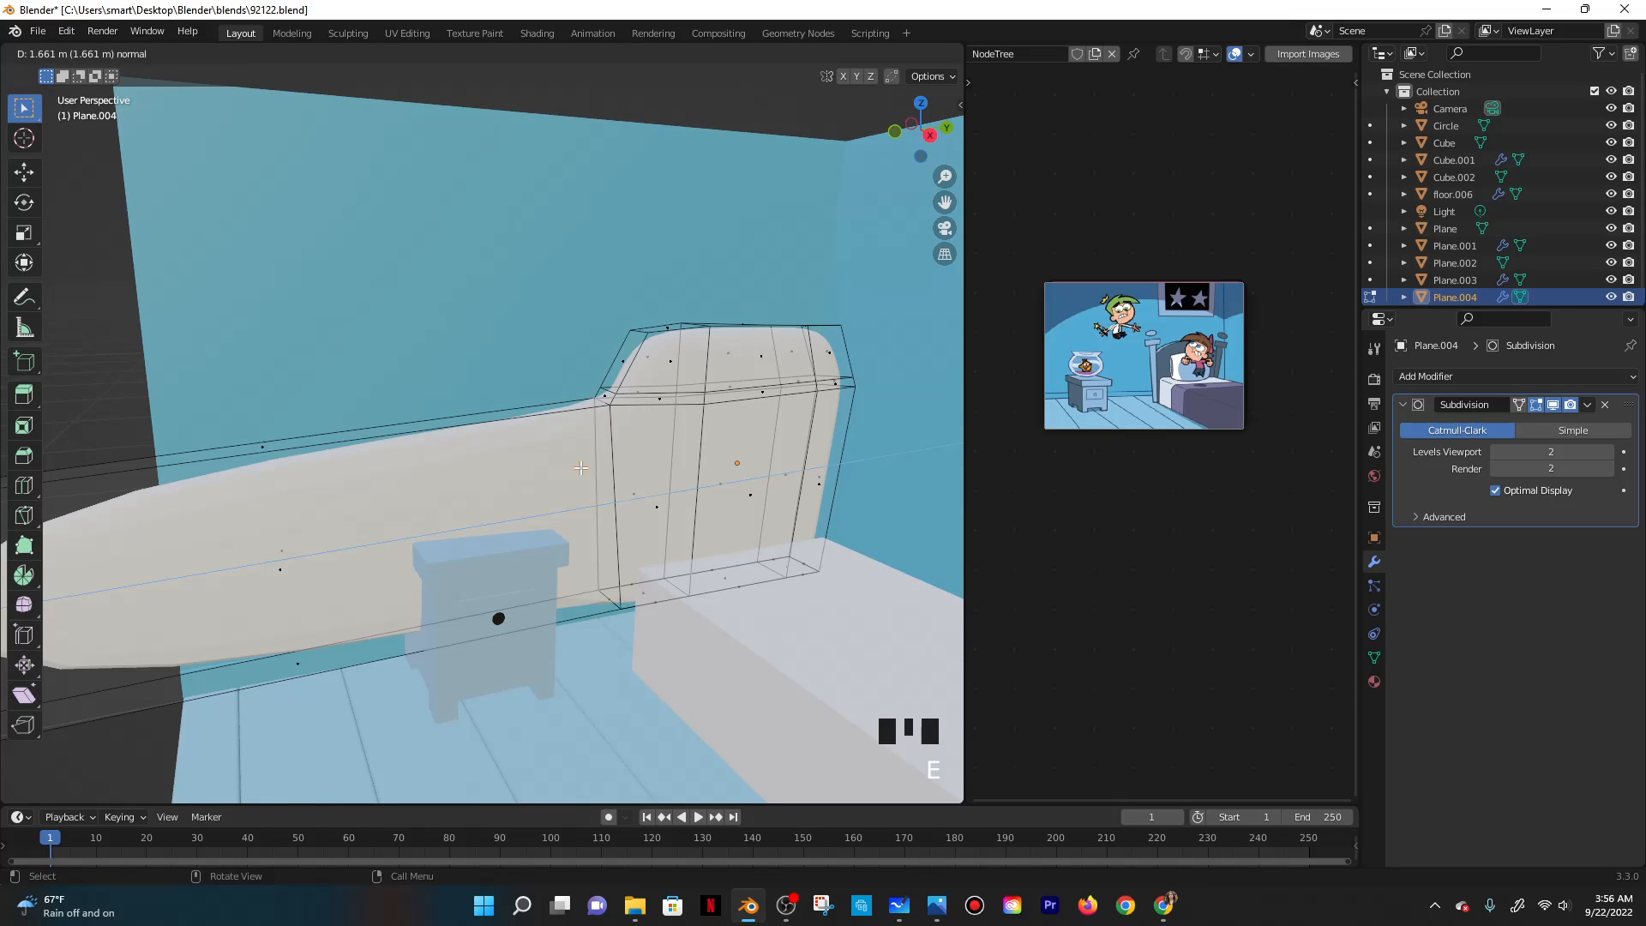
key("Escape")
key("e")
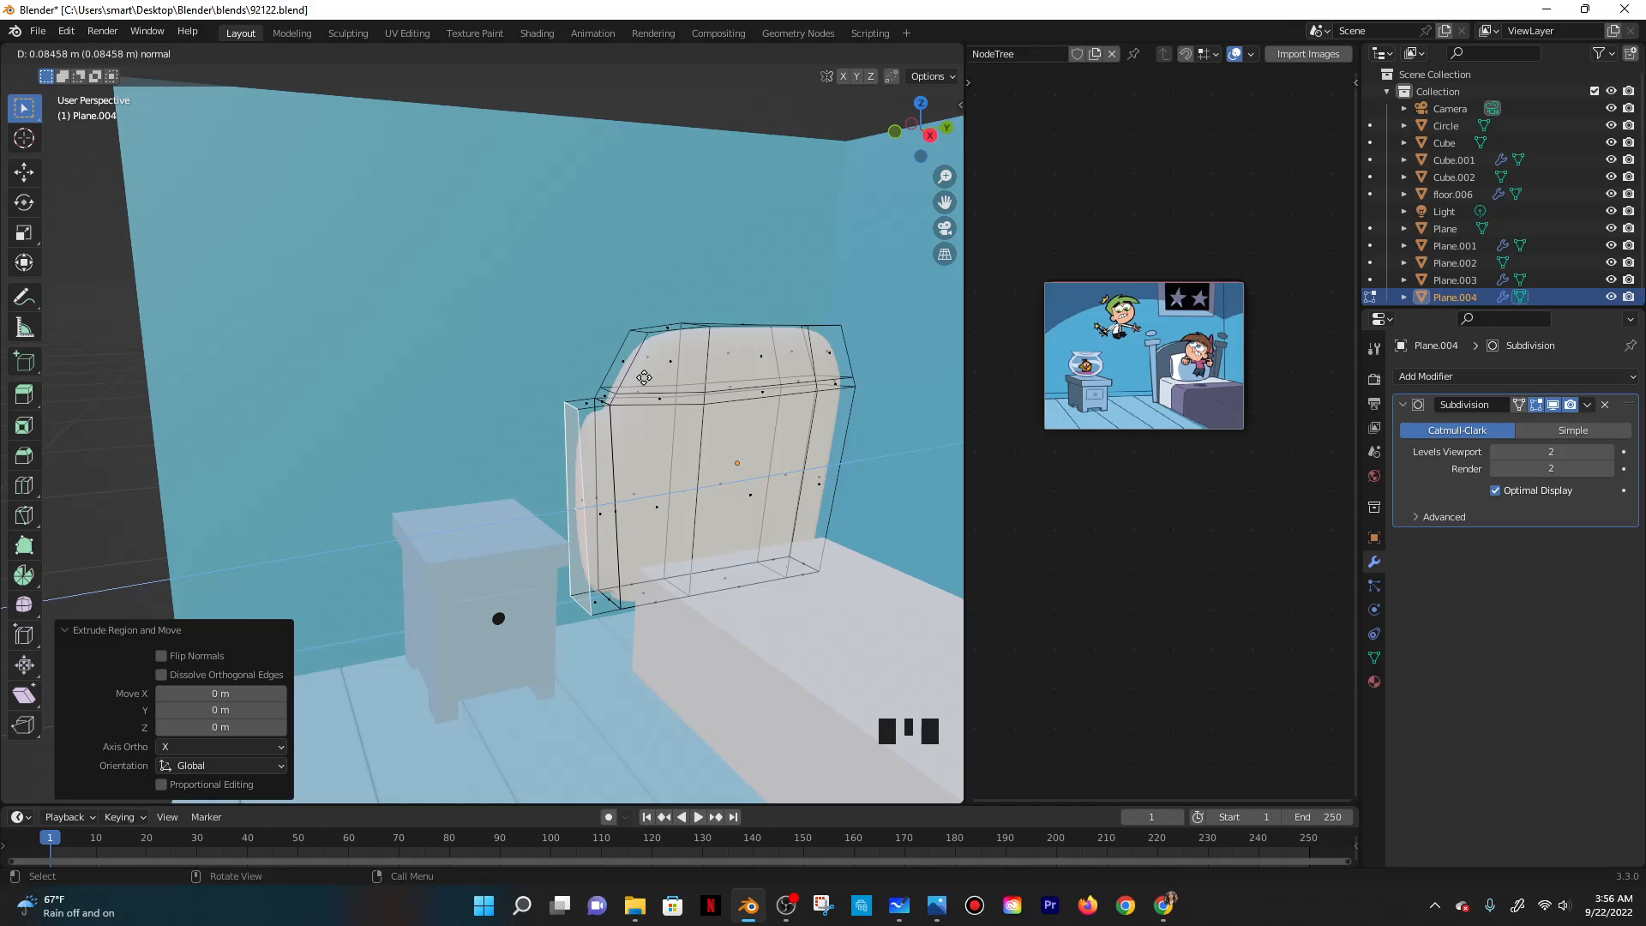
left_click(644, 377)
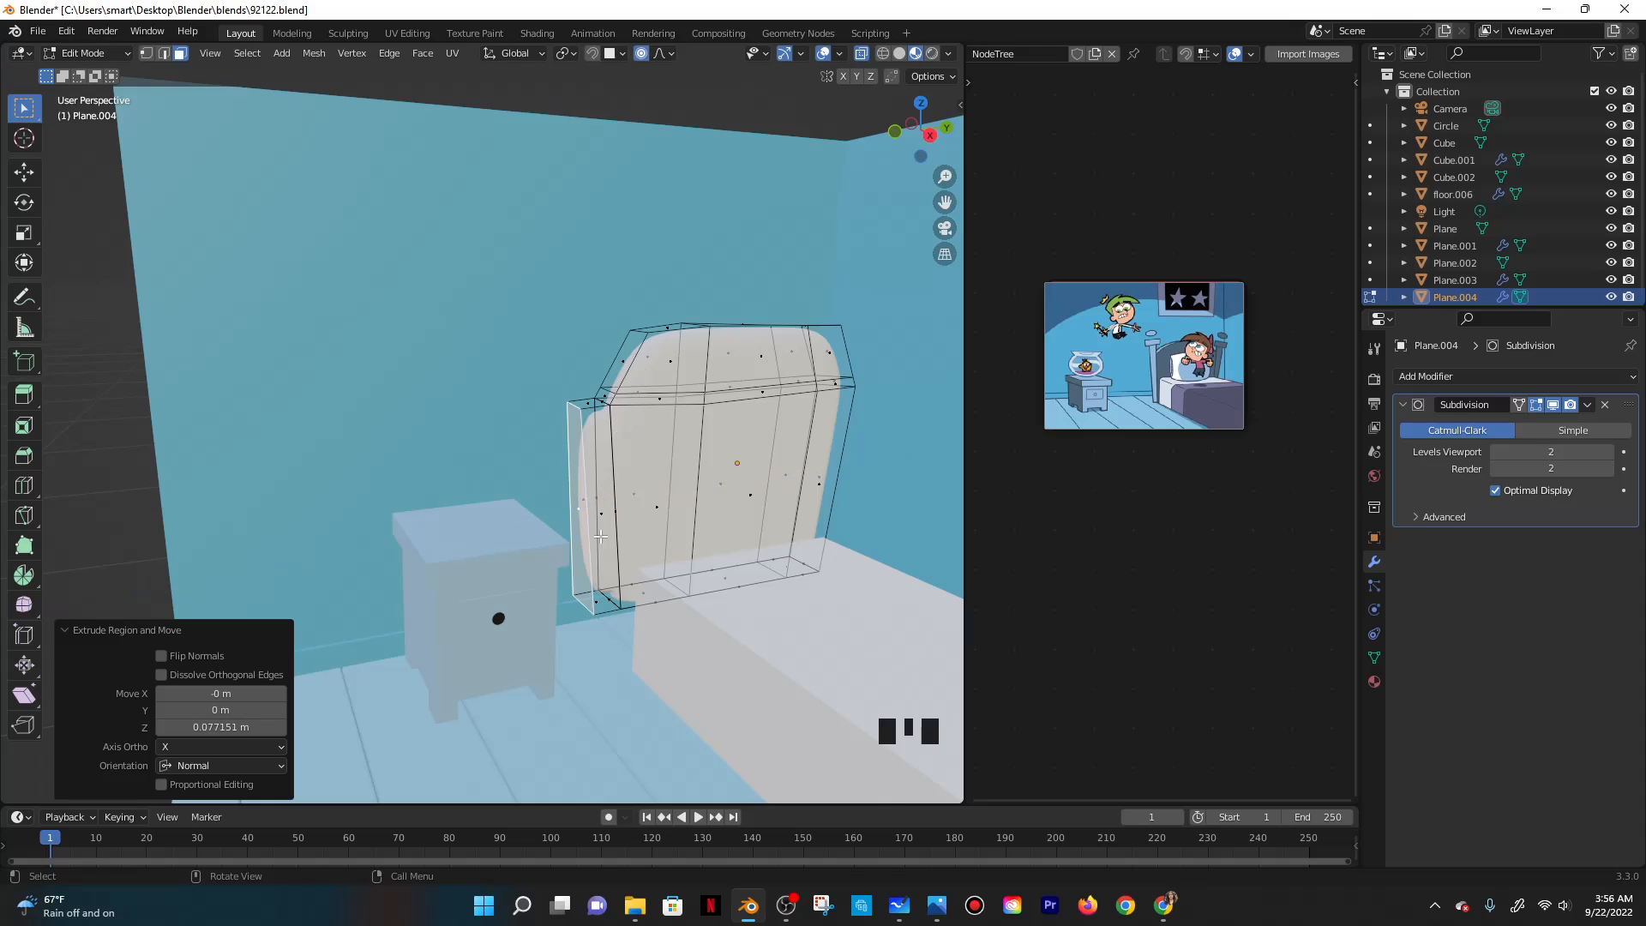
Add two horizontal loop cuts to the headboard's lower section, one slid fully down to its base and one fully up to the shoulder line.
middle_click_drag(600, 536, 590, 489)
key("ctrl+r")
left_click(589, 478)
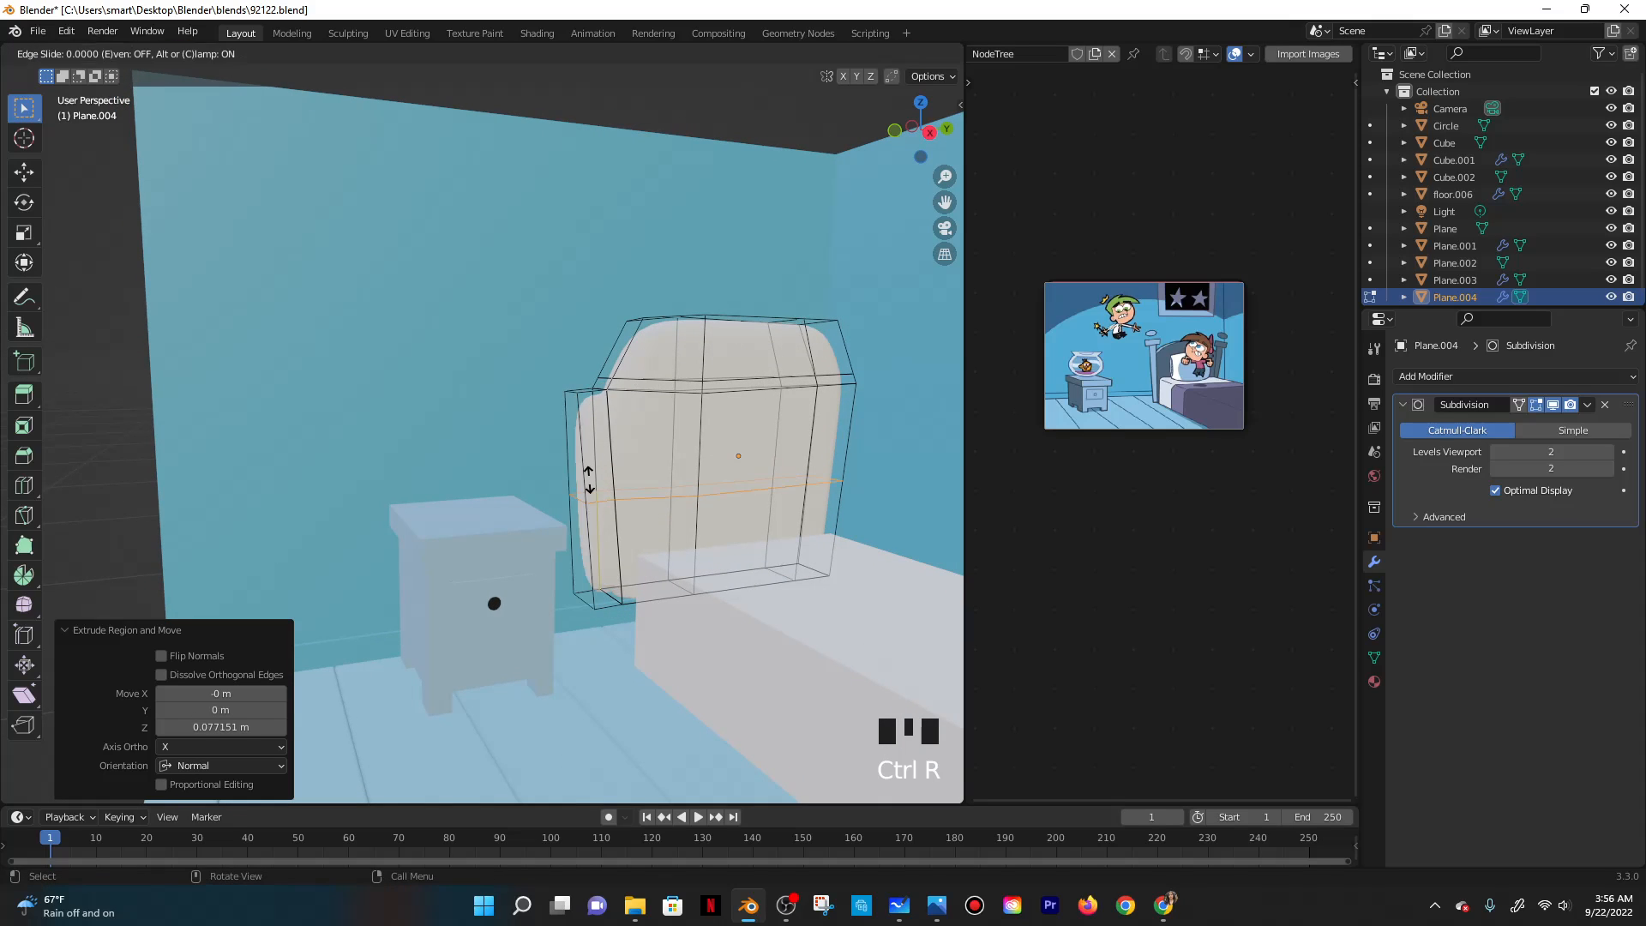
left_click(586, 605)
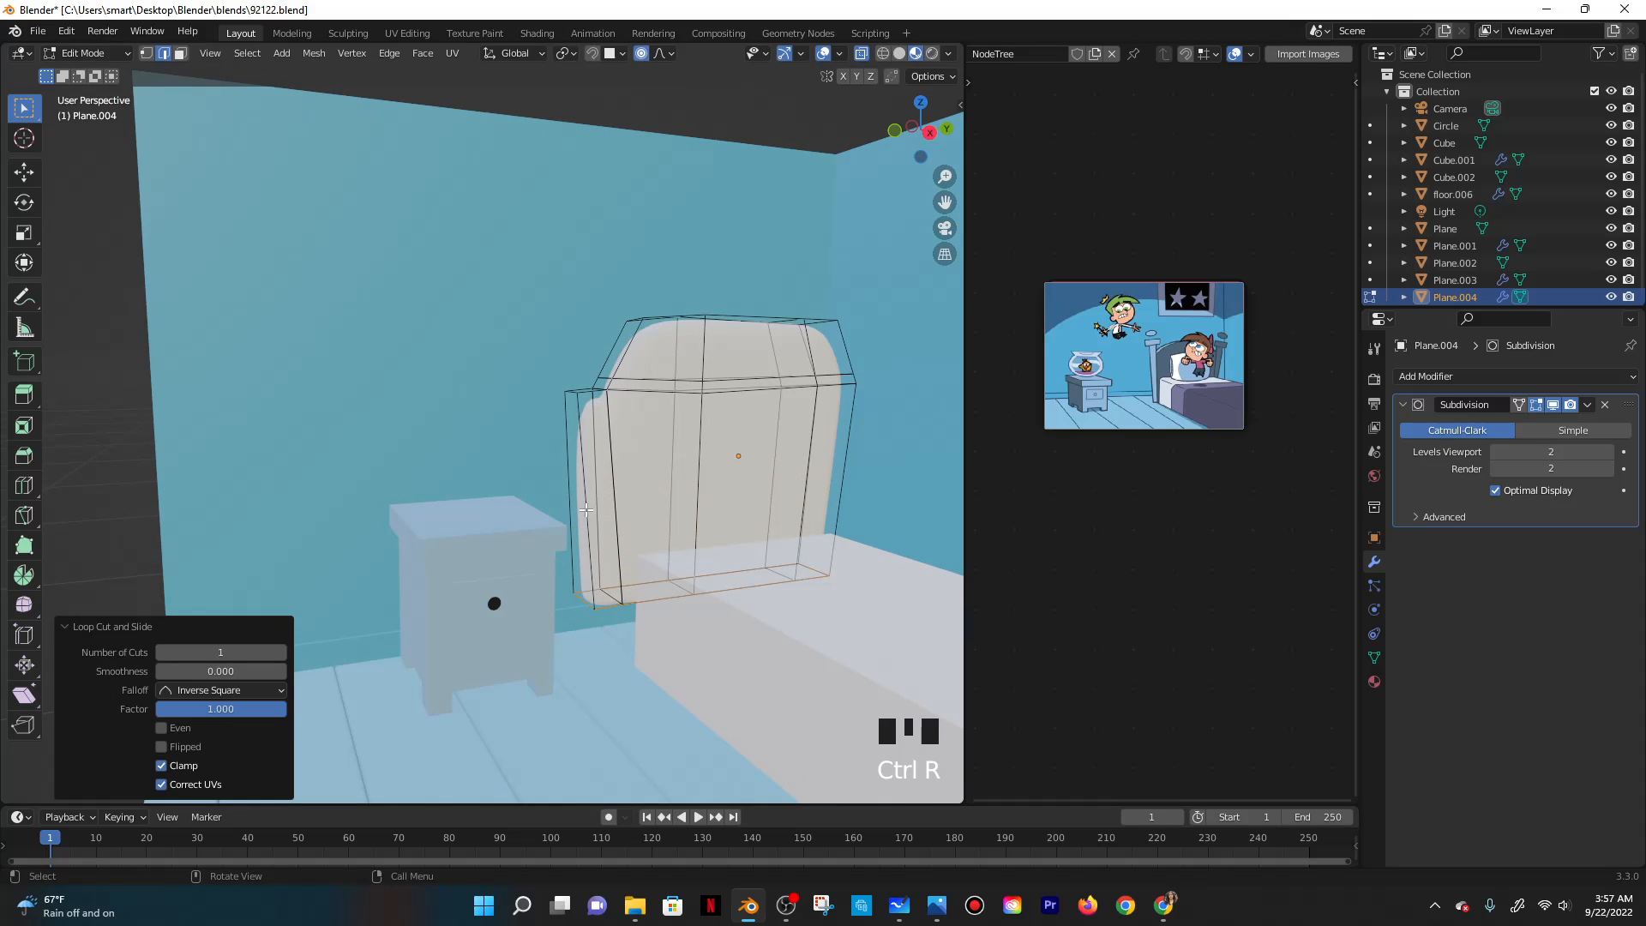
key("ctrl+r")
left_click(583, 493)
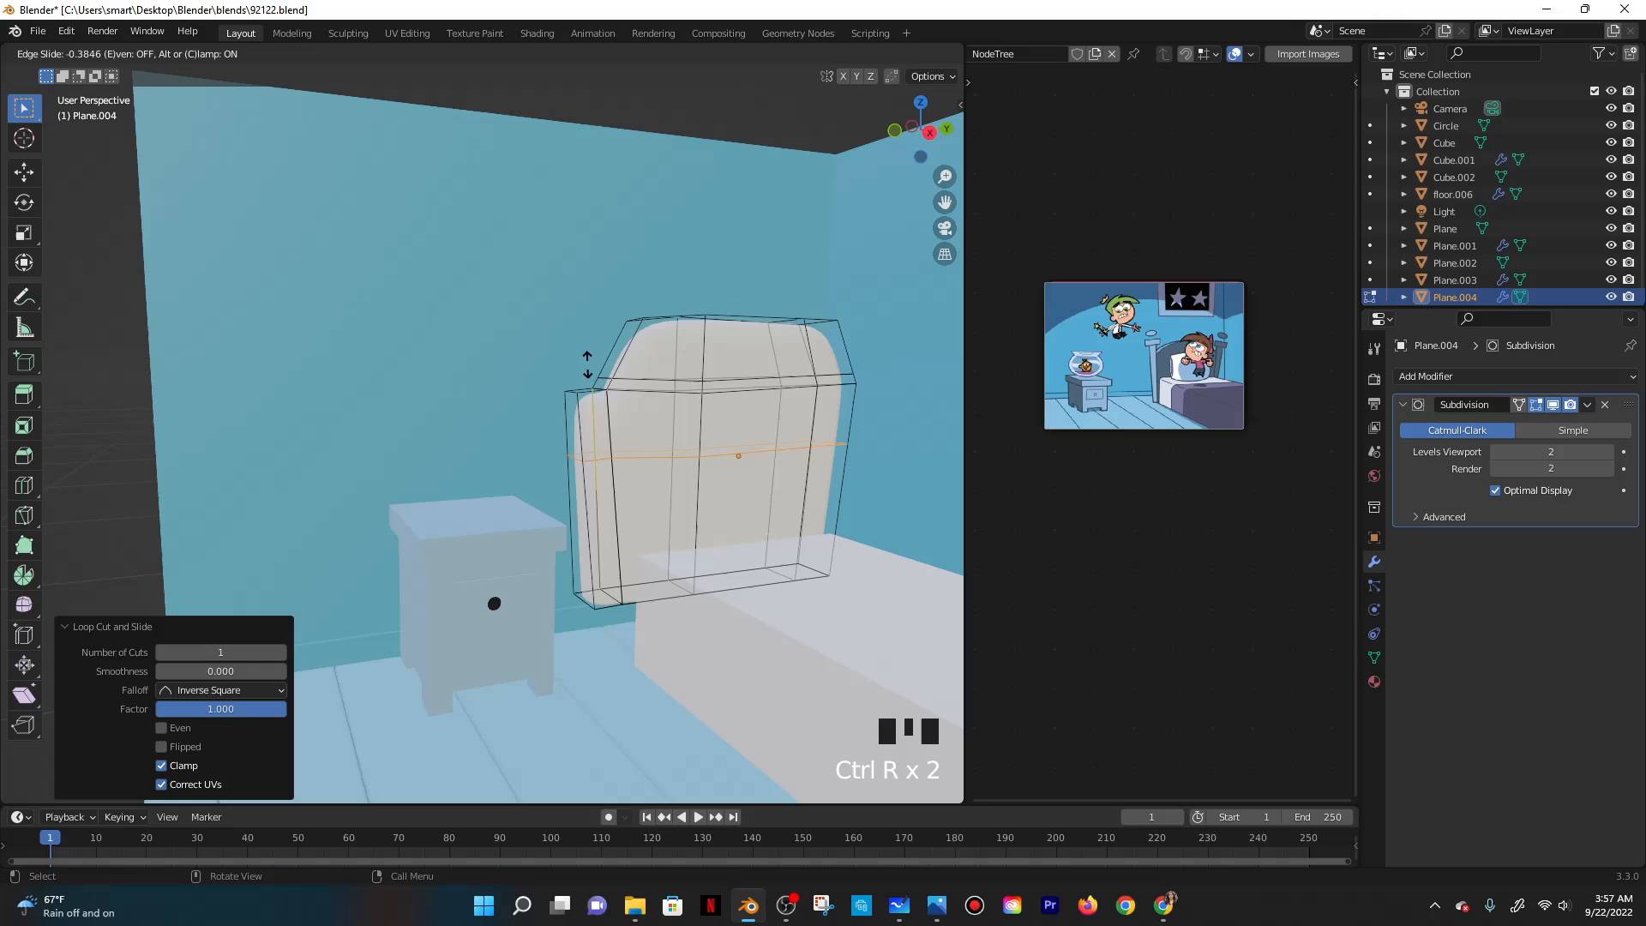
left_click(585, 314)
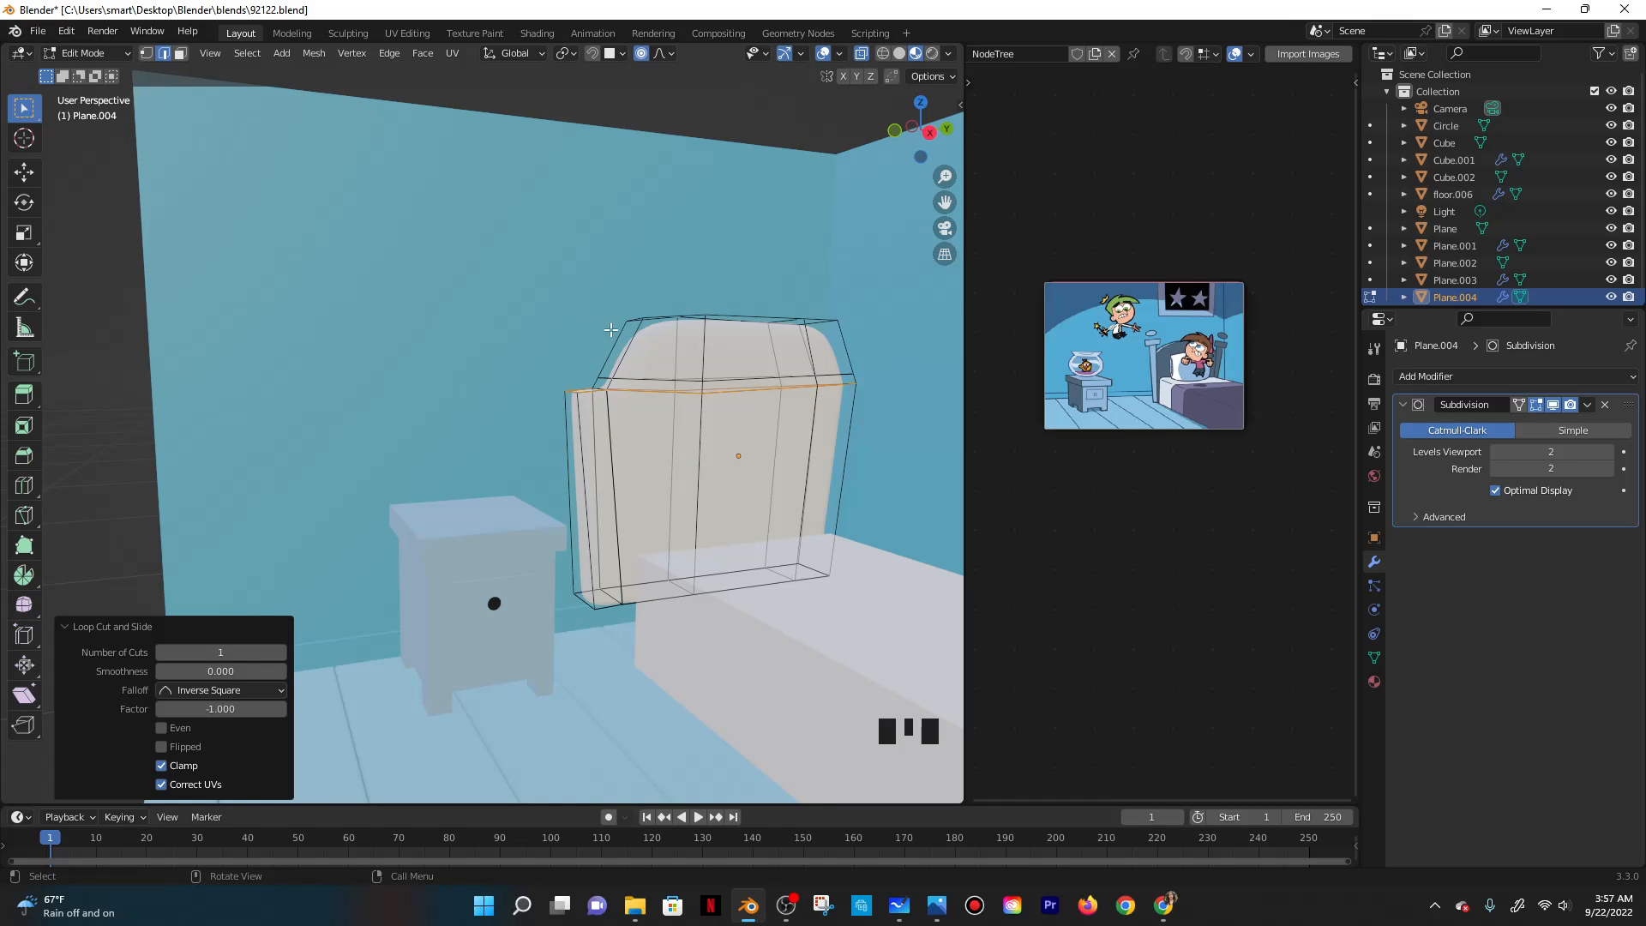
Switch to face selection and select the small top face of the extruded side strip.
middle_click_drag(617, 378, 386, 214)
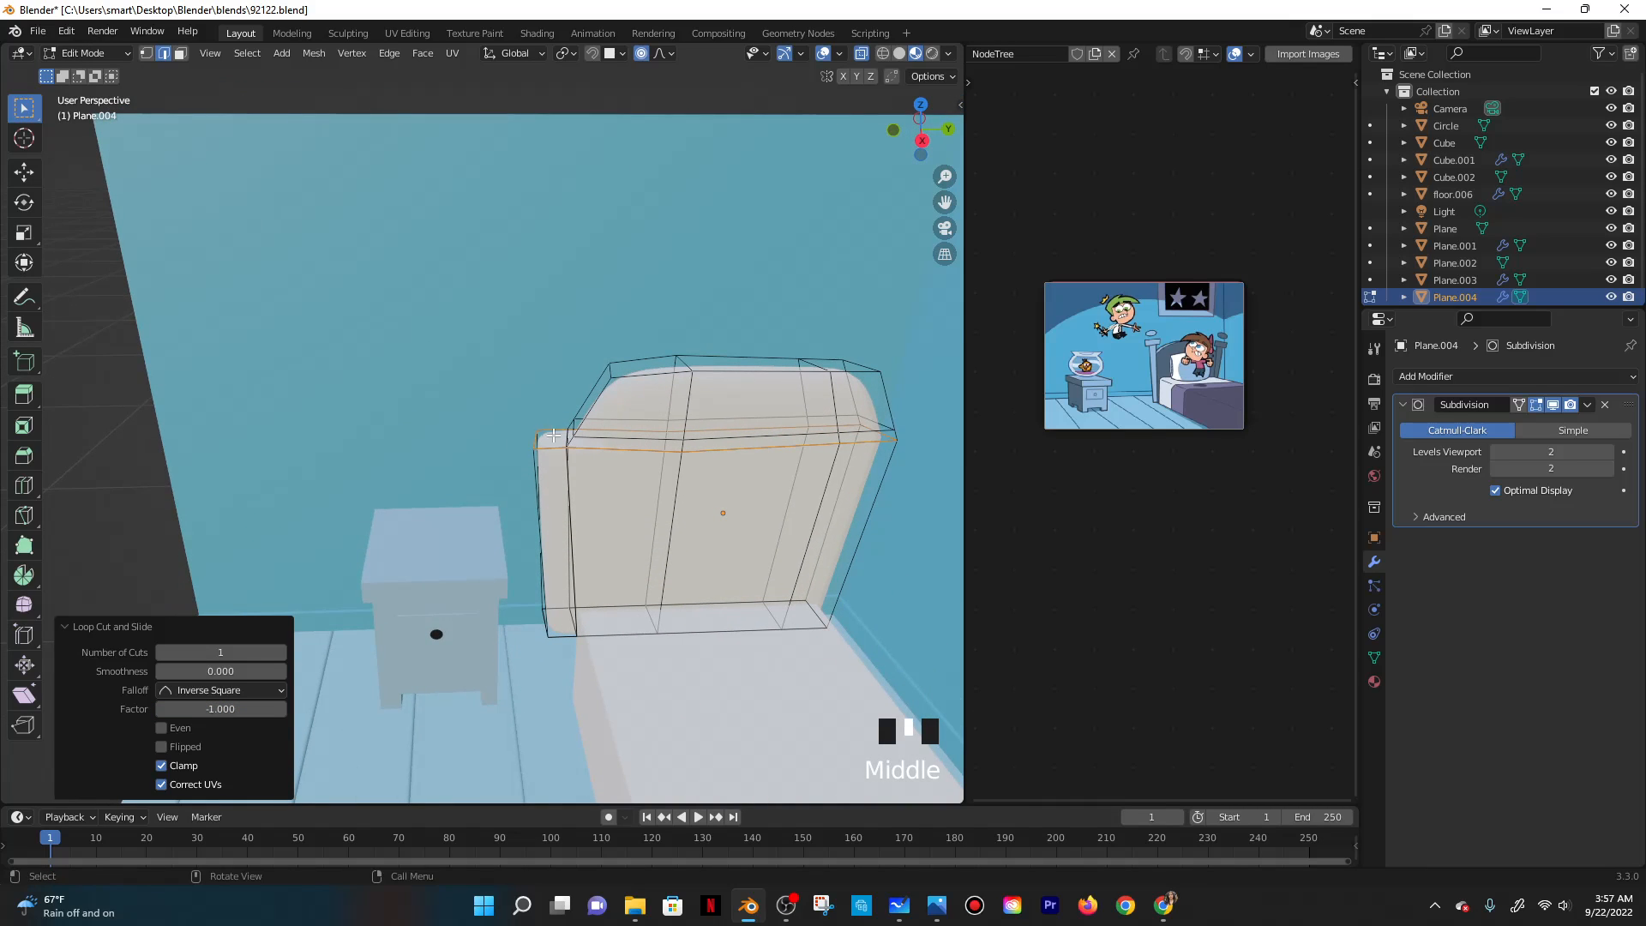
left_click(199, 91)
left_click(181, 55)
left_click(570, 446)
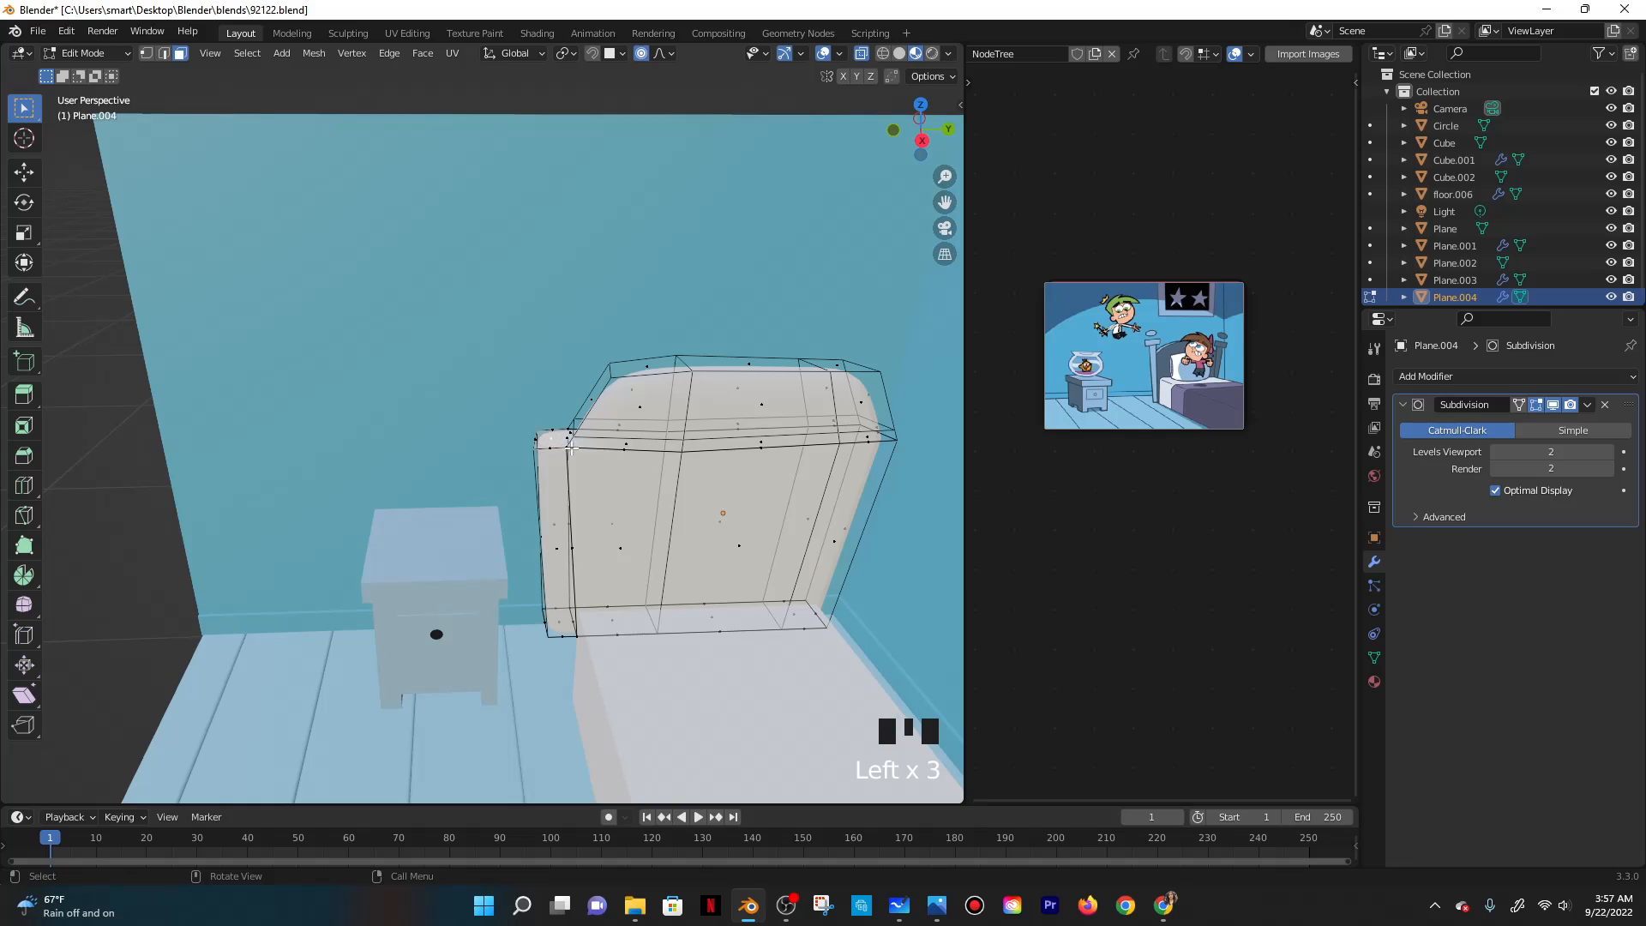
Extrude the strip's top face 0.044752 m along Z and add a loop cut slid fully to the stub's upper edge.
key("e")
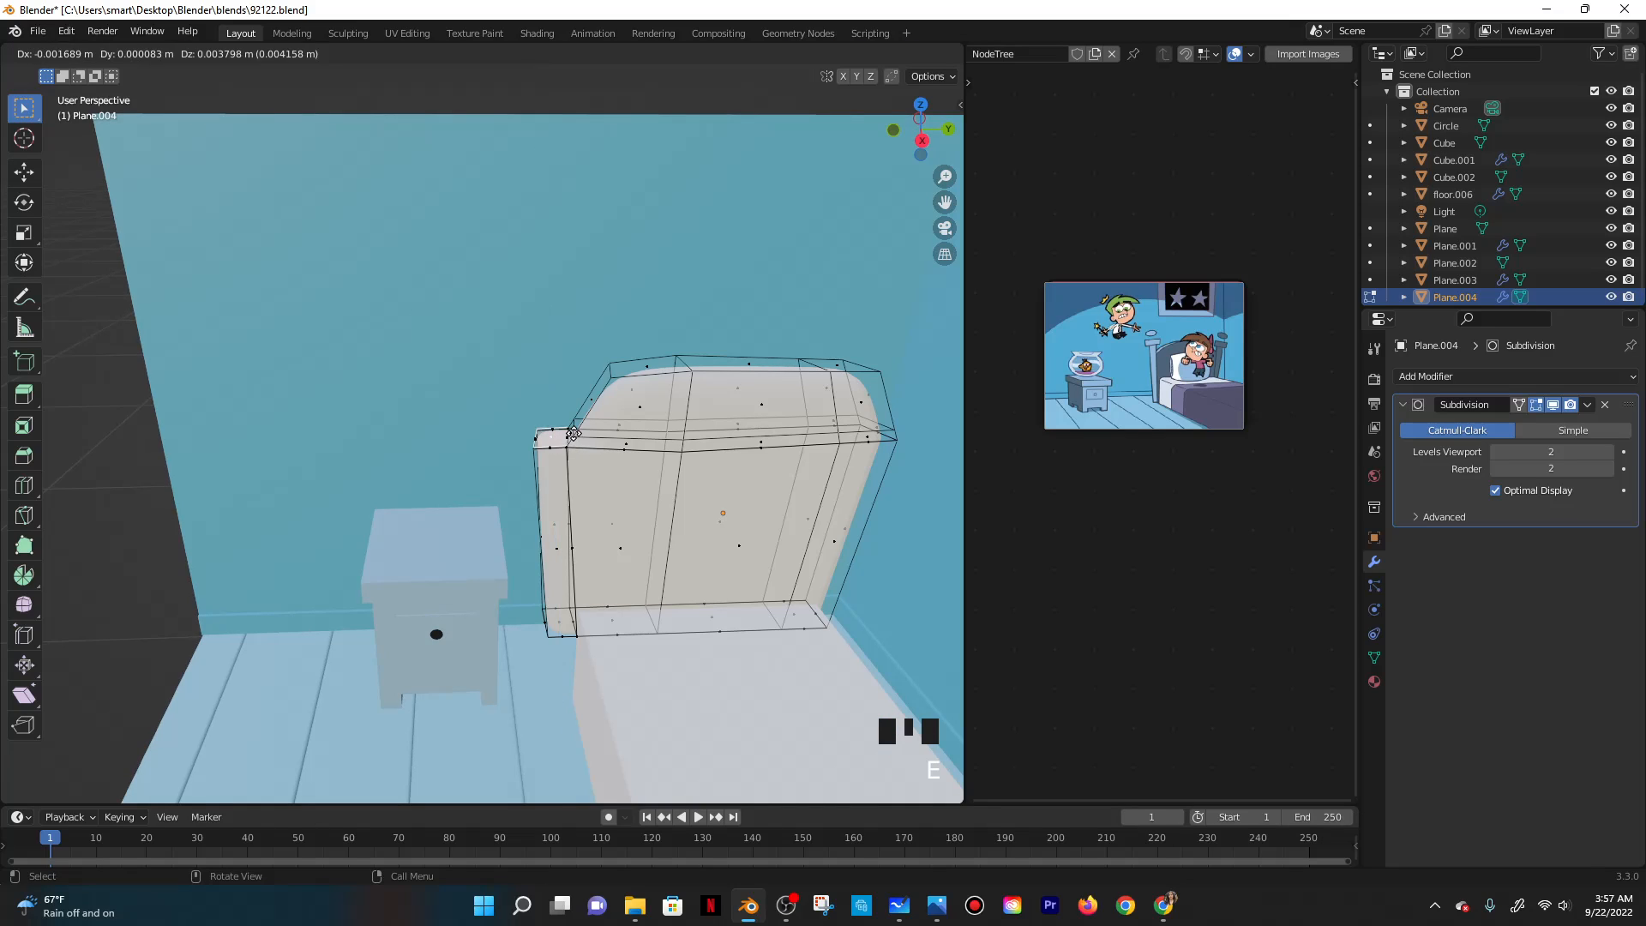
left_click(572, 433)
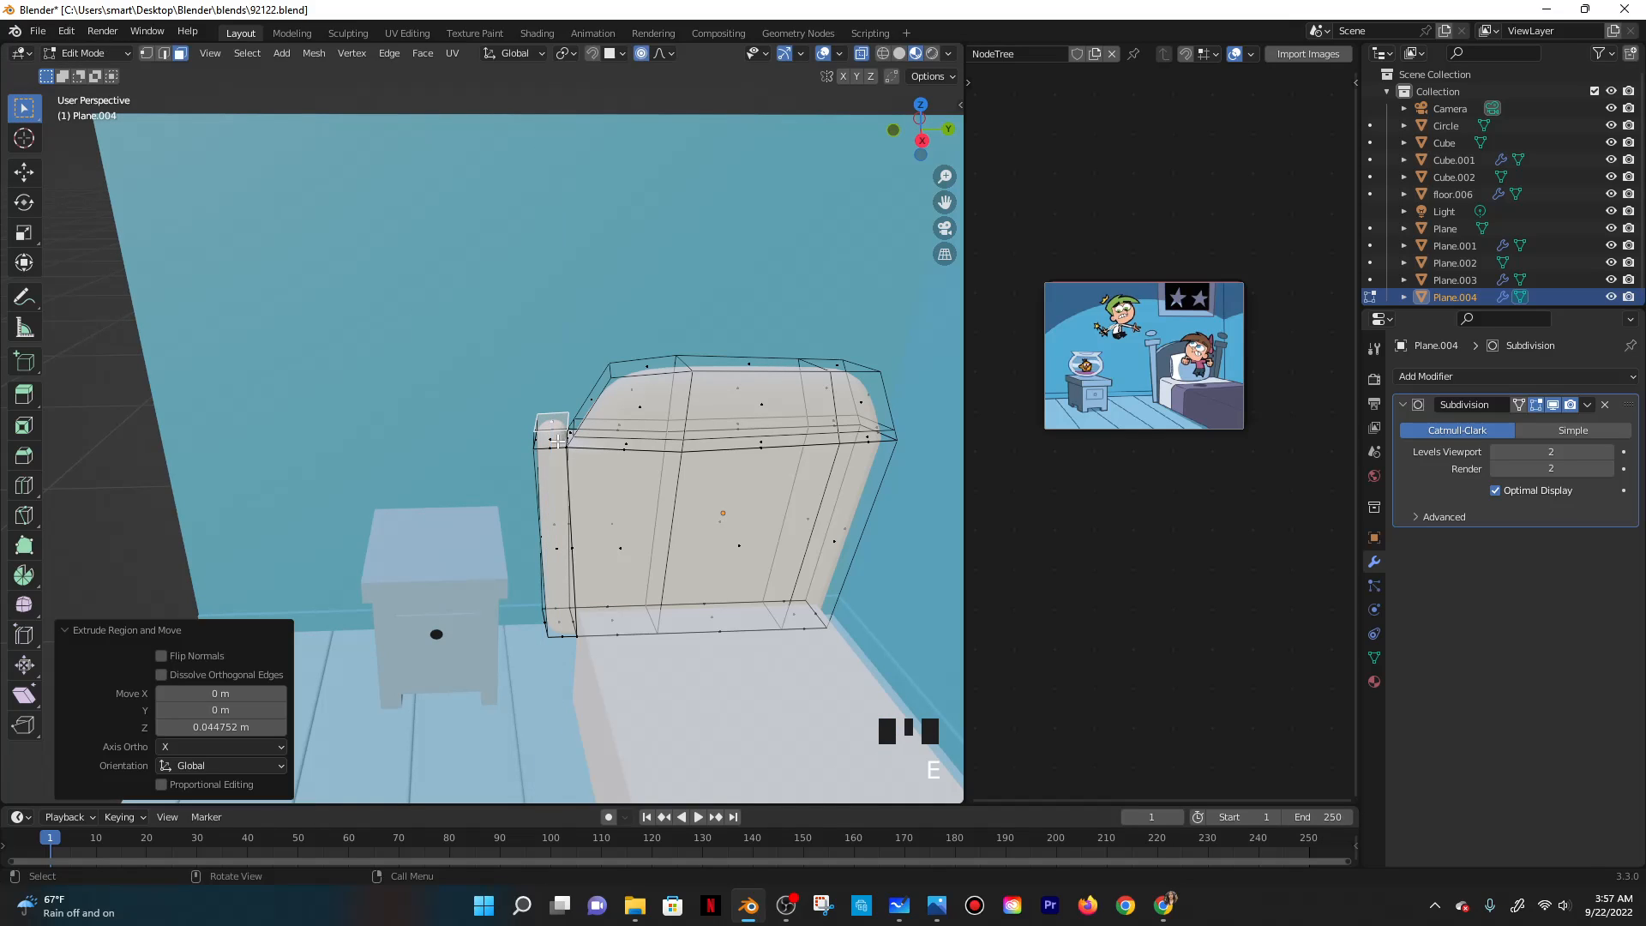
key("ctrl+r")
left_click(528, 429)
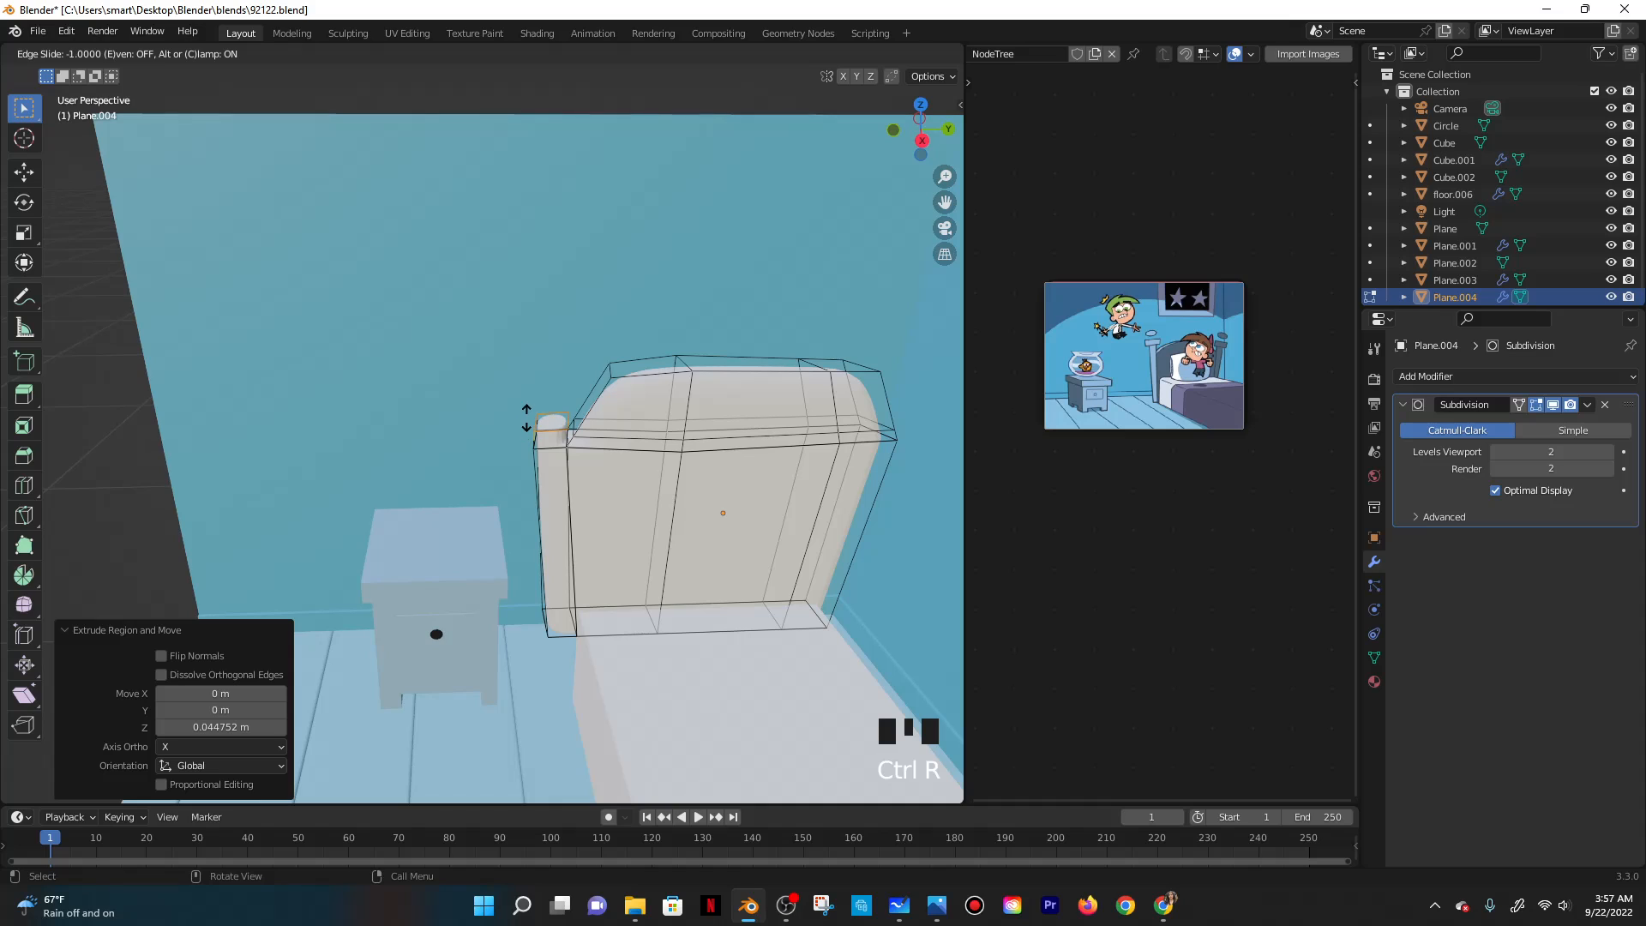
left_click(526, 417)
scroll(551, 471, "up", 3)
middle_click_drag(552, 471, 365, 208, "shift")
left_click(180, 53)
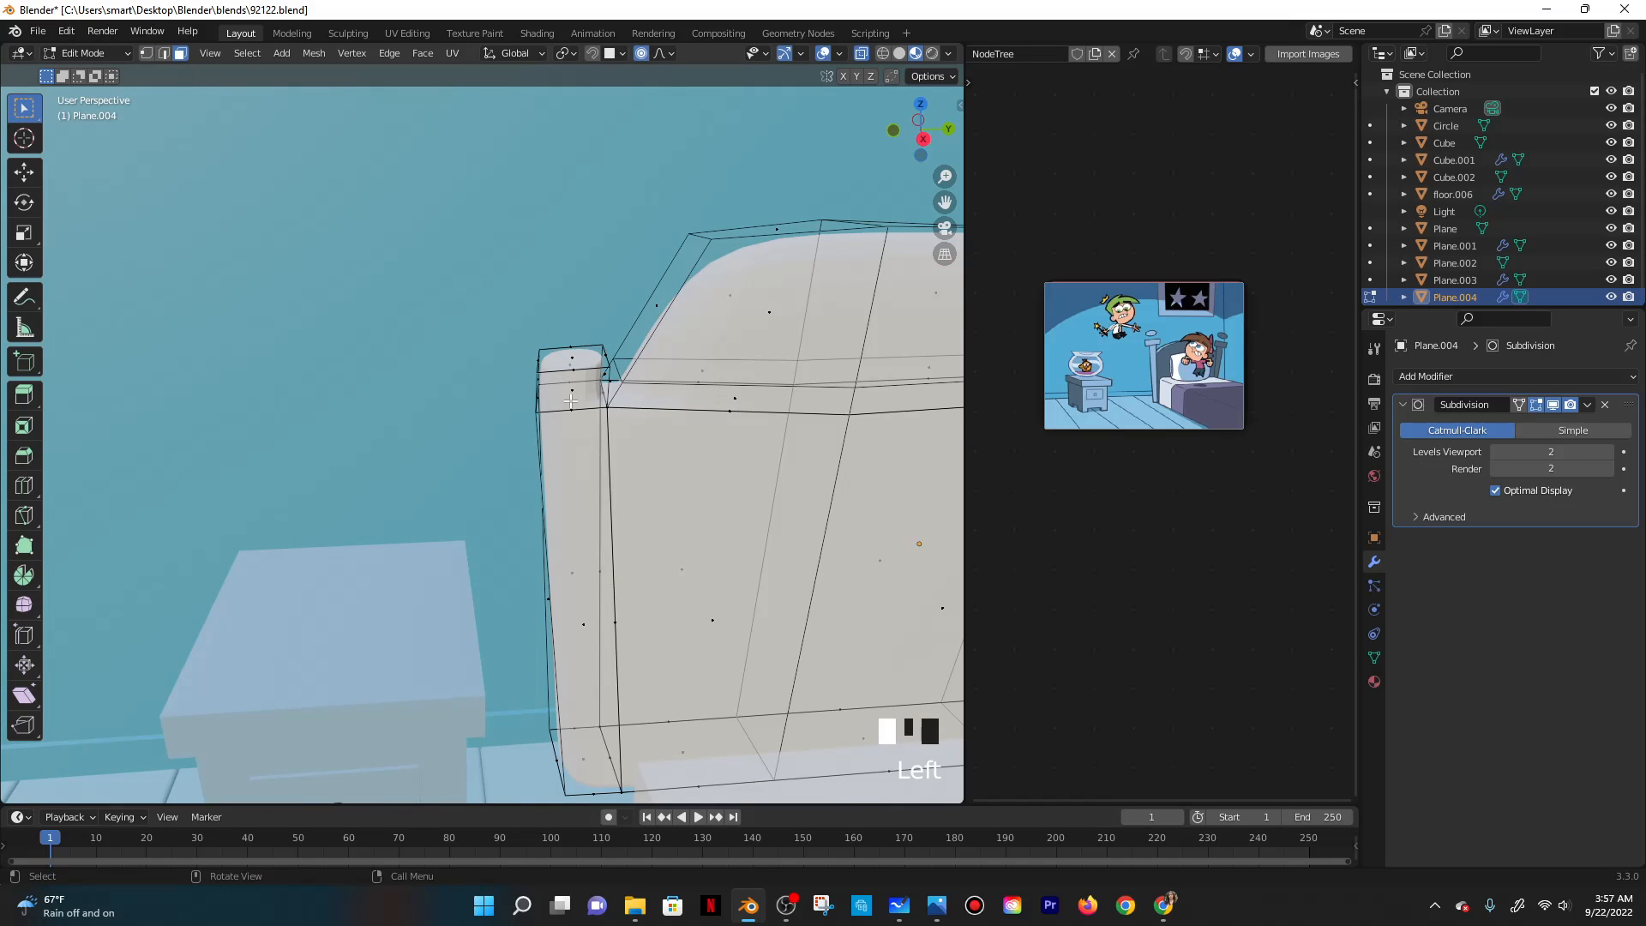
middle_click_drag(540, 395, 480, 343)
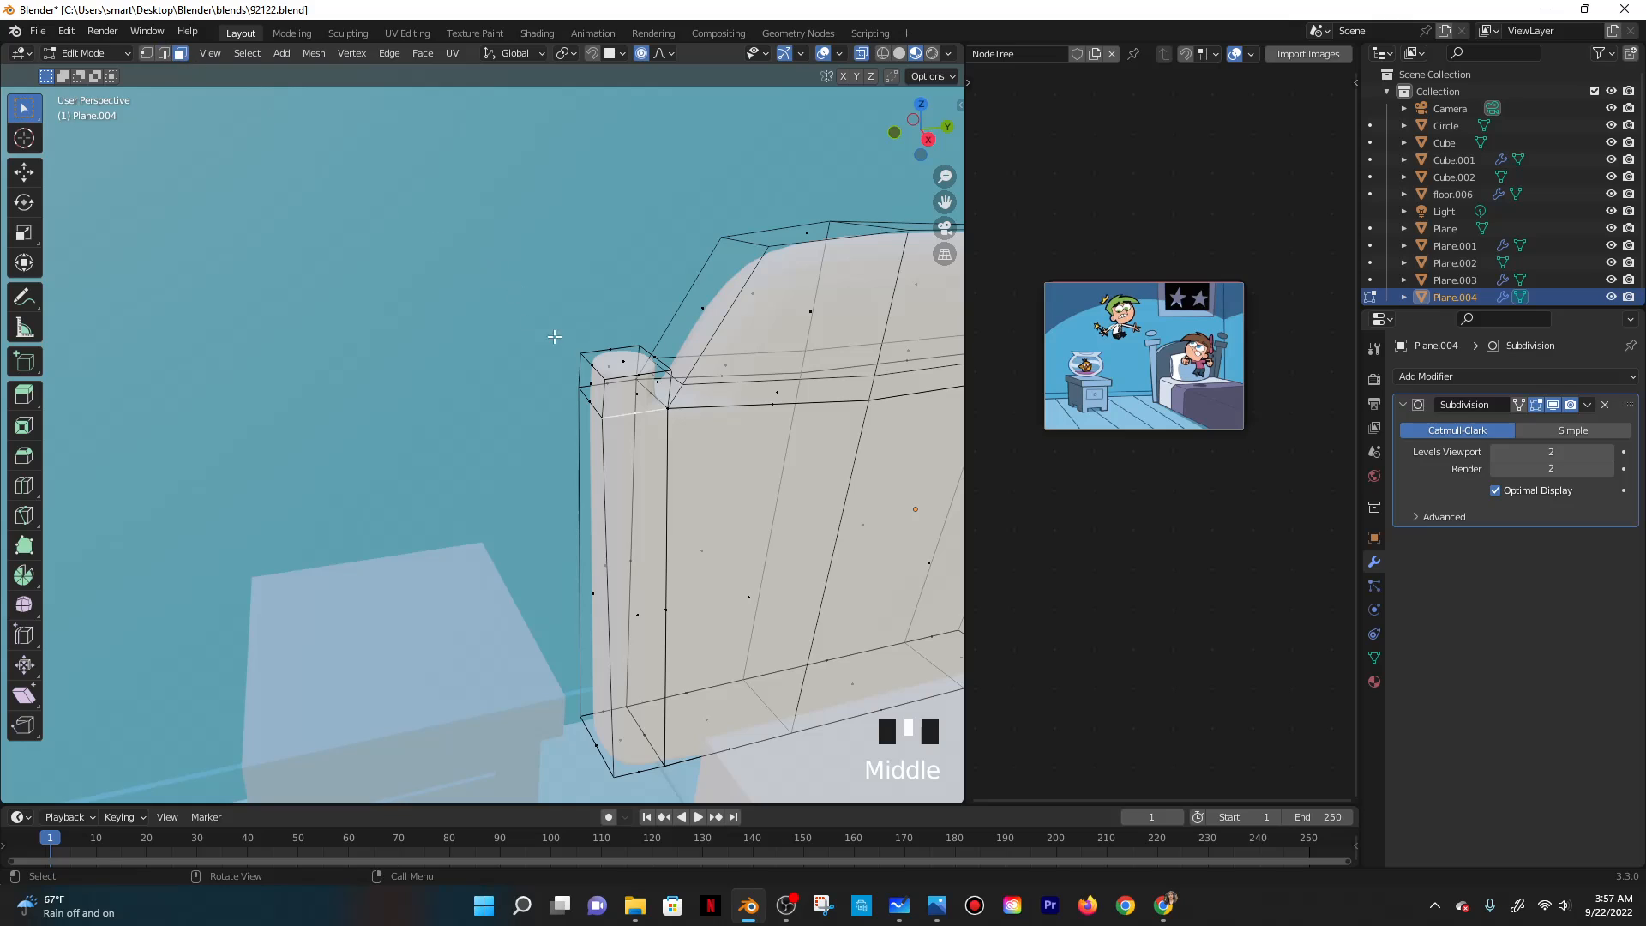
middle_click_drag(598, 391, 574, 360)
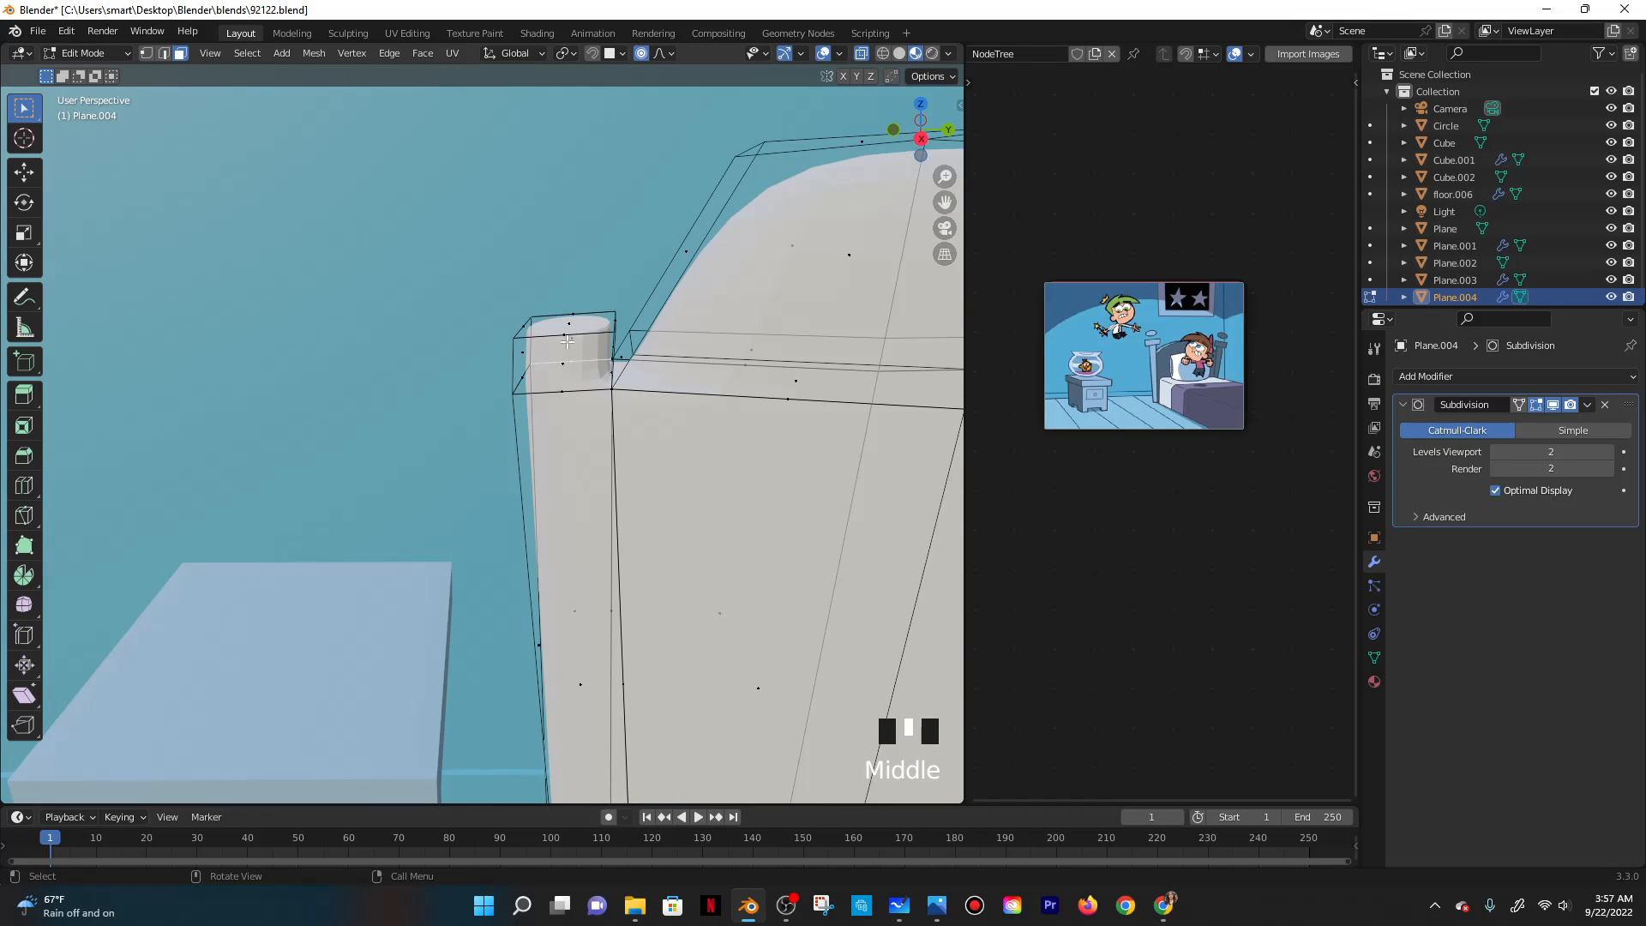
Undo the stub's loop cut and the extrusion of the strip's top face.
key("ctrl+z")
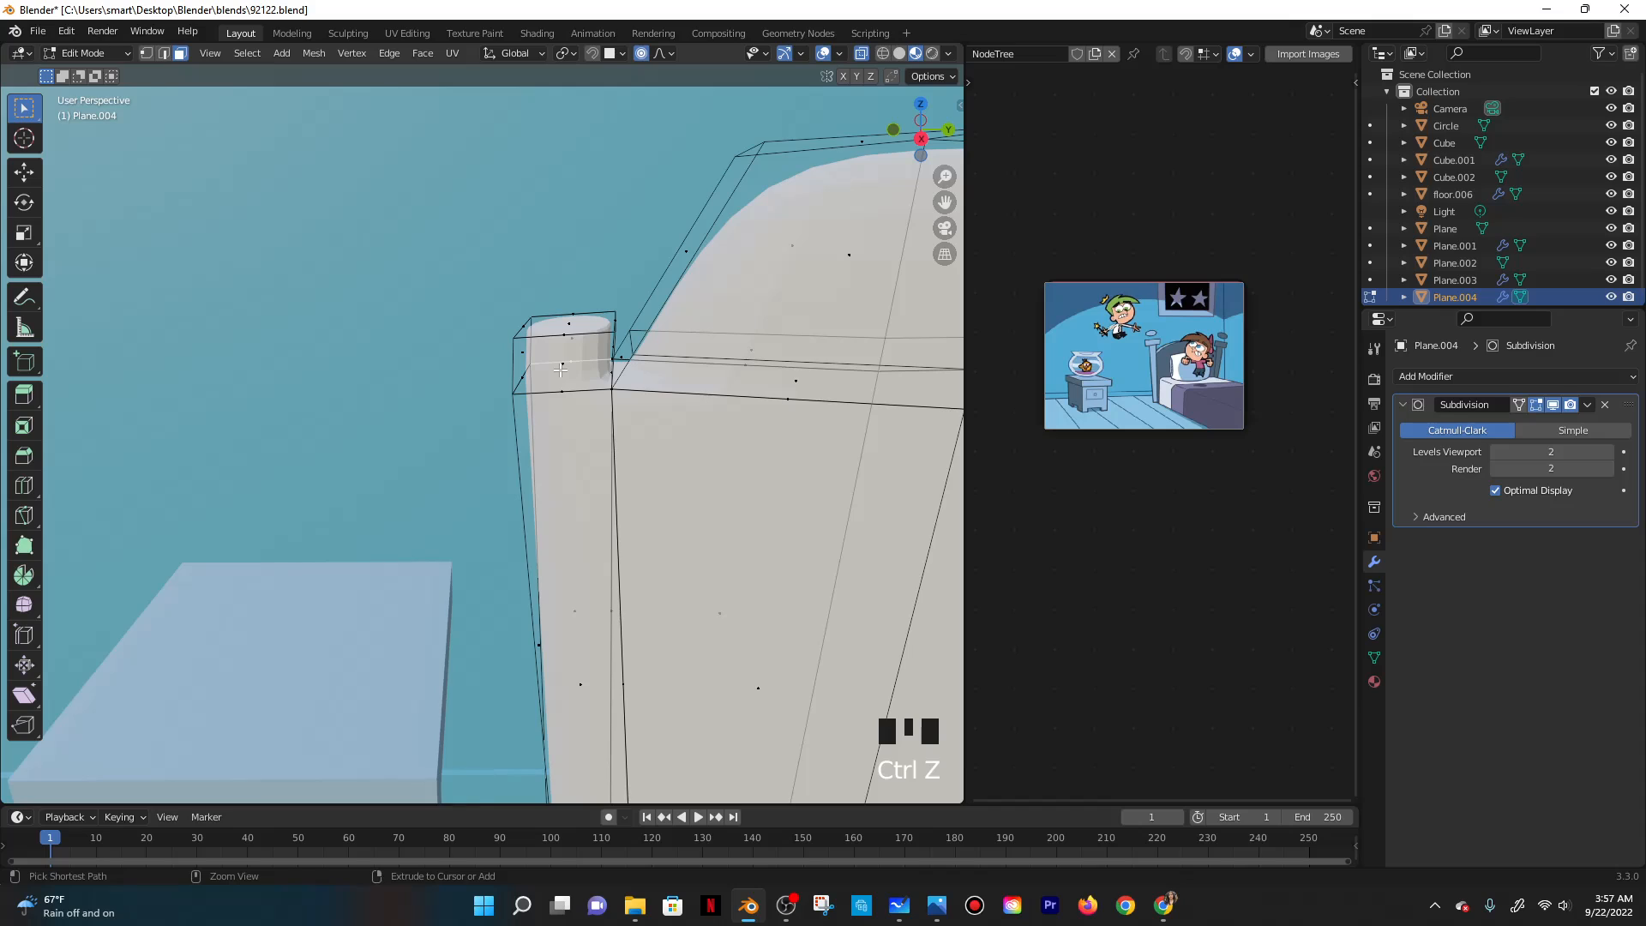
key("ctrl+z")
key("ctrl+z")
key("ctrl+z")
key("ctrl+z")
key("ctrl+z")
key("ctrl+z")
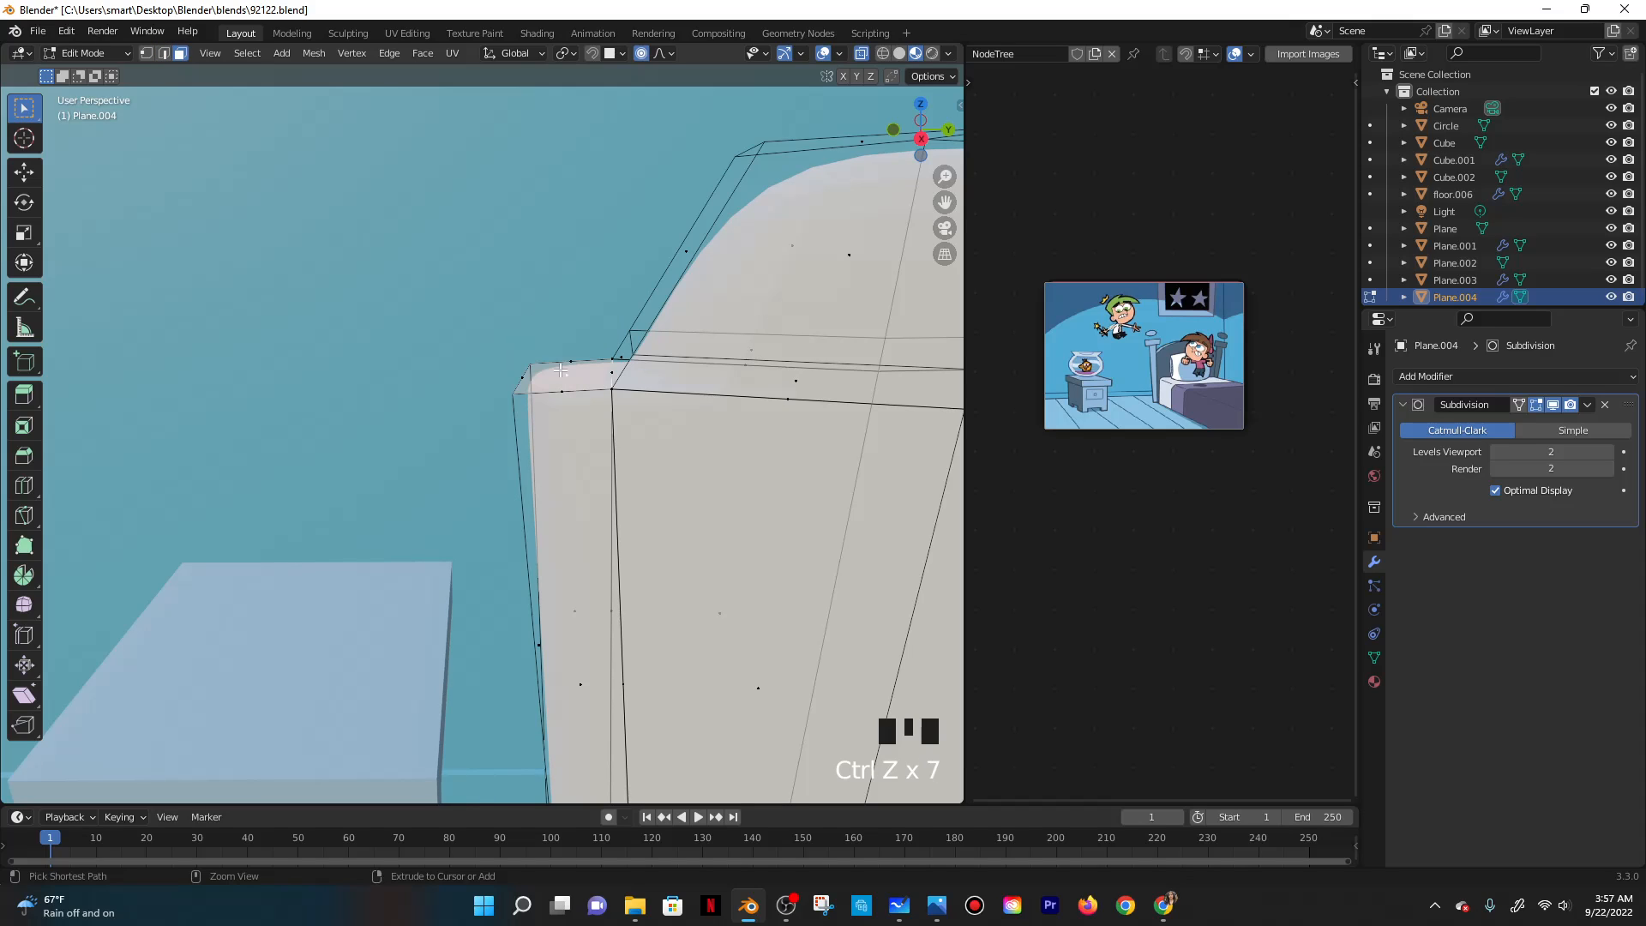
Extrude the side strip's top face 0.051654 m upward as the start of a bedpost cap.
key("g")
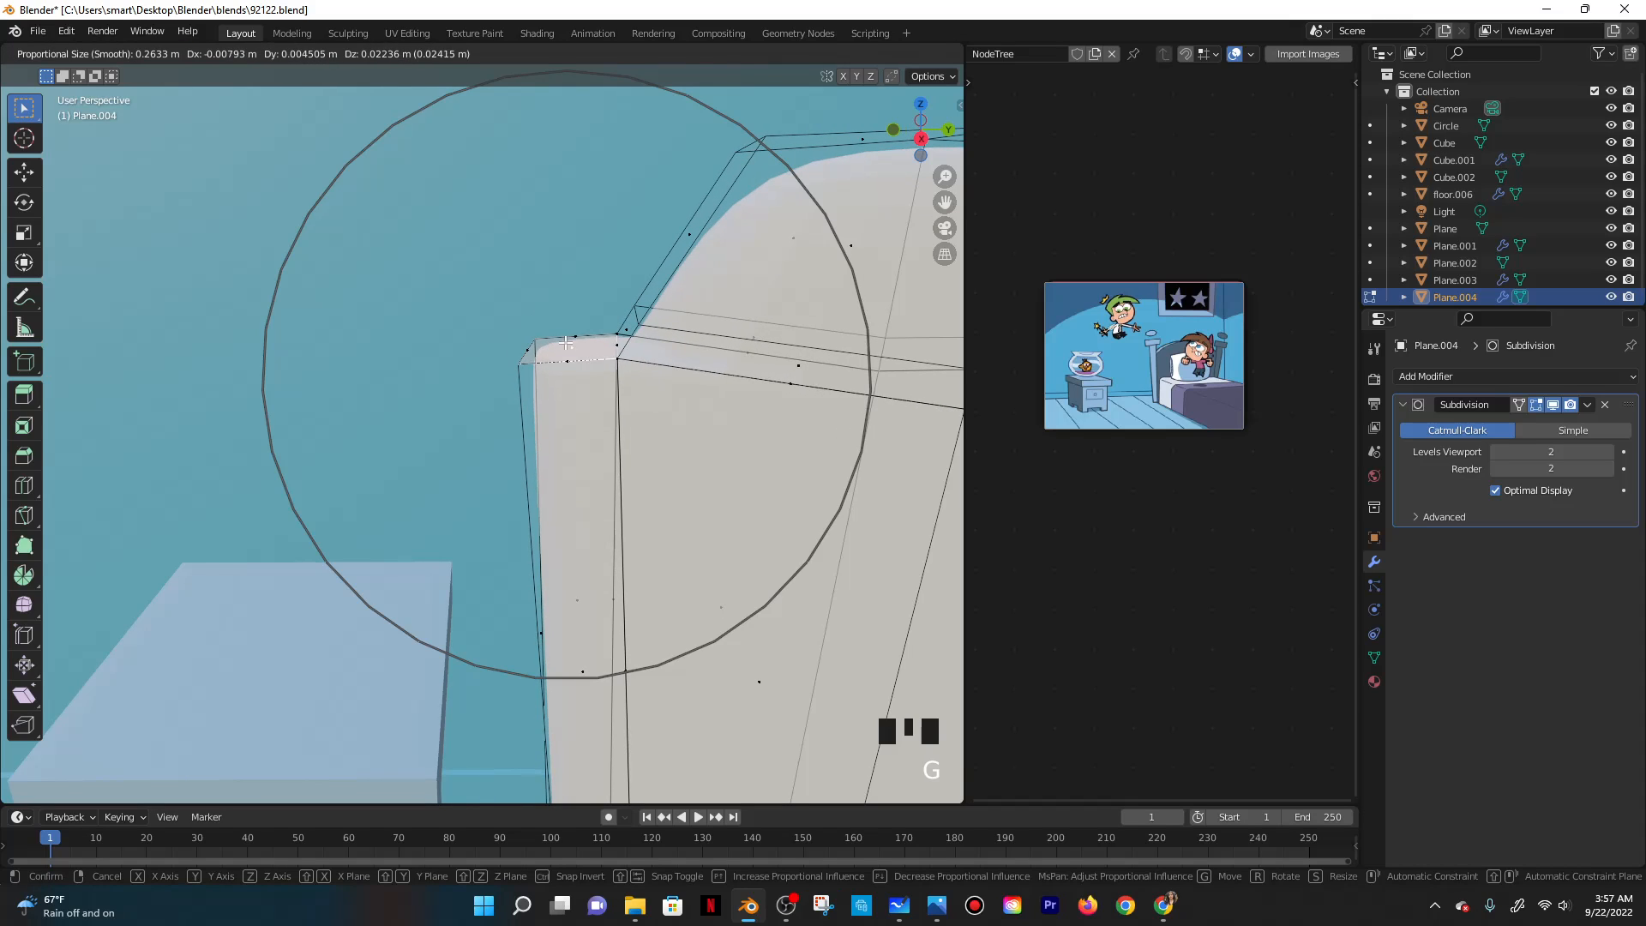
right_click(566, 373)
key("e")
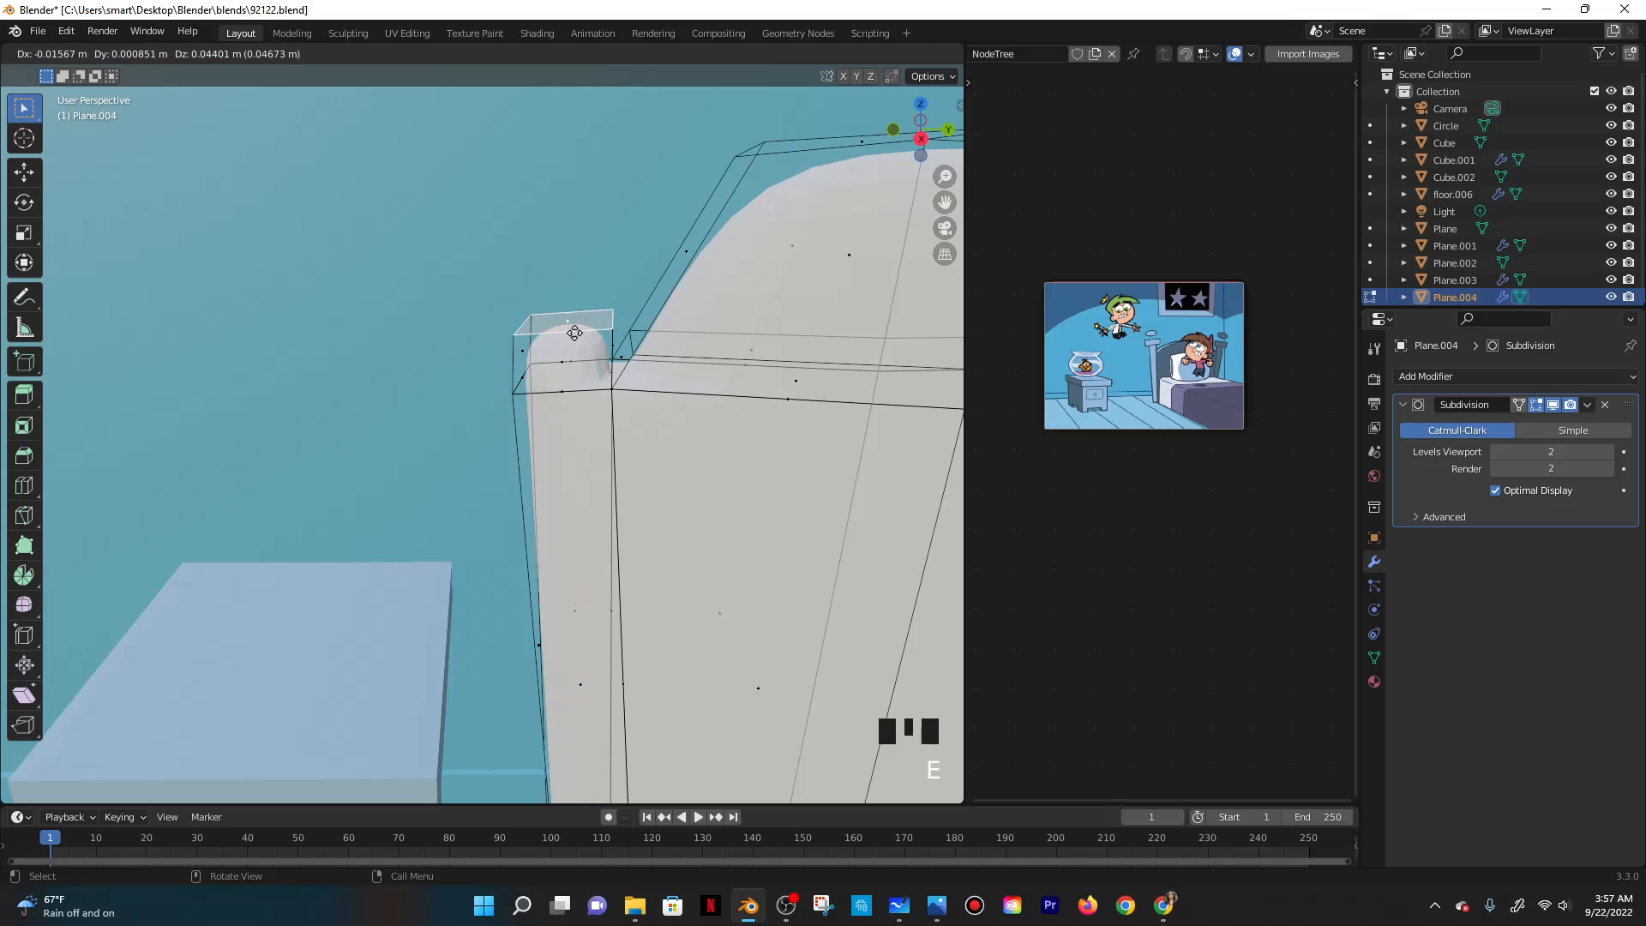
left_click(574, 329)
key("s")
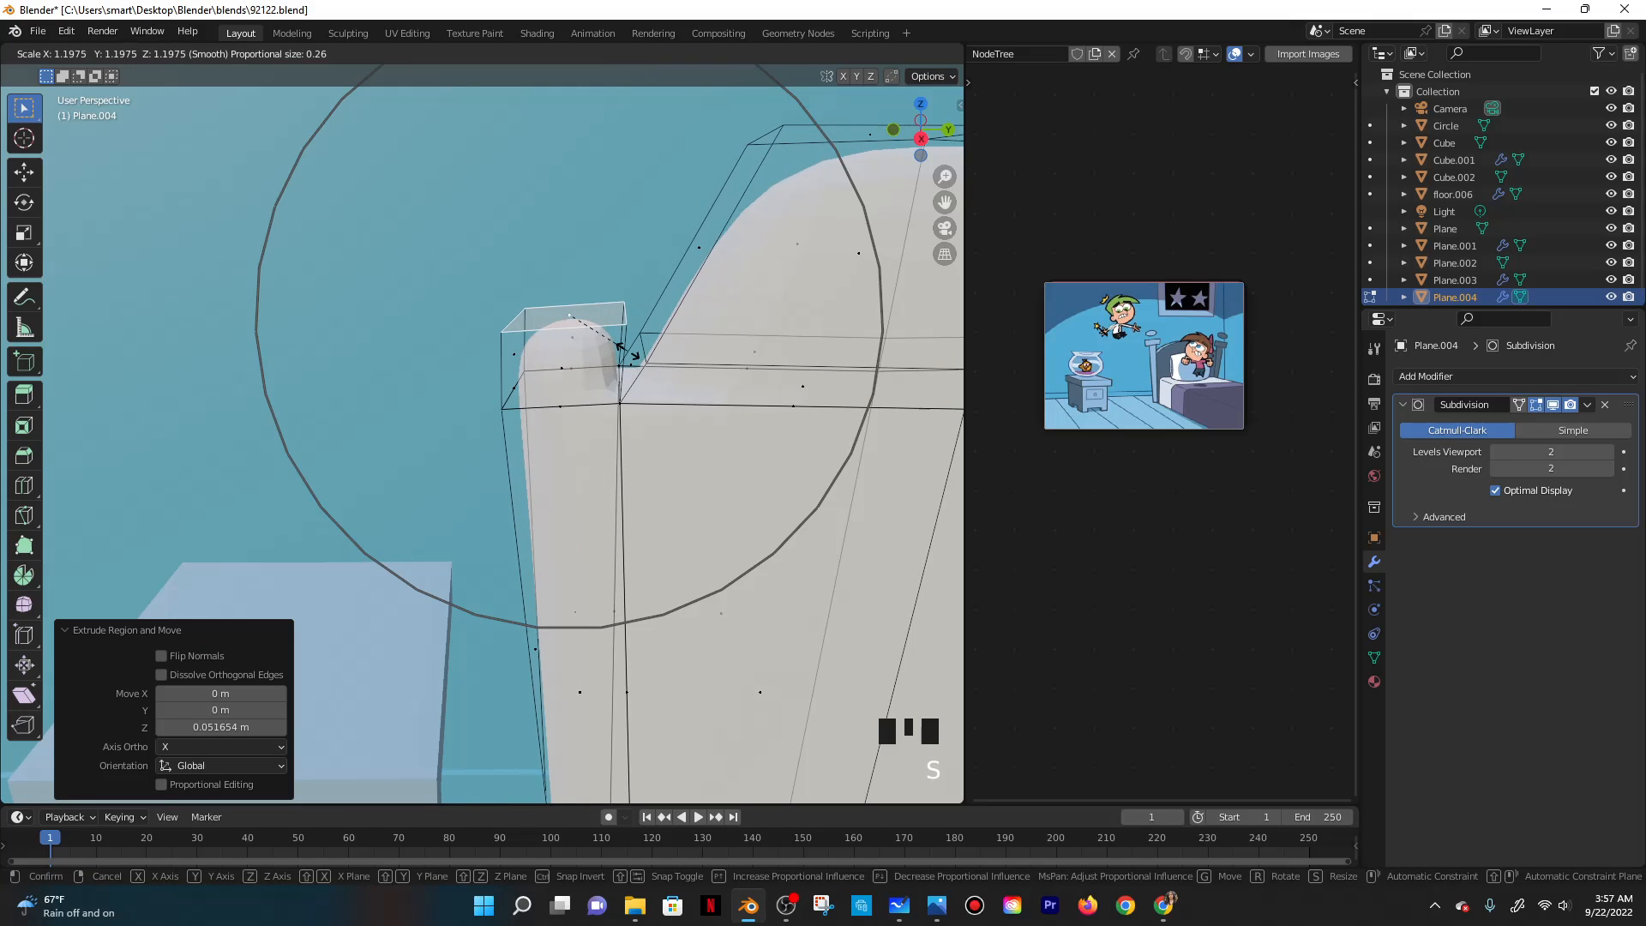
right_click(628, 352)
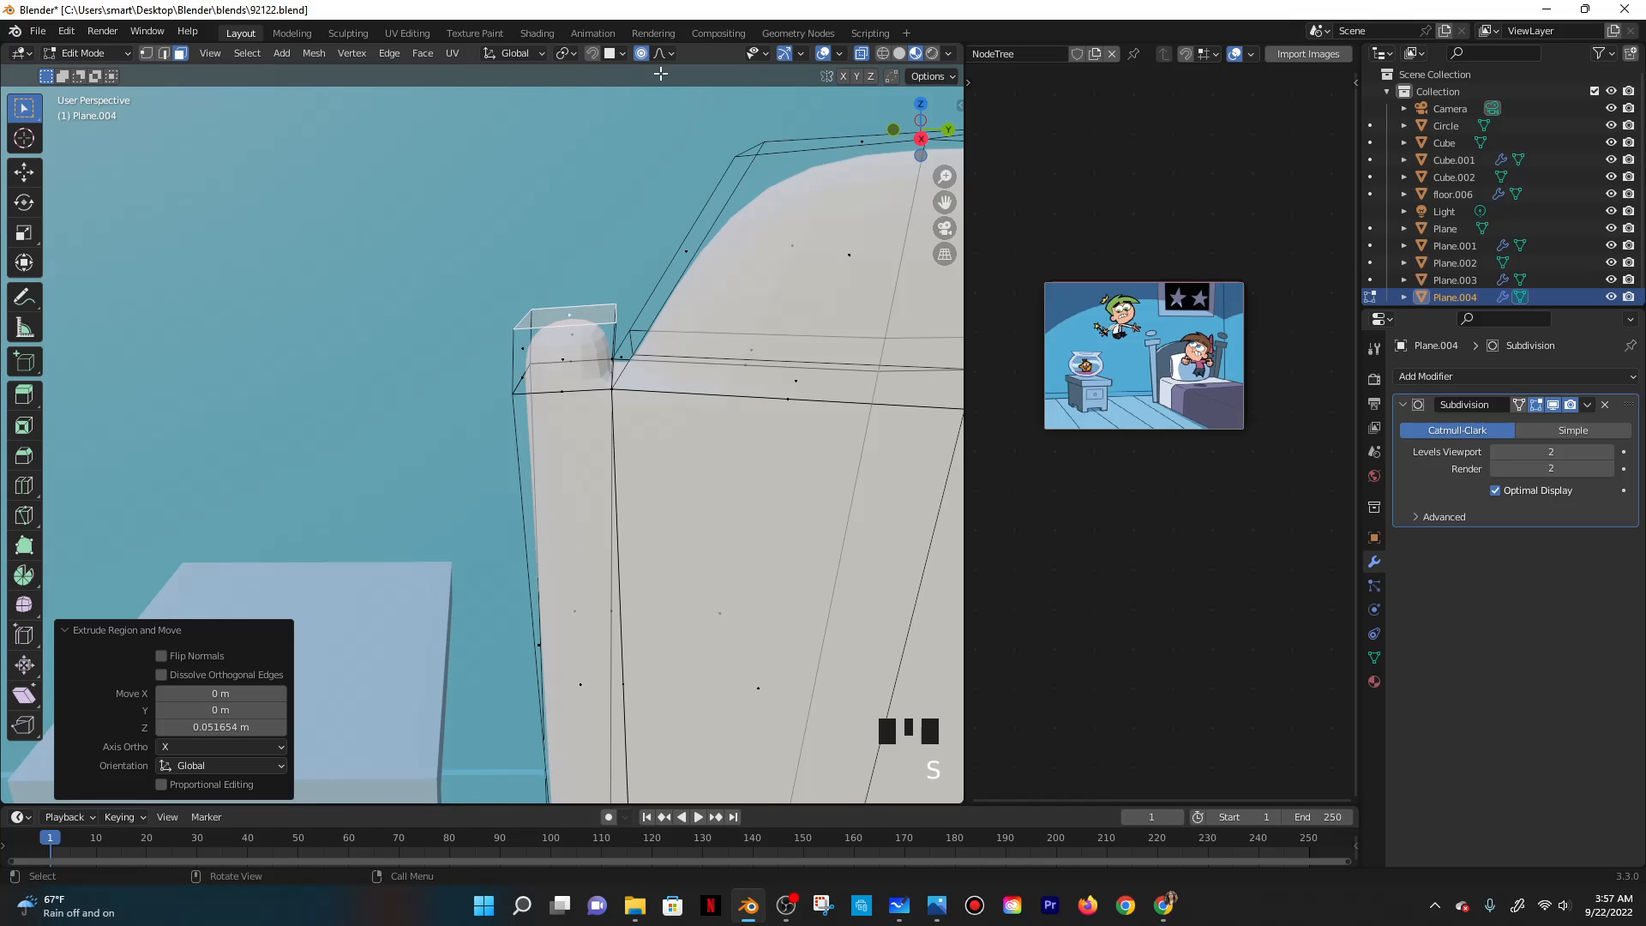
With proportional editing off, enlarge the cap face by a factor of about 3.79 and raise it 0.03211 m along Z.
key("s")
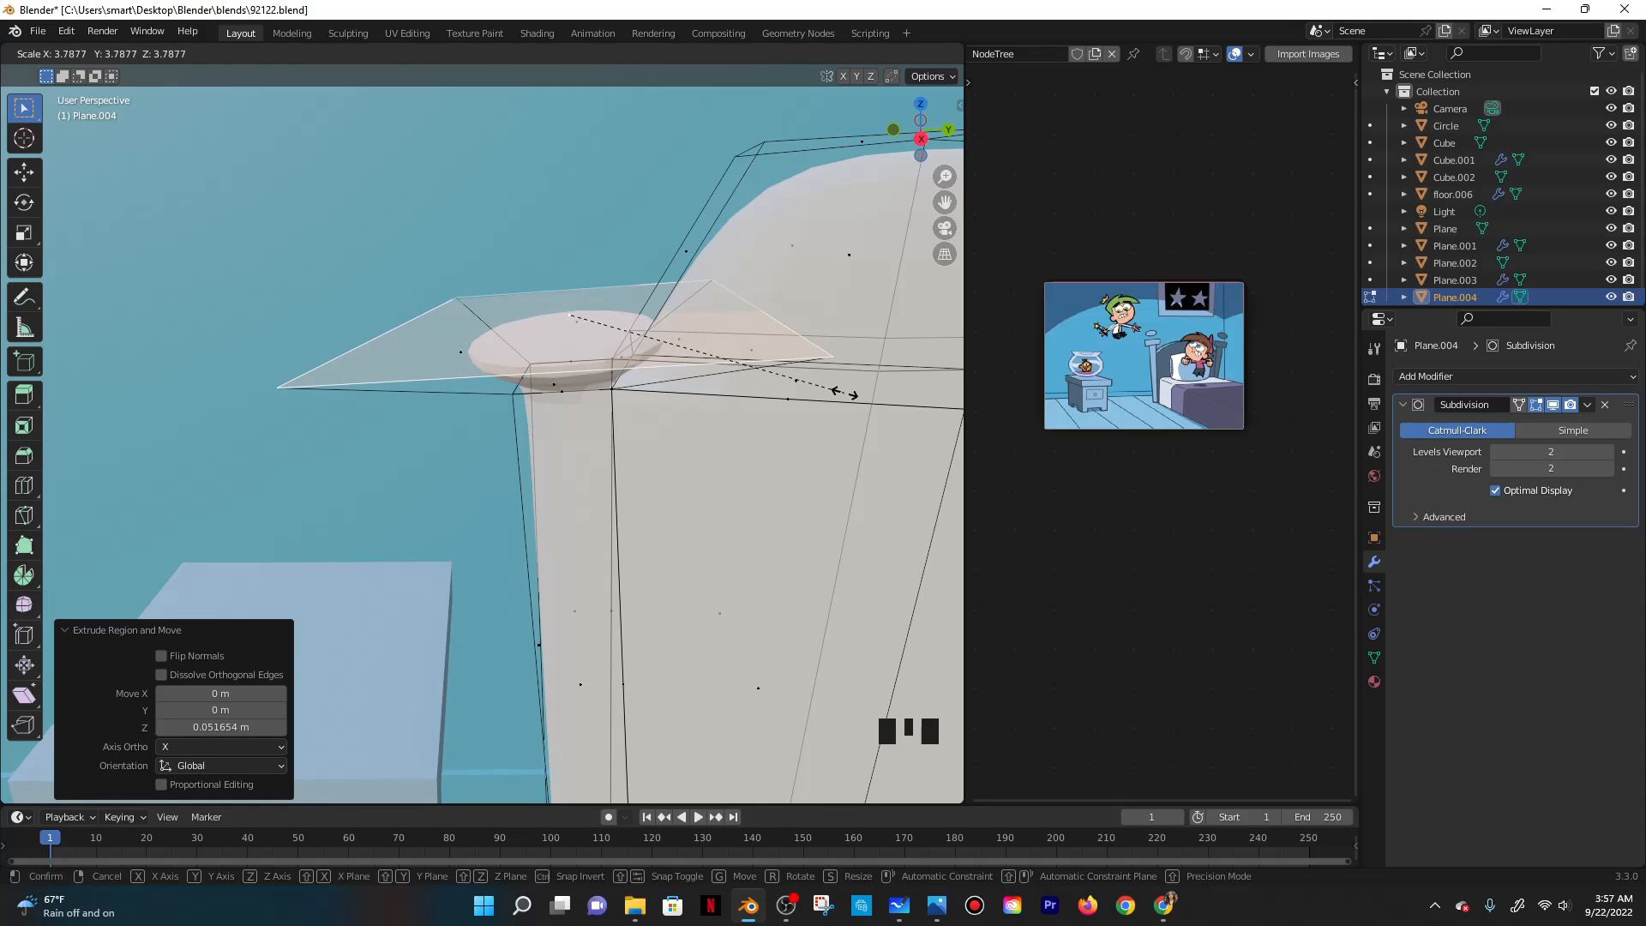
left_click(844, 393)
key("g")
key("z")
left_click(846, 355)
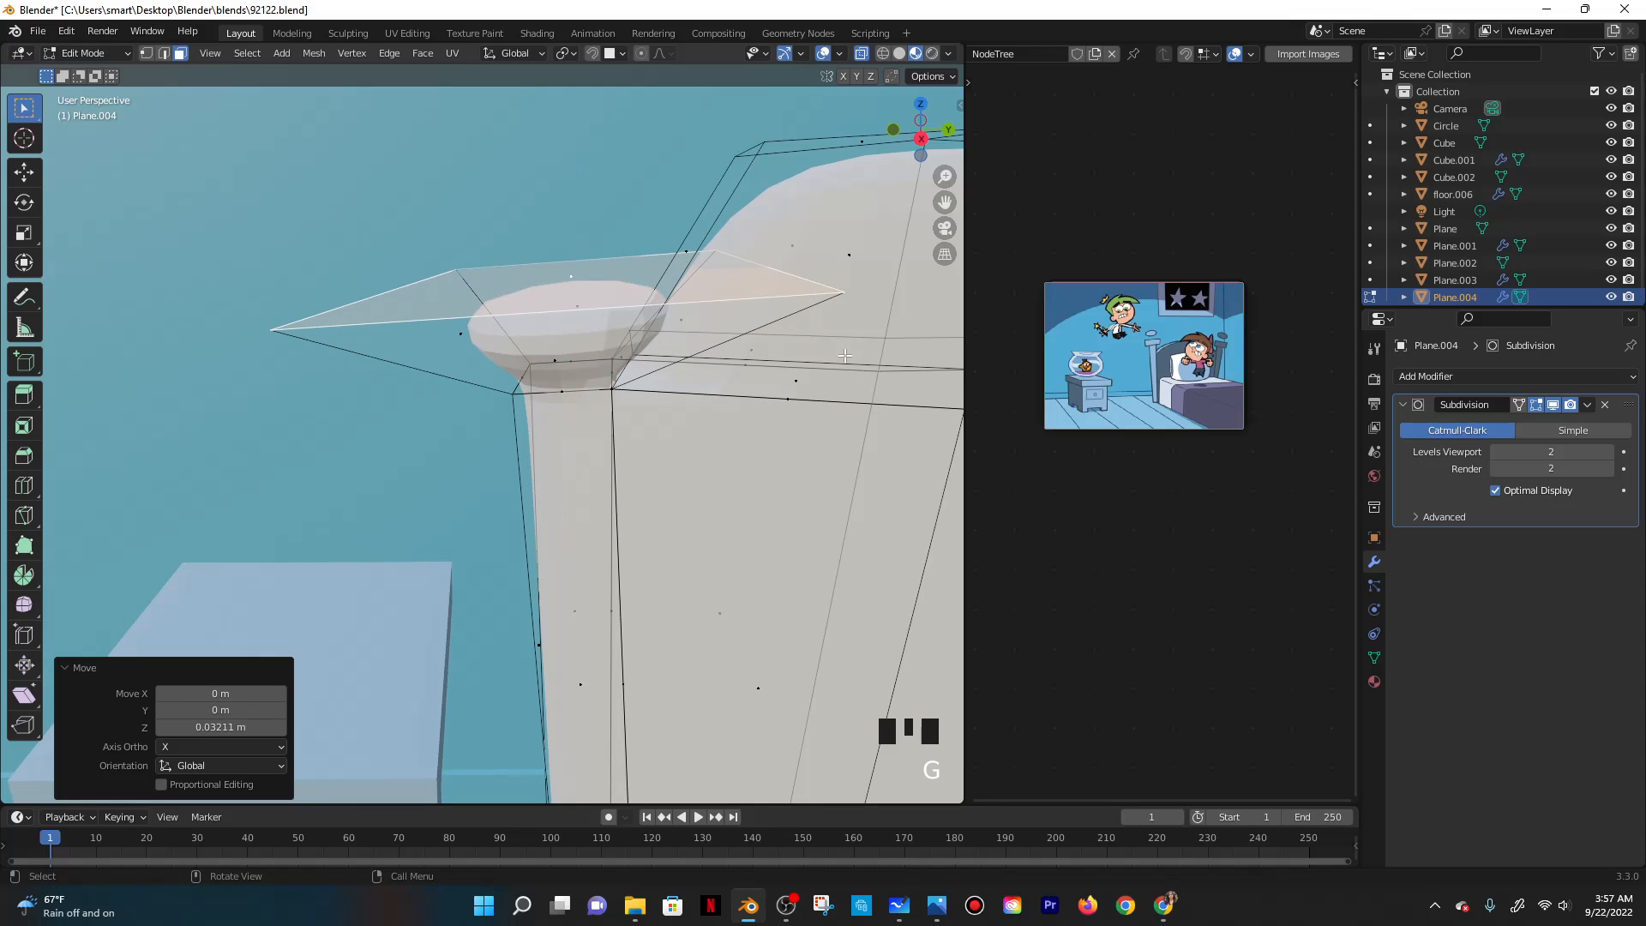
Add two loop cuts to the flared cap, one slid fully to its outer side edge and one fully down to its base.
key("ctrl+r")
left_click(583, 320)
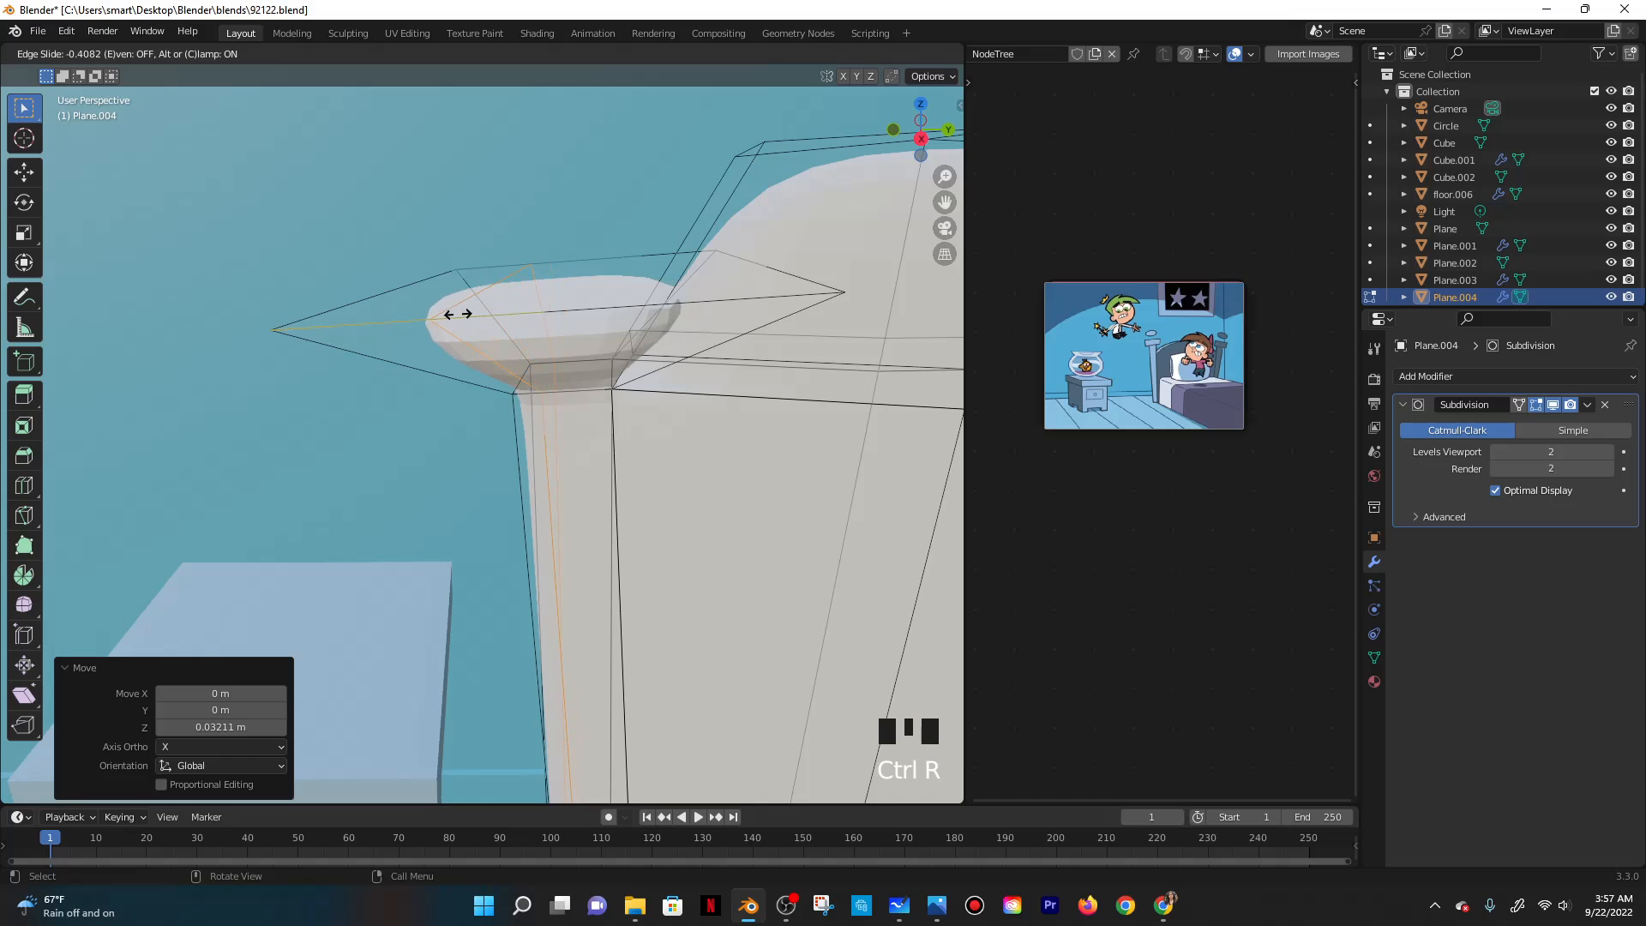
left_click(219, 323)
key("ctrl+r")
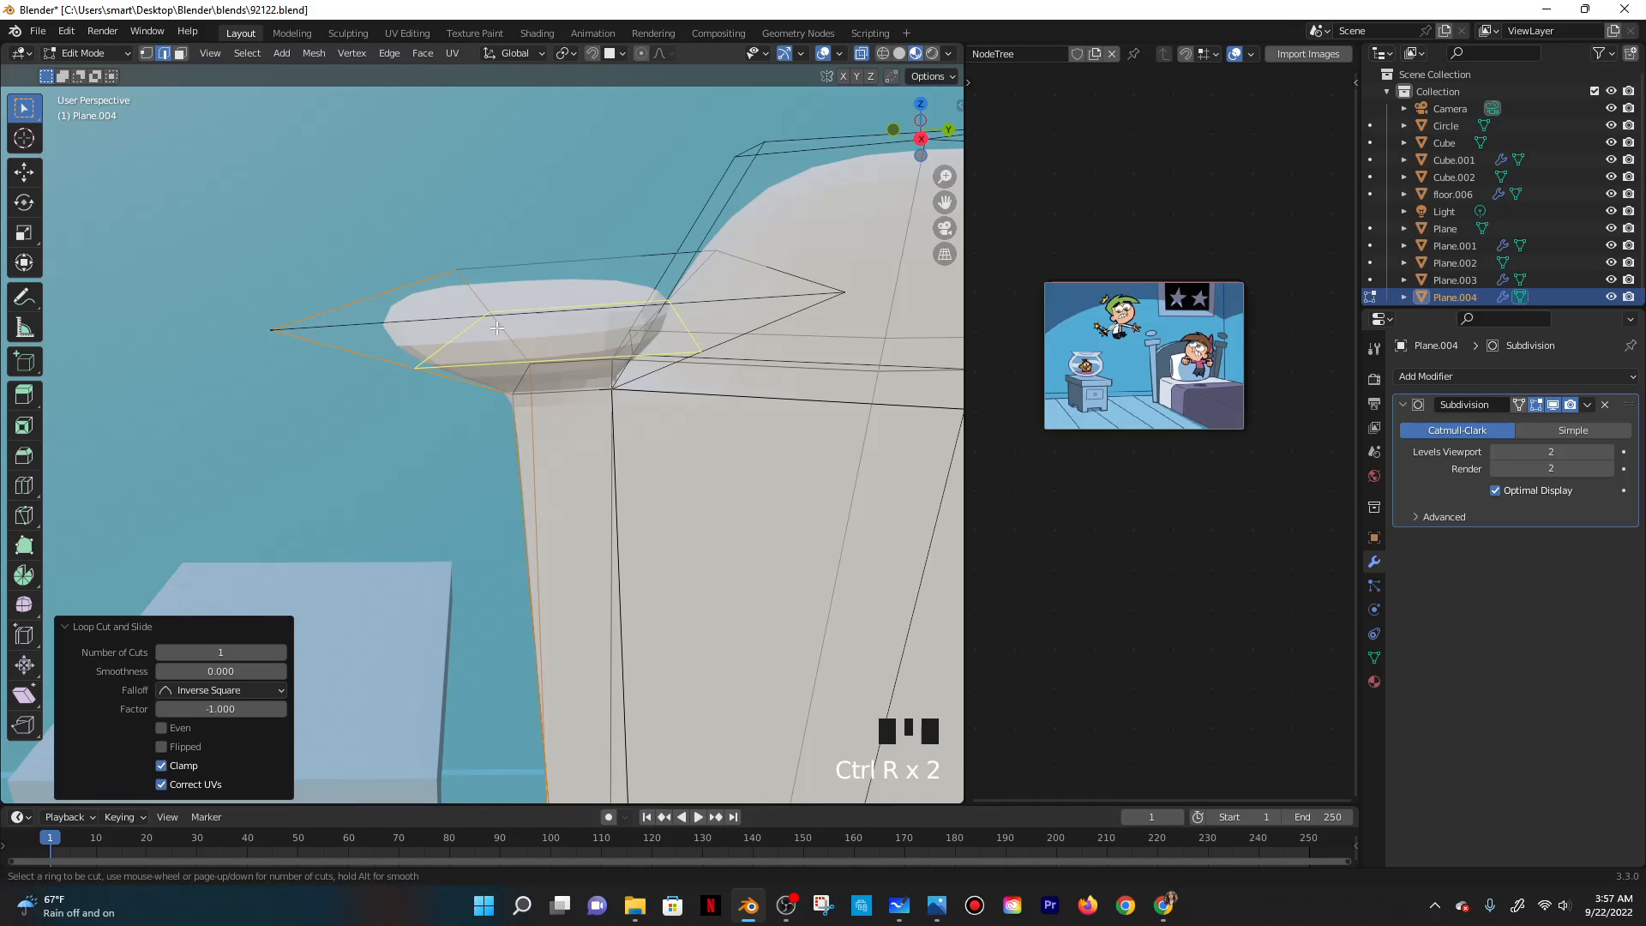
left_click(562, 323)
left_click(573, 348)
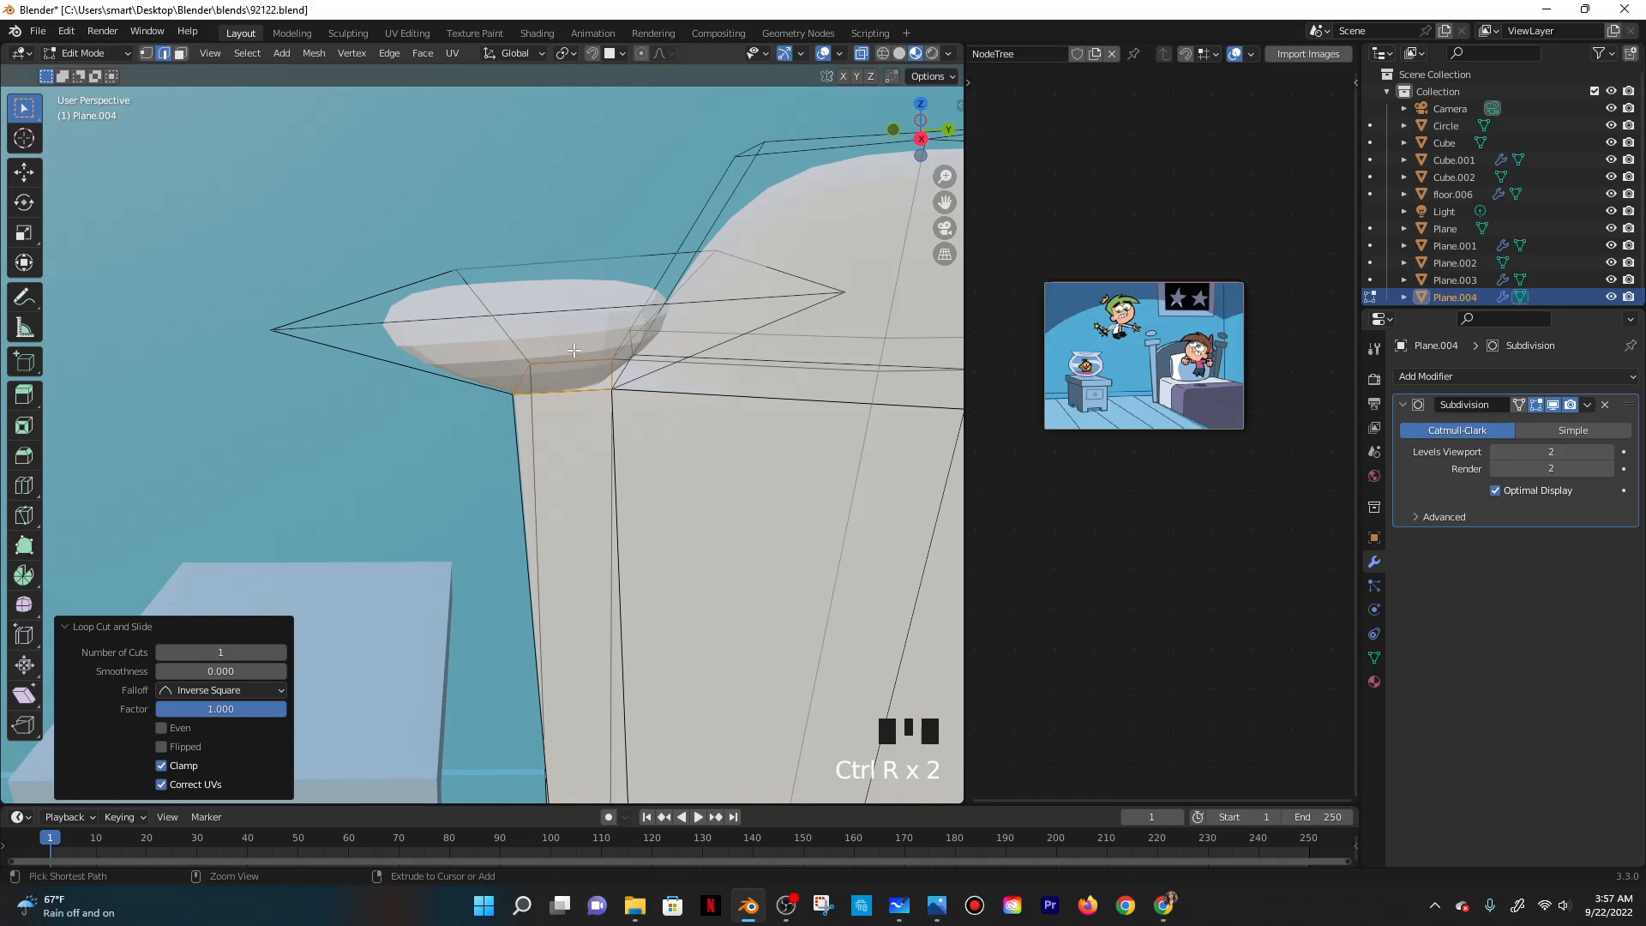
Add two more loop cuts through the cap, slid fully to its rear edge and to its edge on the headboard side.
key("ctrl+r")
left_click(418, 297)
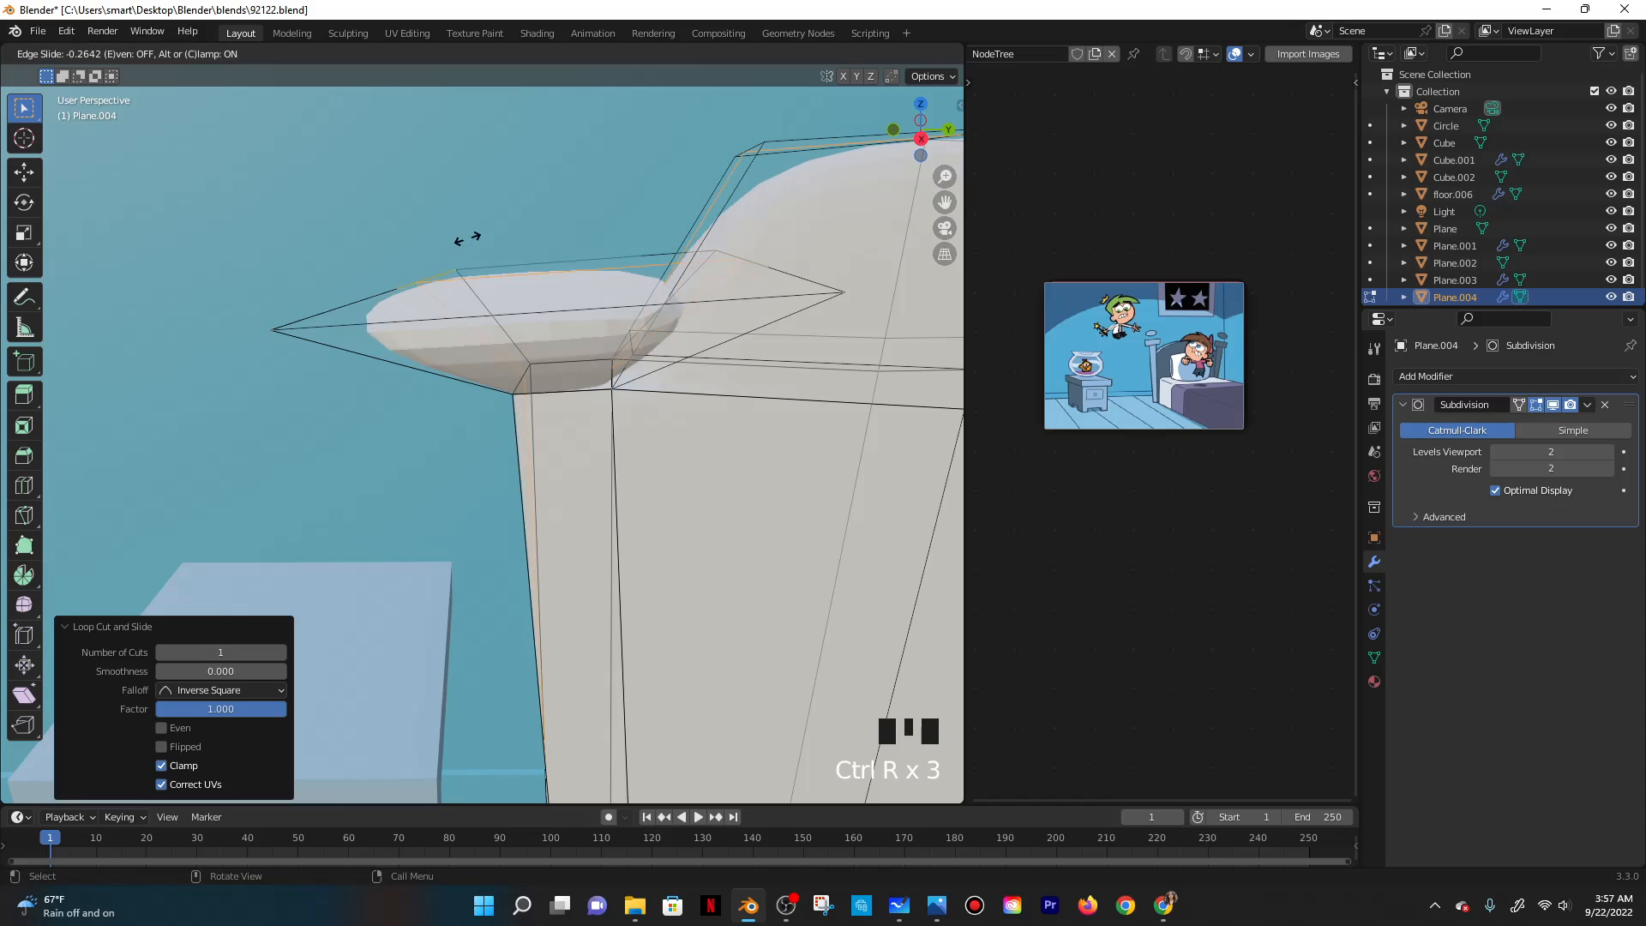
left_click(542, 220)
key("ctrl+r")
left_click(591, 311)
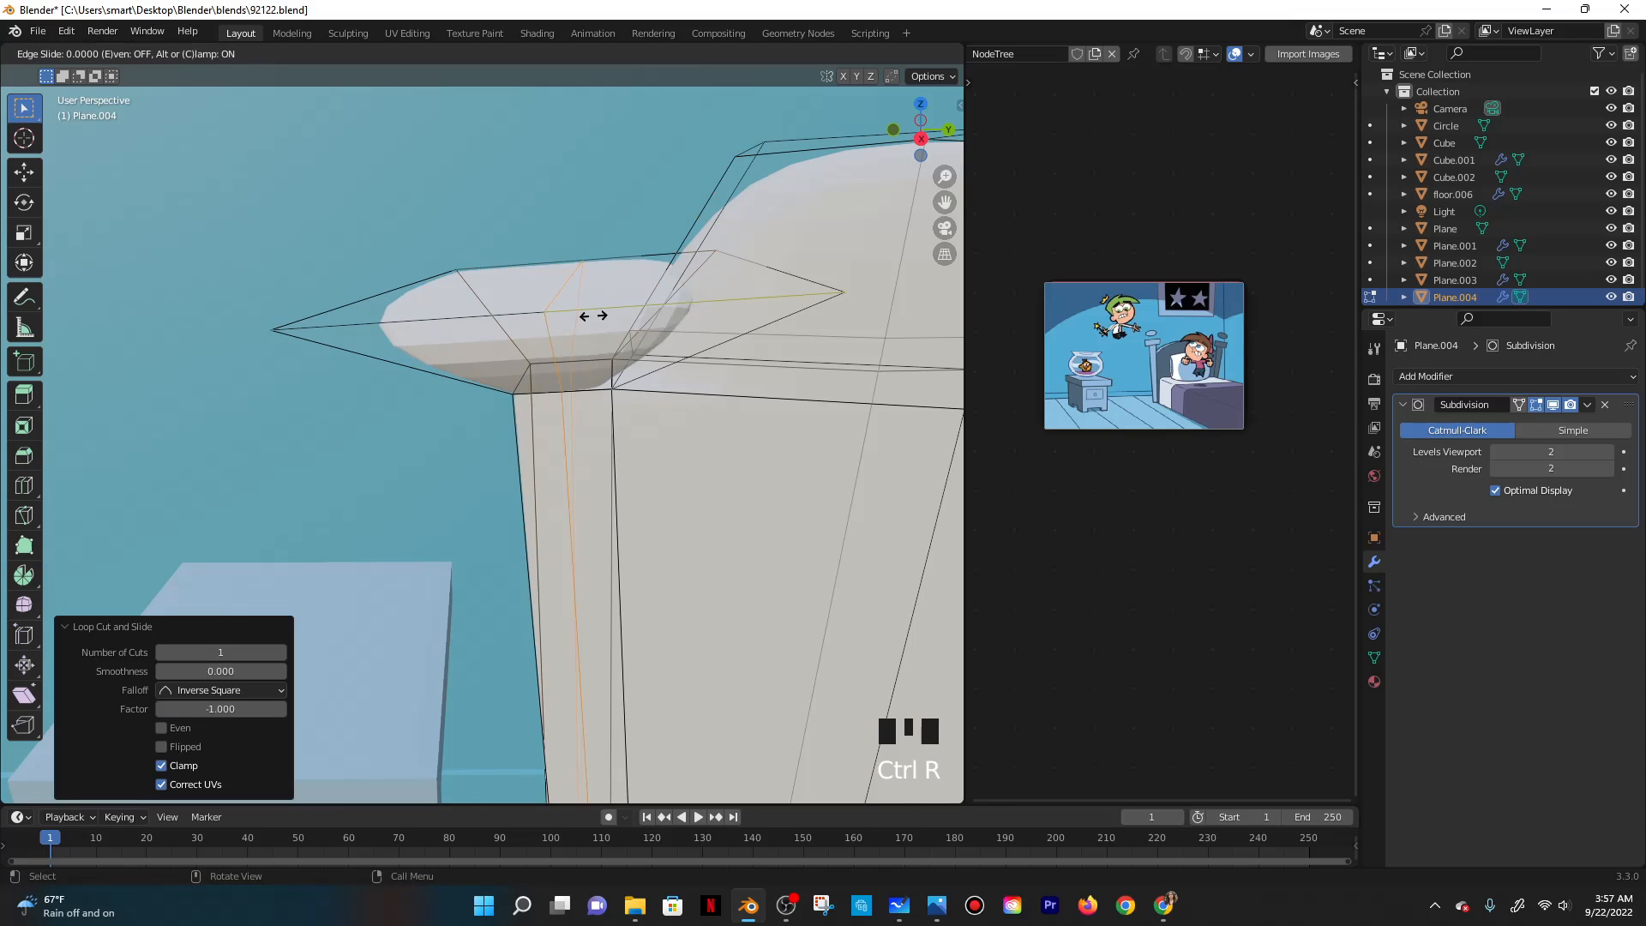
left_click(919, 329)
Undo the cap's loop cuts, move, scaling and extrusion back to the plain side strip.
middle_click_drag(718, 302, 672, 360)
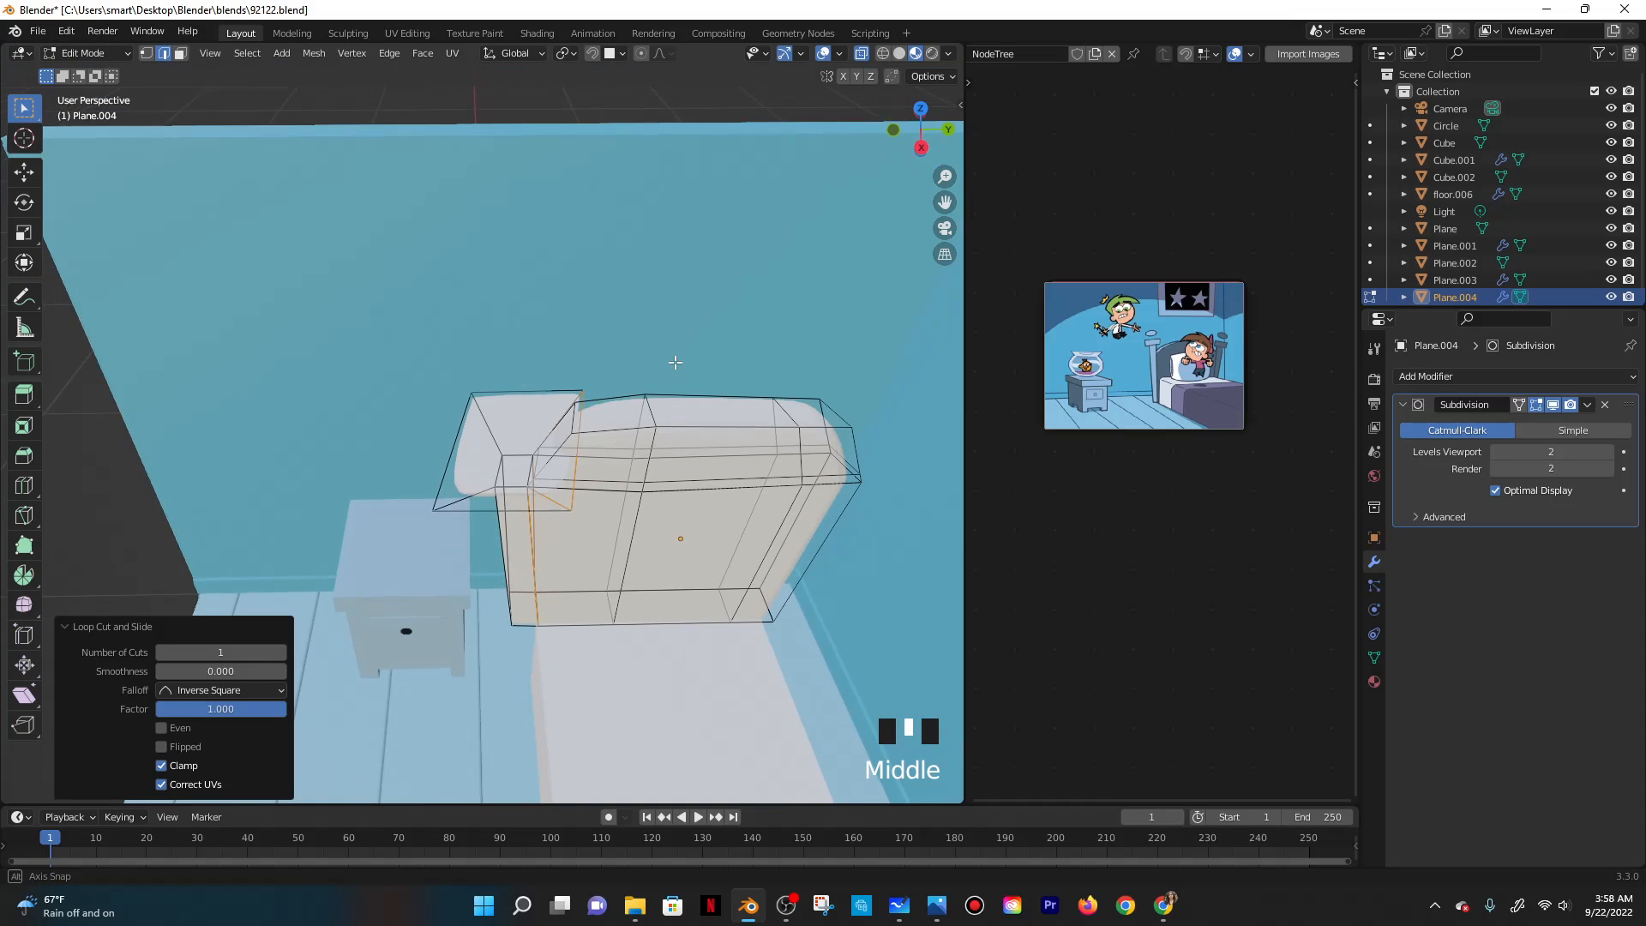
key("ctrl+z")
key("ctrl+z")
key("ctrl+z")
key("ctrl+z")
key("ctrl+z")
key("ctrl+z")
key("ctrl+z")
key("ctrl+z")
key("ctrl+z")
key("ctrl+z")
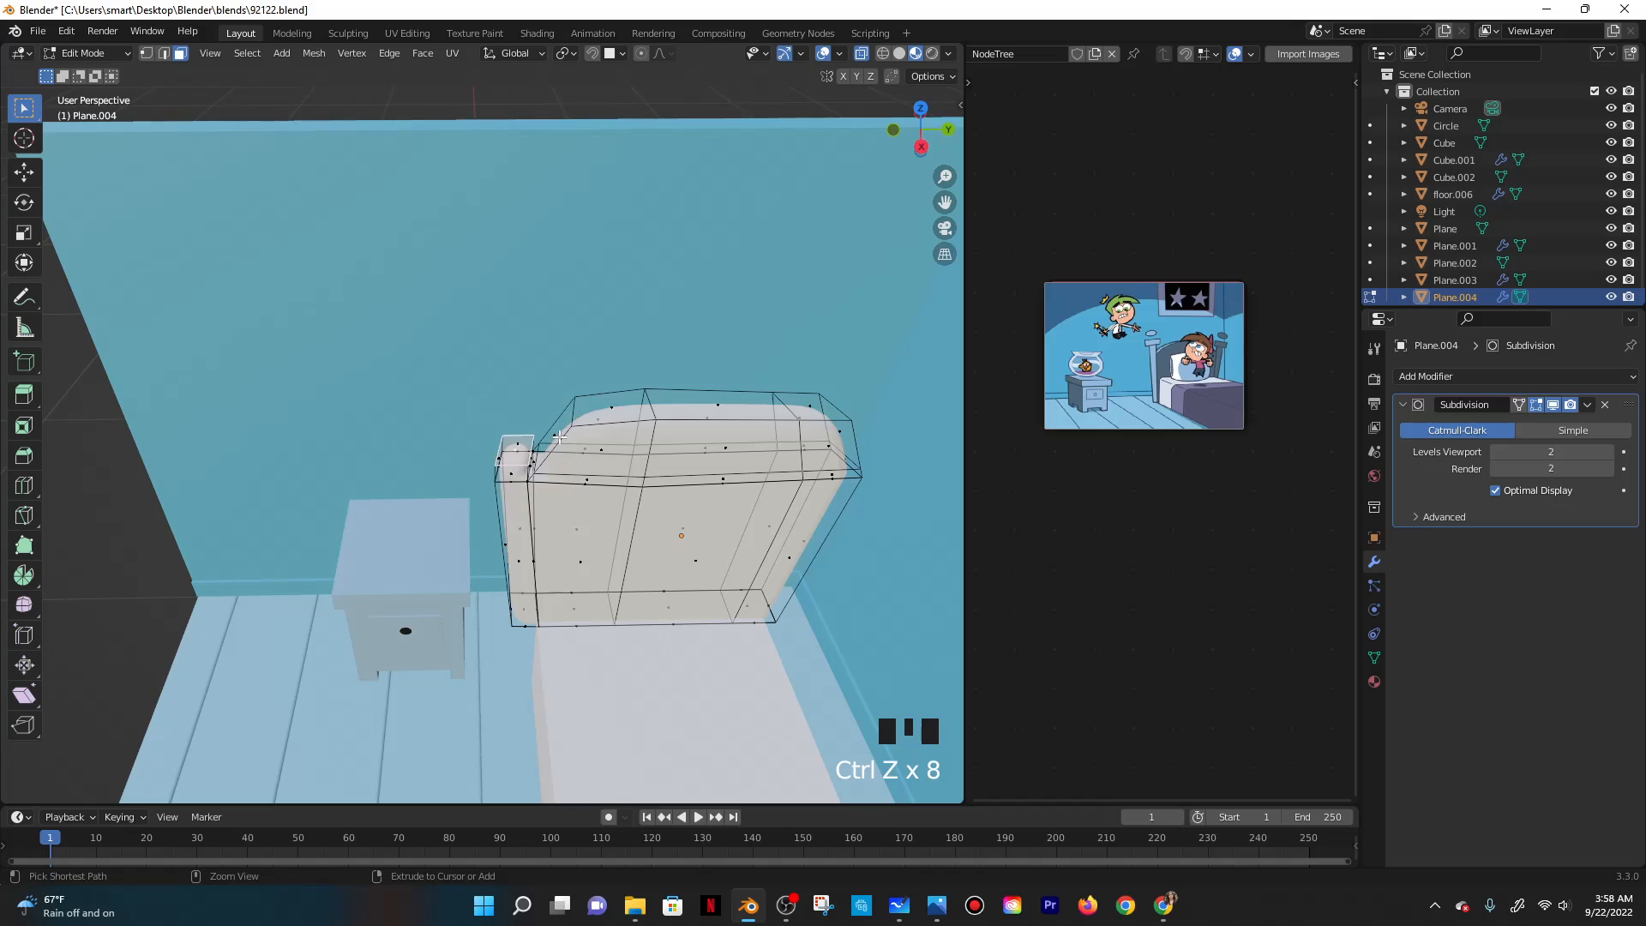
Extrude the side strip's top face 0.069574 m straight up along Z to form a bedpost stub.
scroll(558, 418, "up", 3)
key("r")
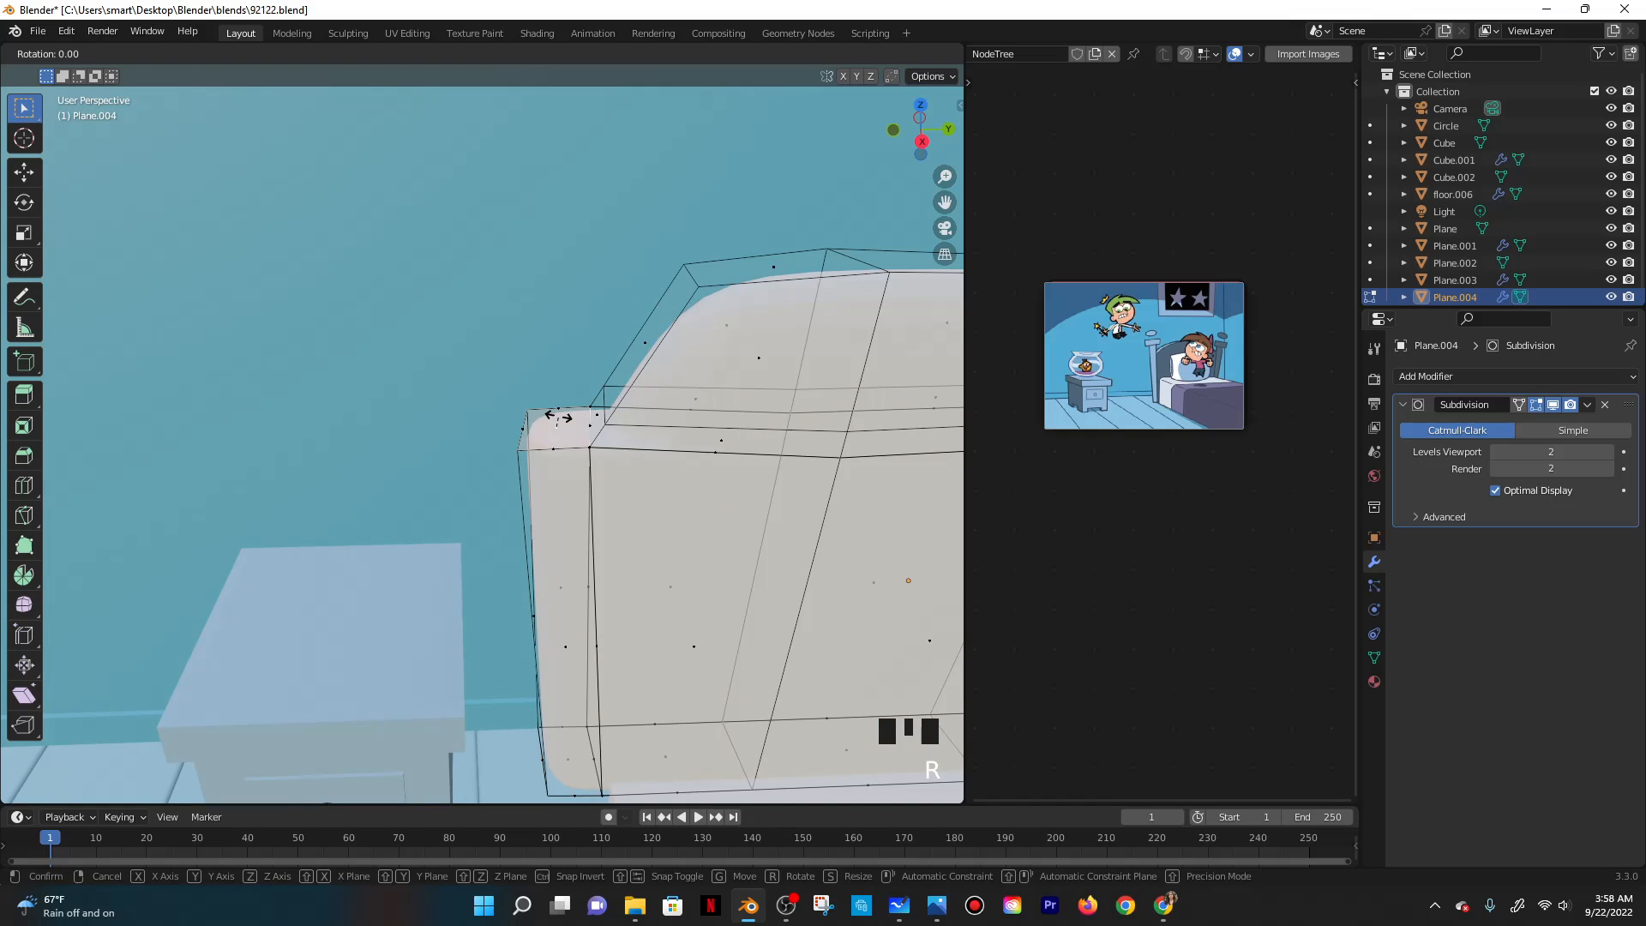
right_click(558, 417)
key("e")
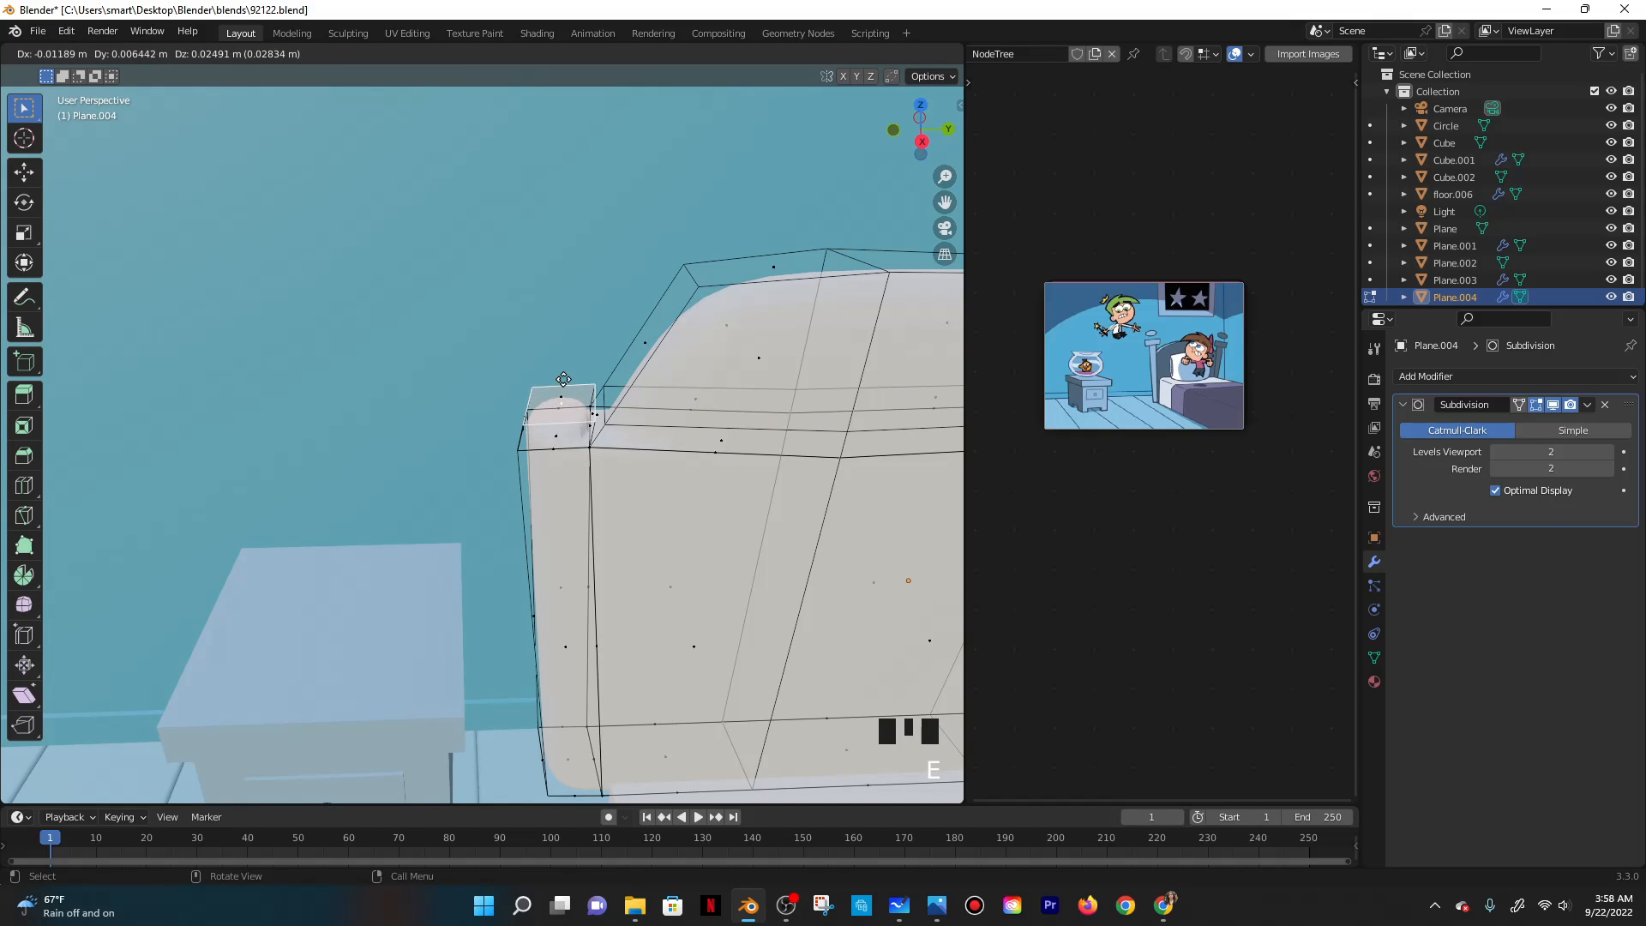
key("z")
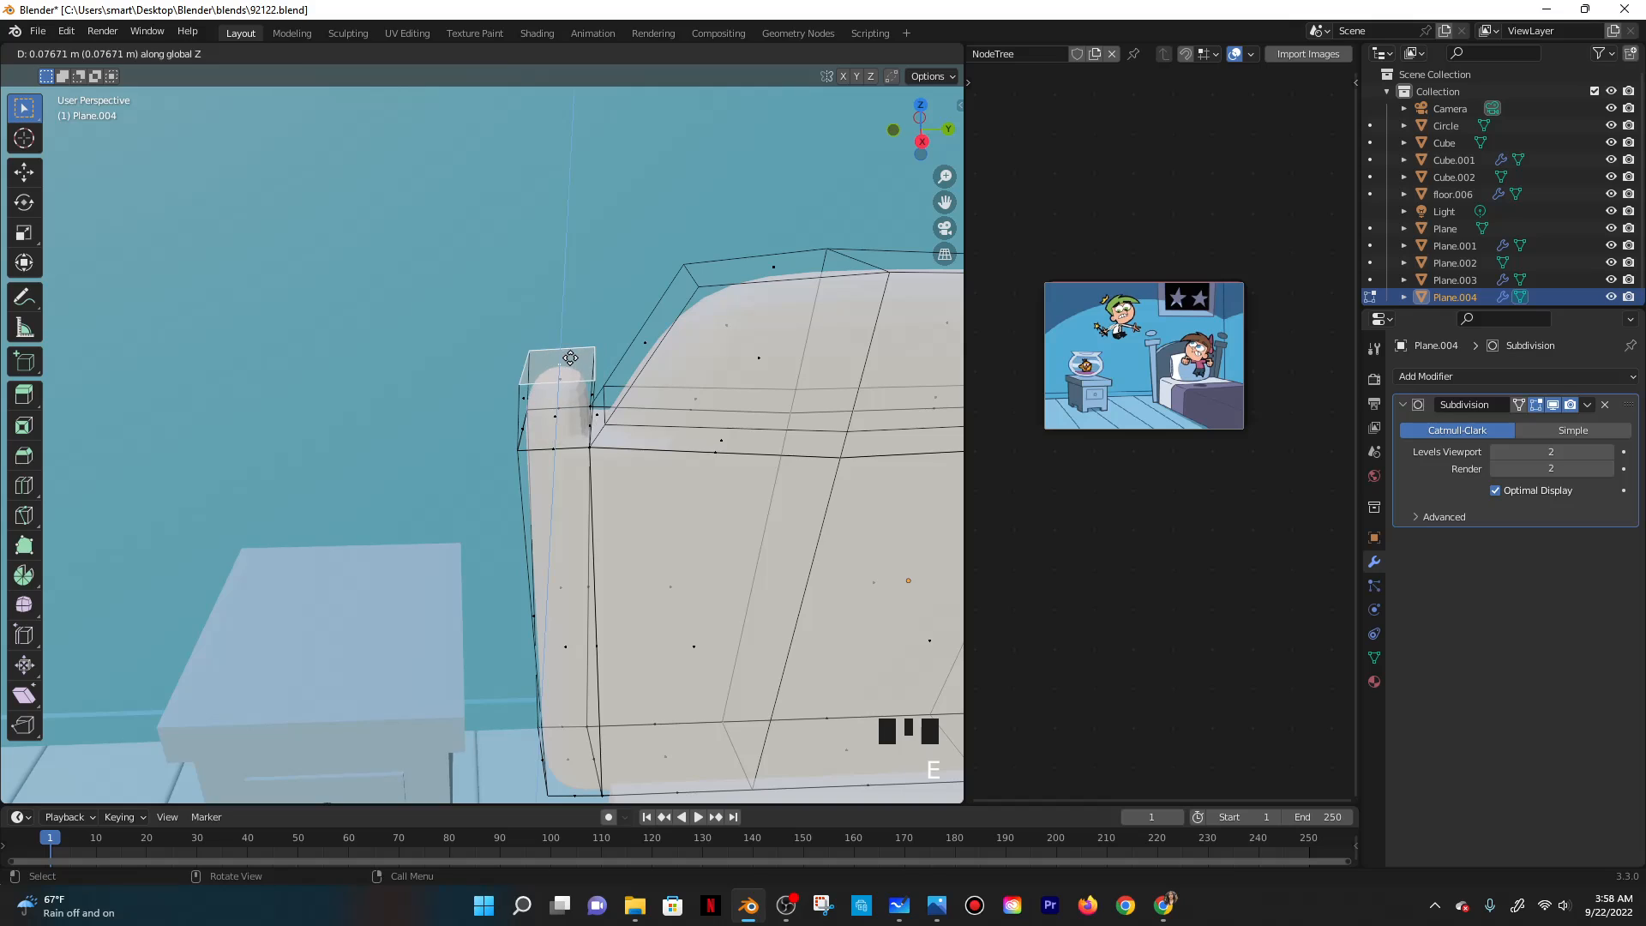
left_click(571, 370)
scroll(617, 378, "up", 3)
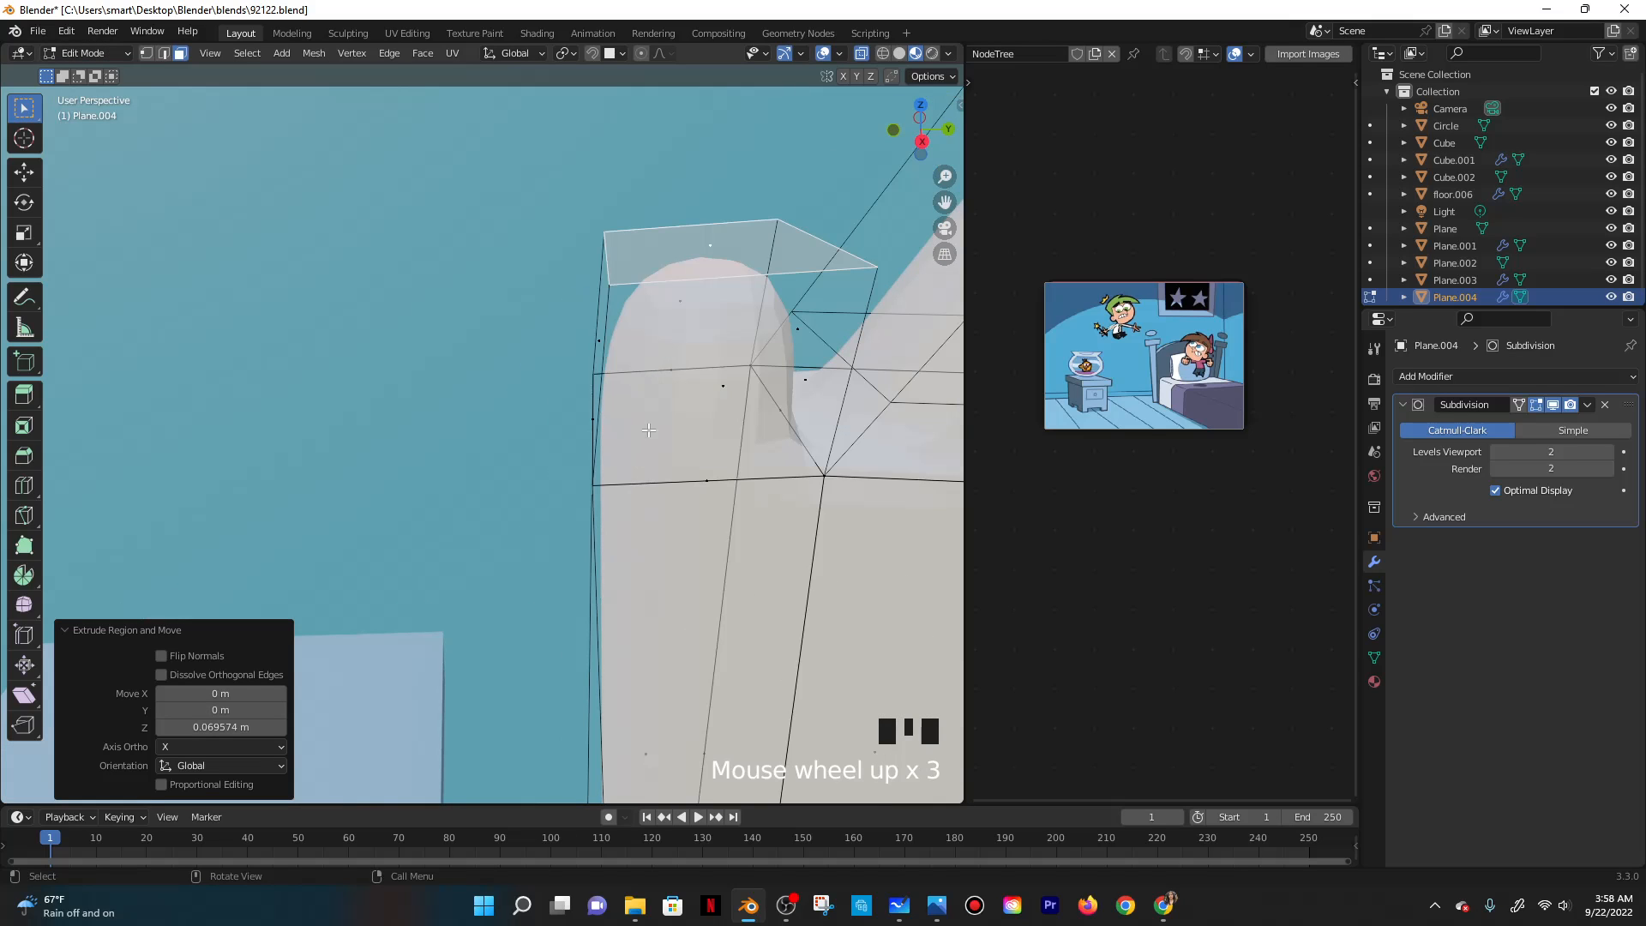
Try a centred vertical loop cut through the bedpost stub and side strip.
key("ctrl+r")
left_click(677, 372)
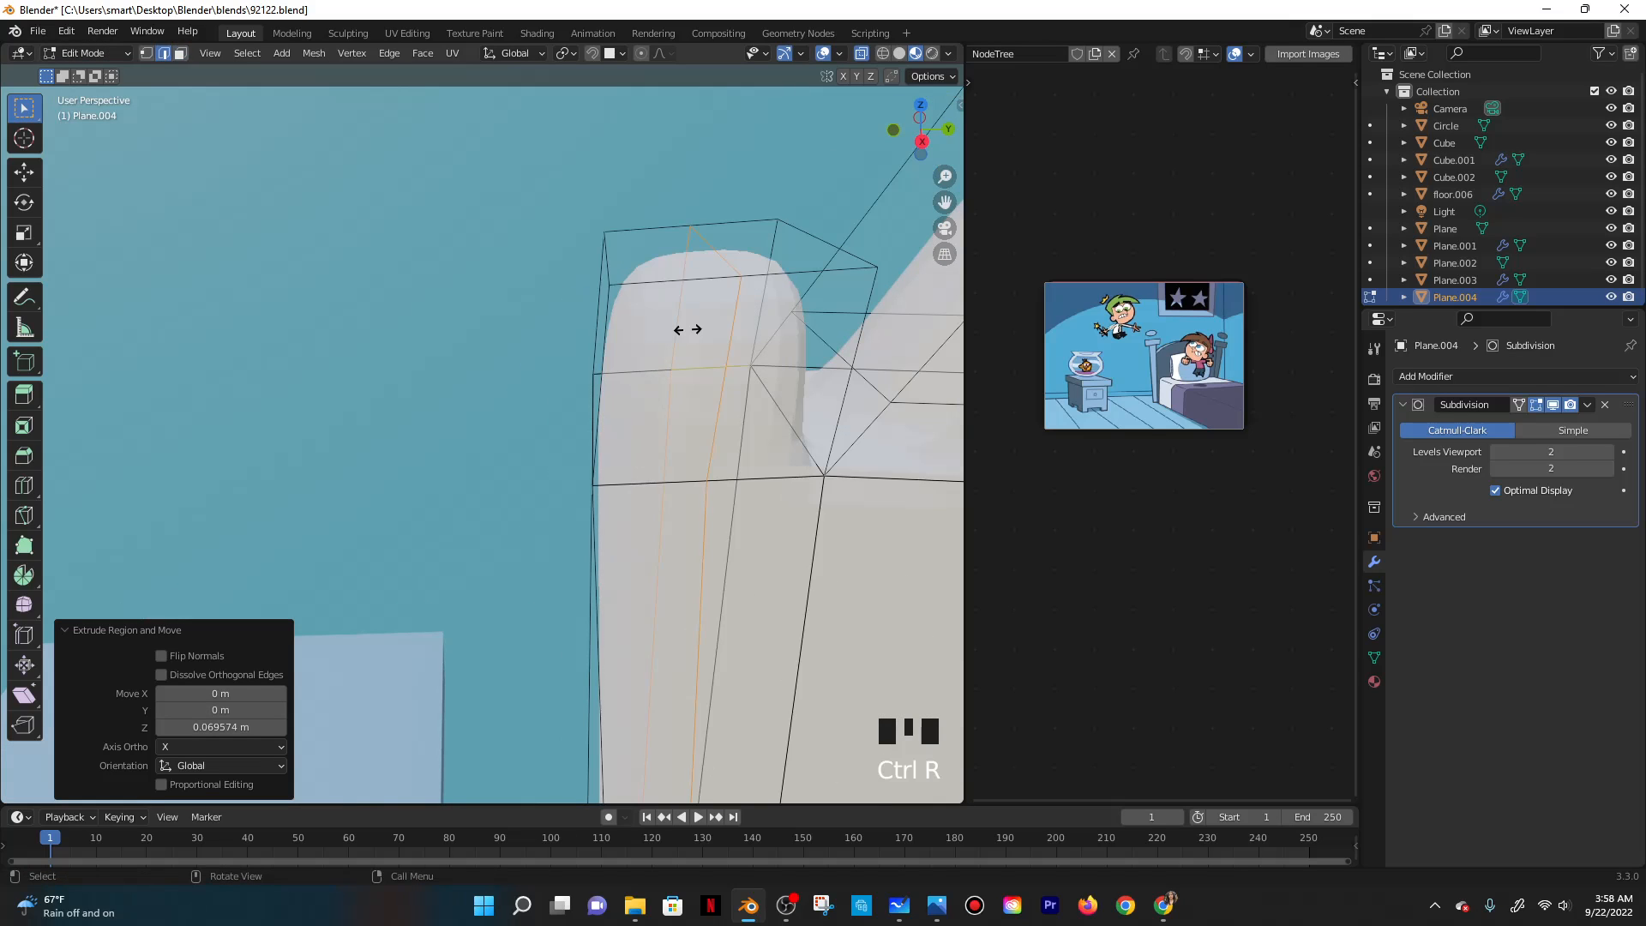
right_click(563, 329)
scroll(692, 363, "down", 2)
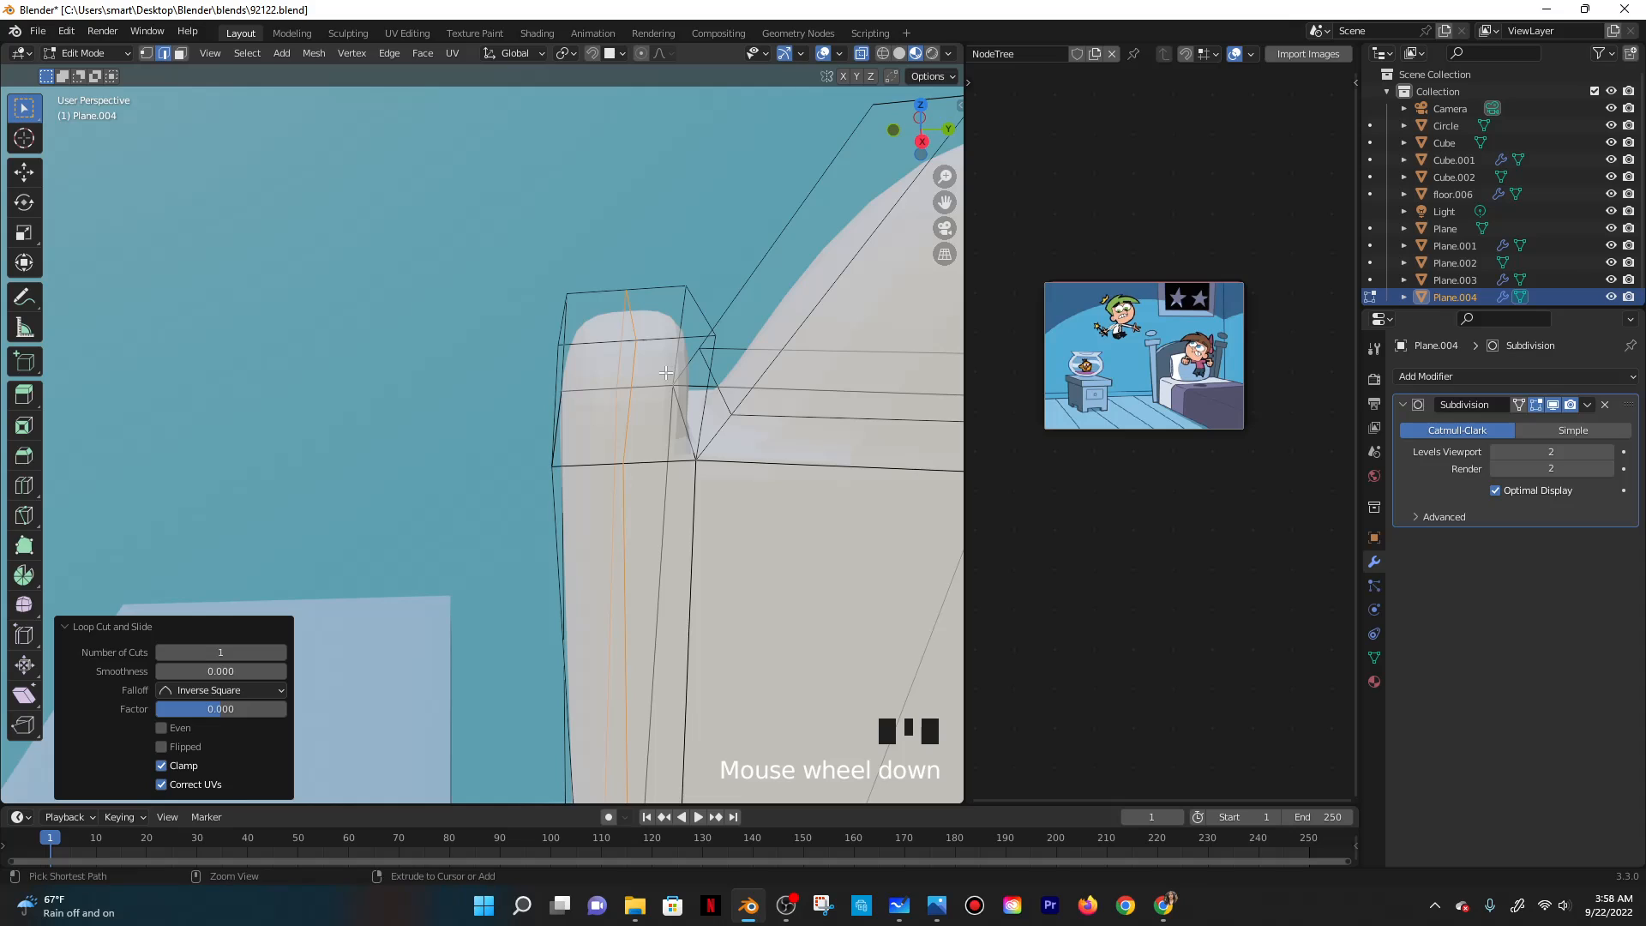
key("ctrl+z")
Try scaling the stub's top face uniformly by 2.413.
key("s")
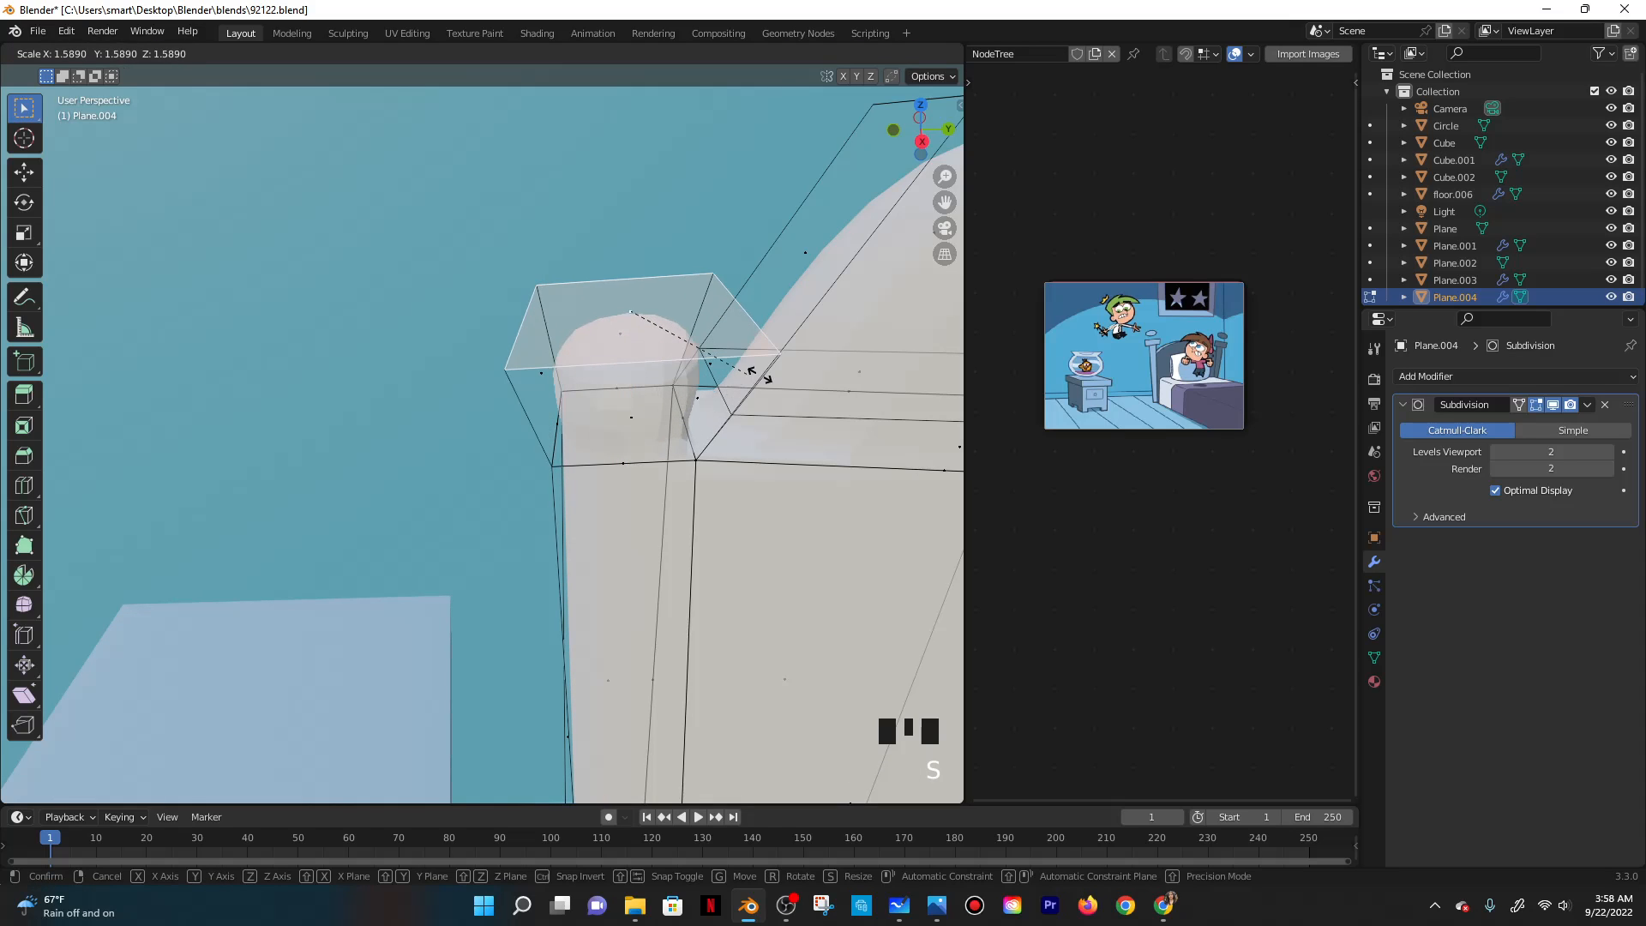
left_click(814, 377)
middle_click_drag(814, 377, 722, 421)
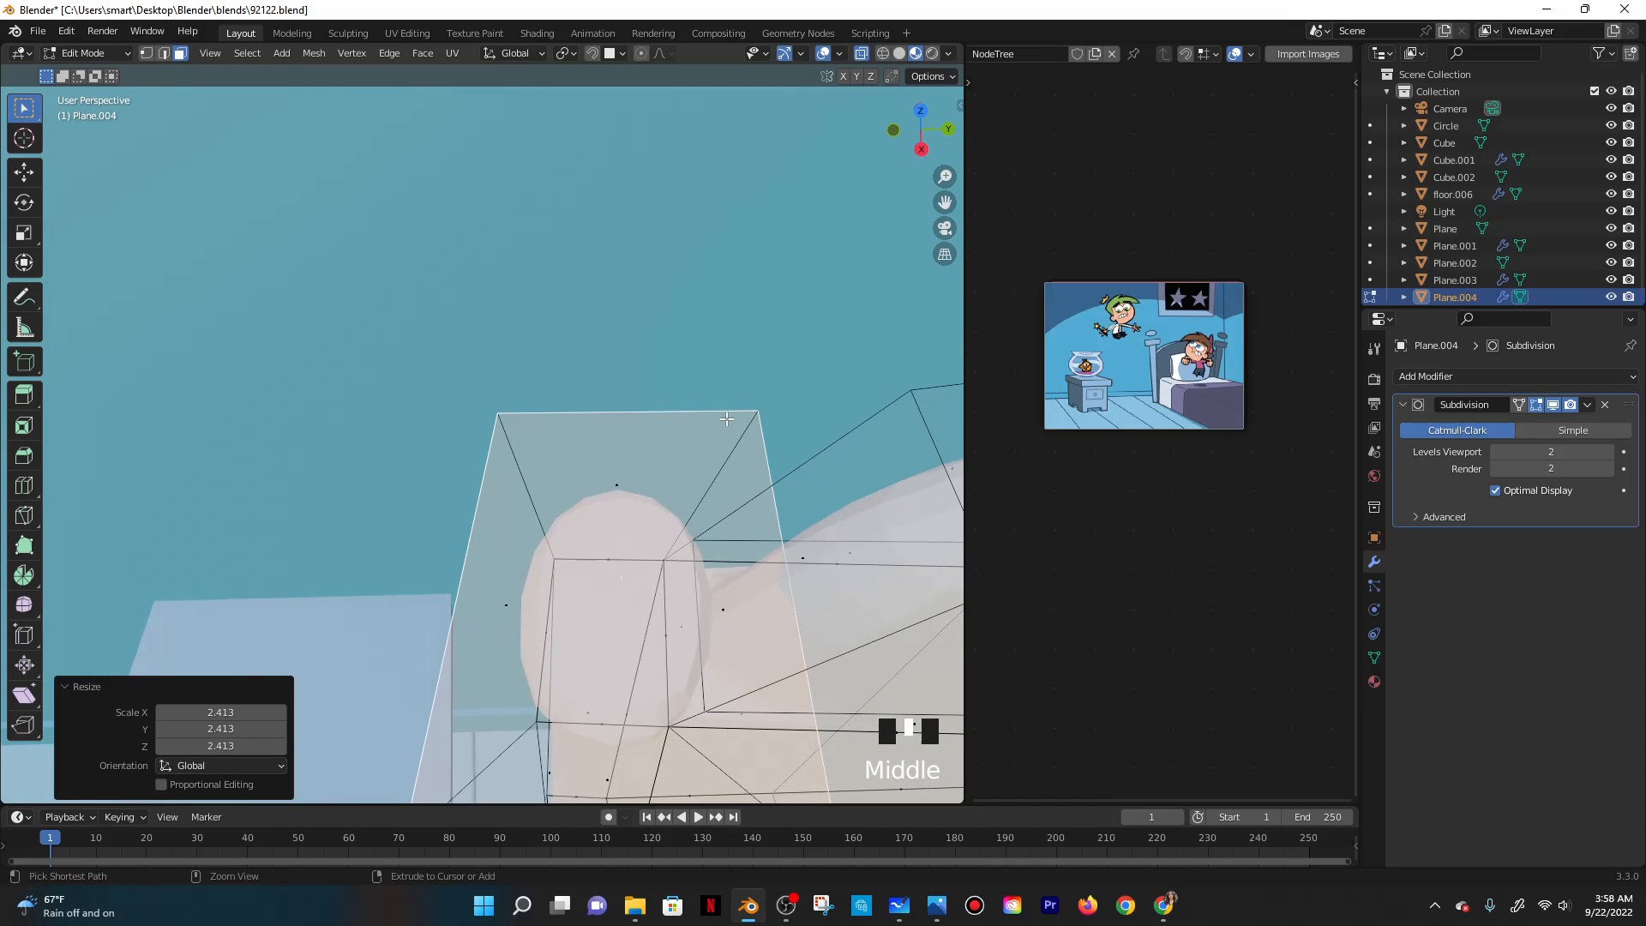
key("ctrl+z")
Scale the stub's top face by 2.707 along Y to flare it into a wide cap.
scroll(722, 422, "down", 2)
key("s")
key("y")
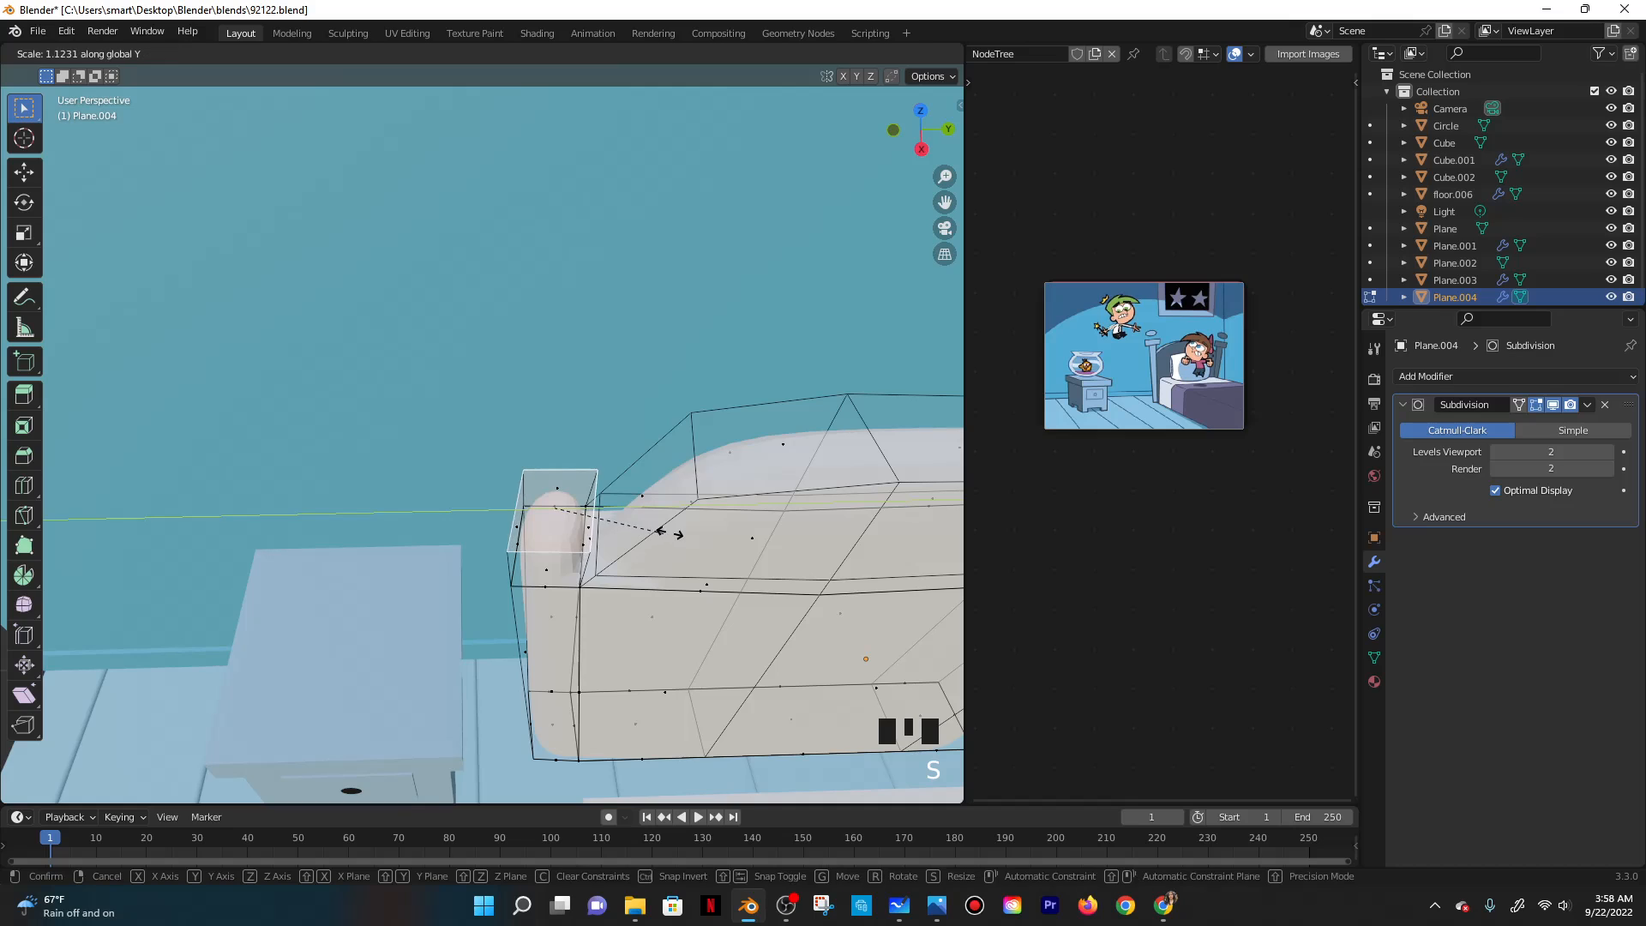
left_click(824, 533)
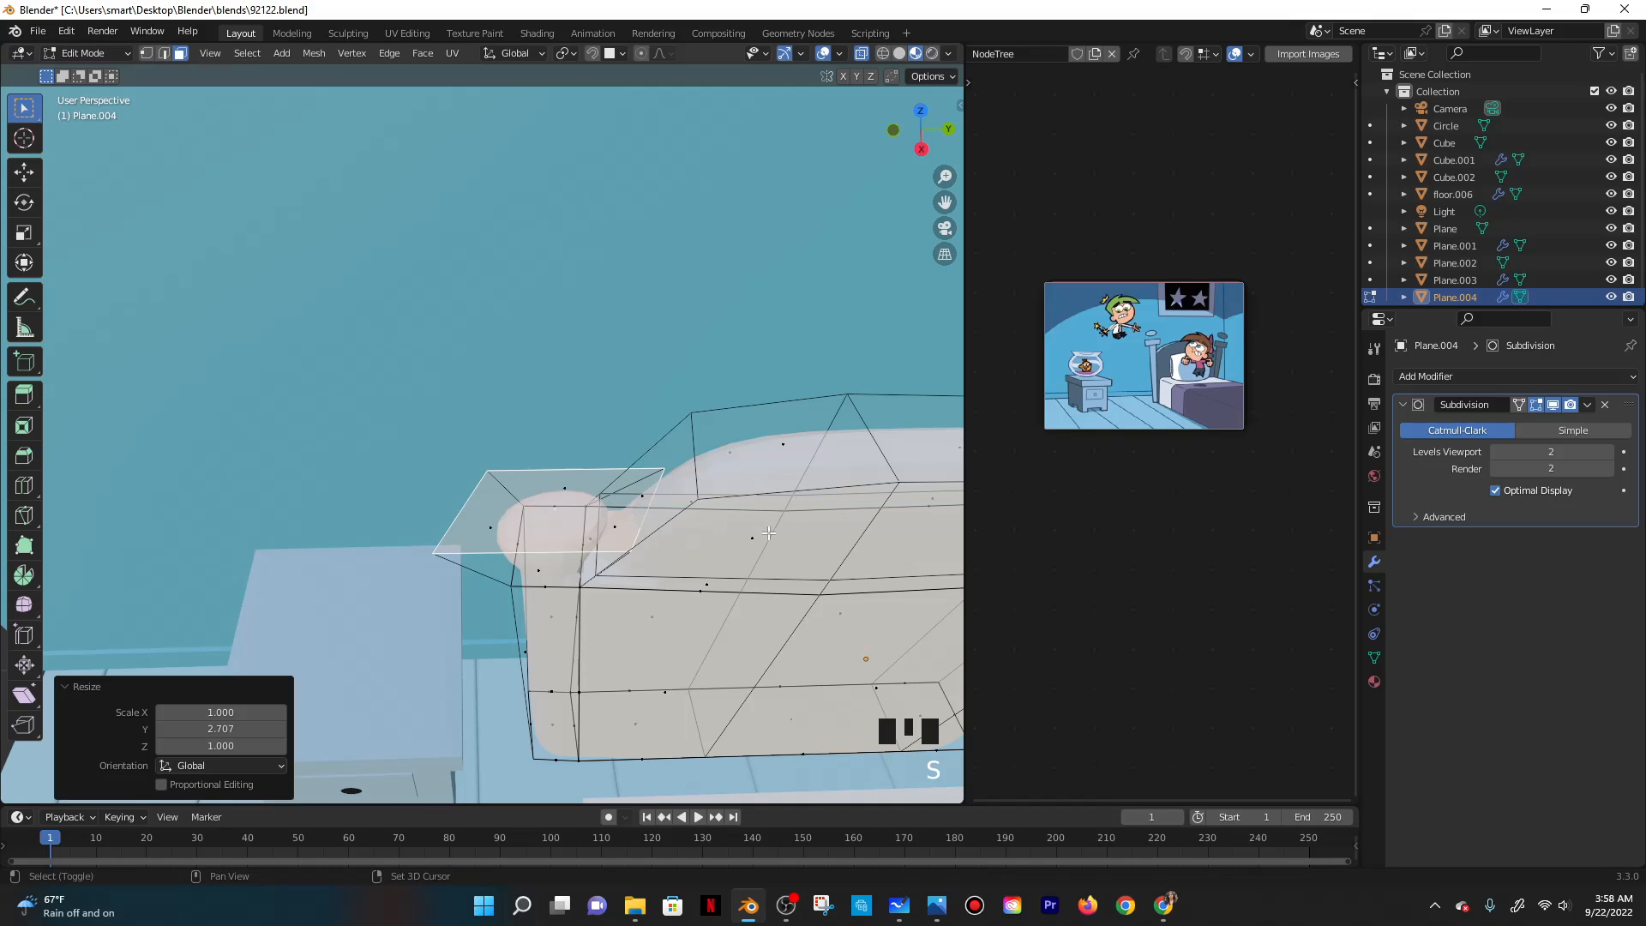
Try two vertical loop cuts through the flared cap, slid fully to its outer edge and to its headboard-side edge.
middle_click_drag(825, 532, 531, 463, "shift")
key("ctrl+r")
left_click(508, 456)
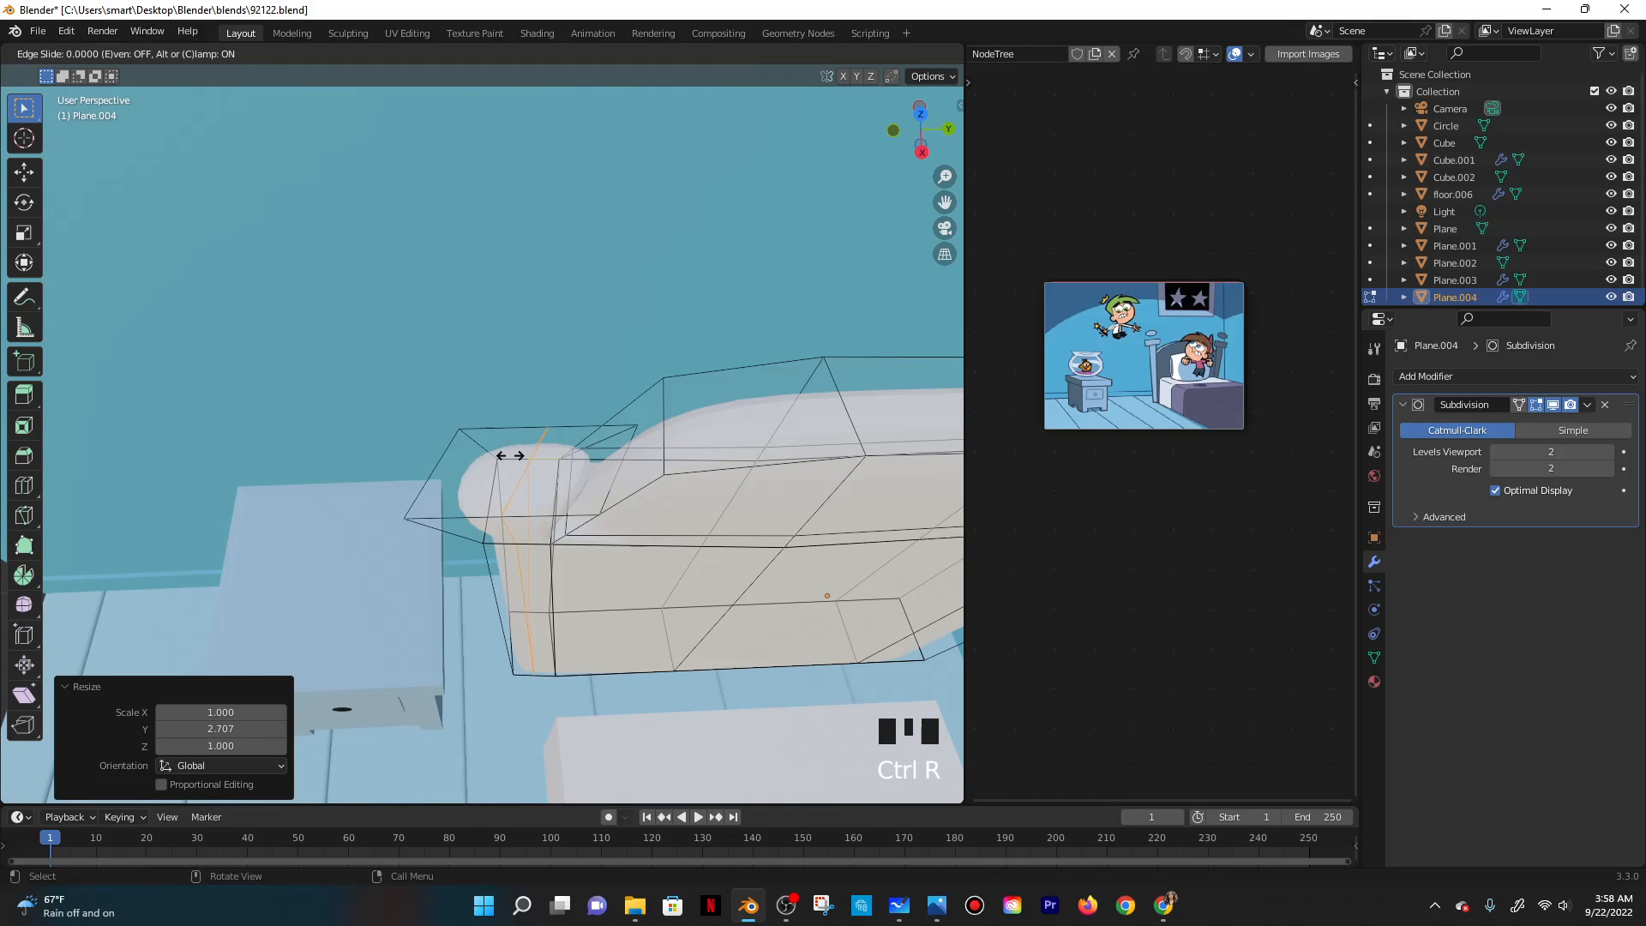
left_click(393, 455)
key("ctrl+r")
left_click(527, 467)
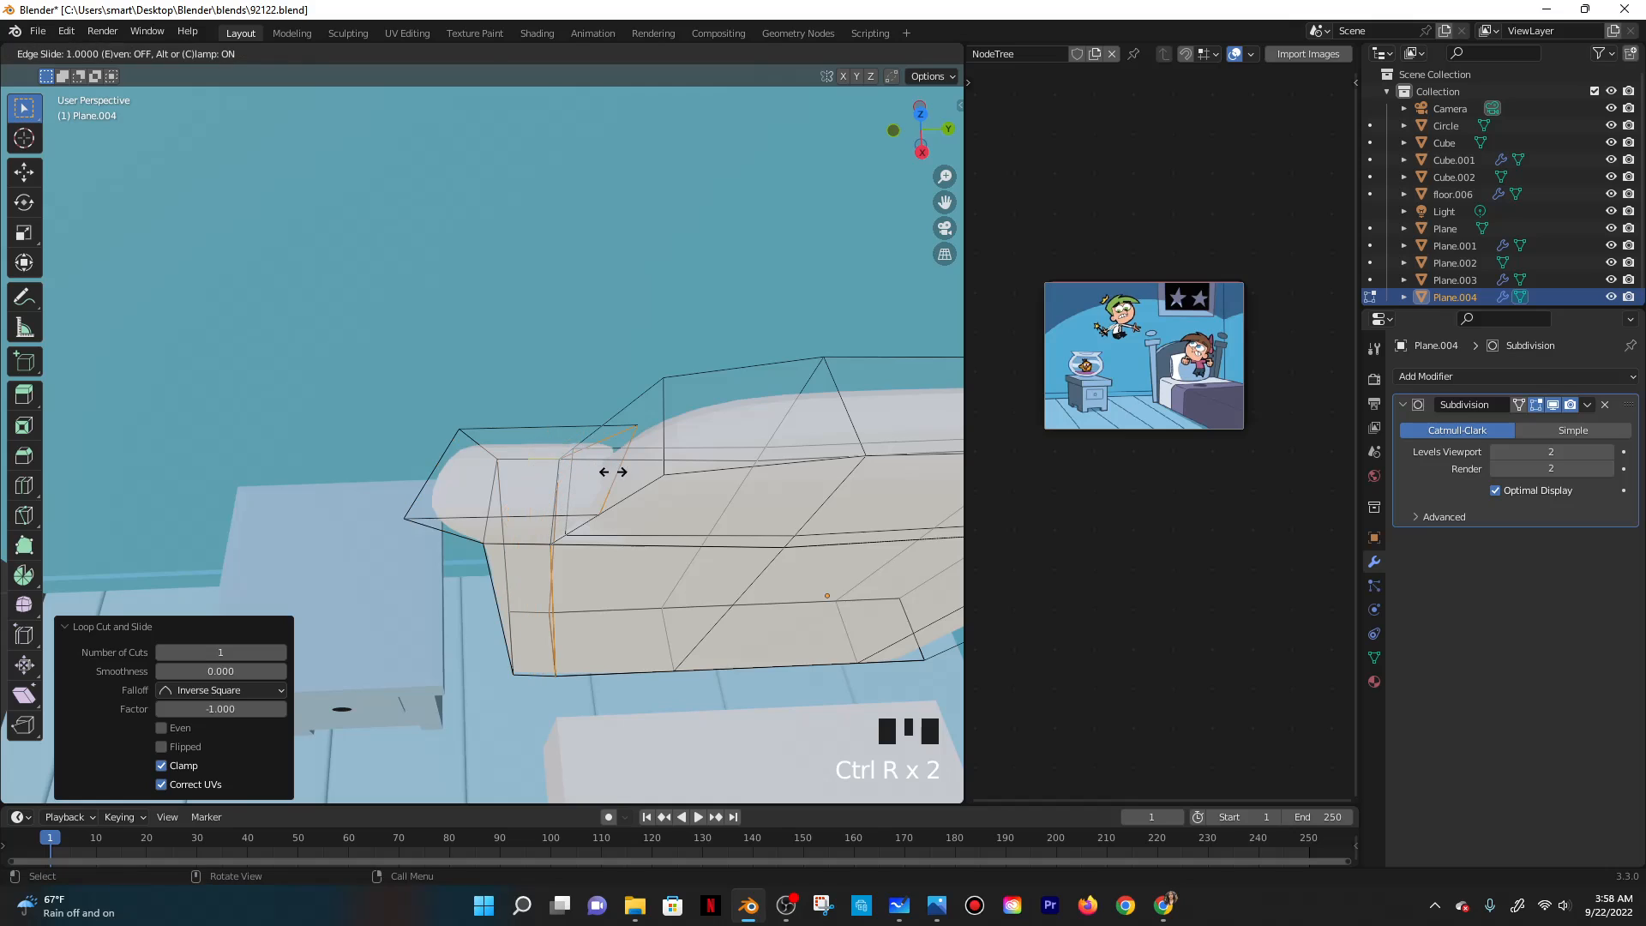
left_click(606, 465)
middle_click_drag(606, 465, 573, 347)
key("ctrl+2")
key("ctrl+2")
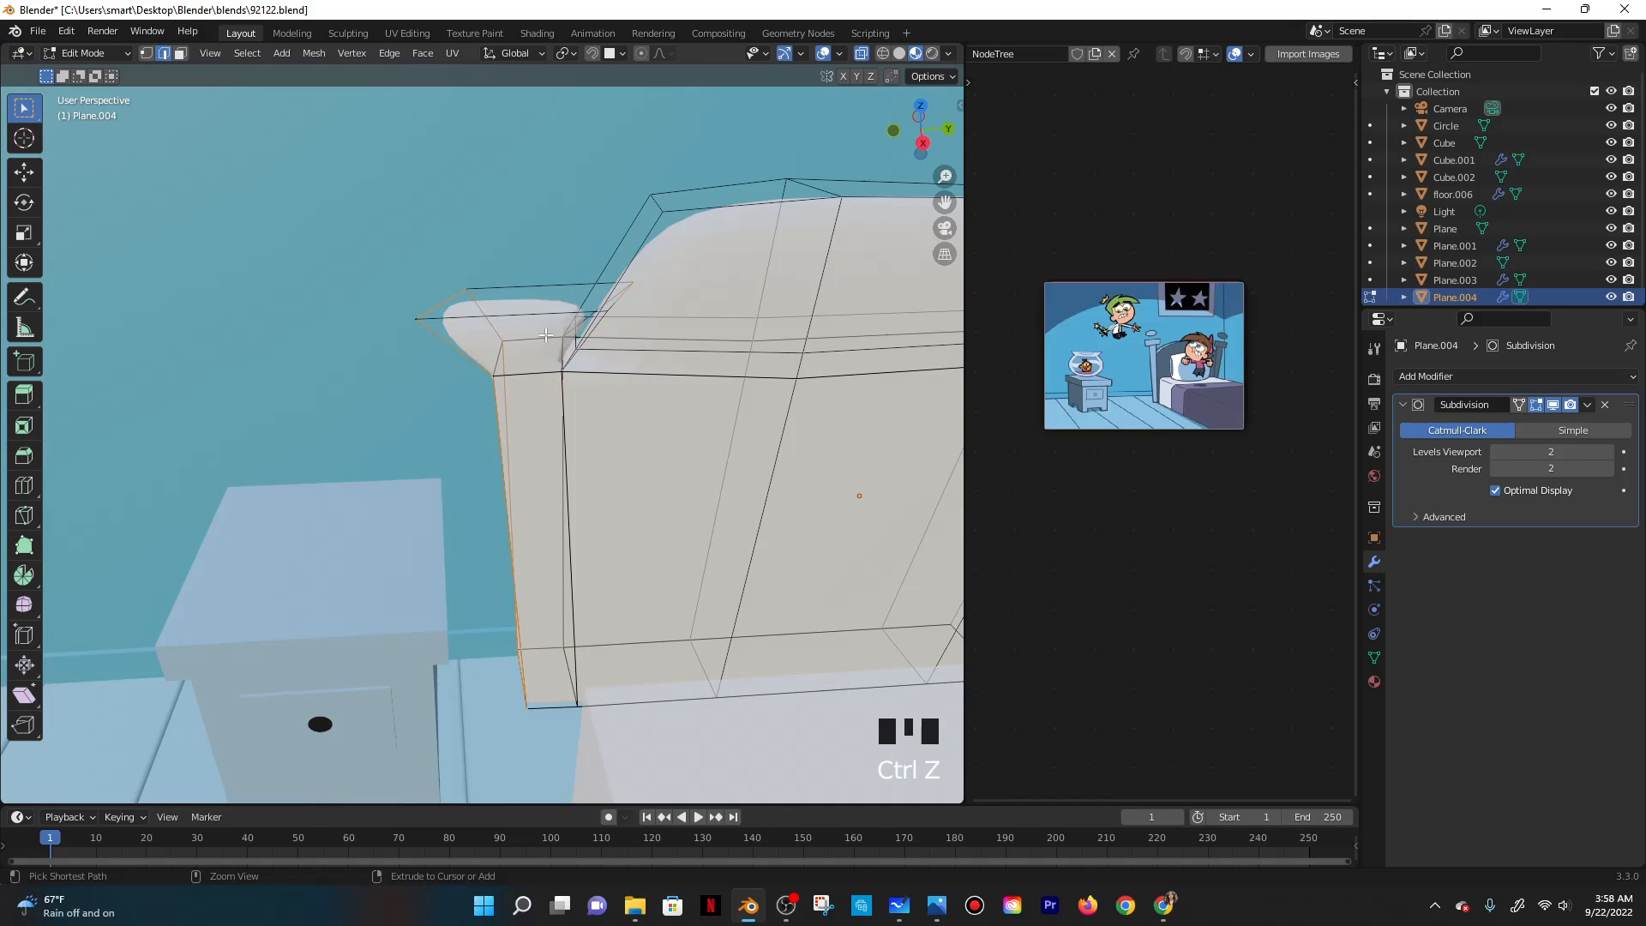
Add a horizontal loop cut around the flared cap, slid fully down to its base.
scroll(550, 320, "up", 2)
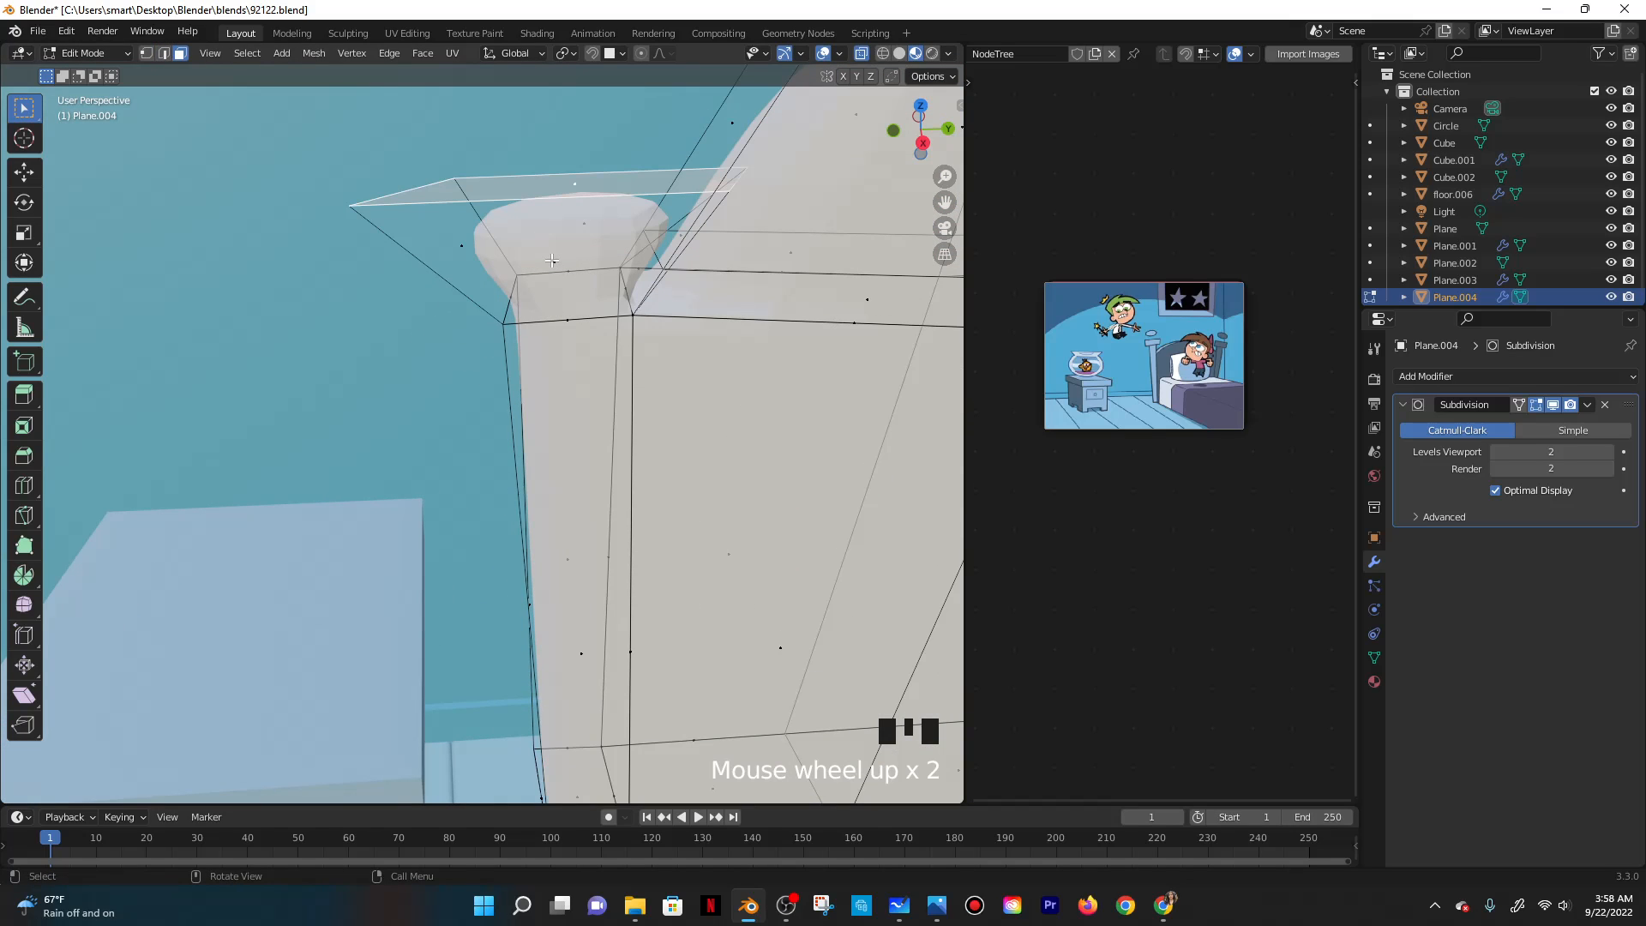
key("ctrl+r")
left_click(505, 291)
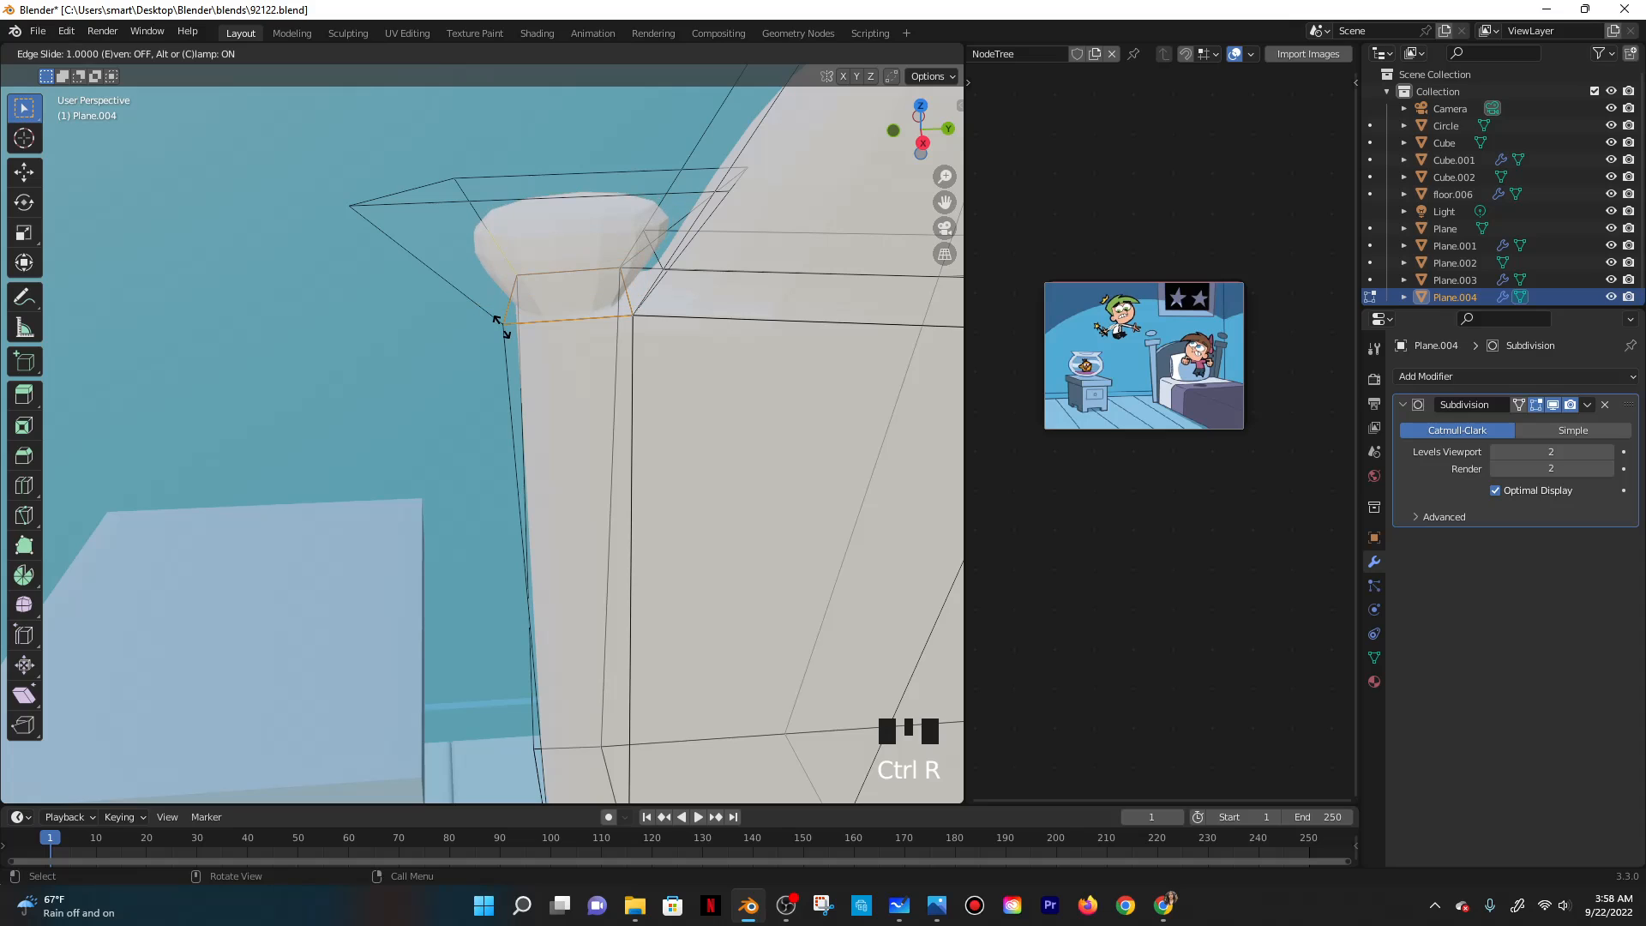
left_click(500, 324)
Try to select the end face on the headboard's opposite side, working from behind the wall.
middle_click_drag(500, 324, 455, 444, "shift")
scroll(665, 307, "down", 4)
double_click(441, 455)
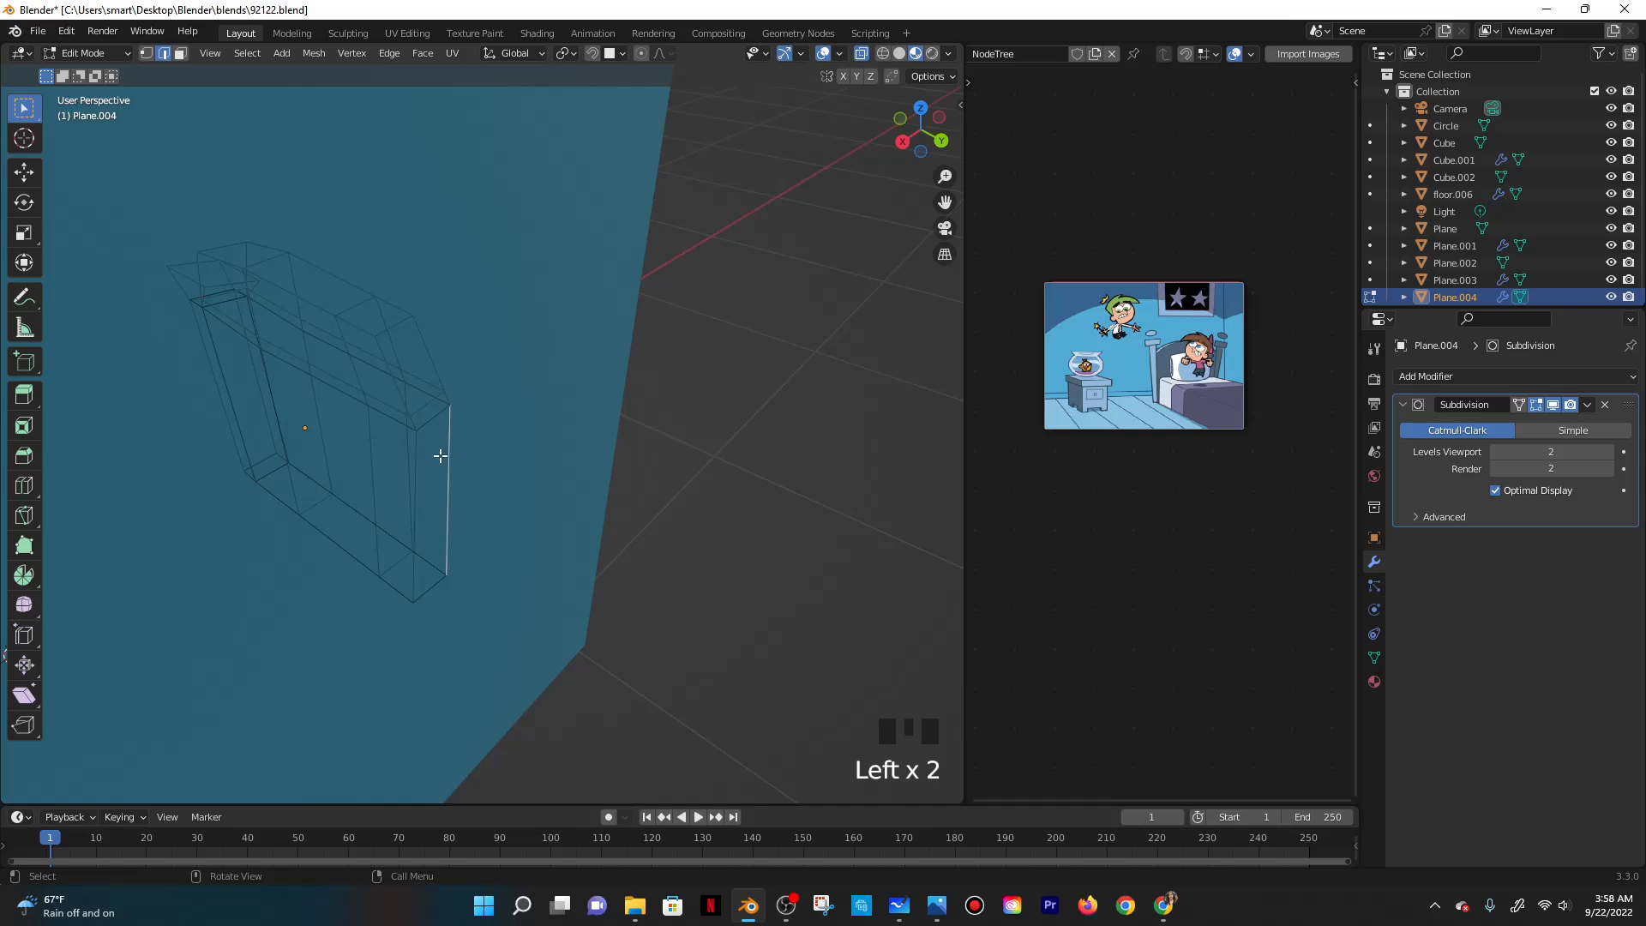
left_click(180, 54)
left_click(447, 459)
left_click(437, 460)
left_click(430, 543)
left_click(426, 548)
left_click_drag(400, 504, 423, 581)
middle_click_drag(417, 507, 519, 386)
left_click_drag(477, 369, 396, 547)
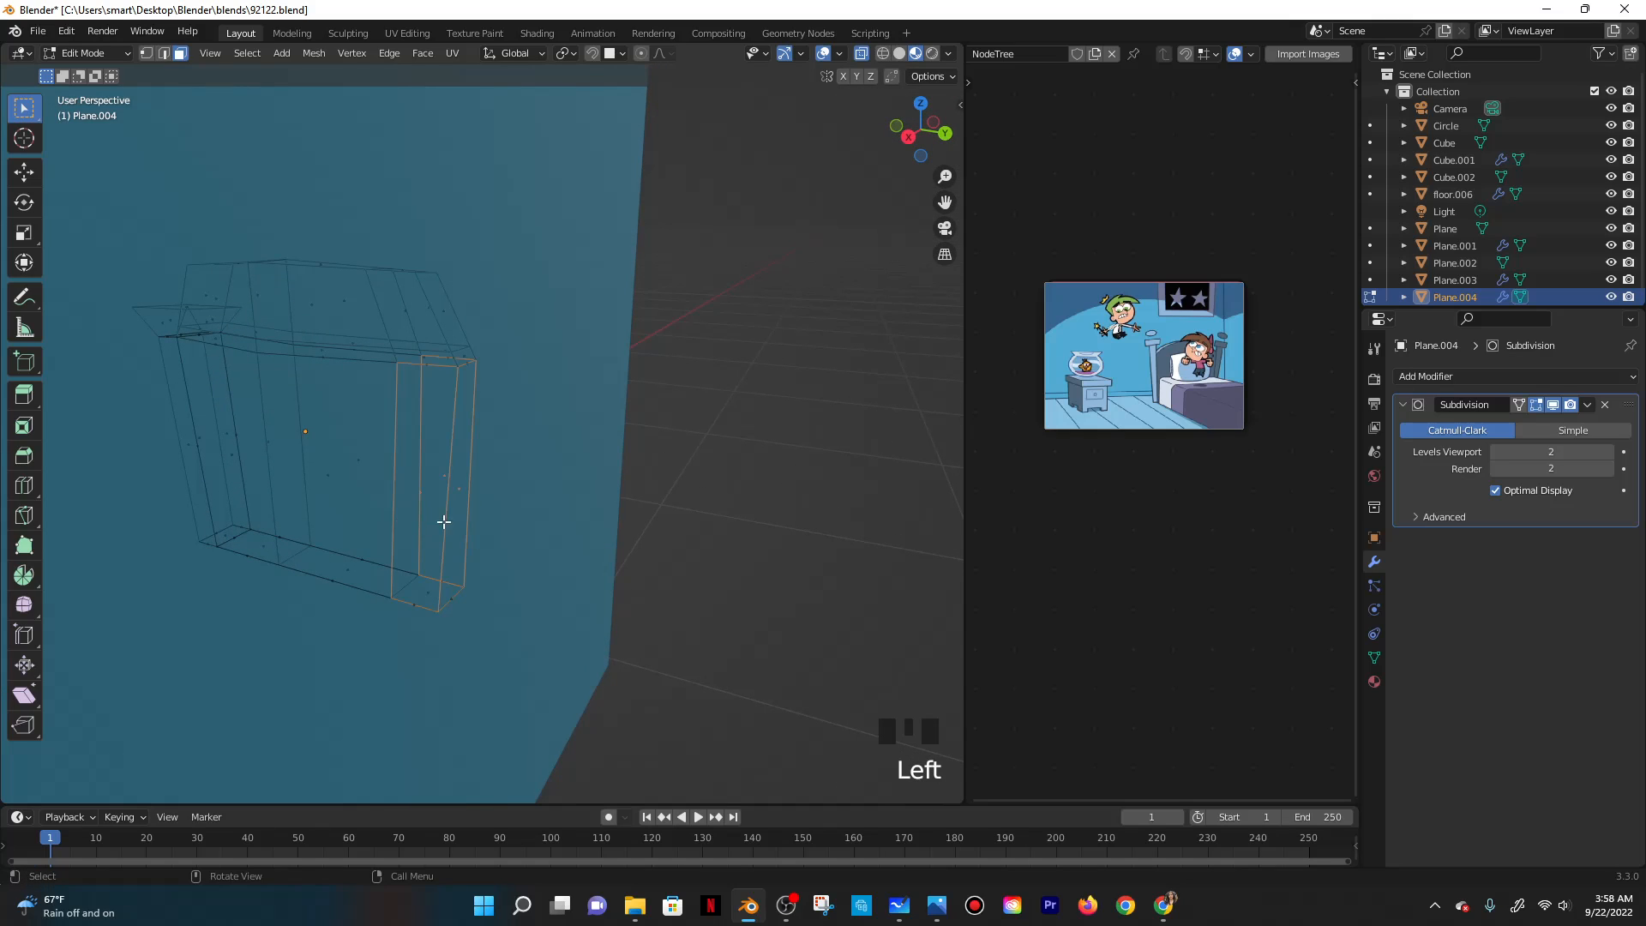
left_click(478, 411)
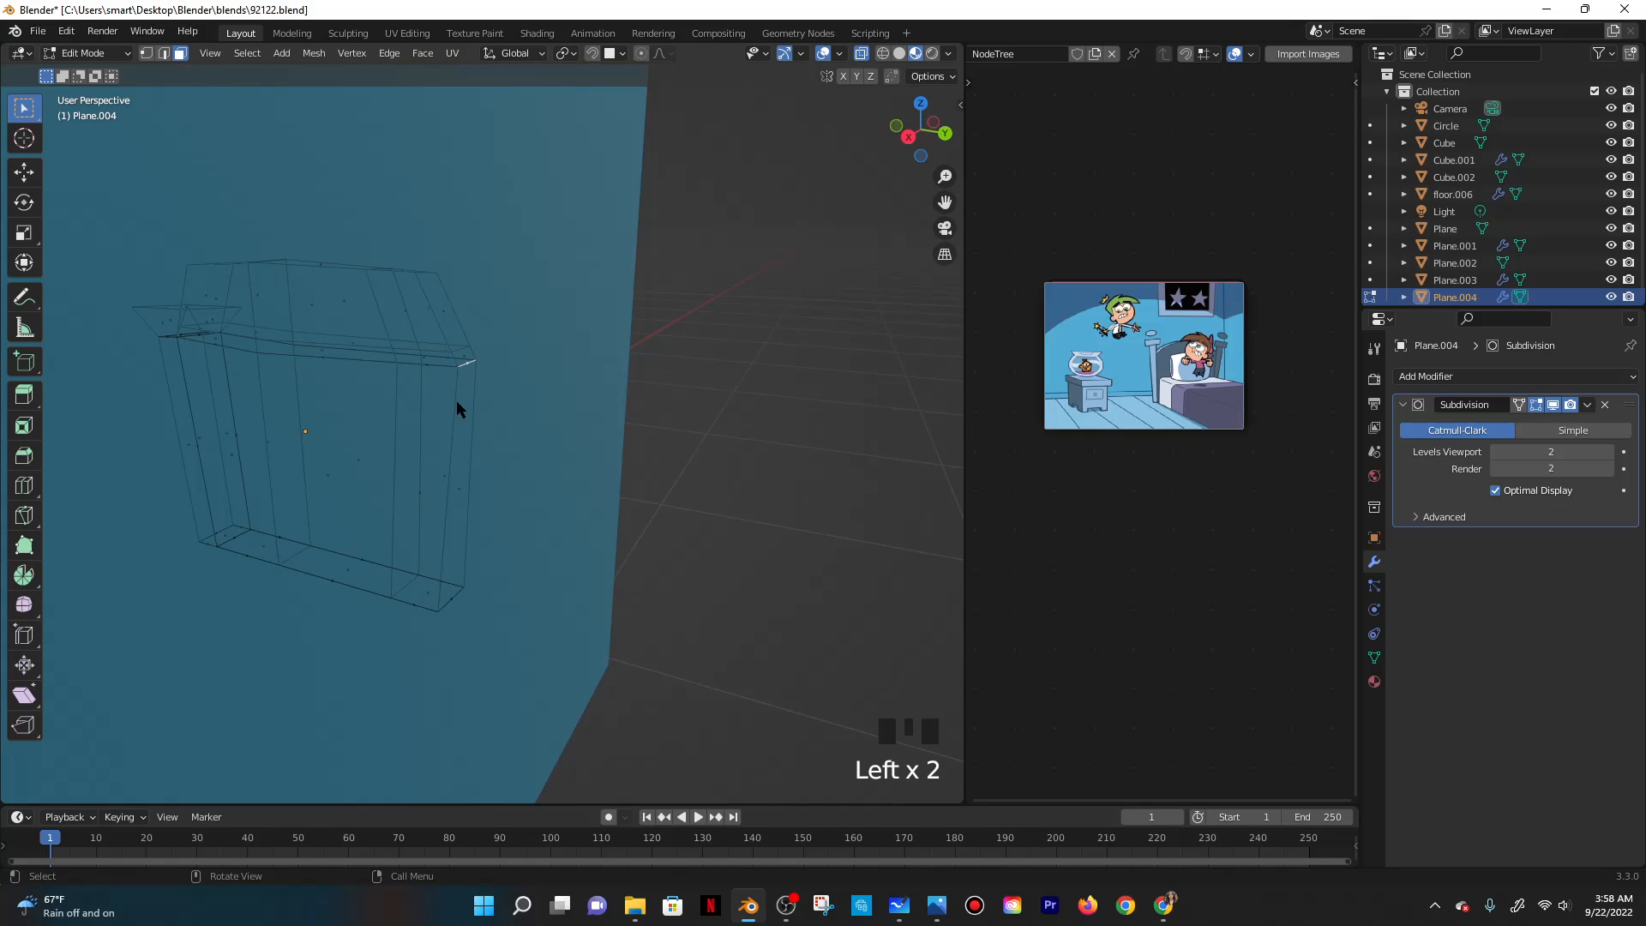
key("Tab")
key("Tab")
left_click(461, 382)
left_click(461, 382)
left_click(469, 399)
left_click(481, 426)
middle_click_drag(540, 470, 588, 507)
left_click(536, 428)
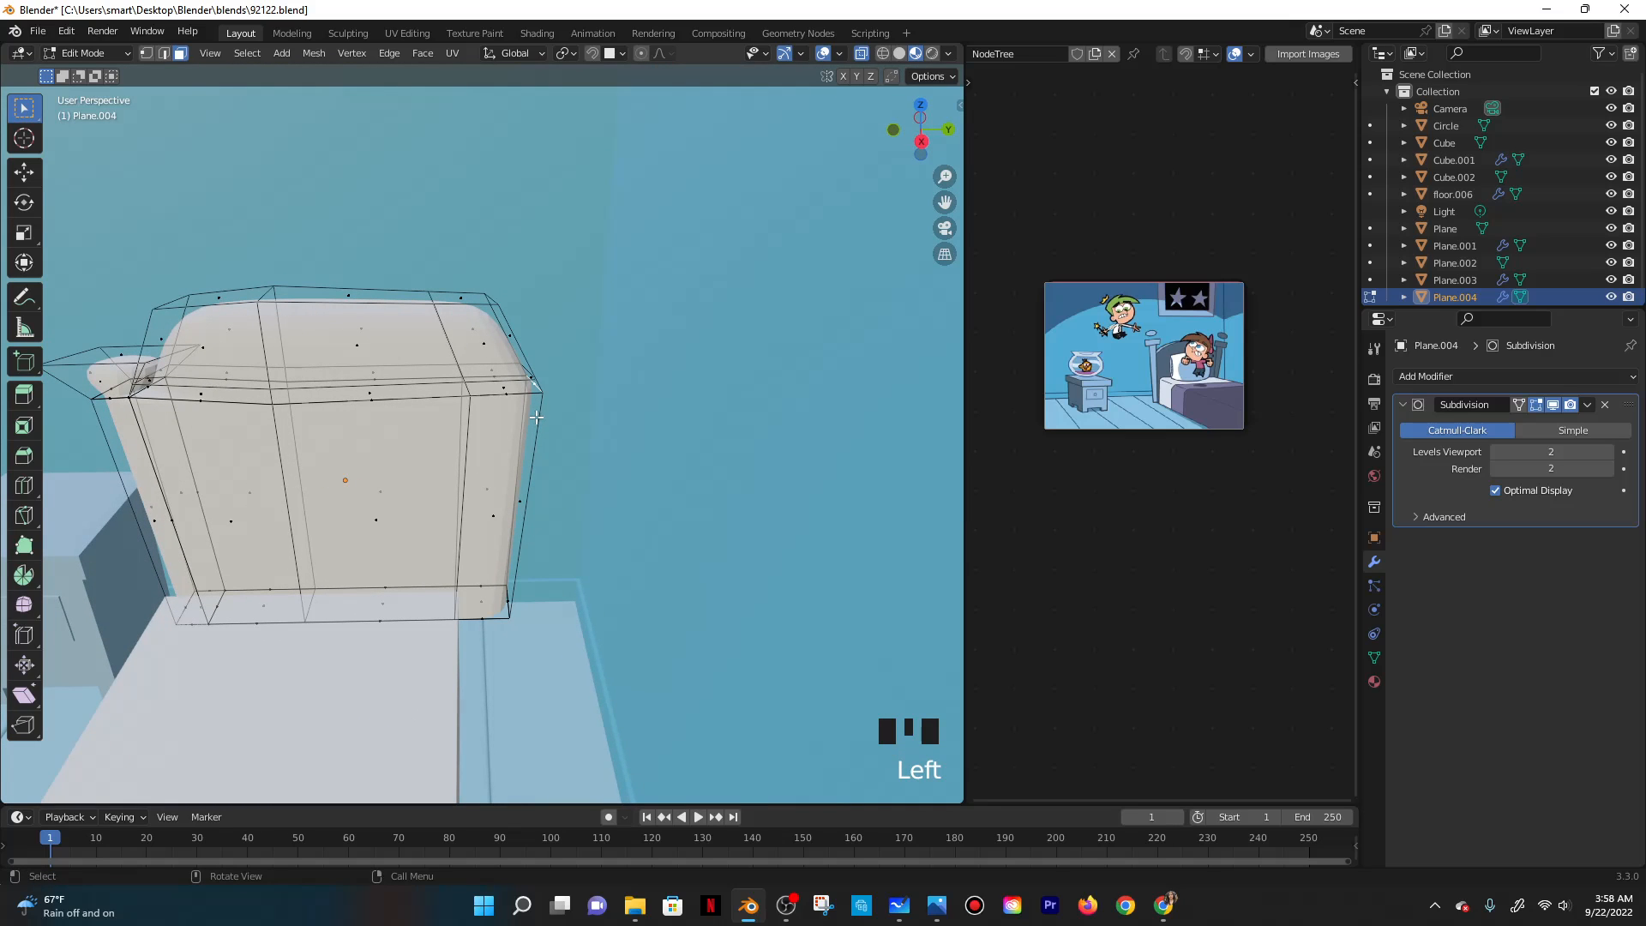
middle_click_drag(535, 418, 434, 463)
scroll(558, 452, "up", 2)
Extrude the four edges bounding the headboard's opposite end outward about 0.046 m to form a second side strip.
left_click(392, 401)
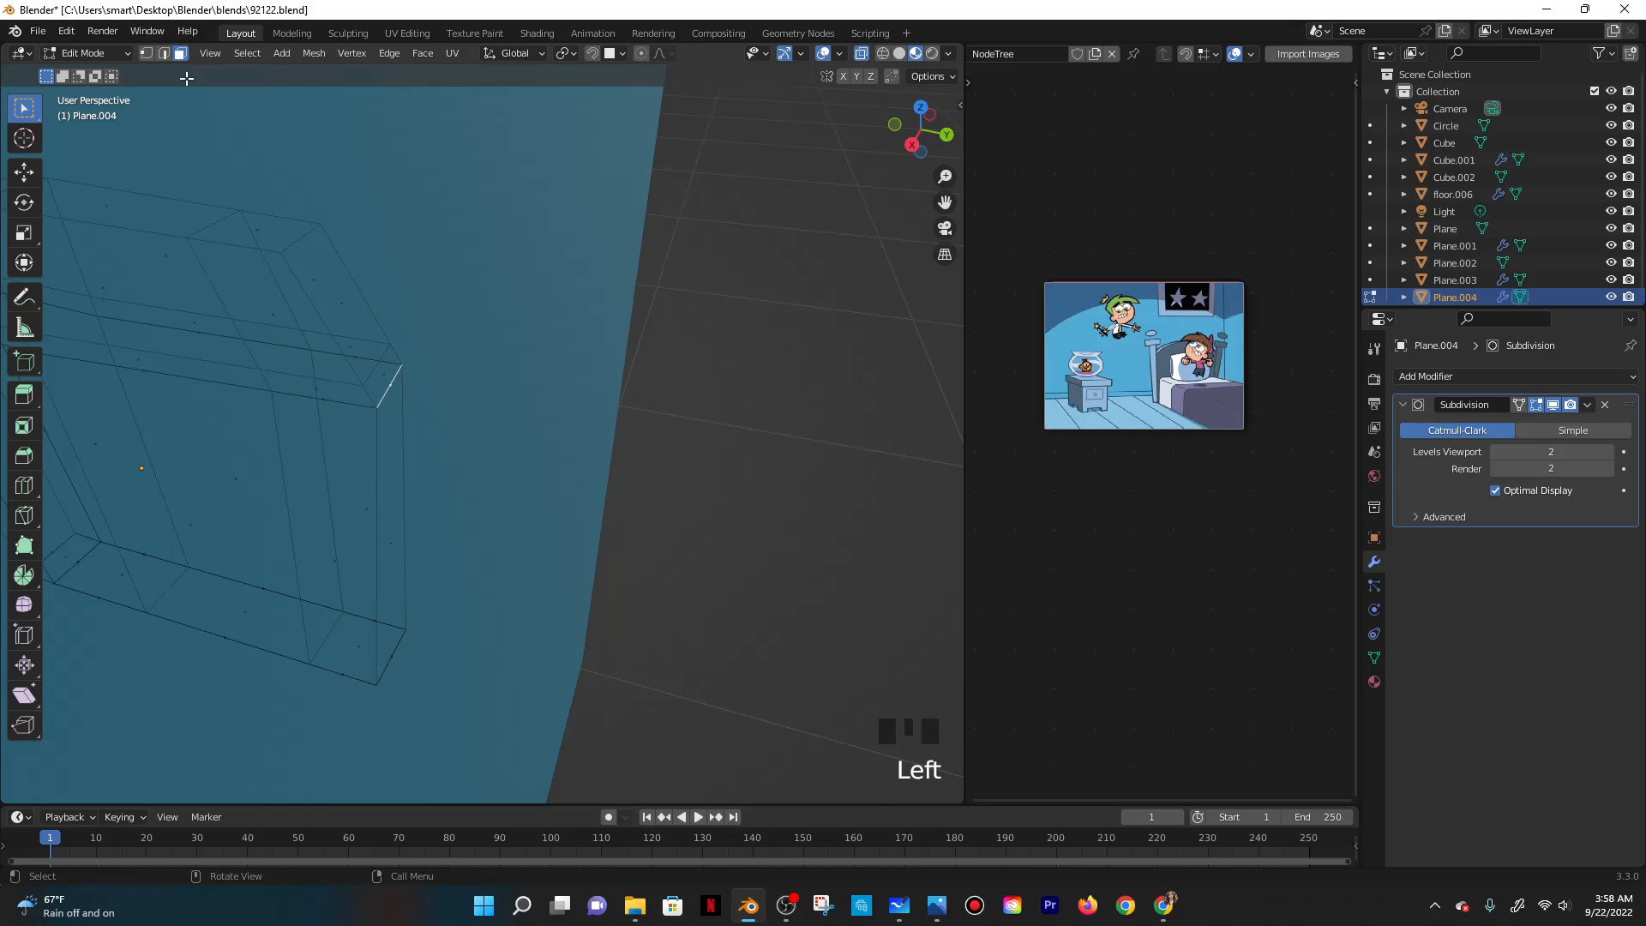
left_click(162, 57)
left_click(401, 433, "shift")
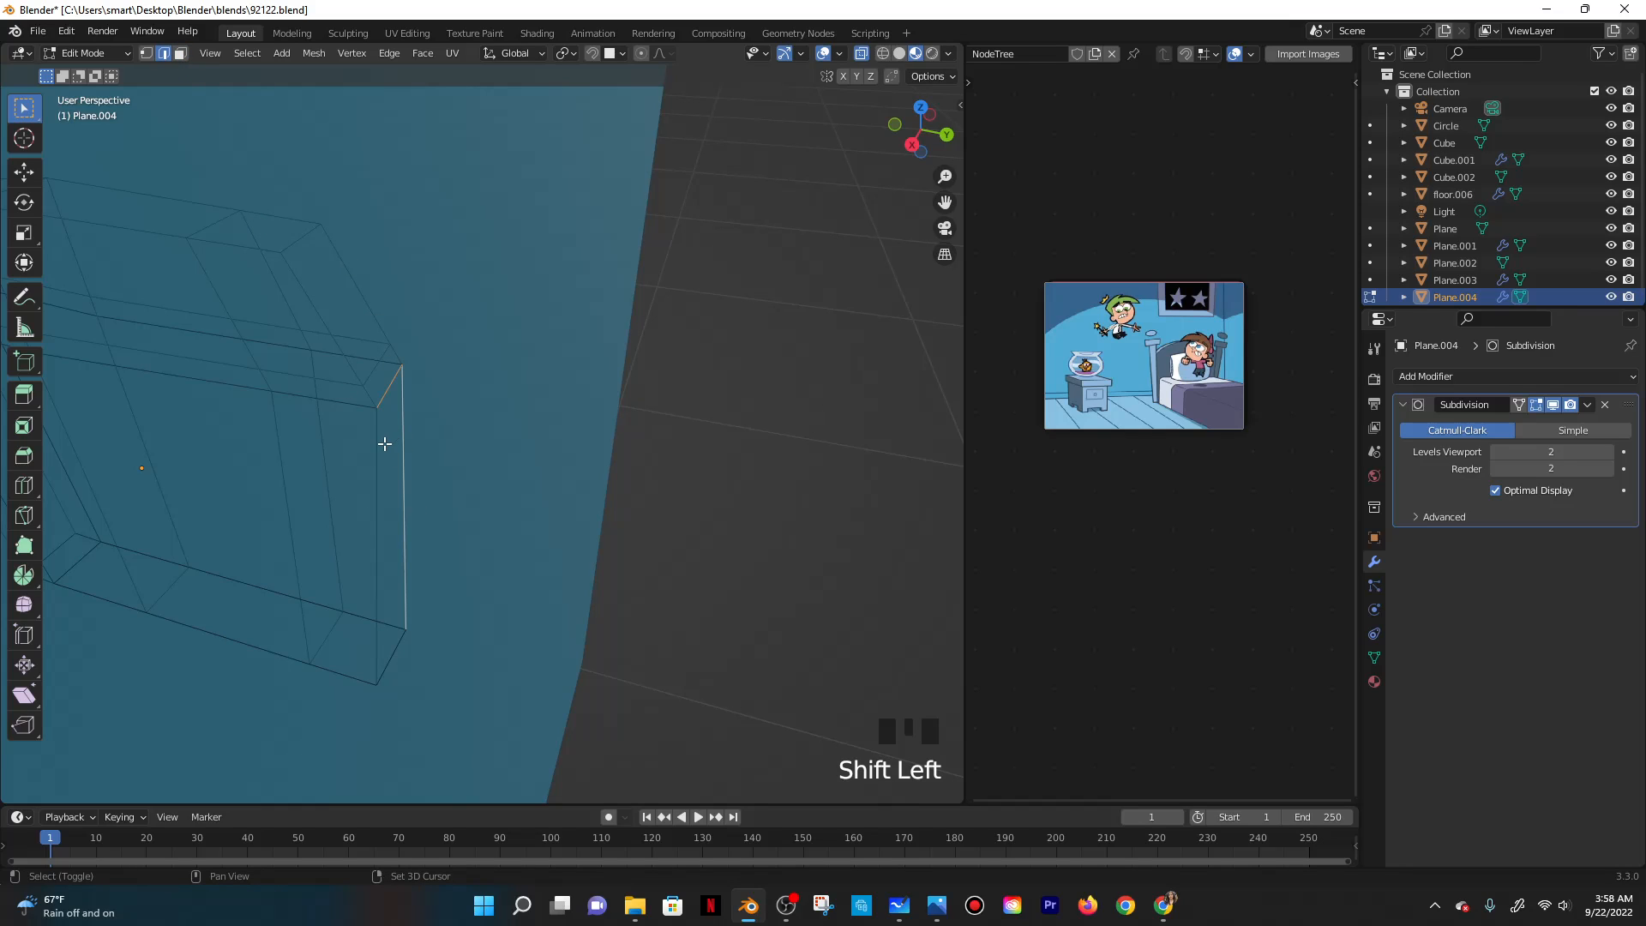
left_click(379, 450, "shift")
left_click(398, 647, "shift")
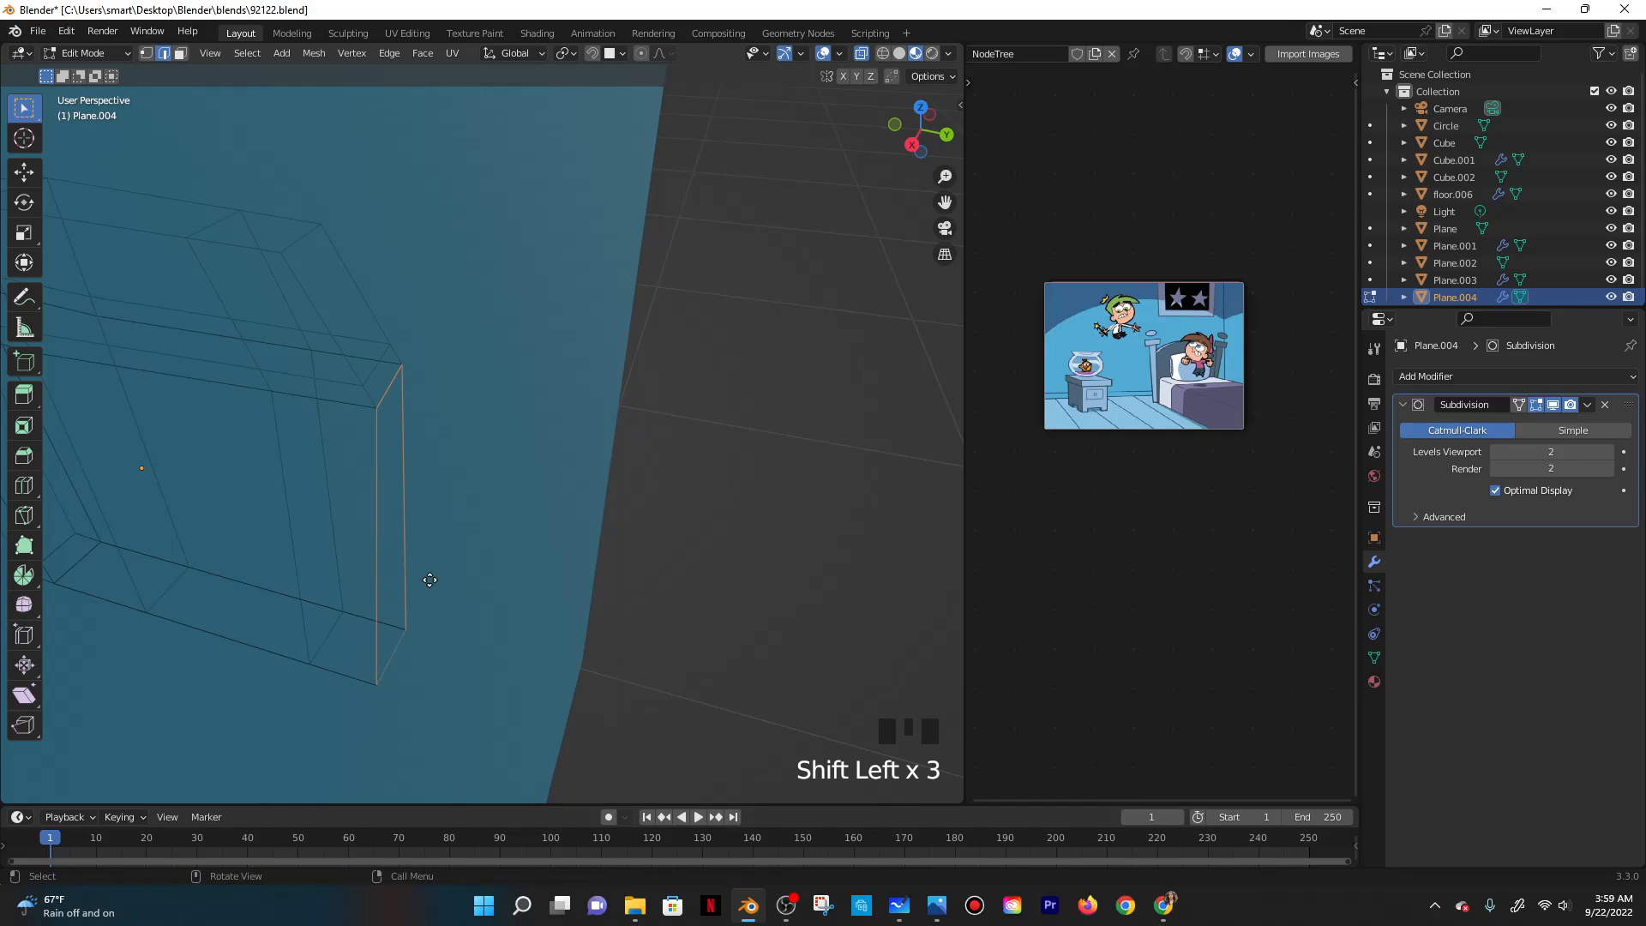
key("e")
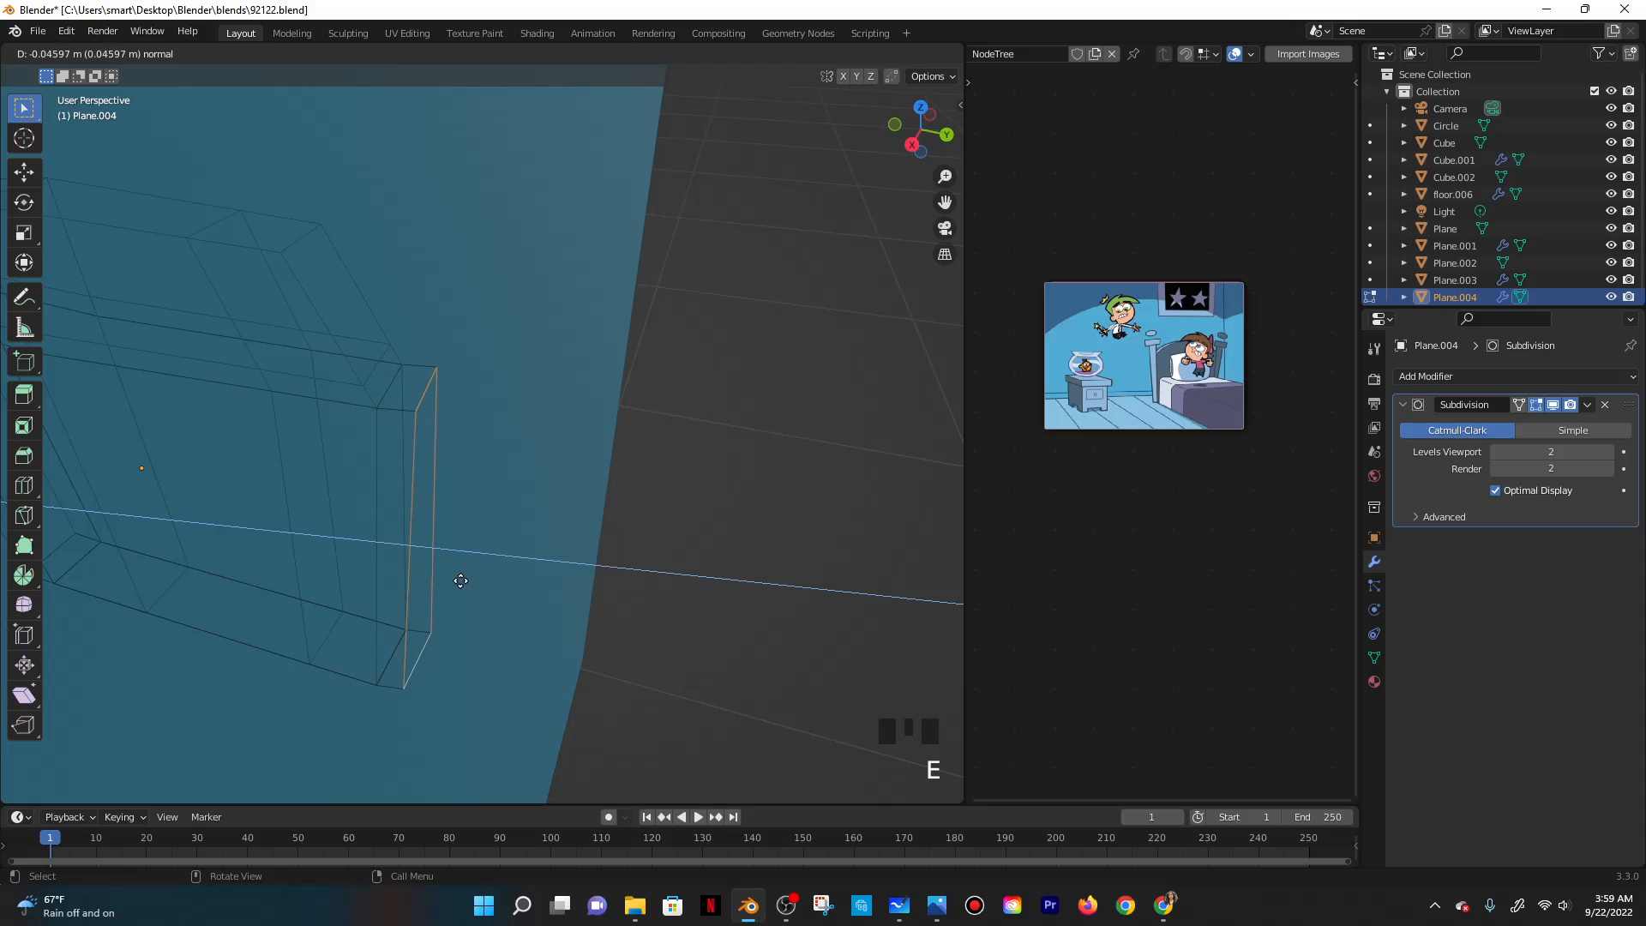
left_click(461, 580)
mouse_move(459, 577)
middle_mouse_down()
mouse_move(489, 570)
mouse_move(493, 507)
mouse_move(523, 504)
mouse_move(504, 497)
mouse_move(532, 407)
mouse_move(508, 469)
mouse_move(459, 448)
middle_mouse_up()
scroll(501, 533, "down", 2)
scroll(504, 497, "up", 2)
left_click(441, 441, "shift")
left_click(431, 480, "shift")
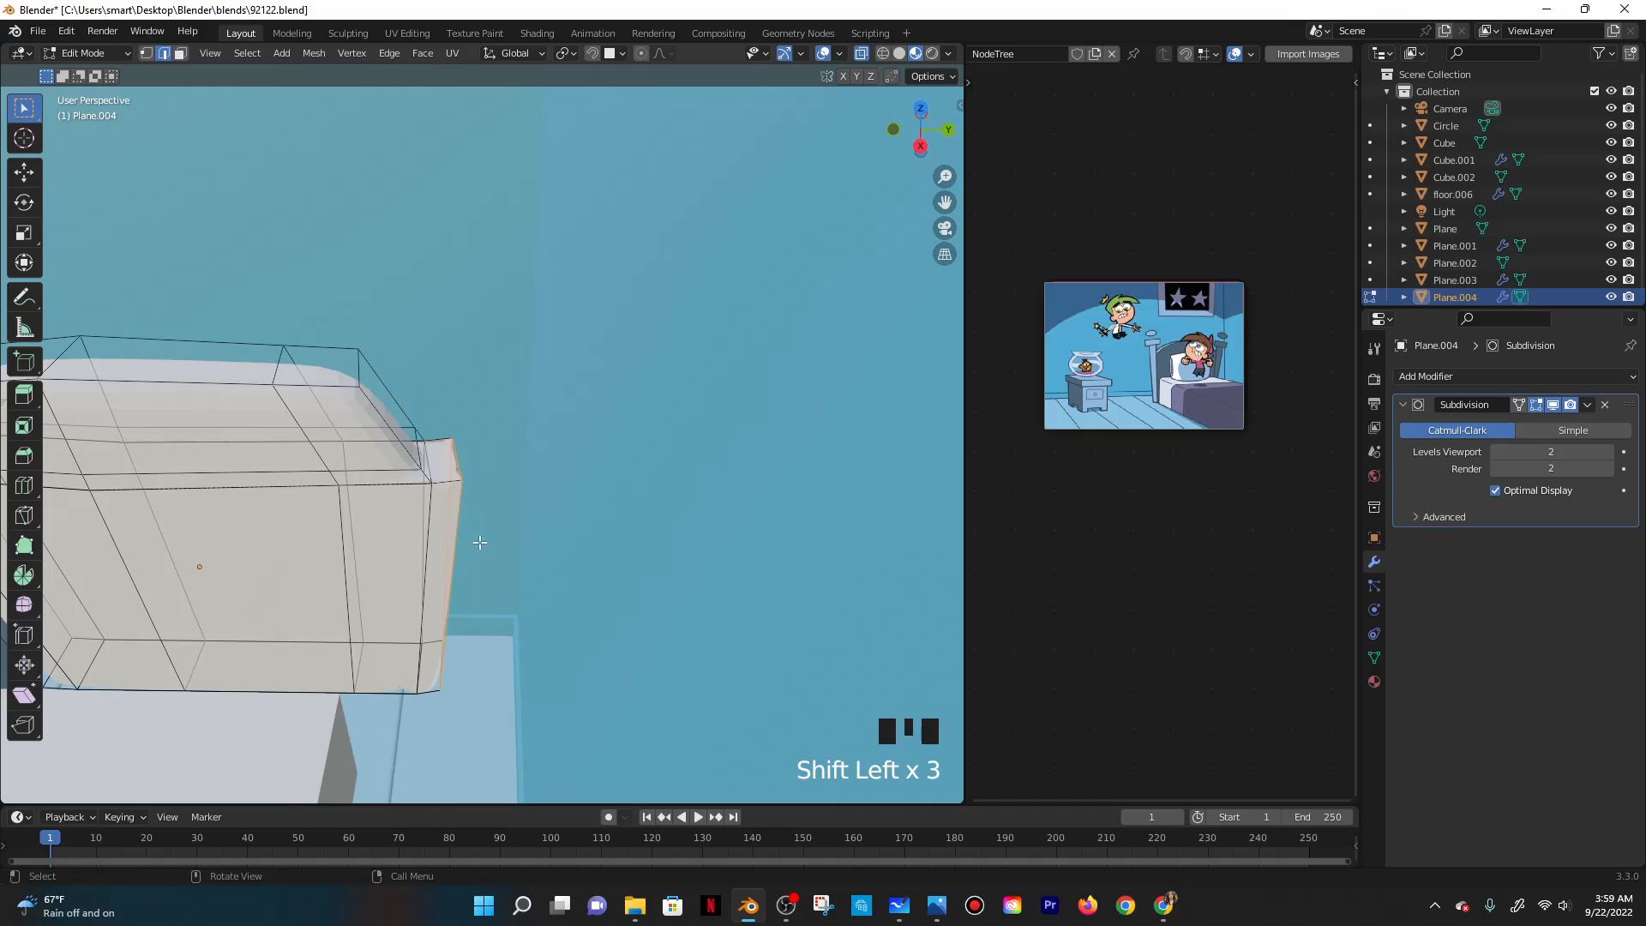
middle_click_drag(479, 542, 433, 540)
key("ctrl+r")
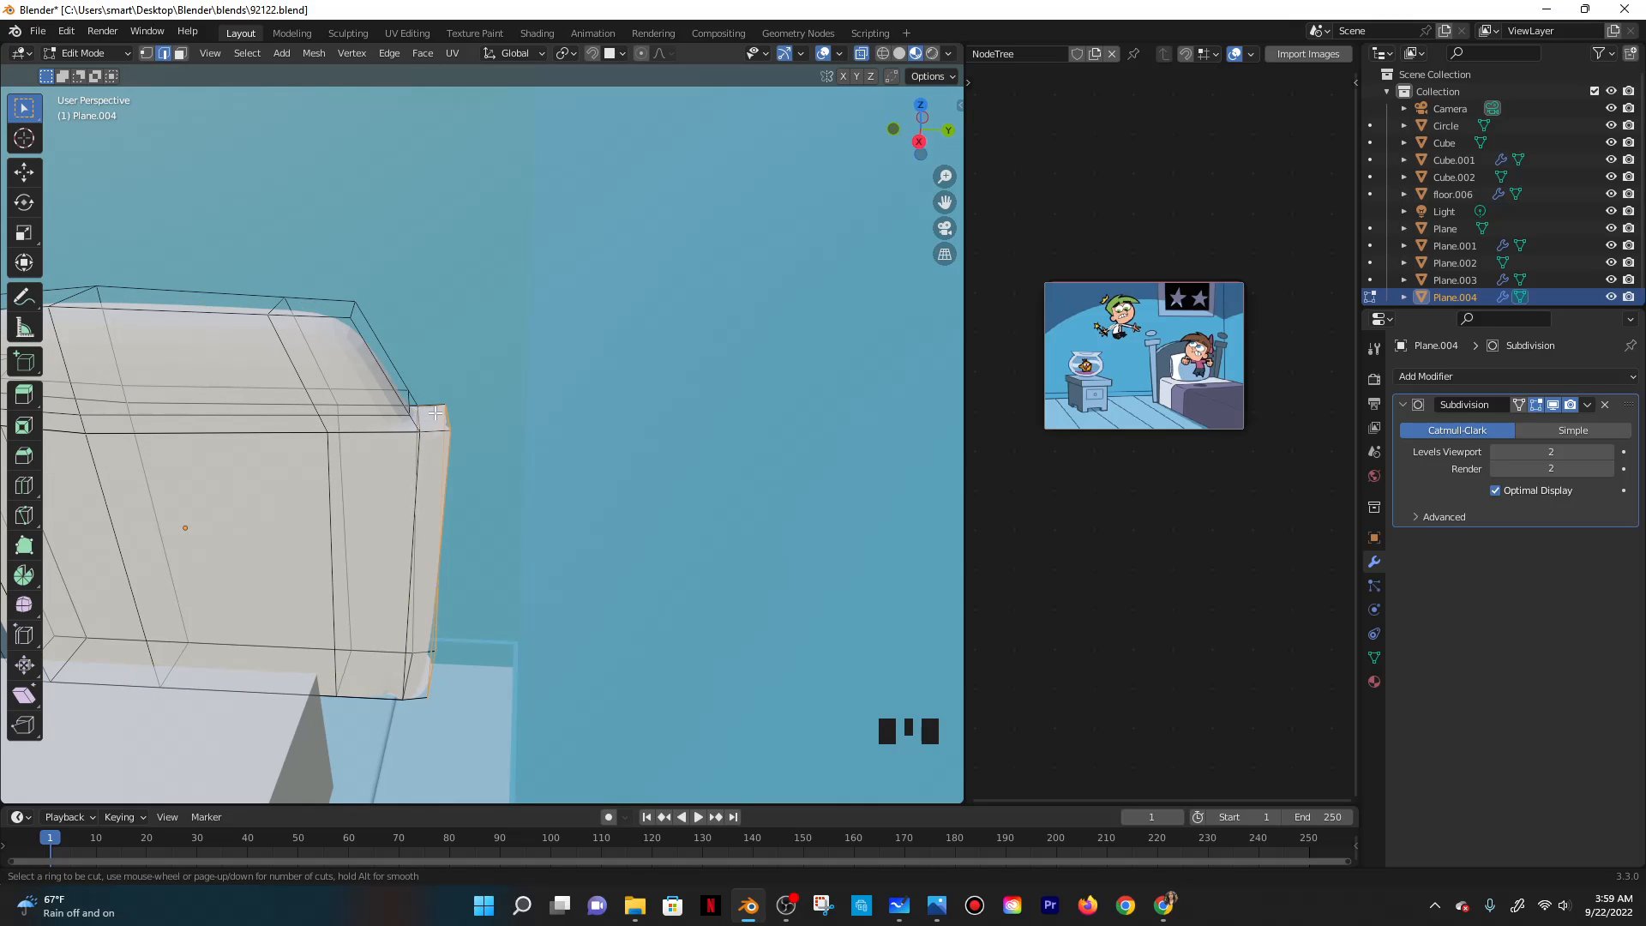
right_click(436, 414)
scroll(461, 437, "down", 3)
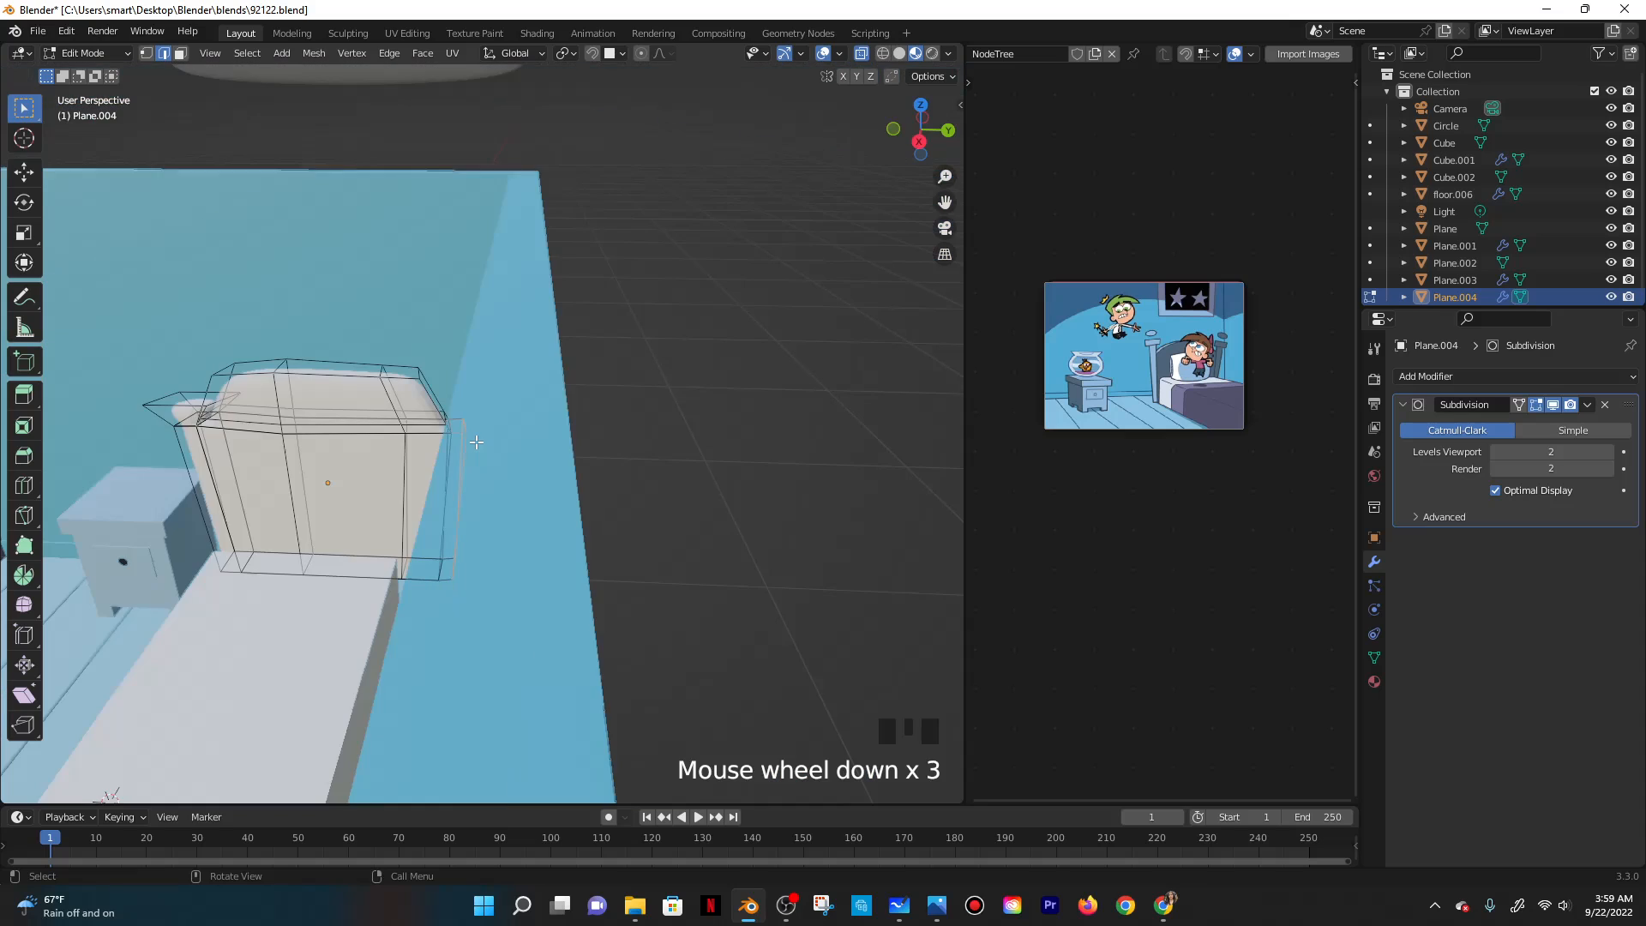
middle_click_drag(470, 442, 497, 428)
key("Escape")
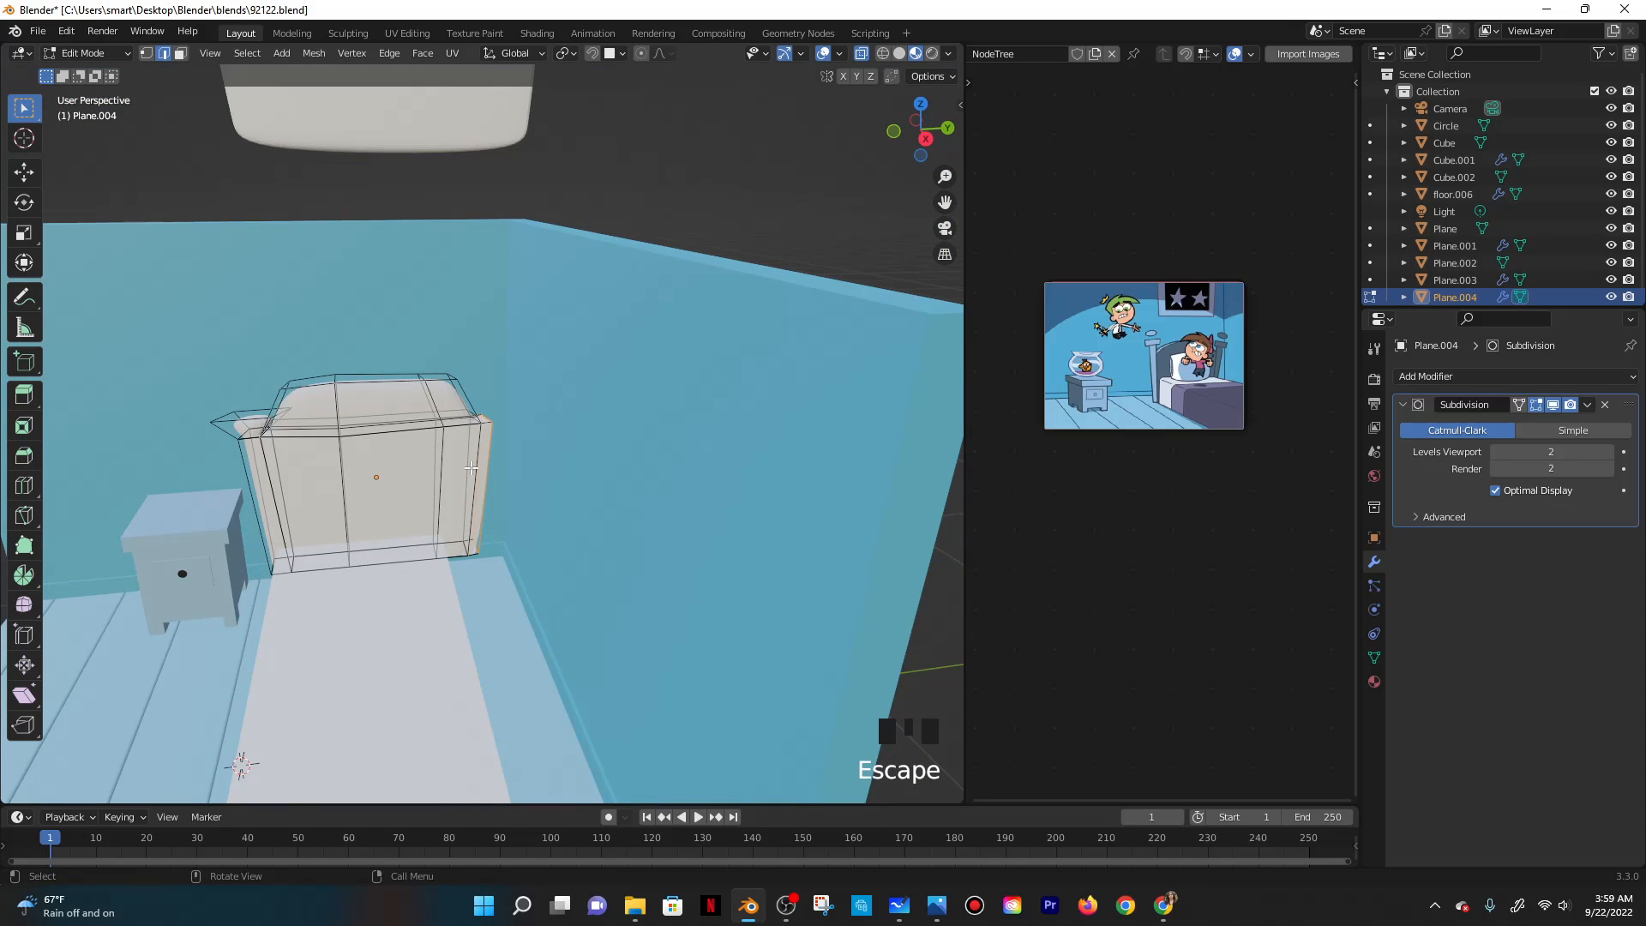
Try to fill the open top of the second side strip with a face between its selected edges.
scroll(464, 465, "up", 4)
key("Tab")
key("Tab")
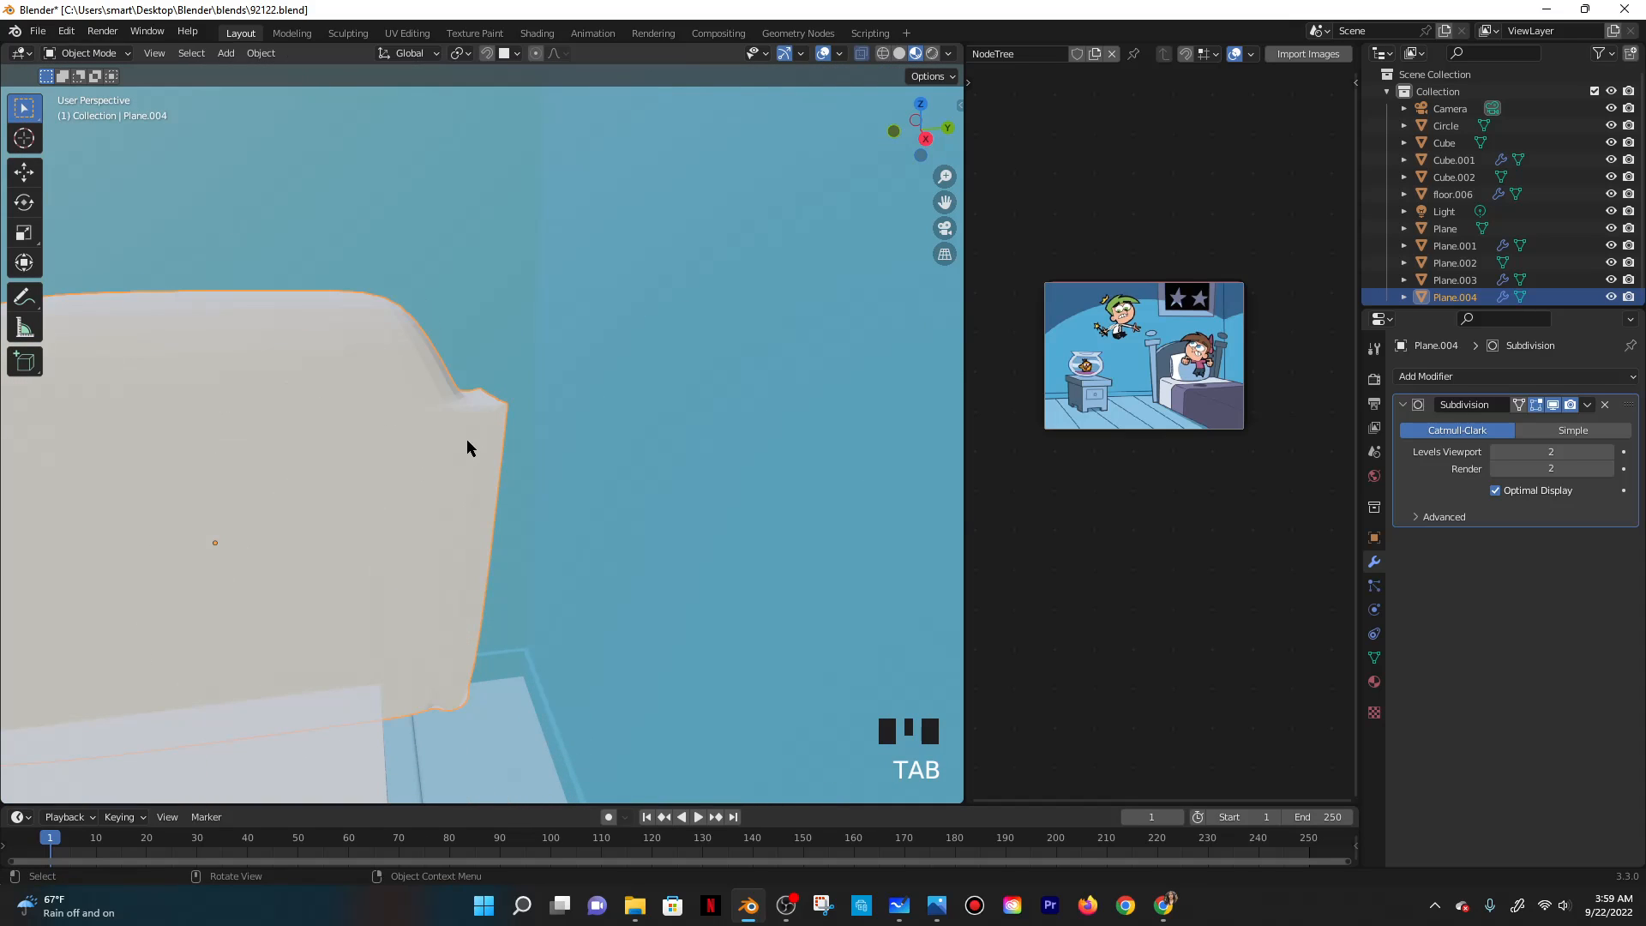
middle_click_drag(488, 414, 463, 441)
left_click(452, 455)
left_click(467, 435, "shift")
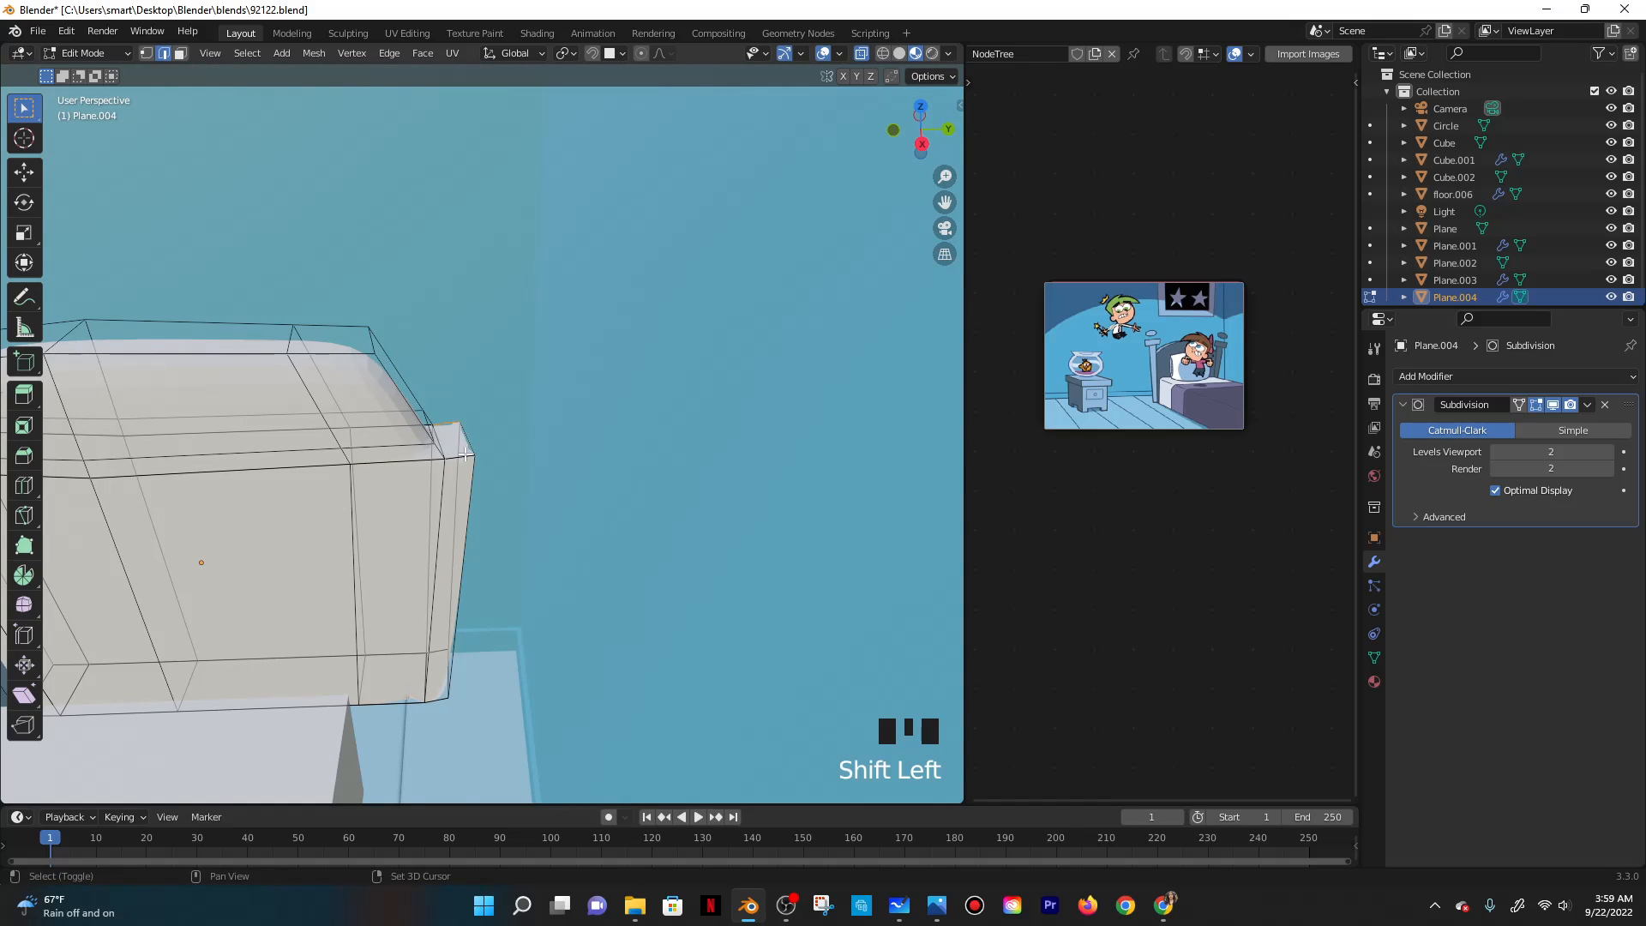
left_click(445, 452, "shift")
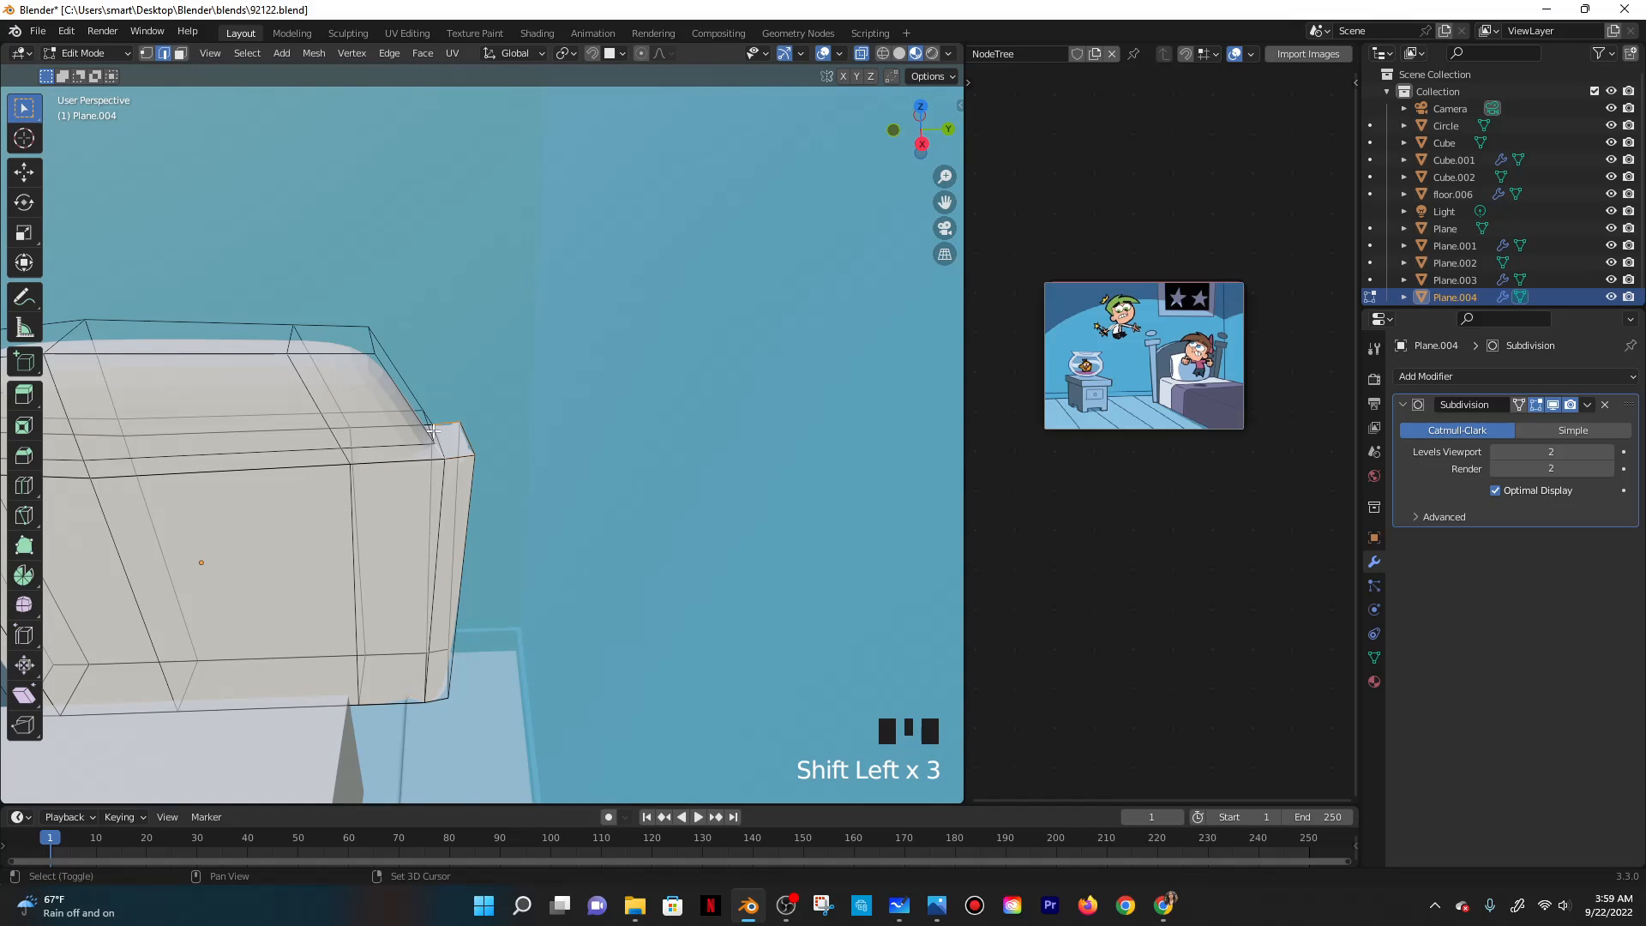
key("f")
middle_click_drag(471, 441, 394, 467)
scroll(471, 466, "up", 3)
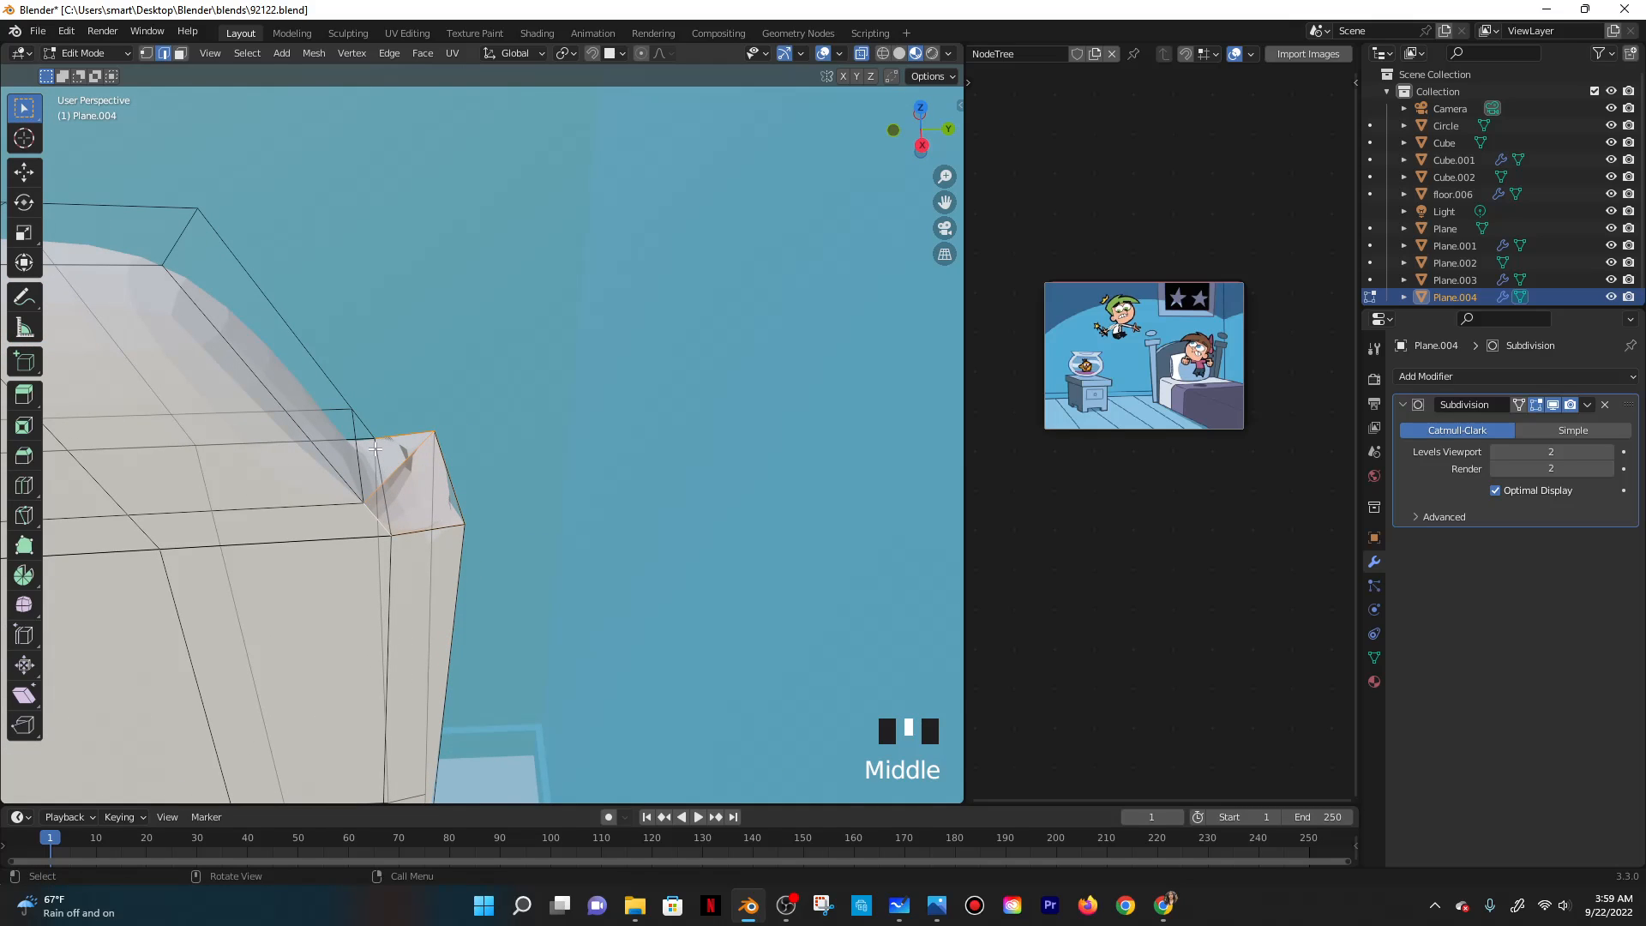
key("ctrl+z")
Reselect the edges around the second side strip's top opening and fill it with a face.
left_click(378, 466, "shift")
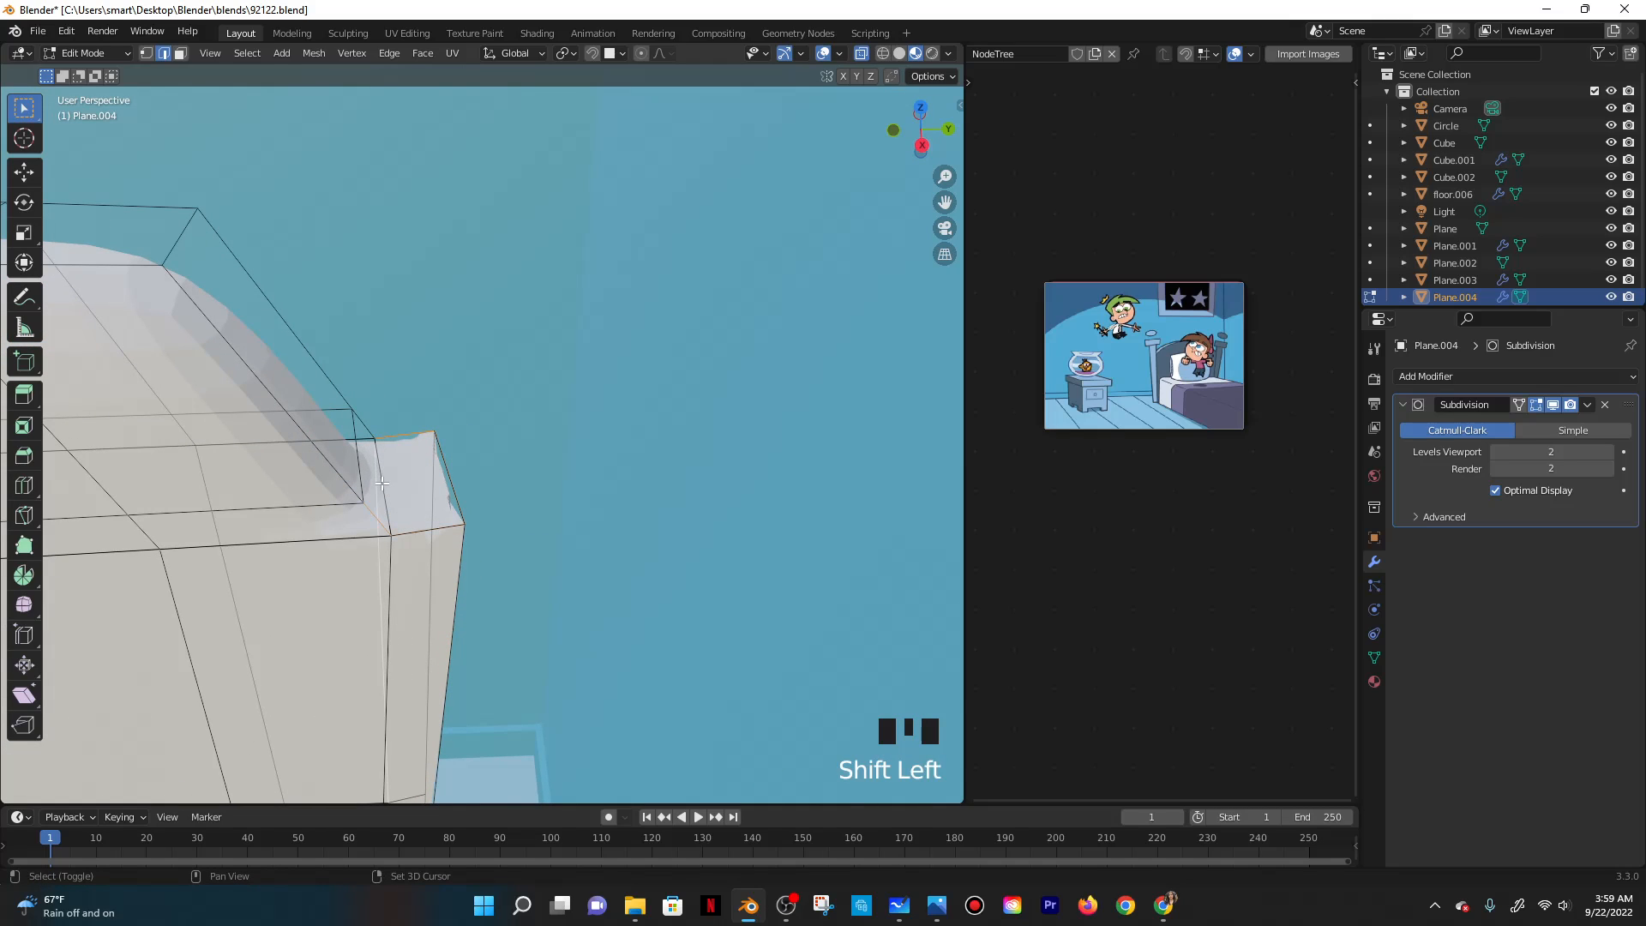
left_click(384, 482, "shift")
left_click(385, 473)
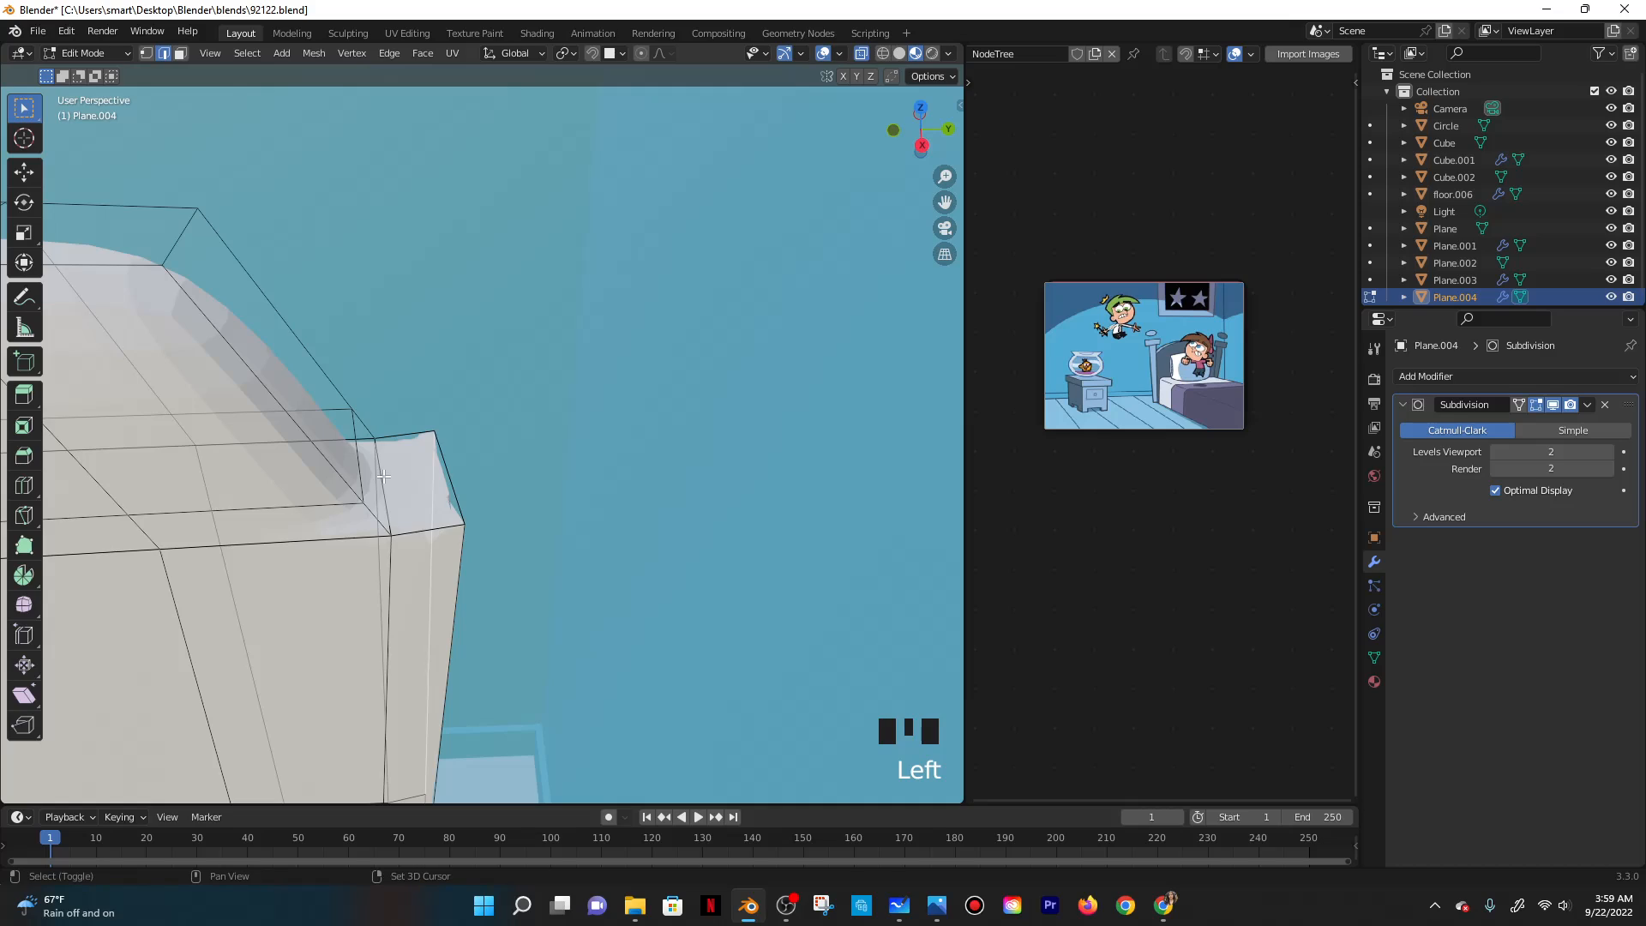
left_click(410, 445, "shift")
left_click(411, 436)
left_click(401, 436, "shift")
left_click(449, 483, "shift")
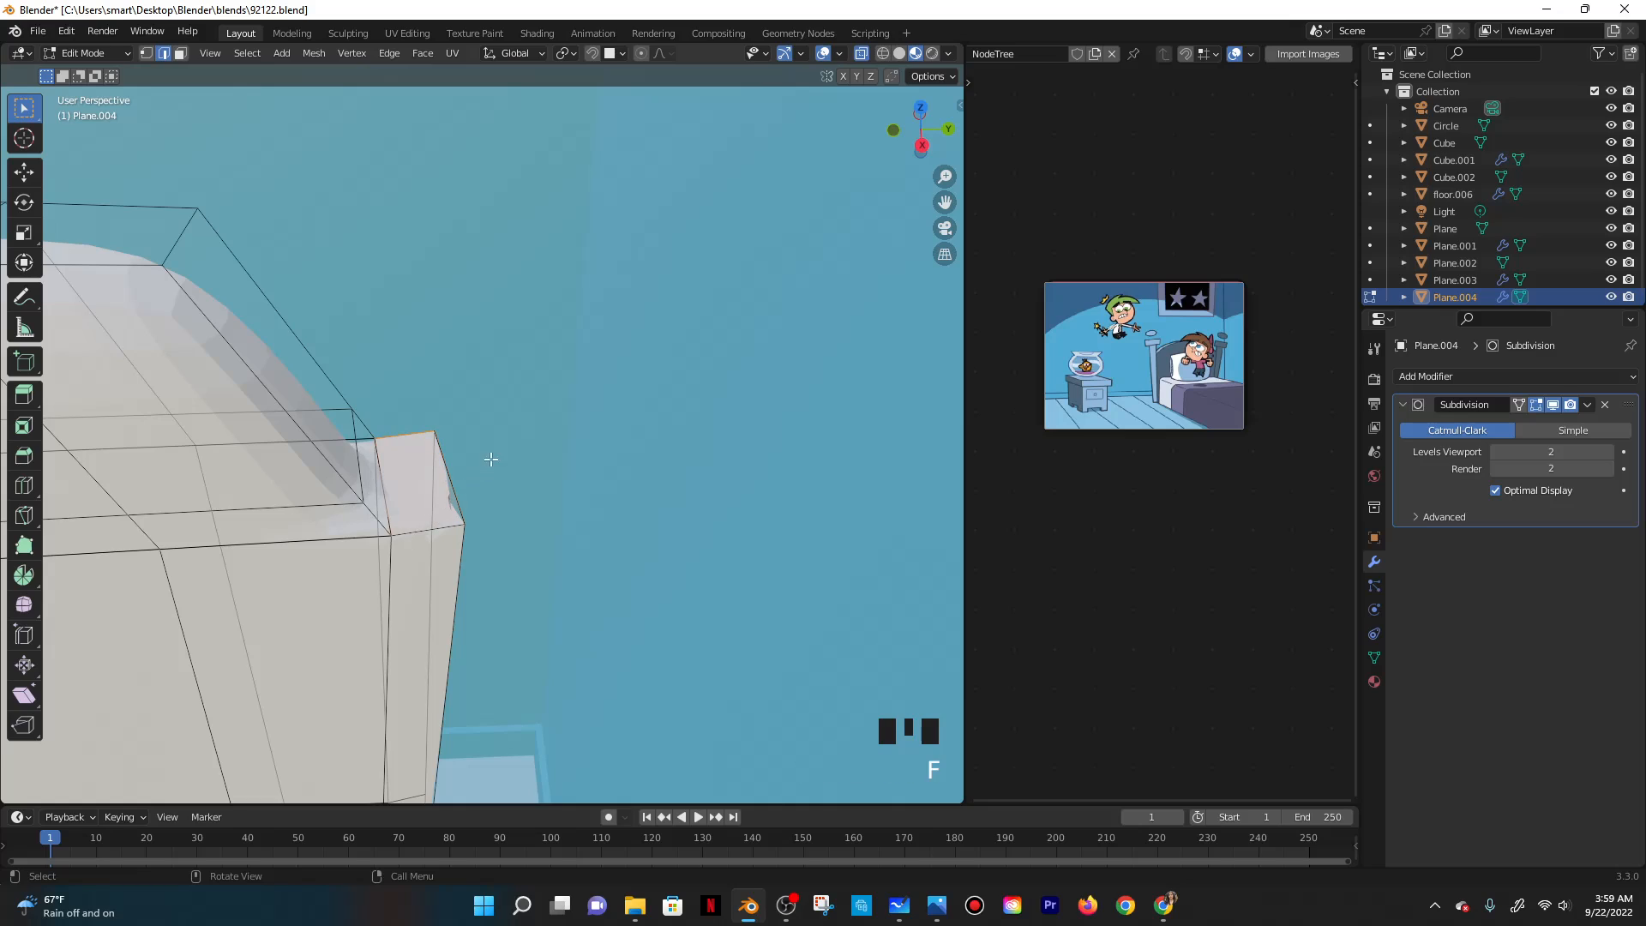
Extrude the second strip's top face into a bedpost stub, moving it -0.041023 m in X, 0.002334 m in Y and 0.058241 m in Z.
key("Tab")
key("Tab")
key("e")
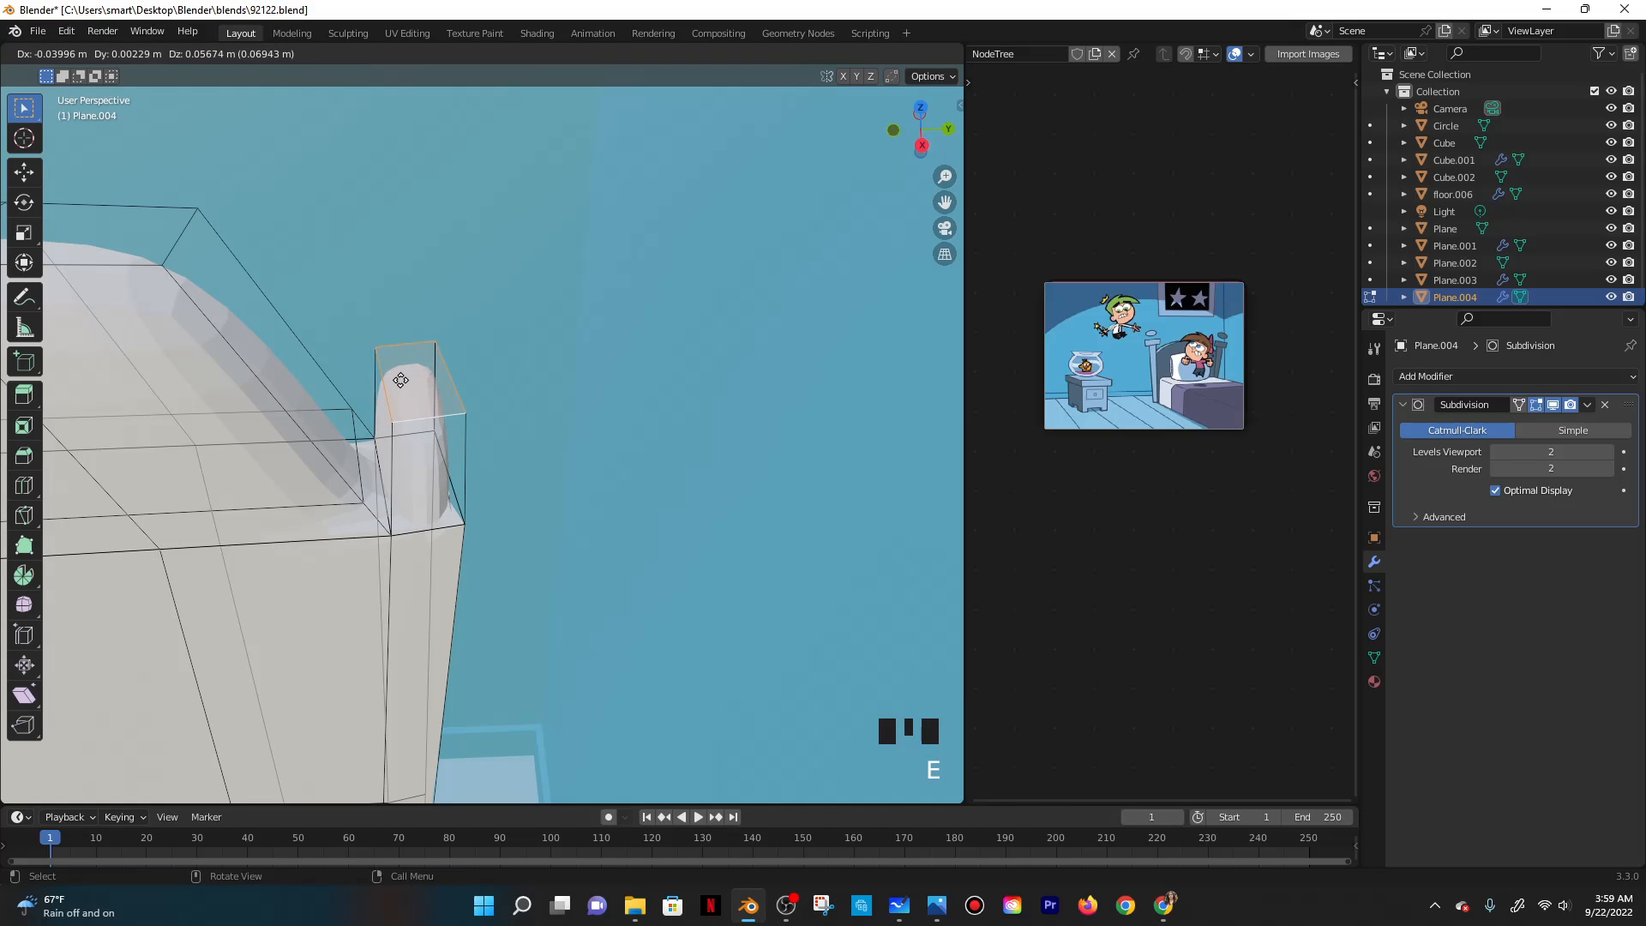
left_click(402, 381)
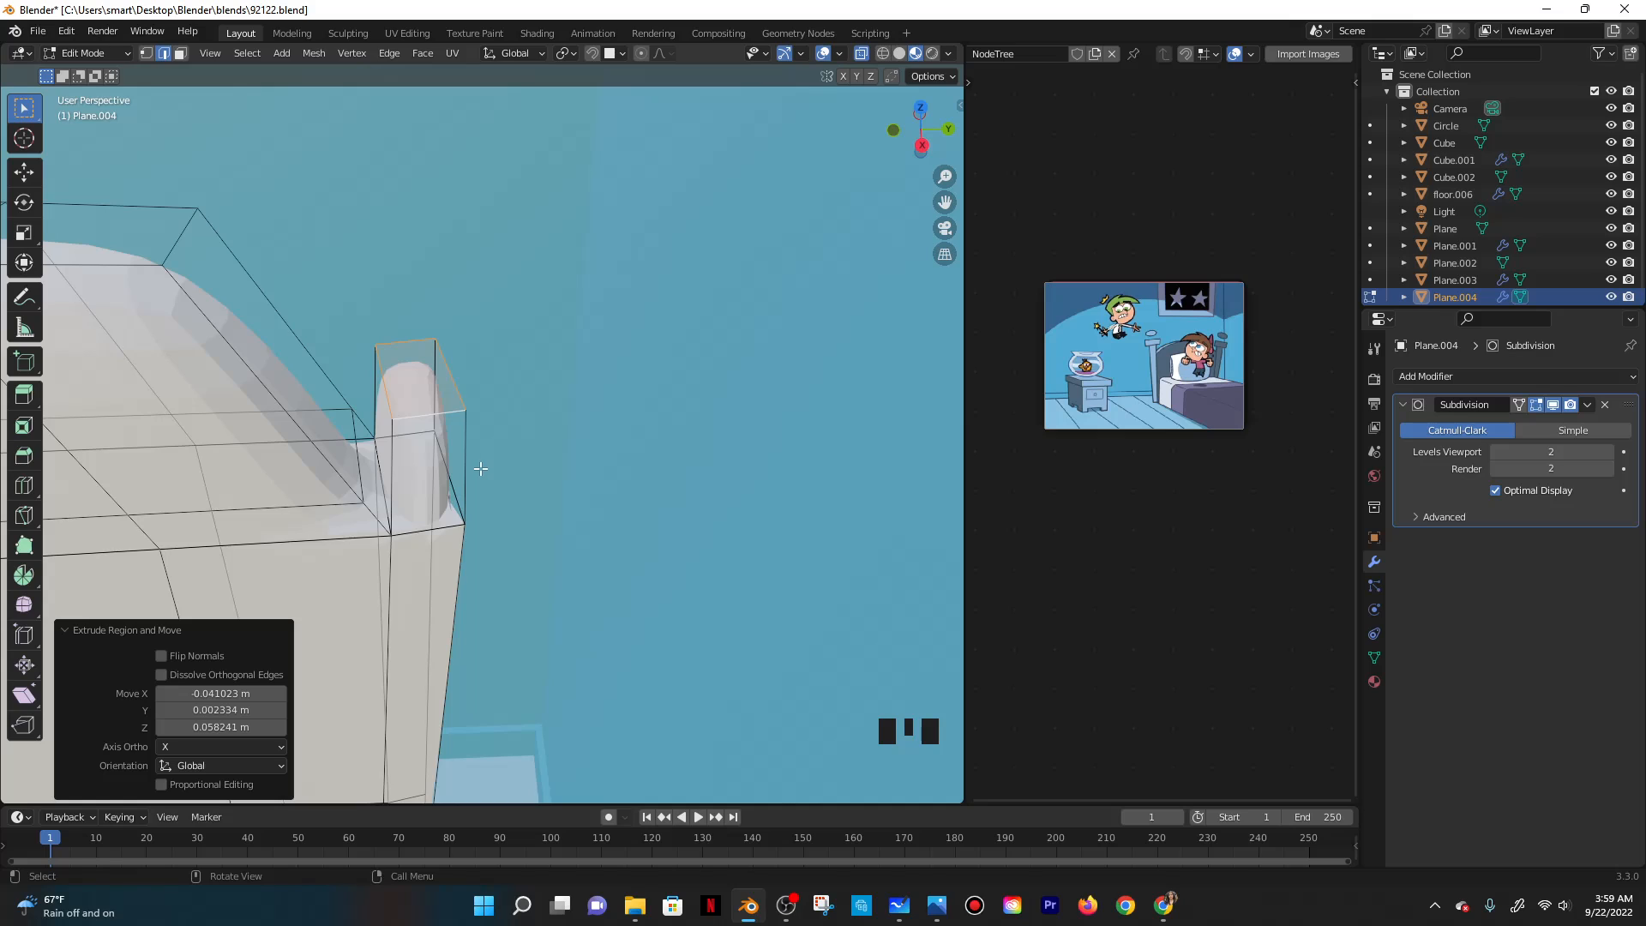
key("s")
key("y")
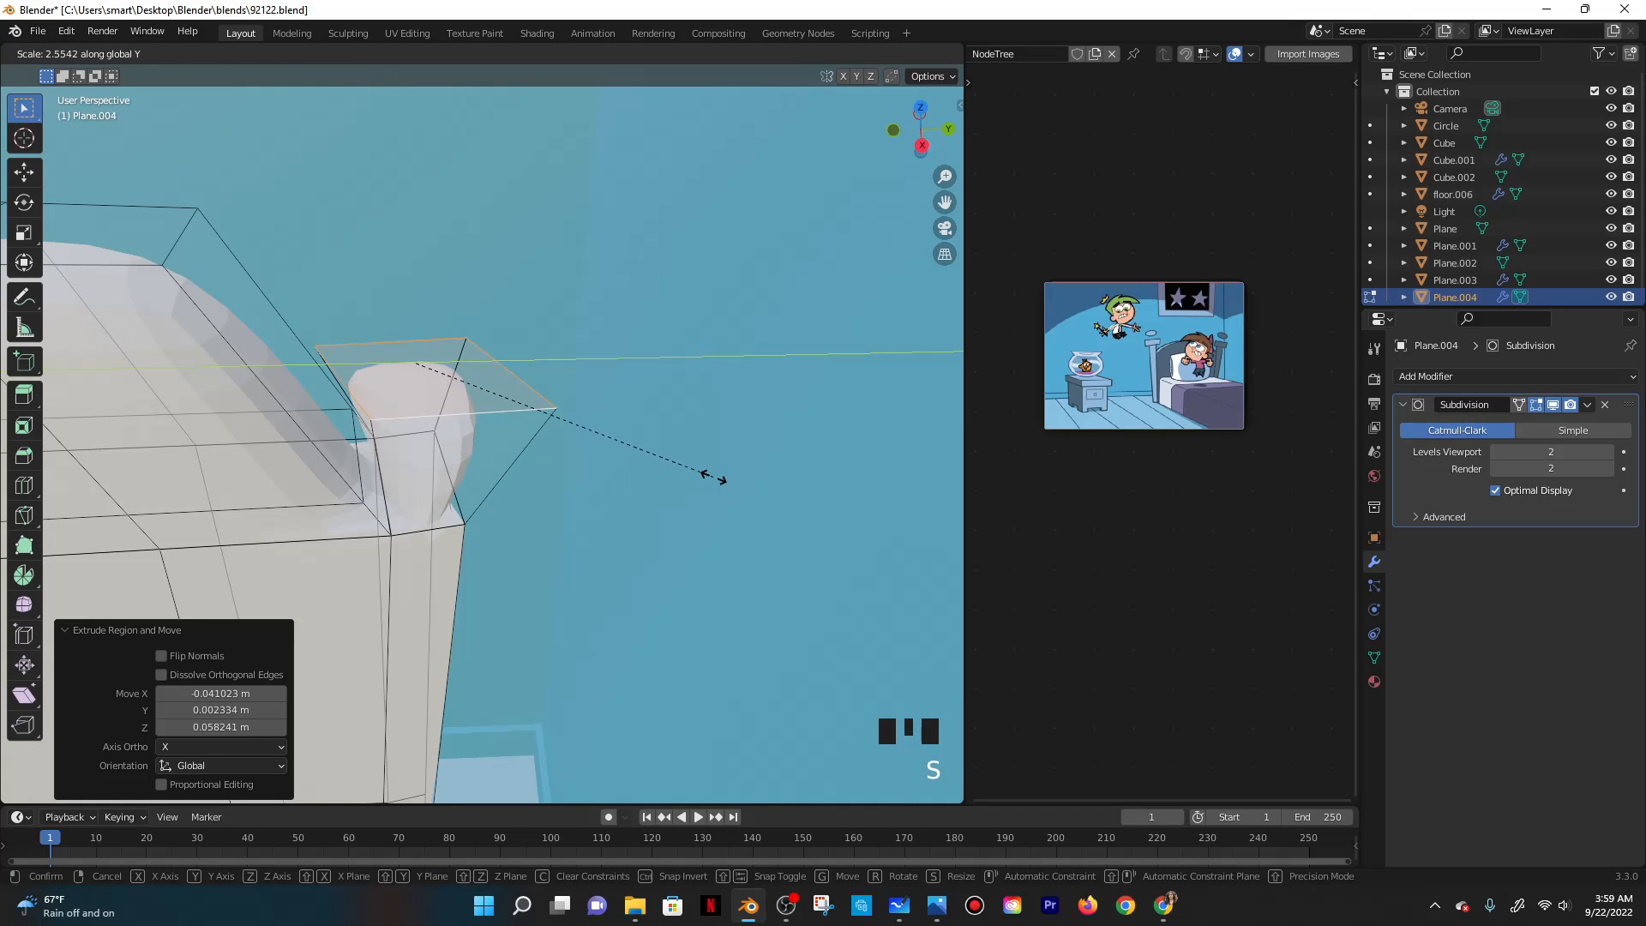
right_click(712, 477)
Add a single loop cut through the second bedpost stub, slid fully with a factor of 1.000.
middle_click_drag(657, 482, 600, 474)
middle_click_drag(422, 444, 448, 445)
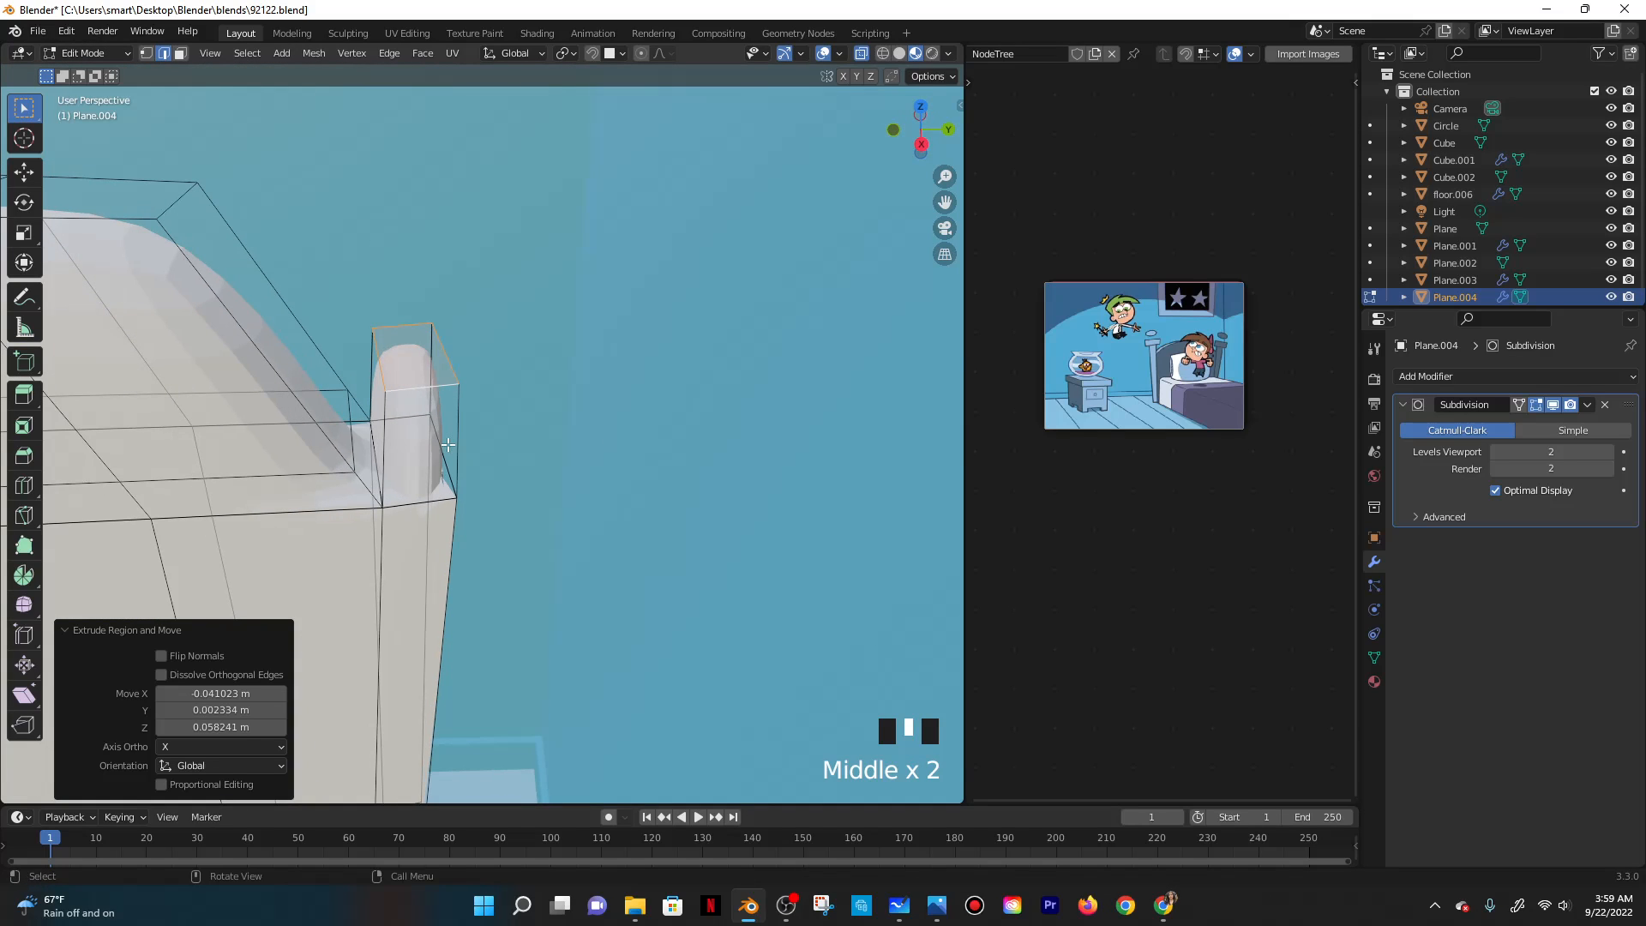
key("ctrl+r")
left_click(402, 427)
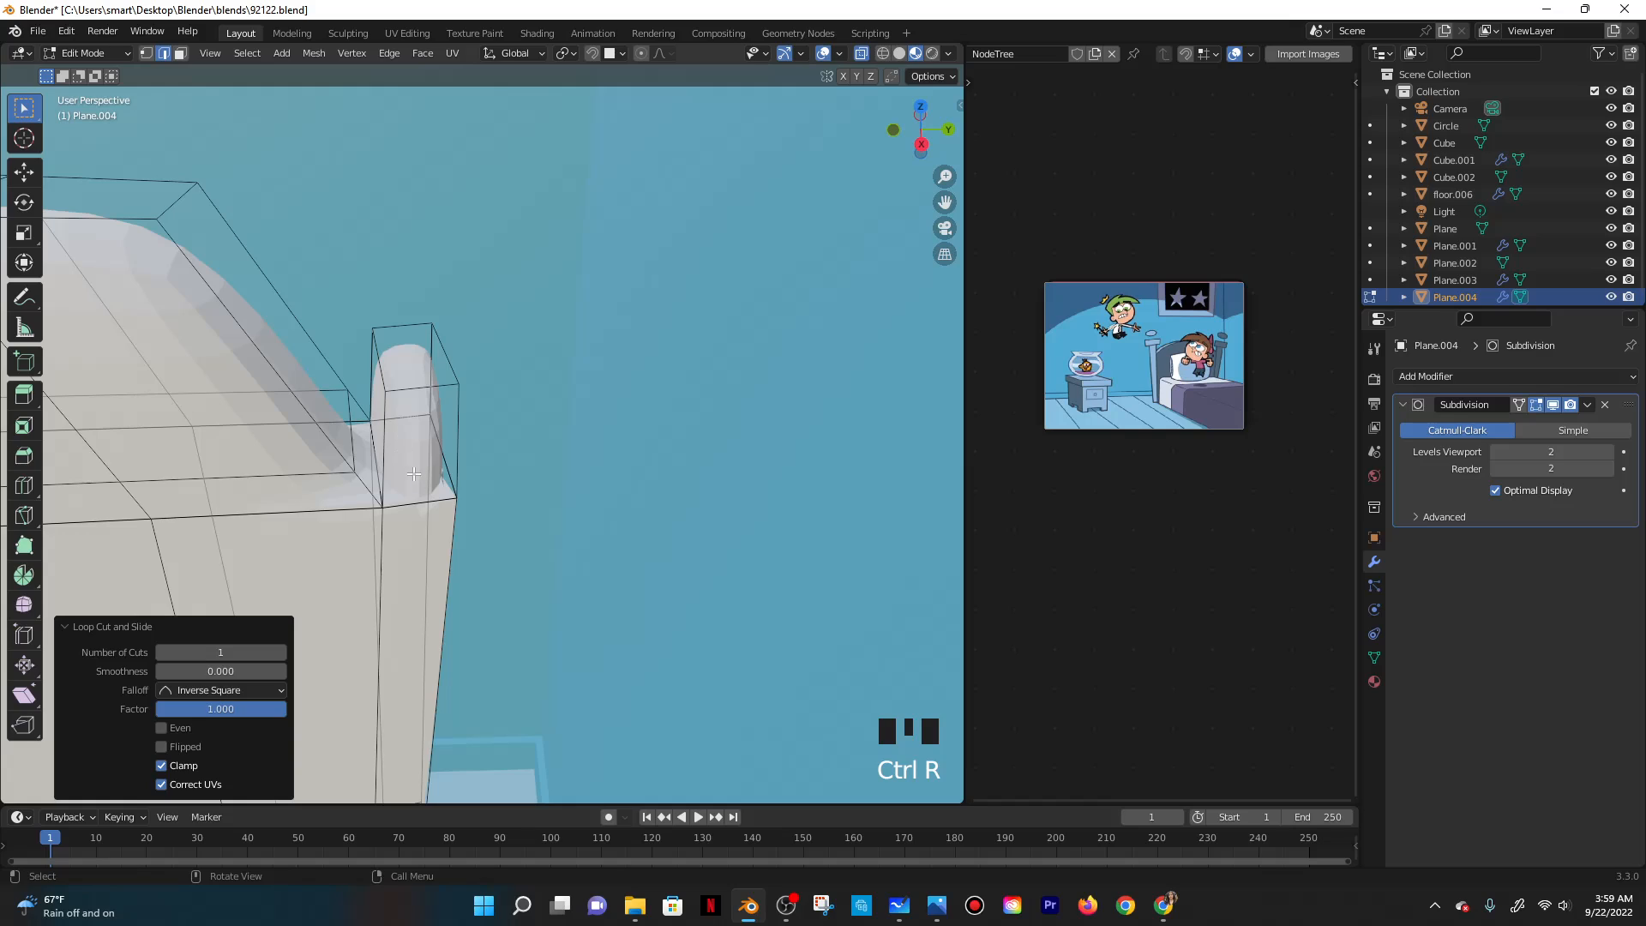
Try adding extra loop cuts across and along the second bedpost stub.
key("ctrl+r")
left_click(377, 435)
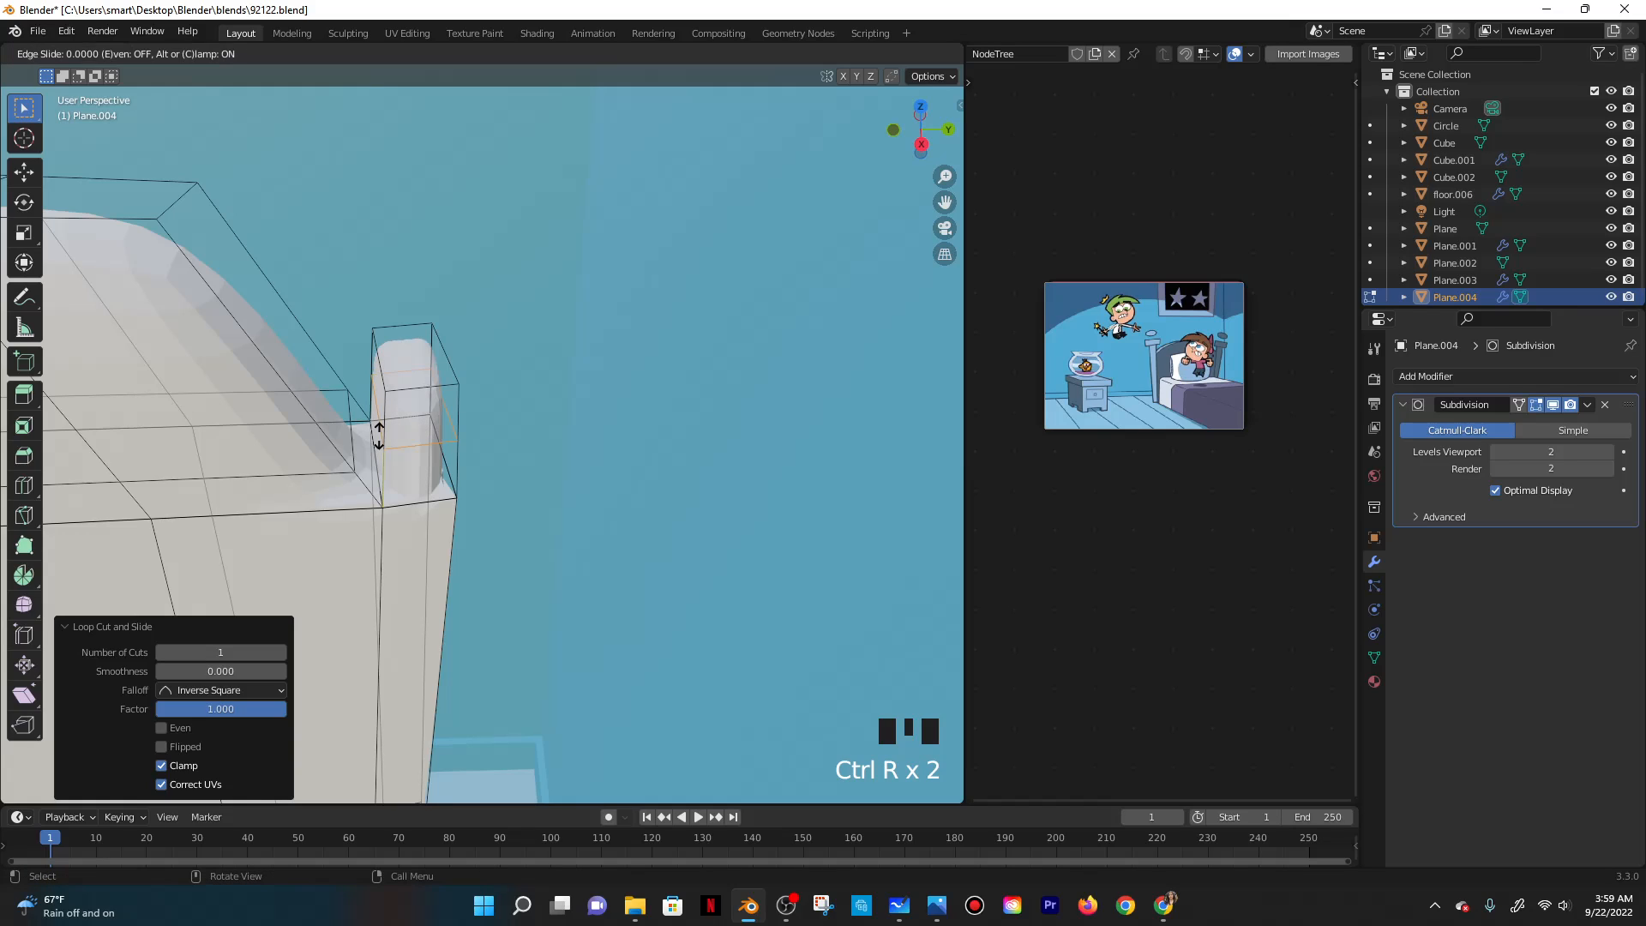
left_click(380, 541)
key("ctrl+r")
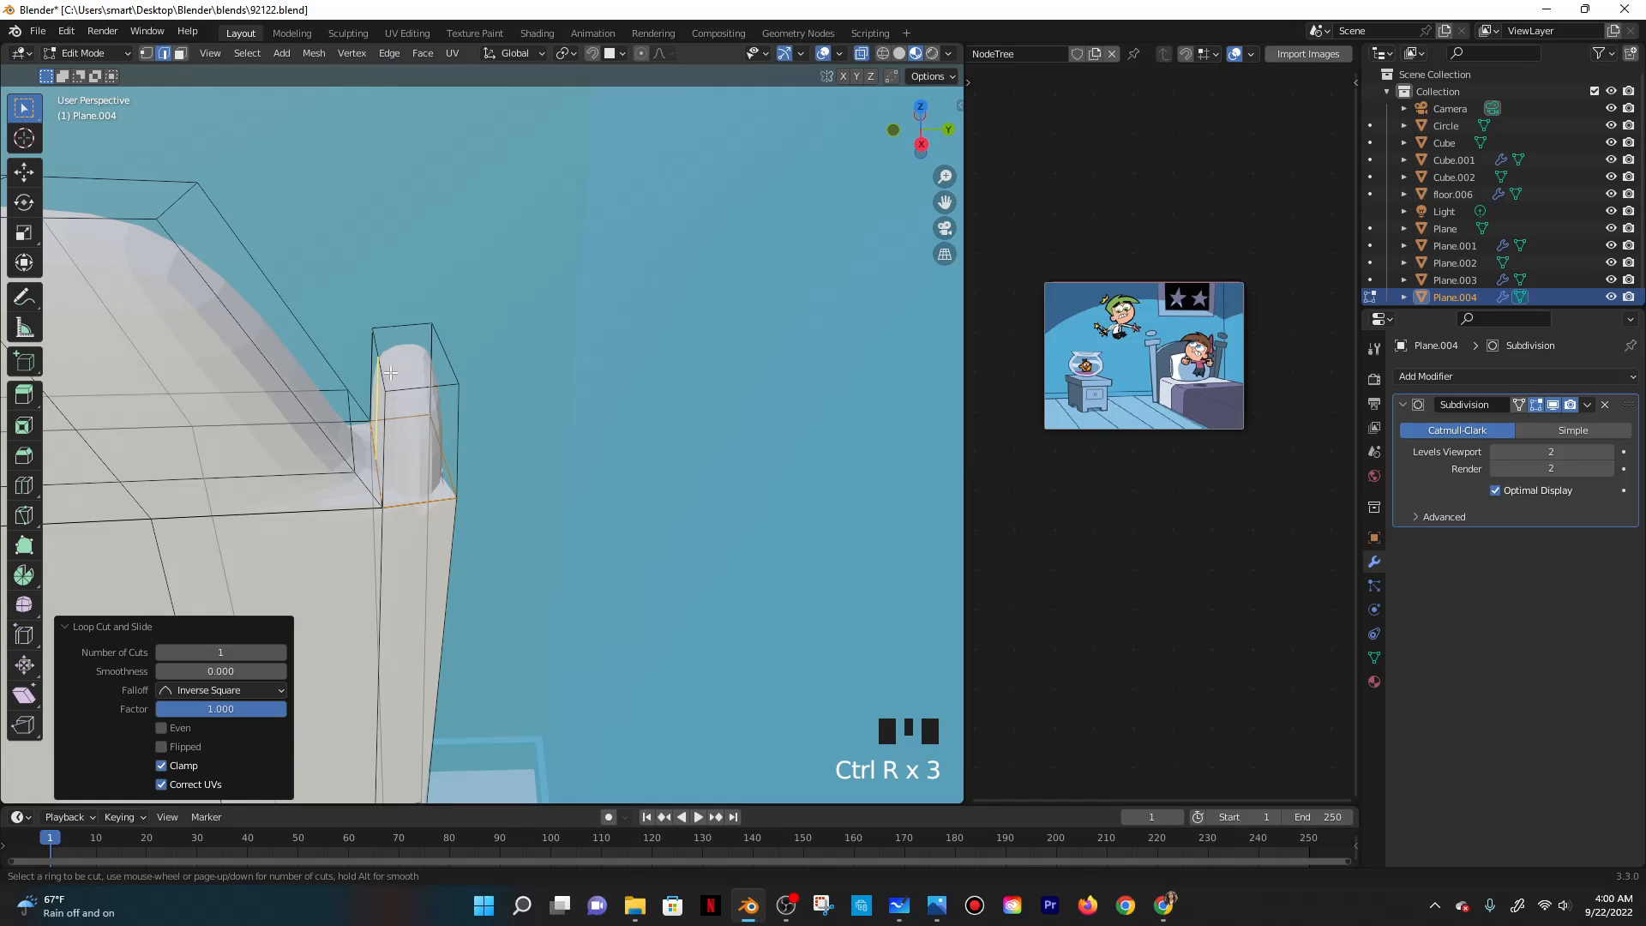
left_click(452, 420)
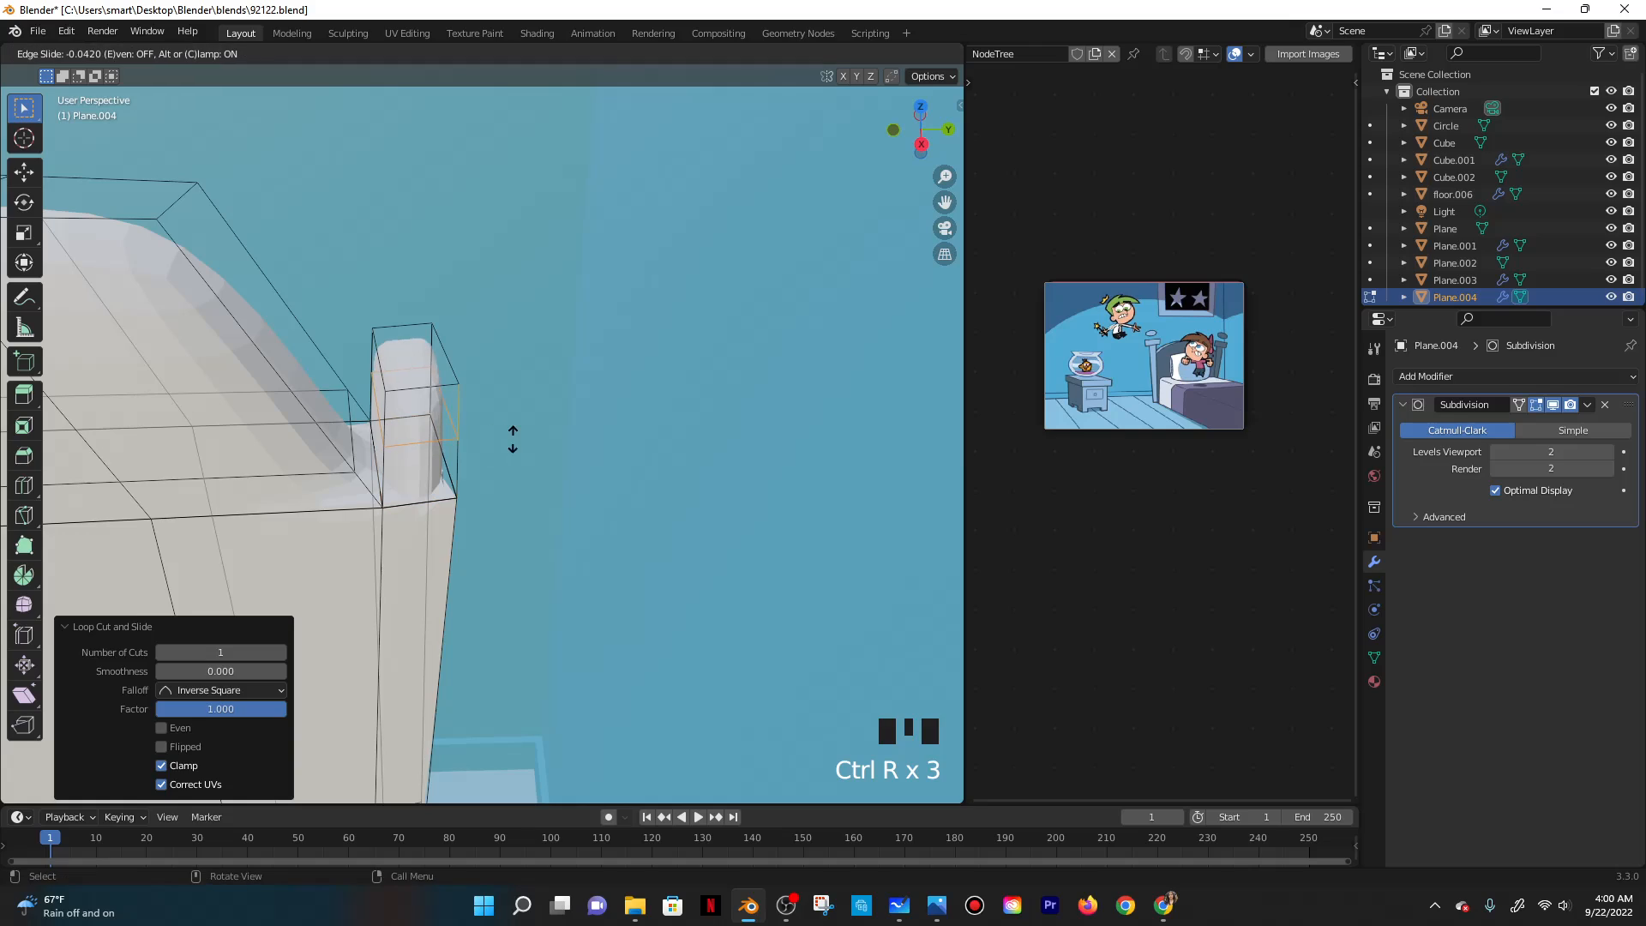
left_click(448, 440)
key("ctrl+r")
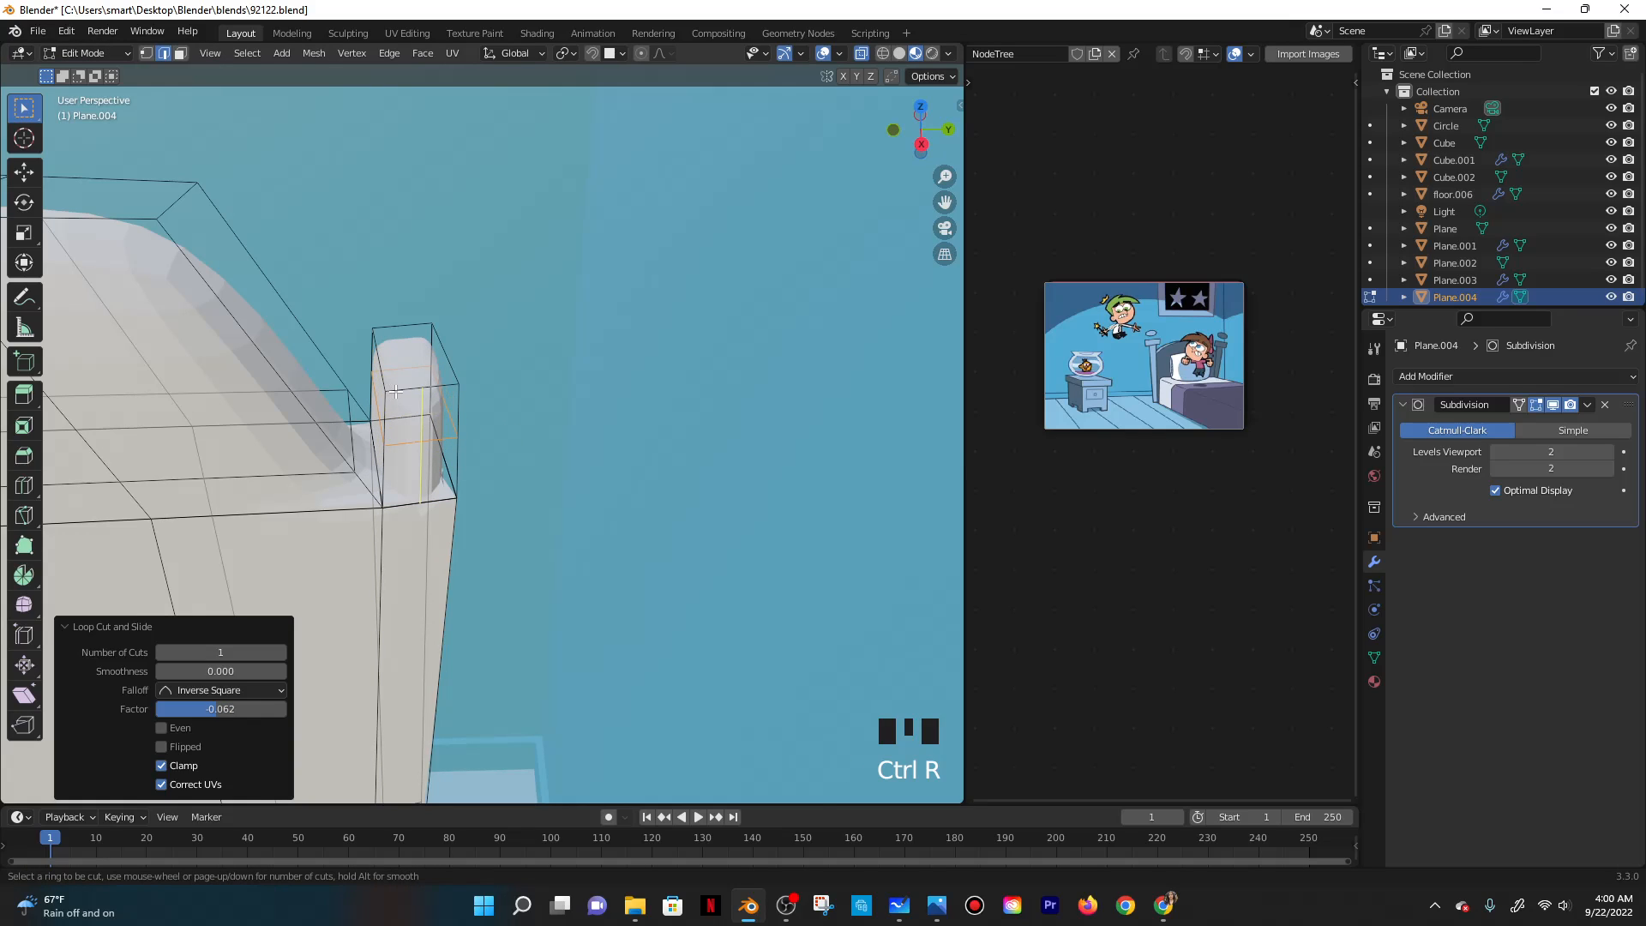
left_click(383, 359)
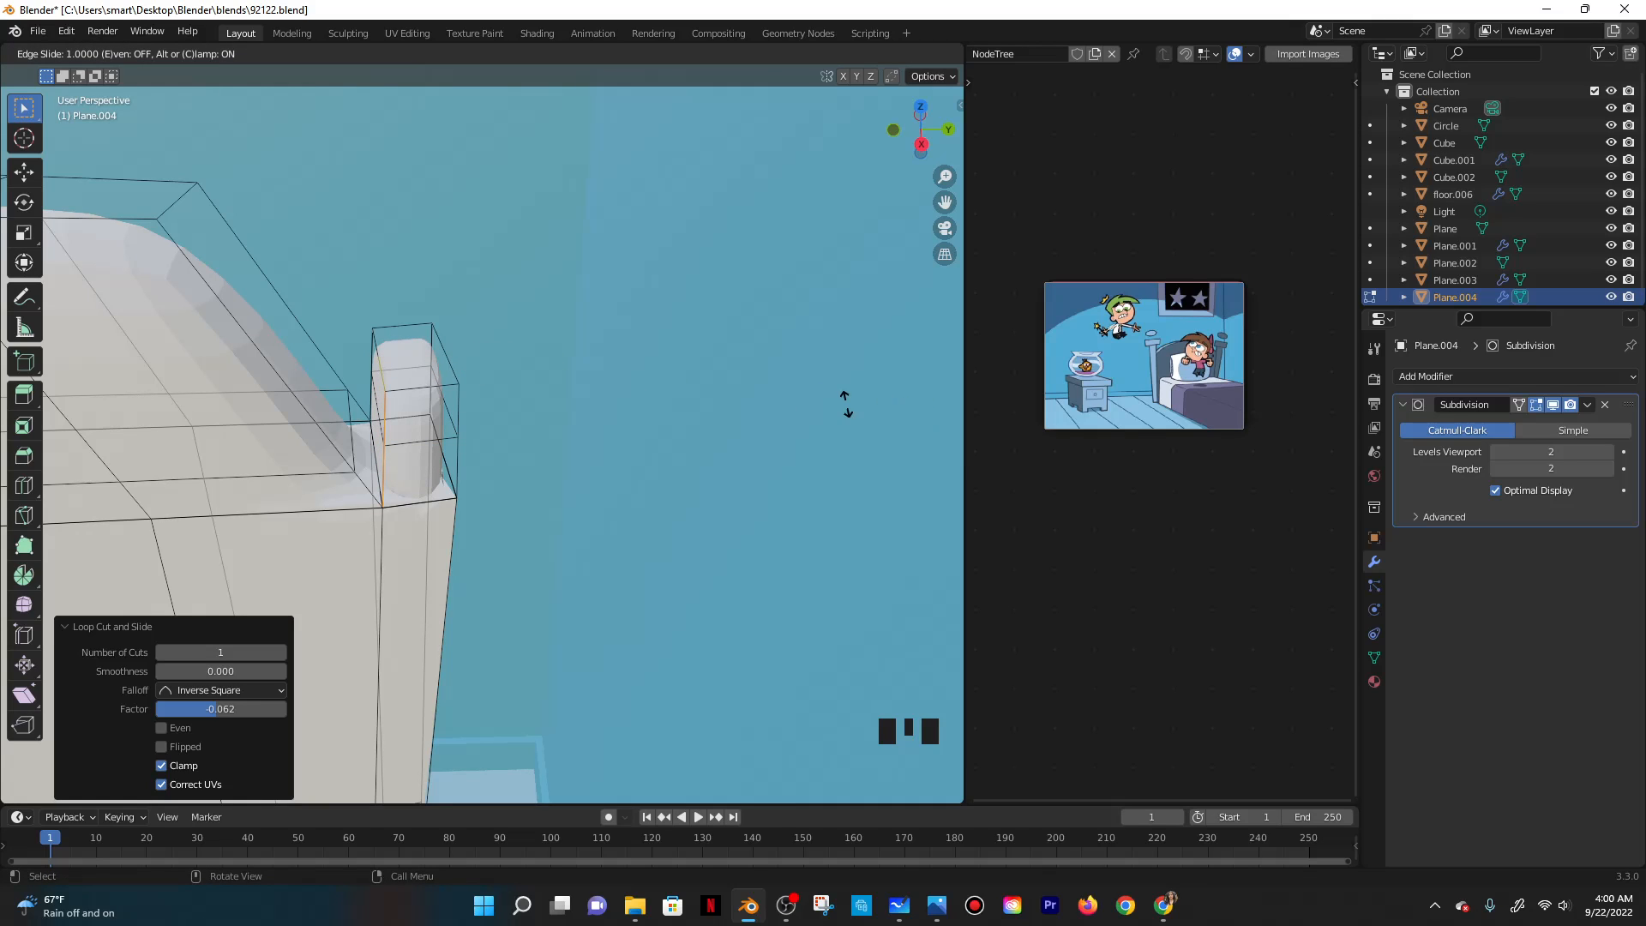
right_click(588, 441)
middle_click_drag(588, 441, 565, 455)
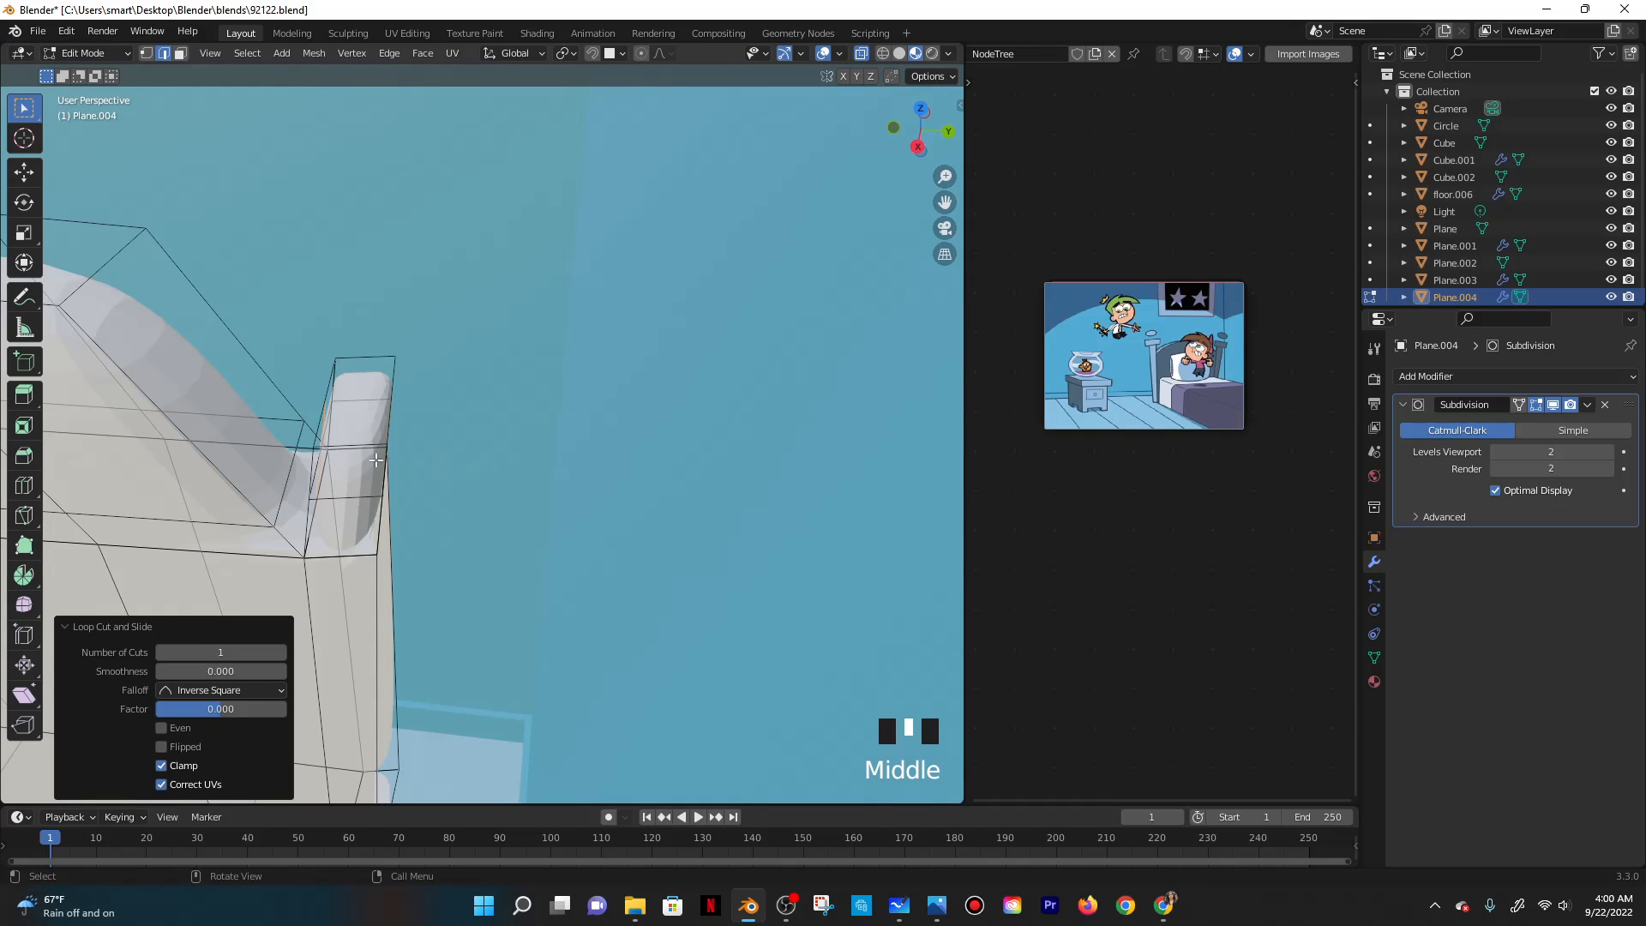
Undo the second stub's loop cuts and its upper extrusion.
left_click(359, 417)
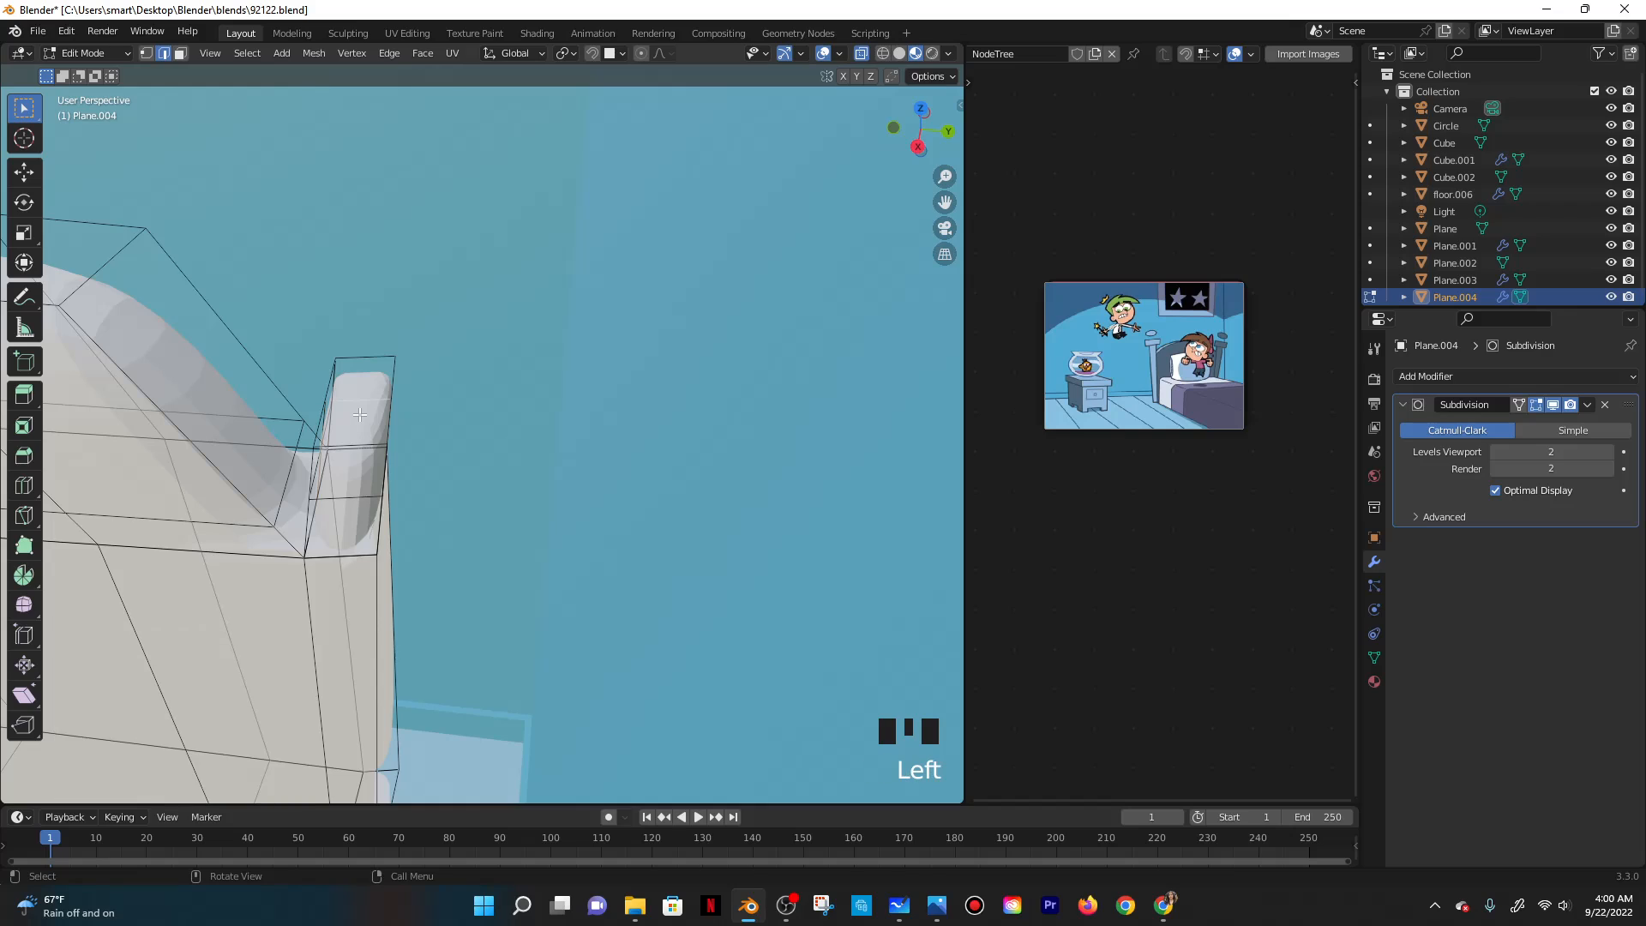
key("ctrl+z")
key("ctrl+z")
key("ctrl+z")
key("ctrl+z")
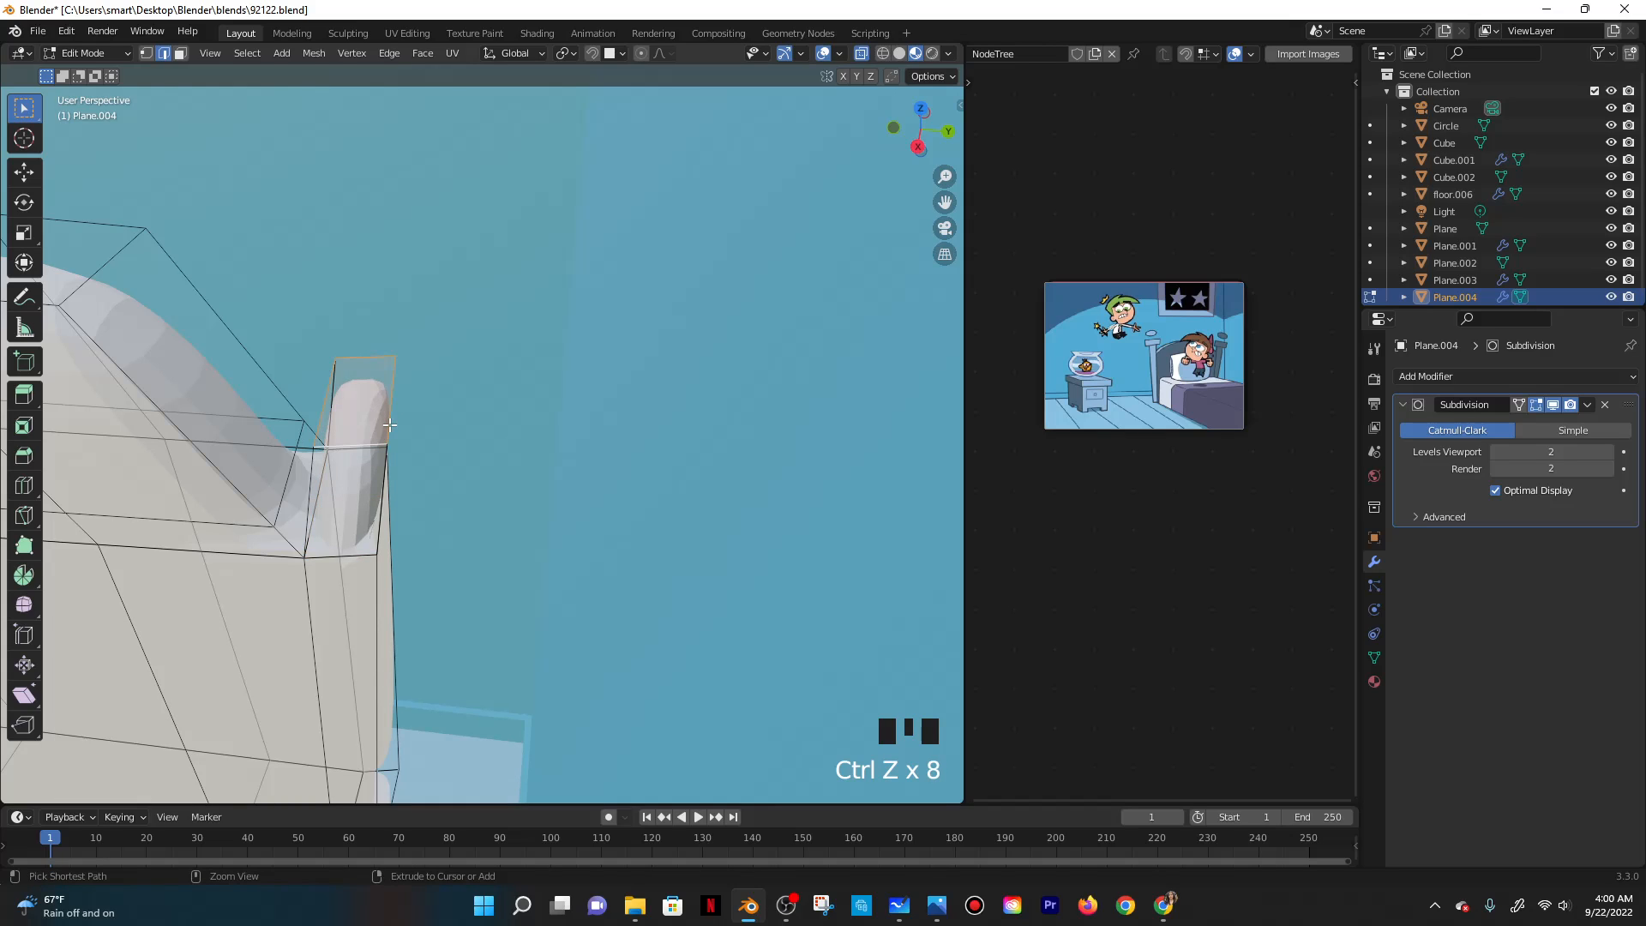
key("ctrl+z")
Extrude the second stub 0.083708 m up in Z and flare its top by scaling 1.191 in X and 2.549 in Y.
key("e")
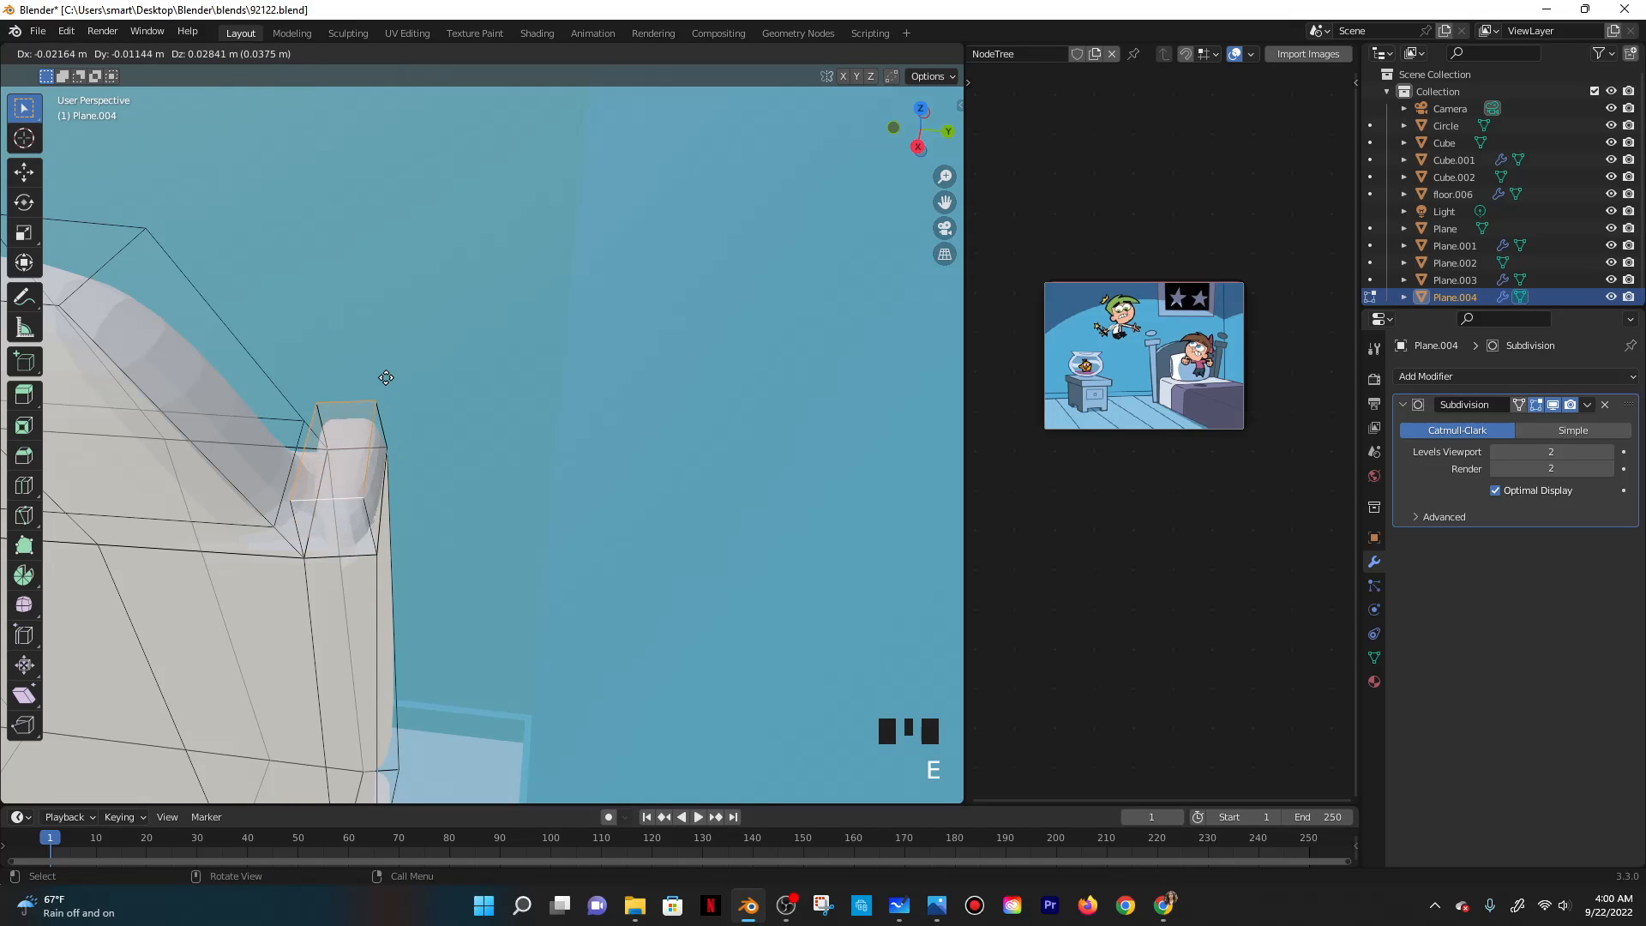
left_click(396, 356)
key("s")
key("y")
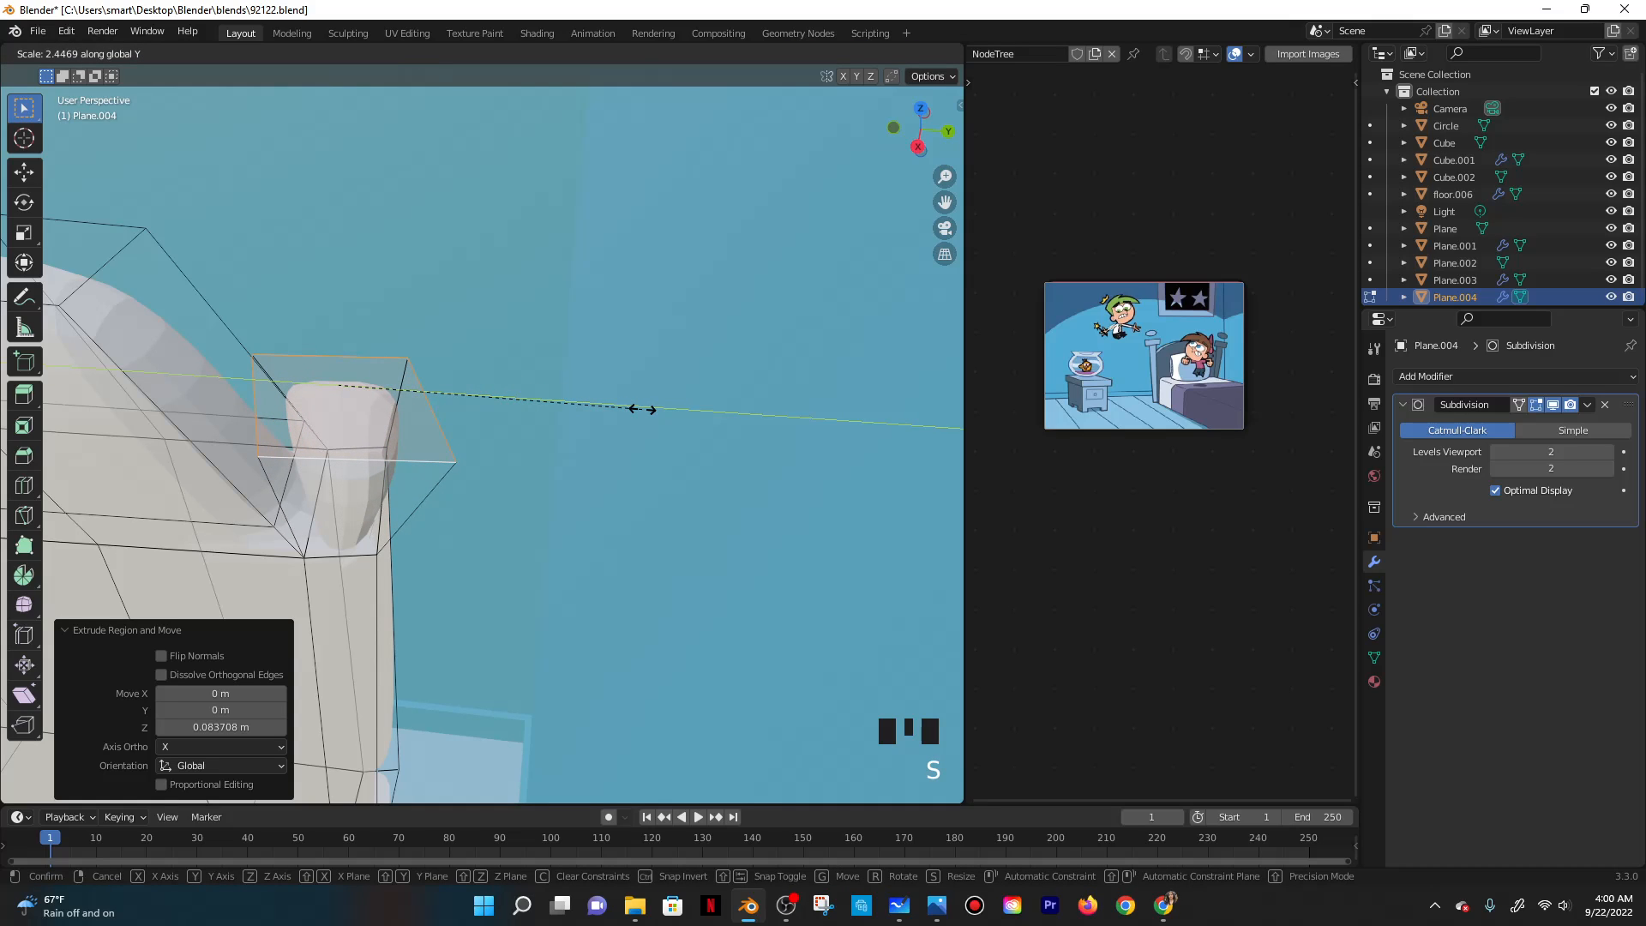
key("x")
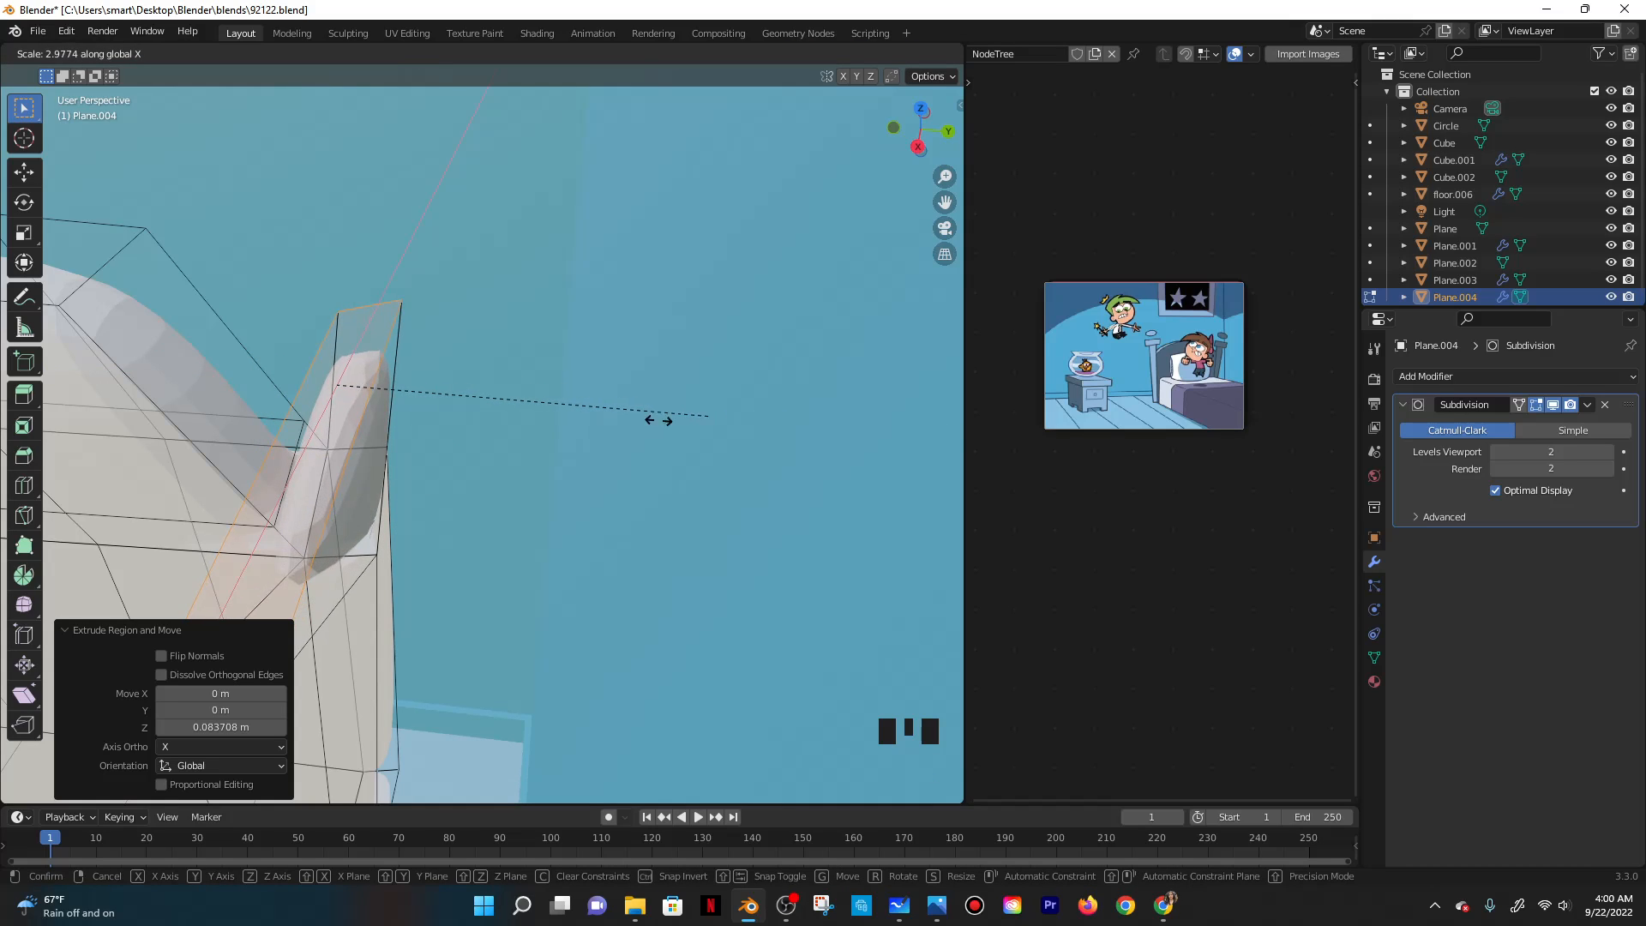
left_click(460, 468)
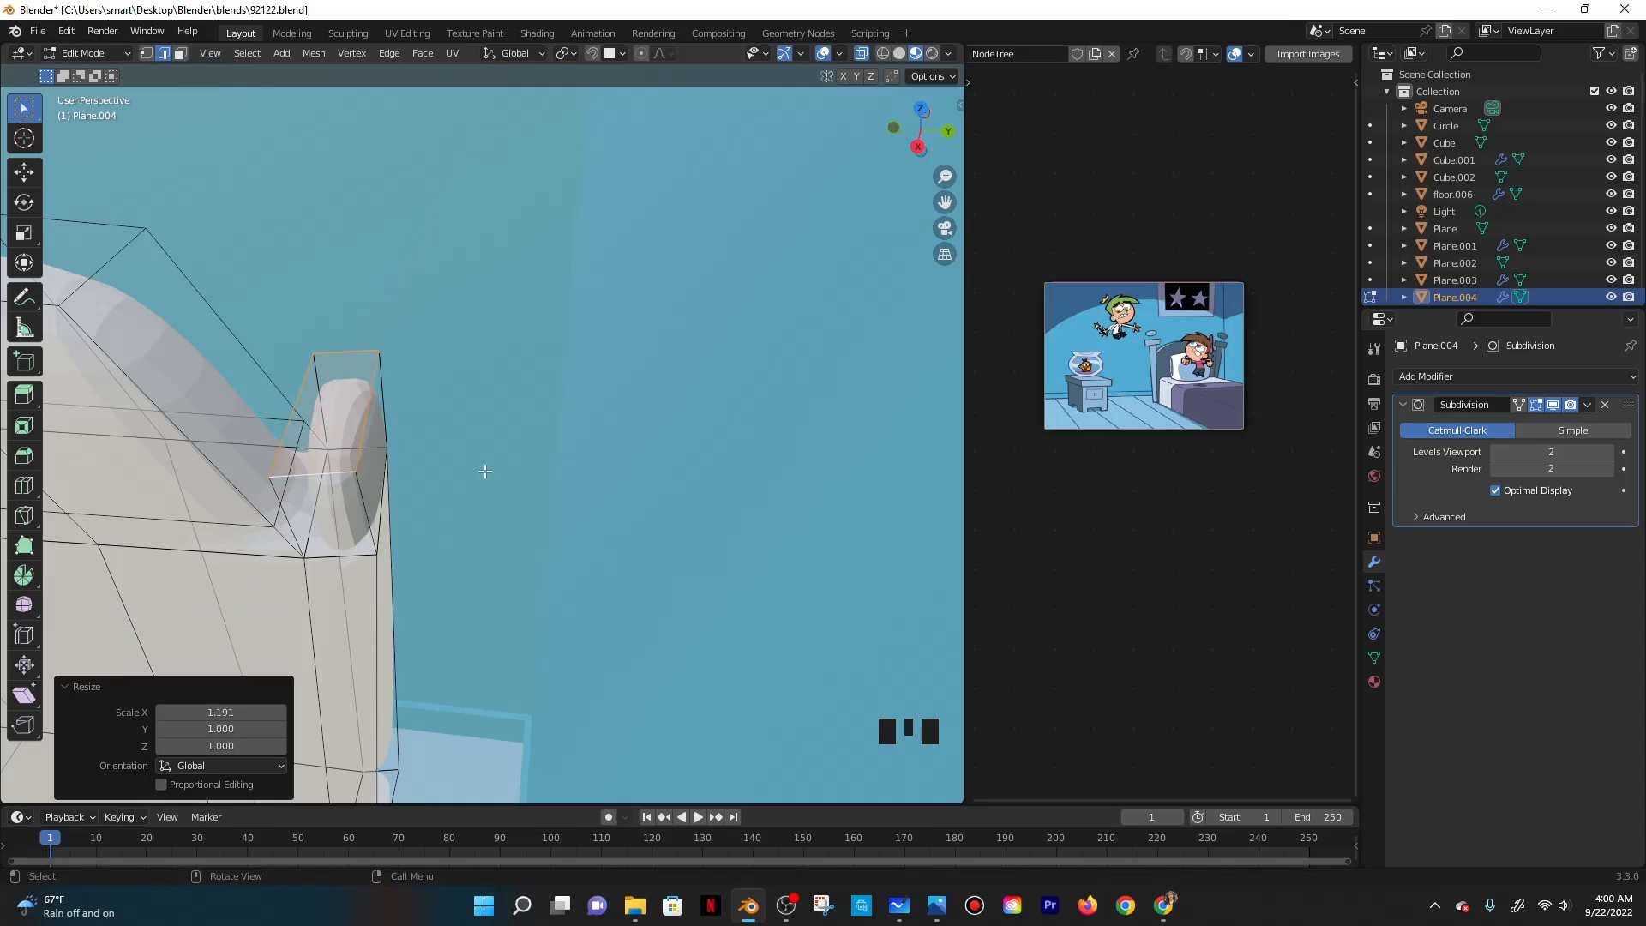
key("s")
key("y")
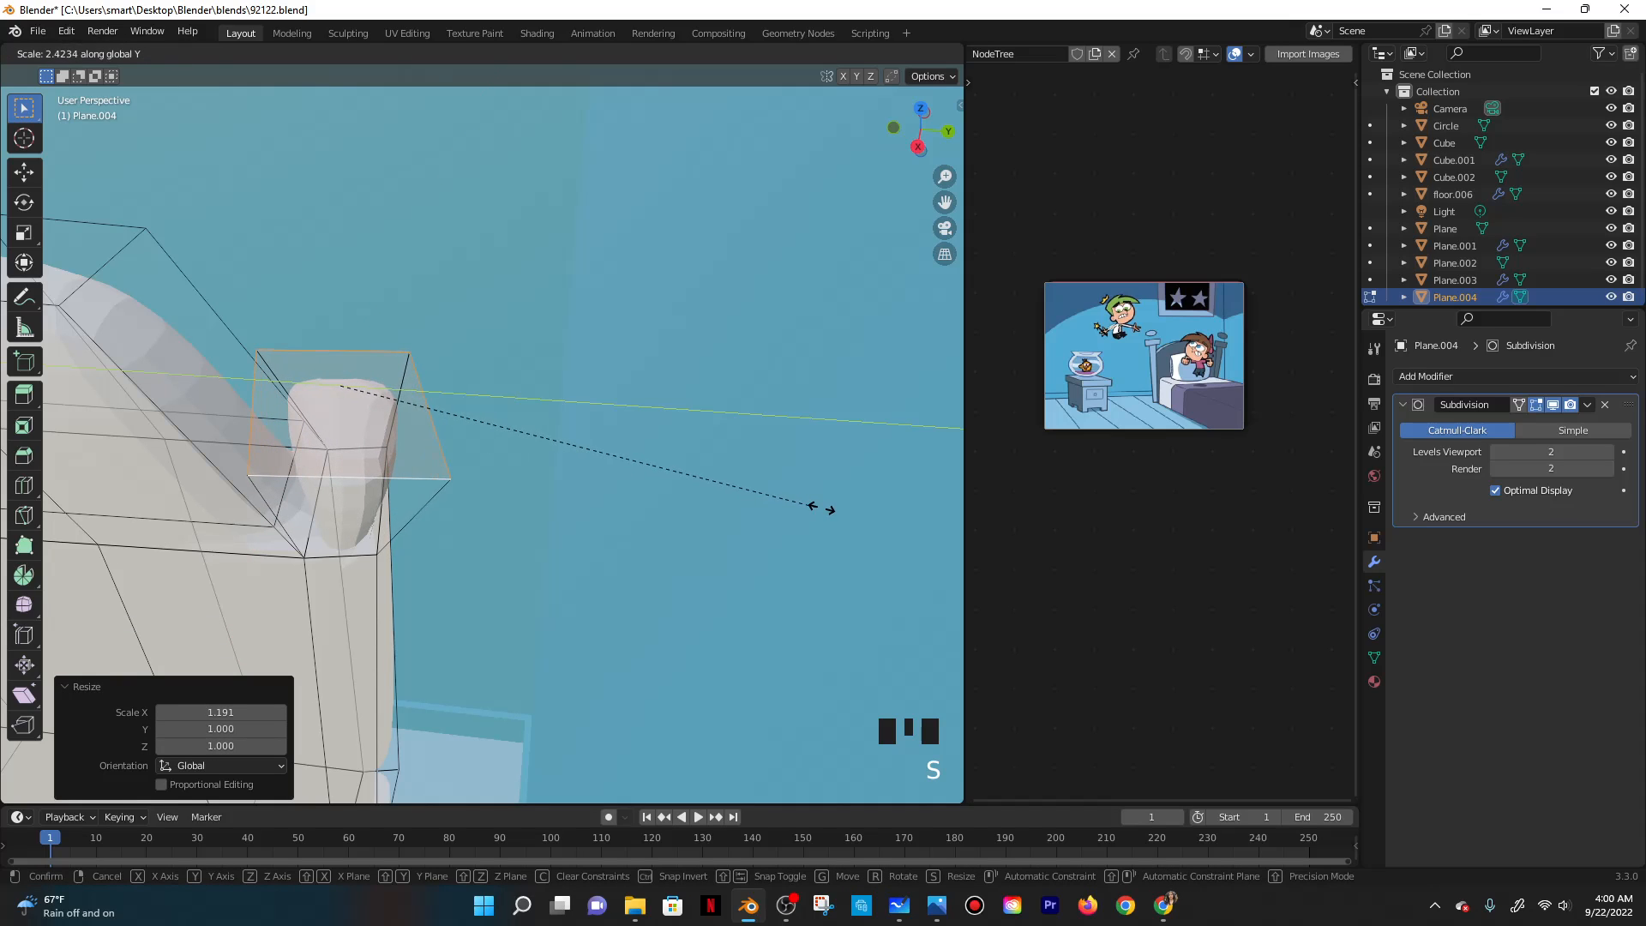
left_click(773, 509)
Add one loop cut at the second cap's upper edge with factor -1.000 and another at the base of its flare, then leave mesh editing.
key("ctrl+r")
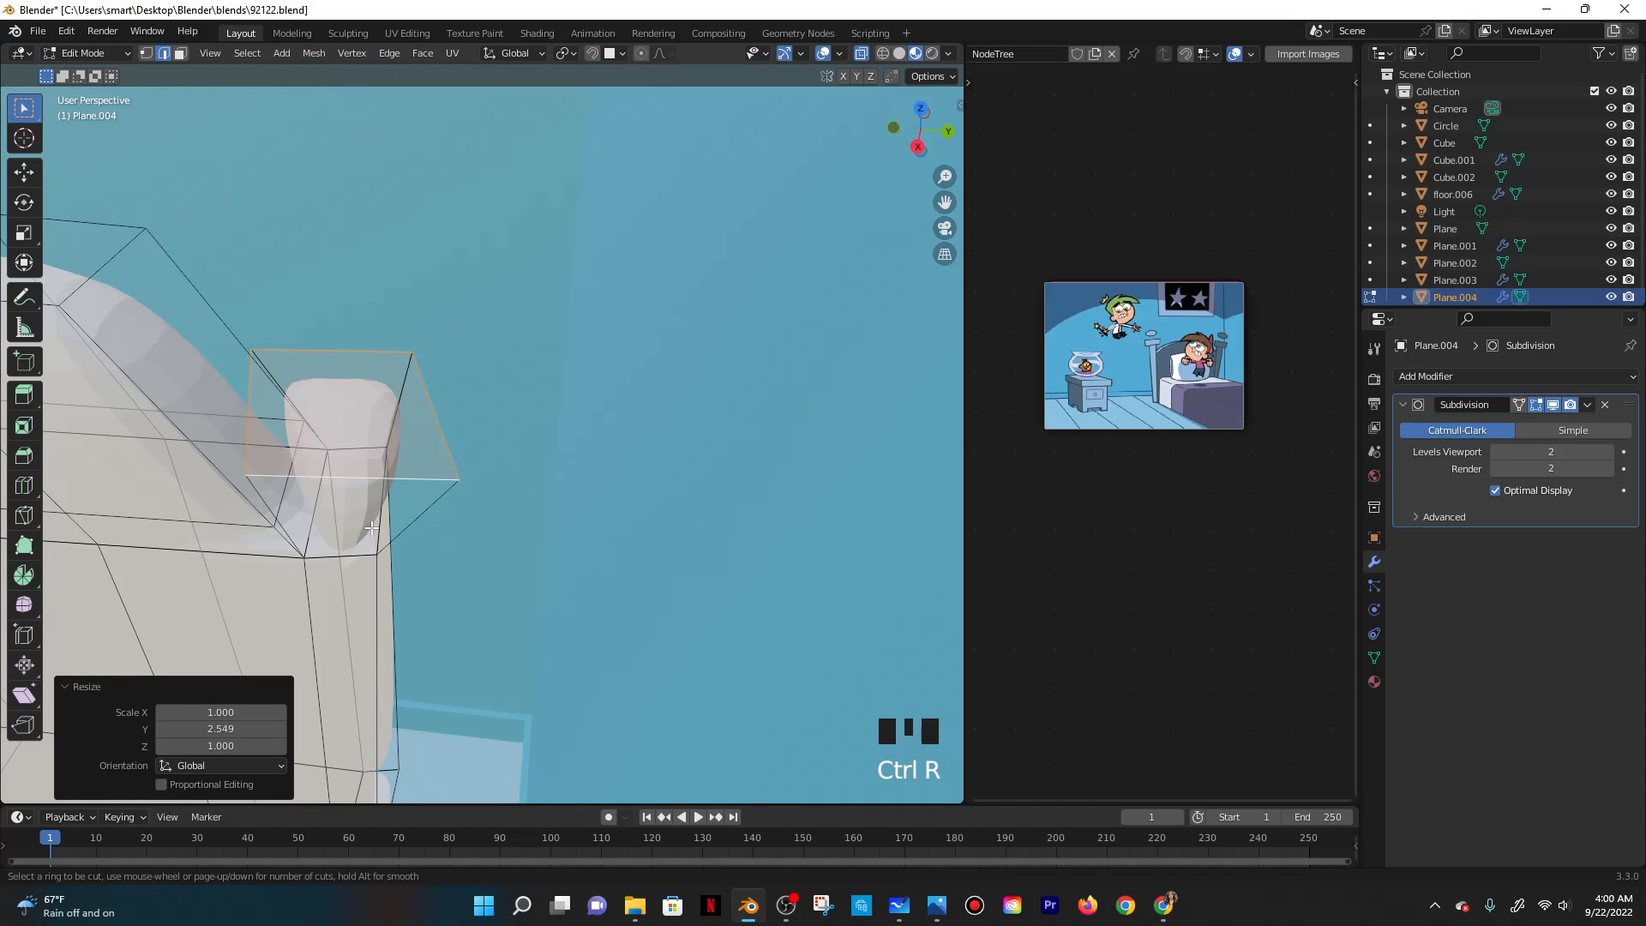
left_click(428, 502)
left_click(429, 369)
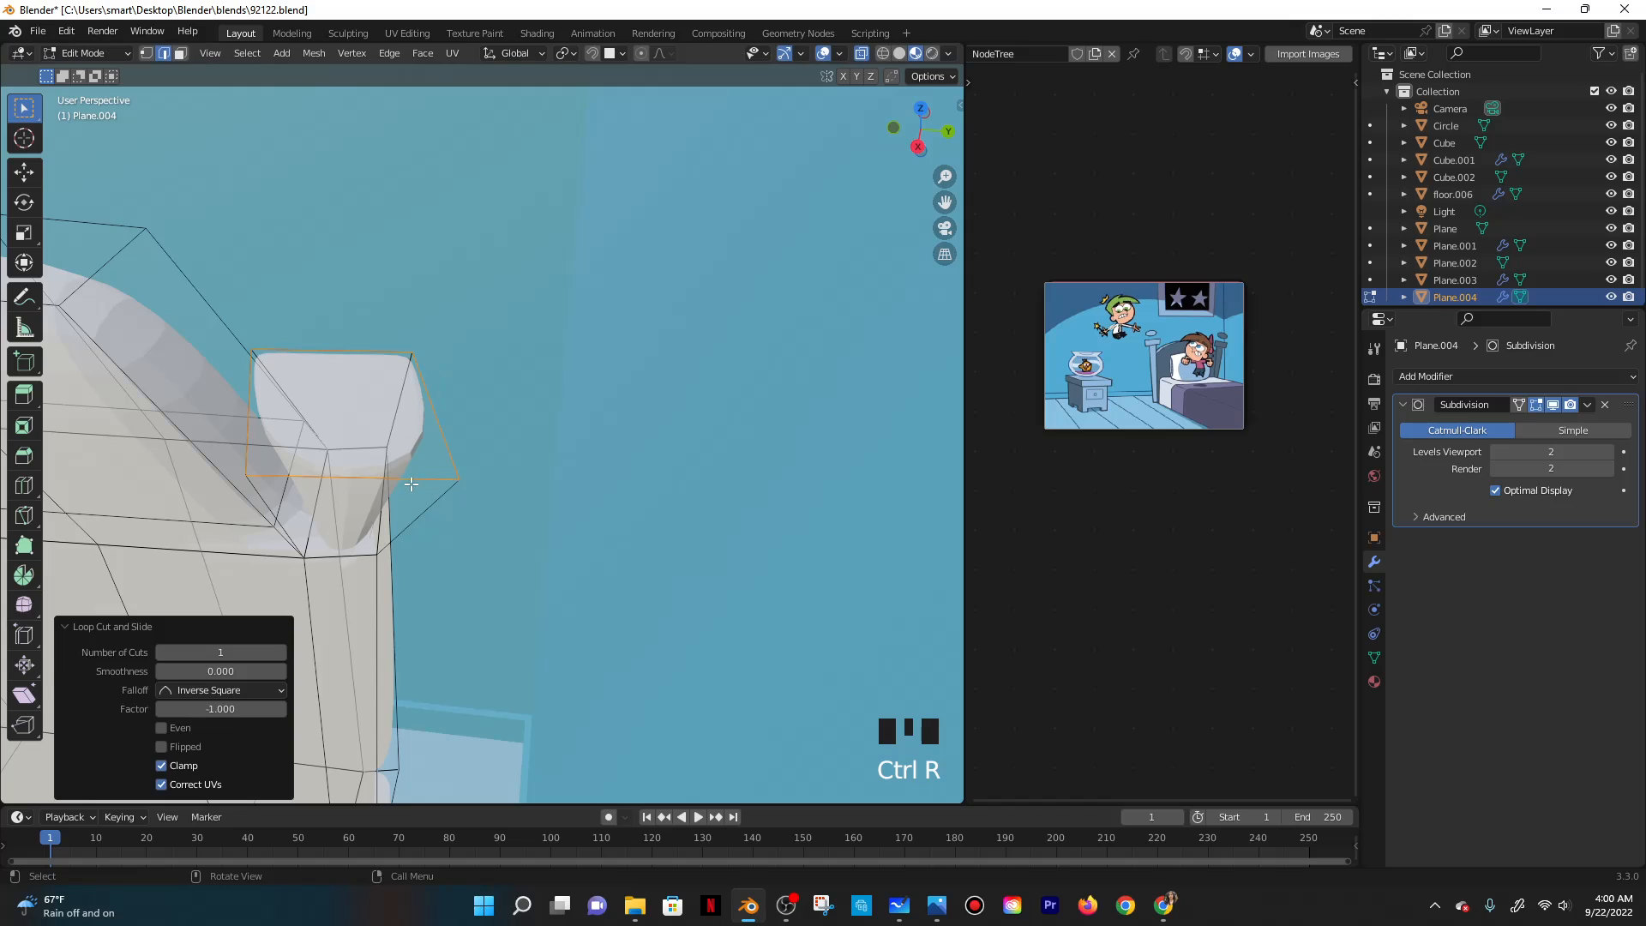
key("ctrl+r")
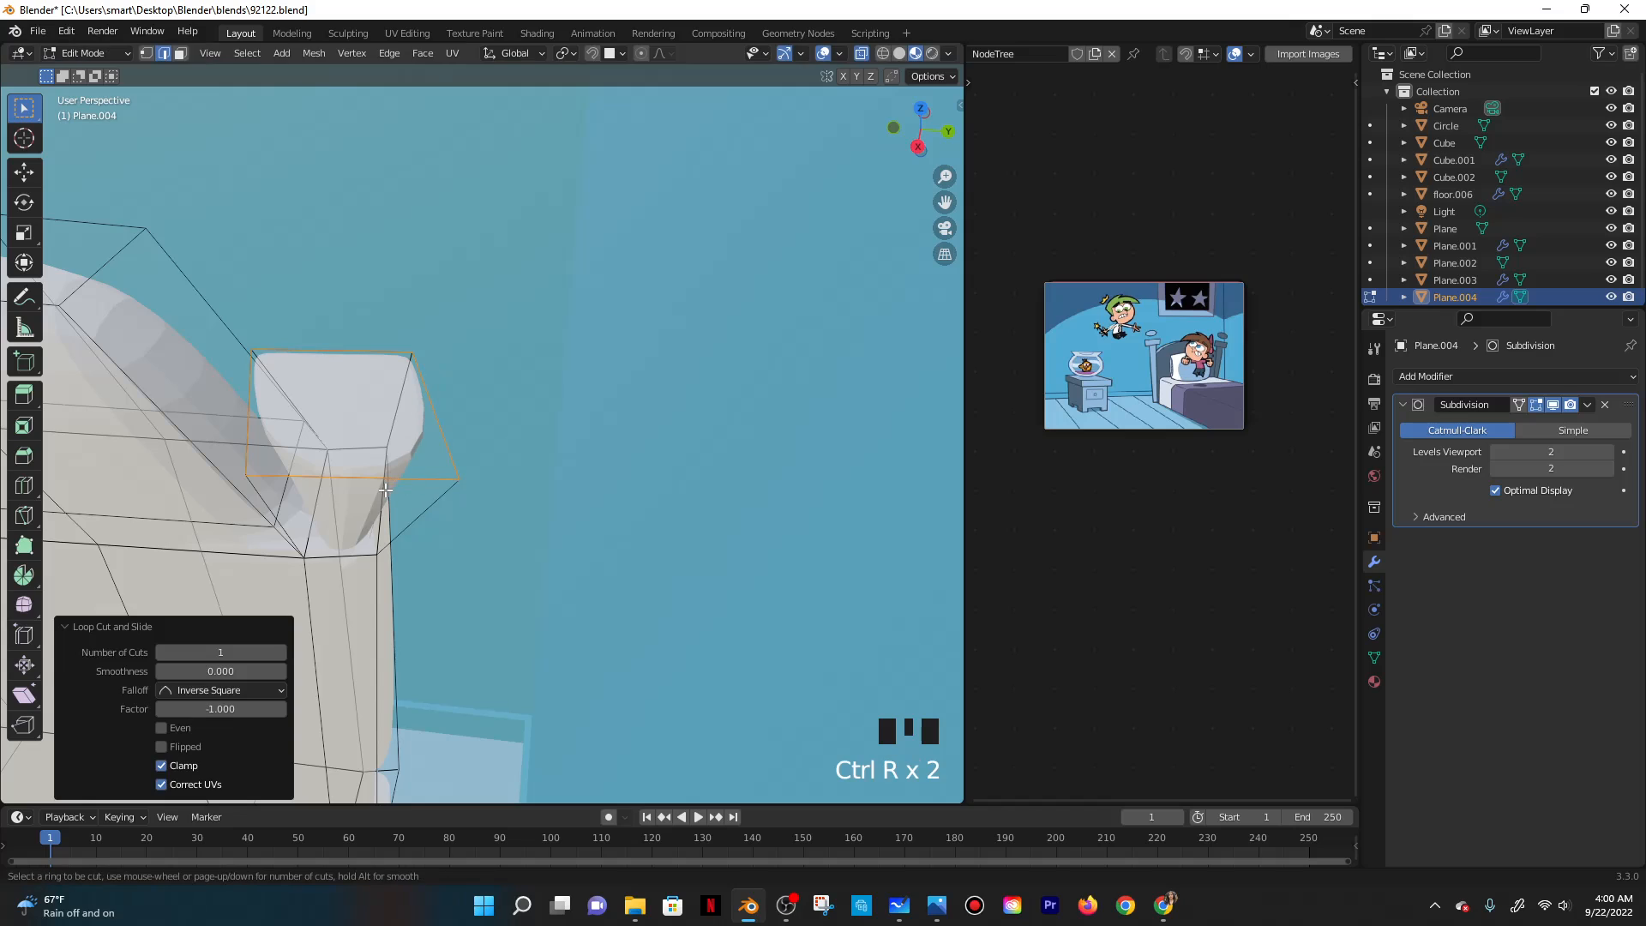
left_click(405, 541)
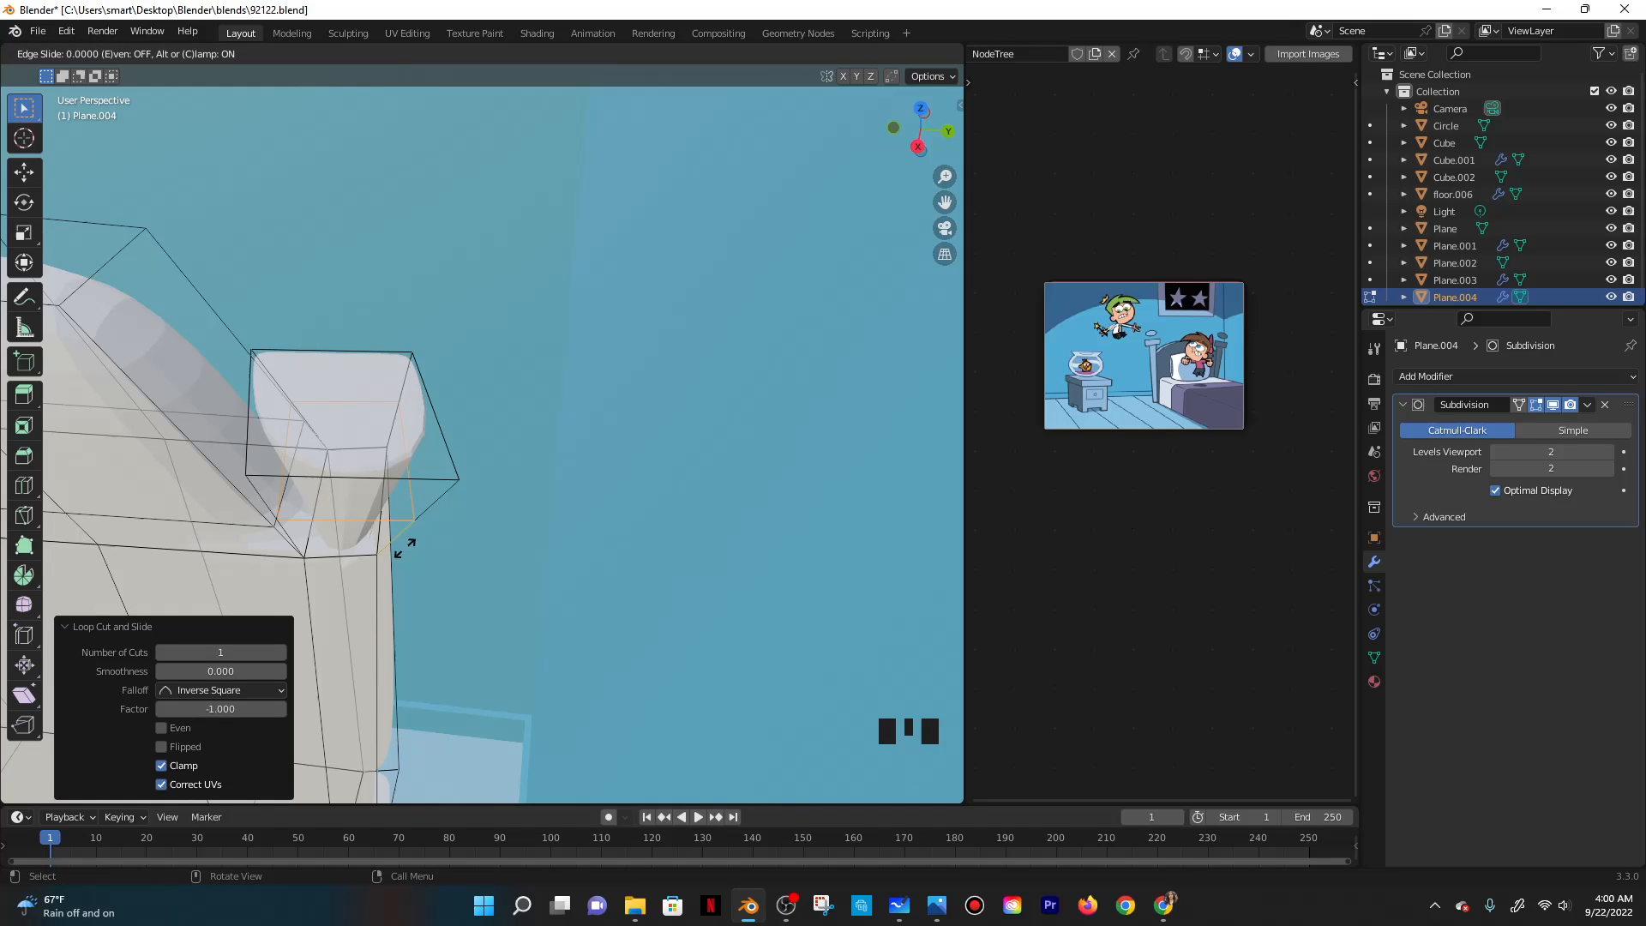
left_click(383, 660)
scroll(440, 466, "down", 1)
key("Tab")
Examine the headboard from the front and compare the flared bedpost caps on both sides.
scroll(445, 408, "down", 2)
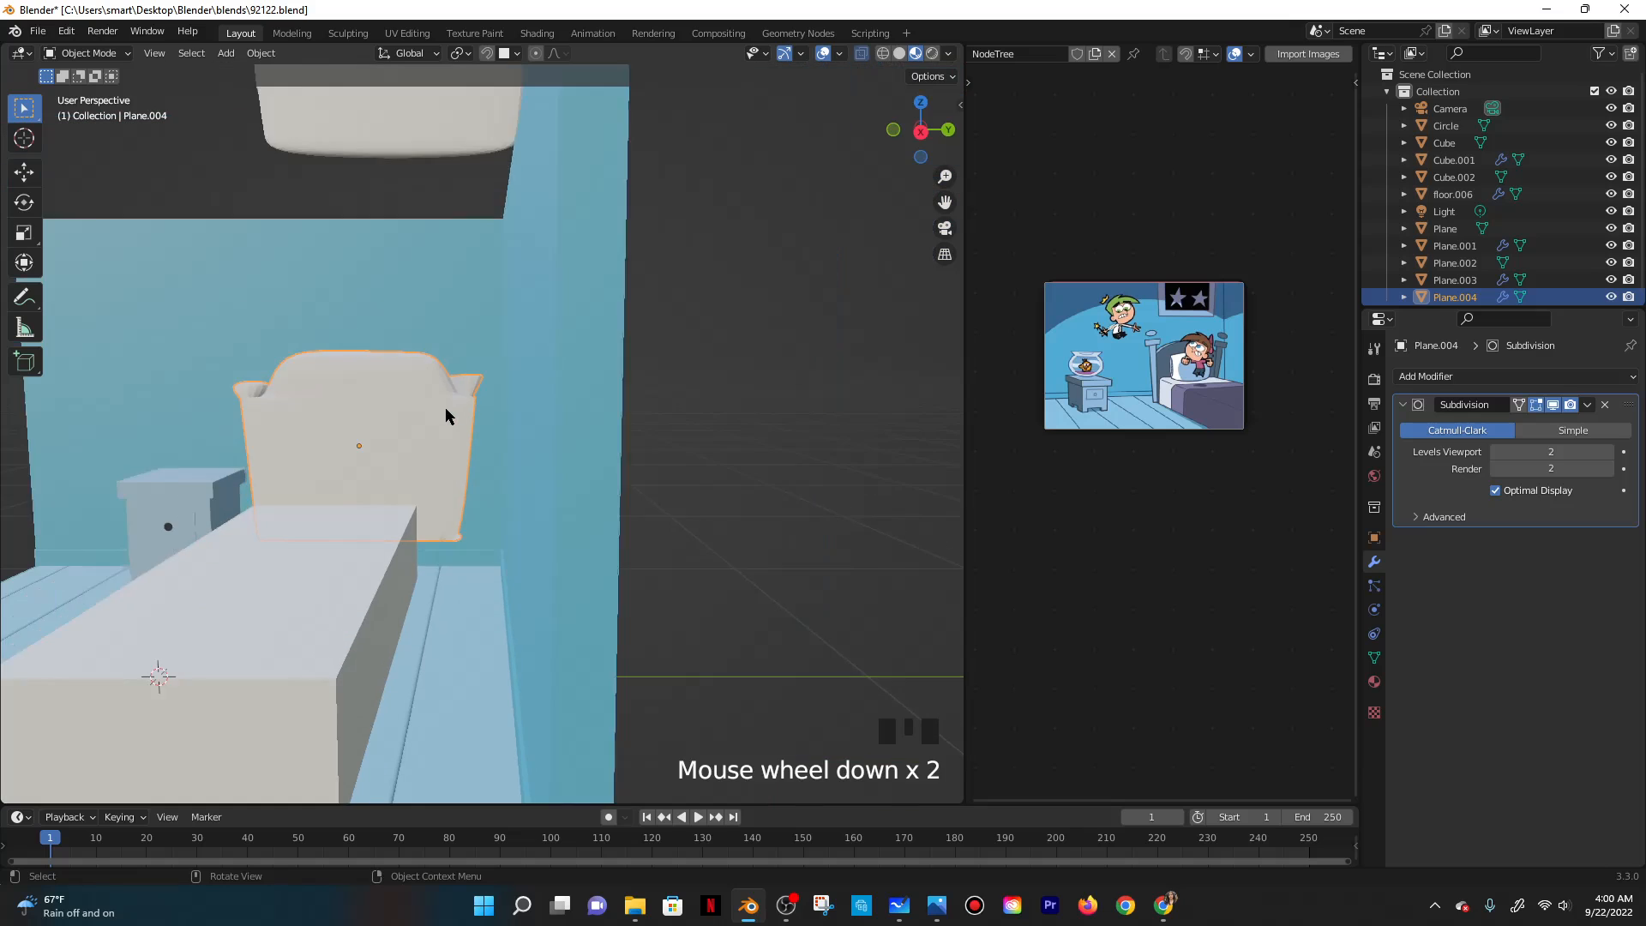
middle_click_drag(445, 409, 439, 463)
scroll(343, 437, "up", 3)
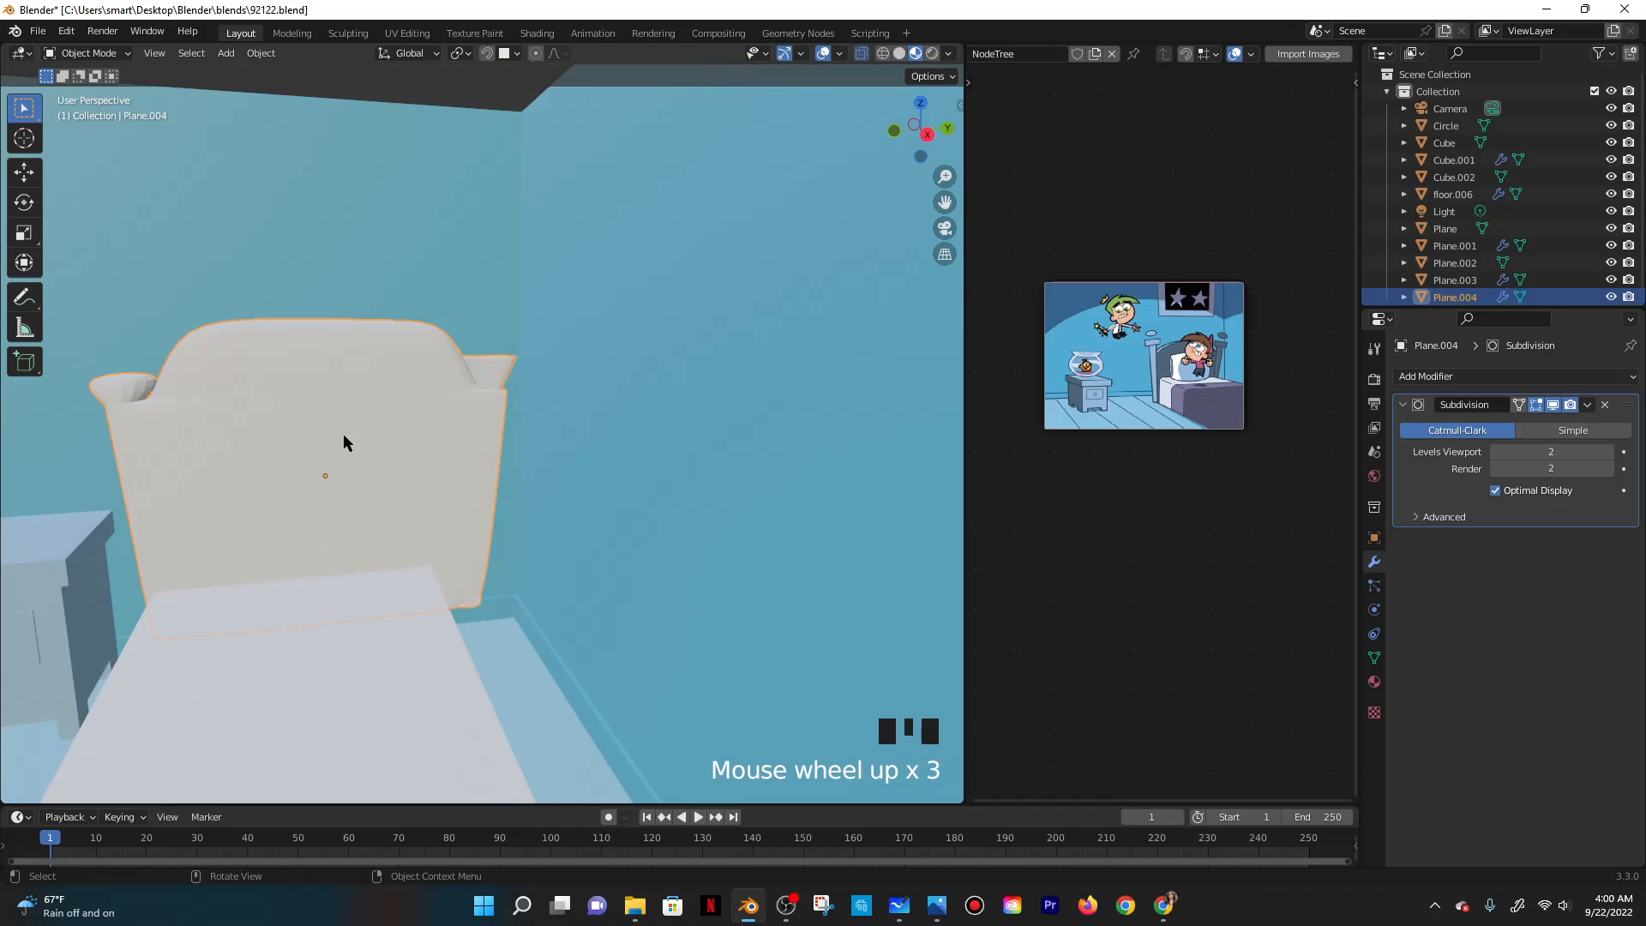
key("Tab")
key("Tab")
key("Tab")
middle_click_drag(395, 458, 495, 476, "shift")
key("Tab")
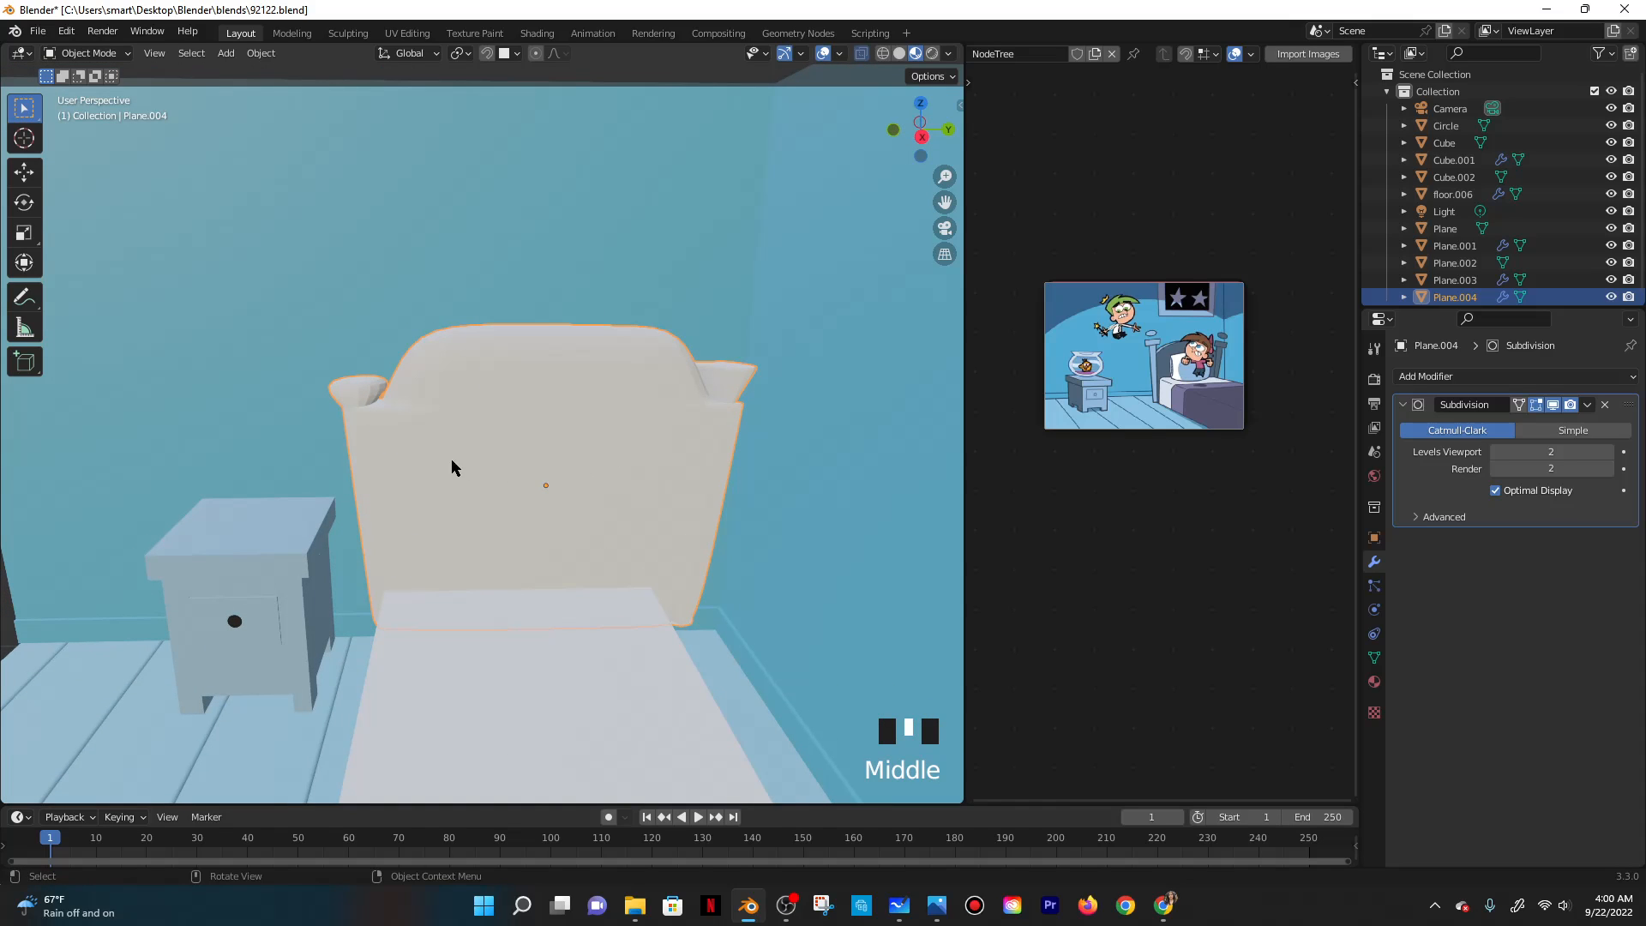
scroll(389, 436, "down", 2)
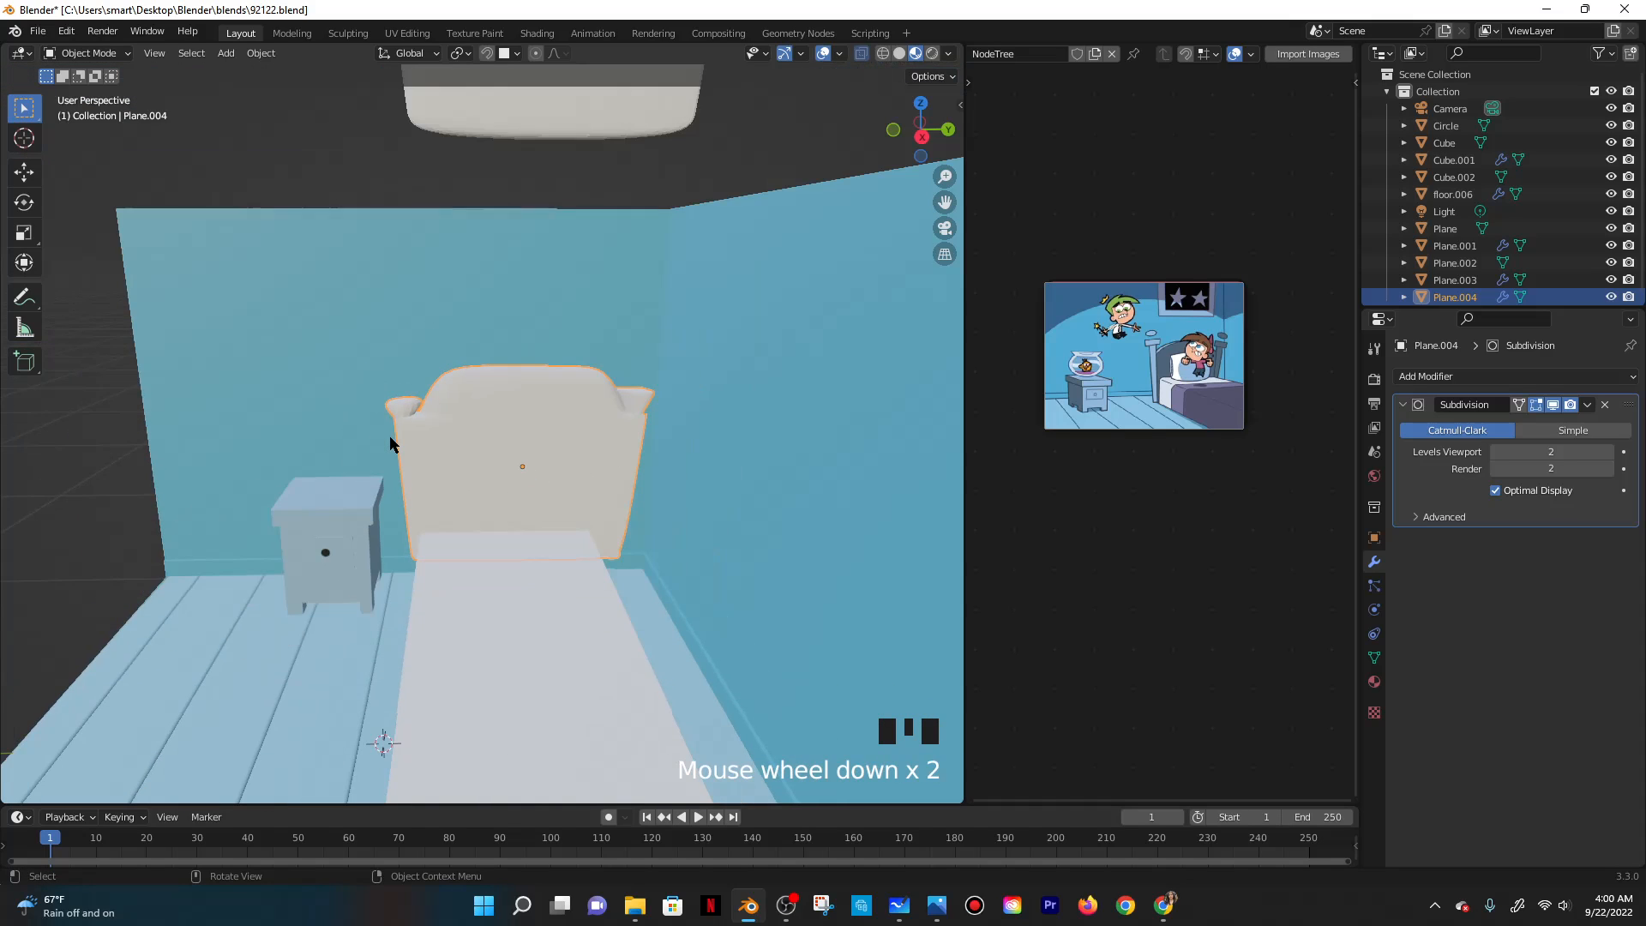
Undo the headboard edits until the whole second bedpost is removed.
key("ctrl+z")
key("ctrl+z")
key("ctrl+z")
key("ctrl+z")
key("ctrl+z")
key("ctrl+z")
key("ctrl+z")
key("ctrl+z")
key("ctrl+z")
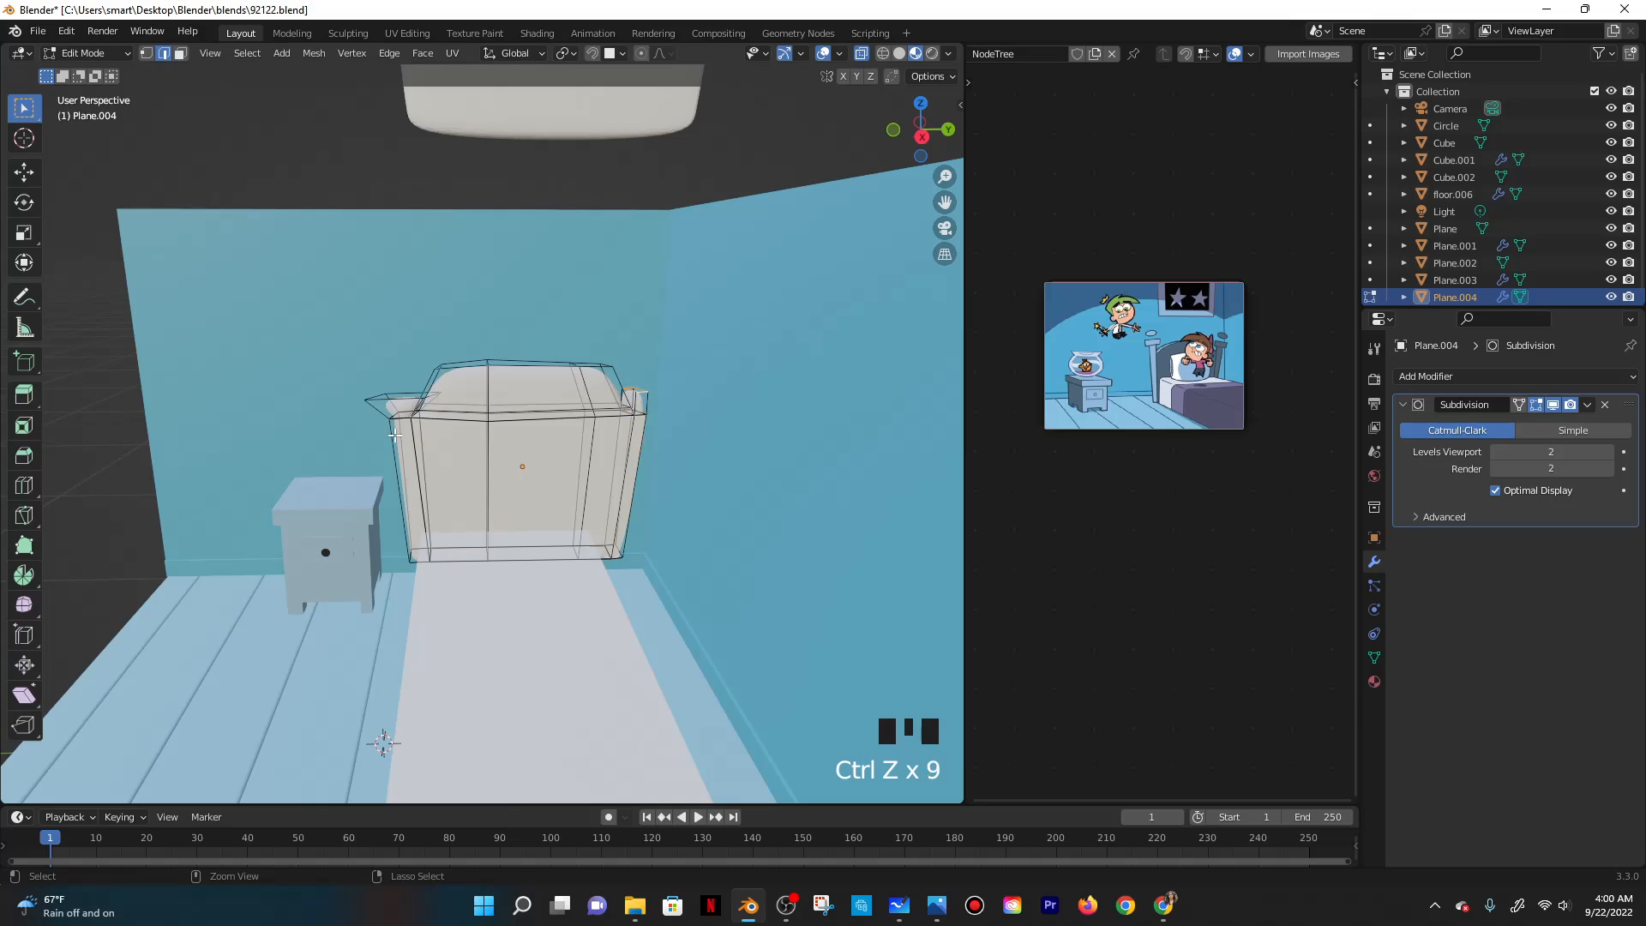
key("ctrl+z")
key("ctrl+z")
key("ctrl+z")
key("ctrl+z")
key("ctrl+z")
key("ctrl+z")
key("ctrl+z")
key("ctrl+z")
key("ctrl+z")
key("ctrl+z")
key("ctrl+z")
key("ctrl+z")
key("ctrl+z")
key("ctrl+z")
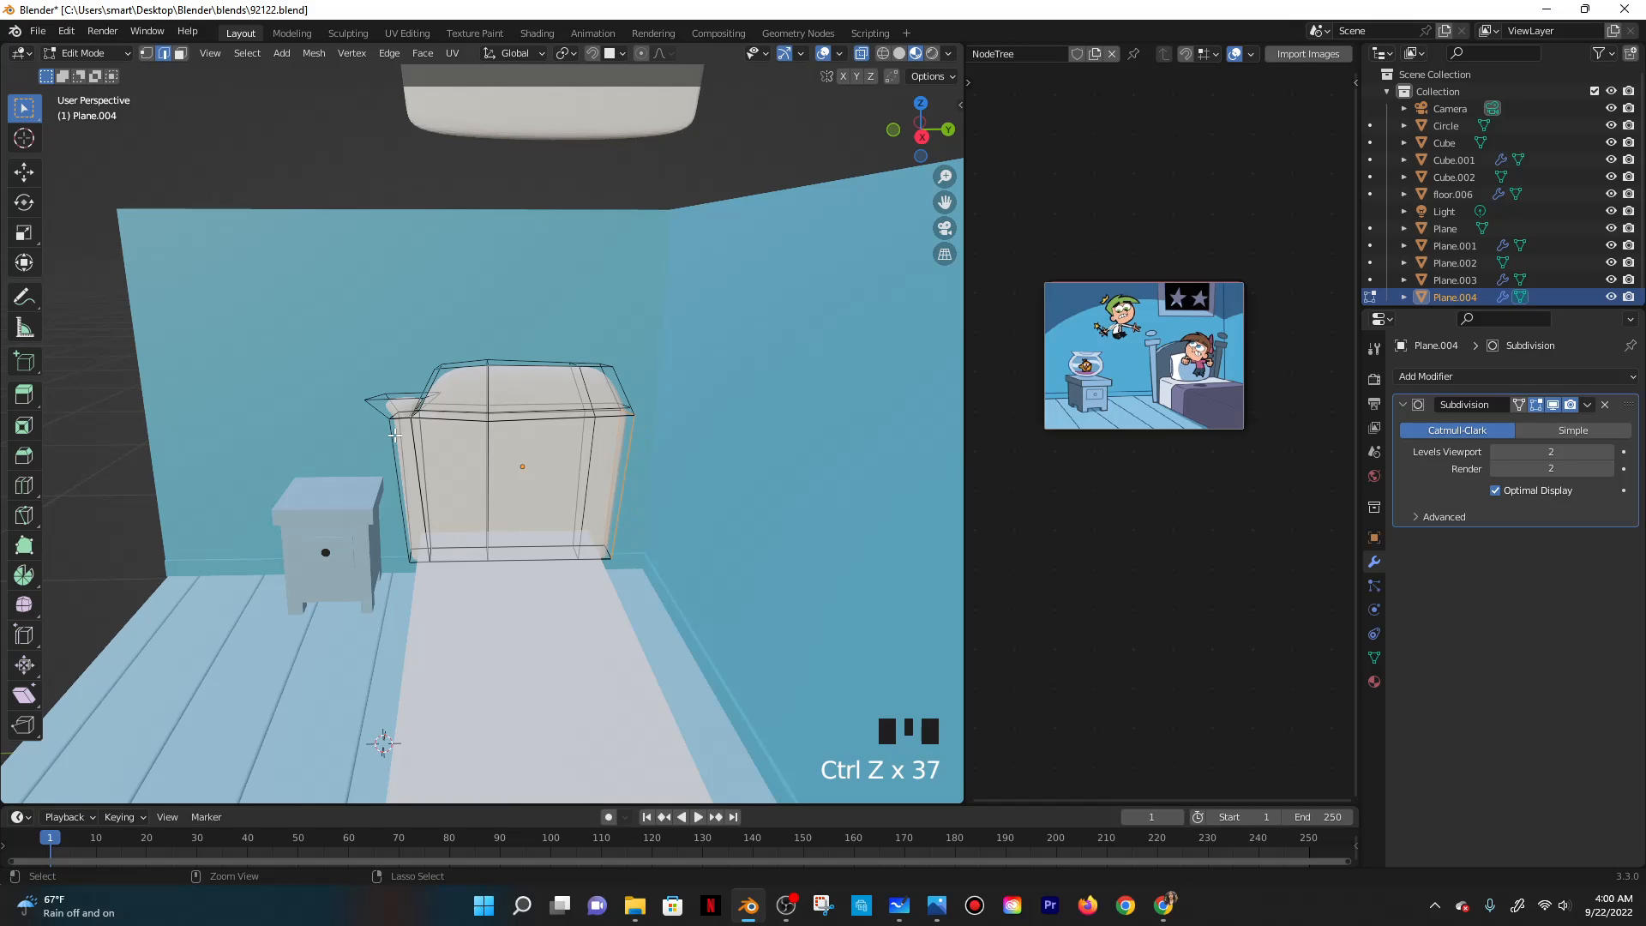
Leave mesh editing and delete the edited headboard behind the bed.
key("Tab")
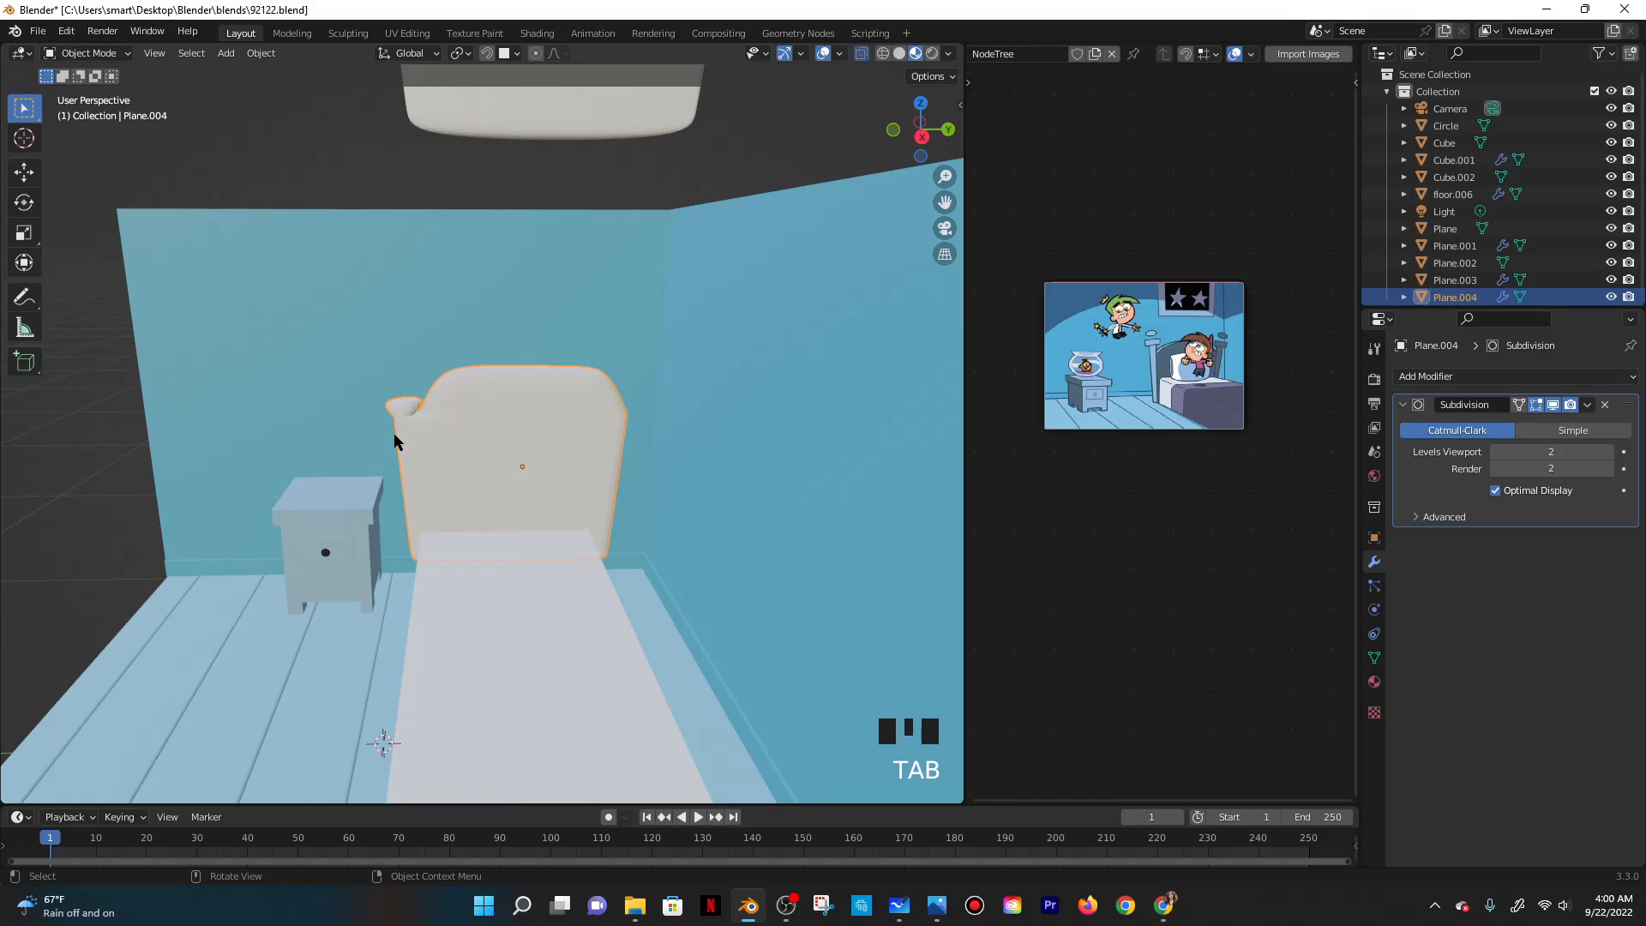
scroll(393, 435, "down", 2)
scroll(528, 474, "down", 2)
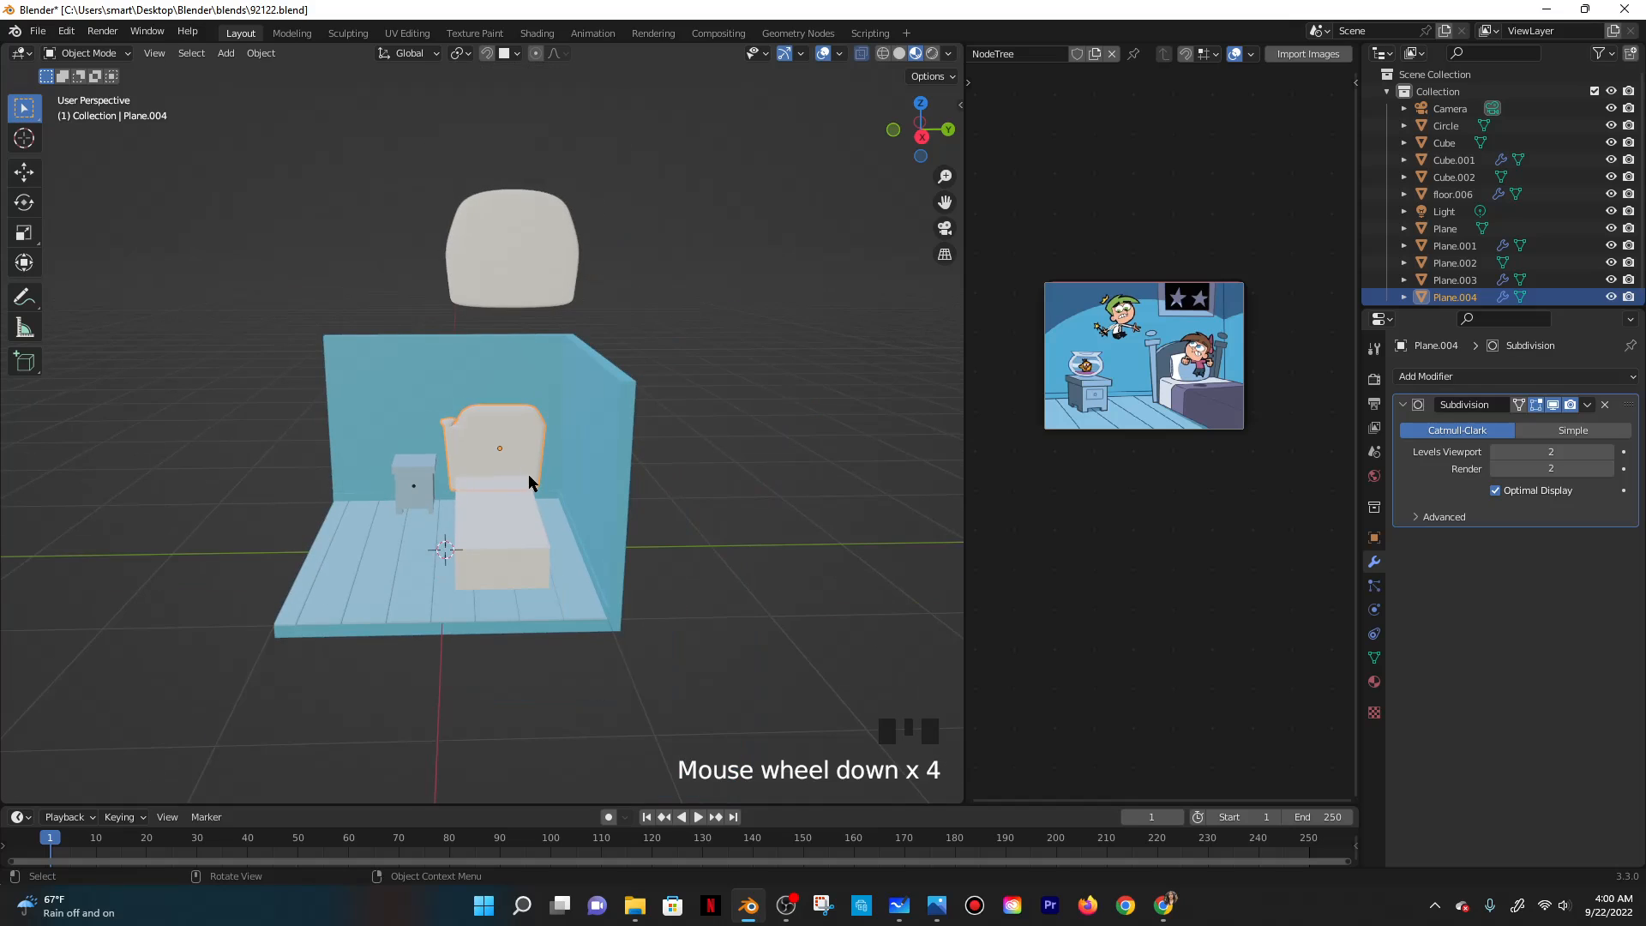
key("x")
left_click(522, 442)
Lower the spare rounded headboard floating above the room by 1.5387 m along Z.
left_click(543, 244)
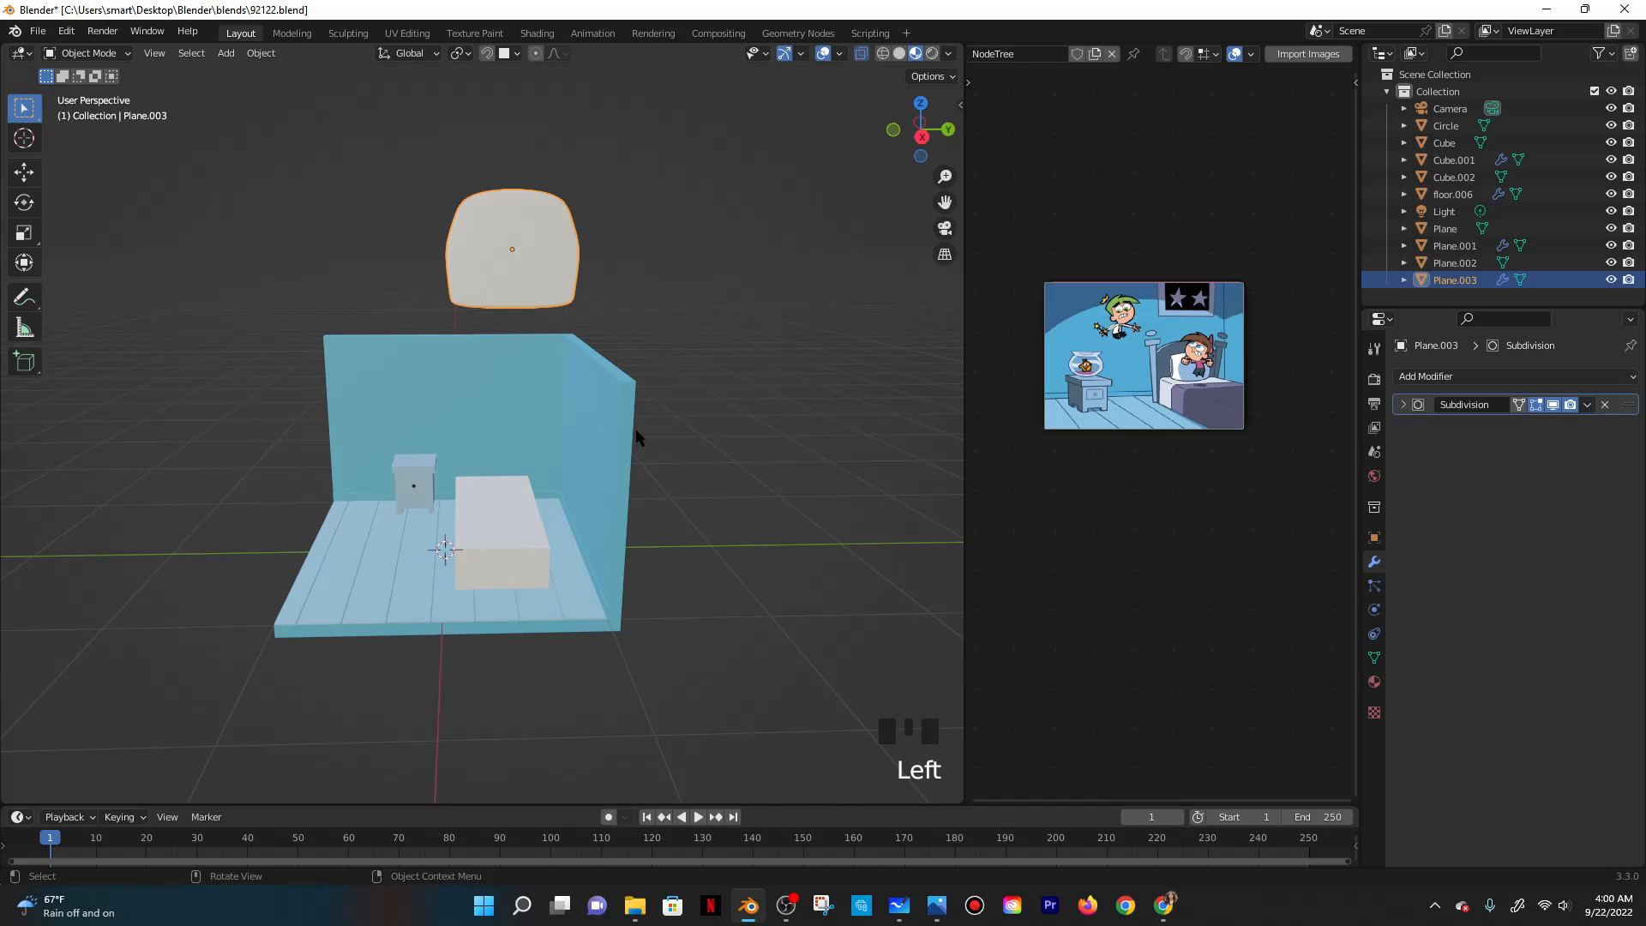
key("s")
key("g")
key("z")
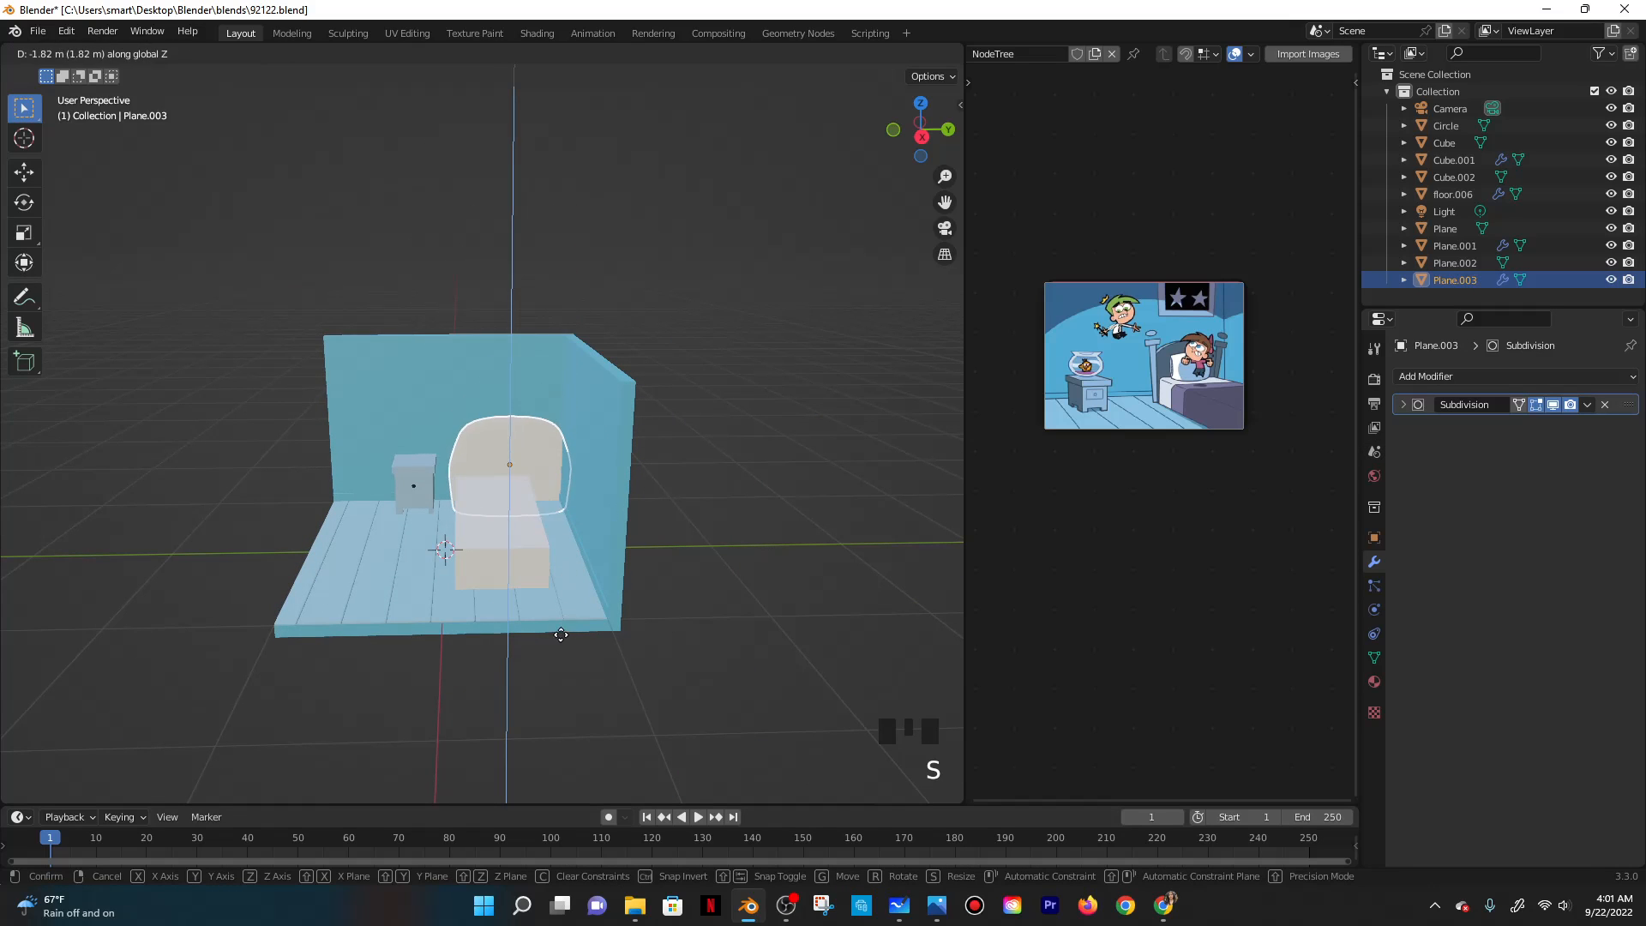
left_click(559, 557)
Scale the spare headboard to 0.767, lower it slightly in Z and move it -0.11748 m in Y to the head of the bed.
scroll(579, 511, "up", 3)
key("s")
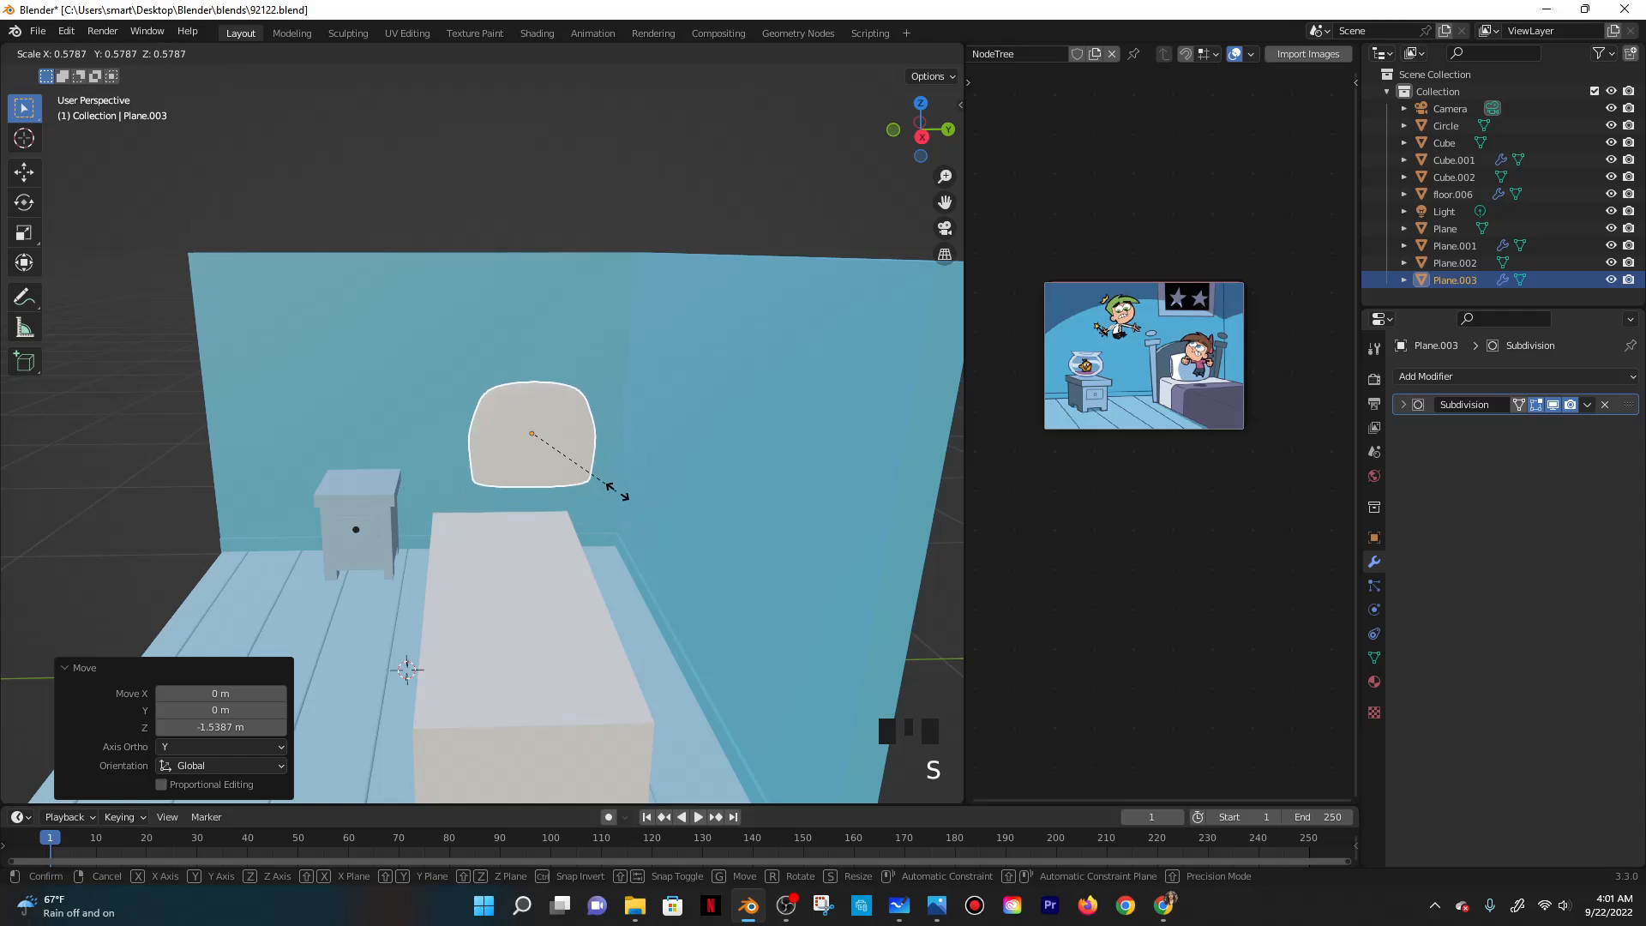
left_click(654, 499)
key("g")
key("z")
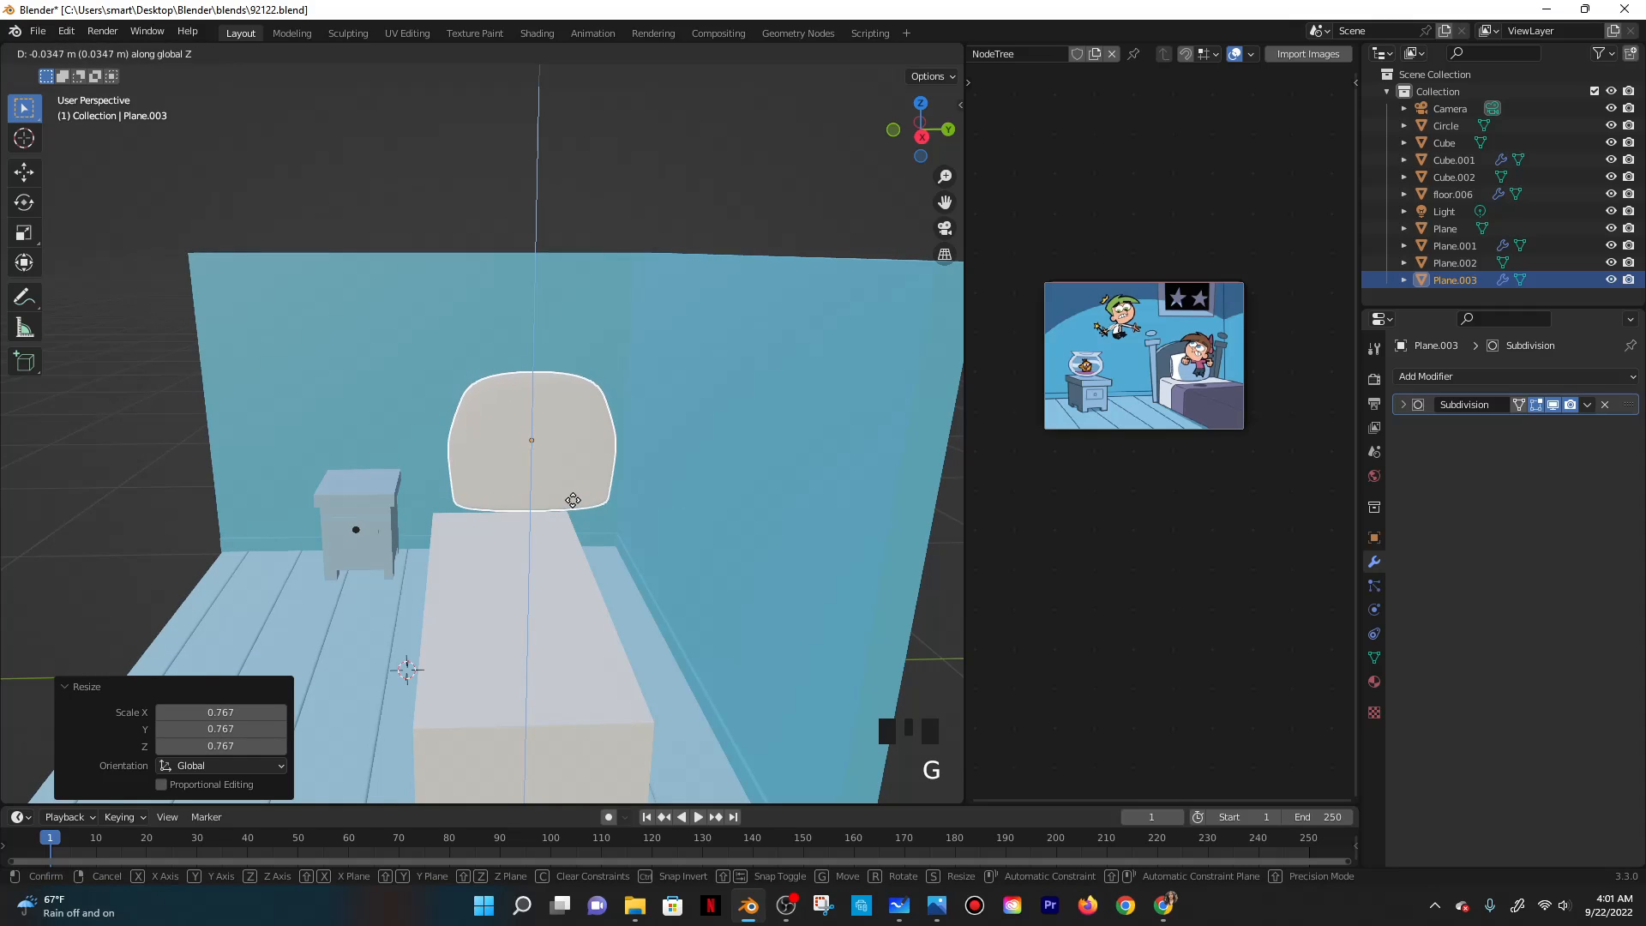
left_click(572, 503)
key("g")
left_click(547, 508)
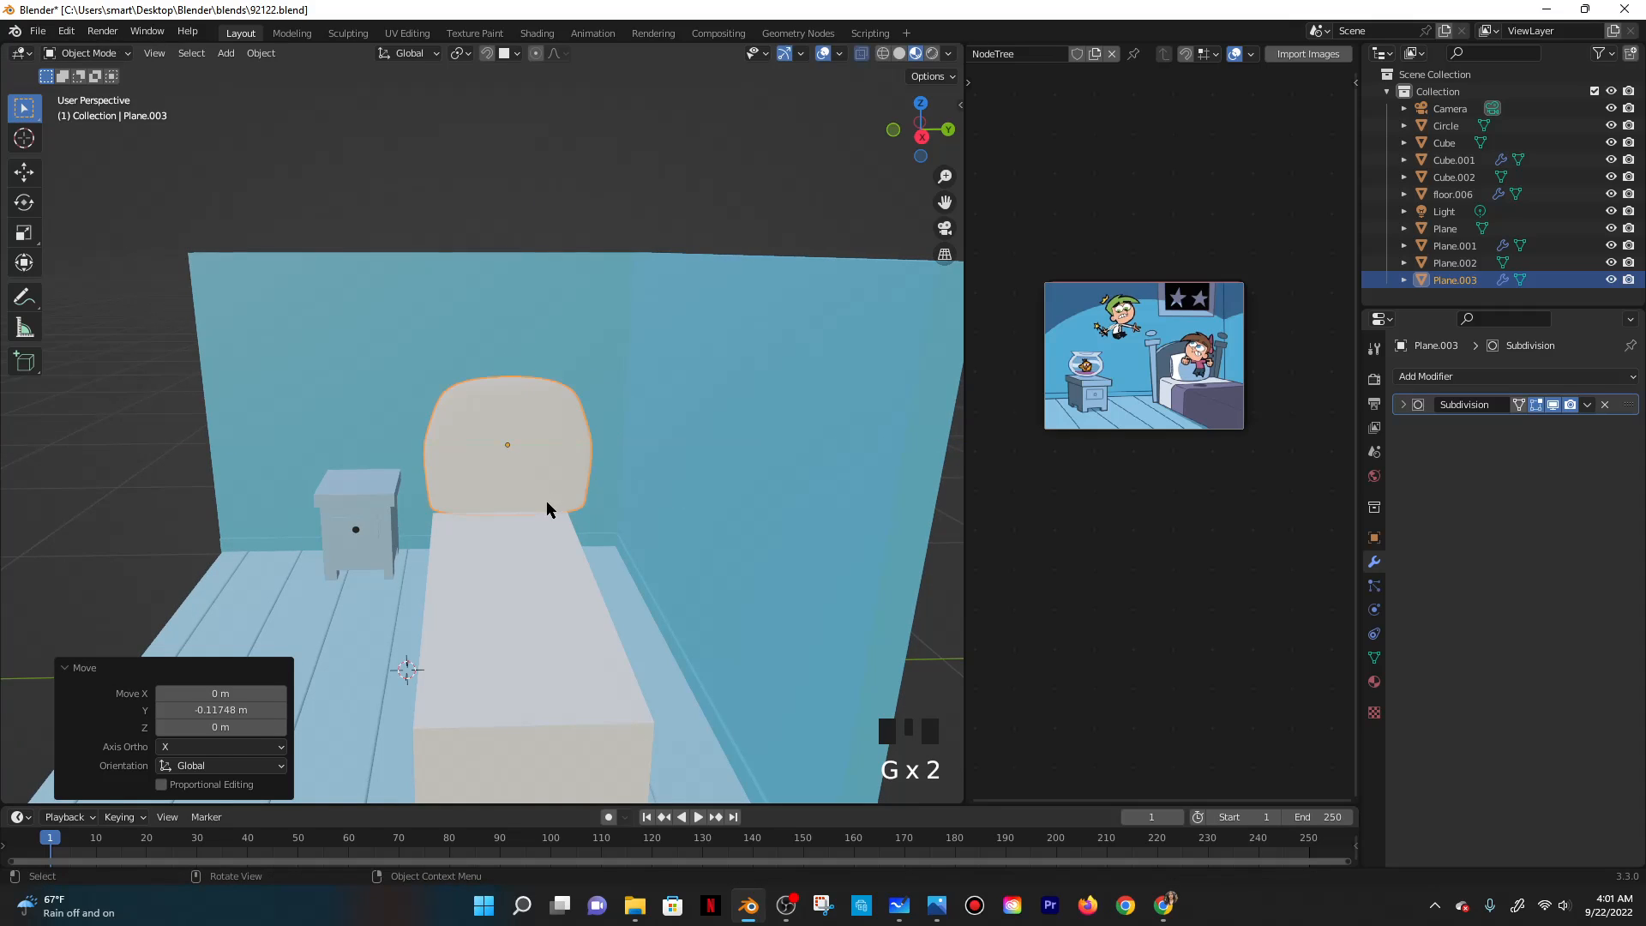
Add a cylinder mesh and scale it uniformly to 0.259.
key("Tab")
key("Tab")
key("Tab")
key("shift+a")
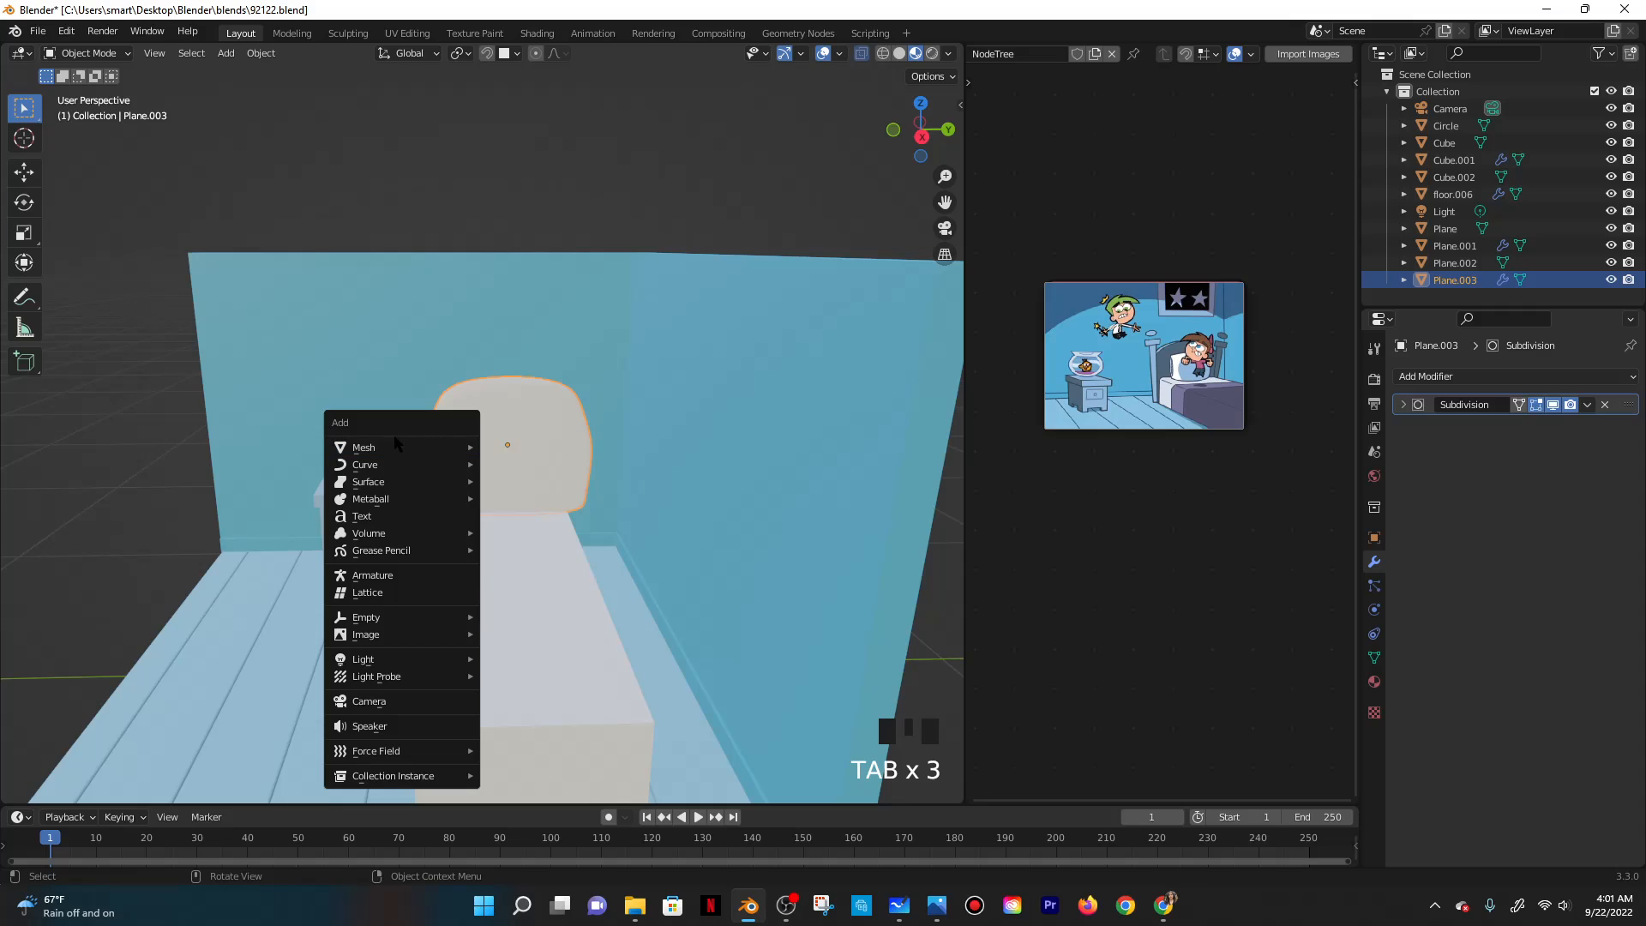
mouse_move(385, 453)
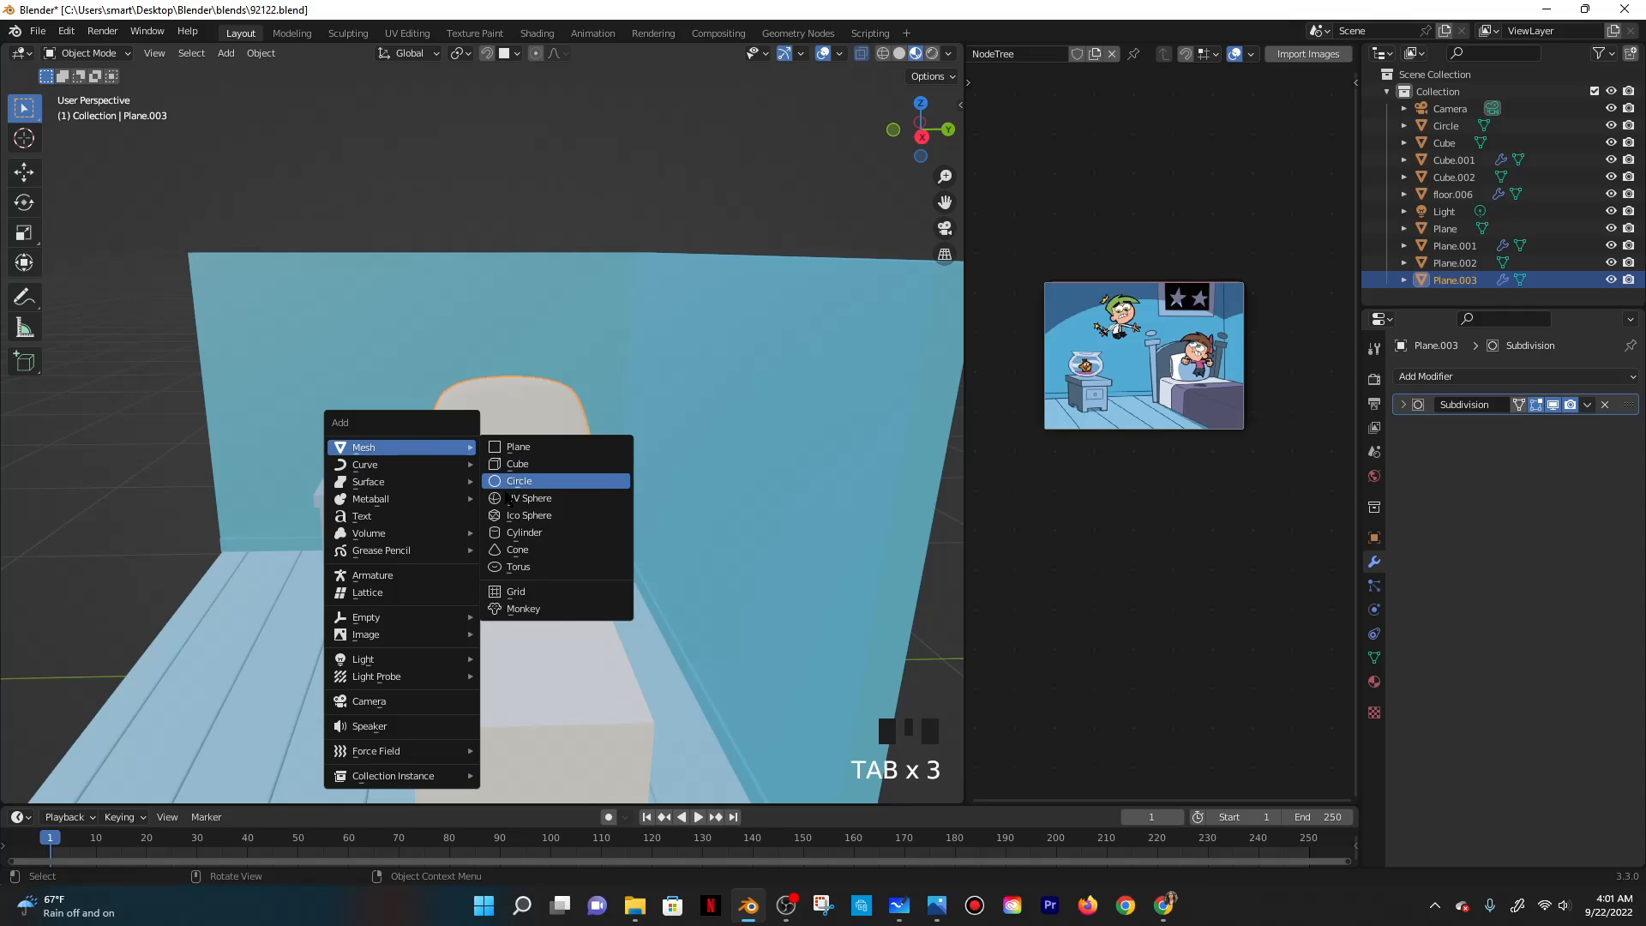
left_click(516, 534)
scroll(518, 531, "down", 5)
key("s")
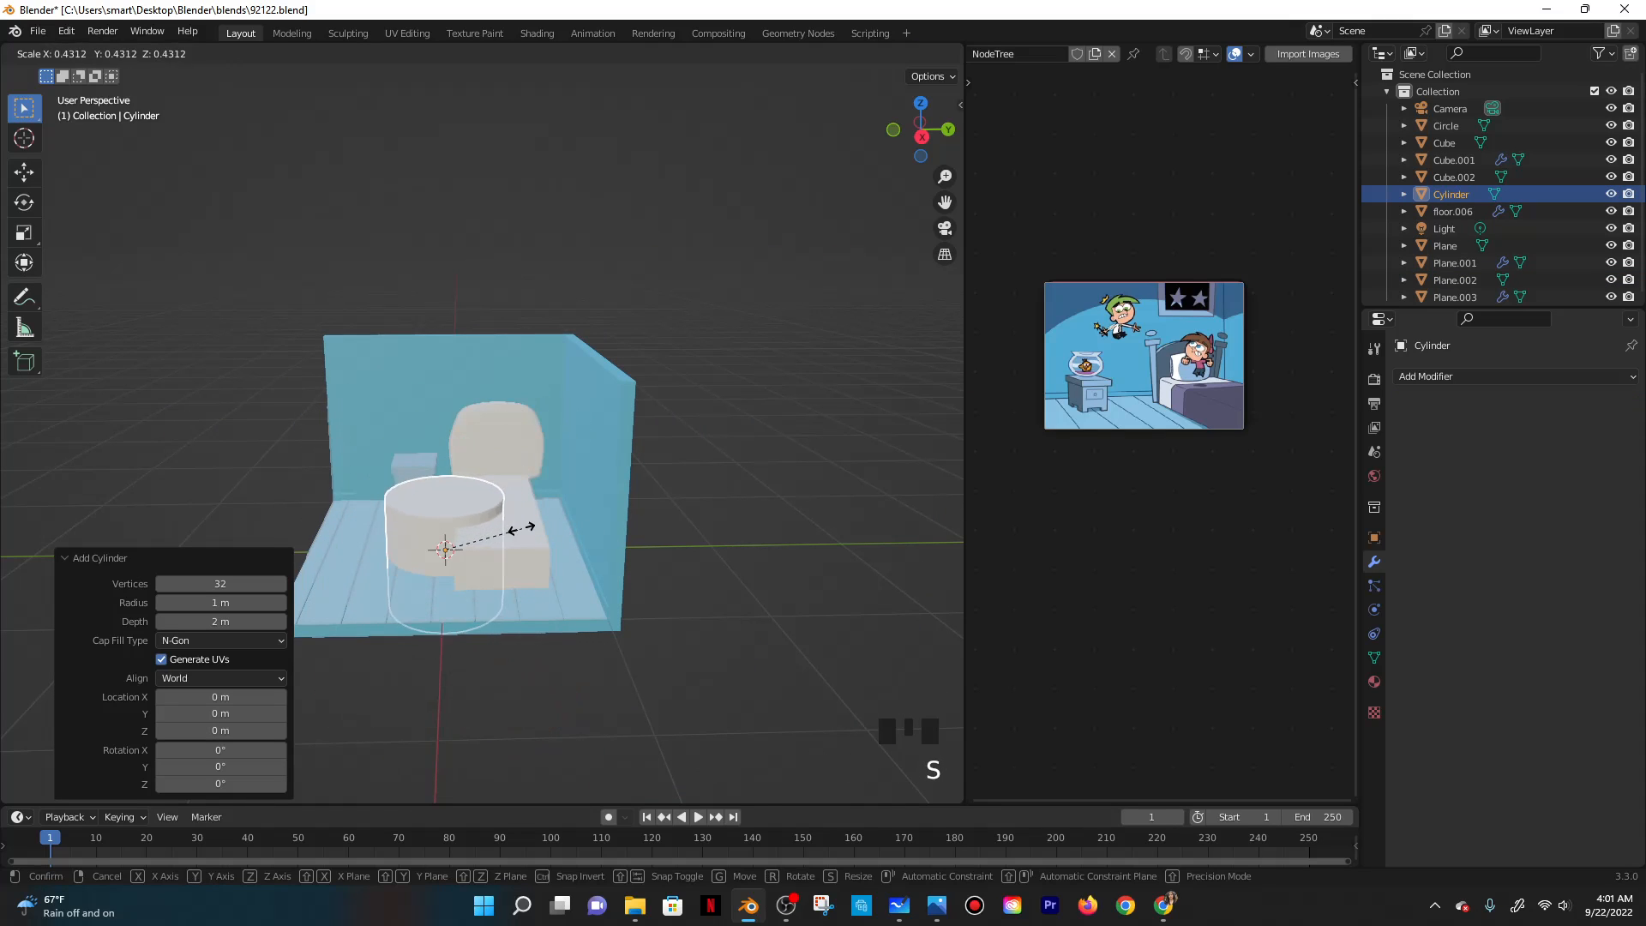
left_click(487, 527)
Stretch the cylinder along Z and scale it to 0.444 in Y to form a slim upright bedpost.
key("s")
key("z")
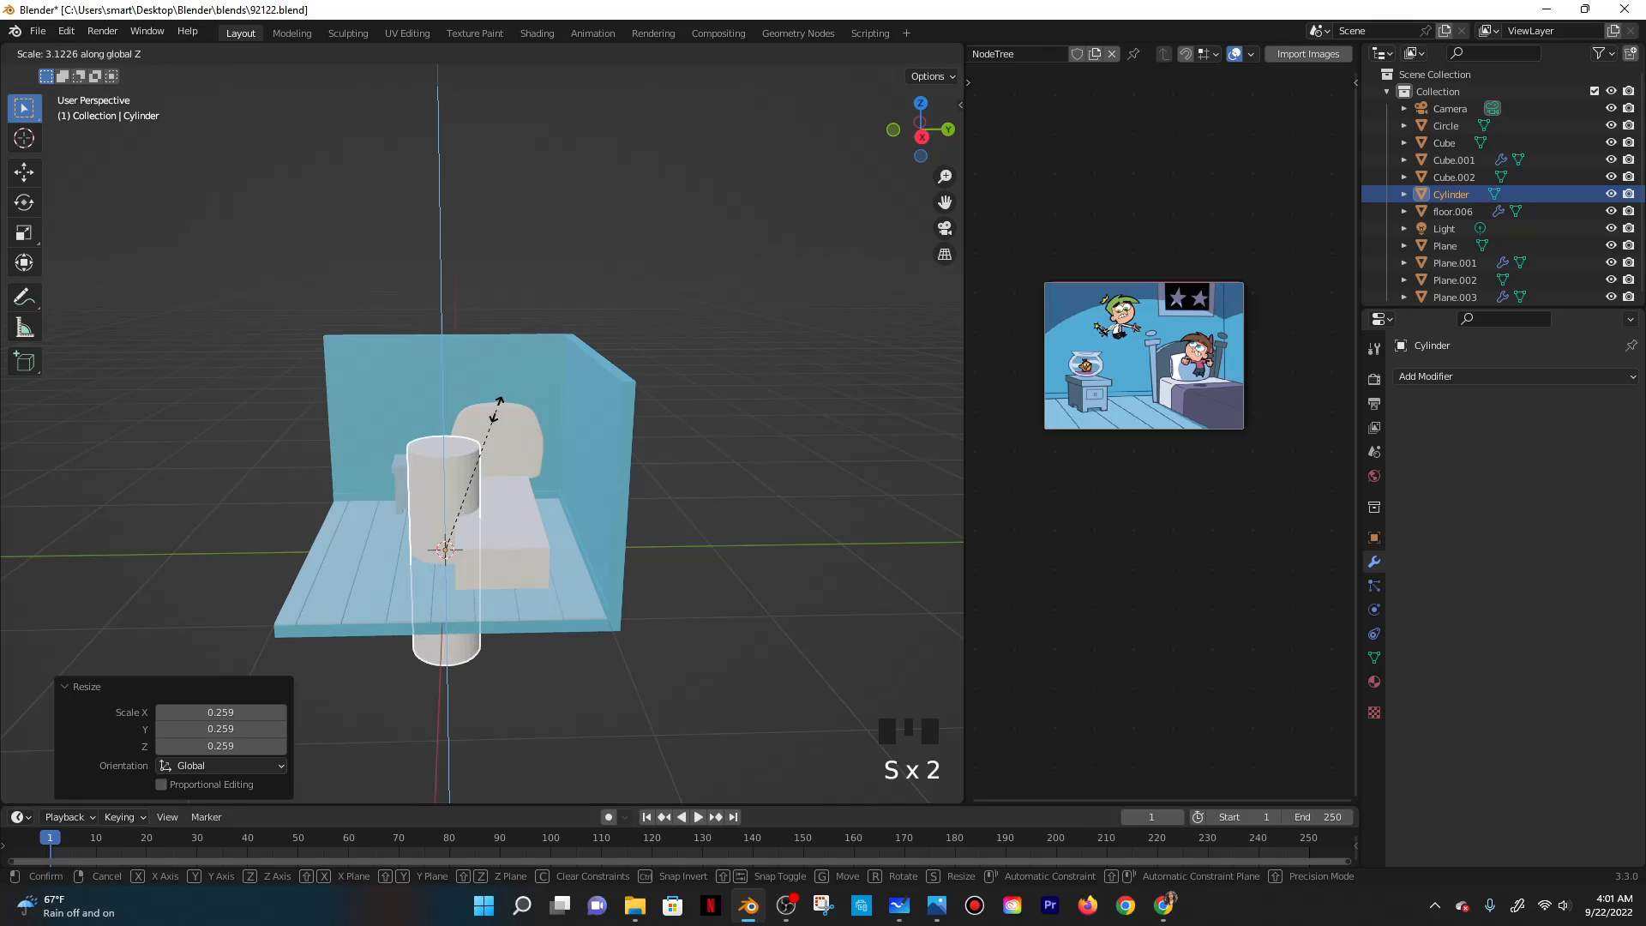
left_click(621, 496)
key("s")
key("y")
left_click(518, 501)
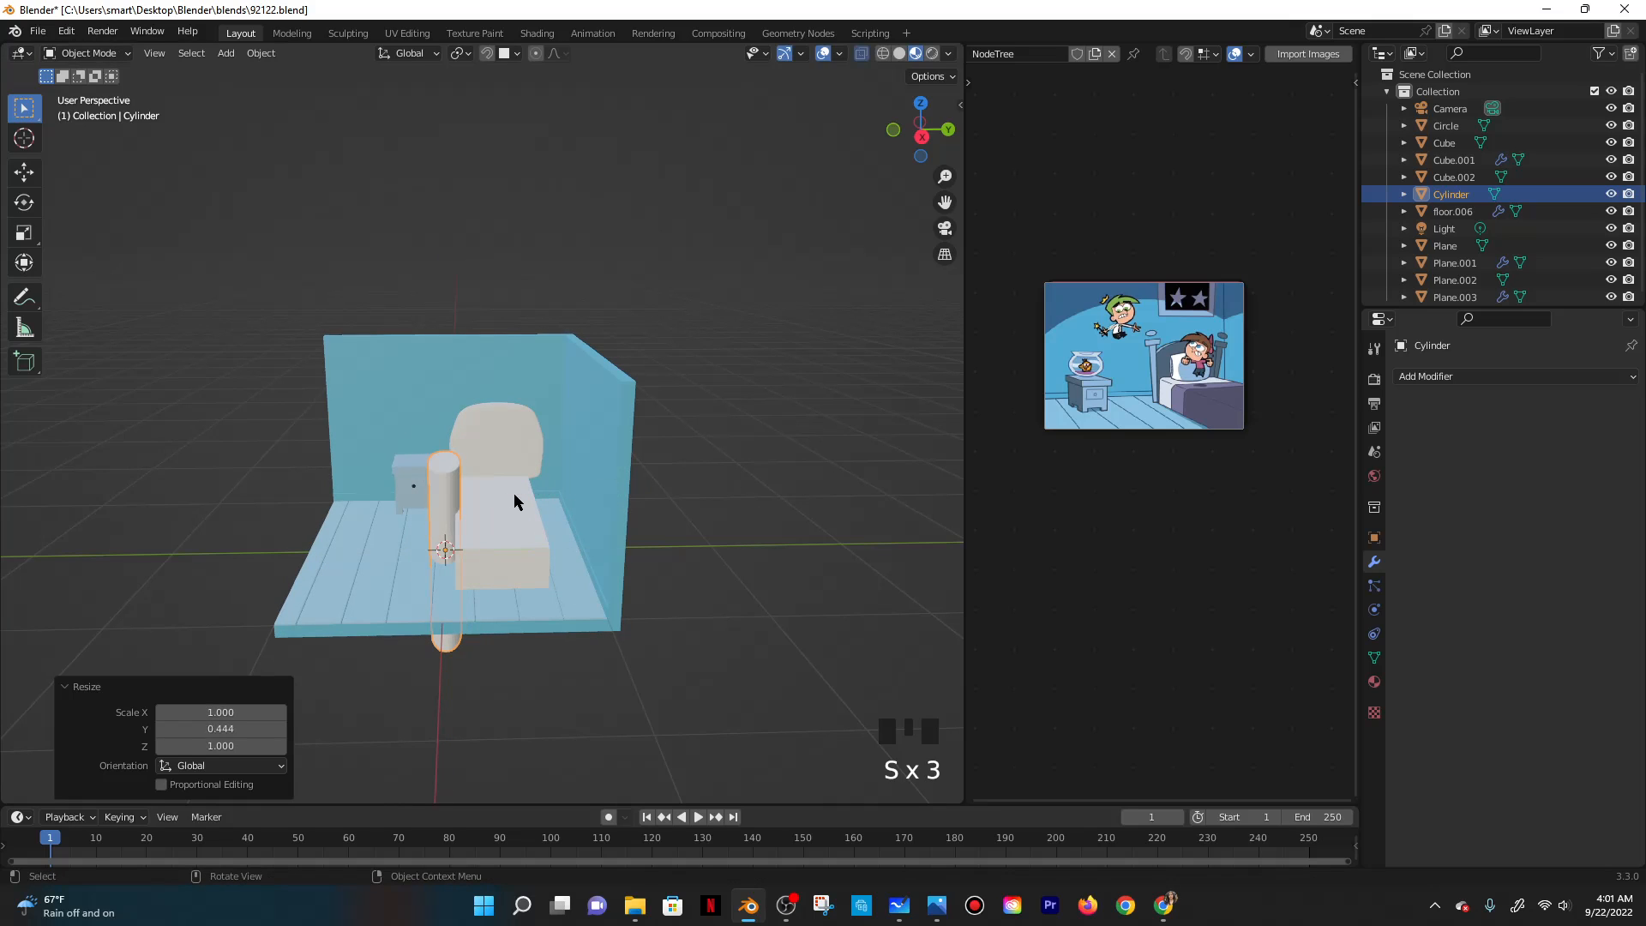
Scale the bedpost cylinder to 0.639 along X and shrink it uniformly to a Z scale of 0.404.
key("s")
key("x")
left_click(486, 504)
left_click(1373, 538)
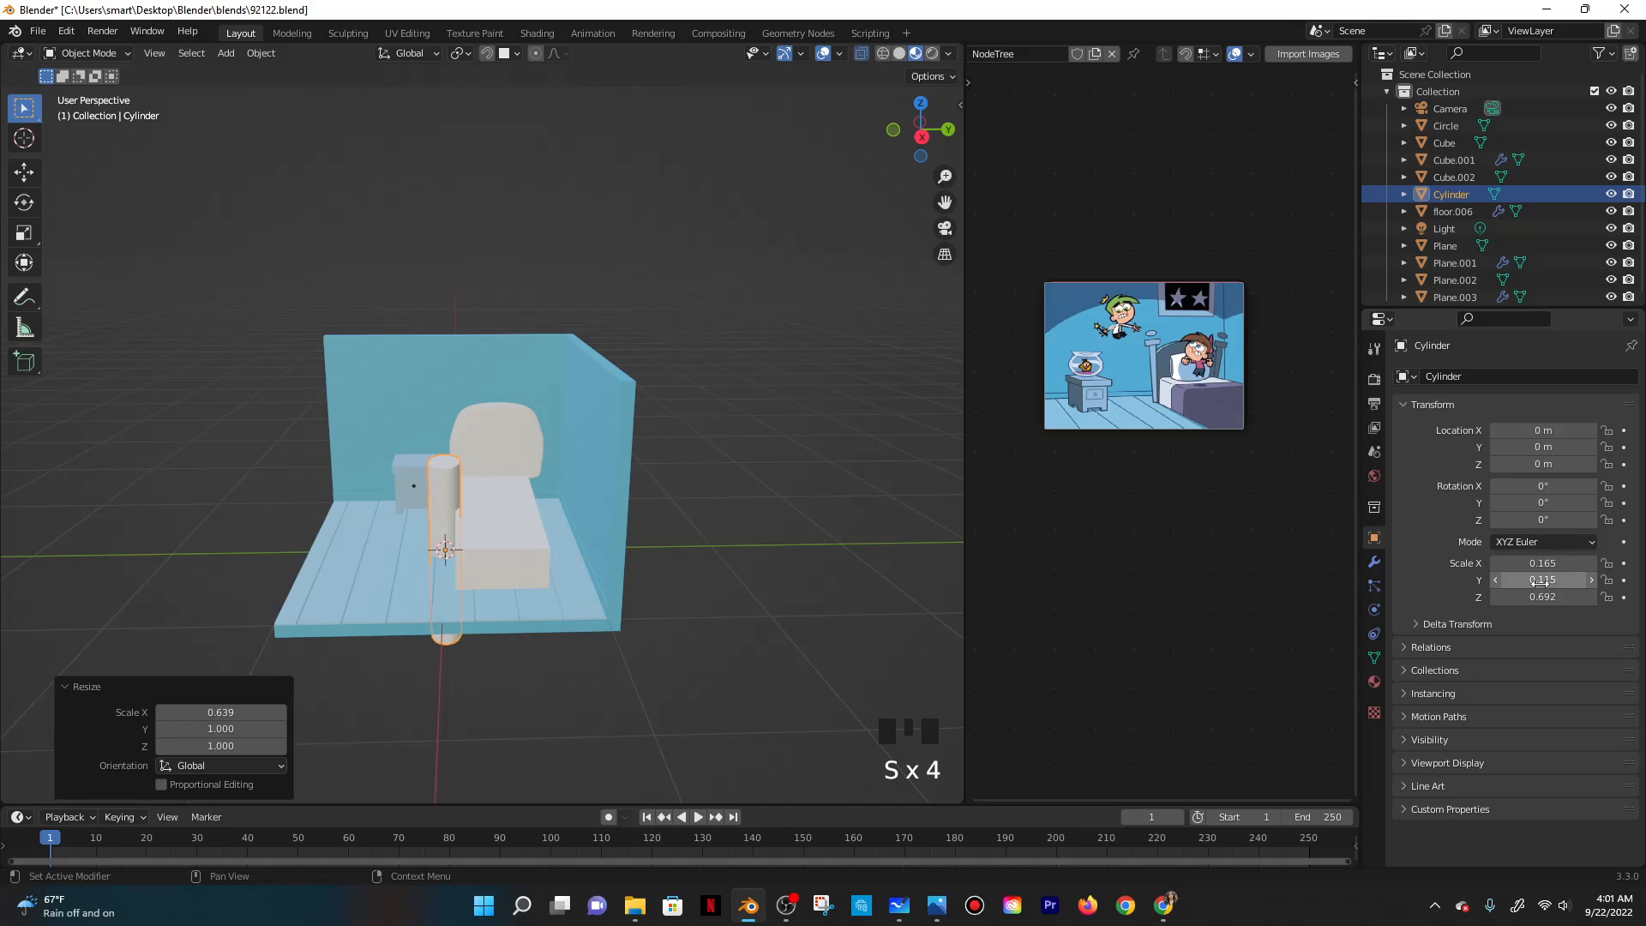
scroll(492, 486, "up", 4)
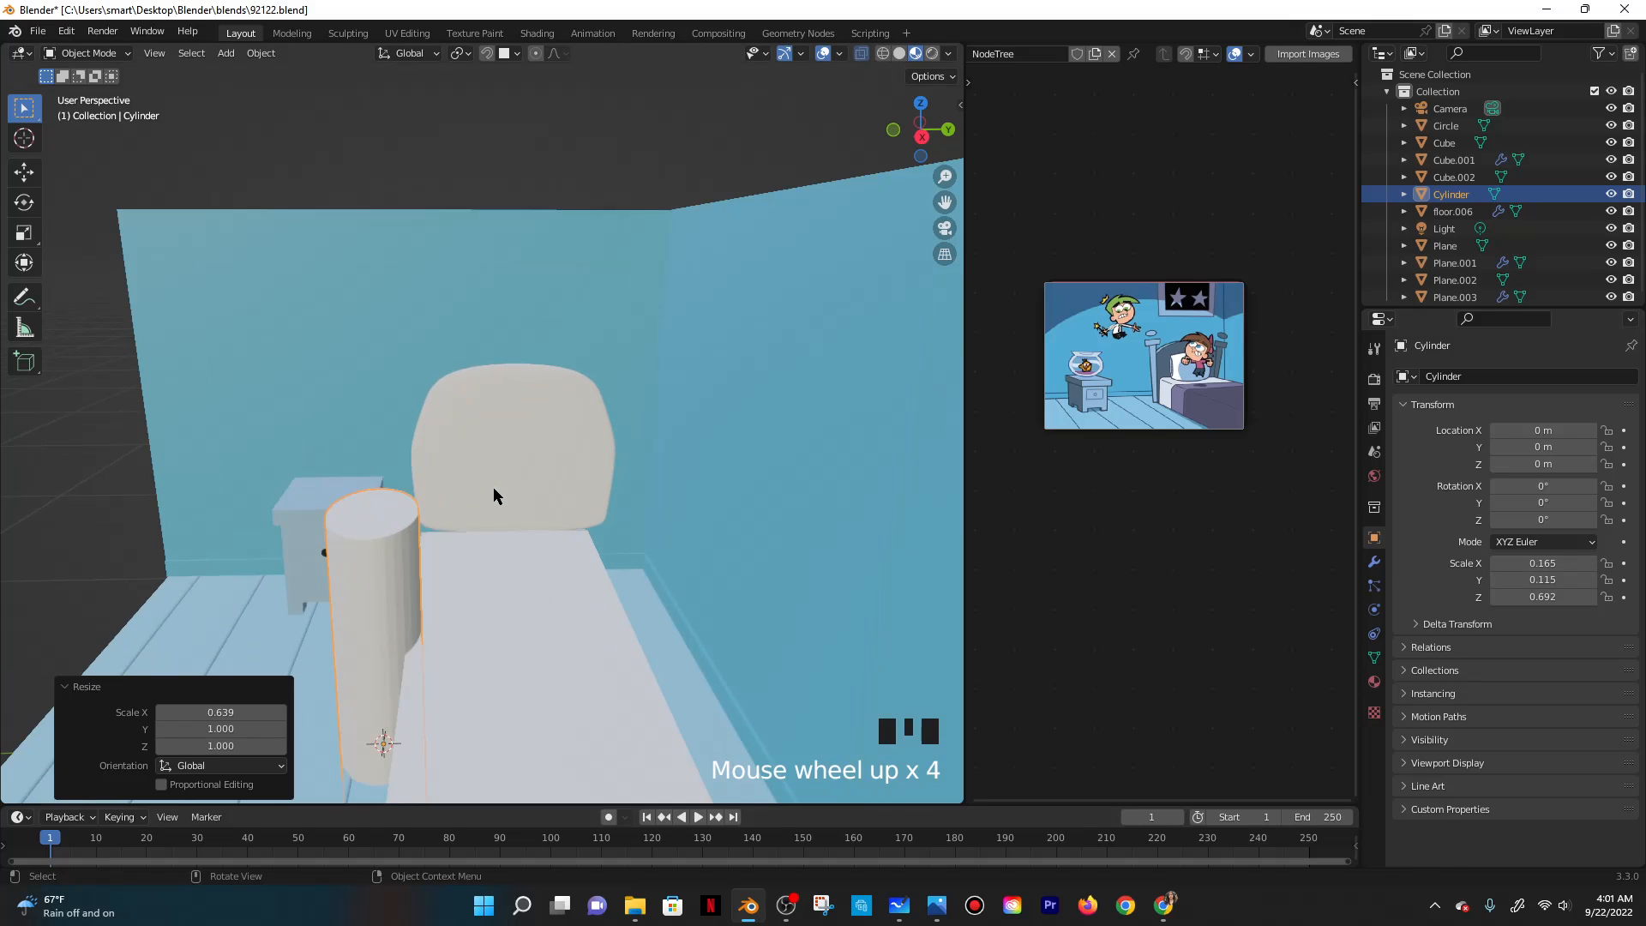
key("s")
left_click(415, 569)
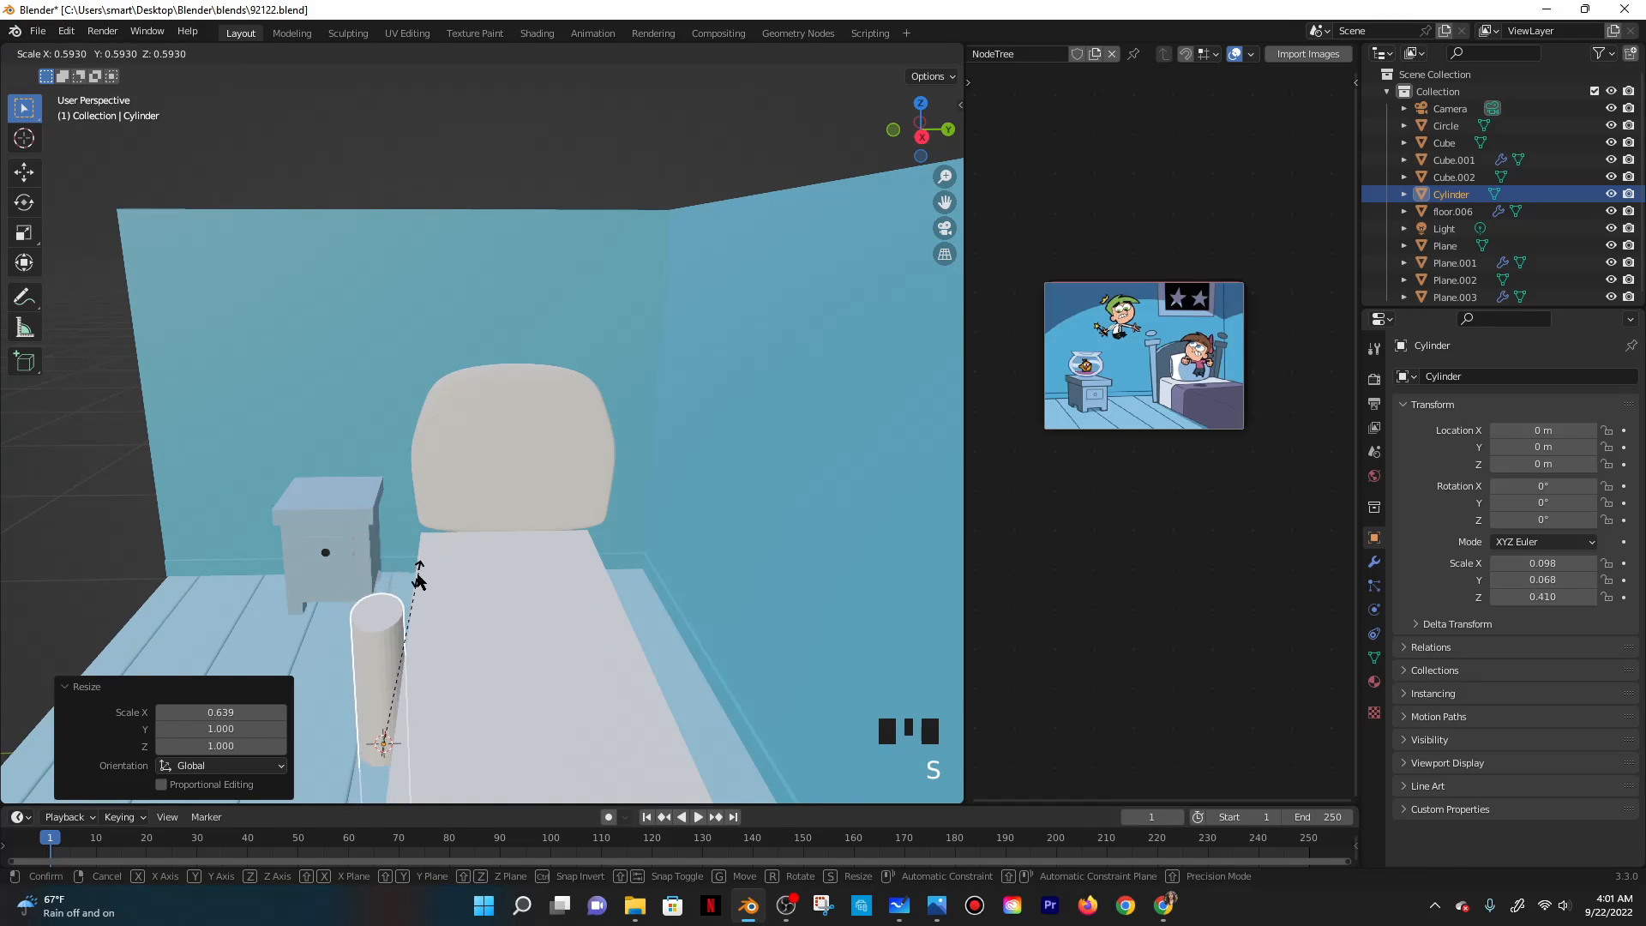
Raise the bedpost cylinder 0.79307 m along Z.
key("g")
key("z")
left_click(497, 346)
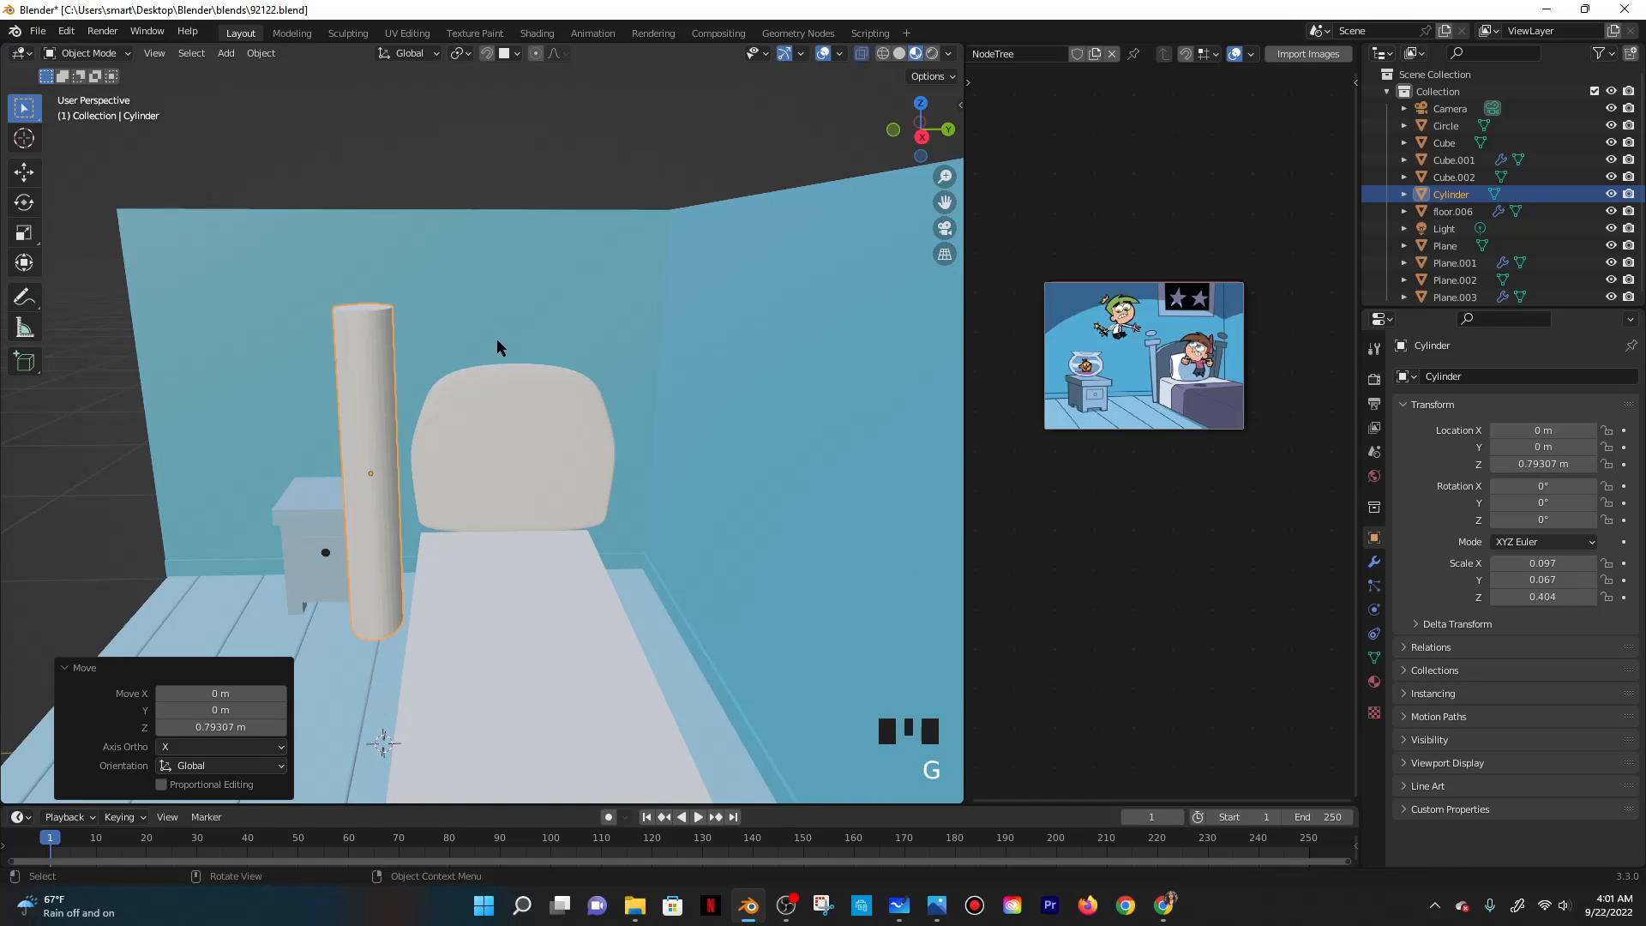
Thin the bedpost cylinder evenly by setting both its X and Y scale values to -0.033.
left_click_drag(1542, 579, 1474, 580)
left_click(1565, 567)
left_click(1564, 588)
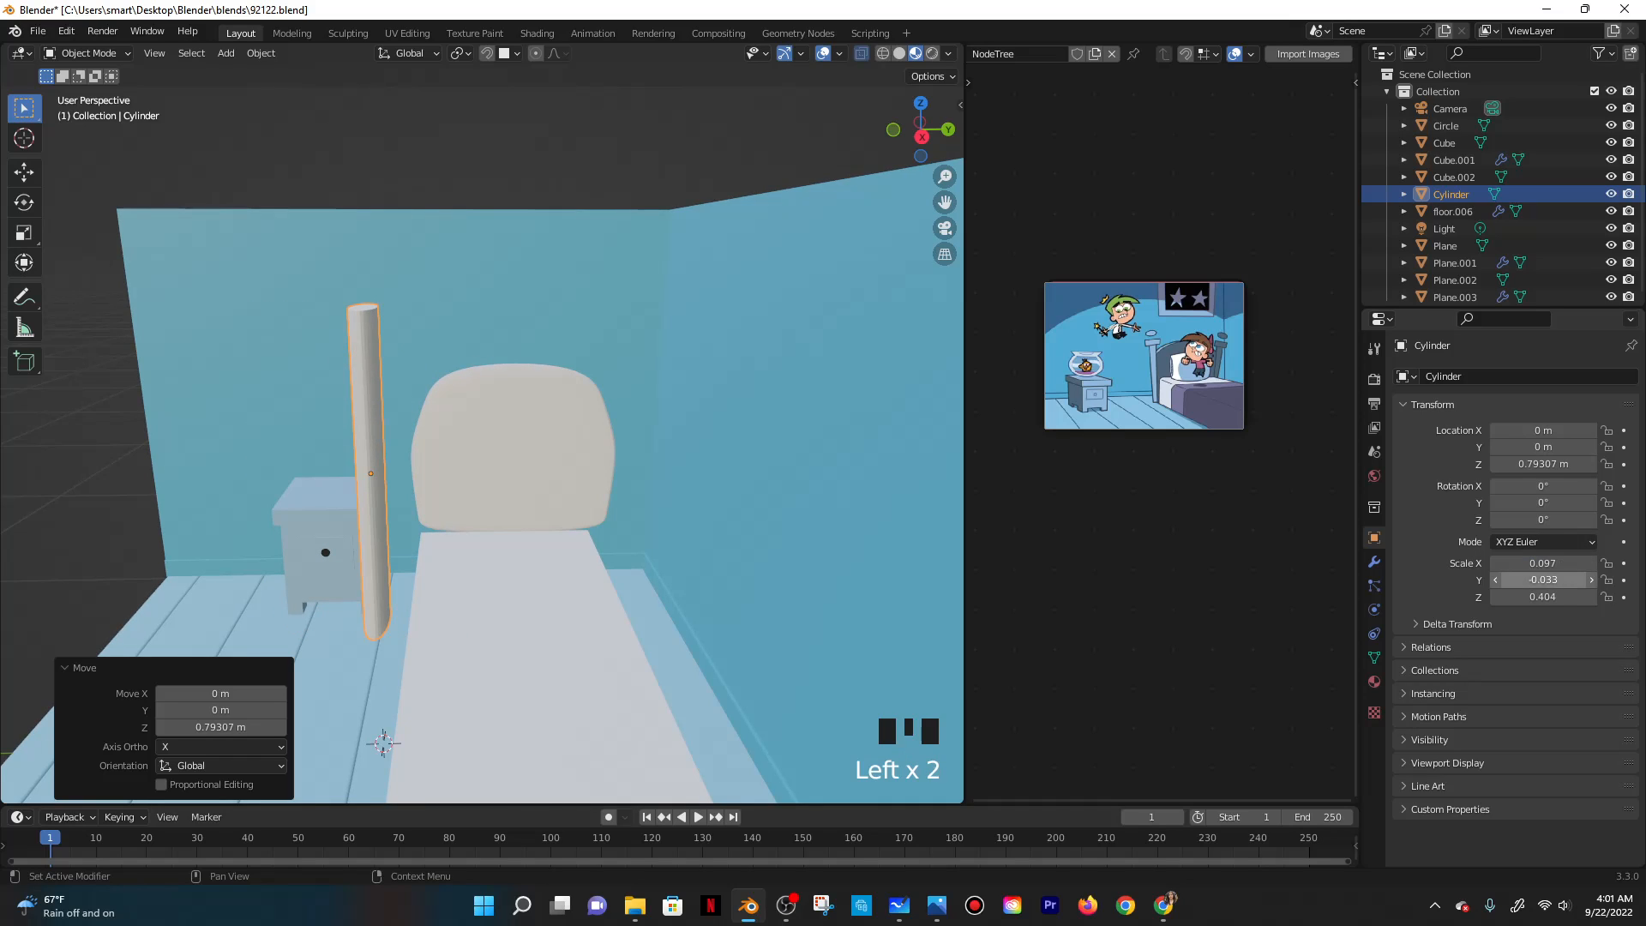
left_click(1563, 581)
left_click(1557, 560)
left_click(1558, 560)
key("ctrl+v")
key("Return")
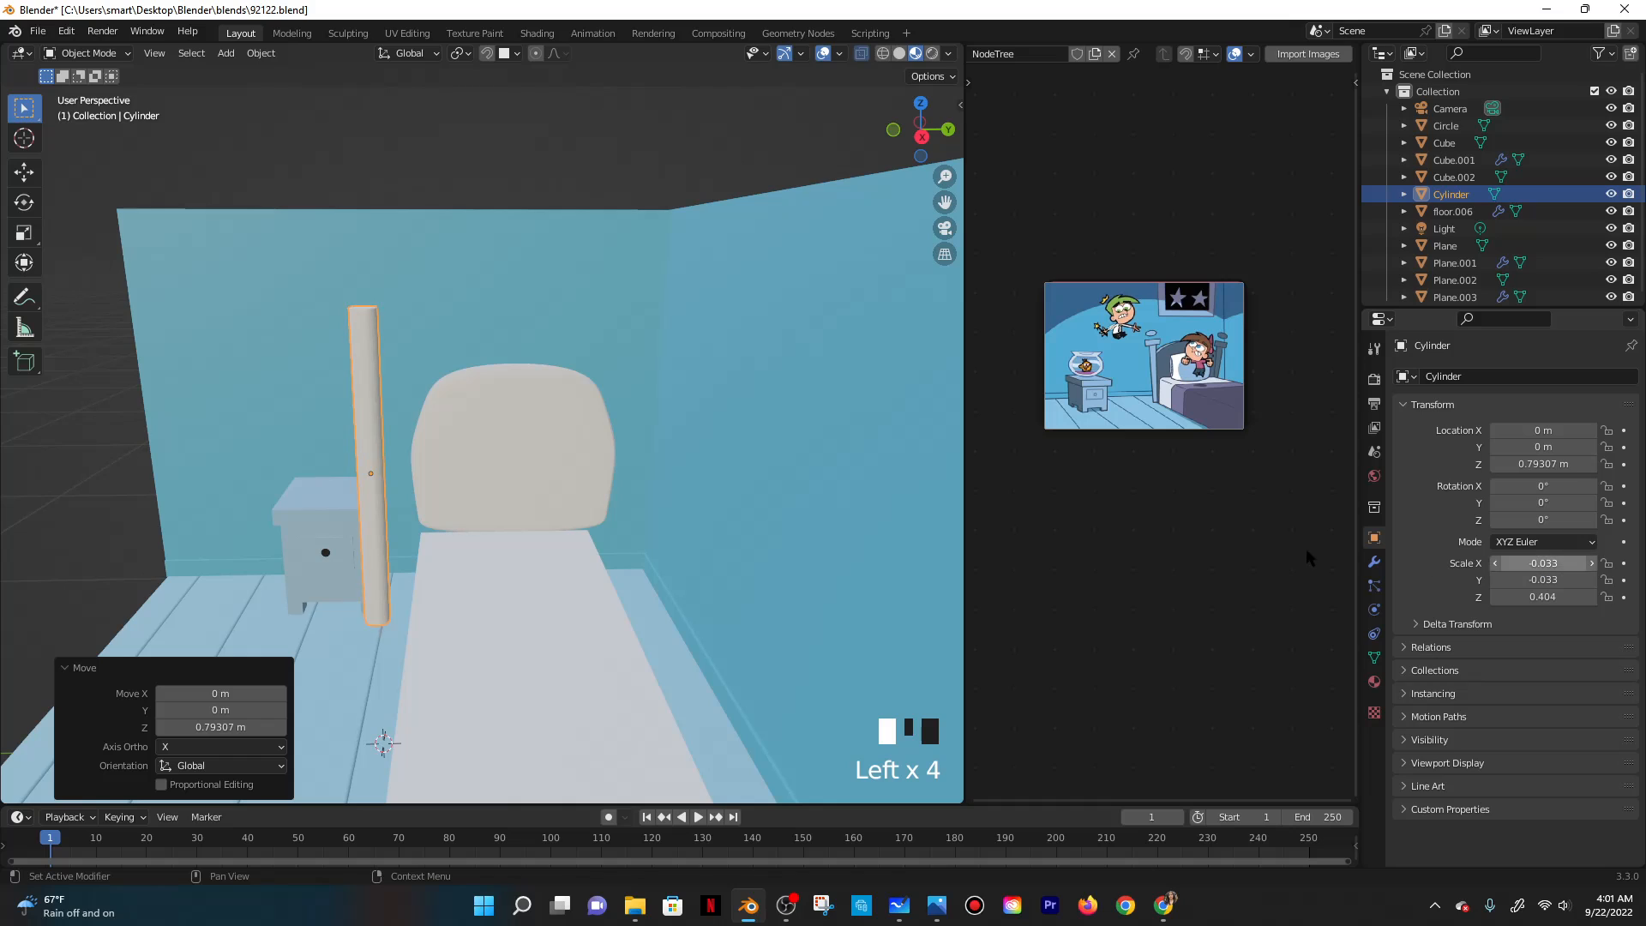
Turn on snapping, move the headboard 0.31491 m along X to the bed's head and lower it 0.18277 m along Z.
middle_click_drag(419, 439, 588, 477)
left_click(612, 461)
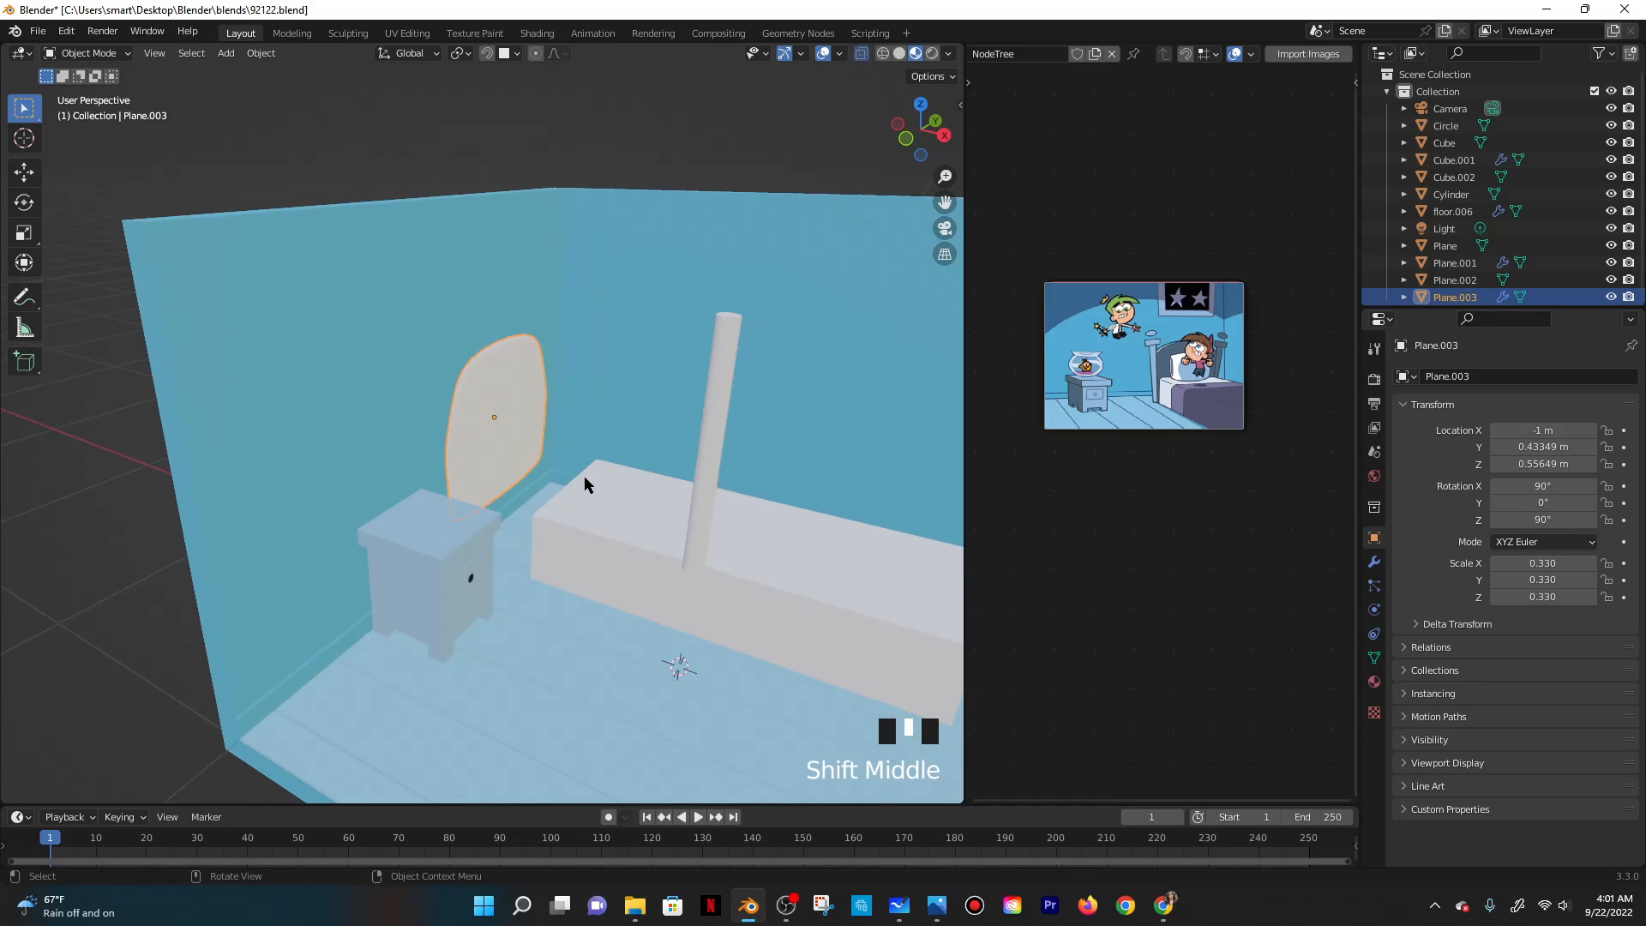
scroll(574, 488, "up", 2)
left_click(487, 54)
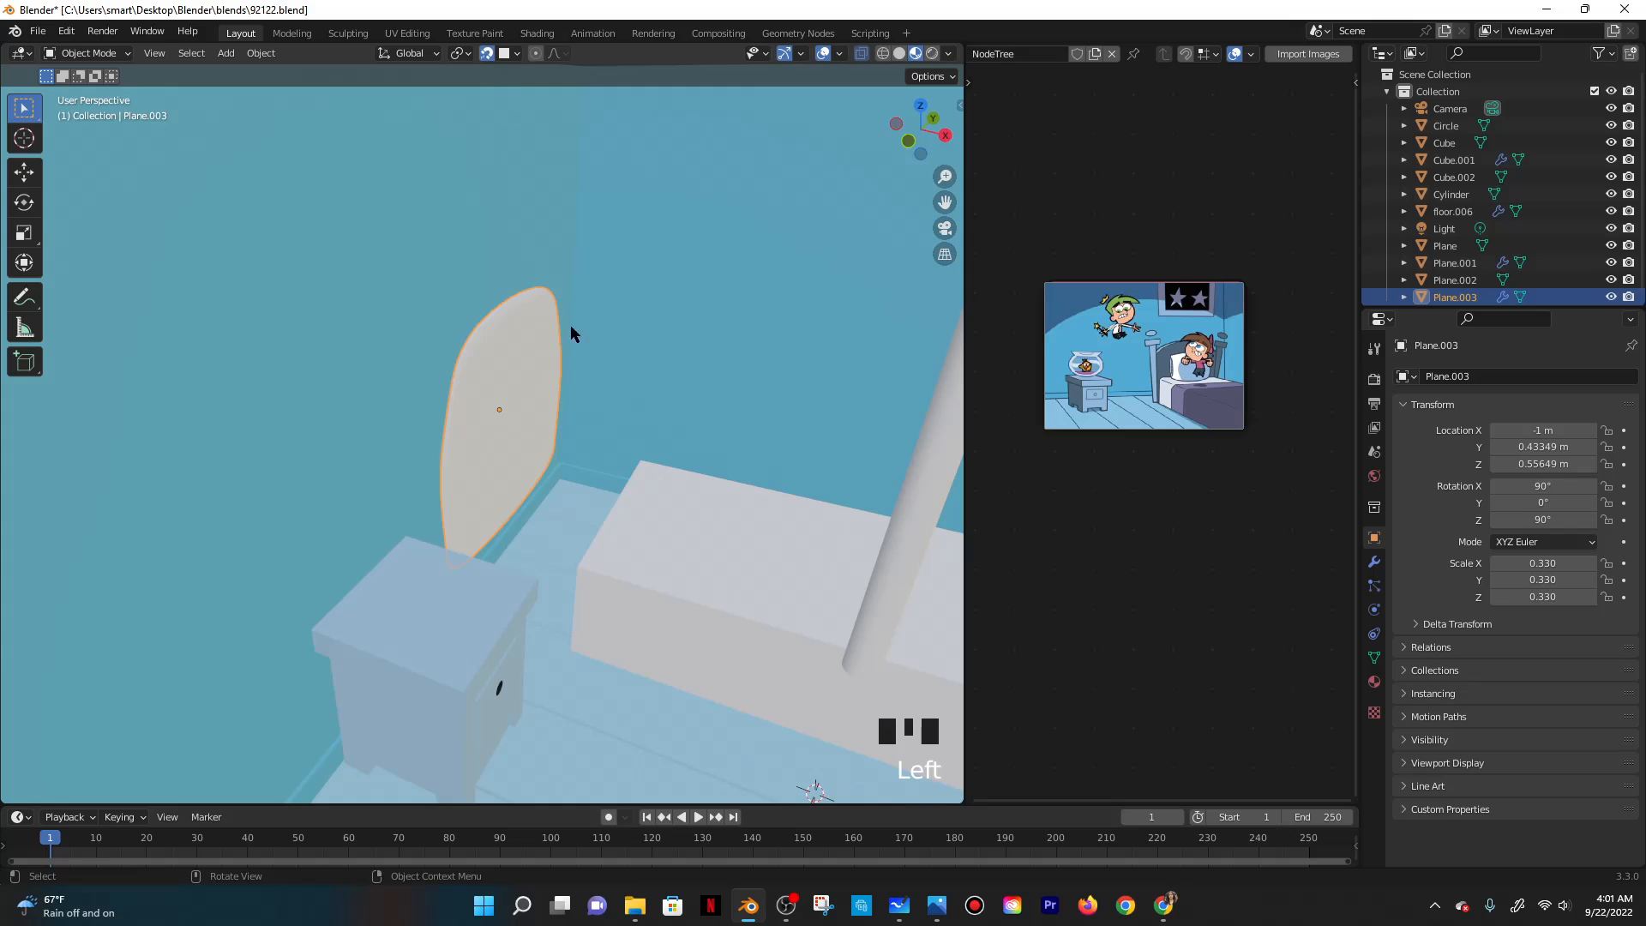
key("g")
key("x")
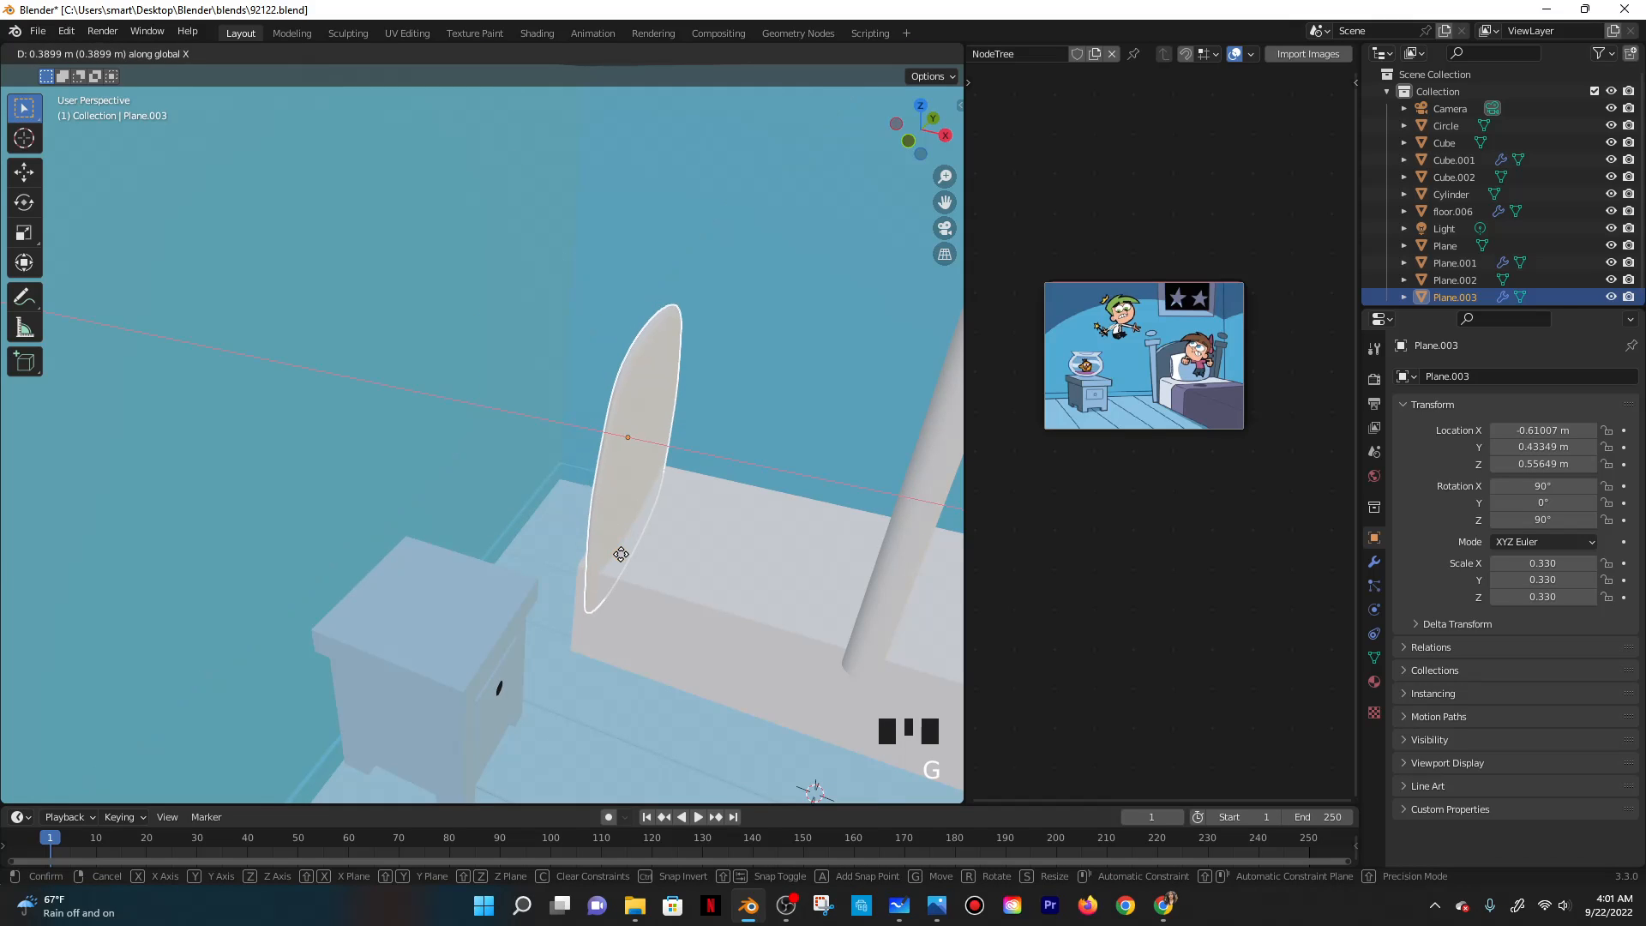
left_click(586, 556)
key("g")
key("z")
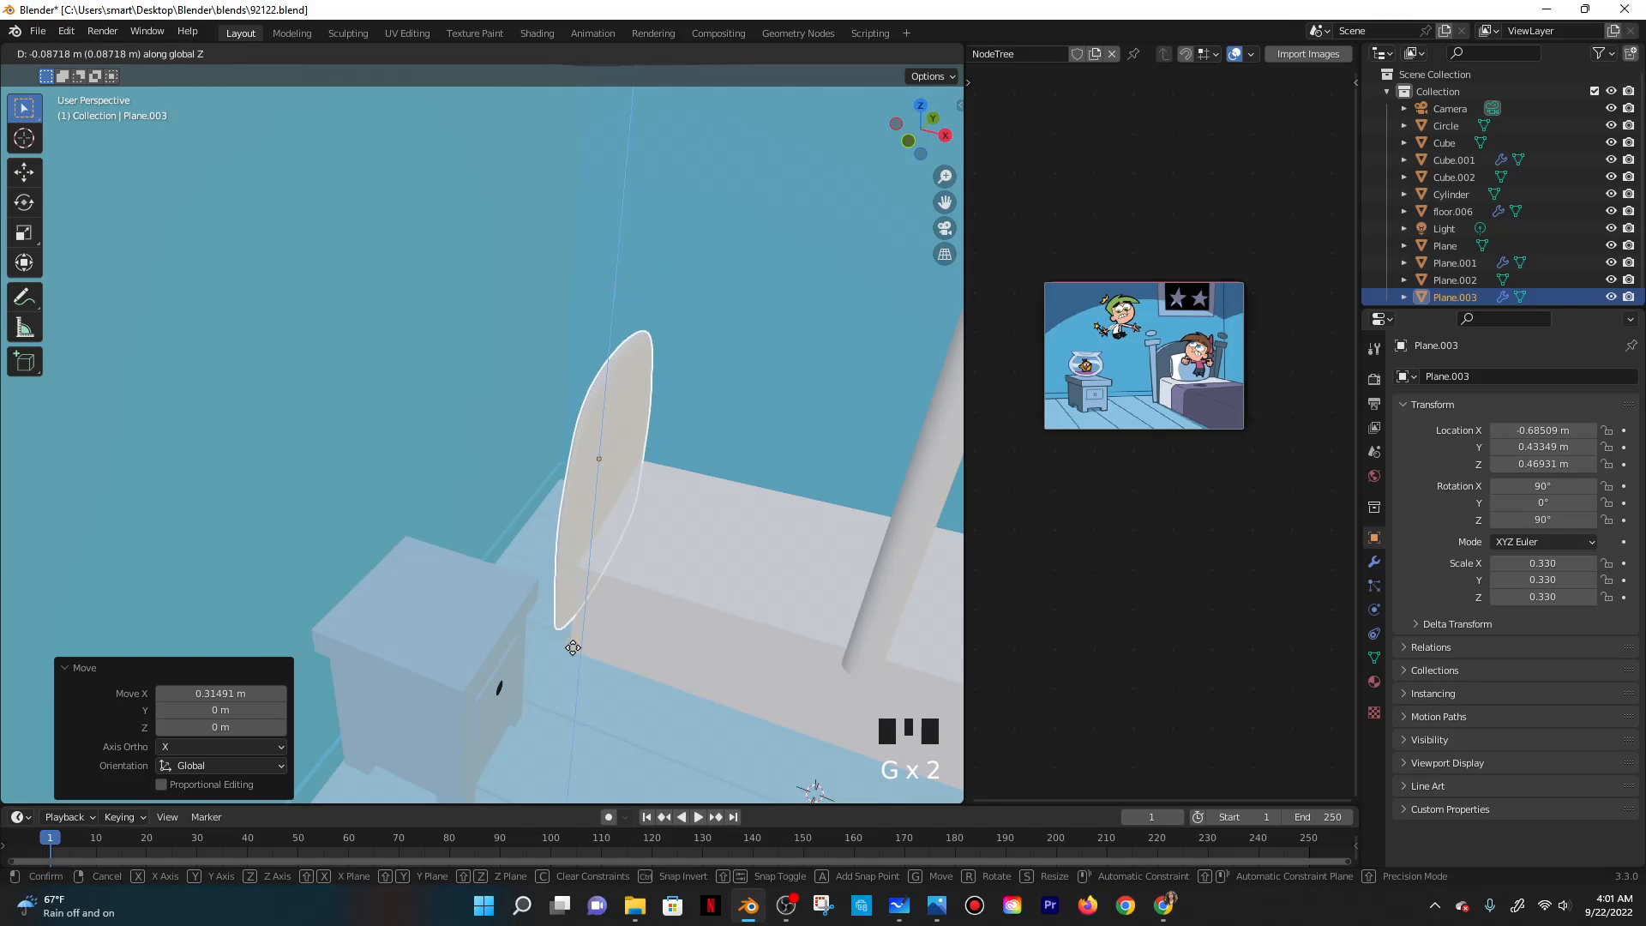
left_click(571, 670)
Narrow the headboard to about 0.86 along Y to suit the bed's width.
middle_click_drag(639, 597, 585, 542)
key("s")
key("y")
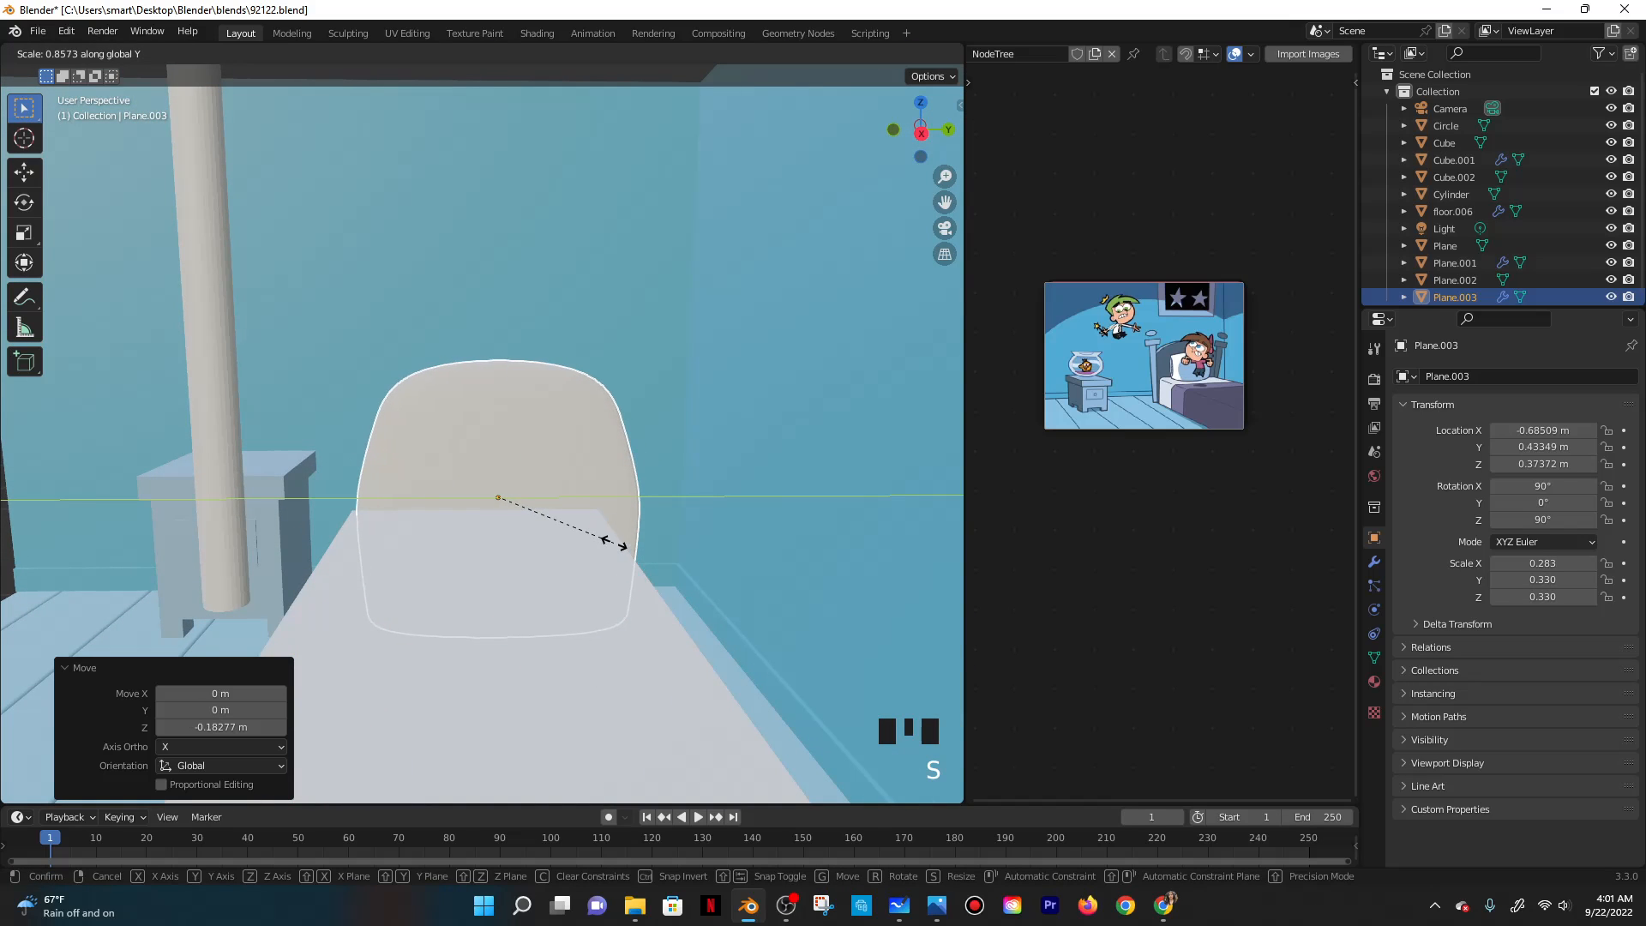
left_click(616, 535)
Adjust the headboard's height to Z 0.54676 m and shift it -0.046653 m along Y to centre it on the bed.
key("g")
key("z")
left_click(608, 539)
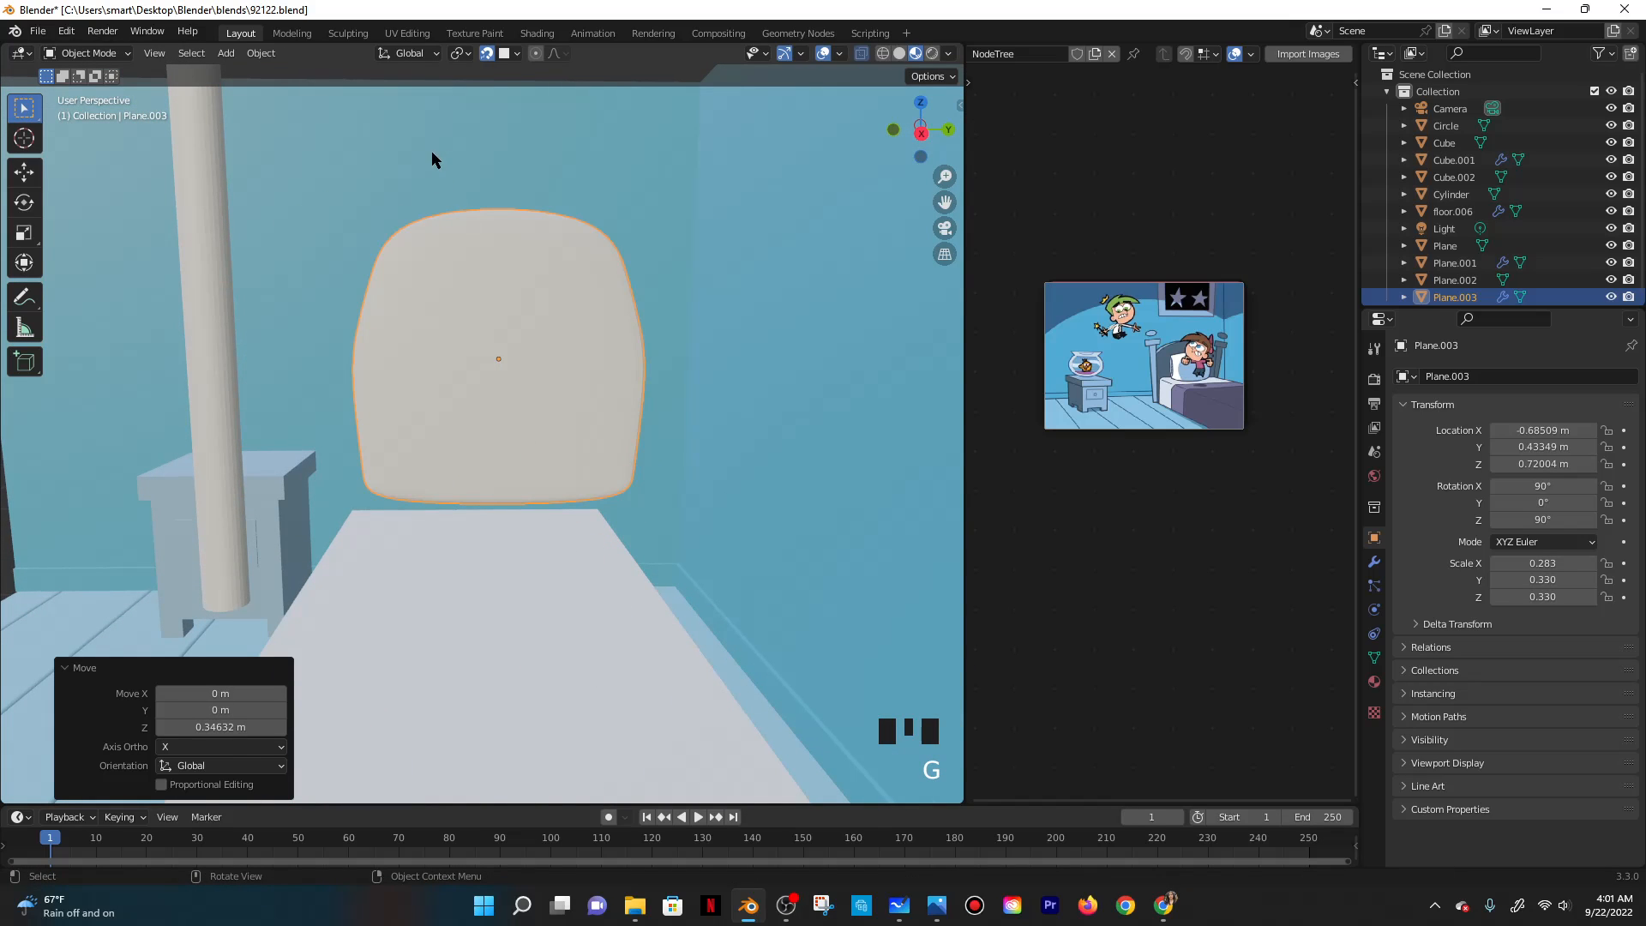
key("g")
key("z")
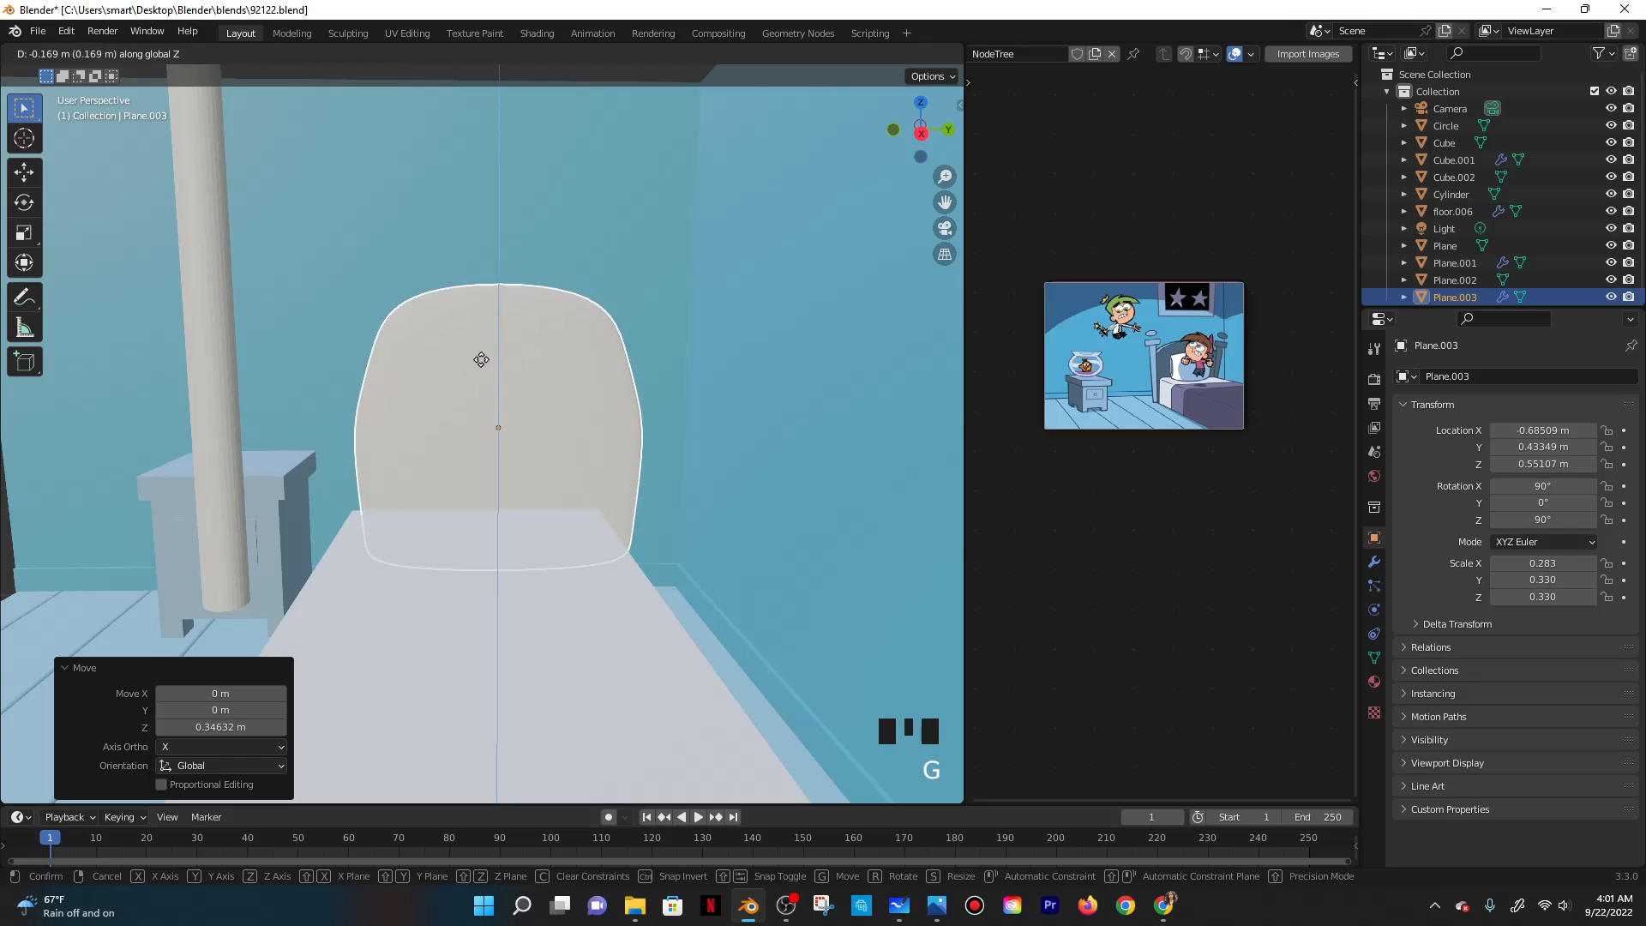
left_click(482, 361)
key("g")
key("y")
left_click(537, 368)
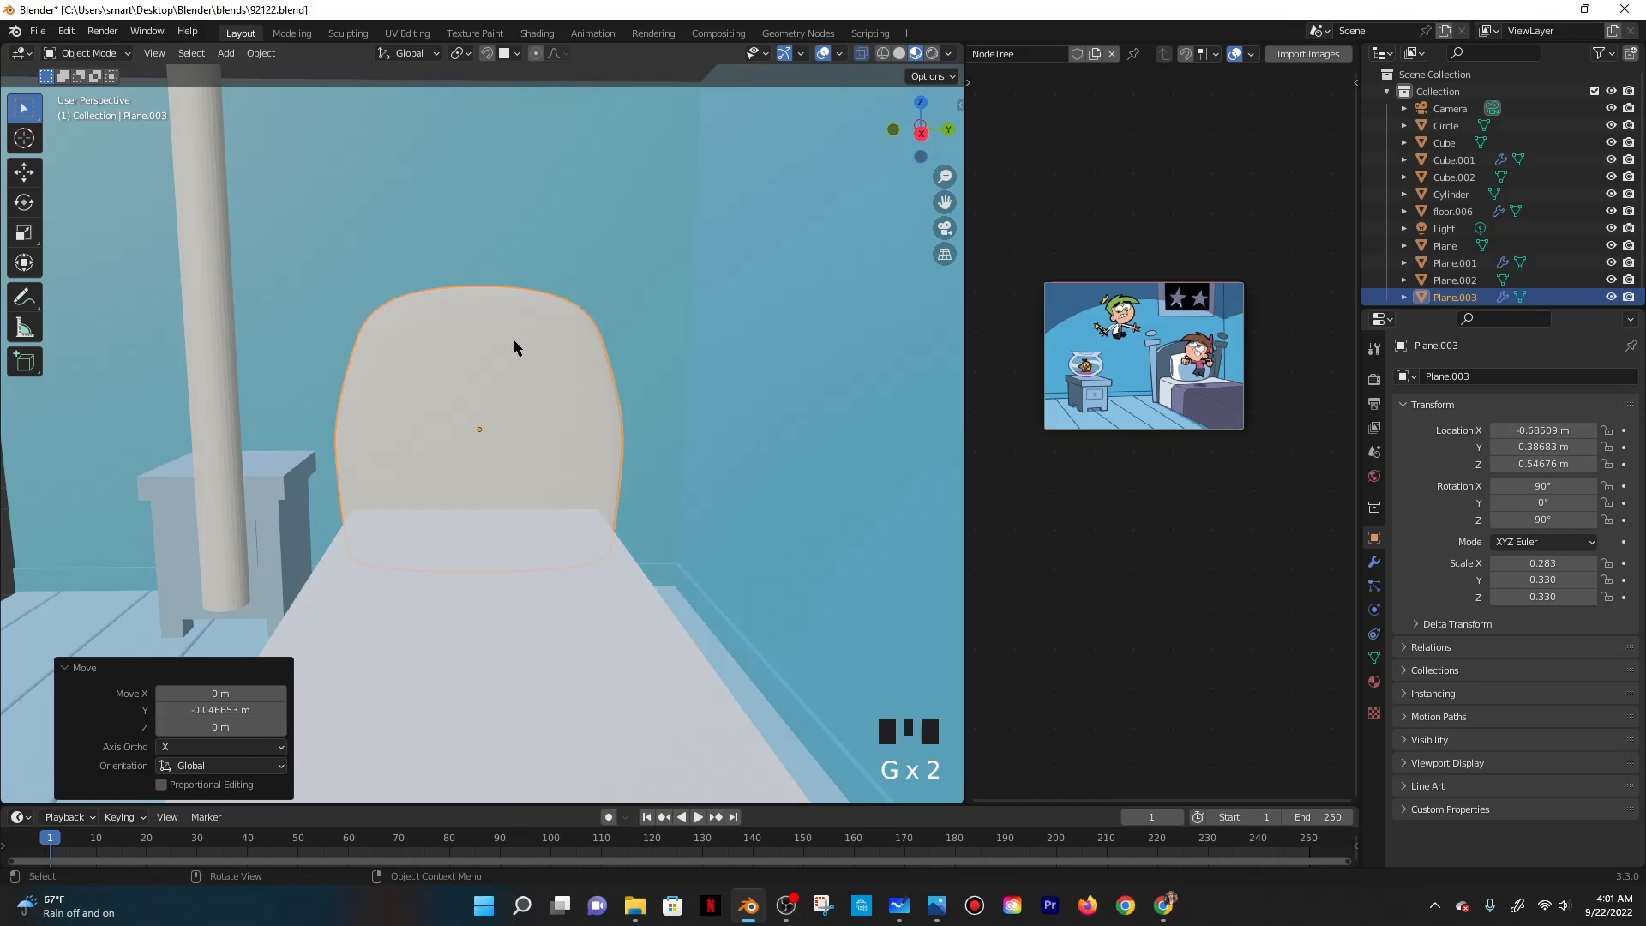
Lower the headboard 0.15376 m along Z towards the floor.
middle_click_drag(497, 457, 471, 379)
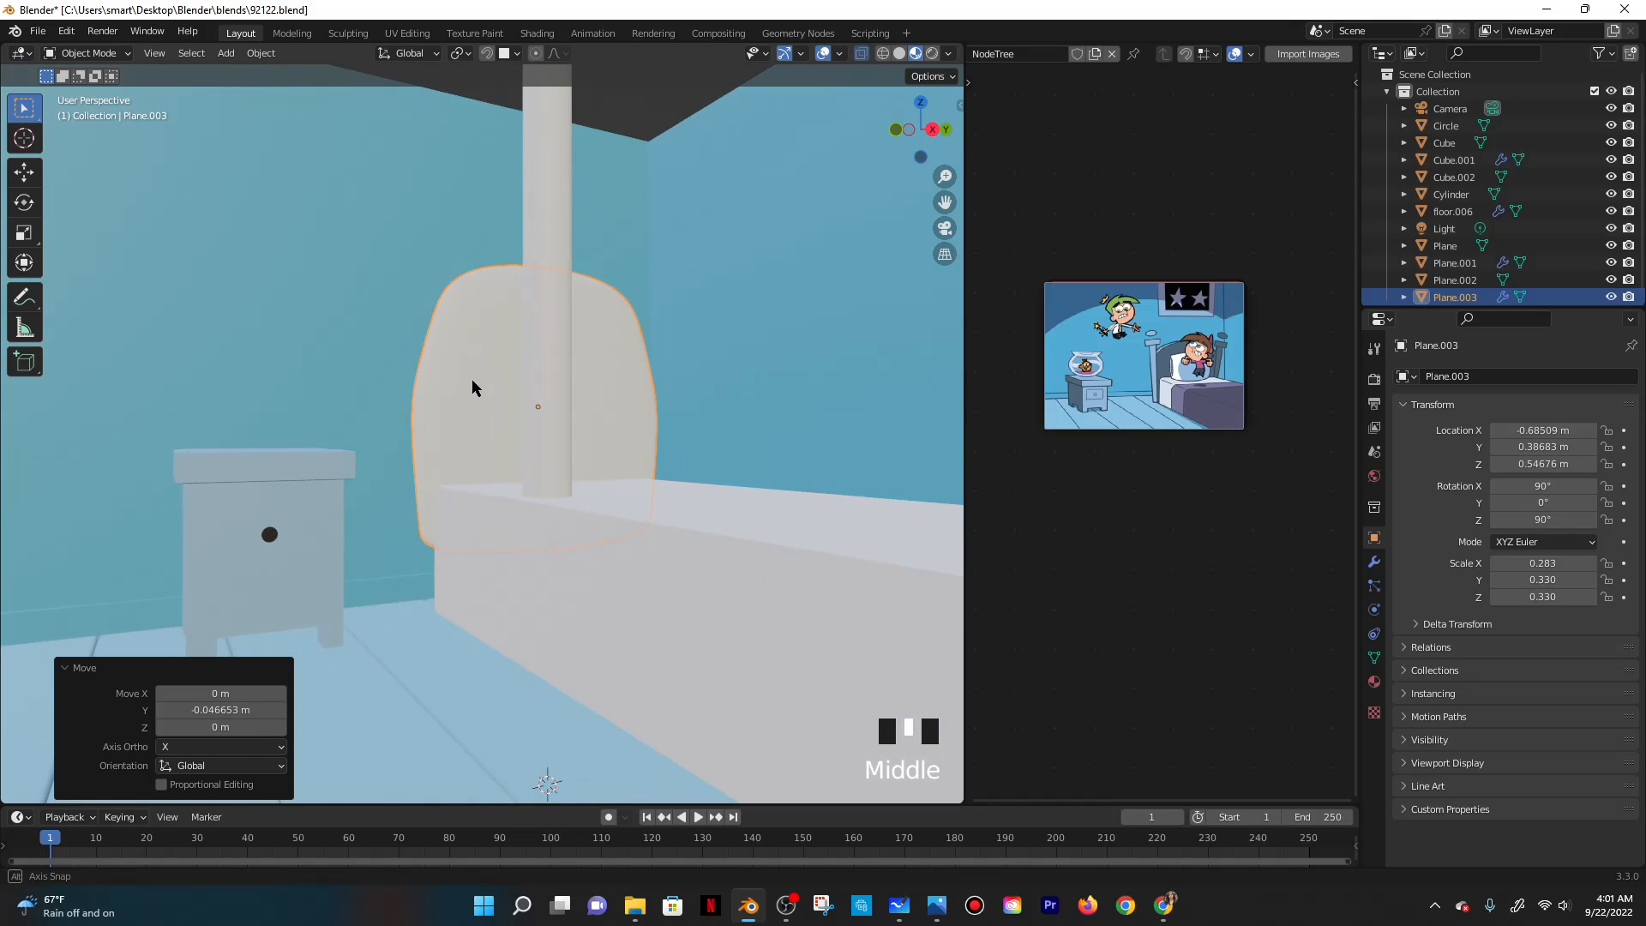
key("g")
key("z")
left_click(543, 375)
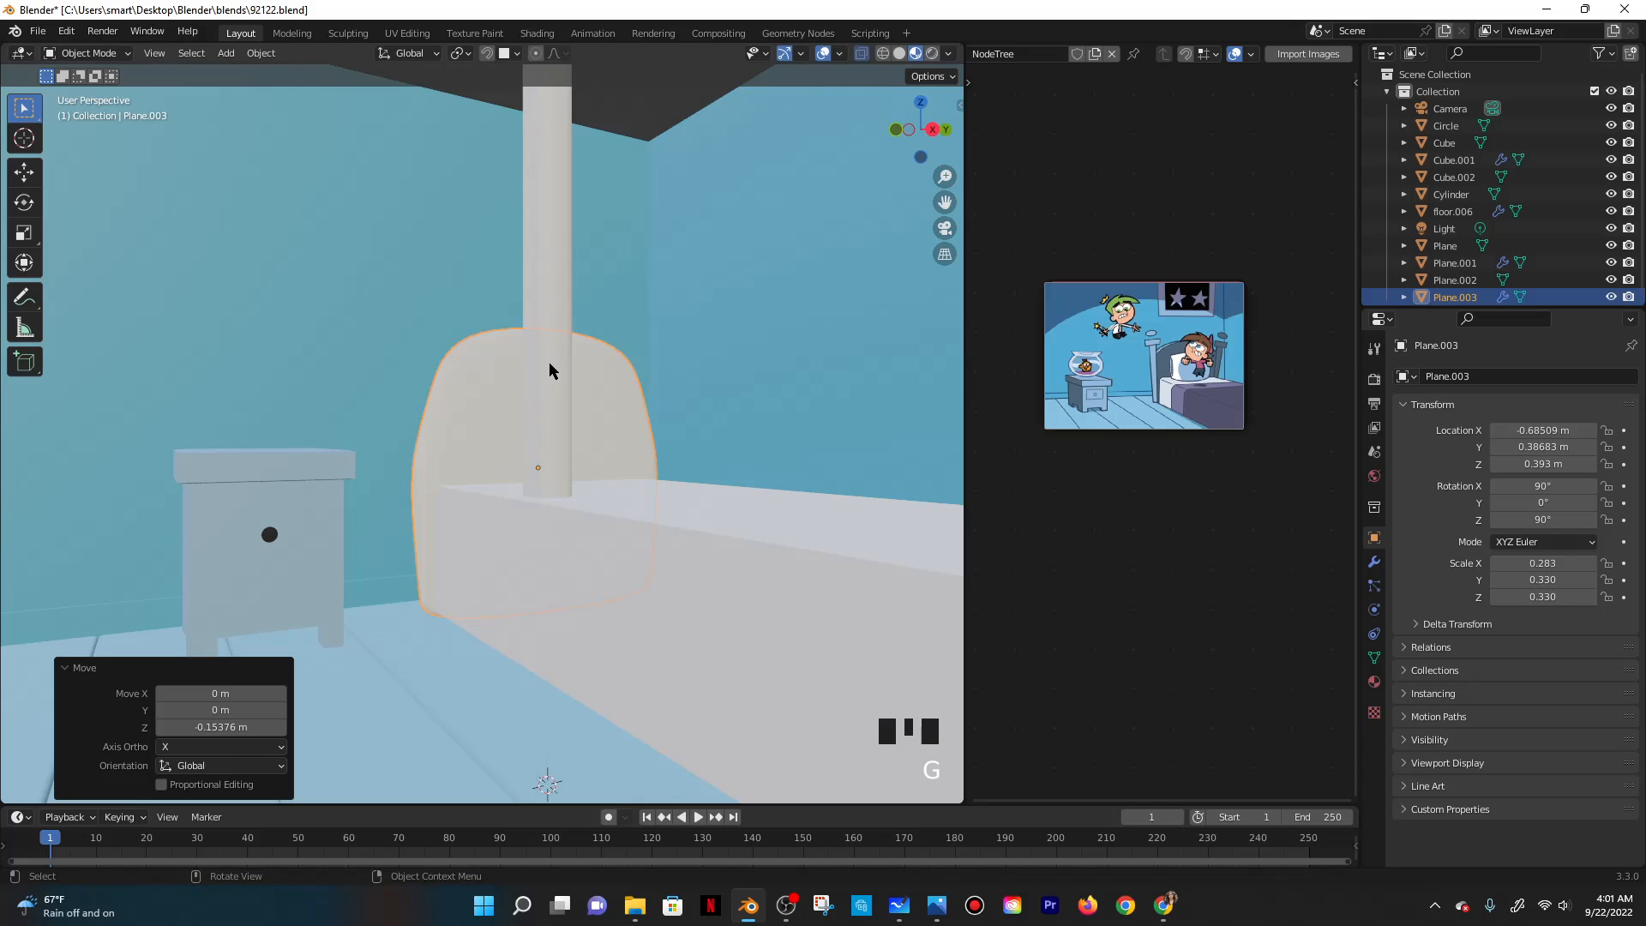
Stretch the headboard to 1.284 along Z and fit its height against the floor.
key("s")
key("z")
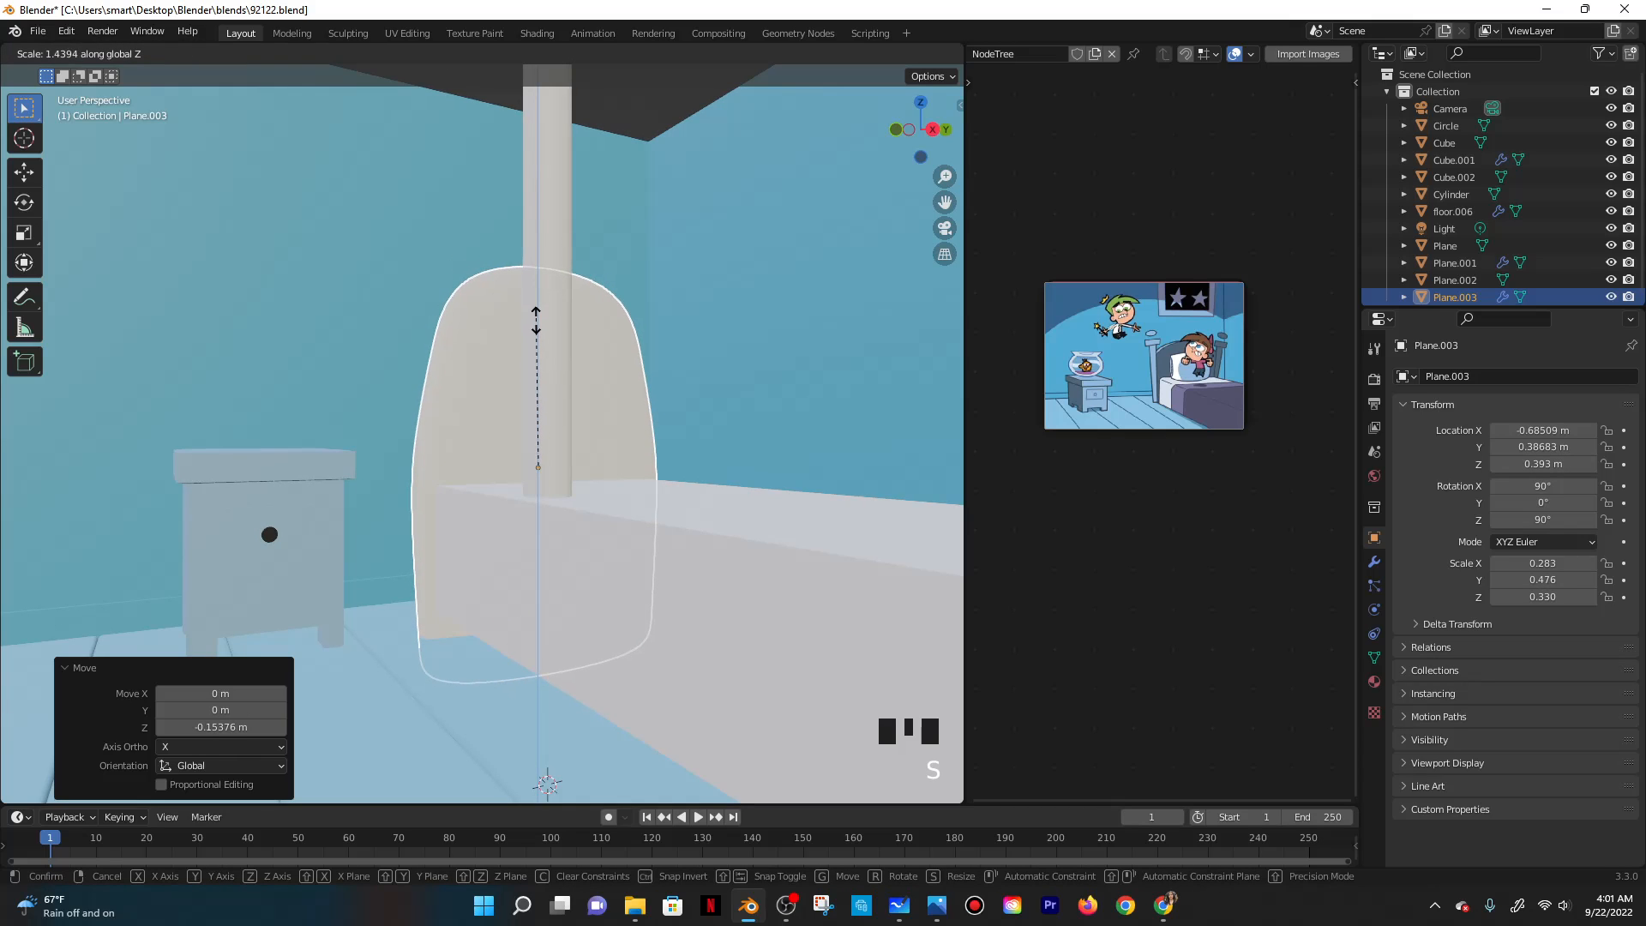
left_click(531, 338)
key("g")
key("z")
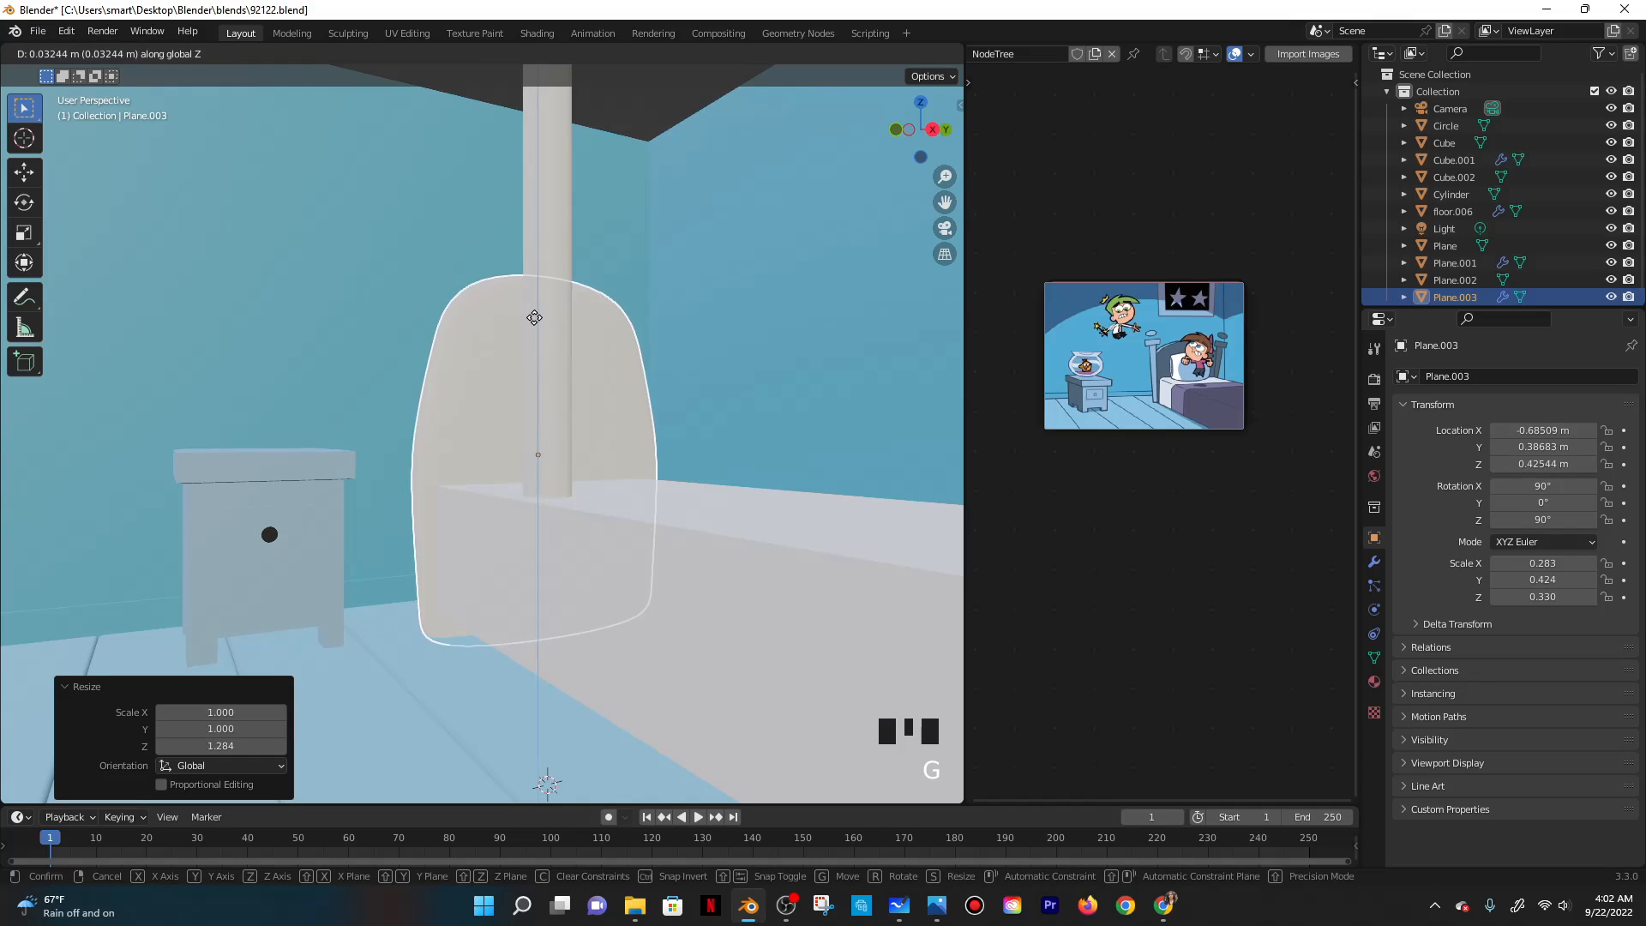
left_click(545, 386)
Move the bedpost cylinder with snapping 0.47822 m along Y and -0.87789 m along X to the head of the bed.
middle_click_drag(545, 386, 471, 81)
left_click(278, 356)
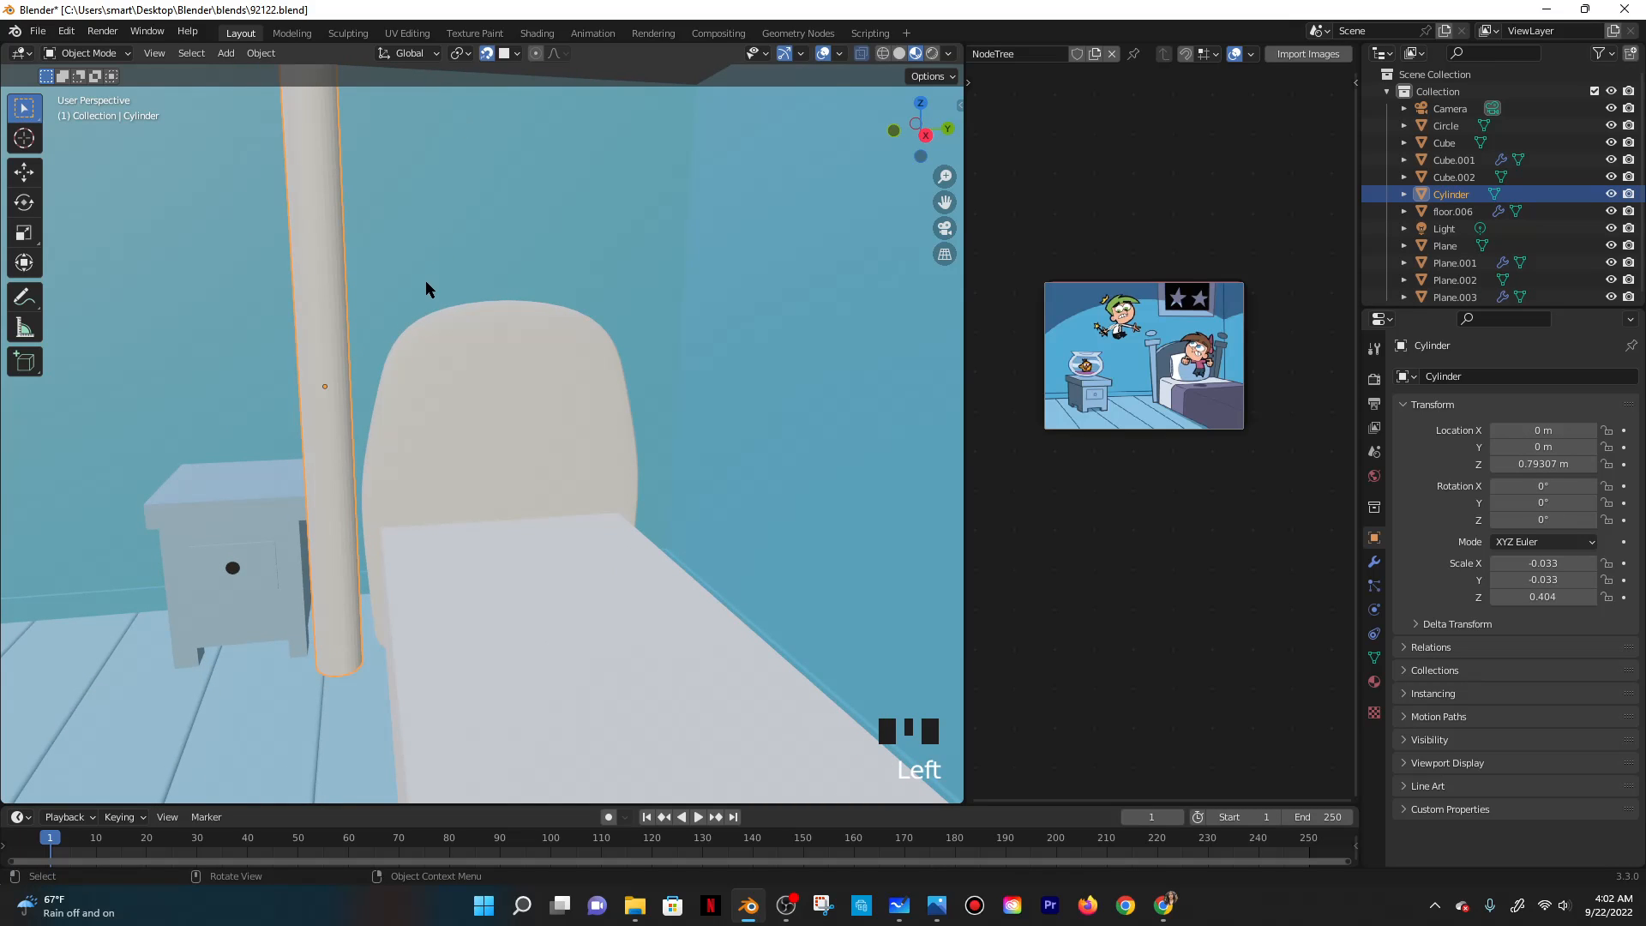
key("g")
key("y")
left_click(410, 409)
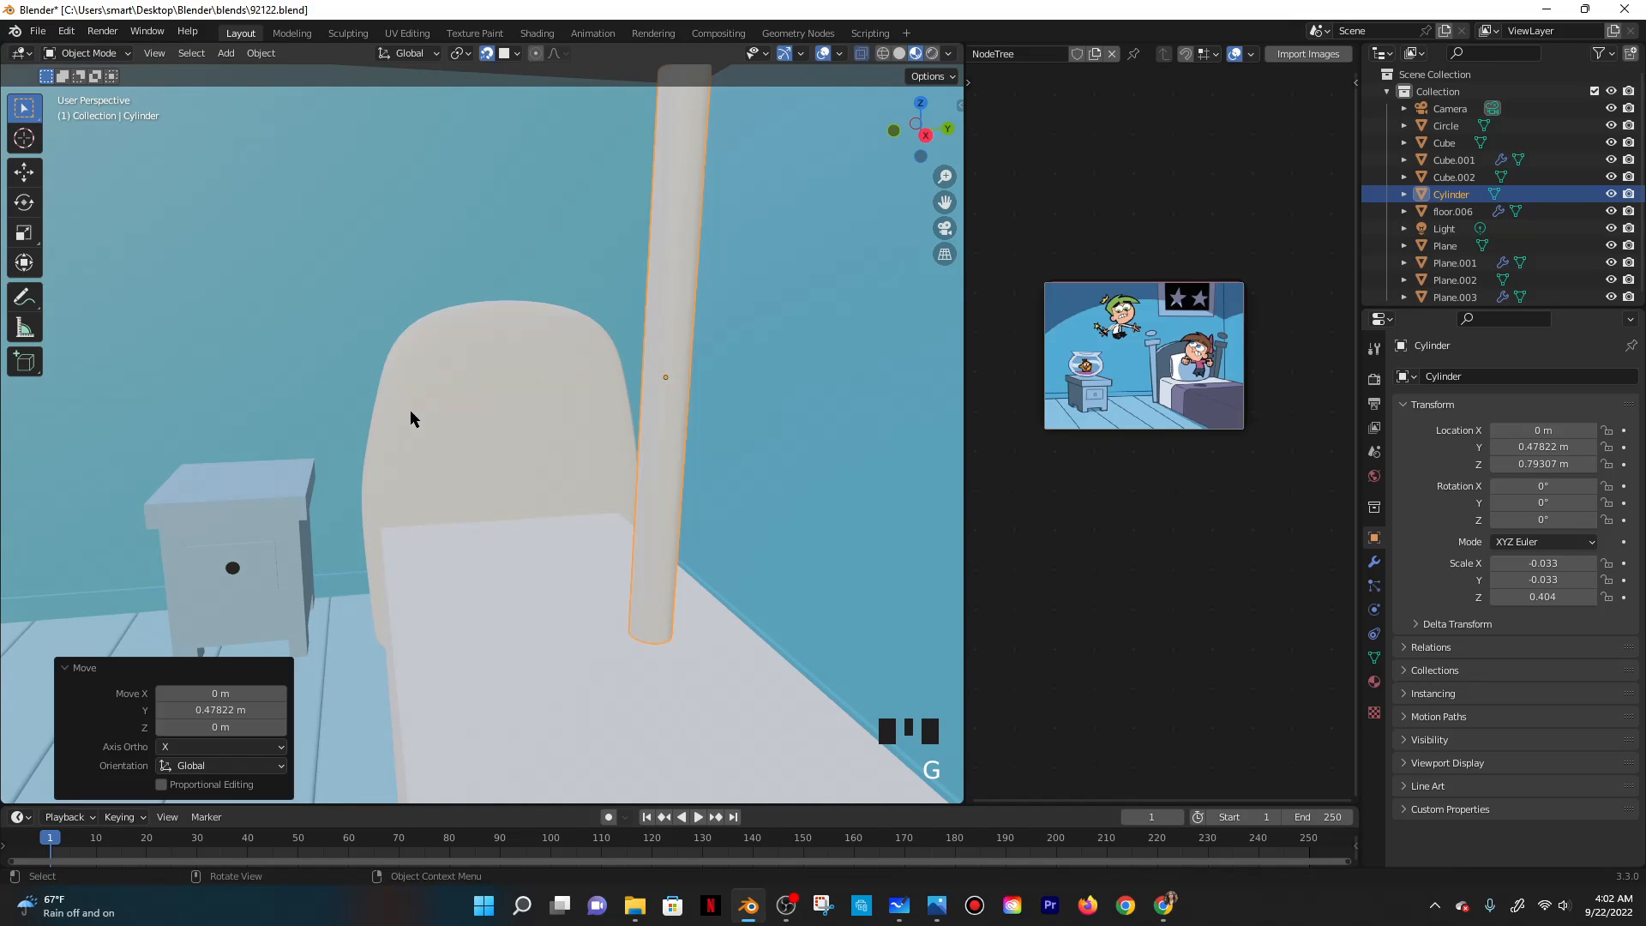
scroll(497, 412, "down", 3)
key("g")
key("y")
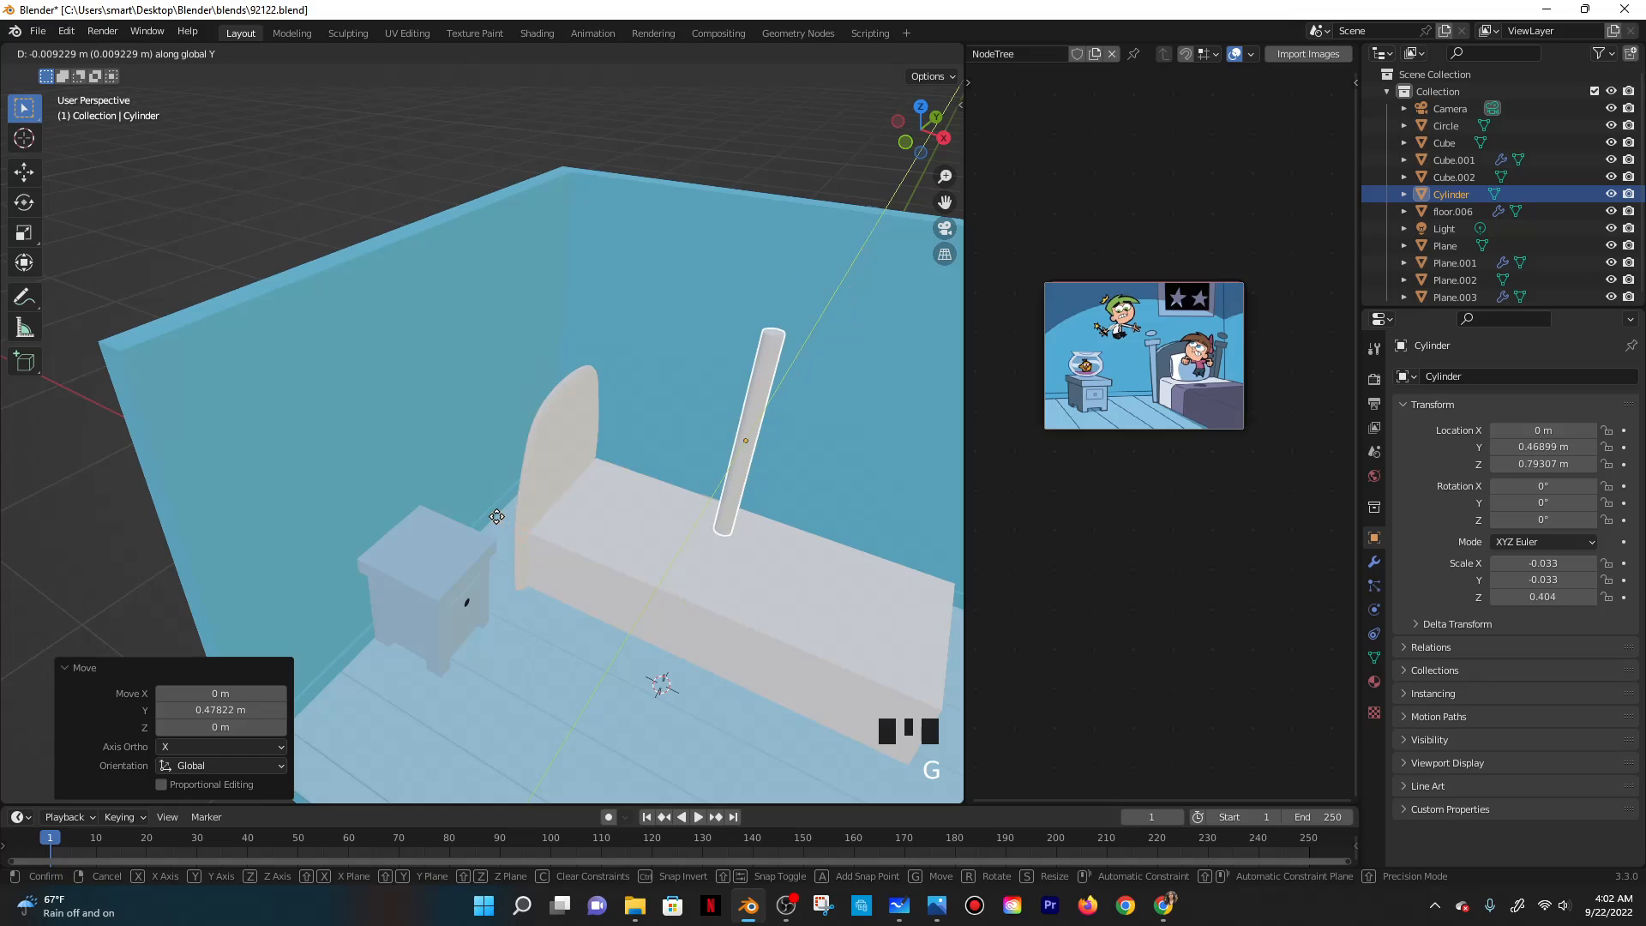
key("x")
left_click(512, 519)
Lower the bedpost cylinder 2.534 m along Z with snapping, and raise it back by 1.3518 m.
key("g")
key("z")
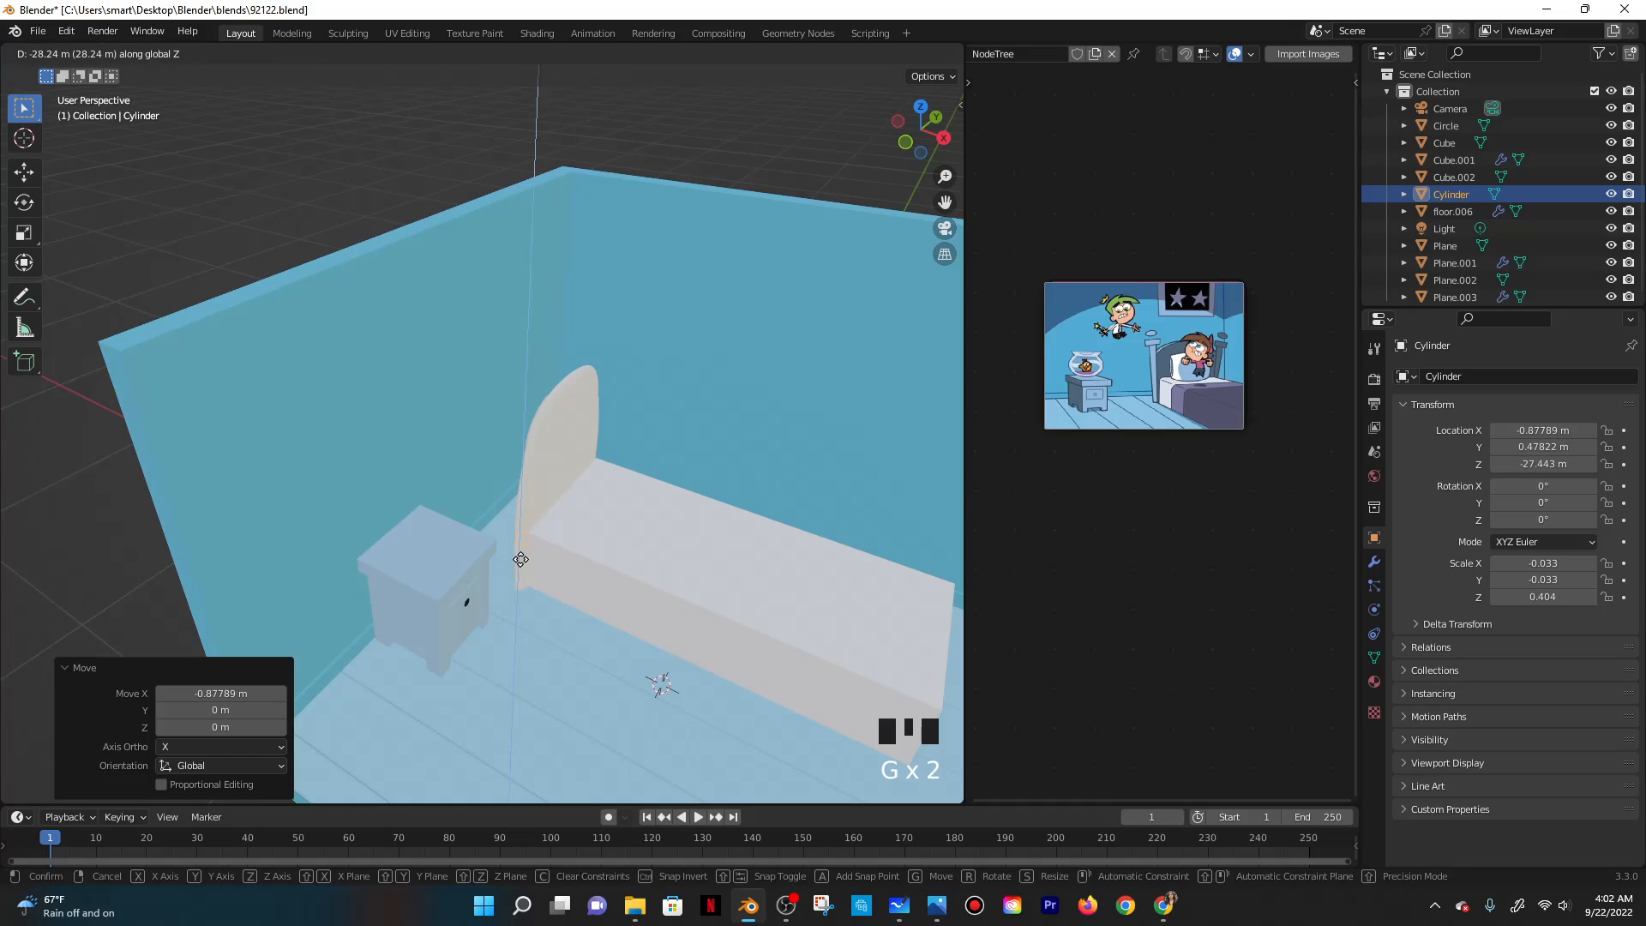
left_click(518, 587)
key("g")
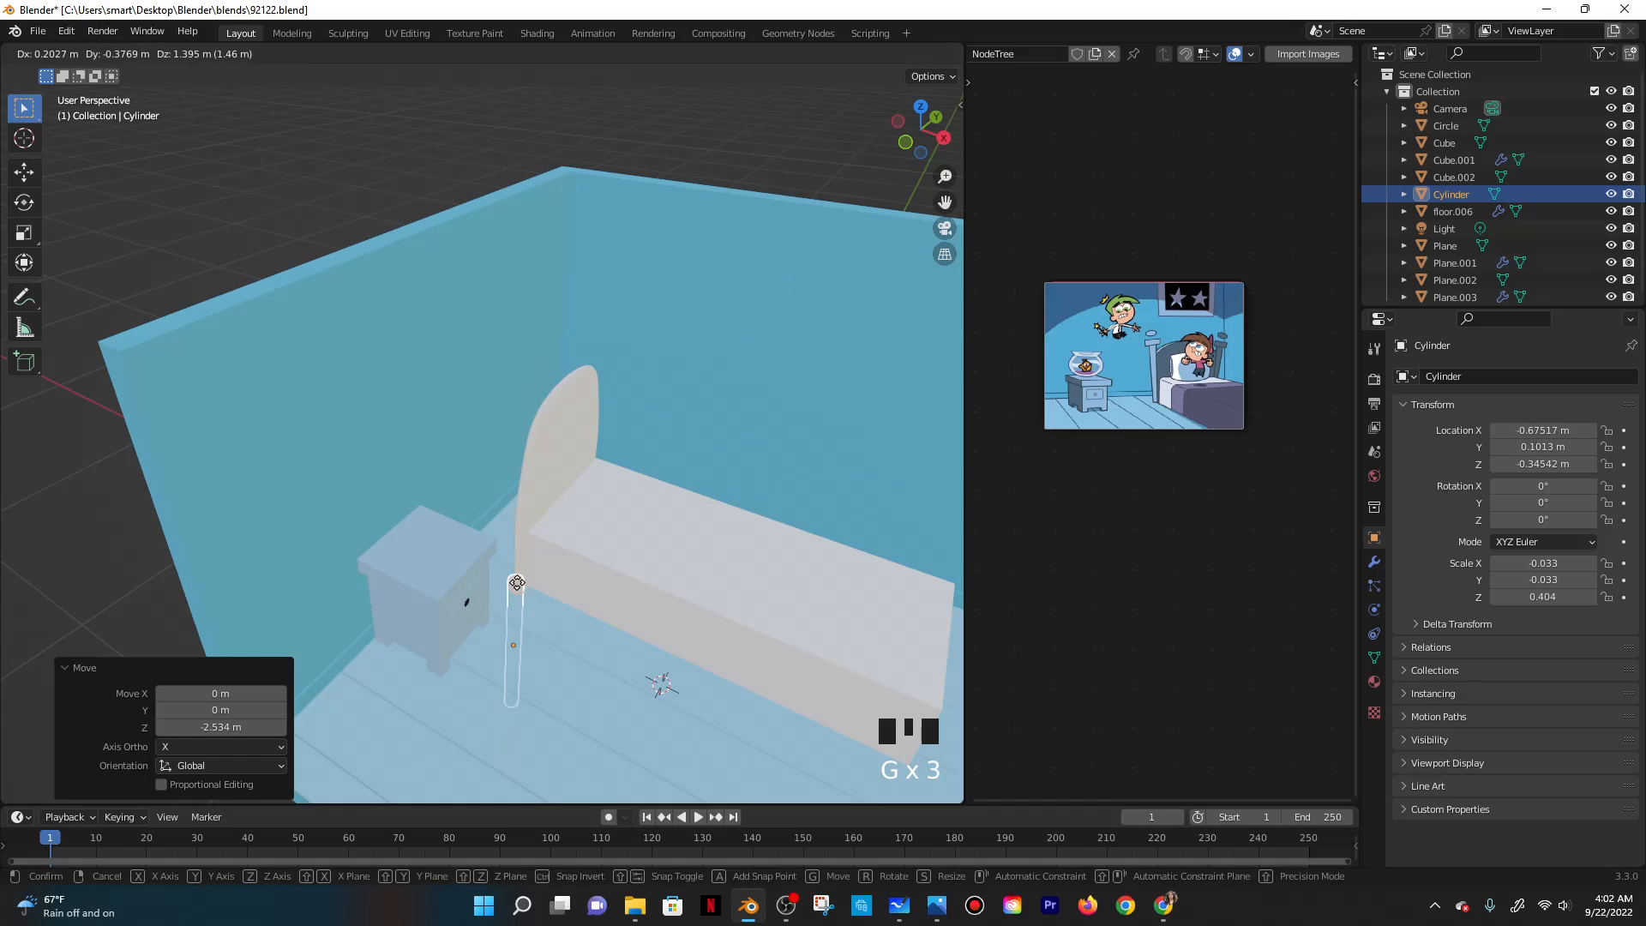
key("z")
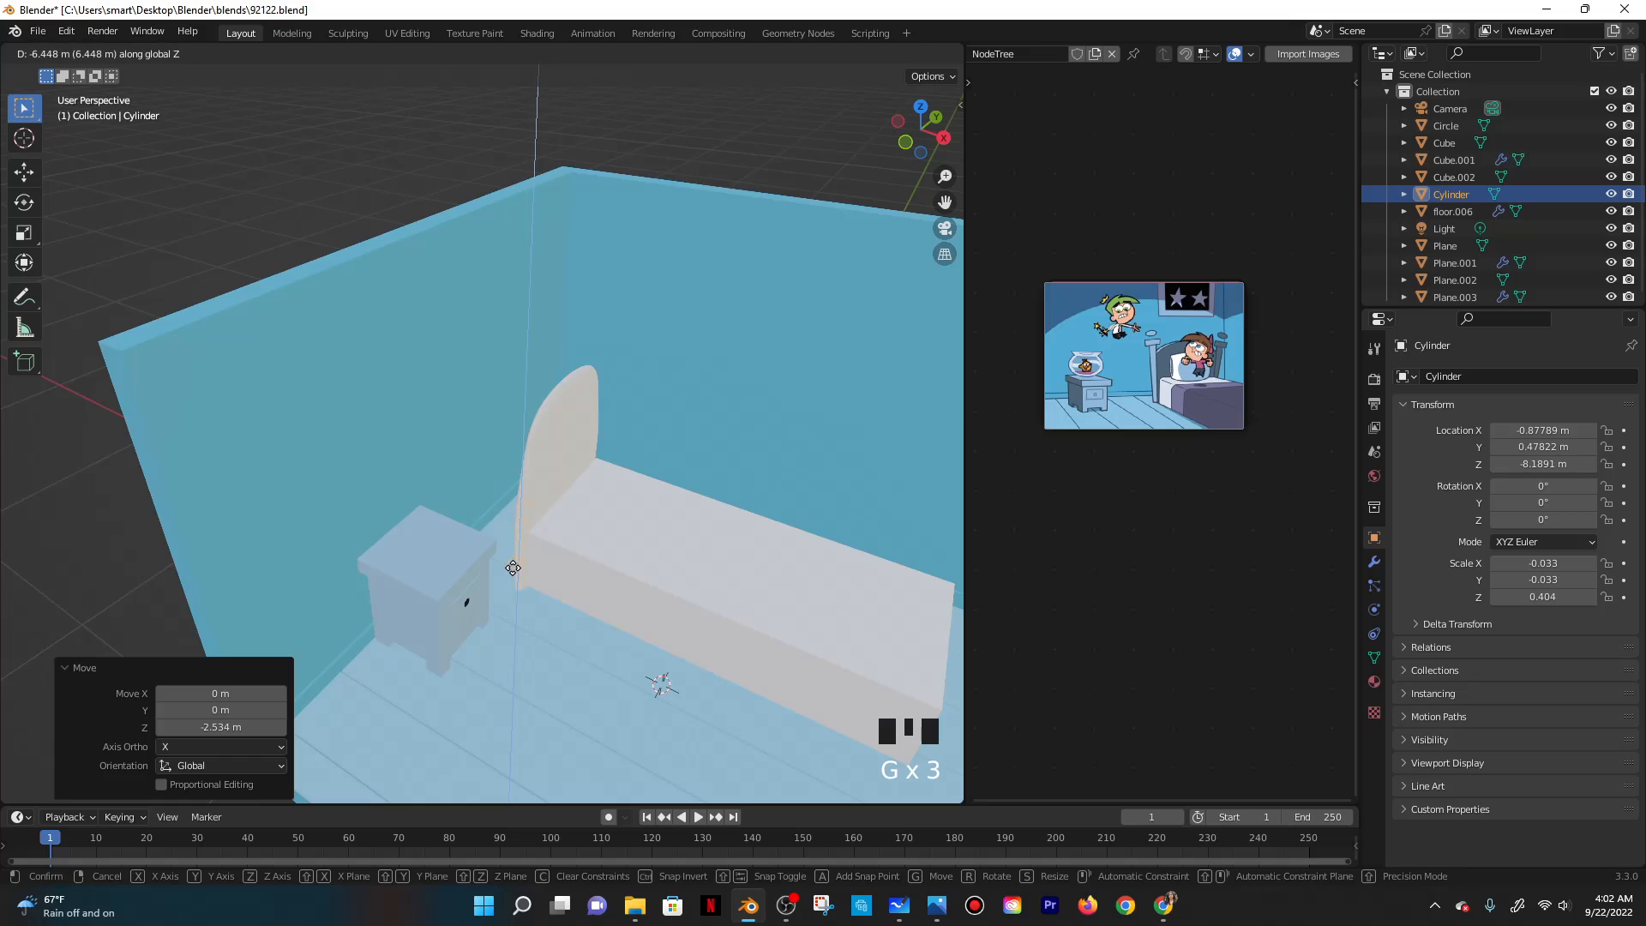
left_click(514, 572)
Turn off snapping and raise the bedpost cylinder 0.39998 m along Z.
left_click(486, 54)
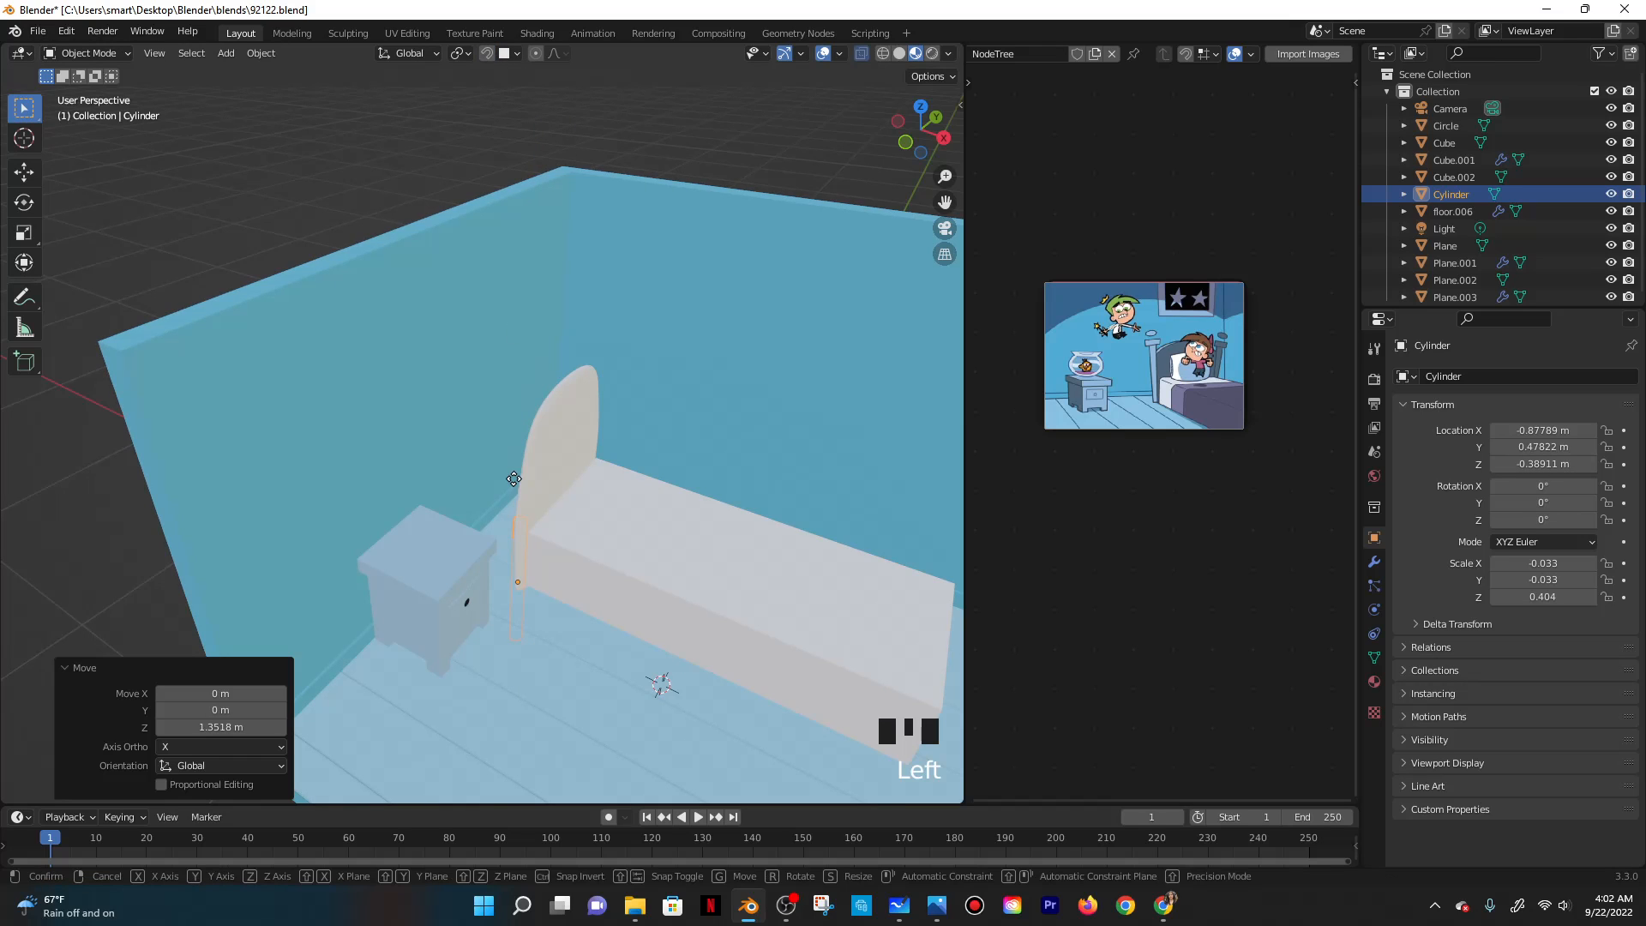
key("g")
key("z")
left_click(519, 424)
Move the bedpost cylinder -0.36799 m along Y and 0.1736 m along X to the headboard's nightstand side.
middle_click_drag(520, 425, 664, 520)
key("g")
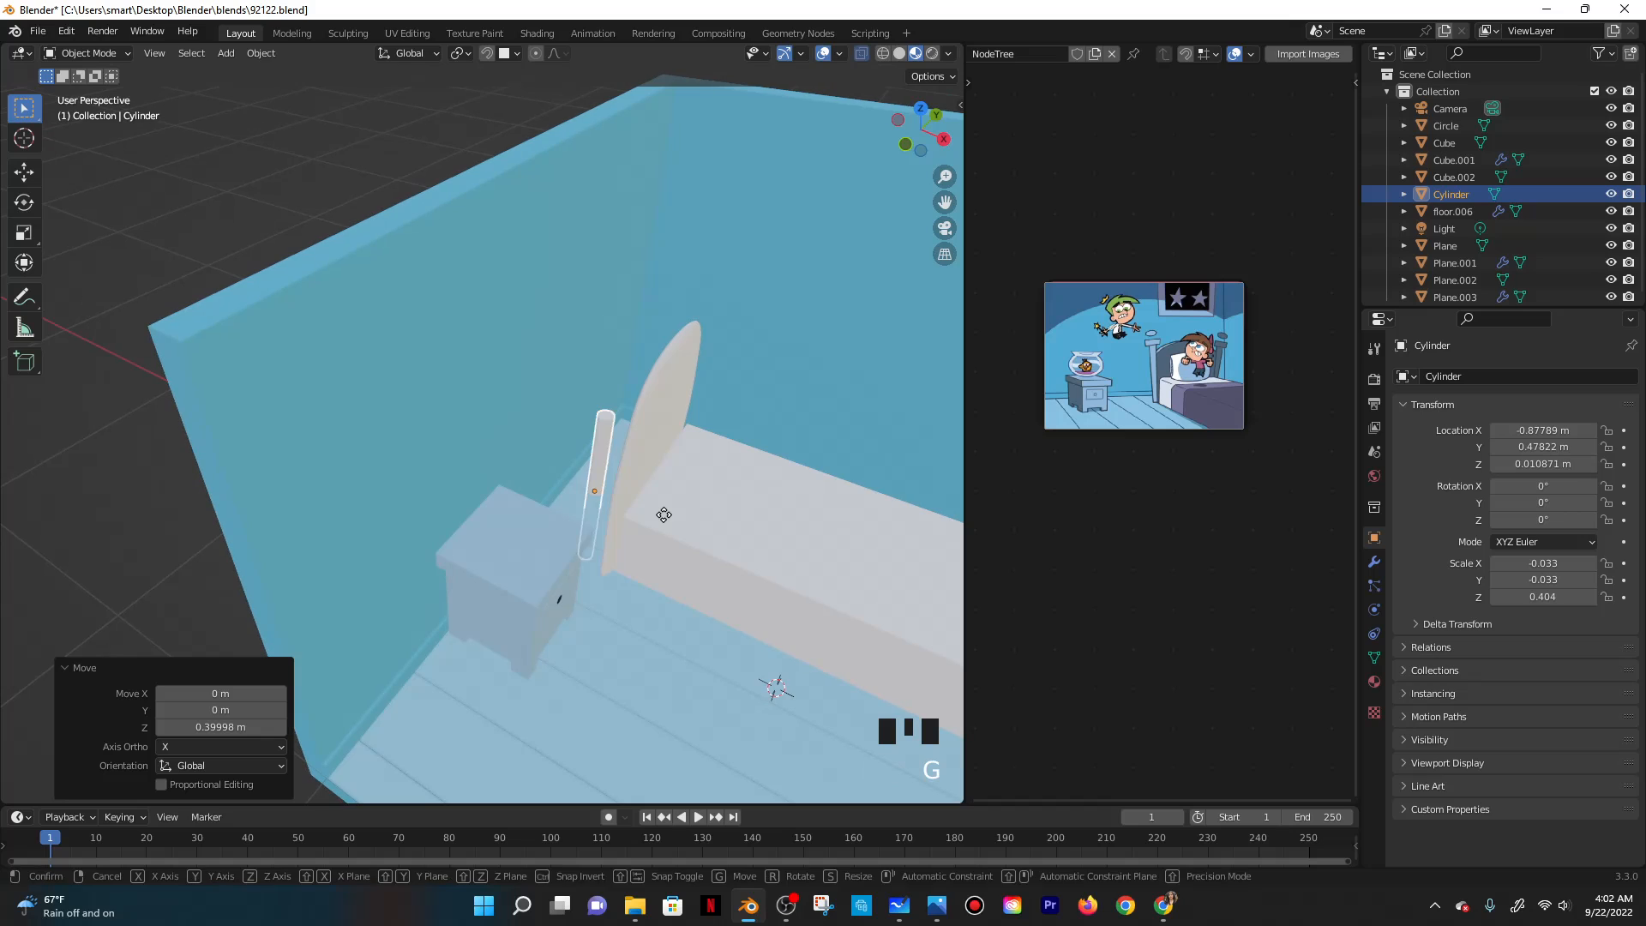
key("y")
left_click(655, 595)
key("g")
key("x")
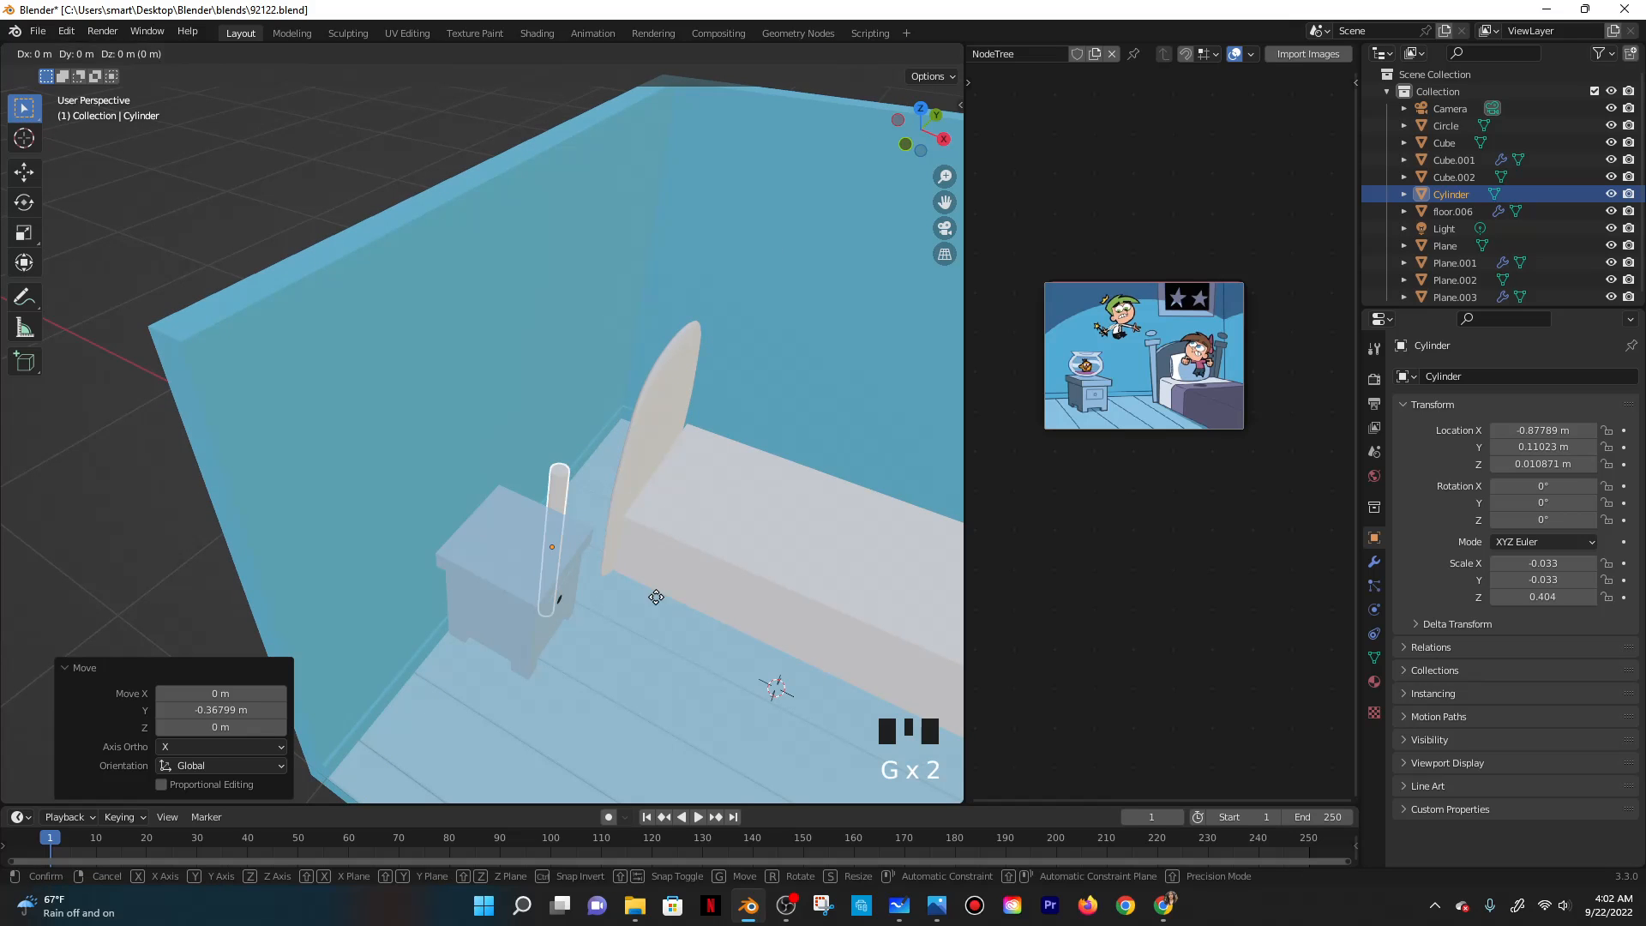
left_click(703, 591)
Raise the bedpost cylinder to Z 0.3833 m and shift it -0.035979 m along Y against the headboard's side edge.
middle_click_drag(703, 592, 613, 506)
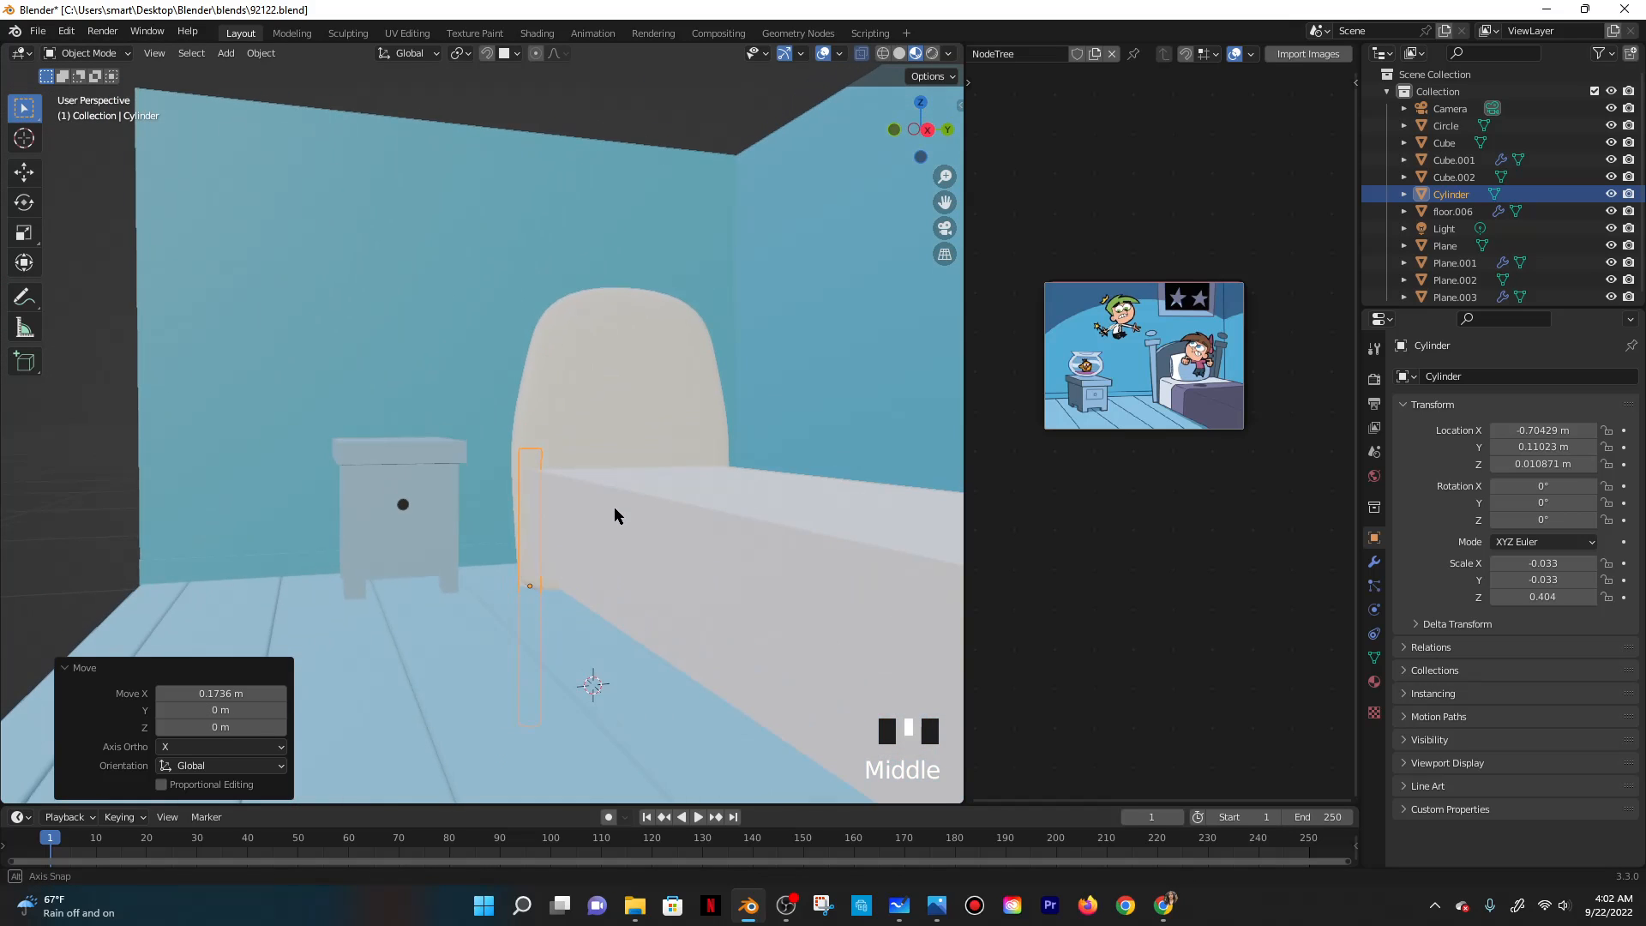
key("g")
key("z")
left_click(571, 400)
middle_click_drag(571, 400, 551, 462)
key("g")
key("y")
left_click(563, 497)
scroll(566, 492, "up", 3)
scroll(552, 468, "down", 1)
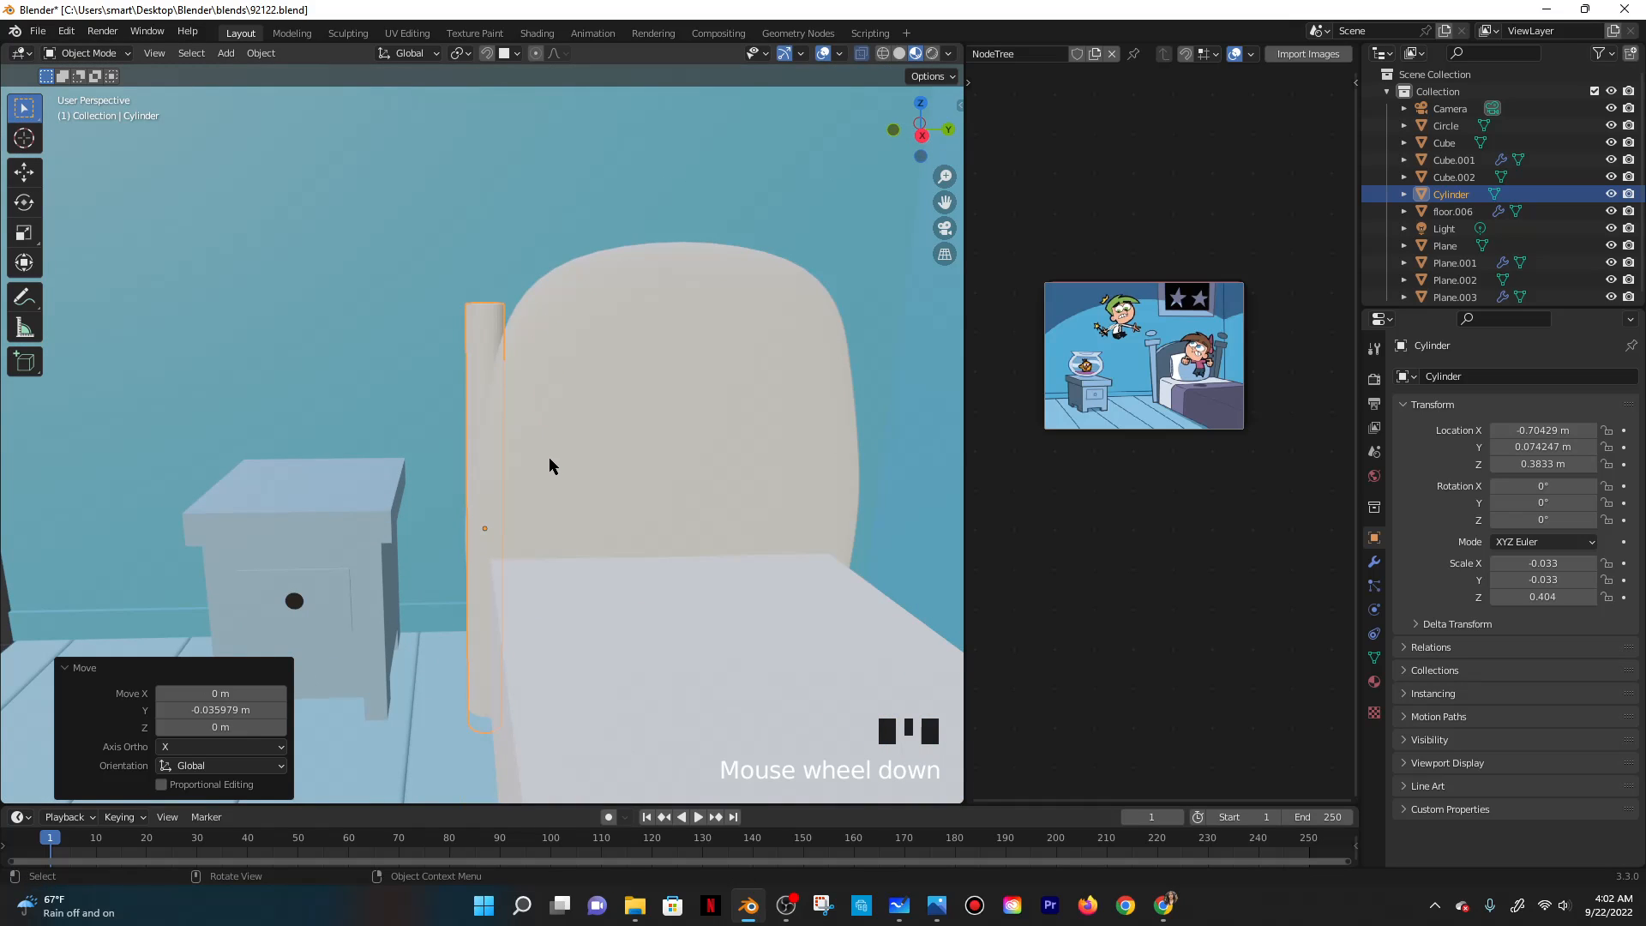
key("Tab")
key("Tab")
key("shift+a")
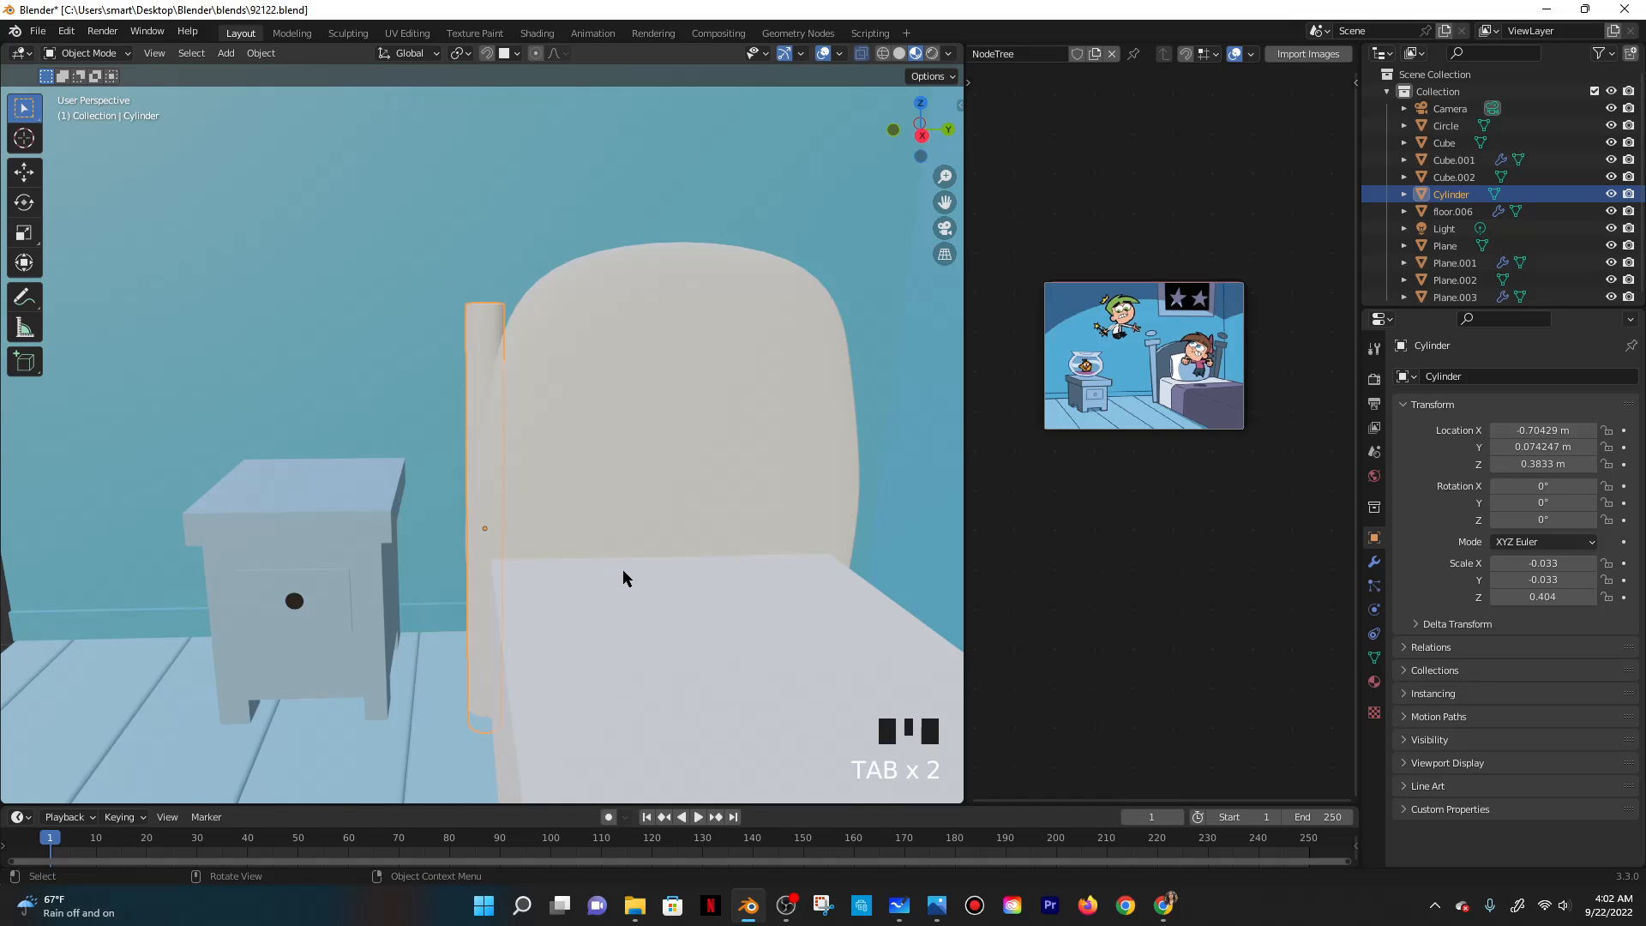
Duplicate the bed's box about 1 m above the bed and scale the copy uniformly to 0.110.
scroll(623, 583, "down", 5)
left_click(623, 612)
key("shift+d")
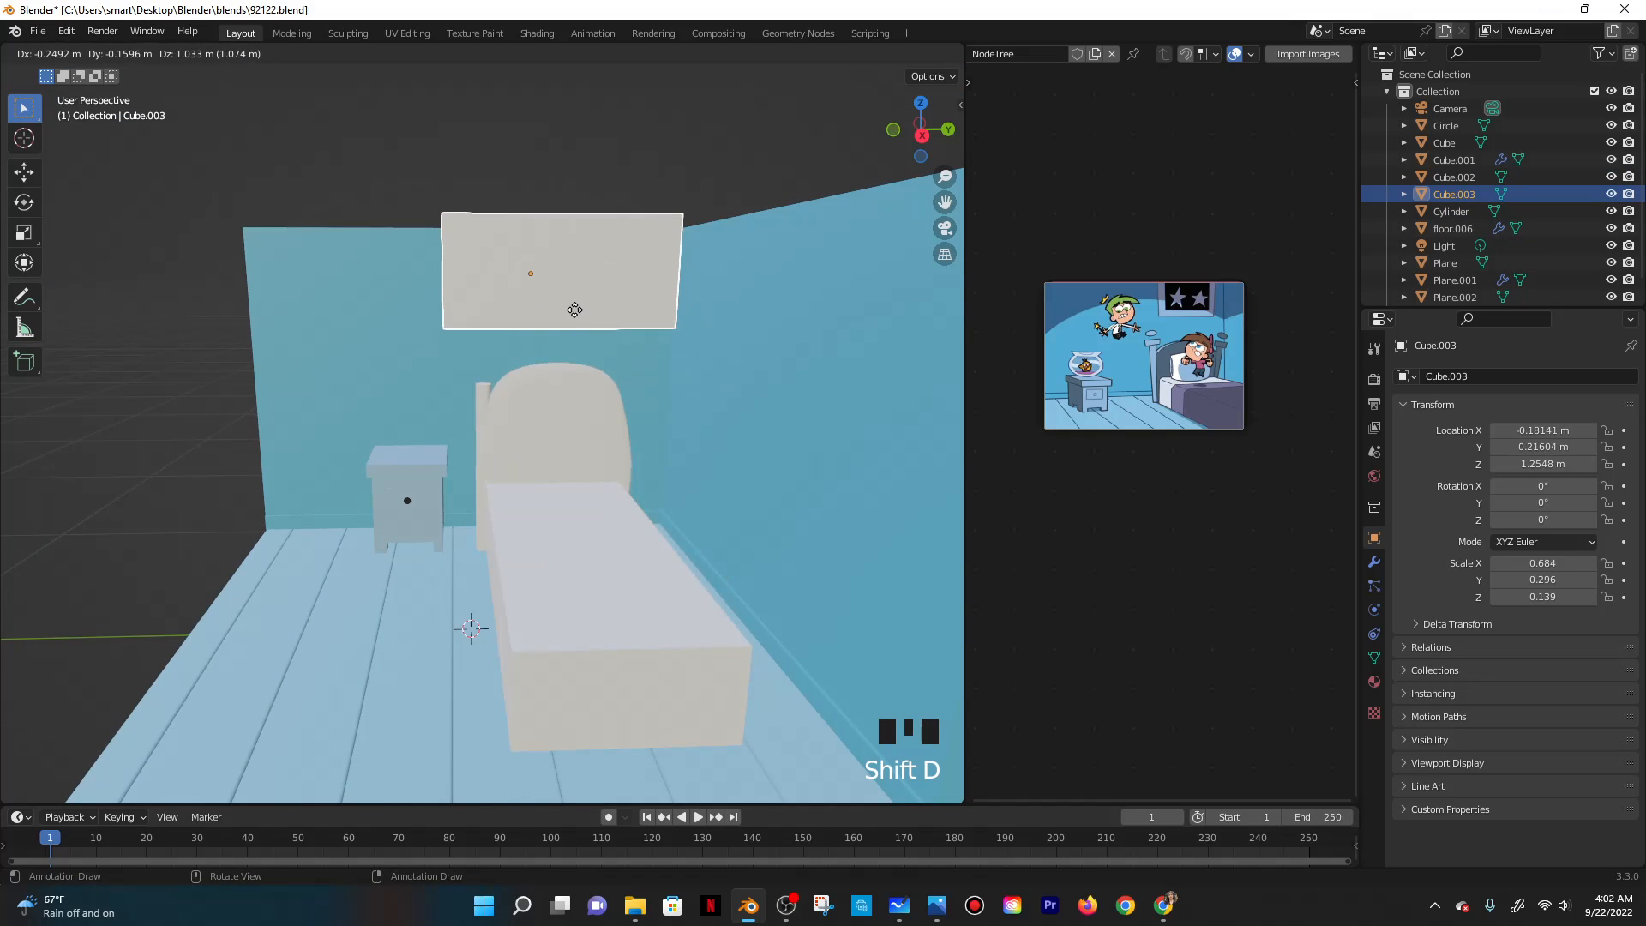
left_click(697, 373)
key("s")
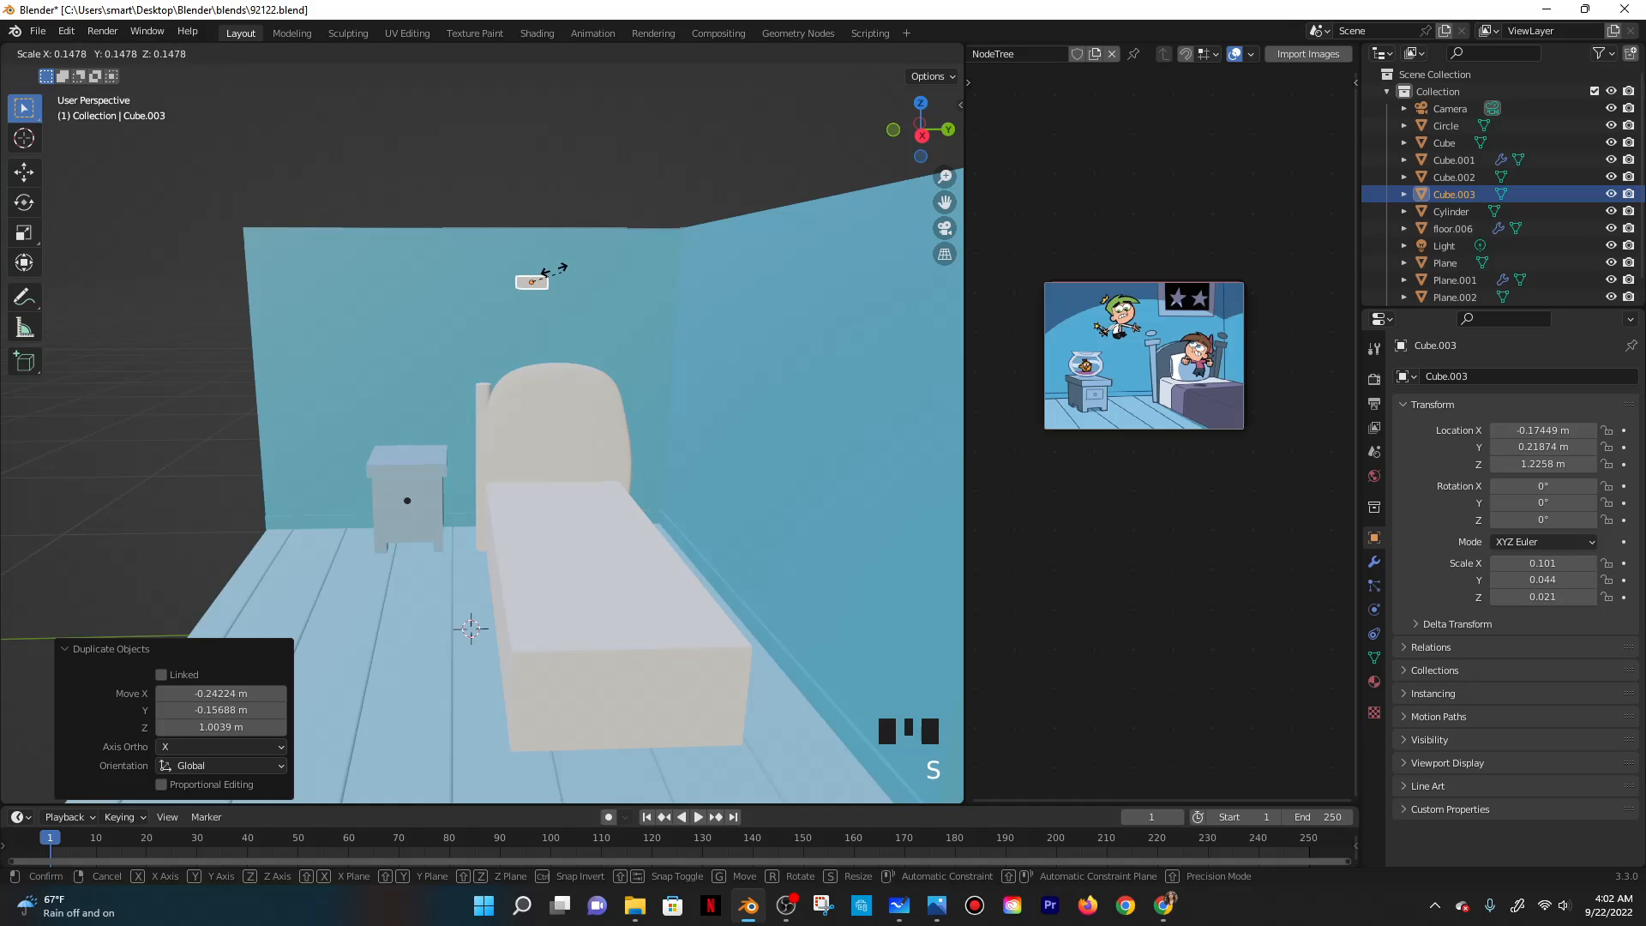
left_click(557, 278)
Shorten the small duplicated box to 0.343 along X to form a nearly square flat block.
middle_click_drag(595, 337, 663, 477)
key("s")
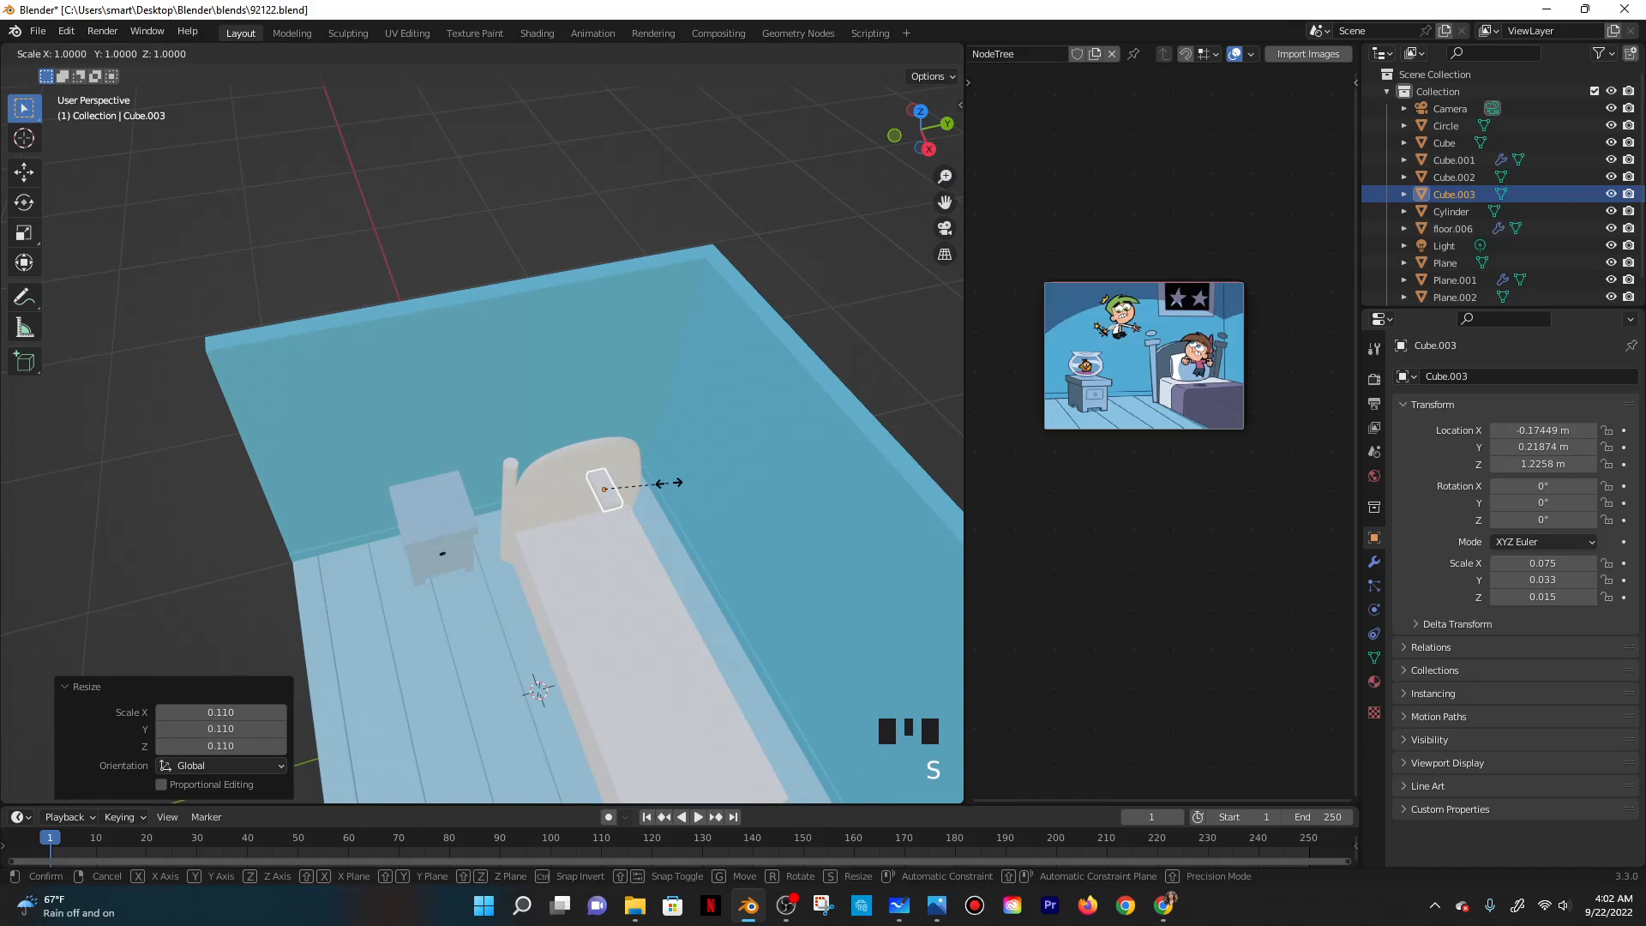
key("y")
key("x")
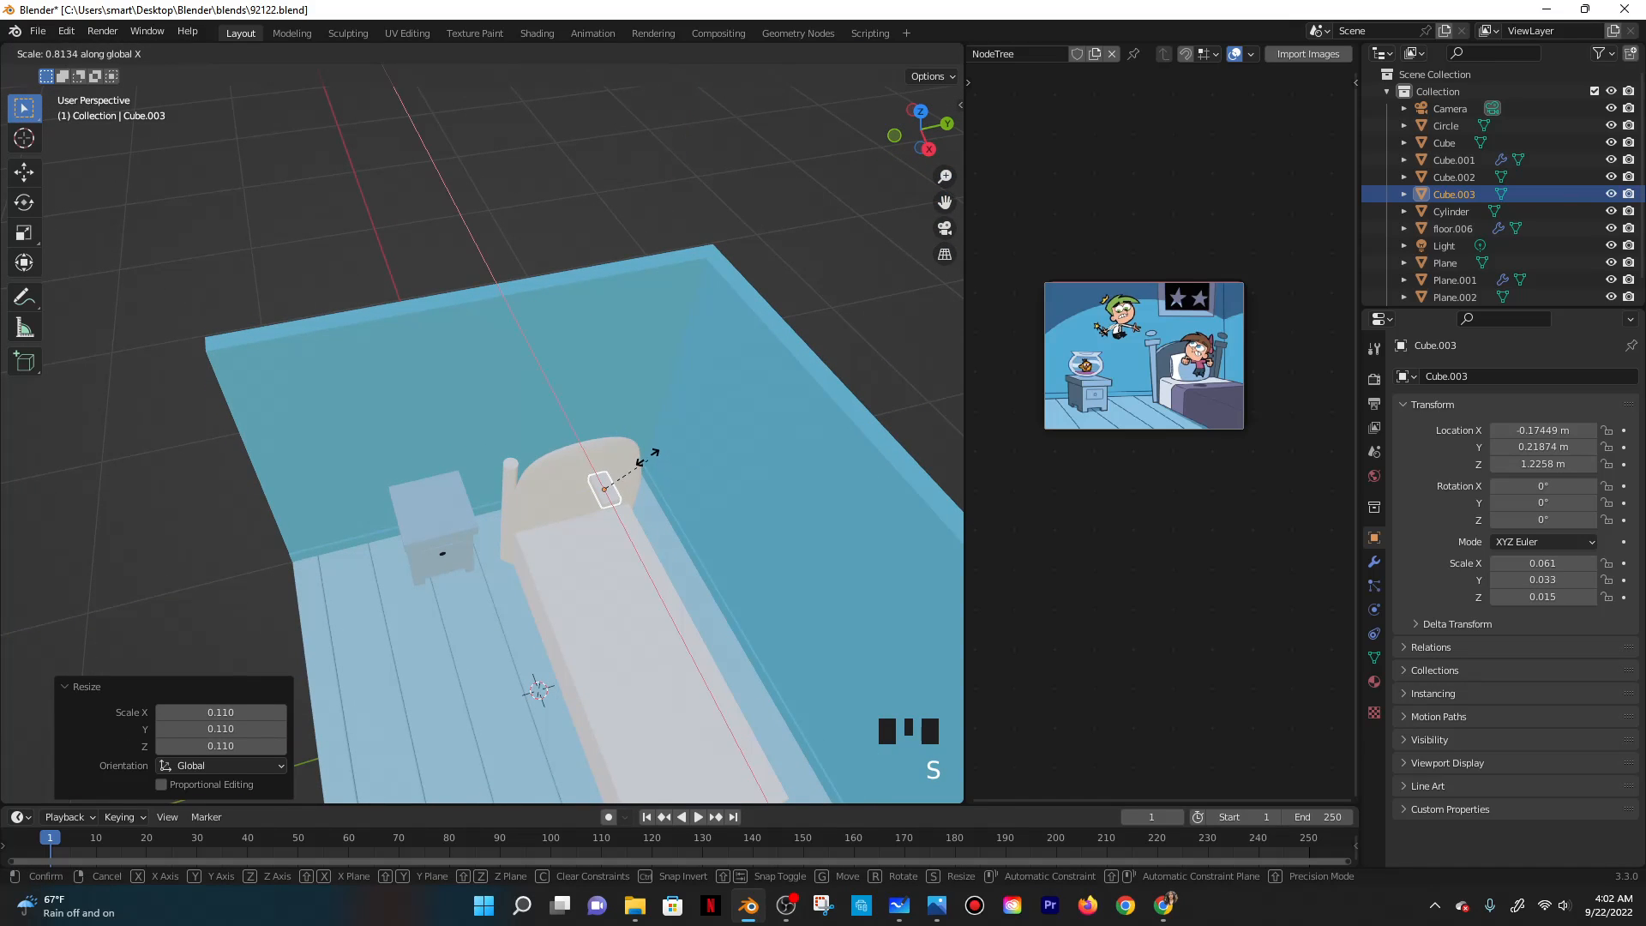
left_click(617, 473)
scroll(628, 475, "up", 2)
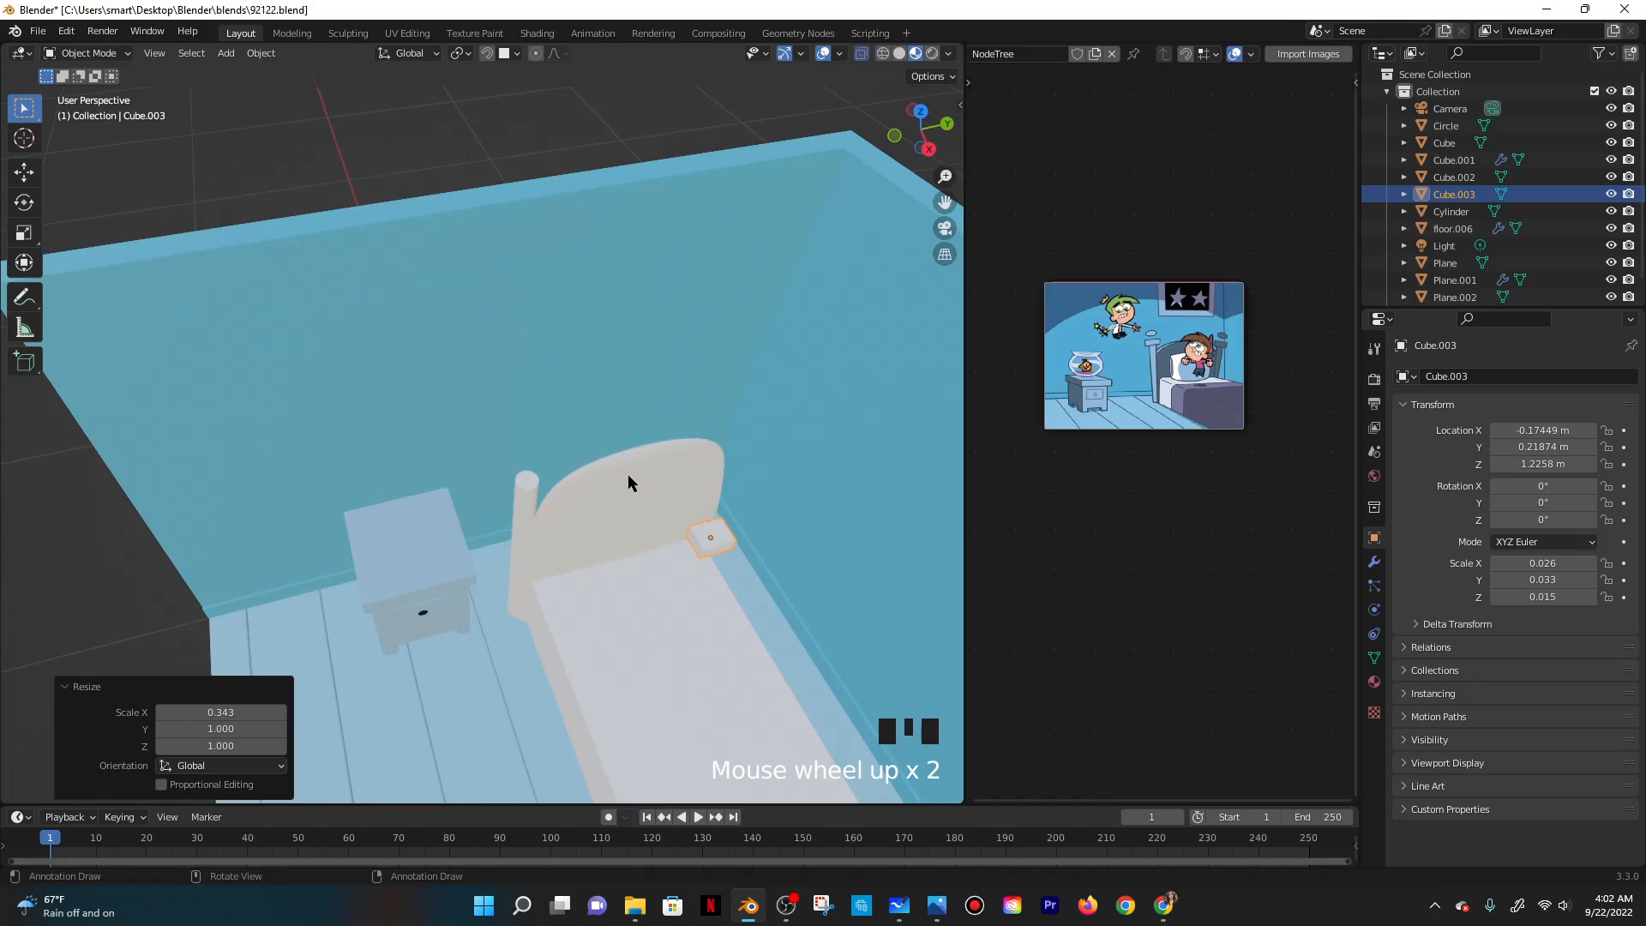
Lower the flat block 0.085567 m and move it to X -0.67423, Y 0.1001, Z 0.8027 m at the bedpost's top.
key("g")
key("z")
left_click(449, 419)
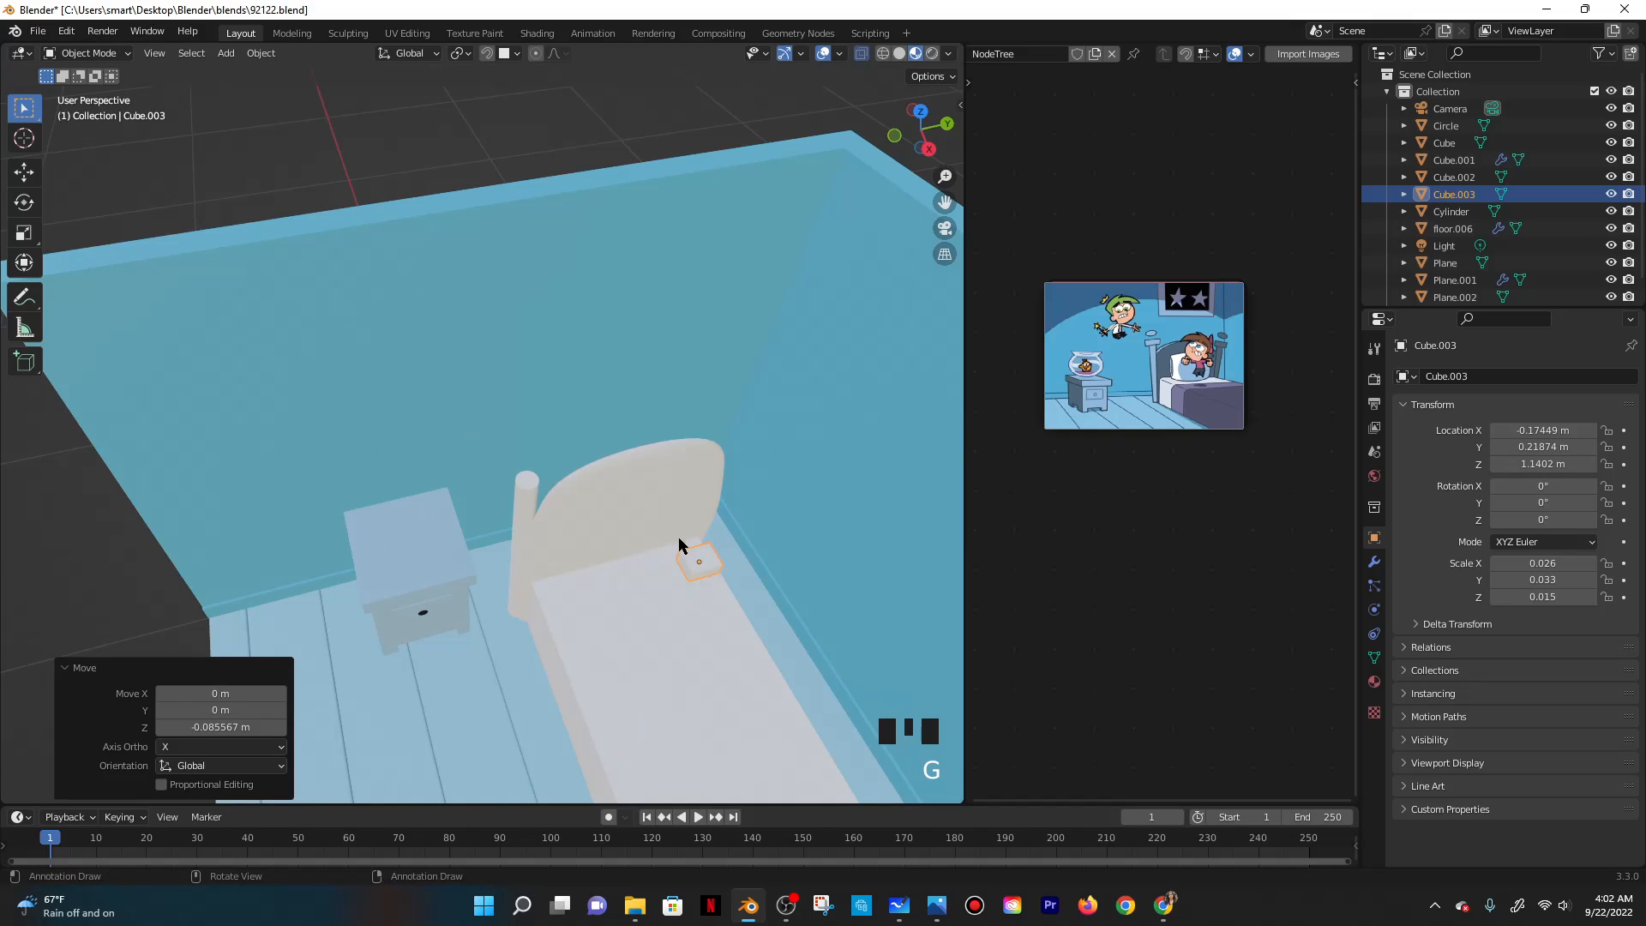
key("g")
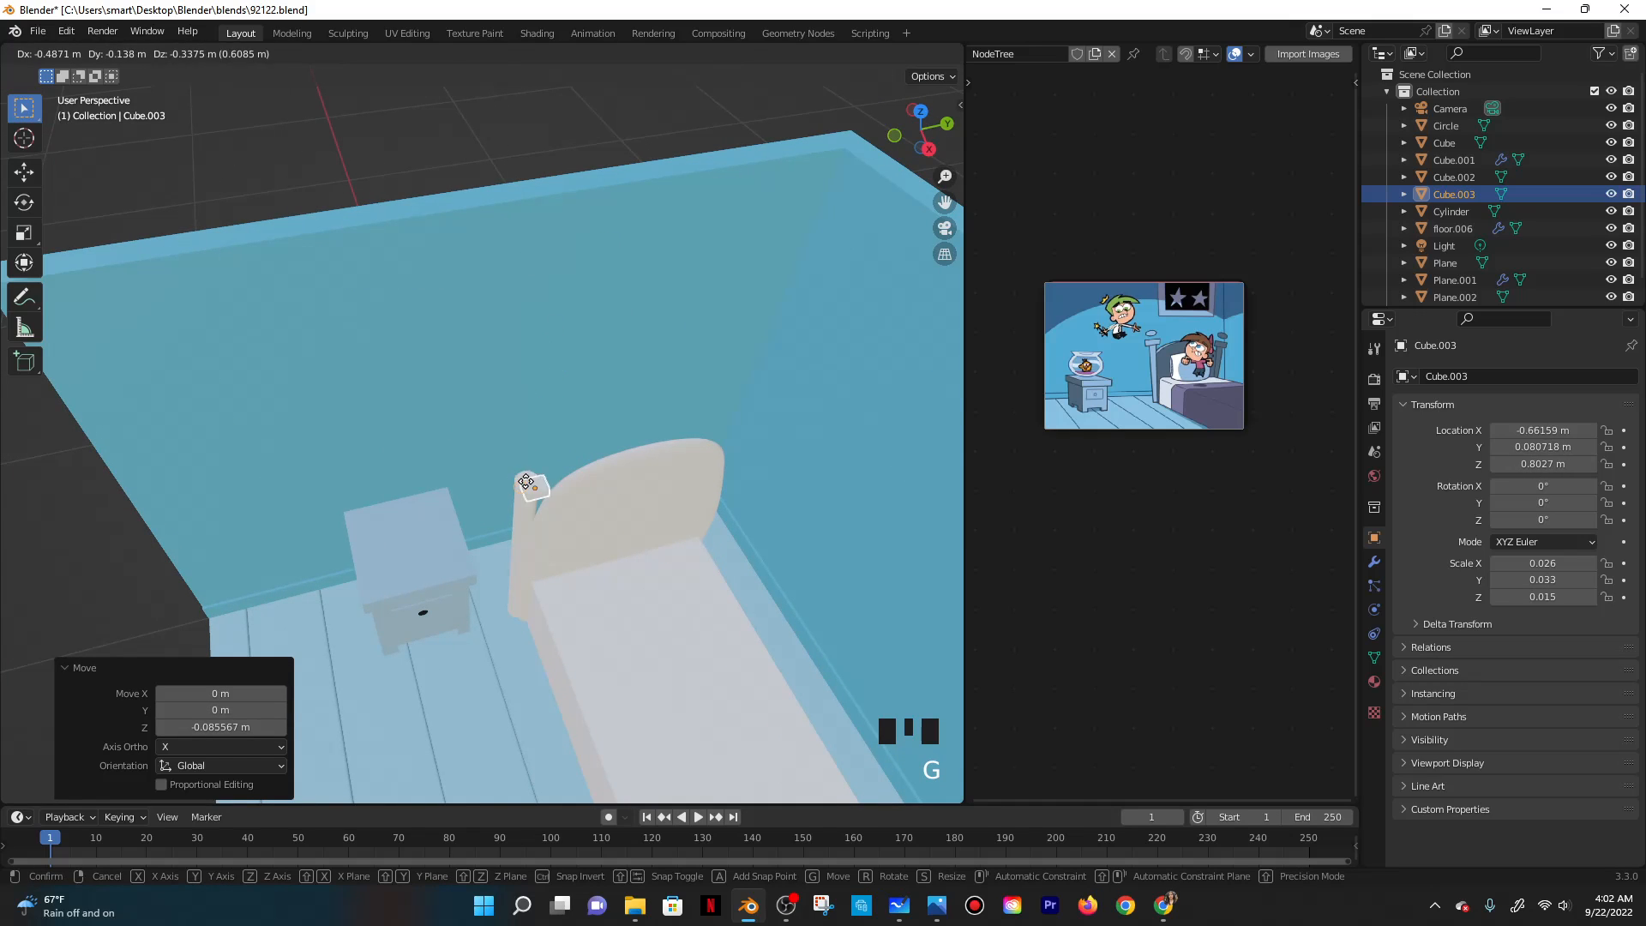
left_click(540, 510)
scroll(559, 511, "up", 4)
middle_click_drag(559, 511, 548, 466)
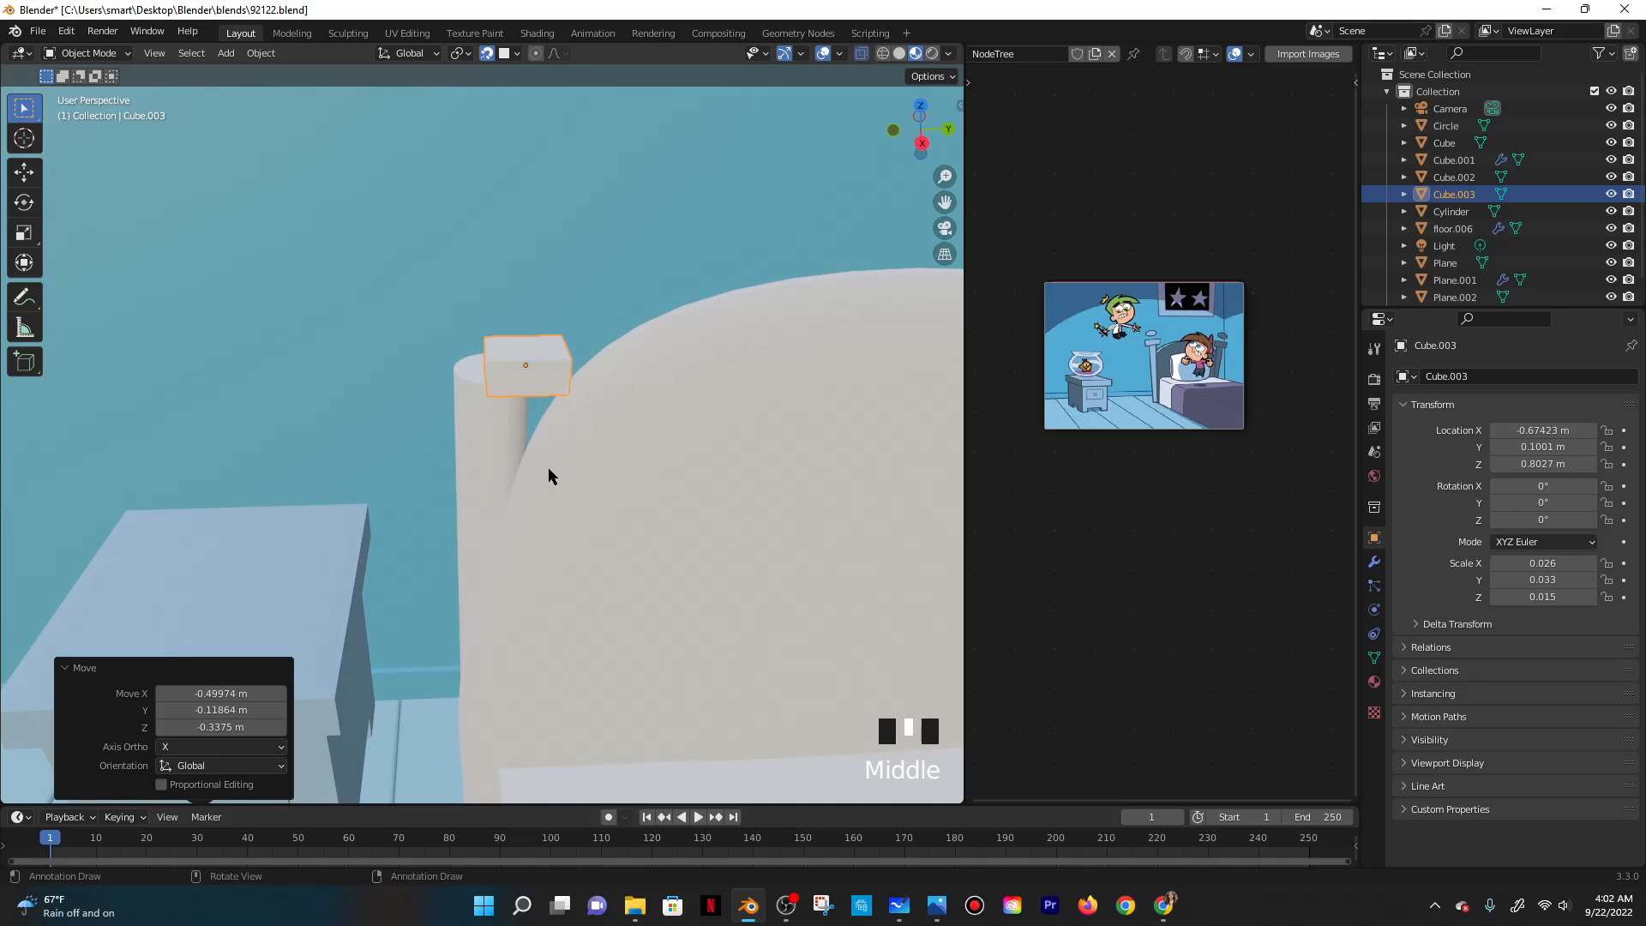
Widen the block to 1.273 along Y and reposition it at X -0.71176, Y 0.10322, Z 0.77205 m by the bedpost's top.
key("s")
key("y")
left_click(617, 464)
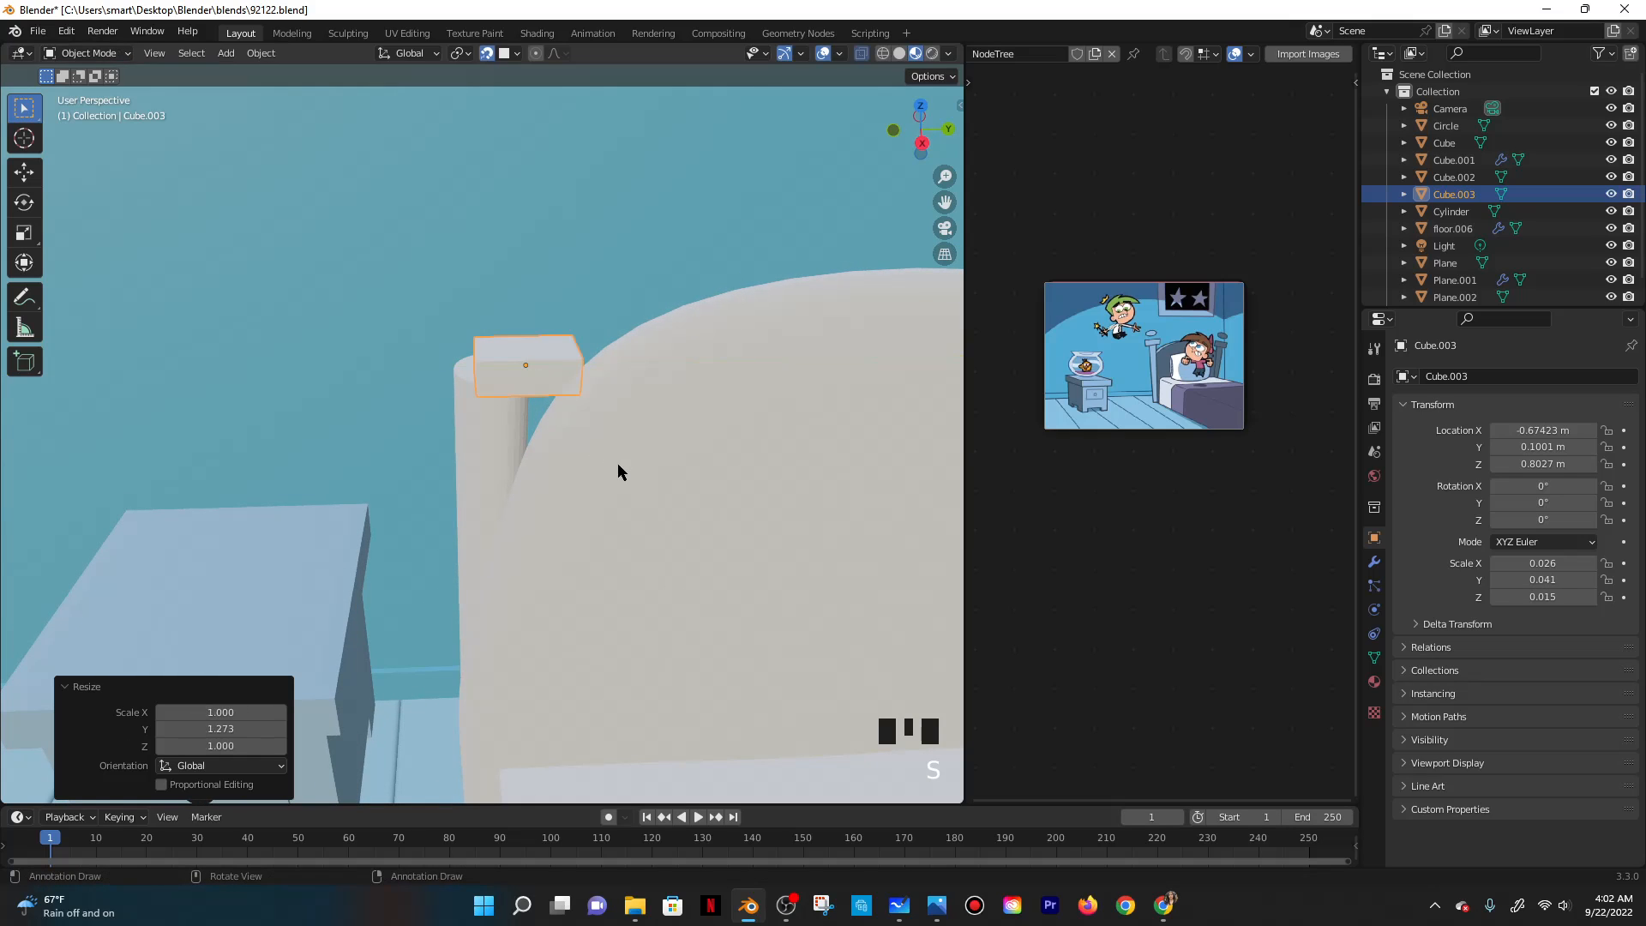
key("g")
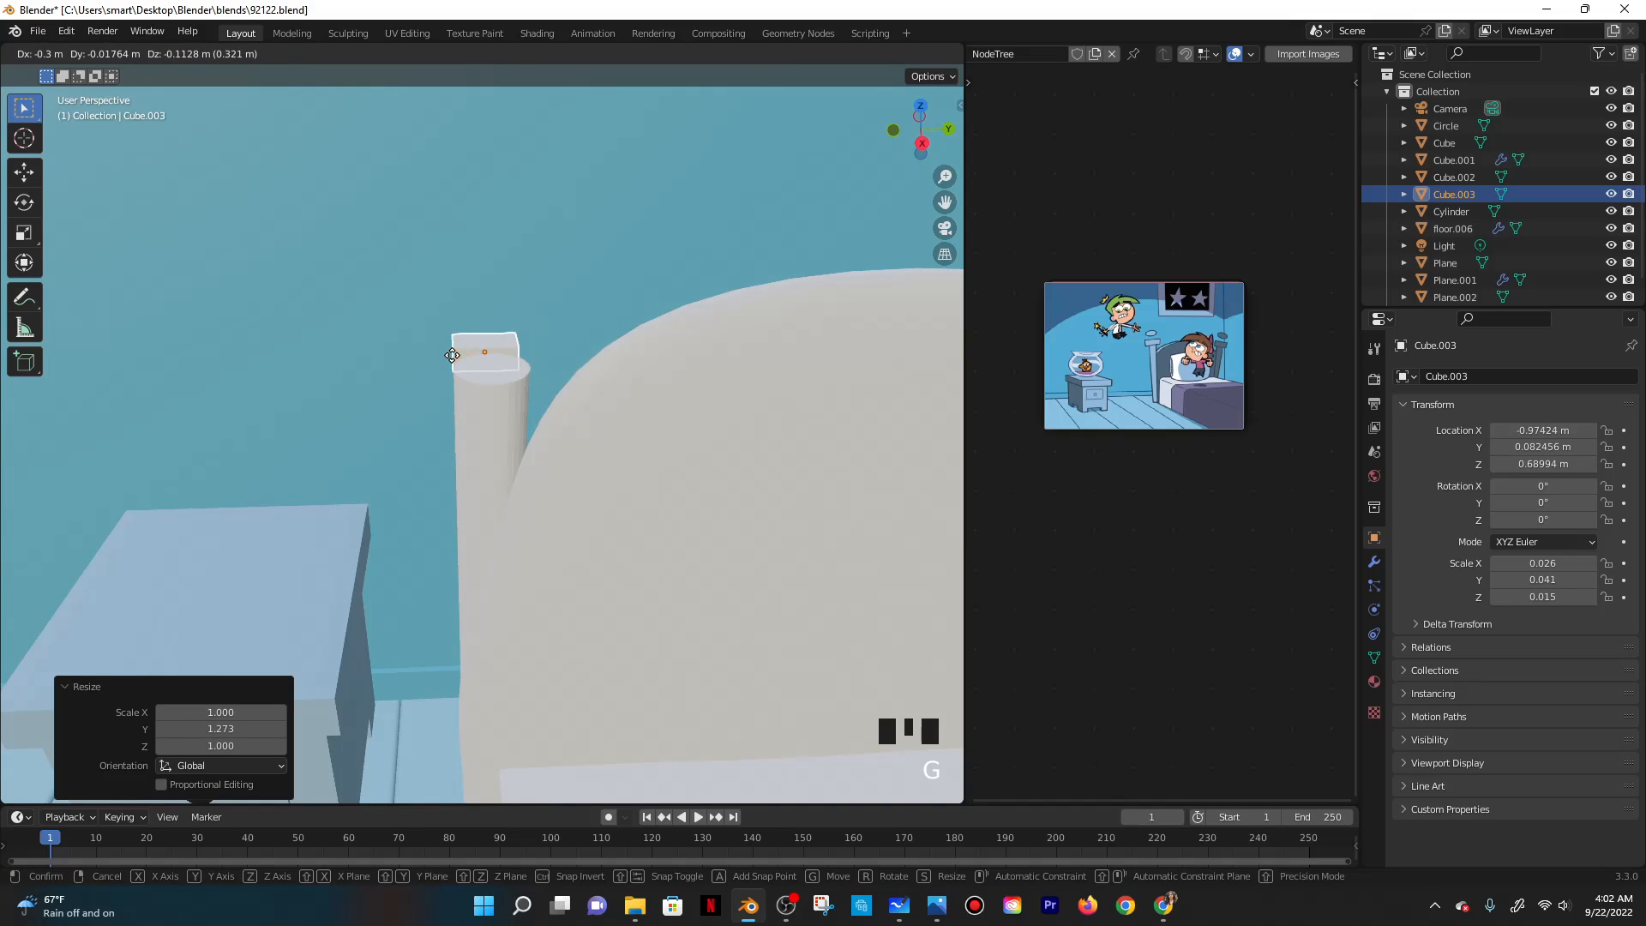
left_click(450, 381)
key("g")
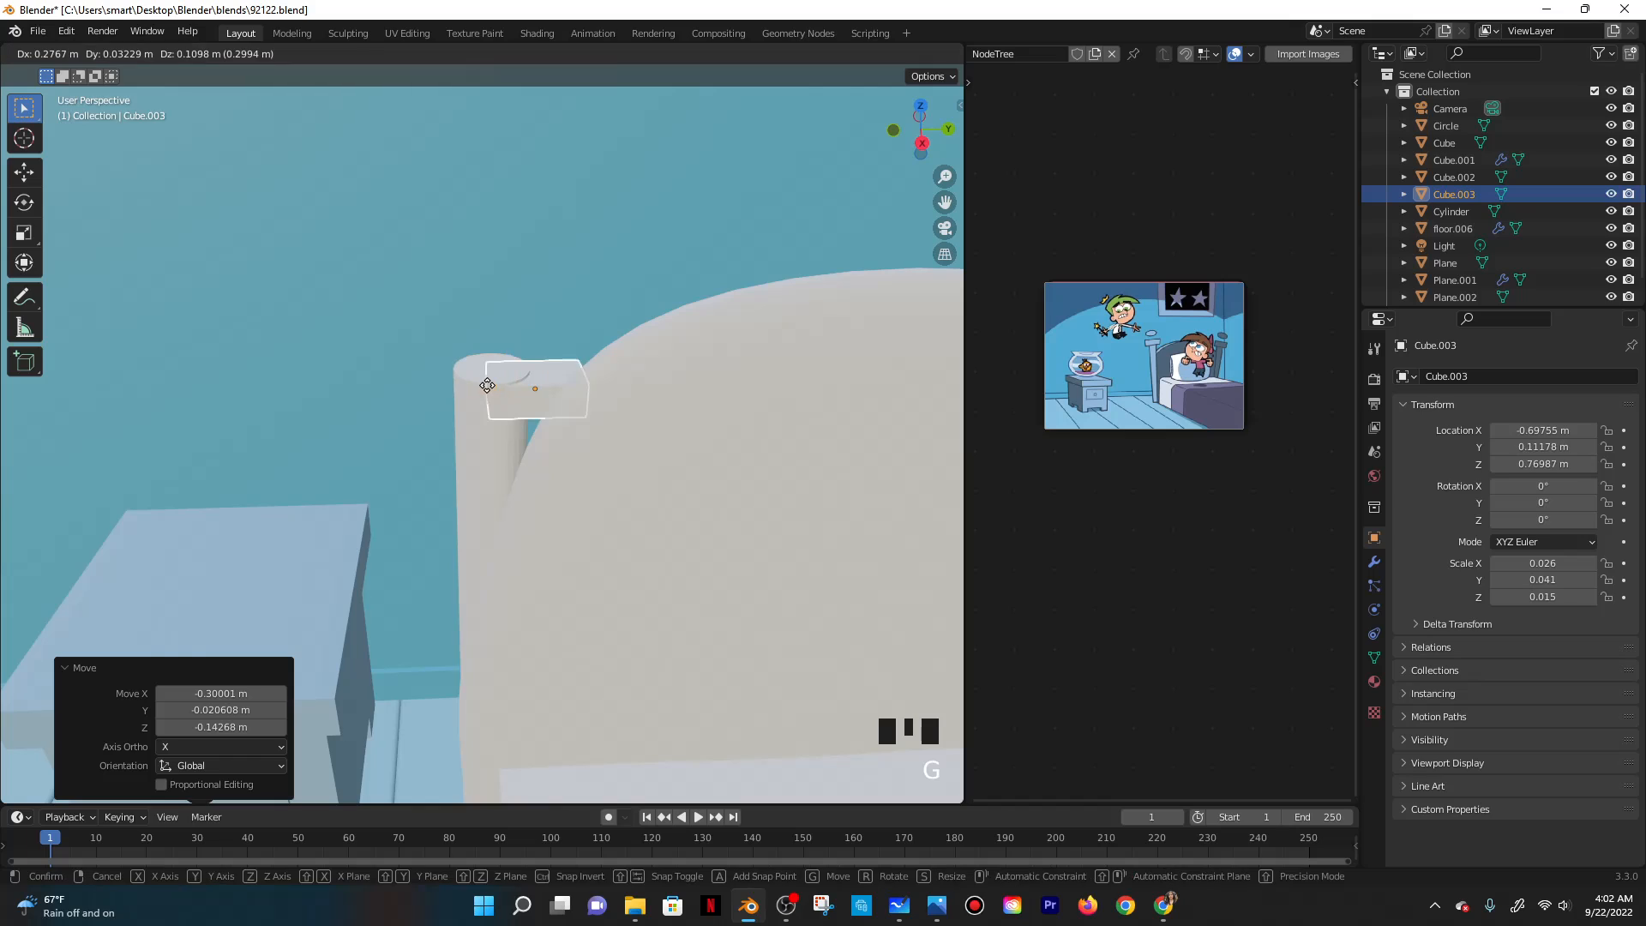
left_click(478, 368)
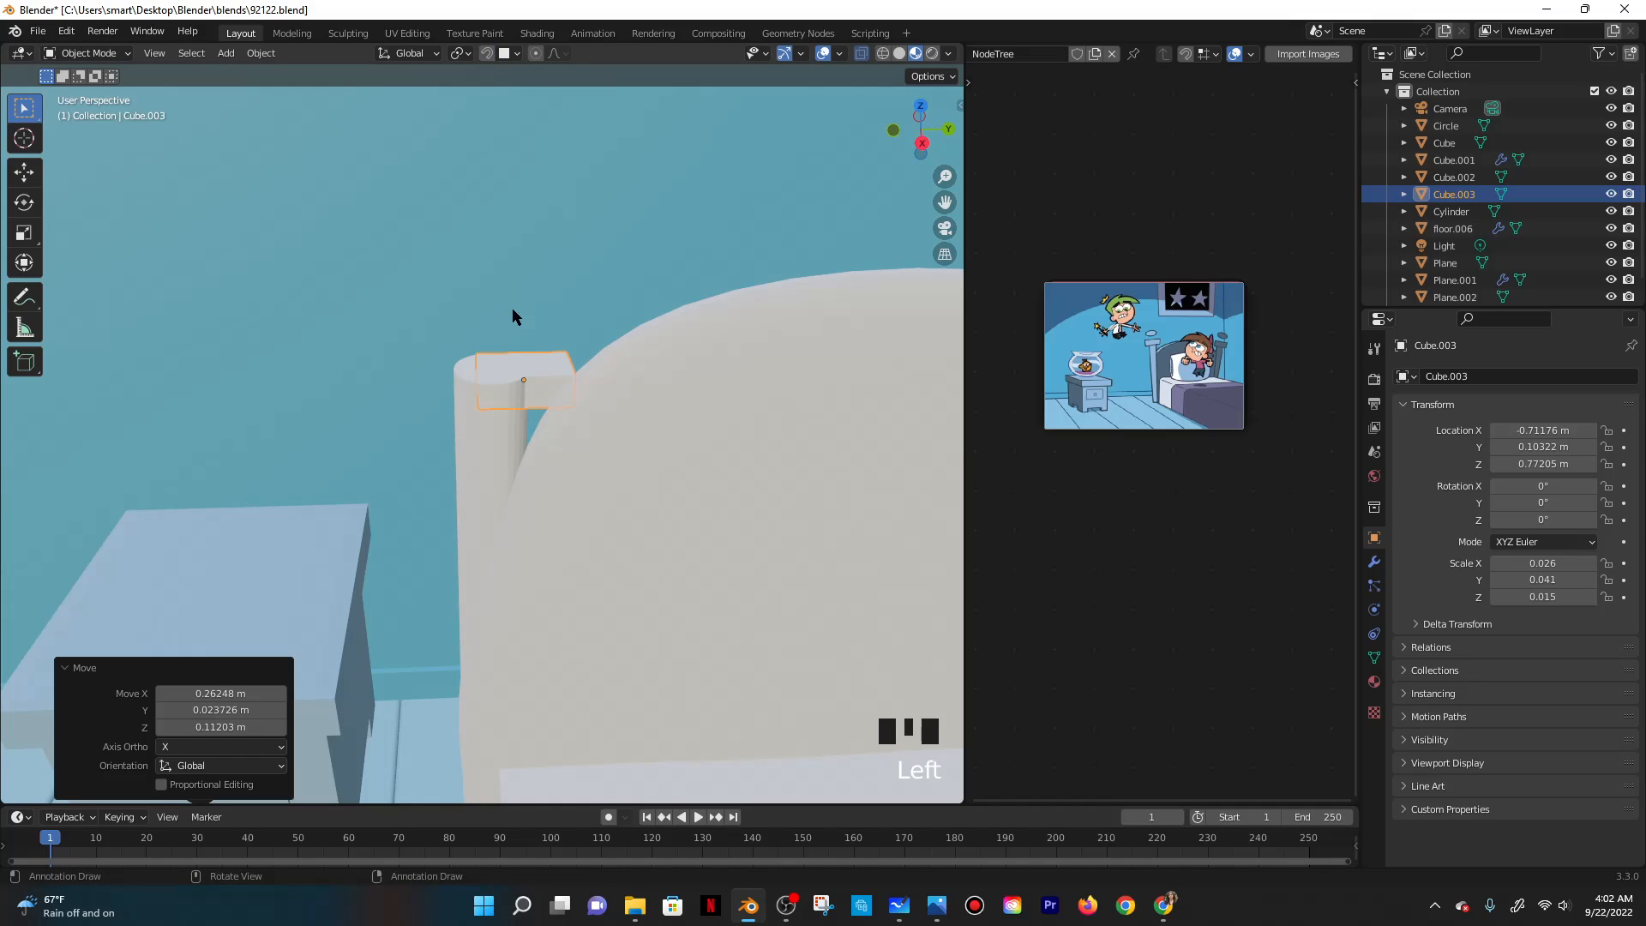
middle_click_drag(512, 315, 543, 334)
Try enlarging the block uniformly by a factor of 1.351 at the bedpost's top.
key("g")
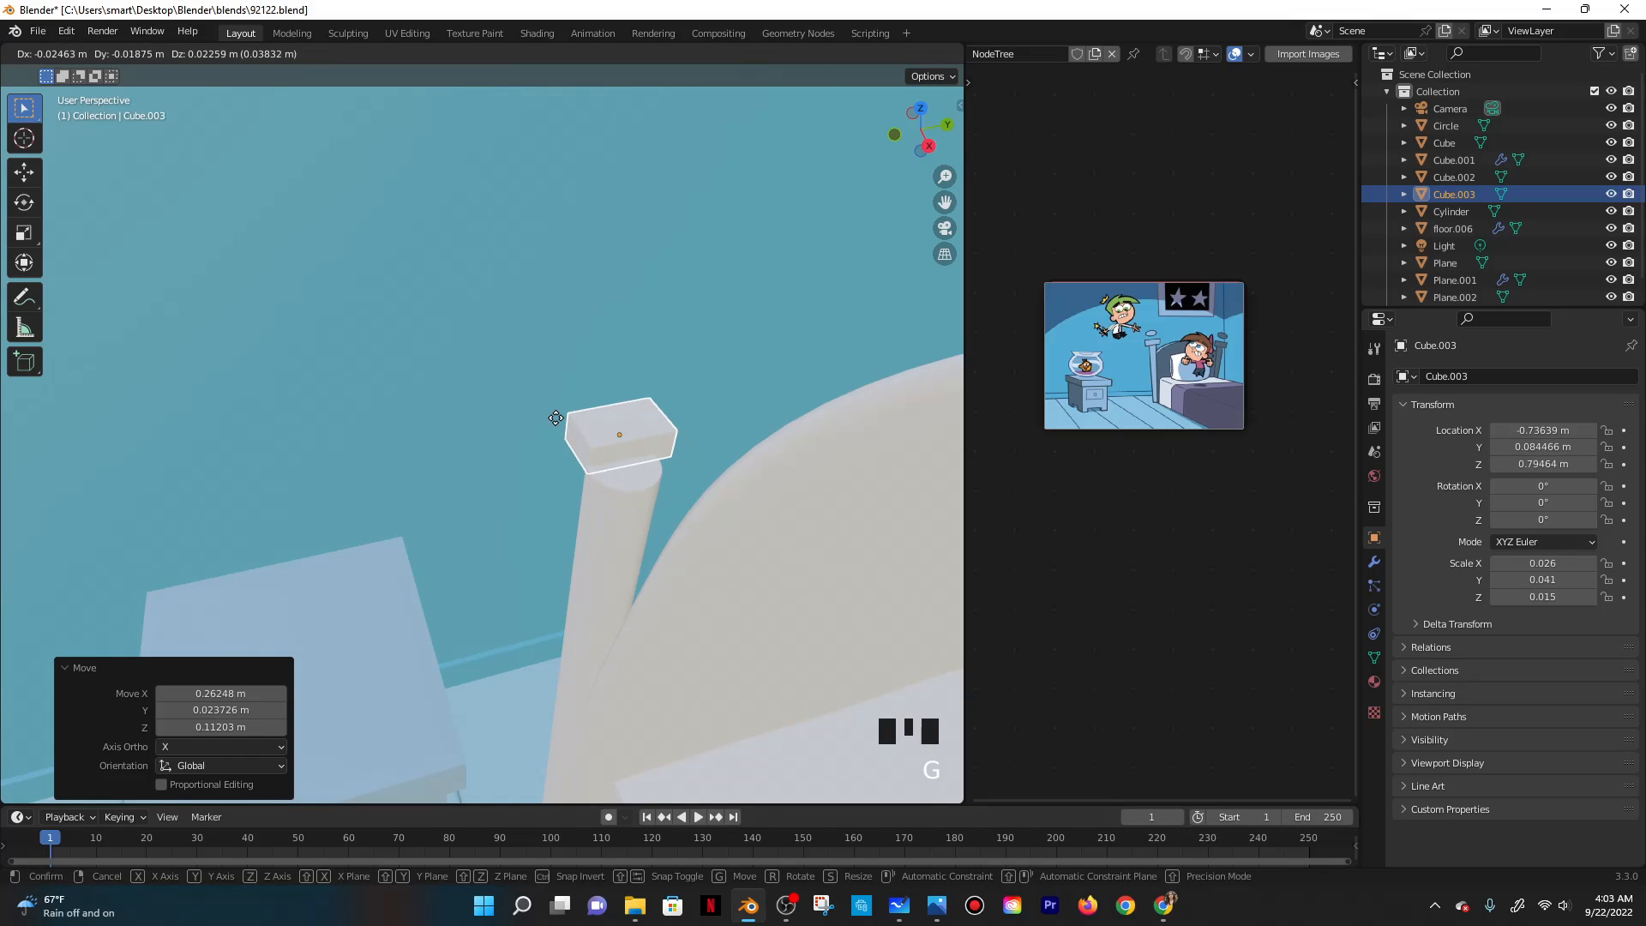
key("s")
left_click(562, 444)
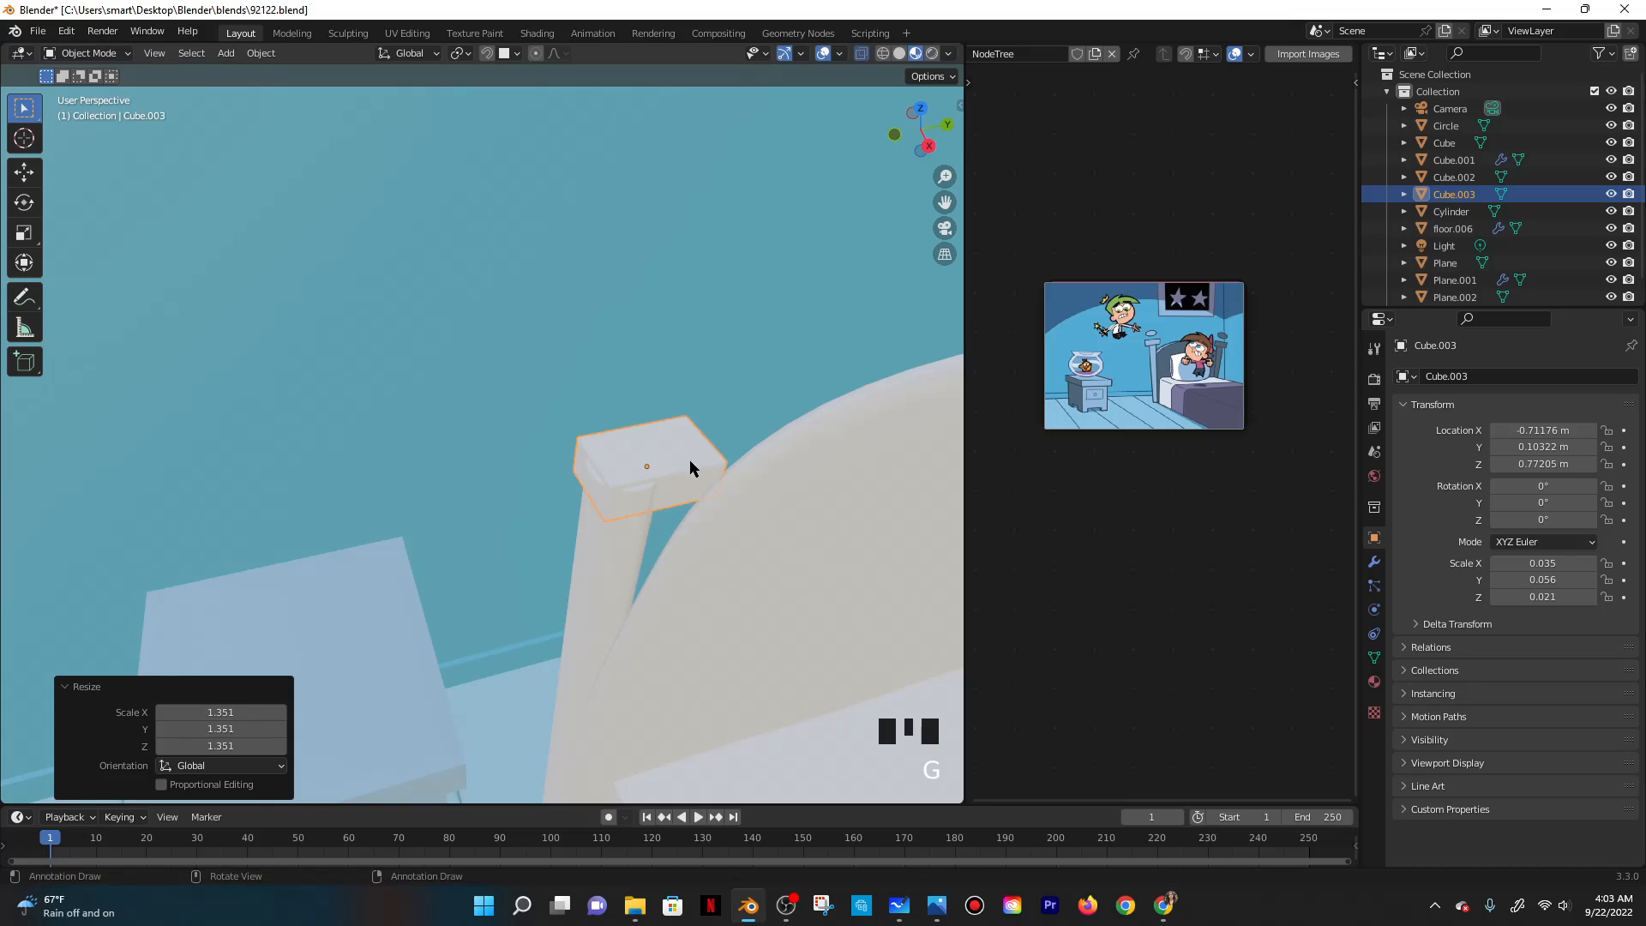
middle_click_drag(600, 442, 671, 437)
key("ctrl+z")
Move the block -0.012253 m in X, -0.025396 m in Y and 0.015558 m in Z to cap the bedpost.
key("g")
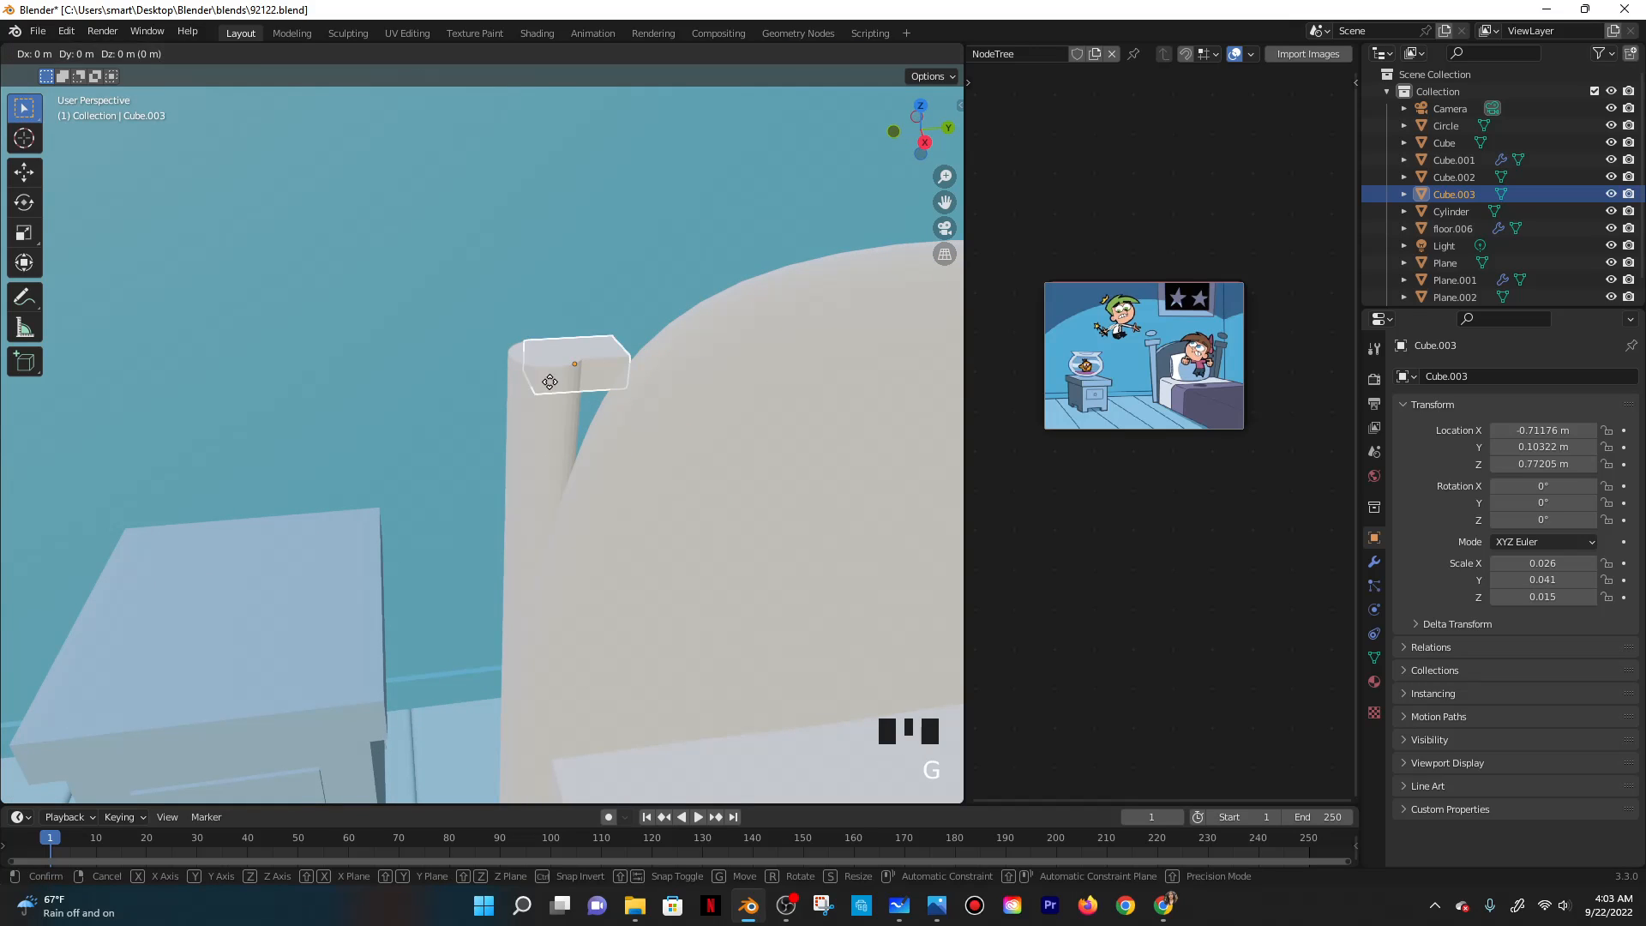
left_click(531, 370)
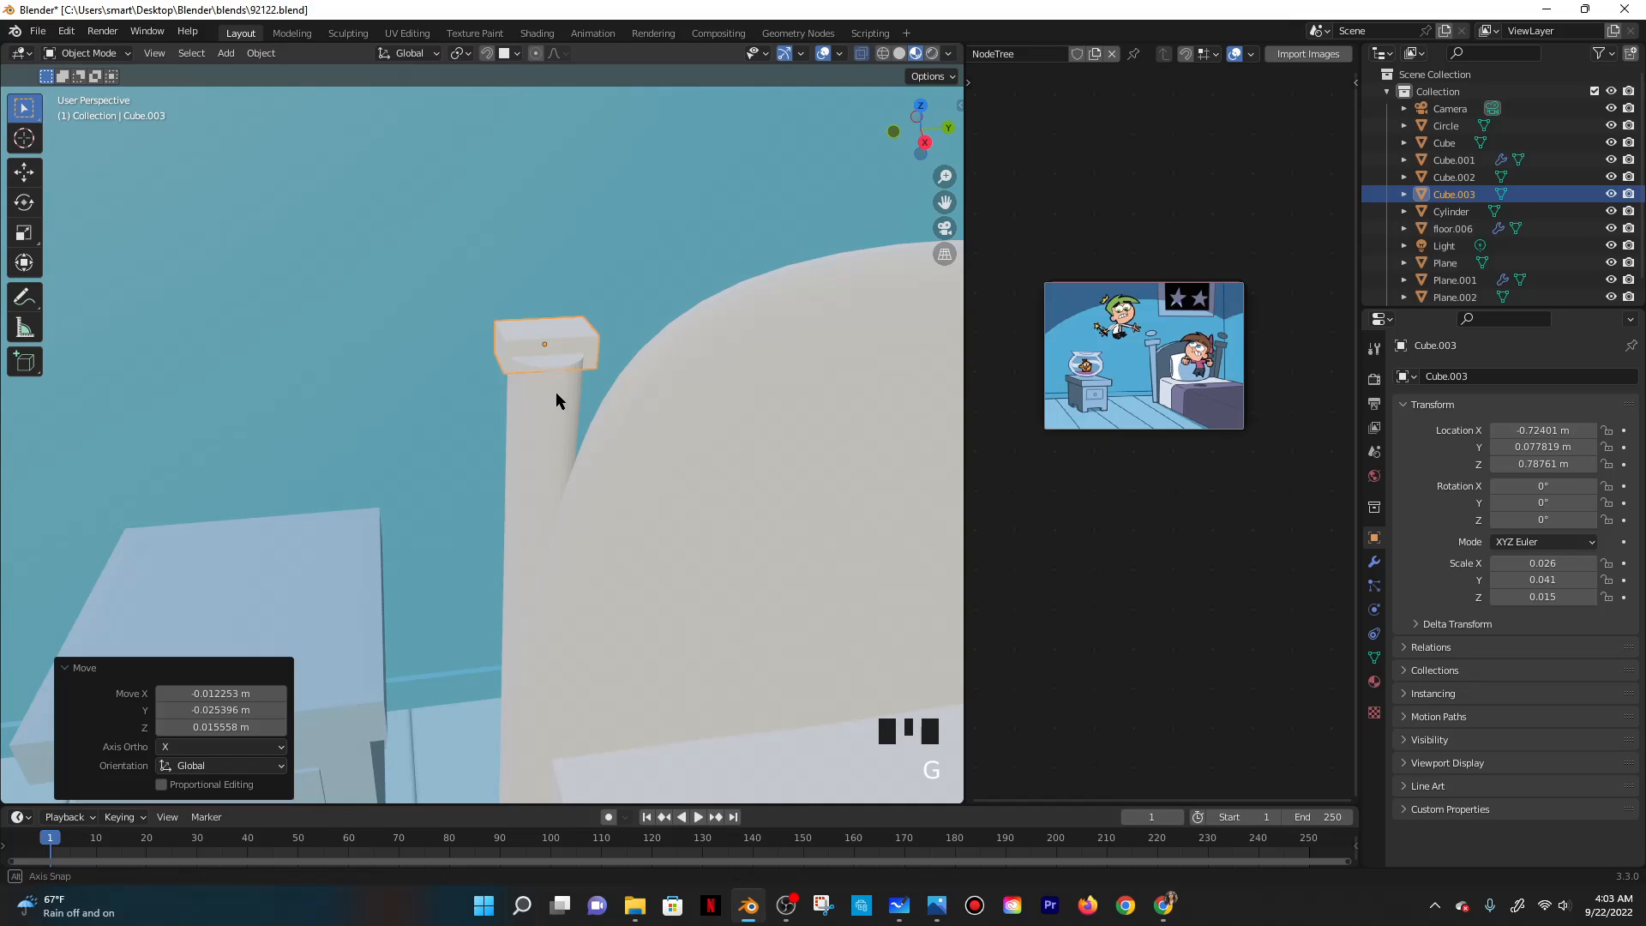
middle_click_drag(555, 393, 557, 290)
Add an edge loop around the middle of the bedpost cylinder and a second one slid toward its top.
left_click(557, 290)
scroll(557, 291, "down", 1)
key("Tab")
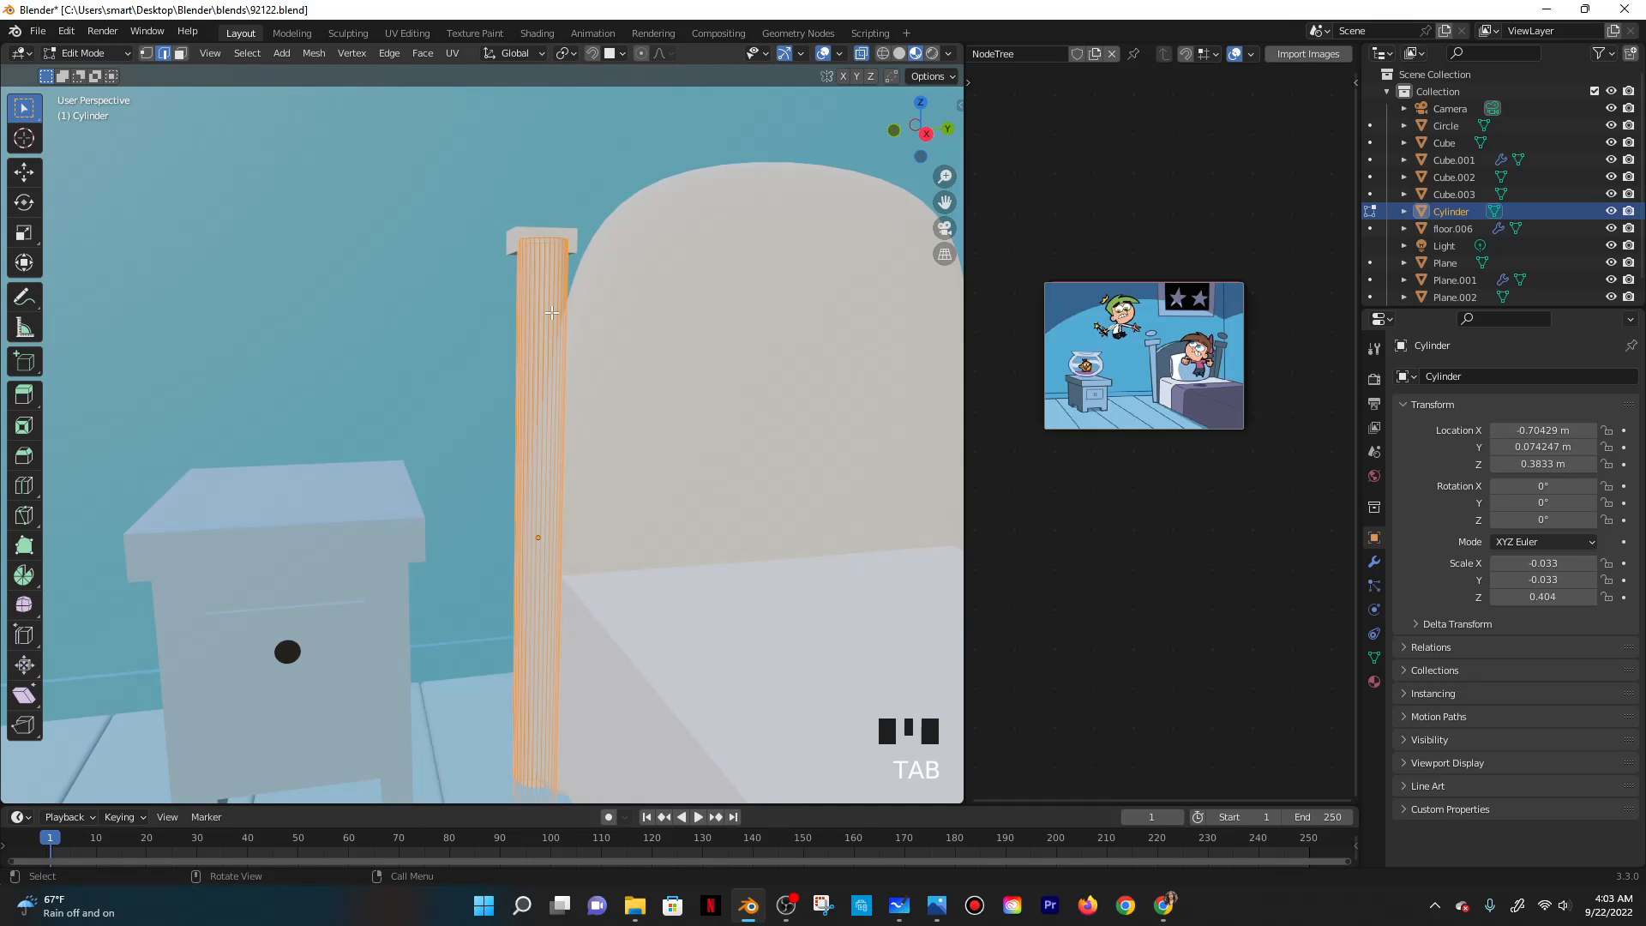
key("ctrl+r")
left_click(546, 481)
right_click(546, 481)
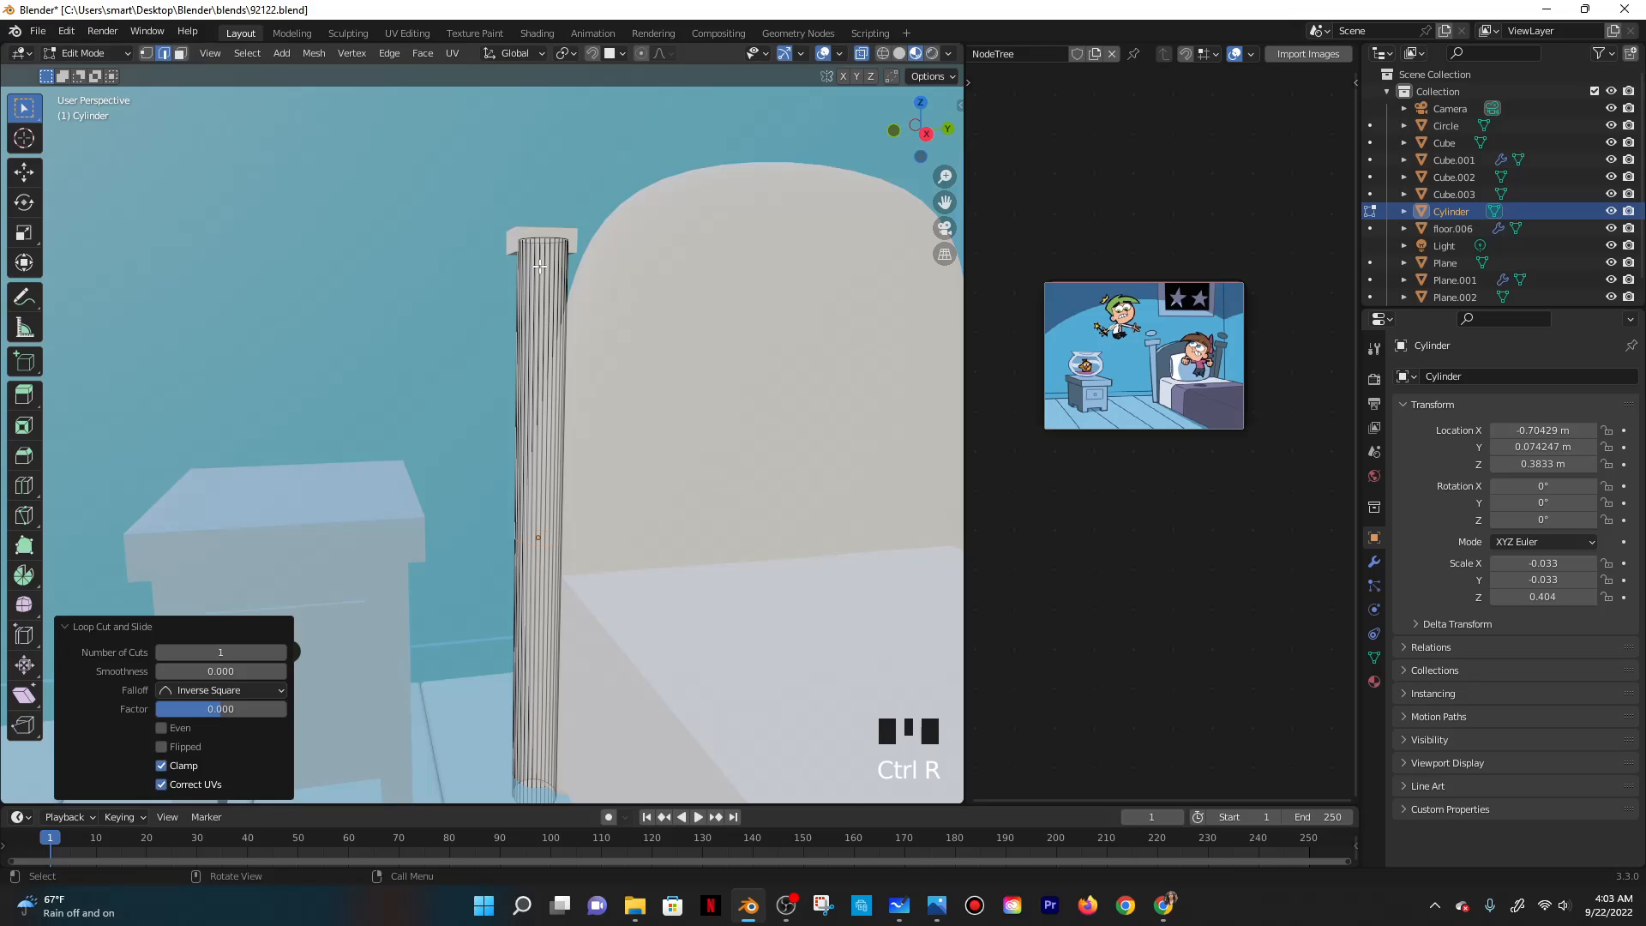
key("ctrl+r")
left_click(532, 384)
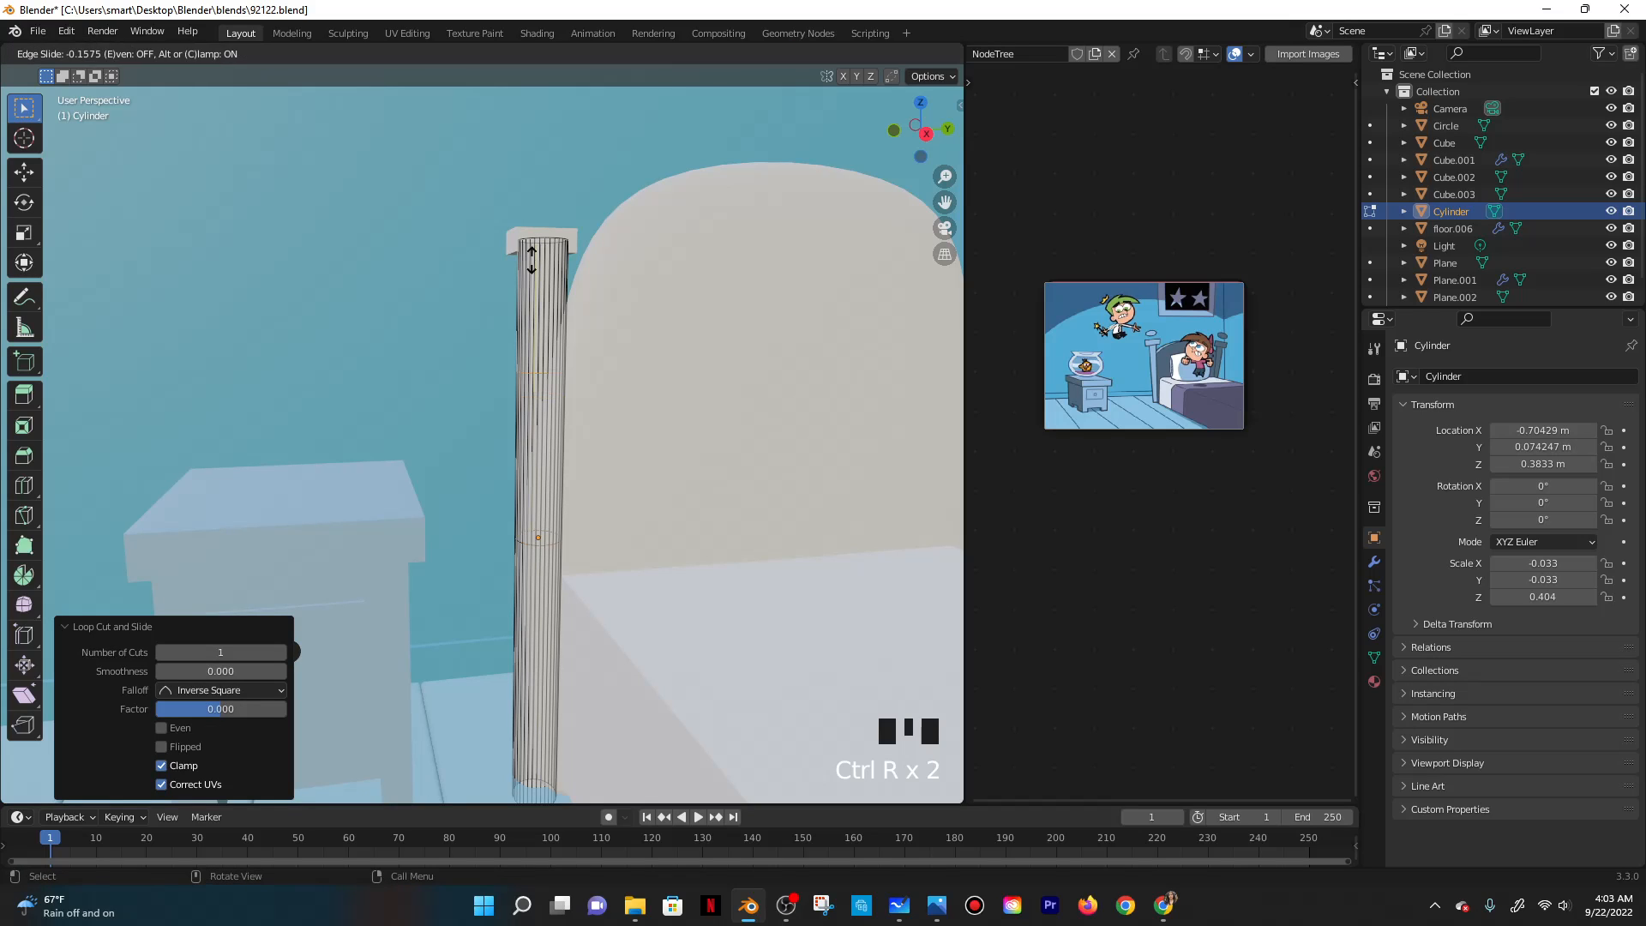
left_click(525, 235)
left_click_drag(472, 202, 596, 367)
key("s")
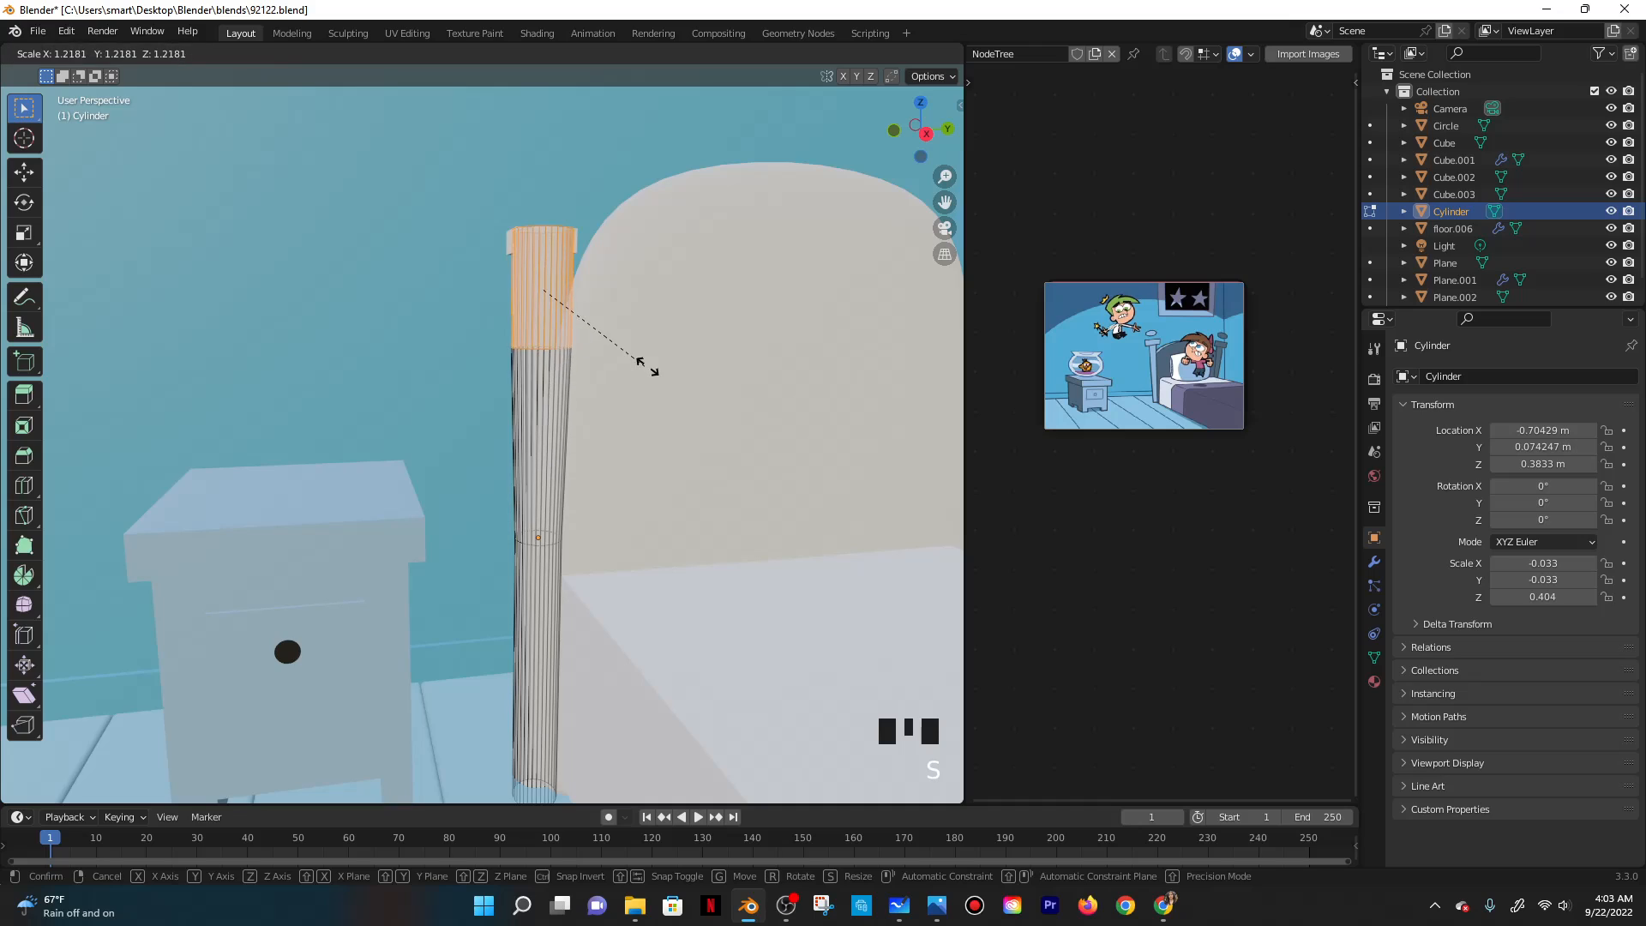
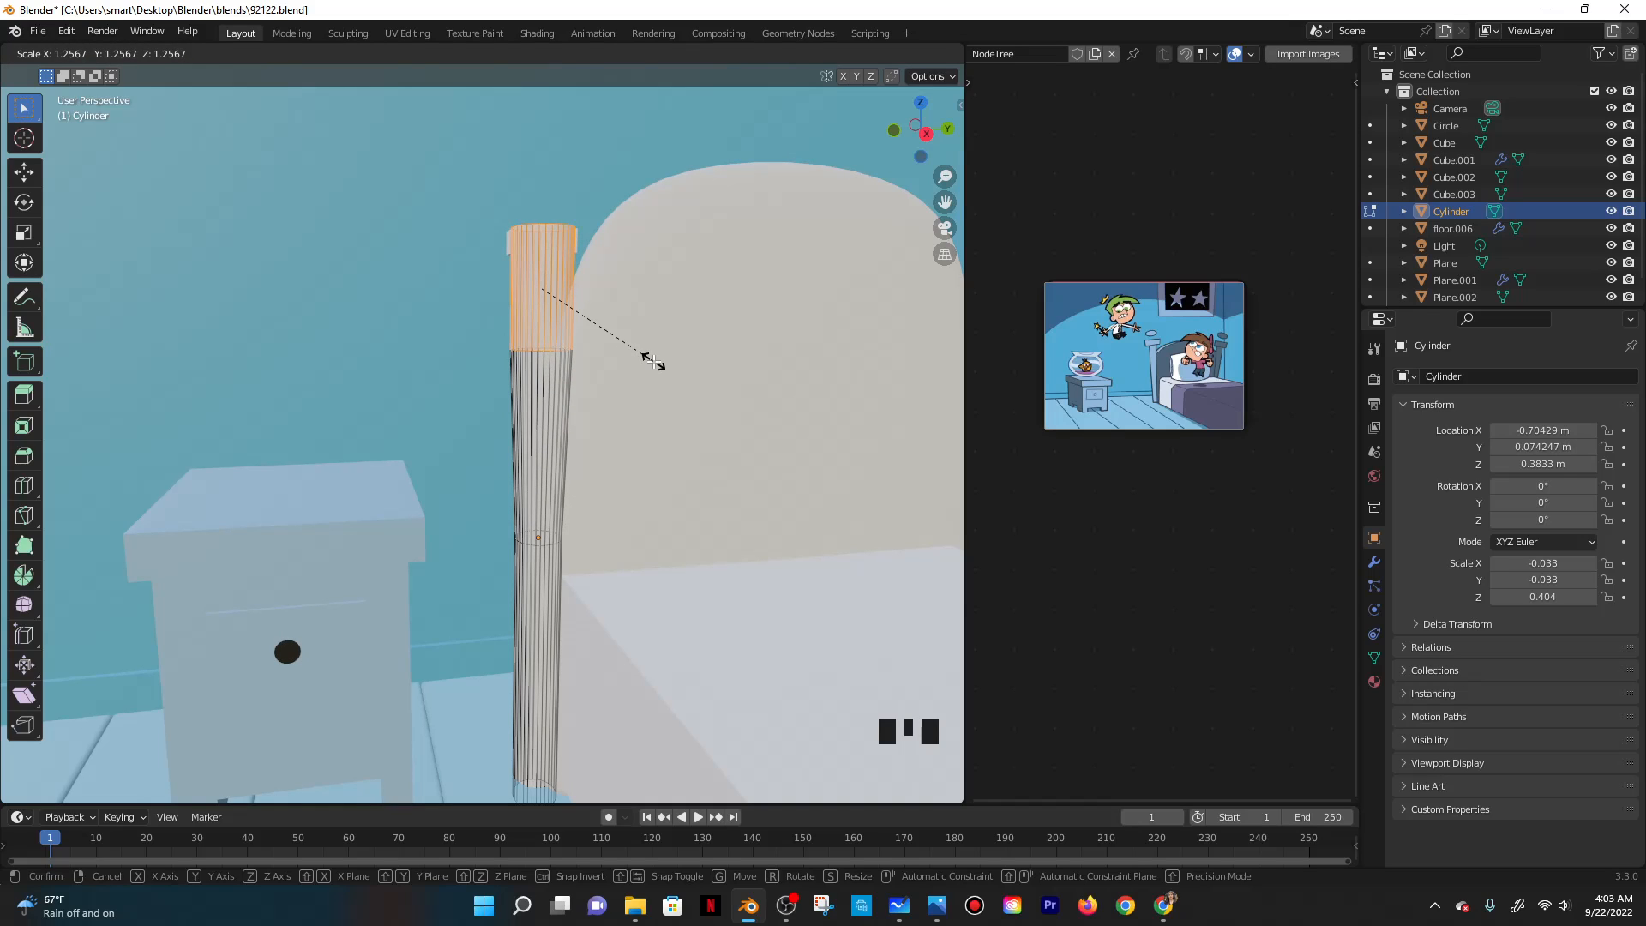
key("Escape")
Add a third edge loop just above the upper one with slide factor 0.807 and select the bedpost's top section.
key("ctrl+r")
left_click(522, 315)
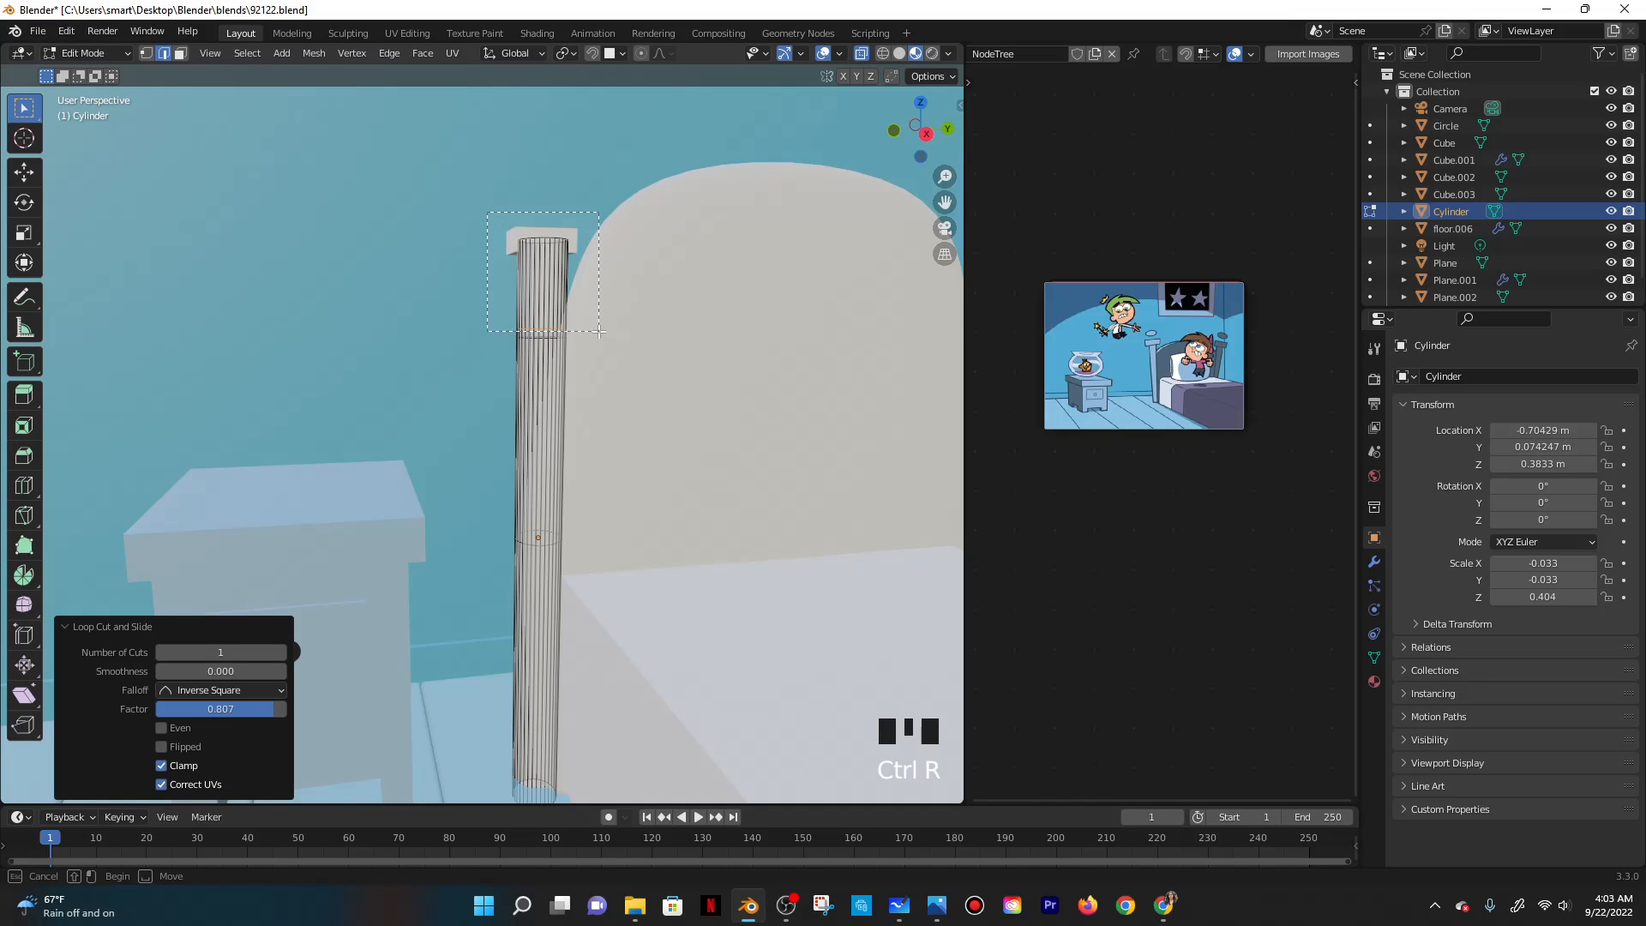
left_click_drag(599, 331, 599, 331)
key("s")
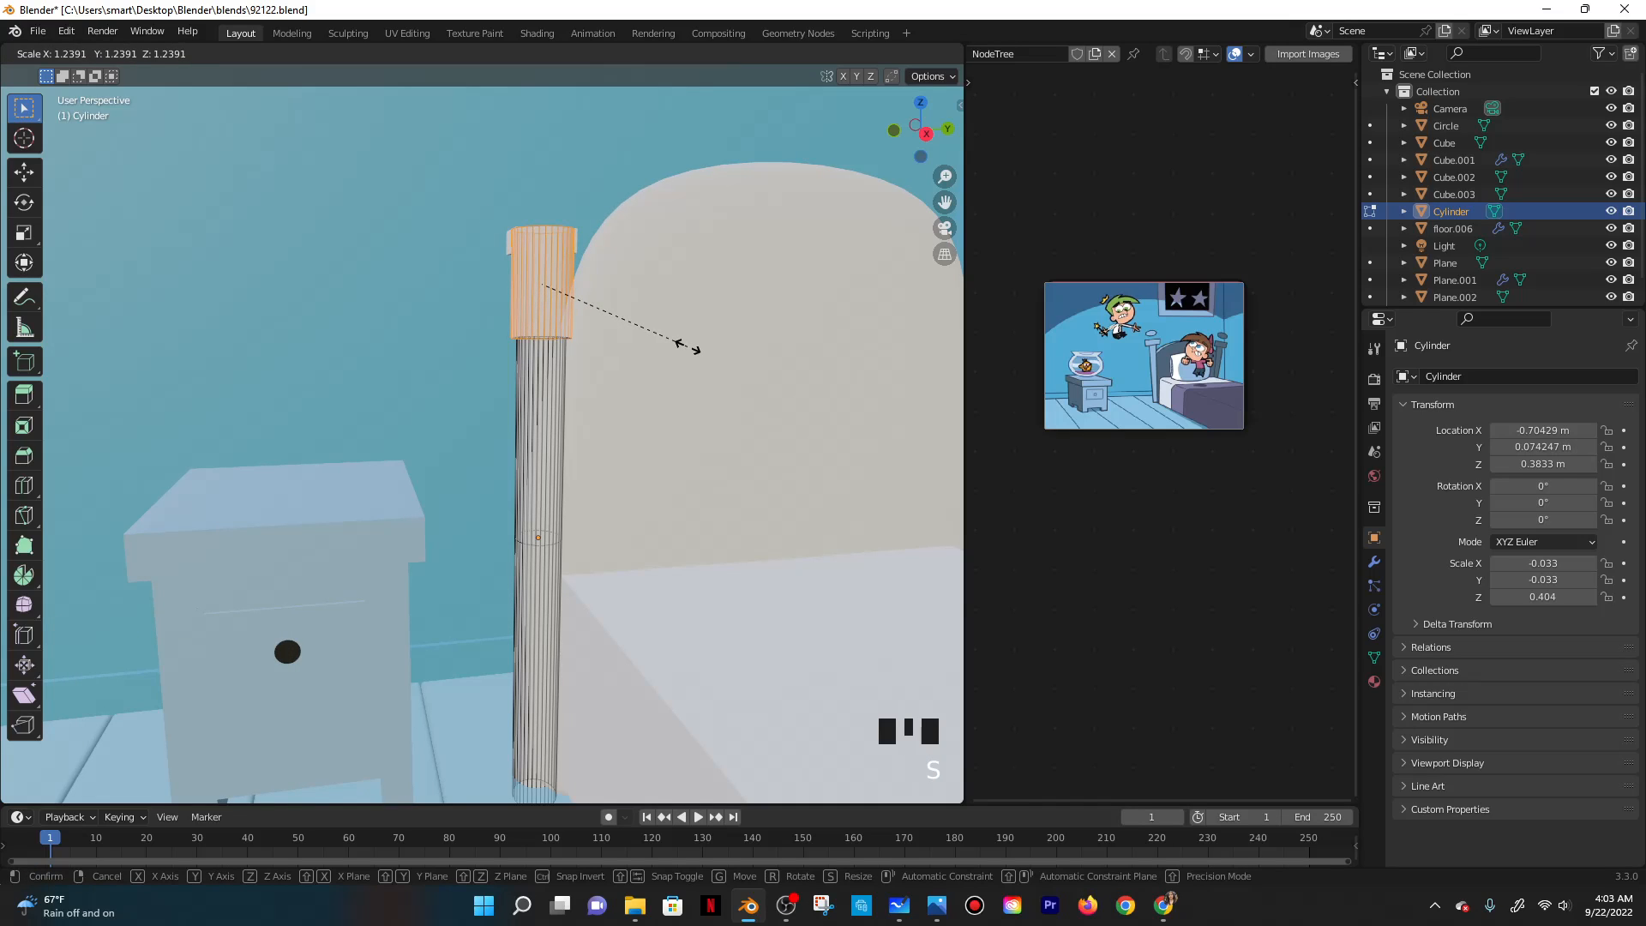
key("y")
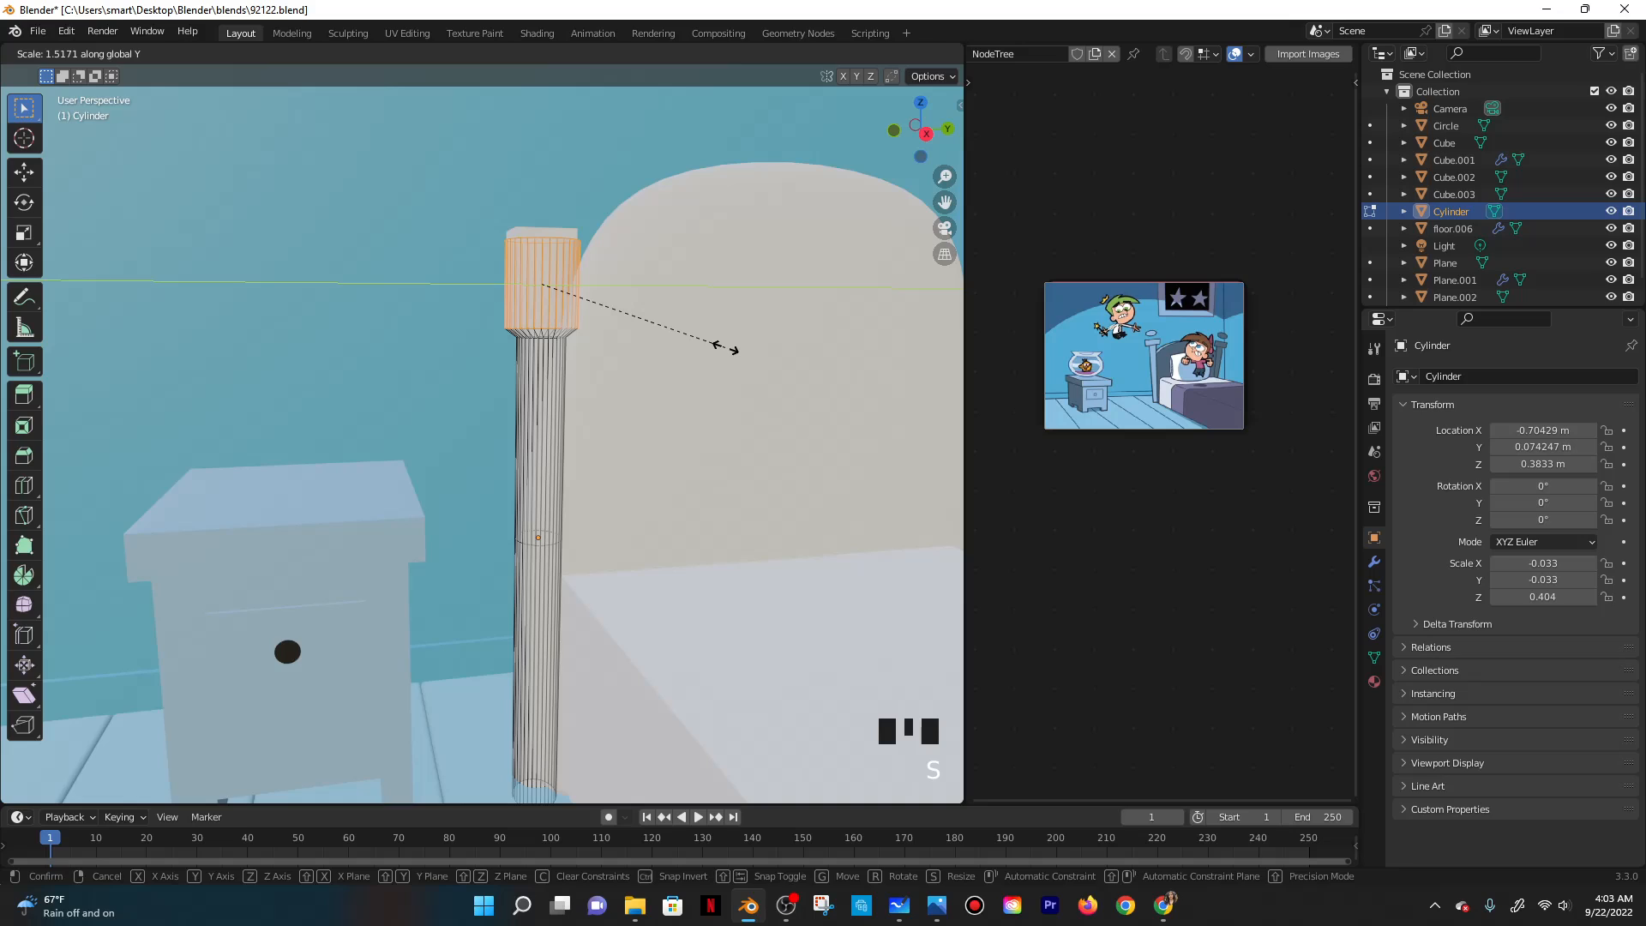
left_click(652, 335)
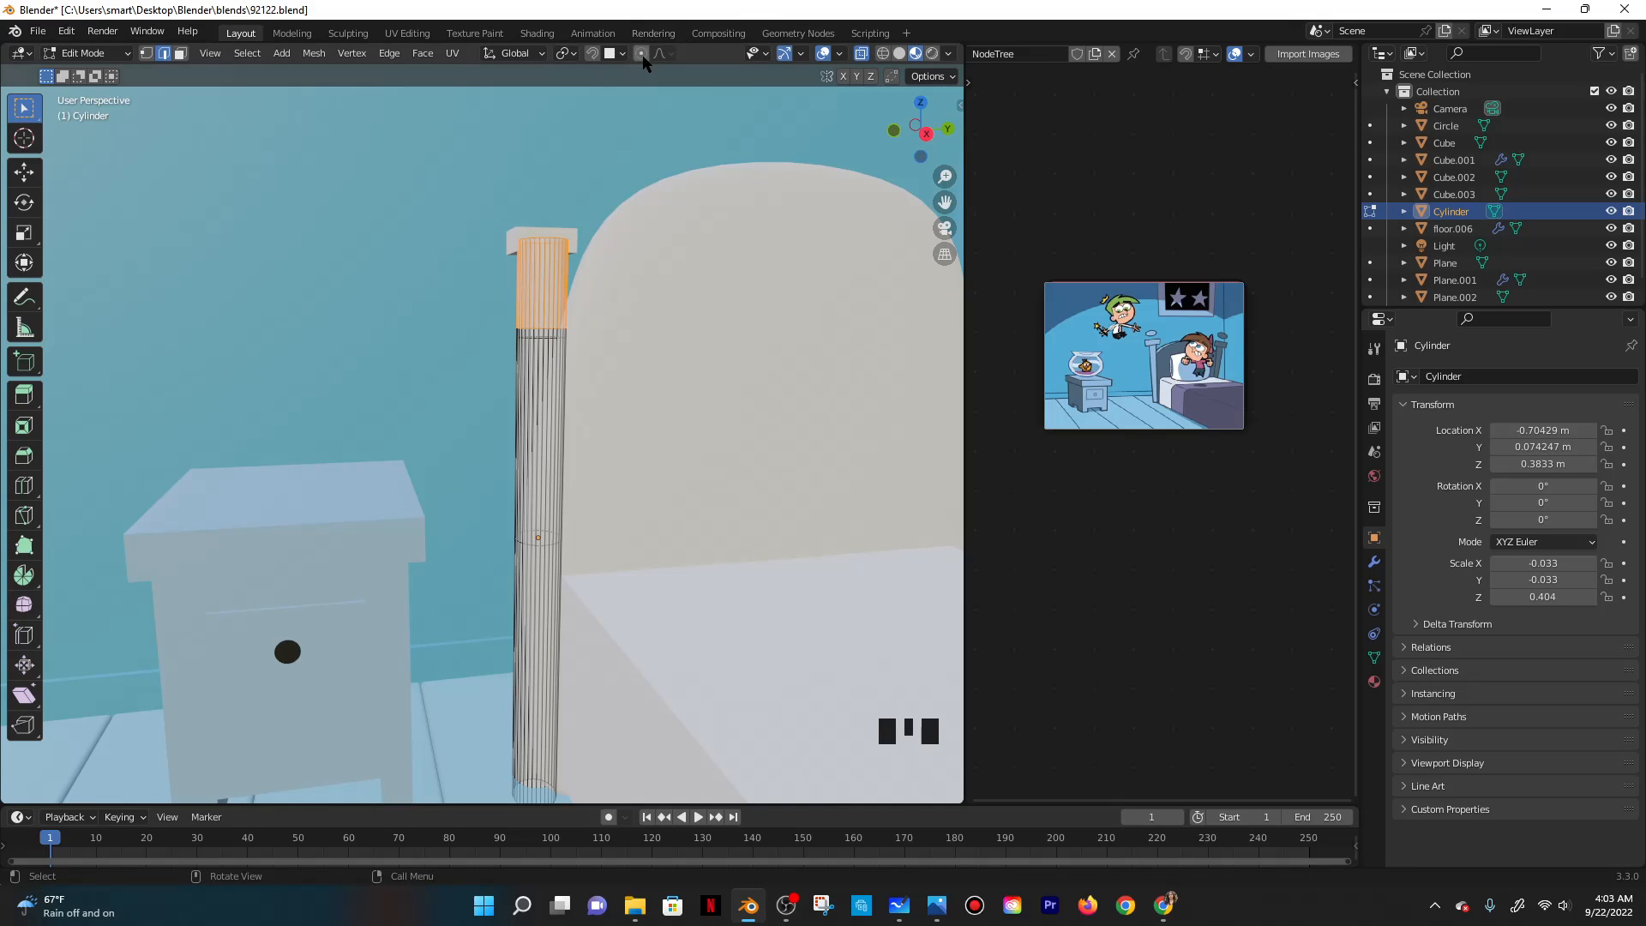
Enlarge the bedpost's selected top section with proportional editing enabled and return to Object Mode.
key("s")
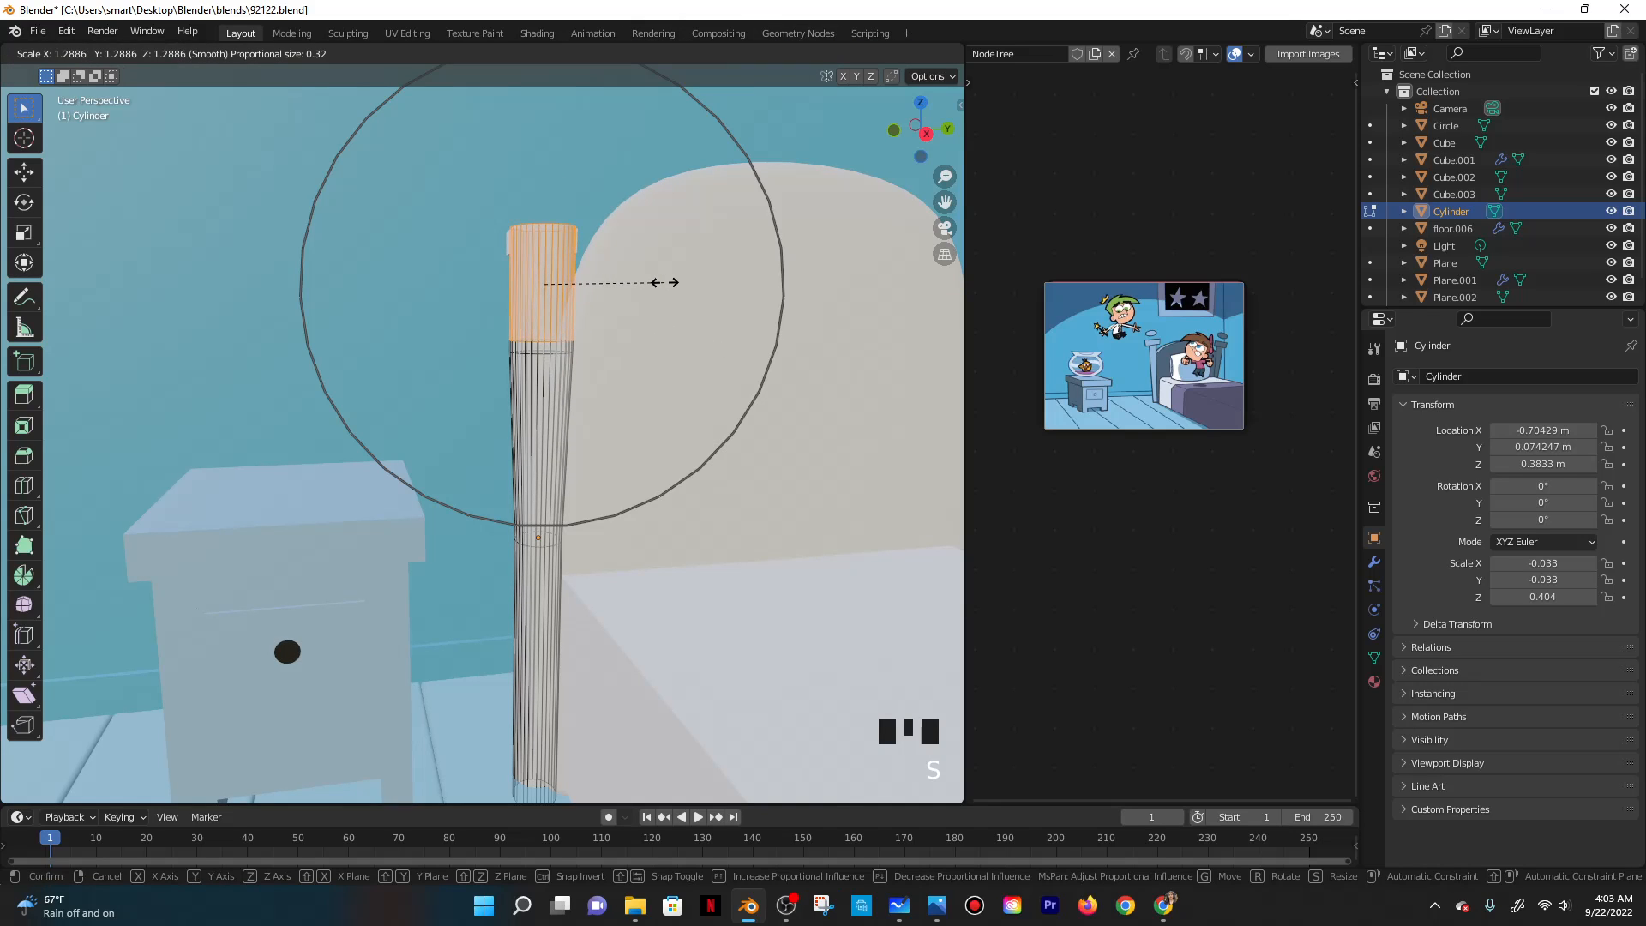
left_click(647, 282)
key("Tab")
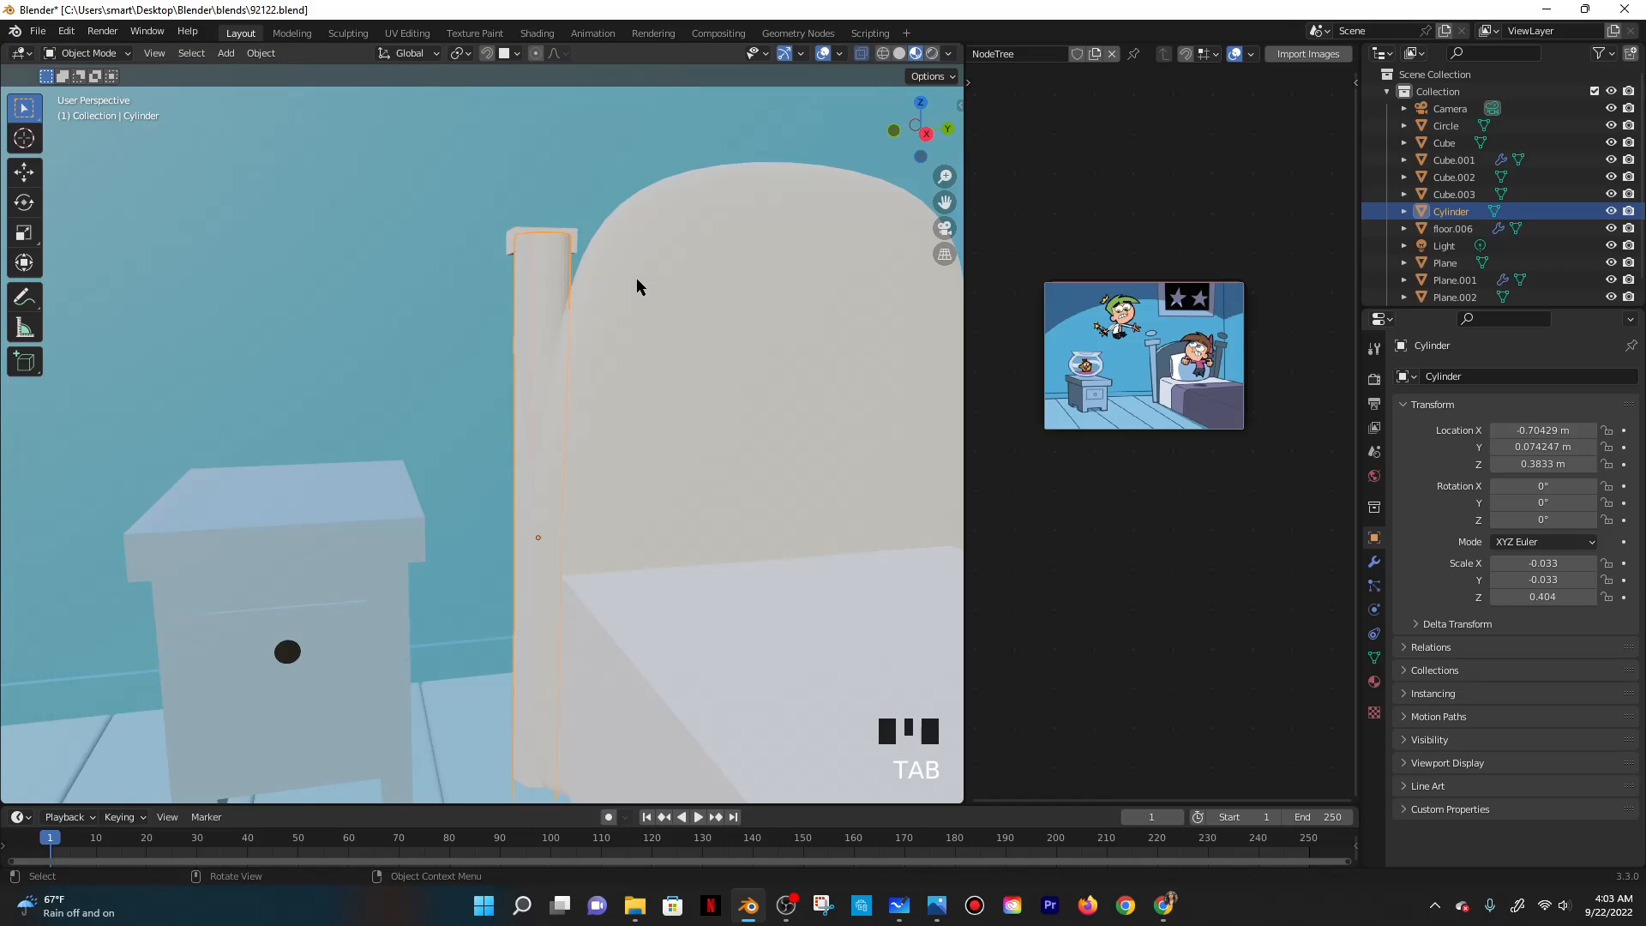
scroll(578, 305, "down", 2)
scroll(569, 340, "up", 1)
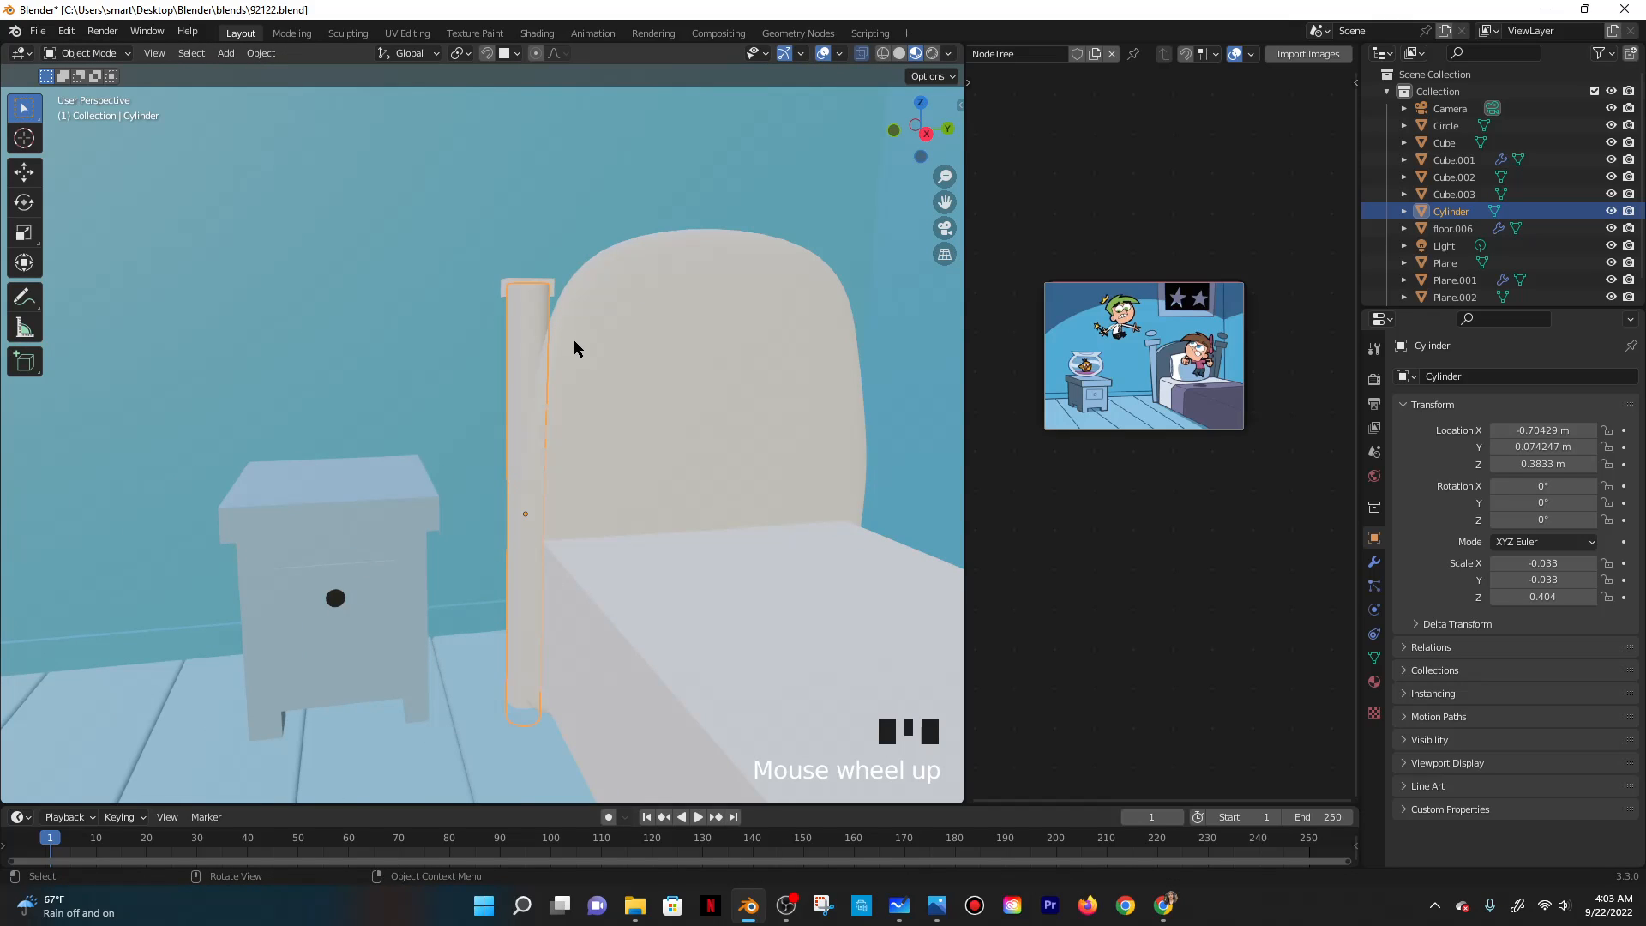
Move the bedpost cylinder -0.036714 m along Y and tilt it 3.22° about the X axis.
key("g")
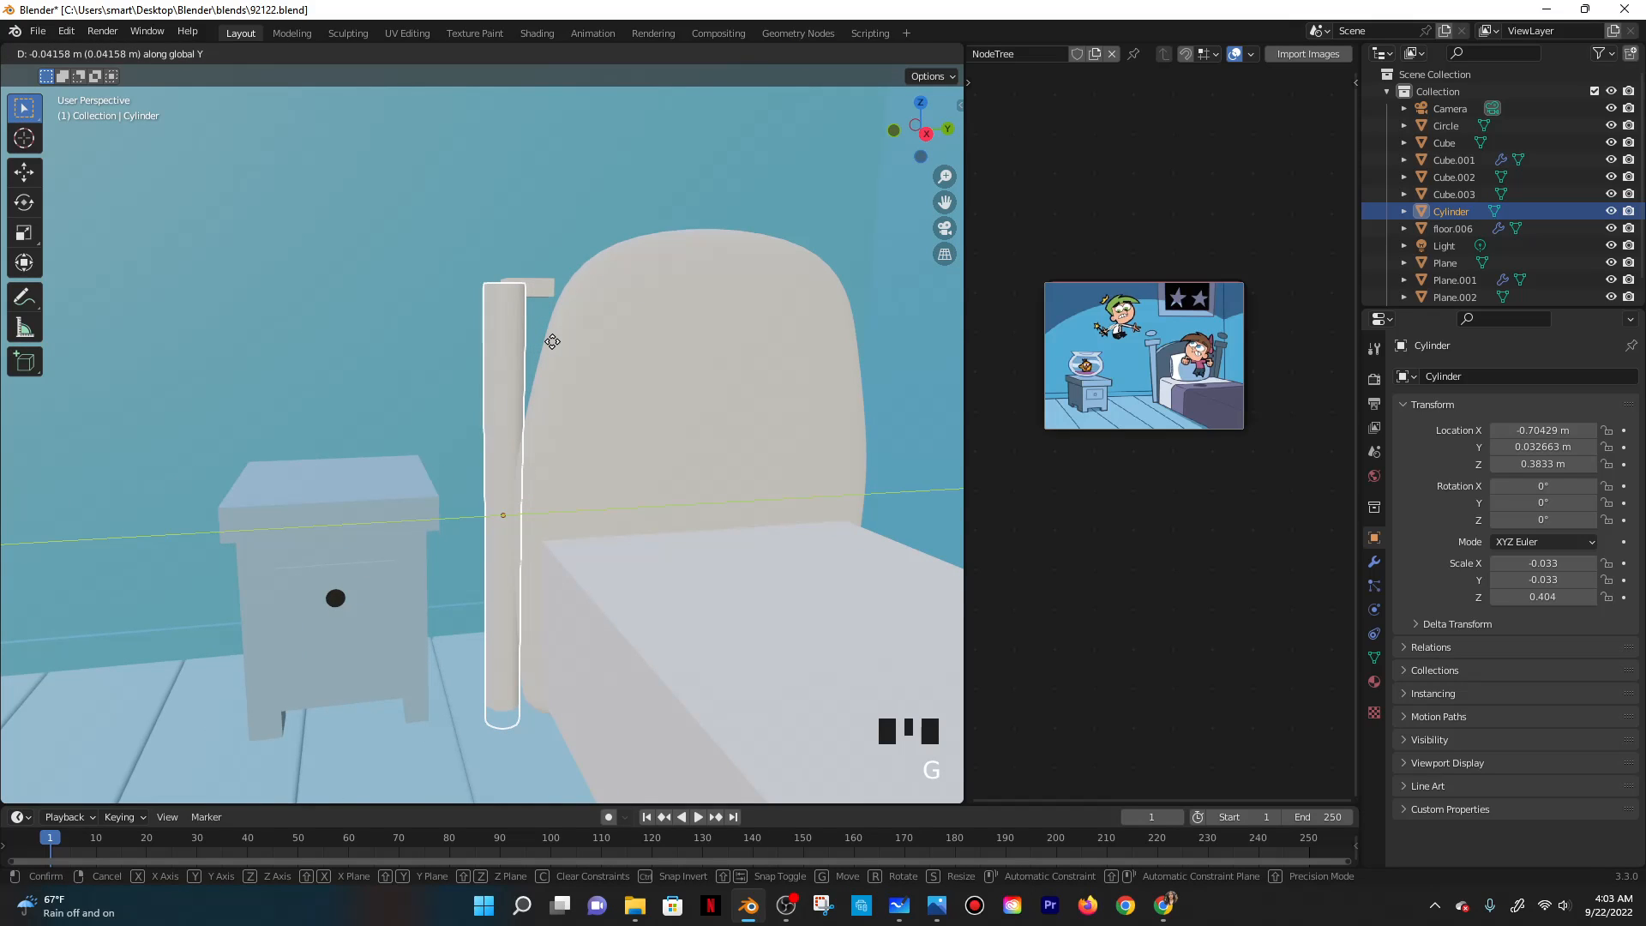
left_click(554, 338)
key("r")
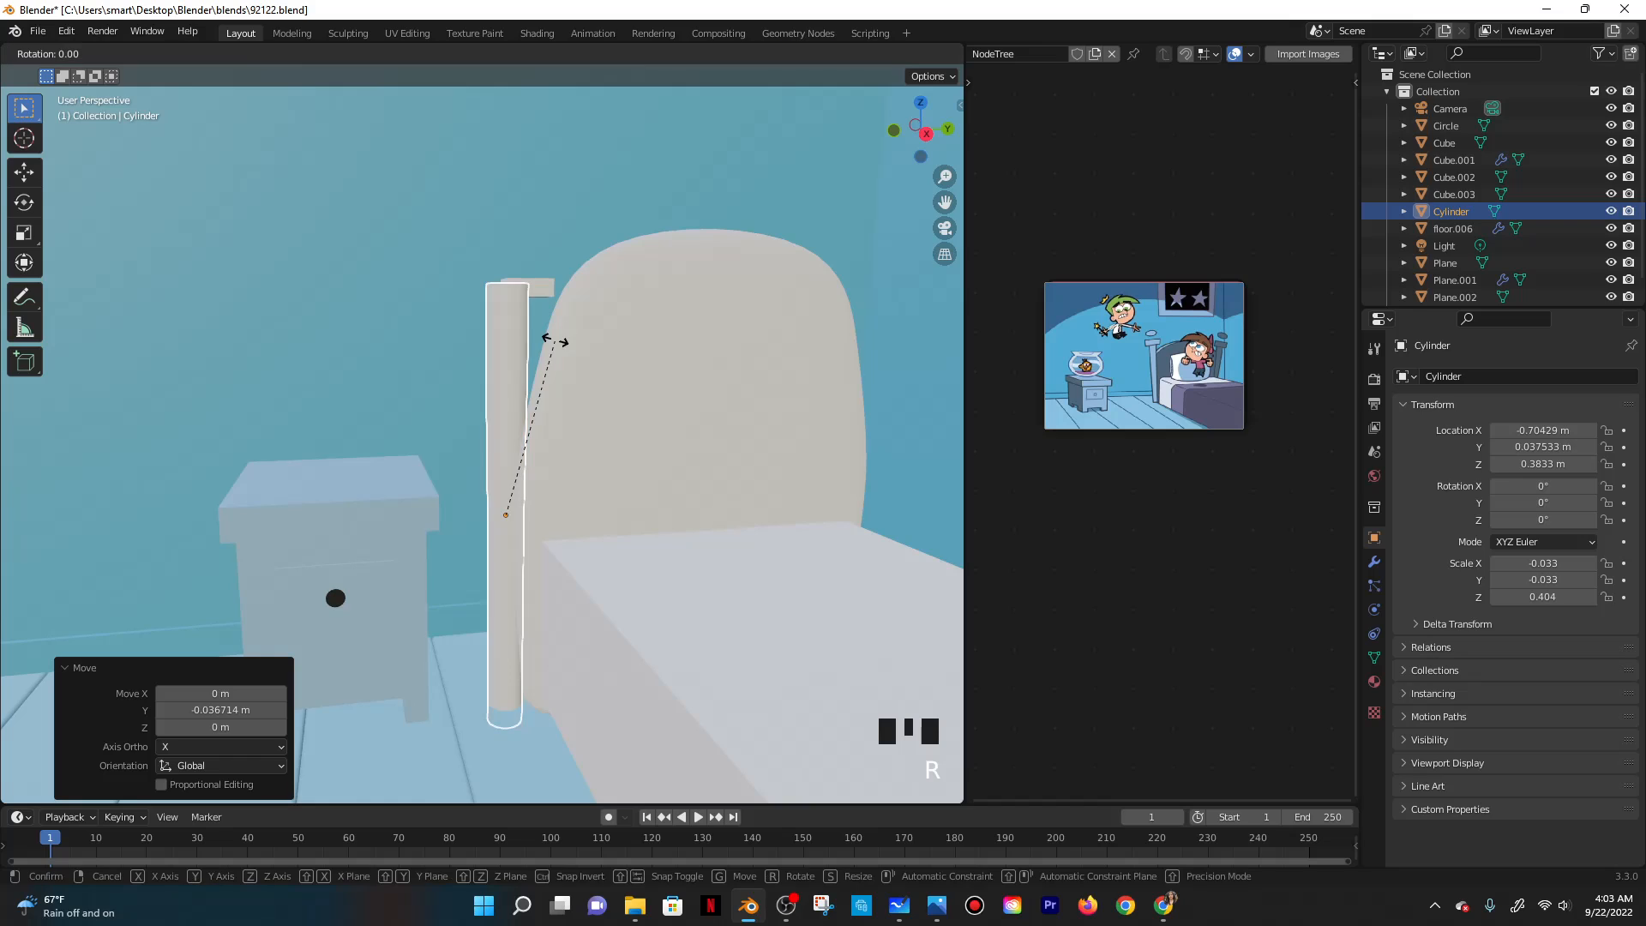
key("x")
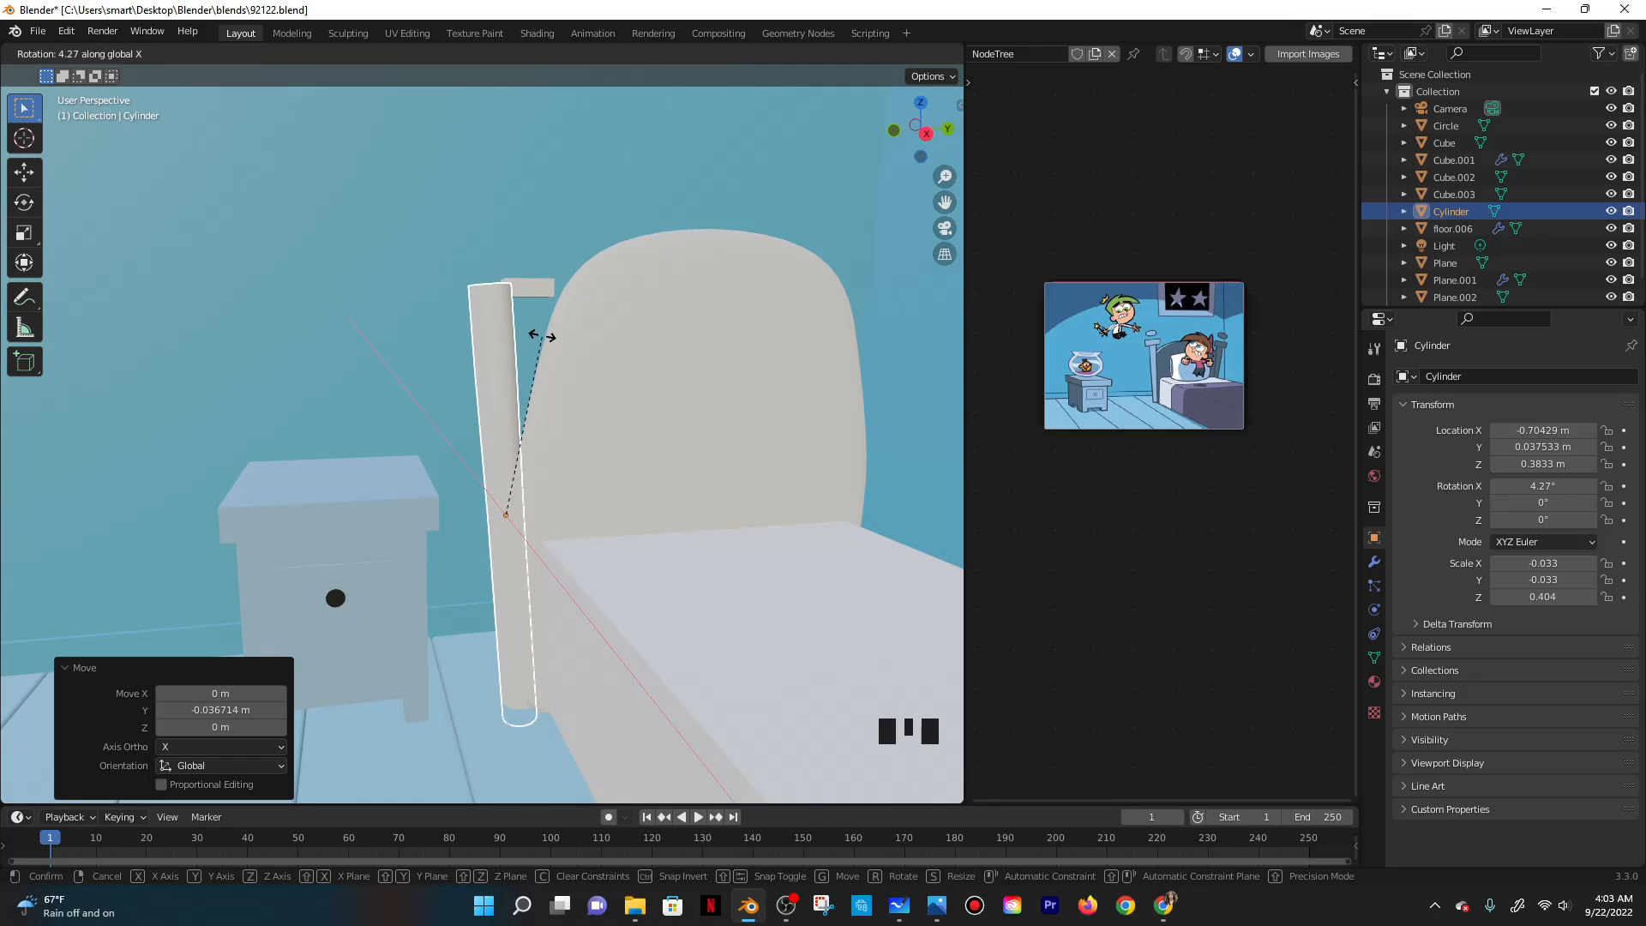
left_click(545, 337)
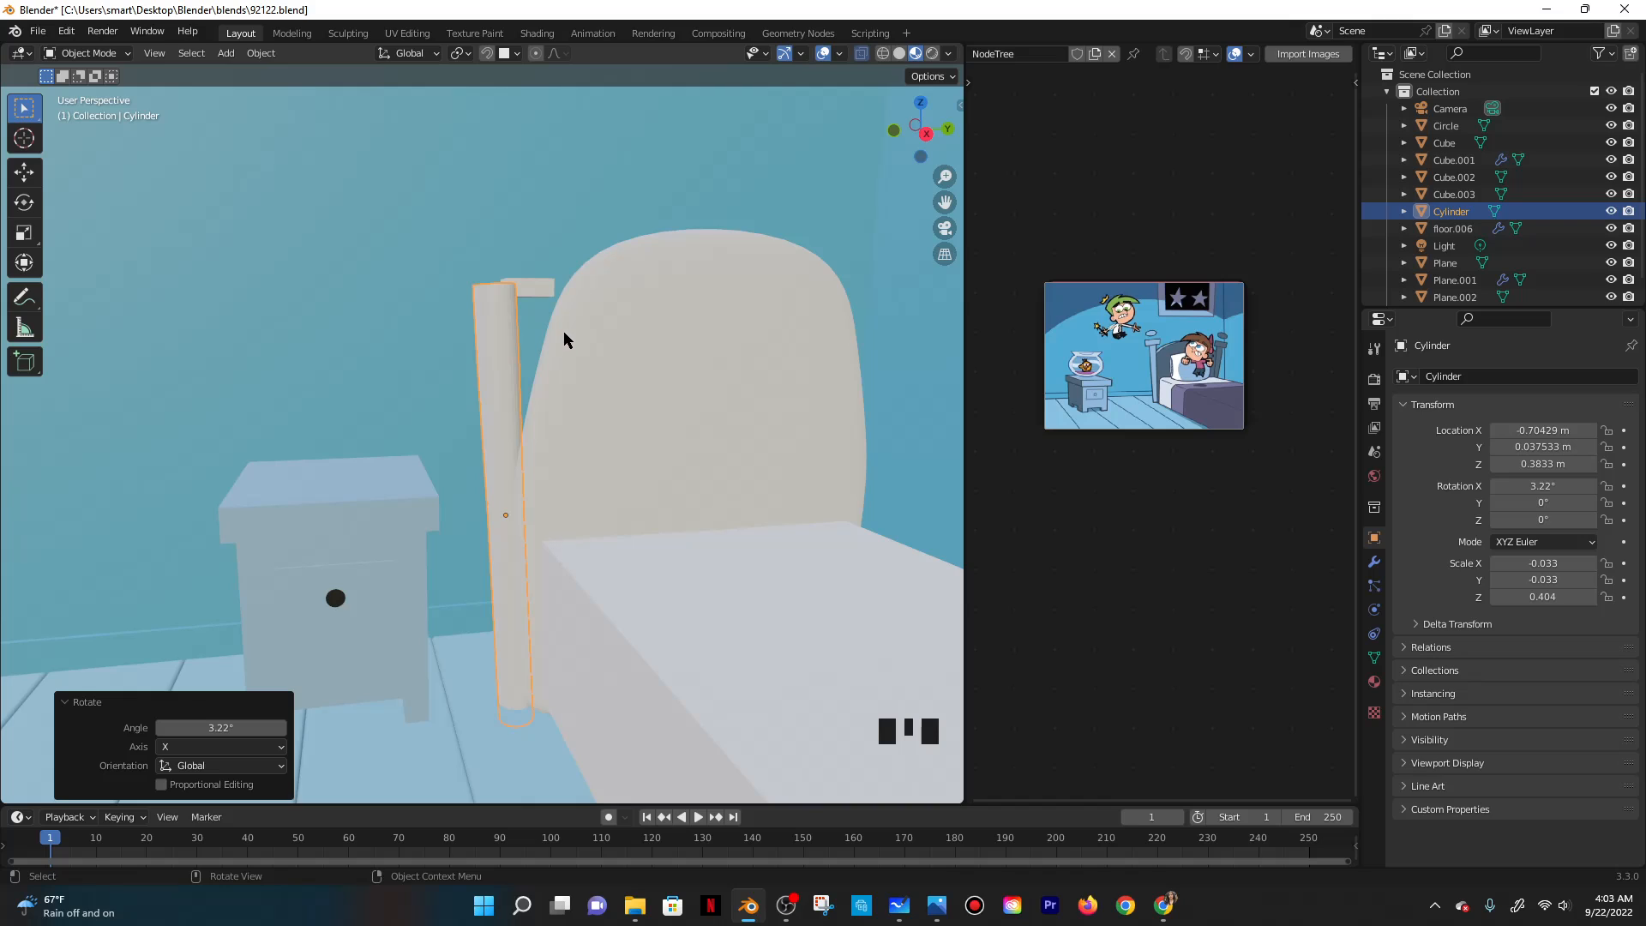
Raise the tilted bedpost cylinder 0.059221 m along Z.
key("g")
key("z")
left_click(519, 291)
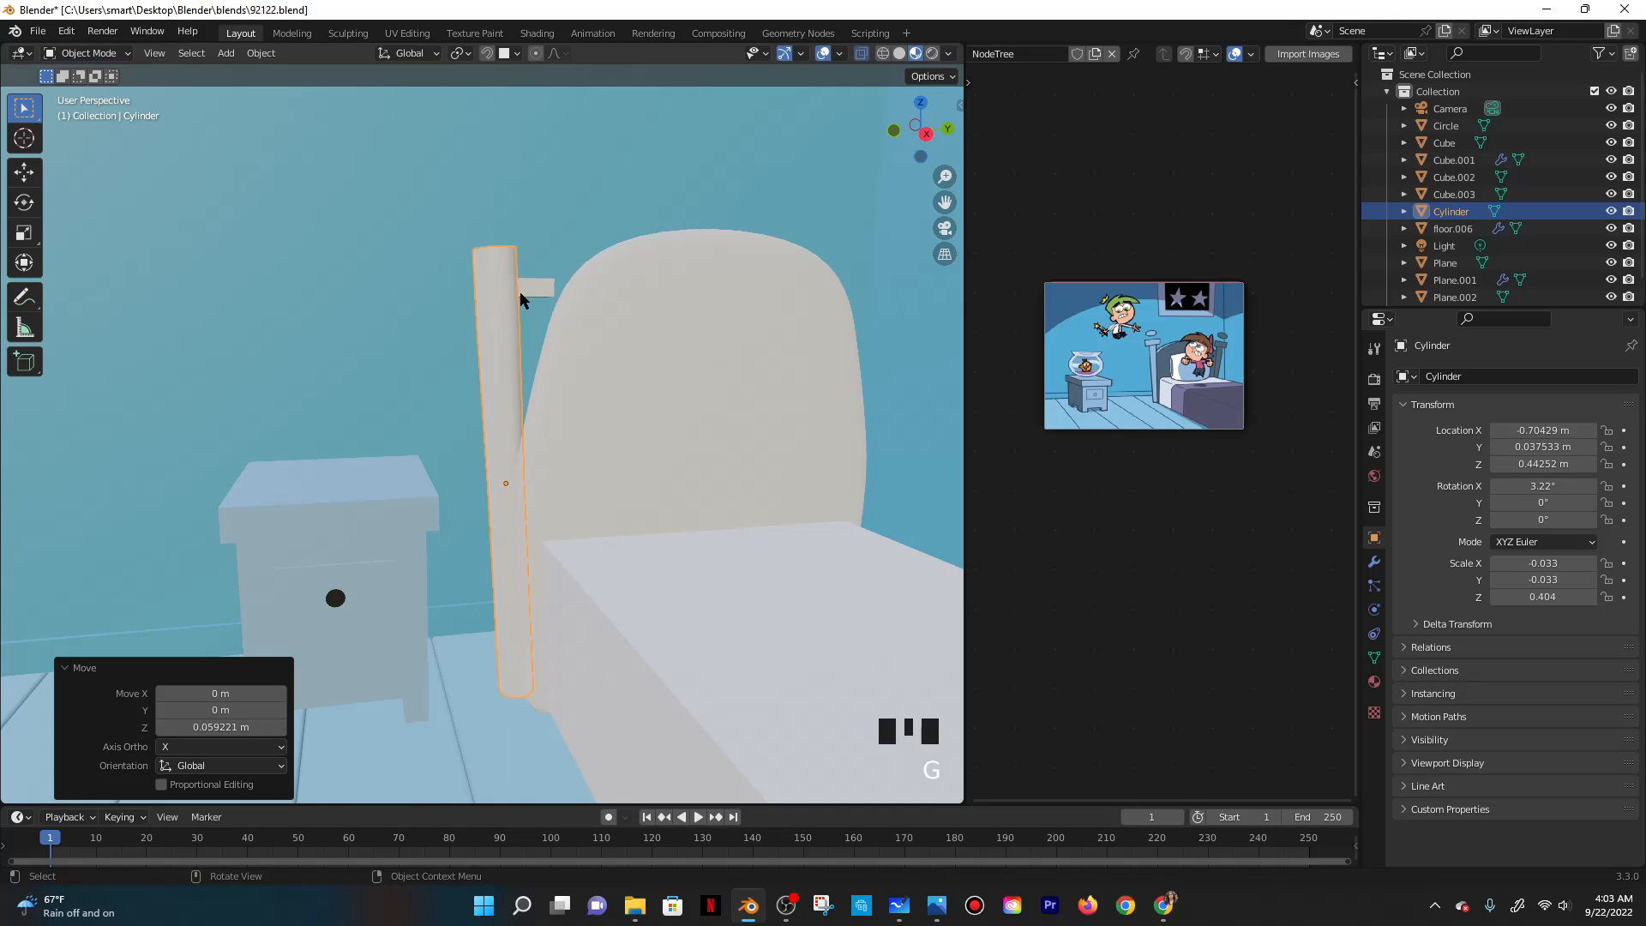
Add an edge loop in the bedpost cylinder's top section, slid up to the top rim with factor -1.000.
left_click(525, 296)
middle_click_drag(525, 298, 548, 383)
left_click(507, 382)
left_click(507, 382)
right_click(513, 384)
left_click(515, 376)
key("Tab")
key("ctrl+r")
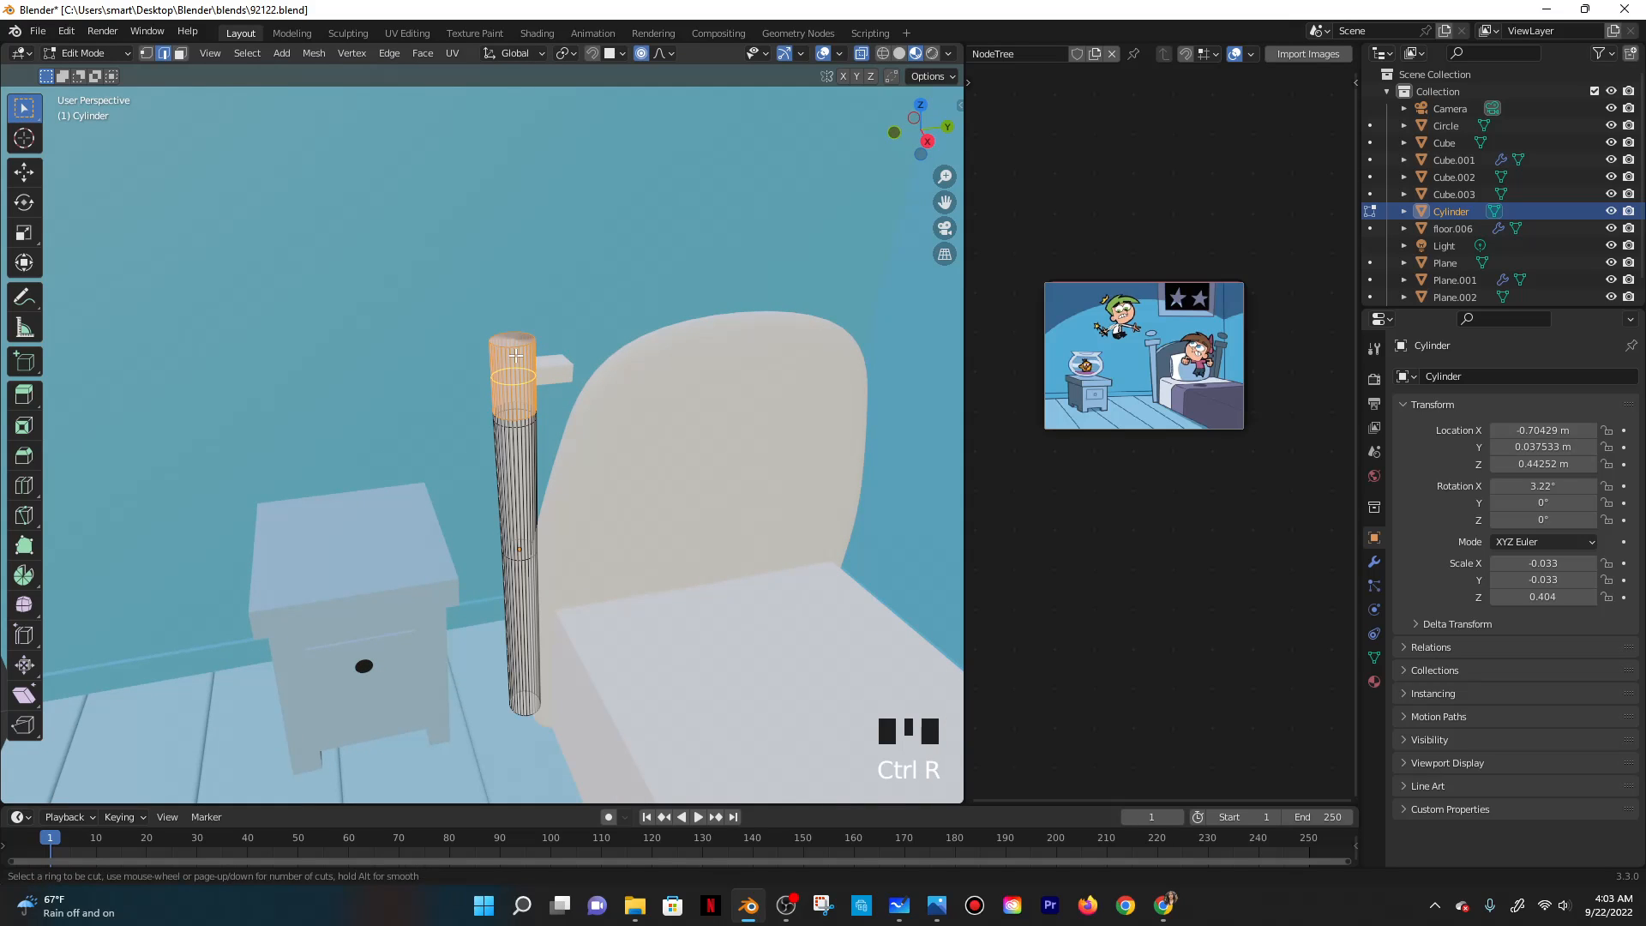
left_click(500, 353)
left_click(500, 291)
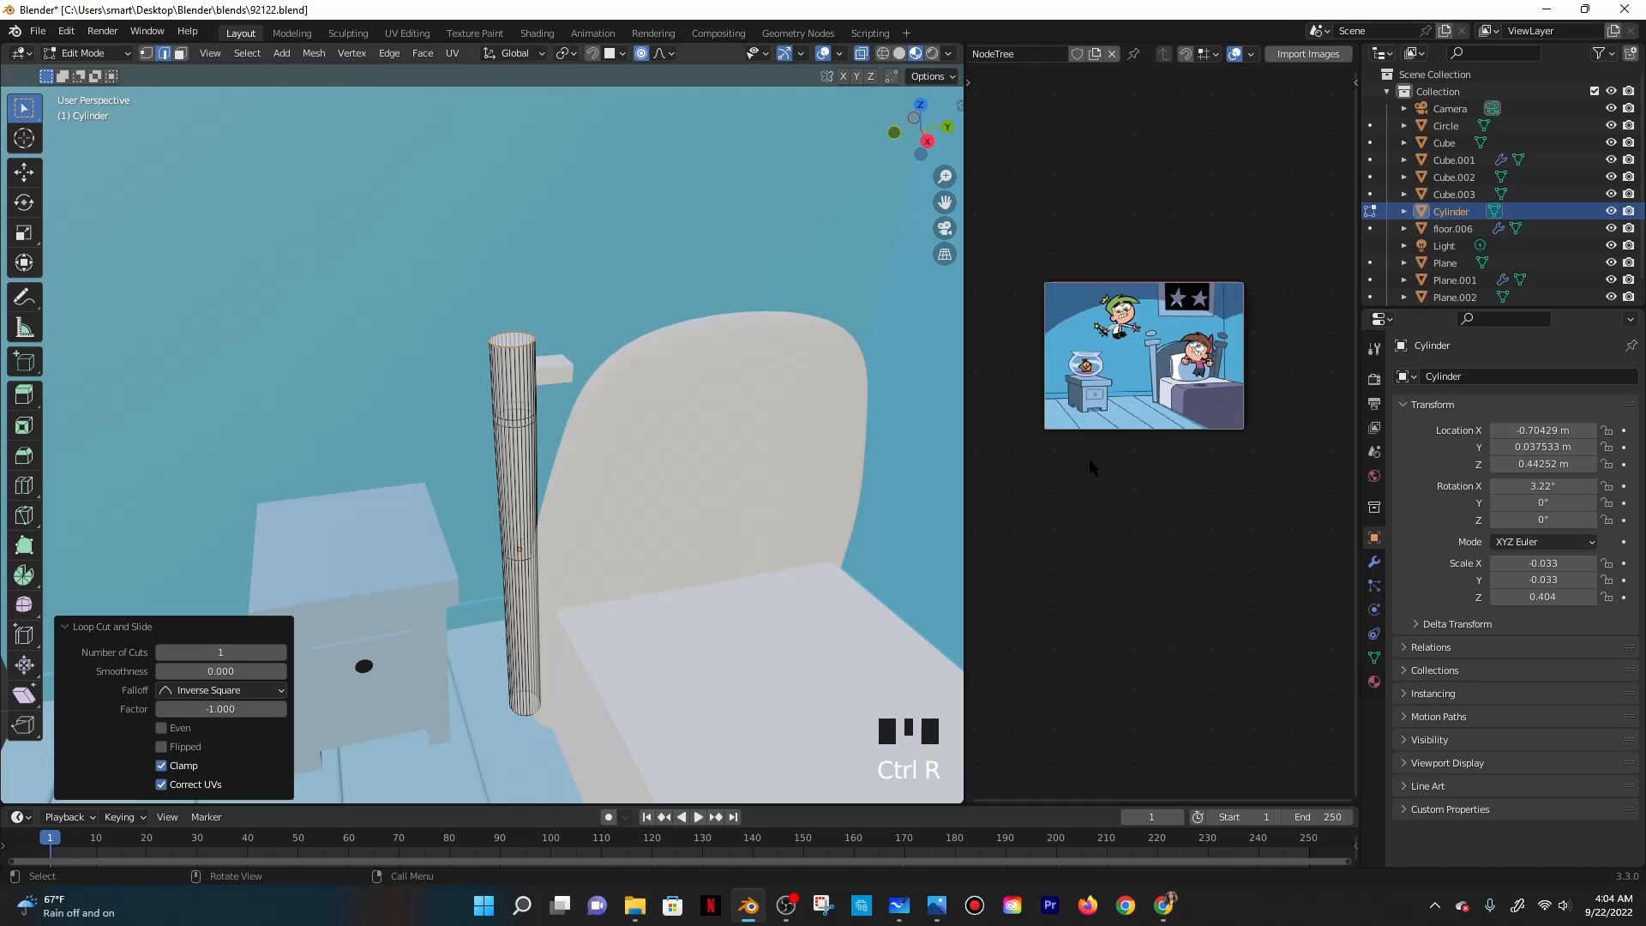
Add a Subdivision Surface modifier to the bedpost cylinder and set its viewport levels to 2.
left_click(1371, 559)
left_click(1425, 376)
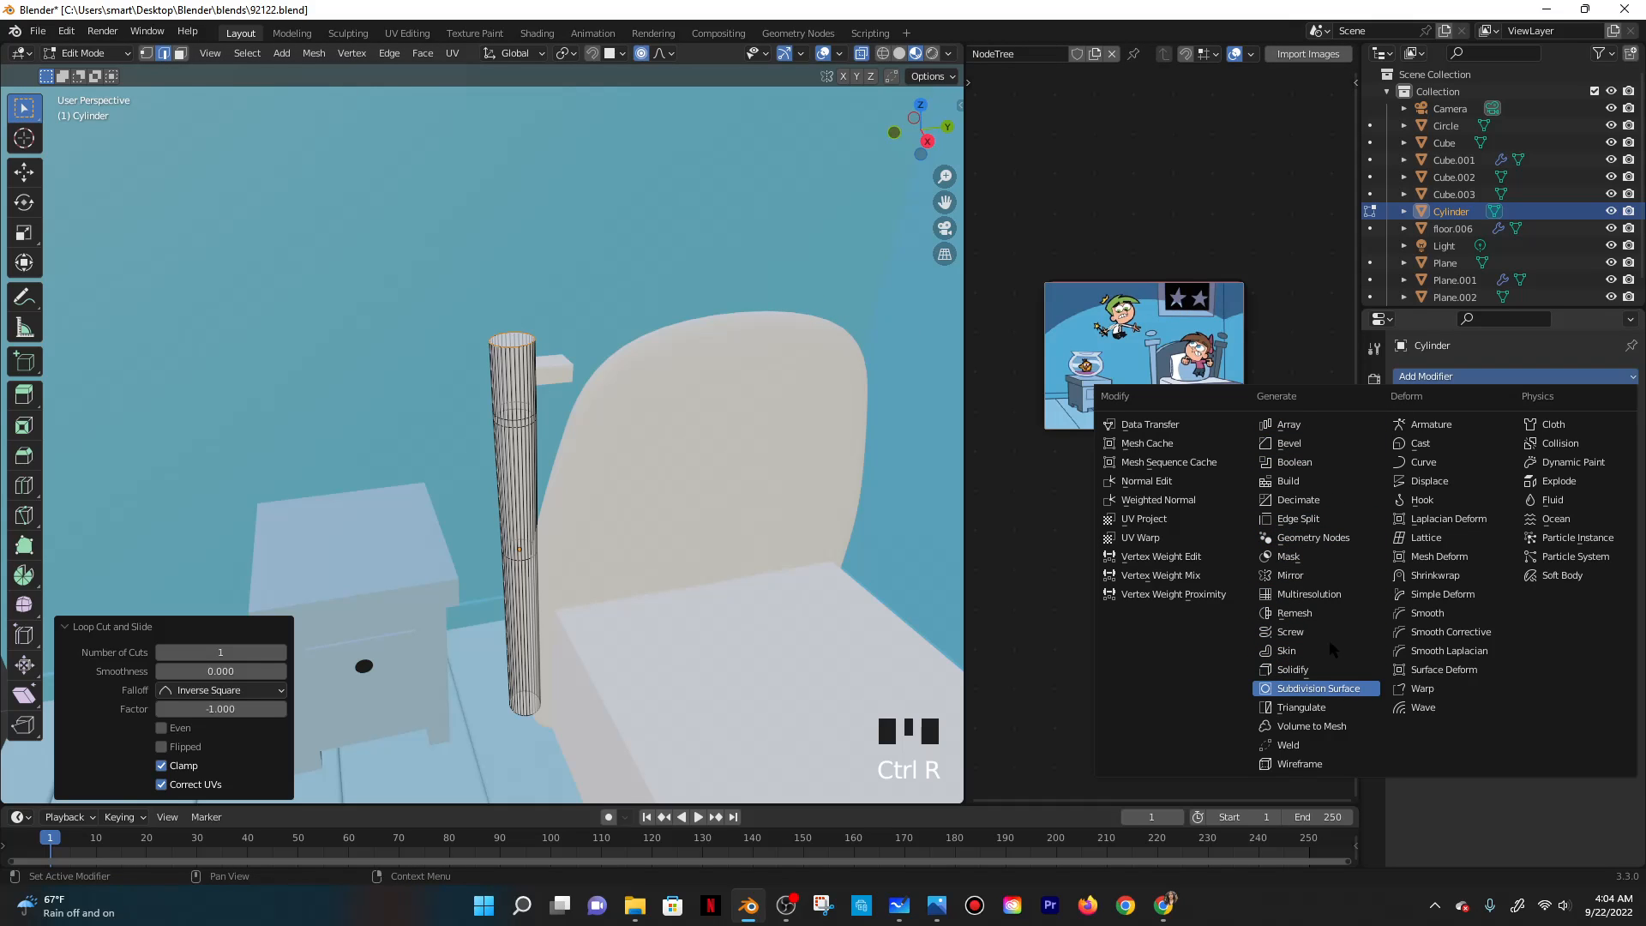
left_click(1310, 687)
middle_click_drag(871, 550, 863, 515)
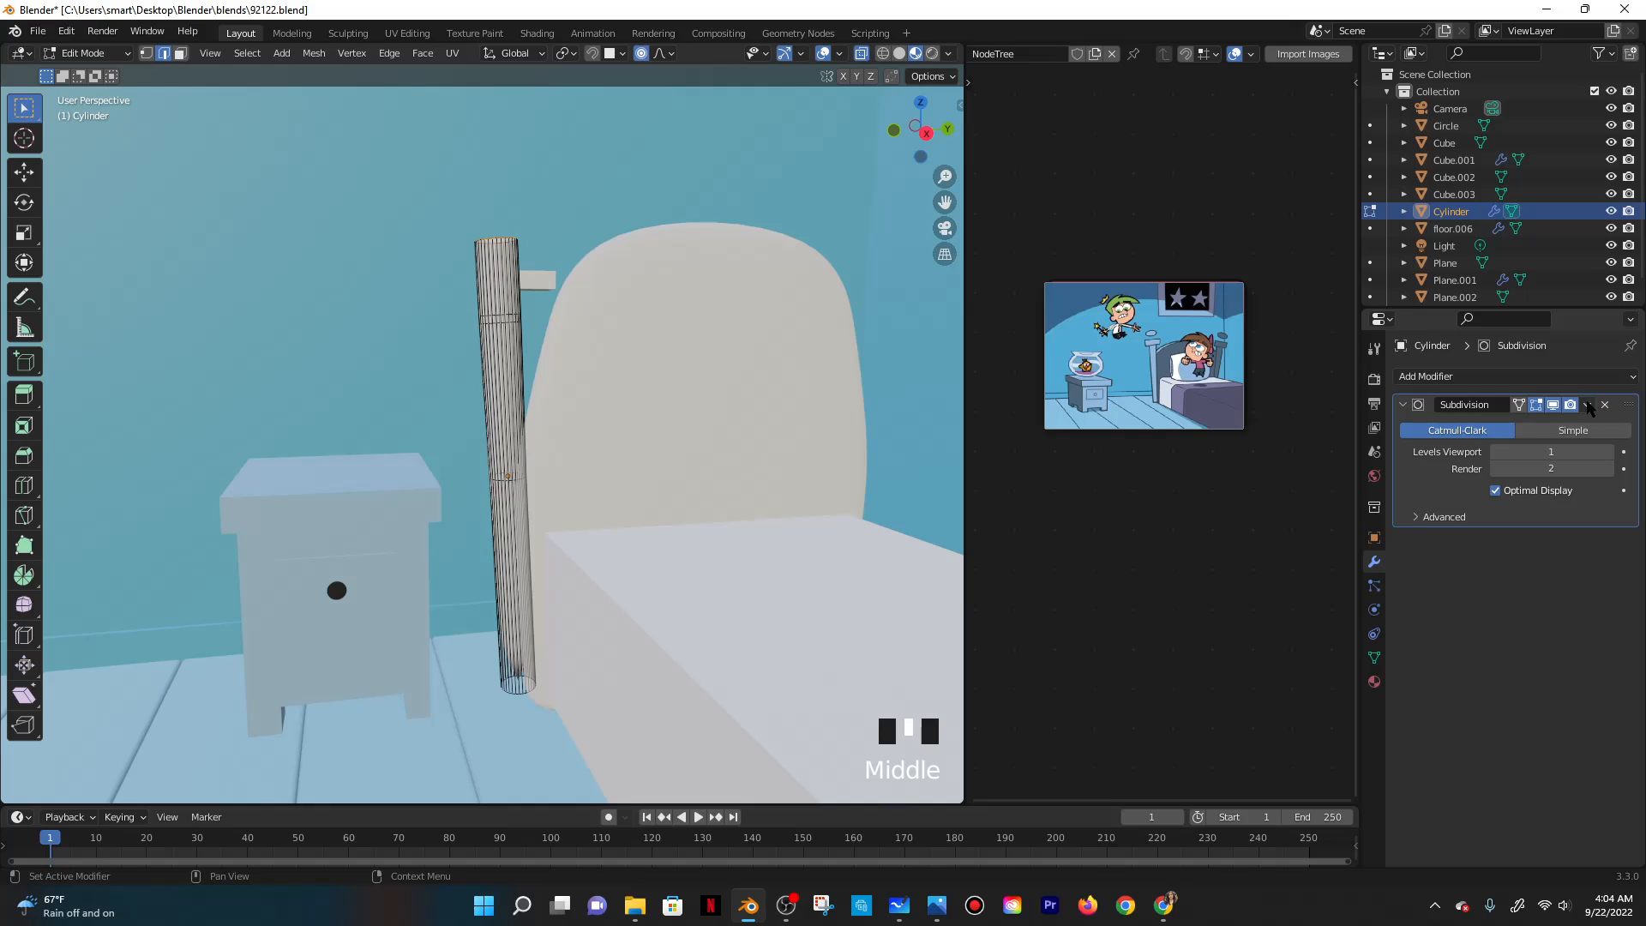
key("Return")
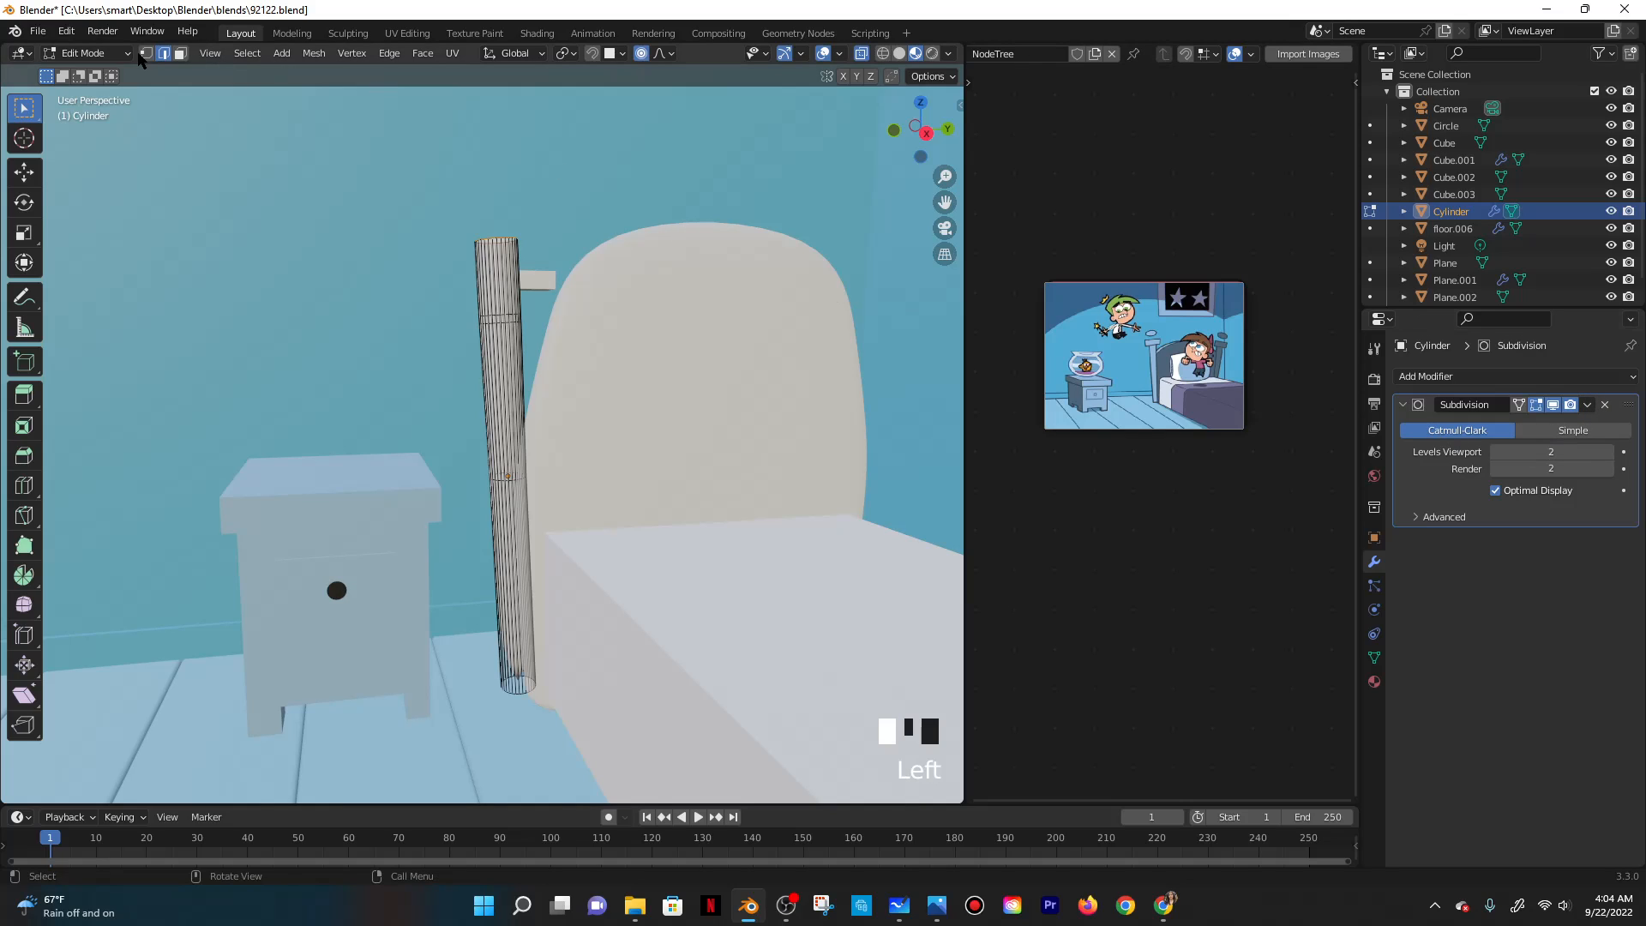
left_click(86, 53)
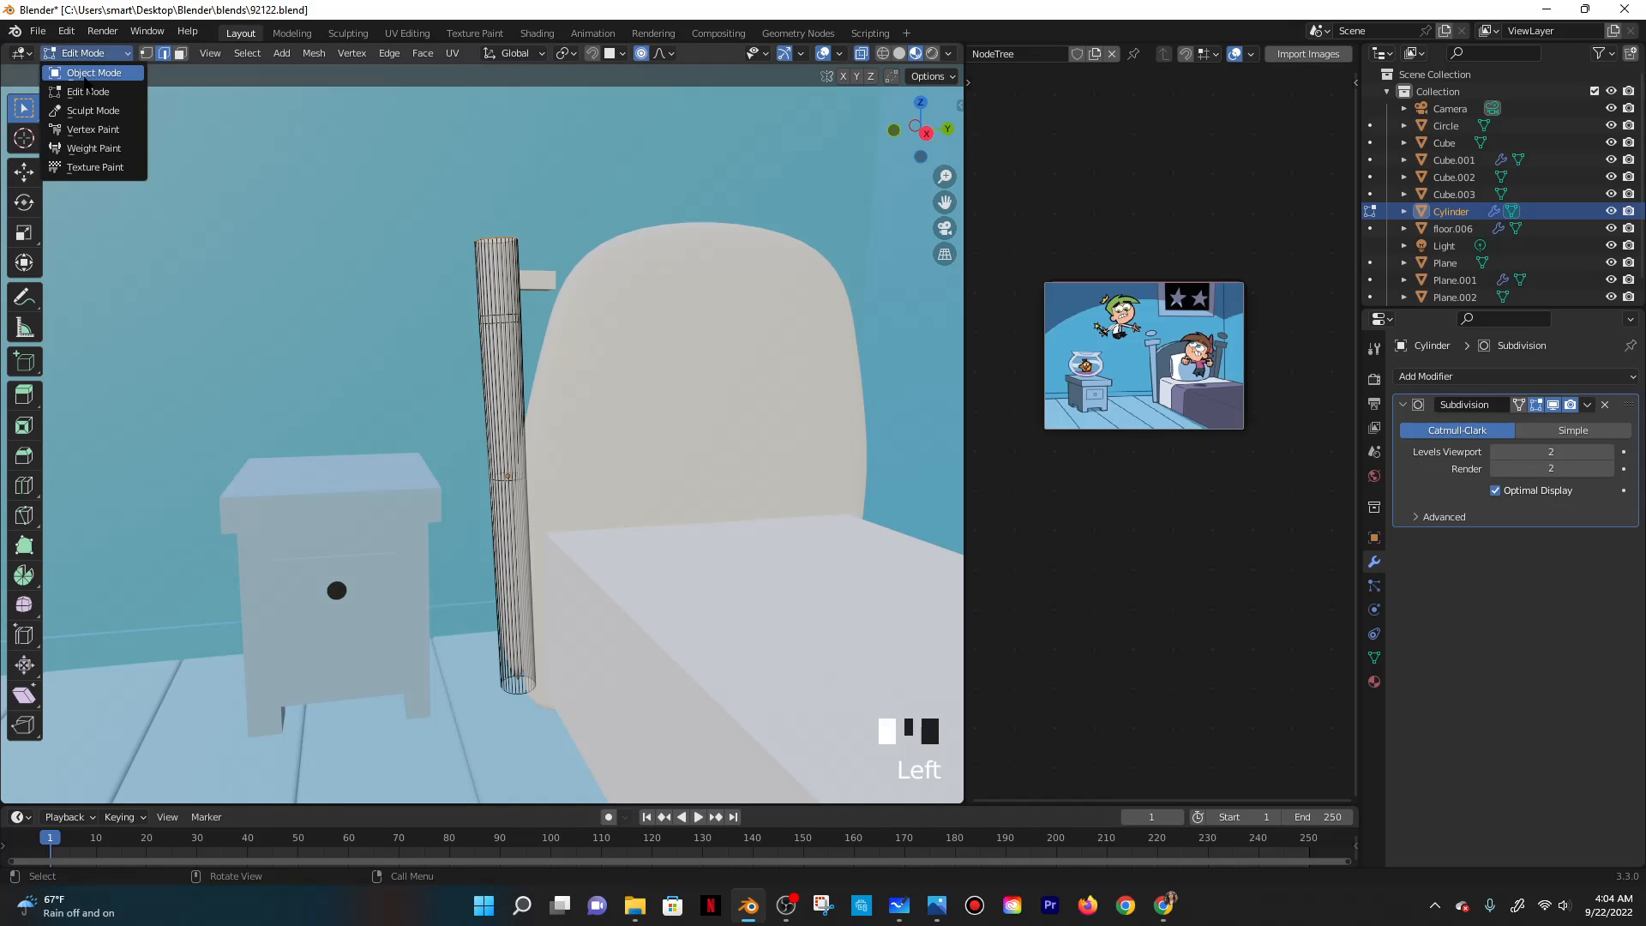
left_click(105, 59)
key("Tab")
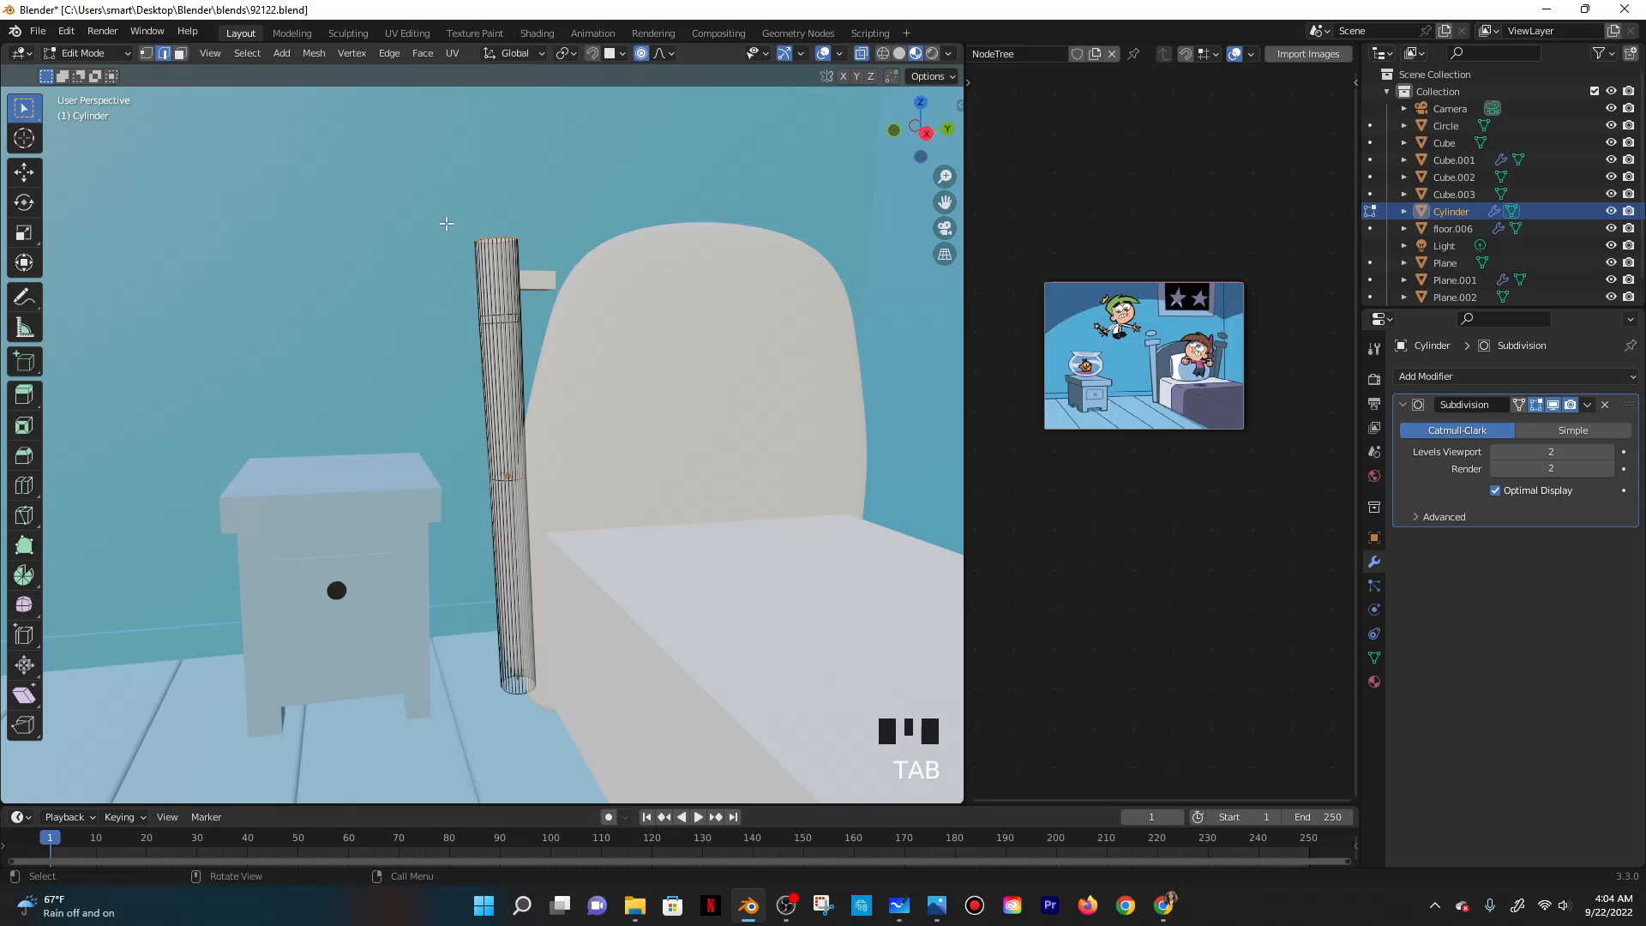
Add an edge loop in the bedpost cylinder's lower section, slid down to the bottom rim, and return to Object Mode.
key("ctrl+r")
left_click(520, 638)
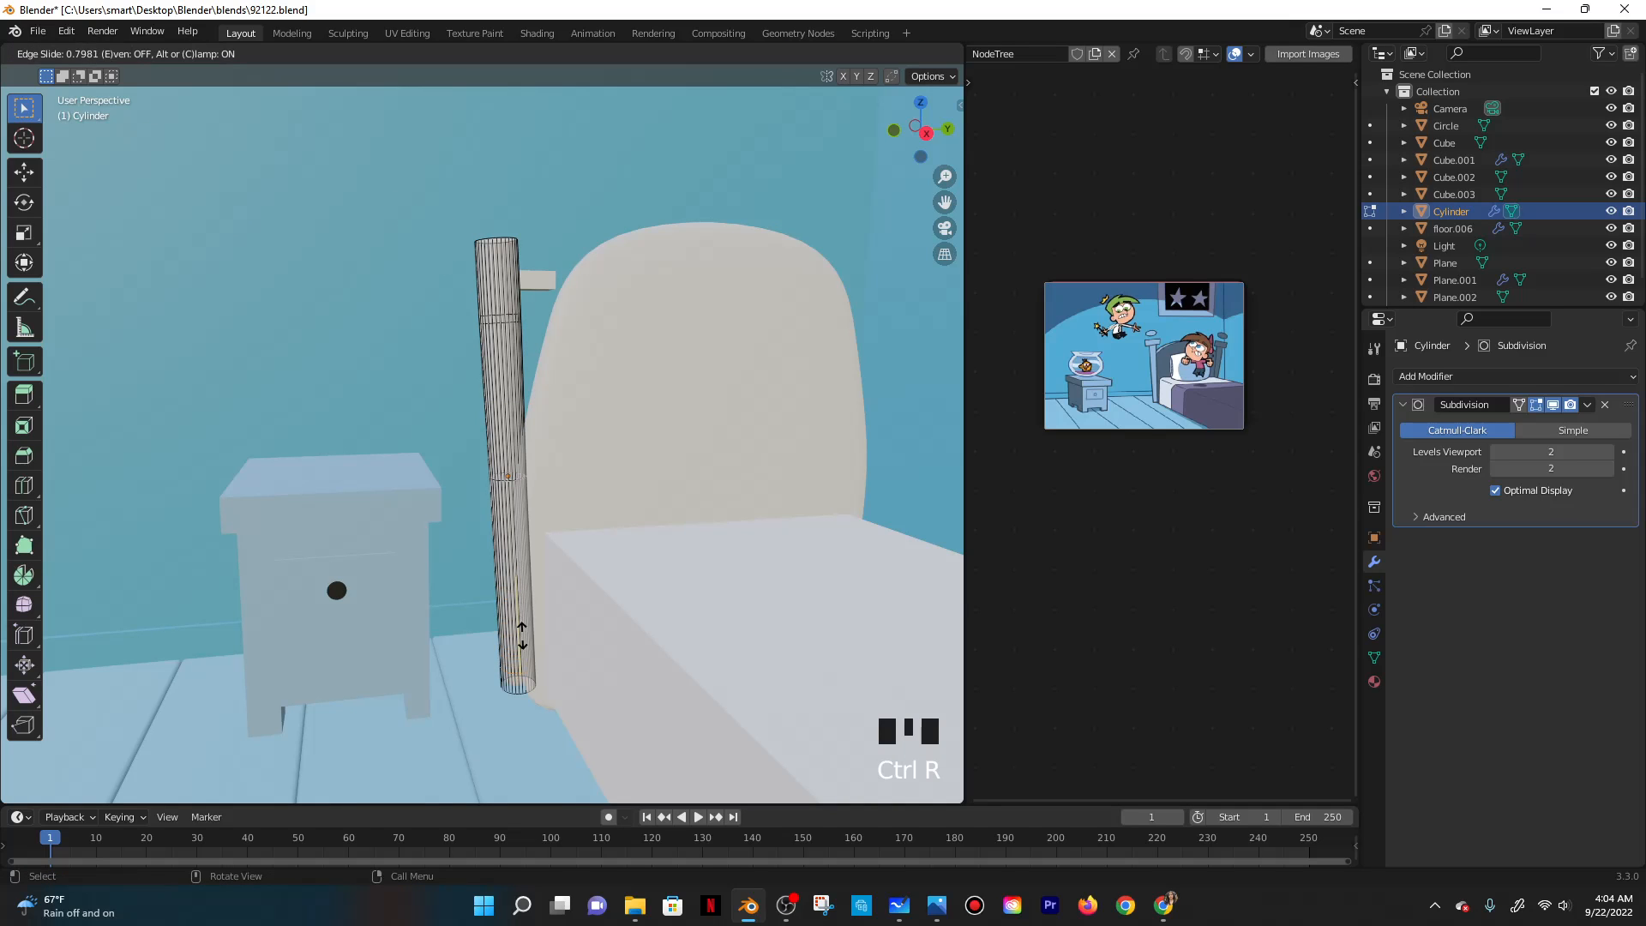
left_click(520, 680)
key("Tab")
Seat the small cap block on top of the bedpost by moving it up about 0.06 m along Z and -0.053607 m along Y.
middle_click_drag(481, 265, 583, 300)
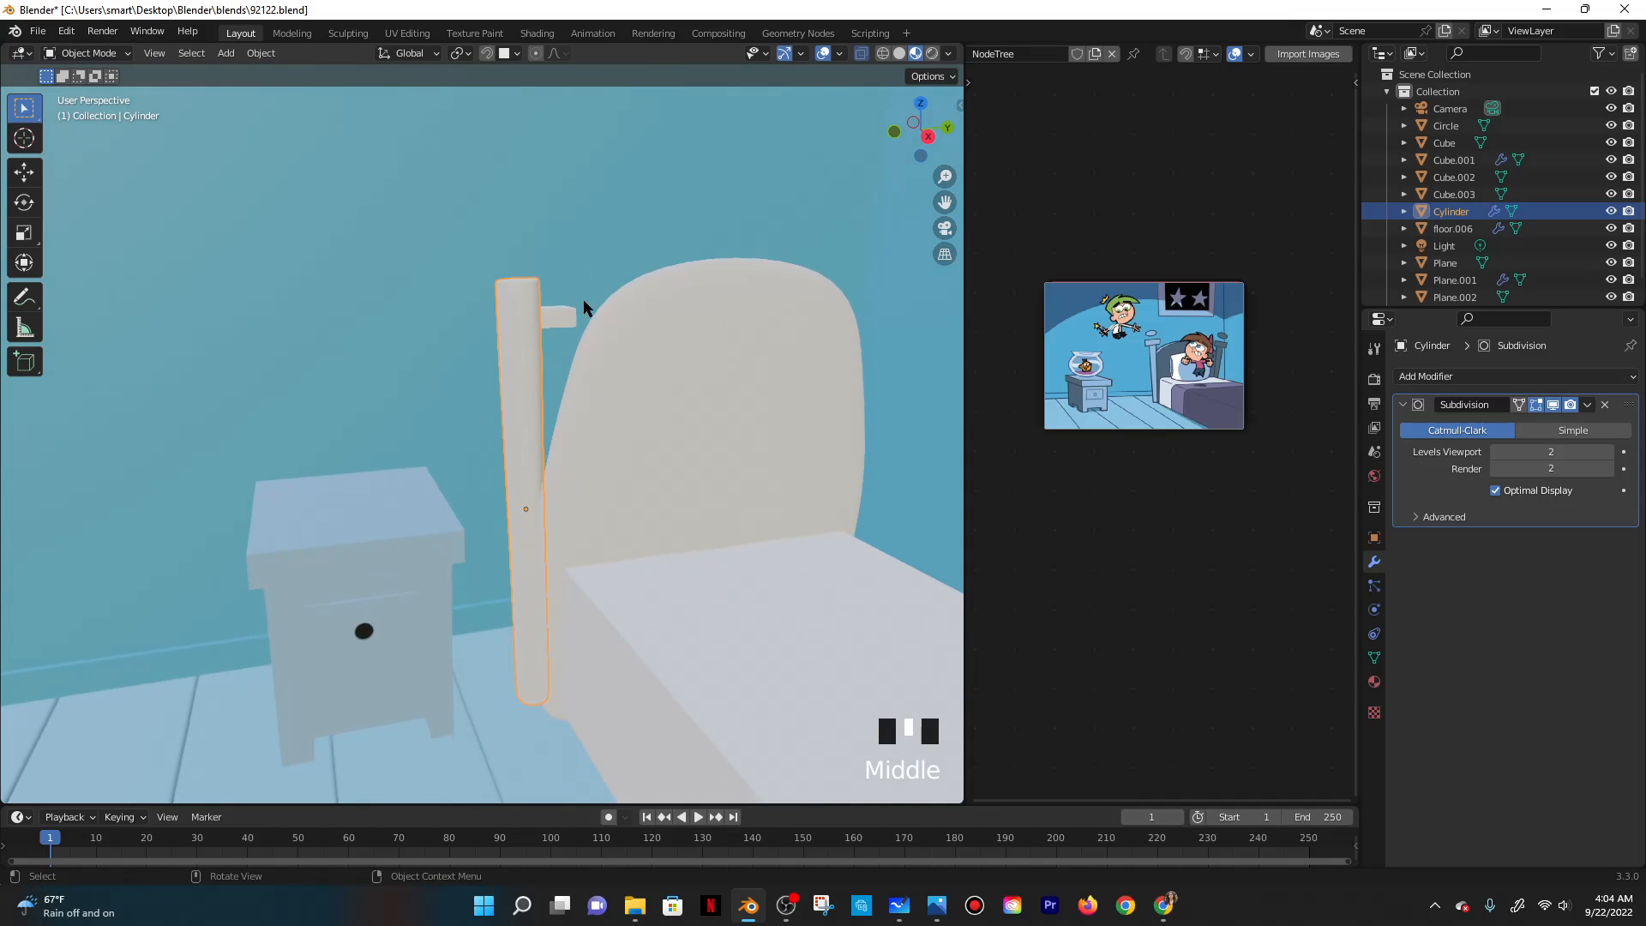
left_click(558, 320)
key("g")
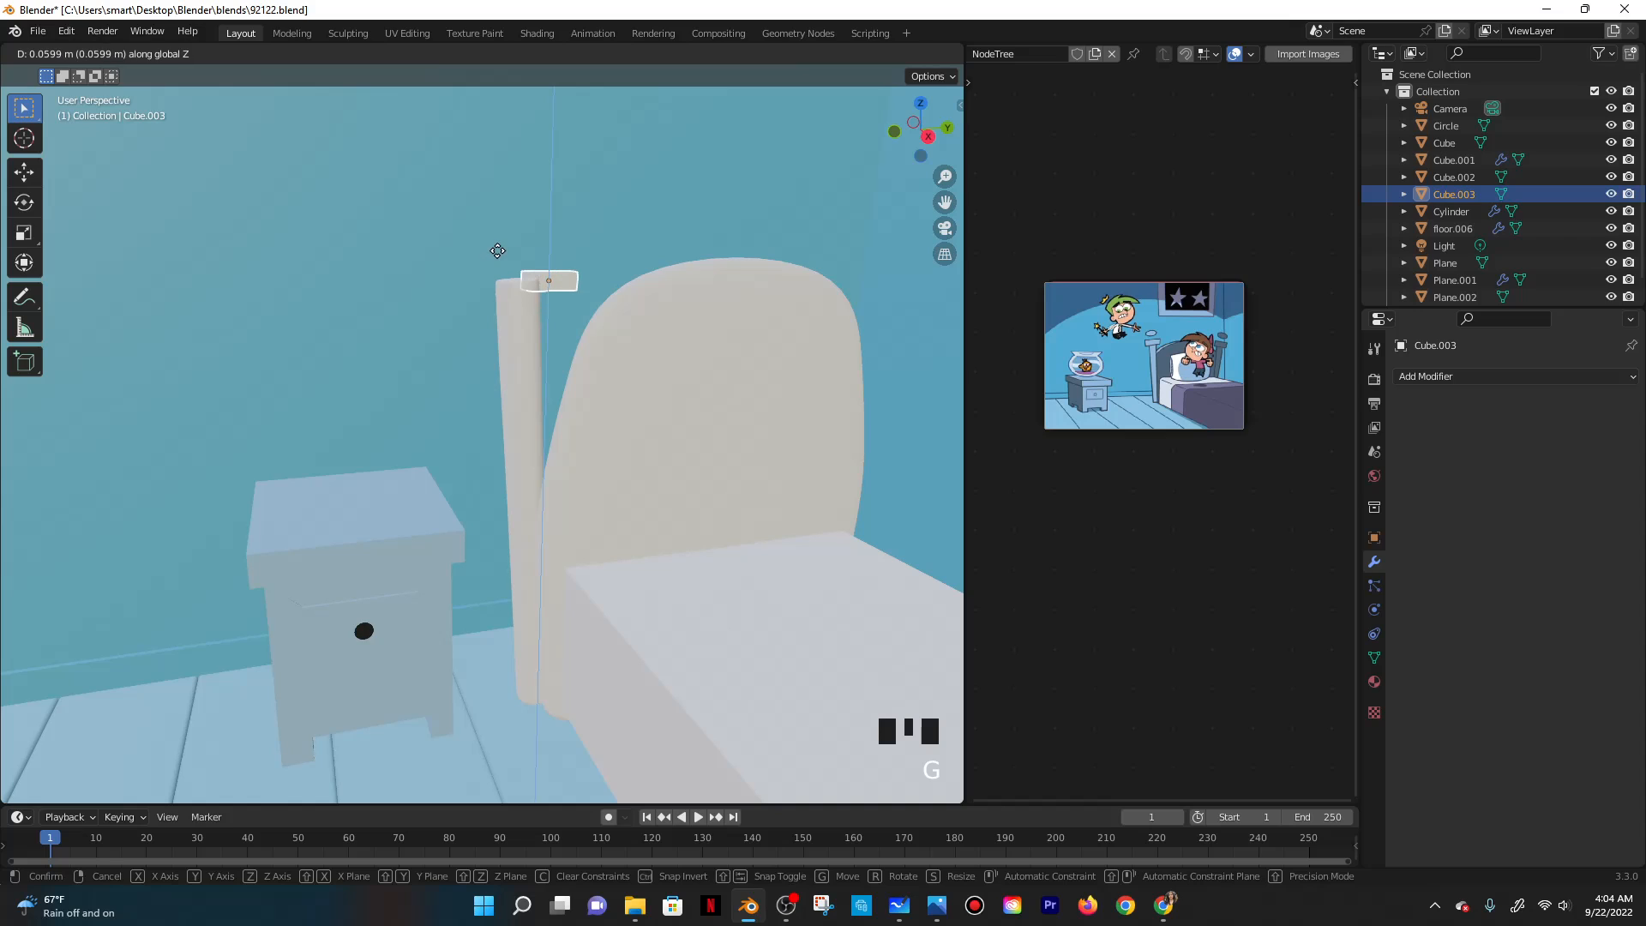
left_click(500, 244)
middle_click_drag(469, 254, 543, 323)
scroll(551, 319, "up", 2)
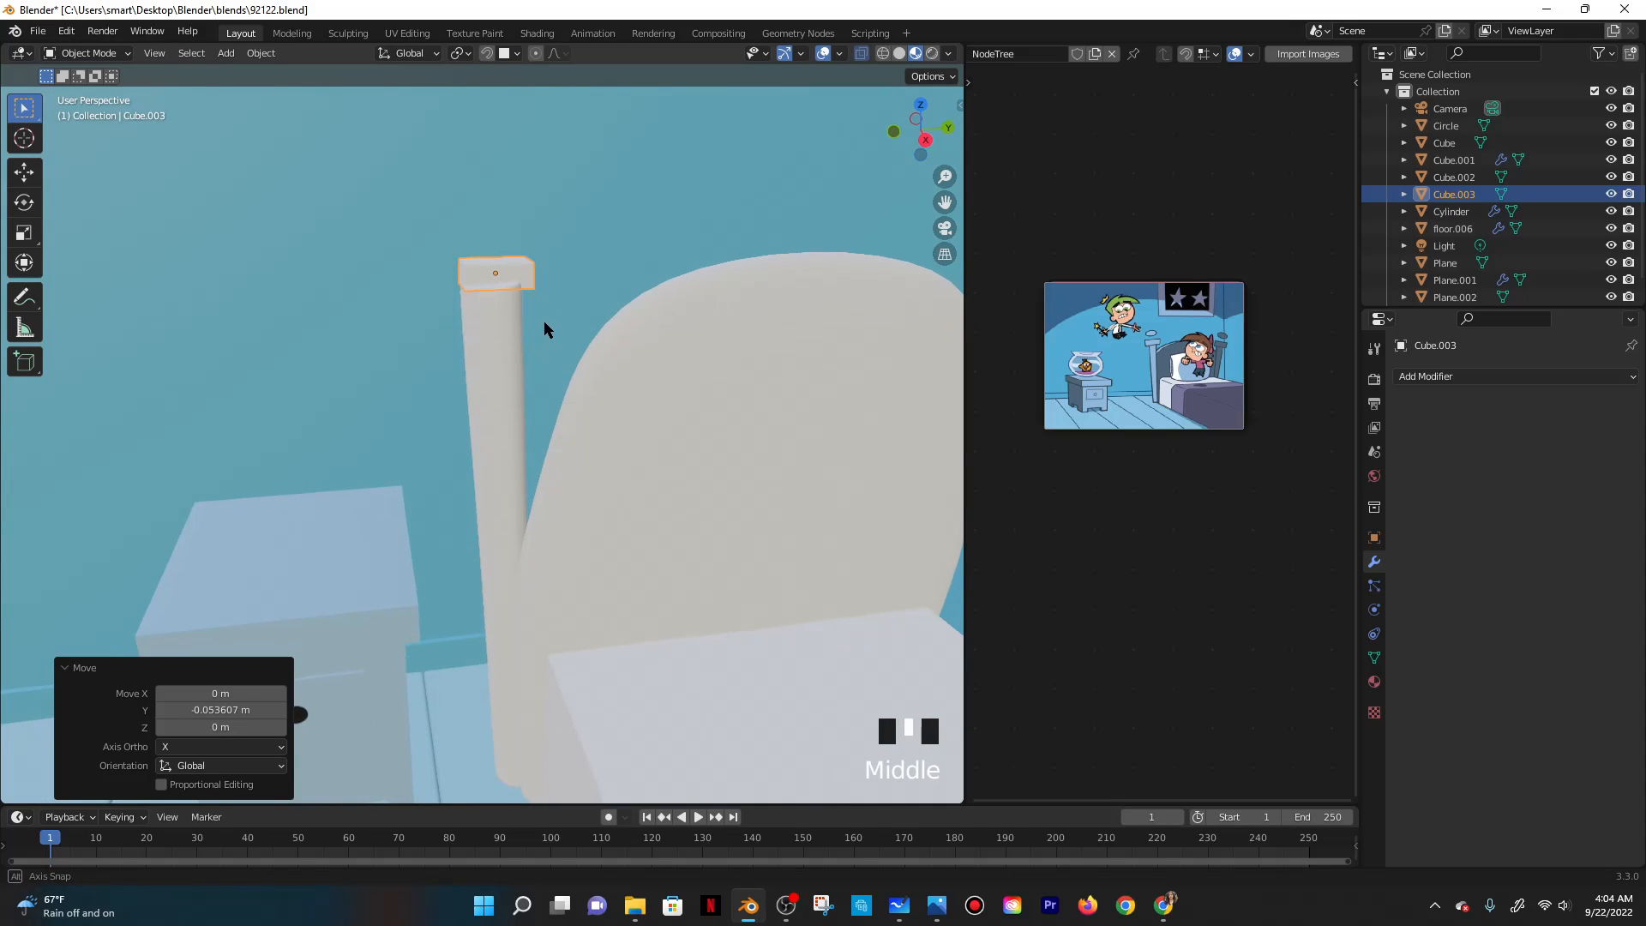
Scale the cap block by 1.319 along Y and tilt it about 5.5° around the global X axis.
key("s")
key("y")
left_click(572, 320)
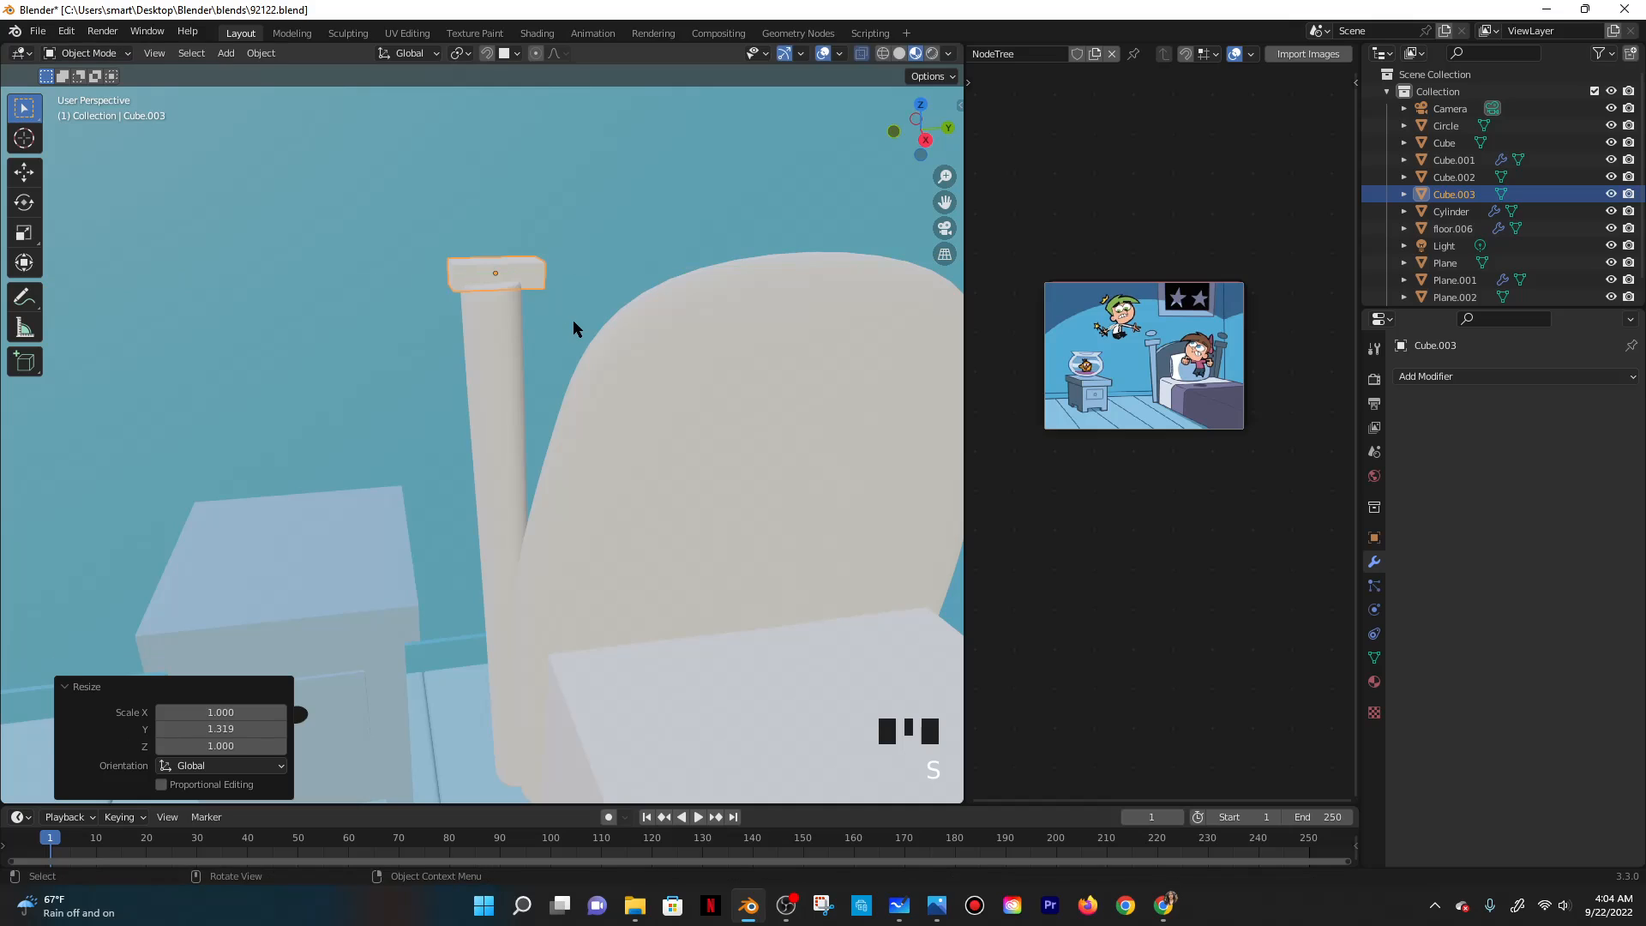
key("r")
key("x")
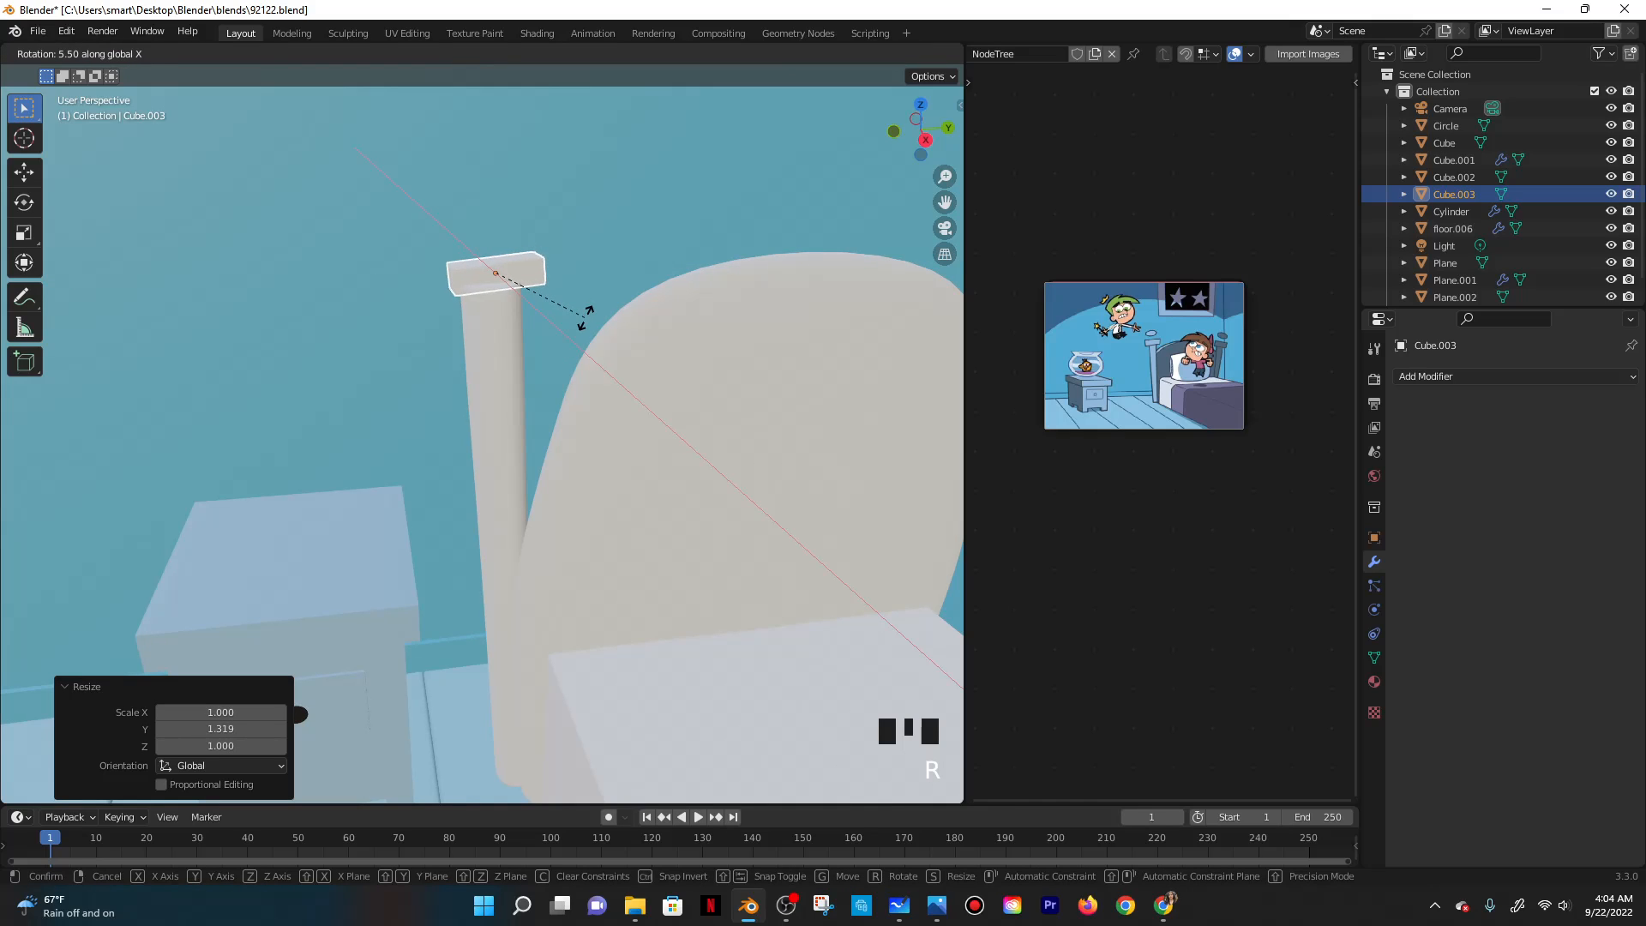
left_click(577, 322)
Raise the tilted cap block 0.011273 m along Z and shift it freely at the bedpost's top.
key("g")
key("z")
left_click(557, 311)
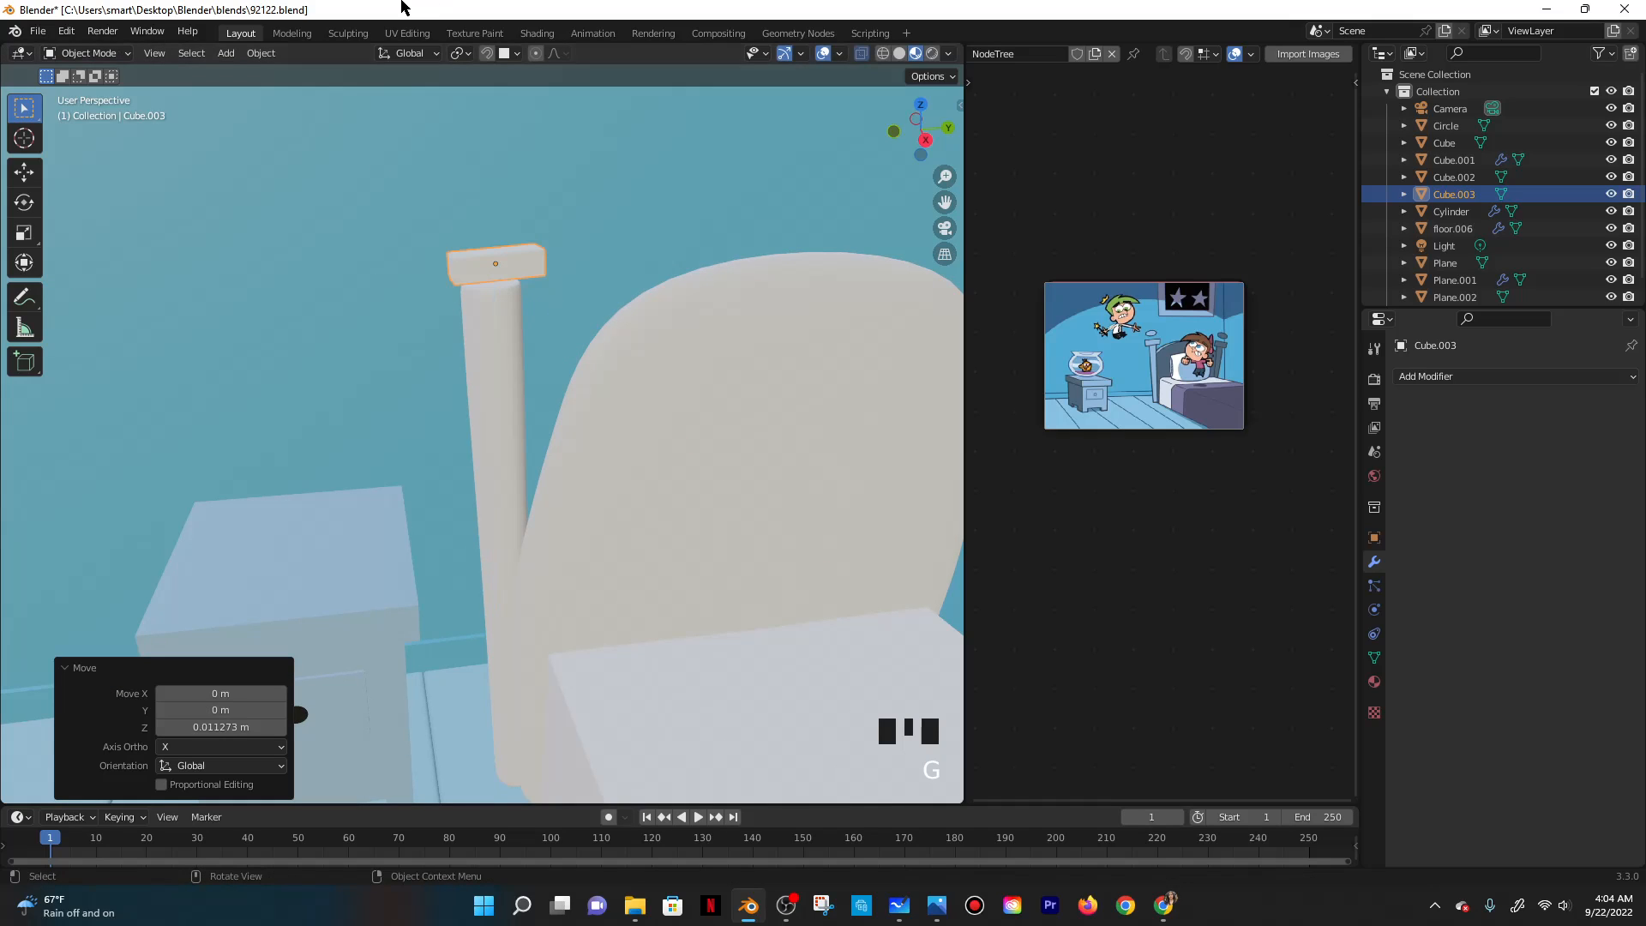
key("g")
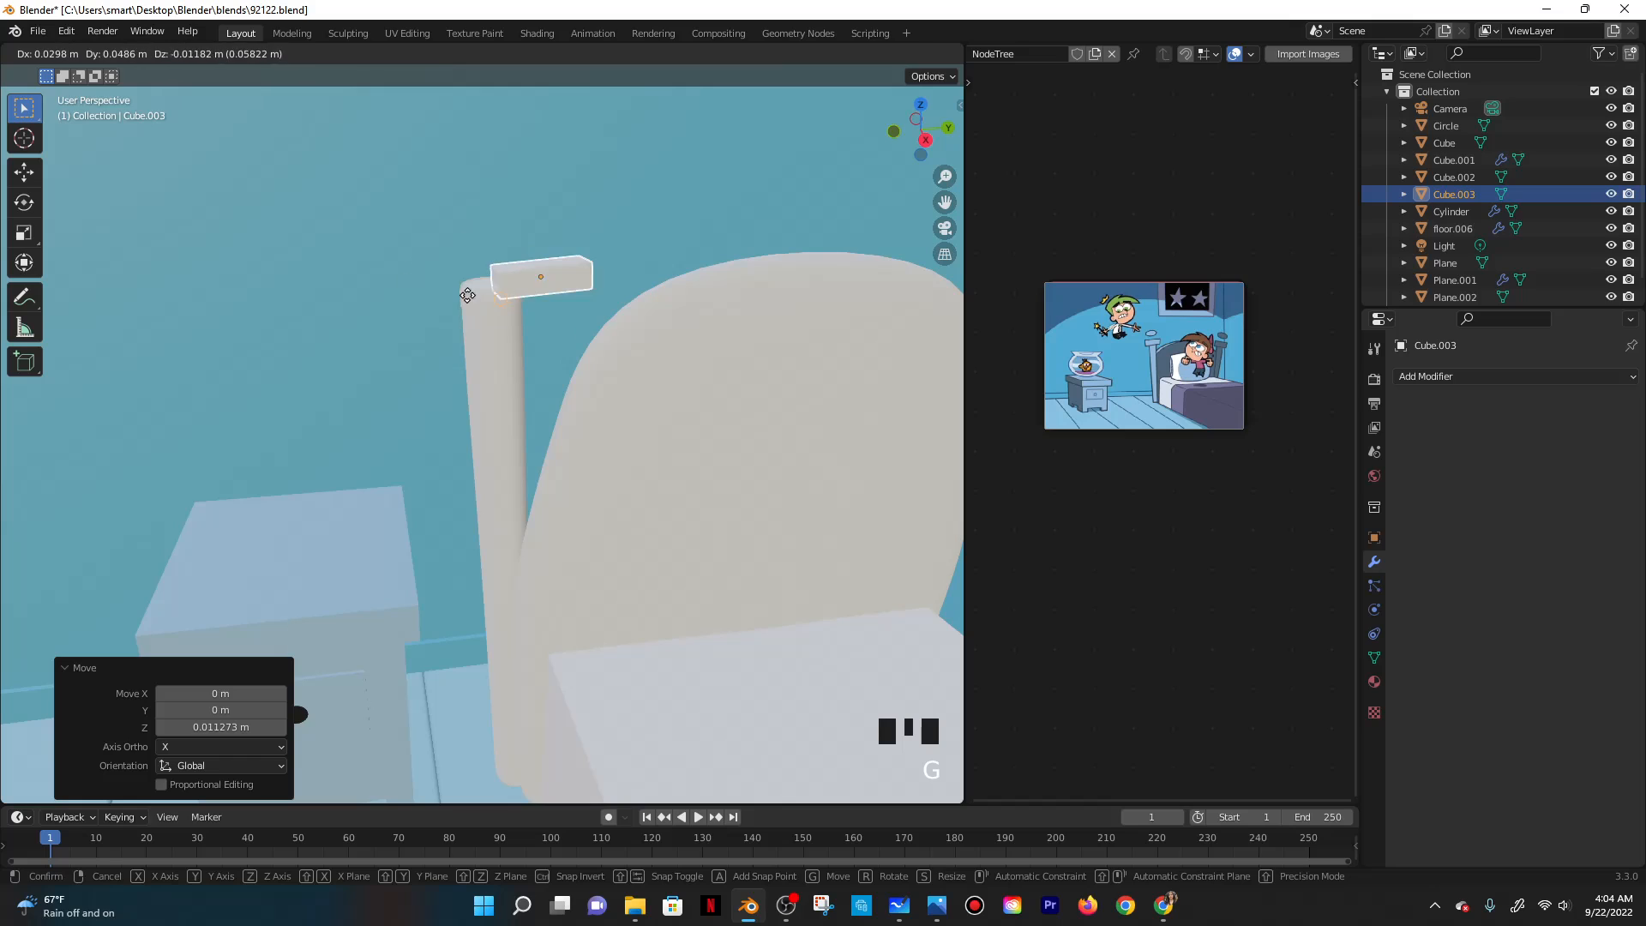
Position the small block as a cap on top of the bedpost, shifting it about -0.025 m along Y and 0.032 m along X.
left_click(468, 285)
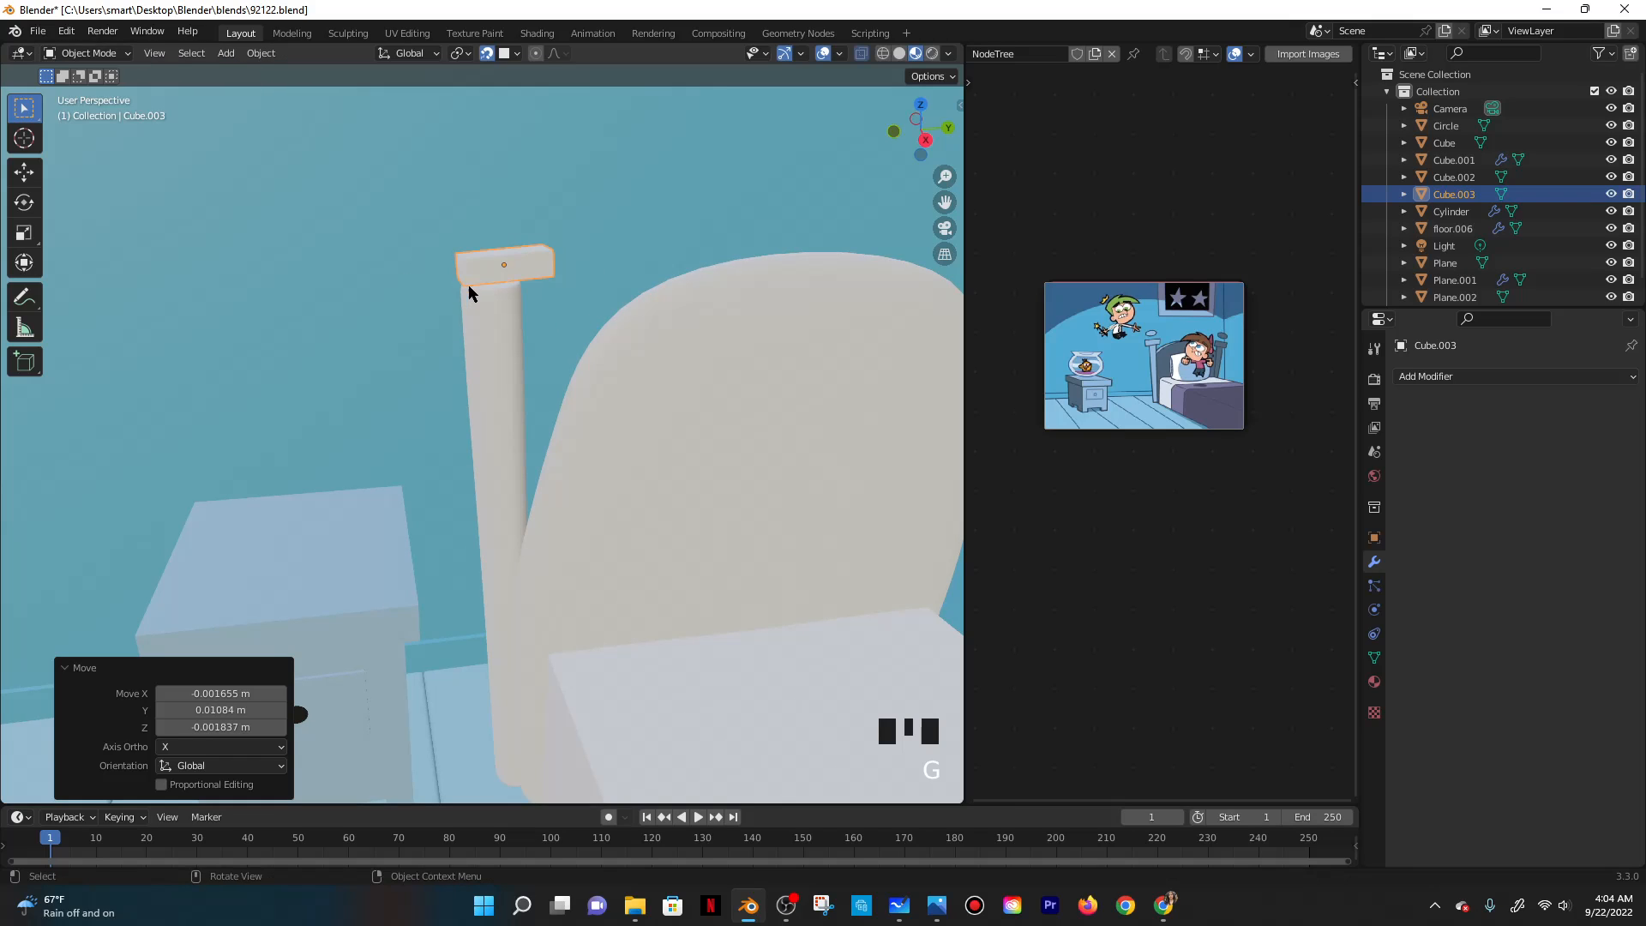
middle_click_drag(468, 285, 506, 136)
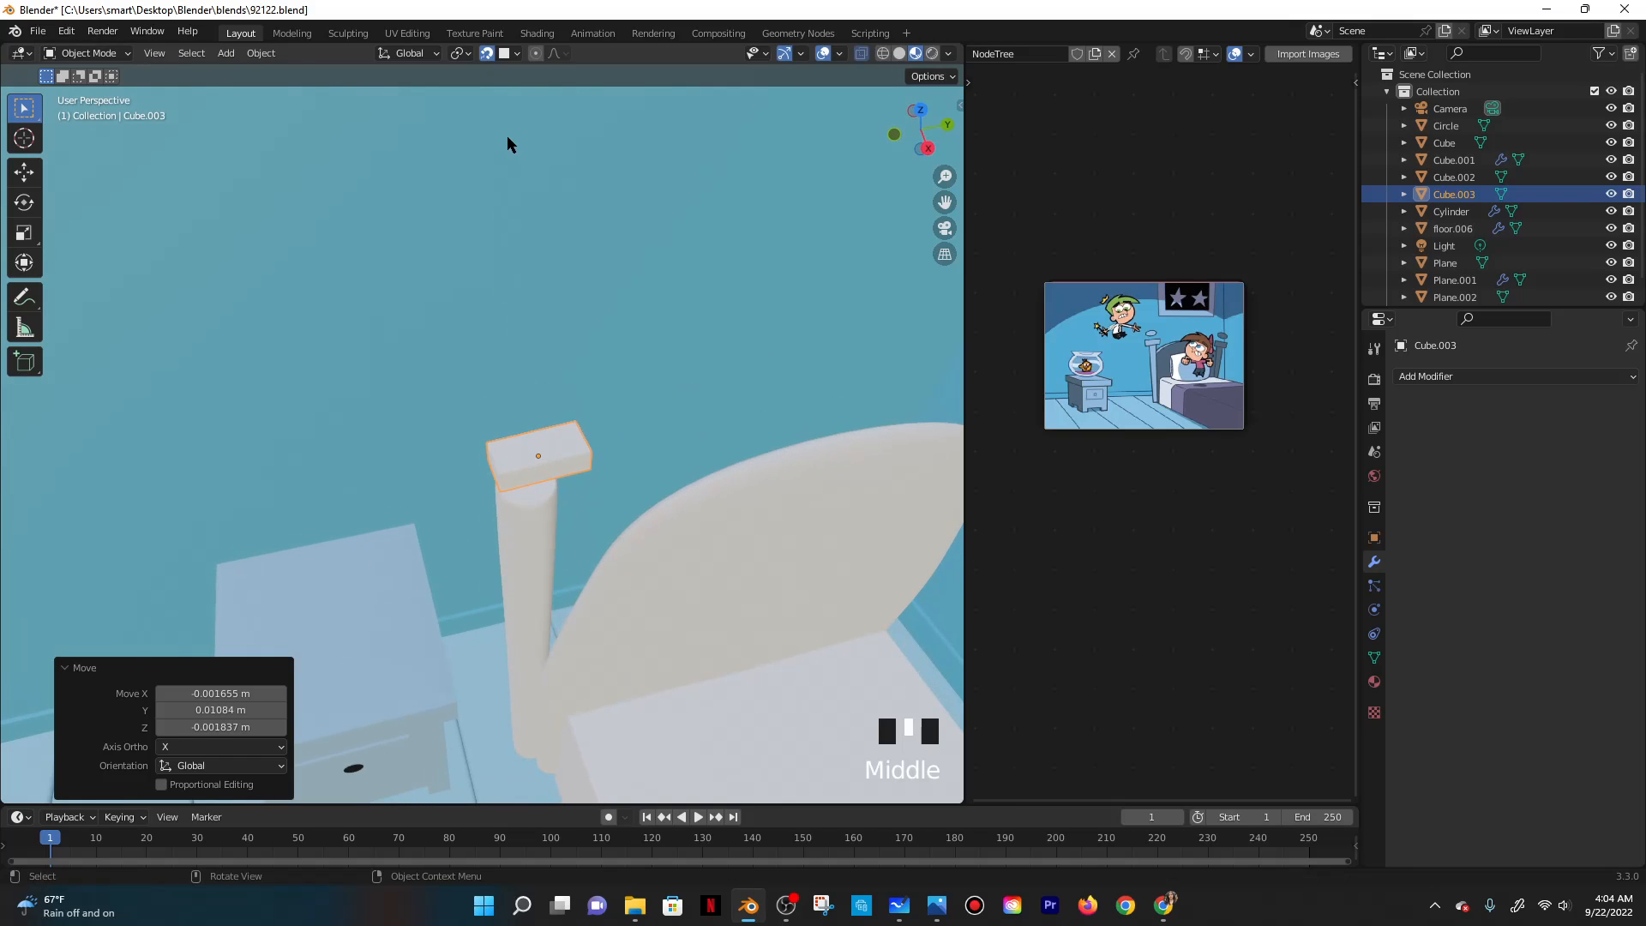
key("g")
key("y")
left_click(578, 541)
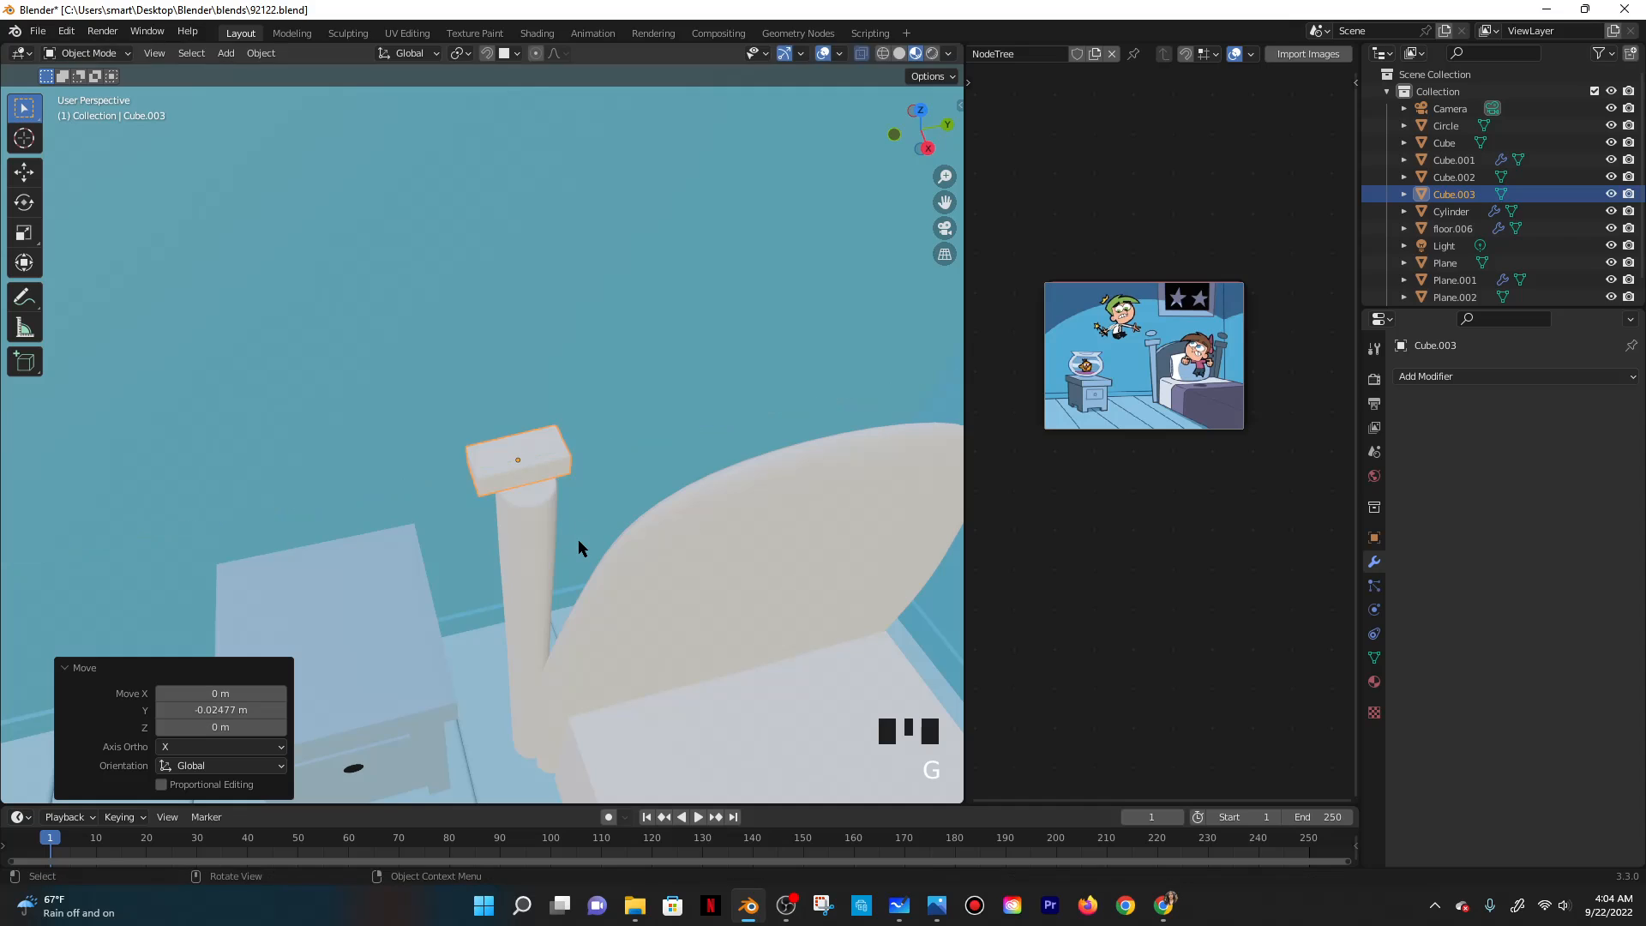
key("g")
key("x")
left_click(577, 565)
middle_click_drag(577, 566, 595, 525)
scroll(585, 449, "up", 2)
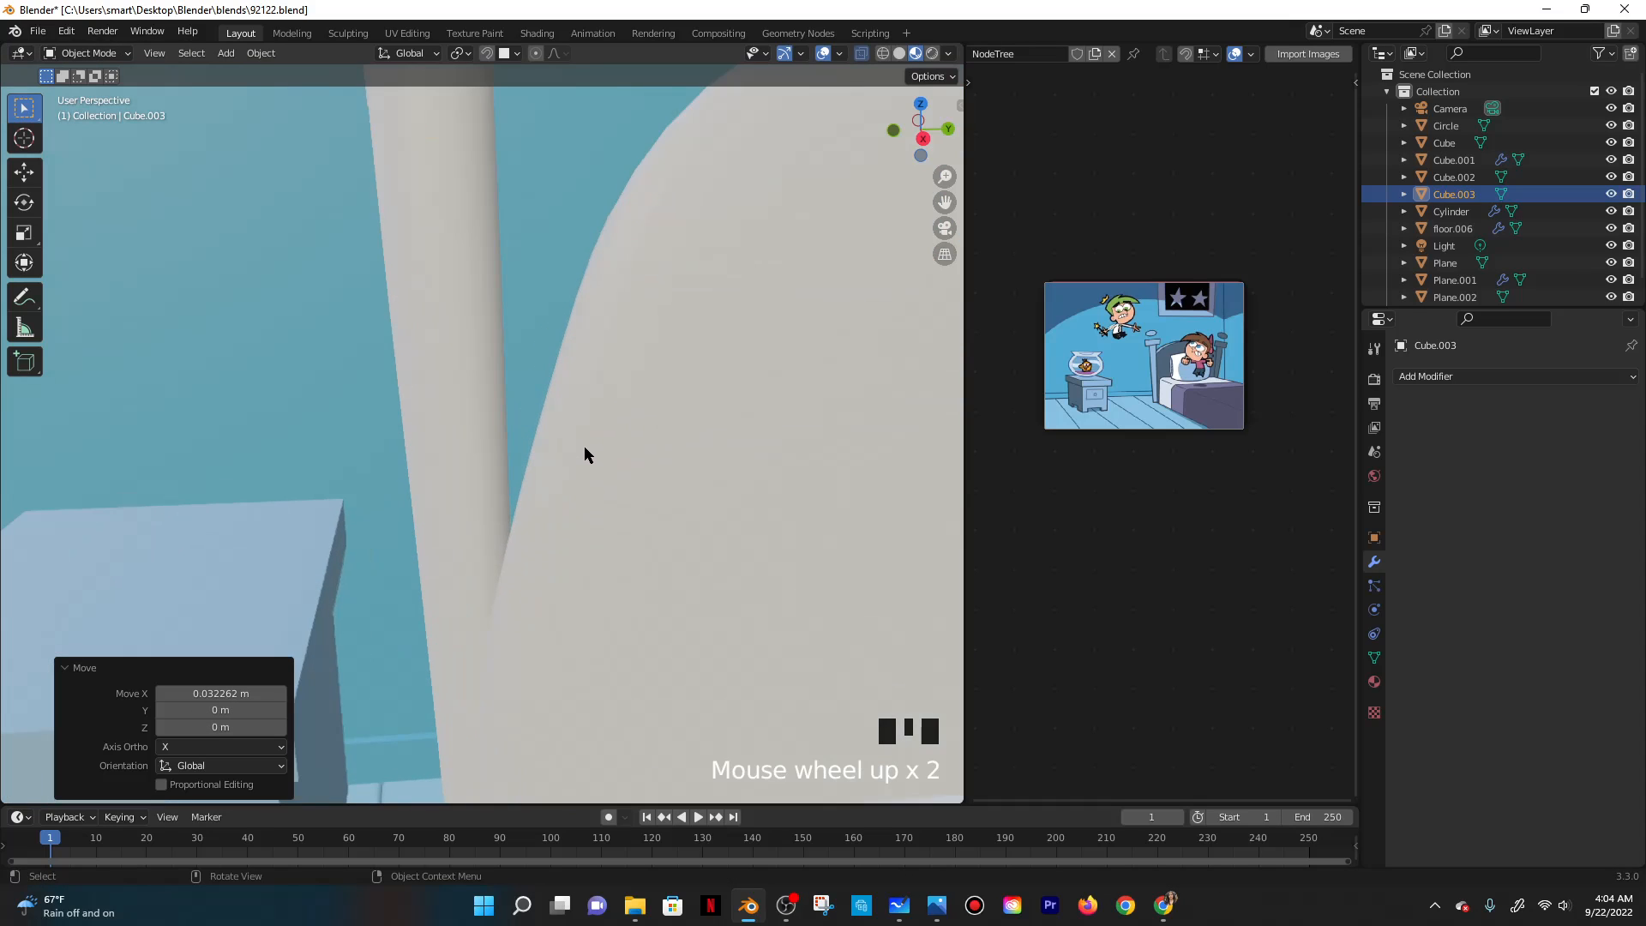
scroll(569, 426, "down", 3)
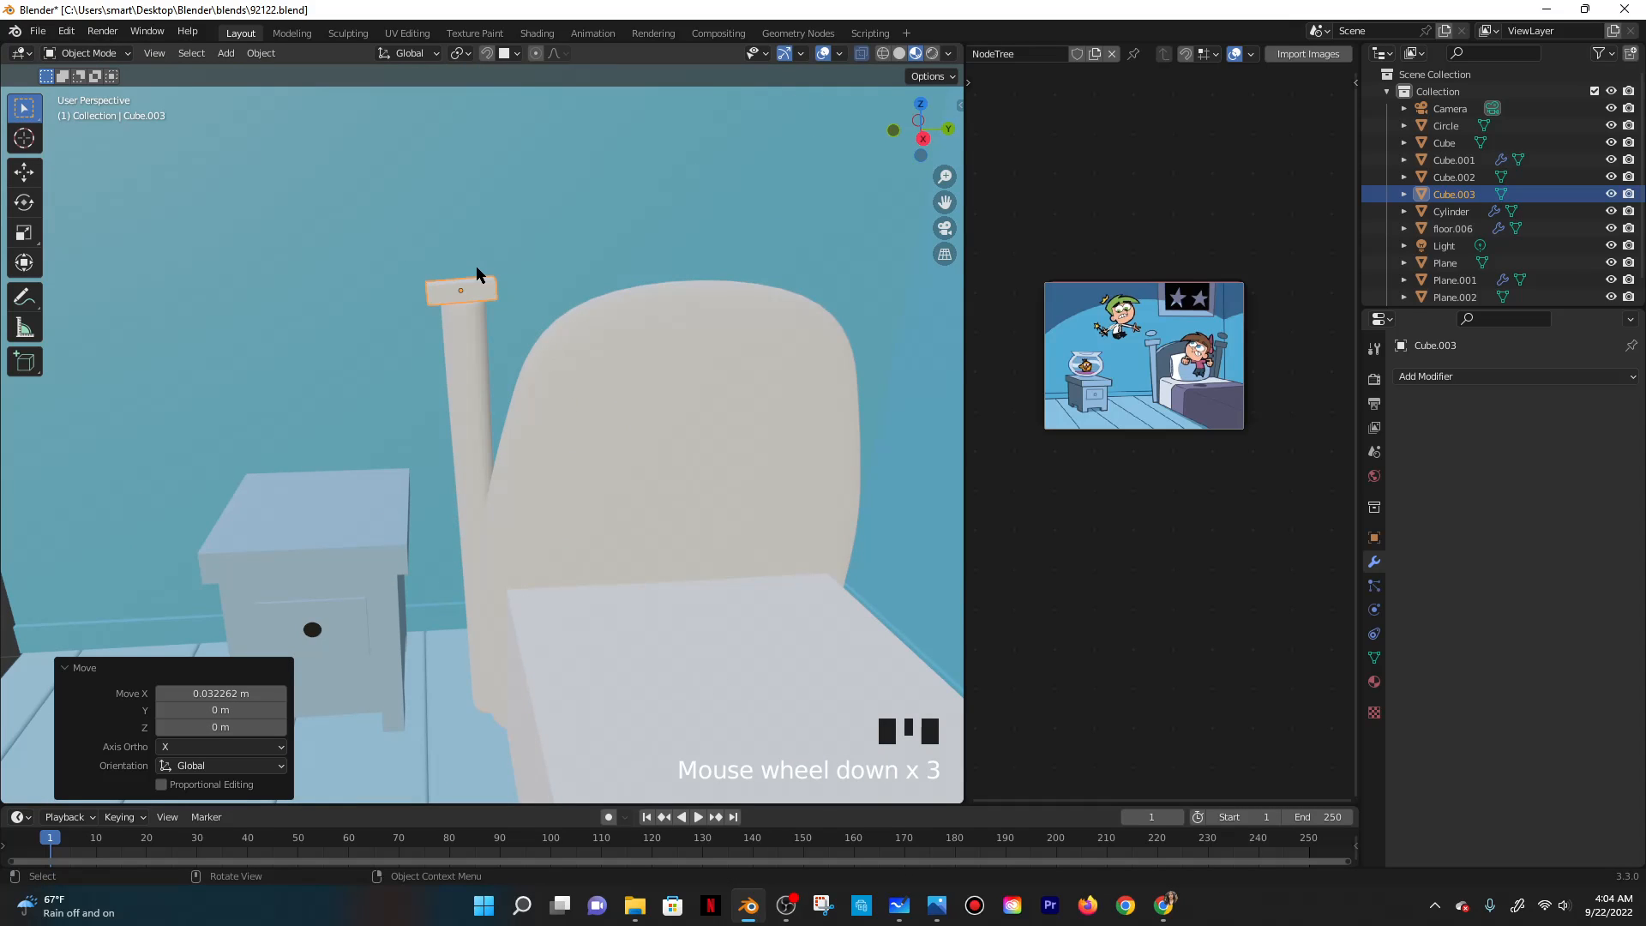
Add a UV sphere and scale it down to about 0.099.
key("shift+a")
mouse_move(463, 273)
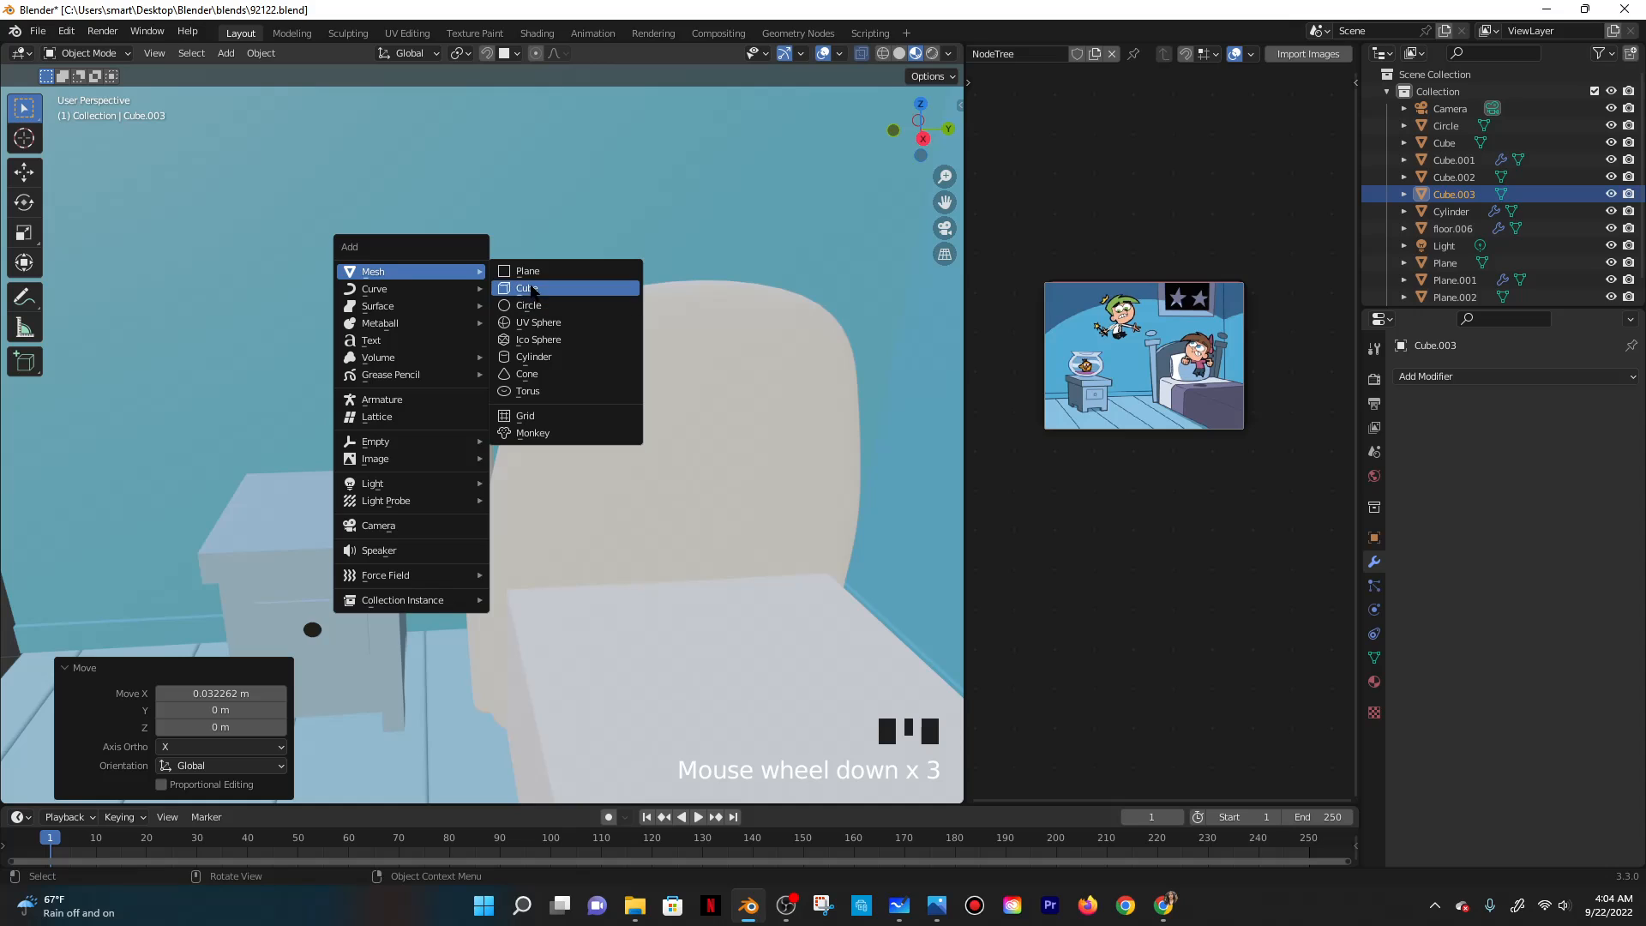
left_click(544, 322)
scroll(543, 322, "down", 3)
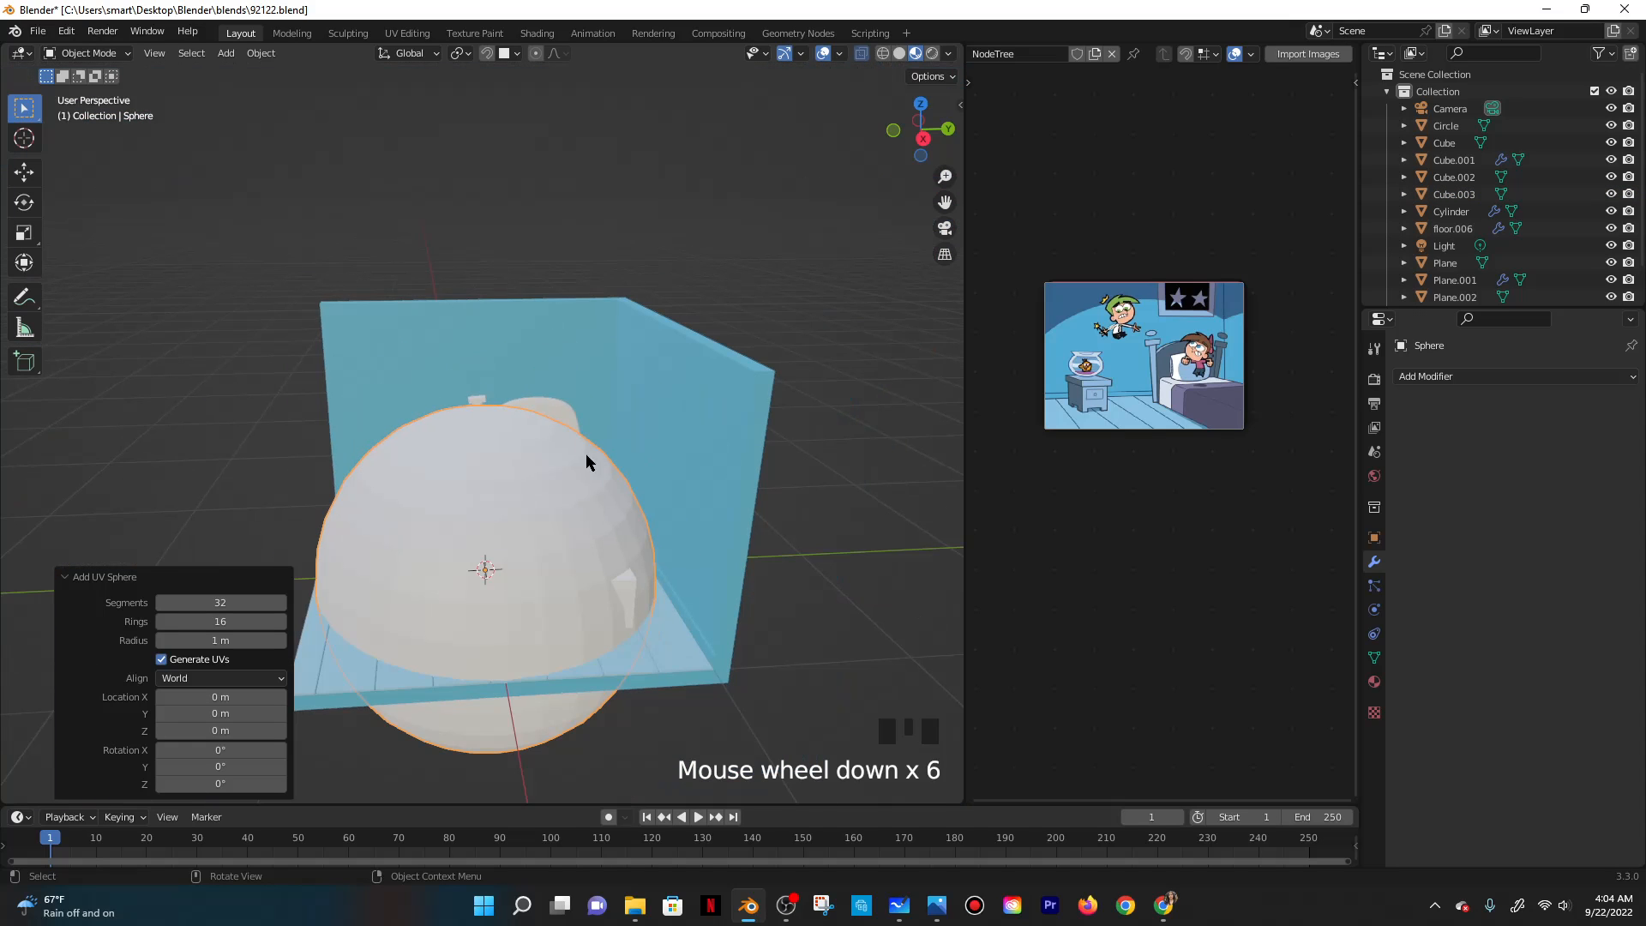
key("s")
left_click(499, 568)
Raise the sphere about 1.46 m along Z and shrink it to about 0.343 of its size.
key("g")
key("z")
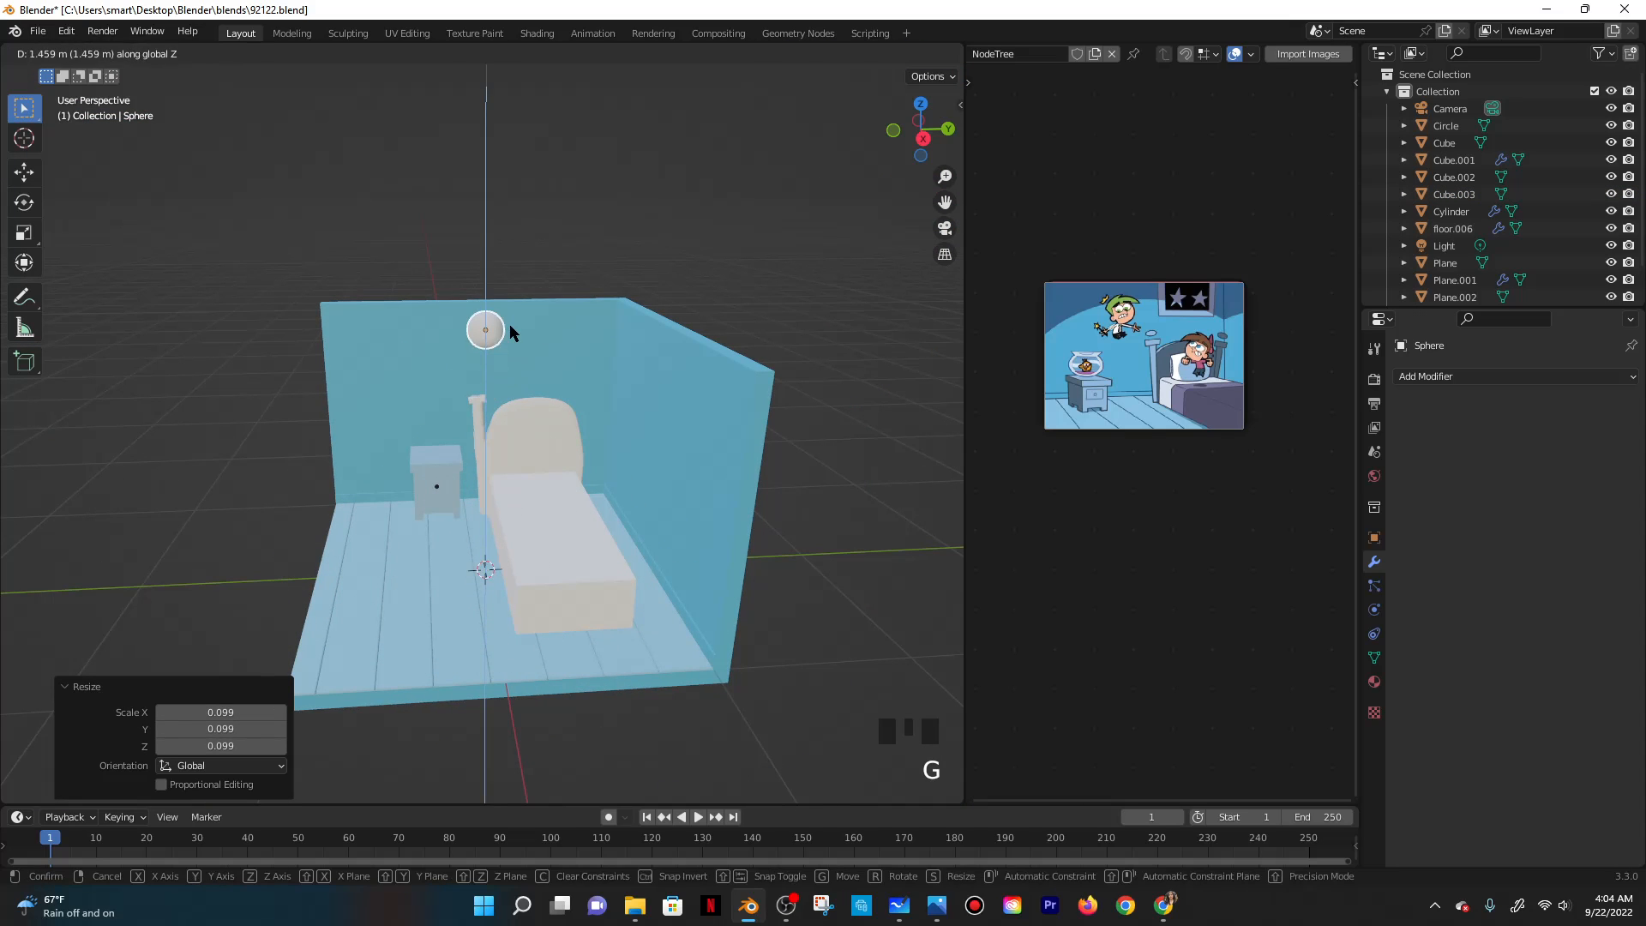
left_click(509, 324)
scroll(509, 324, "up", 5)
scroll(554, 311, "down", 3)
key("s")
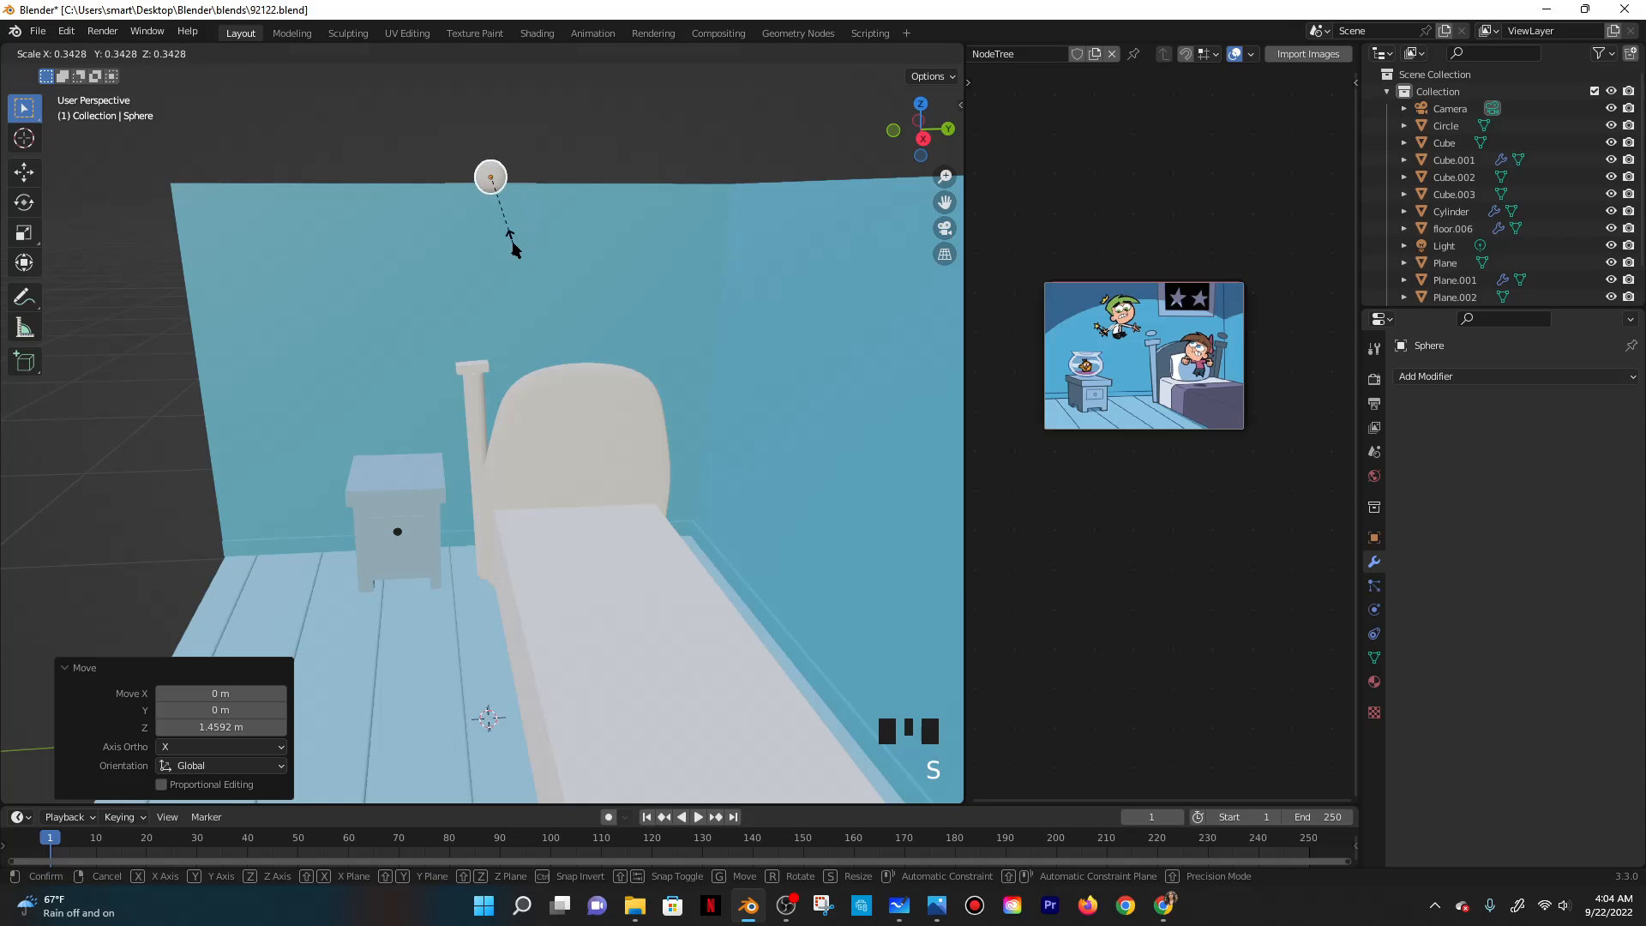
left_click(513, 247)
Move the small sphere over to the cap on the bedpost beside the nightstand.
key("g")
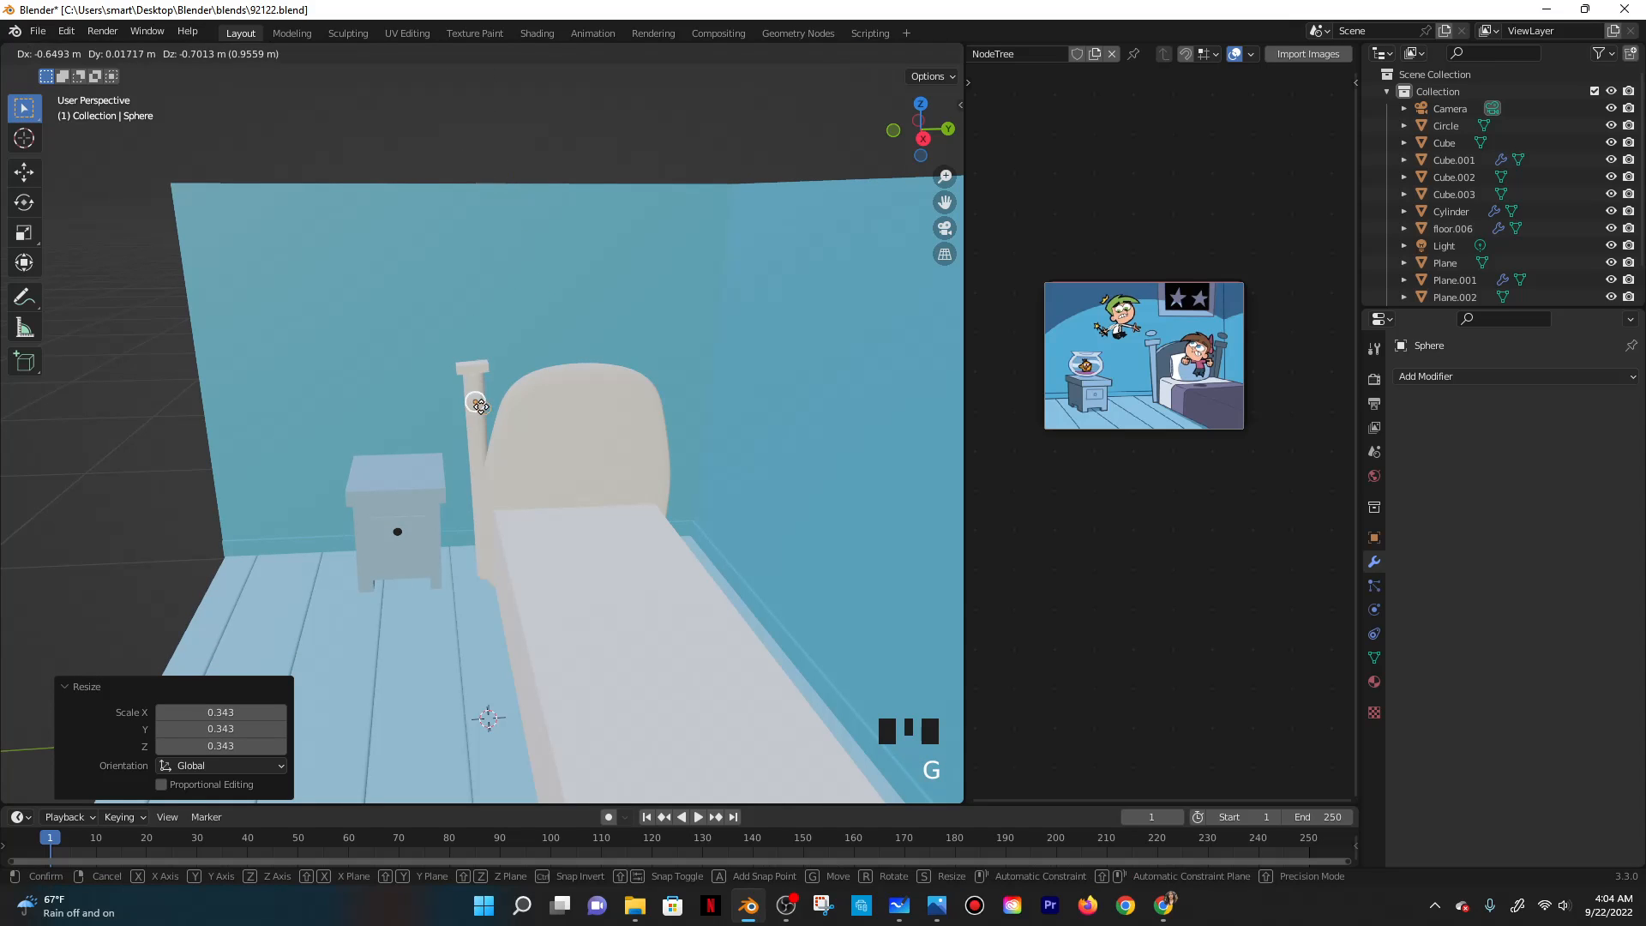
left_click(480, 345)
scroll(480, 345, "up", 5)
middle_click_drag(480, 345, 557, 394, "shift")
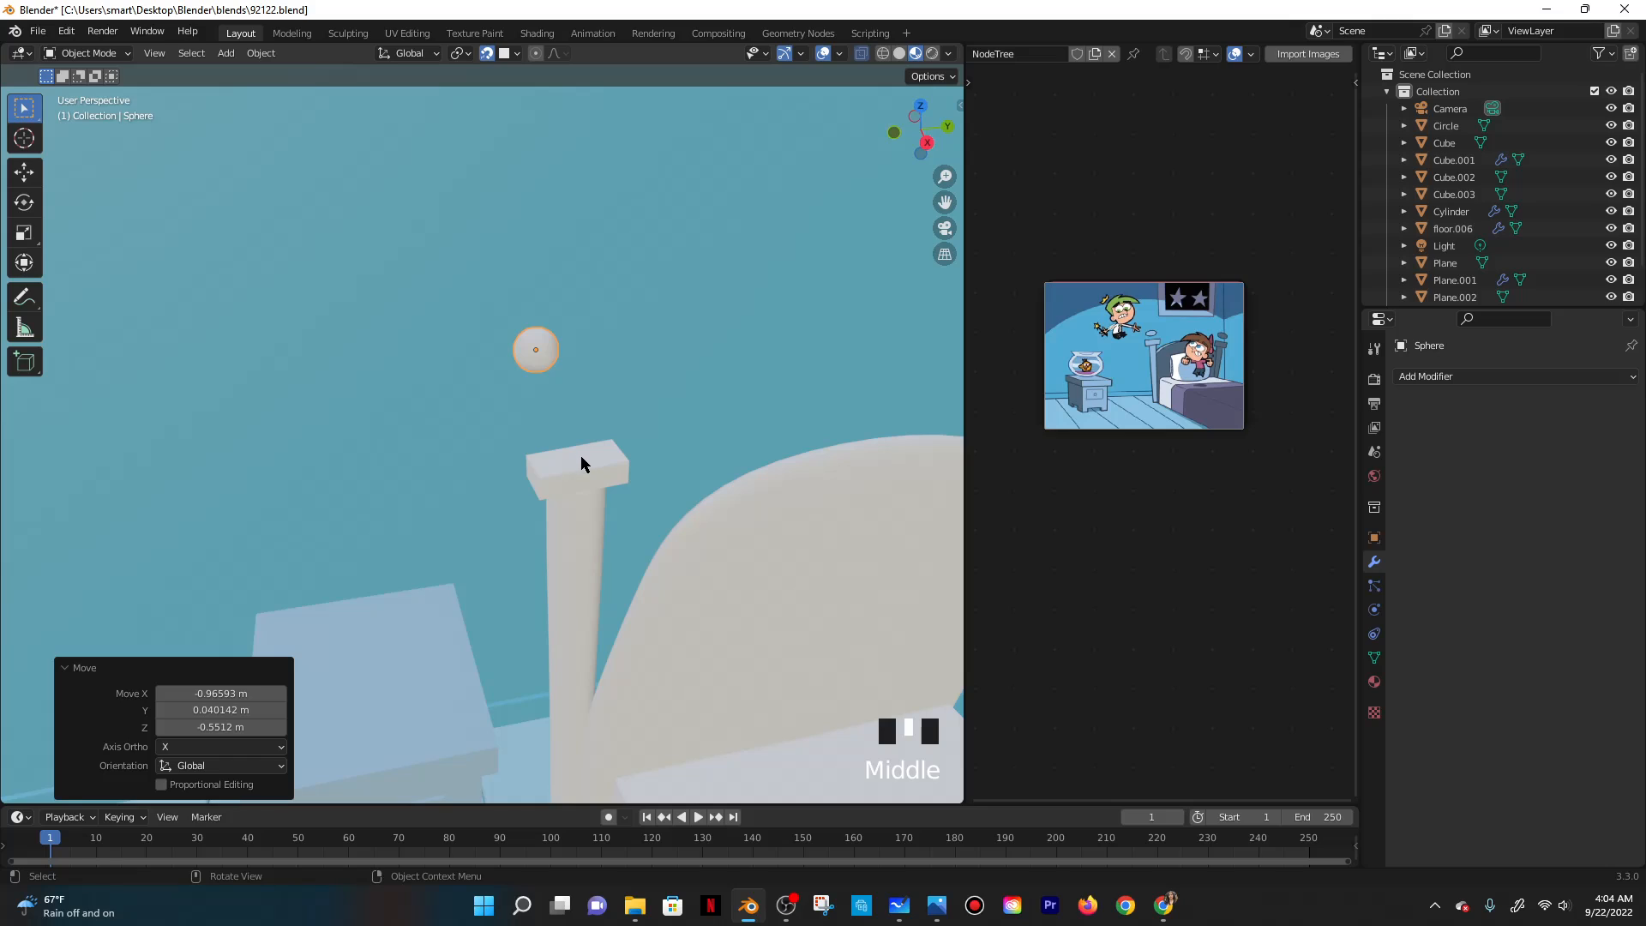
key("g")
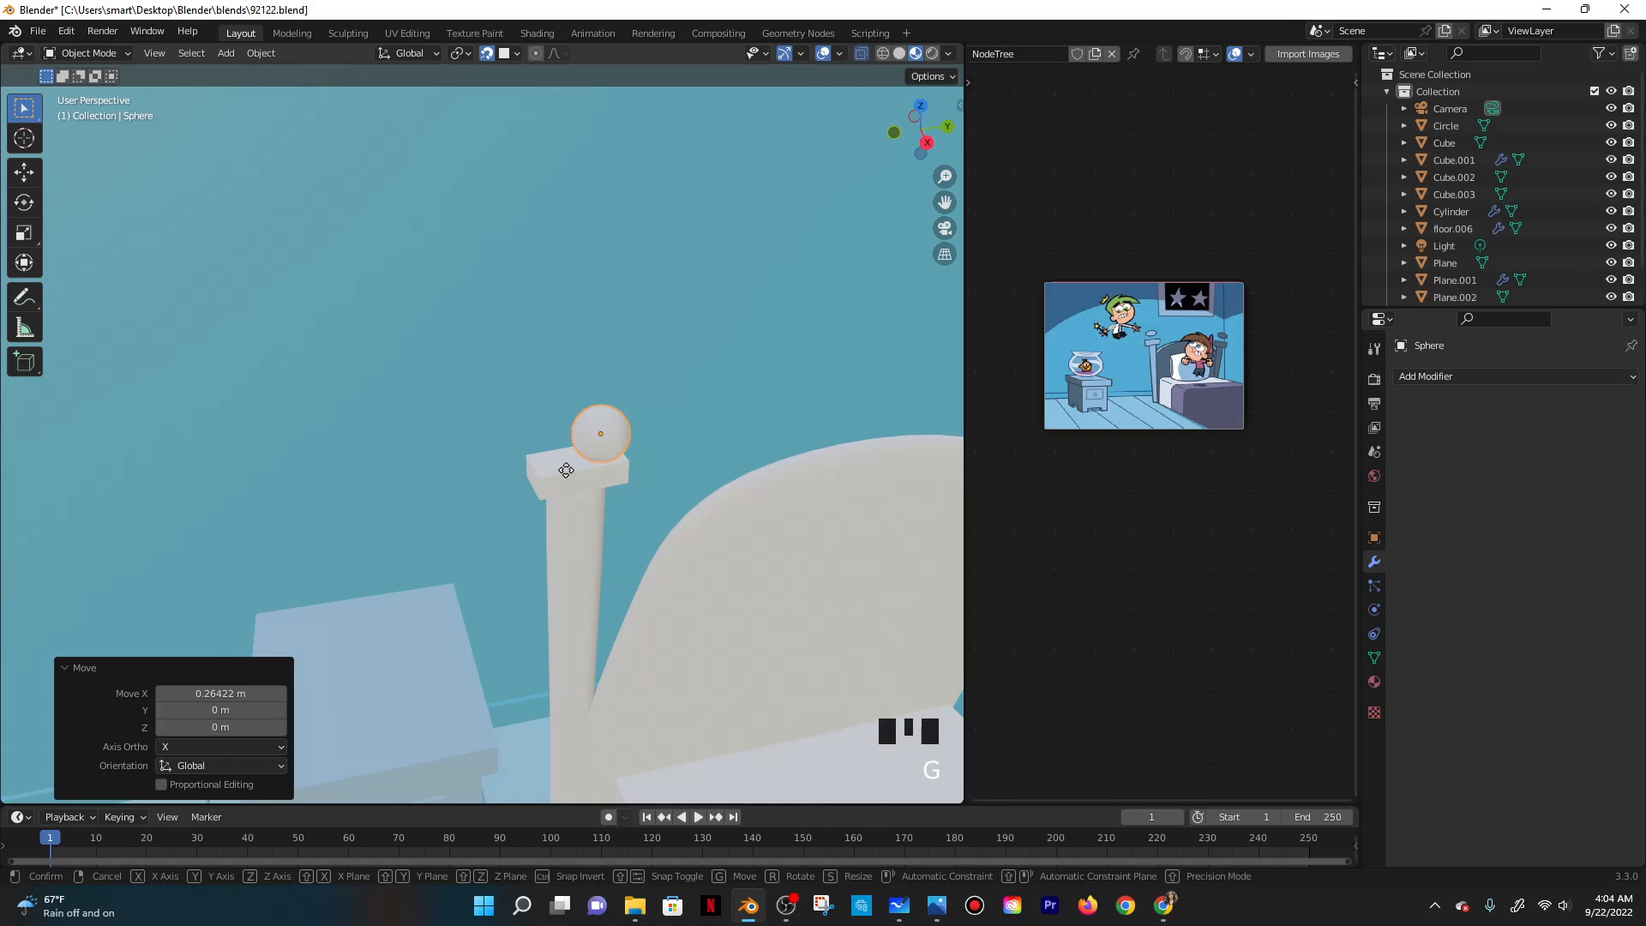
key("z")
left_click(550, 377)
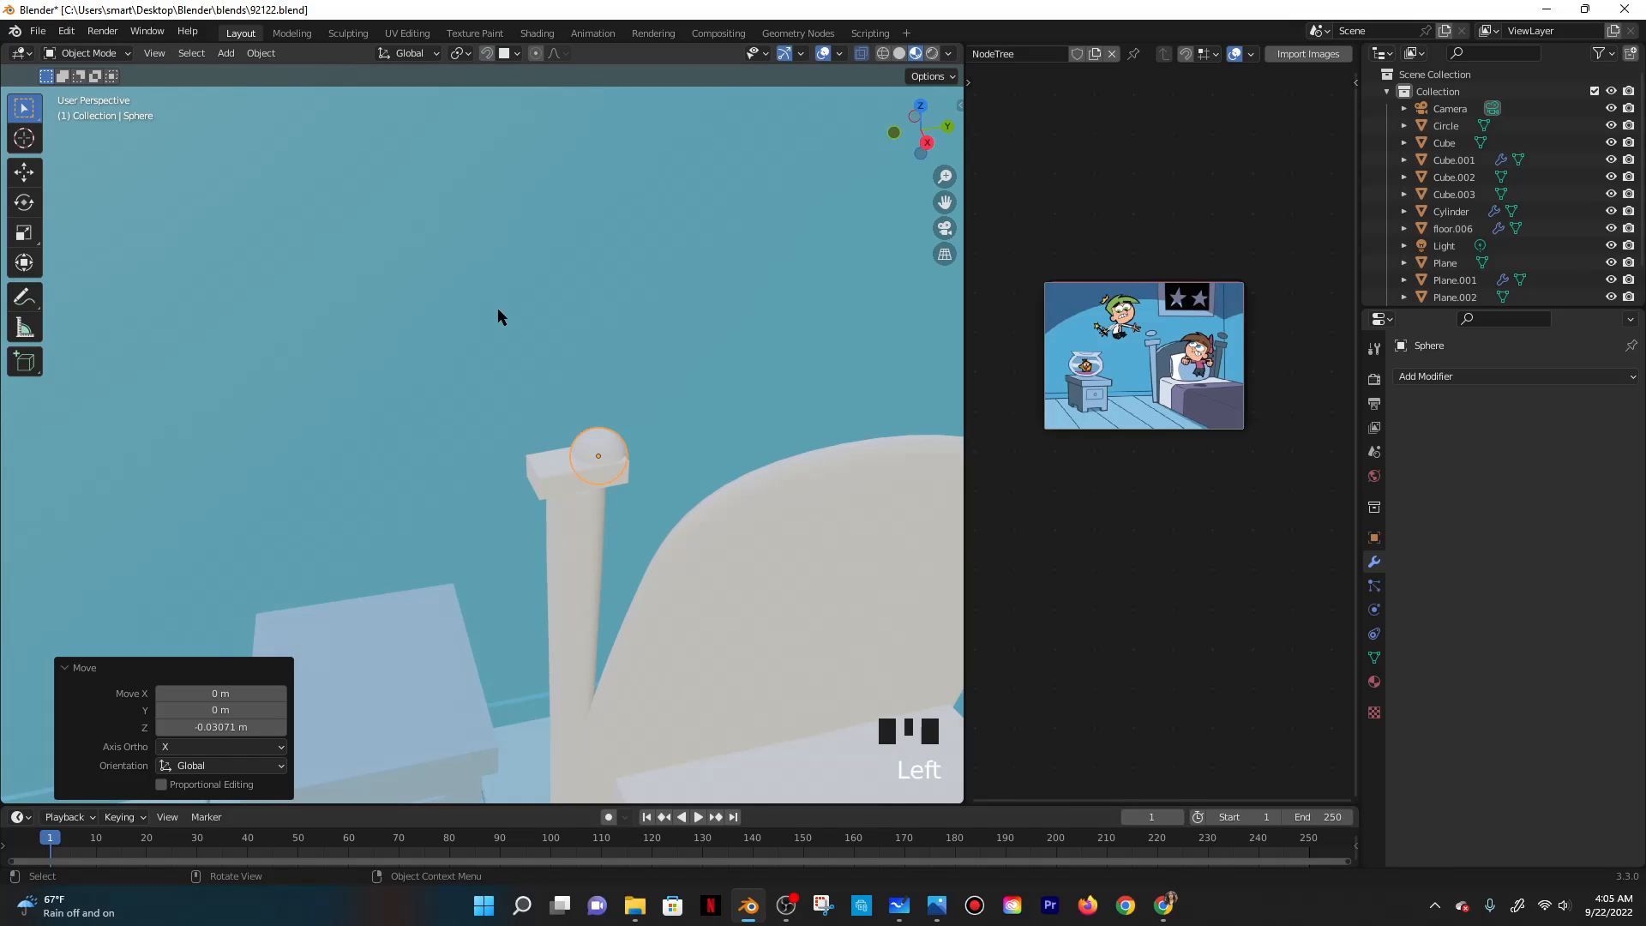
Float the sphere above the bedpost cap by moving it about 0.091 m along Z and -0.047 m along Y.
key("g")
key("z")
left_click(496, 249)
key("g")
key("y")
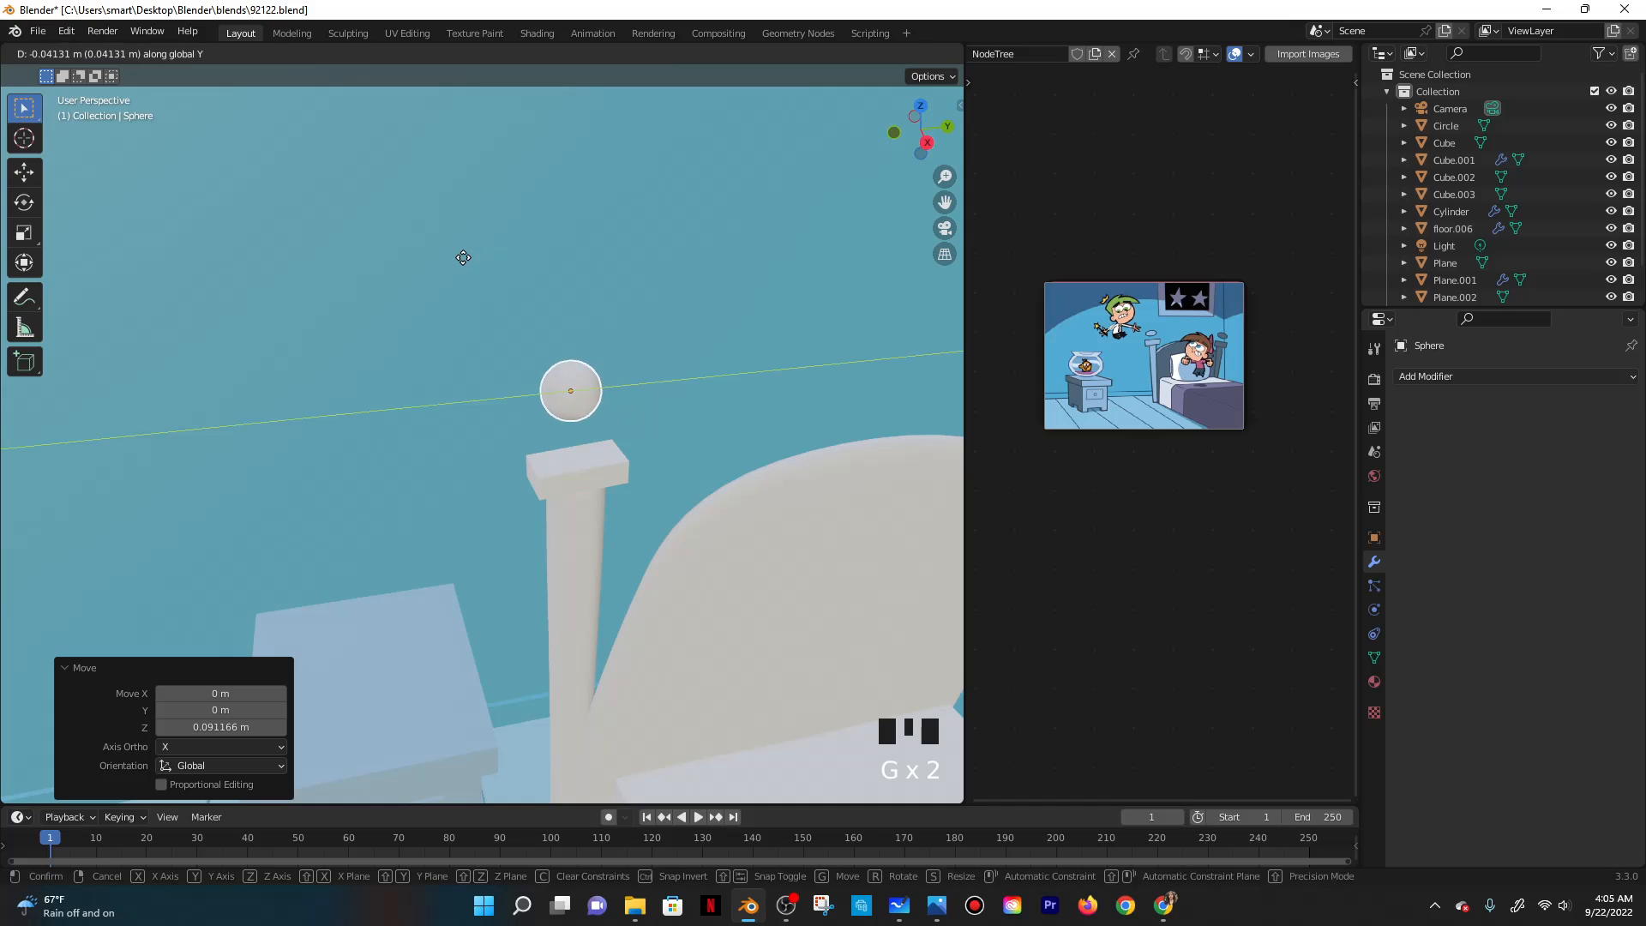
left_click(467, 262)
Stretch the sphere to about 1.653 along Y and shift it about 0.016 m along Y over the cap.
middle_click_drag(603, 355, 578, 327)
key("s")
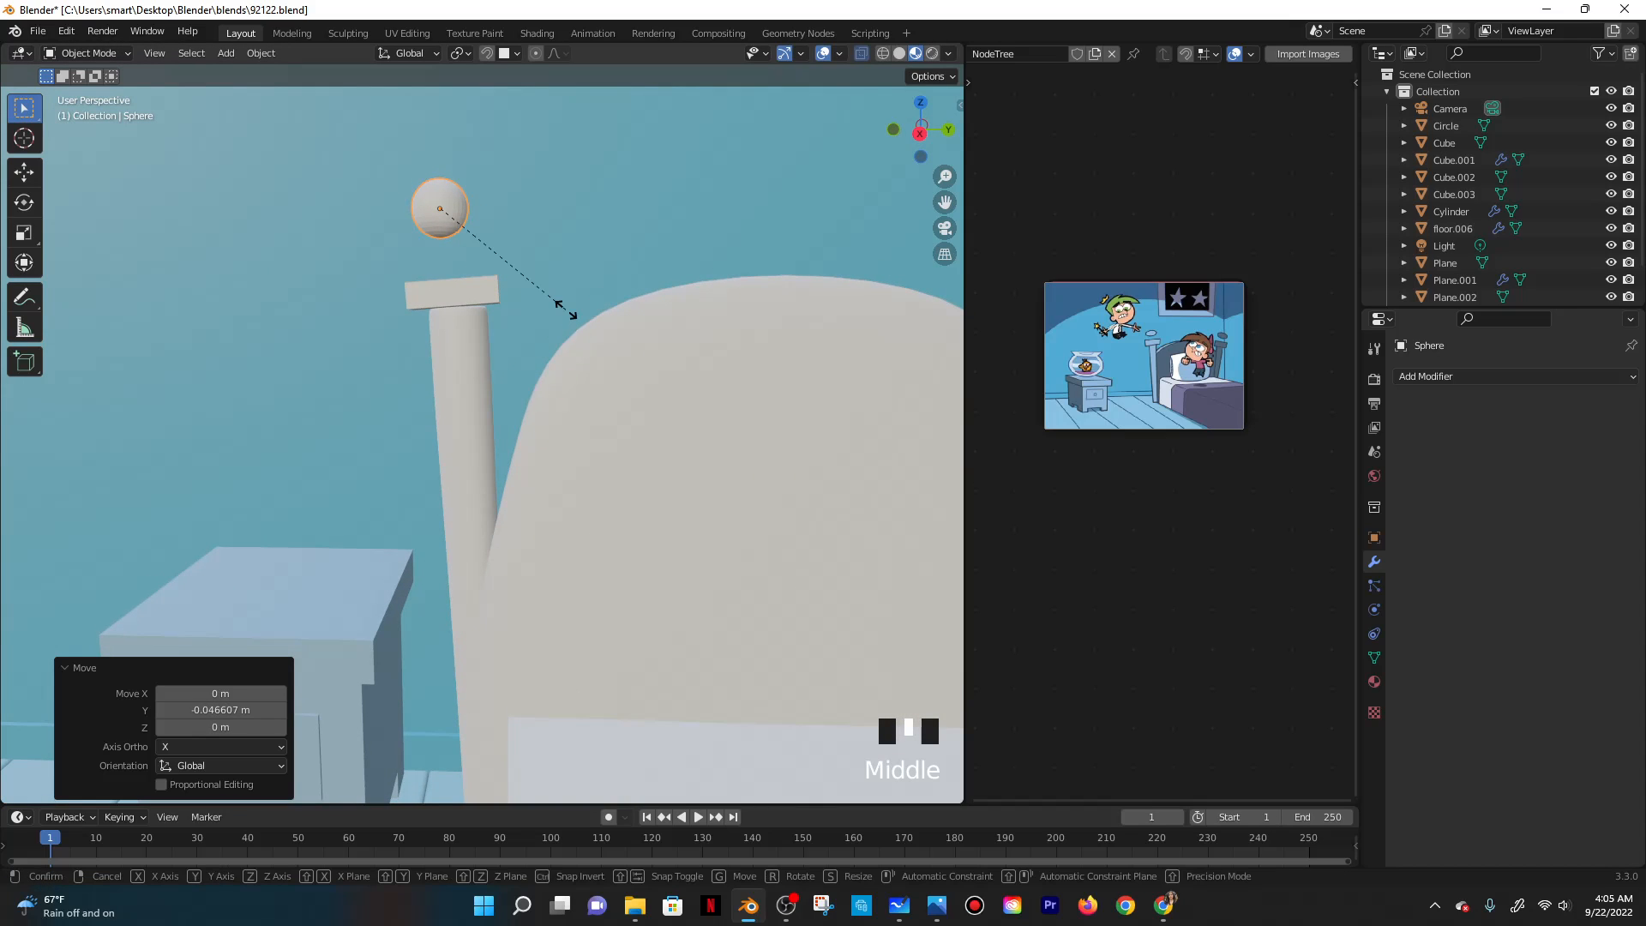
key("y")
left_click(621, 313)
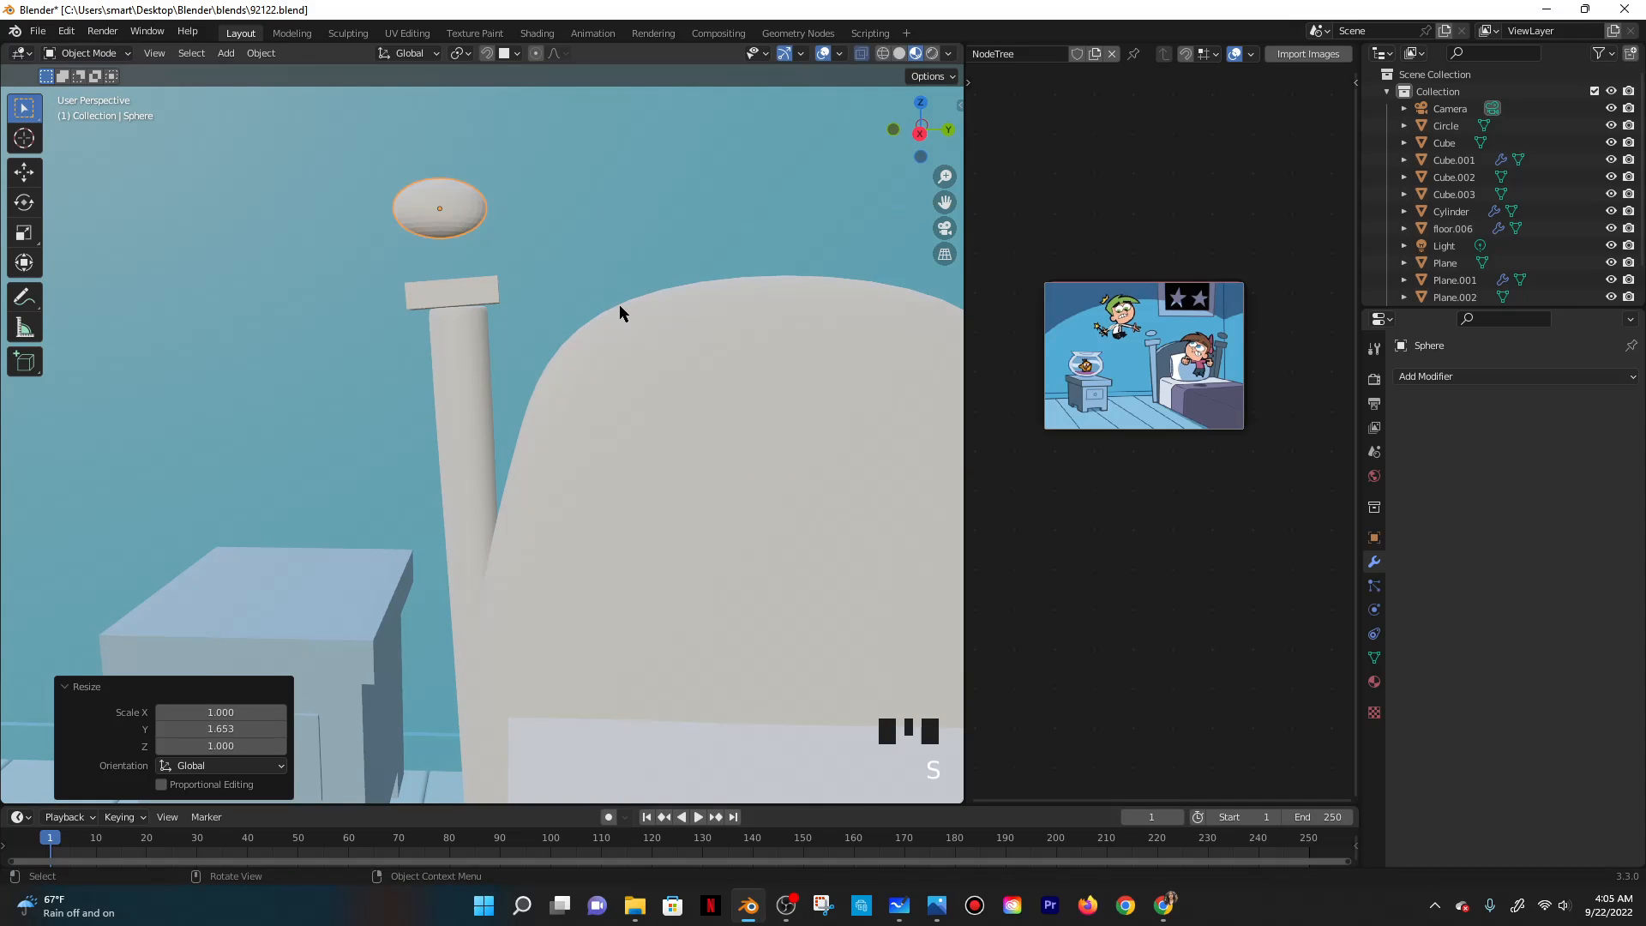
middle_click_drag(621, 312, 606, 435)
key("g")
left_click(703, 499)
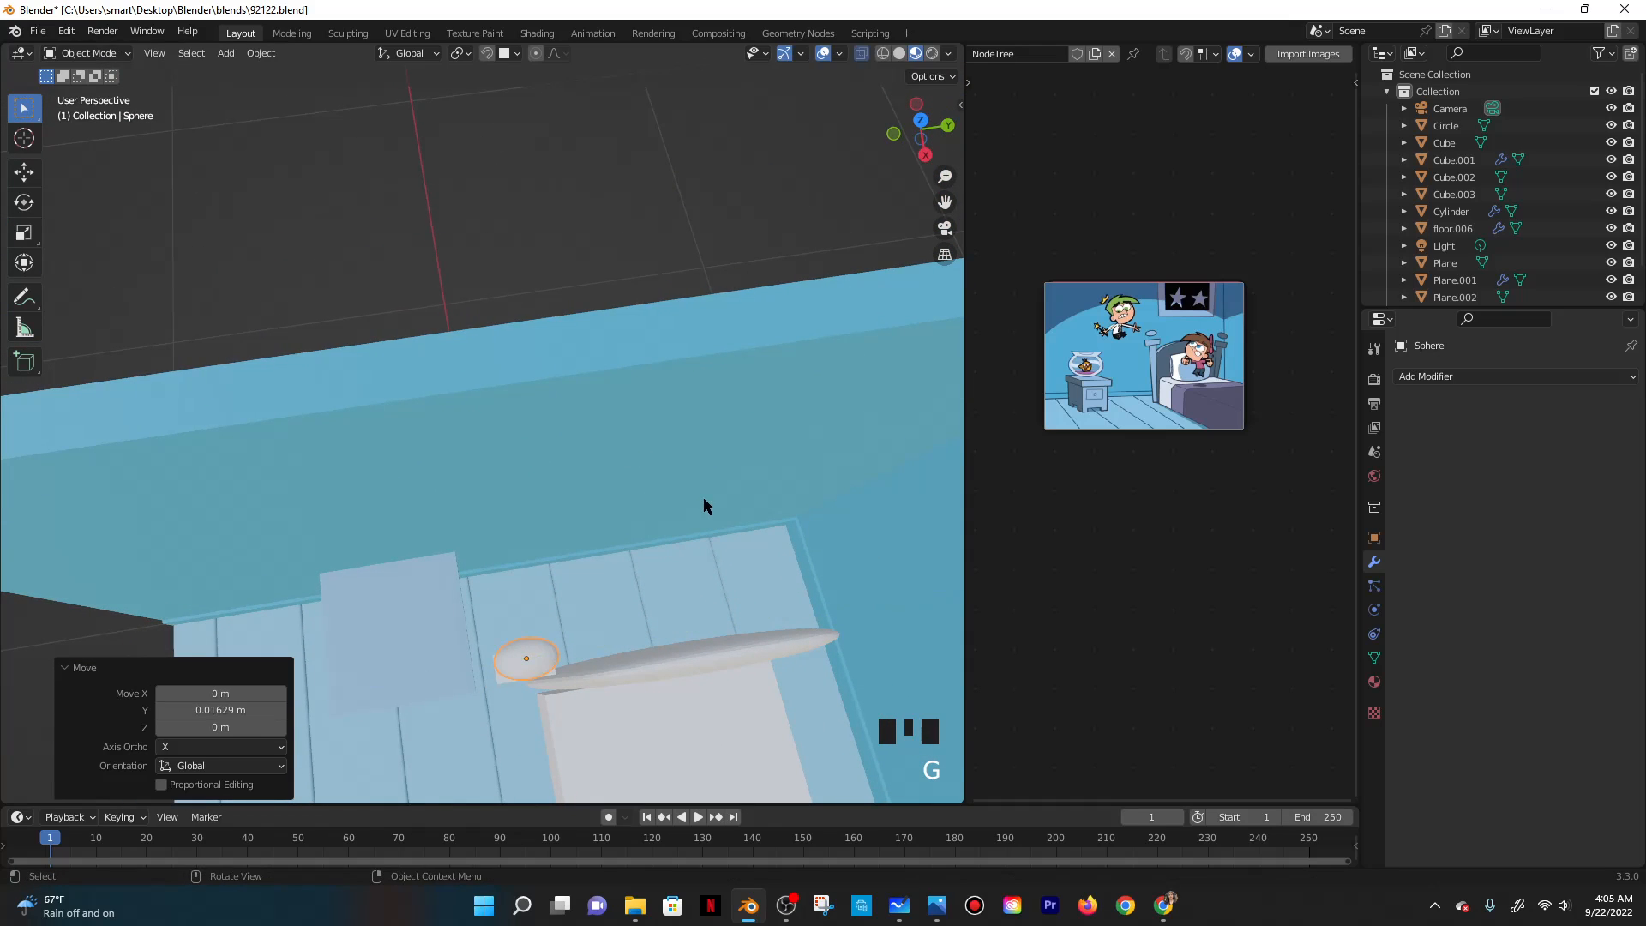
Duplicate the bedpost, its cap and the flattened sphere together, offset about 0.752 m along Y to the headboard's other side.
middle_click_drag(703, 499, 665, 369)
scroll(526, 342, "down", 2)
middle_click_drag(527, 342, 559, 395)
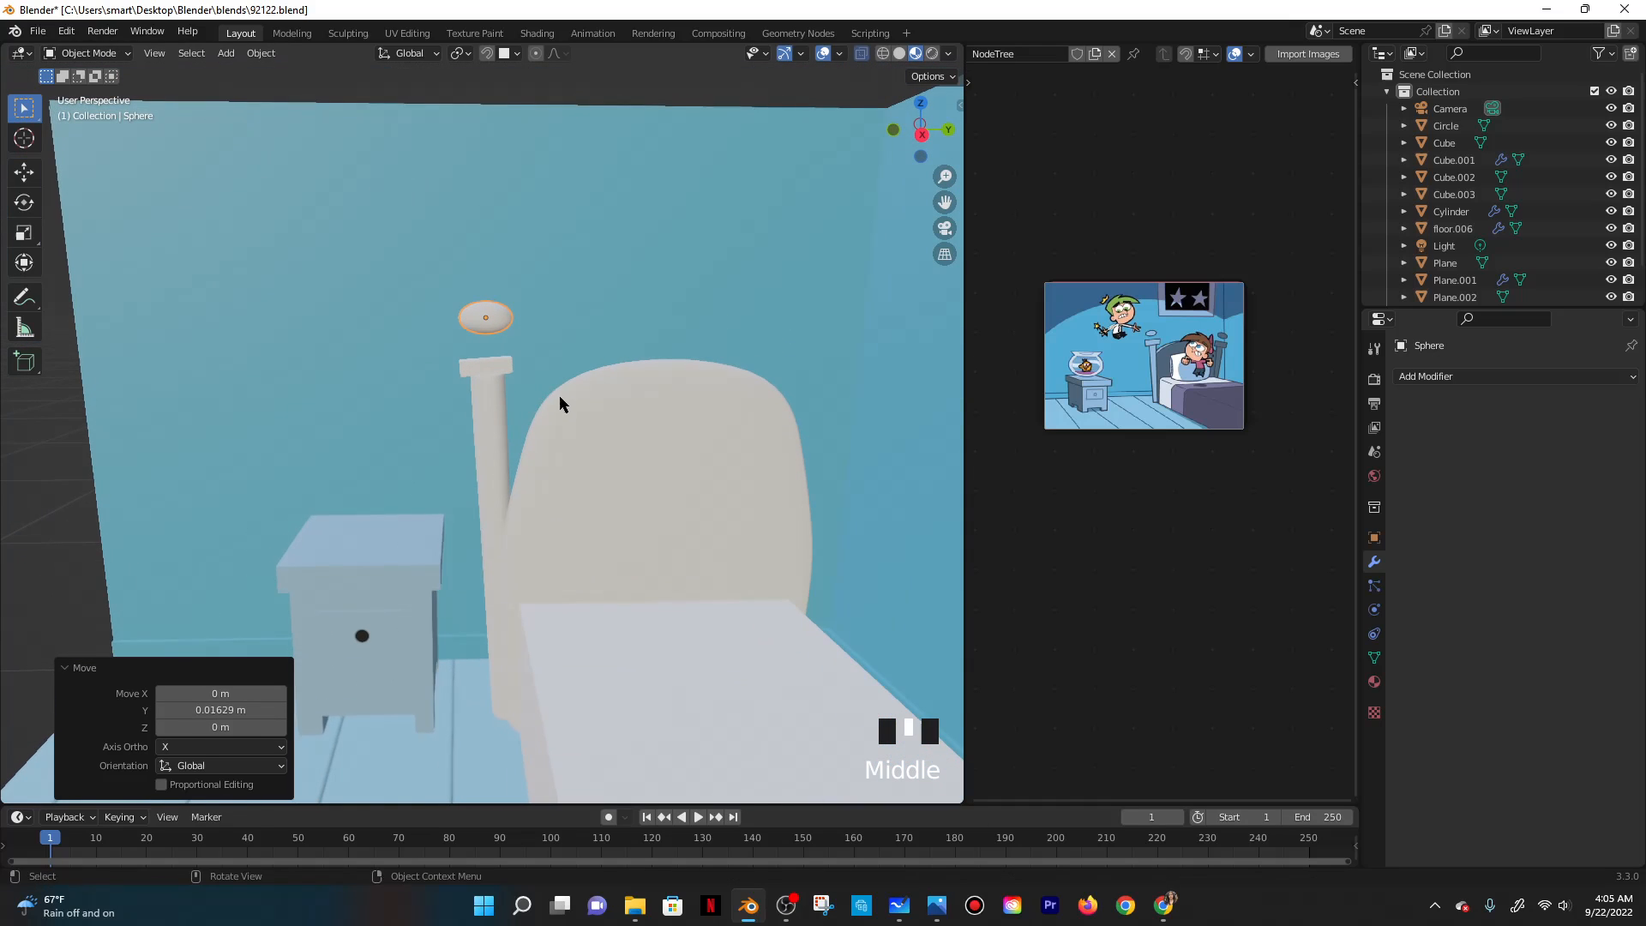
left_click(473, 395, "shift")
left_click(489, 365, "shift")
left_click(491, 364, "shift")
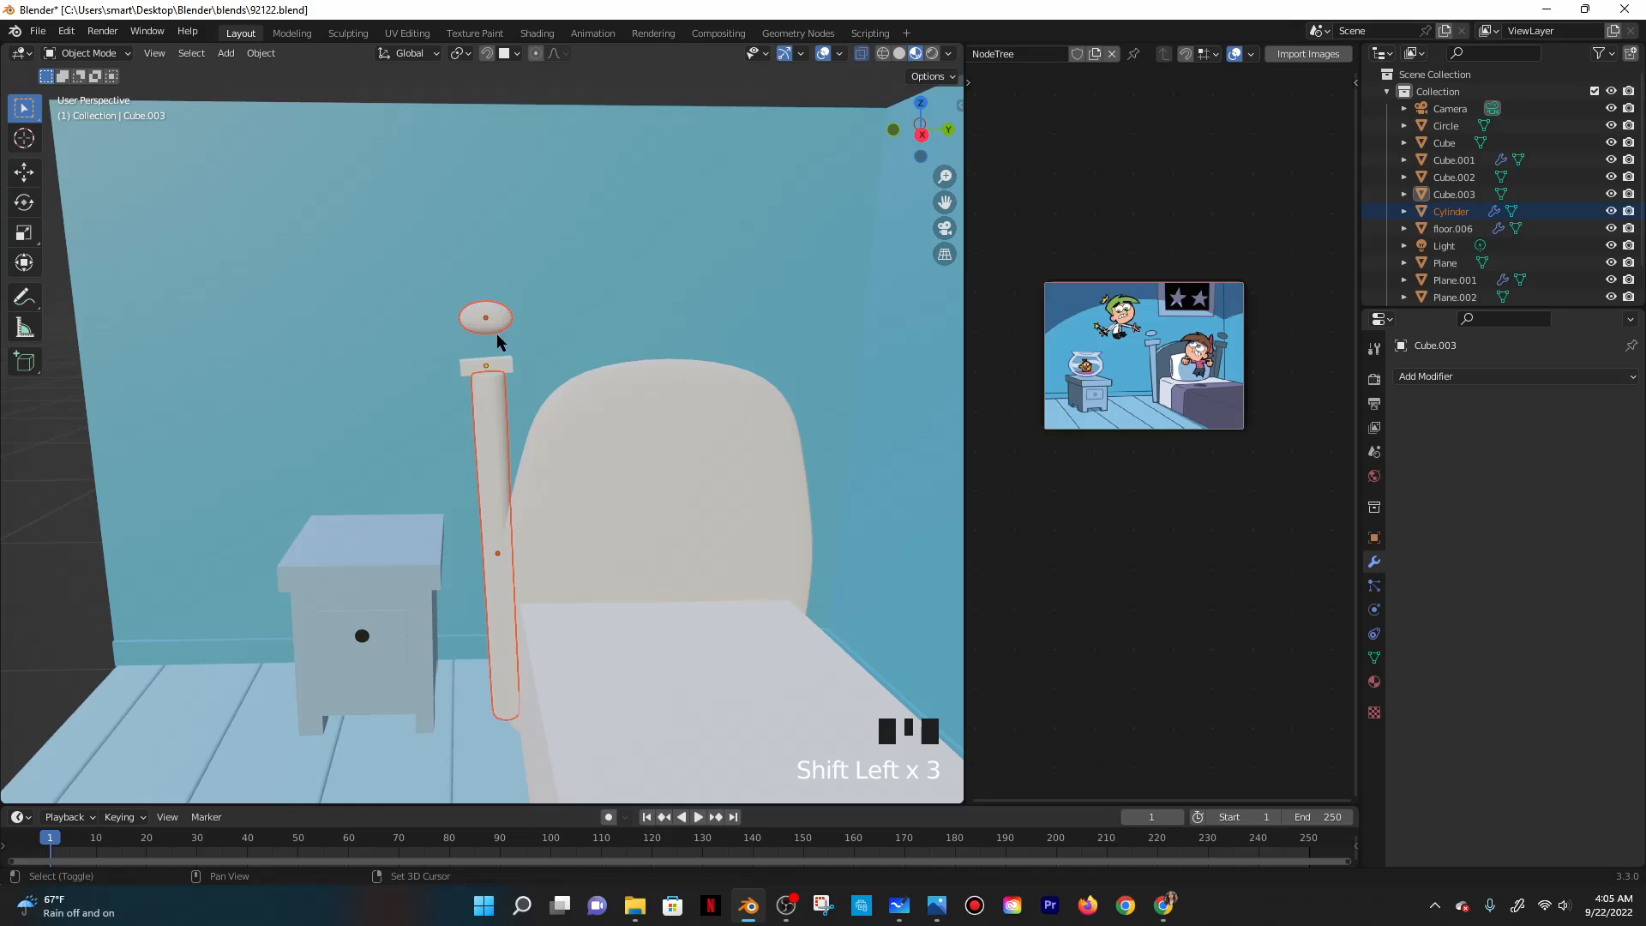
left_click(495, 367, "shift")
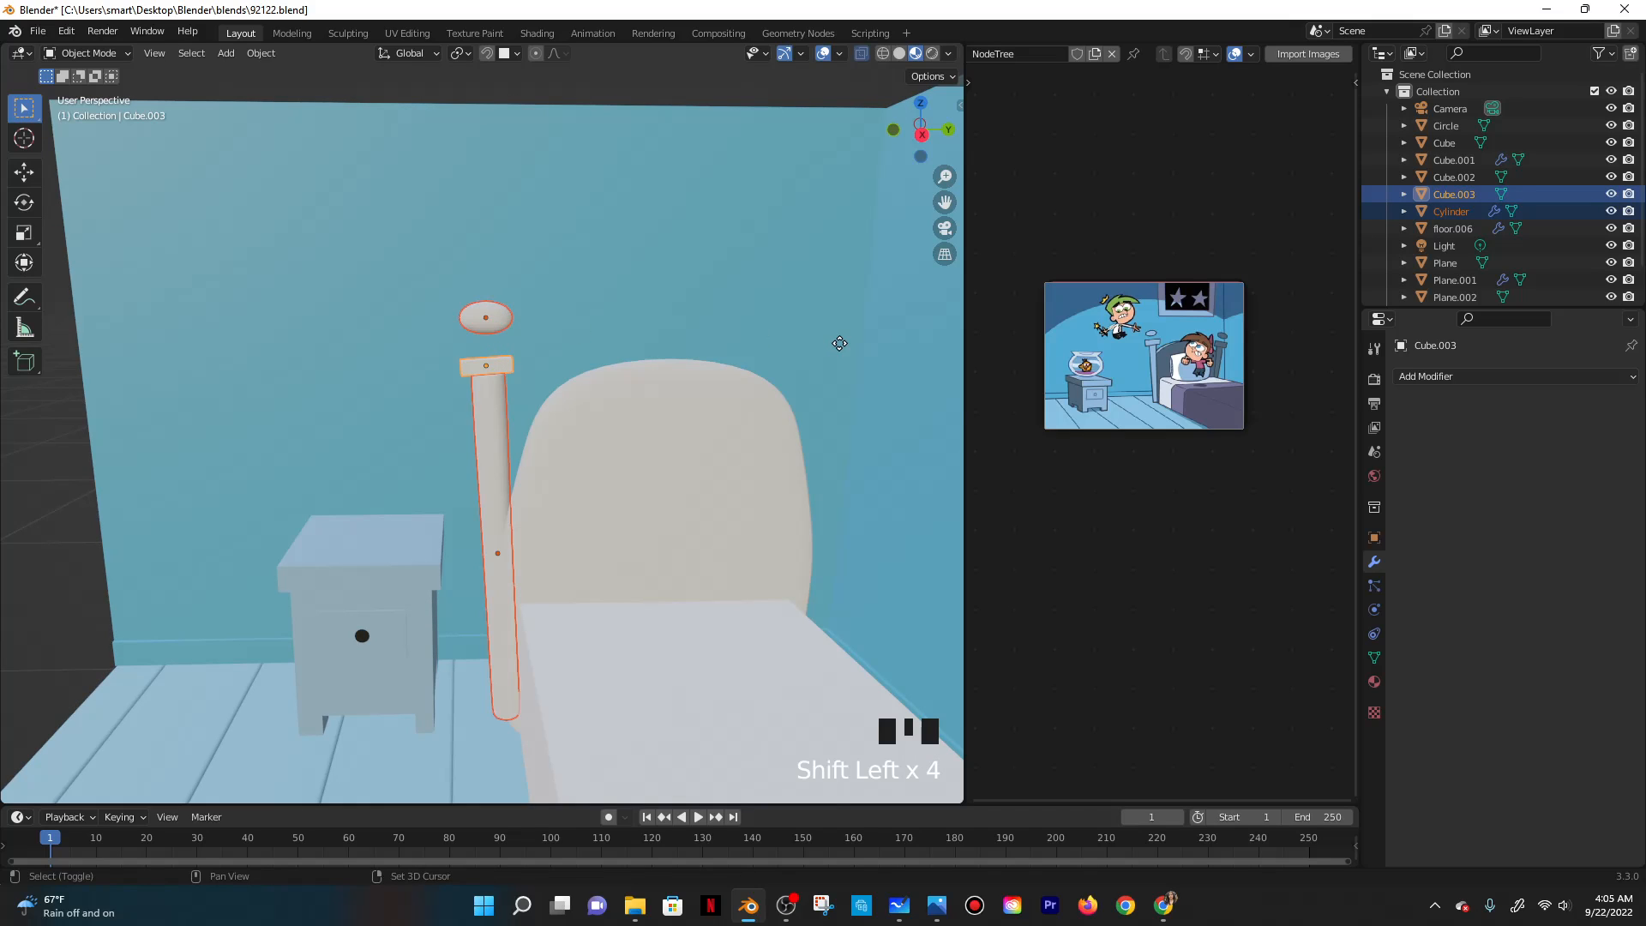
key("shift+d")
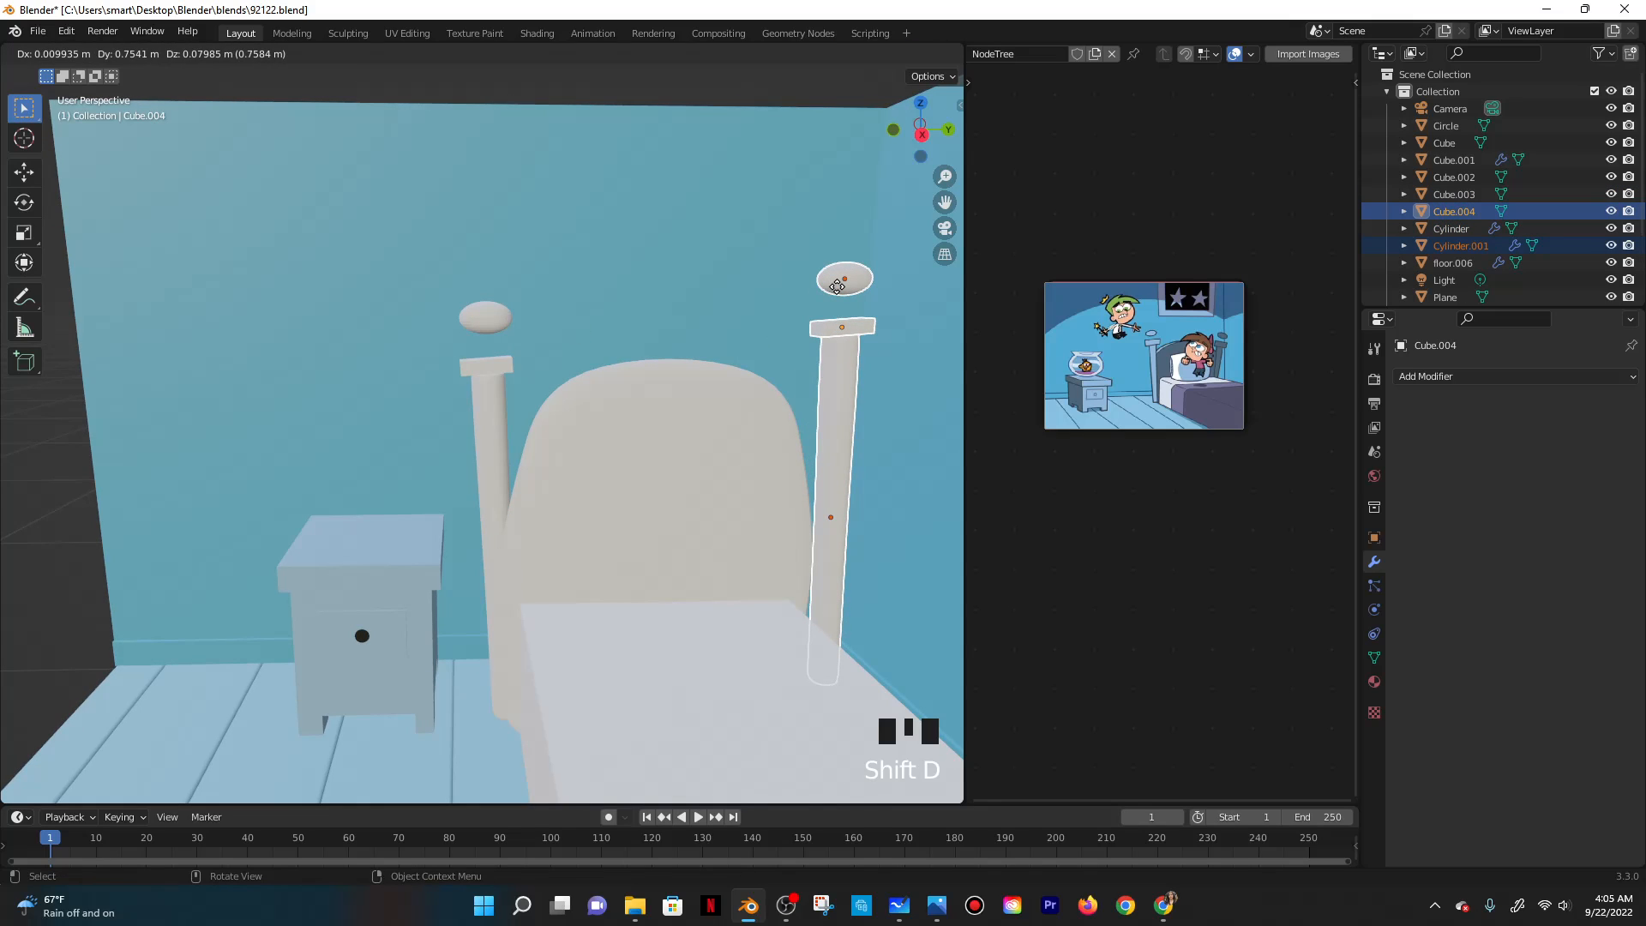
key("y")
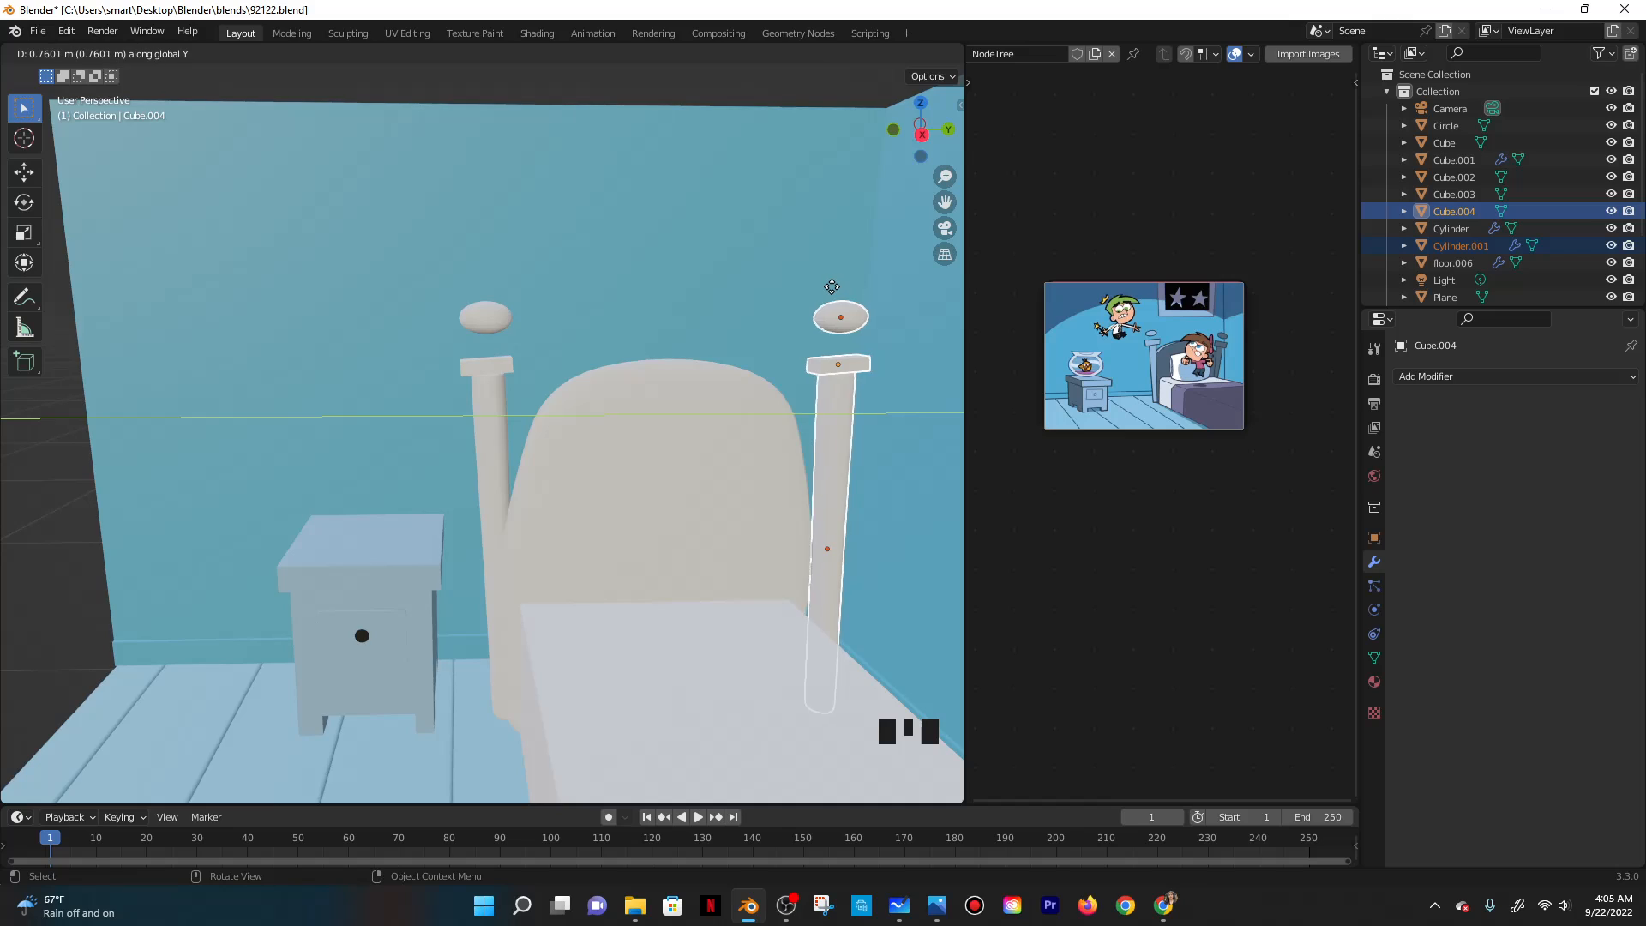
left_click(833, 307)
Tilt the duplicated bedpost parts about -7.44° around X and move them about 0.05 m along Y.
key("r")
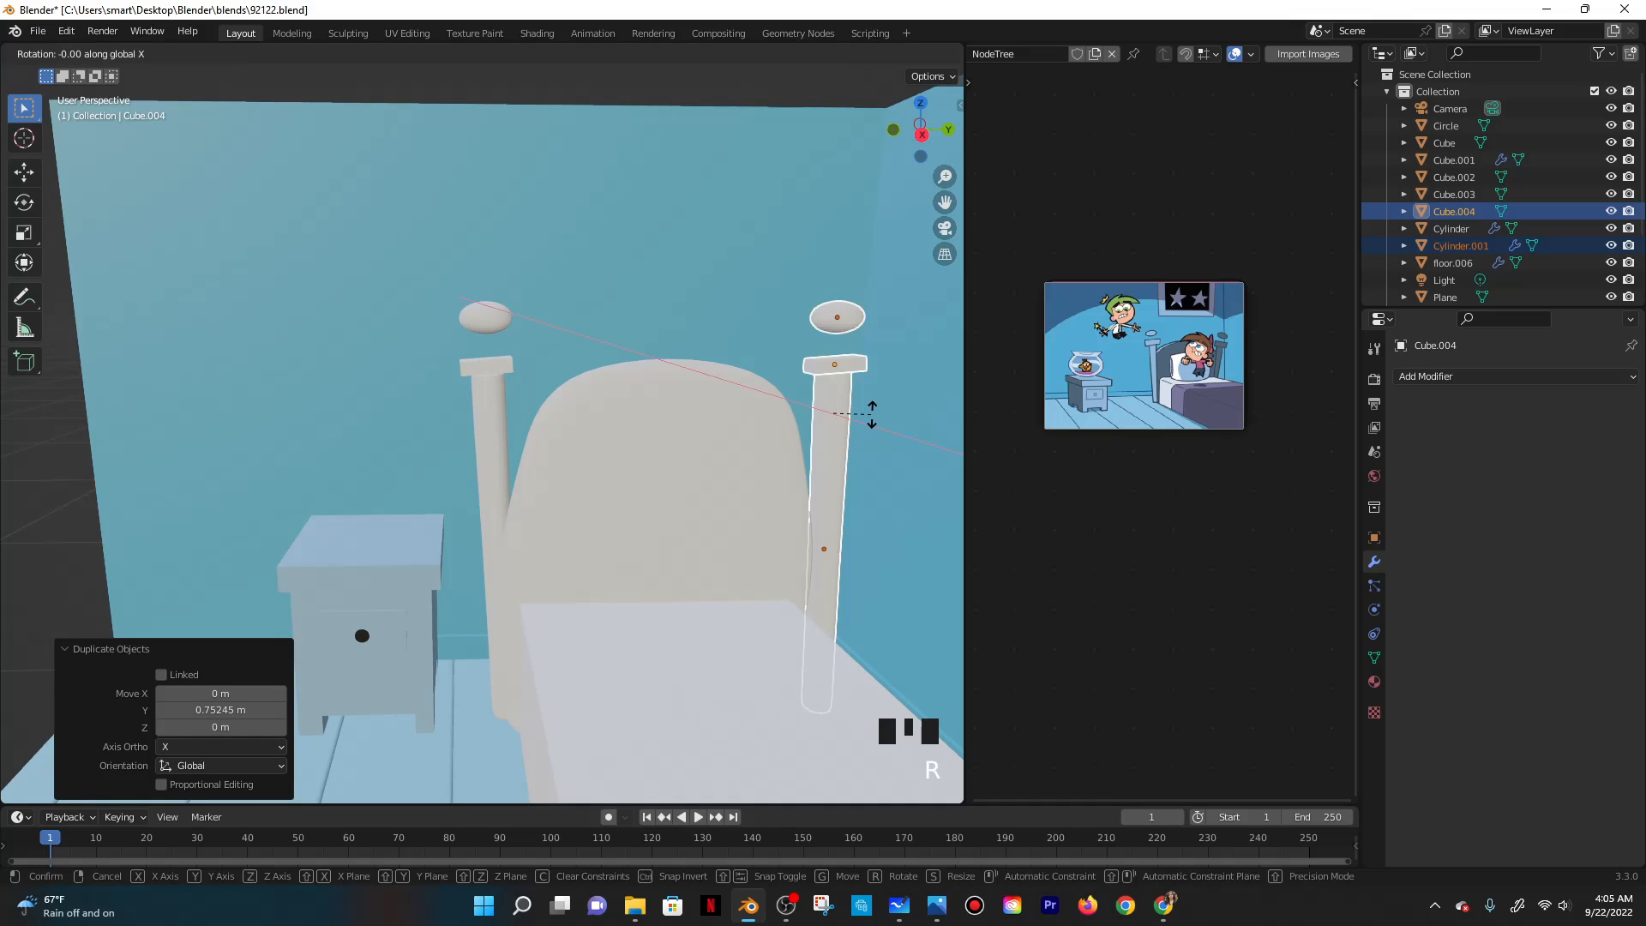
key("x")
left_click(907, 424)
key("g")
key("y")
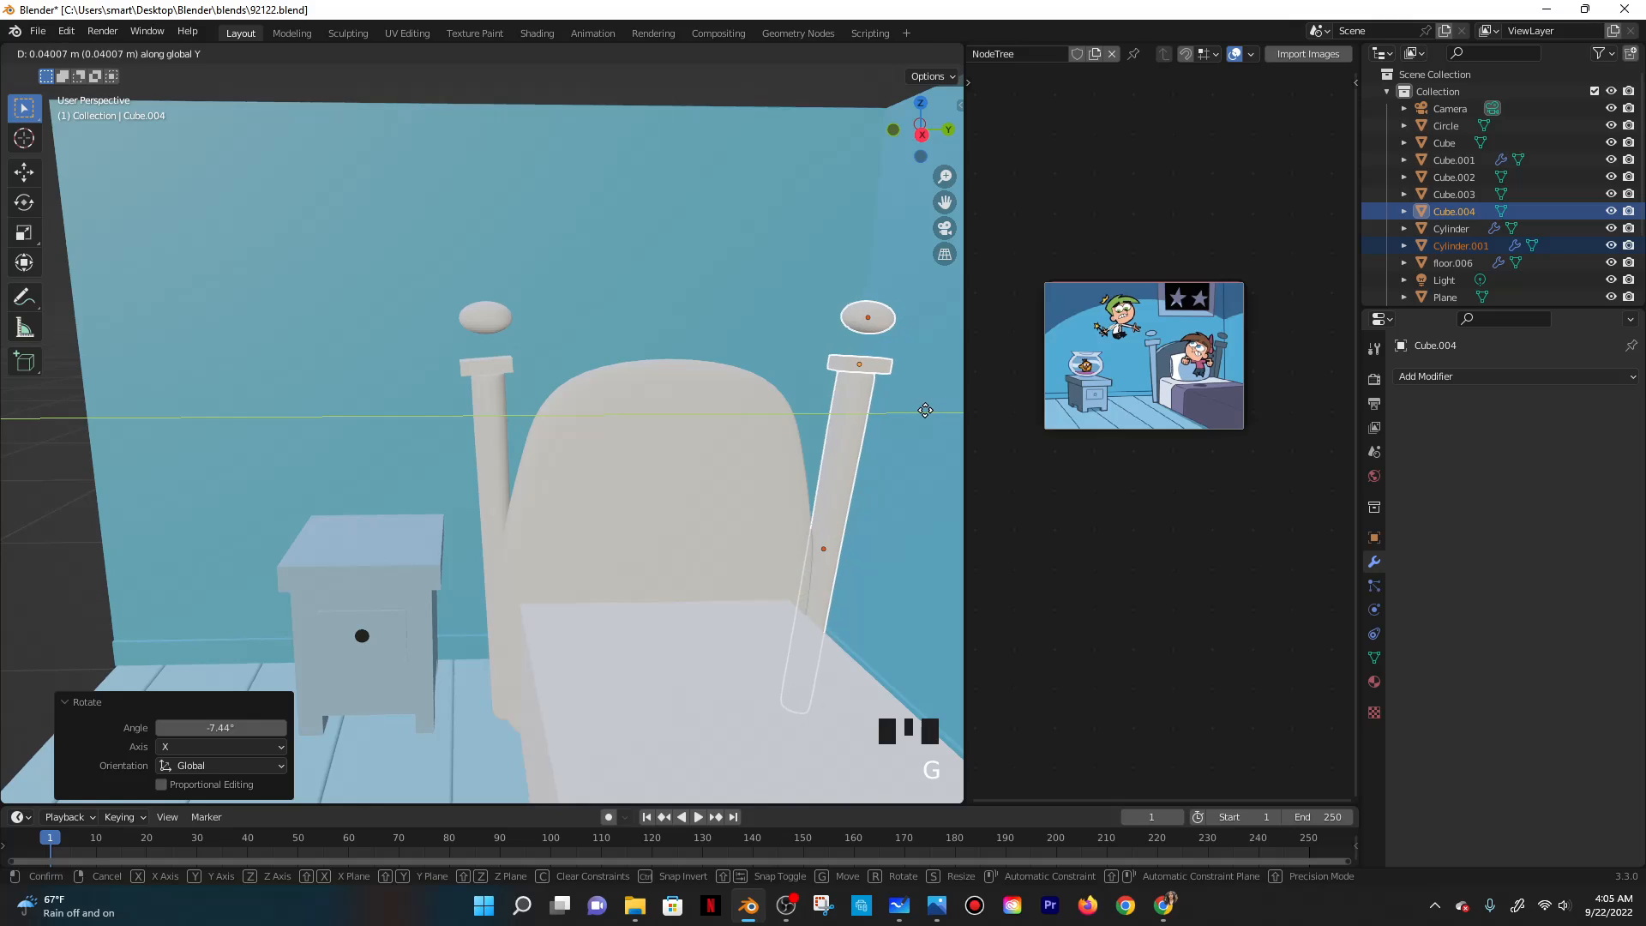
left_click(934, 411)
scroll(807, 418, "down", 2)
scroll(806, 420, "down", 2)
scroll(716, 433, "up", 2)
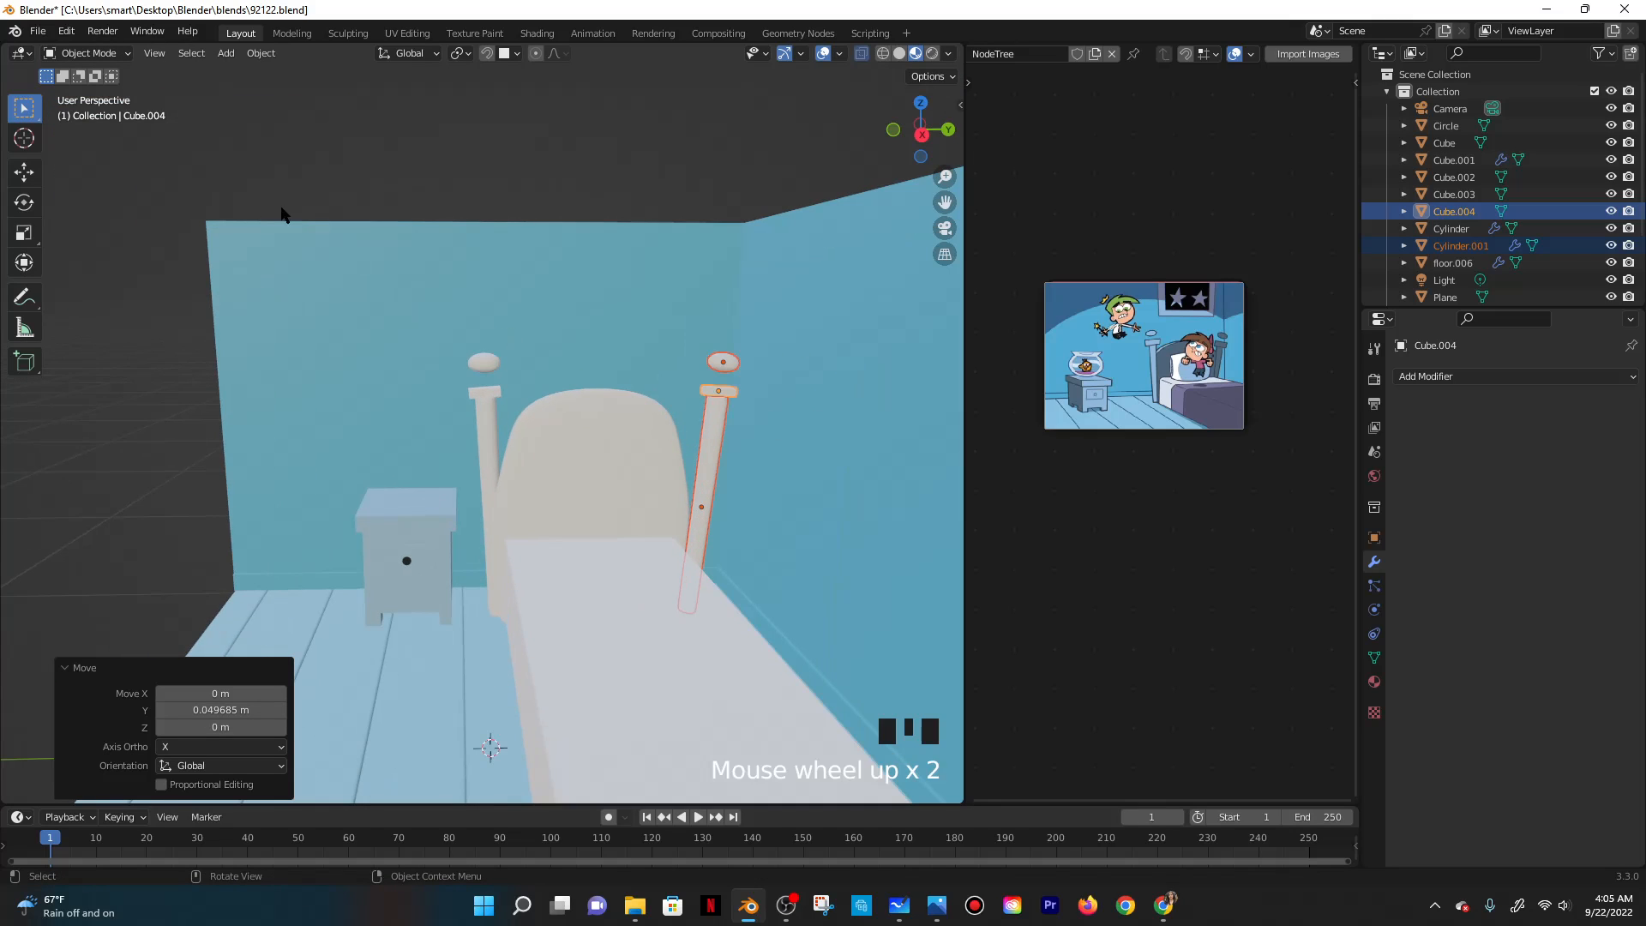
Select the headboard and save the file.
left_click(102, 57)
left_click(538, 467)
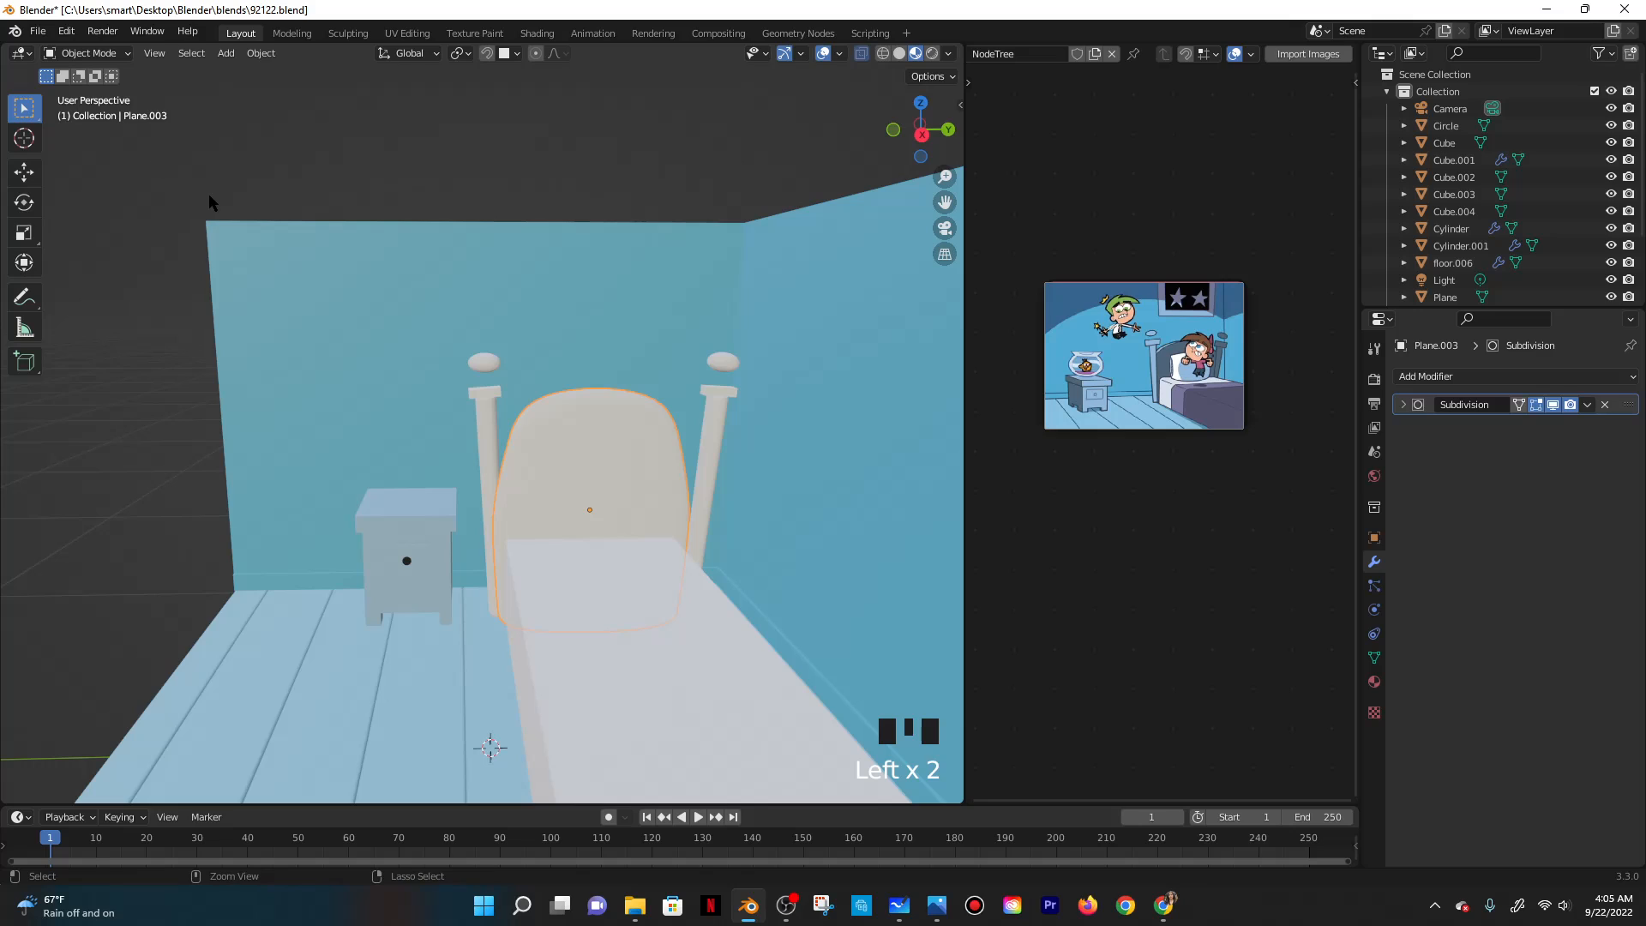
key("ctrl+s")
Switch the headboard to Sculpt Mode and choose the Grab brush.
left_click(107, 54)
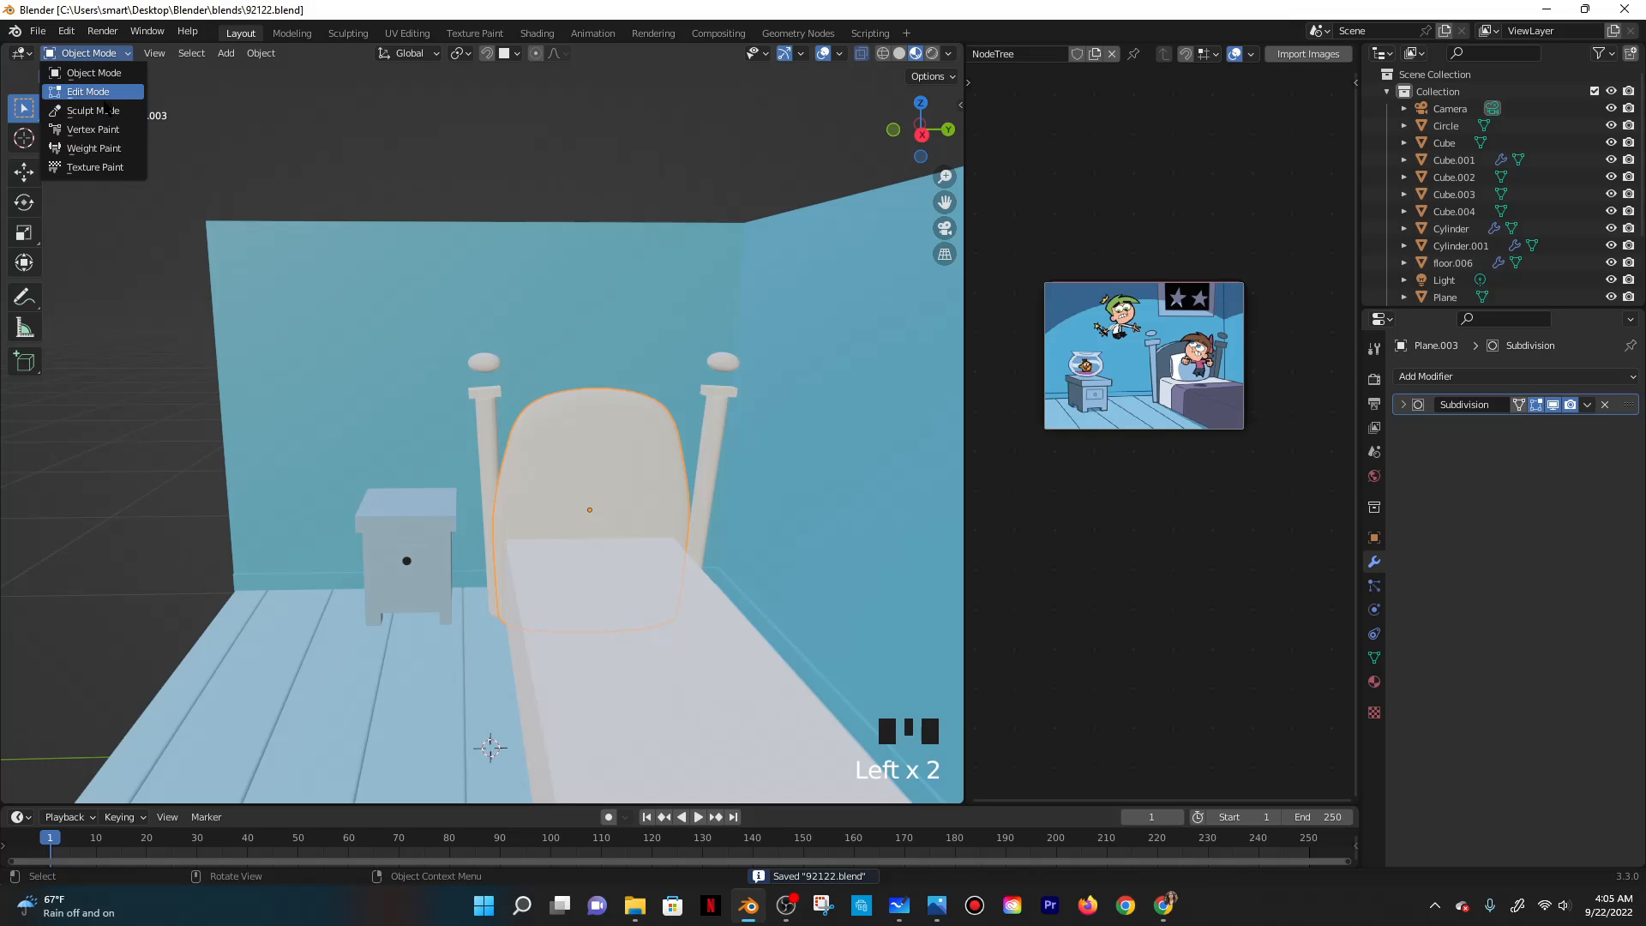
left_click(94, 110)
scroll(569, 395, "up", 4)
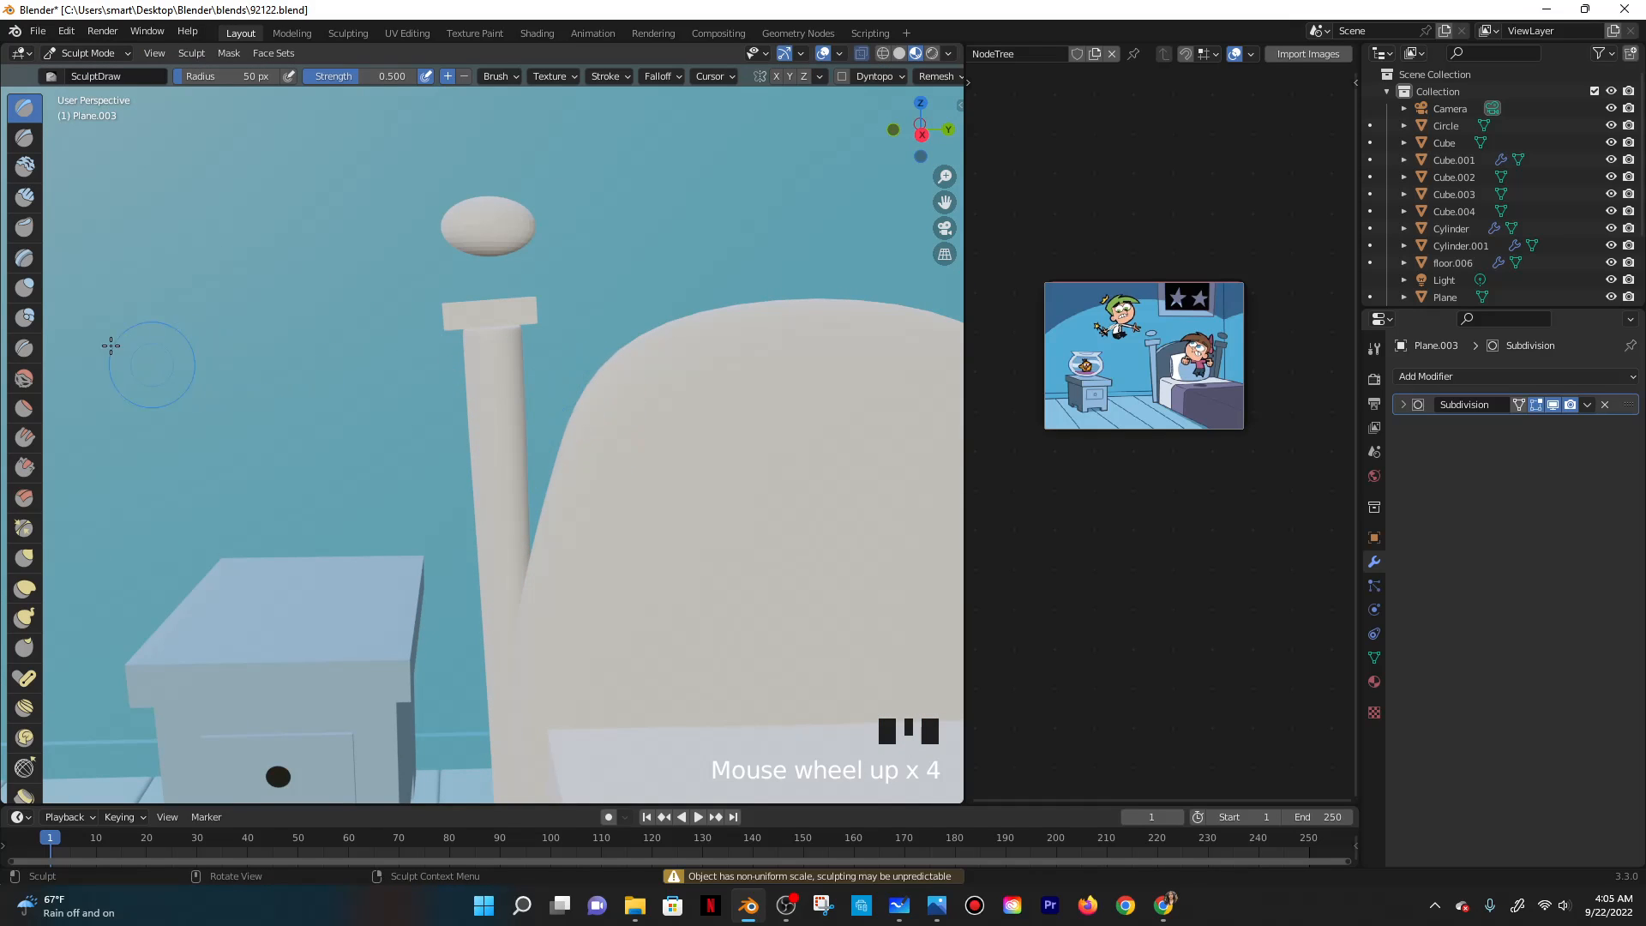
left_click_drag(42, 145, 159, 149)
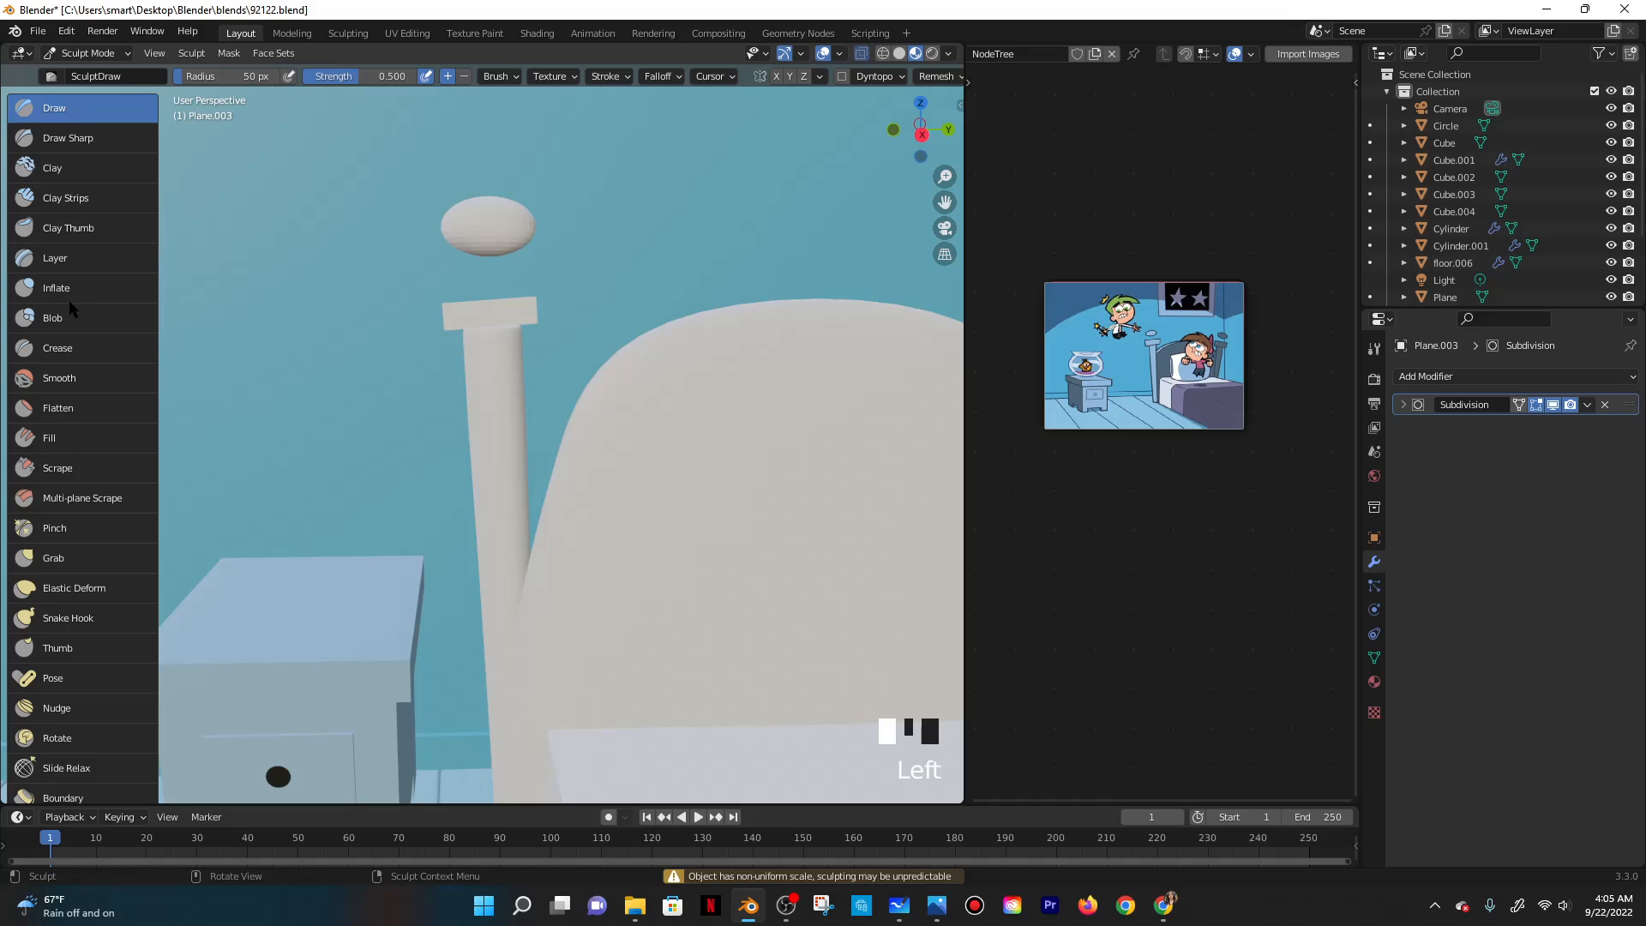
scroll(82, 357, "down", 3)
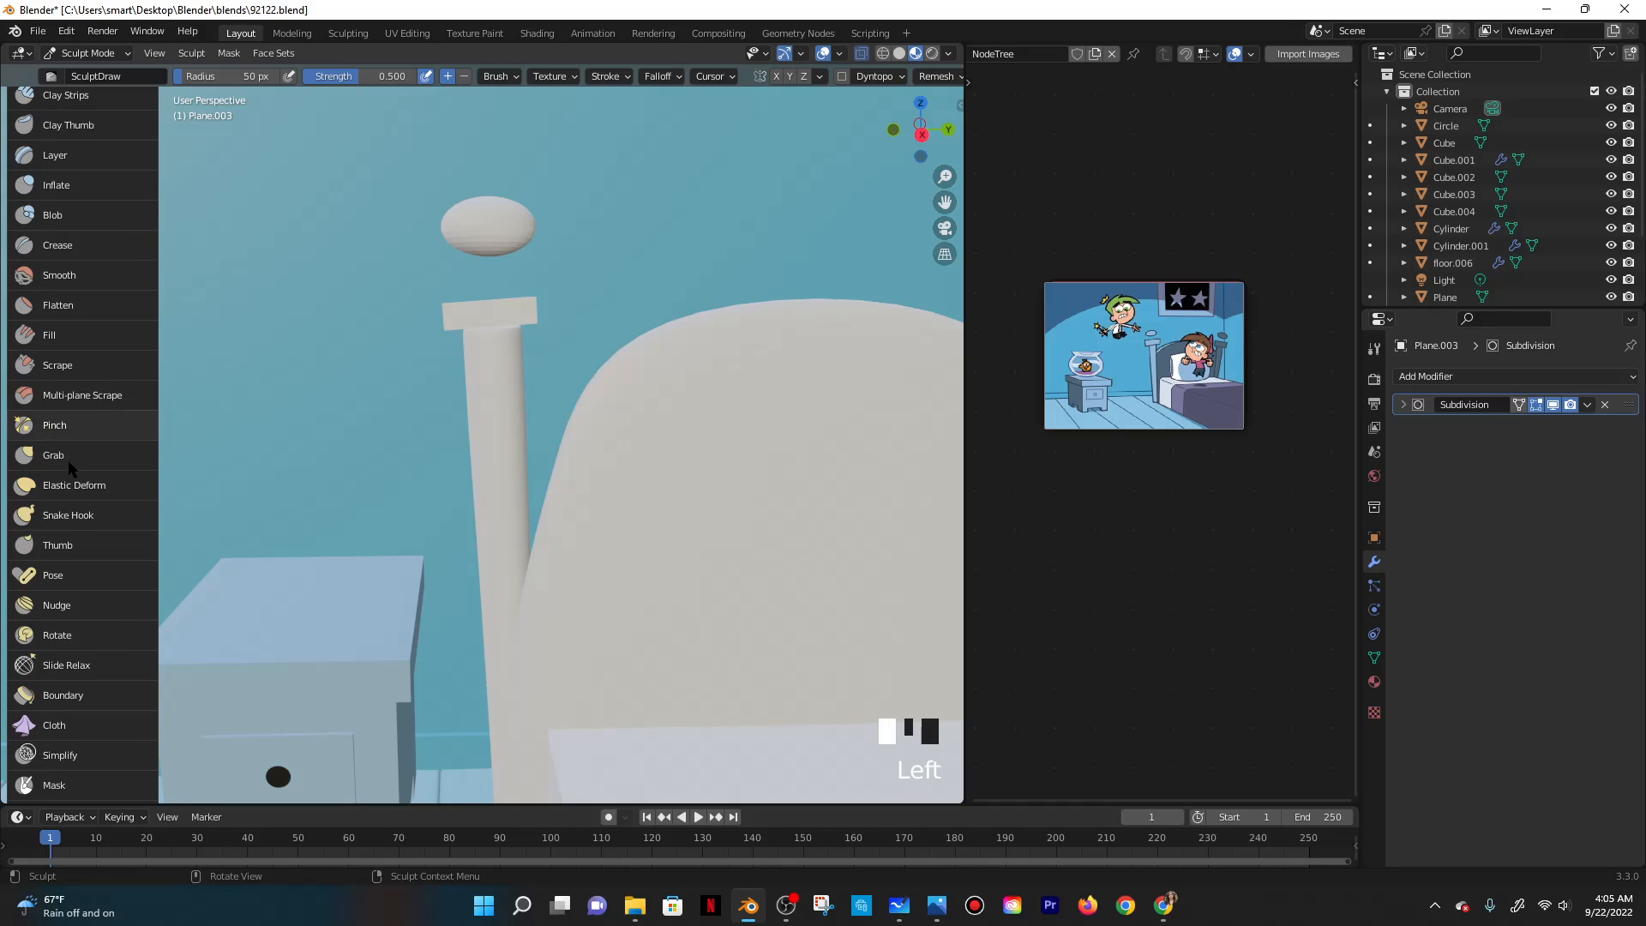
left_click(60, 456)
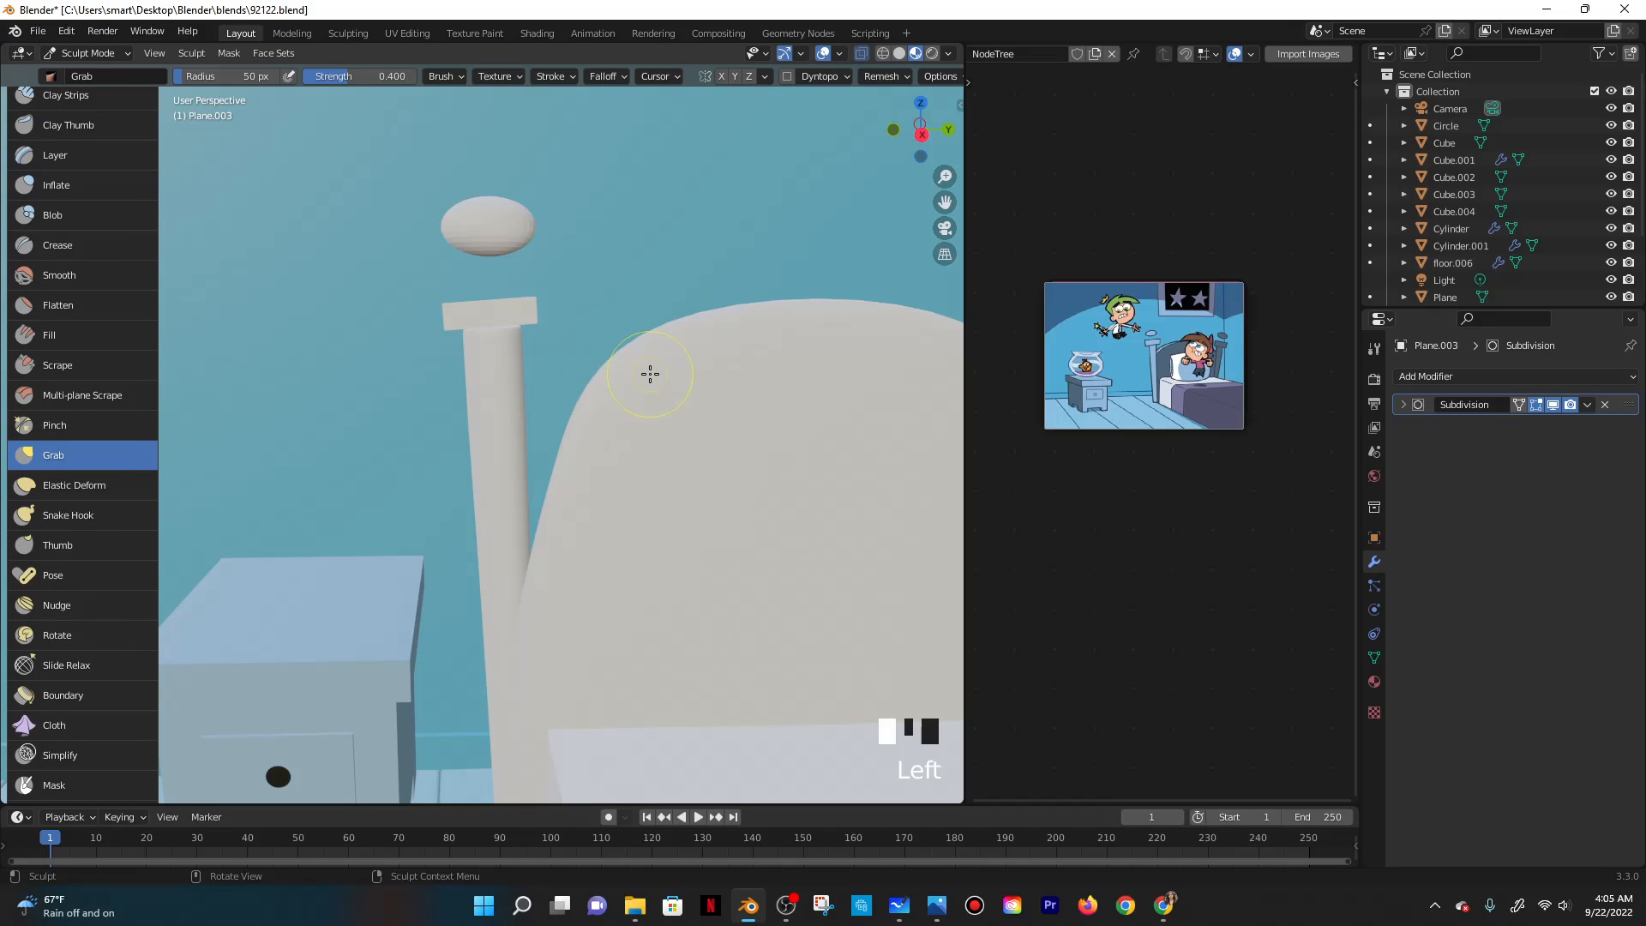
Pull the headboard's side edge toward the bedpost near the nightstand with Grab brush strokes.
scroll(589, 402, "down", 4)
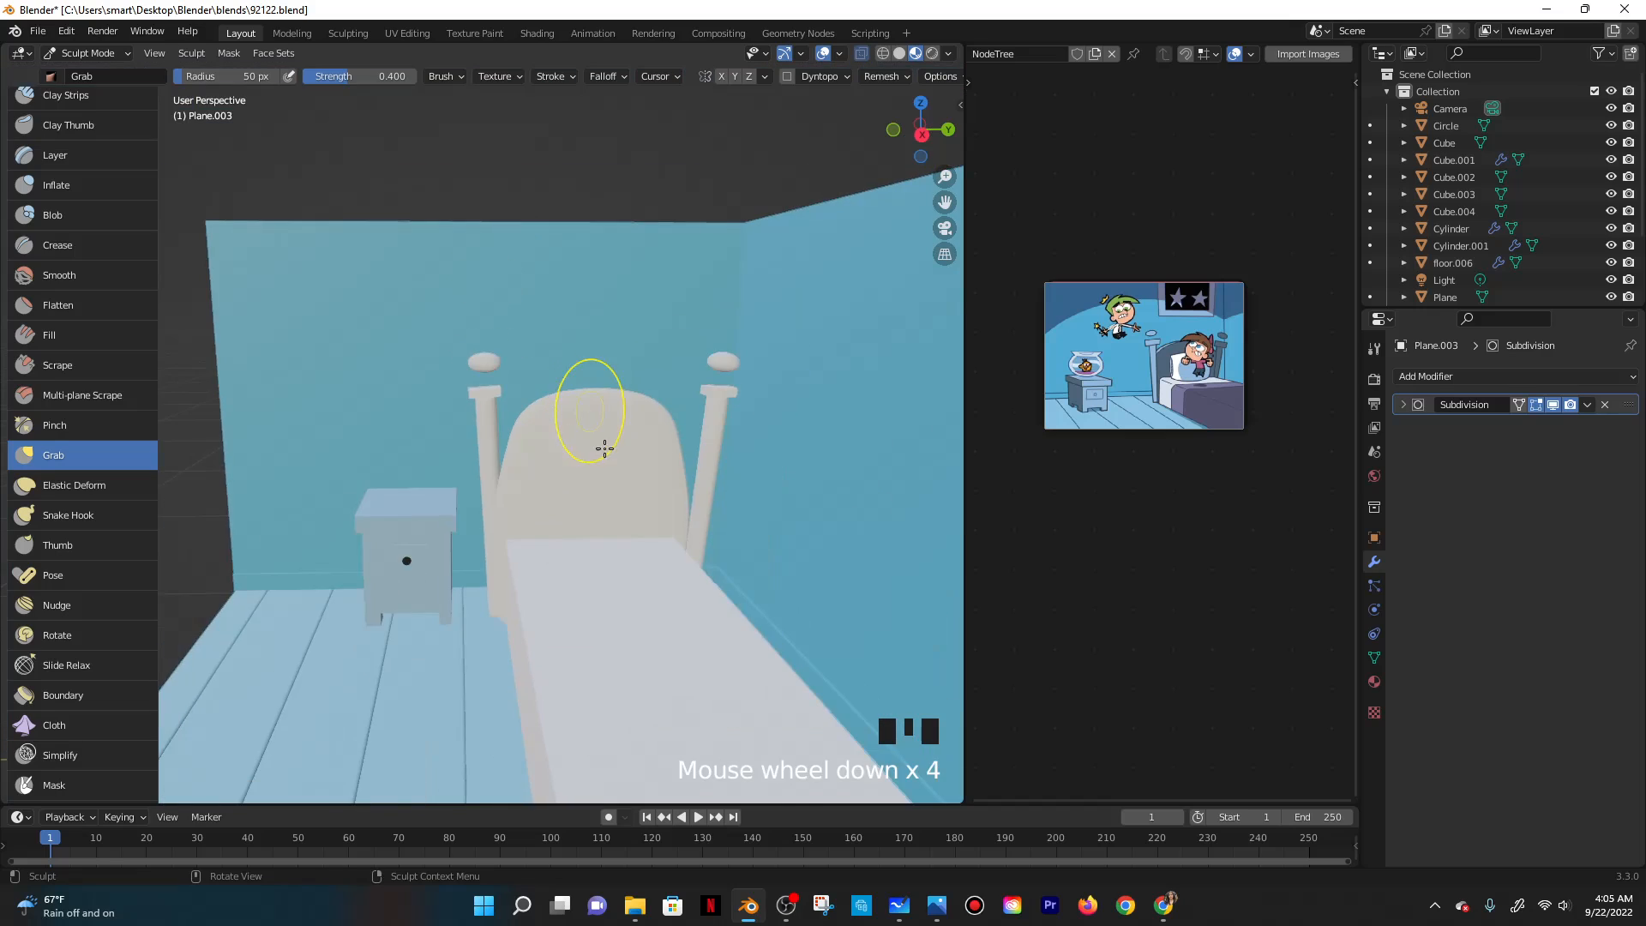
middle_click_drag(599, 445, 585, 481)
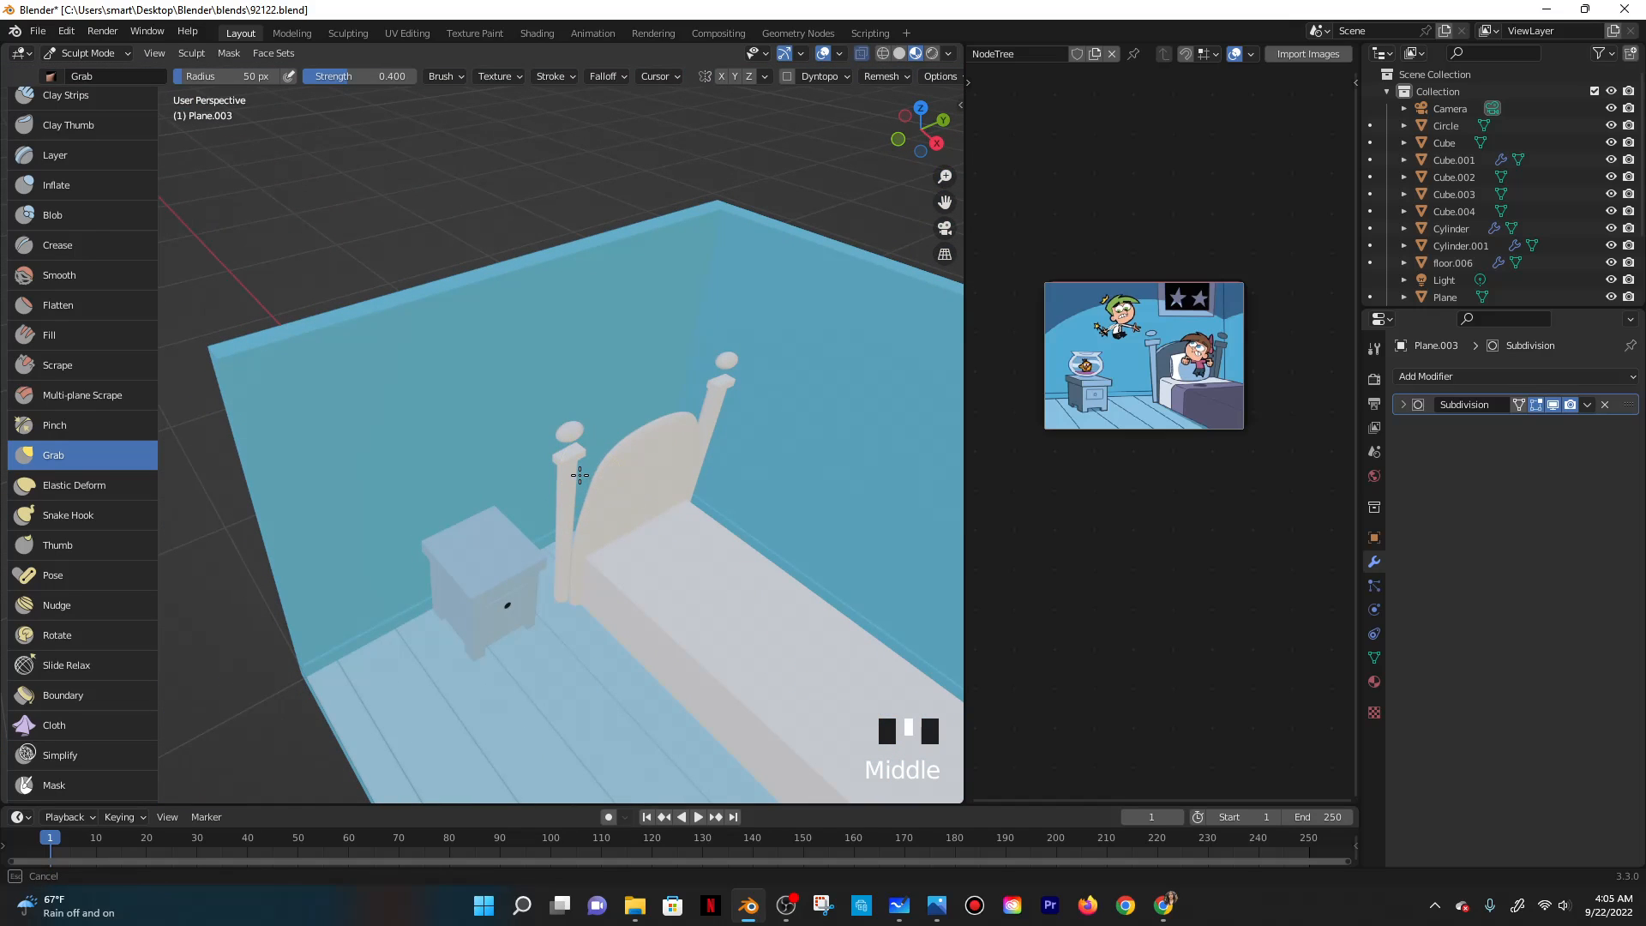
left_click_drag(605, 471, 582, 473)
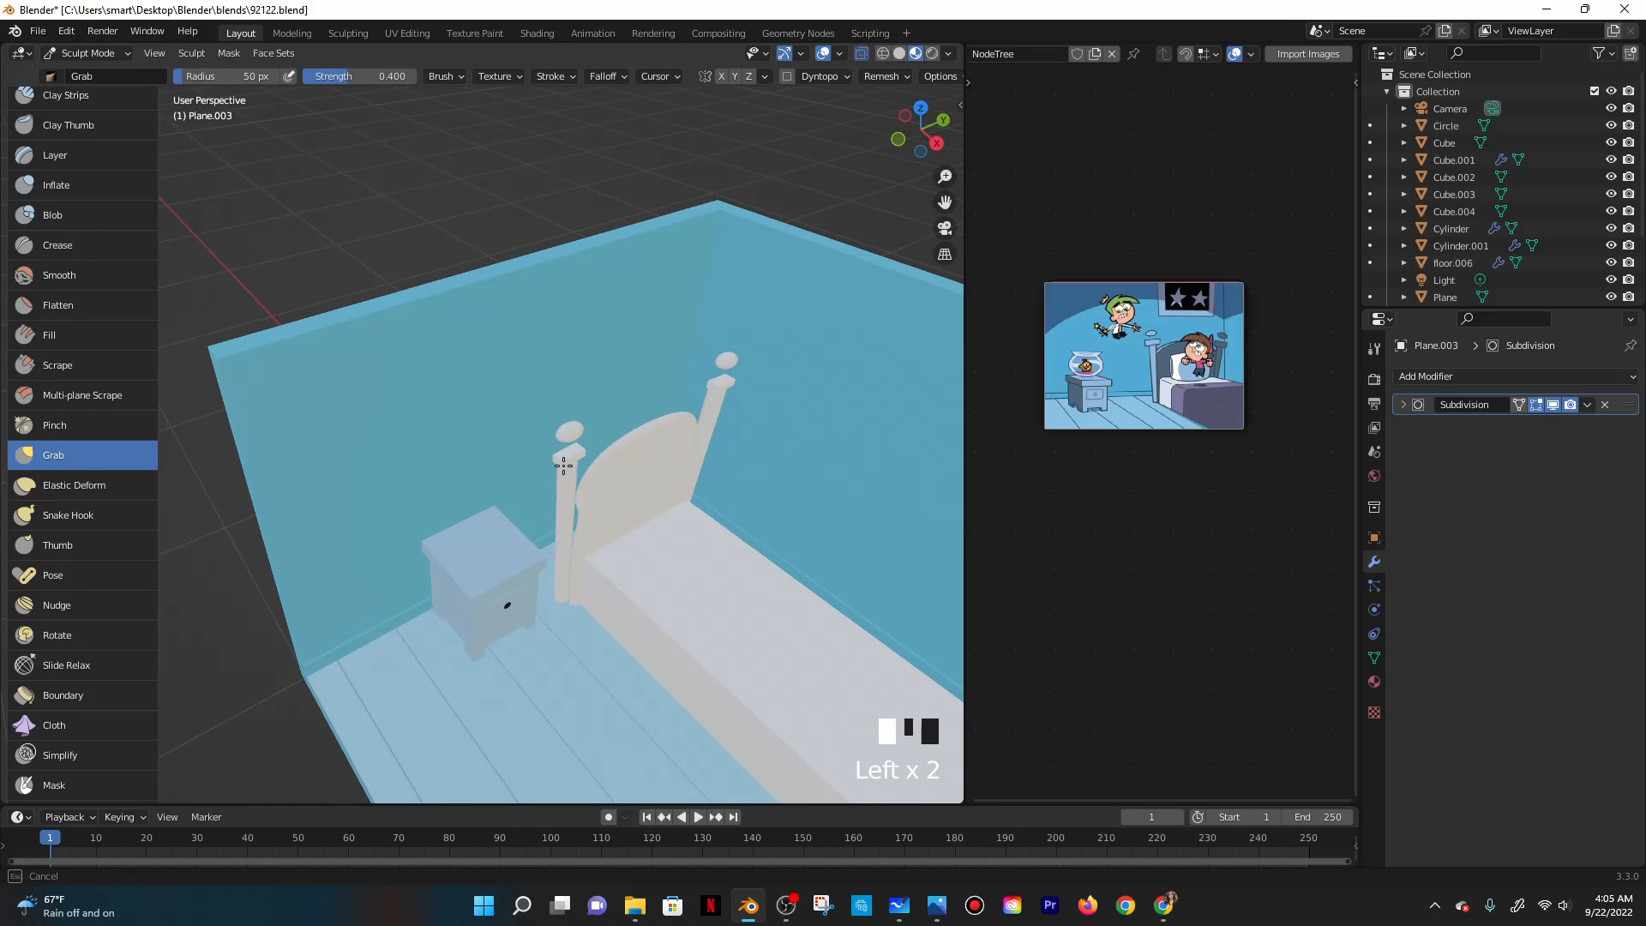
left_click_drag(568, 394, 561, 384)
middle_click_drag(561, 384, 651, 477)
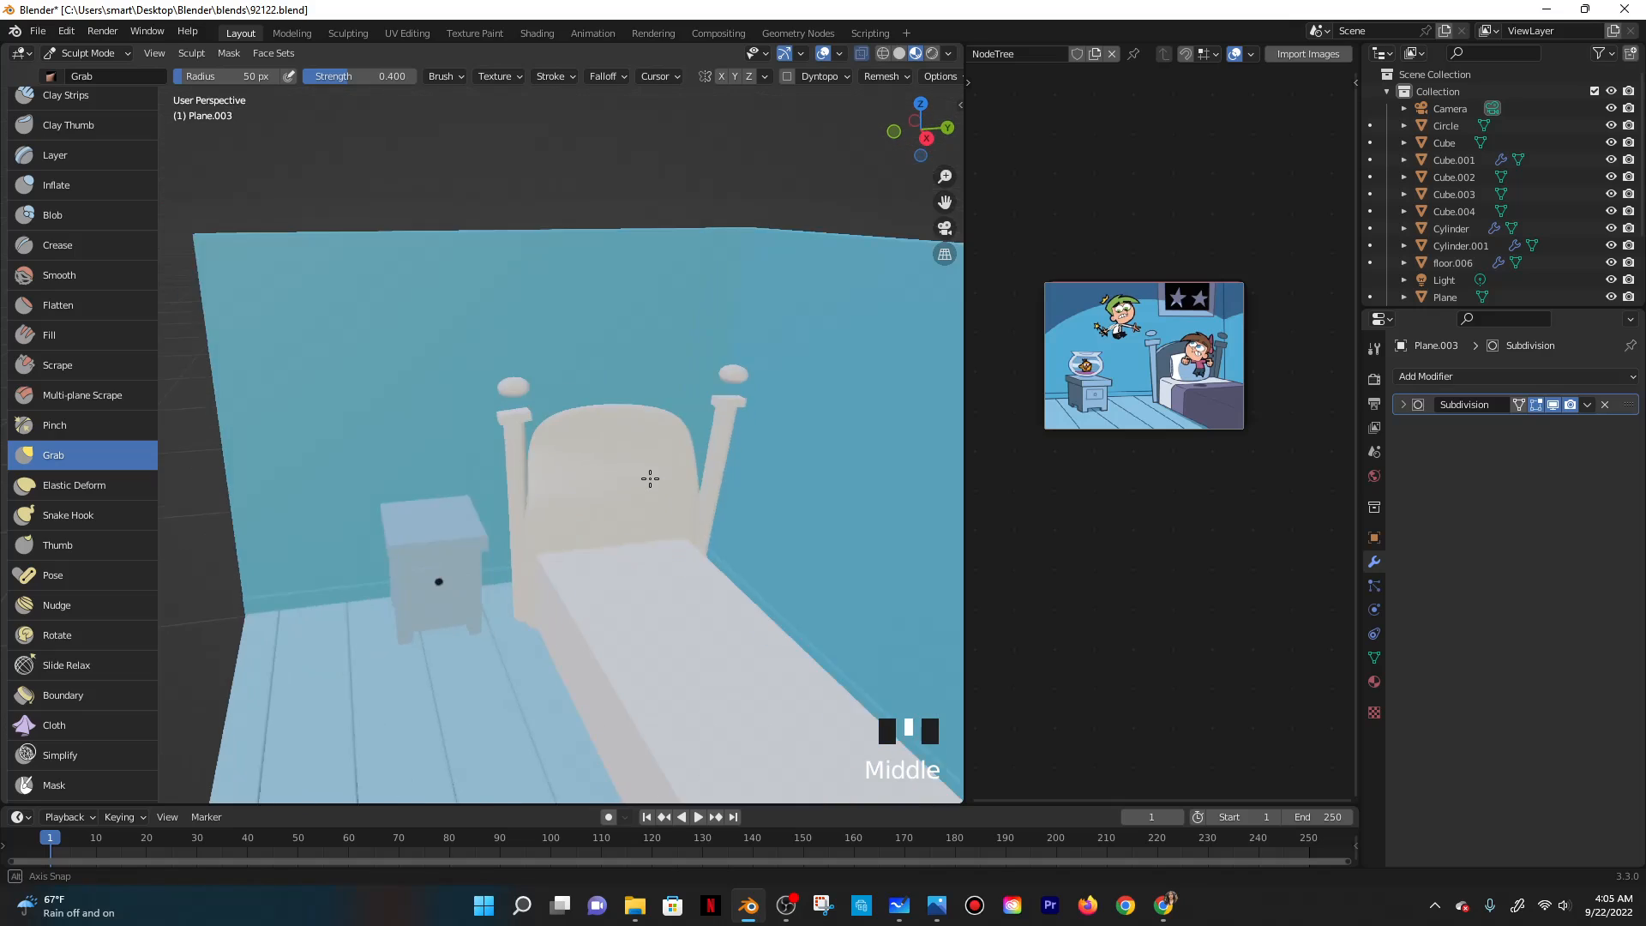
Pull the lower side edge of the headboard against the bedpost beside the nightstand with Grab brush strokes, closing the gap down to the base.
scroll(569, 423, "up", 2)
middle_click_drag(569, 422, 596, 447)
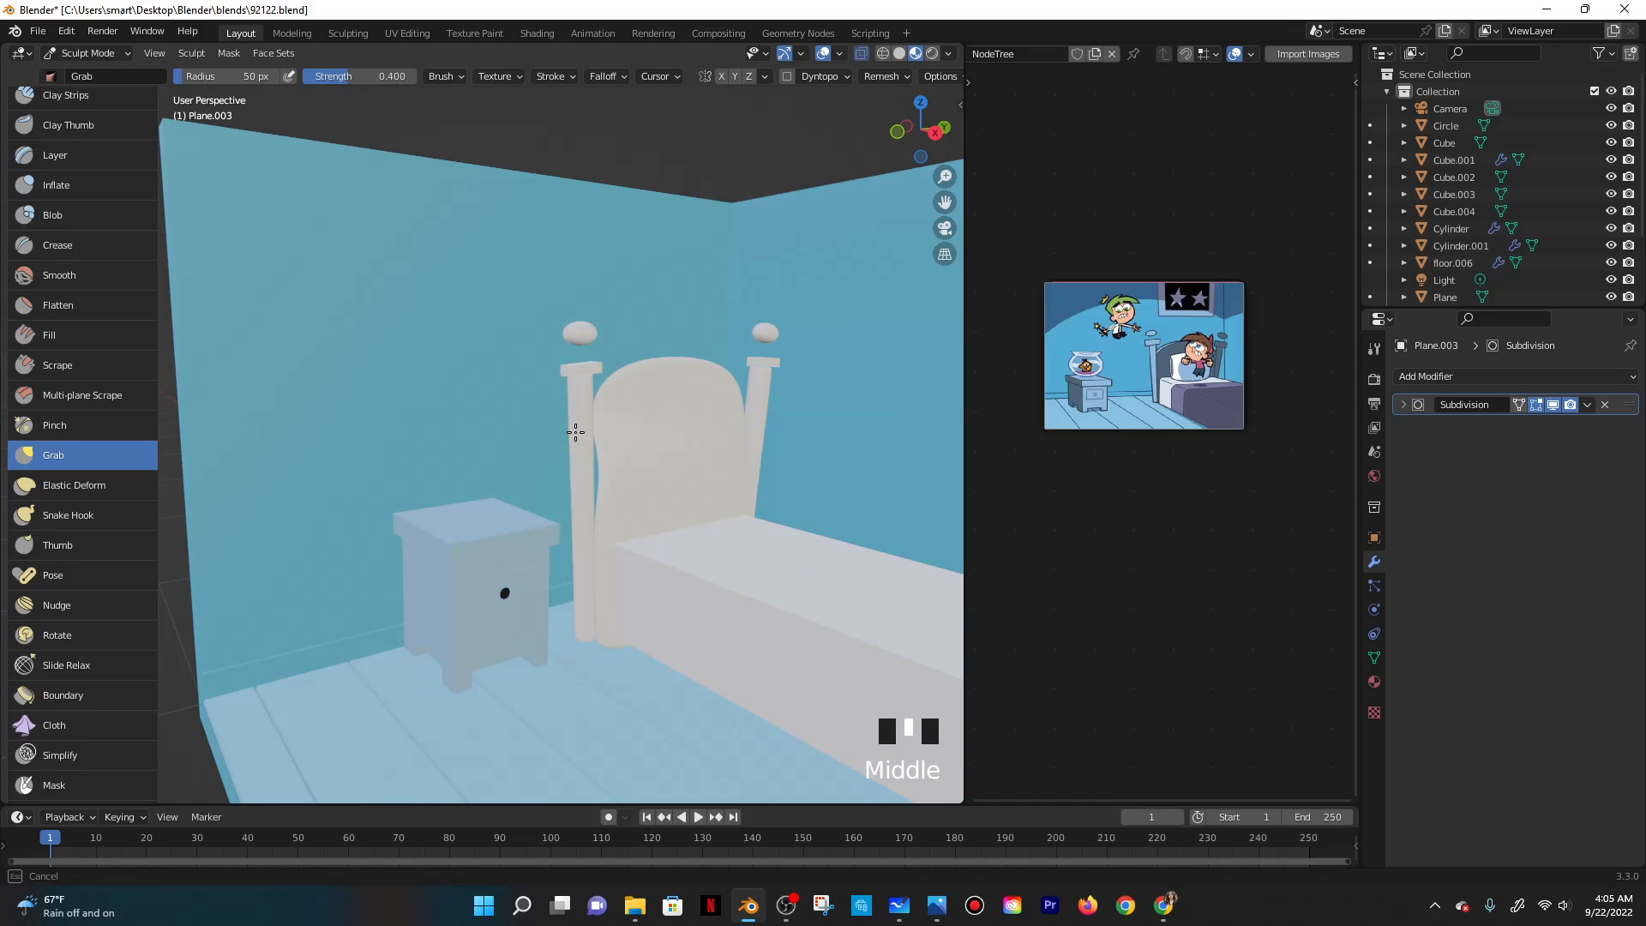
middle_click_drag(617, 477, 654, 490)
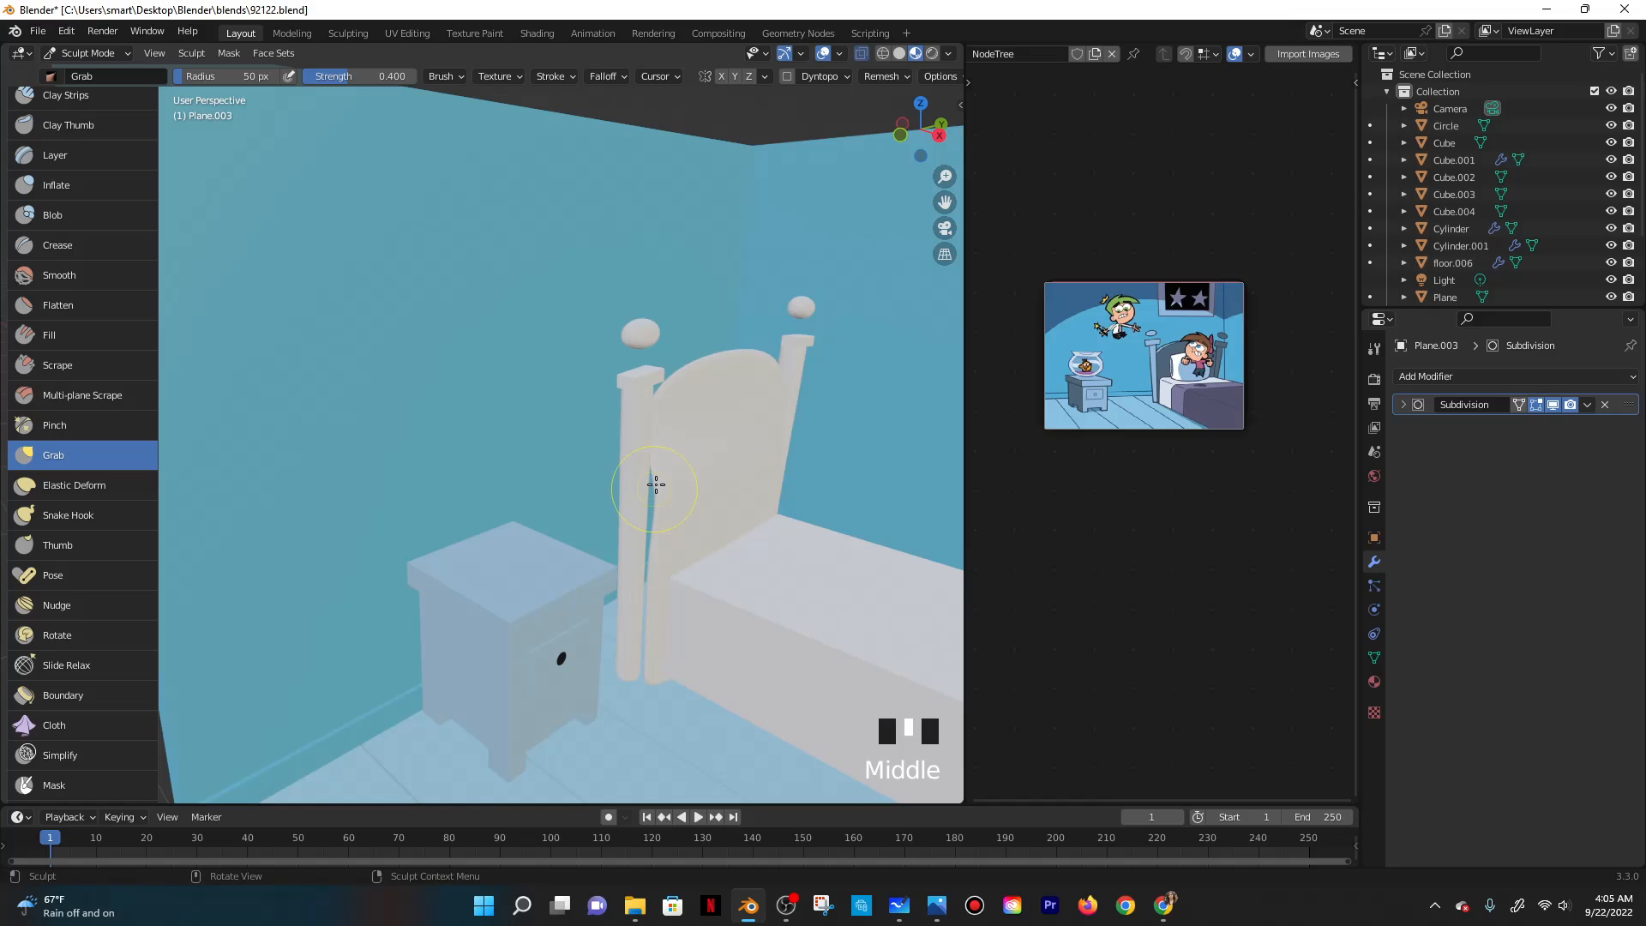
mouse_move(676, 455)
left_mouse_down()
mouse_move(632, 455)
mouse_move(650, 518)
mouse_move(633, 522)
mouse_move(654, 588)
mouse_move(631, 628)
mouse_move(647, 672)
mouse_move(665, 646)
left_mouse_up()
left_click(653, 590)
left_click(674, 648)
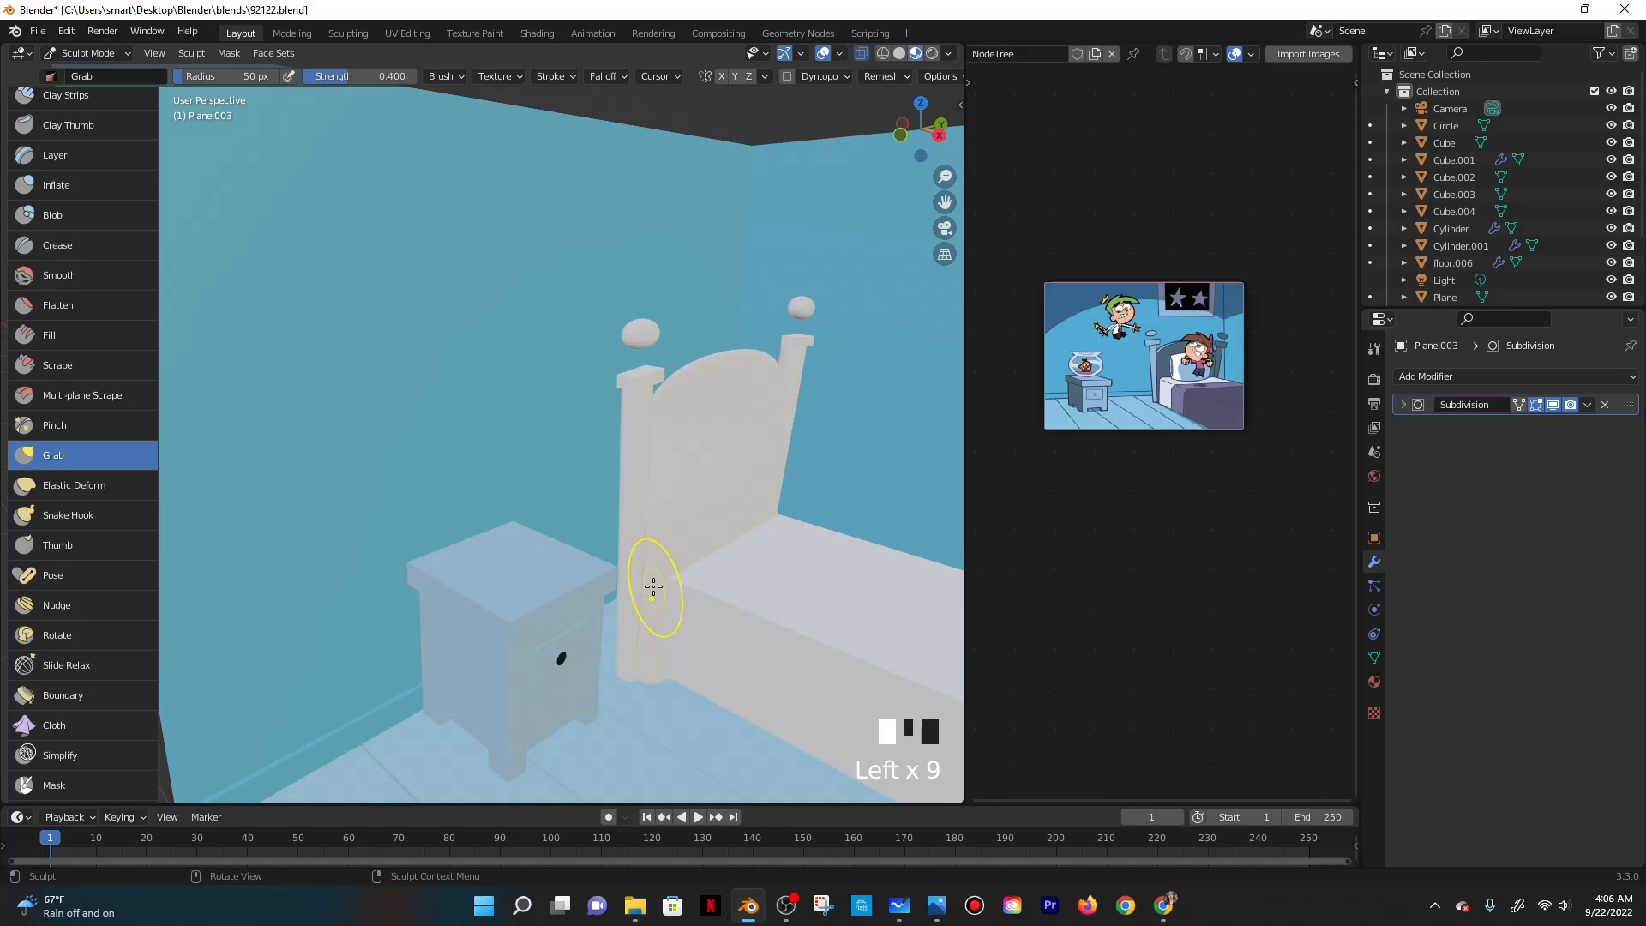
left_click(647, 559)
middle_click_drag(647, 559, 547, 494)
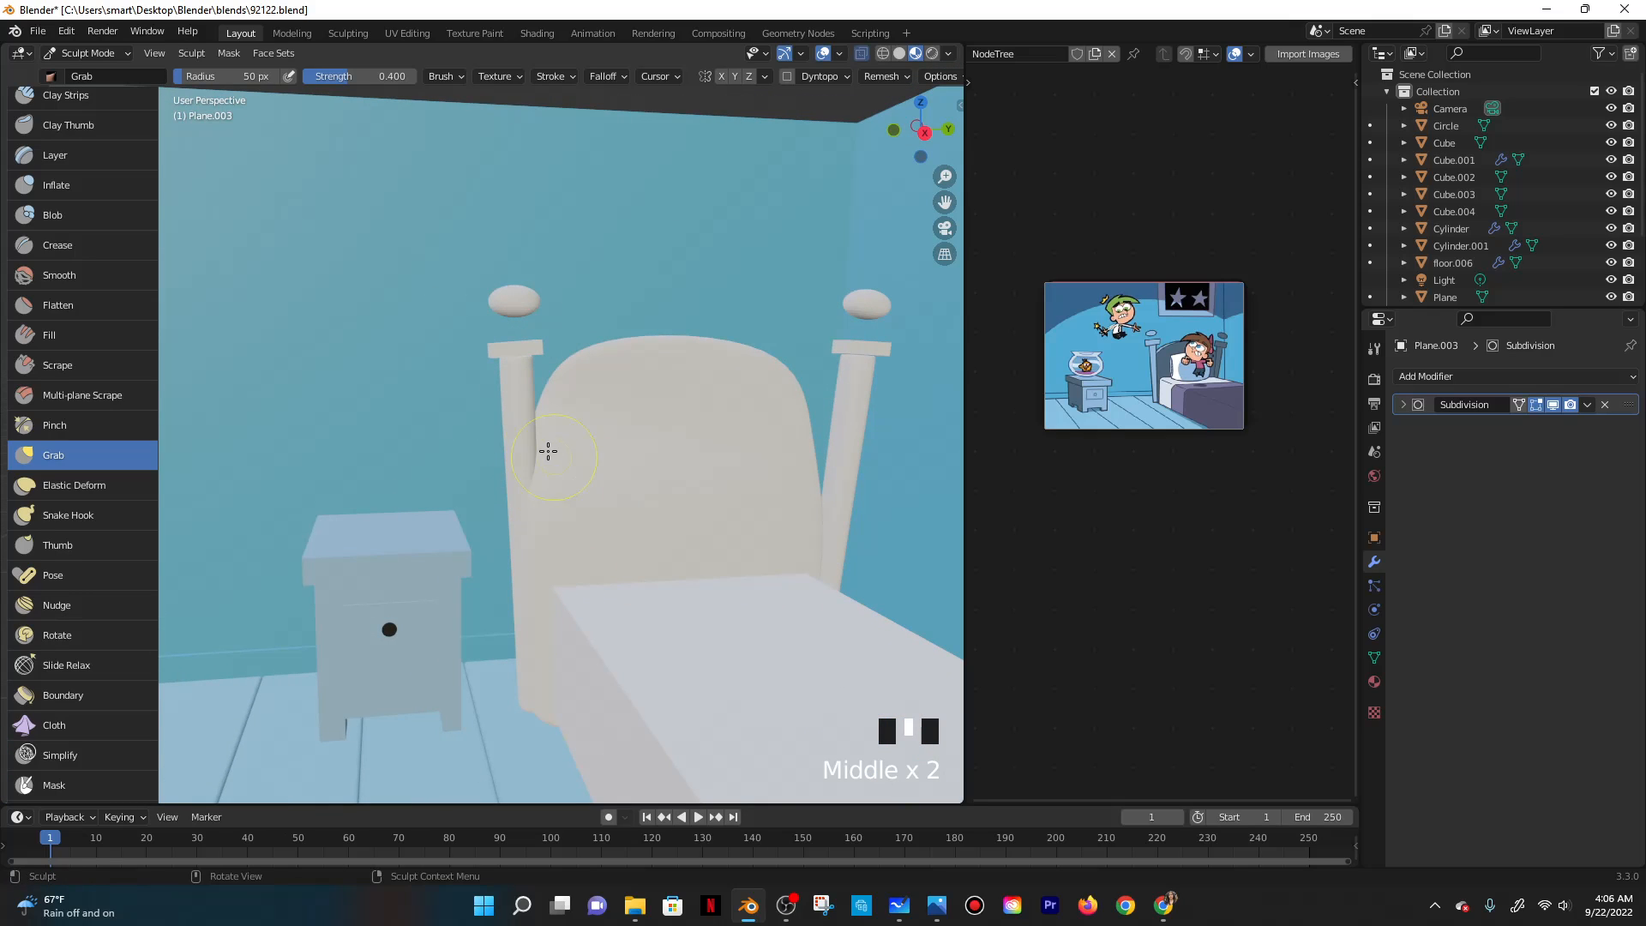
Refine the upper part of the headboard's nightstand-side edge with short Grab brush strokes.
left_click(569, 489)
left_click(587, 490)
left_click_drag(596, 491, 550, 513)
left_click_drag(552, 502, 570, 497)
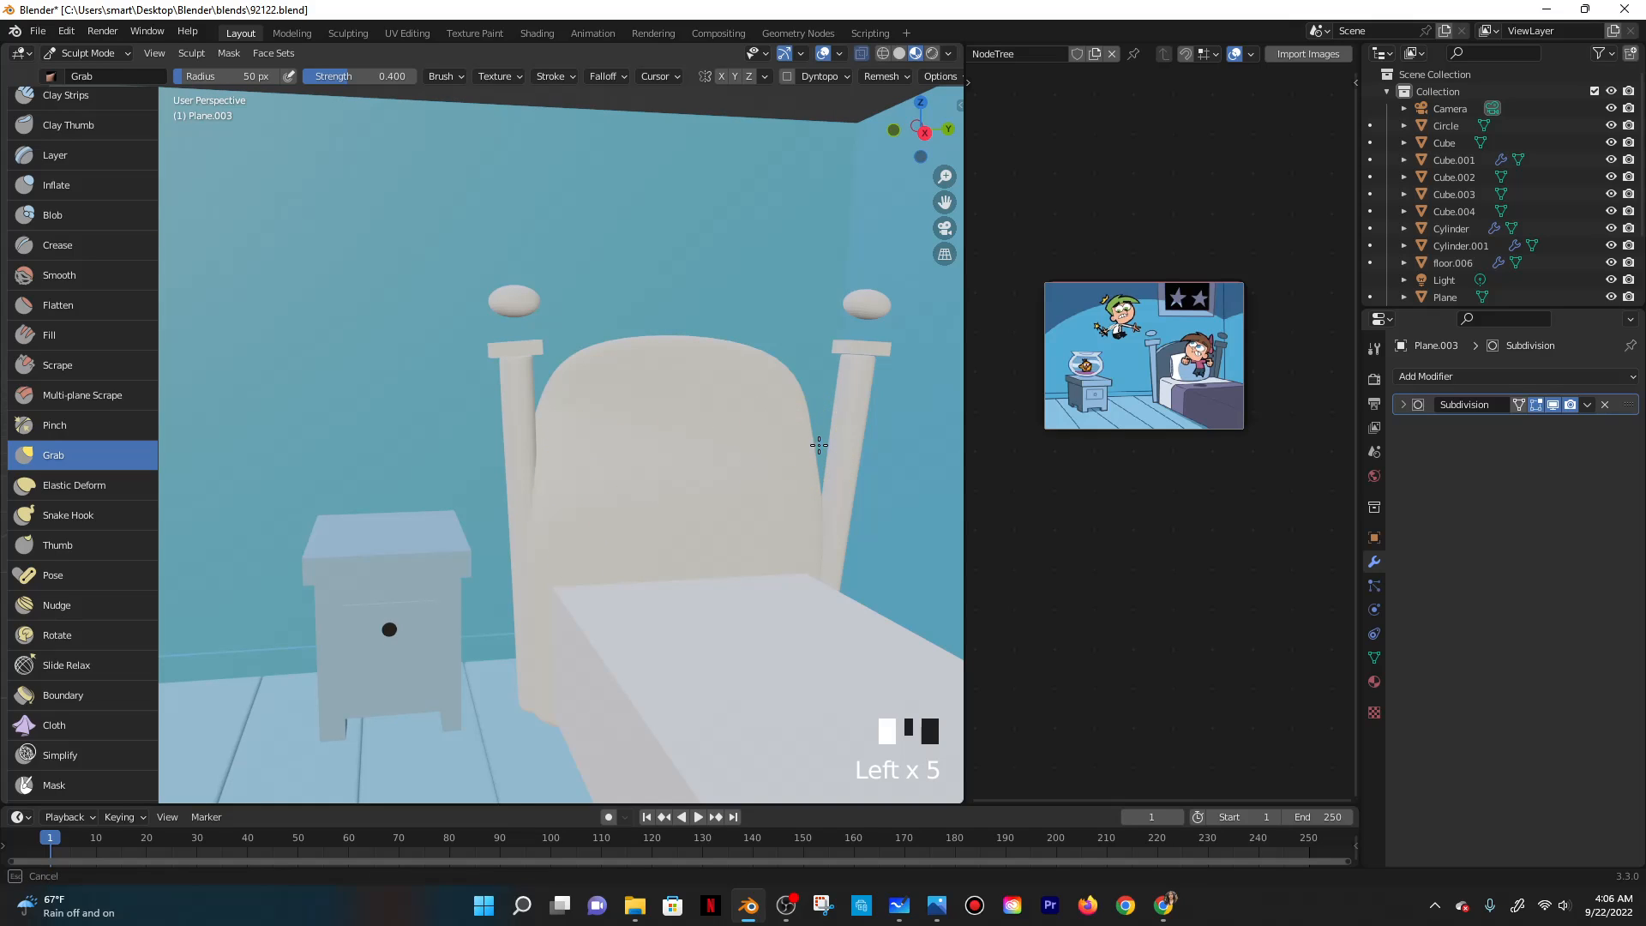
Pull the headboard's opposite edge toward the bedpost near the side wall with the Grab brush and return to Object Mode.
middle_click_drag(823, 485, 763, 500)
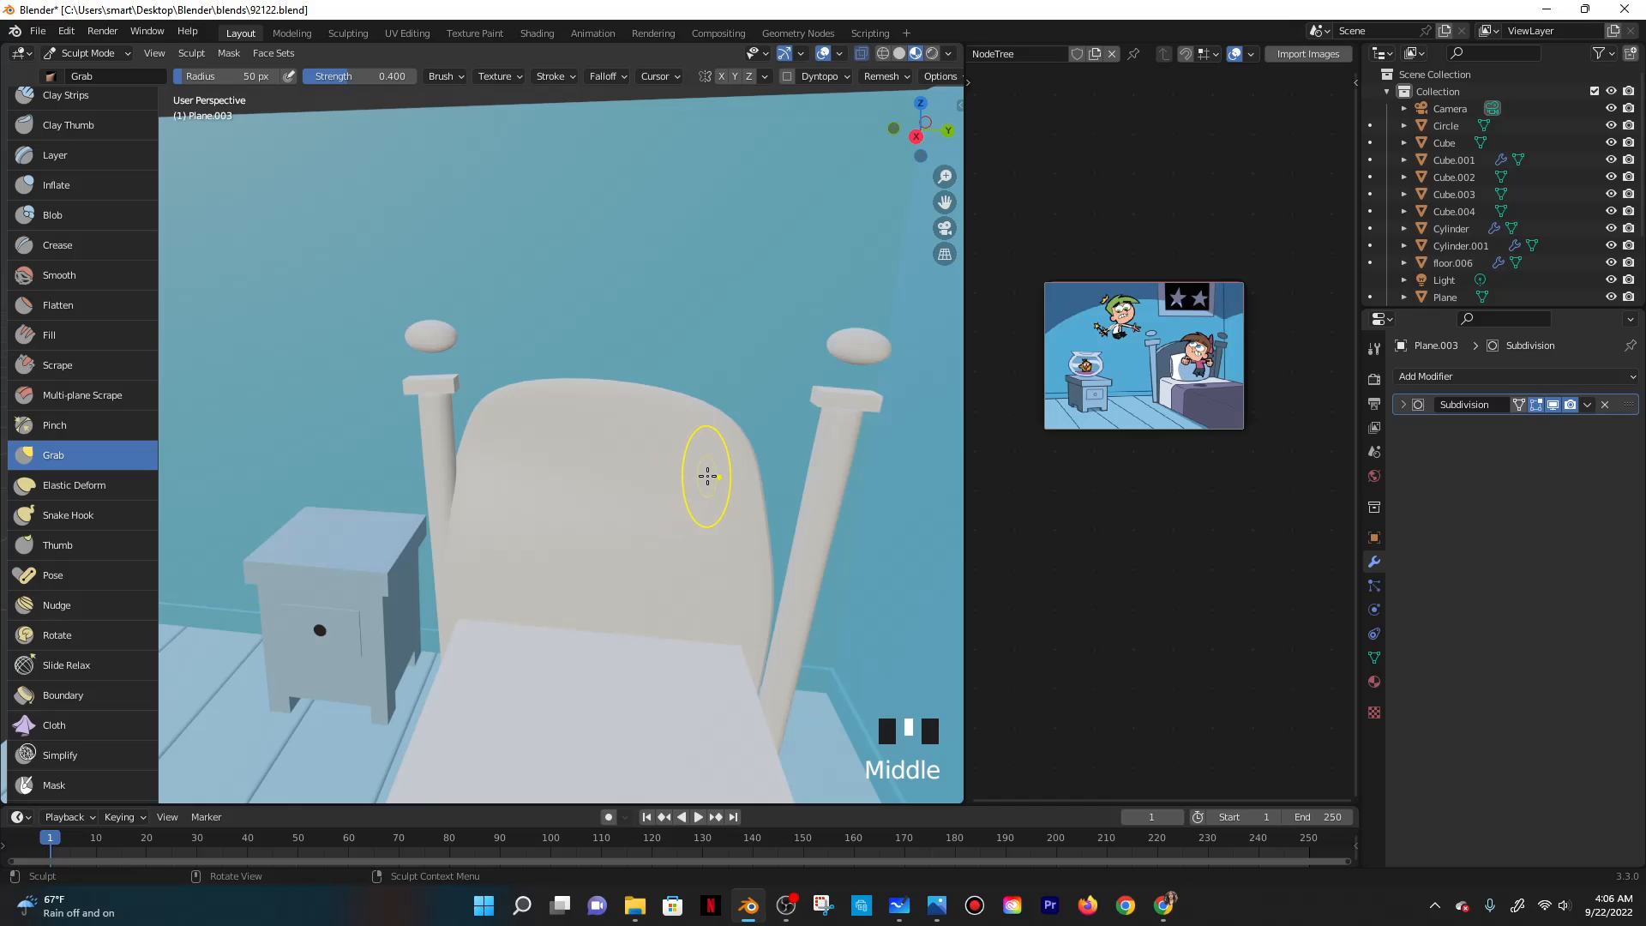
left_click_drag(715, 474, 772, 479)
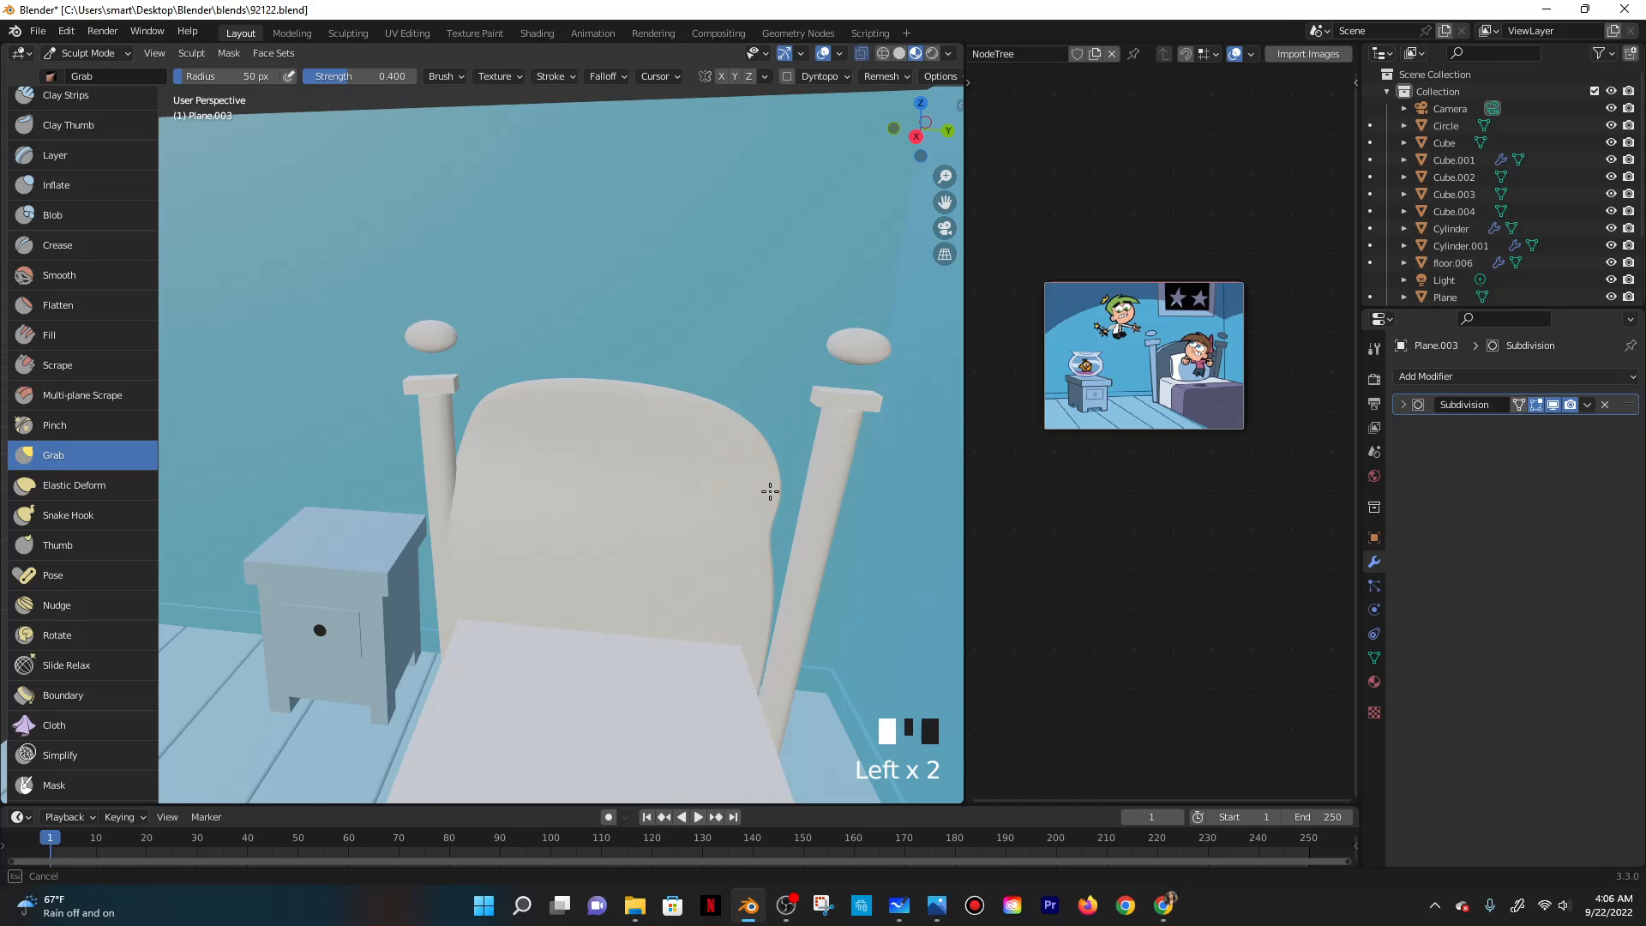
middle_click_drag(796, 521, 769, 465)
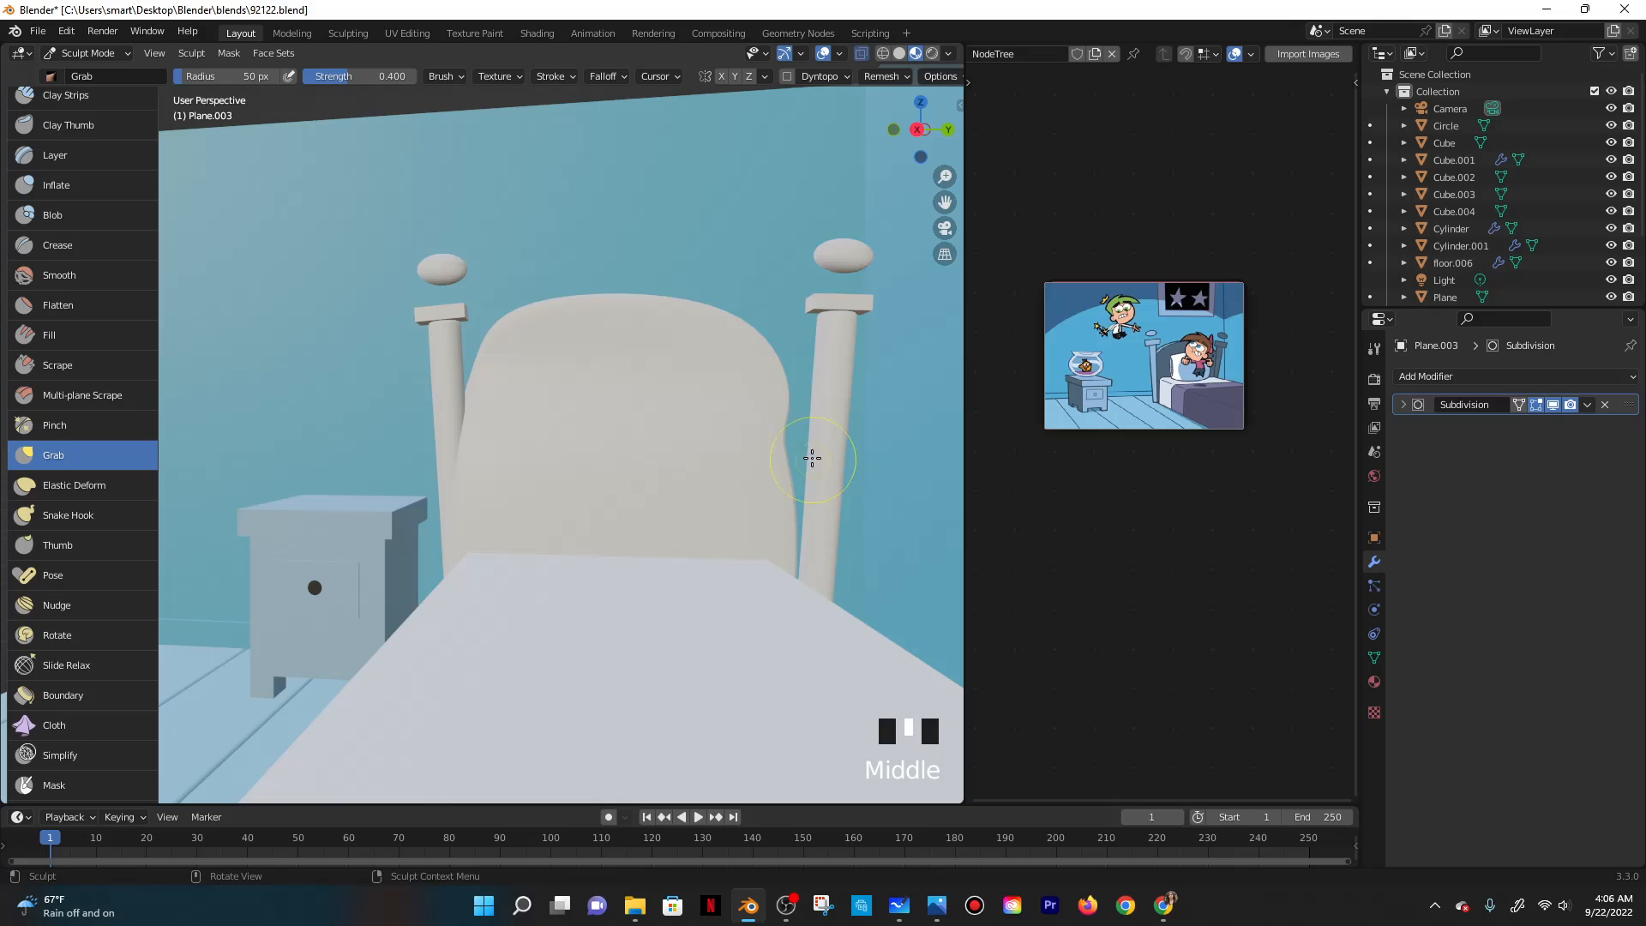
key("Tab")
key("Tab")
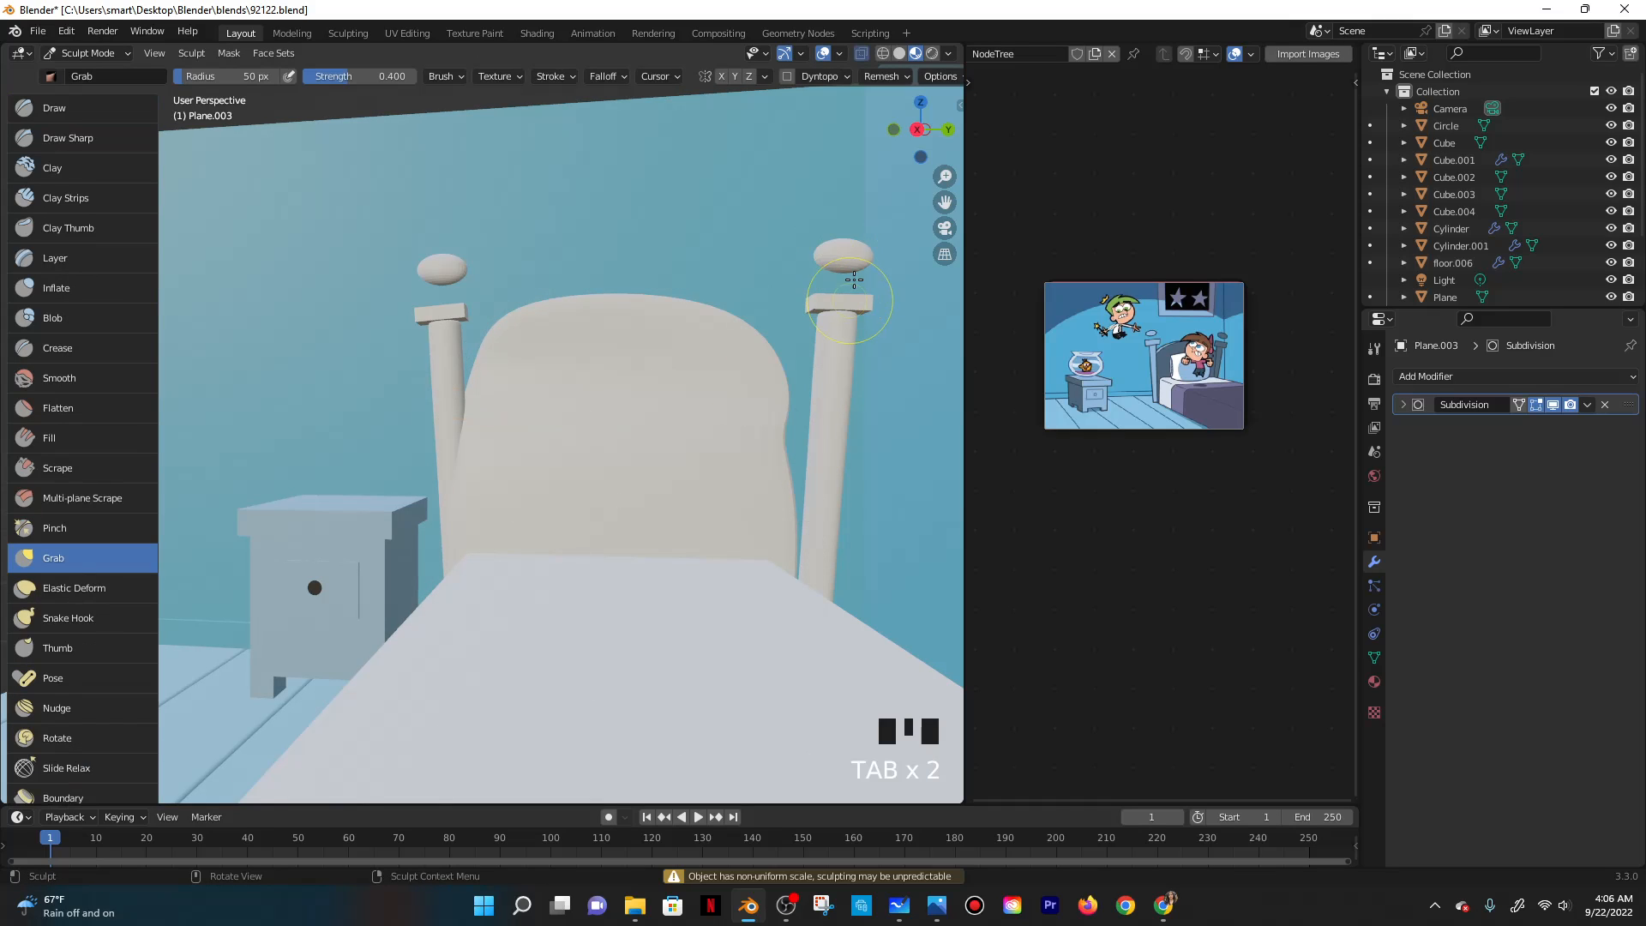
left_click(85, 52)
left_click(77, 70)
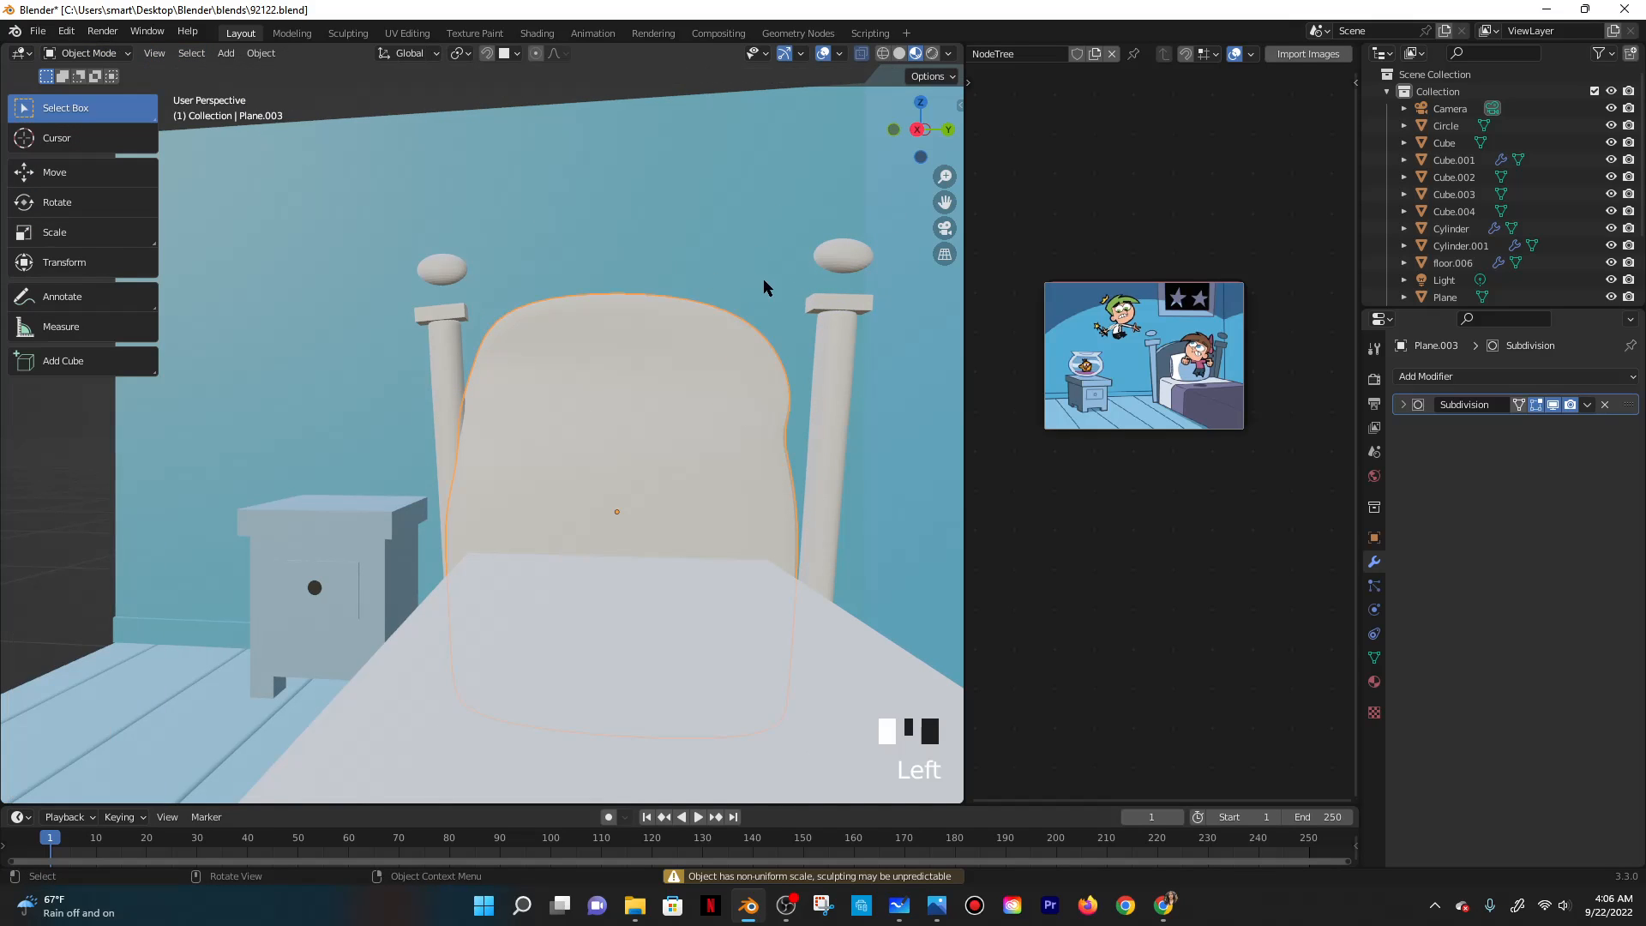
left_click(823, 257, "shift")
left_click(833, 343, "shift")
left_click(780, 261, "shift")
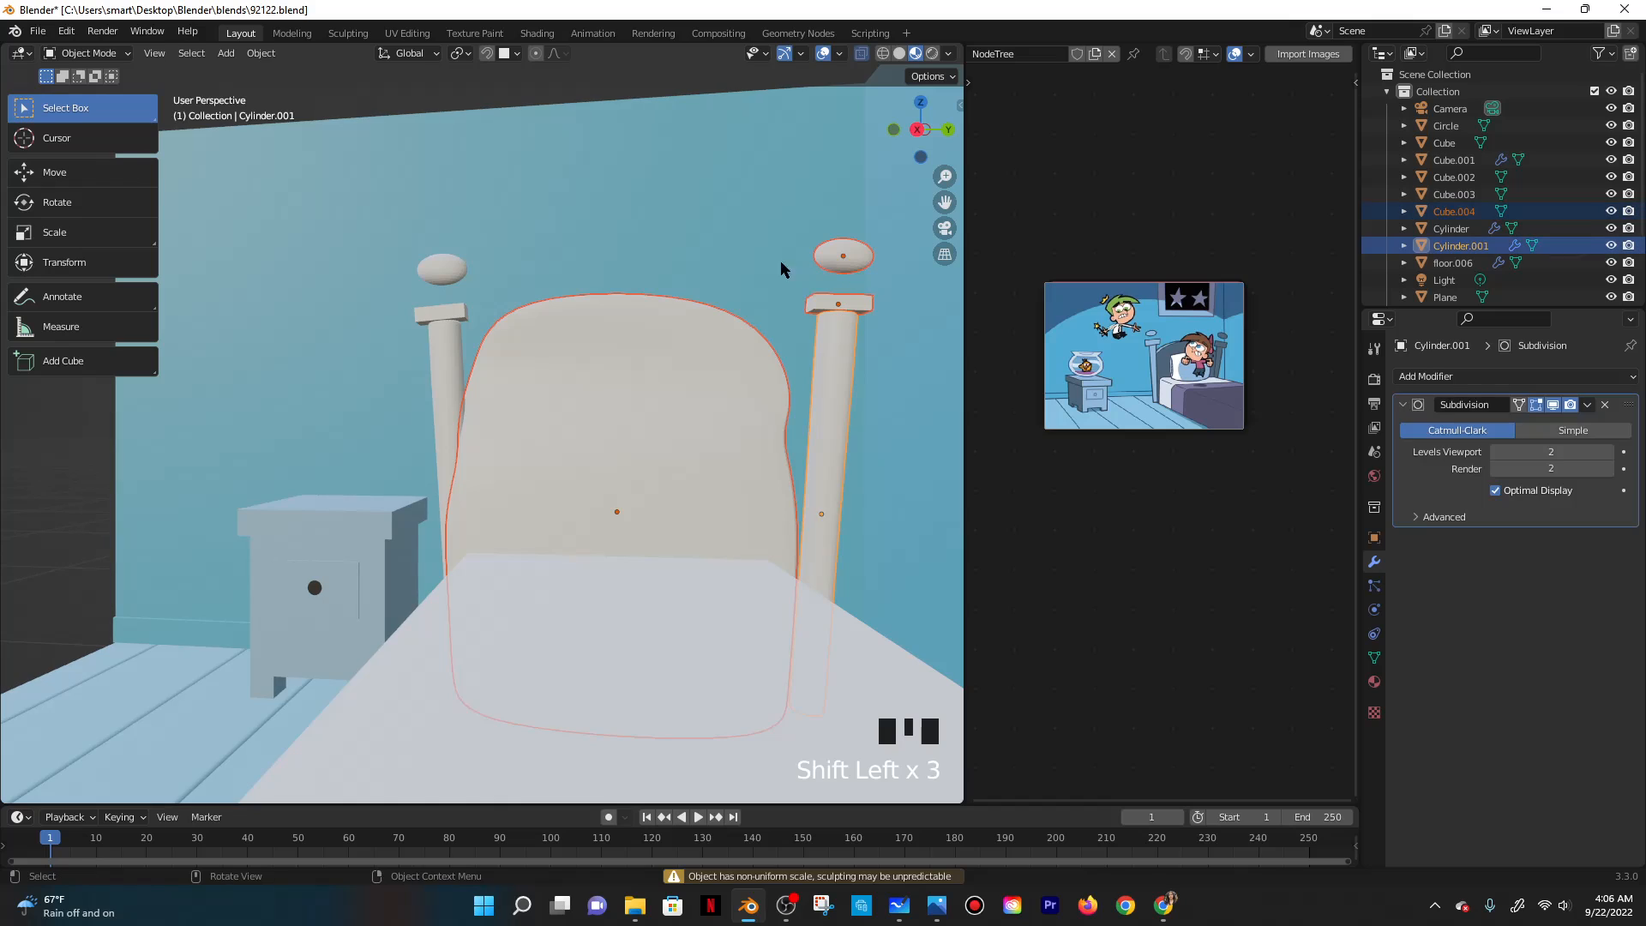
left_click(845, 260)
left_click(845, 260)
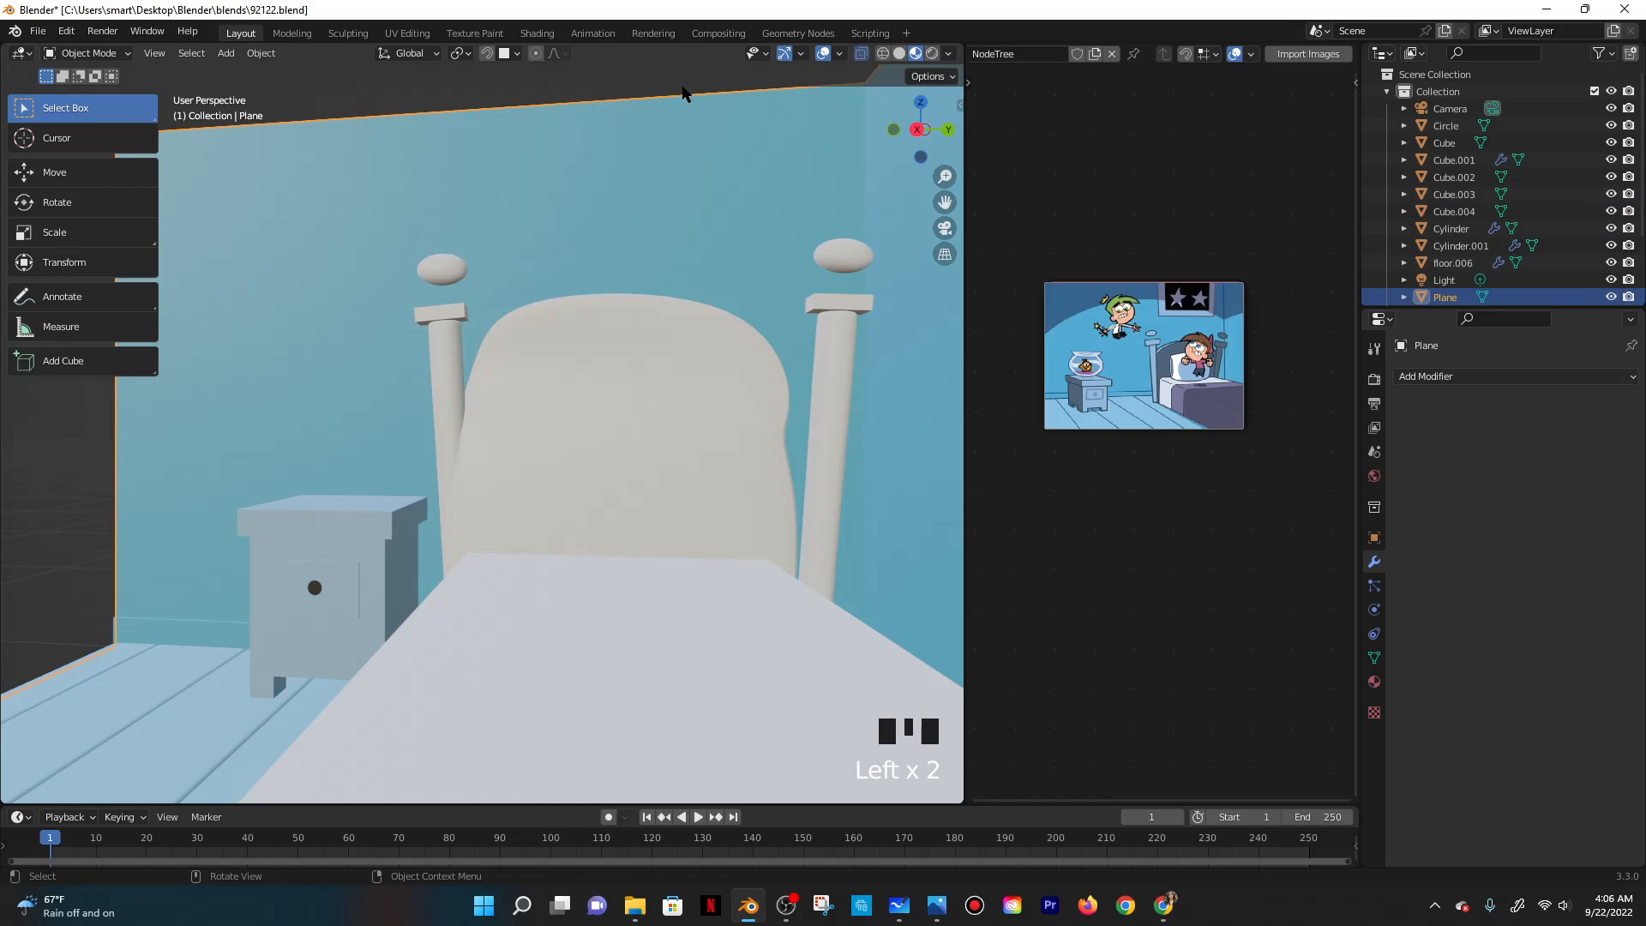
Select the bedpost near the side wall with its cap and knob and move them about -0.062 m along Y toward the headboard.
left_click(851, 260)
scroll(652, 330, "down", 4)
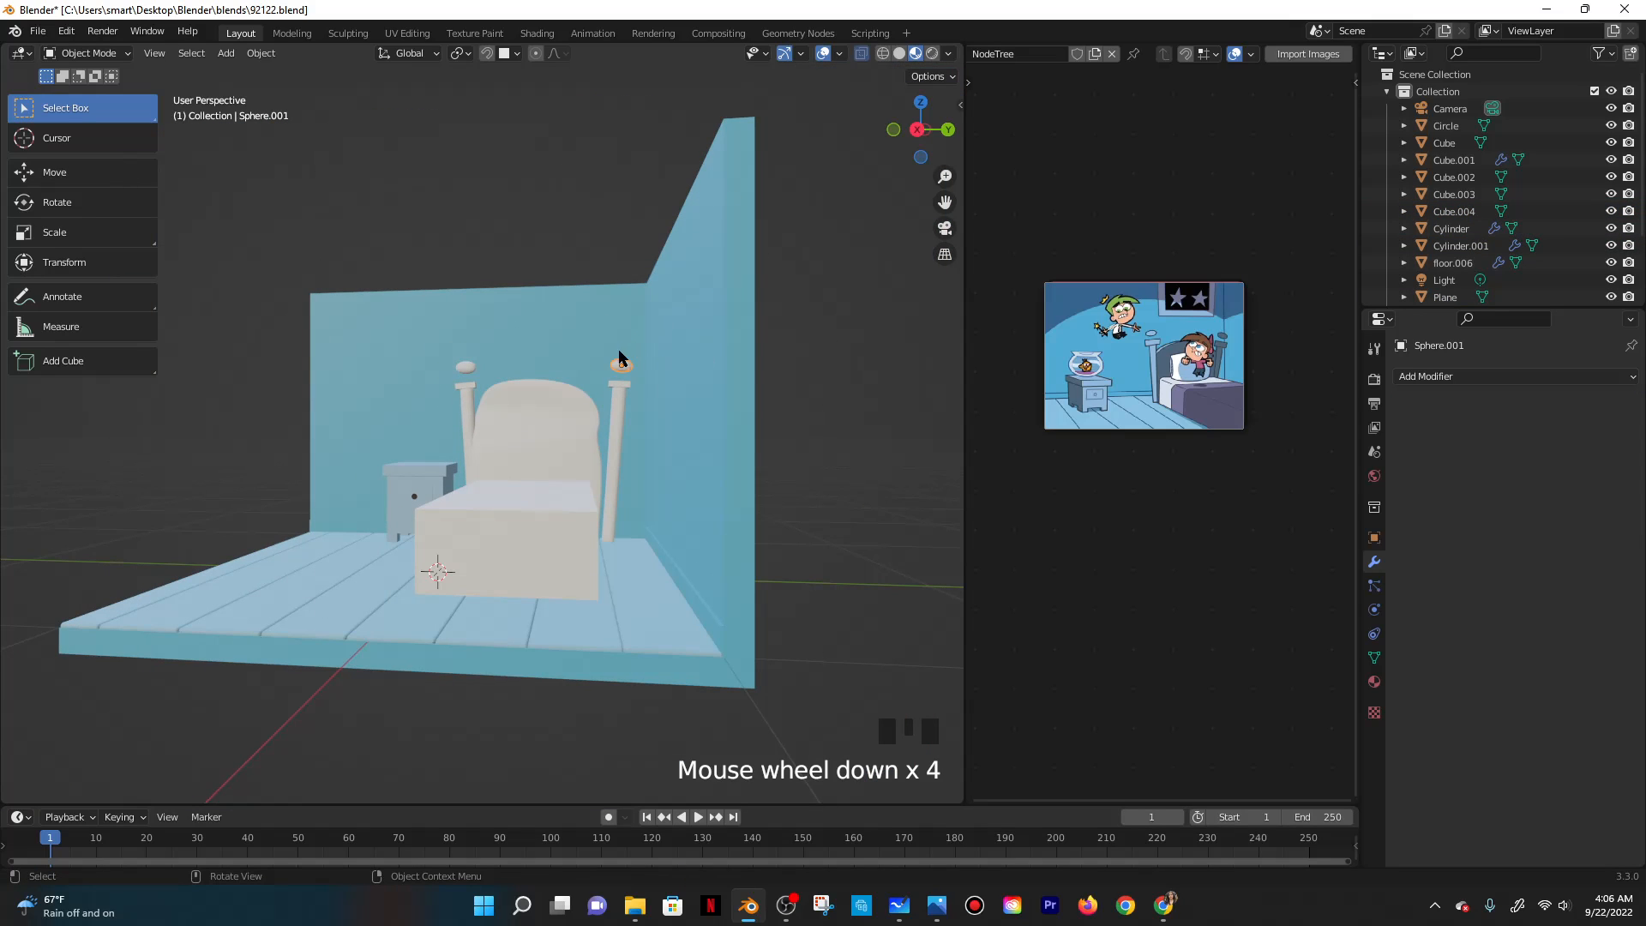
left_click(621, 384, "shift")
left_click(619, 387, "shift")
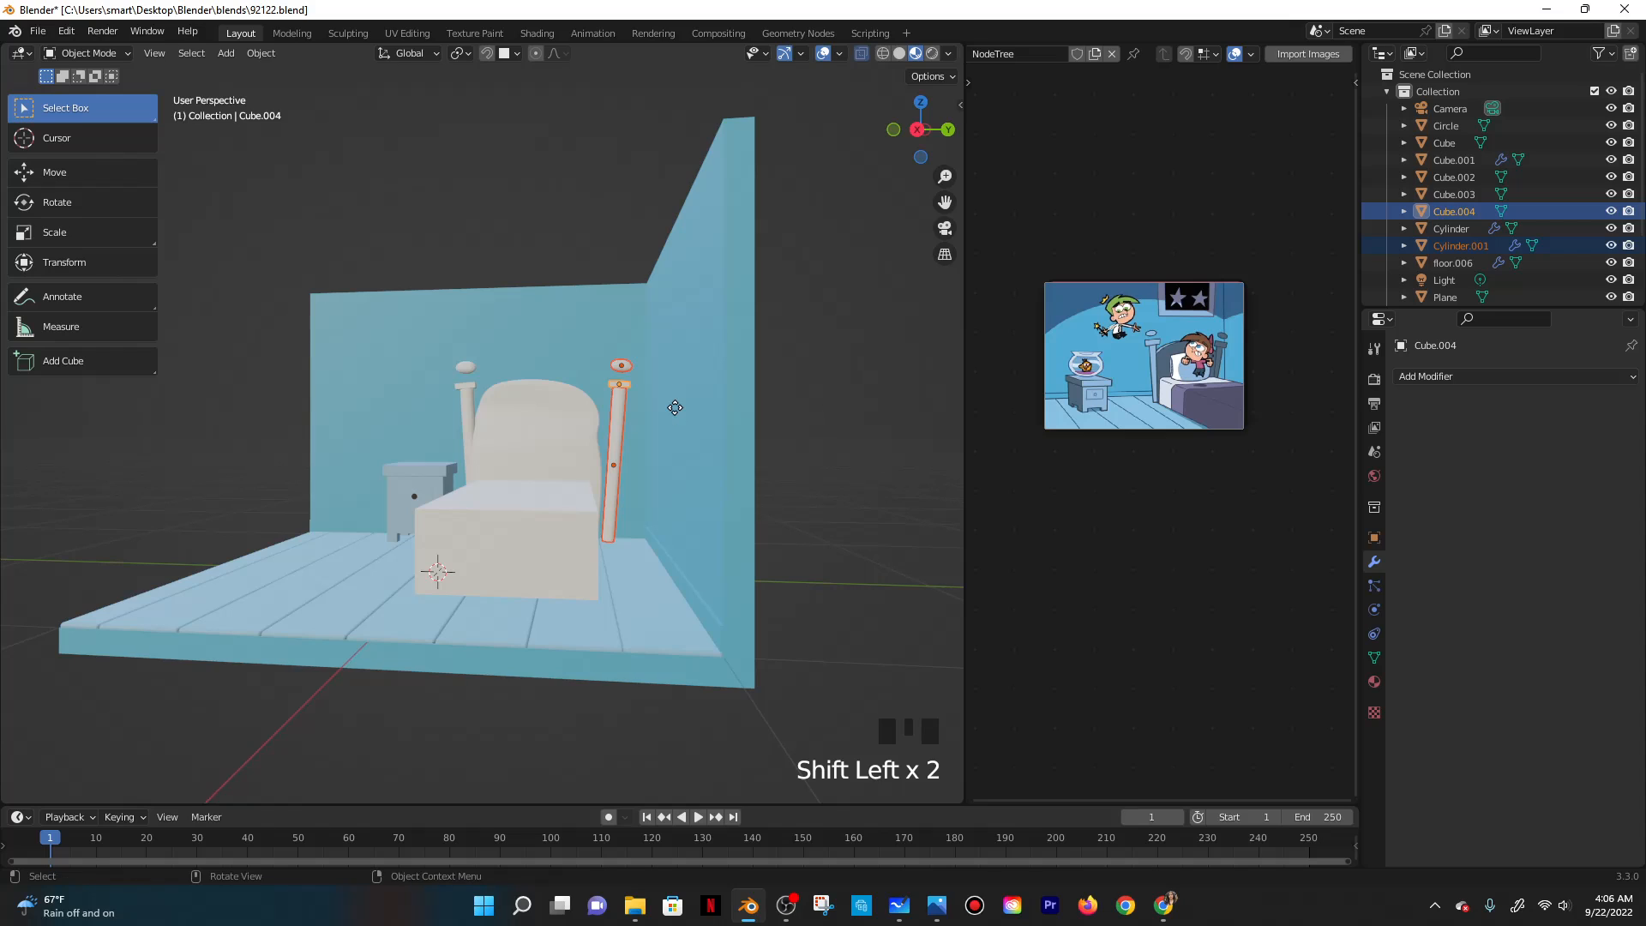
key("g")
left_click(663, 407)
scroll(550, 395, "up", 2)
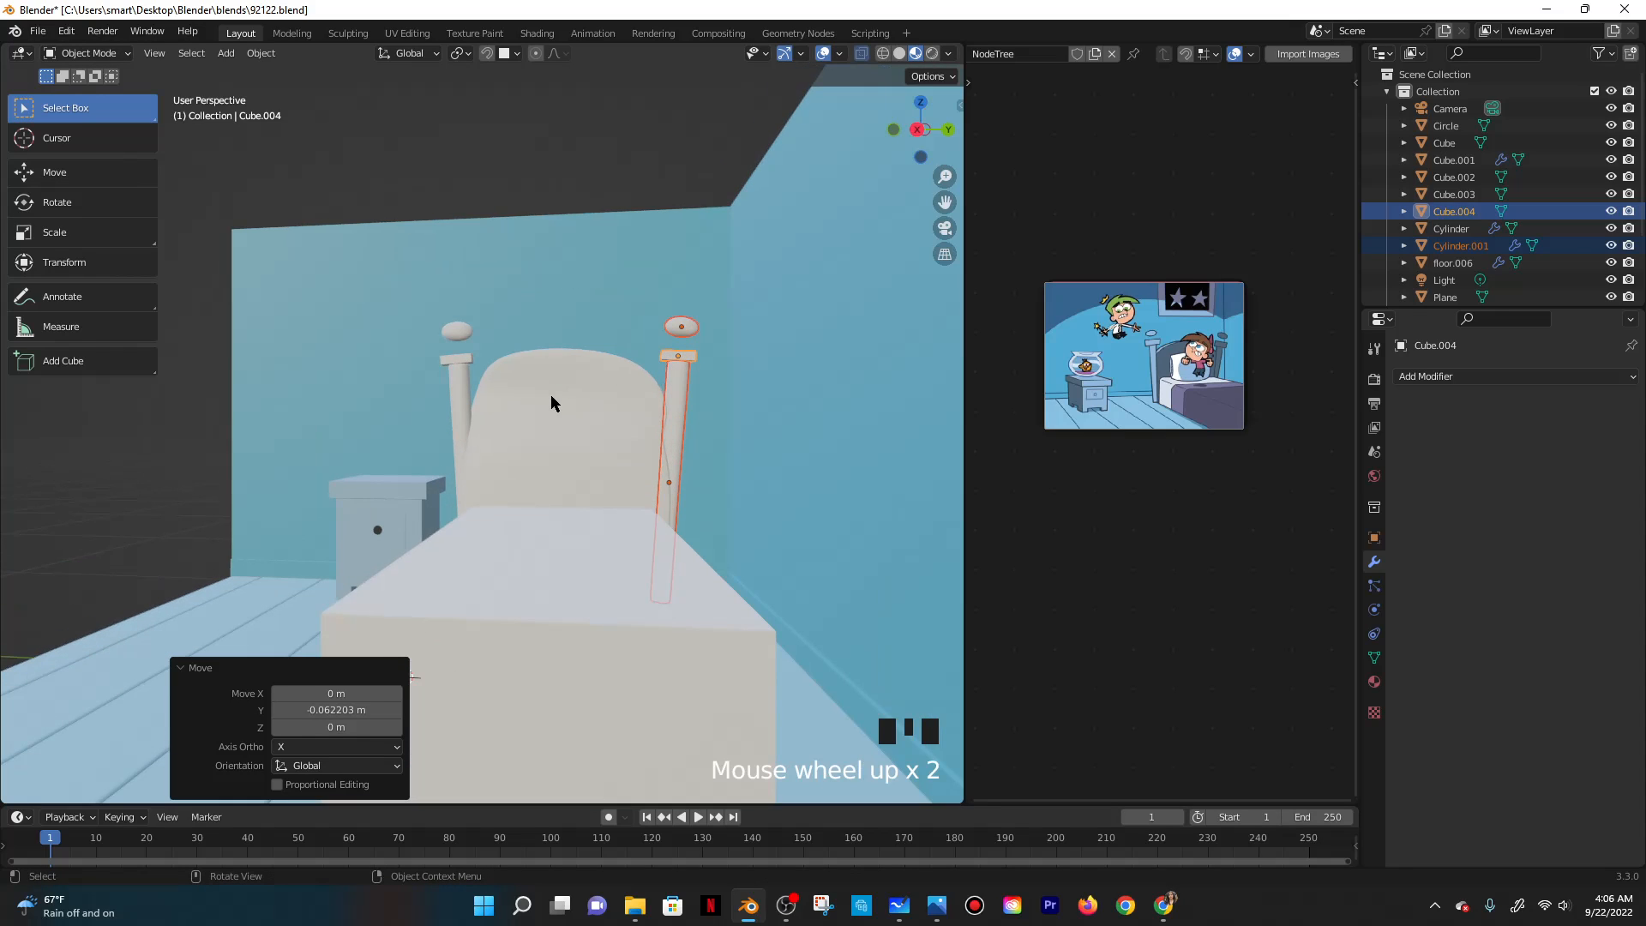
Select the headboard and rotate it a few degrees around the global X axis.
key("Tab")
mouse_move(564, 401)
middle_mouse_down()
mouse_move(609, 463)
mouse_move(566, 419)
middle_mouse_up()
key("Tab")
left_click(552, 455)
key("r")
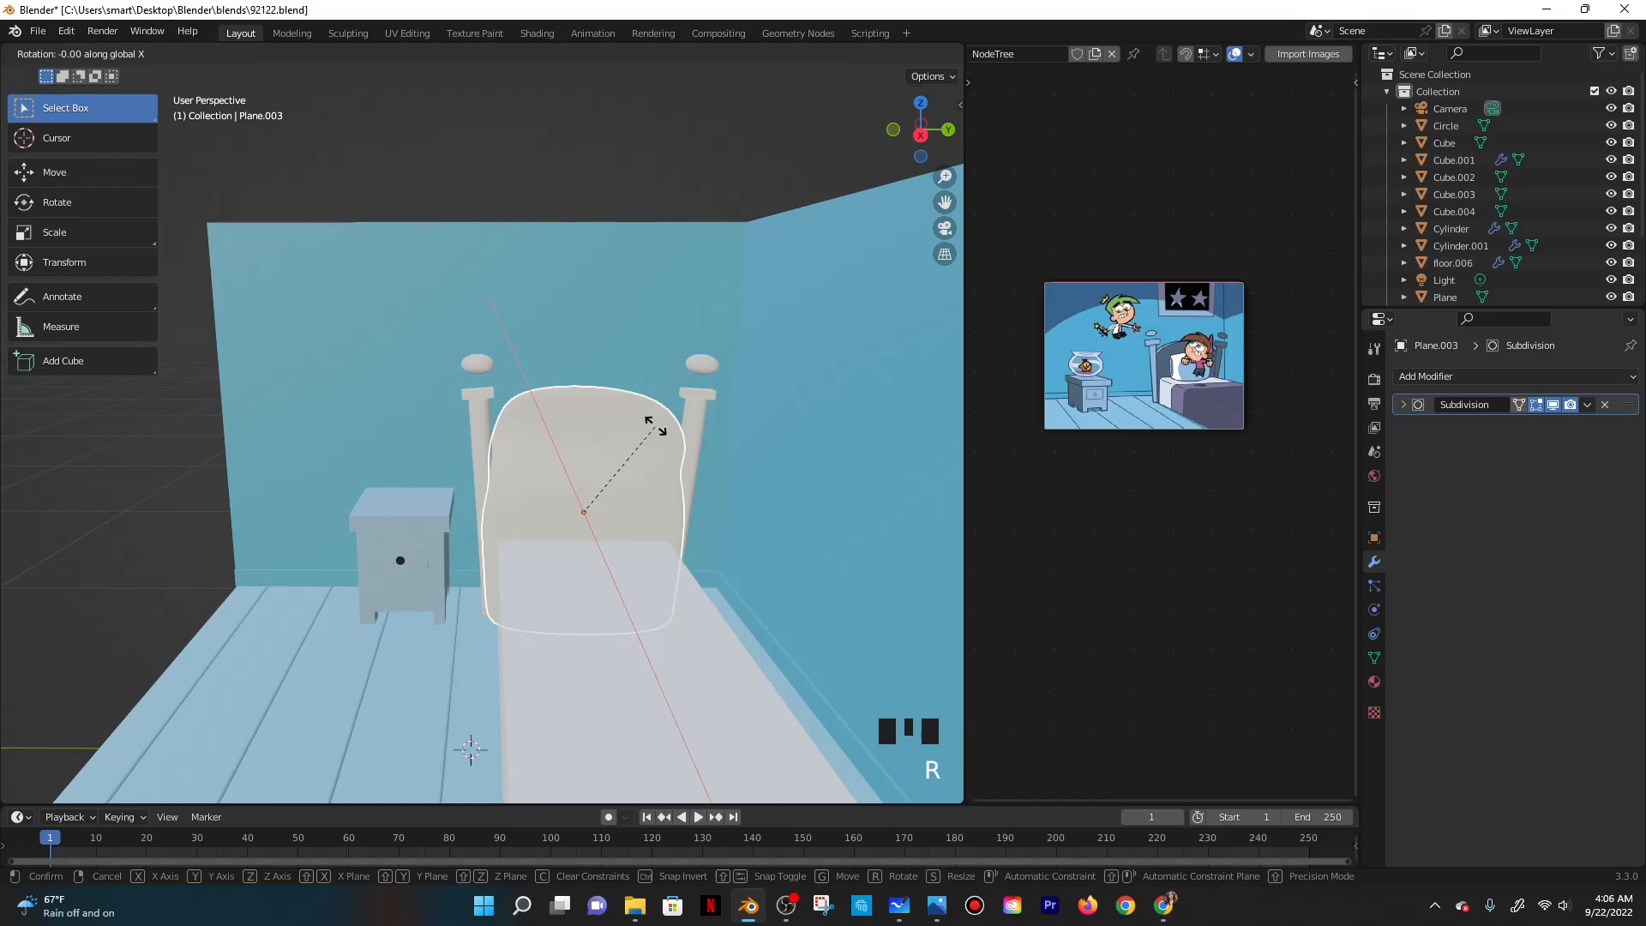
key("x")
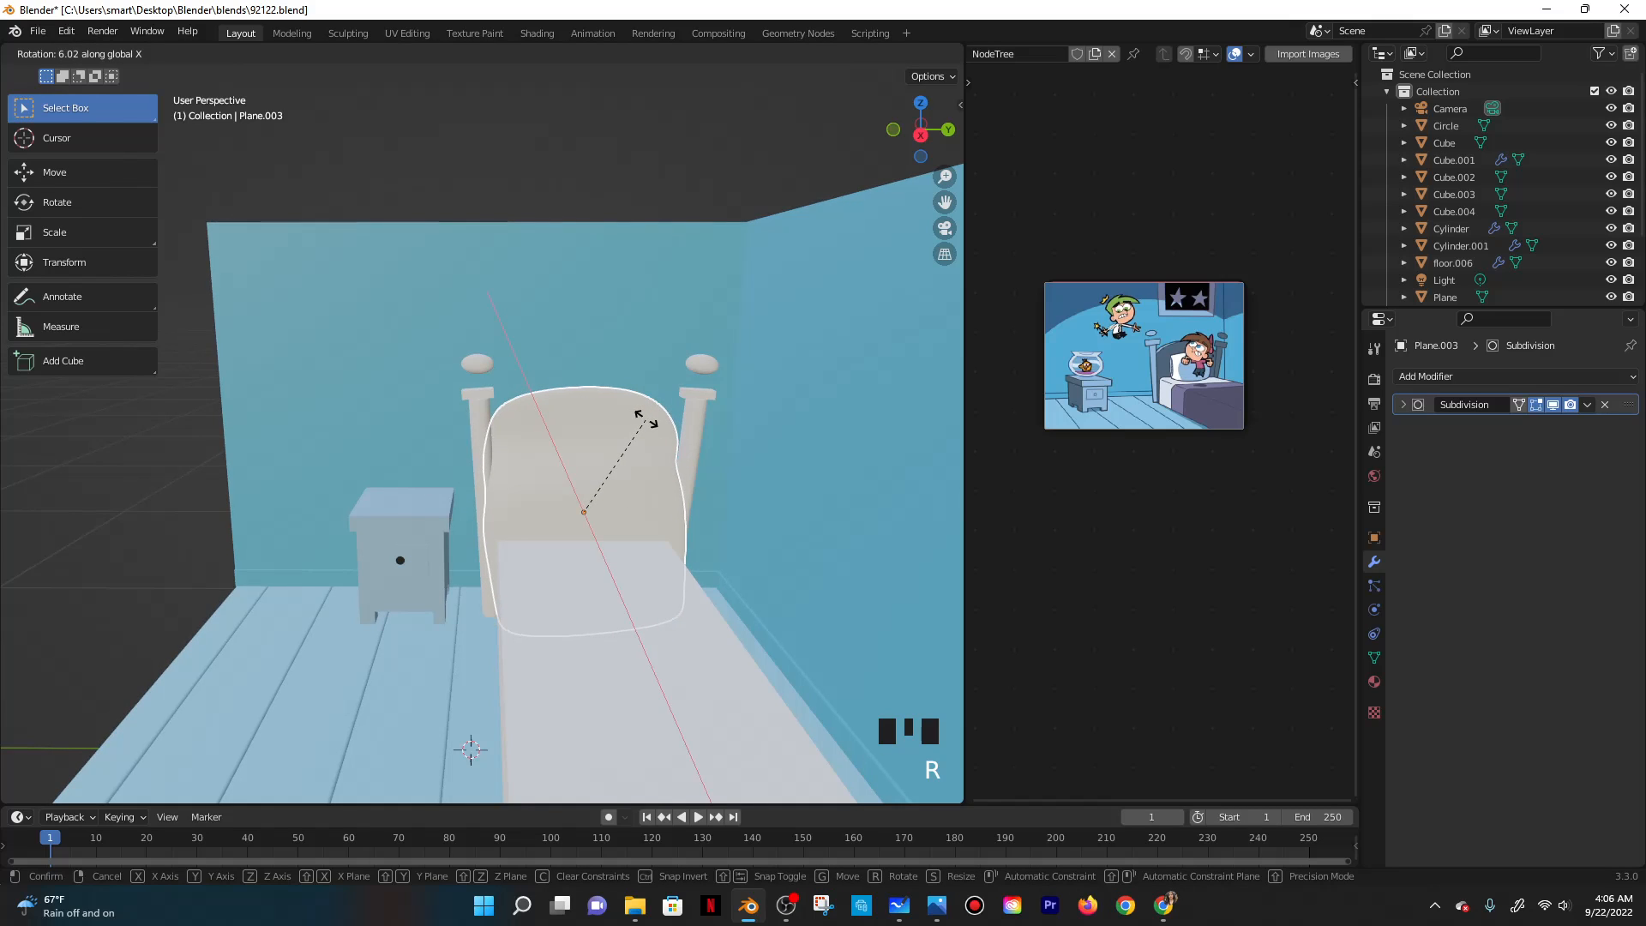
left_click(648, 422)
Switch the headboard to Sculpt Mode and pull its edge outward to the bedpost near the side wall with the Grab brush.
key("Tab")
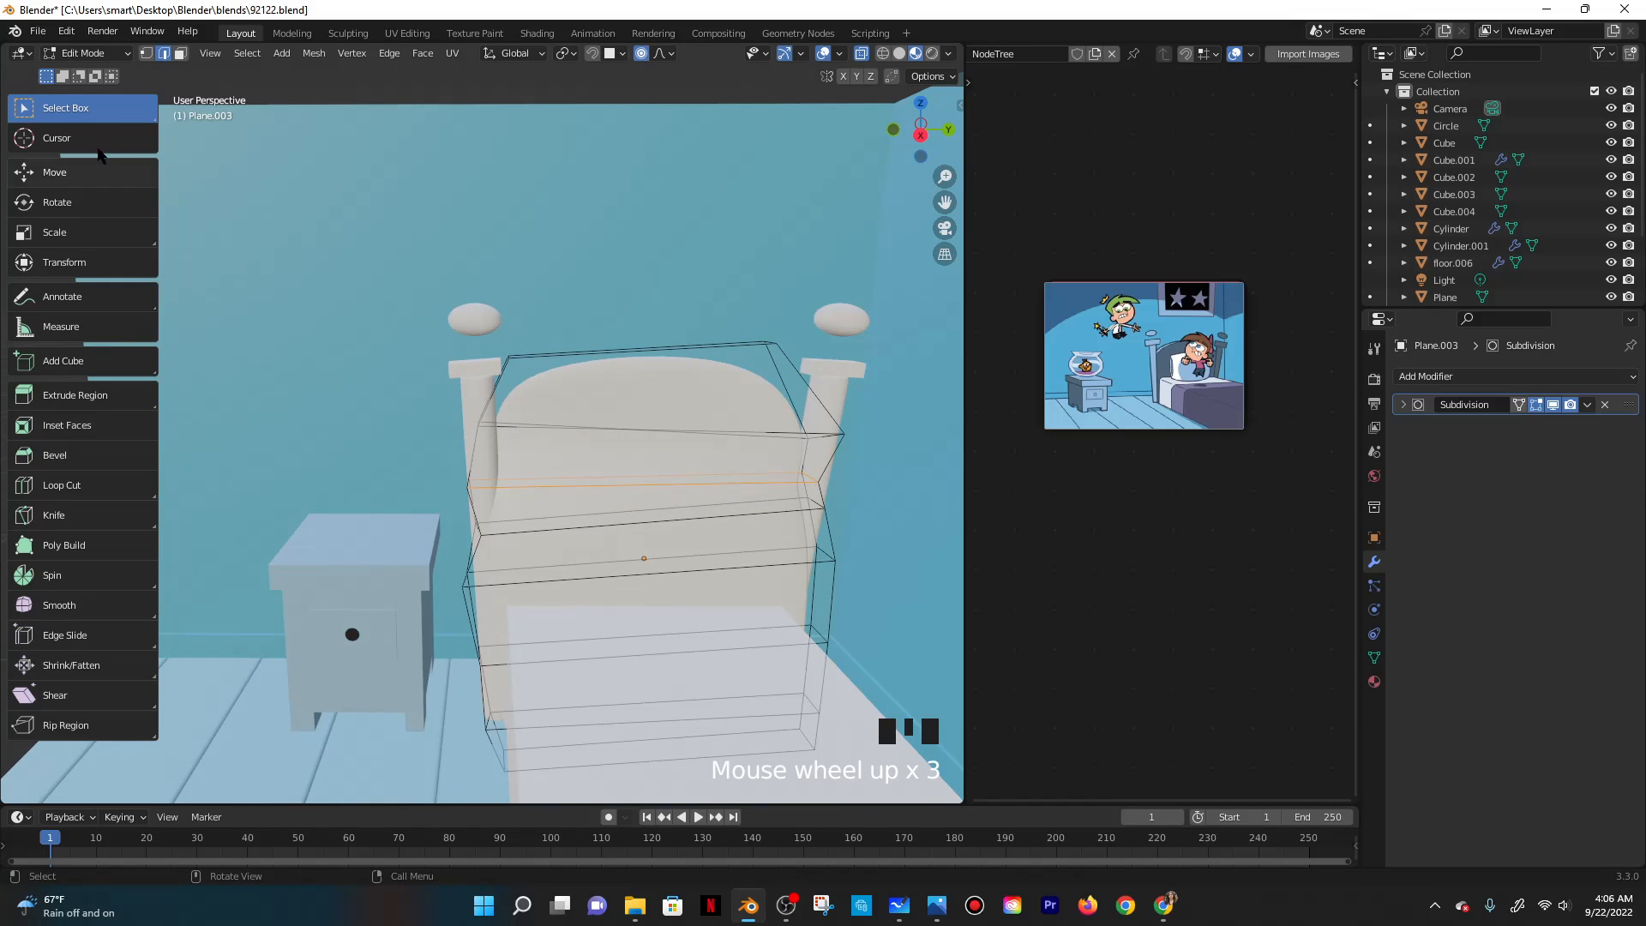
left_click(111, 58)
left_click(103, 124)
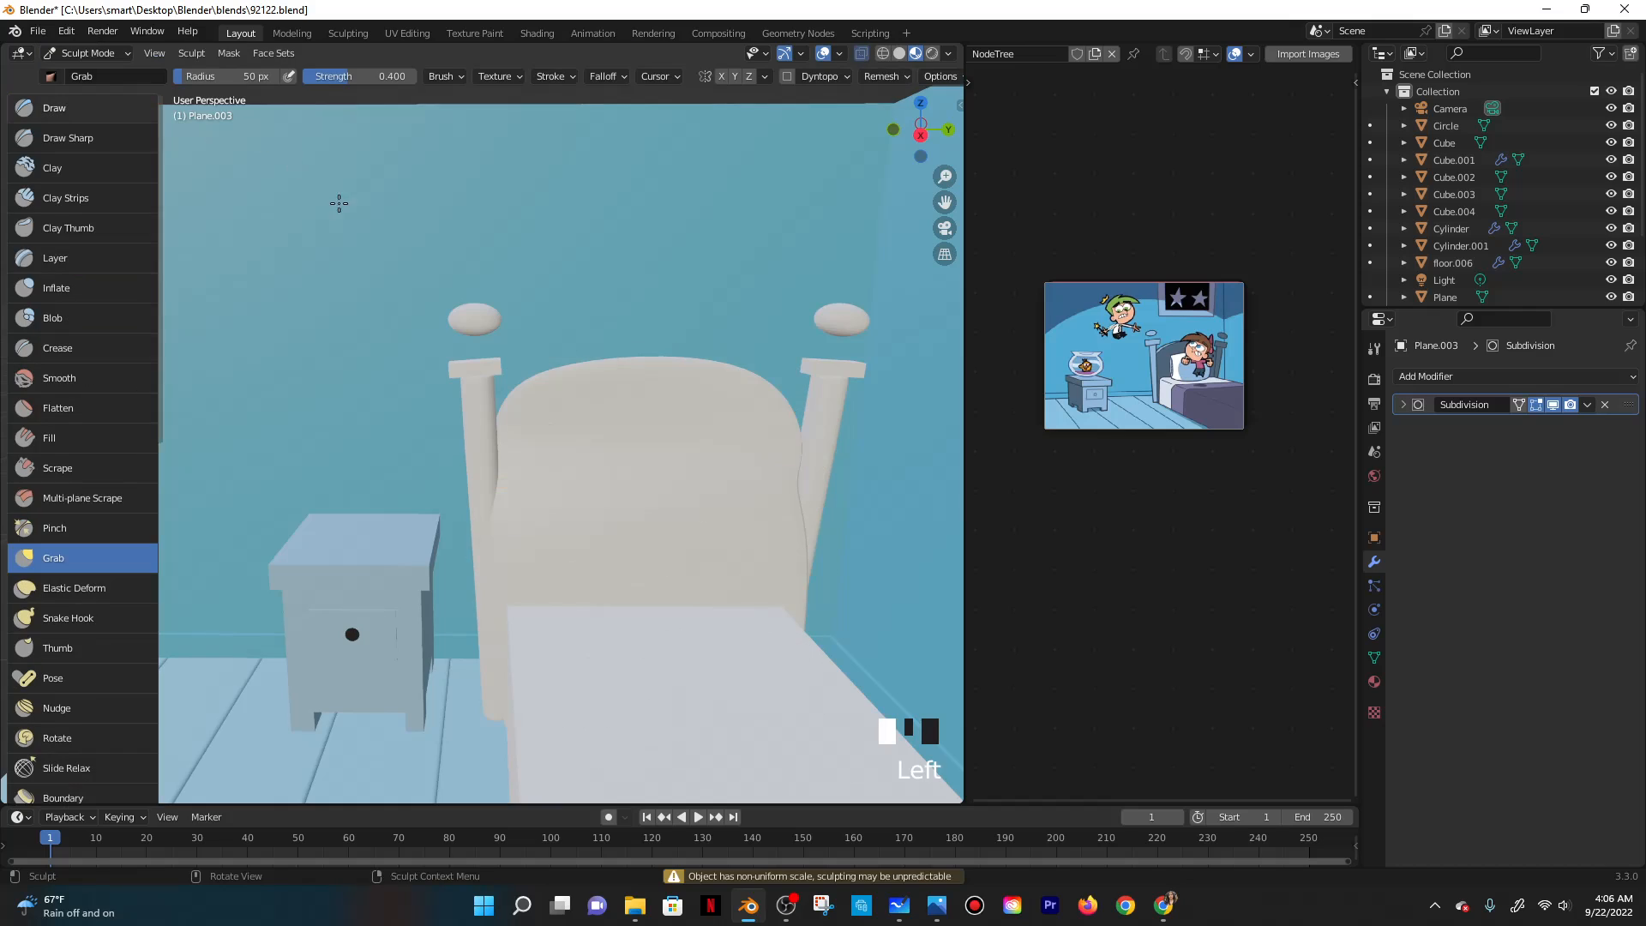
mouse_move(338, 202)
middle_mouse_down("shift")
mouse_move(512, 410)
mouse_move(540, 412)
mouse_move(552, 463)
mouse_move(500, 511)
mouse_move(500, 493)
middle_mouse_up("shift")
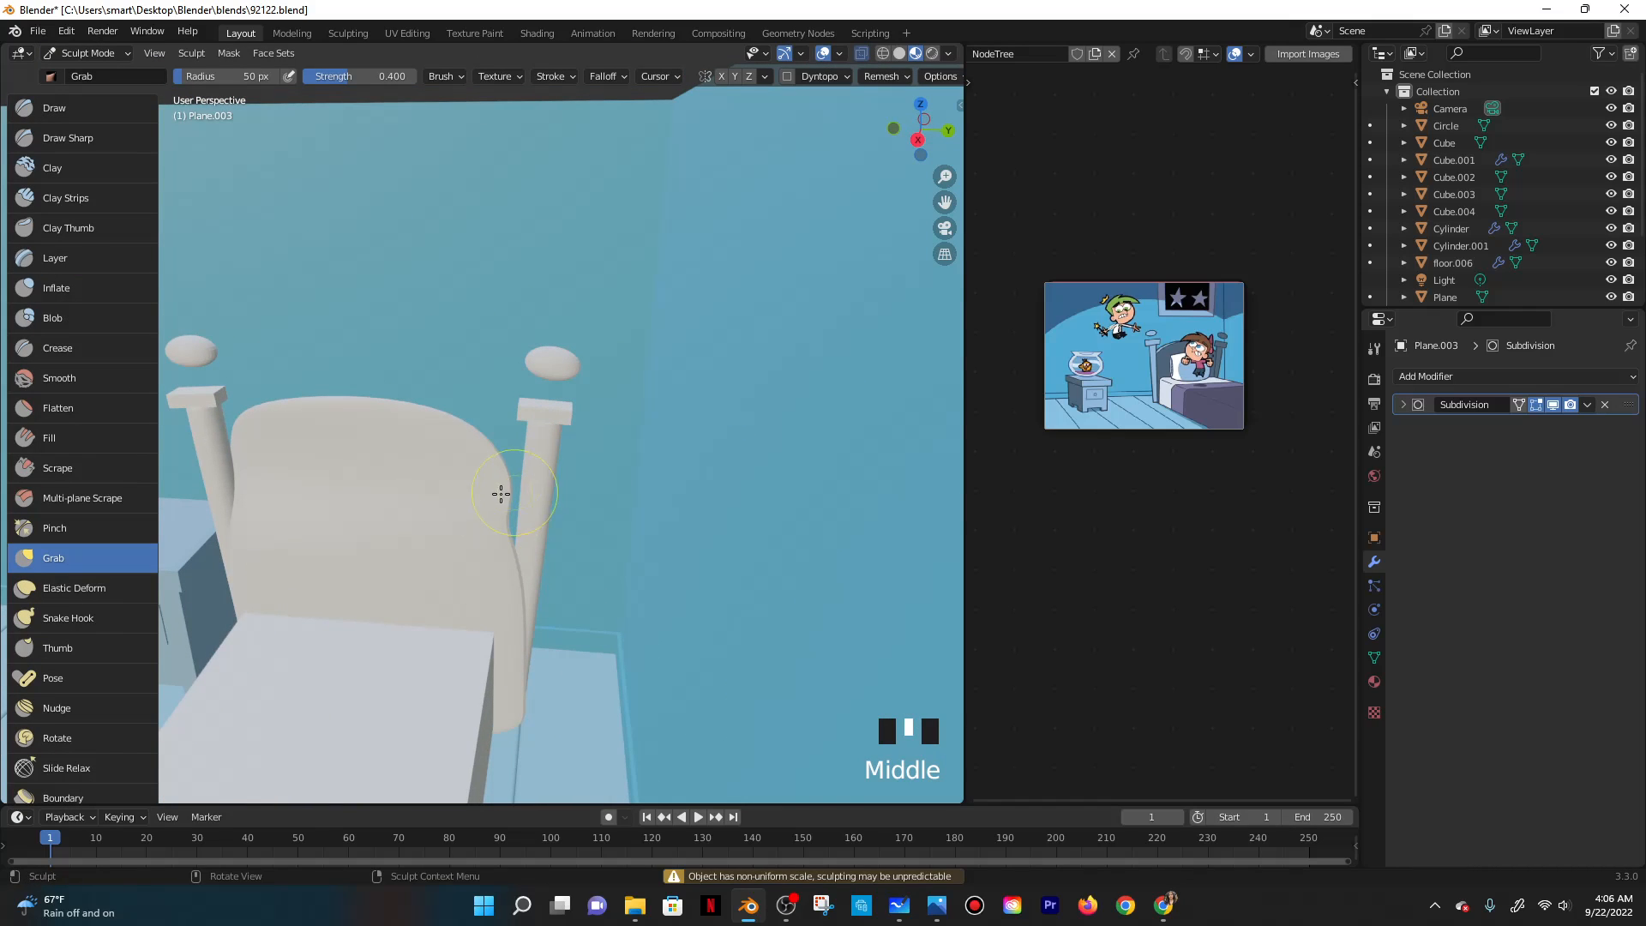
mouse_move(473, 476)
left_mouse_down()
mouse_move(549, 411)
mouse_move(539, 385)
left_mouse_up()
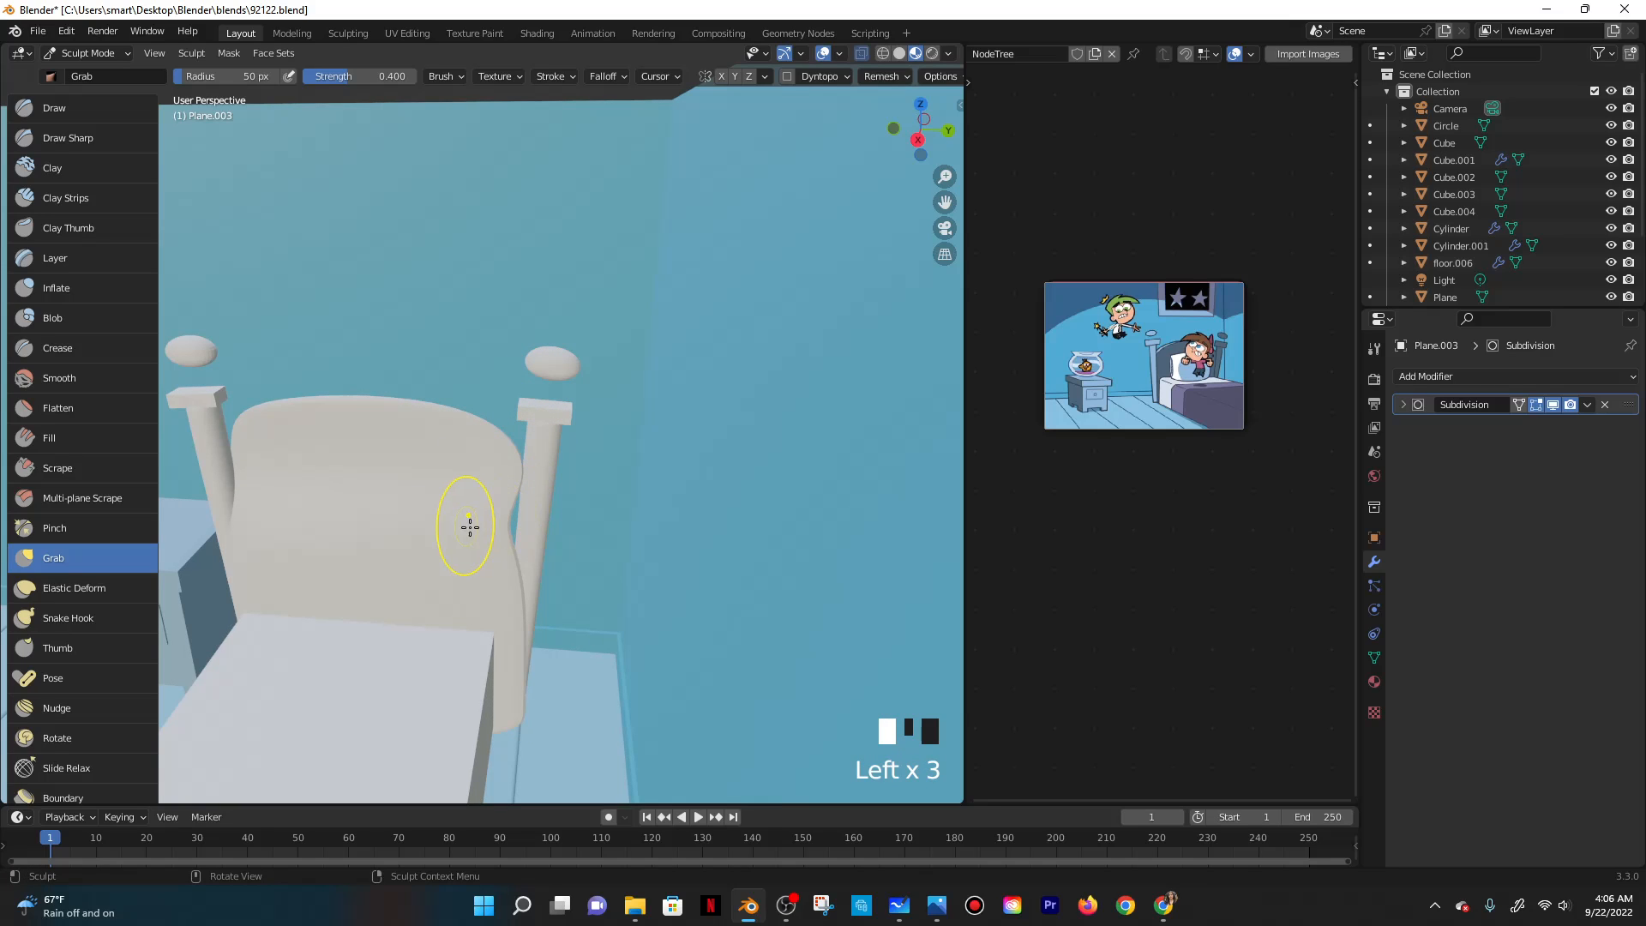
mouse_move(470, 526)
left_mouse_down()
mouse_move(532, 510)
mouse_move(529, 562)
left_mouse_up()
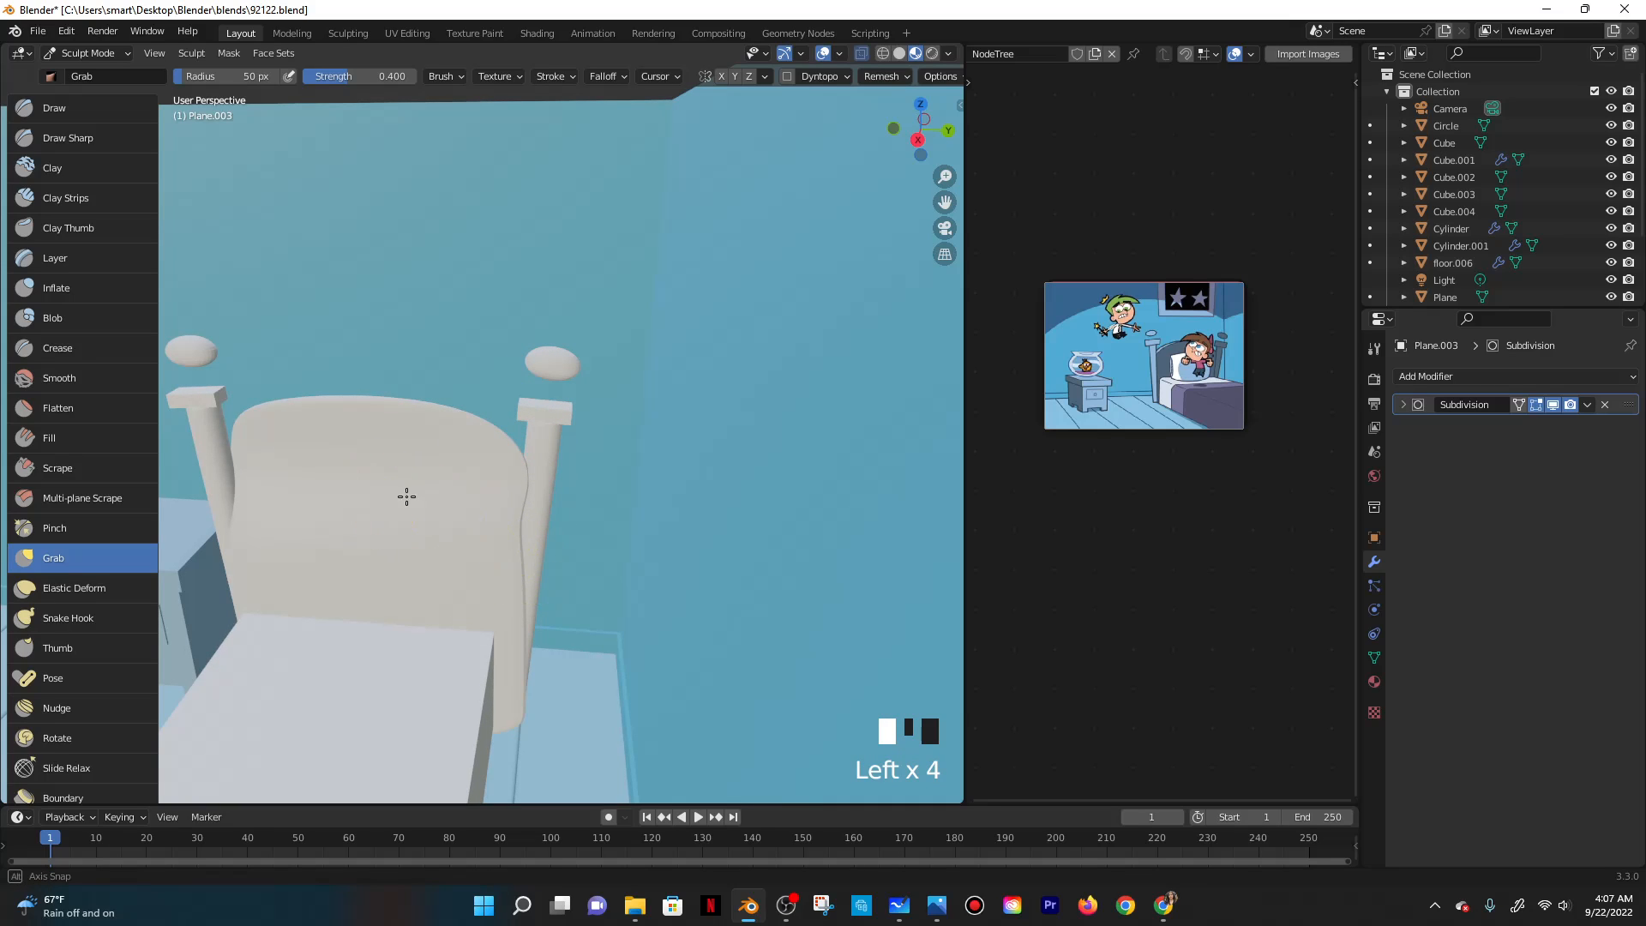
Check the sculpted headboard between the two bedposts and return it to Object Mode.
mouse_move(406, 496)
middle_mouse_down()
mouse_move(474, 460)
mouse_move(382, 429)
middle_mouse_up()
key("Tab")
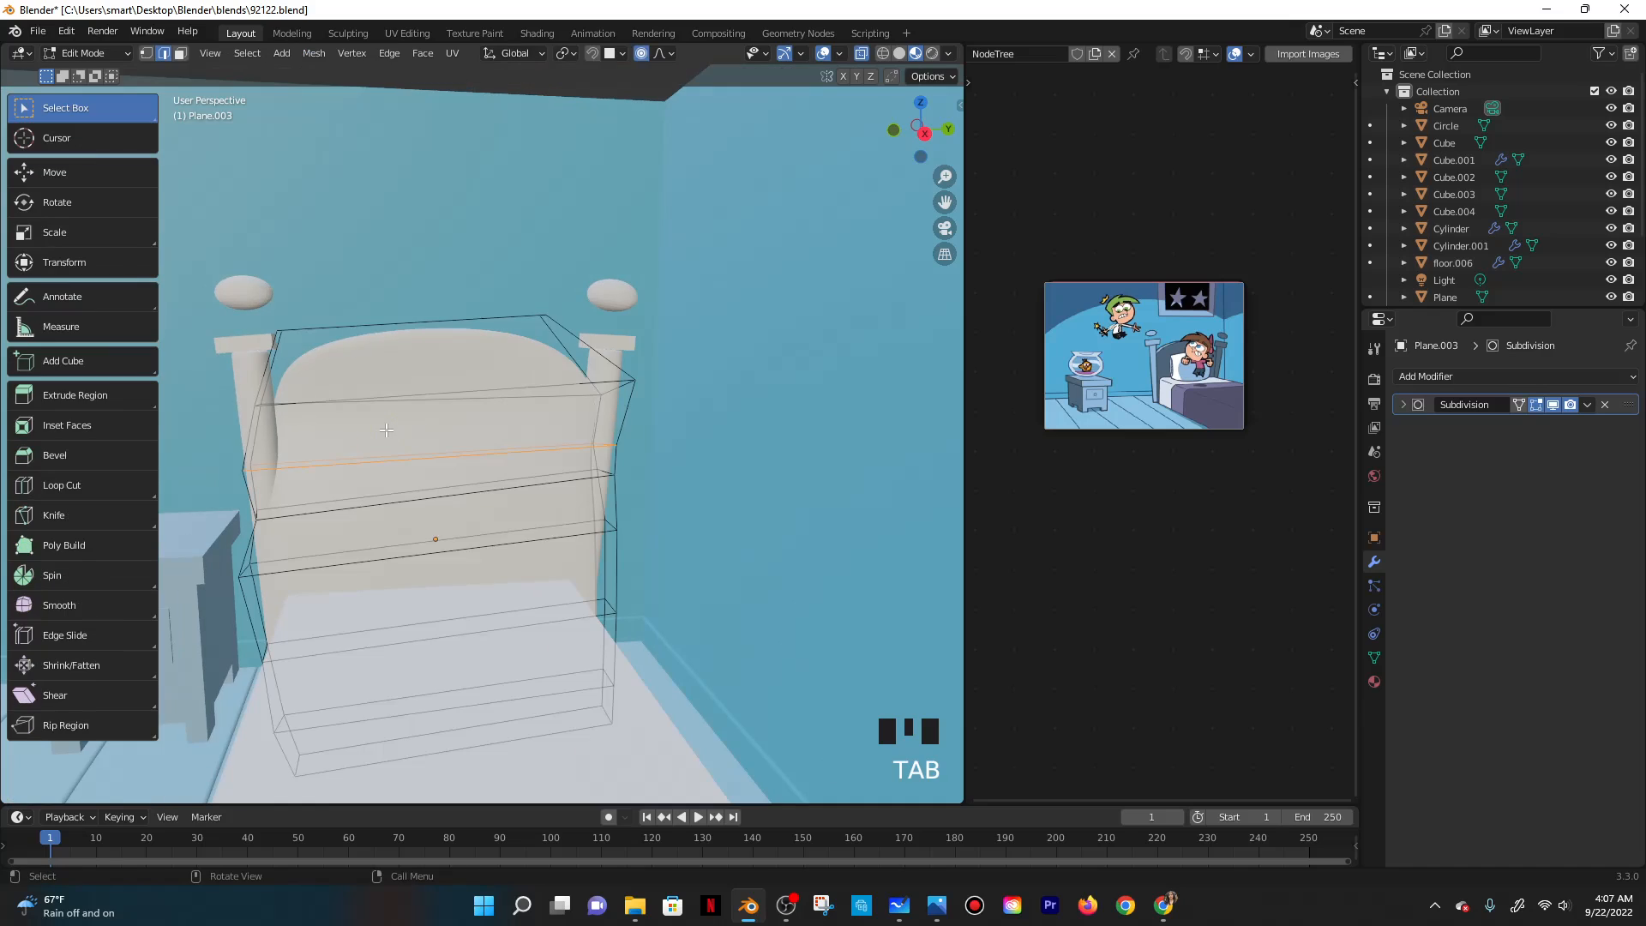
scroll(387, 429, "down", 4)
key("Tab")
scroll(402, 432, "up", 2)
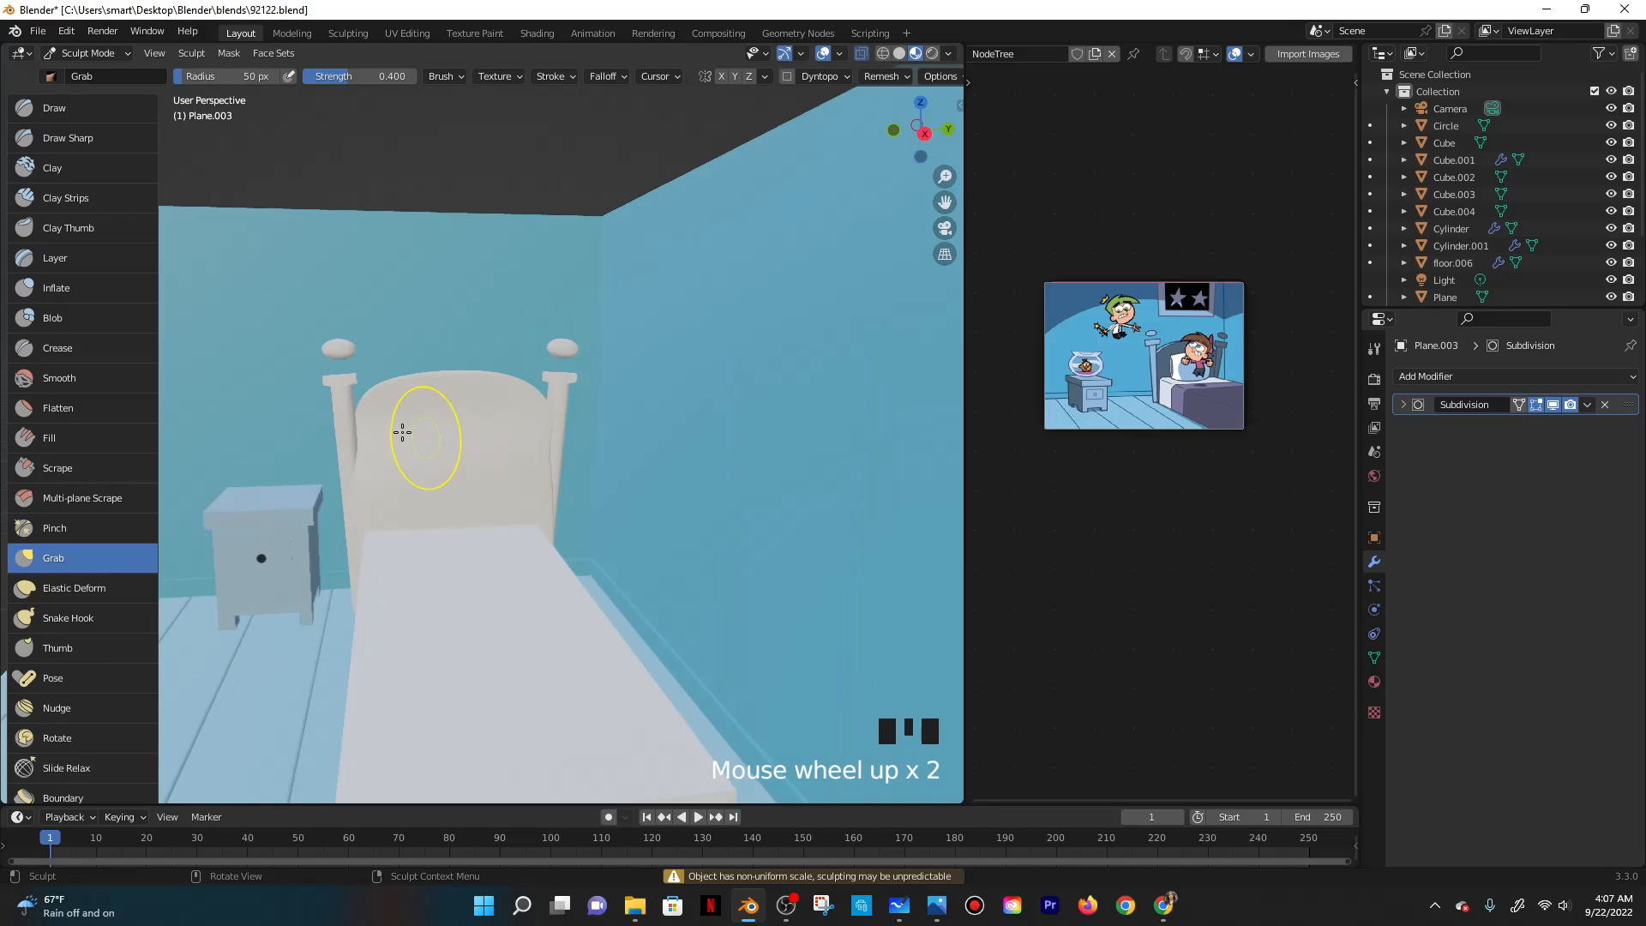
scroll(401, 432, "up", 1)
left_click(86, 53)
left_click(85, 75)
Select the bedpost beside the nightstand with its cap and knob and move them about 0.044 m along X.
middle_click_drag(412, 566, 522, 469)
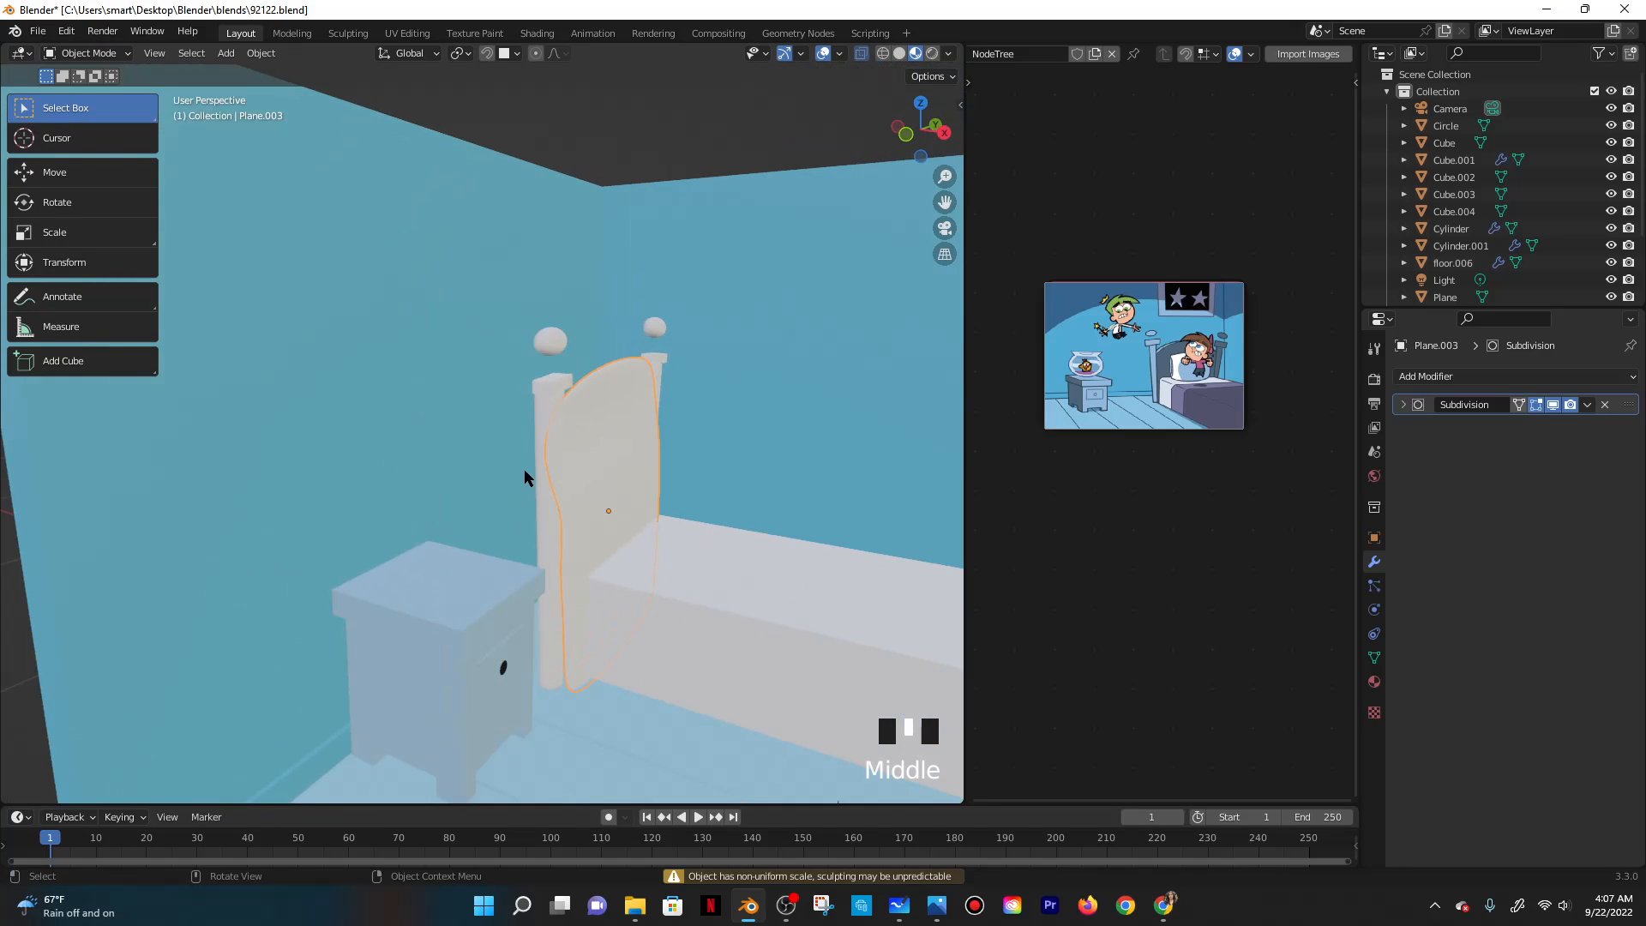
left_click(548, 397)
middle_click_drag(547, 398, 610, 492)
left_click(610, 492, "shift")
middle_click_drag(640, 573, 512, 475, "shift")
left_click(430, 326, "shift")
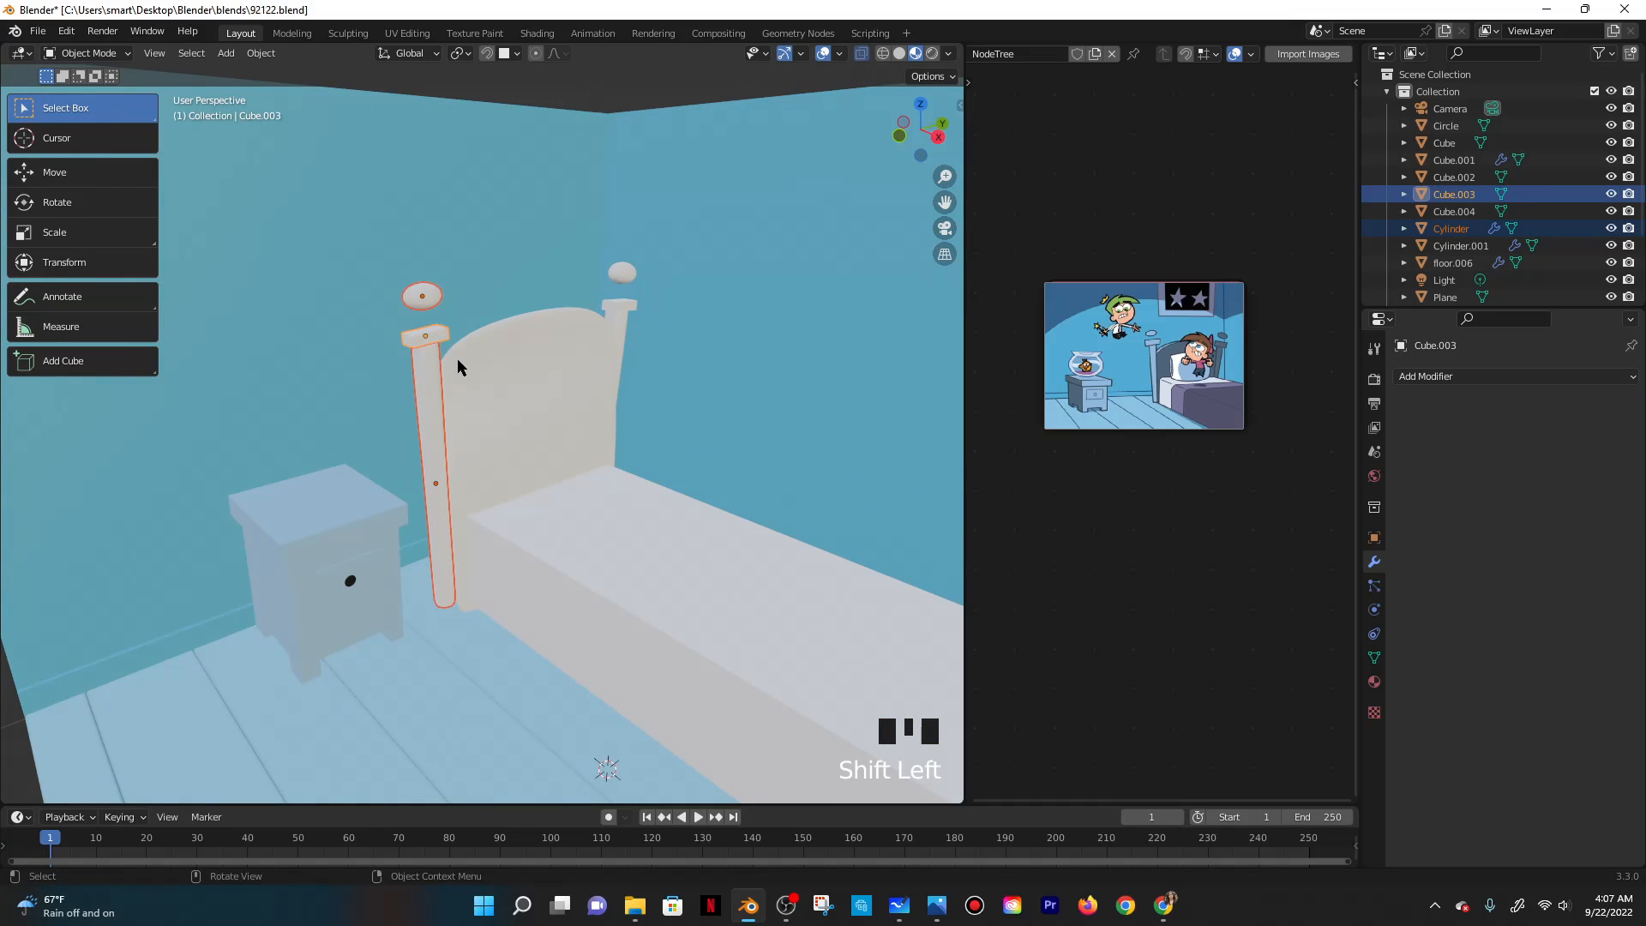
key("g")
key("x")
left_click(540, 388)
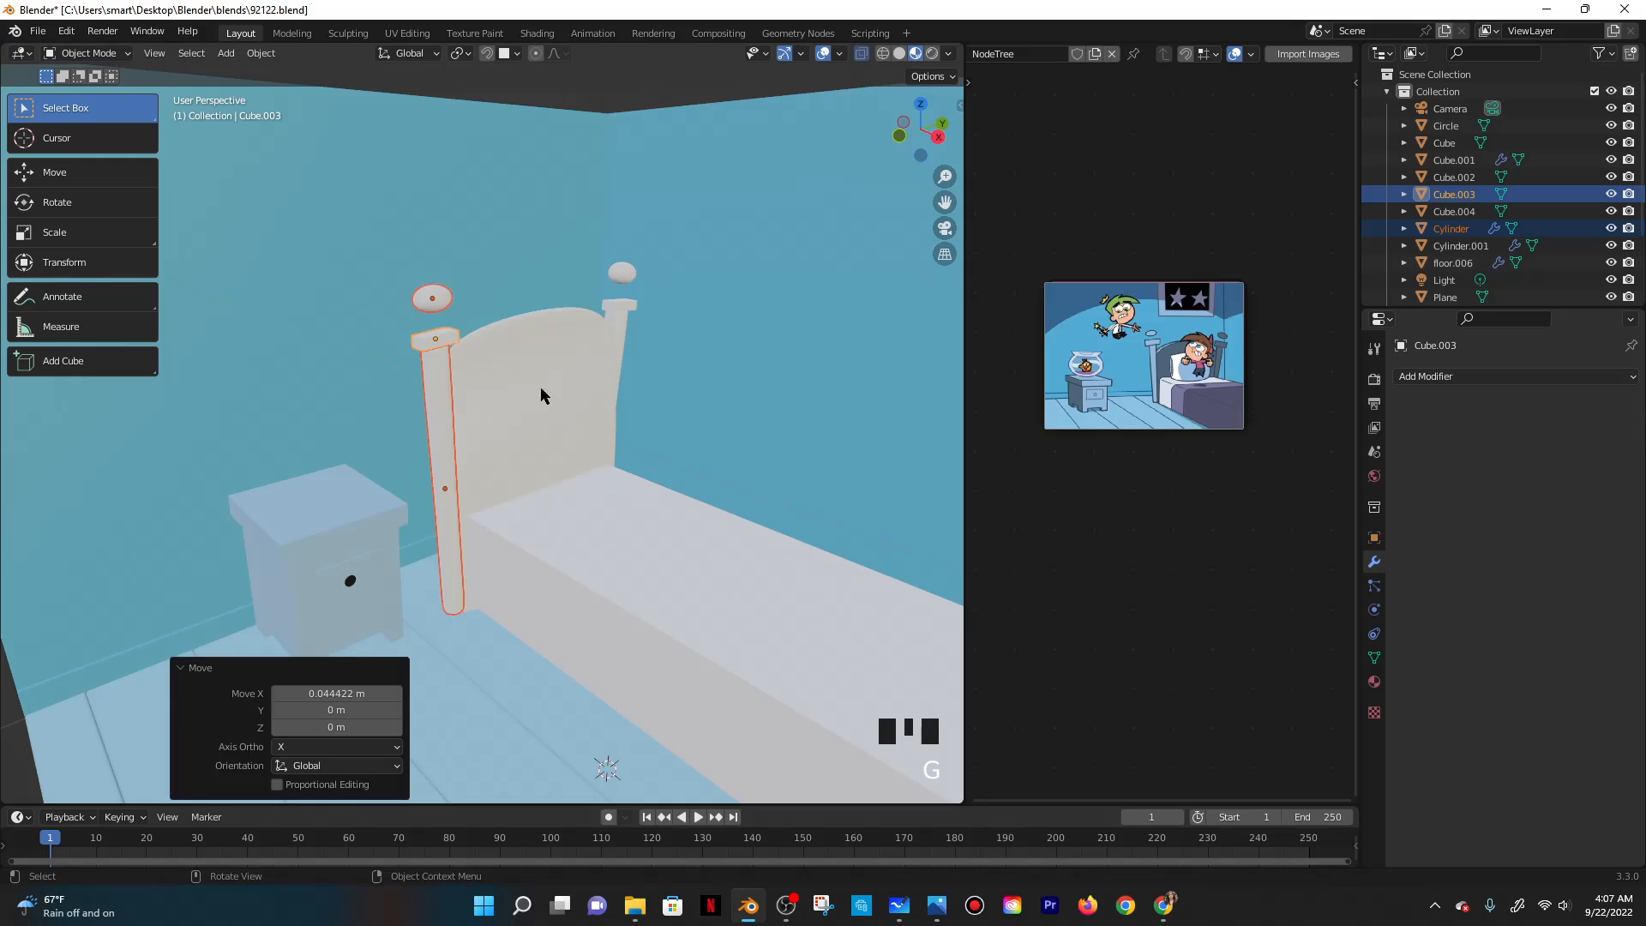
middle_click_drag(540, 388, 471, 423)
left_click(584, 318, "shift")
left_click(584, 317, "shift")
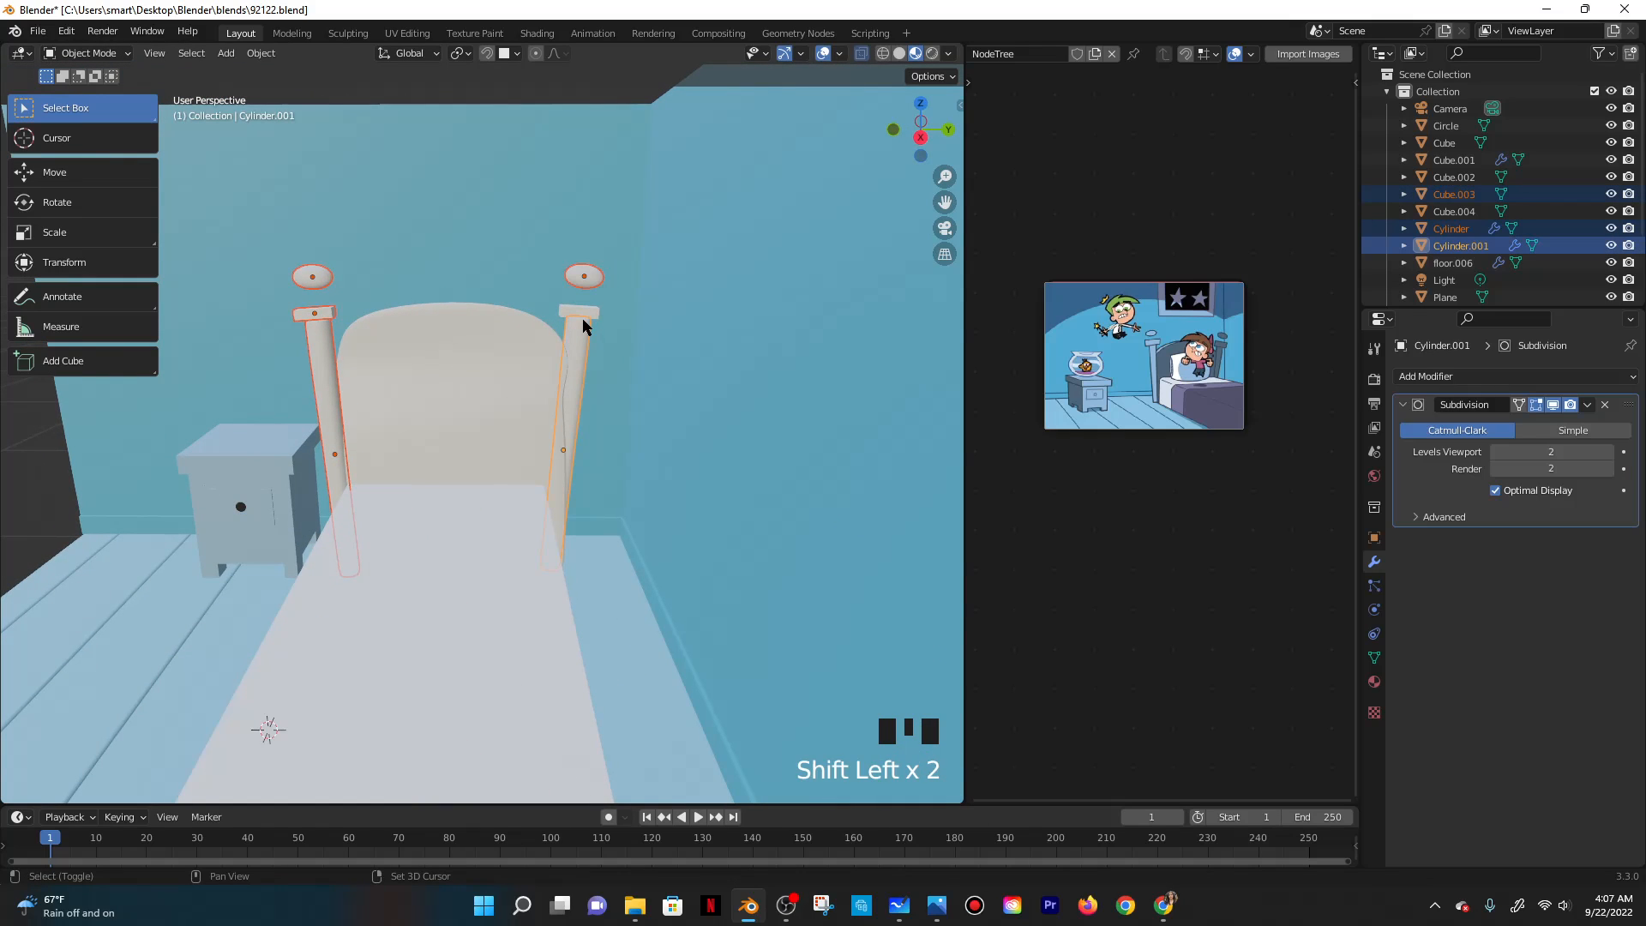
left_click(584, 319, "shift")
key("g")
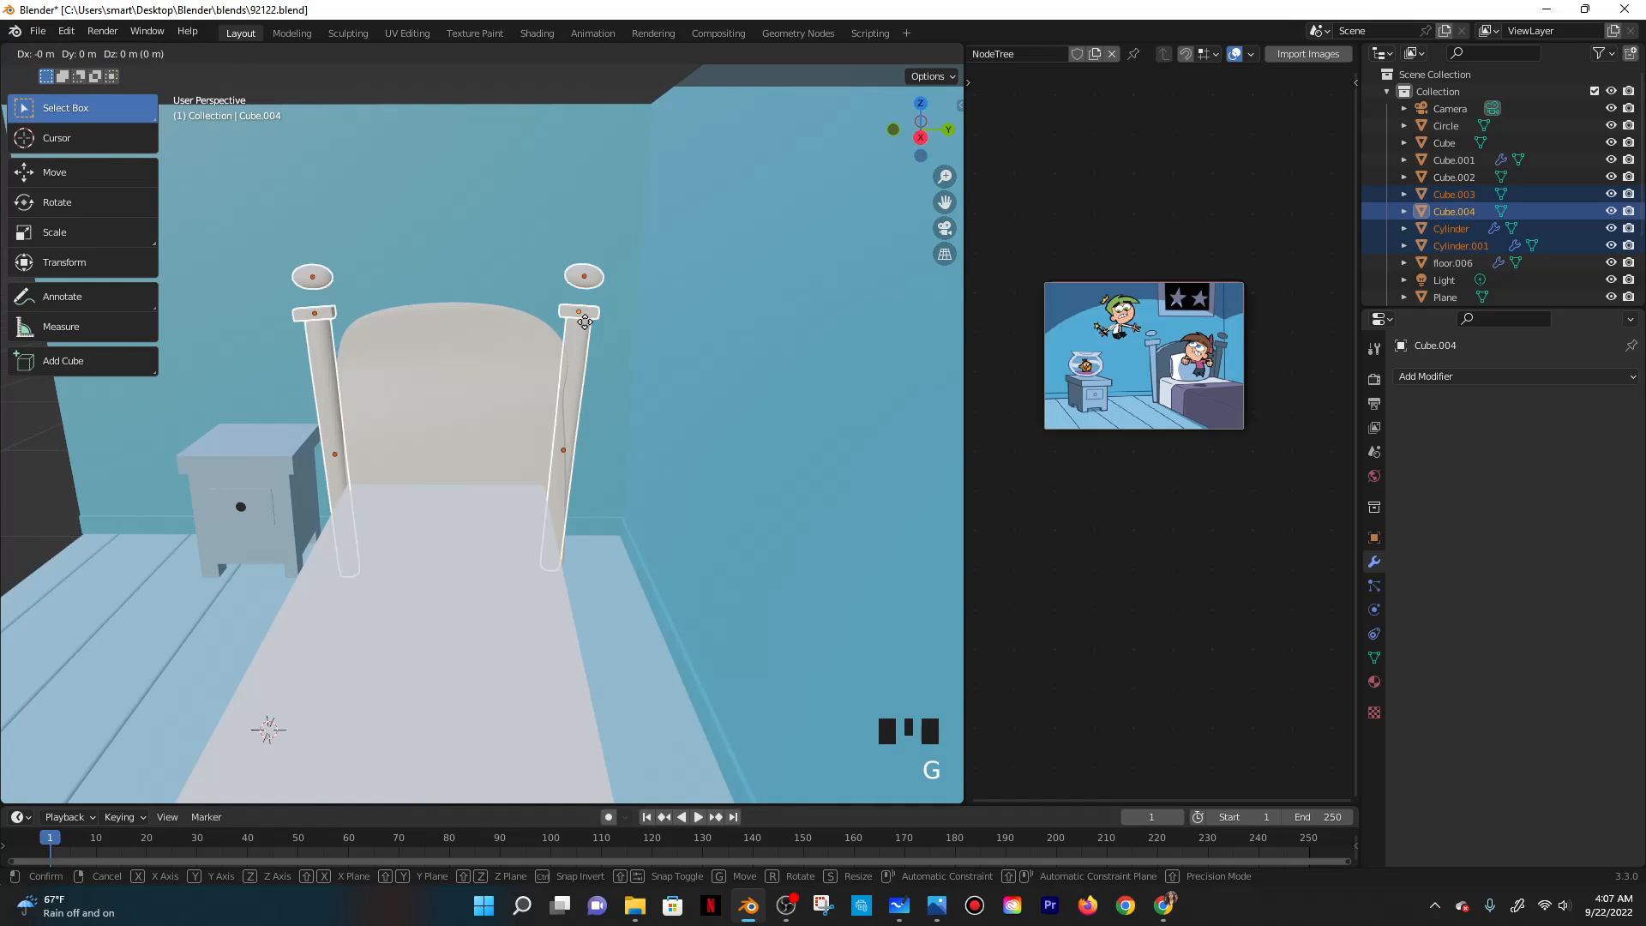
key("x")
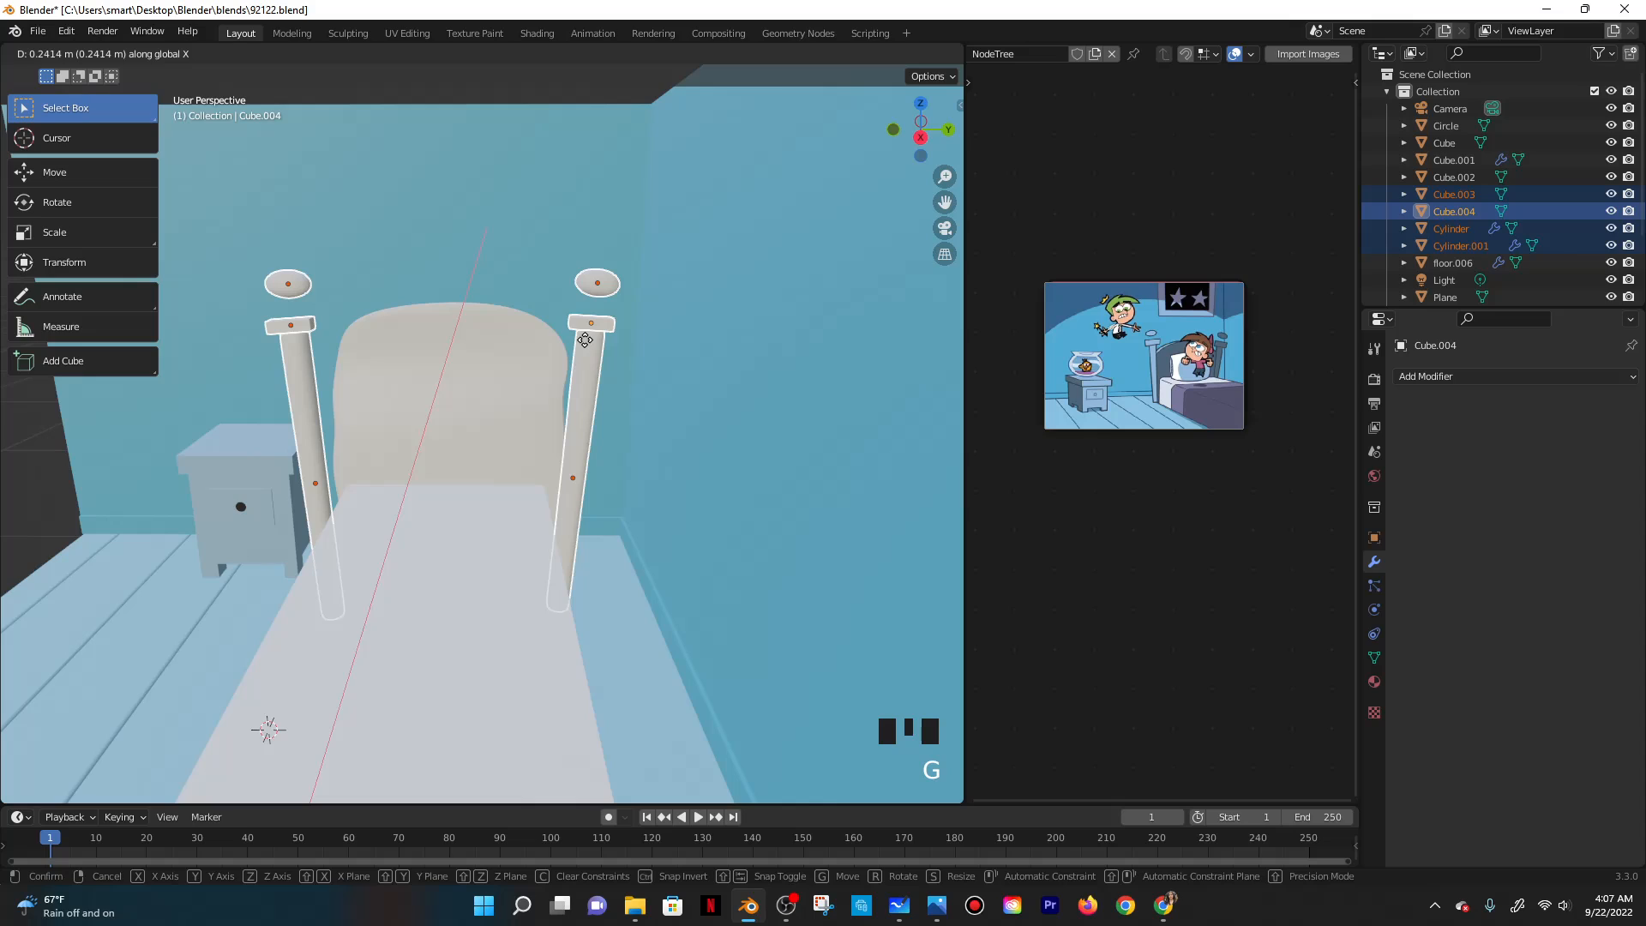
right_click(584, 334)
left_click(619, 274)
Select only the side-wall bedpost with its cap and knob and move them about 0.078 m along X.
left_click(584, 284)
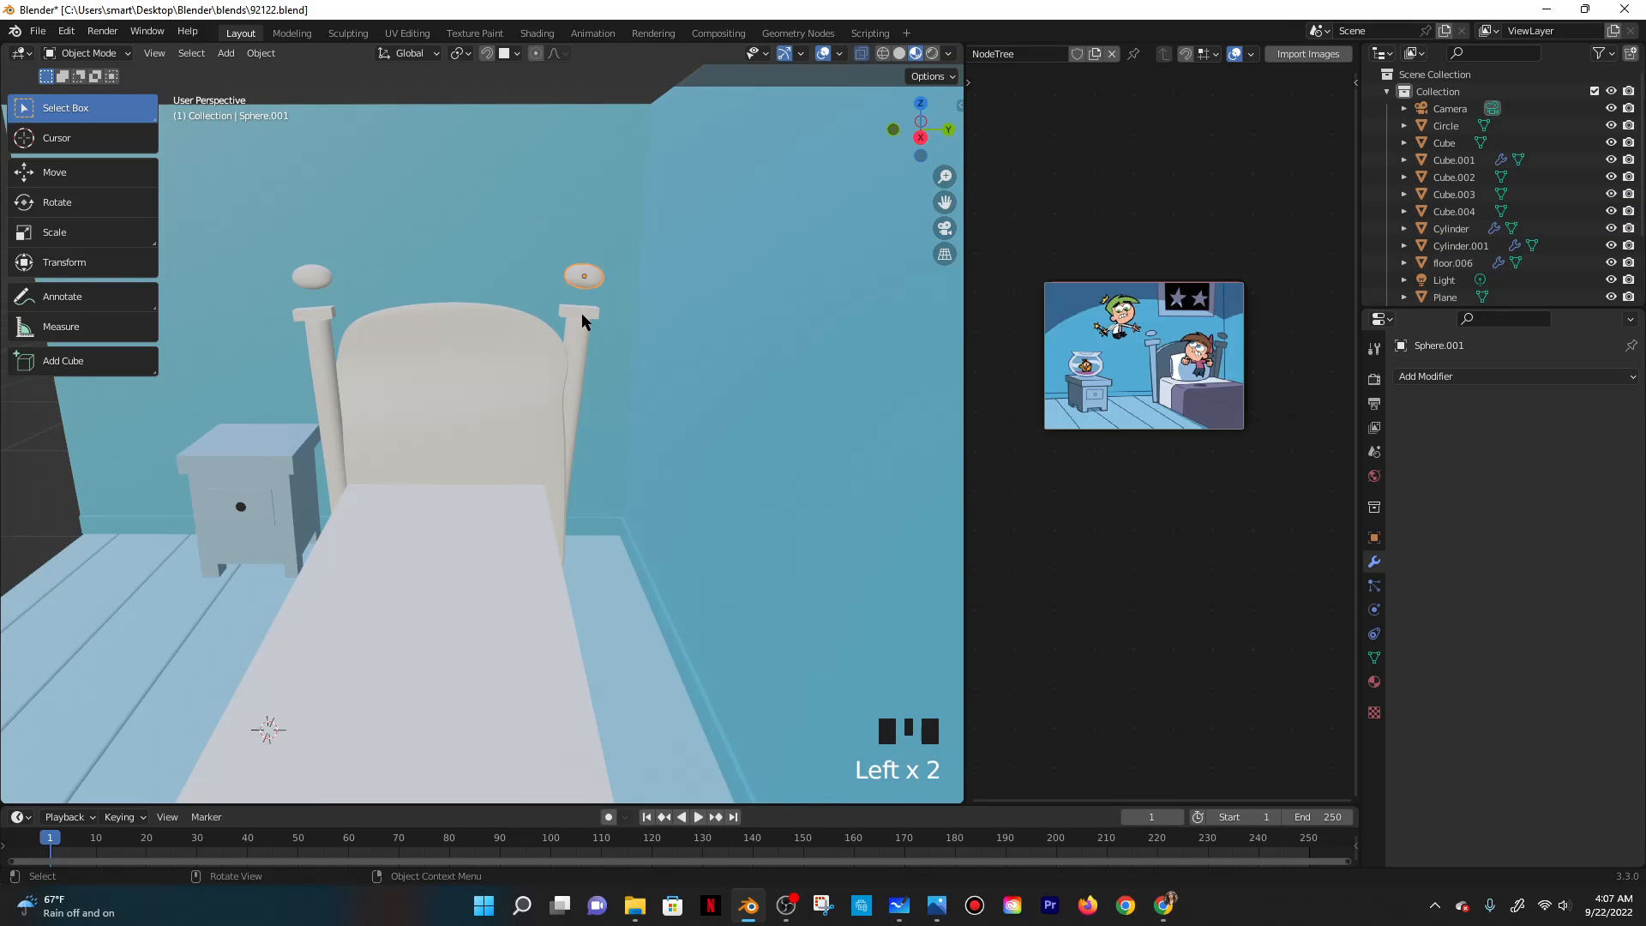
left_click(581, 314, "shift")
left_click(579, 334, "shift")
left_click(585, 281, "shift")
key("g")
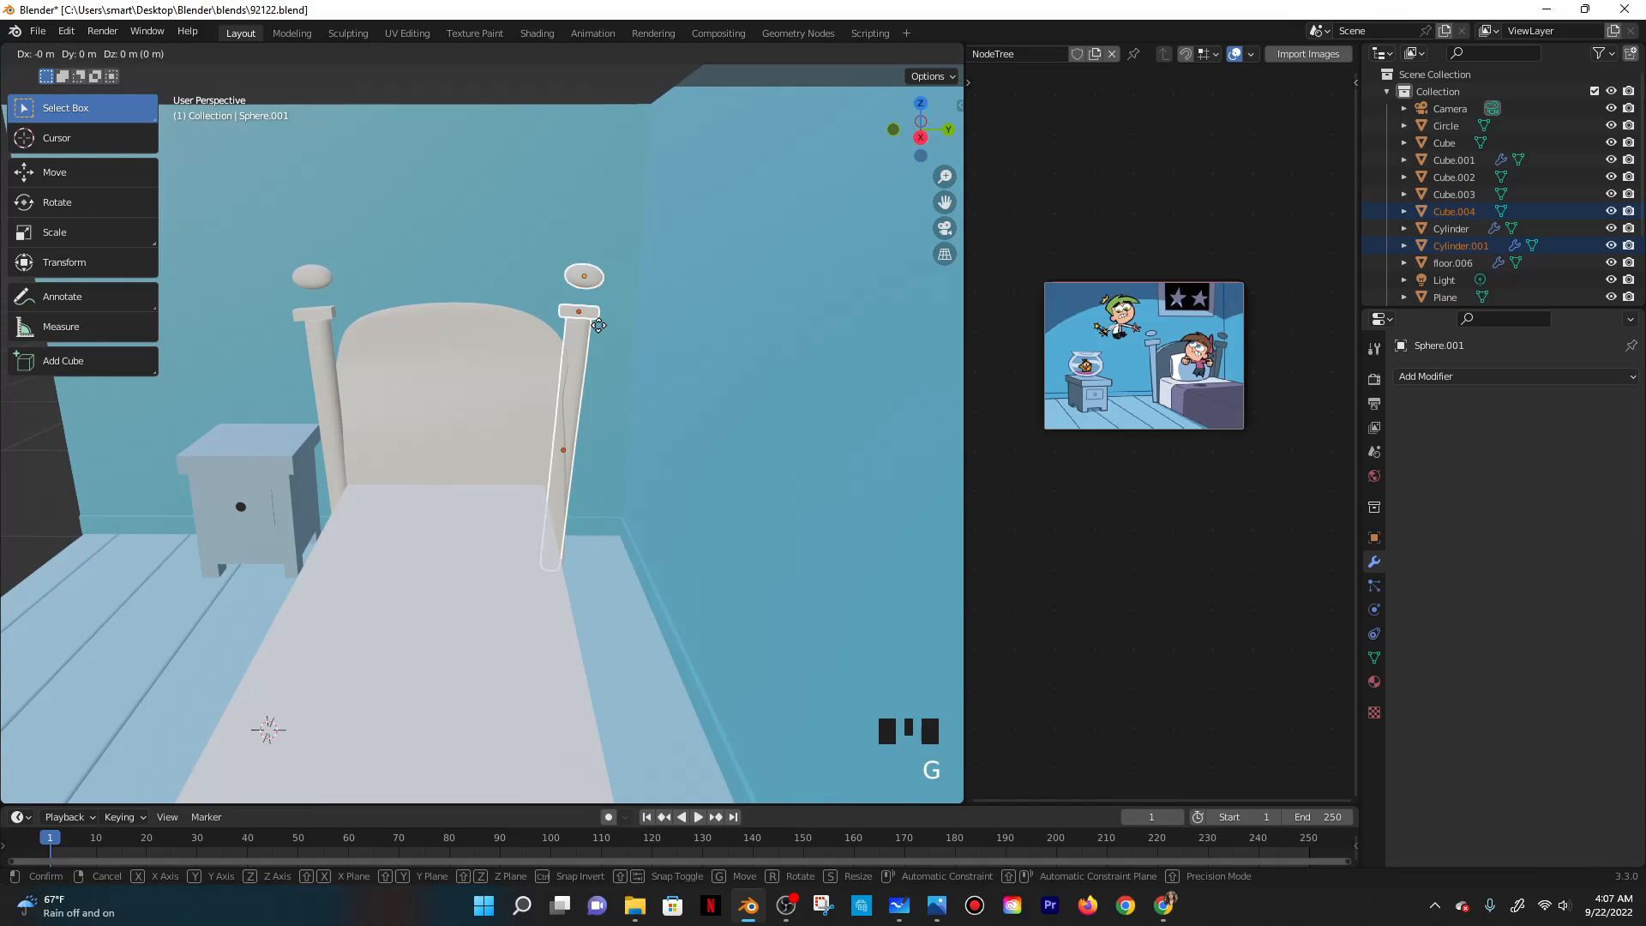
key("x")
left_click(465, 326)
scroll(463, 324, "down", 4)
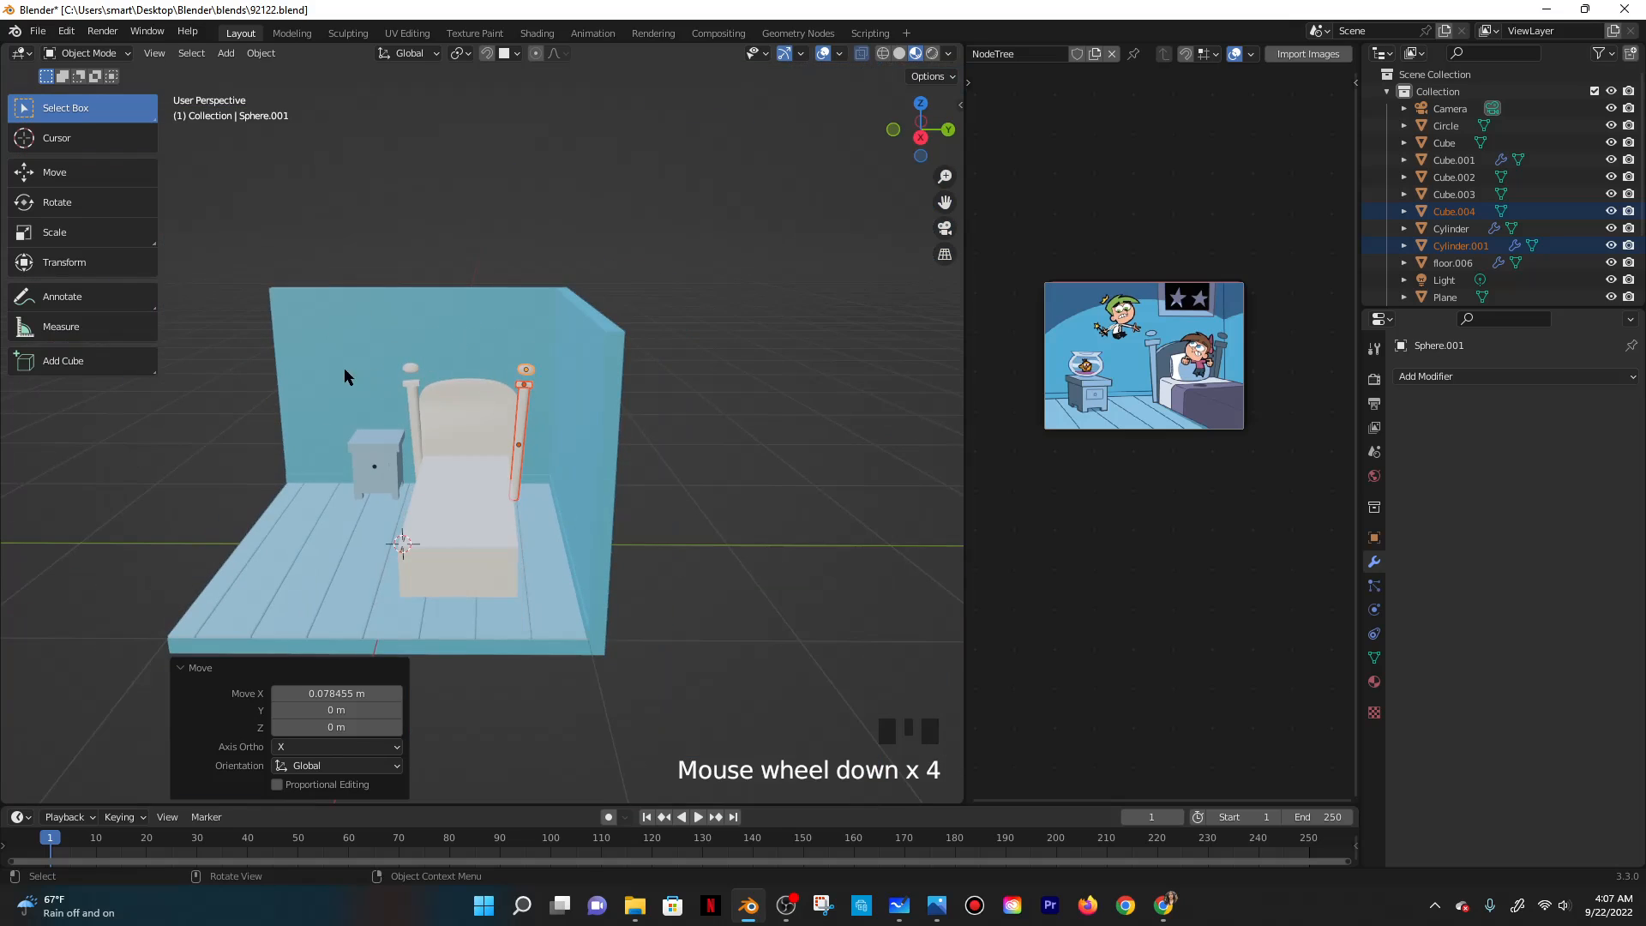
Scale the mattress block to about 1.506 along Z and save the file.
left_click(344, 370)
middle_click_drag(554, 514, 547, 398)
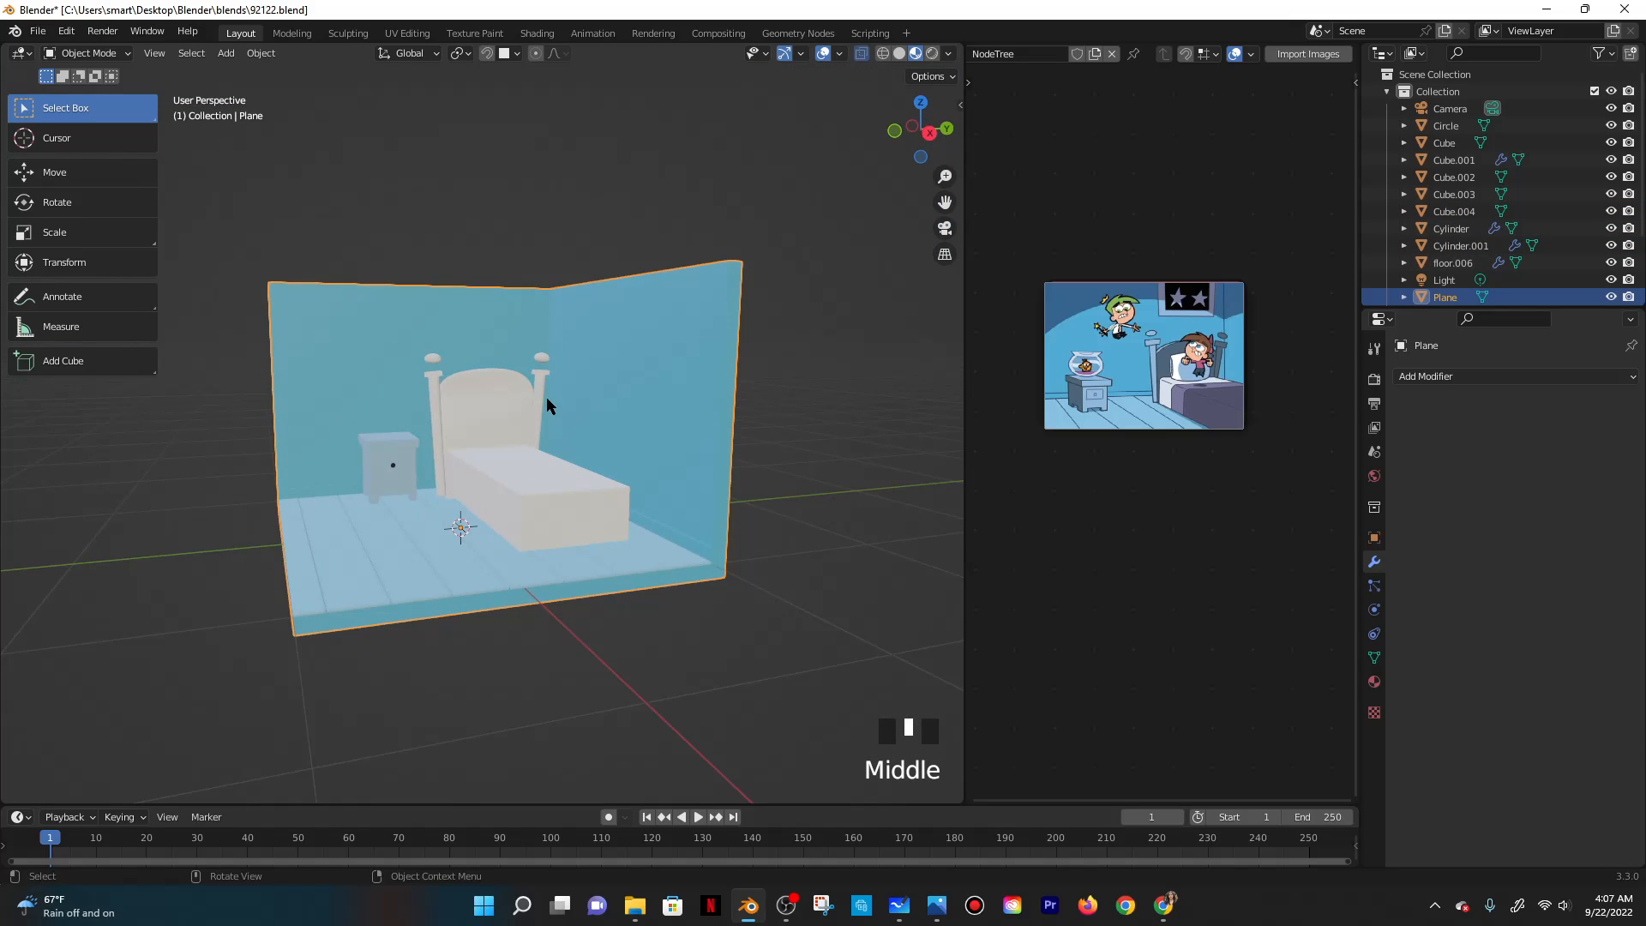
left_click(521, 394)
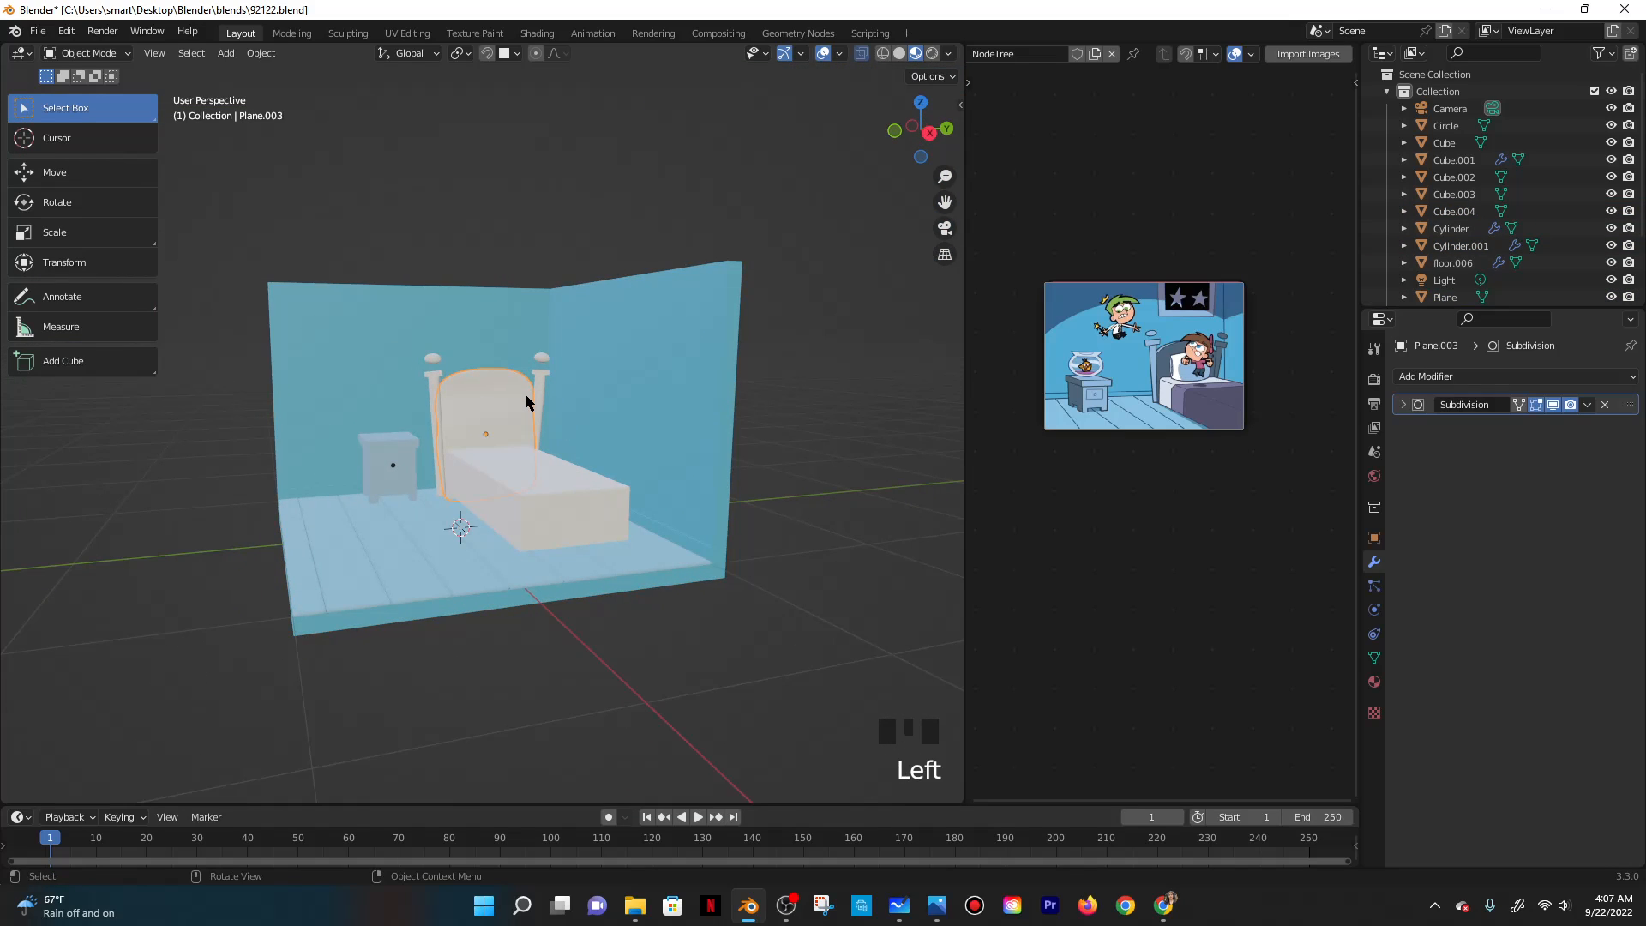
left_click(532, 477)
key("s")
key("z")
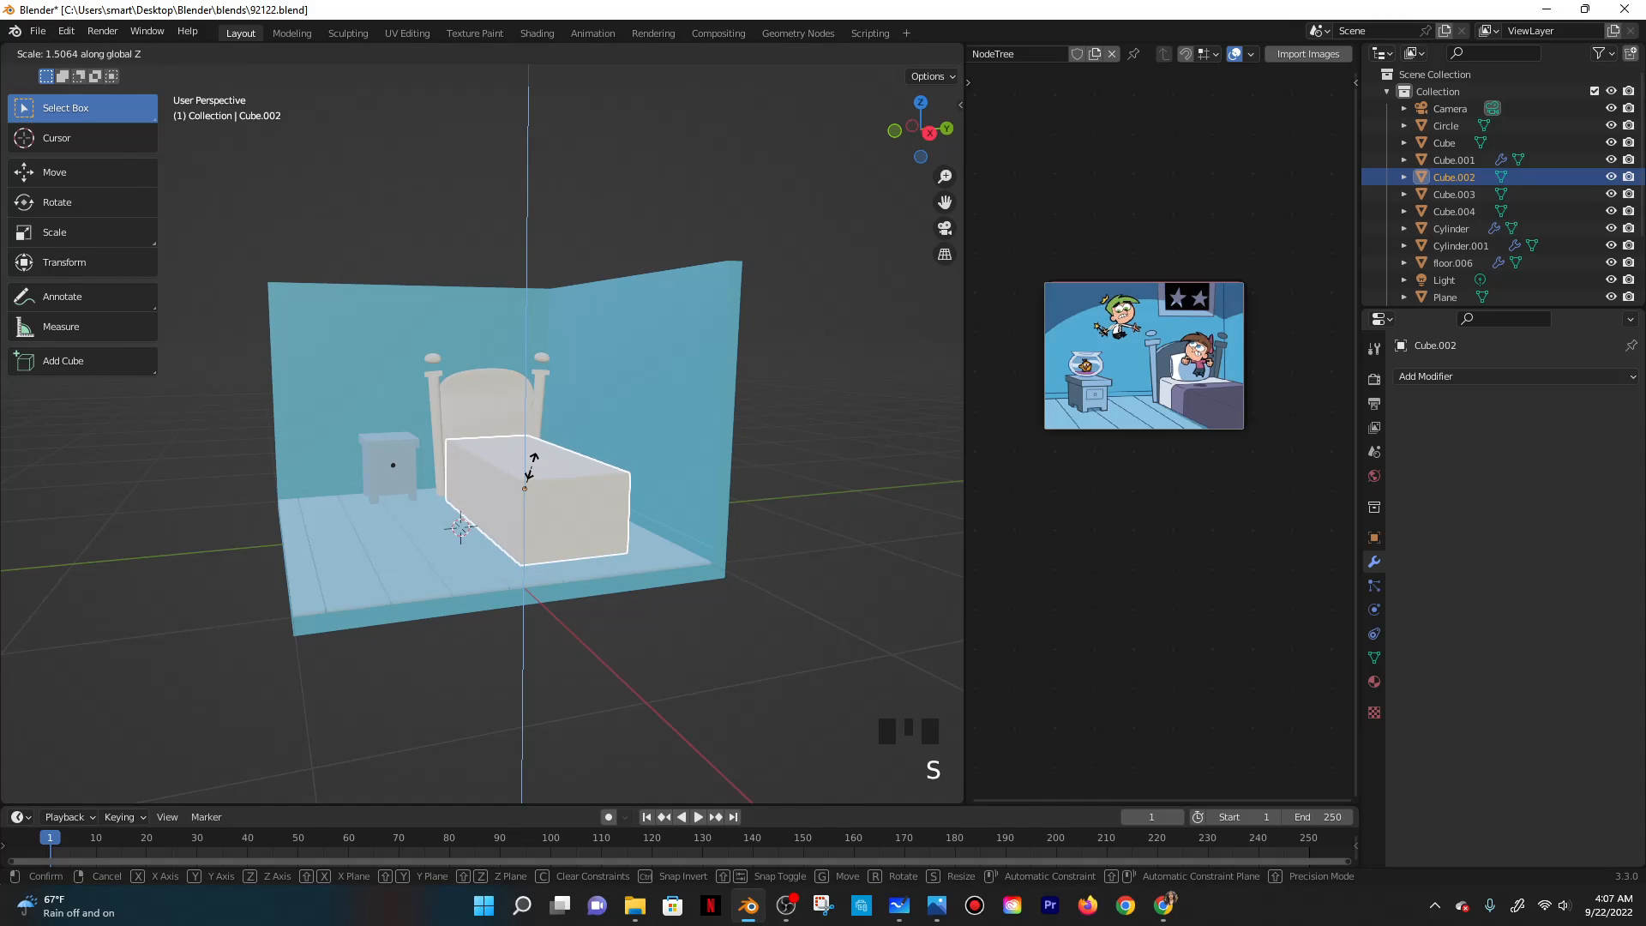
left_click(532, 465)
scroll(541, 461, "up", 2)
scroll(532, 468, "up", 1)
middle_click_drag(523, 477, 532, 490)
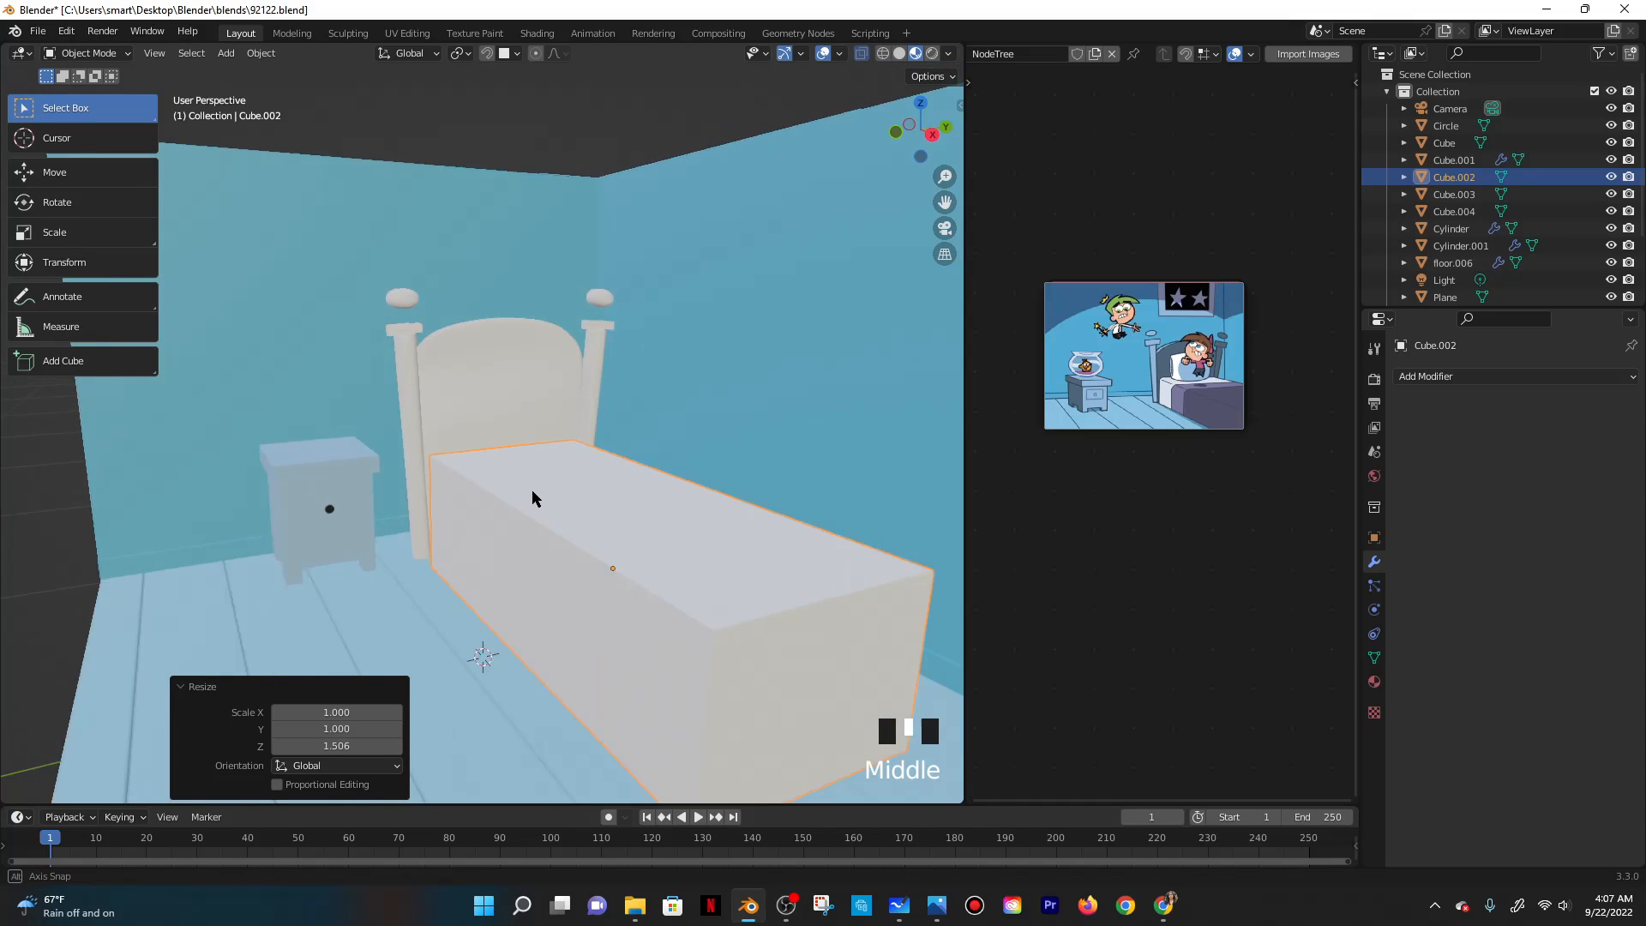
scroll(533, 491, "down", 1)
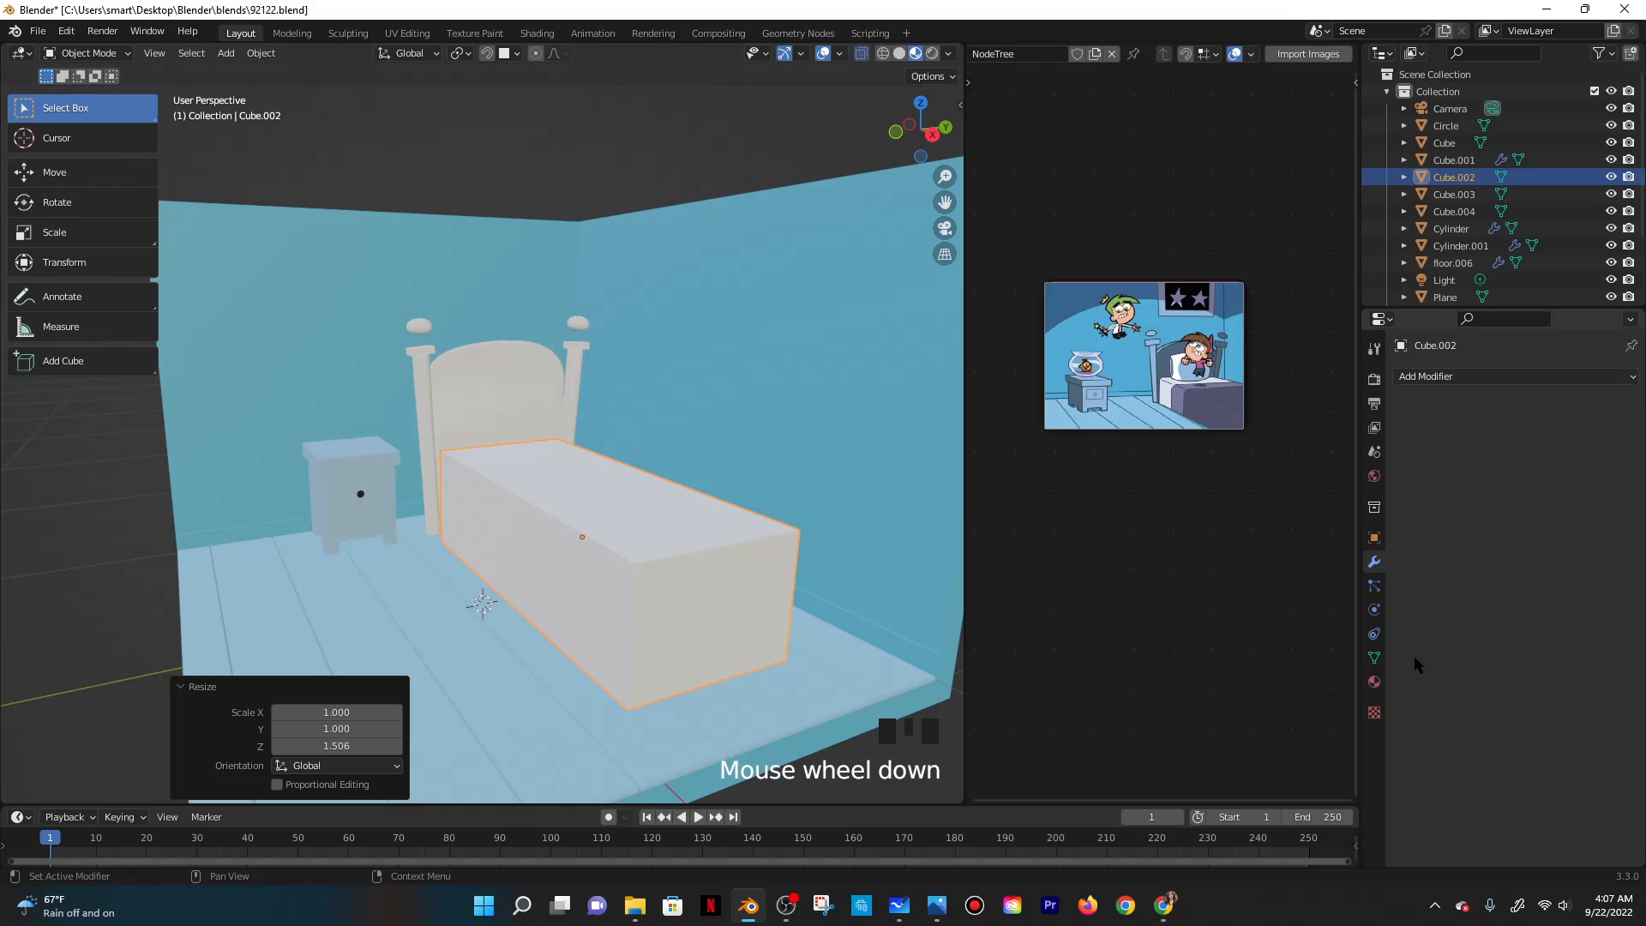
key("ctrl+s")
Create a new material for the mattress block and set its base color to white.
left_click(1374, 682)
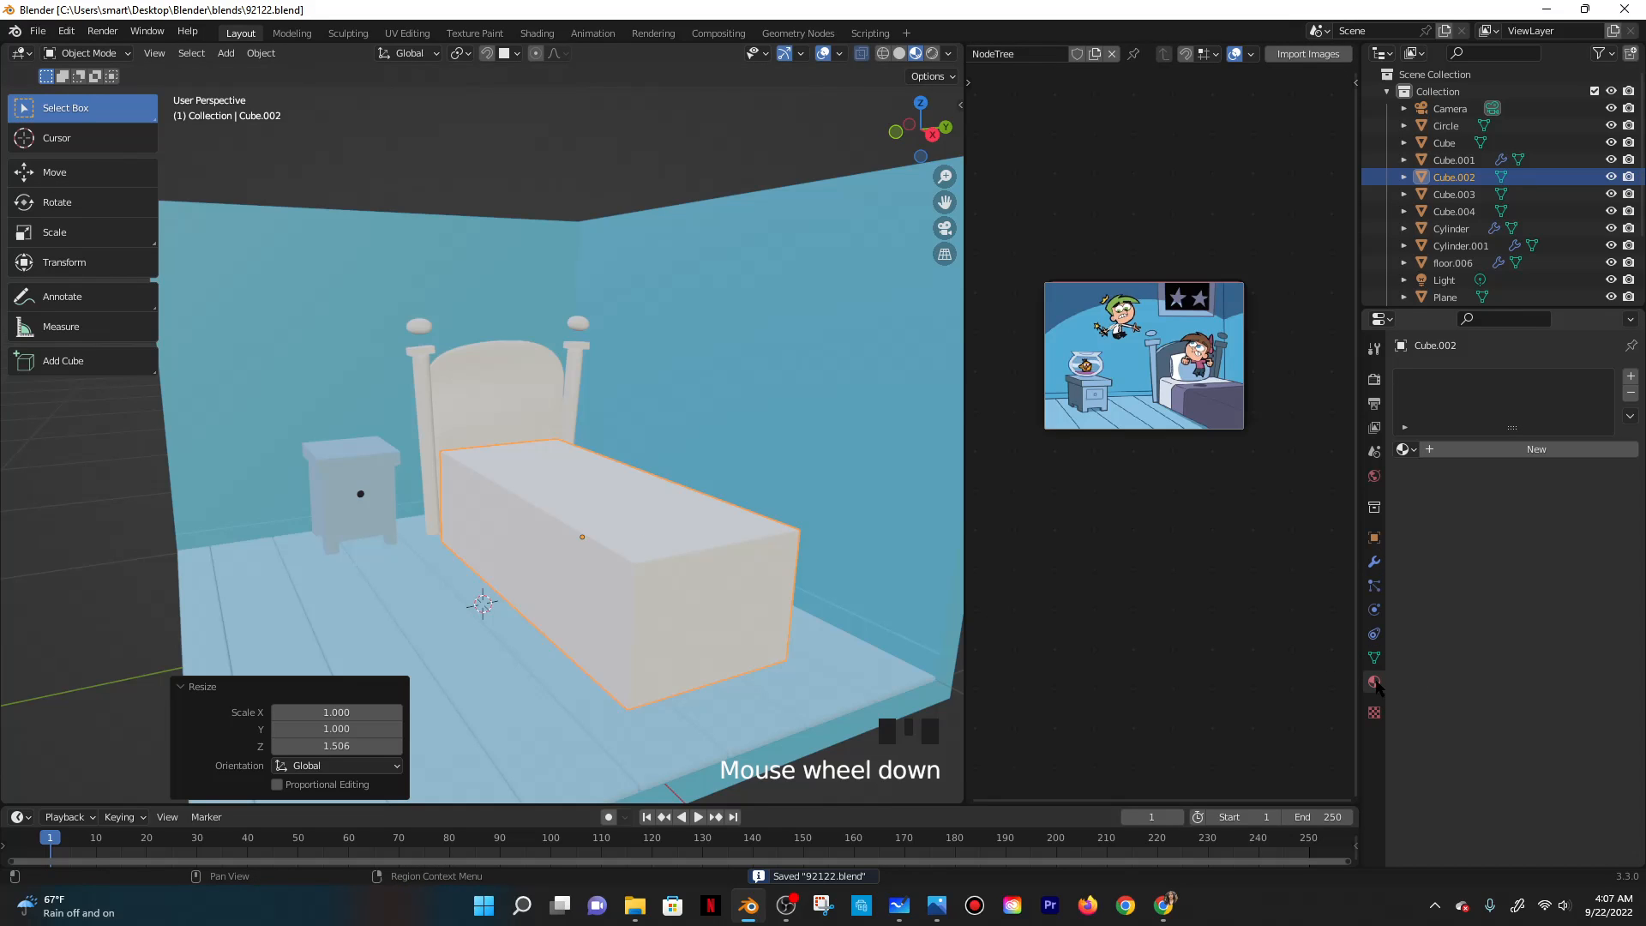
left_click(1510, 447)
left_click(1537, 630)
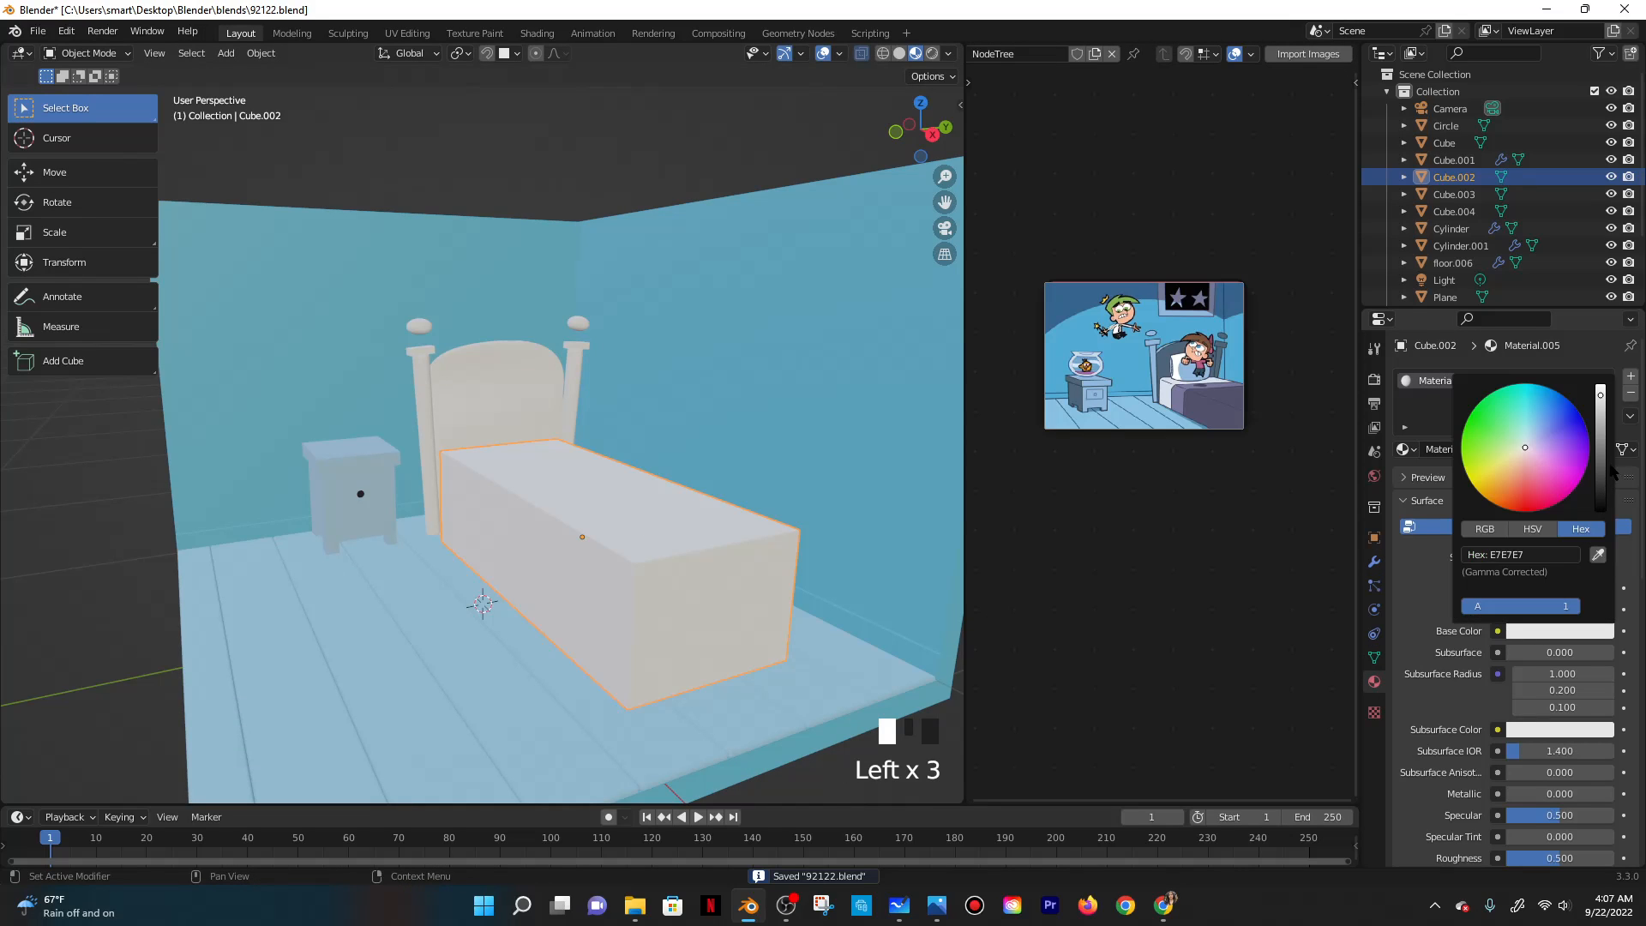
left_click_drag(1604, 413, 1600, 393)
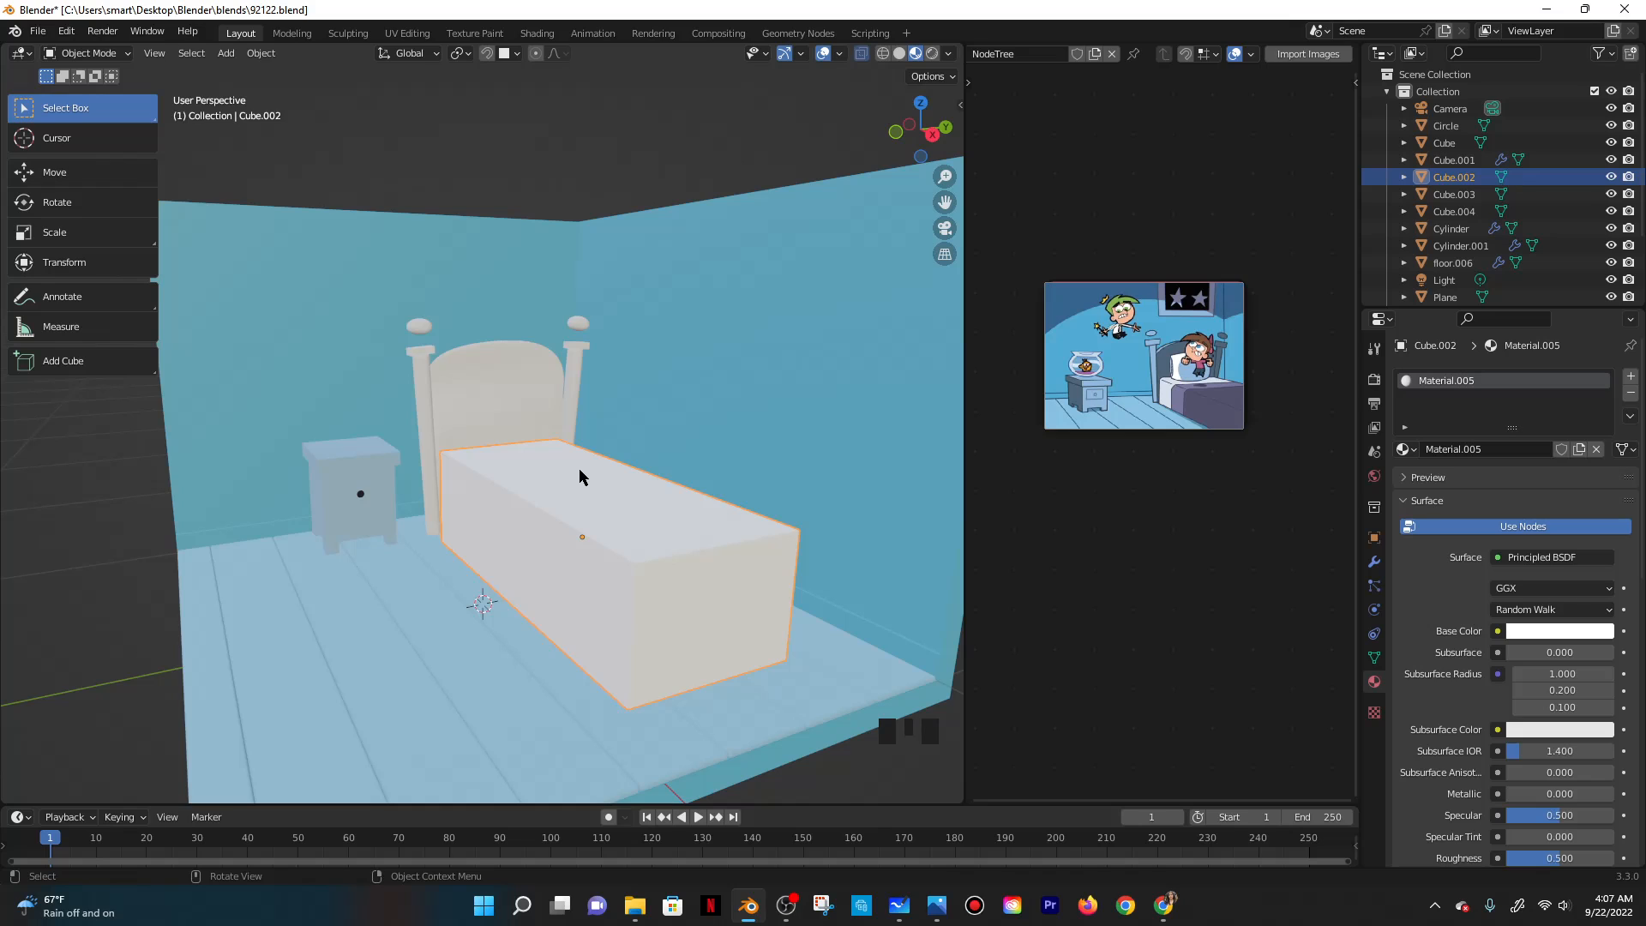
Duplicate the mattress block and raise the copy about 0.615 m along Z.
middle_click_drag(579, 470, 745, 449)
key("shift+a")
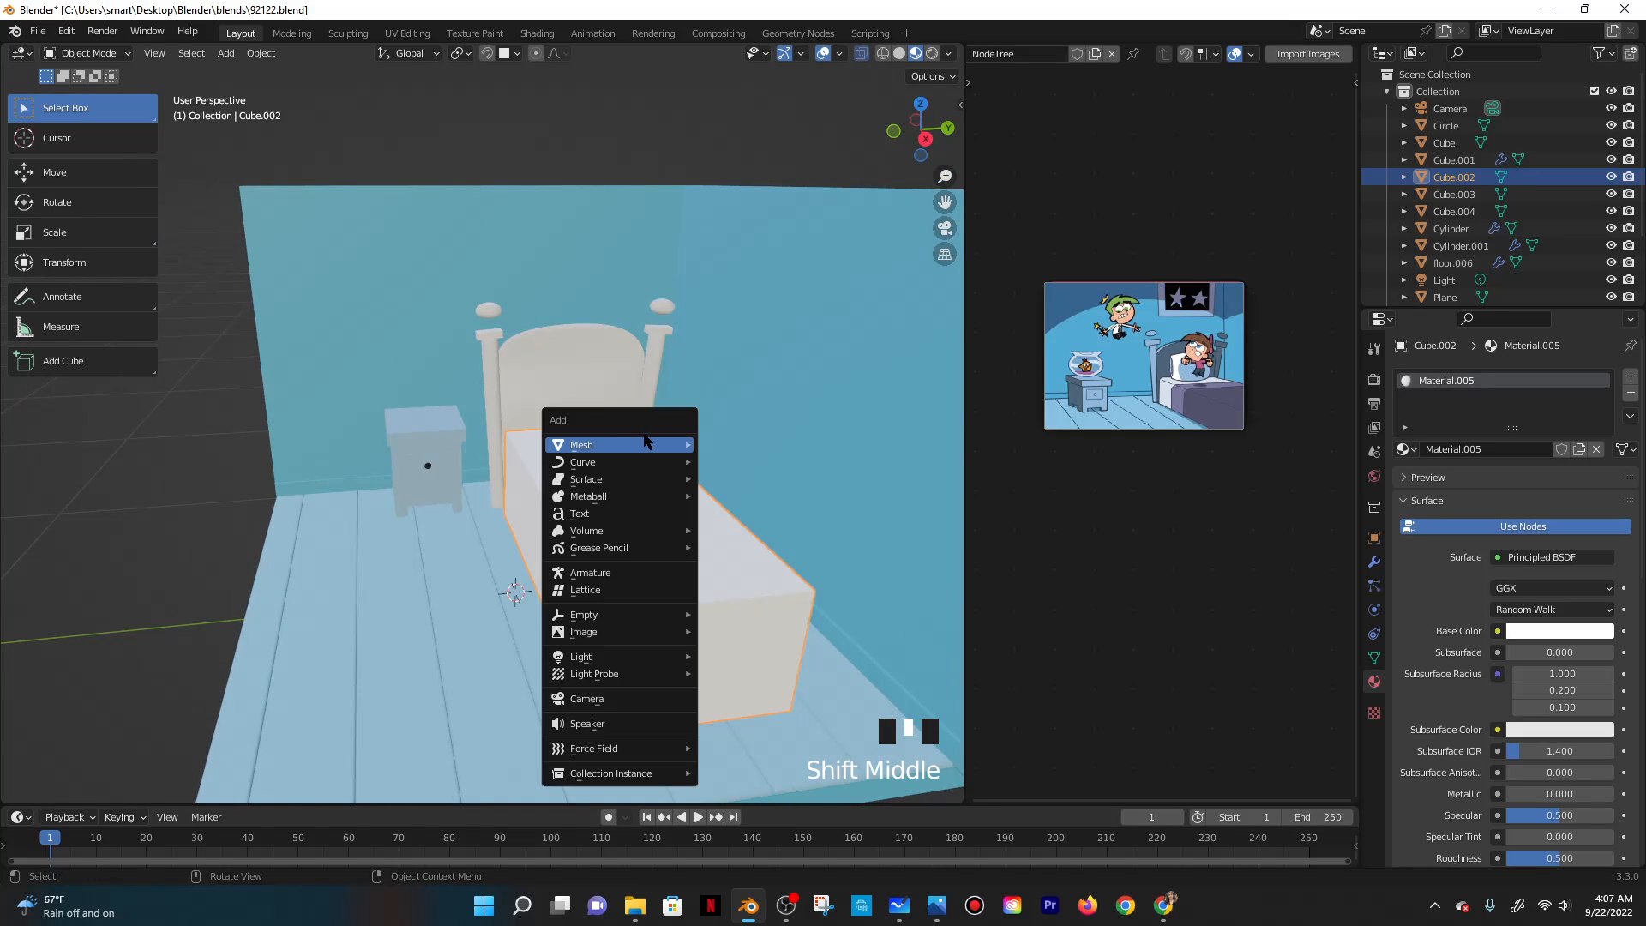
left_click(676, 476)
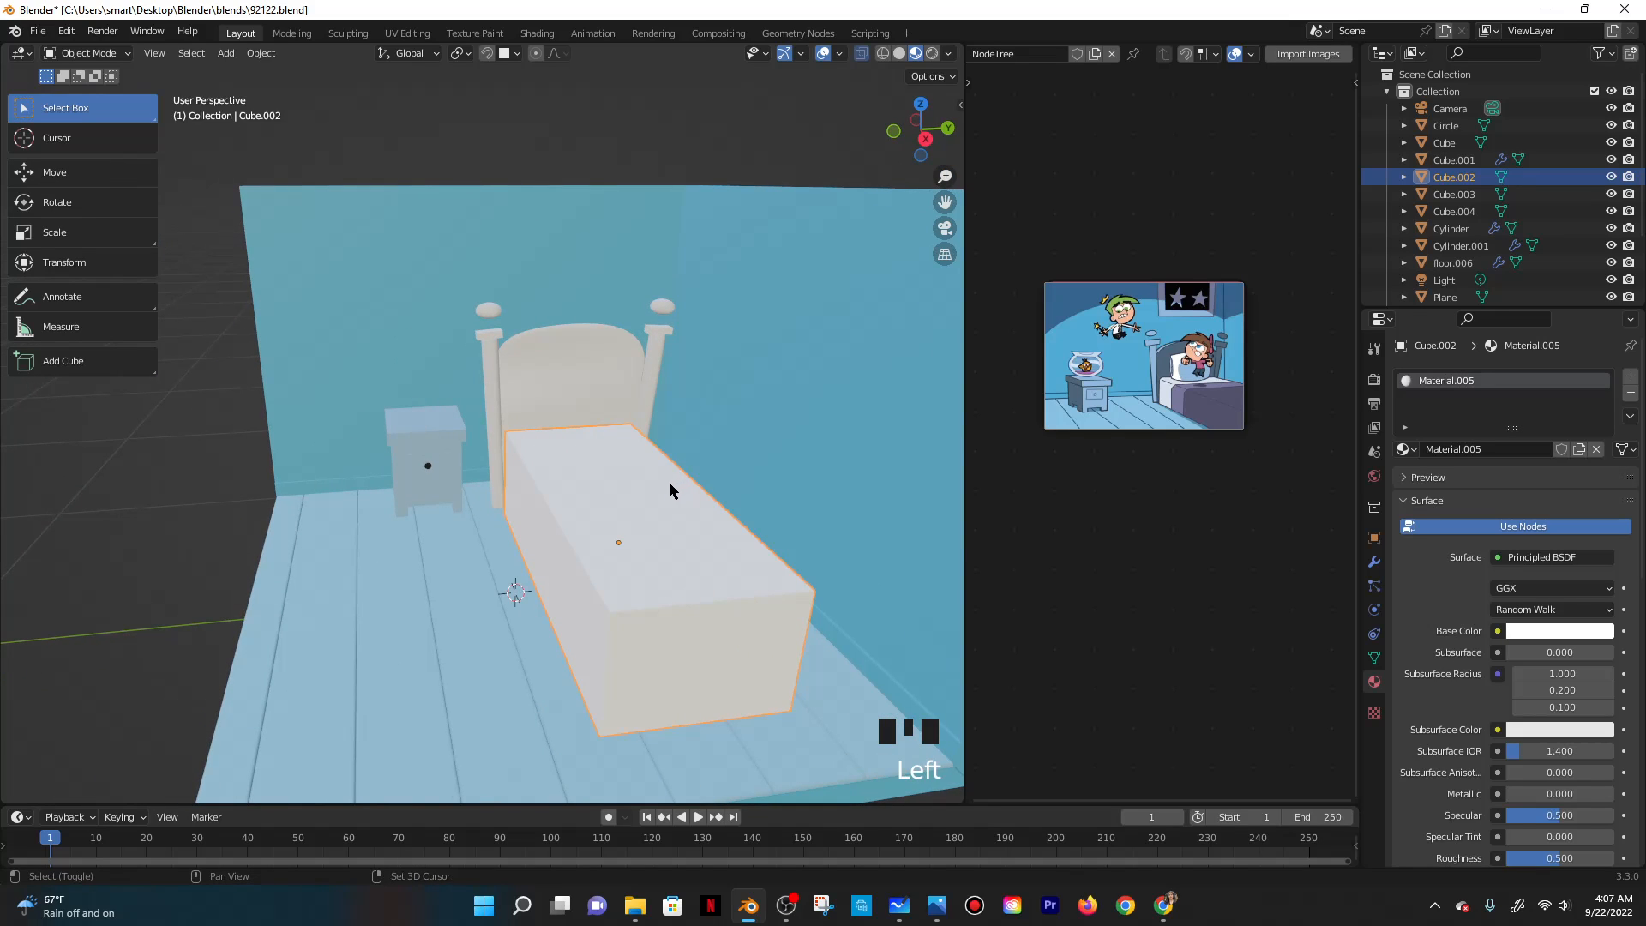
key("shift+d")
right_click(728, 514)
key("g")
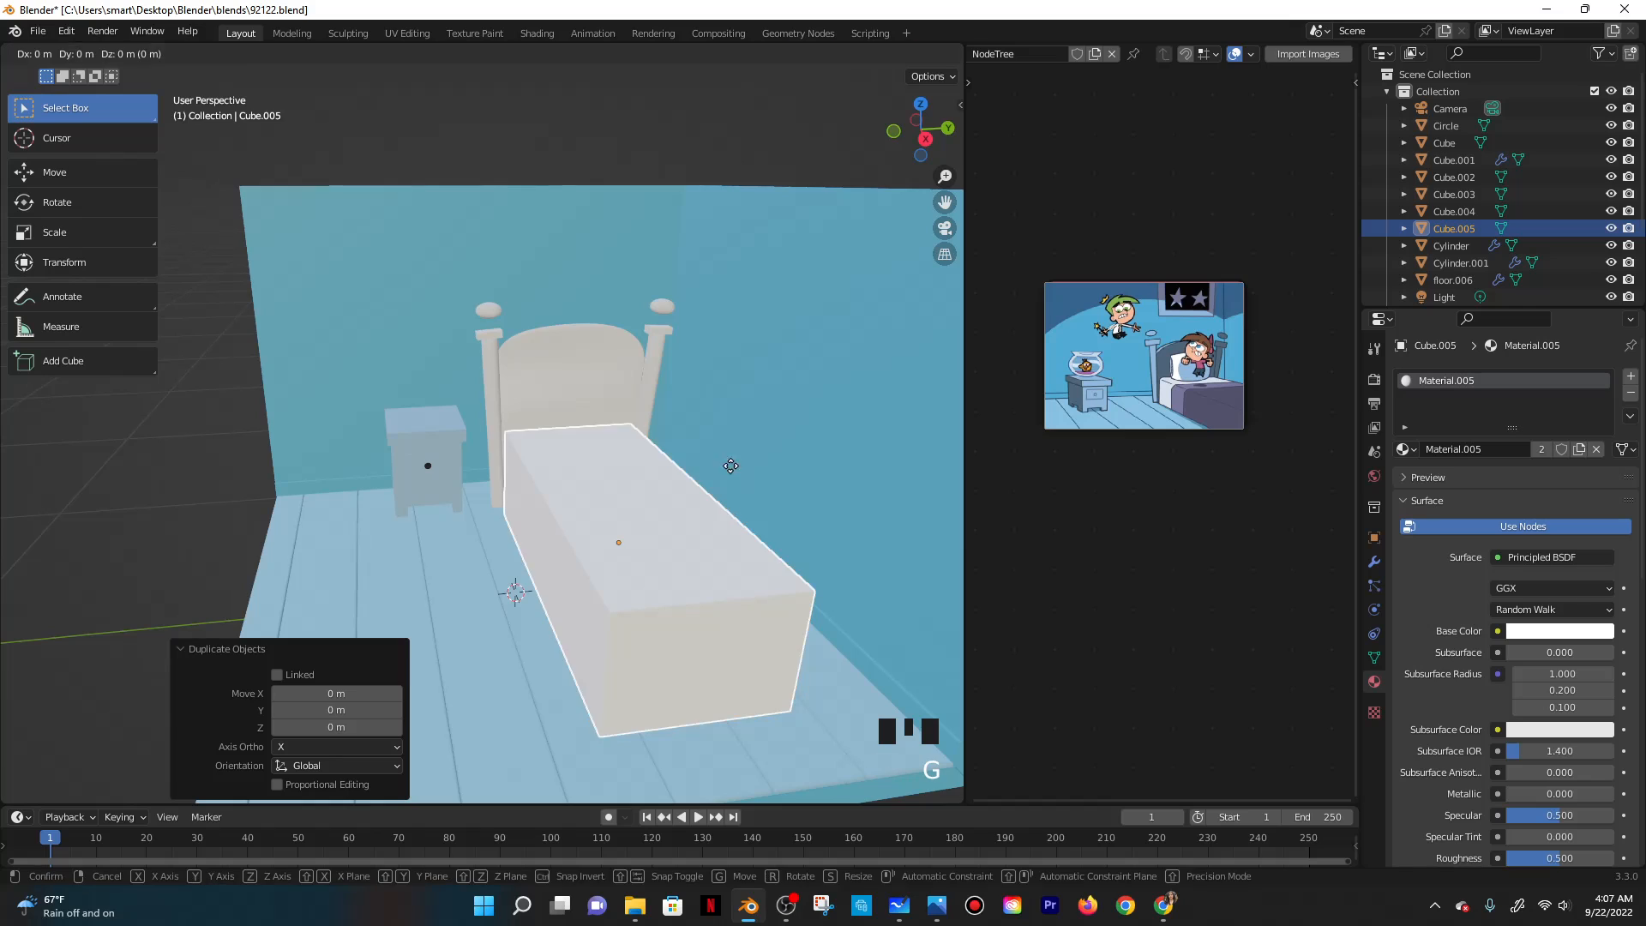
key("z")
left_click(759, 419)
Shorten the raised copy along X and enter Edit Mode on it.
key("s")
key("x")
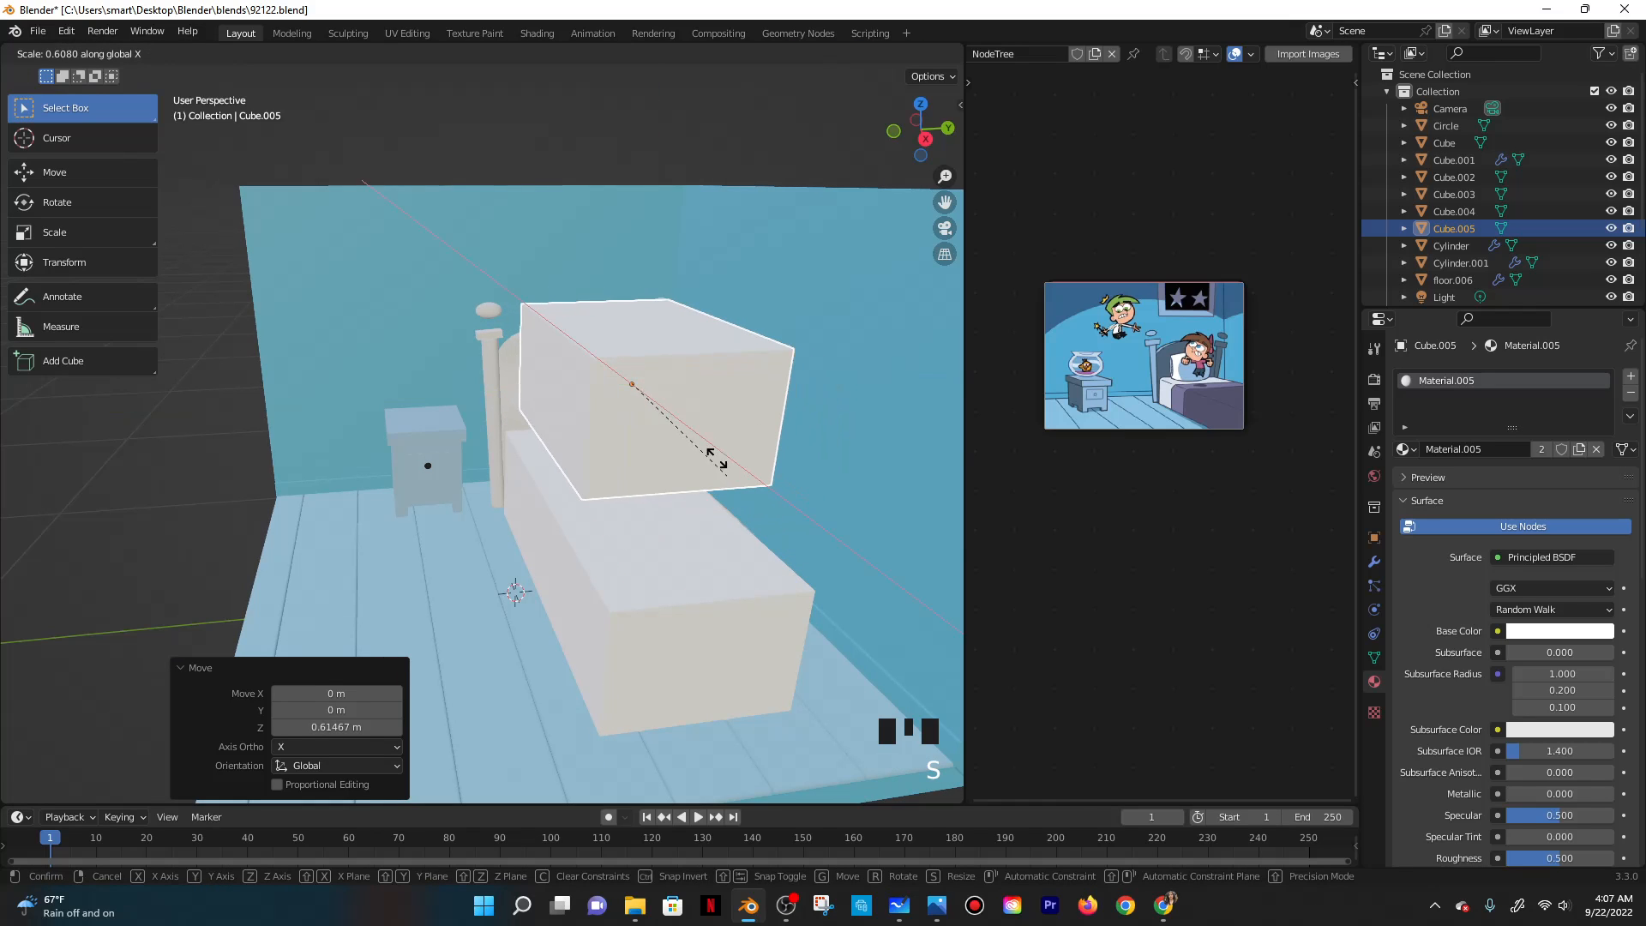
left_click(674, 401)
key("Tab")
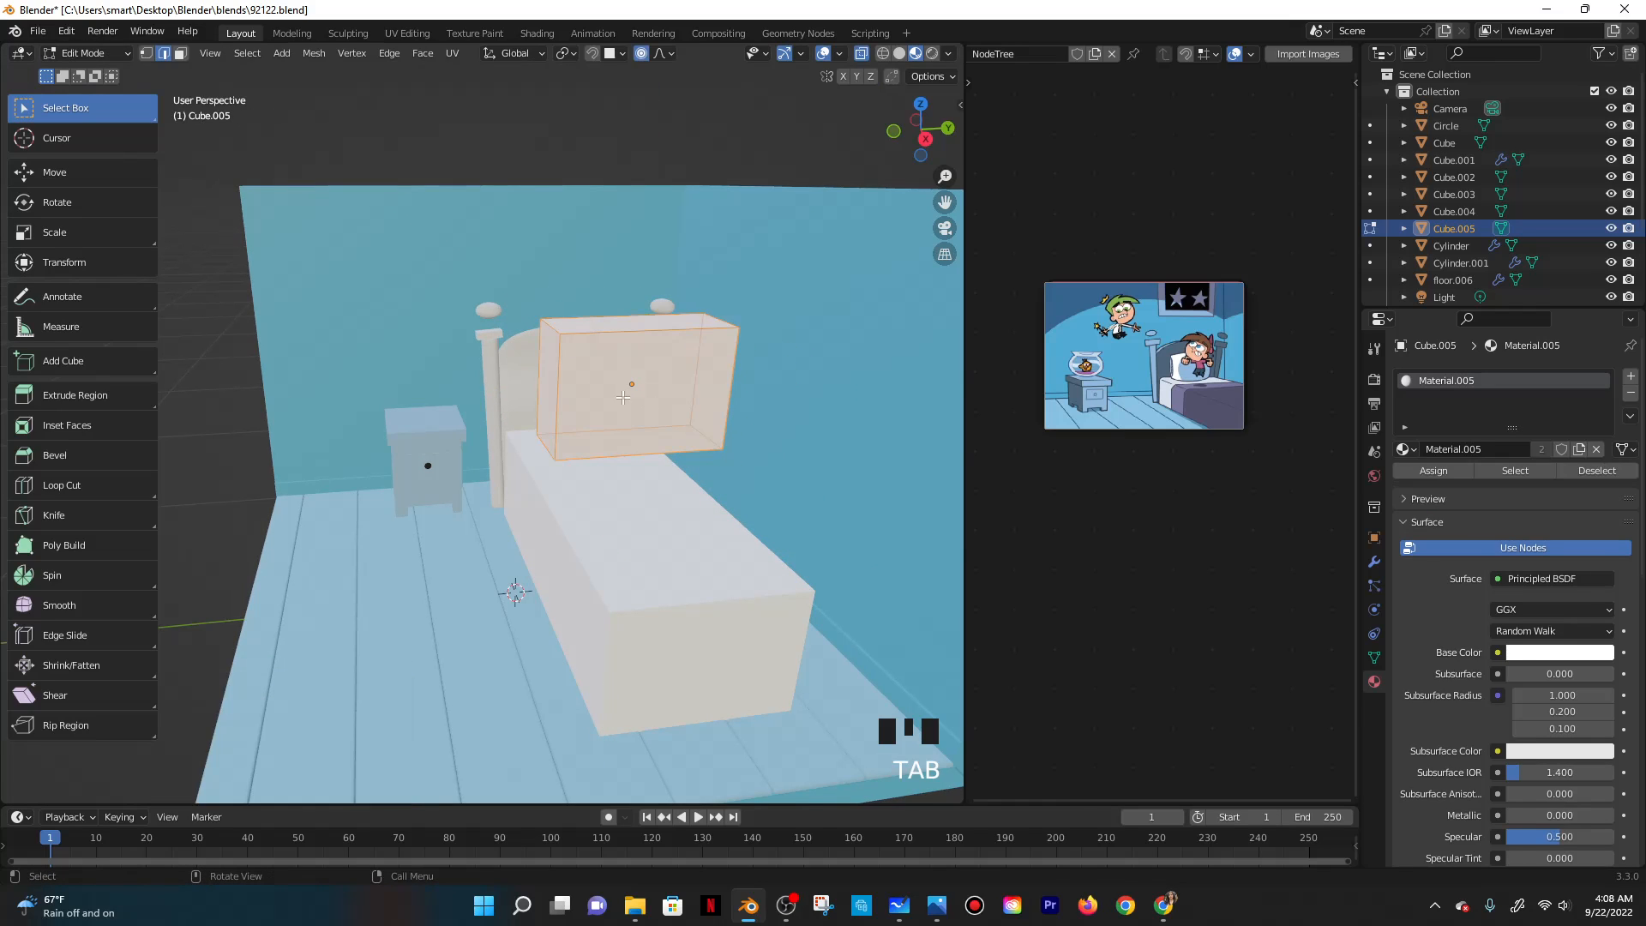
Add three evenly spaced horizontal loop cuts to the raised block.
middle_click_drag(623, 396, 484, 288)
key("ctrl+r")
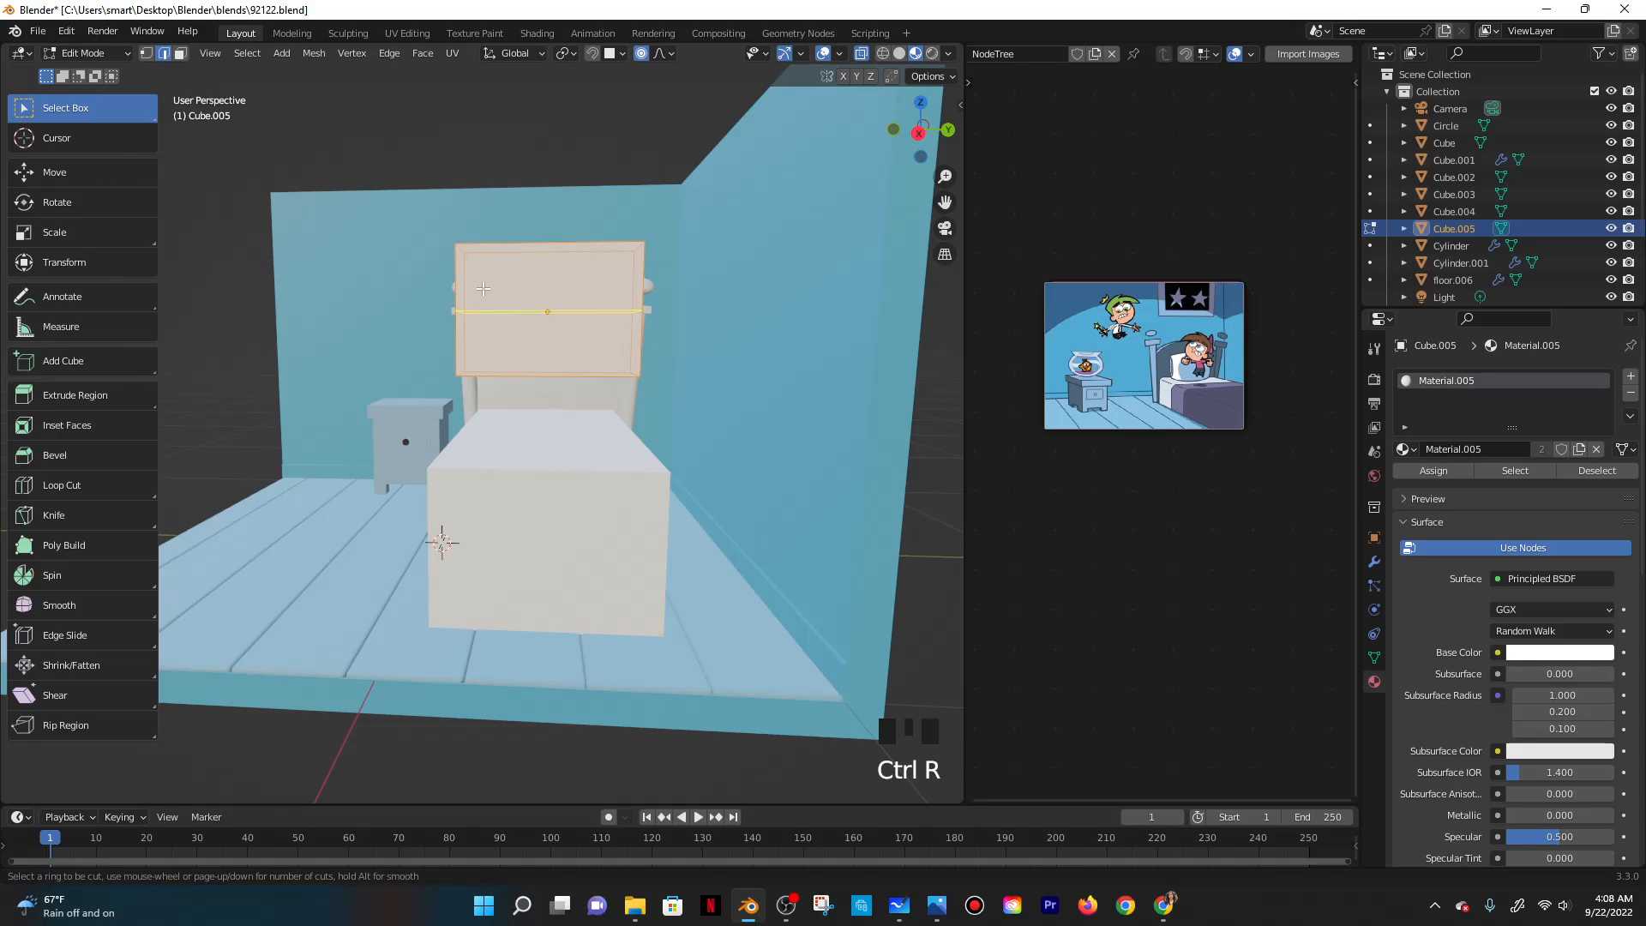
scroll(484, 289, "up", 2)
left_click(485, 287)
right_click(486, 287)
Add two evenly spaced vertical loop cuts to the raised block.
key("ctrl+r")
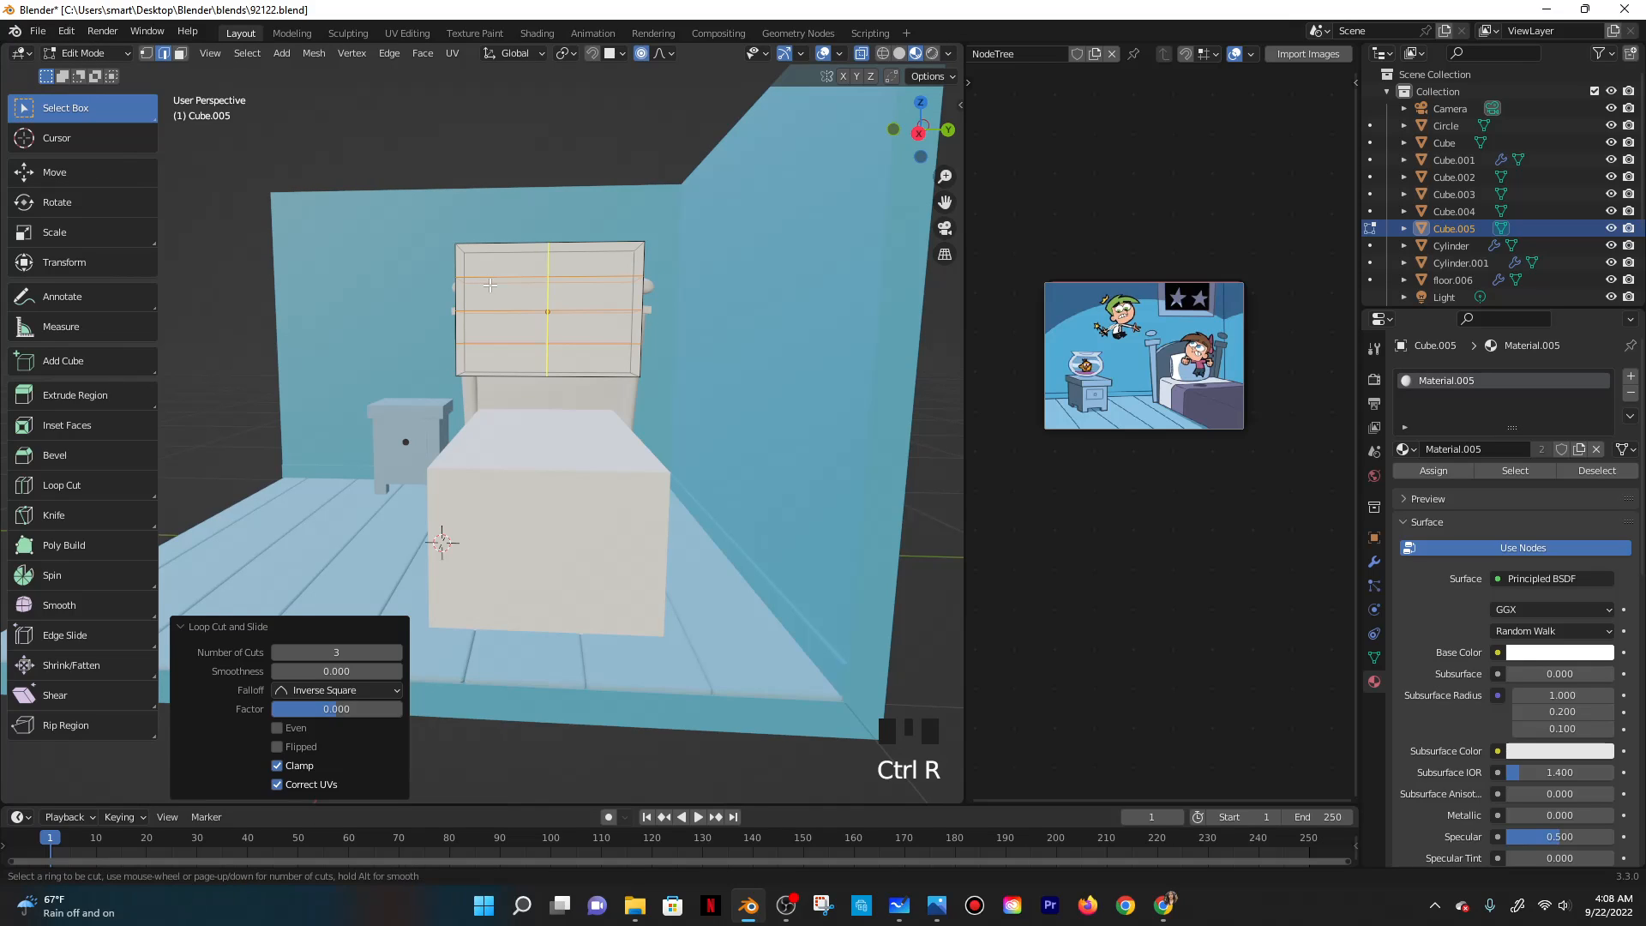
key("2")
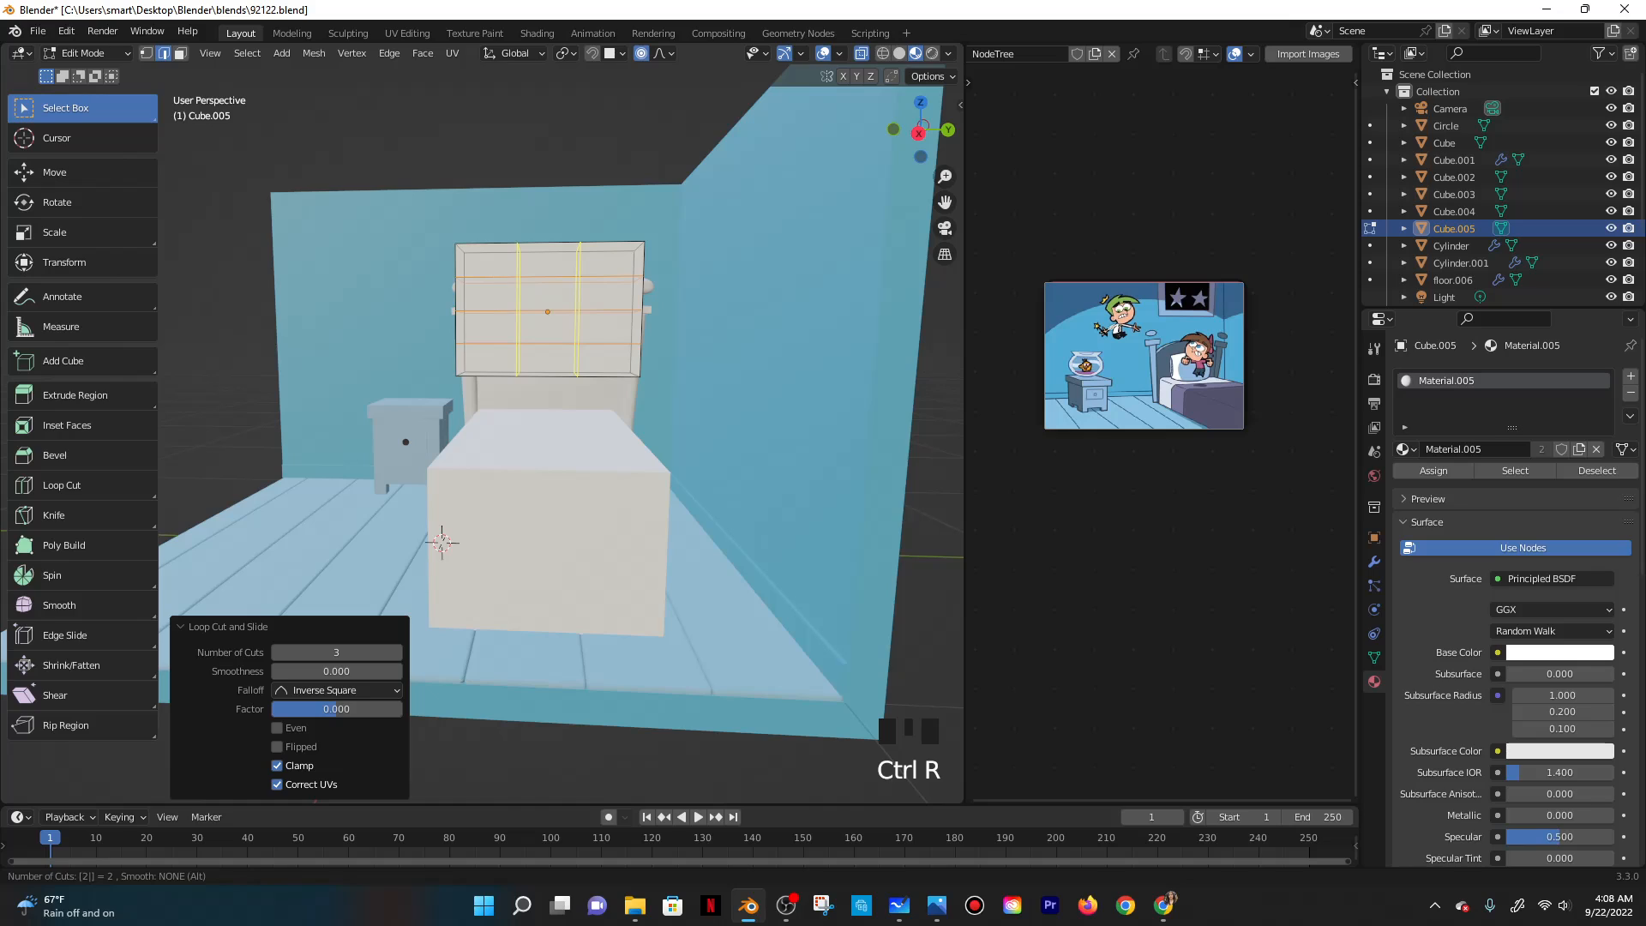
left_click(505, 278)
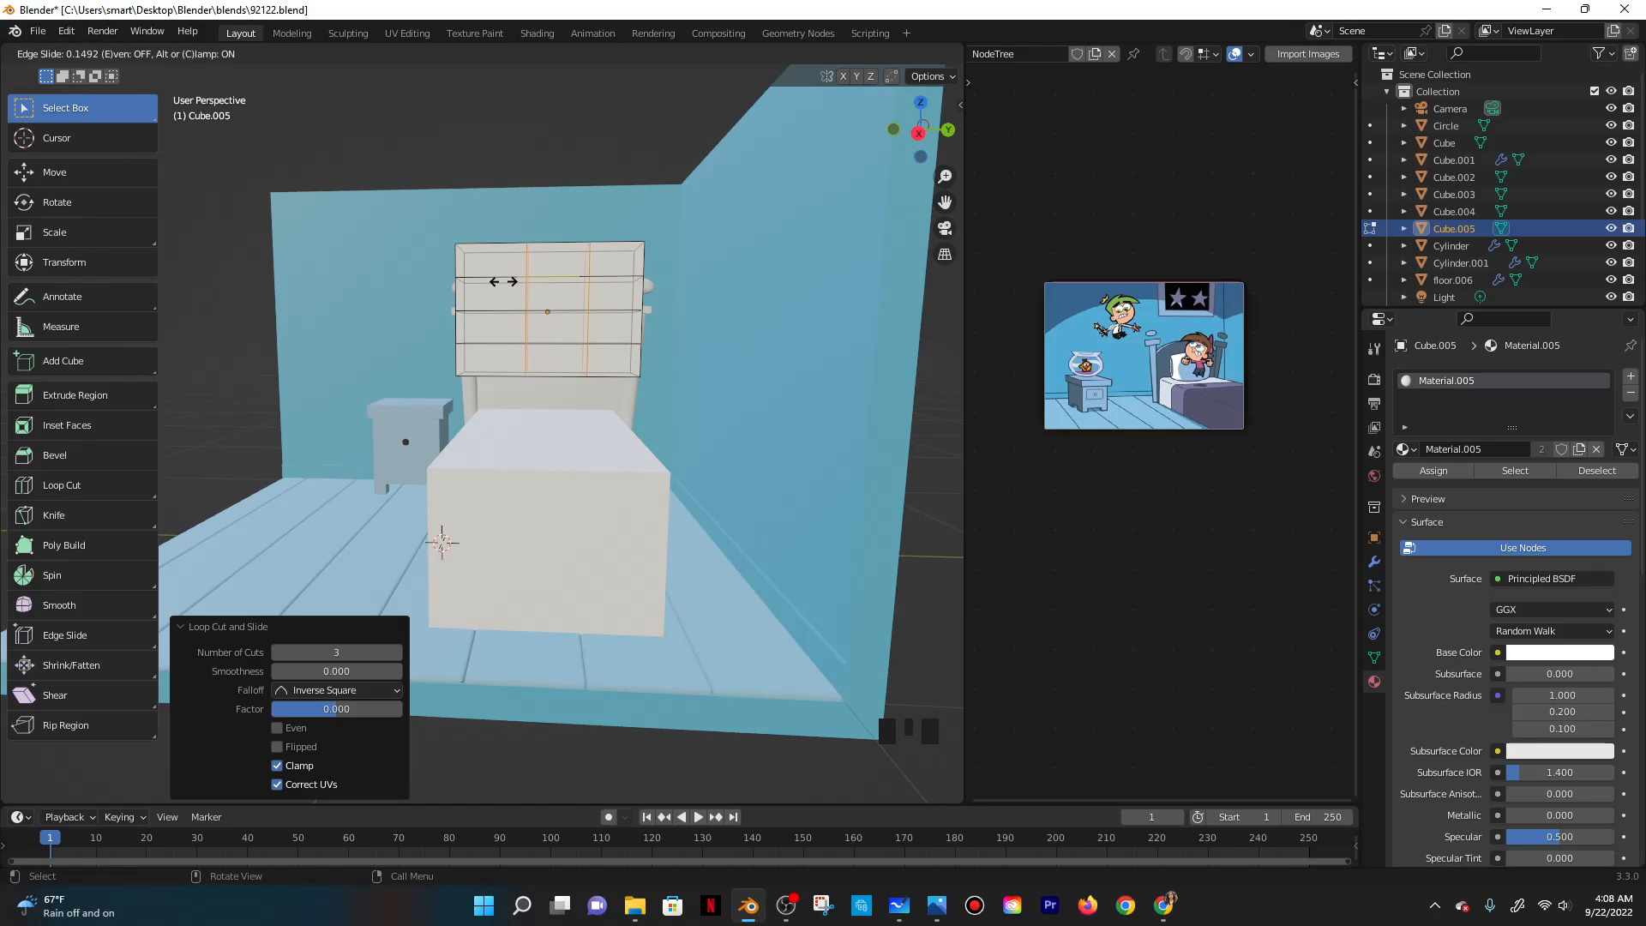
right_click(504, 282)
Turn off proportional editing and spread the two vertical loop cuts apart by scaling them about 1.784 along Y.
key("s")
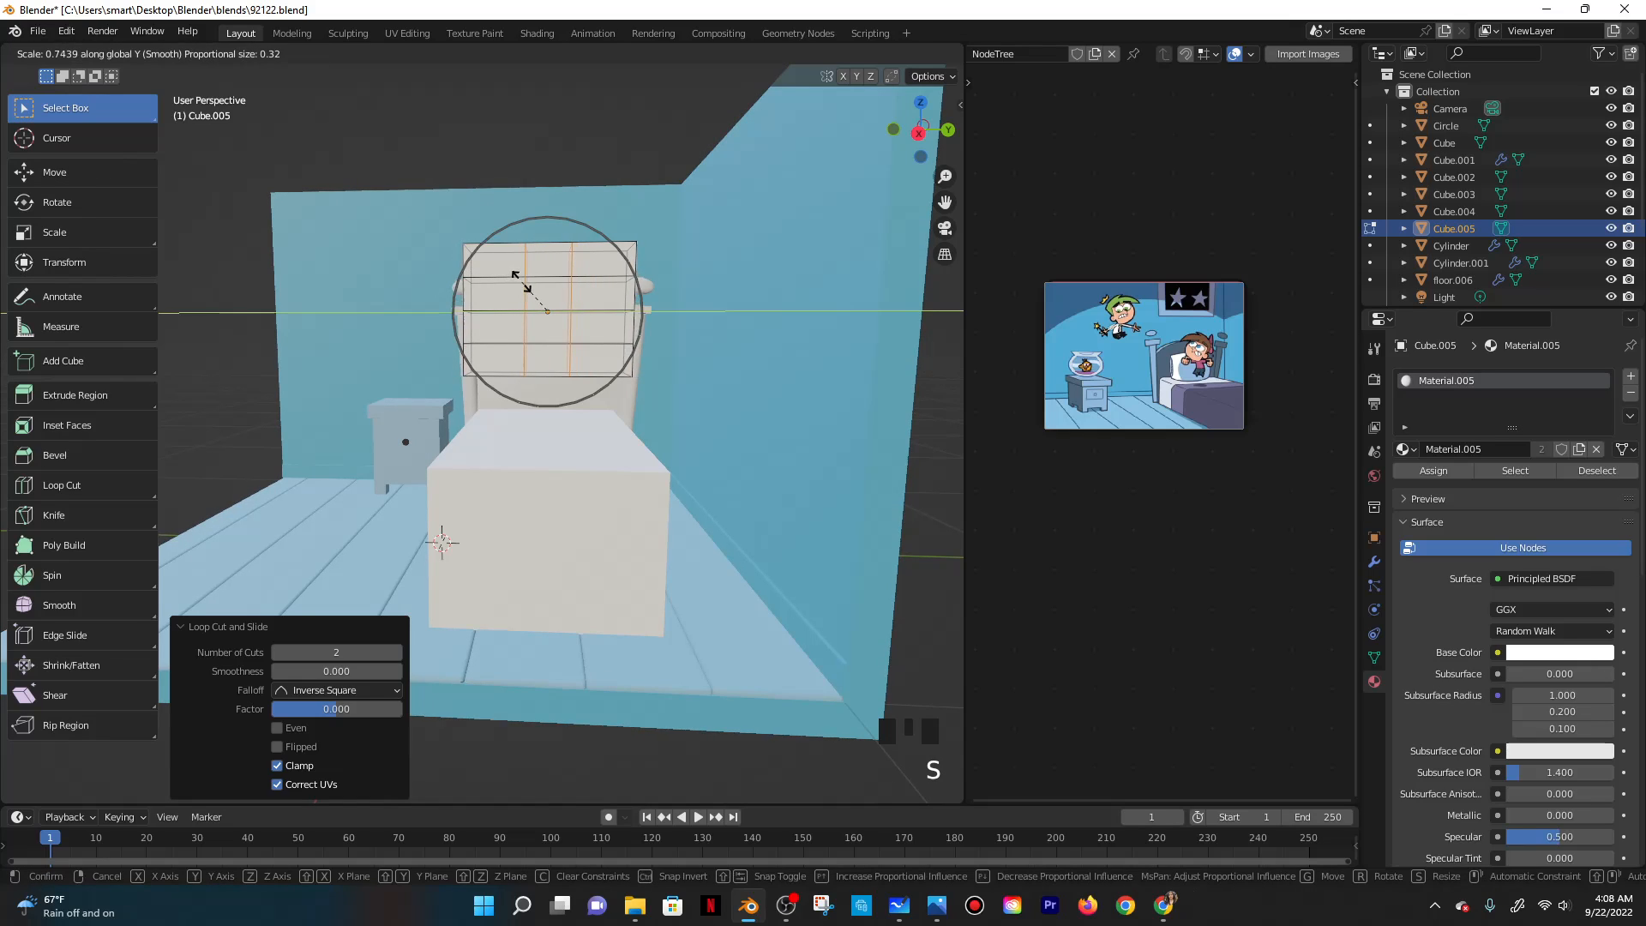
right_click(709, 134)
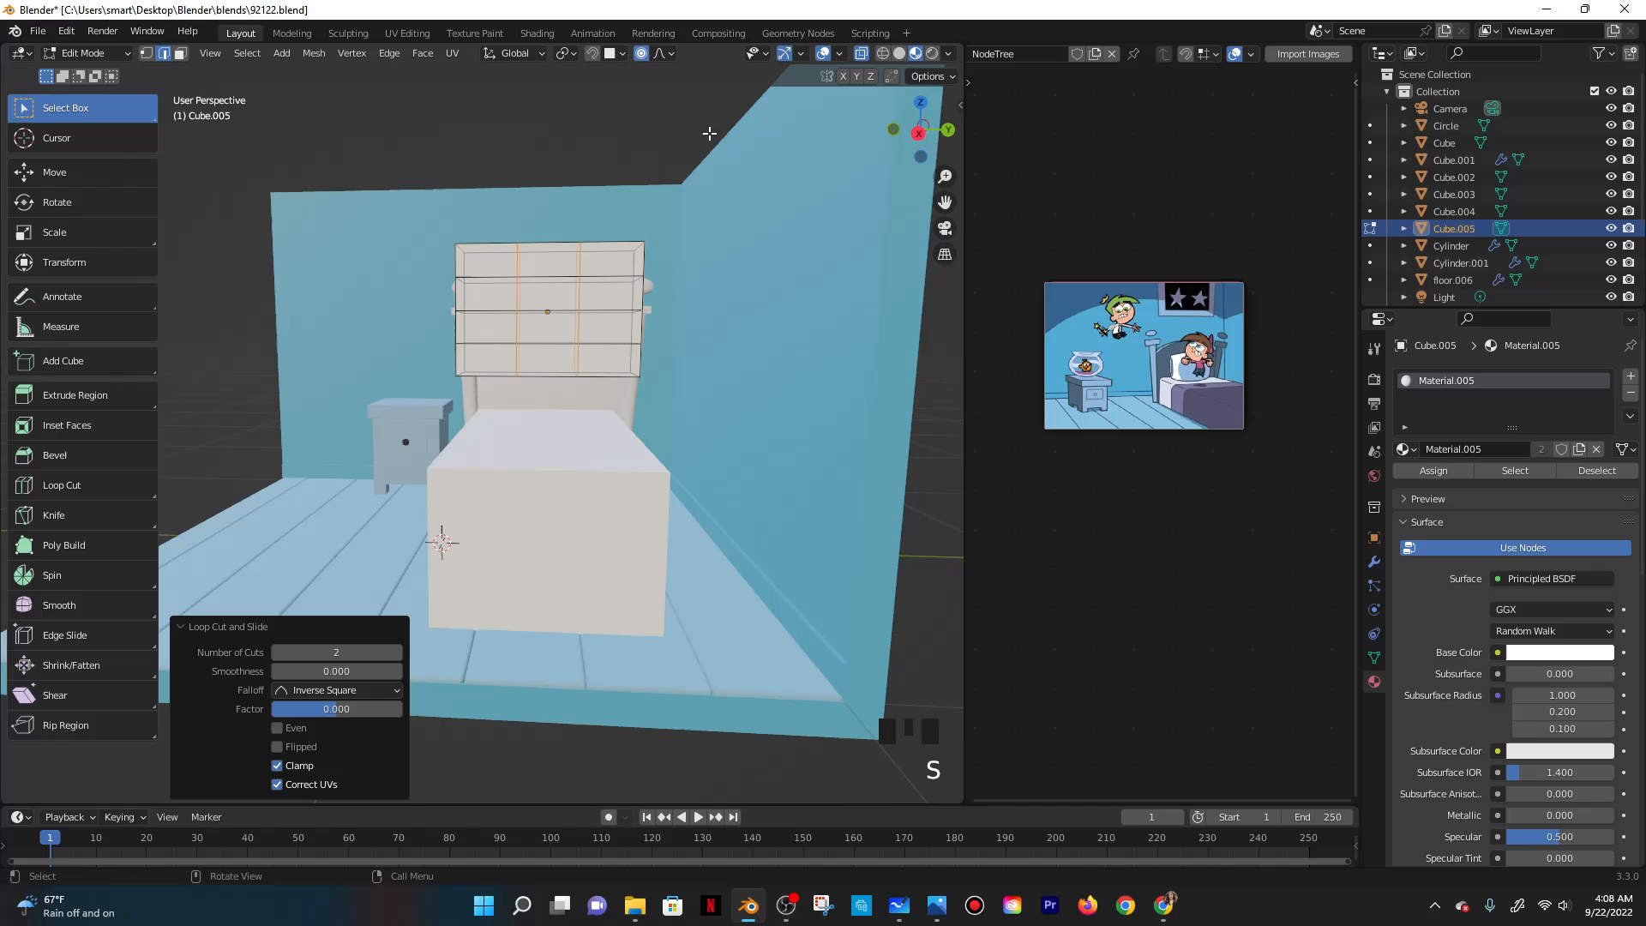
left_click(642, 54)
key("s")
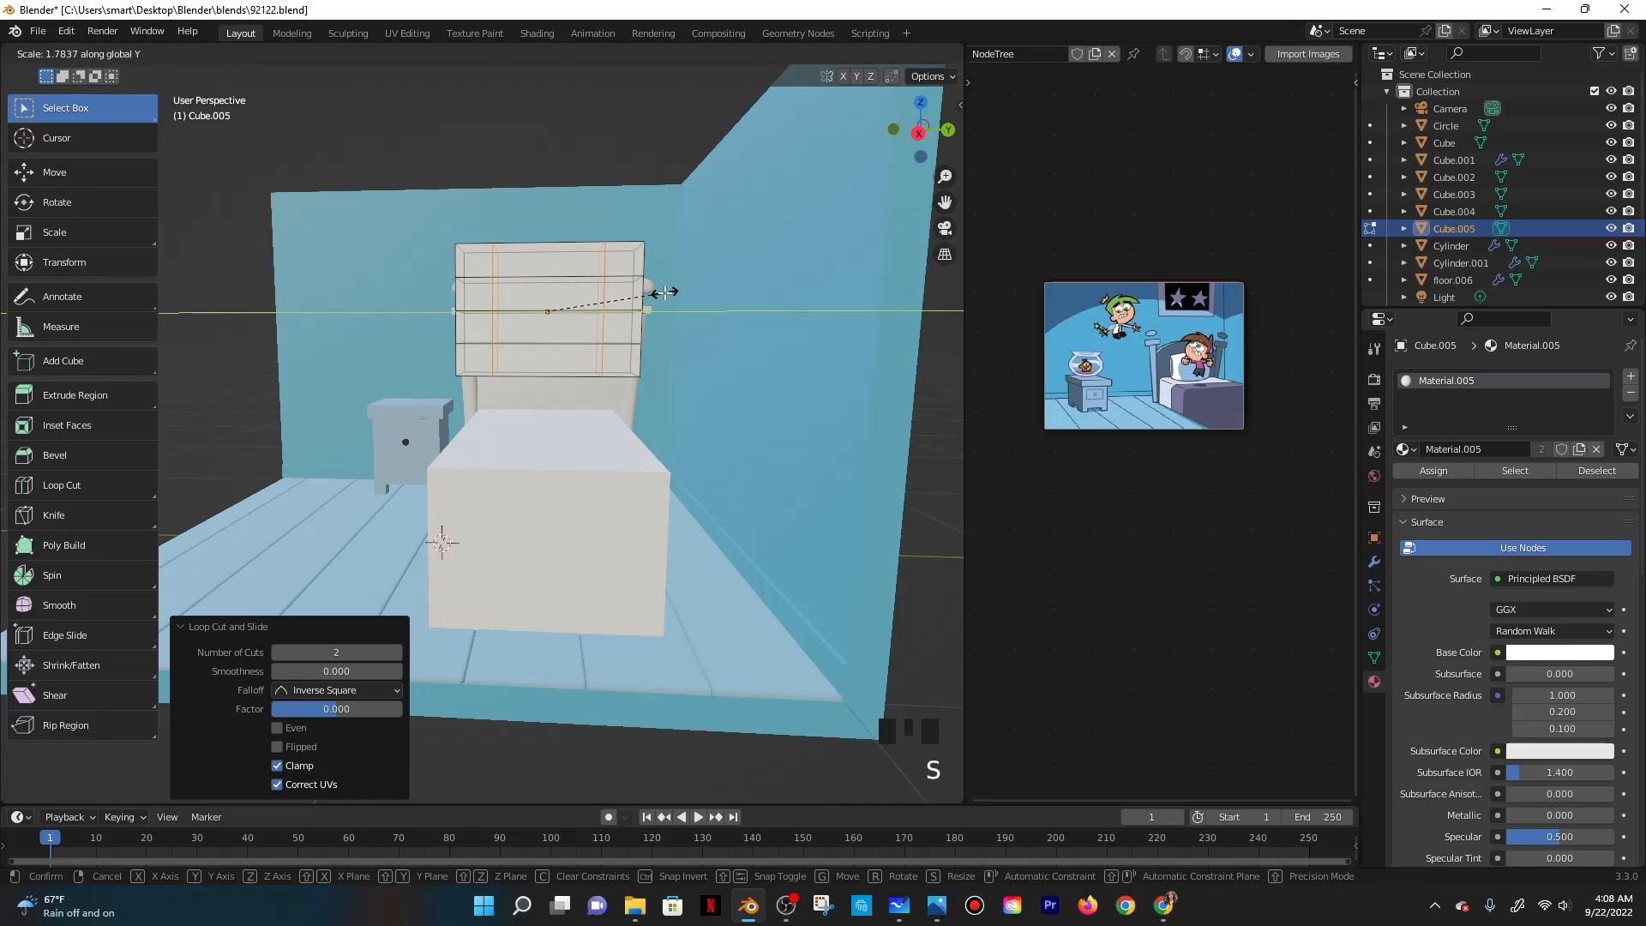
left_click(664, 292)
scroll(586, 329, "up", 2)
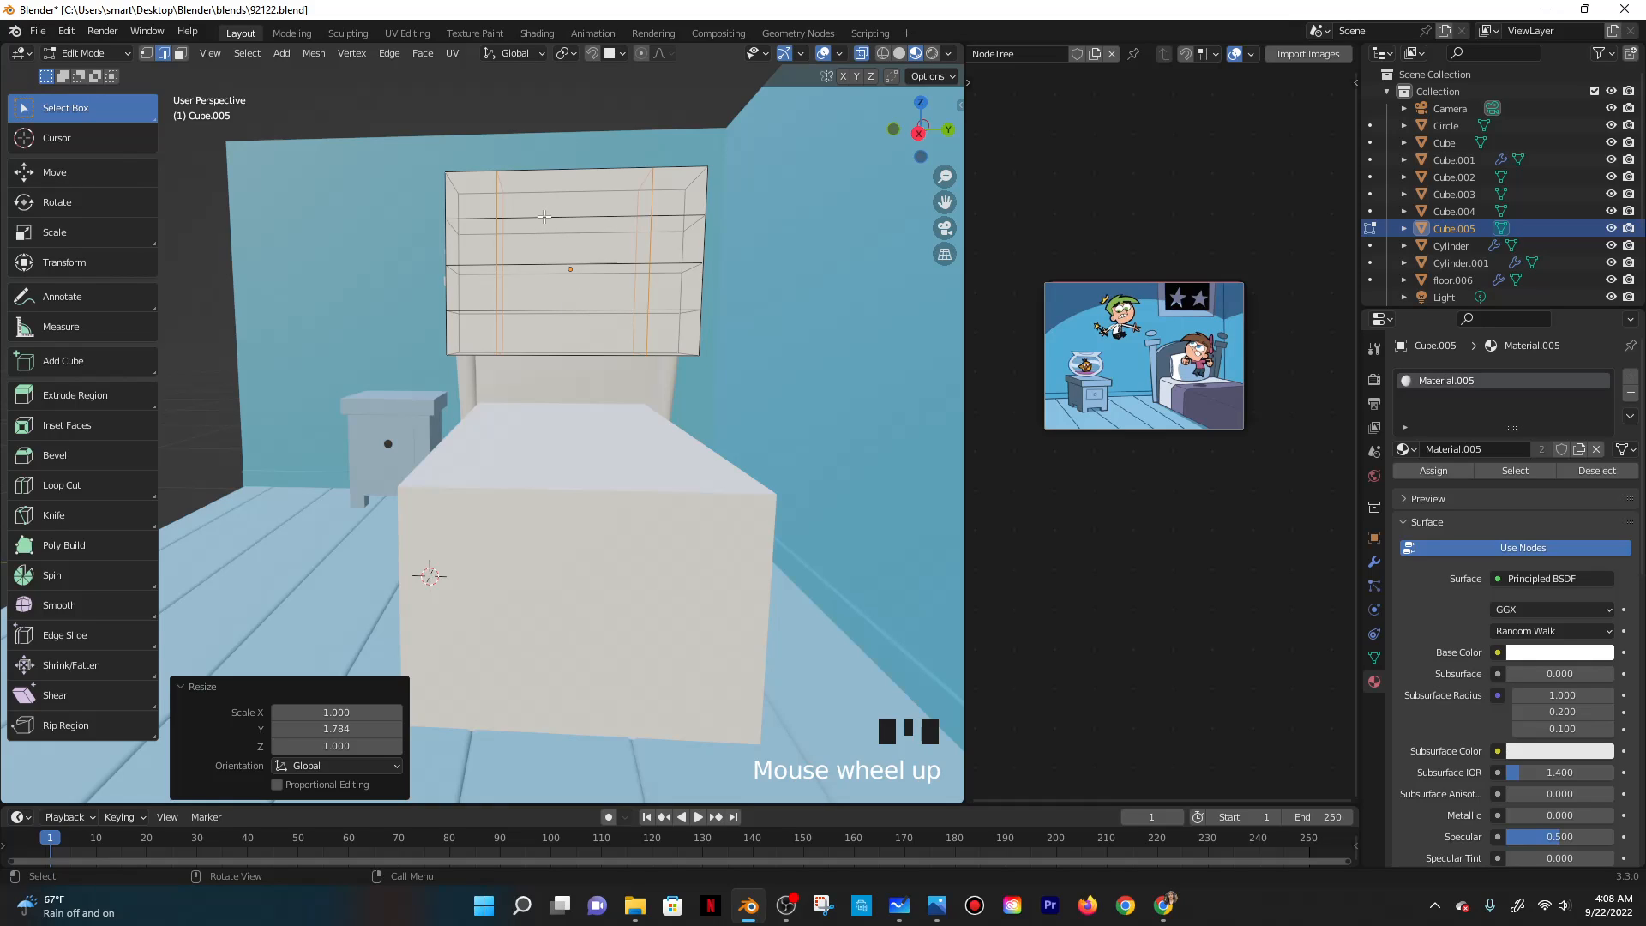
Undo the spreading of the cuts and both sets of loop cuts on the raised block.
key("ctrl+z")
key("ctrl+z")
key("ctrl+z")
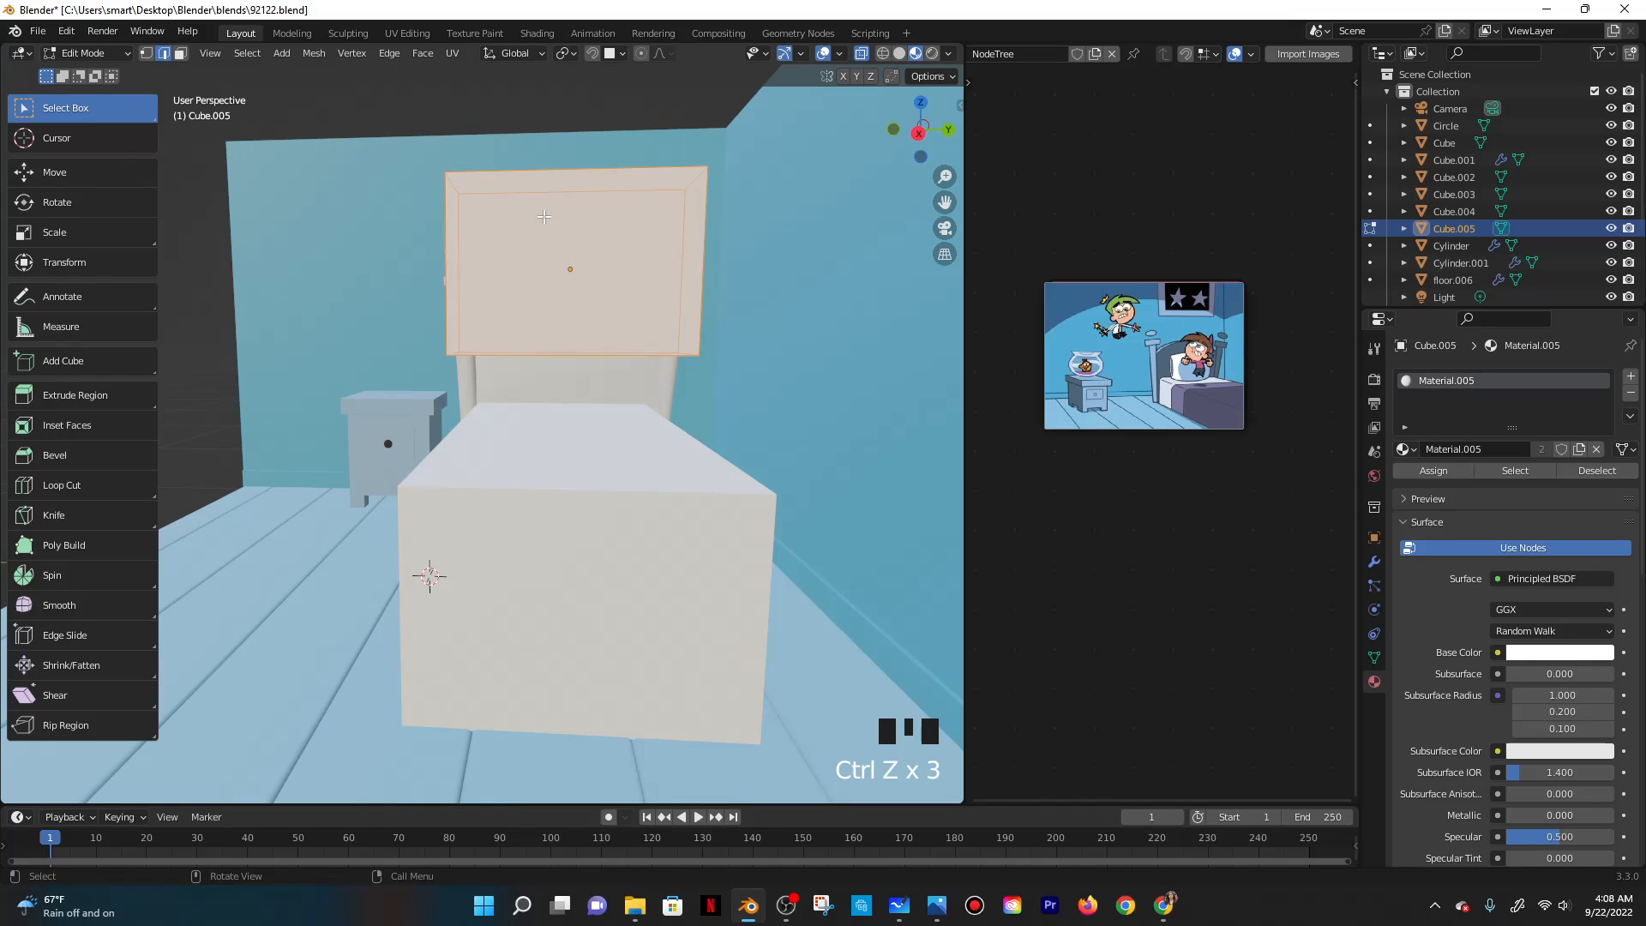
Add two vertical loop cuts to the raised block and spread them toward its sides with a Y scale of about -1.691.
key("ctrl+r")
key("2")
left_click(544, 216)
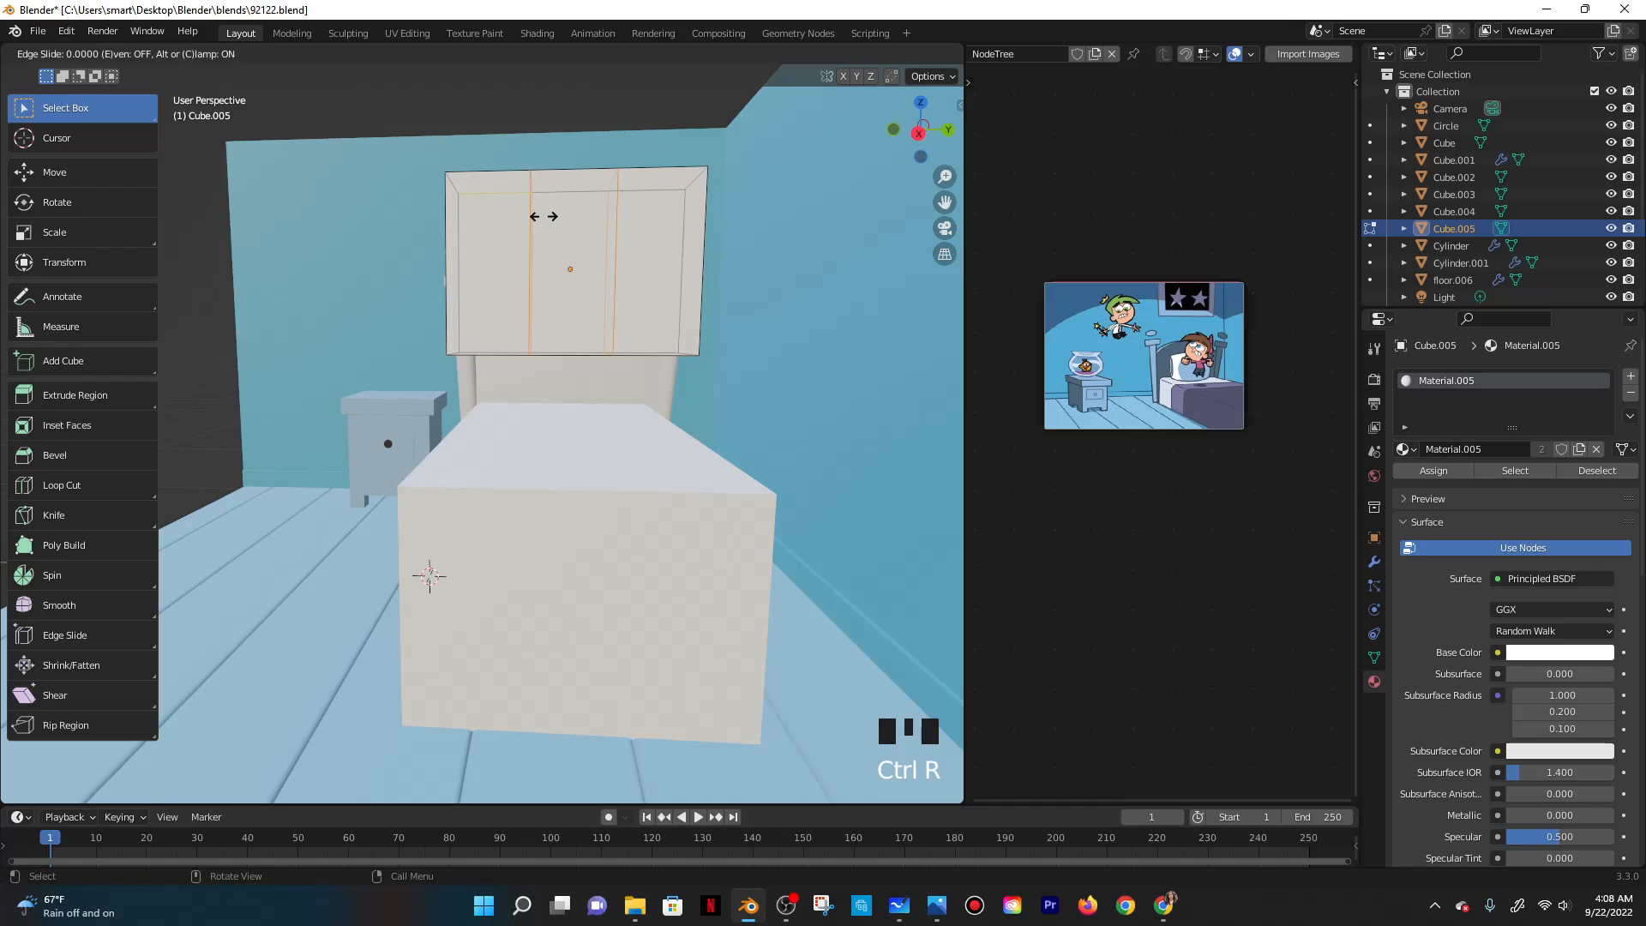
key("s")
key("y")
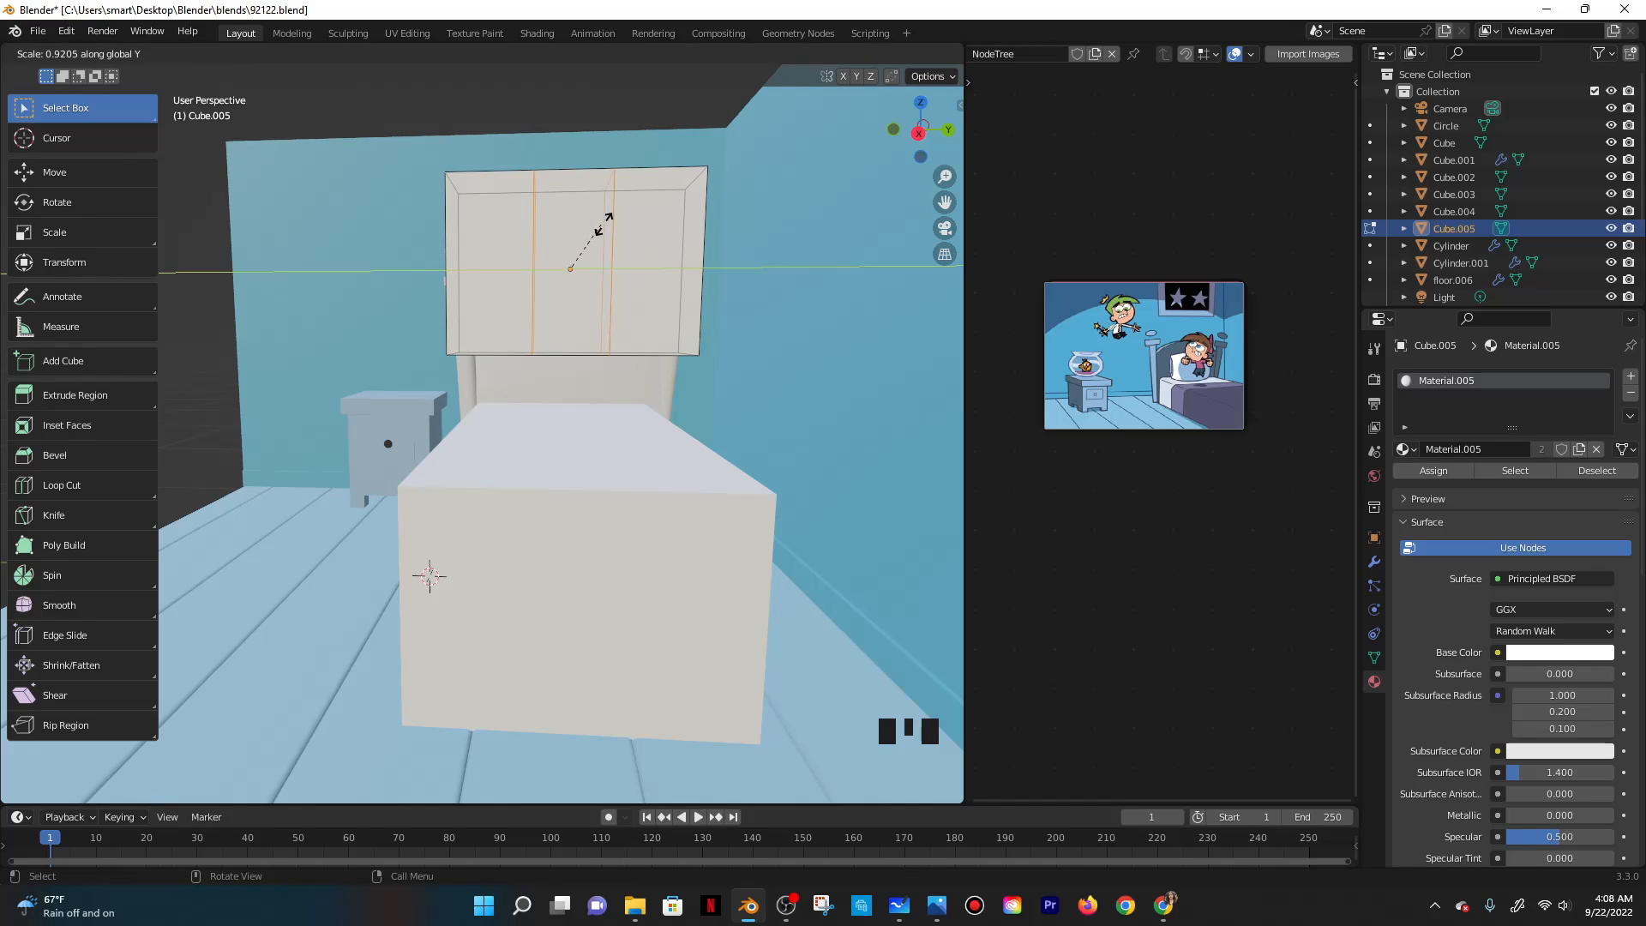
left_click(658, 235)
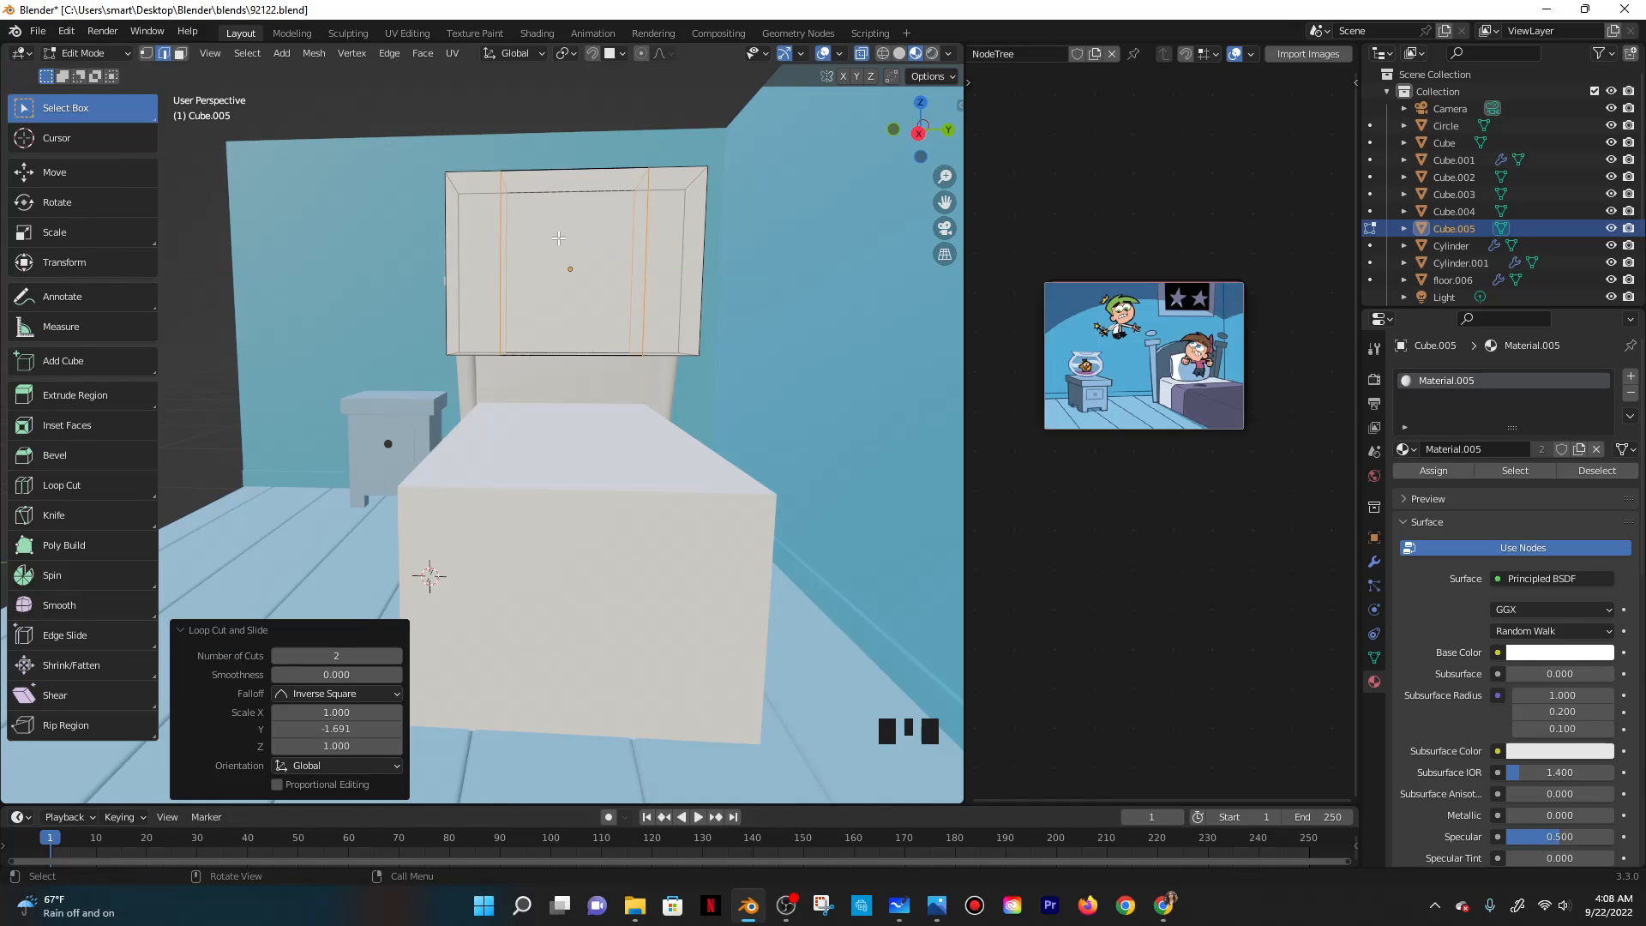
Add one horizontal loop cut near the middle of the raised block at a factor of about -0.037 and clear the selection.
key("ctrl+r")
left_click(484, 233)
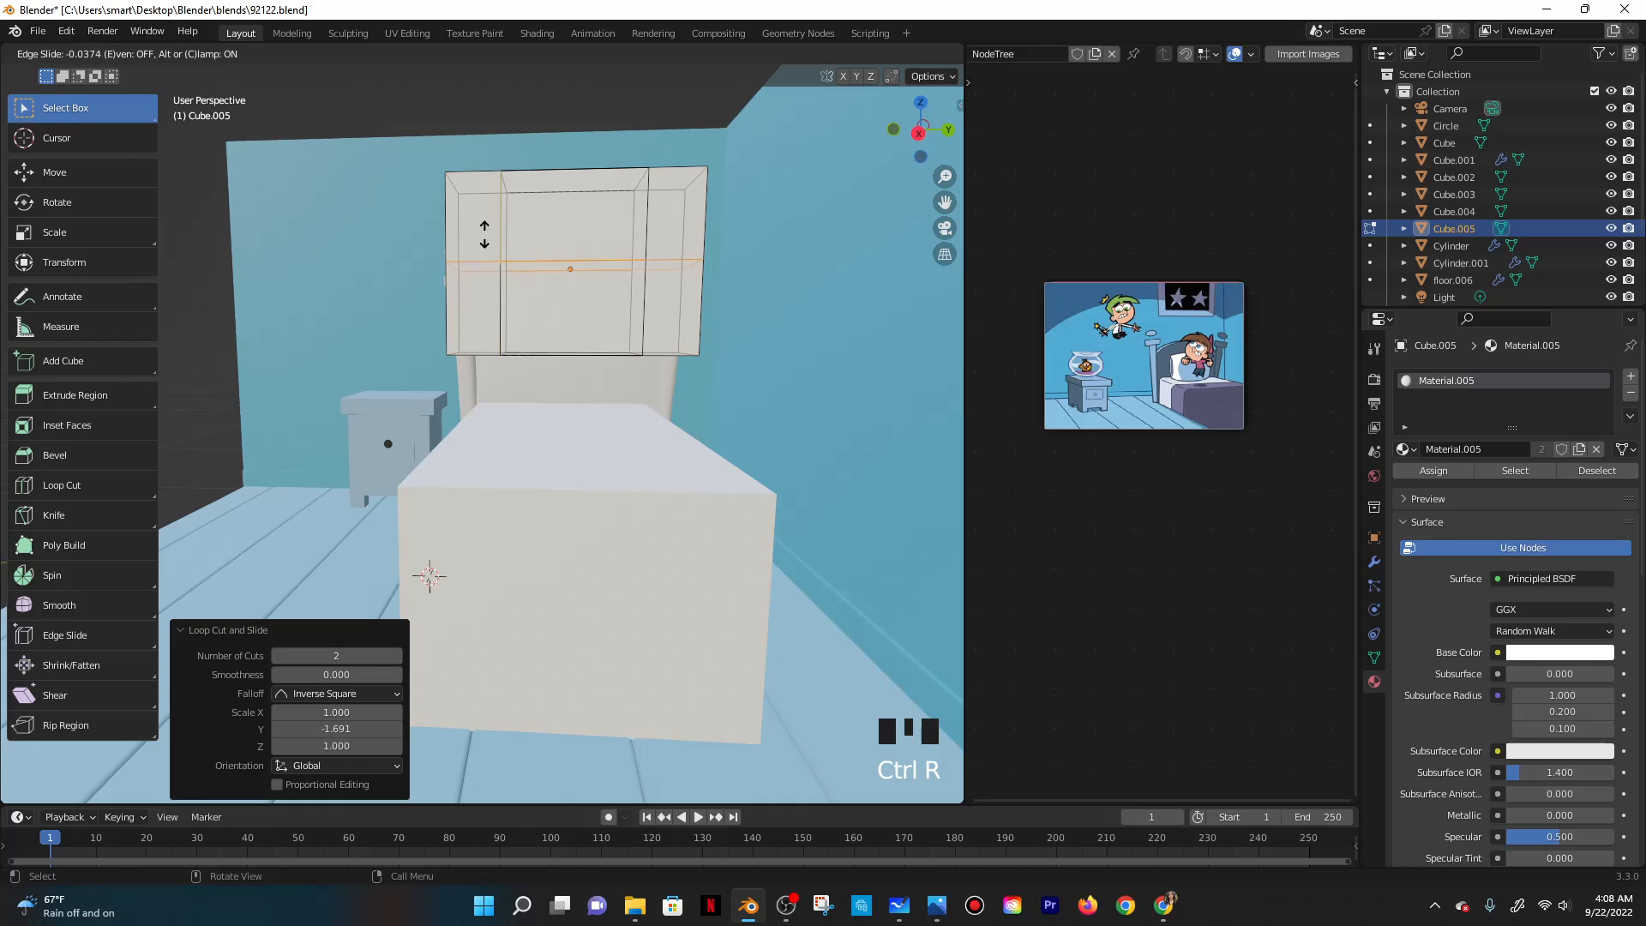
left_click(485, 234)
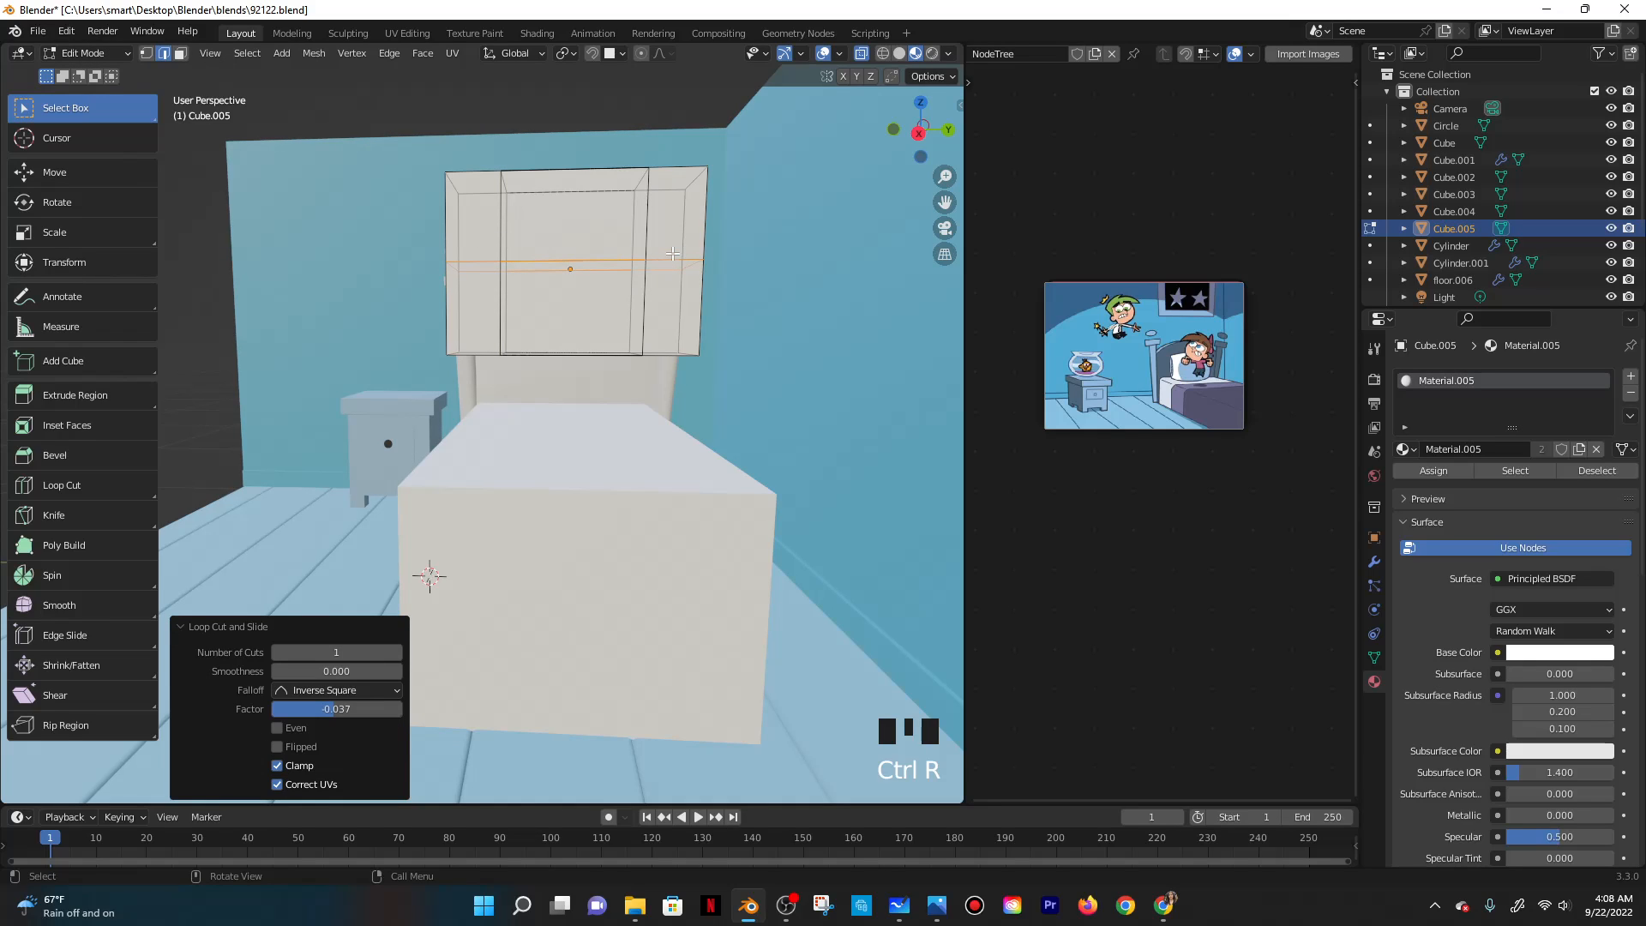
left_click(612, 216)
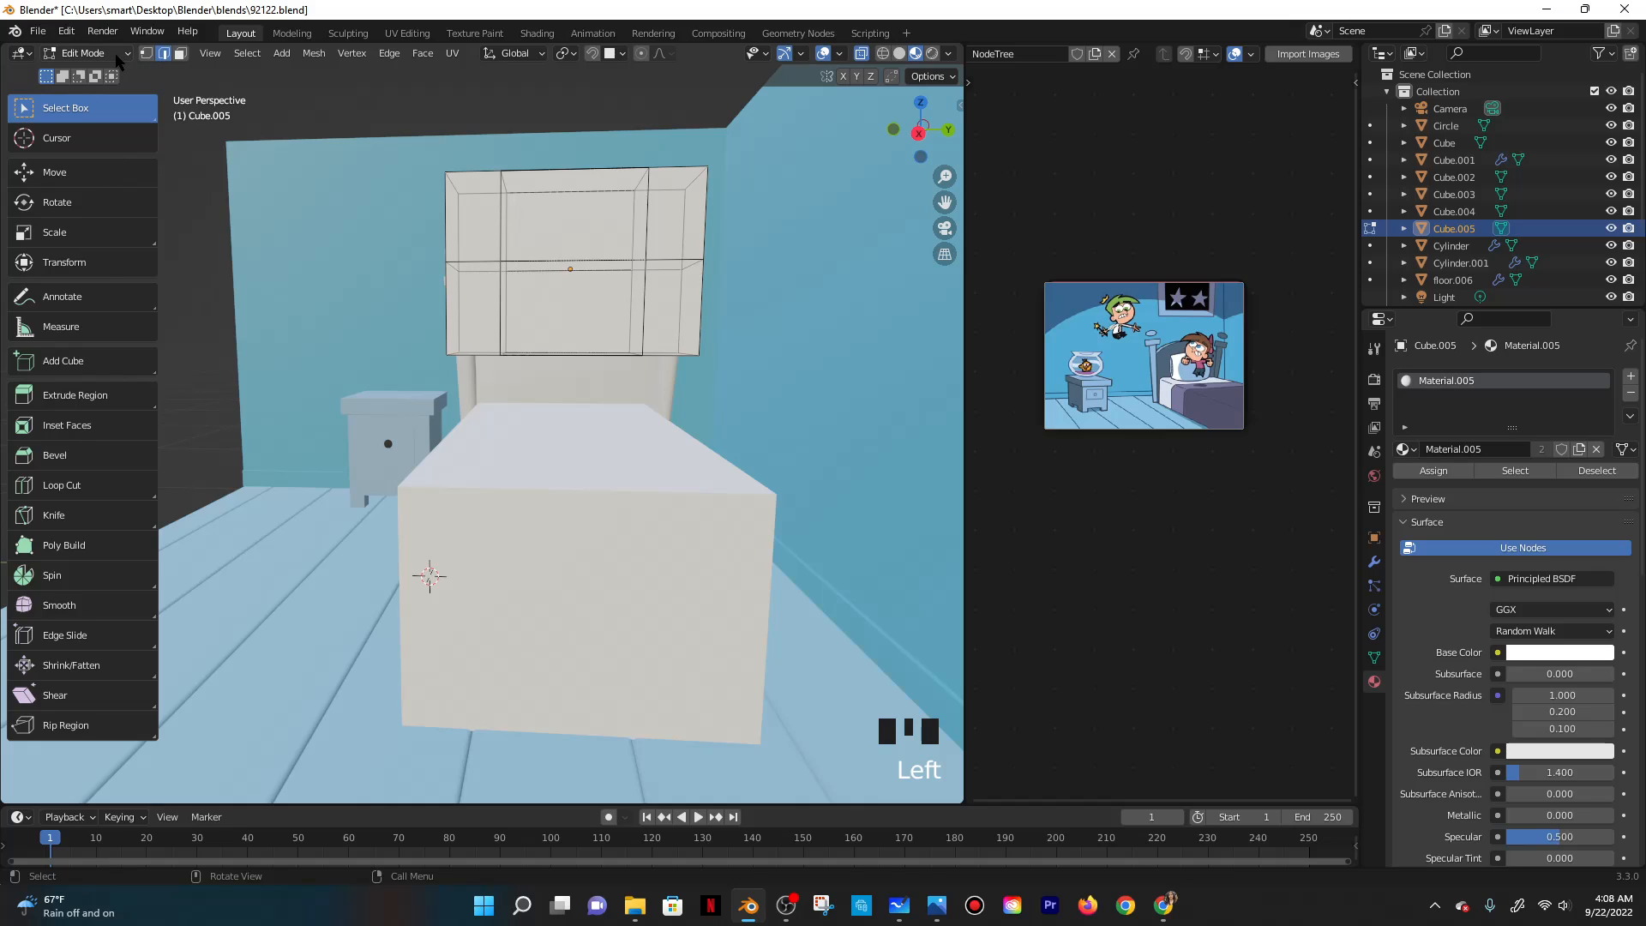
Add a Subdivision Surface modifier to the raised block.
left_click(1374, 562)
left_click(1427, 376)
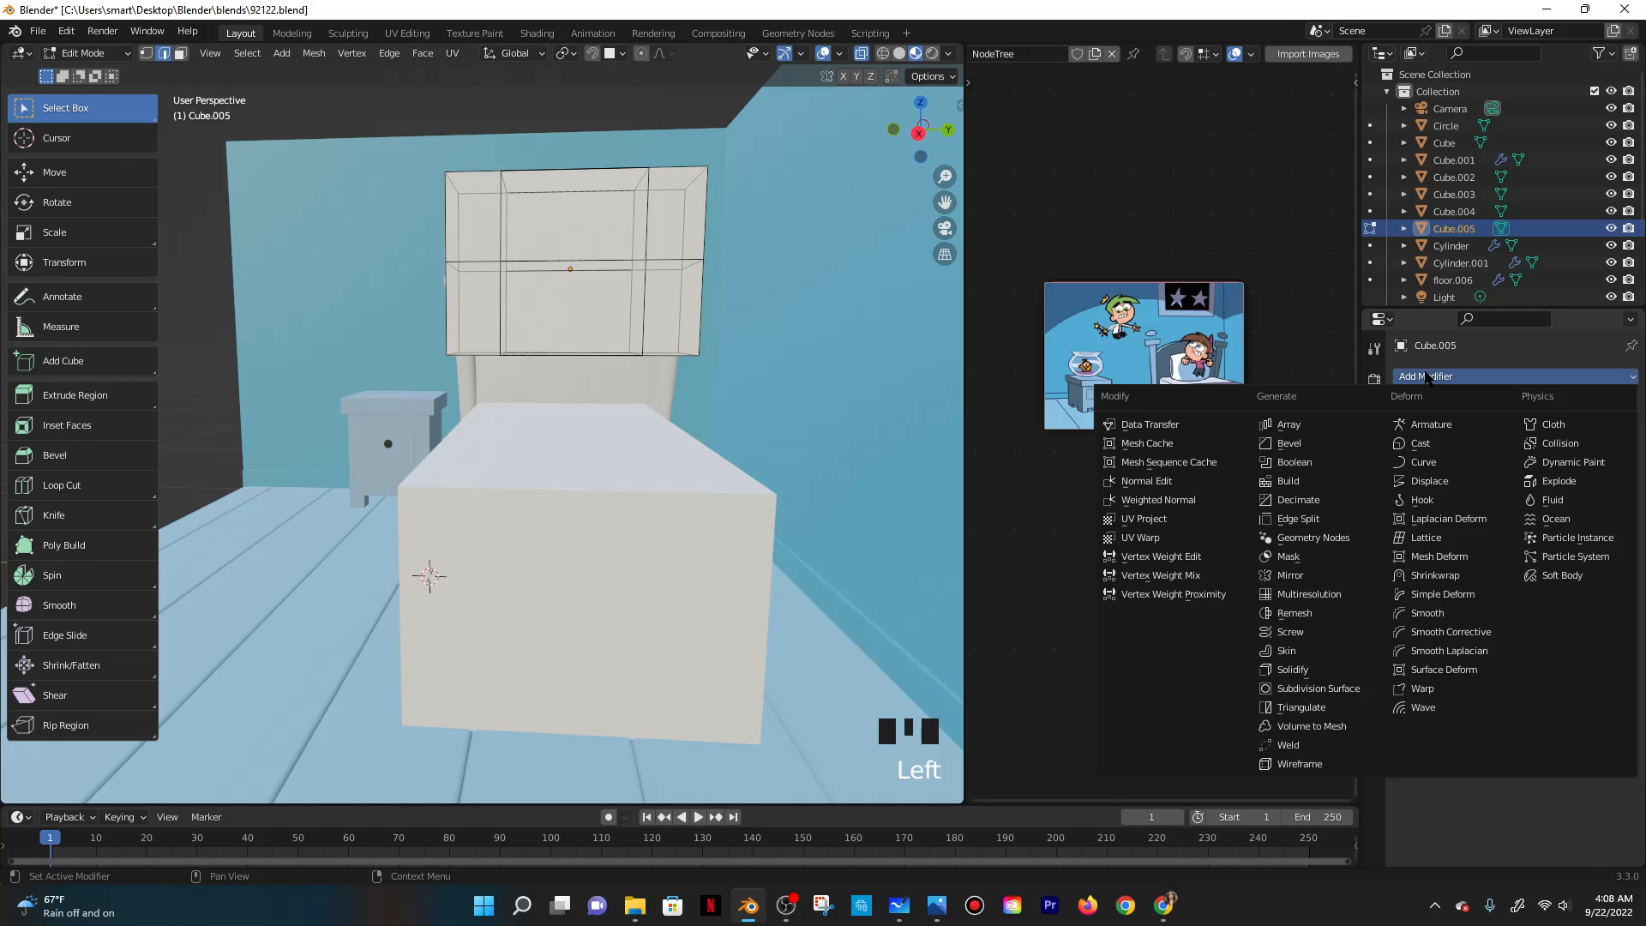
left_click(1320, 688)
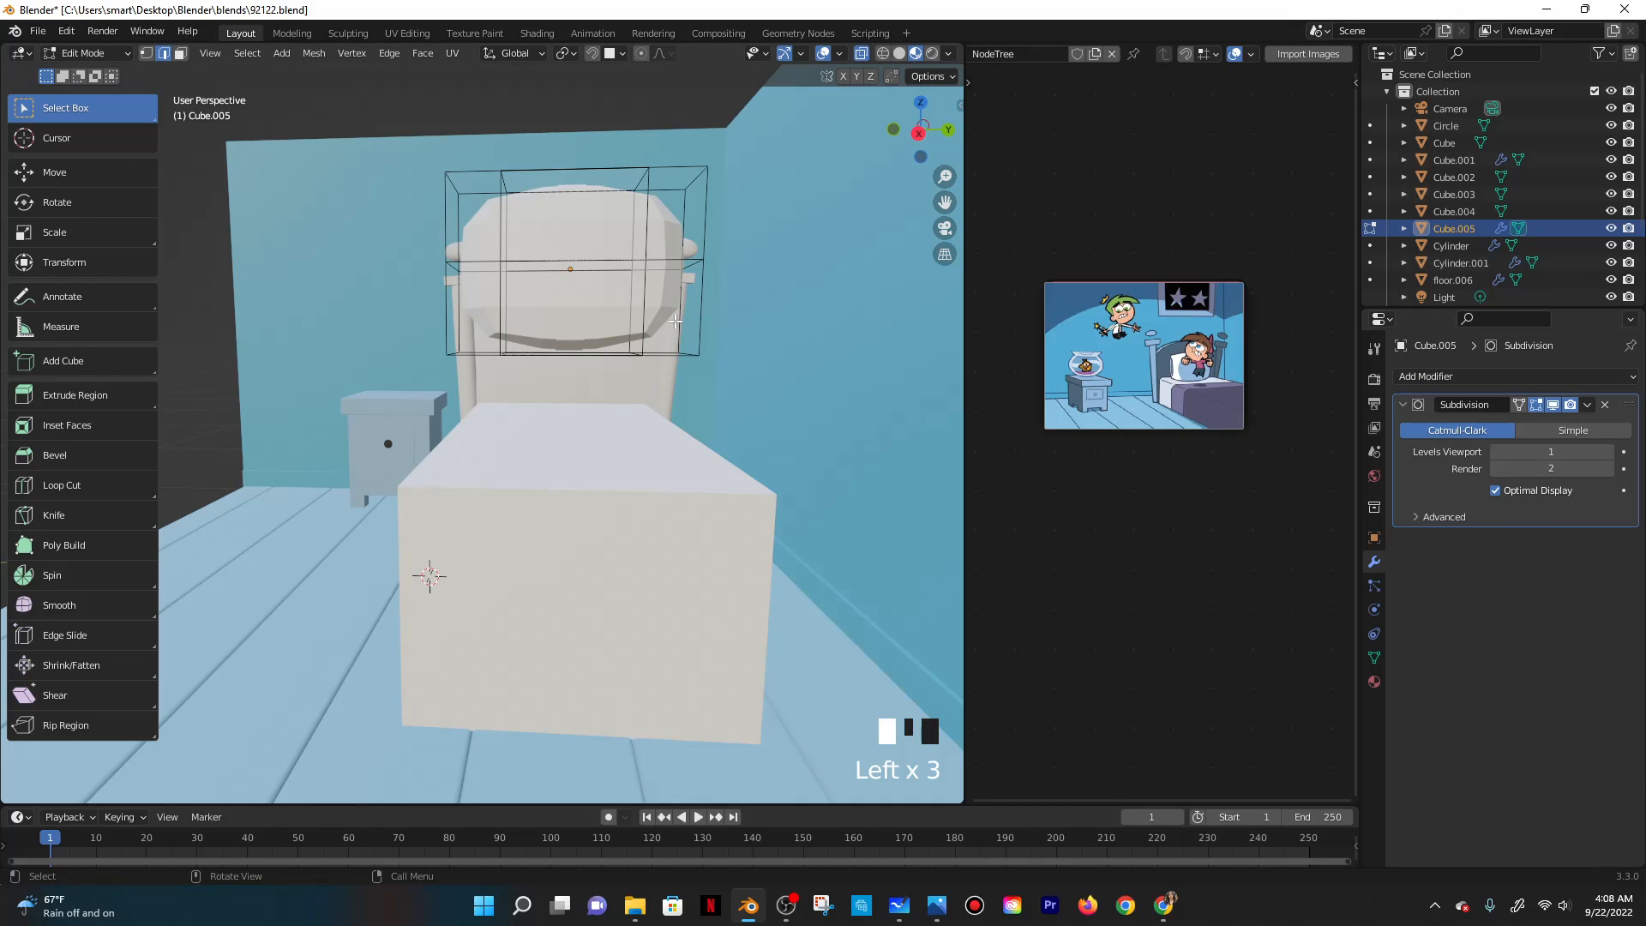
Add two horizontal loop cuts to the block's upper half, one near the top edge at factor -0.422 and one centered below it.
key("ctrl+r")
left_click(512, 225)
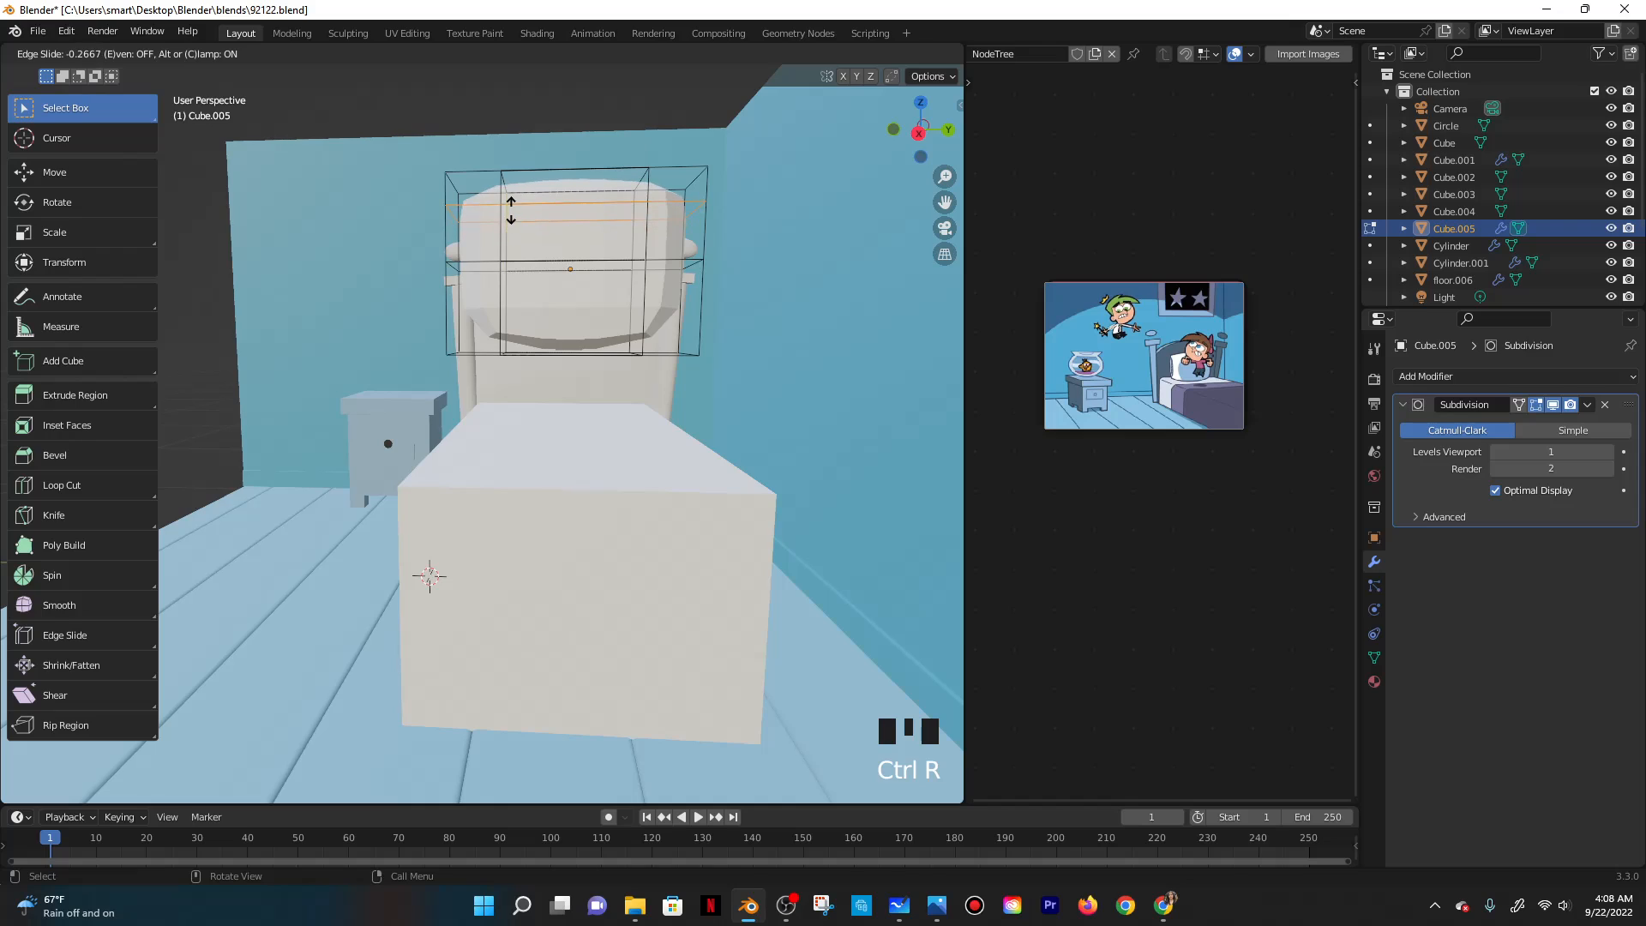
left_click(511, 207)
key("ctrl+r")
left_click(480, 265)
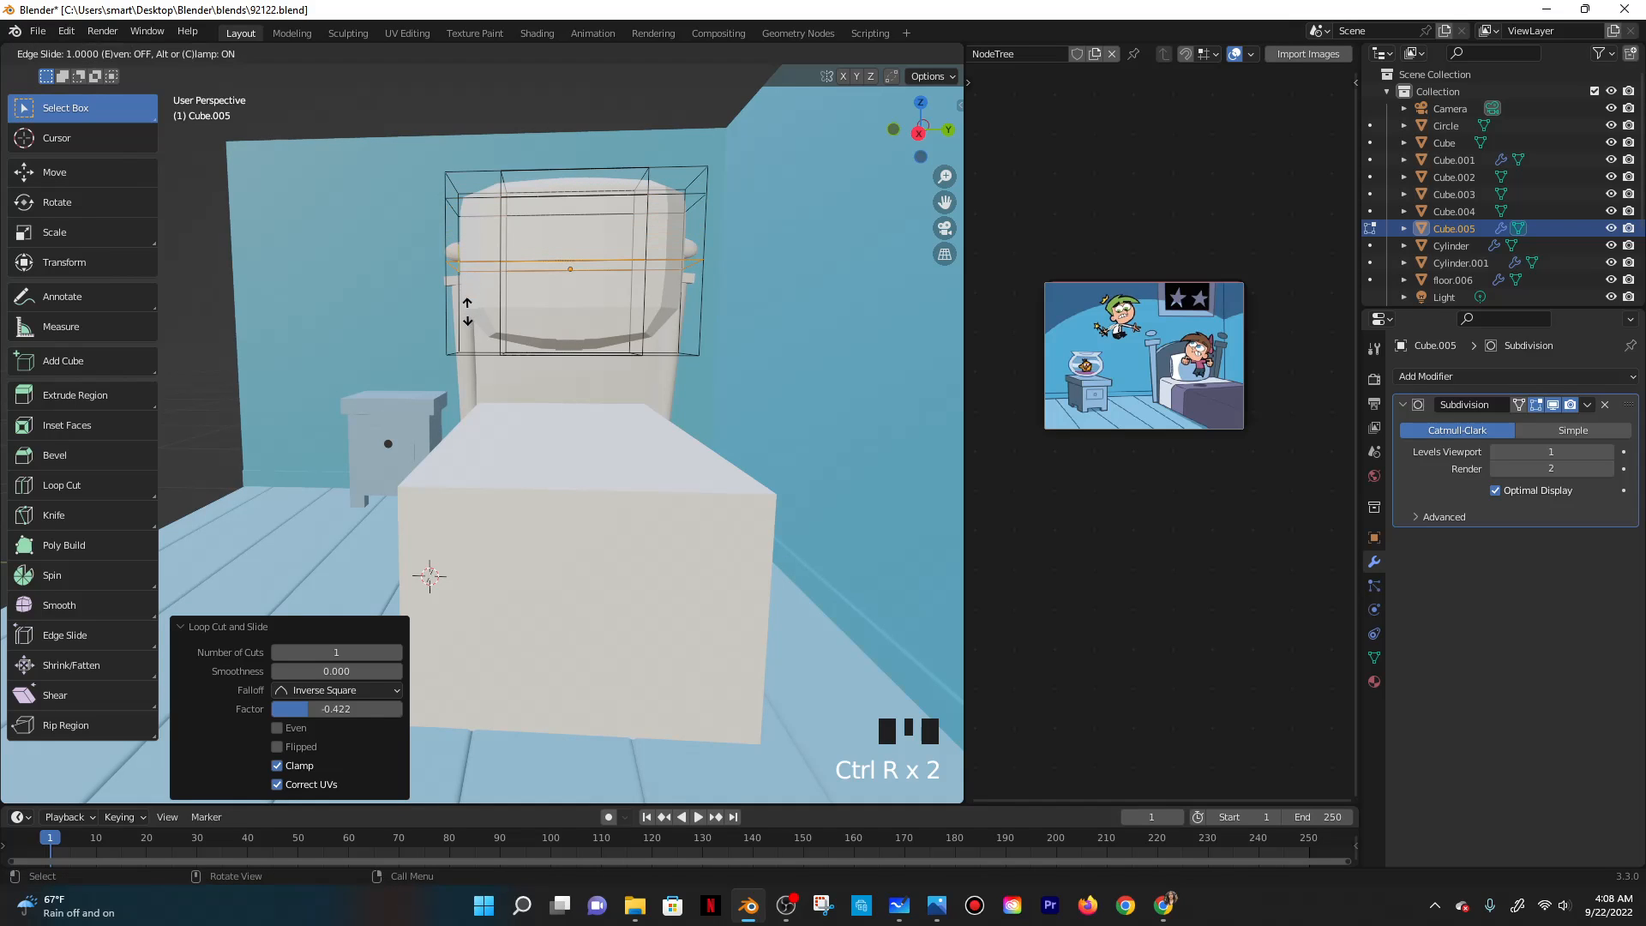
left_click(497, 273)
Add a horizontal loop cut just below the block's middle at a factor of about -0.674.
key("ctrl+r")
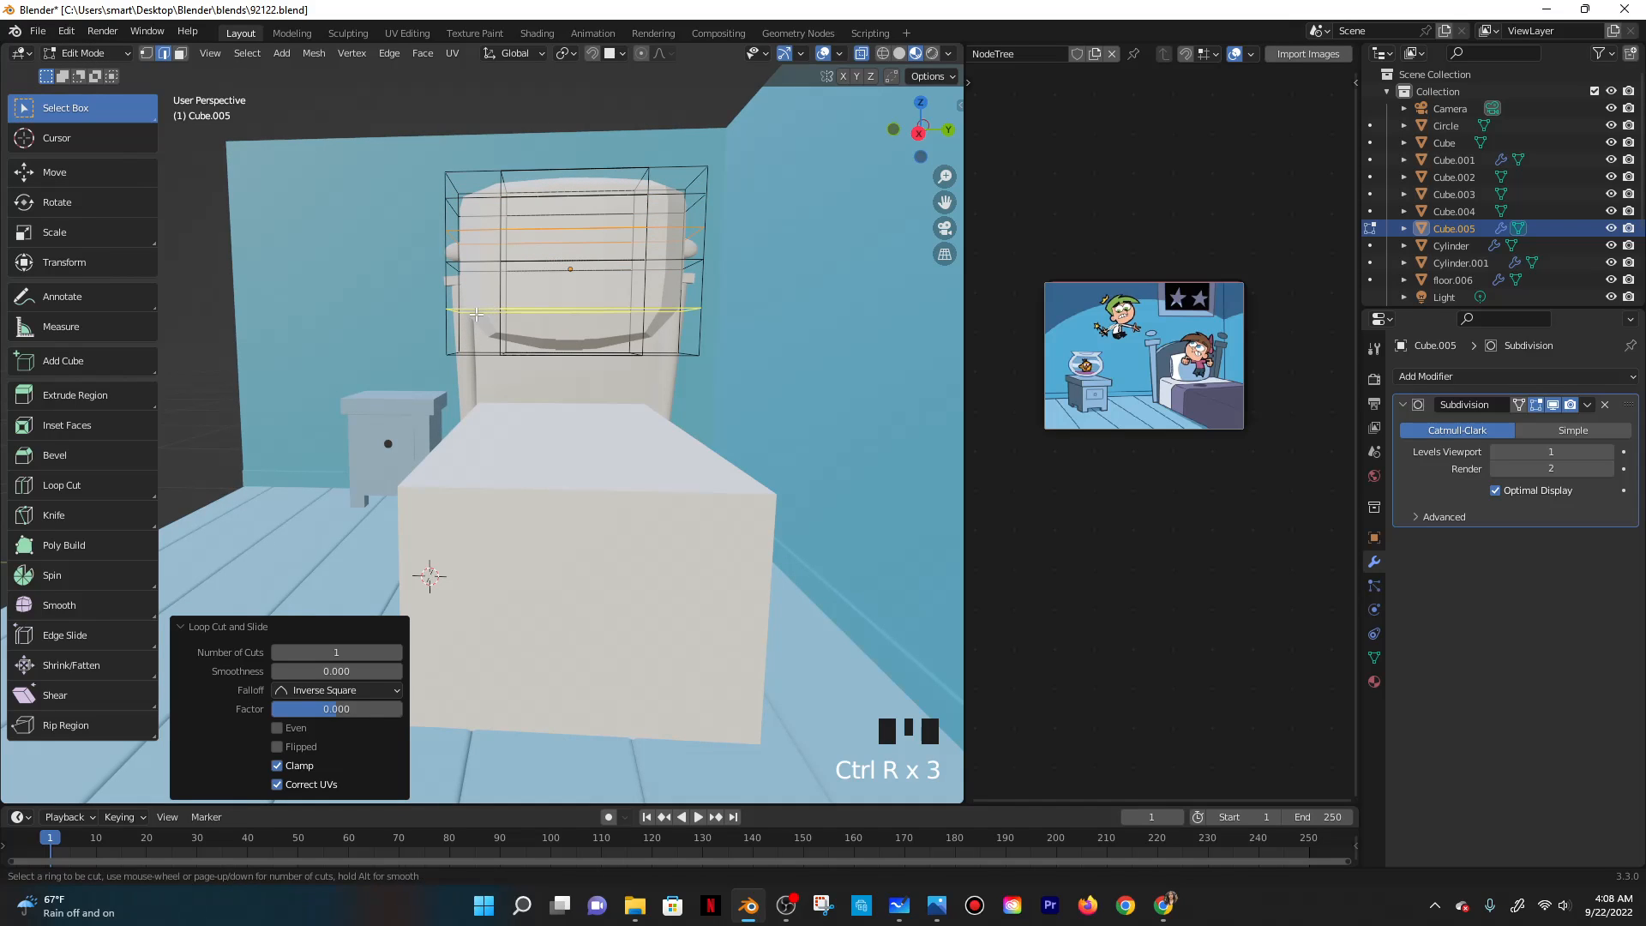
left_click(476, 313)
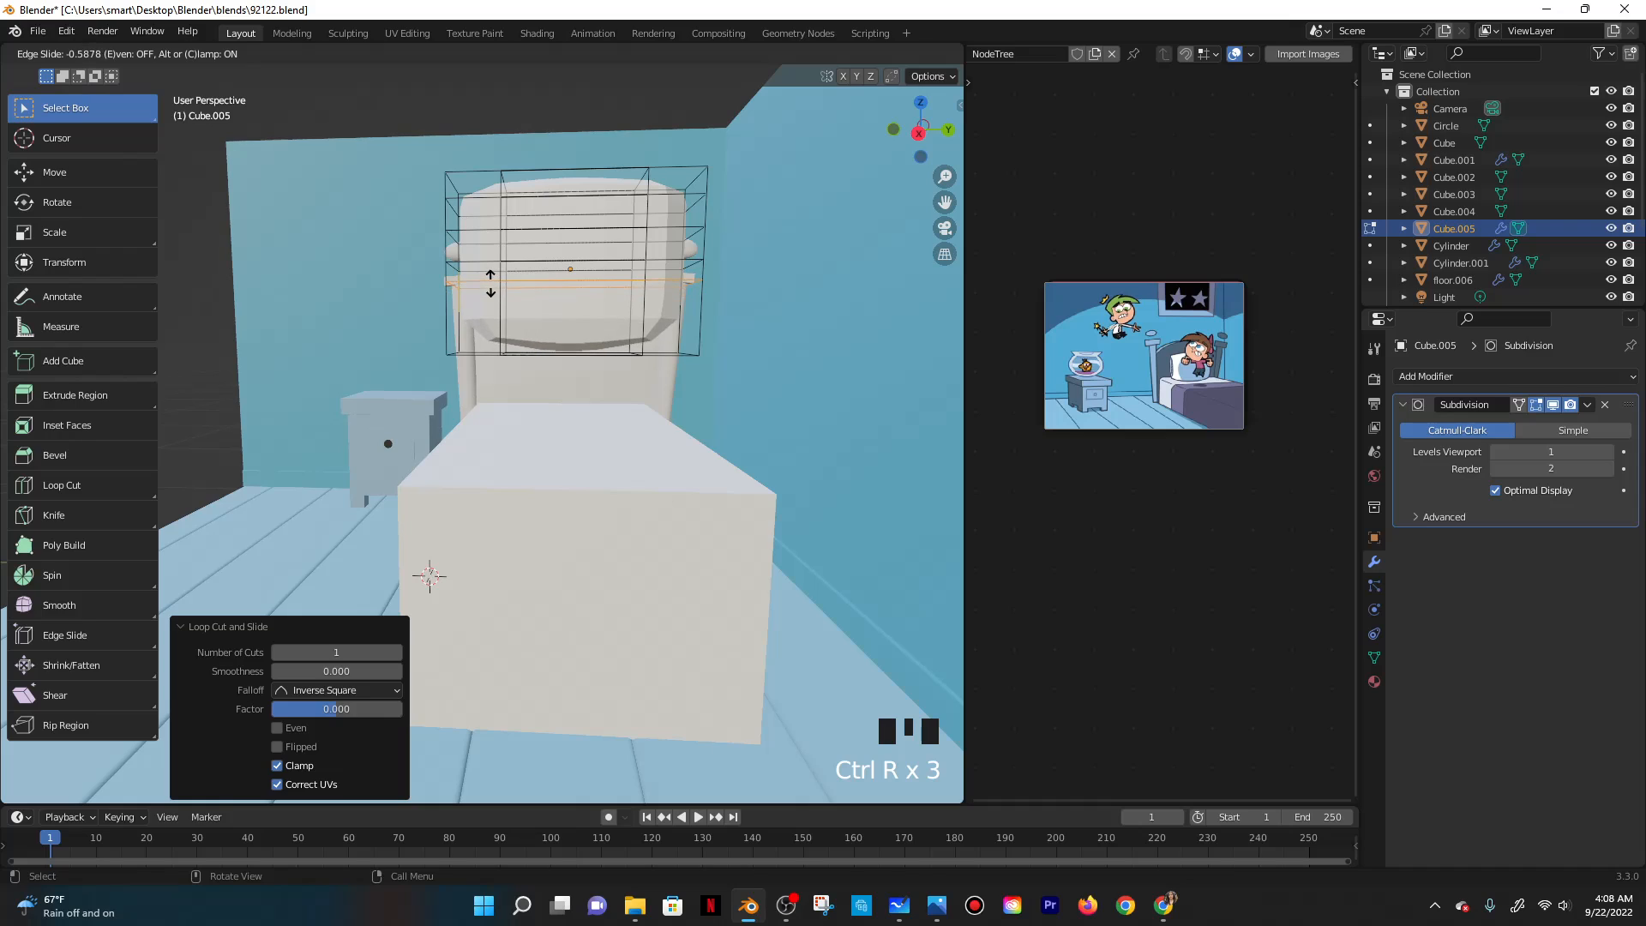
left_click(491, 283)
Set the pillow block's viewport subdivision level to 3 and undo the extra horizontal loop cuts.
left_click(1516, 451)
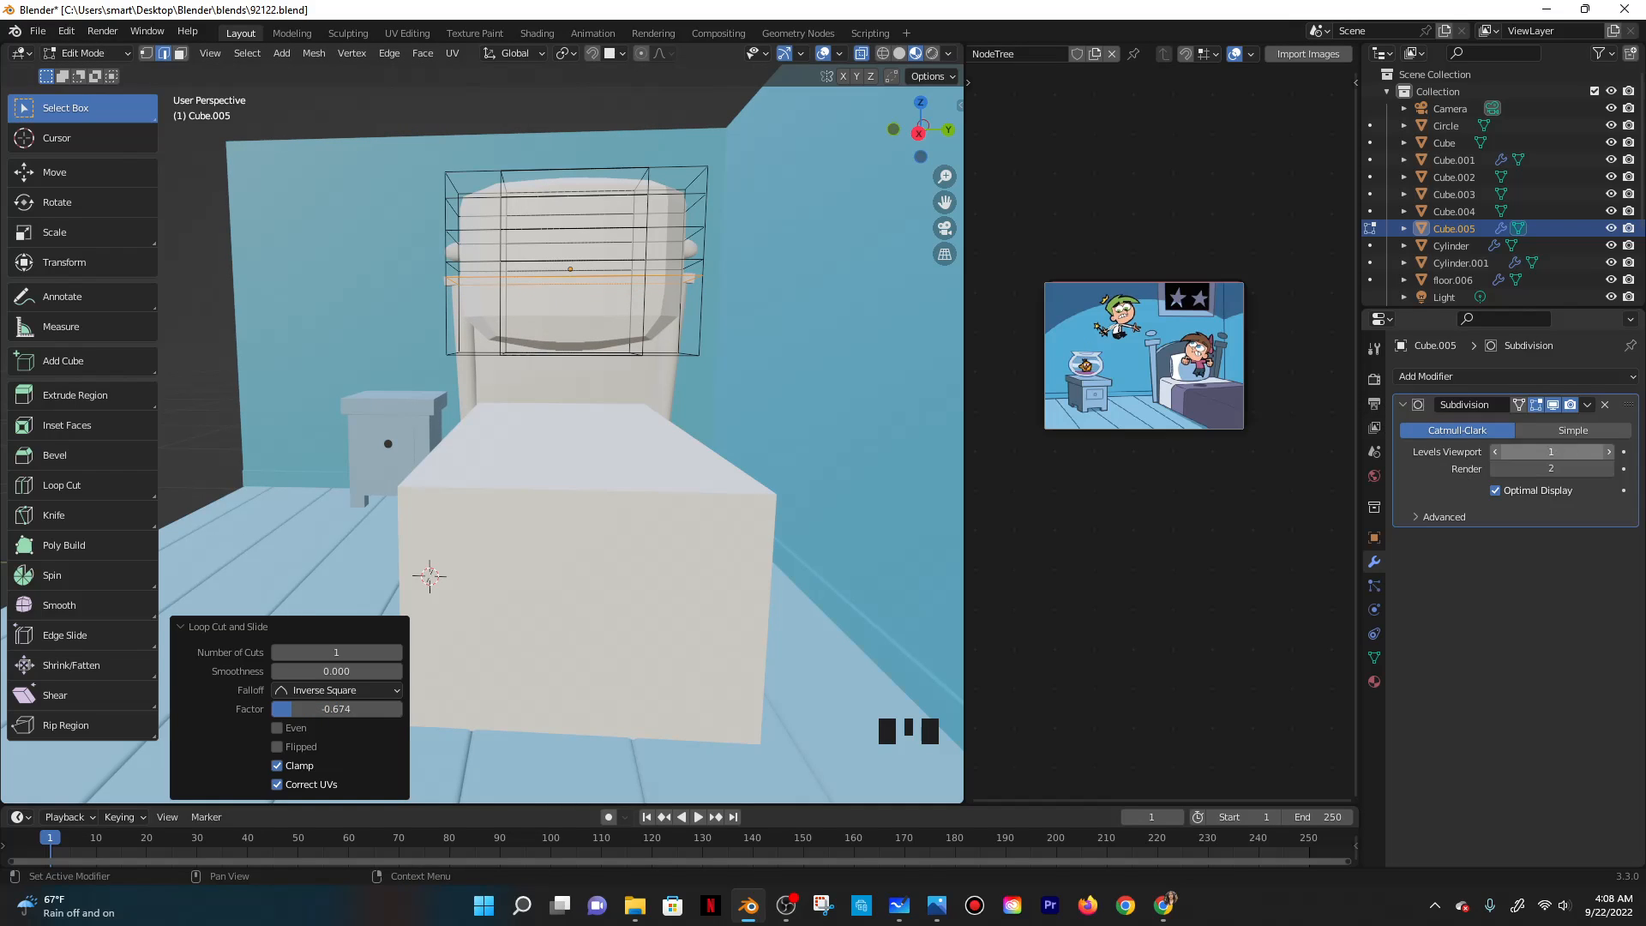
left_click(492, 227)
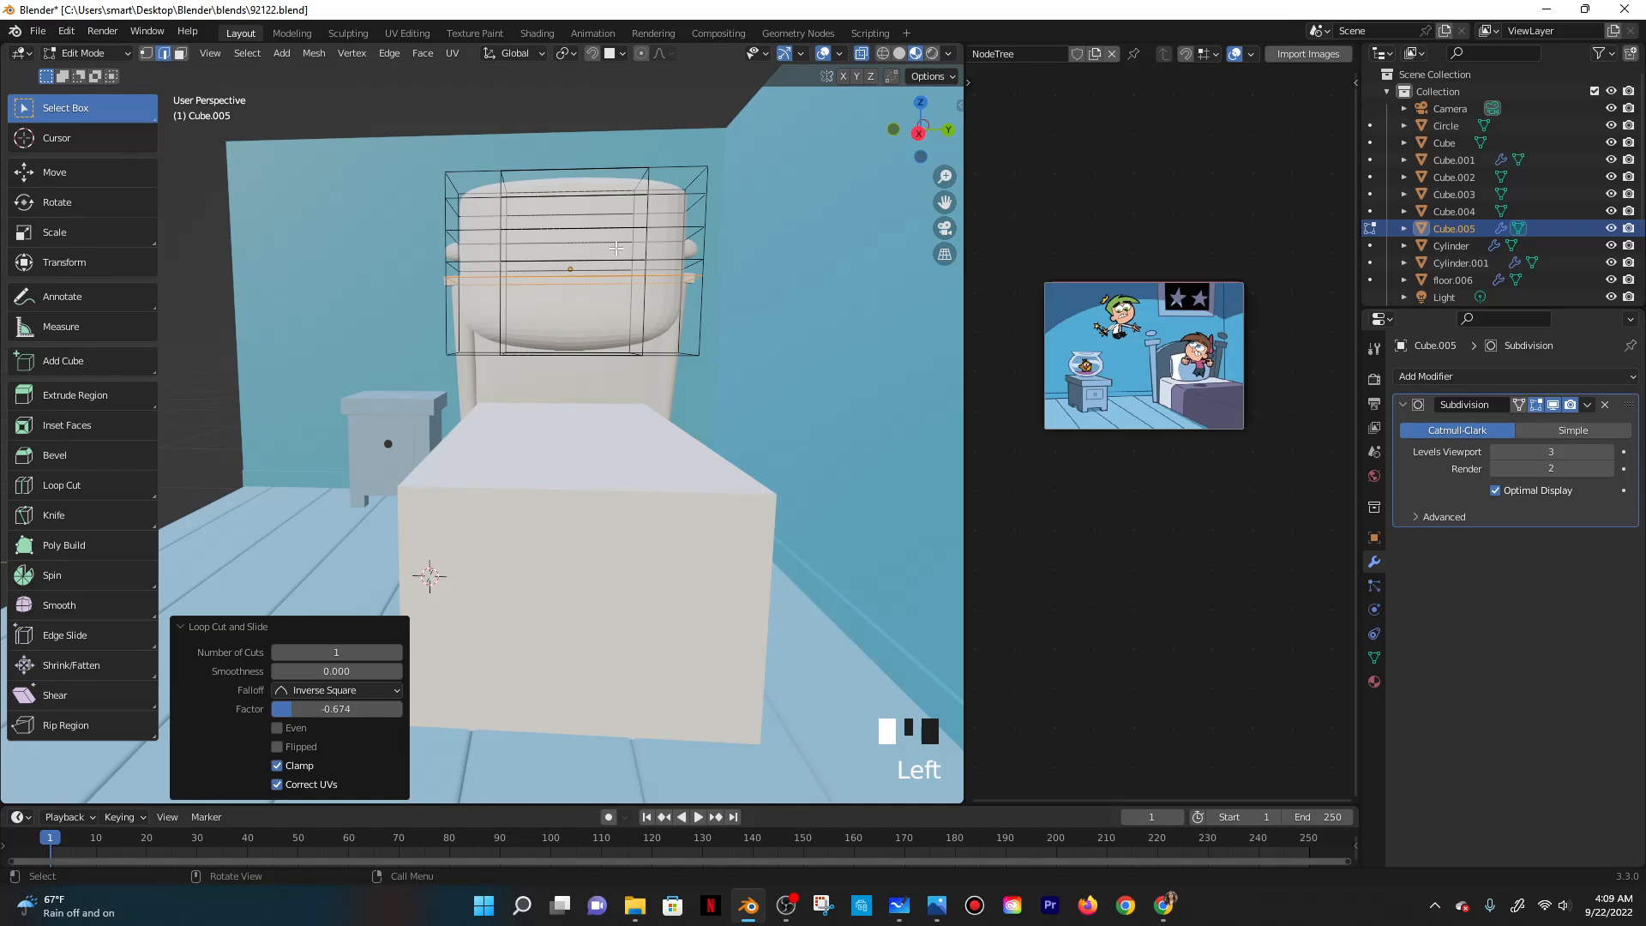
scroll(616, 247, "down", 2)
key("ctrl+z")
key("ctrl+z")
key("ctrl+z")
key("ctrl+z")
key("ctrl+z")
key("ctrl+z")
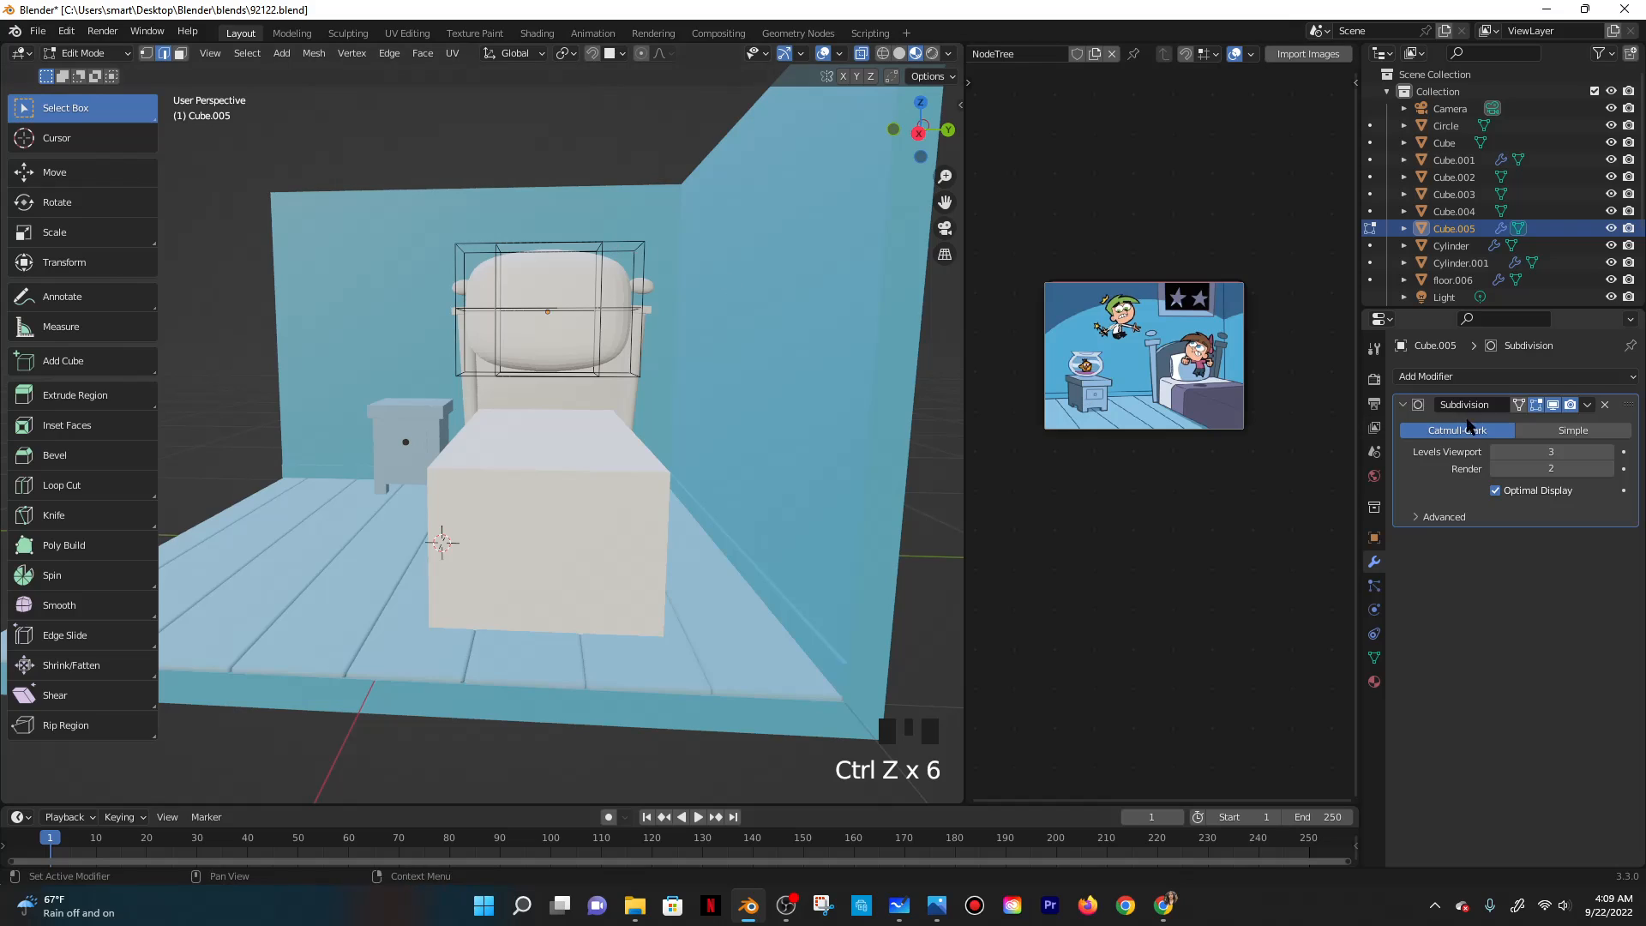
Return the pillow to Object Mode and apply its Subdivision modifier.
scroll(467, 441, "up", 2)
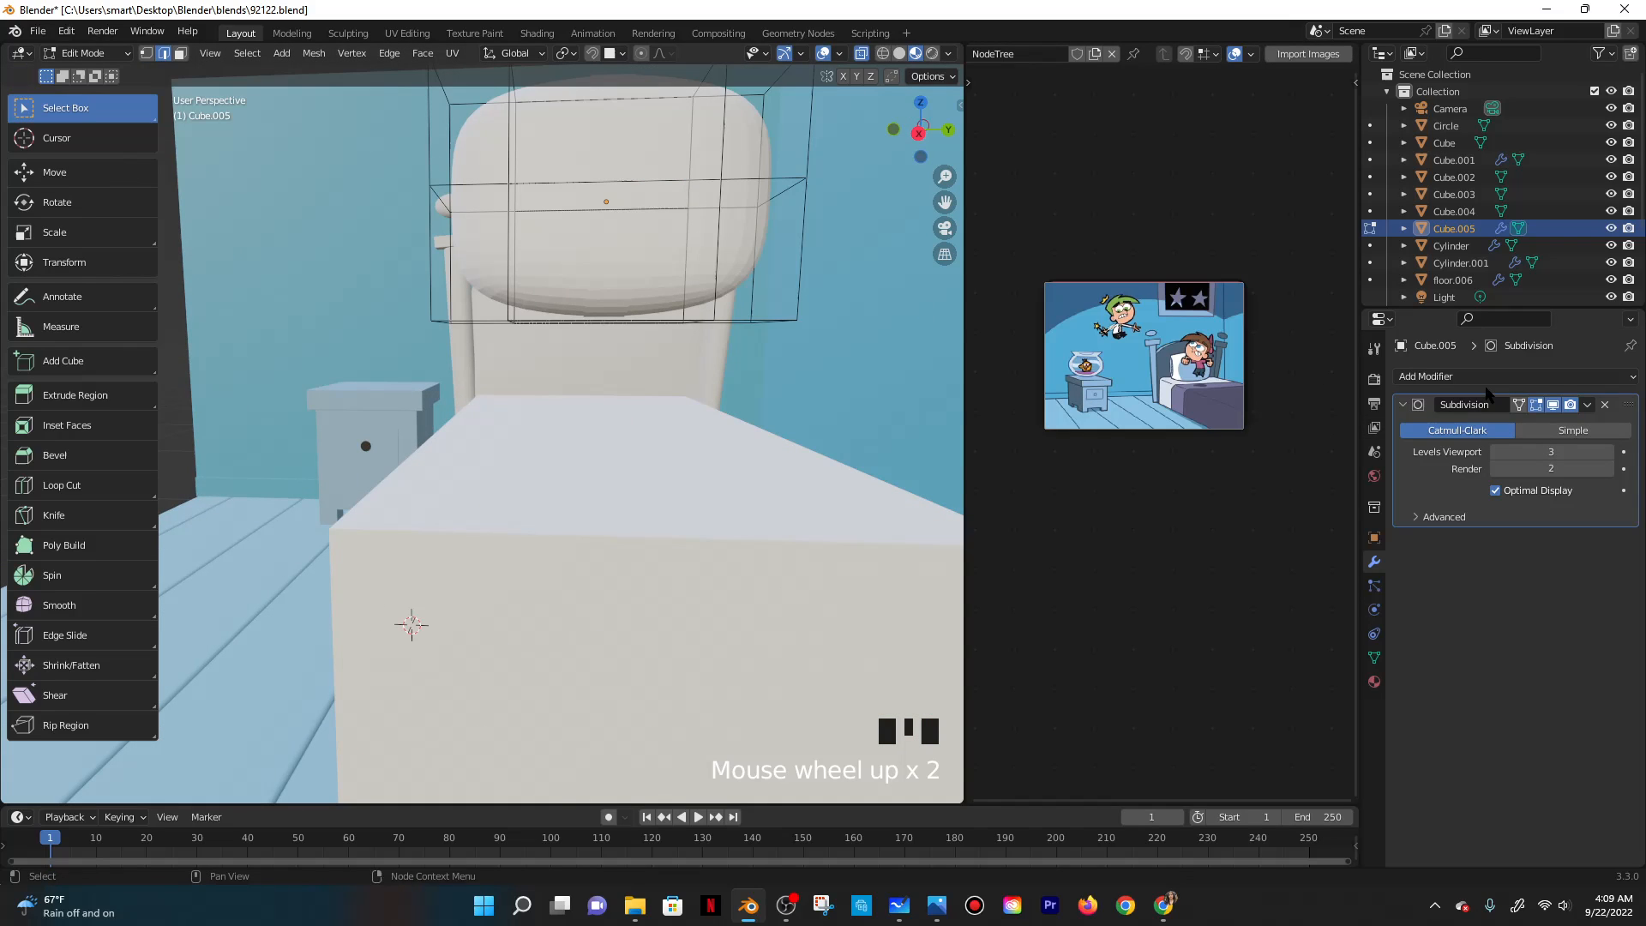
left_click(1587, 405)
key("Tab")
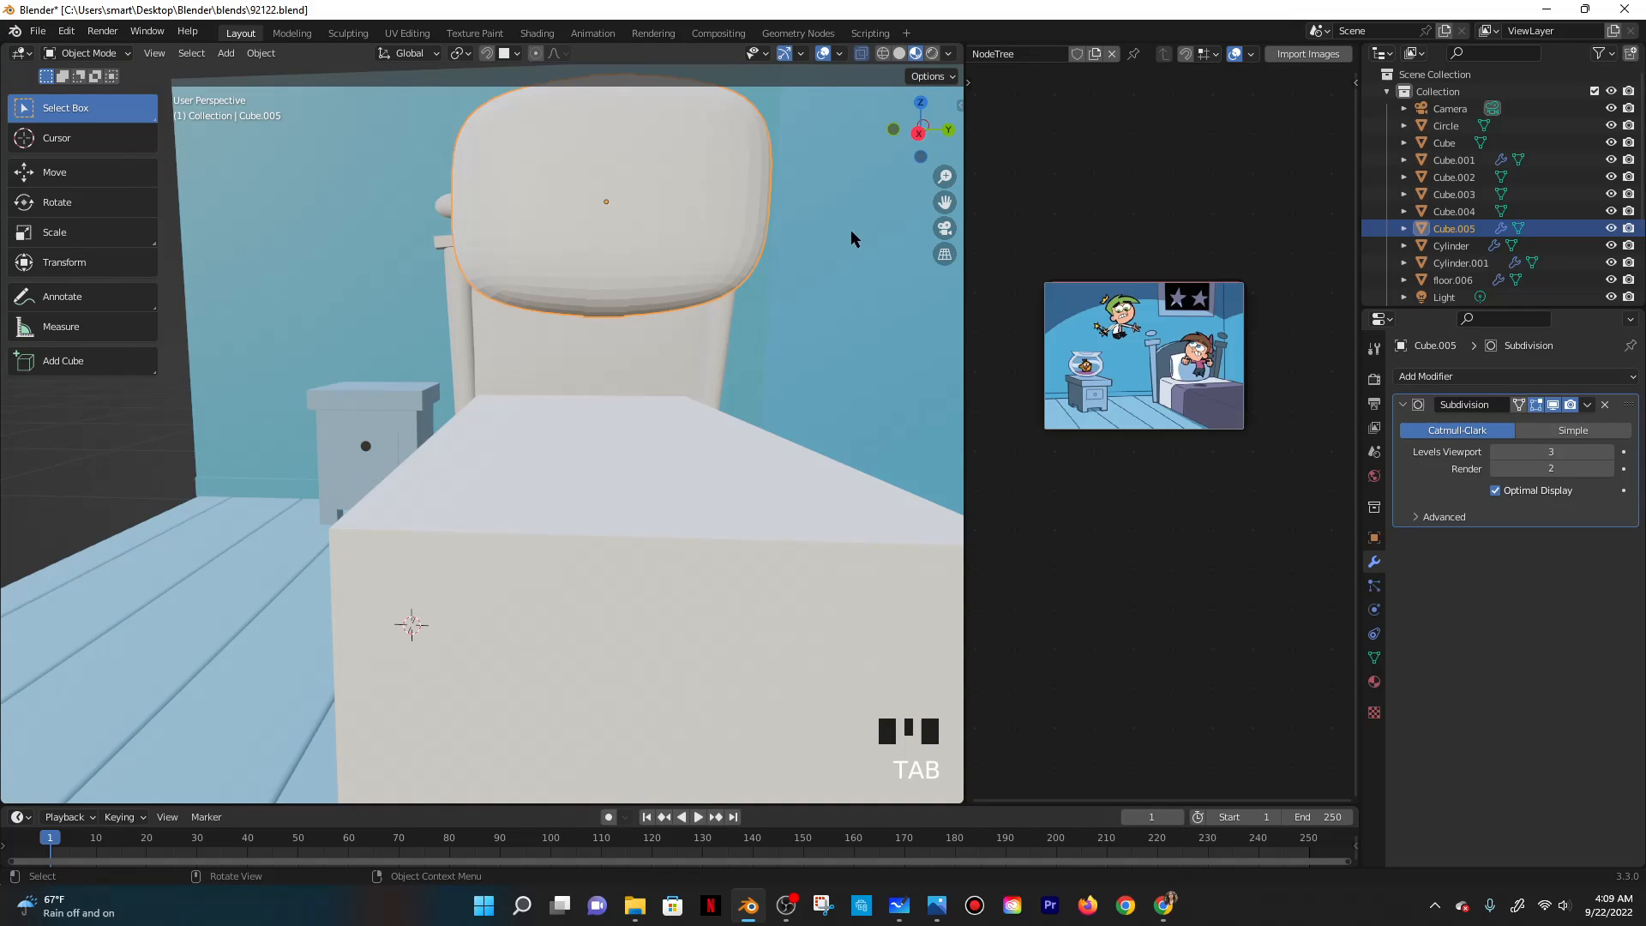
left_click(1584, 406)
left_click(1584, 406)
left_click(1583, 408)
left_click(1511, 424)
Shade the pillow smooth and inspect its rounded shape above the bed.
right_click(651, 150)
left_click(681, 150)
middle_click_drag(665, 197, 703, 260)
key("ctrl+z")
middle_click_drag(725, 337, 647, 390)
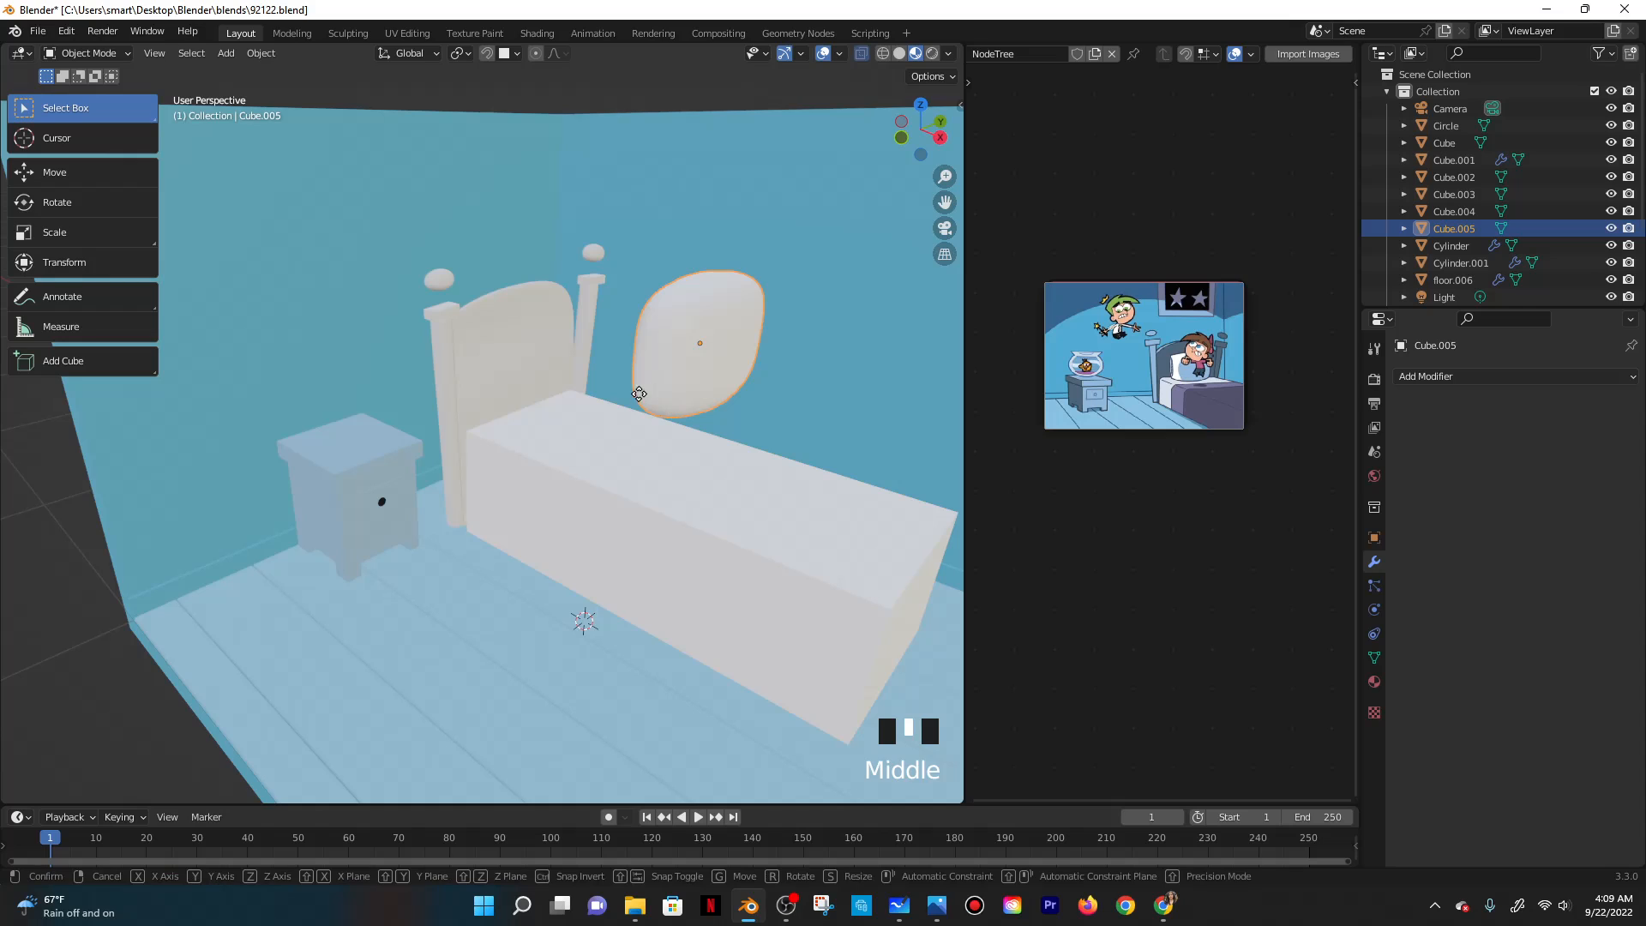
Move the pillow in front of the headboard, enable snapping, and lower it about 0.195 m along Z.
key("g")
left_click(516, 167)
left_click(486, 53)
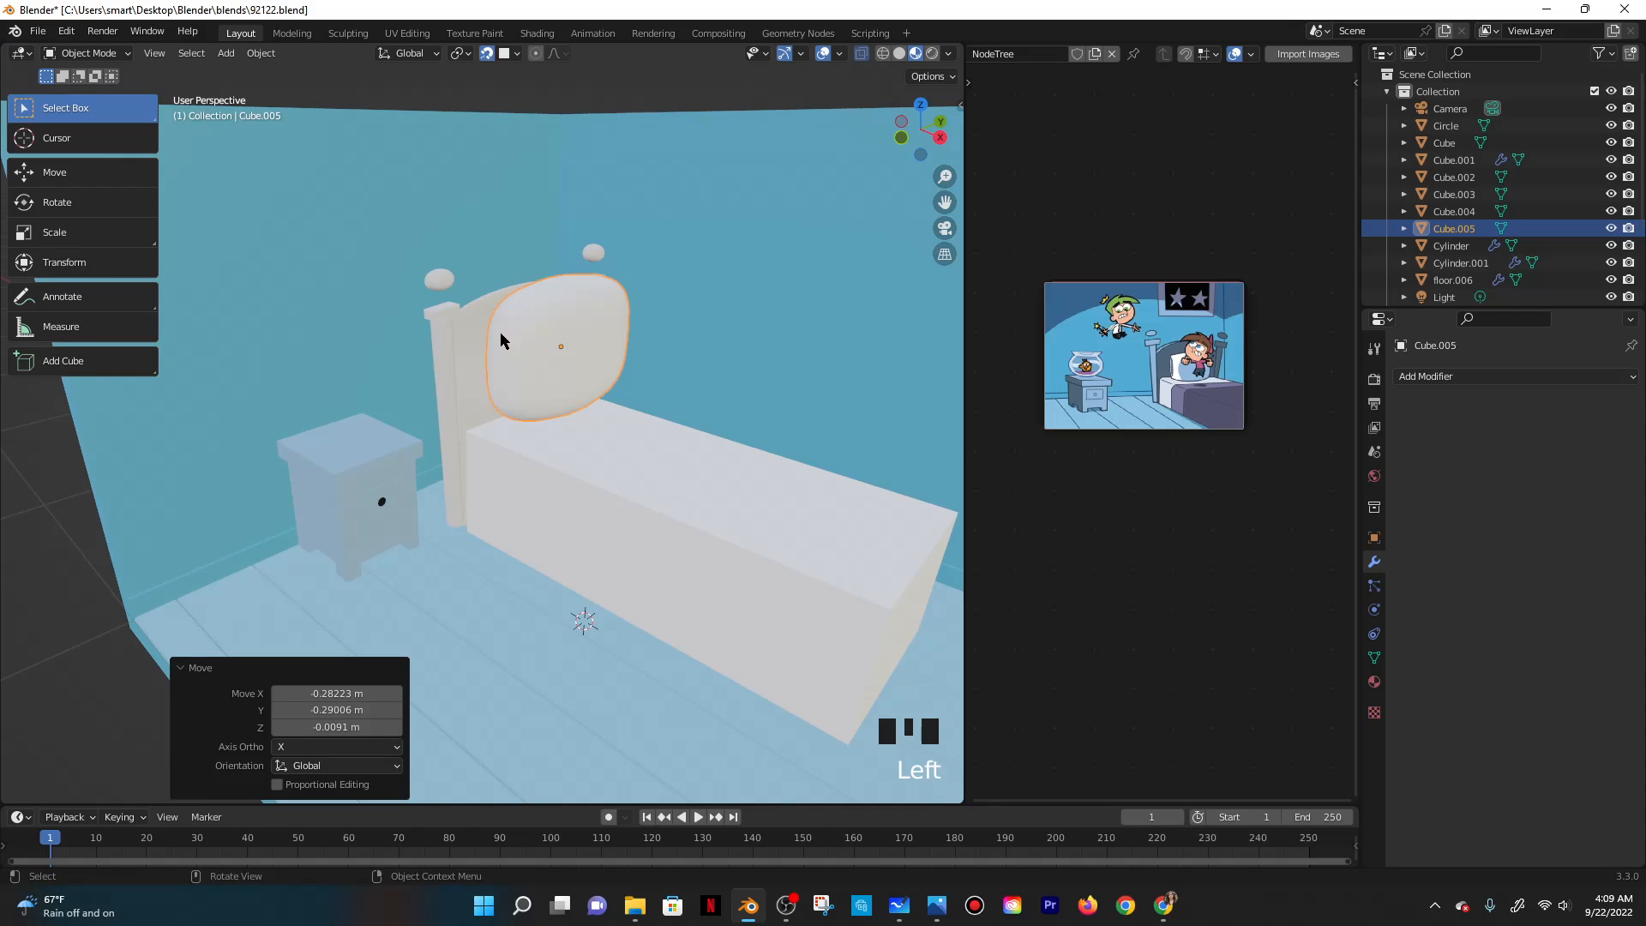
key("g")
key("z")
left_click(583, 415)
middle_click_drag(582, 415, 535, 410)
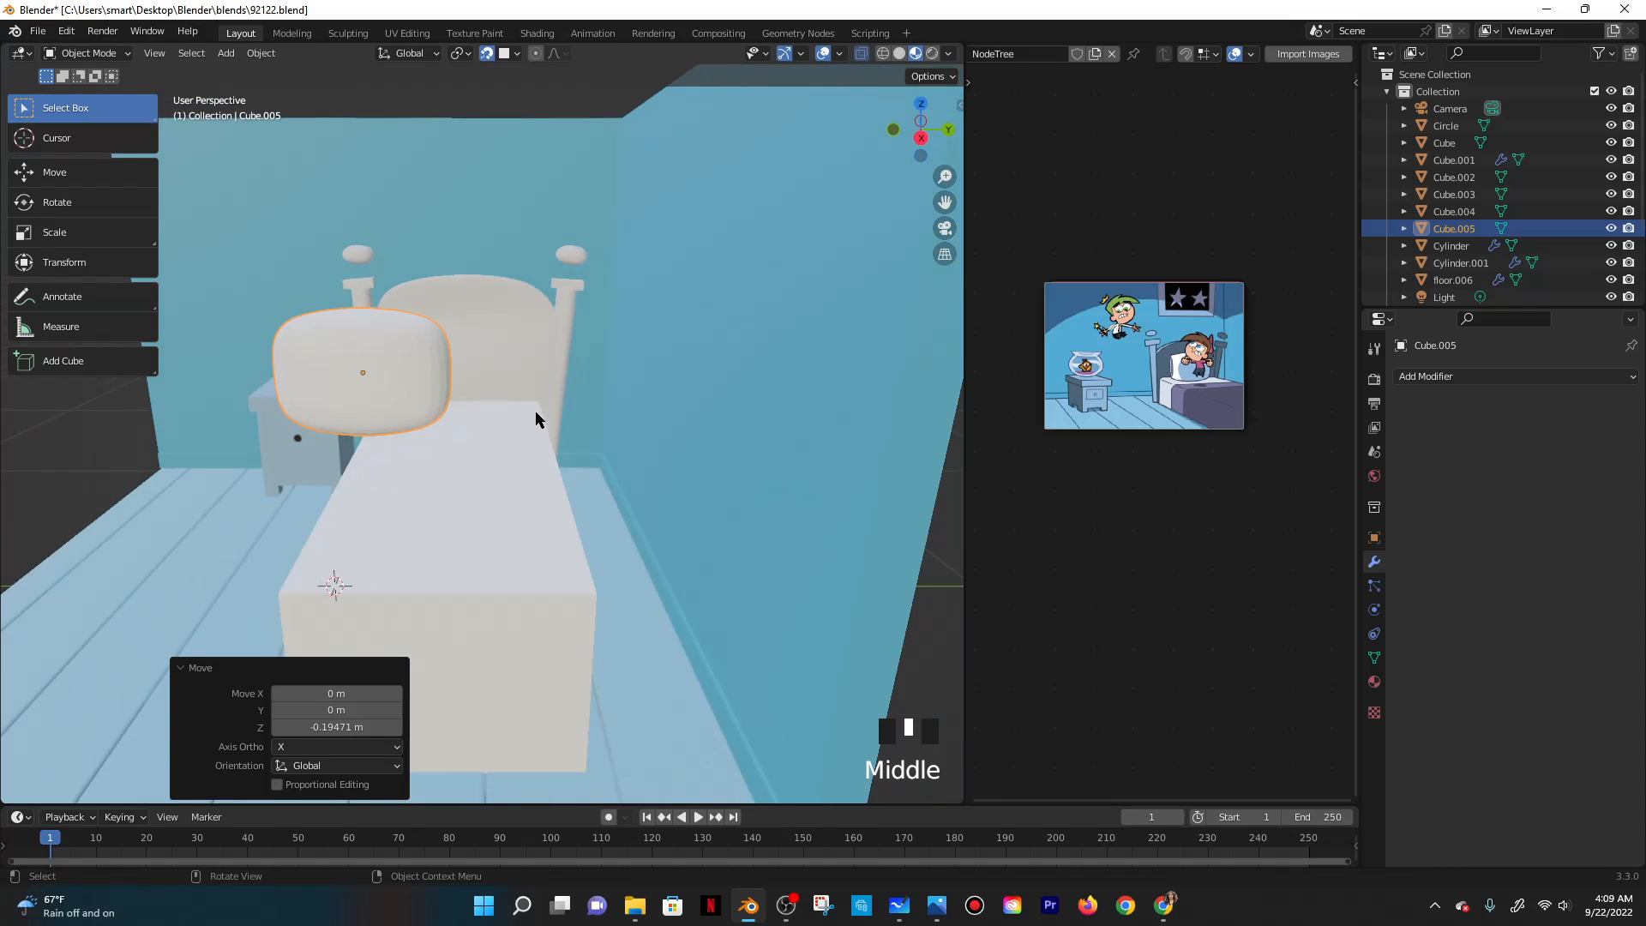
Move the pillow about -0.3 m along the X axis, closer to the headboard.
key("g")
key("y")
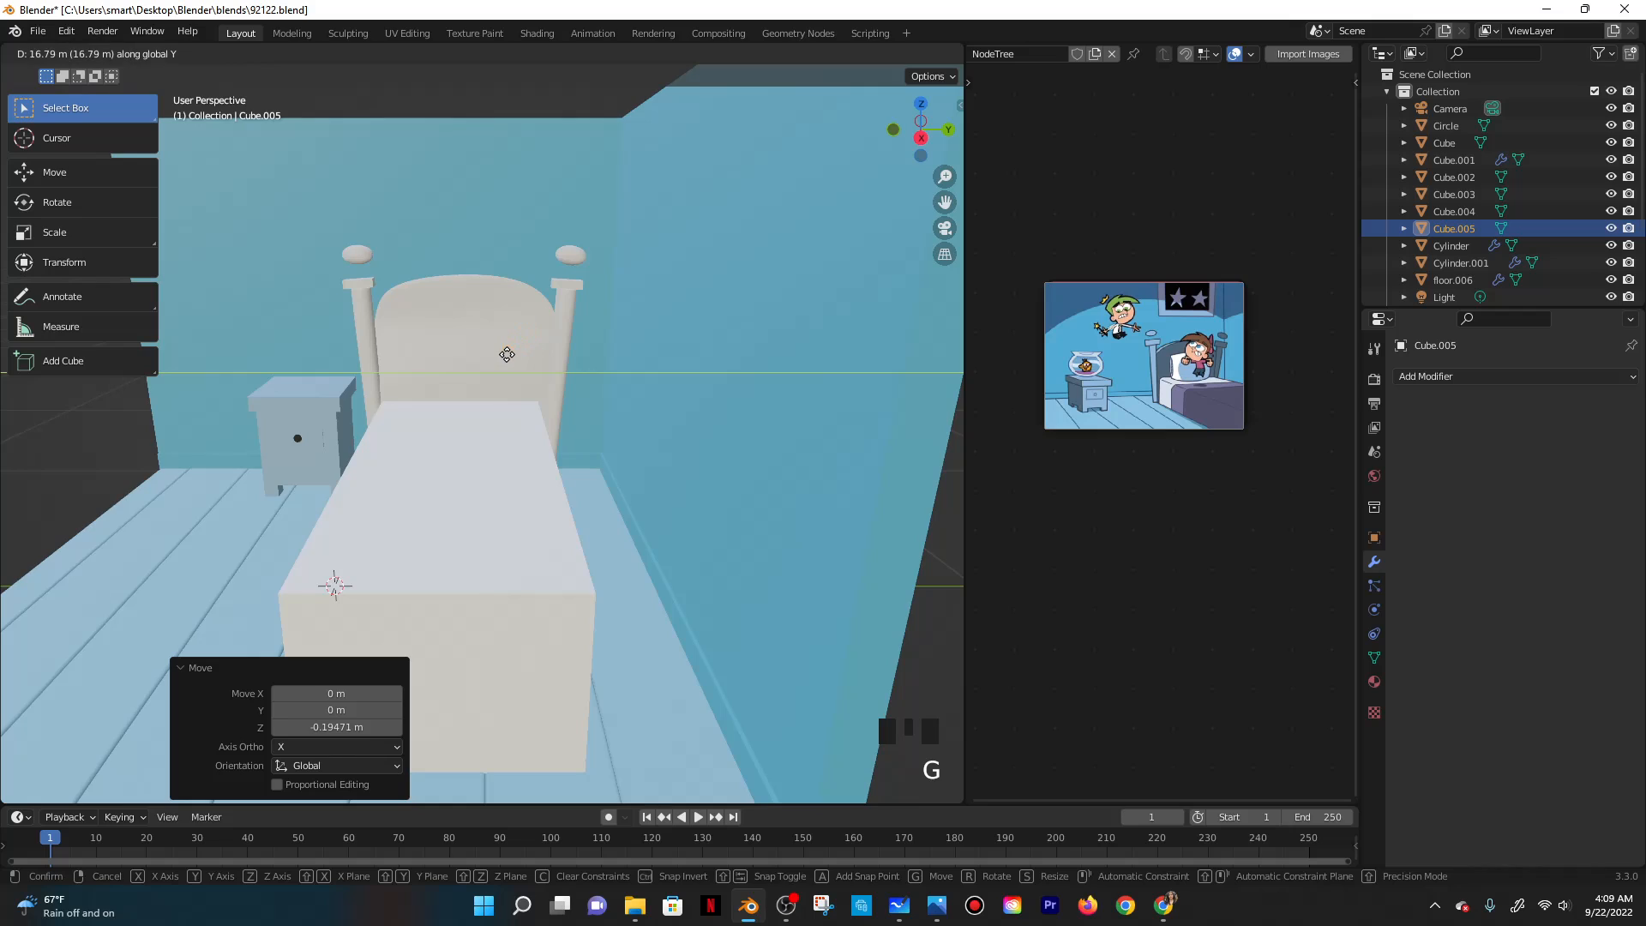
key("x")
left_click(505, 355)
key("g")
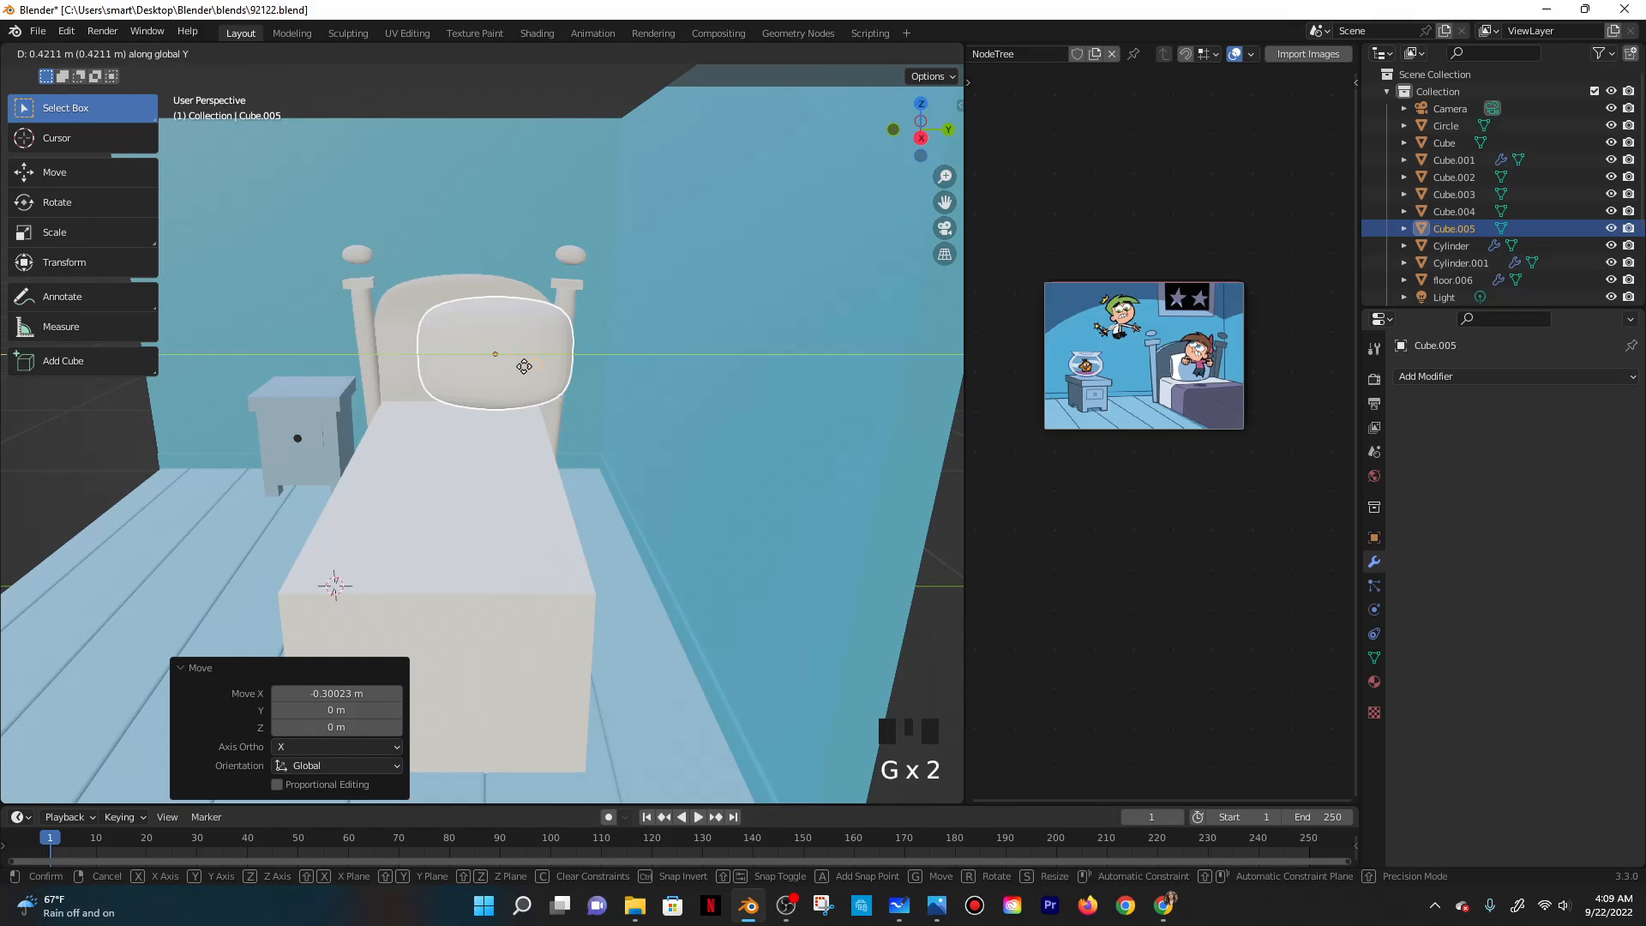
key("y")
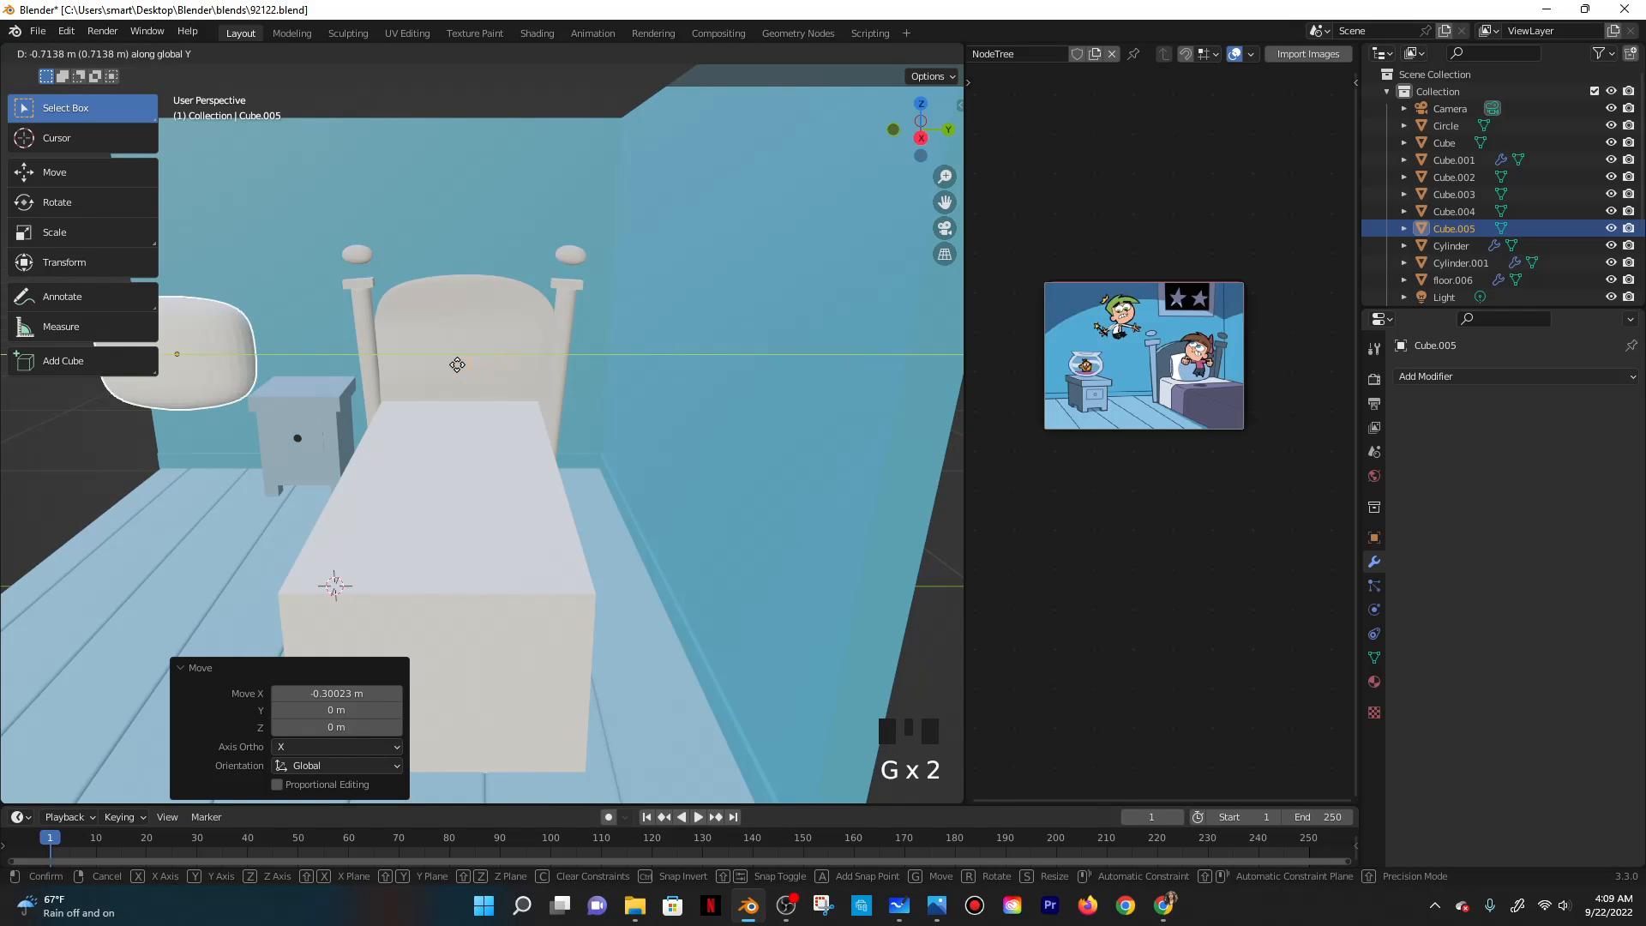
right_click(459, 364)
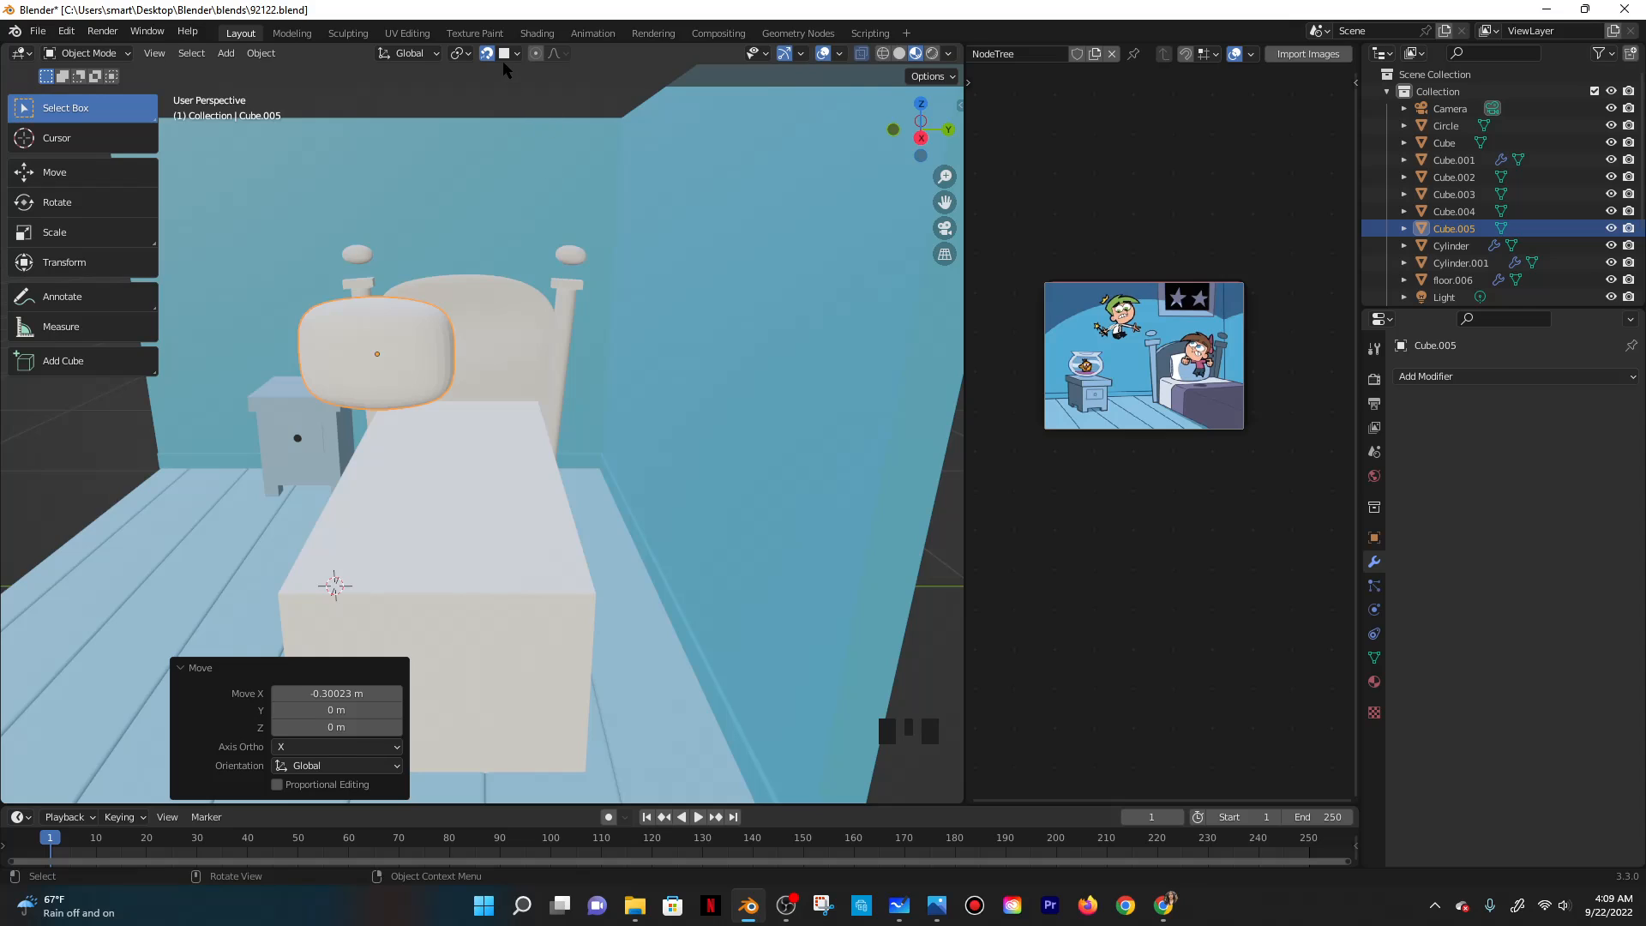
Turn off snapping, center the pillow on the bed by moving it about 0.293 m along Y, and save the file.
key("g")
key("y")
left_click(555, 256)
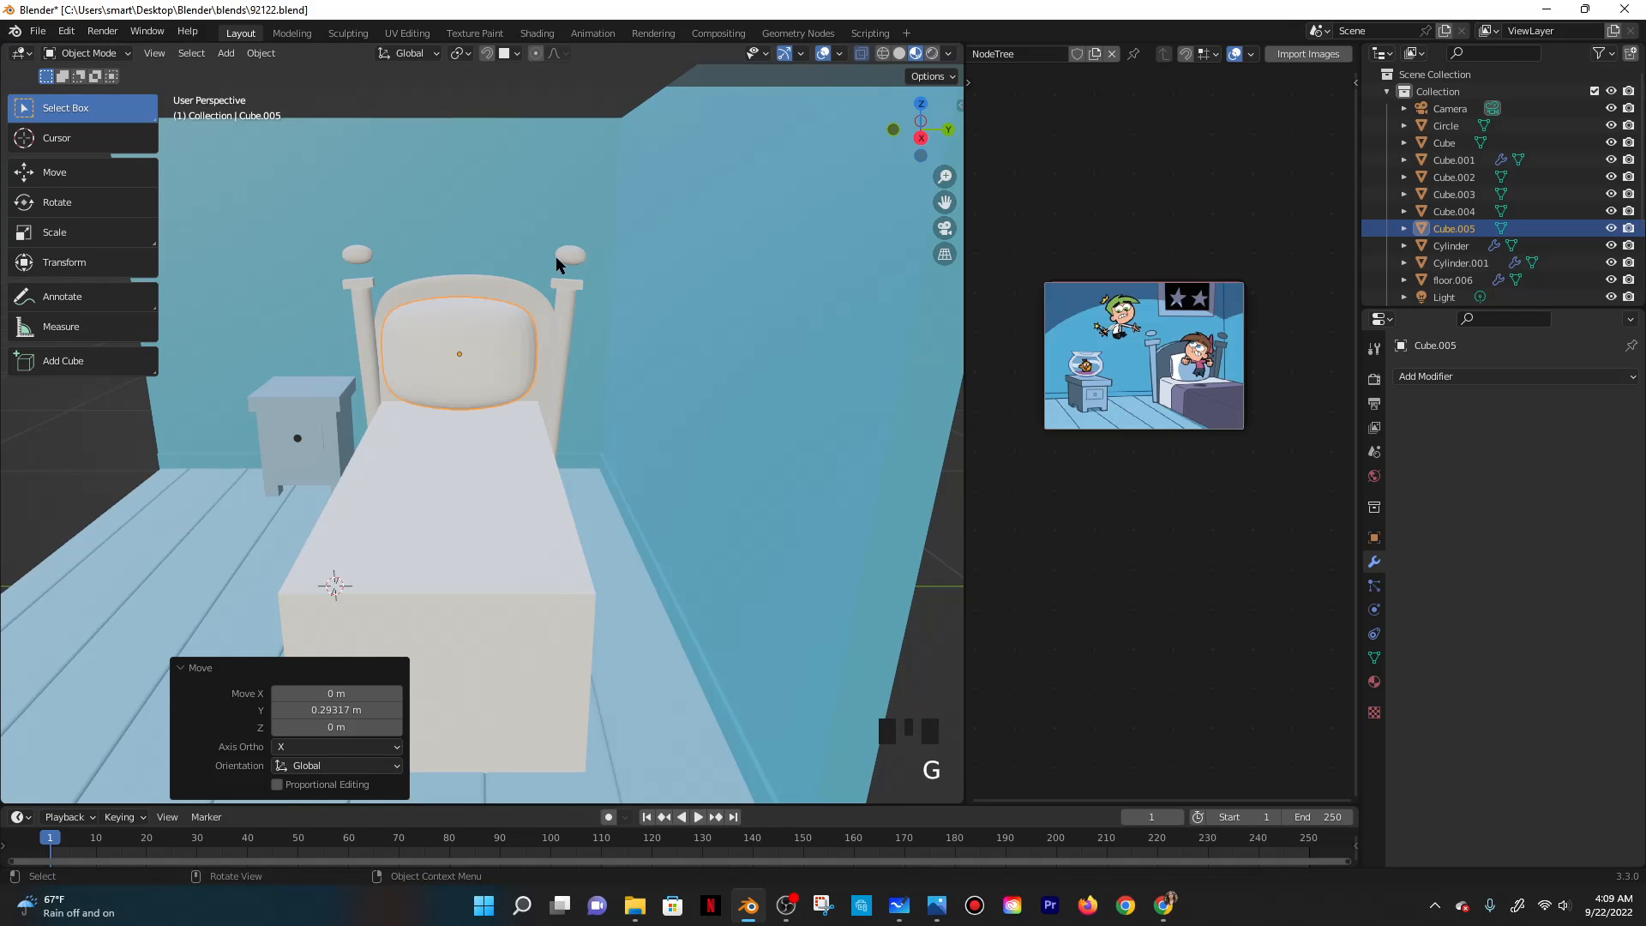
middle_click_drag(556, 255, 609, 318)
scroll(588, 472, "down", 2)
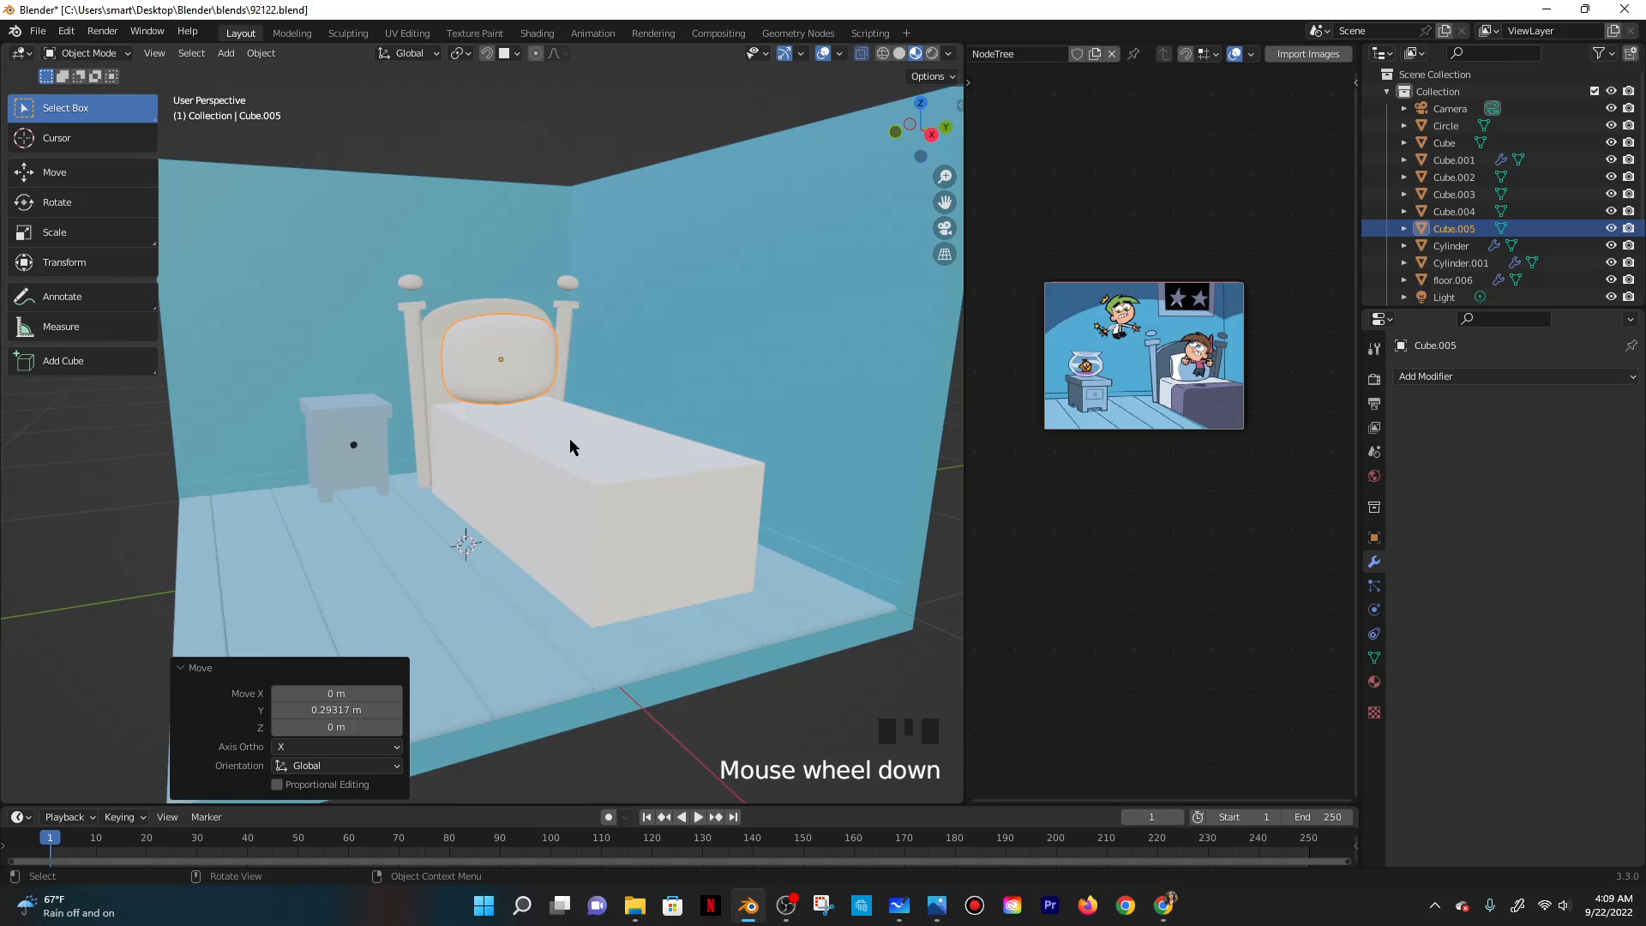
key("ctrl+s")
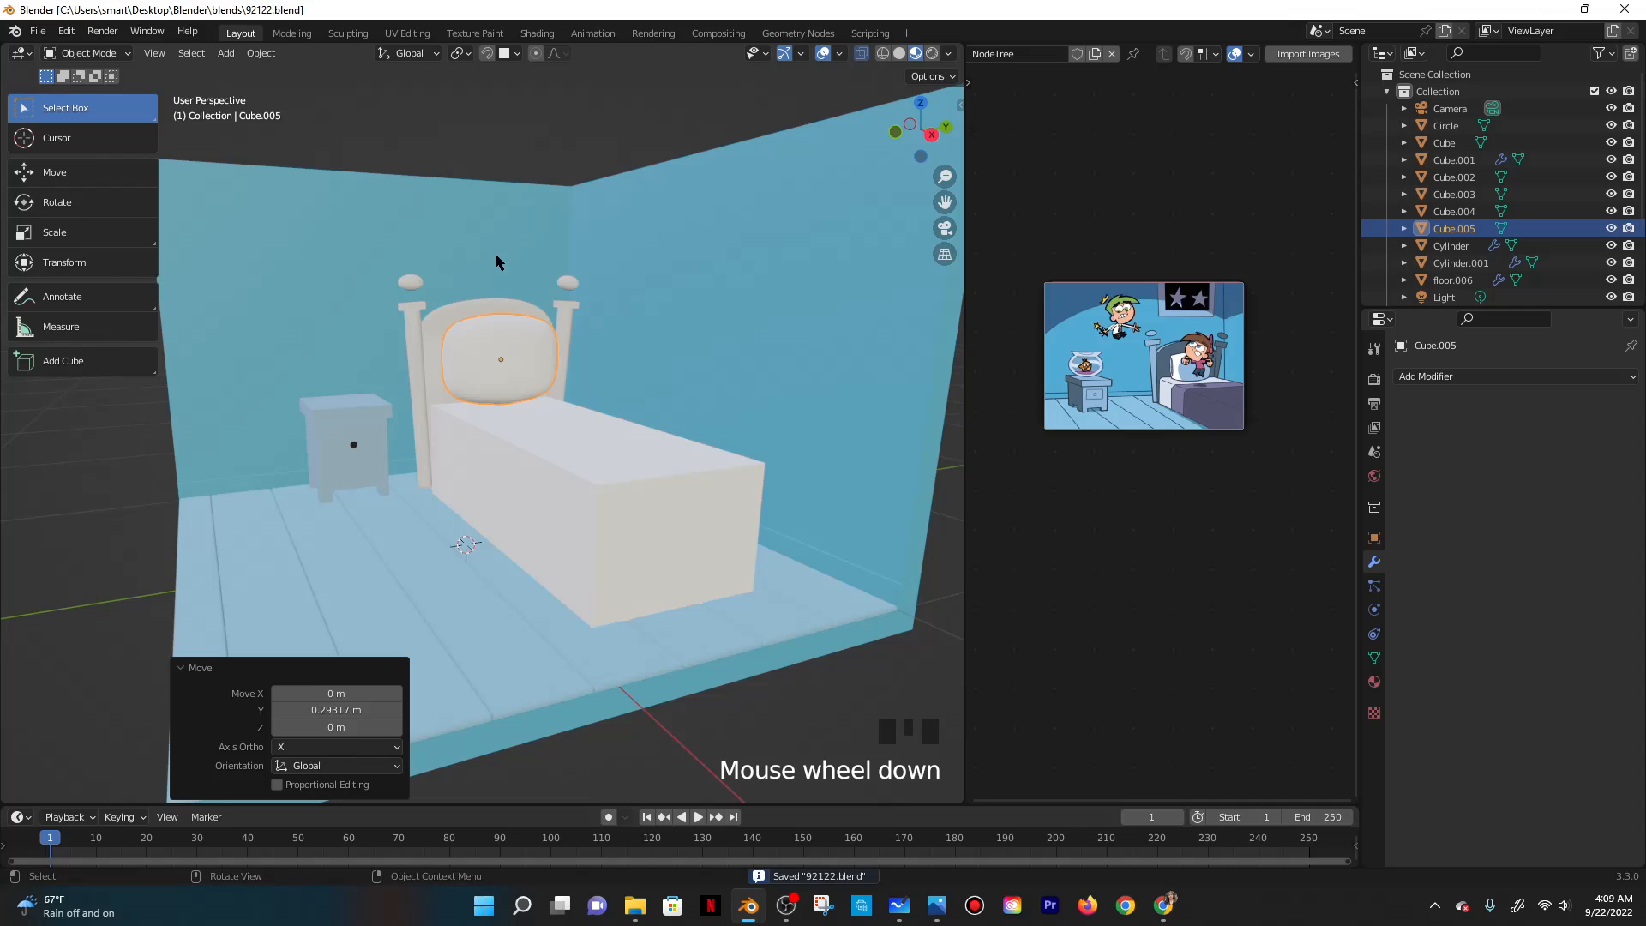
Add a plane mesh and raise it about 1.21 m along Z above the bed.
scroll(515, 261, "down", 2)
key("shift+a")
mouse_move(525, 266)
left_click(610, 271)
scroll(610, 271, "down", 2)
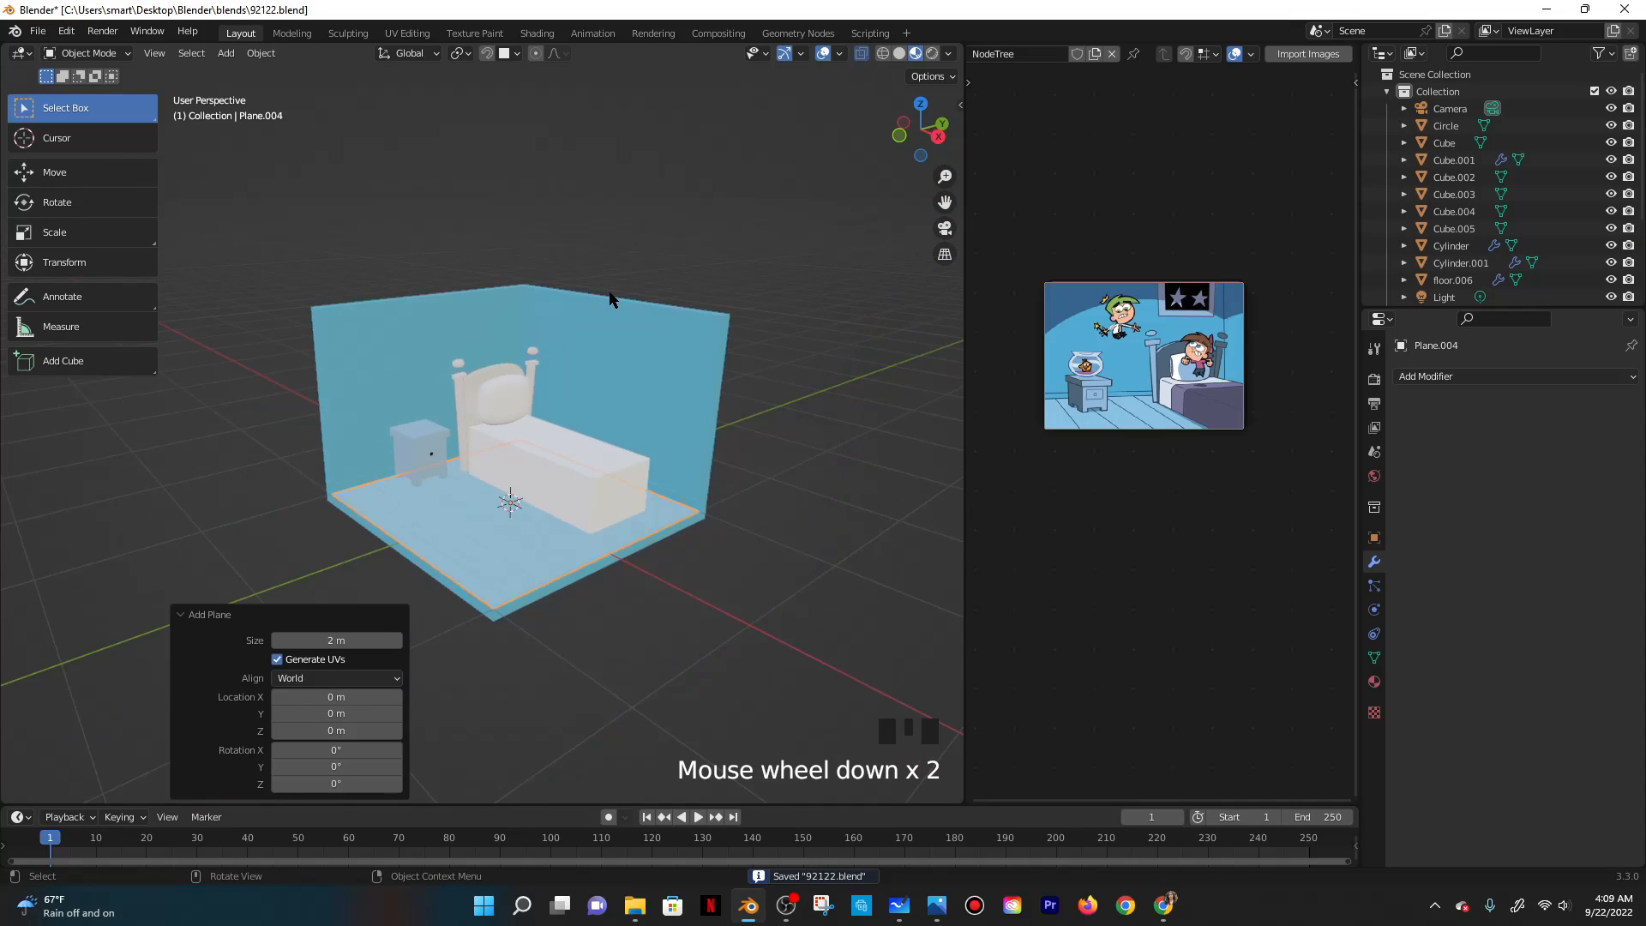
key("g")
key("z")
left_click(635, 135)
middle_click_drag(635, 135, 706, 454)
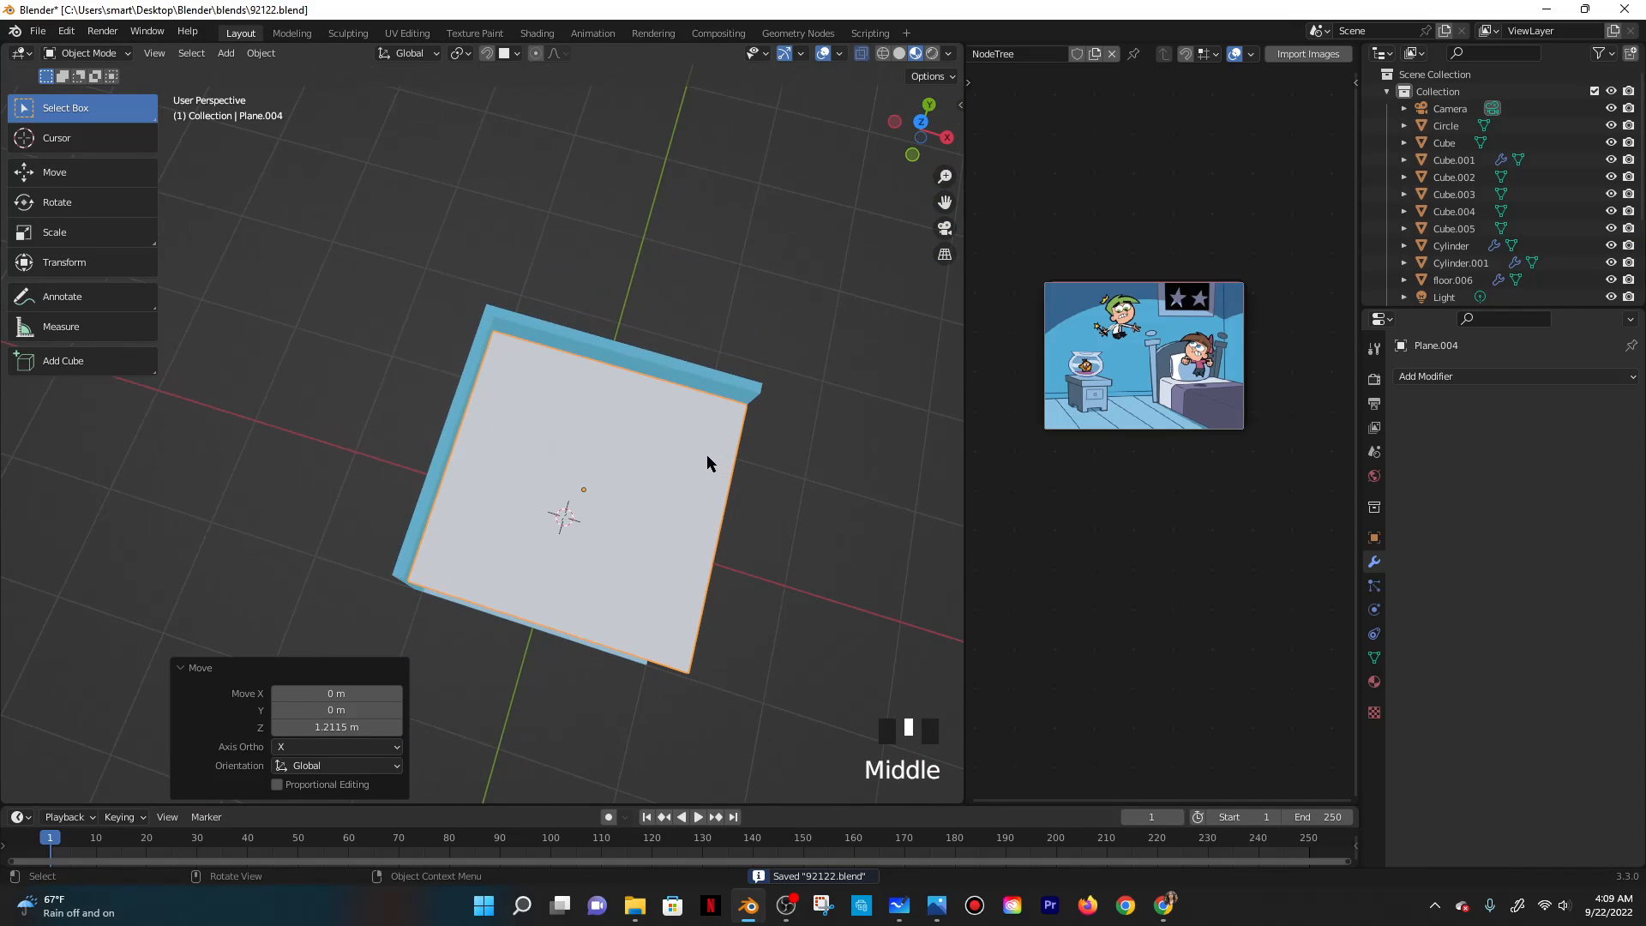
Scale the plane to about 0.327 along Y and move it along Y until it lies over the bed.
key("s")
key("y")
left_click(624, 485)
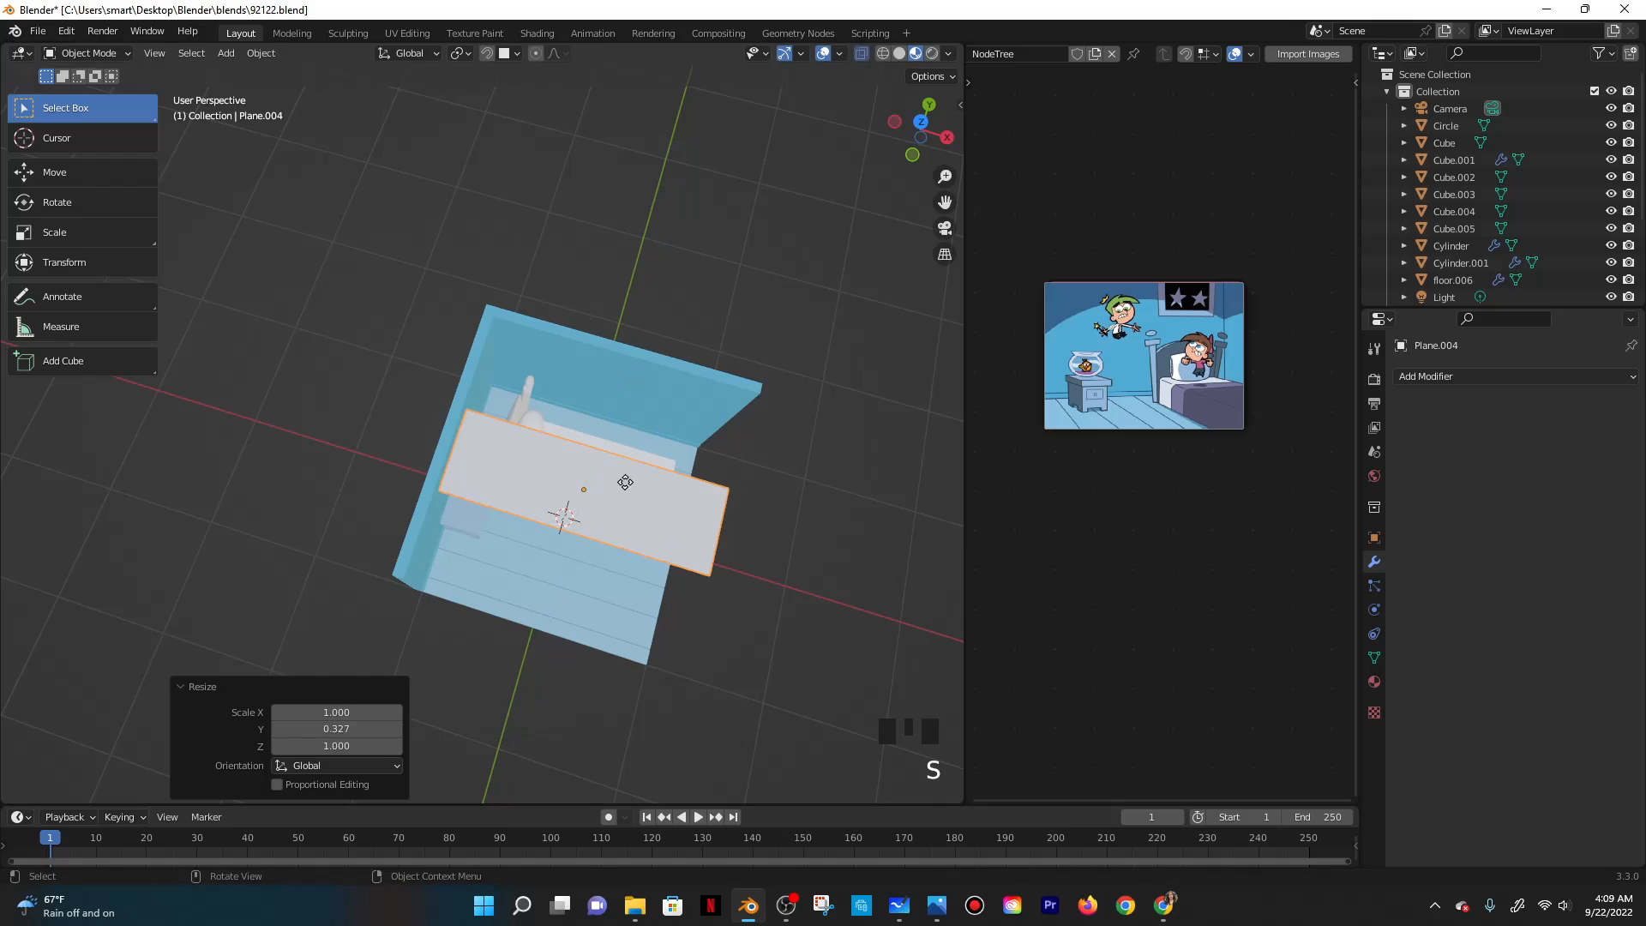
key("g")
key("x")
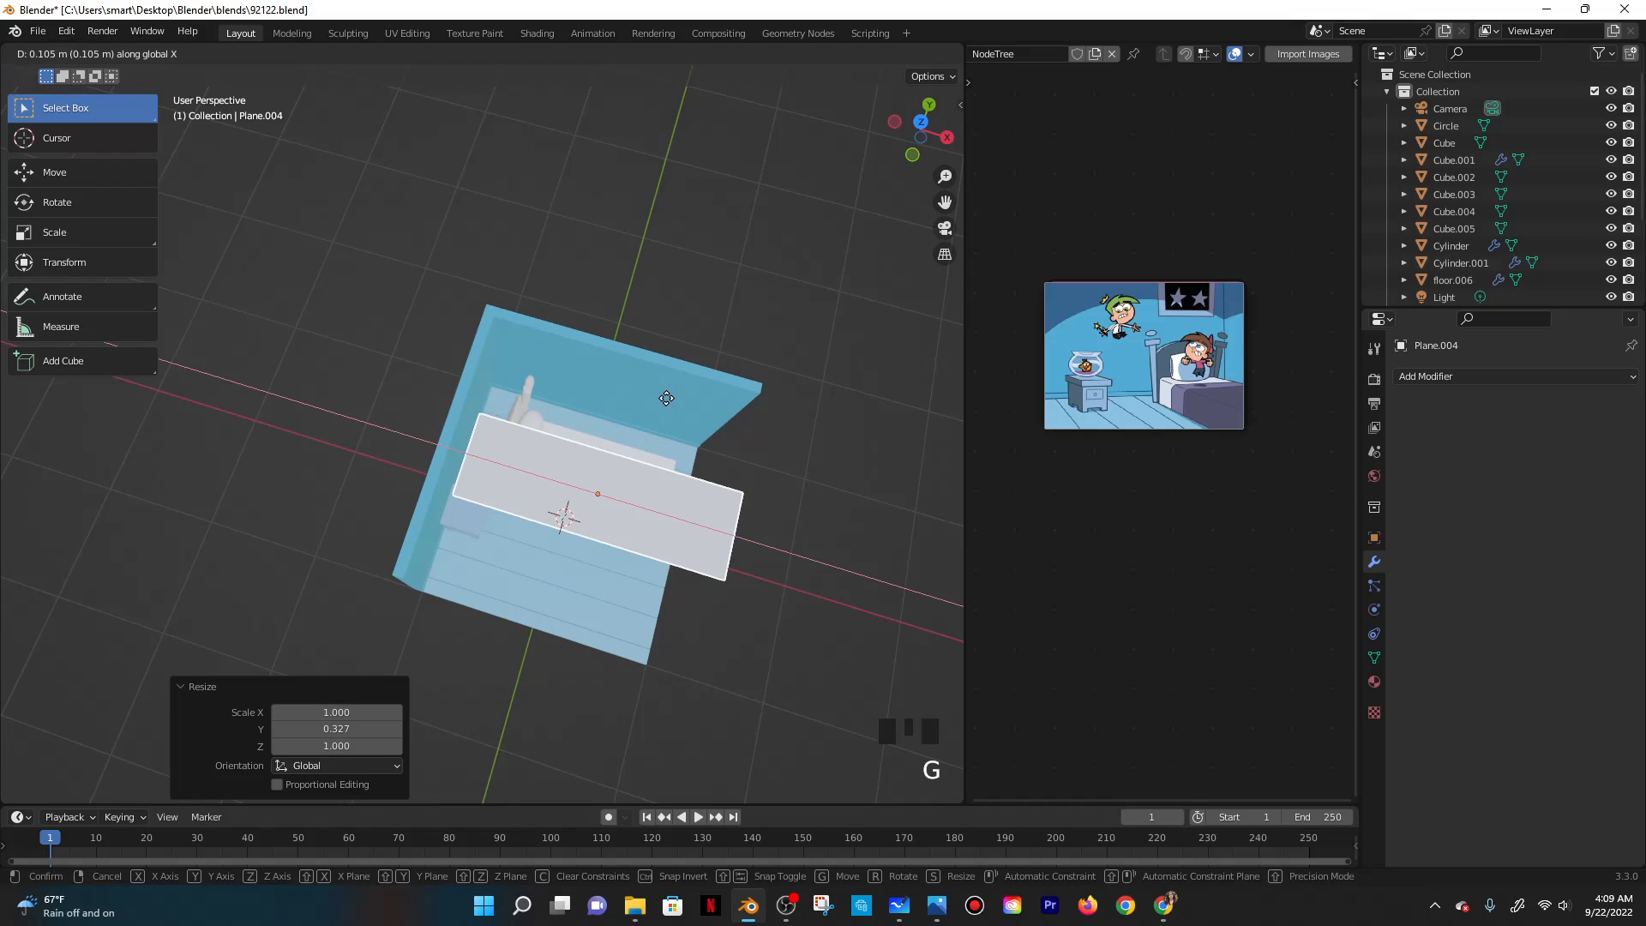
key("y")
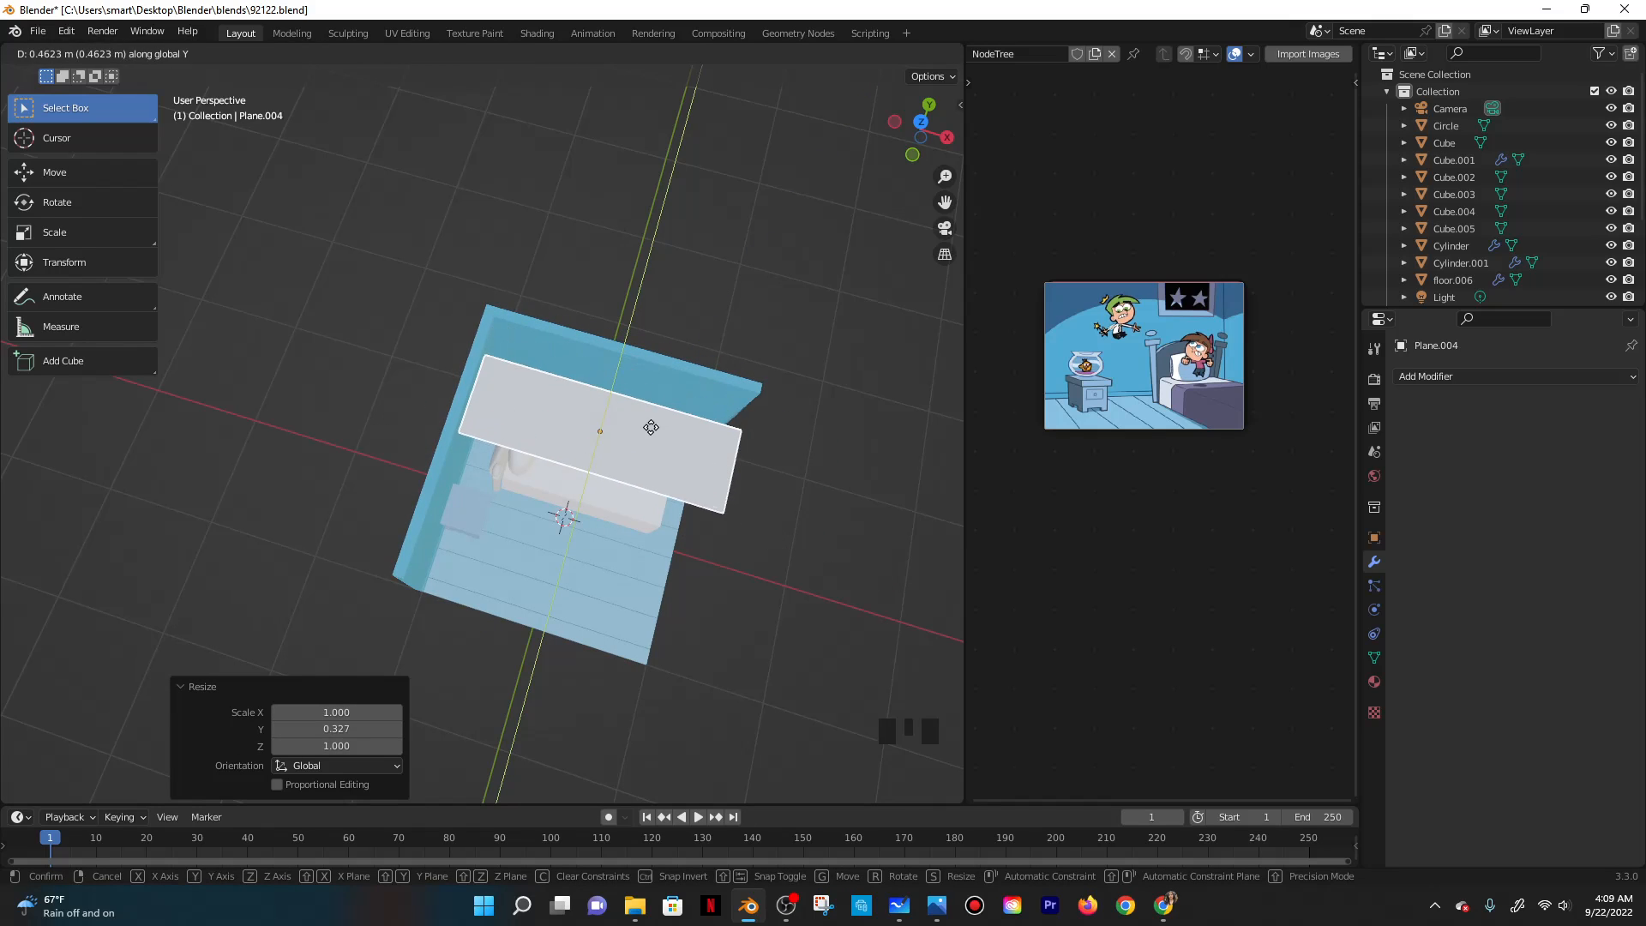
left_click(658, 465)
mouse_move(658, 465)
middle_mouse_down()
mouse_move(703, 502)
mouse_move(635, 468)
middle_mouse_up()
Scale the plane to about 0.704 along X and widen it along Y, ending with a factor of about 1.158.
key("s")
key("x")
left_click(656, 478)
key("y")
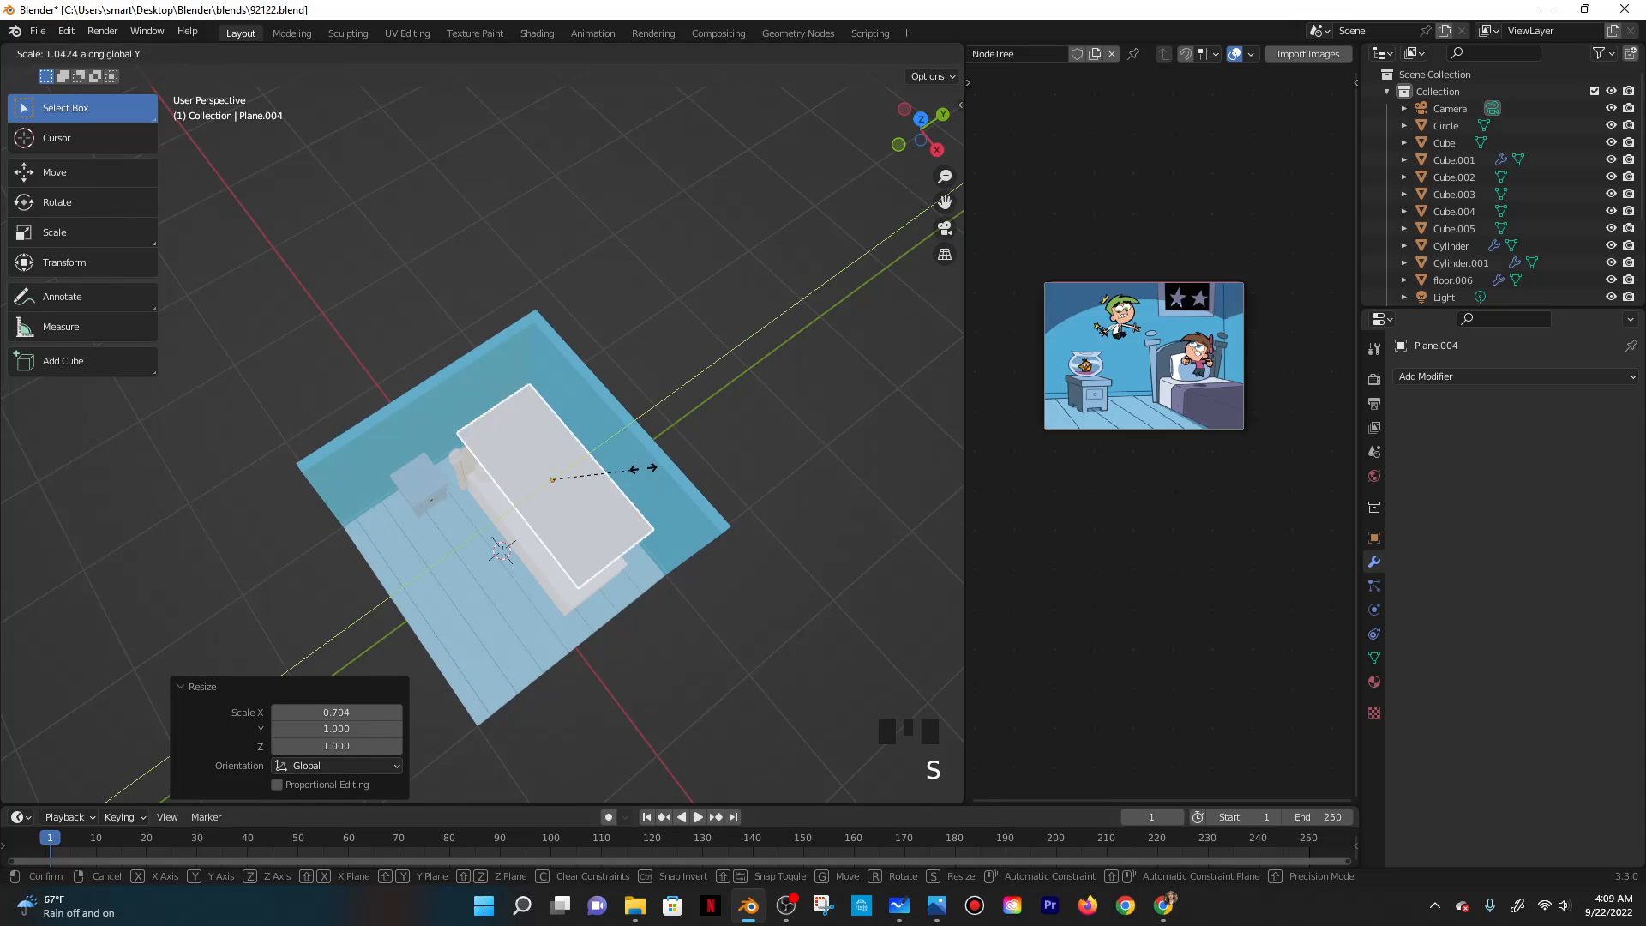
left_click(664, 463)
middle_click_drag(673, 466, 713, 545)
key("s")
key("y")
left_click(702, 434)
In a wireframe top view, move the plane about 0.103 m along X toward the foot of the bed.
key("grave")
key("grave")
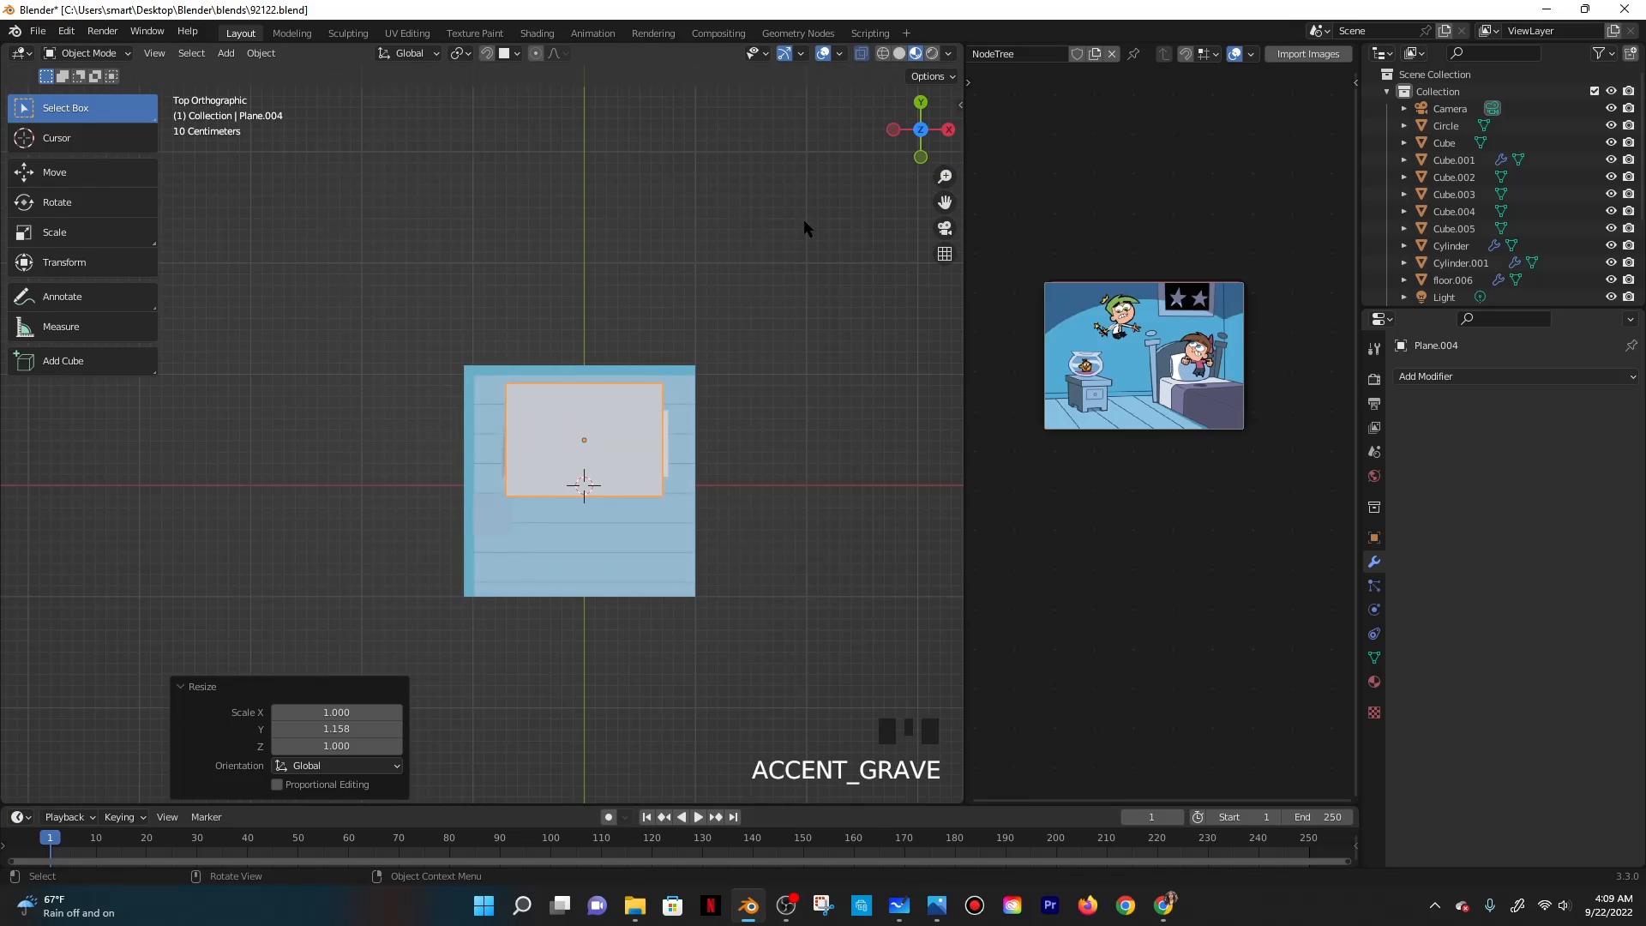
left_click(883, 53)
scroll(609, 435, "up", 3)
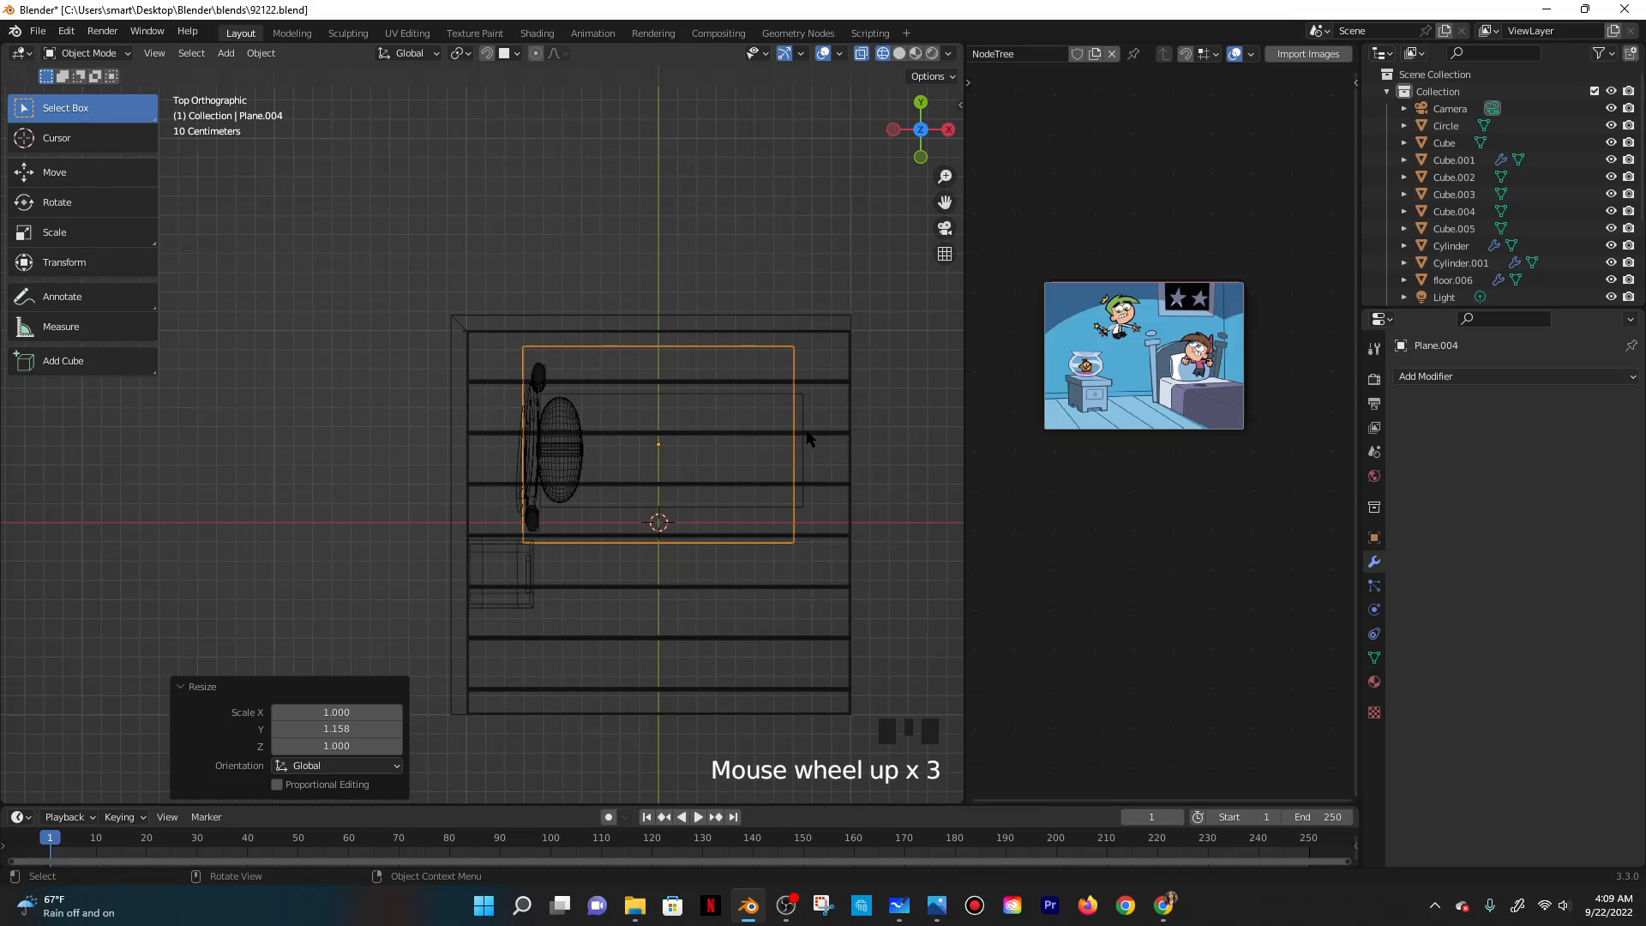
key("g")
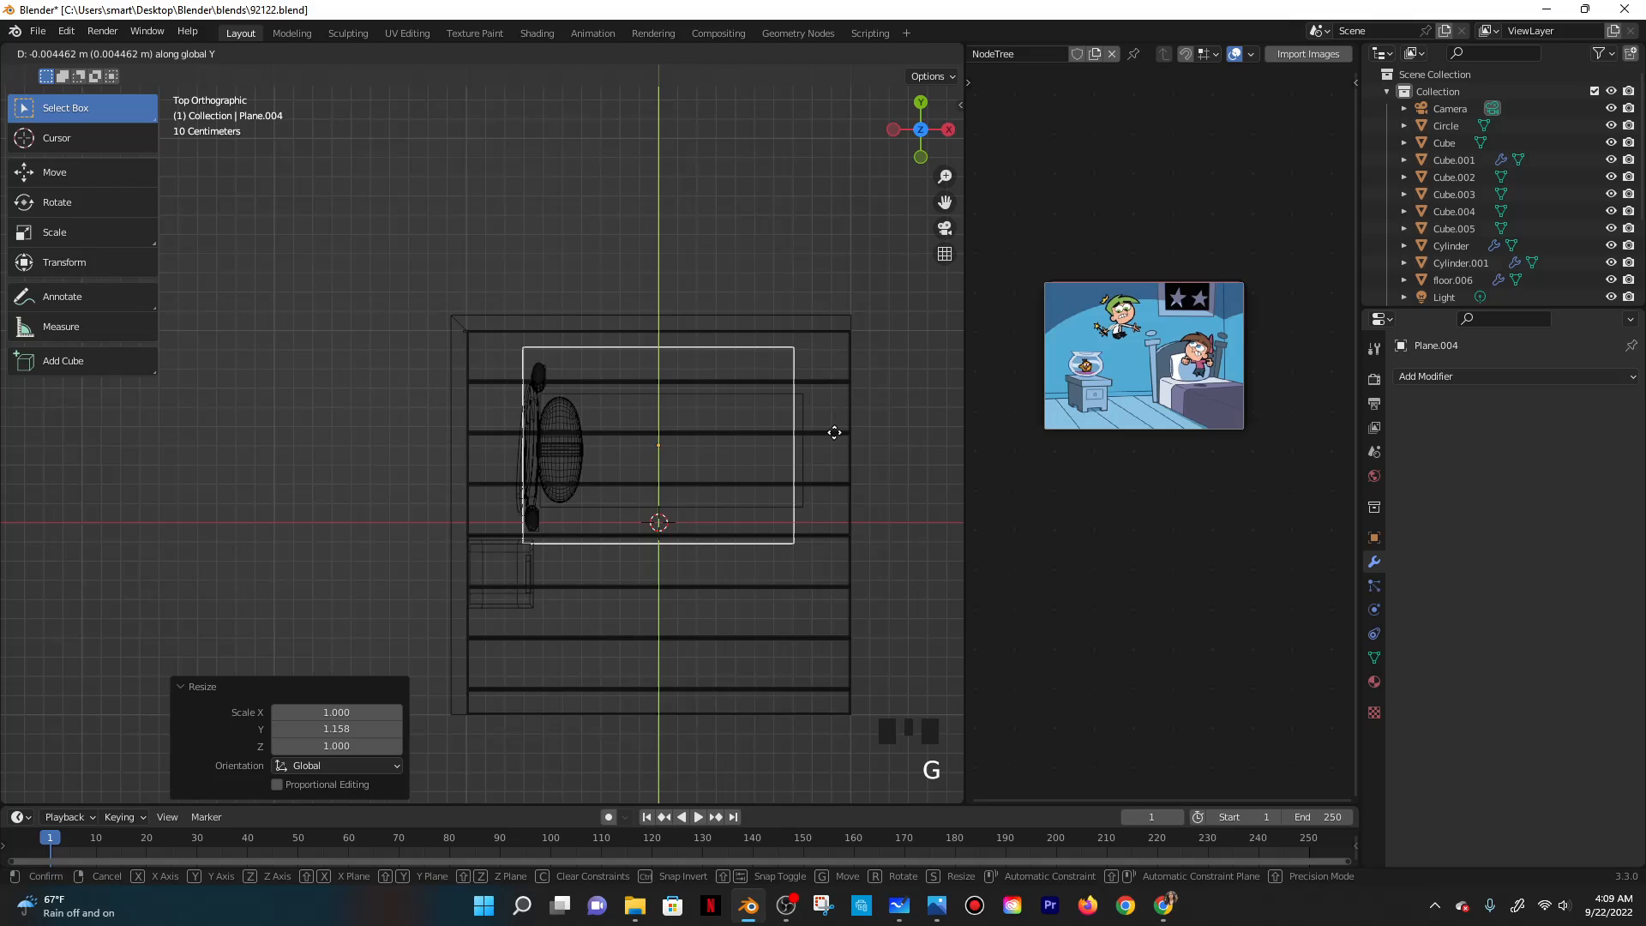
key("x")
left_click(828, 439)
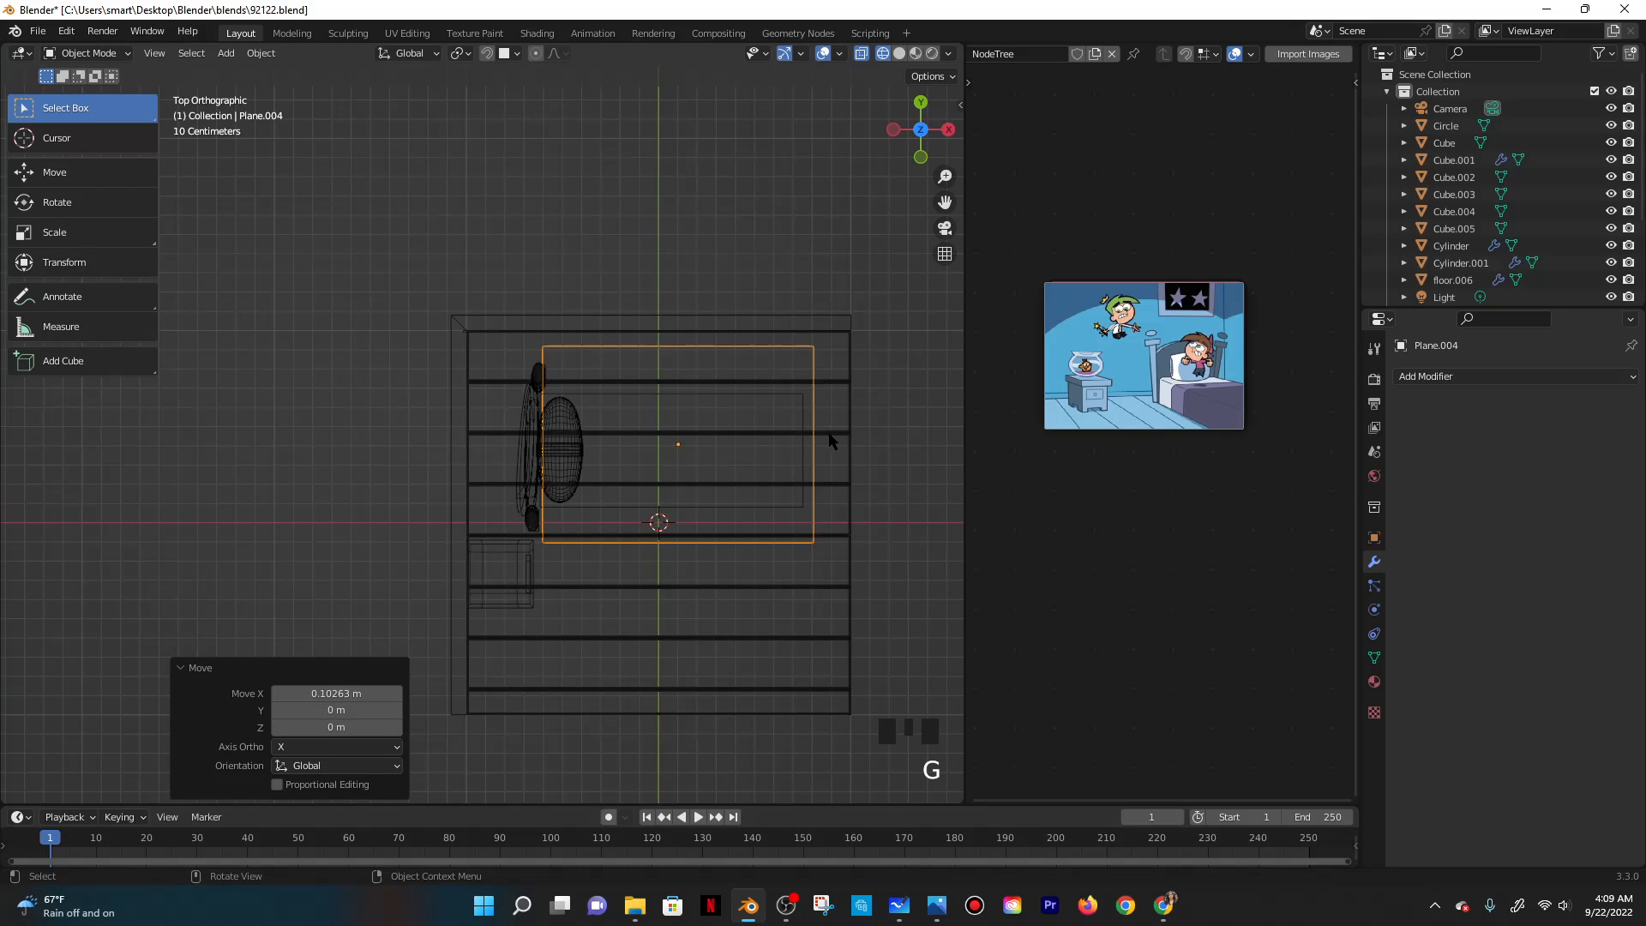
middle_click_drag(829, 433, 768, 415, "shift")
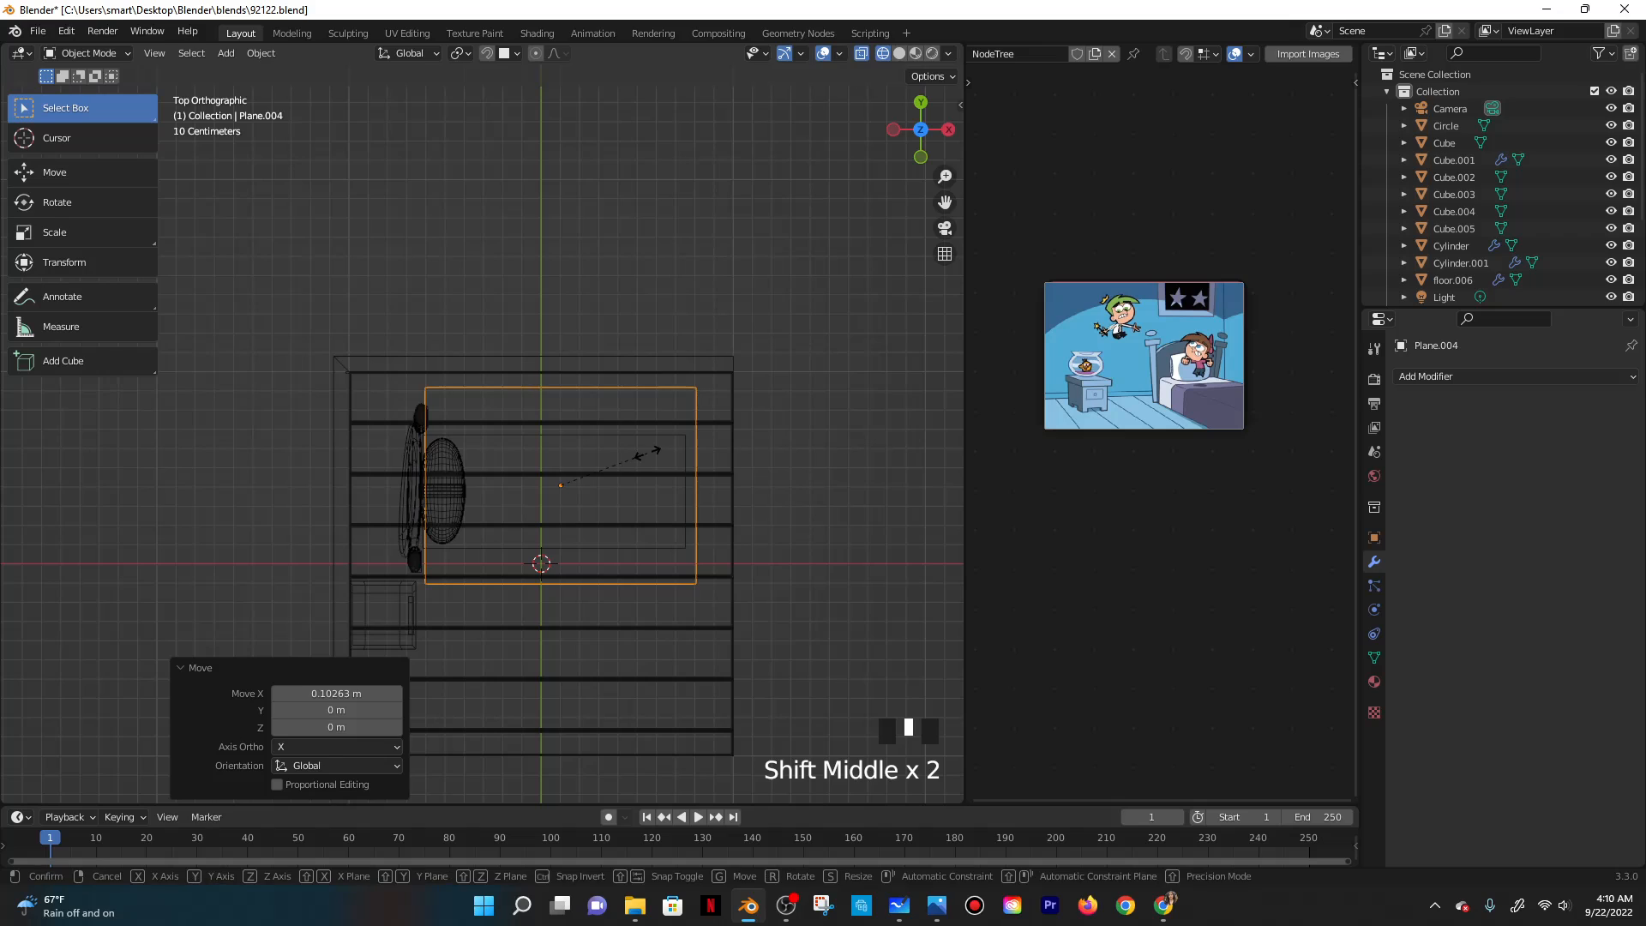
key("s")
key("y")
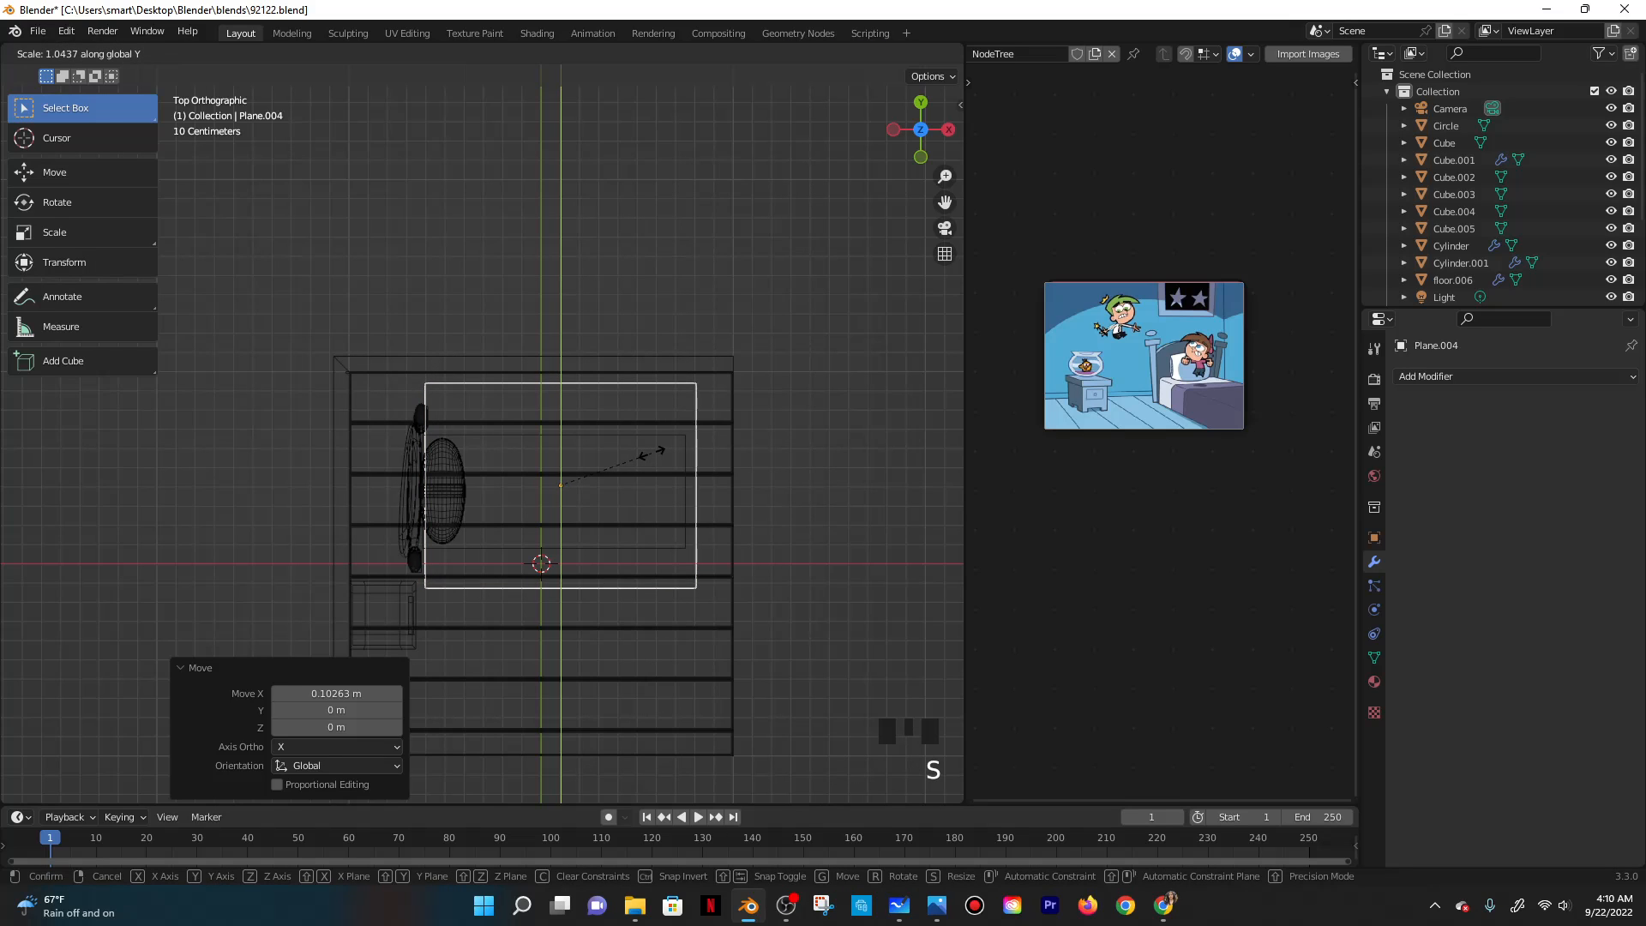
key("Escape")
Scale the plane to about 0.78 along X and move it about 0.107 m along X, clear of the pillow.
key("s")
key("x")
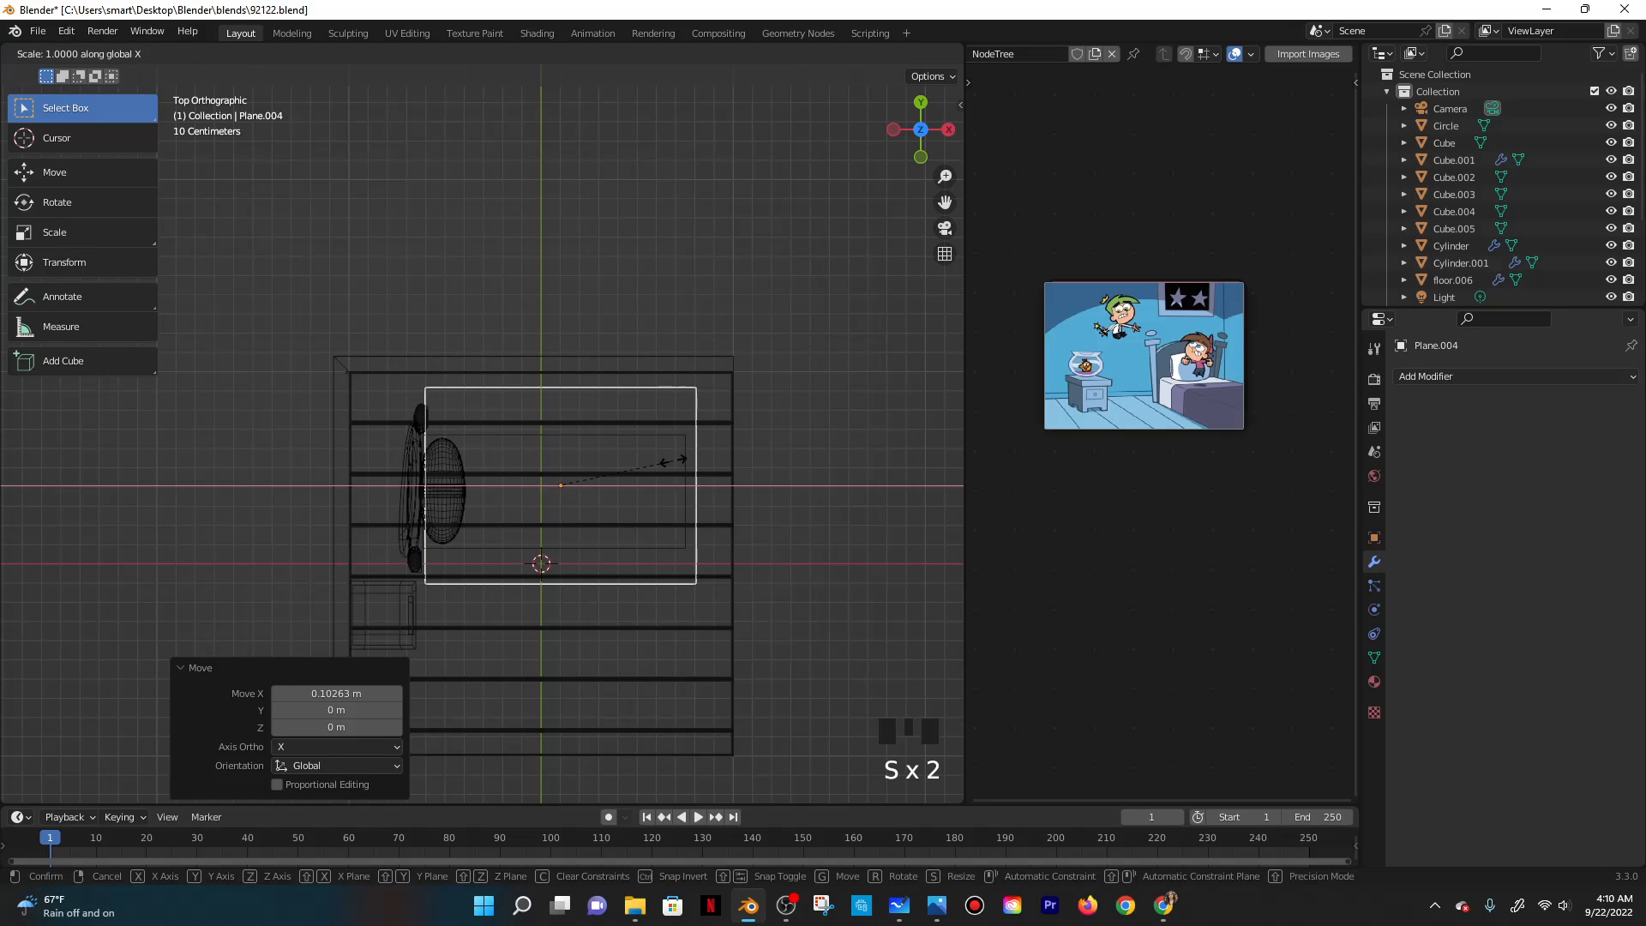
left_click(653, 460)
key("g")
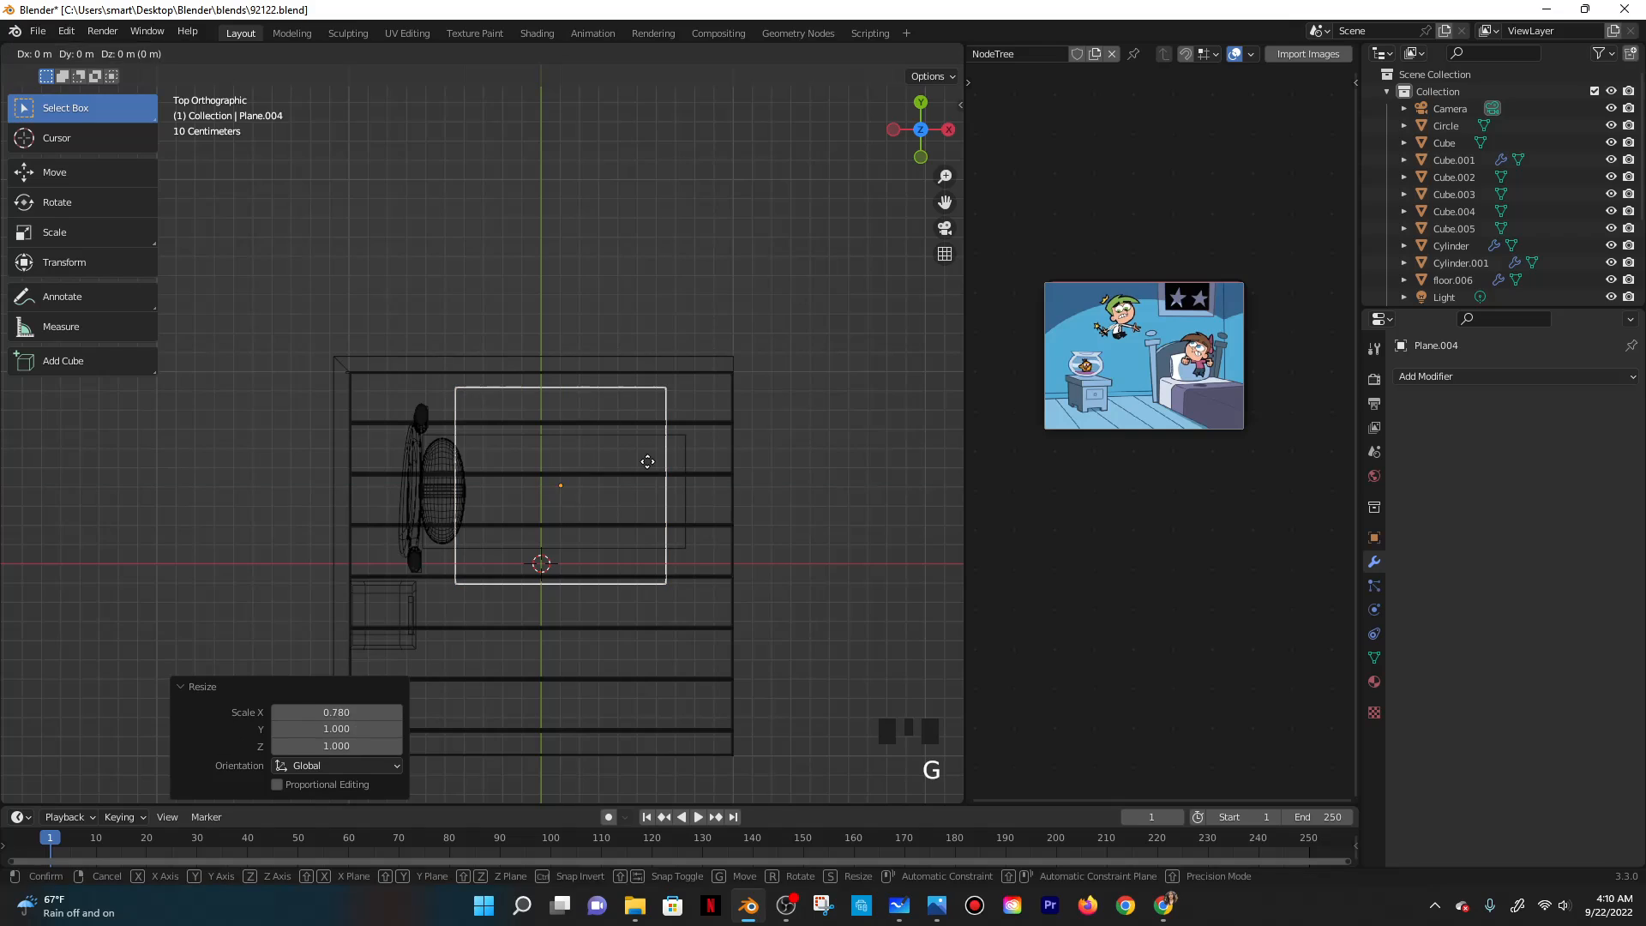
key("y")
key("x")
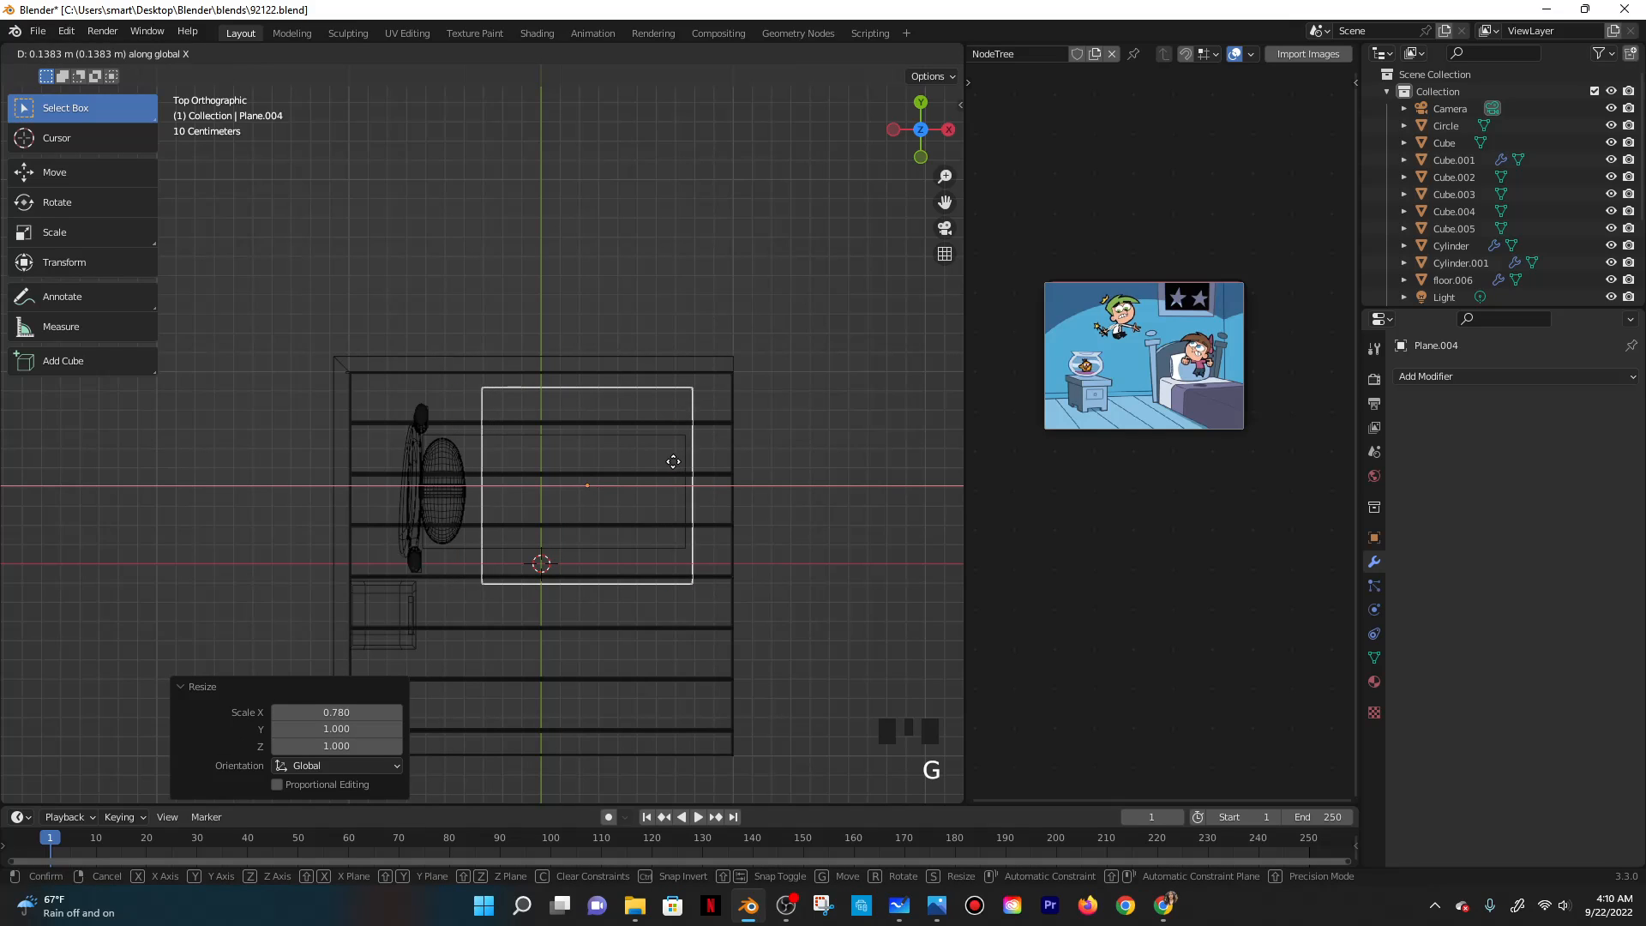
left_click(669, 467)
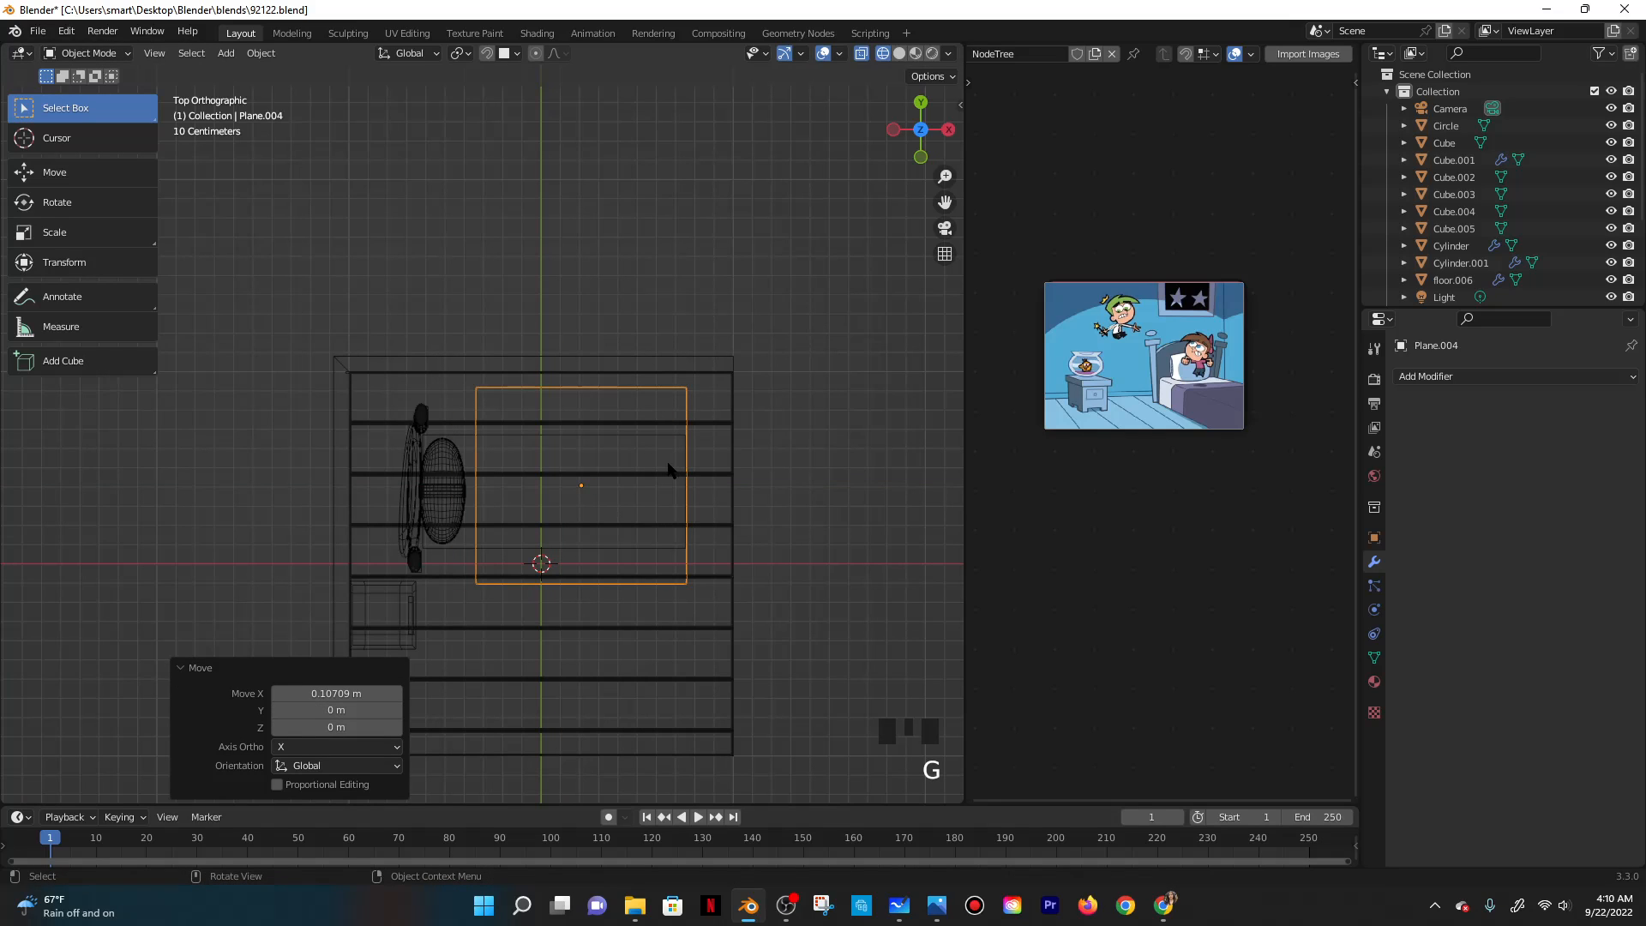
Subdivide the plane in Edit Mode with 50 cuts and clear the full mesh selection.
left_click(86, 55)
left_click(77, 91)
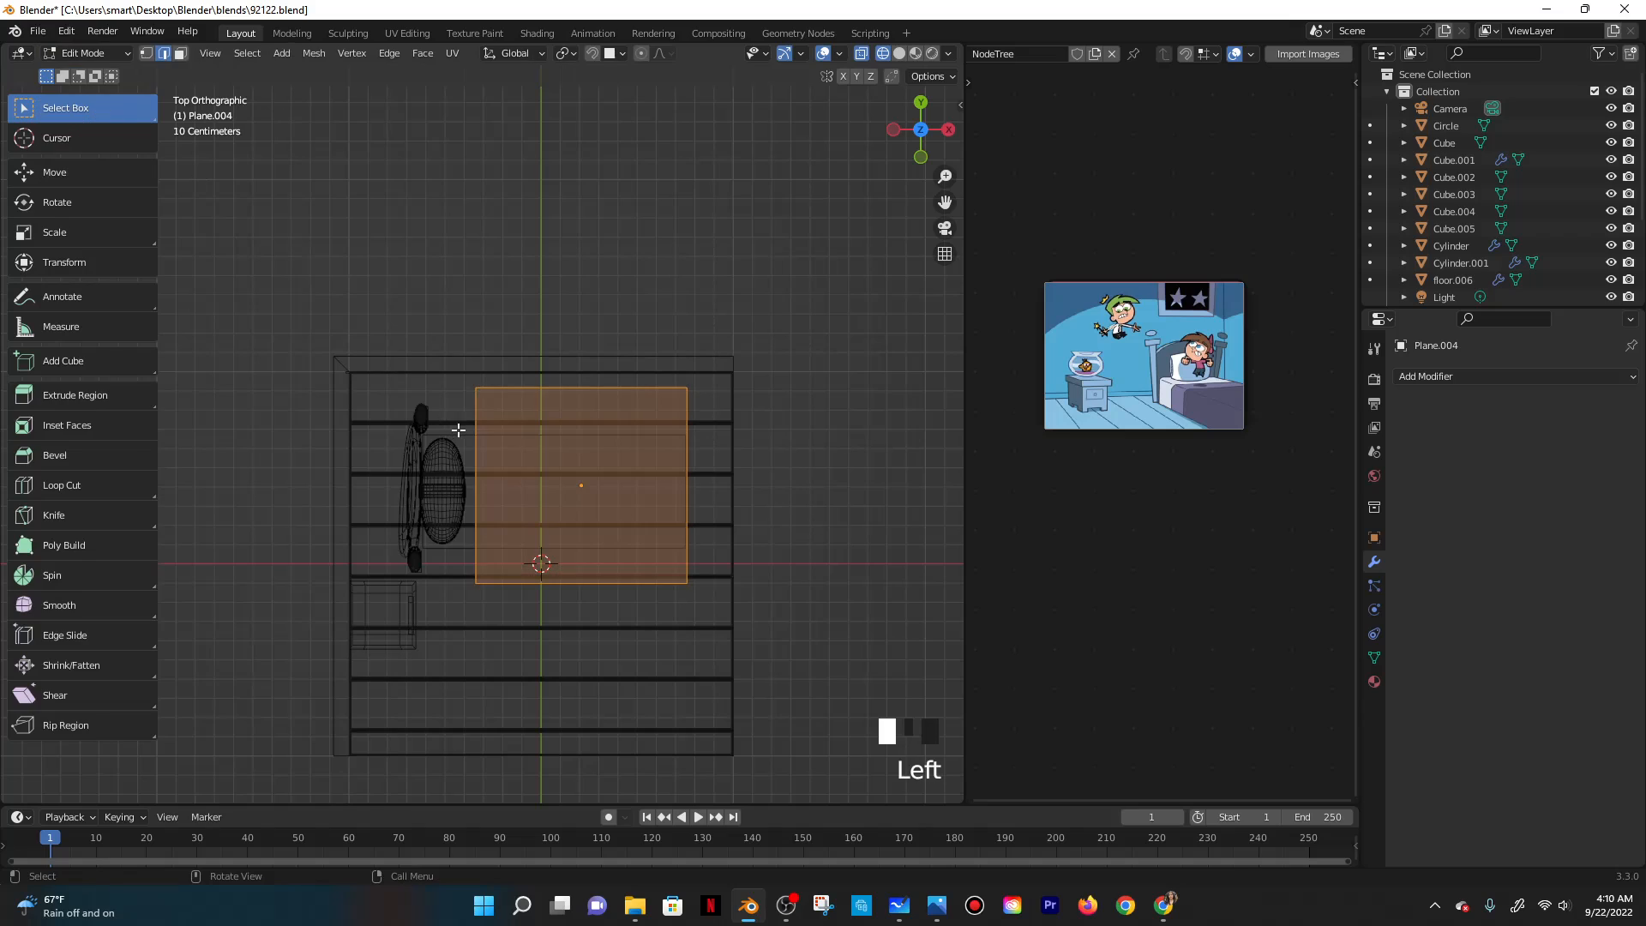
right_click(496, 397)
left_click(429, 365)
left_click(336, 670)
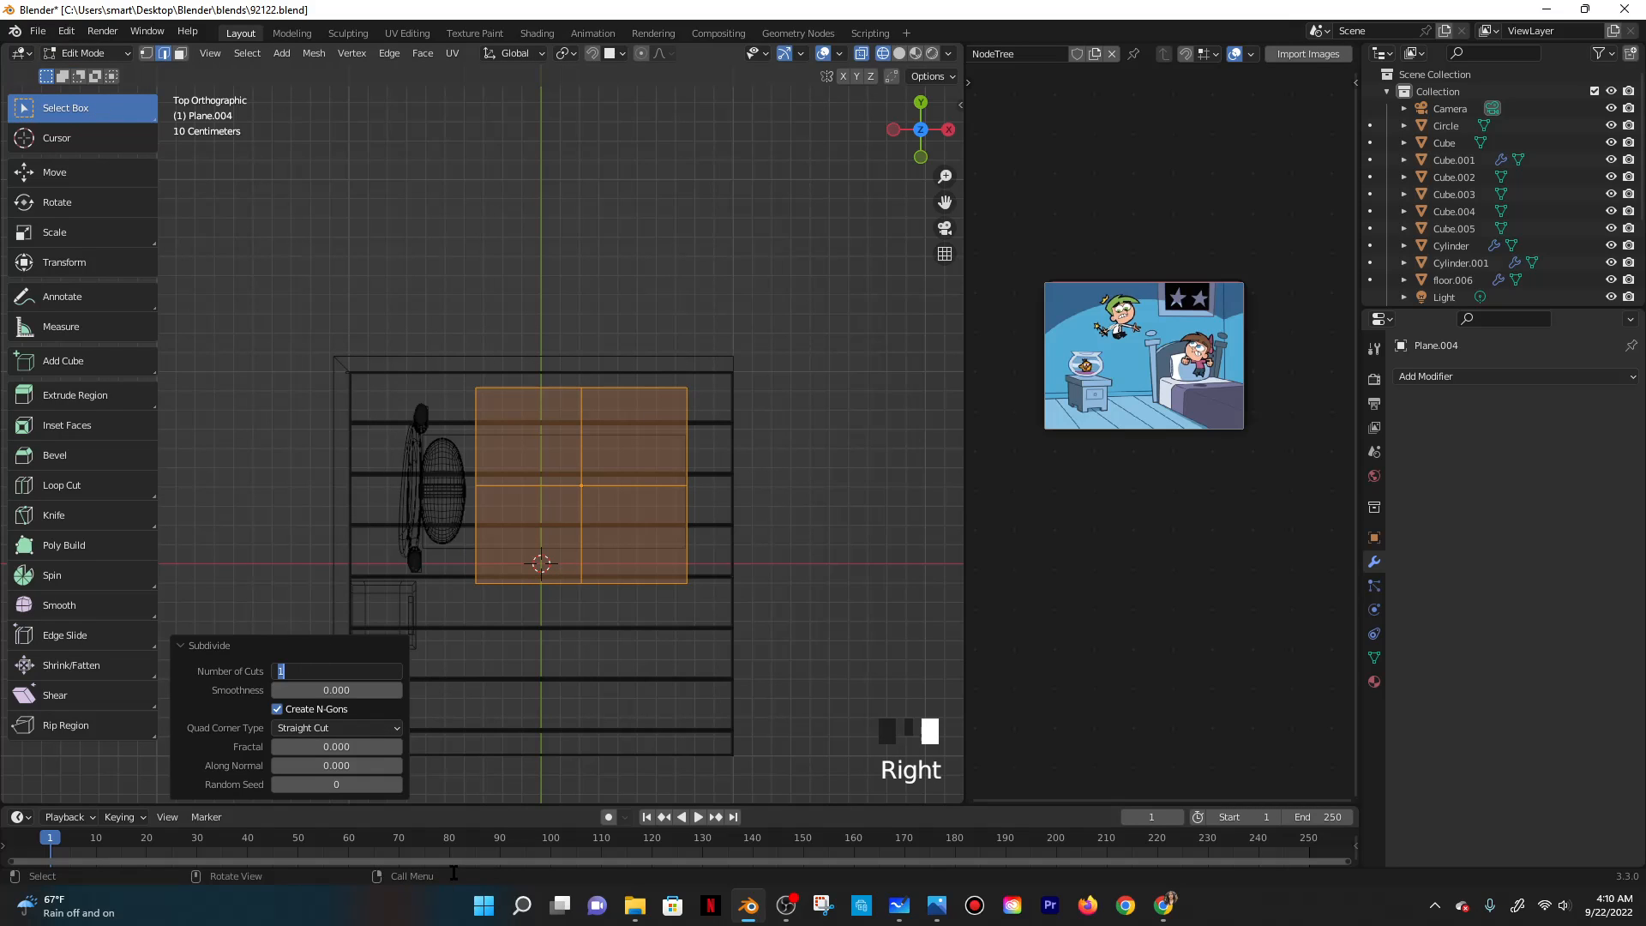
type("50")
left_click(454, 874)
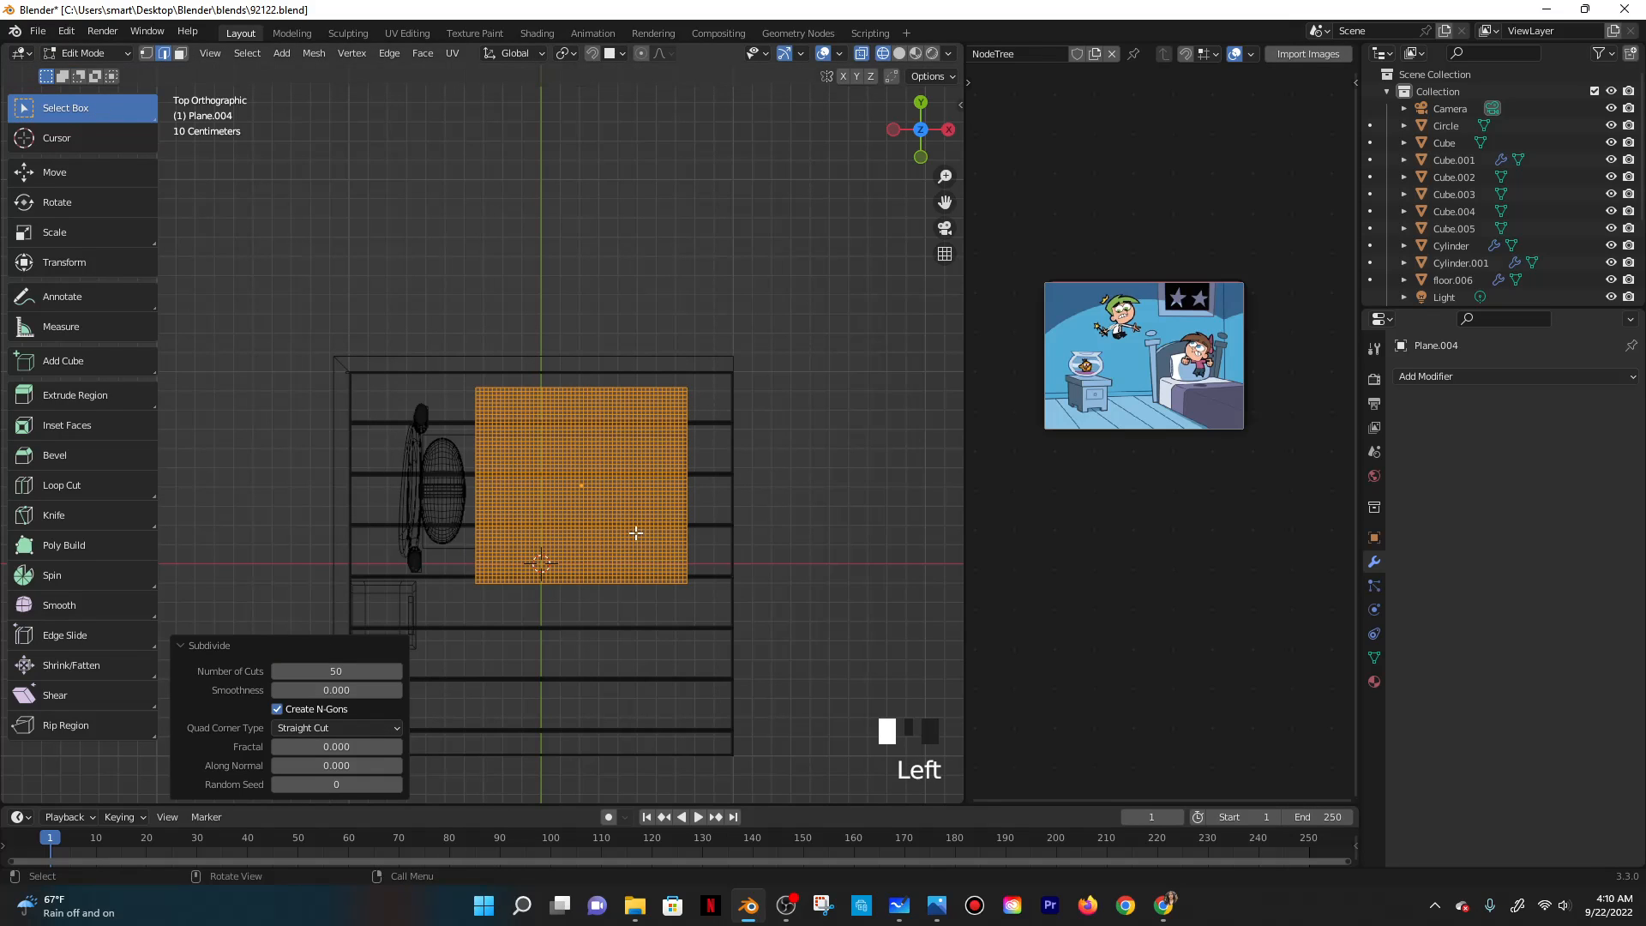
left_click(626, 360)
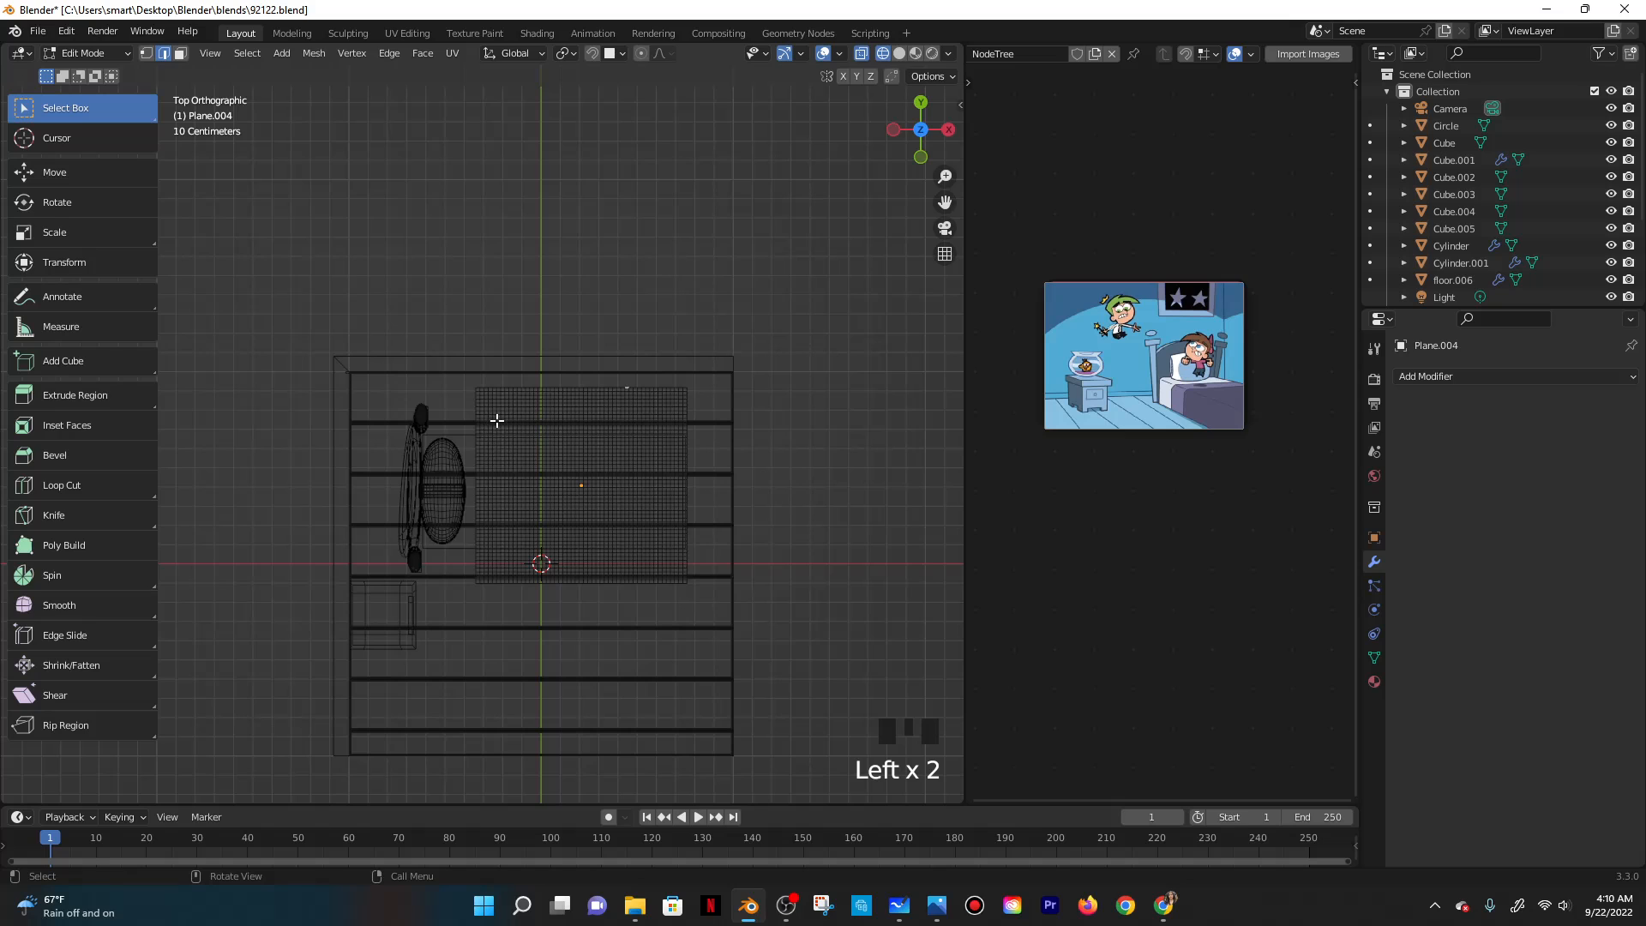
Select the central area of the plane's mesh and assign it to a new vertex group named Group.
left_click_drag(488, 420, 685, 528)
middle_click_drag(798, 541, 777, 515)
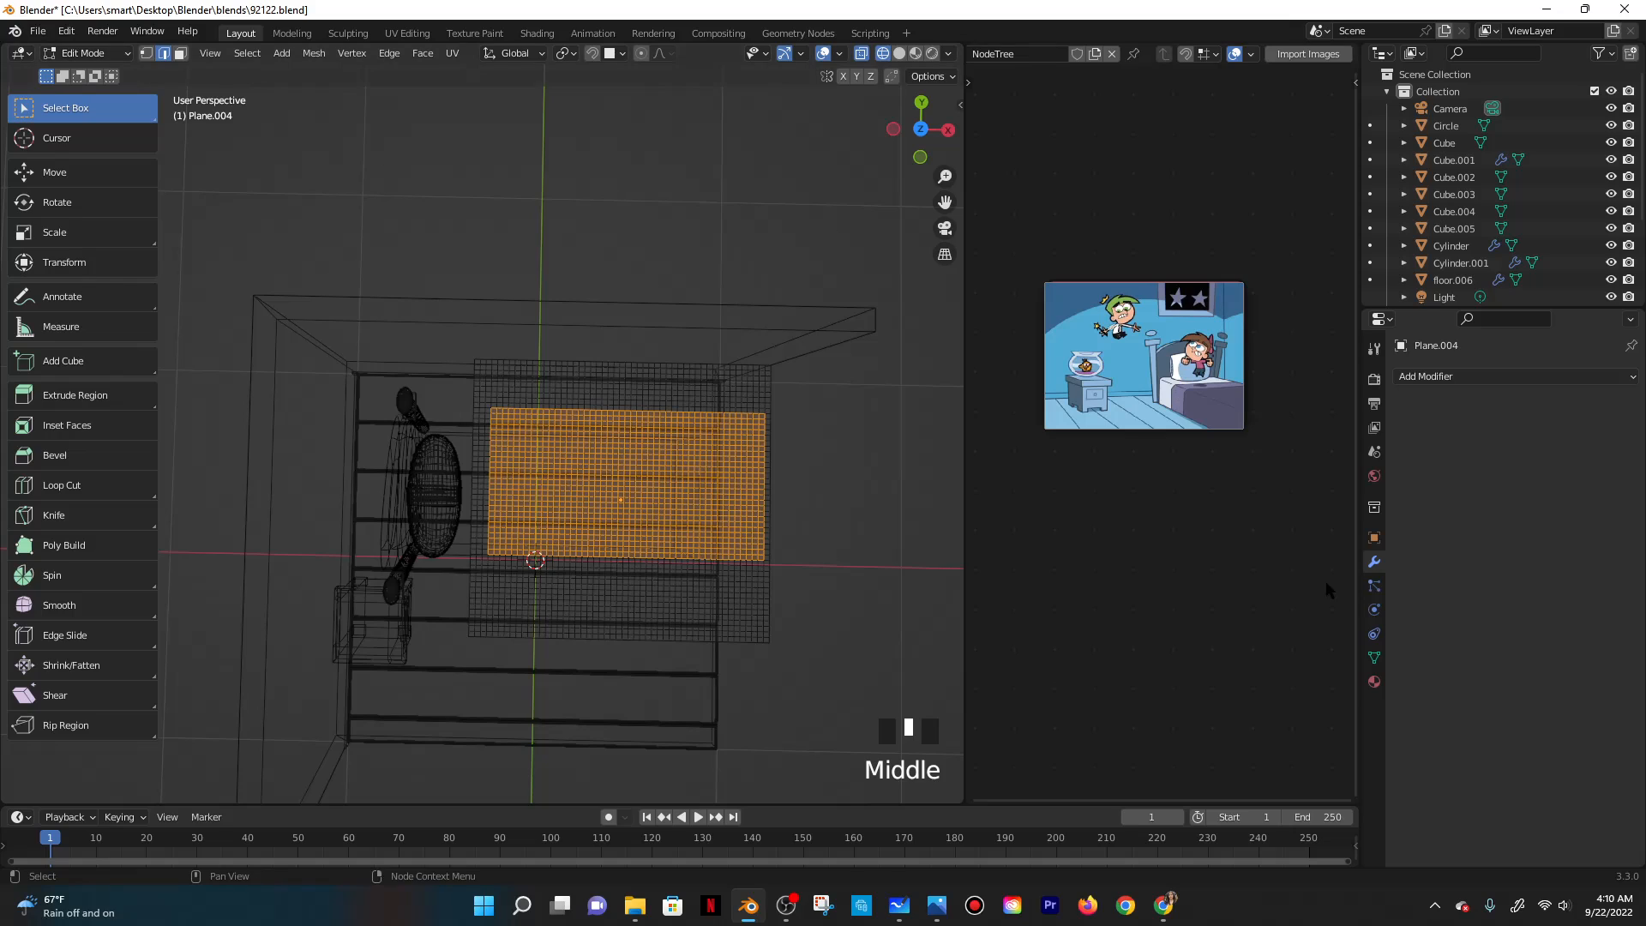
left_click(1374, 657)
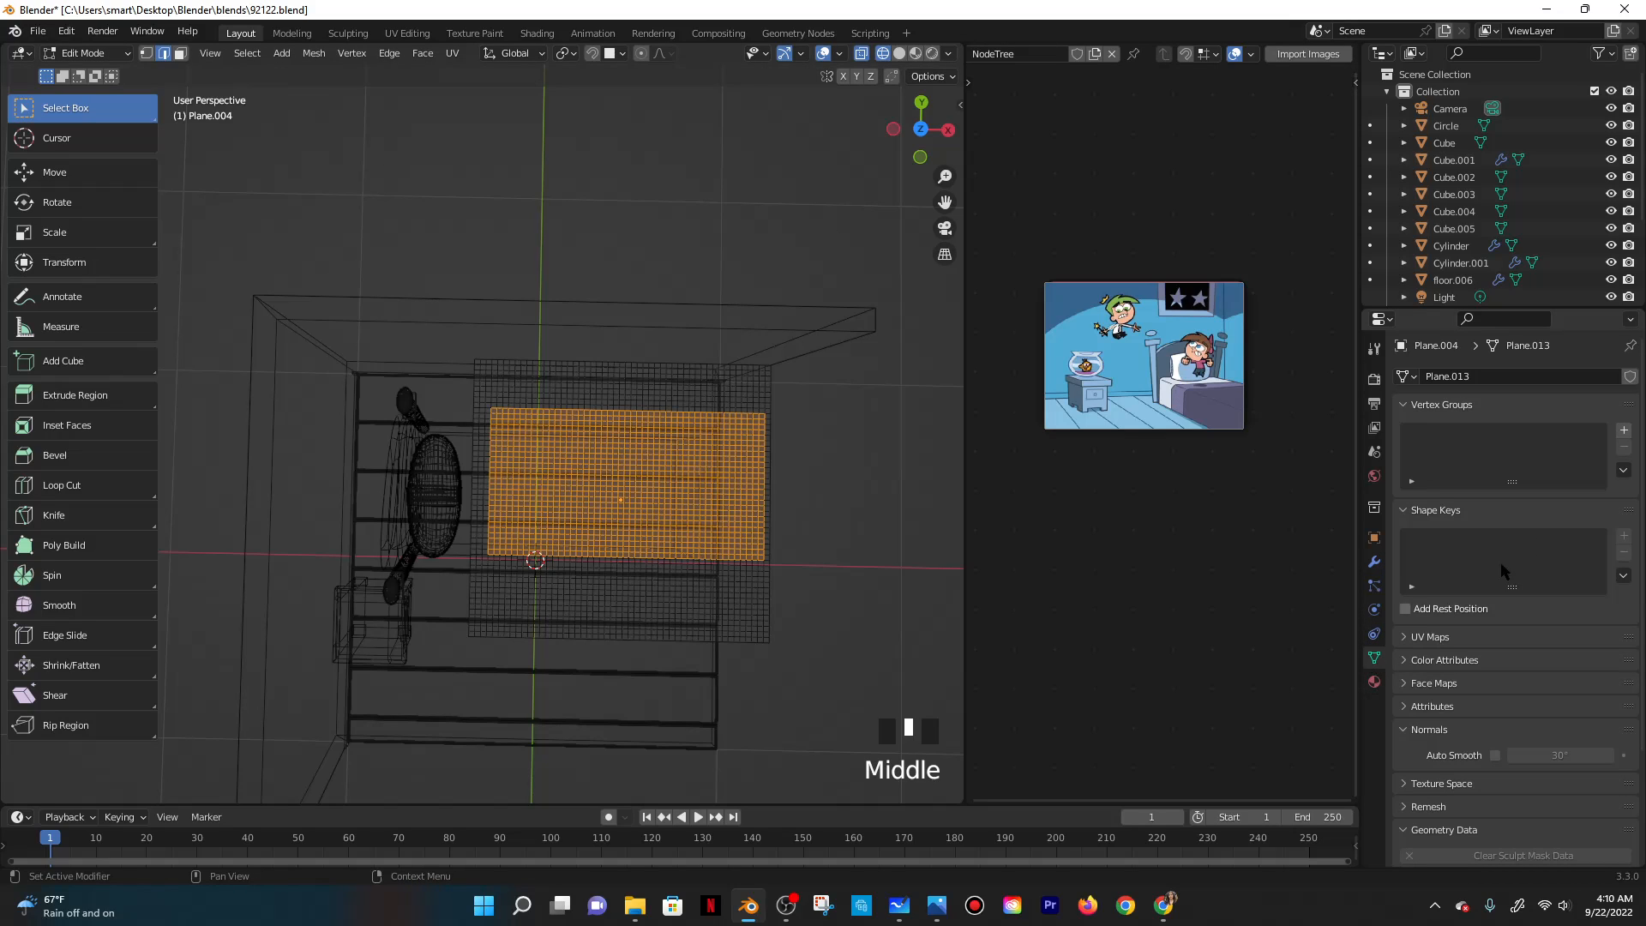
left_click(1623, 429)
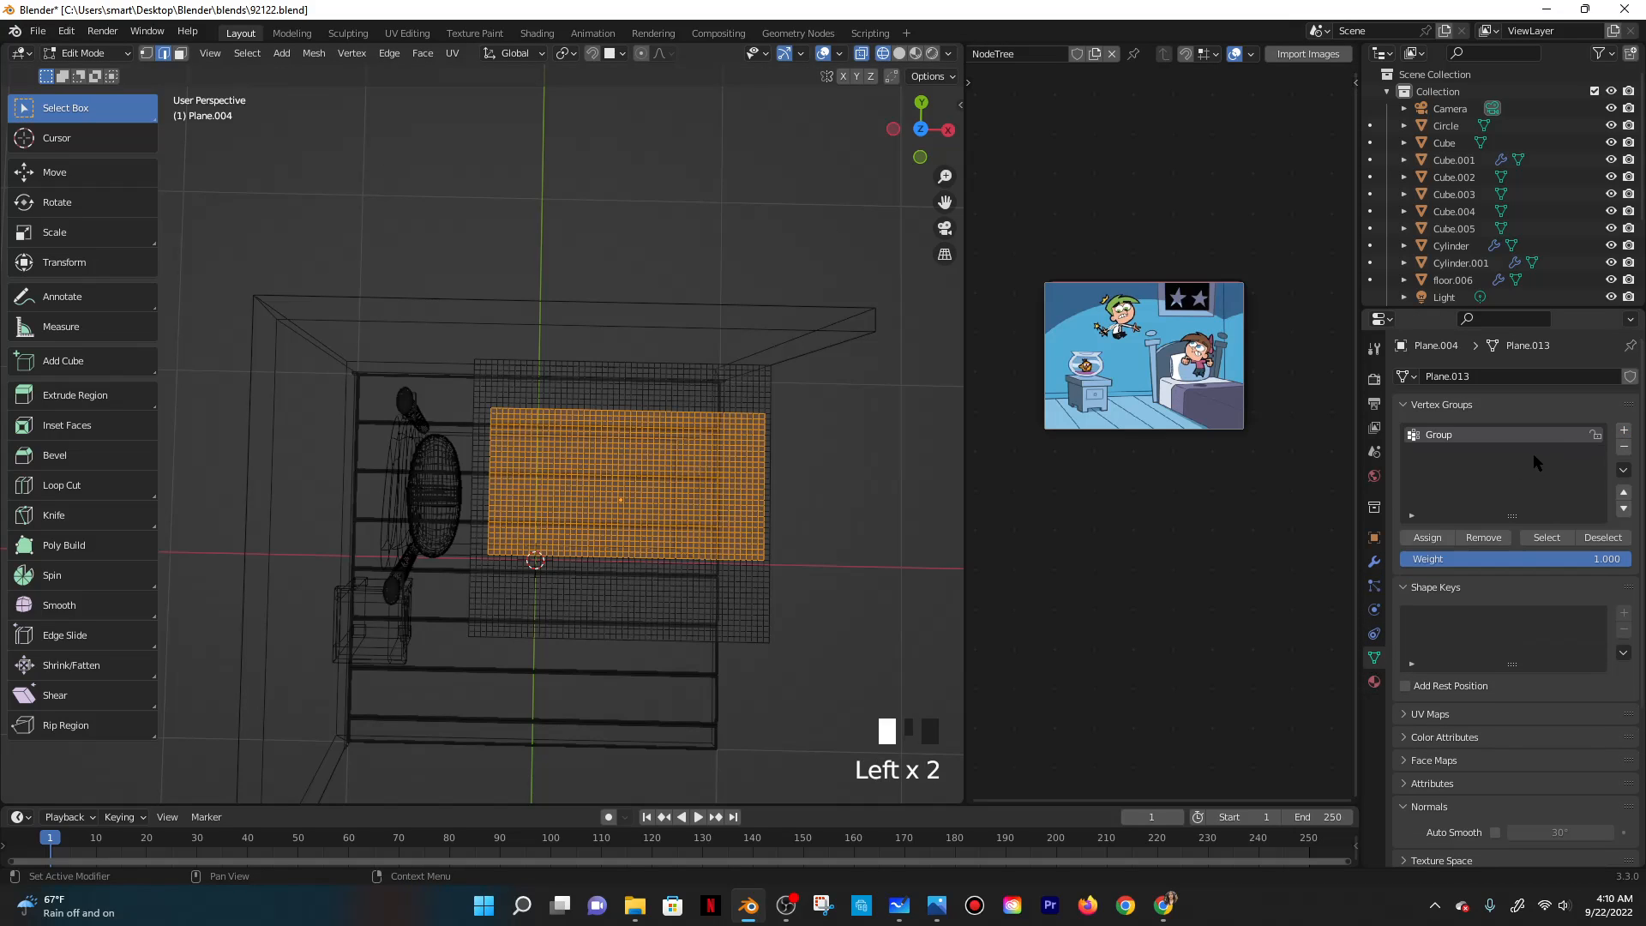
left_click(1427, 537)
Return the plane to Object Mode and save the file.
left_click(86, 53)
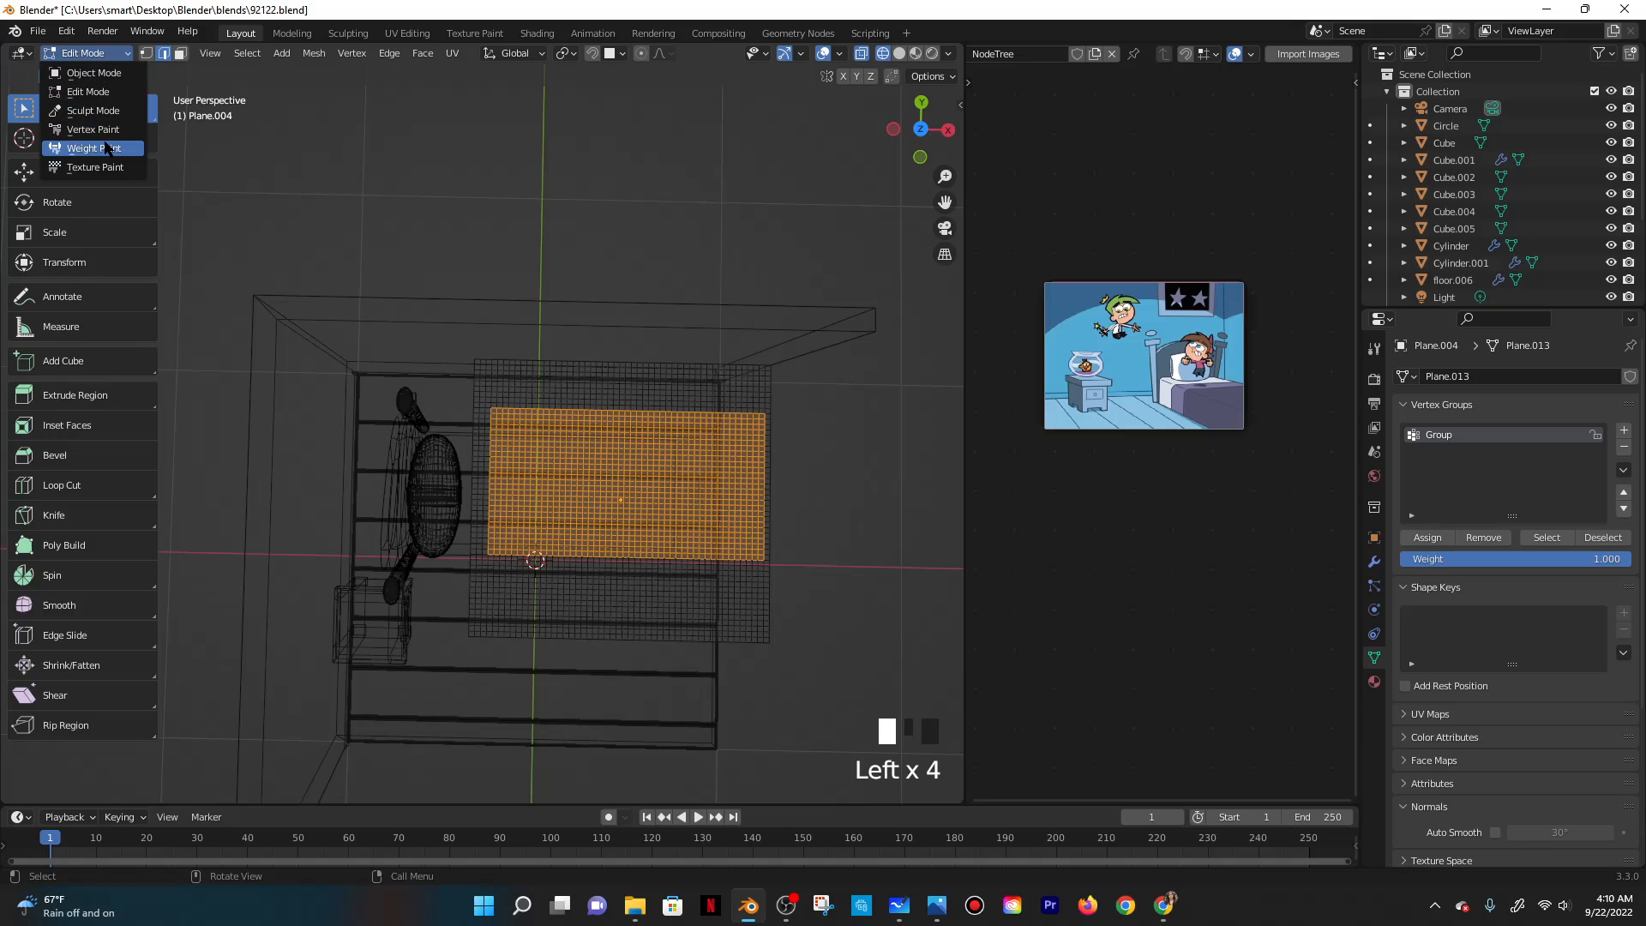
left_click(77, 148)
left_click(49, 55)
left_click(95, 76)
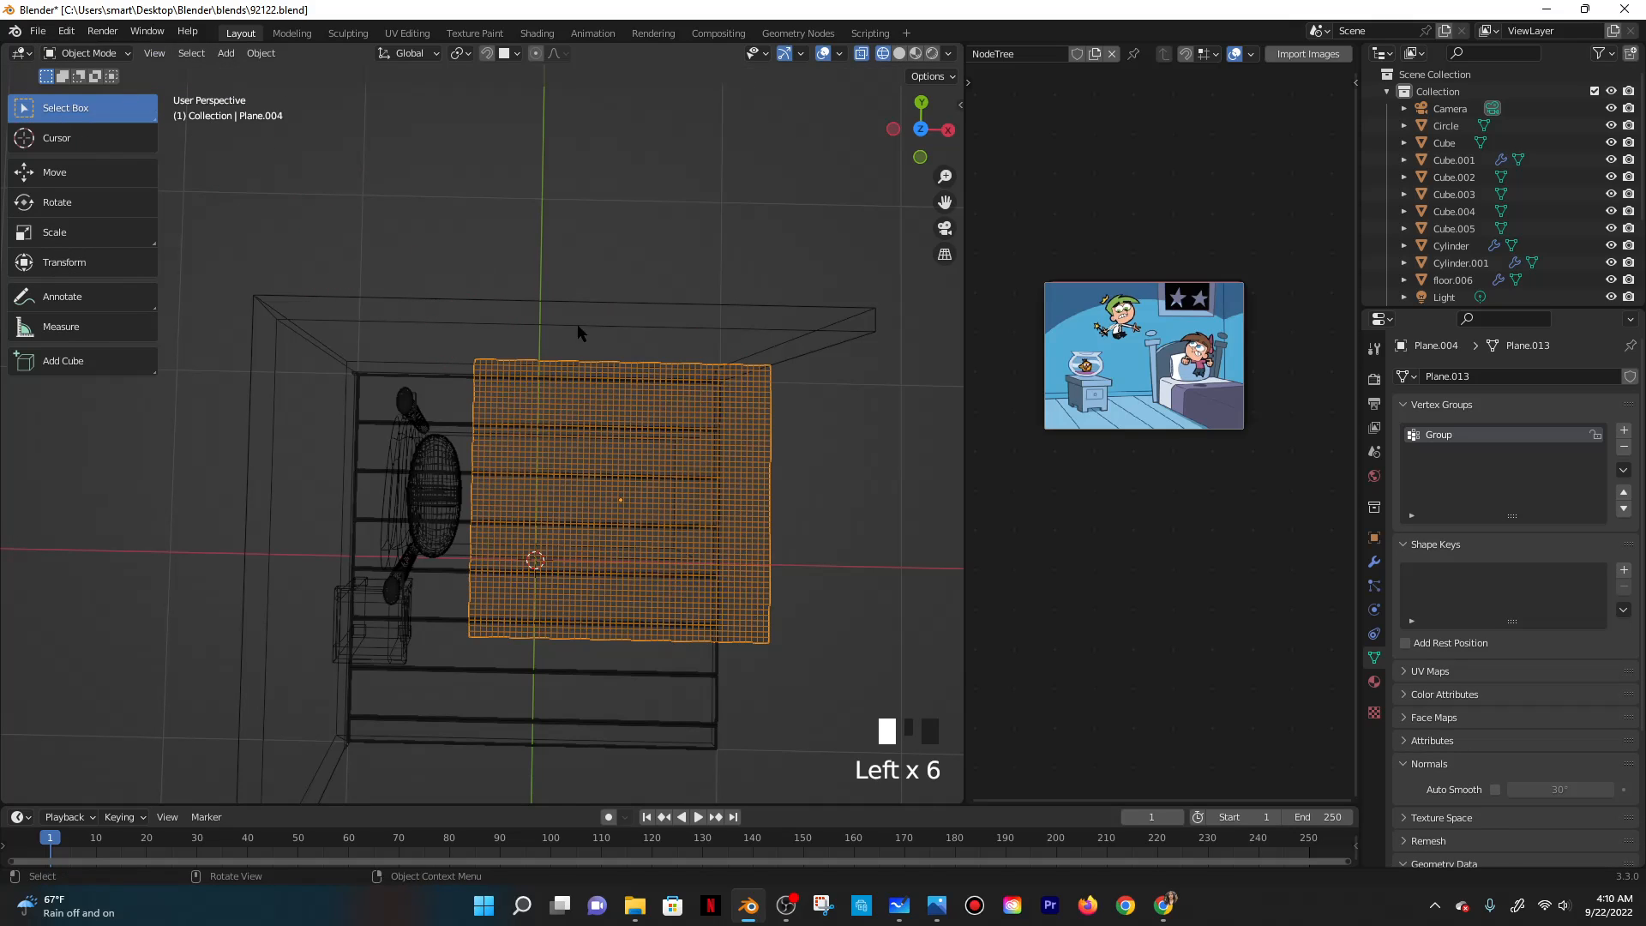
middle_click_drag(577, 330, 625, 255)
key("Tab")
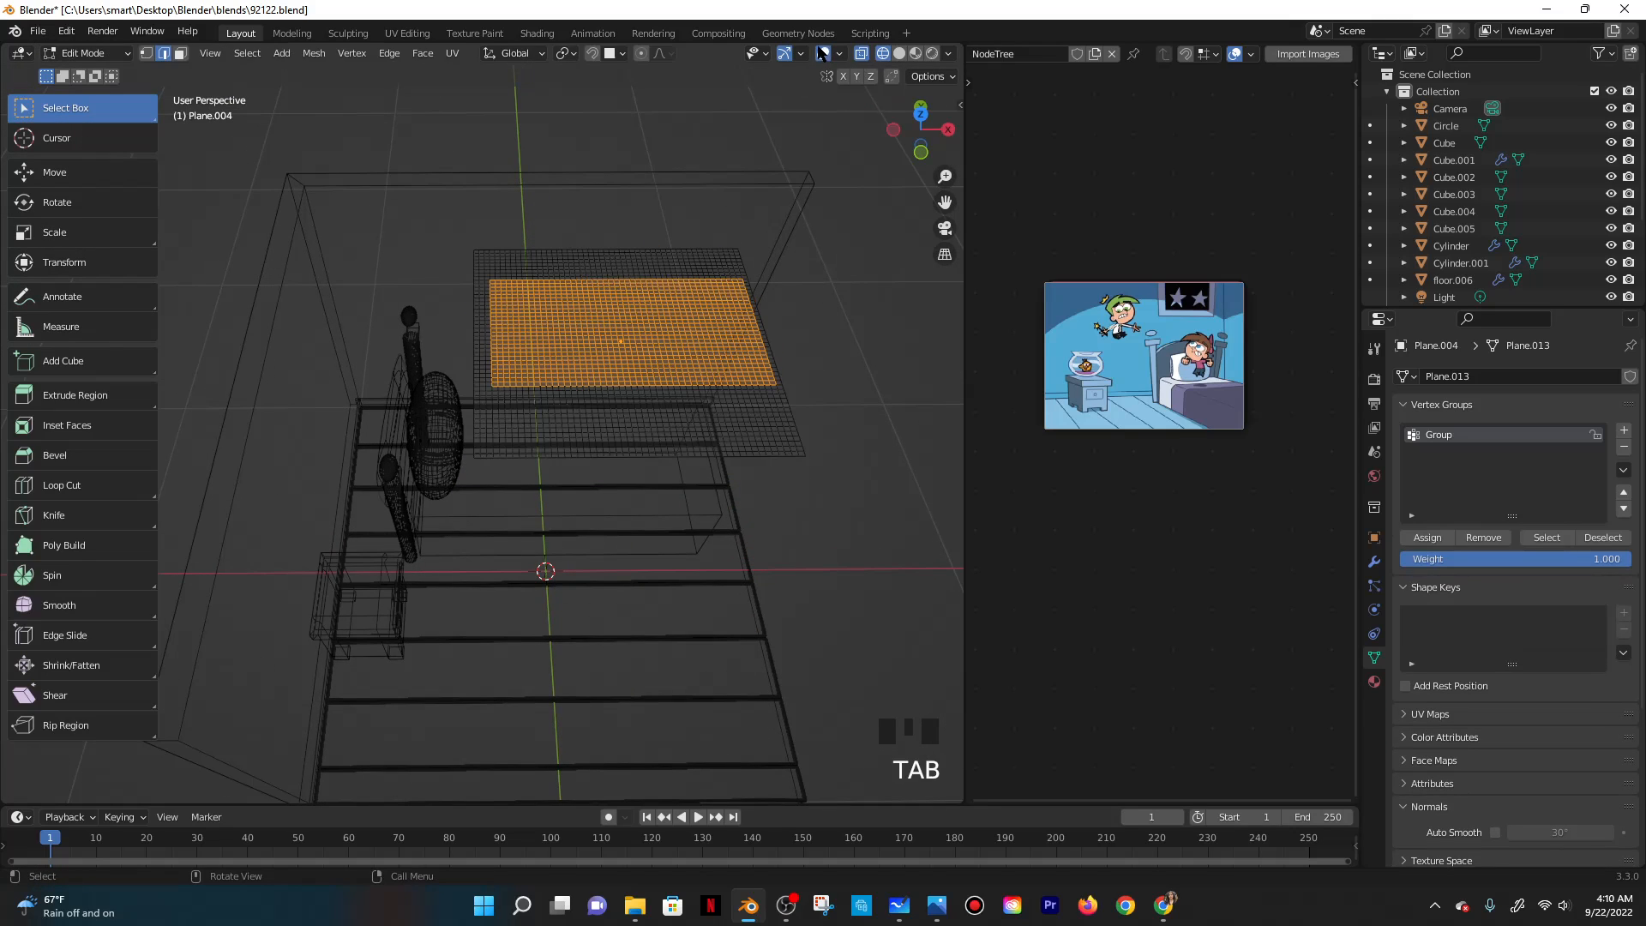
key("Tab")
left_click(990, 205)
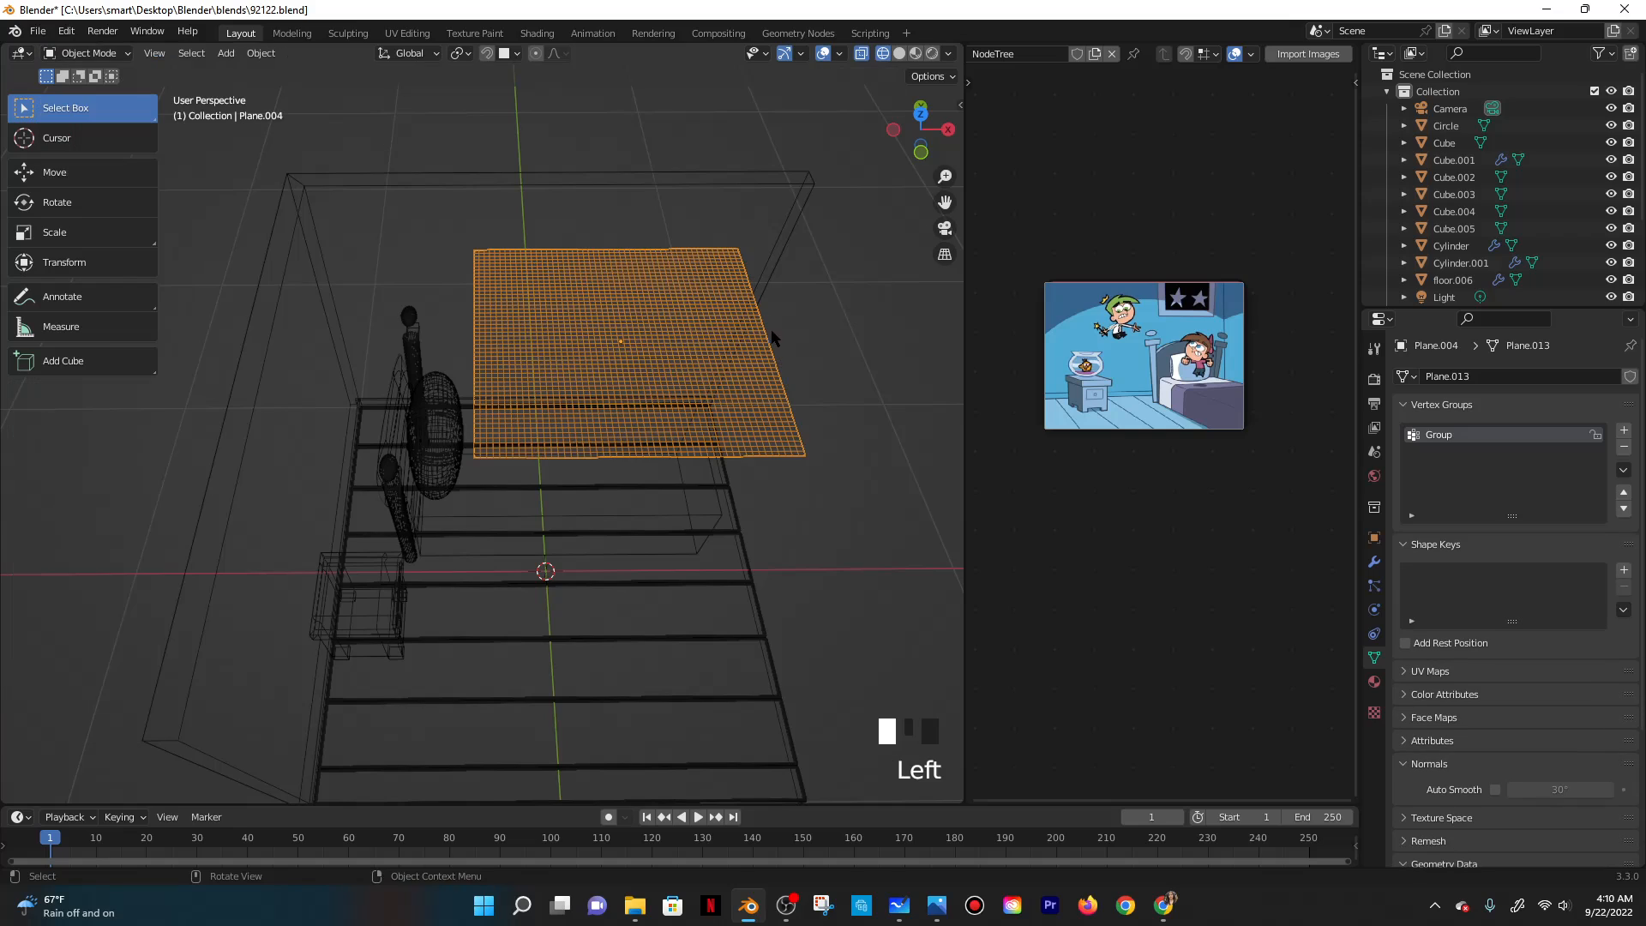
key("ctrl+s")
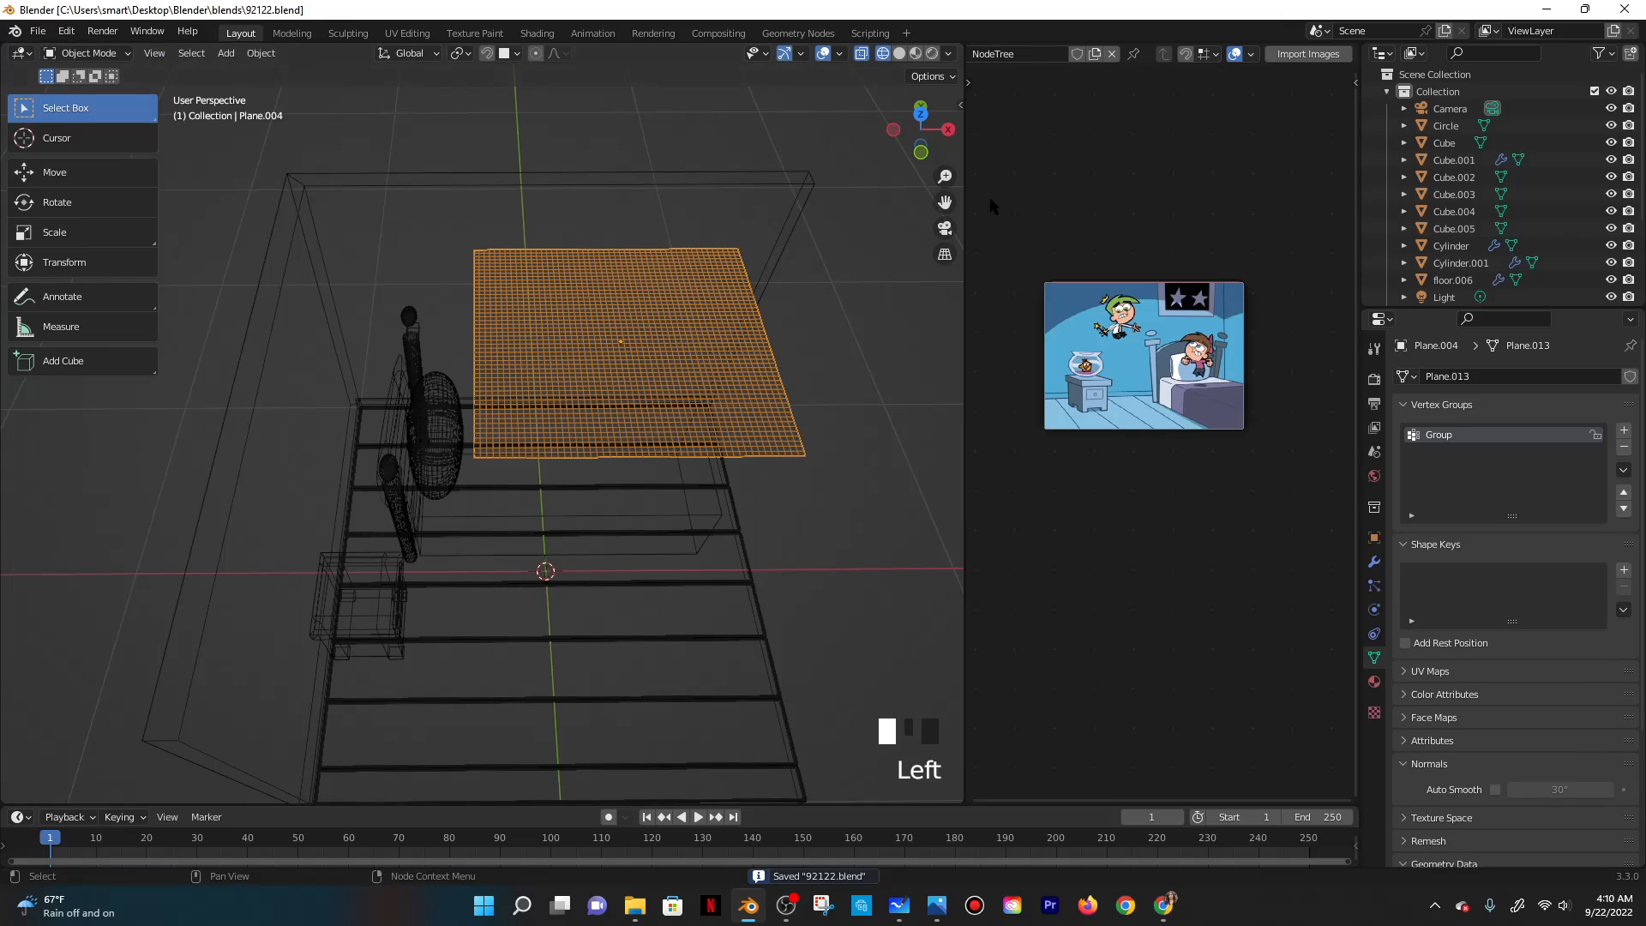
Add Cloth physics to the plane, enable Pressure, and save the file.
left_click(1373, 609)
left_click(1445, 415)
scroll(1523, 532, "down", 10)
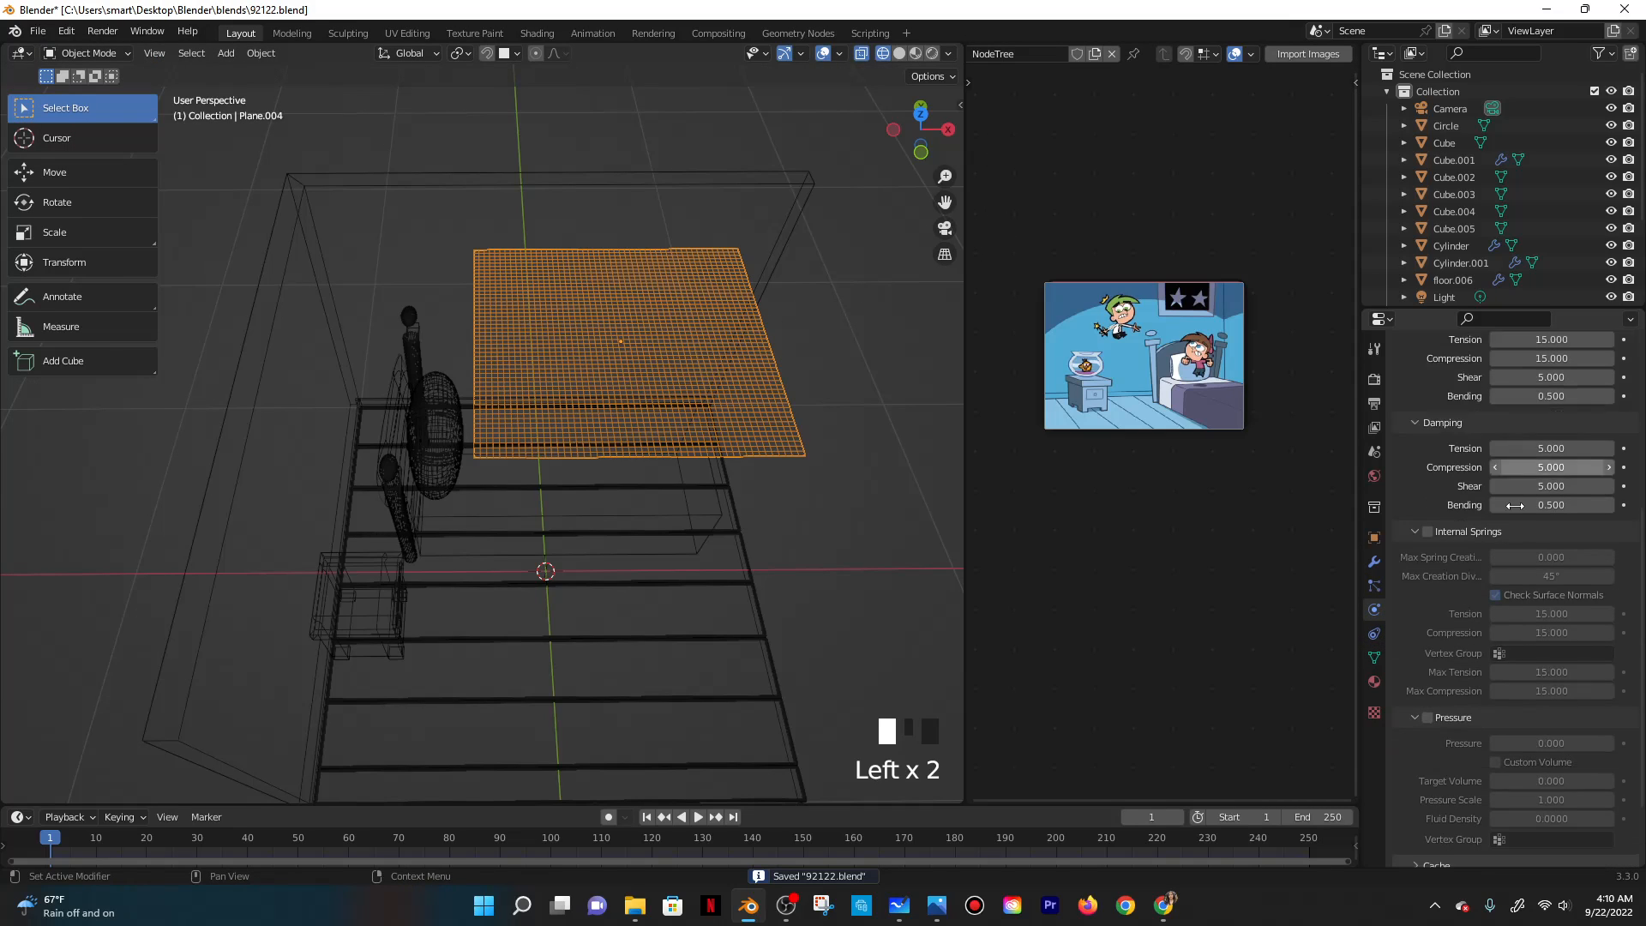
left_click(1427, 623)
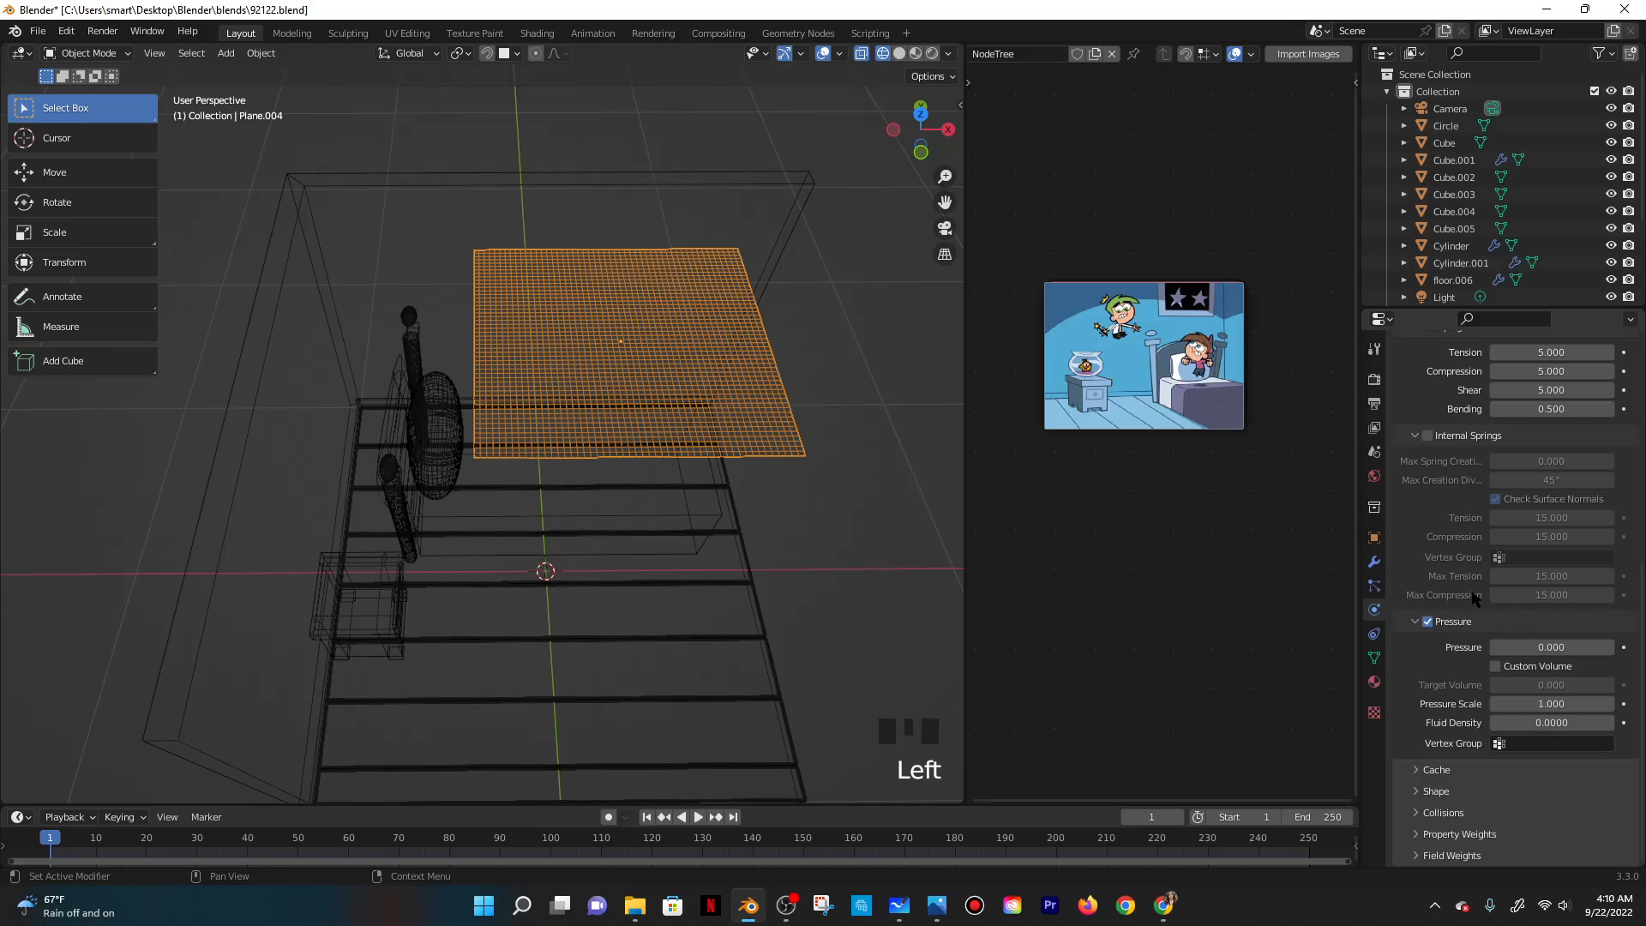
key("ctrl+s")
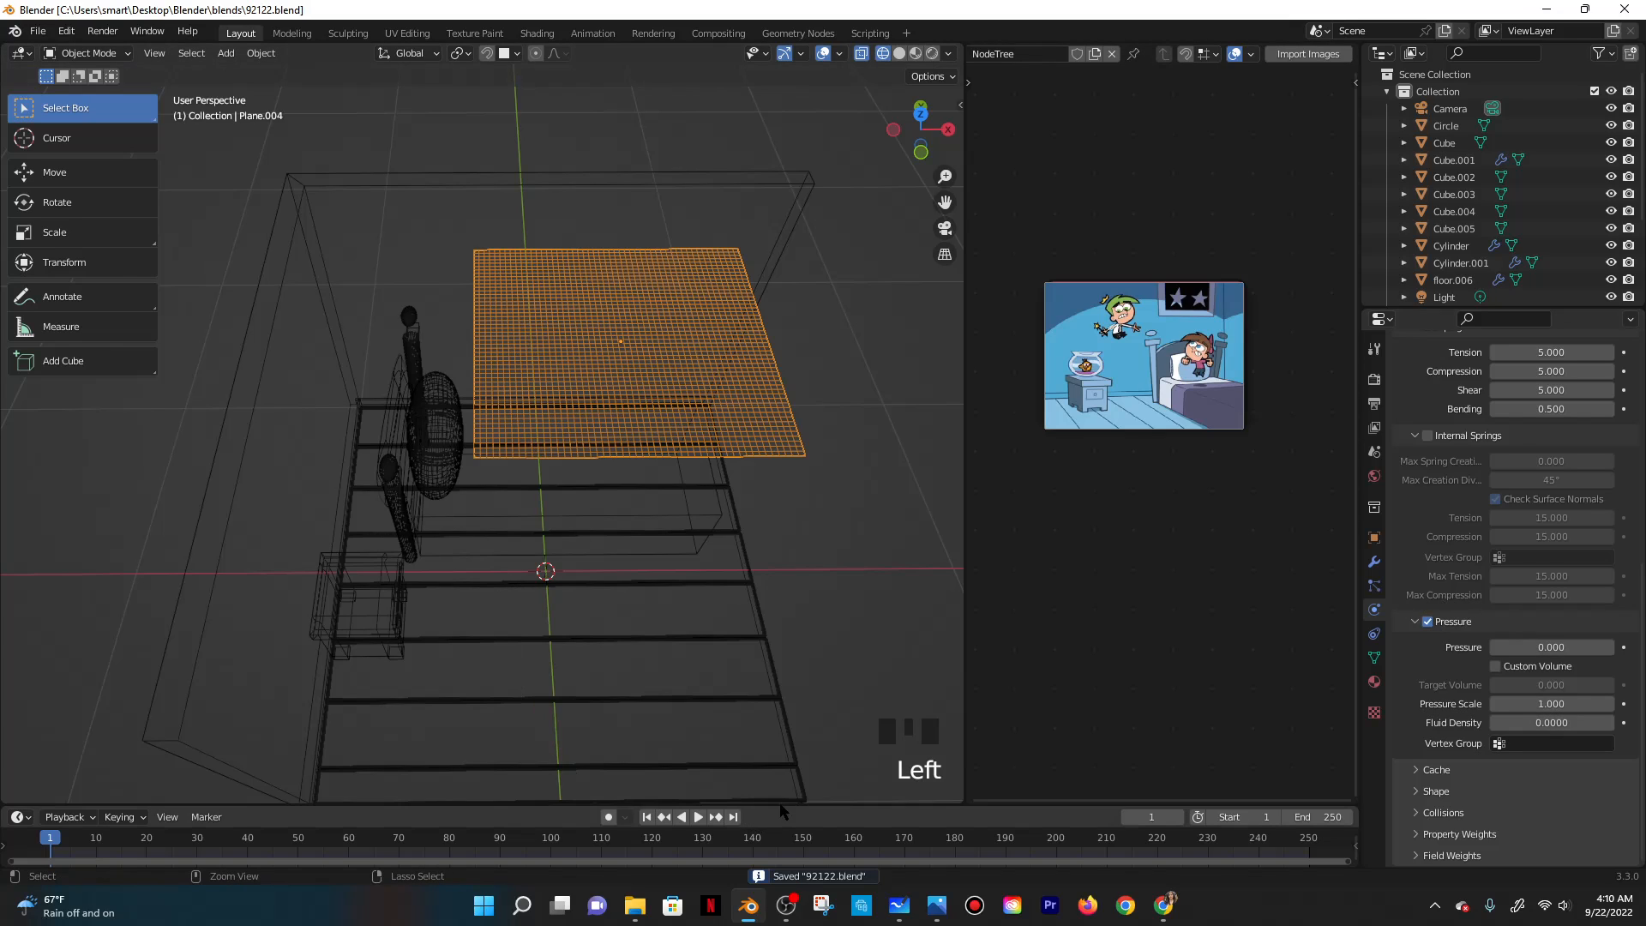
Set the cloth's Shape pin group to Group.
left_click(1433, 791)
scroll(1536, 701, "down", 3)
left_click(1528, 686)
left_click(1530, 717)
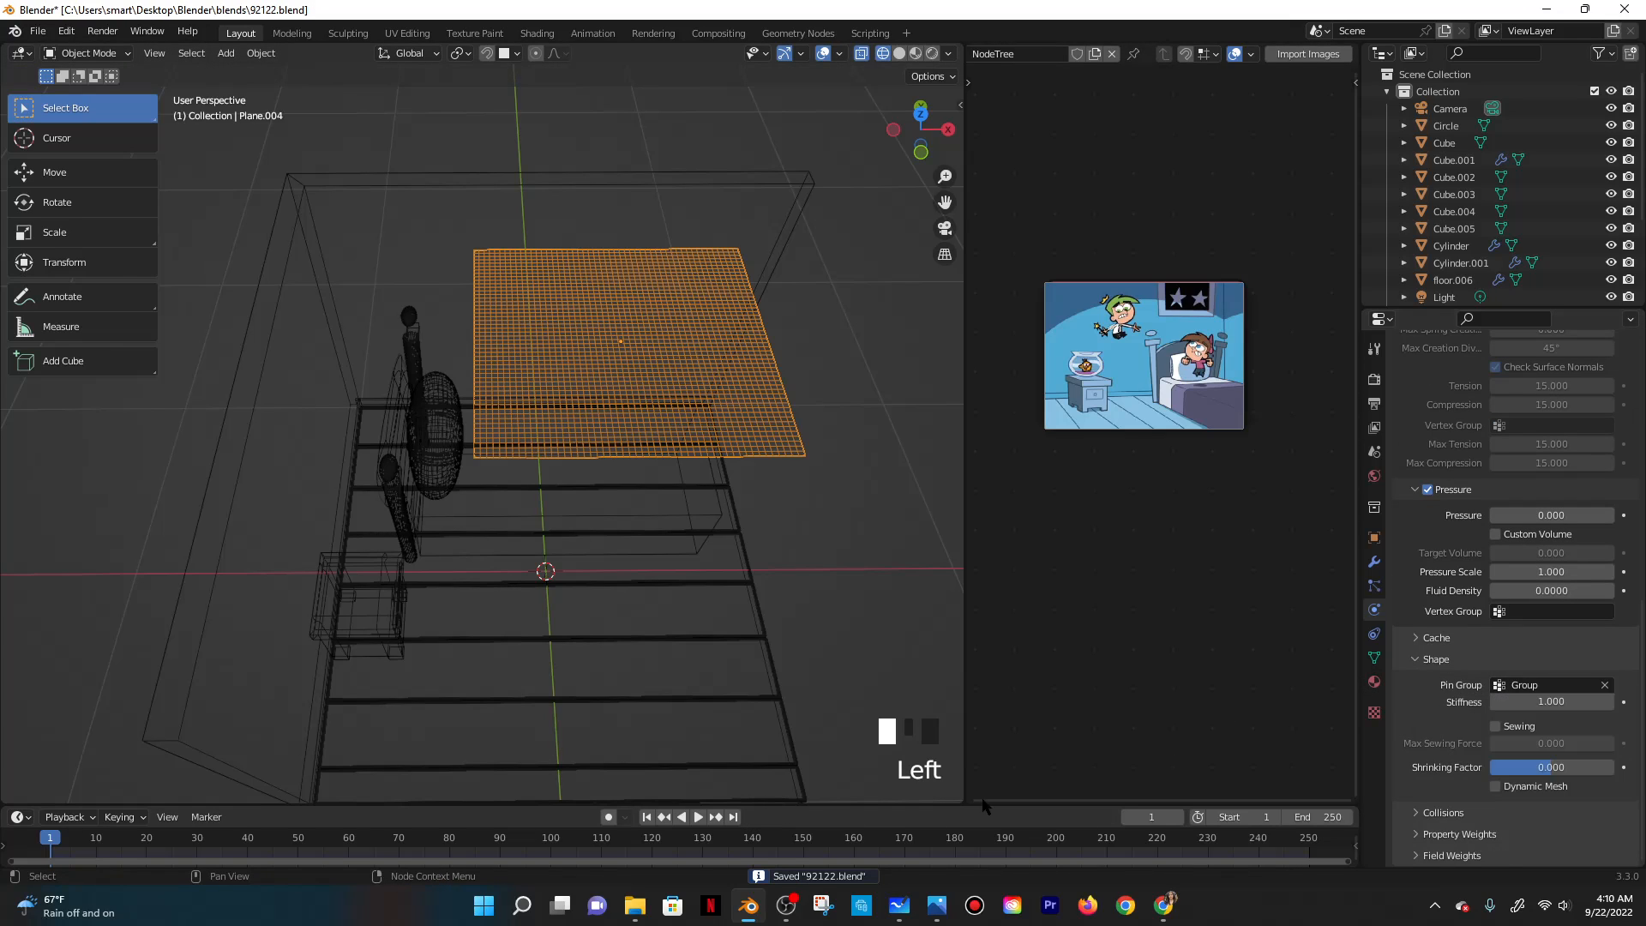
Play the cloth simulation and display the scene in solid shading with X-ray off.
left_click(699, 817)
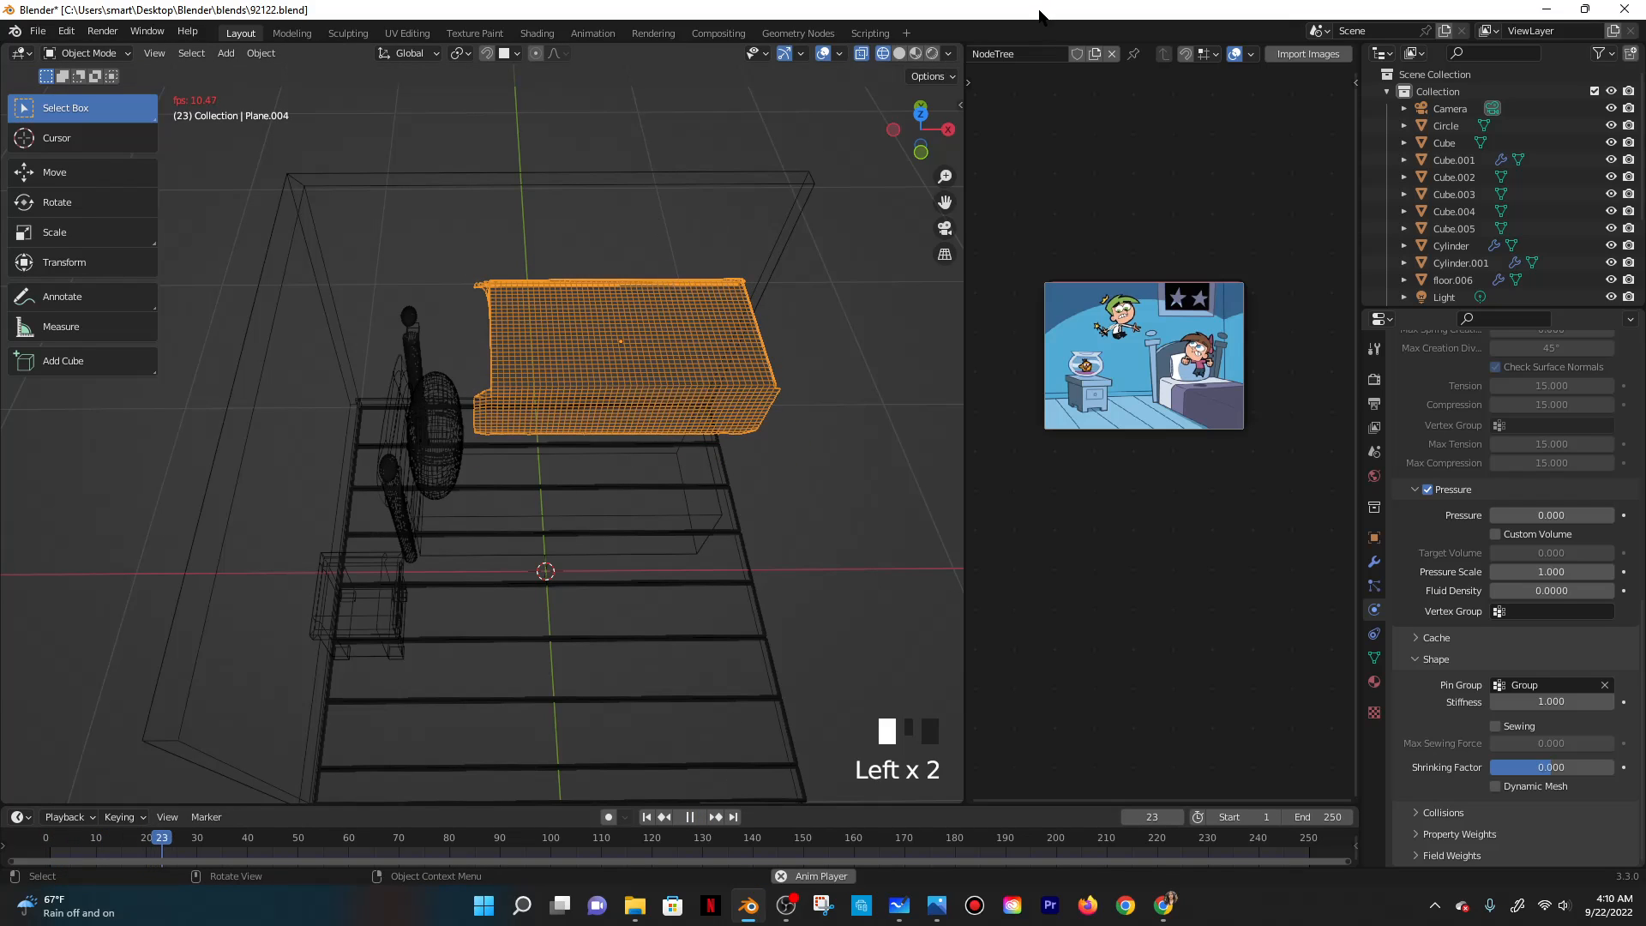
left_click(899, 53)
middle_click_drag(699, 405, 649, 348)
left_click(861, 54)
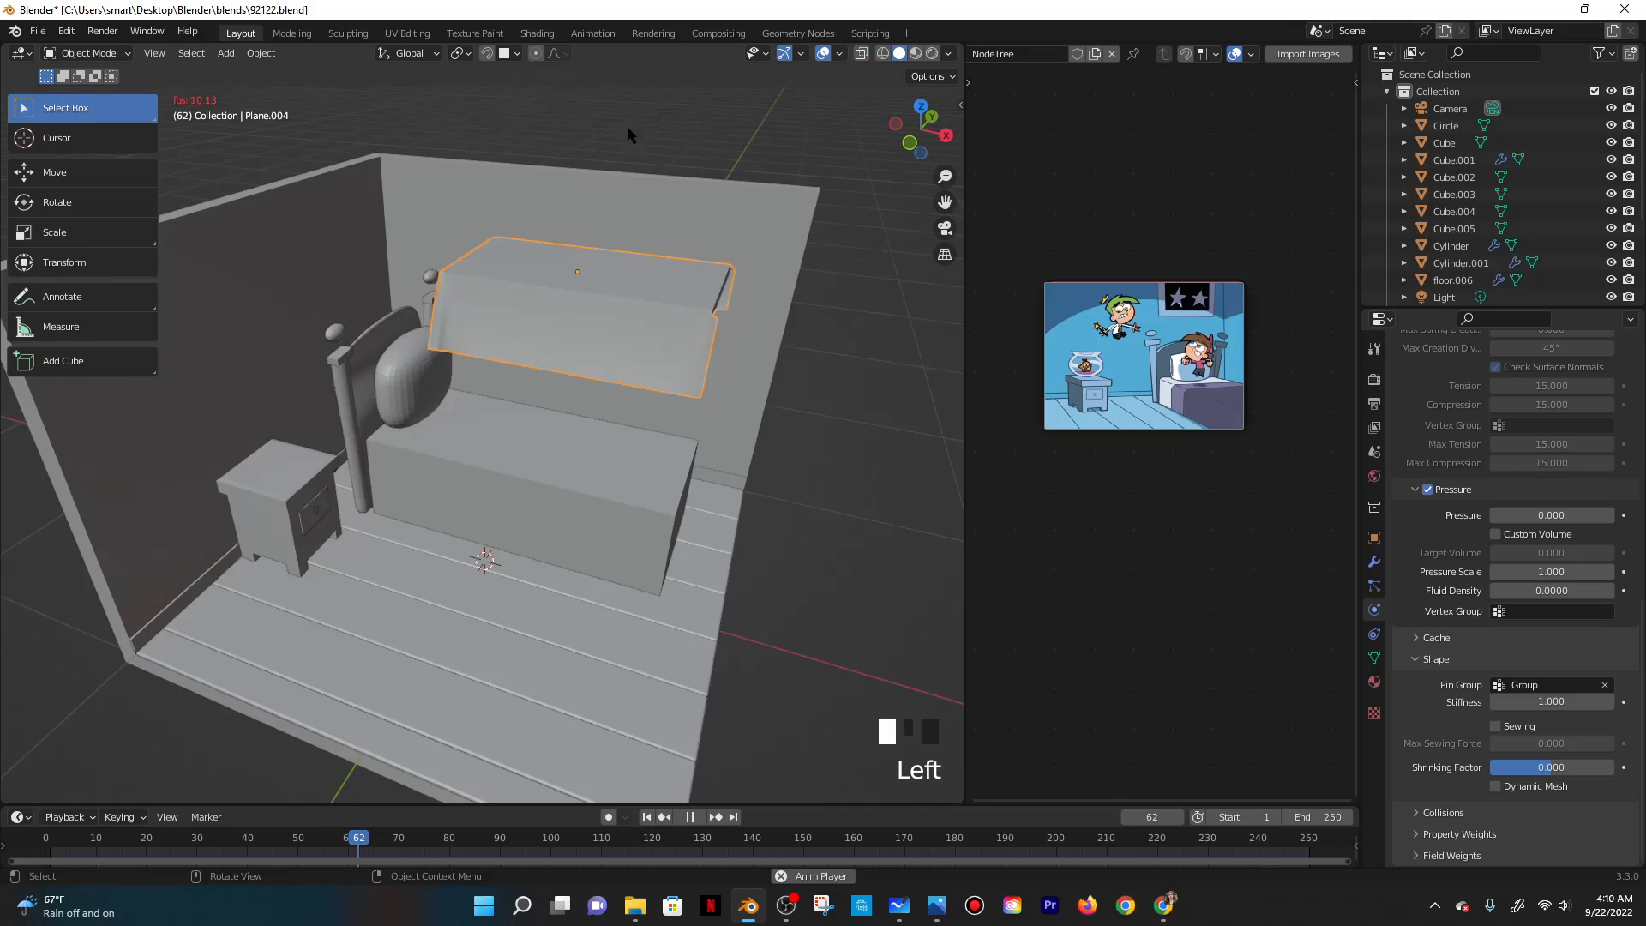
key("g")
key("z")
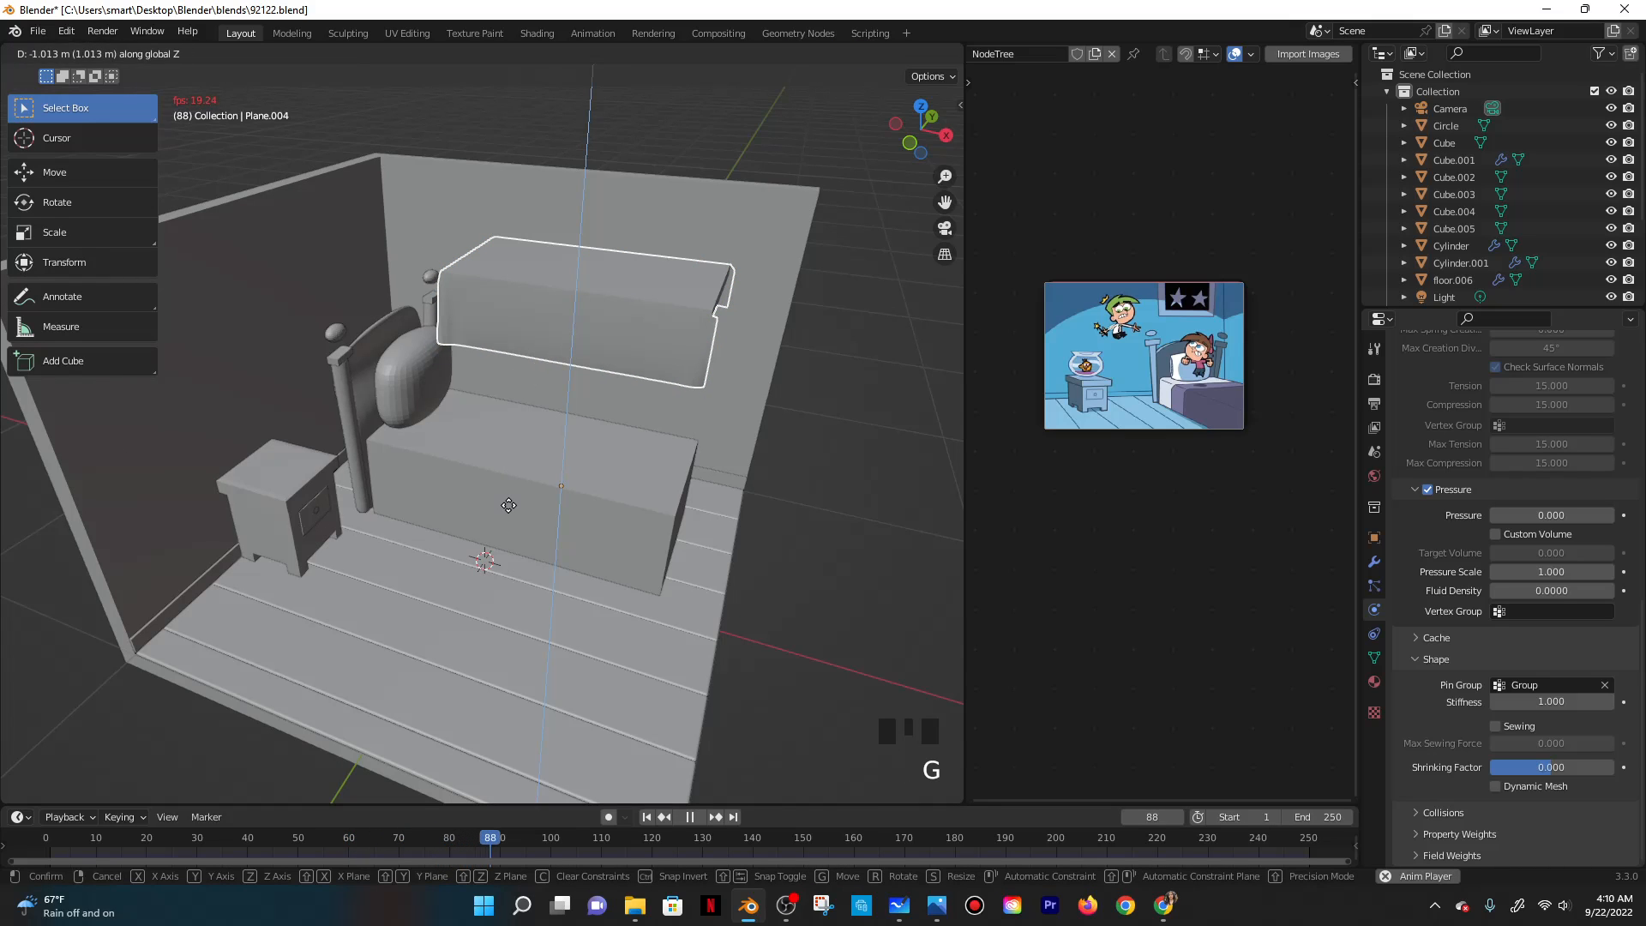
right_click(514, 462)
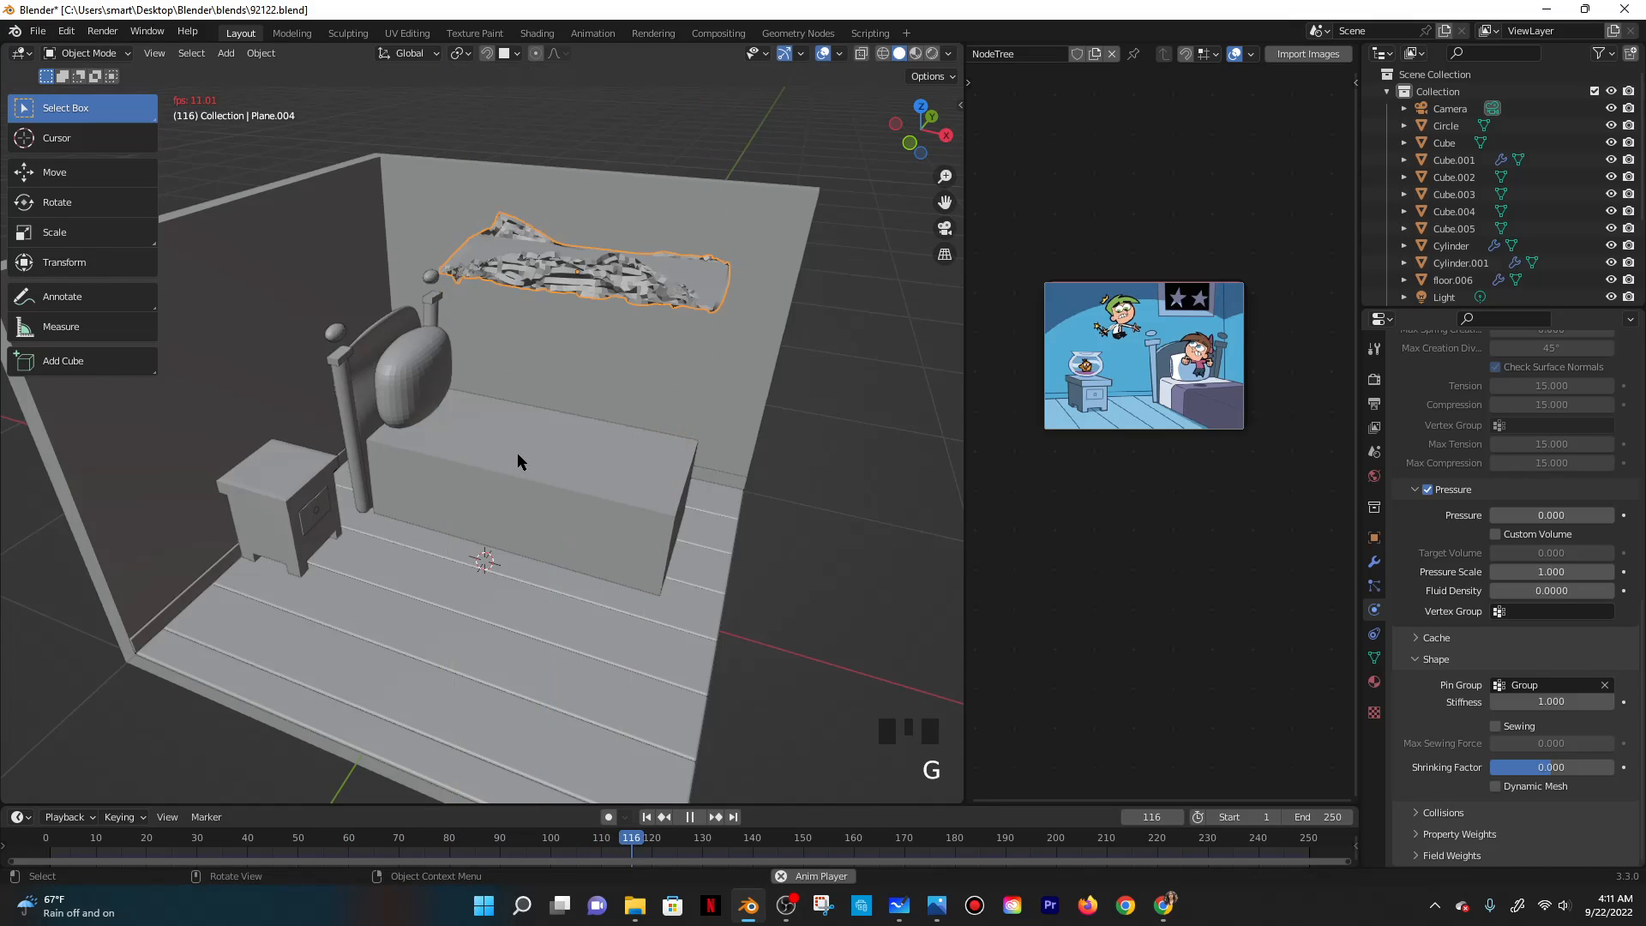
Apply Shade Smooth to the cloth plane and stop the playback.
right_click(614, 278)
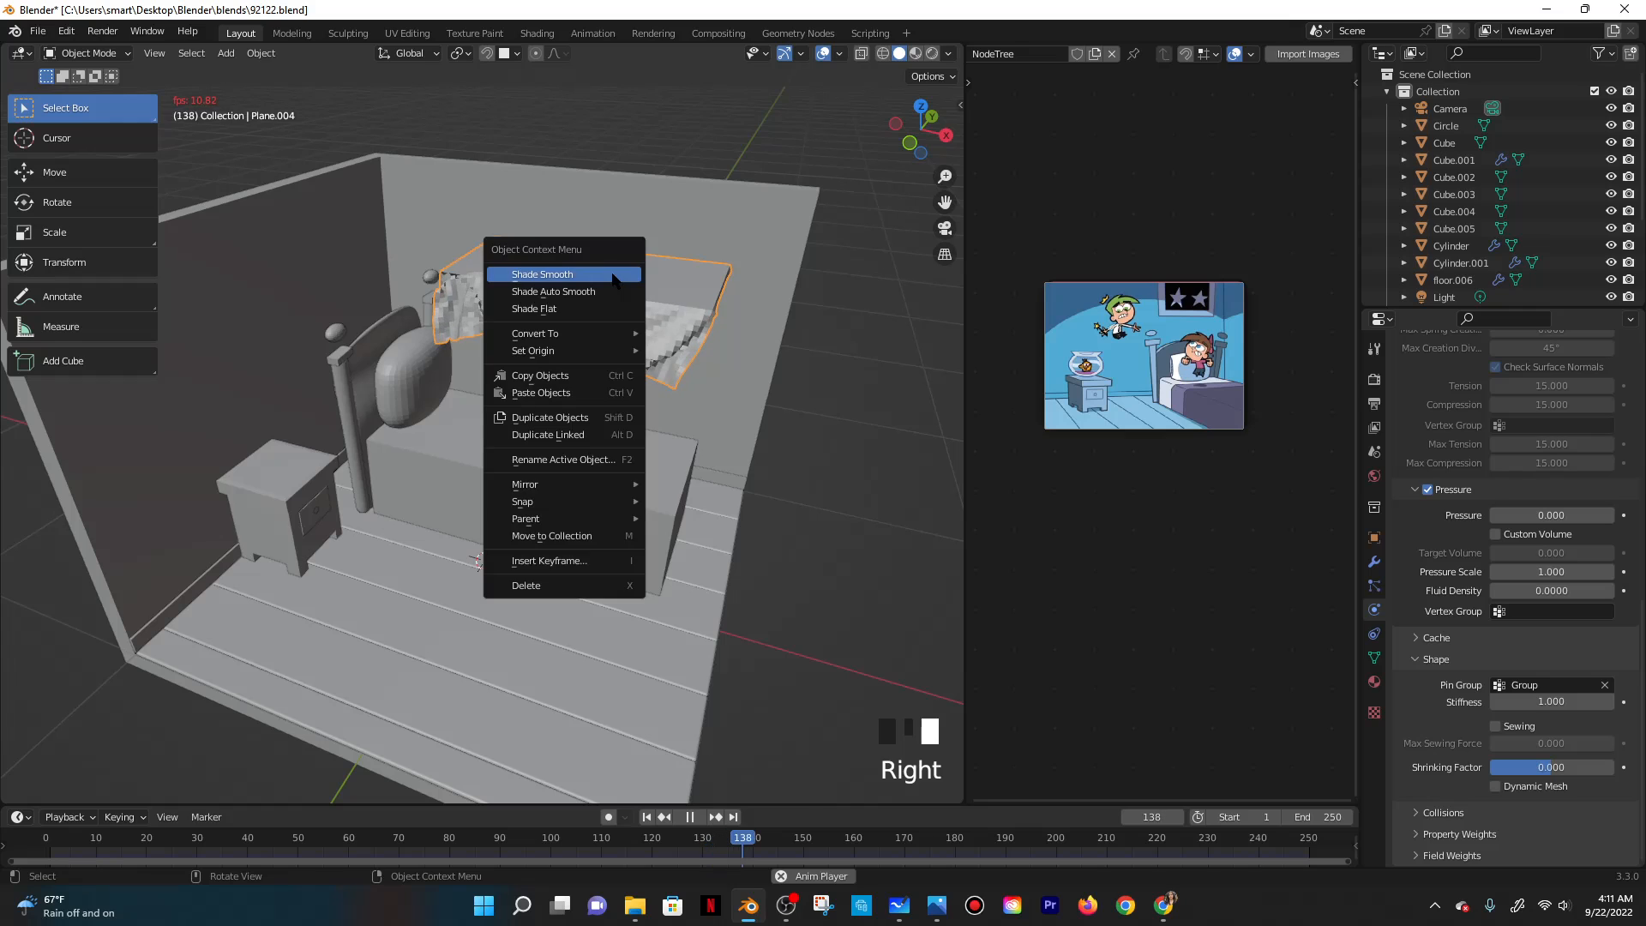
left_click(611, 276)
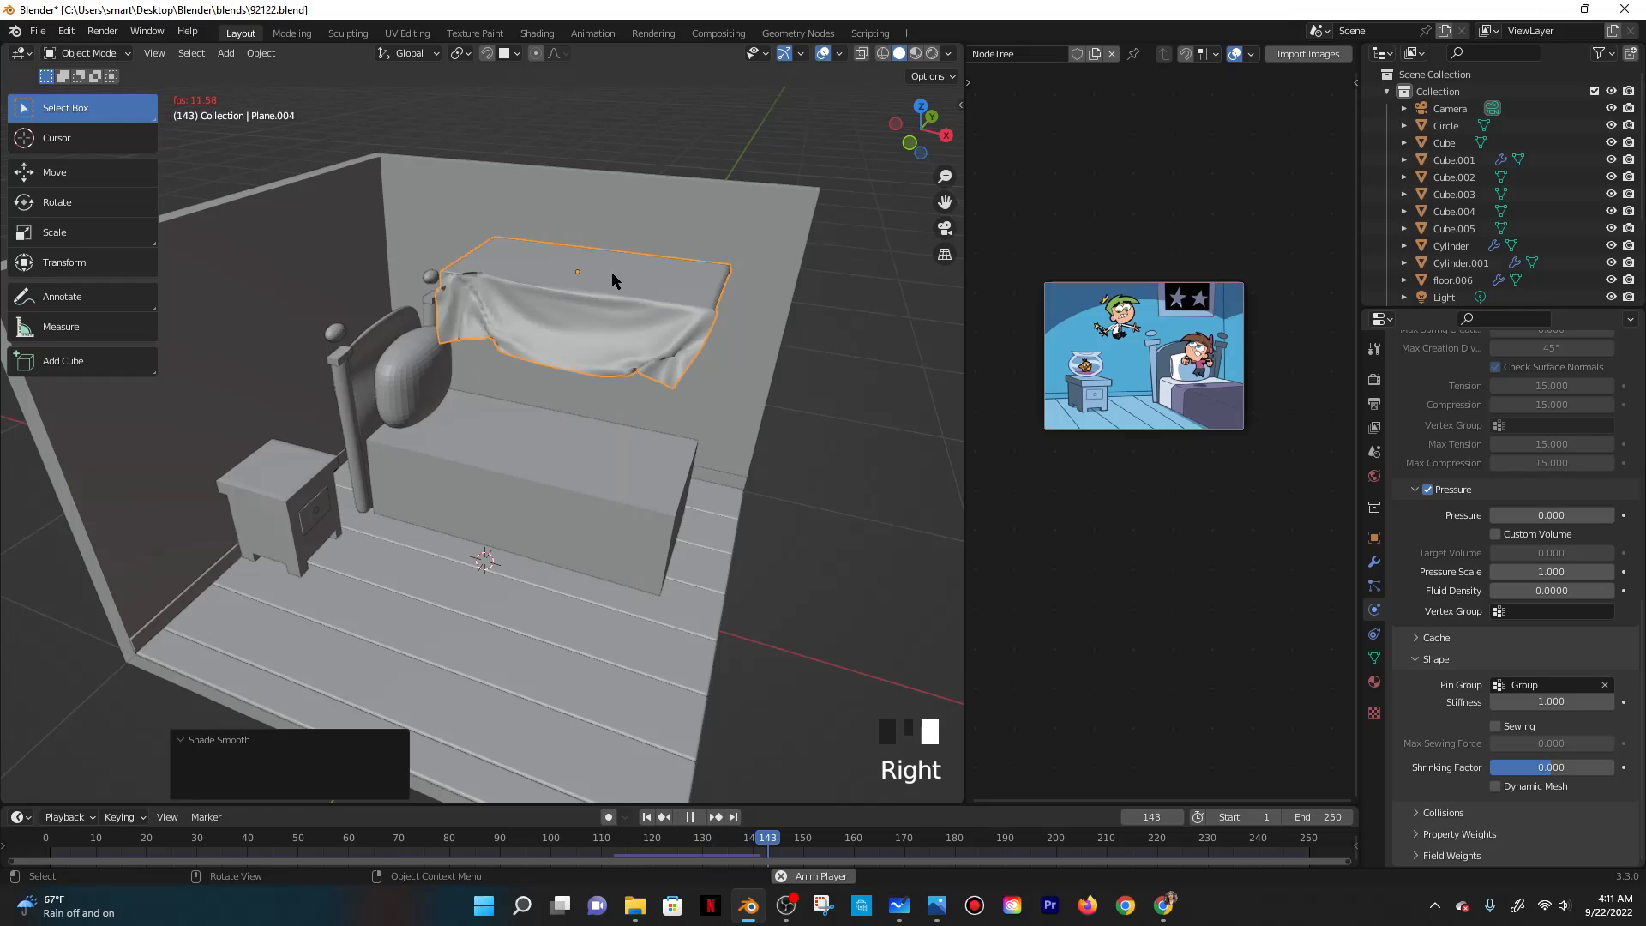
left_click(691, 817)
middle_click_drag(691, 411, 703, 480)
Rewind the timeline to frame 0 and replay the cloth simulation to check how the blanket drapes, then pause it.
left_click_drag(864, 851, 390, 828)
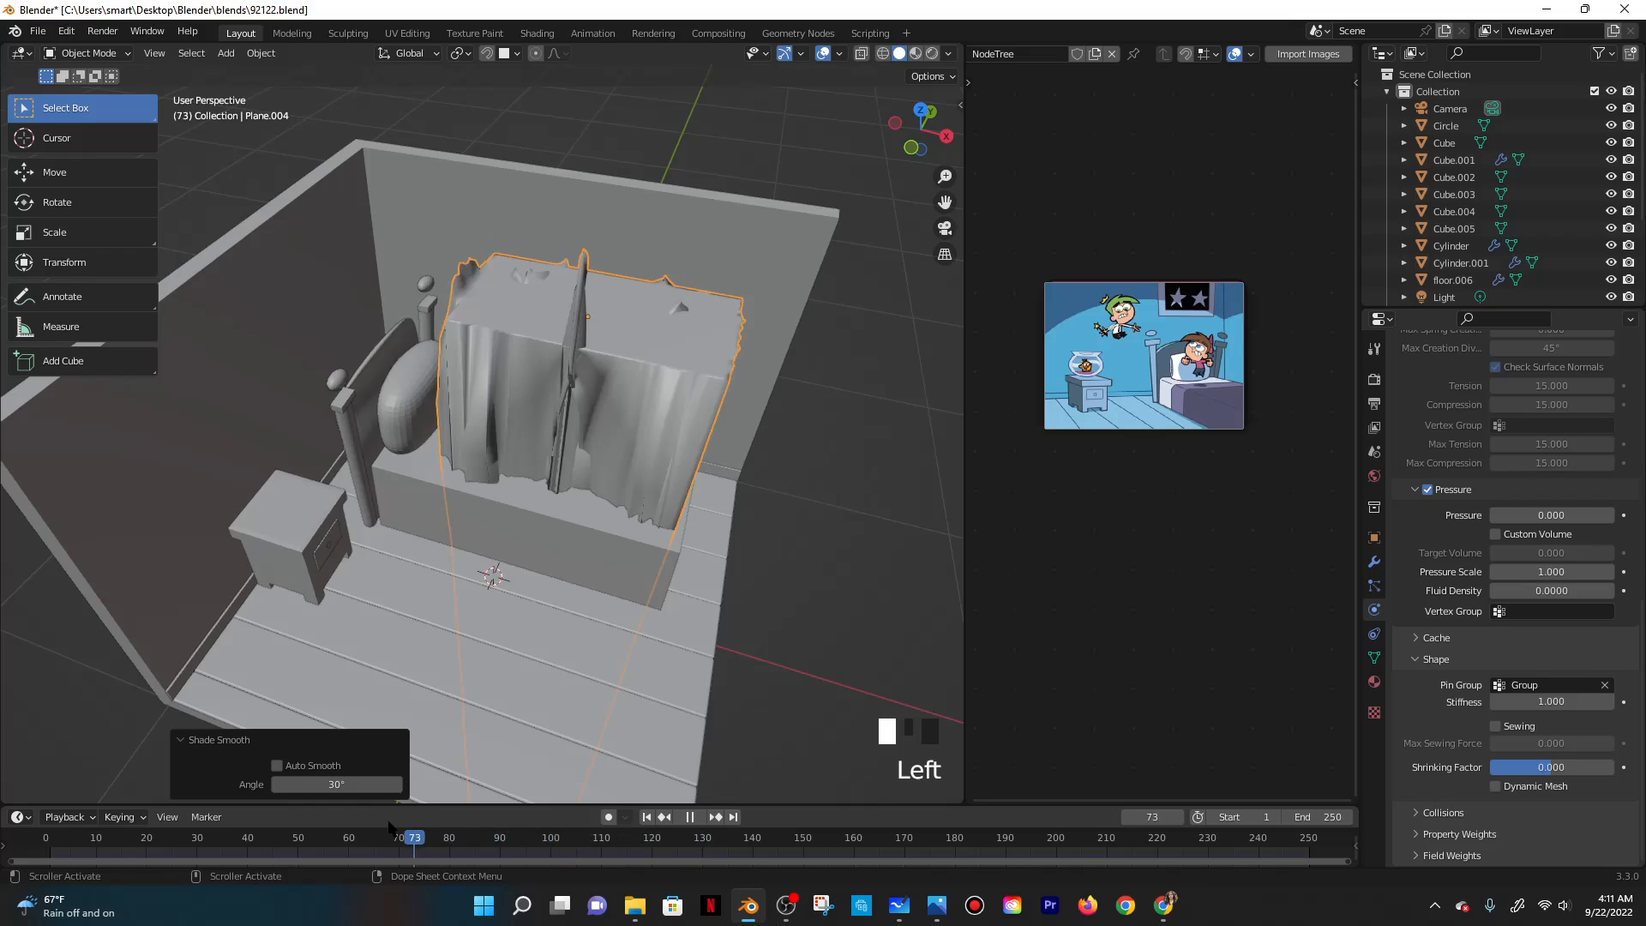
left_click_drag(229, 805, 121, 810)
left_click(699, 817)
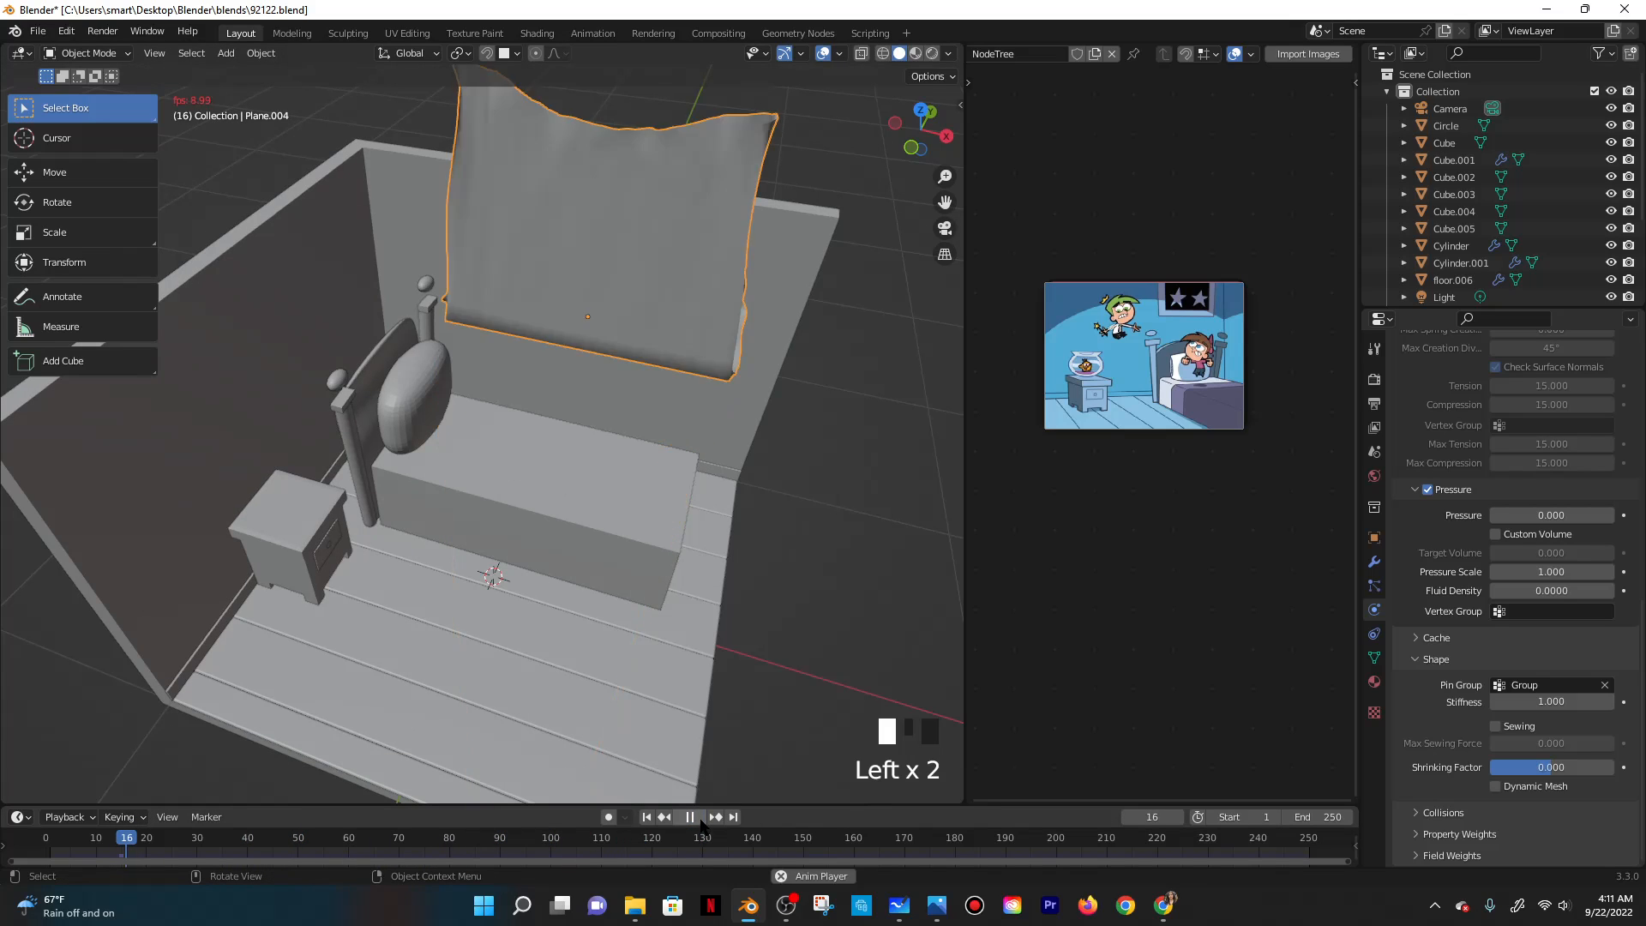
left_click(699, 817)
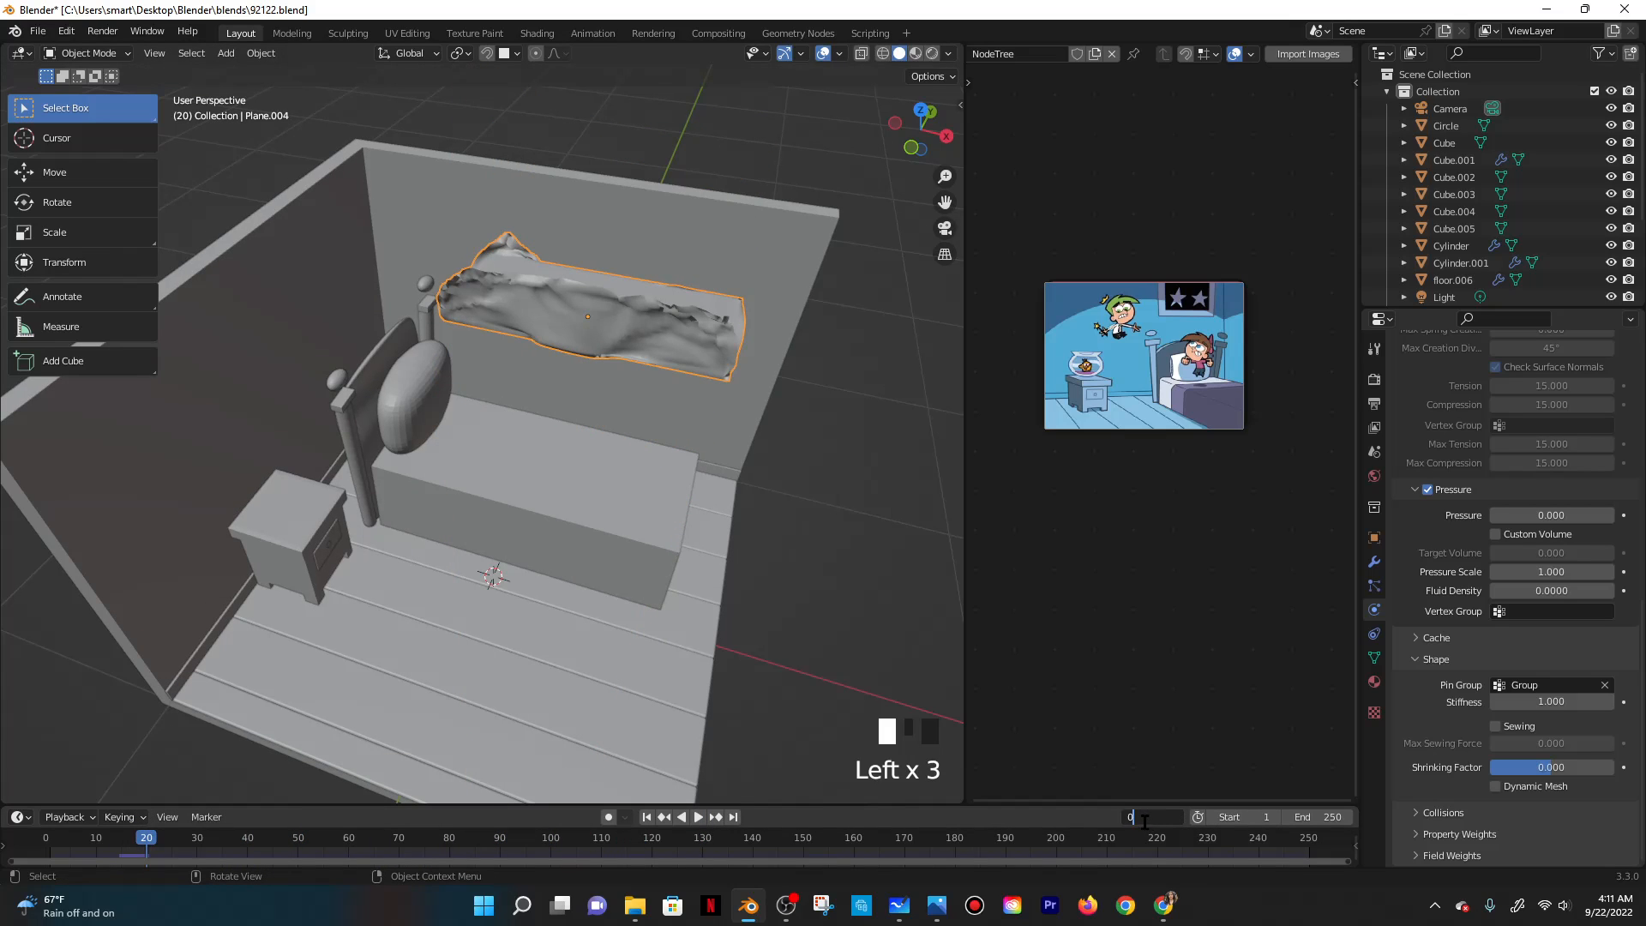
key("Return")
left_click(698, 817)
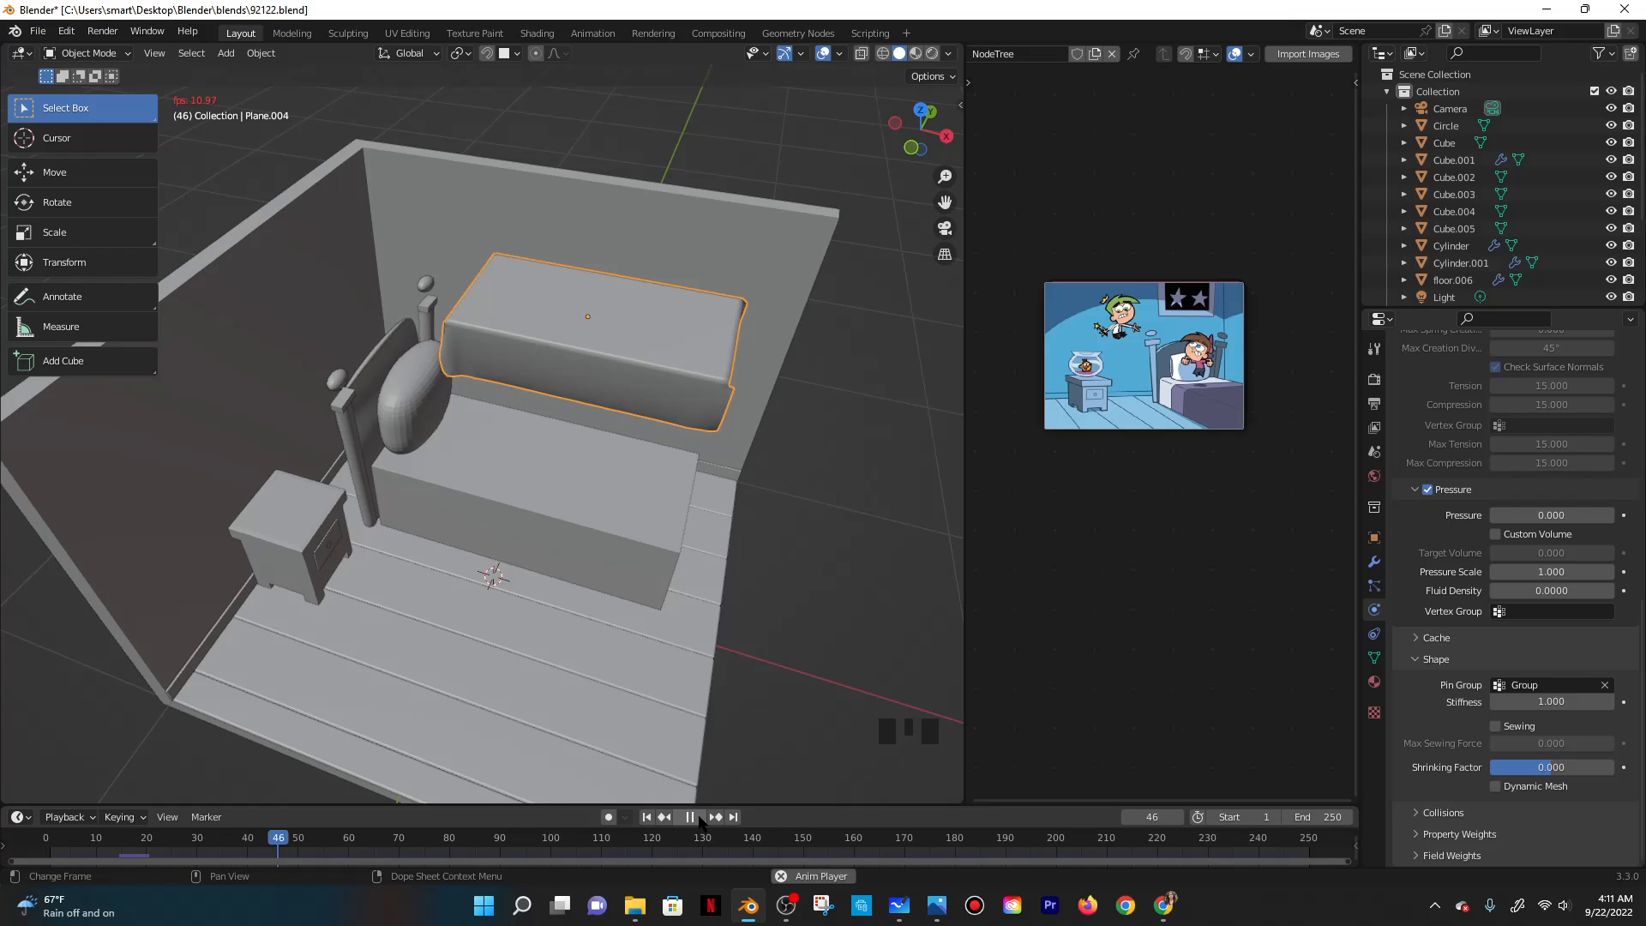
left_click(690, 817)
middle_click_drag(720, 572, 712, 538)
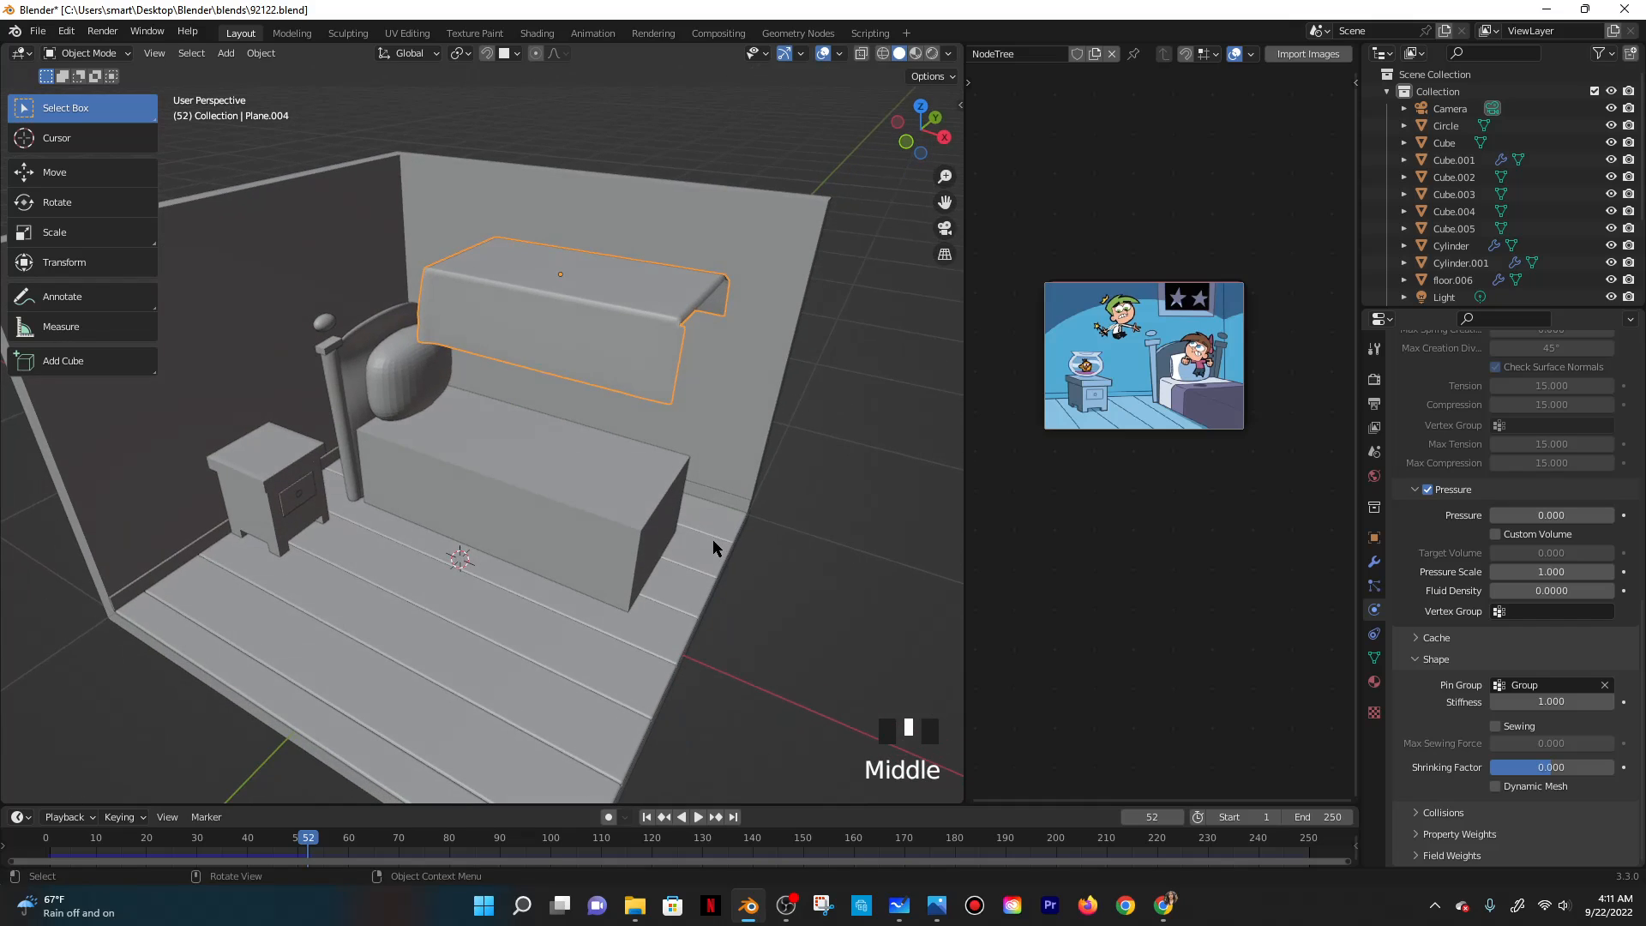
key("g")
key("z")
right_click(650, 616)
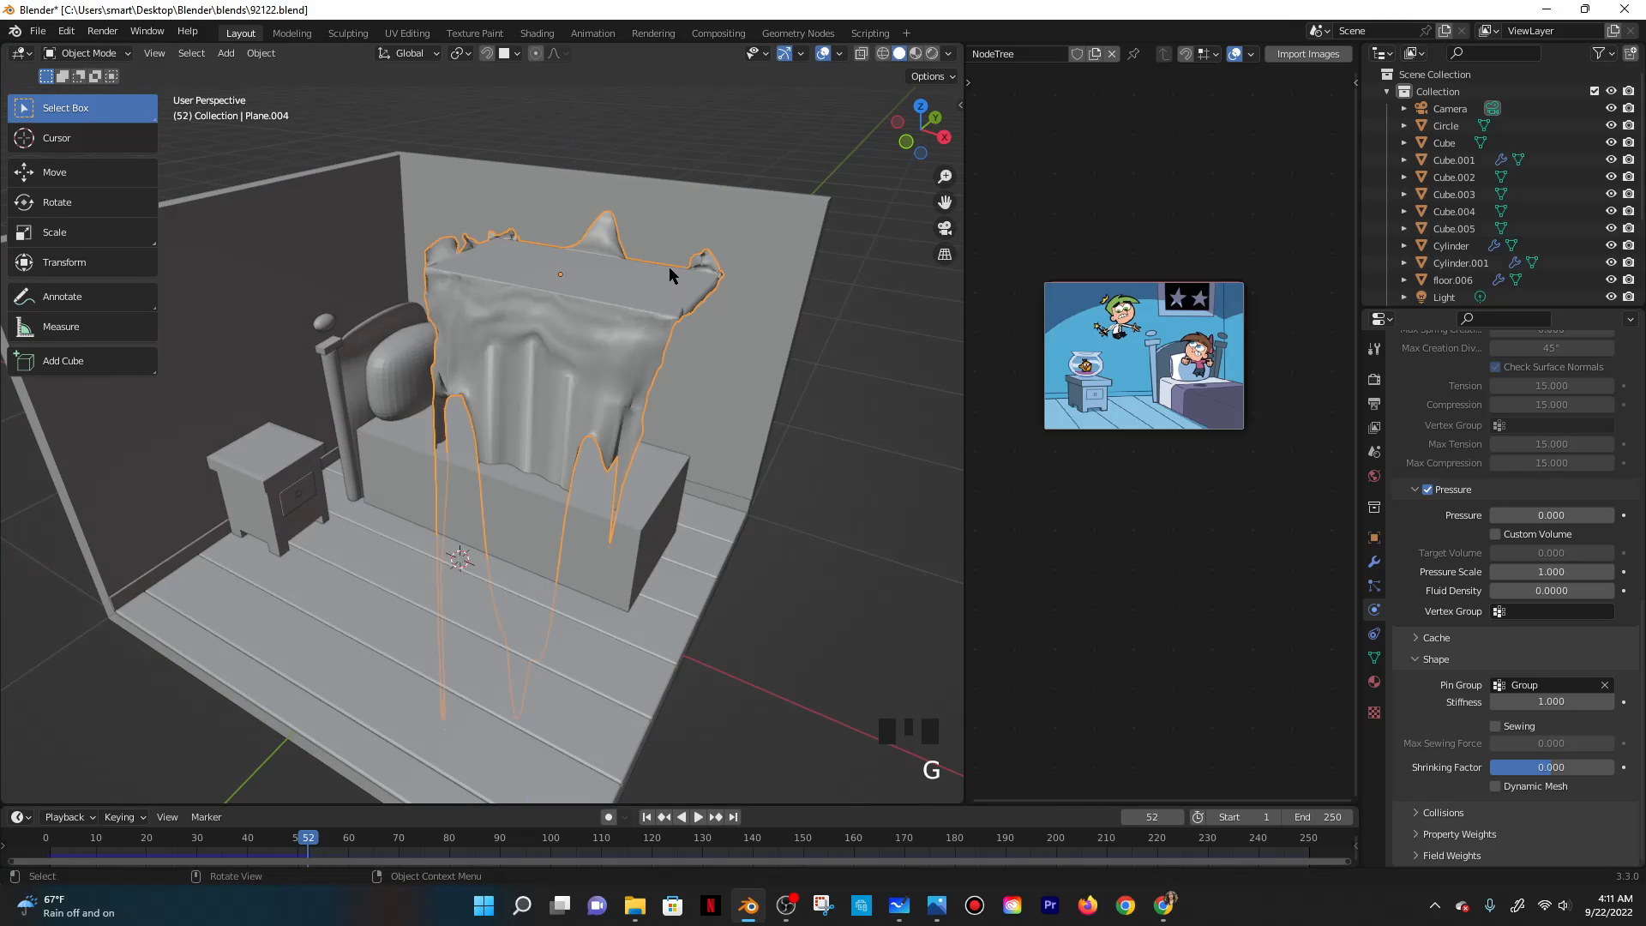
Undo the last change and set the current frame to 0.
key("ctrl+z")
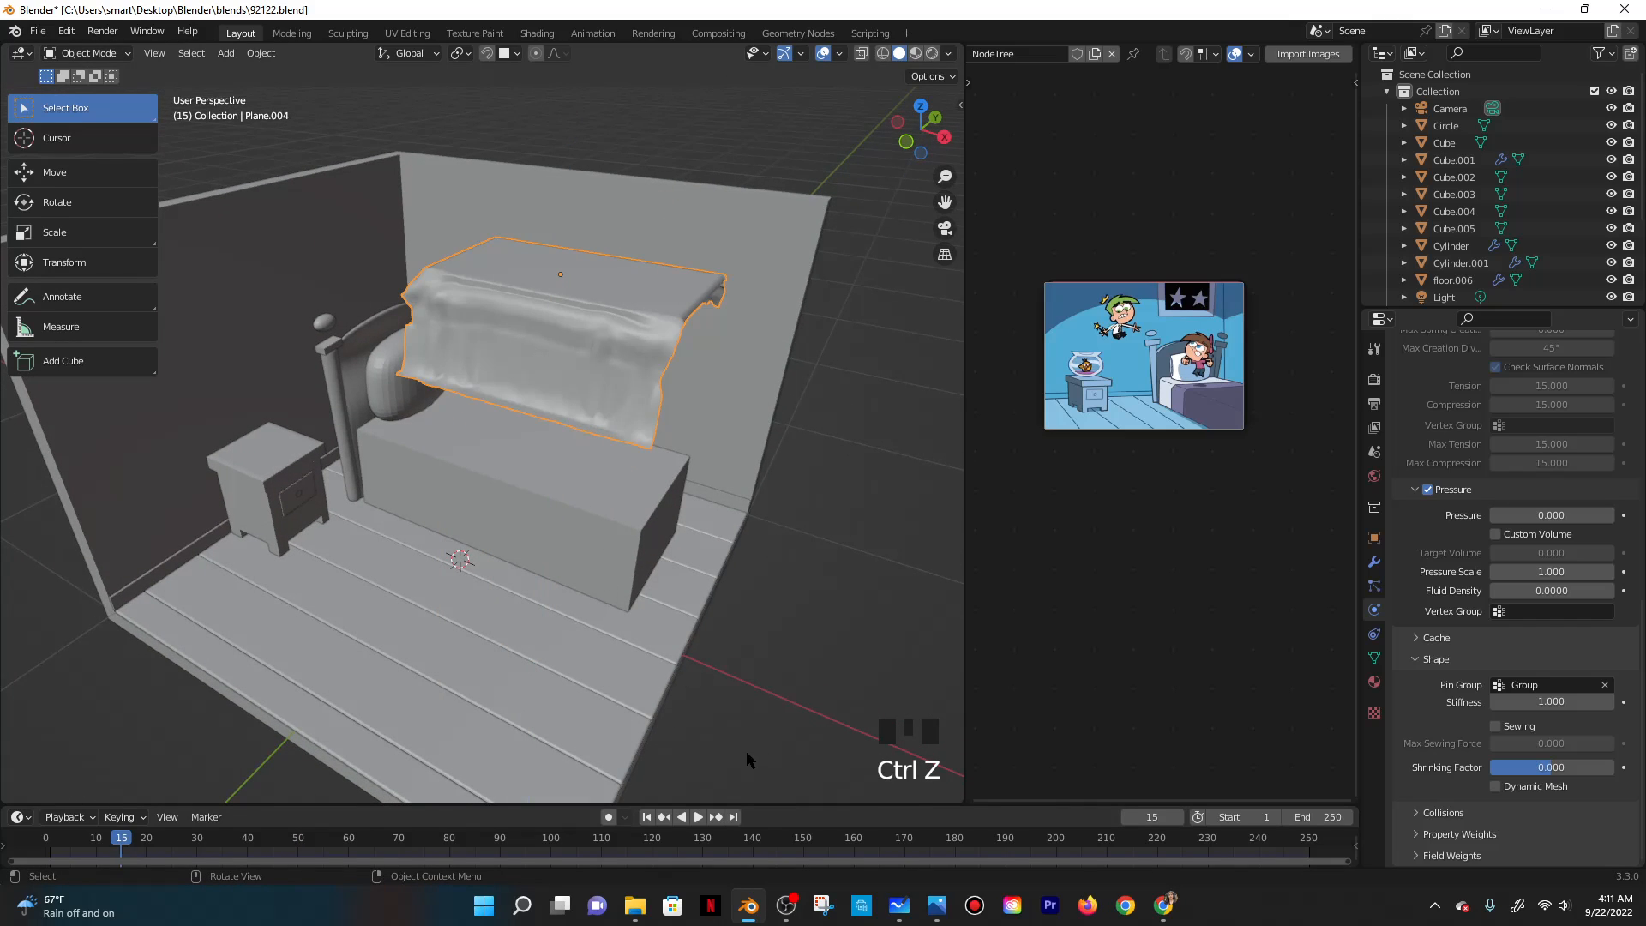
left_click(91, 841)
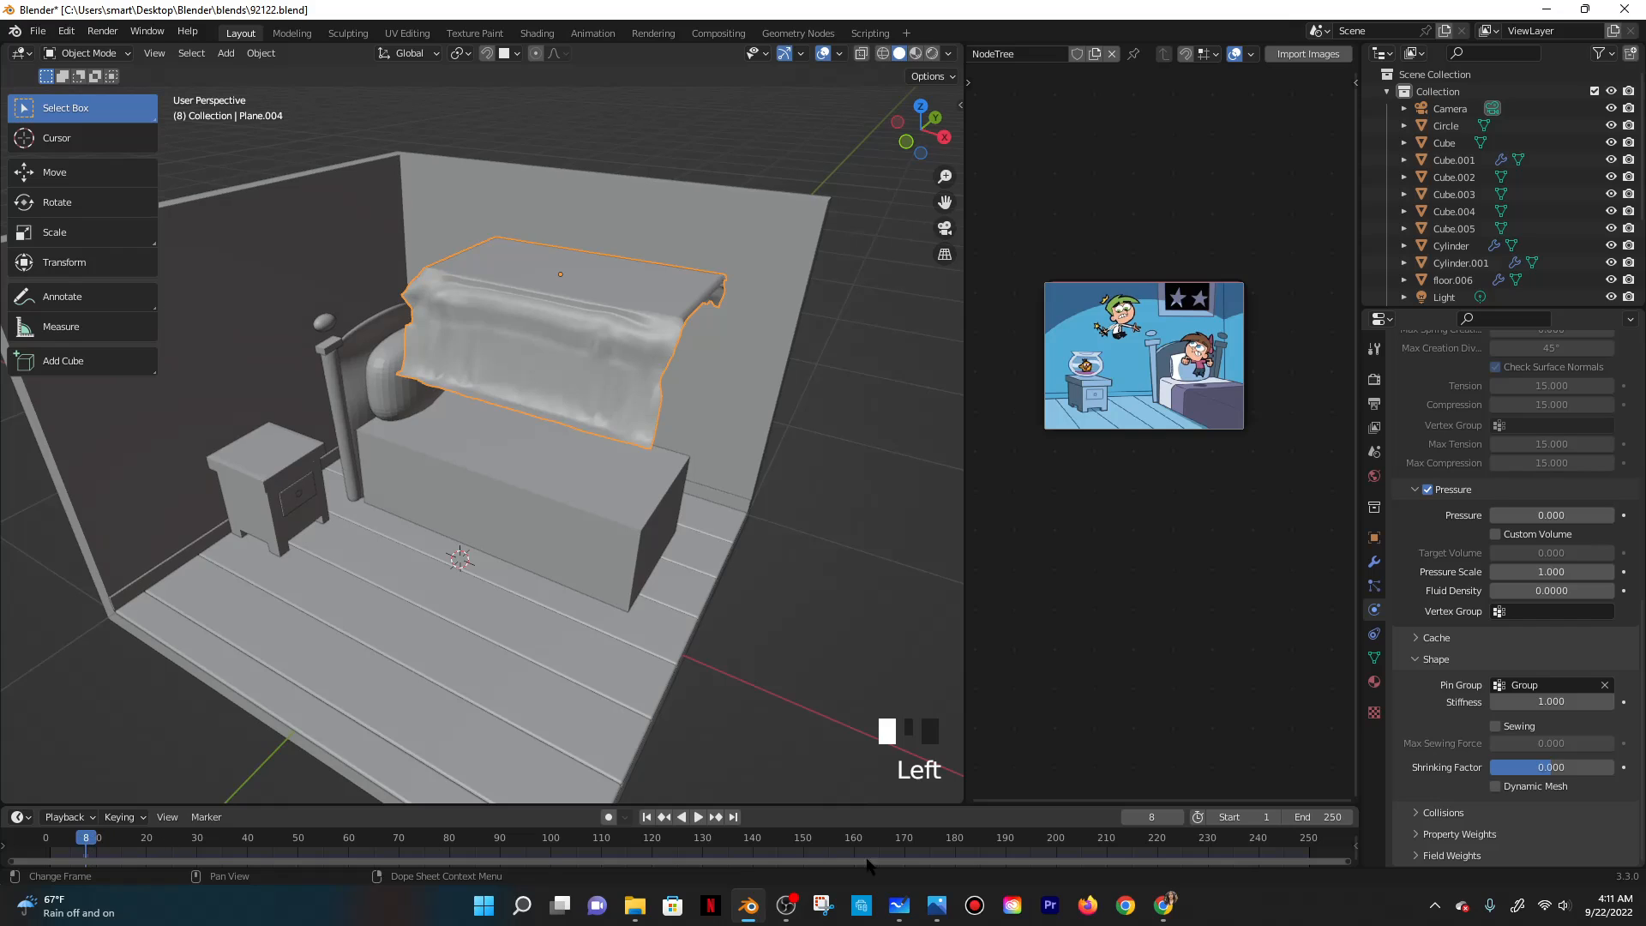
key("Return")
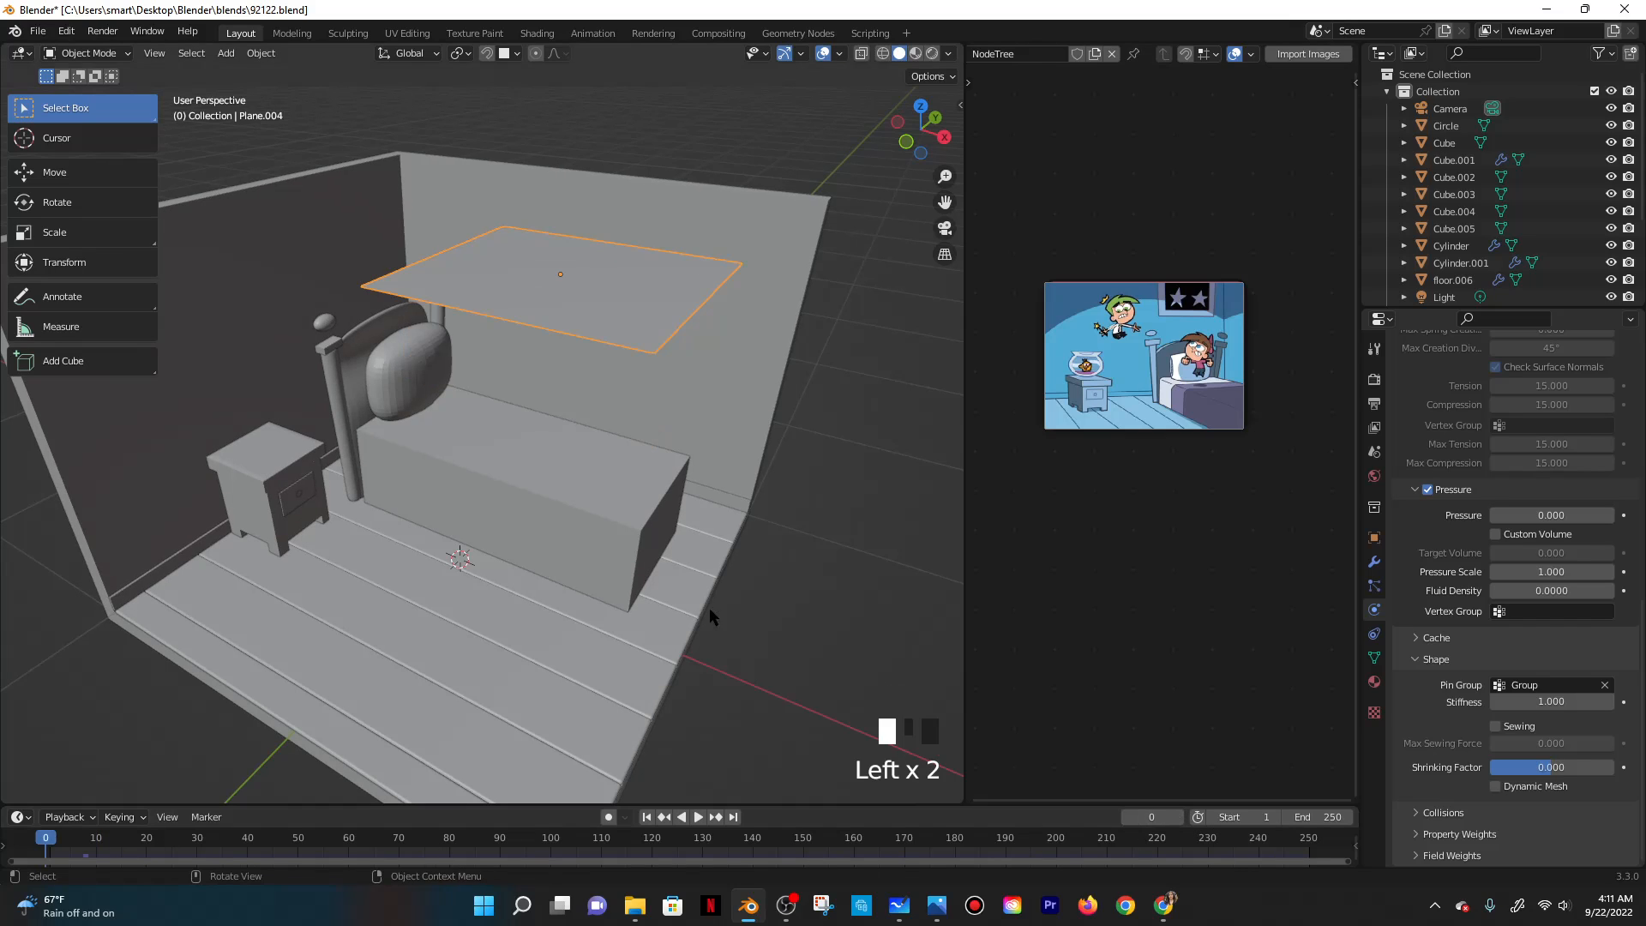
key("h")
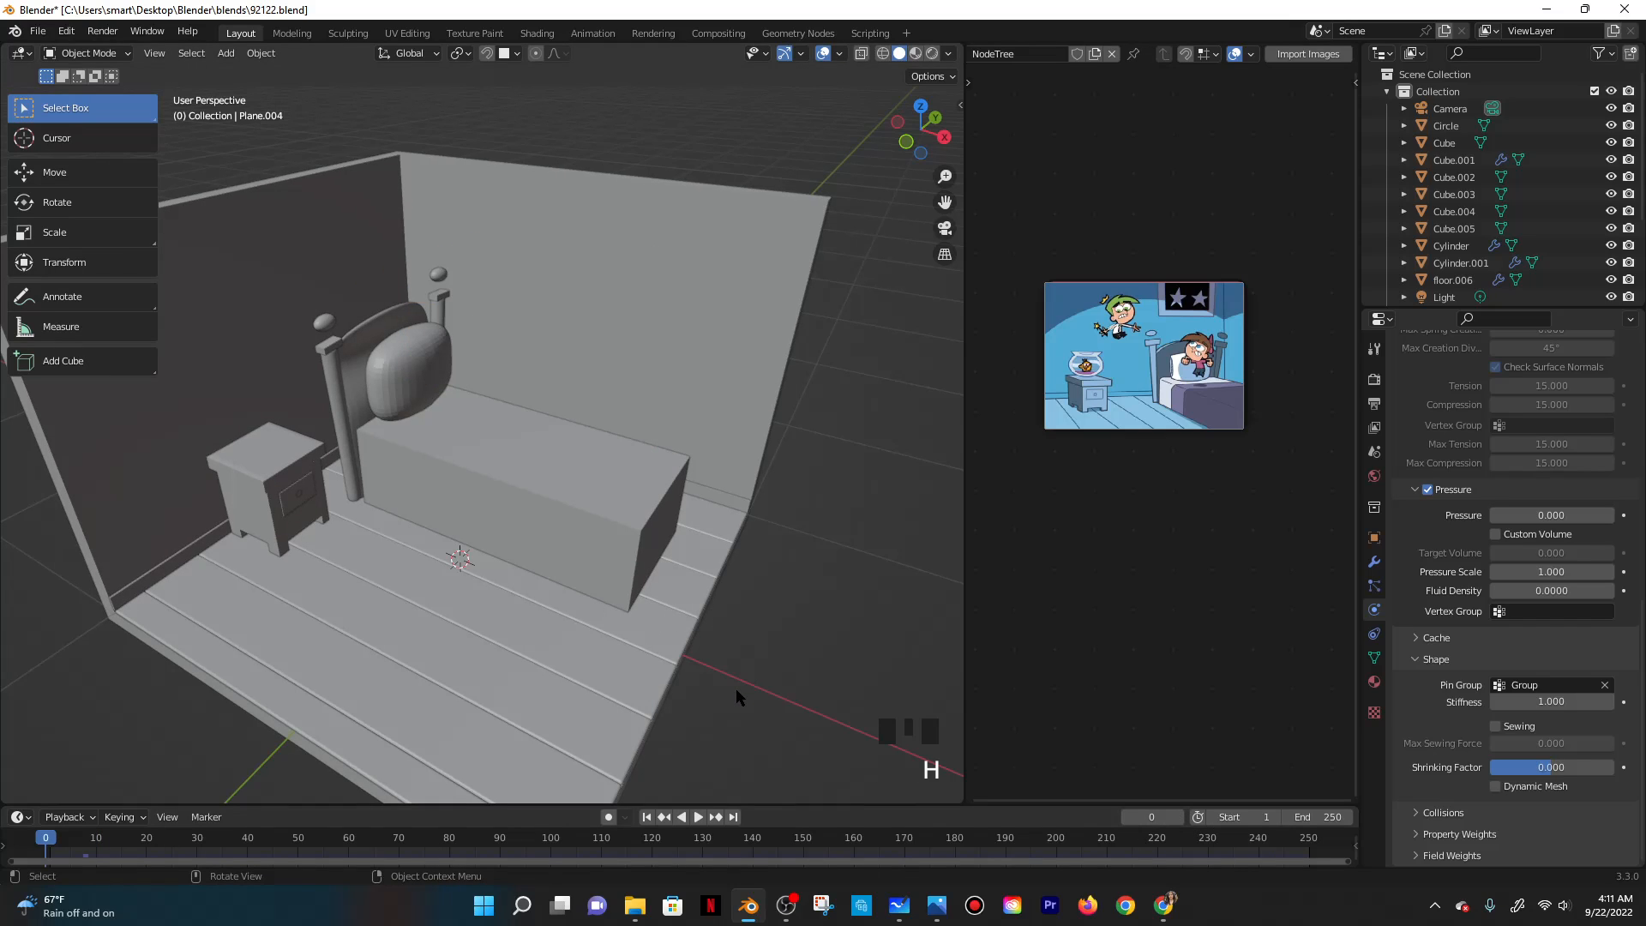
key("alt+h")
key("g")
key("z")
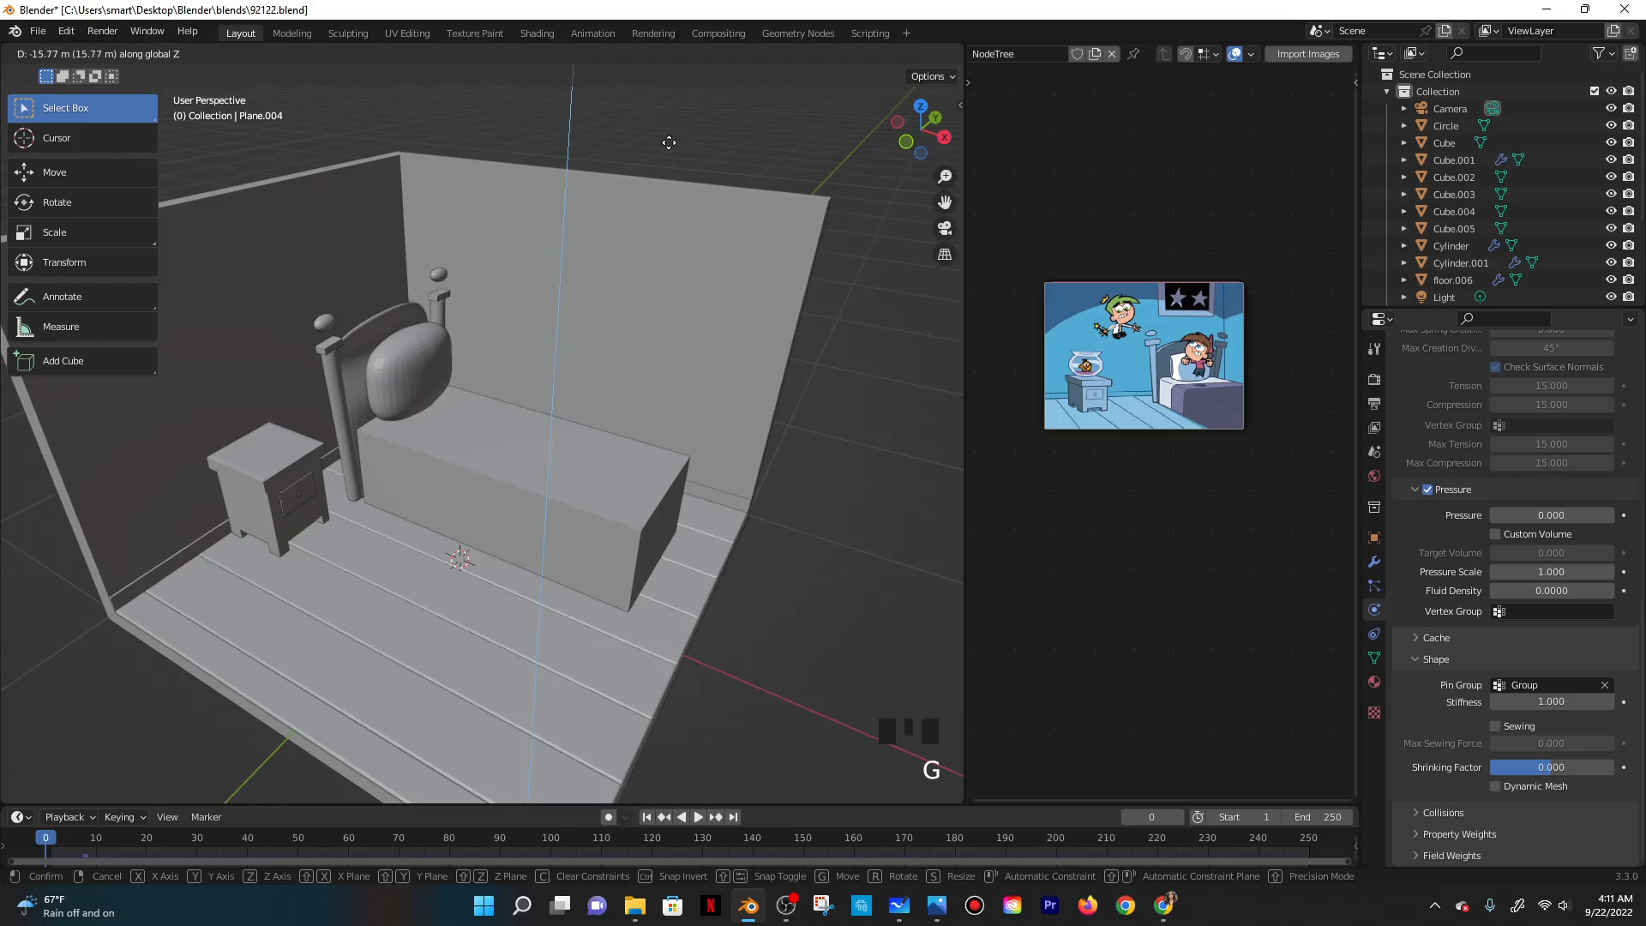
key("Escape")
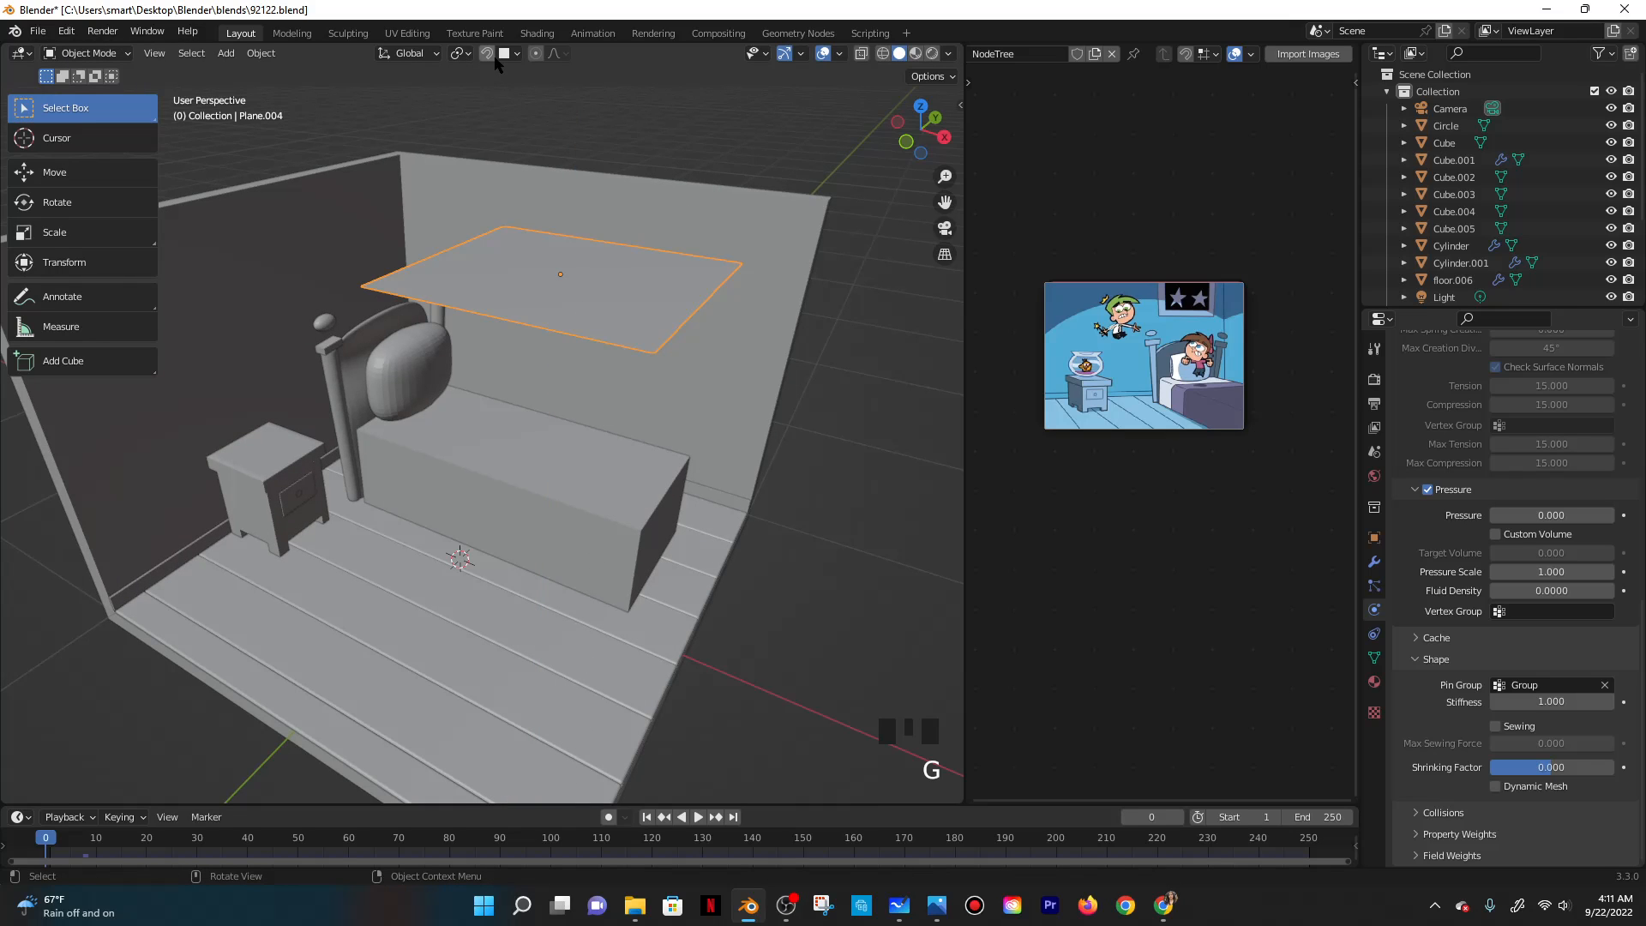
Lower the blanket plane about 0.732 m along Z to just above the mattress.
key("g")
key("z")
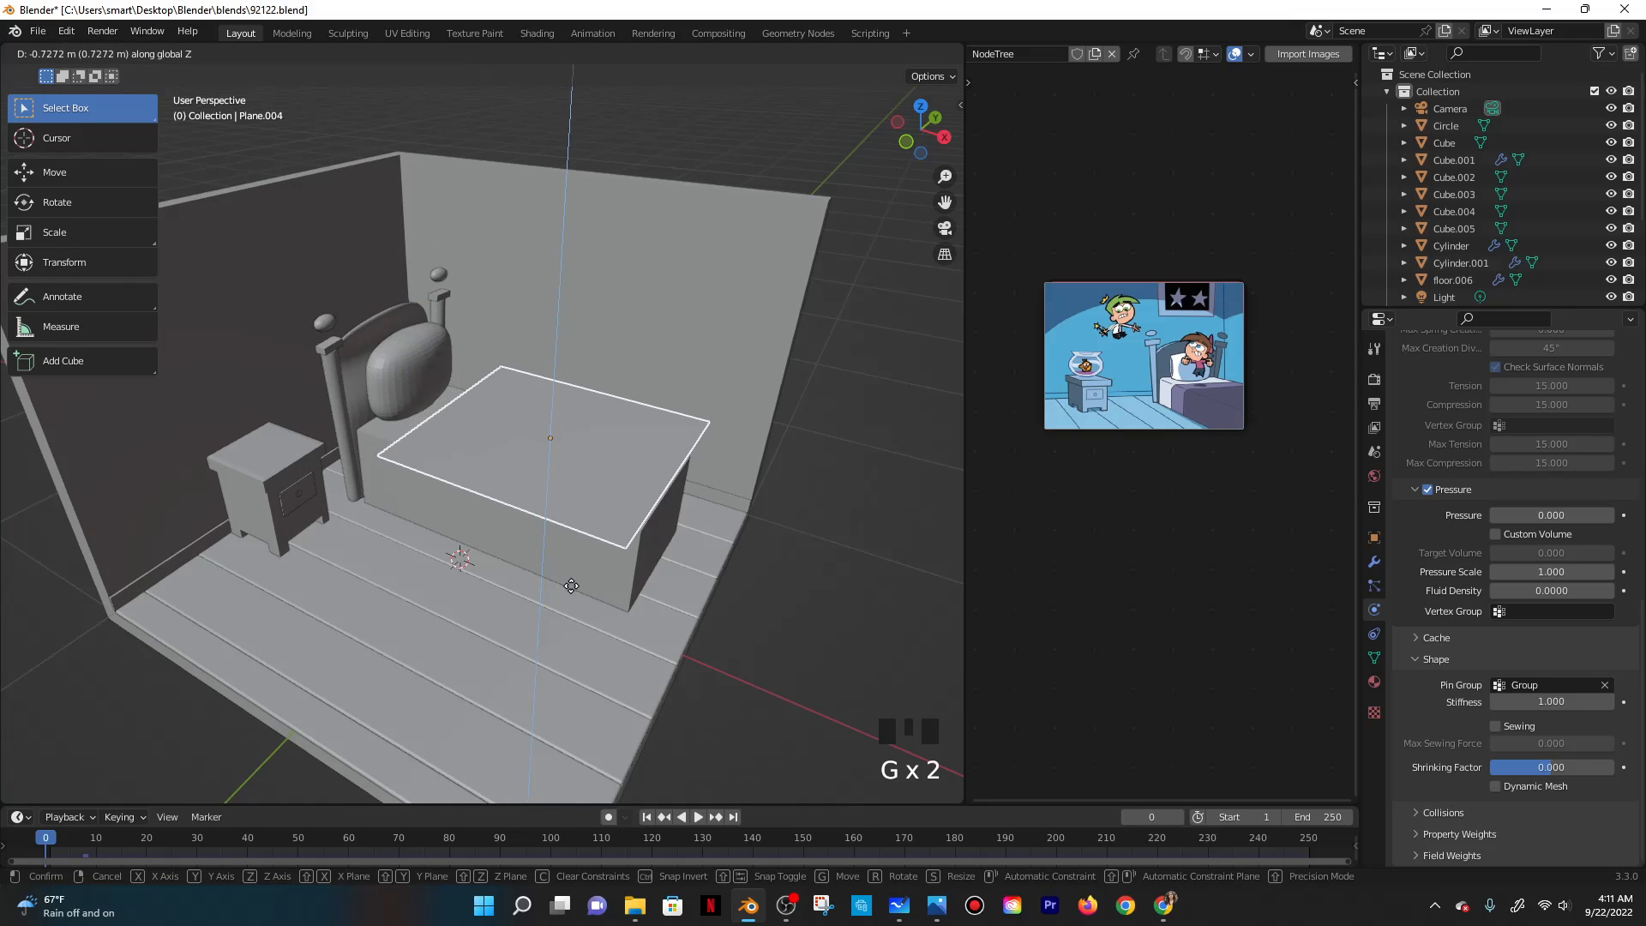
left_click(569, 583)
middle_click_drag(573, 444, 545, 418)
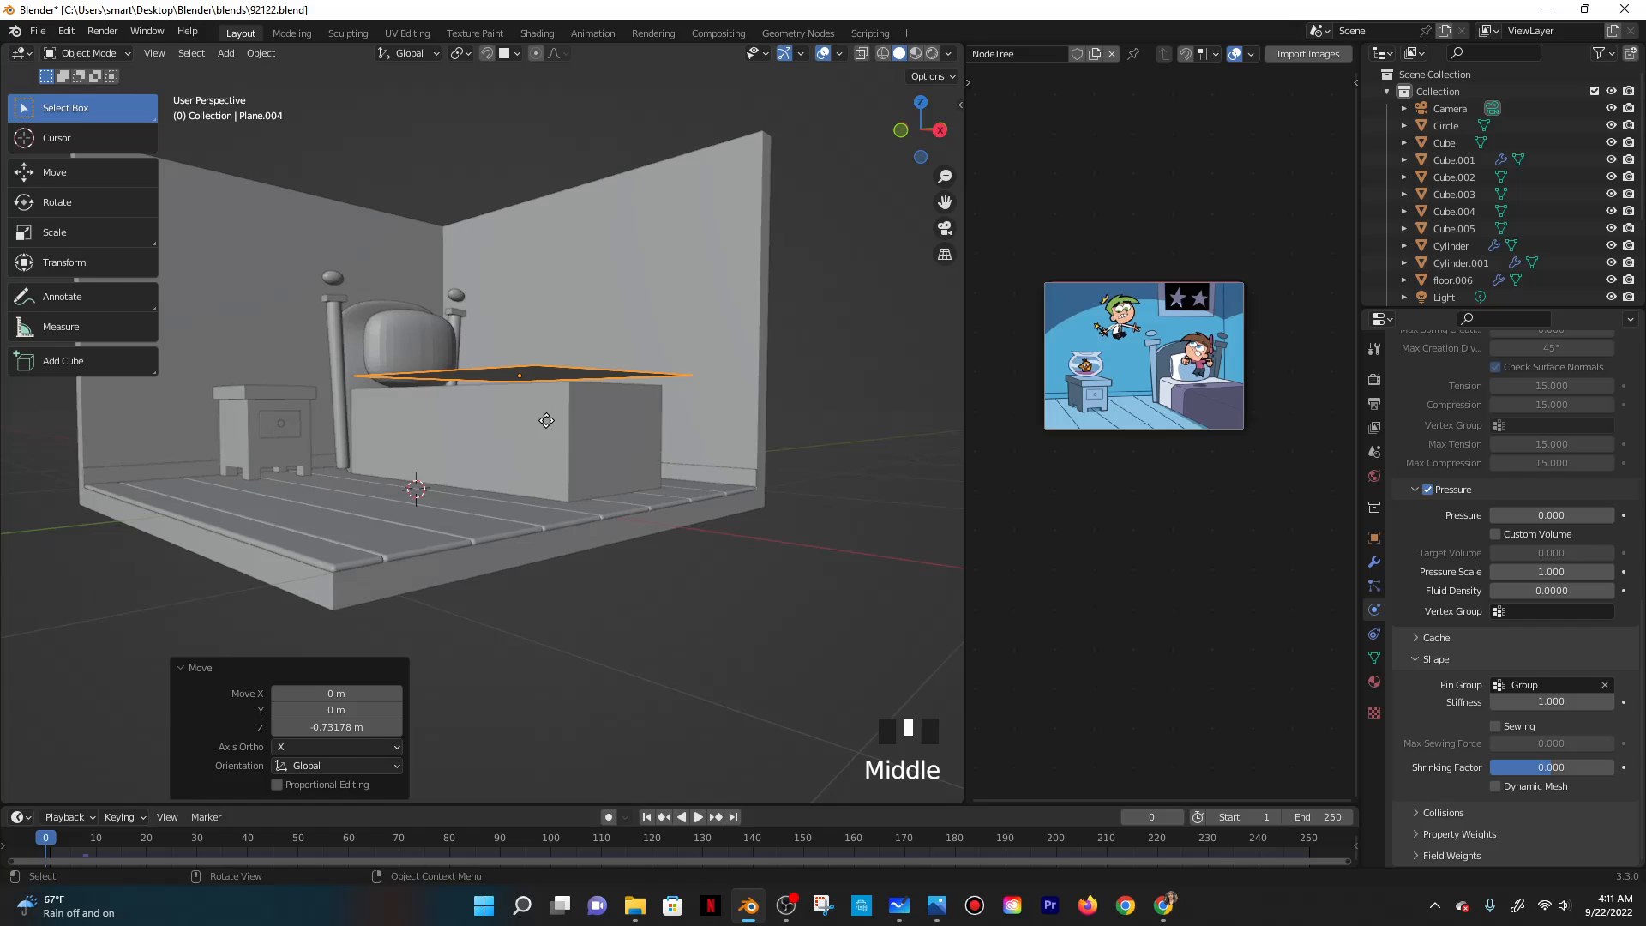
Move the blanket plane down about 0.041 m along its local Z onto the mattress top.
key("g")
key("z")
key("z")
left_click(545, 420)
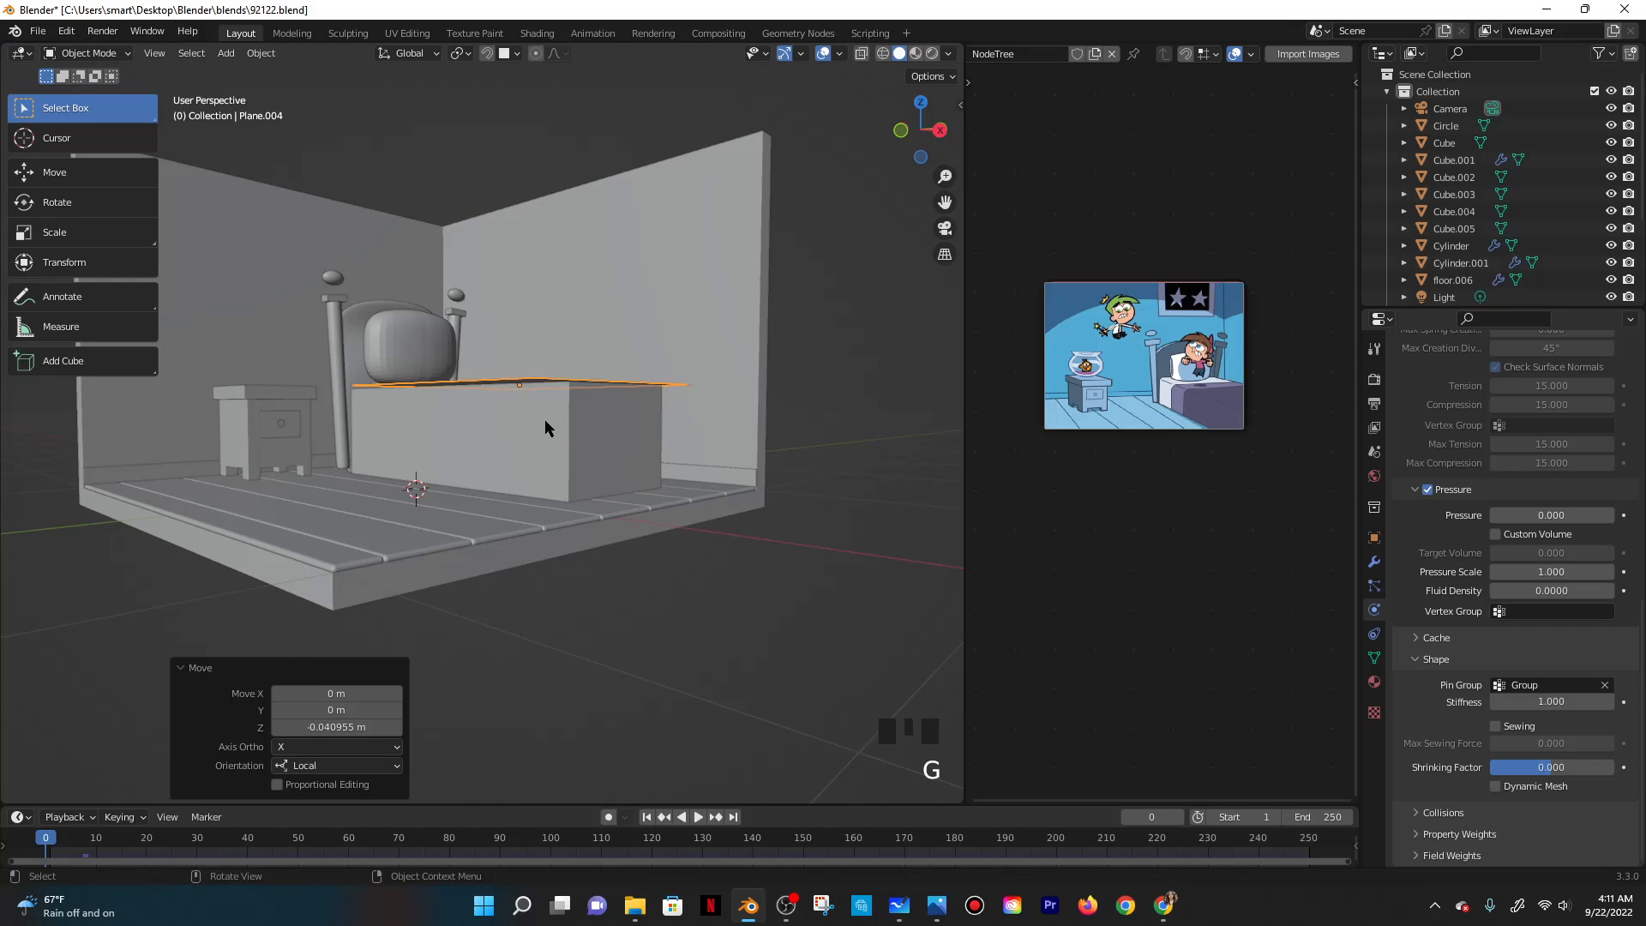
Play the cloth simulation to let the blanket drape over the mattress, then pause it at frame 67.
middle_click_drag(546, 426, 640, 562)
left_click(699, 817)
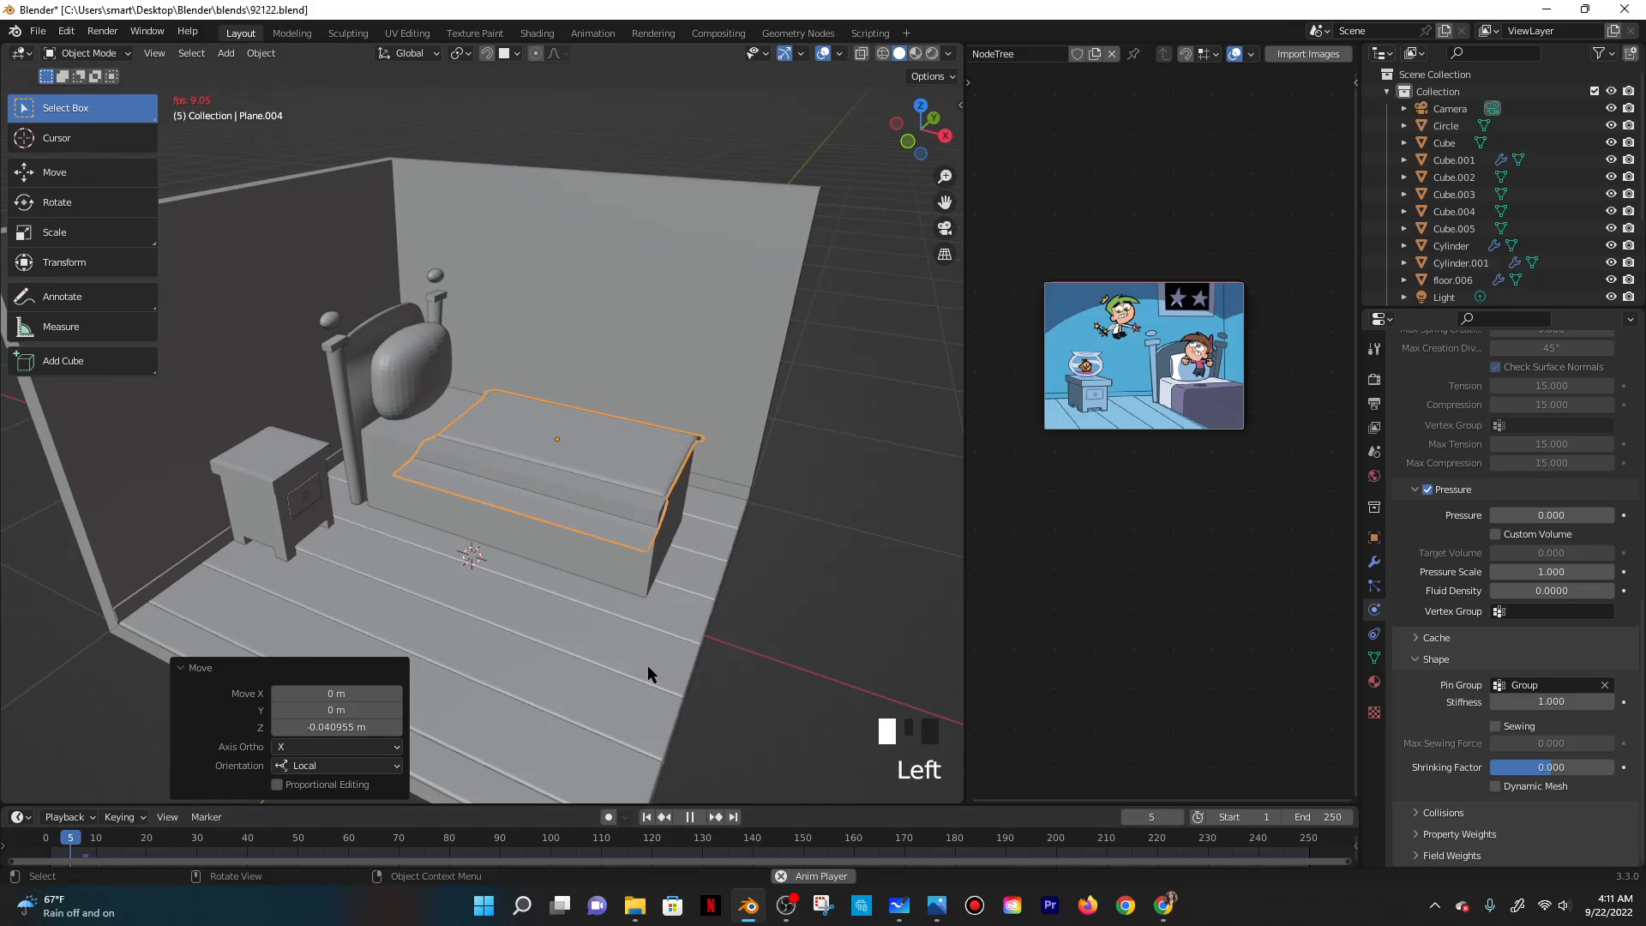
scroll(617, 591, "up", 3)
scroll(619, 592, "up", 1)
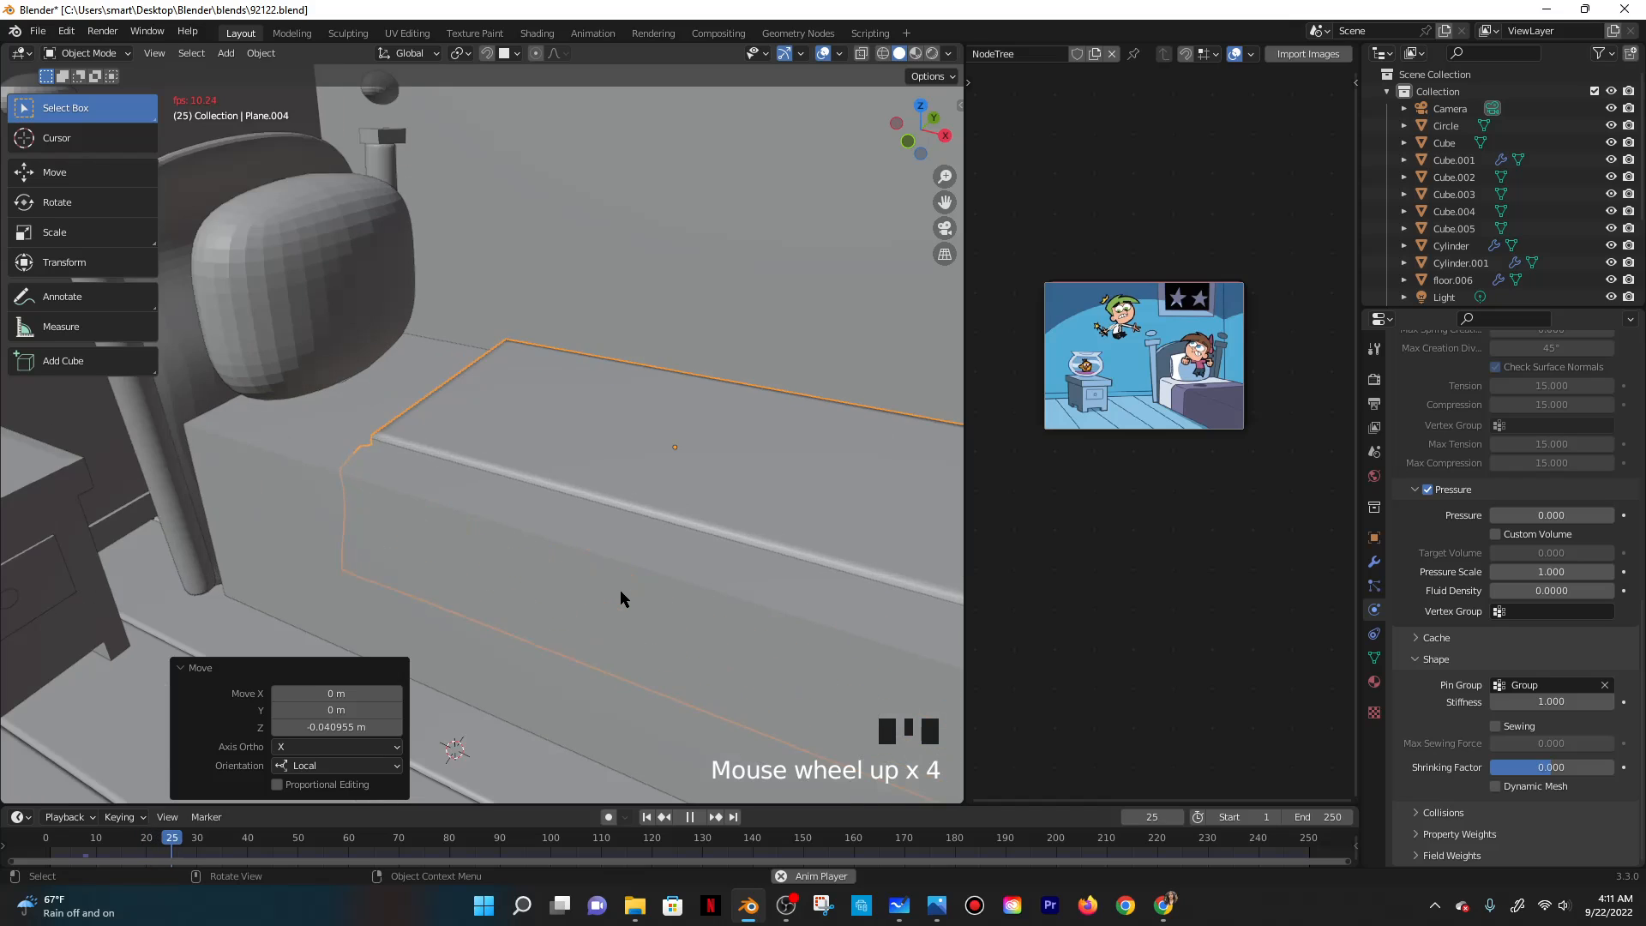
scroll(635, 595, "down", 2)
middle_click_drag(643, 595, 728, 631)
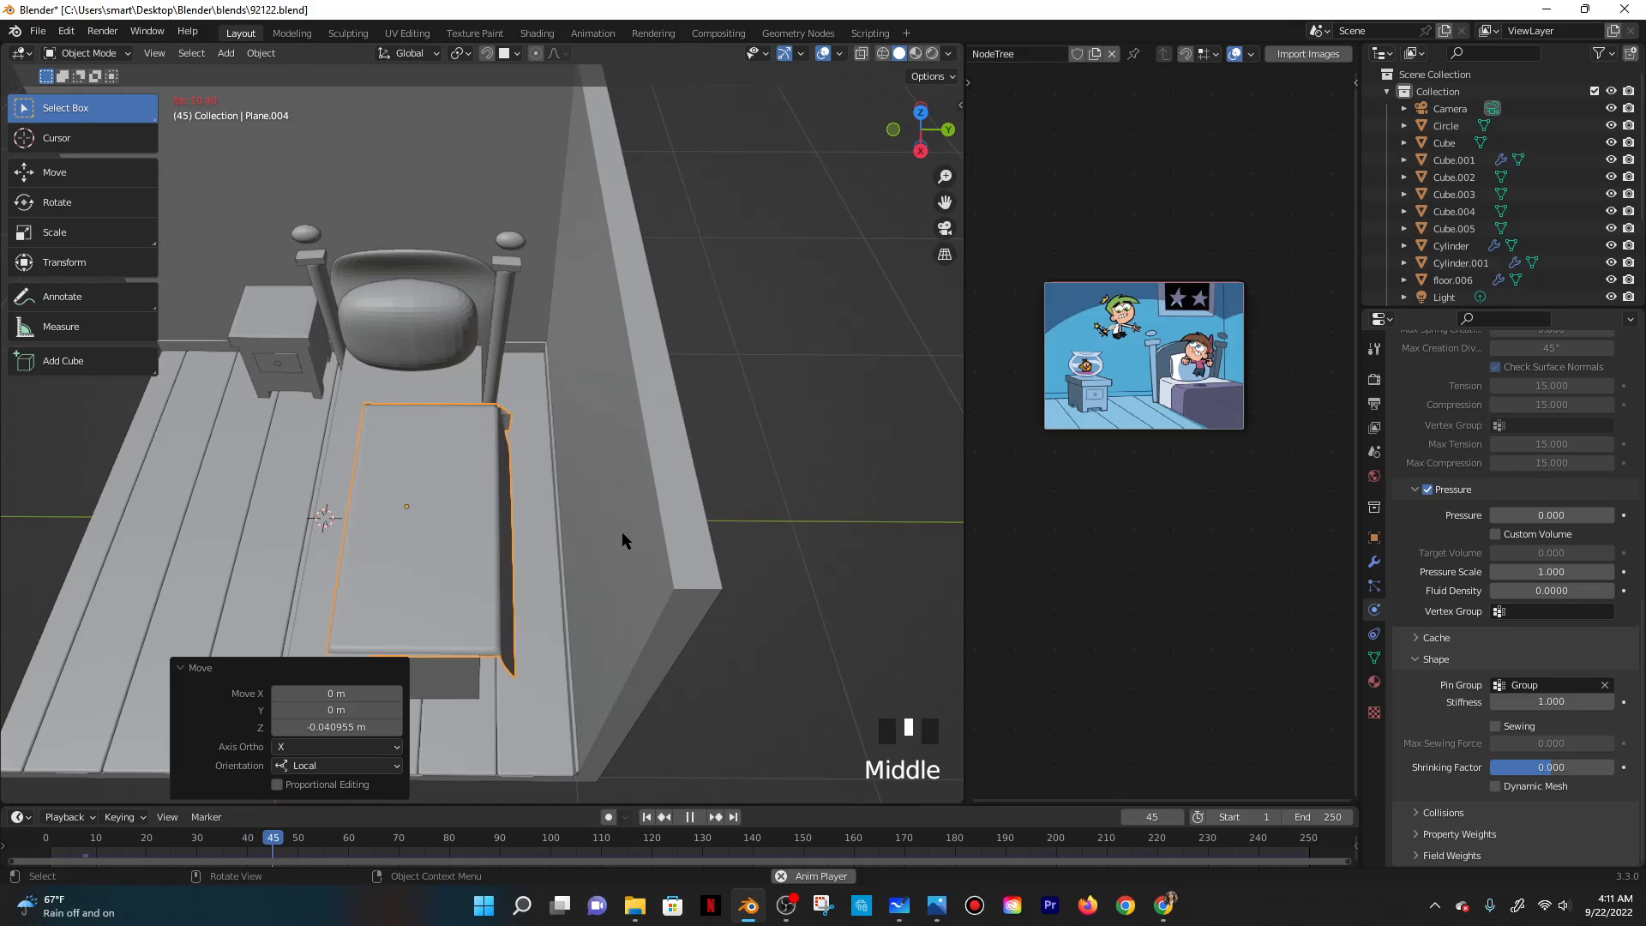
left_click(690, 817)
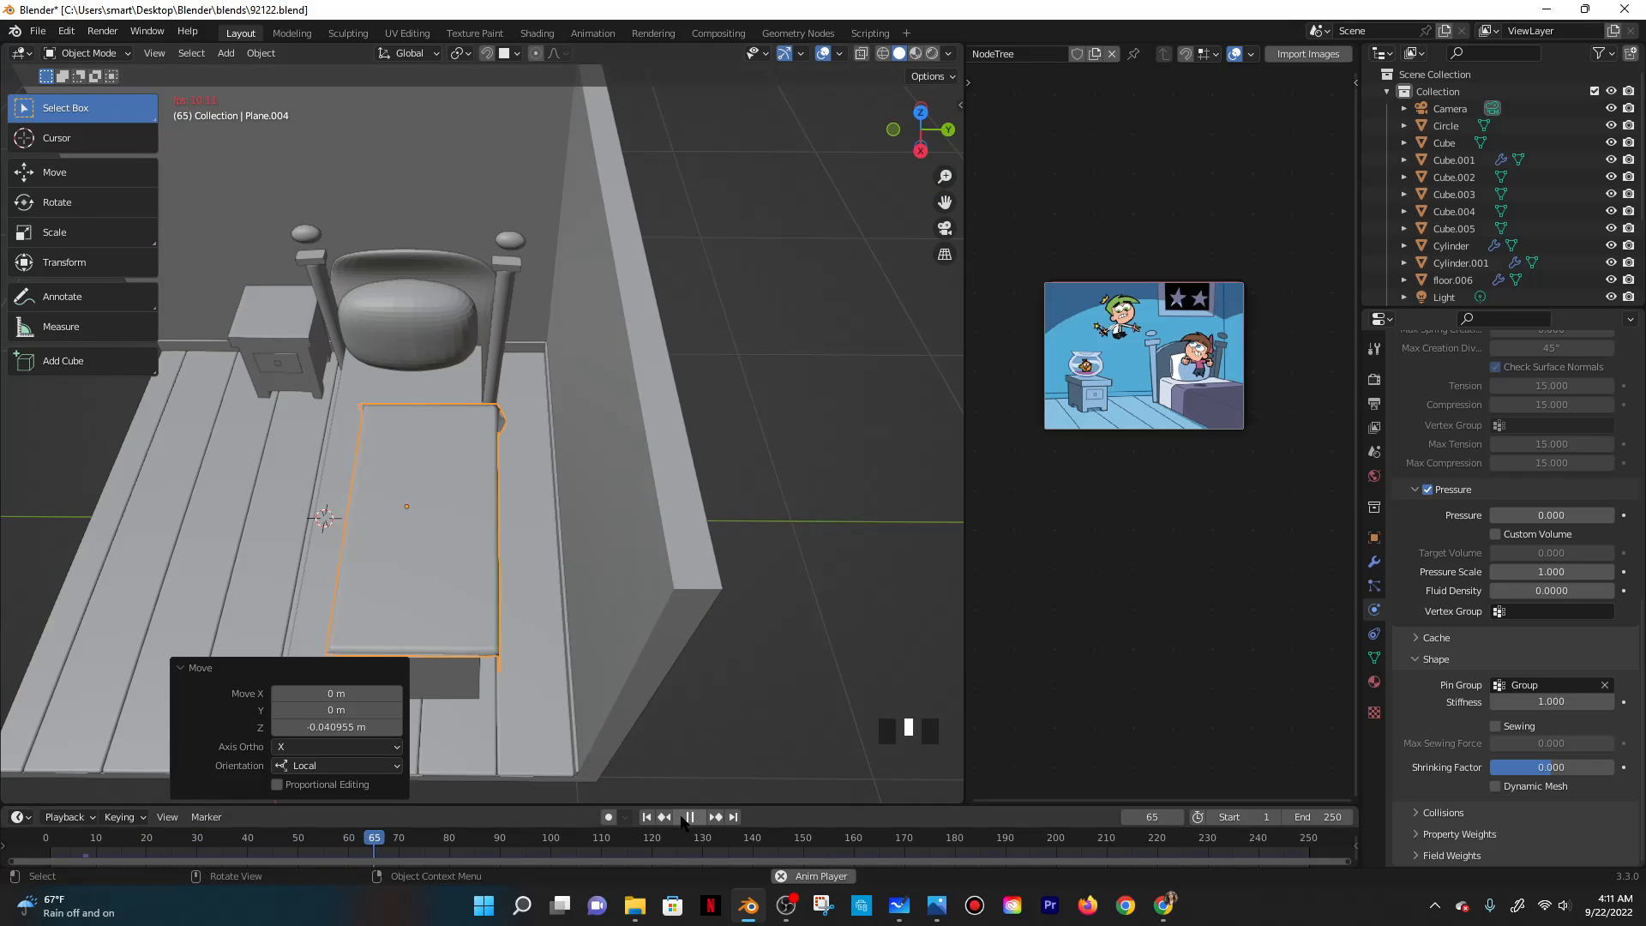
Convert the draped blanket plane to a mesh.
left_click(257, 54)
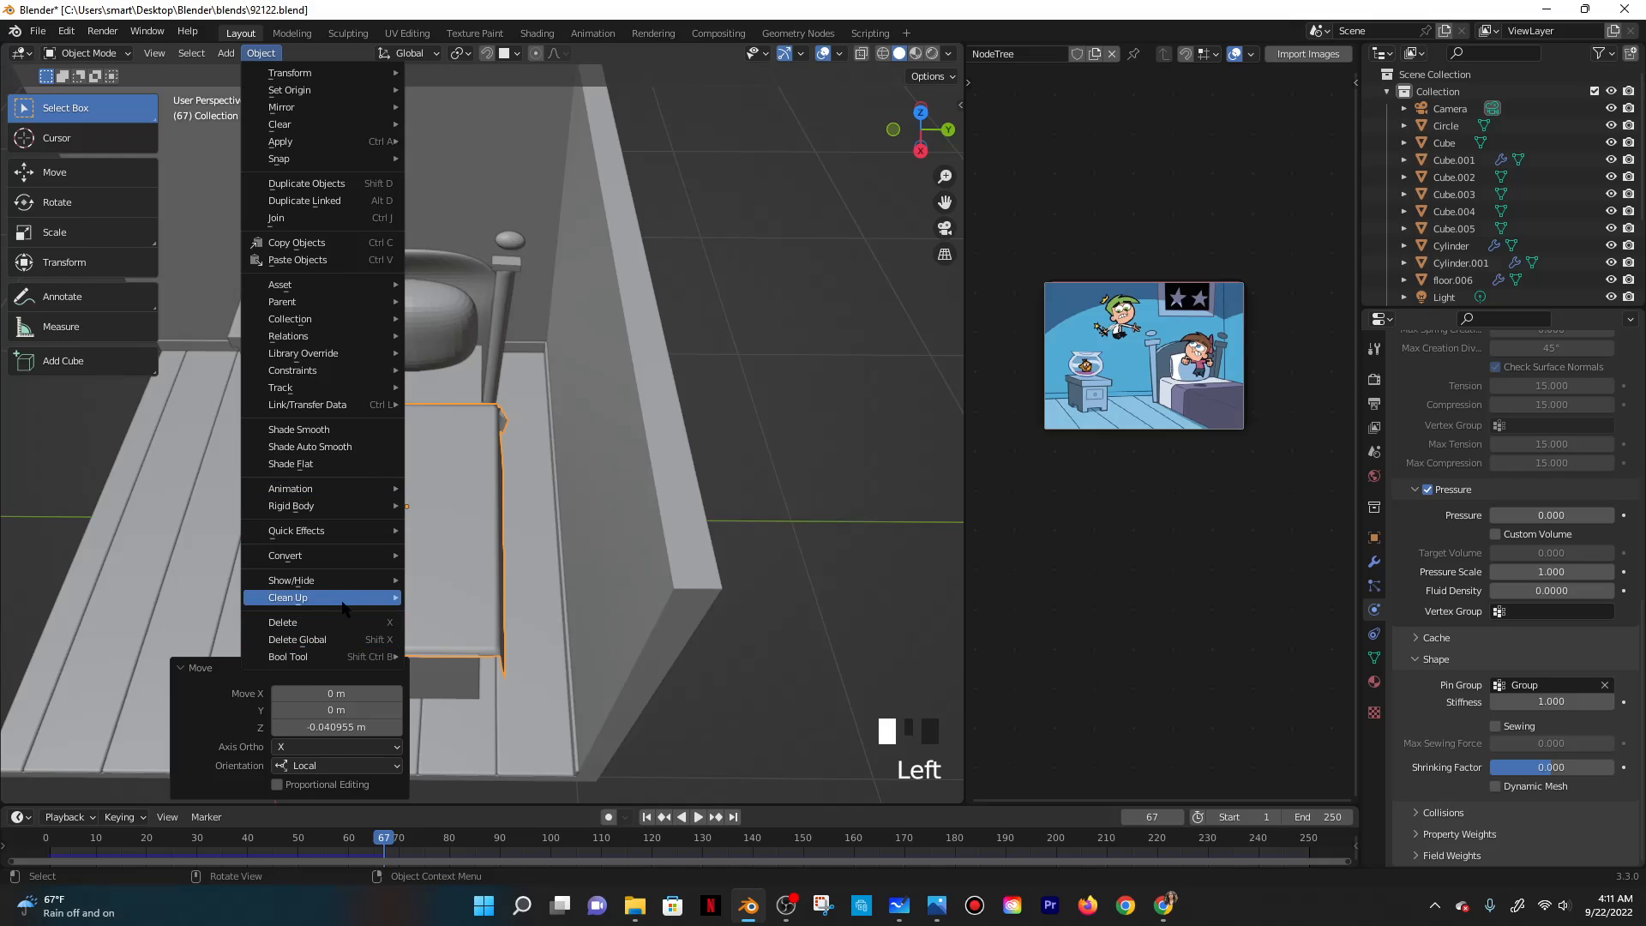
mouse_move(307, 559)
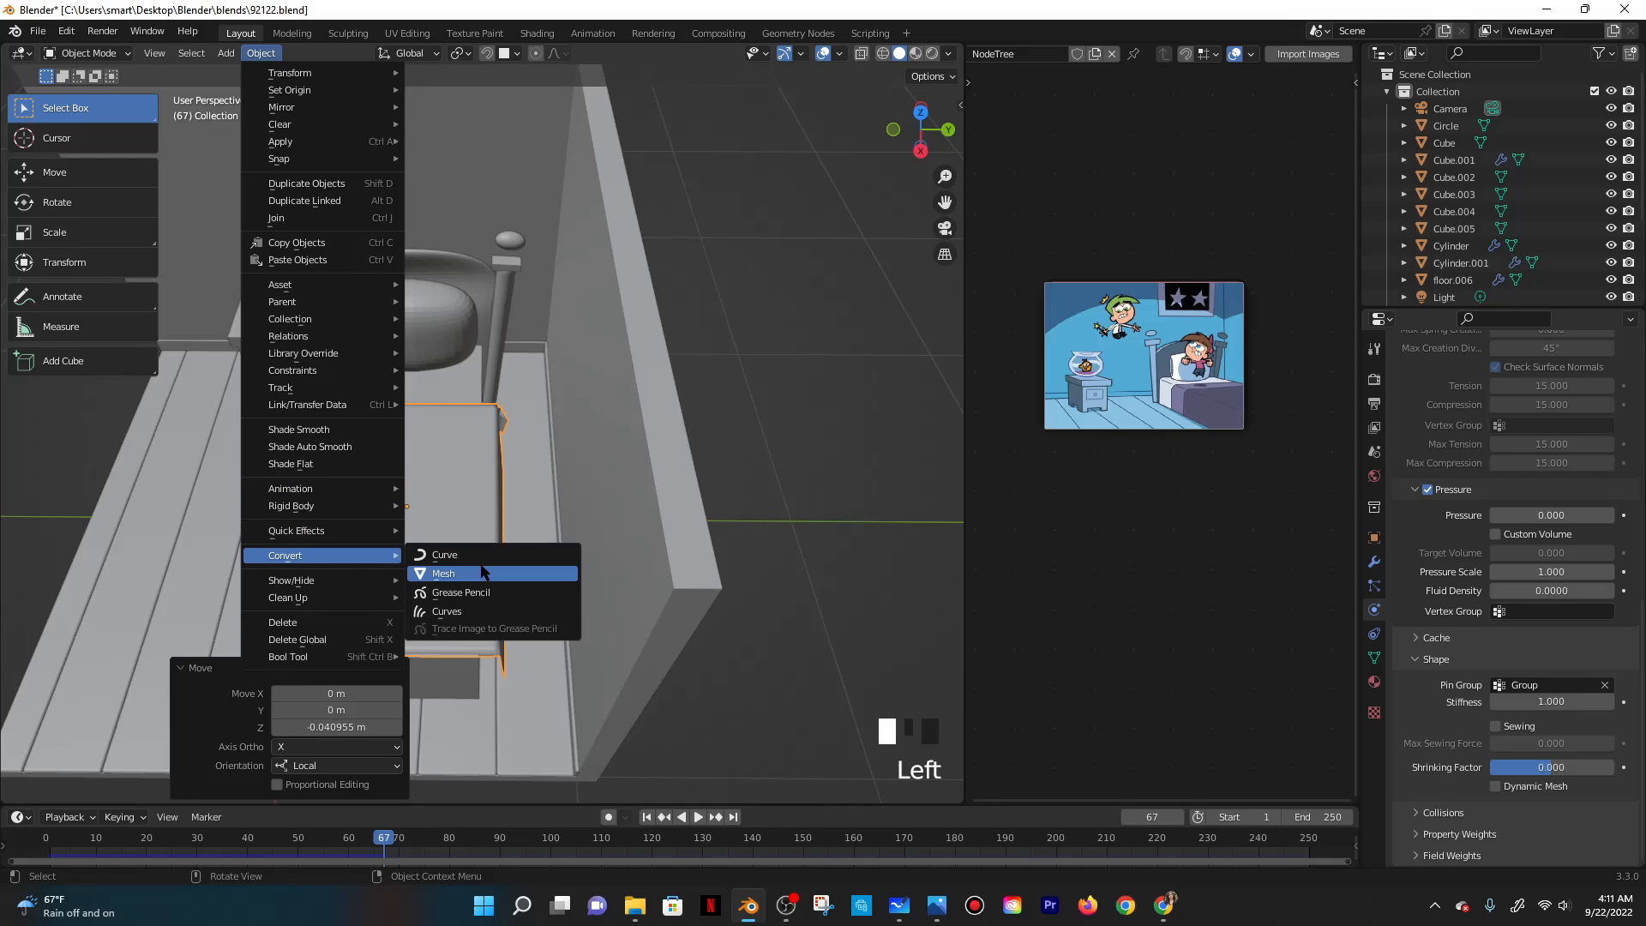
left_click(461, 573)
Shift the blanket along Y by about -0.069 m and -0.041 m, enlarging it slightly along Y in between.
middle_click_drag(506, 568, 526, 555)
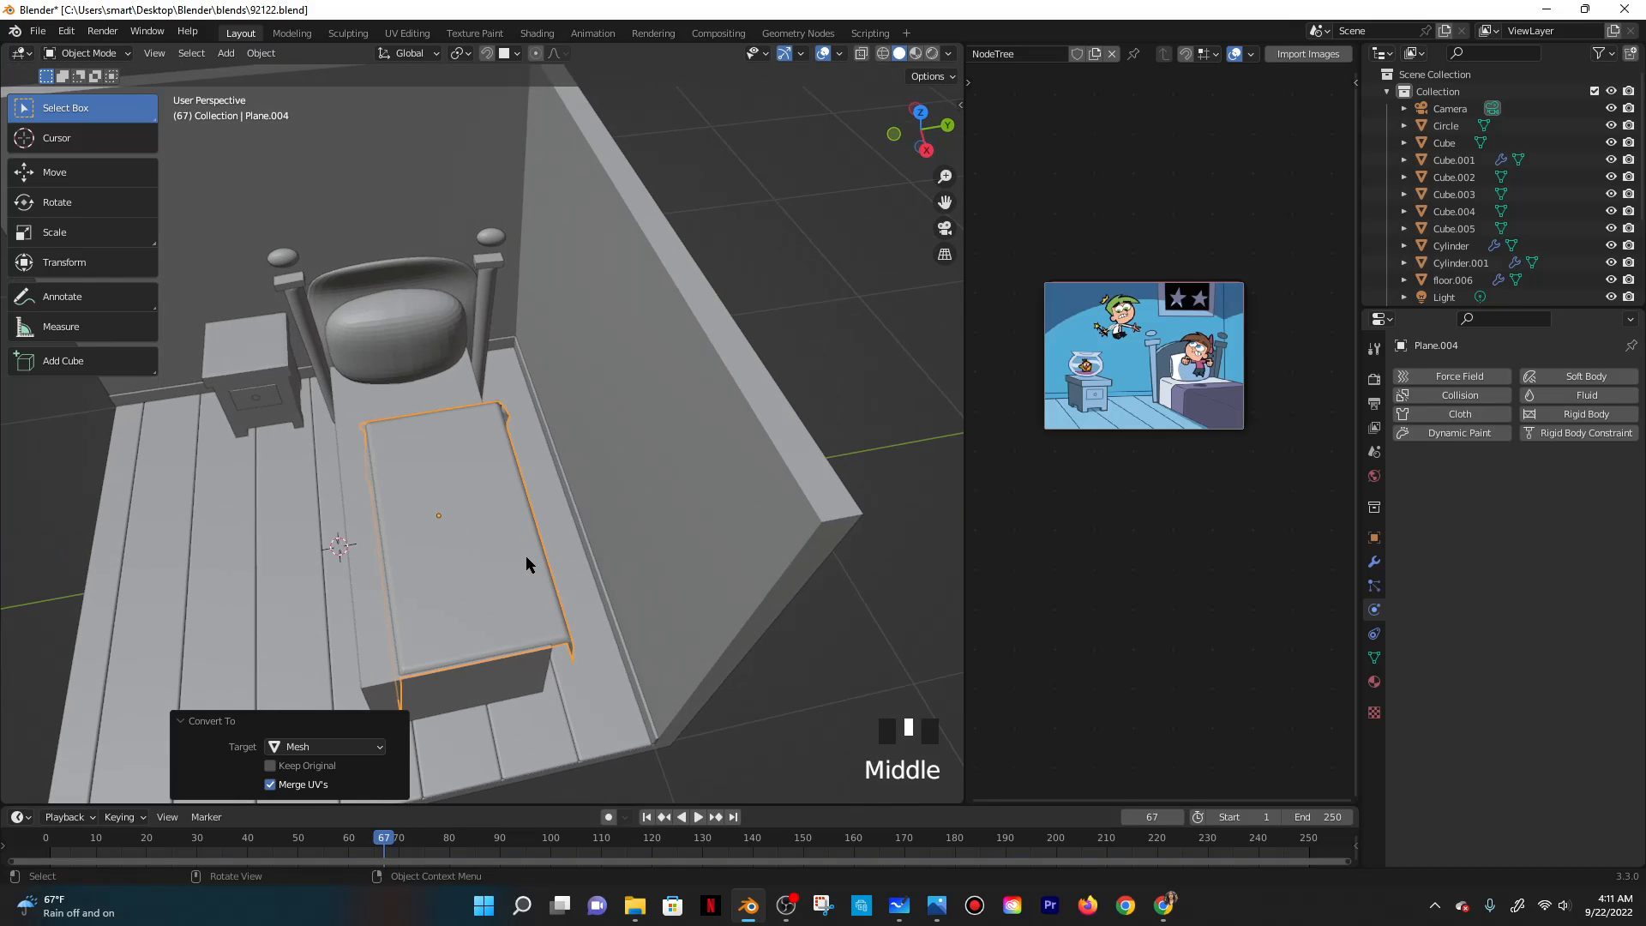
key("g")
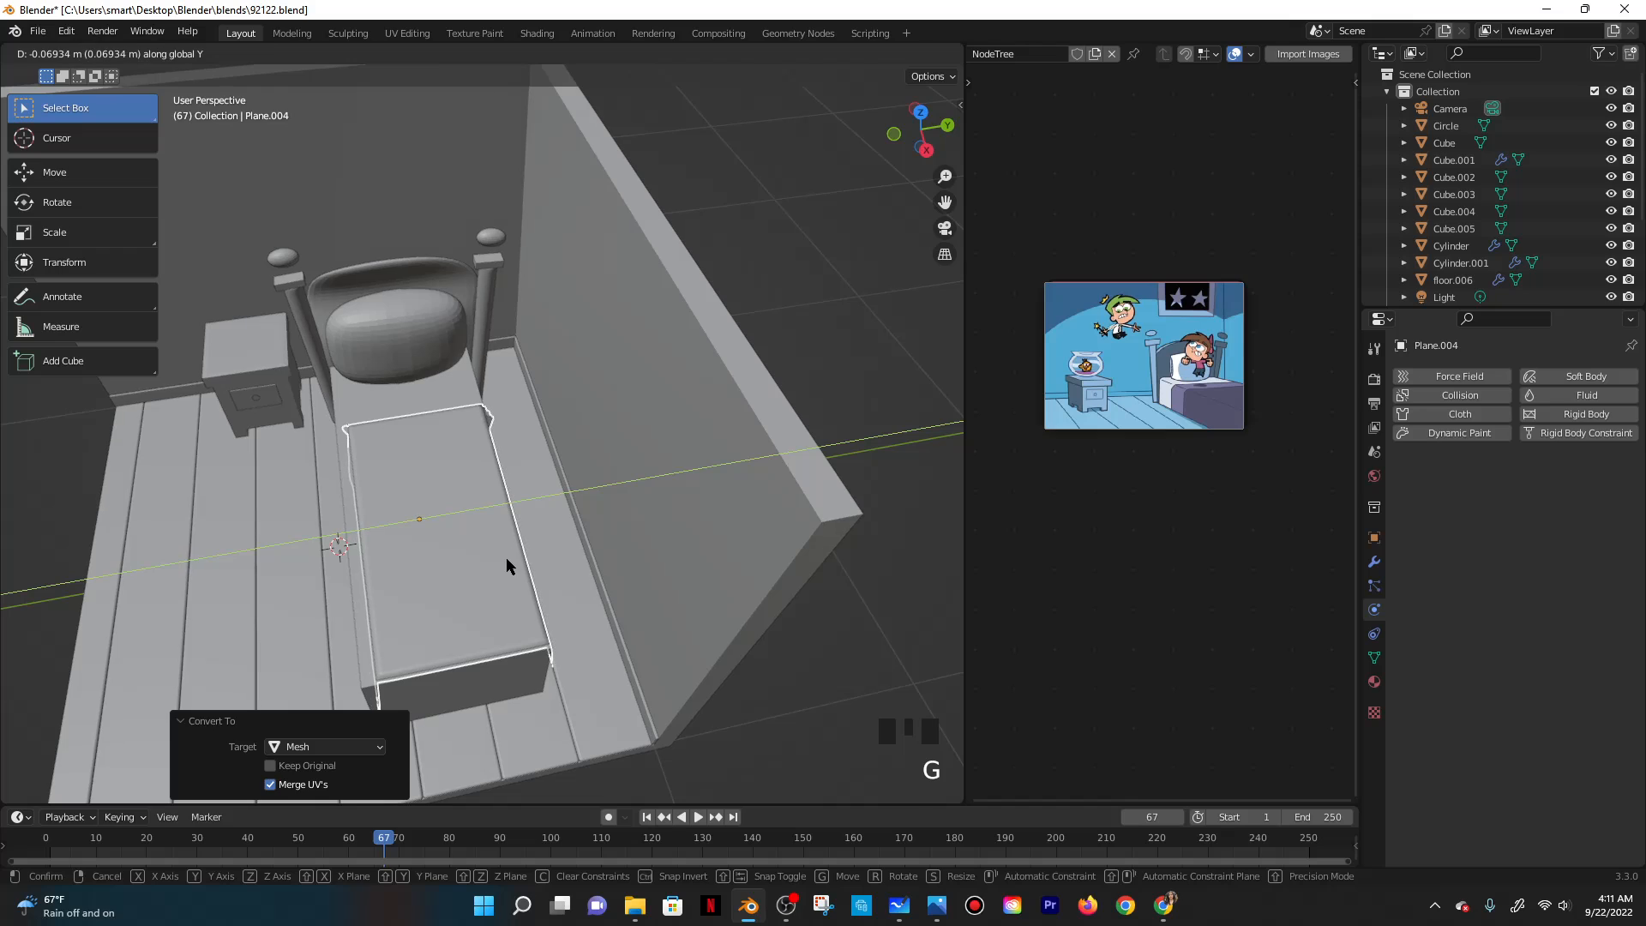
left_click(506, 557)
key("s")
key("y")
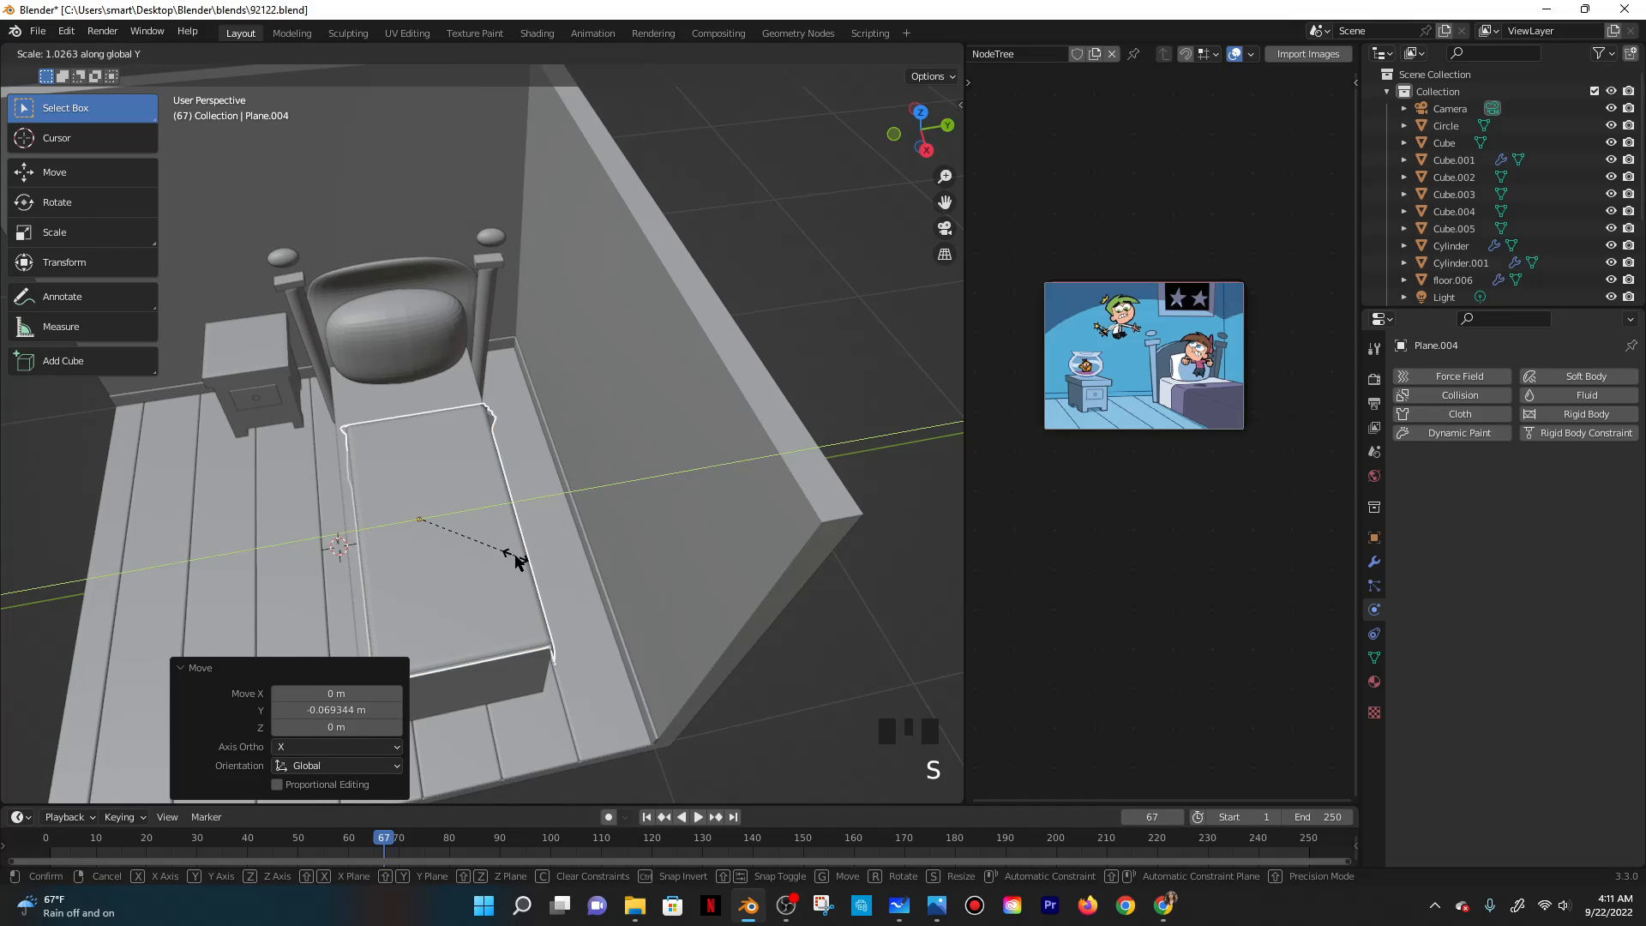
left_click(511, 556)
key("g")
key("y")
right_click(503, 555)
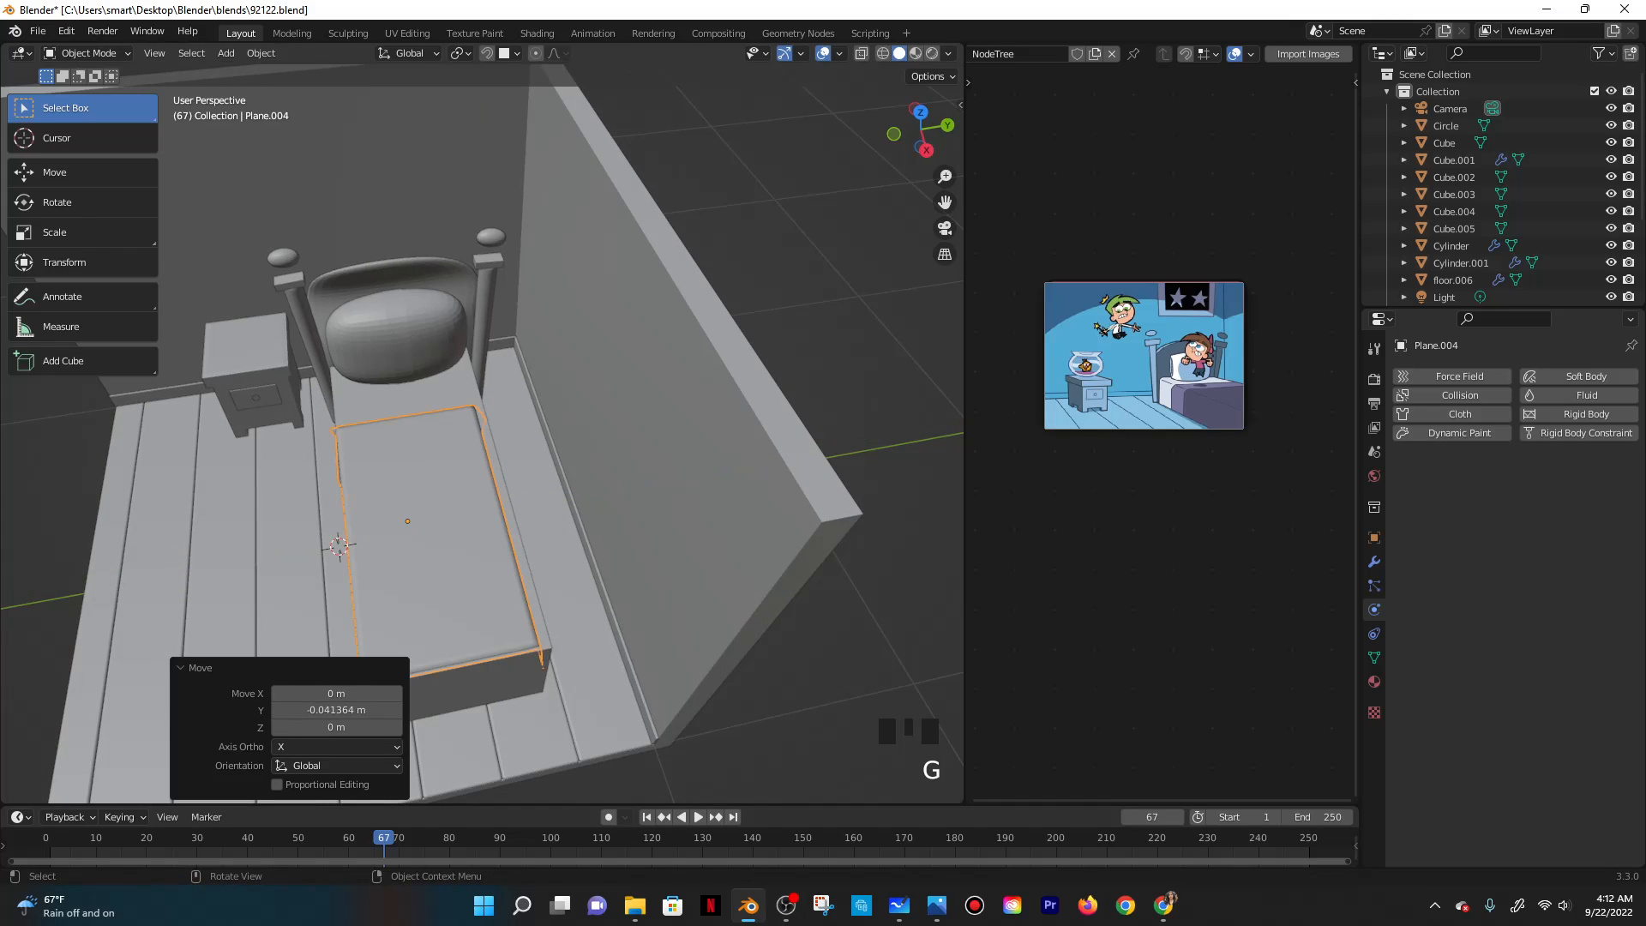
Scale the blanket along Y again and move it about 0.015 m along Y so it covers the mattress width.
key("s")
key("y")
left_click(512, 555)
key("g")
key("y")
left_click(518, 553)
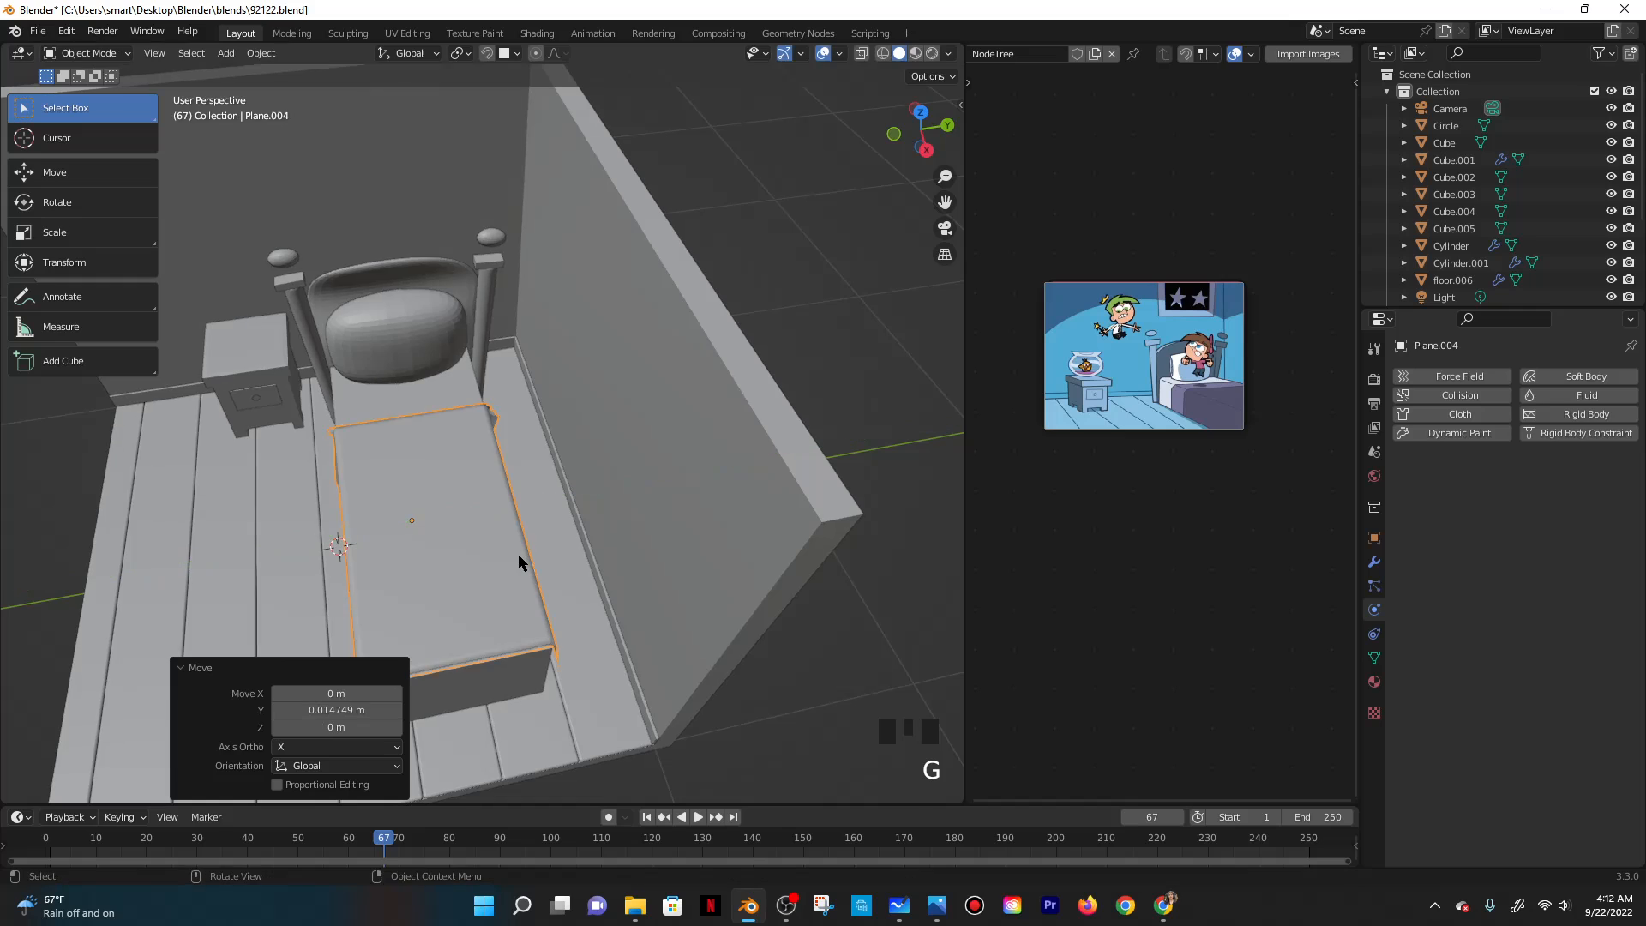
Stretch the blanket along Z by about 1.292 and another 1.038 so its sides hang closer to the floor.
middle_click_drag(518, 554, 680, 516)
key("s")
key("z")
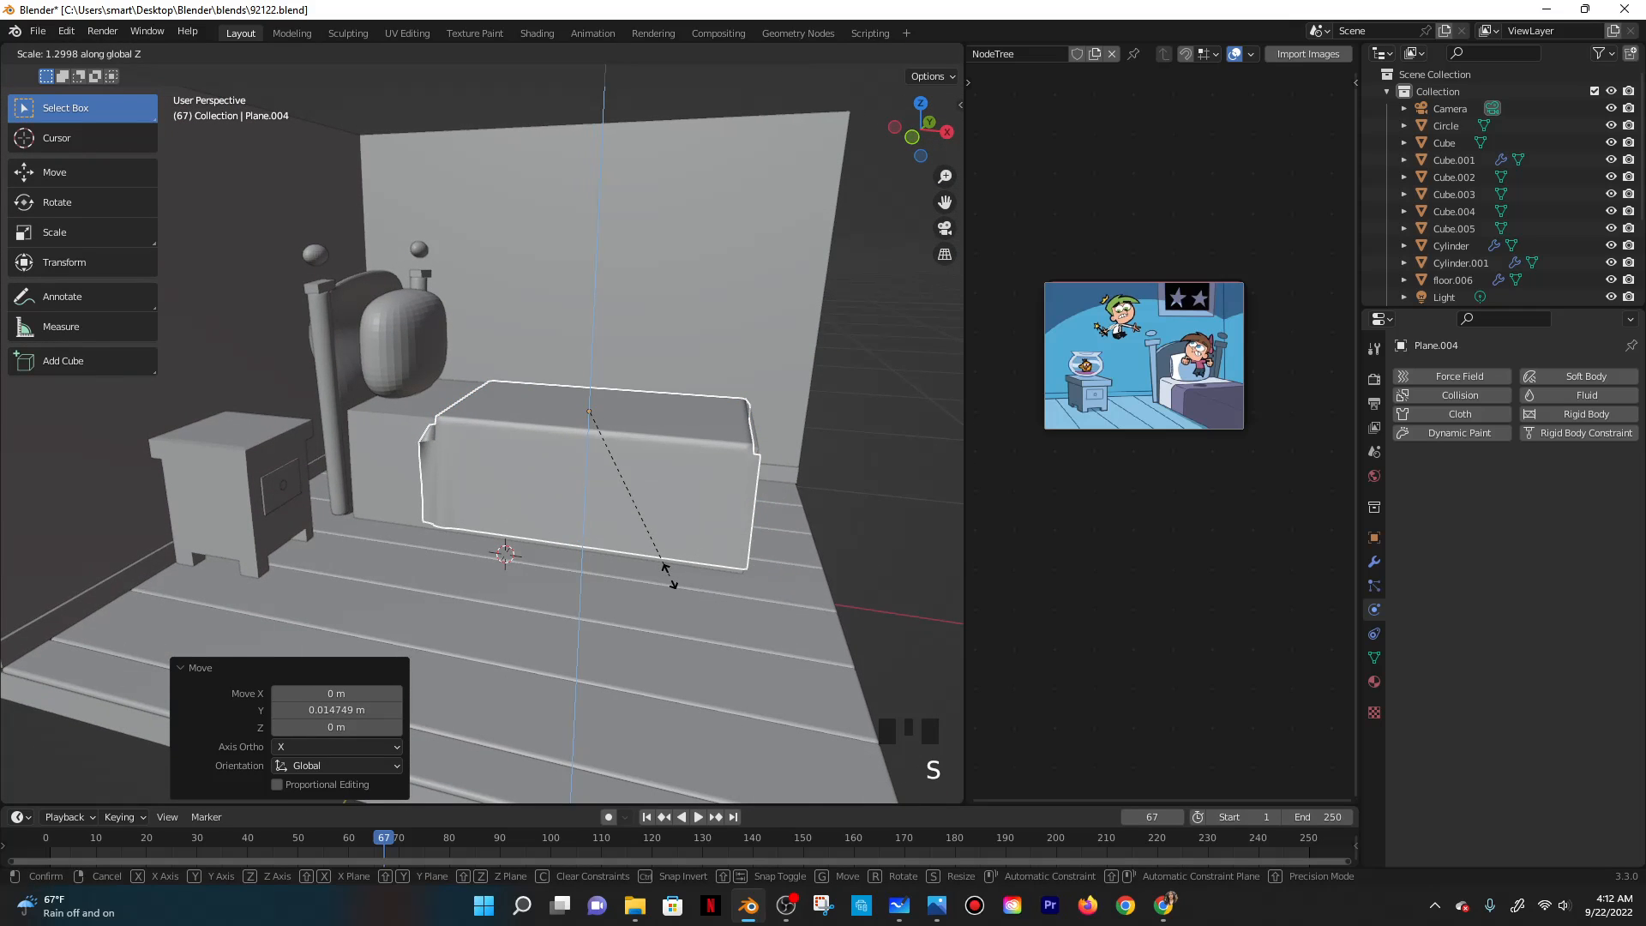
left_click(670, 590)
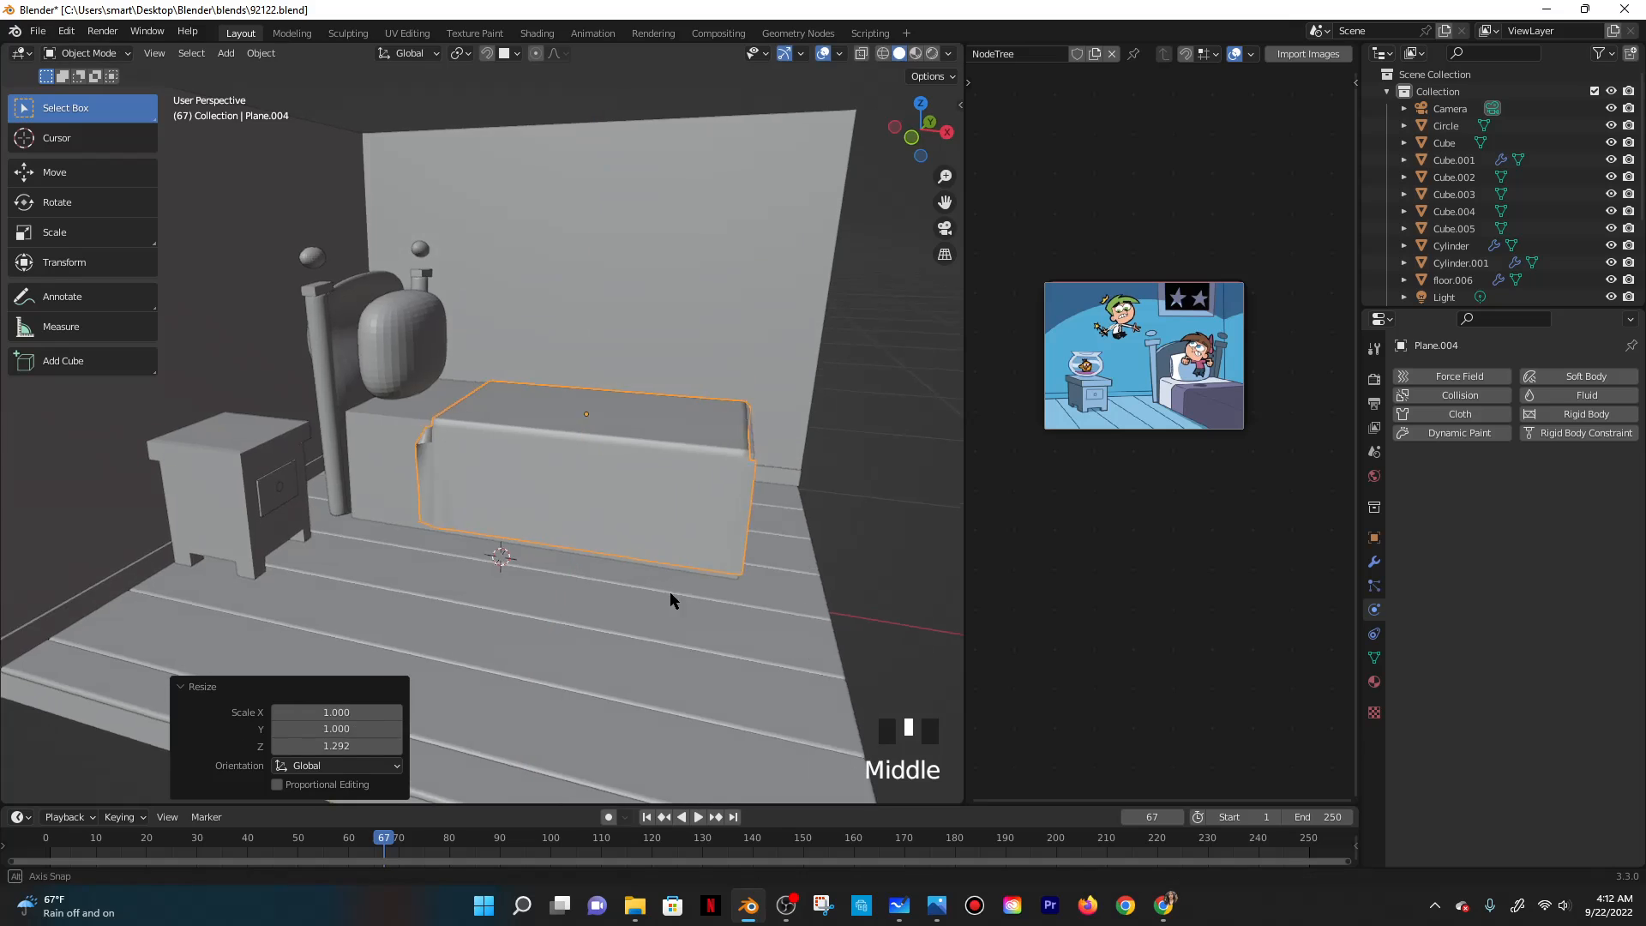
middle_click_drag(671, 592, 721, 586)
key("s")
key("z")
left_click(720, 581)
Save the blend file.
scroll(722, 586, "down", 2)
middle_click_drag(533, 539, 598, 536)
key("ctrl+s")
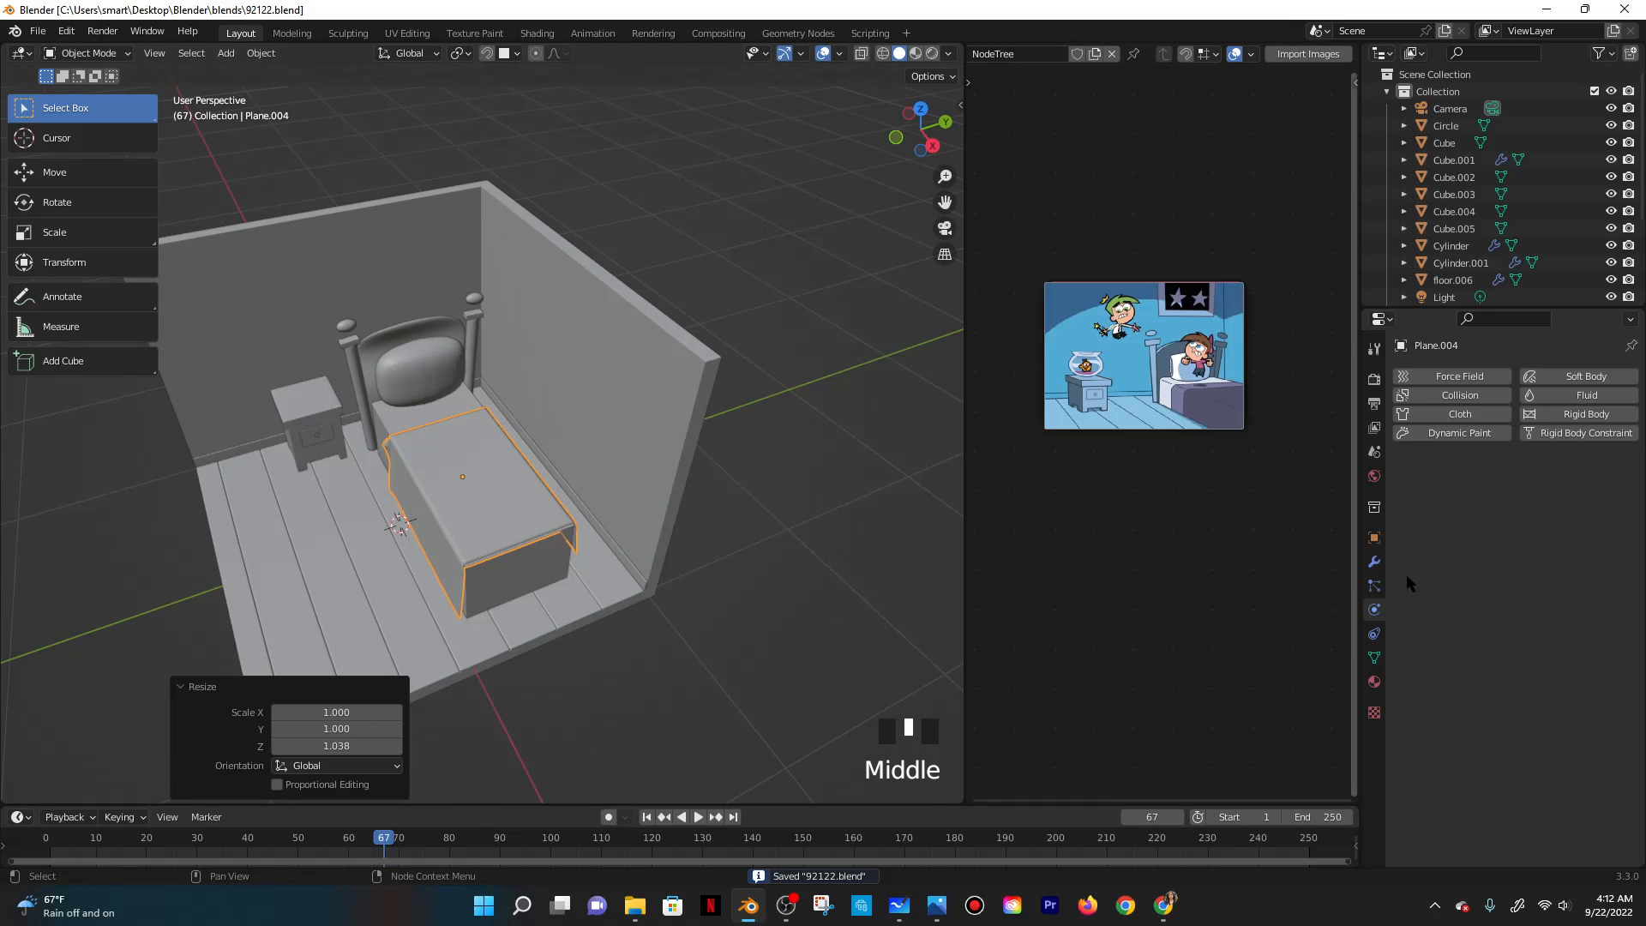
Switch to Chrome, pick the blanket colour #52526c from the reference image, and return to Blender.
left_click(1374, 682)
left_click(1171, 909)
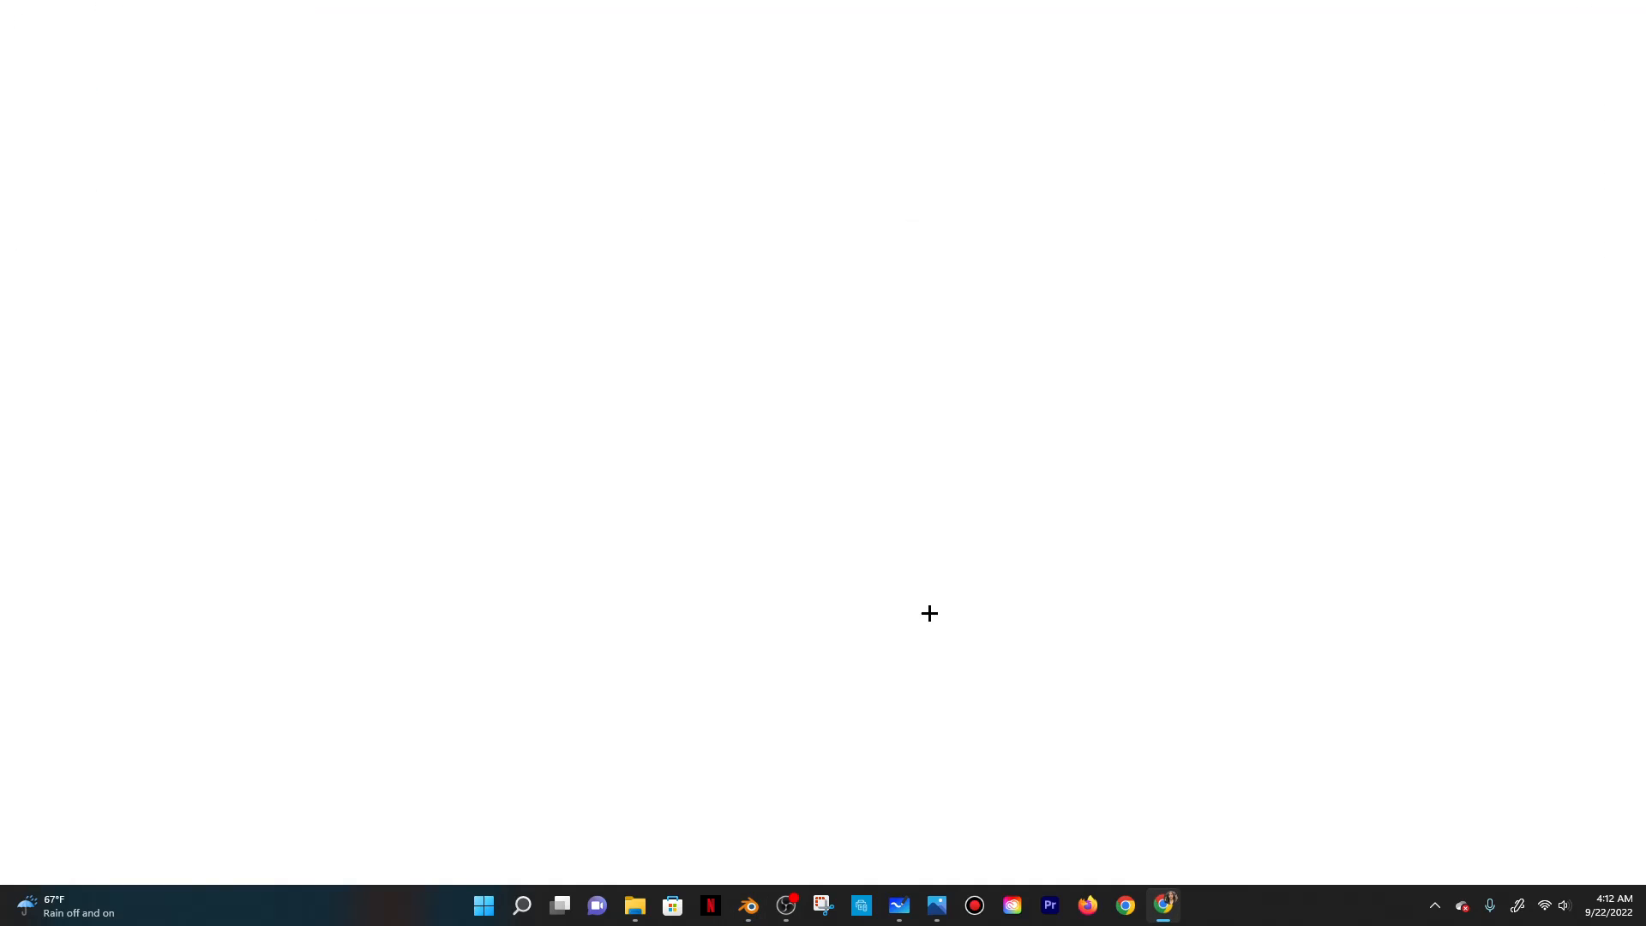
left_click(1070, 773)
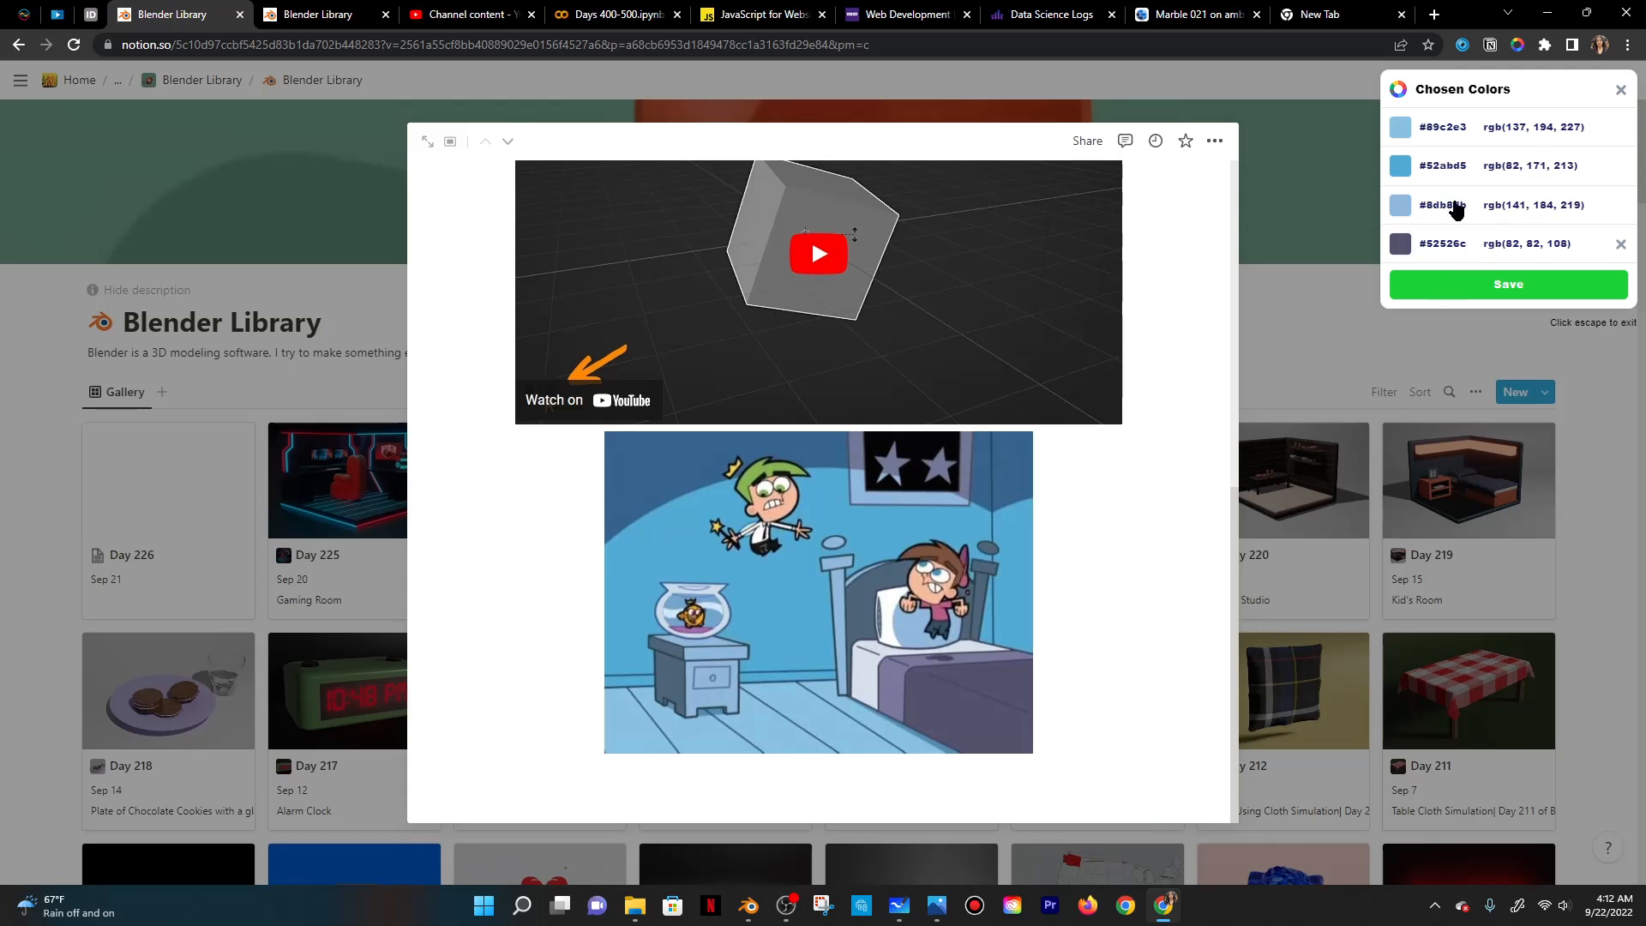
left_click(1548, 13)
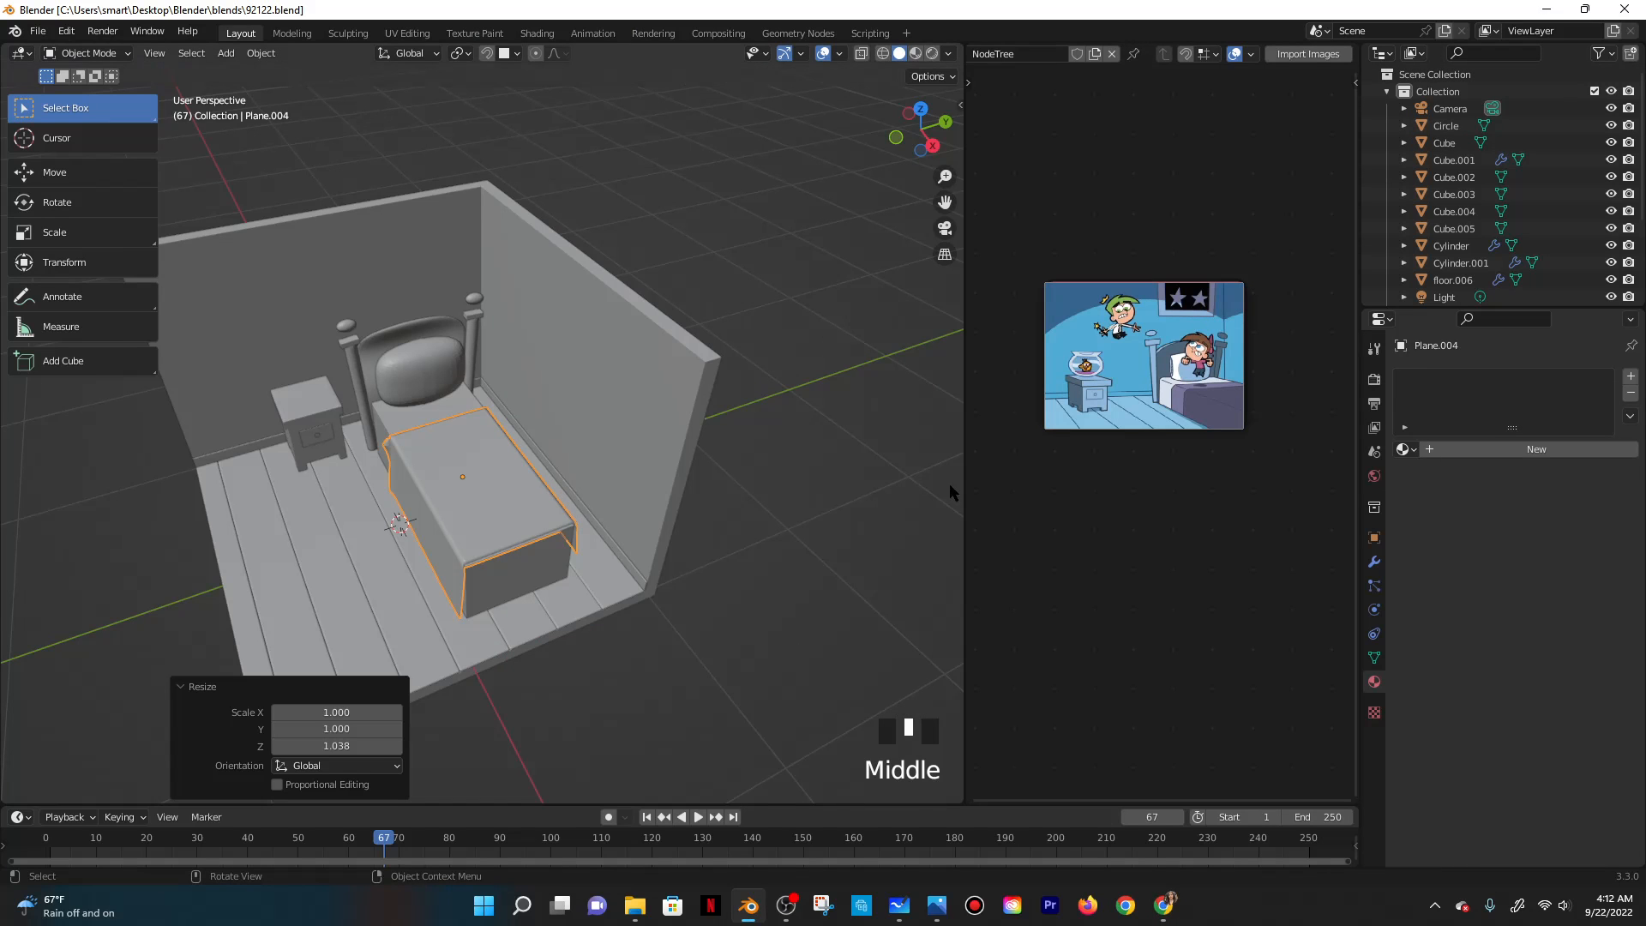
Give the blanket a new material with base colour #52526c and show the viewport in Material Preview shading.
left_click(1536, 449)
left_click(1543, 630)
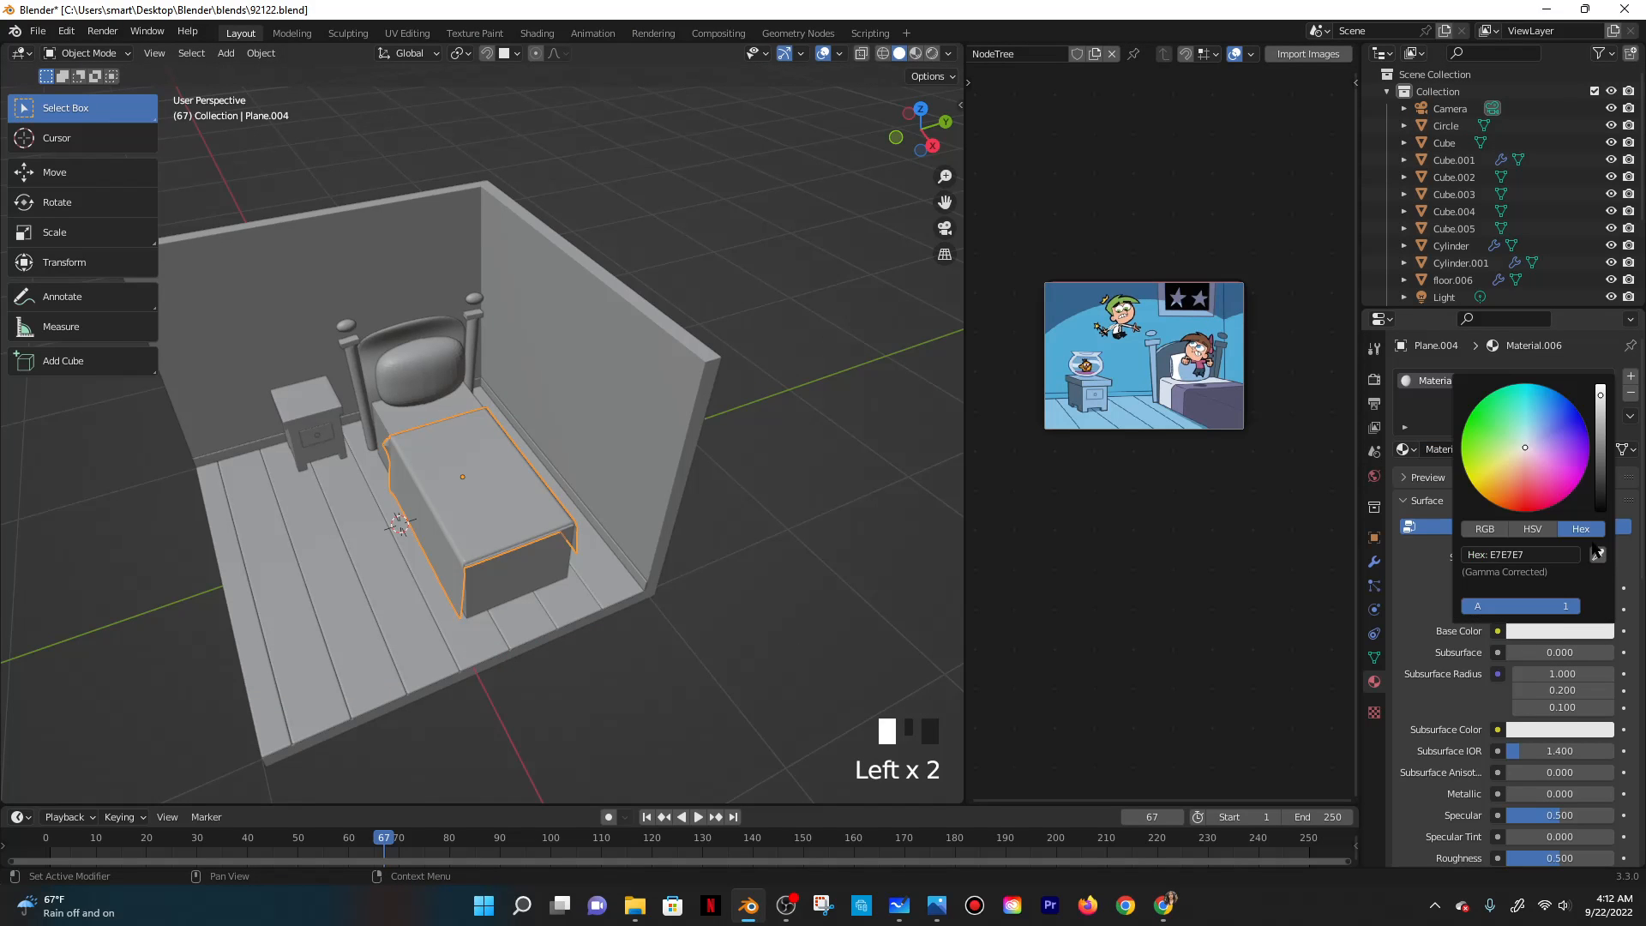
type("#52526c")
left_click(856, 285)
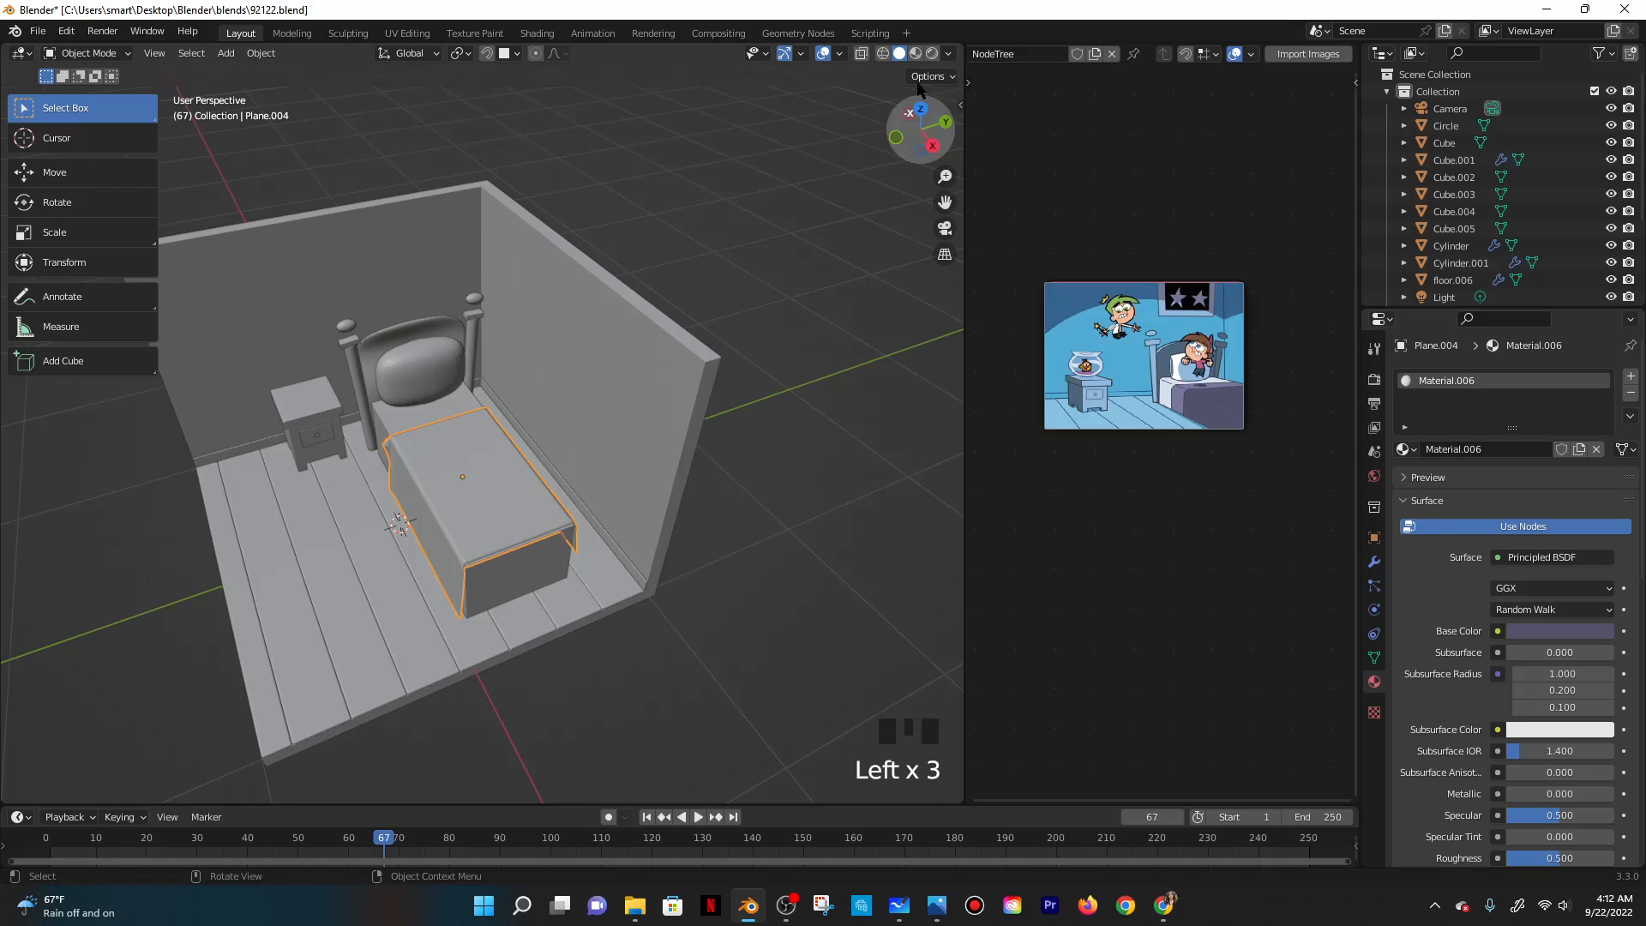
left_click(915, 54)
middle_click_drag(728, 367, 661, 344, "shift")
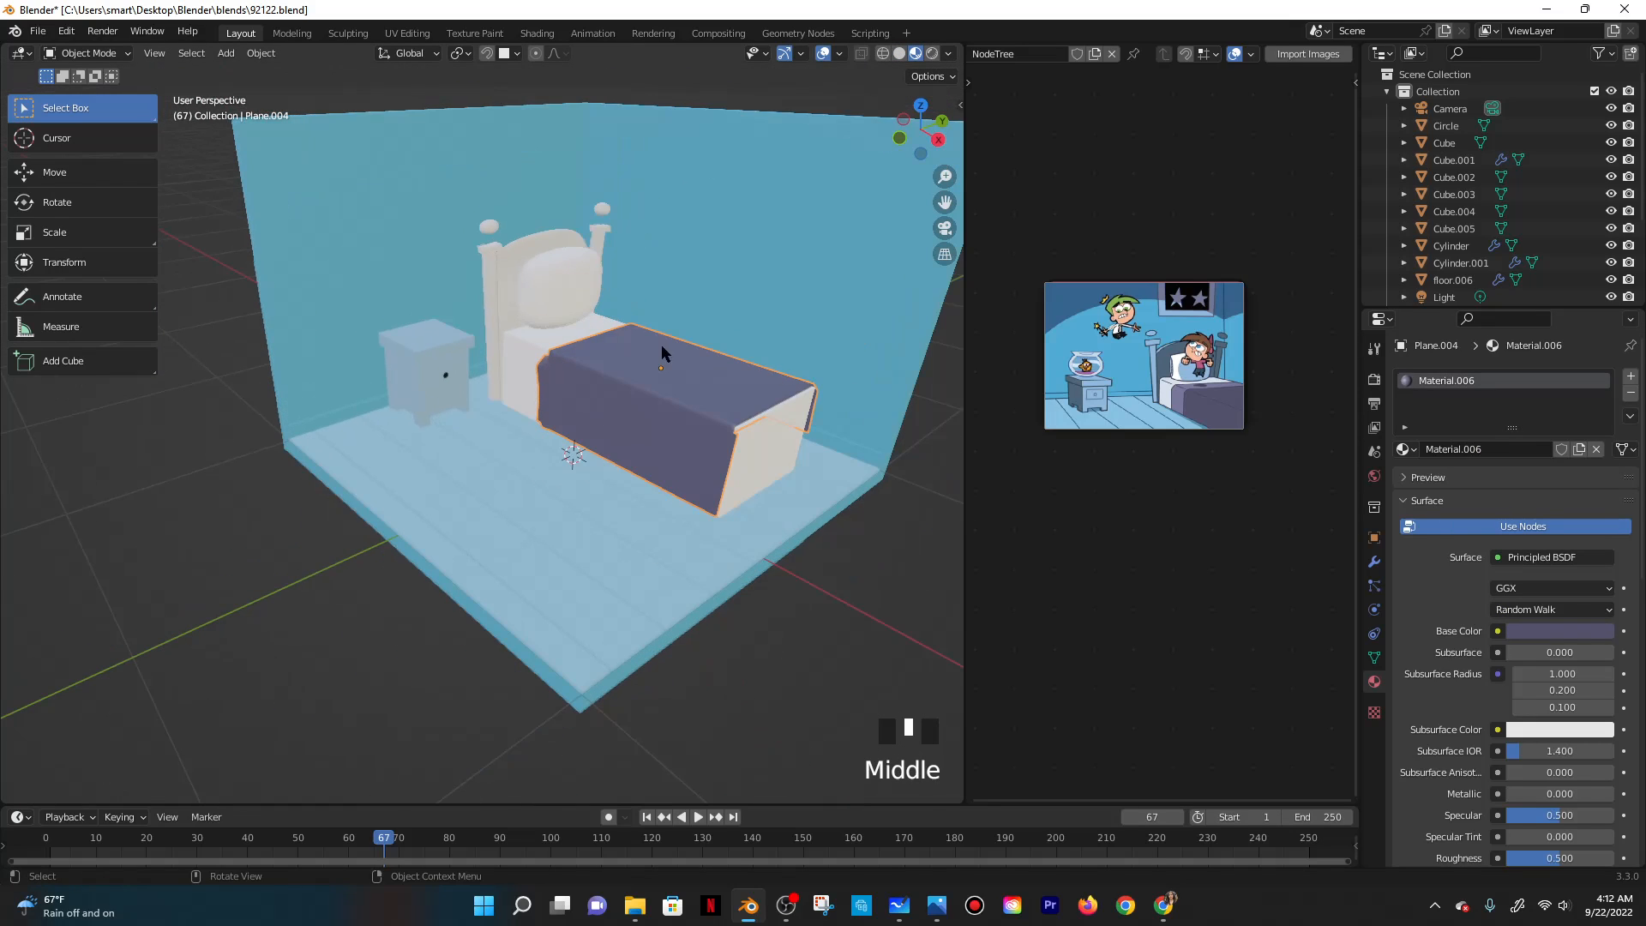
middle_click_drag(654, 288, 635, 336, "shift")
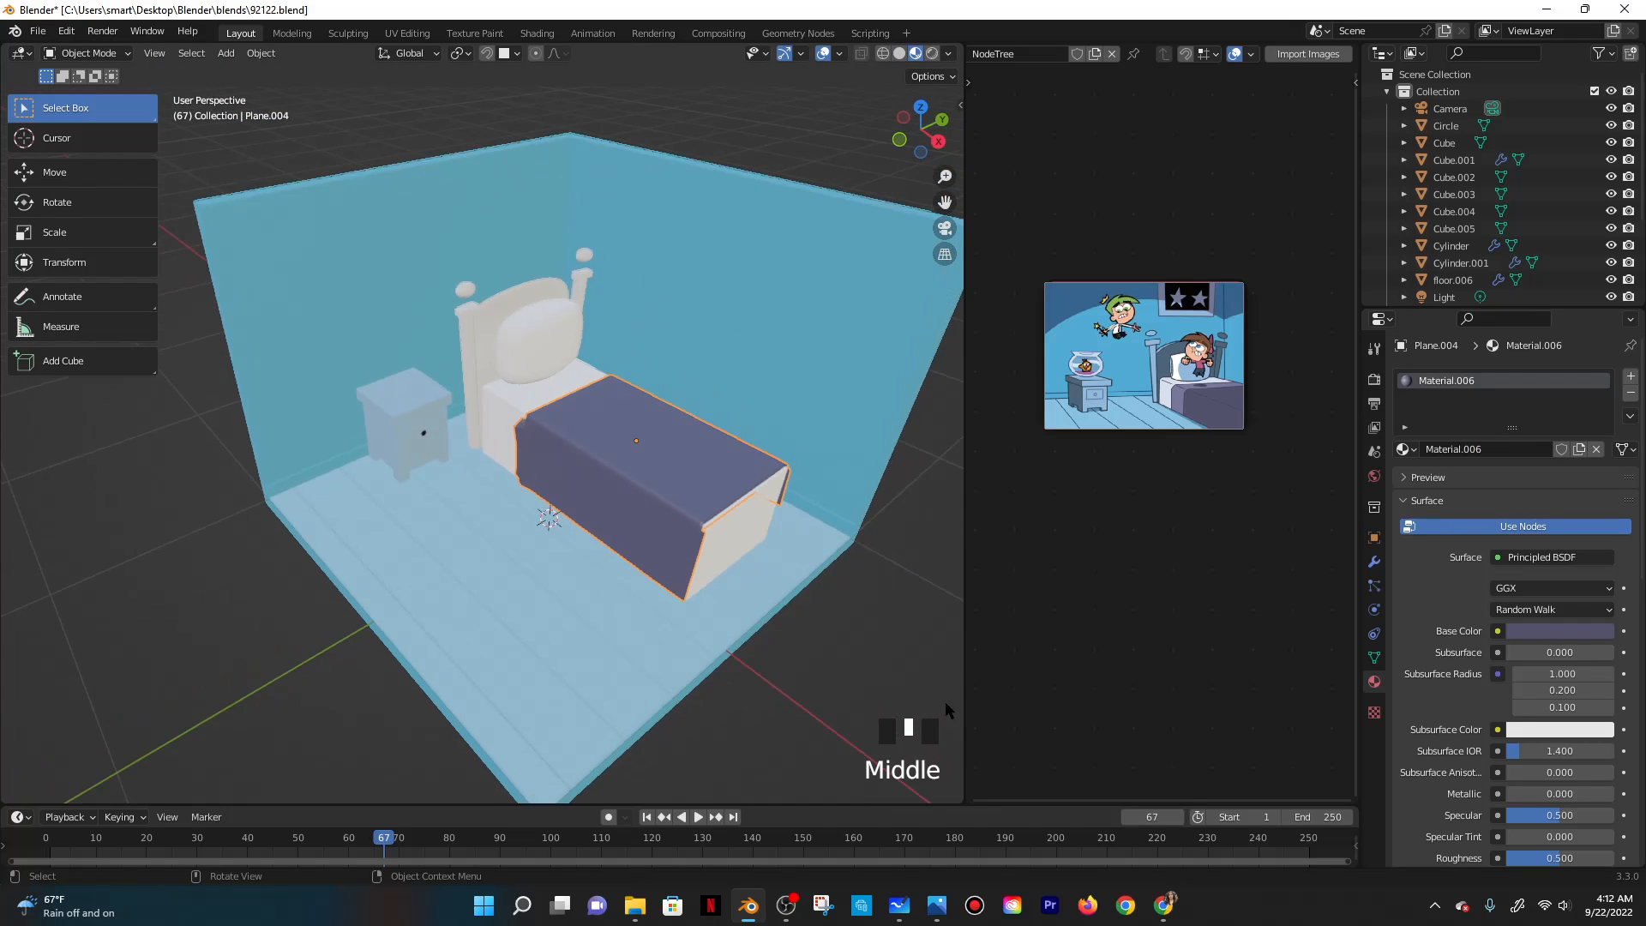
Switch to Chrome, pick the headboard colour #4d667a from the reference image, and return to Blender.
left_click(1172, 910)
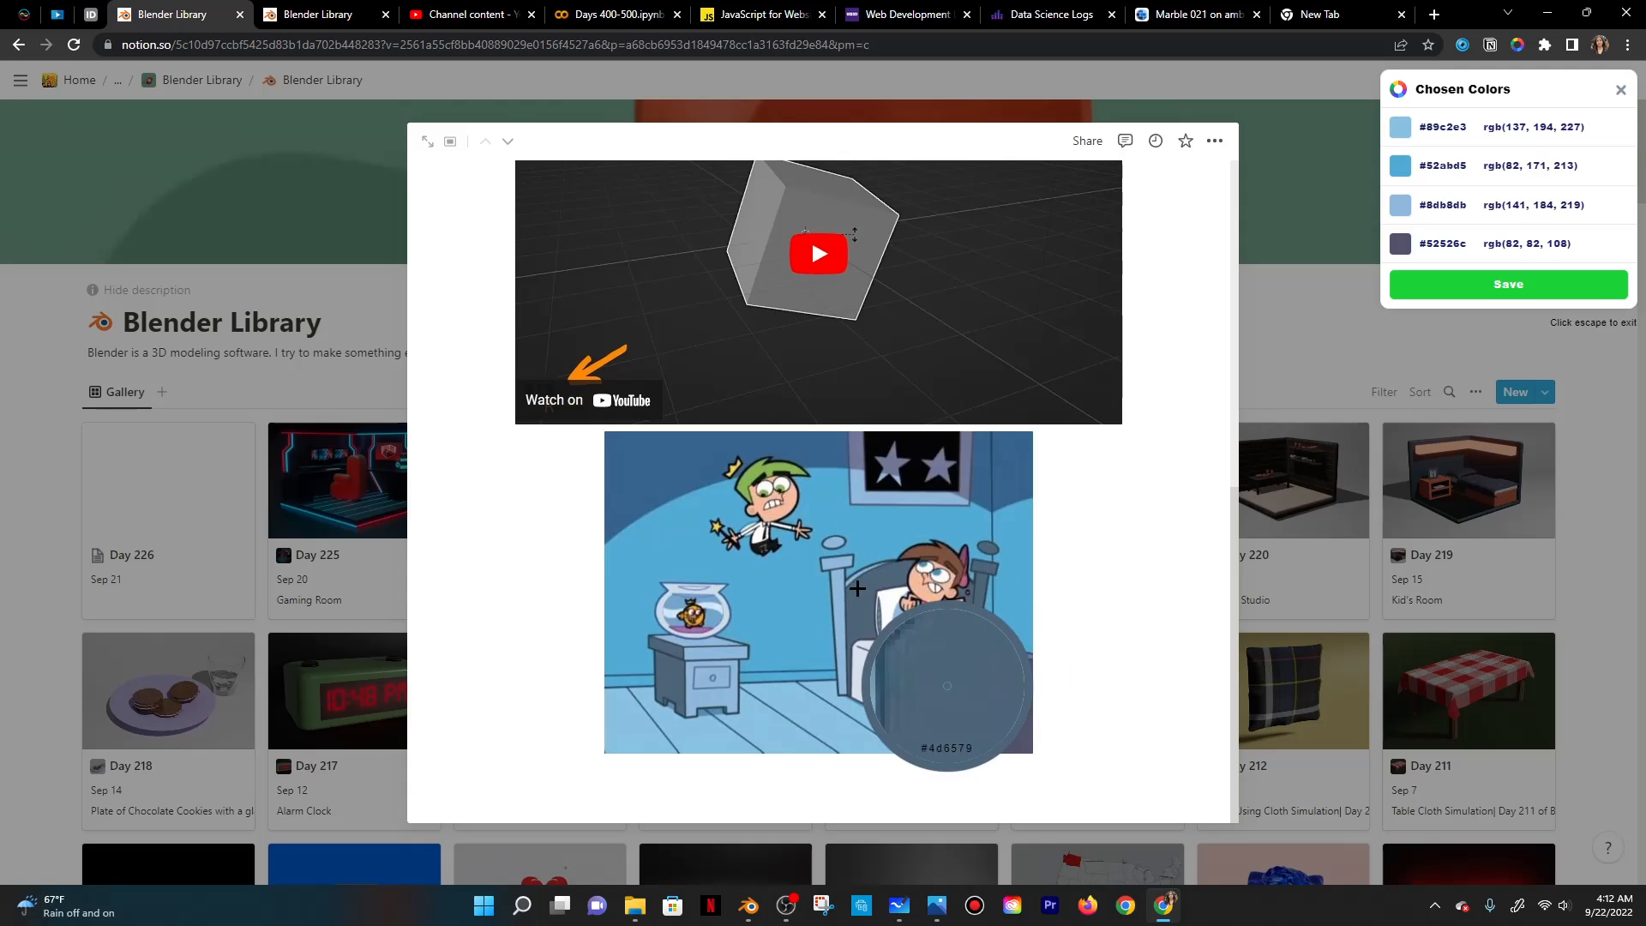
left_click(947, 677)
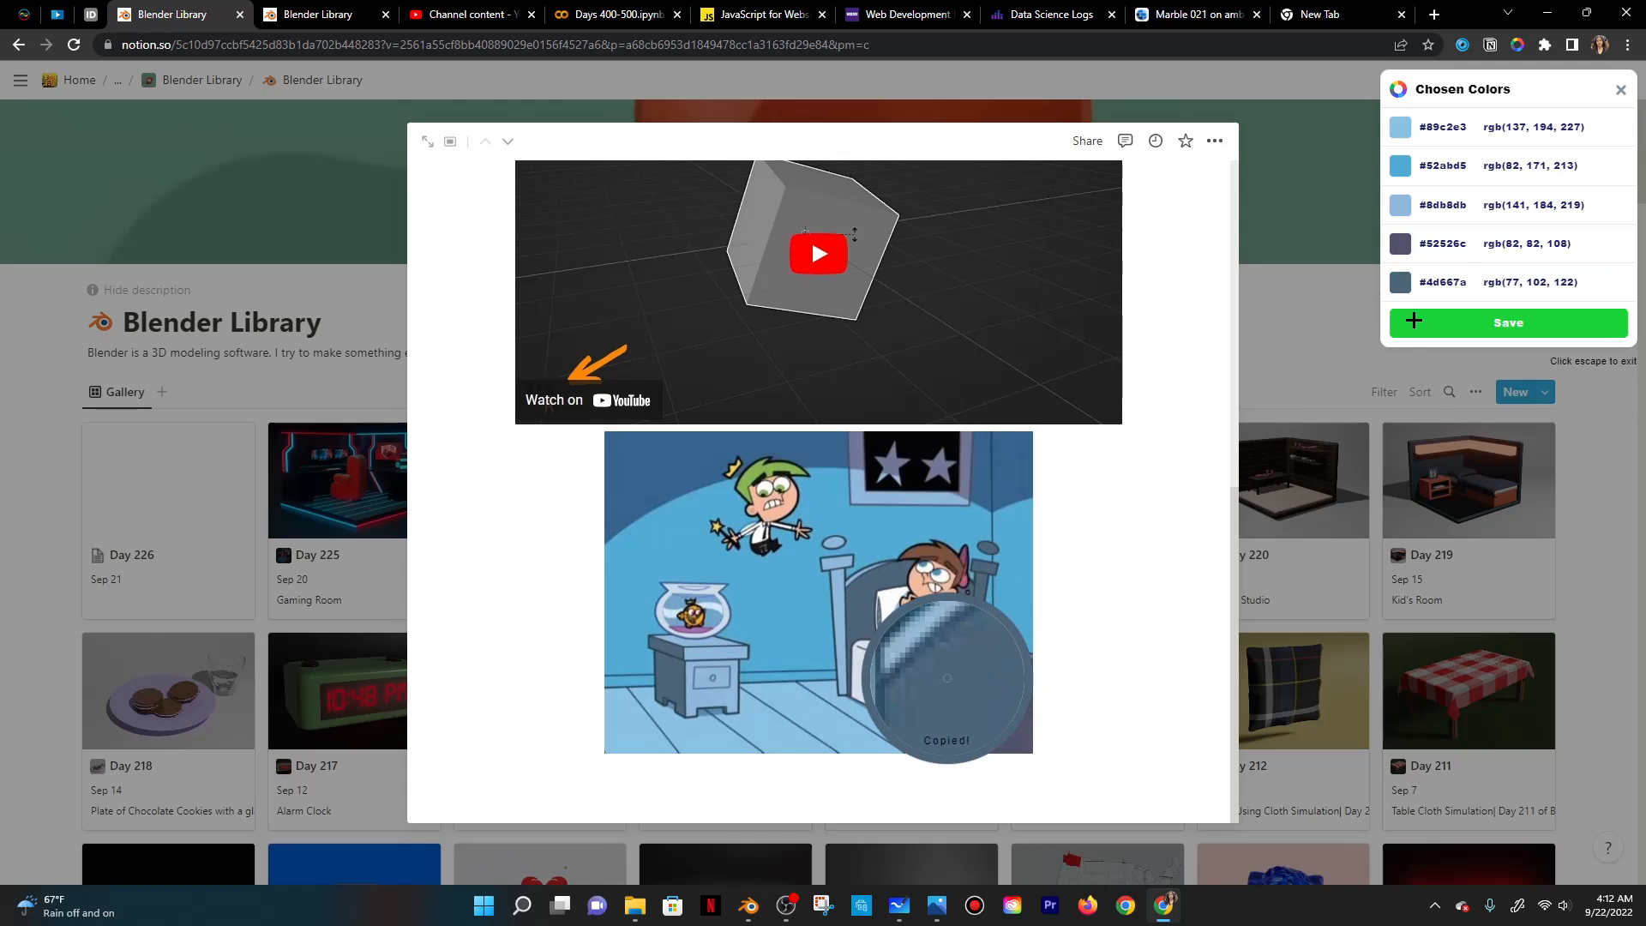
left_click(1547, 13)
Give the bed's headboard panel a new material with base colour #4d667a.
left_click(502, 323)
left_click(501, 299)
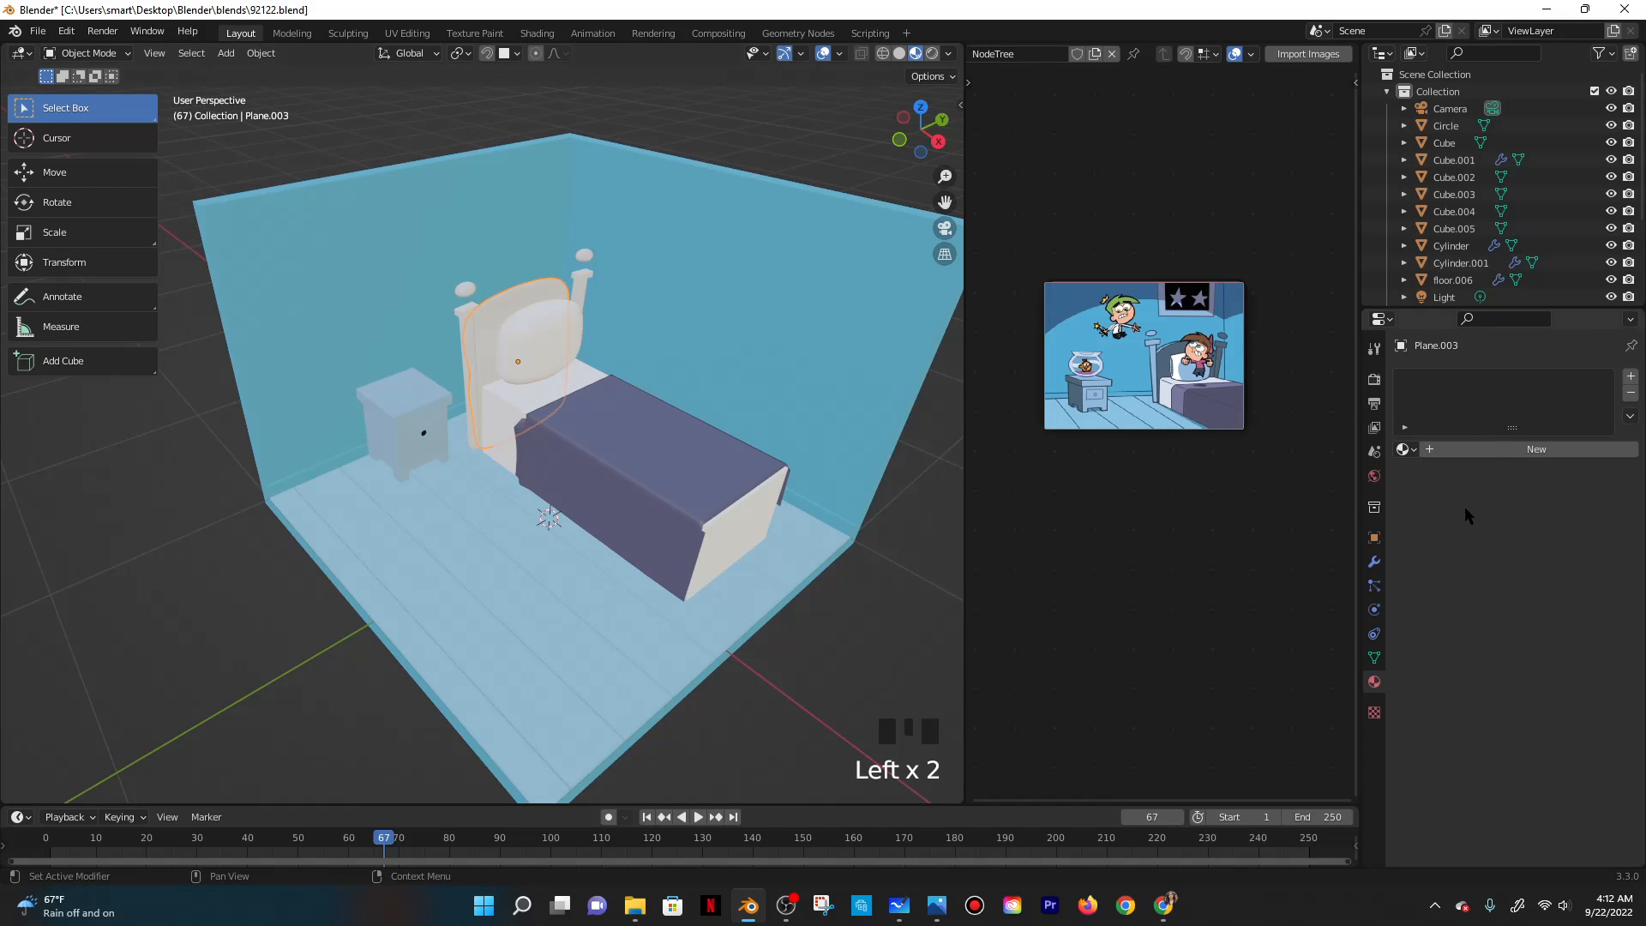
left_click(1496, 448)
left_click(1545, 633)
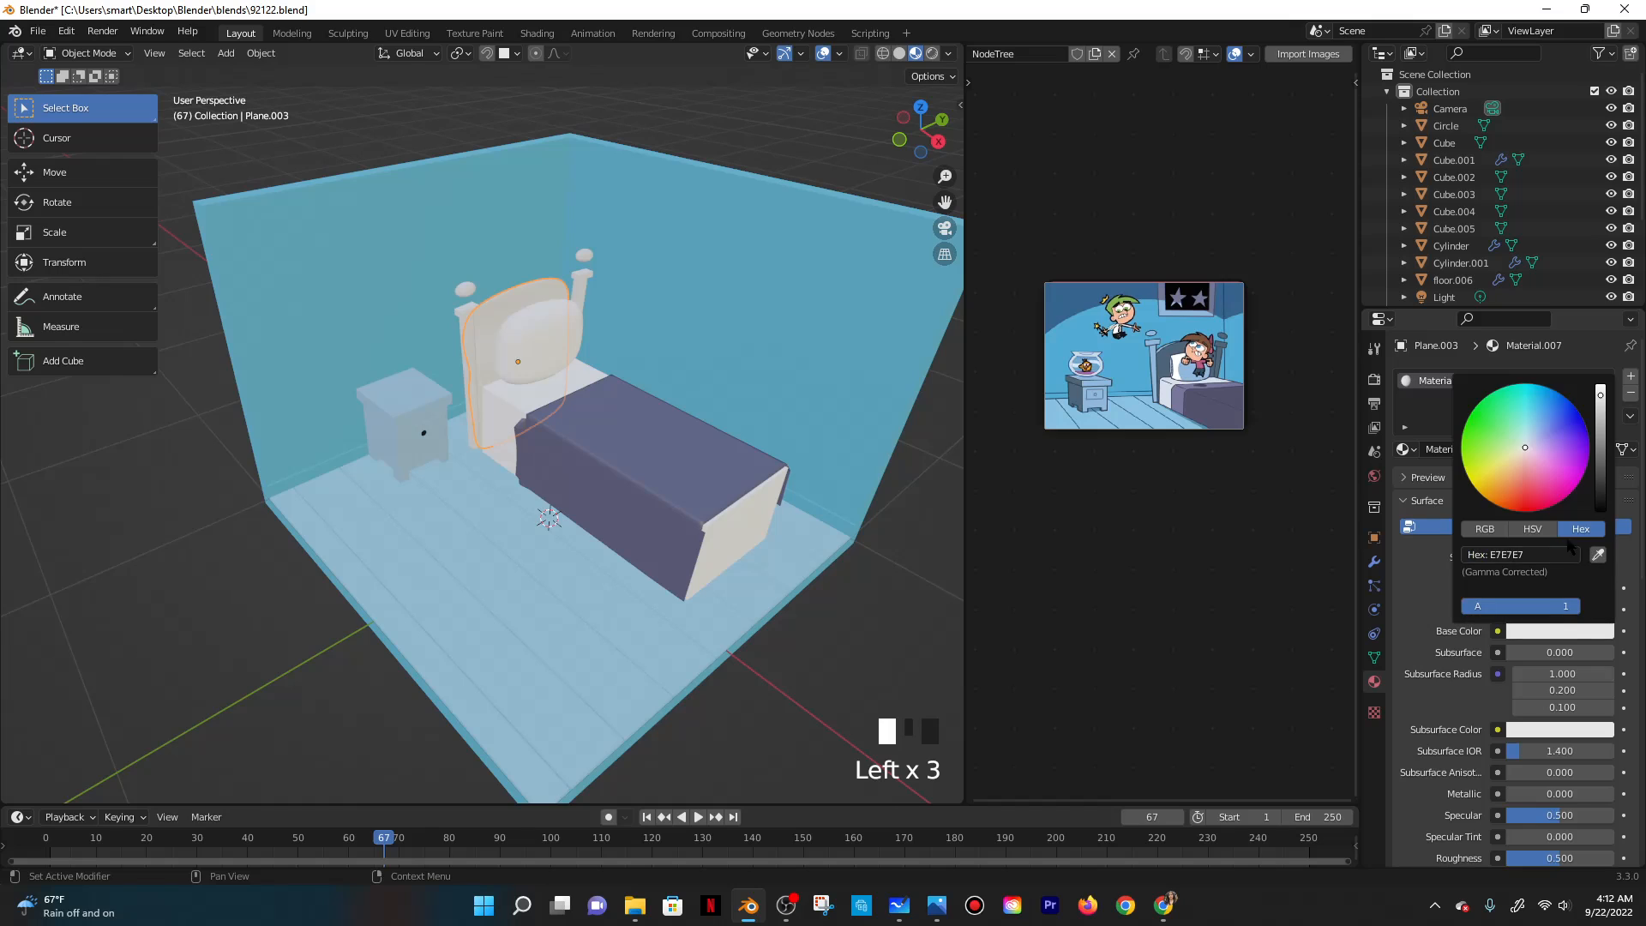
key("ctrl+v")
left_click(600, 446)
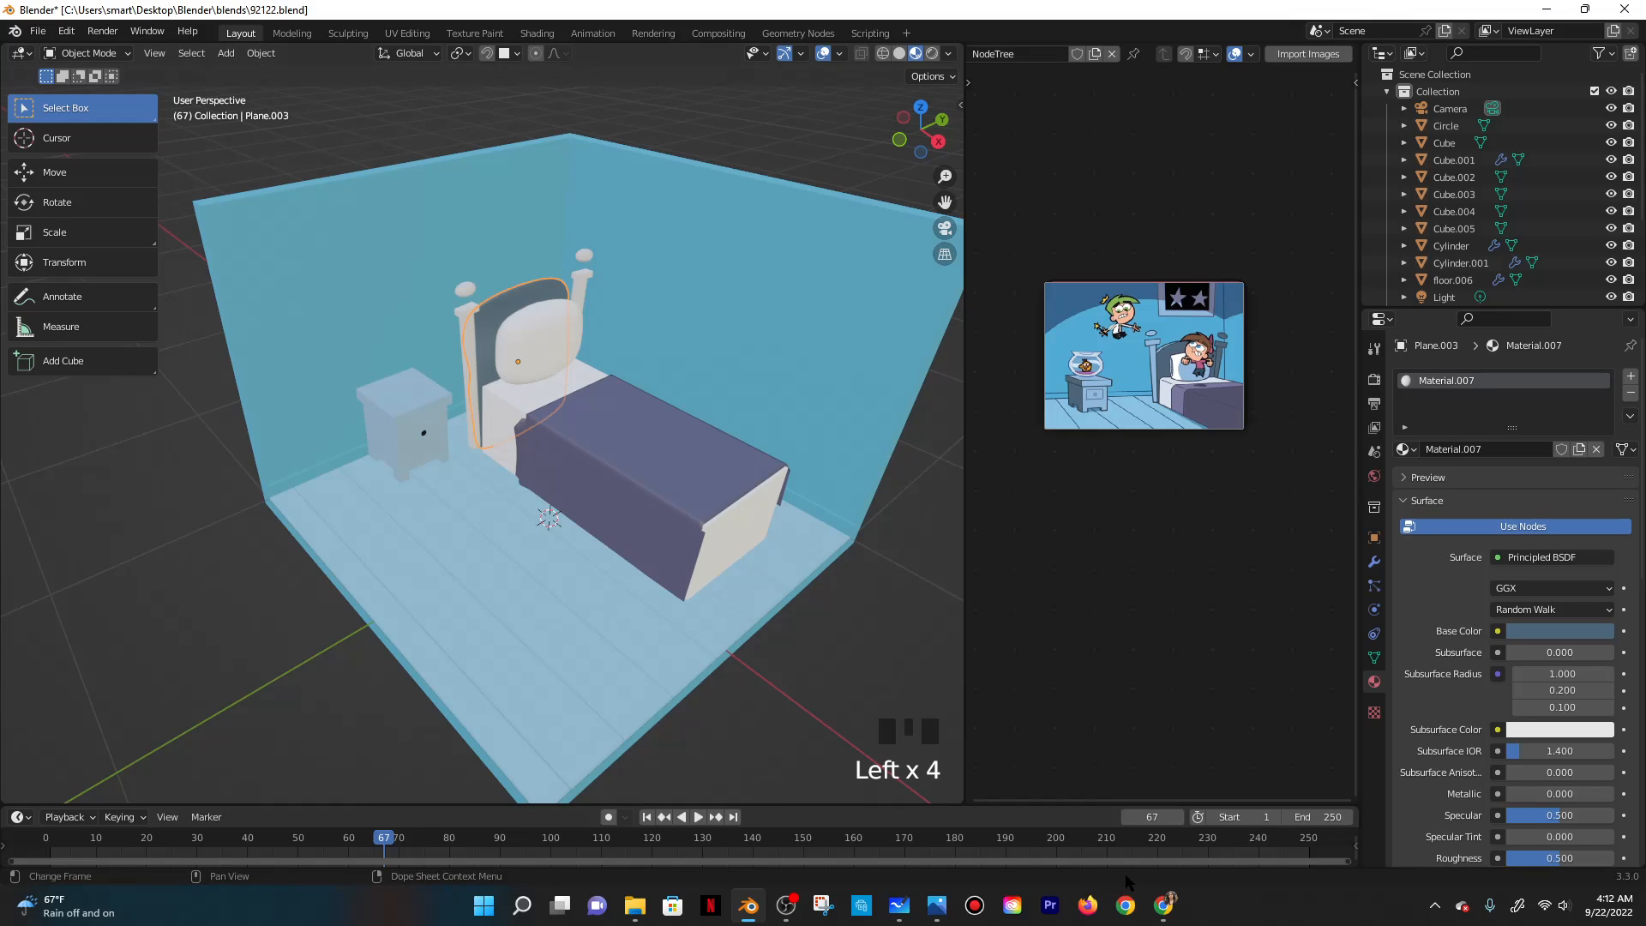
Switch to Chrome, pick the light blue bedpost colour rgb(144, 183, 217) from the reference image, and return to Blender.
left_click(1163, 904)
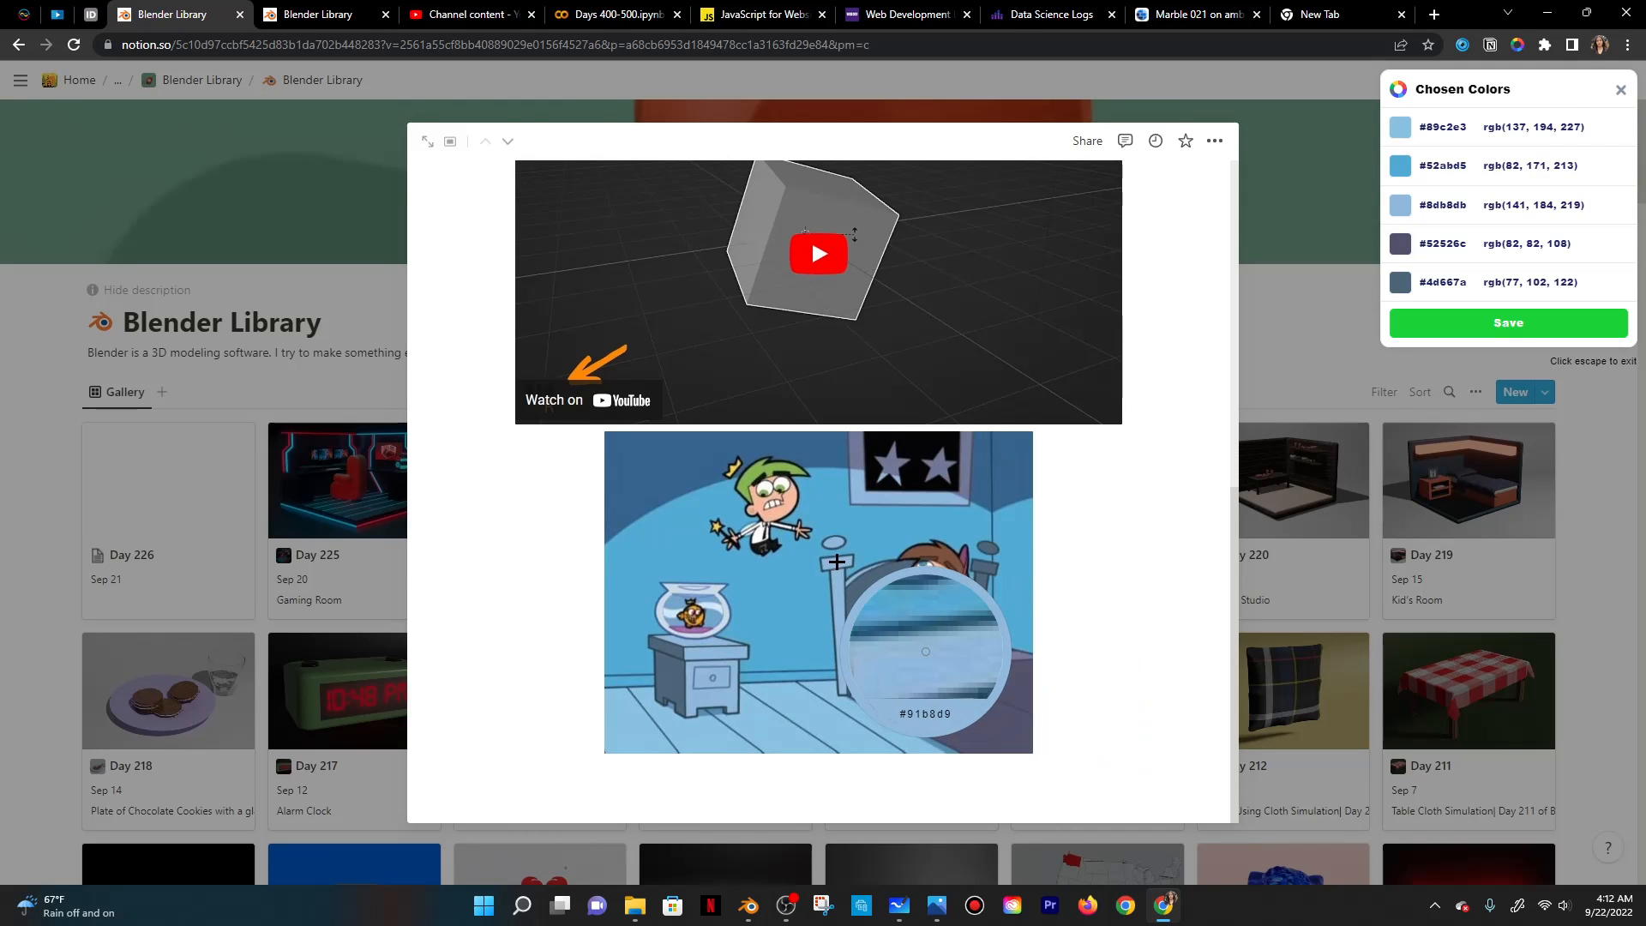
left_click(836, 562)
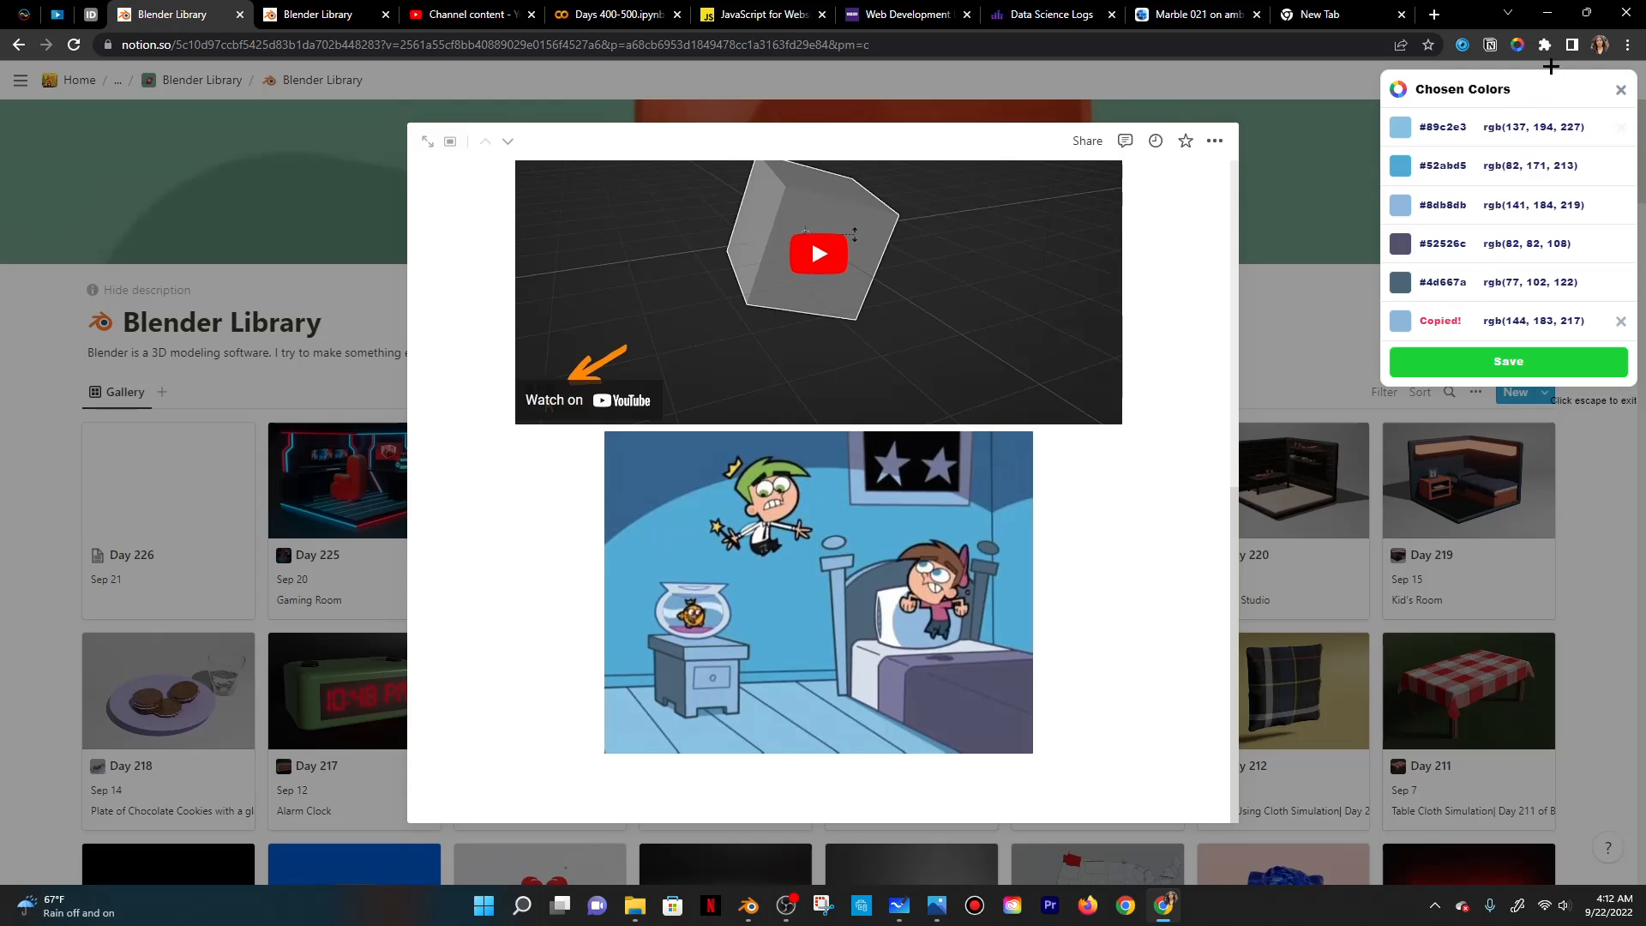
key("alt+Tab")
Give the square cap of the bedpost beside the nightstand a new material with the copied light blue base colour.
left_click(470, 310)
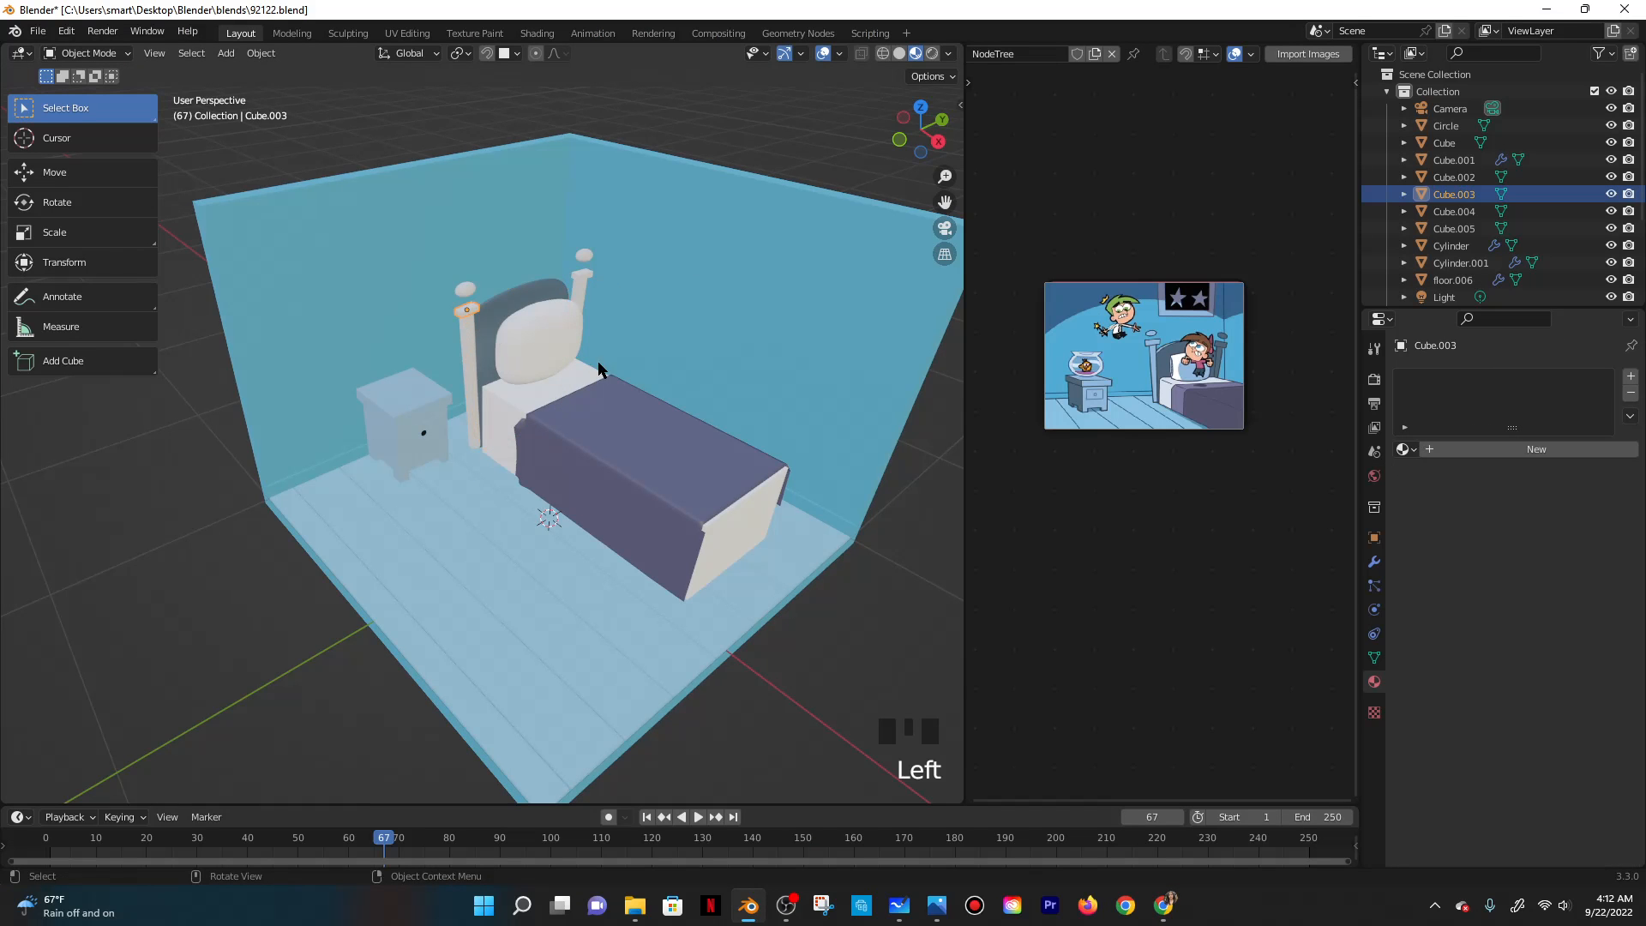
left_click(1464, 449)
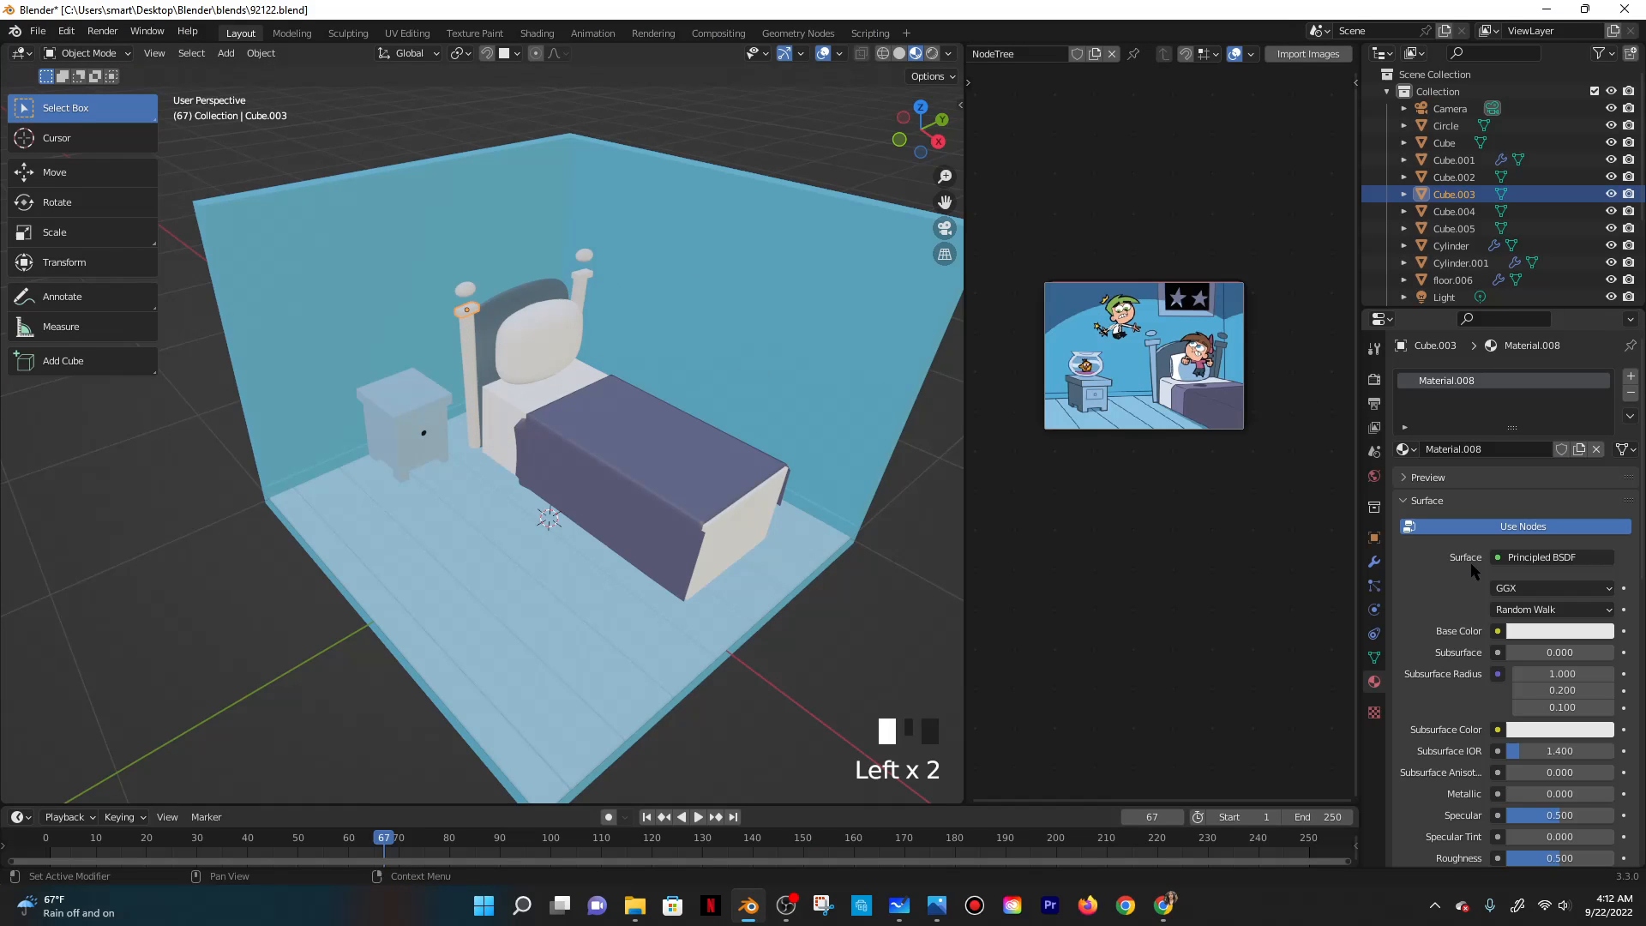
left_click(1524, 635)
left_click(452, 333)
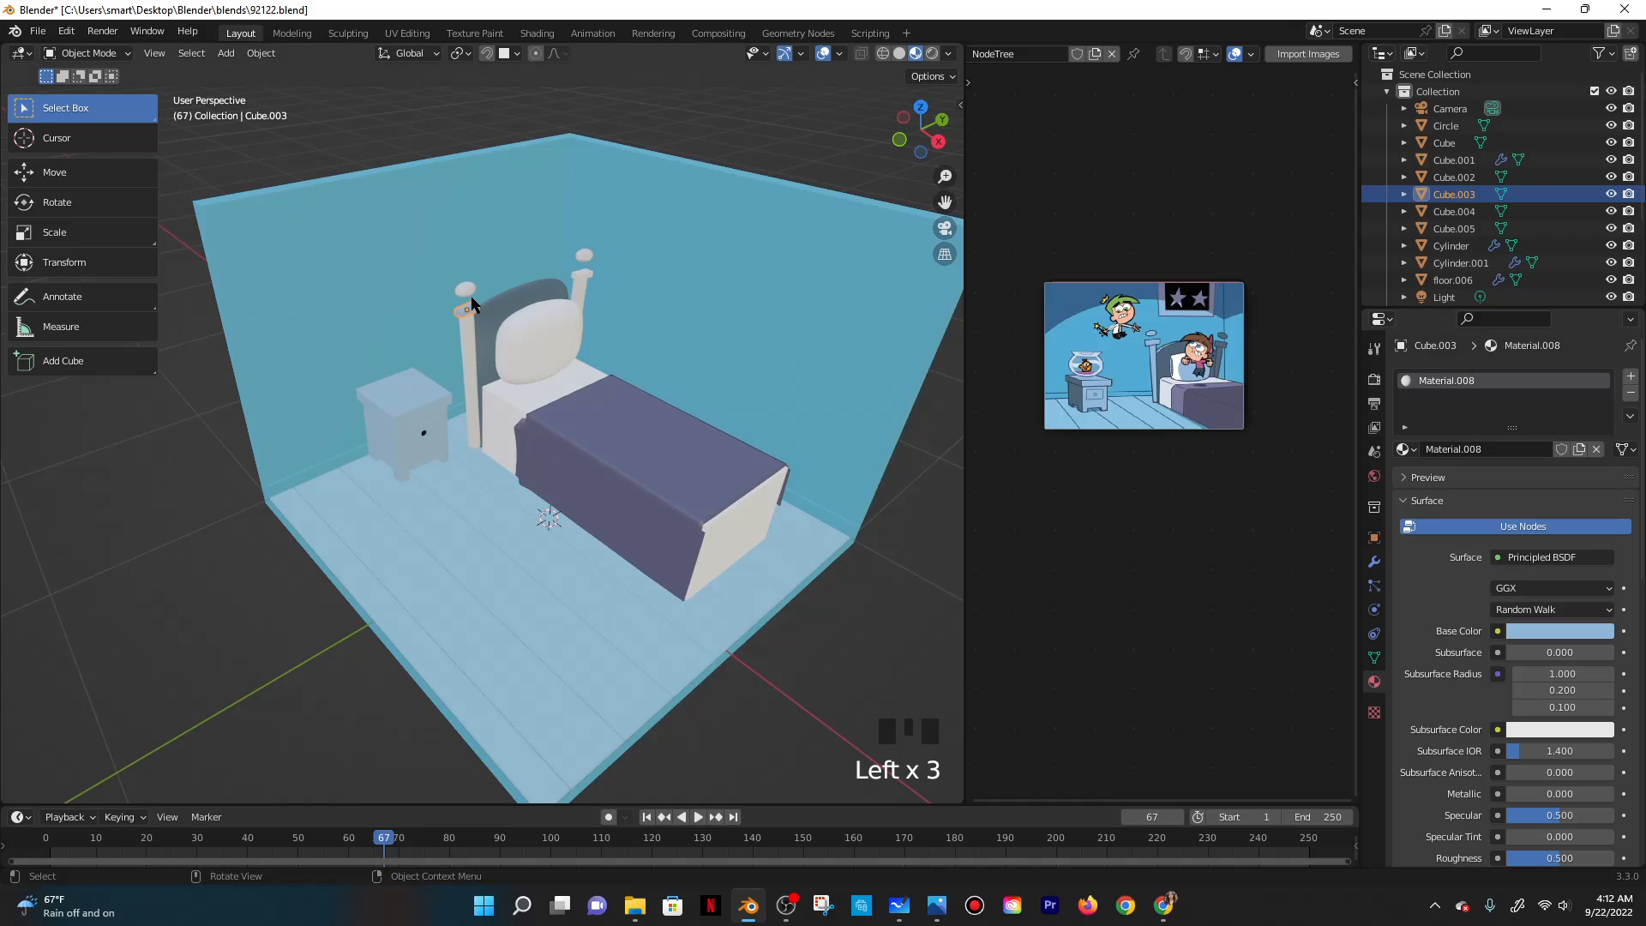
Give the bedpost cylinder below that cap a new material with the copied light blue base colour.
left_click(468, 293)
left_click(470, 324)
left_click(1500, 450)
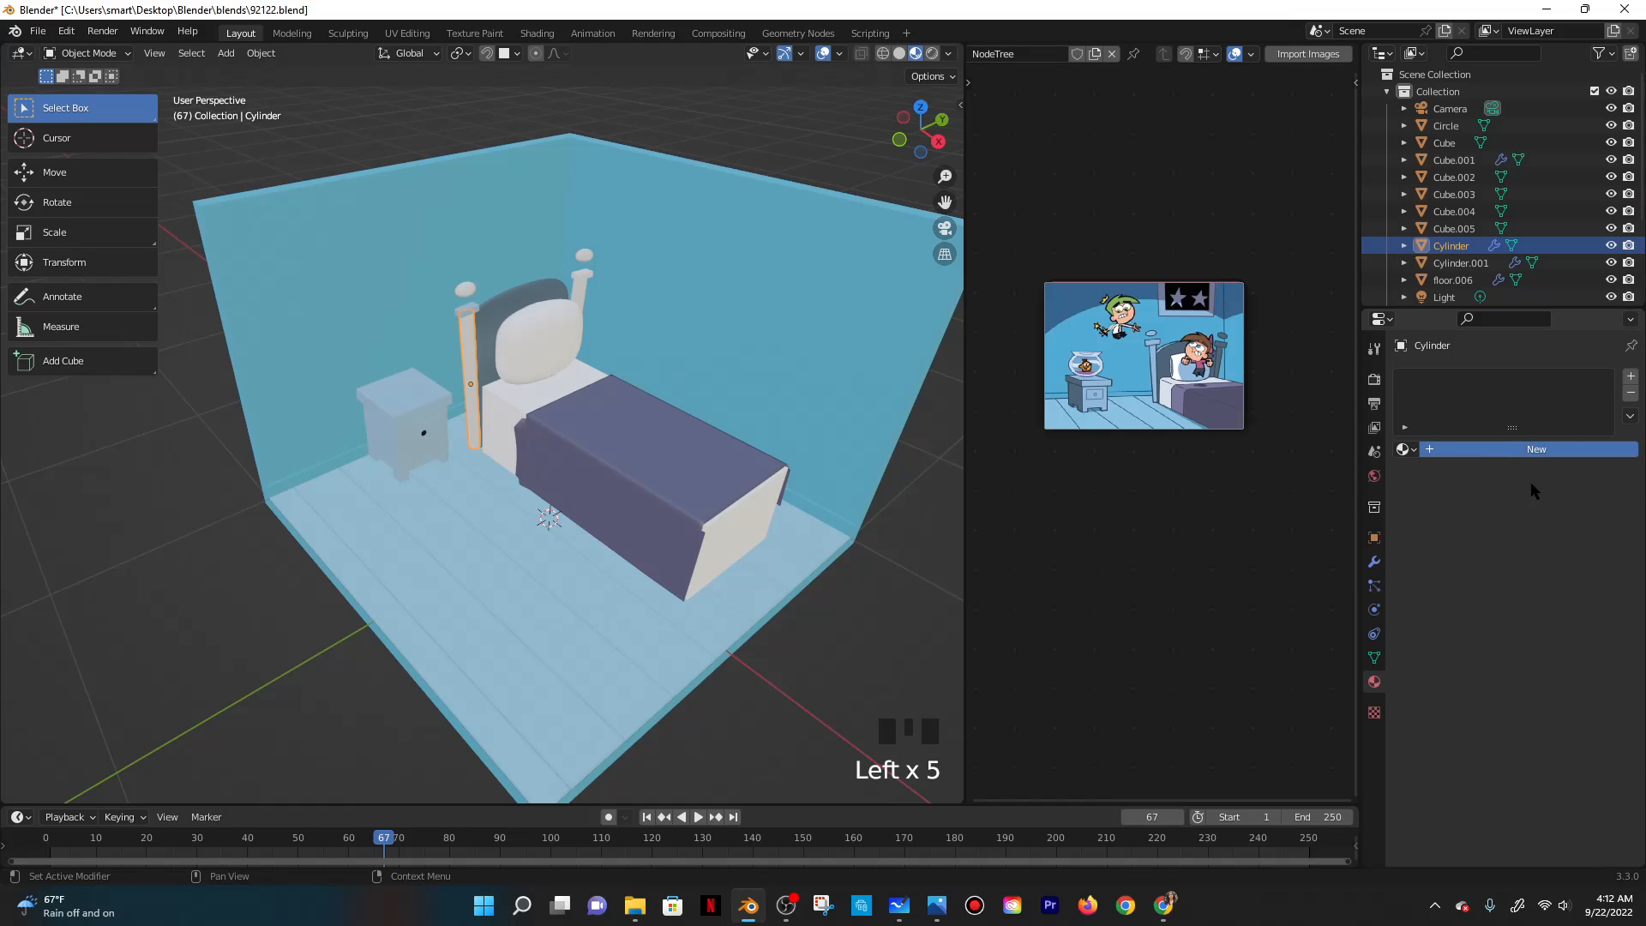
left_click(1527, 632)
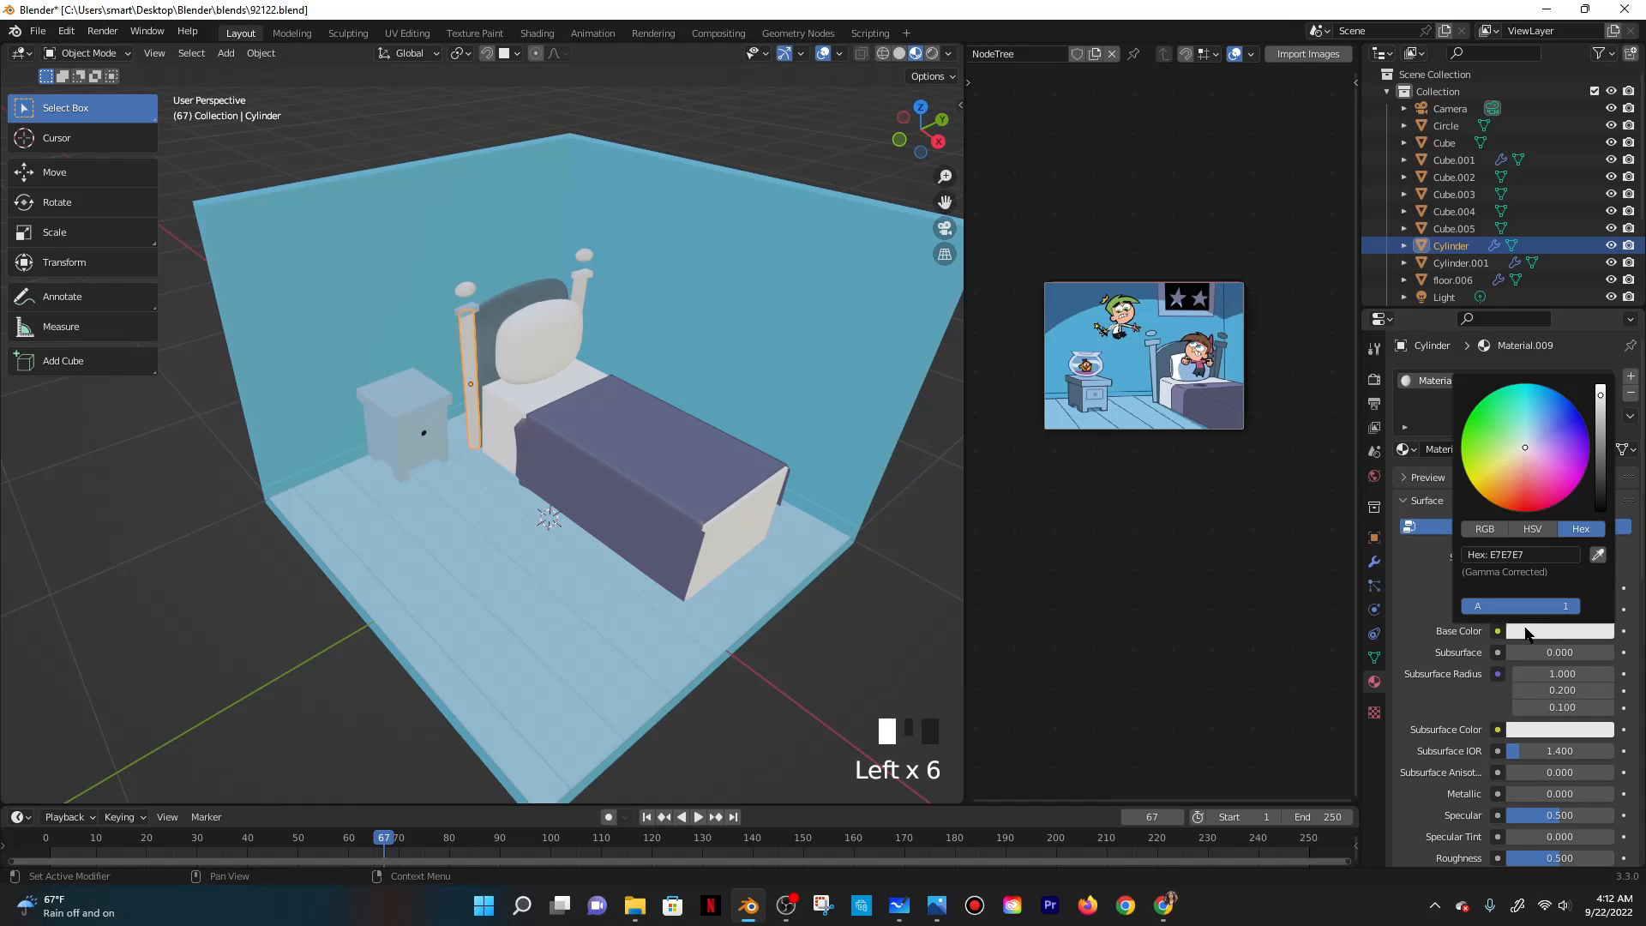
left_click(464, 290)
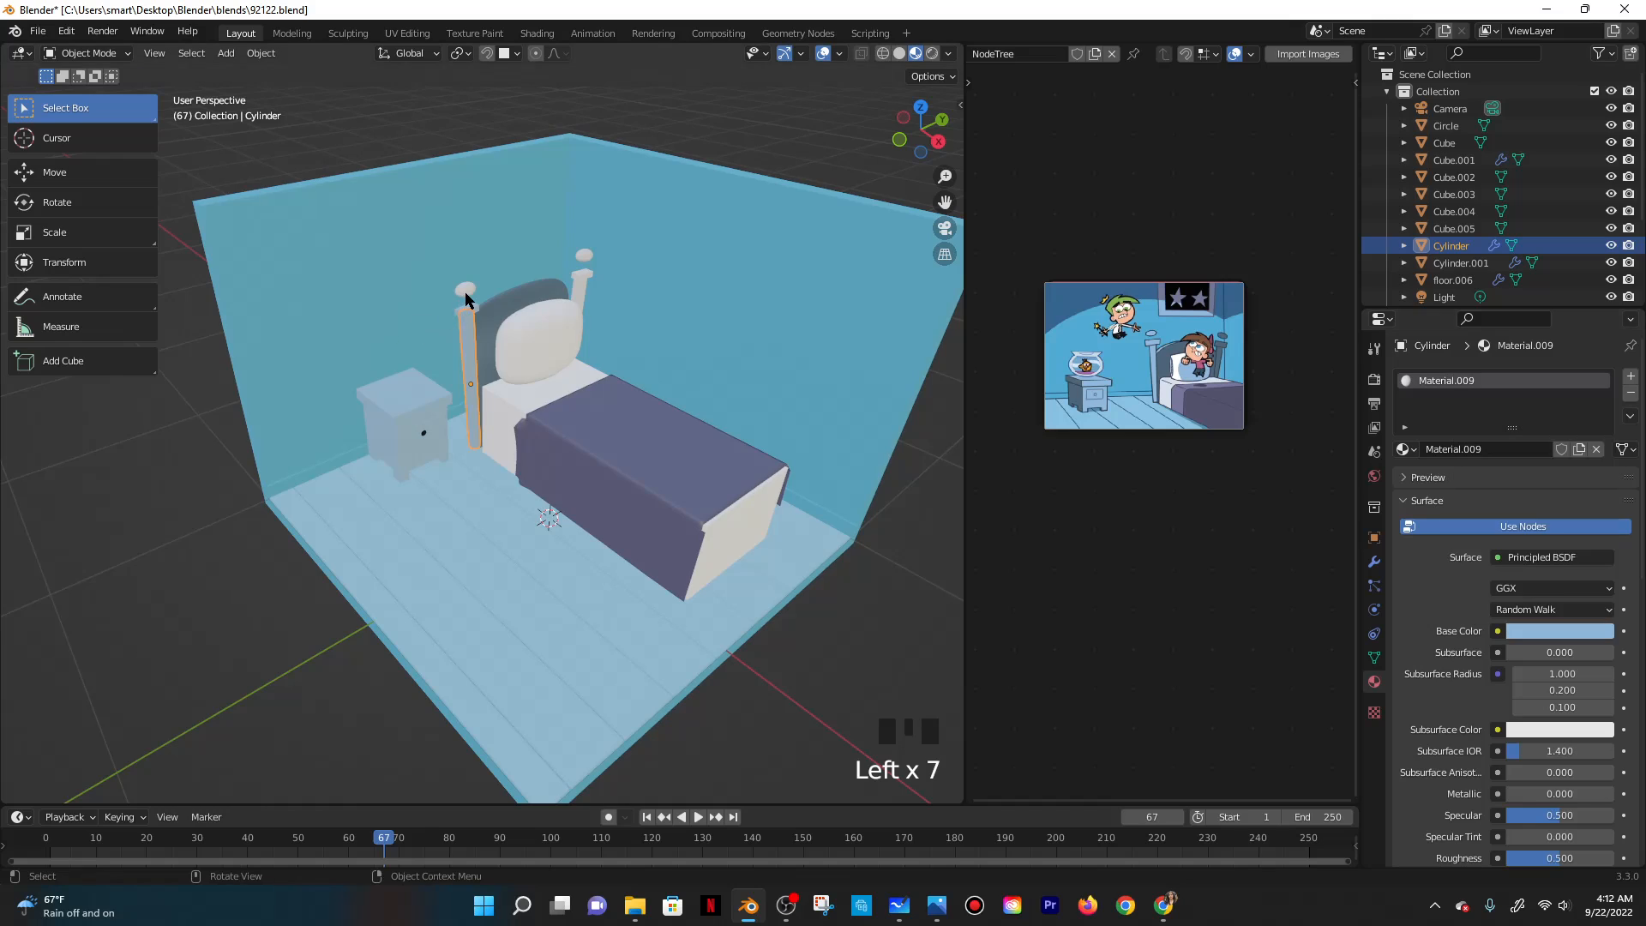
Give the round knob atop the bedpost beside the nightstand a new material with the copied light blue base colour.
left_click(464, 289)
left_click(1540, 454)
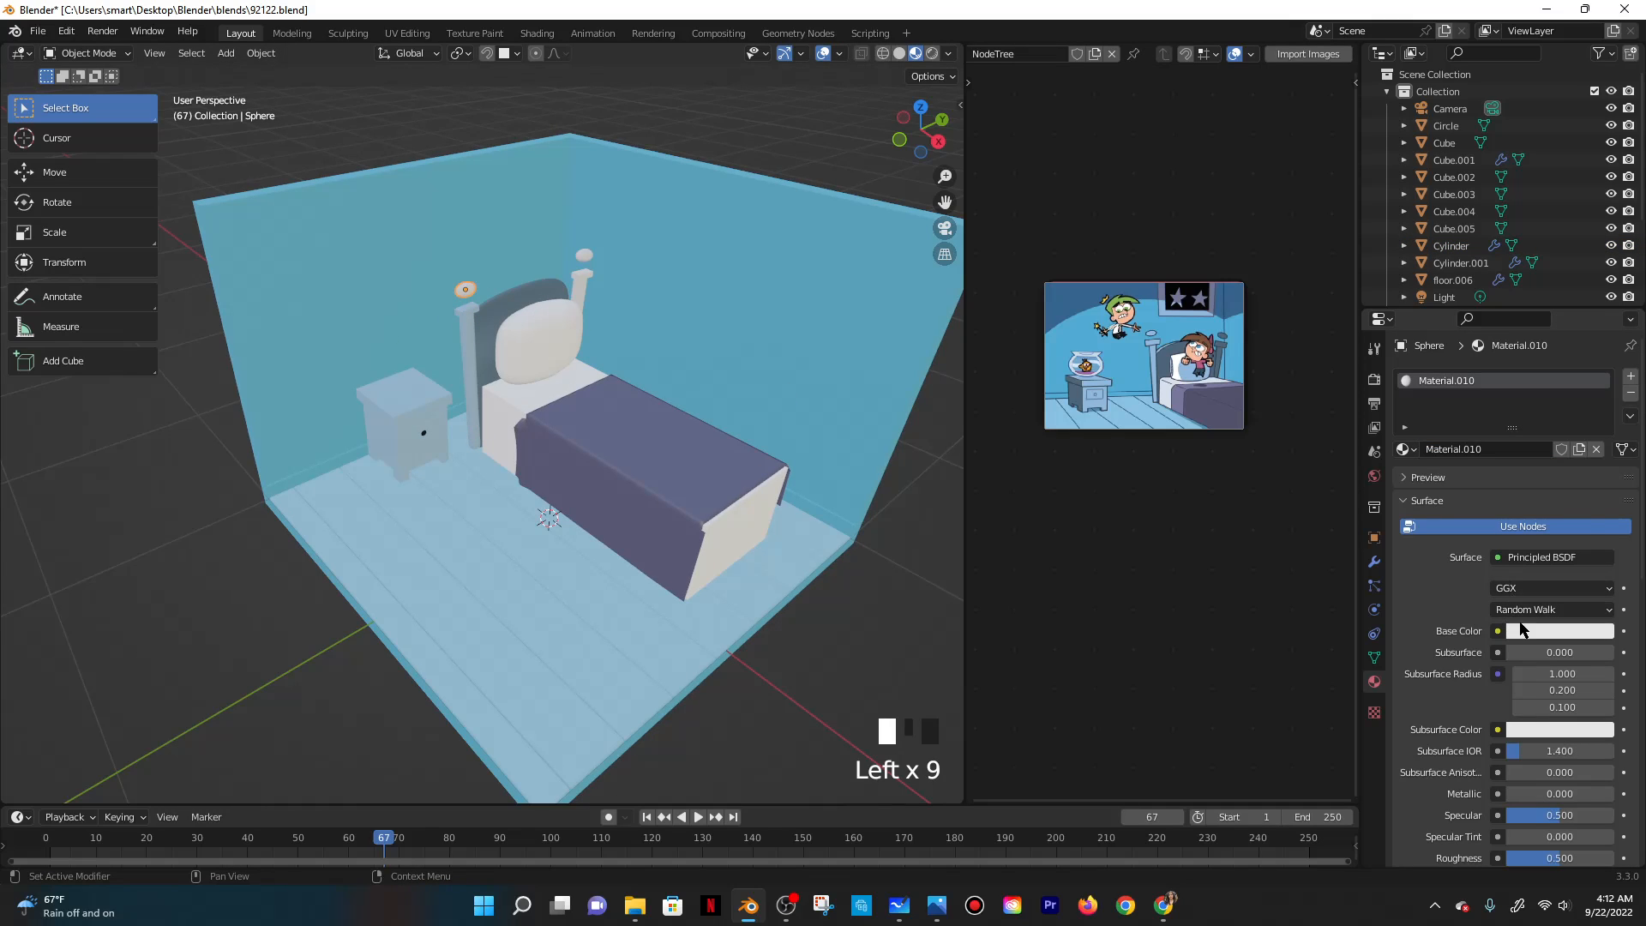
left_click(1522, 630)
left_click(647, 349)
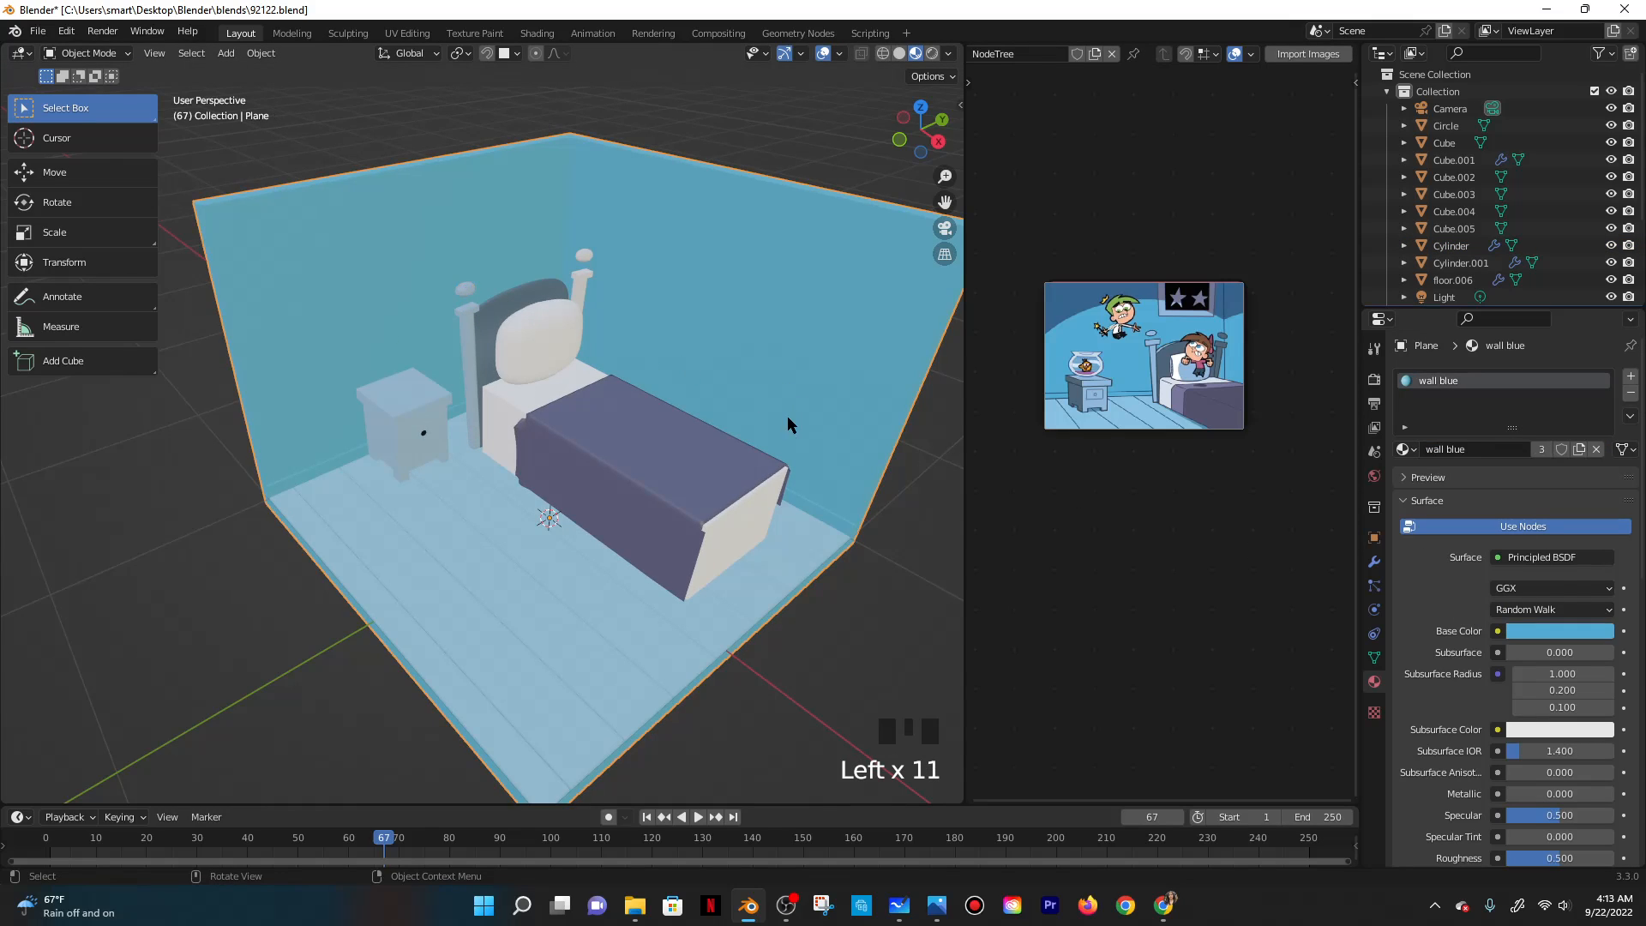
Rename the material on the round knob of the bedpost beside the nightstand to "stand".
middle_click_drag(788, 418, 660, 310)
left_click(606, 301)
left_click(611, 300, "shift")
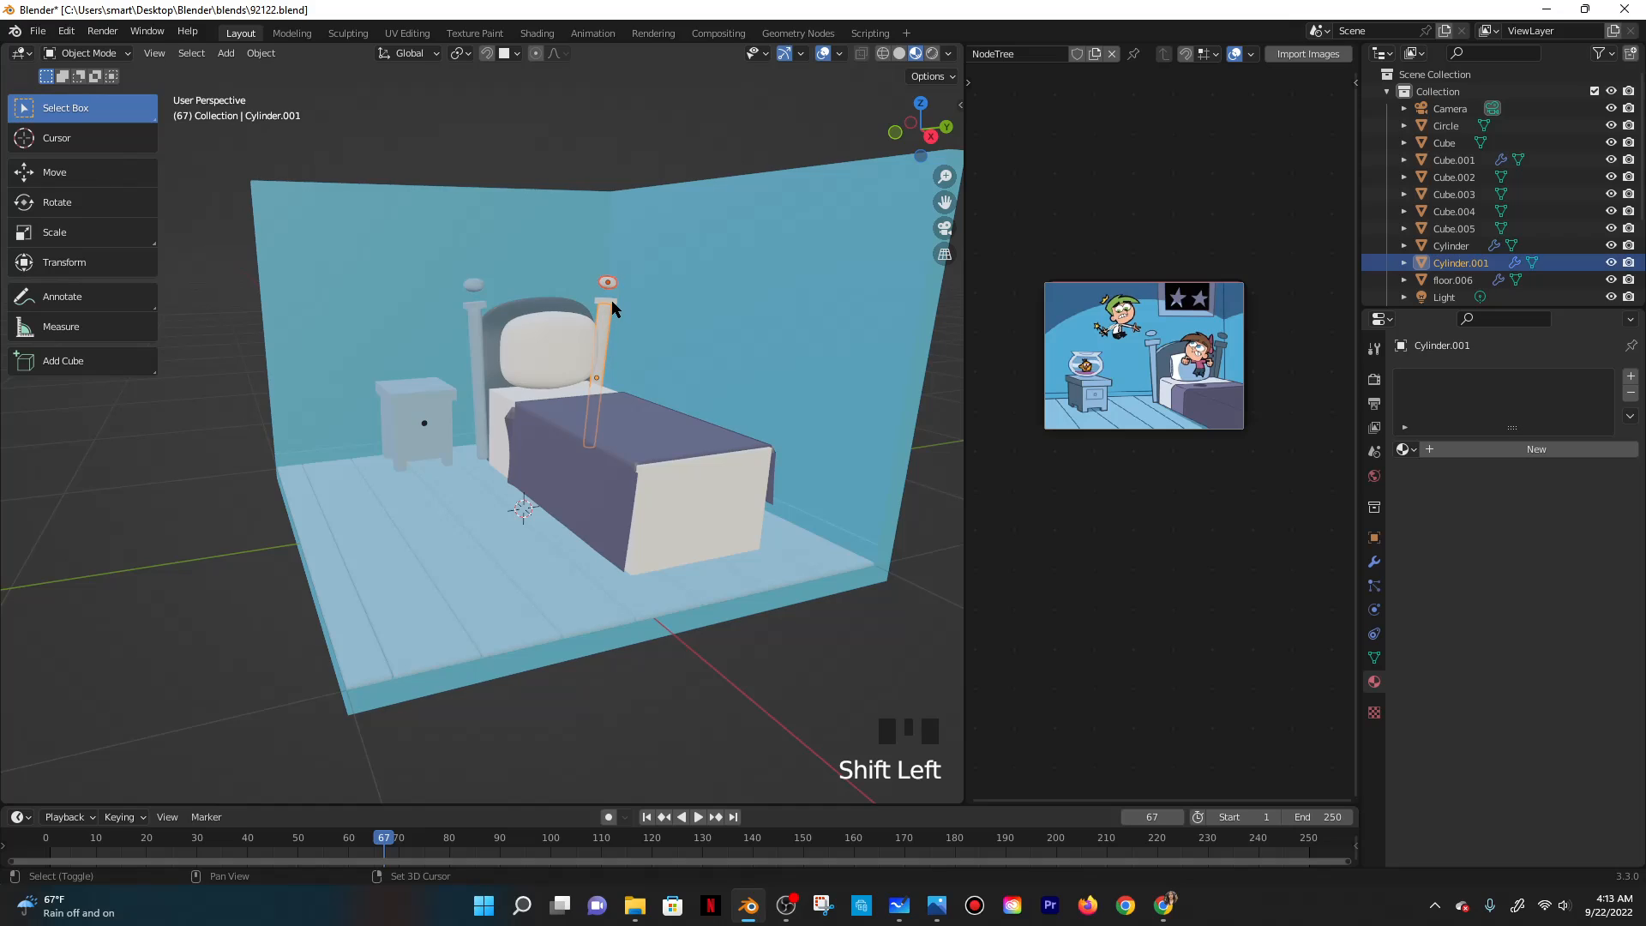
left_click(611, 300, "shift")
left_click(473, 283)
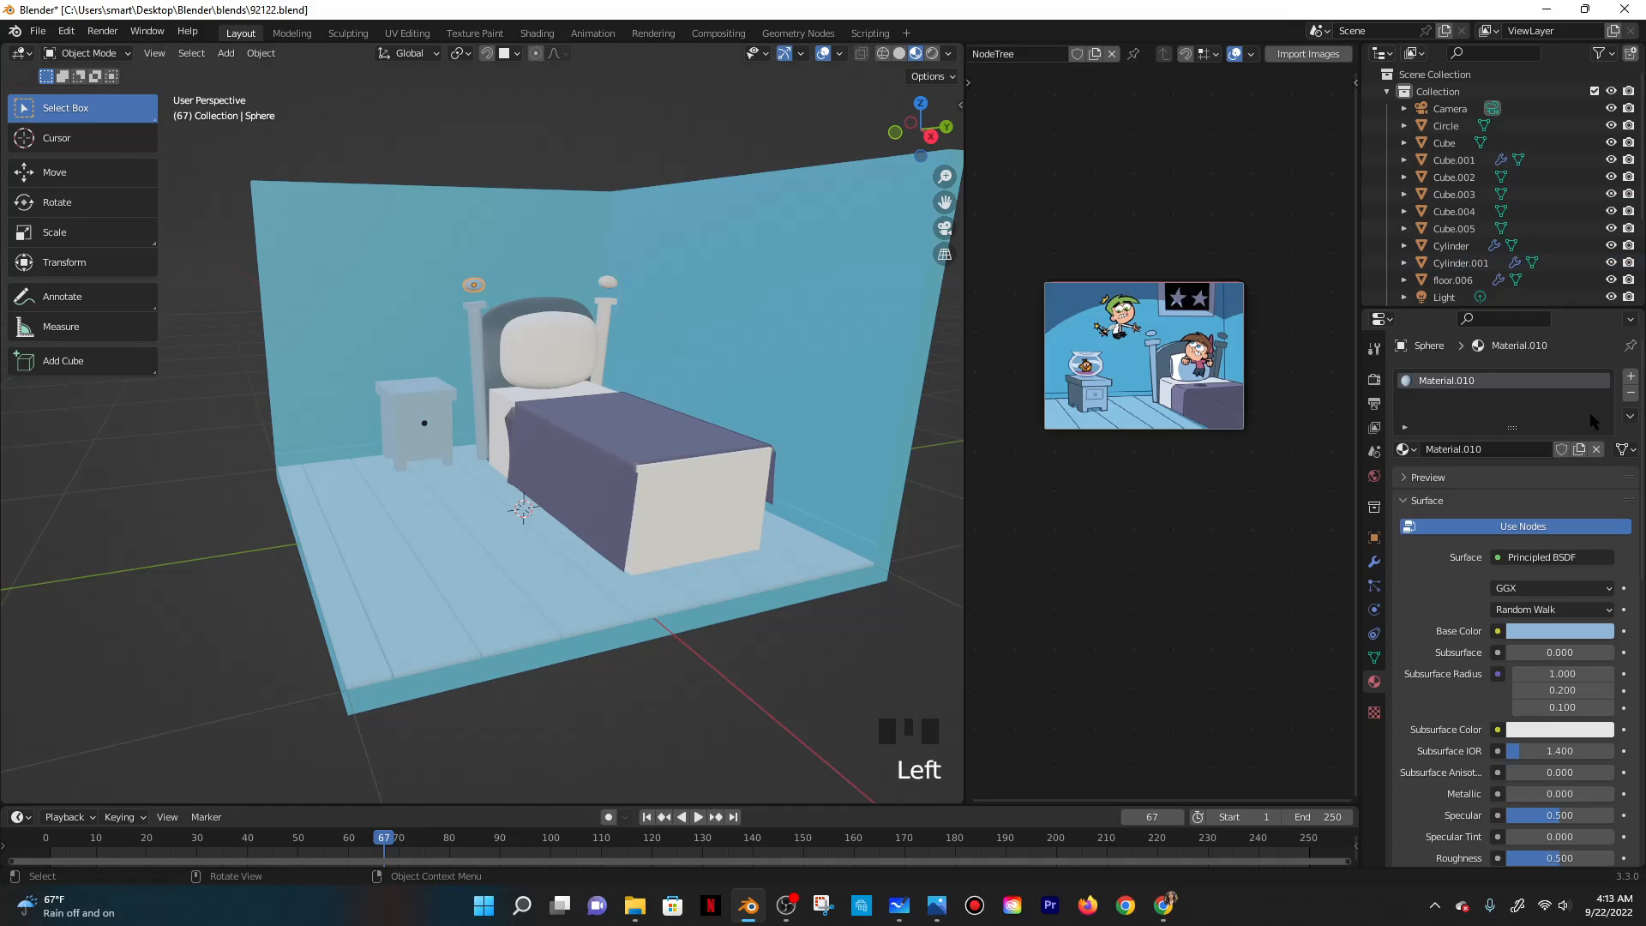
left_click(1485, 451)
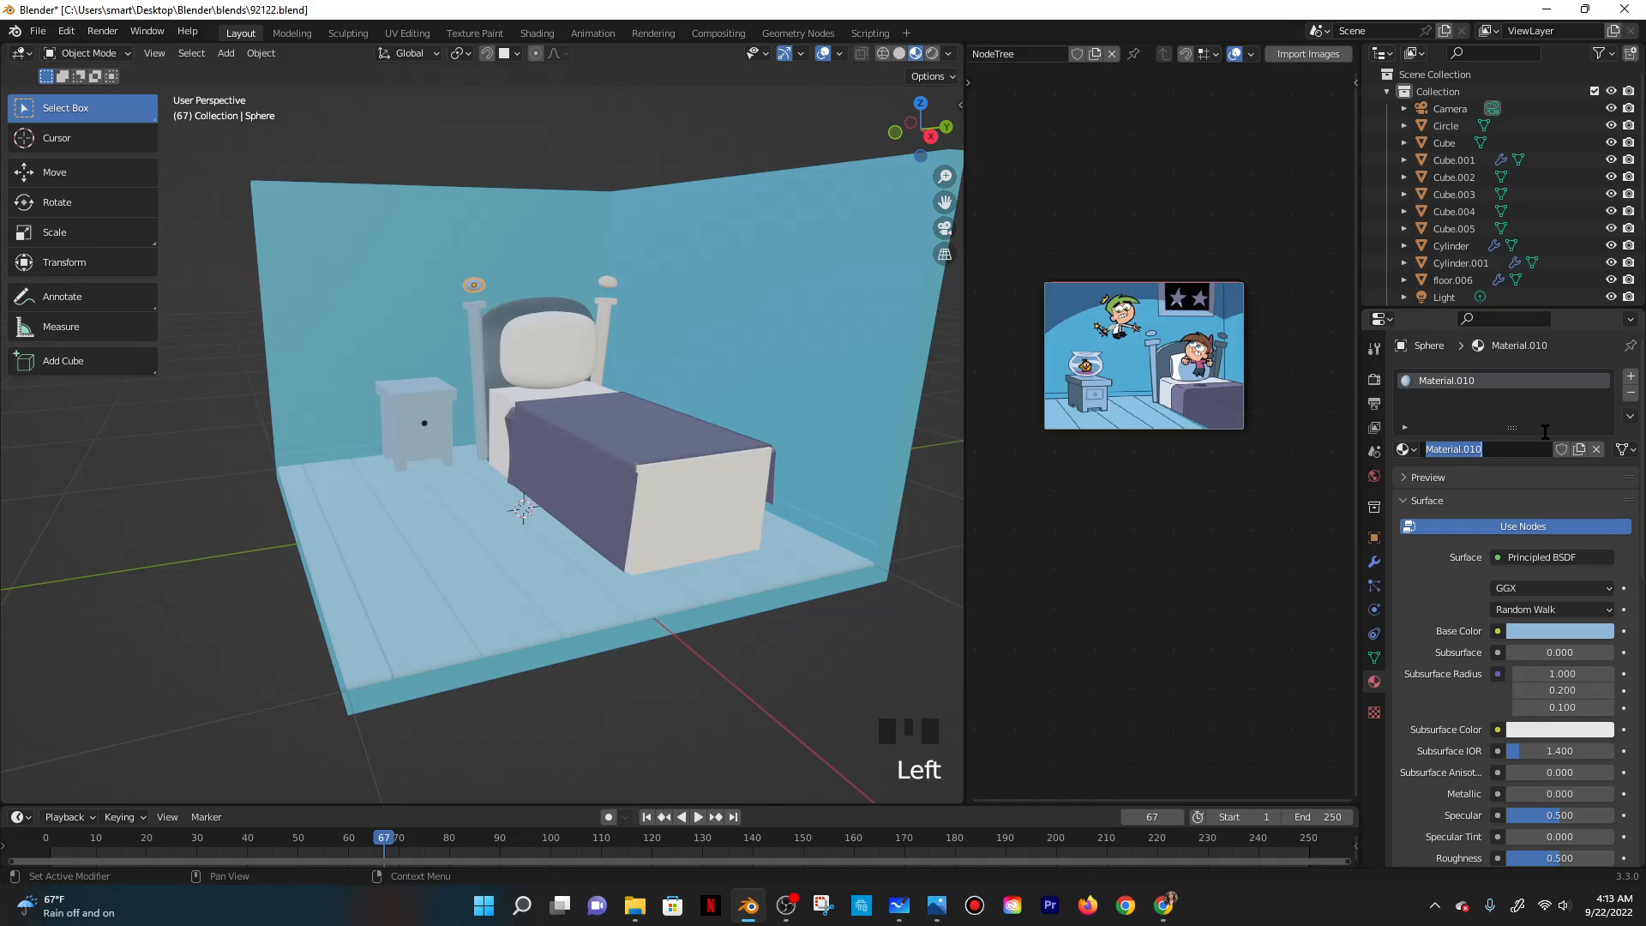
type("stand")
left_click(1545, 435)
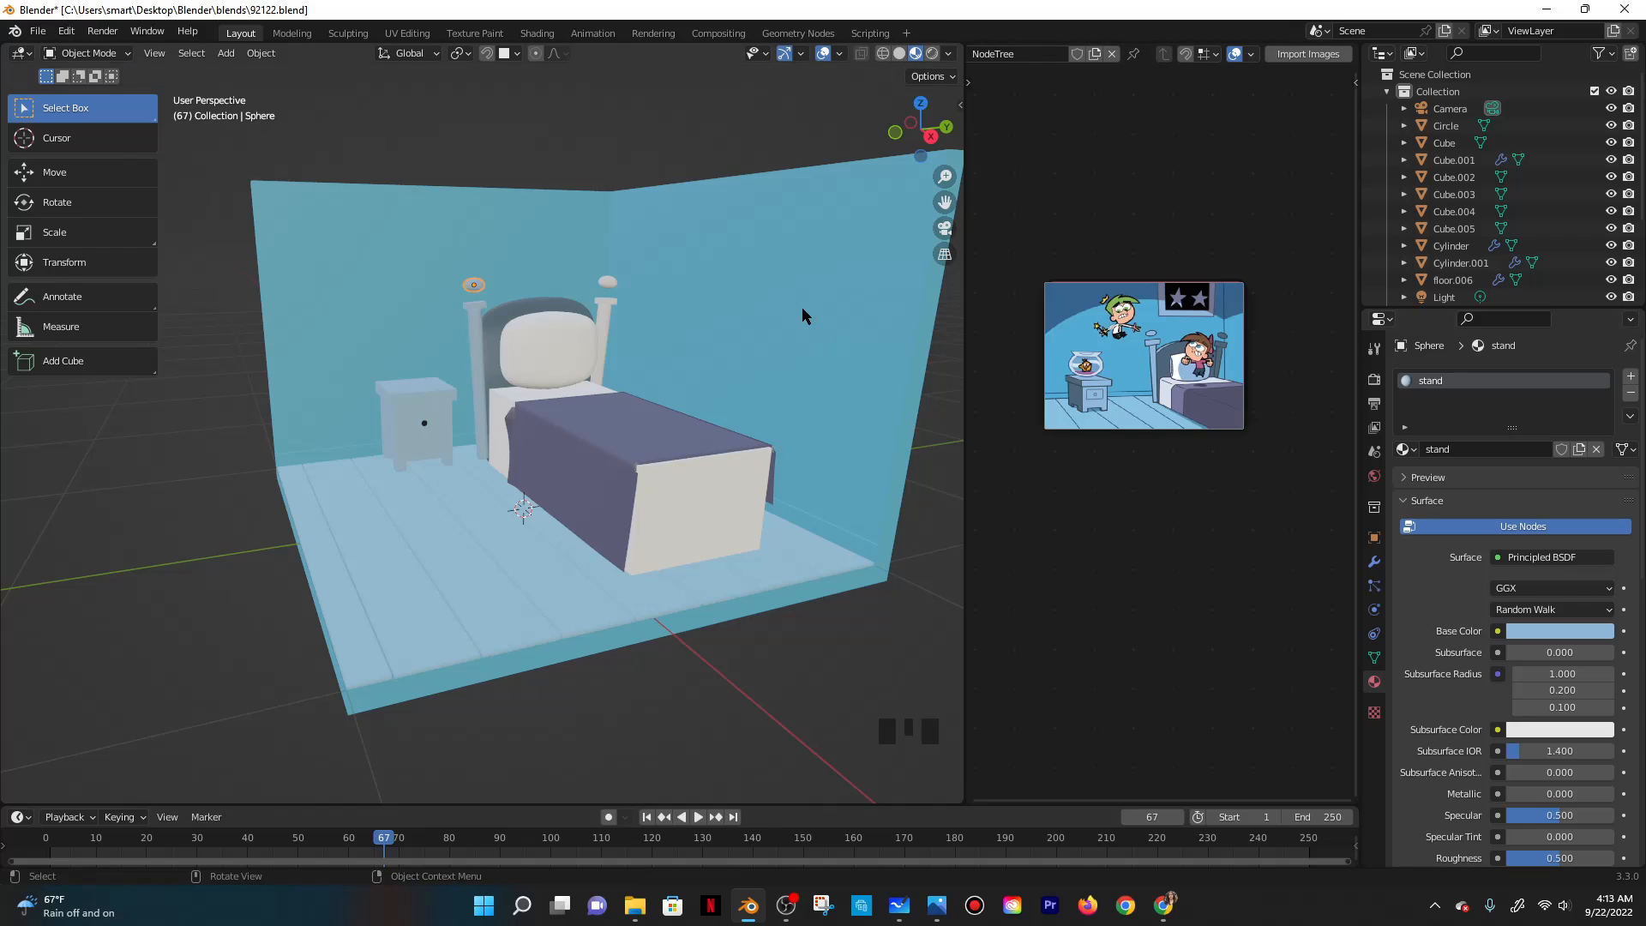
Assign the existing "stand" material to the round knob and the square cap of the bedpost on the far side.
left_click(608, 283)
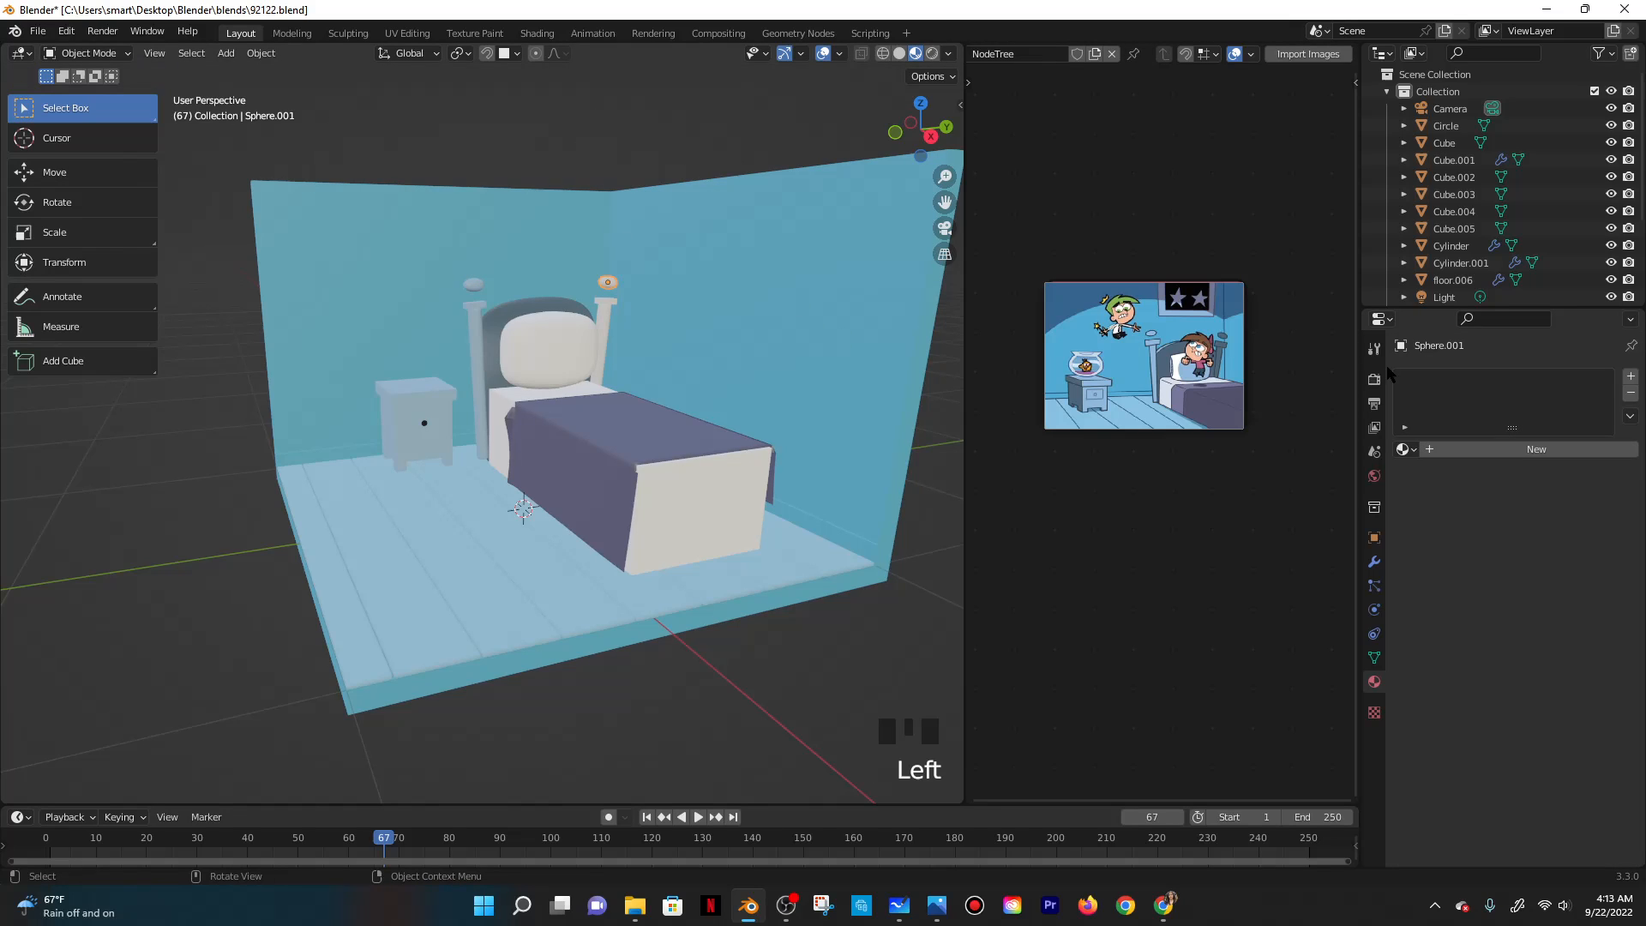
left_click(1402, 449)
type("sta")
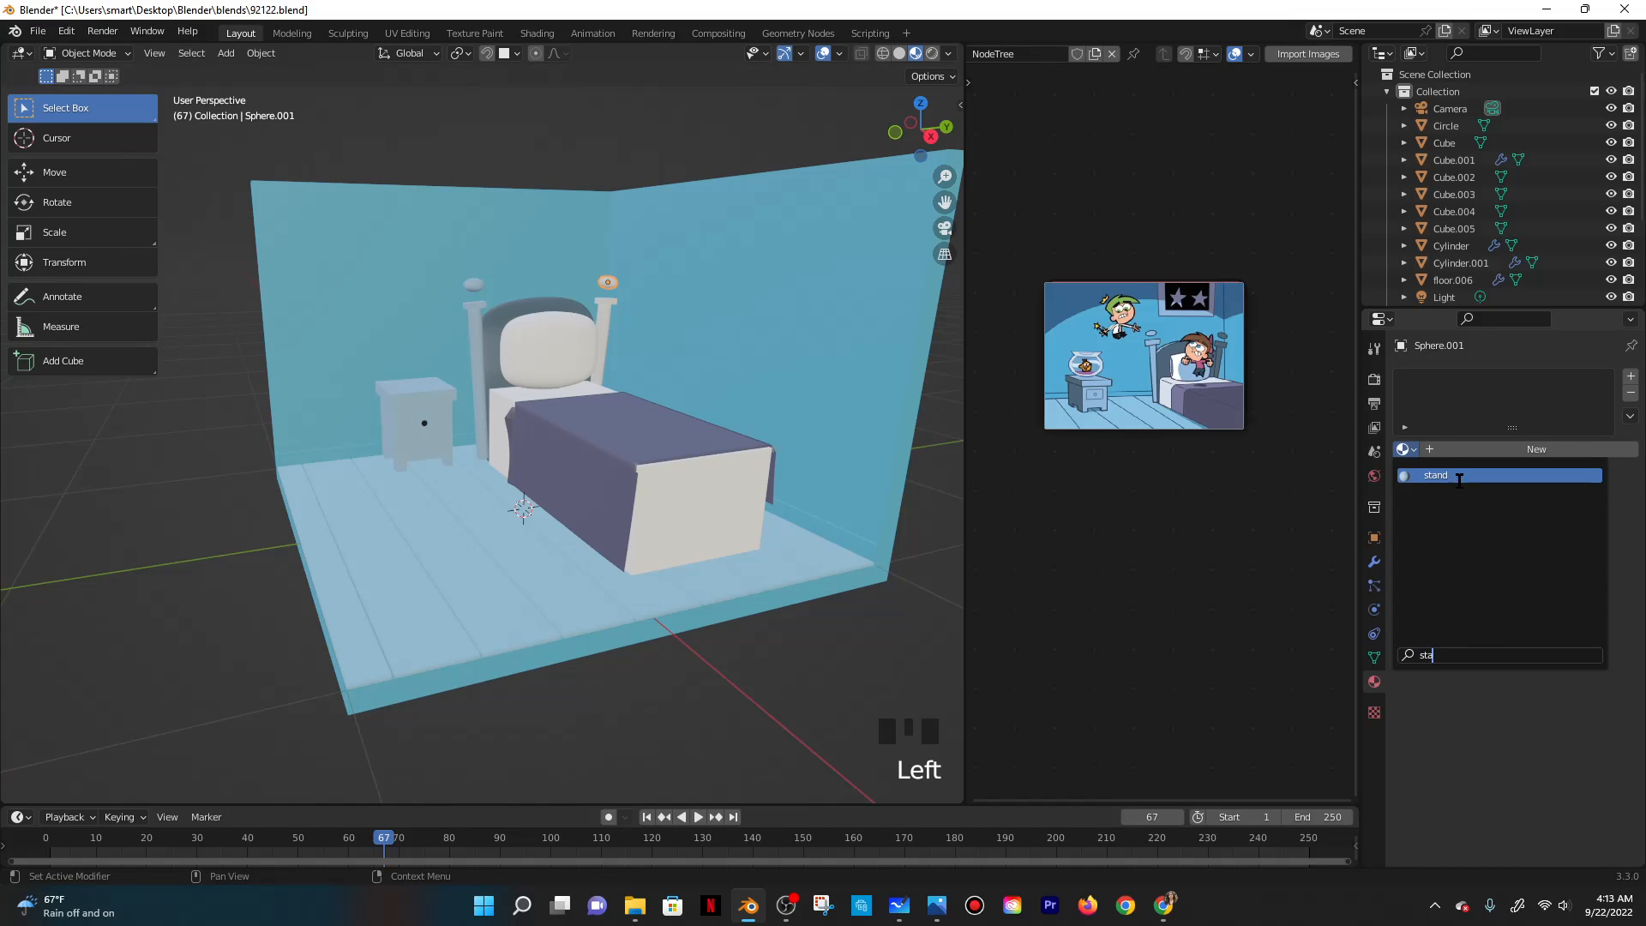
left_click(1458, 477)
left_click(608, 301)
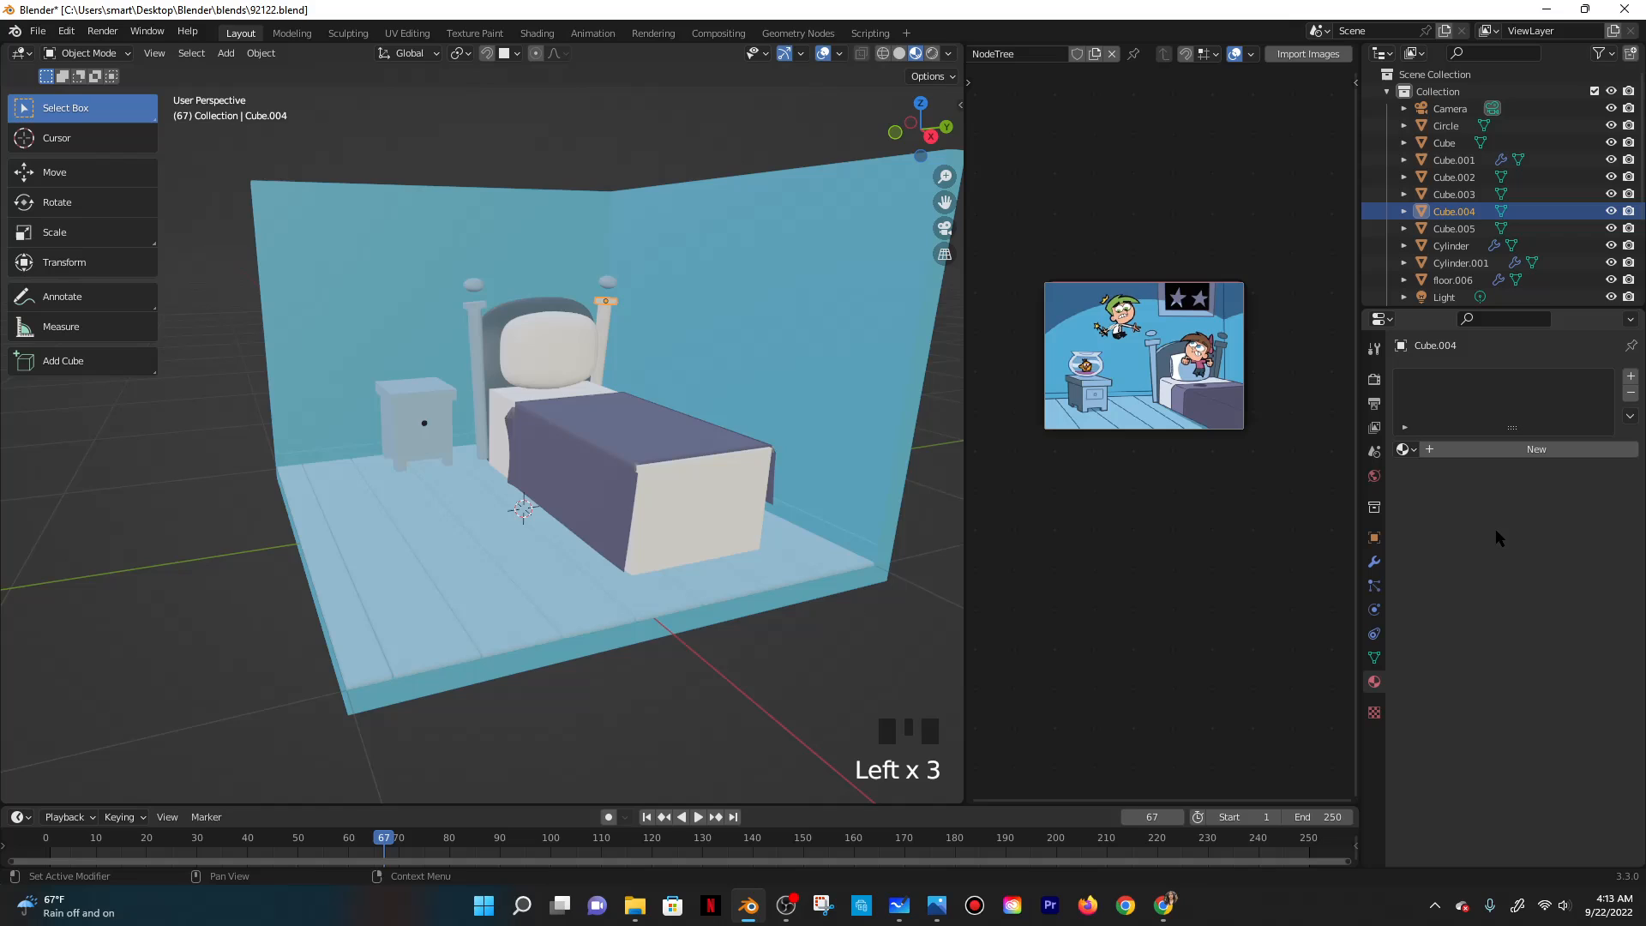
left_click(1412, 446)
left_click(1448, 474)
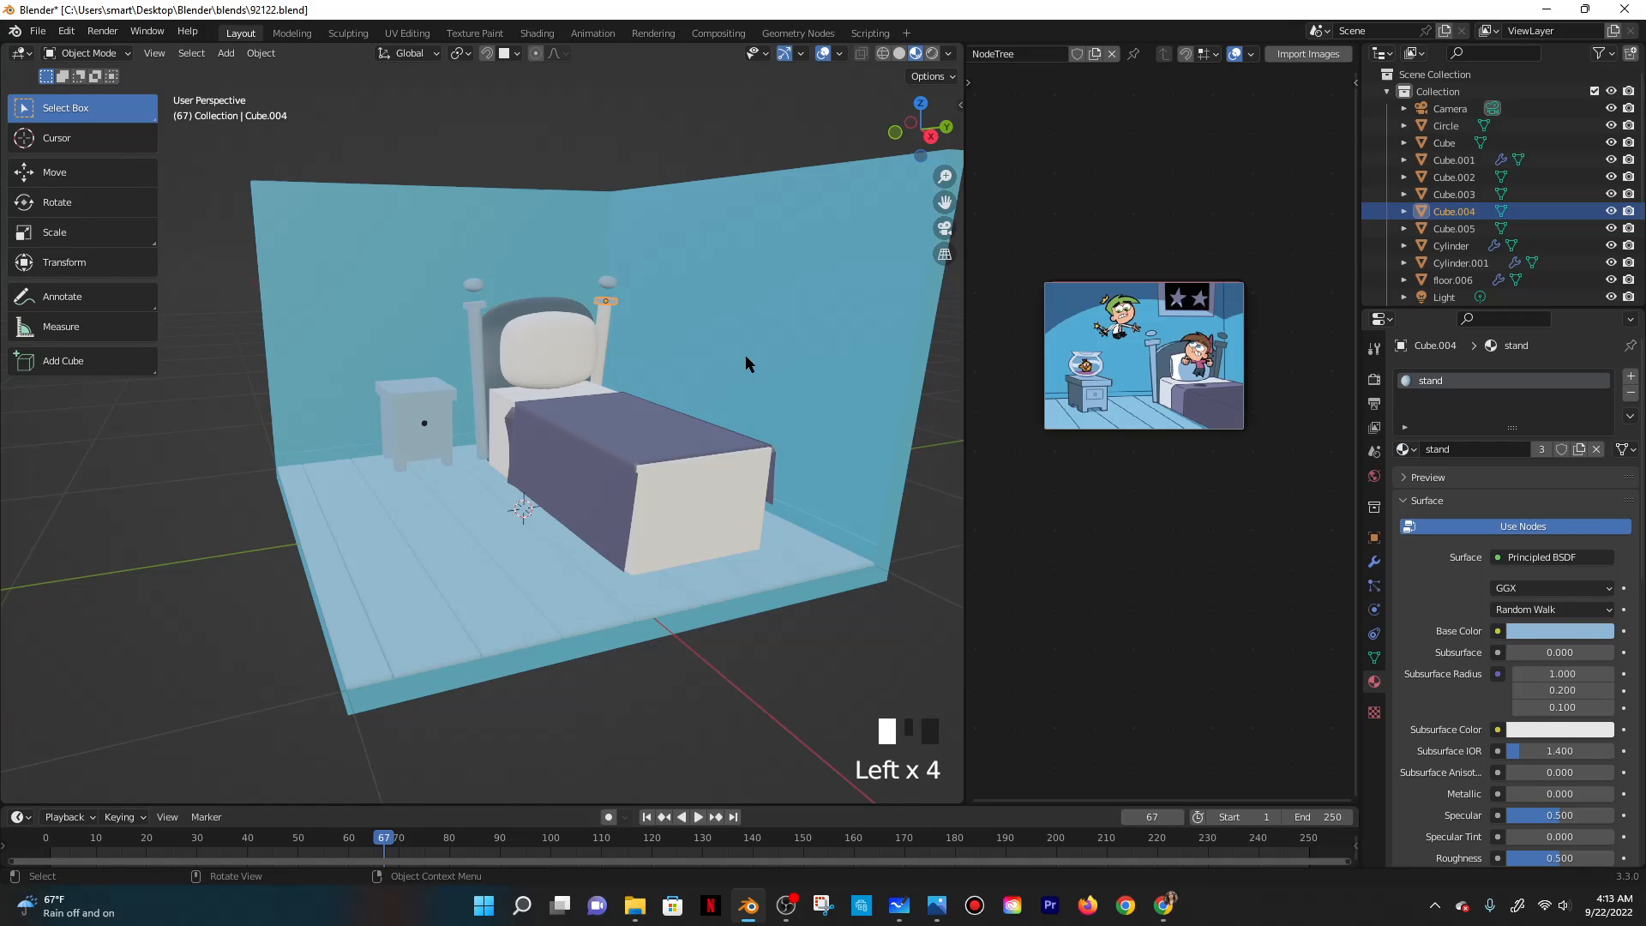
Assign the existing "stand" material to the cylinder of the far bedpost.
left_click(601, 319)
left_click(1401, 449)
type("st")
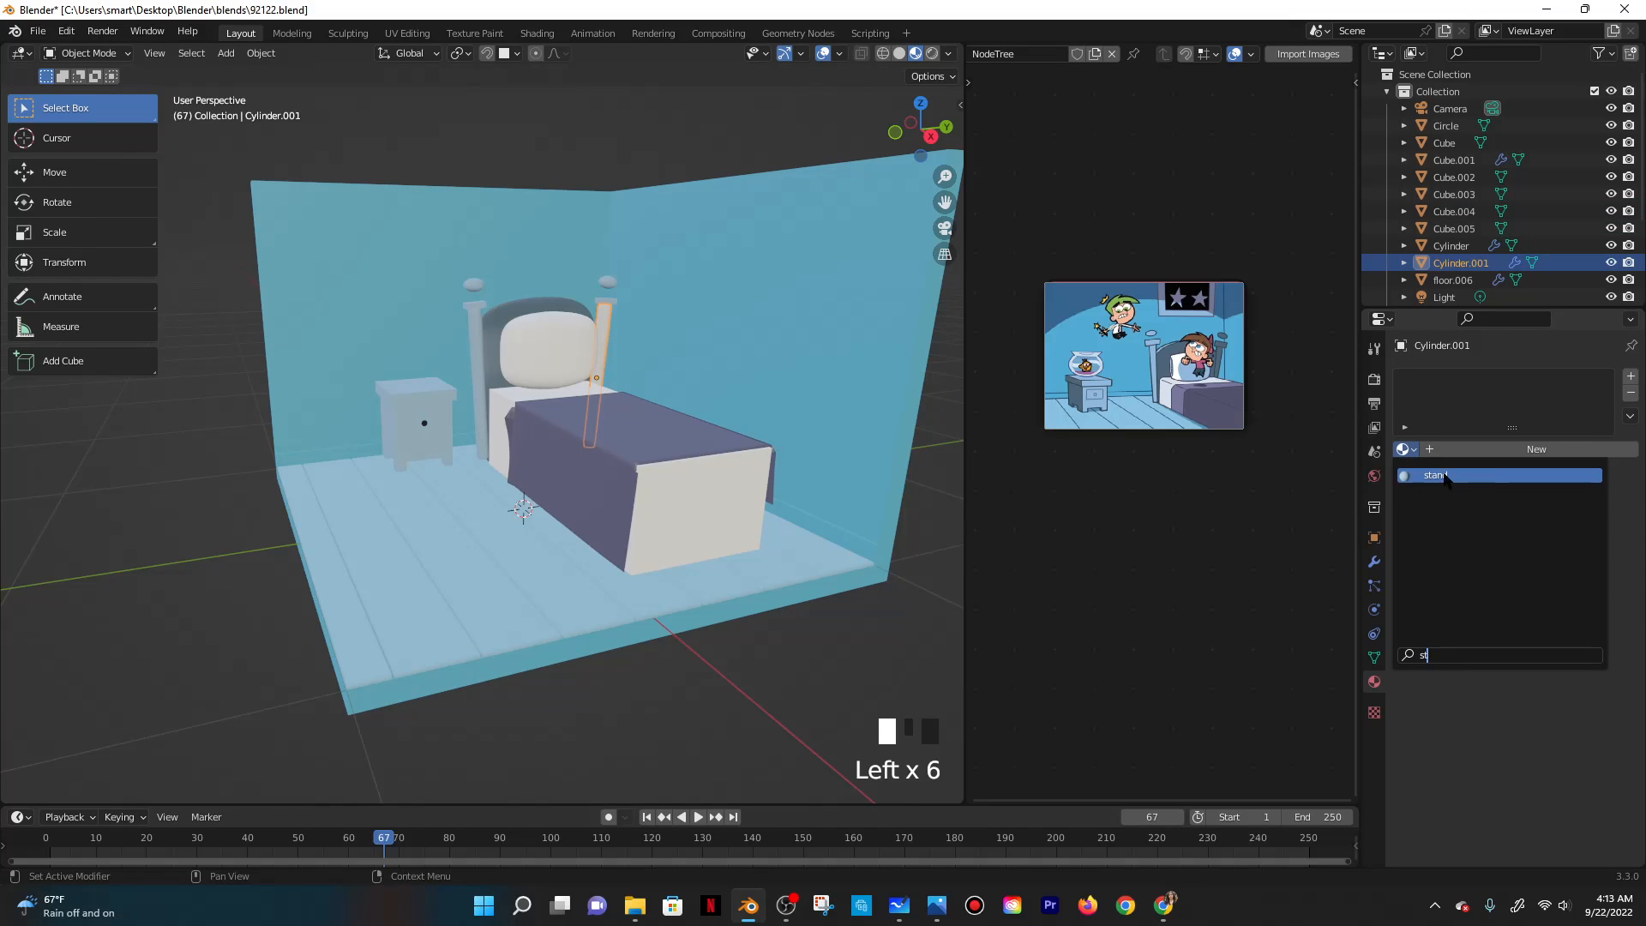
left_click(1446, 477)
Add a Bevel modifier to the white mattress block under the blanket.
middle_click_drag(716, 357, 558, 393)
scroll(548, 420, "up", 2)
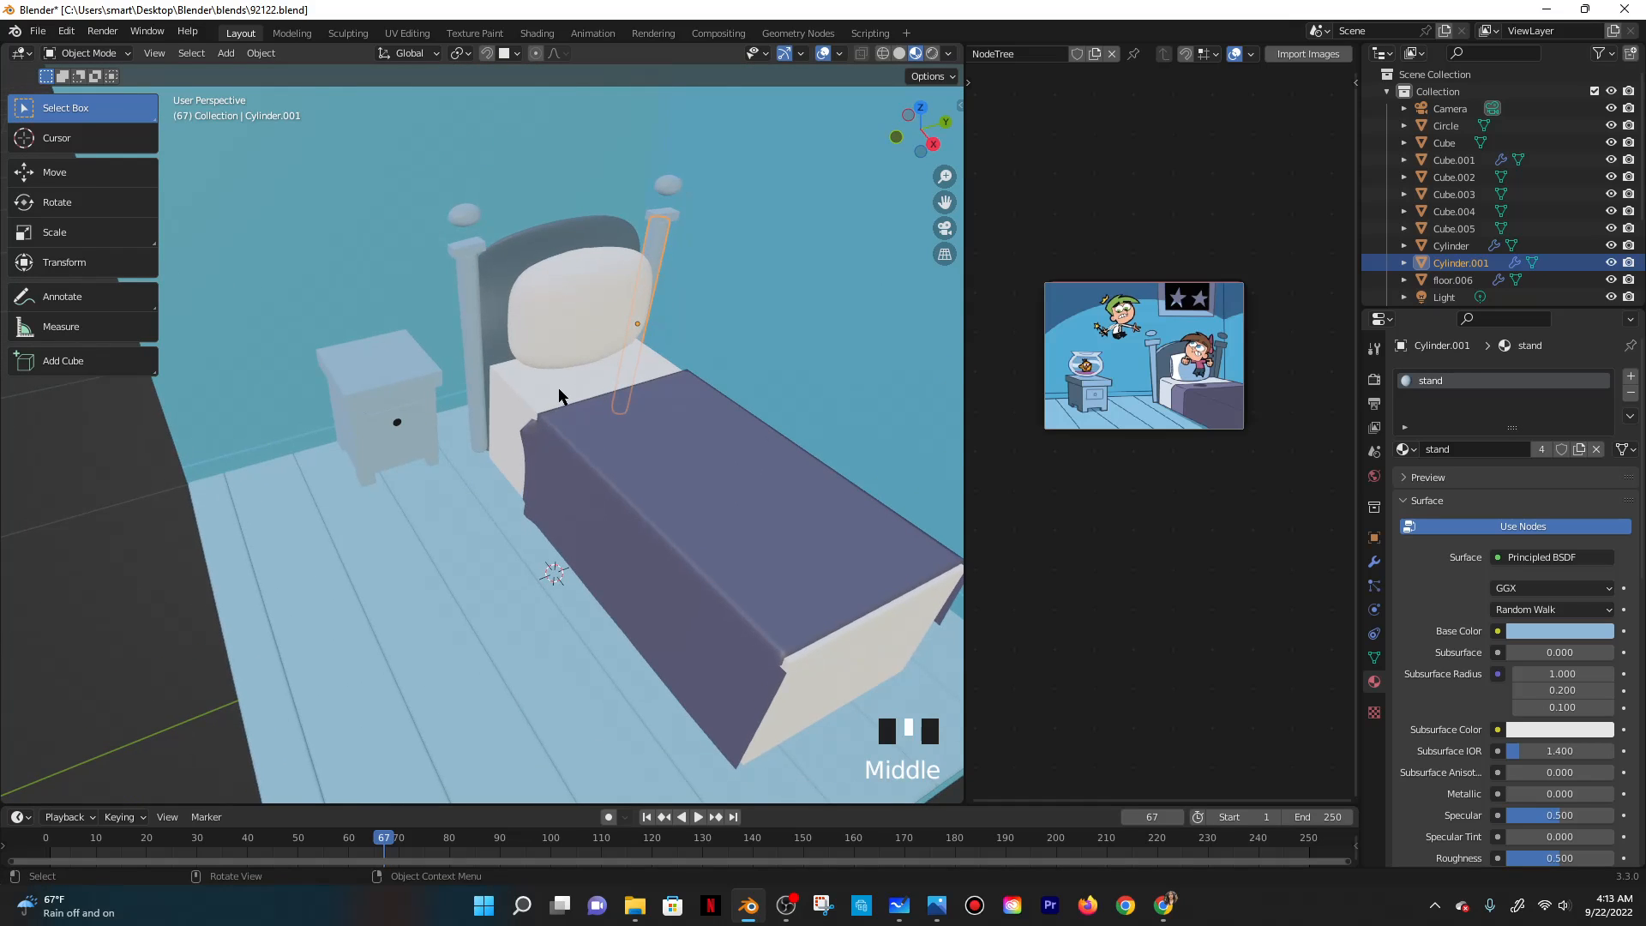
left_click(559, 394)
left_click(1374, 561)
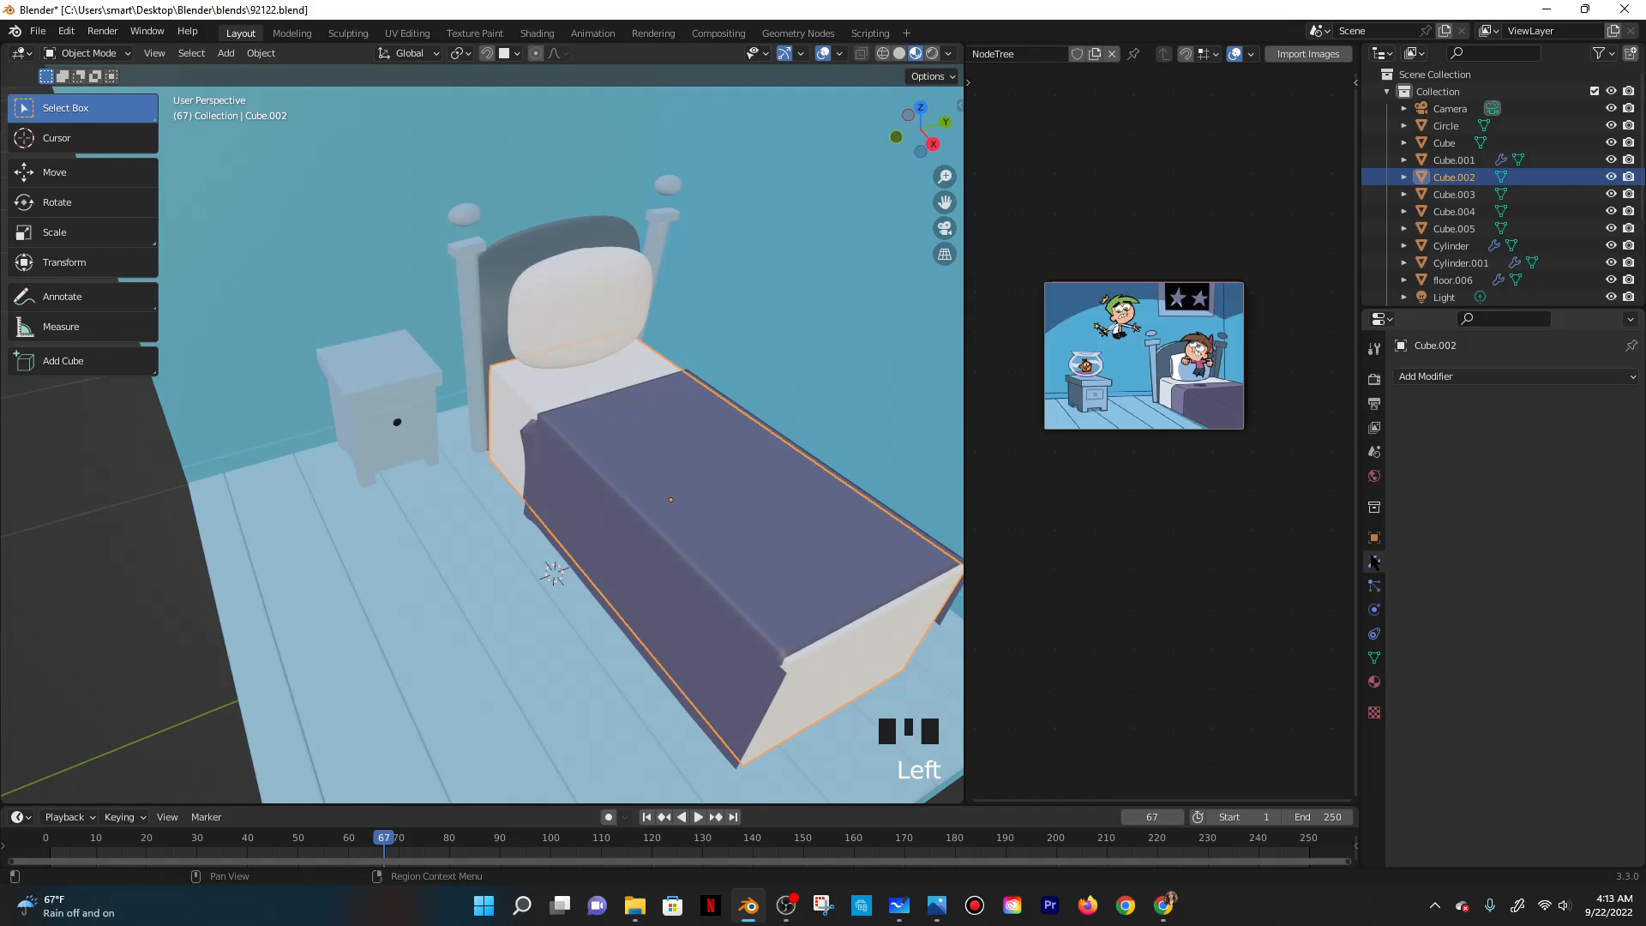
left_click(1452, 377)
key("Escape")
left_click(1469, 380)
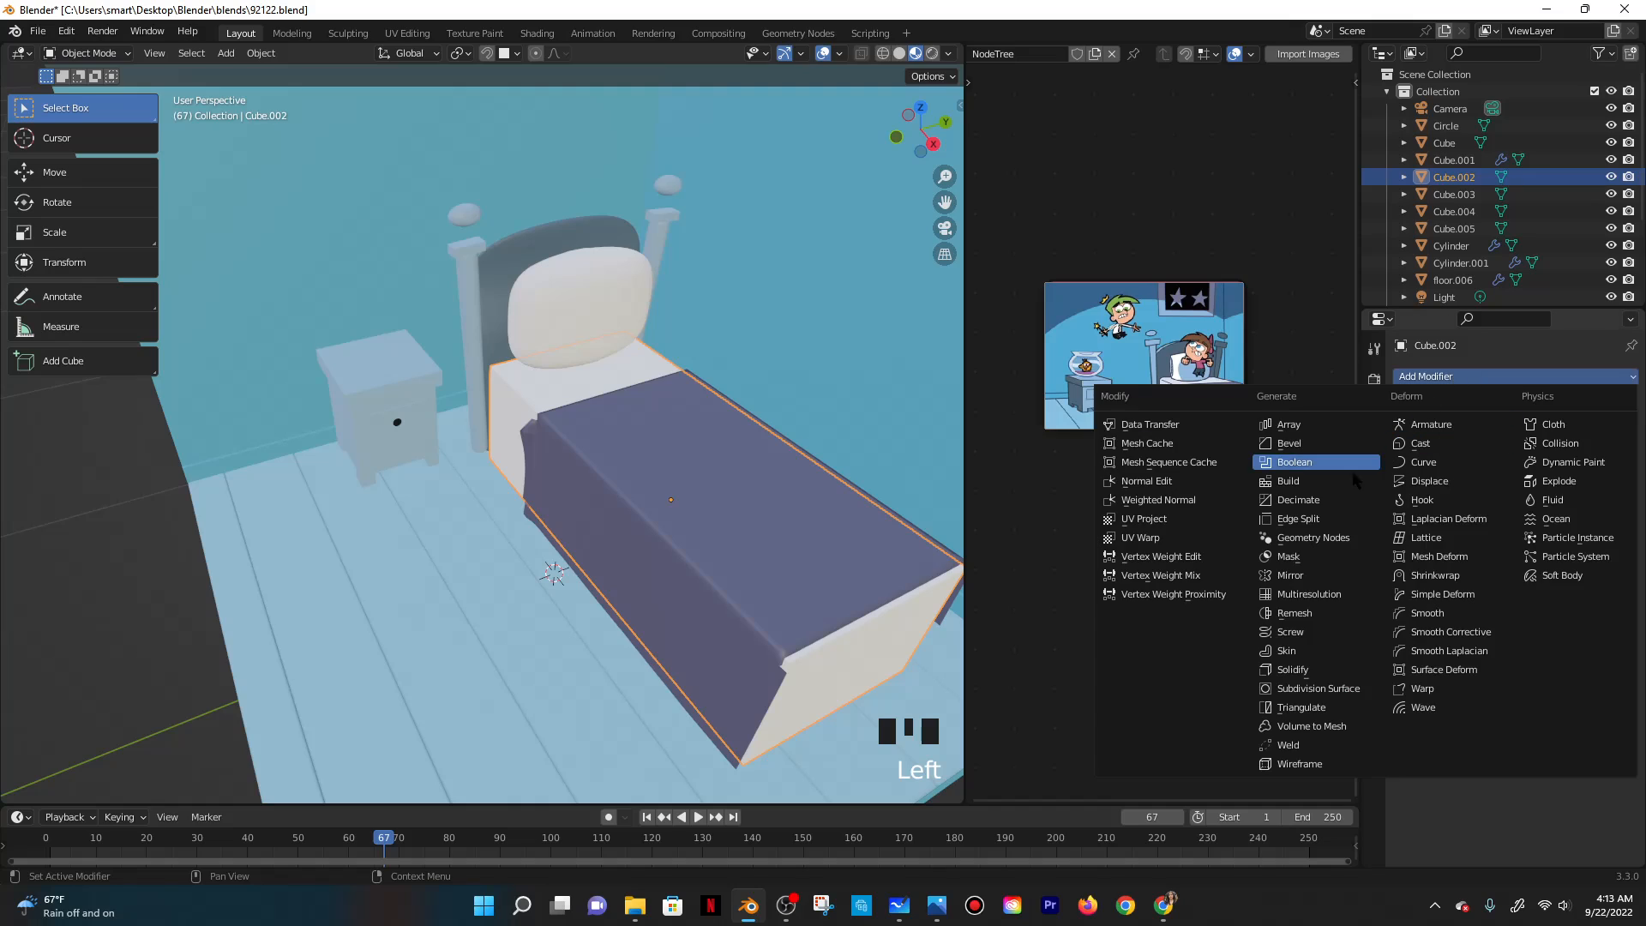
left_click(1311, 444)
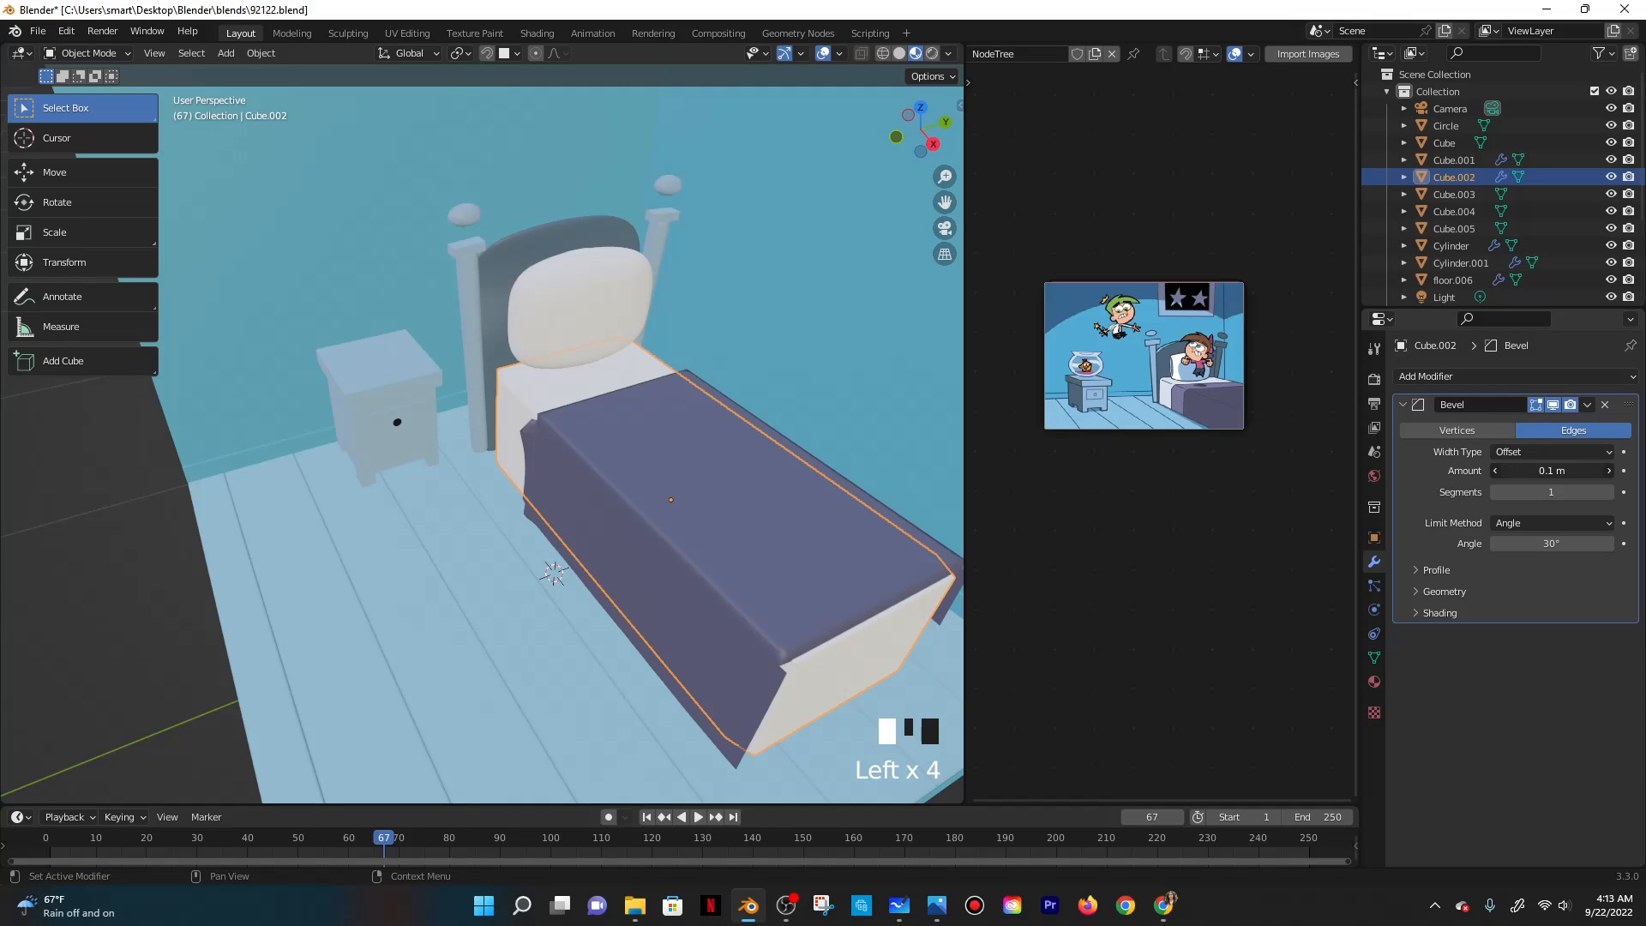
Set the mattress bevel to an amount of 0.33 m with 88 segments.
left_click_drag(1542, 471, 1603, 492)
left_click_drag(48, 500, 0, 476)
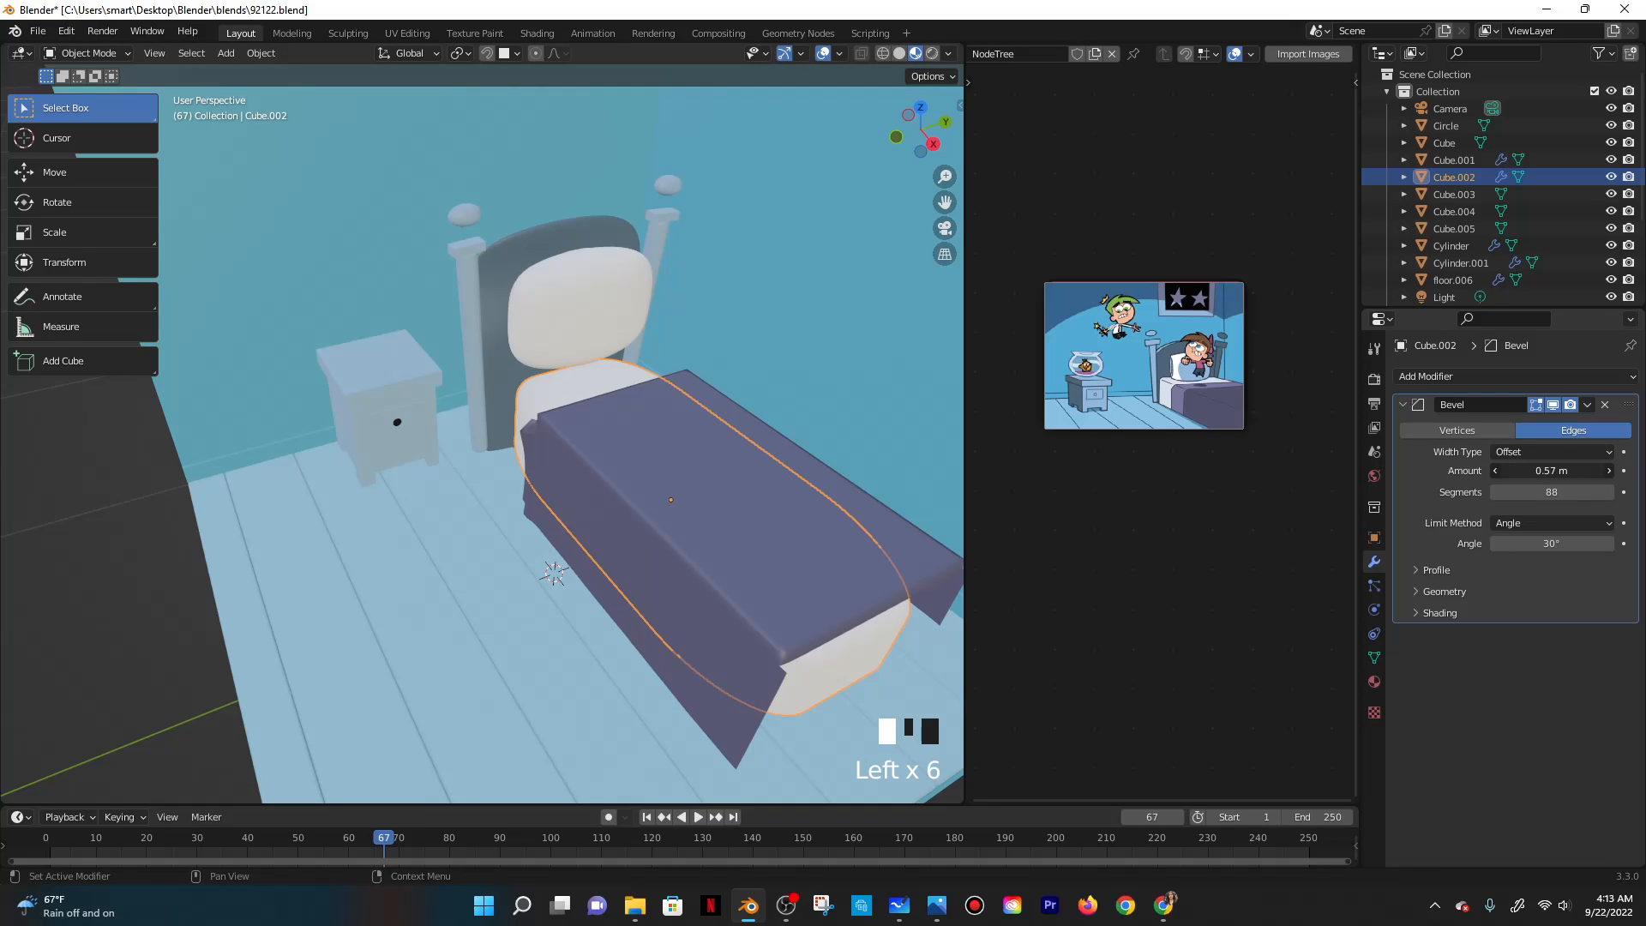
left_click_drag(1569, 470, 1530, 470)
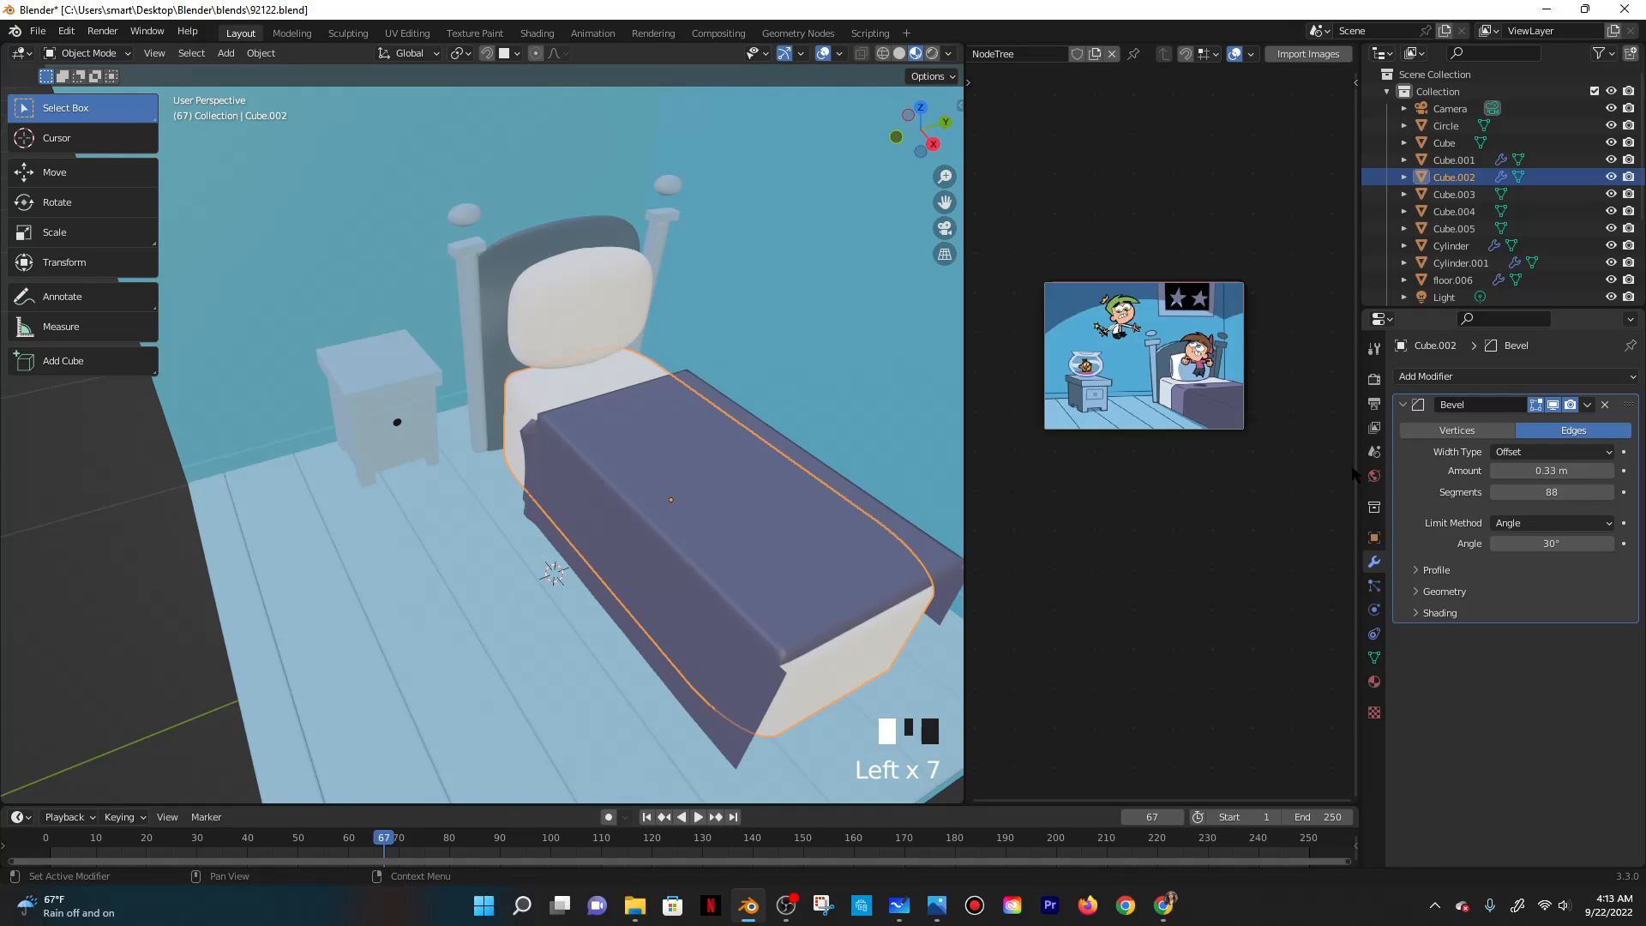
Add a loop cut across the mattress and slide it toward the headboard end with a factor of about 0.868.
scroll(791, 537, "down", 2)
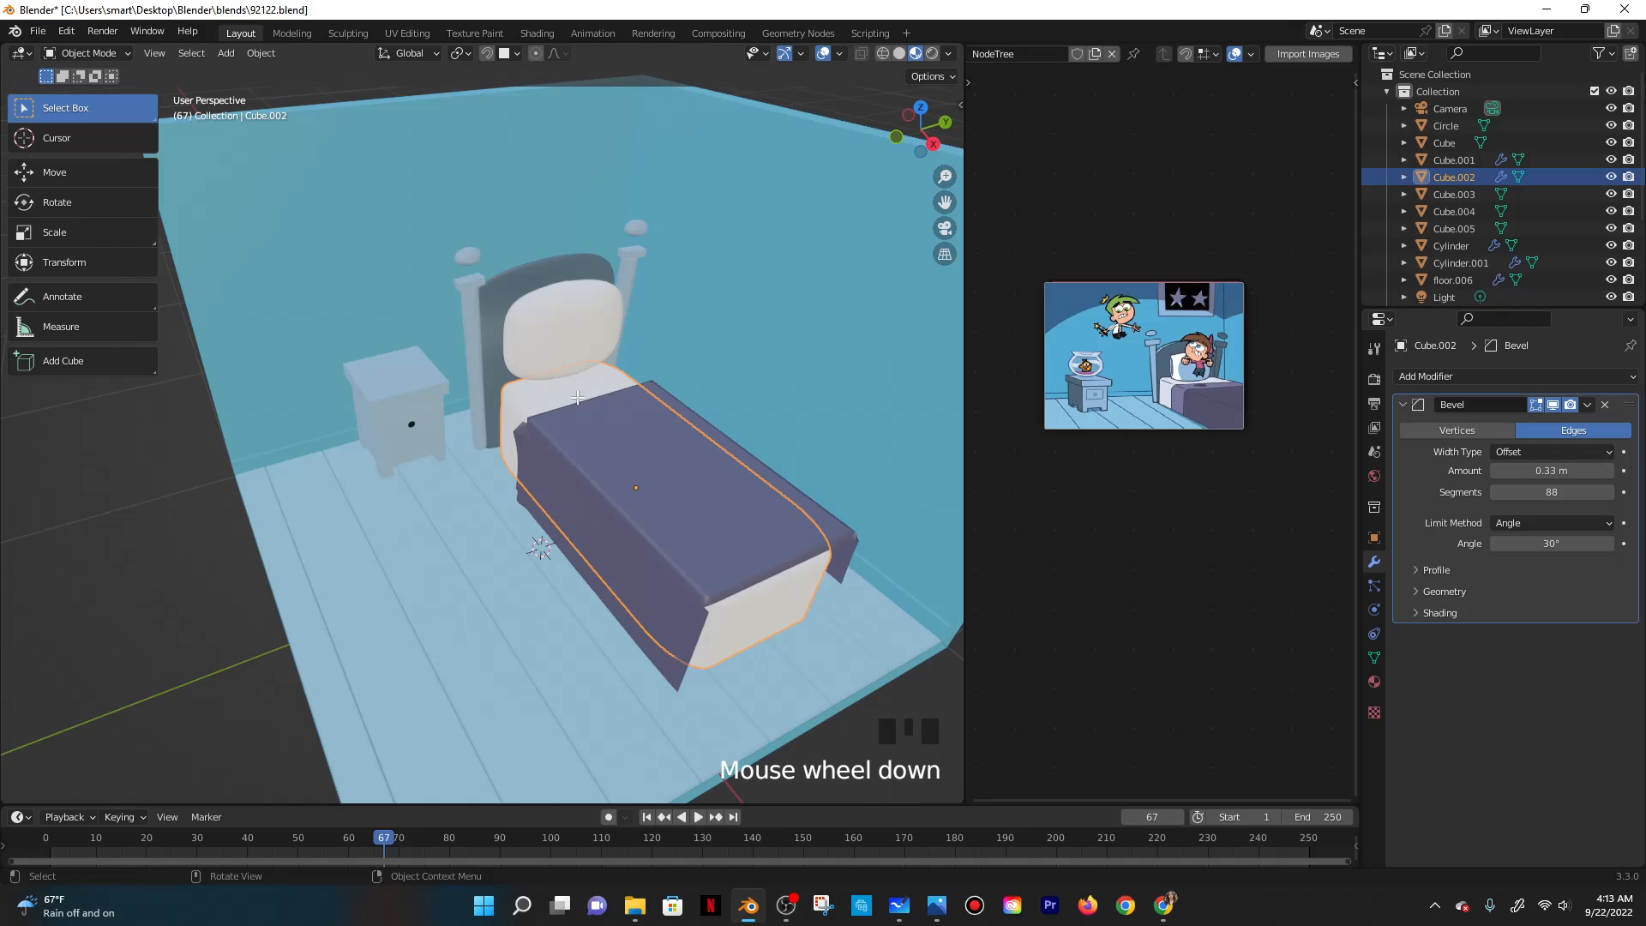
key("Tab")
key("ctrl+r")
right_click(586, 404)
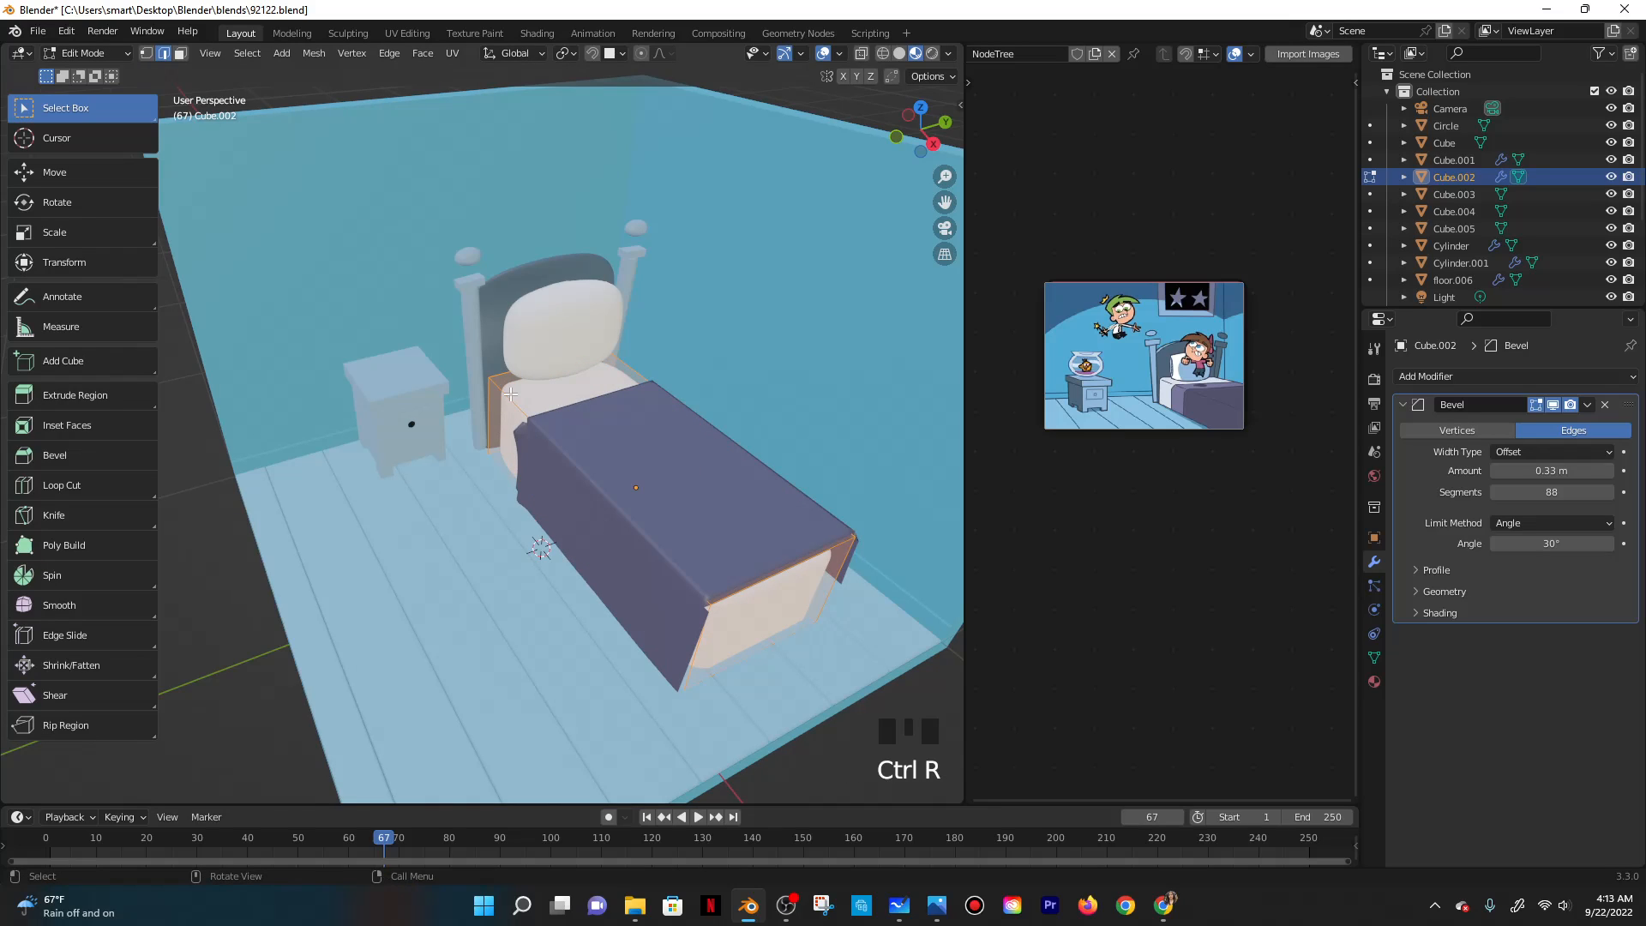
key("ctrl+r")
left_click(540, 546)
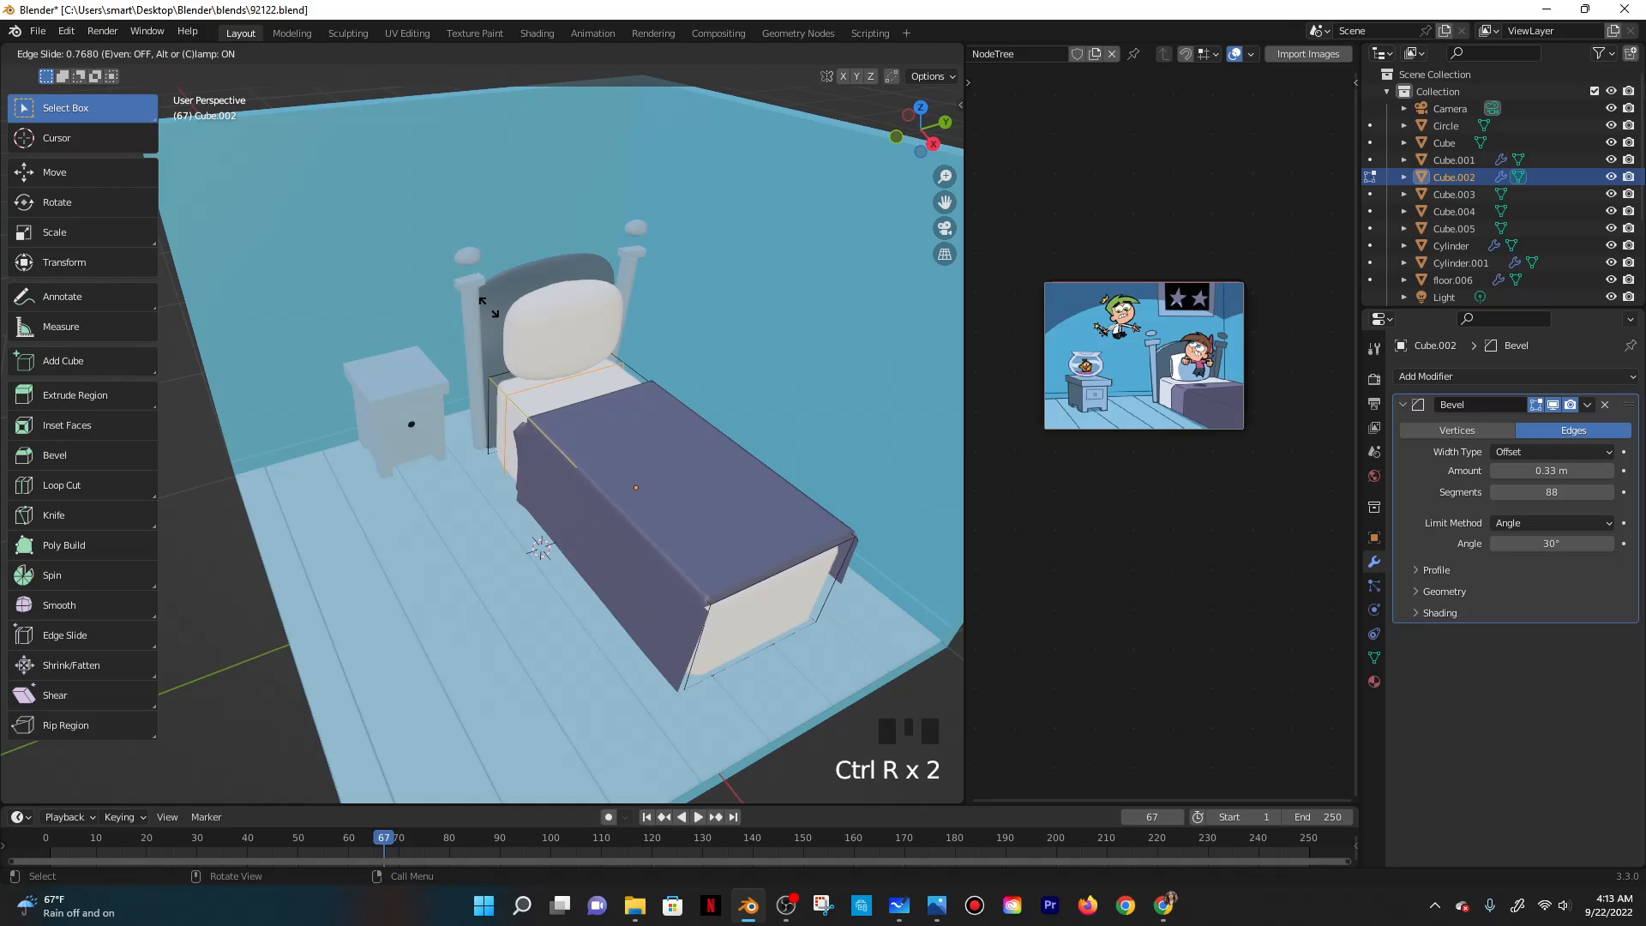
left_click(555, 326)
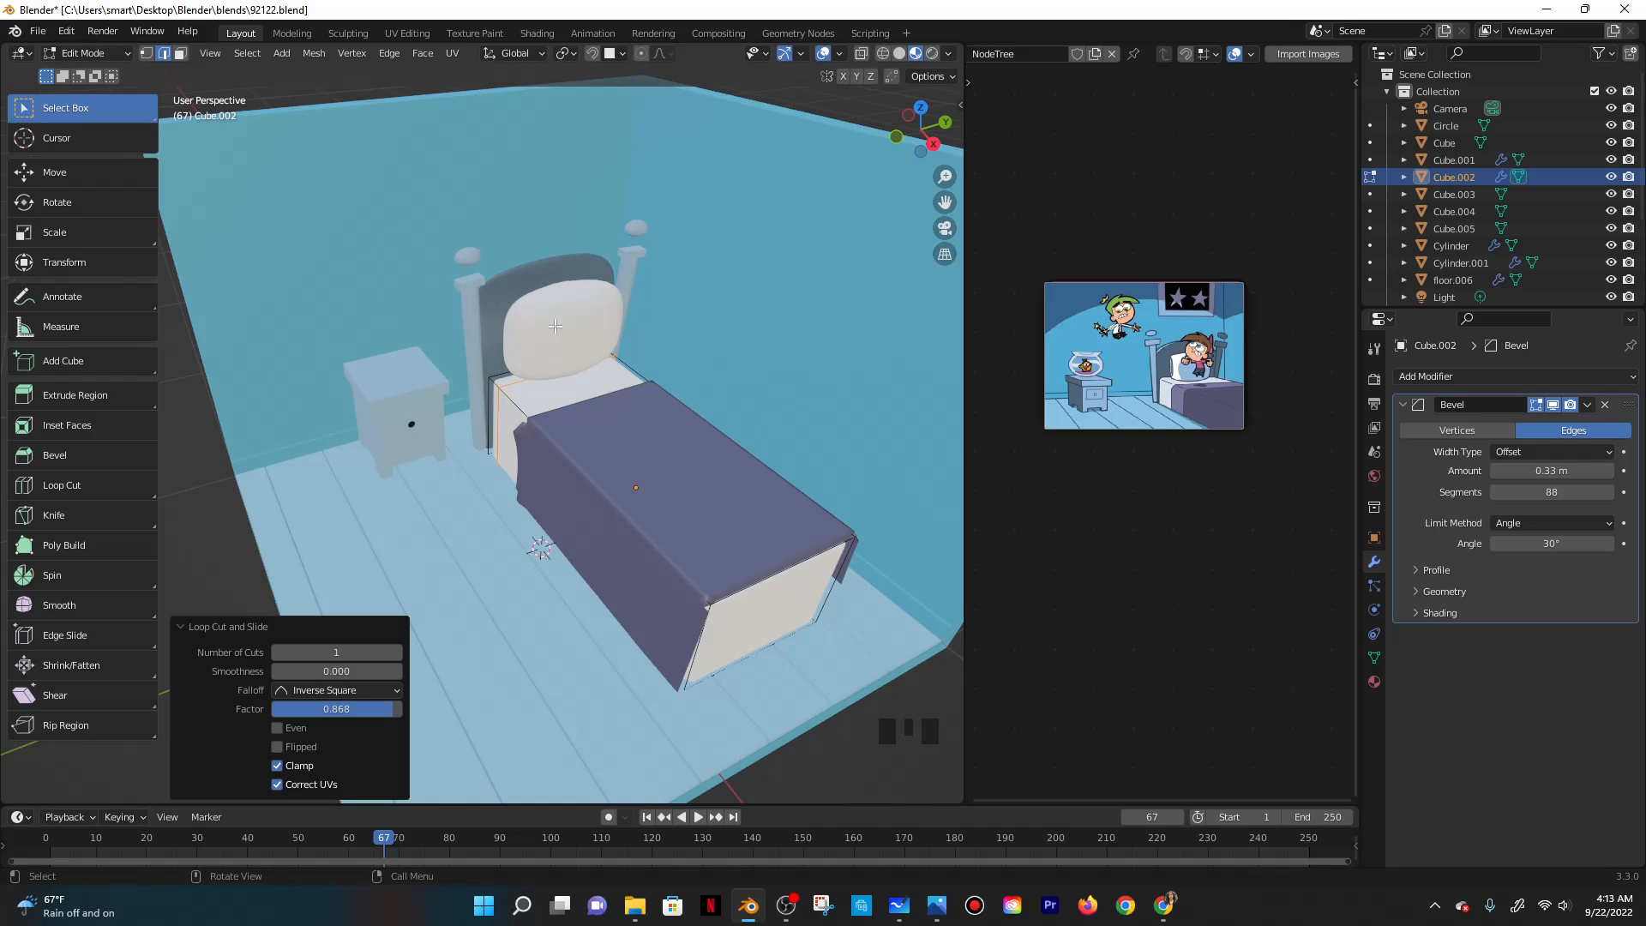
key("Tab")
Widen the mattress by scaling it along the Y axis to about 1.031.
key("s")
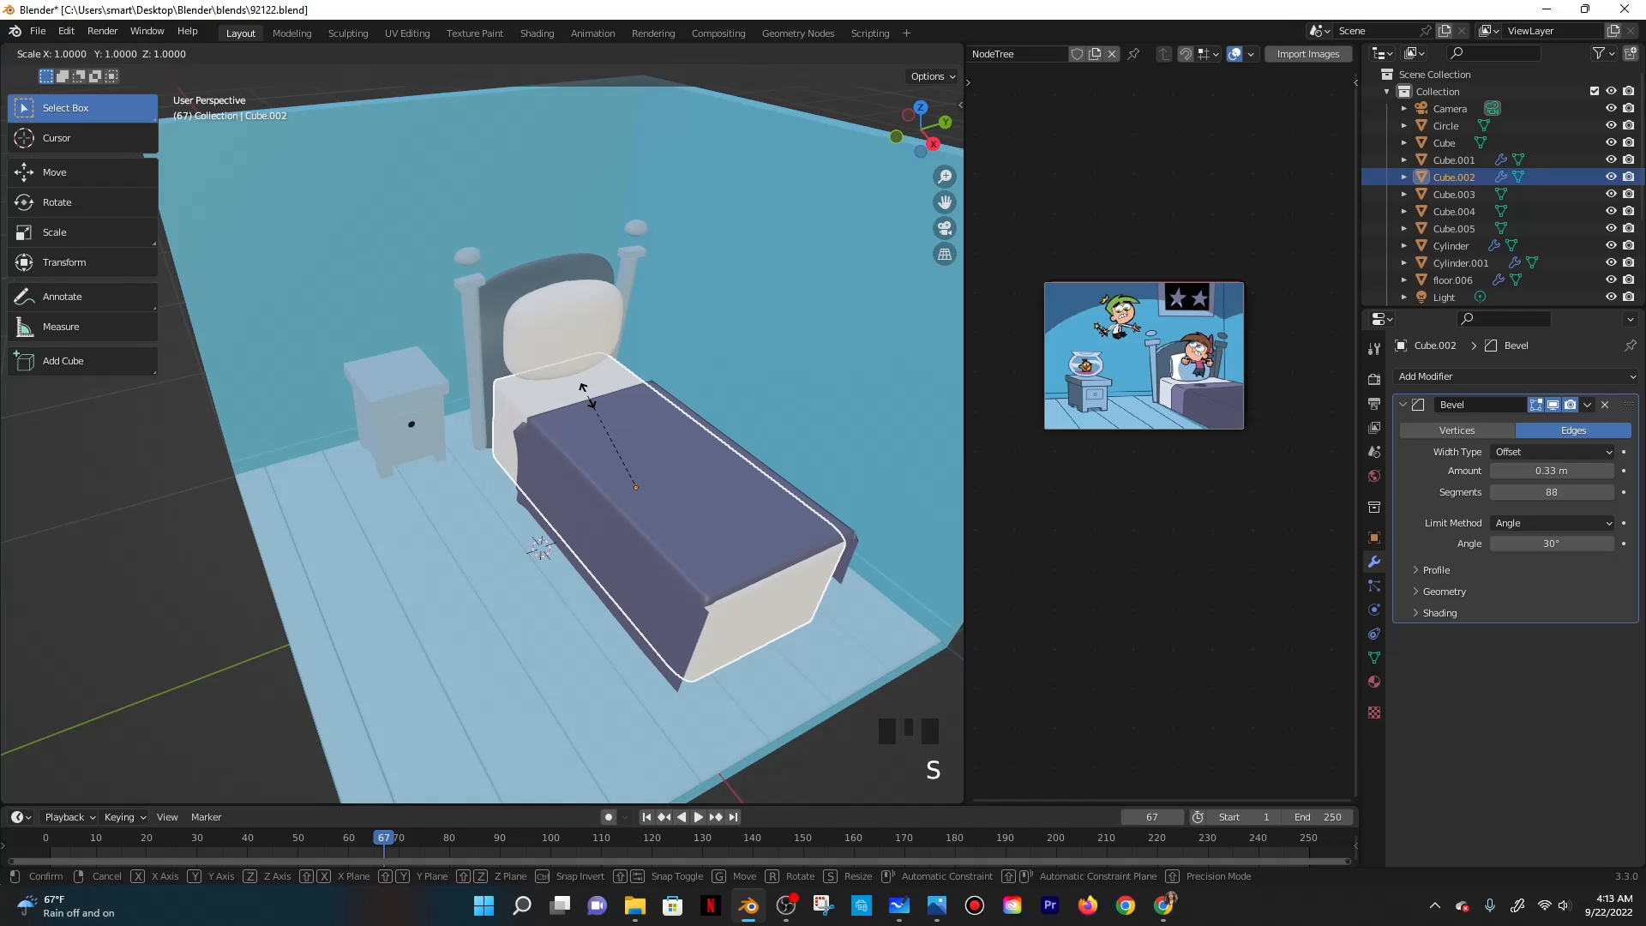
key("y")
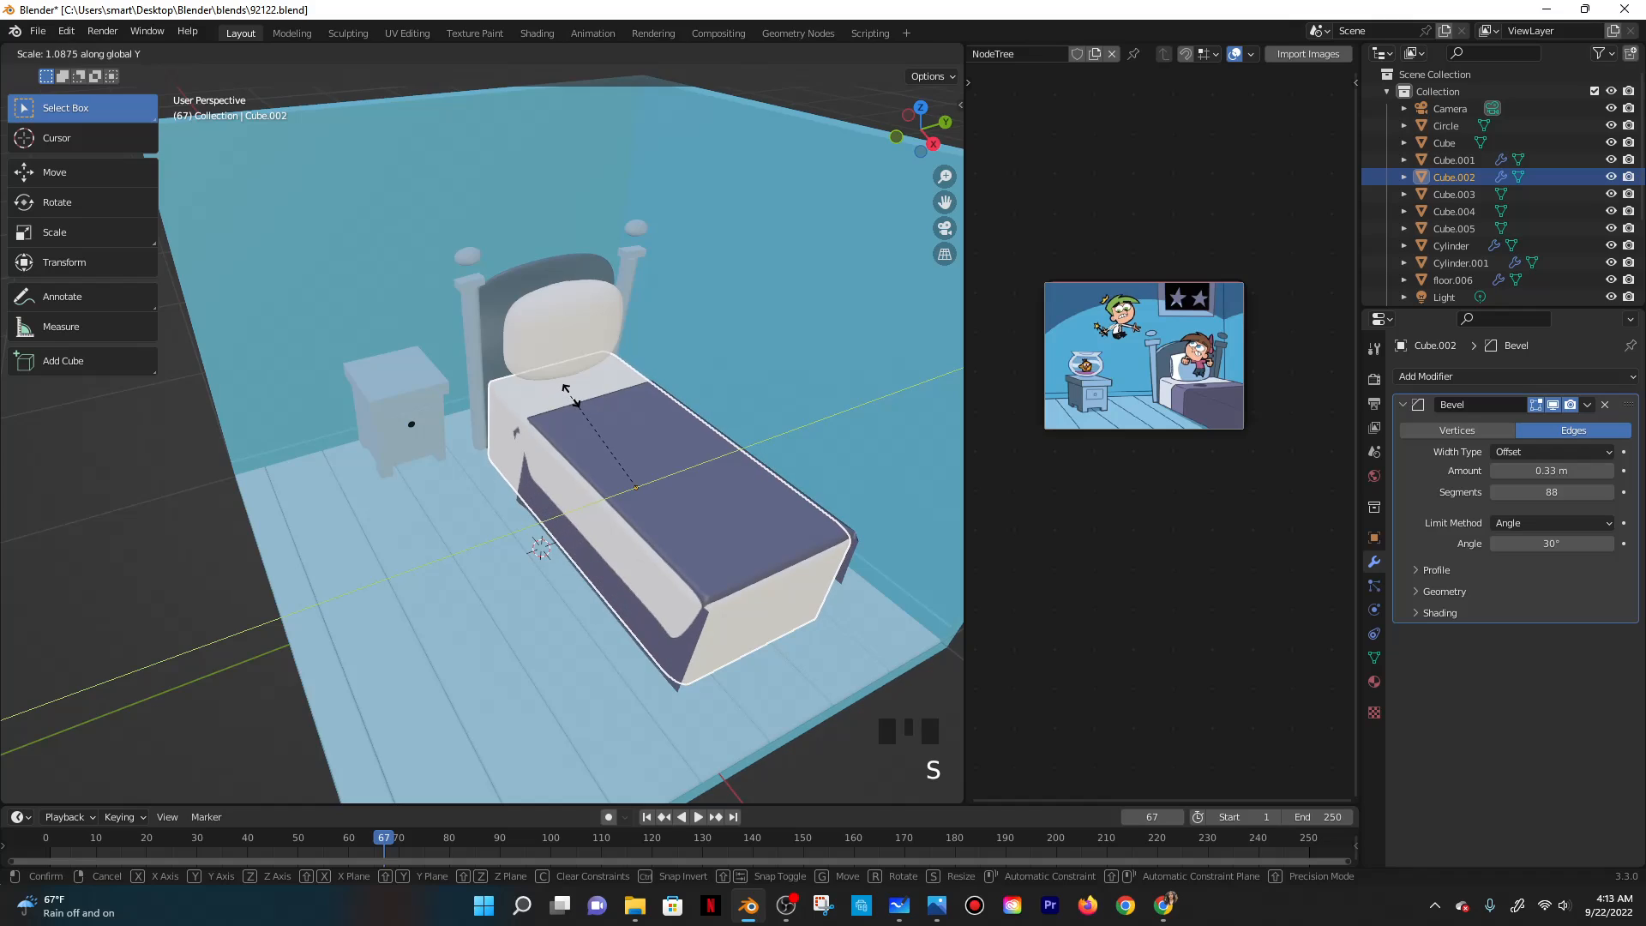
left_click(600, 432)
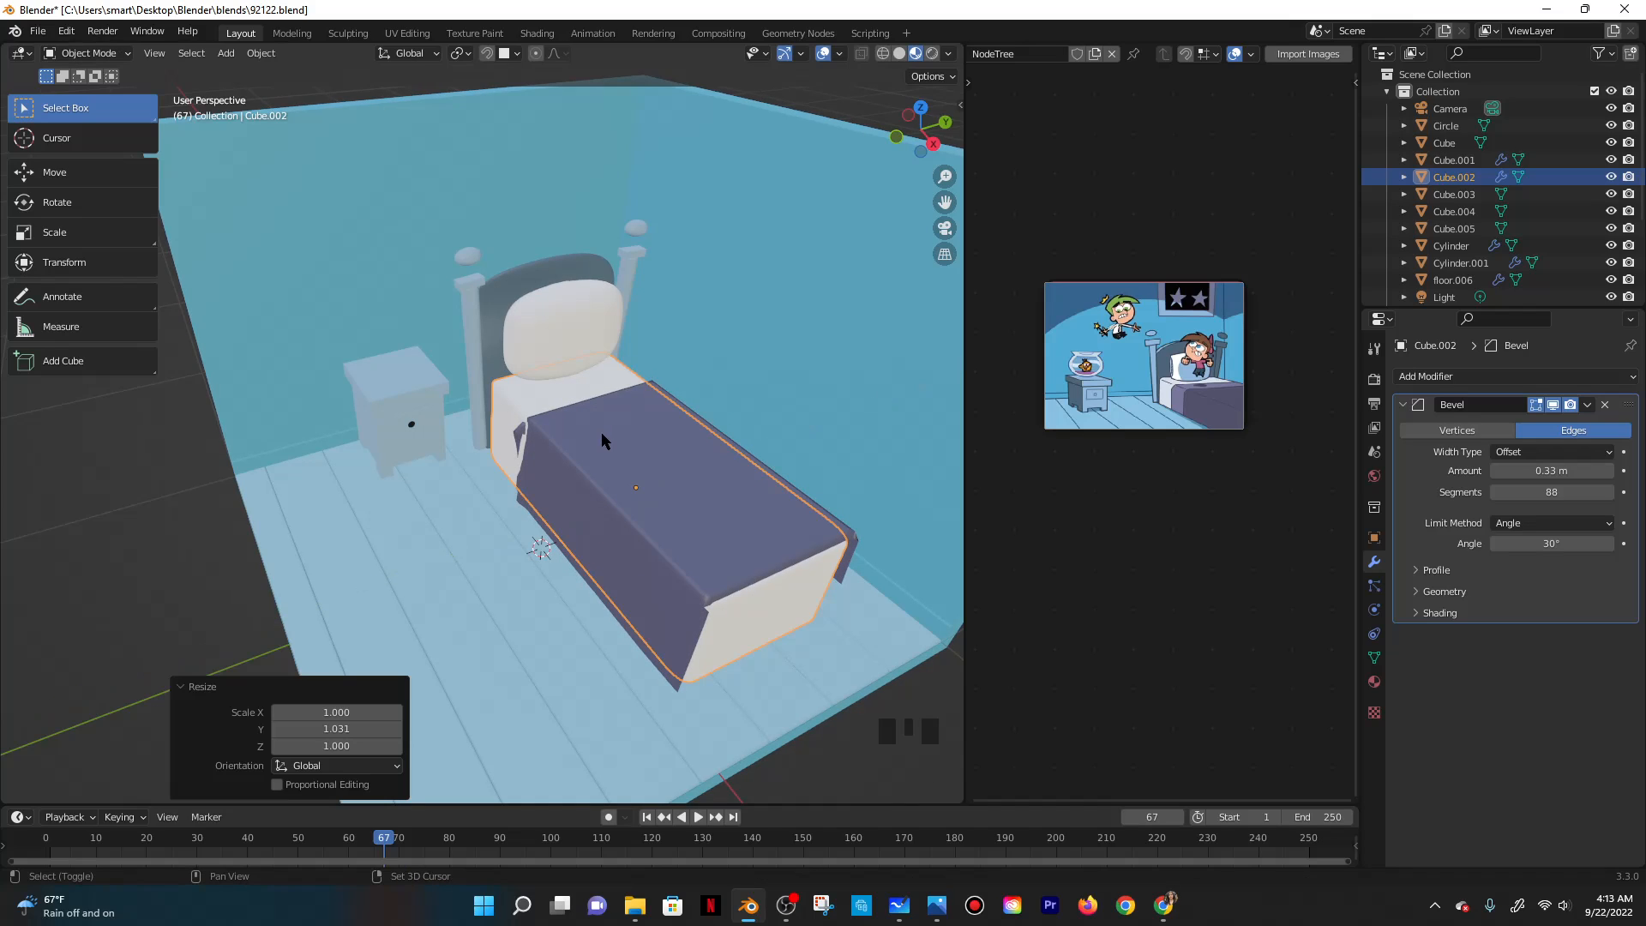
Scale the mattress and blanket together along the Y axis to about 1.034.
left_click(653, 429, "shift")
key("s")
key("y")
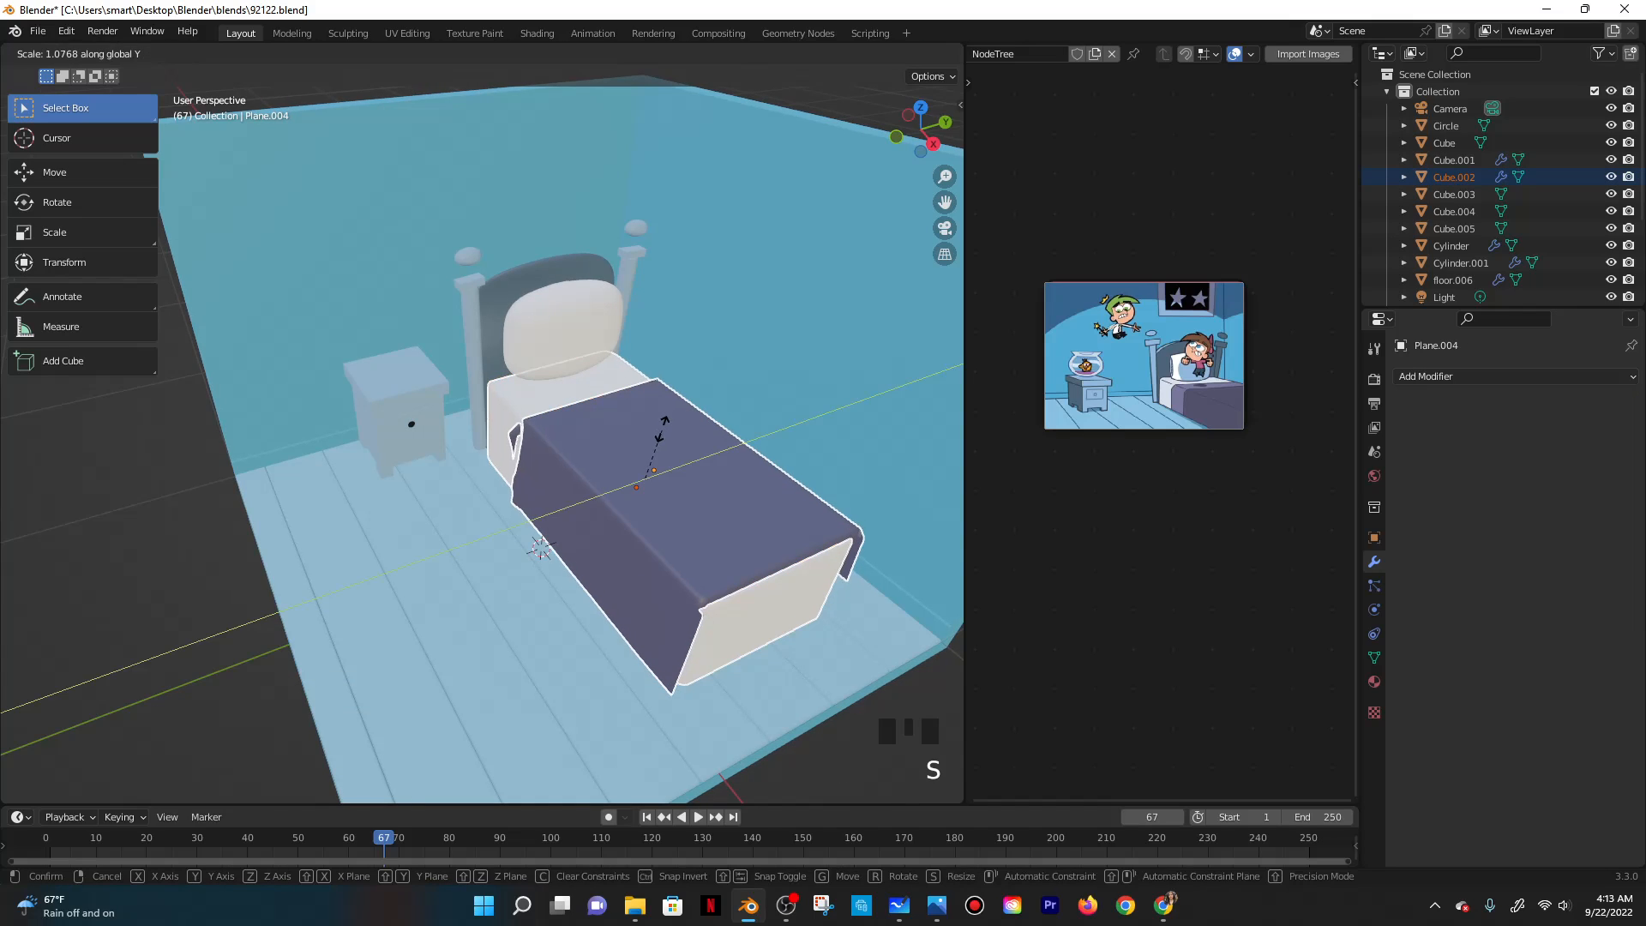
left_click(656, 431)
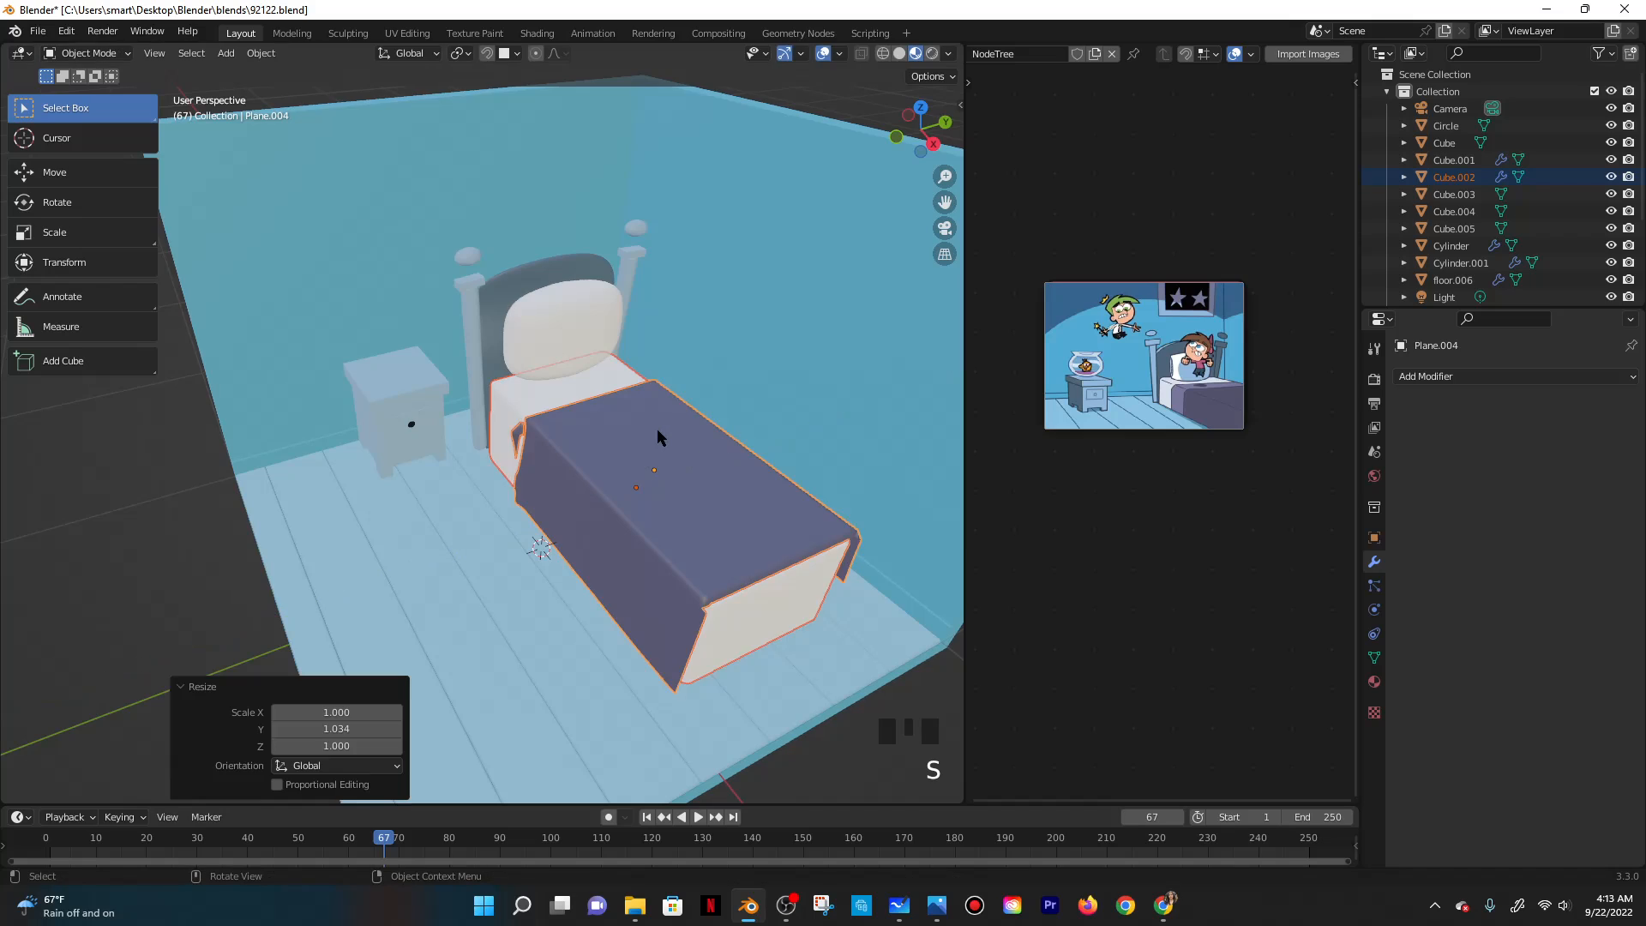
Move the mattress and blanket about -0.05 m along X and about 0.03 m along Y.
key("g")
key("x")
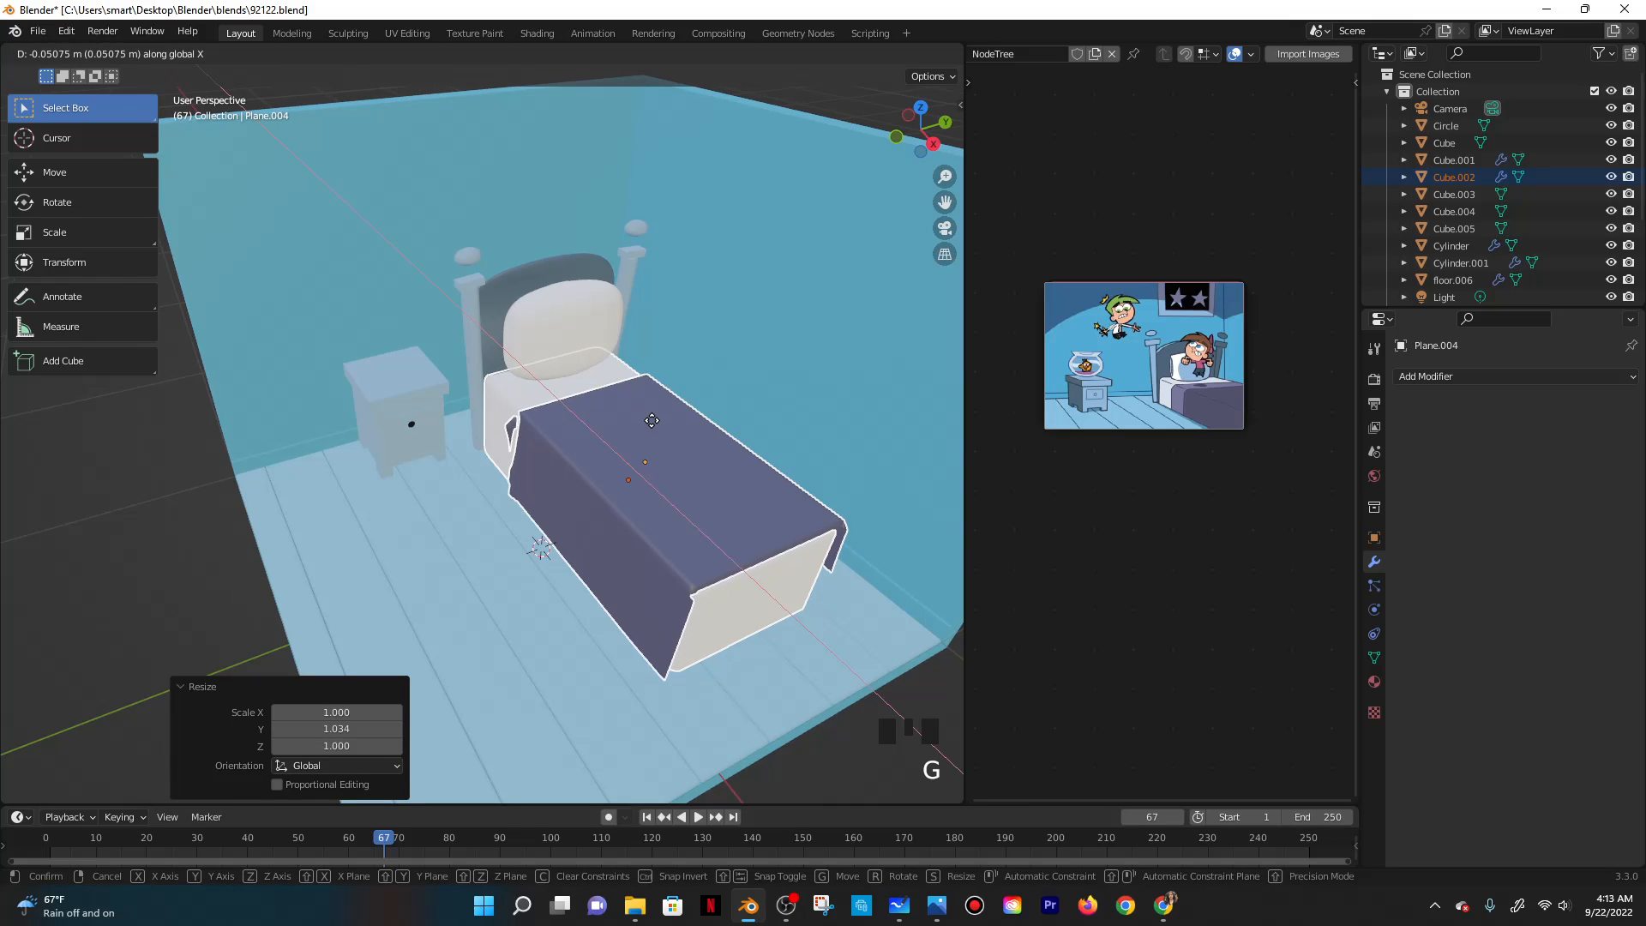
left_click(651, 426)
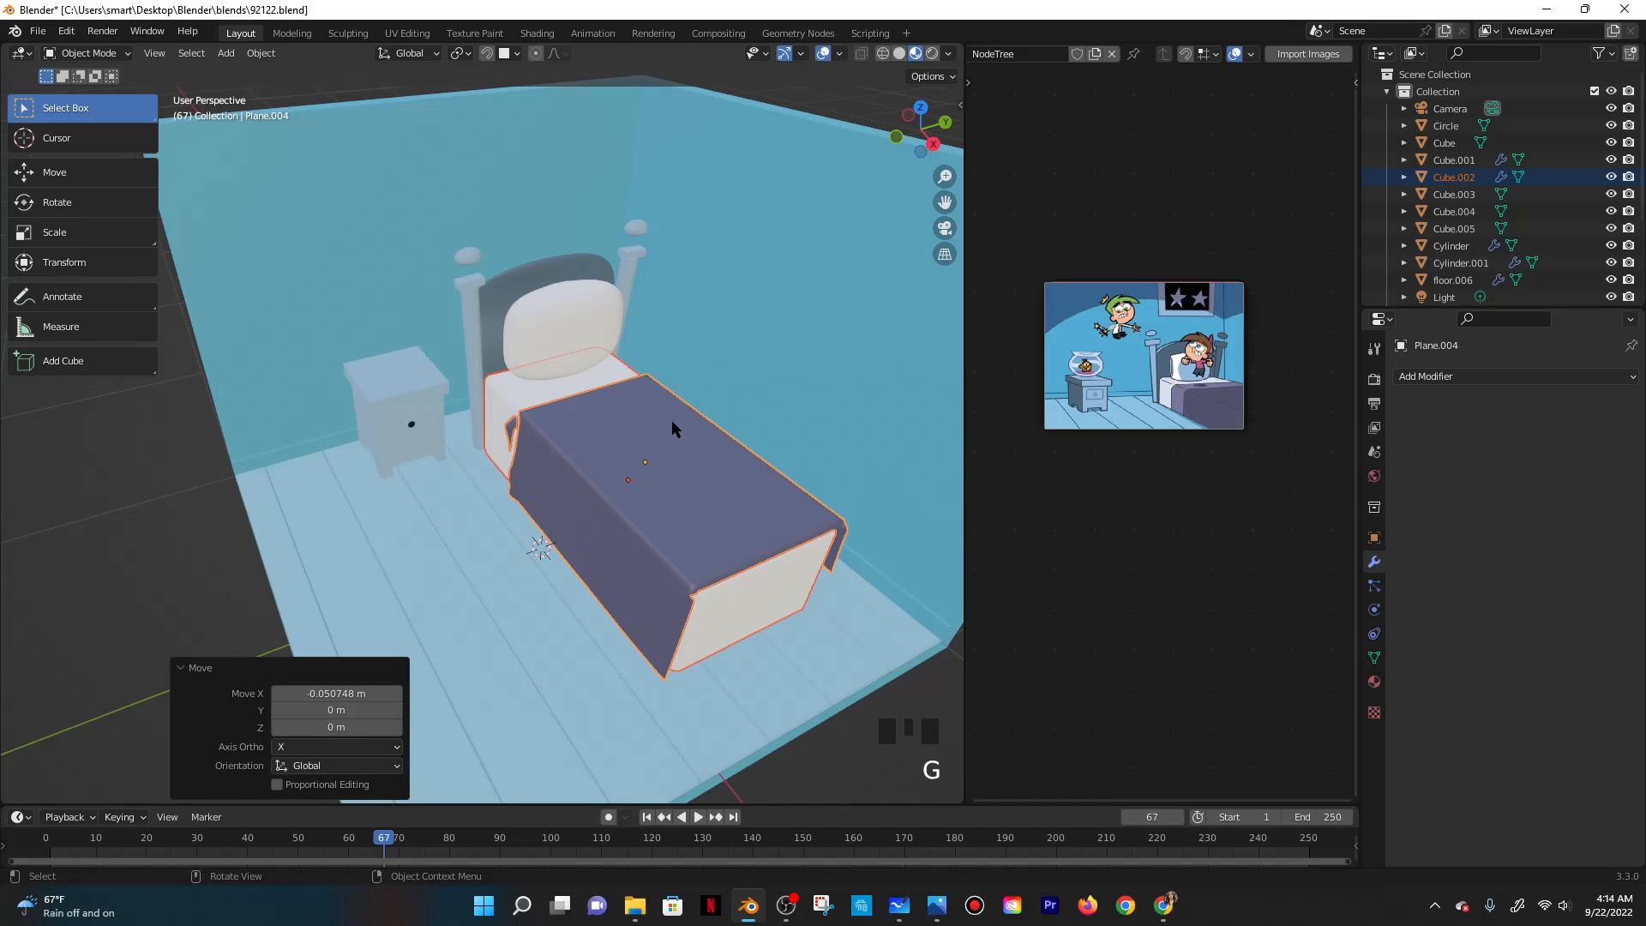
key("g")
key("y")
left_click(678, 426)
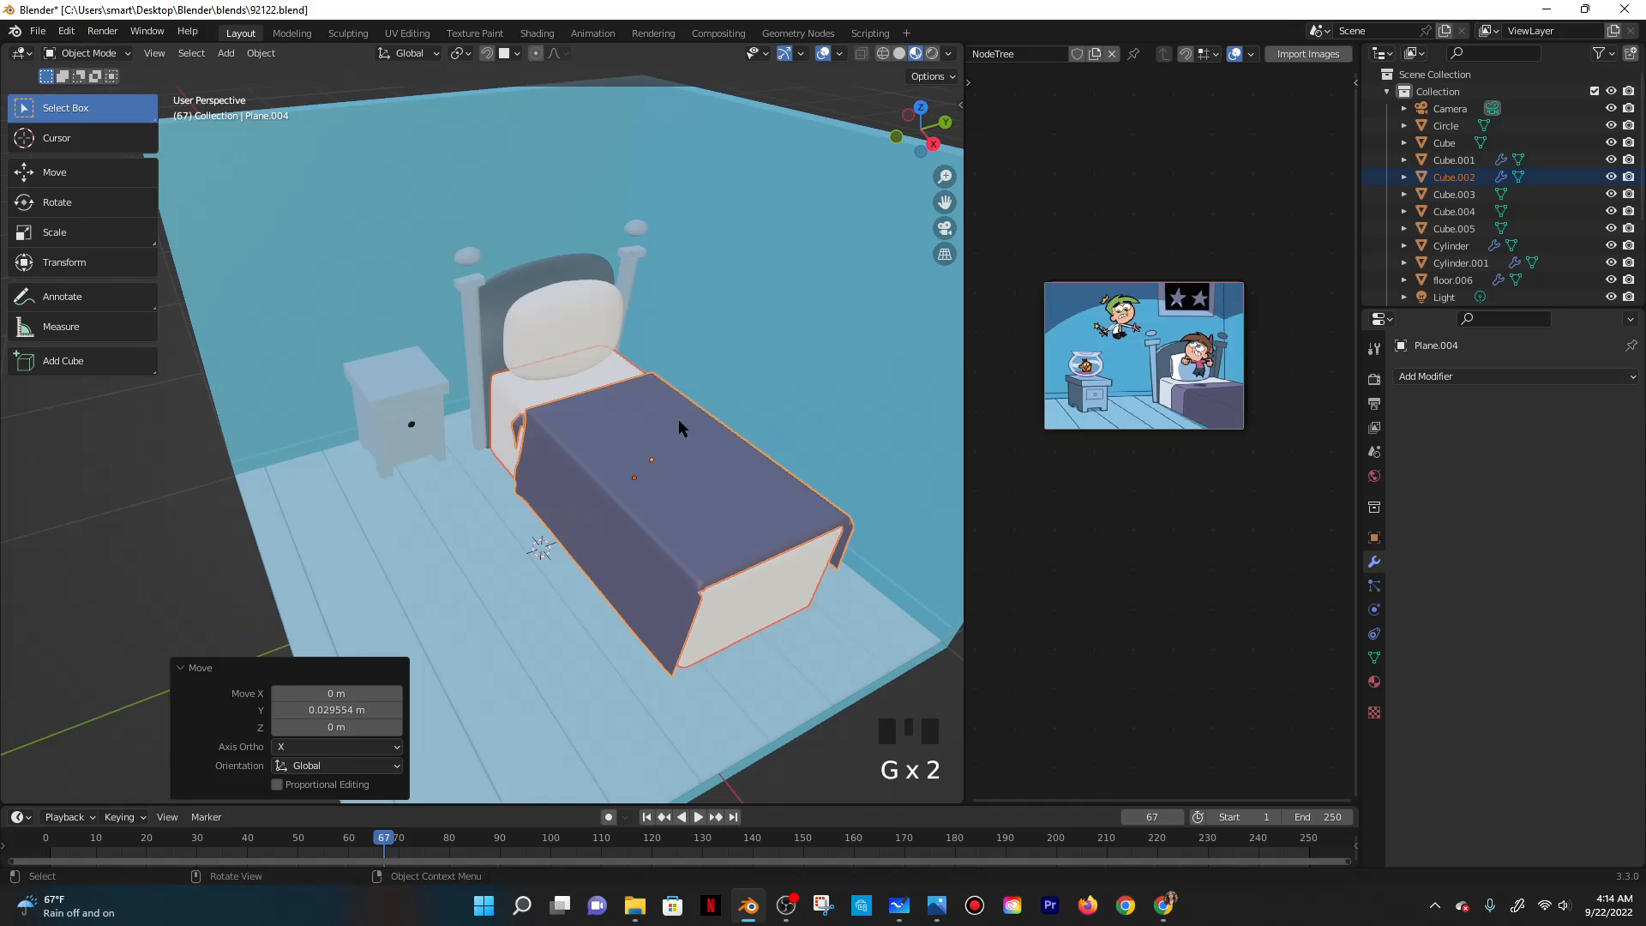
key("Tab")
key("Tab")
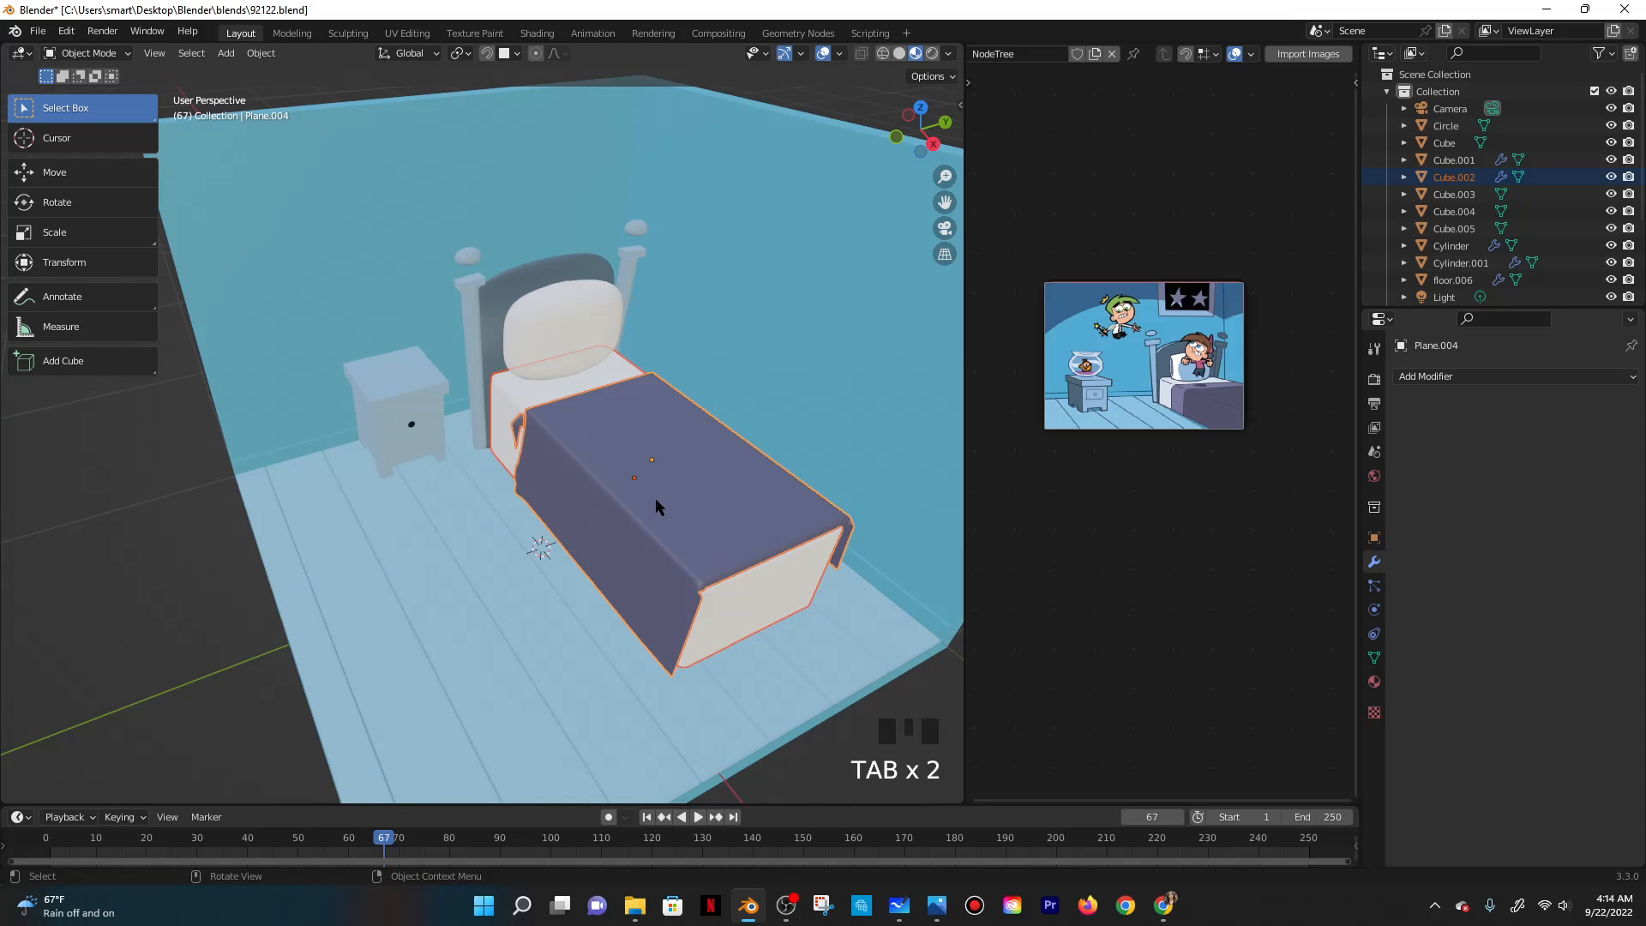
Widen only the blanket by scaling it along the Y axis to about 1.039 so it covers the mattress side.
scroll(655, 504, "down", 2)
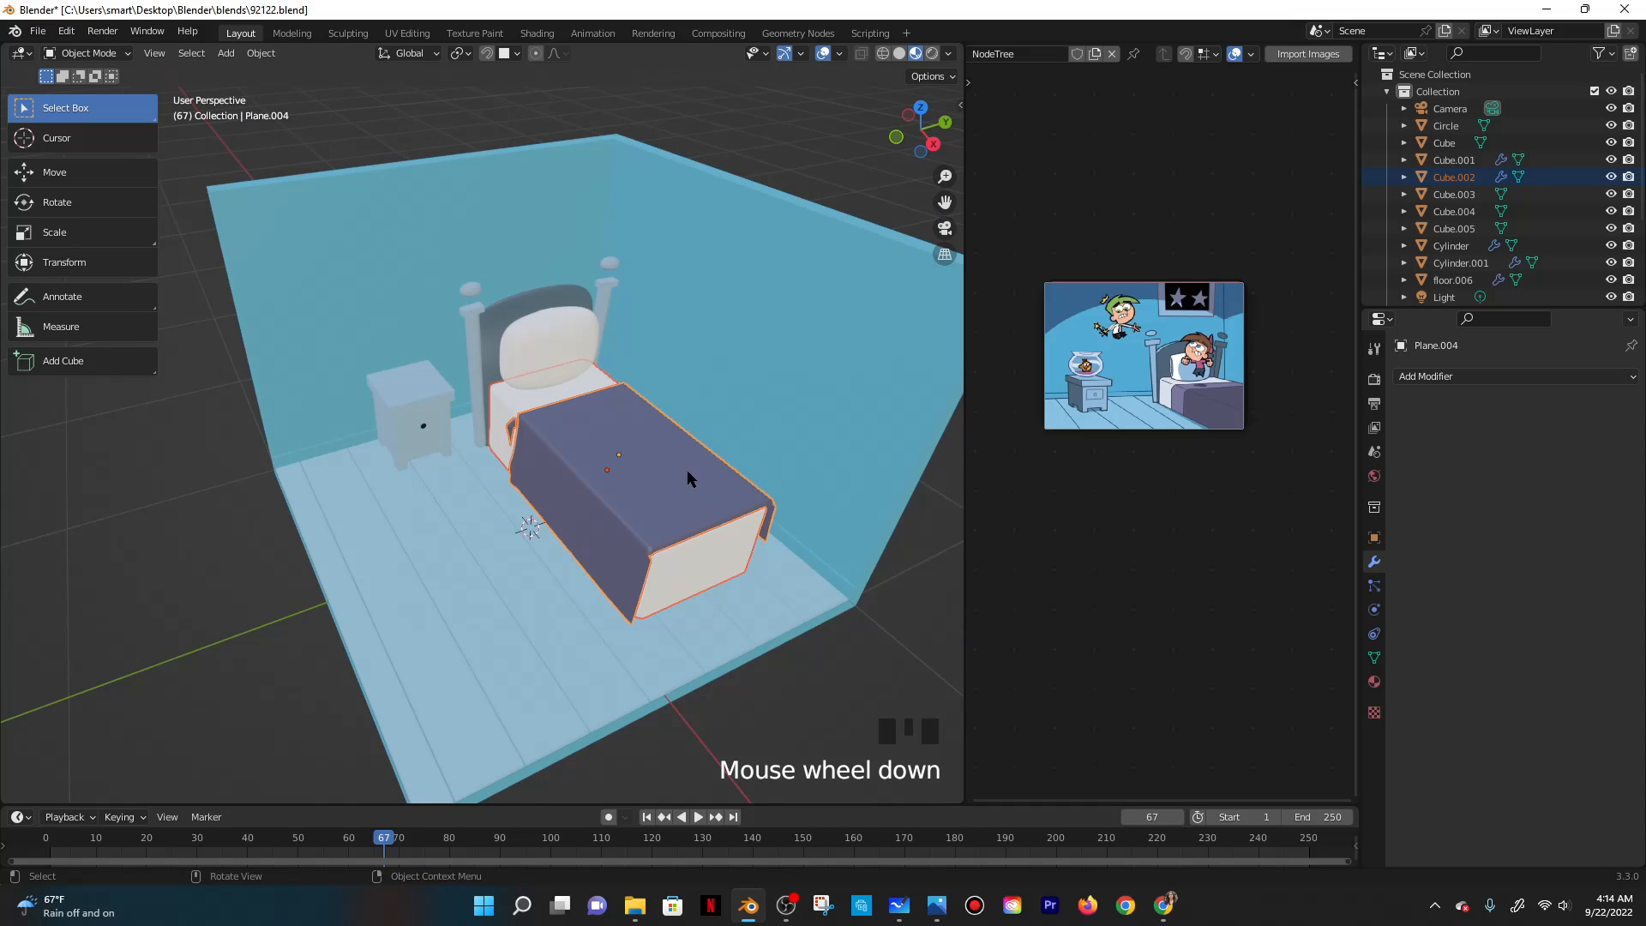
left_click(663, 507)
middle_click_drag(663, 508, 647, 394)
scroll(644, 390, "up", 3)
left_click(648, 387)
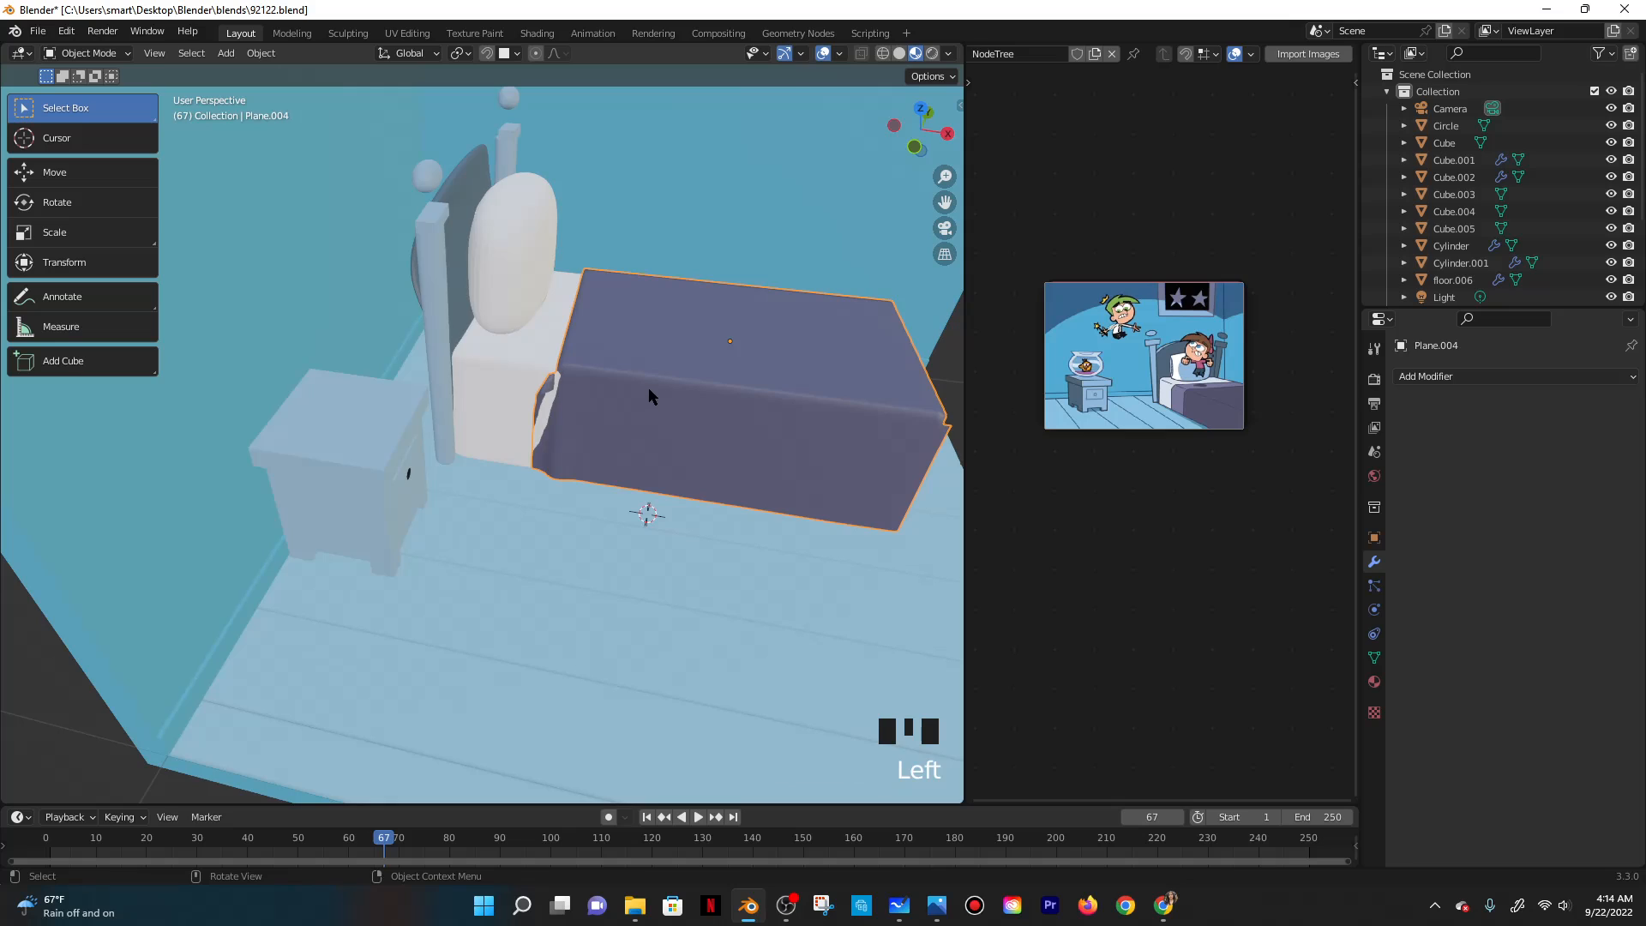
key("s")
key("y")
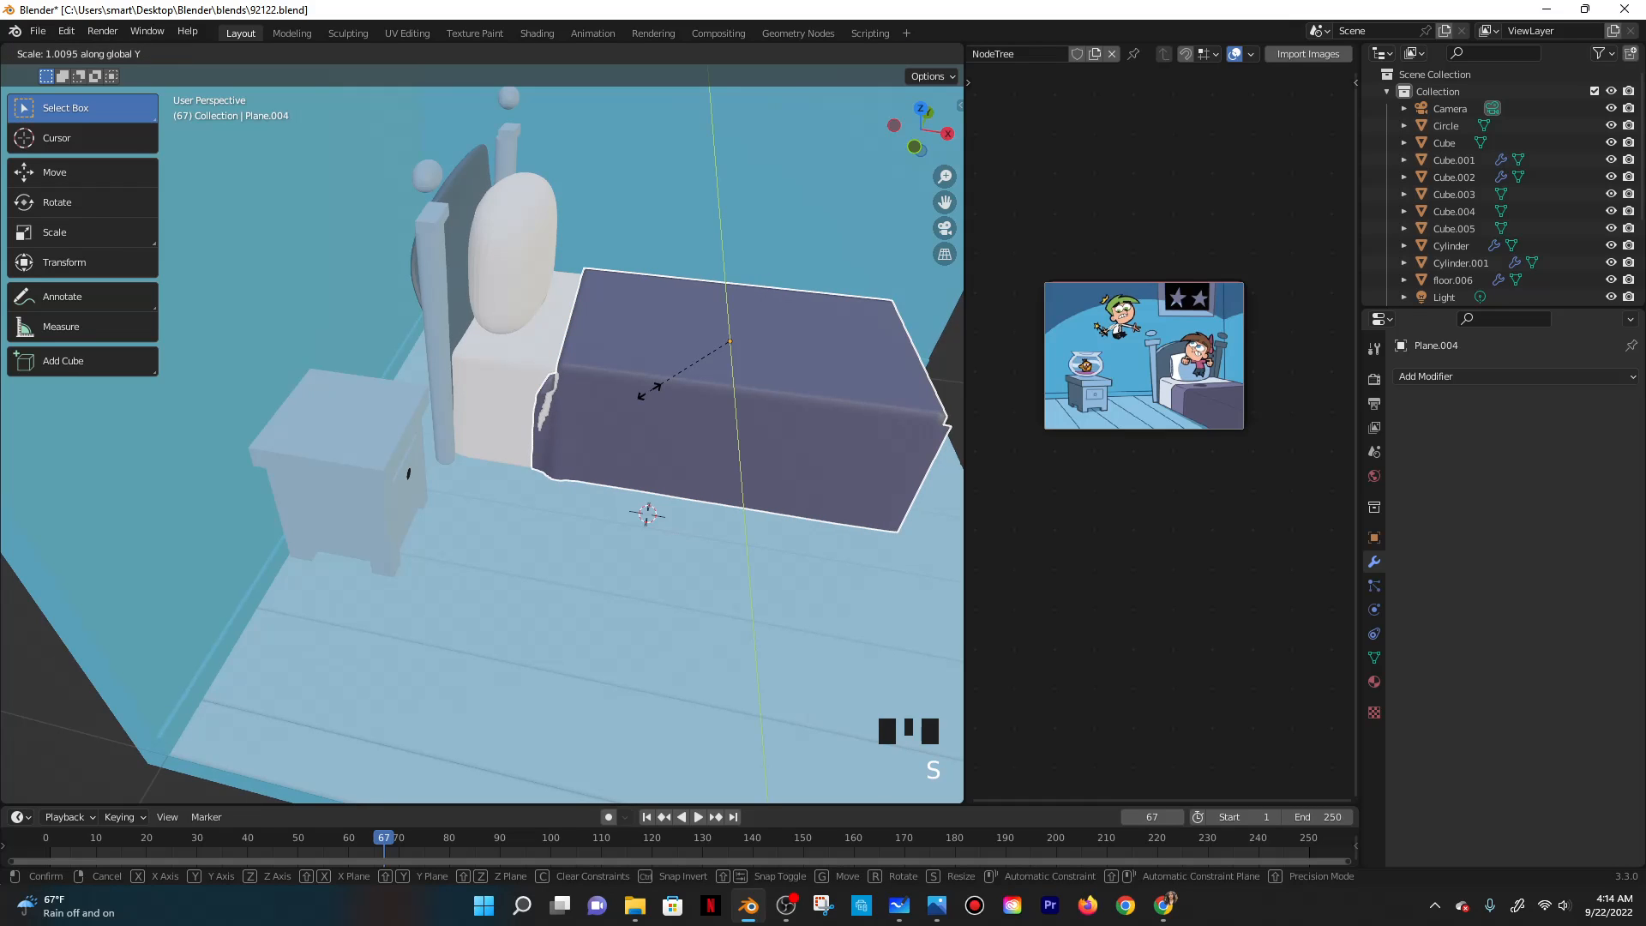
left_click(647, 393)
scroll(640, 376, "down", 3)
middle_click_drag(605, 475, 545, 415)
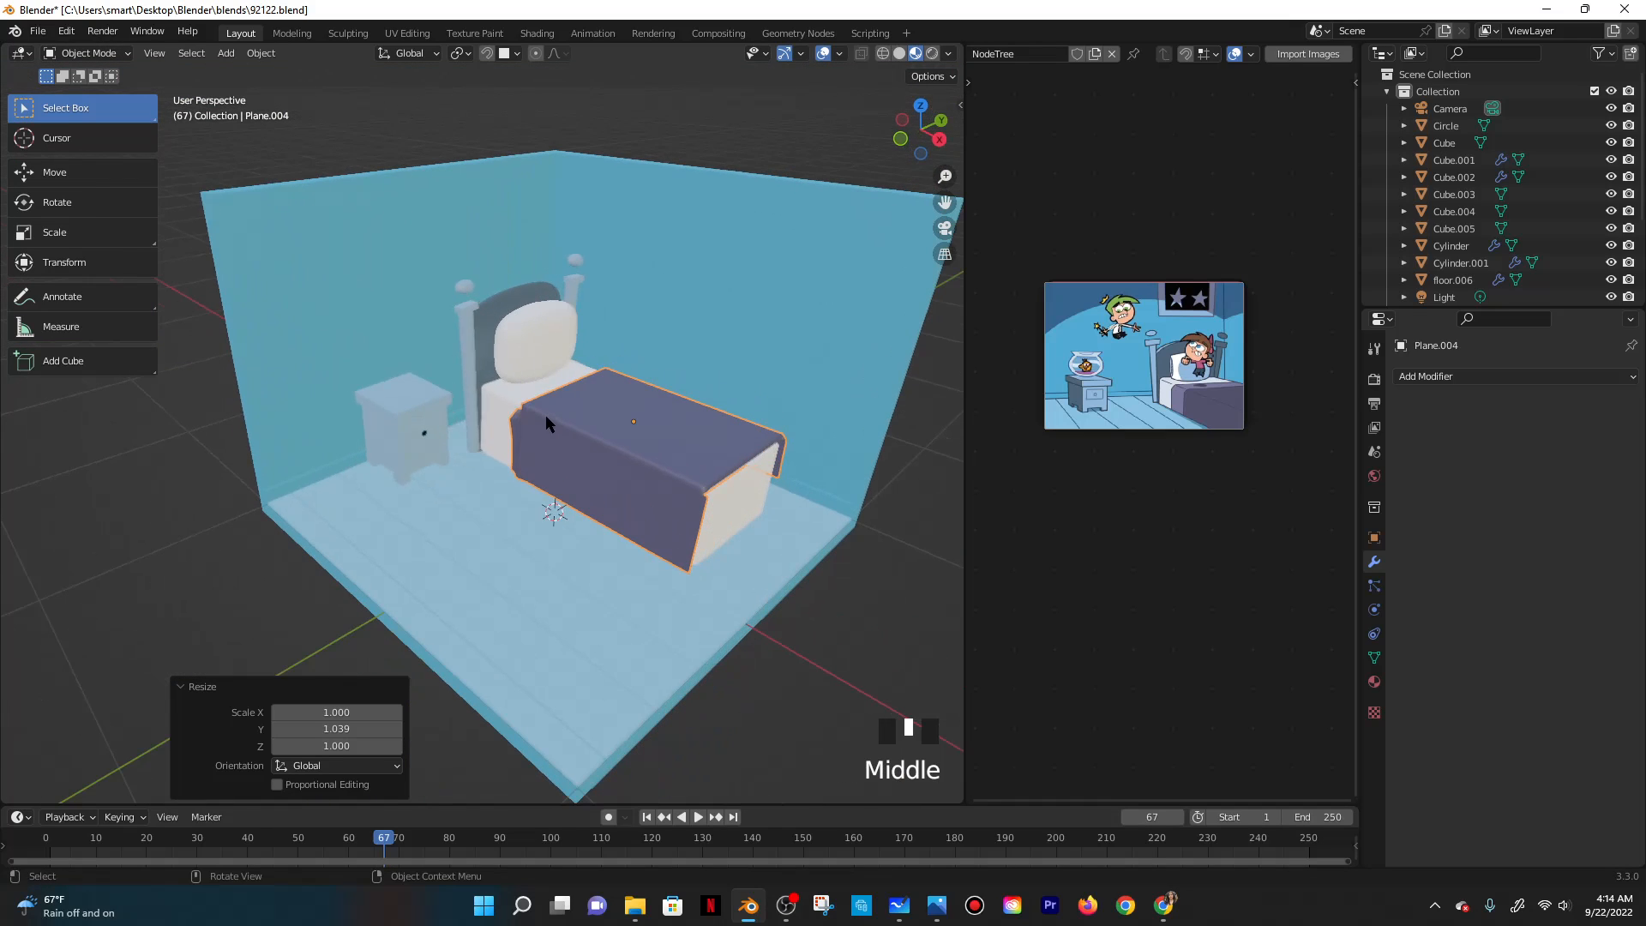
middle_click_drag(450, 382, 428, 430)
left_click(432, 425, "shift")
left_click(432, 420, "shift")
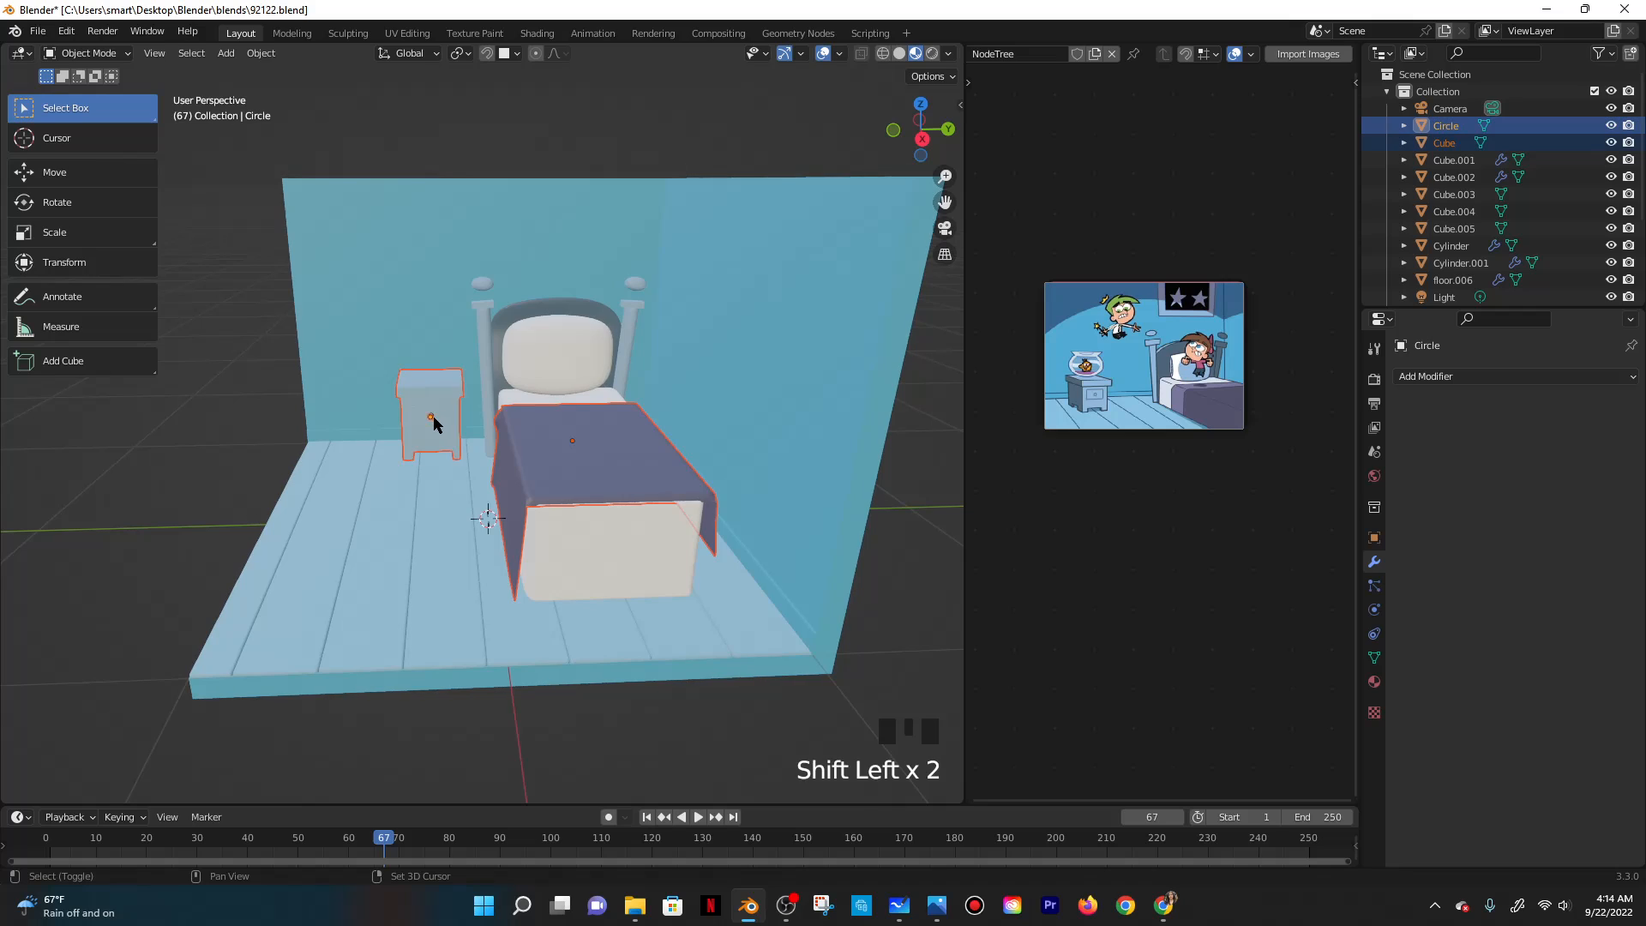
key("g")
key("y")
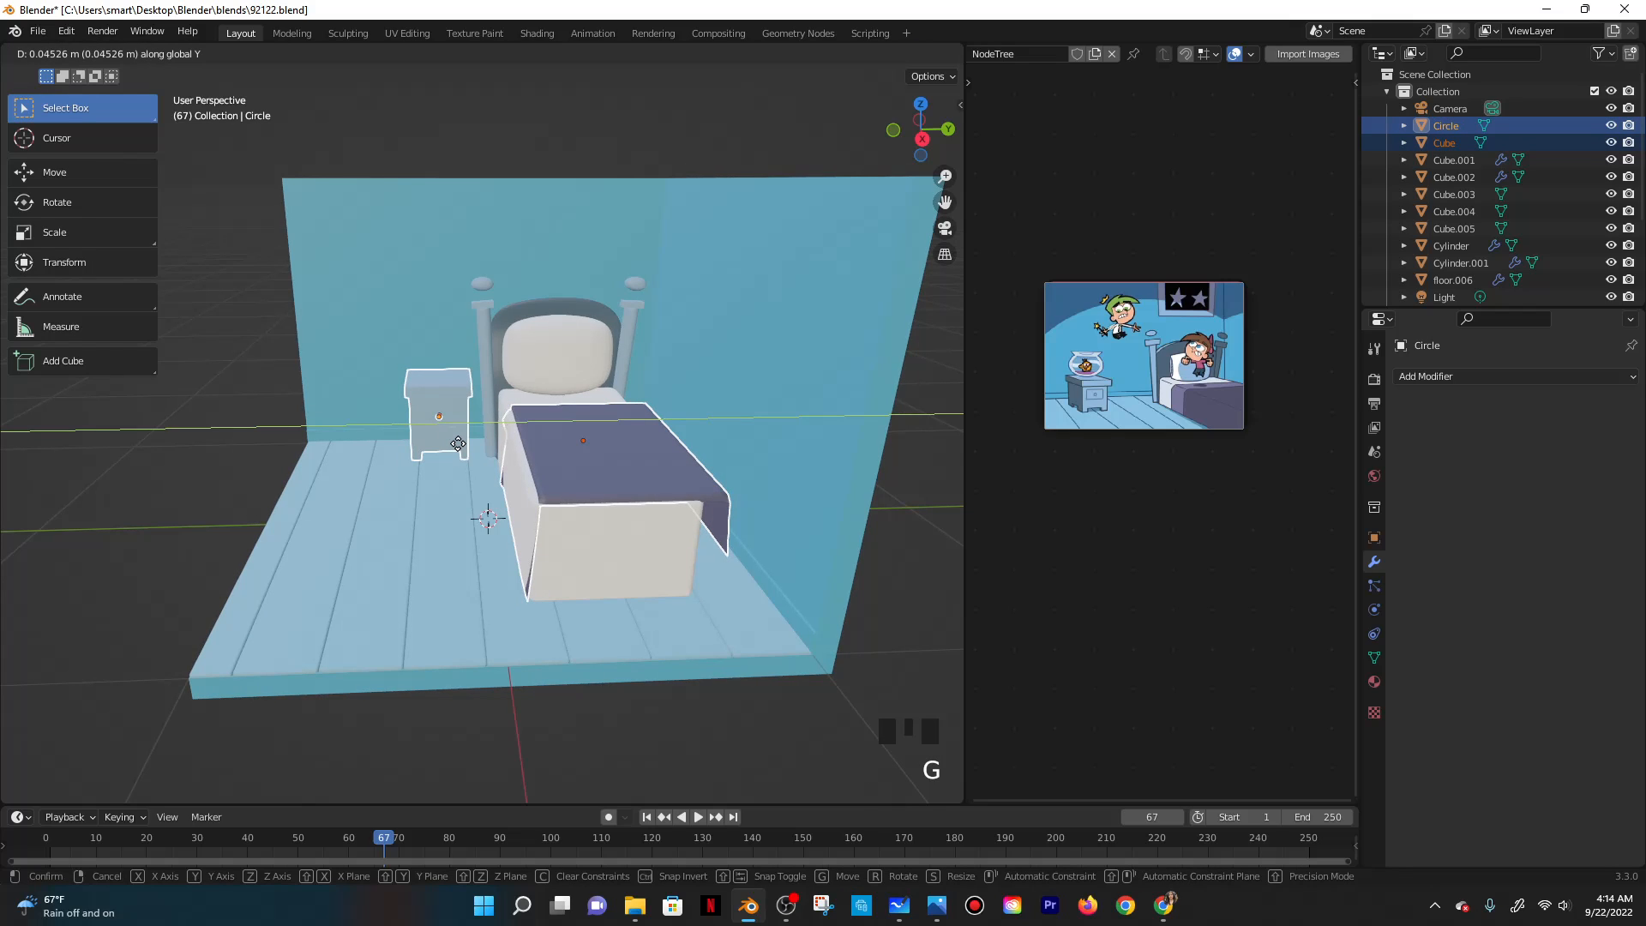
right_click(458, 443)
Move the nightstand with its drawer front and knob about 0.34 m along X and about -0.19 m along Y.
left_click(437, 404)
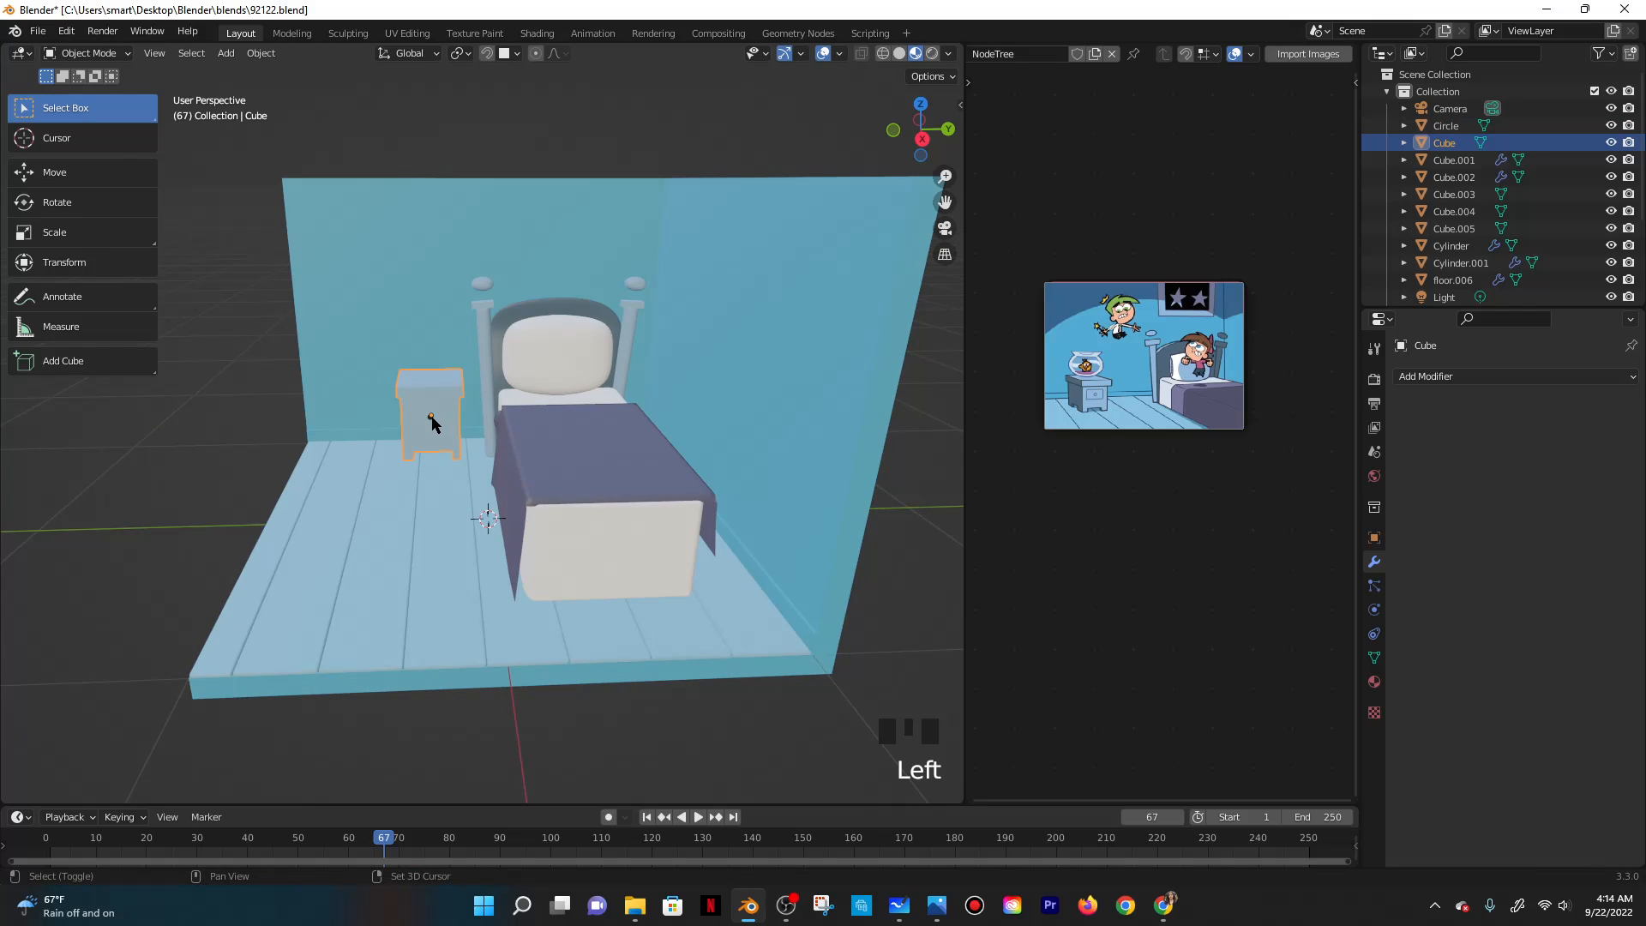
left_click(437, 415, "shift")
left_click(439, 415, "shift")
key("g")
key("x")
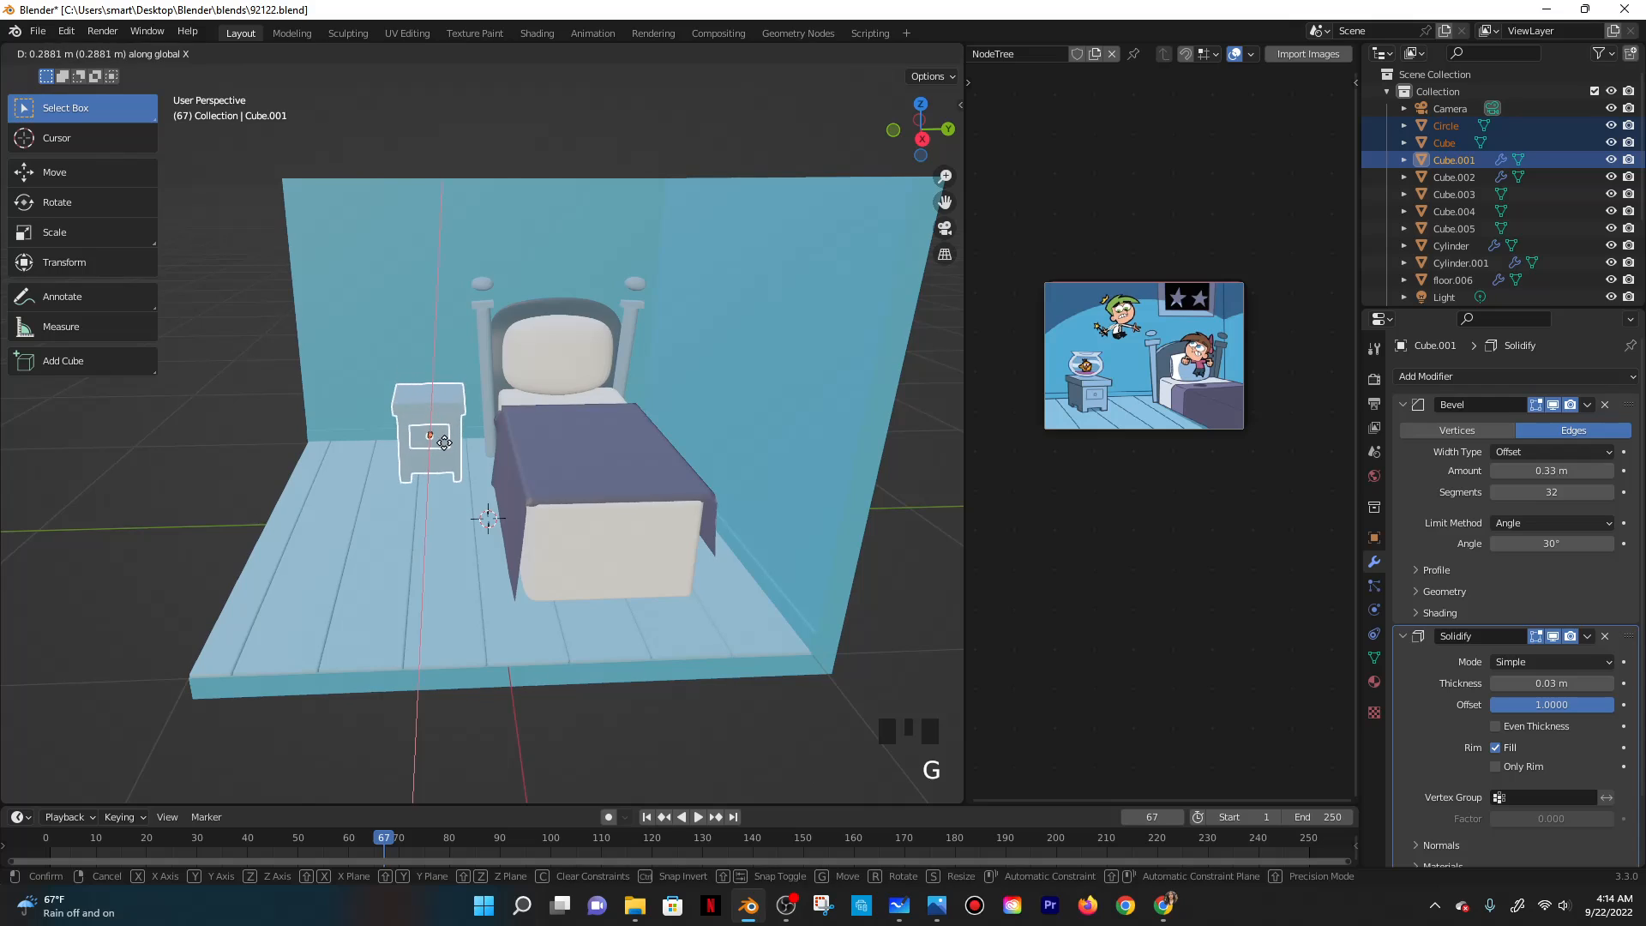
left_click(445, 439)
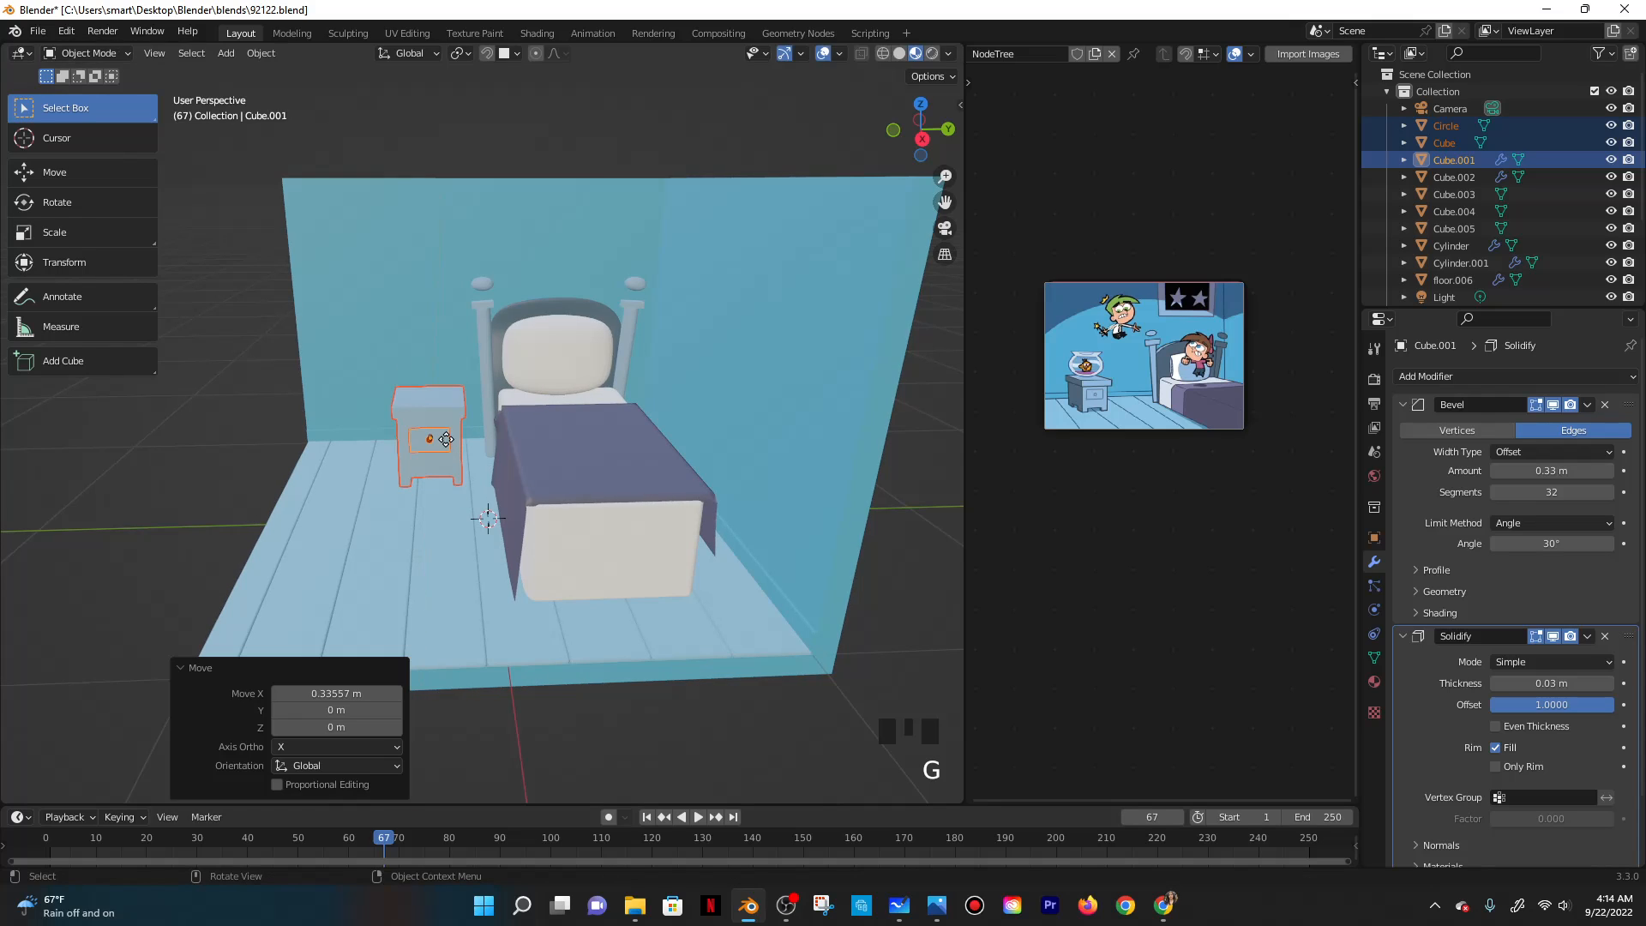
key("g")
key("y")
left_click(409, 444)
Rotate the nightstand with its drawer front and knob about 18.5° around the Z axis.
middle_click_drag(409, 444, 471, 460)
key("r")
key("z")
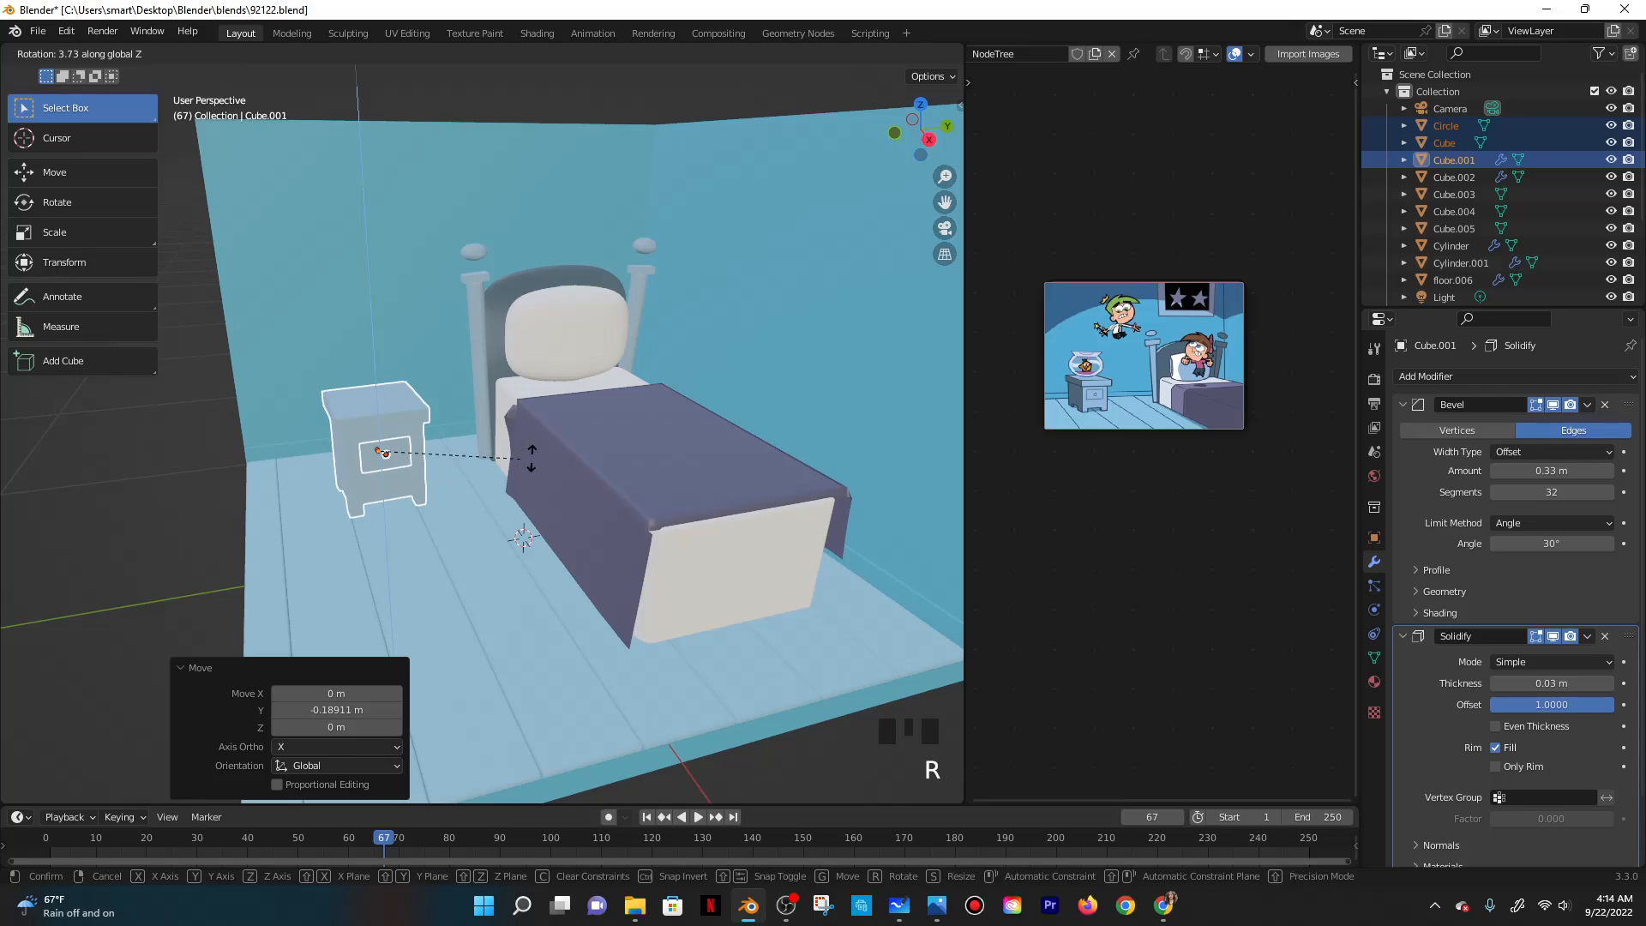
left_click(690, 397)
Add a UV sphere, scale it to about 0.371 and move it up above the bed.
scroll(480, 440, "up", 3)
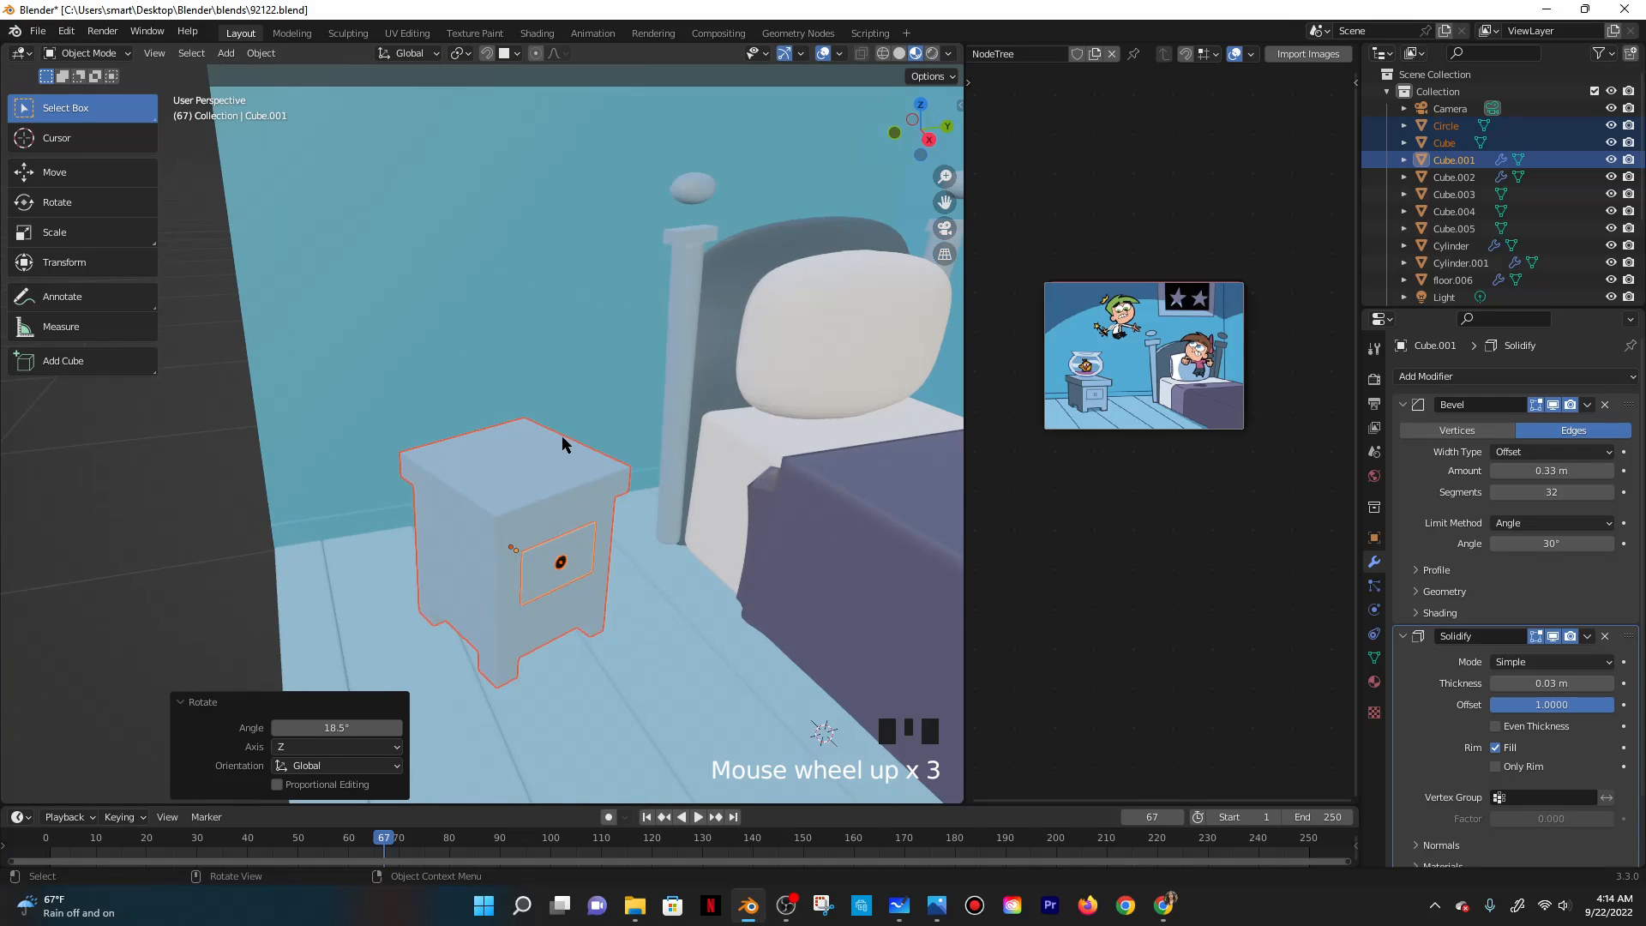
key("shift+a")
mouse_move(562, 437)
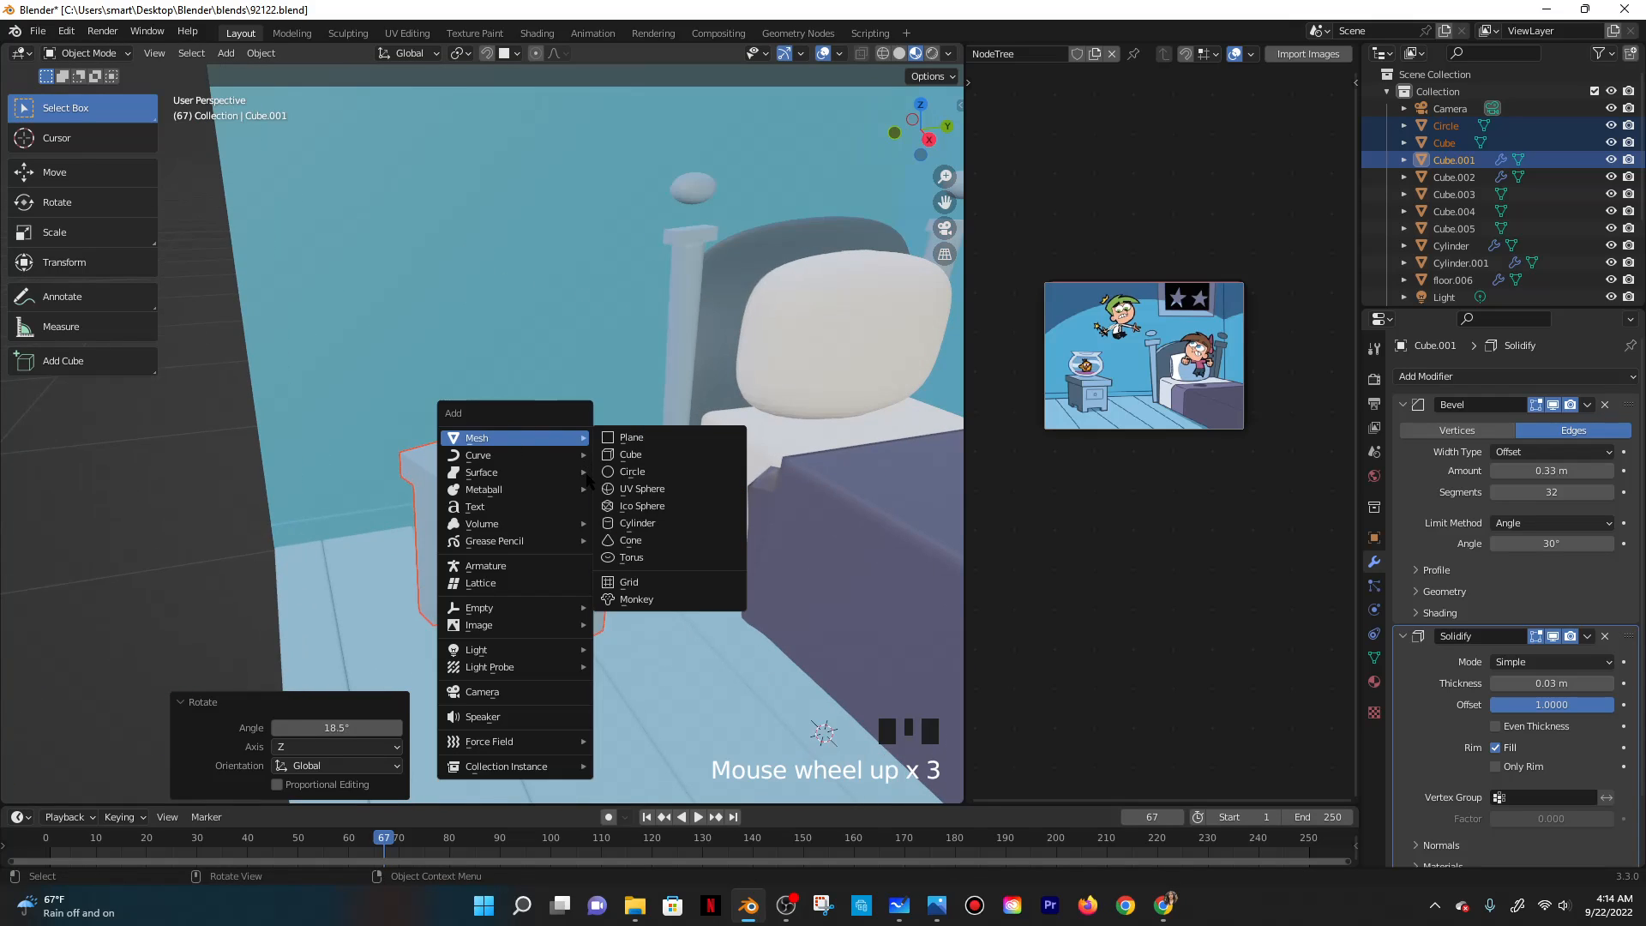
left_click(640, 491)
scroll(639, 485, "down", 7)
key("s")
left_click(611, 524)
key("g")
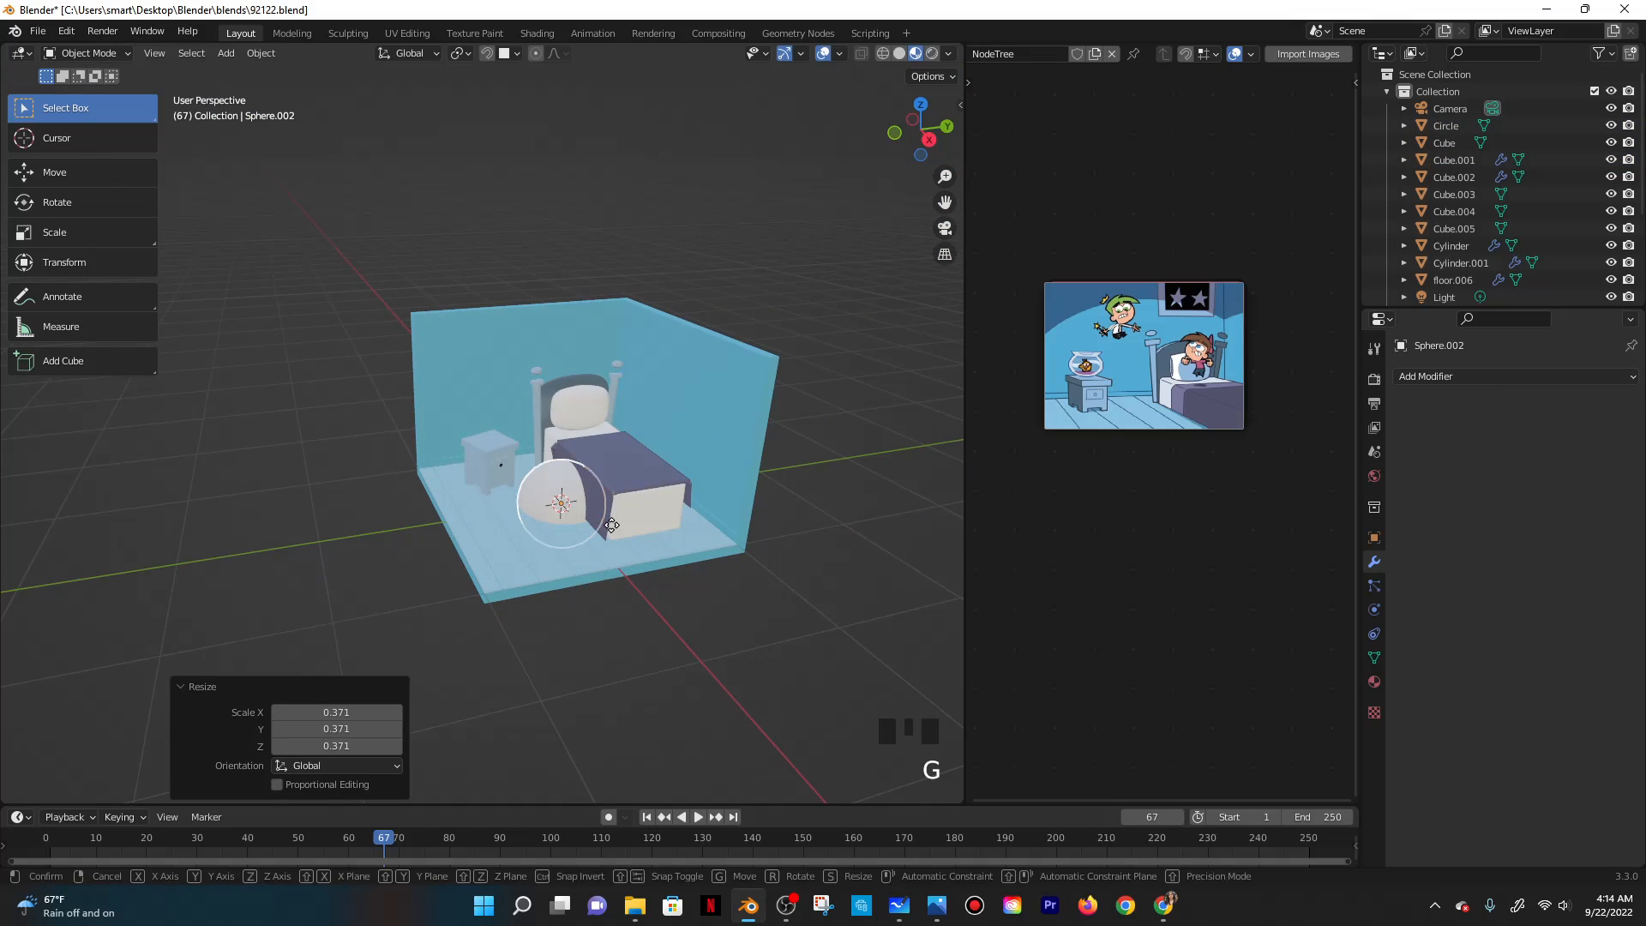
left_click(606, 419)
Open the sphere's mesh for editing in the front orthographic view.
scroll(605, 418, "up", 3)
key("Tab")
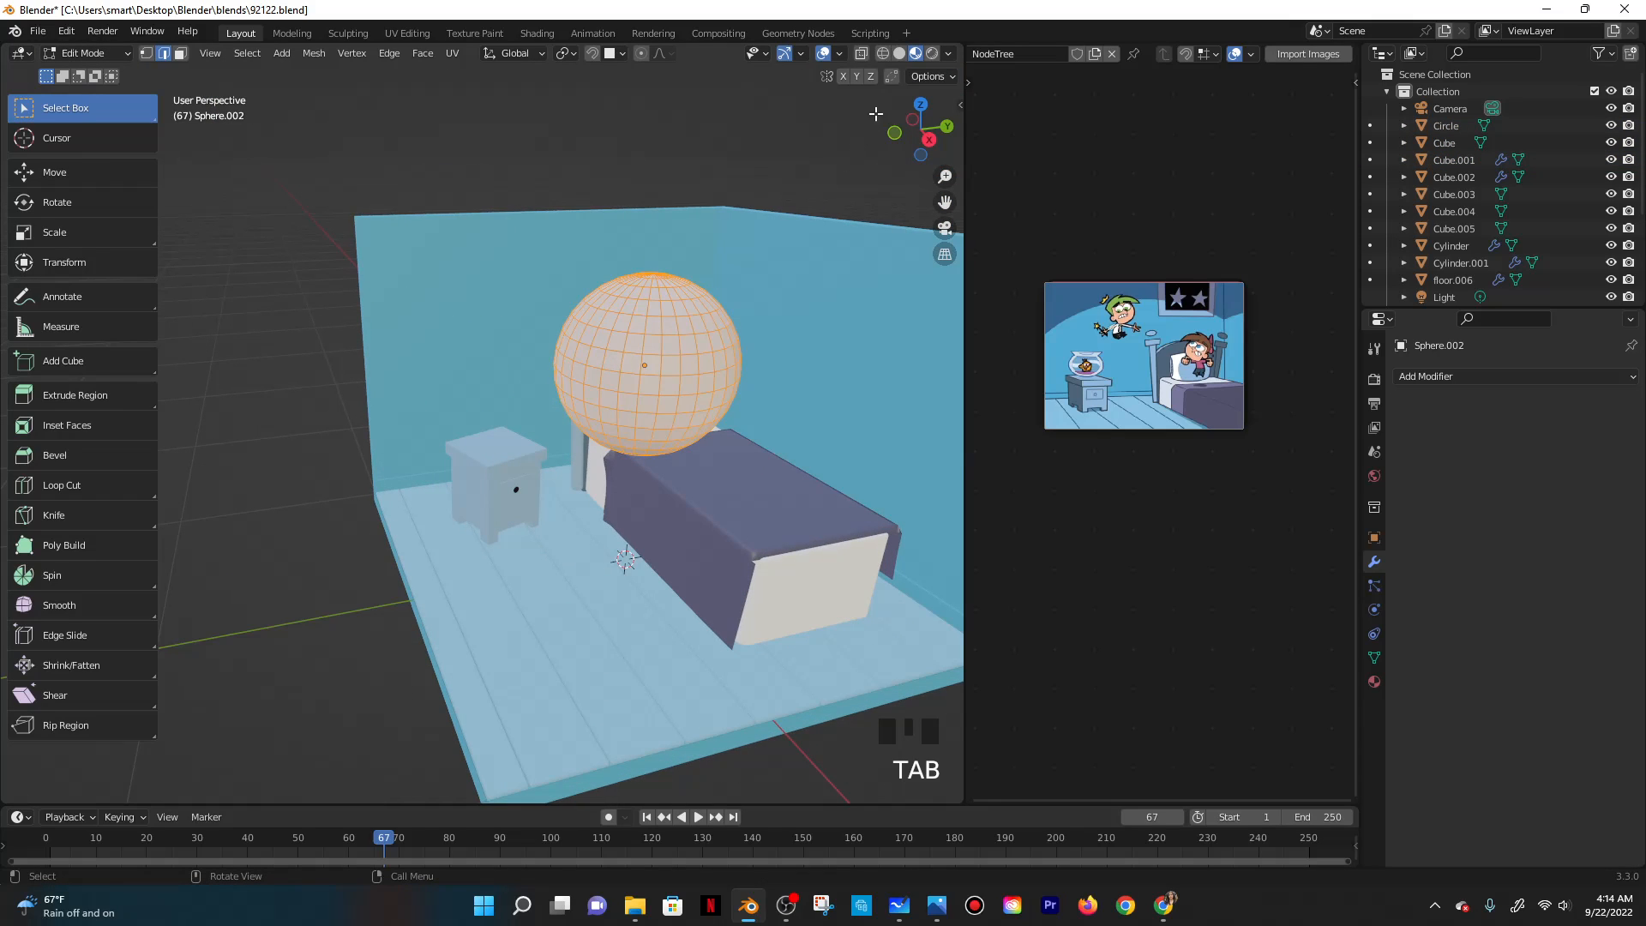
key("grave")
left_click(816, 101)
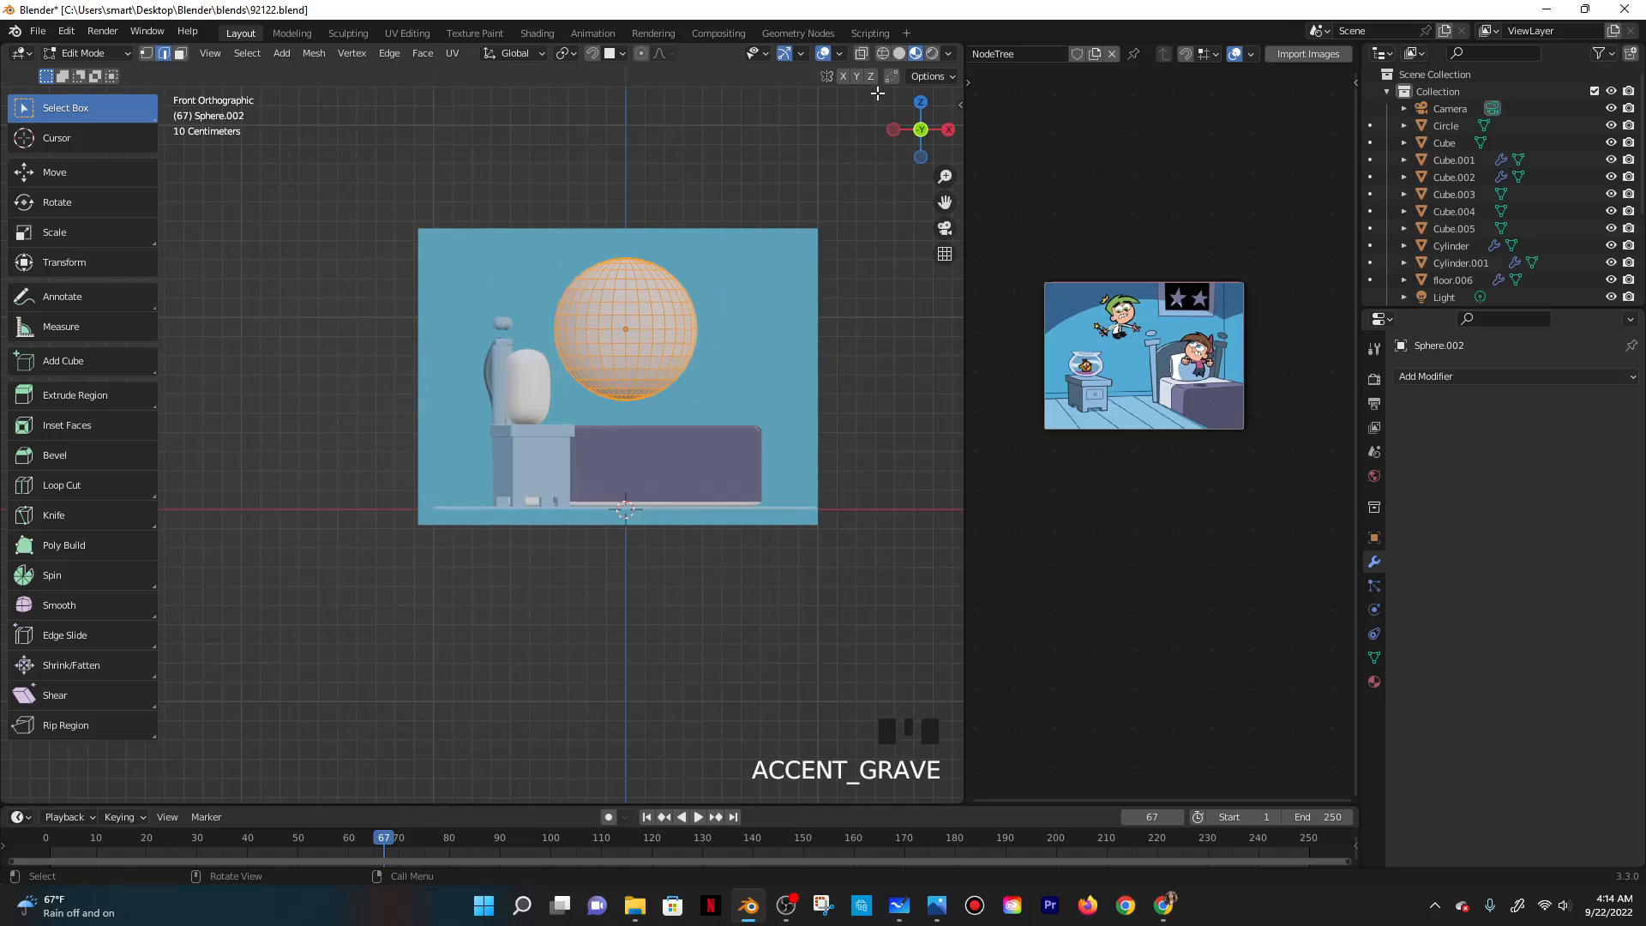
left_click_drag(548, 214, 749, 343)
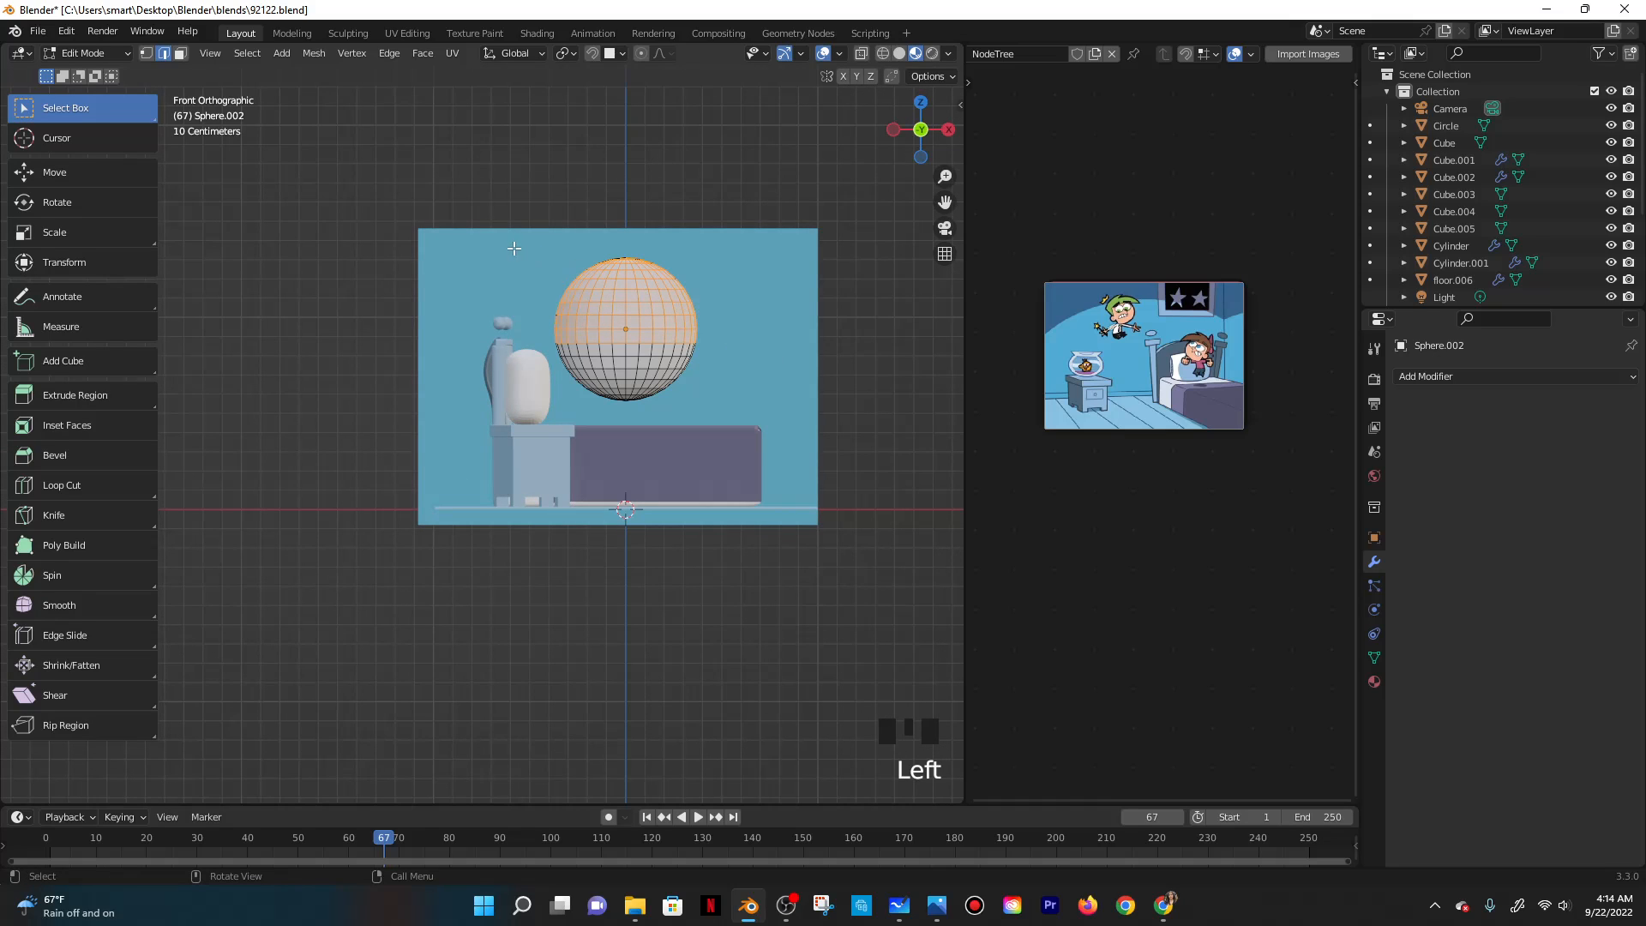
left_click_drag(514, 249, 524, 250)
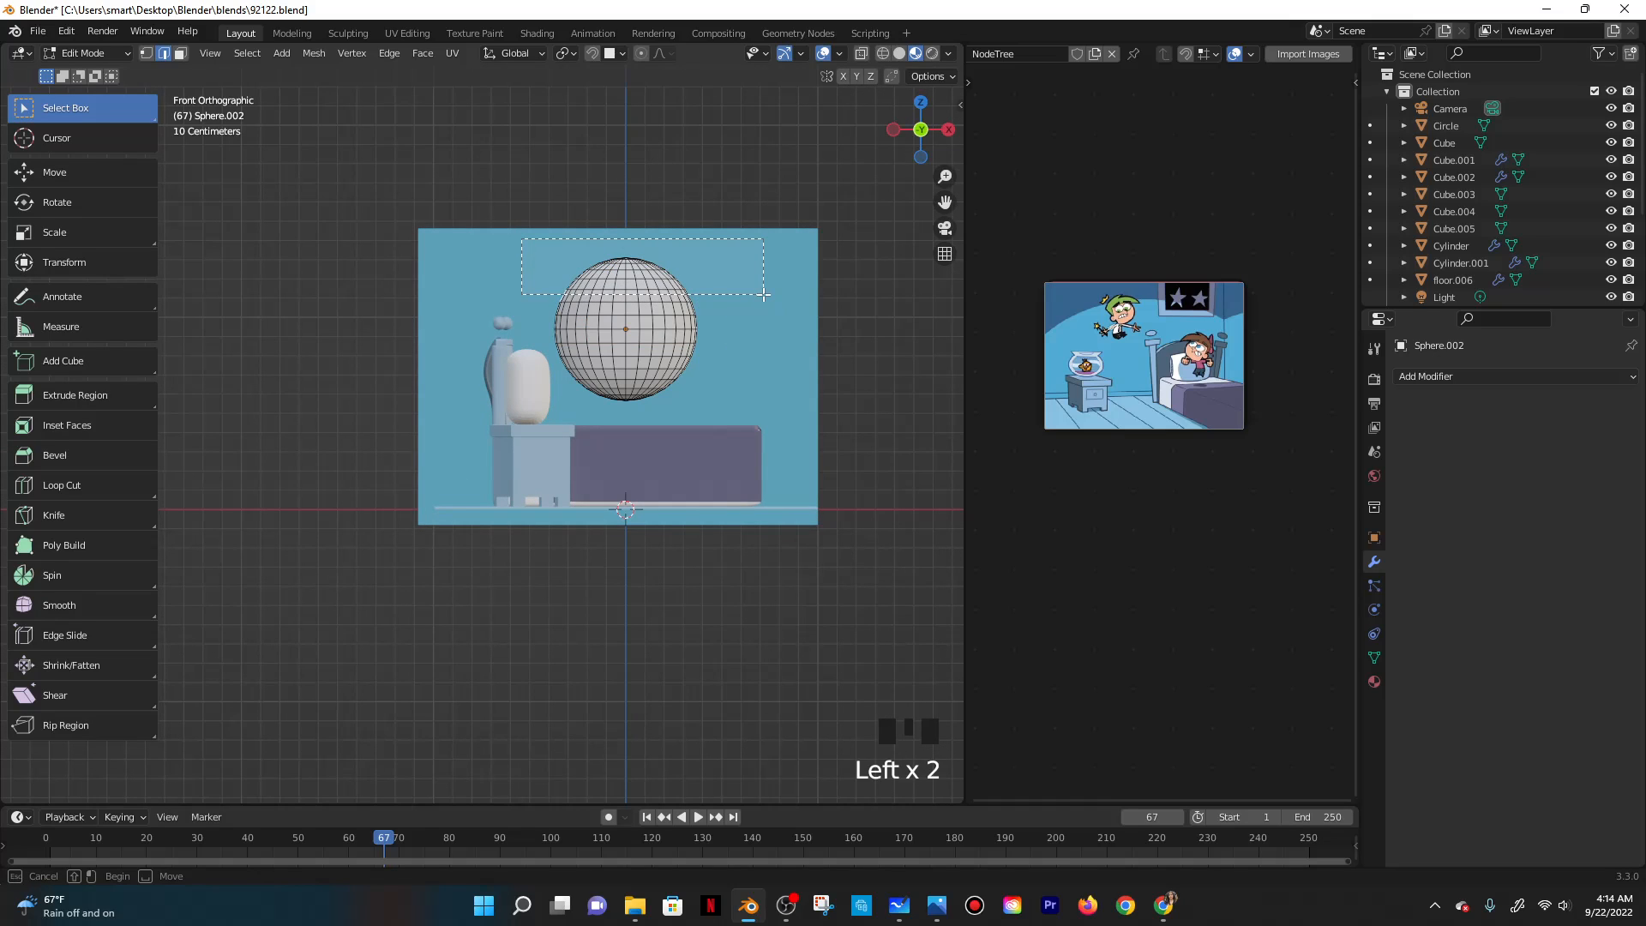
left_click_drag(763, 294, 764, 294)
key("x")
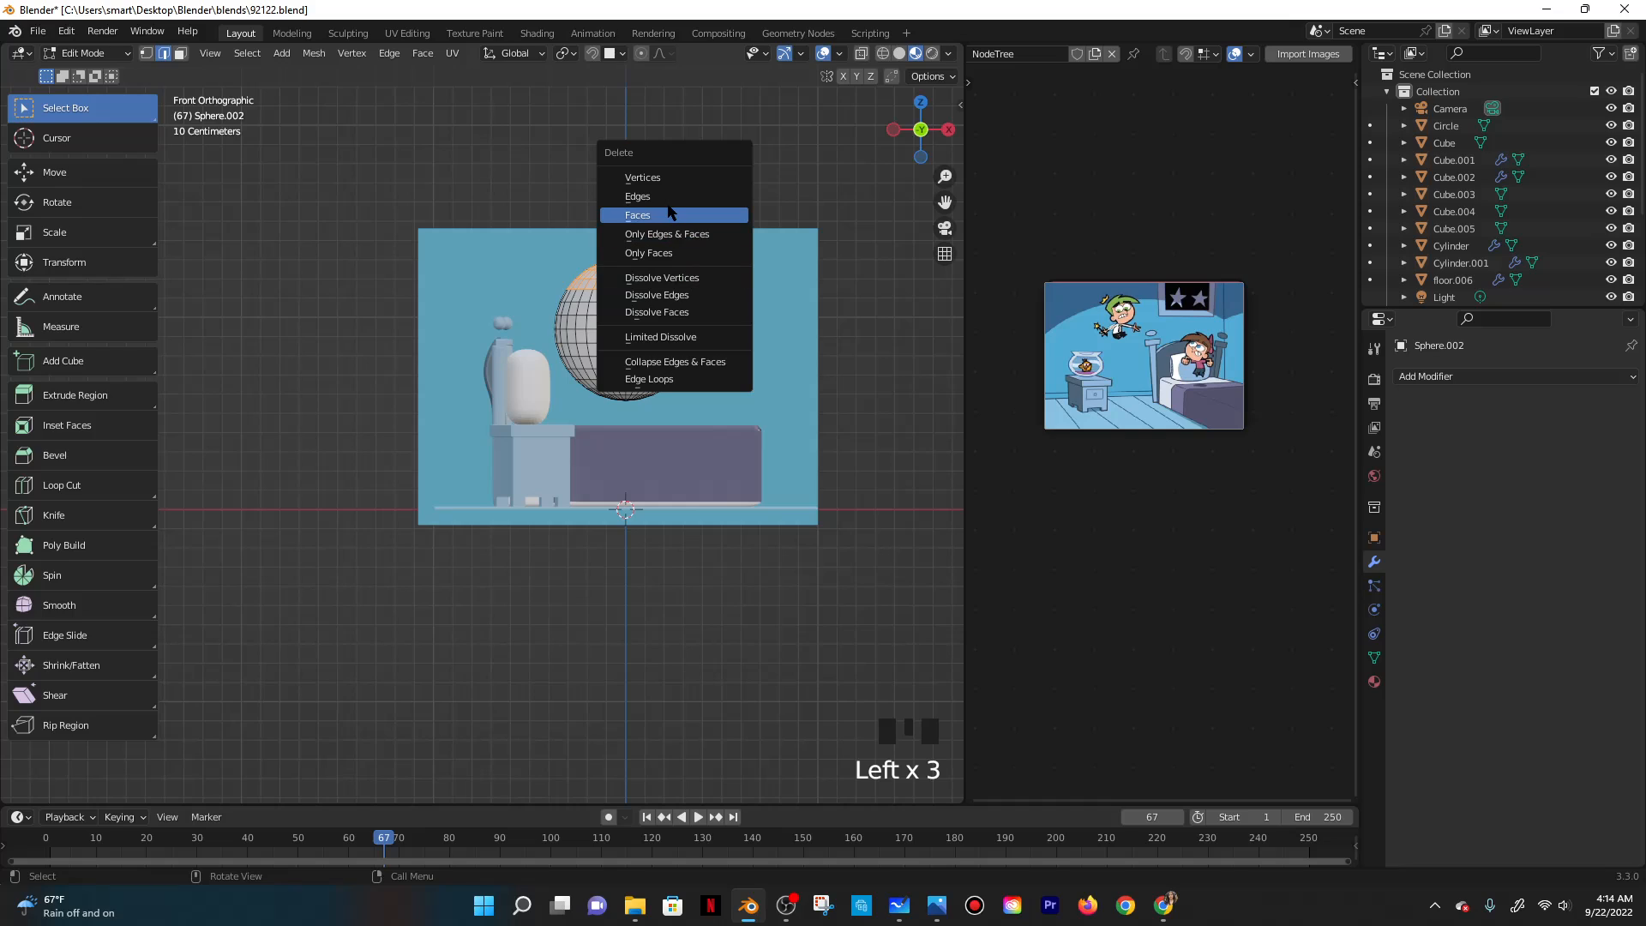
key("x")
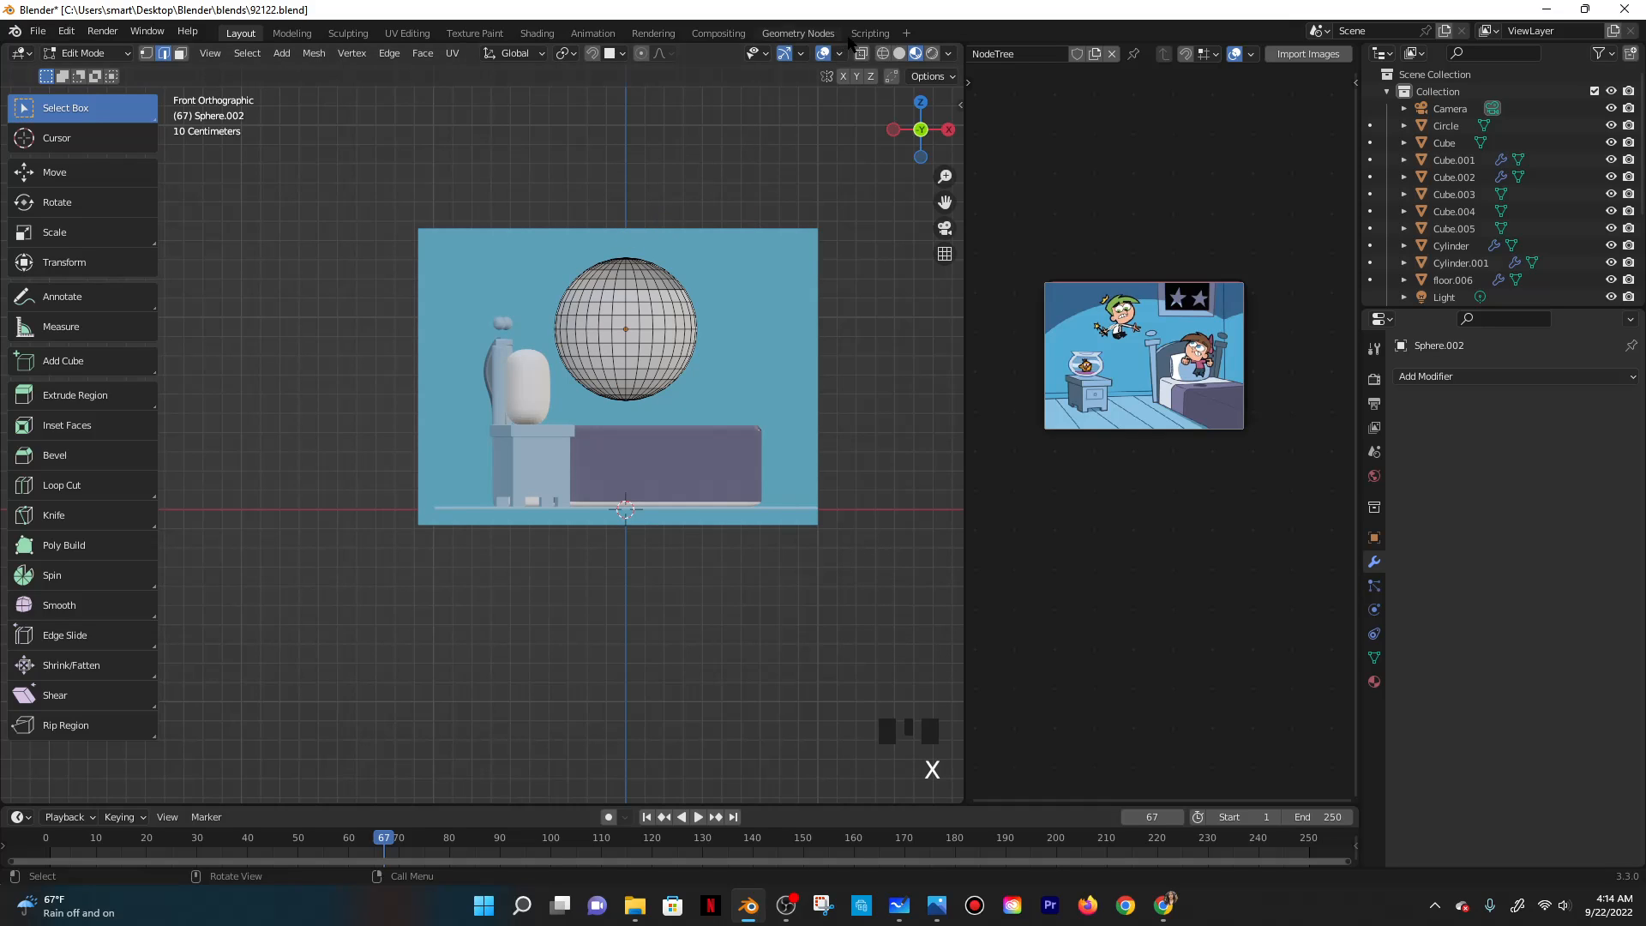
Delete the sphere's top cap, selected all the way through in X-ray, and shade the resulting bowl smooth.
left_click_drag(535, 225, 726, 297)
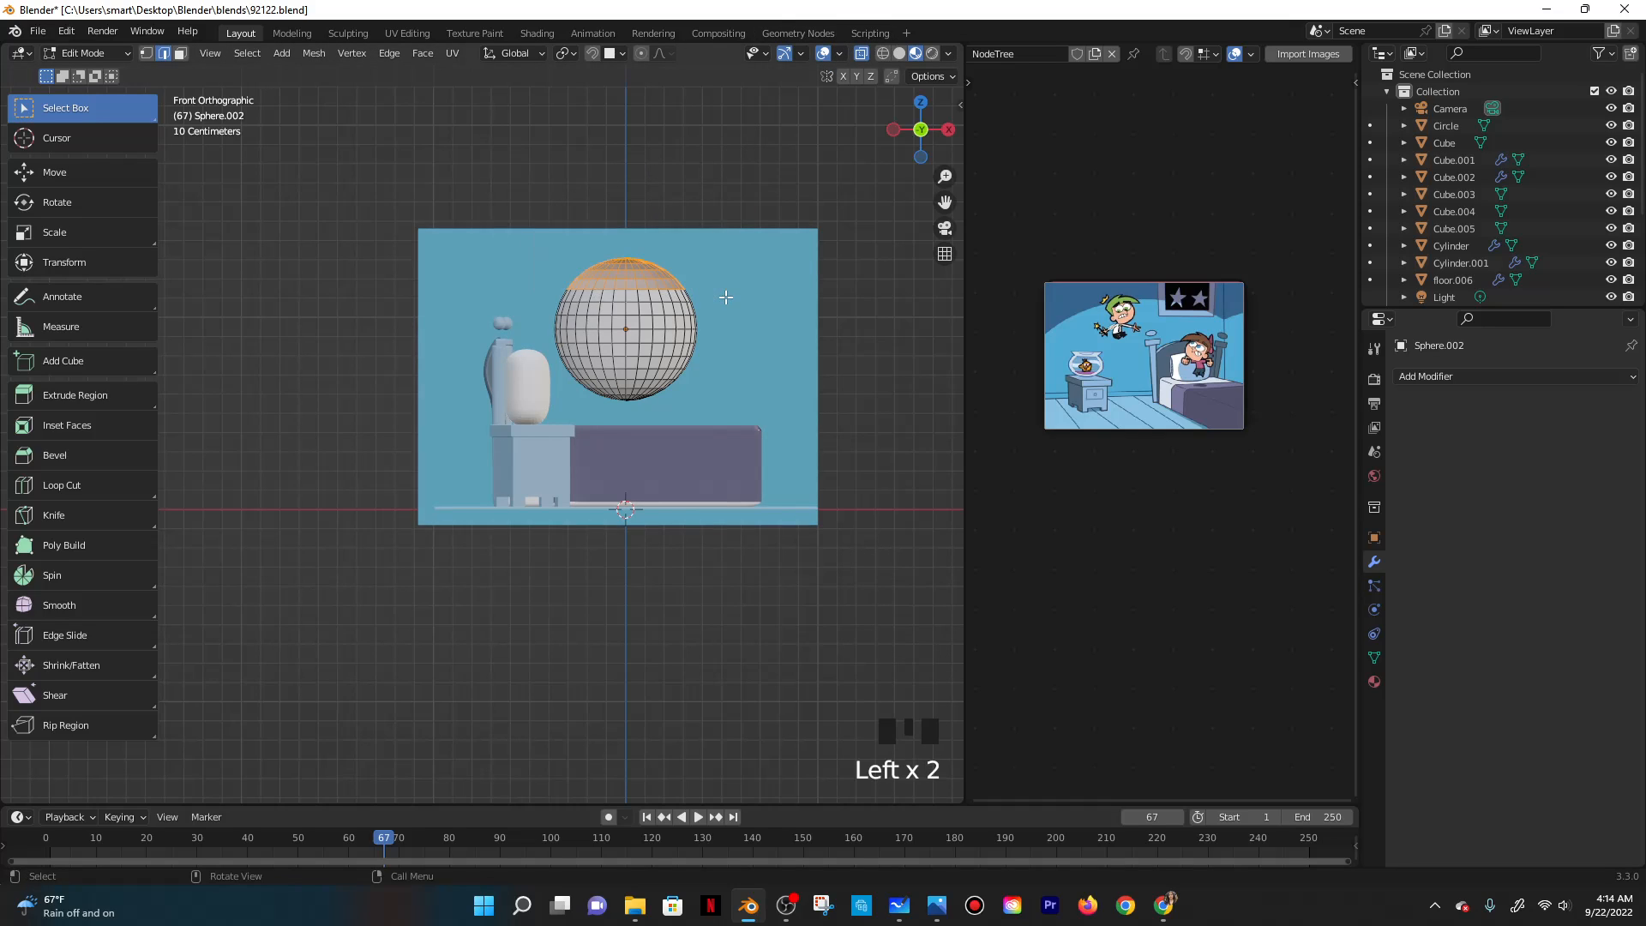
key("x")
left_click(693, 306)
key("Tab")
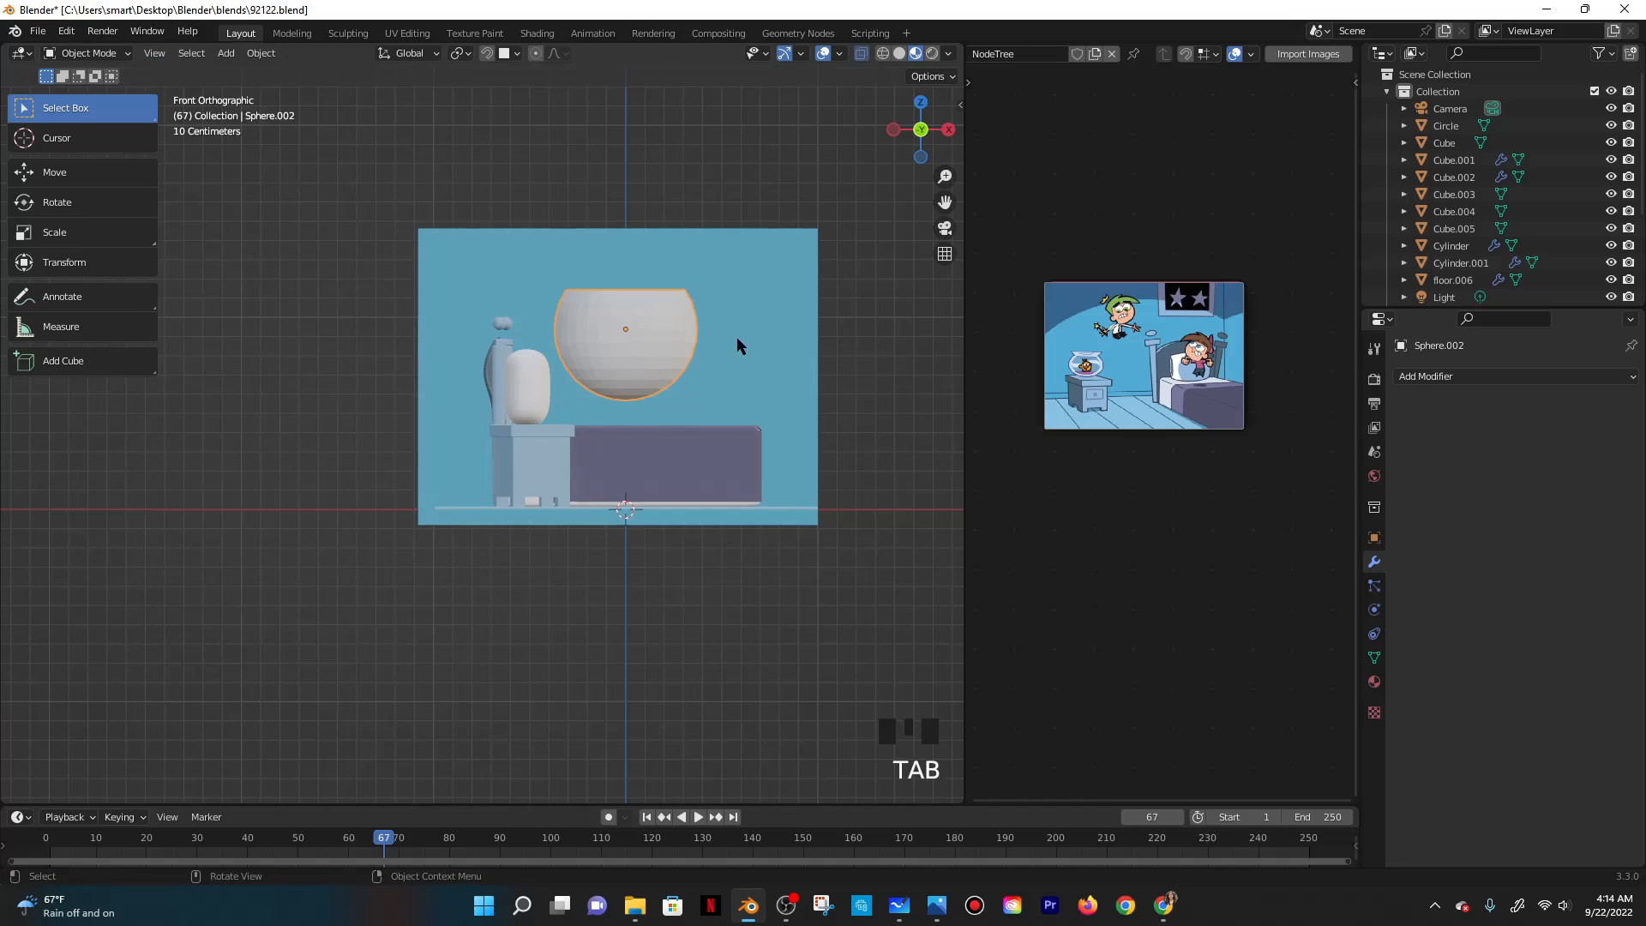
middle_click_drag(738, 339, 774, 375)
right_click_drag(643, 329, 645, 330)
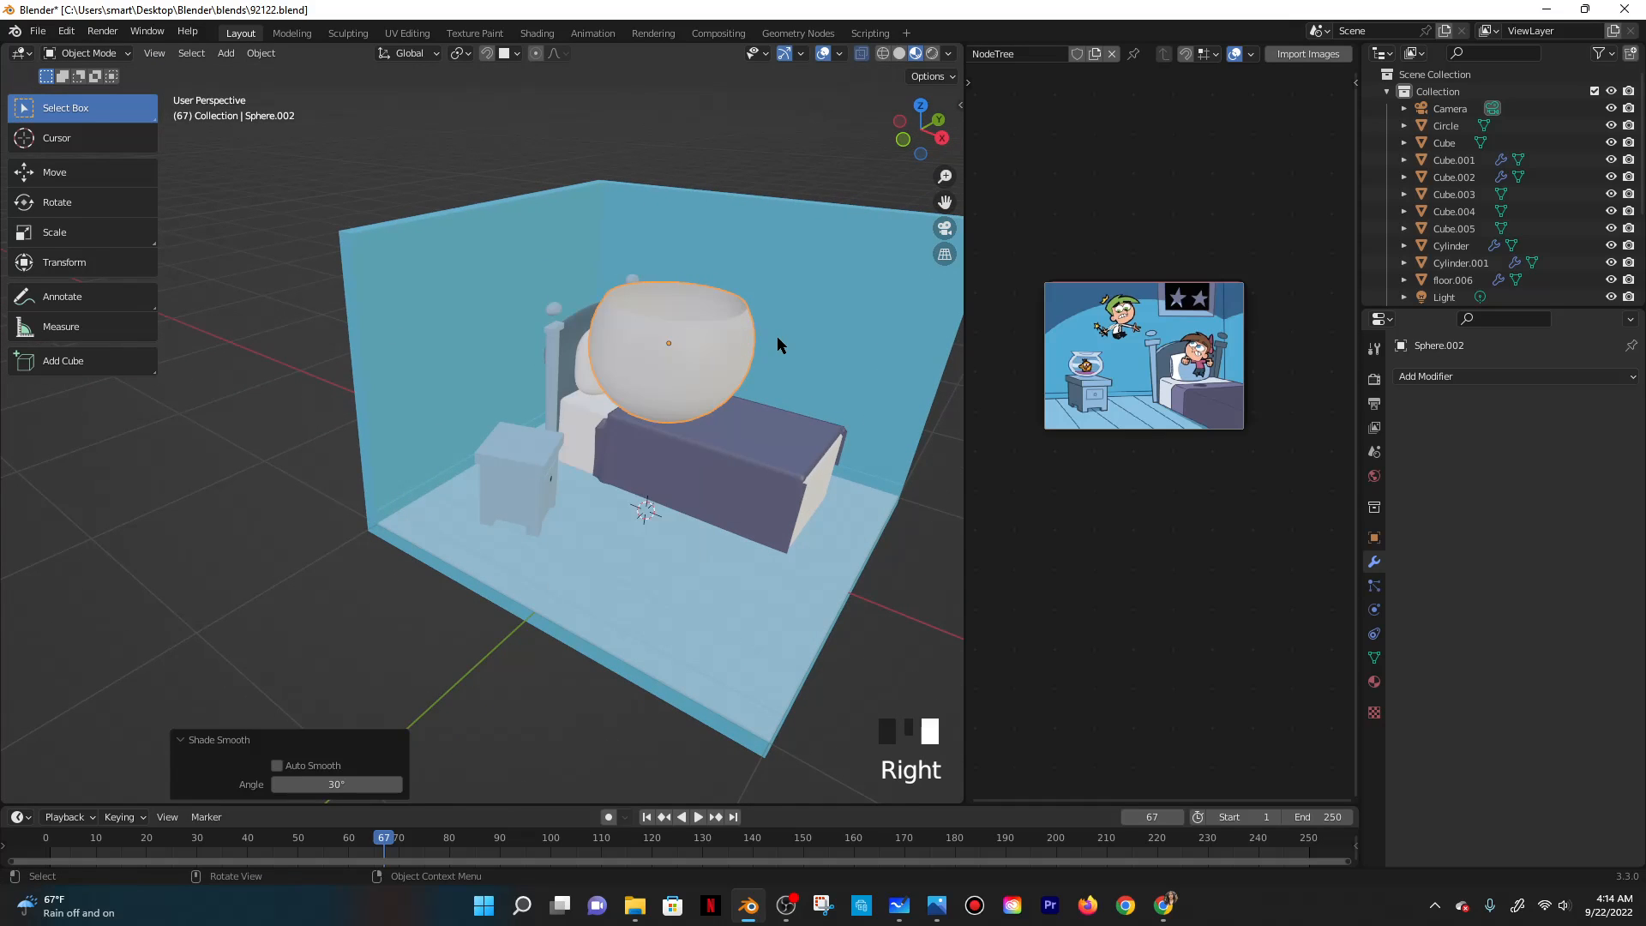
Move the bowl about -0.47 m in X, -0.49 m in Y and -0.15 m in Z above the nightstand and scale it down.
key("g")
left_click(631, 370)
key("s")
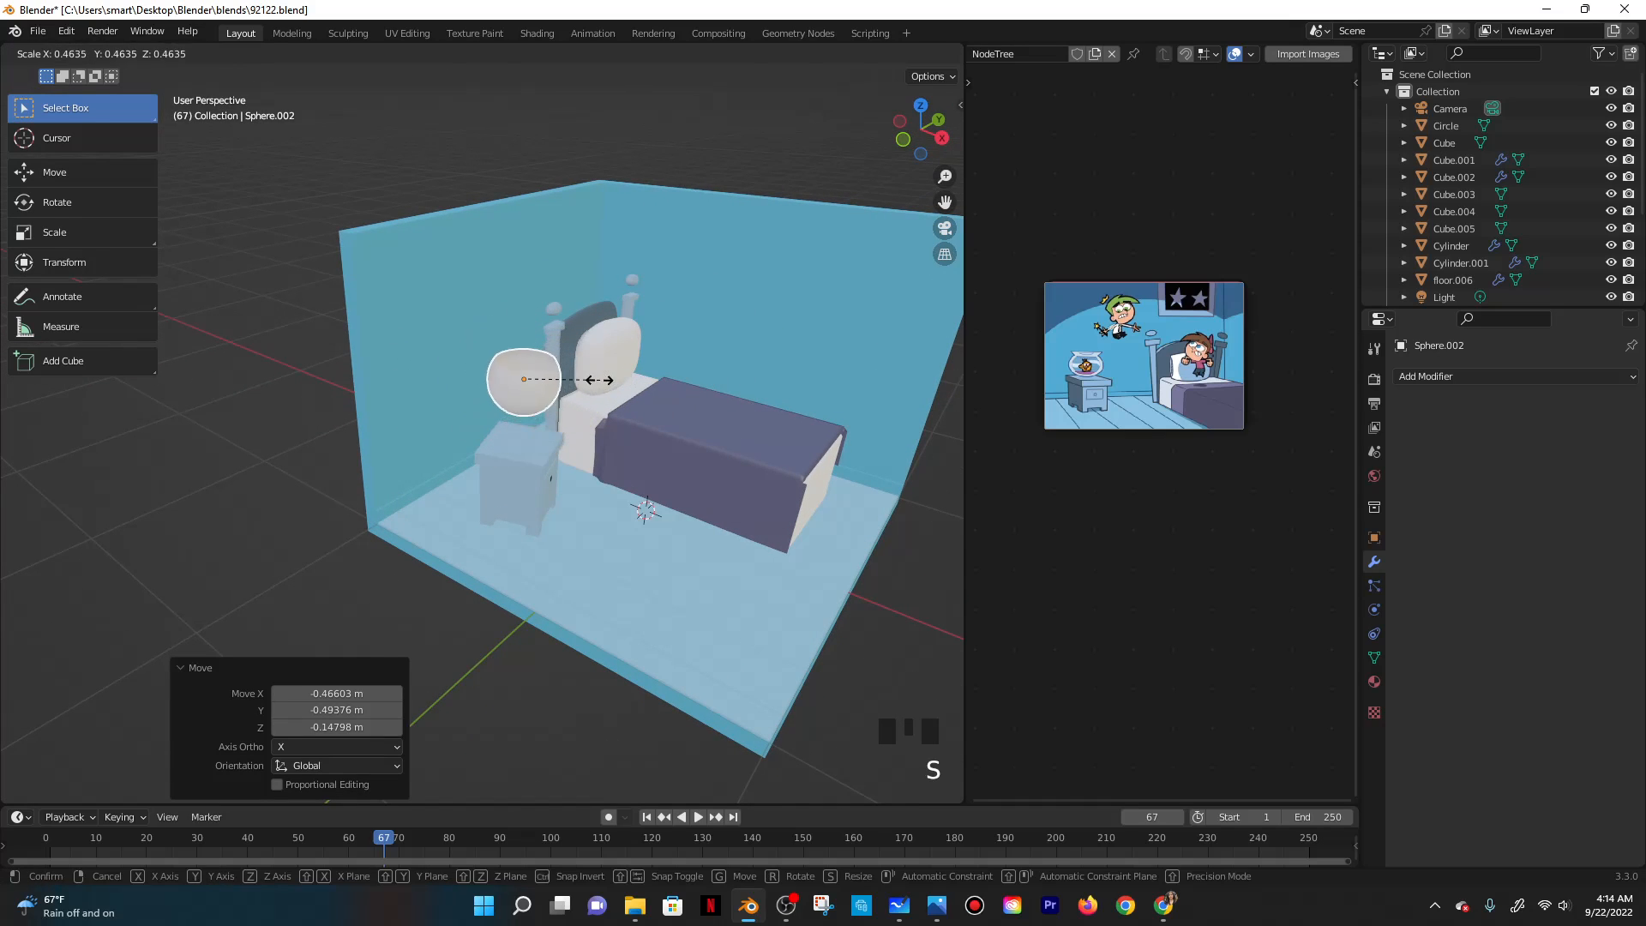
left_click(583, 382)
Adjust the bowl's height along Z so it sits on the nightstand top, and save the file.
key("g")
key("z")
left_click(597, 430)
mouse_move(665, 427)
middle_mouse_down()
mouse_move(584, 407)
mouse_move(558, 475)
mouse_move(685, 425)
middle_mouse_up()
scroll(583, 407, "up", 4)
scroll(583, 407, "up", 1)
key("g")
key("z")
key("z")
left_click(593, 415)
key("g")
key("z")
left_click(556, 458)
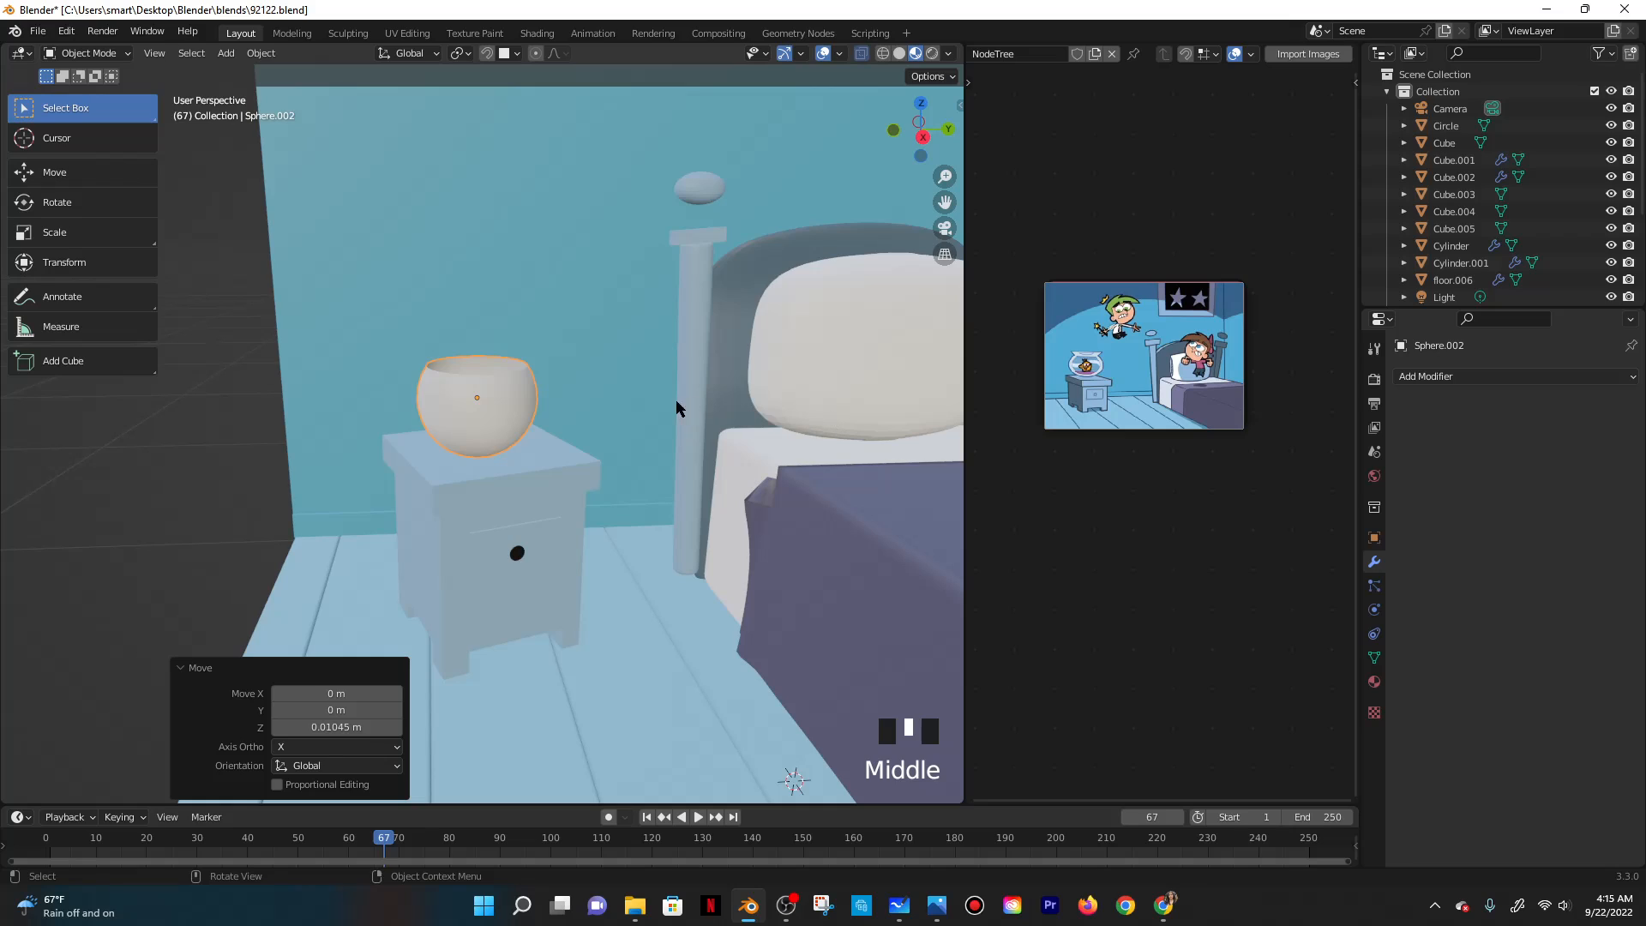
key("ctrl+s")
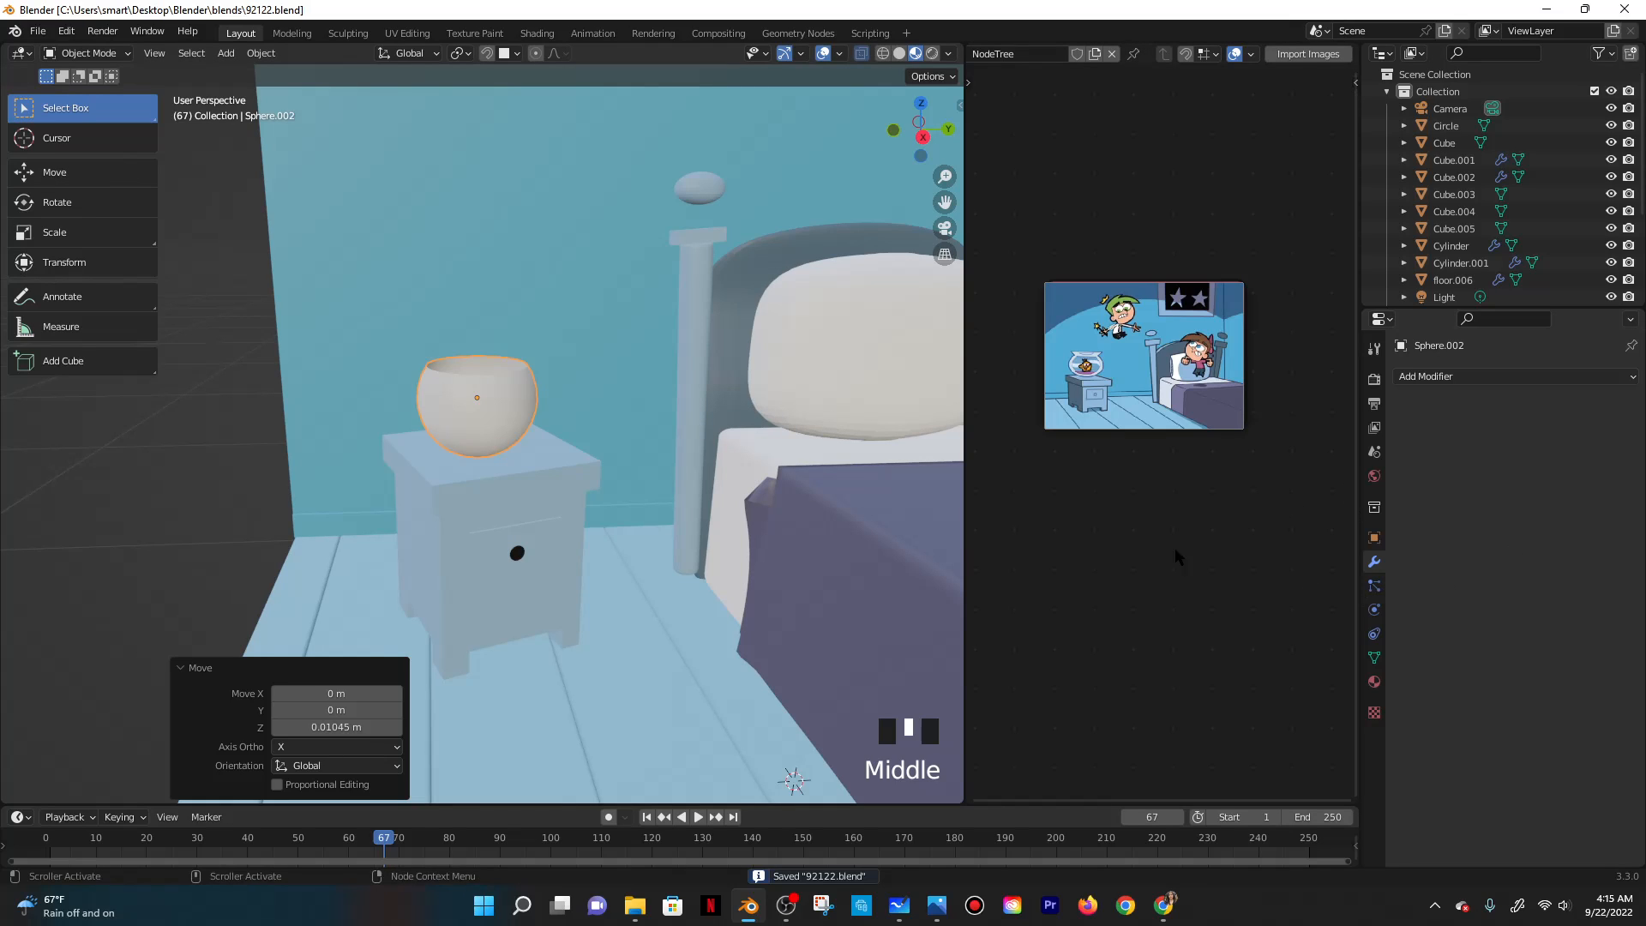
Create a new material for the bowl and set its surface shader to Glass BSDF.
left_click(1376, 682)
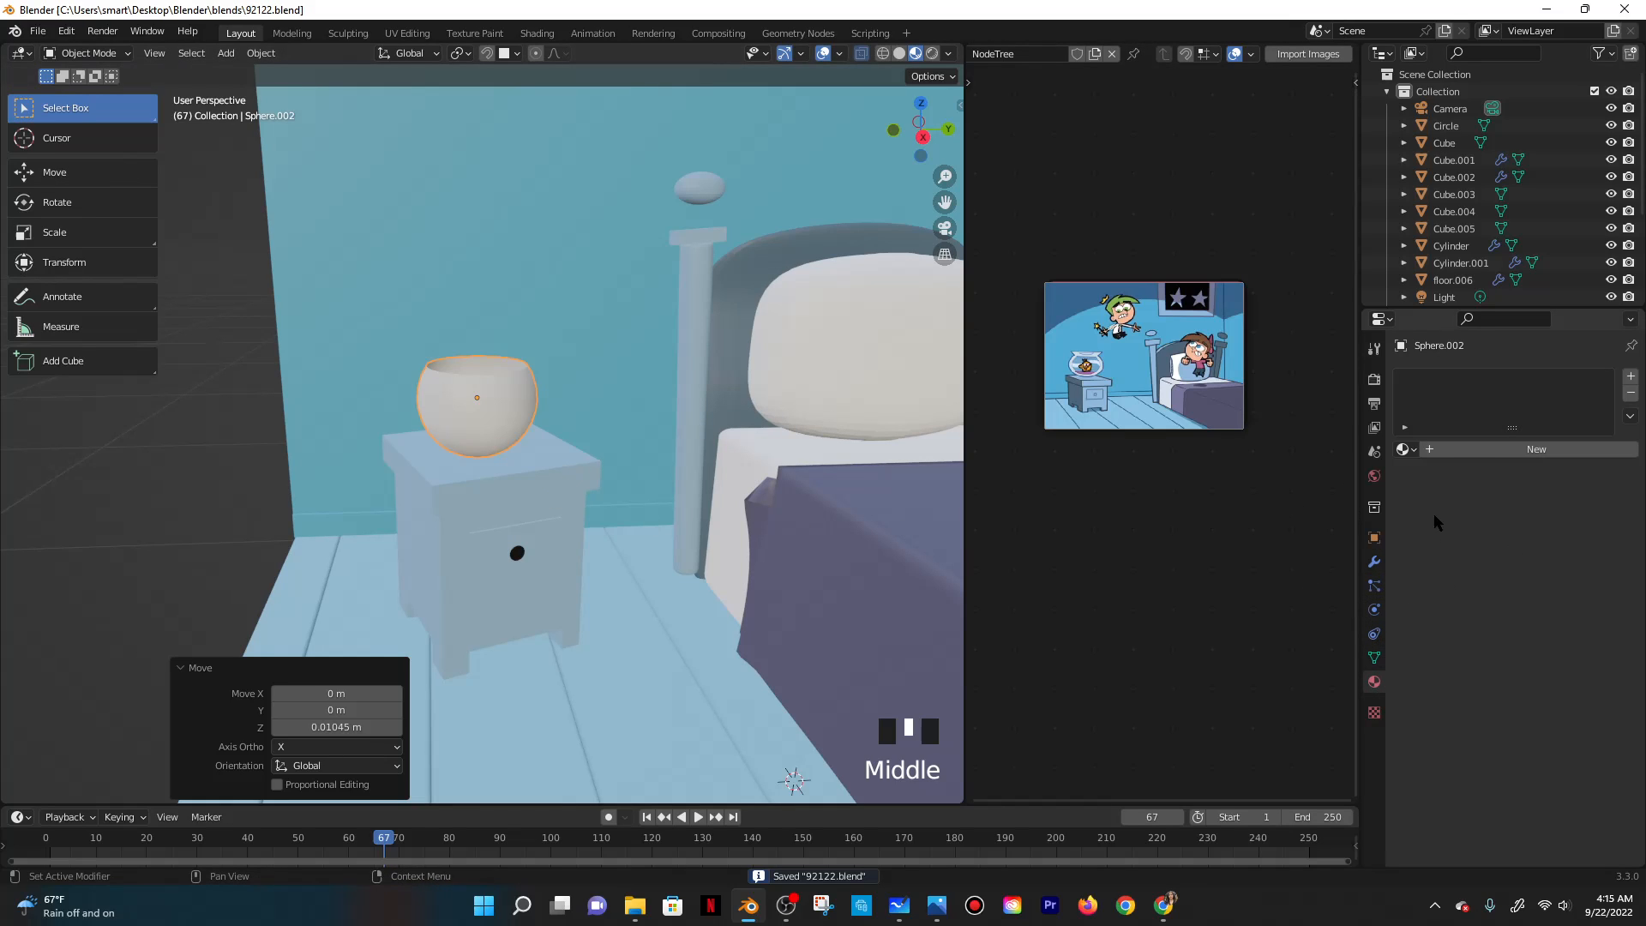
left_click(1457, 459)
left_click(1521, 559)
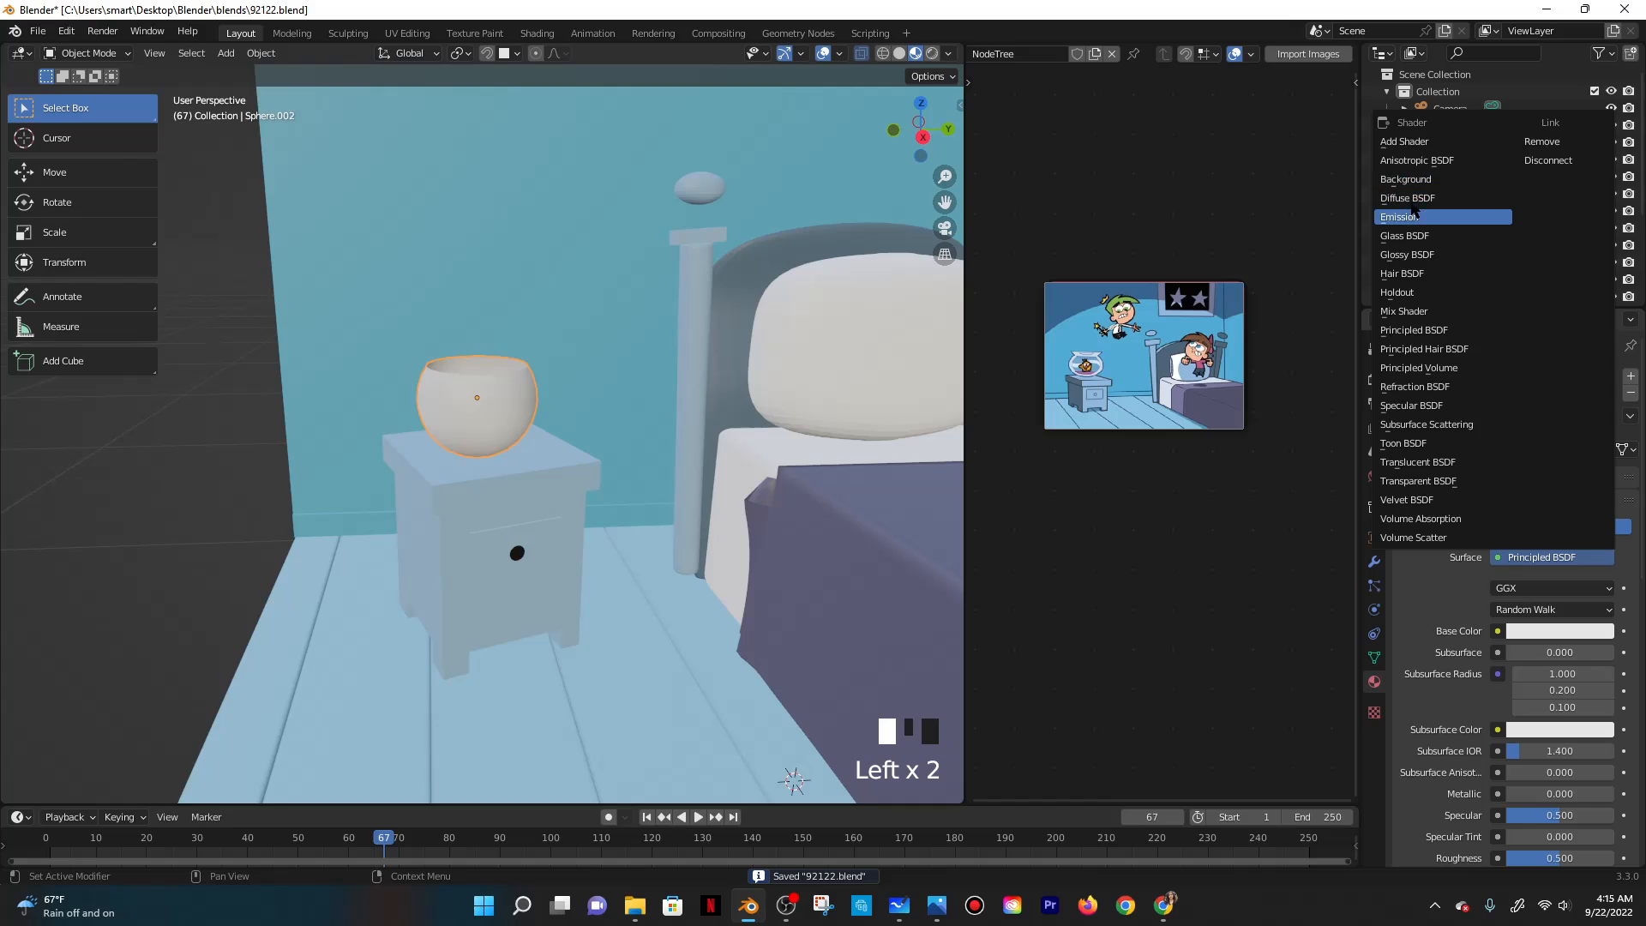
left_click(1412, 237)
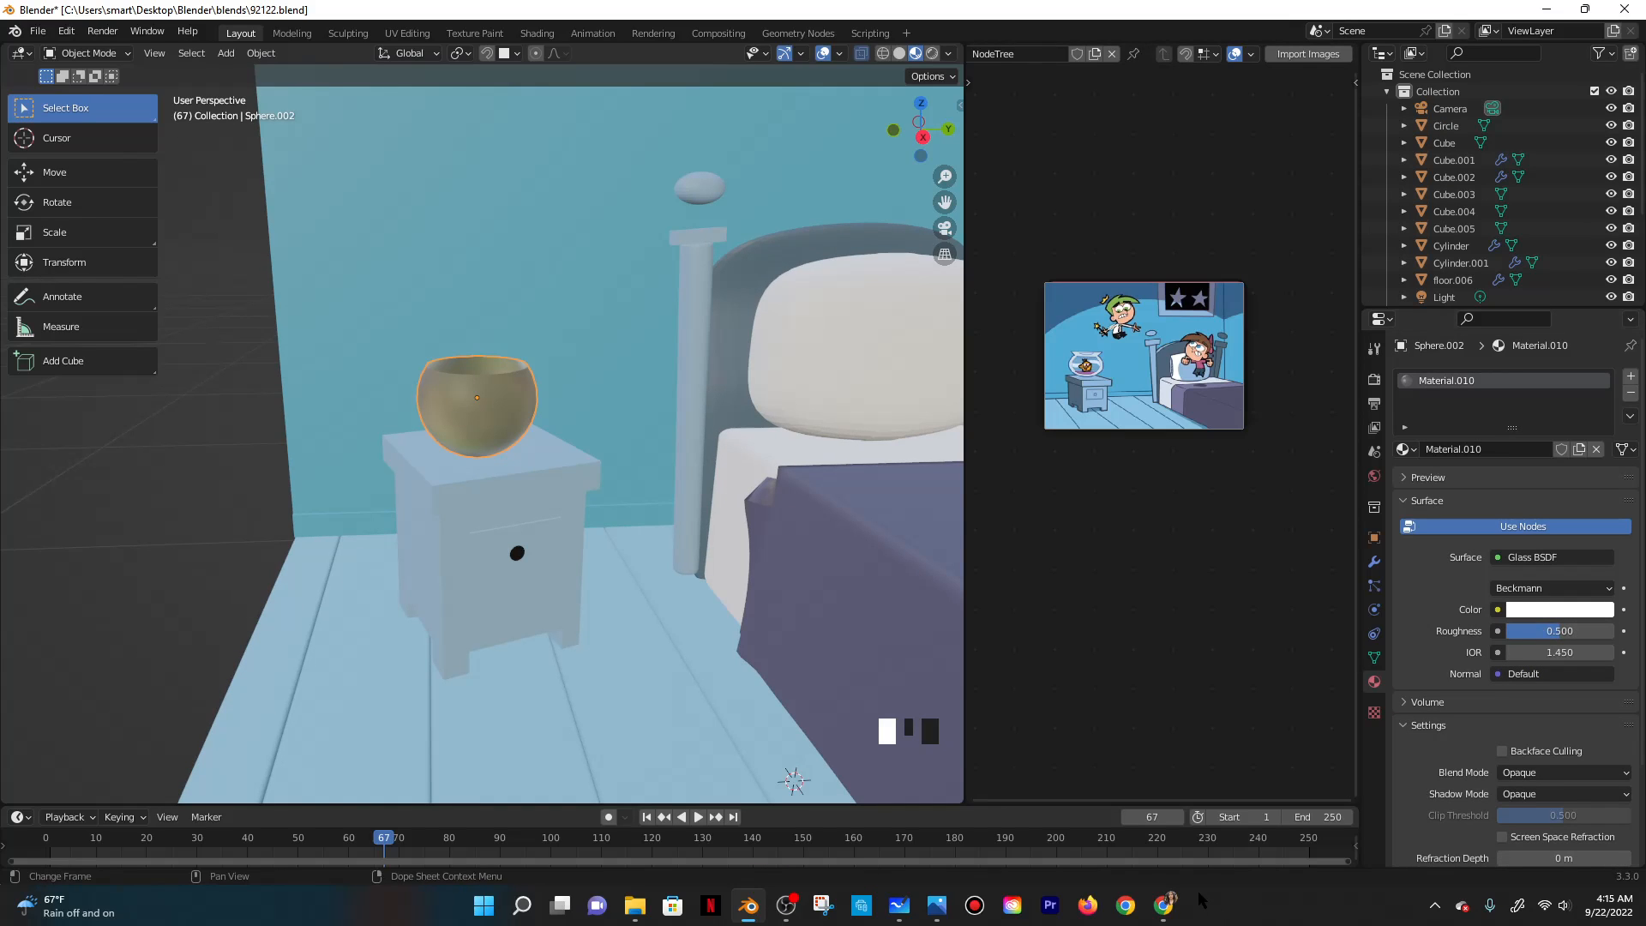
Set the glass material's roughness to 0.21 and its IOR to 0.93, and save the file.
left_click(1557, 652)
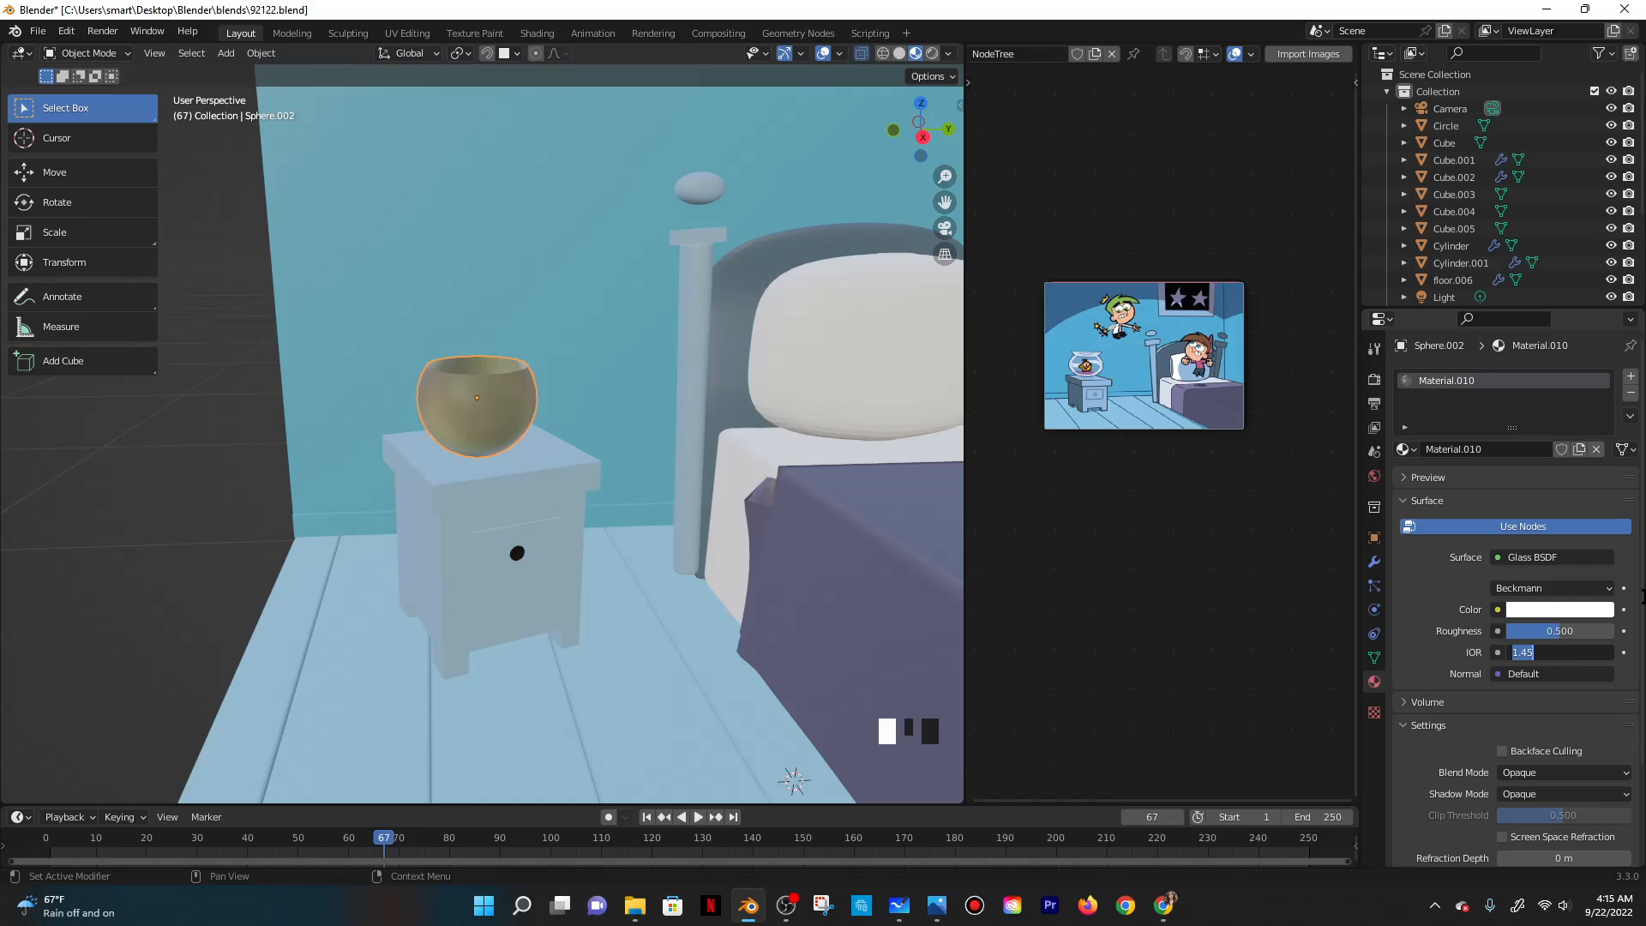
left_click(1560, 631)
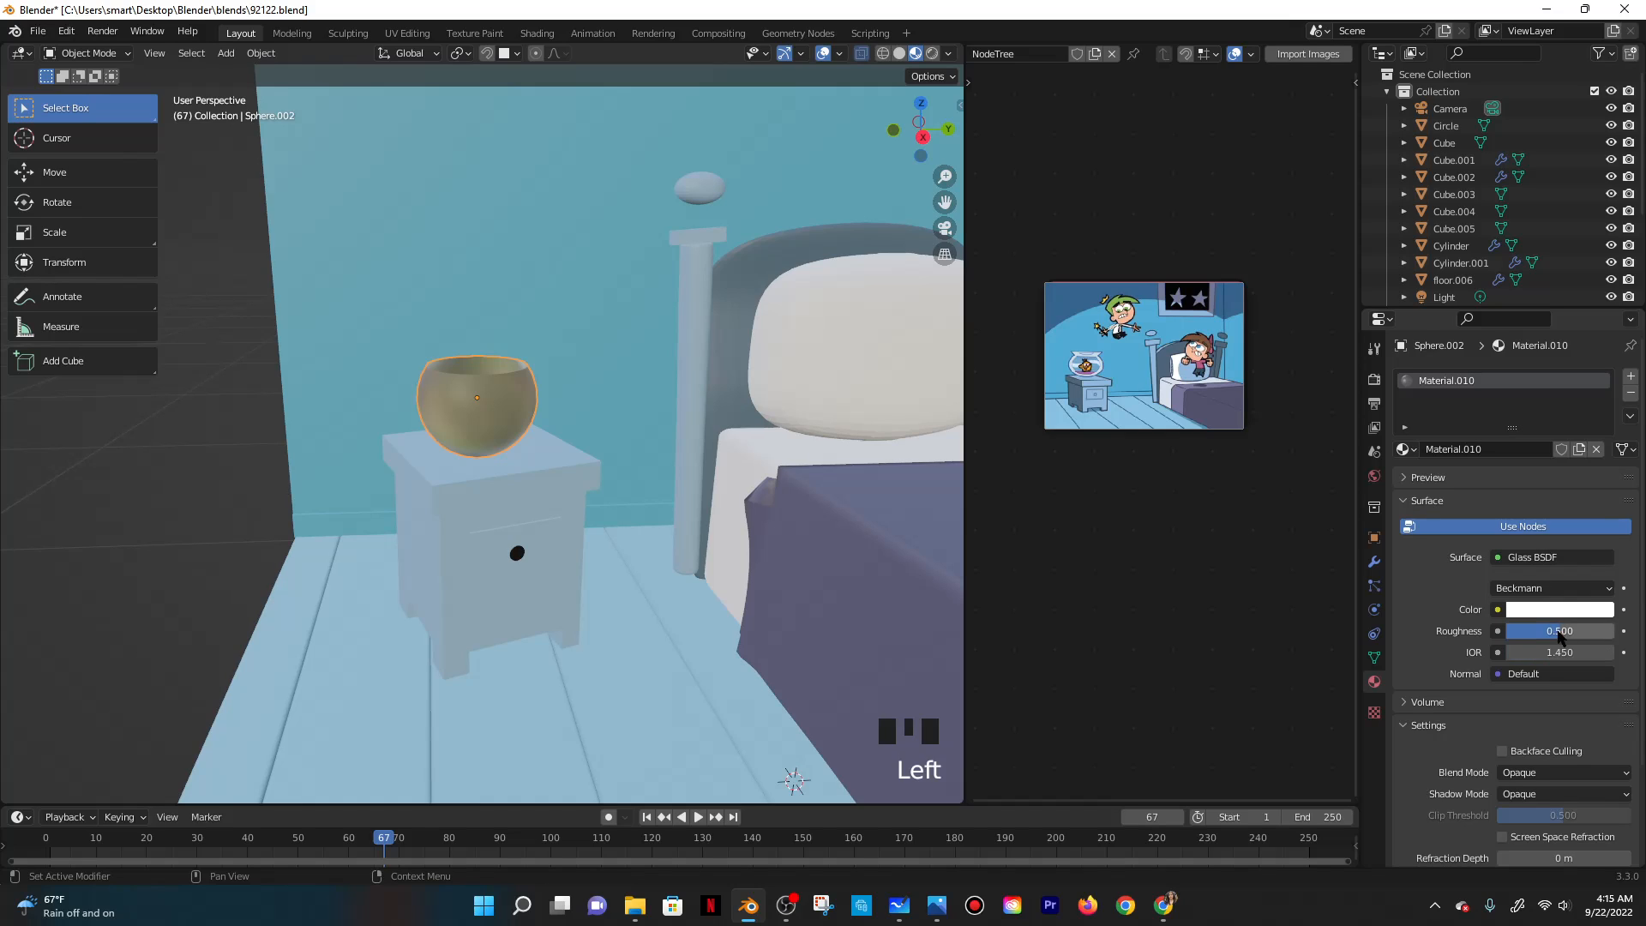
left_click(1560, 631)
key("Return")
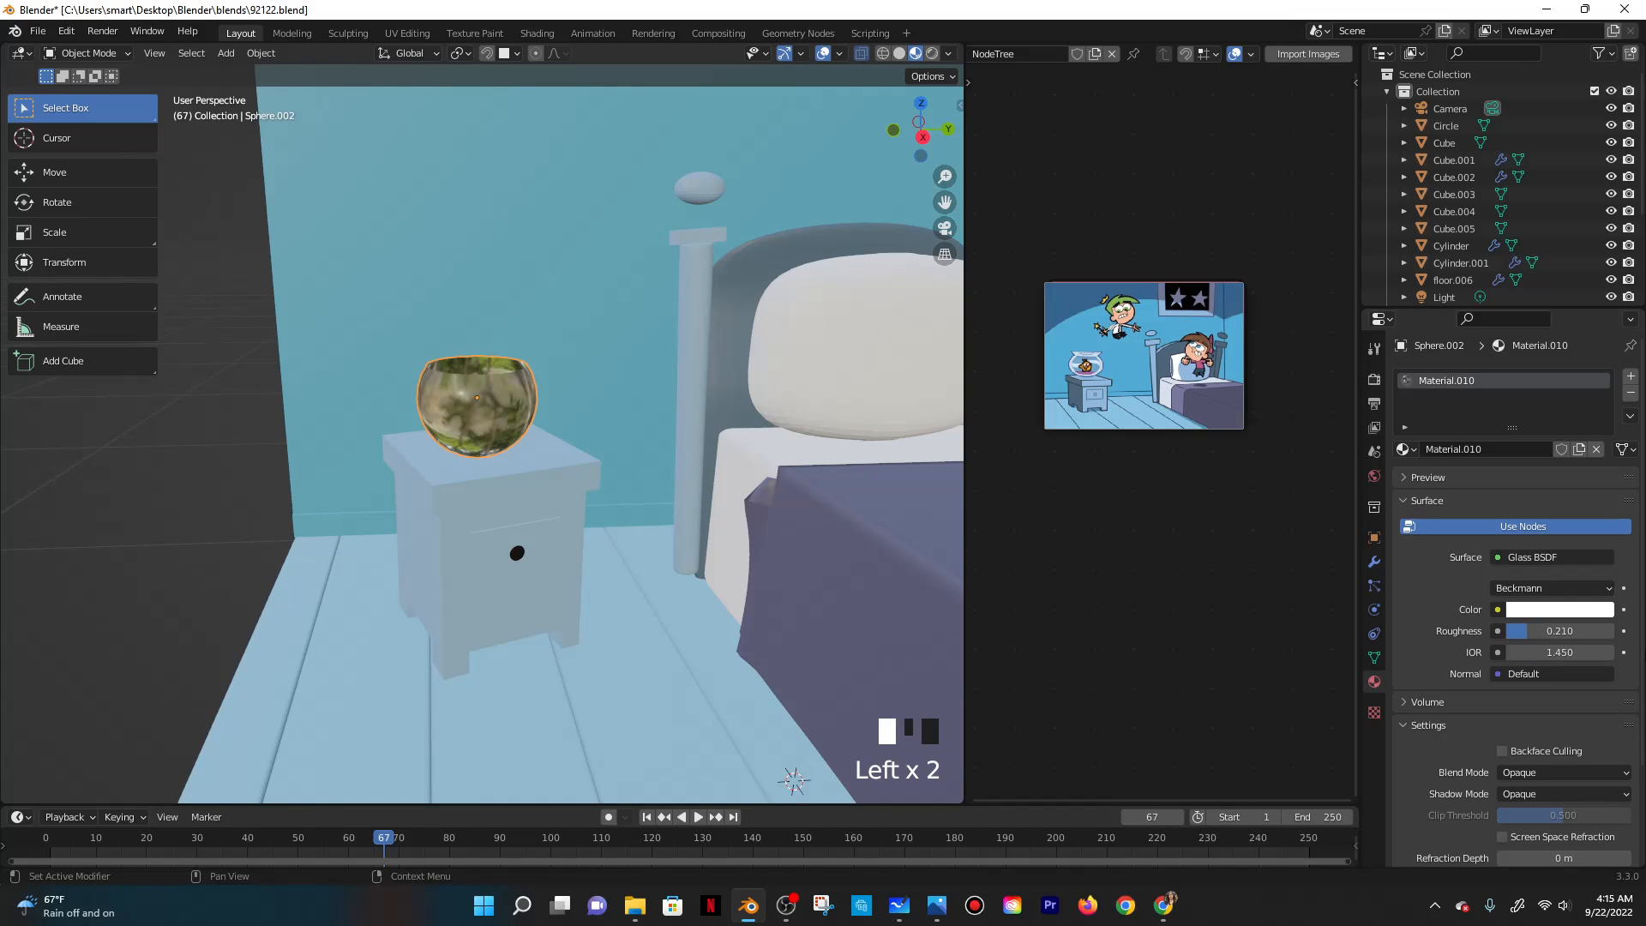
left_click(1578, 644)
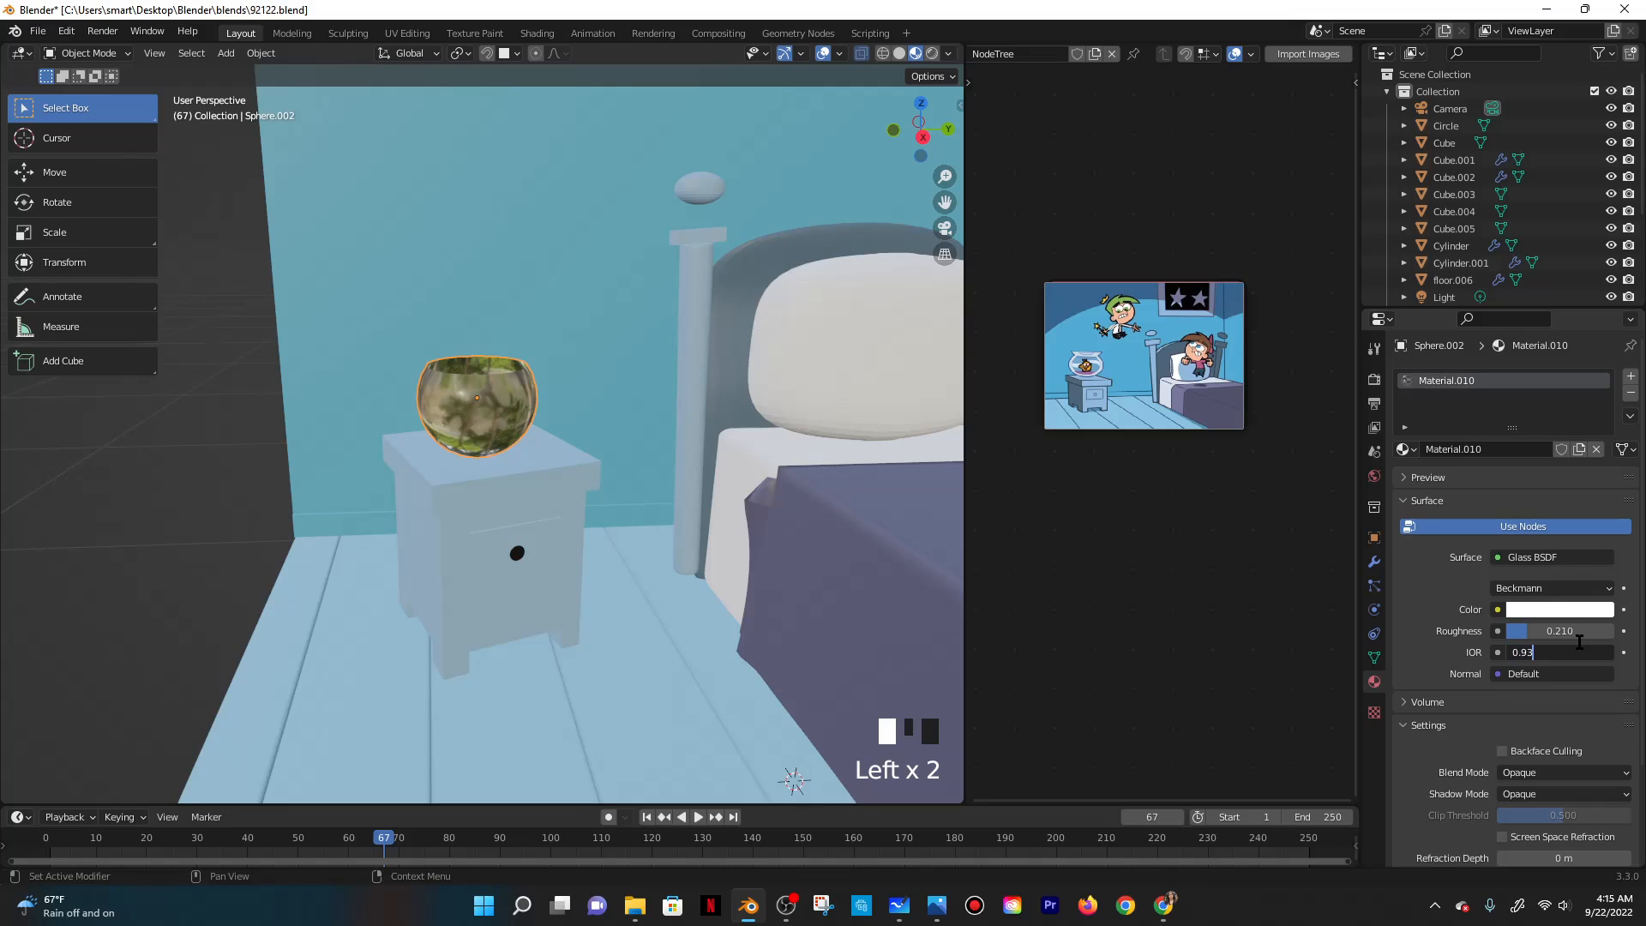
key("Return")
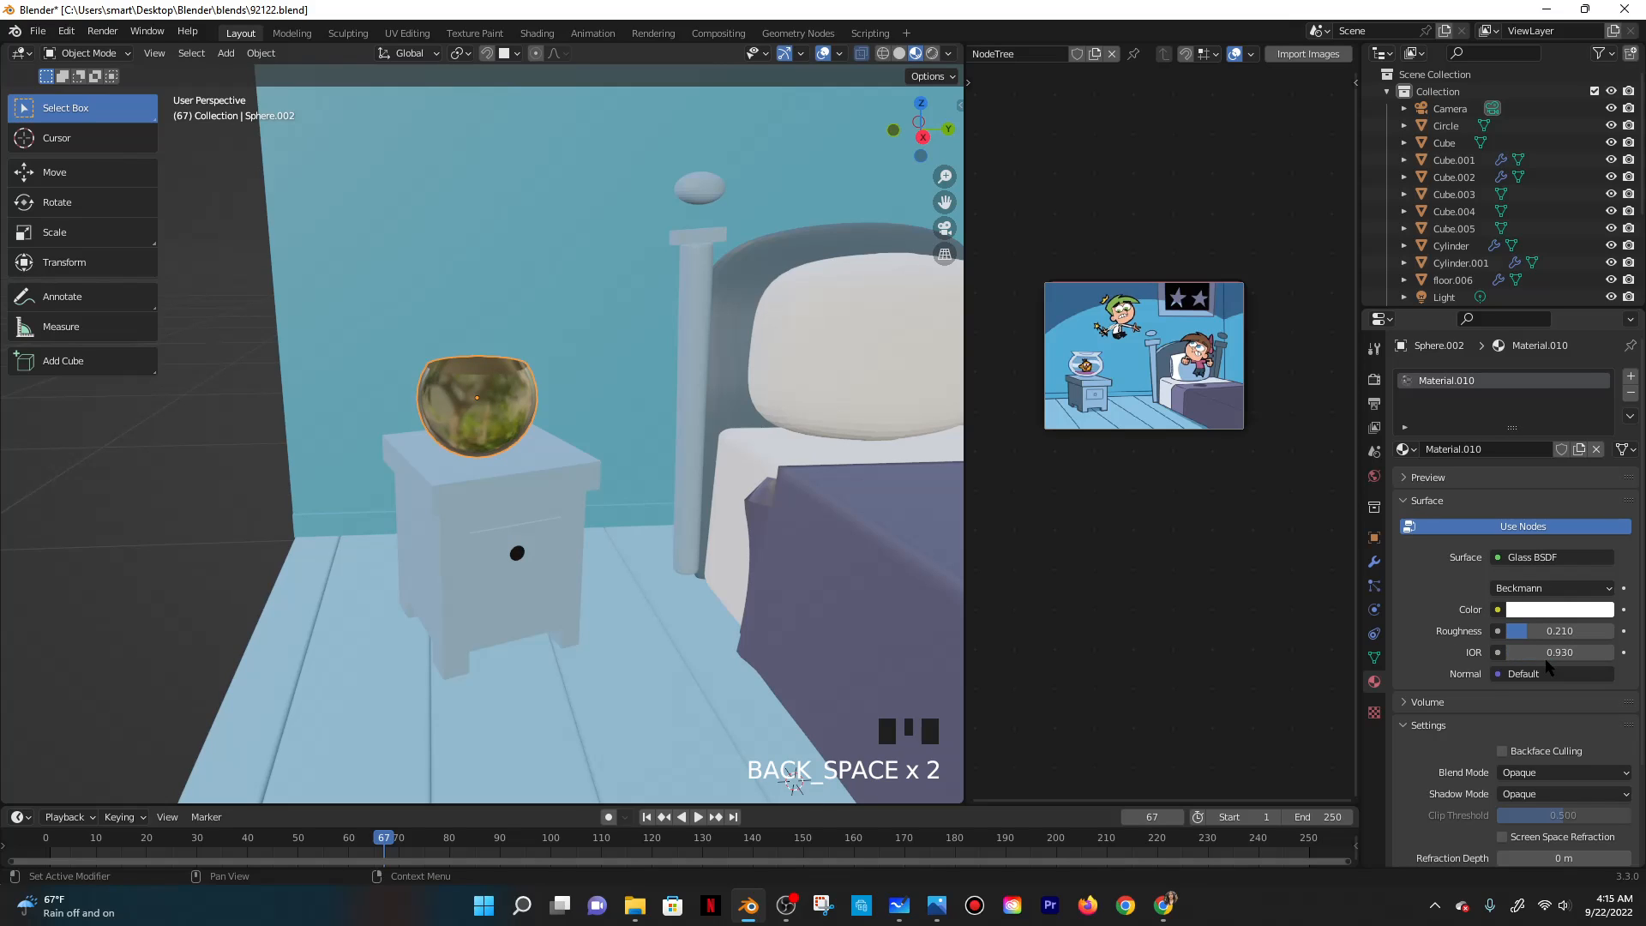
scroll(363, 439, "down", 2)
key("ctrl+s")
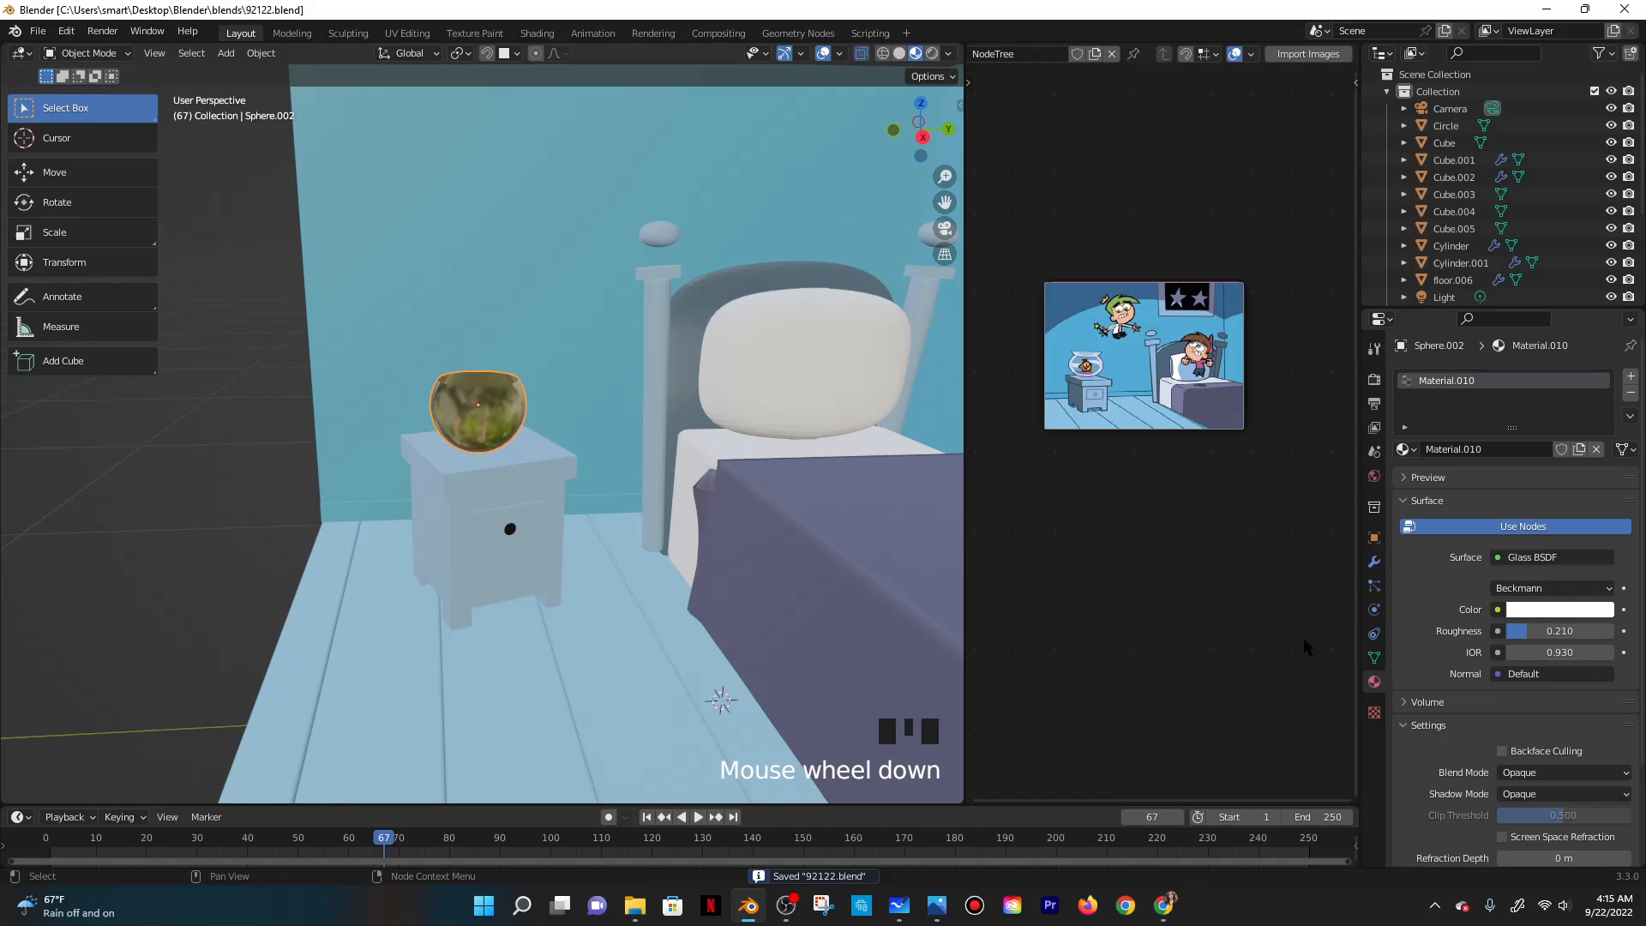
Add a Solidify modifier to the bowl and set its offset to 1.
left_click(1374, 564)
left_click(1457, 377)
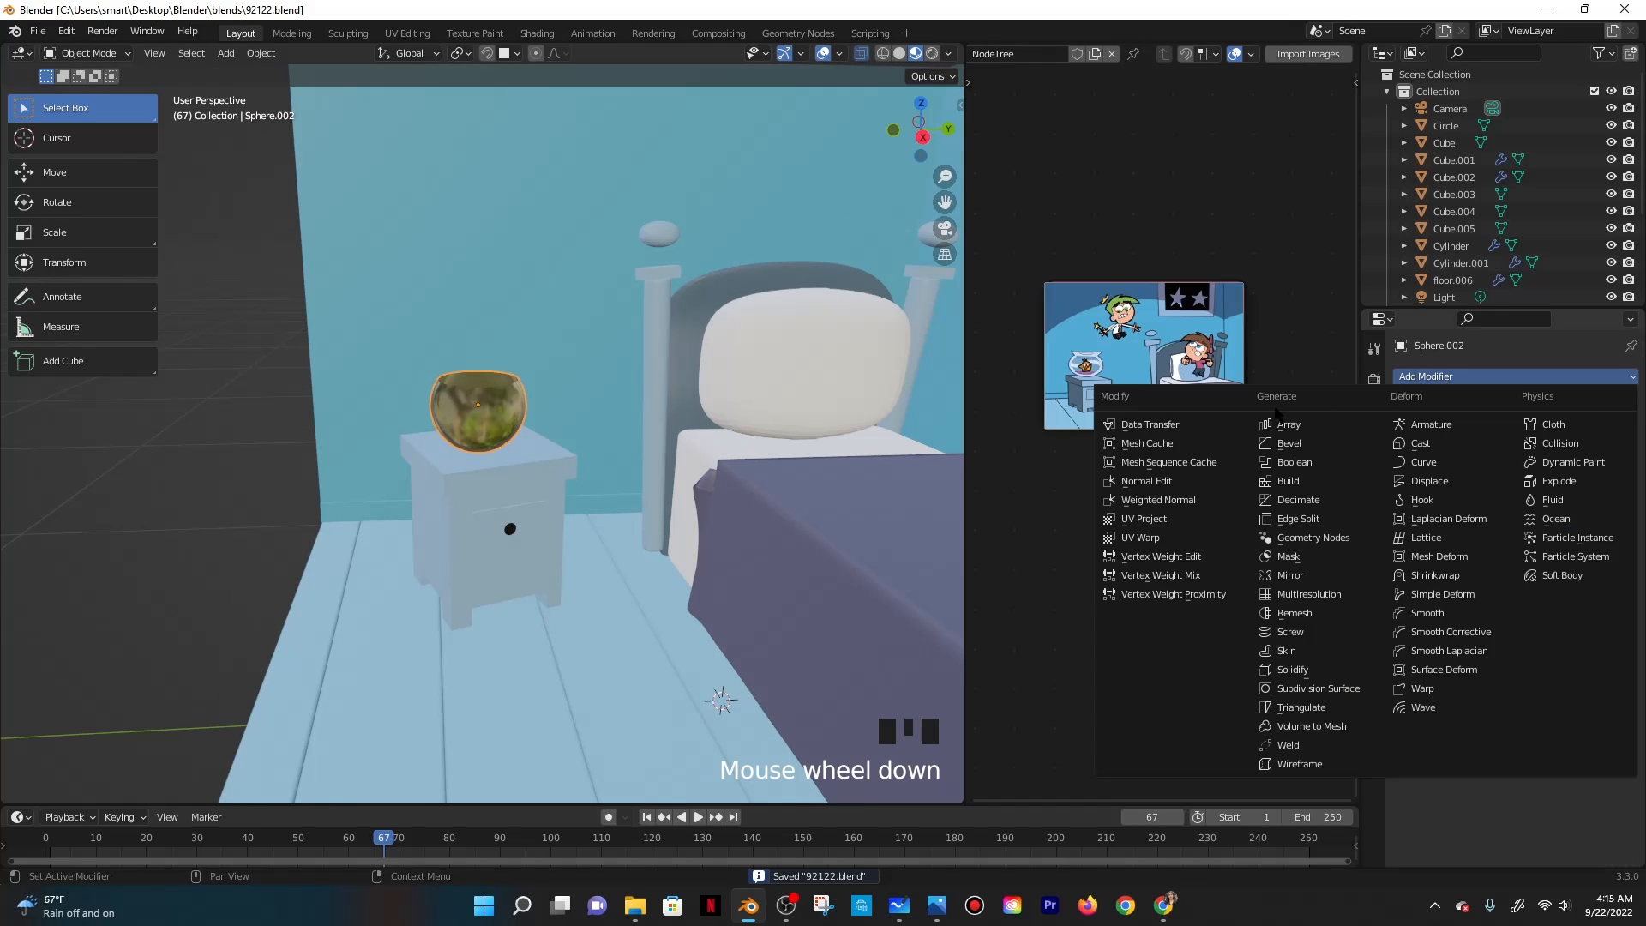
left_click(1292, 669)
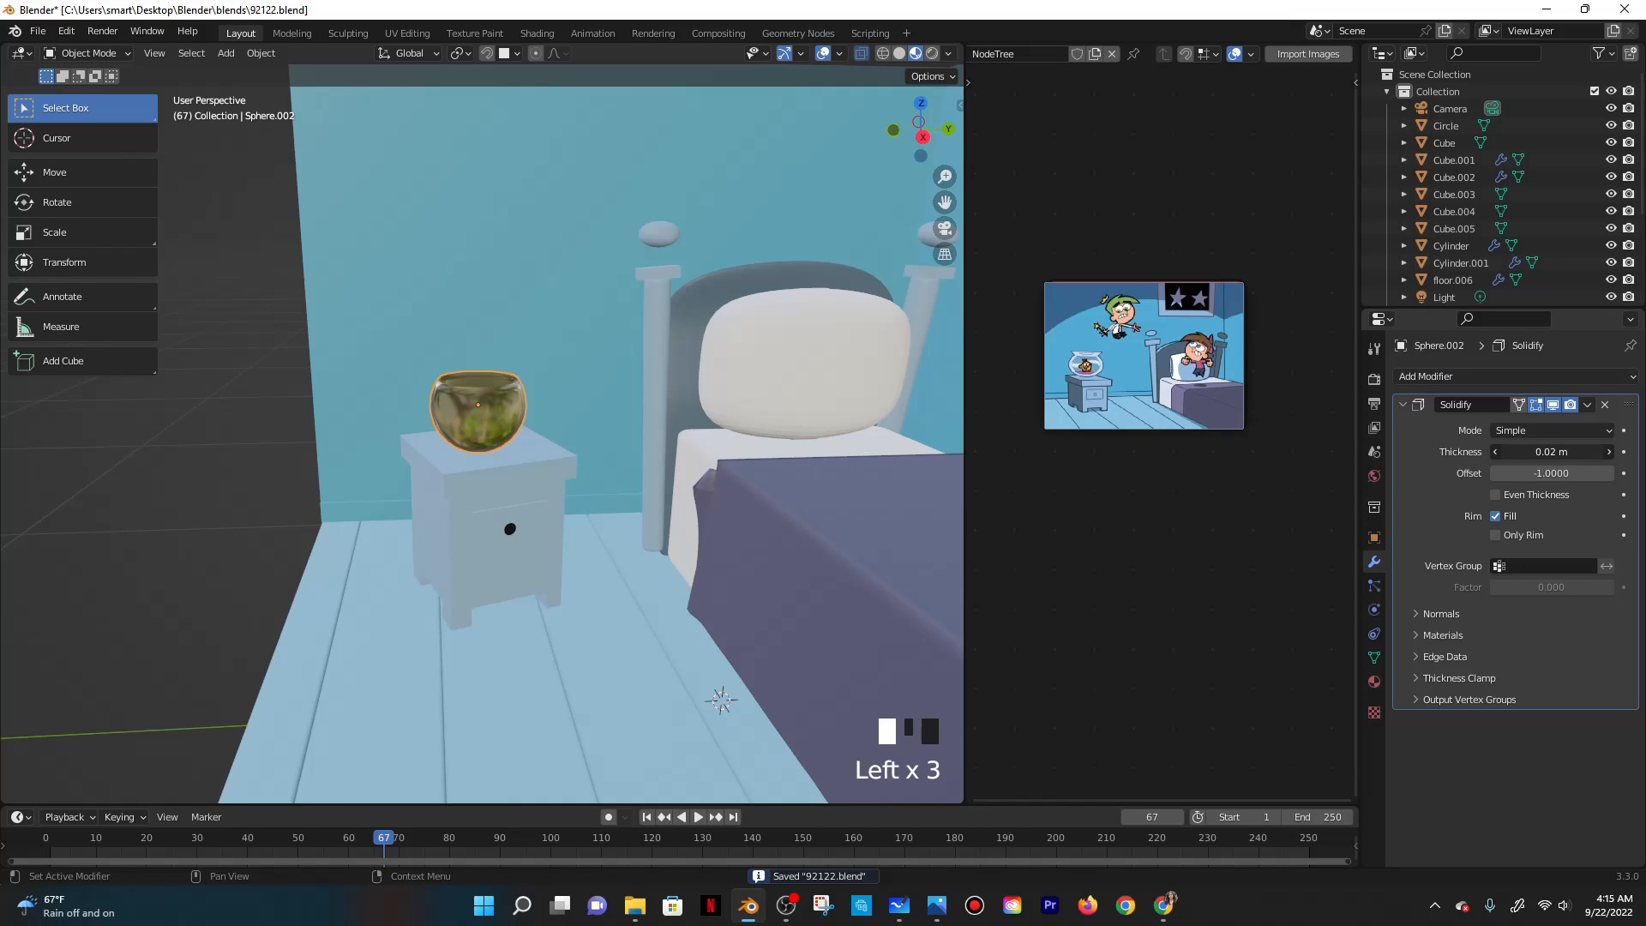
left_click(1553, 473)
type("1")
left_click(1594, 549)
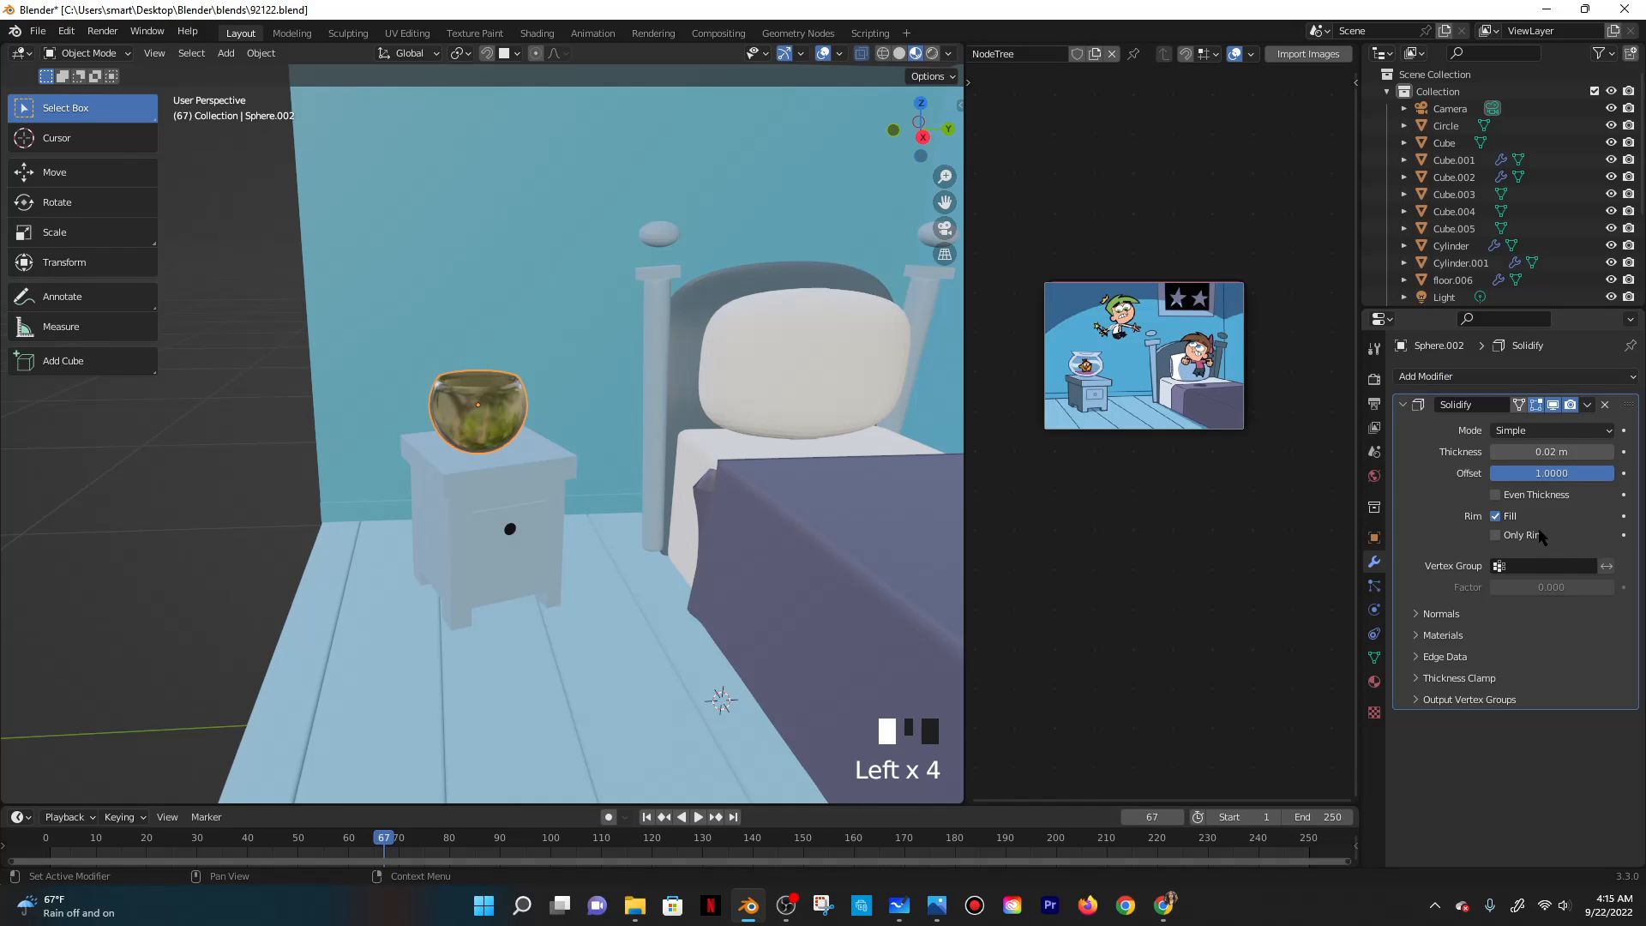
Apply the bowl's Solidify modifier and save the file.
left_click(1585, 405)
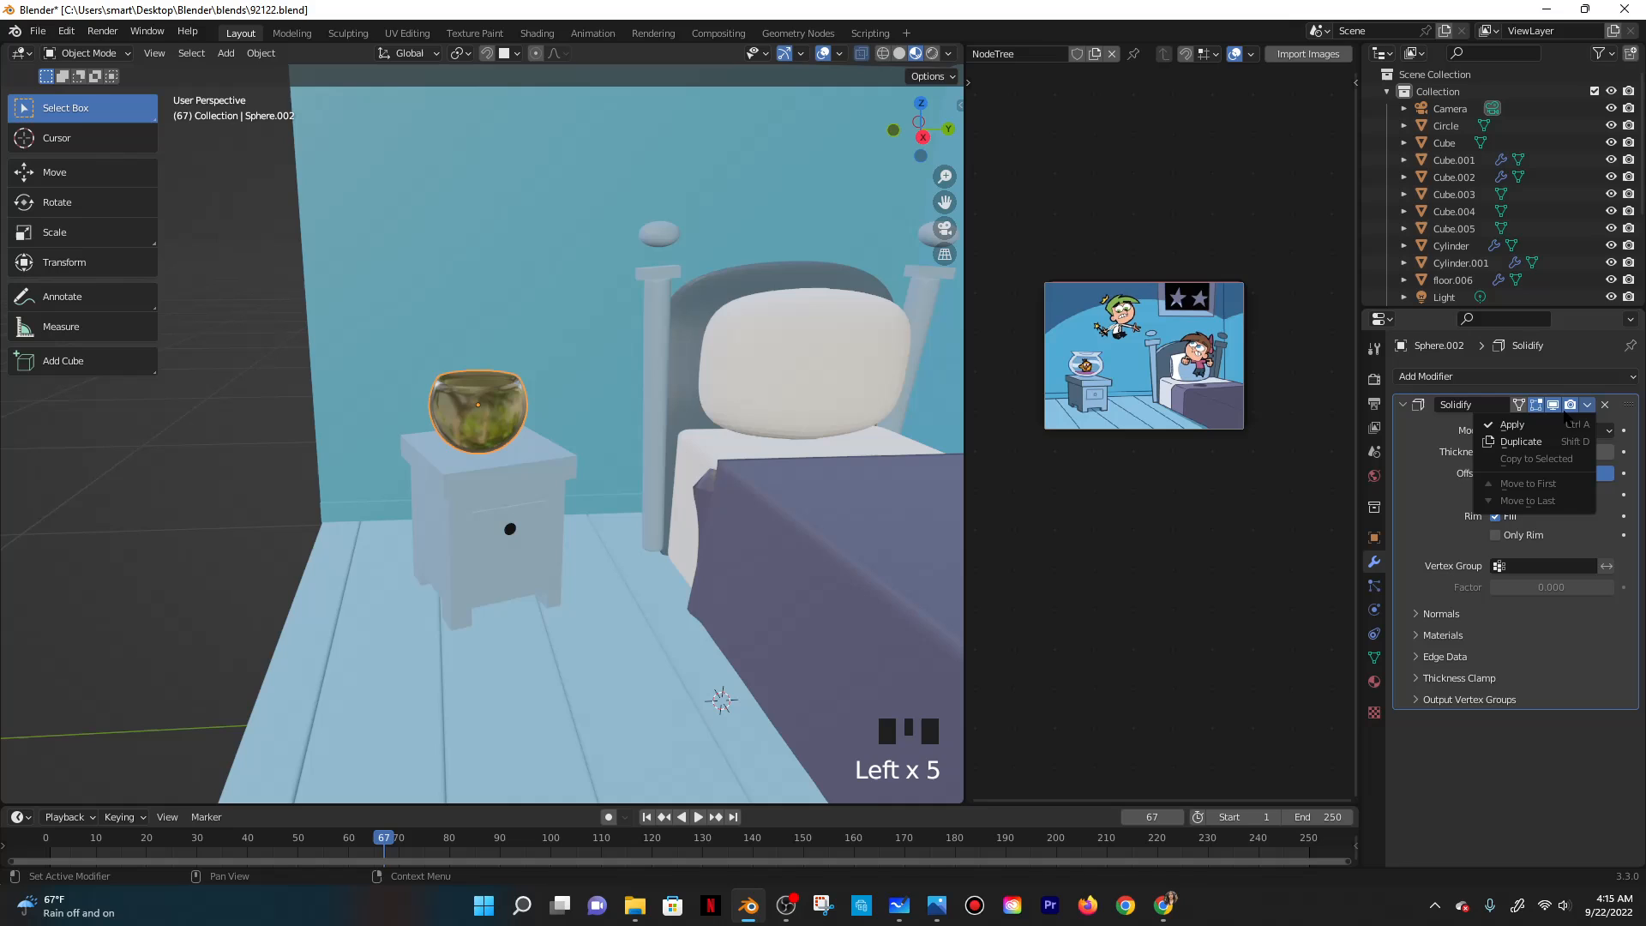
left_click(1536, 422)
right_click(1528, 401)
key("ctrl+s")
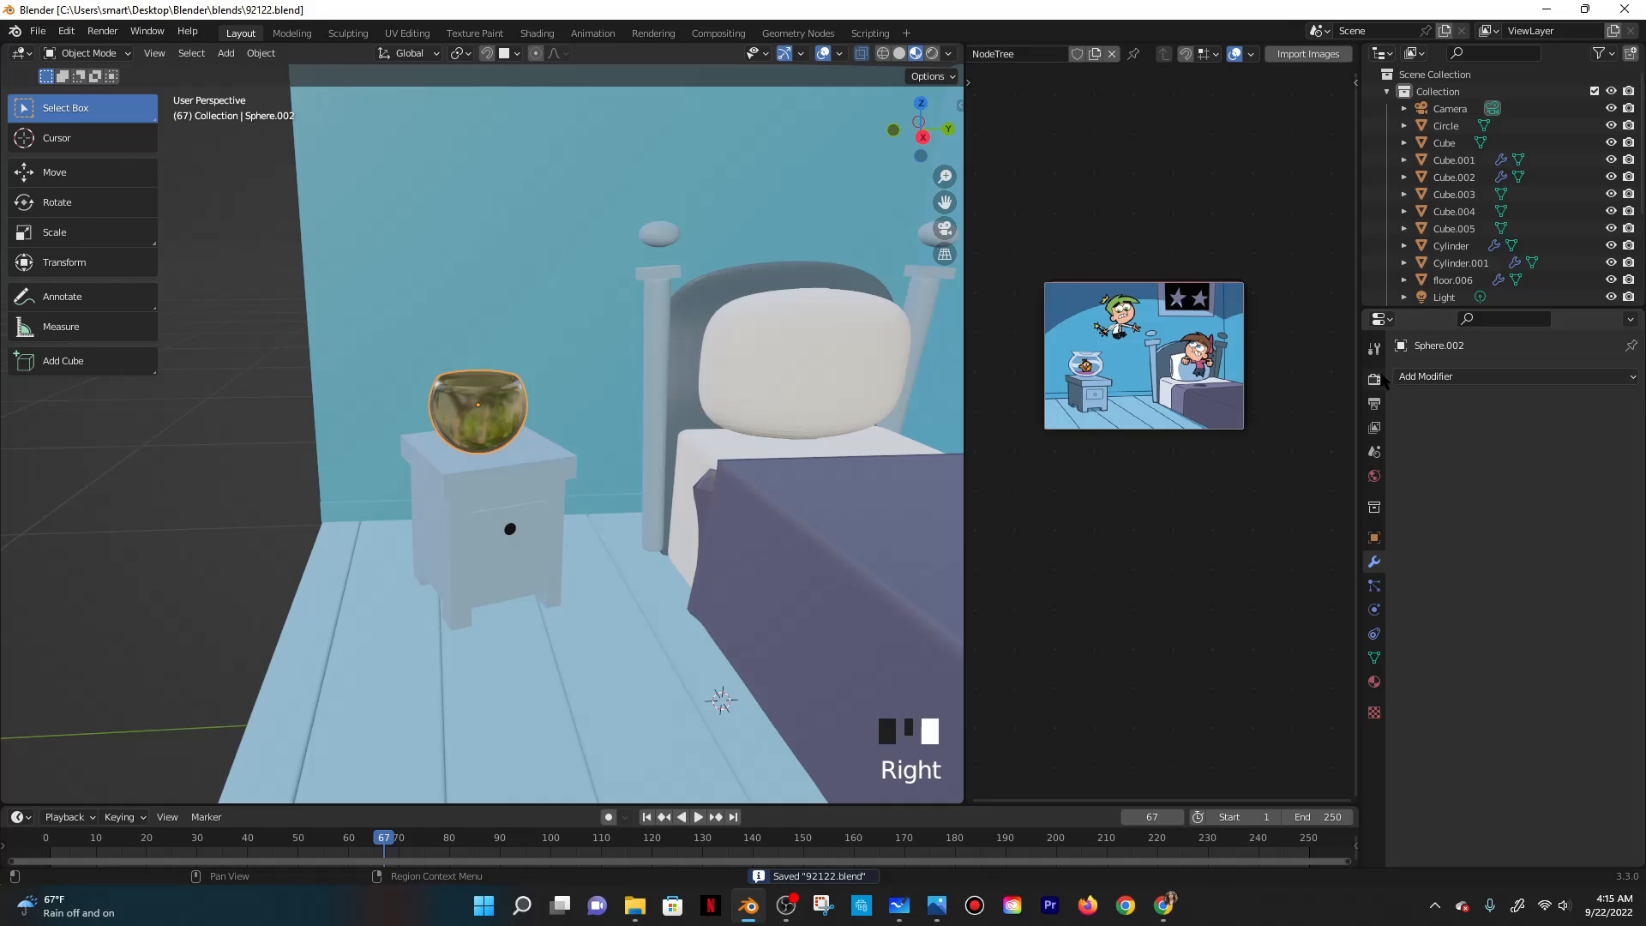
Change the scene's render engine to Cycles.
left_click(1374, 379)
scroll(696, 378, "down", 6)
middle_click_drag(696, 378, 664, 386)
scroll(727, 388, "up", 3)
left_click(690, 394)
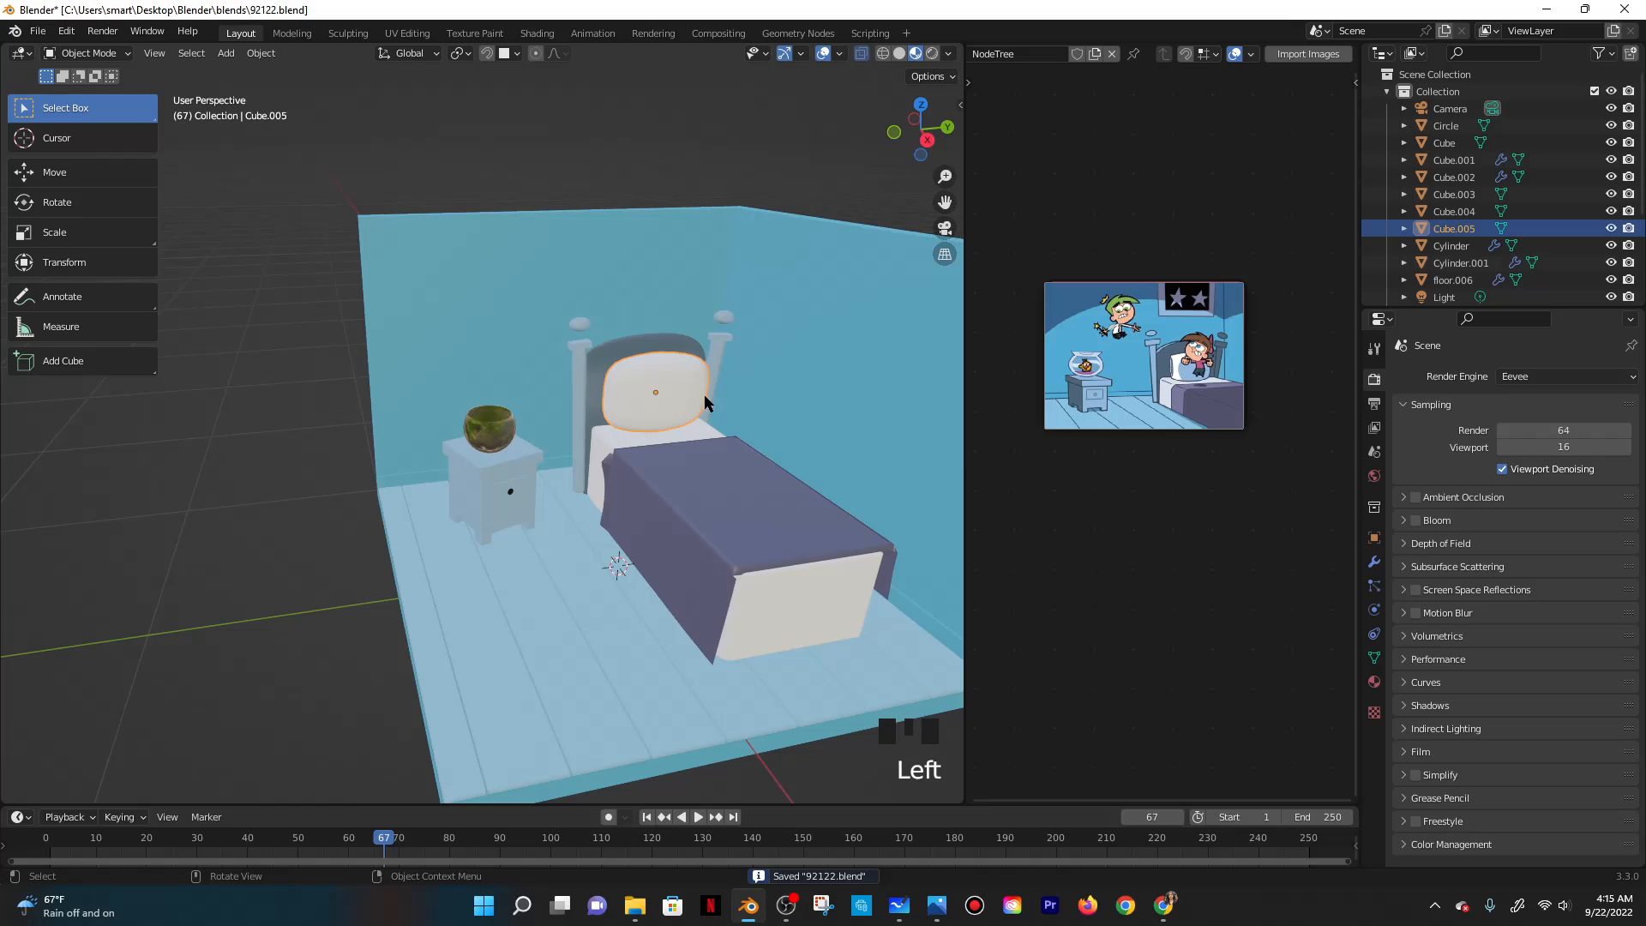
left_click(1524, 381)
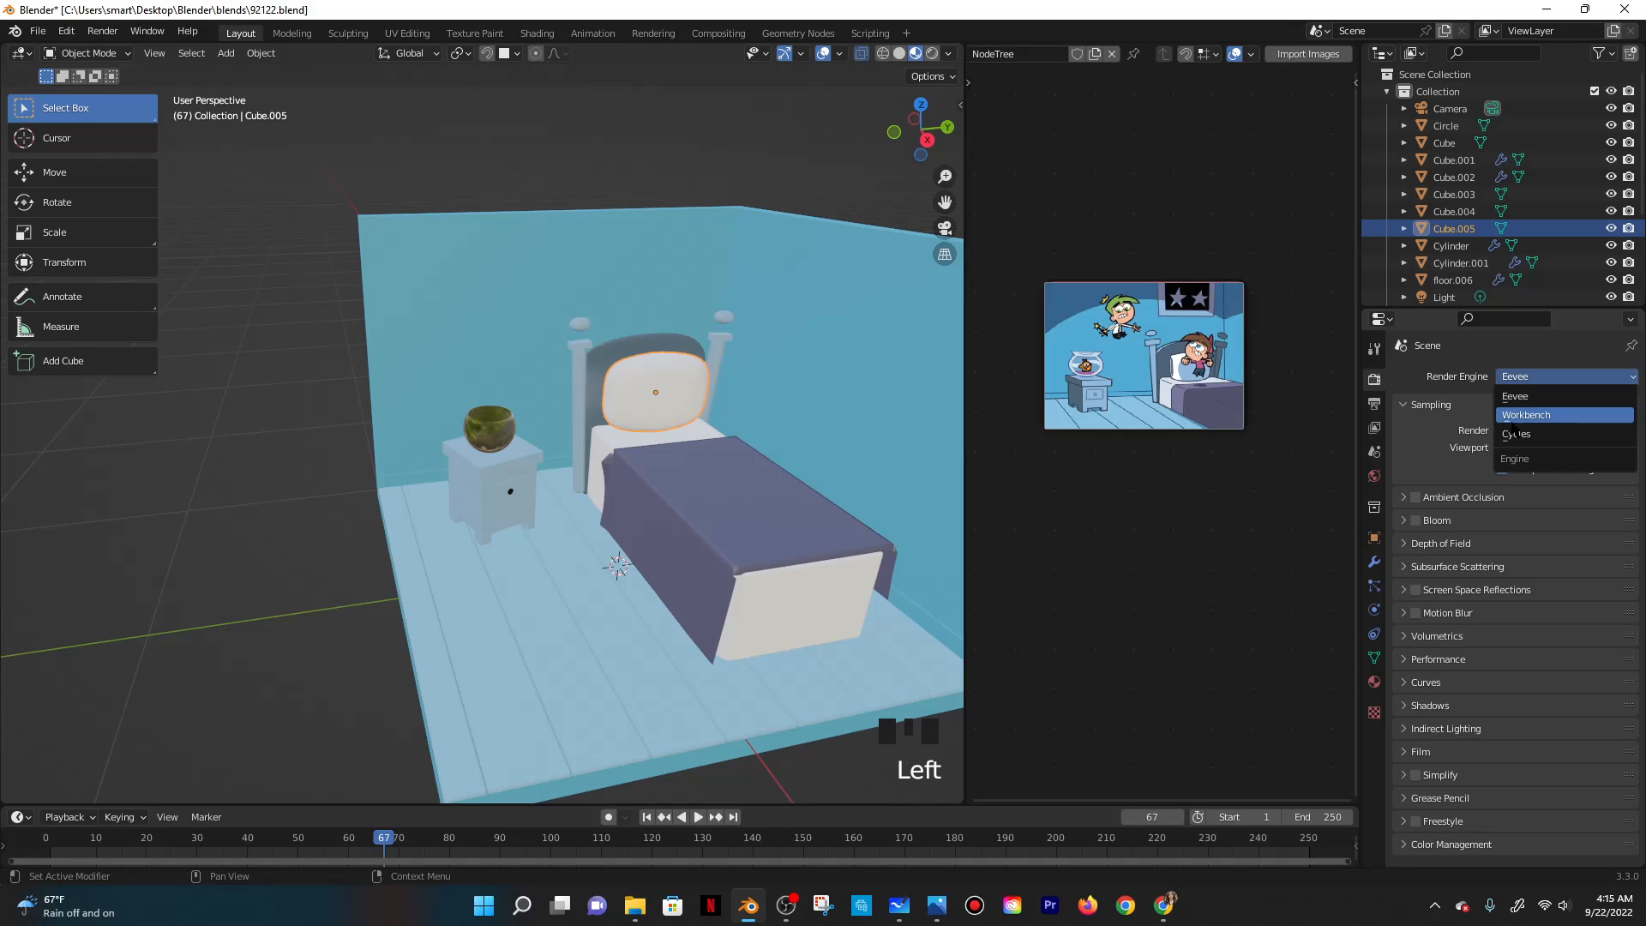
left_click(1524, 433)
Preview the bowl and bedroom in rendered shading, select the bowl, and return the viewport to material preview.
left_click(931, 54)
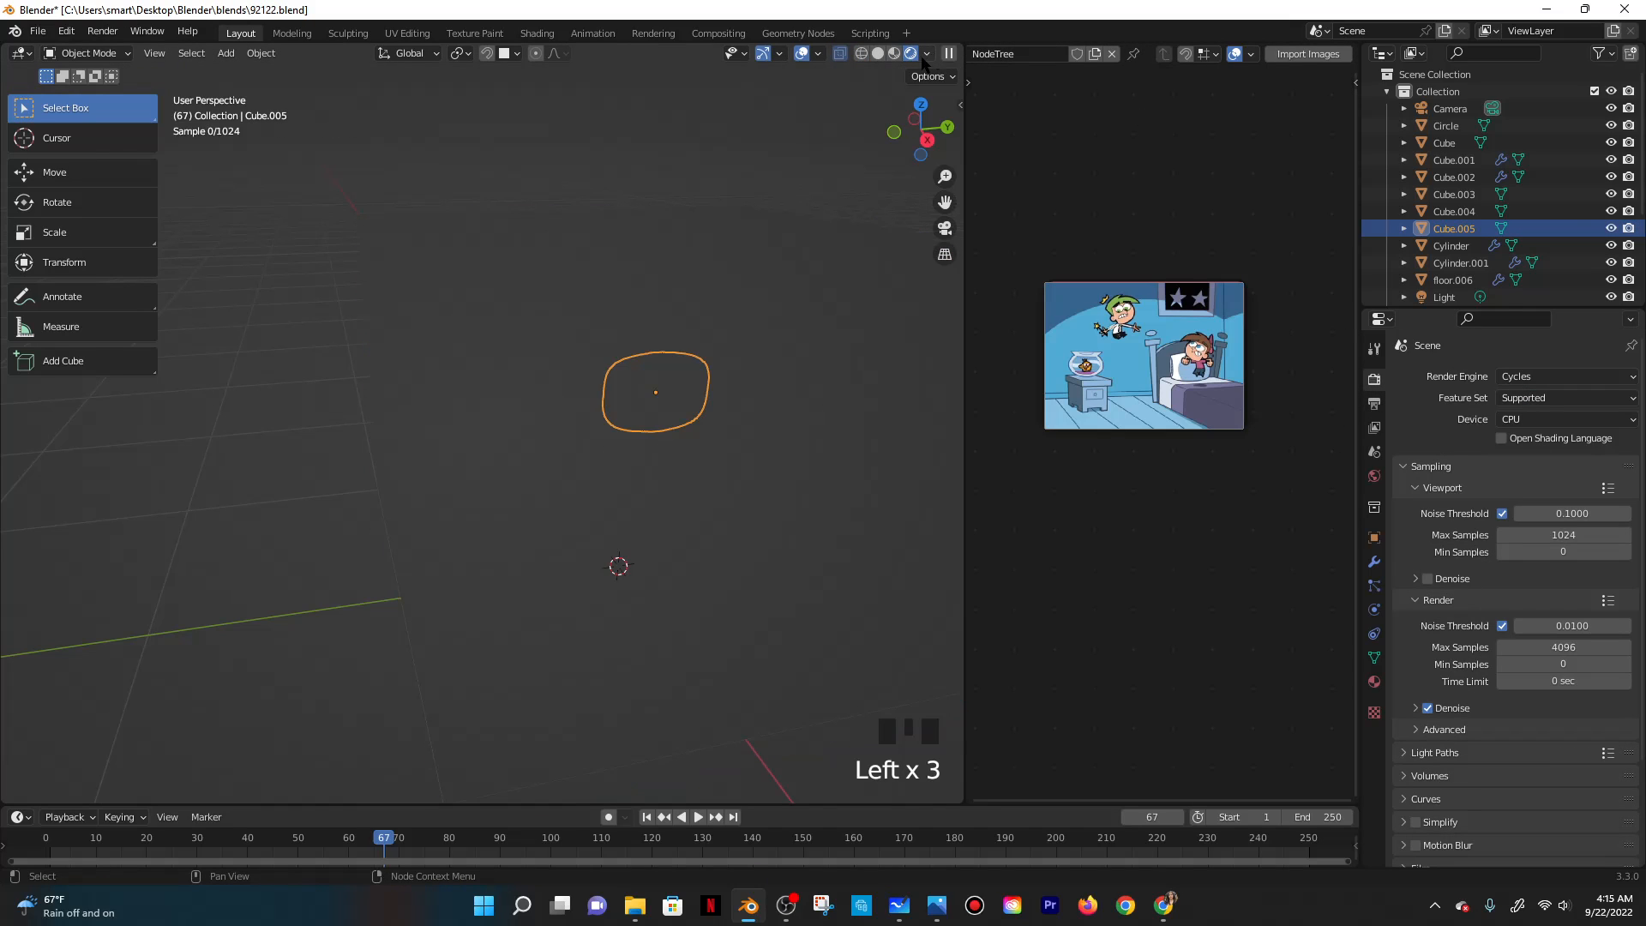
scroll(776, 366, "down", 1)
scroll(556, 449, "up", 3)
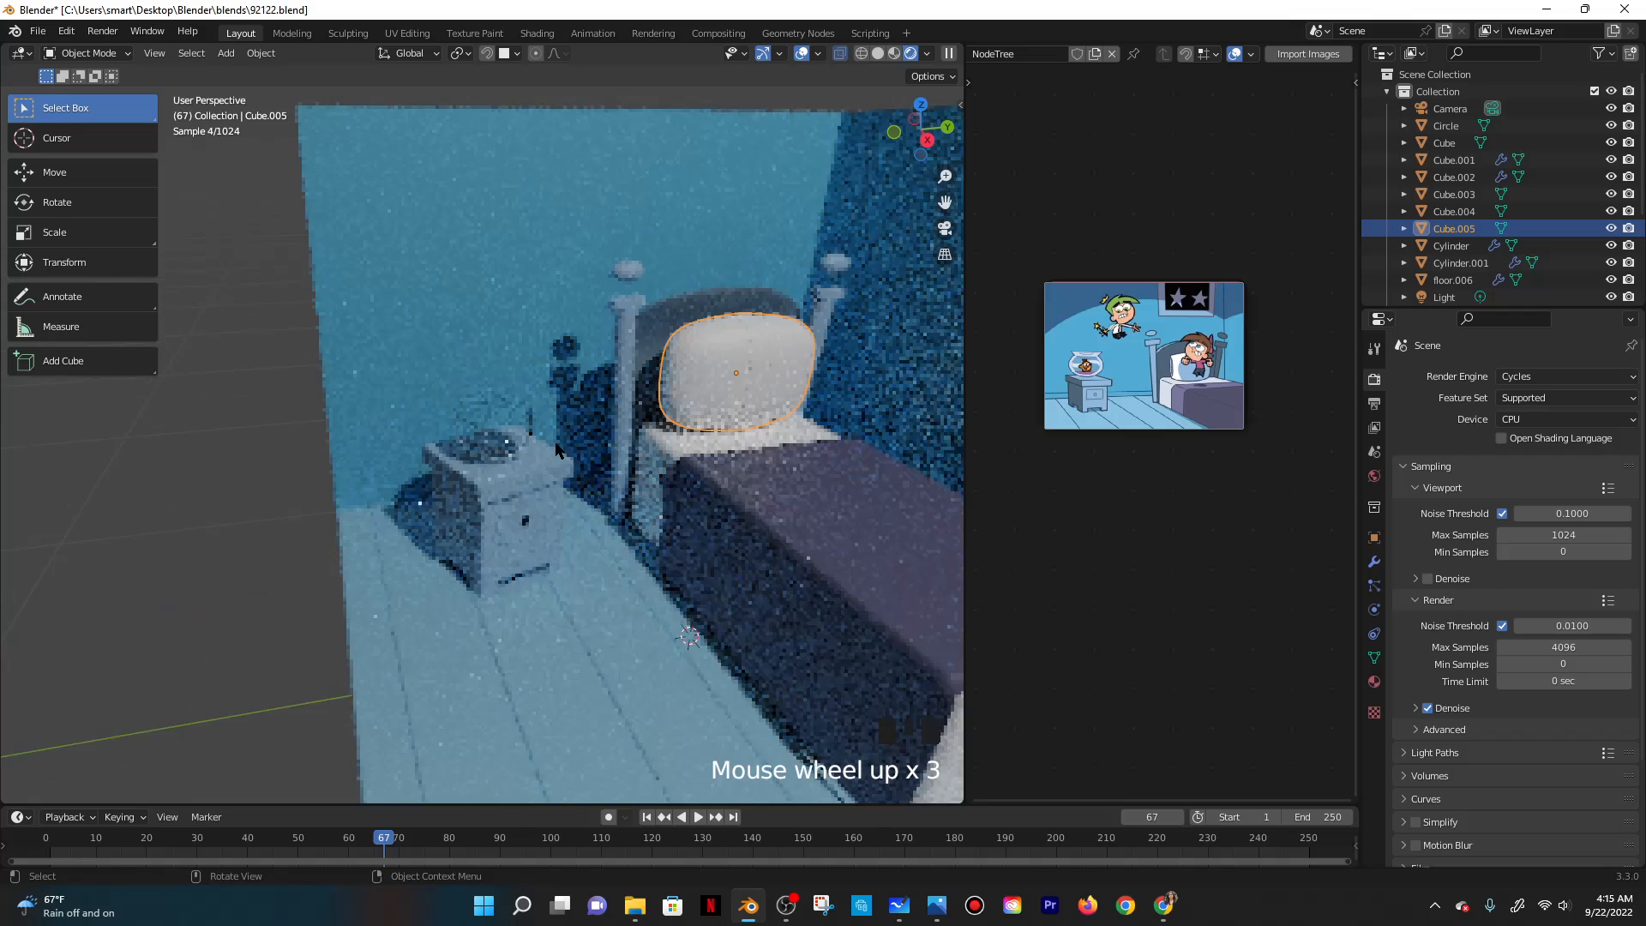
left_click(514, 428)
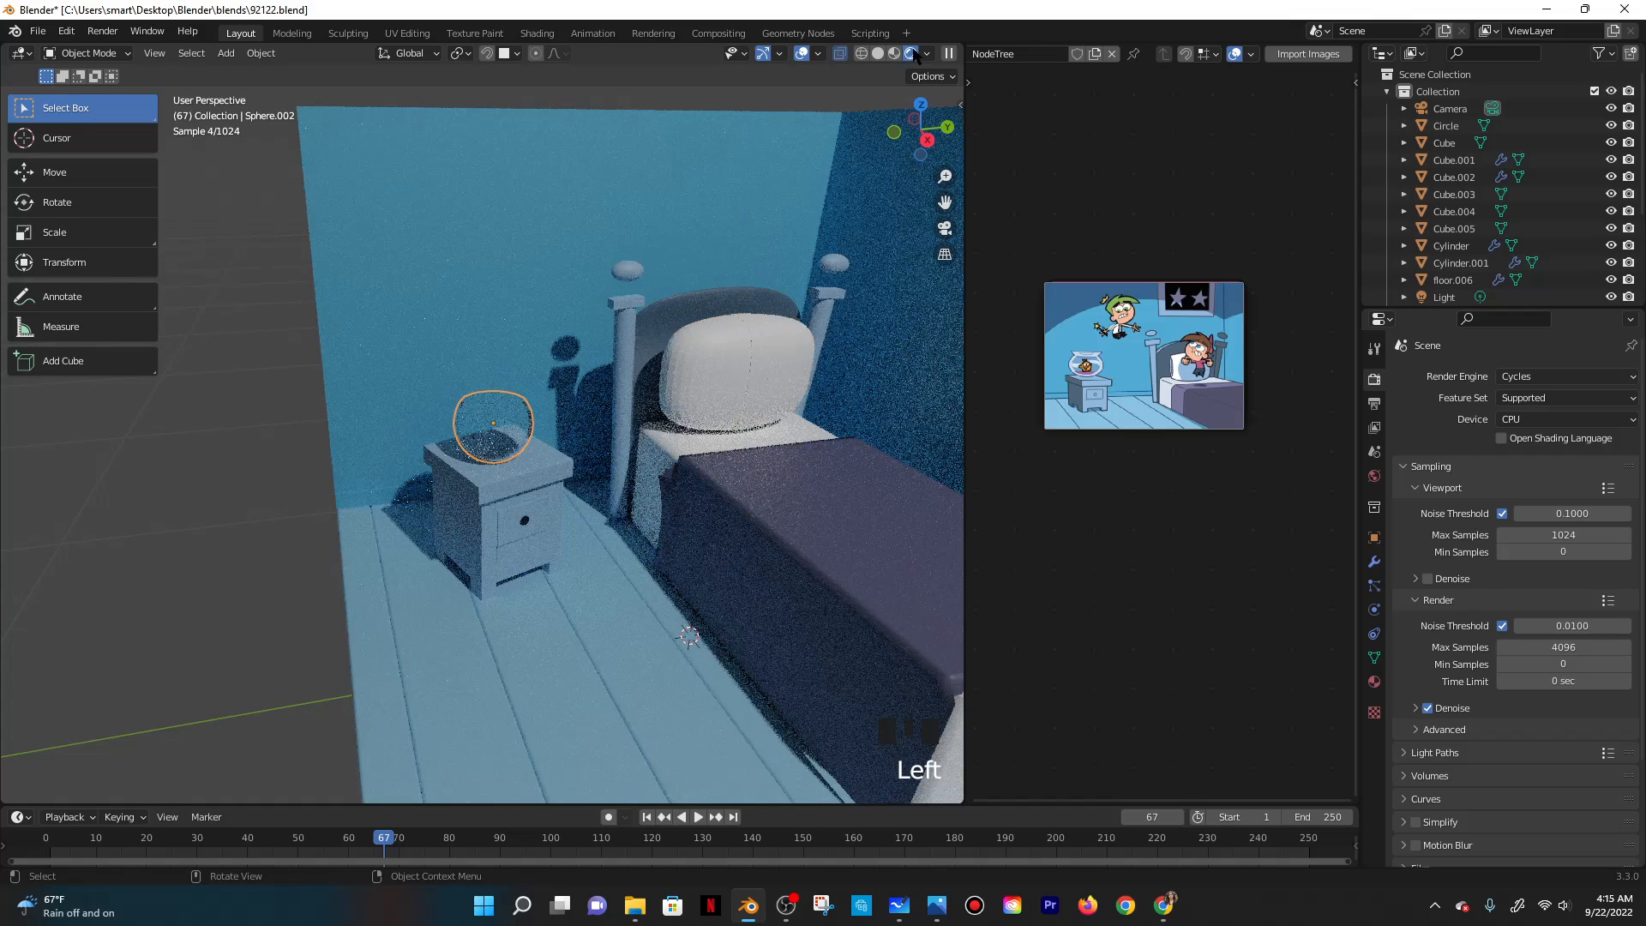
left_click(878, 53)
scroll(493, 393, "down", 1)
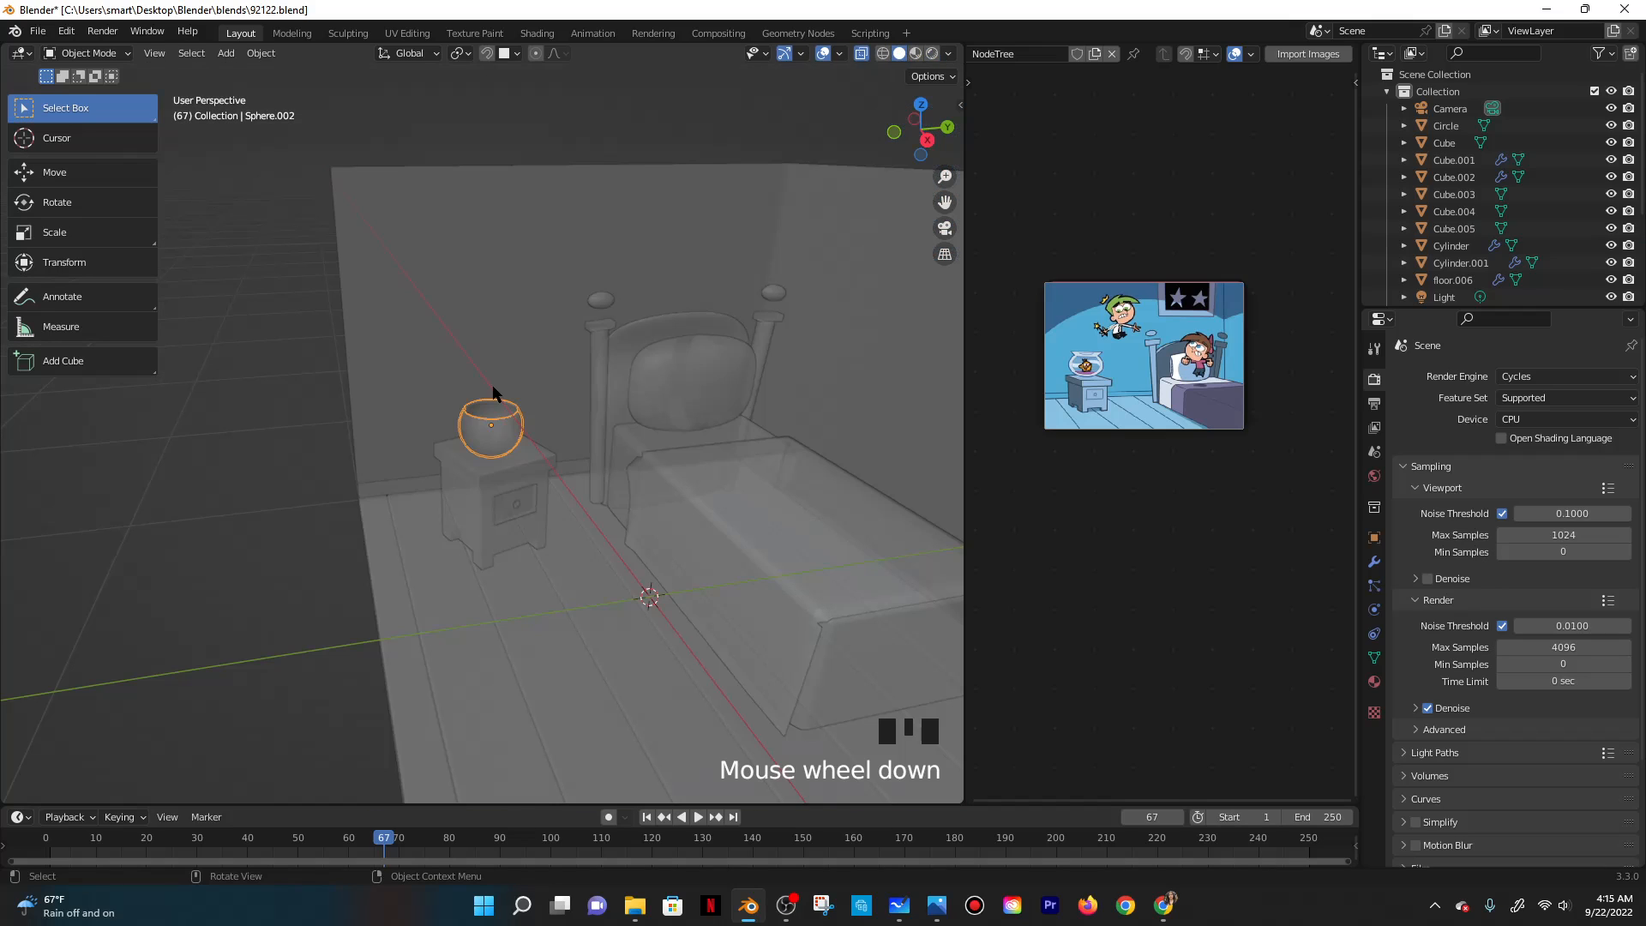
left_click(915, 53)
key("shift+a")
mouse_move(538, 430)
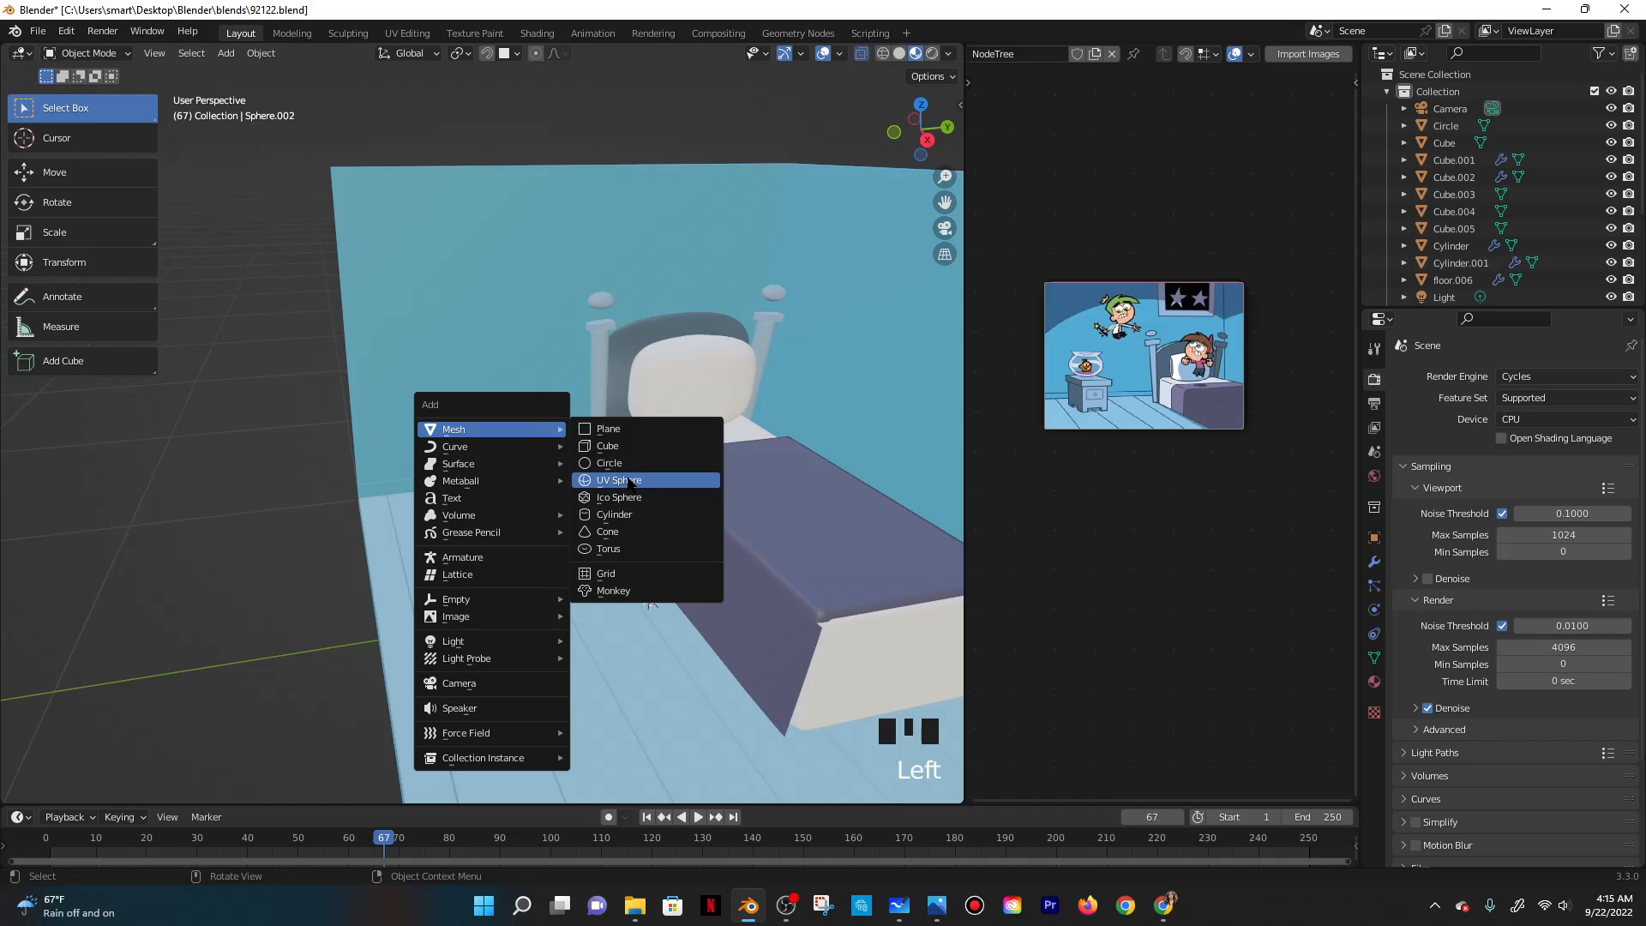
scroll(348, 289, "up", 2)
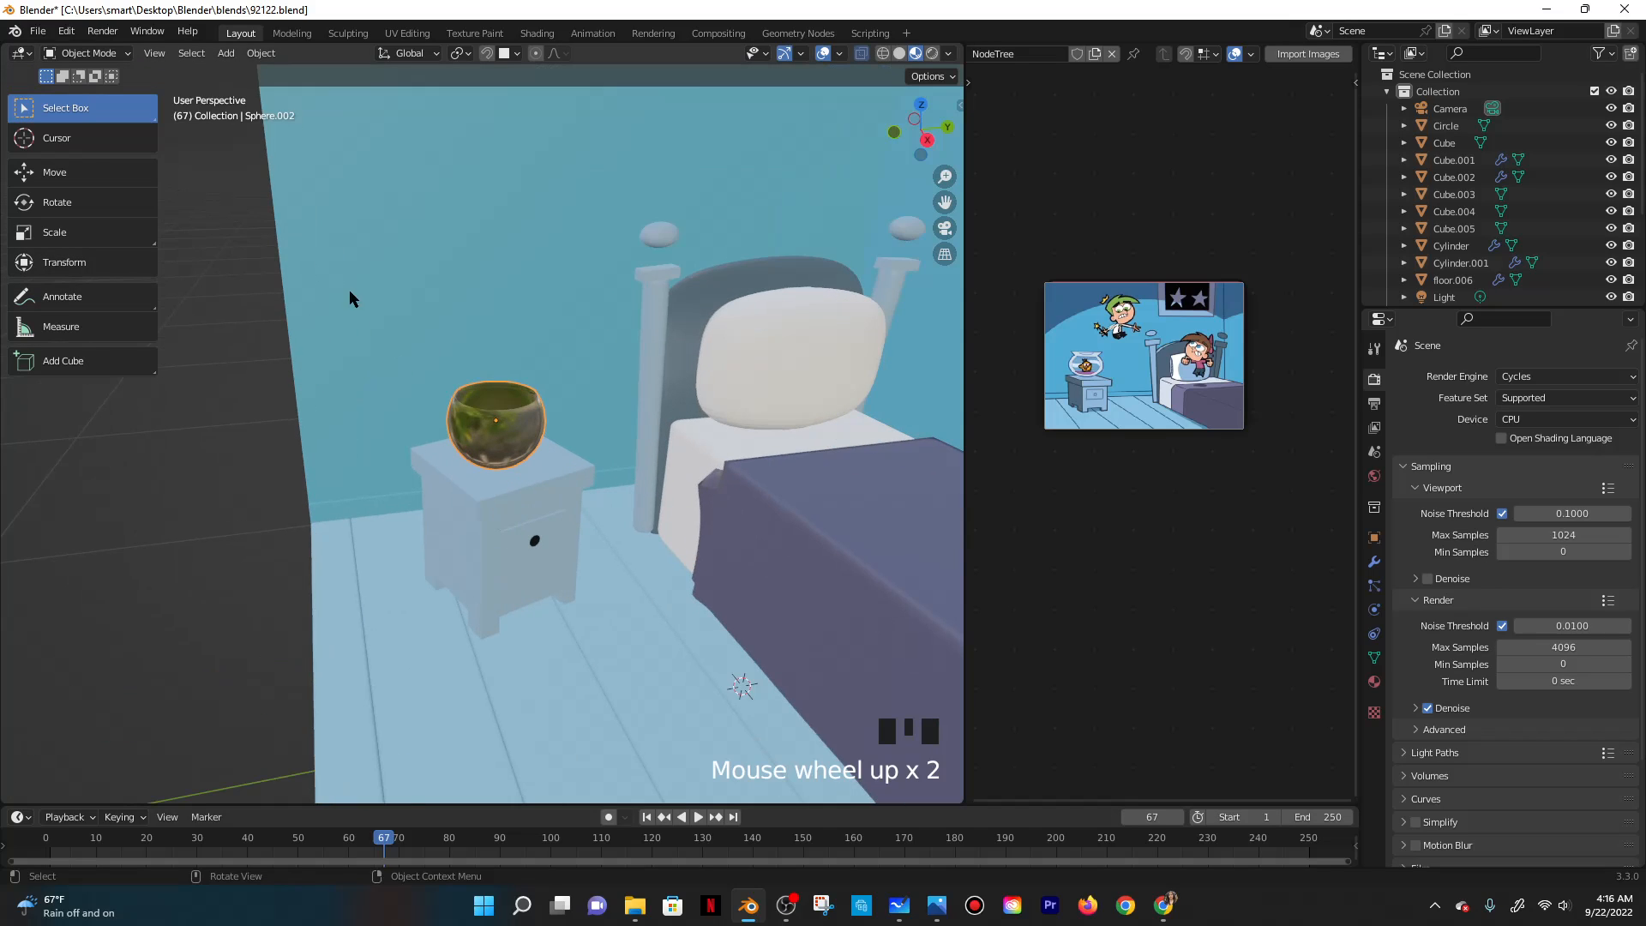
Apply the Quick Liquid effect to the bowl and scale the liquid domain by about 0.272.
left_click(261, 53)
mouse_move(293, 533)
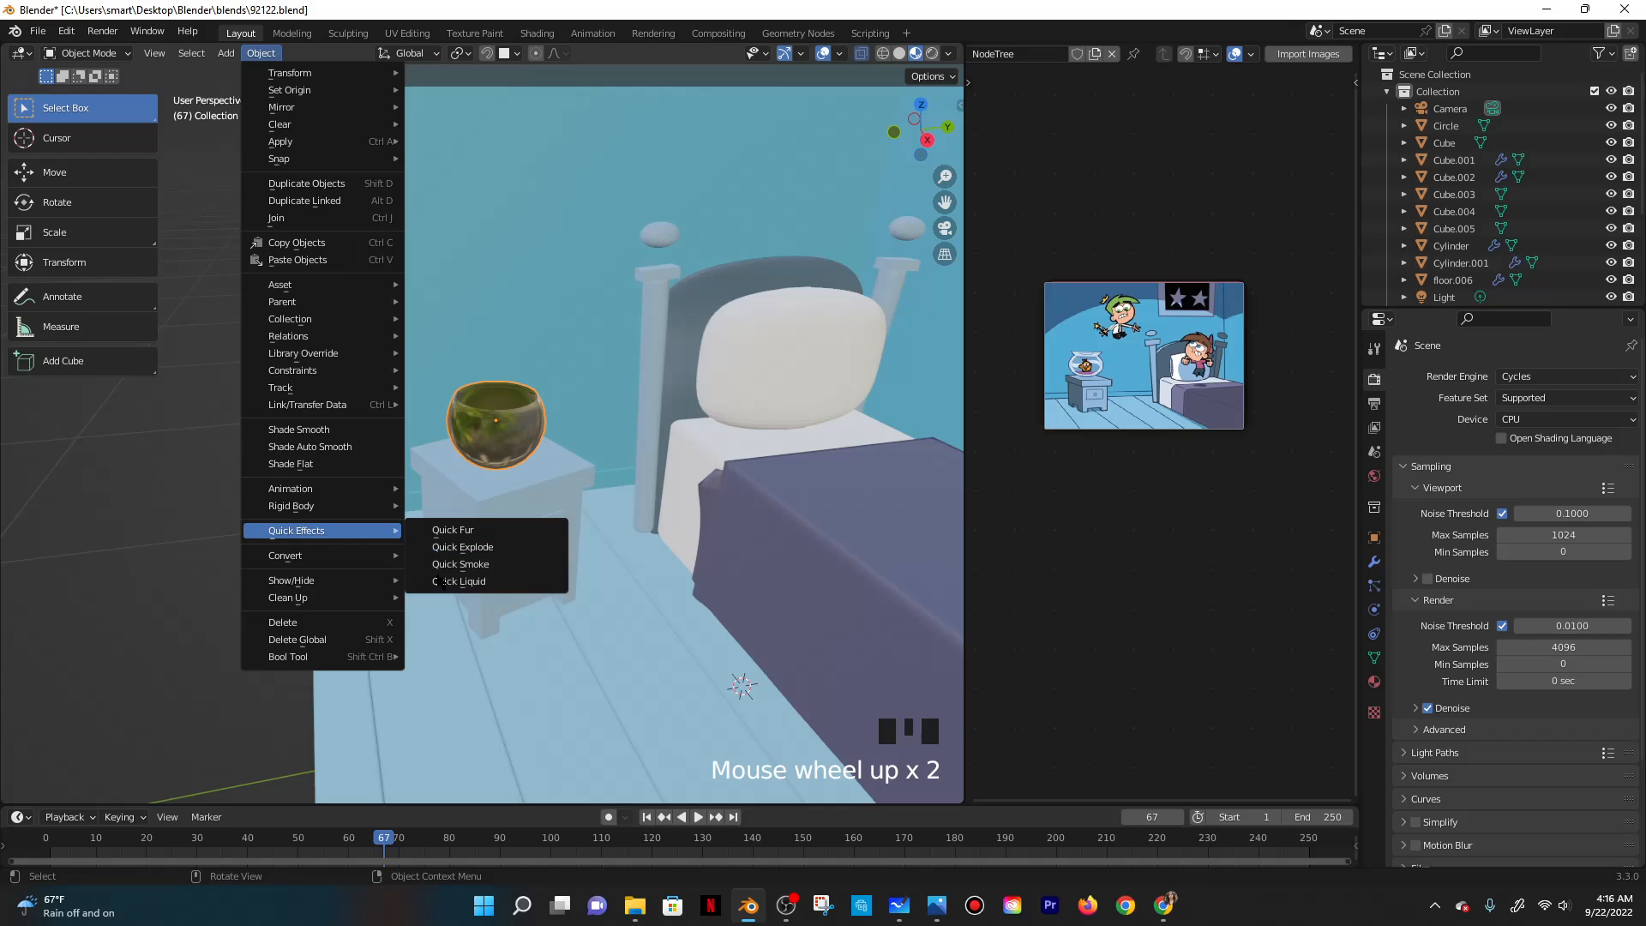
left_click(458, 582)
scroll(680, 440, "down", 6)
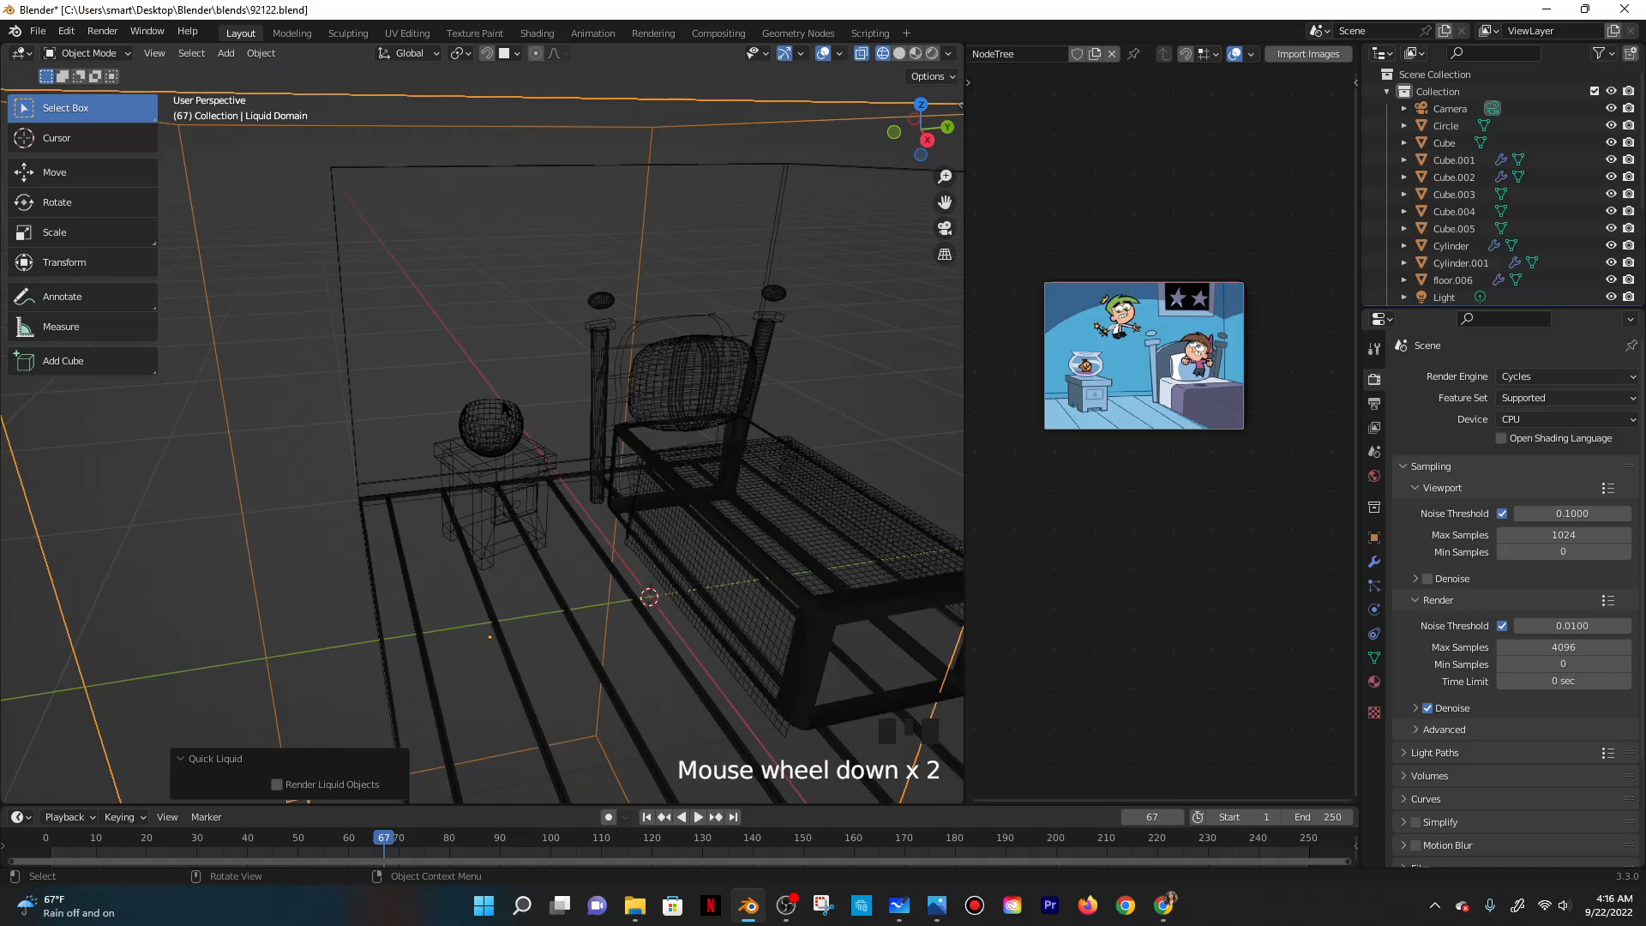
key("s")
left_click(543, 506)
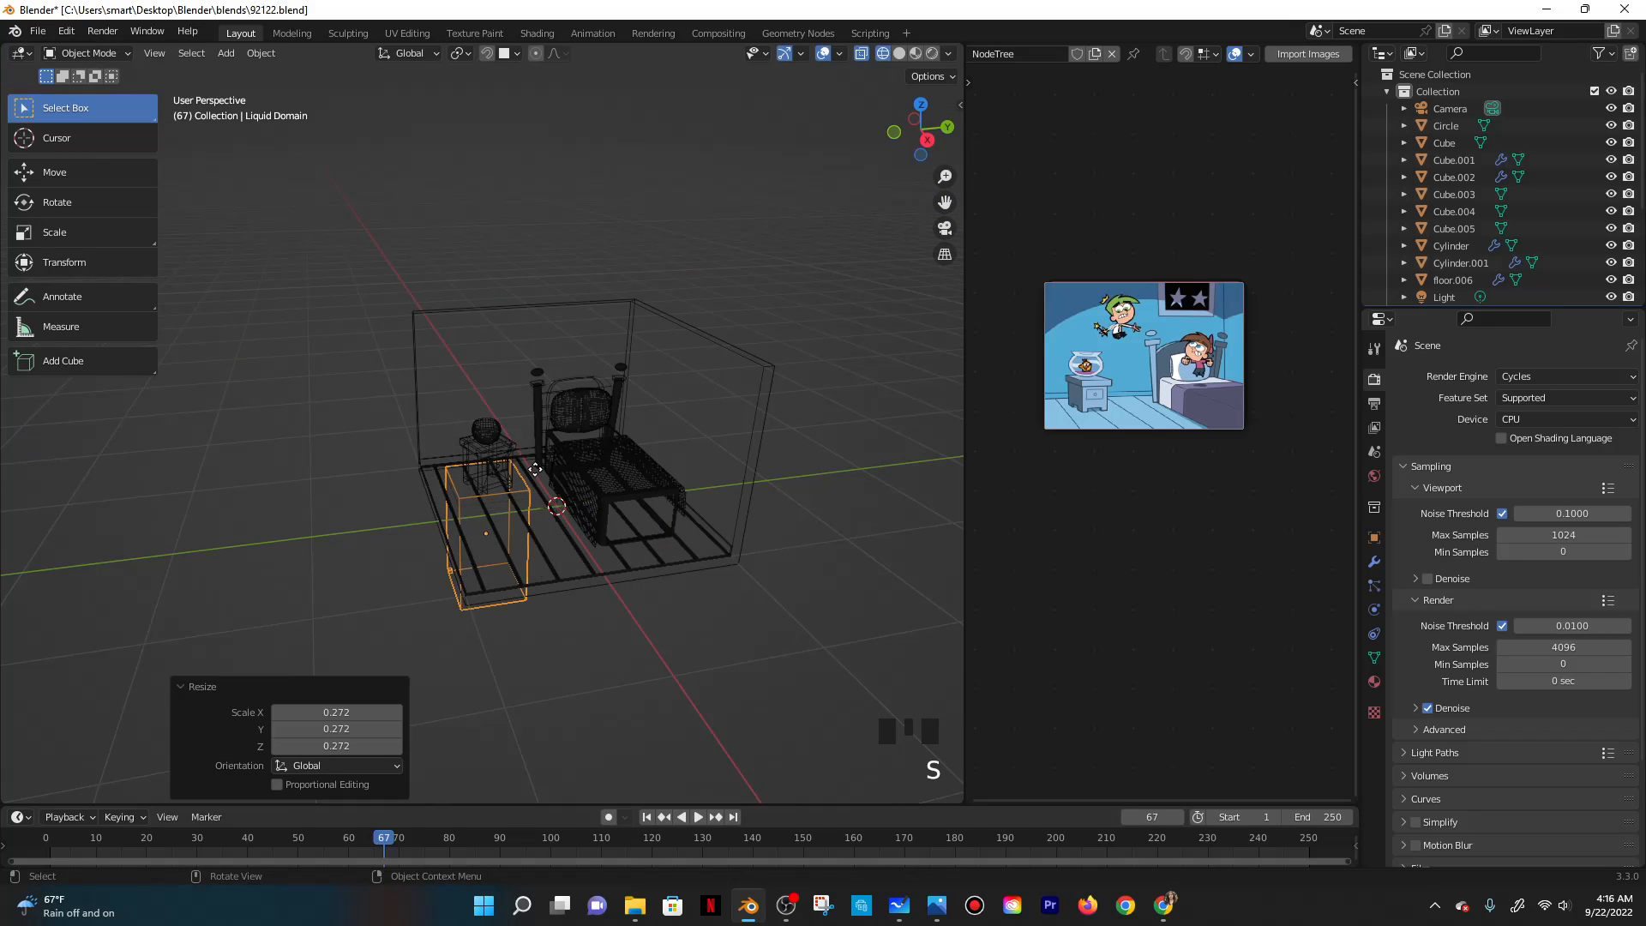
Raise the liquid domain about 1.31 m along Z so it surrounds the bowl, and show the scene in material preview.
key("g")
key("z")
left_click(568, 306)
left_click(900, 53)
scroll(624, 291, "up", 5)
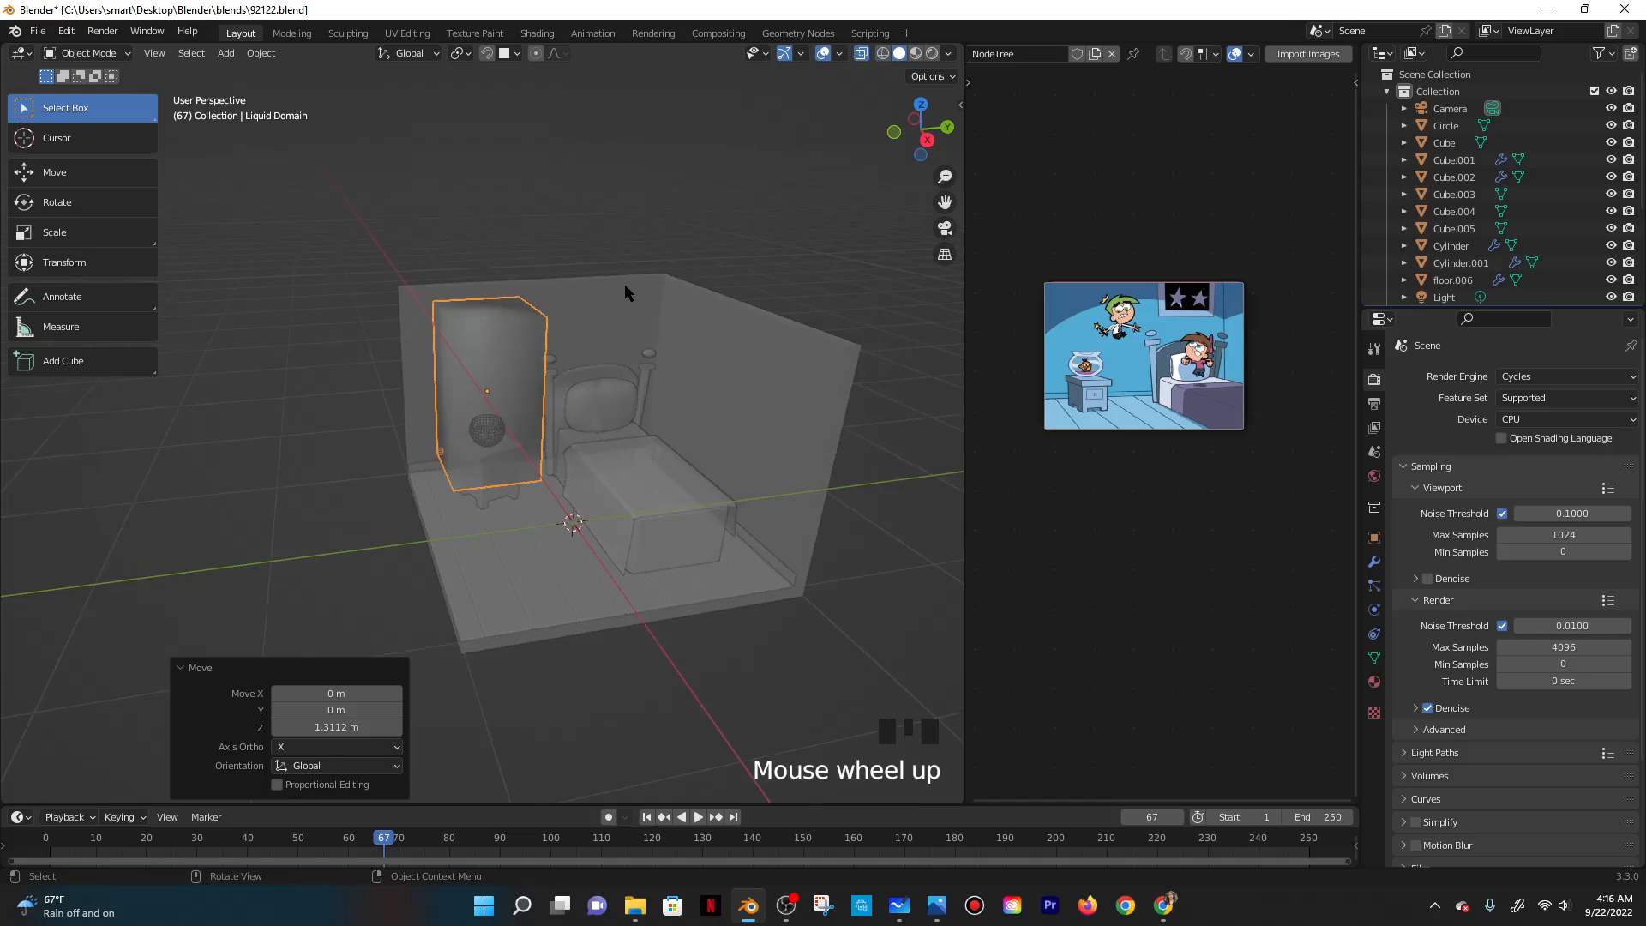
left_click(918, 54)
scroll(680, 432, "up", 2)
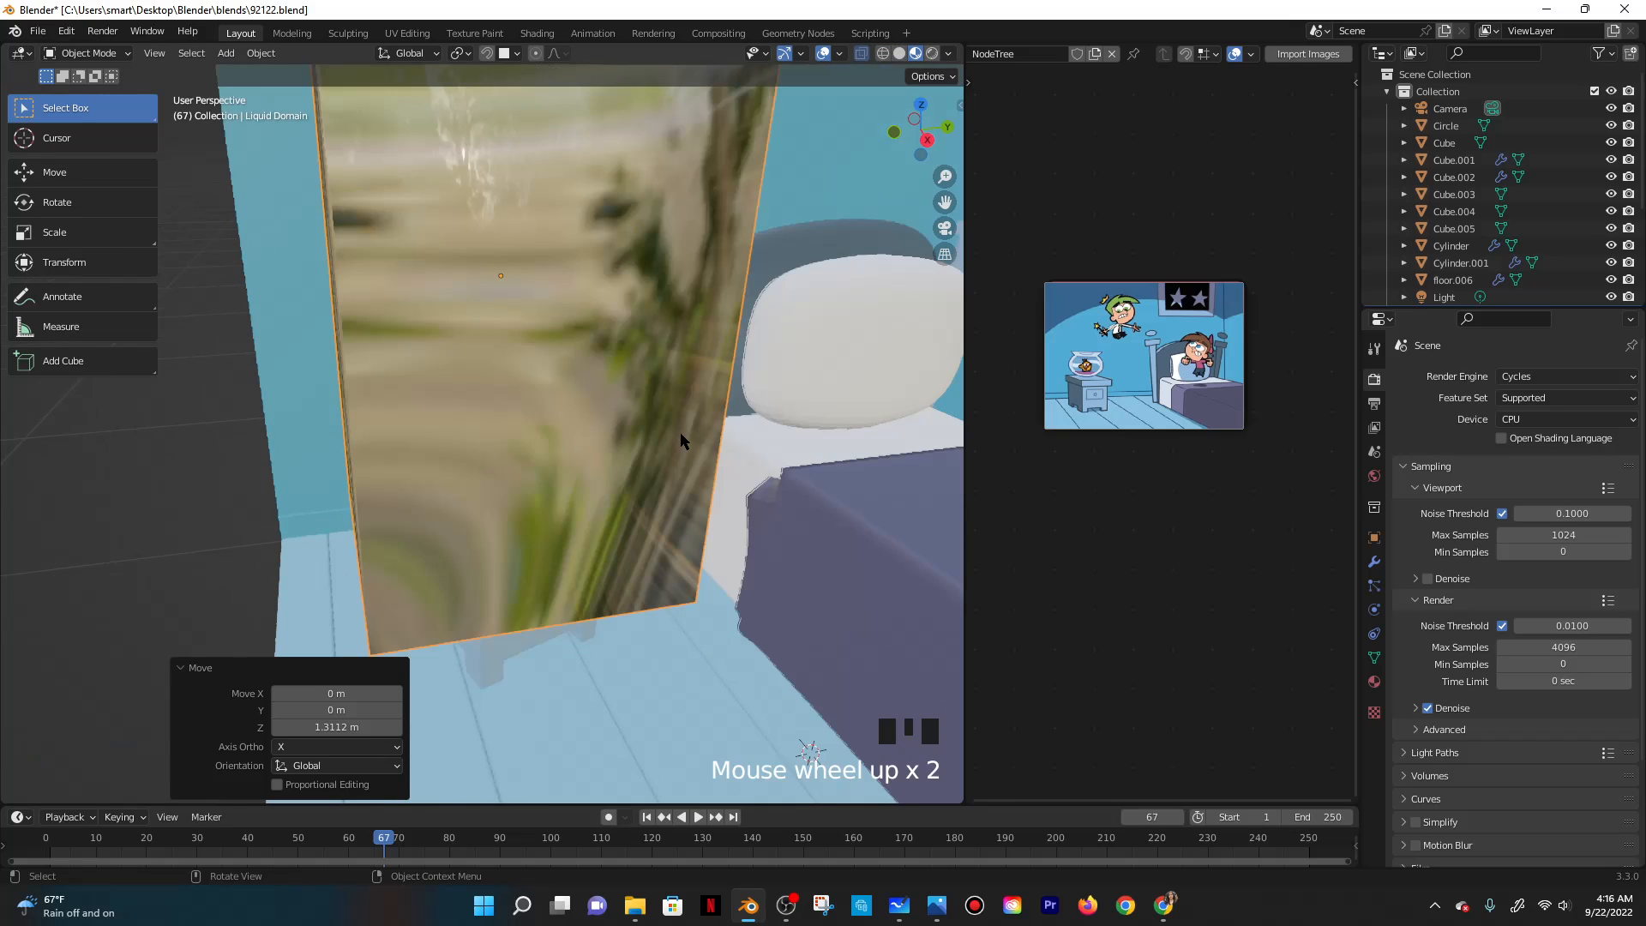
Shrink the liquid domain to slightly wider than the bowl and shift it along Z down to the nightstand top.
key("s")
left_click(531, 261)
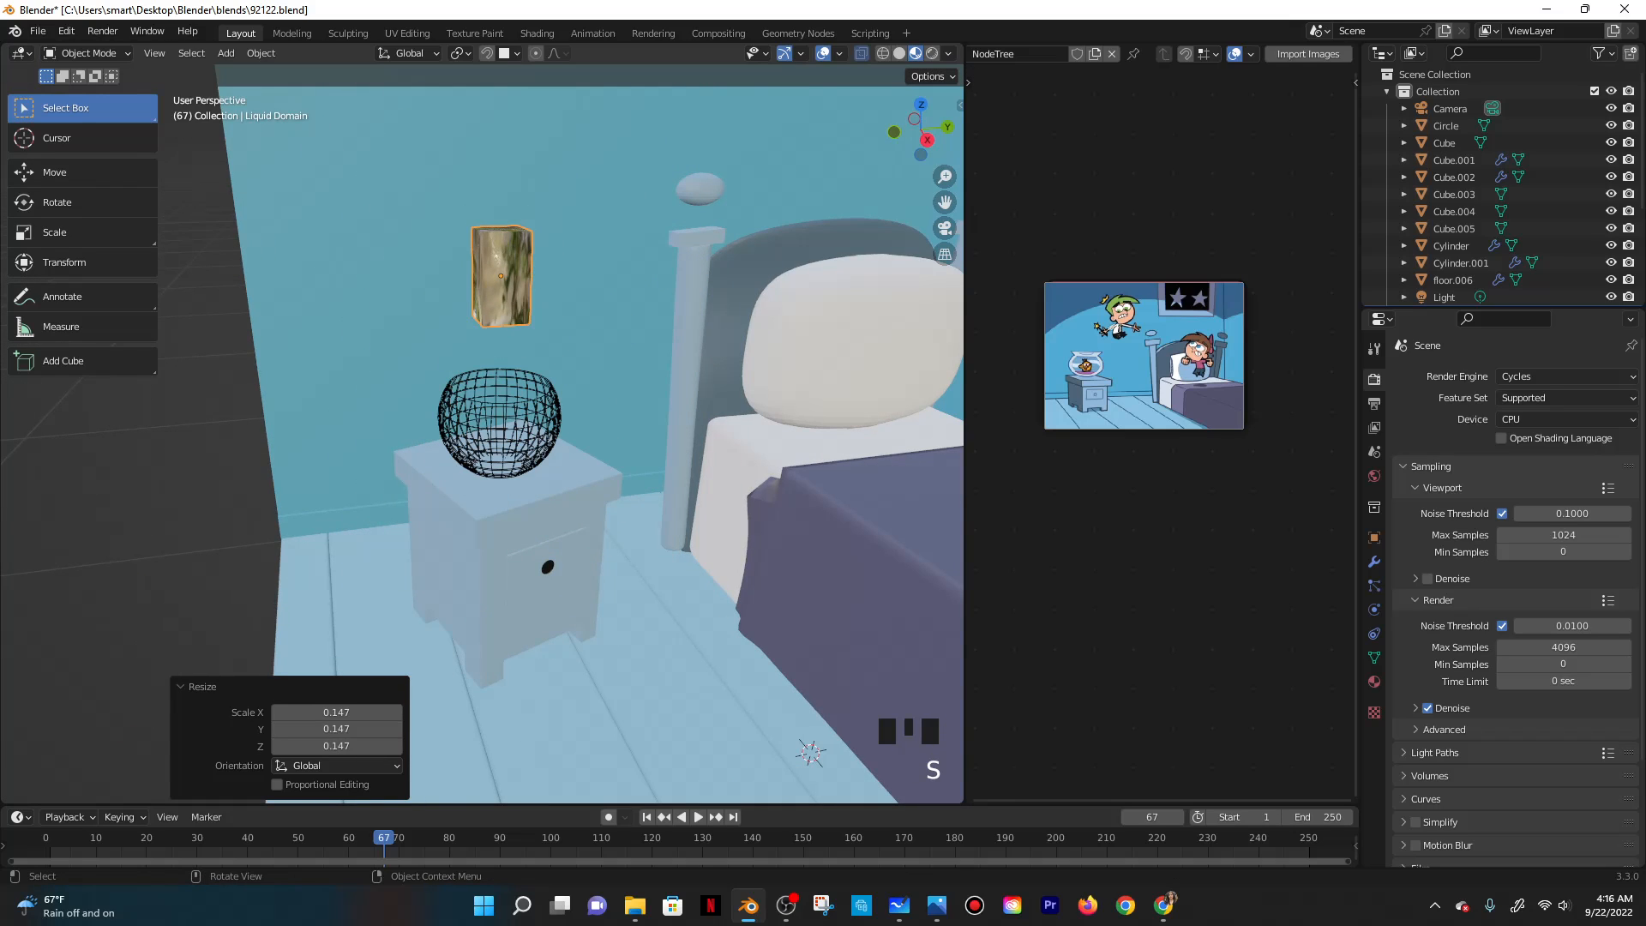
key("s")
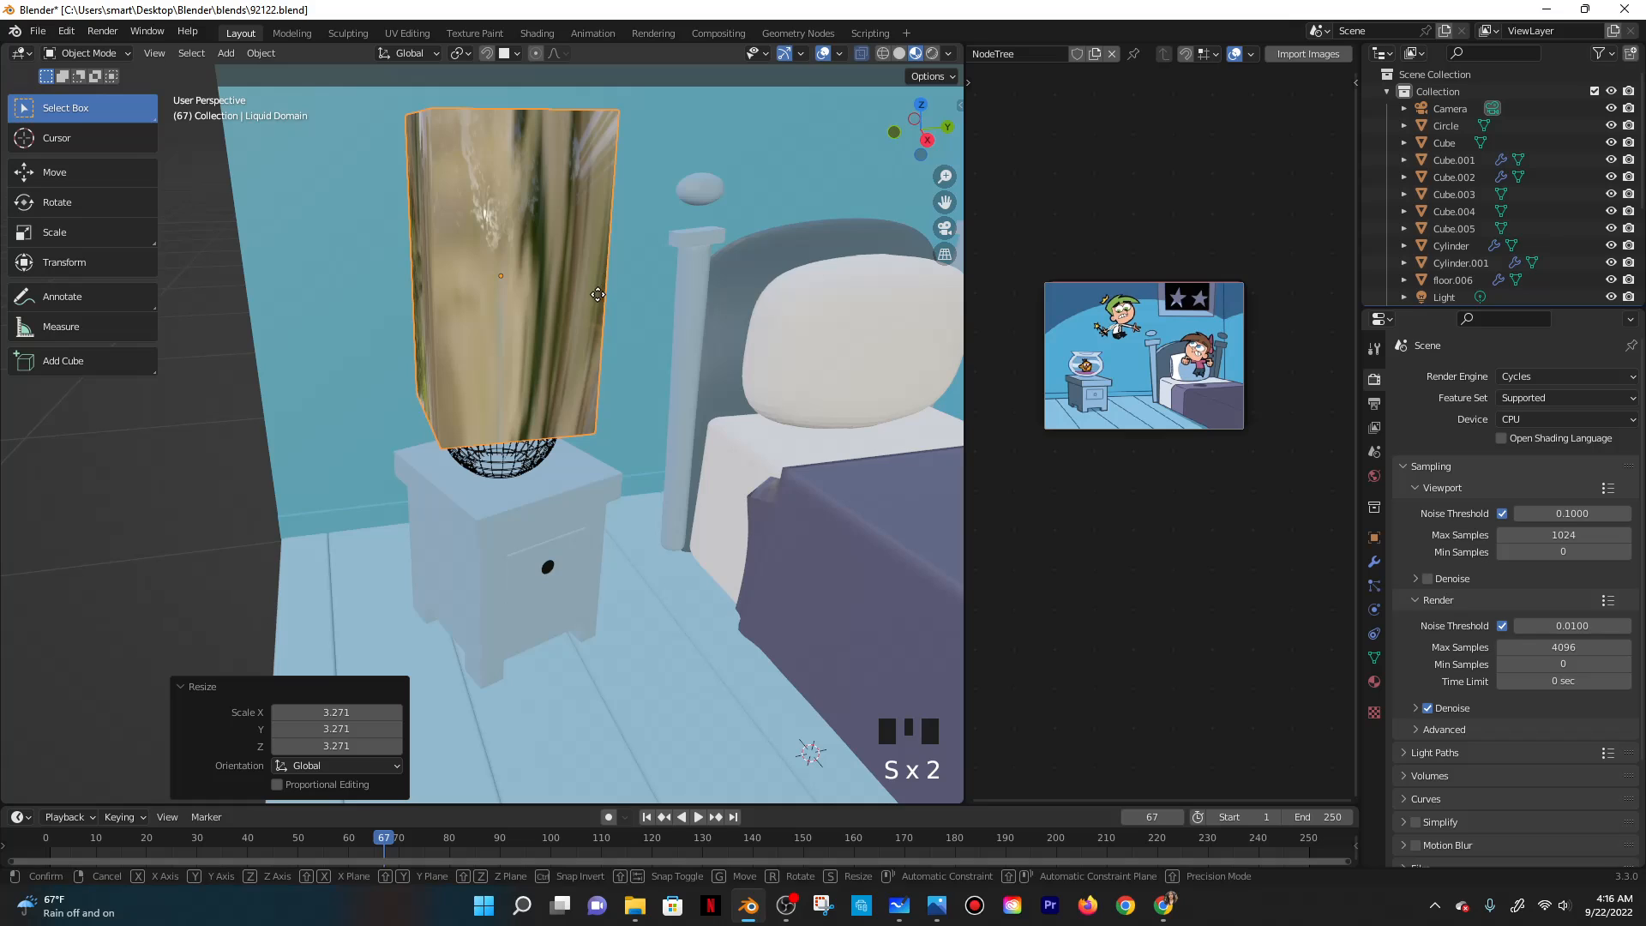
middle_click(599, 341)
left_click(600, 347)
key("g")
middle_click(603, 340)
left_click(603, 335)
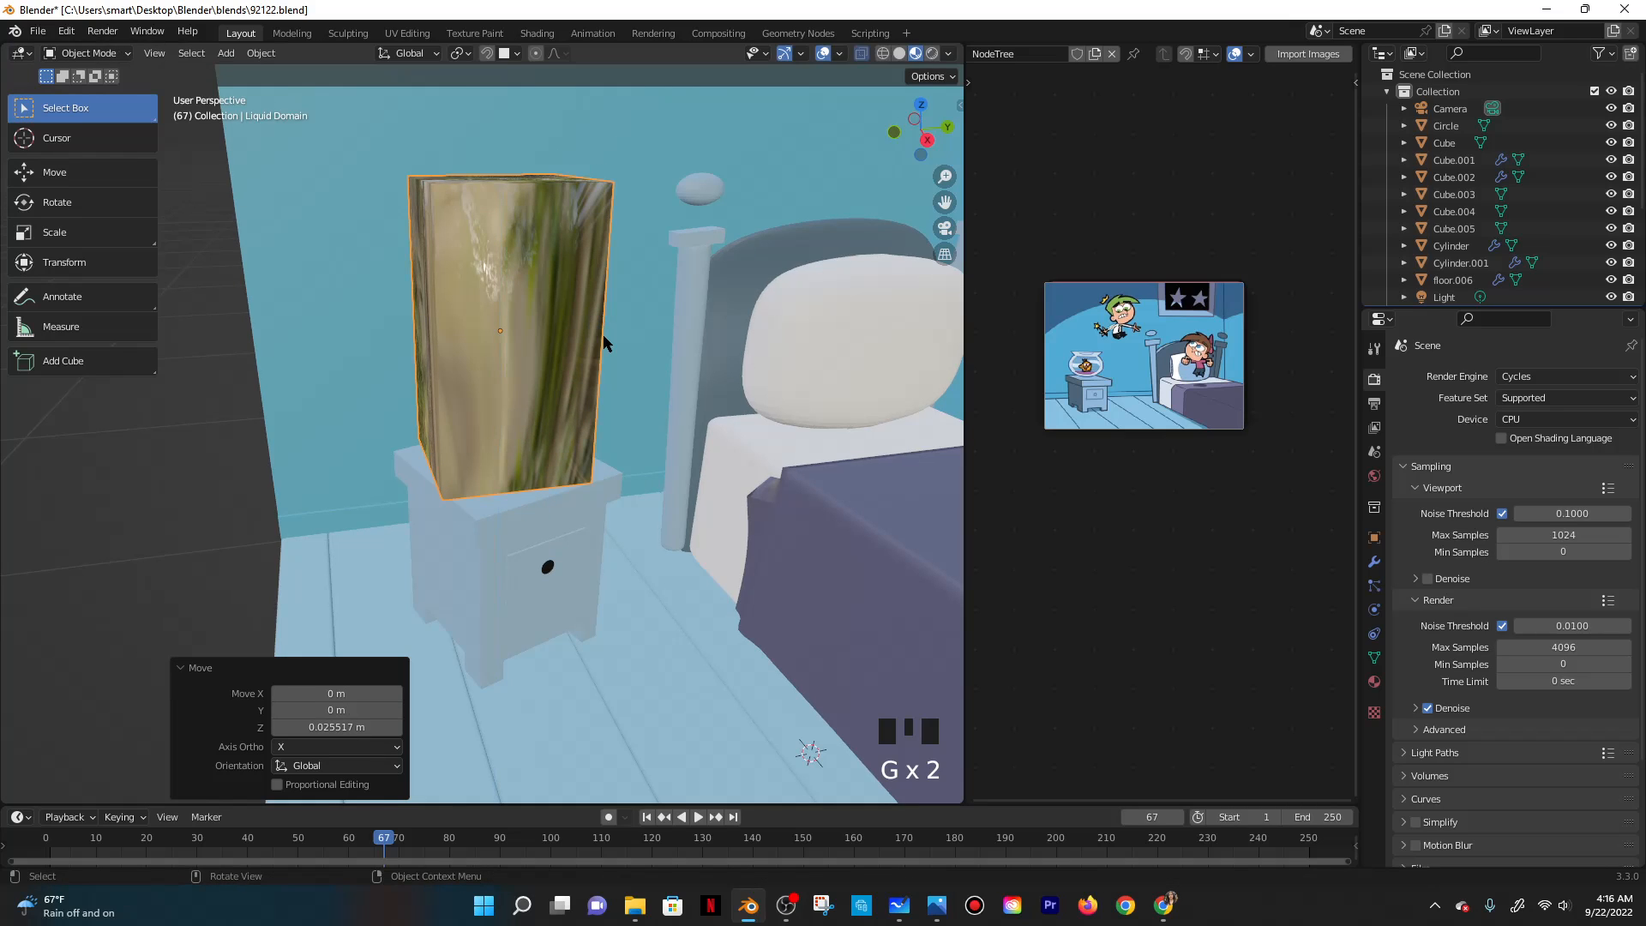
Scale the liquid domain by about 0.453 in Z and lower it about 0.144 m over the bowl.
key("s")
middle_click(599, 339)
left_click(547, 340)
key("g")
middle_click(549, 350)
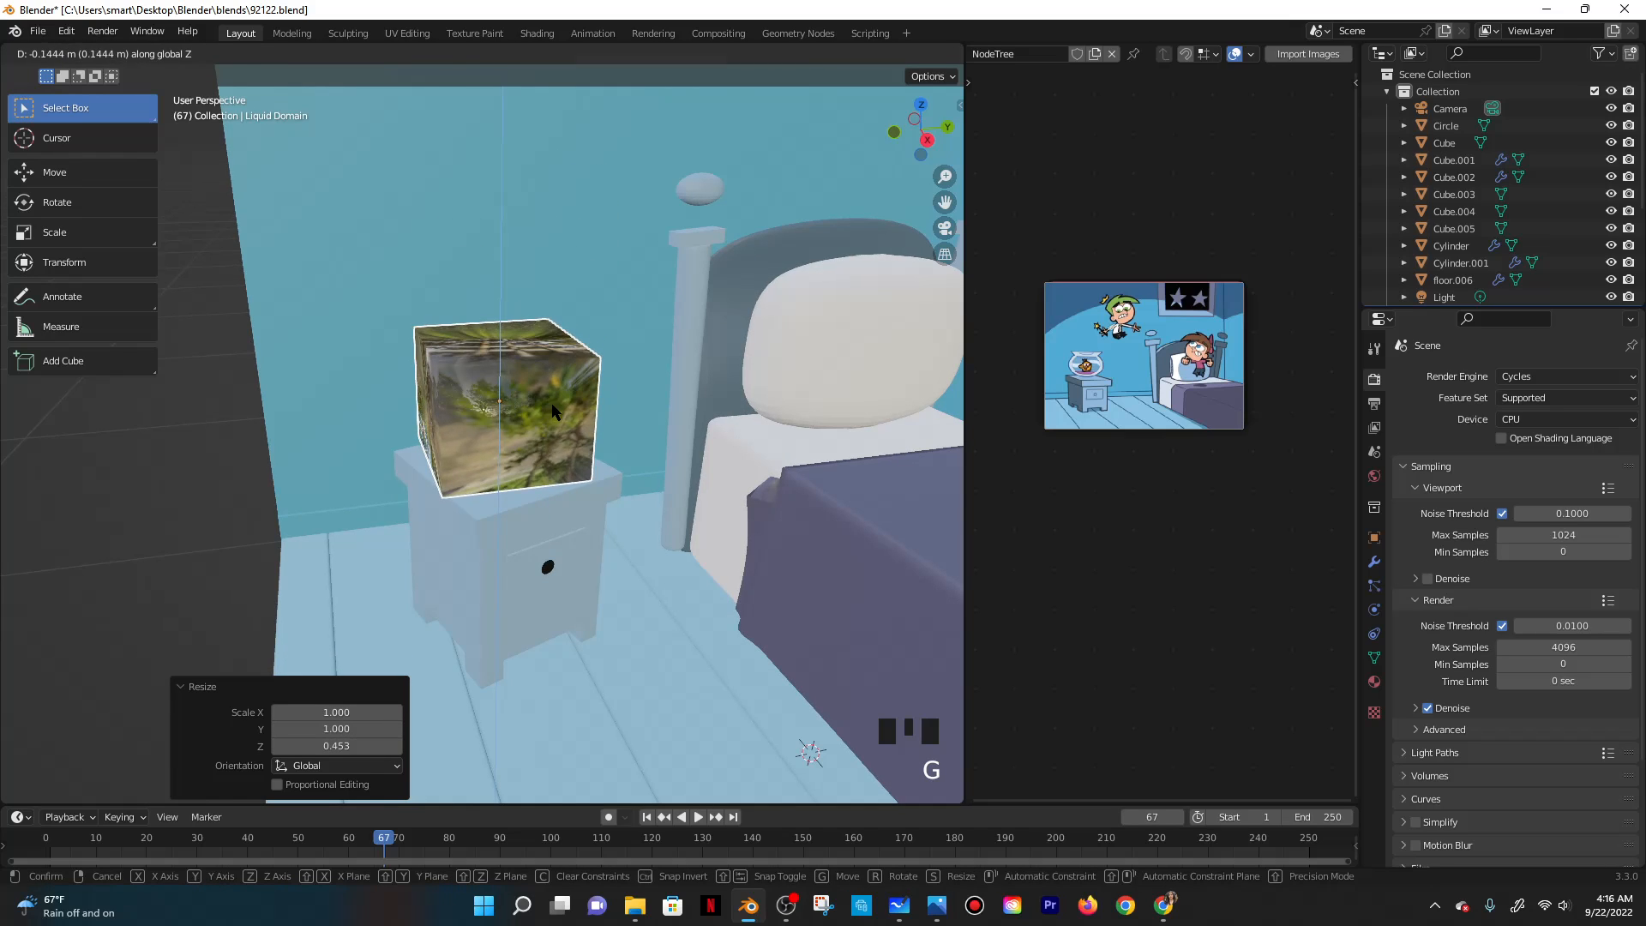
left_click(553, 413)
Lower the liquid domain about 0.024 m along Z and raise it about 0.006 m to fit the nightstand top.
middle_click_drag(555, 420, 672, 378)
key("g")
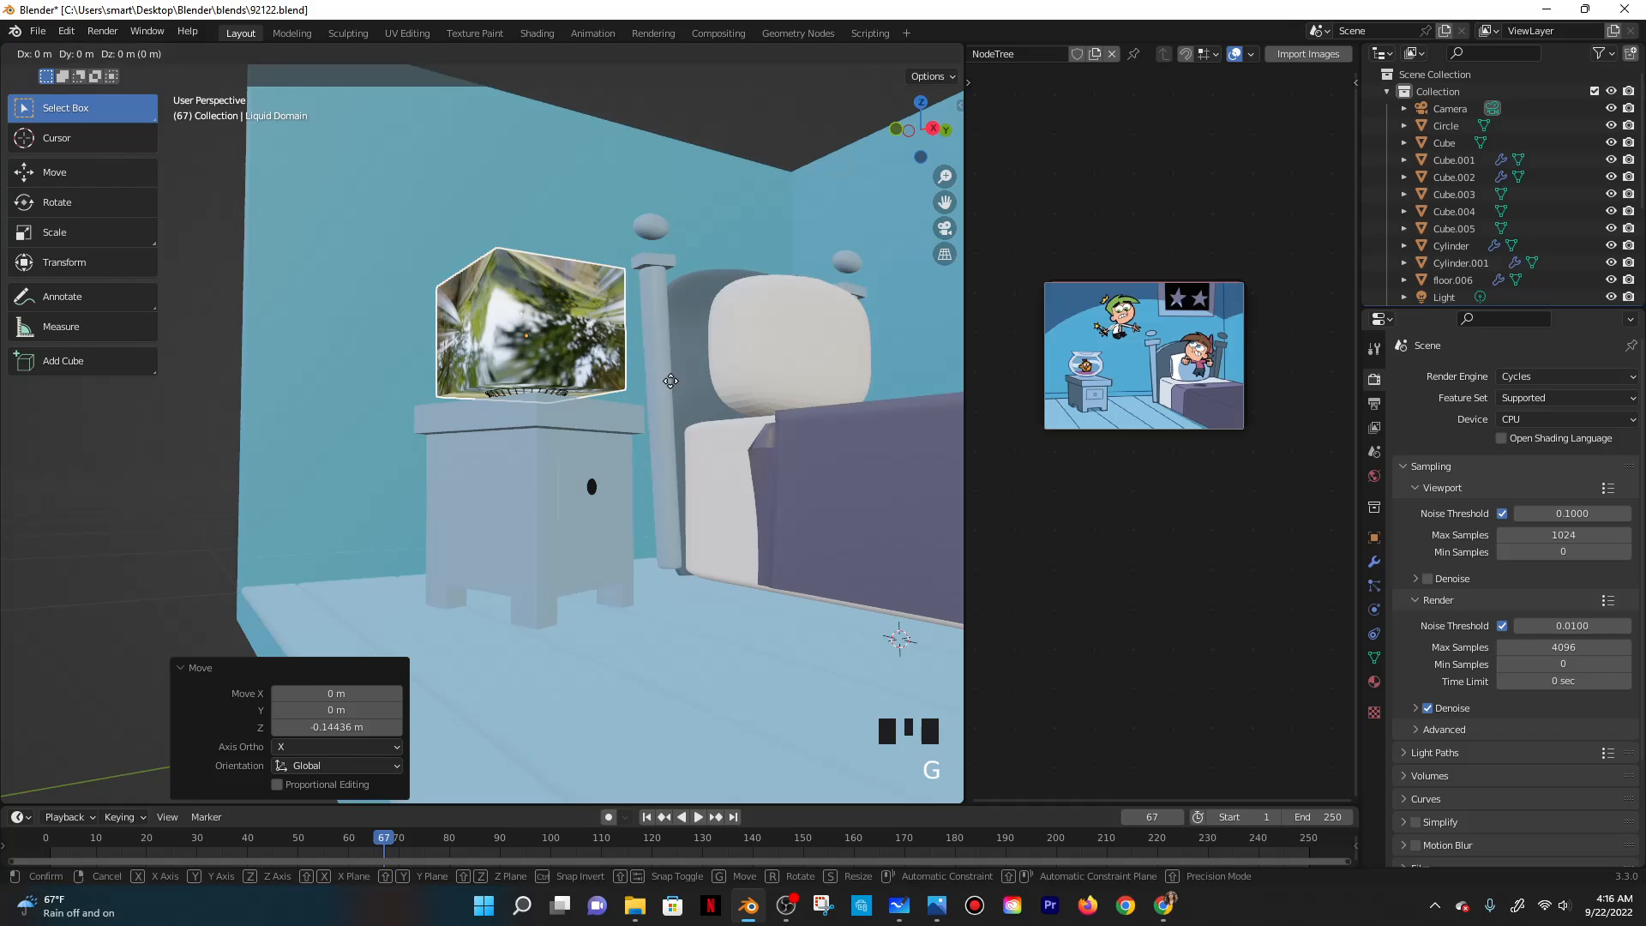
middle_click(671, 380)
left_click(668, 394)
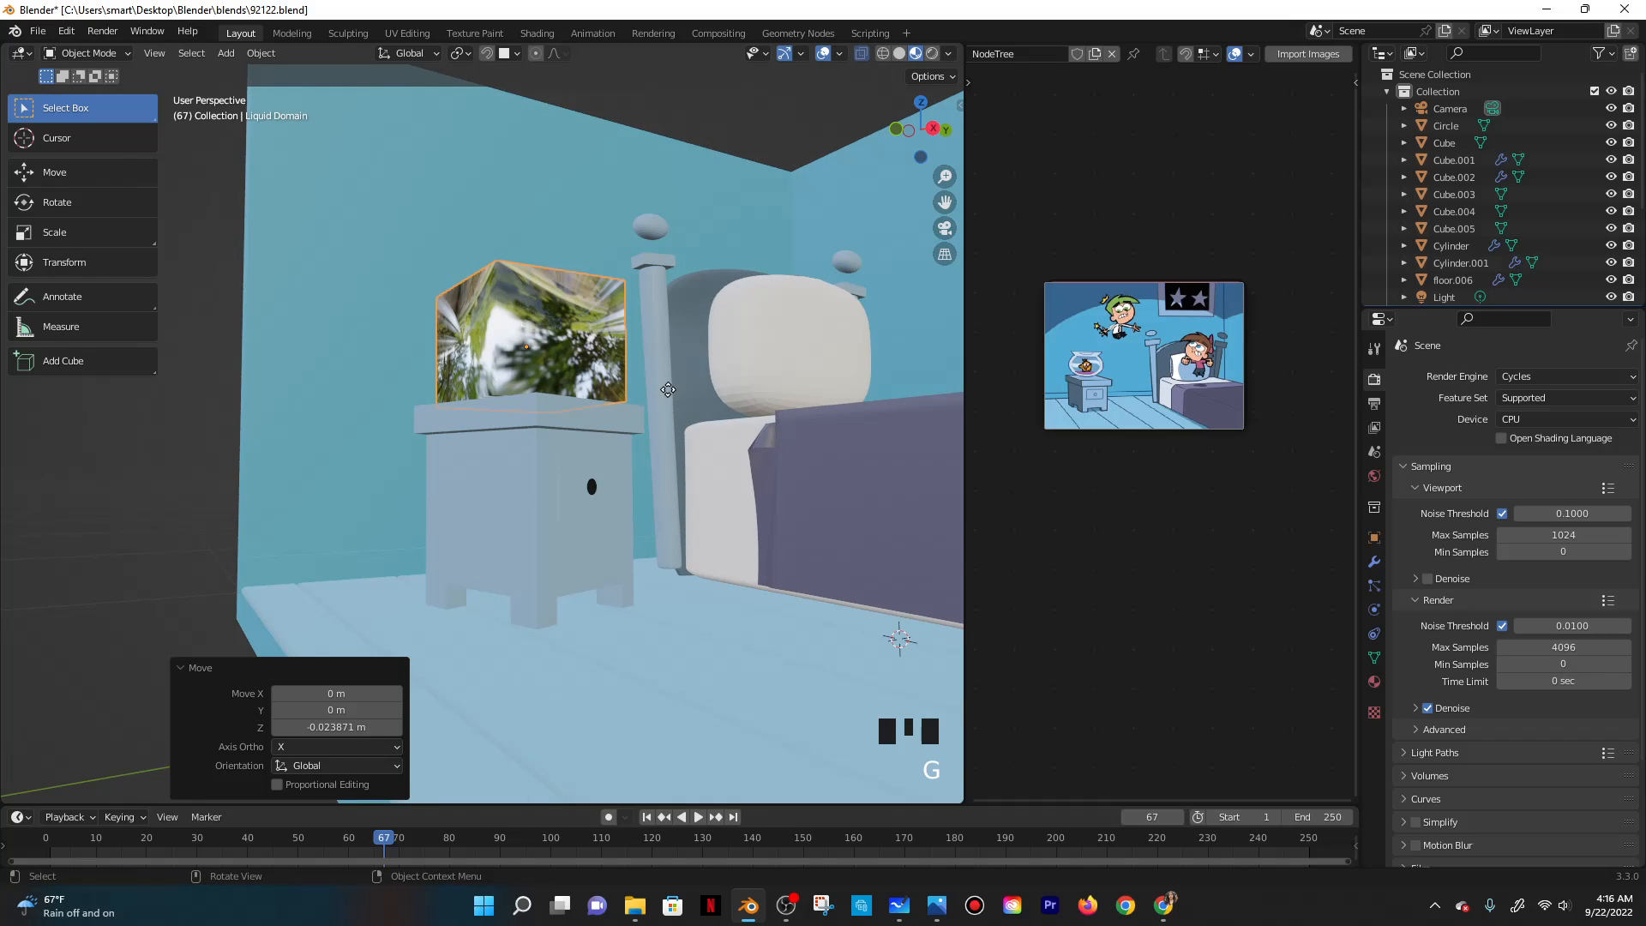
key("g")
key("z")
left_click(658, 409)
Rotate the liquid domain about 21.6° around Z to line it up with the nightstand.
middle_click_drag(658, 409, 631, 452)
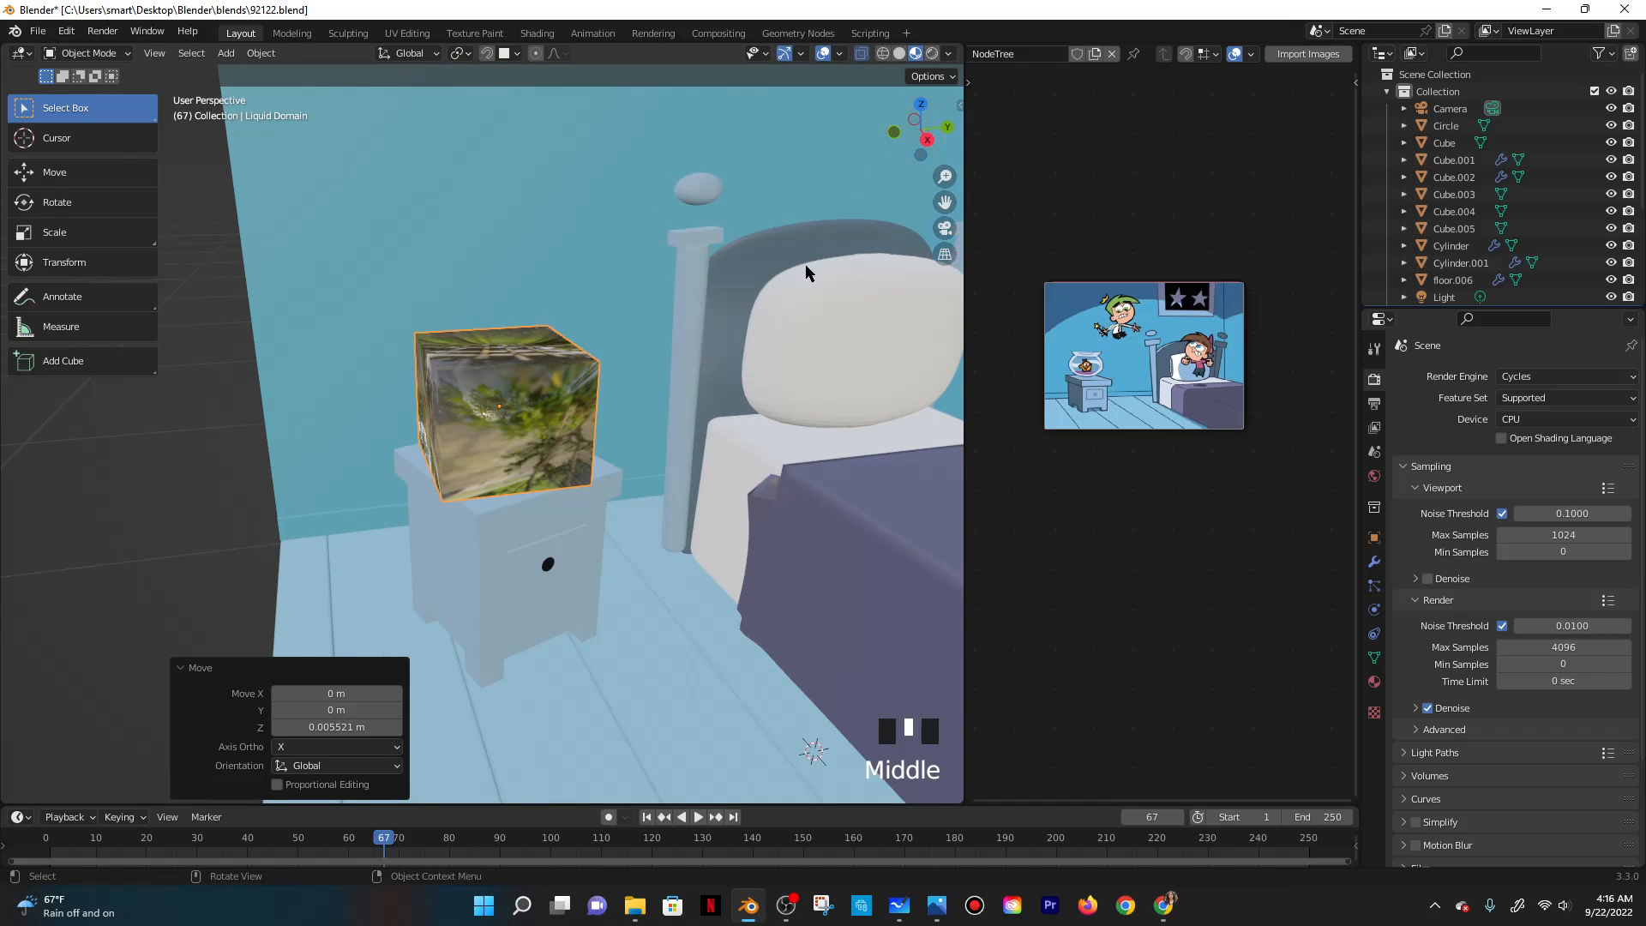
middle_click_drag(805, 272, 732, 379)
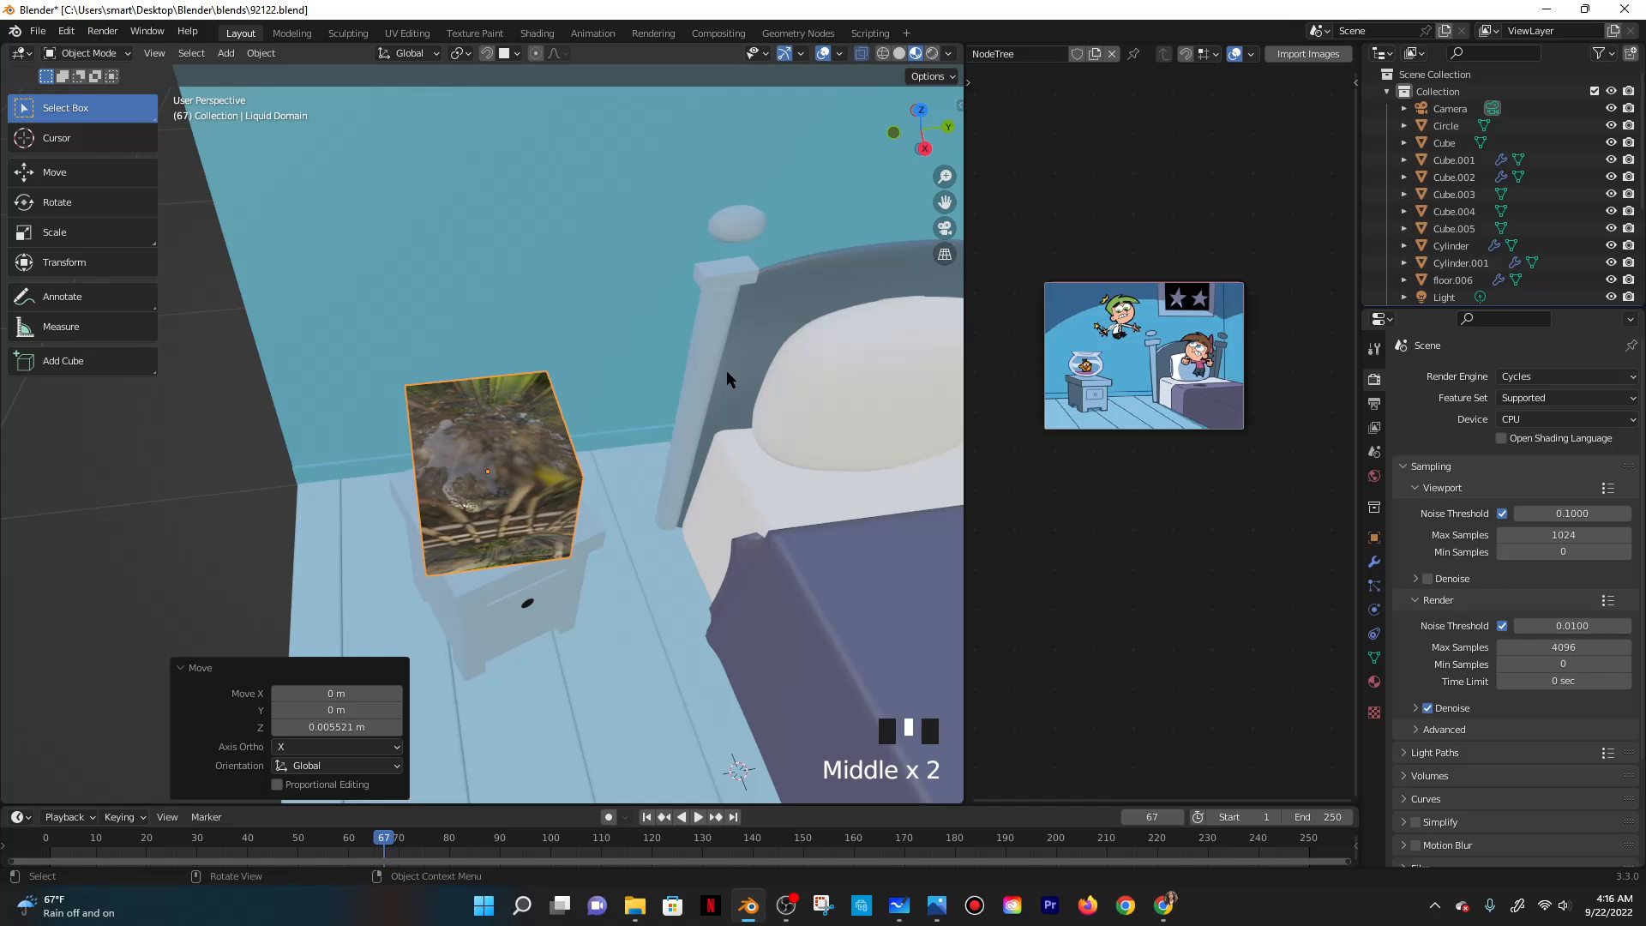
key("r")
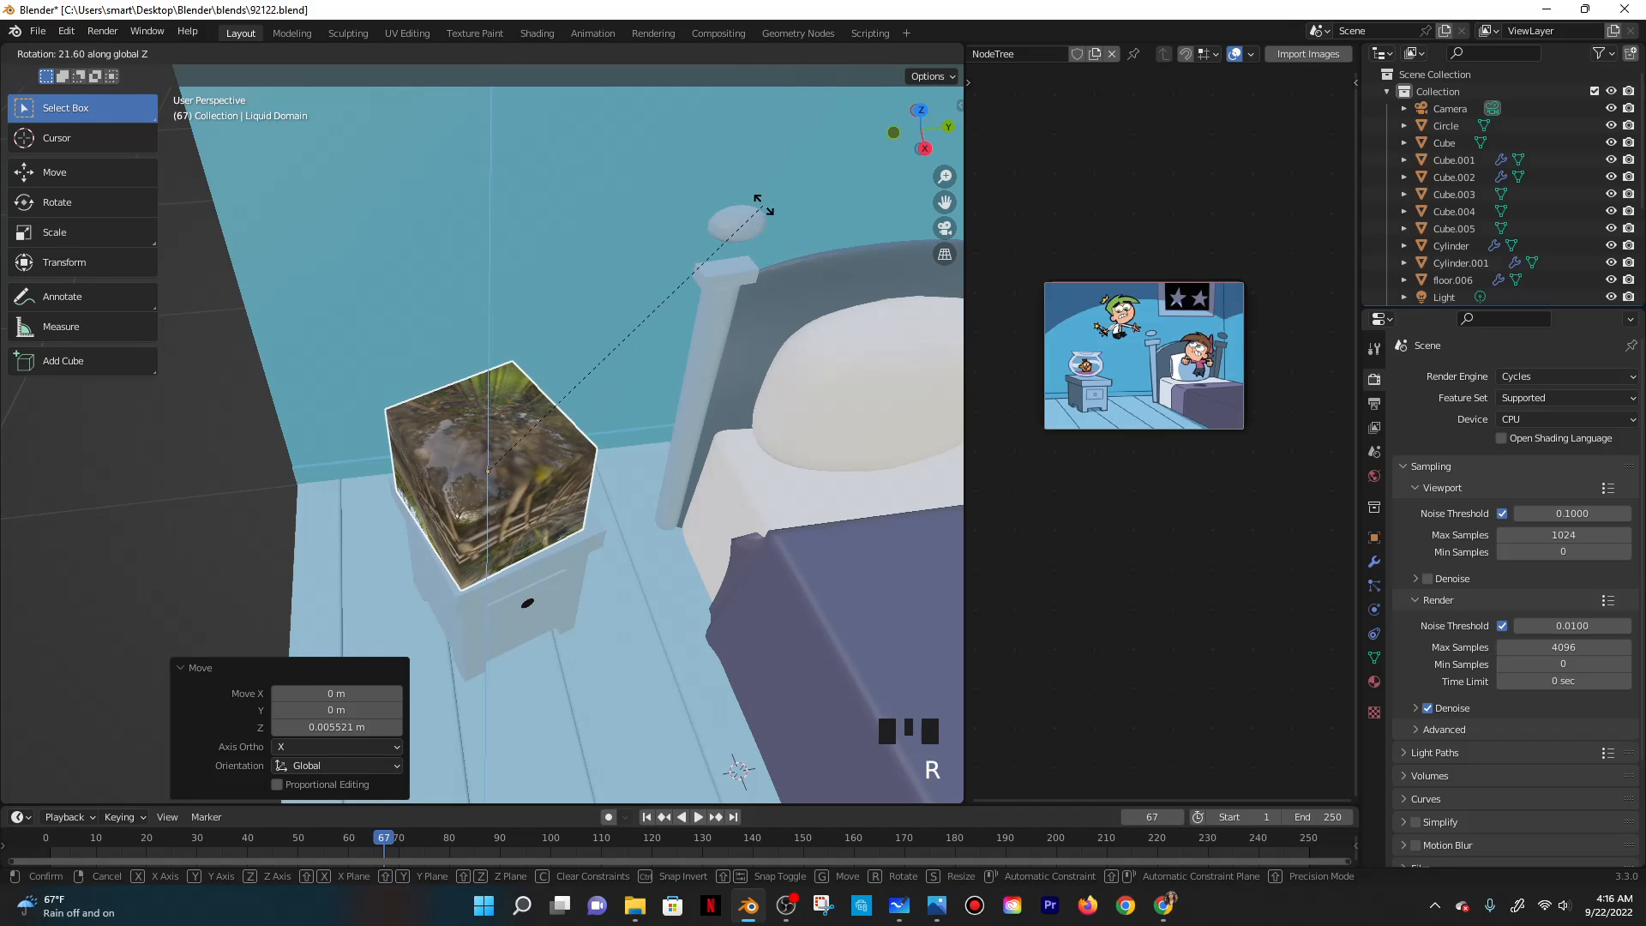
left_click(648, 446)
Switch the viewport to wireframe and add a UV sphere with 32 segments, 16 rings and a 1 m radius.
left_click(883, 53)
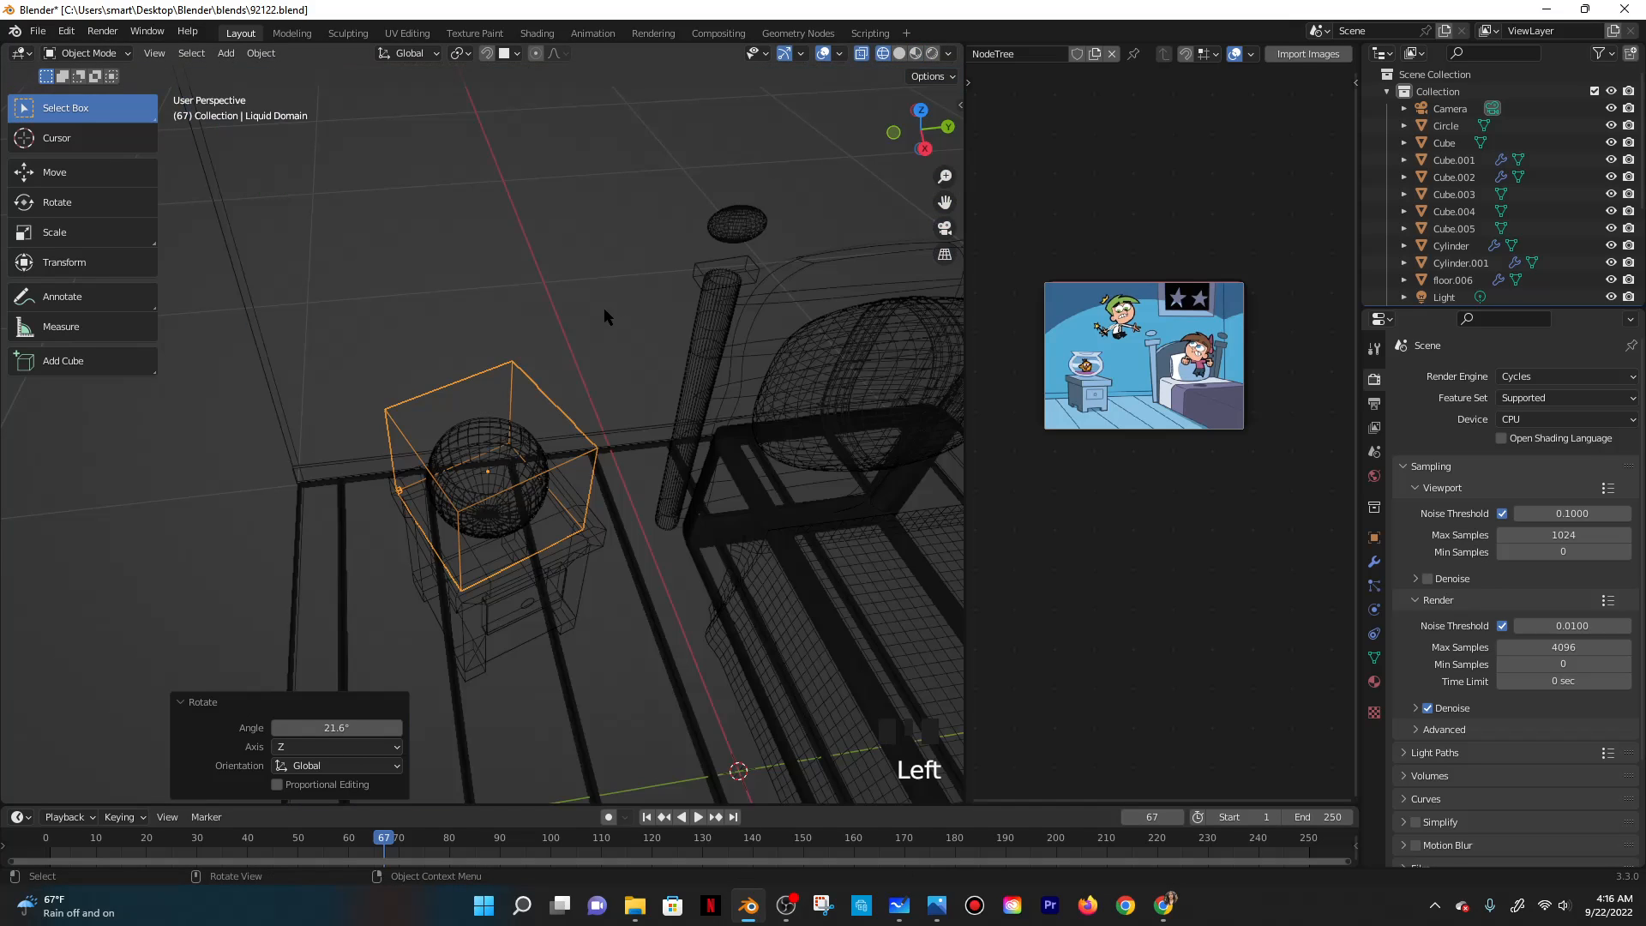
middle_click_drag(603, 307, 504, 370)
scroll(504, 370, "up", 2)
key("shift+a")
mouse_move(493, 340)
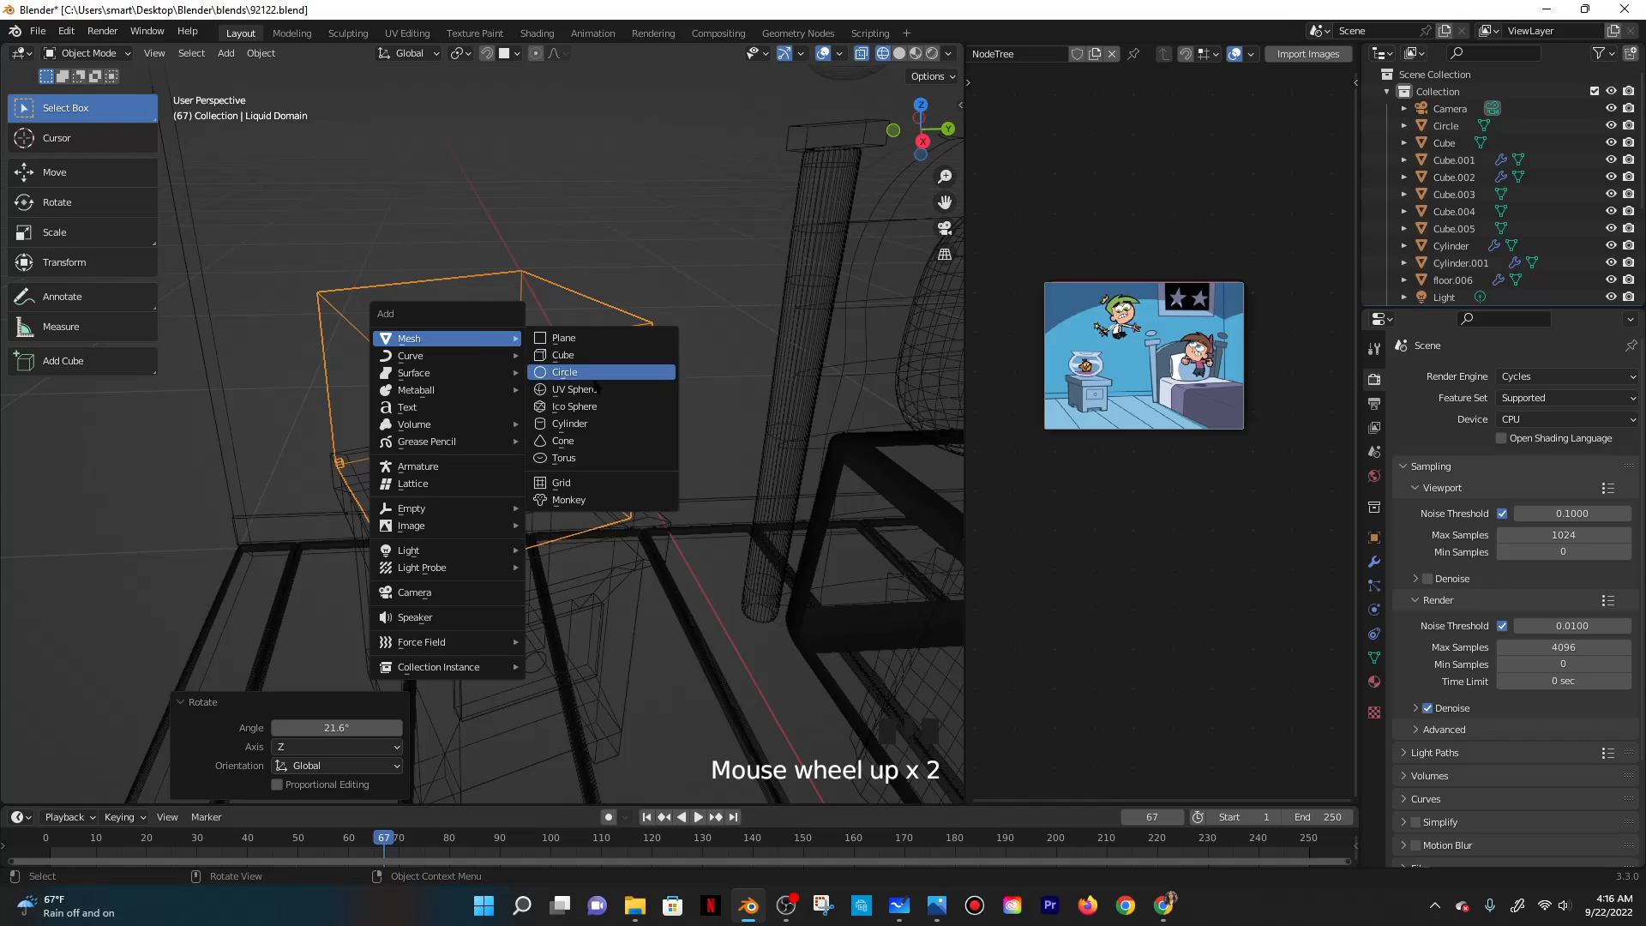
left_click(578, 390)
scroll(578, 393, "down", 2)
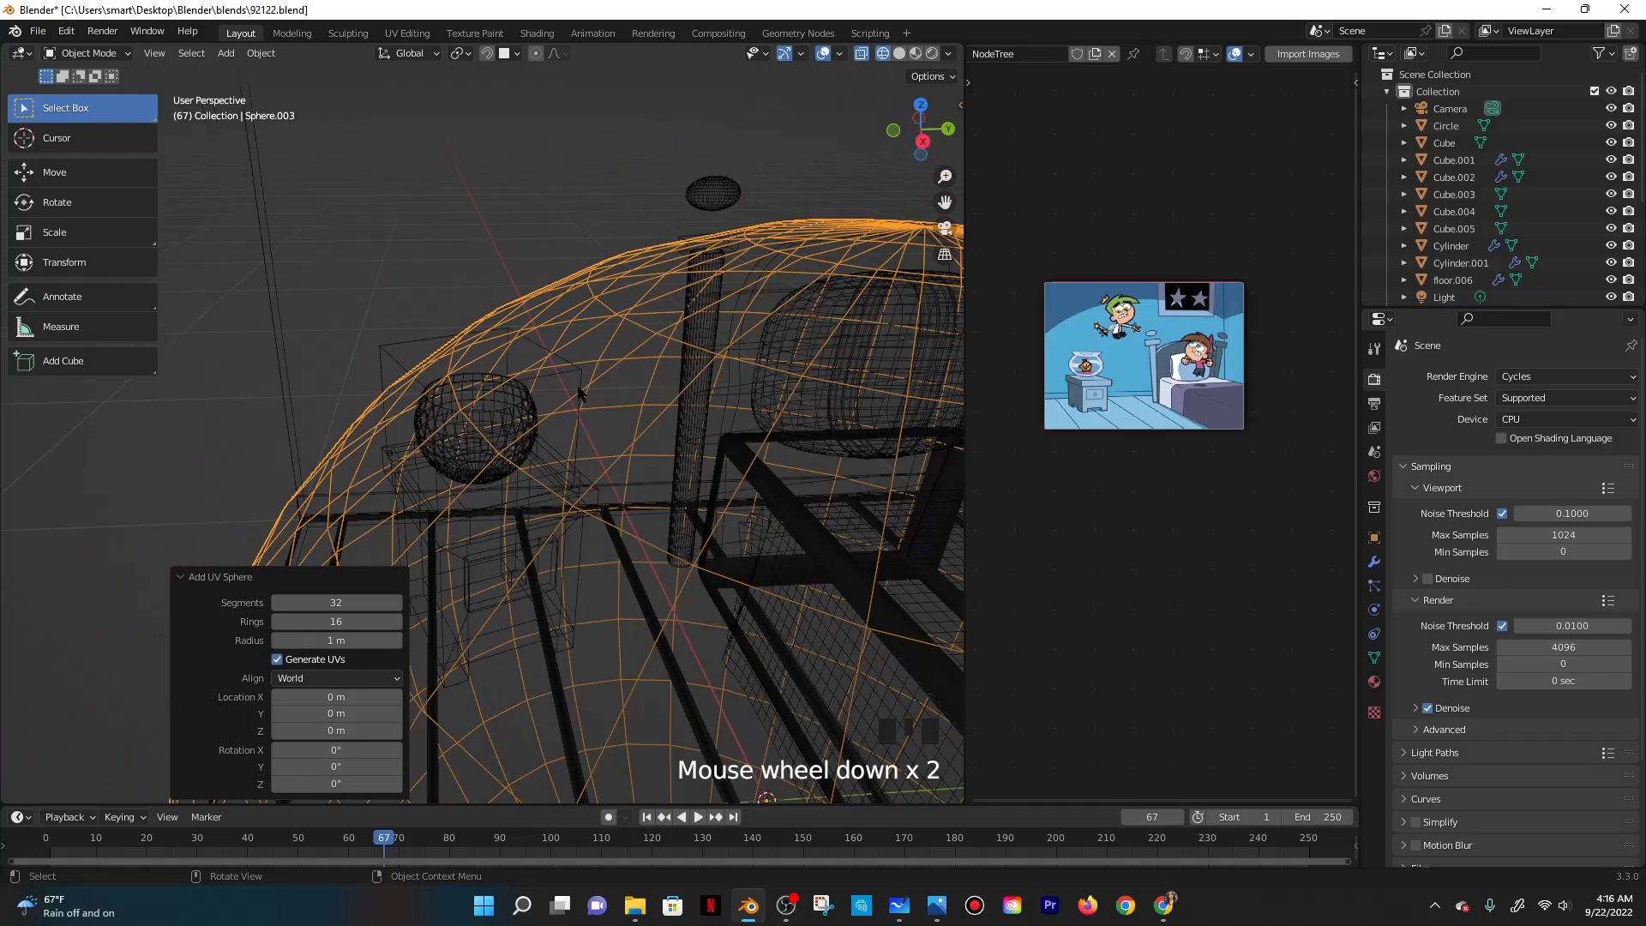
Scale the new sphere down and move it about -0.39 m in X, -0.51 m in Y and 0.73 m in Z.
key("s")
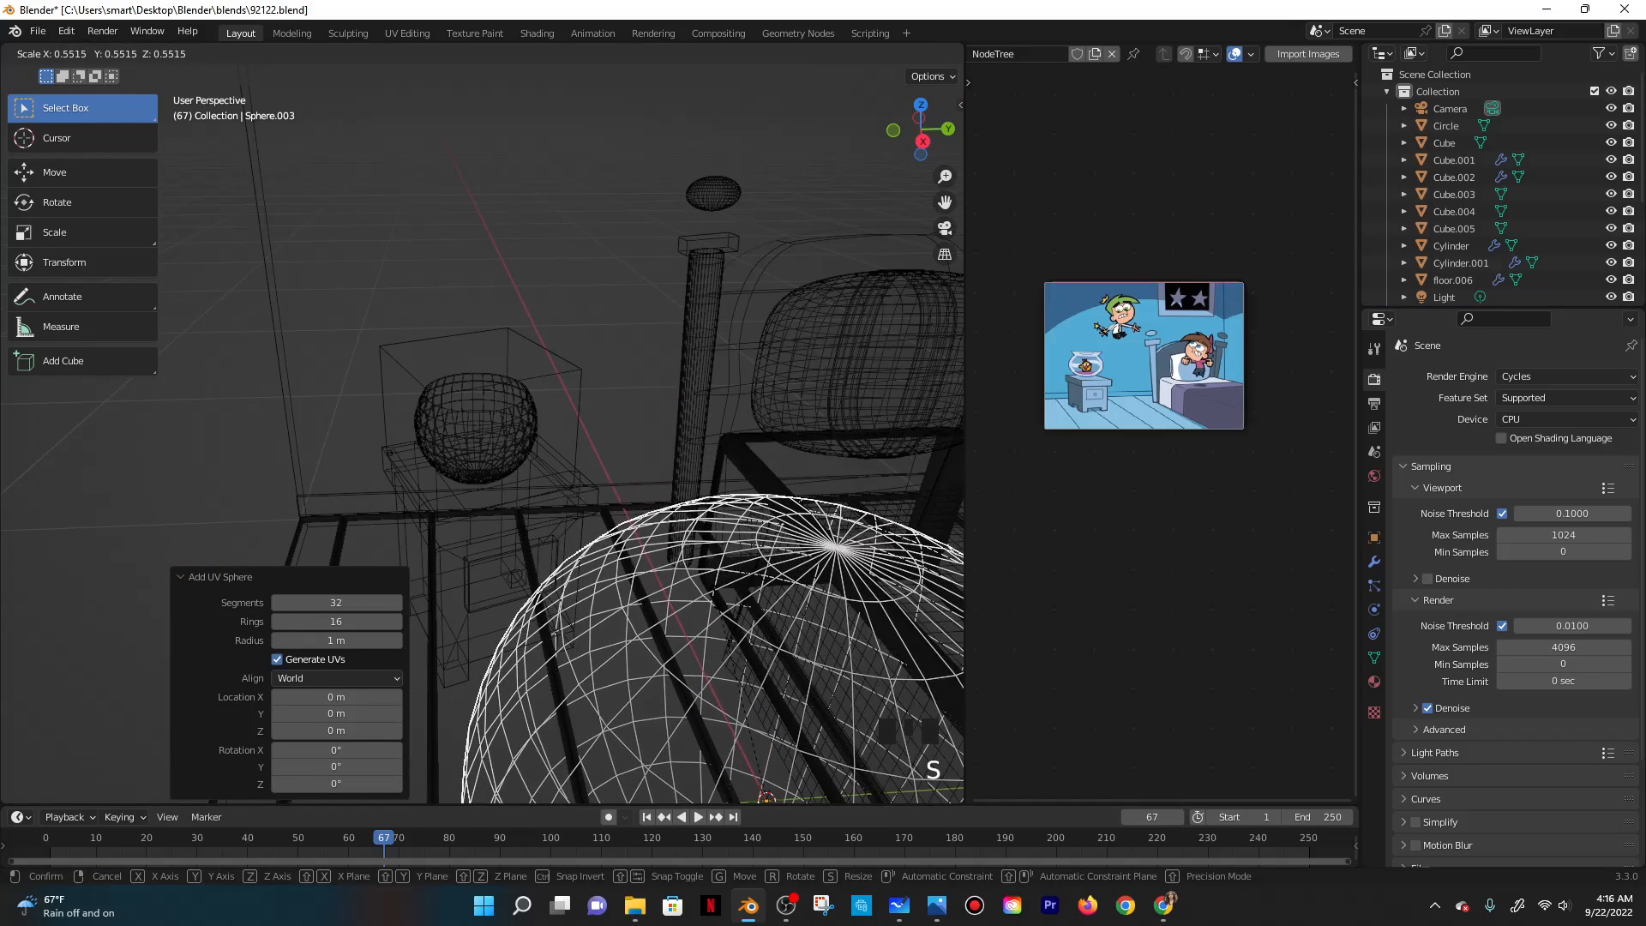
left_click(603, 626)
key("g")
left_click(317, 132)
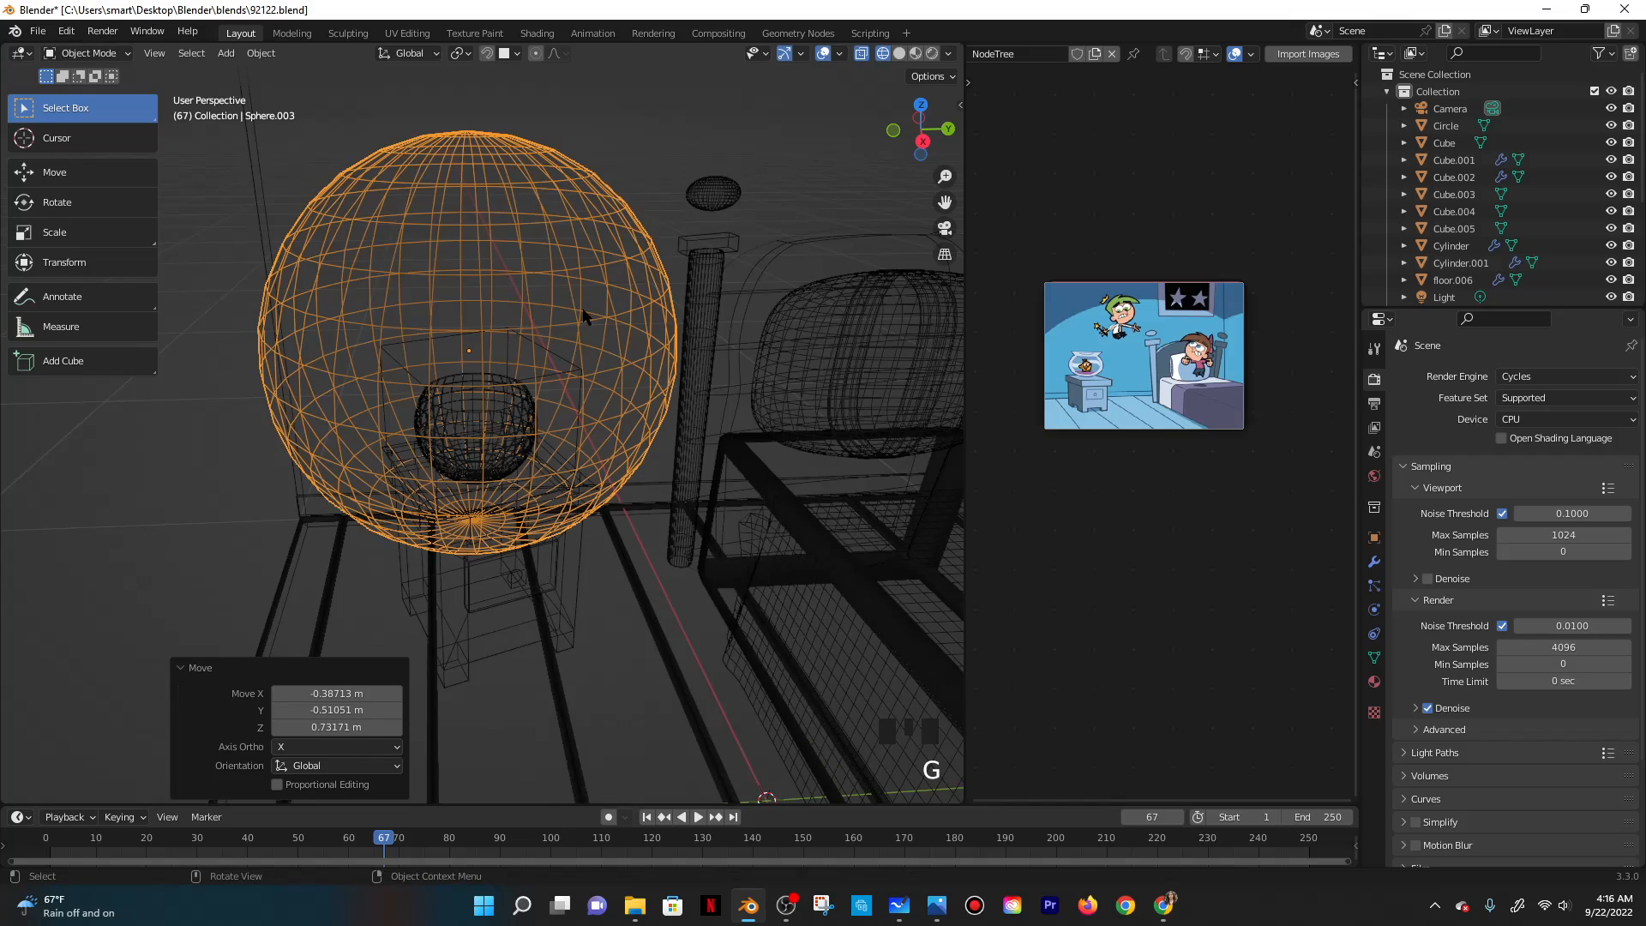
Scale the sphere by about 0.16 and move it about 0.026 m in Y above the bowl's opening.
key("s")
left_click(514, 347)
key("g")
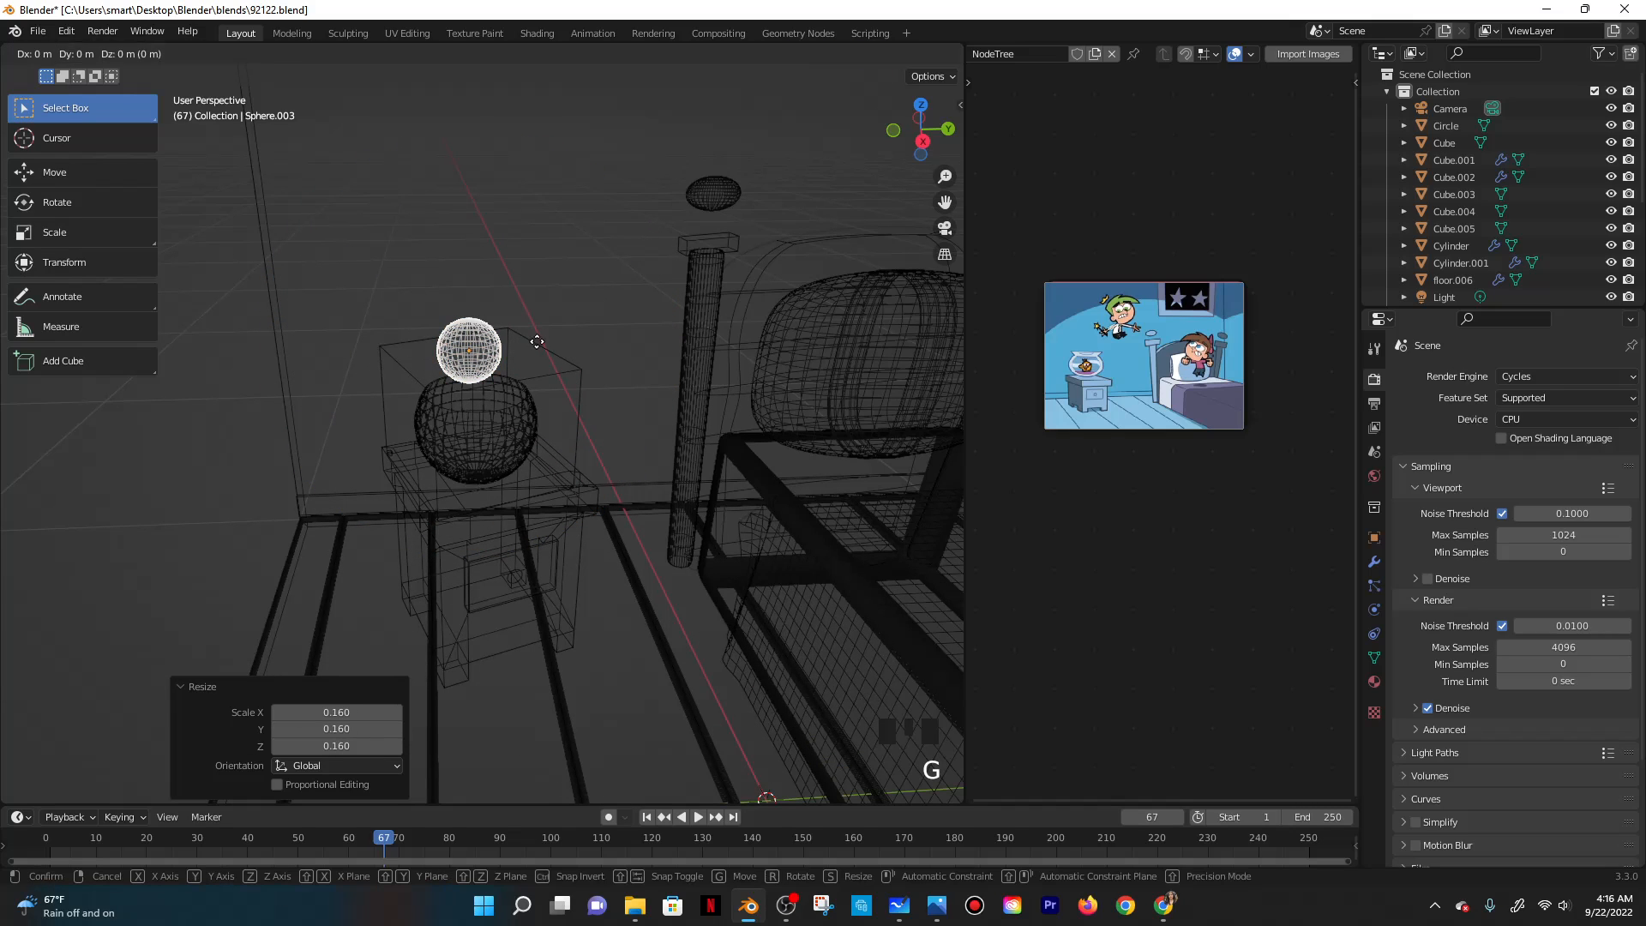
key("z")
key("y")
left_click(549, 347)
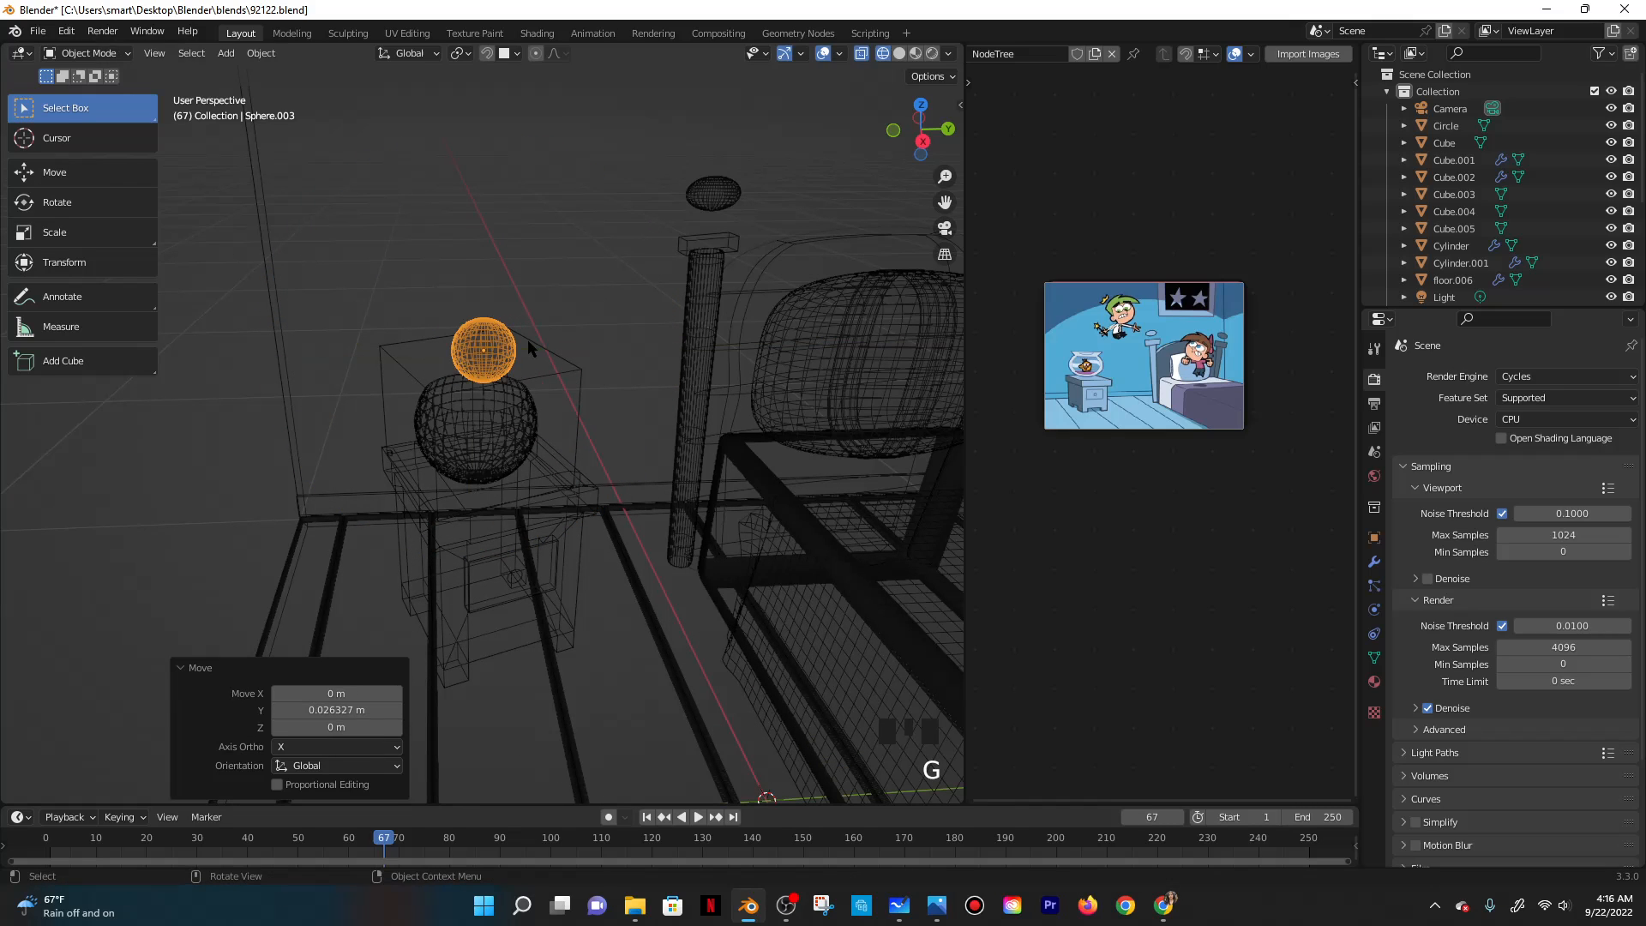
Resize the small sphere above the bowl and select the liquid domain box around it.
key("s")
left_click(639, 347)
middle_click_drag(638, 347, 543, 403)
left_click(533, 424)
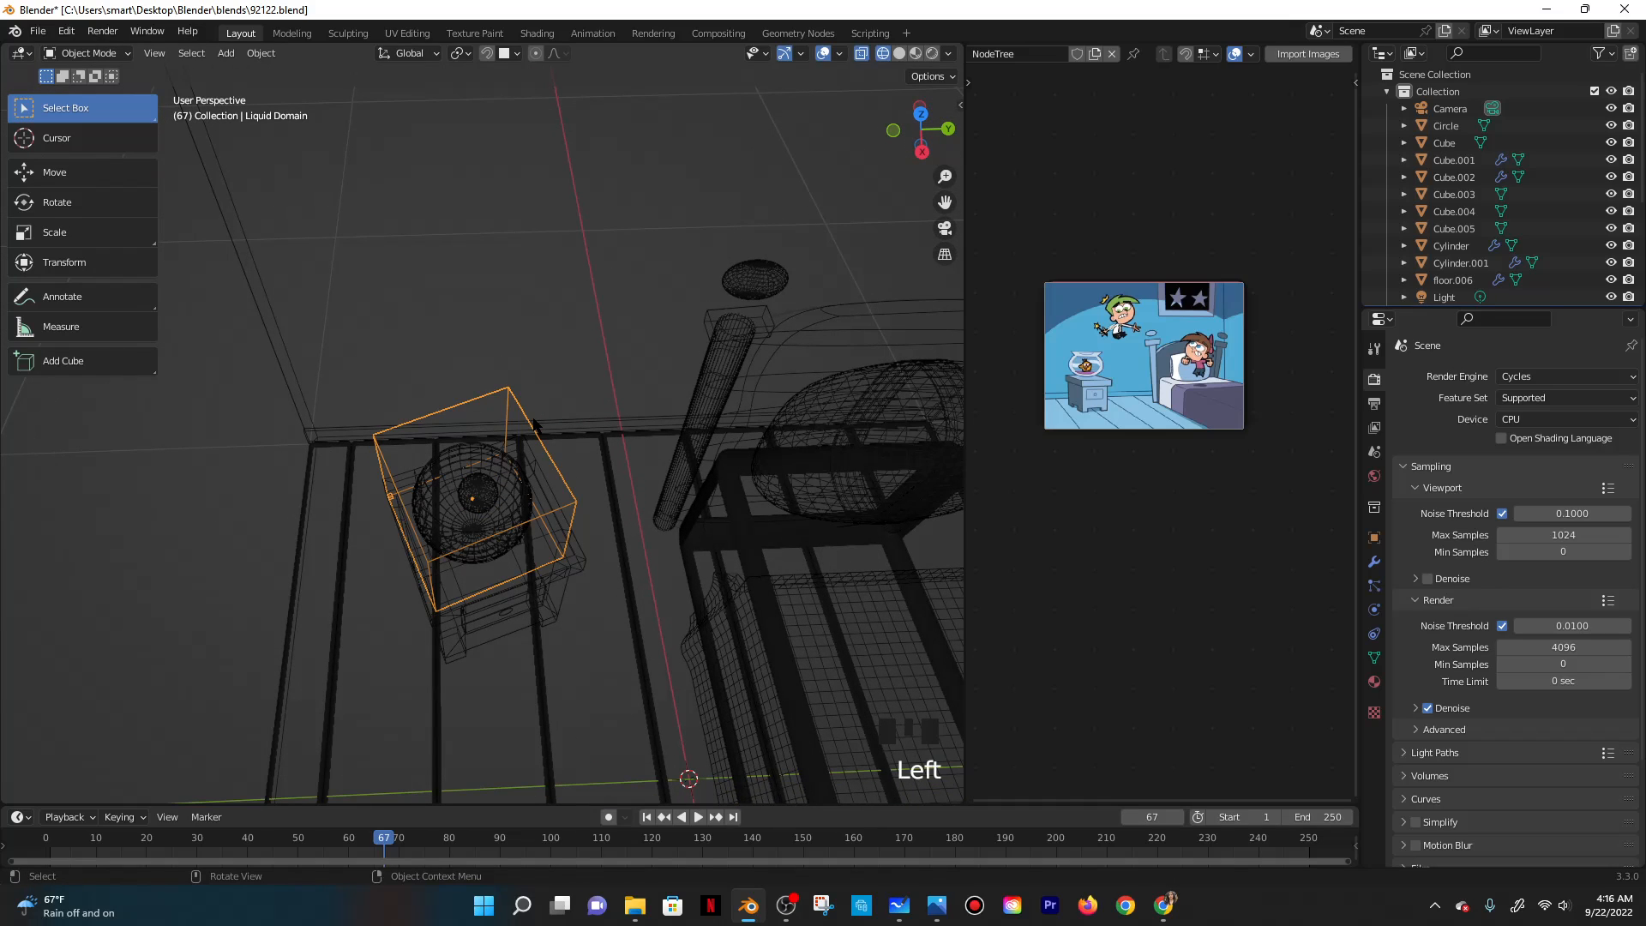
Stretch the liquid domain box by about 1.5 in Z and raise it to enclose the small sphere and most of the bowl.
key("s")
key("z")
key("g")
key("z")
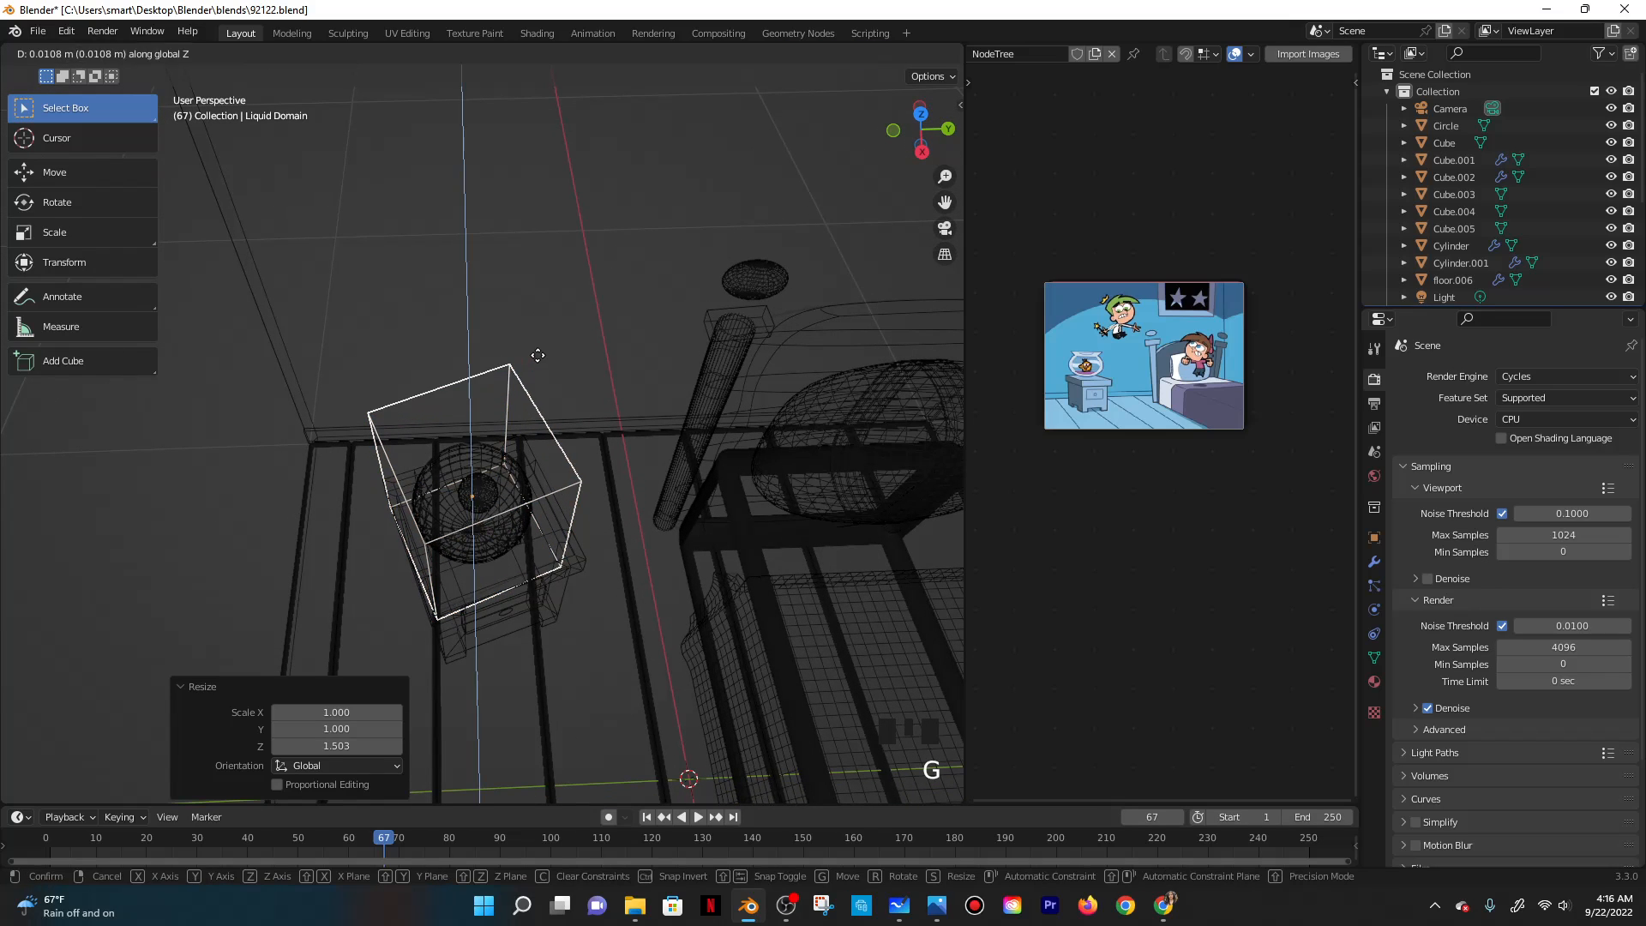
left_click(535, 320)
middle_click_drag(568, 440, 577, 355)
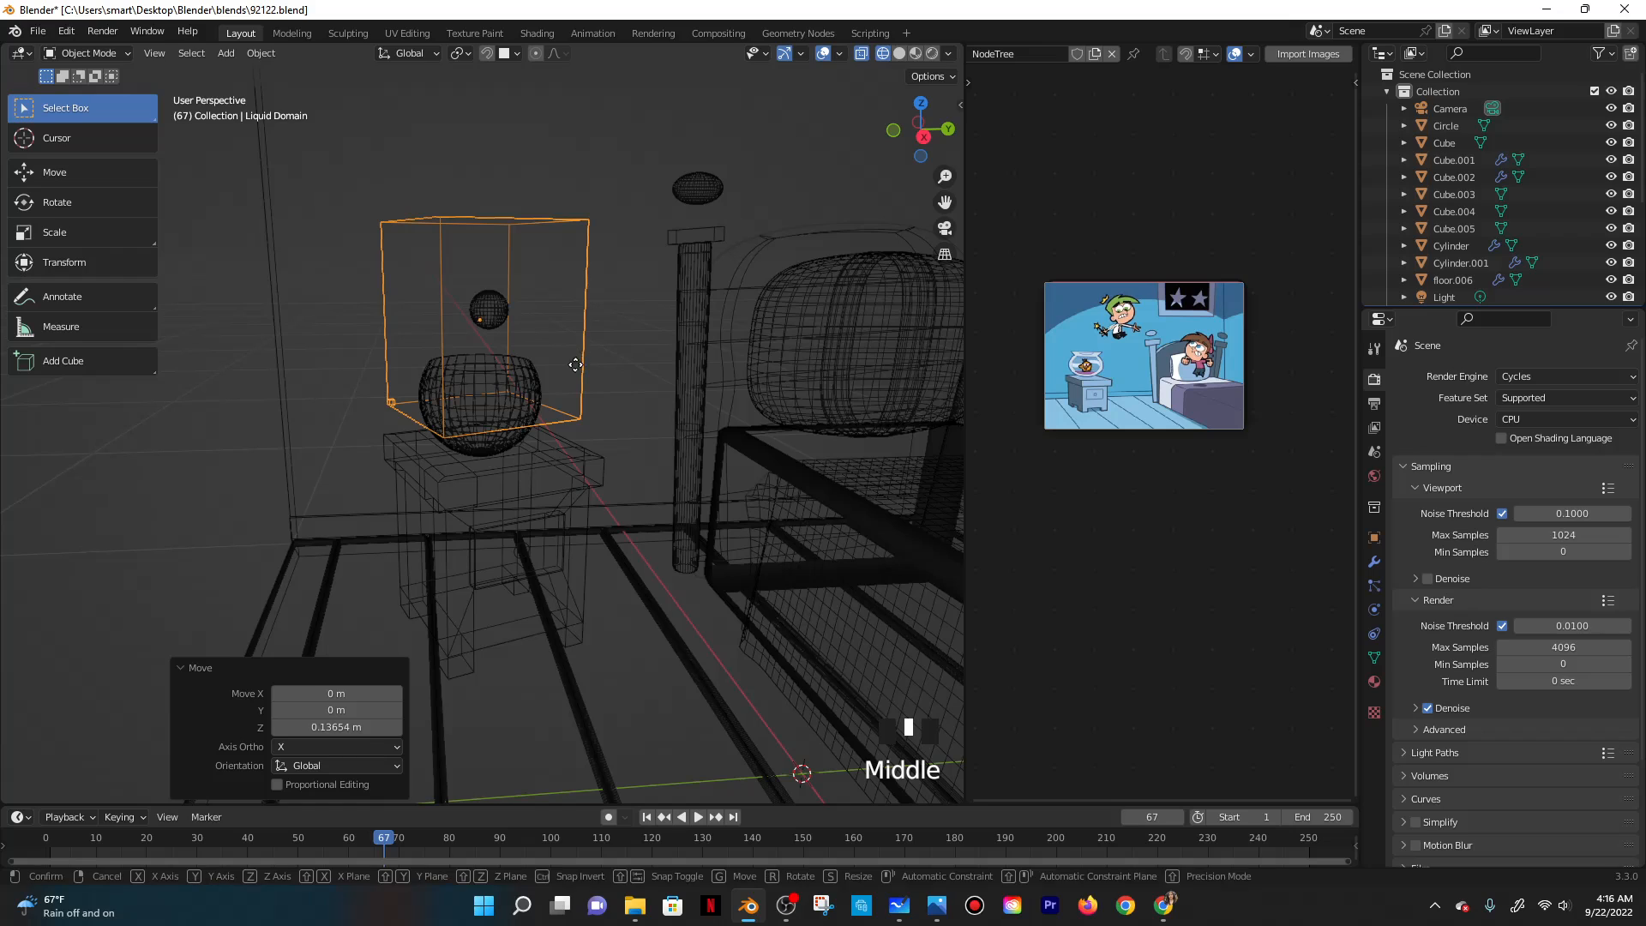
key("g")
key("z")
left_click(568, 378)
Give the small sphere above the bowl fluid physics as a Flow object with the Liquid flow type.
scroll(535, 337, "up", 2)
left_click(521, 243)
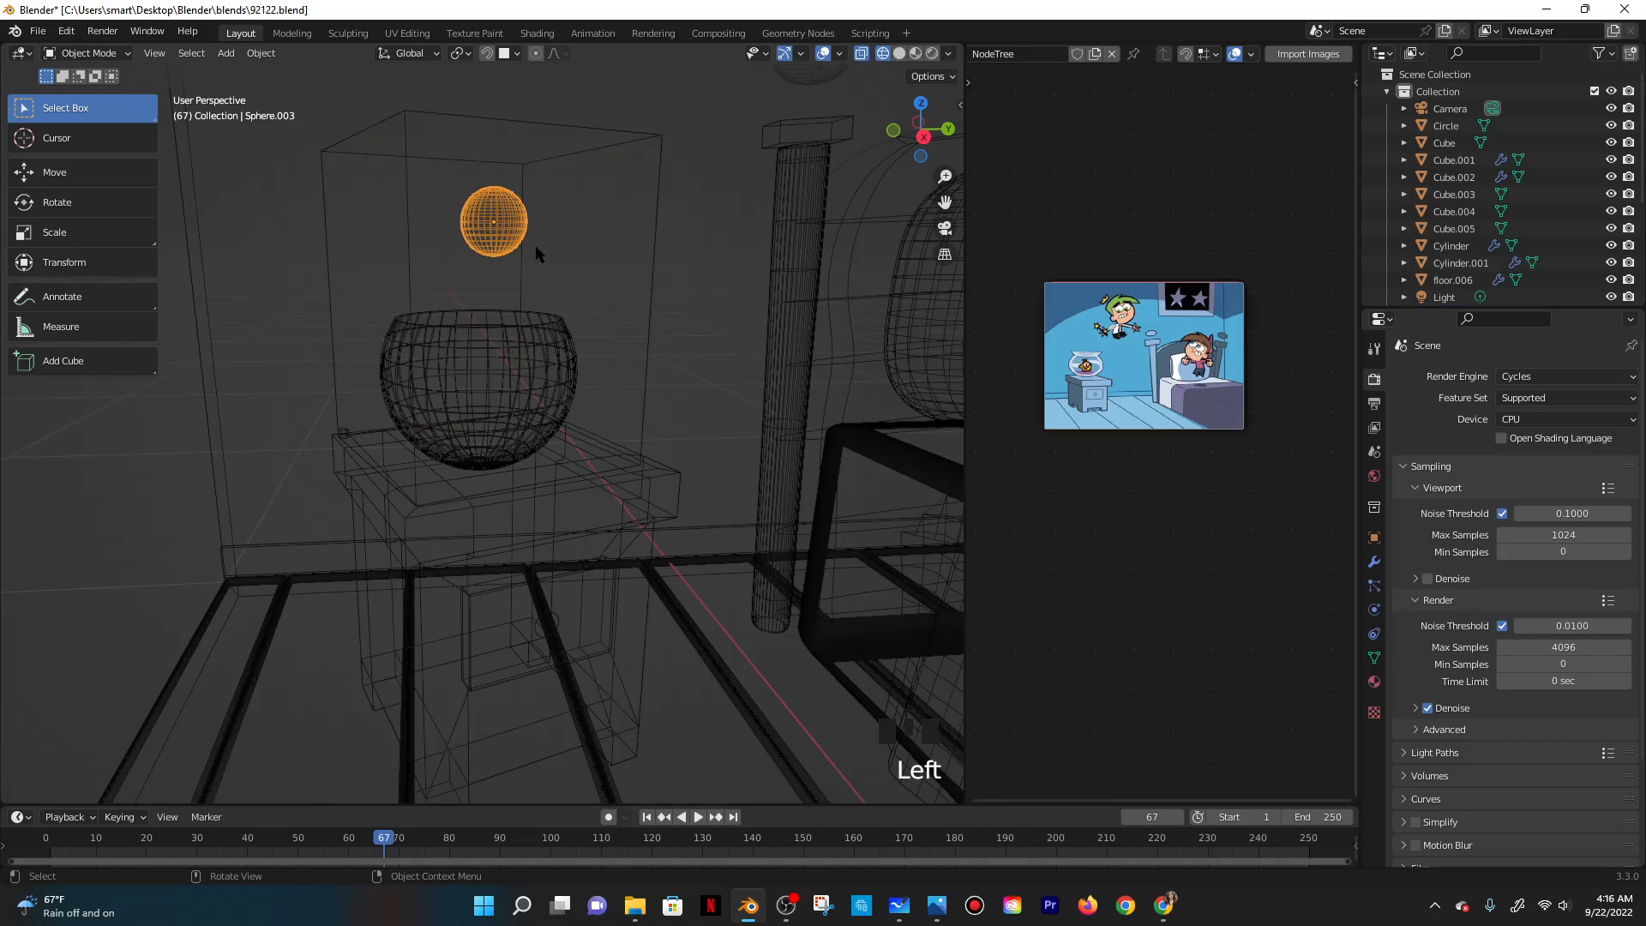
left_click(1374, 633)
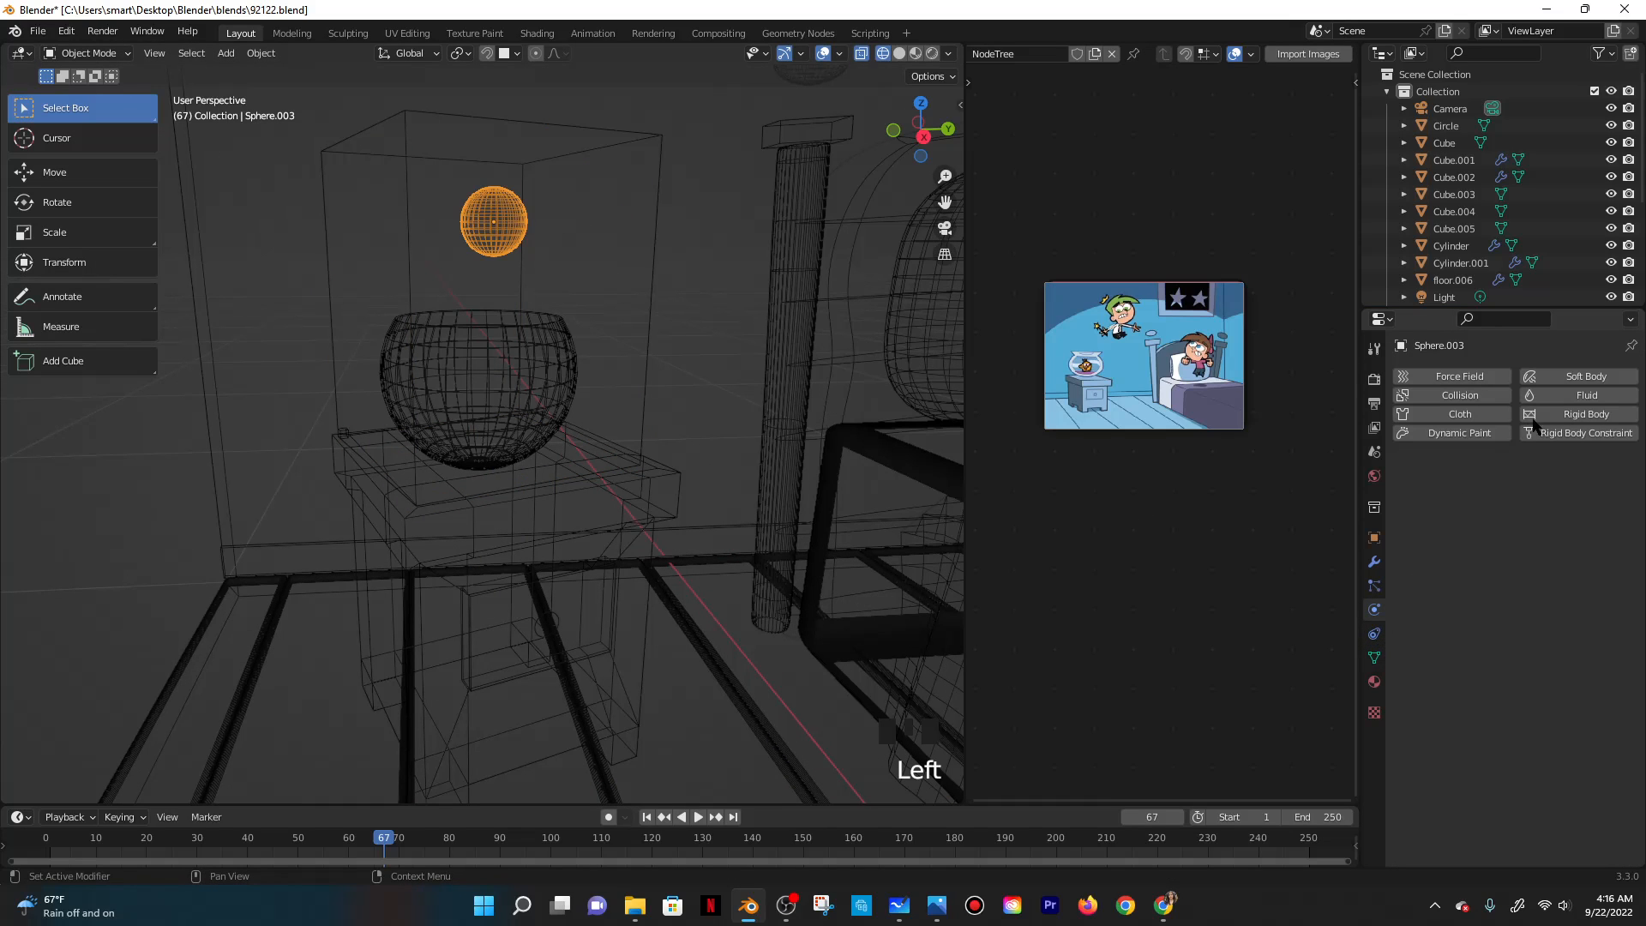
left_click(1570, 395)
left_click(1551, 487)
left_click(1514, 547)
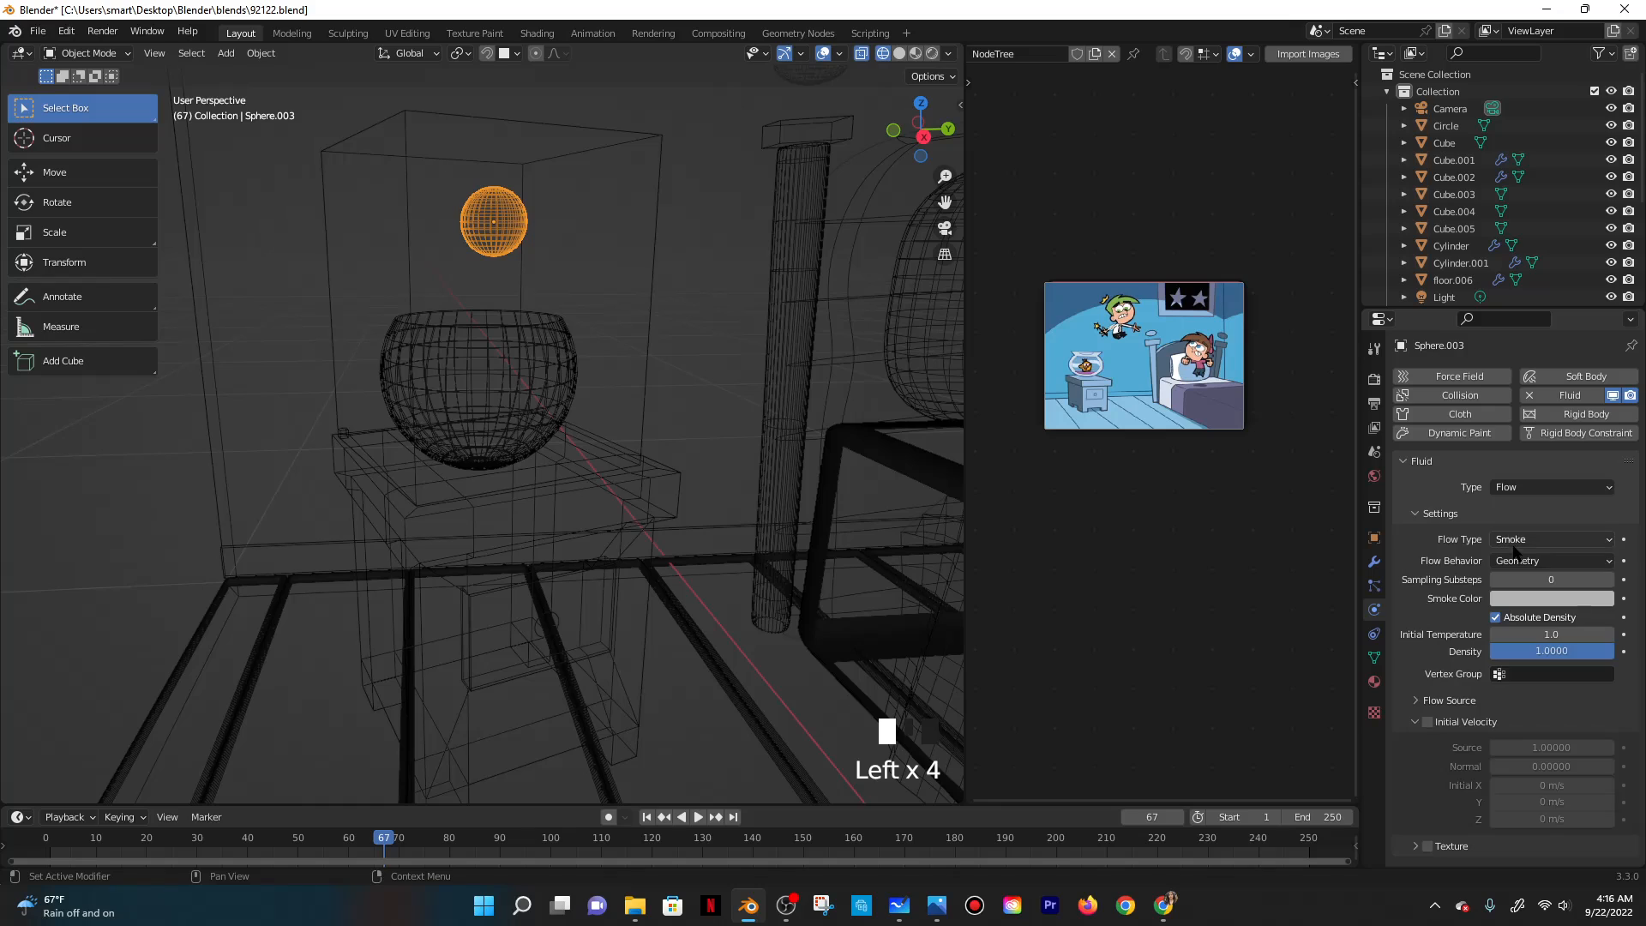
left_click(1521, 541)
left_click(1517, 616)
Make the fishbowl a planar Collision effector for the fluid with a surface thickness of 0.5.
left_click(572, 360)
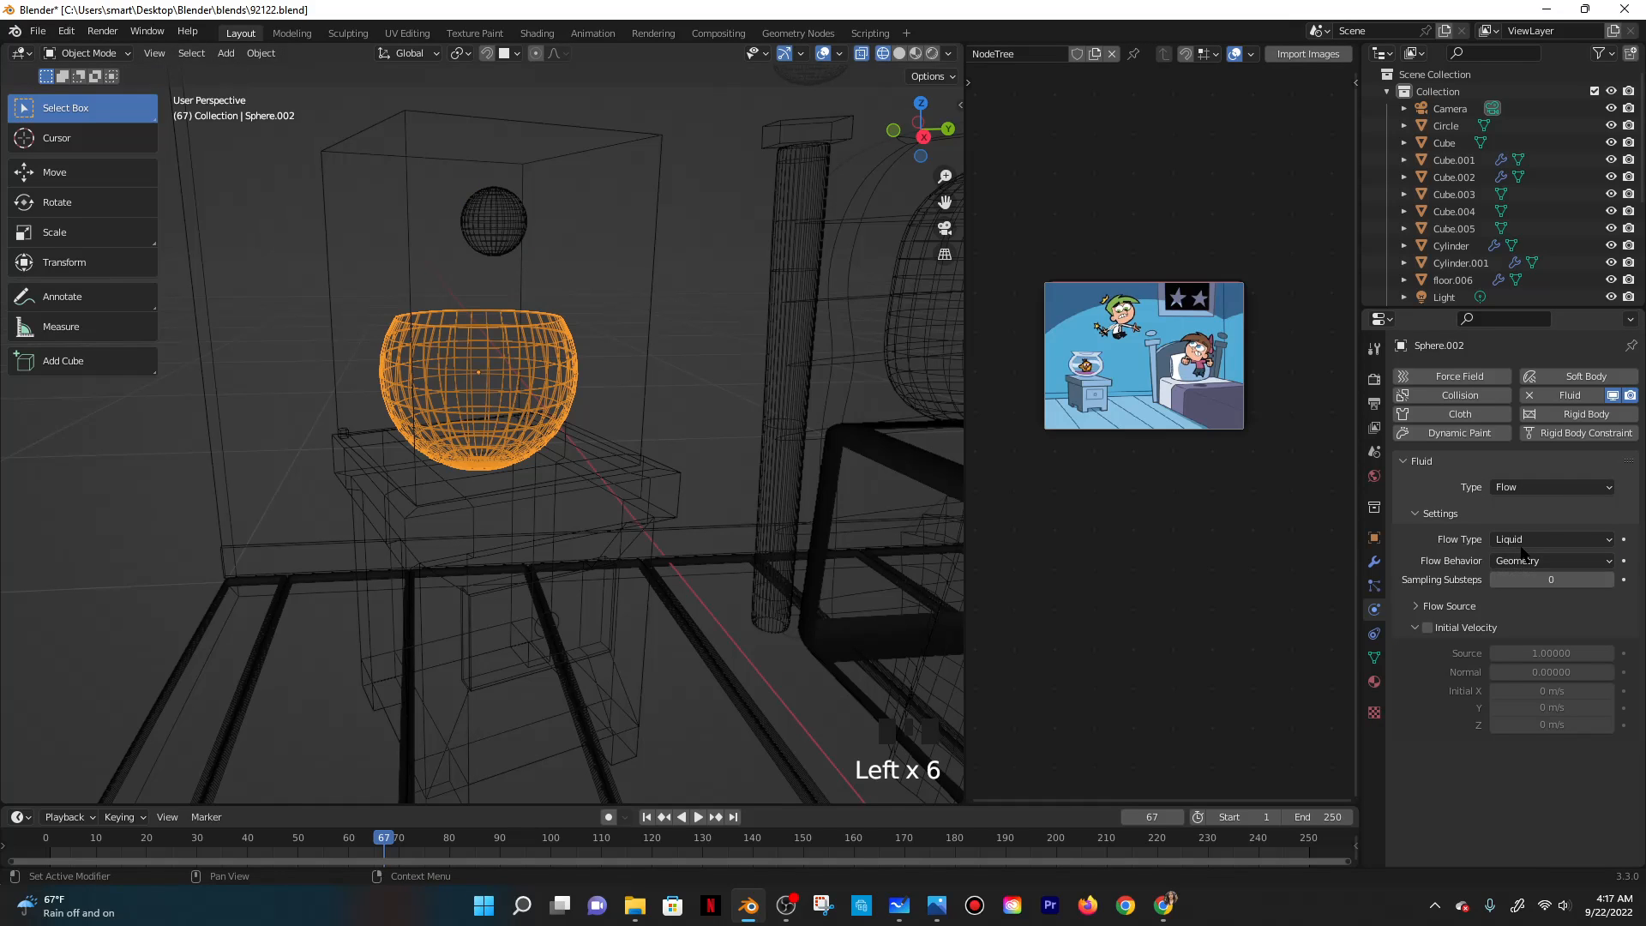
left_click(1531, 486)
left_click(1517, 566)
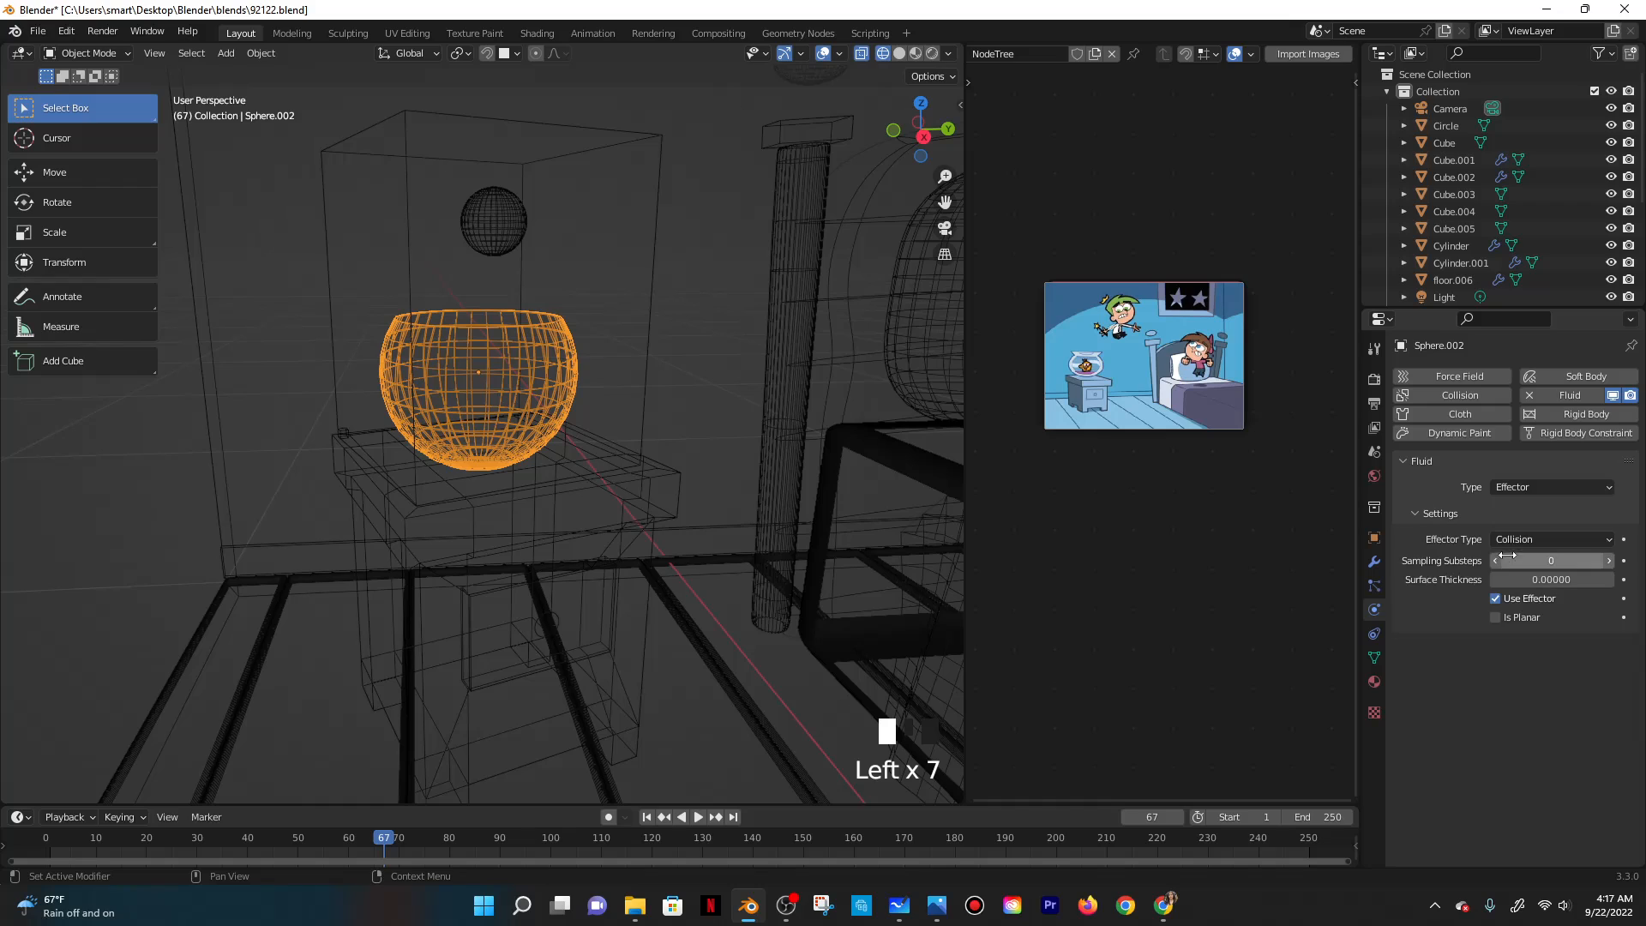
left_click(1496, 616)
left_click(1523, 579)
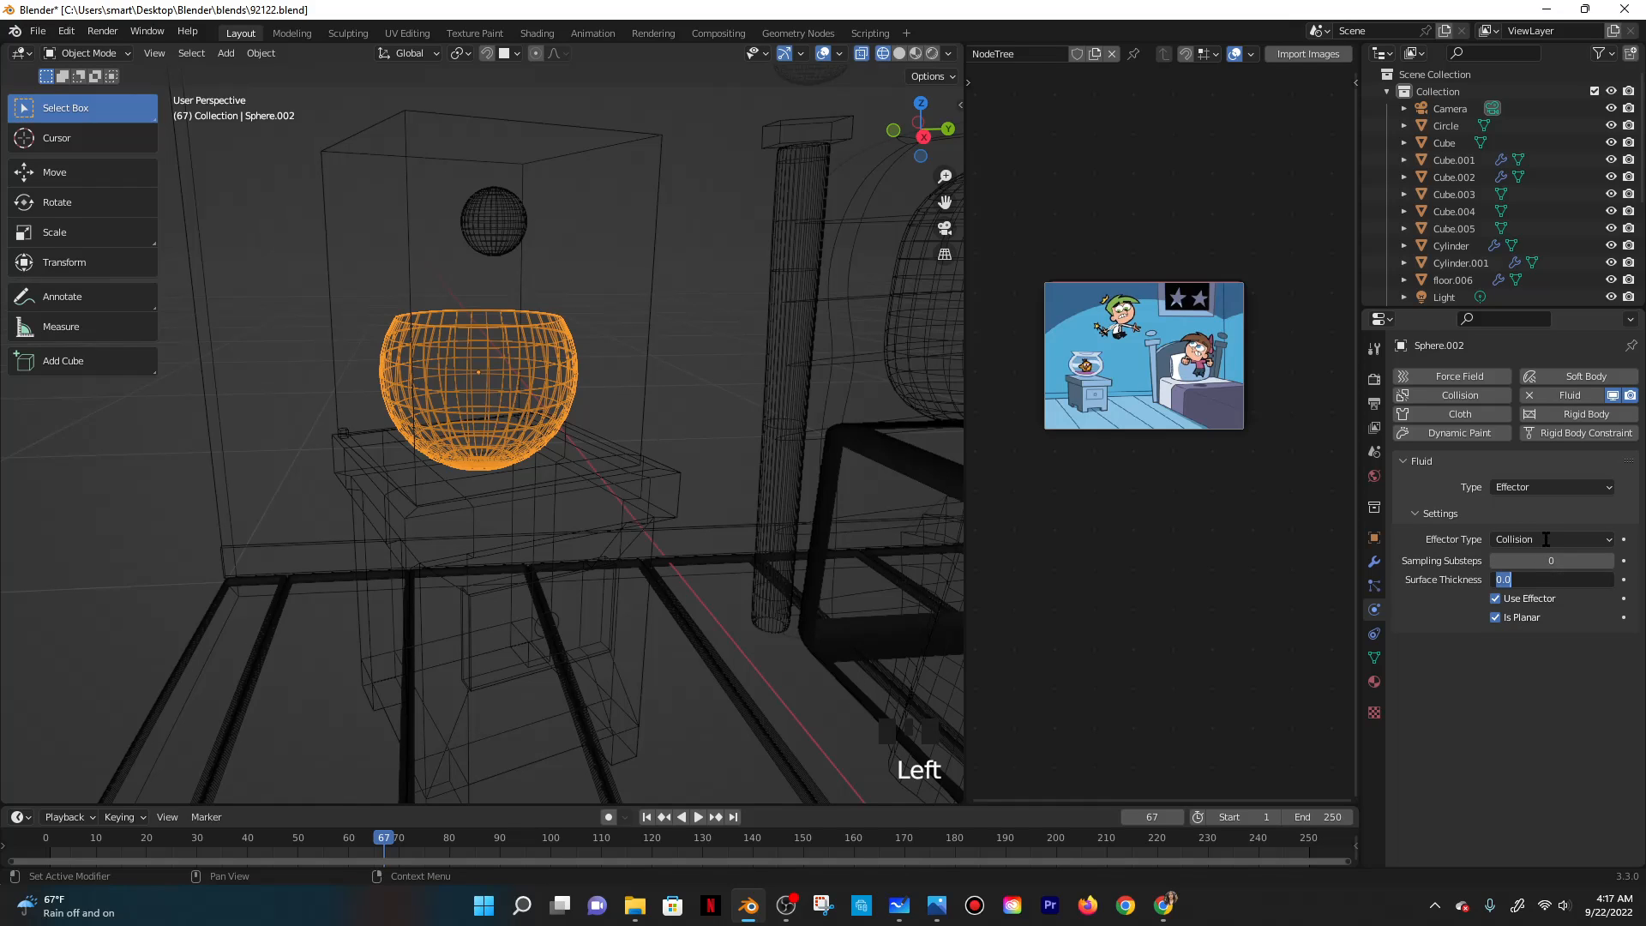
type("0.5")
left_click(1547, 538)
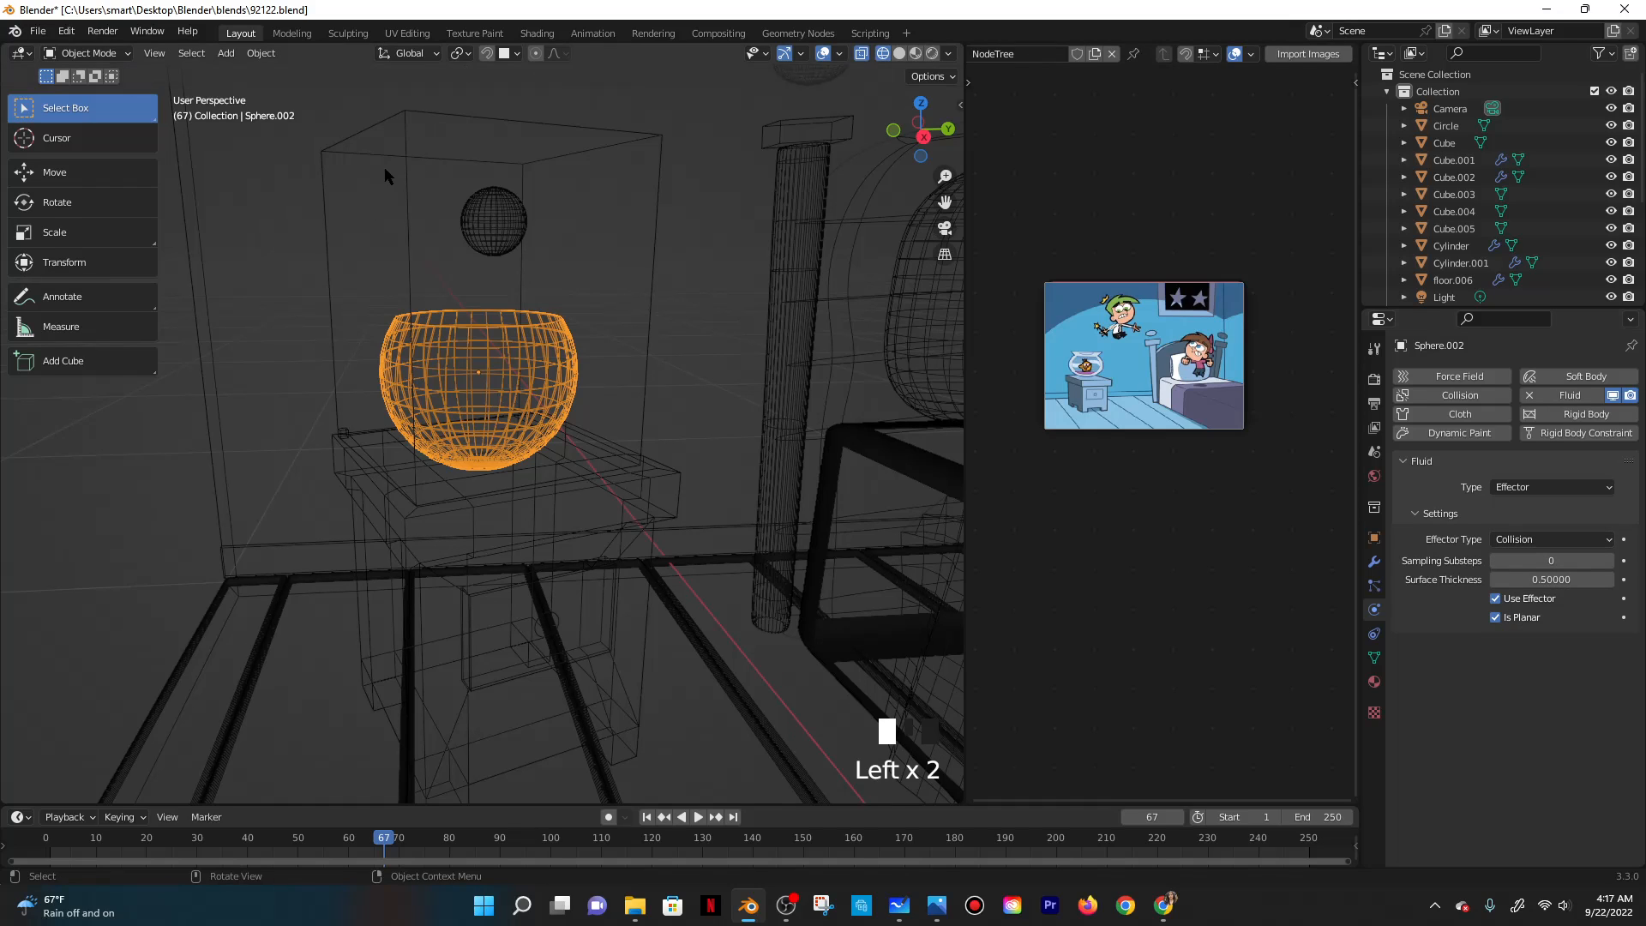
Set the liquid domain's resolution divisions to 60.
left_click(417, 117)
scroll(1632, 509, "down", 2)
left_click(1556, 492)
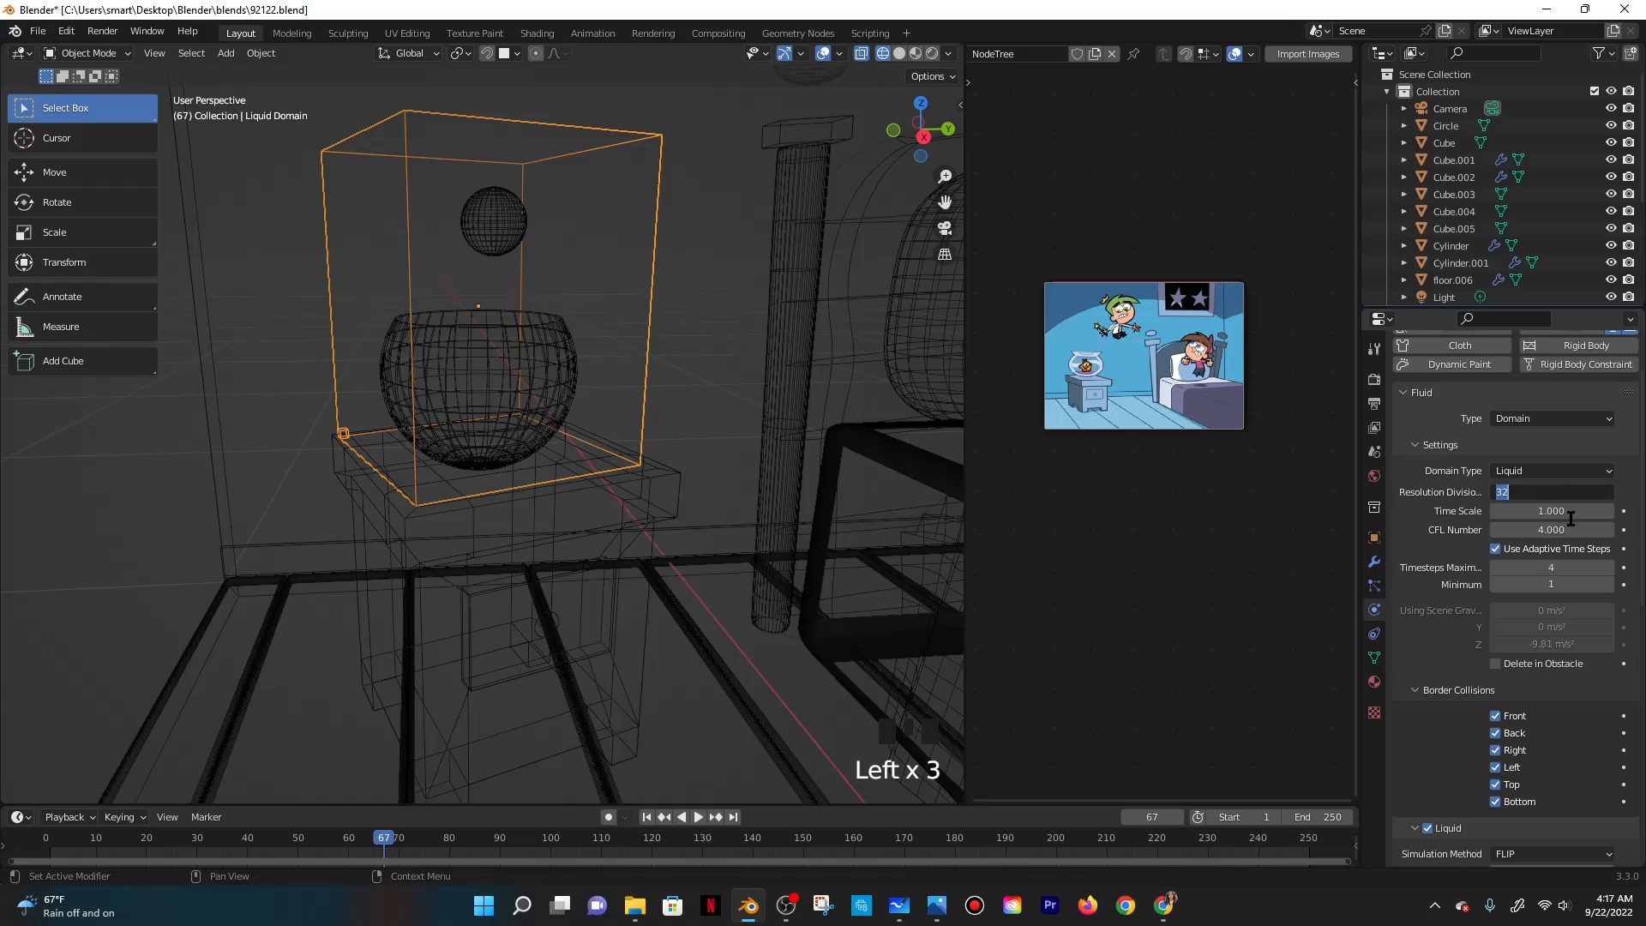
type("60")
left_click(1572, 523)
Enable Mesh generation and a resumable cache for the liquid domain, and save the file.
scroll(1576, 431, "down", 15)
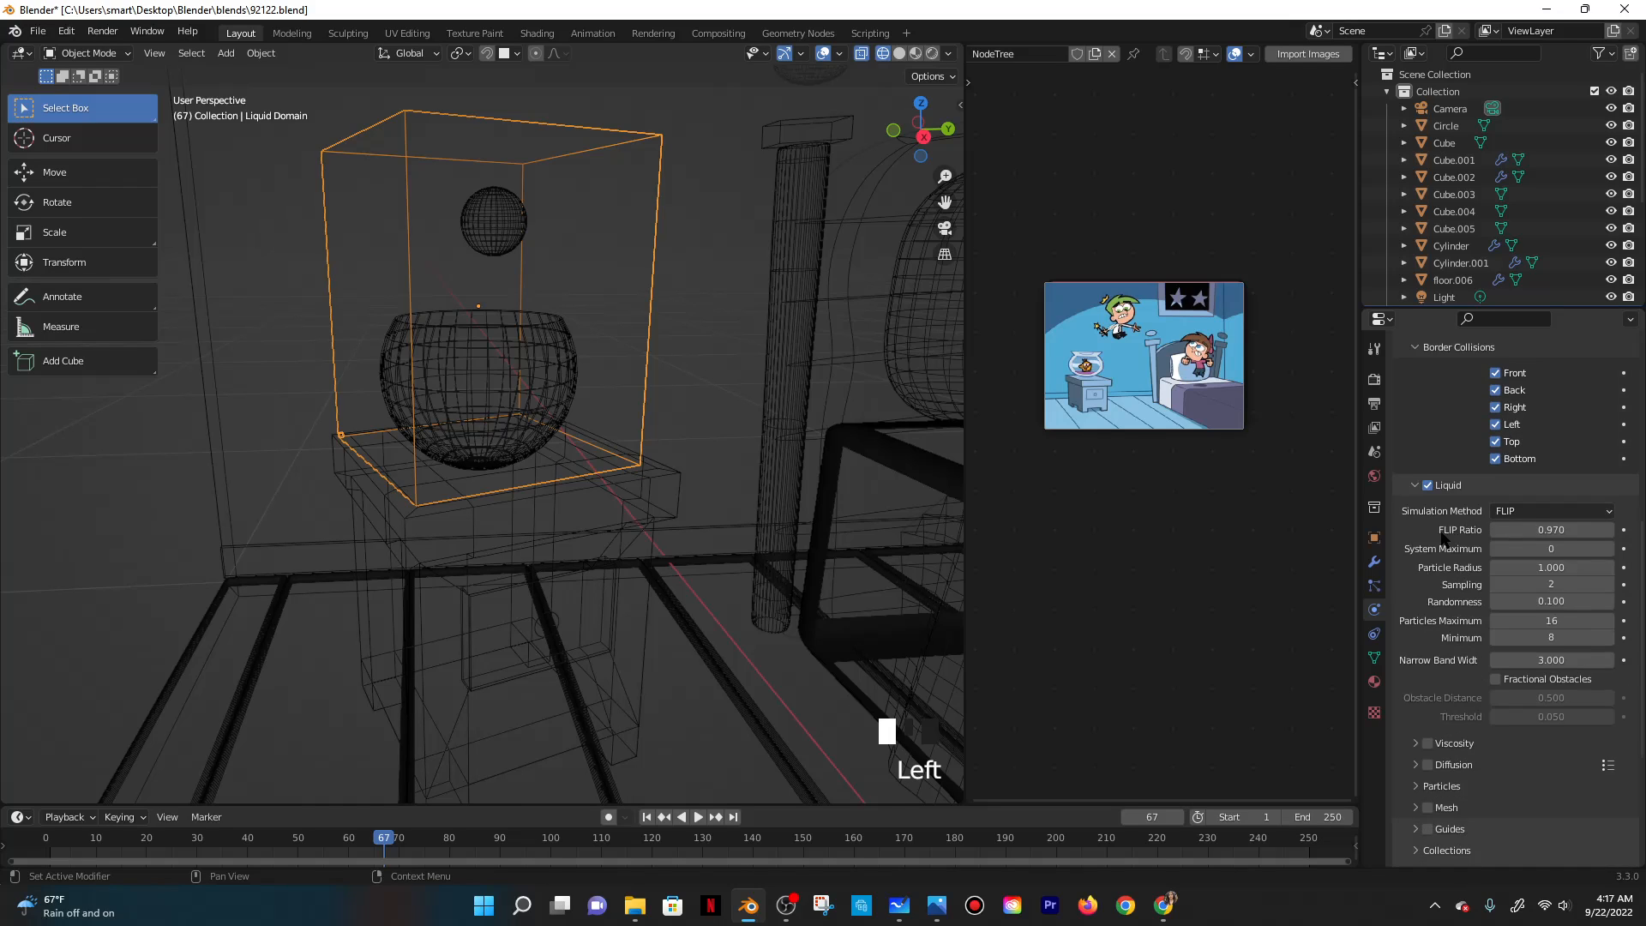
left_click(1414, 576)
left_click(1427, 575)
scroll(1490, 604, "down", 5)
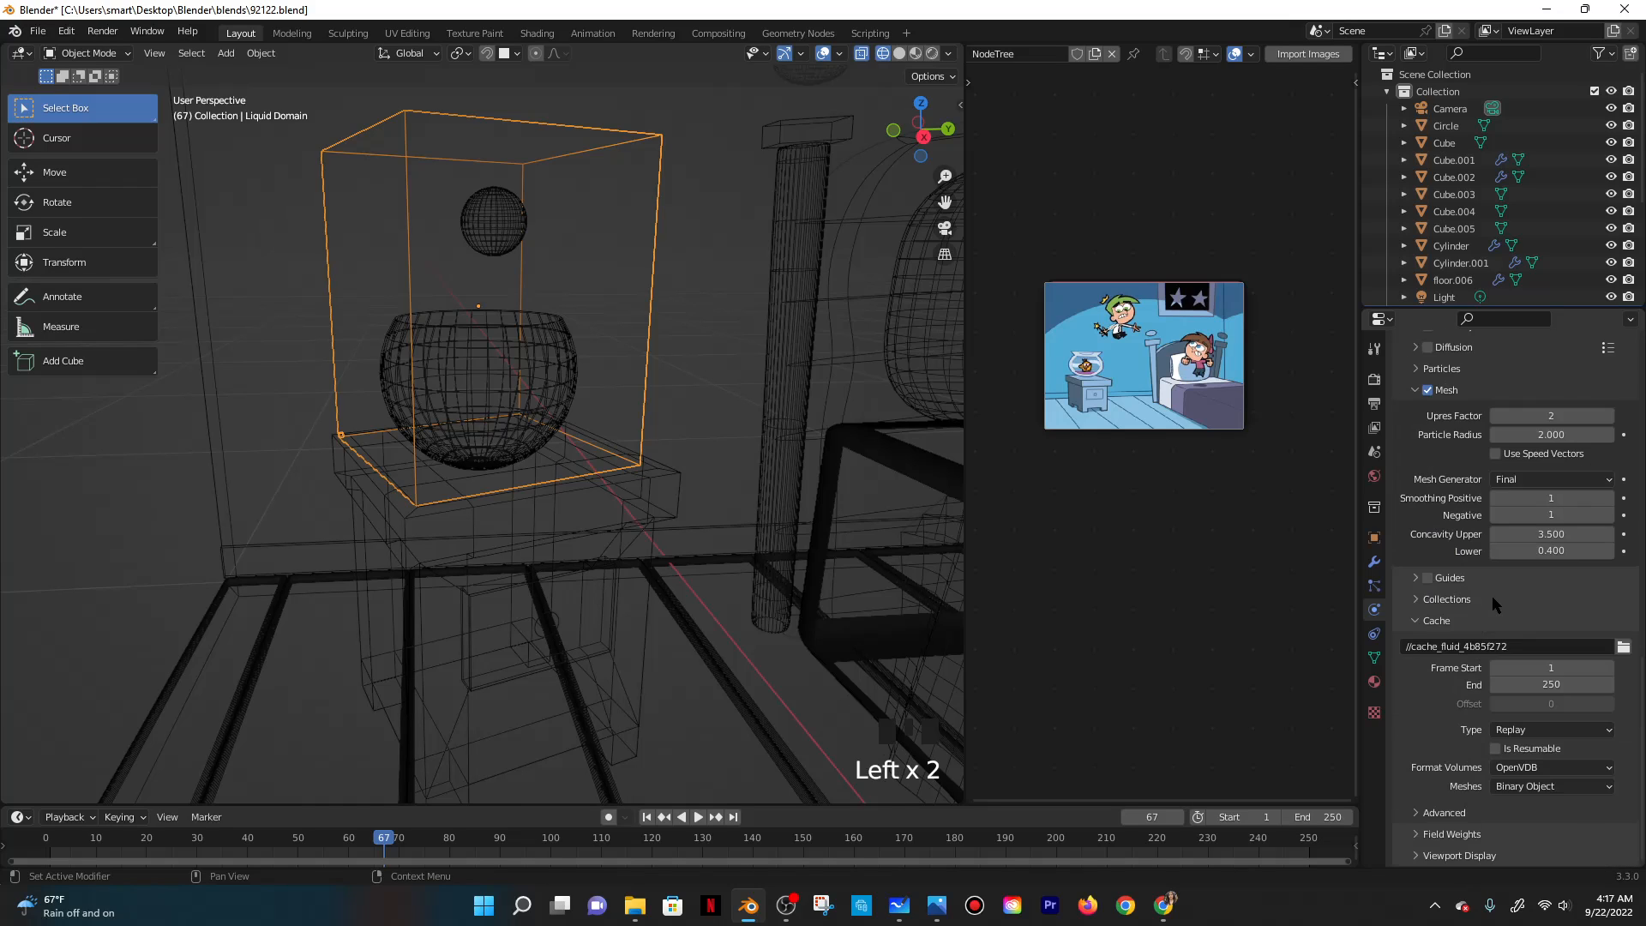
key("ctrl+s")
left_click(1495, 748)
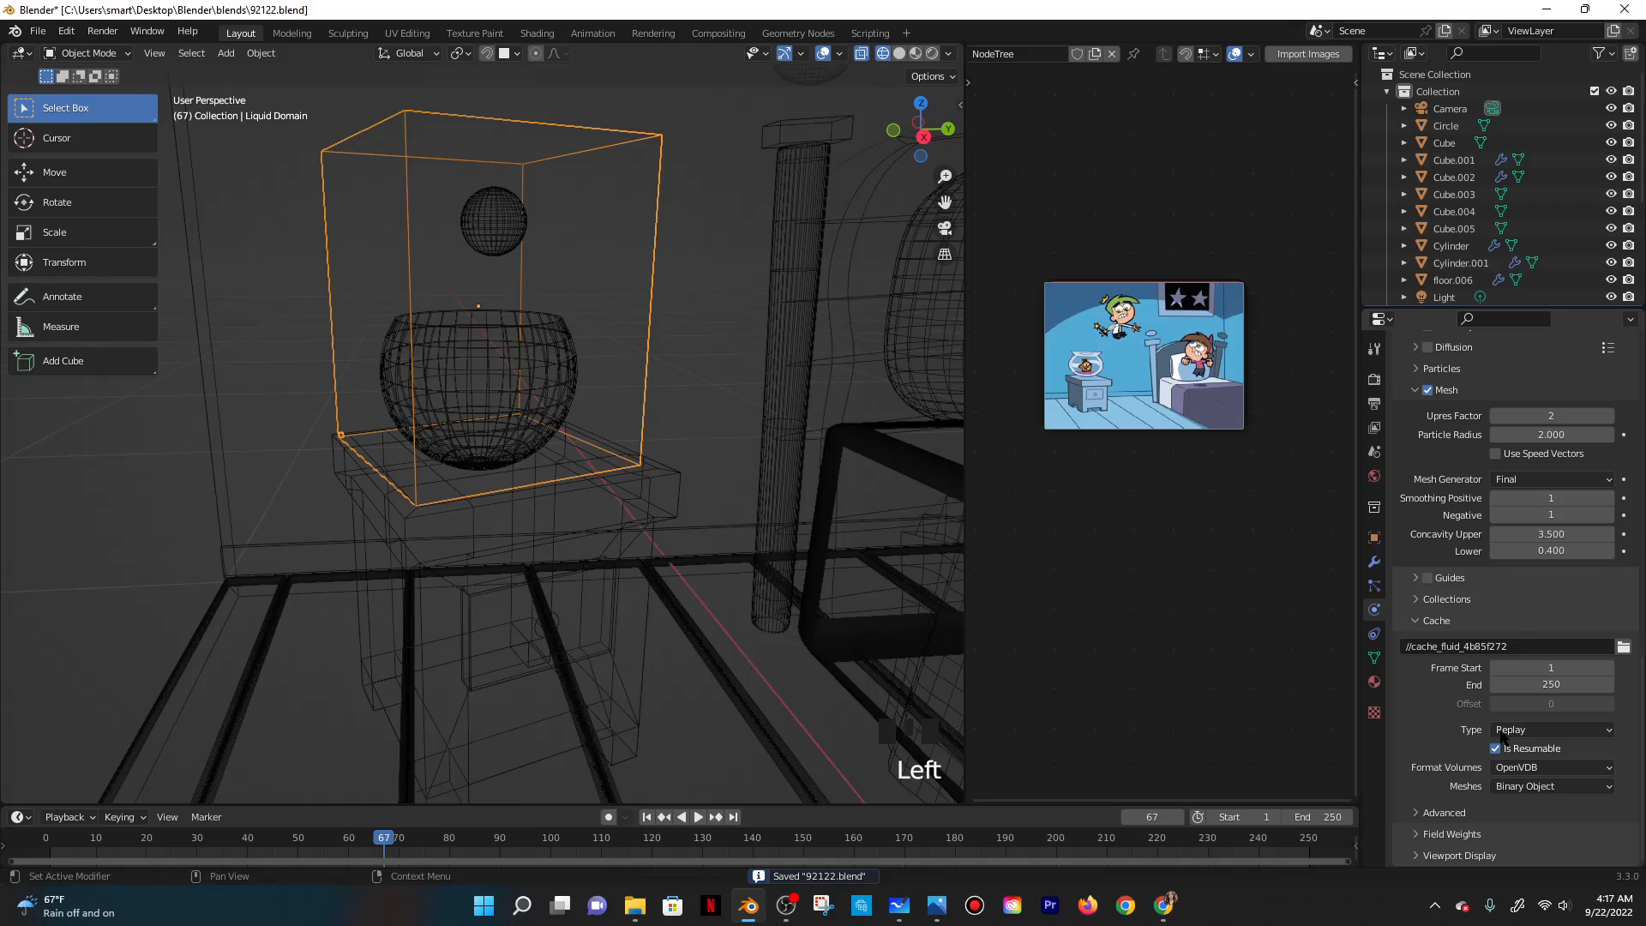
Reset the timeline to frame 0 and play the simulation to check how the liquid falls into the bowl.
left_click(698, 817)
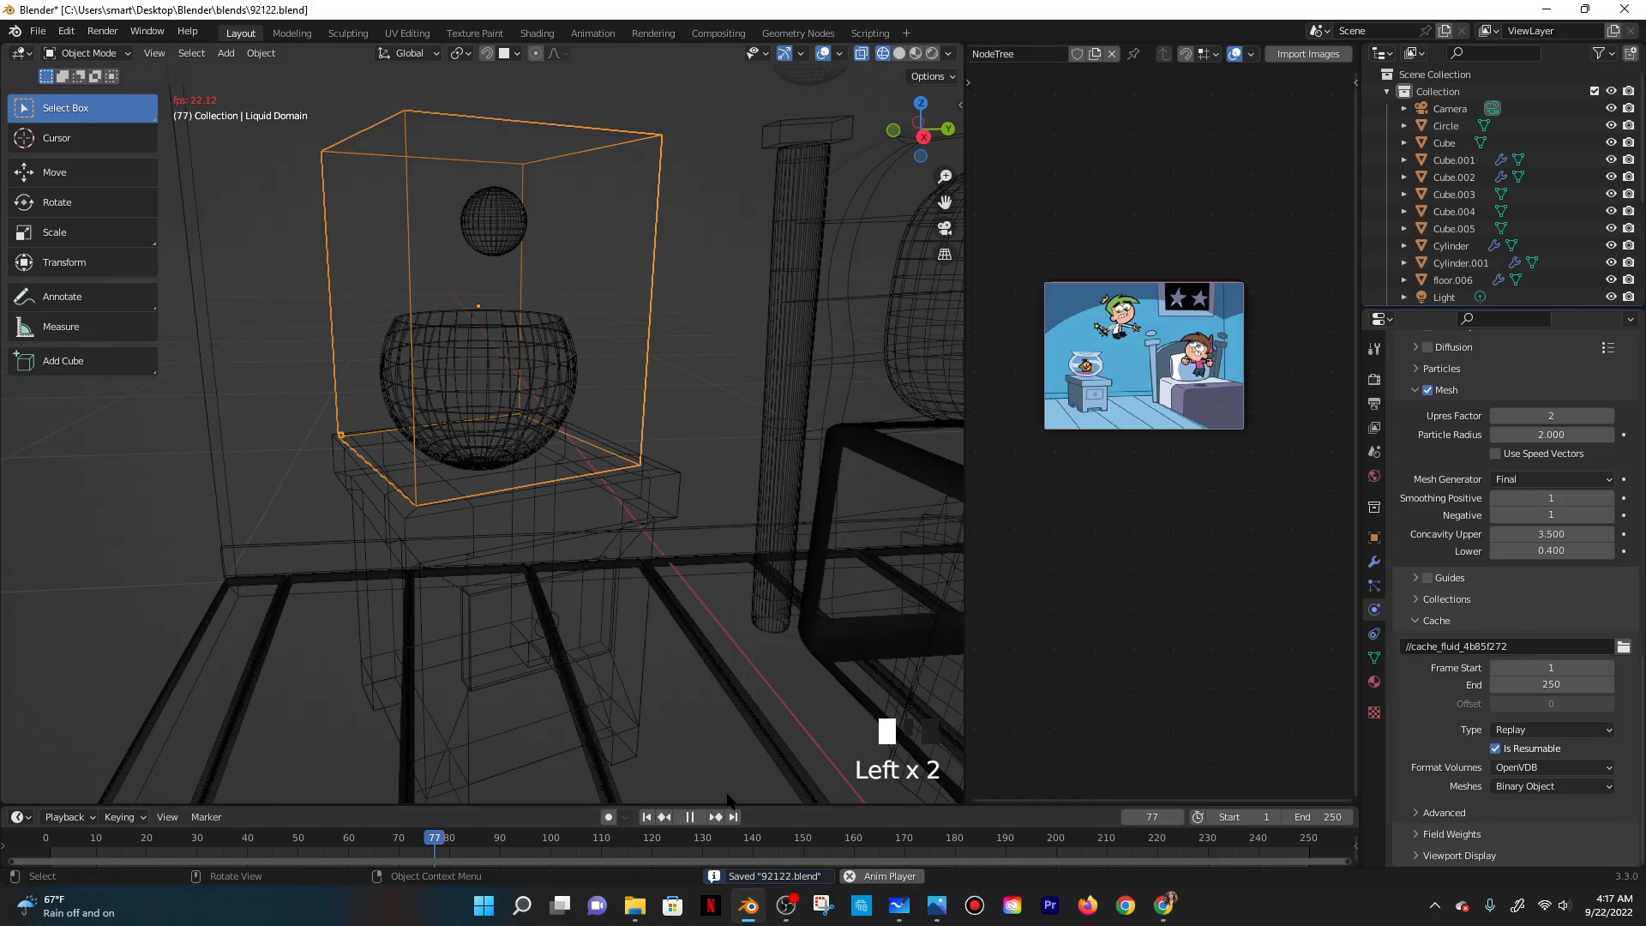
left_click(698, 817)
left_click(1151, 817)
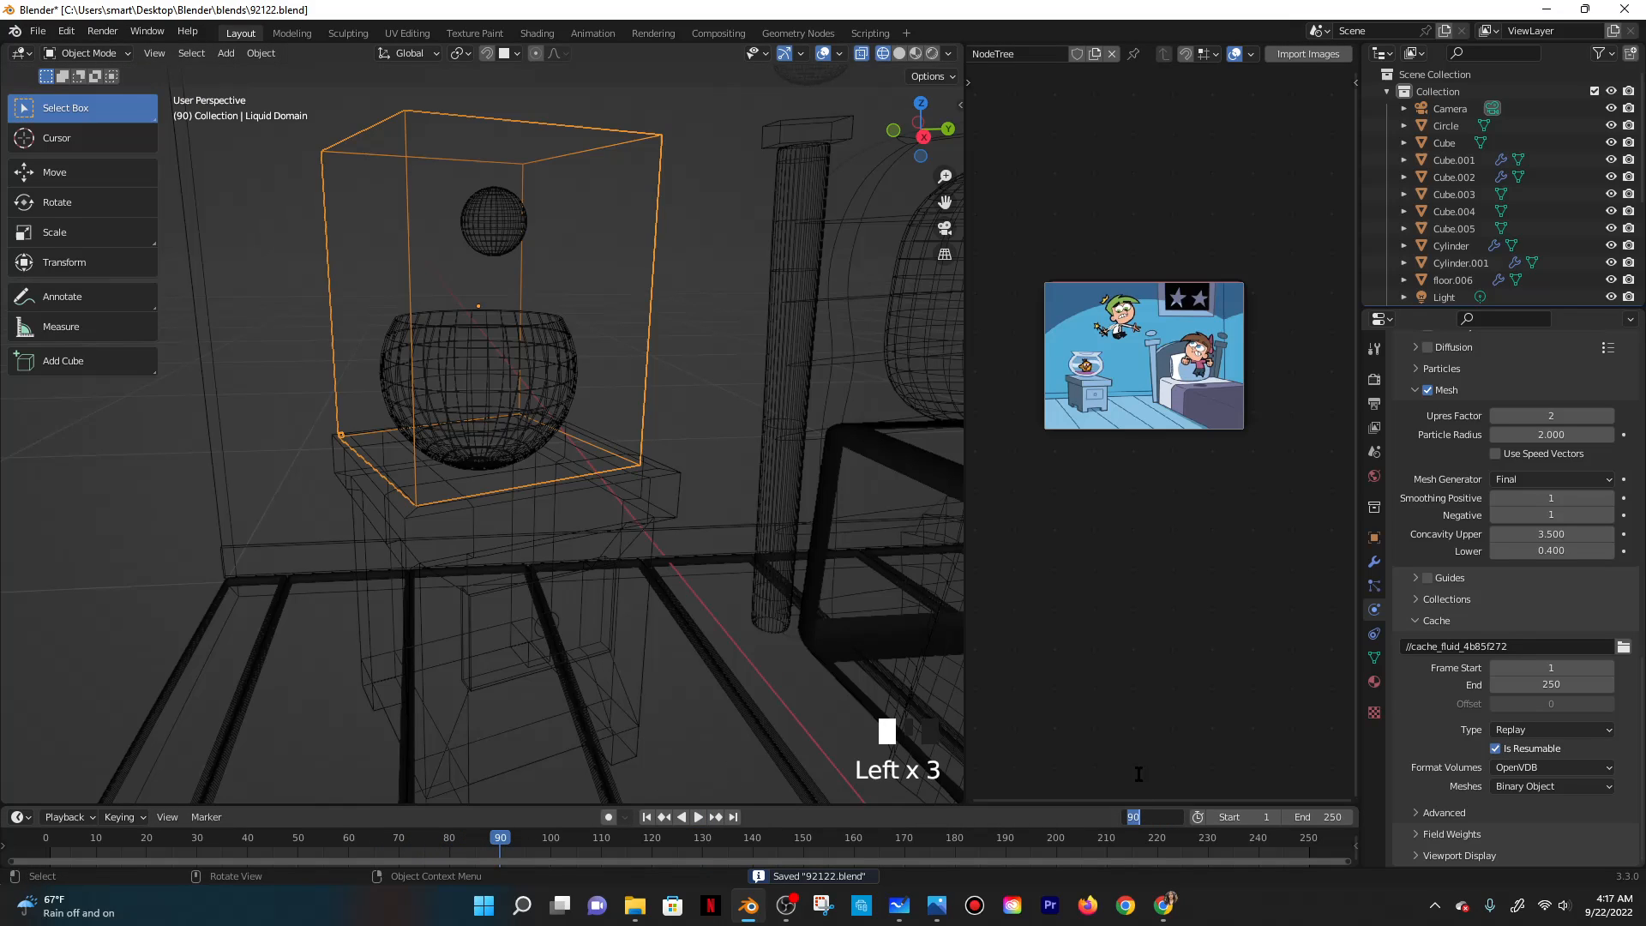
type("1")
left_click(1118, 704)
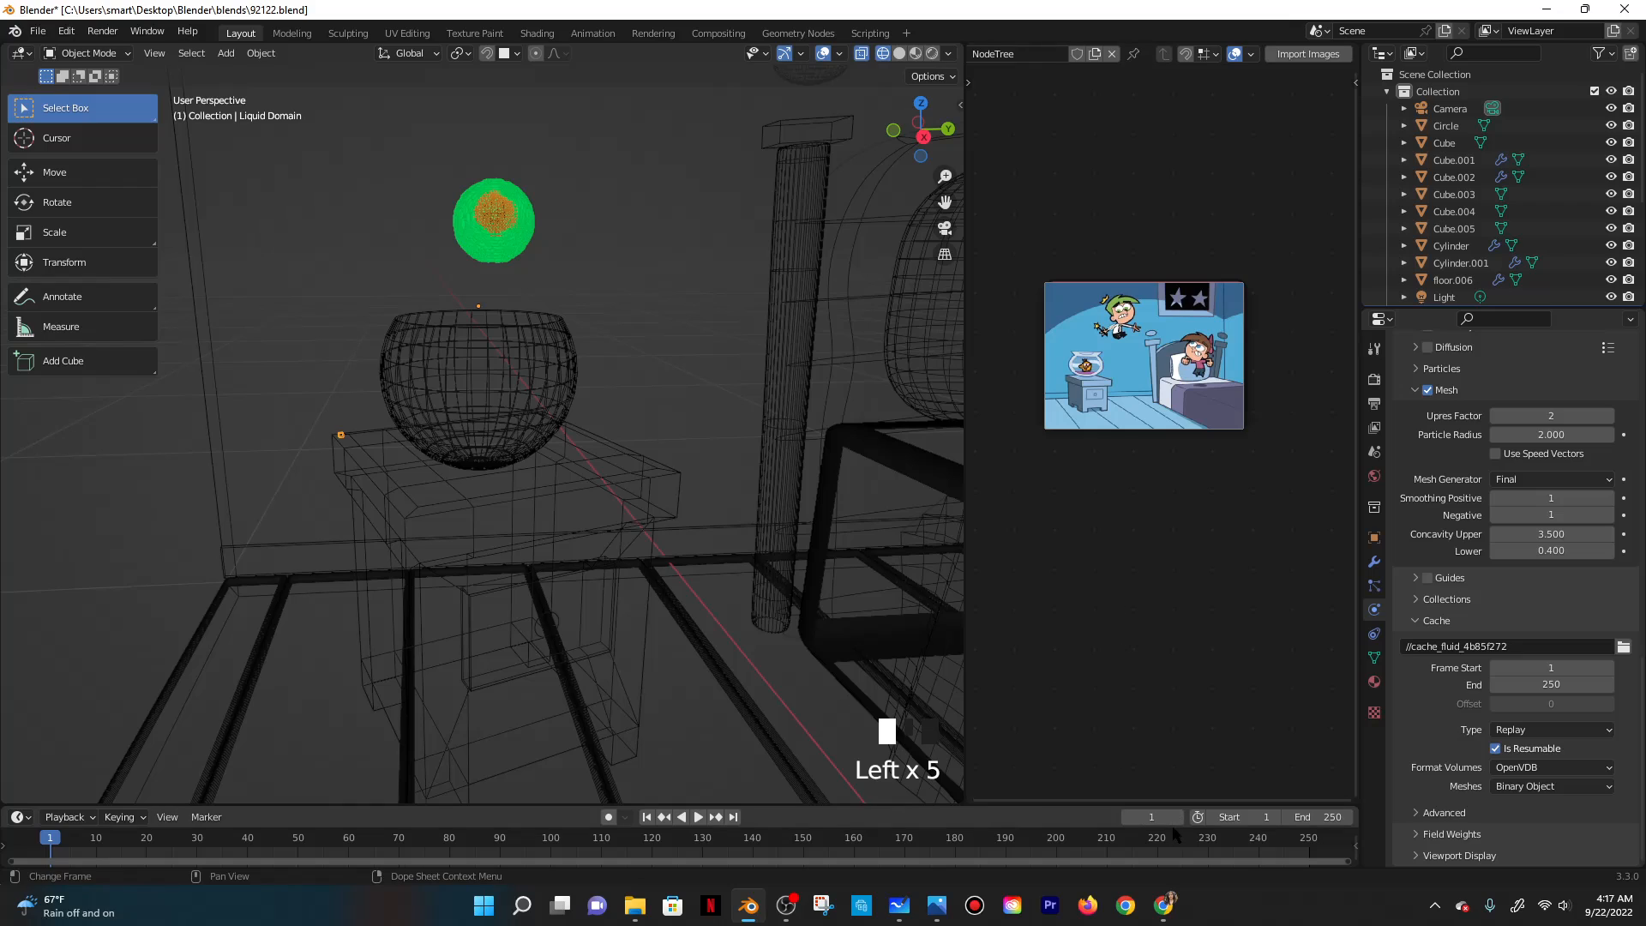
left_click(1184, 763)
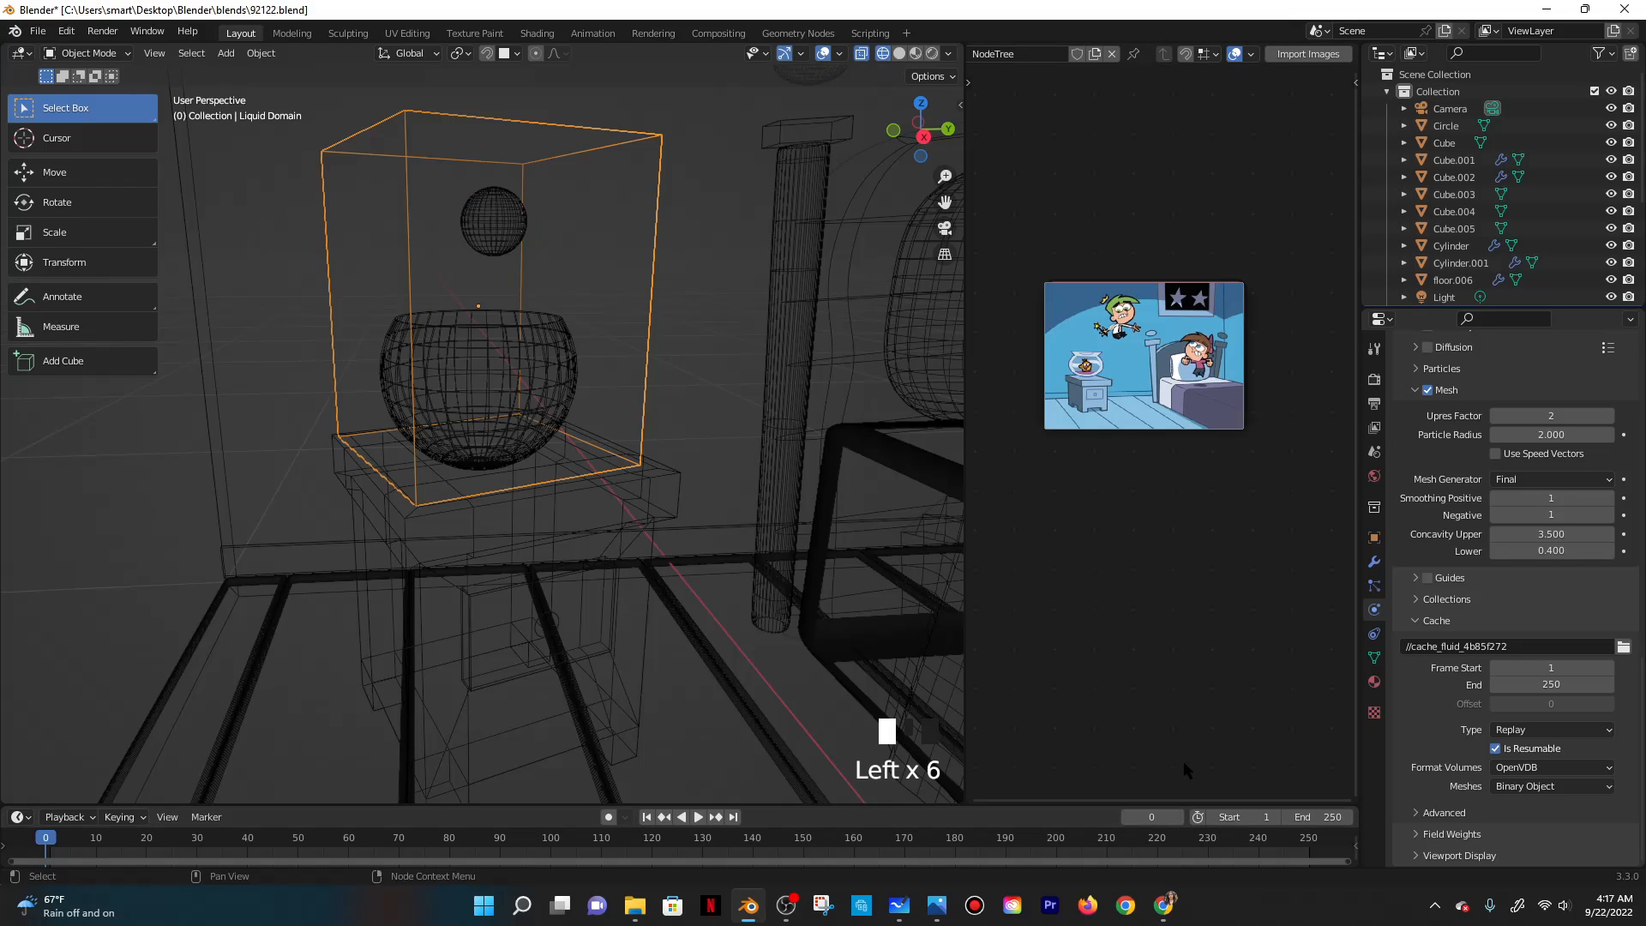
left_click(699, 816)
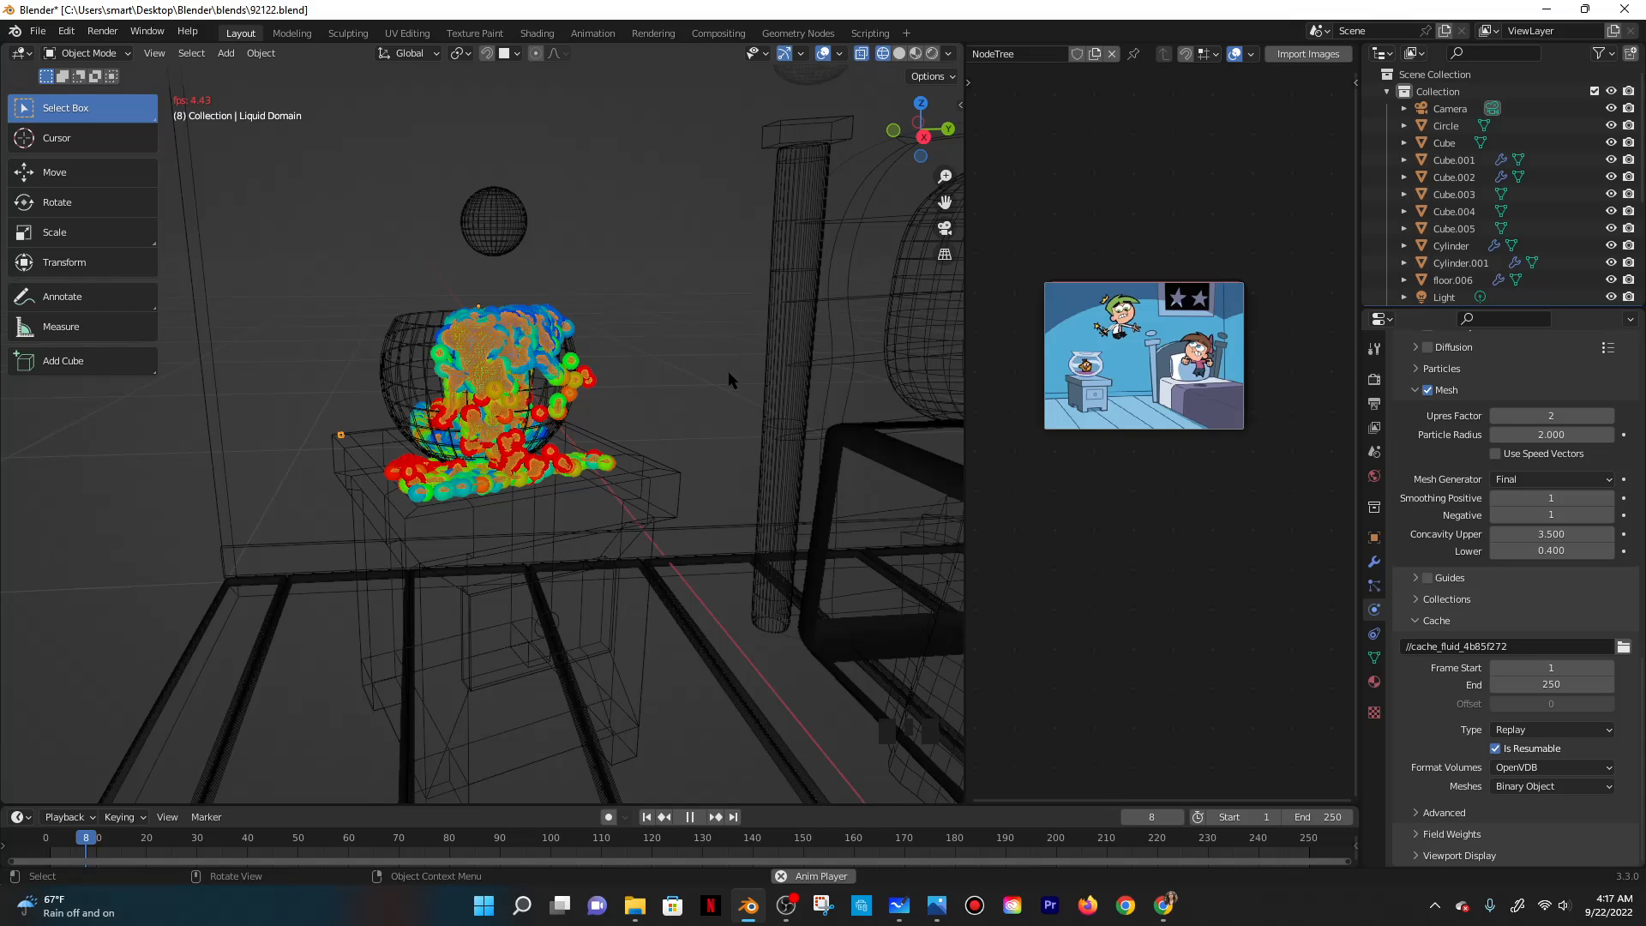
middle_click_drag(671, 307, 772, 445)
middle_click_drag(699, 513, 744, 559)
Move the liquid-emitting sphere about -0.093 m in X to center it over the bowl.
left_click(743, 559)
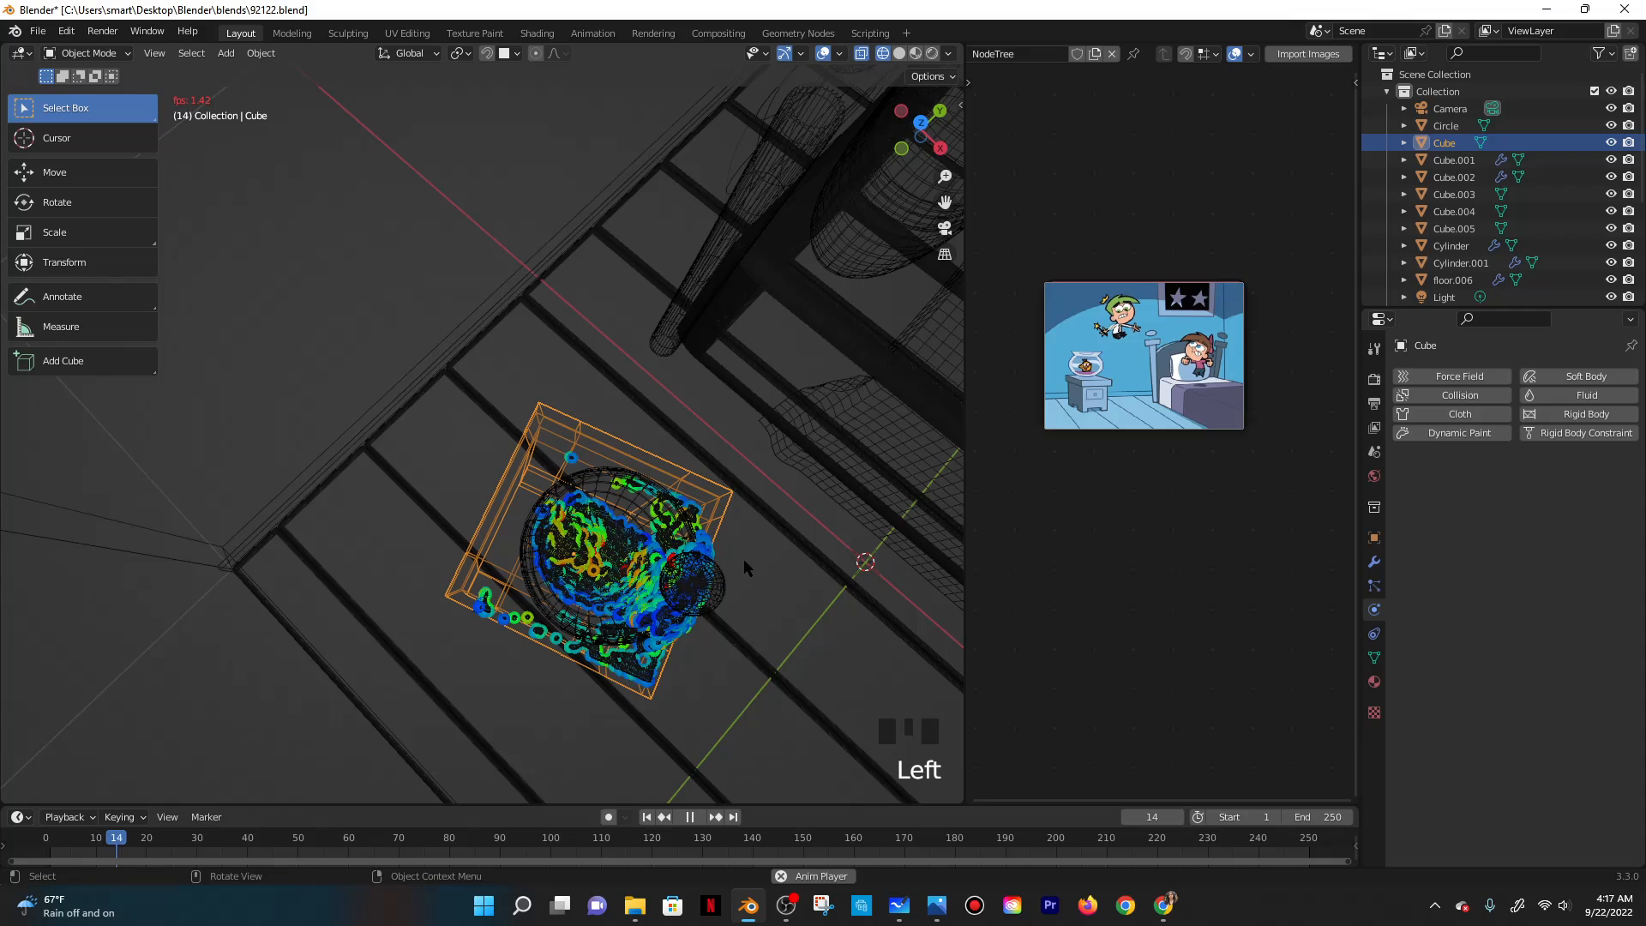
left_click(718, 574)
left_click(718, 575)
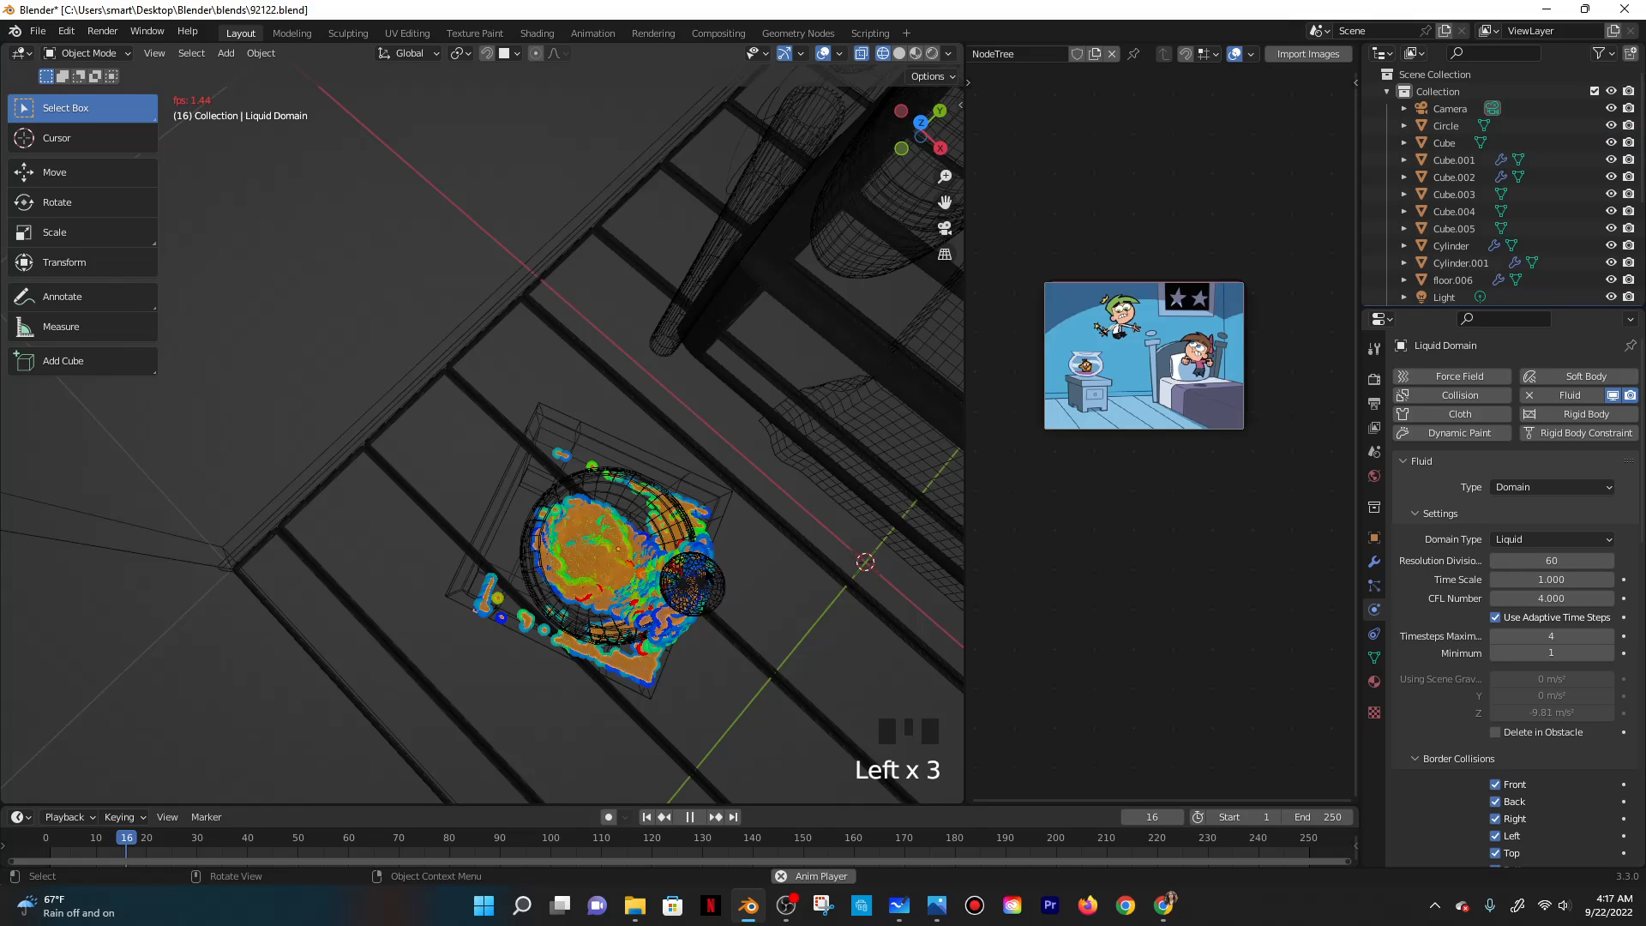
left_click(720, 563)
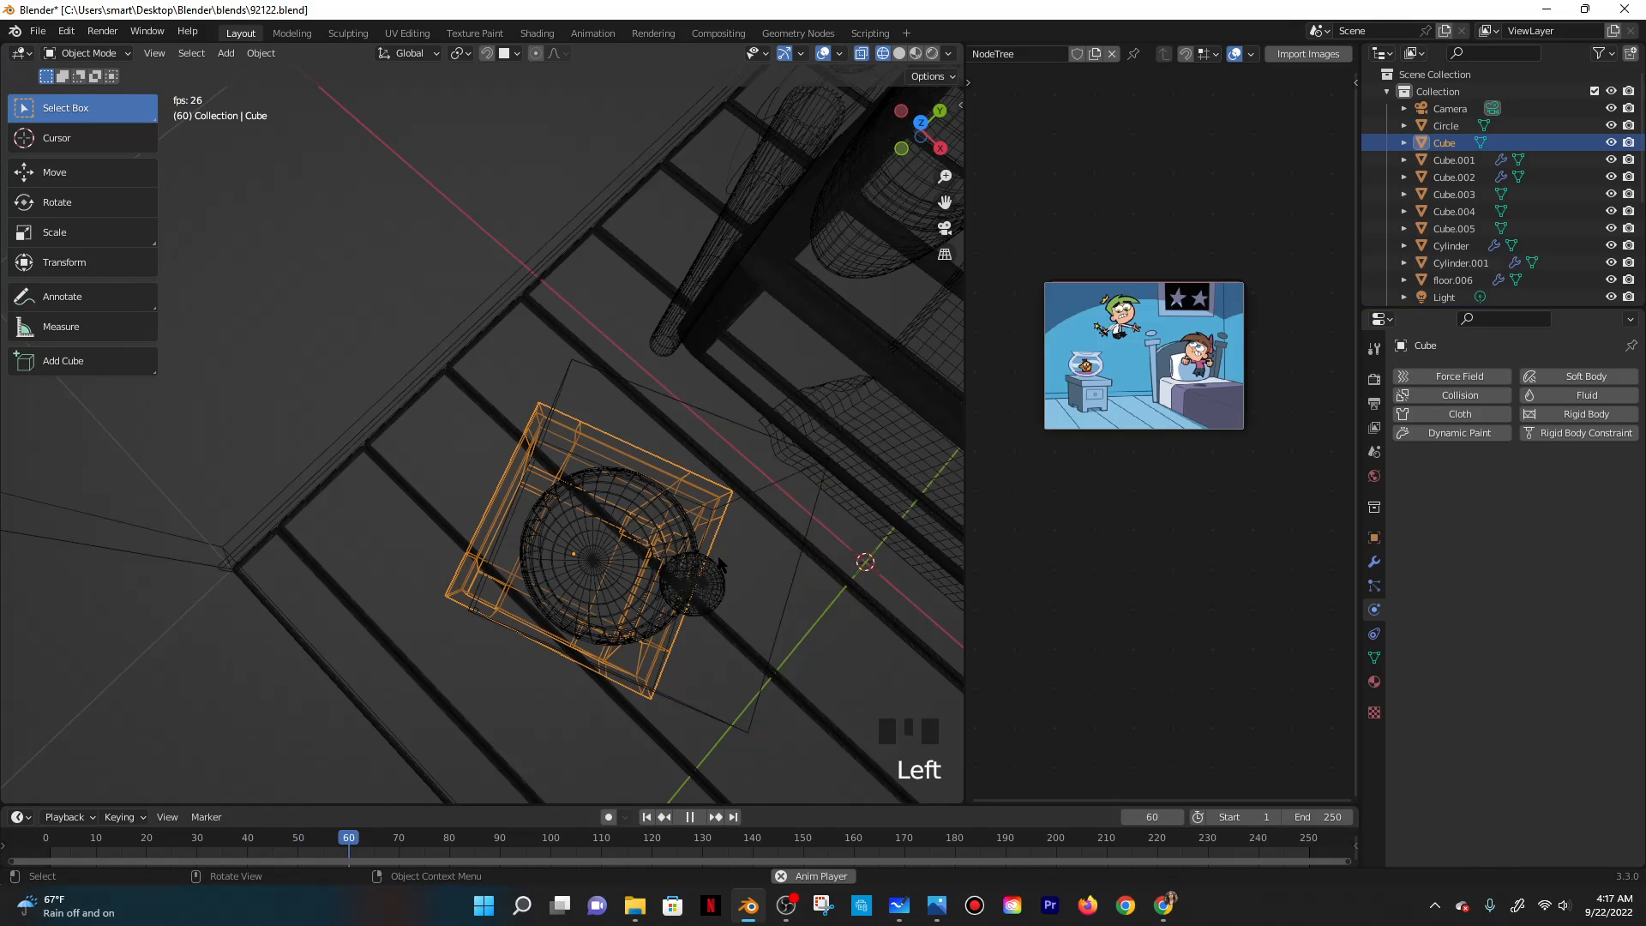
left_click(720, 563)
key("g")
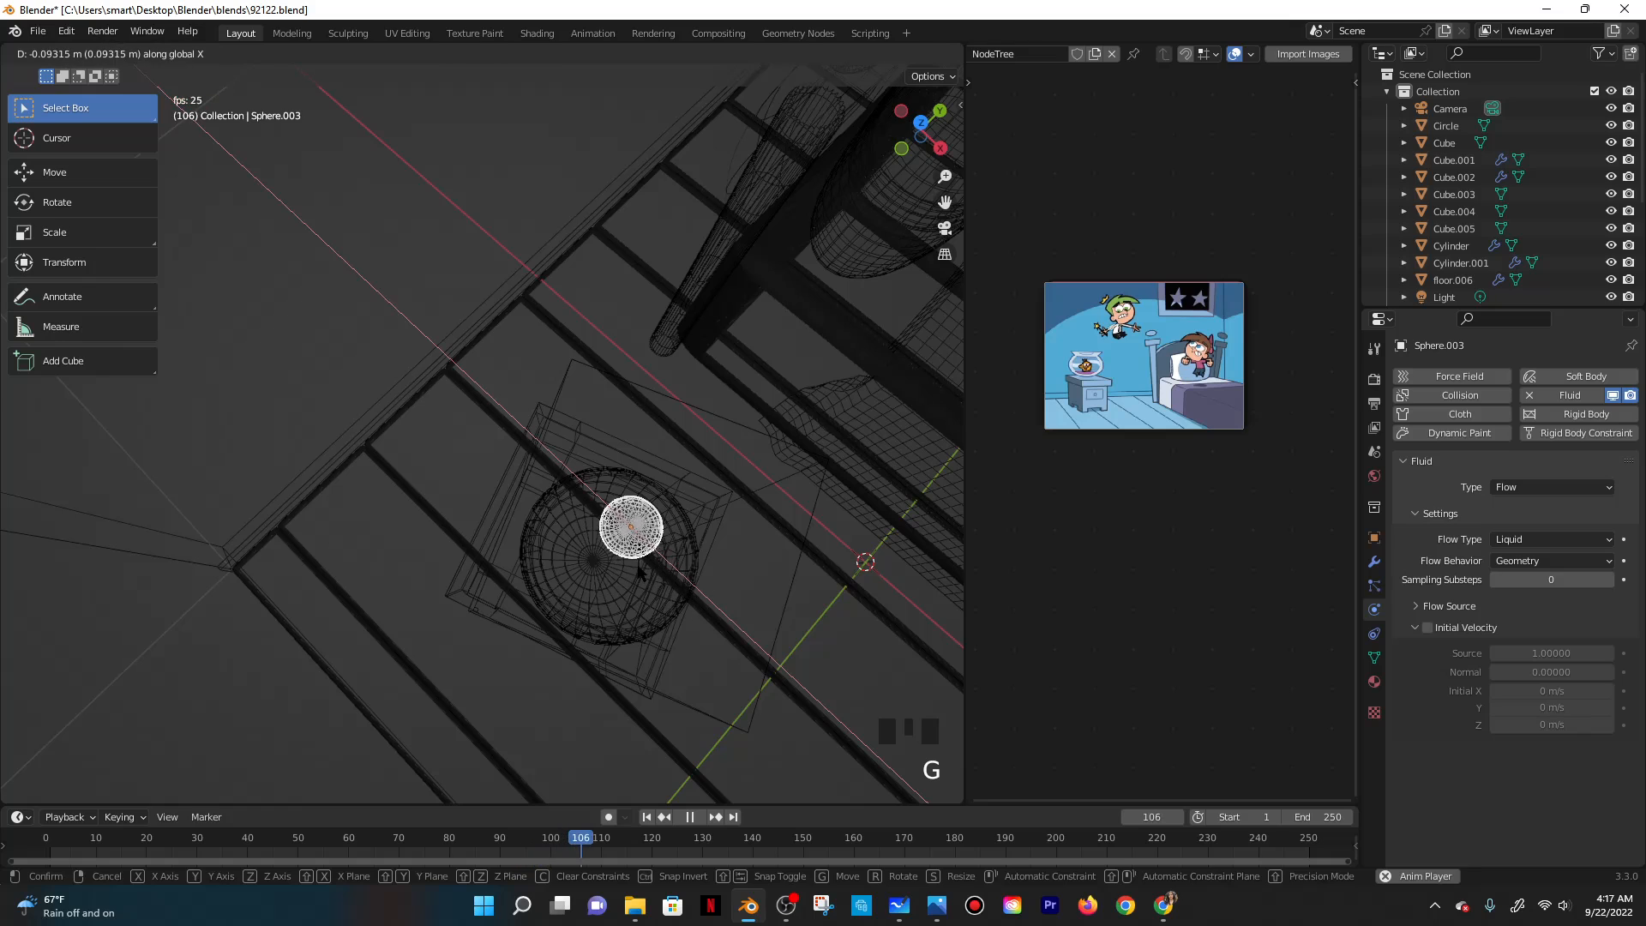
left_click(640, 573)
Reset the timeline to frame 0, save the file and replay the liquid simulation.
middle_click_drag(640, 573, 701, 418)
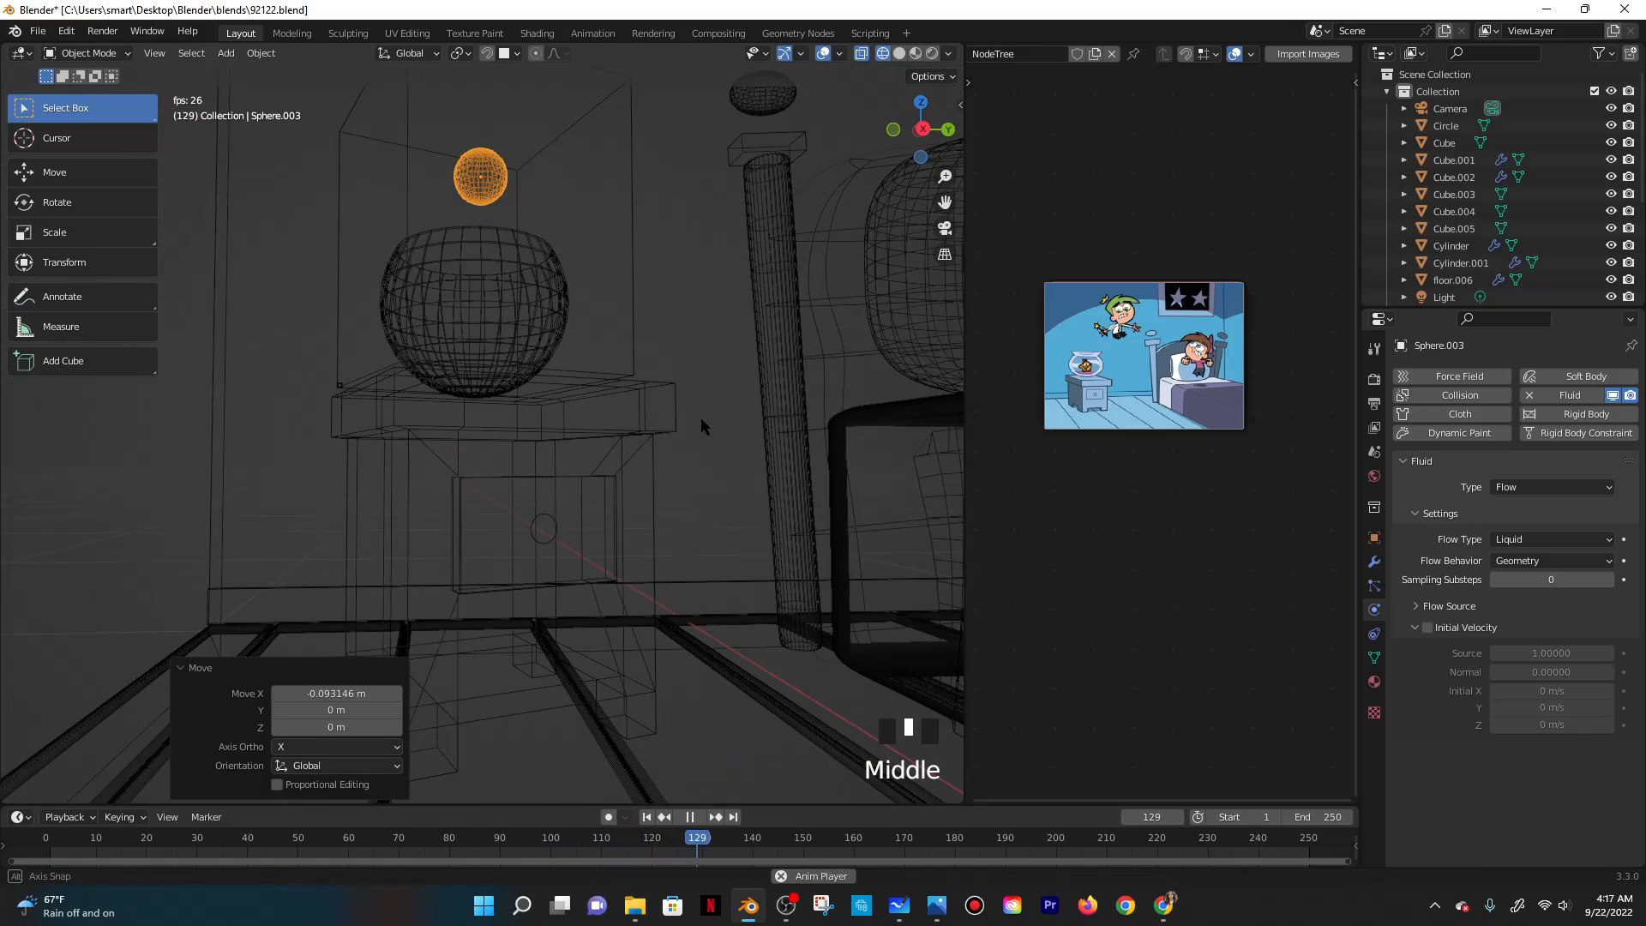
left_click(690, 817)
left_click(1152, 816)
left_click(1296, 757)
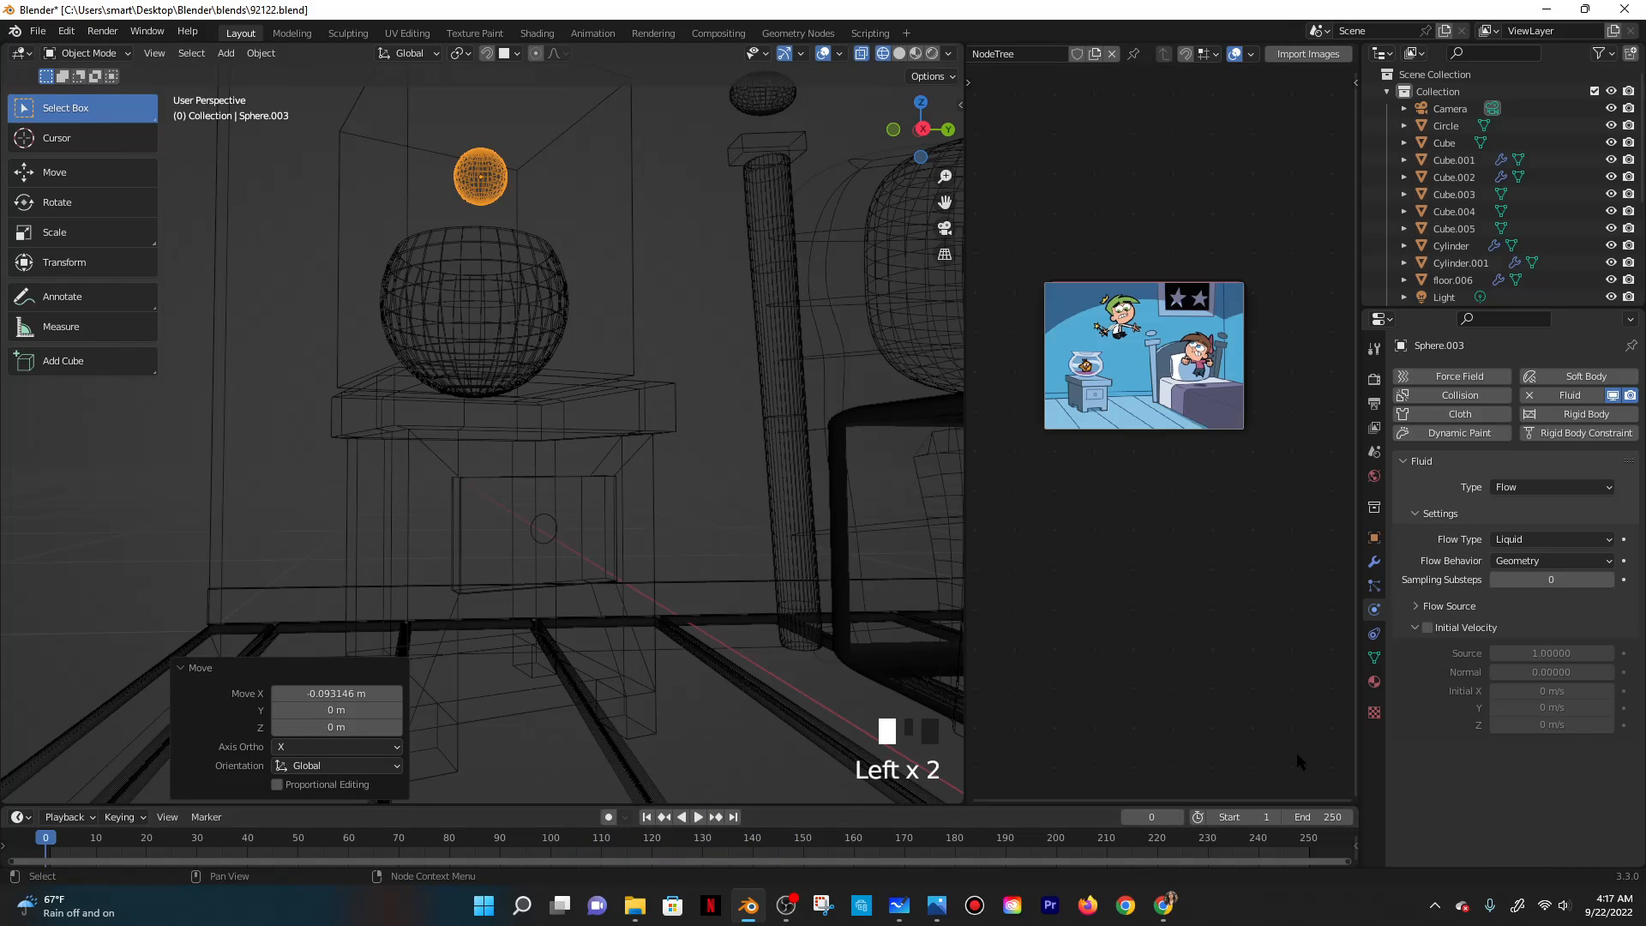
middle_click_drag(646, 271, 661, 330)
key("ctrl+s")
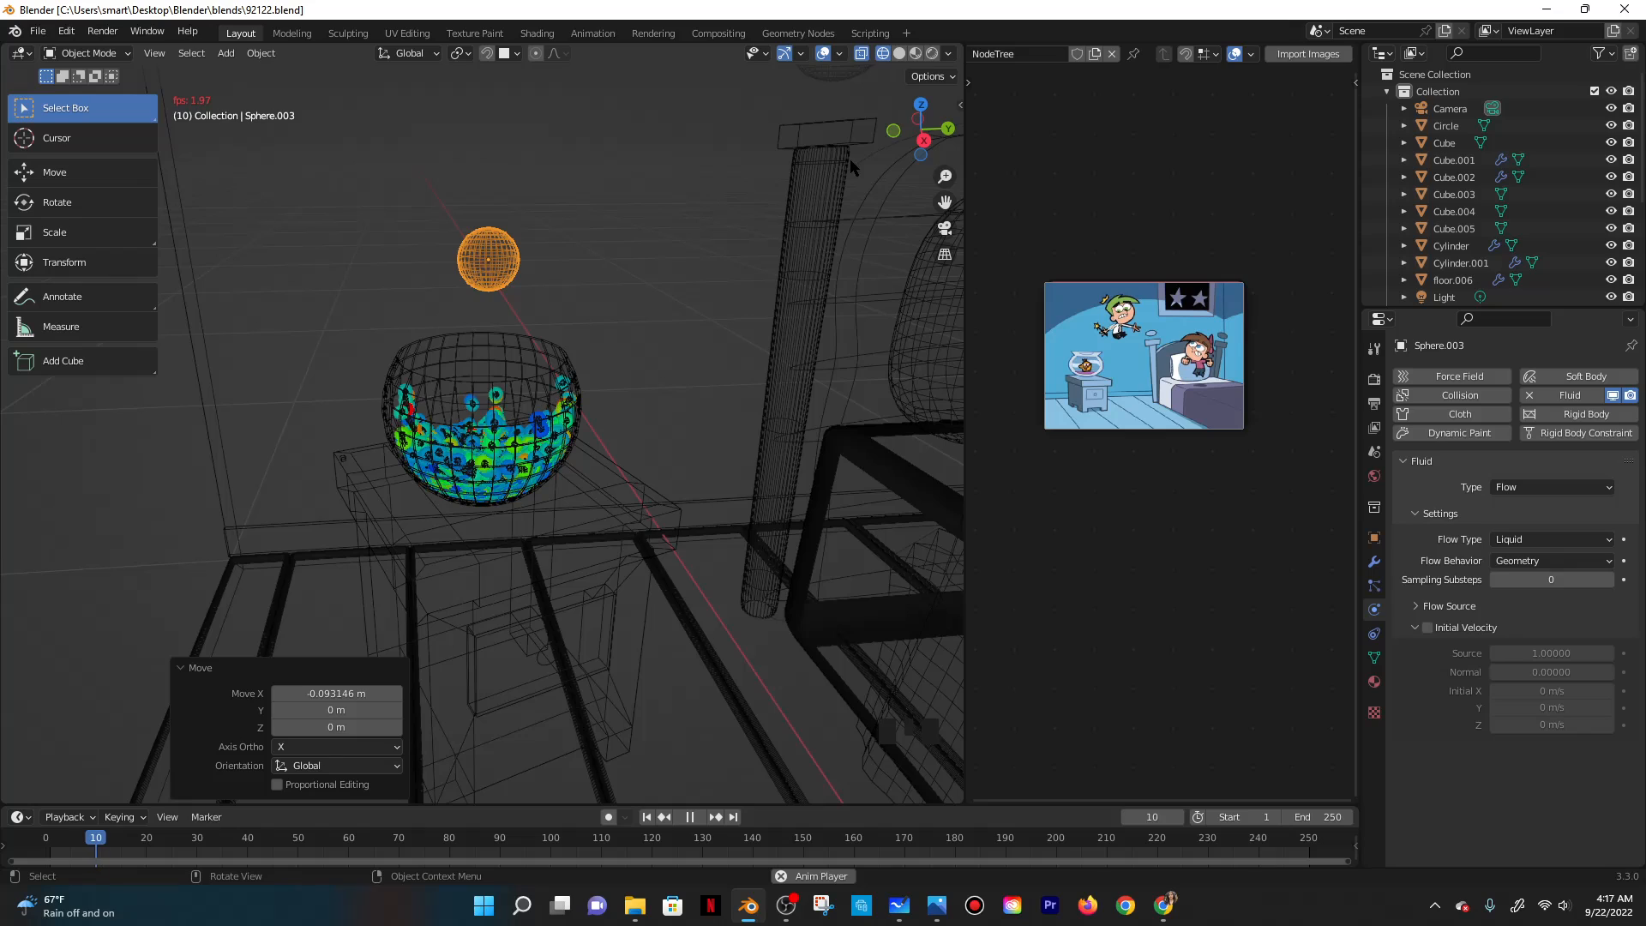
Enlarge the emitter sphere above the bowl by a factor of about 1.5.
left_click(497, 244)
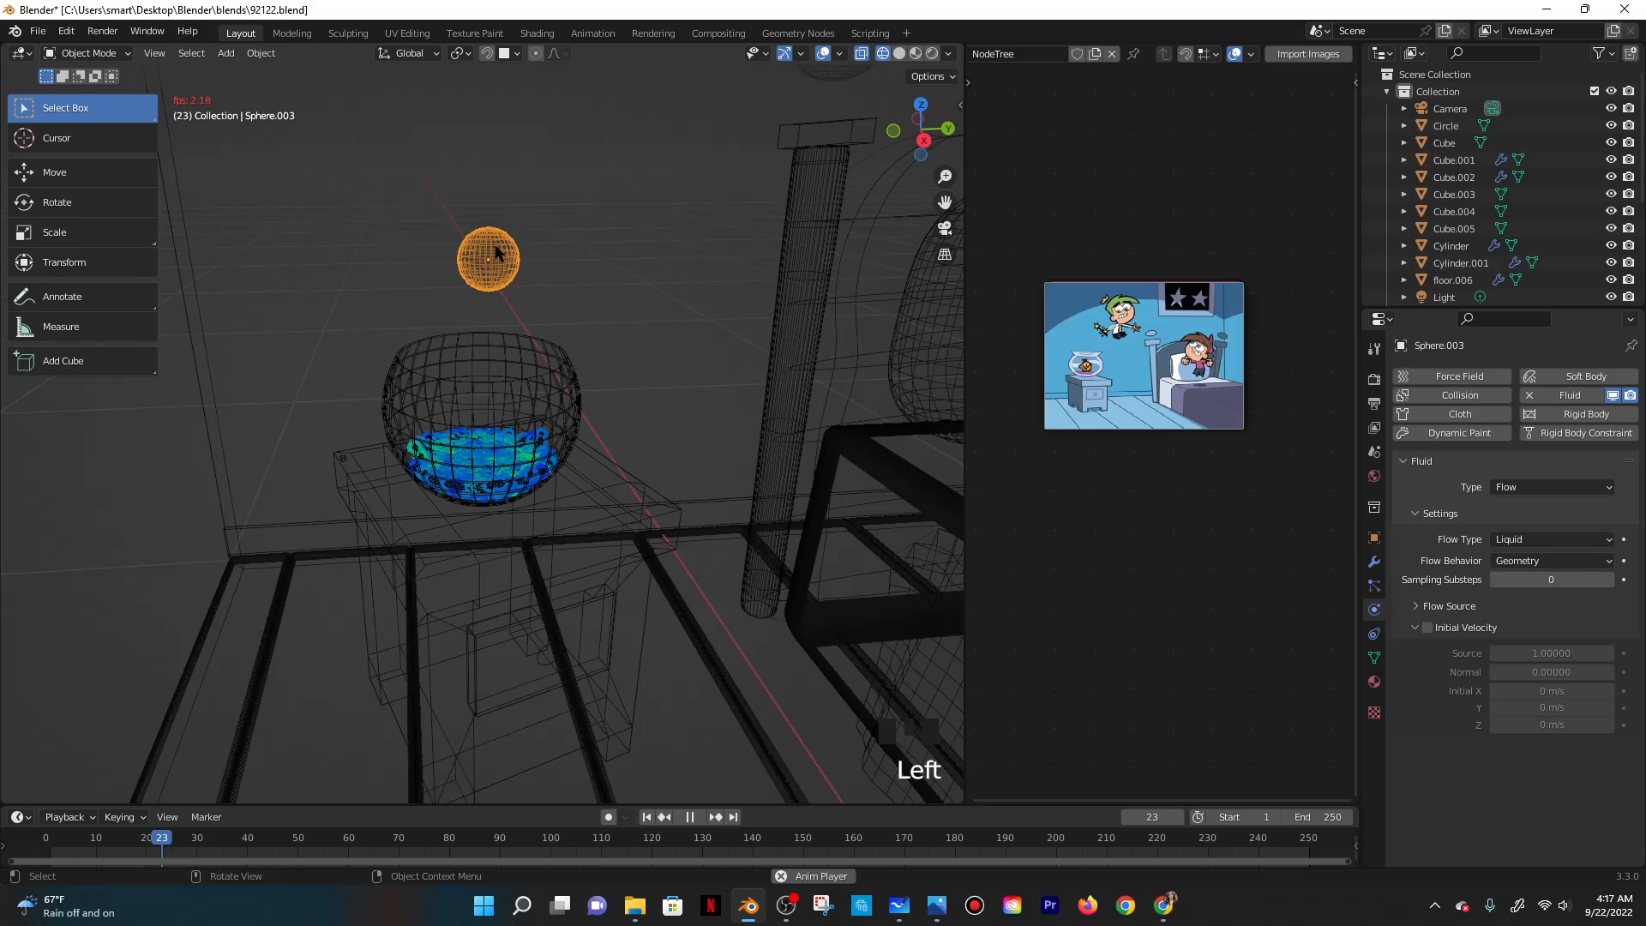
left_click(496, 250)
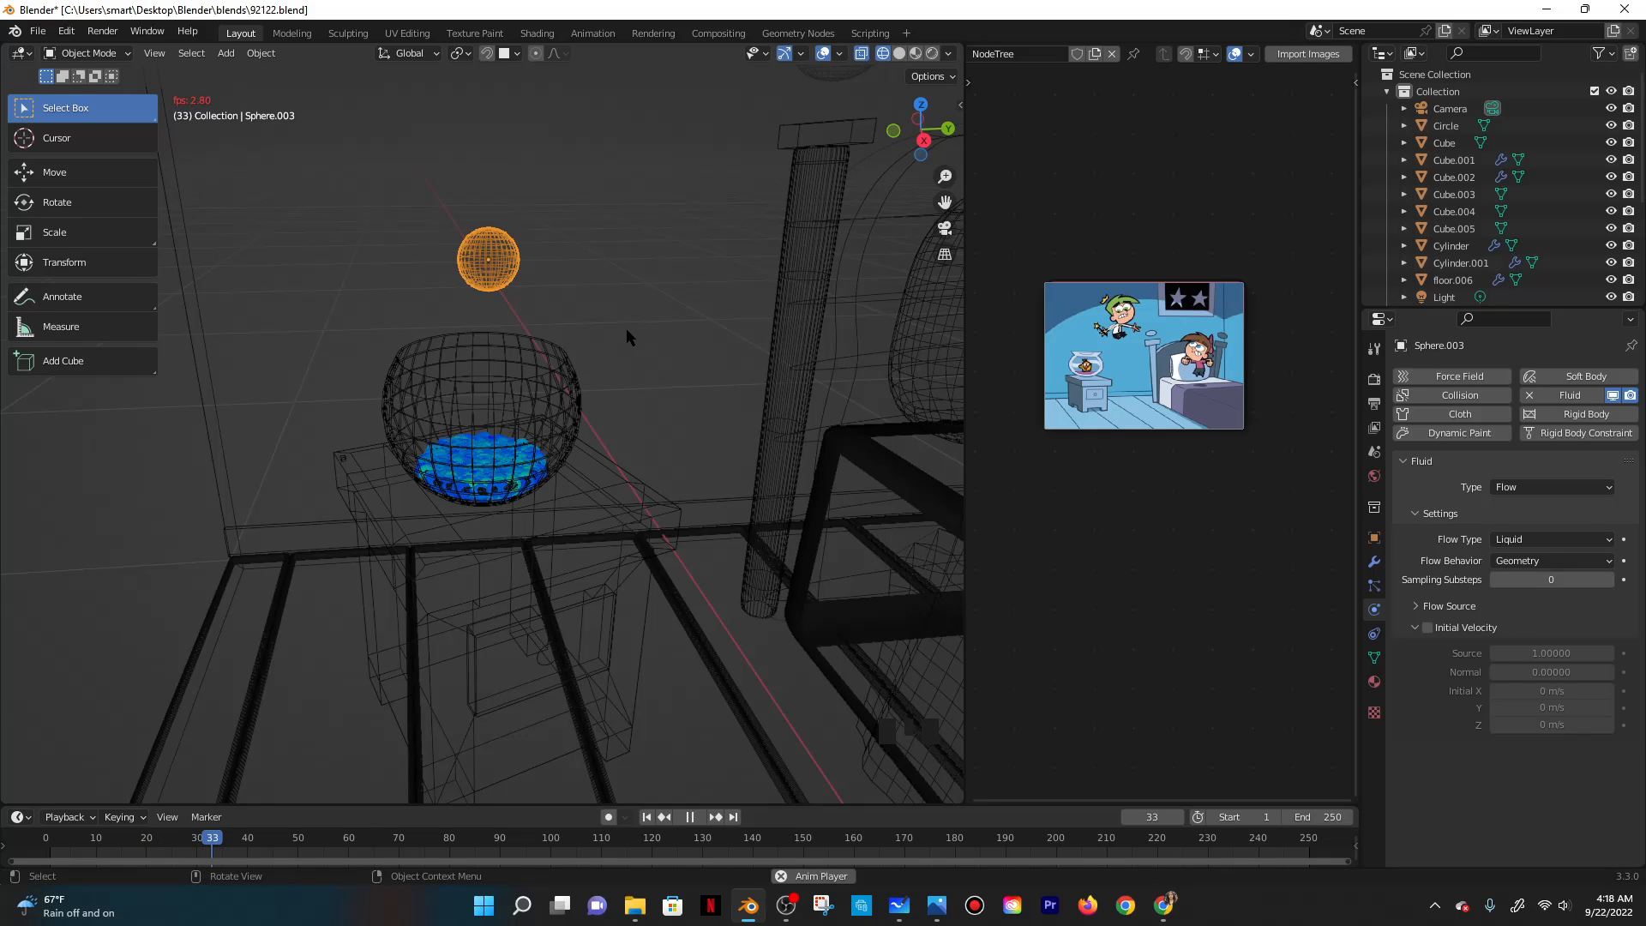
key("s")
left_click(668, 352)
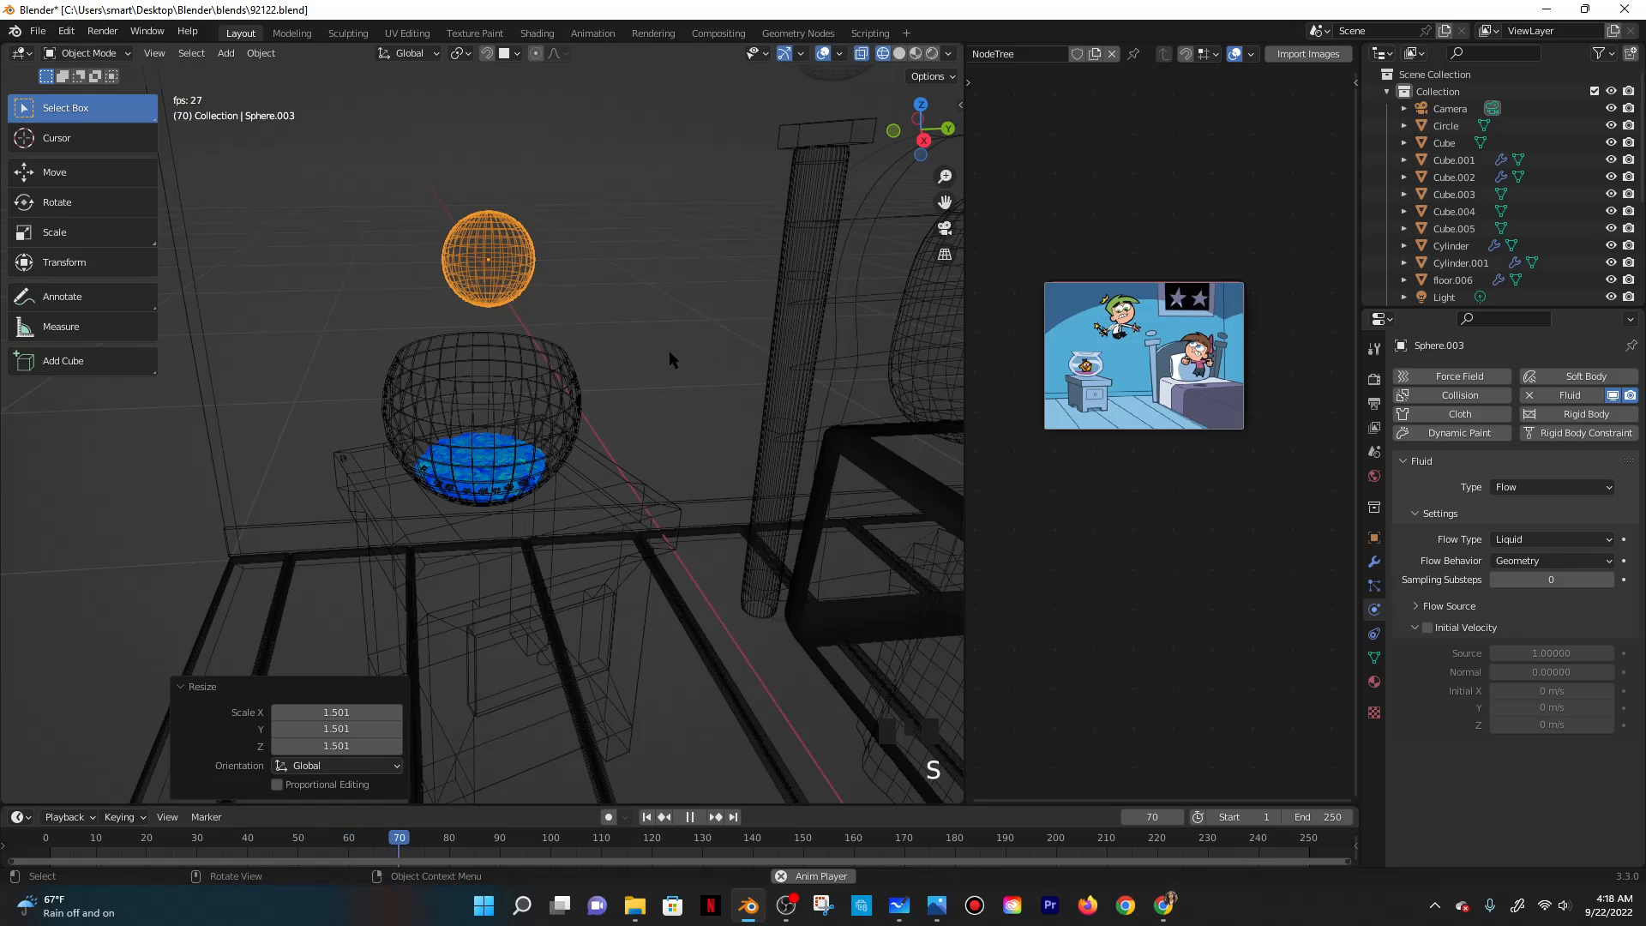
Stop playback, return the timeline to frame 0 and apply the emitter sphere's scale.
left_click(690, 817)
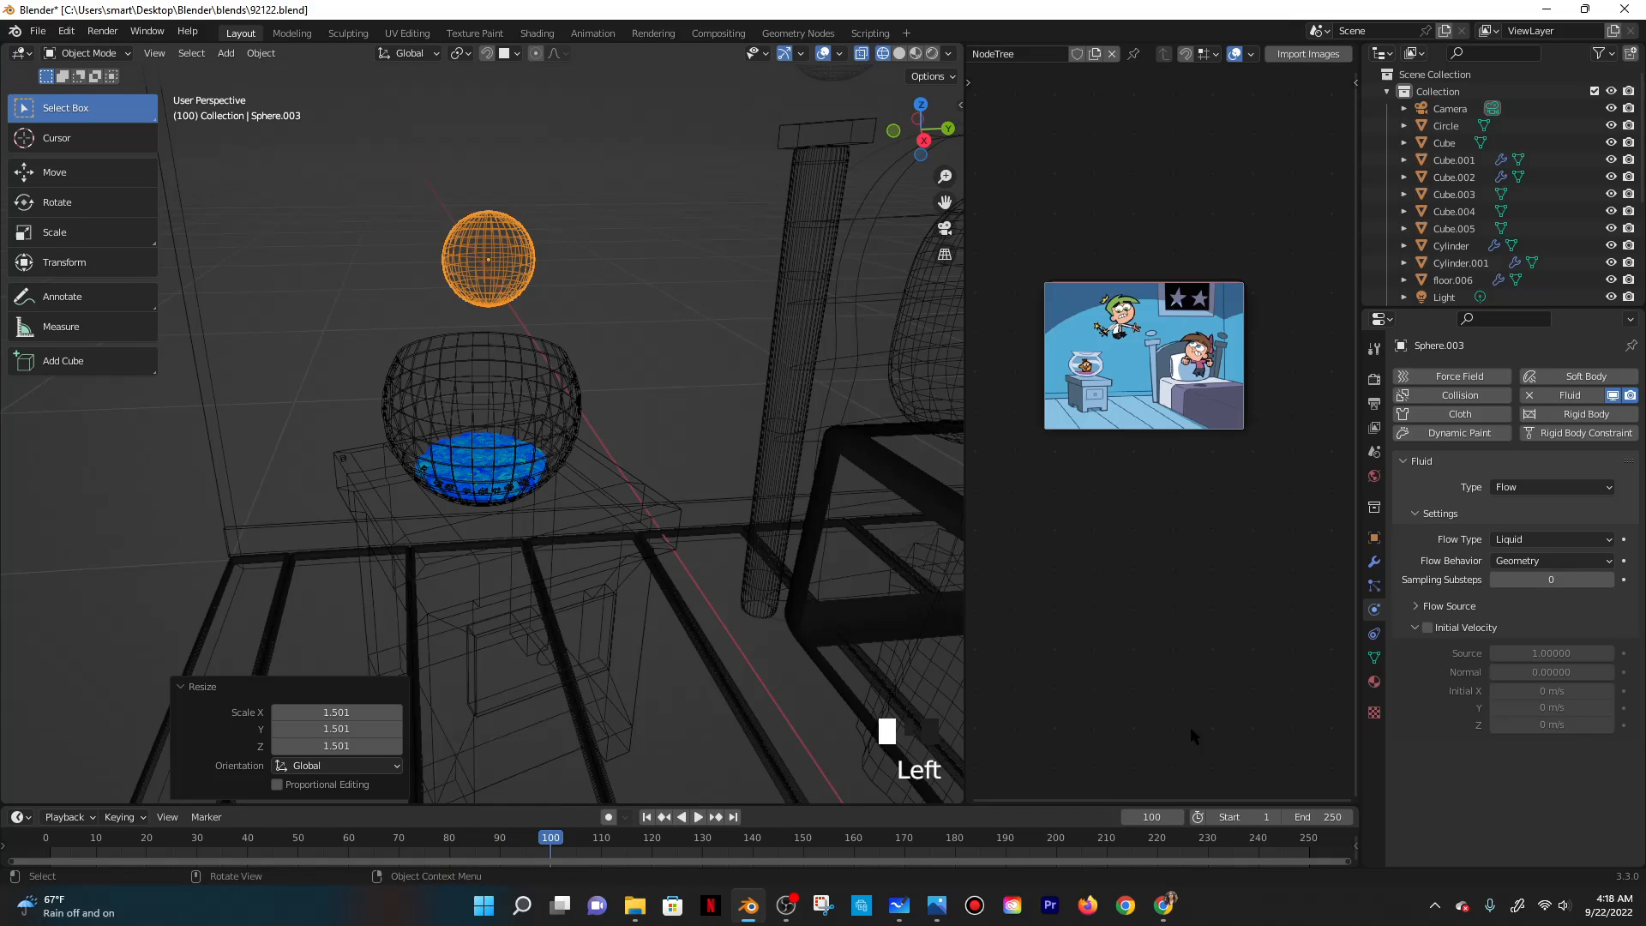
left_click(1150, 817)
type("0")
key("Return")
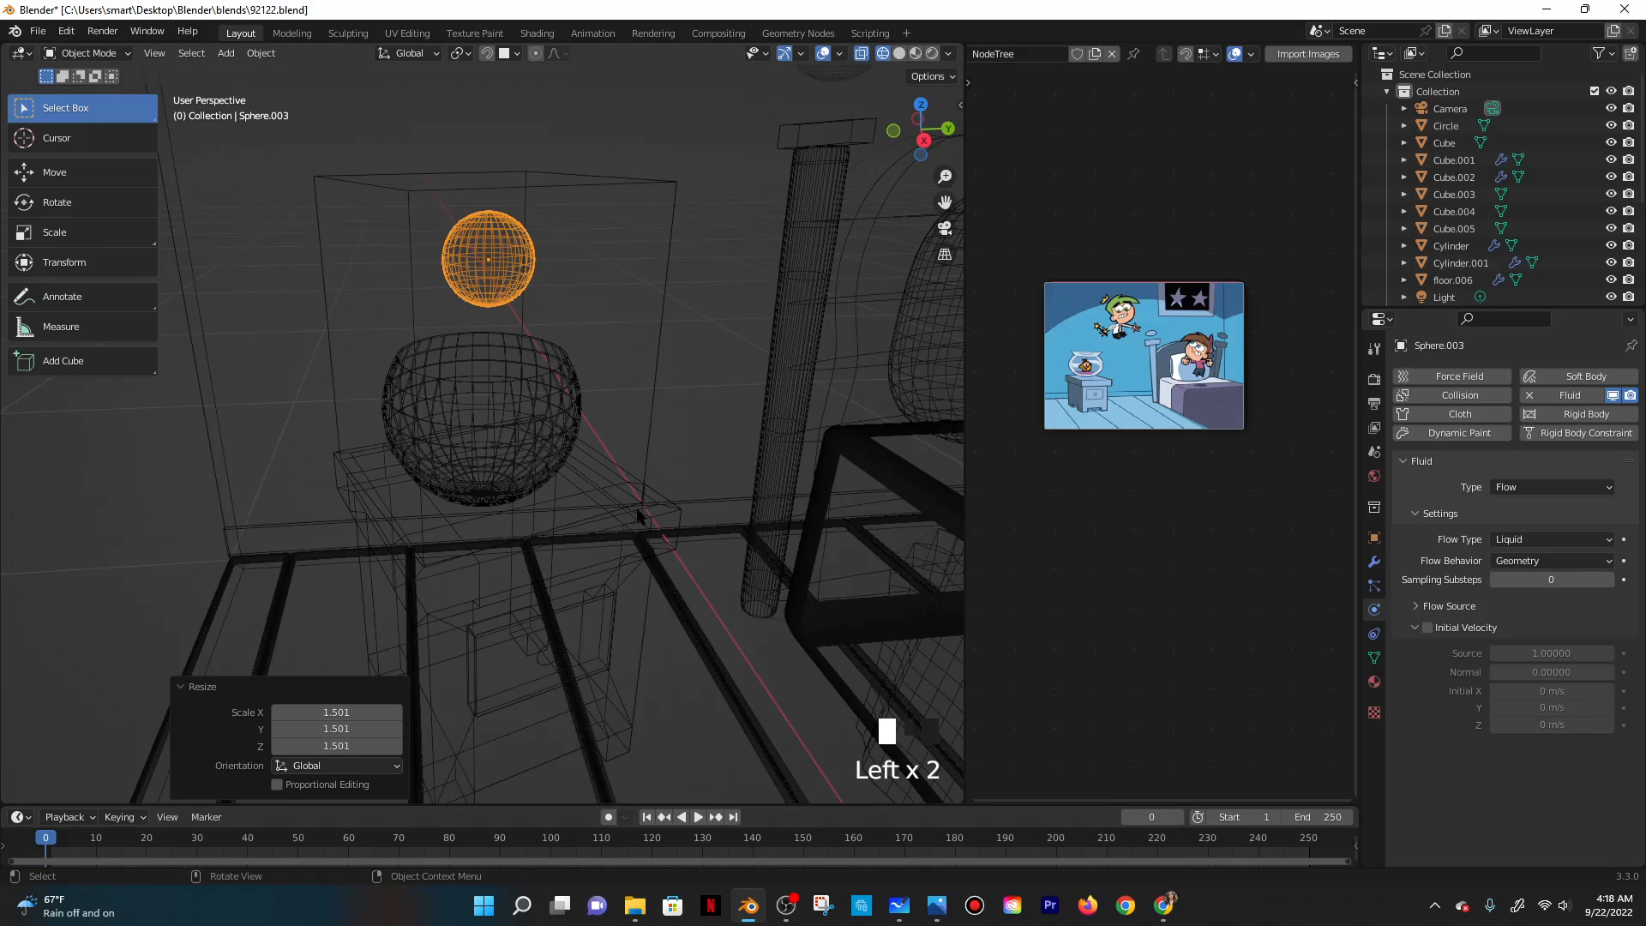
key("ctrl+a")
left_click(488, 449)
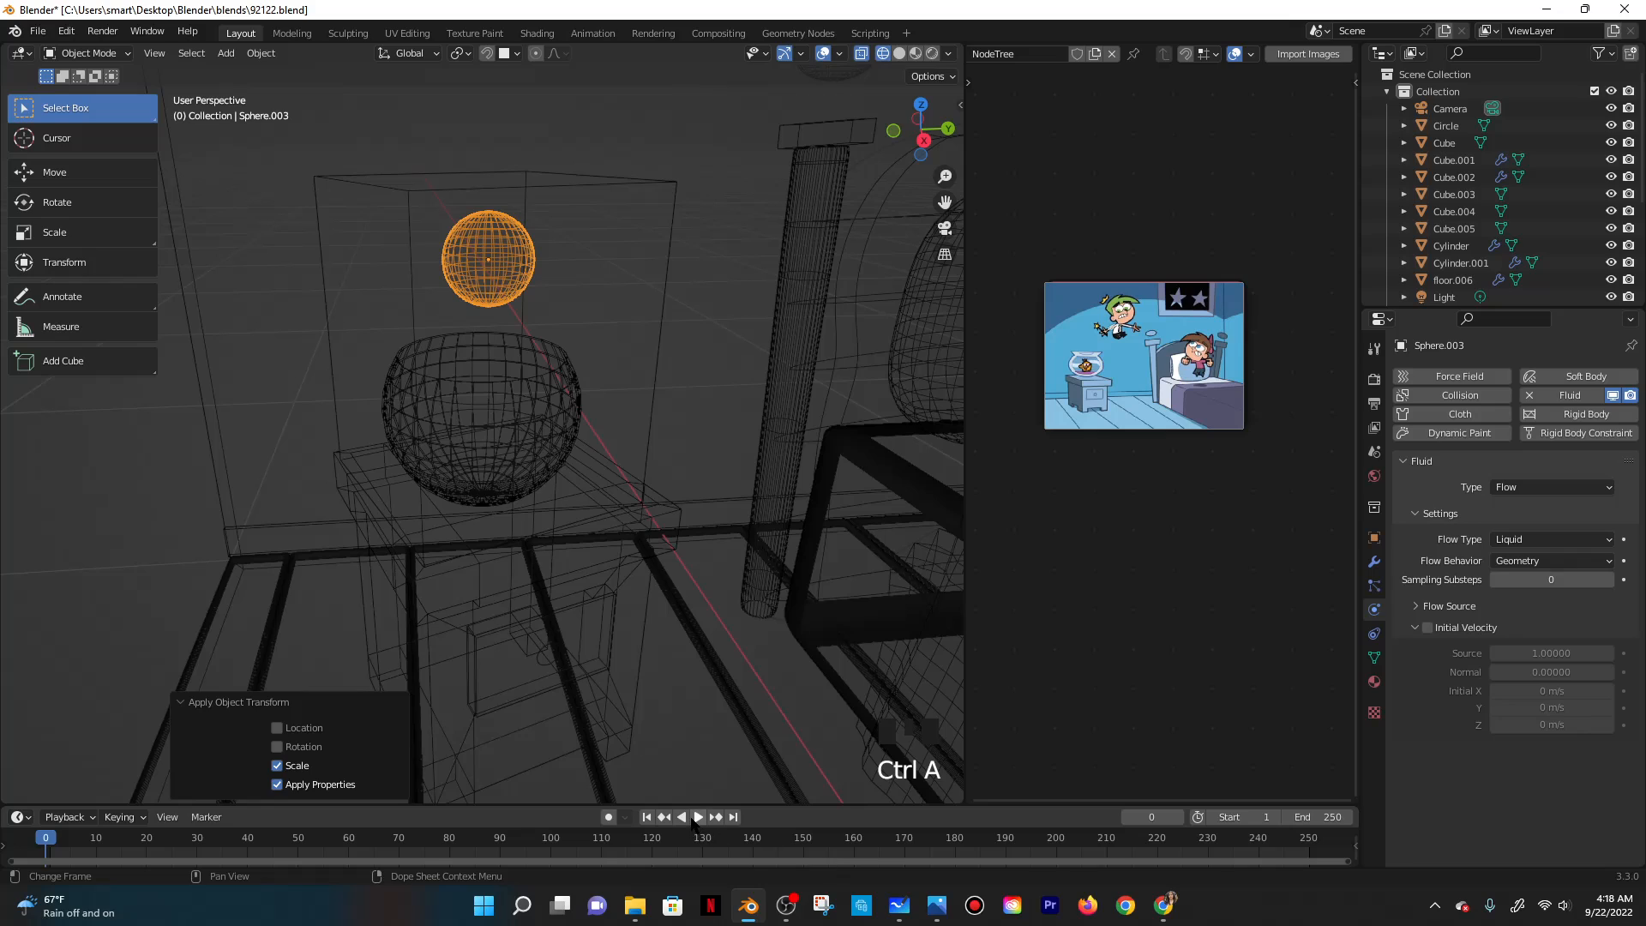
Replay the simulation and enlarge the emitter sphere to nearly the bowl's width before stopping playback.
left_click(699, 817)
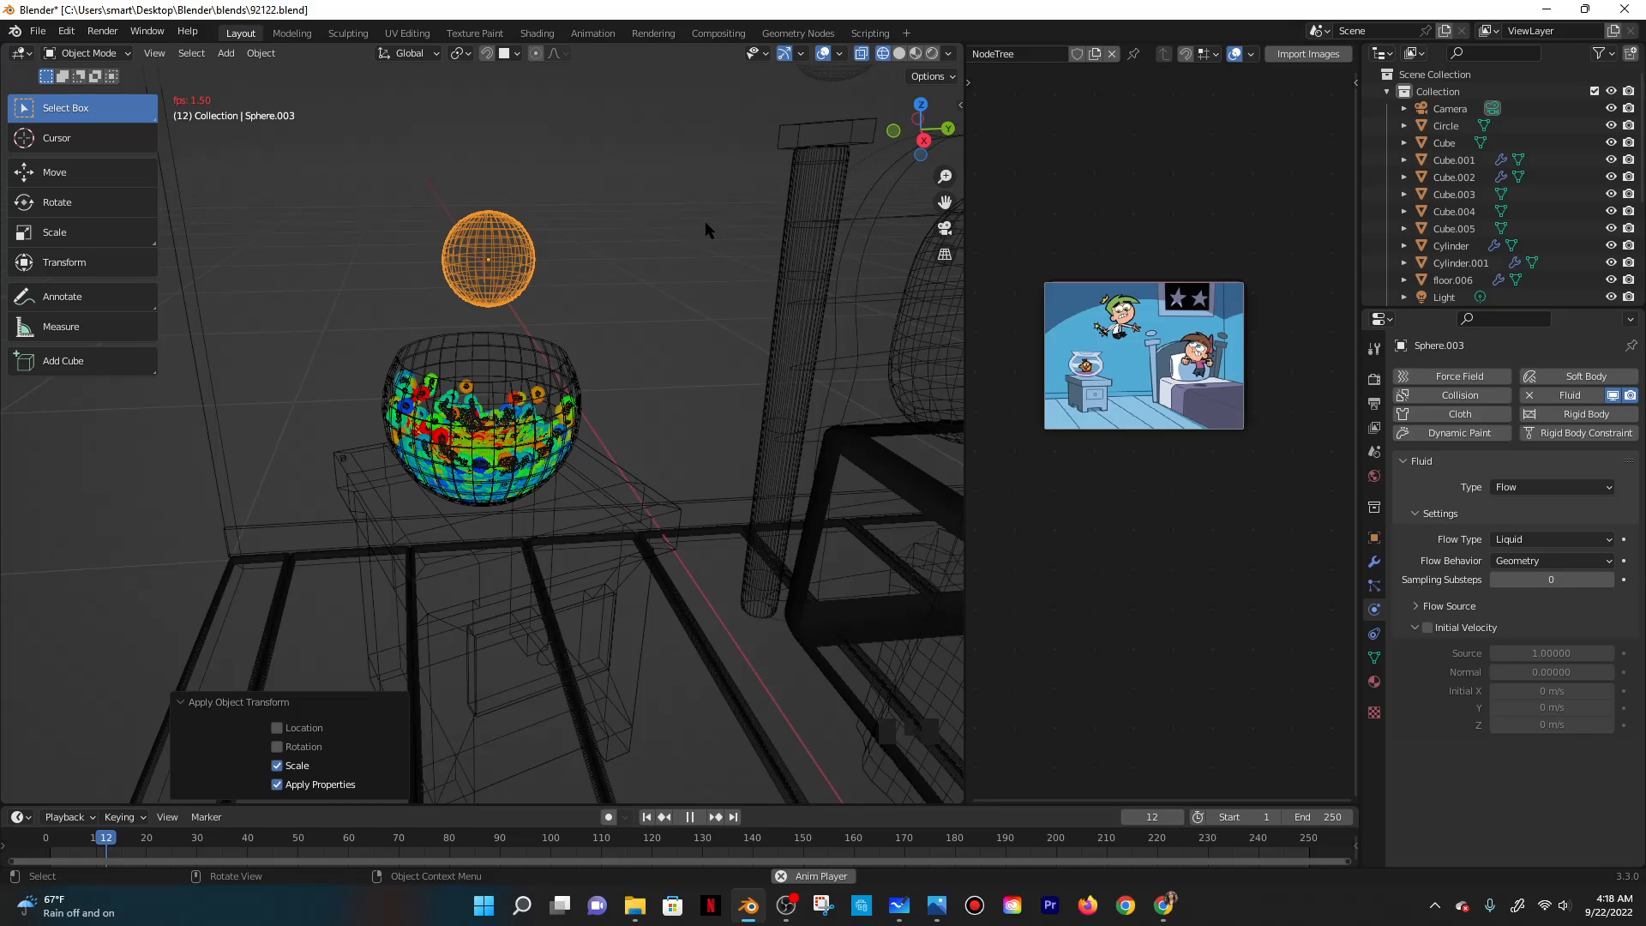
left_click(564, 268)
key("s")
left_click(644, 229)
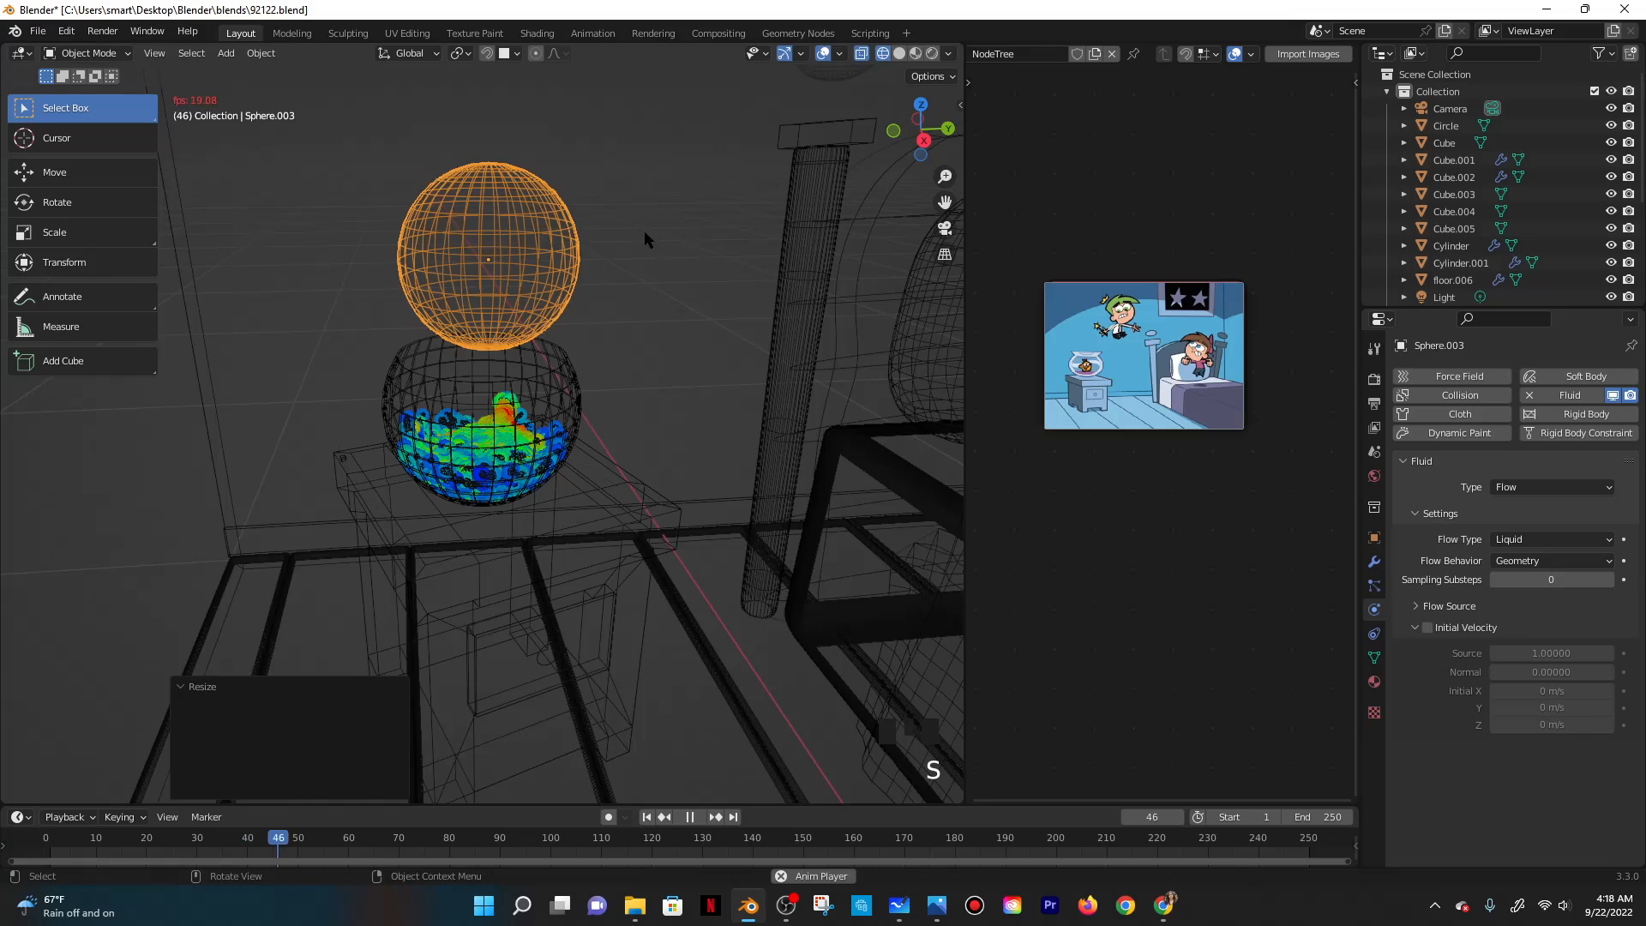
left_click(628, 187)
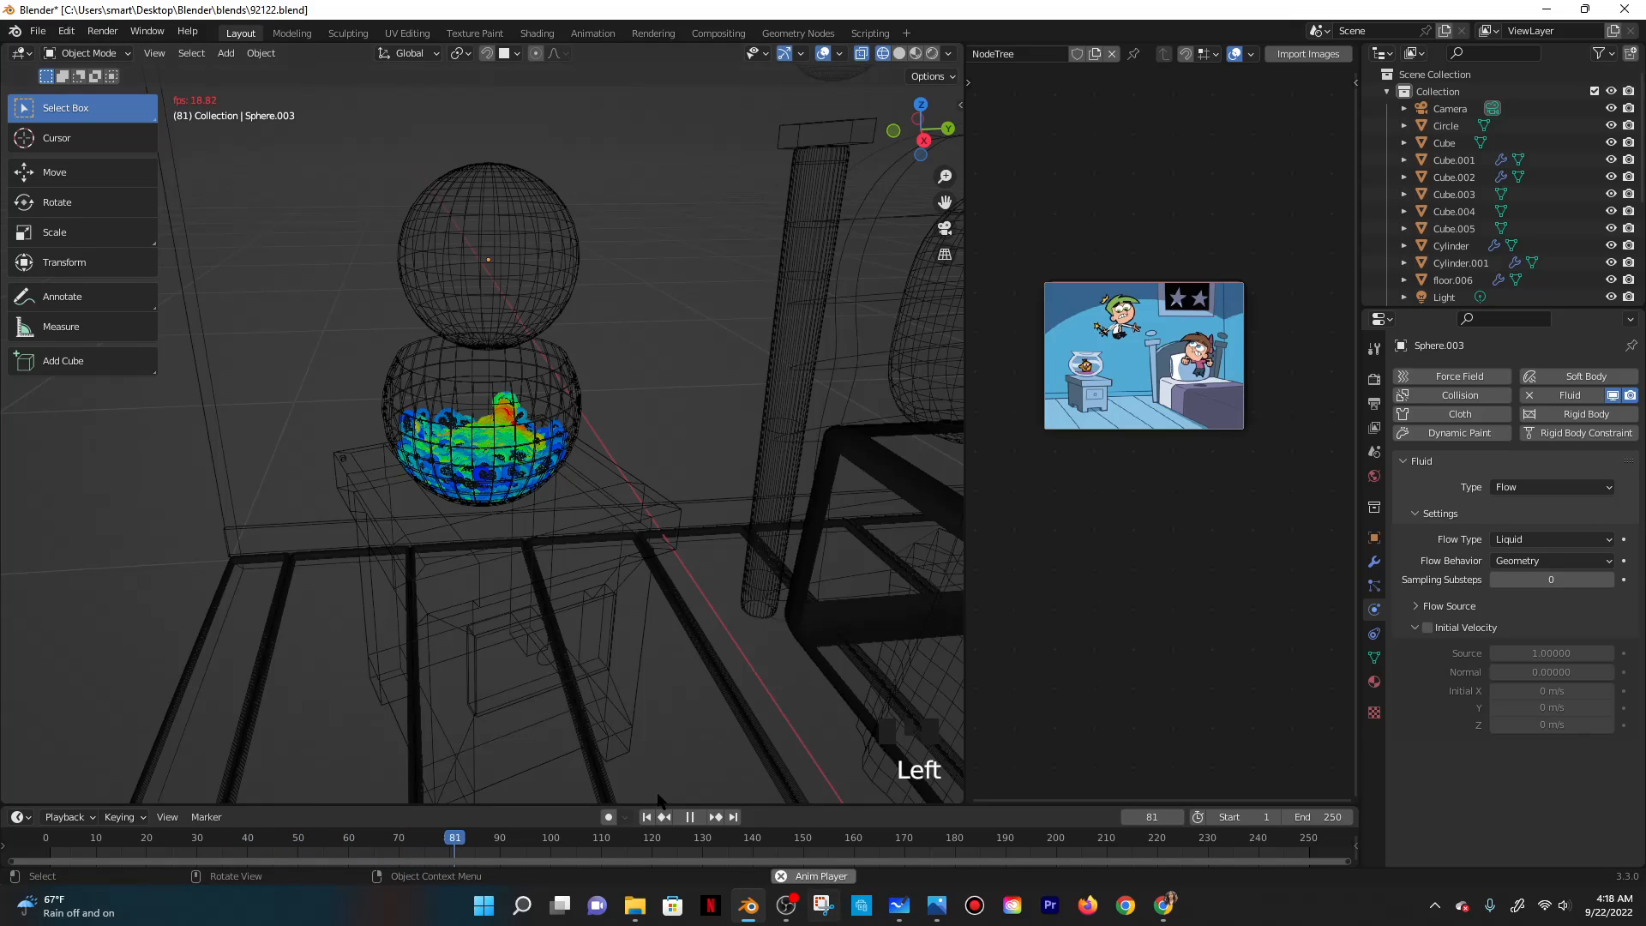
left_click(689, 816)
scroll(1493, 206, "down", 5)
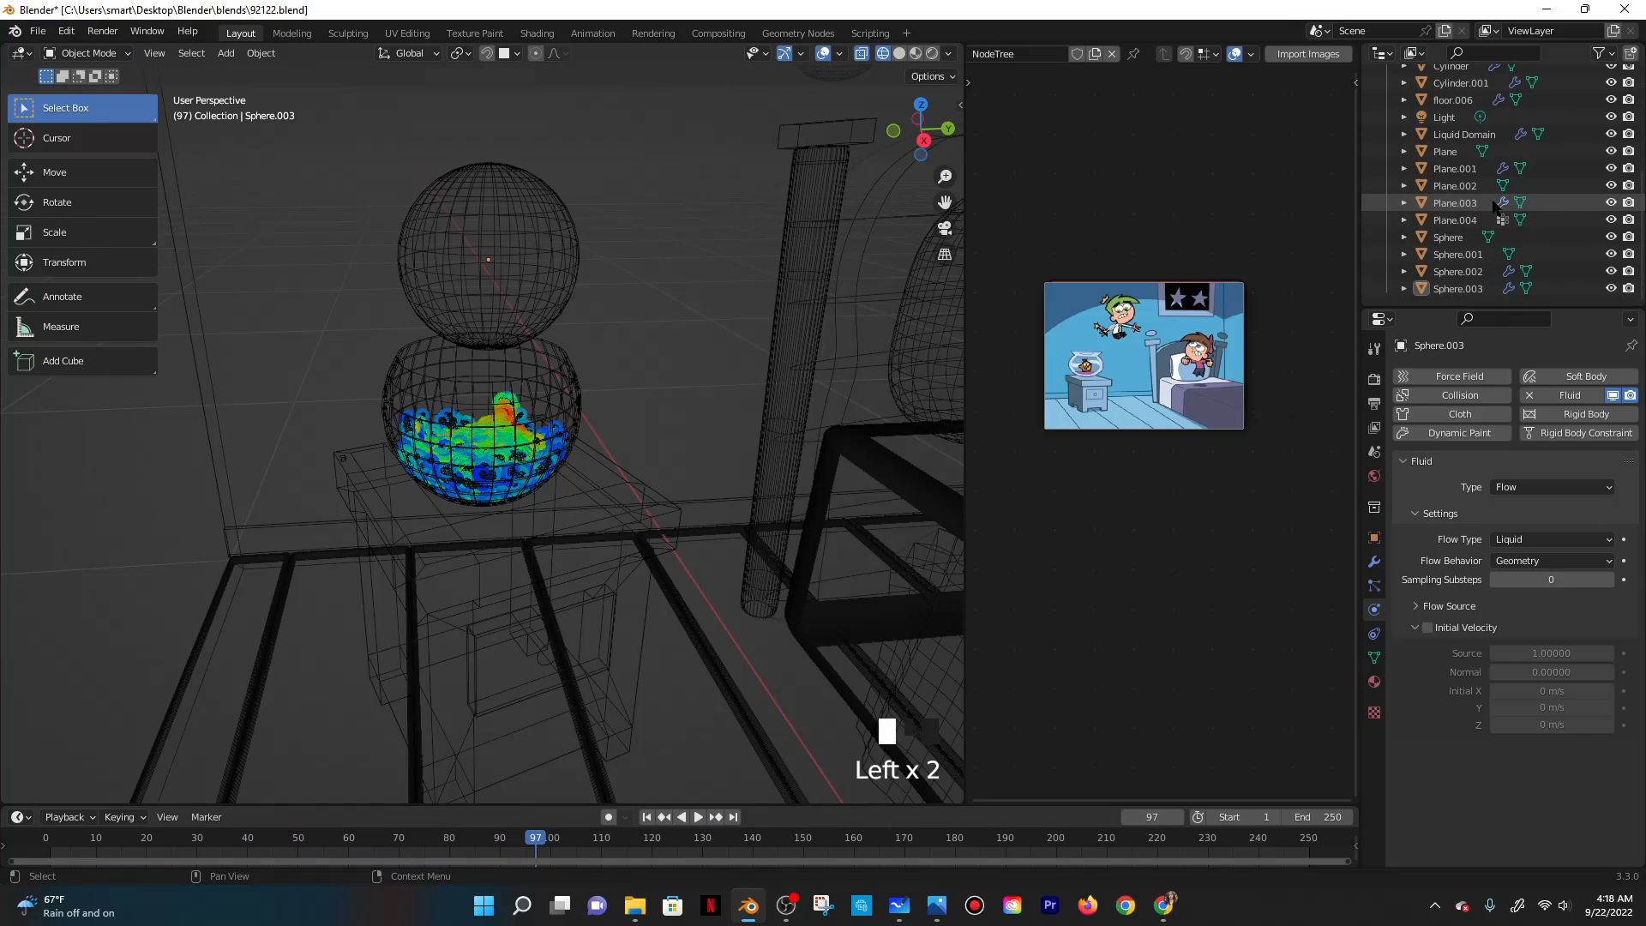
Check the lower objects in the scene list and return the timeline to frame 0.
left_click(1451, 287)
left_click(1452, 270)
left_click(1451, 251)
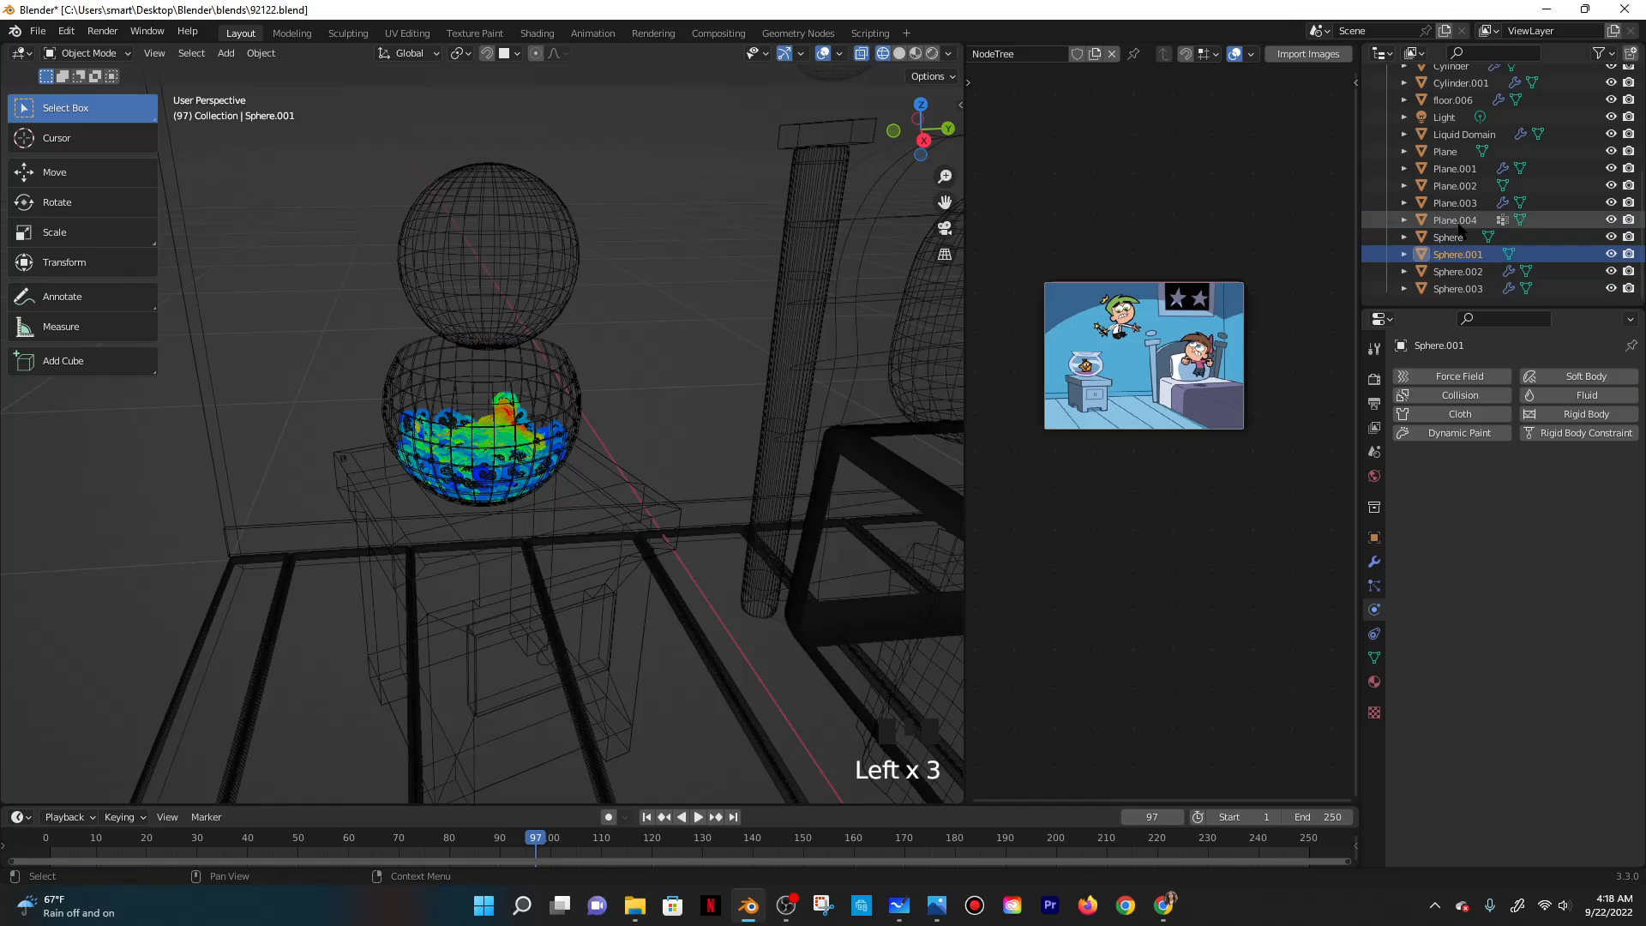
left_click(1455, 220)
scroll(545, 175, "down", 2)
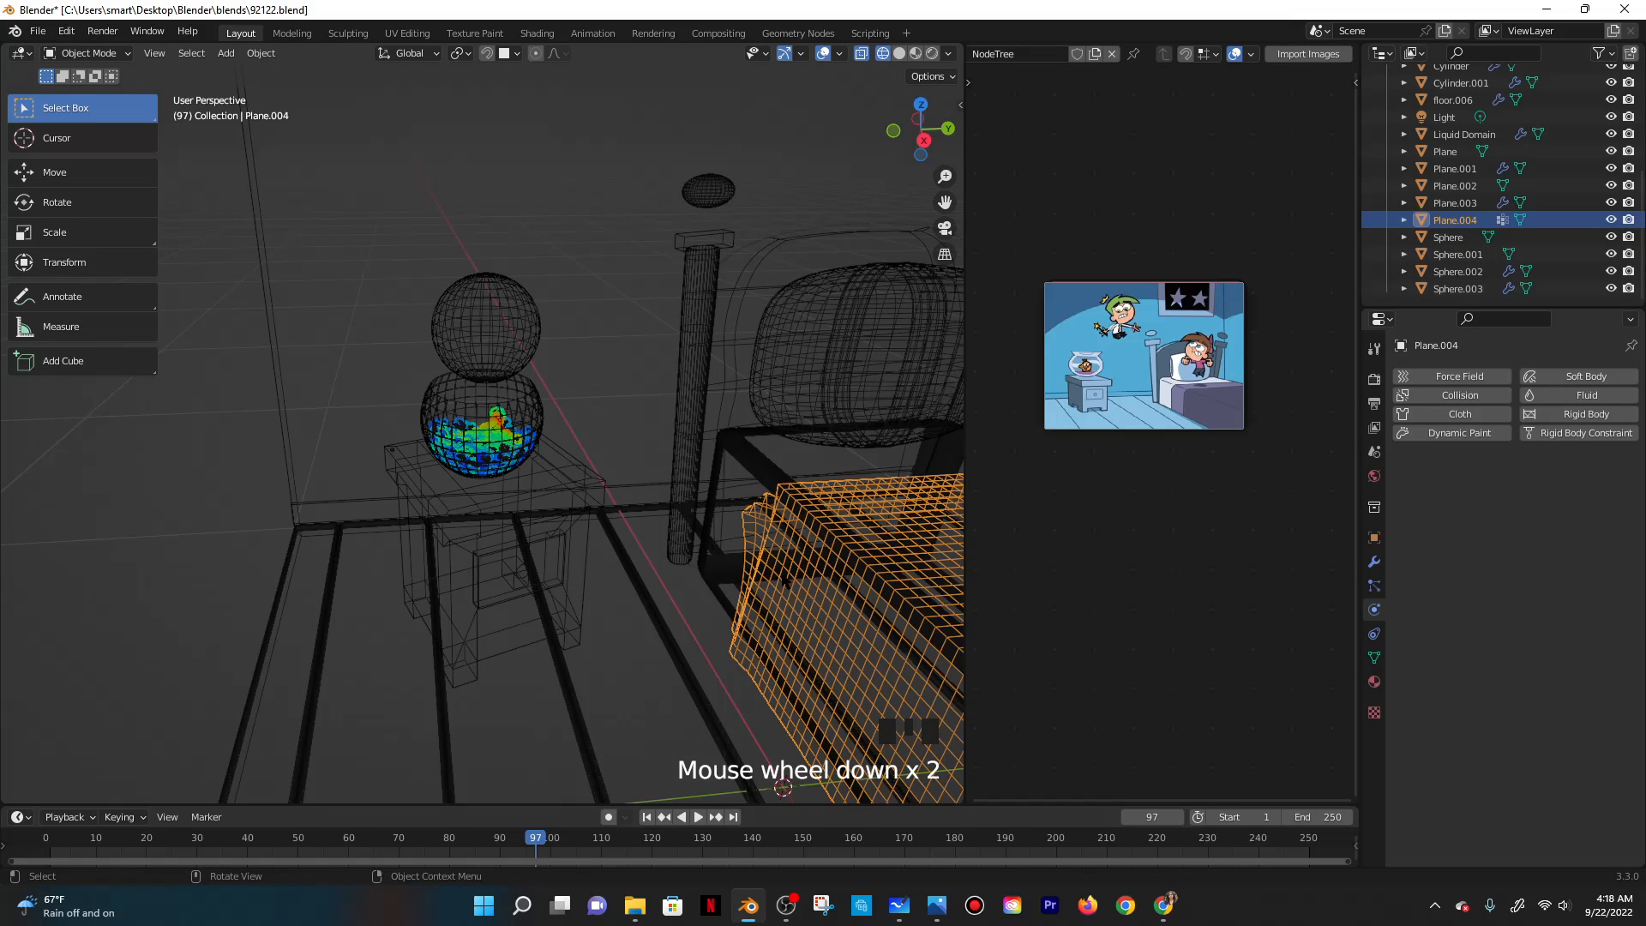
type("0")
left_click(559, 493)
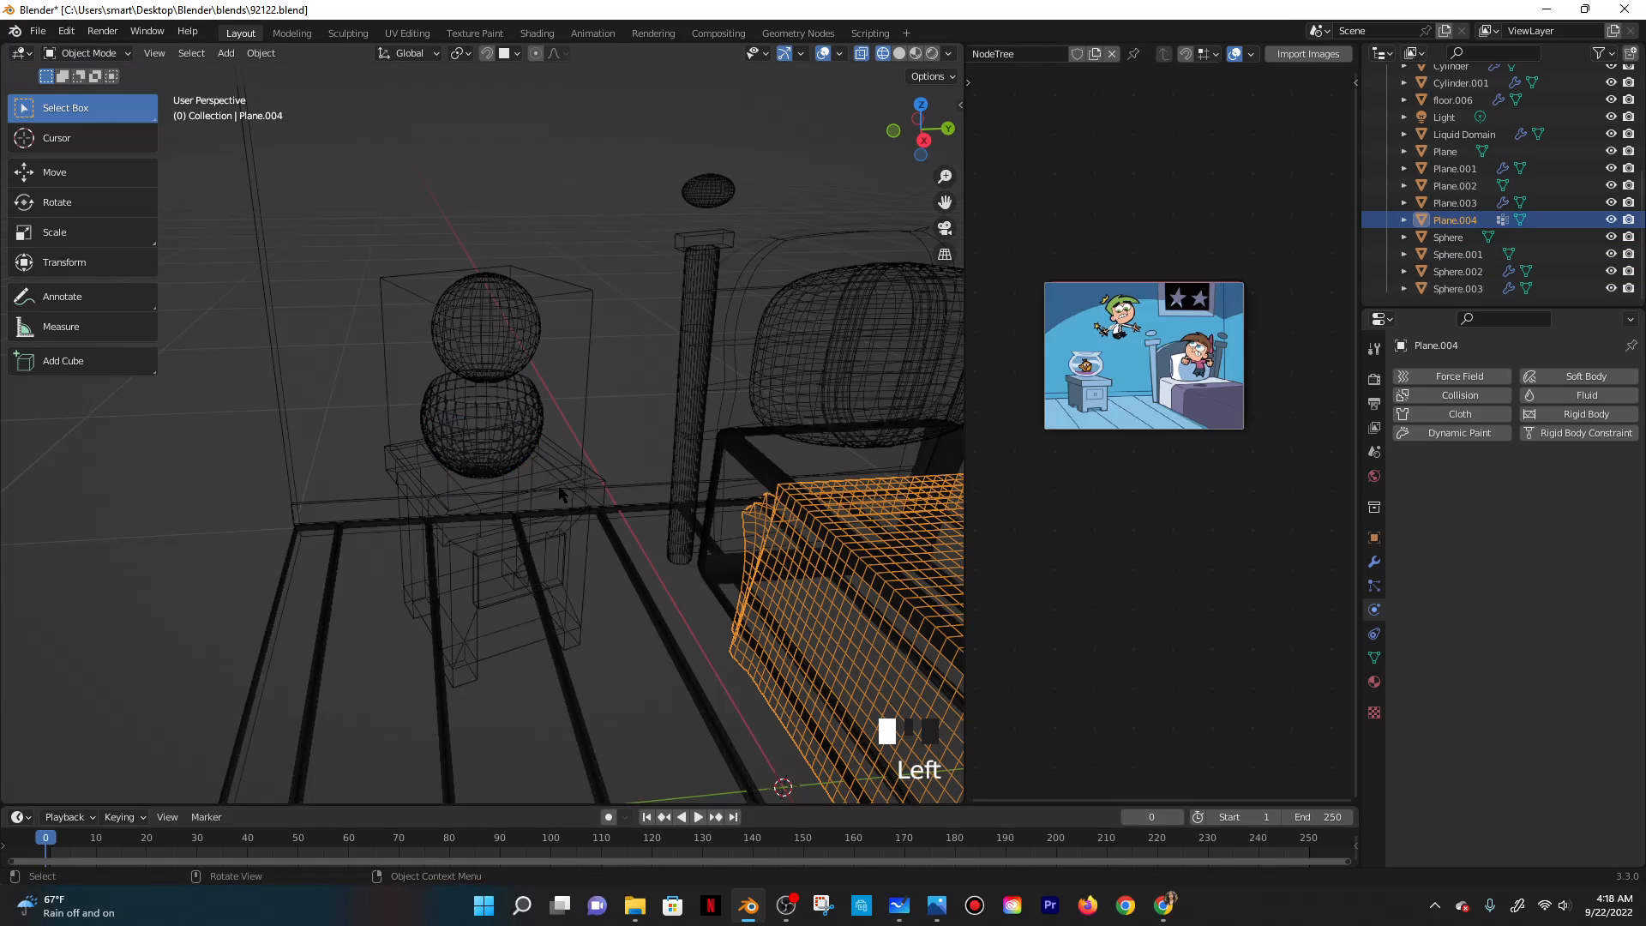
Stretch the Liquid Domain box taller along Z and raise it about 0.058 m to leave room above the emitter.
left_click(545, 300)
key("s")
key("z")
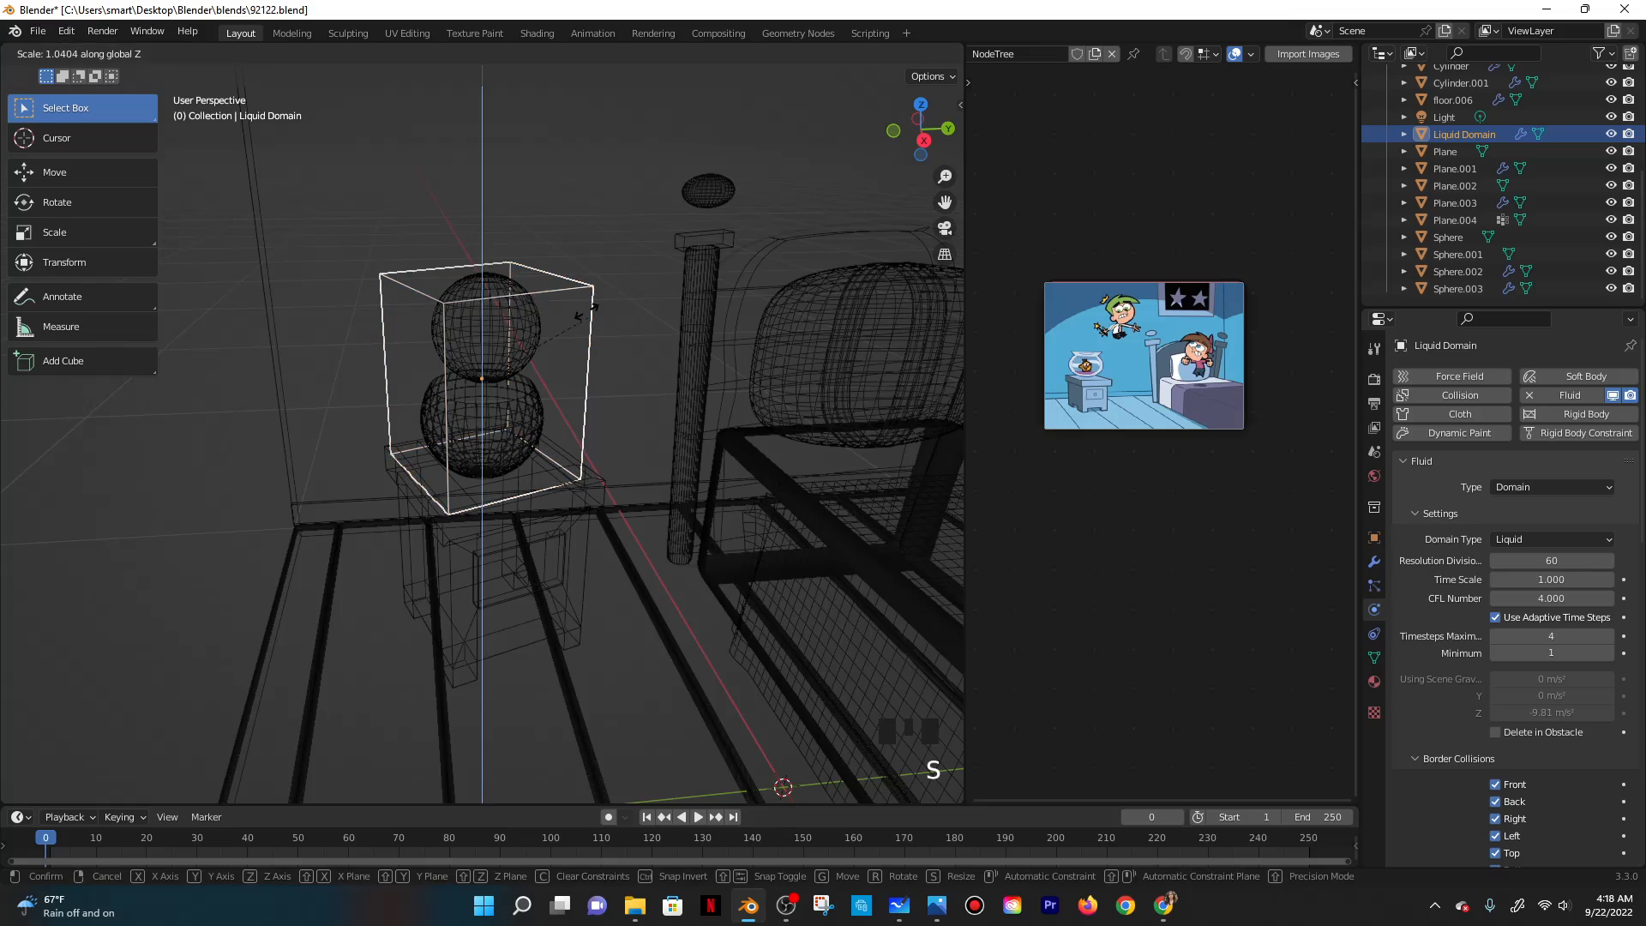
left_click(592, 290)
key("g")
key("z")
left_click(588, 222)
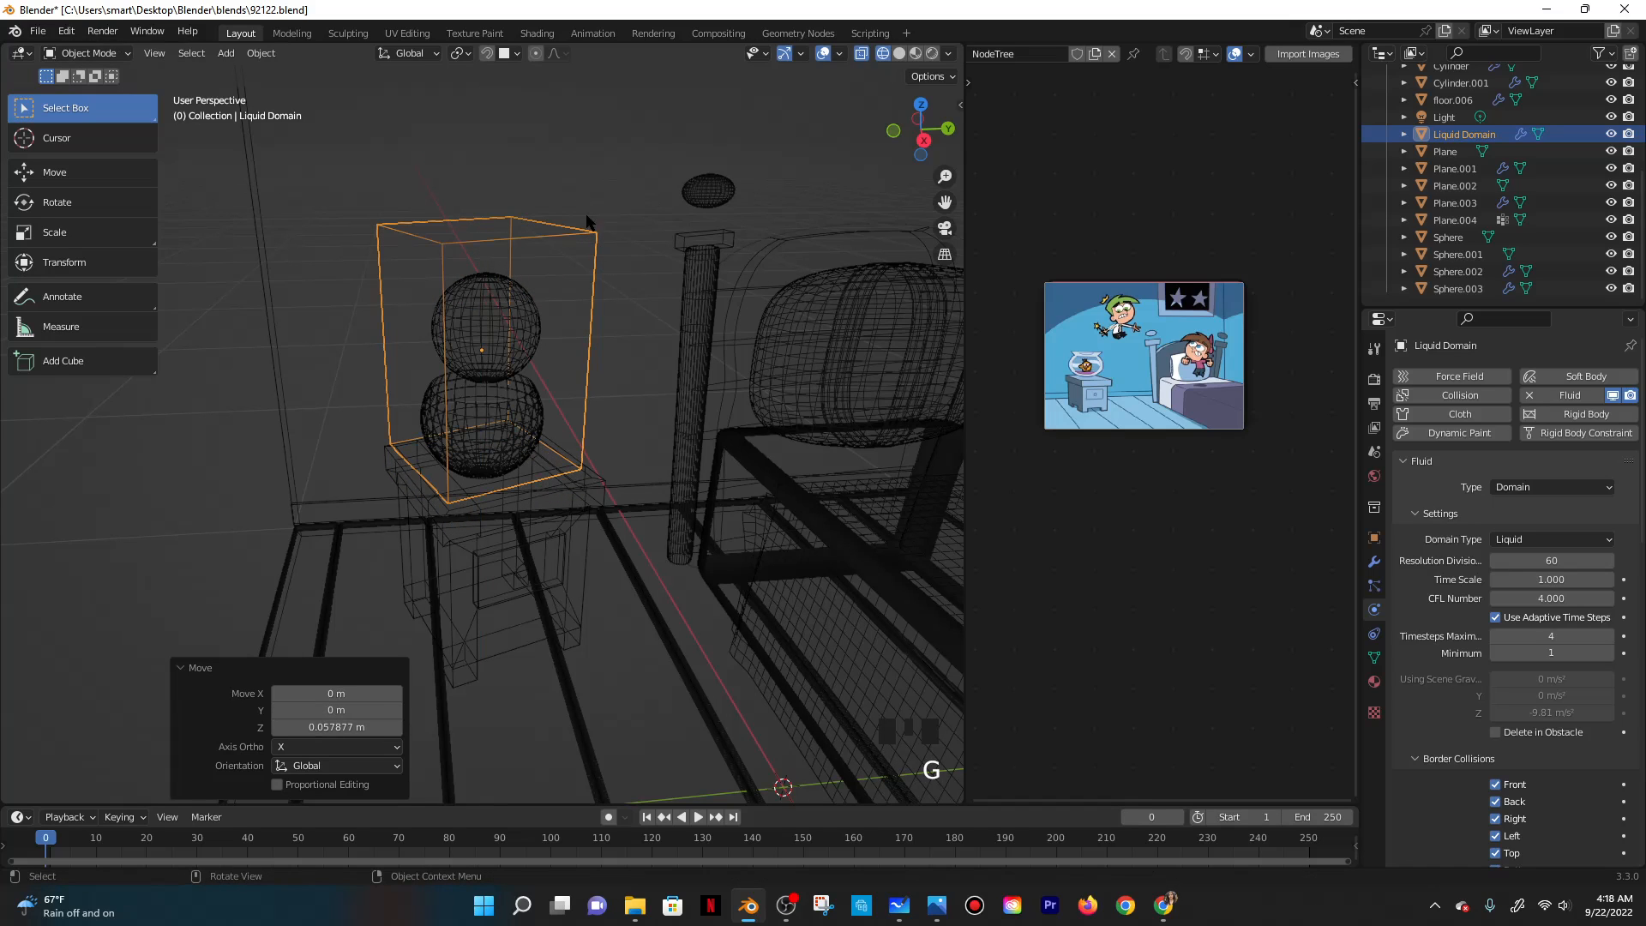
Raise the emitter sphere about 0.019 m along Z and save the file.
left_click(497, 291)
key("g")
key("z")
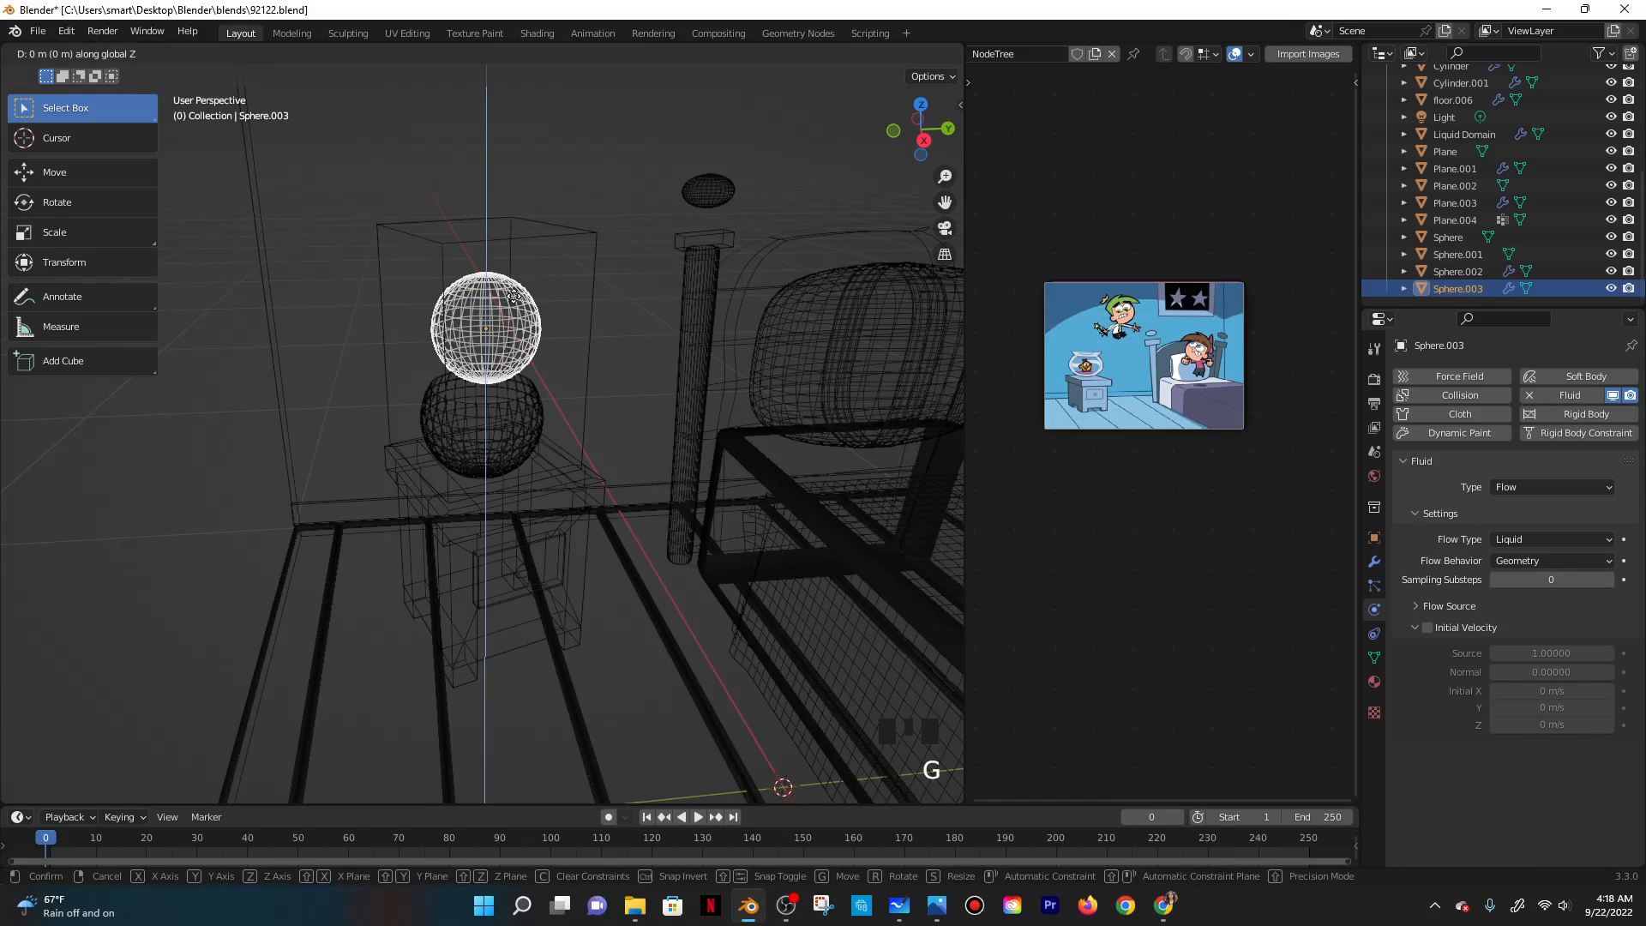
left_click(514, 291)
key("ctrl+s")
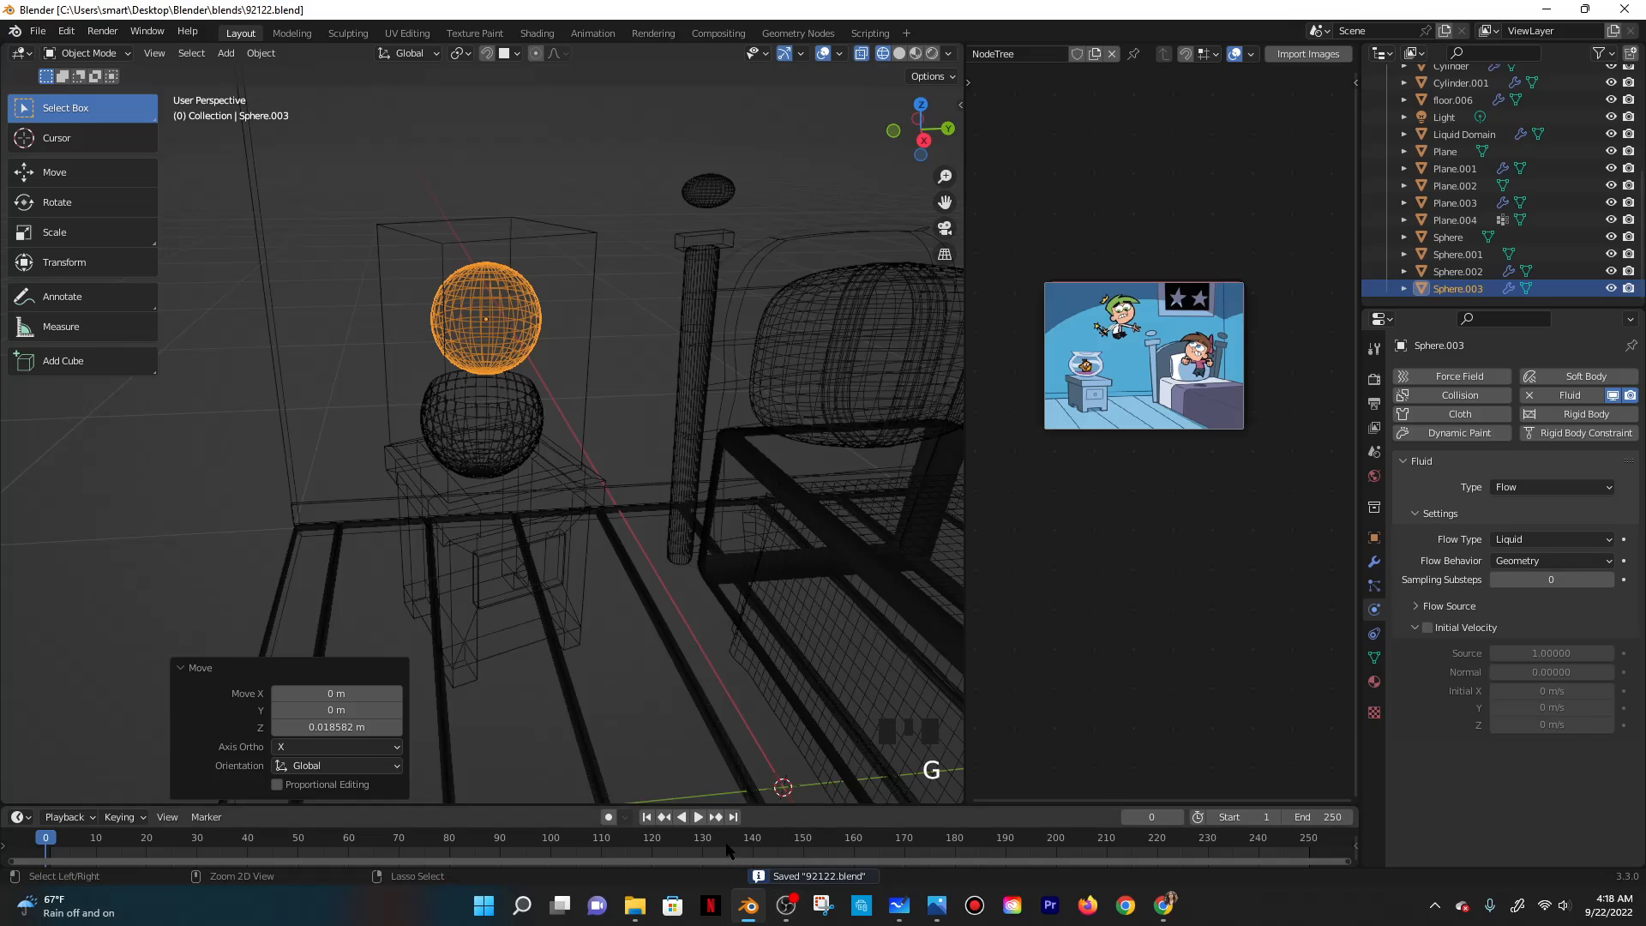
Replay the liquid simulation to check the flow around the bowl, and cancel playback back to frame 0.
left_click(698, 817)
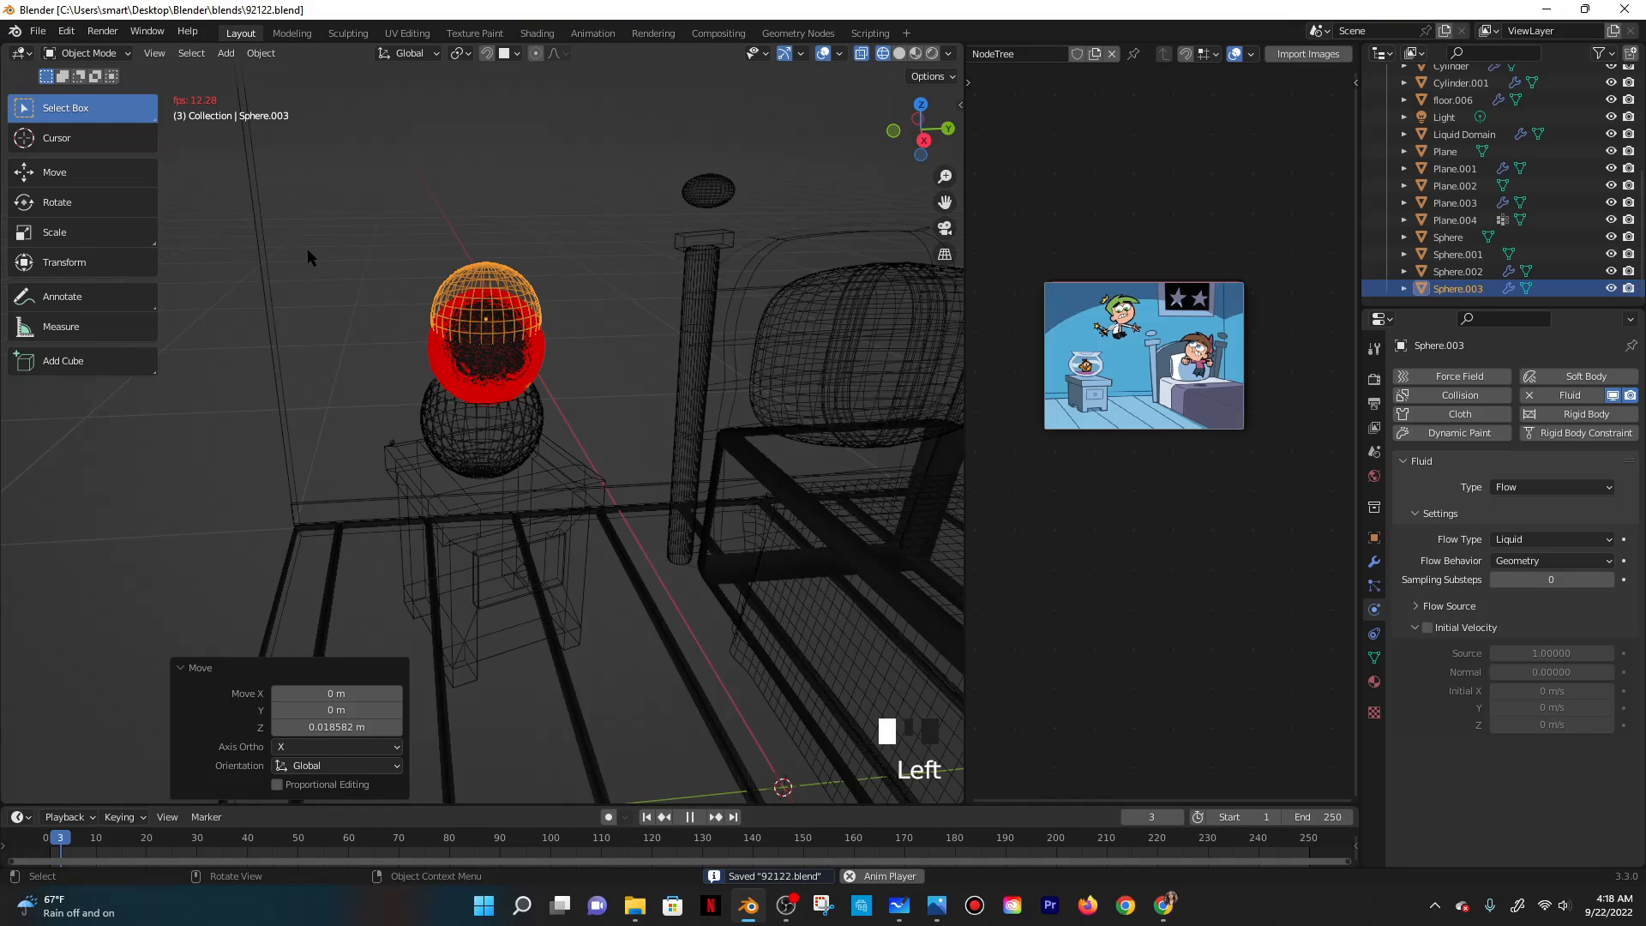
scroll(527, 317, "up", 2)
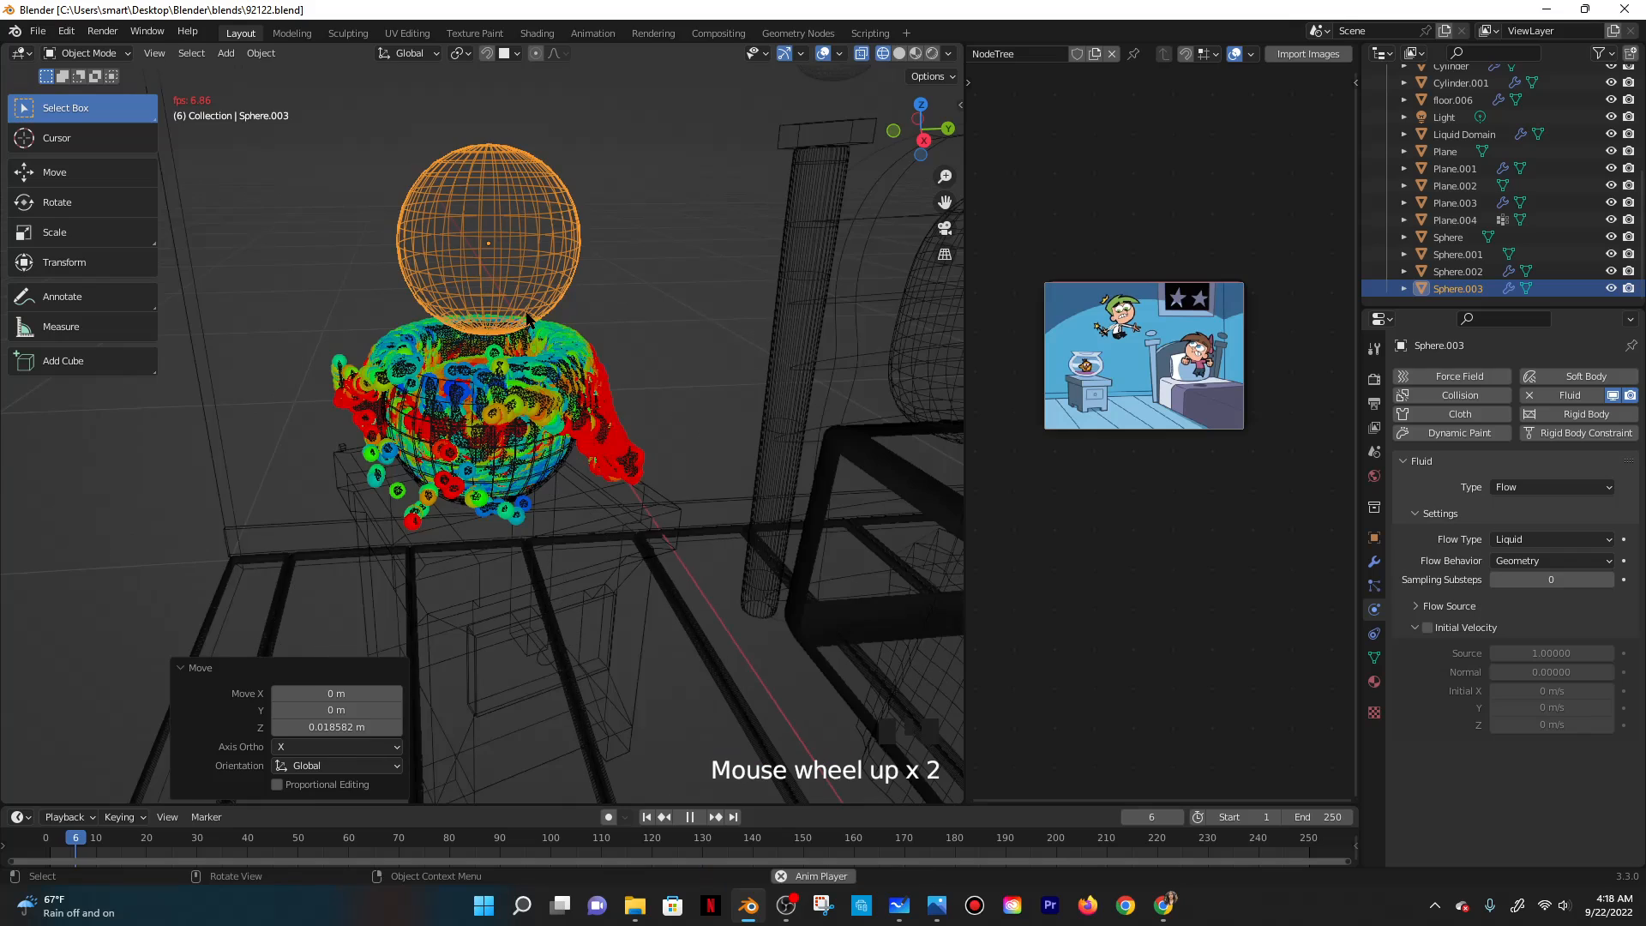
left_click(533, 271)
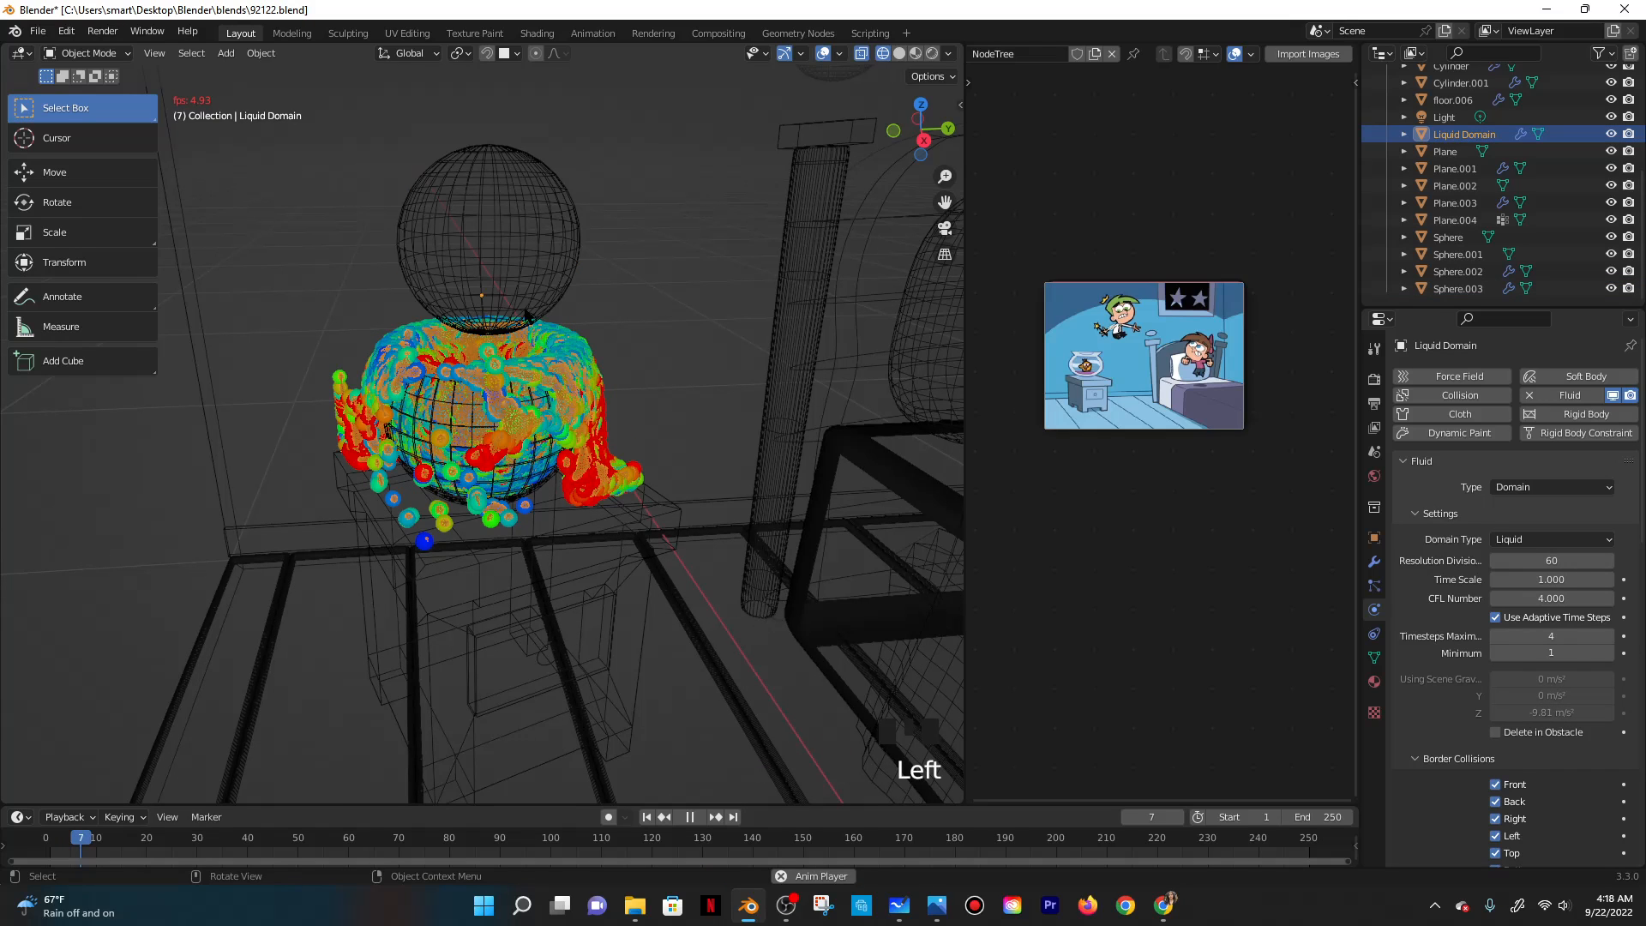
scroll(526, 314, "down", 2)
key("Escape")
Narrow the emitter sphere to about 0.75 along Y and raise it about 0.02 m along Z.
left_click(527, 310)
key("s")
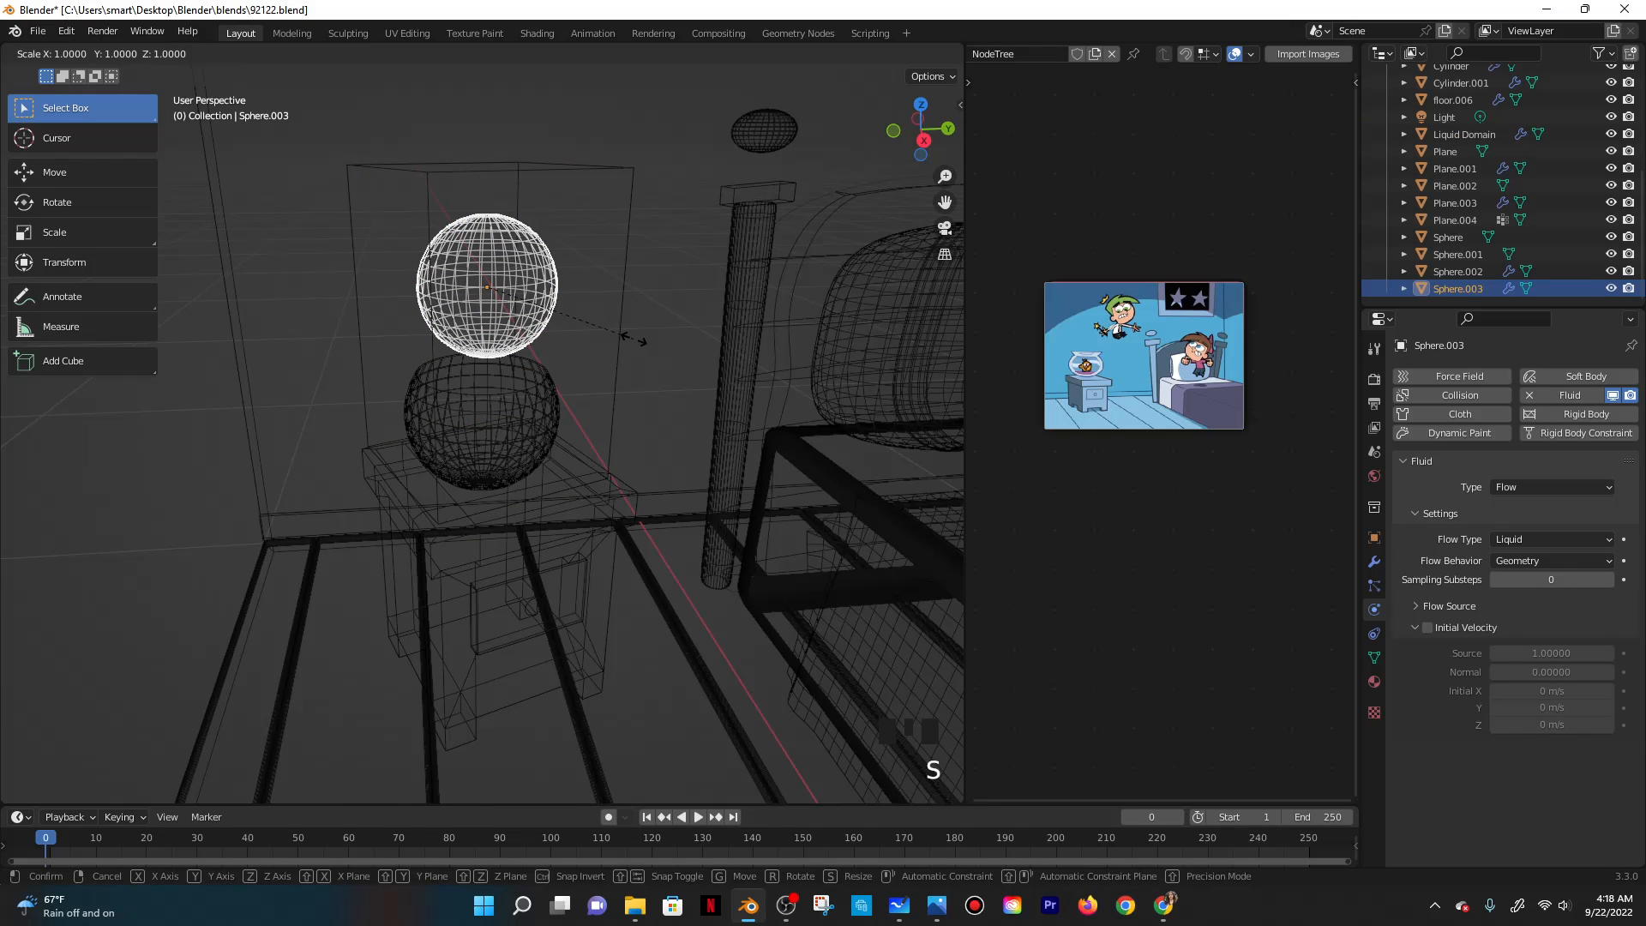
key("x")
key("y")
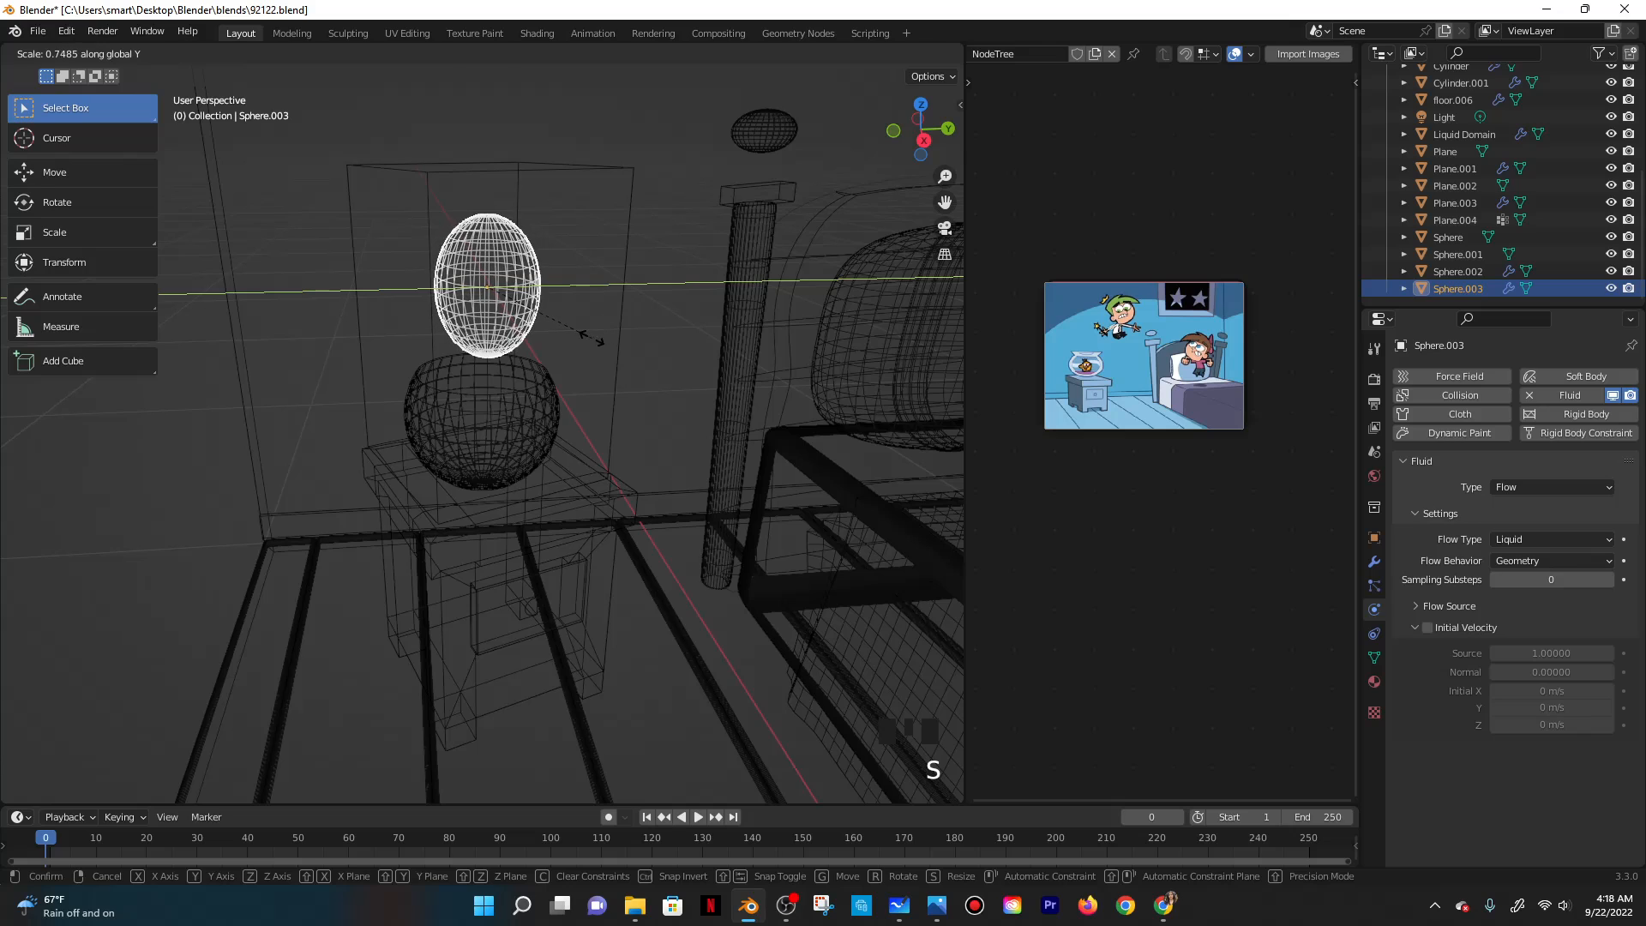
left_click(588, 337)
key("g")
key("z")
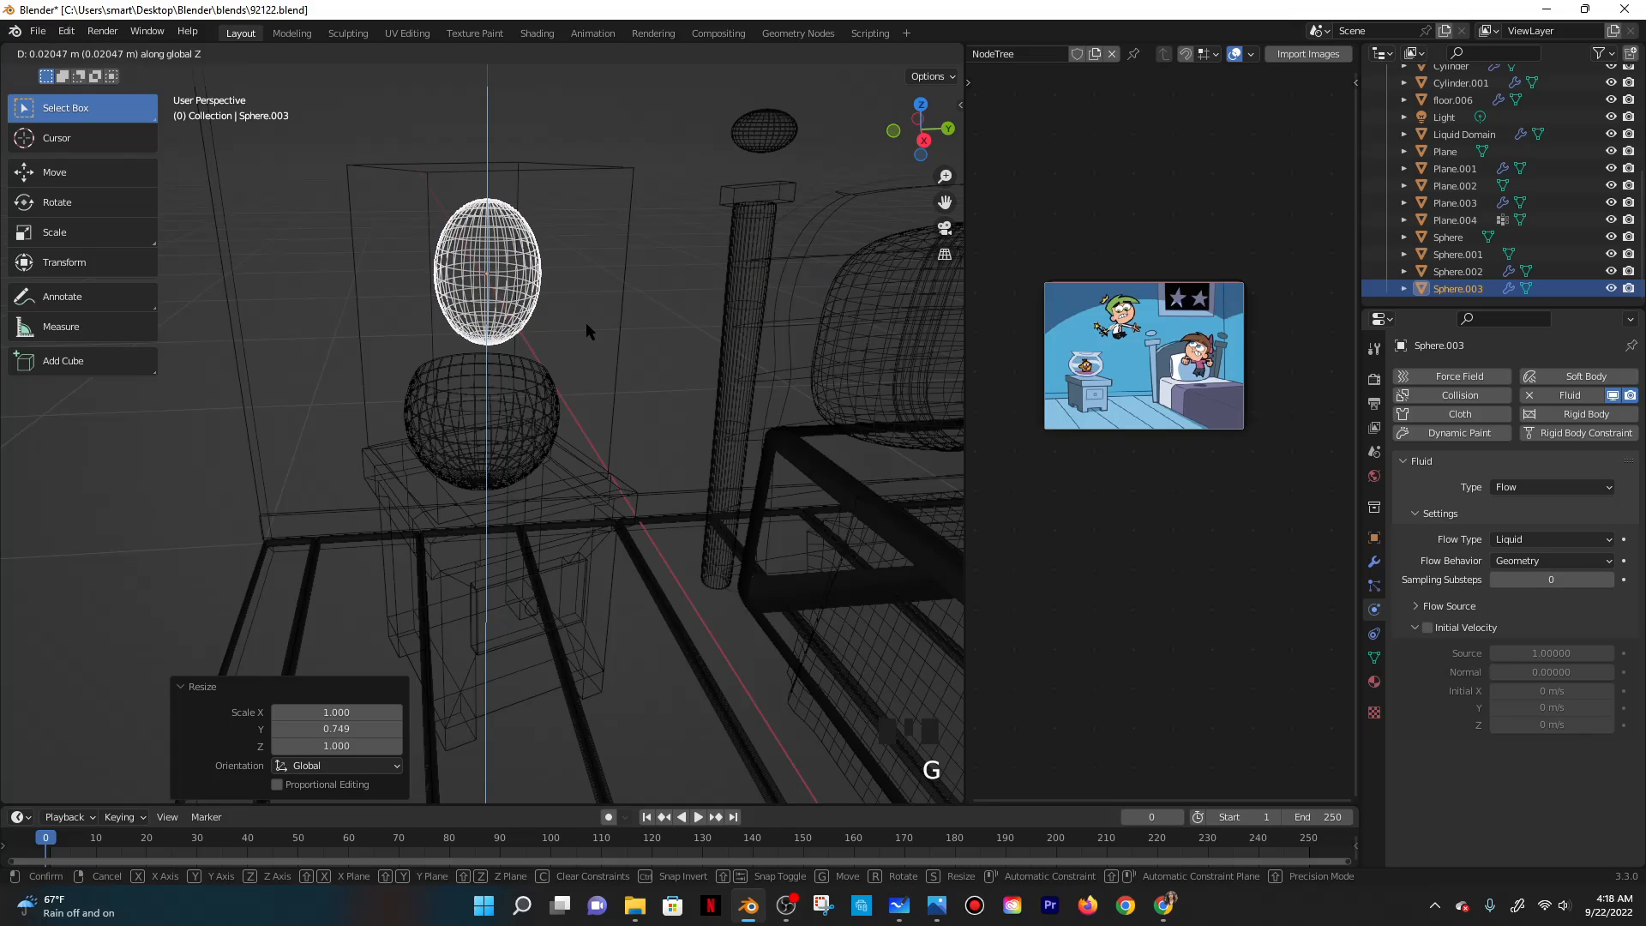
left_click(585, 322)
Stretch the emitter along Z by about 1.18, apply its scale and test the simulation briefly.
key("s")
key("z")
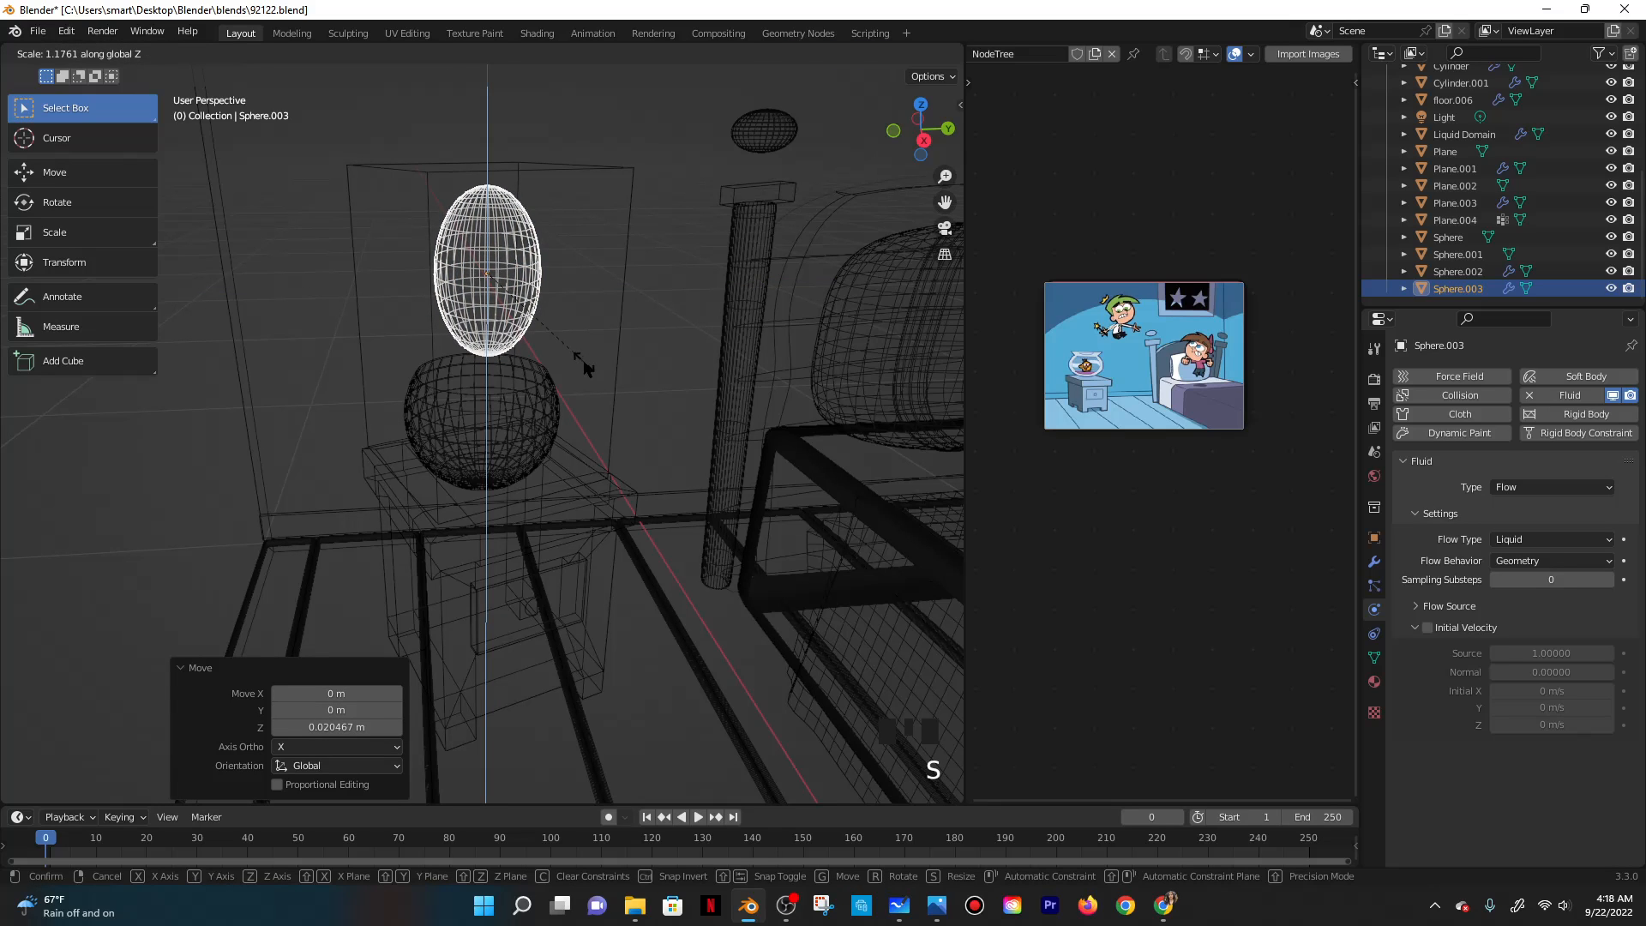
left_click(586, 359)
key("ctrl+a")
left_click(571, 363)
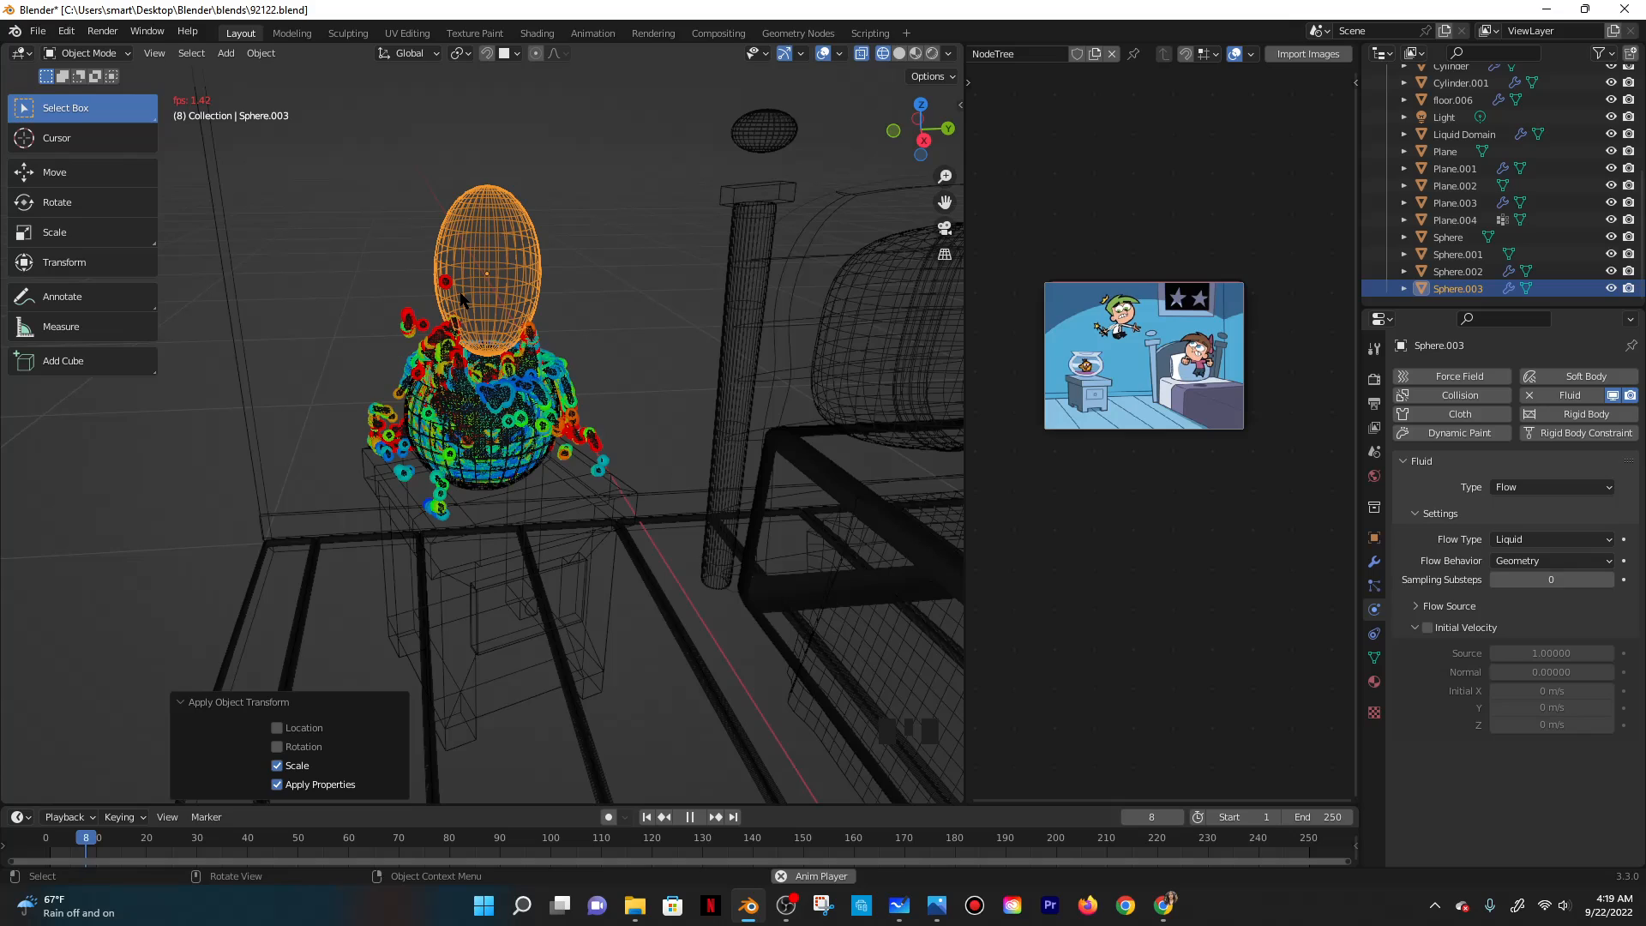
left_click(483, 284)
key("Escape")
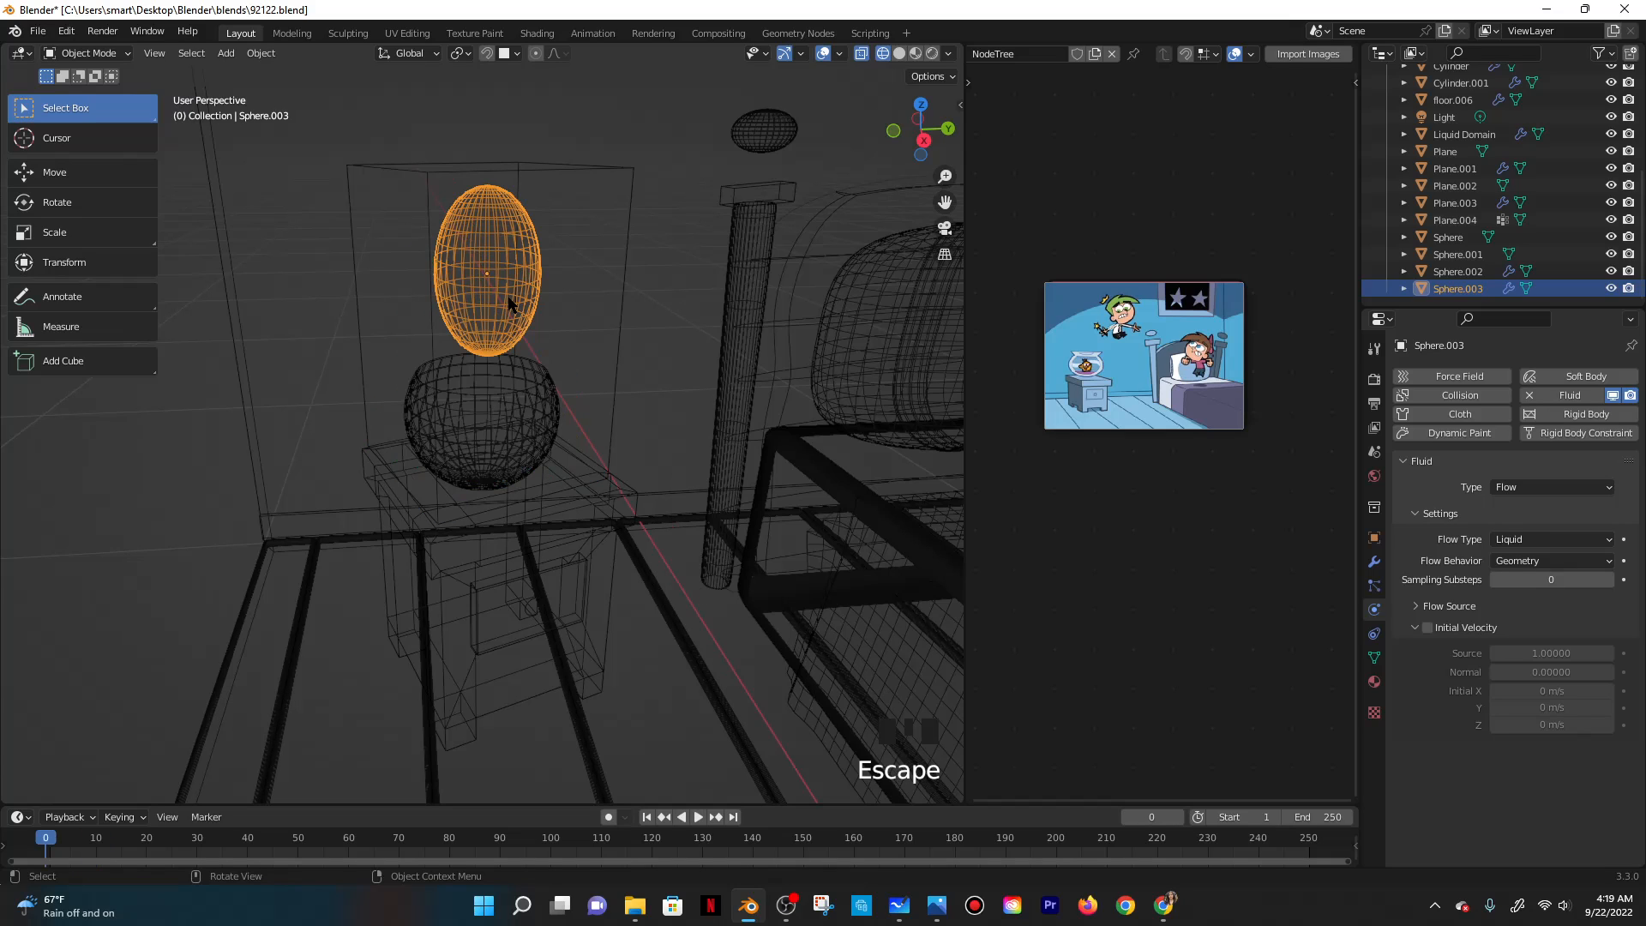
Flatten the emitter along Z to about 0.64, apply its scale and replay the simulation.
left_click(509, 302)
key("s")
key("z")
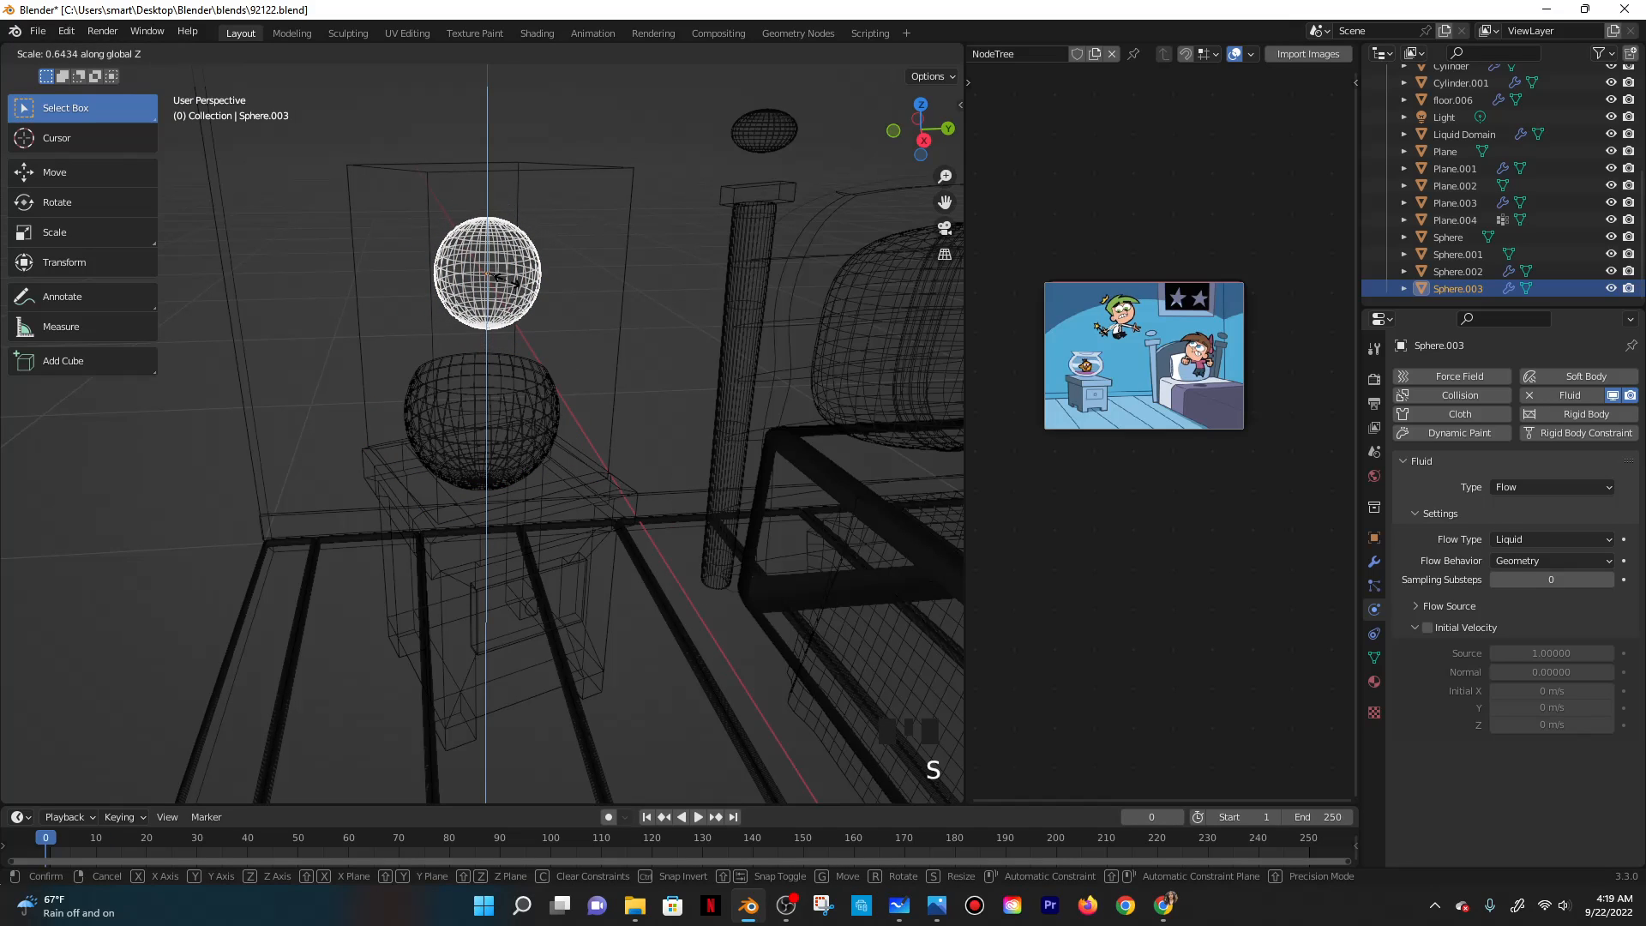
left_click(511, 300)
key("ctrl+a")
left_click(514, 433)
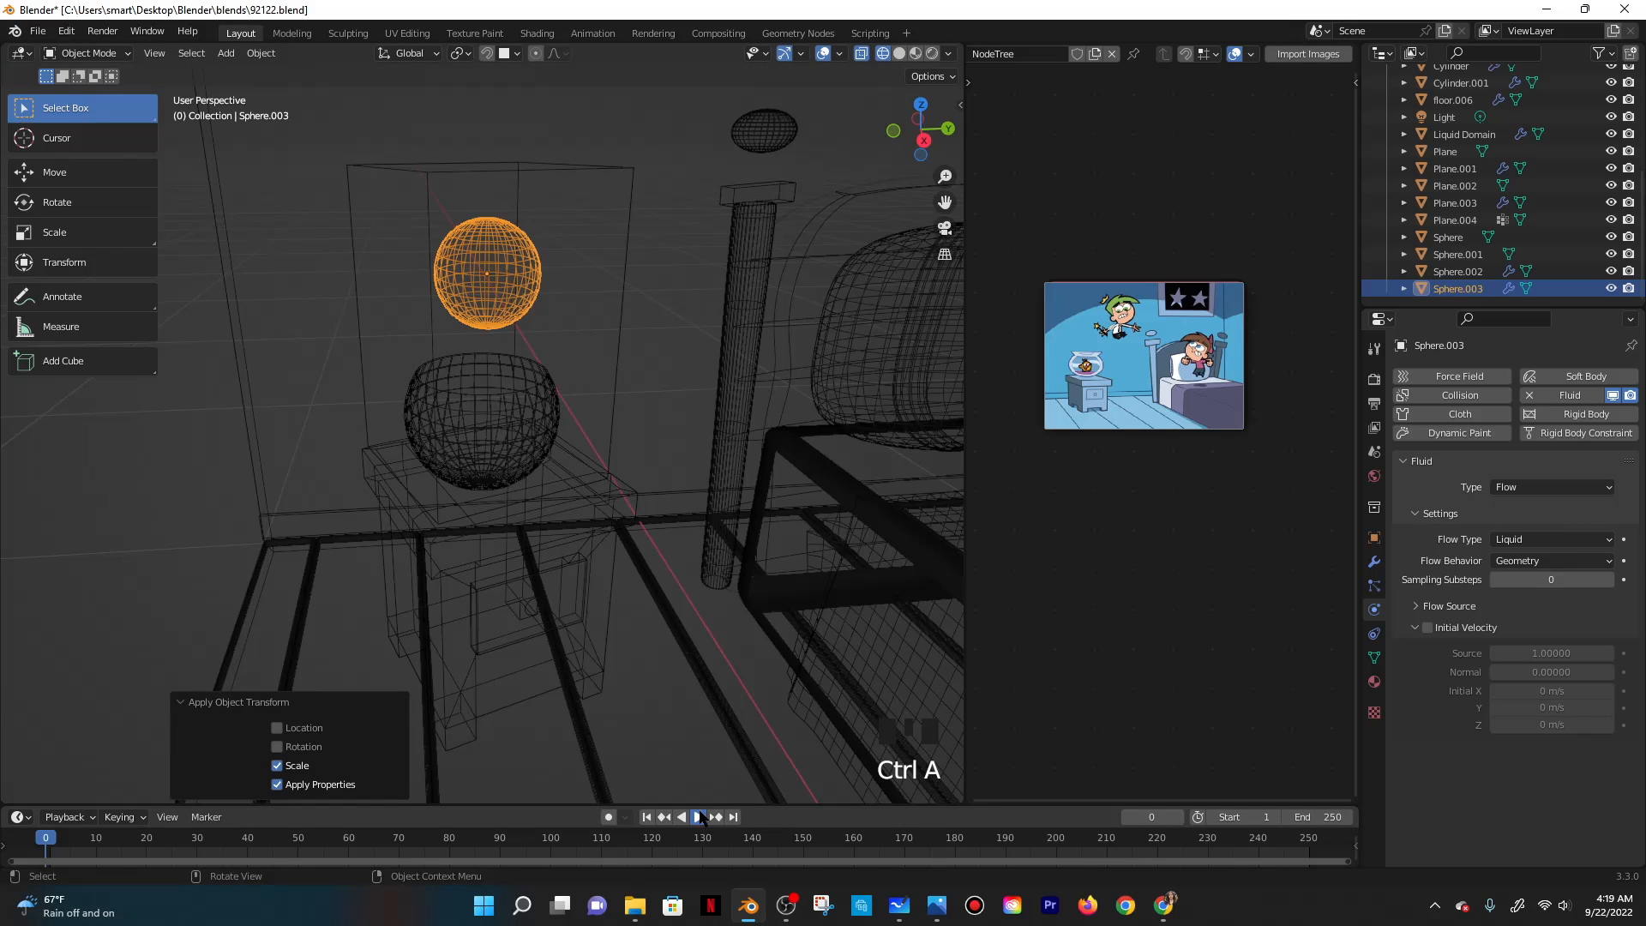
key("space")
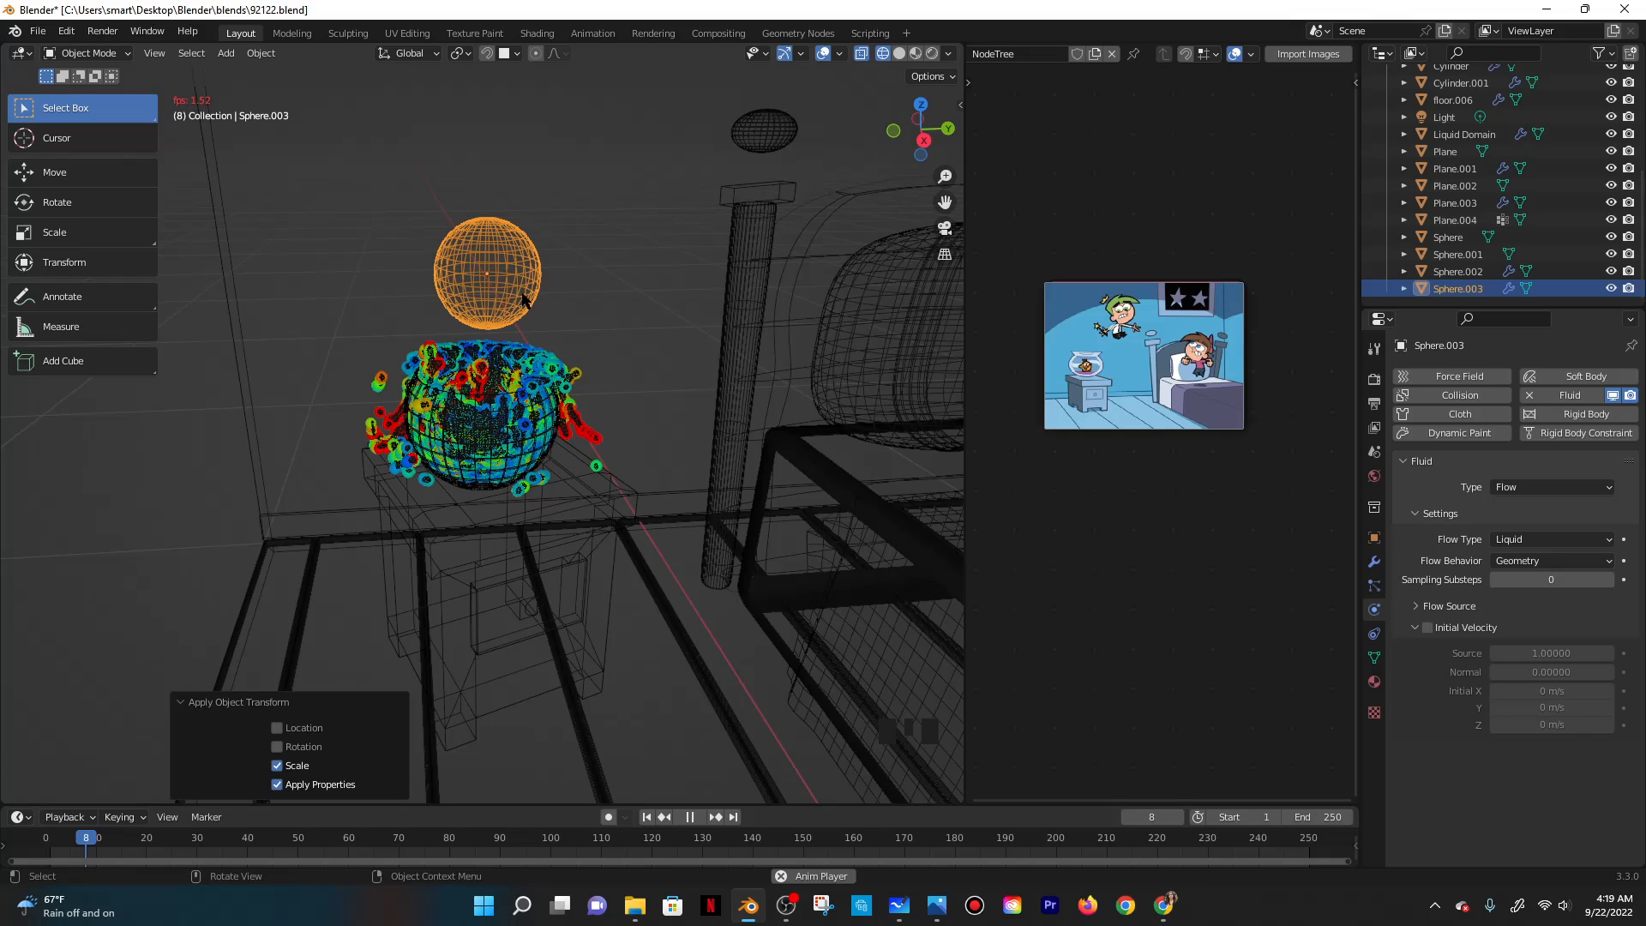
Shrink the emitter sphere uniformly to roughly two thirds of its size and apply its scale.
key("s")
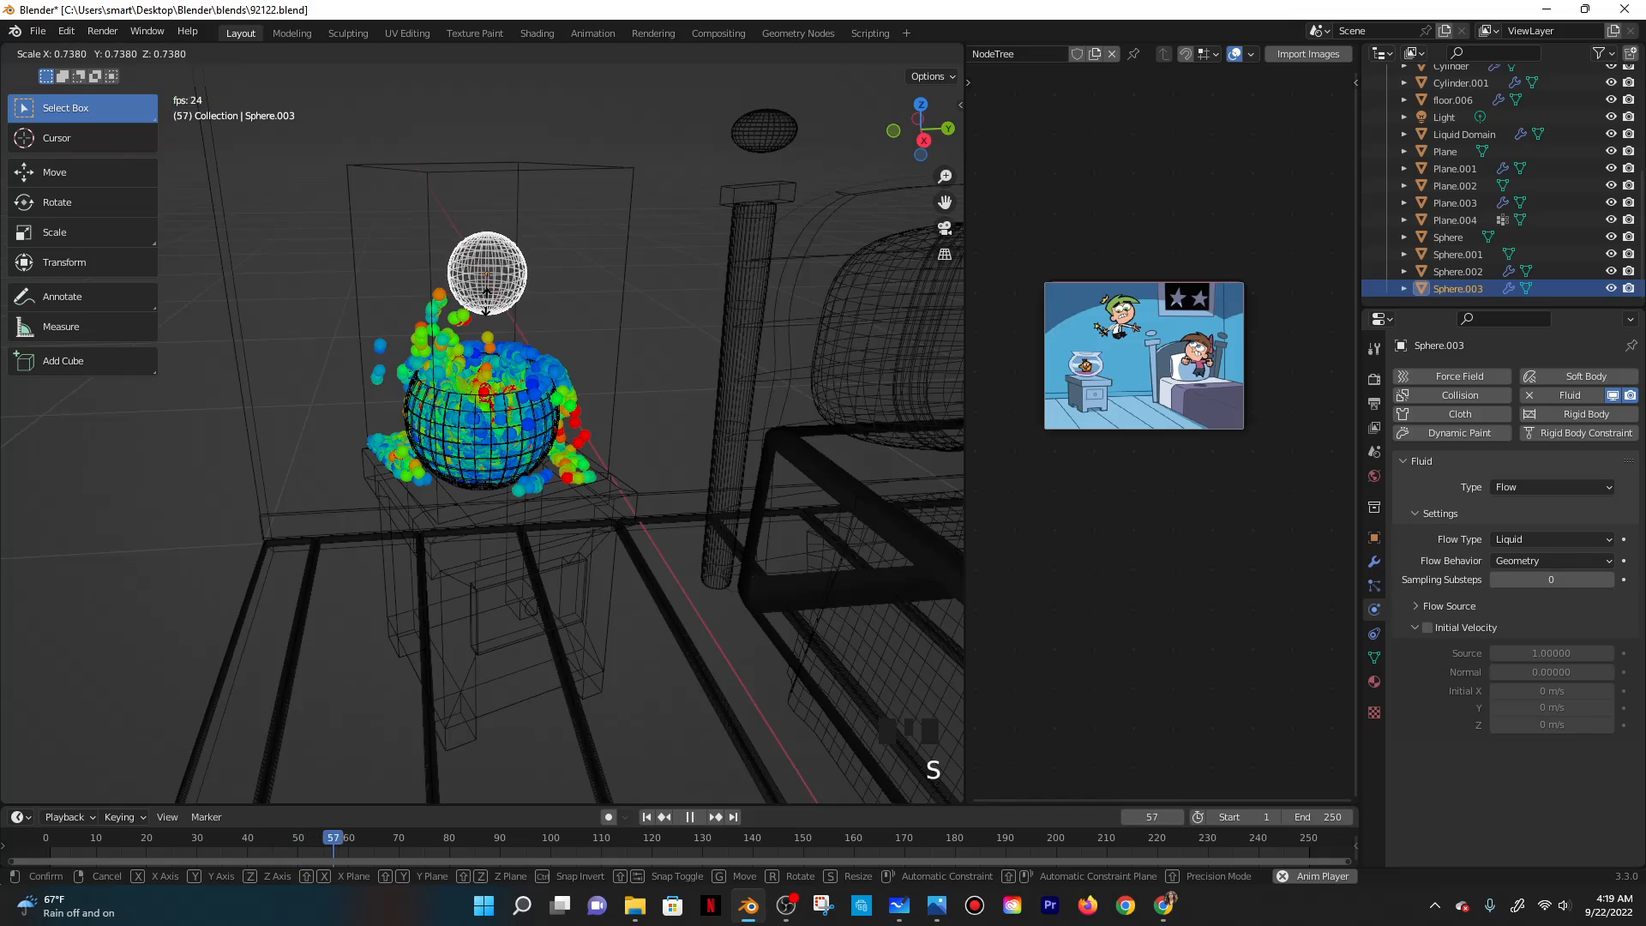
left_click(491, 304)
key("ctrl+a")
left_click(490, 300)
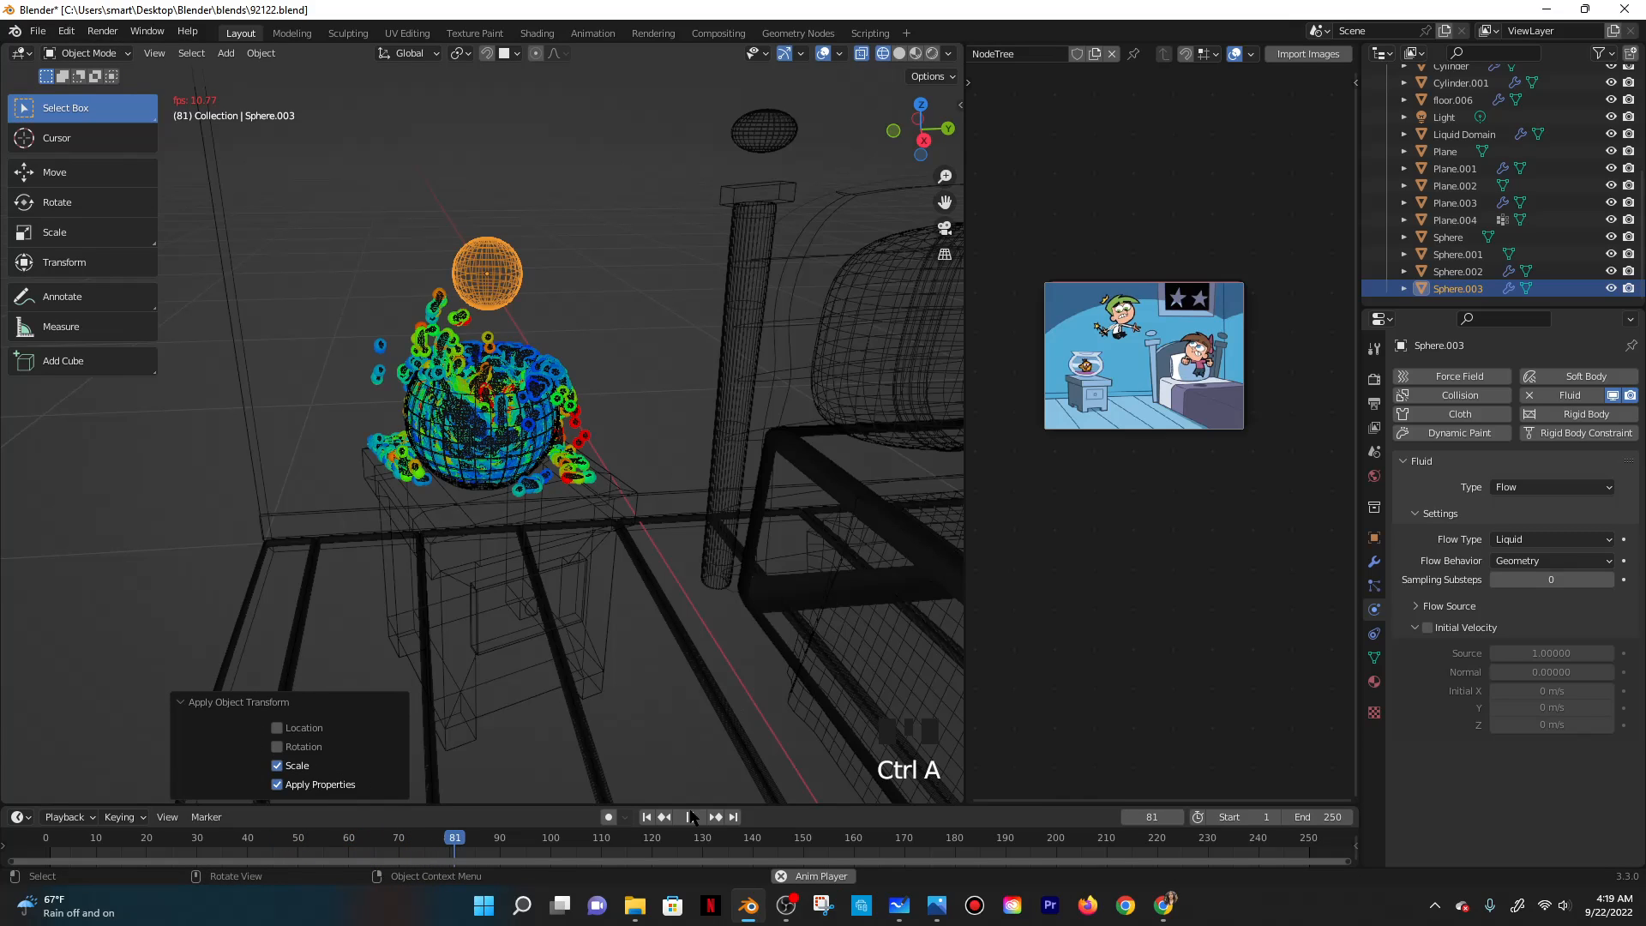
Stop playback and set the current frame to 0.
left_click(690, 817)
left_click(1179, 817)
left_click(1145, 815)
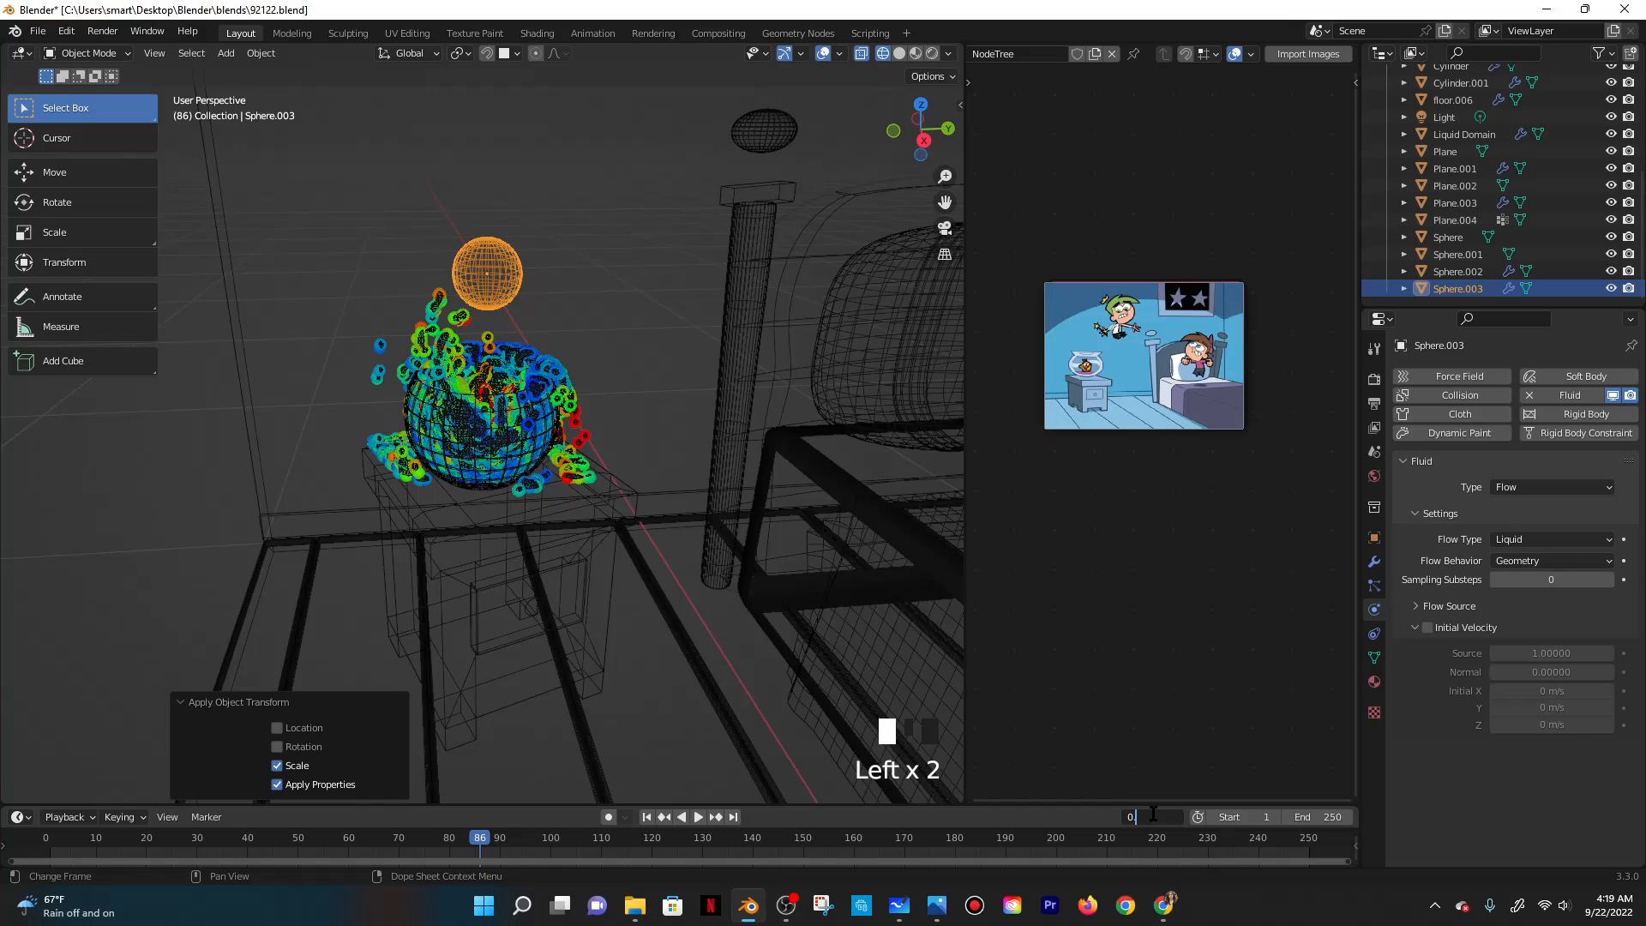
key("Return")
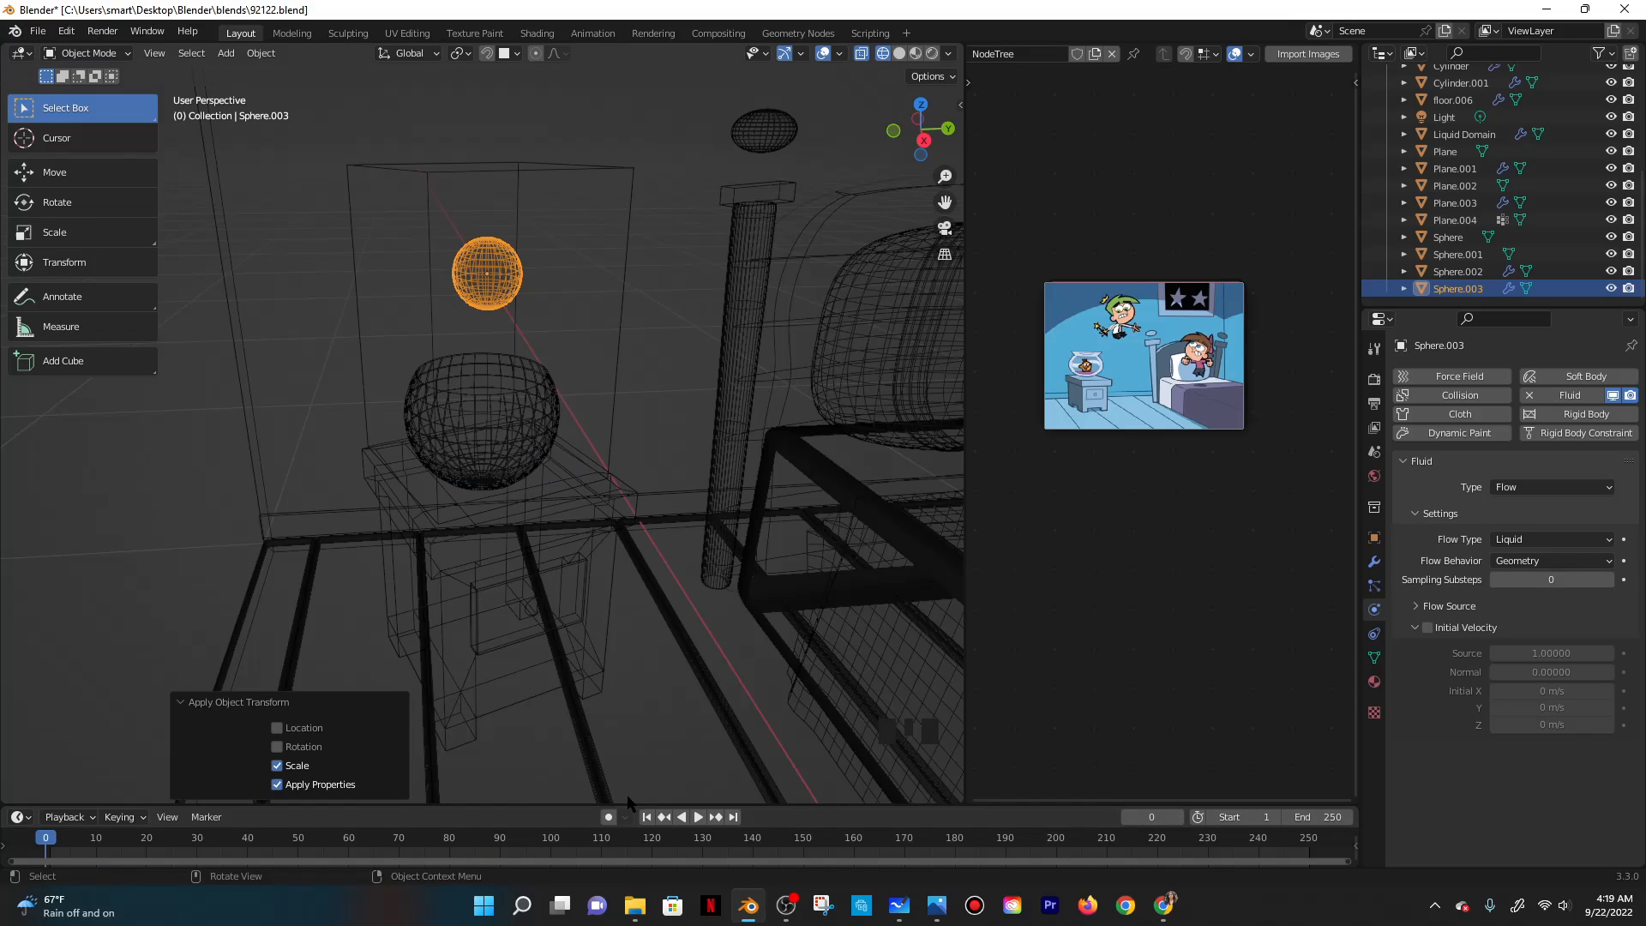
Replay the simulation with the smaller emitter and cancel playback back to frame 0.
left_click(699, 817)
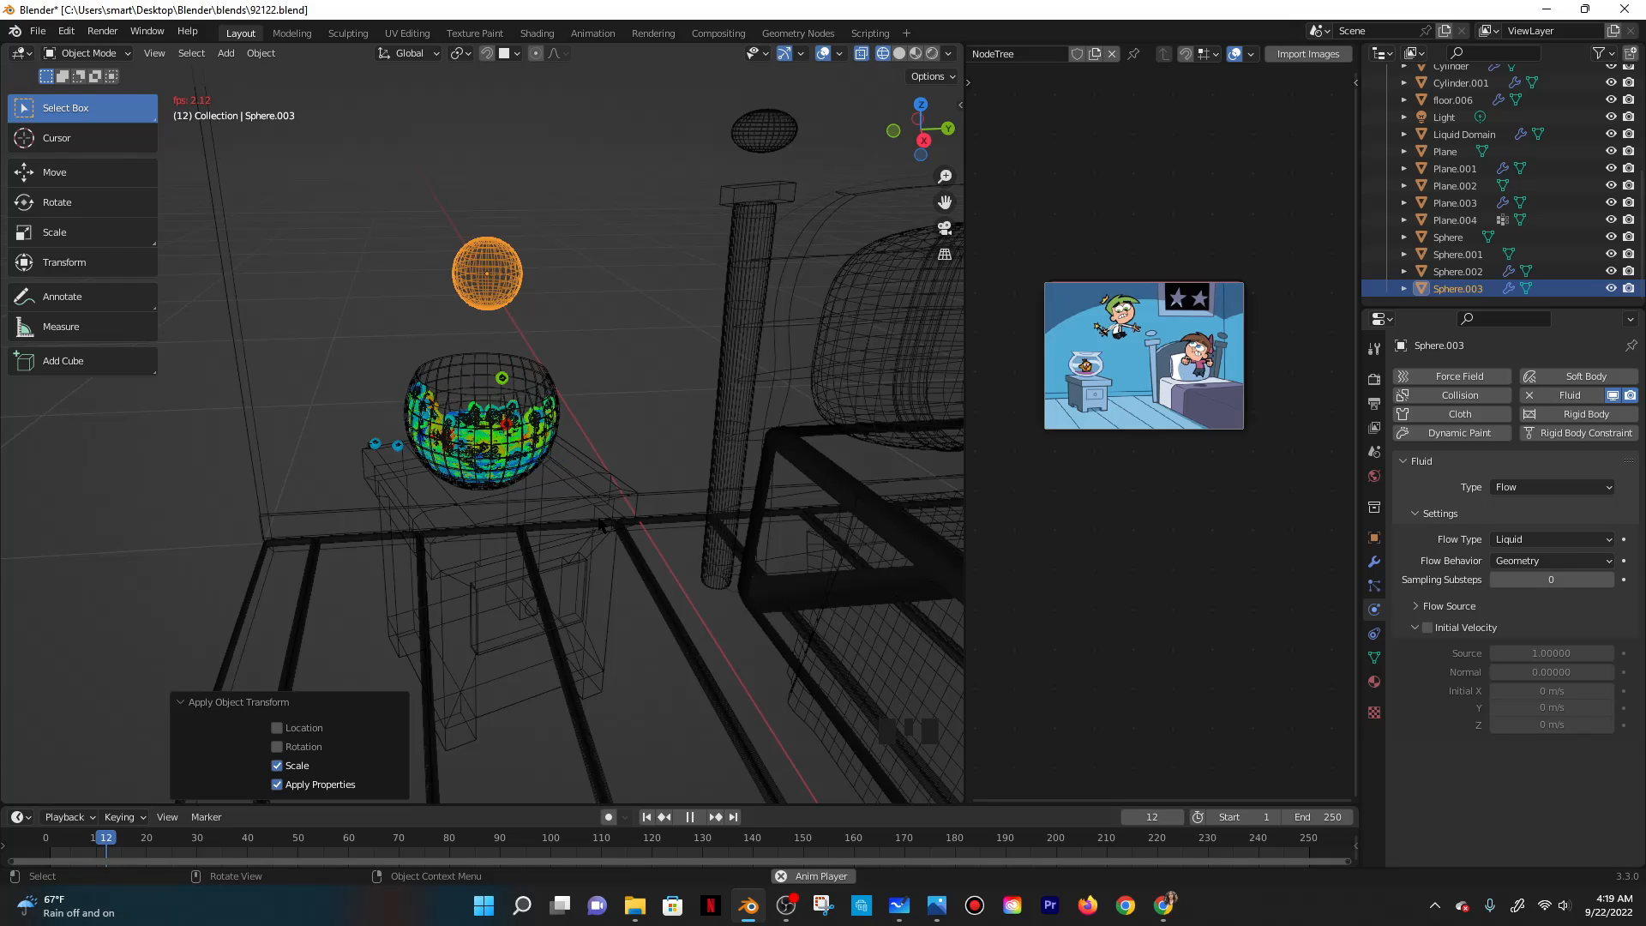
left_click(497, 279)
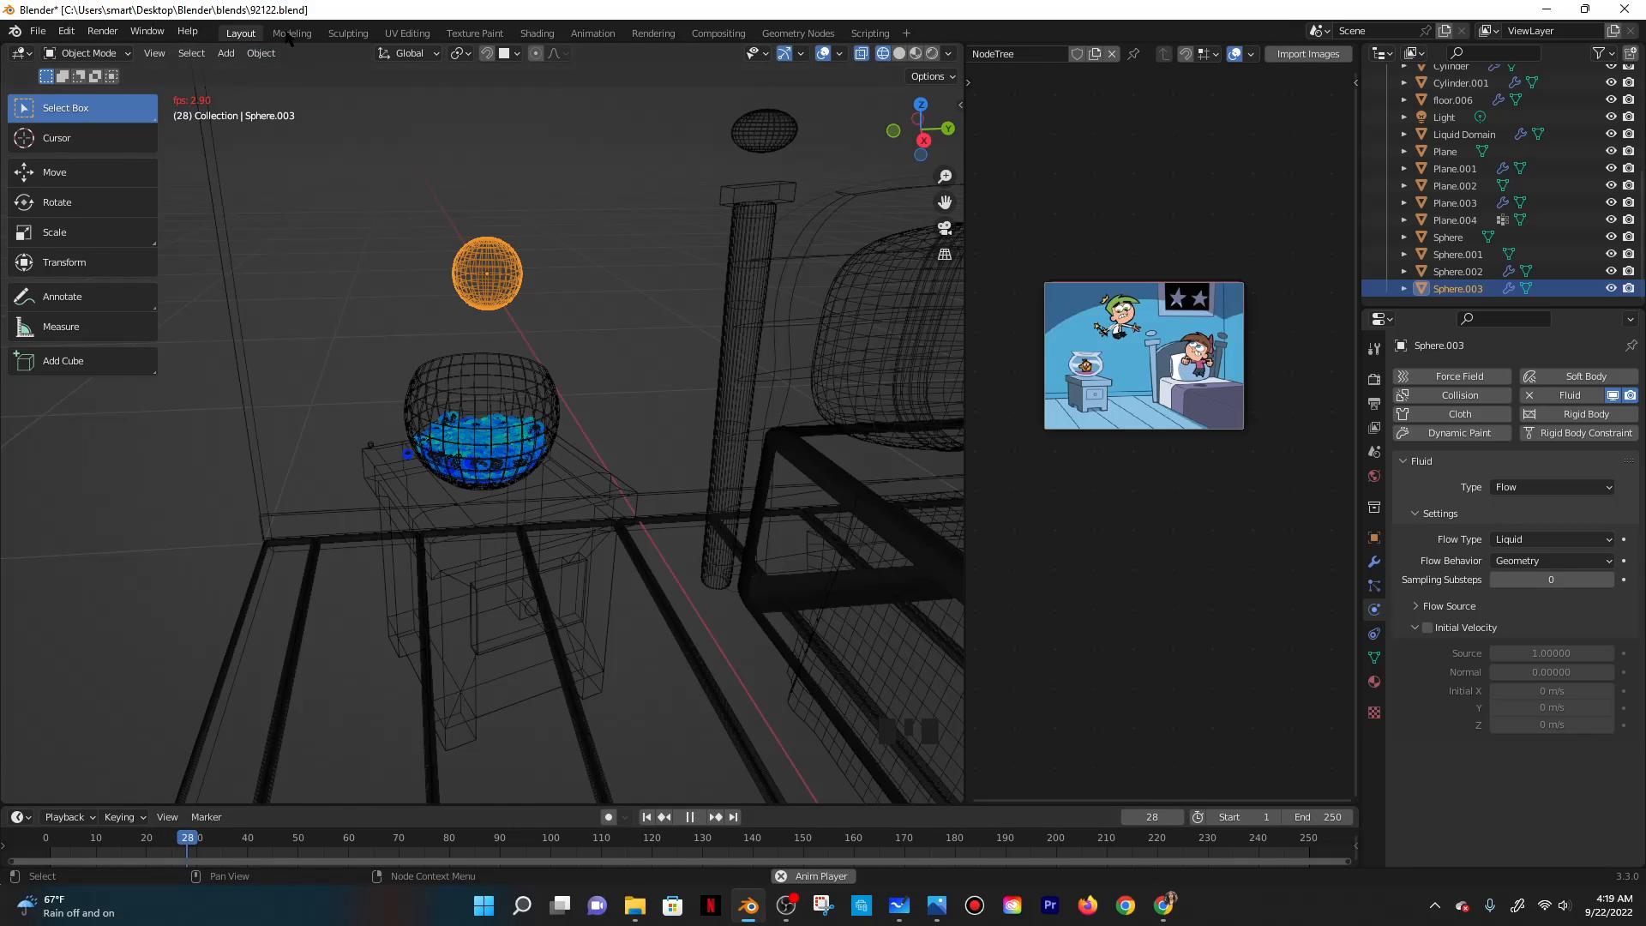
key("Escape")
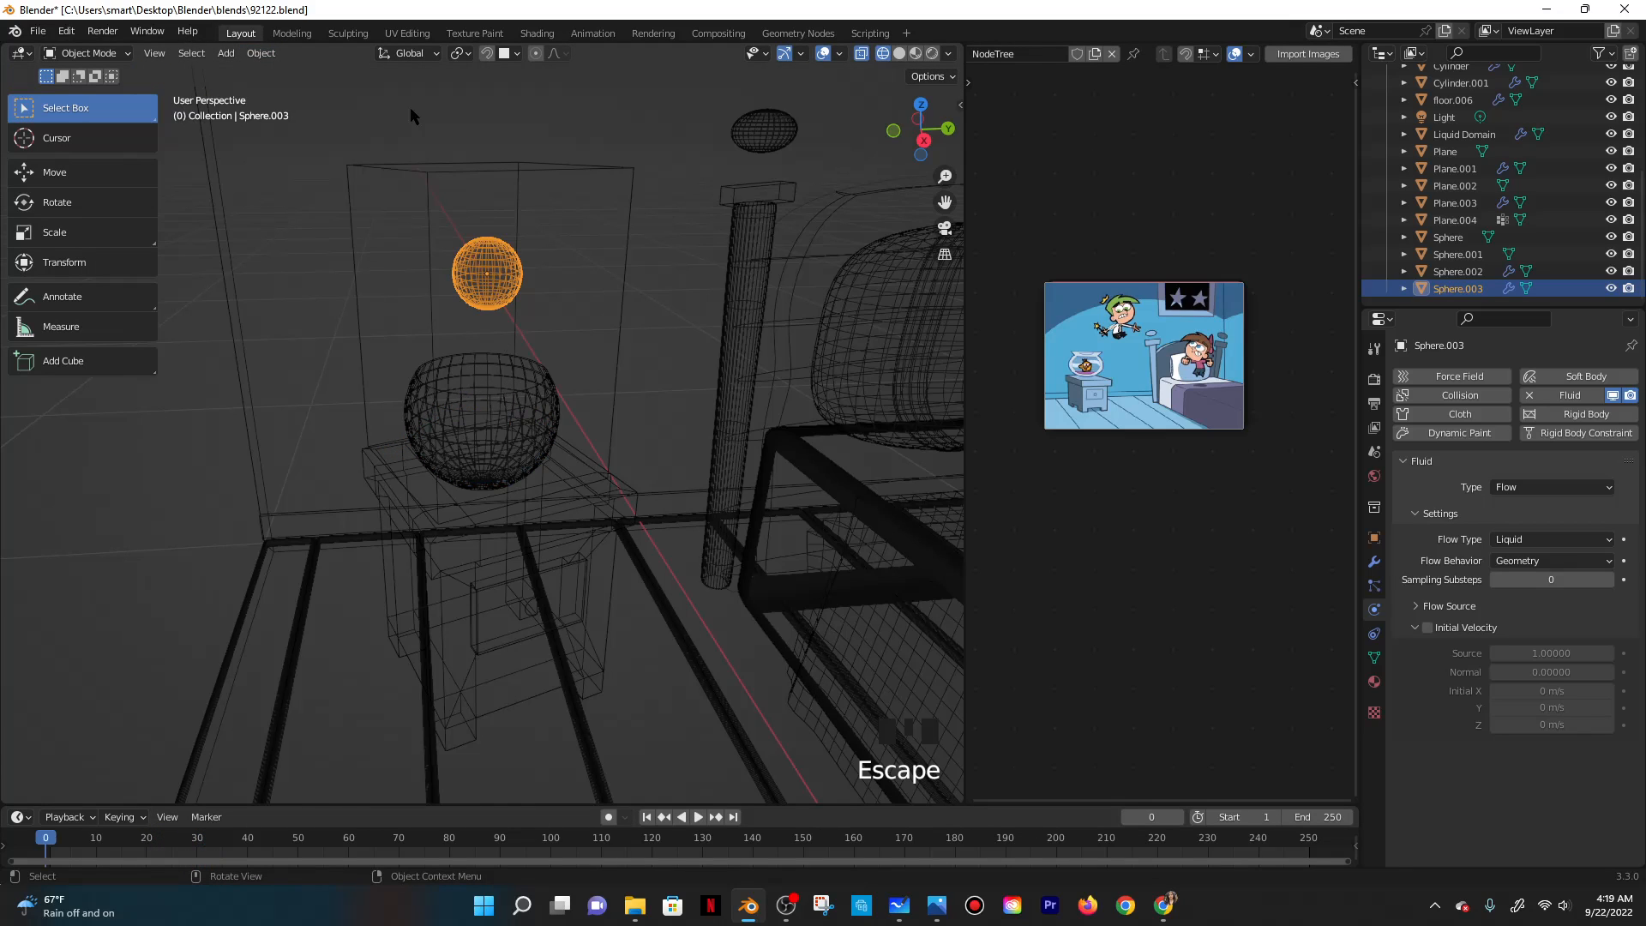
left_click(291, 34)
left_click(241, 33)
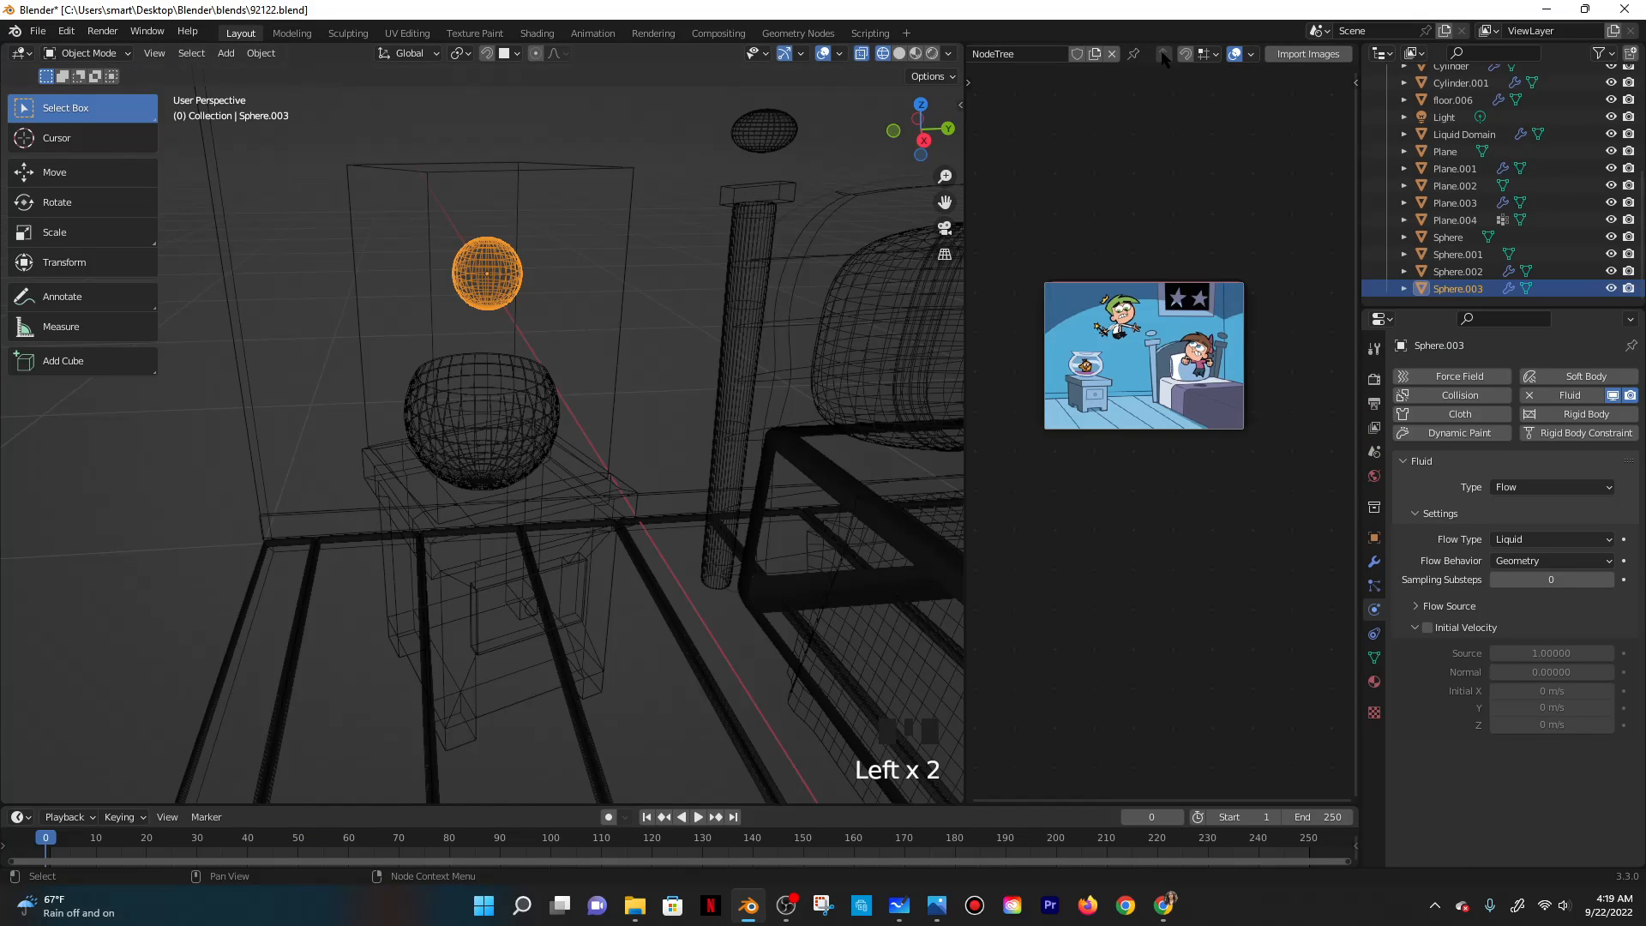
Show the 3D view in Material Preview at a wider size and select the Liquid Domain.
left_click(915, 54)
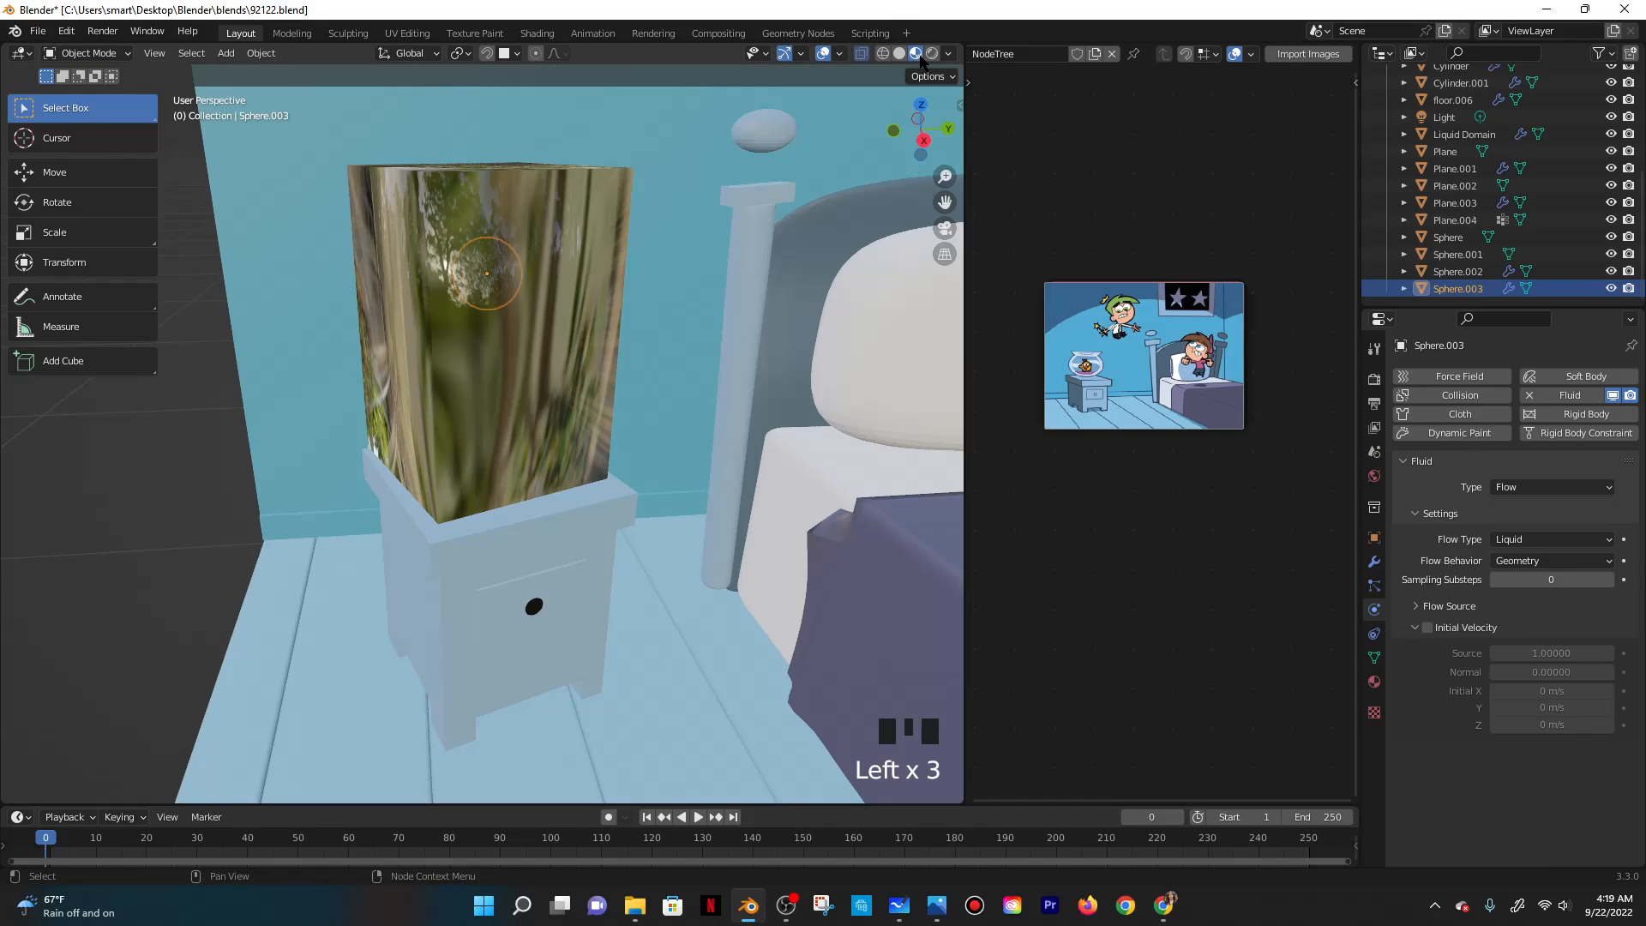
left_click_drag(965, 100, 1265, 100)
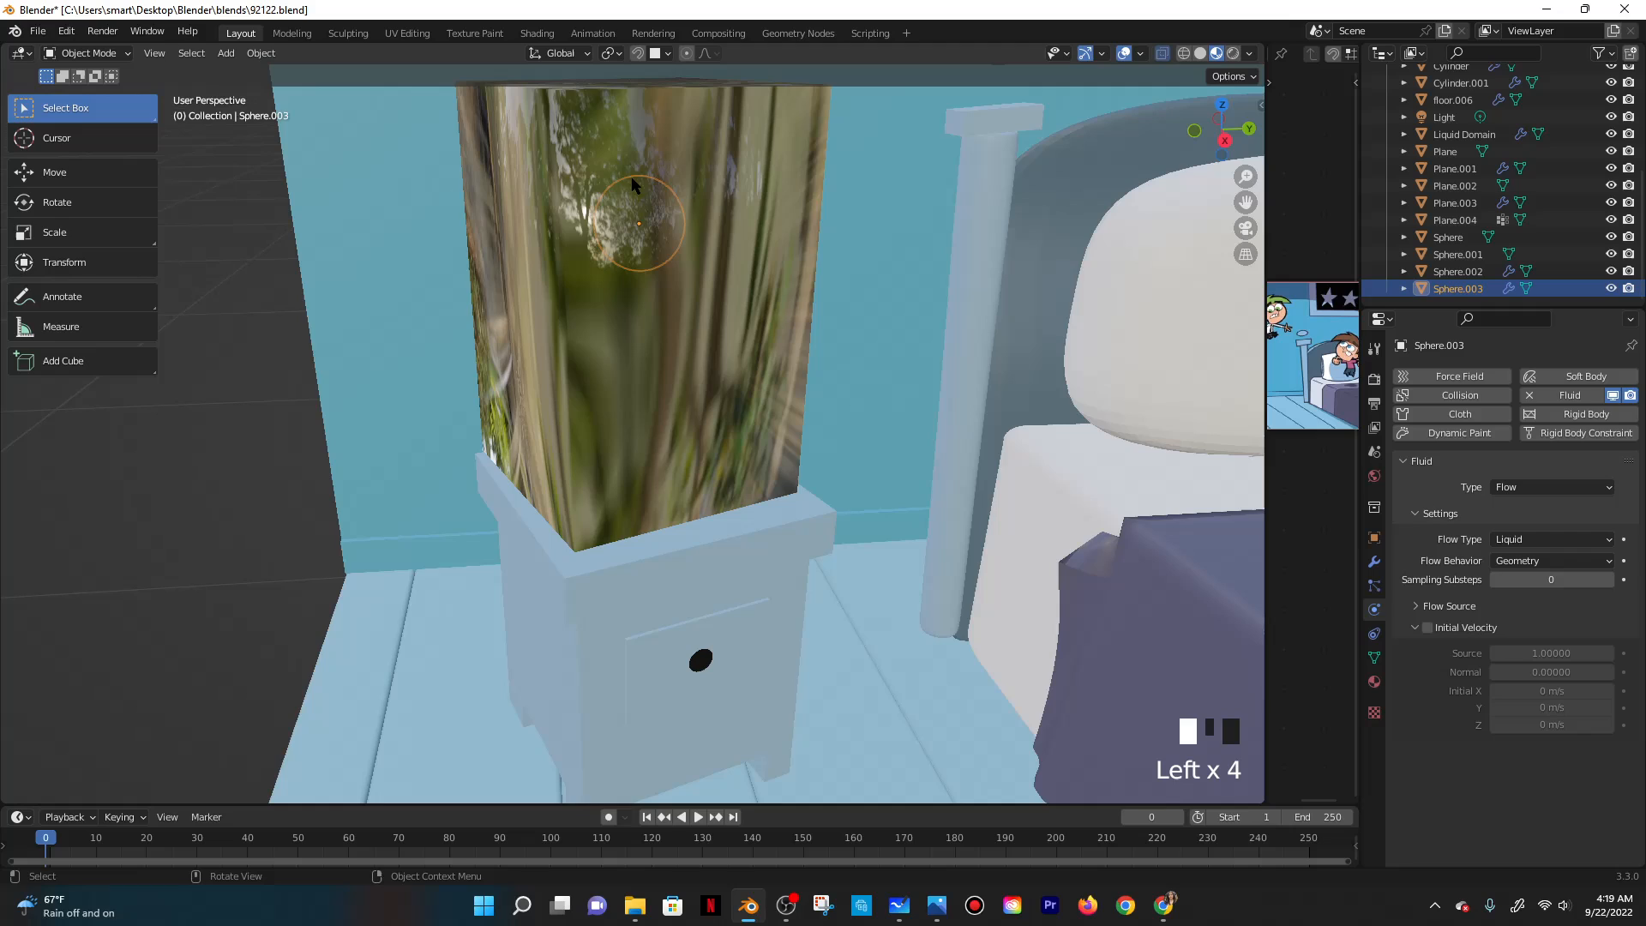
left_click(758, 176)
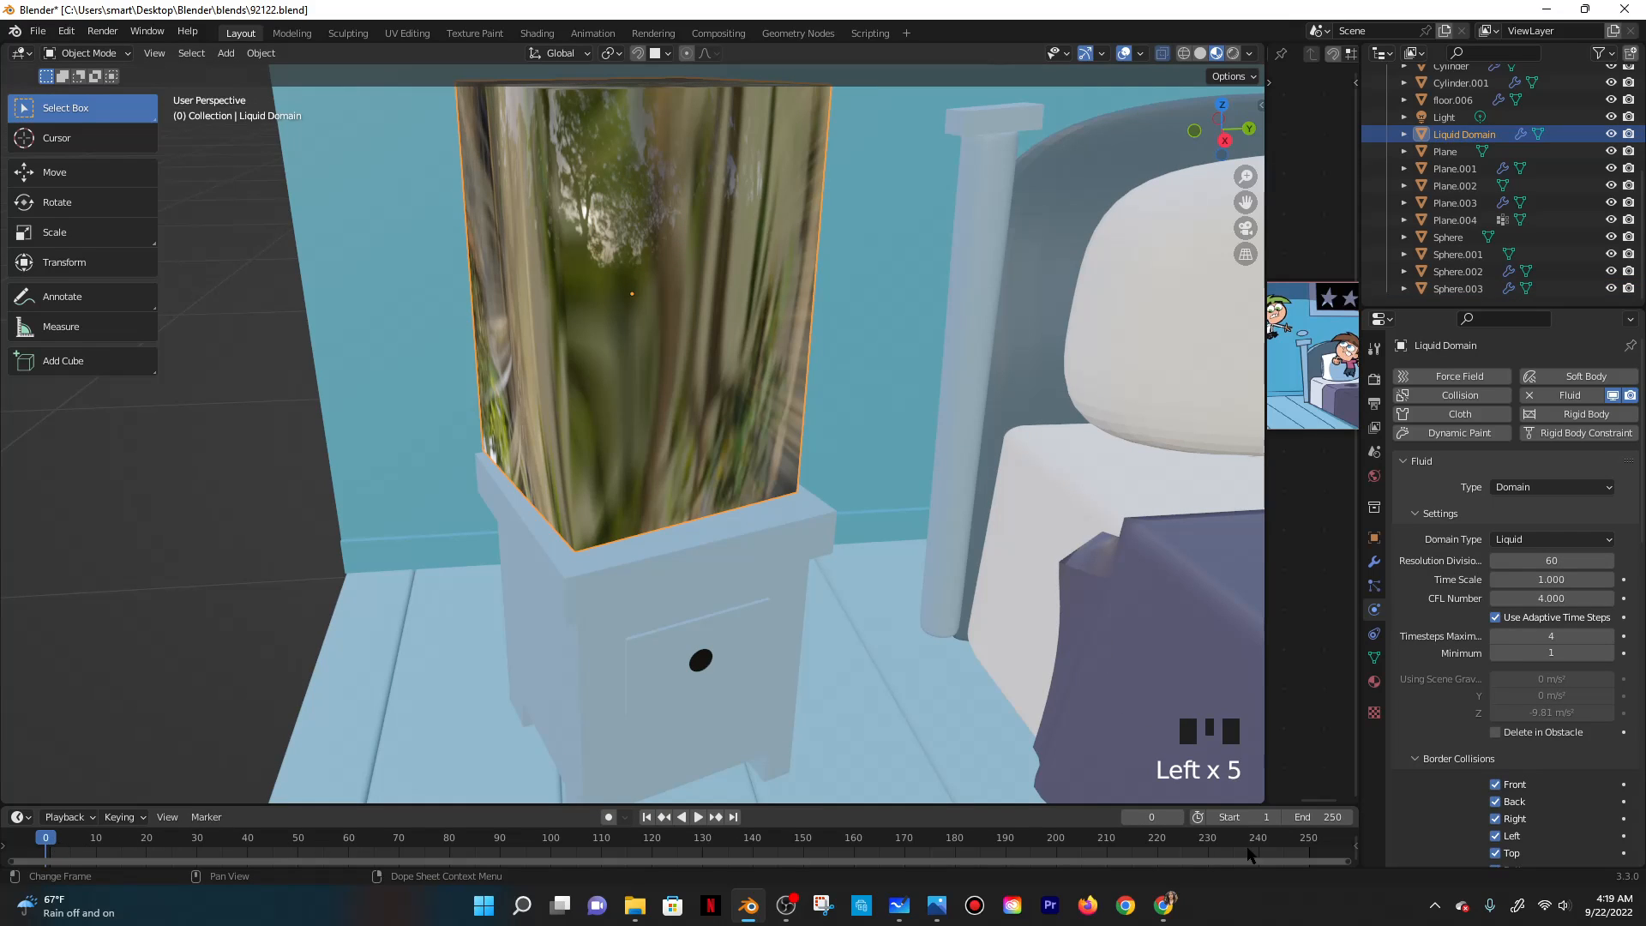
Play the simulation in Material Preview and pause it at frame 37.
left_click(1152, 816)
left_click(1308, 732)
left_click(654, 381)
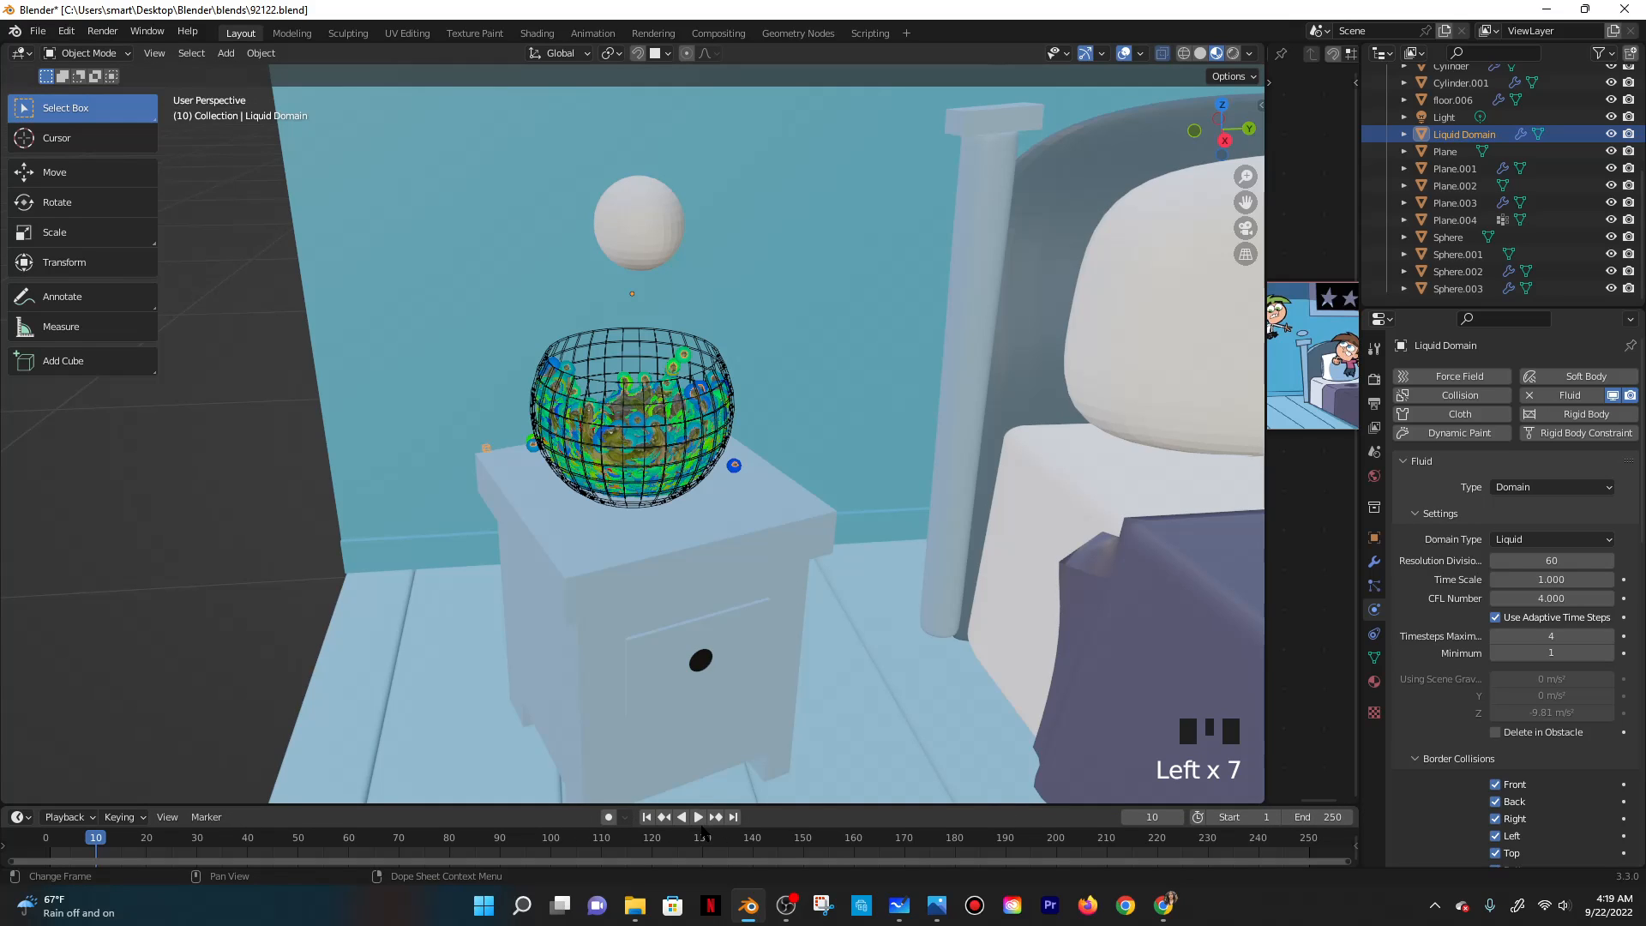
left_click(699, 818)
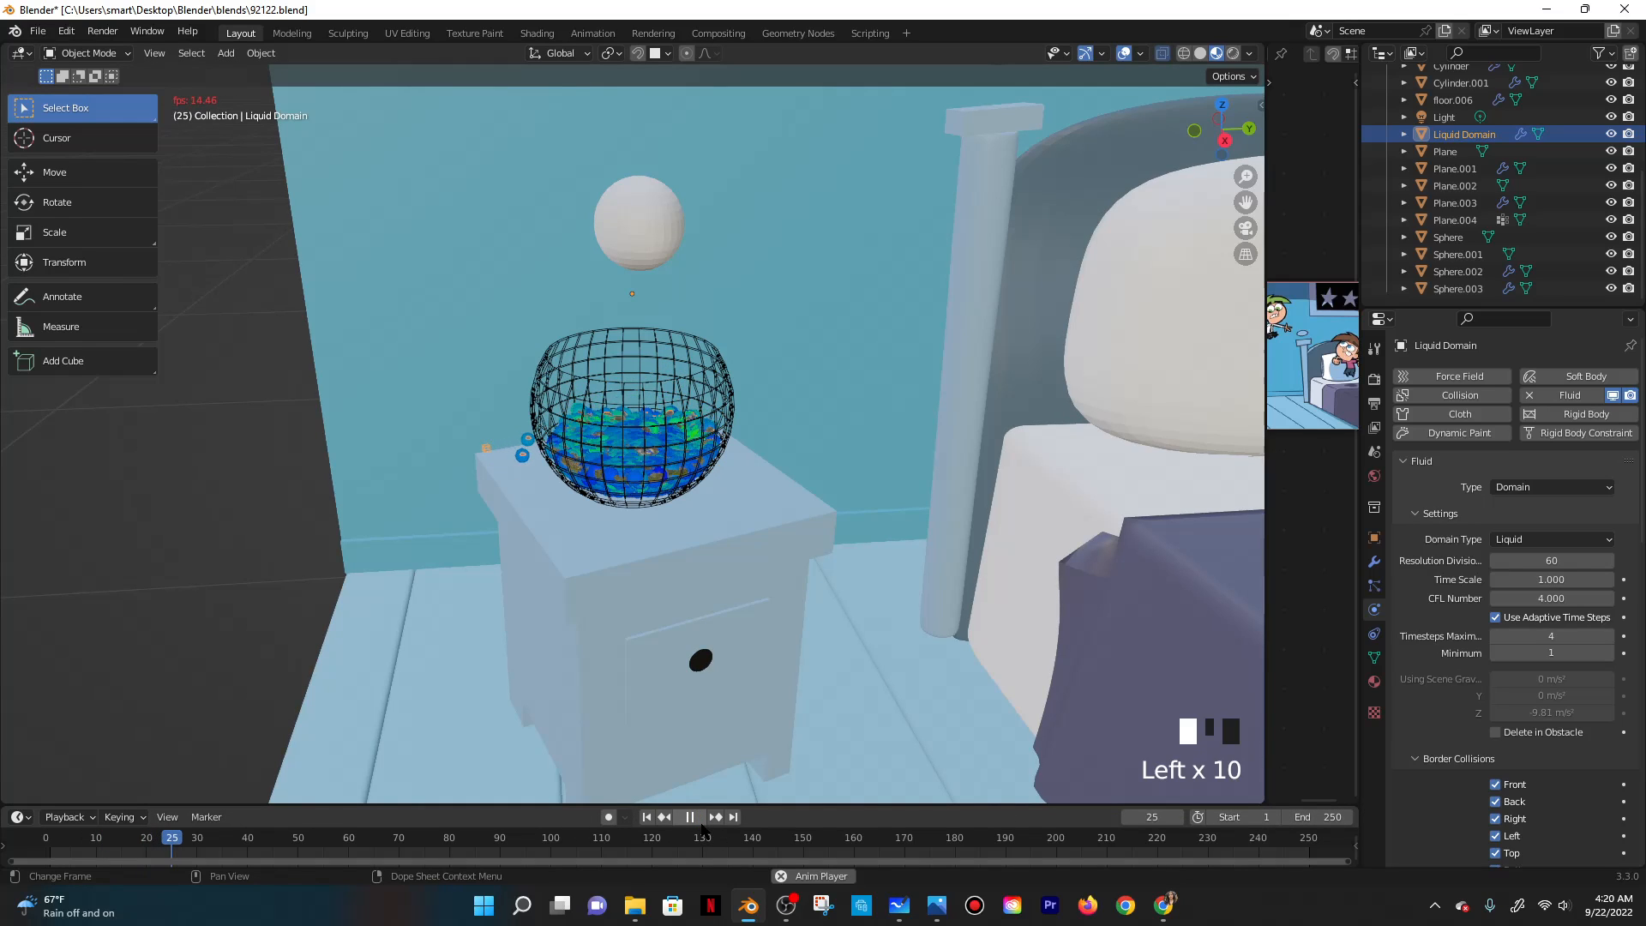
left_click(691, 817)
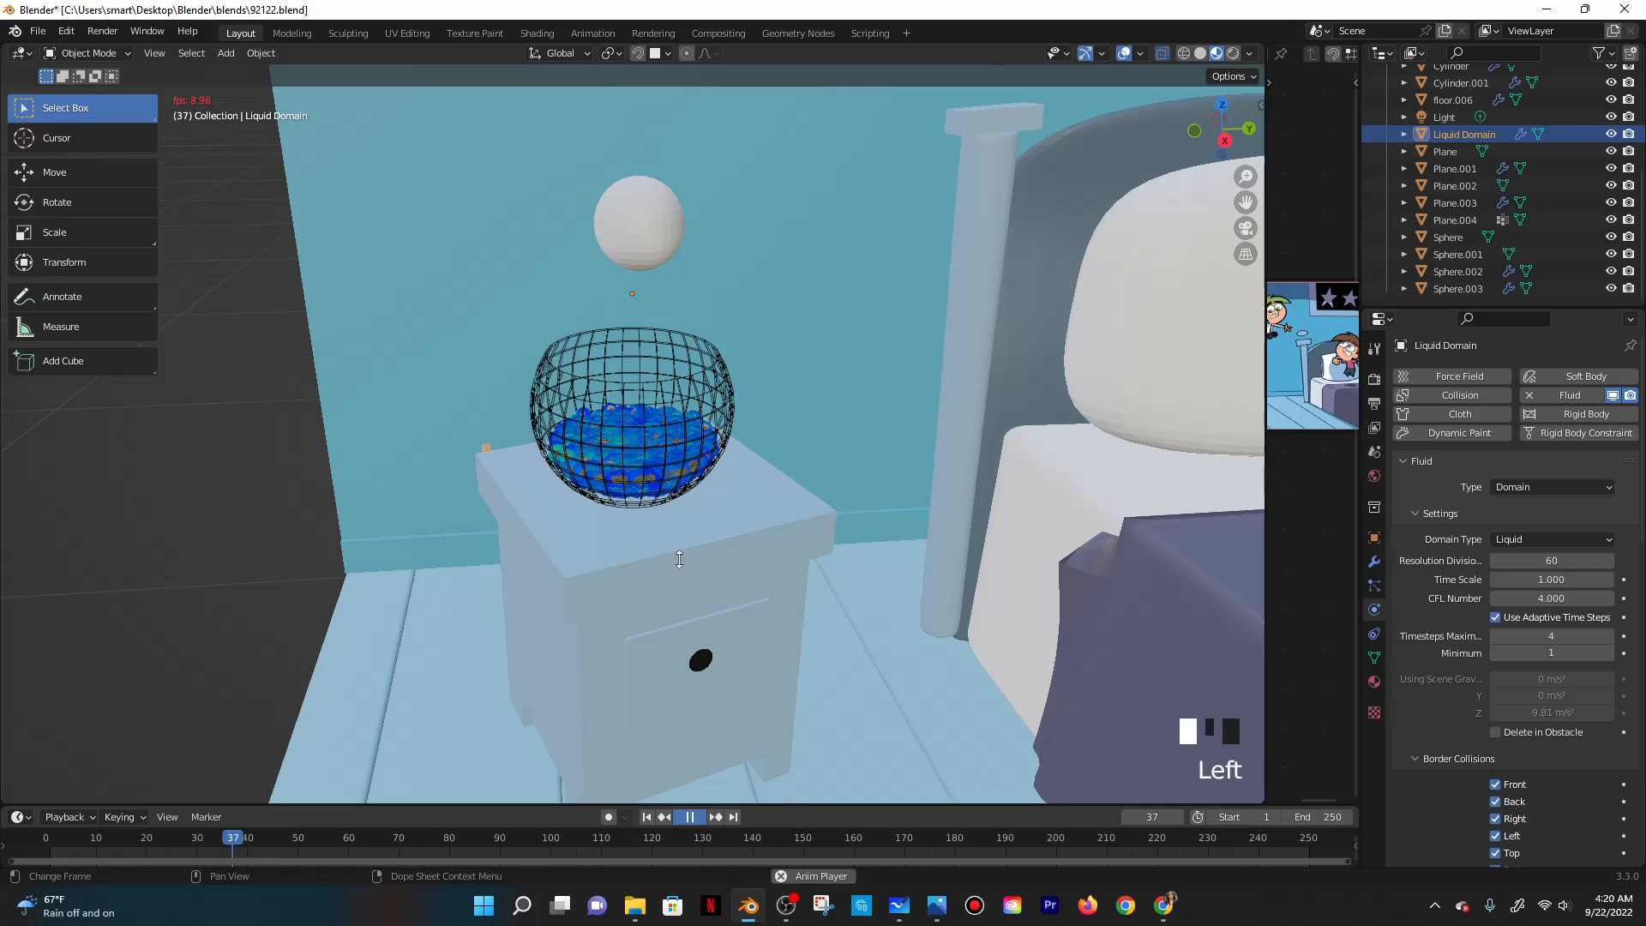
Hide the emitter sphere above the fishbowl in the viewport and exclude it from renders.
scroll(644, 454, "up", 2)
scroll(645, 455, "up", 1)
scroll(641, 434, "down", 2)
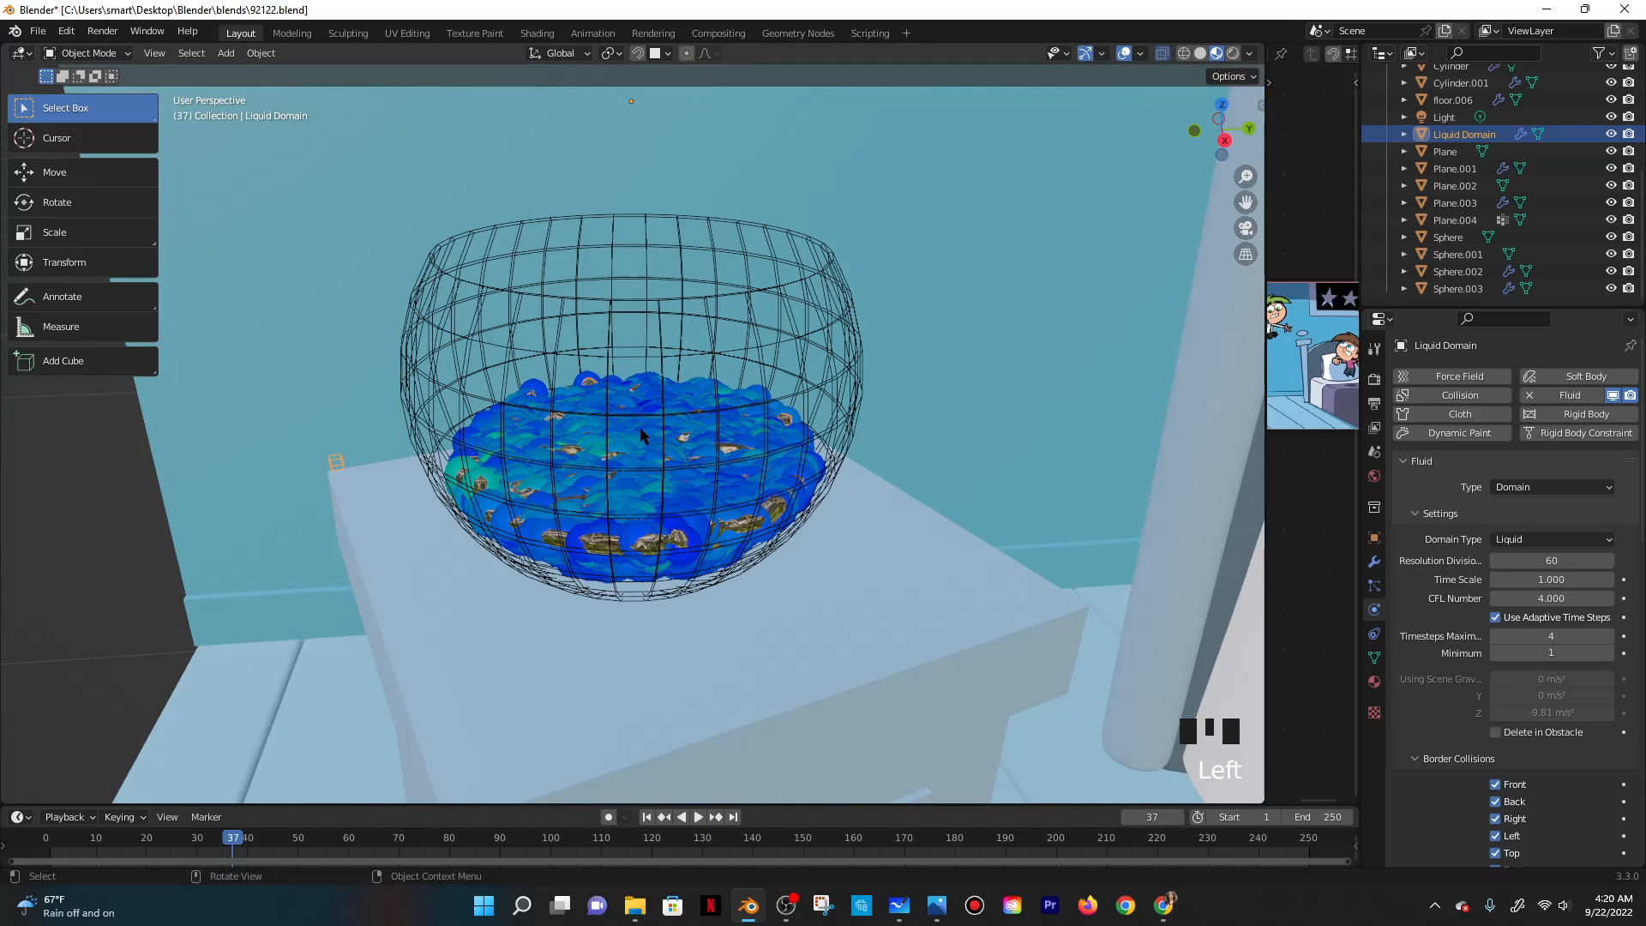
left_click(677, 163)
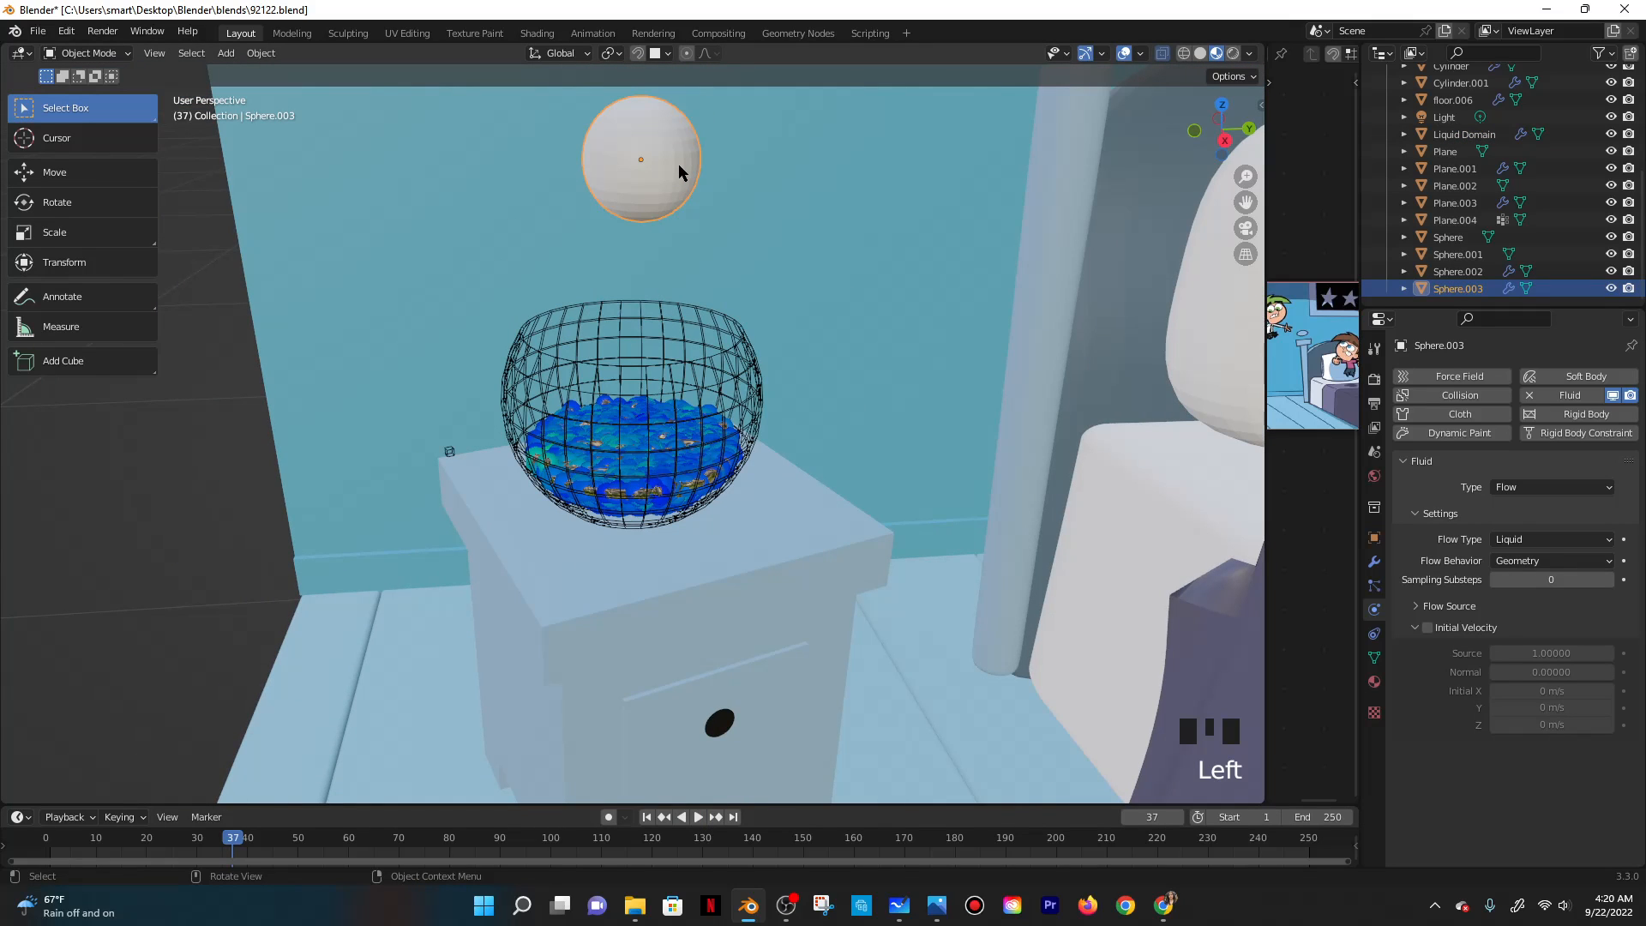
key("h")
left_click(1627, 289)
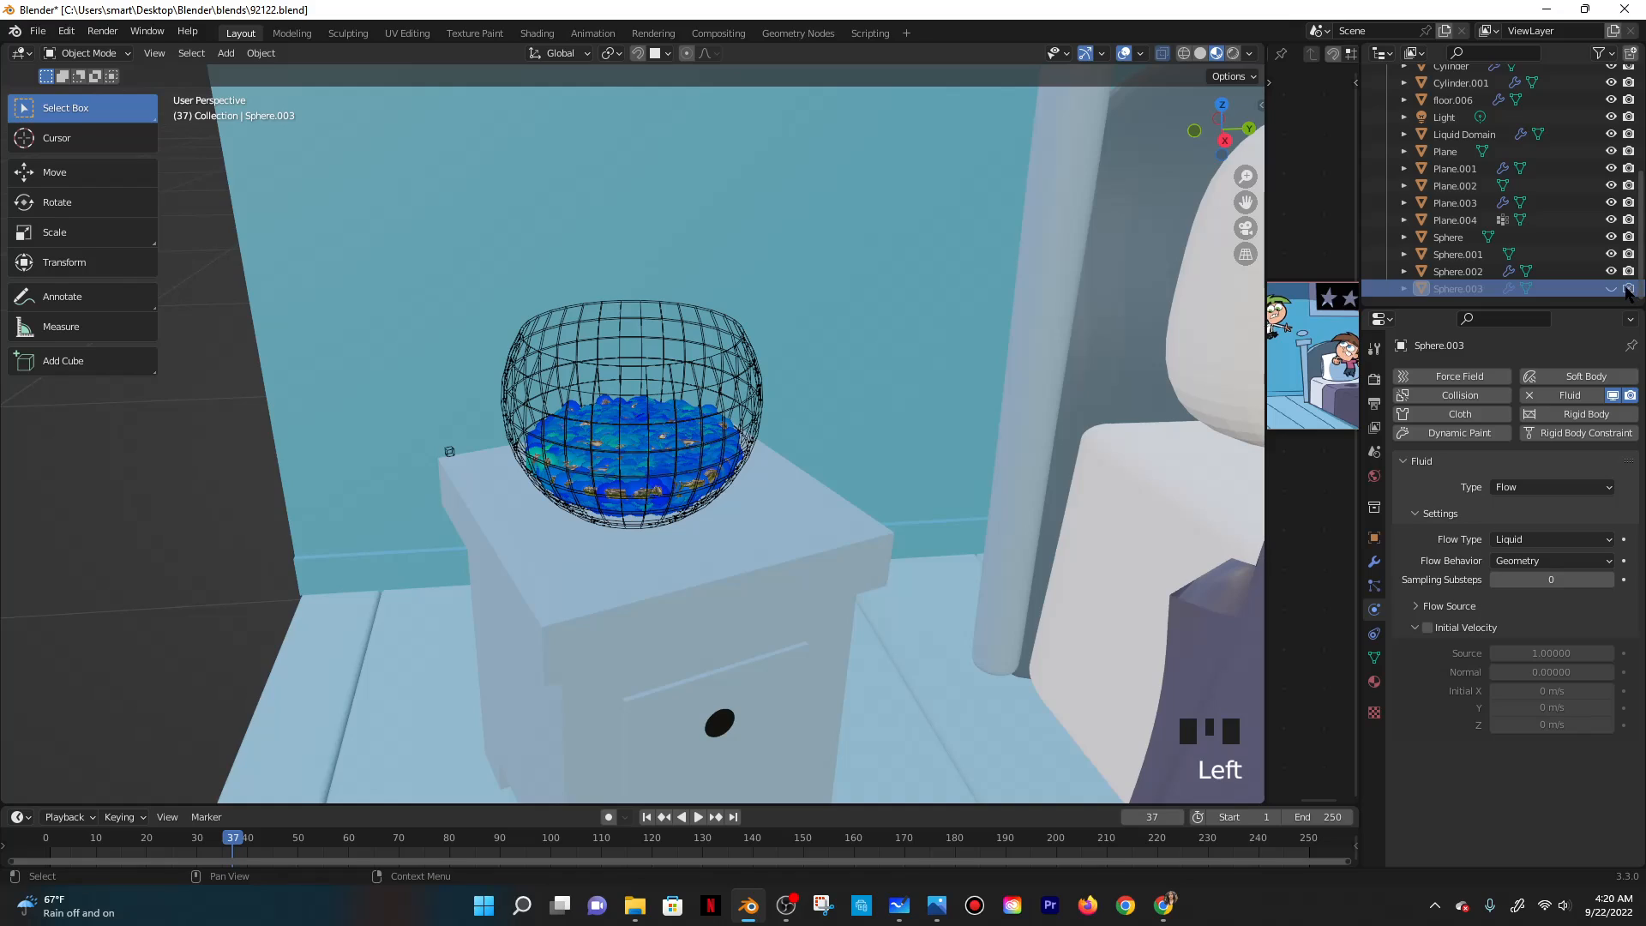
Select the Liquid Domain inside the fishbowl and show its material settings.
scroll(682, 326, "down", 2)
left_click(603, 375)
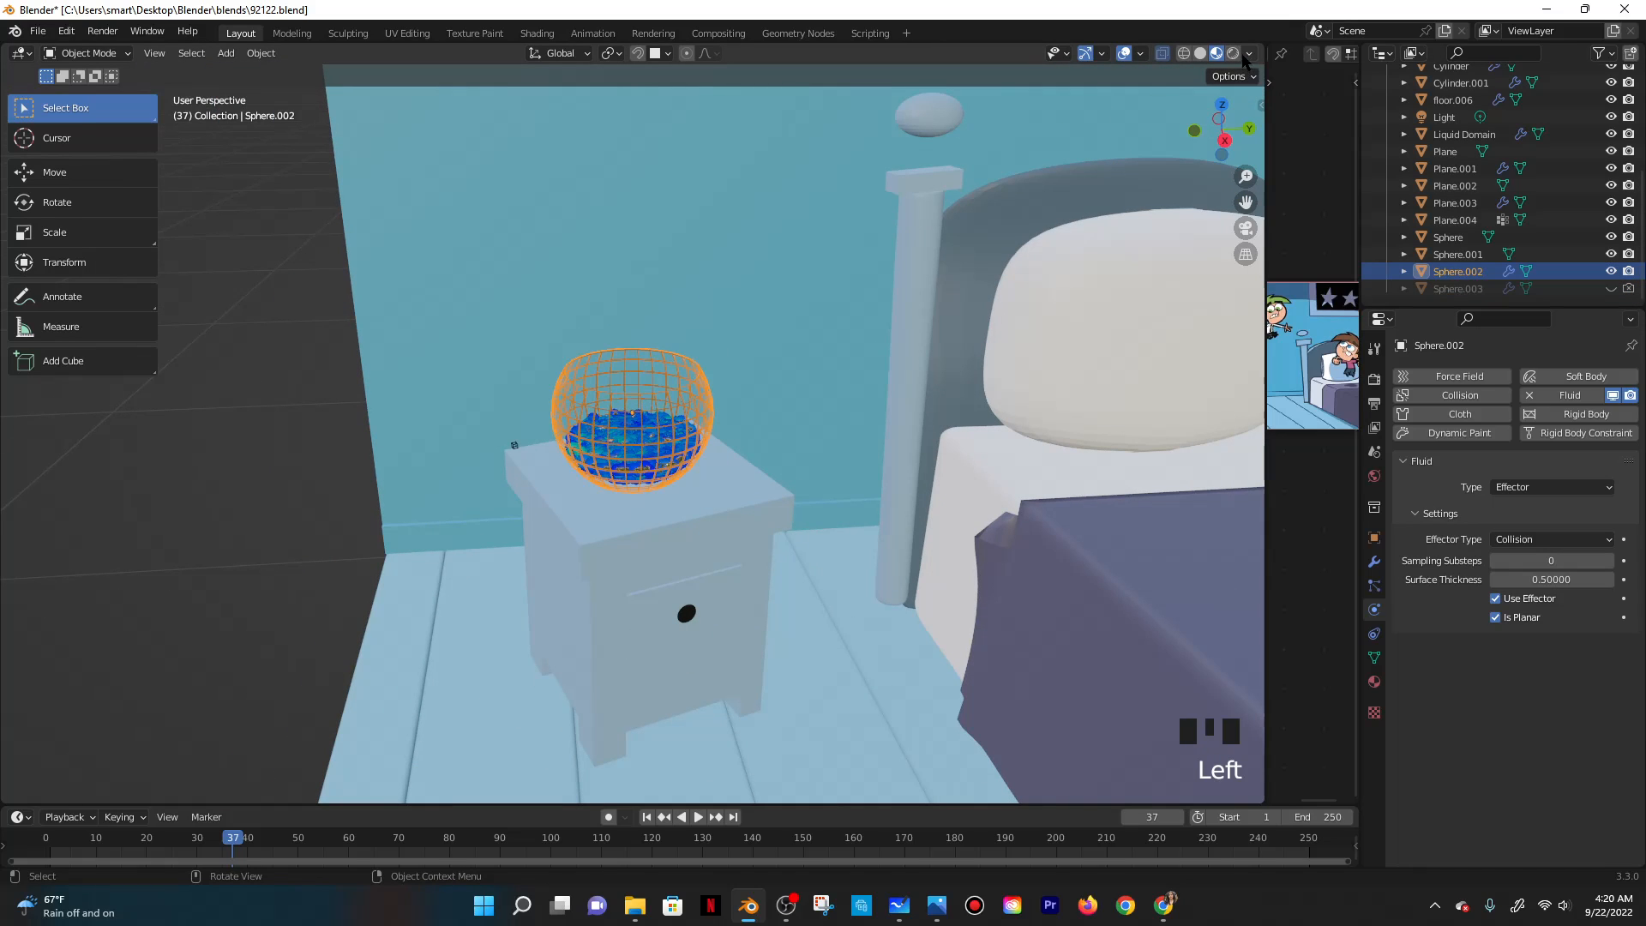
left_click(670, 420)
left_click(653, 429)
left_click(639, 427)
middle_click_drag(642, 418, 634, 562)
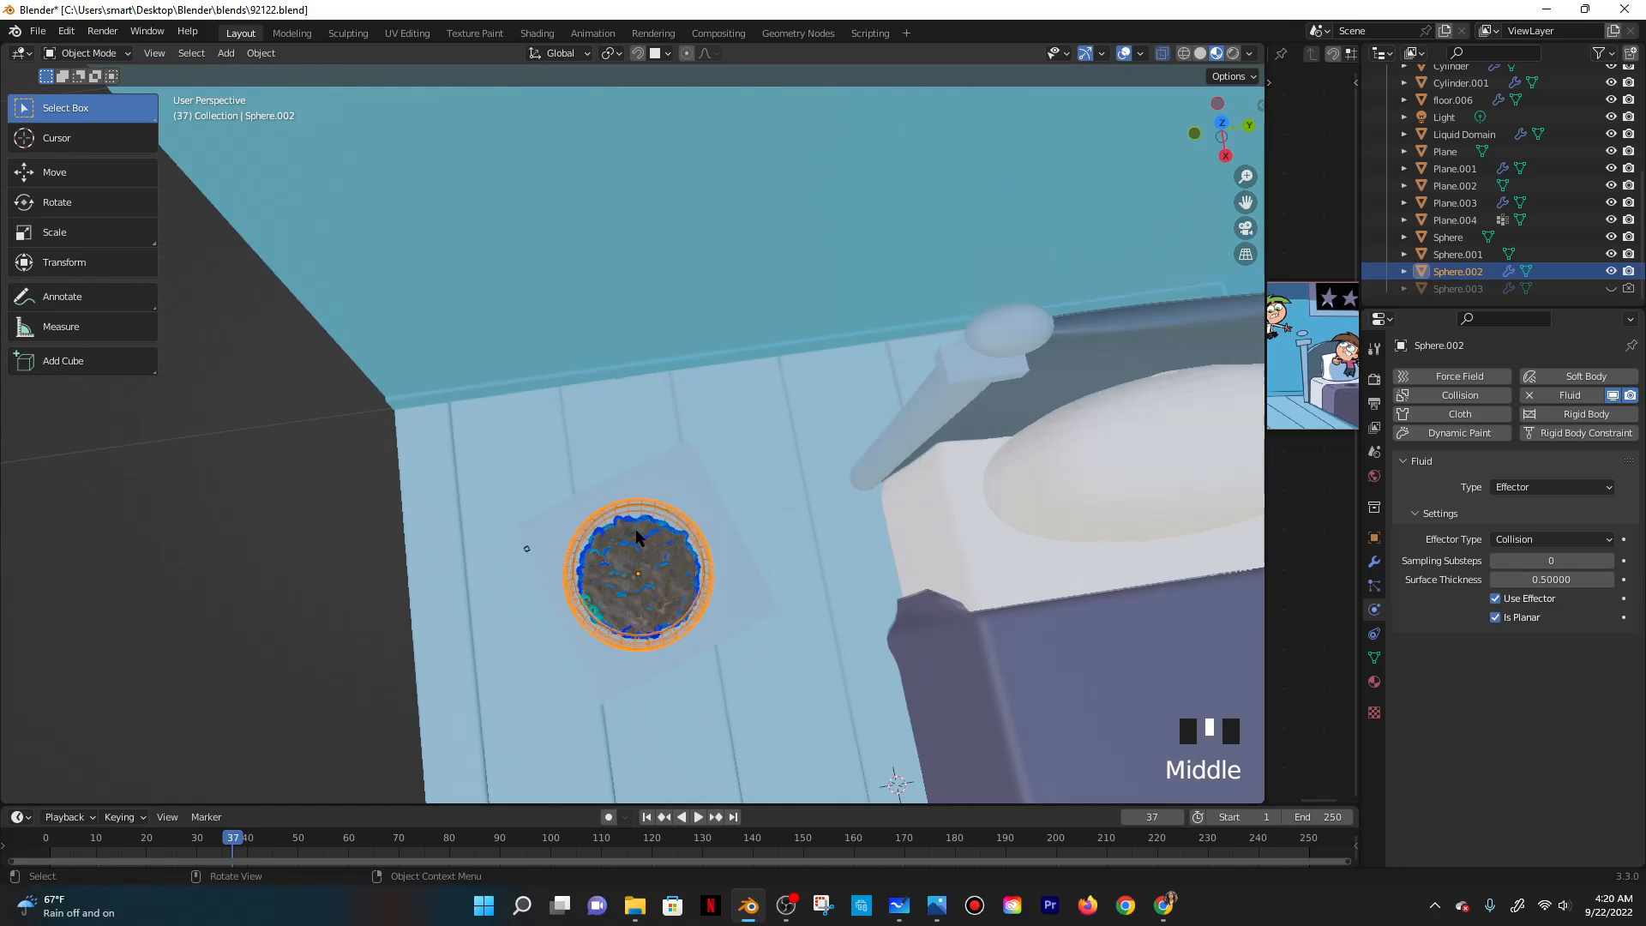
left_click(634, 562)
left_click(635, 561)
left_click(636, 558)
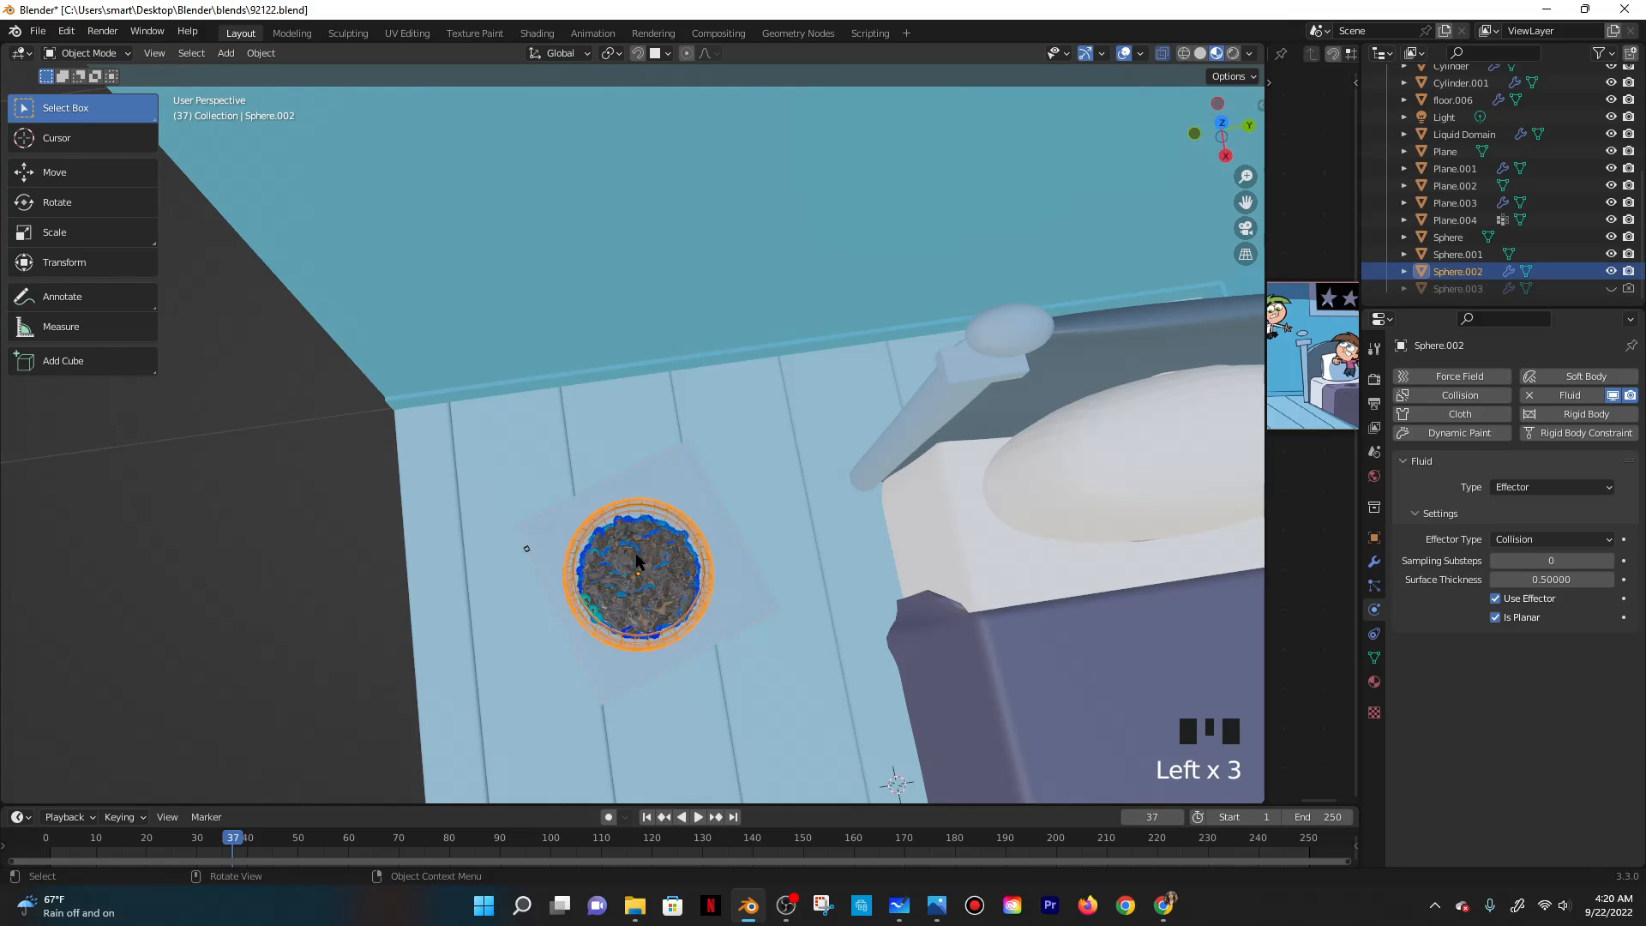
left_click(636, 558)
left_click(527, 555)
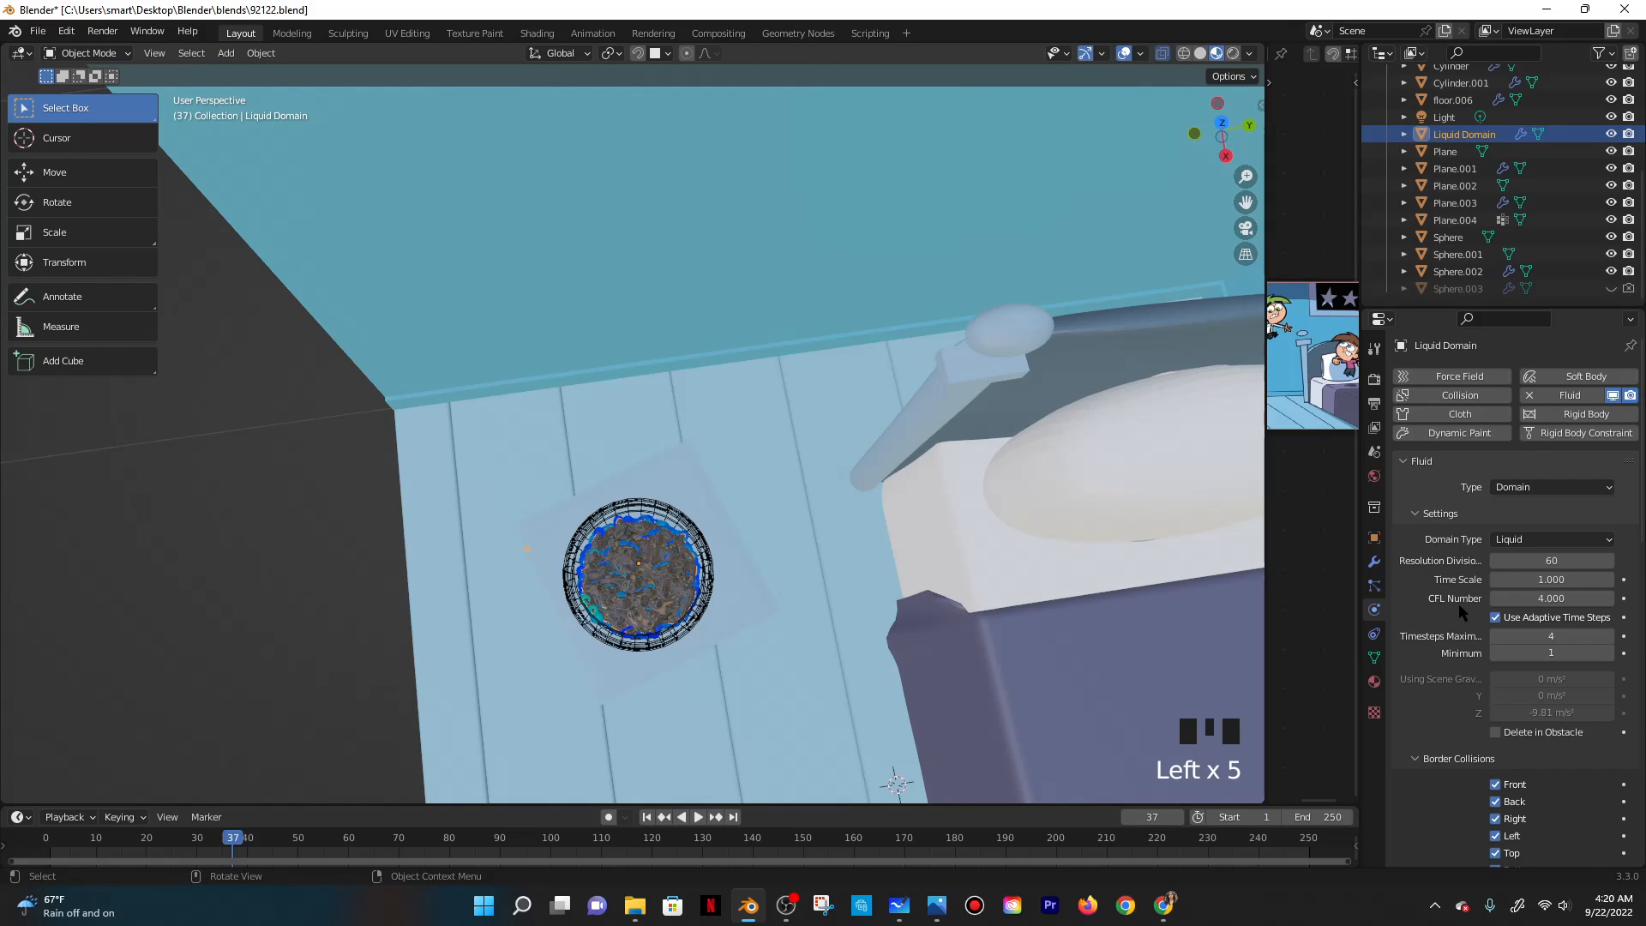
left_click(1374, 681)
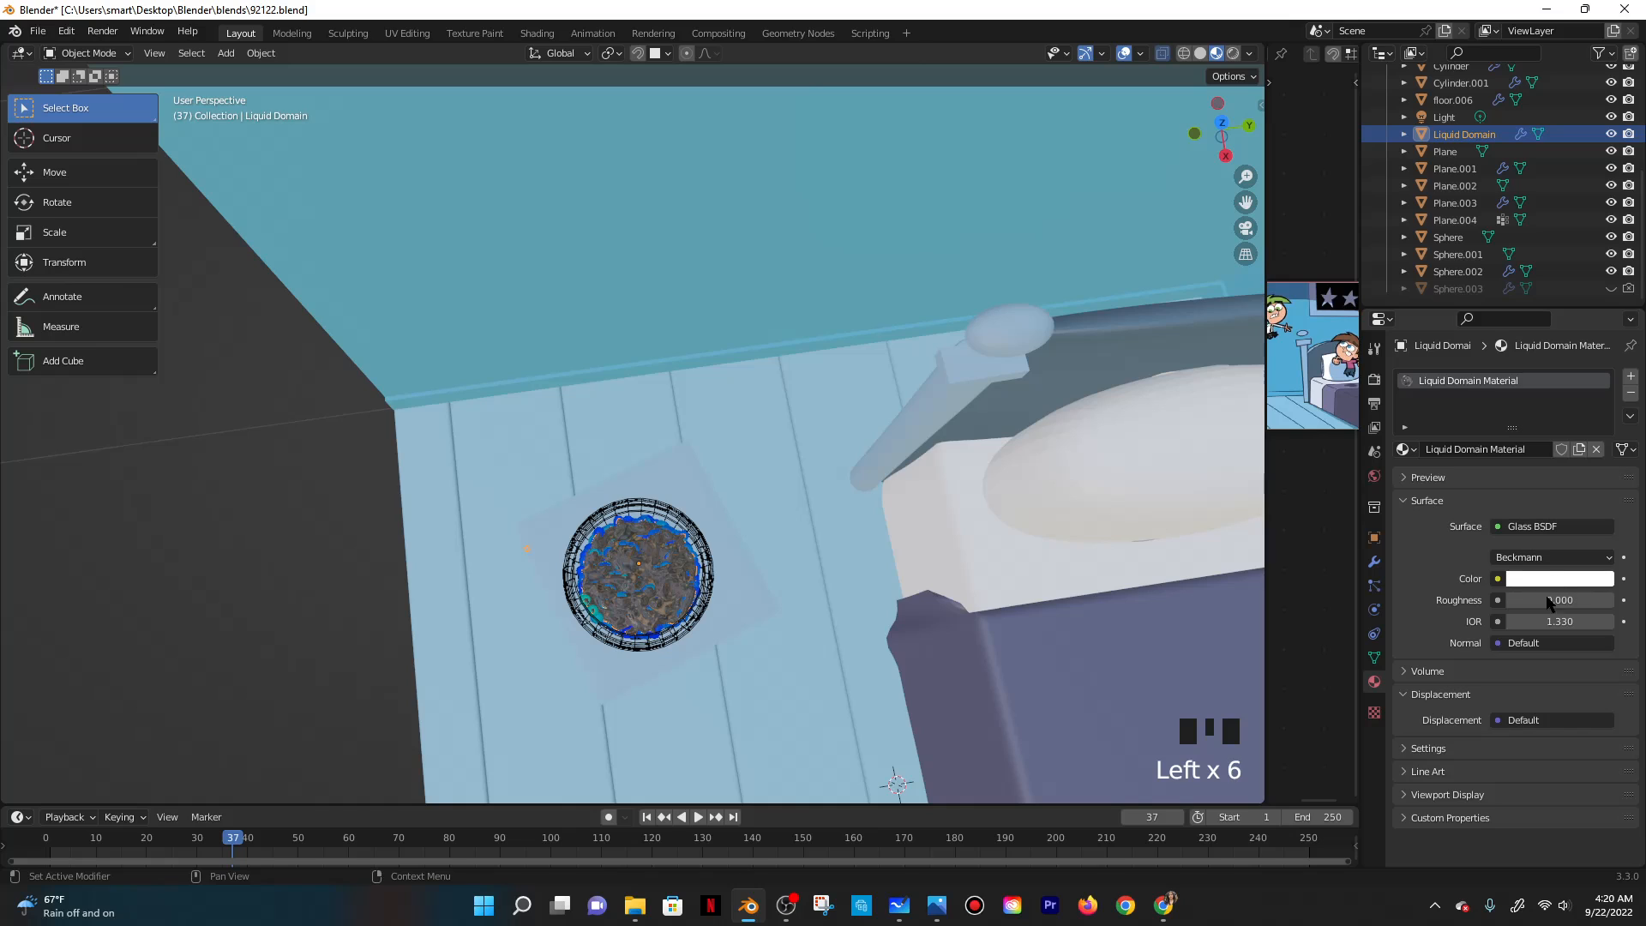
Save the file and view the nightstand and fishbowl water up close in Rendered shading.
middle_click_drag(1091, 376, 1106, 230)
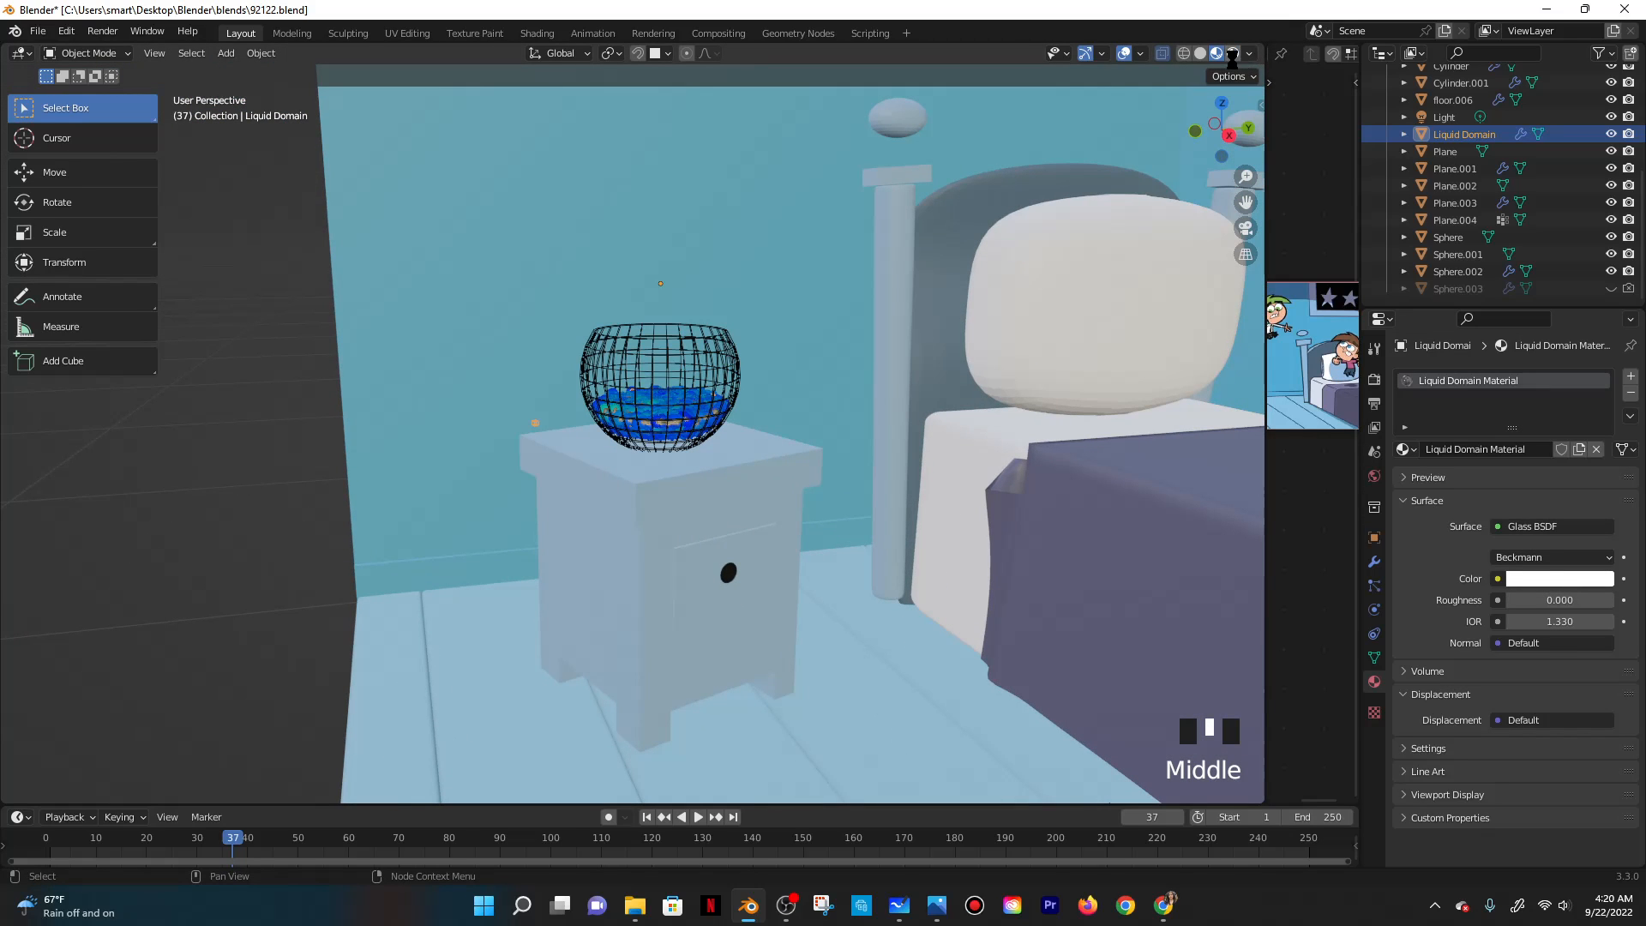
key("ctrl+s")
left_click(1233, 53)
left_click(1231, 54)
left_click(805, 360)
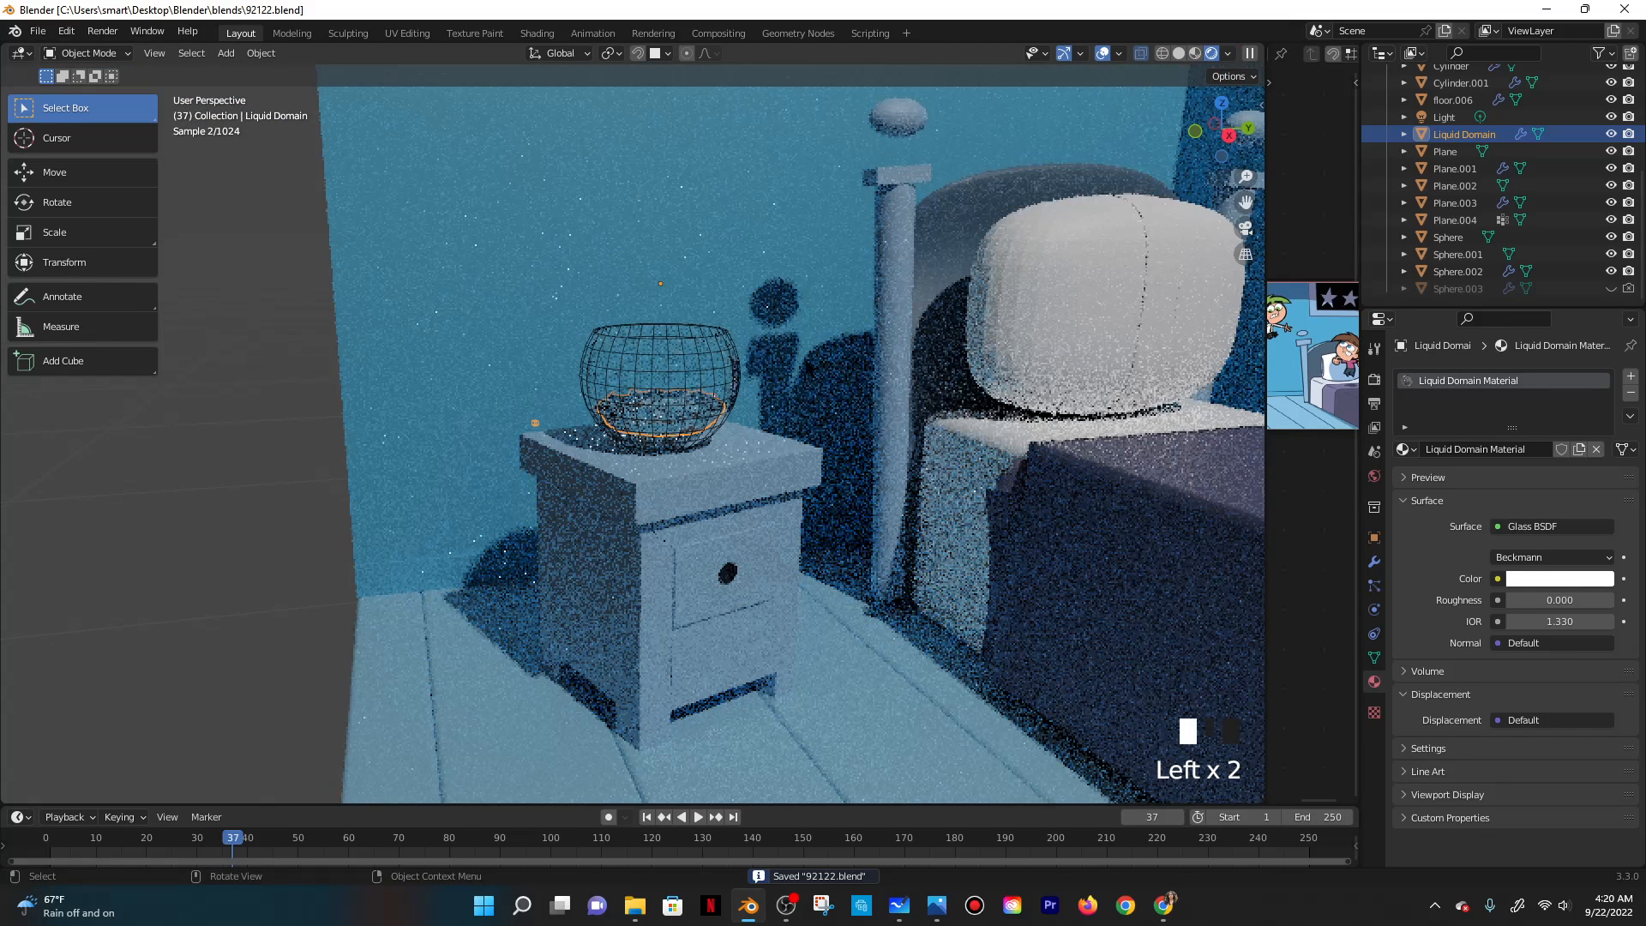
scroll(679, 429, "up", 2)
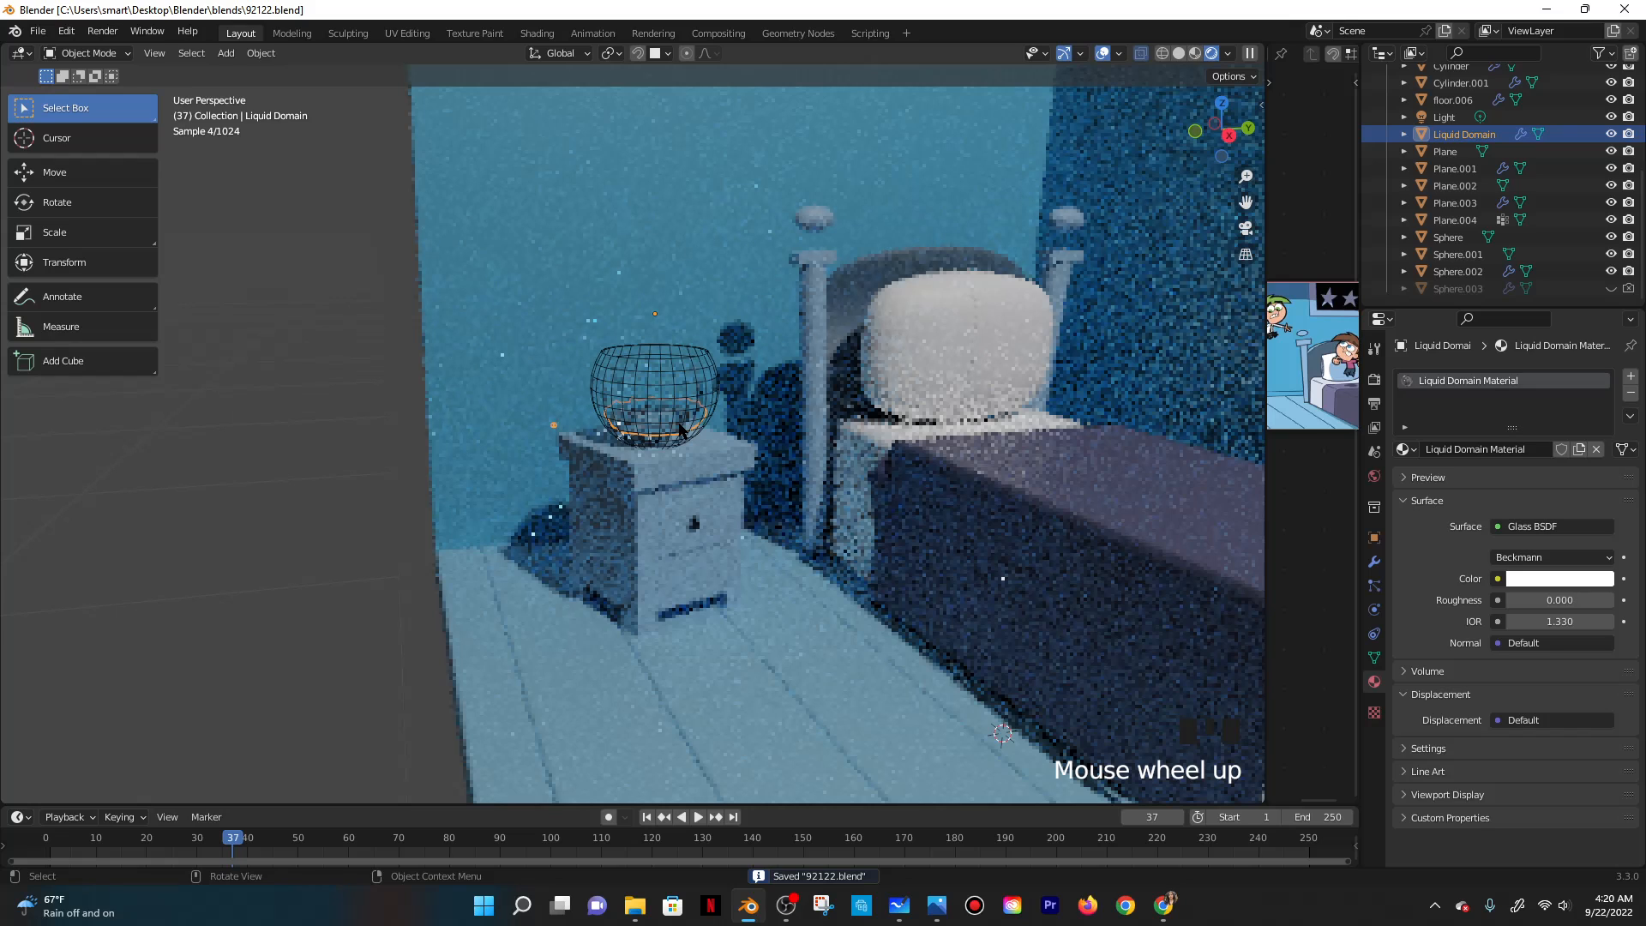
scroll(679, 428, "up", 3)
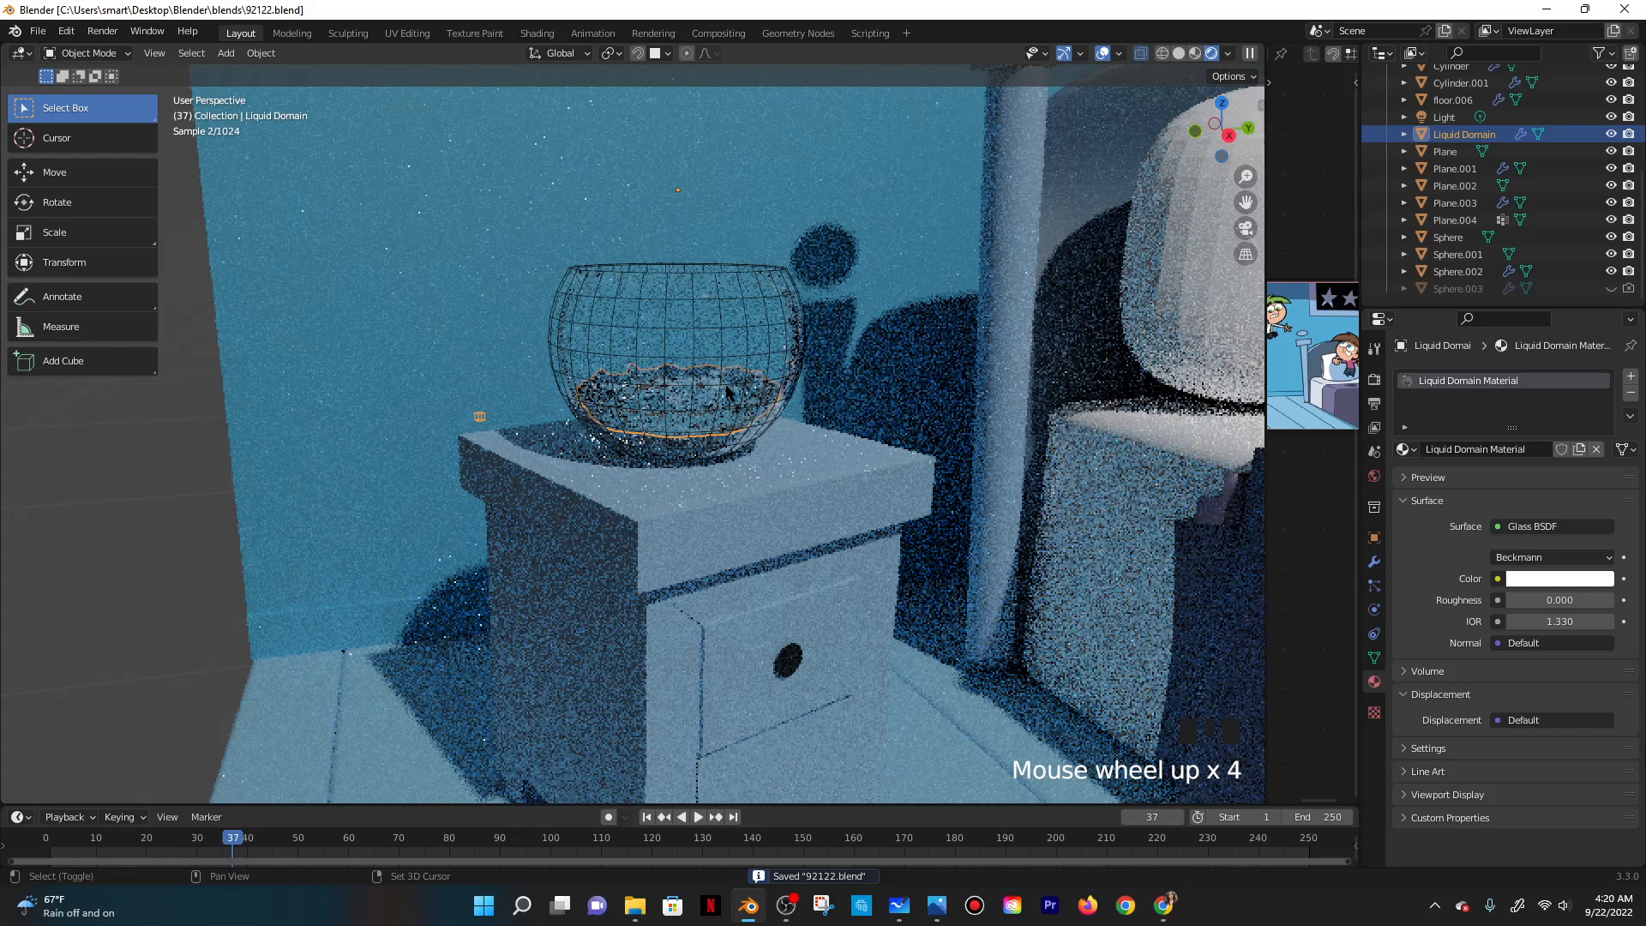
Duplicate the water mesh inside the fishbowl and raise the copy about 0.043 m along Z.
key("shift+d")
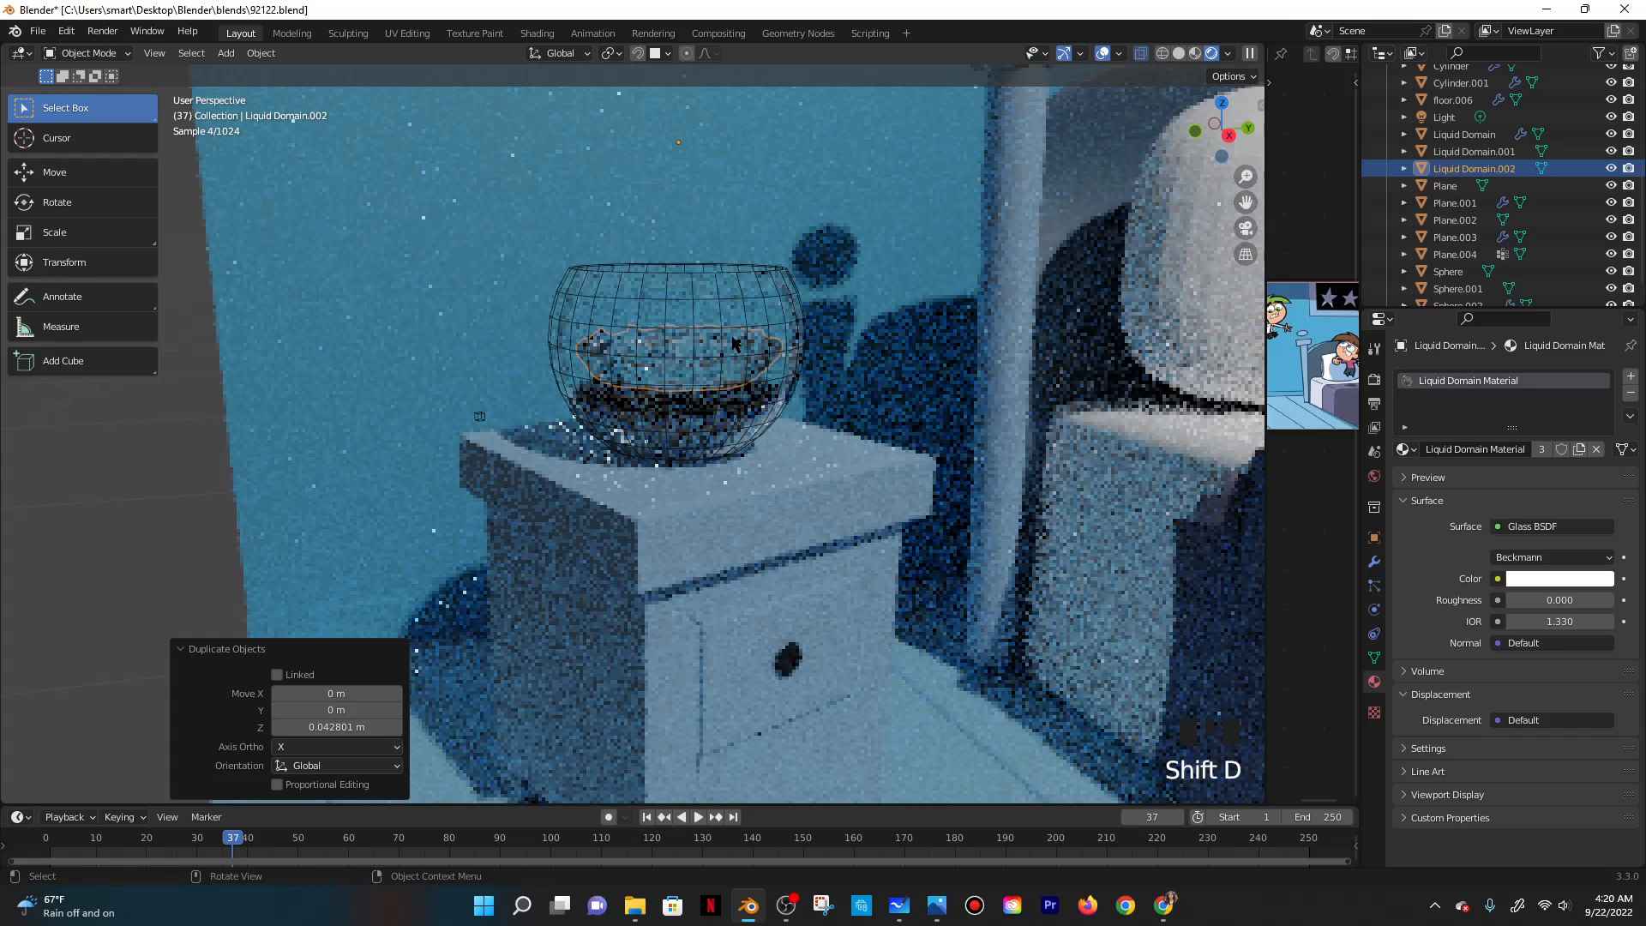
left_click(636, 461)
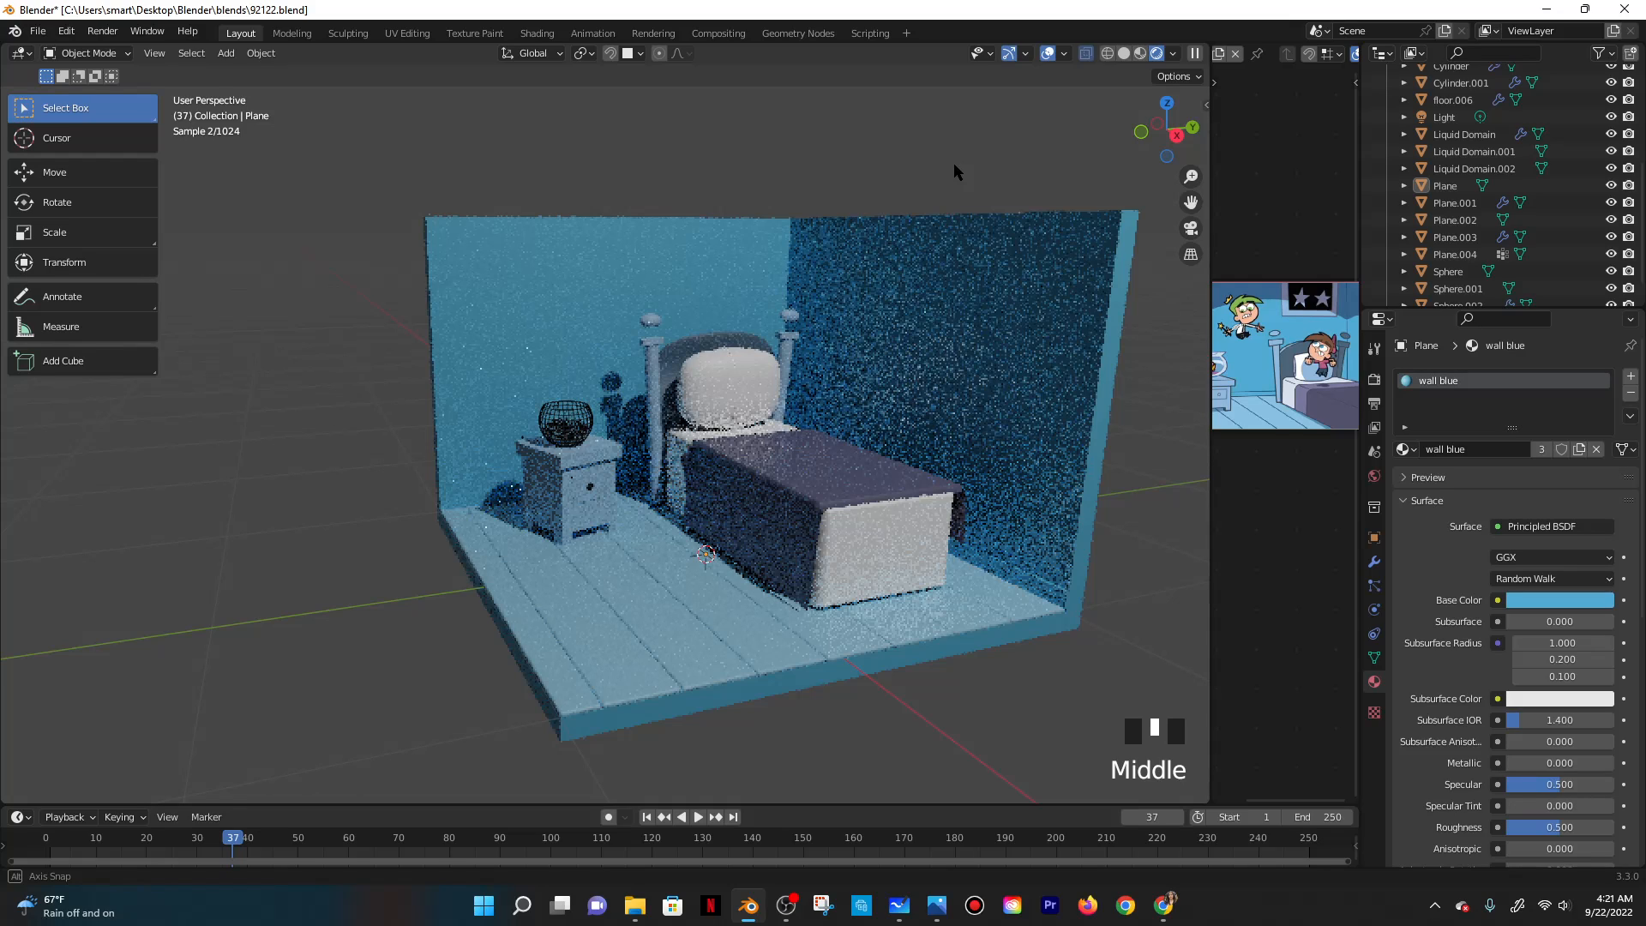
Scale the large backdrop plane around the room along the X axis and open the modifier choices for it.
left_click(823, 514)
key("s")
key("x")
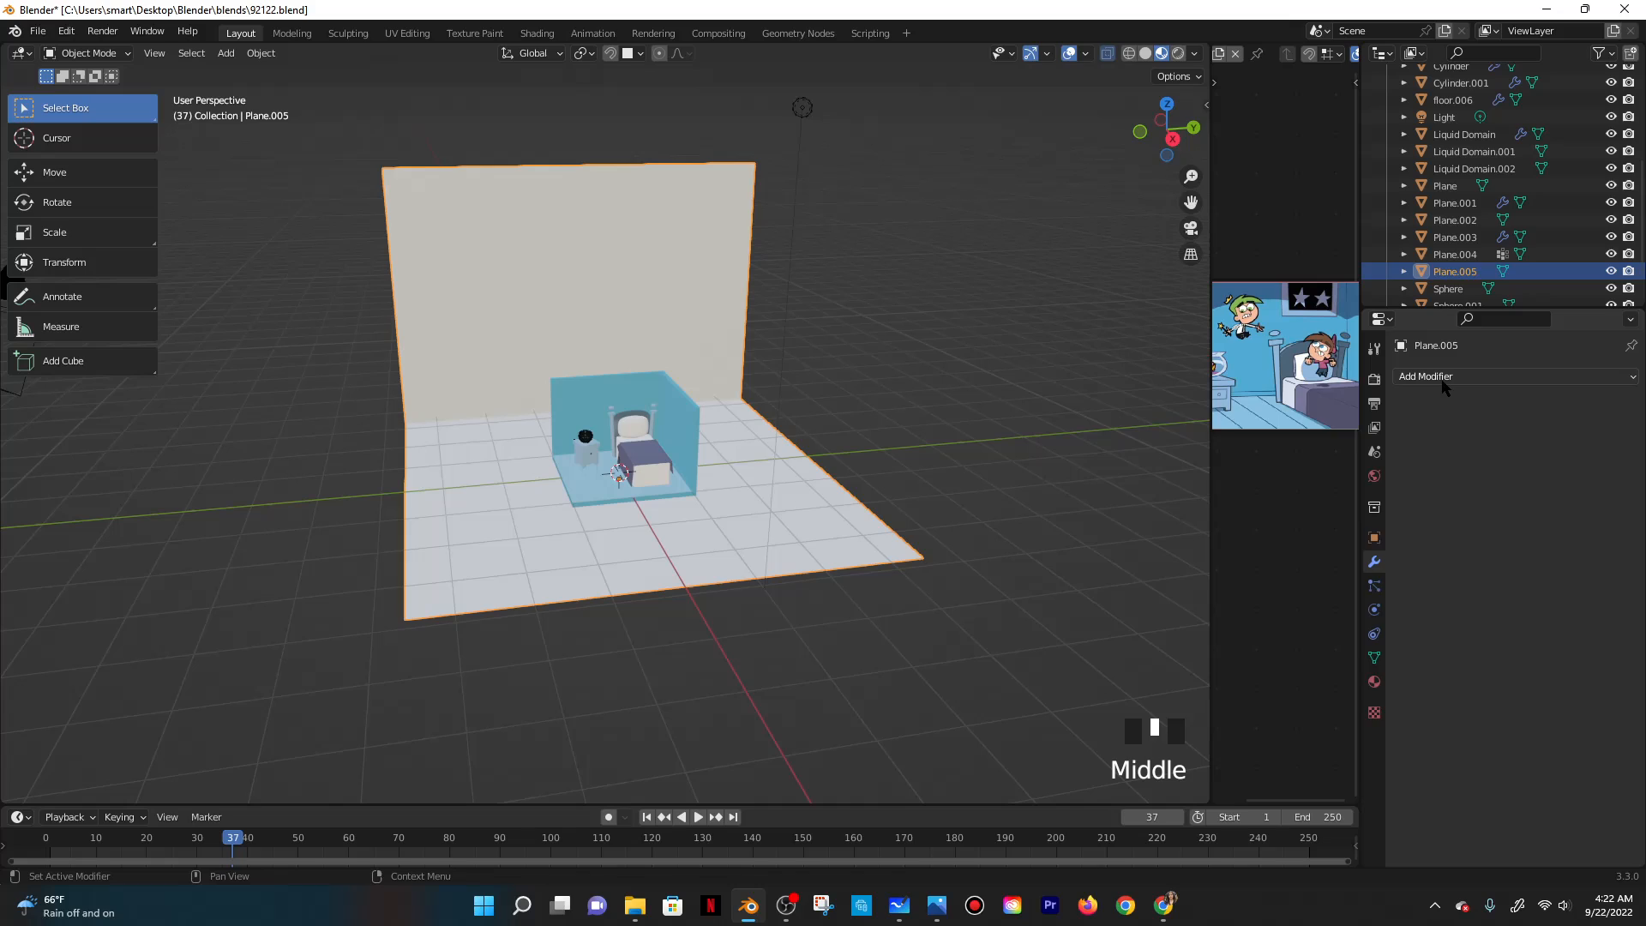
left_click(1457, 376)
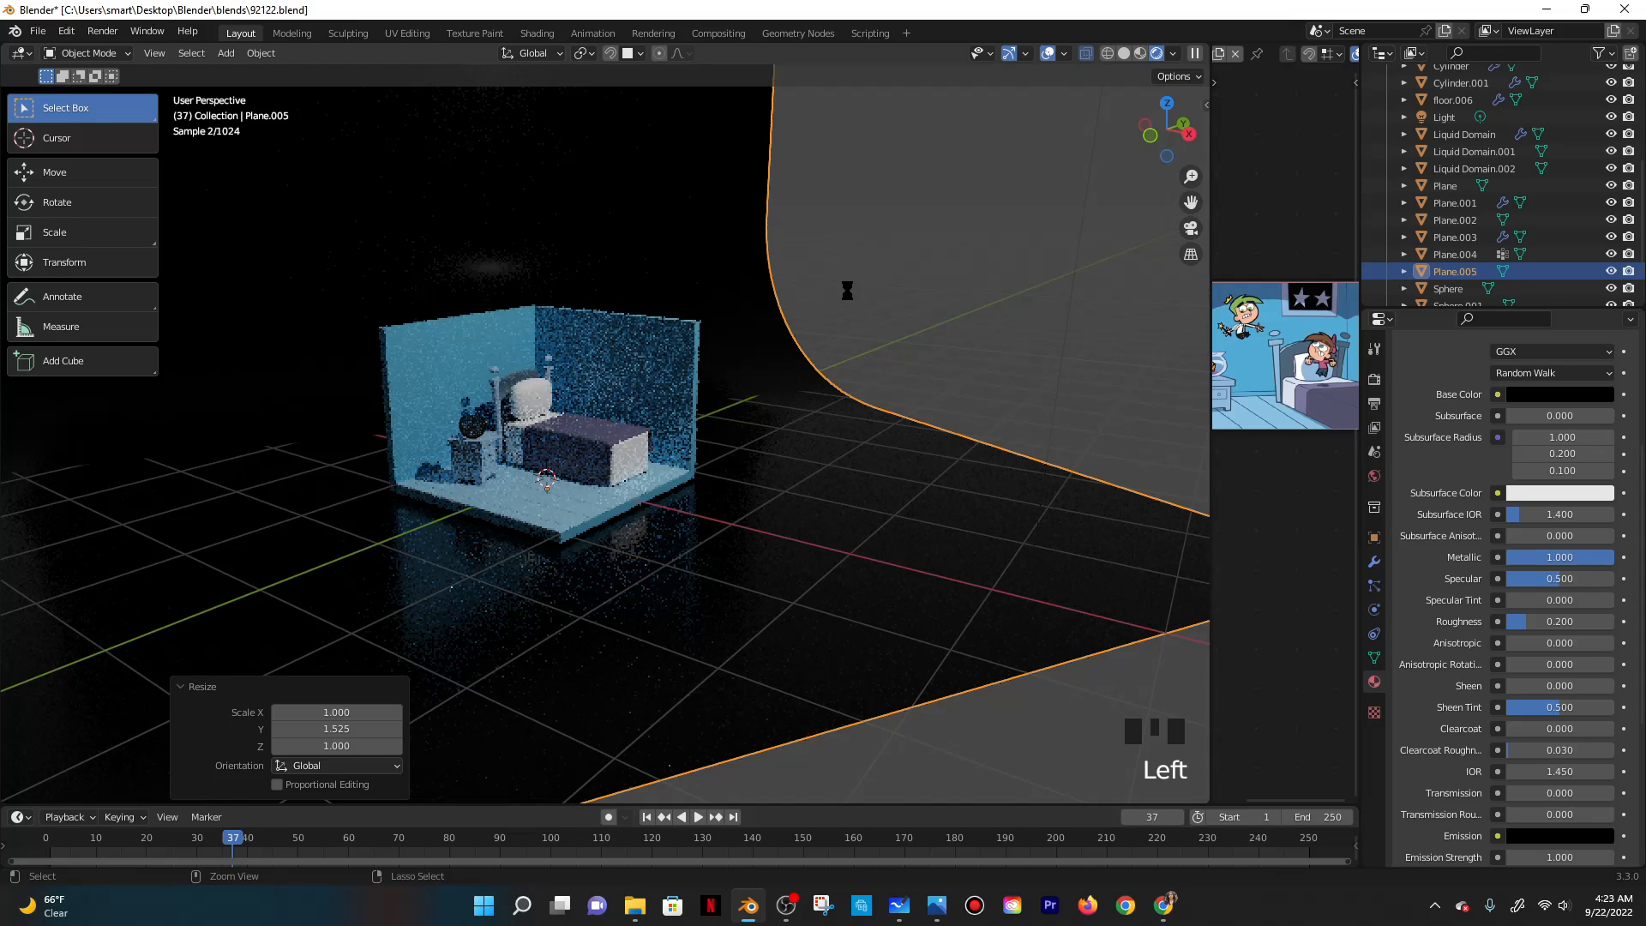
scroll(938, 295, "down", 2)
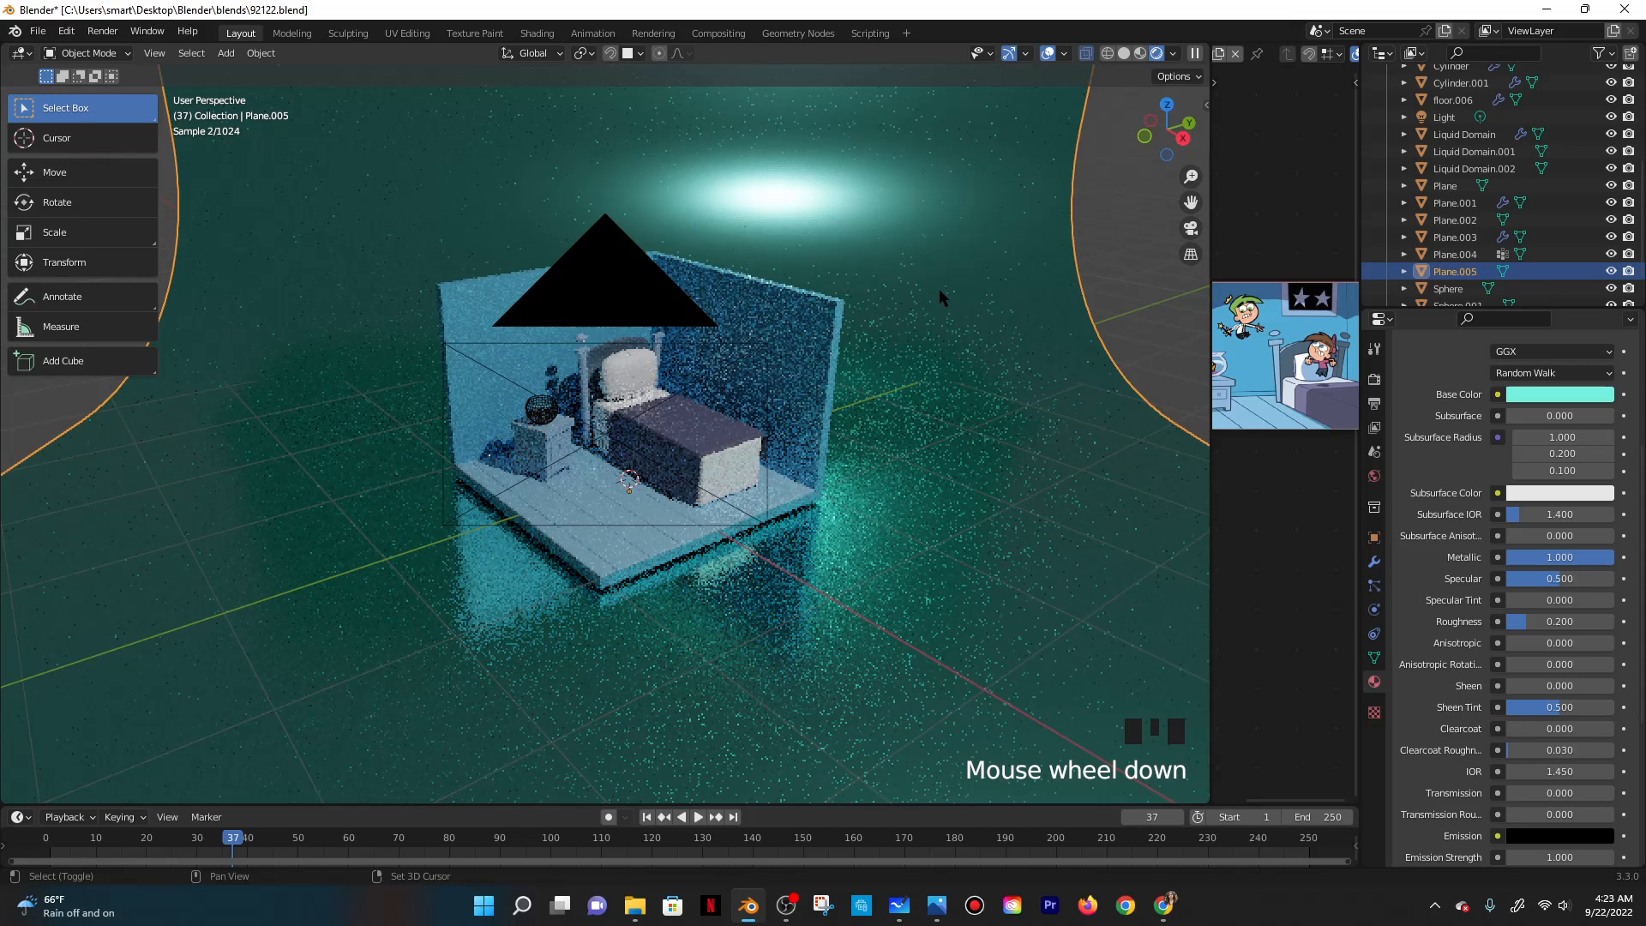
middle_click_drag(939, 289, 950, 229, "shift")
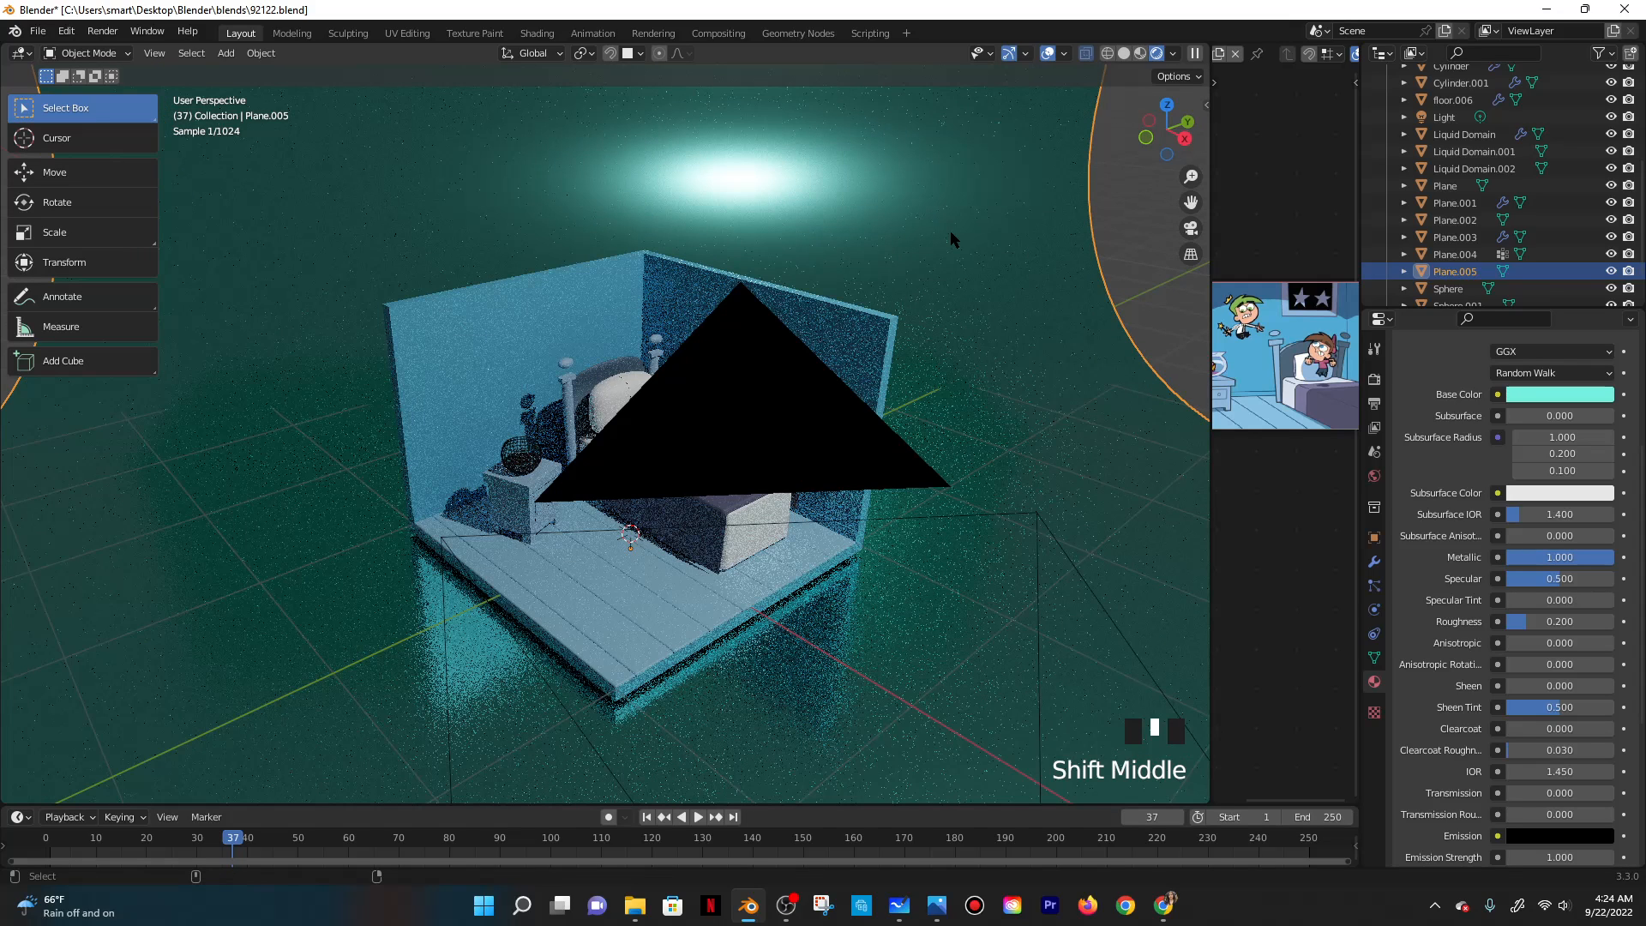